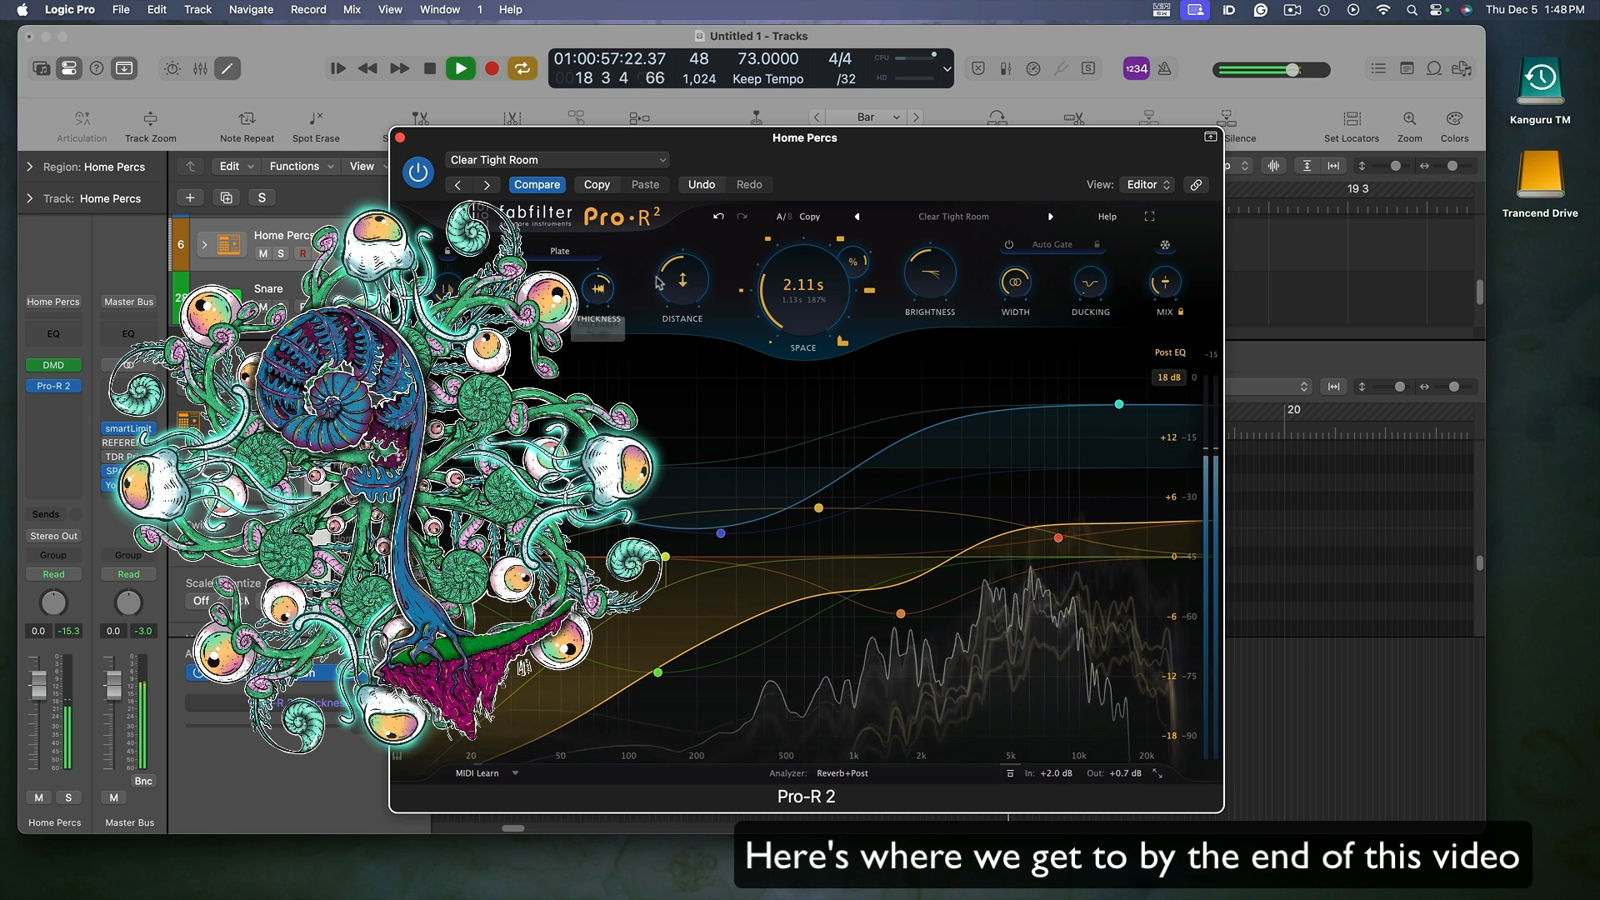
Step: Set the Pro-R 2 reverb's decay rate to about 181% on the Home Percs track
{"action": "mouse_move", "coordinate": [805, 308]}
{"action": "left_click_drag", "start_coordinate": [805, 309], "coordinate": [864, 285]}
{"action": "mouse_move", "coordinate": [865, 276]}
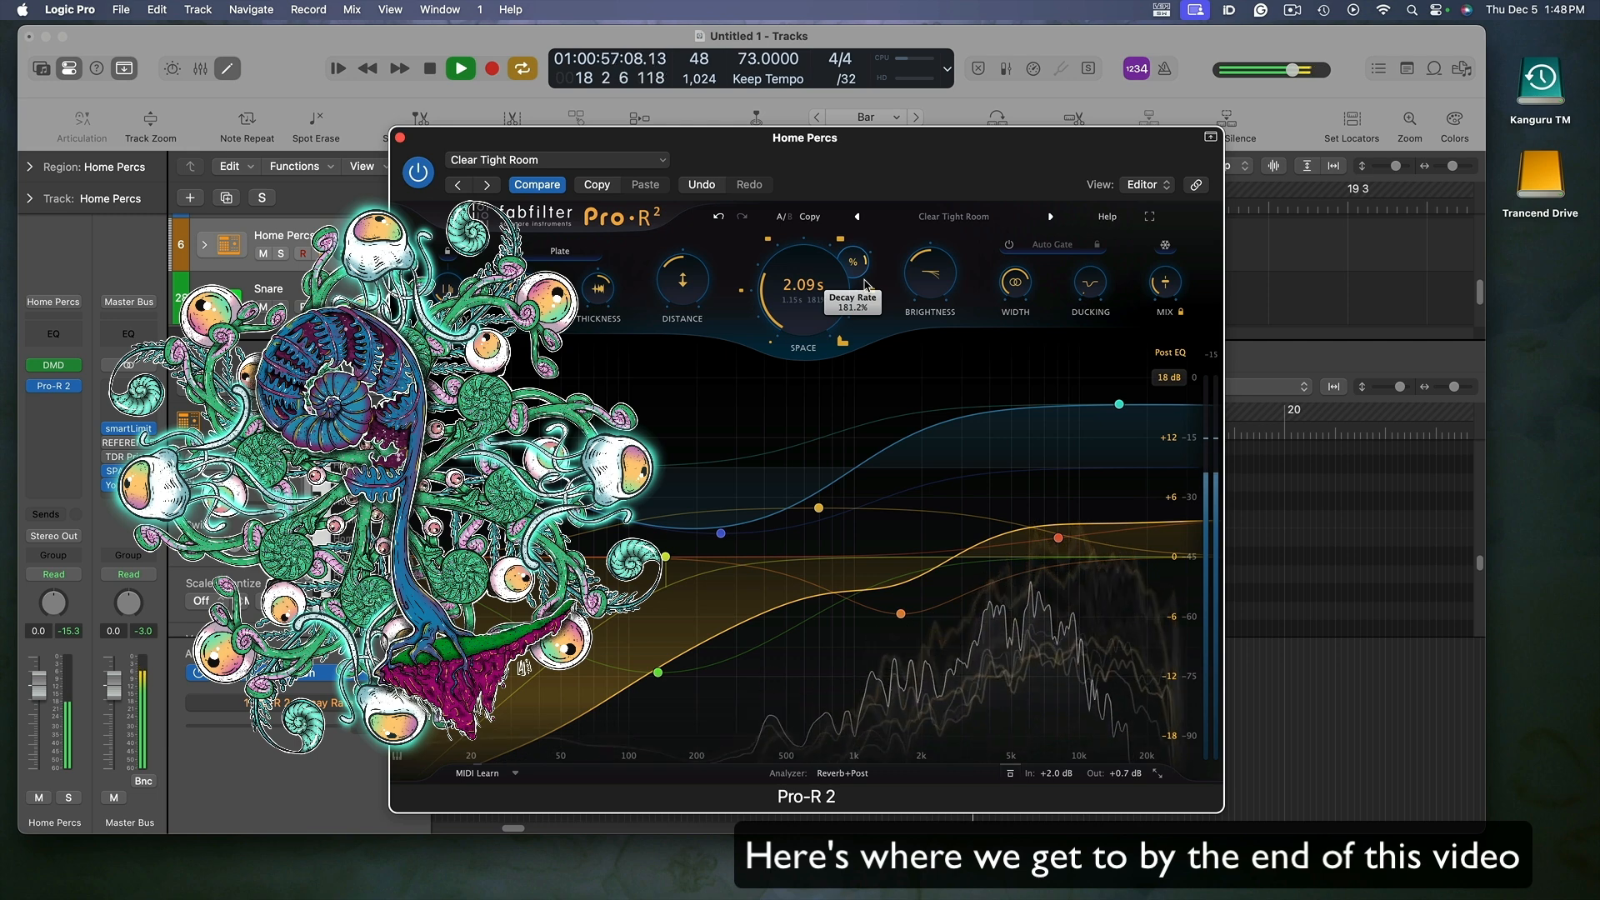
{"action": "left_click", "coordinate": [1009, 775]}
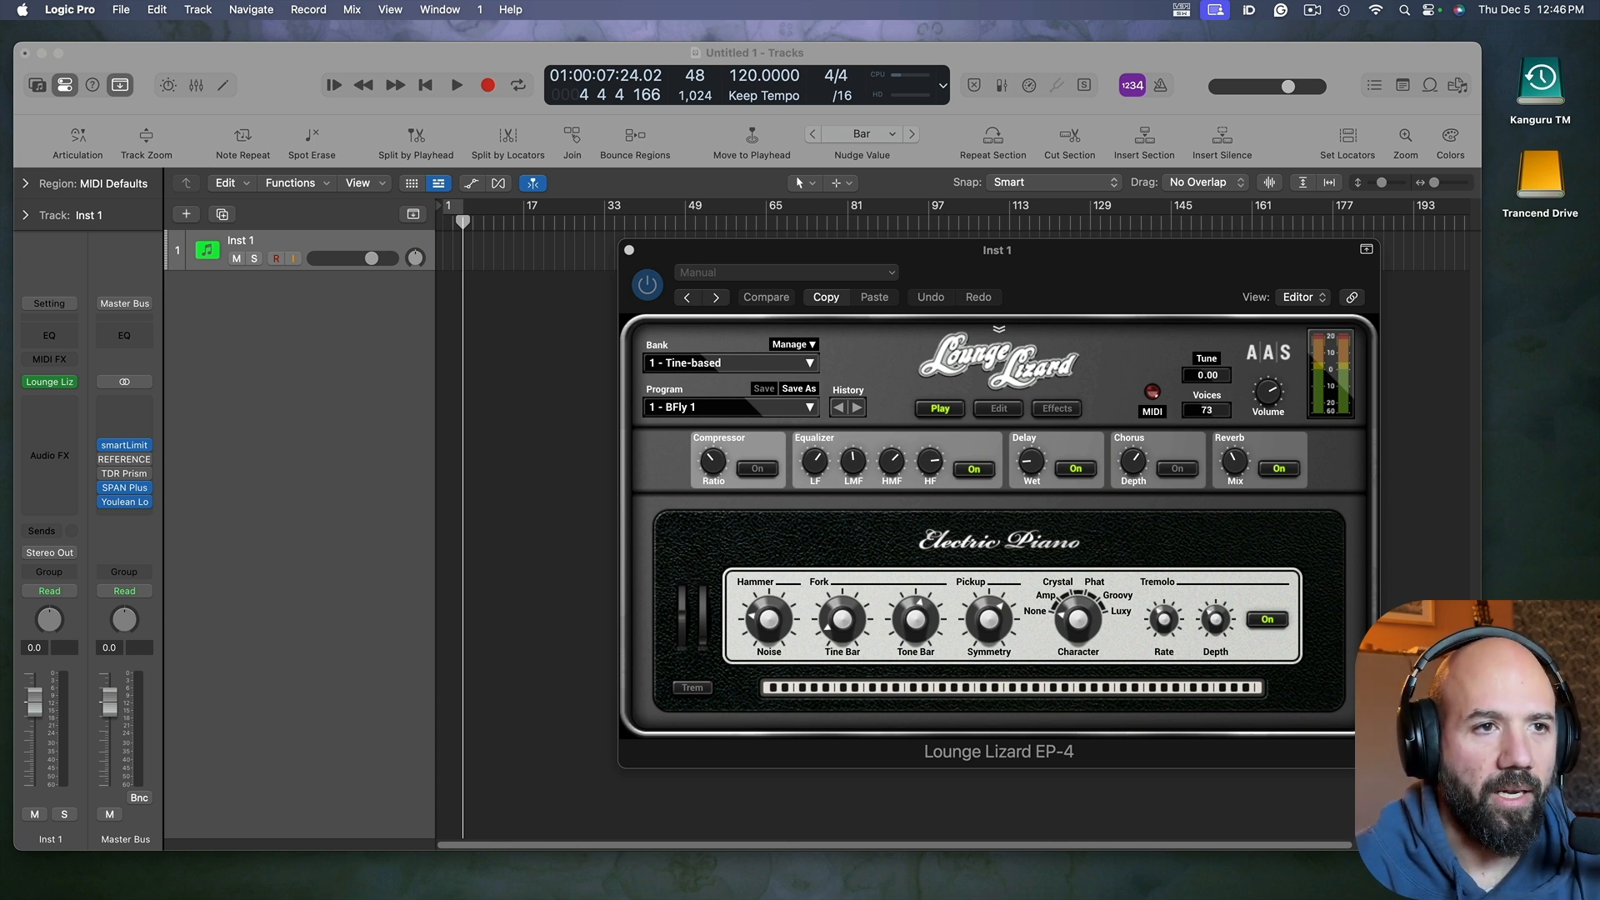
Step: Turn down the output volume of the Lounge Lizard EP-4 electric piano
{"action": "left_click_drag", "start_coordinate": [1106, 272], "coordinate": [933, 306]}
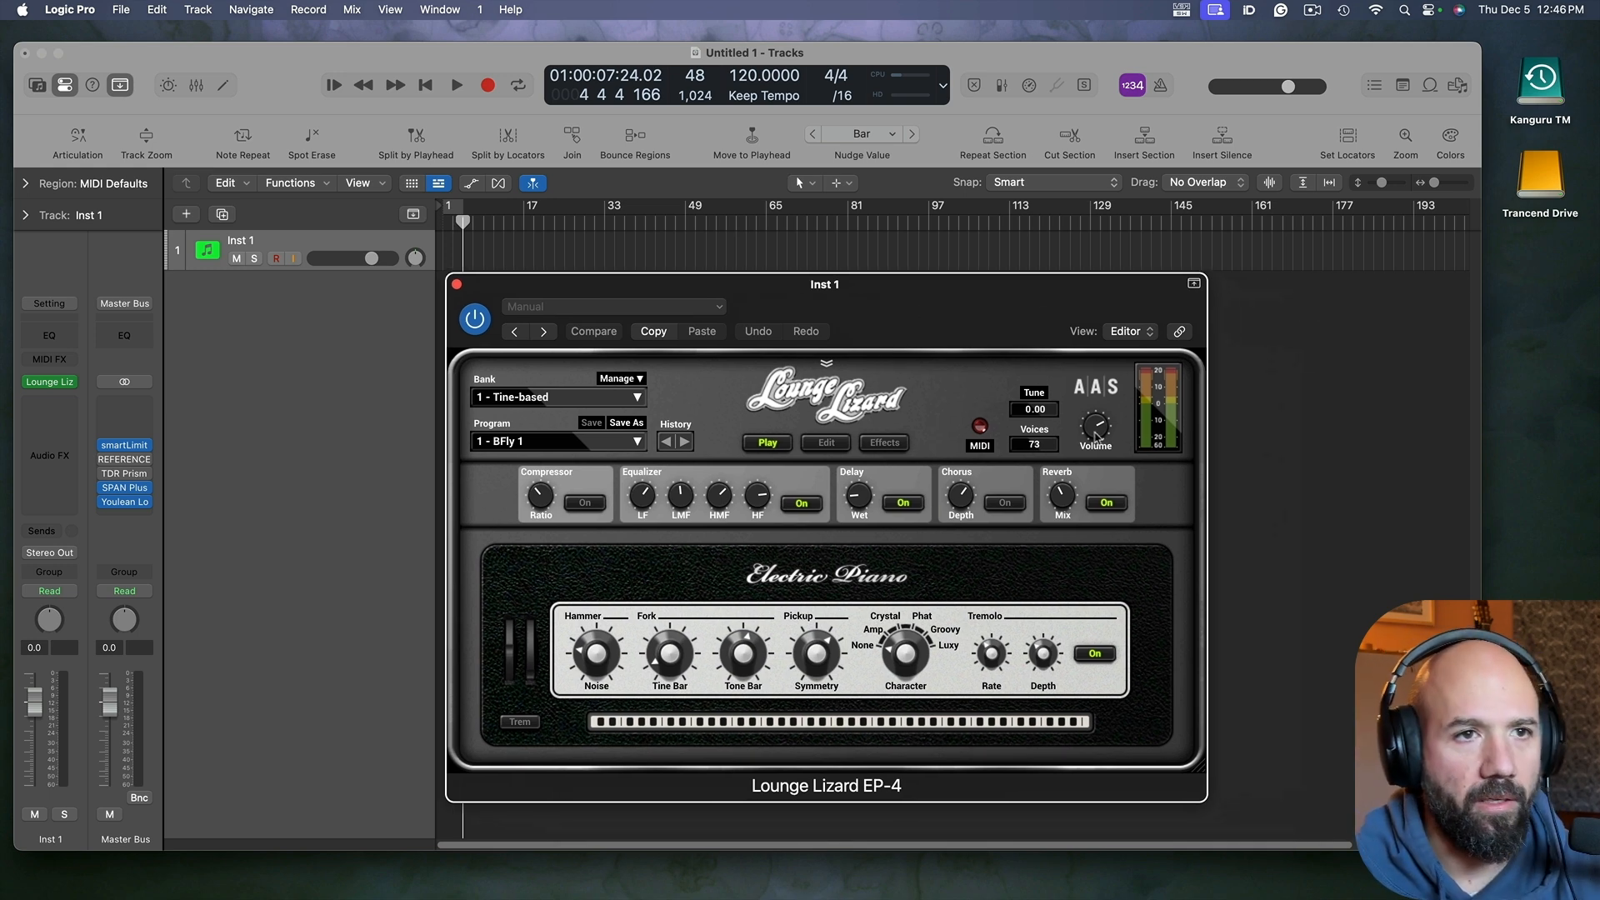
{"action": "left_click_drag", "start_coordinate": [1096, 426], "coordinate": [1095, 445]}
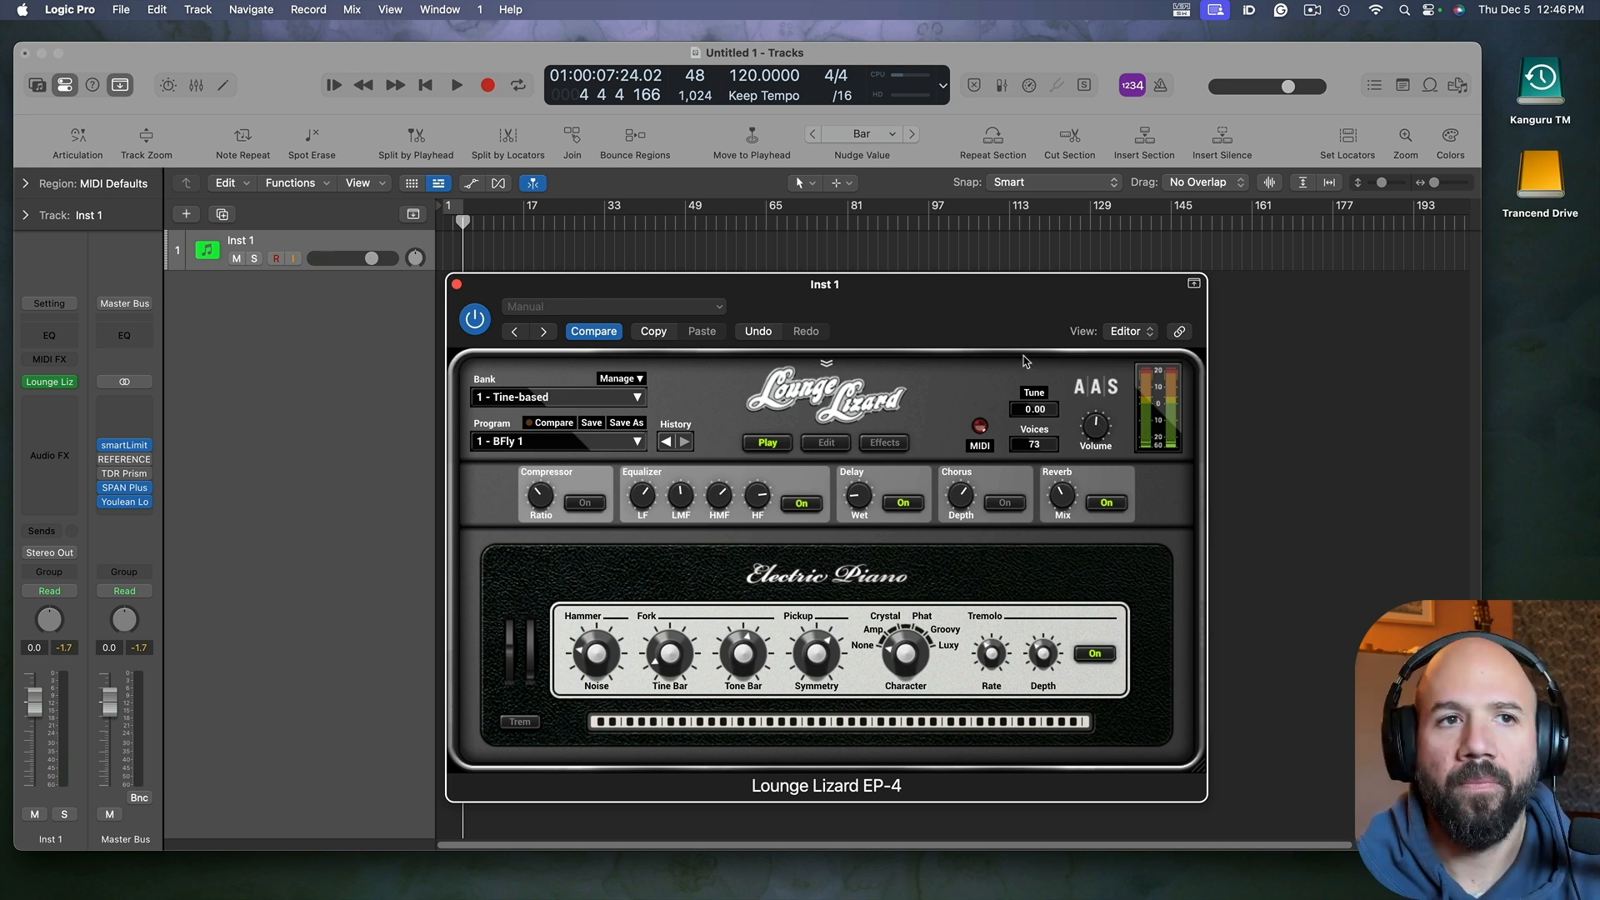
{"action": "left_click_drag", "start_coordinate": [1023, 323], "coordinate": [1212, 354]}
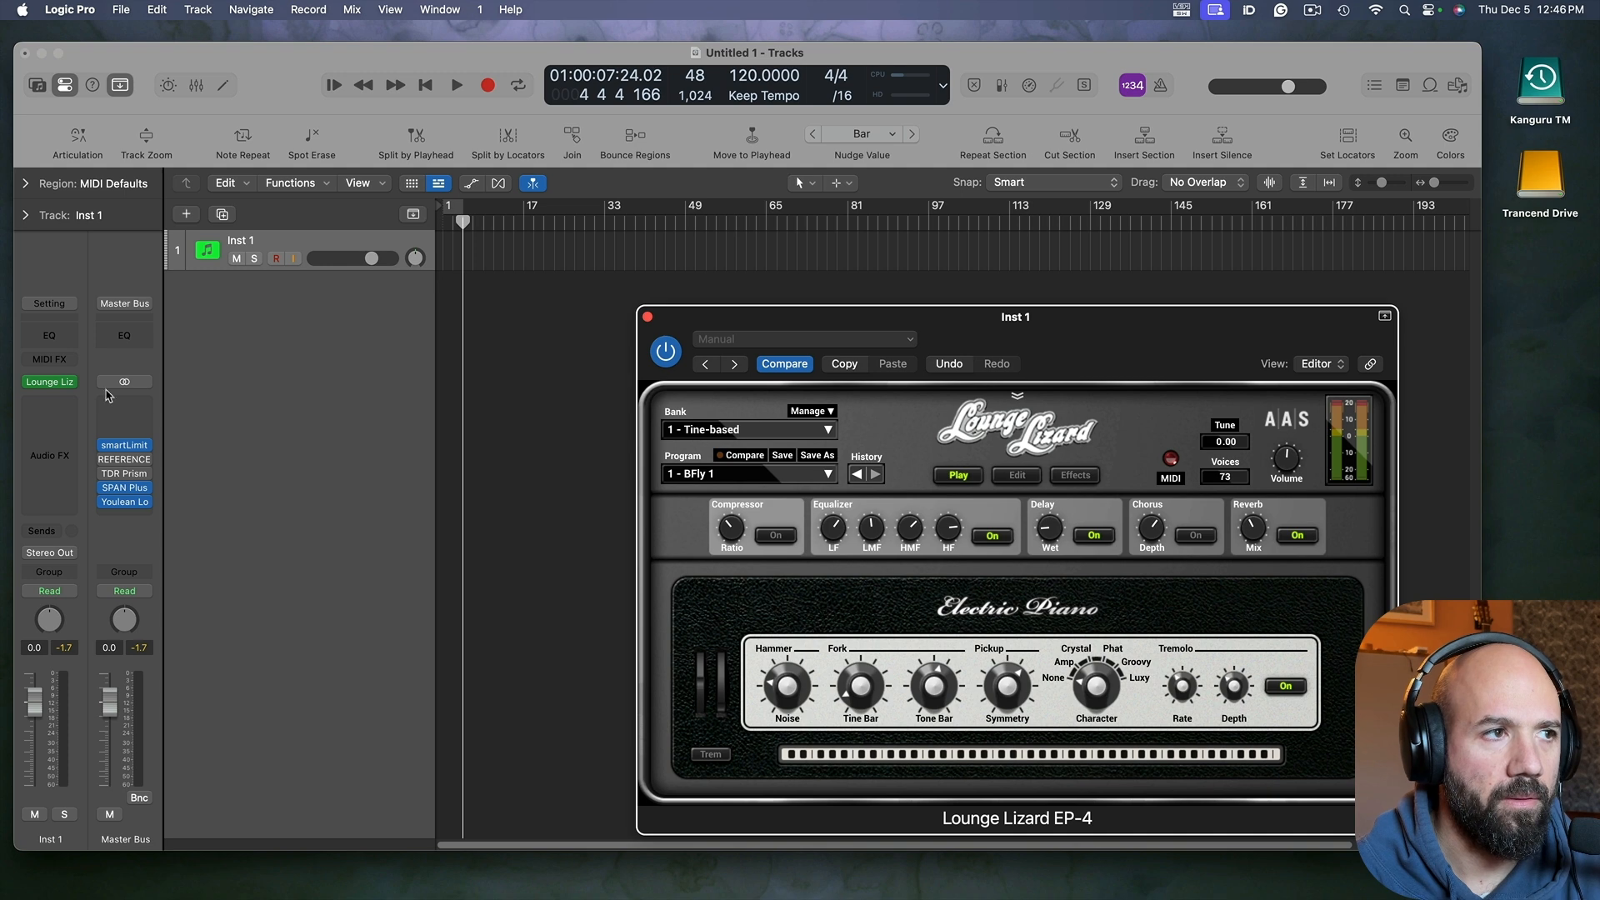
Step: Set the project tempo to 73 and make the Inst 1 track slightly taller
{"action": "left_click", "coordinate": [72, 364]}
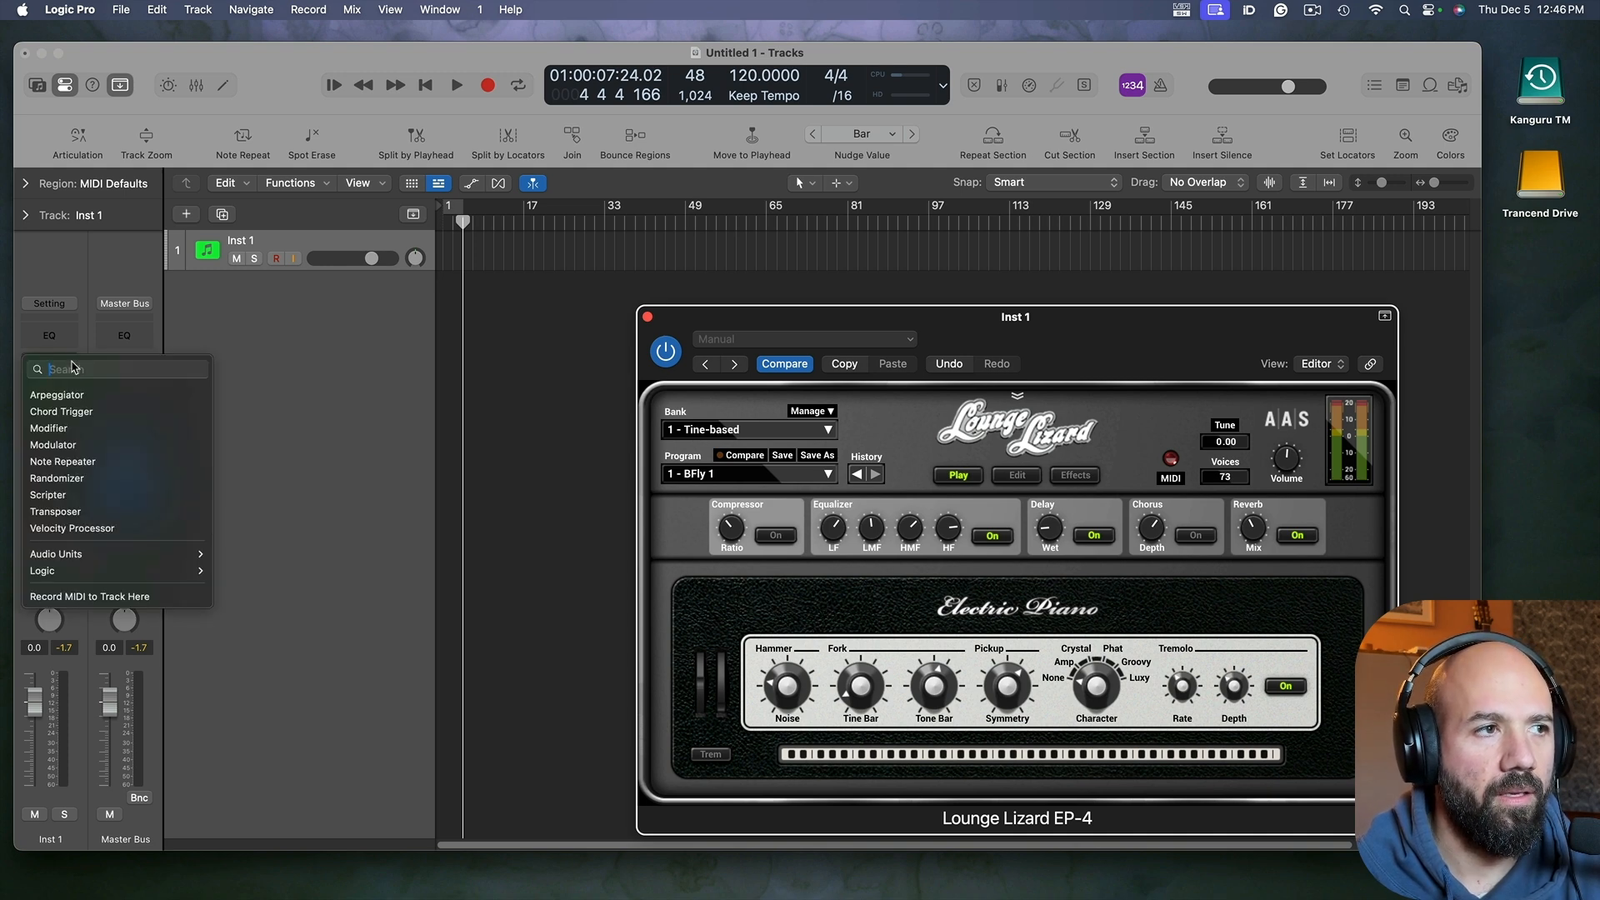
{"action": "left_click", "coordinate": [540, 356]}
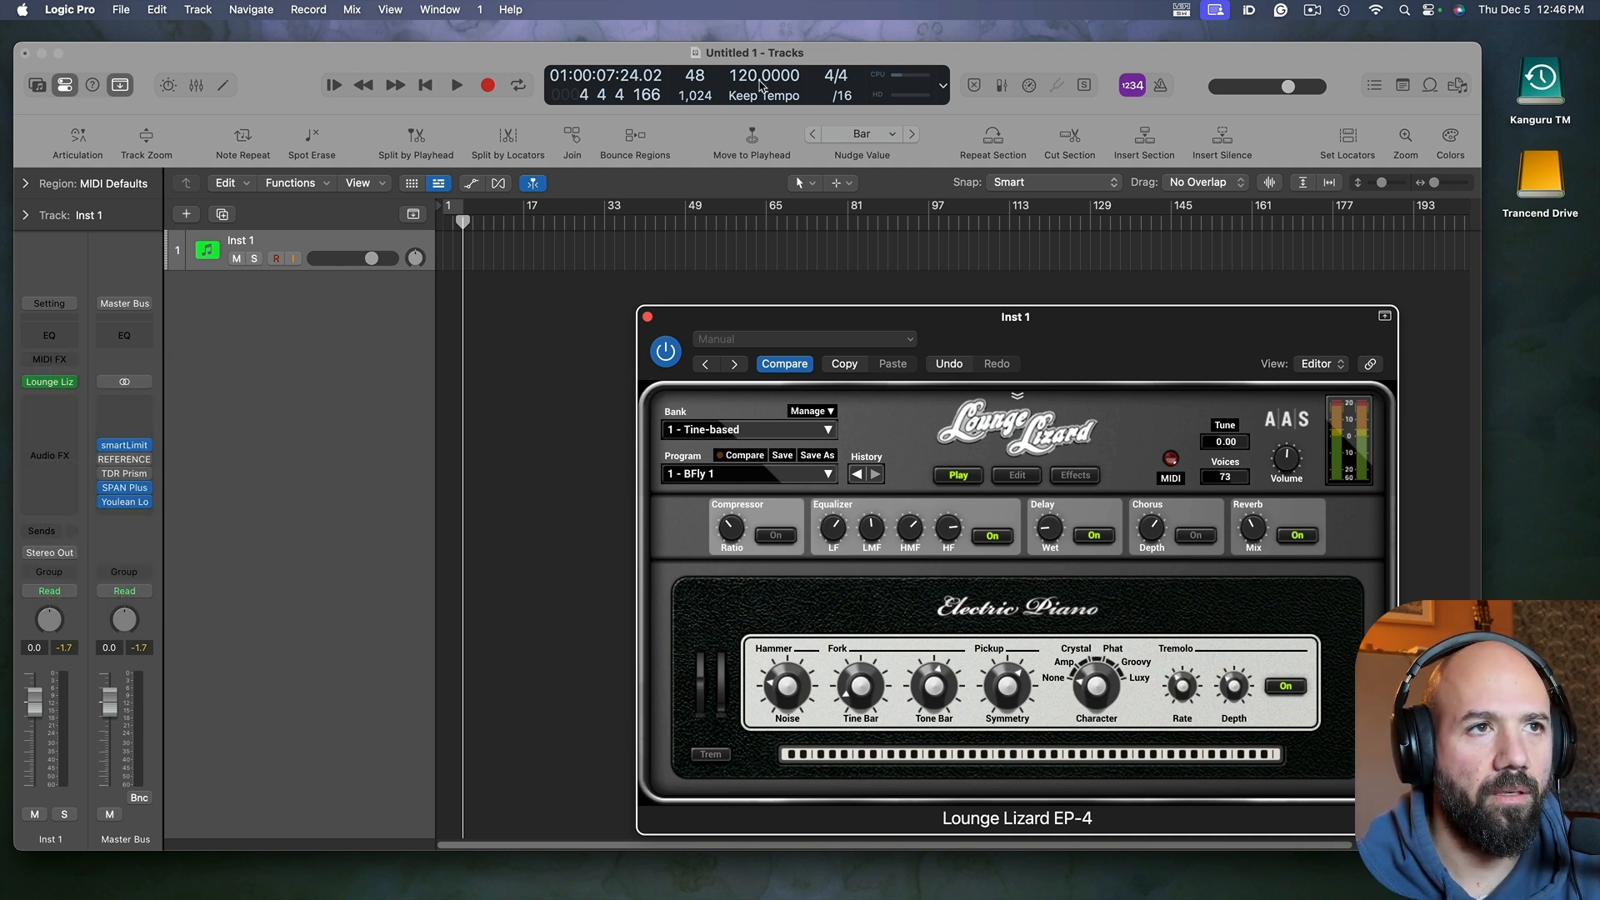
{"action": "left_click_drag", "start_coordinate": [764, 75], "coordinate": [764, 114]}
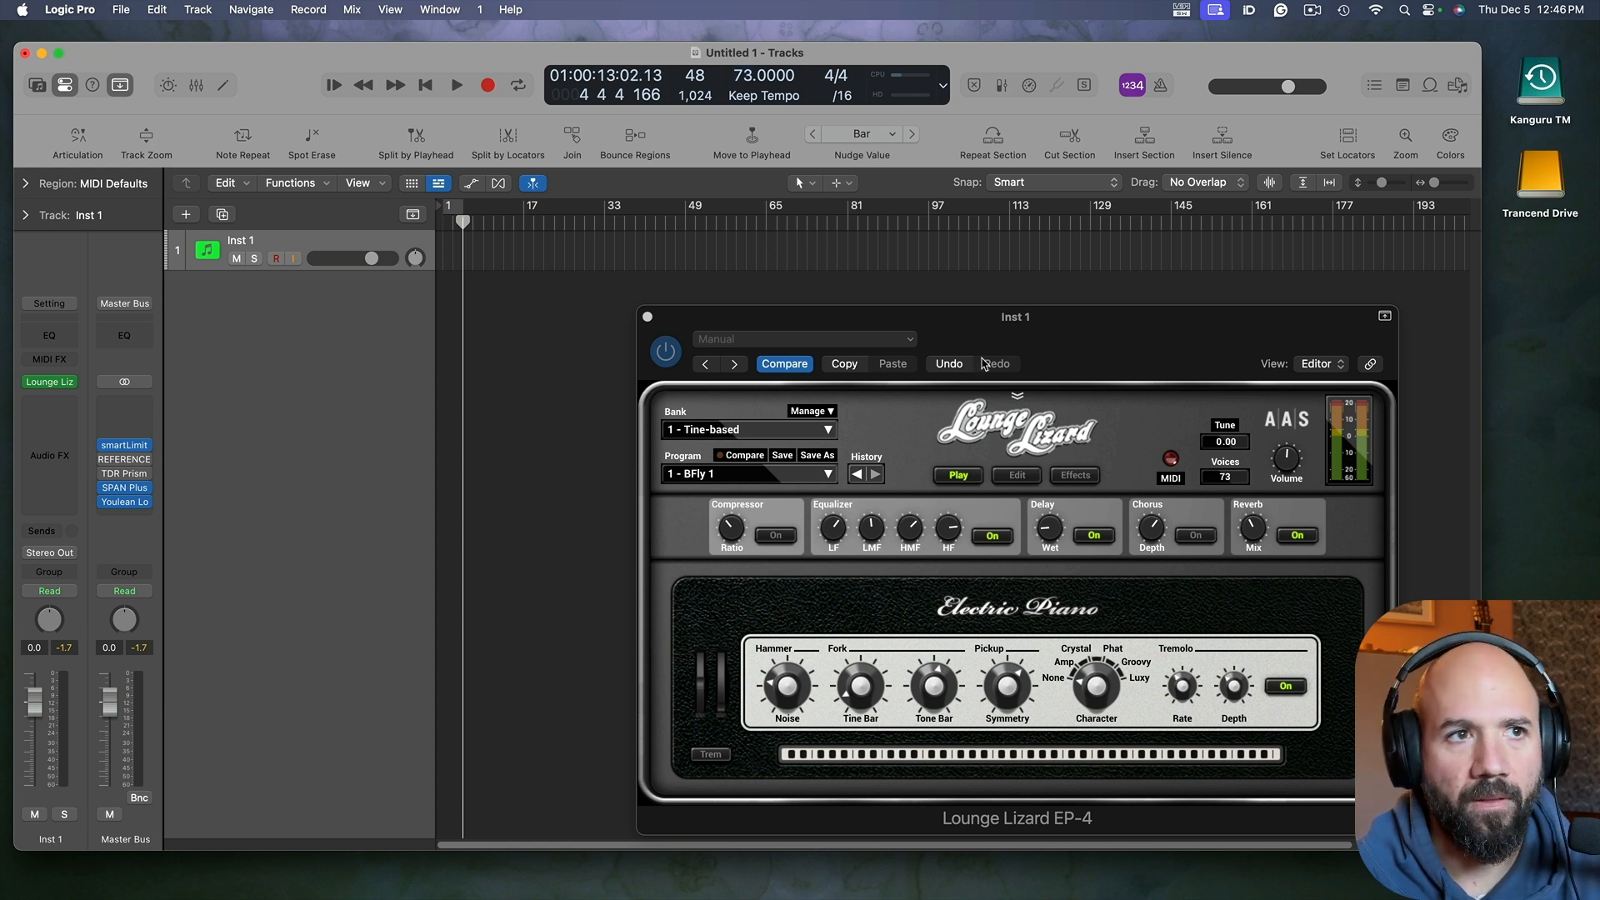
{"action": "left_click_drag", "start_coordinate": [1109, 344], "coordinate": [1198, 331]}
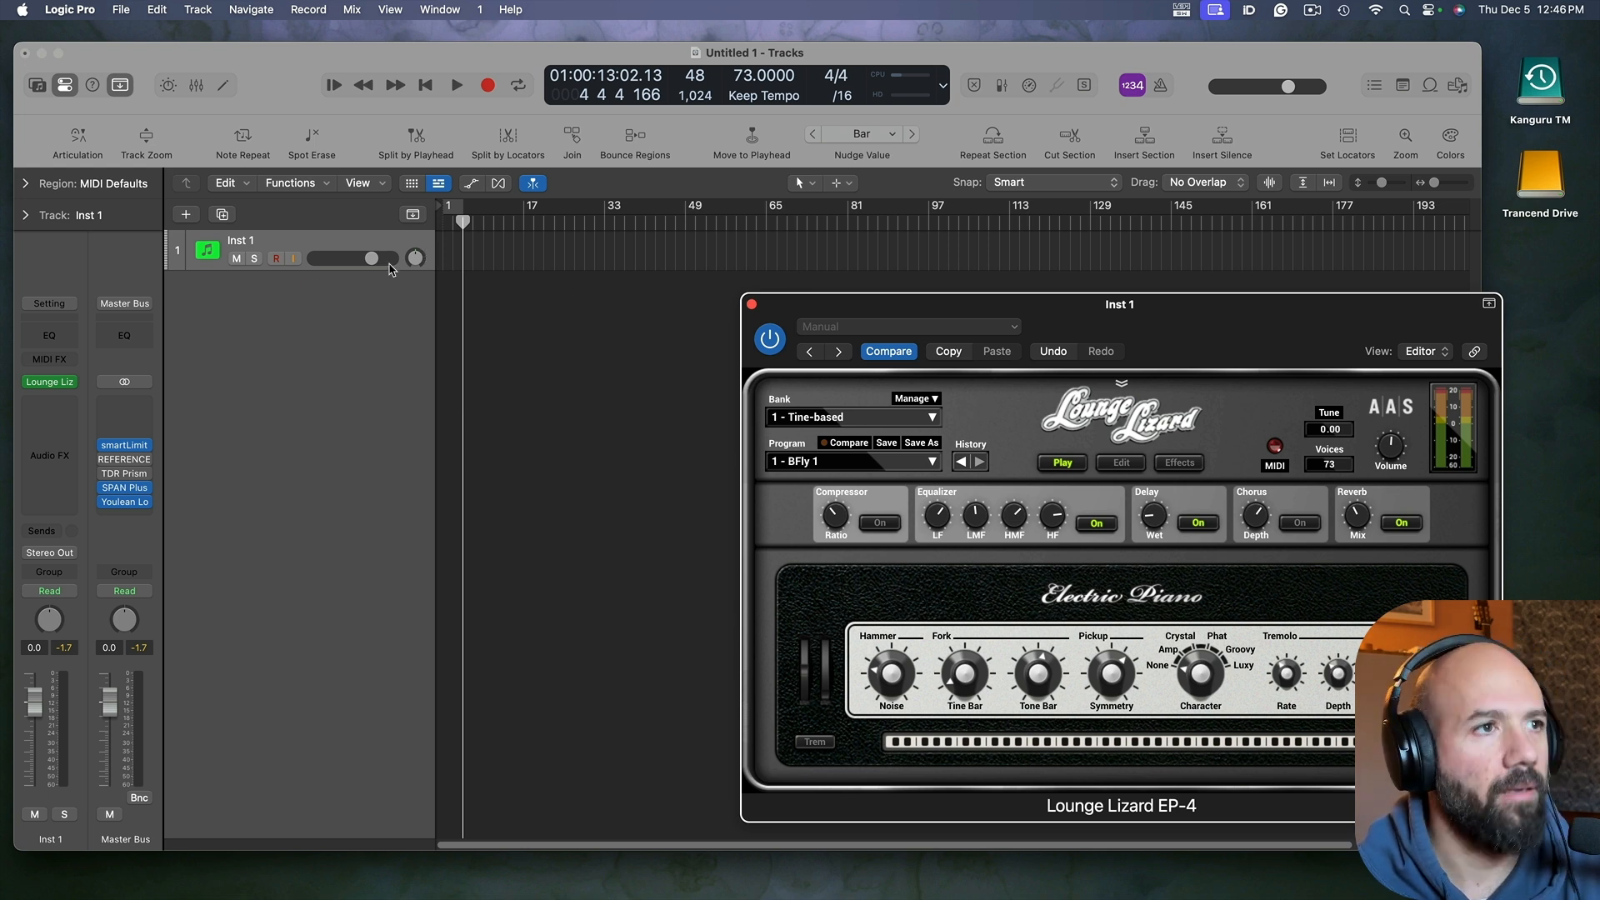
{"action": "left_click_drag", "start_coordinate": [192, 275], "coordinate": [194, 297]}
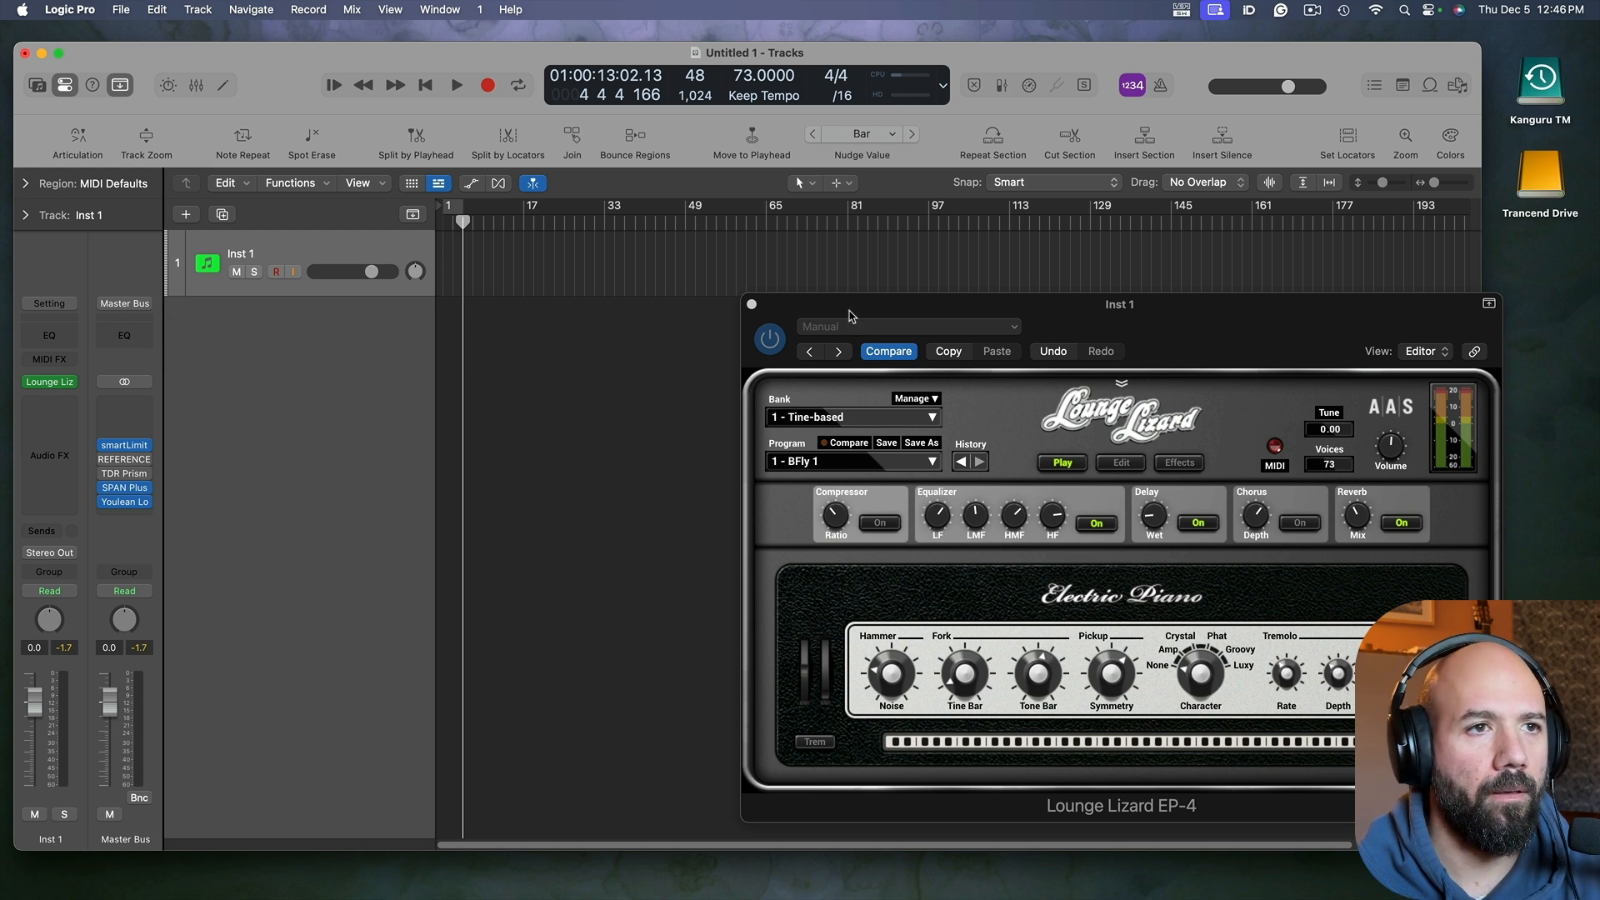
{"action": "left_click_drag", "start_coordinate": [850, 315], "coordinate": [869, 335]}
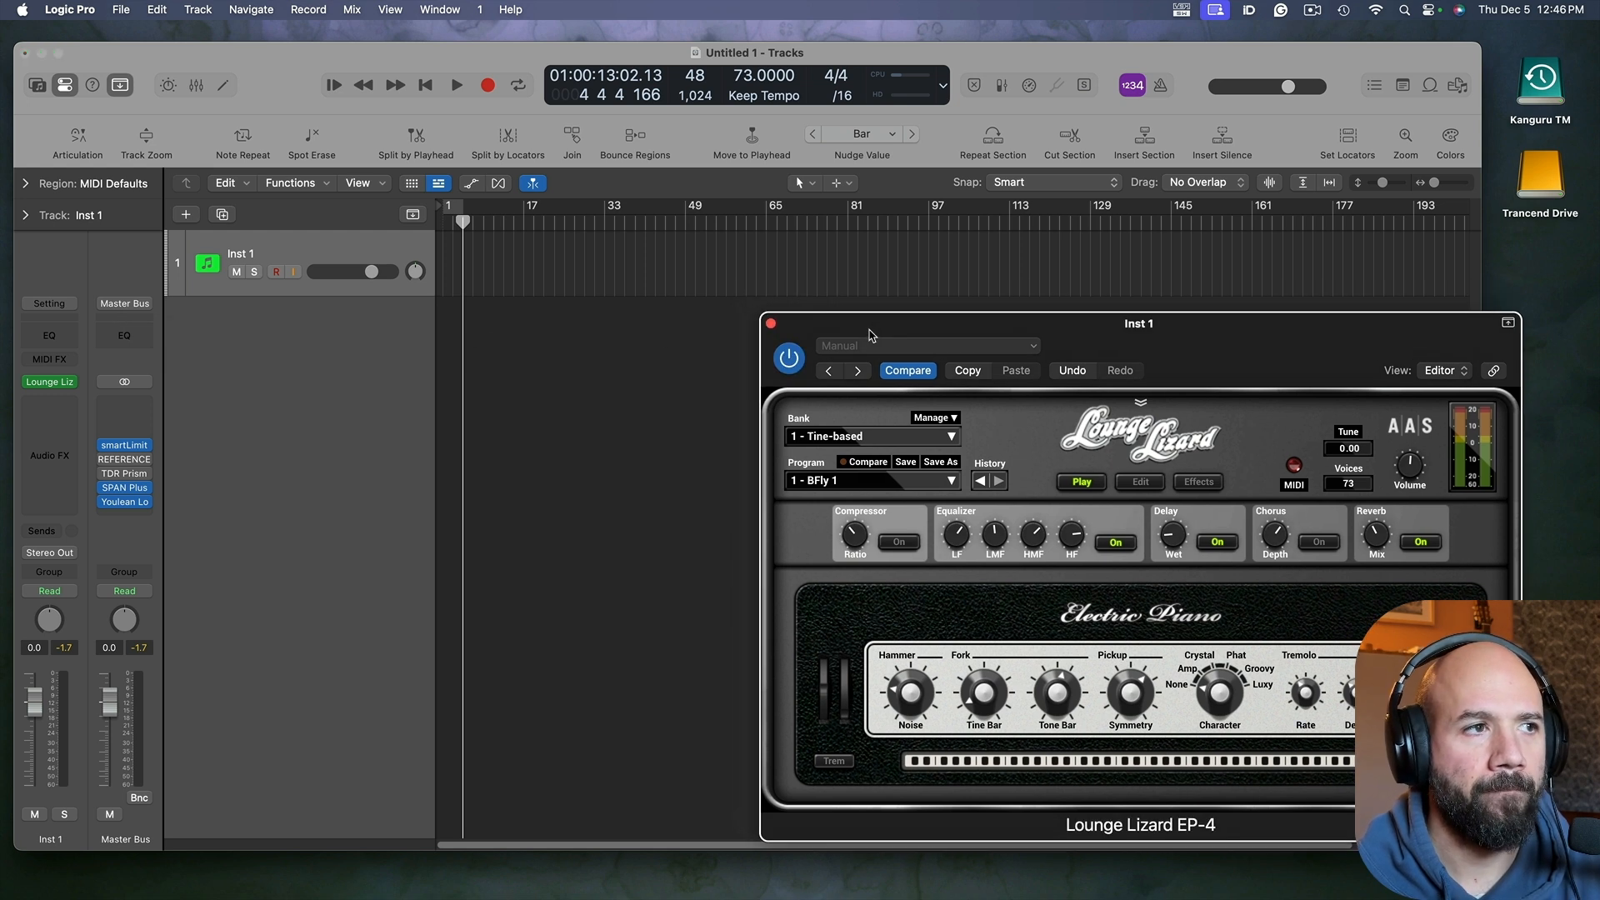
Step: Insert Plugin Boutique's ScalerControl 2 as a MIDI effect on the Inst 1 track
{"action": "left_click", "coordinate": [65, 360]}
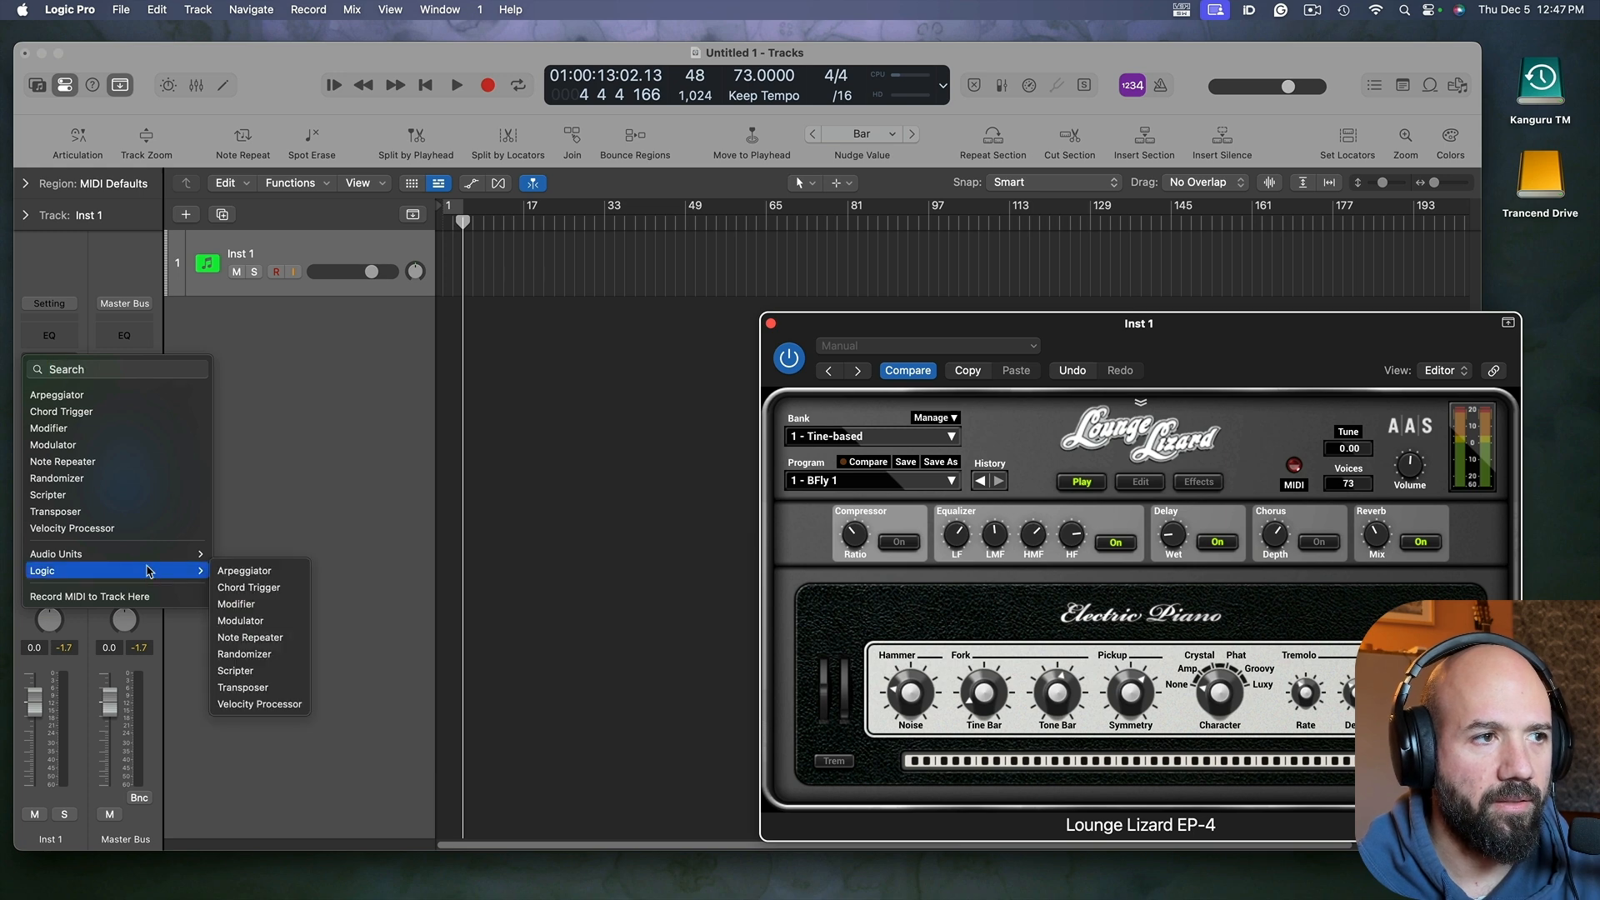
{"action": "mouse_move", "coordinate": [150, 554]}
{"action": "mouse_move", "coordinate": [275, 604]}
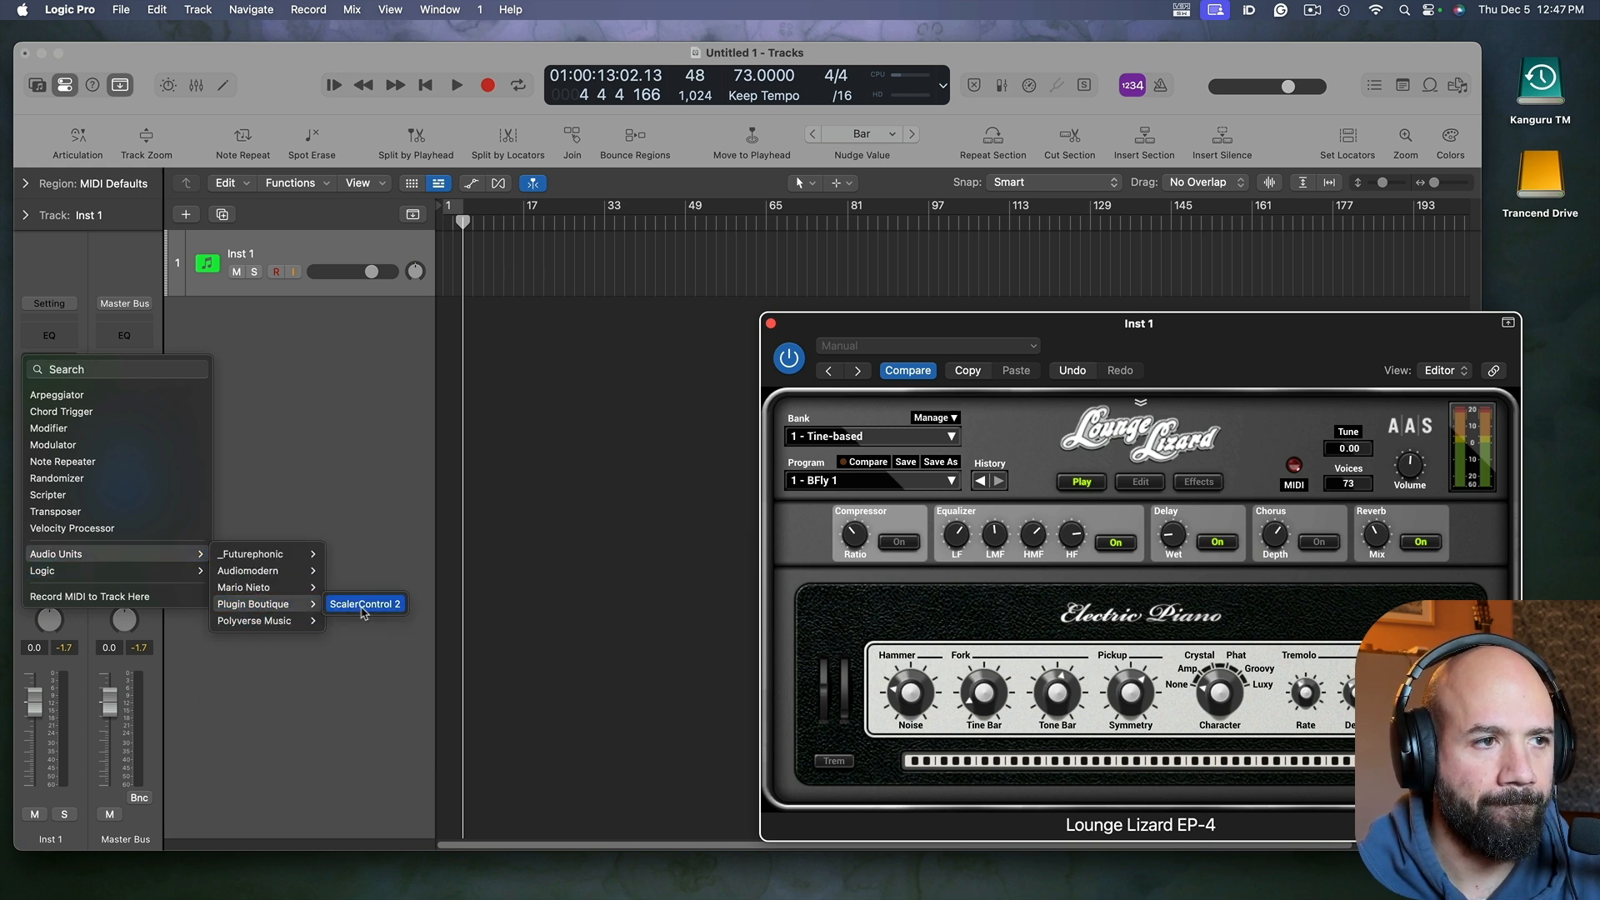
{"action": "left_click", "coordinate": [365, 603]}
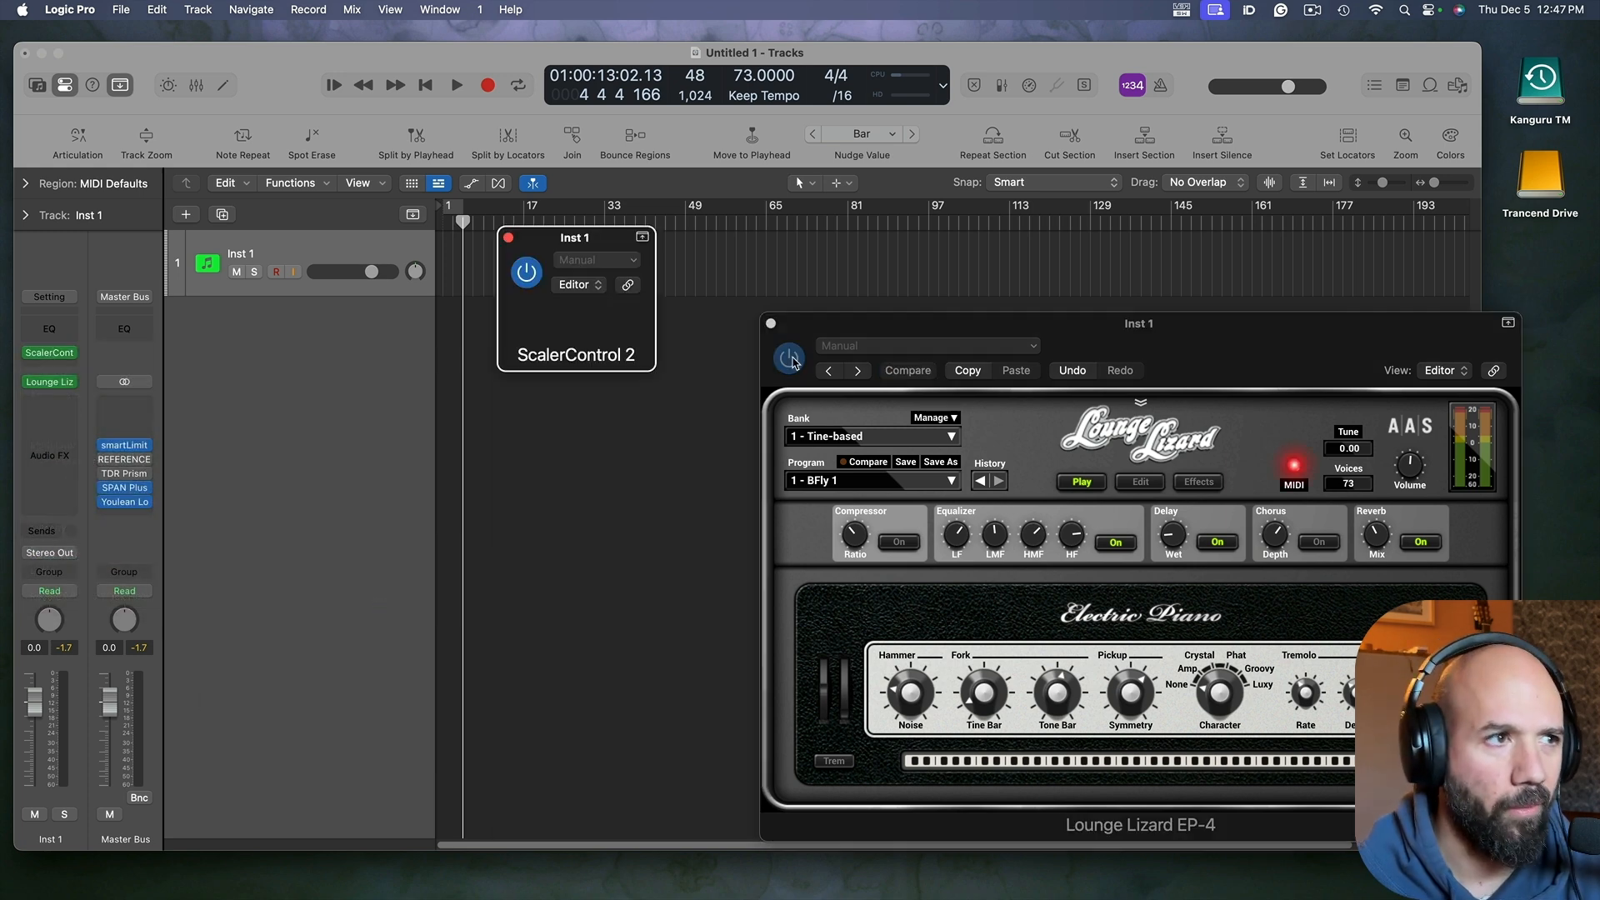
{"action": "left_click_drag", "start_coordinate": [933, 263], "coordinate": [682, 154]}
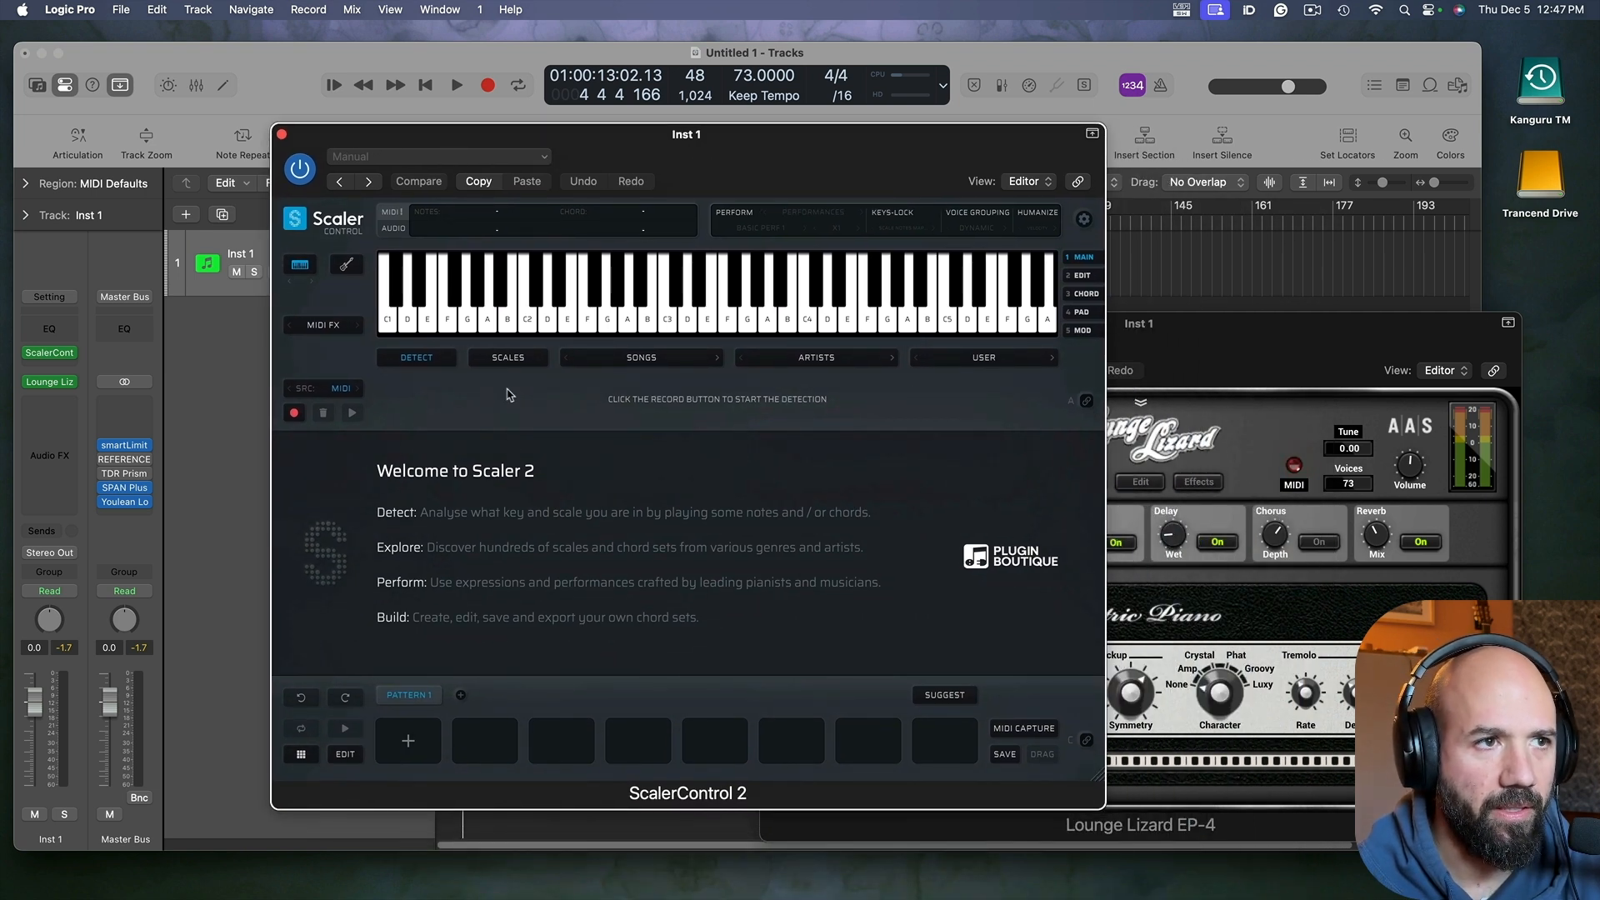
Step: Search Scaler's scales for "f min" and load the F Minor scale
{"action": "left_click", "coordinate": [508, 357]}
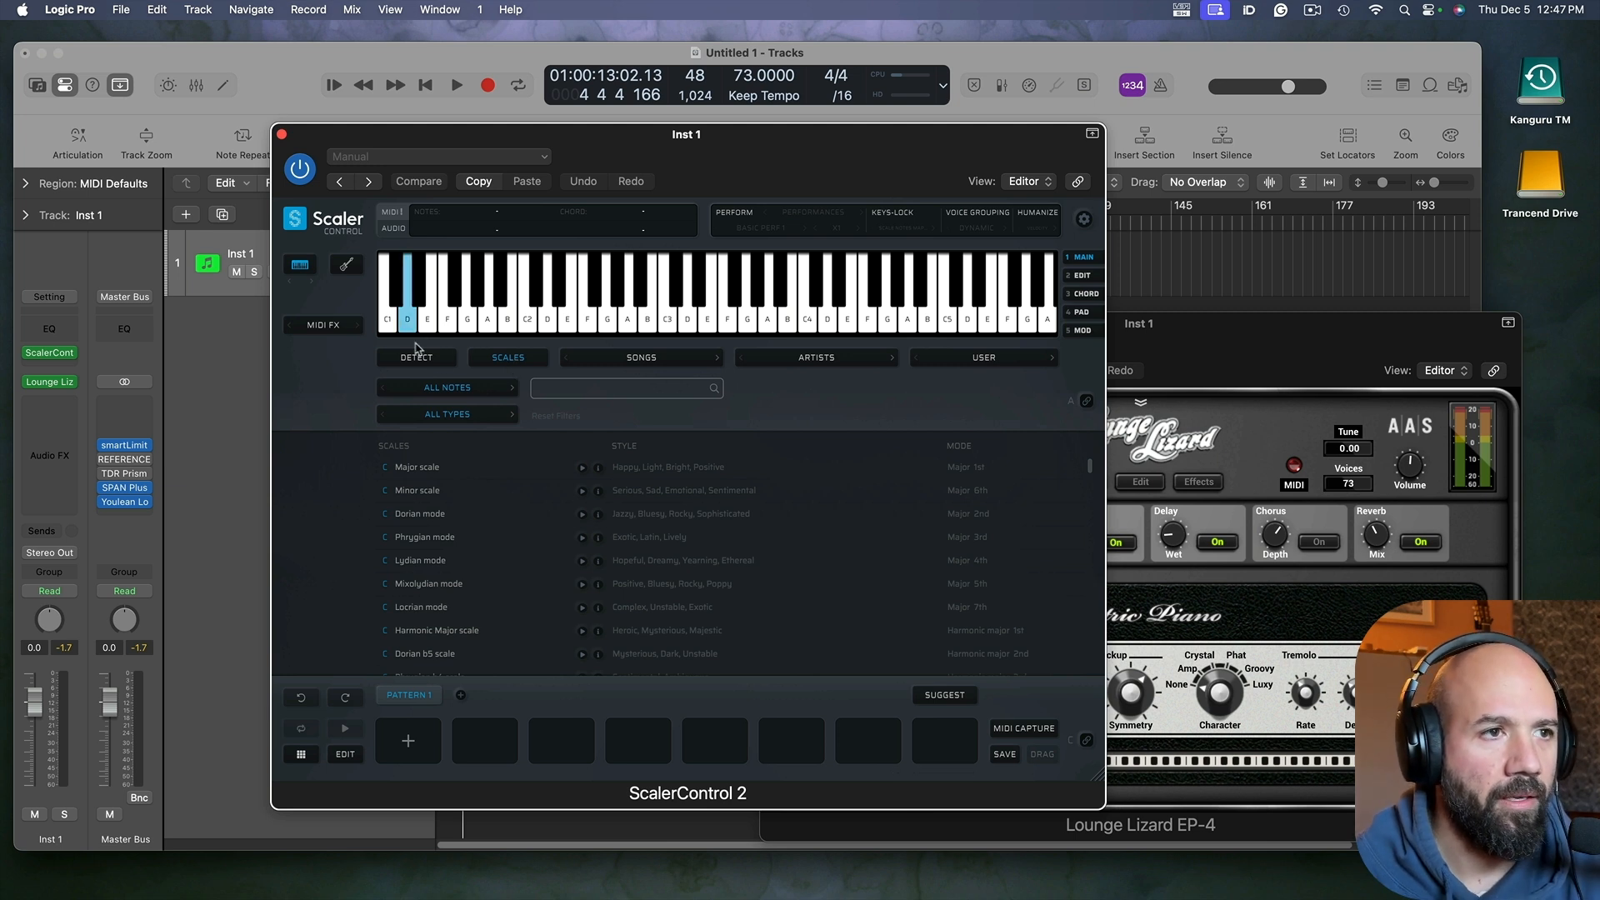
{"action": "left_click", "coordinate": [584, 390]}
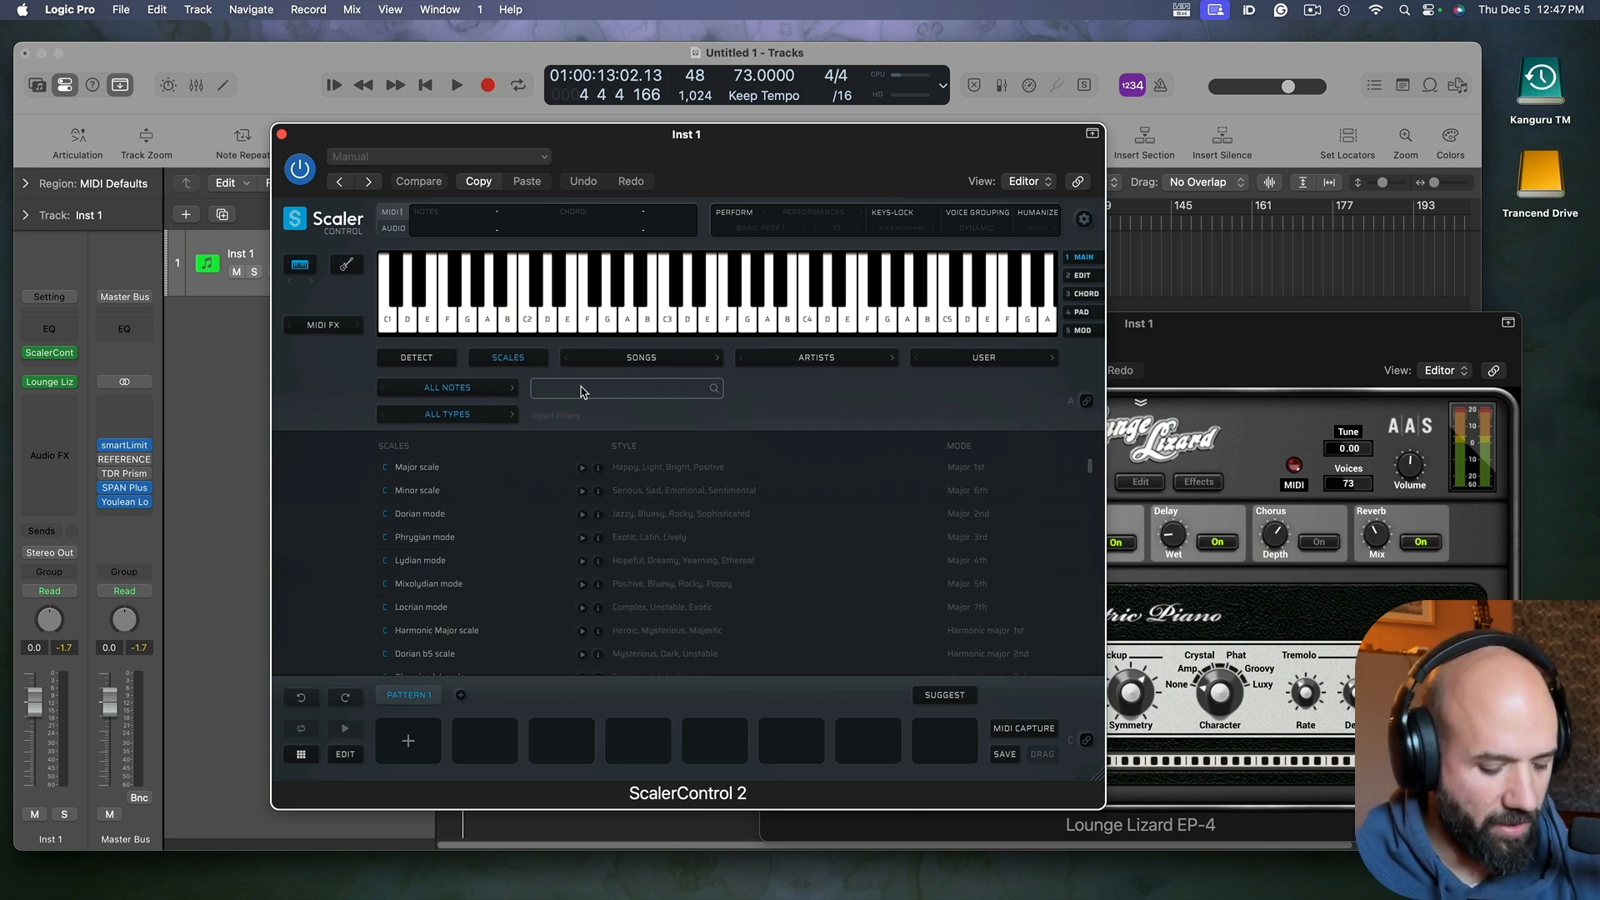
{"action": "type", "text": "f min"}
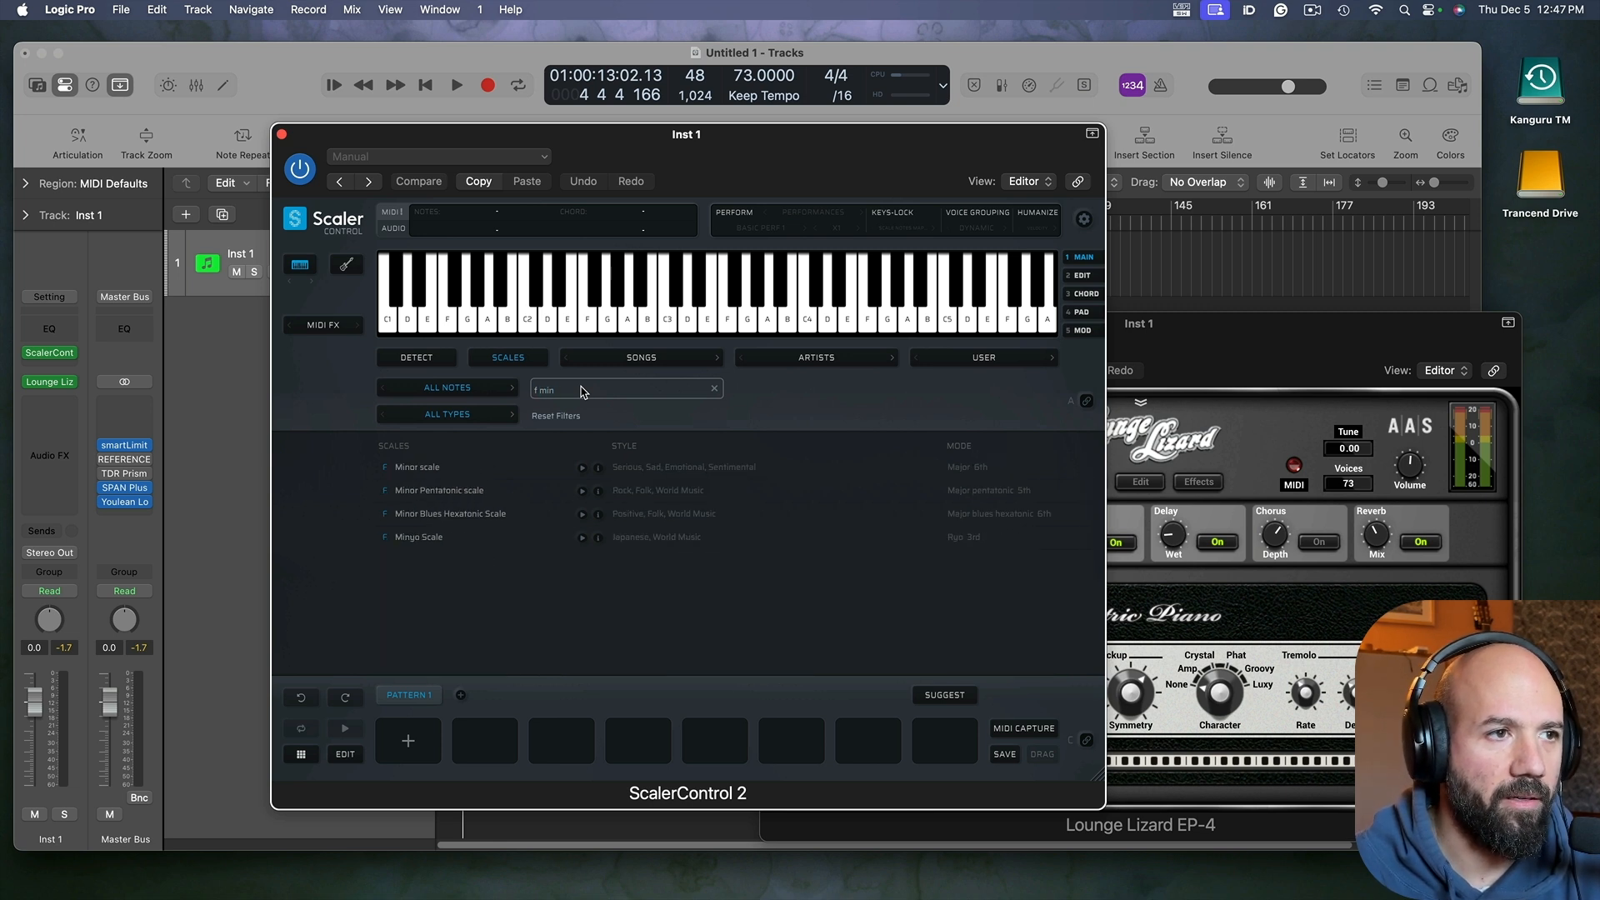
{"action": "left_click", "coordinate": [466, 468]}
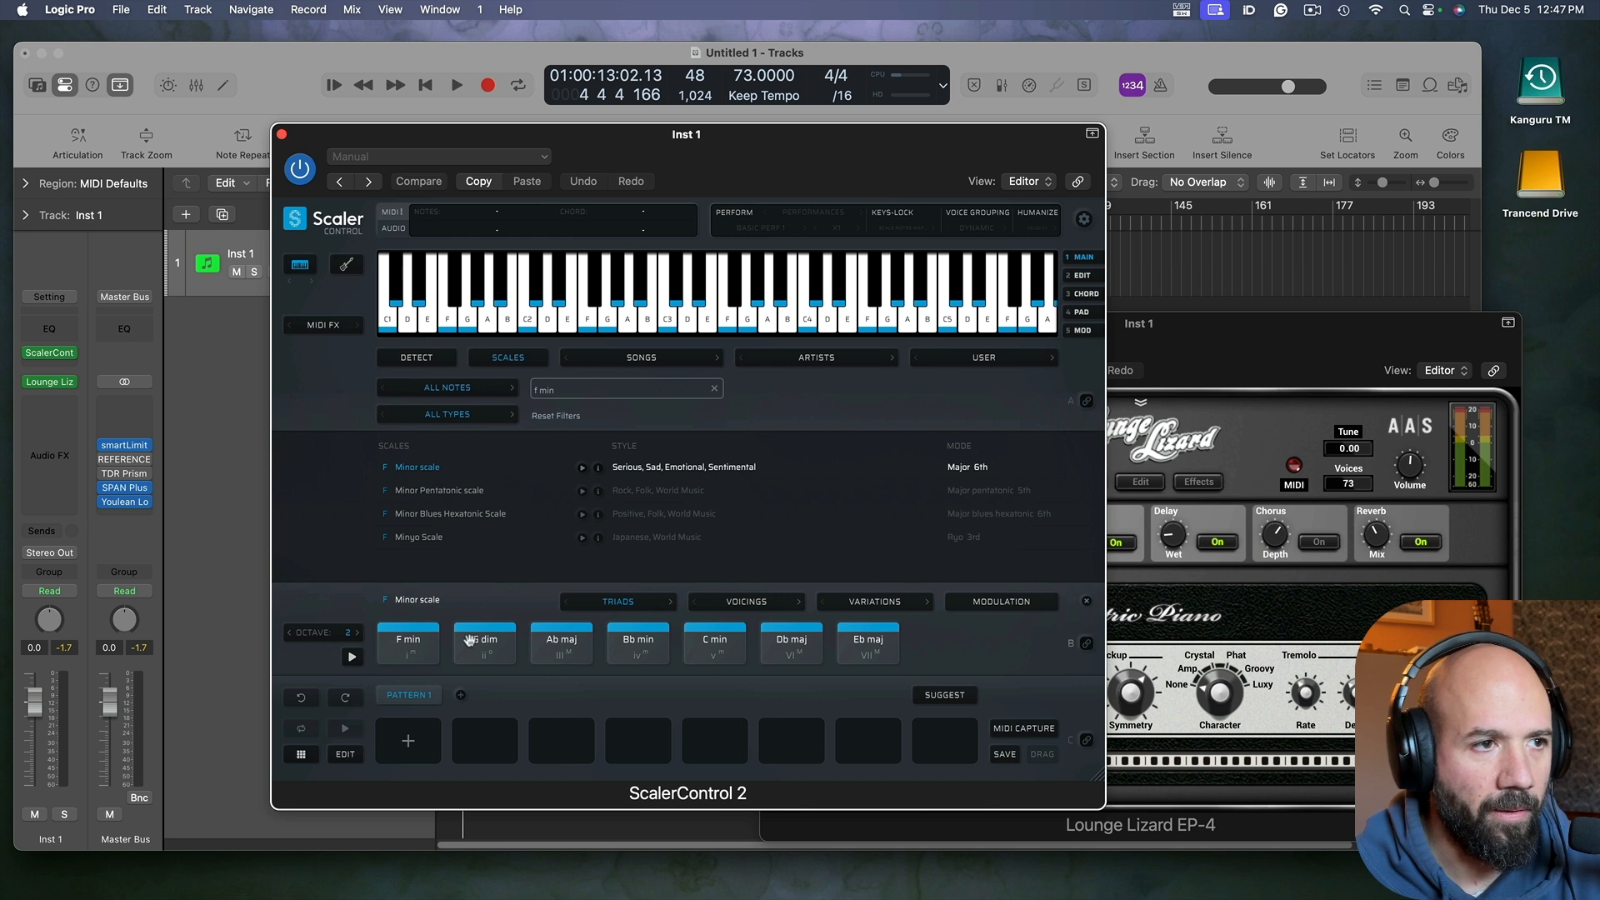
Step: Fill Pattern 1 with the scale's seven triads in order: F min, G dim, Ab maj, Bb min, C min, Db maj, Eb maj
{"action": "left_click", "coordinate": [408, 645]}
{"action": "left_click_drag", "start_coordinate": [409, 681], "coordinate": [408, 741]}
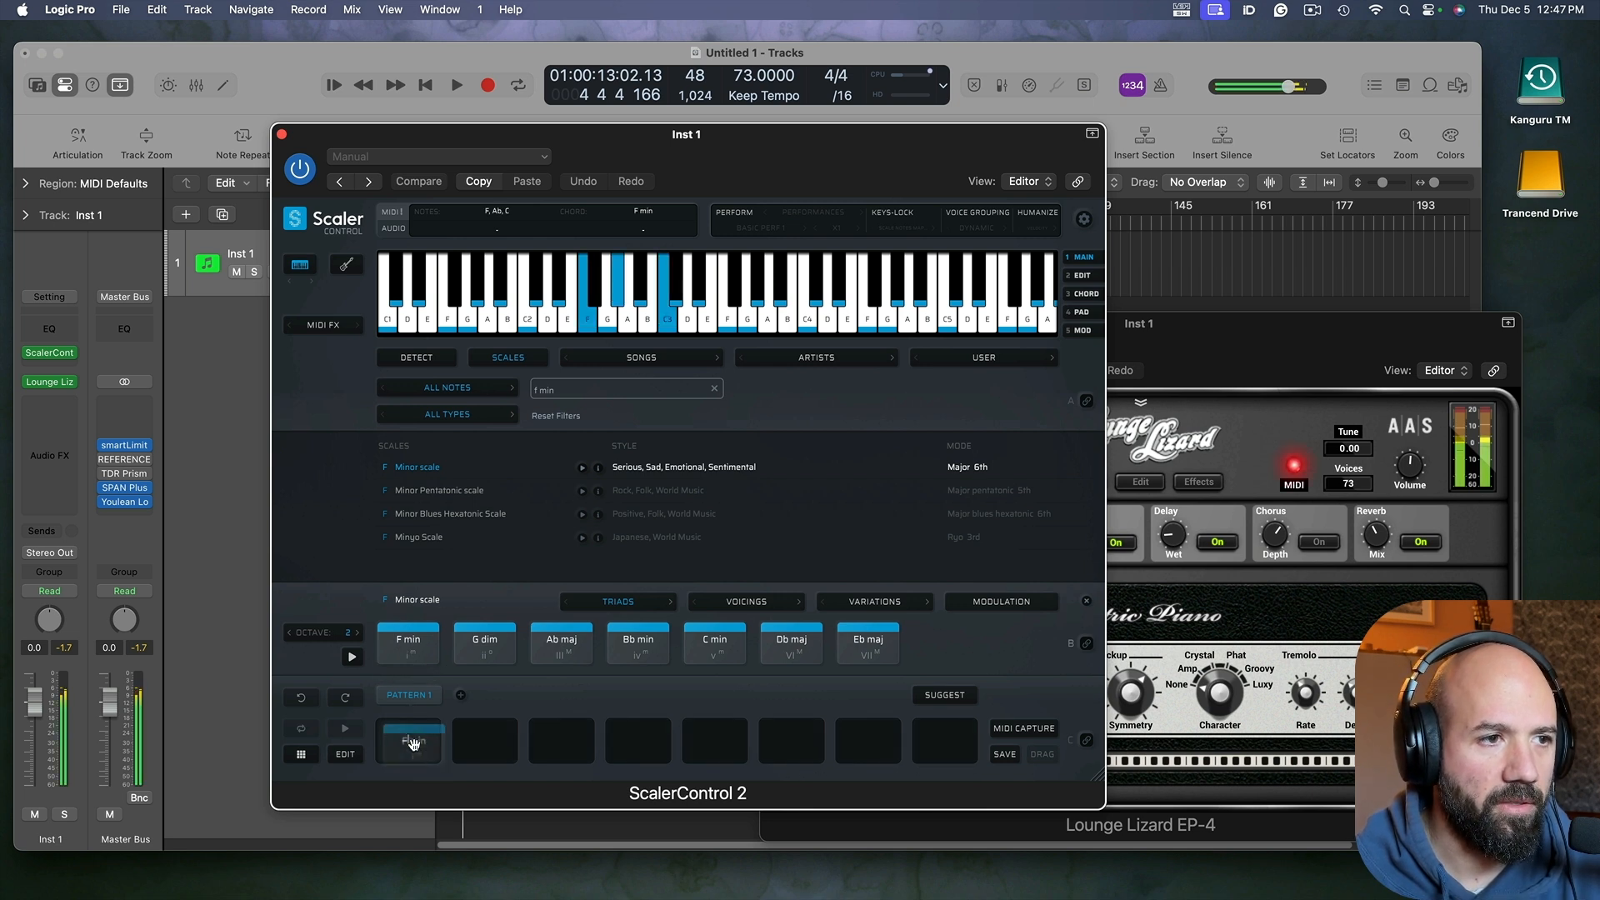
{"action": "left_click_drag", "start_coordinate": [485, 641], "coordinate": [485, 741]}
{"action": "left_click_drag", "start_coordinate": [564, 654], "coordinate": [575, 740]}
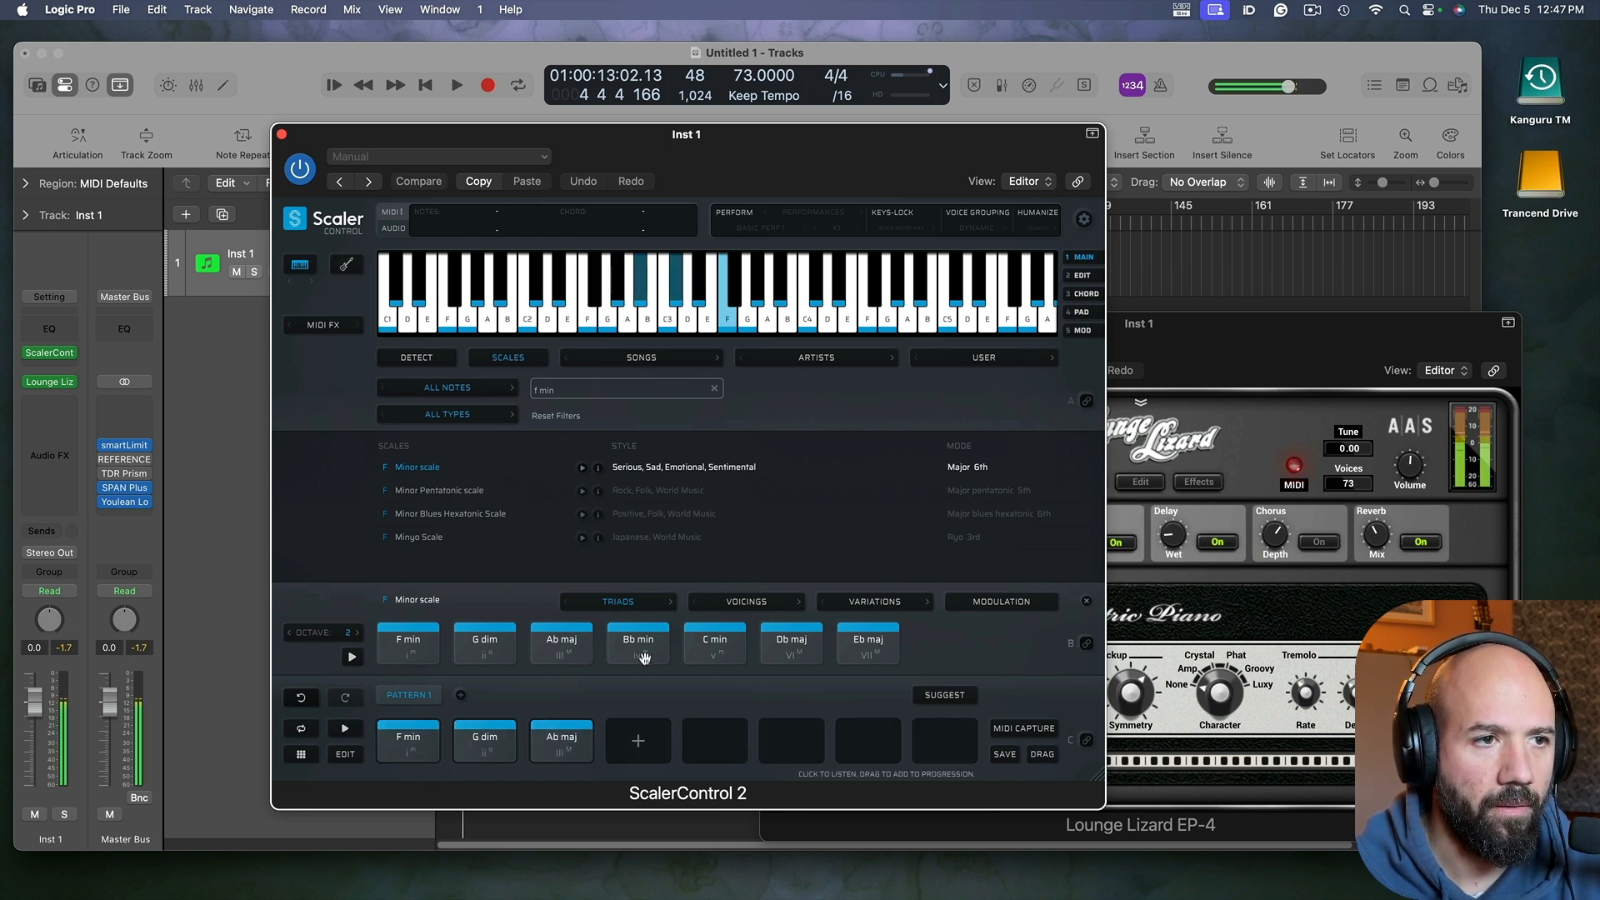
{"action": "left_click_drag", "start_coordinate": [640, 649], "coordinate": [639, 740]}
{"action": "left_click_drag", "start_coordinate": [713, 650], "coordinate": [715, 740]}
{"action": "left_click_drag", "start_coordinate": [774, 657], "coordinate": [790, 740]}
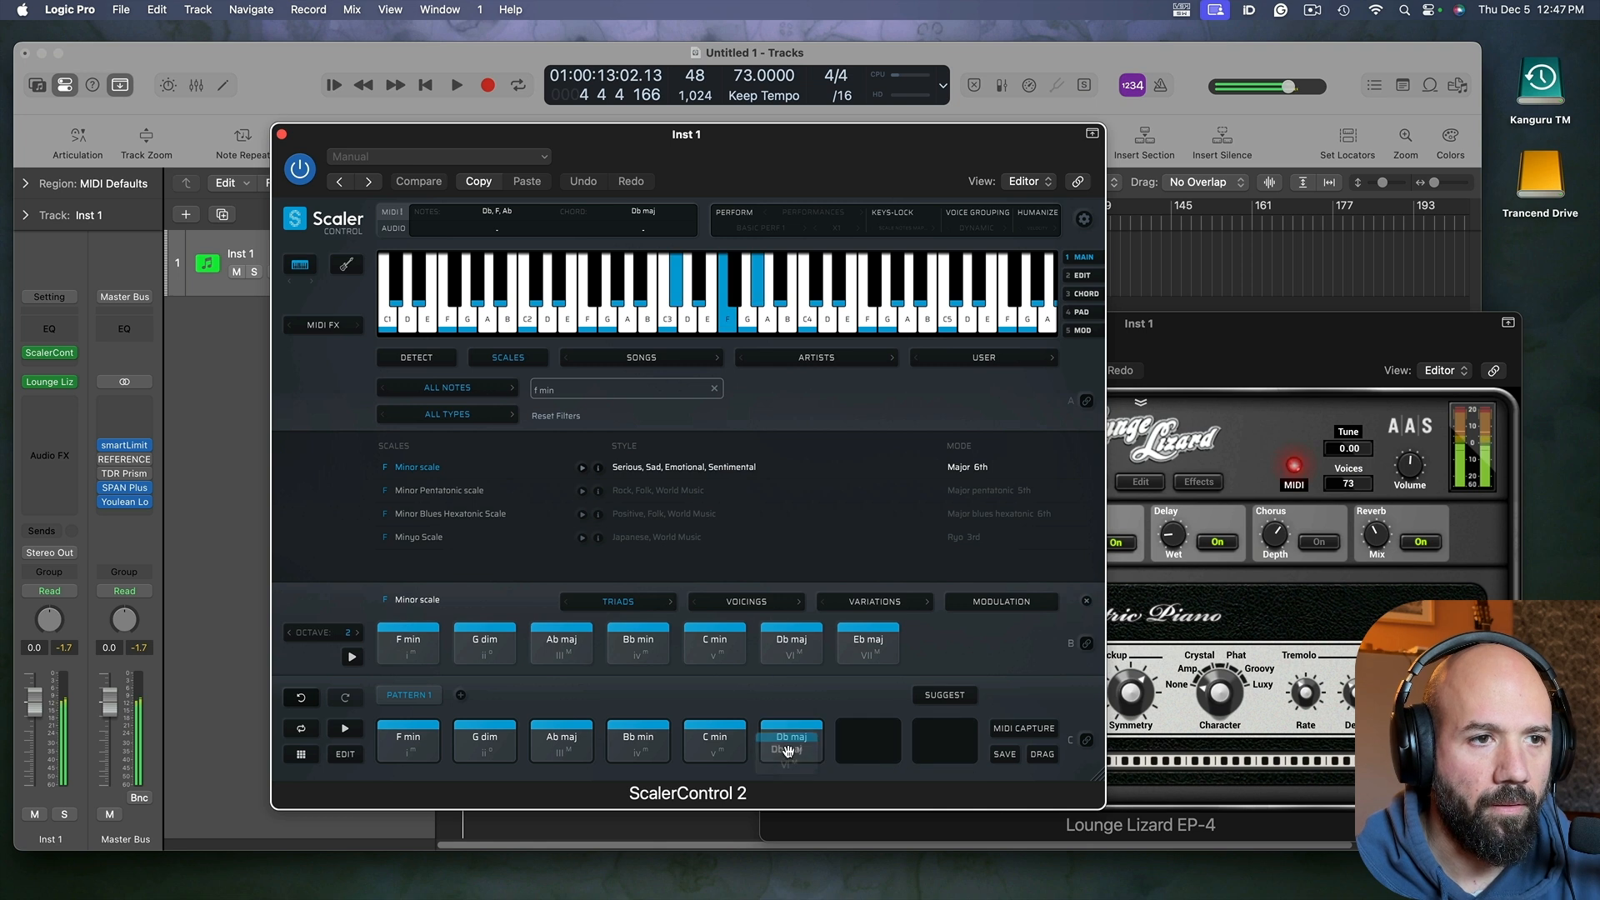
{"action": "left_click_drag", "start_coordinate": [868, 650], "coordinate": [868, 740]}
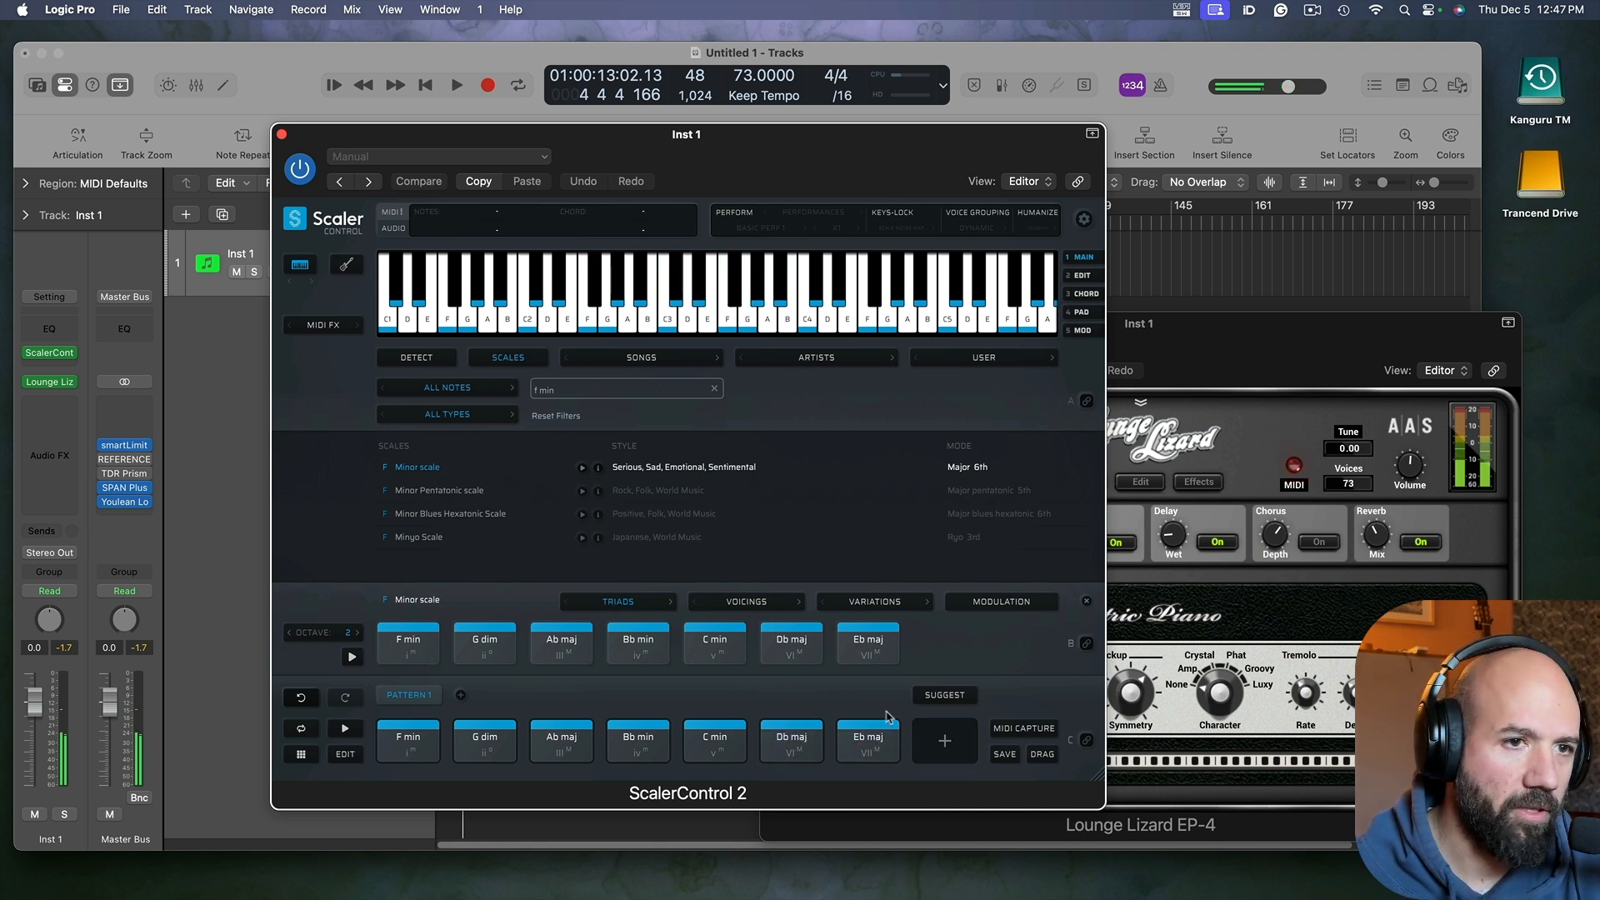
Step: Bind the chord pattern to MIDI keys and audition its first chords from C2 upward
{"action": "left_click", "coordinate": [1086, 741]}
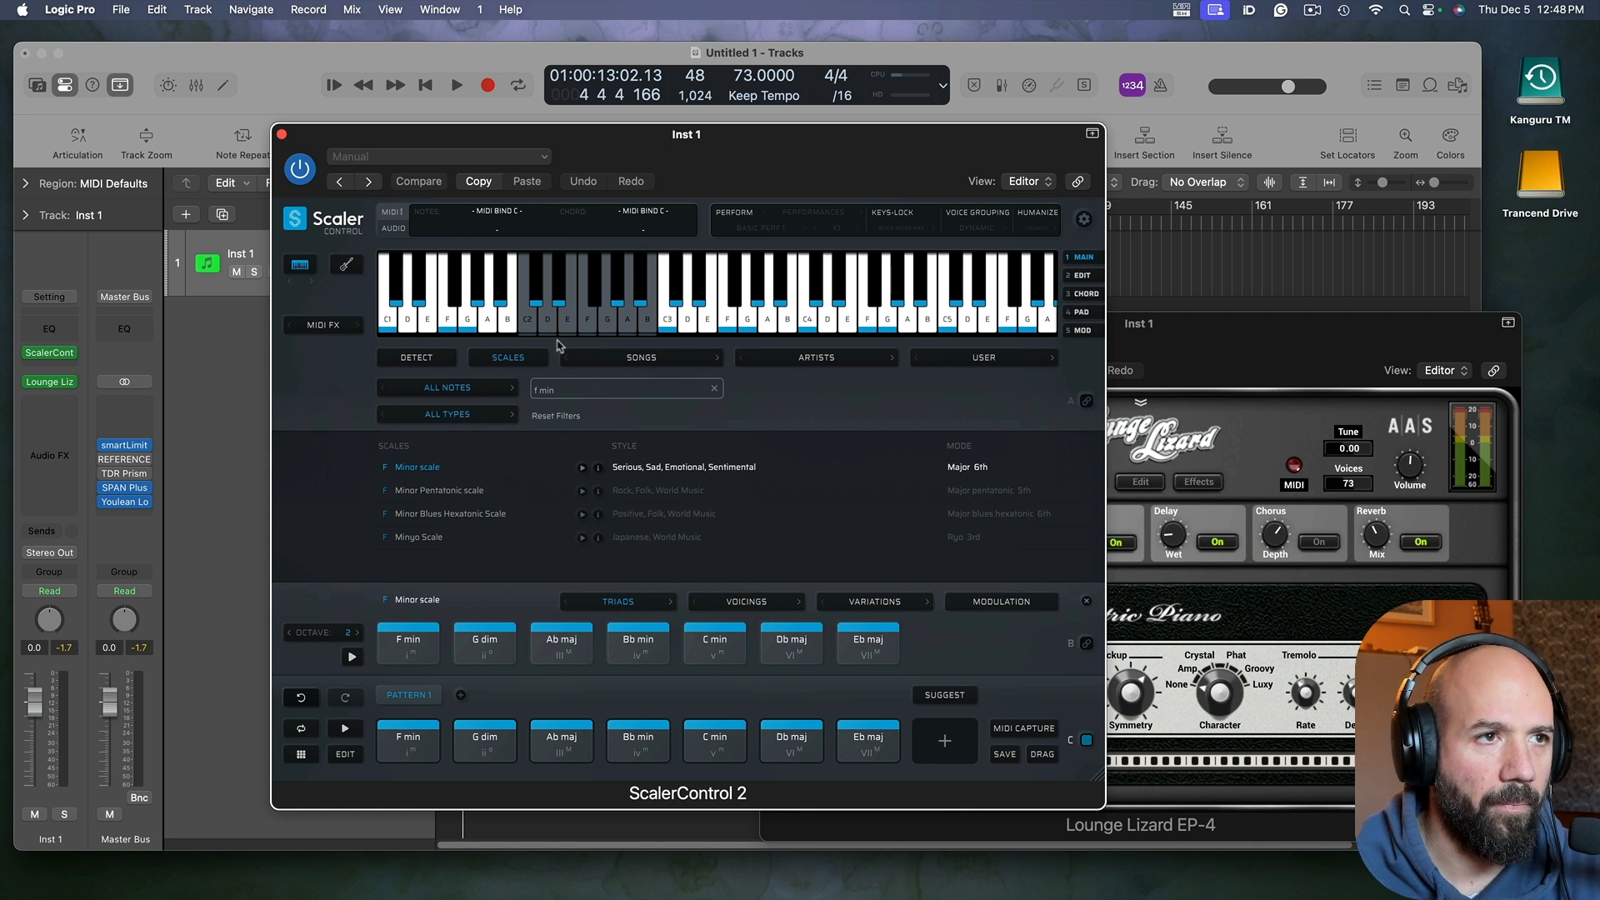
{"action": "left_click", "coordinate": [529, 331]}
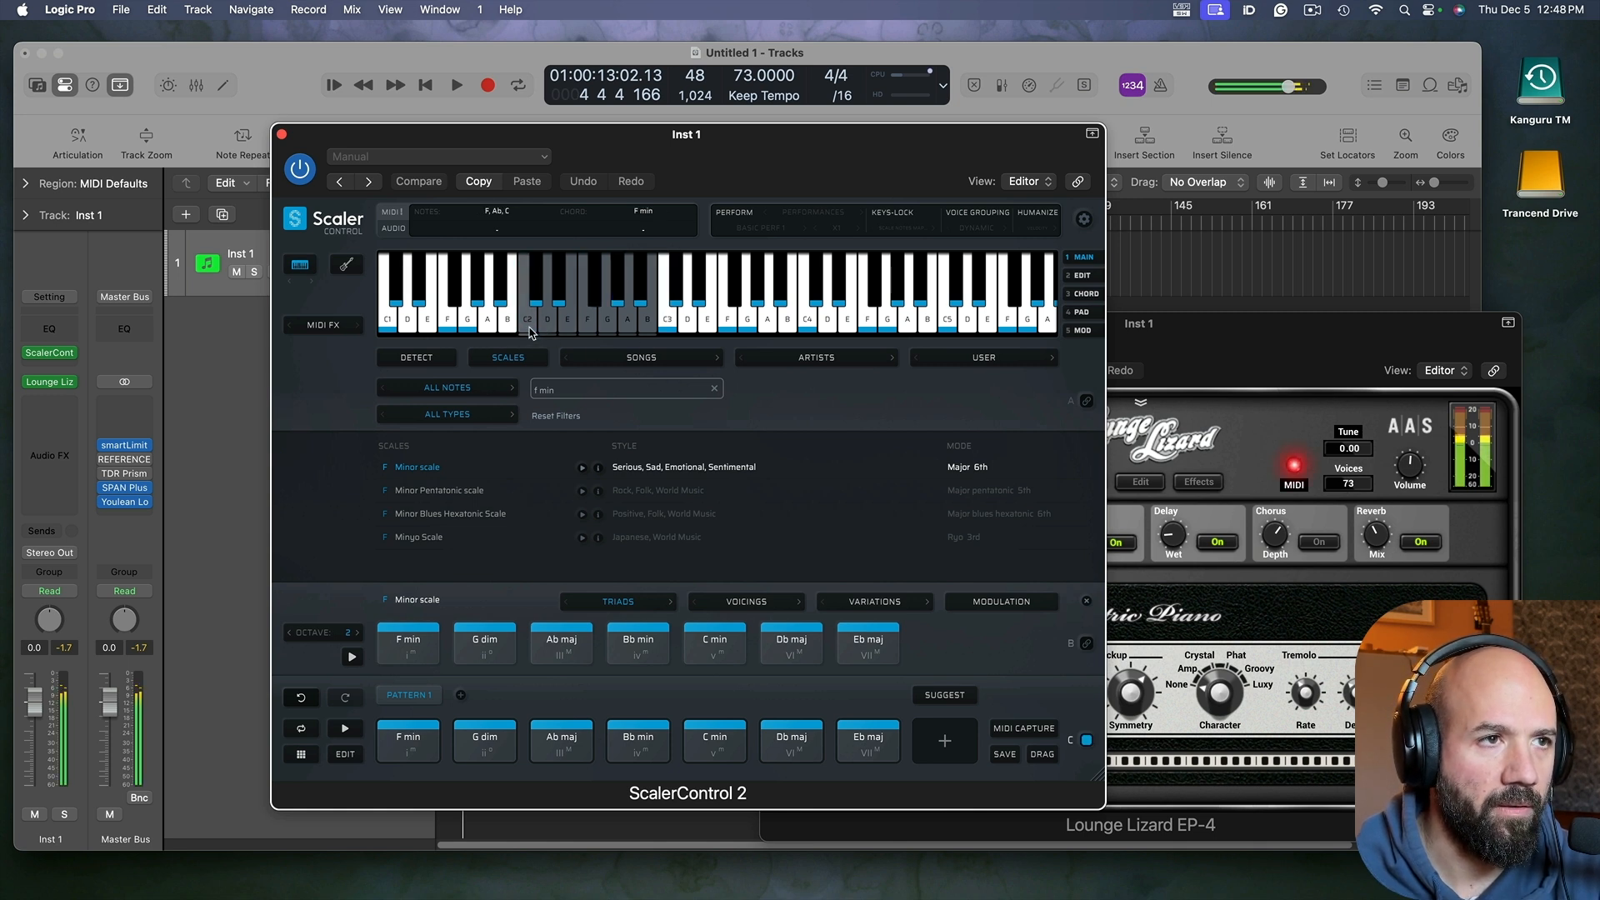
{"action": "left_click", "coordinate": [549, 330]}
{"action": "left_click", "coordinate": [563, 327]}
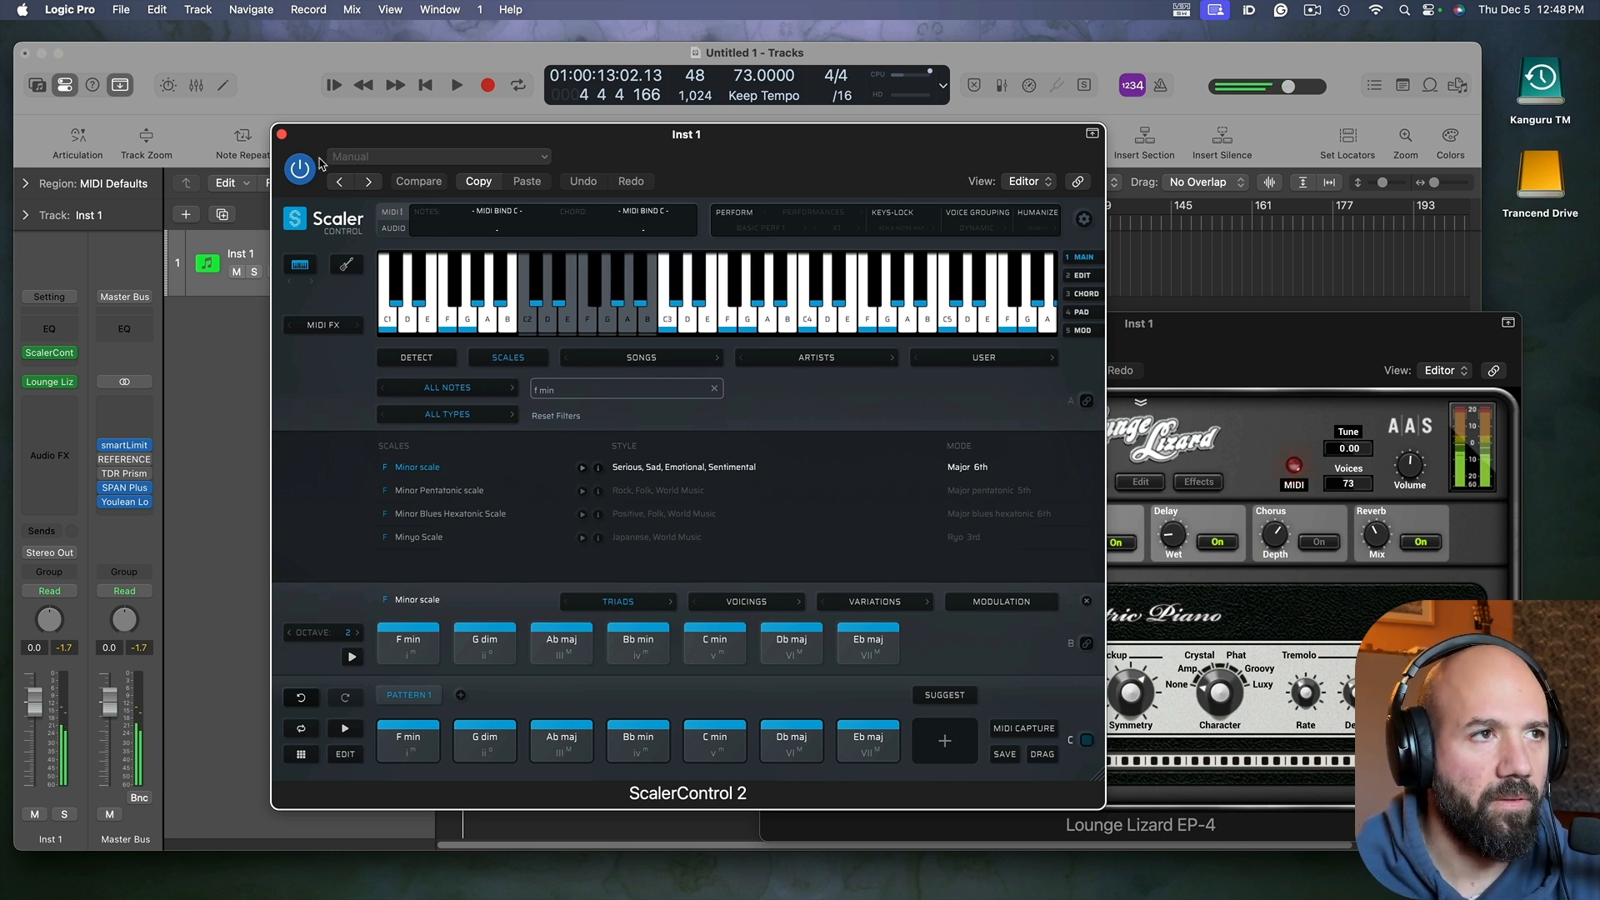
Step: Close the ScalerControl 2 and Lounge Lizard plug-in windows
{"action": "left_click_drag", "start_coordinate": [320, 163], "coordinate": [367, 141]}
{"action": "key", "text": "super+w"}
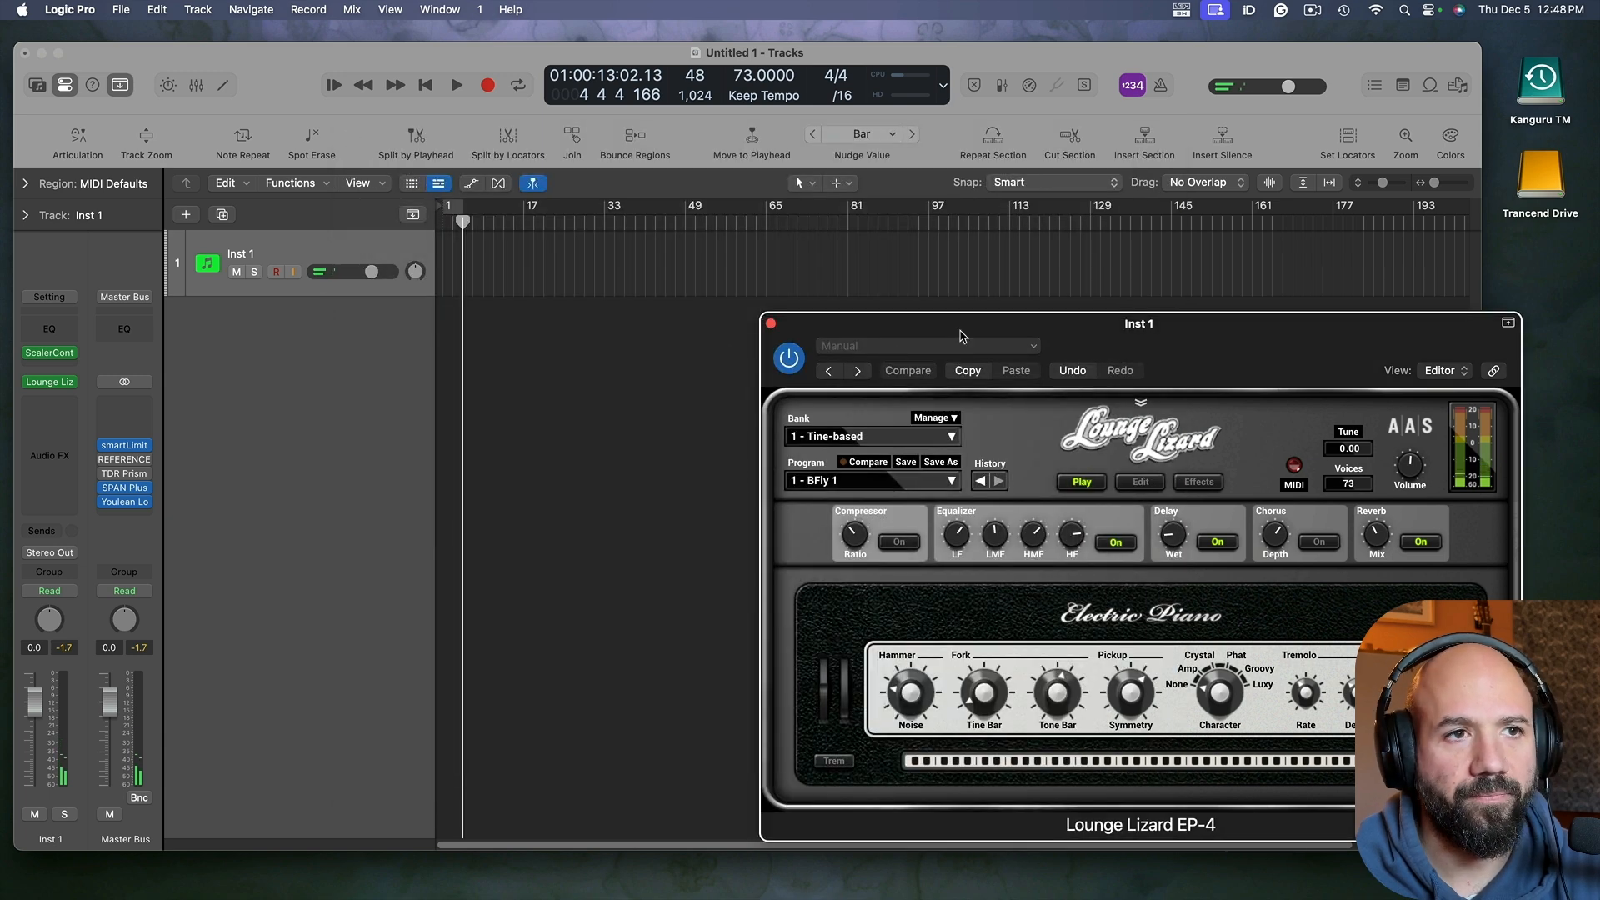
{"action": "left_click_drag", "start_coordinate": [1008, 330], "coordinate": [947, 336]}
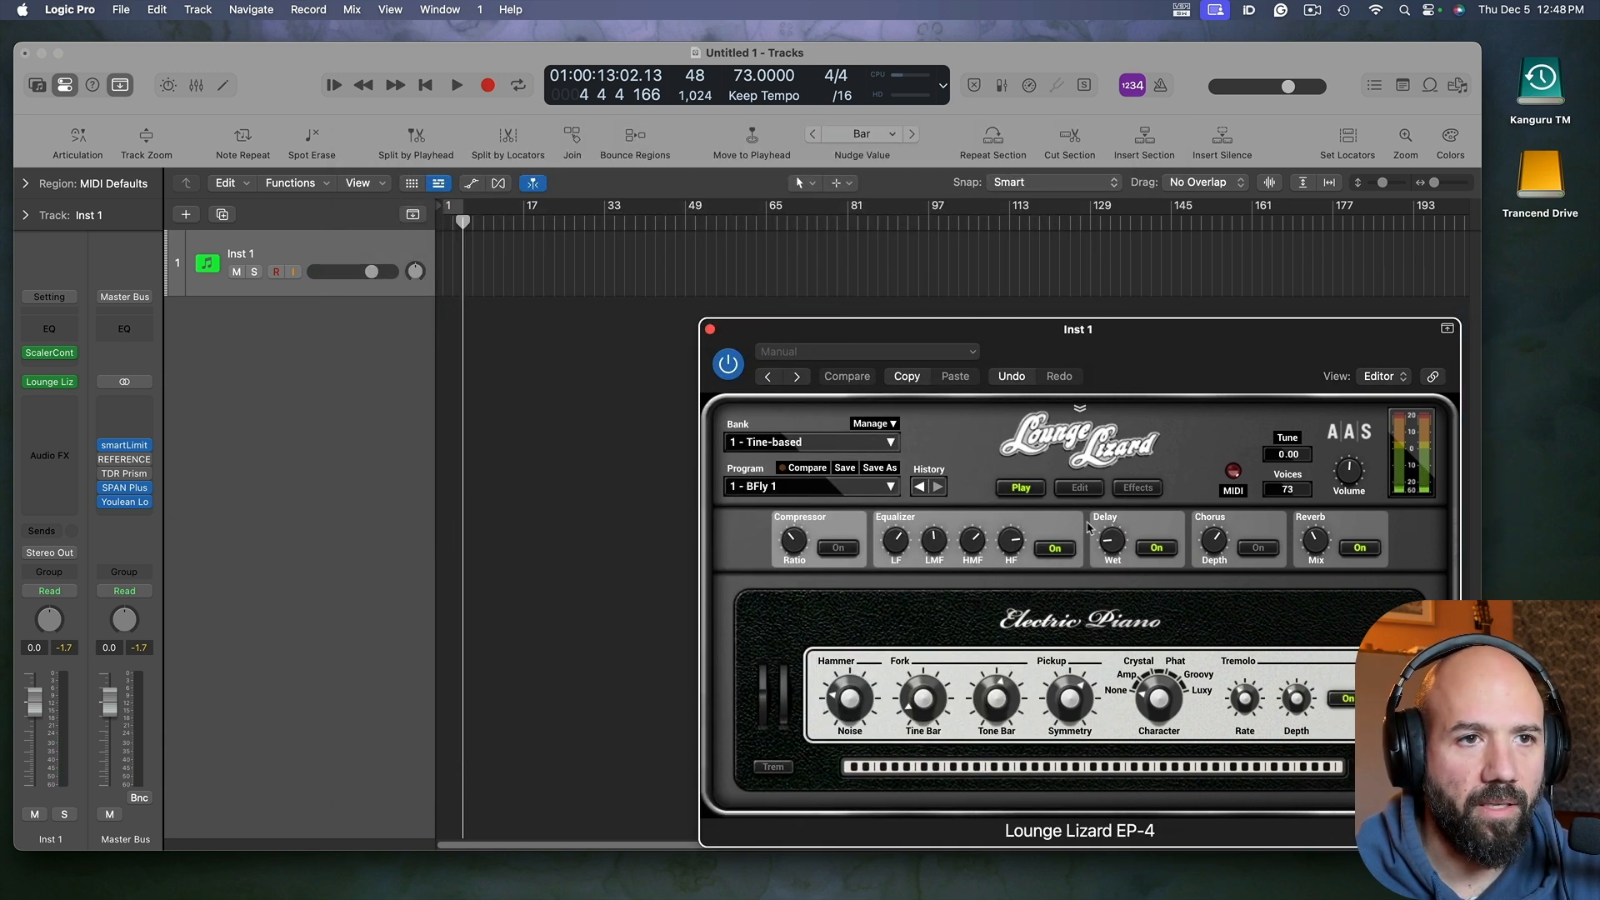
{"action": "left_click", "coordinate": [709, 330]}
Step: Define a cycle range in the timeline from bar 17 to bar 49
{"action": "left_click_drag", "start_coordinate": [524, 216], "coordinate": [691, 221]}
{"action": "scroll", "coordinate": [604, 308], "scroll_direction": "up", "scroll_amount": 3}
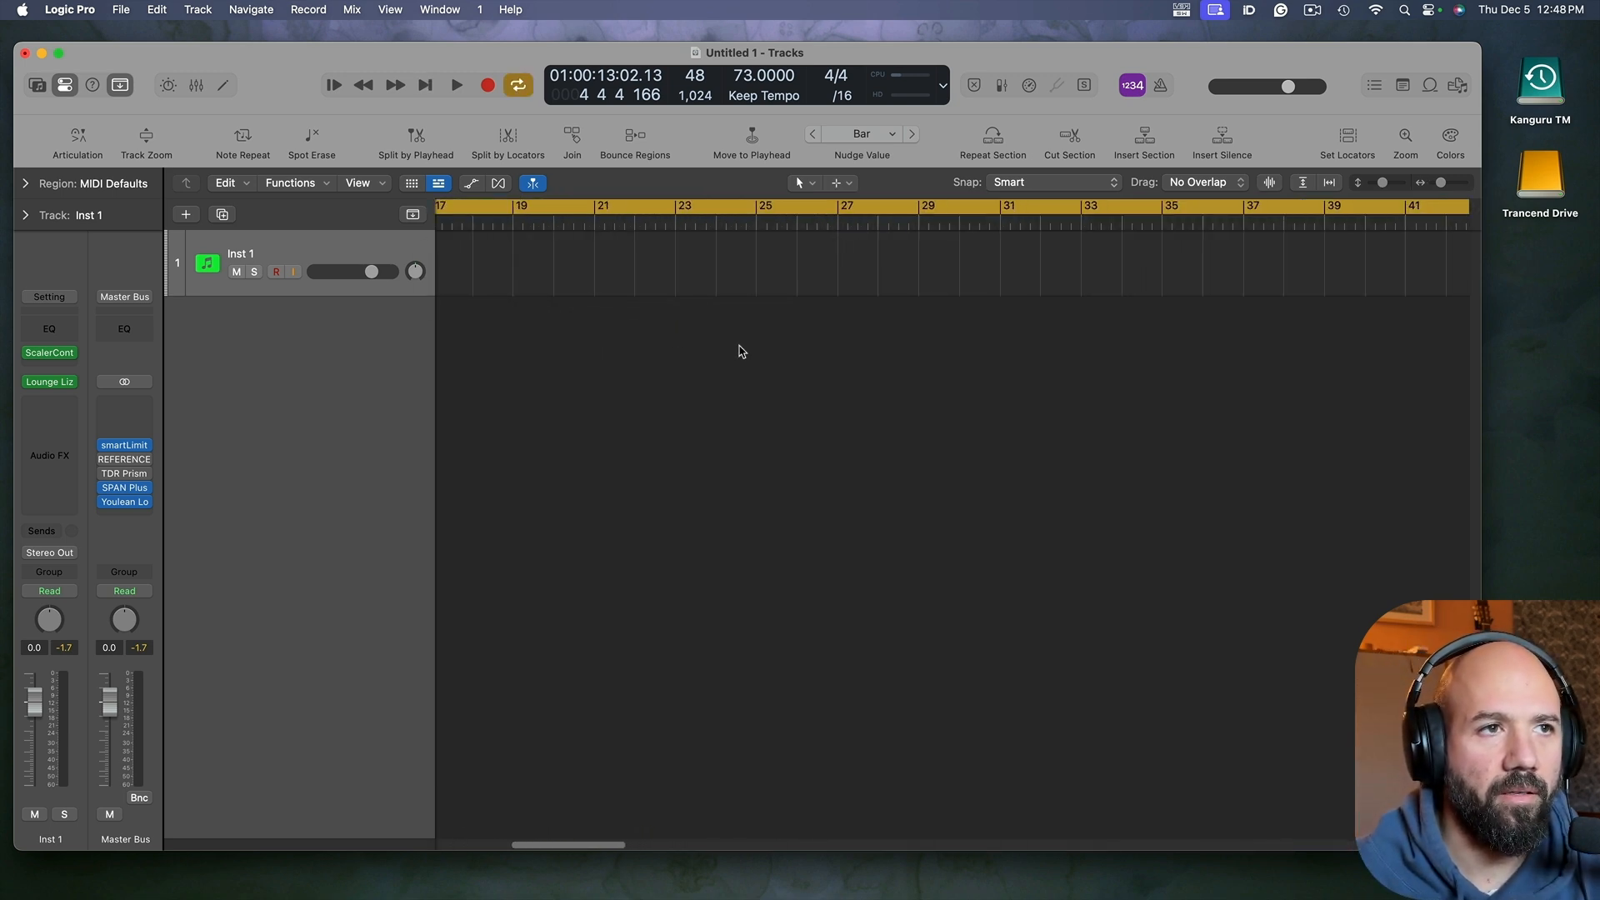
{"action": "scroll", "coordinate": [739, 350], "scroll_direction": "down", "scroll_amount": 3}
{"action": "left_click_drag", "start_coordinate": [810, 214], "coordinate": [734, 217]}
{"action": "scroll", "coordinate": [724, 258], "scroll_direction": "up", "scroll_amount": 3}
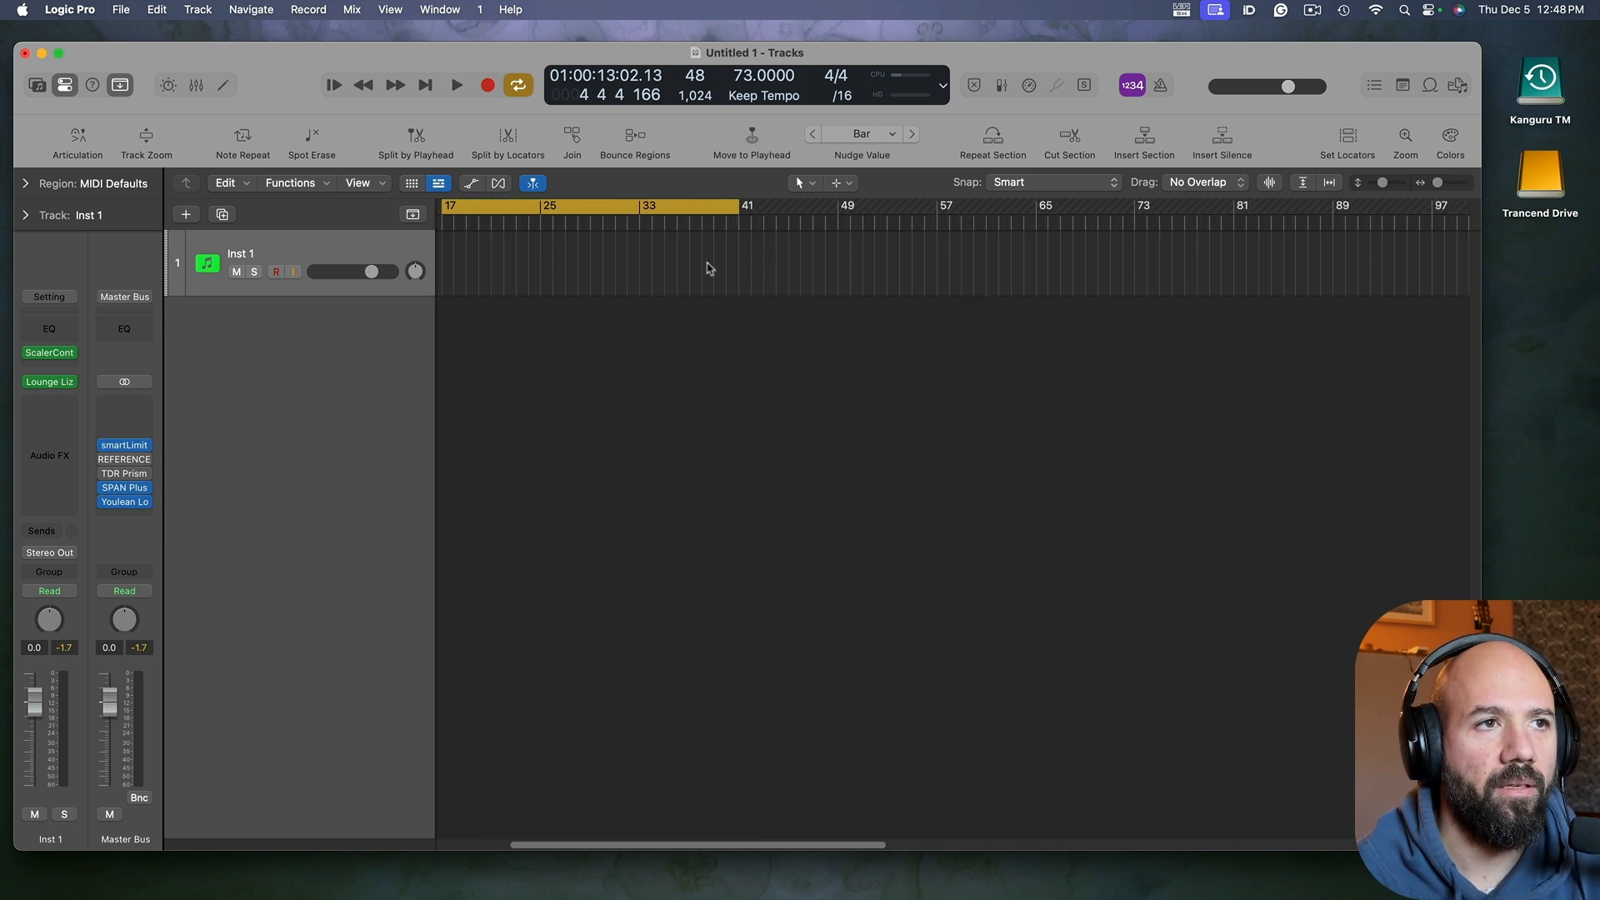
{"action": "left_click_drag", "start_coordinate": [935, 208], "coordinate": [1037, 210]}
Step: Create a MIDI region at bar 17 on the Inst 1 track and extend it to bar 33
{"action": "right_click", "coordinate": [643, 265]}
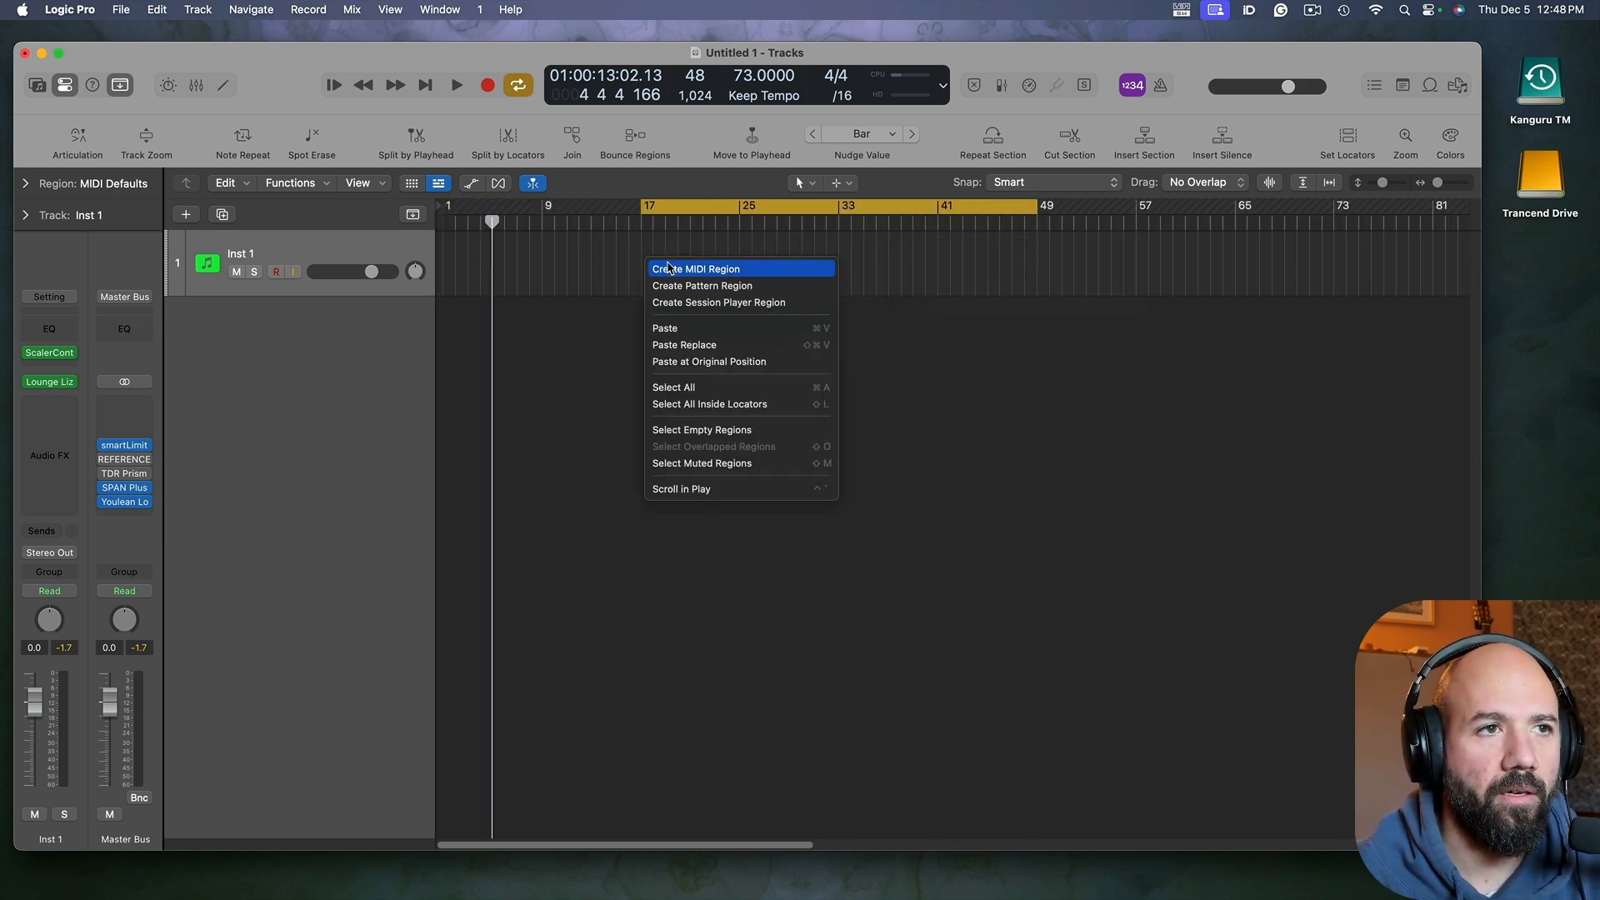
{"action": "left_click", "coordinate": [662, 268]}
{"action": "left_click_drag", "start_coordinate": [700, 292], "coordinate": [841, 315]}
{"action": "key", "text": "space"}
{"action": "left_click", "coordinate": [780, 345], "text": "ctrl+alt"}
{"action": "left_click", "coordinate": [780, 345], "text": "ctrl+alt"}
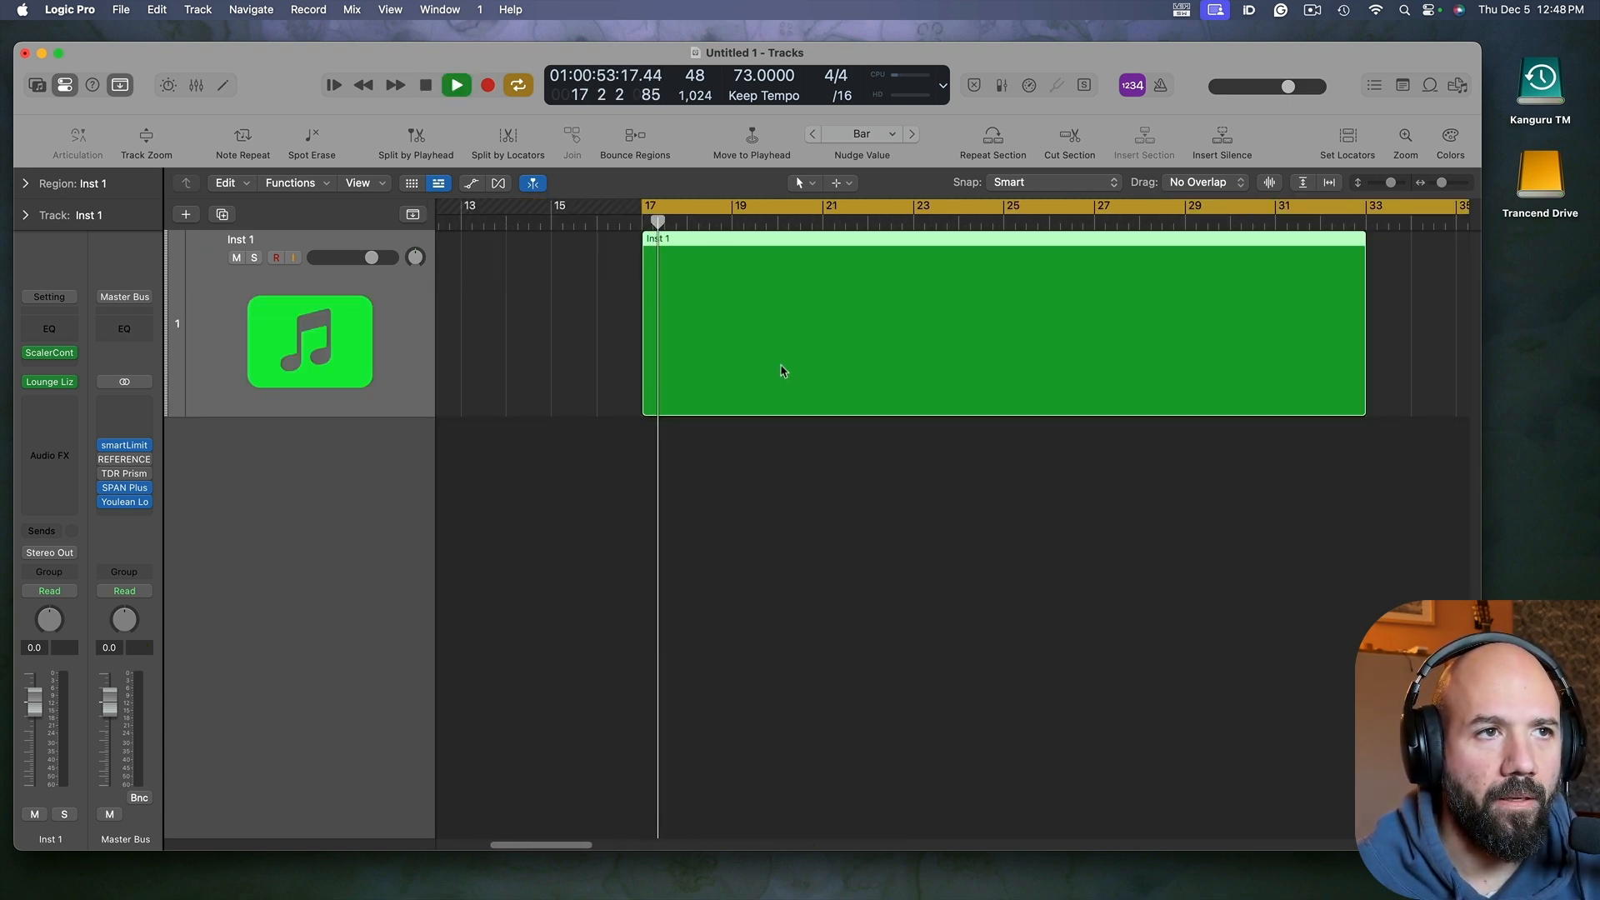
Step: Open the Inst 1 region in the Piano Roll and enlarge the editor, framing the bars from 17 onward
{"action": "double_click", "coordinate": [775, 327]}
{"action": "left_click_drag", "start_coordinate": [728, 512], "coordinate": [727, 389]}
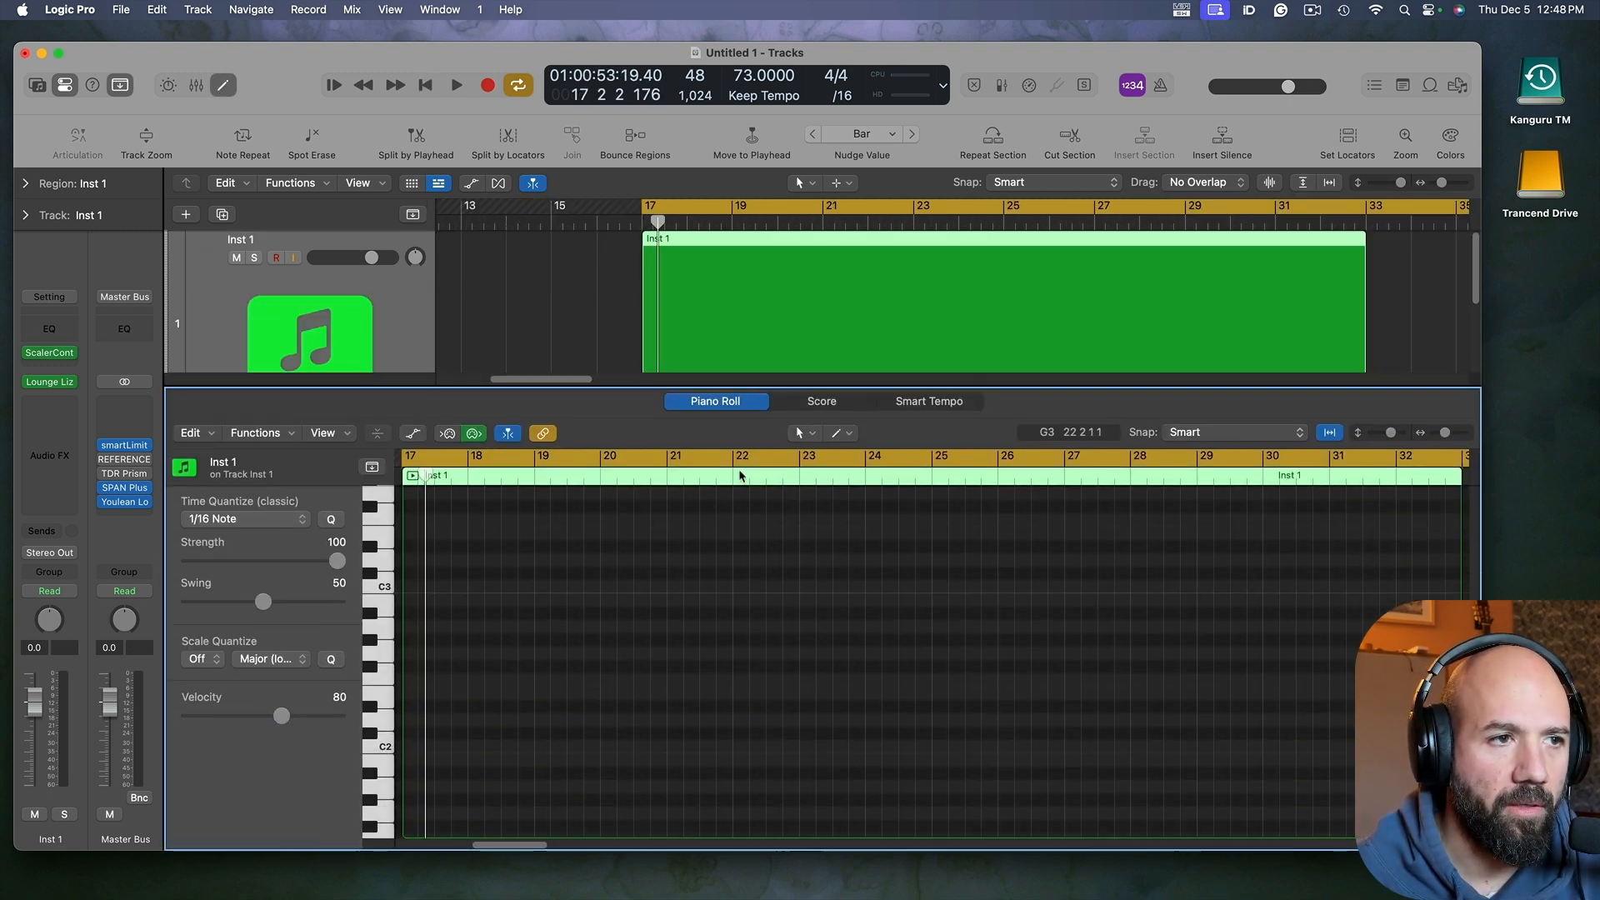
{"action": "scroll", "coordinate": [725, 621], "scroll_direction": "left", "scroll_amount": 10}
{"action": "scroll", "coordinate": [1043, 760], "scroll_direction": "down", "scroll_amount": 3}
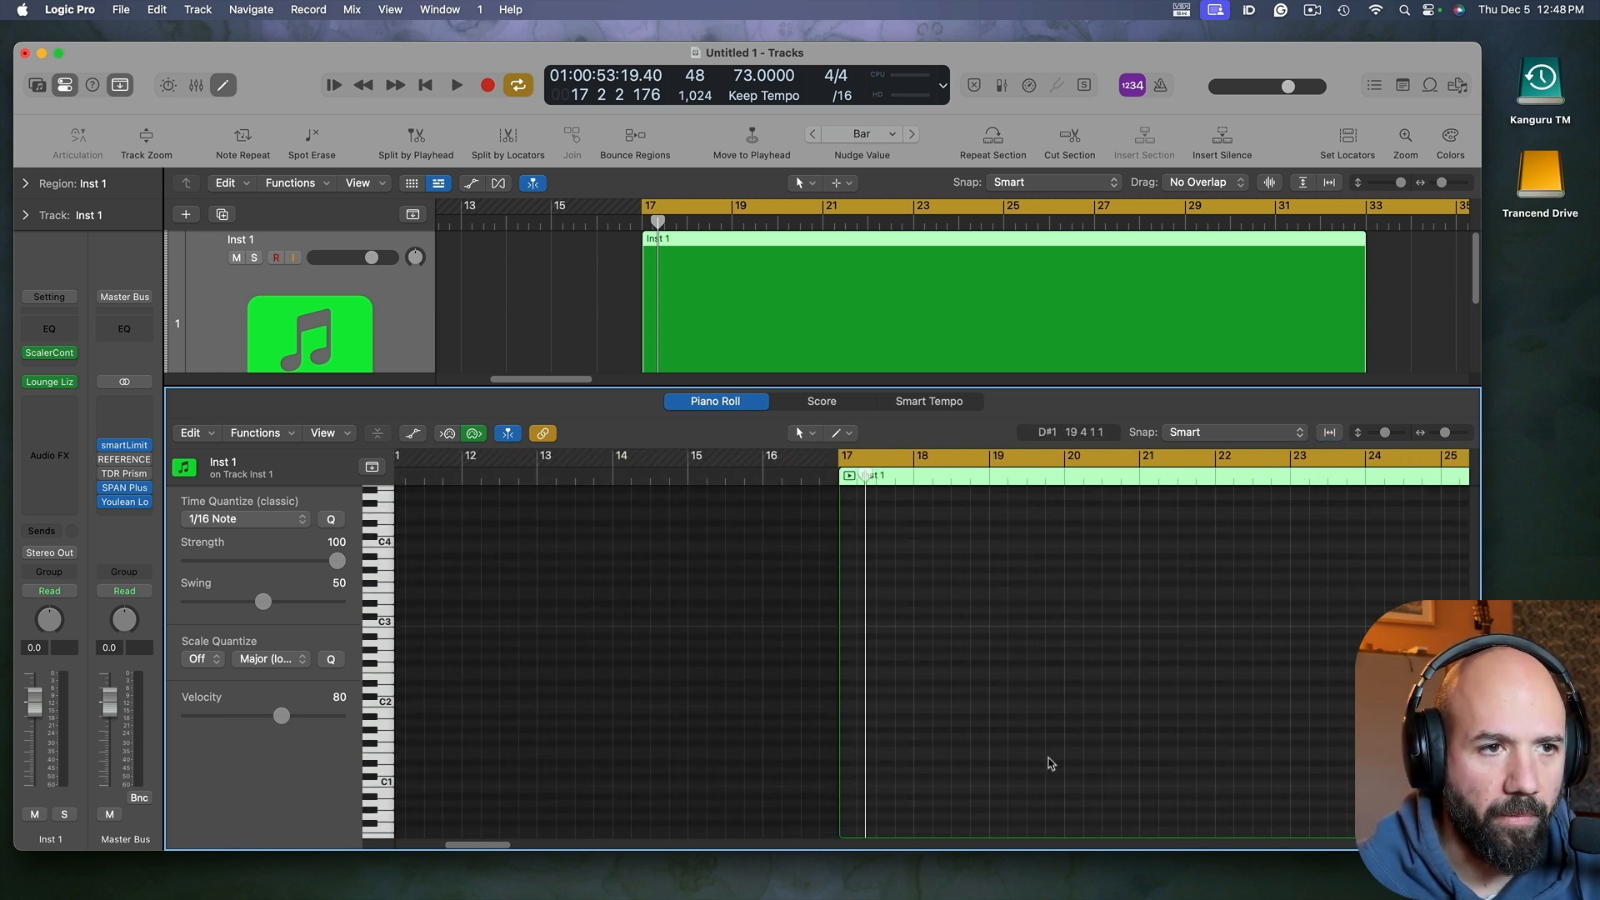
{"action": "scroll", "coordinate": [1042, 755], "scroll_direction": "up", "scroll_amount": 5}
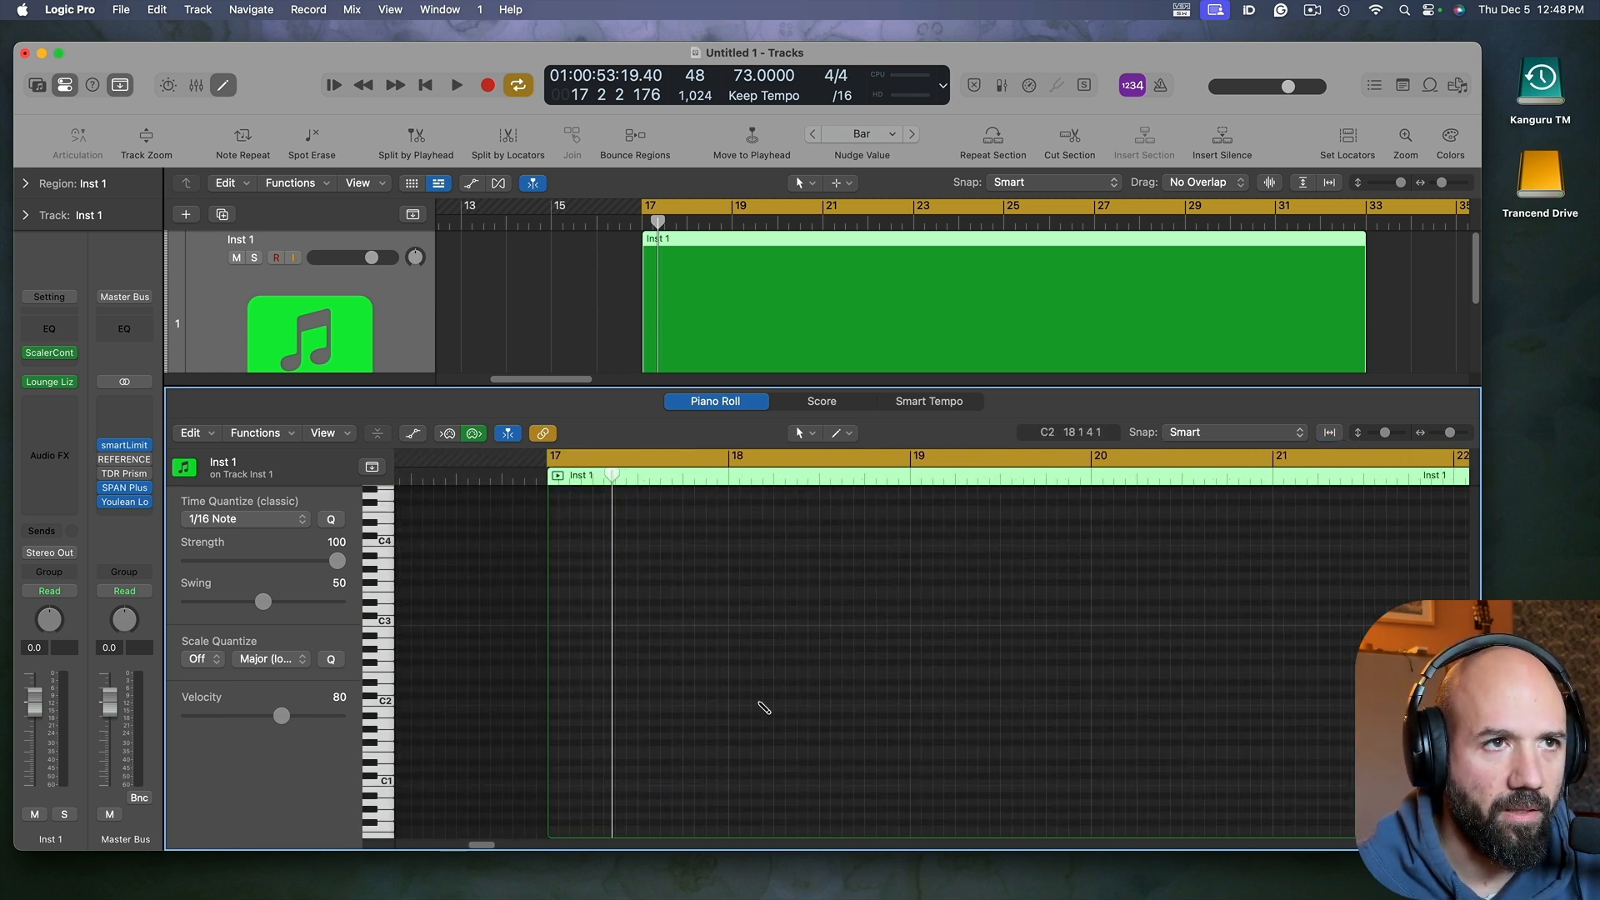
Step: Draw a C2 note on the offbeat of bar 17's first beat (17 1 3) and shorten it to a brief stab
{"action": "scroll", "coordinate": [762, 708], "scroll_direction": "up", "scroll_amount": 2}
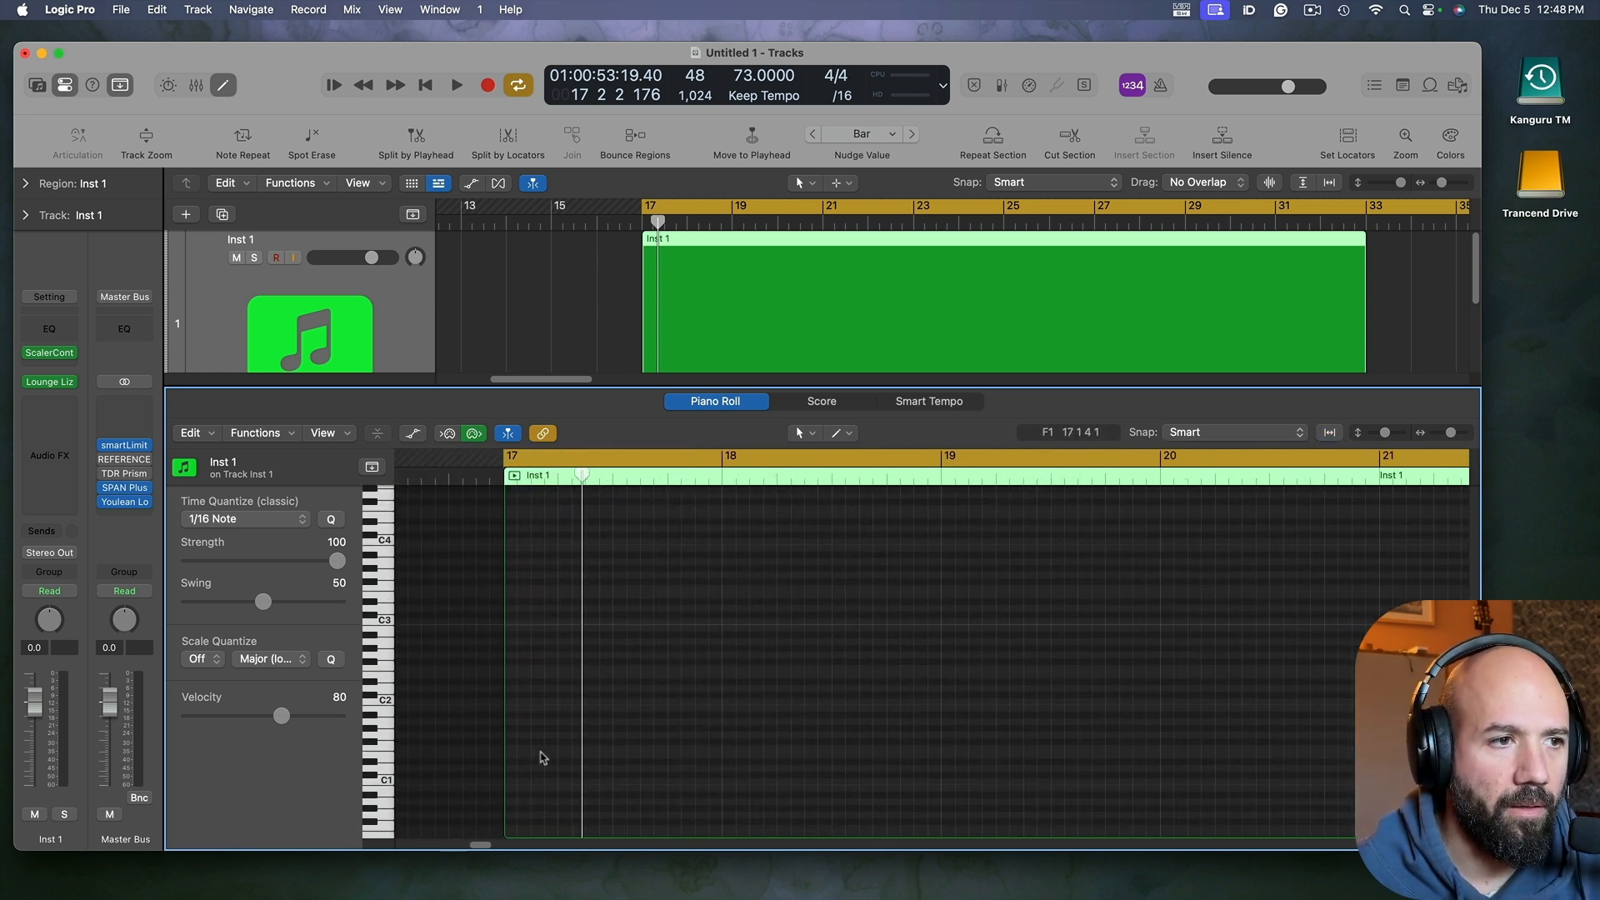
{"action": "left_click", "coordinate": [537, 770]}
{"action": "left_click_drag", "start_coordinate": [538, 769], "coordinate": [551, 704]}
{"action": "scroll", "coordinate": [550, 704], "scroll_direction": "up", "scroll_amount": 3}
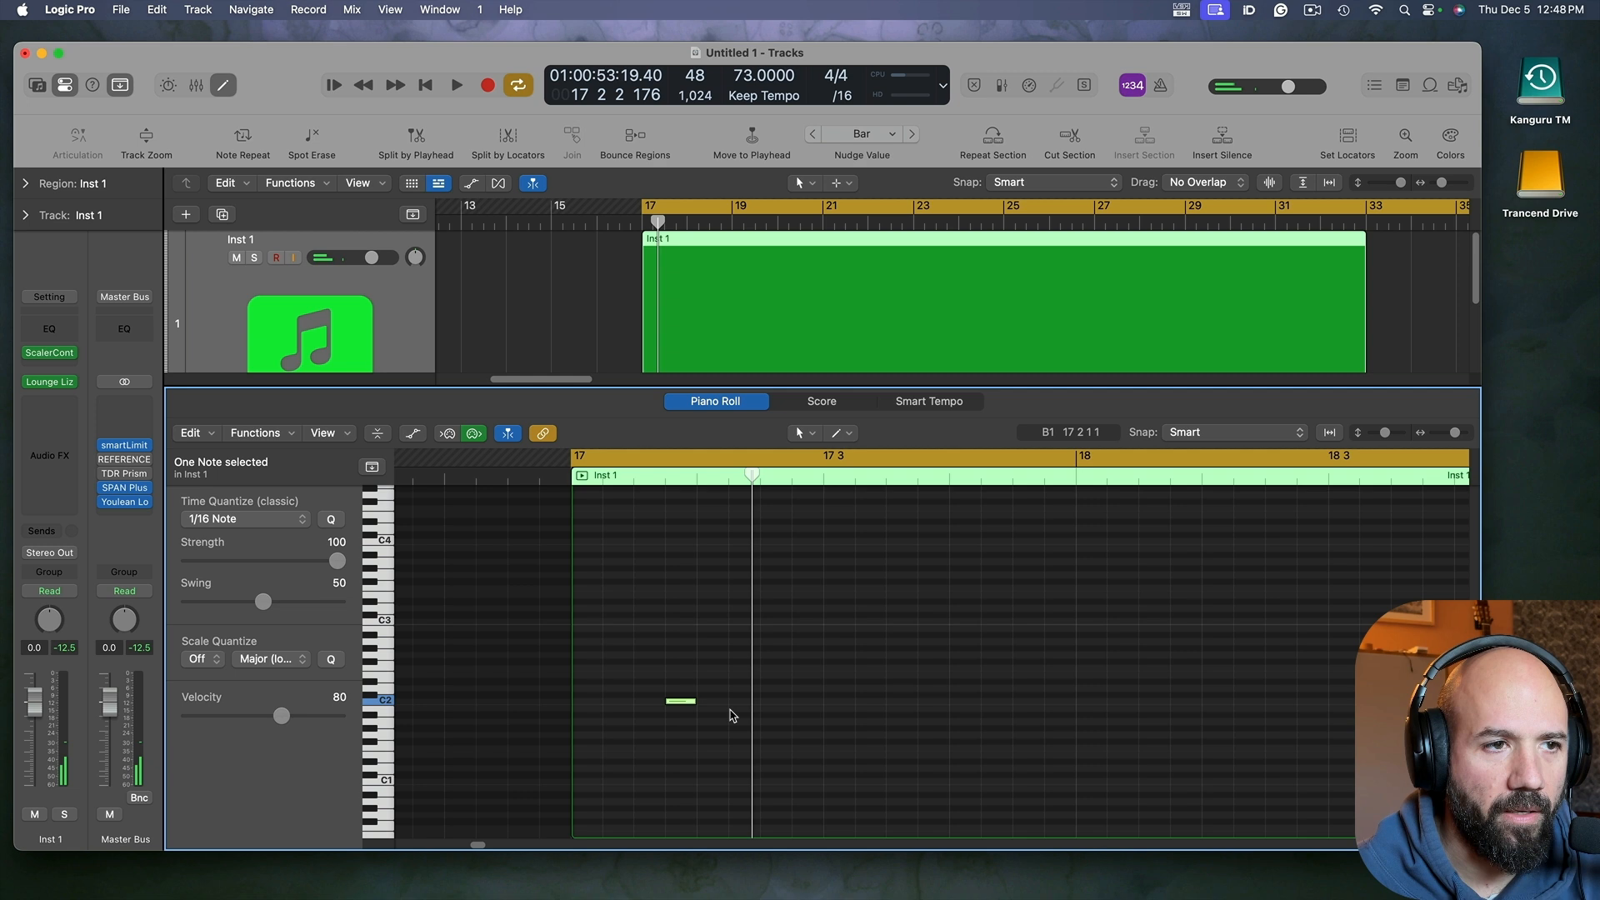
{"action": "left_click_drag", "start_coordinate": [675, 706], "coordinate": [649, 704]}
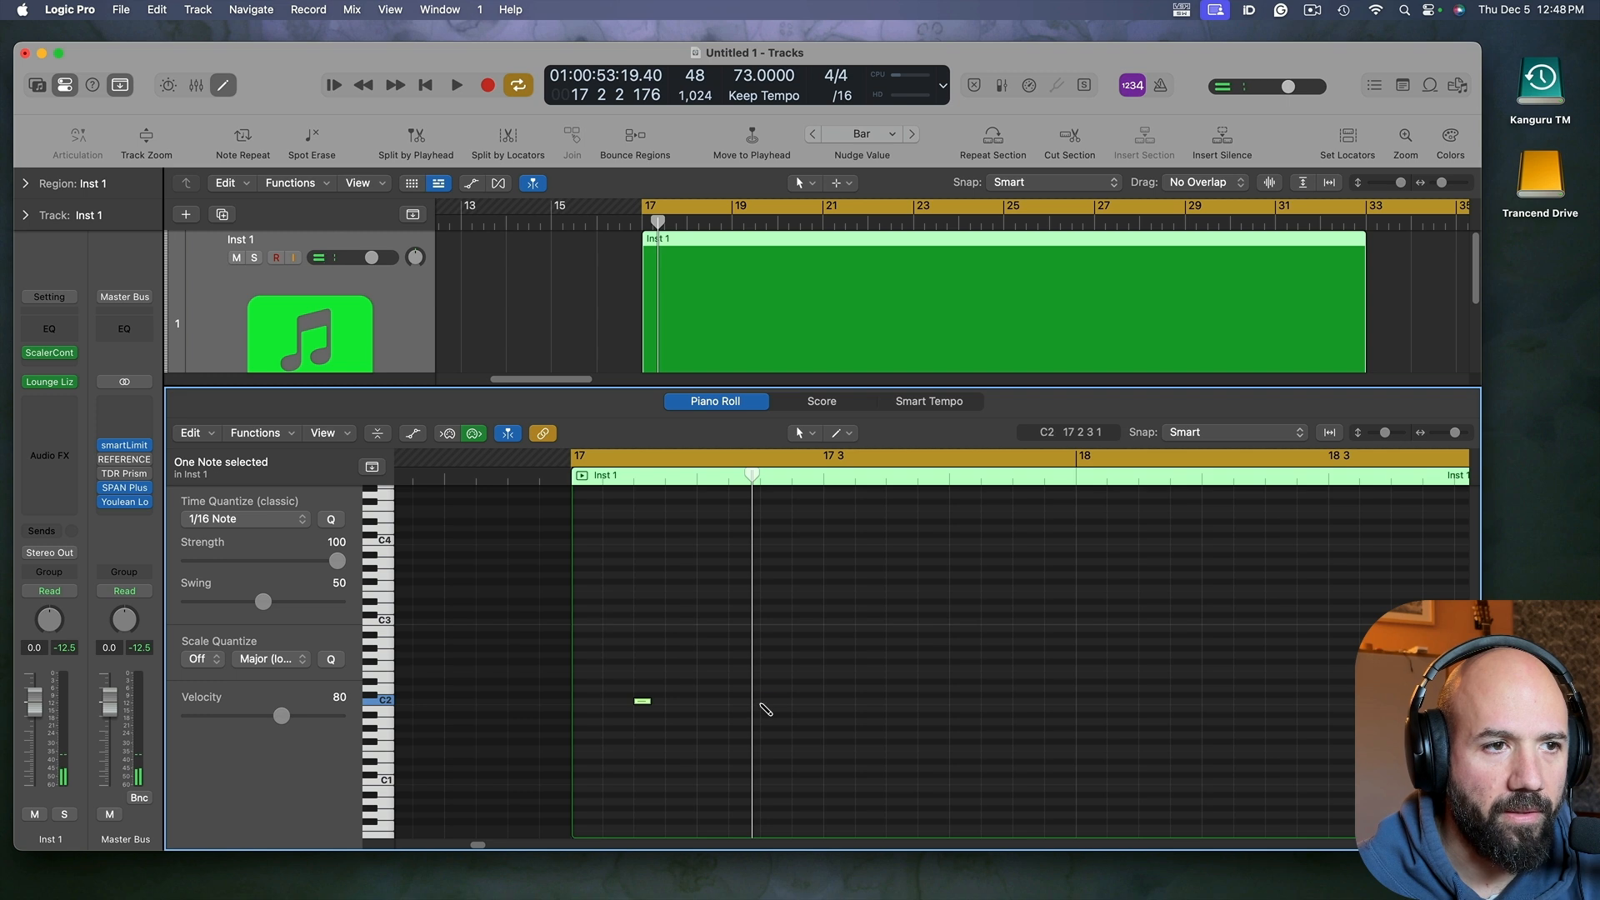
Step: Copy the C2 stab onto the offbeats of beats 2, 3 and 4 in bar 17 and play the pattern
{"action": "left_click_drag", "start_coordinate": [825, 730], "coordinate": [618, 688]}
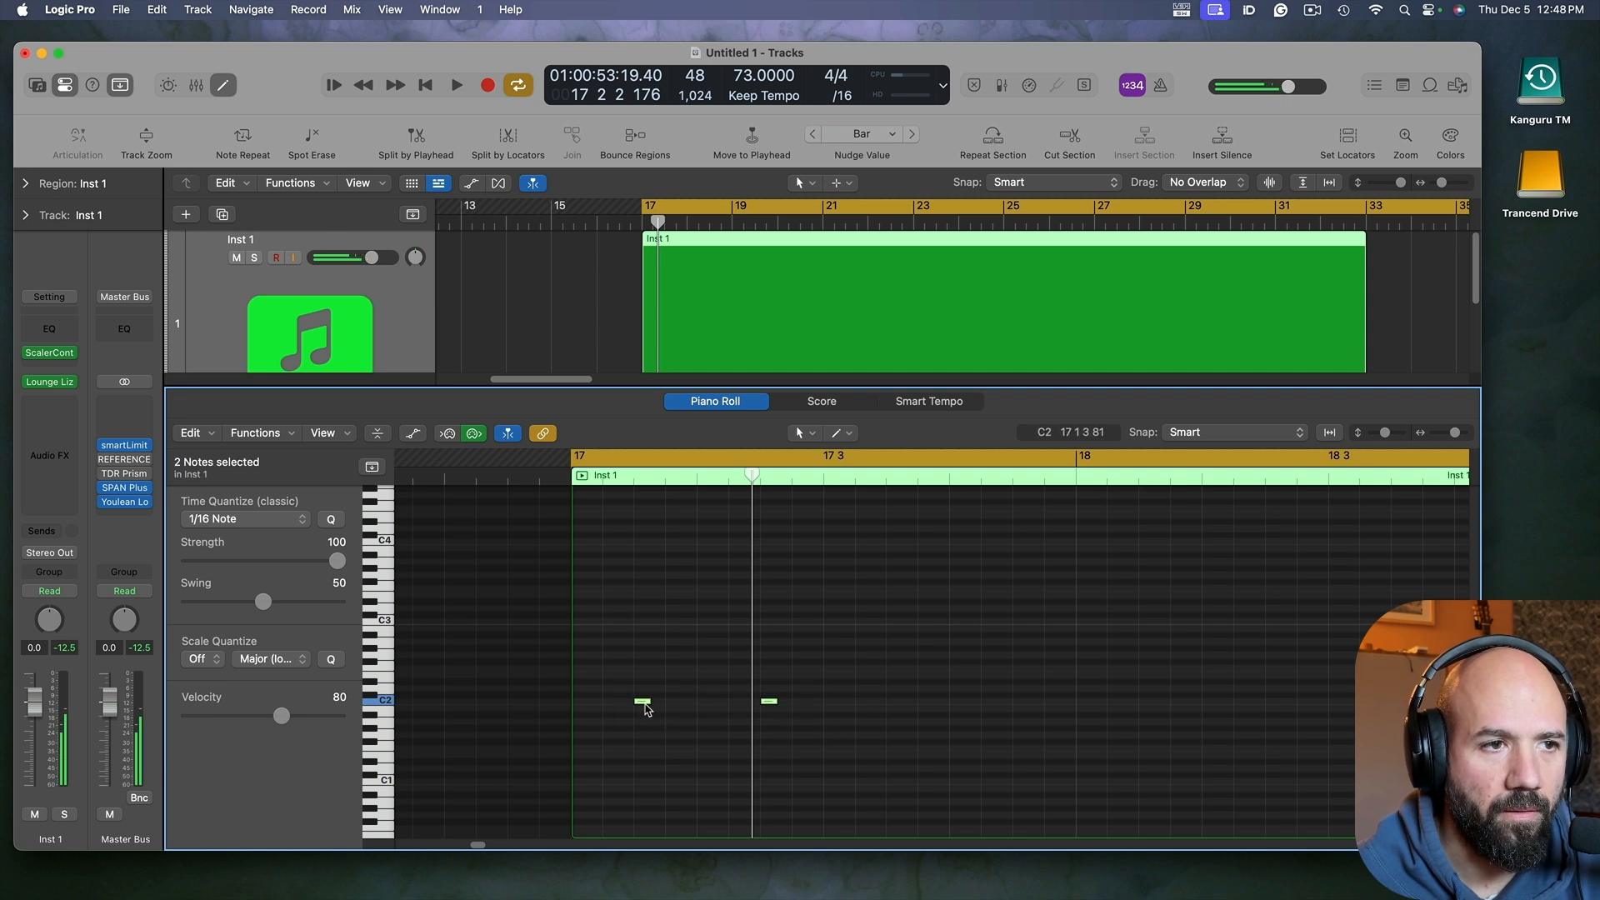
{"action": "left_click_drag", "start_coordinate": [767, 702], "coordinate": [894, 708]}
{"action": "key", "text": "space"}
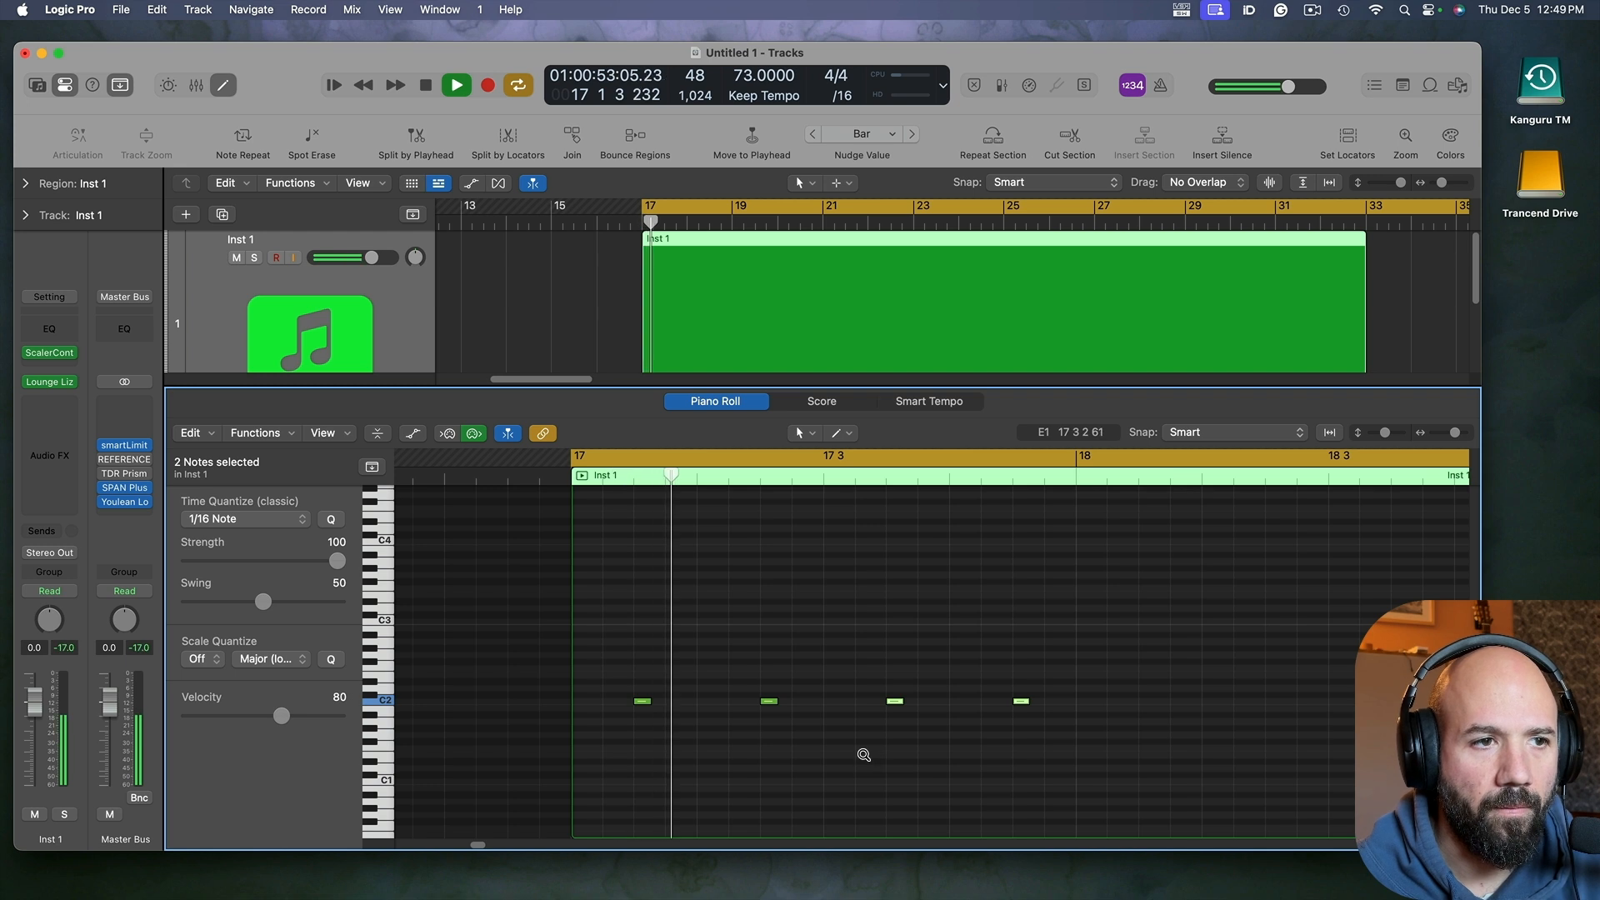
{"action": "key", "text": "super+Down"}
{"action": "scroll", "coordinate": [867, 752], "scroll_direction": "down", "scroll_amount": 3}
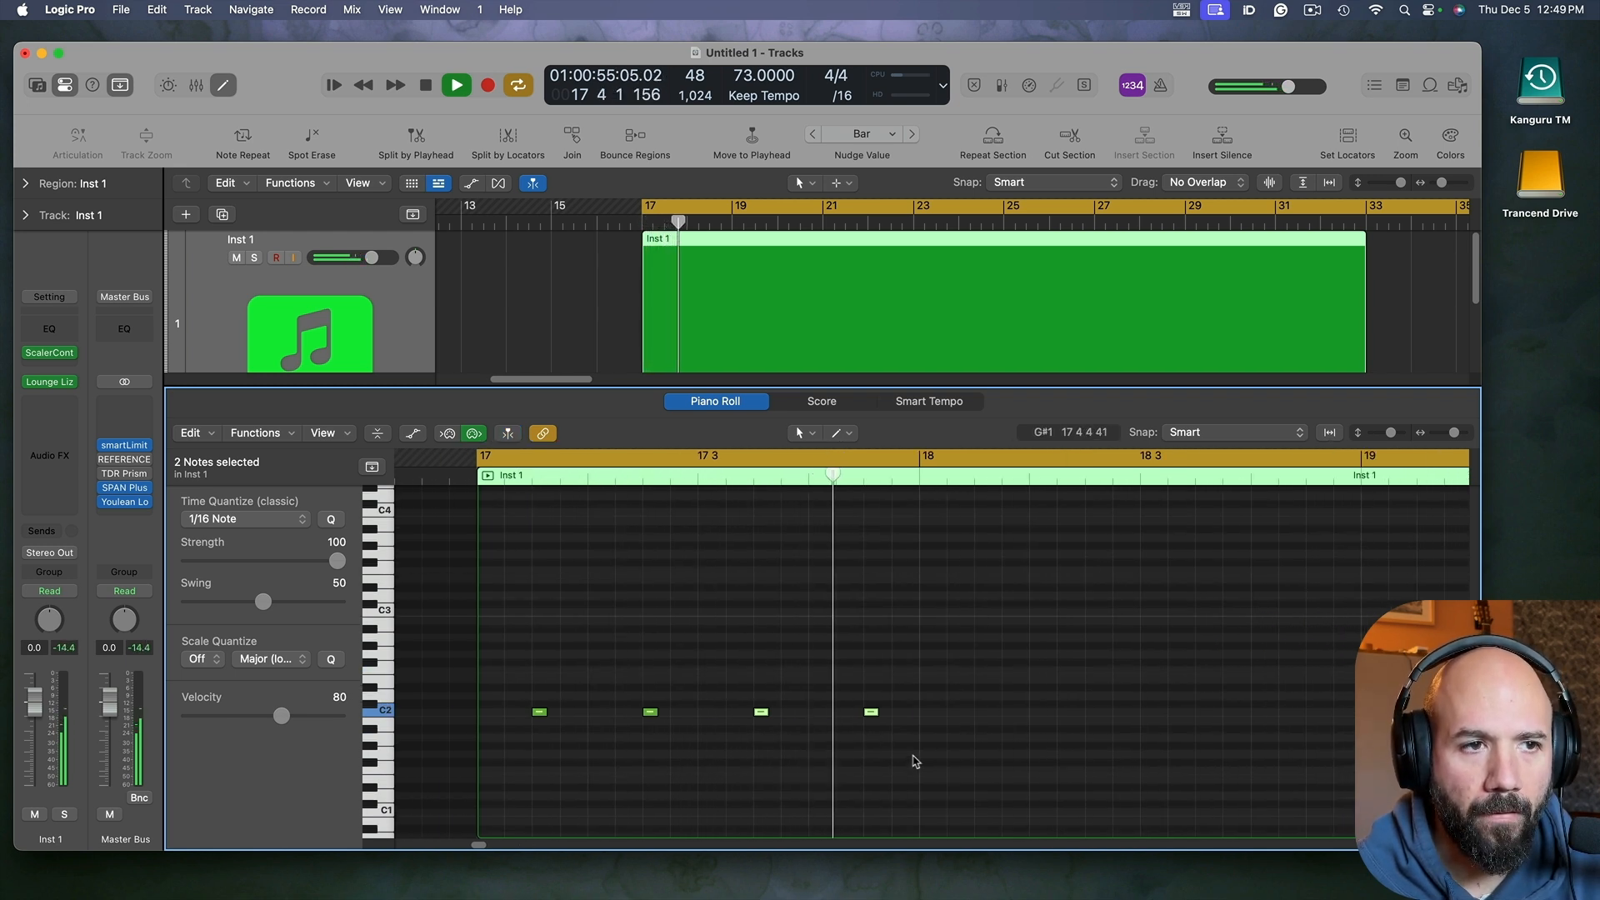
{"action": "key", "text": "space"}
Step: Copy pairs of offbeat stabs into bar 18, placing them on F2 for beats 1 and 2 and on G2 for beats 3 and 4
{"action": "left_click_drag", "start_coordinate": [913, 746], "coordinate": [984, 673]}
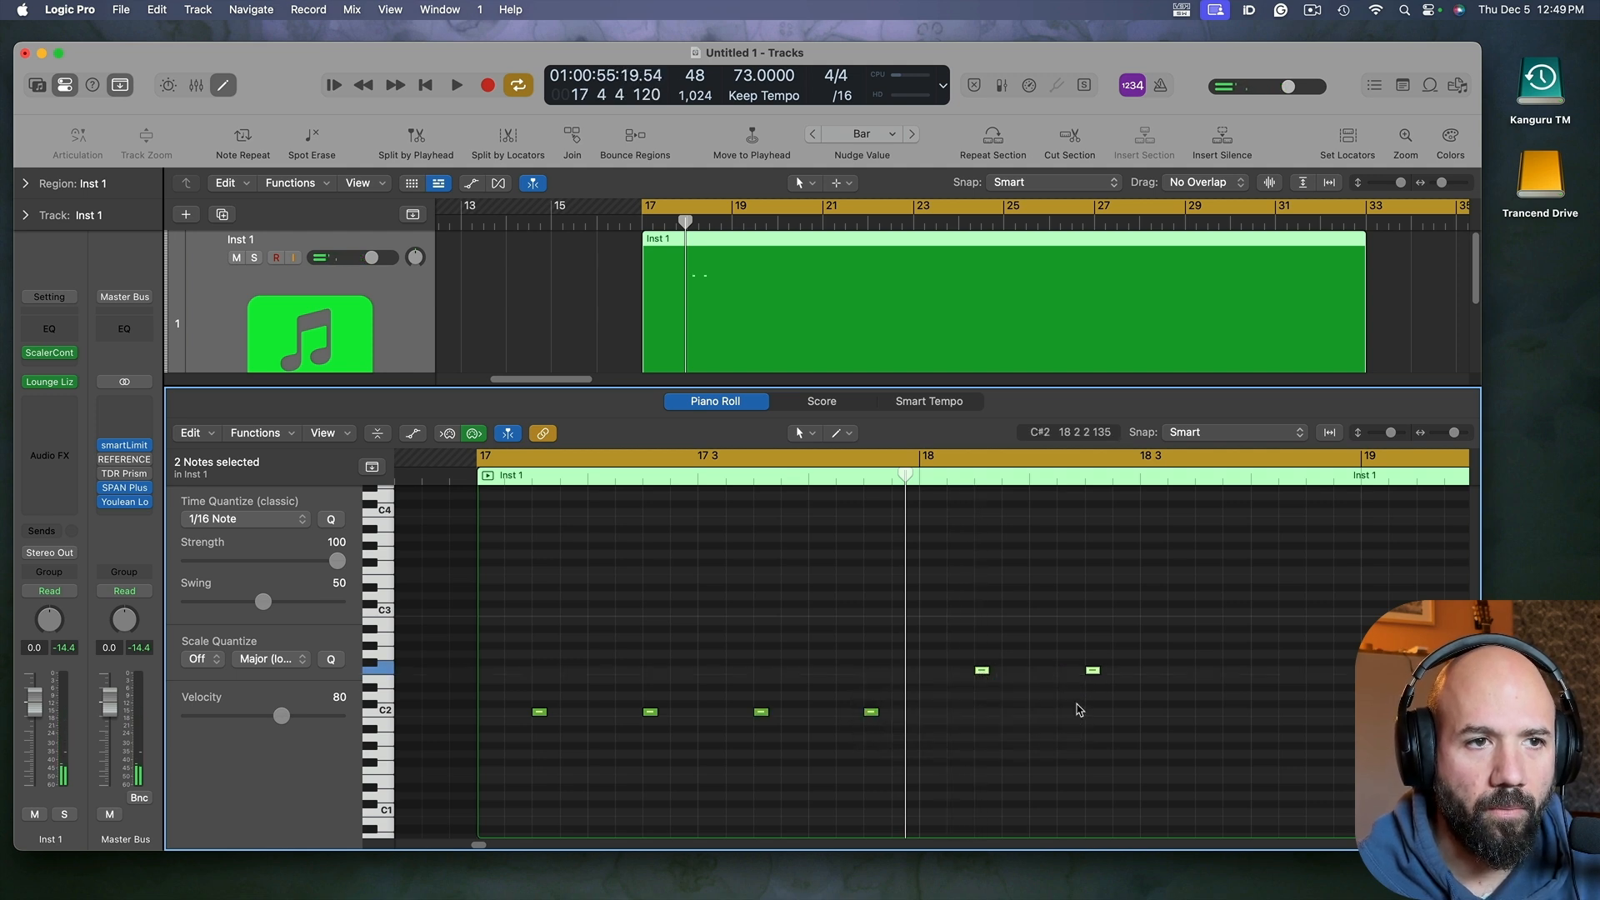
{"action": "scroll", "coordinate": [1056, 725], "scroll_direction": "right", "scroll_amount": 3}
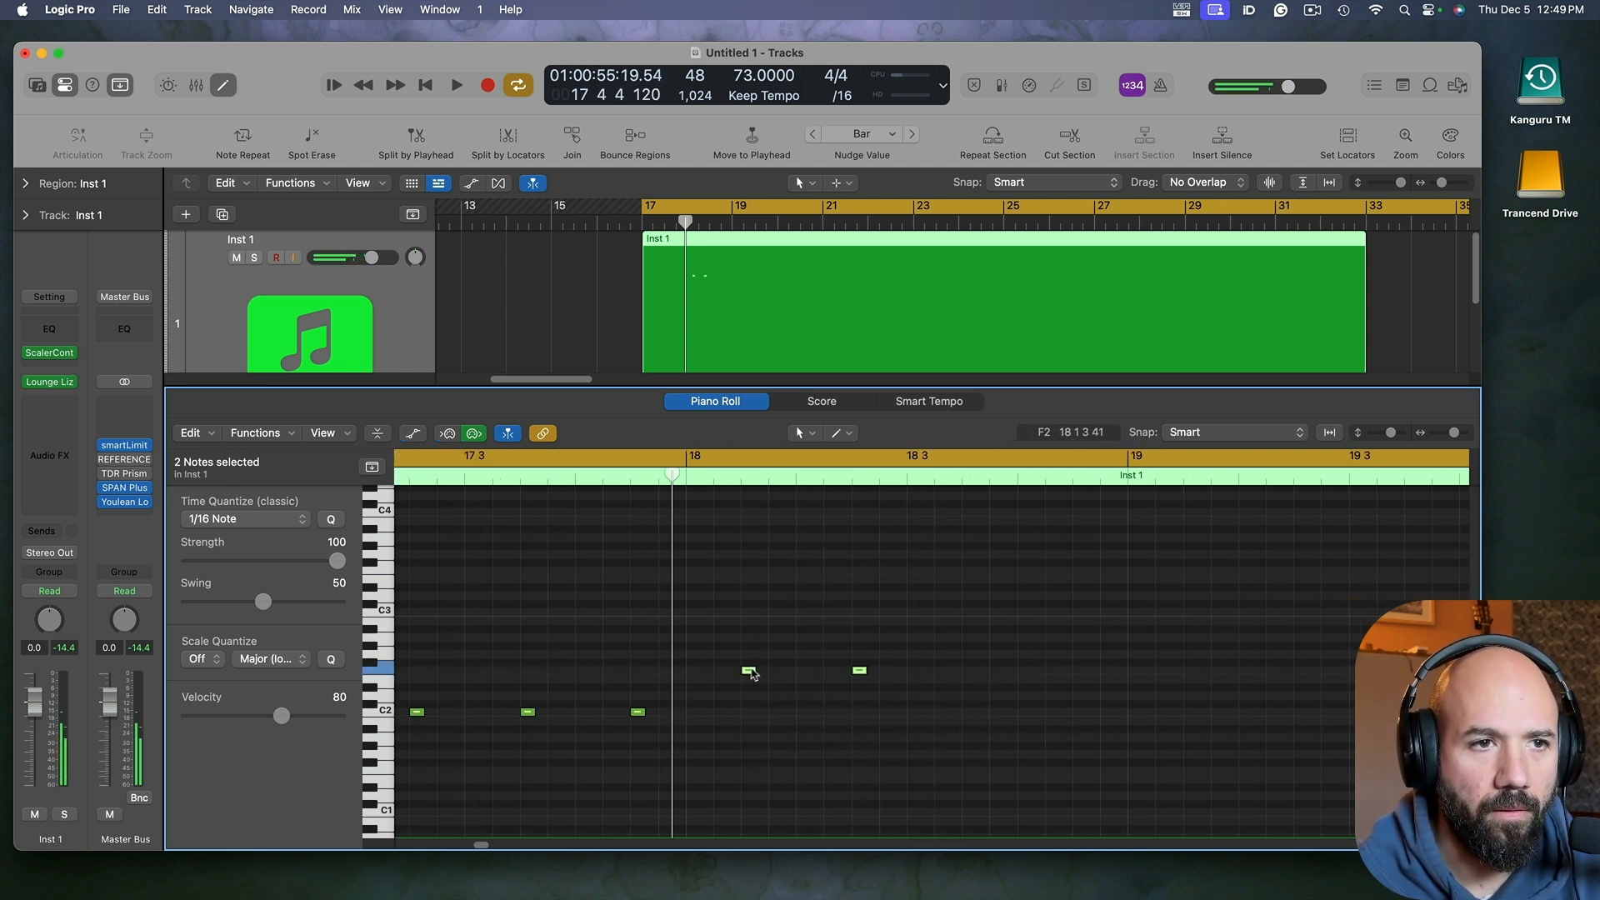
{"action": "left_click_drag", "start_coordinate": [751, 673], "coordinate": [969, 655]}
Step: Audition the pattern and shorten the Inst 1 region so it ends at bar 19
{"action": "key", "text": "space"}
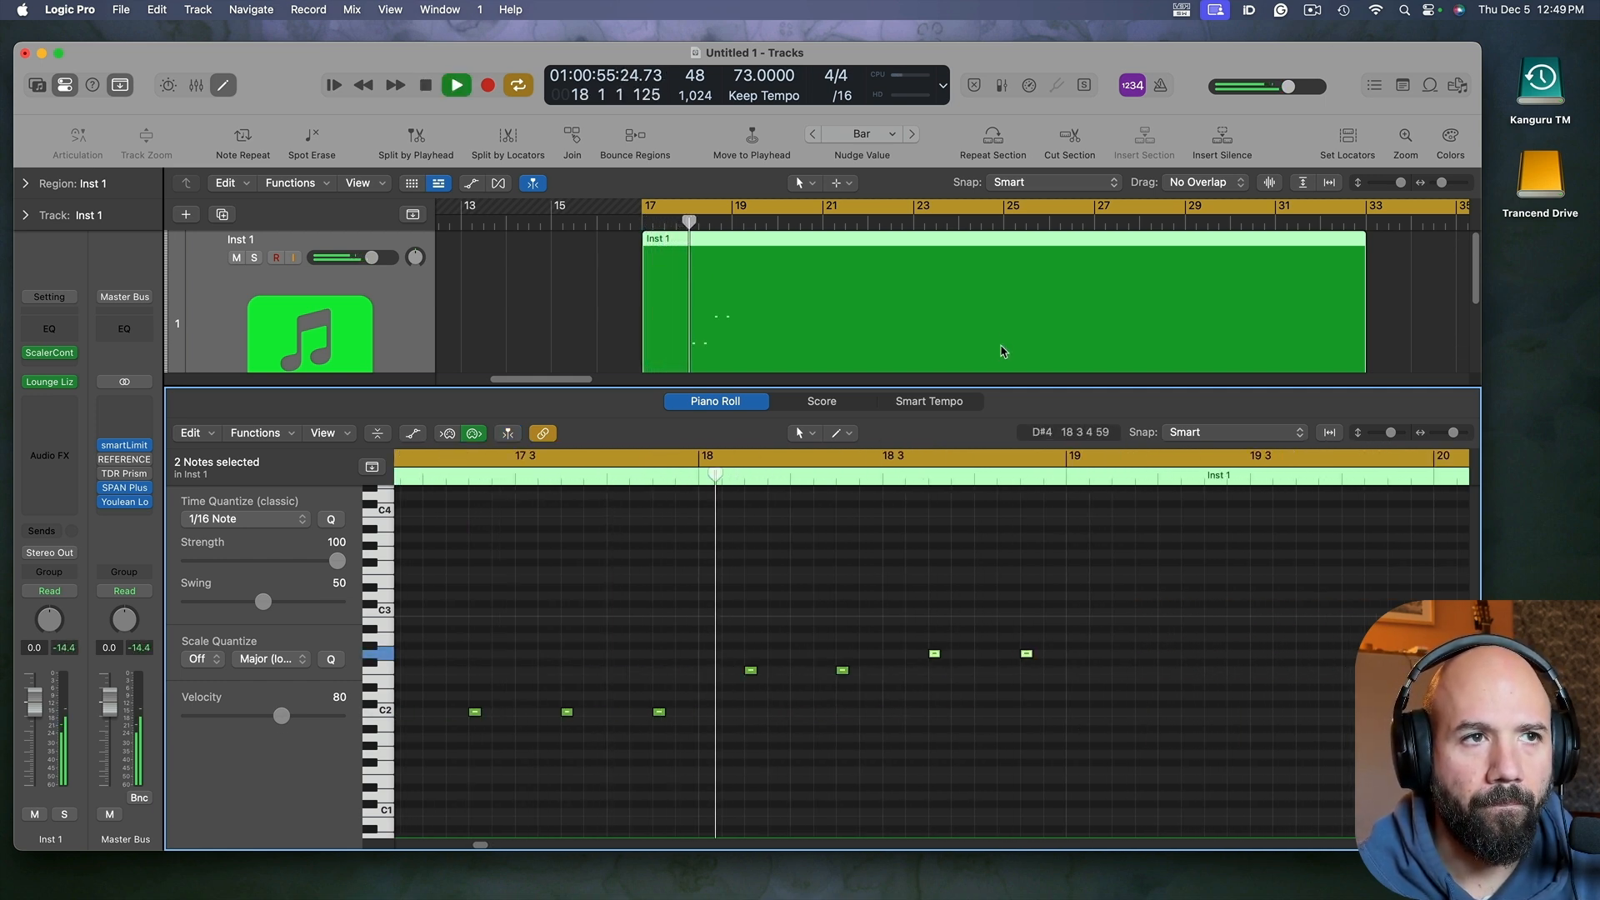
{"action": "left_click_drag", "start_coordinate": [1349, 358], "coordinate": [731, 362]}
{"action": "key", "text": "space"}
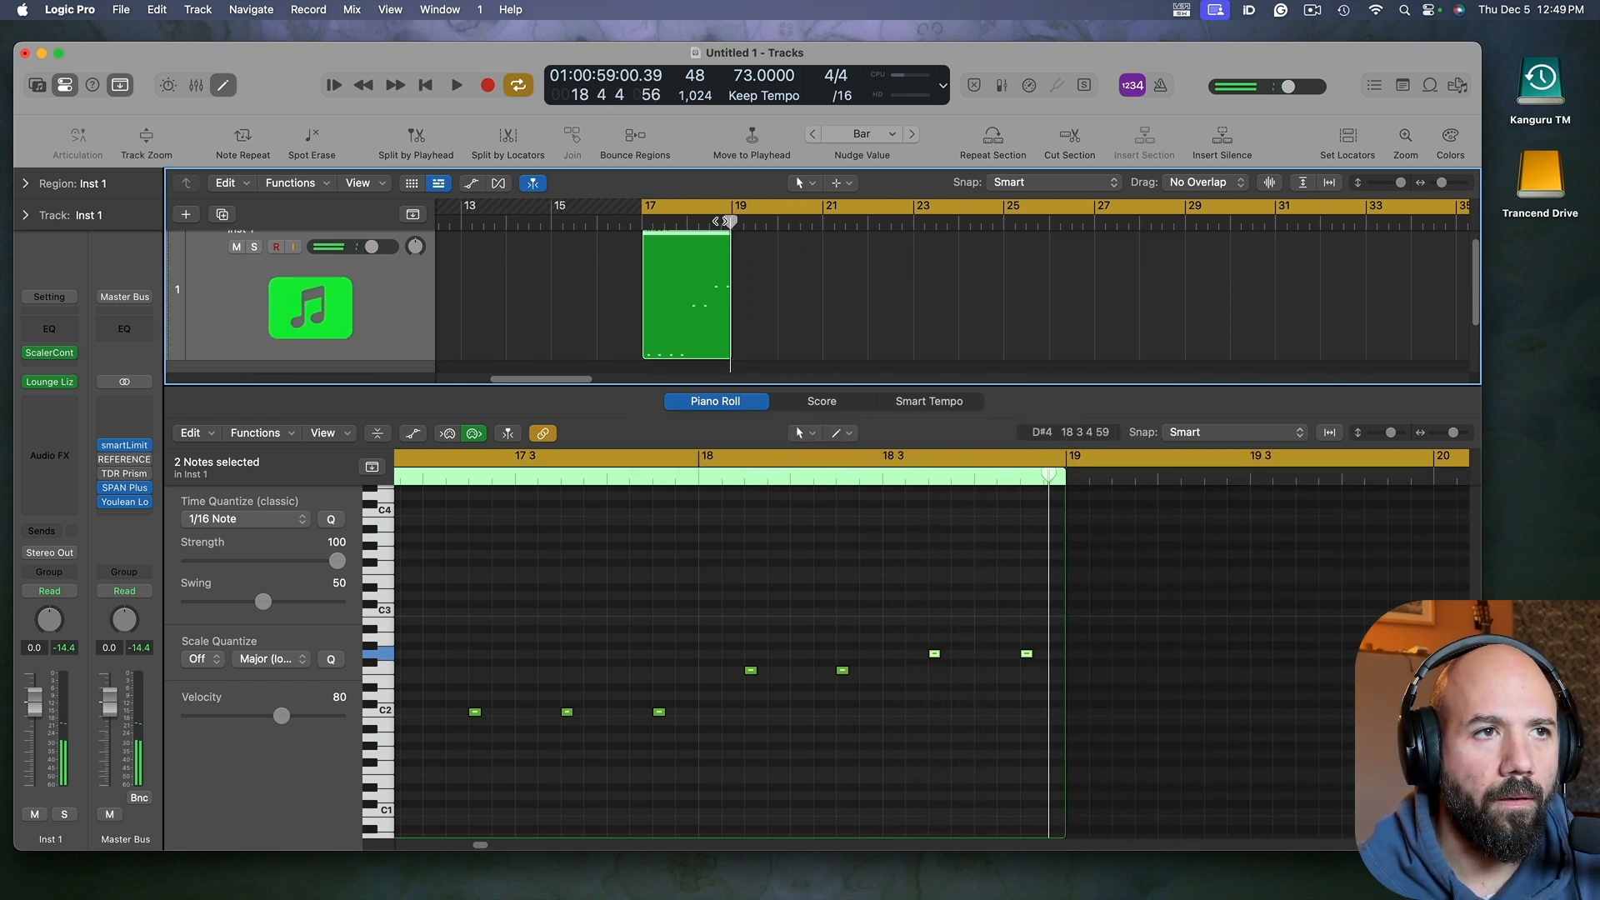
Step: Shorten the cycle range to match the Inst 1 region, from bar 17 to bar 19, and play the loop
{"action": "left_click_drag", "start_coordinate": [721, 221], "coordinate": [833, 221]}
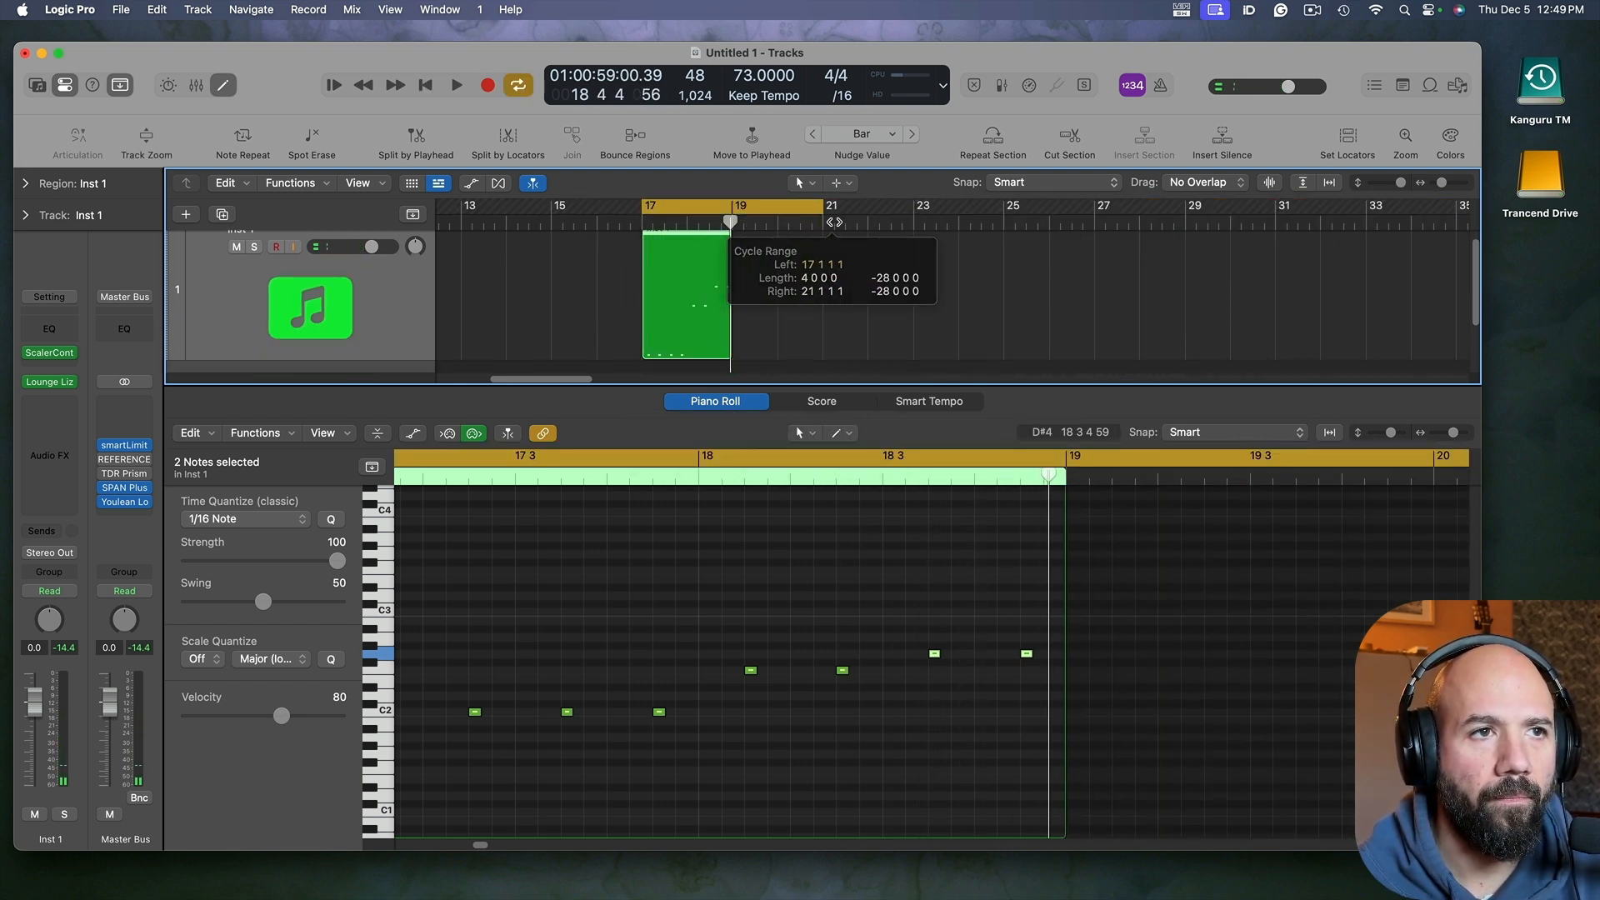
{"action": "key", "text": "space"}
{"action": "scroll", "coordinate": [730, 308], "scroll_direction": "down", "scroll_amount": 3}
{"action": "scroll", "coordinate": [730, 297], "scroll_direction": "right", "scroll_amount": 3}
{"action": "scroll", "coordinate": [775, 285], "scroll_direction": "left", "scroll_amount": 3}
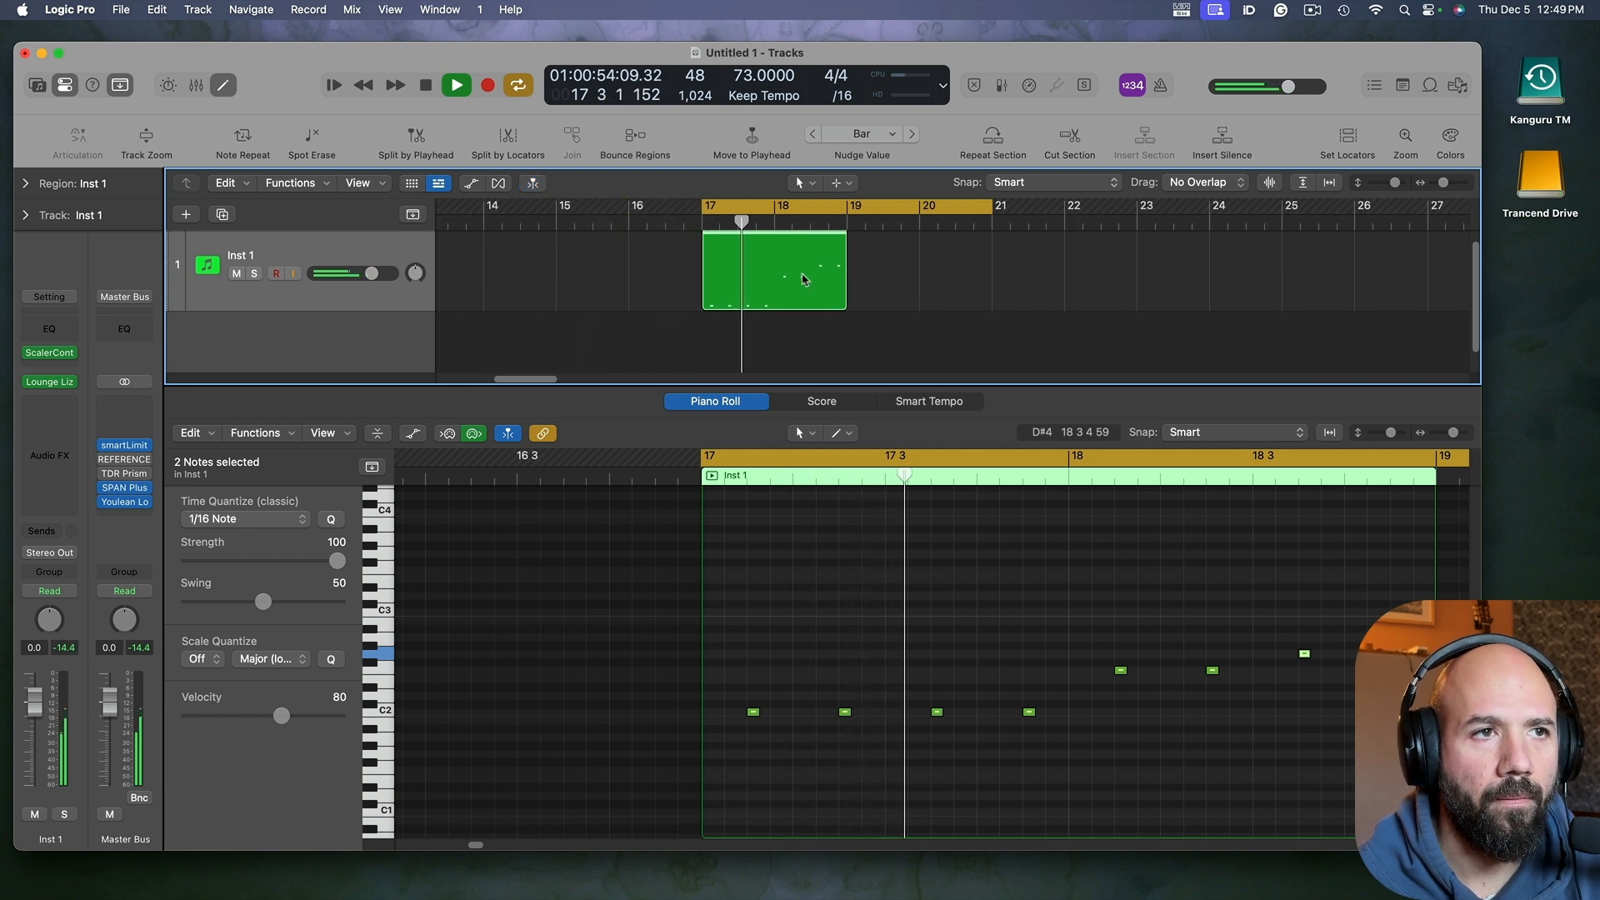
{"action": "key", "text": "space"}
{"action": "left_click", "coordinate": [848, 223]}
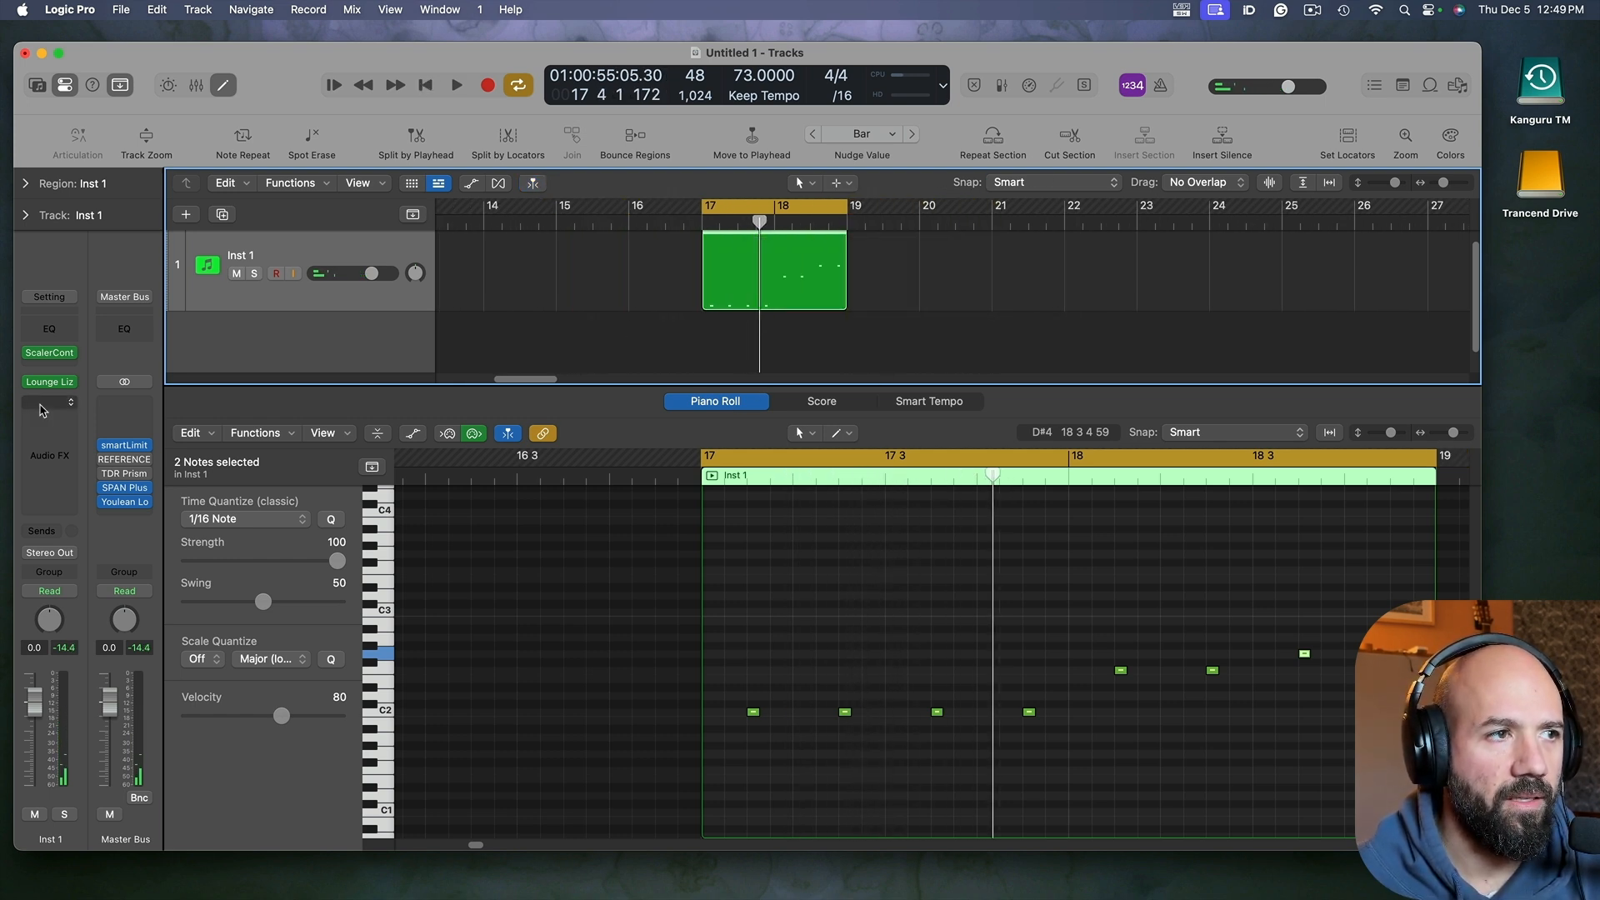
Step: Insert the stereo Volcano 3 filter as an audio effect on the Inst 1 track
{"action": "left_click", "coordinate": [41, 409]}
{"action": "mouse_move", "coordinate": [69, 579]}
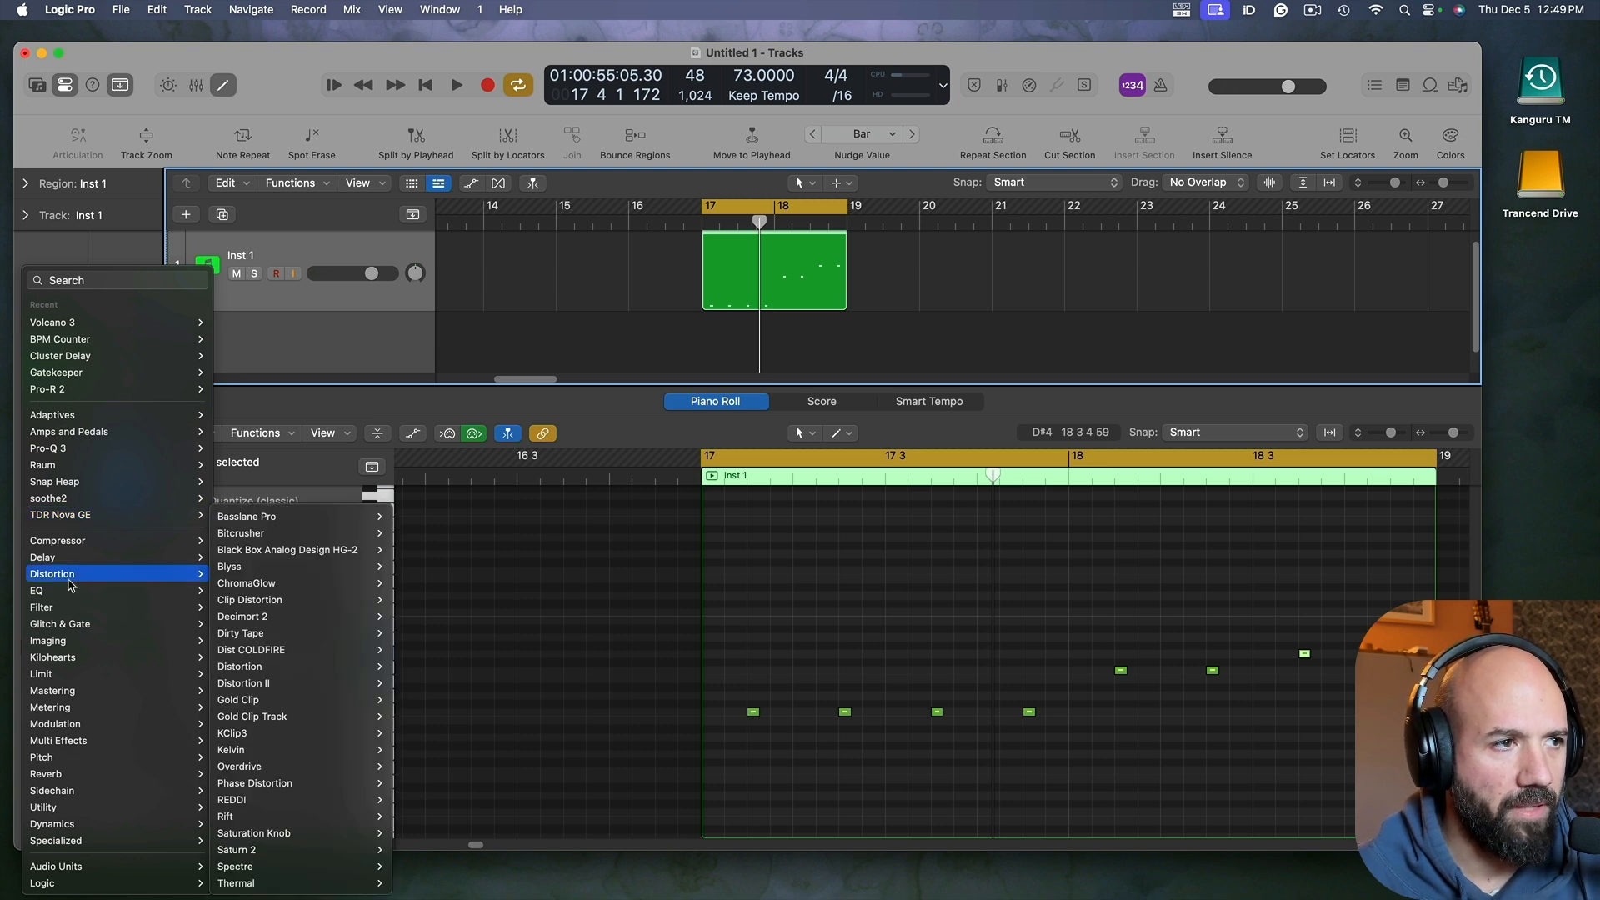
{"action": "mouse_move", "coordinate": [73, 609]}
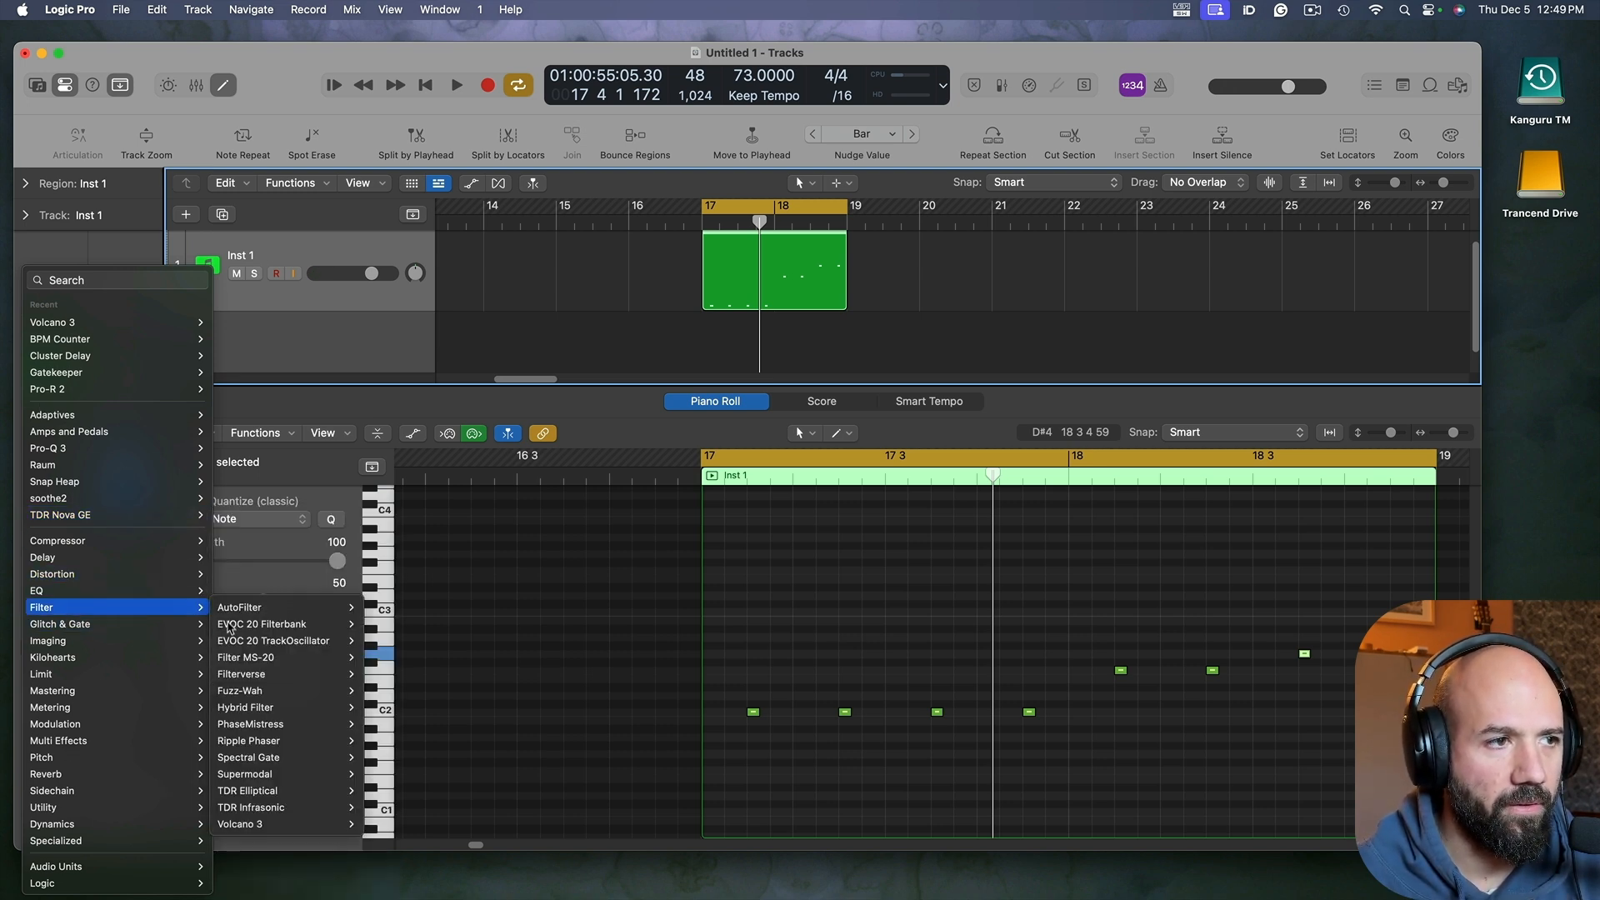
{"action": "mouse_move", "coordinate": [276, 757]}
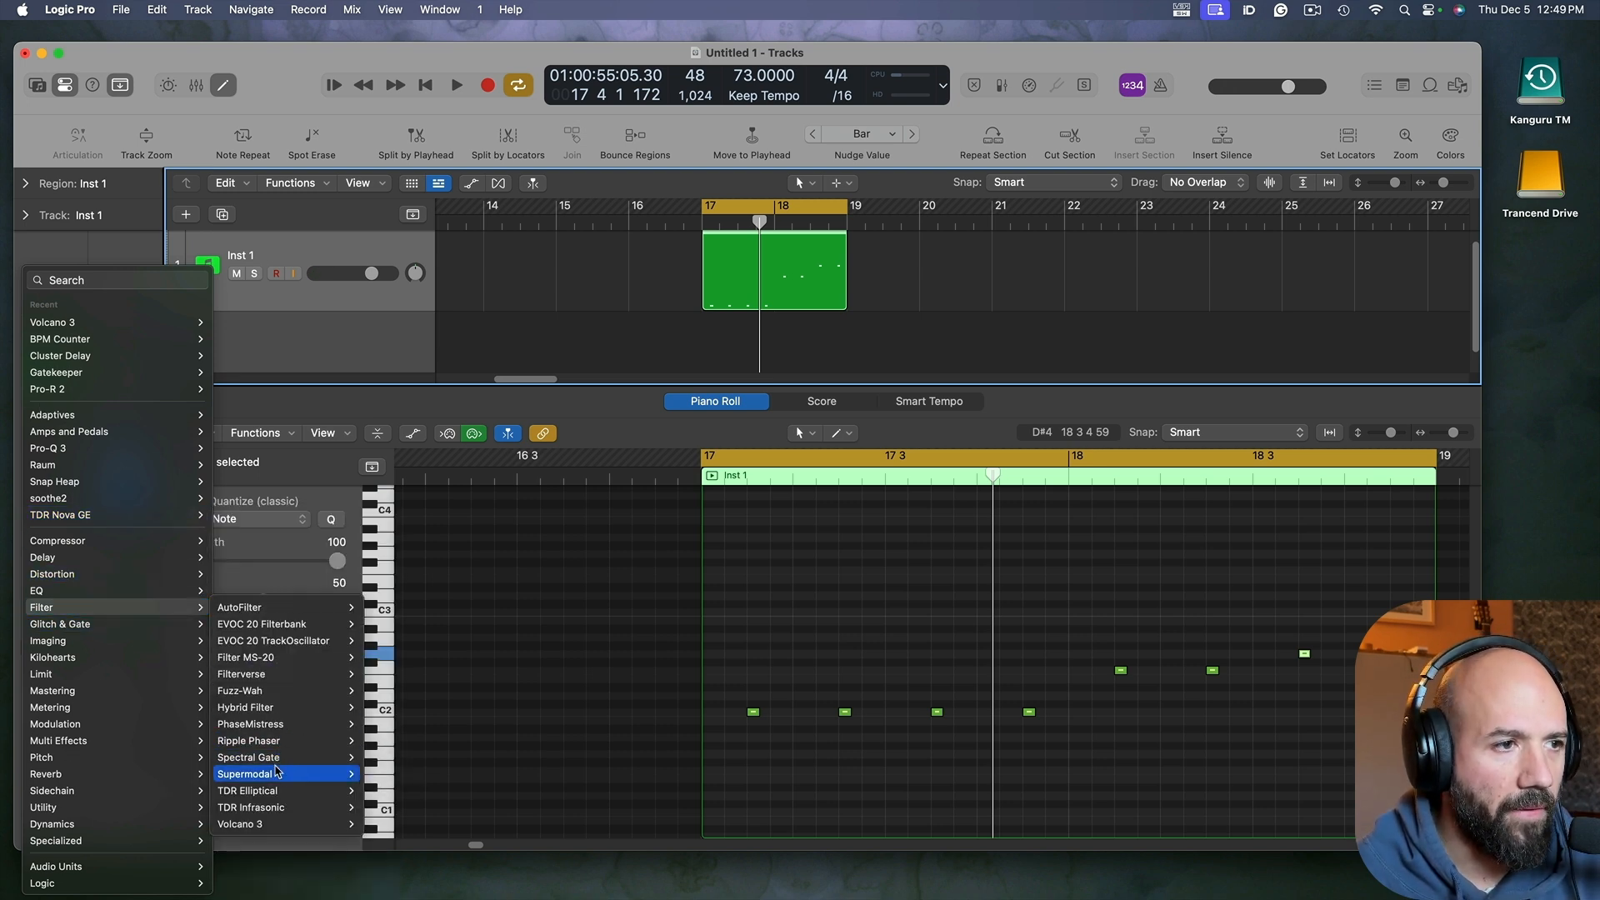
{"action": "mouse_move", "coordinate": [272, 829]}
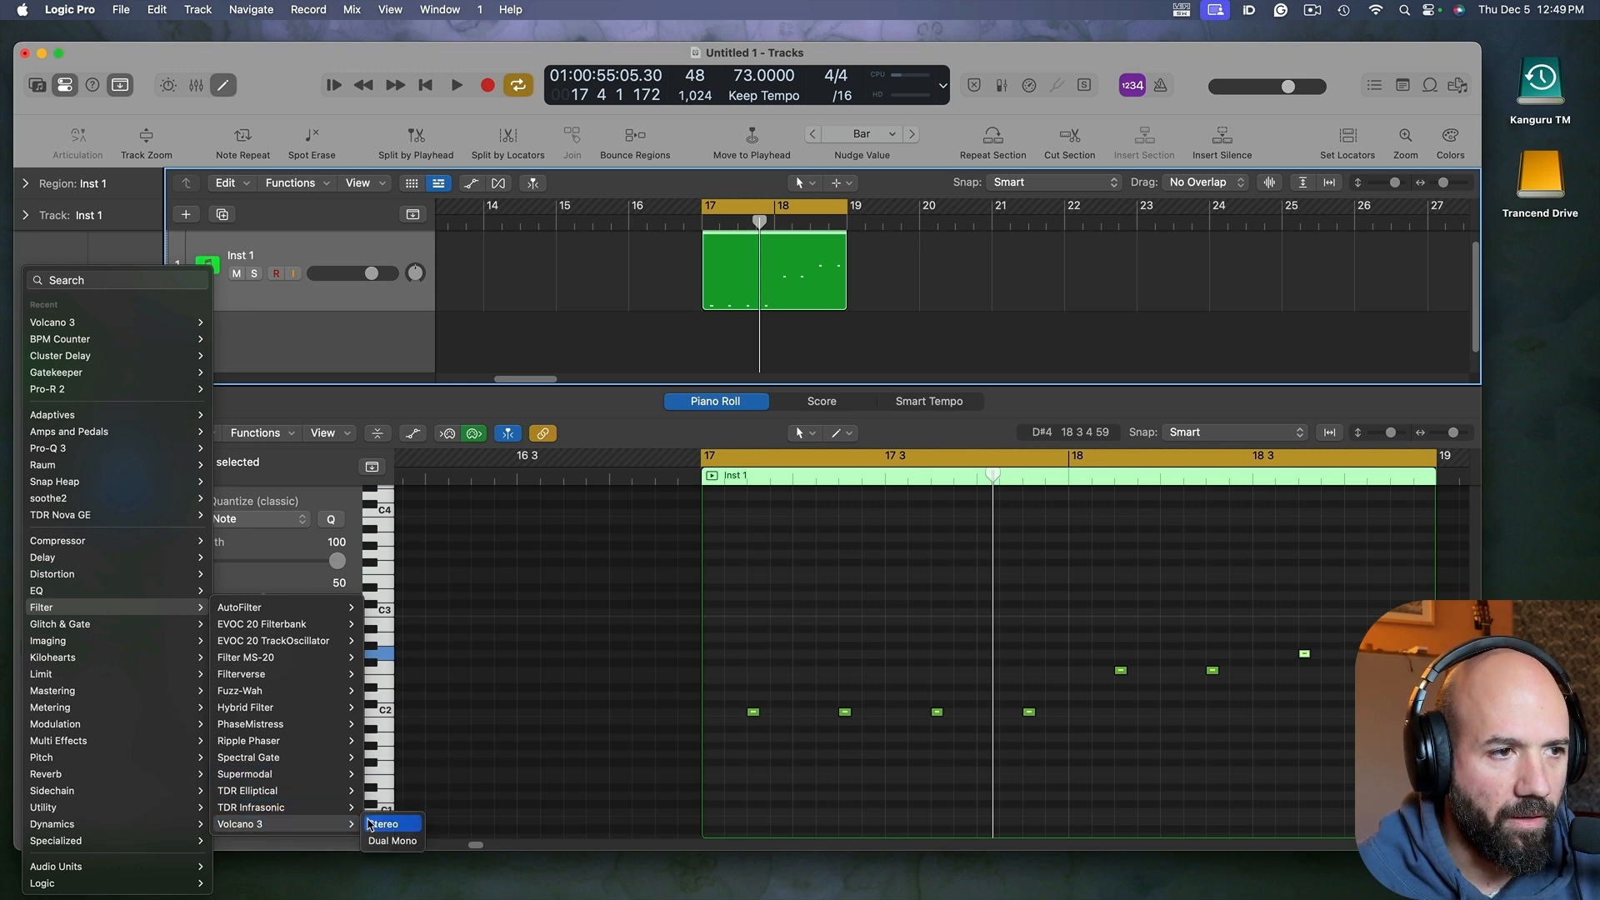
{"action": "left_click", "coordinate": [385, 824]}
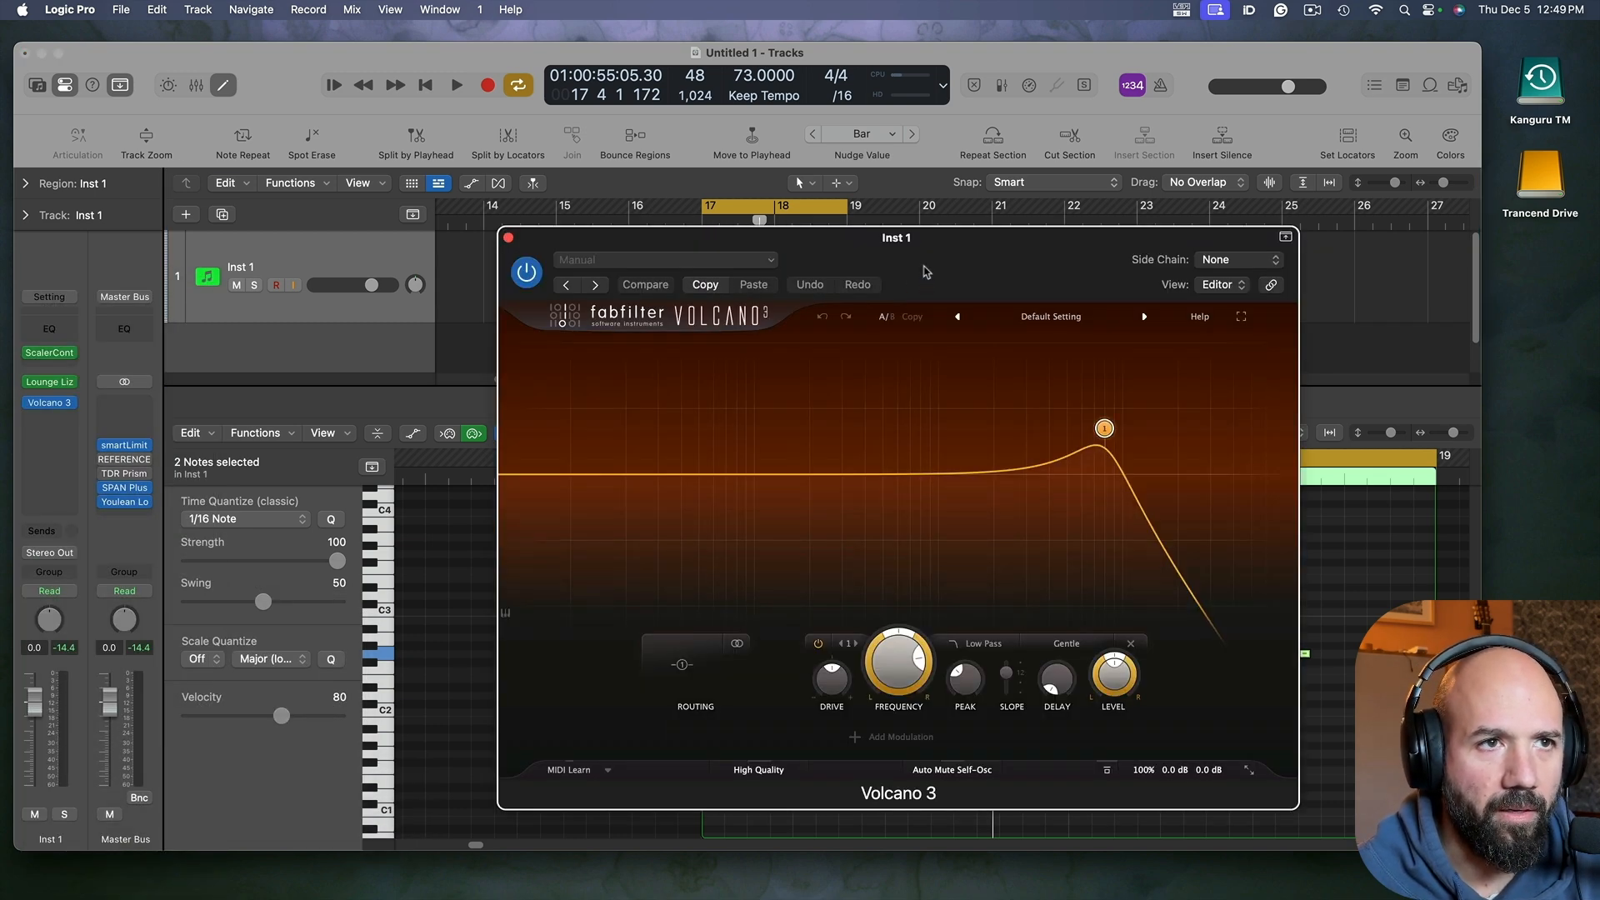
Step: Add an envelope follower in Volcano 3 and assign it to modulate filter 1's frequency
{"action": "left_click_drag", "start_coordinate": [925, 270], "coordinate": [805, 186]}
{"action": "left_click", "coordinate": [775, 654]}
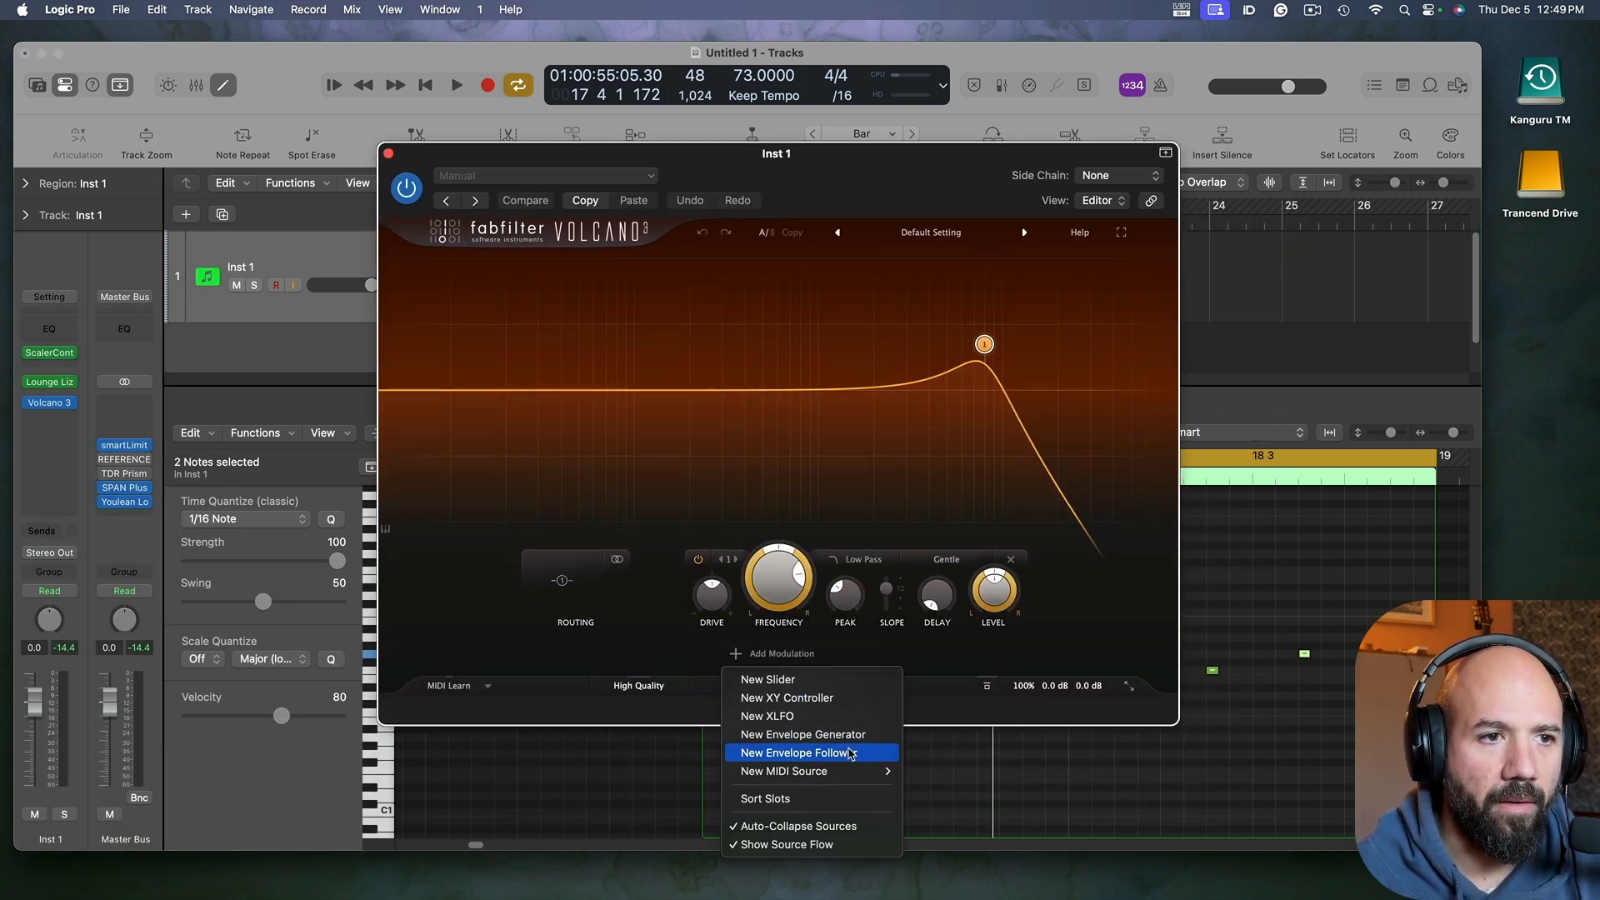
{"action": "left_click", "coordinate": [850, 754]}
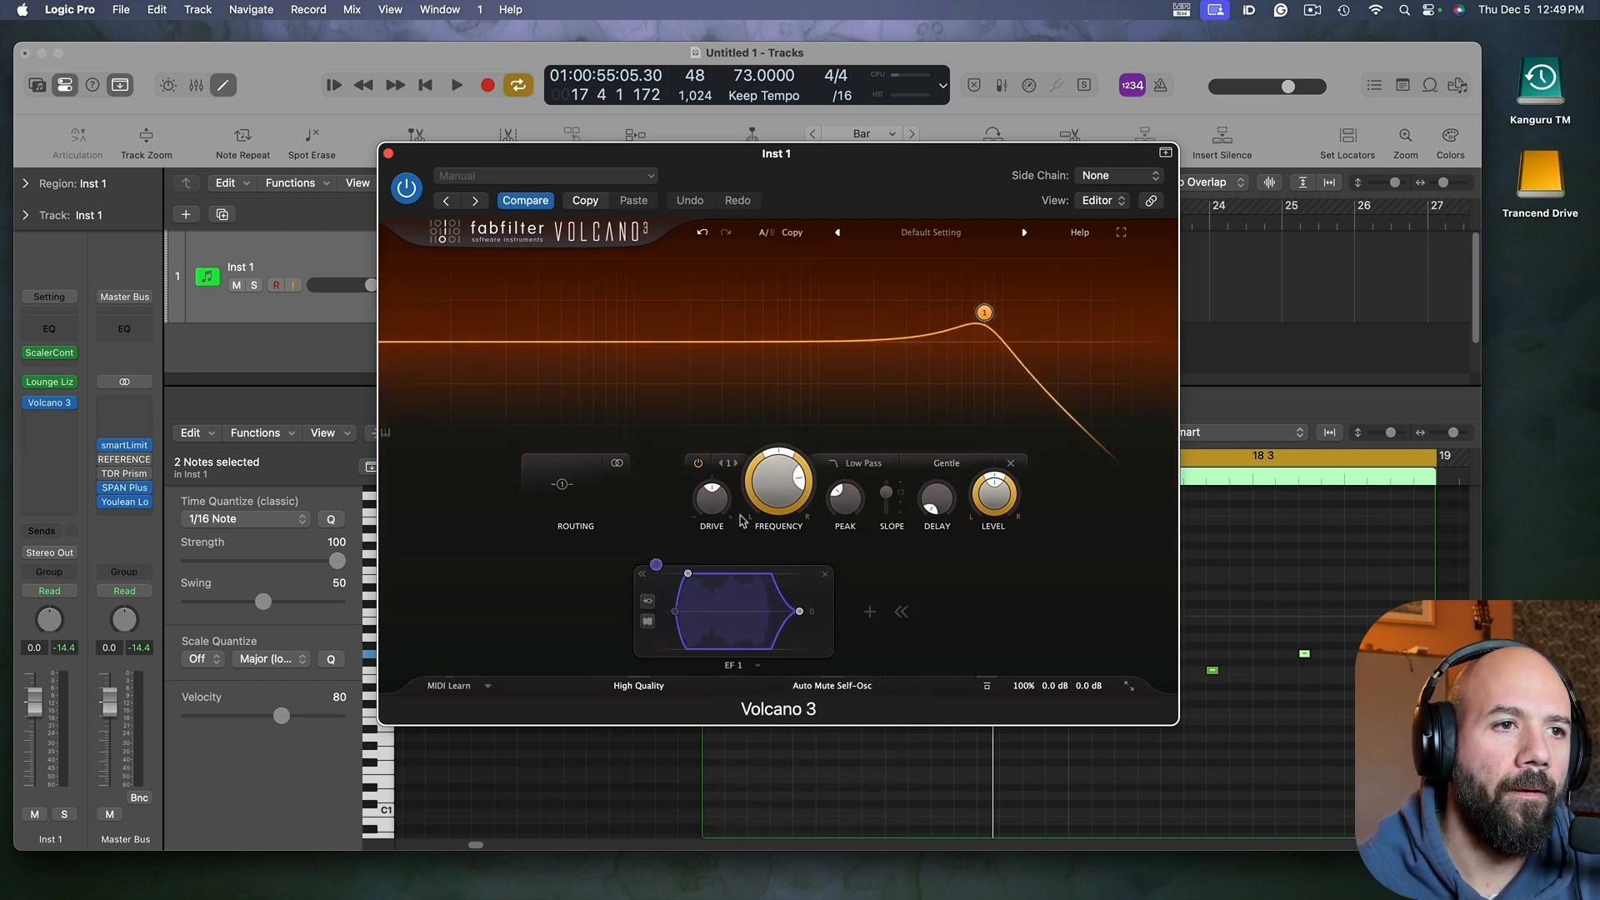
{"action": "left_click_drag", "start_coordinate": [656, 565], "coordinate": [779, 492]}
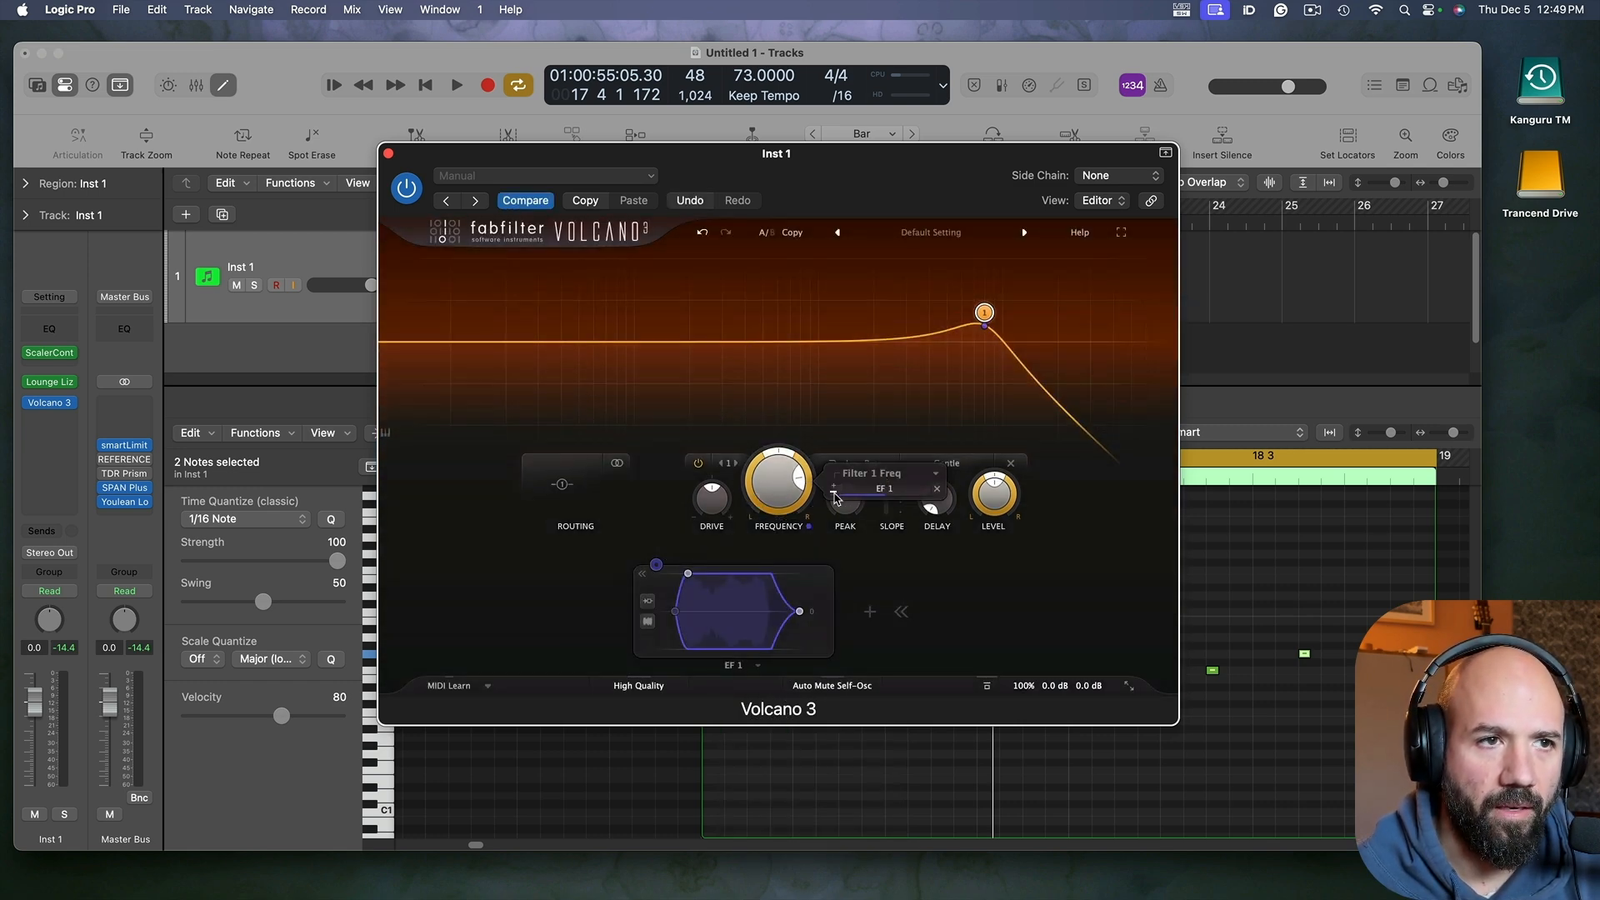
Step: During playback, lower filter 1 to about 1469 Hz with a peak of about 0.64, and shorten EF 1's release
{"action": "key", "text": "space"}
{"action": "left_click_drag", "start_coordinate": [984, 313], "coordinate": [837, 287]}
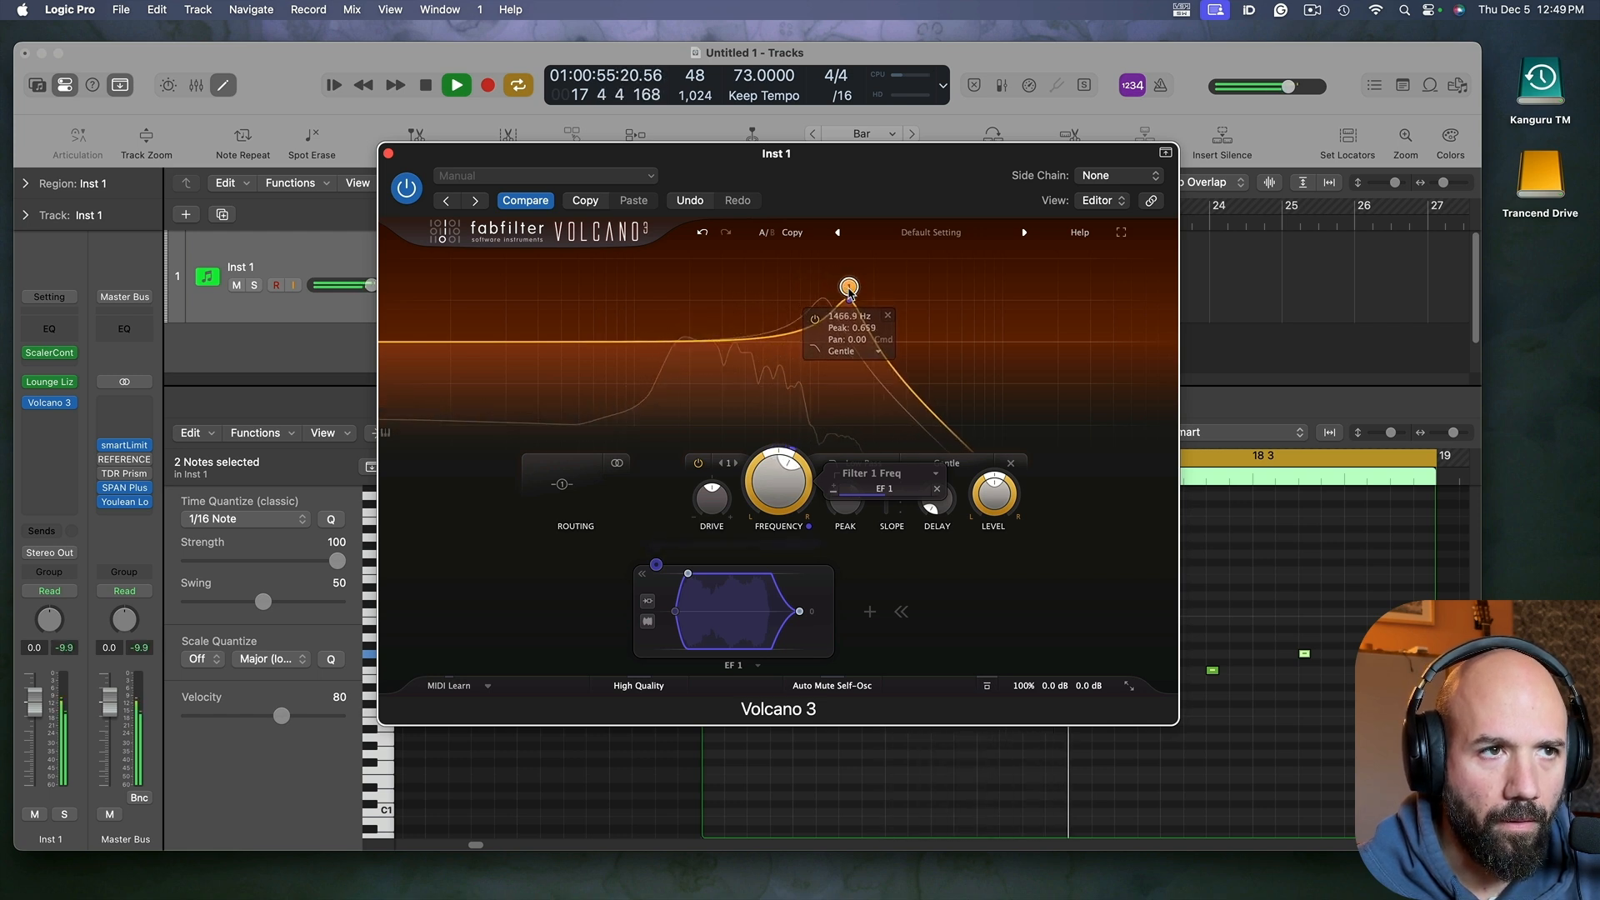
{"action": "mouse_move", "coordinate": [794, 615]}
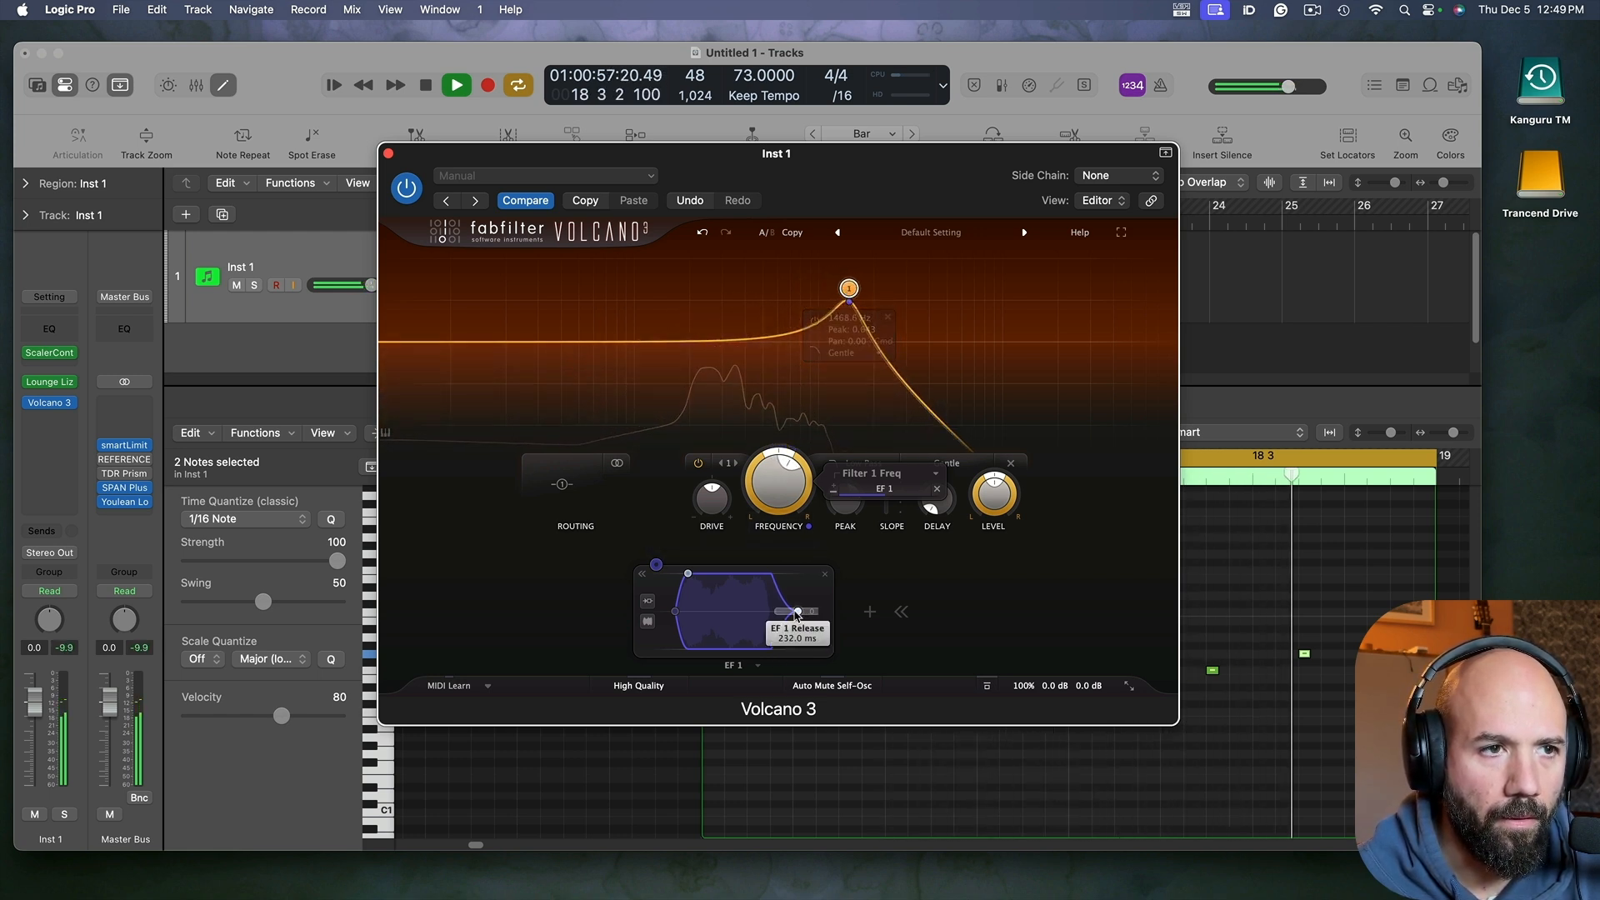
{"action": "mouse_move", "coordinate": [794, 615]}
{"action": "left_mouse_down"}
{"action": "mouse_move", "coordinate": [817, 615]}
{"action": "mouse_move", "coordinate": [792, 619]}
{"action": "left_mouse_up"}
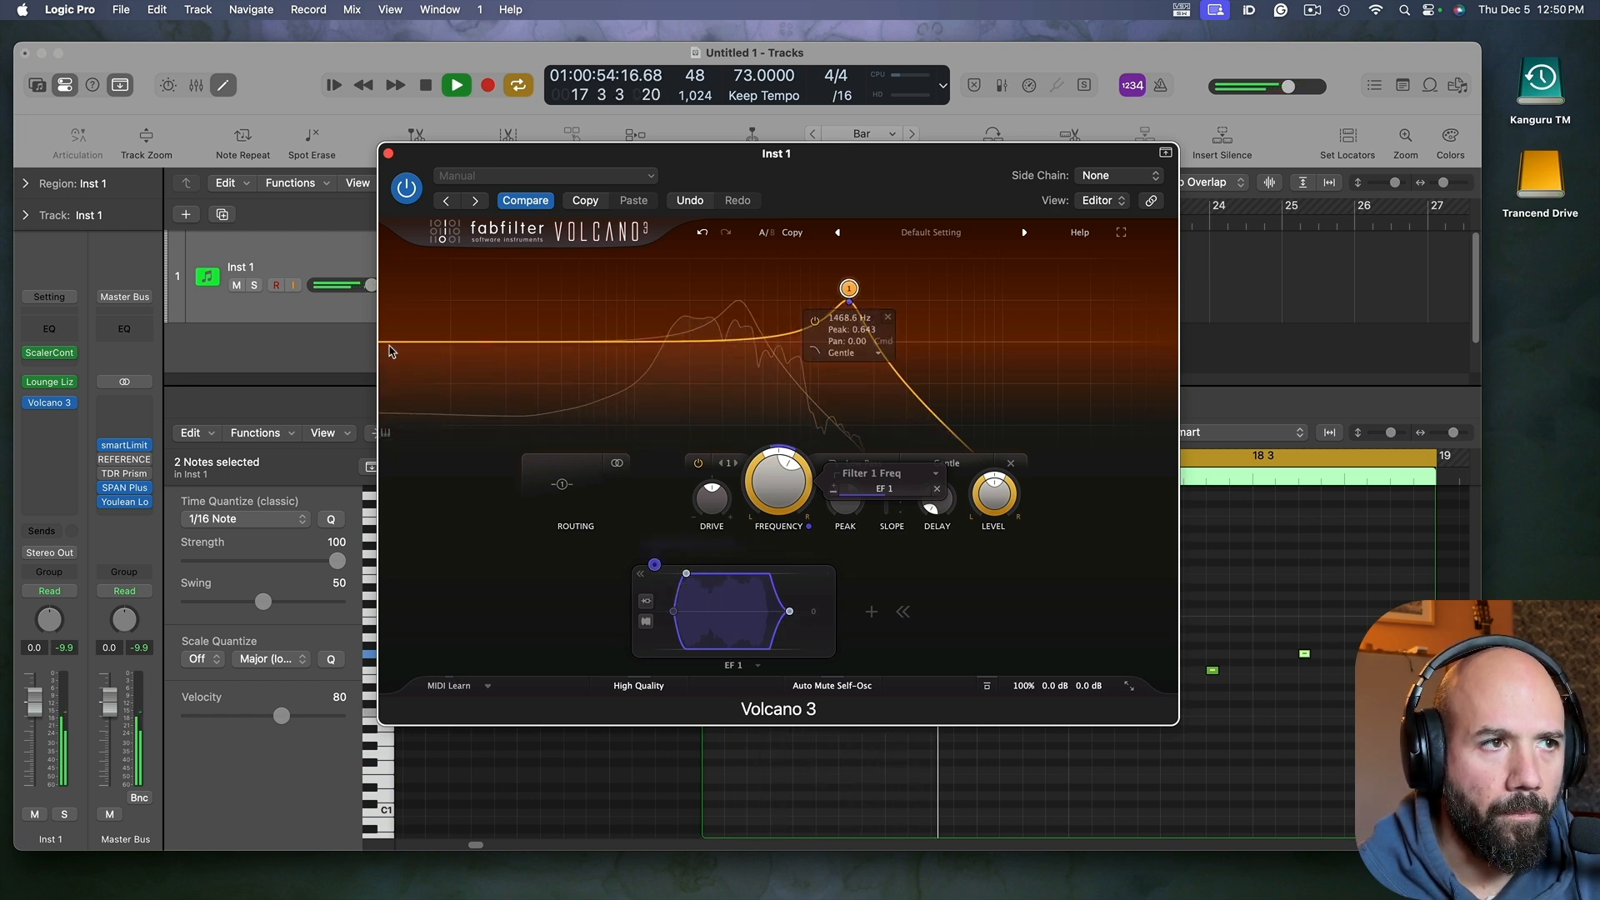
Step: Add a high-pass filter that trims the lows, lower filter 1 to about 1156 Hz with a 0.50 peak, and close Volcano 3
{"action": "left_click_drag", "start_coordinate": [391, 350], "coordinate": [640, 357]}
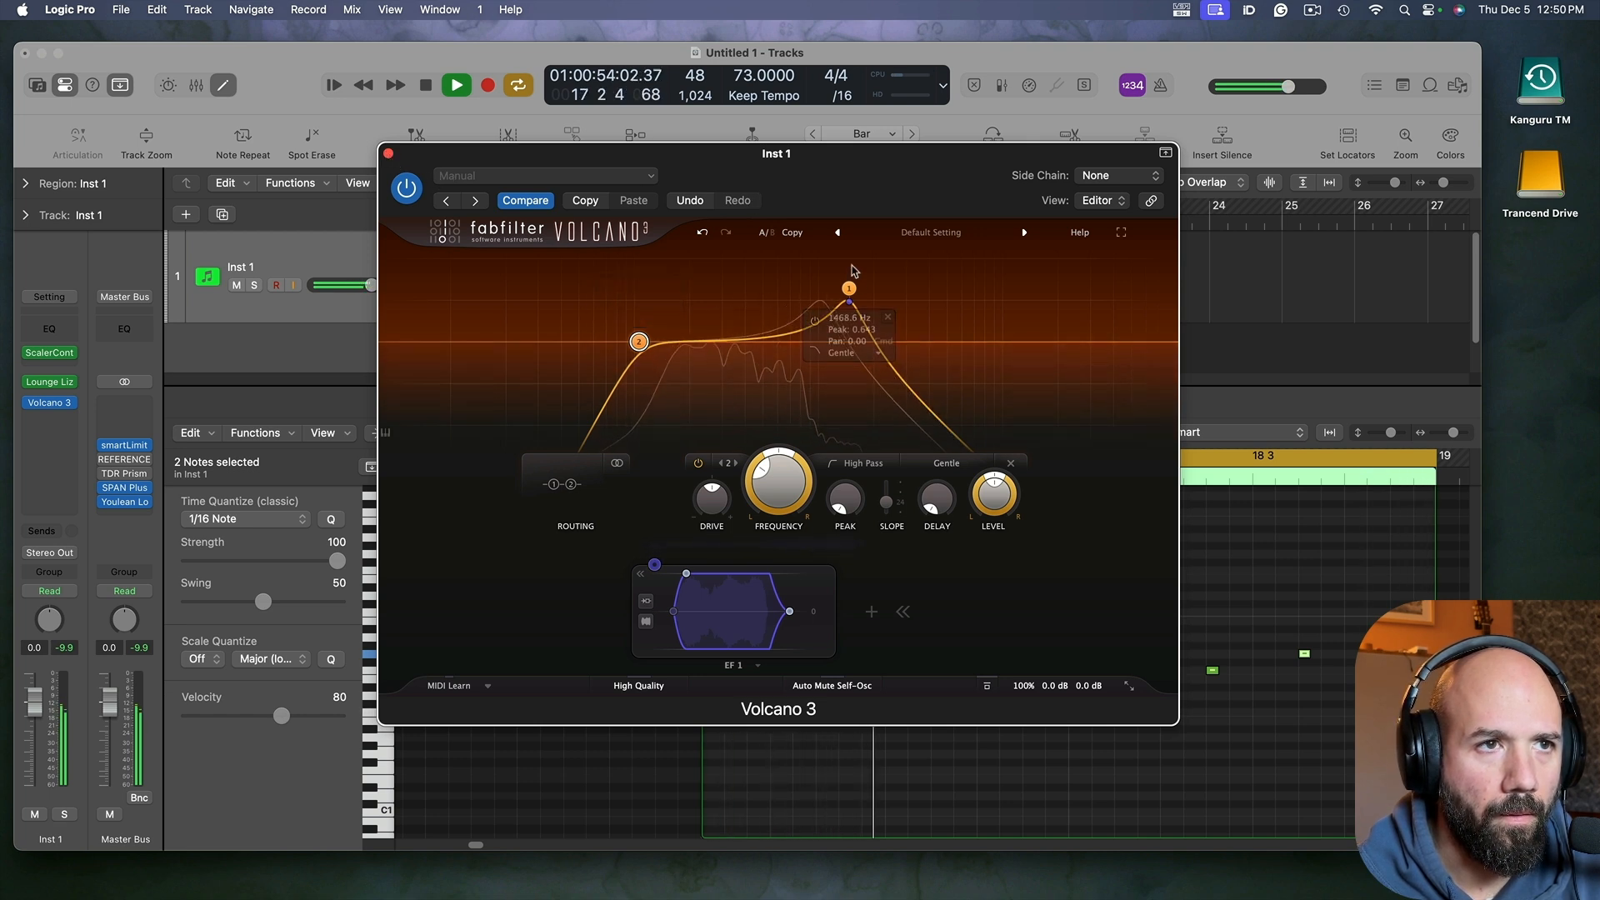
{"action": "left_click_drag", "start_coordinate": [856, 295], "coordinate": [835, 305]}
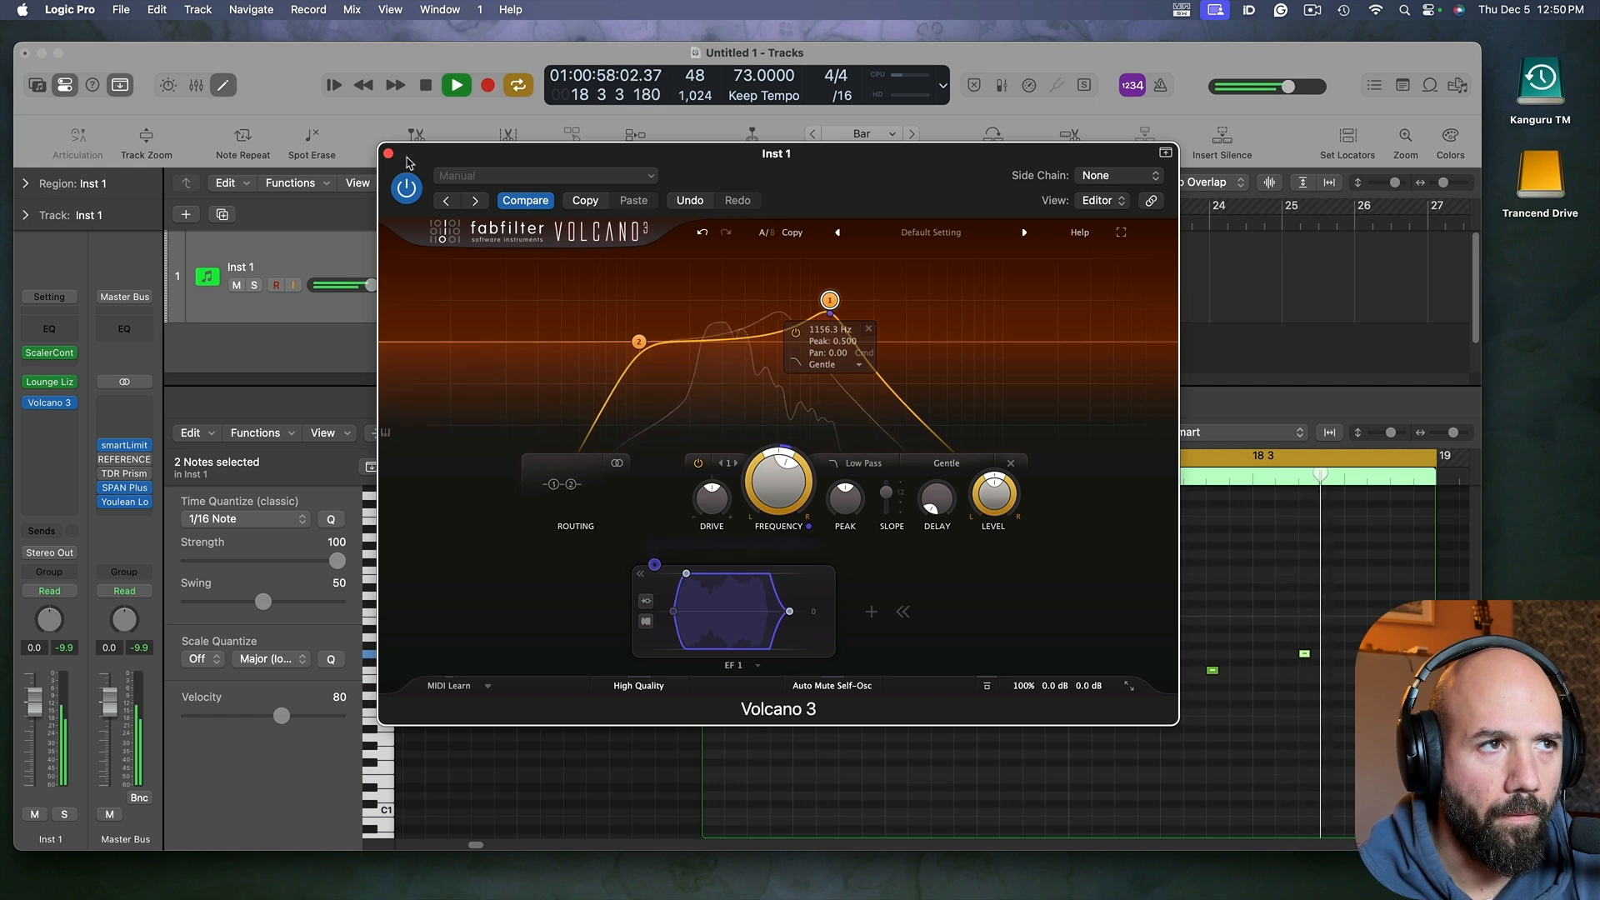
{"action": "key", "text": "space"}
{"action": "left_click", "coordinate": [388, 154]}
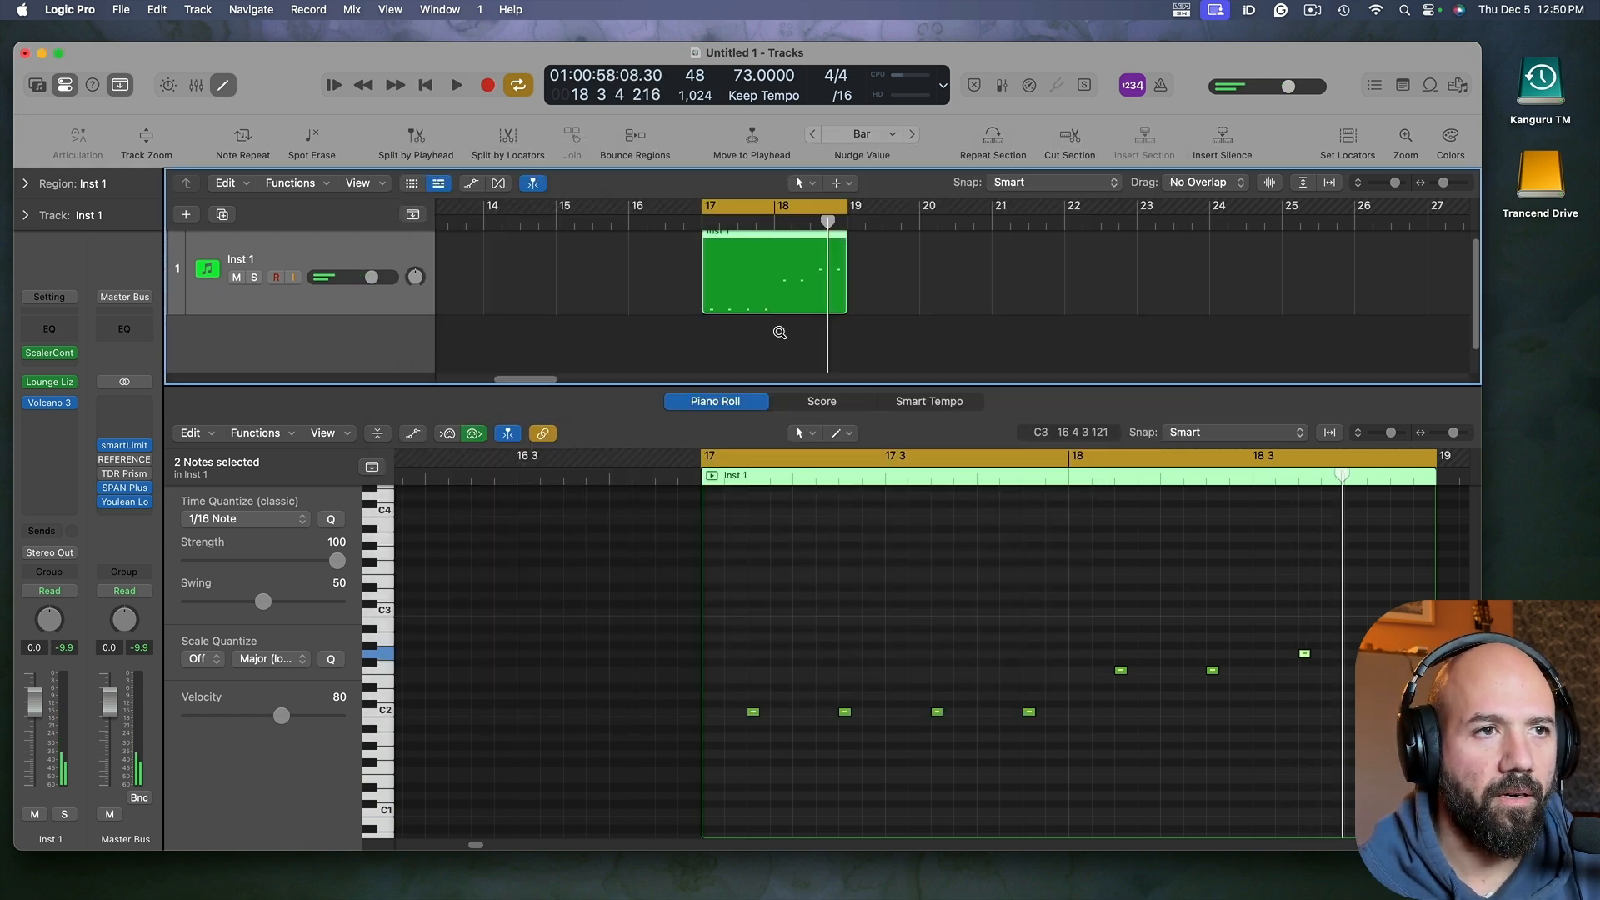
Step: Close the Piano Roll, rename the Inst 1 track to "Lounge Liz Skank", and play the loop
{"action": "key", "text": "ctrl+Up"}
{"action": "key", "text": "ctrl+Left"}
{"action": "key", "text": "e"}
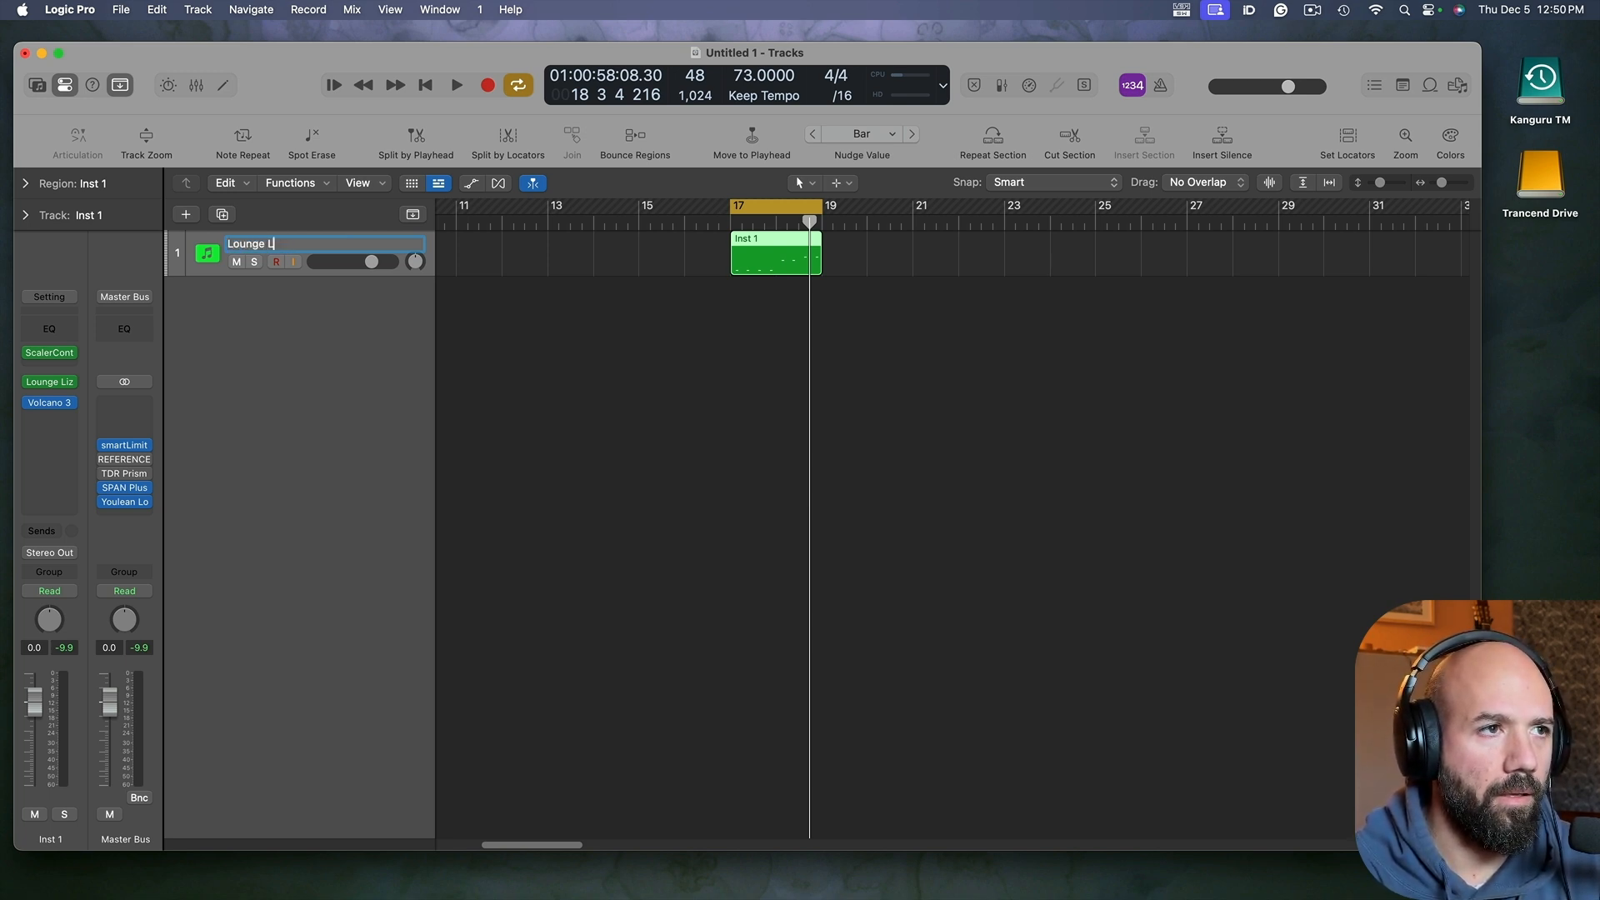
{"action": "type", "text": "kan"}
{"action": "key", "text": "Return"}
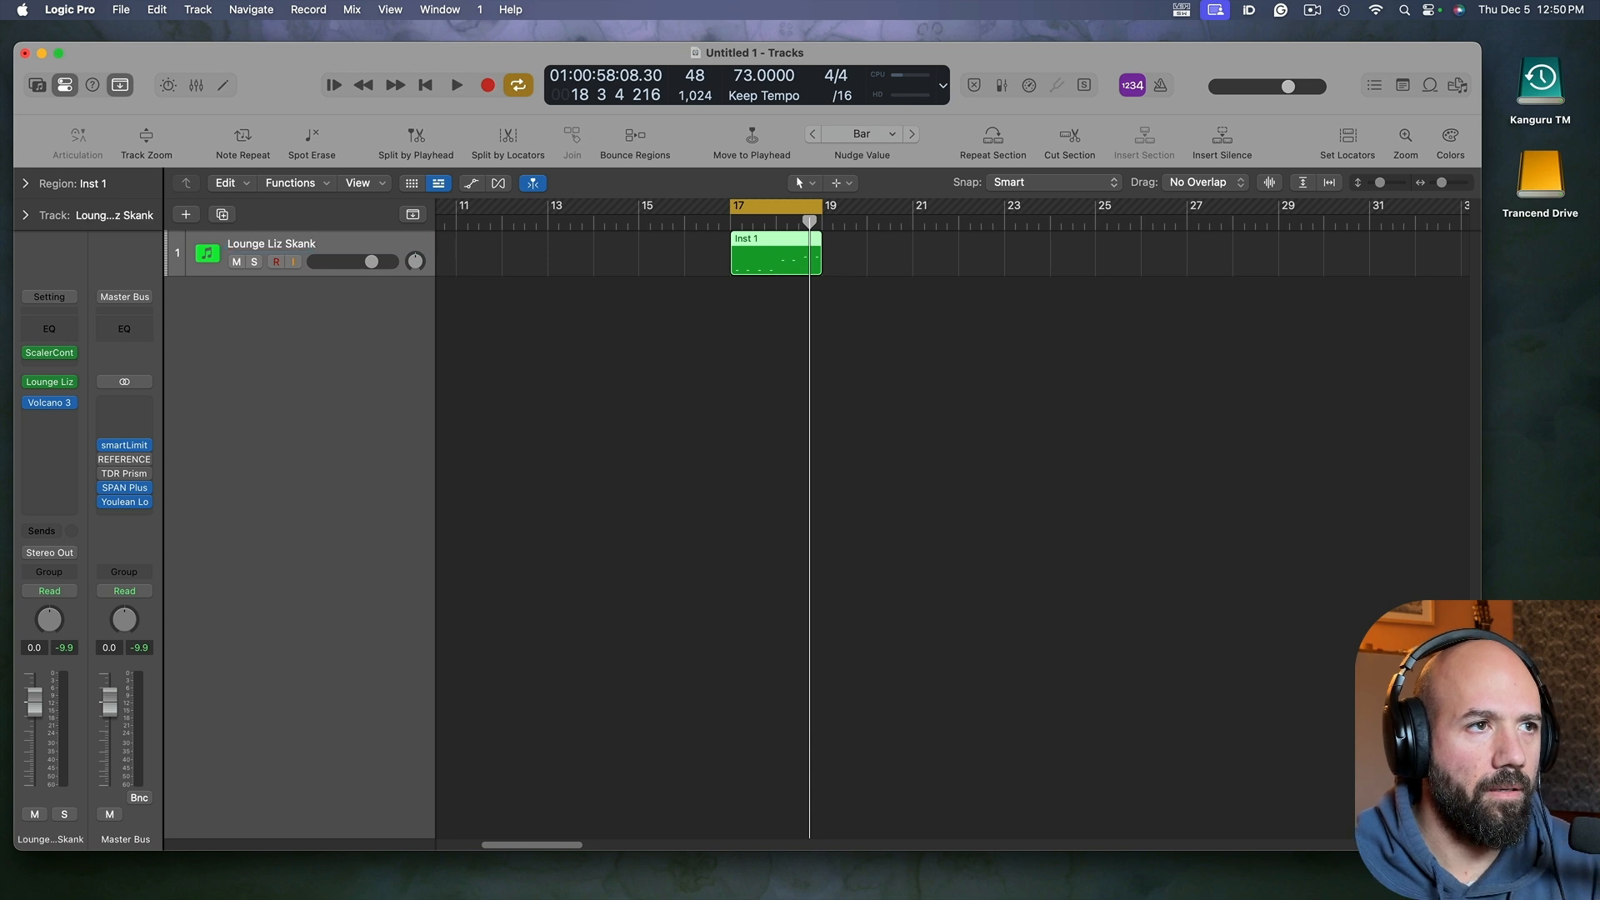
{"action": "key", "text": "space"}
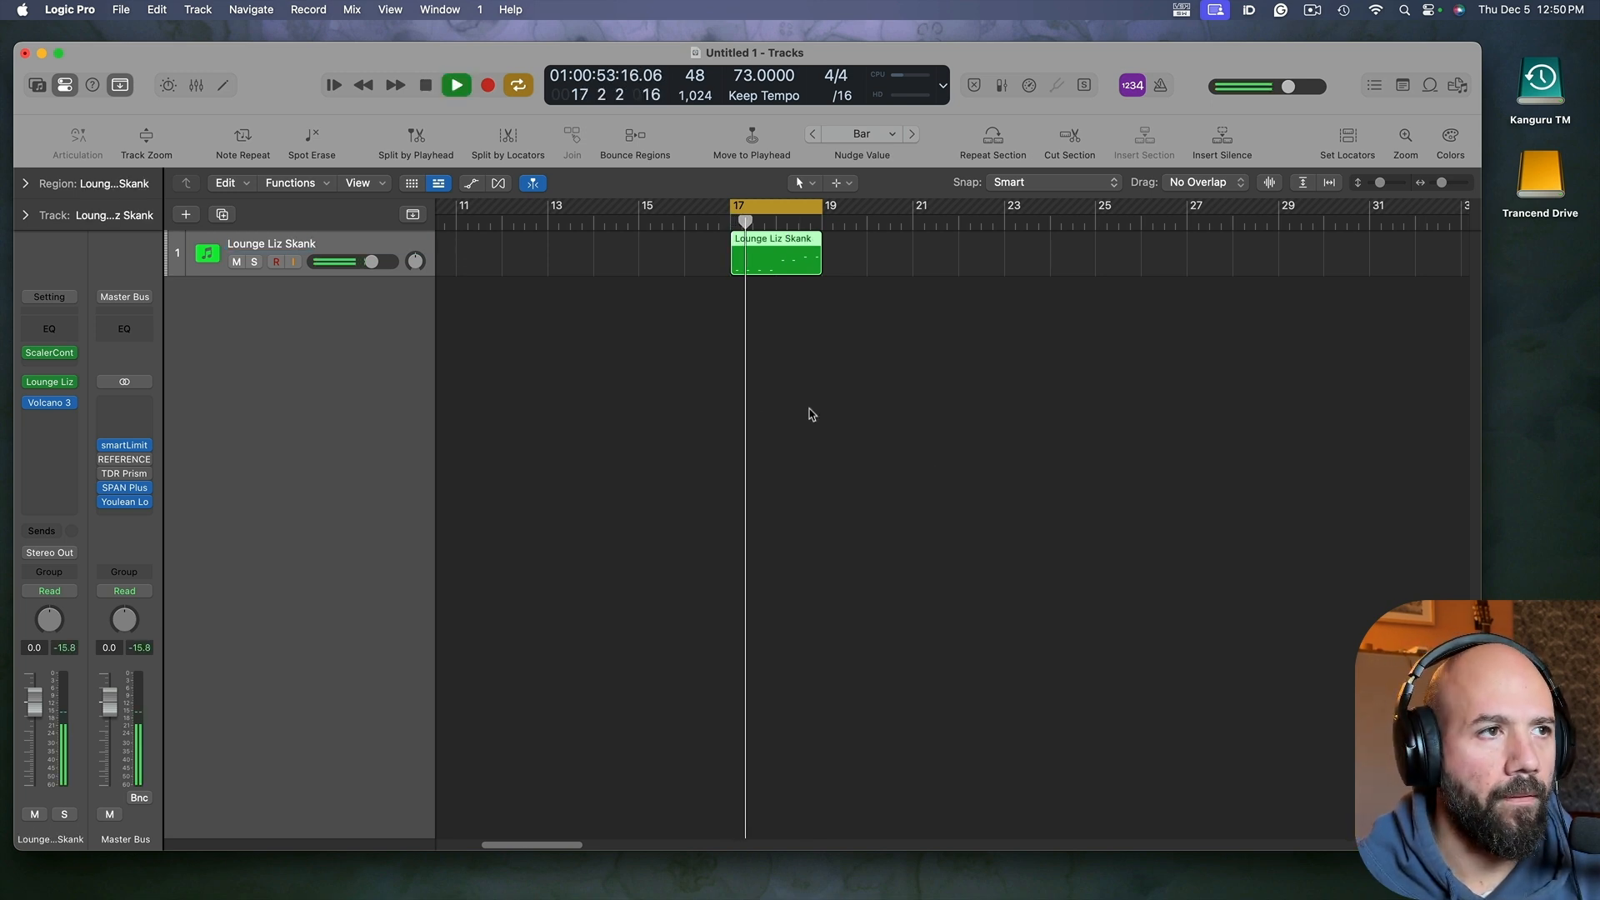
{"action": "key", "text": "space"}
Step: Create a second software instrument track and load Current as its instrument
{"action": "right_click", "coordinate": [317, 319]}
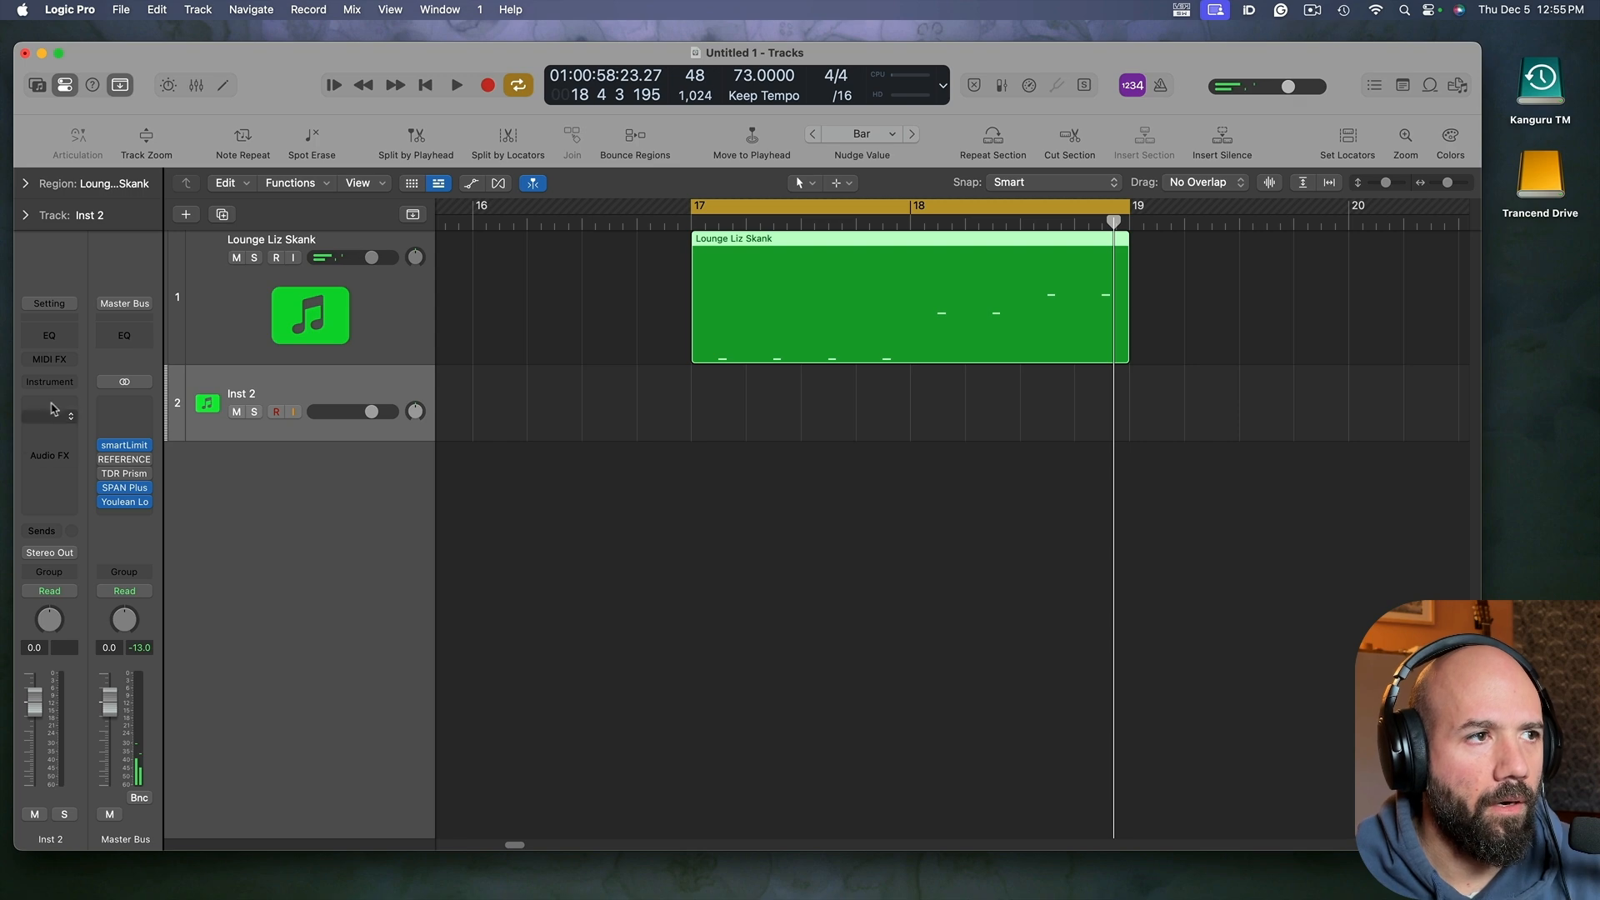
{"action": "left_click", "coordinate": [51, 408]}
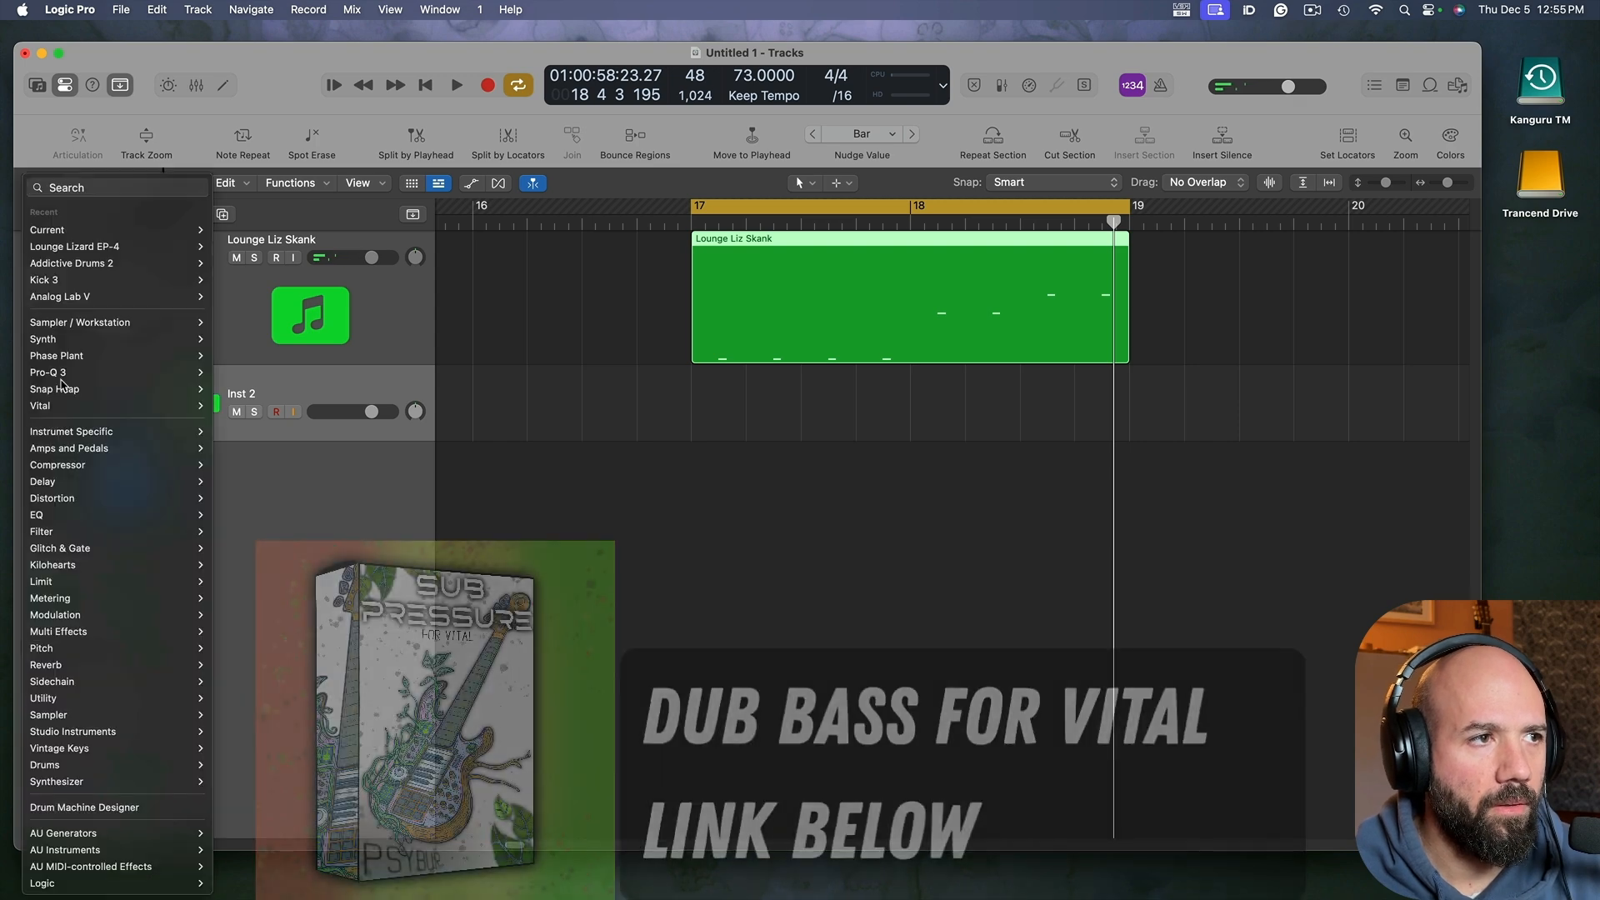
{"action": "left_click", "coordinate": [1248, 376]}
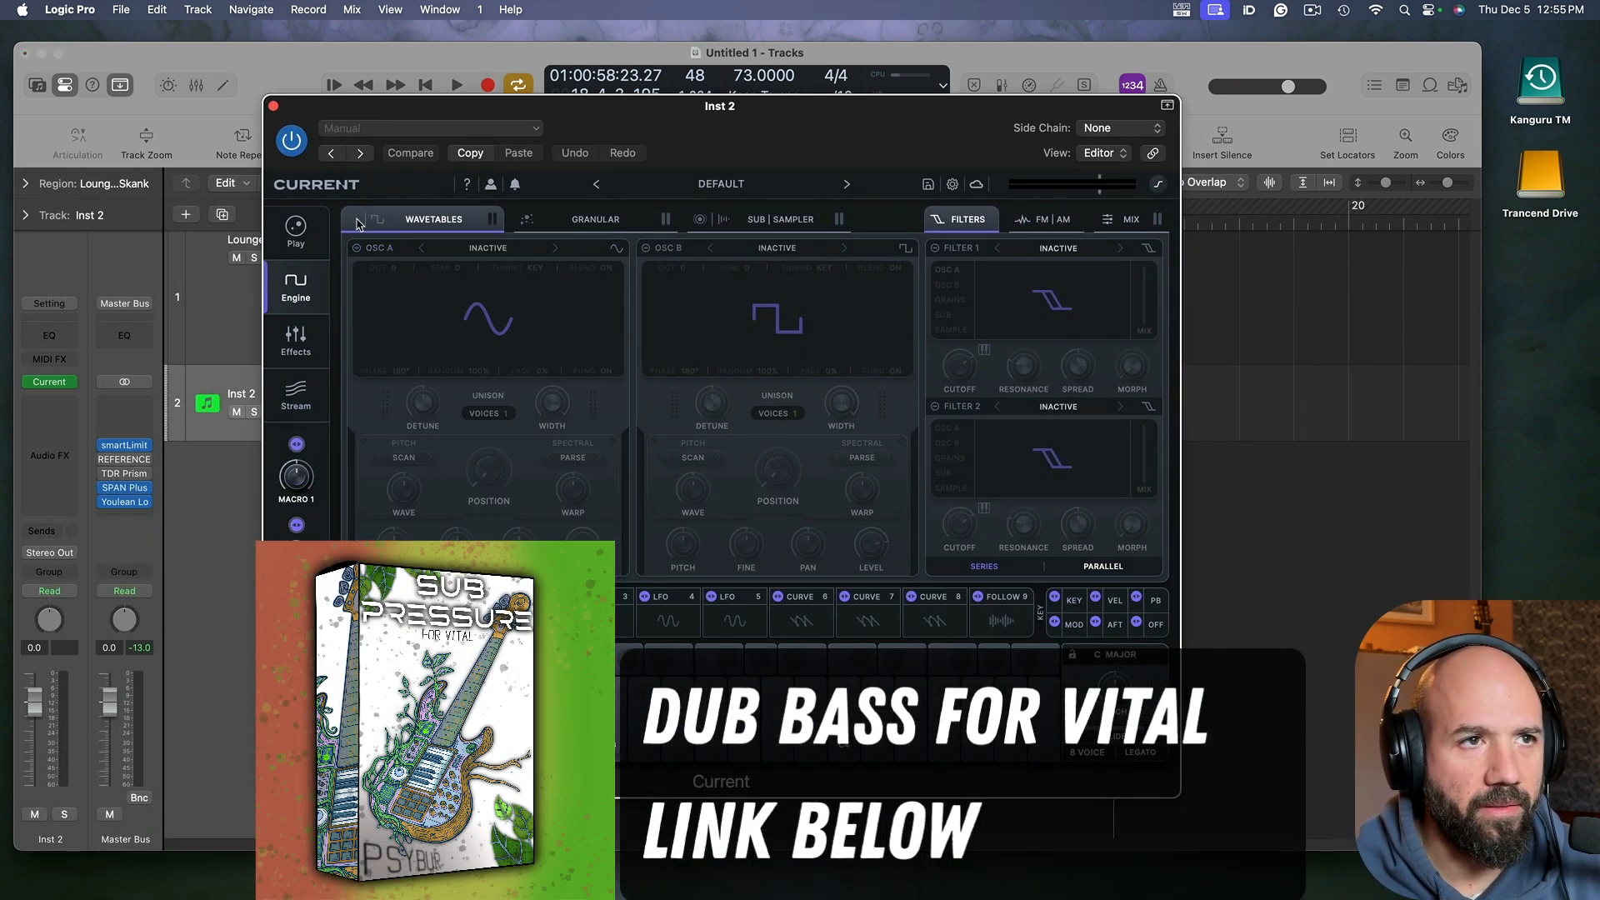
Step: Enable Current's sub oscillator and pull all of its upper harmonics down to nothing, keeping only the sub fundamental
{"action": "left_click", "coordinate": [702, 220]}
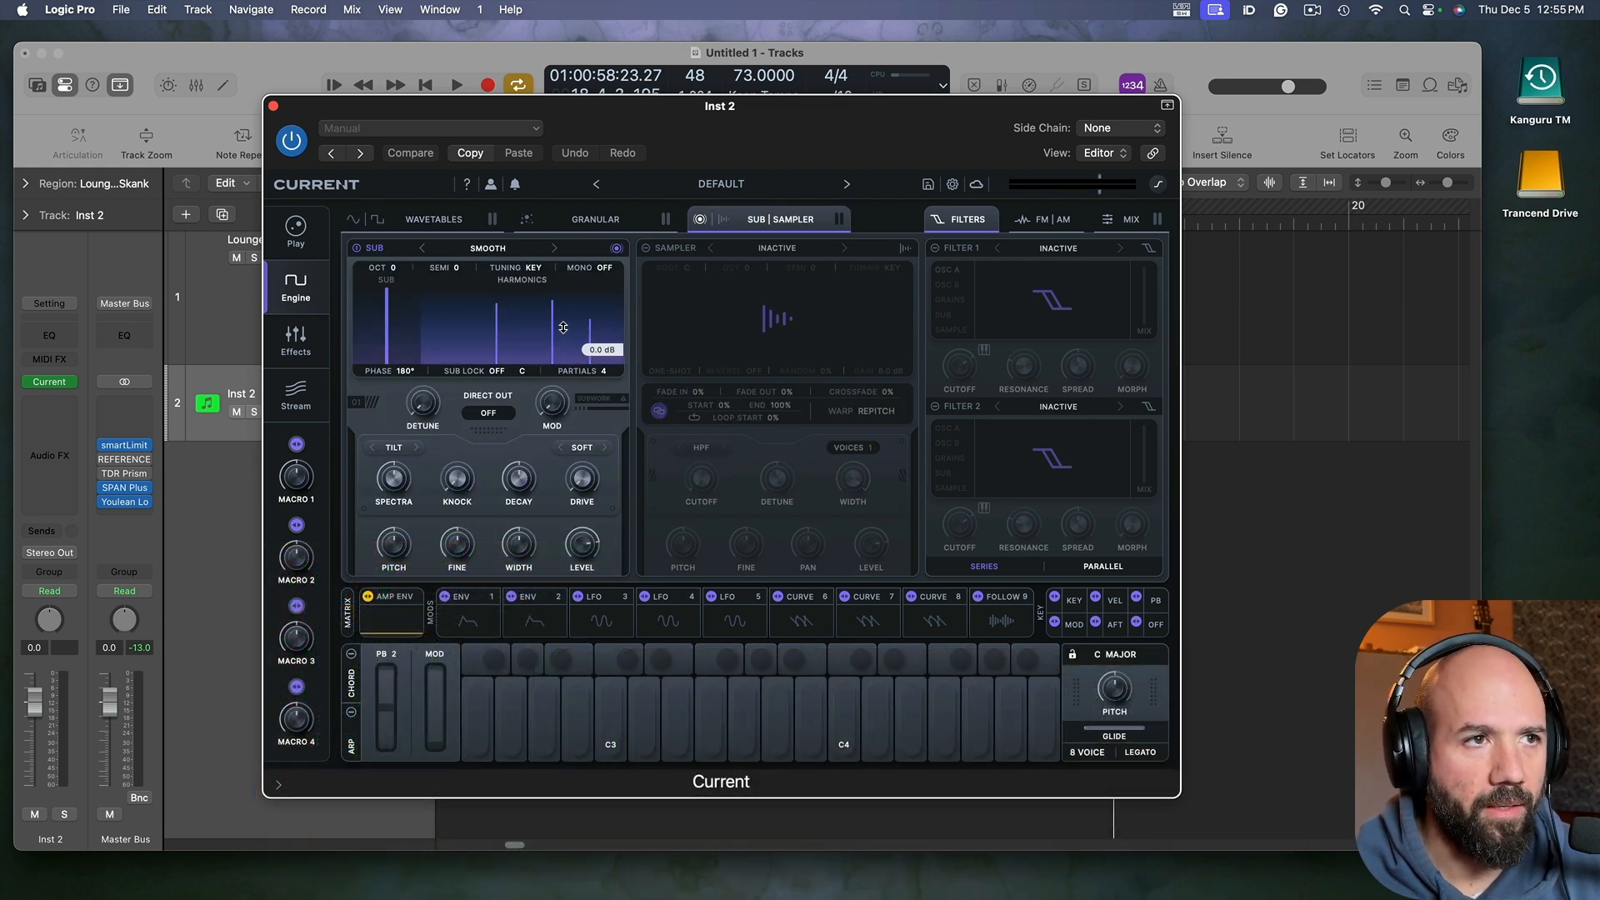
{"action": "left_click_drag", "start_coordinate": [563, 328], "coordinate": [500, 363]}
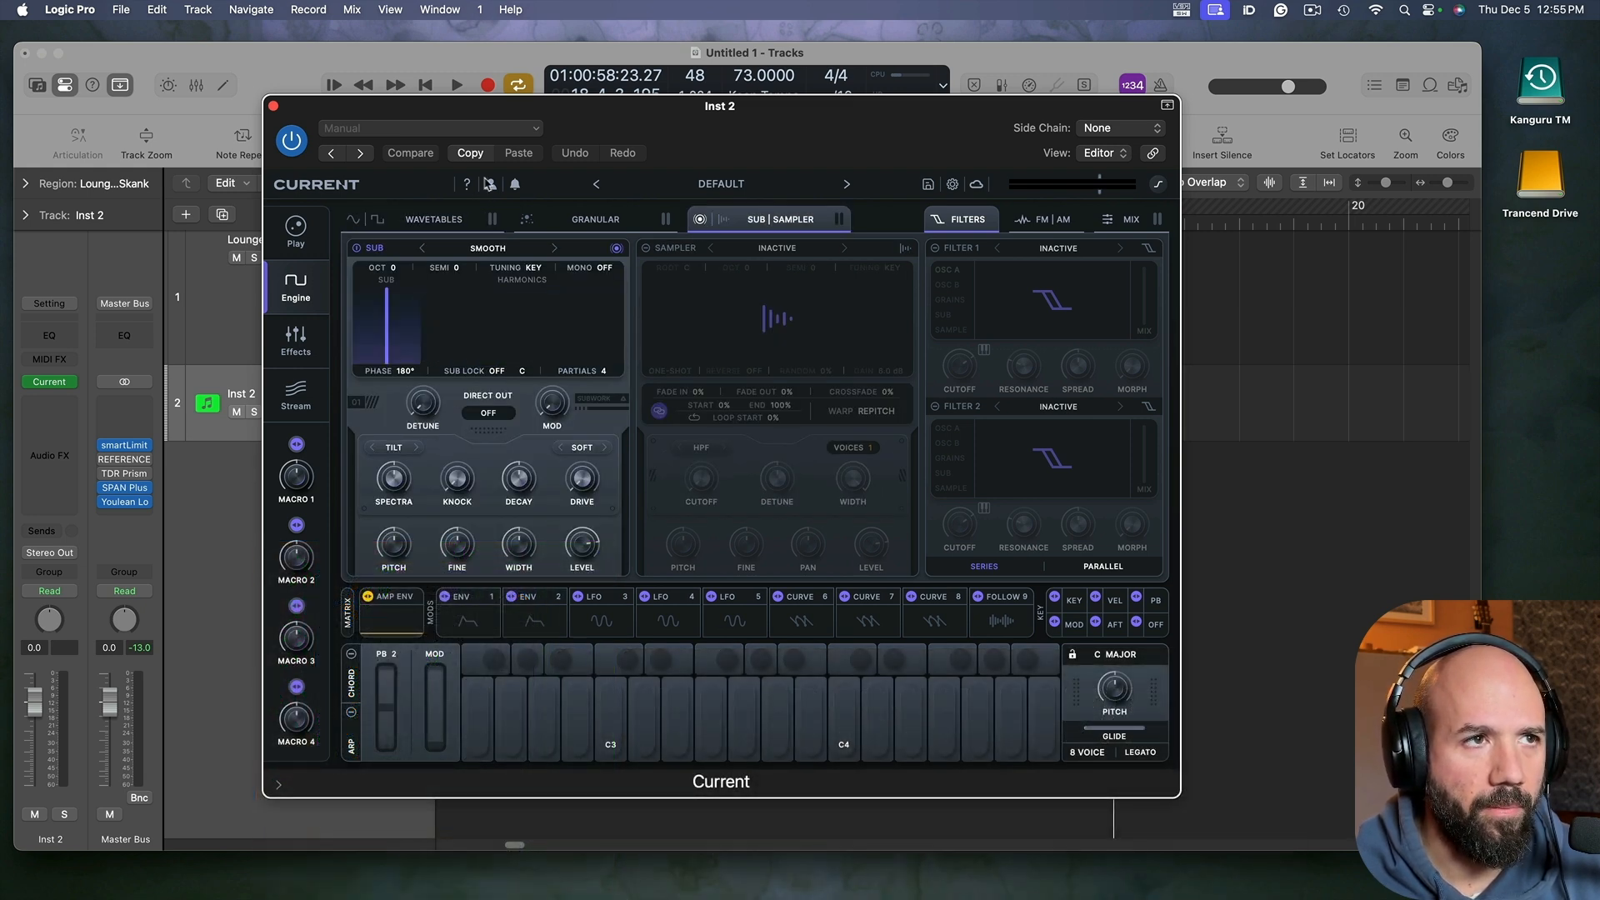
Step: Raise the sub oscillator's upper harmonics back up in Current and try out the Spectra control
{"action": "left_click_drag", "start_coordinate": [587, 108], "coordinate": [812, 124]}
{"action": "left_click_drag", "start_coordinate": [725, 359], "coordinate": [779, 343]}
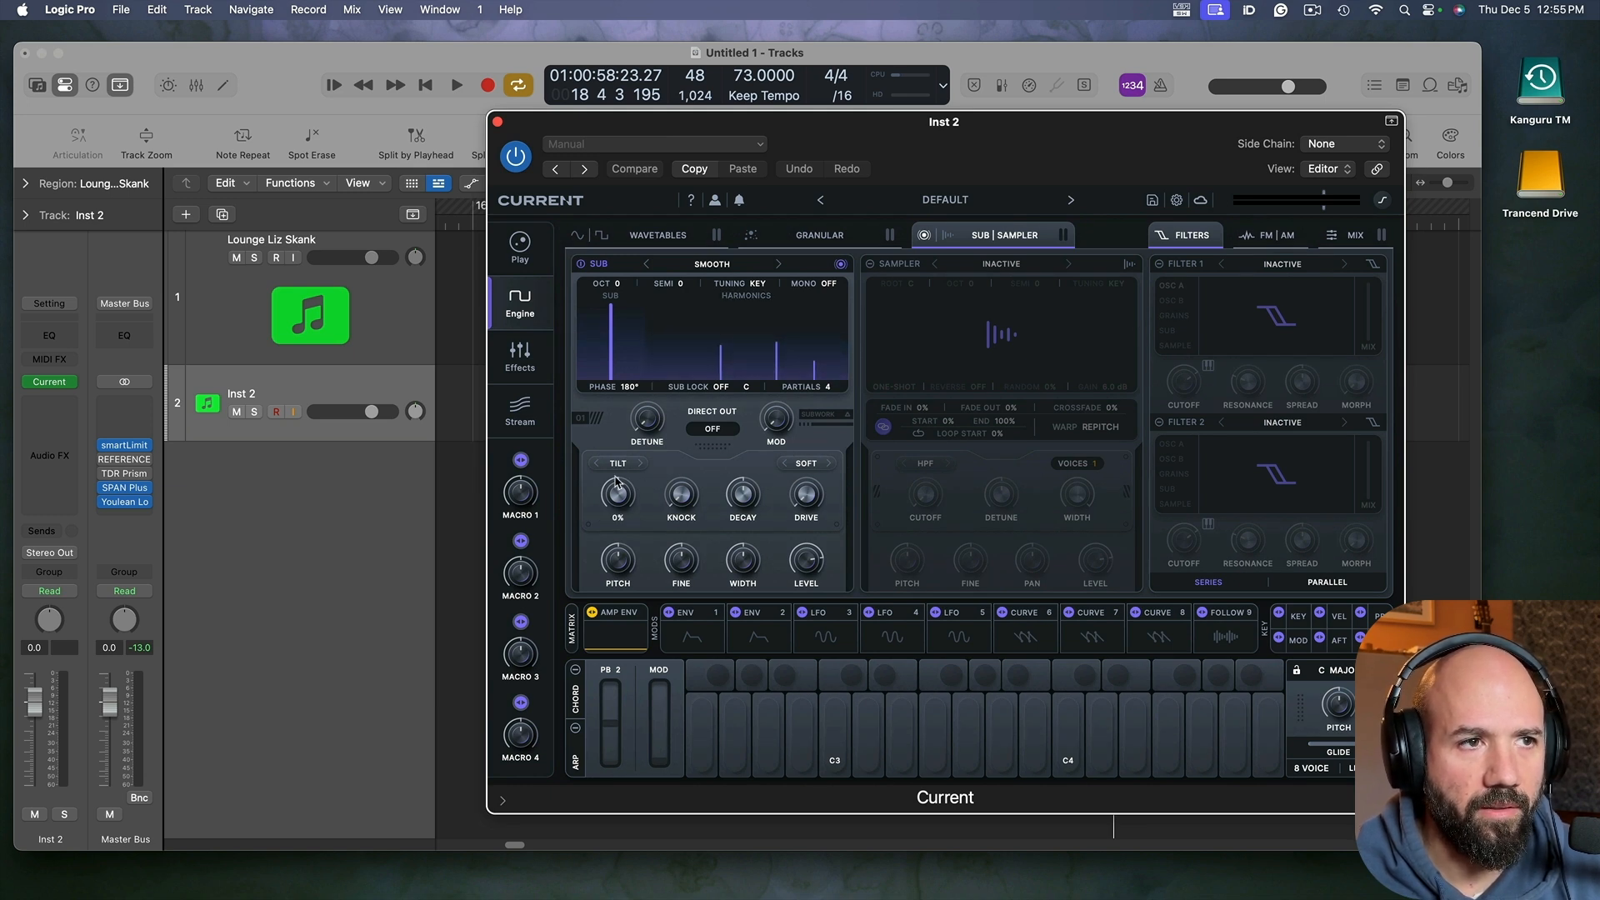
{"action": "left_click_drag", "start_coordinate": [619, 506], "coordinate": [625, 546]}
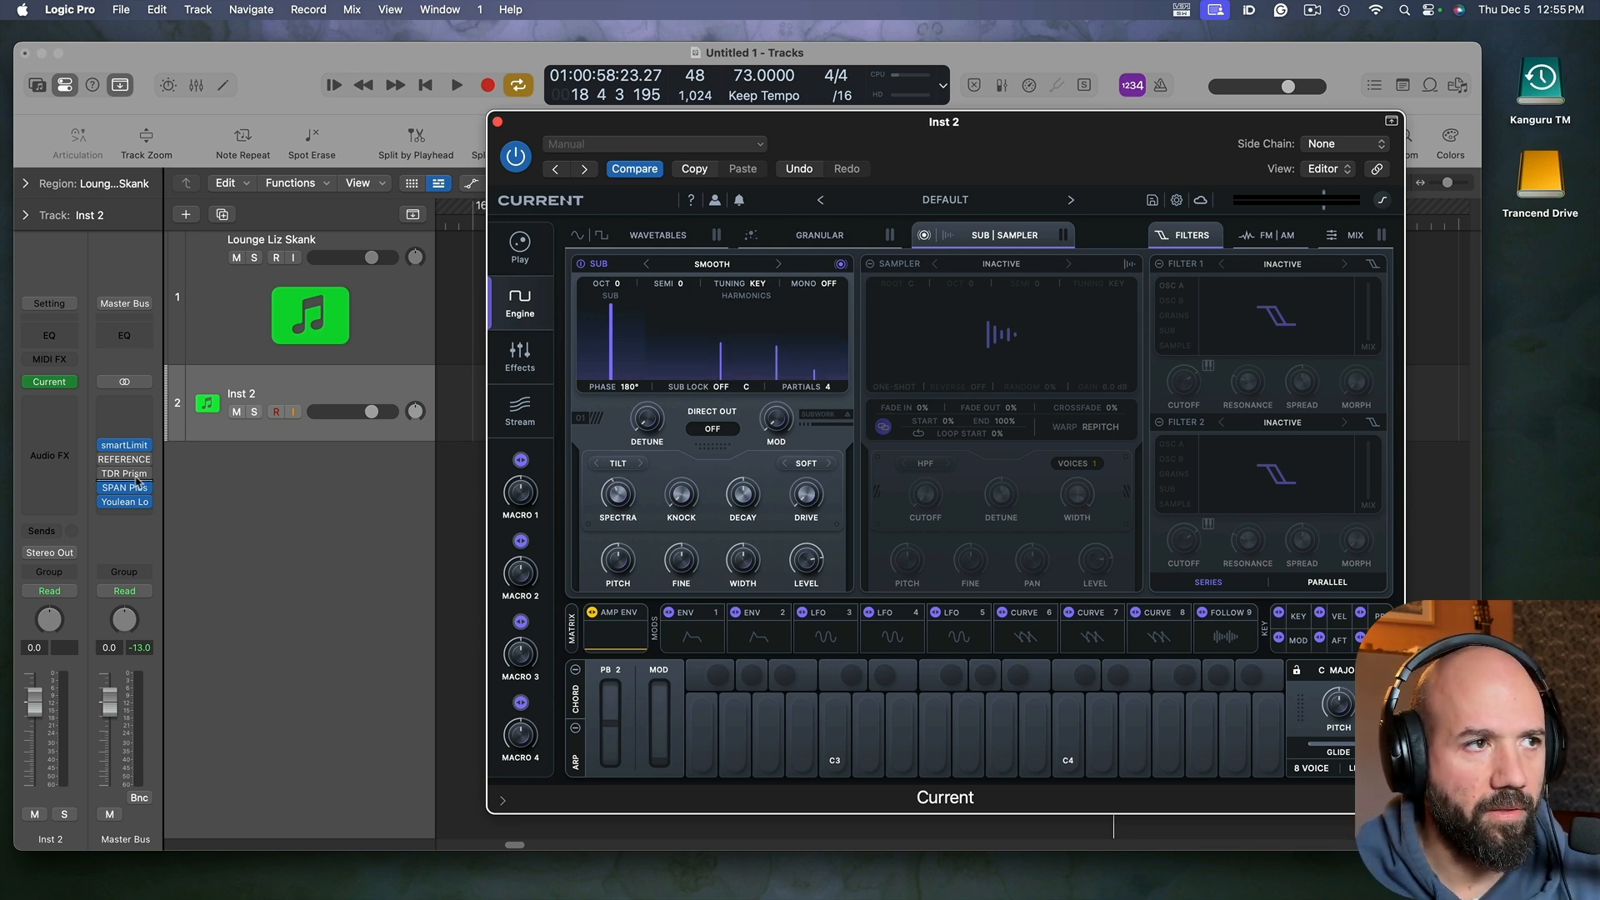
Step: Open SPAN Plus from the Master Bus and examine the sub's spectrum while playing notes with different harmonic levels
{"action": "left_click", "coordinate": [125, 501]}
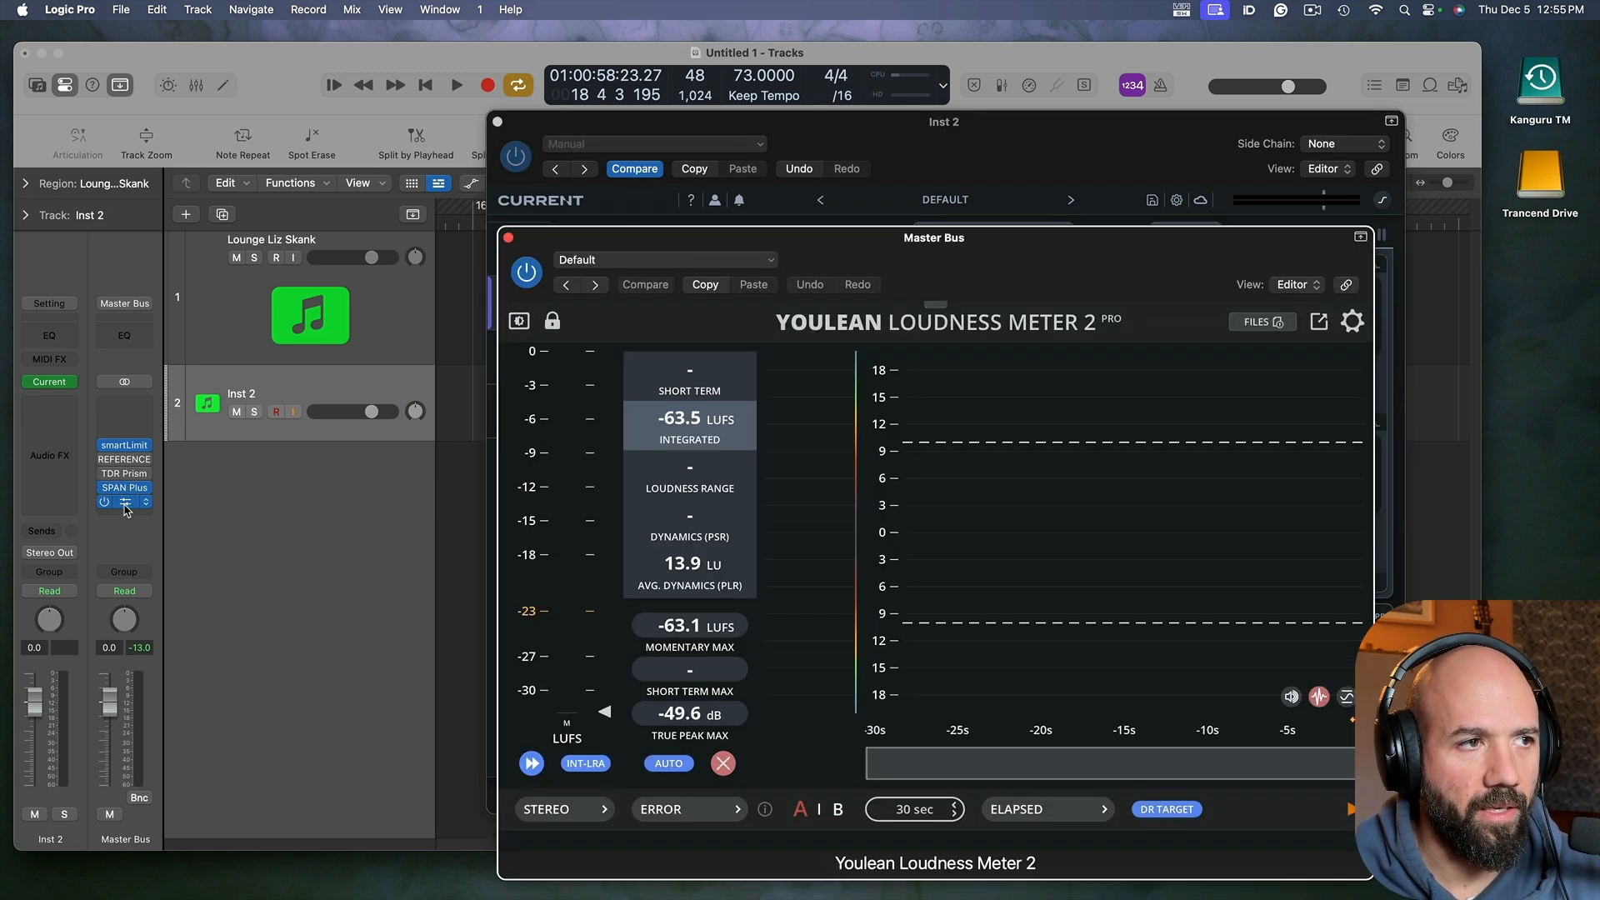
{"action": "left_click", "coordinate": [125, 501]}
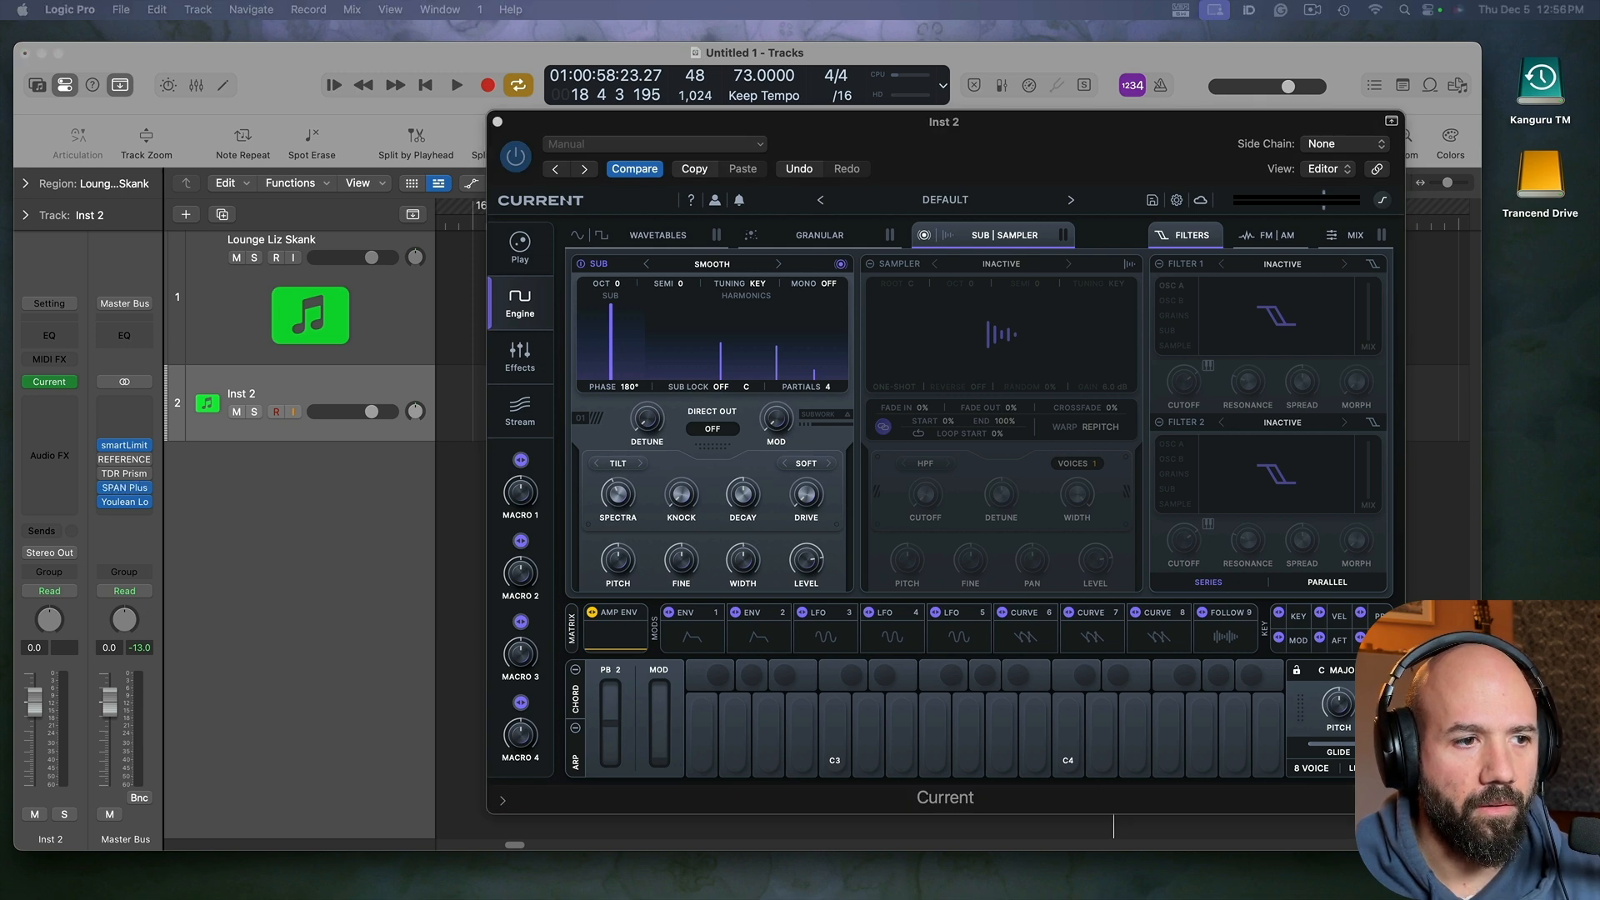
{"action": "left_click", "coordinate": [124, 487]}
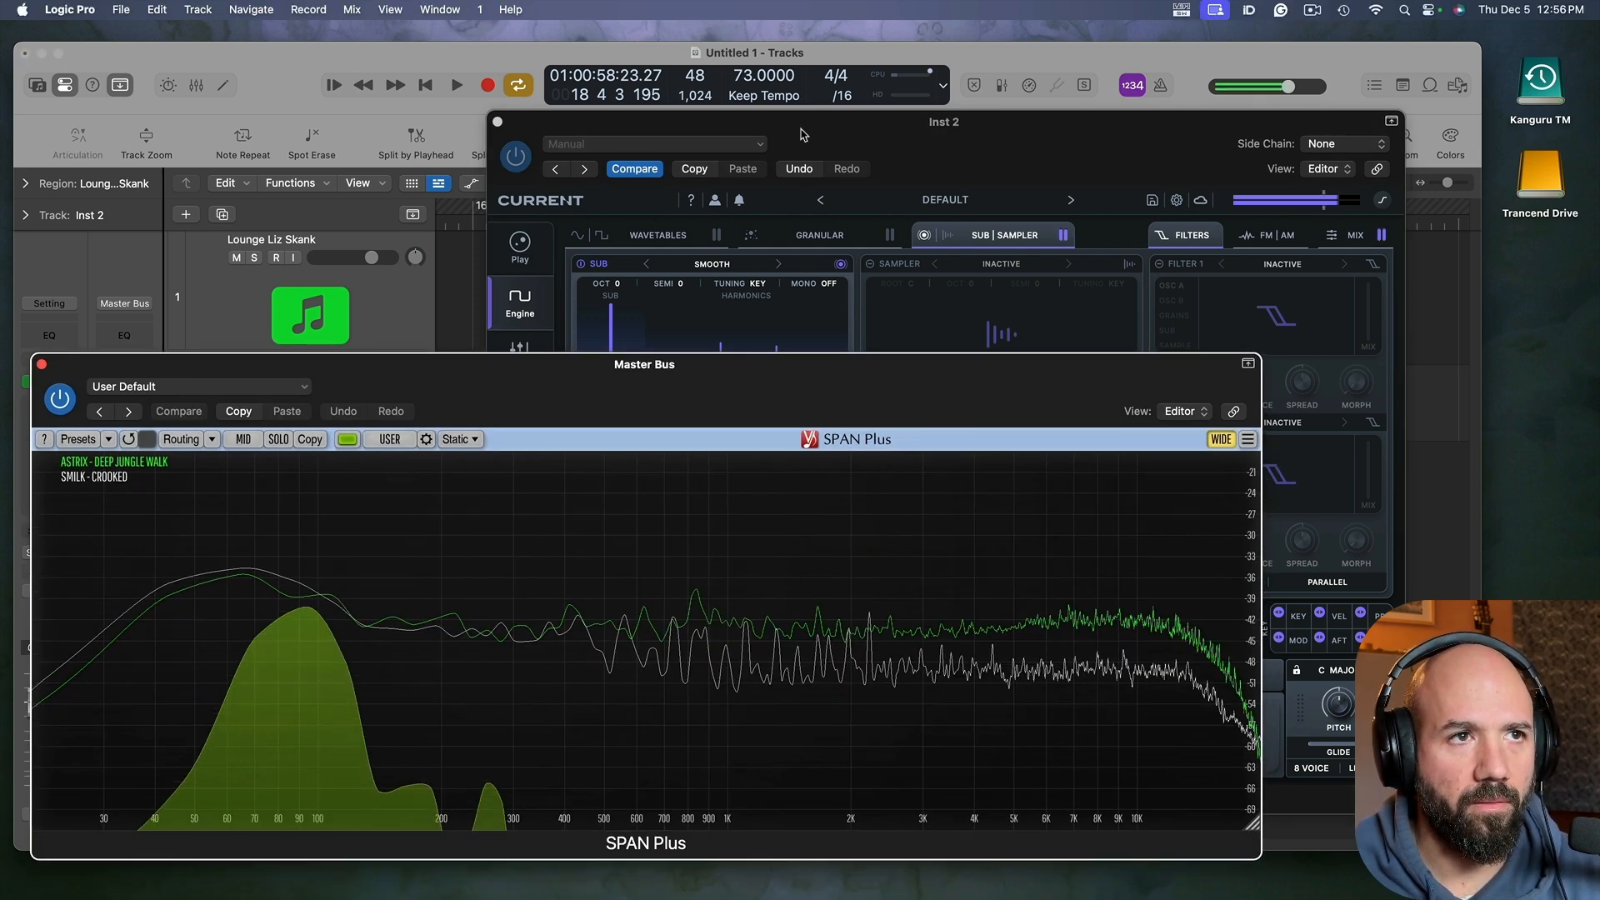
{"action": "left_click_drag", "start_coordinate": [803, 134], "coordinate": [940, 122]}
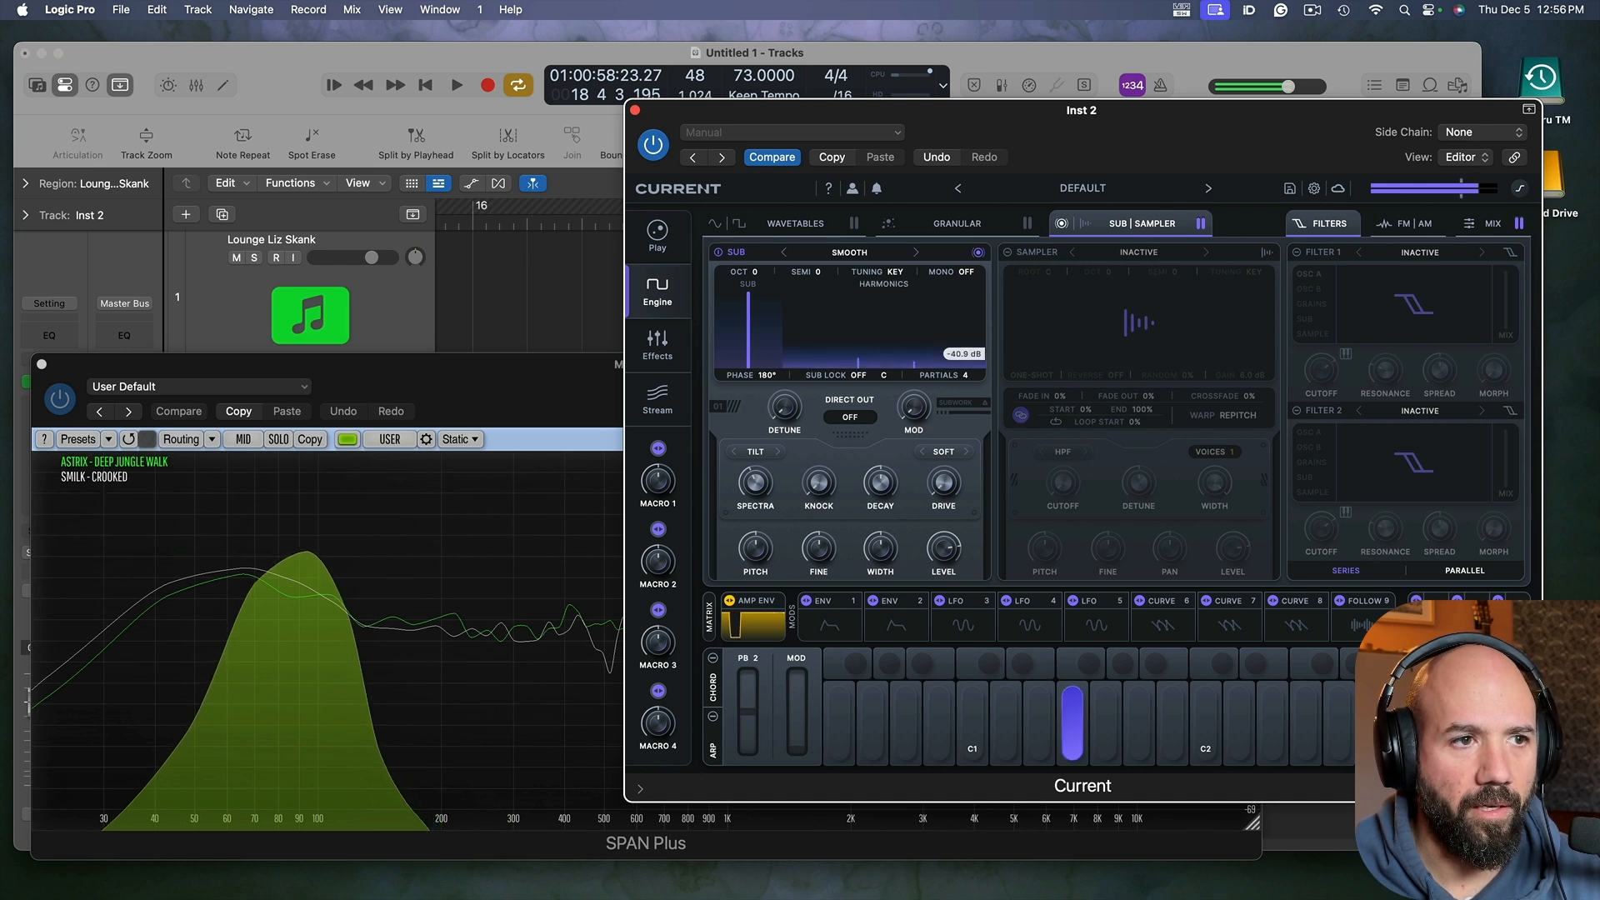
{"action": "mouse_move", "coordinate": [784, 493]}
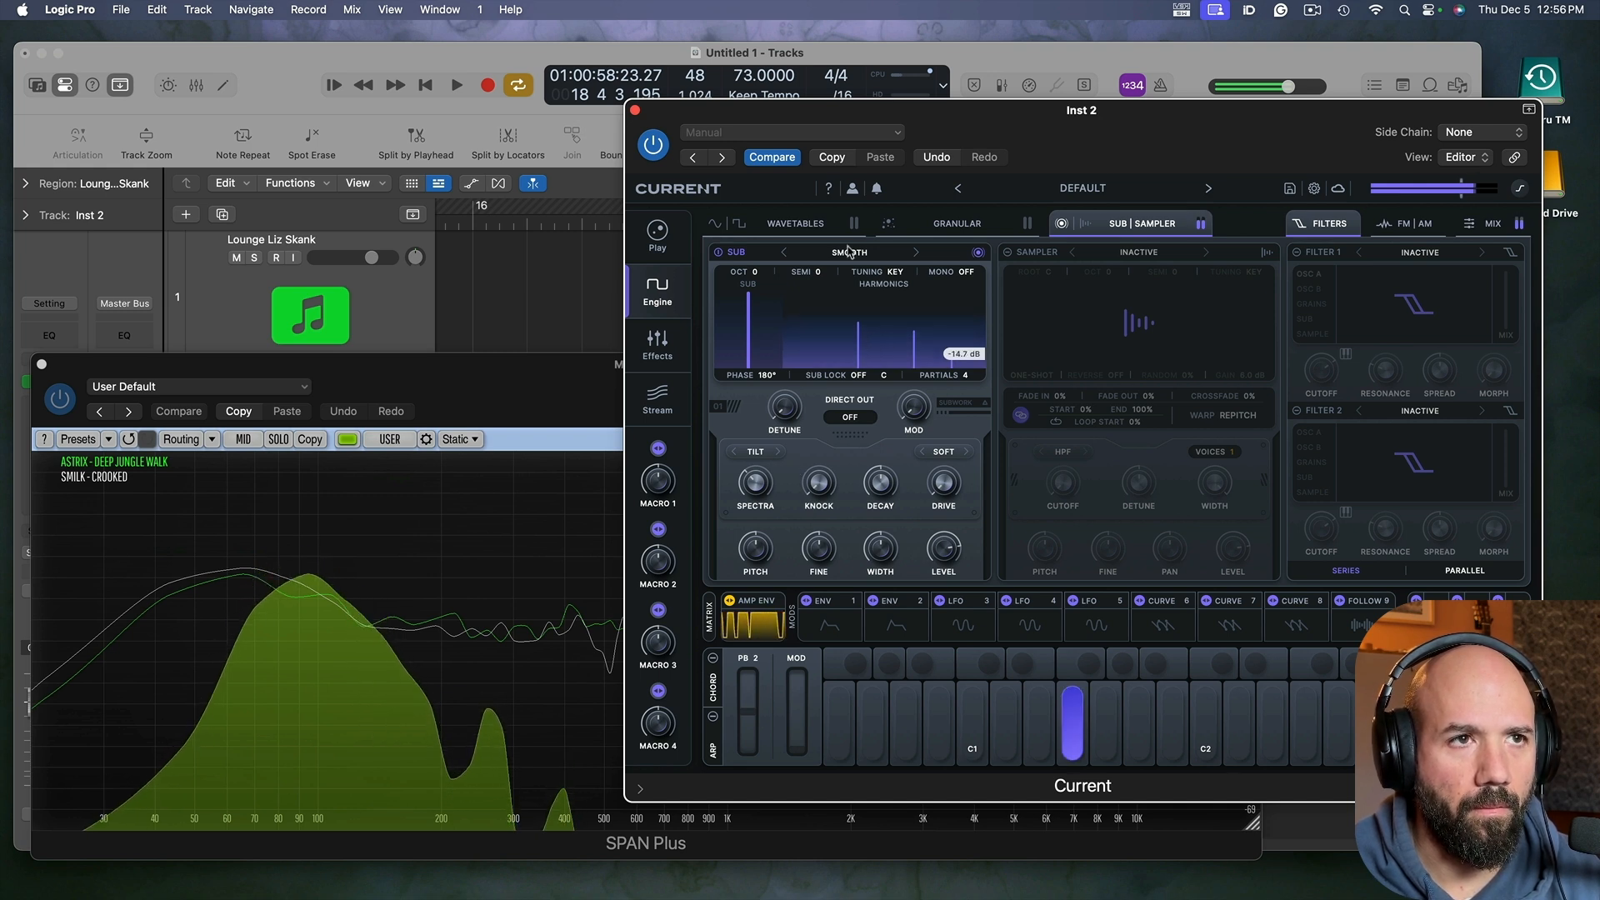
Step: Lower Current's sub oscillator to octave -1 and set it to mono voicing with velocity modulating the sub level
{"action": "left_click_drag", "start_coordinate": [1094, 125], "coordinate": [824, 84]}
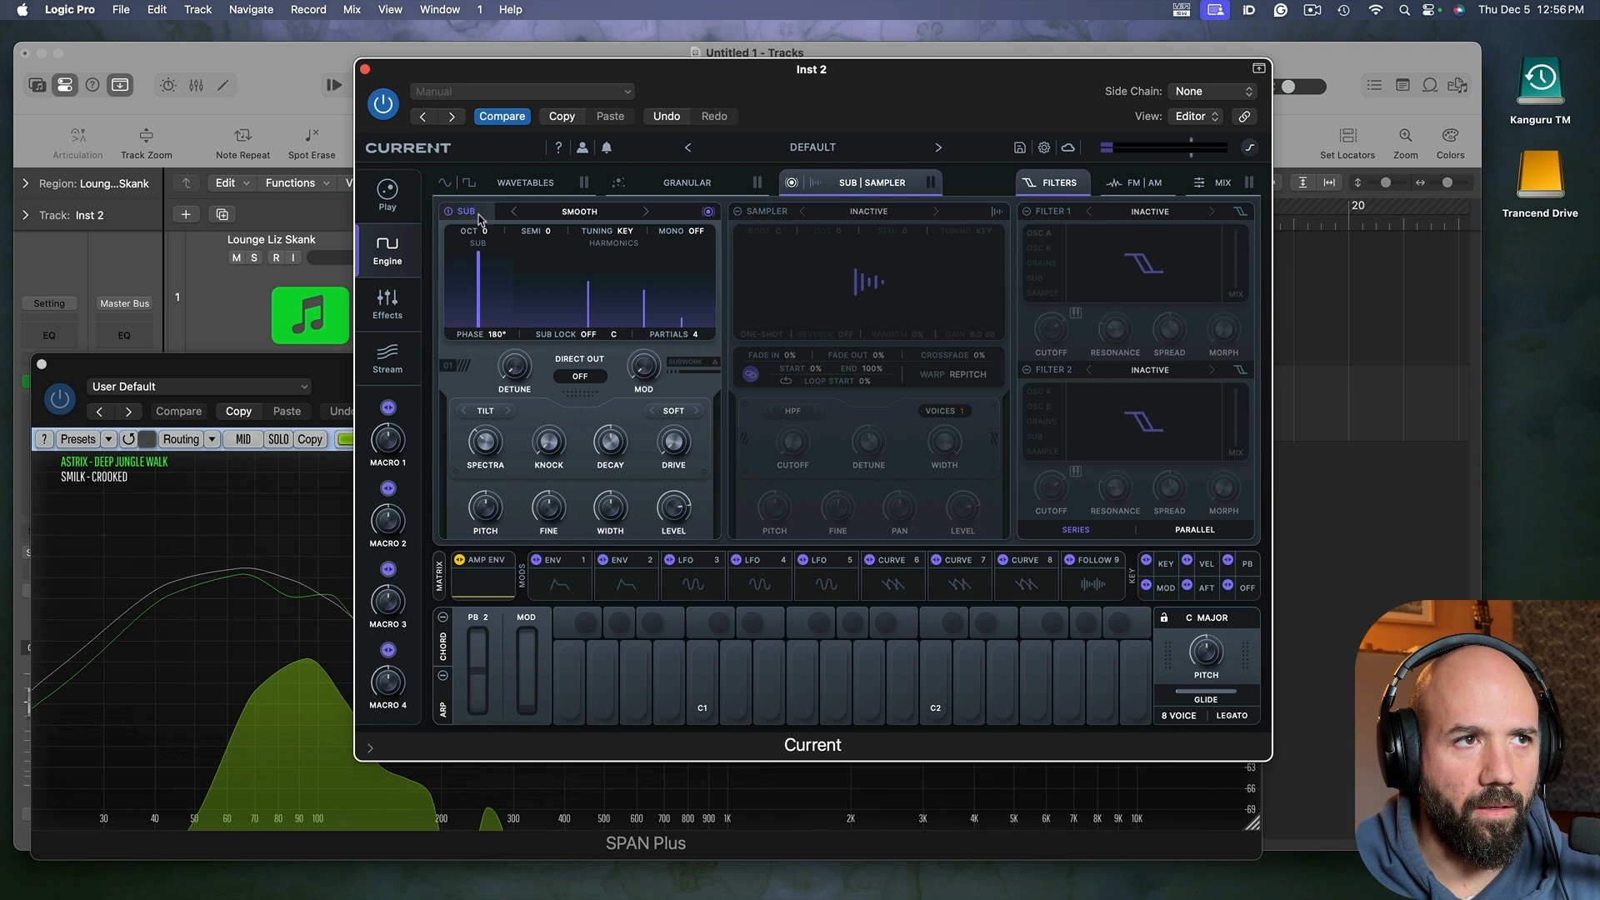
{"action": "left_click_drag", "start_coordinate": [489, 250], "coordinate": [536, 275]}
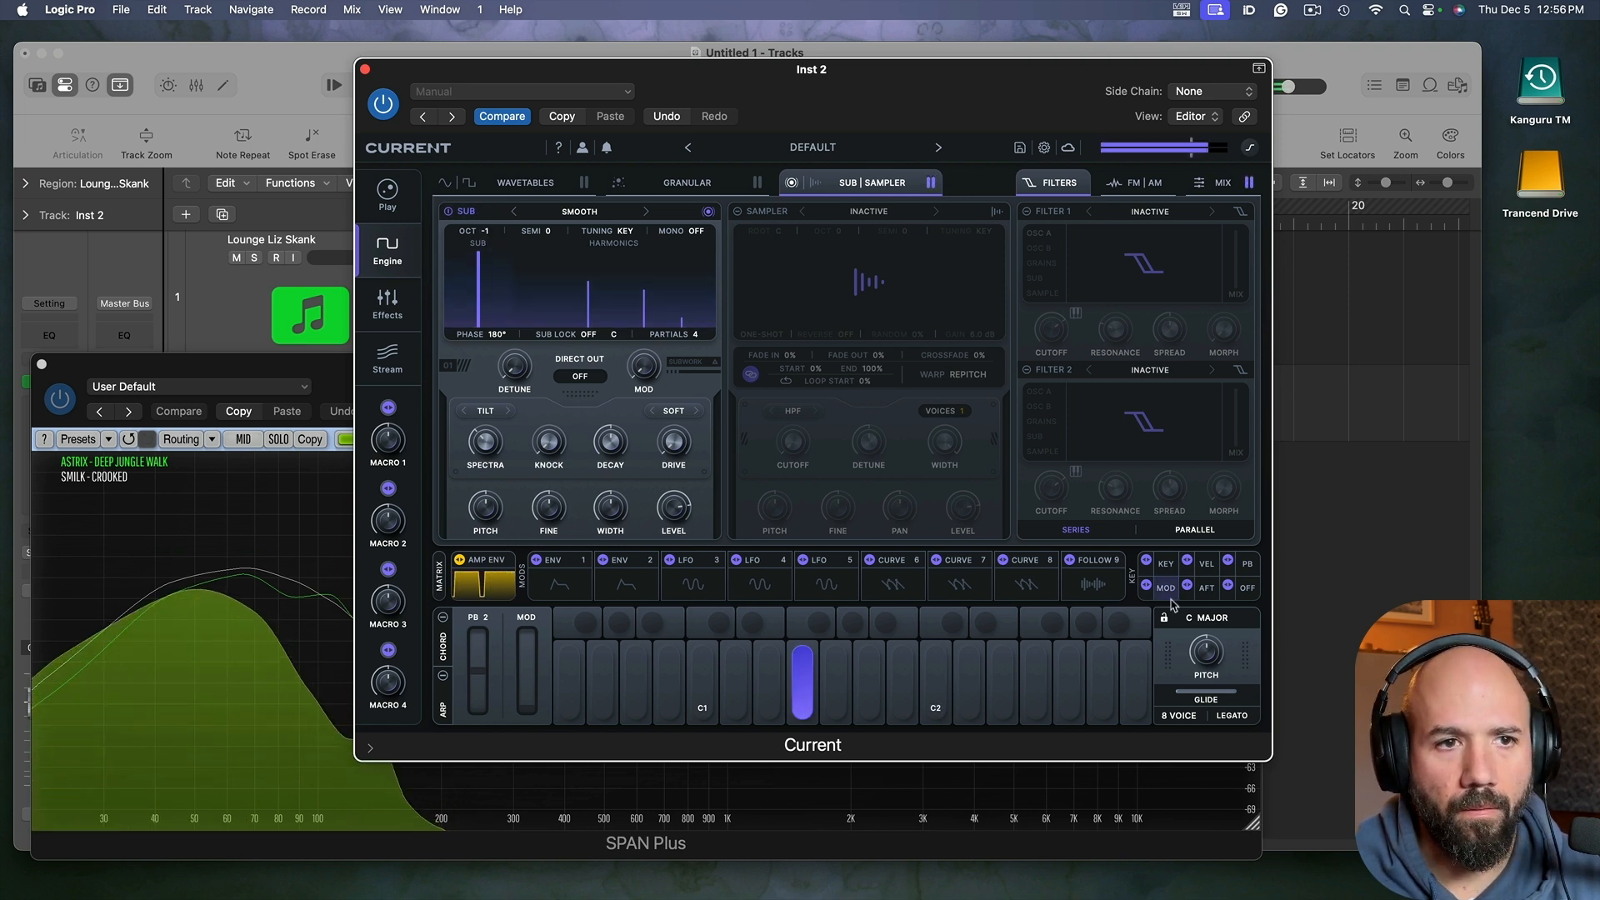
{"action": "left_click_drag", "start_coordinate": [1178, 716], "coordinate": [1177, 874]}
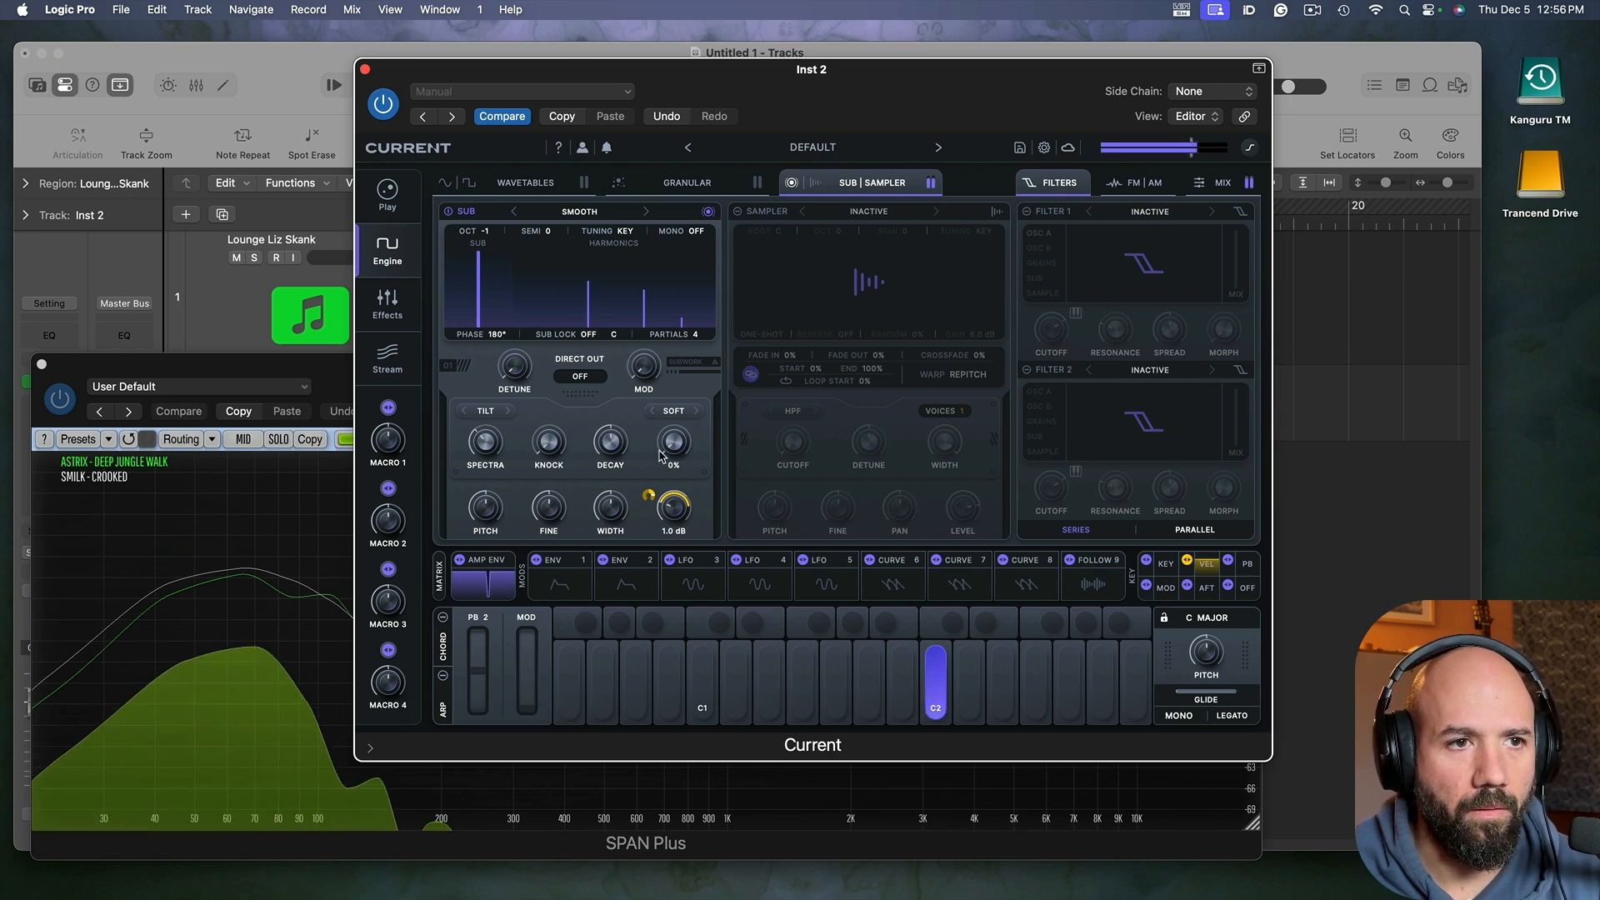
Step: Close the Current and SPAN Plus windows and rename the Inst 2 track to "Current Sub"
{"action": "left_click", "coordinate": [367, 70]}
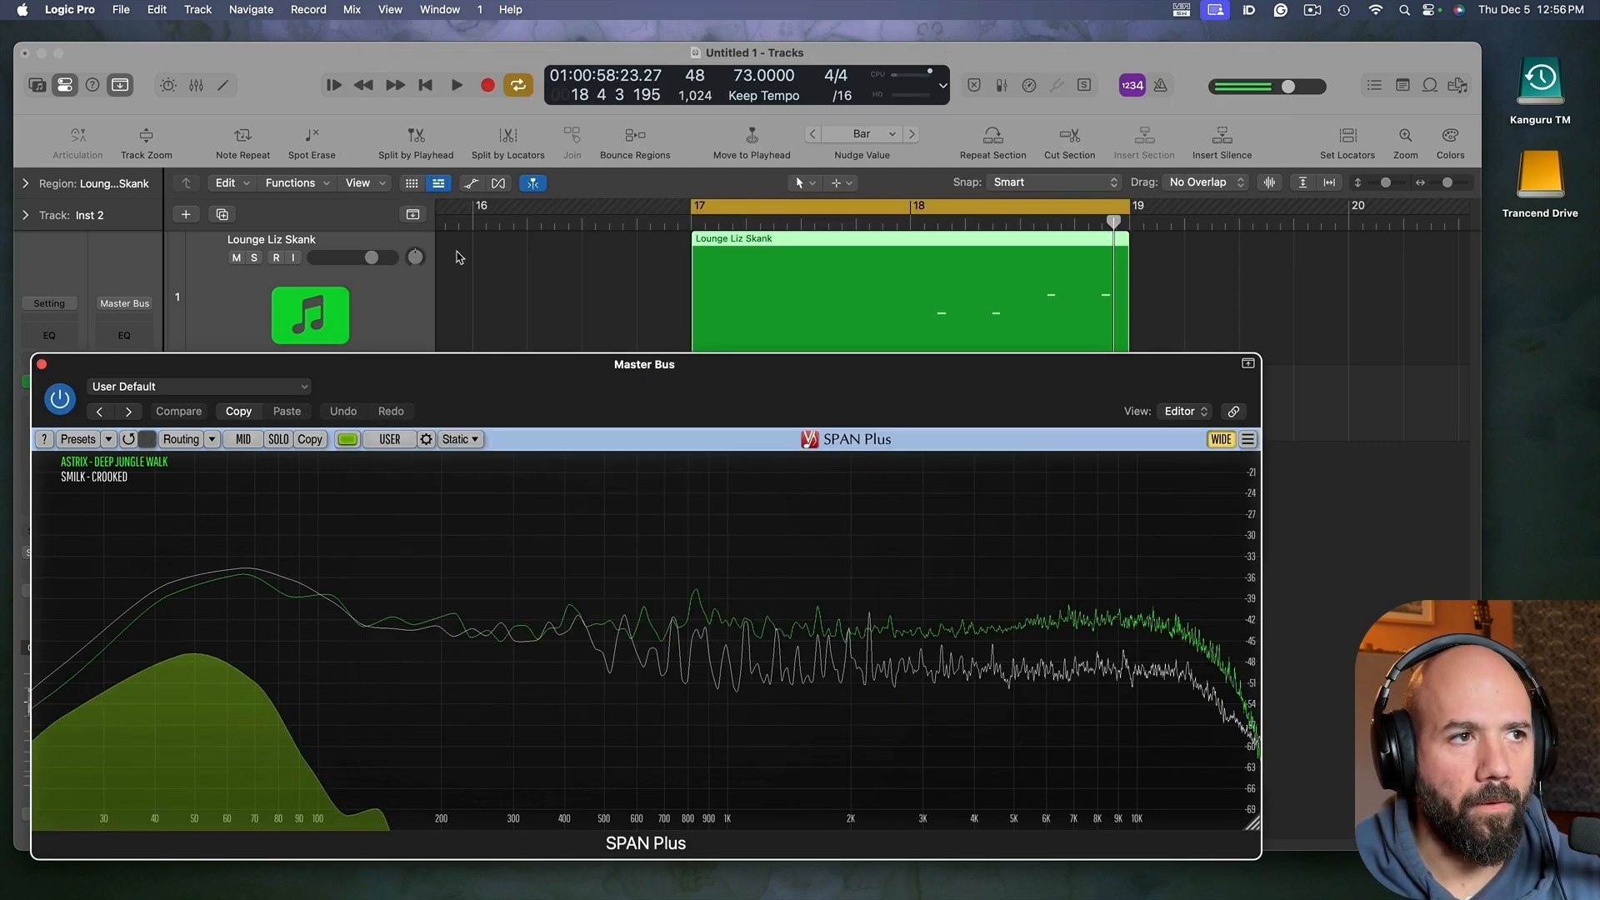
{"action": "key", "text": "super+w"}
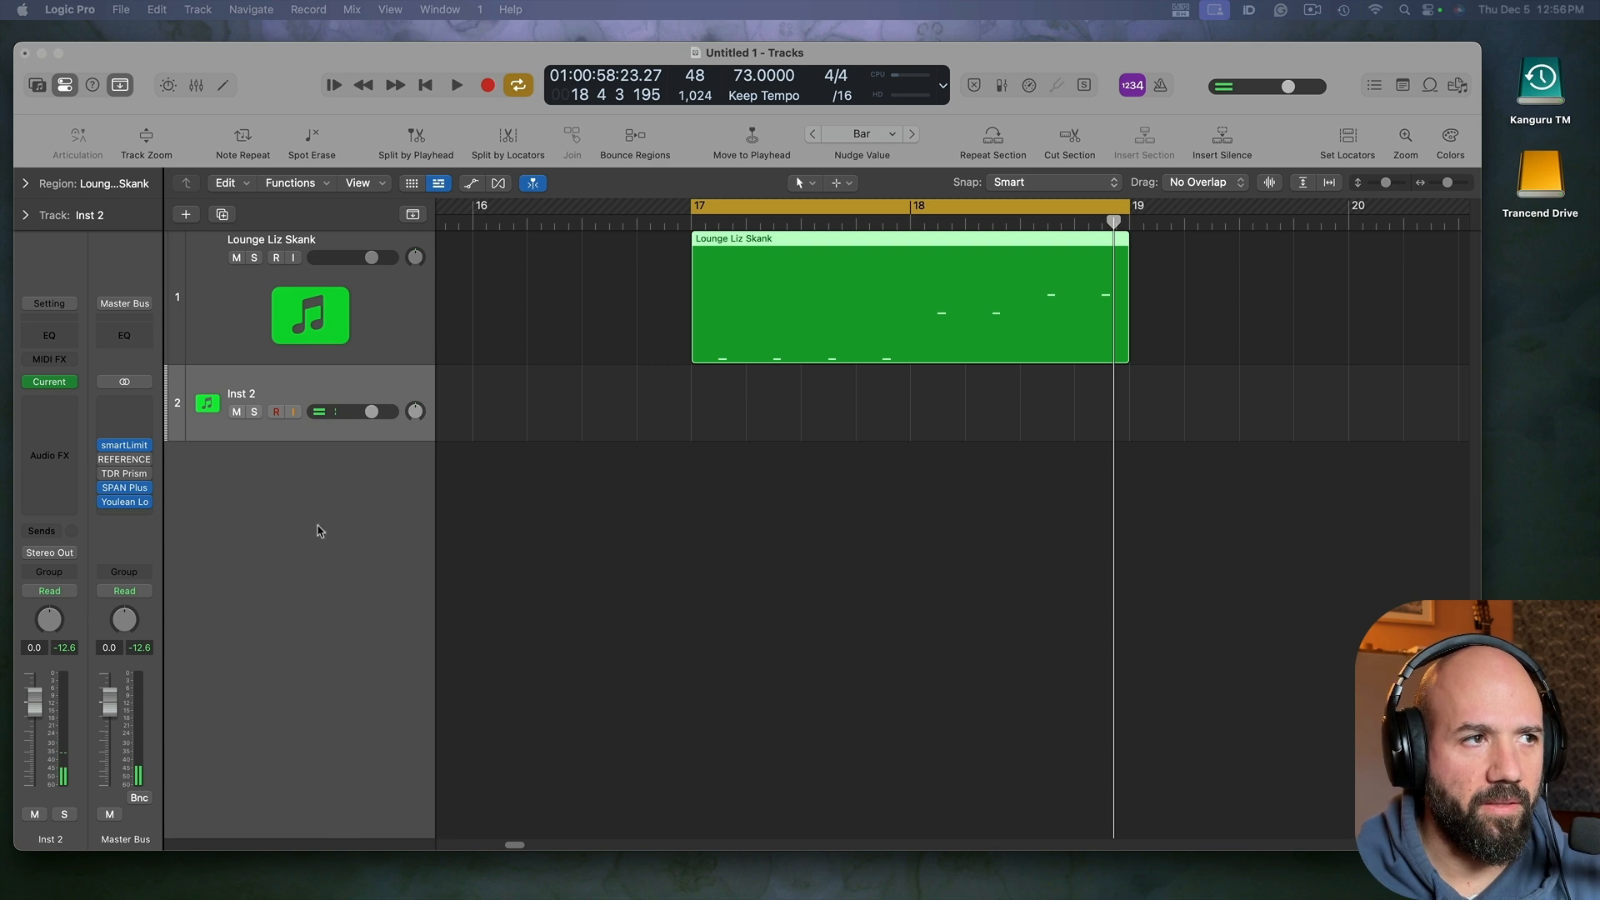
{"action": "double_click", "coordinate": [295, 394]}
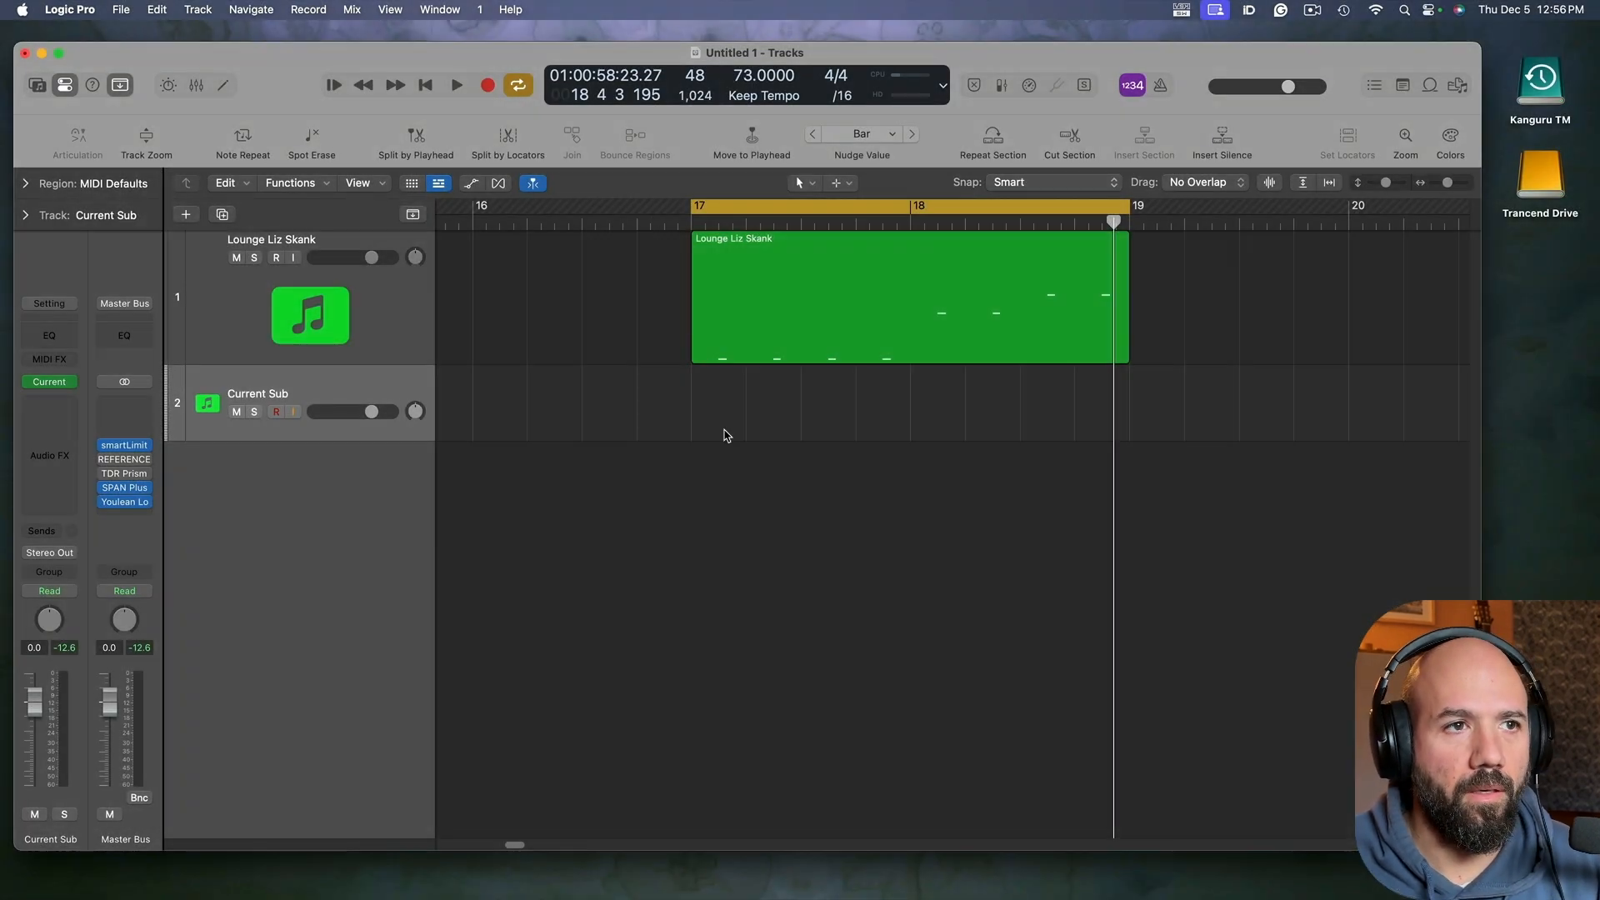
Step: Create an empty MIDI region on the Current Sub track, extend it from bar 17 to bar 19, and open it in the Piano Roll
{"action": "right_click", "coordinate": [724, 398]}
{"action": "left_click", "coordinate": [739, 403]}
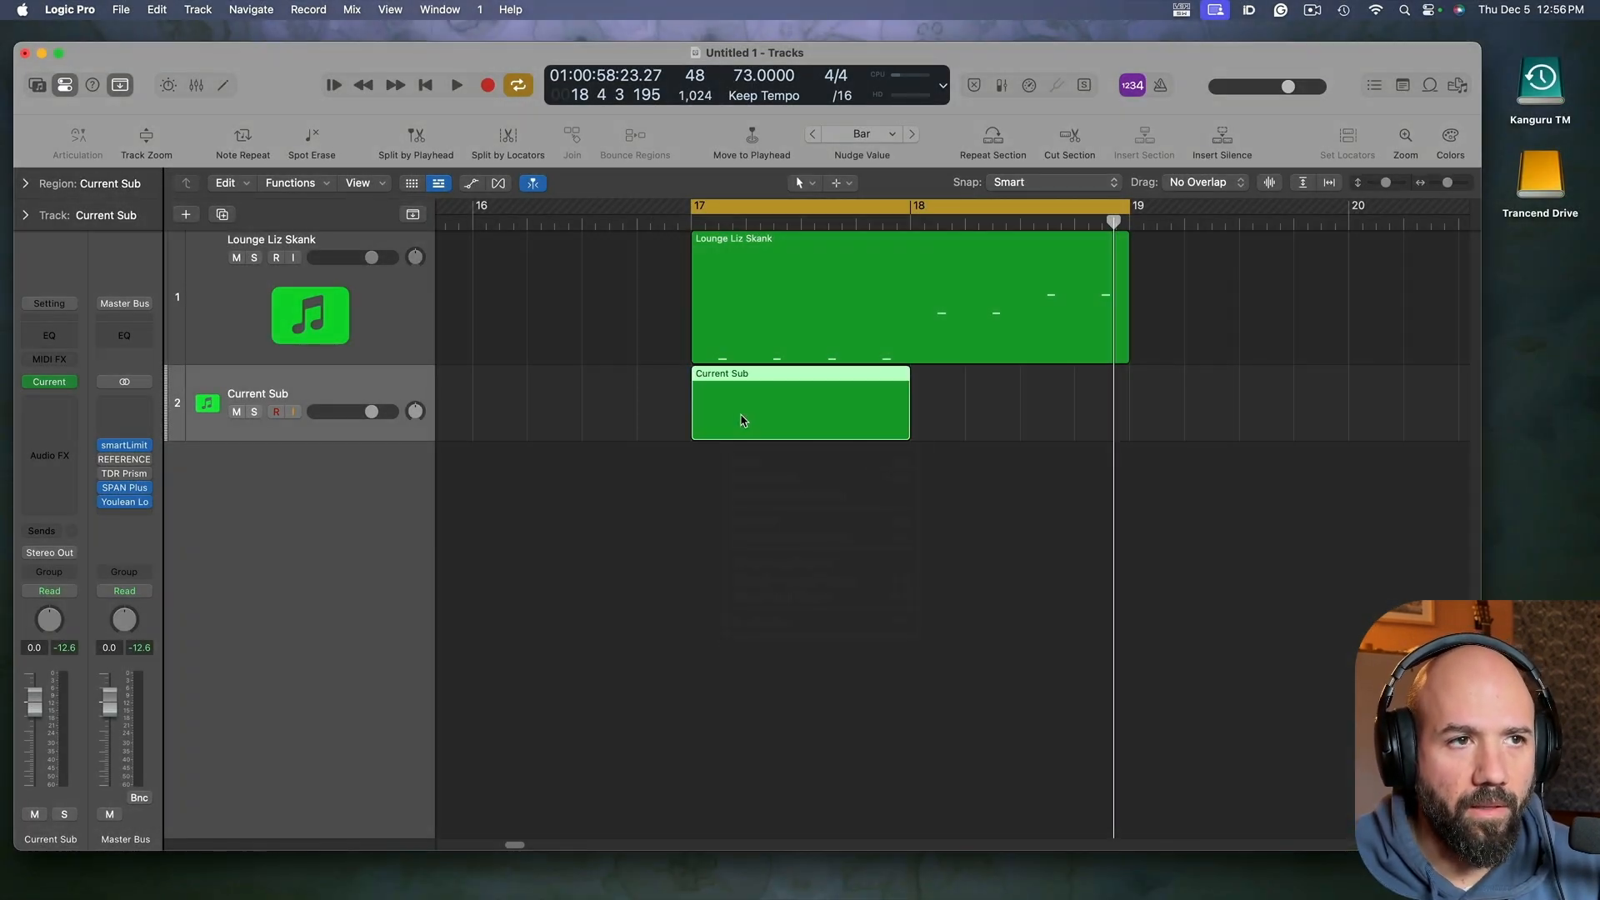
{"action": "left_click_drag", "start_coordinate": [907, 430], "coordinate": [1096, 447]}
{"action": "key", "text": "space"}
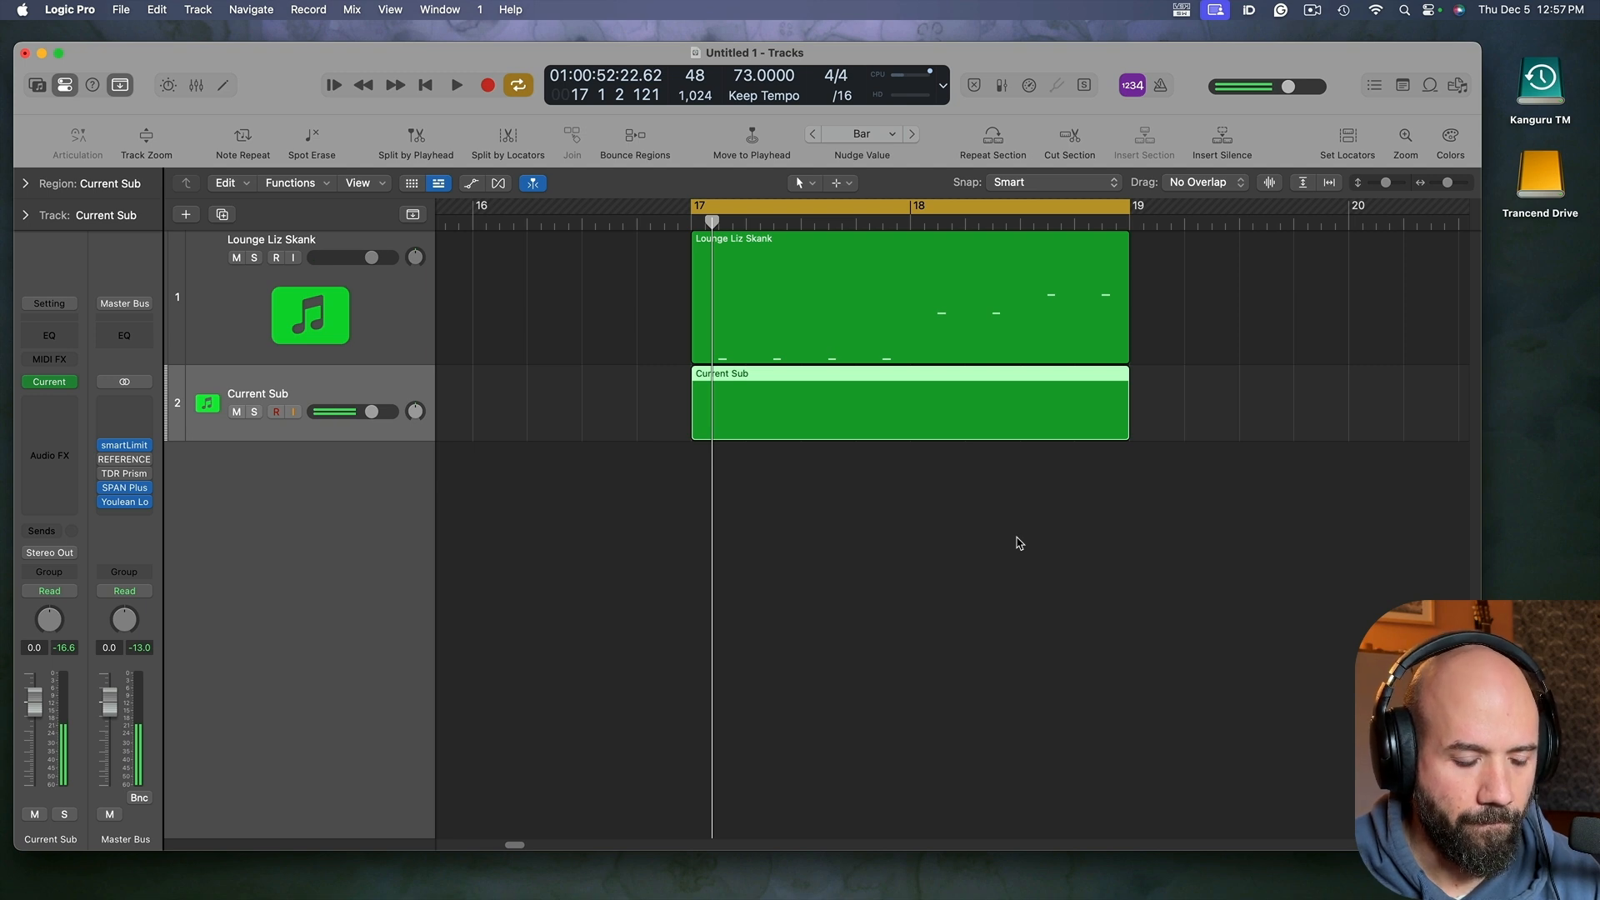
{"action": "double_click", "coordinate": [862, 409]}
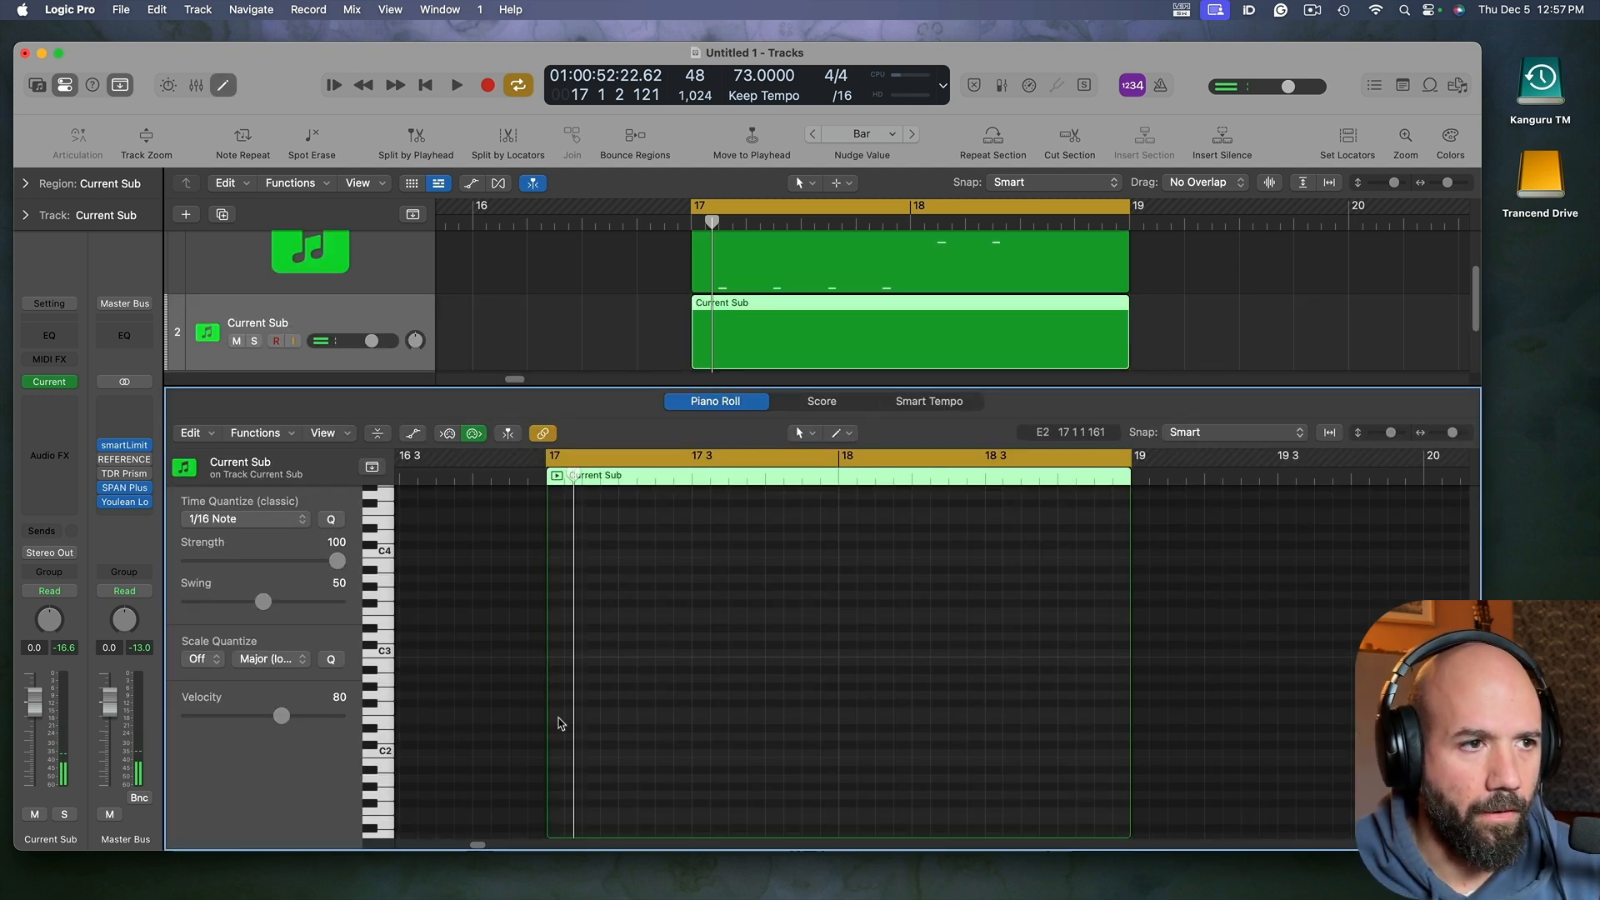
Step: Add an F3 note at the start of bar 17 and trim it to slightly less than an eighth note, checking it against the loop
{"action": "left_click_drag", "start_coordinate": [581, 744], "coordinate": [590, 610]}
{"action": "key", "text": "space"}
{"action": "key", "text": "space"}
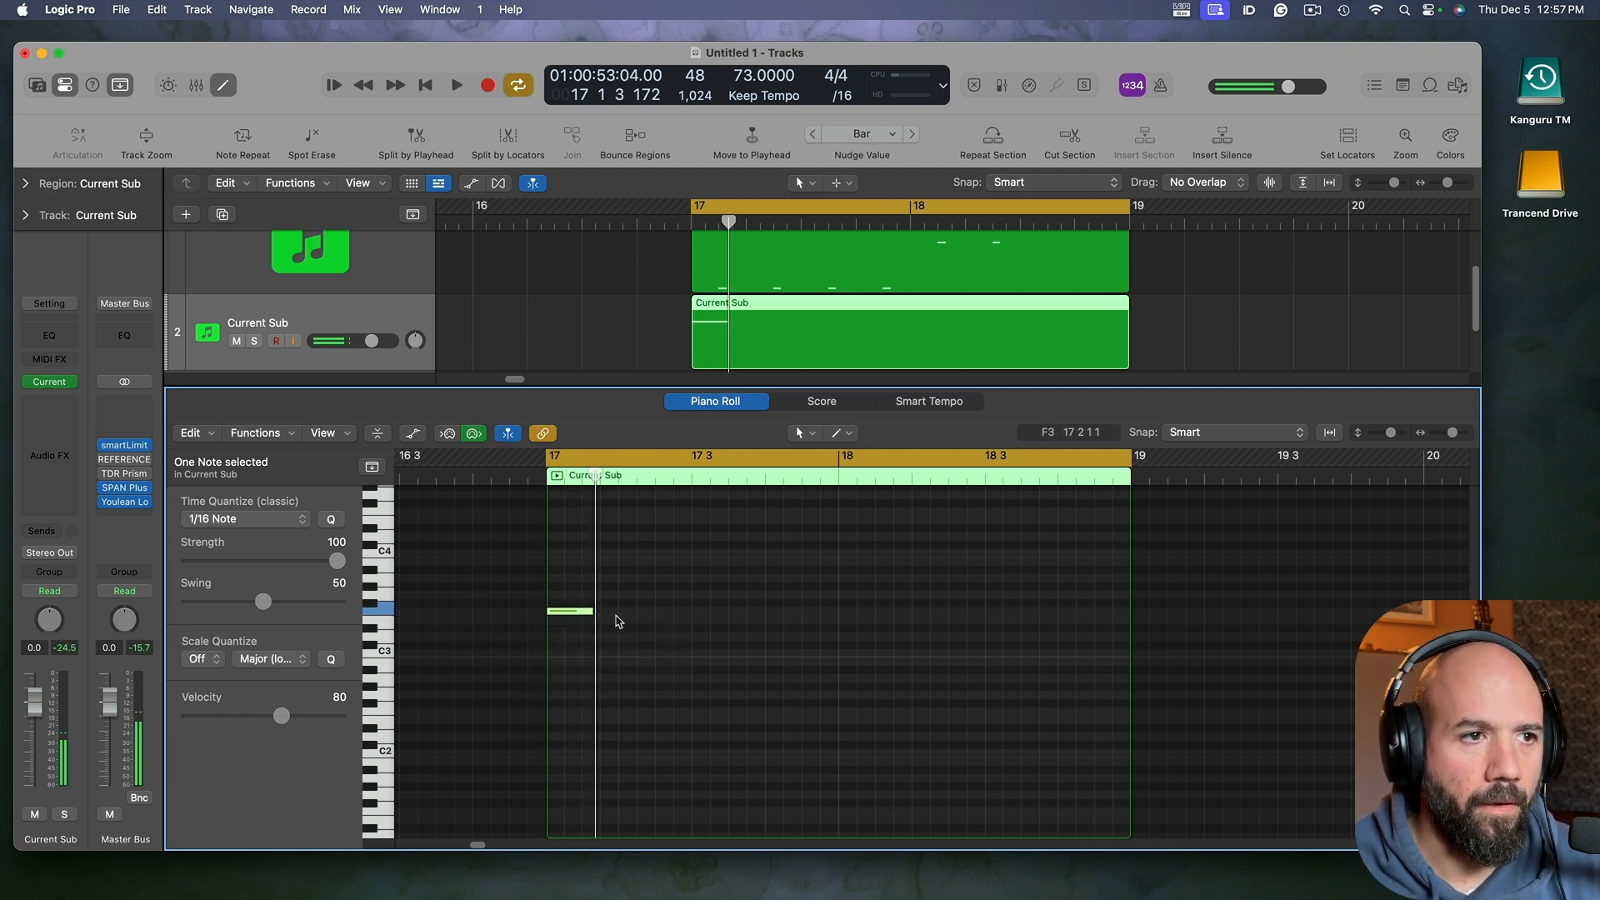
{"action": "left_click", "coordinate": [589, 611]}
{"action": "scroll", "coordinate": [610, 629], "scroll_direction": "up", "scroll_amount": 3}
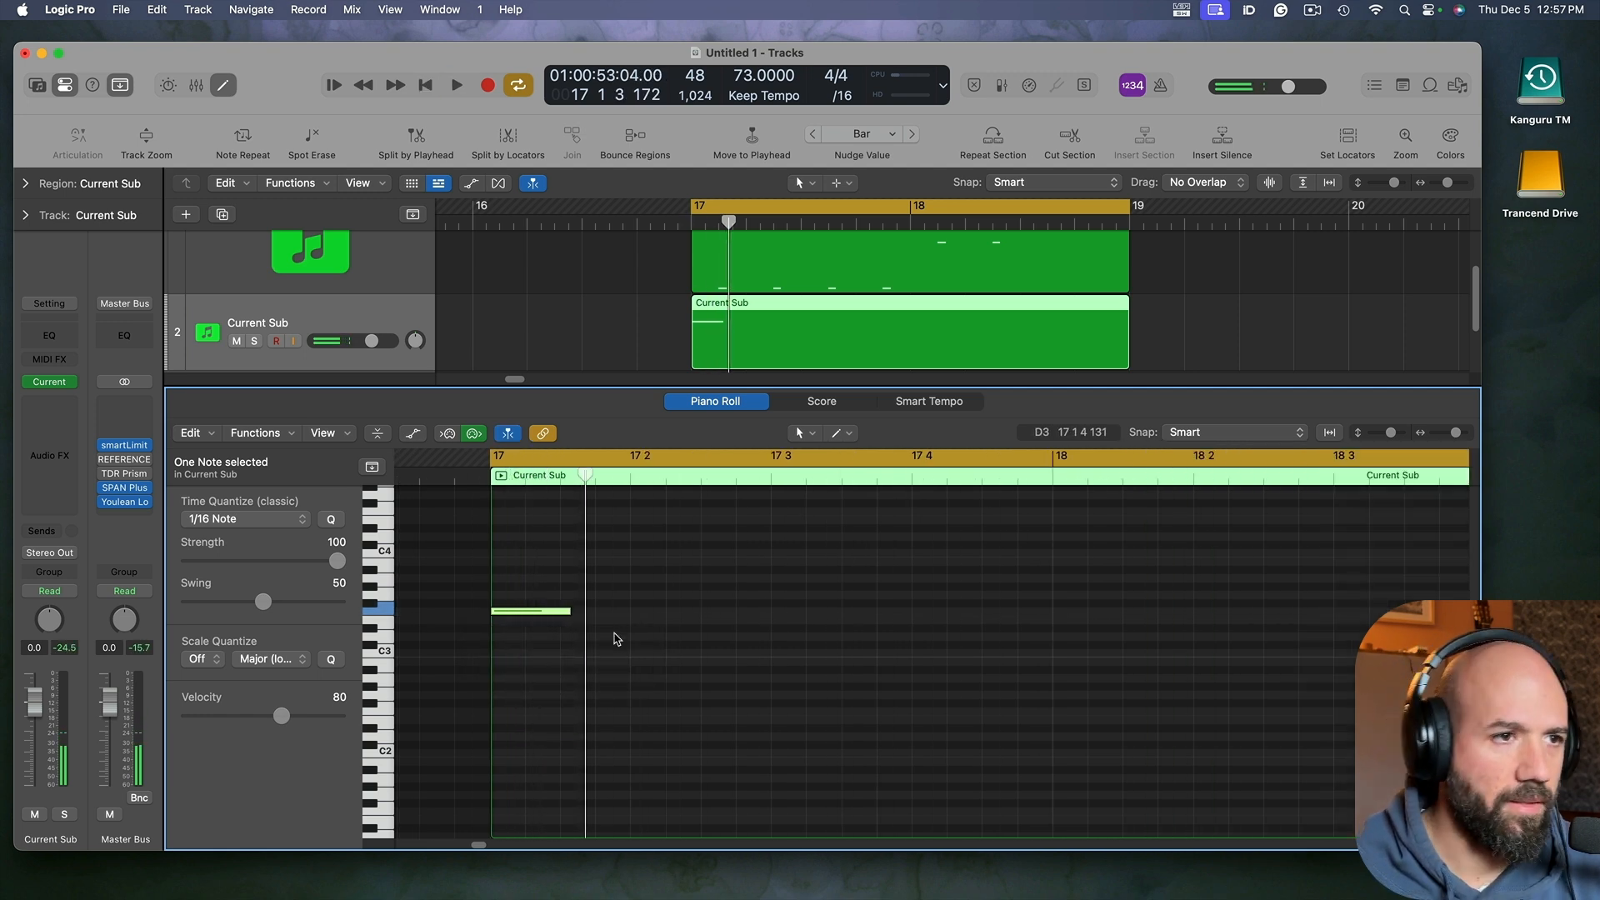
{"action": "scroll", "coordinate": [617, 641], "scroll_direction": "up", "scroll_amount": 1}
{"action": "scroll", "coordinate": [616, 658], "scroll_direction": "up", "scroll_amount": 3}
{"action": "left_click_drag", "start_coordinate": [567, 646], "coordinate": [550, 653]}
{"action": "key", "text": "space"}
{"action": "scroll", "coordinate": [667, 653], "scroll_direction": "up", "scroll_amount": 1}
{"action": "scroll", "coordinate": [664, 653], "scroll_direction": "up", "scroll_amount": 2}
{"action": "key", "text": "space"}
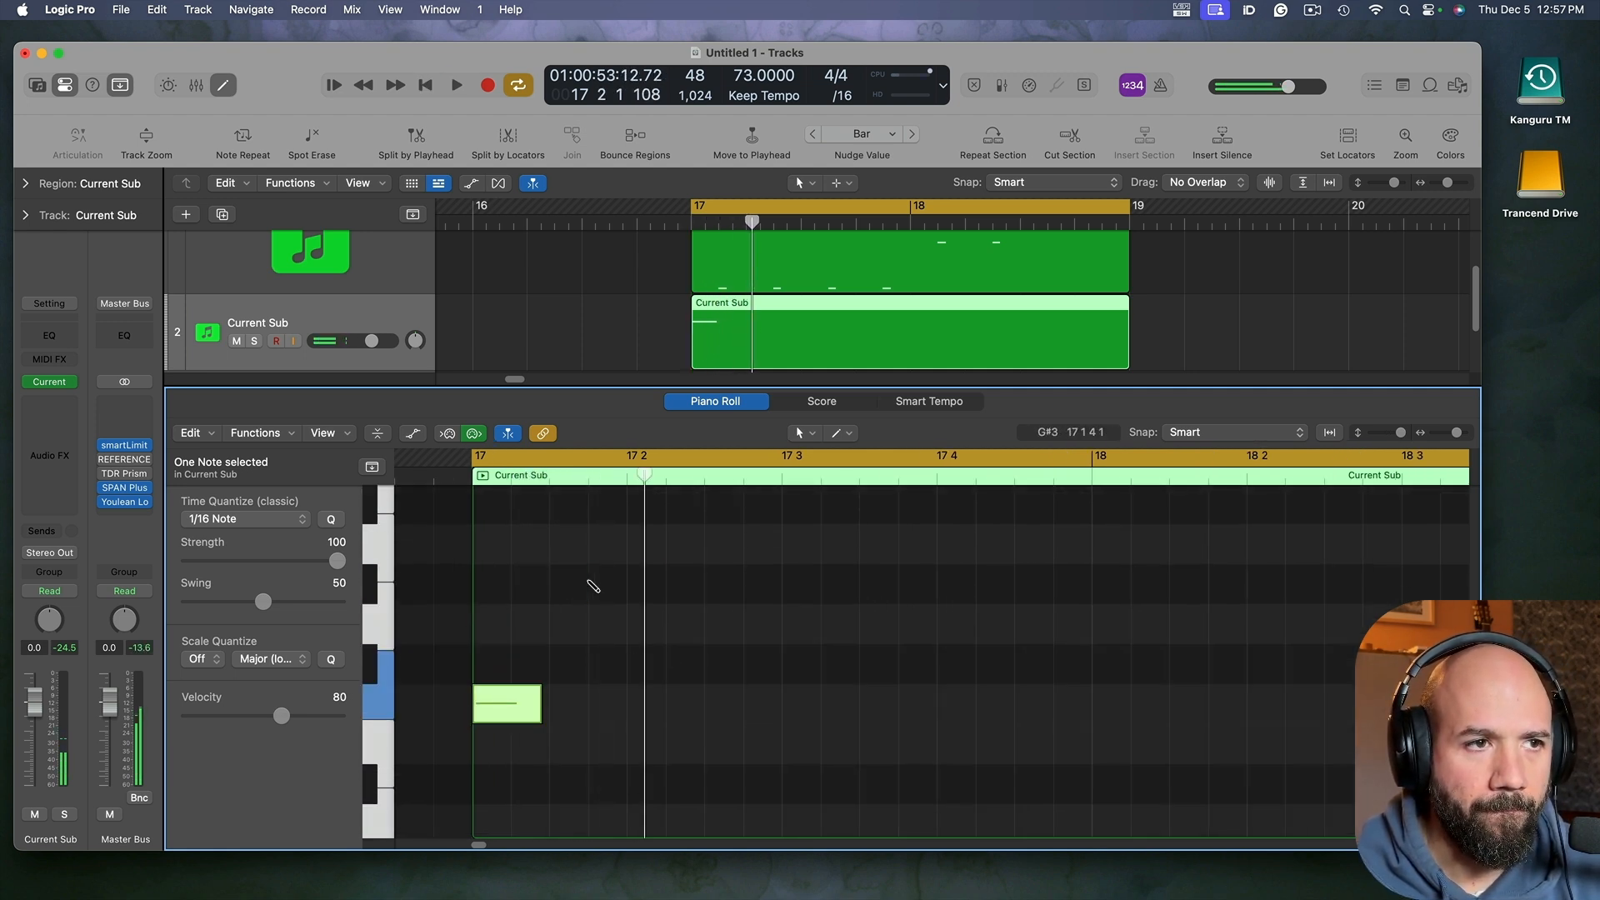
Step: Add three short C4 notes on consecutive sixteenths at 17 1 4, 17 2 1 and 17 2 2
{"action": "left_click", "coordinate": [594, 587]}
{"action": "mouse_move", "coordinate": [615, 583]}
{"action": "left_mouse_down"}
{"action": "mouse_move", "coordinate": [611, 483]}
{"action": "mouse_move", "coordinate": [630, 553]}
{"action": "left_mouse_up"}
{"action": "key", "text": "space"}
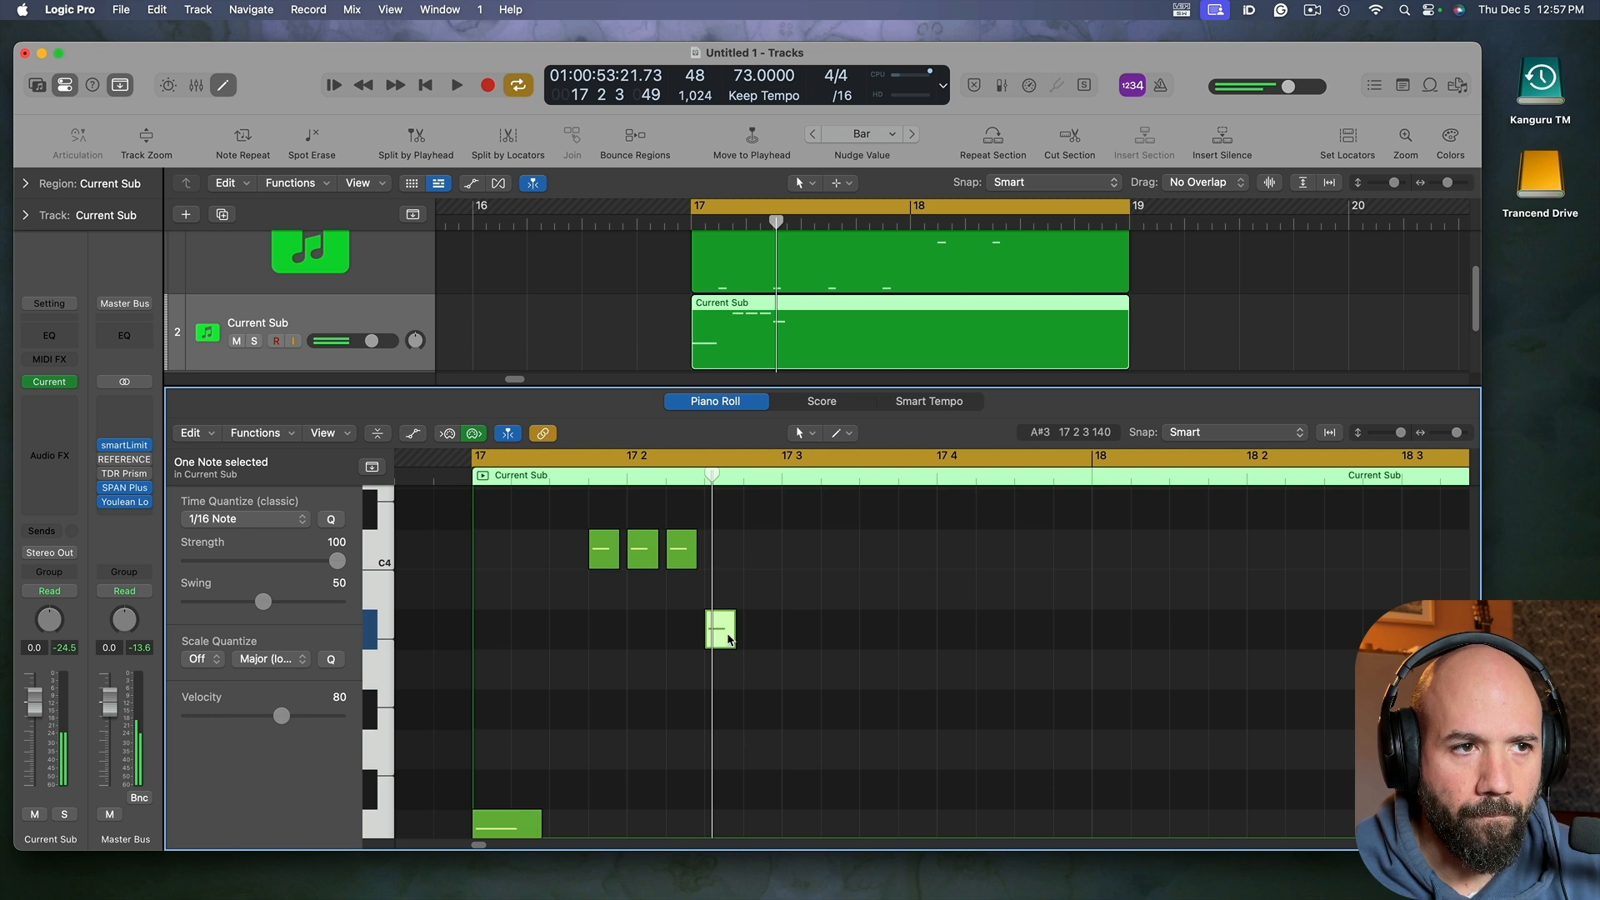
Step: Place a longer G#3 note at 17 2 3 and an F3 note at 17 3 1, and play the loop
{"action": "left_click_drag", "start_coordinate": [728, 639], "coordinate": [764, 715]}
{"action": "left_click", "coordinate": [793, 823], "text": "super"}
{"action": "key", "text": "space"}
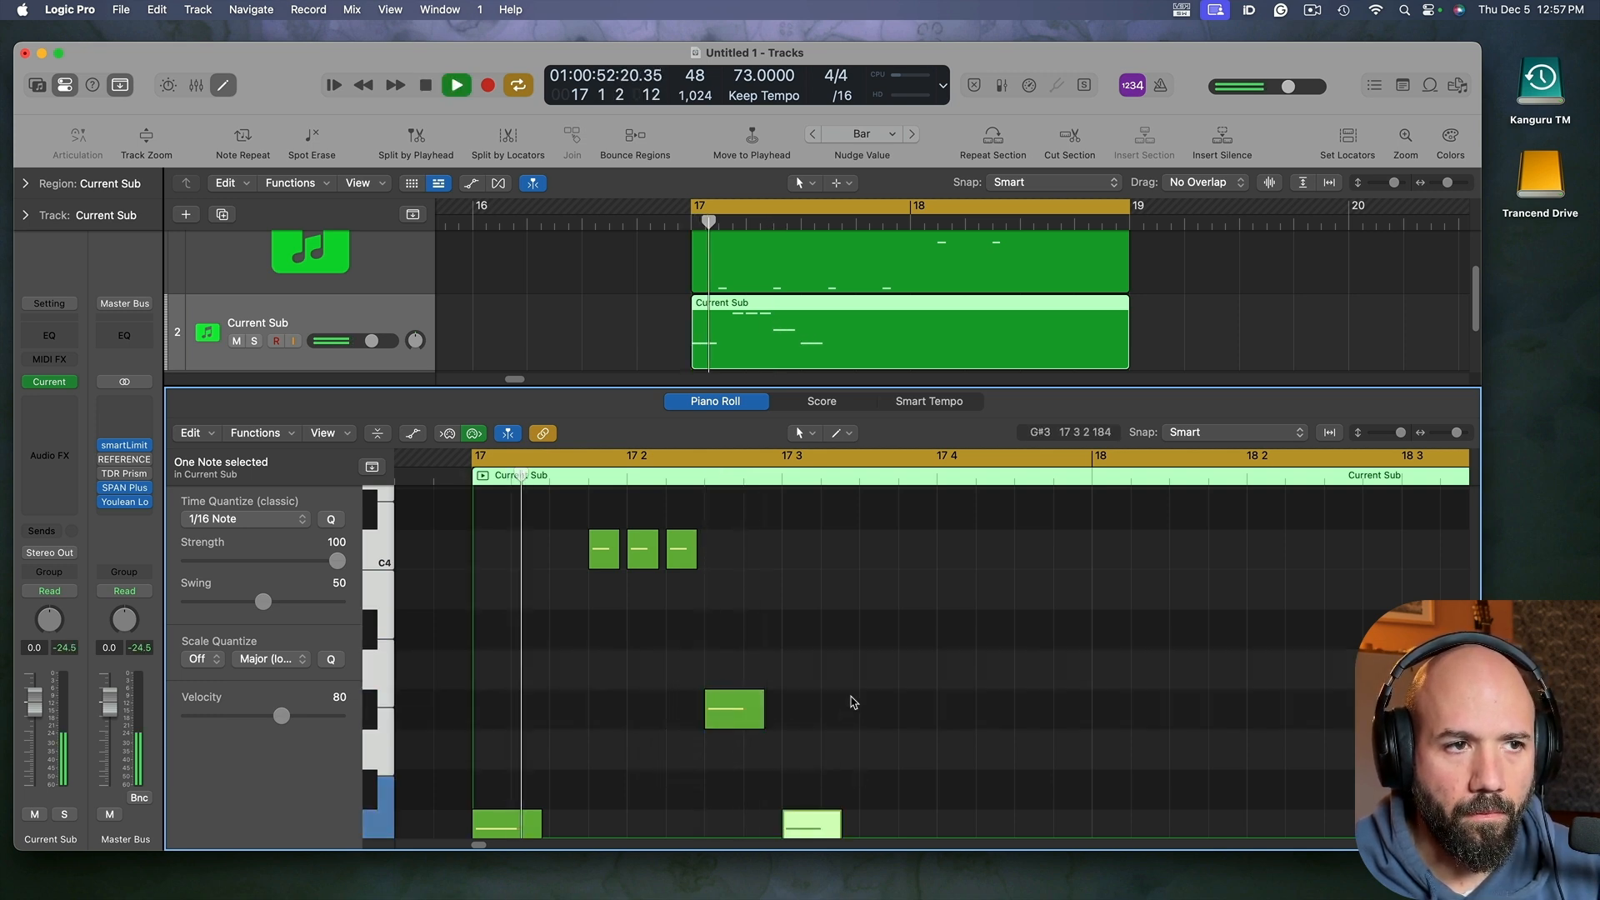
{"action": "key", "text": "super+Up"}
{"action": "key", "text": "space"}
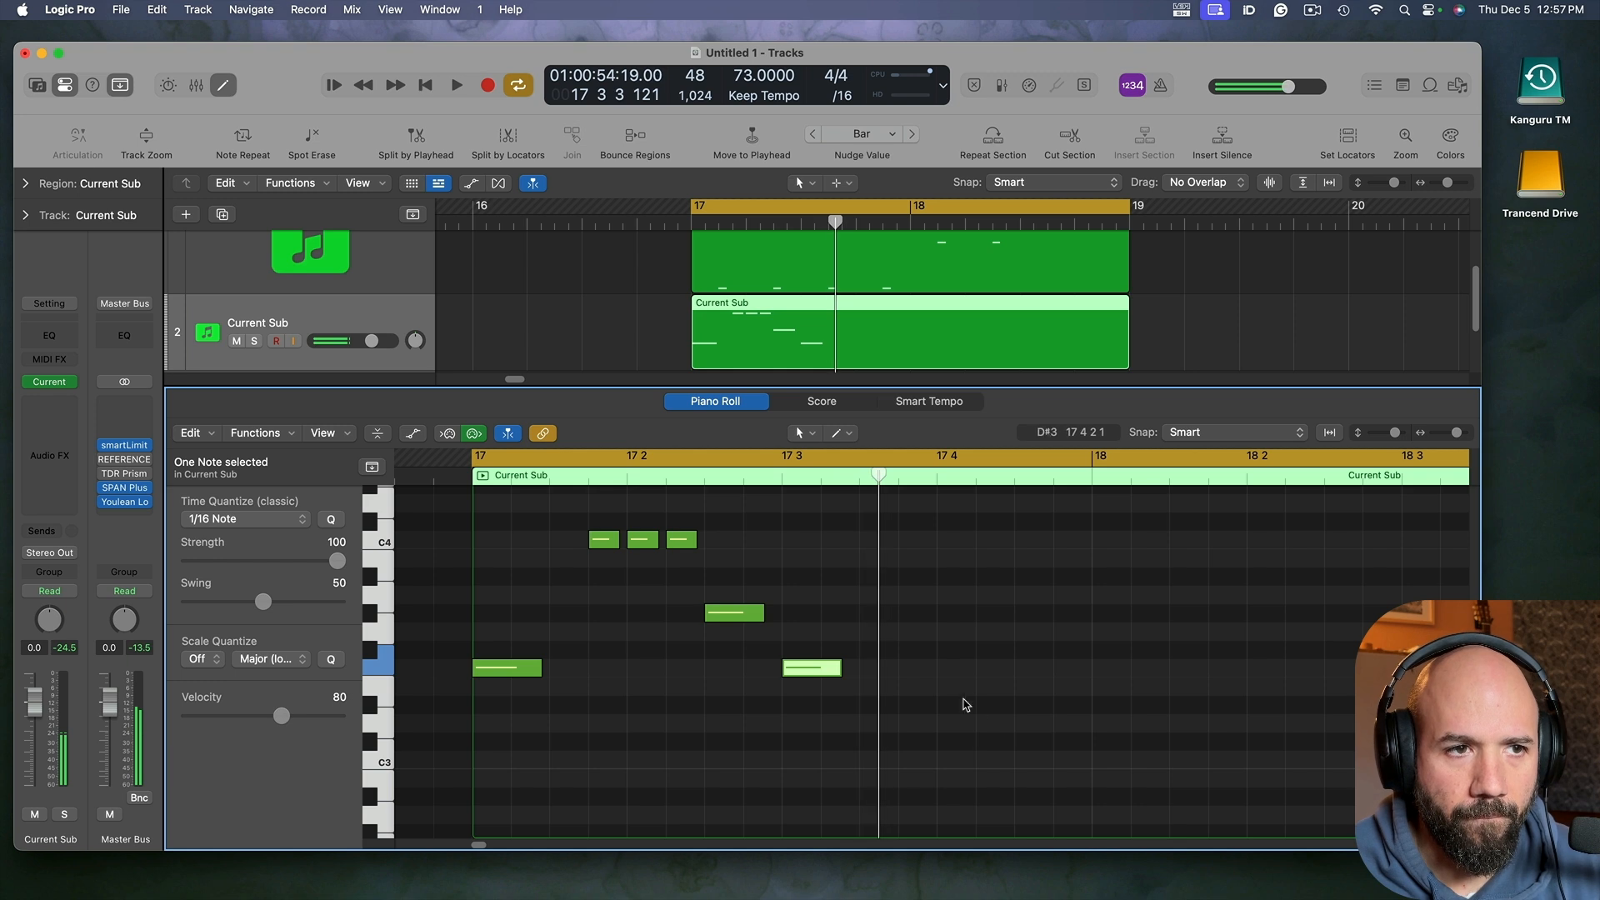
Step: Copy the three short C4 notes so the duplicates start at 17 3 4, and play the loop
{"action": "left_click_drag", "start_coordinate": [771, 553], "coordinate": [604, 546]}
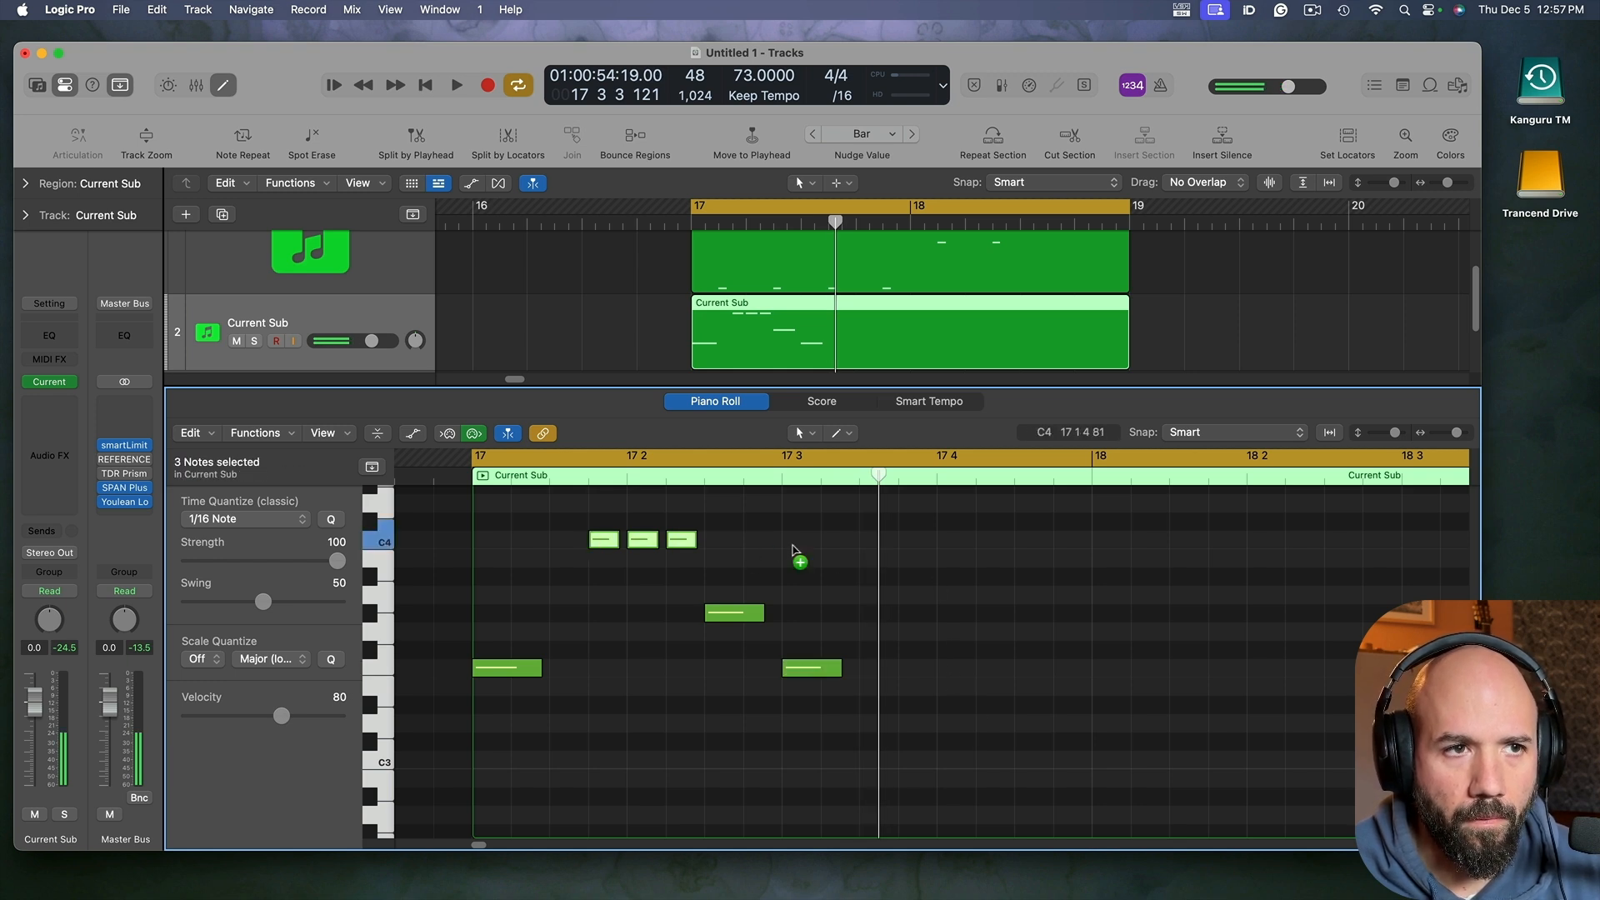
{"action": "left_click_drag", "start_coordinate": [792, 550], "coordinate": [992, 542]}
{"action": "key", "text": "space"}
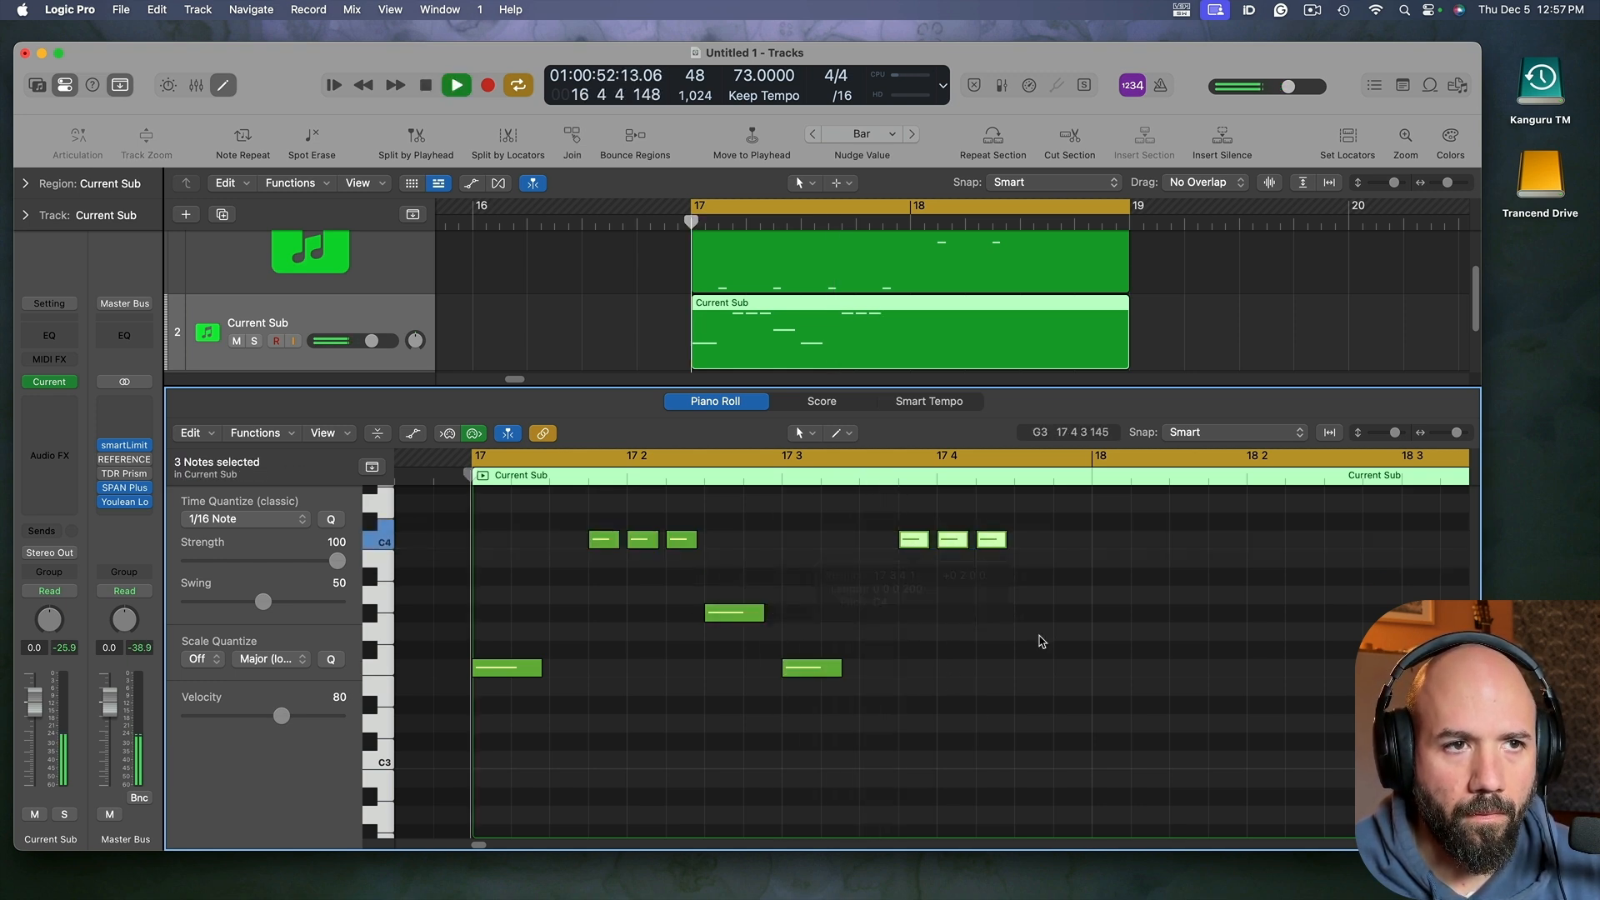
{"action": "left_click", "coordinate": [1044, 658]}
{"action": "scroll", "coordinate": [1048, 700], "scroll_direction": "up", "scroll_amount": 1}
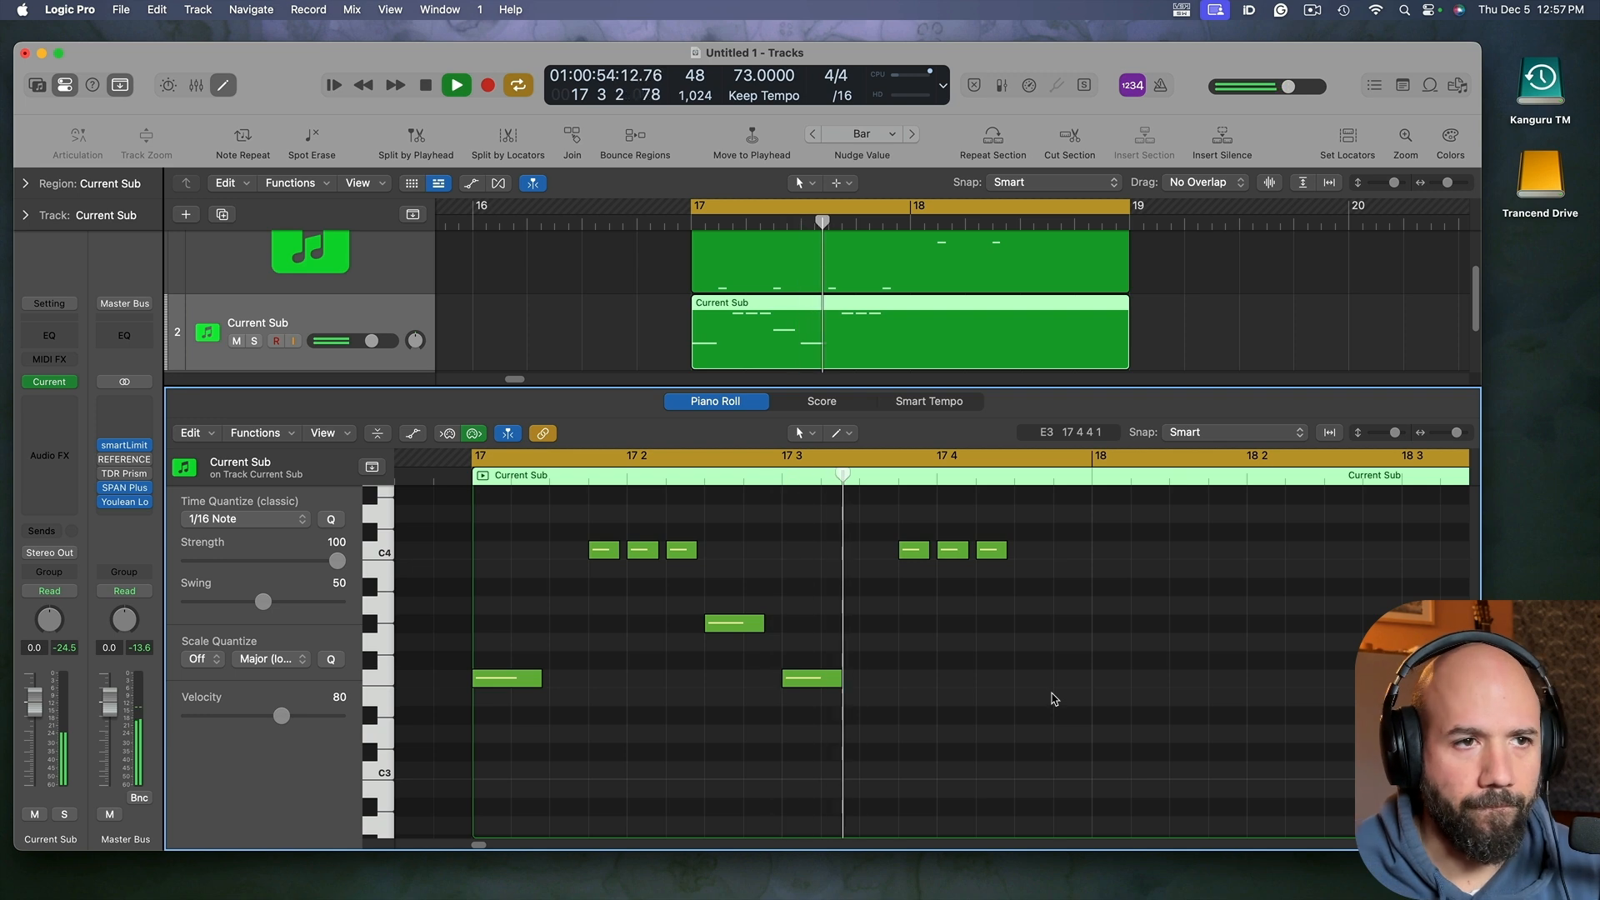
Step: Add a G#3 note at 17 4 3 and an A#3 note at the start of bar 18, and play the loop
{"action": "scroll", "coordinate": [1000, 650], "scroll_direction": "right", "scroll_amount": 3}
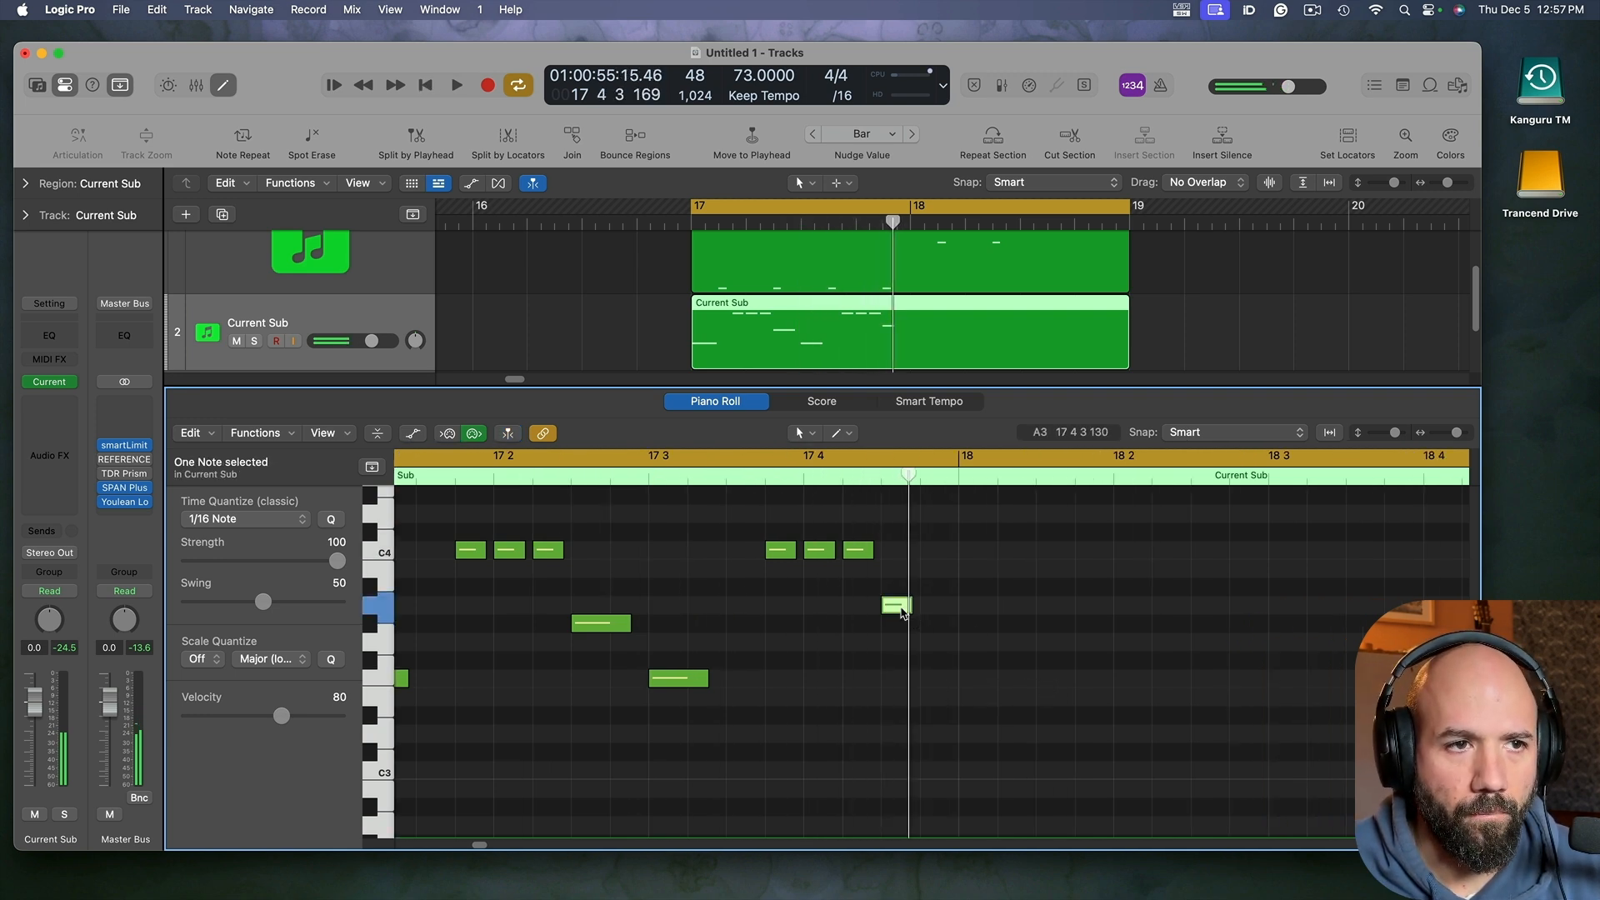
{"action": "left_click_drag", "start_coordinate": [904, 614], "coordinate": [979, 599]}
{"action": "key", "text": "space"}
{"action": "scroll", "coordinate": [964, 665], "scroll_direction": "right", "scroll_amount": 3}
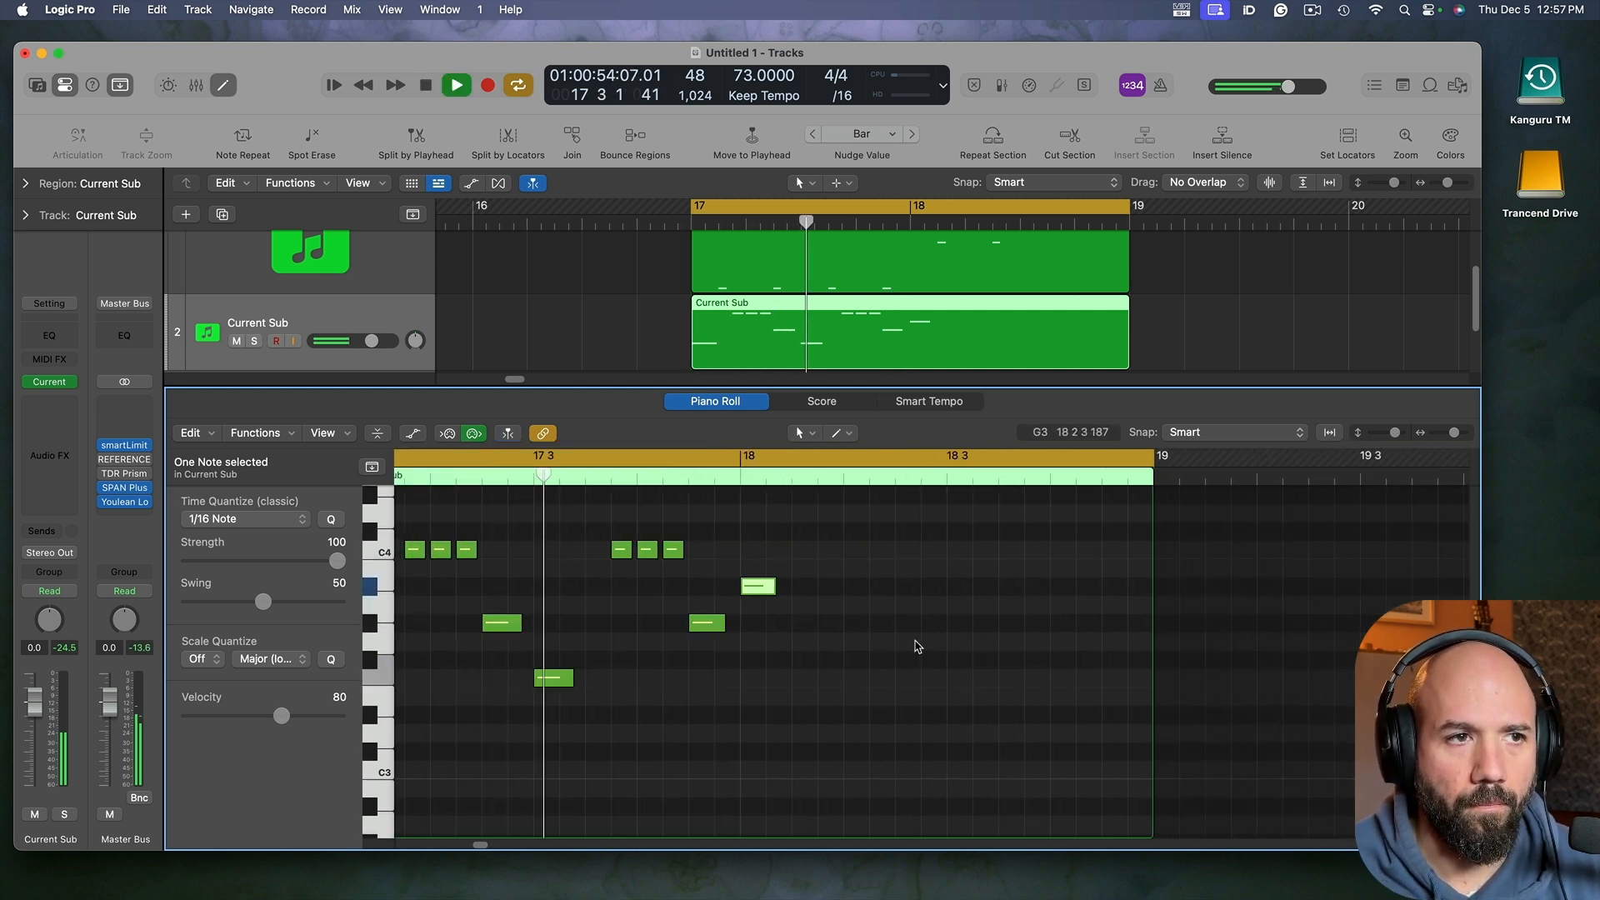
{"action": "scroll", "coordinate": [916, 646], "scroll_direction": "left", "scroll_amount": 2}
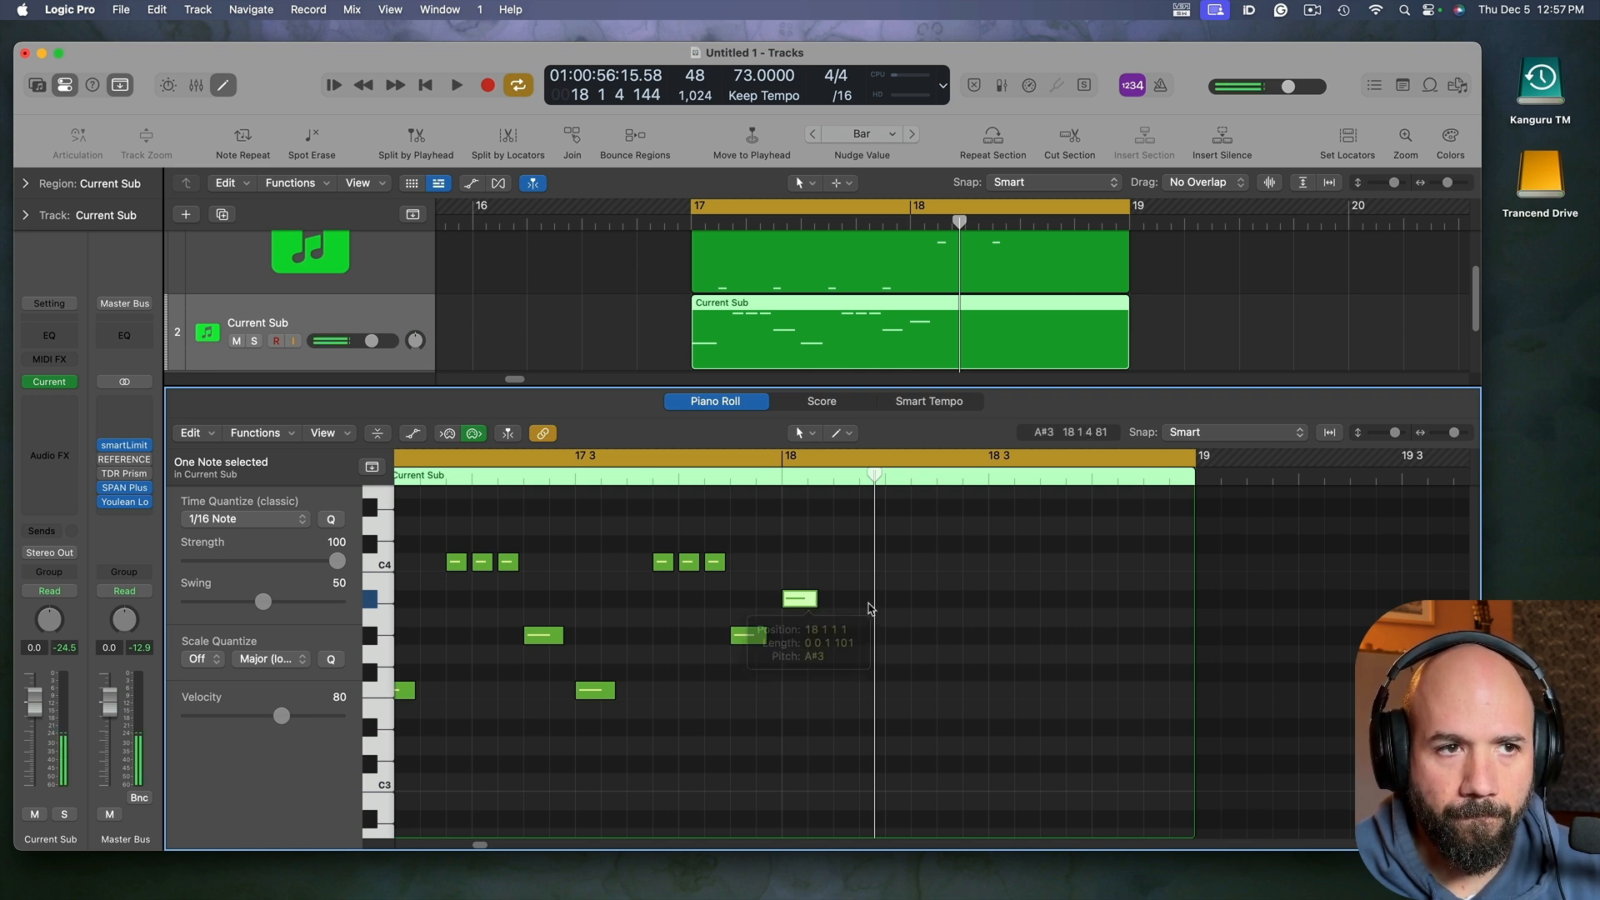
Step: Add three short A#3 notes on consecutive sixteenths from 18 1 4, followed by a short G#3 note at 18 2 3
{"action": "left_click", "coordinate": [873, 600], "text": "super"}
{"action": "left_click_drag", "start_coordinate": [883, 607], "coordinate": [876, 607]}
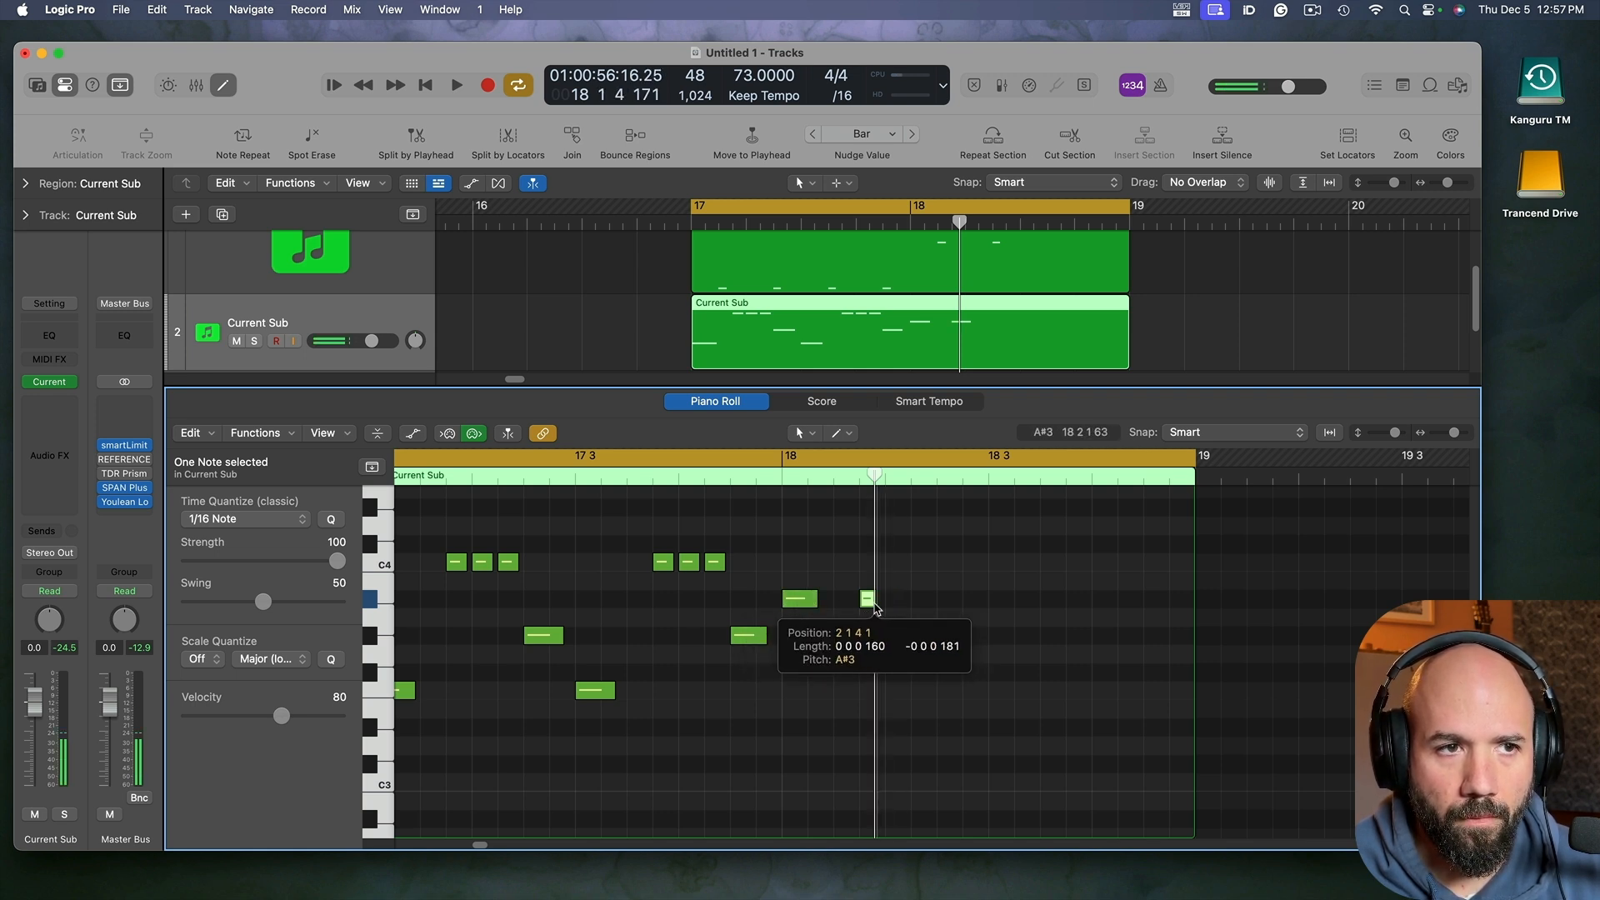
{"action": "left_click", "coordinate": [895, 600], "text": "super"}
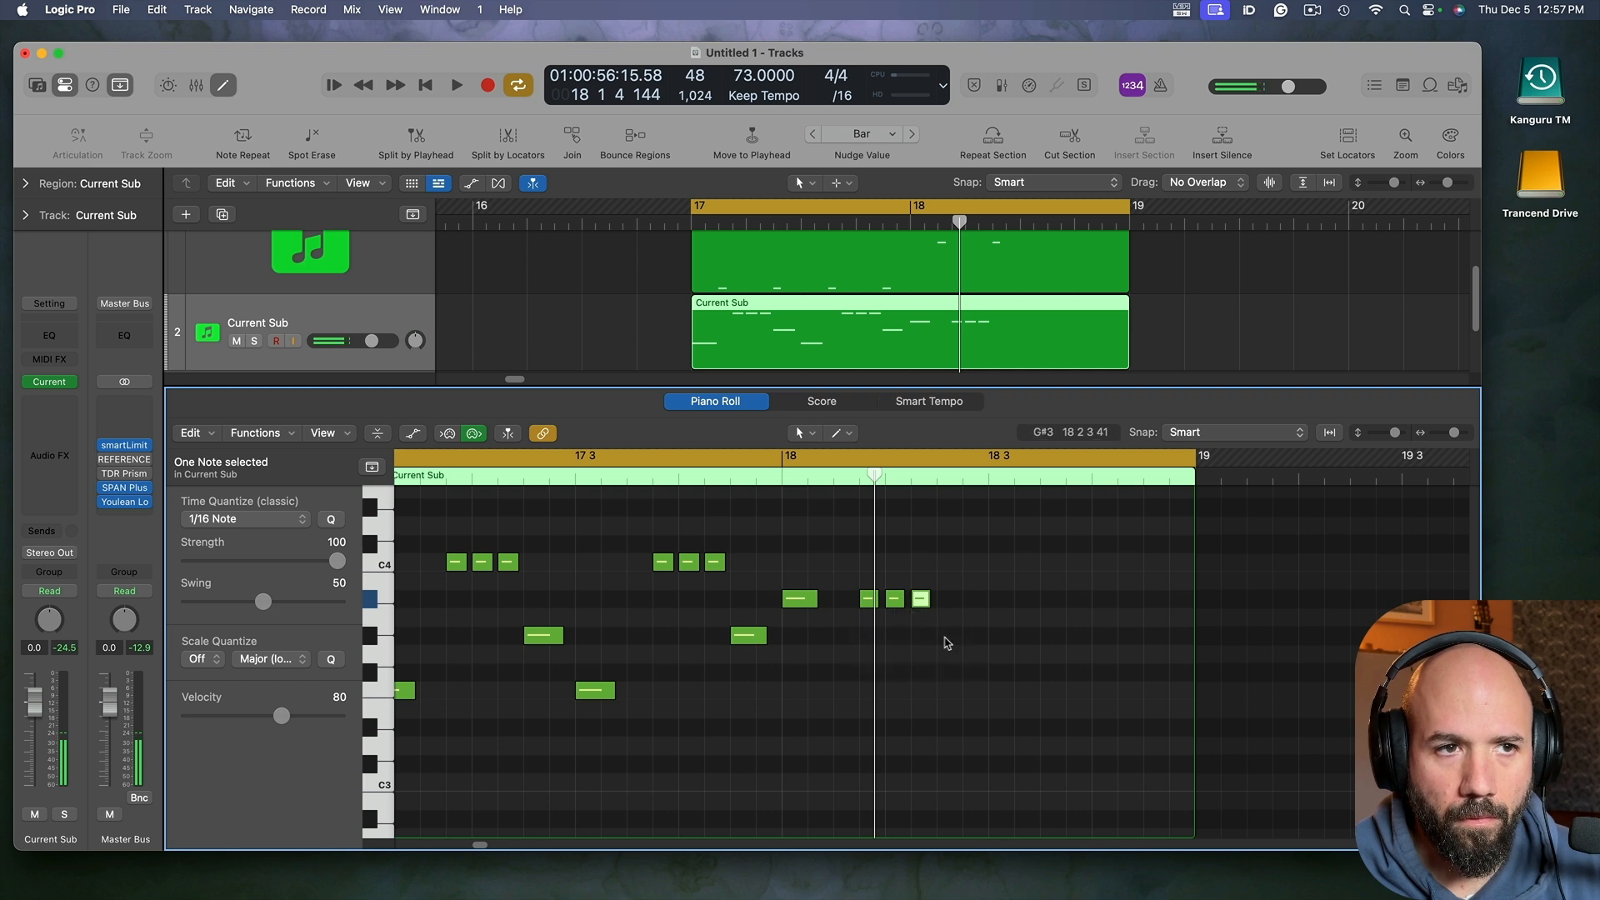
{"action": "left_click_drag", "start_coordinate": [945, 654], "coordinate": [946, 636]}
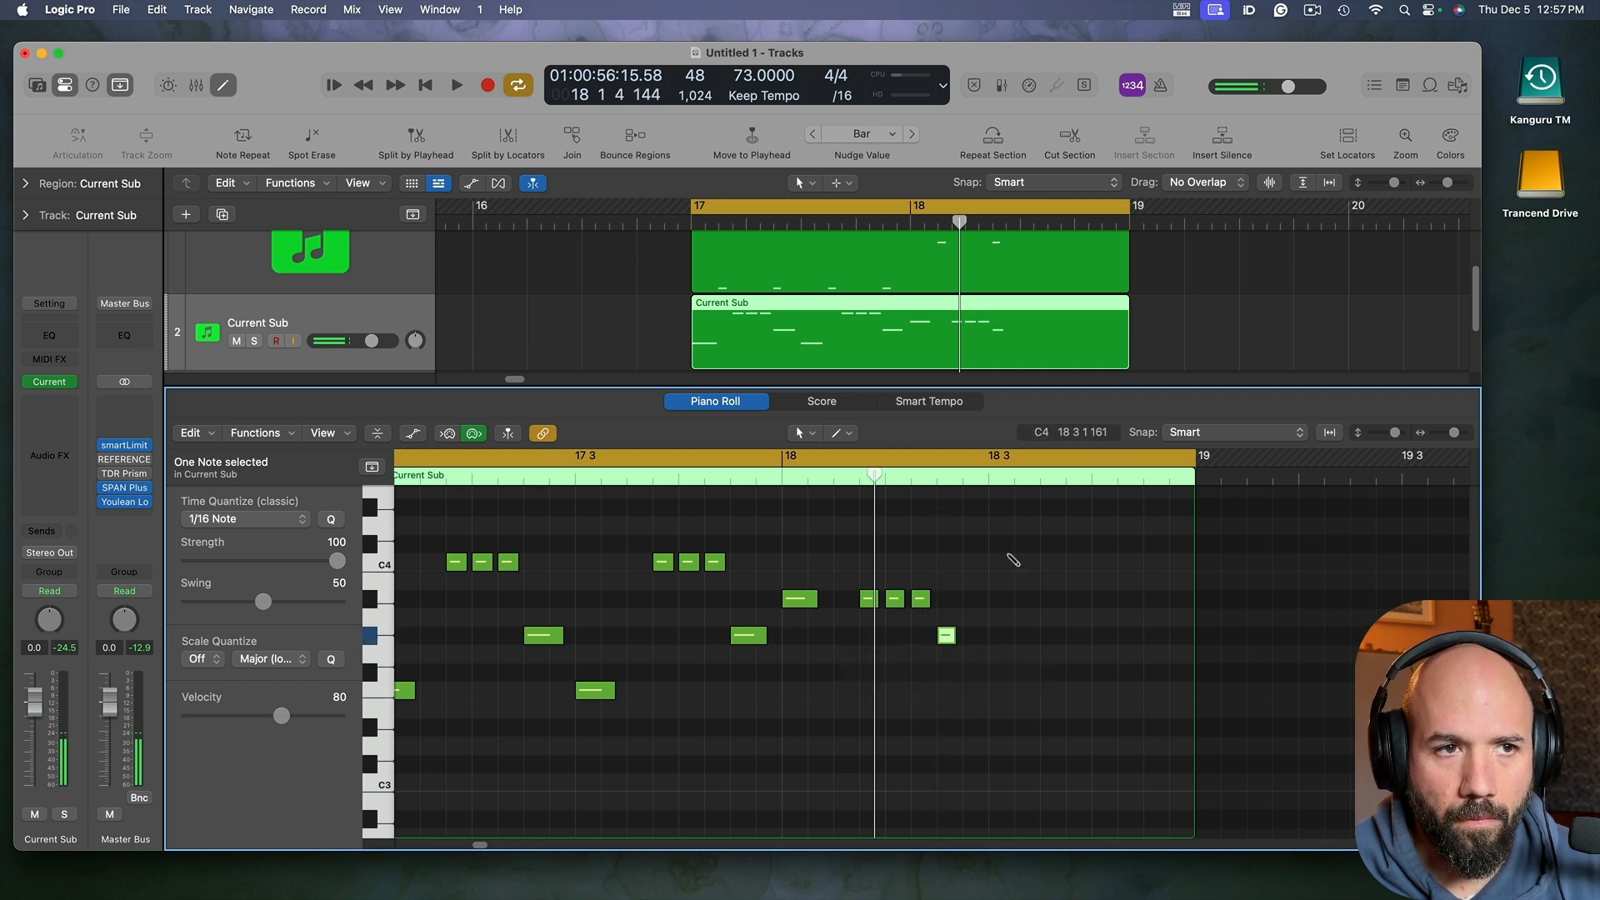
Step: Add a longer C4 note at 18 3 1 and play the bassline from the start of the loop
{"action": "left_click", "coordinate": [997, 544], "text": "super"}
{"action": "left_click_drag", "start_coordinate": [997, 543], "coordinate": [1031, 563]}
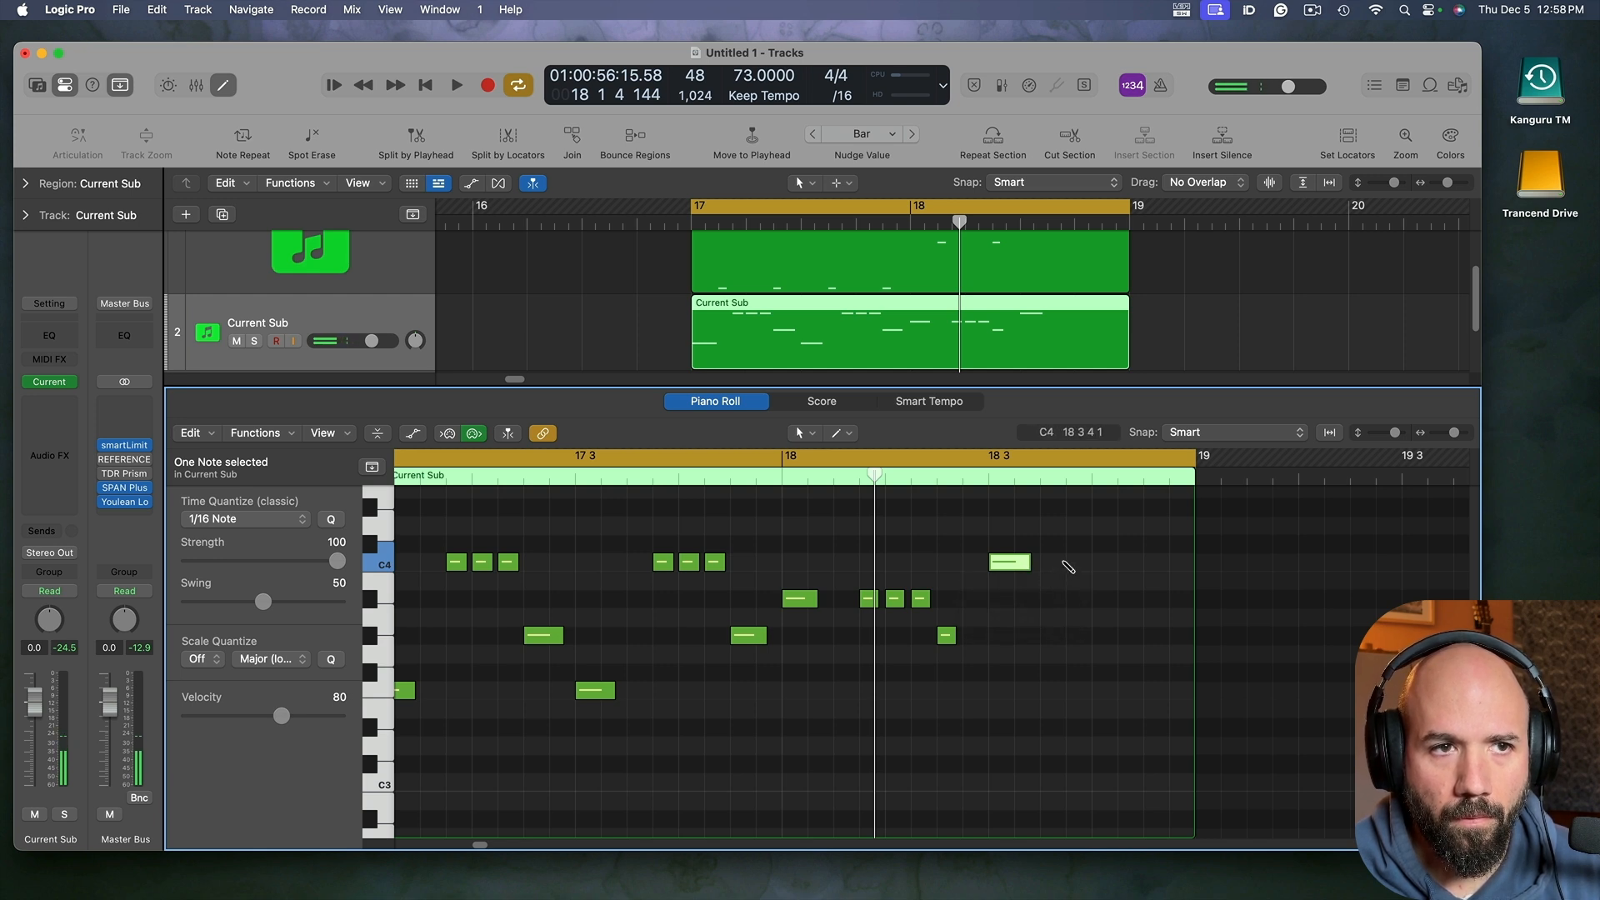
{"action": "key", "text": "space"}
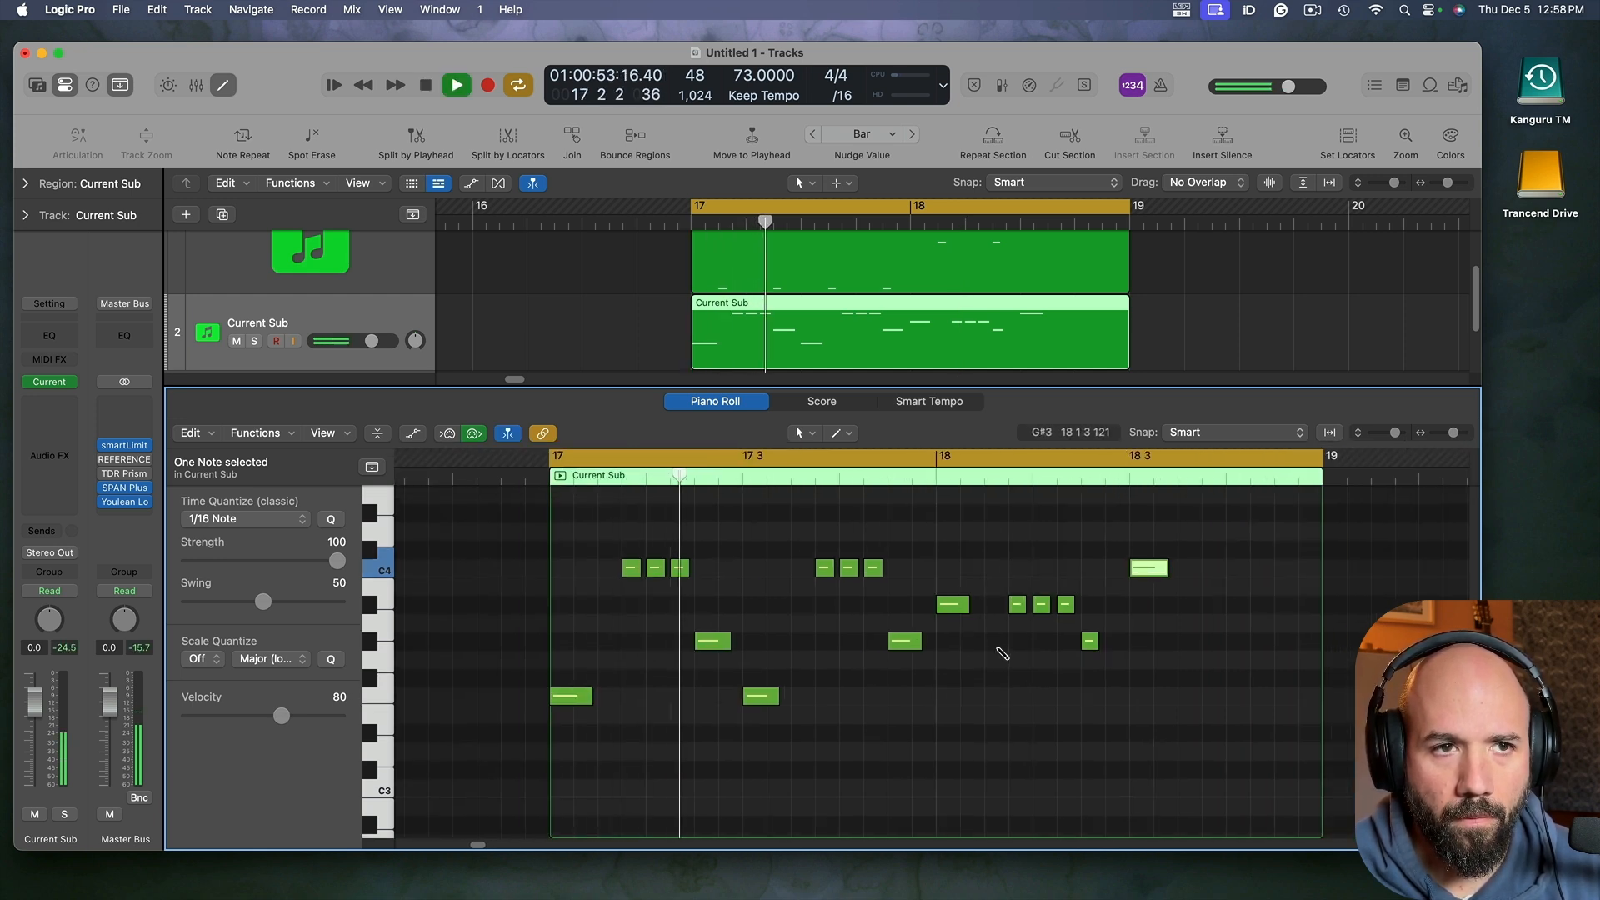
{"action": "left_click", "coordinate": [1154, 719]}
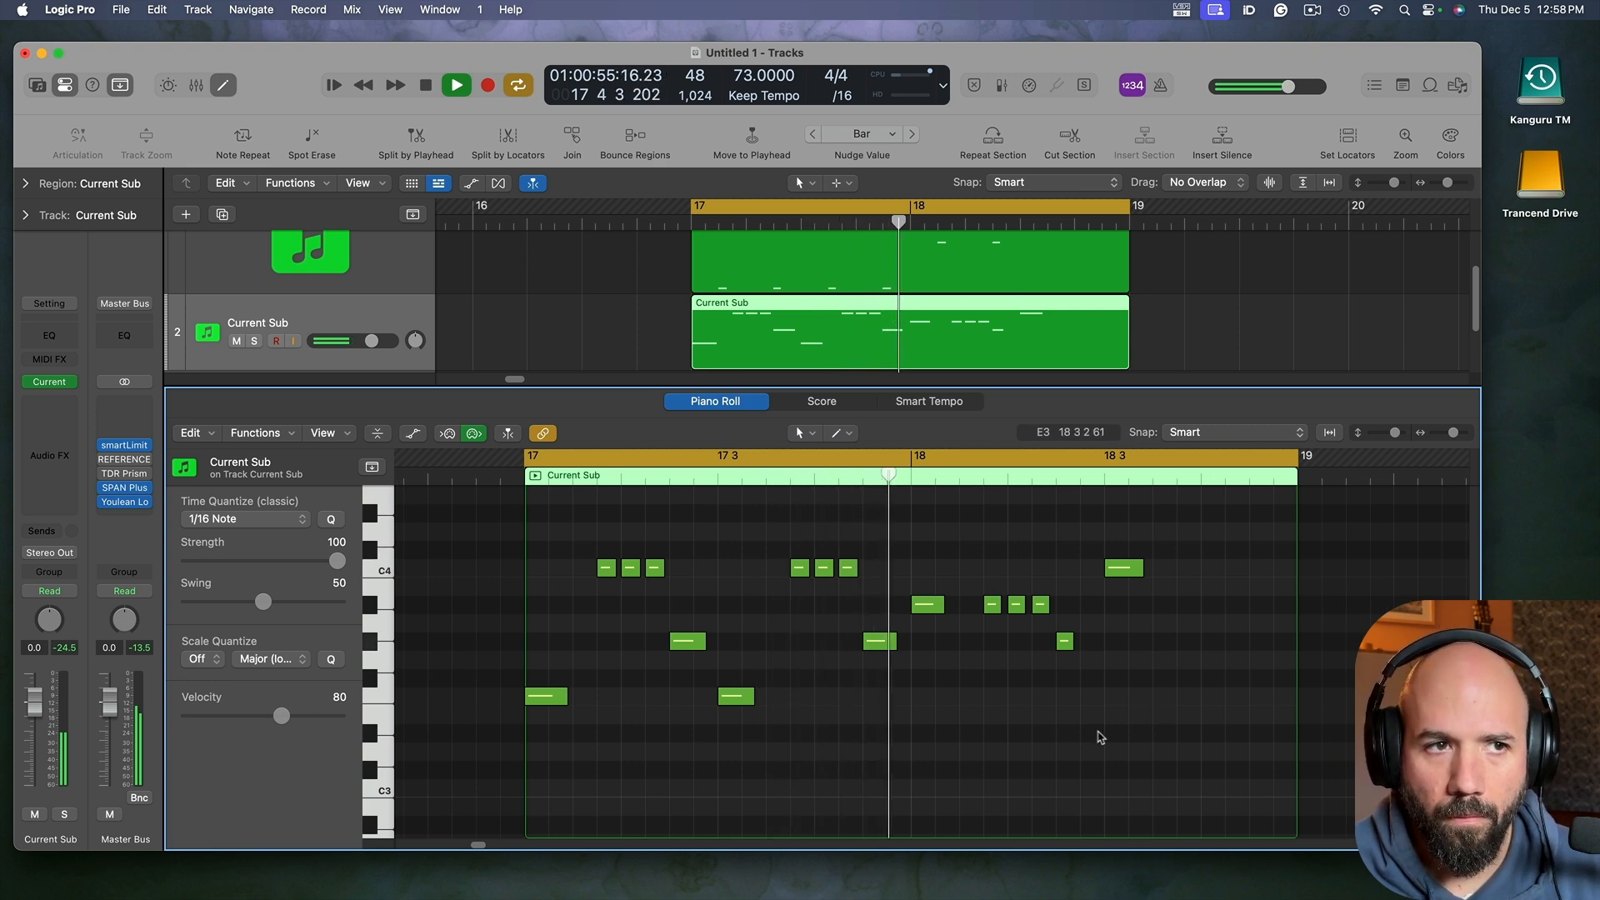
Step: Delete the third C4 note of the repeated group at 17 4 2 and replay the loop
{"action": "left_click", "coordinate": [849, 570]}
{"action": "key", "text": "Delete"}
{"action": "key", "text": "space"}
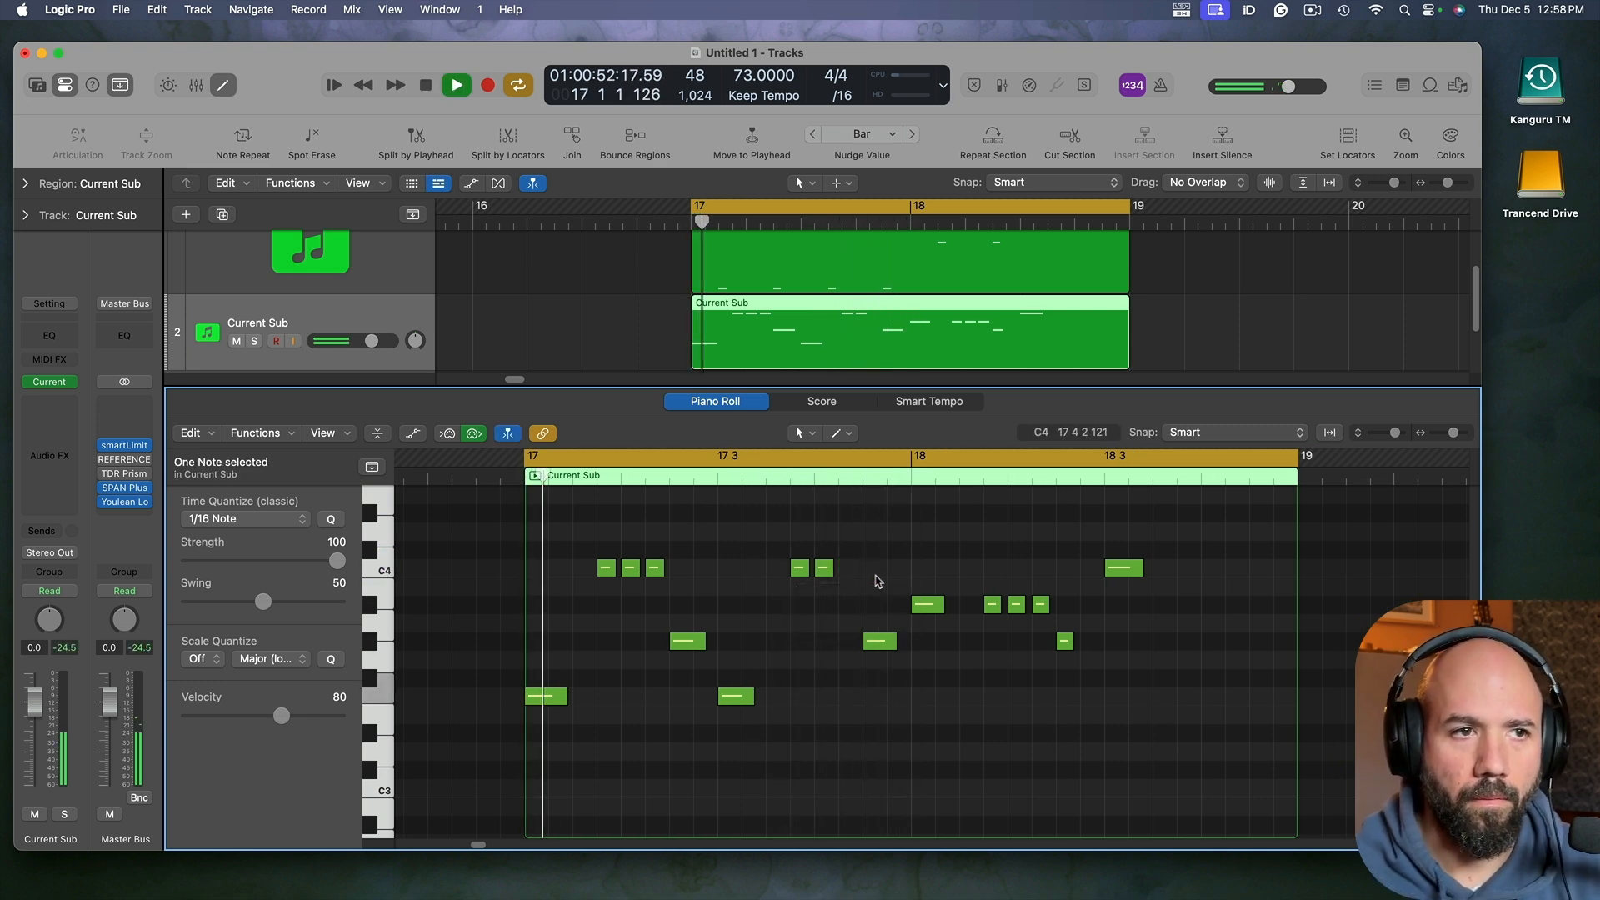
Step: Lengthen the C4 note at 17 4 1 in the bassline
{"action": "key", "text": "super+Right"}
{"action": "key", "text": "super+Right"}
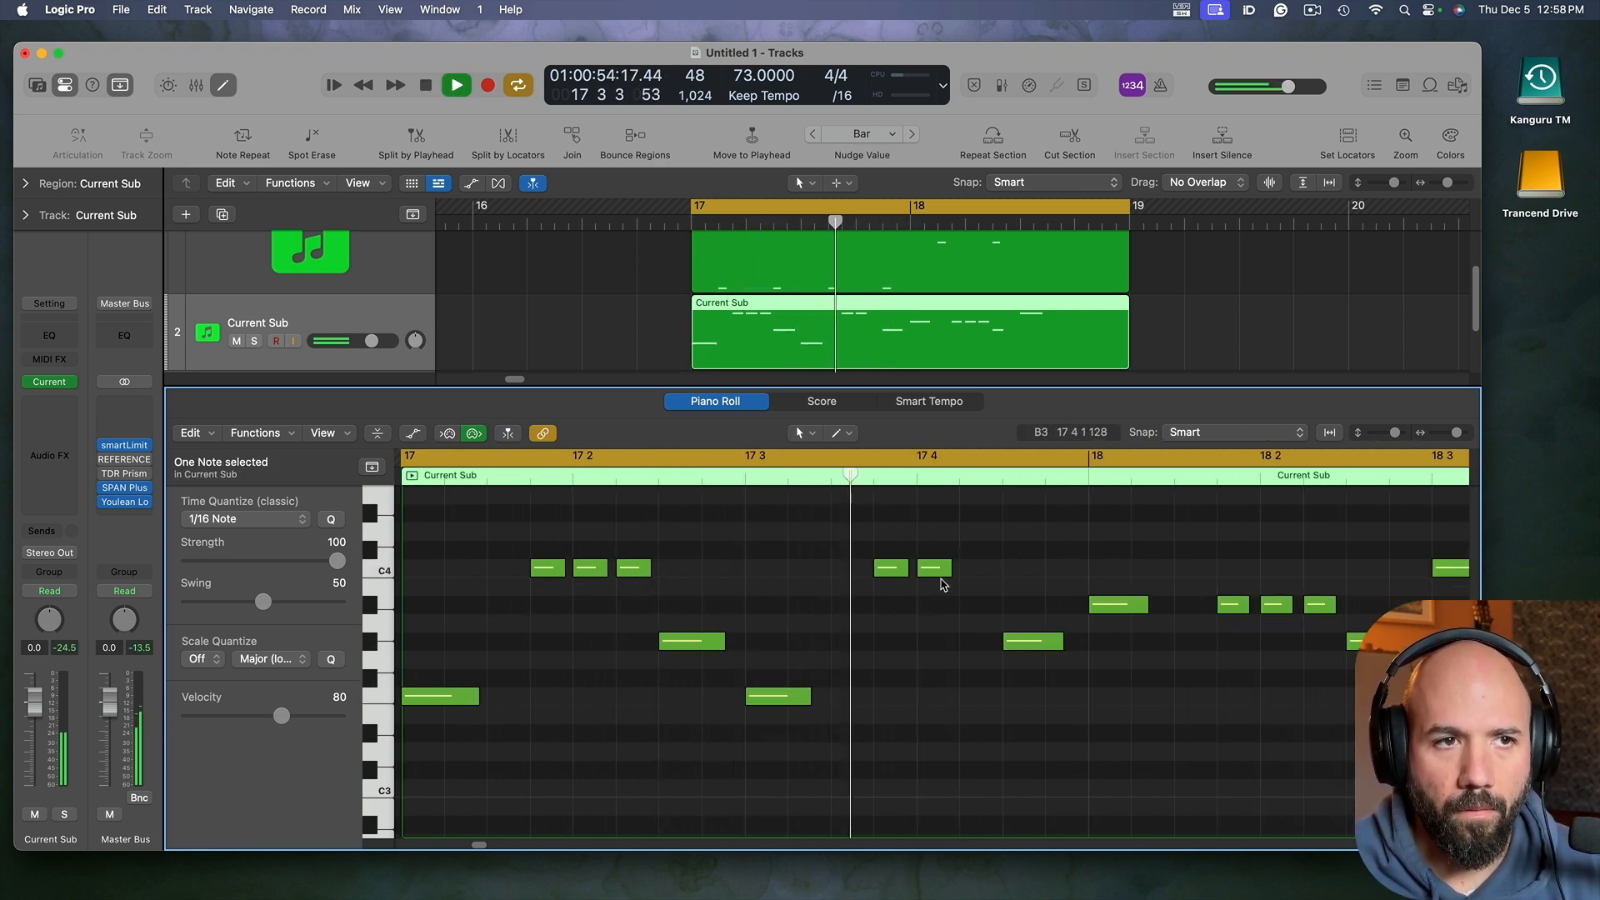
{"action": "left_click_drag", "start_coordinate": [949, 573], "coordinate": [975, 586]}
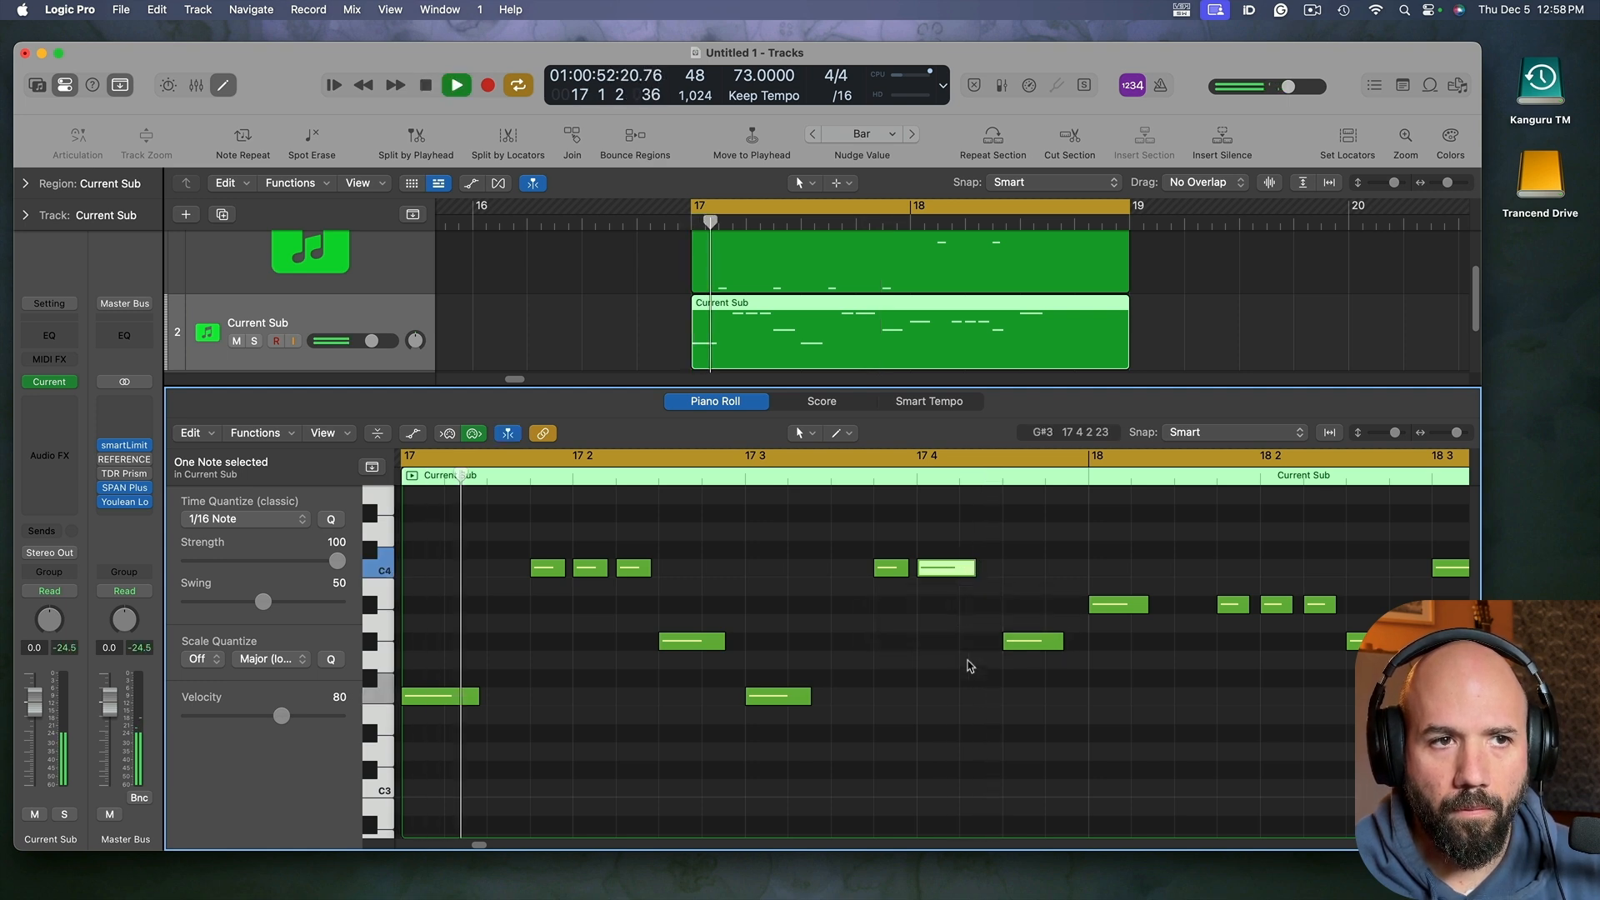
{"action": "left_click", "coordinate": [975, 711]}
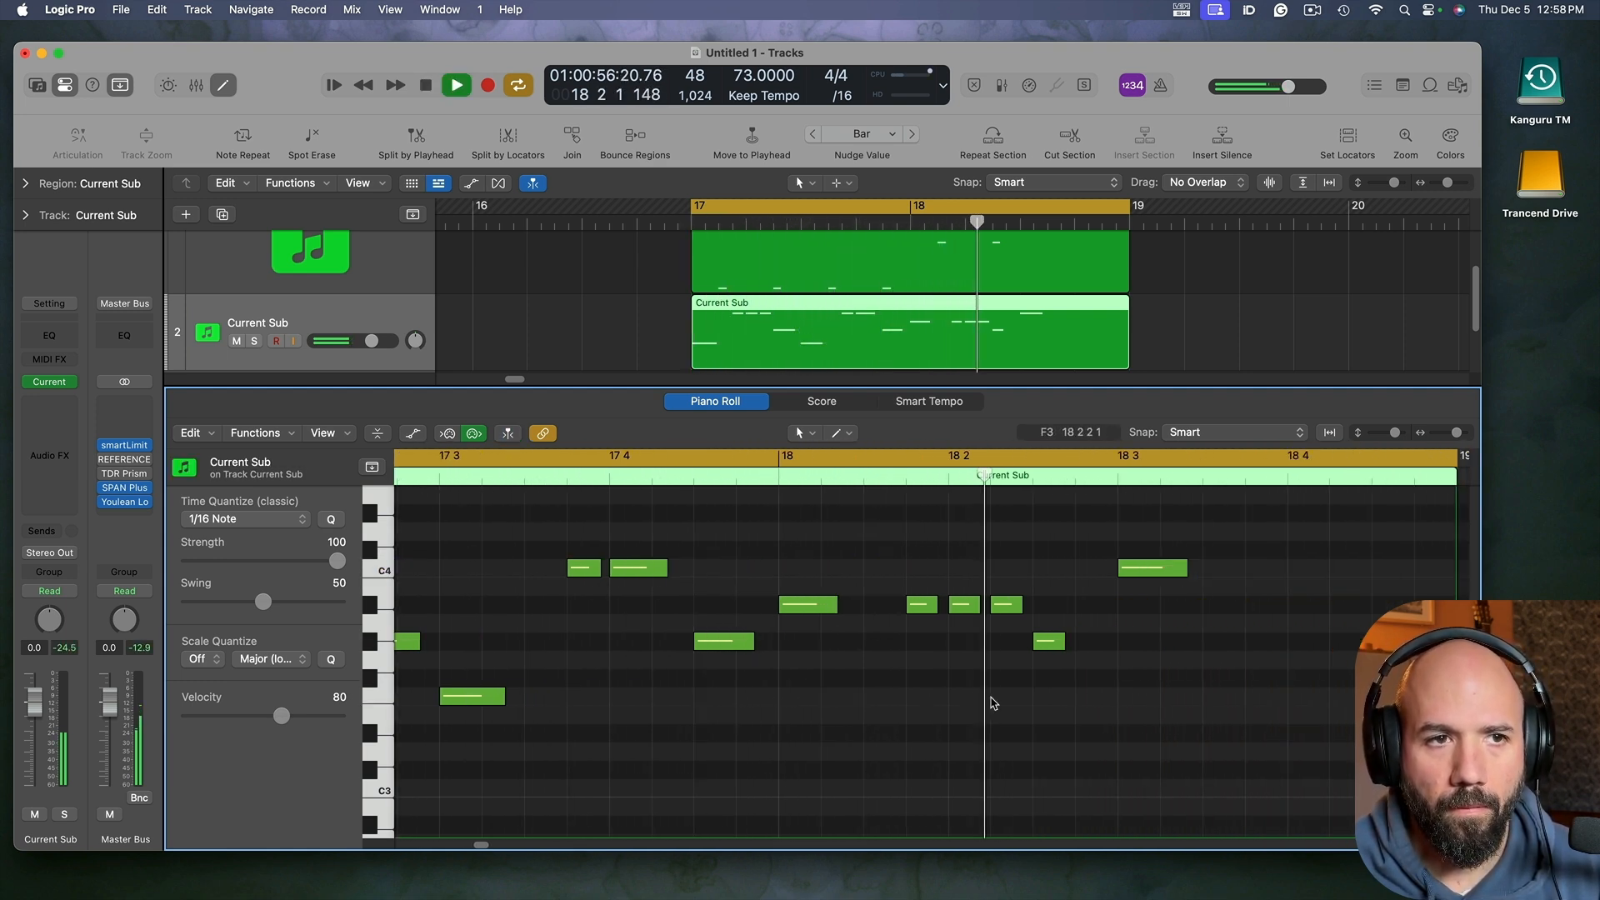
Step: Add three C4 notes on consecutive sixteenths from 18 3 4, making the last one slightly longer
{"action": "key", "text": "space"}
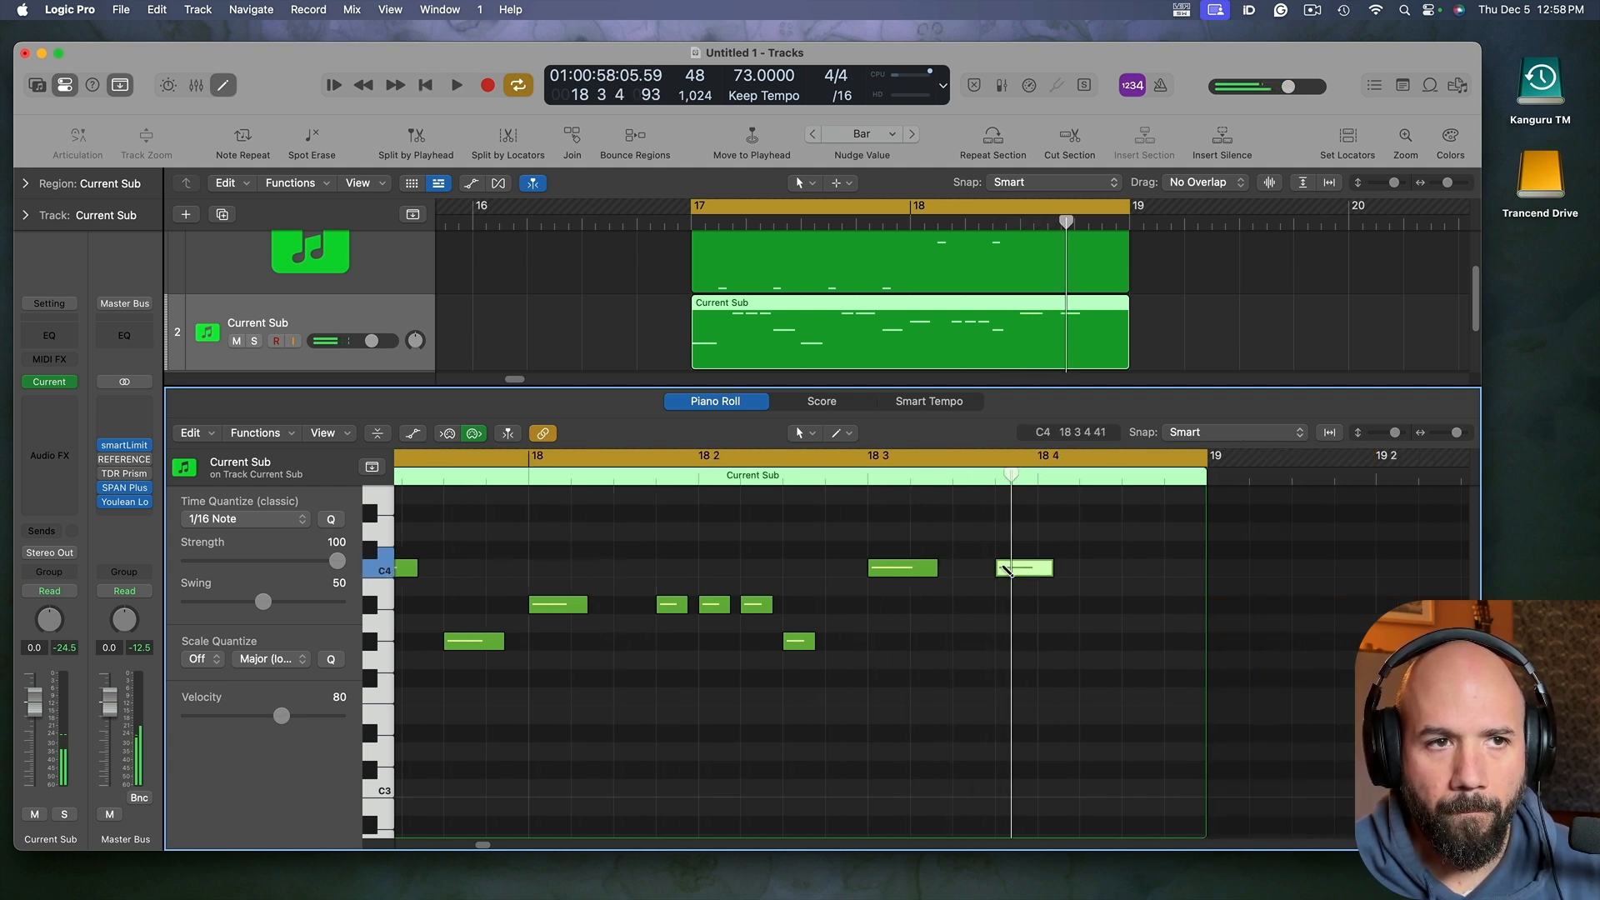
{"action": "left_click_drag", "start_coordinate": [1050, 568], "coordinate": [1121, 571]}
{"action": "left_click", "coordinate": [1052, 568], "text": "super"}
{"action": "left_click", "coordinate": [1090, 570], "text": "super"}
Step: Add a G#3 note at 18 4 3 to end the bassline and play the loop
{"action": "left_click", "coordinate": [1138, 625], "text": "super"}
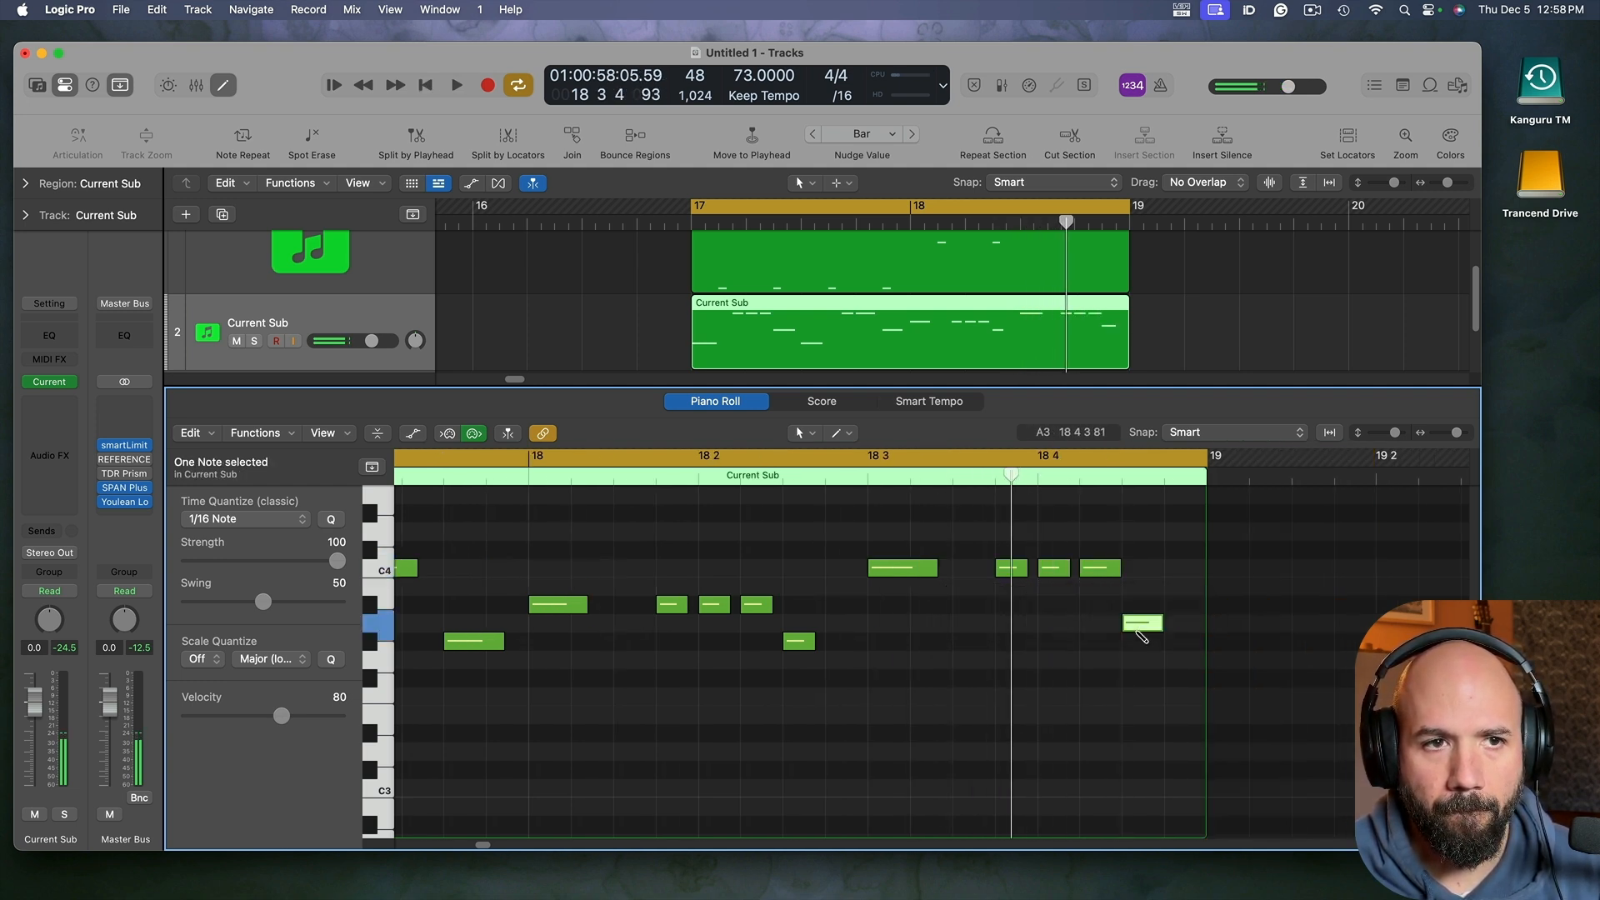
{"action": "left_click_drag", "start_coordinate": [1143, 625], "coordinate": [1143, 641]}
{"action": "key", "text": "space"}
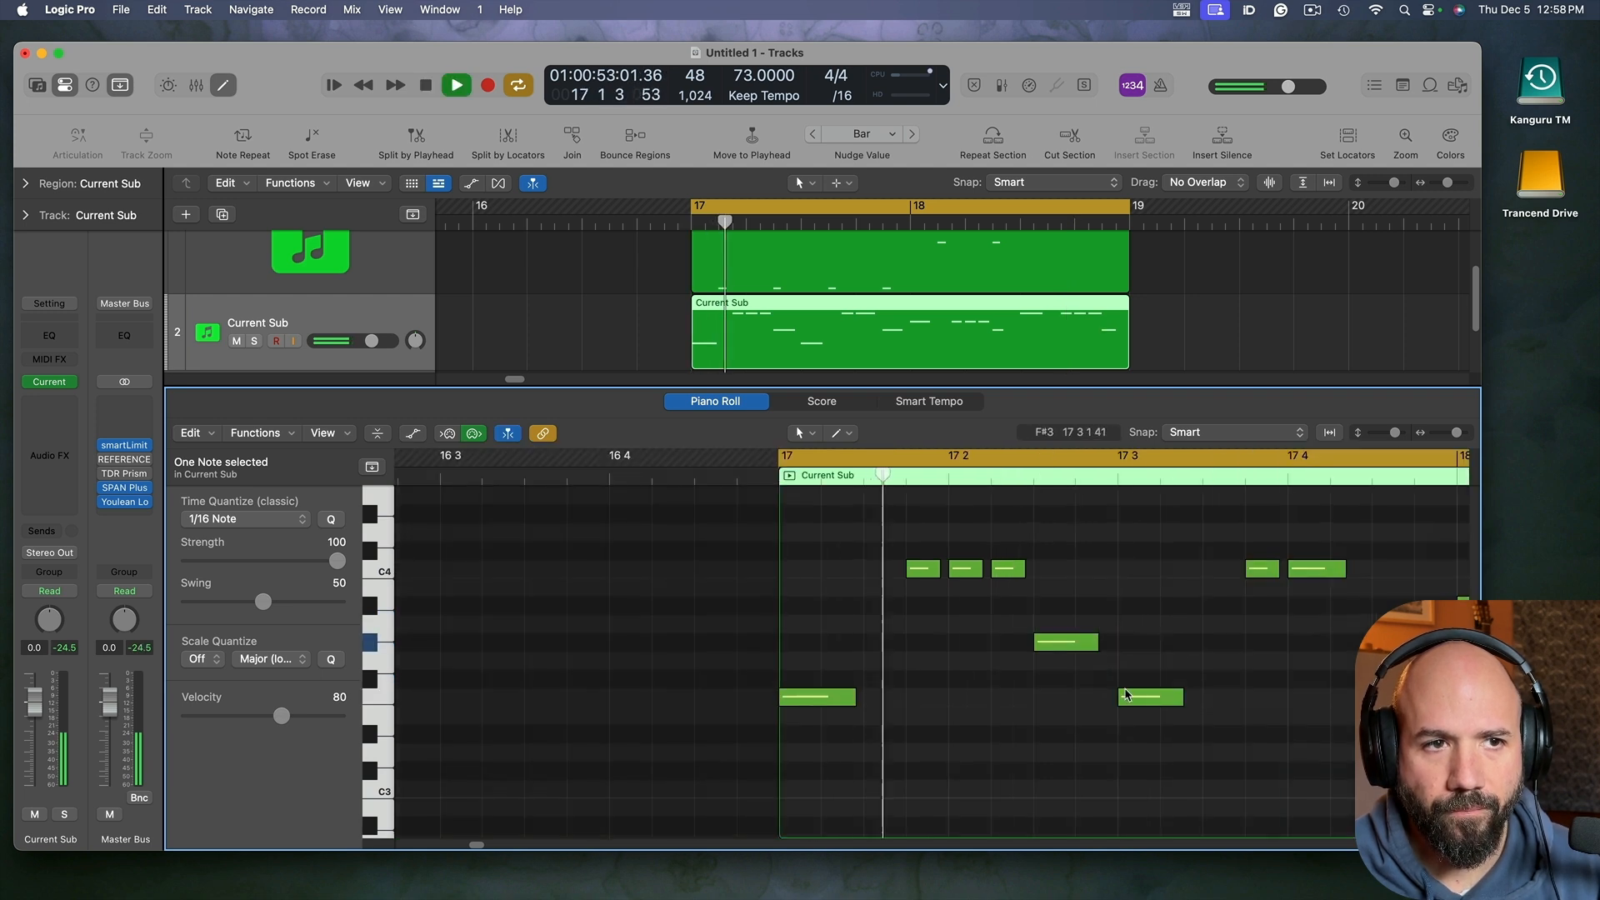
{"action": "scroll", "coordinate": [1124, 690], "scroll_direction": "down", "scroll_amount": 5}
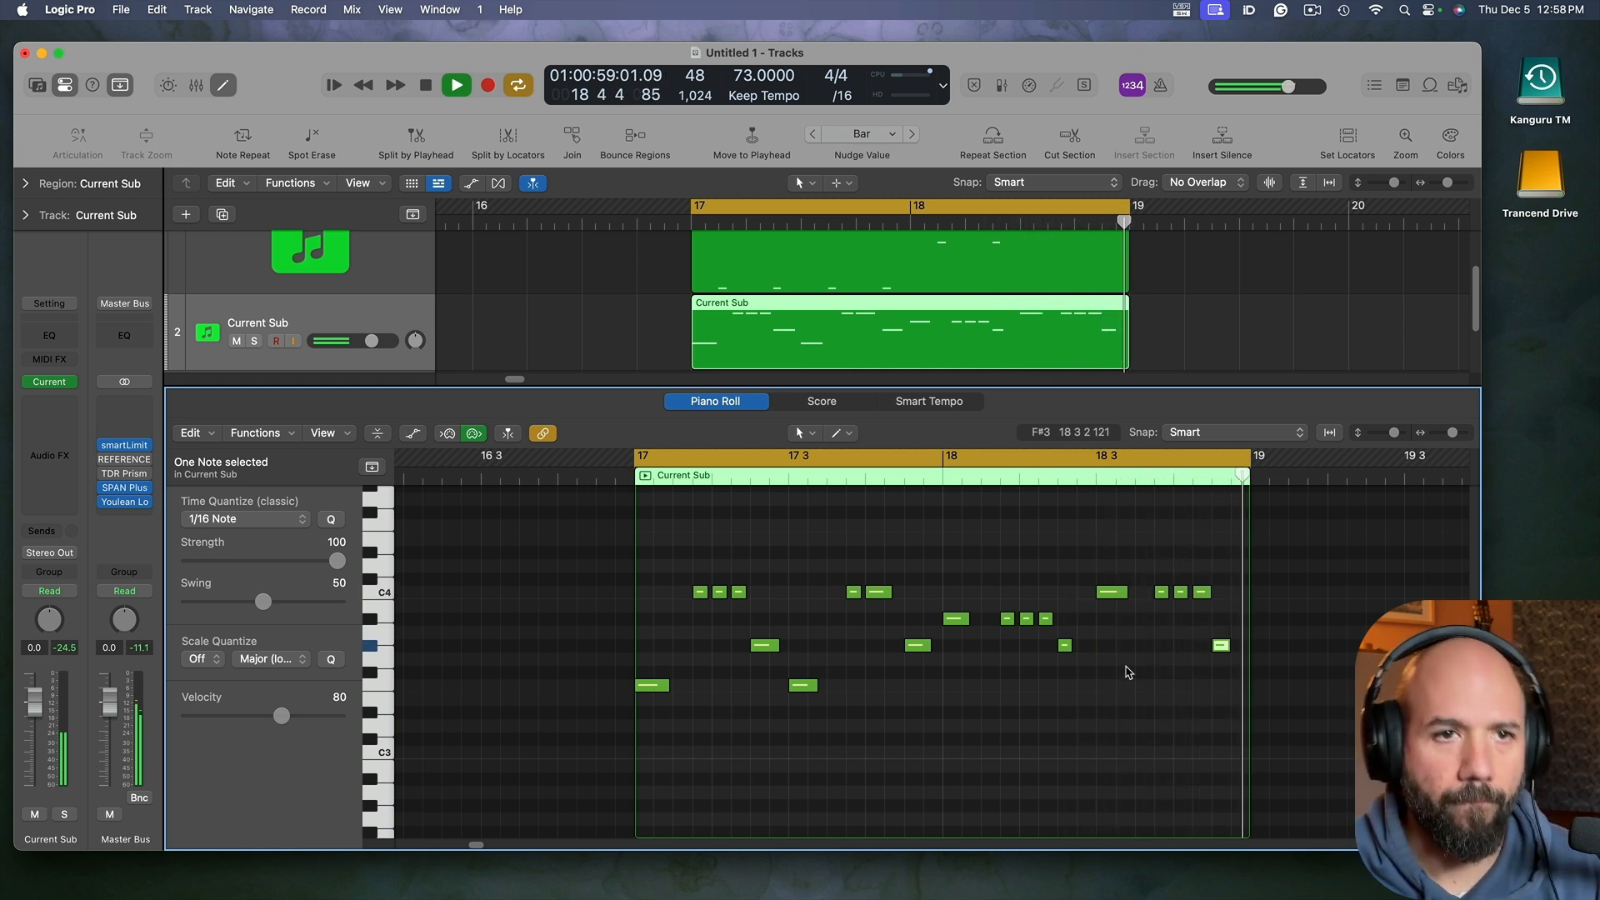
{"action": "key", "text": "space"}
Step: Select all the Current Sub notes and transpose them down two octaves
{"action": "left_click", "coordinate": [860, 348]}
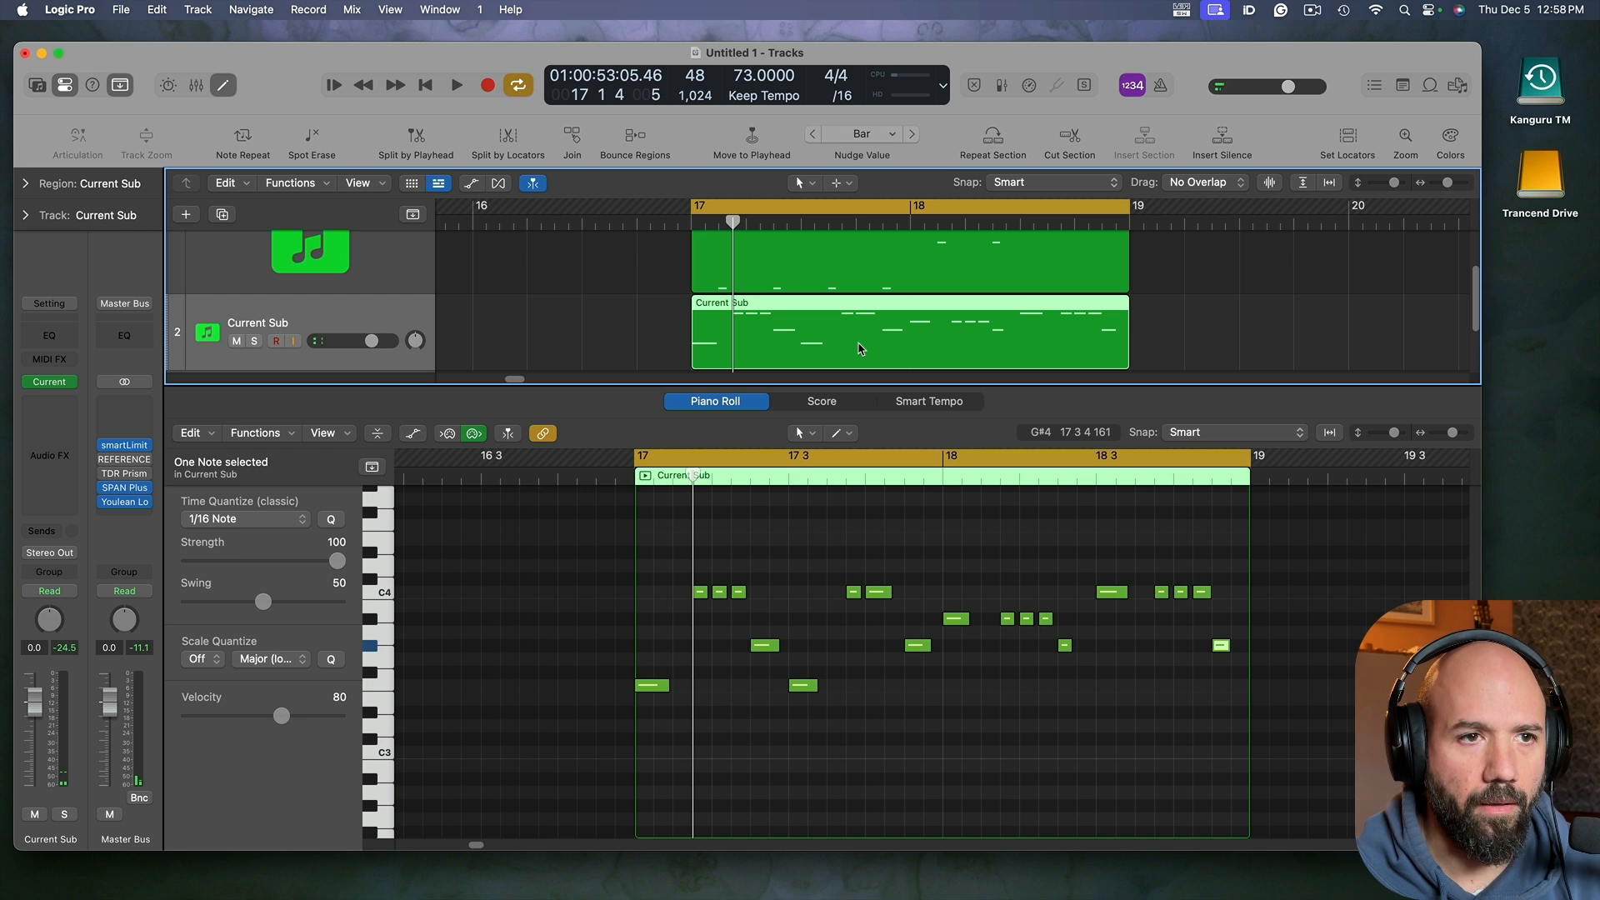
{"action": "left_click", "coordinate": [984, 741]}
{"action": "left_click_drag", "start_coordinate": [1224, 754], "coordinate": [651, 526]}
{"action": "key", "text": "shift+alt+Down"}
{"action": "key", "text": "shift+alt+Down"}
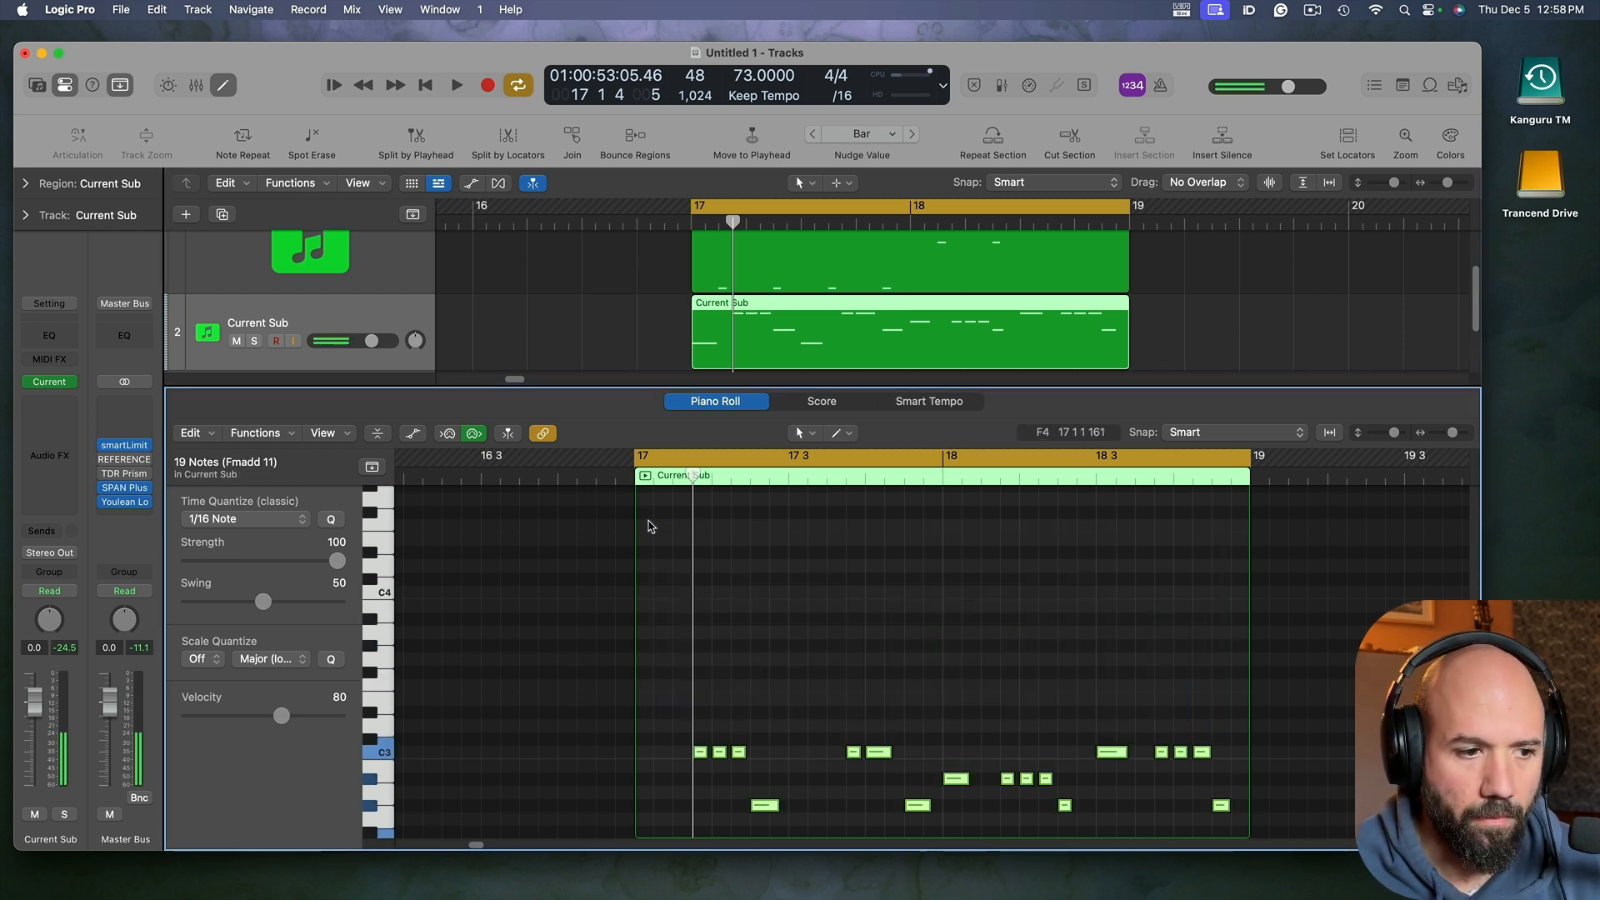
{"action": "key", "text": "shift+alt+Up"}
{"action": "key", "text": "shift+alt+Down"}
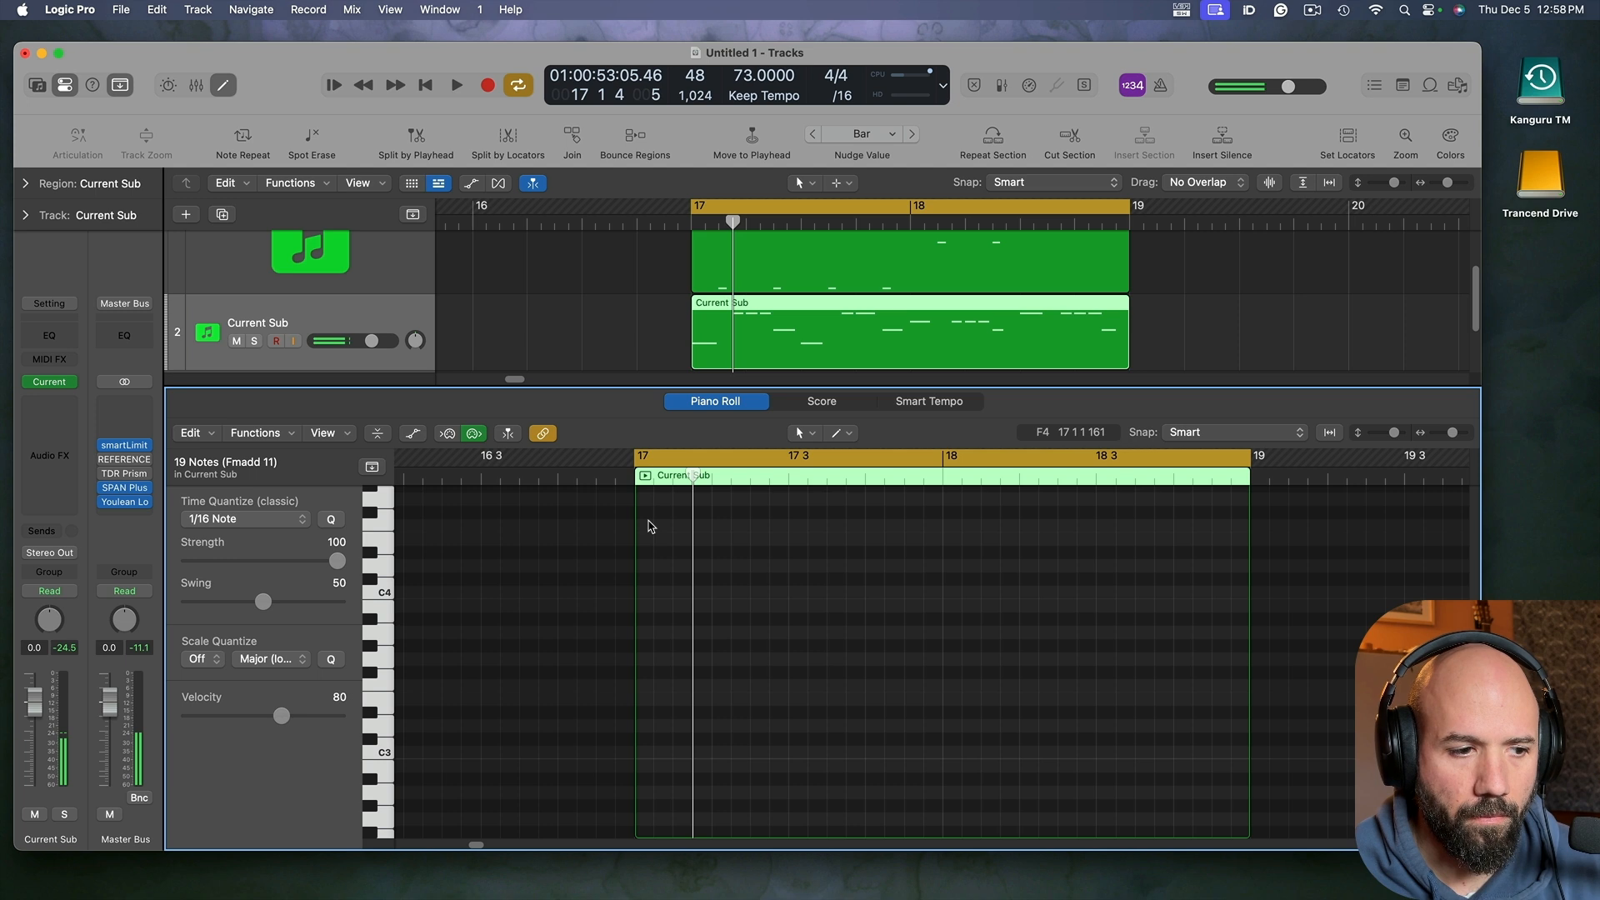
Step: Play the transposed bassline and inspect the Current synth's sub oscillator settings
{"action": "key", "text": "space"}
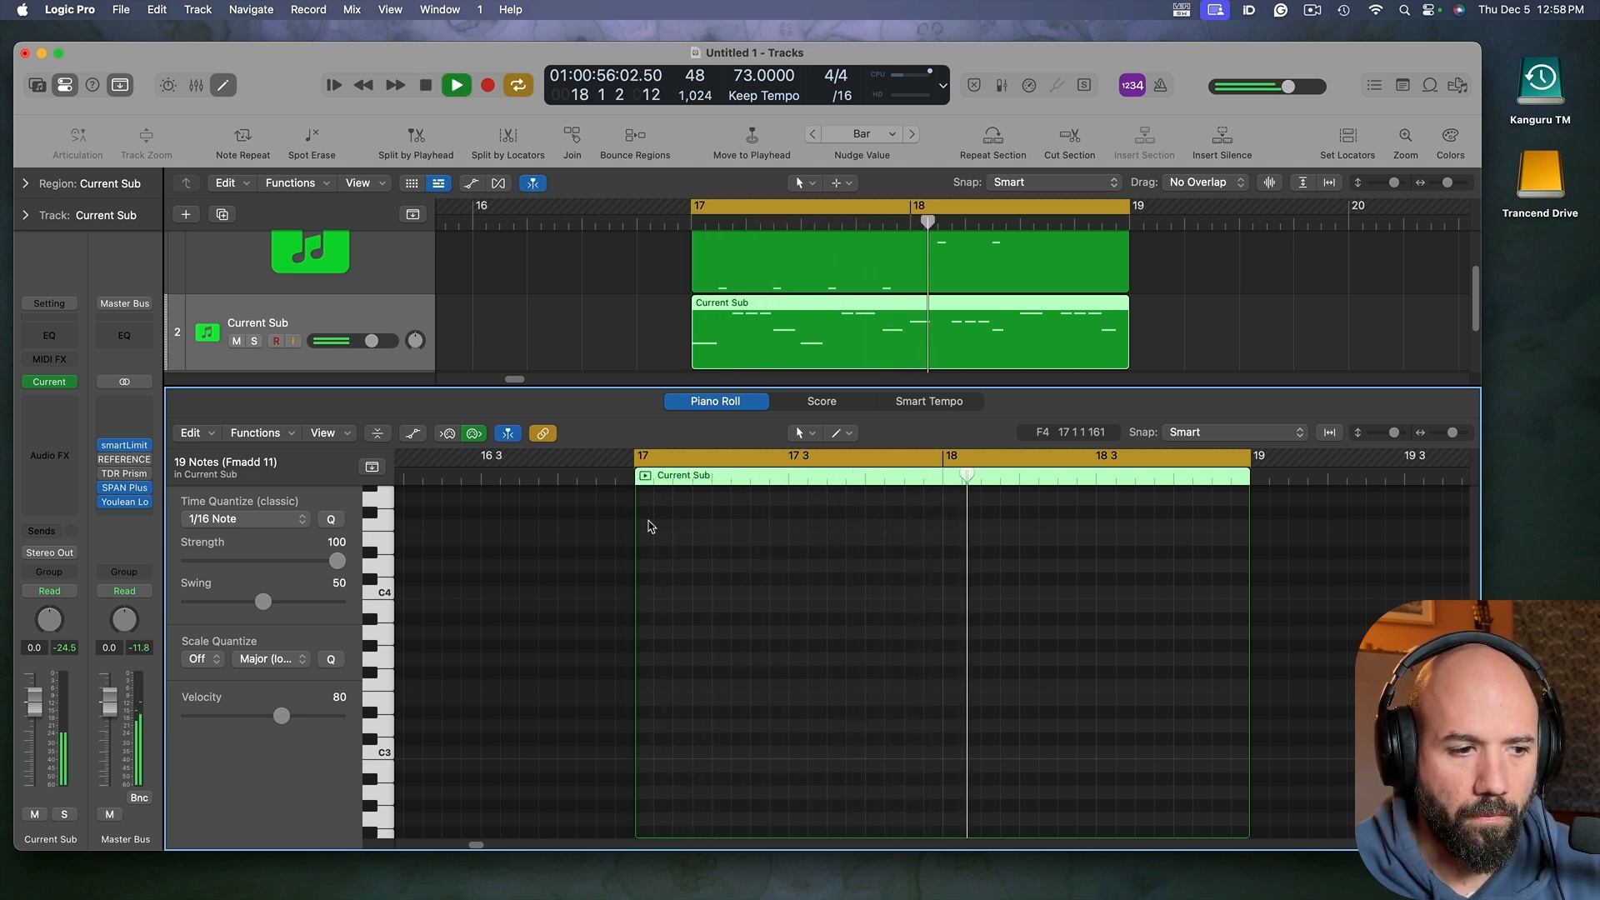
{"action": "scroll", "coordinate": [856, 298], "scroll_direction": "down", "scroll_amount": 3}
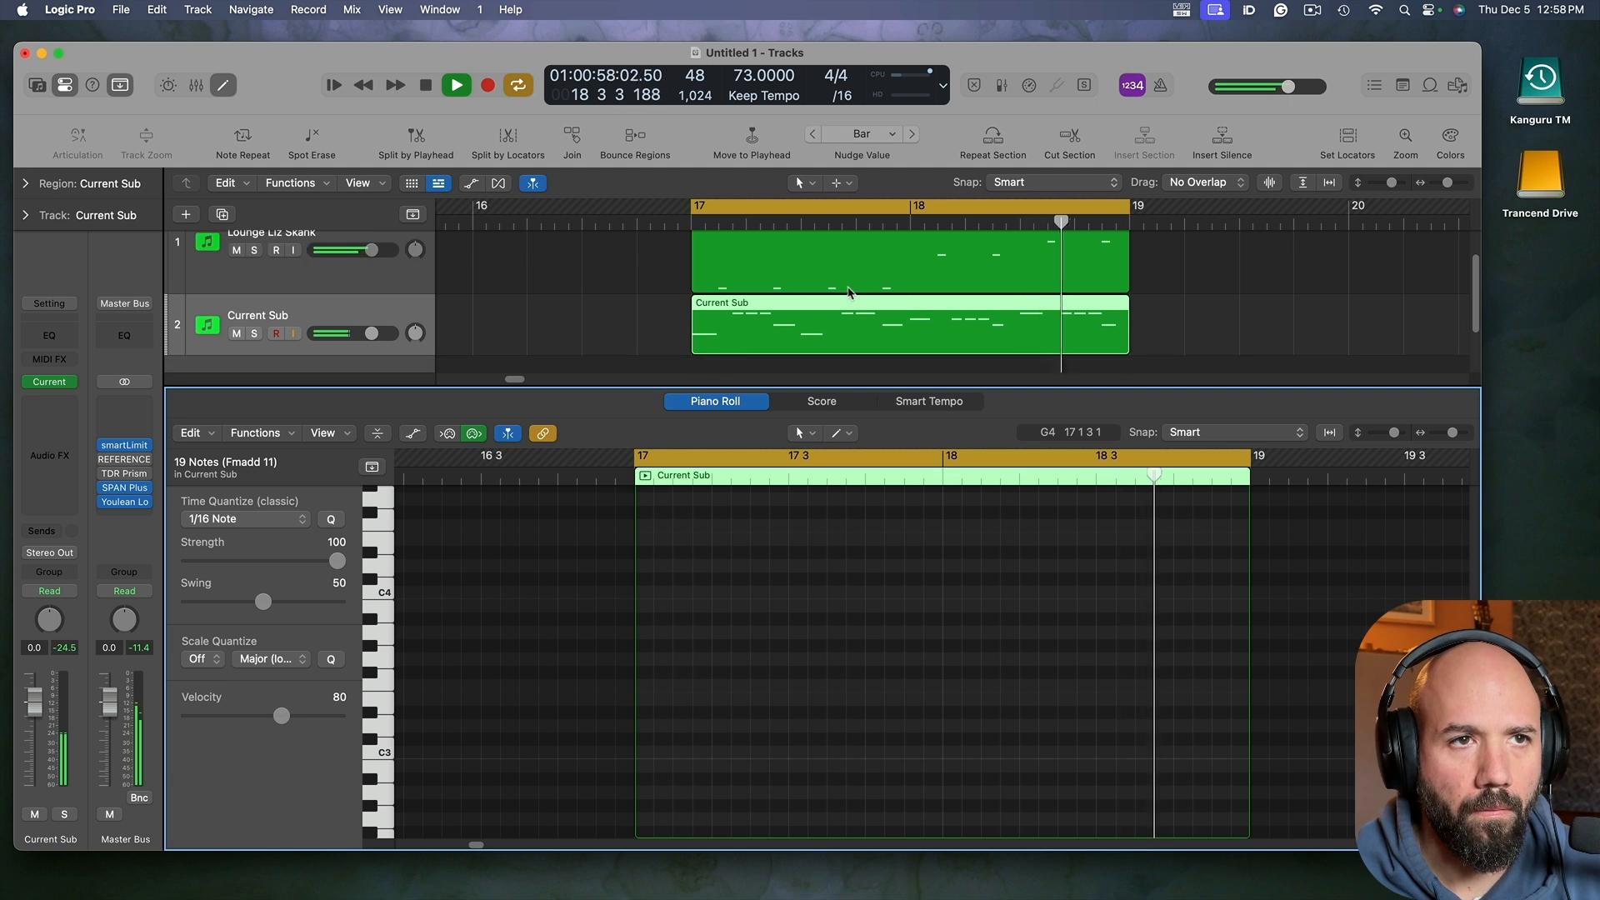
{"action": "scroll", "coordinate": [856, 298], "scroll_direction": "down", "scroll_amount": 2}
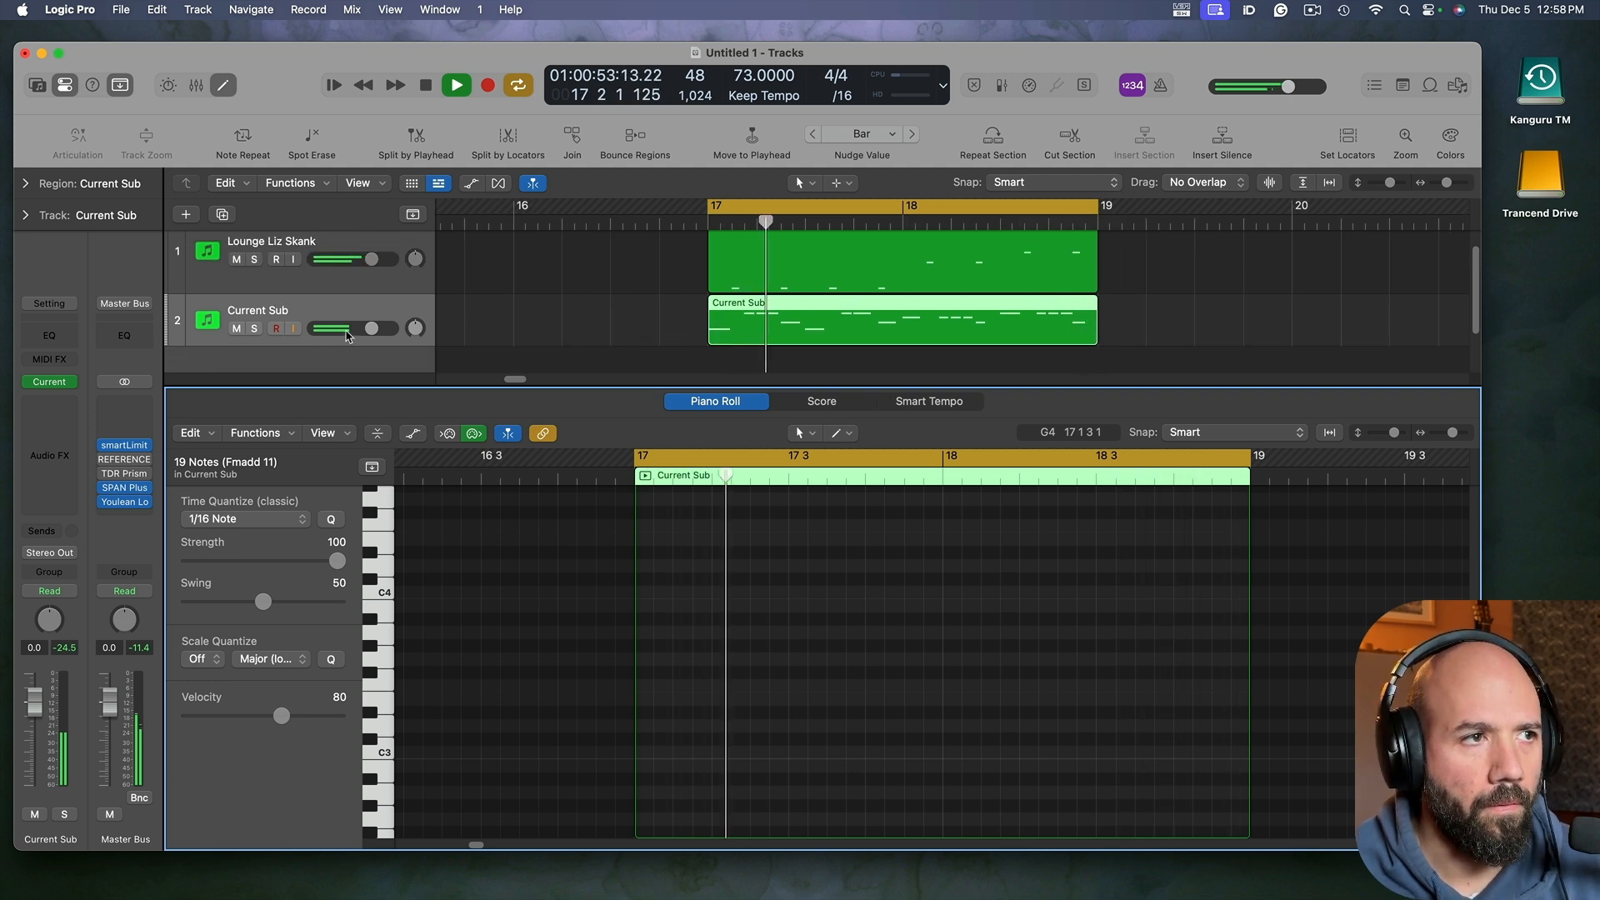
{"action": "key", "text": "space"}
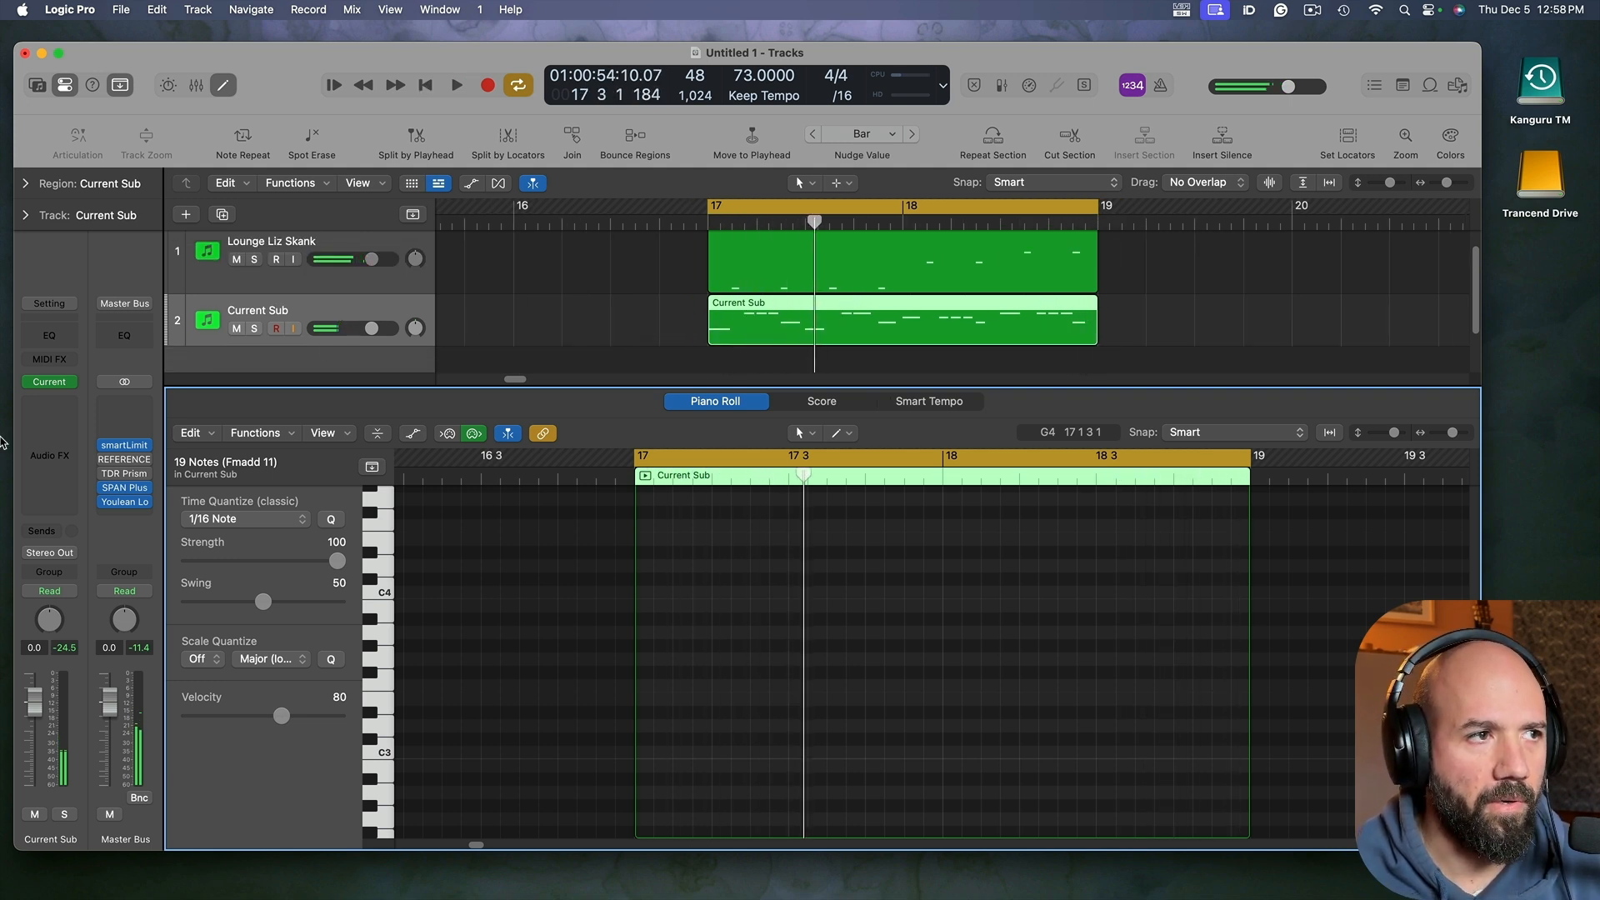
{"action": "left_click", "coordinate": [48, 384]}
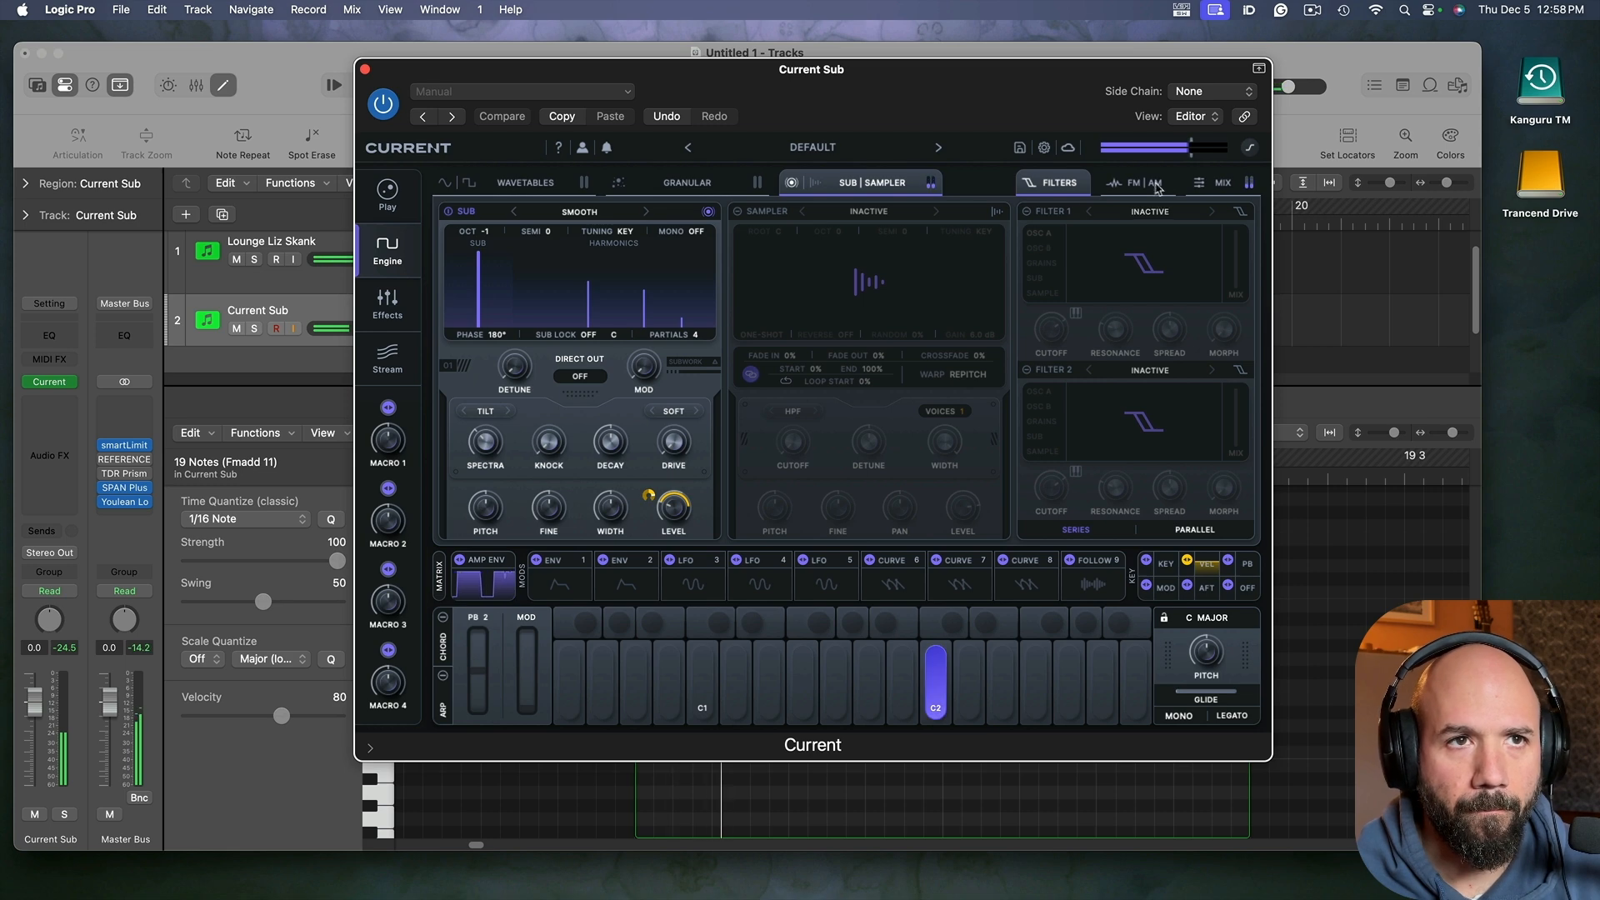
{"action": "key", "text": "super+w"}
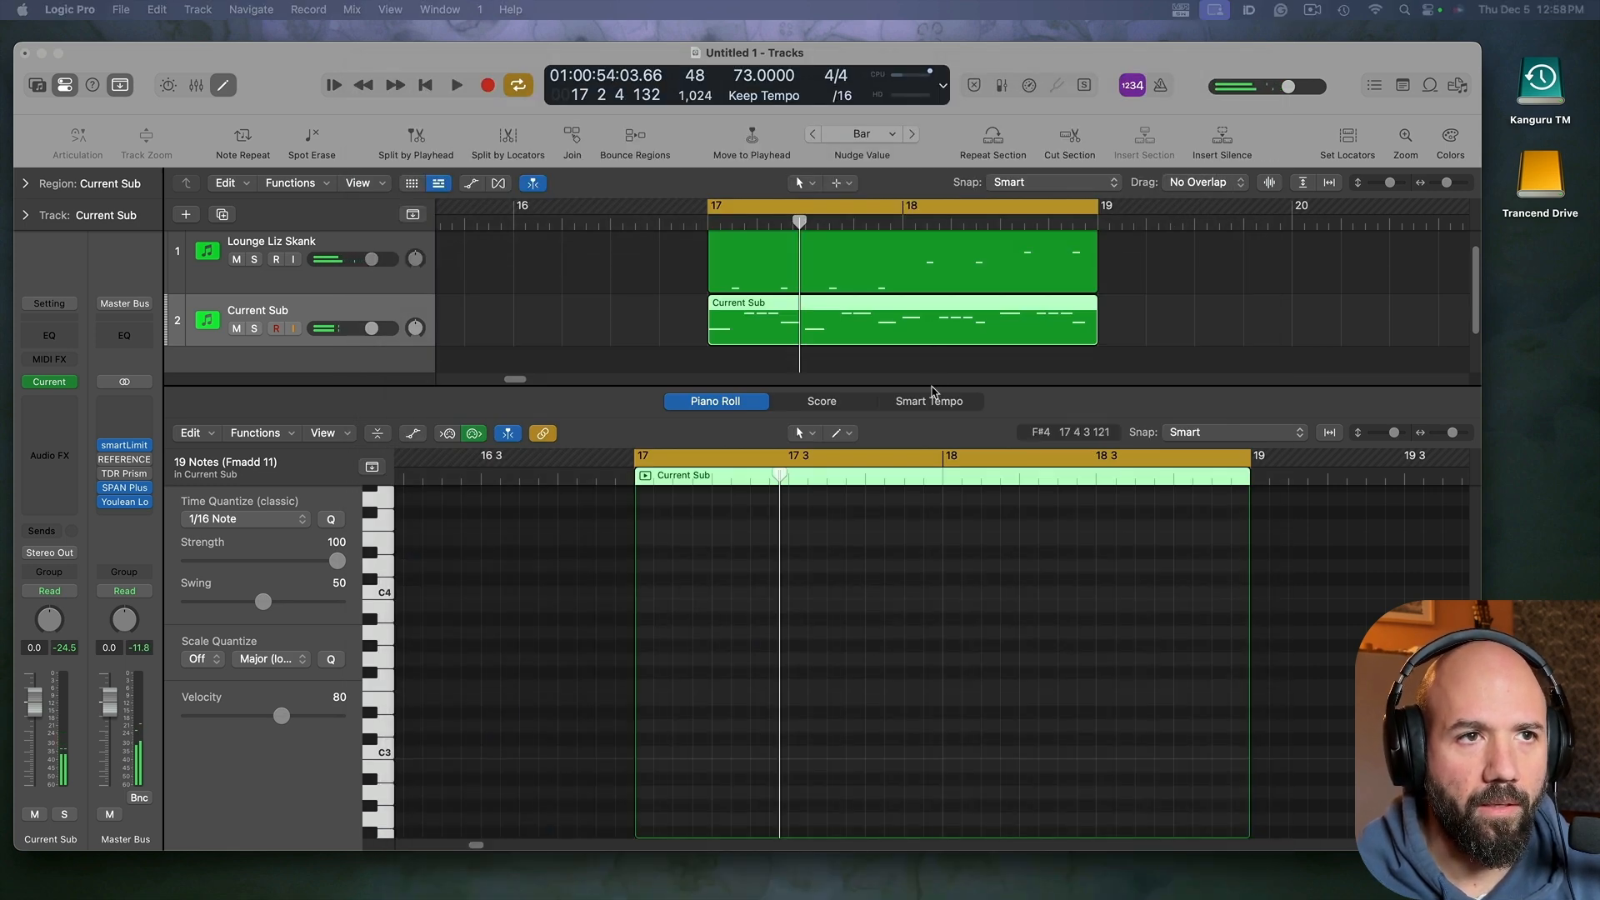
Step: Set the velocity of all the bassline notes to 100 and play the loop
{"action": "left_click", "coordinate": [911, 340]}
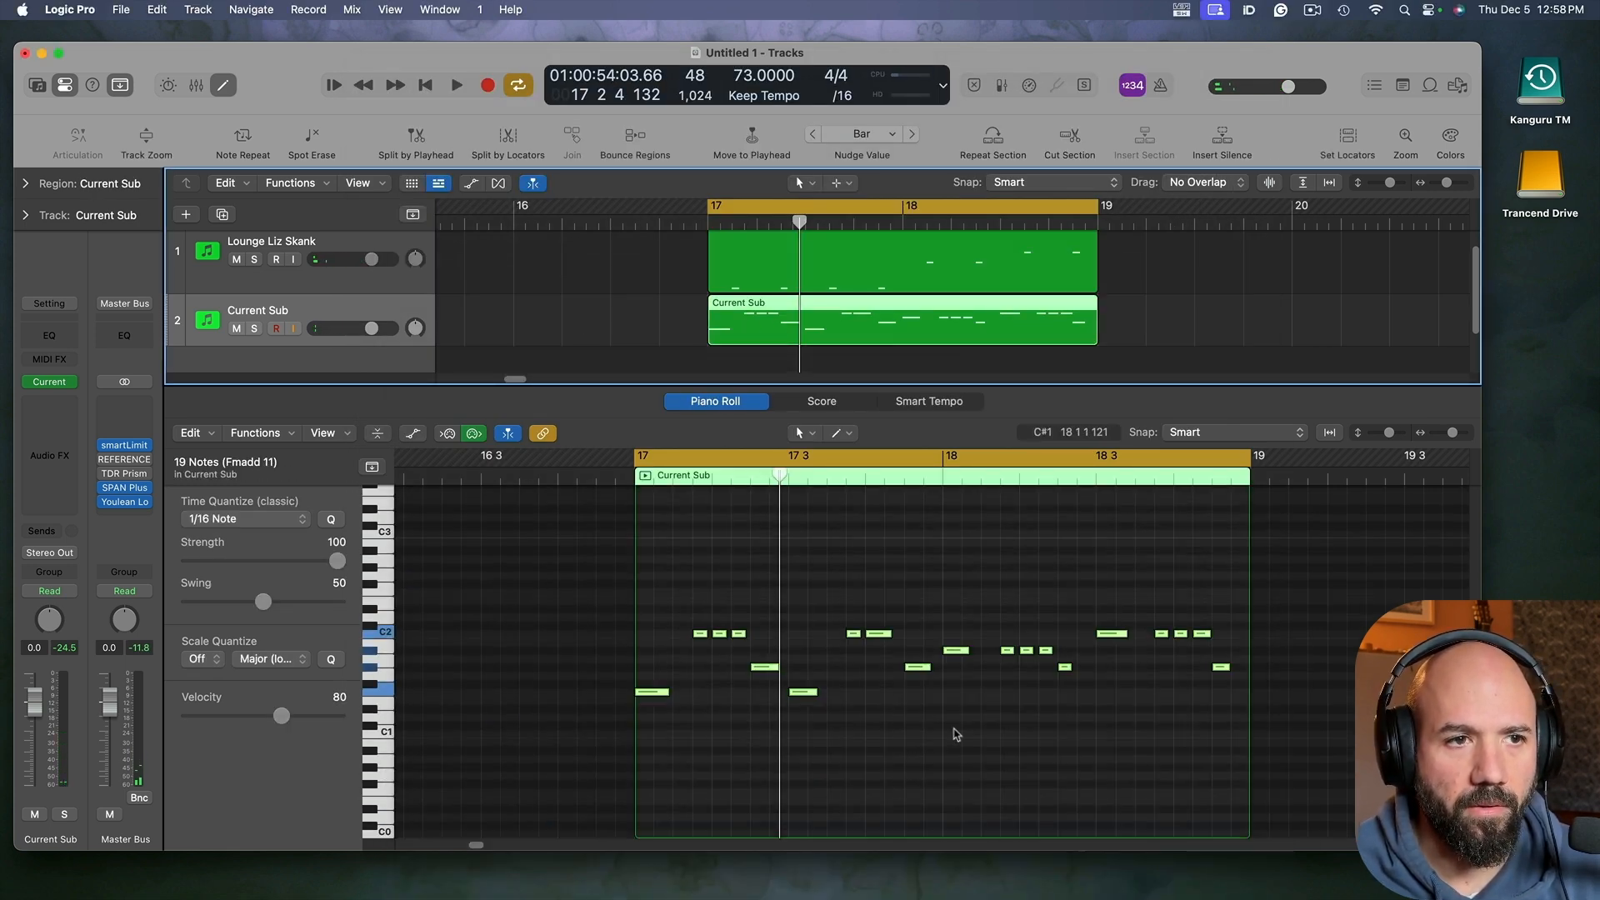
{"action": "left_click", "coordinate": [1346, 783]}
{"action": "left_click_drag", "start_coordinate": [1346, 783], "coordinate": [511, 534]}
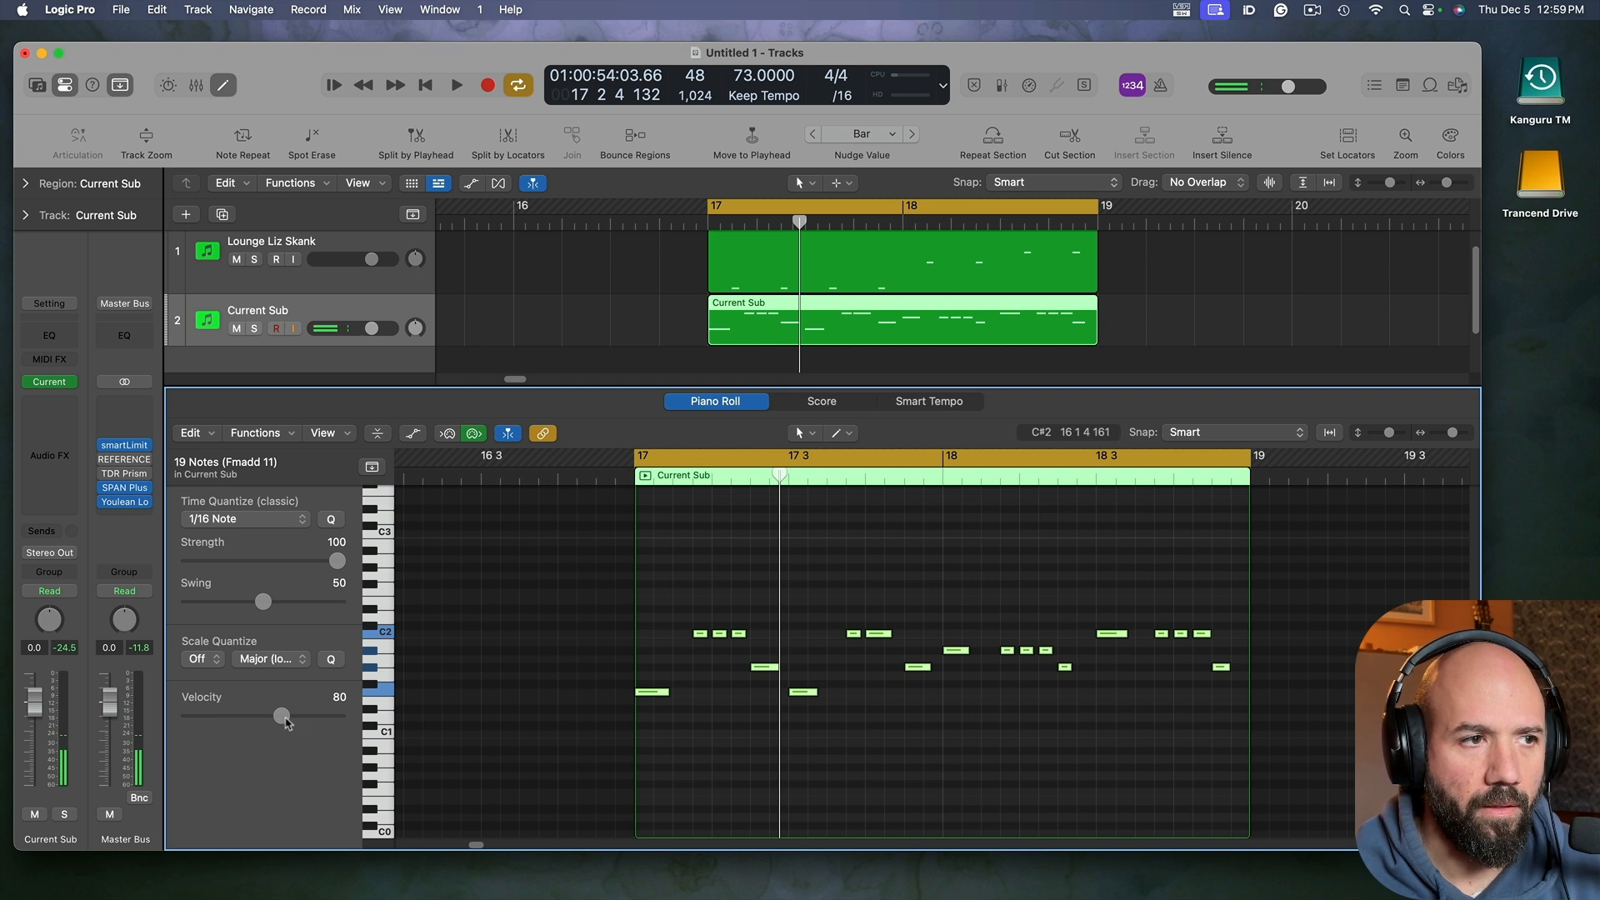
{"action": "key", "text": "space"}
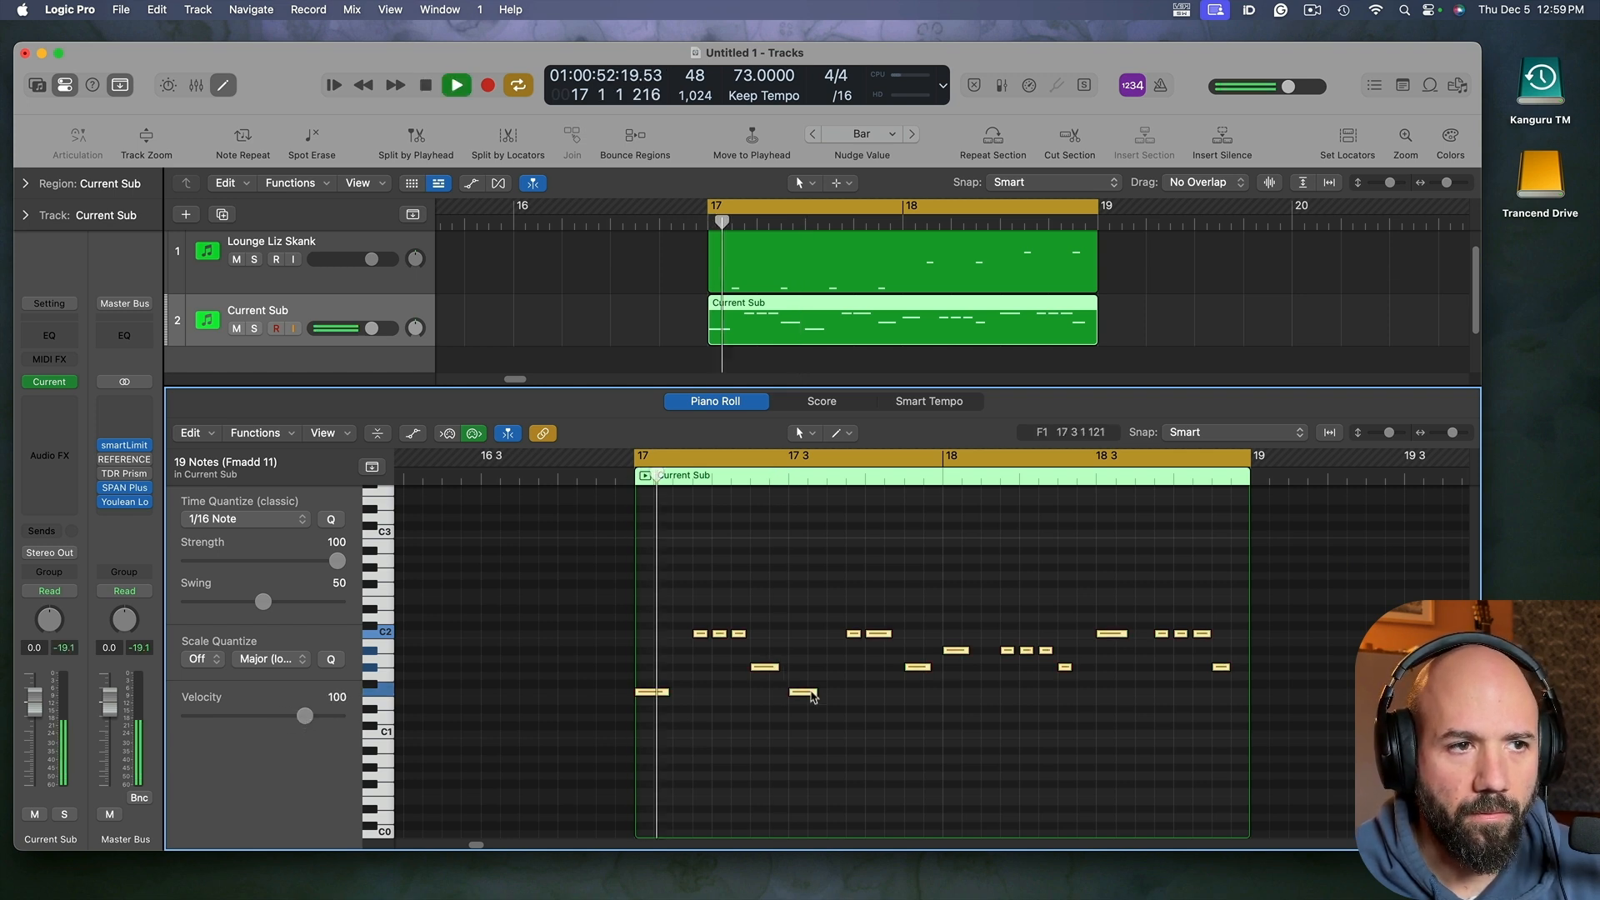
{"action": "left_click", "coordinate": [805, 741]}
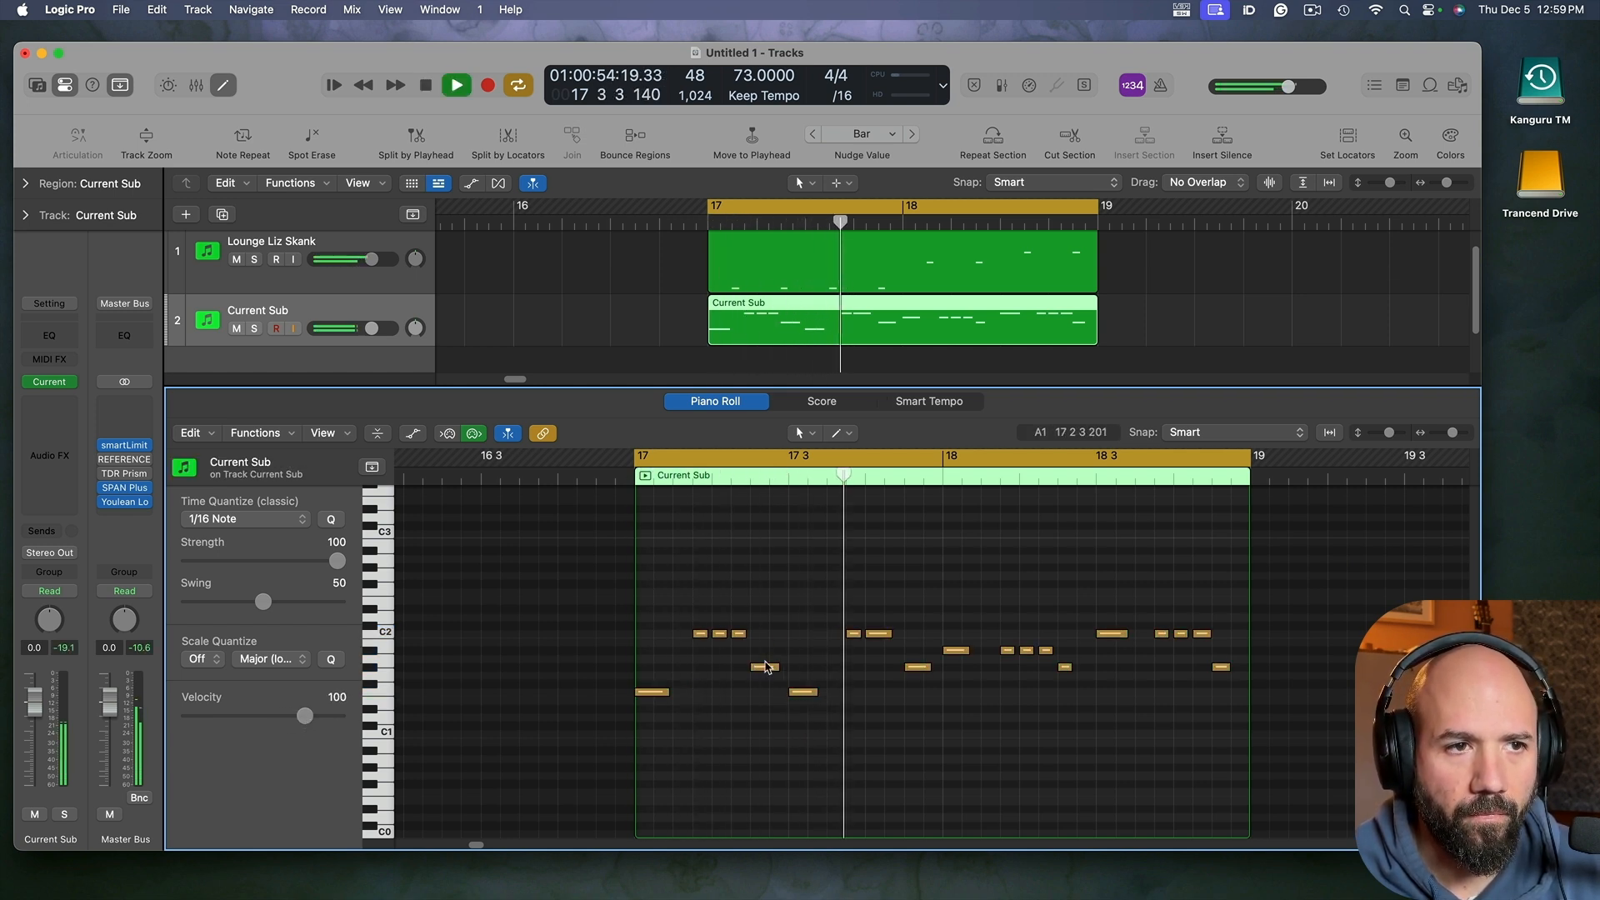
Step: Set the velocity of all the C2 notes to 79 and replay the loop
{"action": "key", "text": "space"}
{"action": "left_click_drag", "start_coordinate": [653, 581], "coordinate": [1237, 643]}
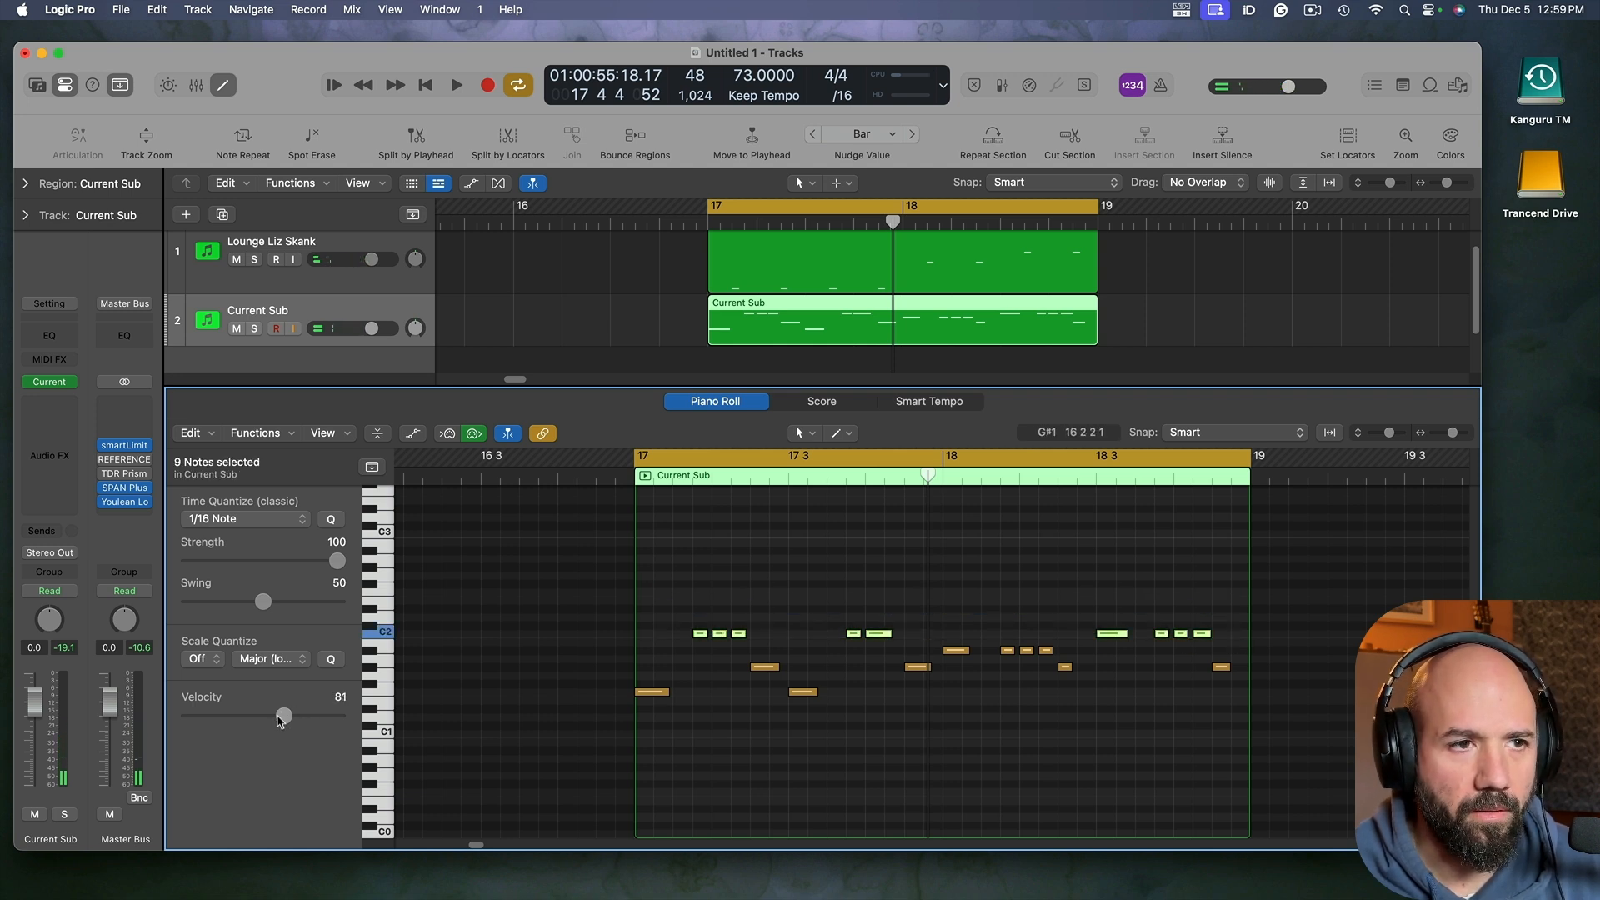
{"action": "key", "text": "space"}
{"action": "left_click", "coordinate": [733, 721]}
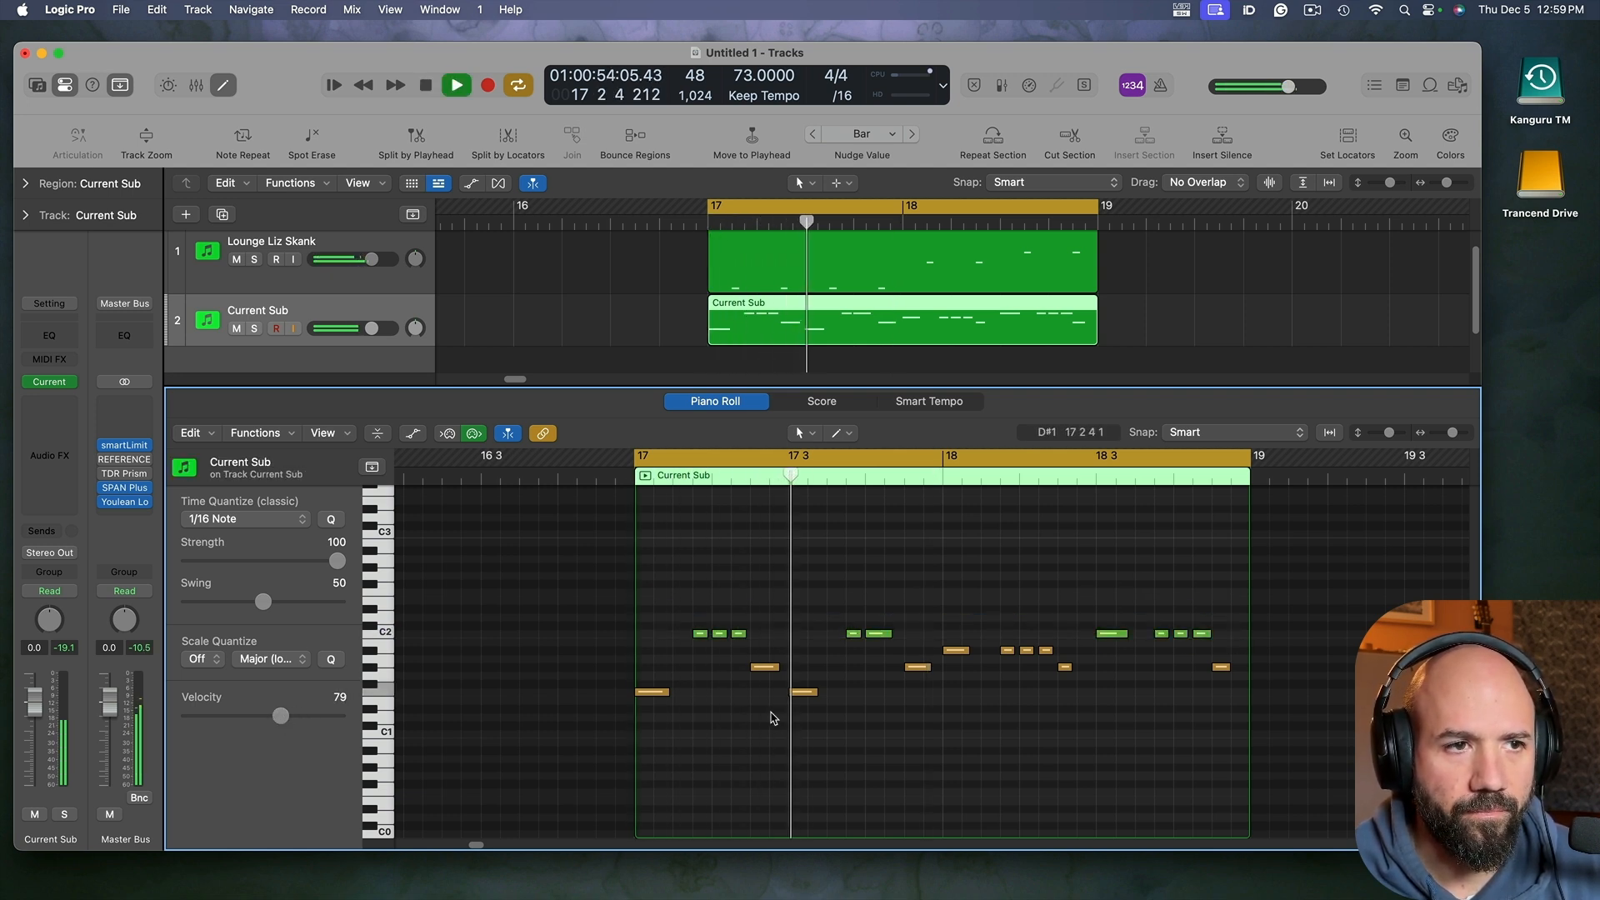
Step: Examine the bass notes' spectrum in SPAN Plus on the Master Bus by auditioning the F1, C2 and G#1 notes and playing the loop
{"action": "left_click_drag", "start_coordinate": [695, 655], "coordinate": [1220, 685]}
{"action": "left_click", "coordinate": [125, 487]}
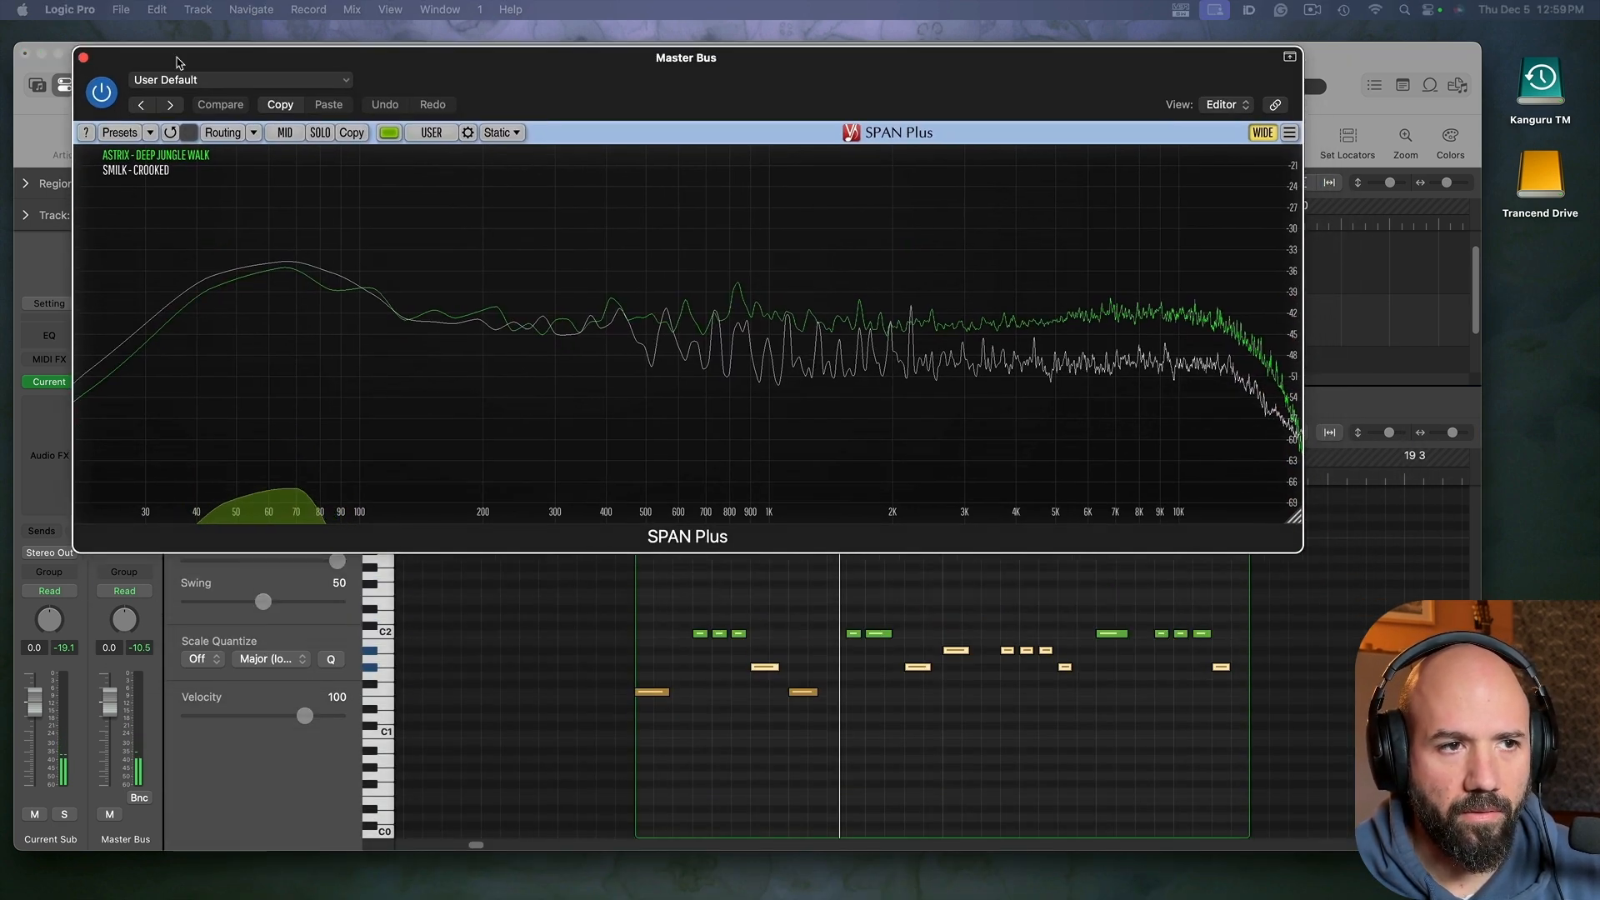
{"action": "left_click", "coordinate": [652, 704]}
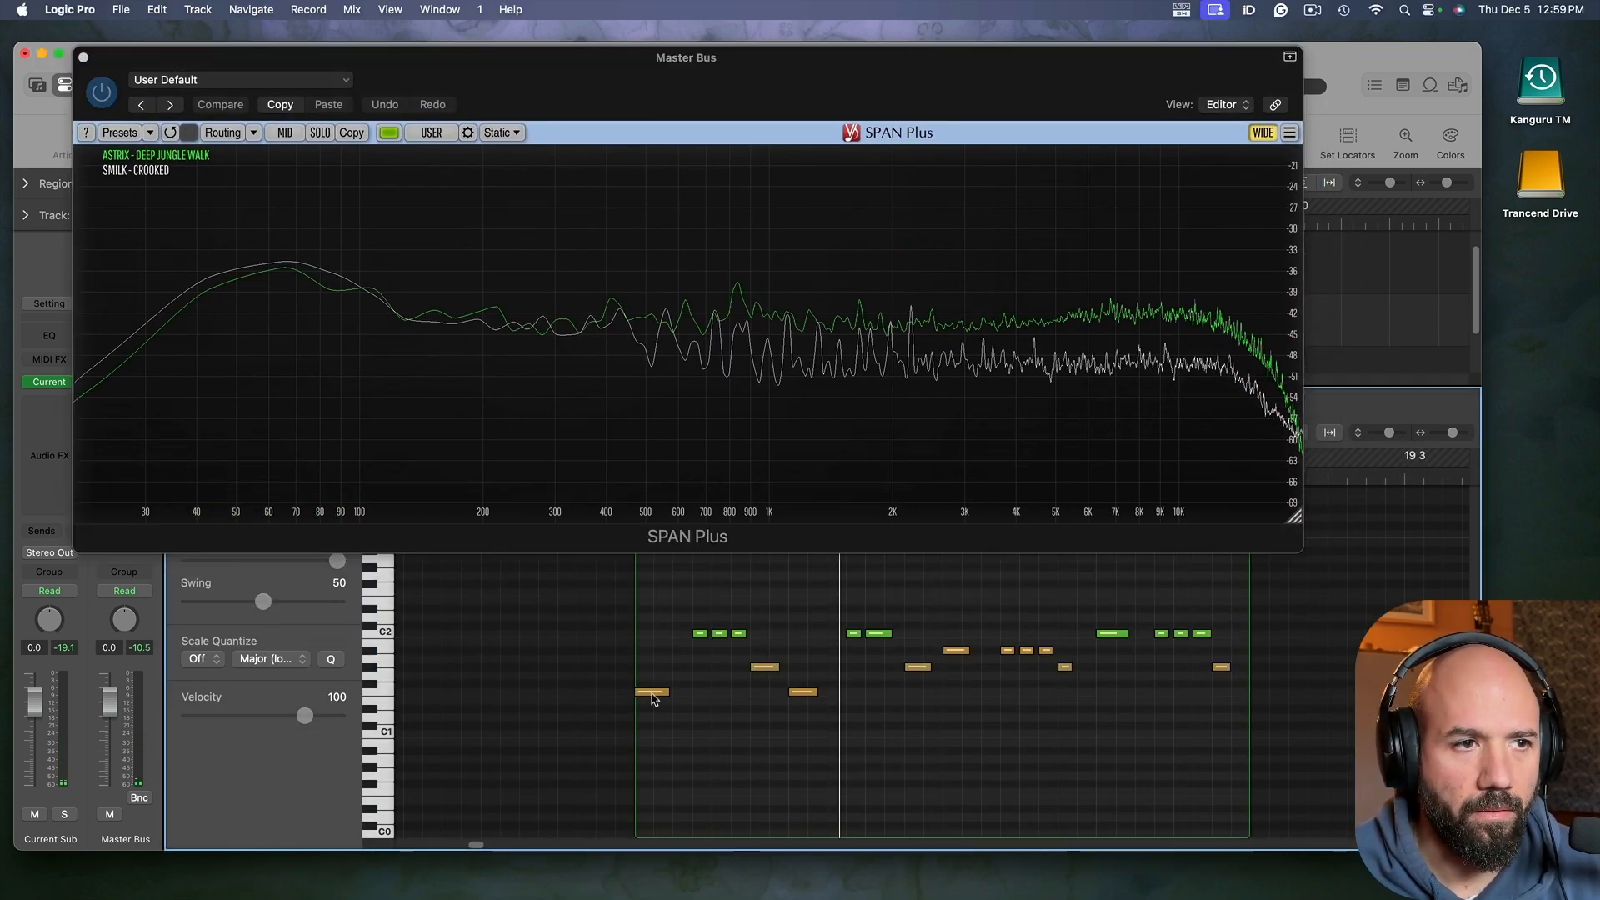
{"action": "left_click", "coordinate": [653, 692]}
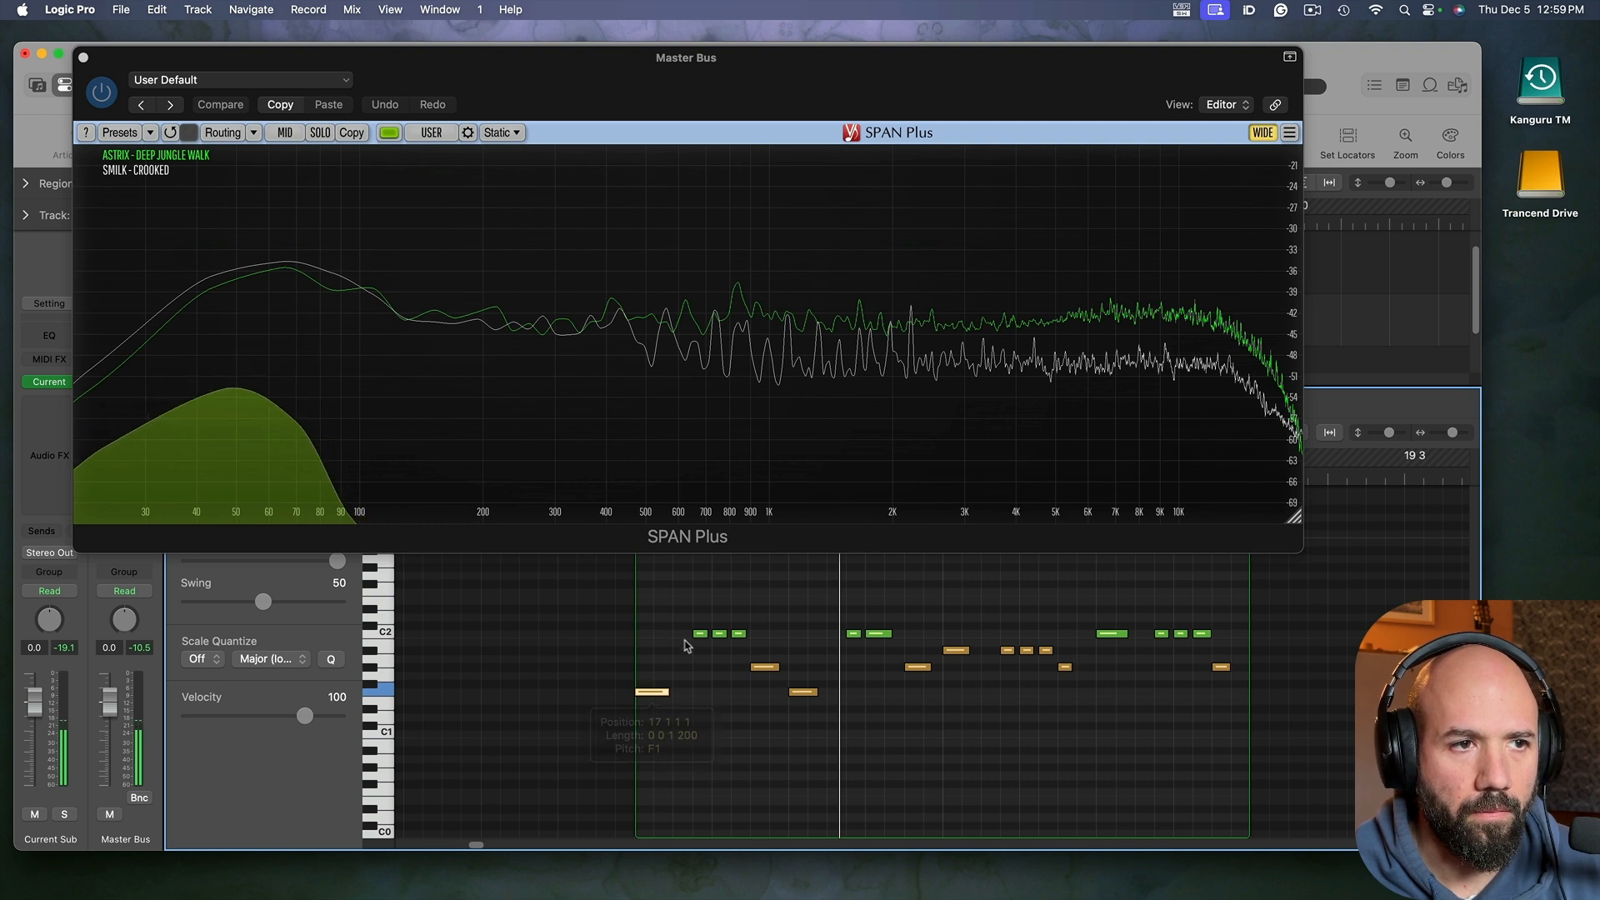
{"action": "left_click", "coordinate": [700, 633]}
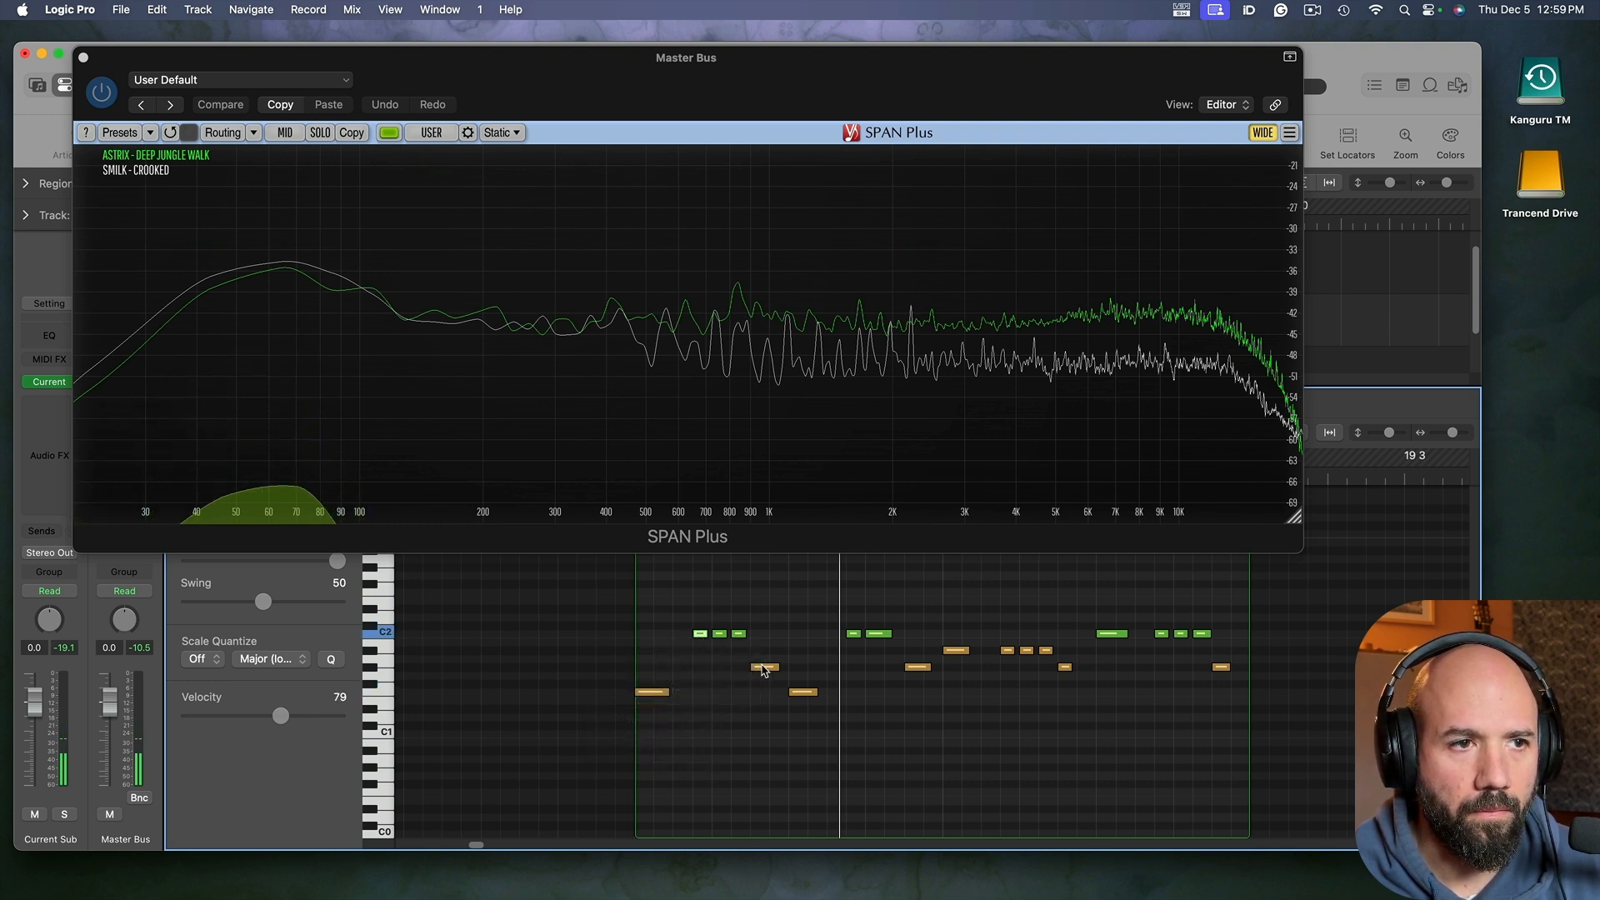
{"action": "left_click", "coordinate": [763, 668]}
{"action": "key", "text": "space"}
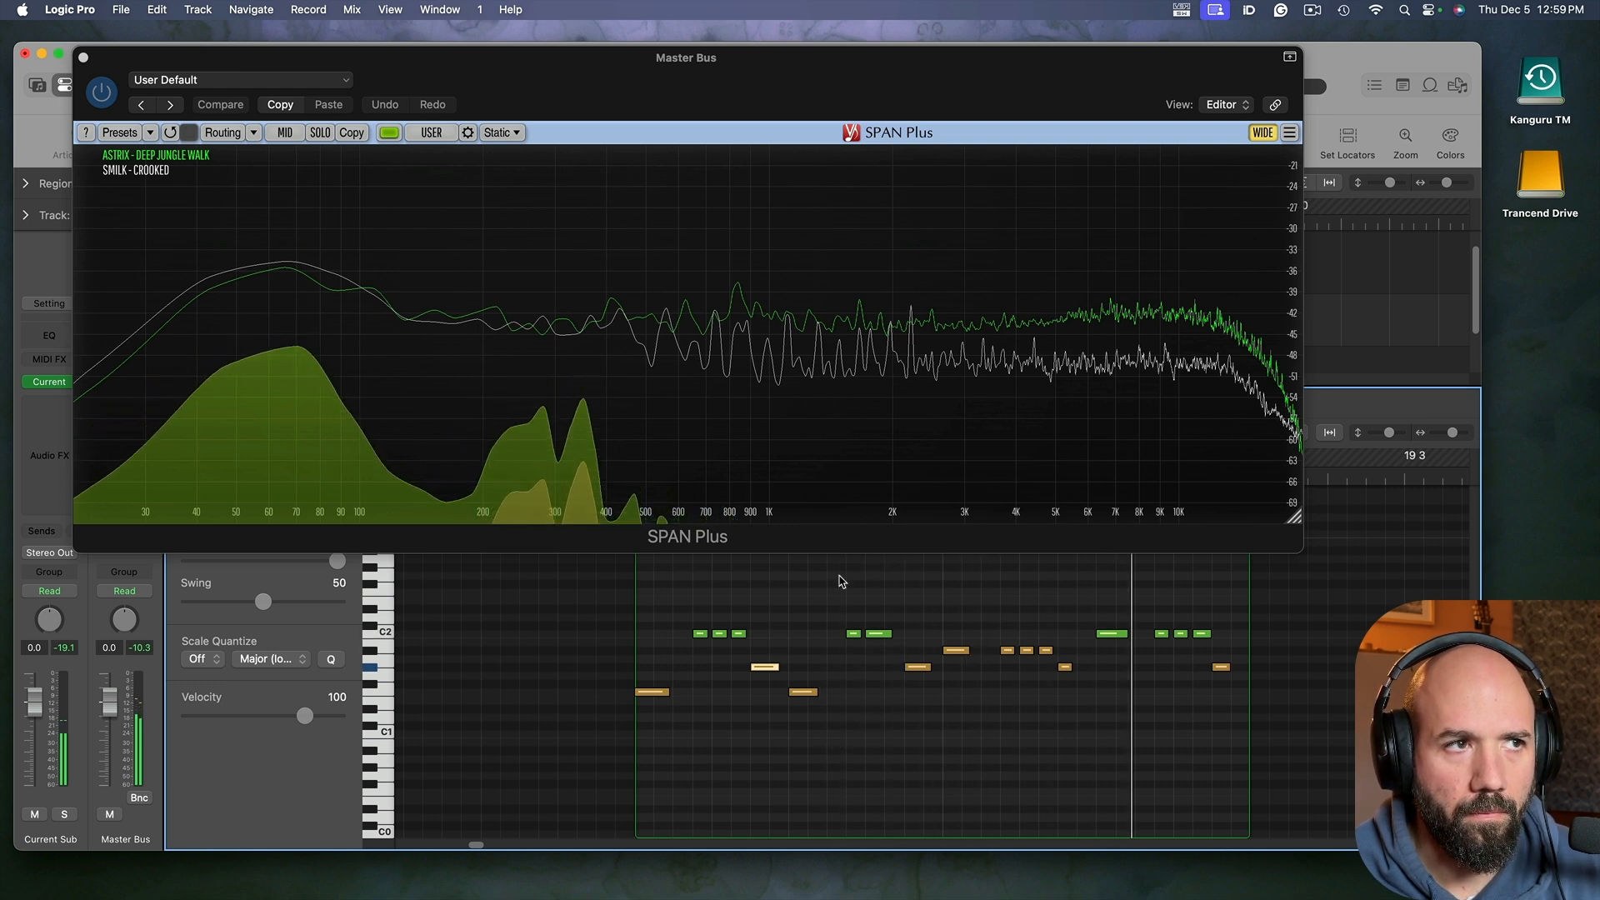
Step: Raise the smartLimit gain on the Master Bus to 3.4 dB
{"action": "left_click_drag", "start_coordinate": [536, 70], "coordinate": [899, 80]}
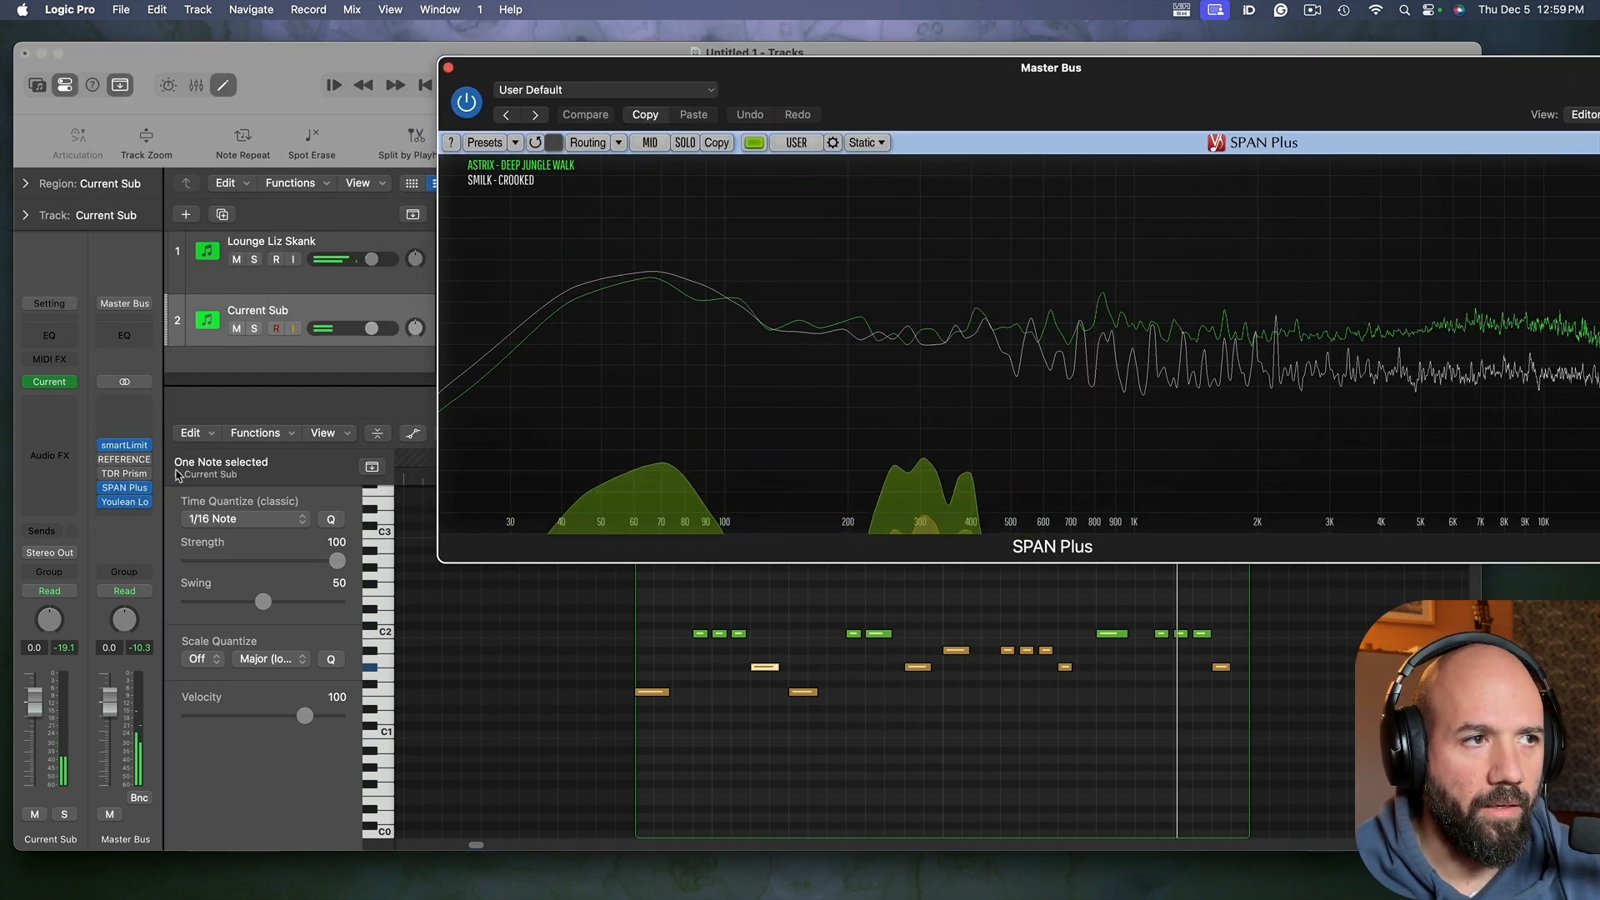
{"action": "left_click", "coordinate": [126, 451]}
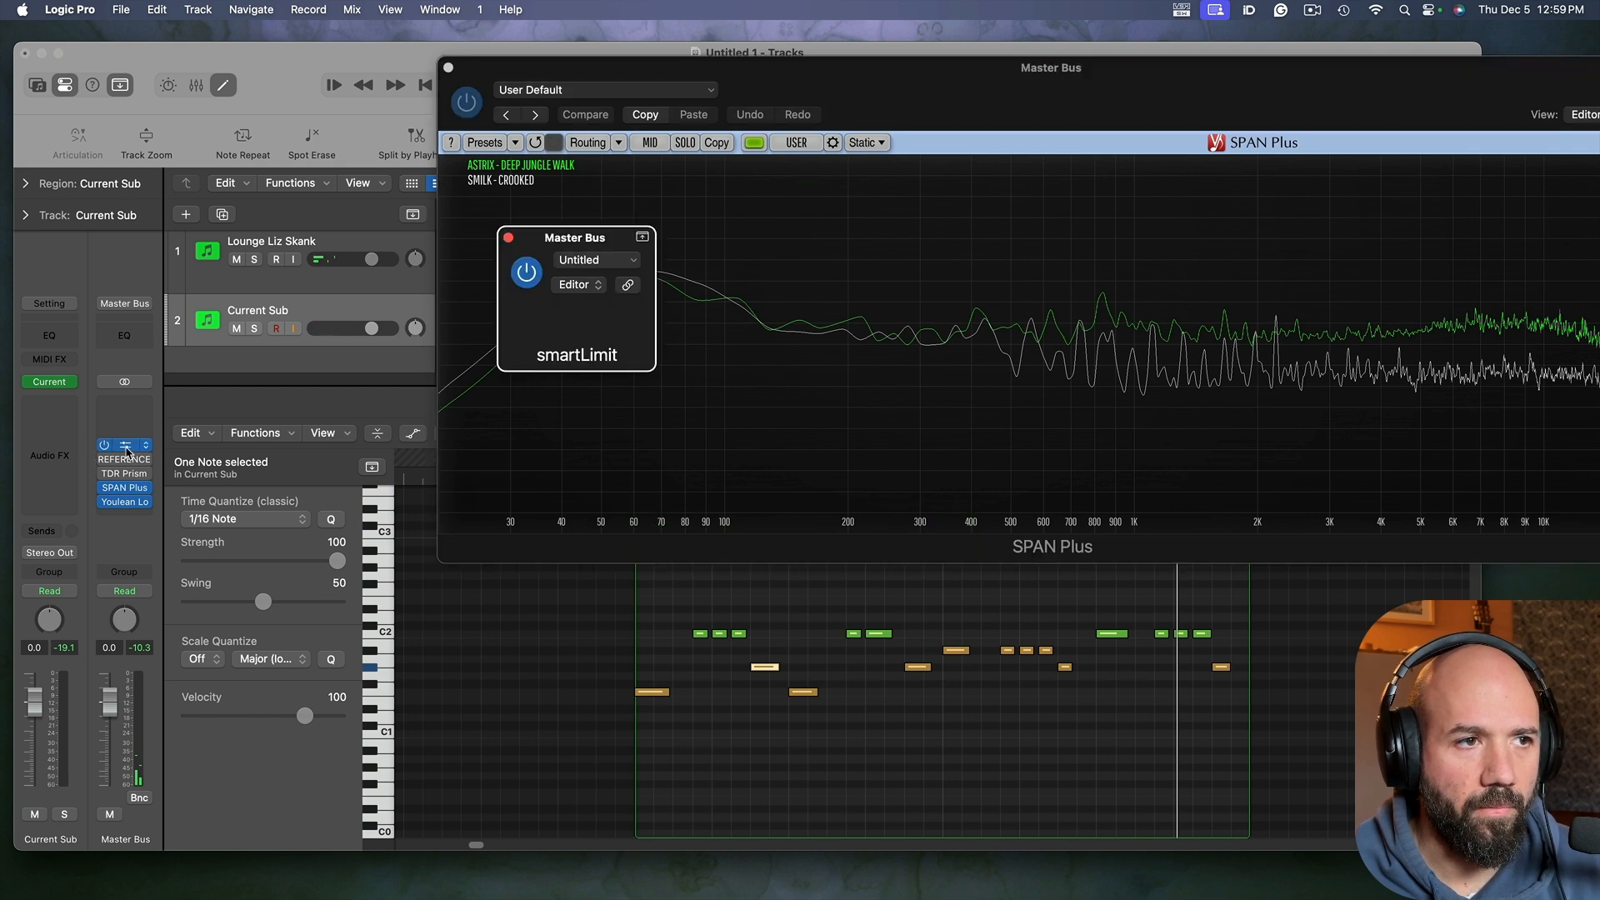
{"action": "left_click_drag", "start_coordinate": [776, 639], "coordinate": [782, 621]}
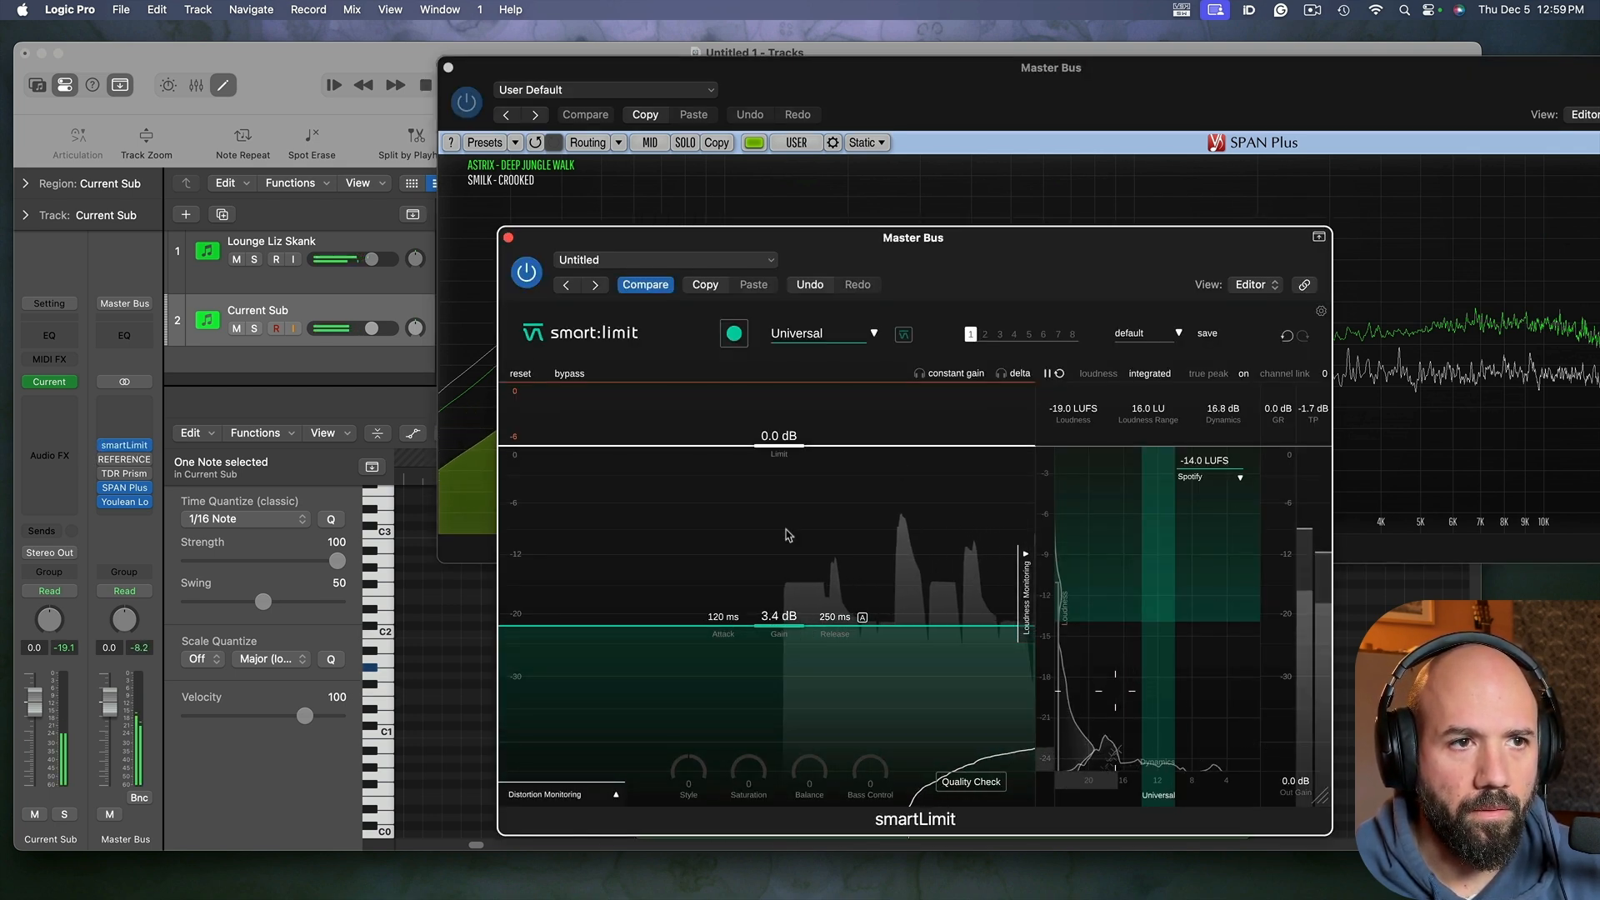
{"action": "left_click_drag", "start_coordinate": [819, 244], "coordinate": [979, 237]}
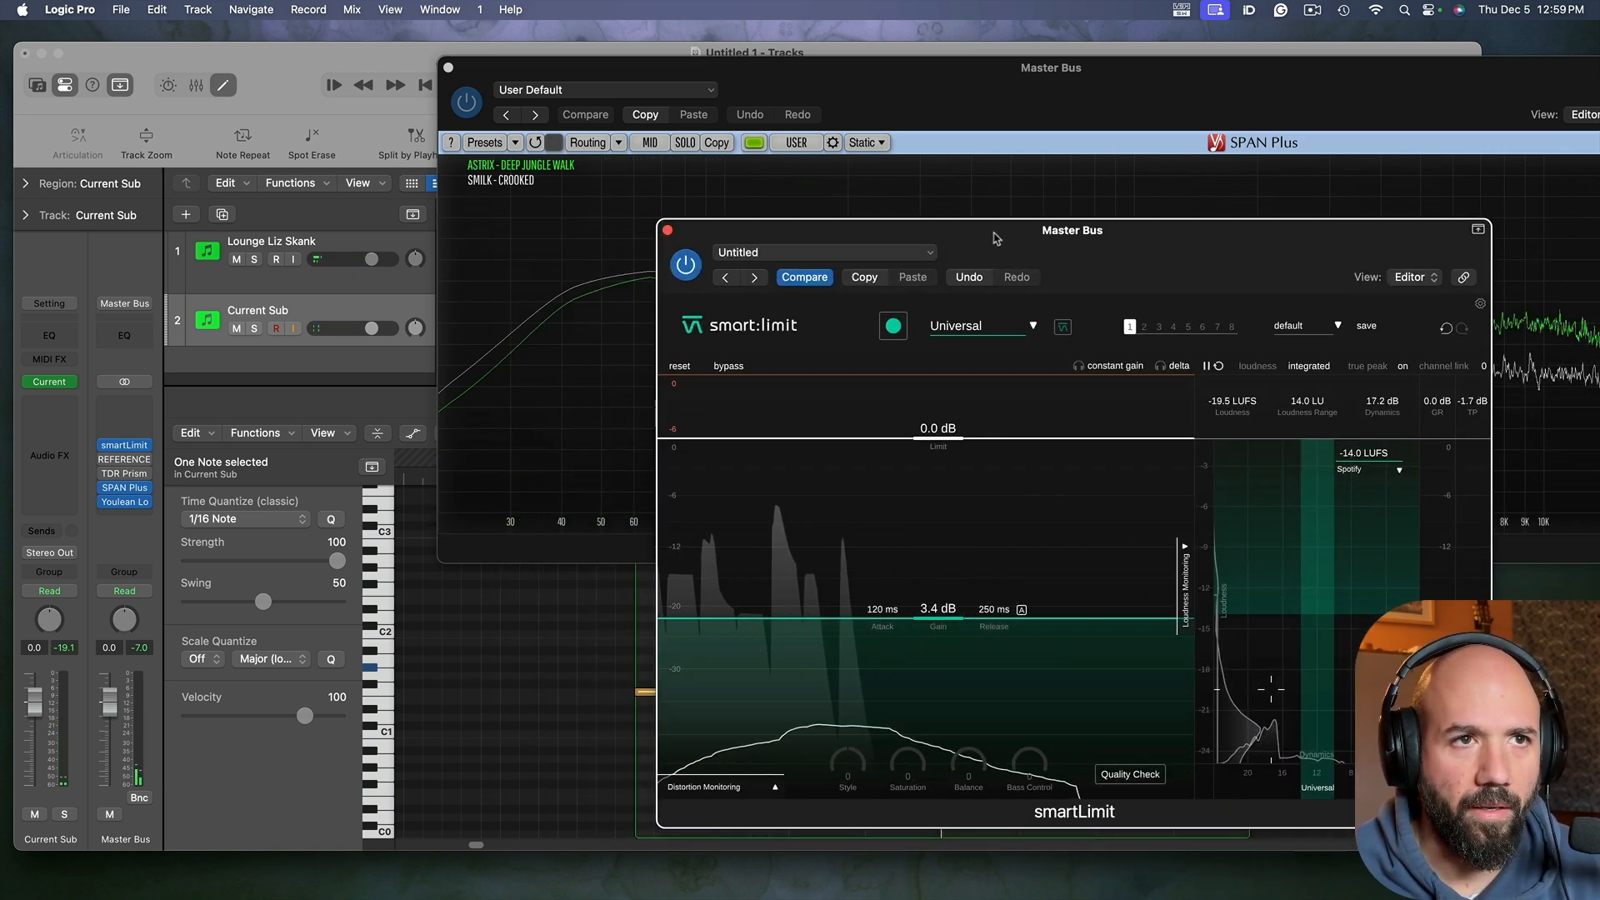
Step: Close smartLimit and compare the playing loop with the reference curves in SPAN Plus
{"action": "left_click_drag", "start_coordinate": [692, 230], "coordinate": [527, 628]}
{"action": "left_click", "coordinate": [503, 628]}
{"action": "key", "text": "space"}
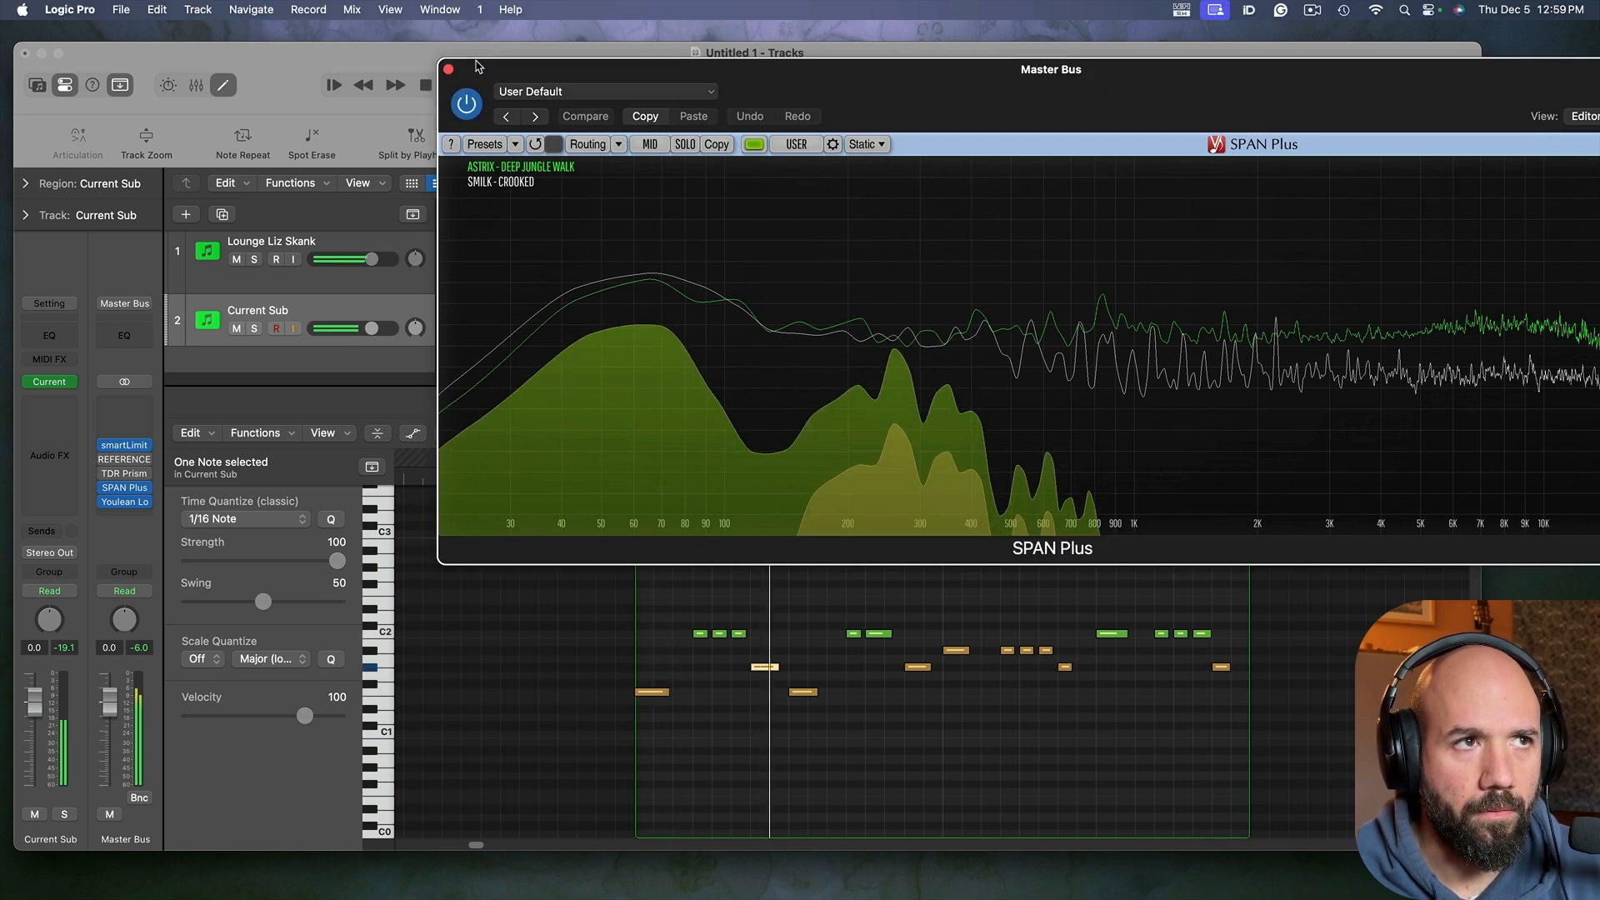
{"action": "left_click", "coordinate": [449, 66]}
Step: Lower the Lounge Liz Skank track's volume to -3.2 dB and play the loop with SPAN Plus open on the Master Bus
{"action": "left_click", "coordinate": [305, 241]}
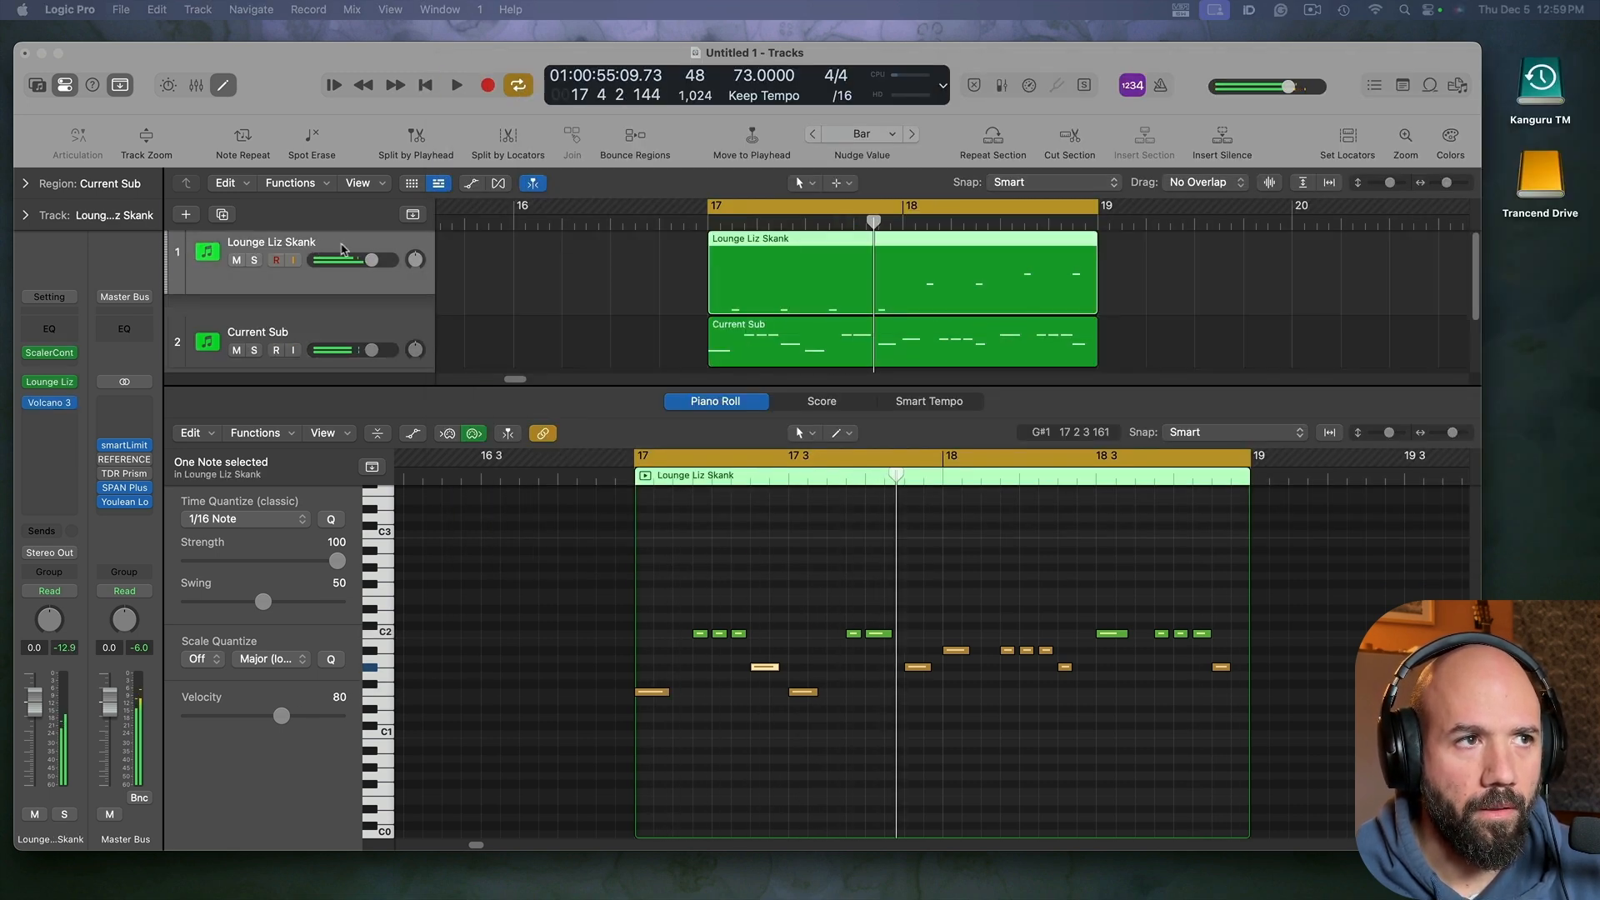
{"action": "mouse_move", "coordinate": [371, 282]}
{"action": "left_mouse_down"}
{"action": "mouse_move", "coordinate": [380, 313]}
{"action": "mouse_move", "coordinate": [360, 280]}
{"action": "left_mouse_up"}
{"action": "key", "text": "space"}
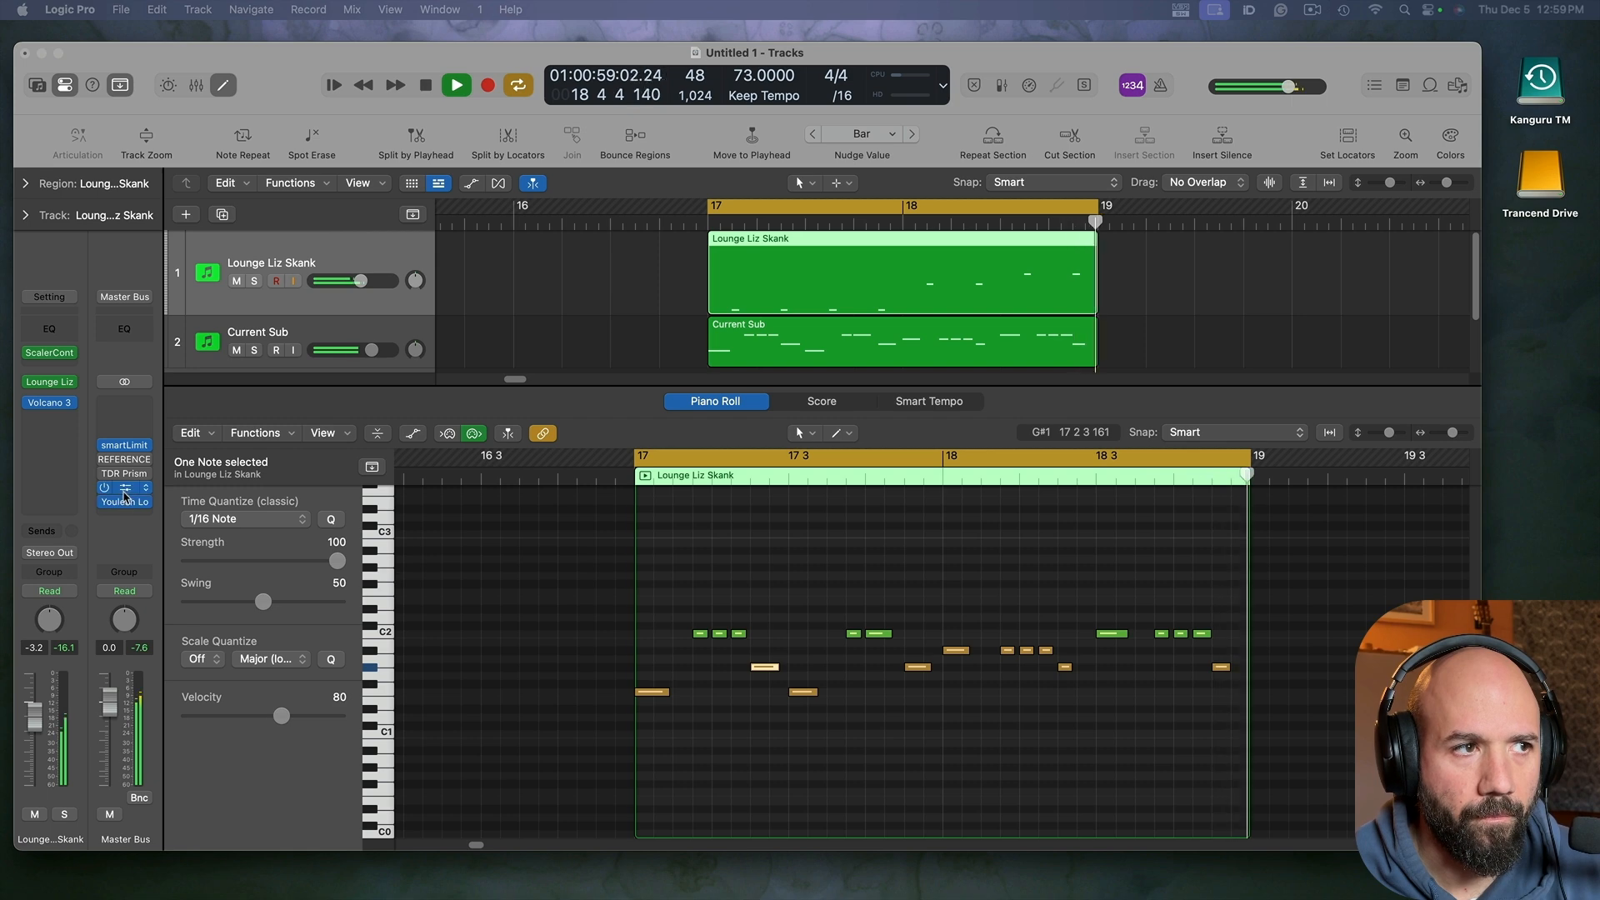
{"action": "left_click", "coordinate": [125, 487]}
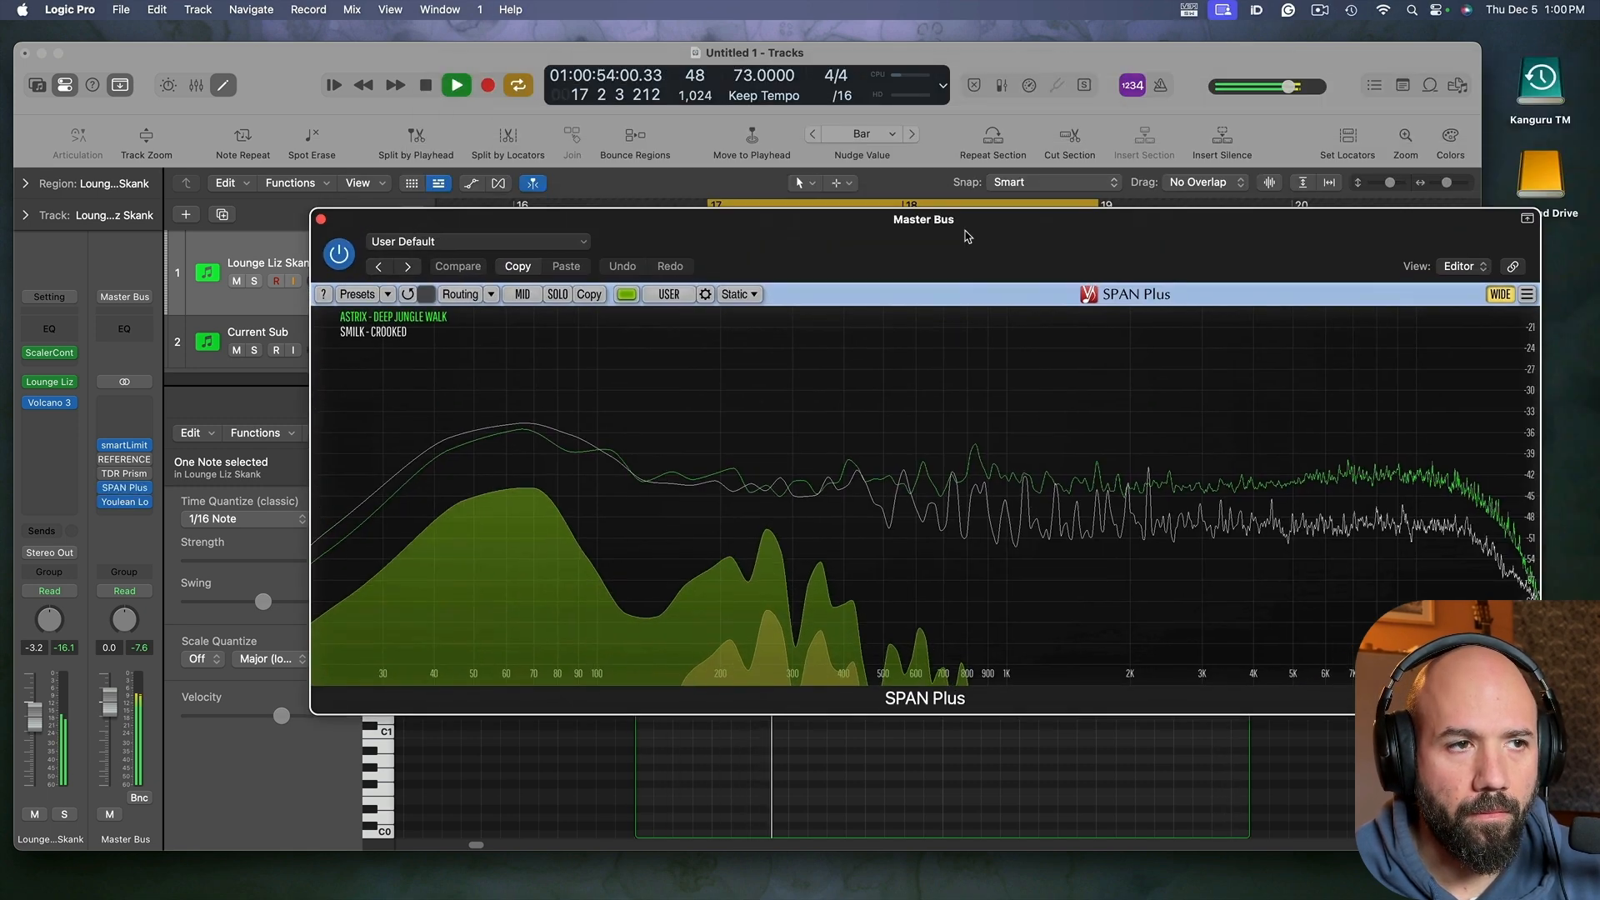
Step: Close SPAN Plus on the Master Bus and stop the loop playback
{"action": "left_click_drag", "start_coordinate": [965, 235], "coordinate": [906, 279]}
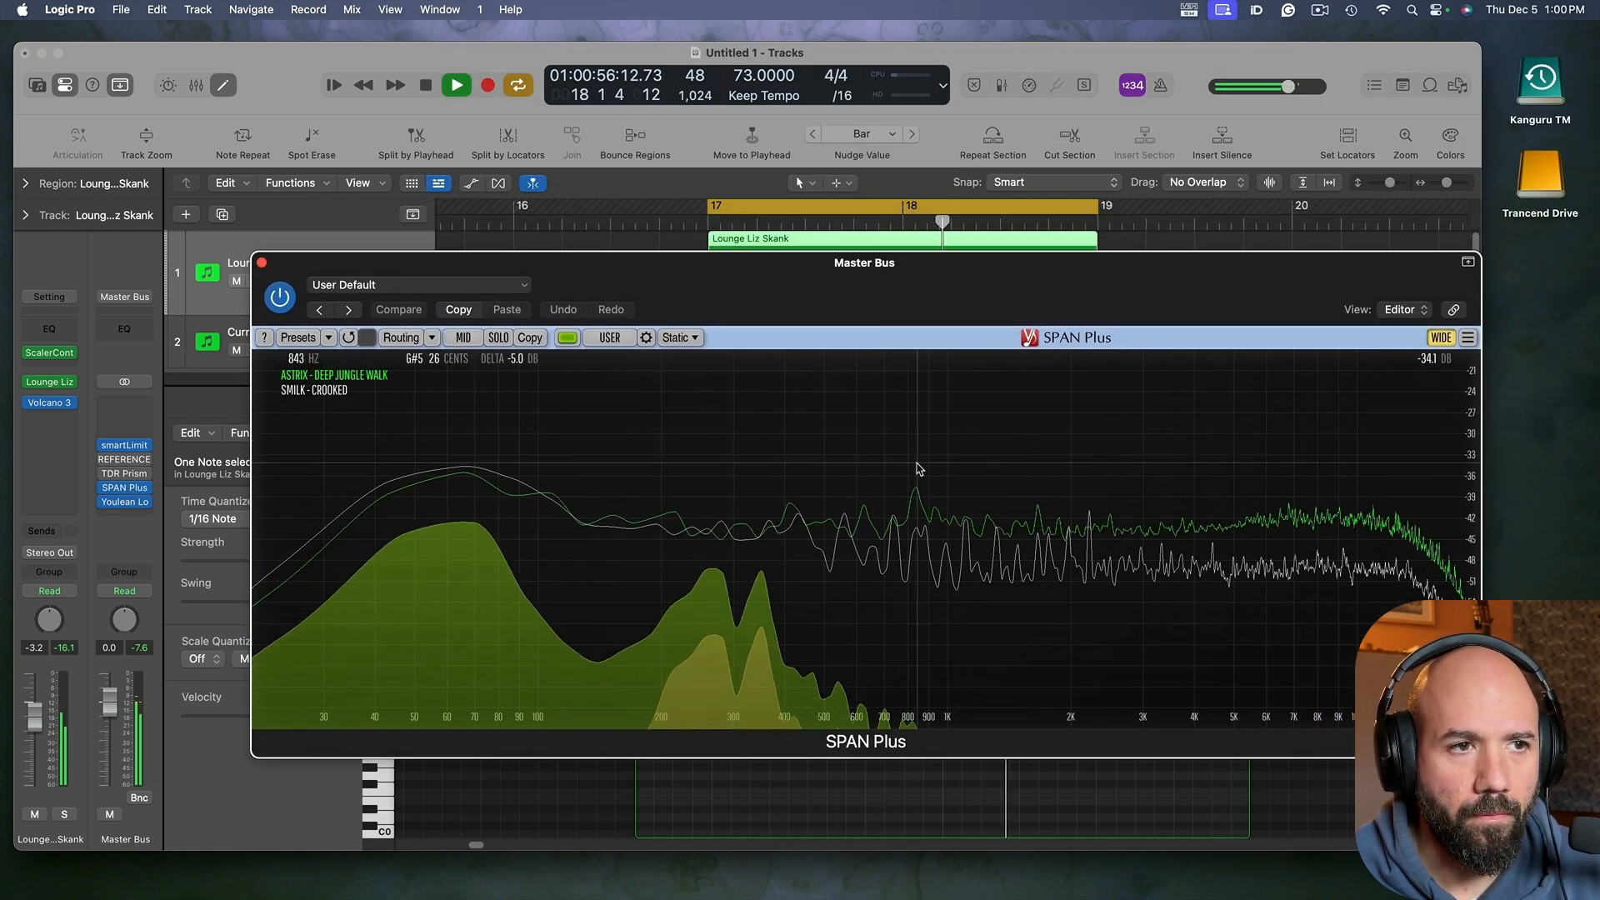
{"action": "key", "text": "super+w"}
{"action": "key", "text": "space"}
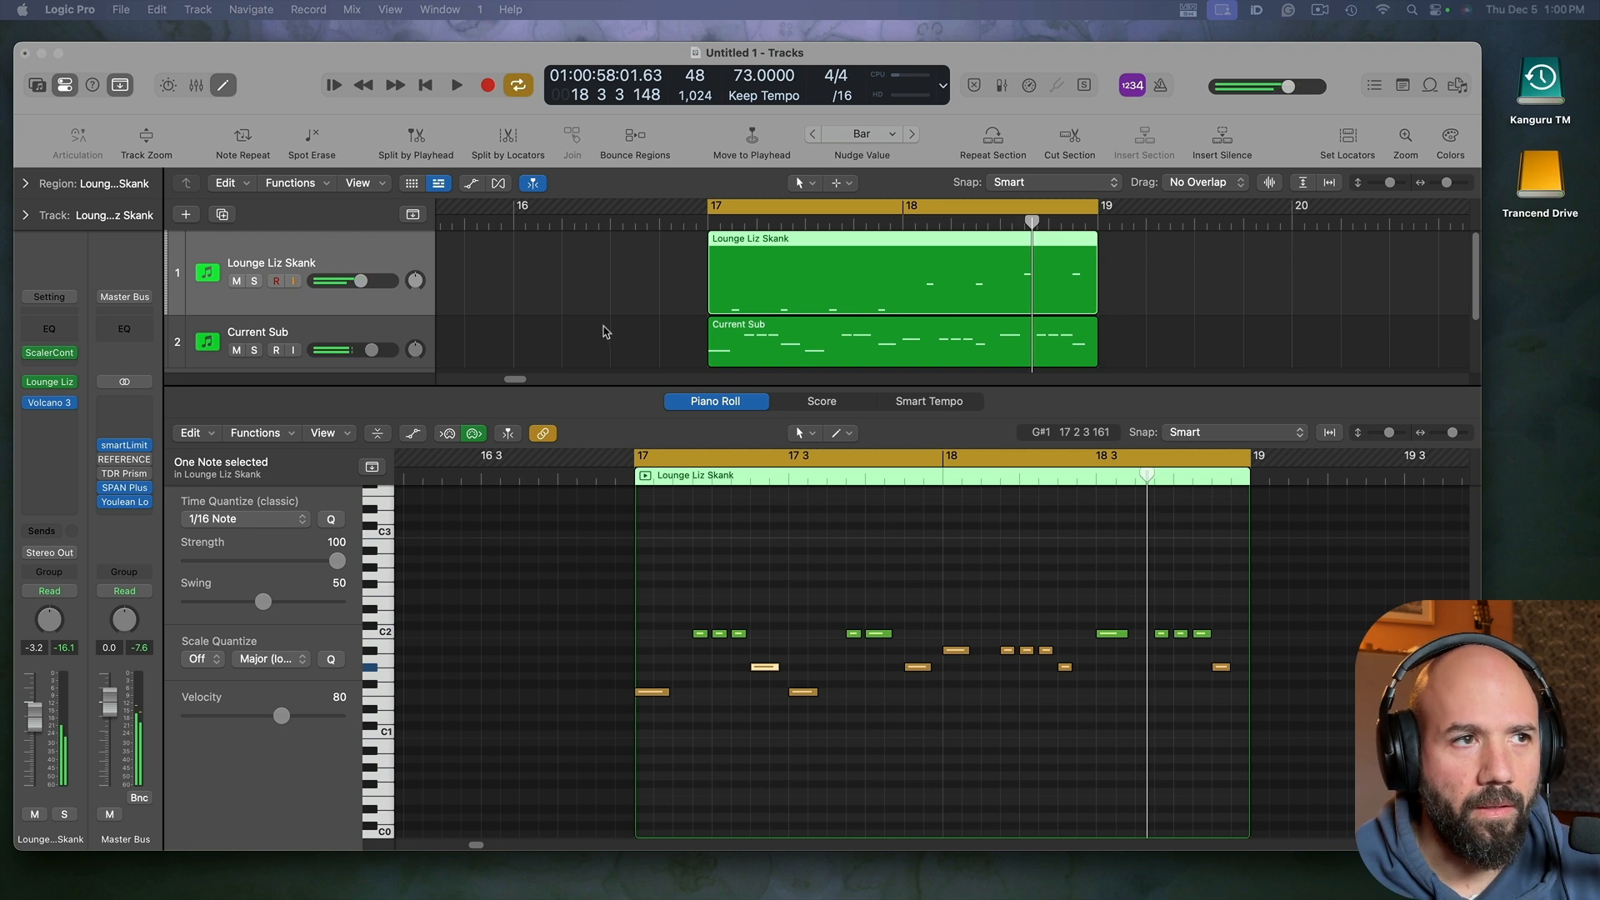
Step: Open the Current synth's amp envelope on the Current Sub track and set its attack to 0.76 ms while the loop plays
{"action": "scroll", "coordinate": [367, 308], "scroll_direction": "down", "scroll_amount": 2}
{"action": "left_click", "coordinate": [369, 305]}
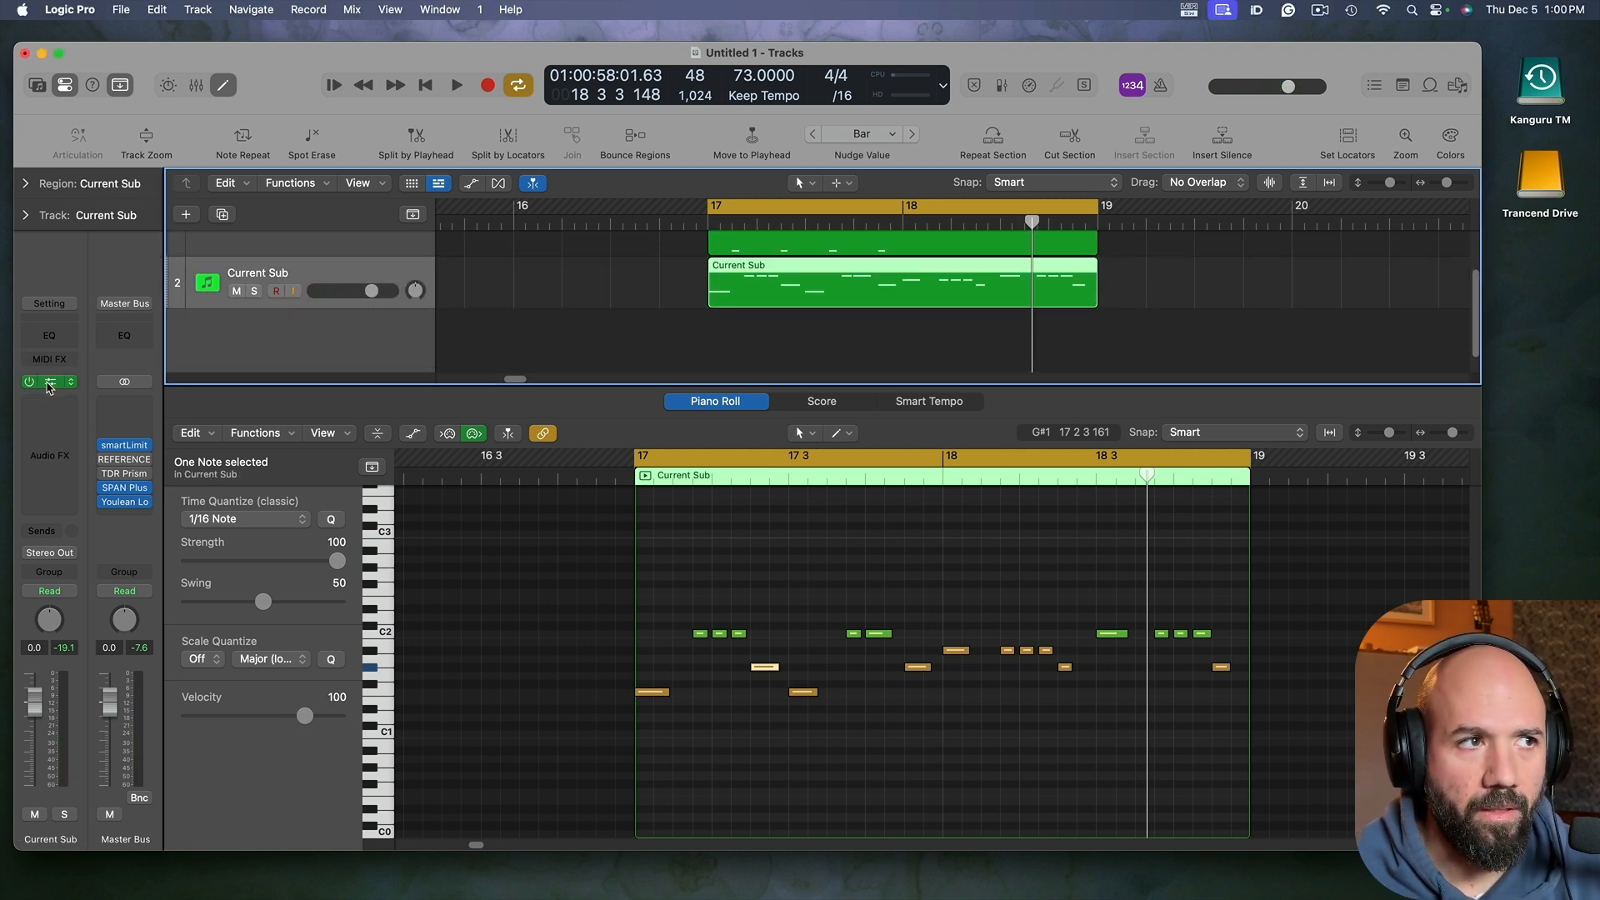
{"action": "left_click", "coordinate": [46, 387]}
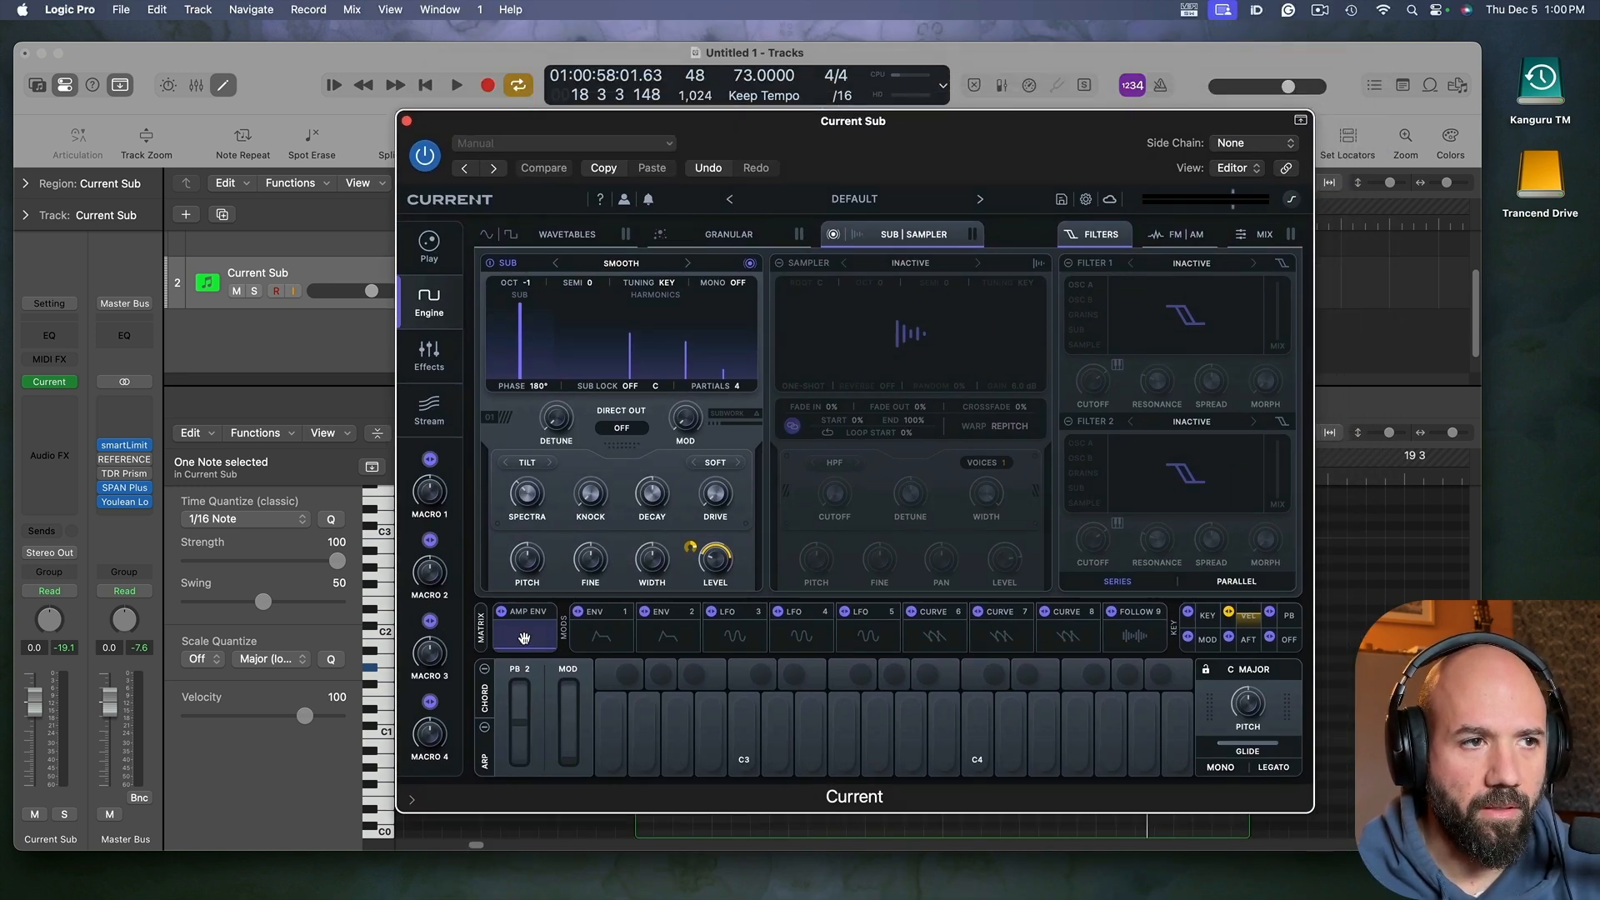
{"action": "left_click", "coordinate": [525, 635]}
{"action": "key", "text": "space"}
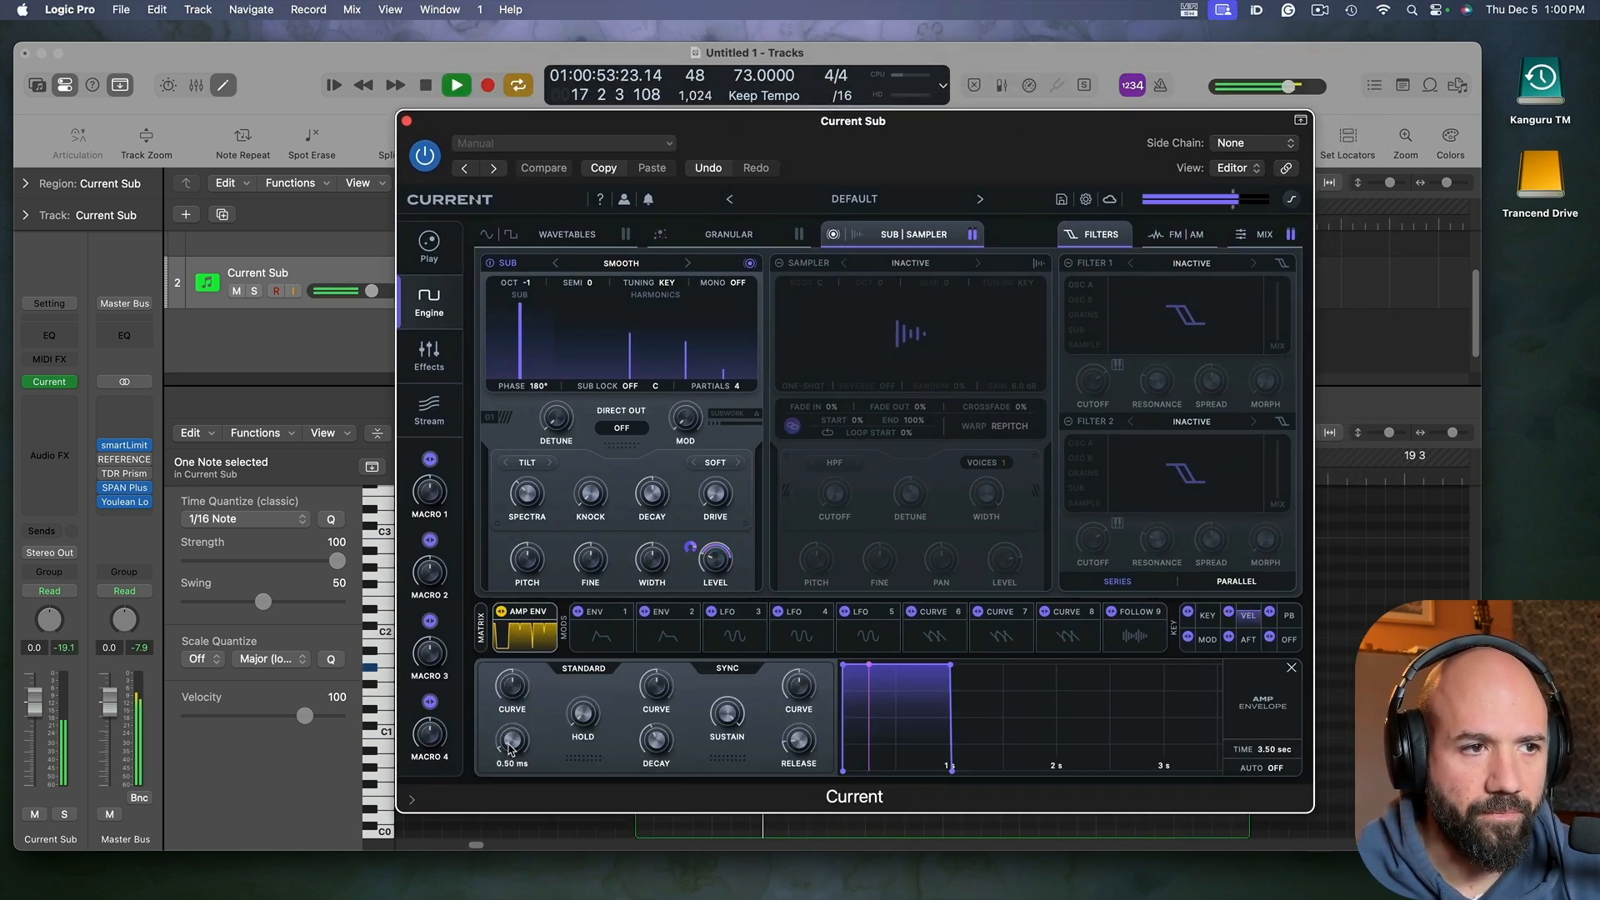
{"action": "left_click_drag", "start_coordinate": [511, 740], "coordinate": [511, 745]}
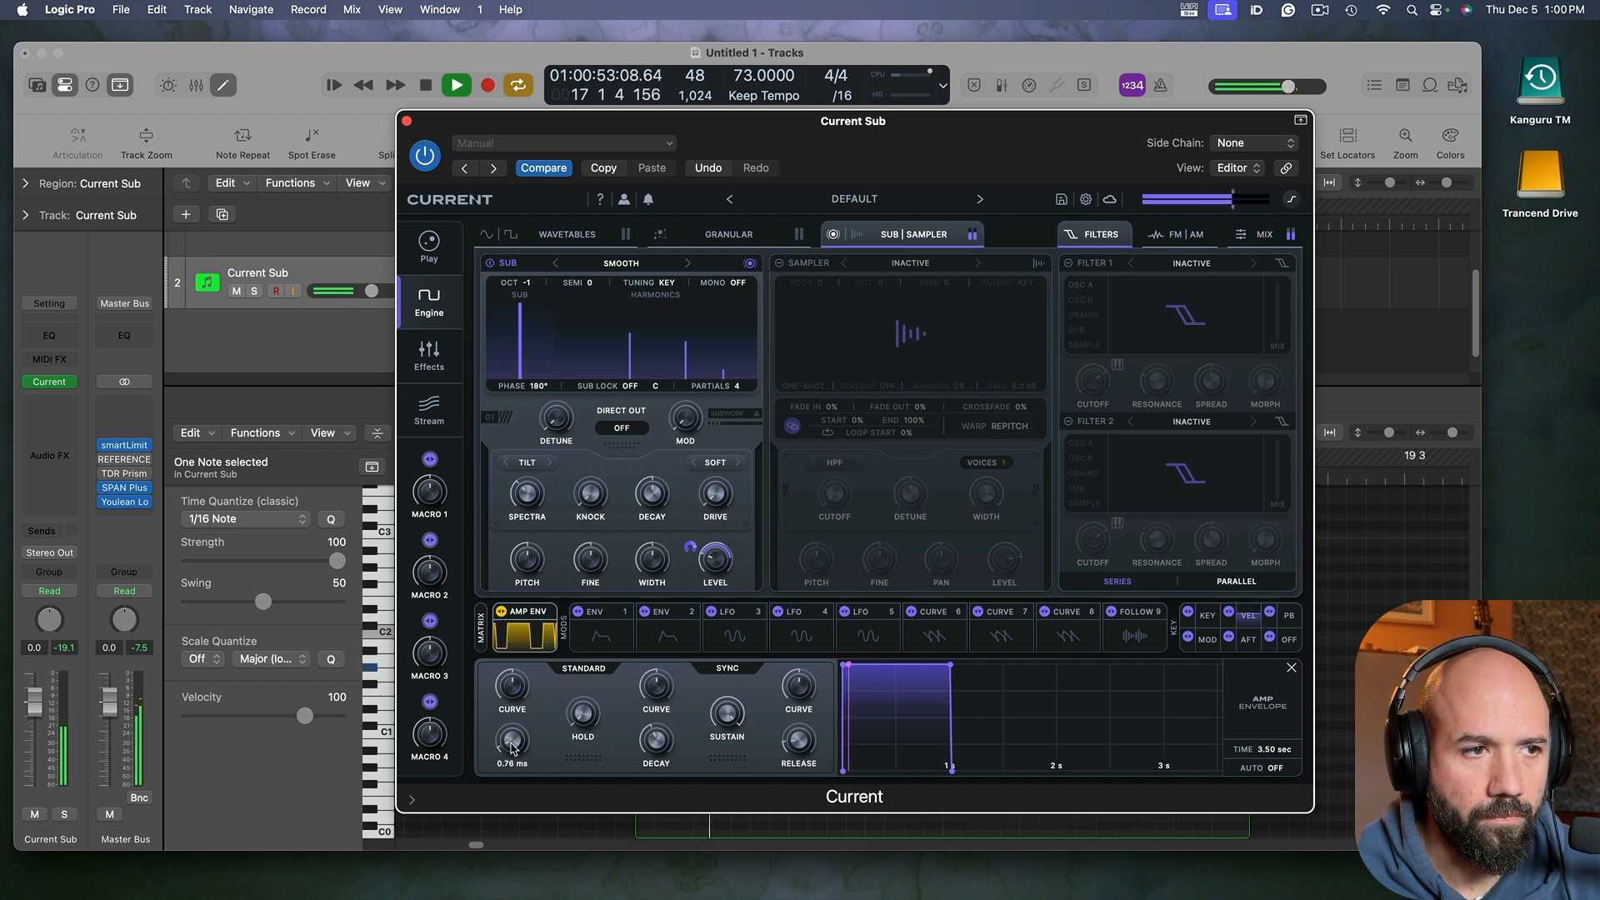
{"action": "key", "text": "space"}
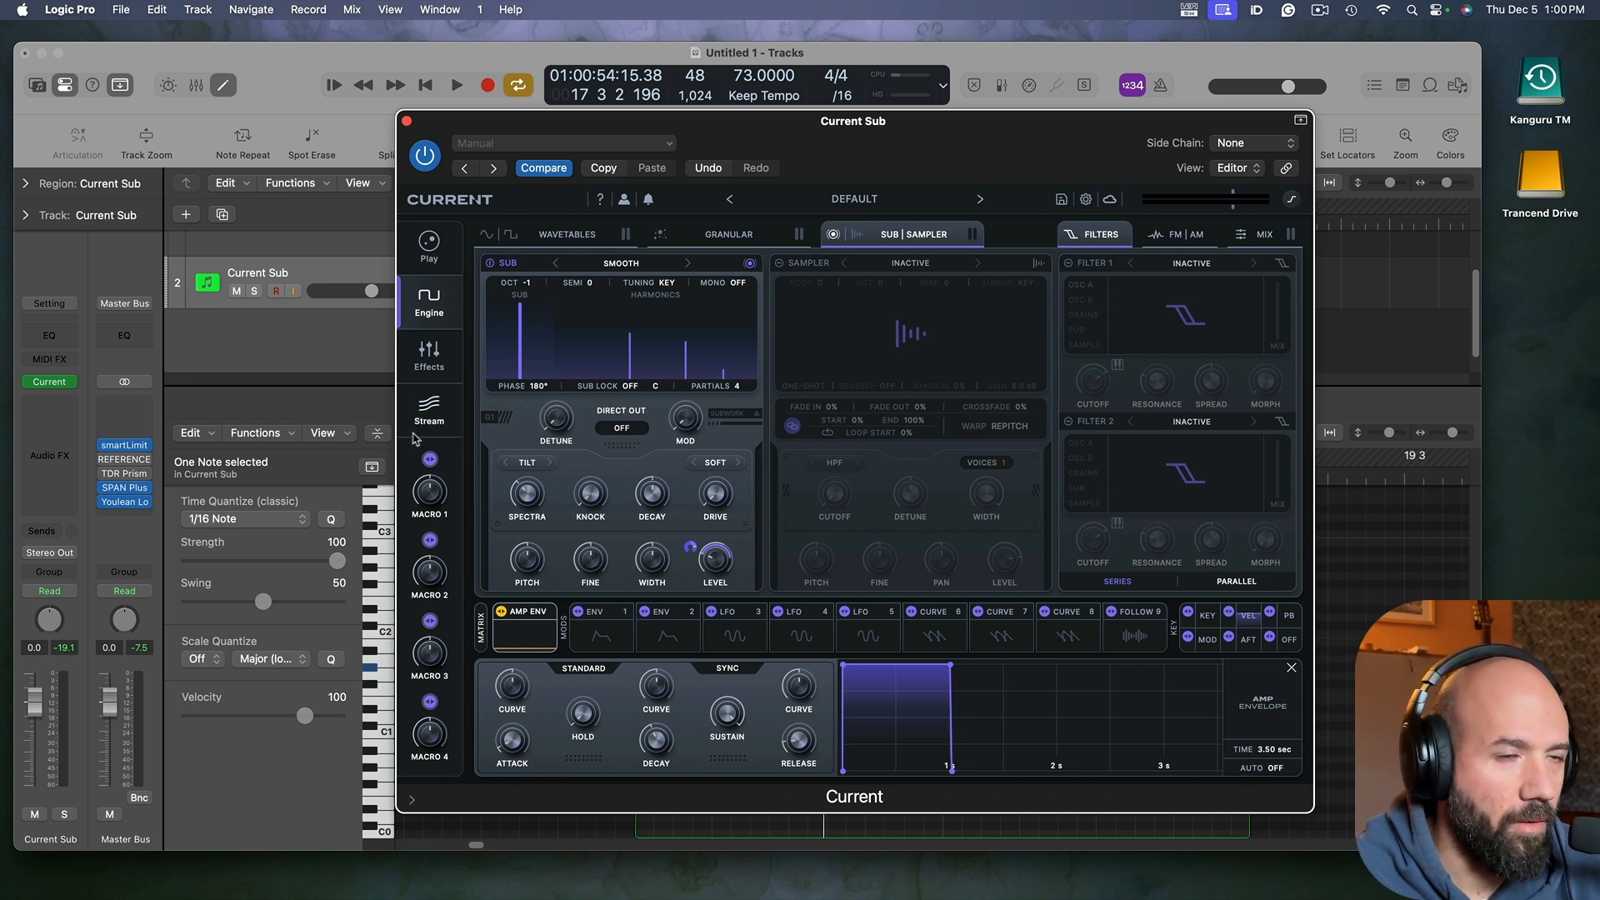
Step: Set the amp envelope's attack curve to about 18% and its attack to 0.89 ms while listening to the loop
{"action": "left_click_drag", "start_coordinate": [837, 165], "coordinate": [844, 156]}
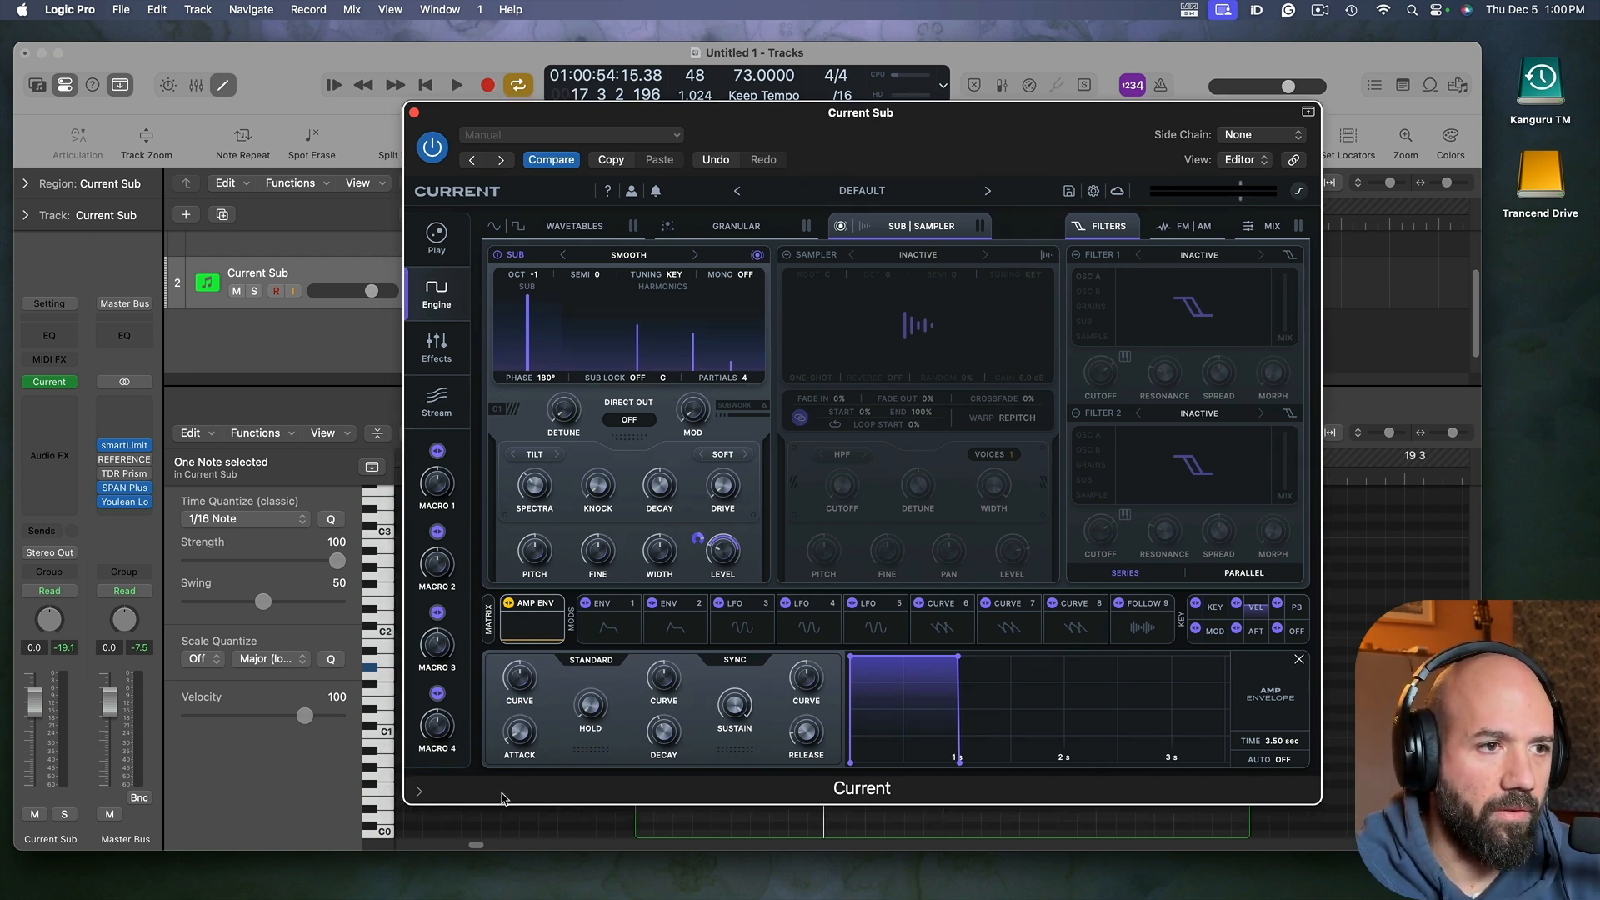
{"action": "mouse_move", "coordinate": [537, 690]}
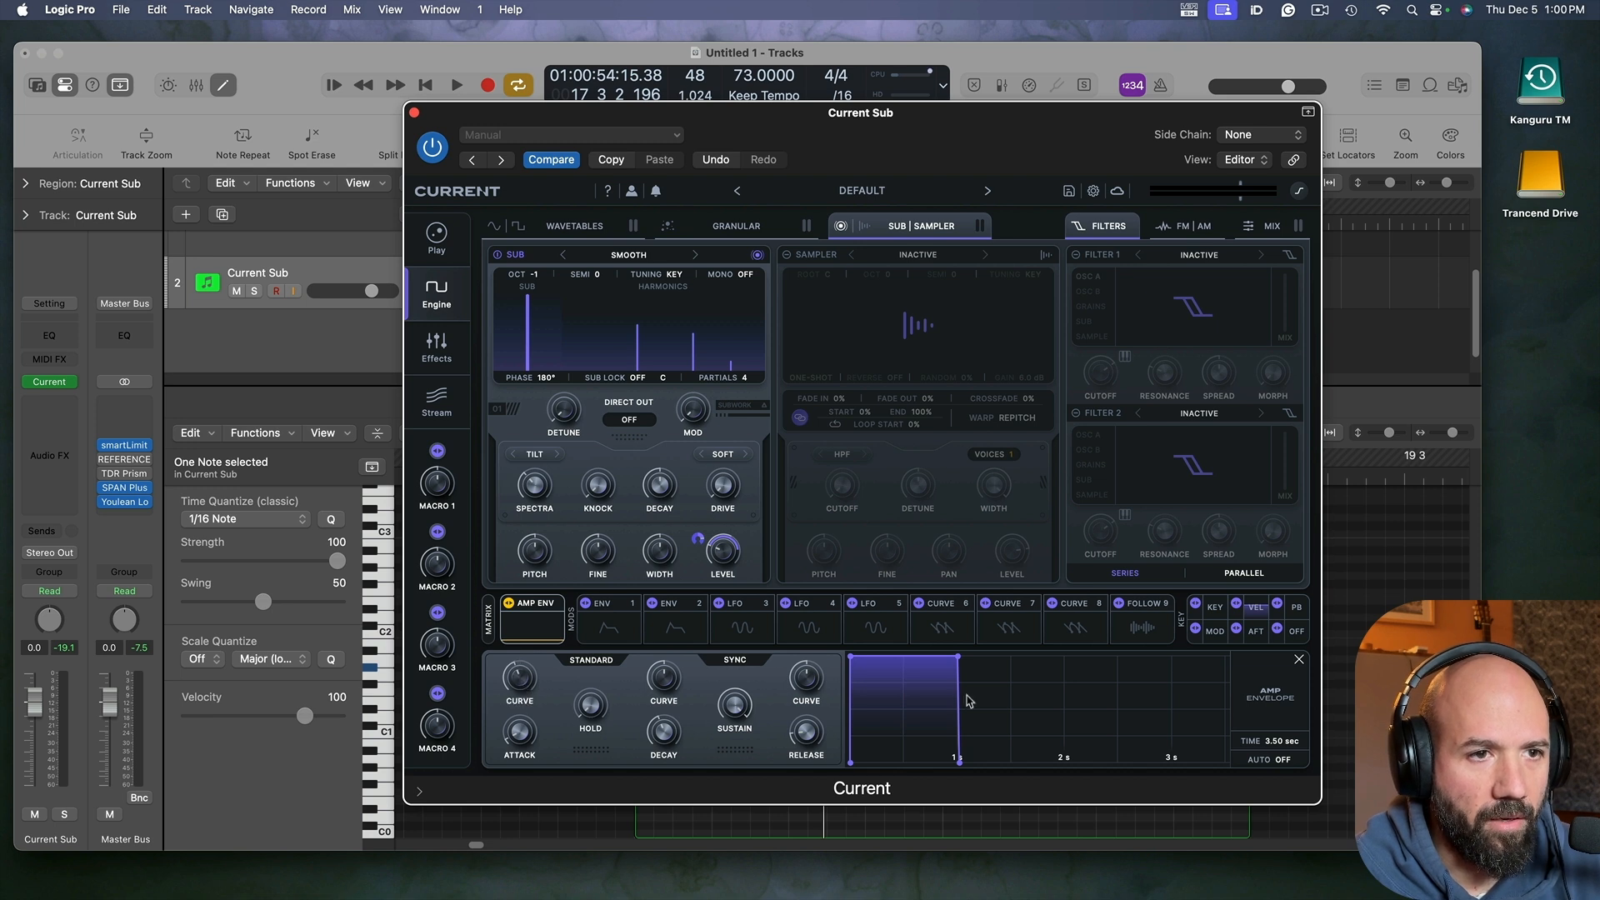
{"action": "left_click_drag", "start_coordinate": [1273, 741], "coordinate": [1276, 818]}
{"action": "key", "text": "space"}
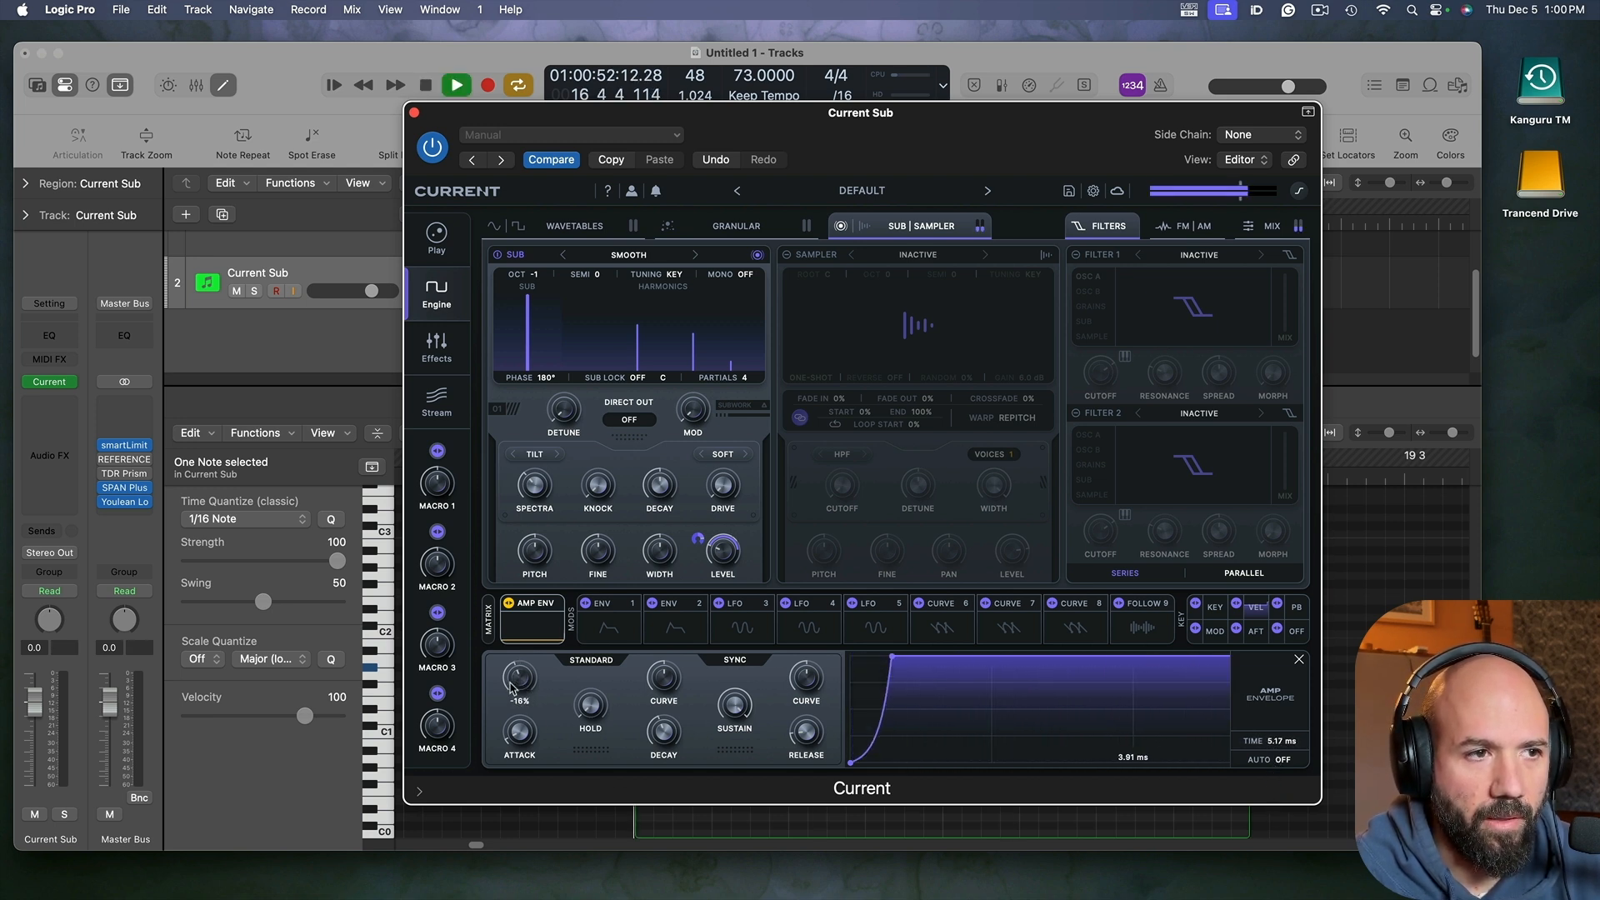
{"action": "mouse_move", "coordinate": [522, 688]}
{"action": "left_click_drag", "start_coordinate": [522, 687], "coordinate": [524, 664]}
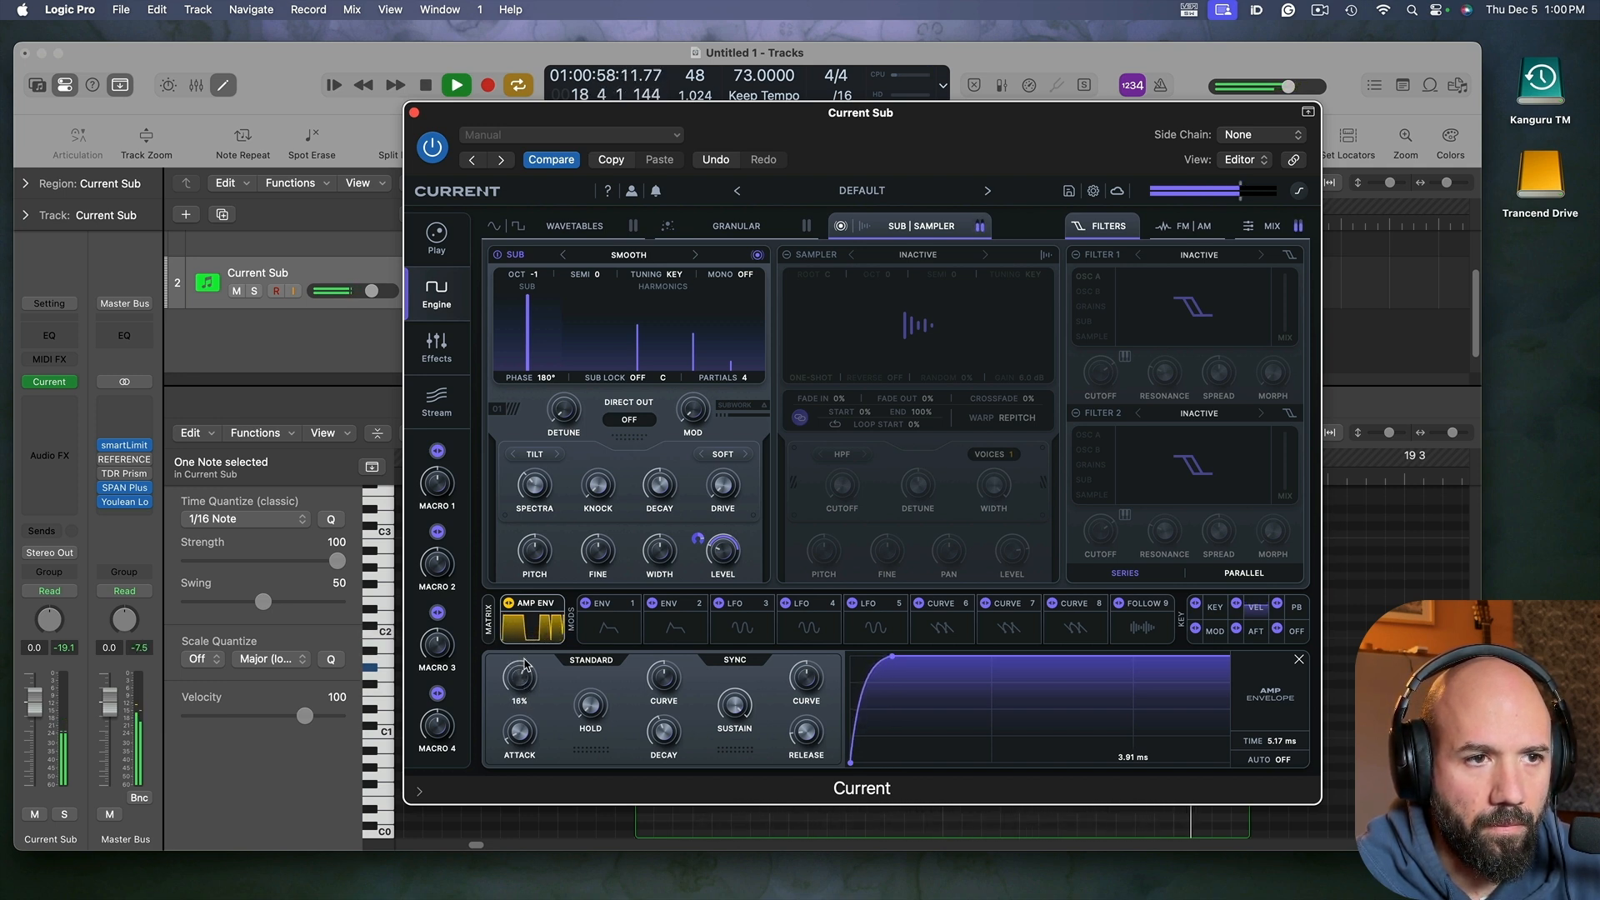
{"action": "mouse_move", "coordinate": [502, 726]}
{"action": "left_click_drag", "start_coordinate": [517, 731], "coordinate": [518, 733]}
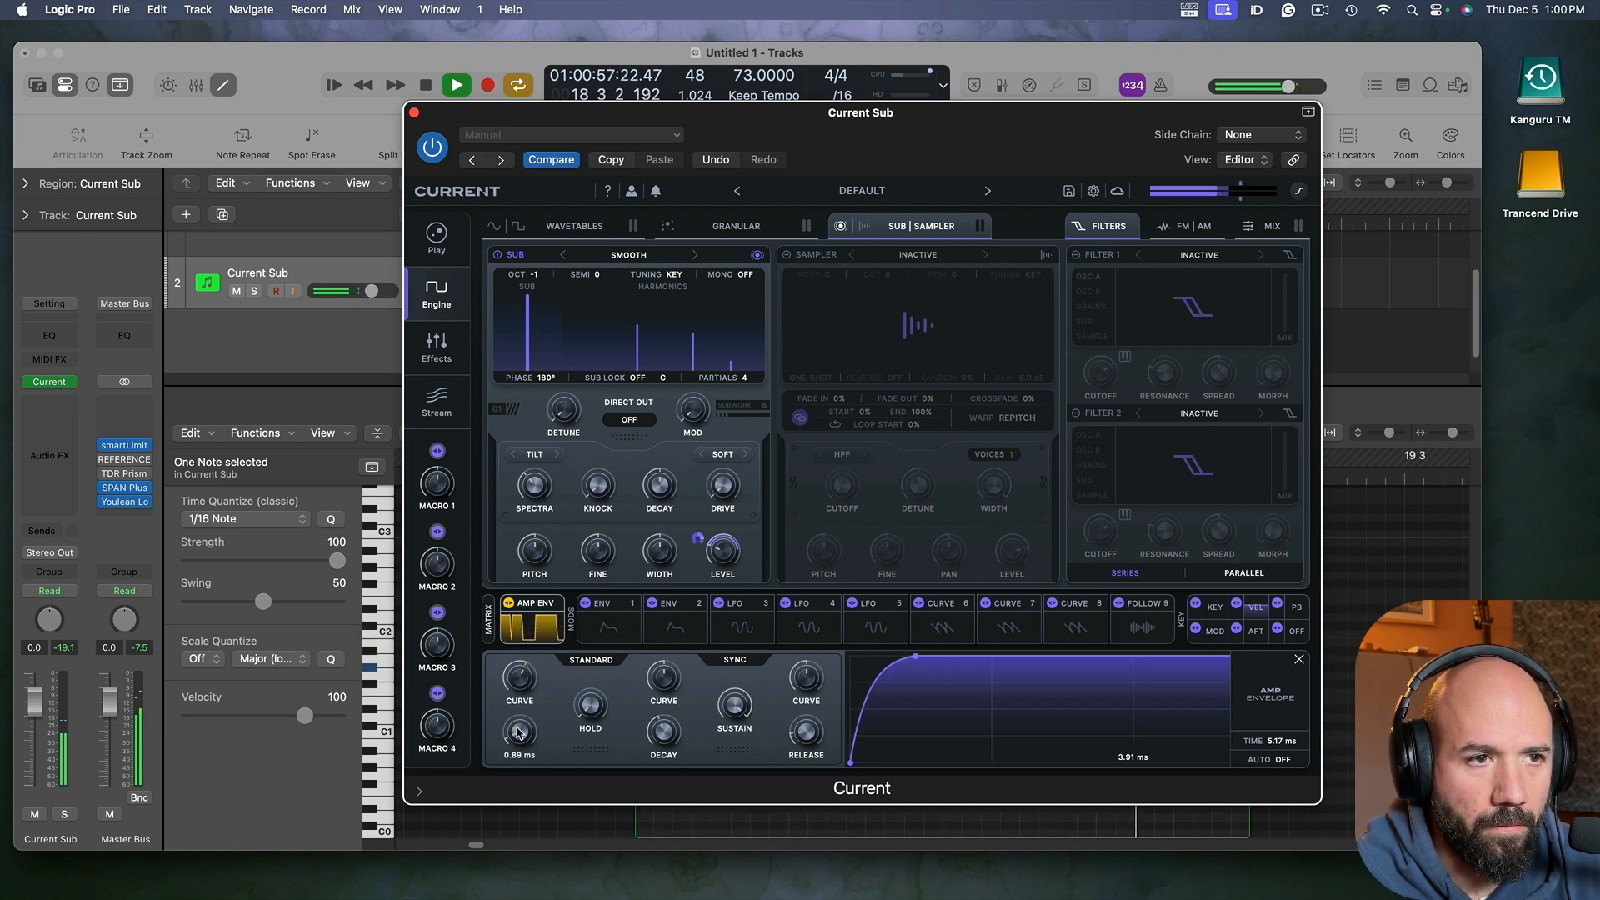
Step: Reshape the amp envelope with a slightly lower sustain, a curved decay and a short curved release ending around 1 s
{"action": "left_click_drag", "start_coordinate": [1280, 741], "coordinate": [1282, 683]}
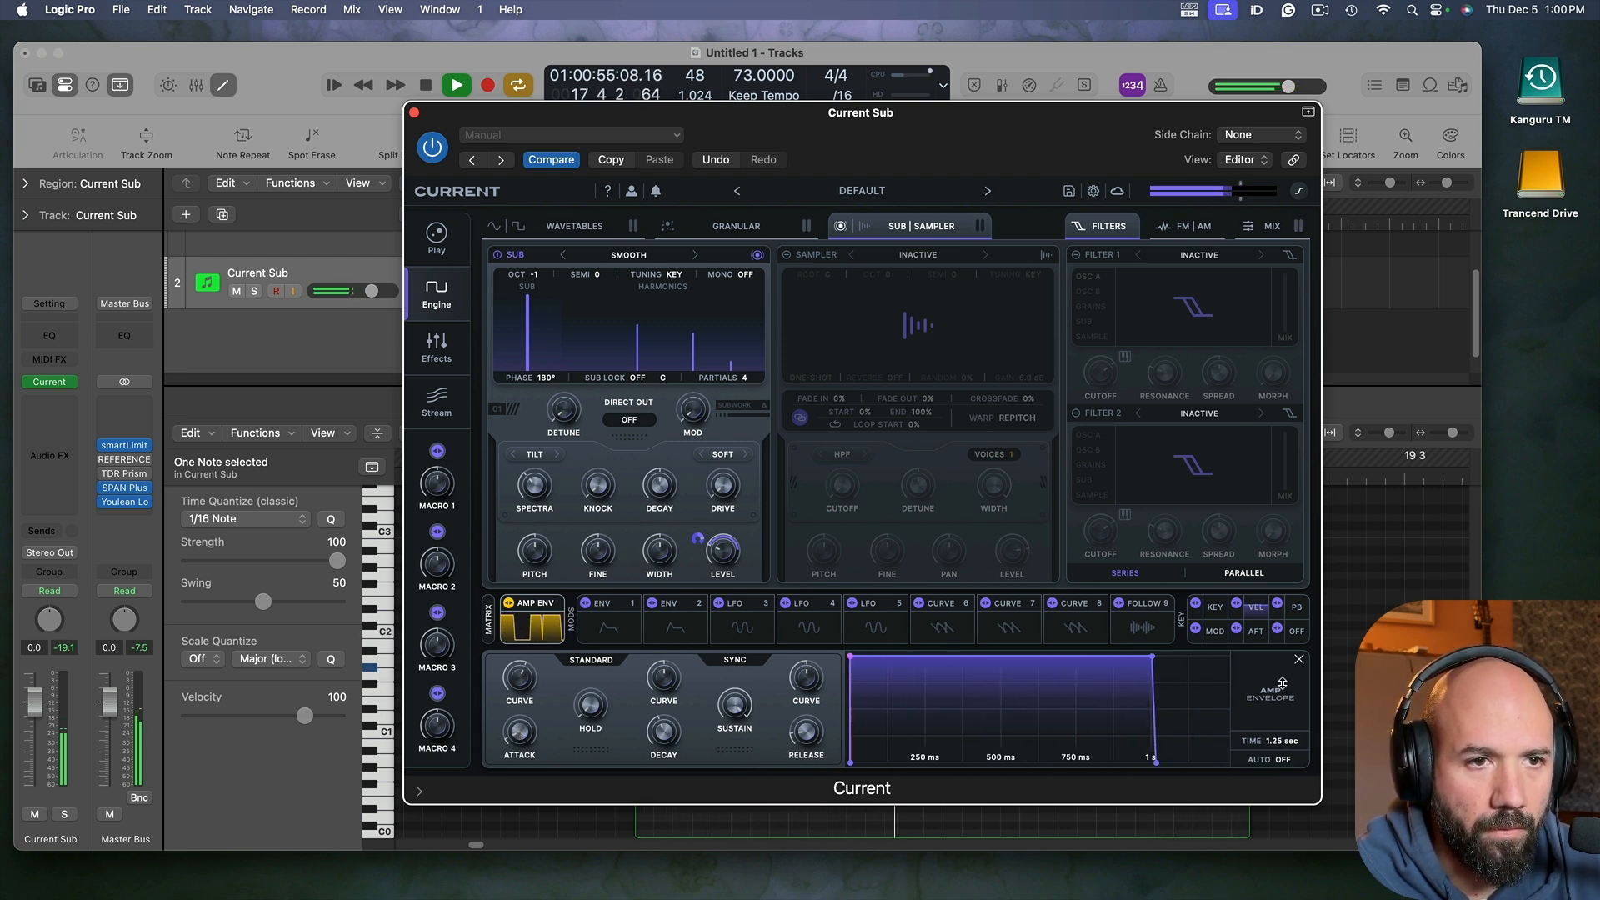
{"action": "mouse_move", "coordinate": [1156, 760]}
{"action": "left_click_drag", "start_coordinate": [1157, 760], "coordinate": [1164, 761]}
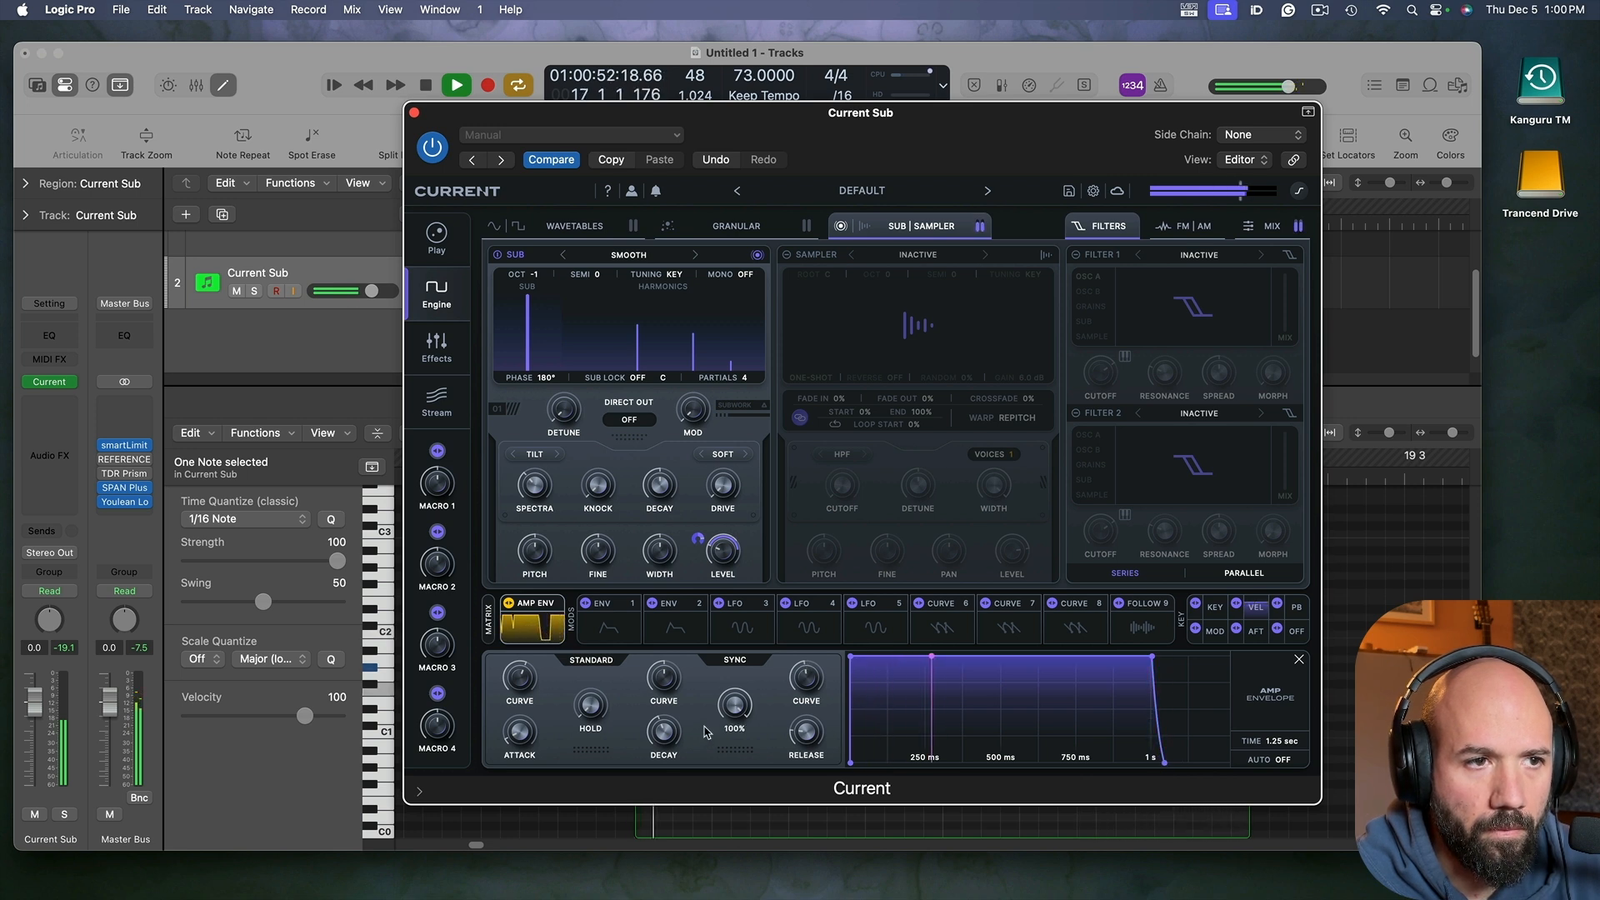
{"action": "mouse_move", "coordinate": [806, 679]}
{"action": "left_mouse_down"}
{"action": "mouse_move", "coordinate": [815, 717]}
{"action": "mouse_move", "coordinate": [822, 695]}
{"action": "left_mouse_up"}
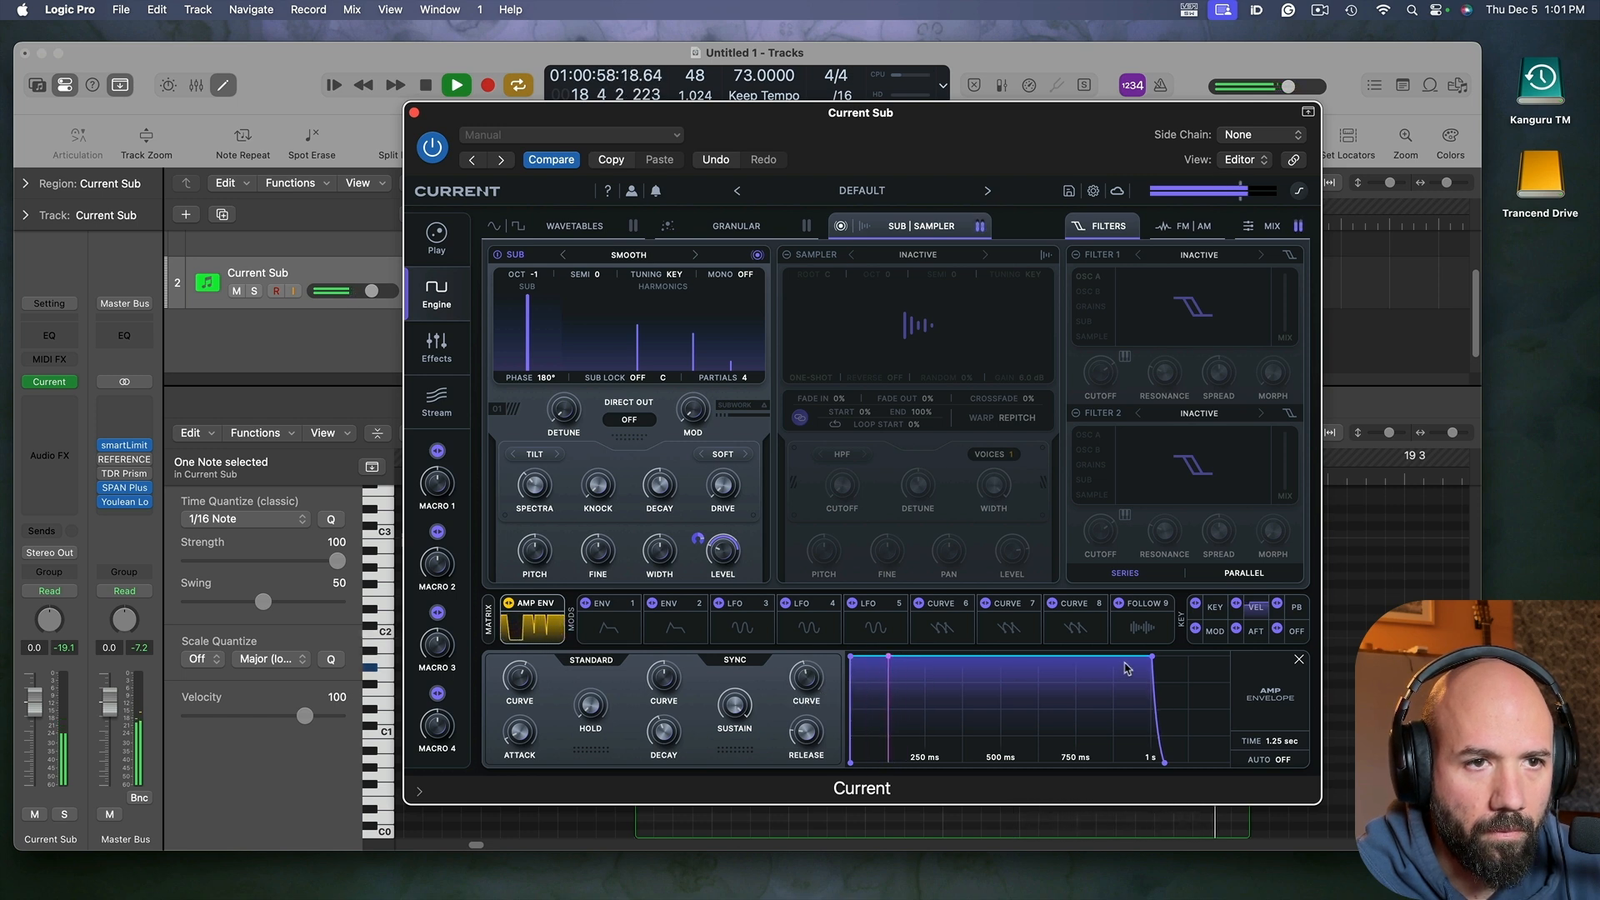
{"action": "left_click_drag", "start_coordinate": [1153, 657], "coordinate": [1134, 664]}
{"action": "left_click_drag", "start_coordinate": [998, 664], "coordinate": [996, 704]}
{"action": "mouse_move", "coordinate": [1154, 765]}
{"action": "left_mouse_down"}
{"action": "mouse_move", "coordinate": [1234, 767]}
{"action": "mouse_move", "coordinate": [1151, 764]}
{"action": "left_mouse_up"}
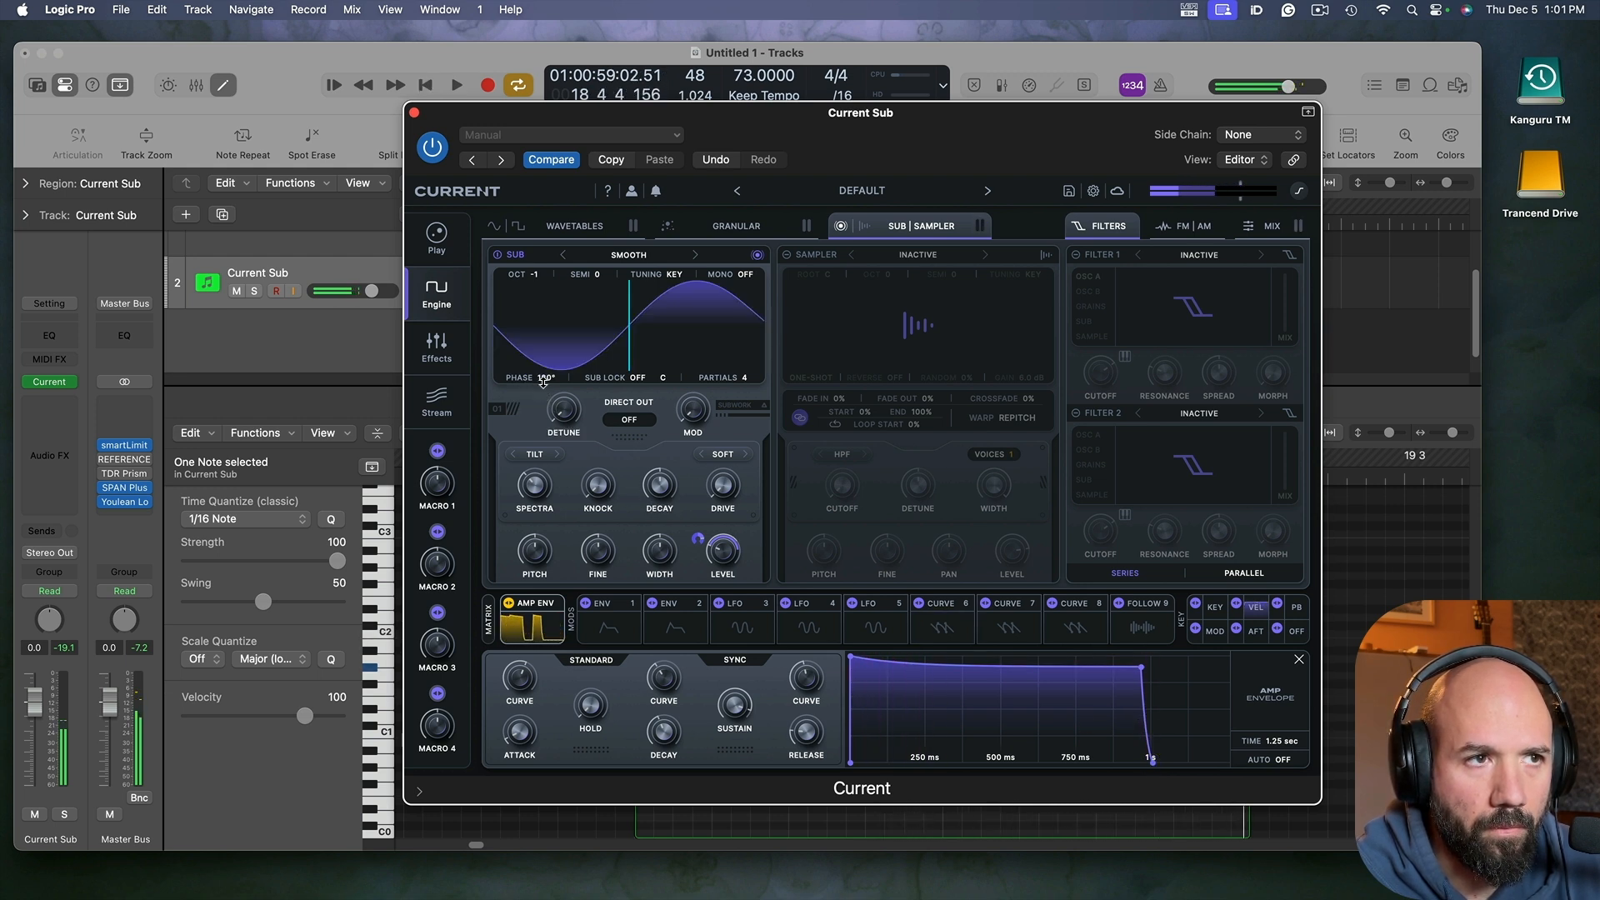
Step: Try the sub oscillator's phase at 360° during playback and reset it to 180°
{"action": "left_click_drag", "start_coordinate": [541, 377], "coordinate": [556, 253]}
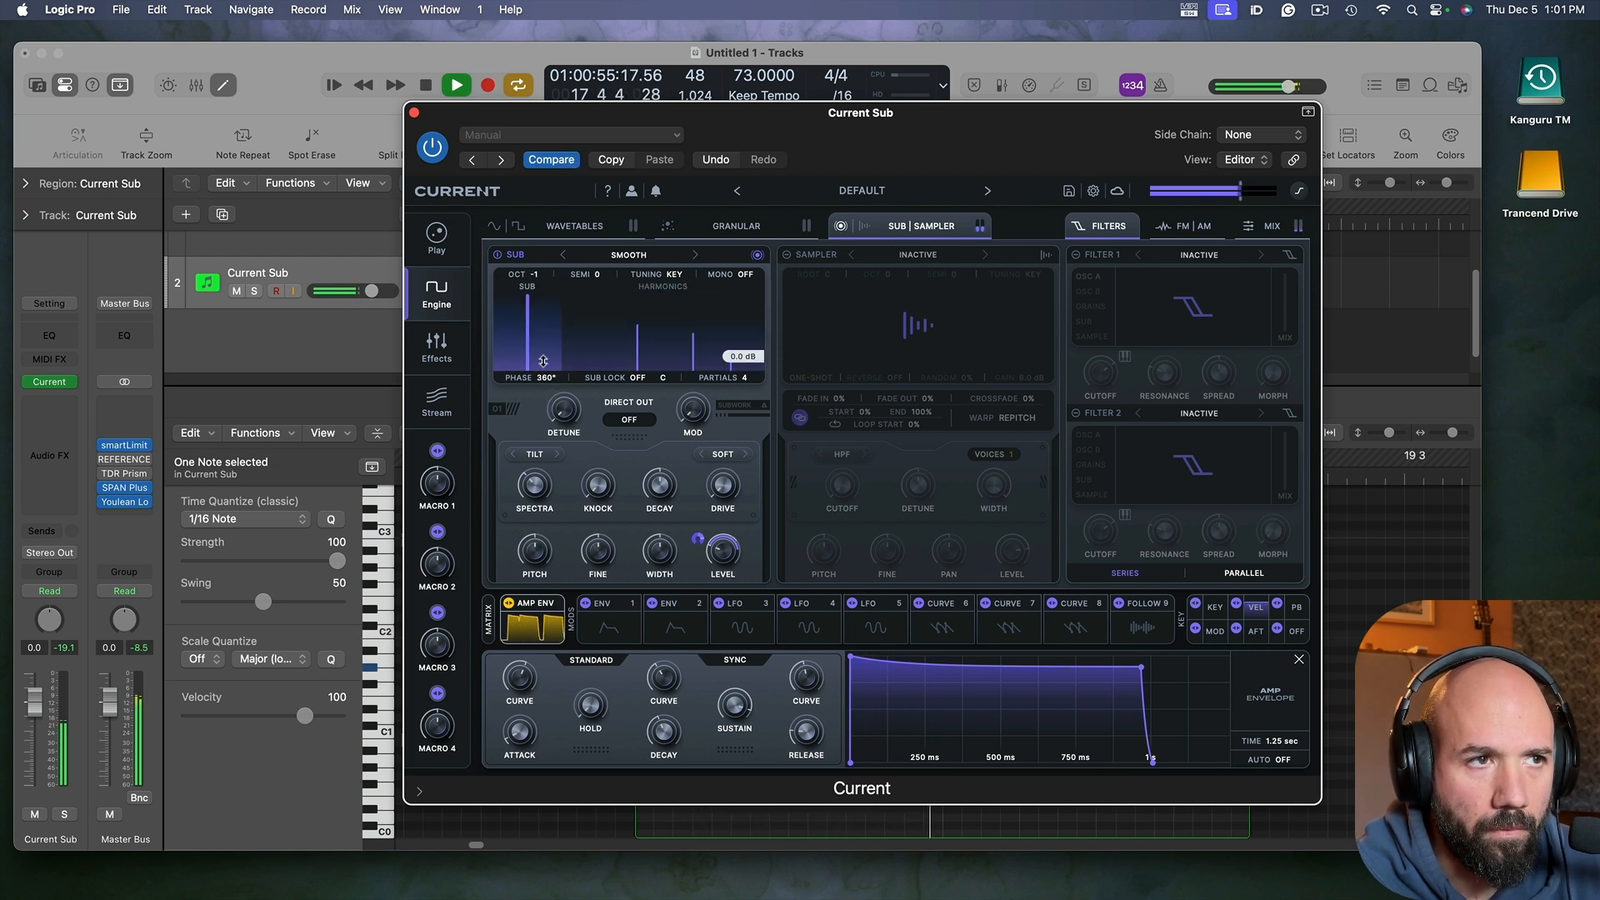
{"action": "double_click", "coordinate": [545, 379]}
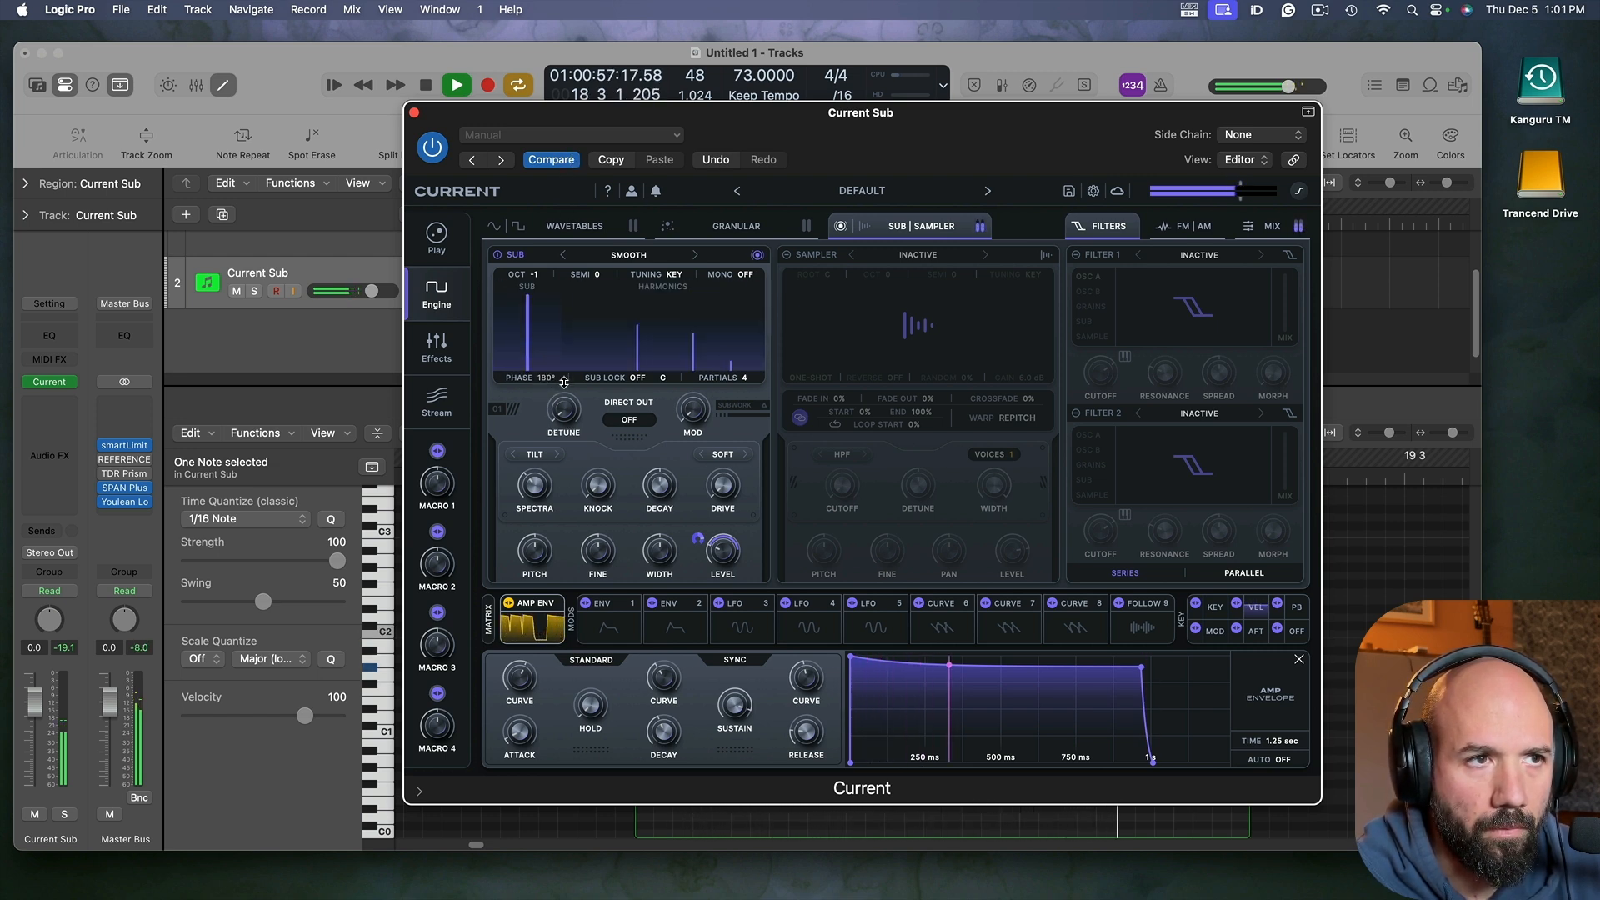
{"action": "key", "text": "space"}
Step: Tune the amp envelope's attack by ear against the playing loop, settling on about 3.3 ms
{"action": "mouse_move", "coordinate": [537, 746]}
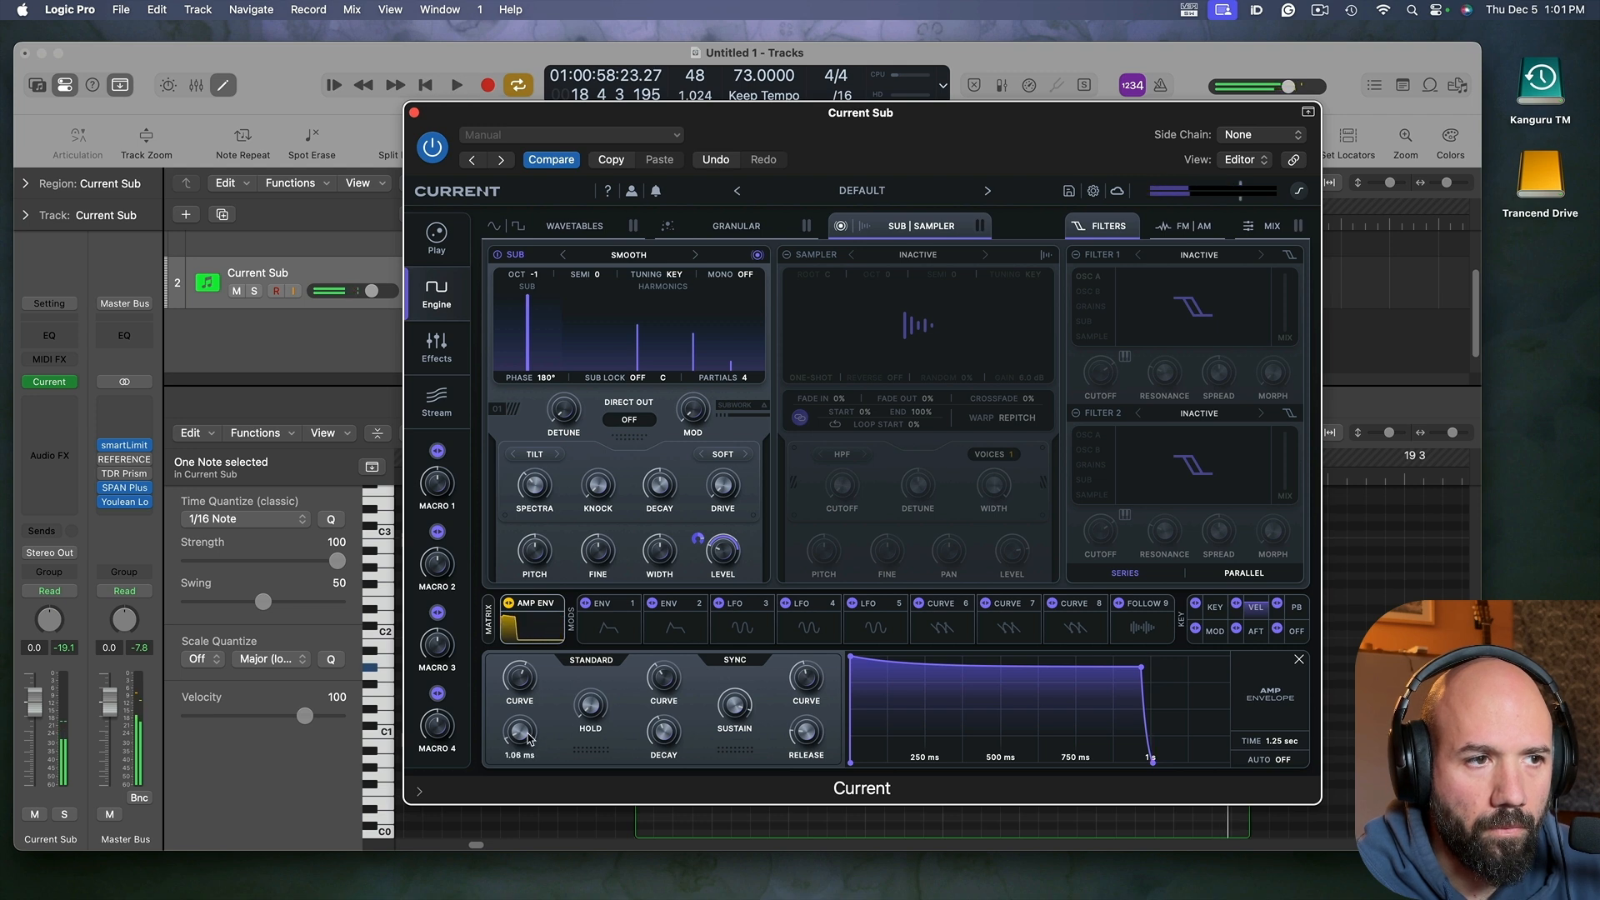
{"action": "scroll", "coordinate": [528, 738], "scroll_direction": "up", "scroll_amount": 2}
{"action": "key", "text": "space"}
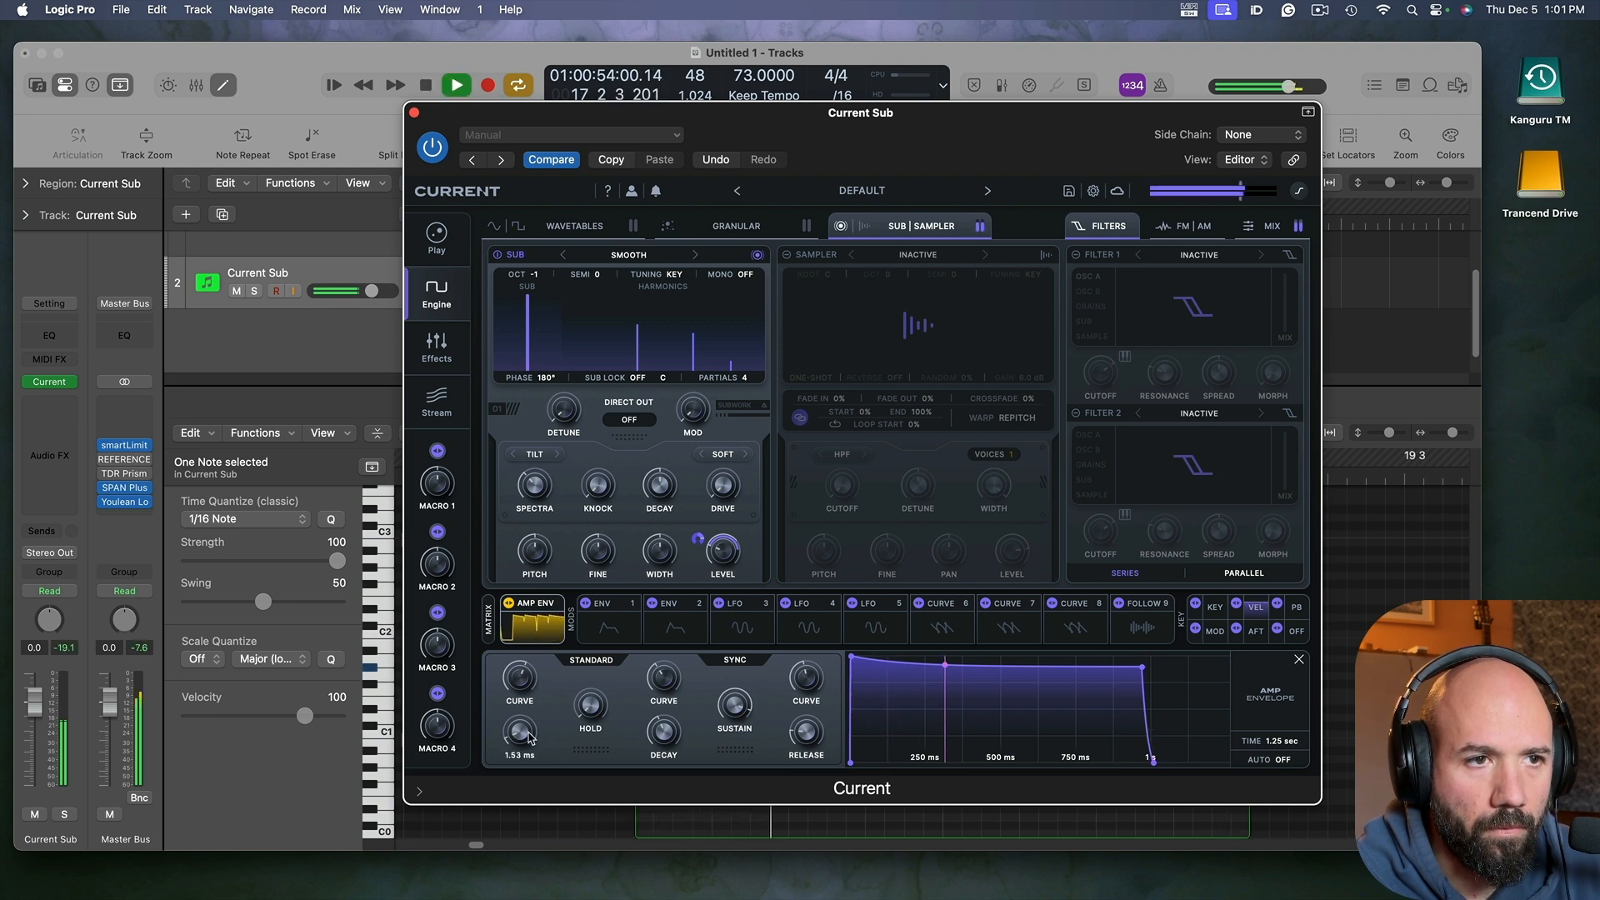
{"action": "scroll", "coordinate": [530, 736], "scroll_direction": "up", "scroll_amount": 5}
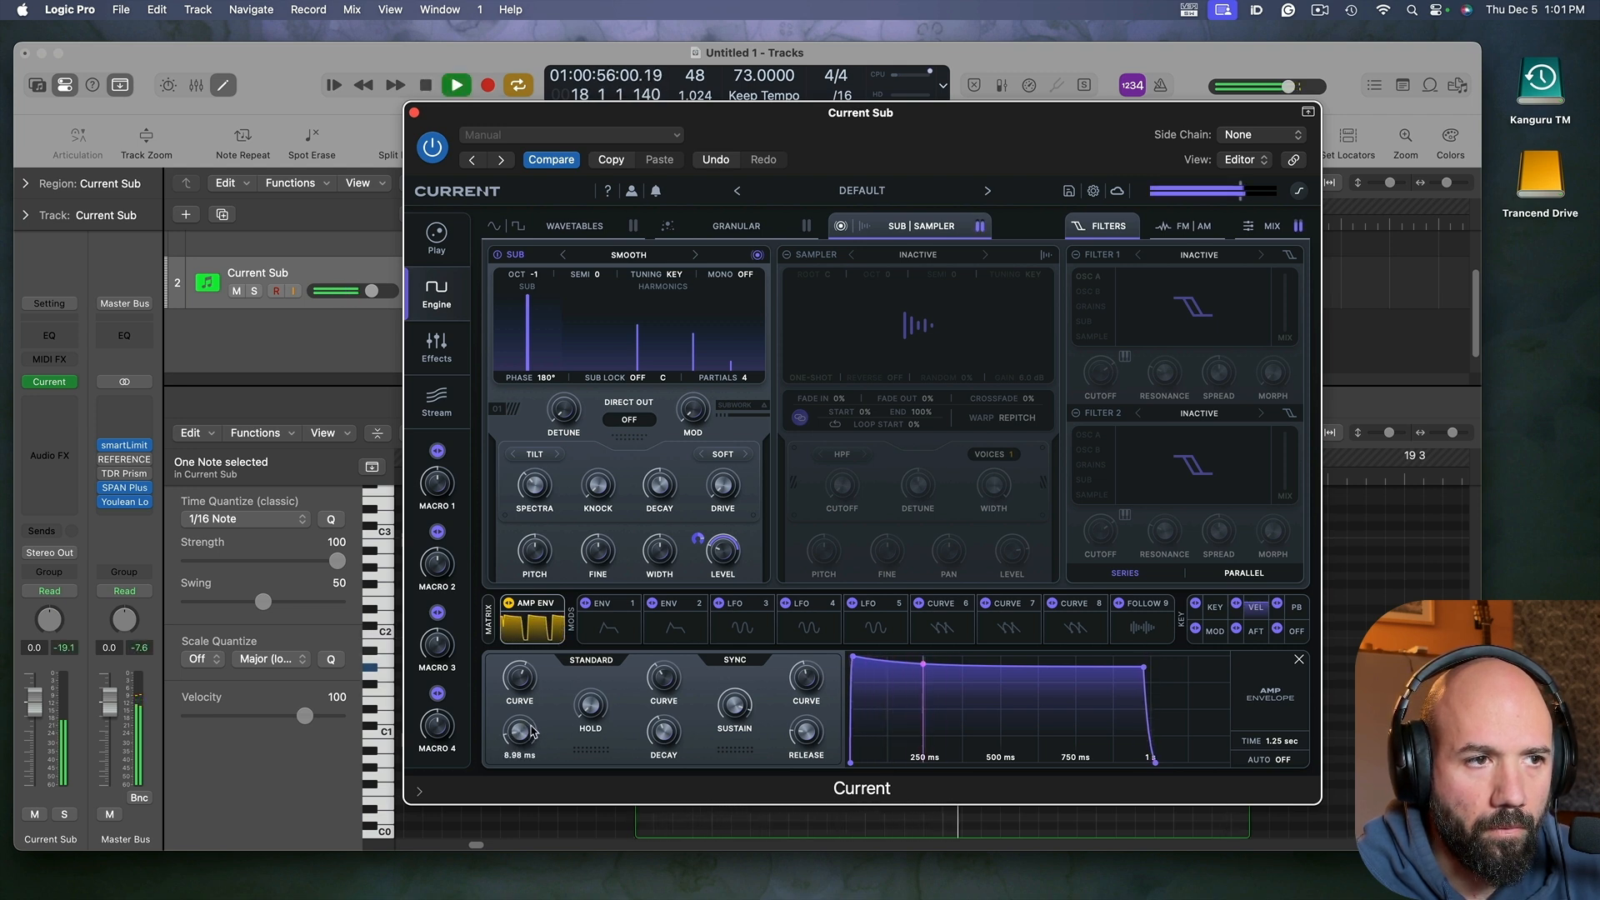
{"action": "scroll", "coordinate": [531, 732], "scroll_direction": "down", "scroll_amount": 2}
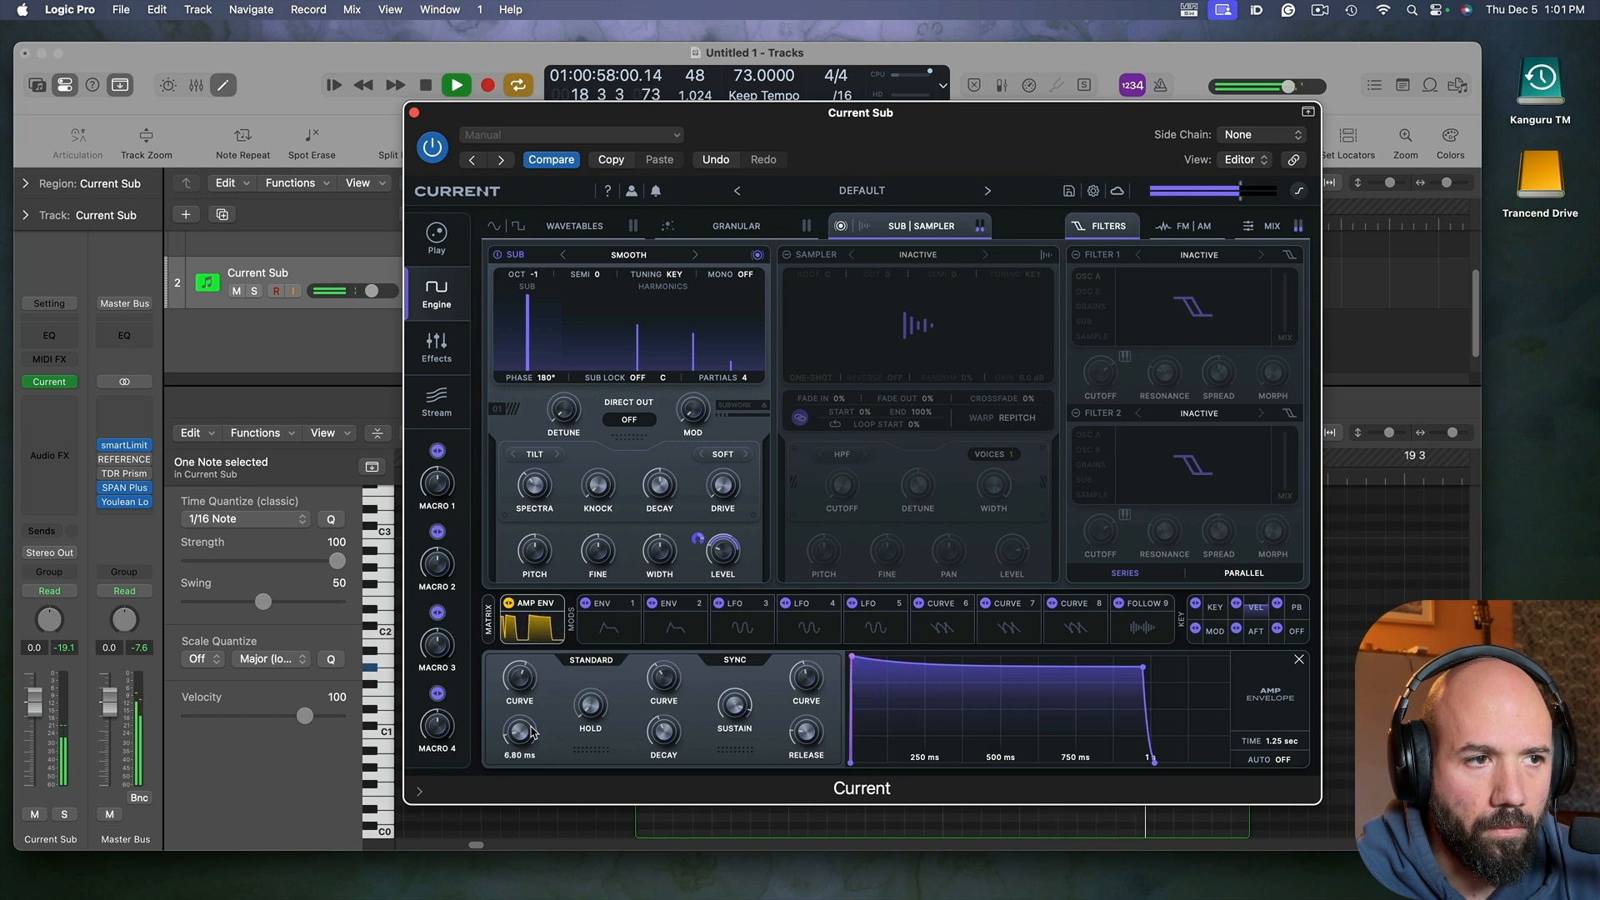
{"action": "scroll", "coordinate": [531, 733], "scroll_direction": "down", "scroll_amount": 1}
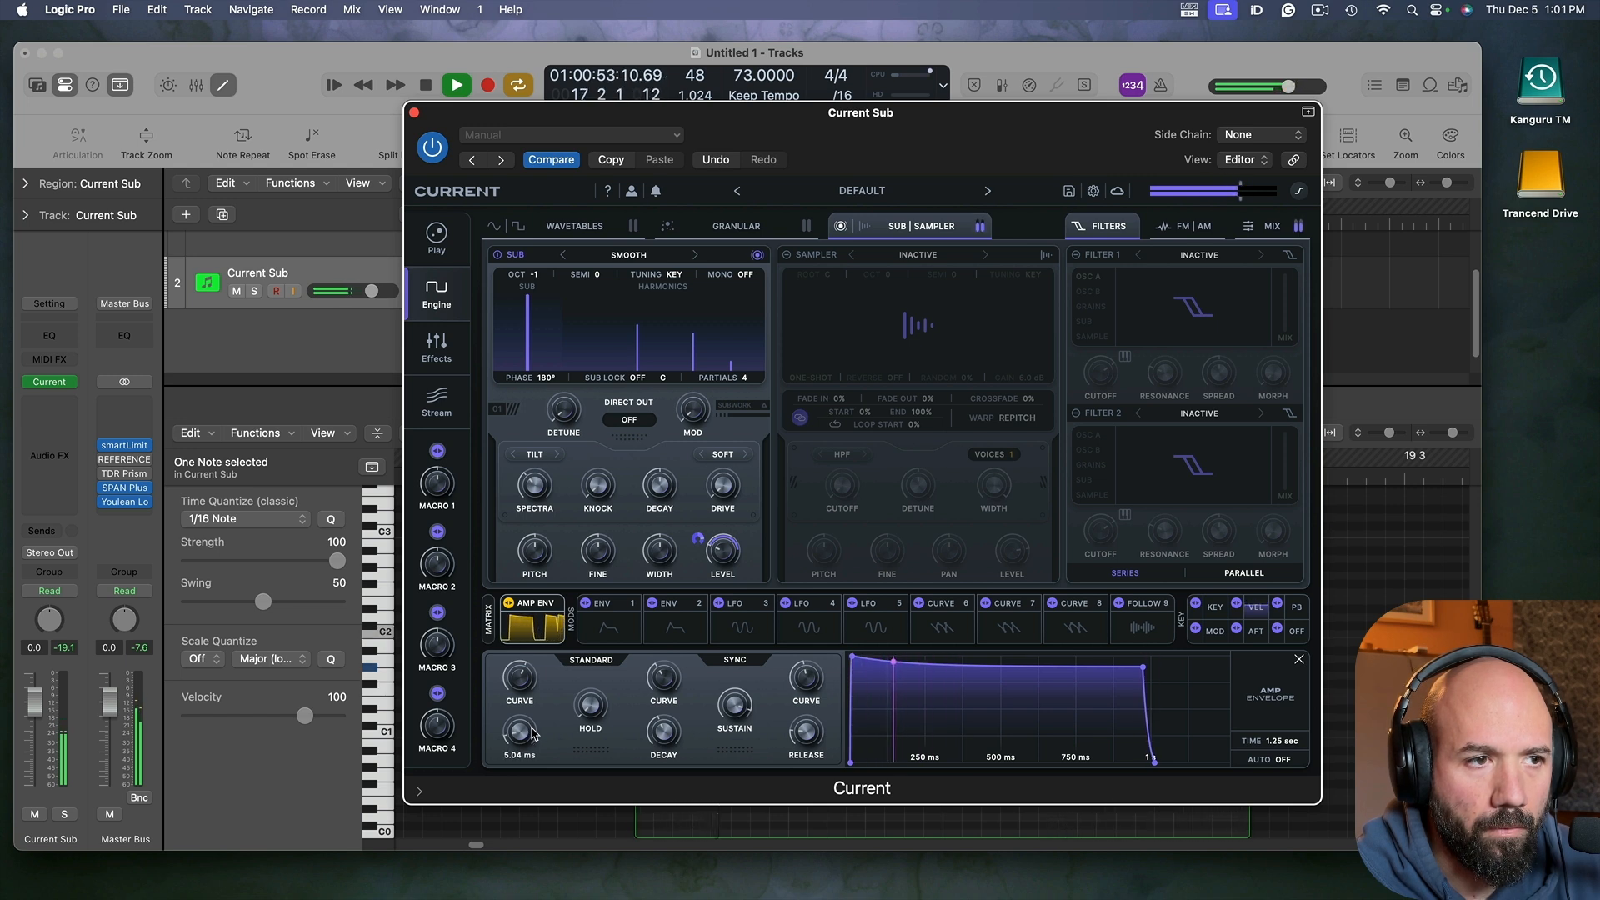
{"action": "scroll", "coordinate": [532, 734], "scroll_direction": "down", "scroll_amount": 1}
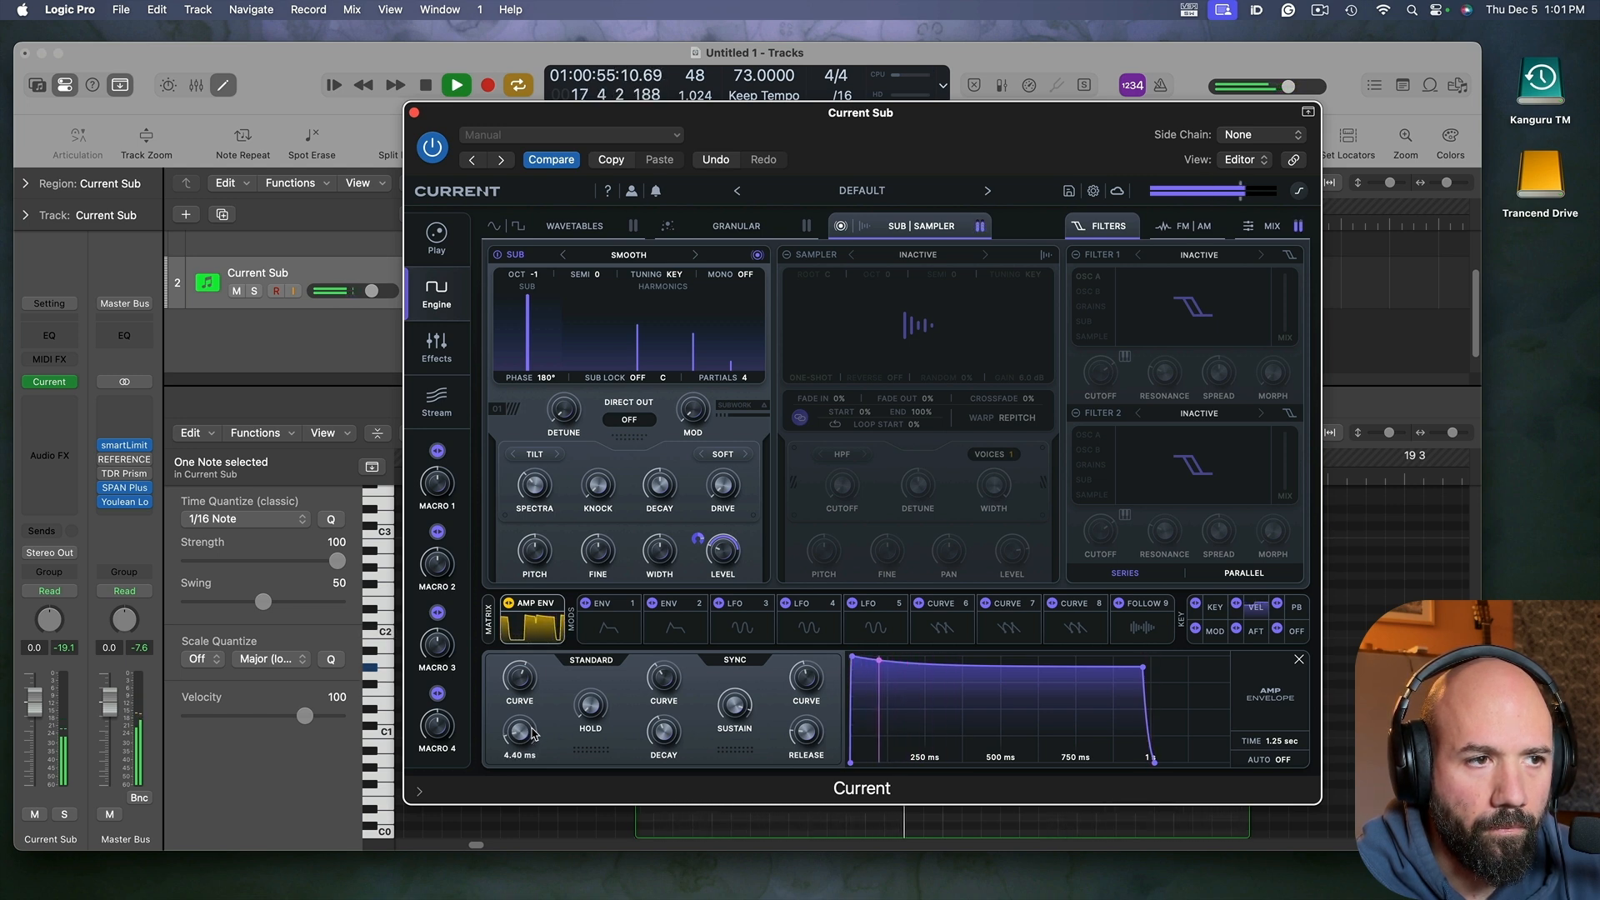
{"action": "scroll", "coordinate": [531, 734], "scroll_direction": "down", "scroll_amount": 1}
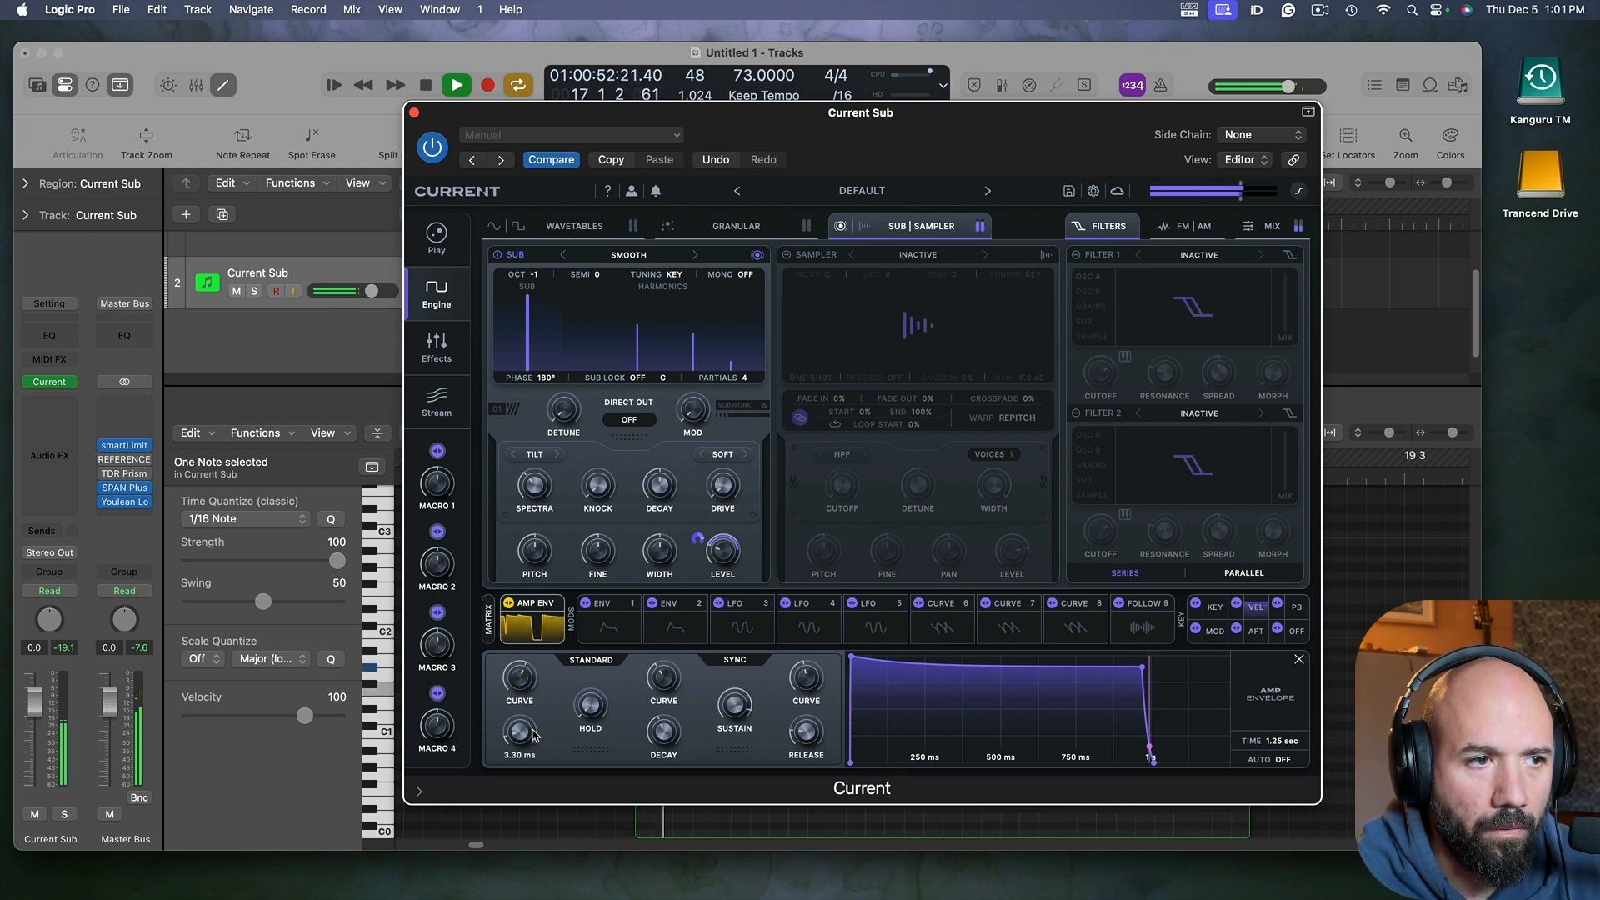
{"action": "scroll", "coordinate": [533, 735], "scroll_direction": "down", "scroll_amount": 3}
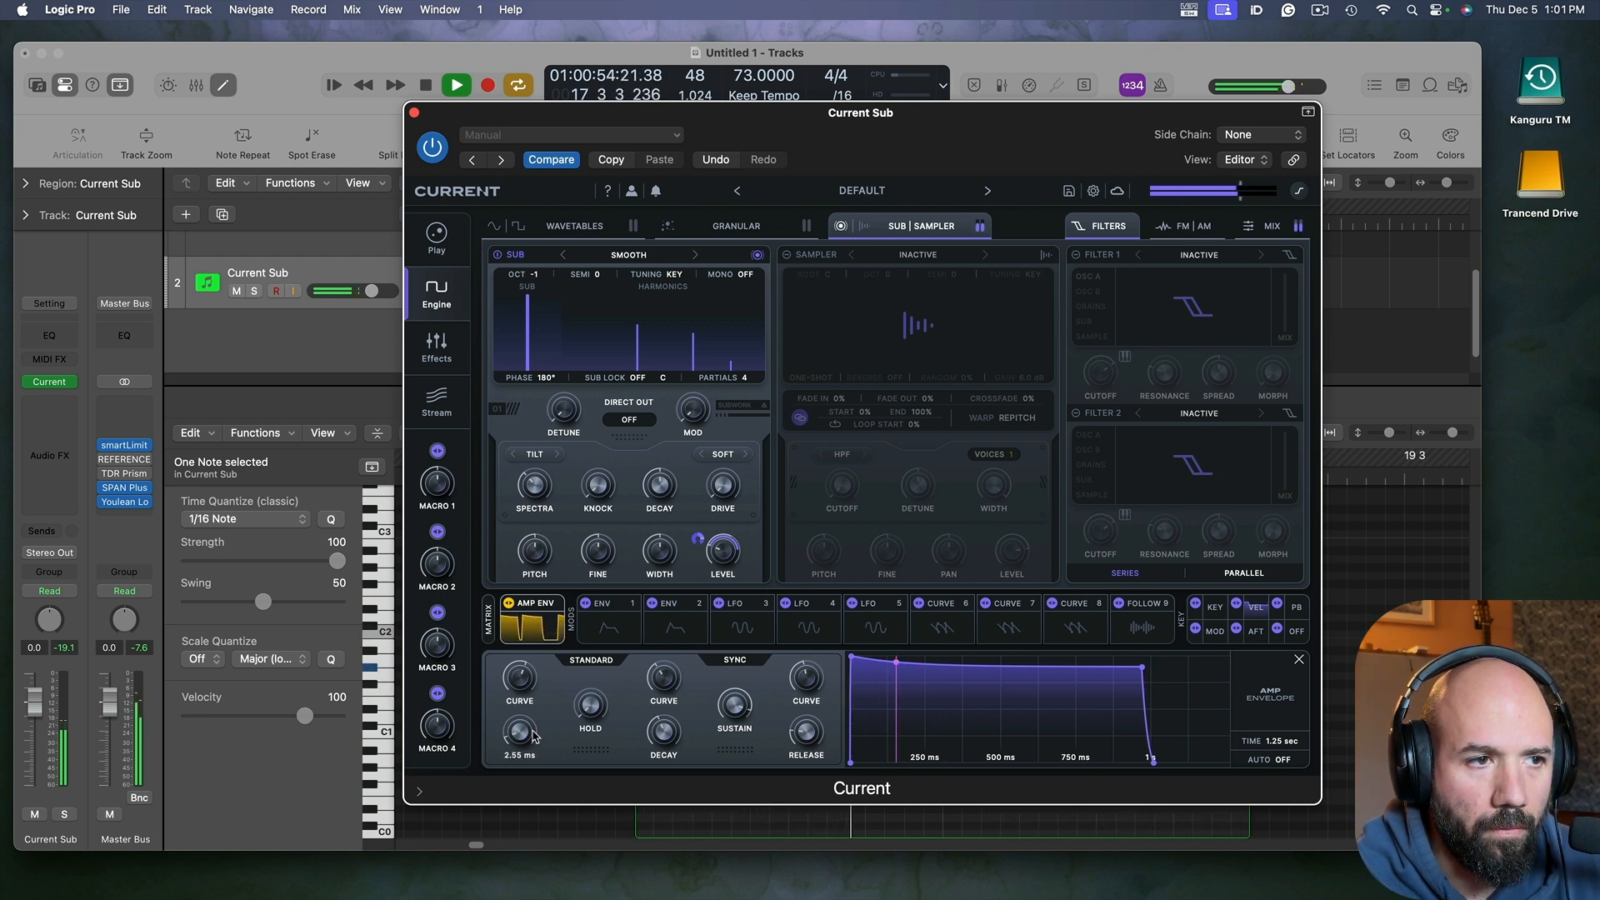
{"action": "scroll", "coordinate": [533, 735], "scroll_direction": "up", "scroll_amount": 2}
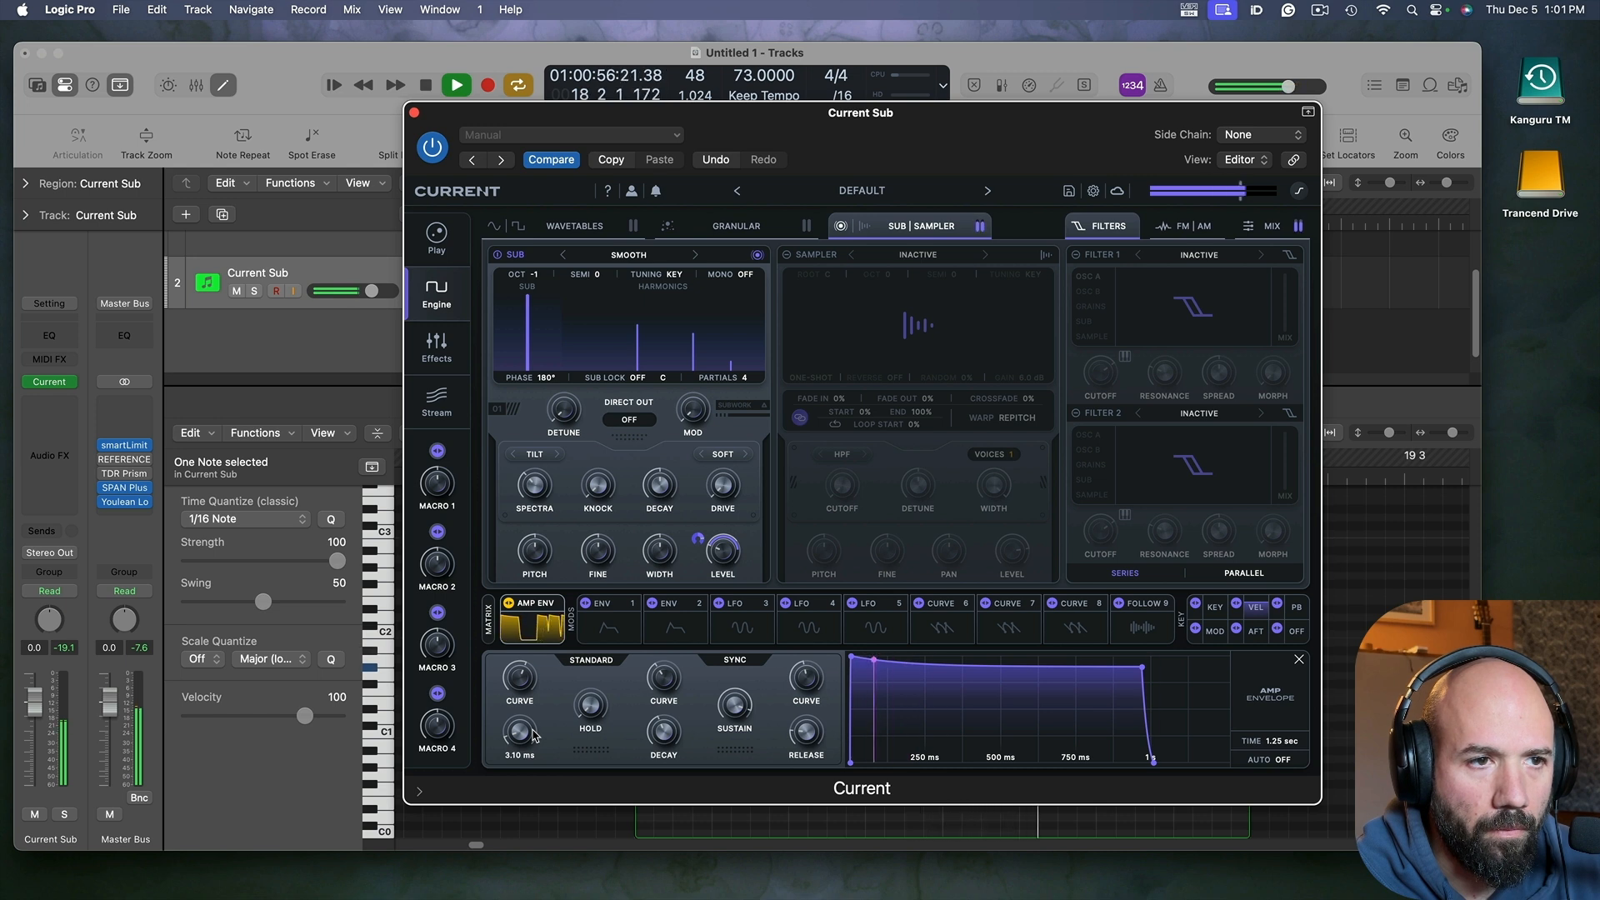
{"action": "key", "text": "space"}
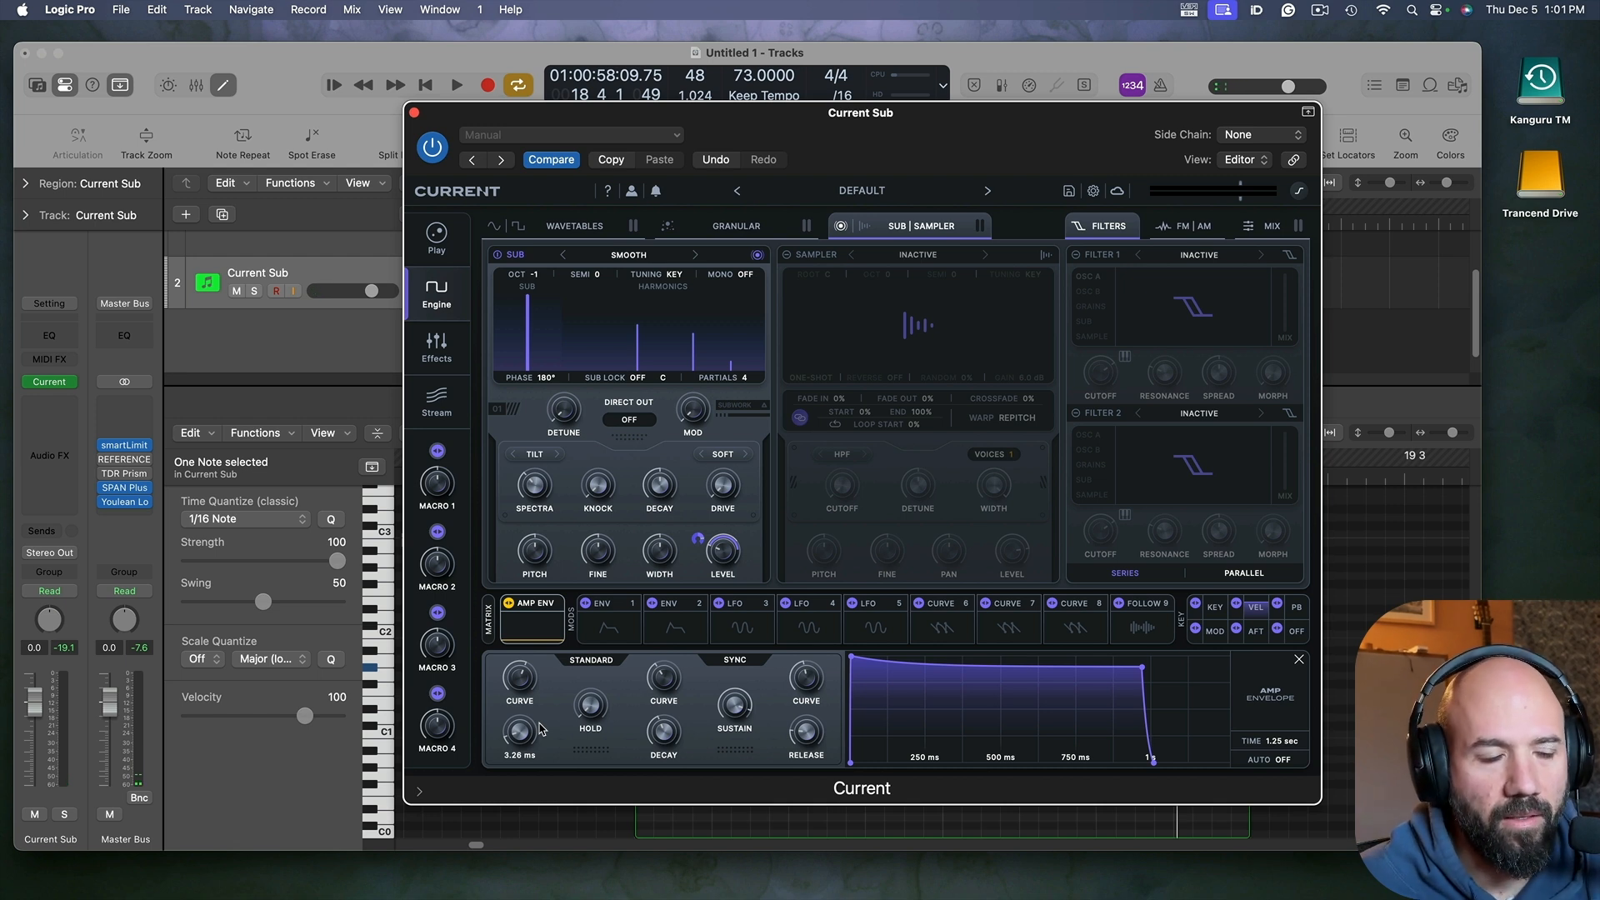
Step: Set the sub oscillator's Spectra to -15% and its highest harmonic to -10.2 dB while the loop plays
{"action": "key", "text": "space"}
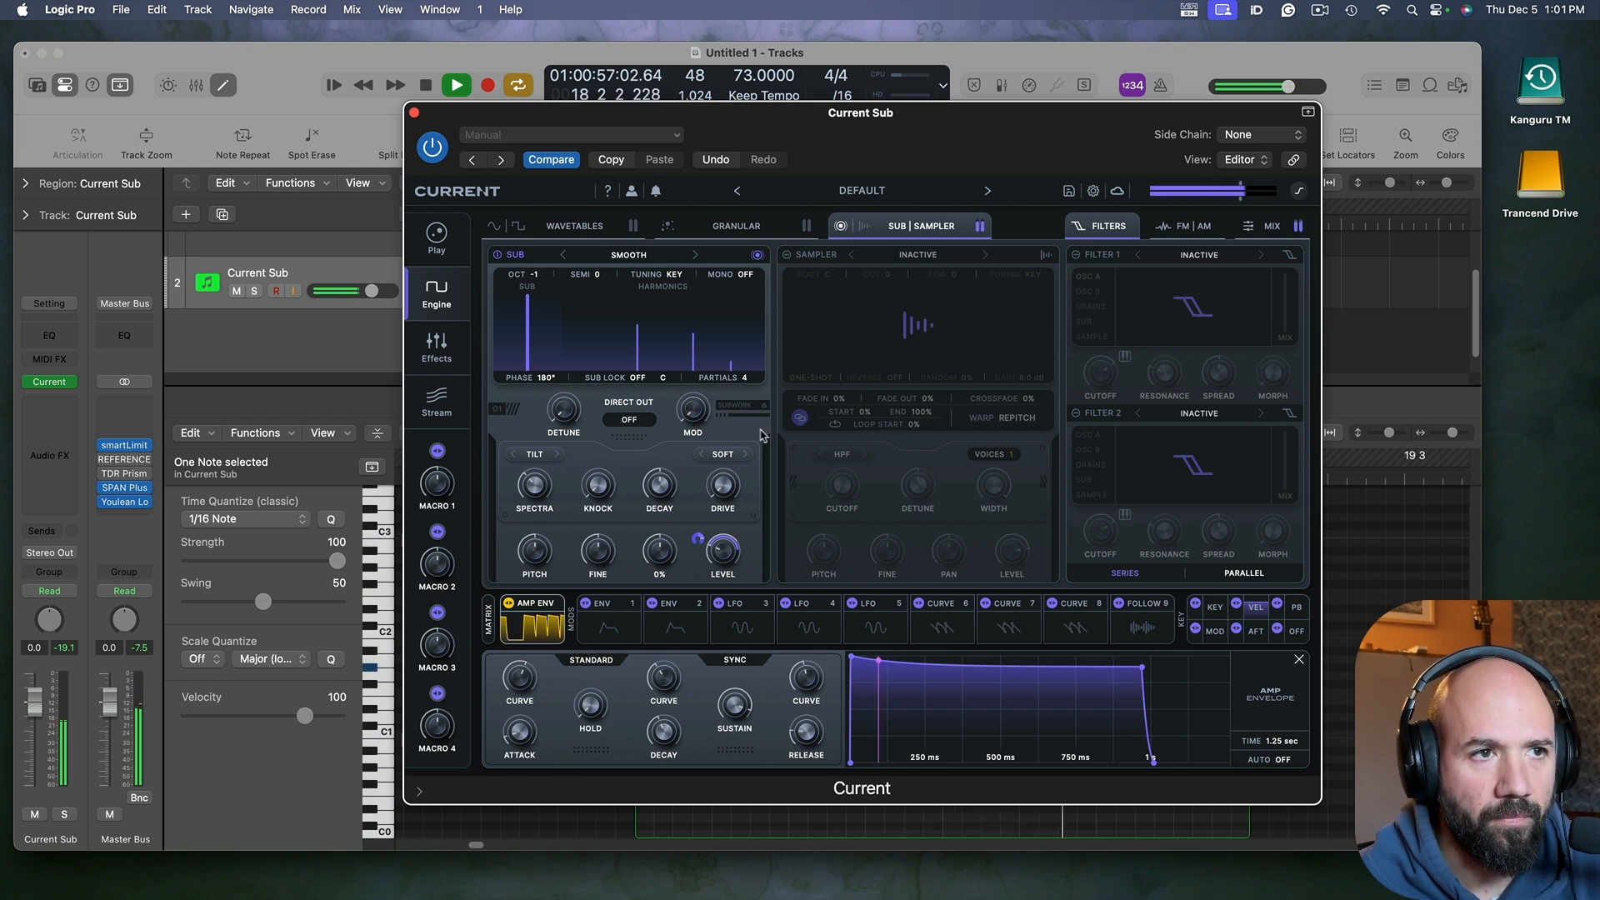
{"action": "left_click_drag", "start_coordinate": [735, 354], "coordinate": [734, 350]}
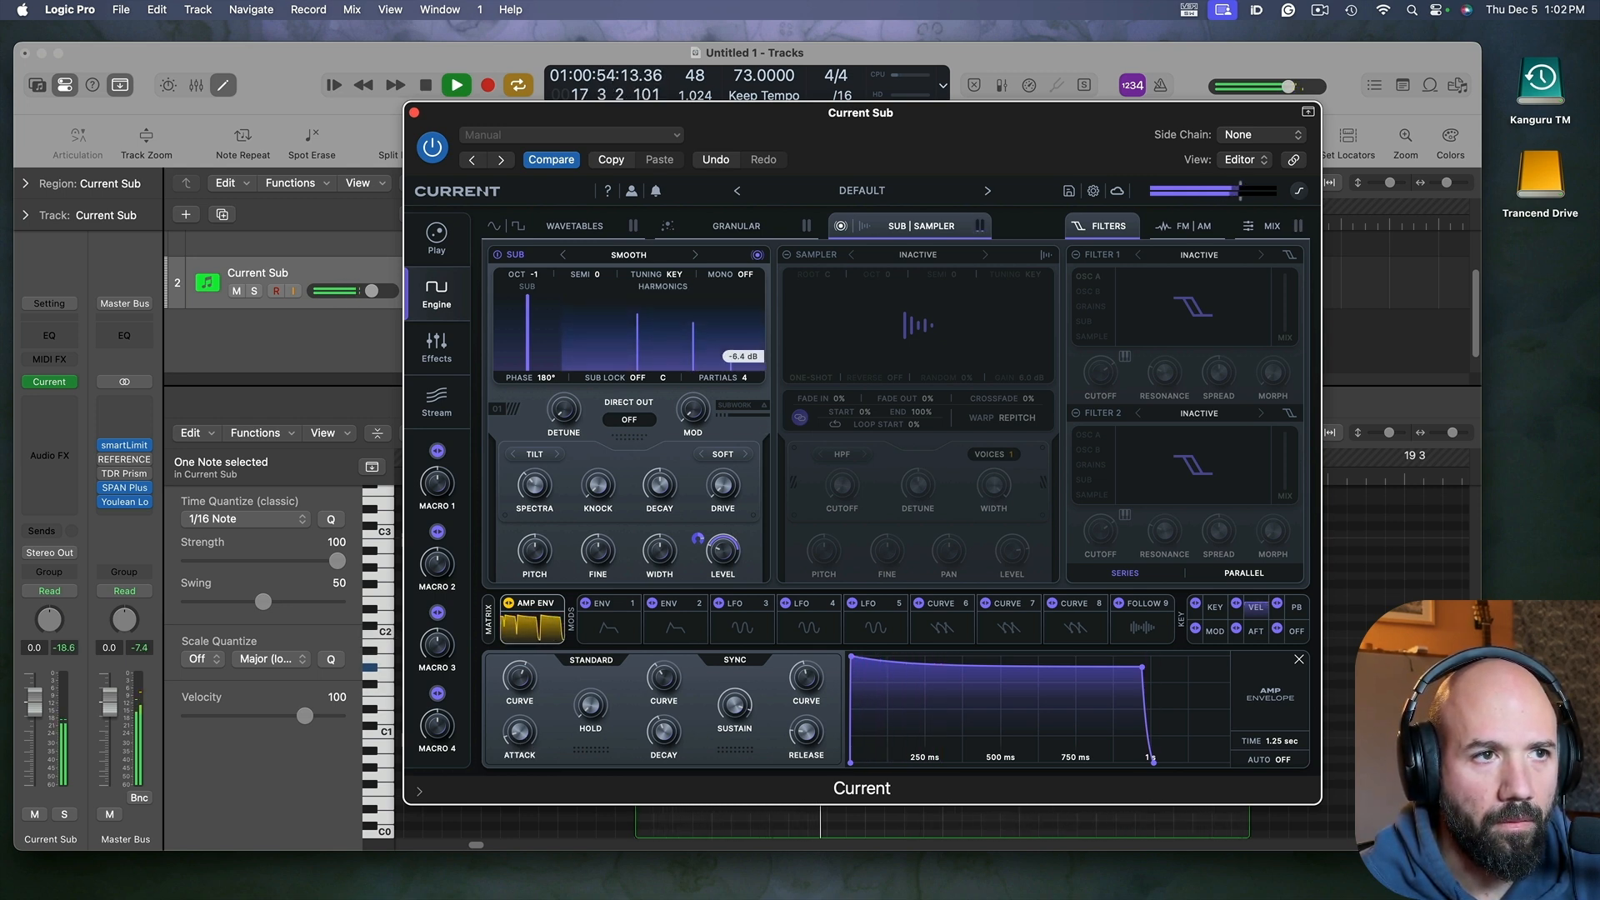
{"action": "mouse_move", "coordinate": [535, 480]}
{"action": "left_click_drag", "start_coordinate": [535, 472], "coordinate": [535, 469]}
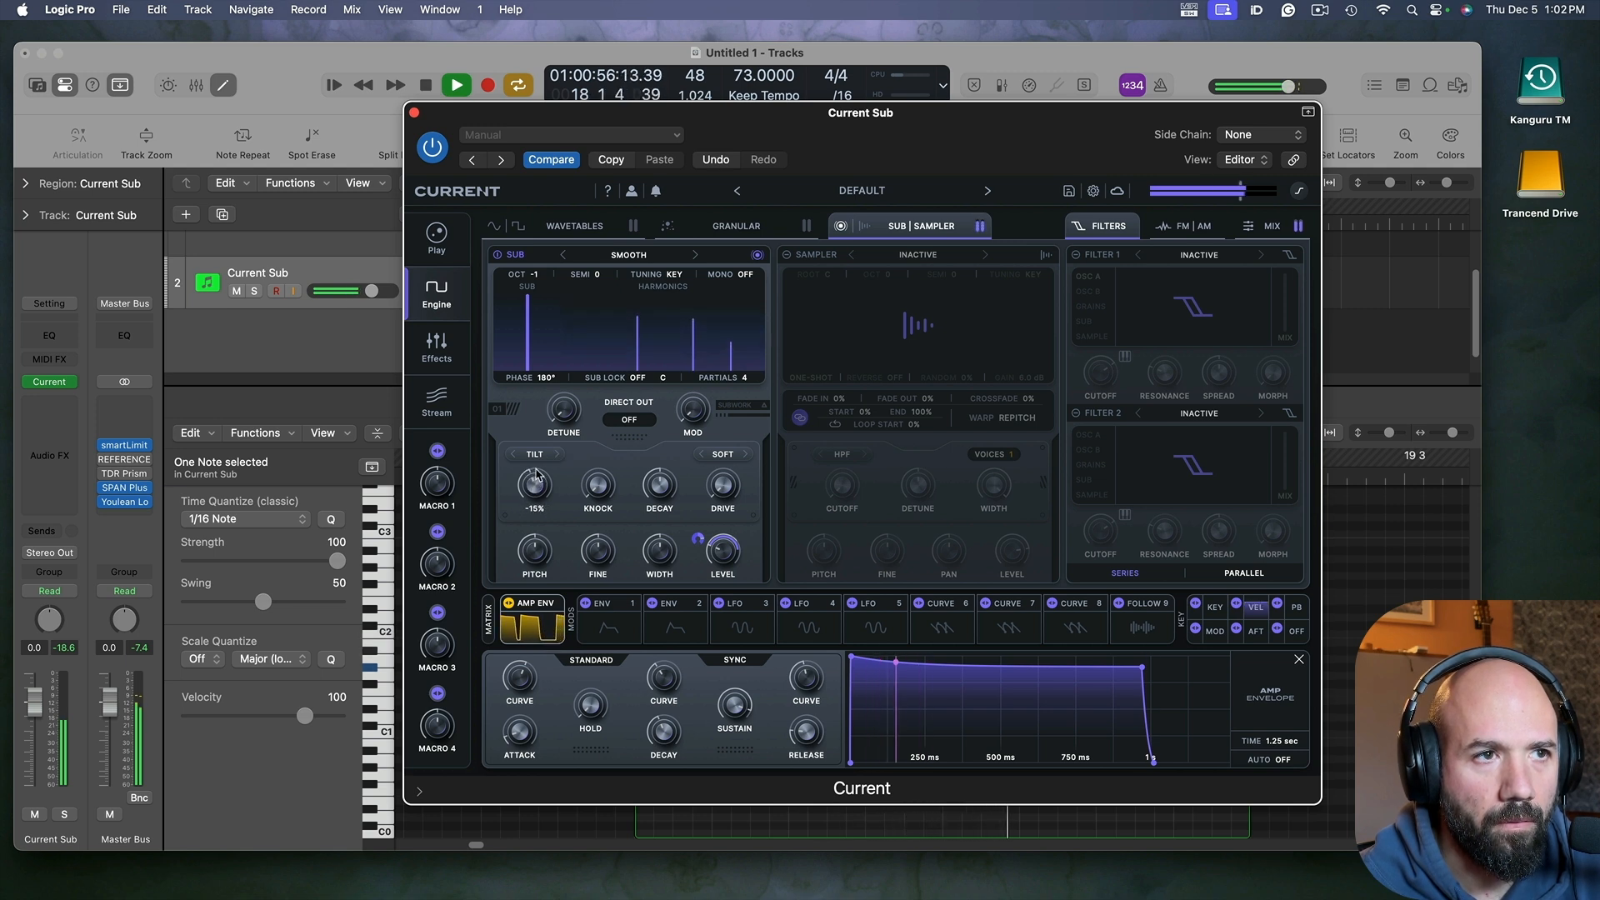
{"action": "left_click_drag", "start_coordinate": [730, 344], "coordinate": [730, 355]}
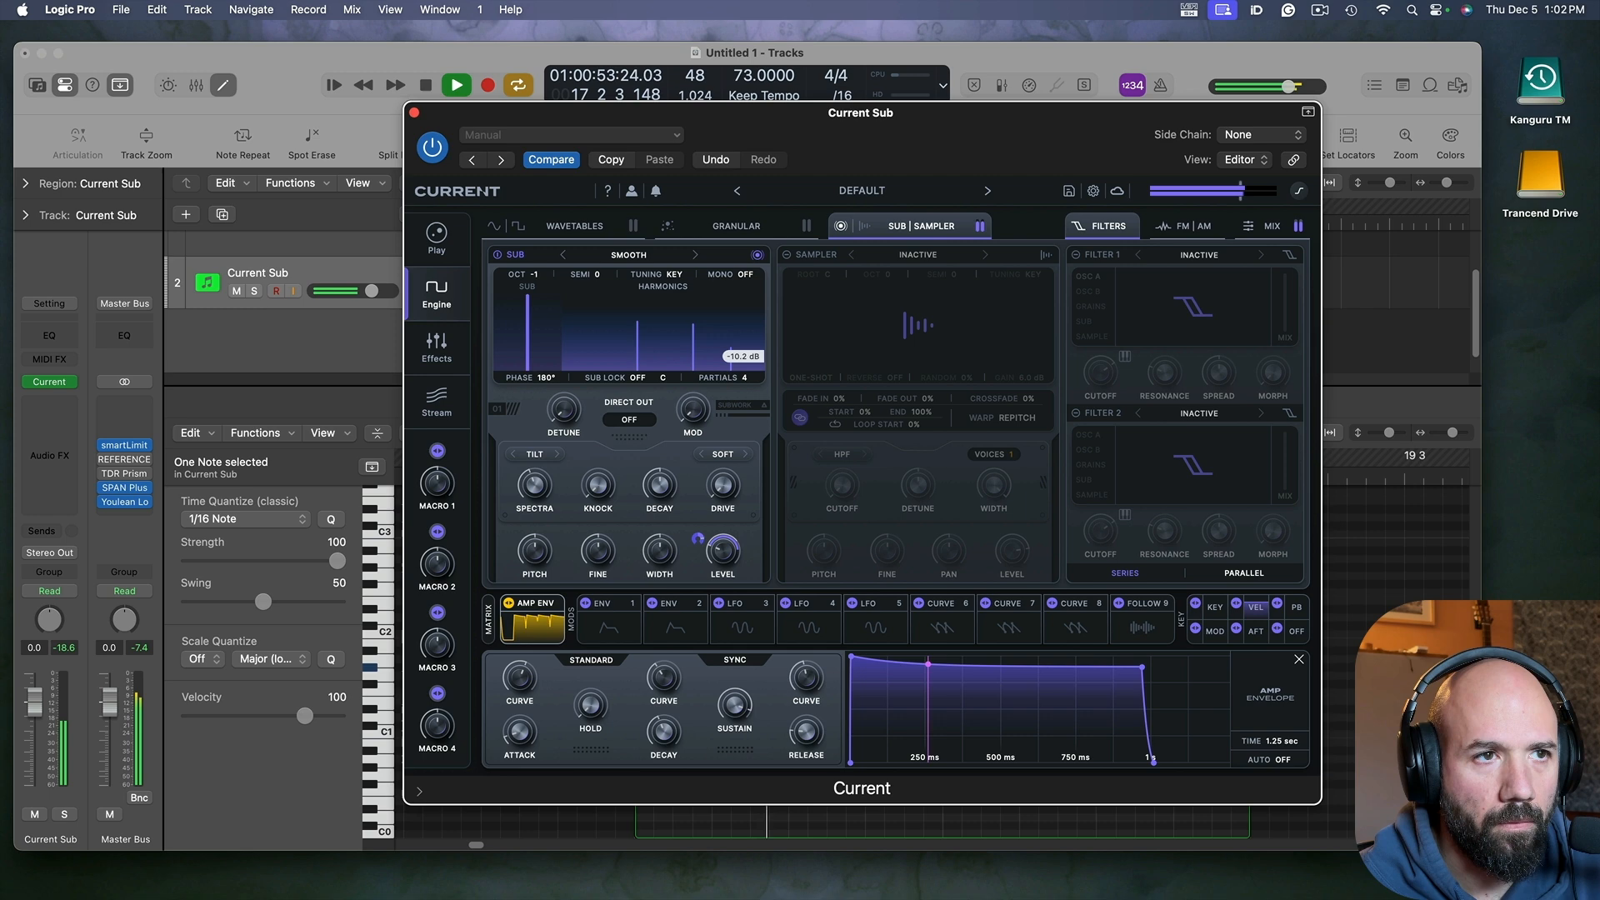
Step: Close Current and the Piano Roll, enlarge both tracks in the arrangement and play the loop from bar 17
{"action": "key", "text": "cmd+w"}
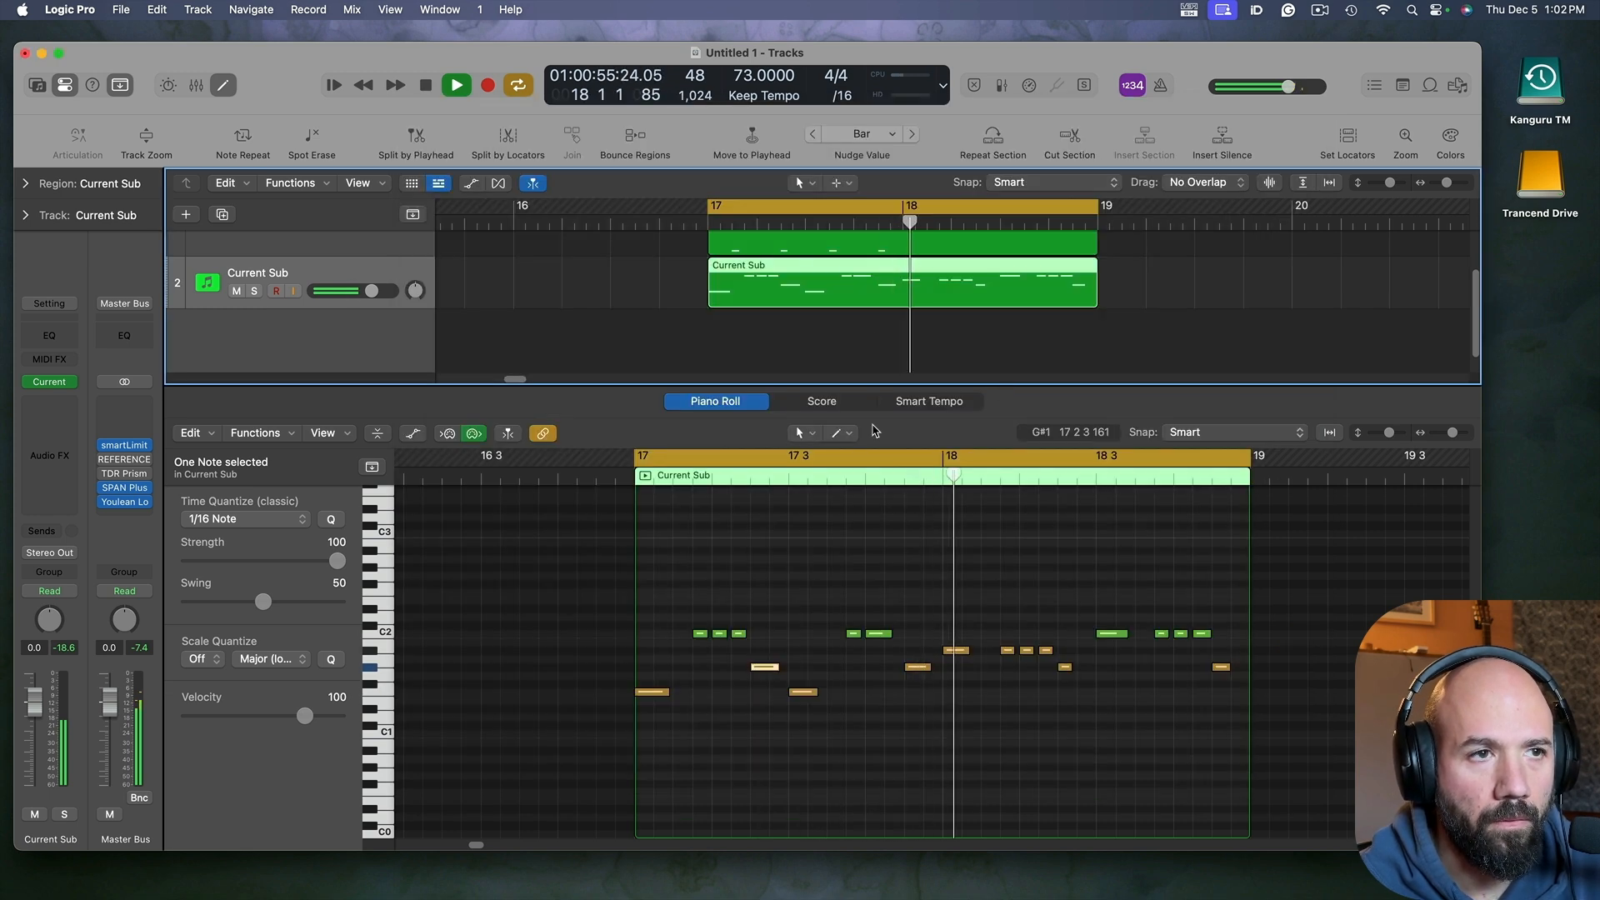
{"action": "key", "text": "p"}
{"action": "key", "text": "cmd+Down"}
{"action": "key", "text": "space"}
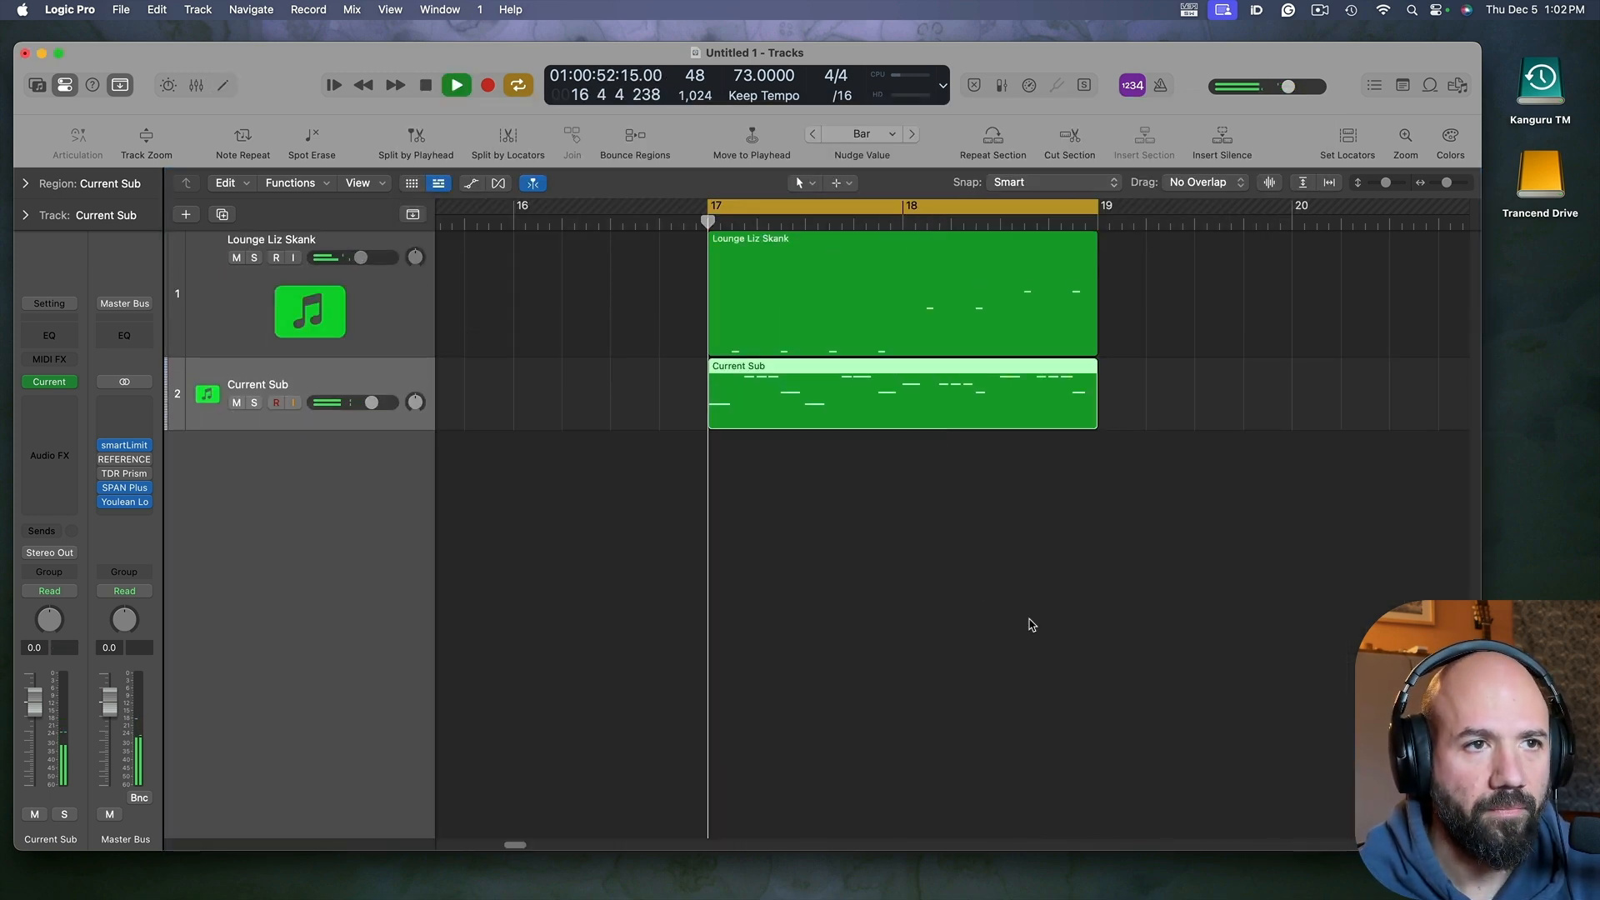
{"action": "key", "text": "cmd+Right"}
{"action": "key", "text": "cmd+Left"}
{"action": "key", "text": "cmd+Down"}
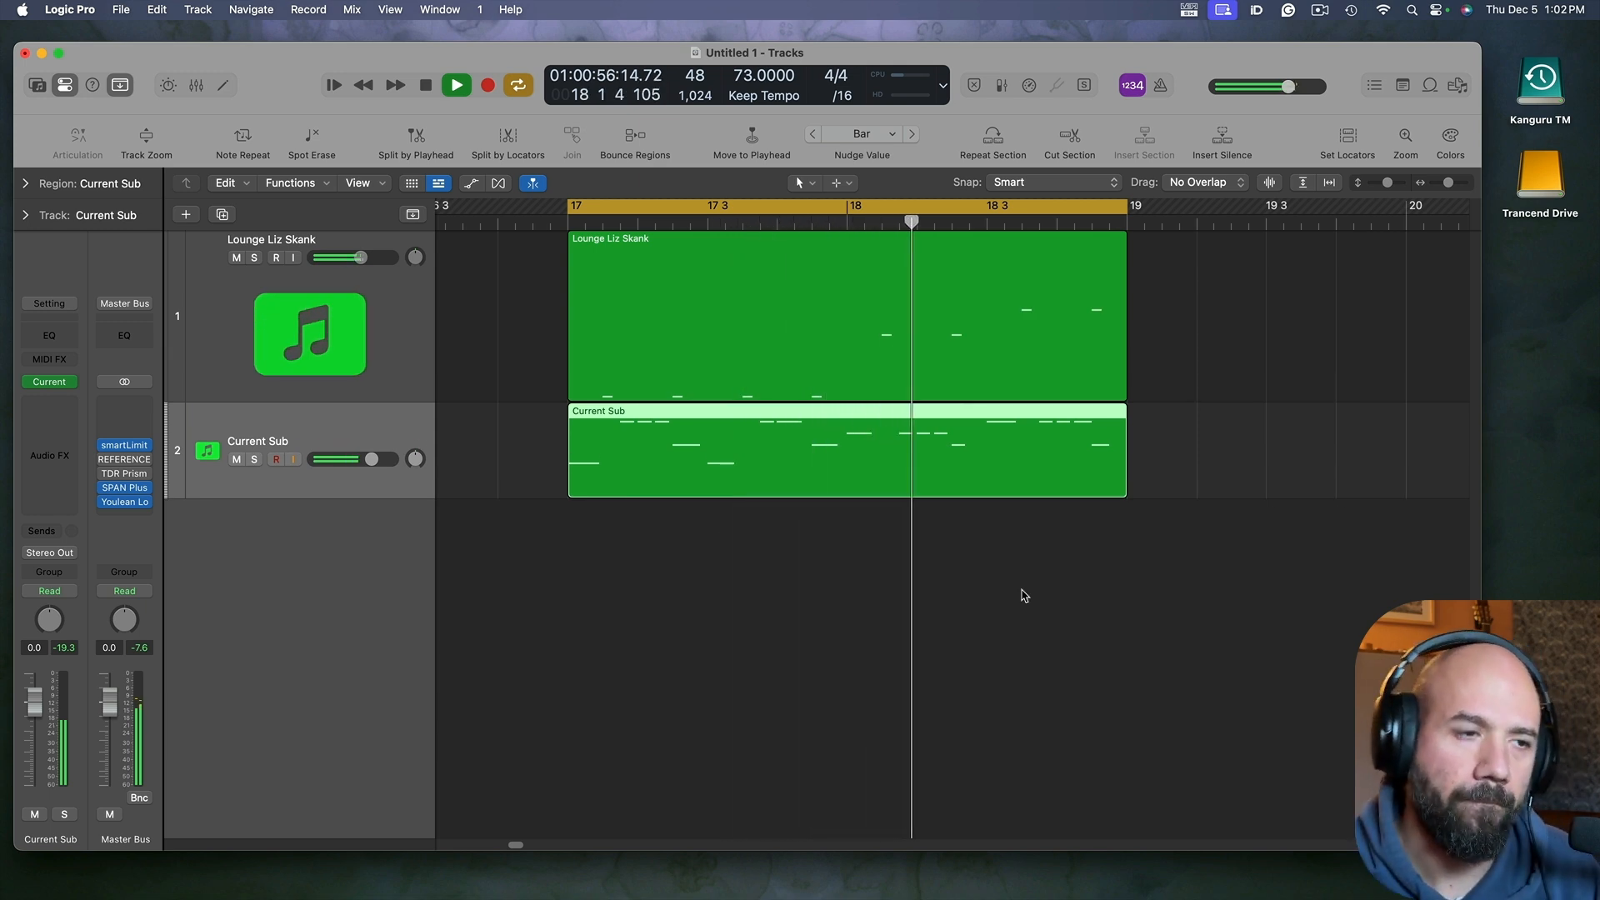
Step: Stop playback, reduce the height of the Lounge Liz Skank track and add an audio track below Current Sub
{"action": "key", "text": "space"}
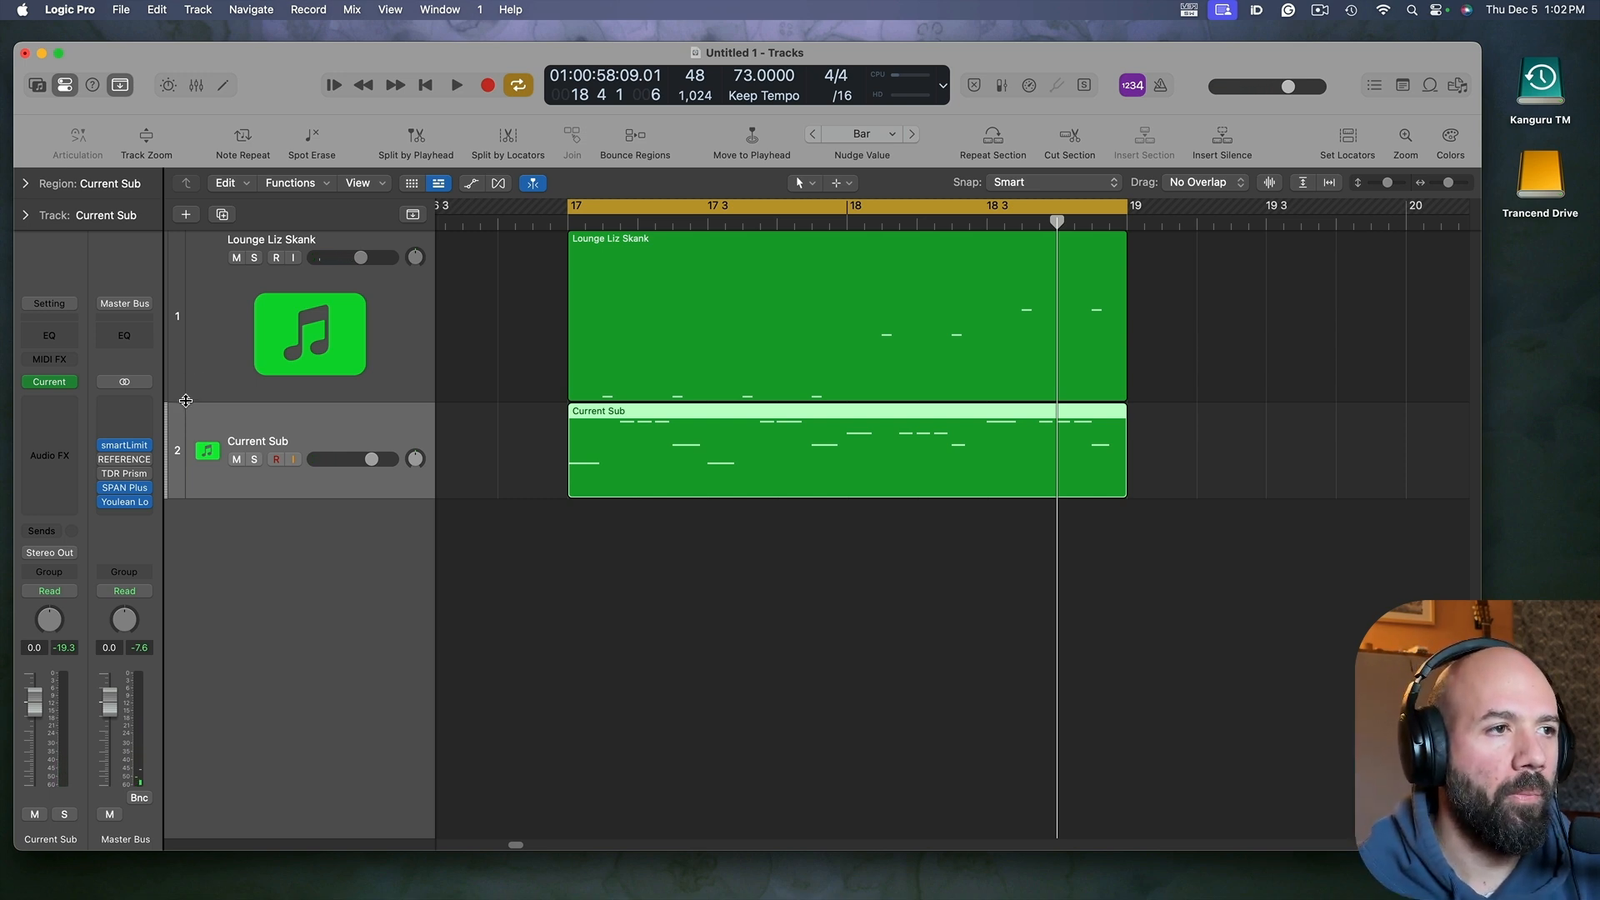
{"action": "left_click_drag", "start_coordinate": [186, 399], "coordinate": [204, 343]}
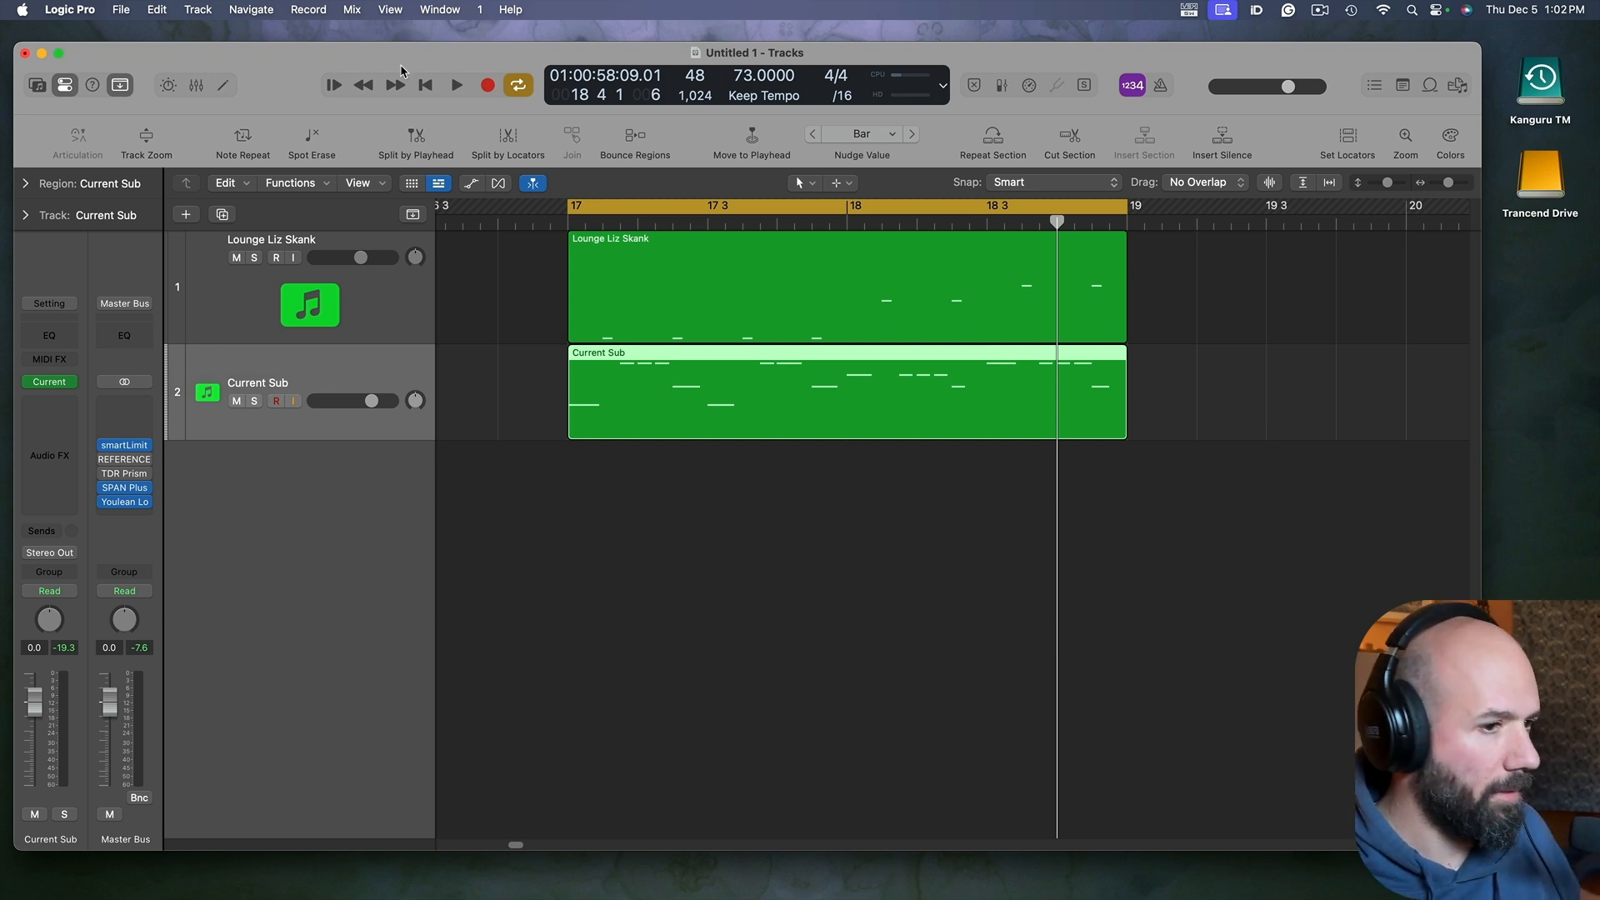
{"action": "right_click", "coordinate": [370, 484]}
{"action": "left_click", "coordinate": [397, 487]}
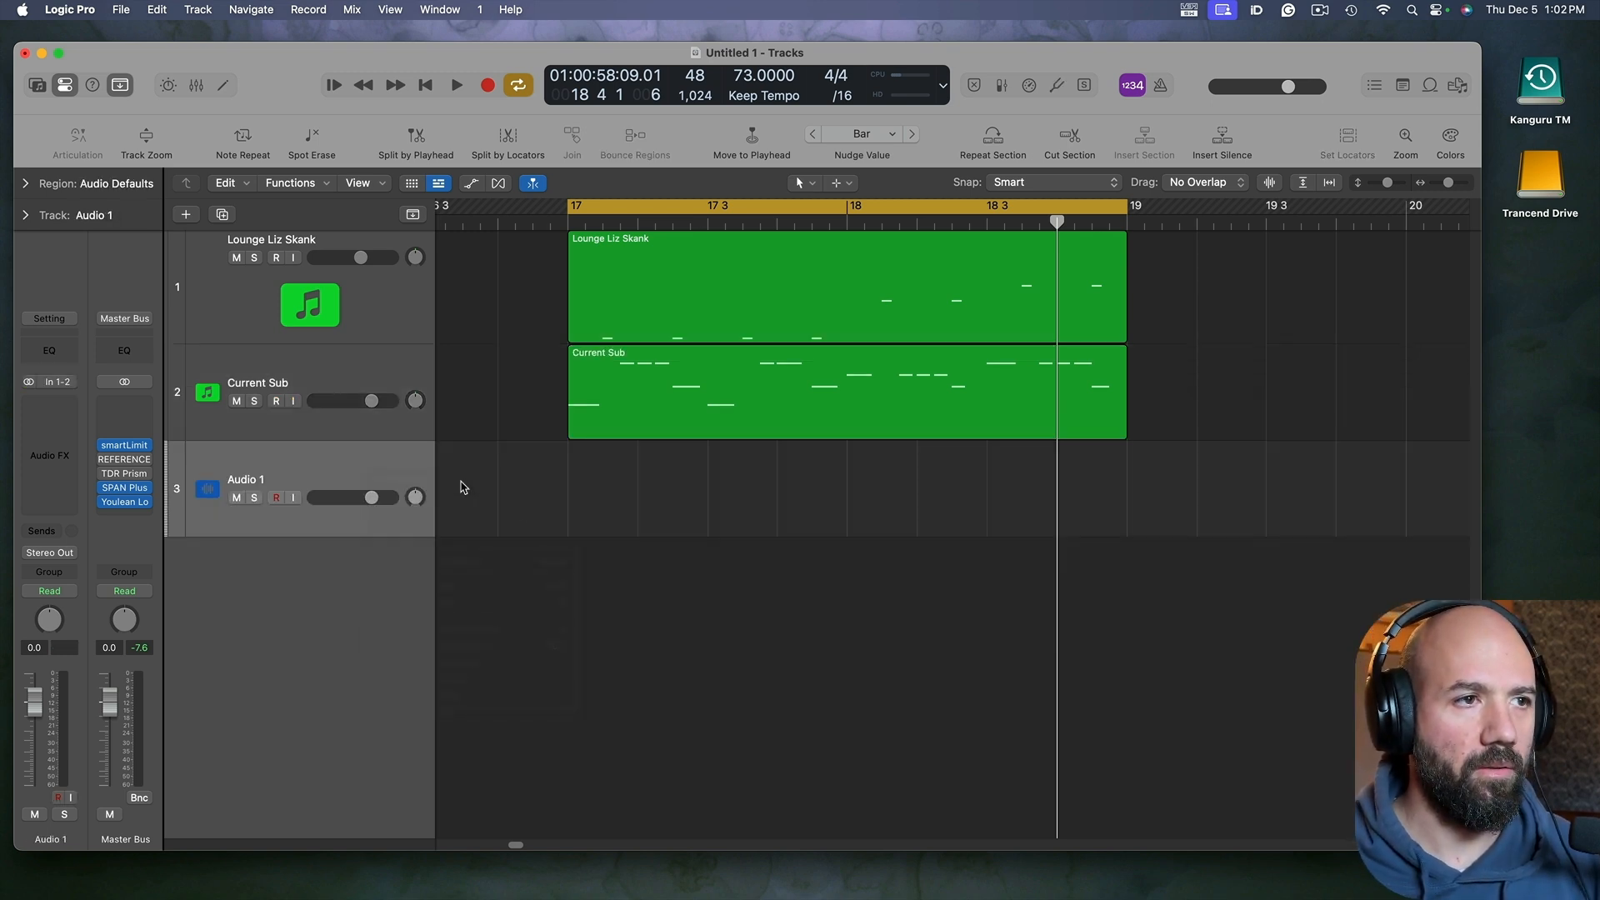
Step: Turn off cycle mode and place the playhead at 19 2, just past the end of the two regions
{"action": "left_click", "coordinate": [655, 540], "text": "ctrl+alt"}
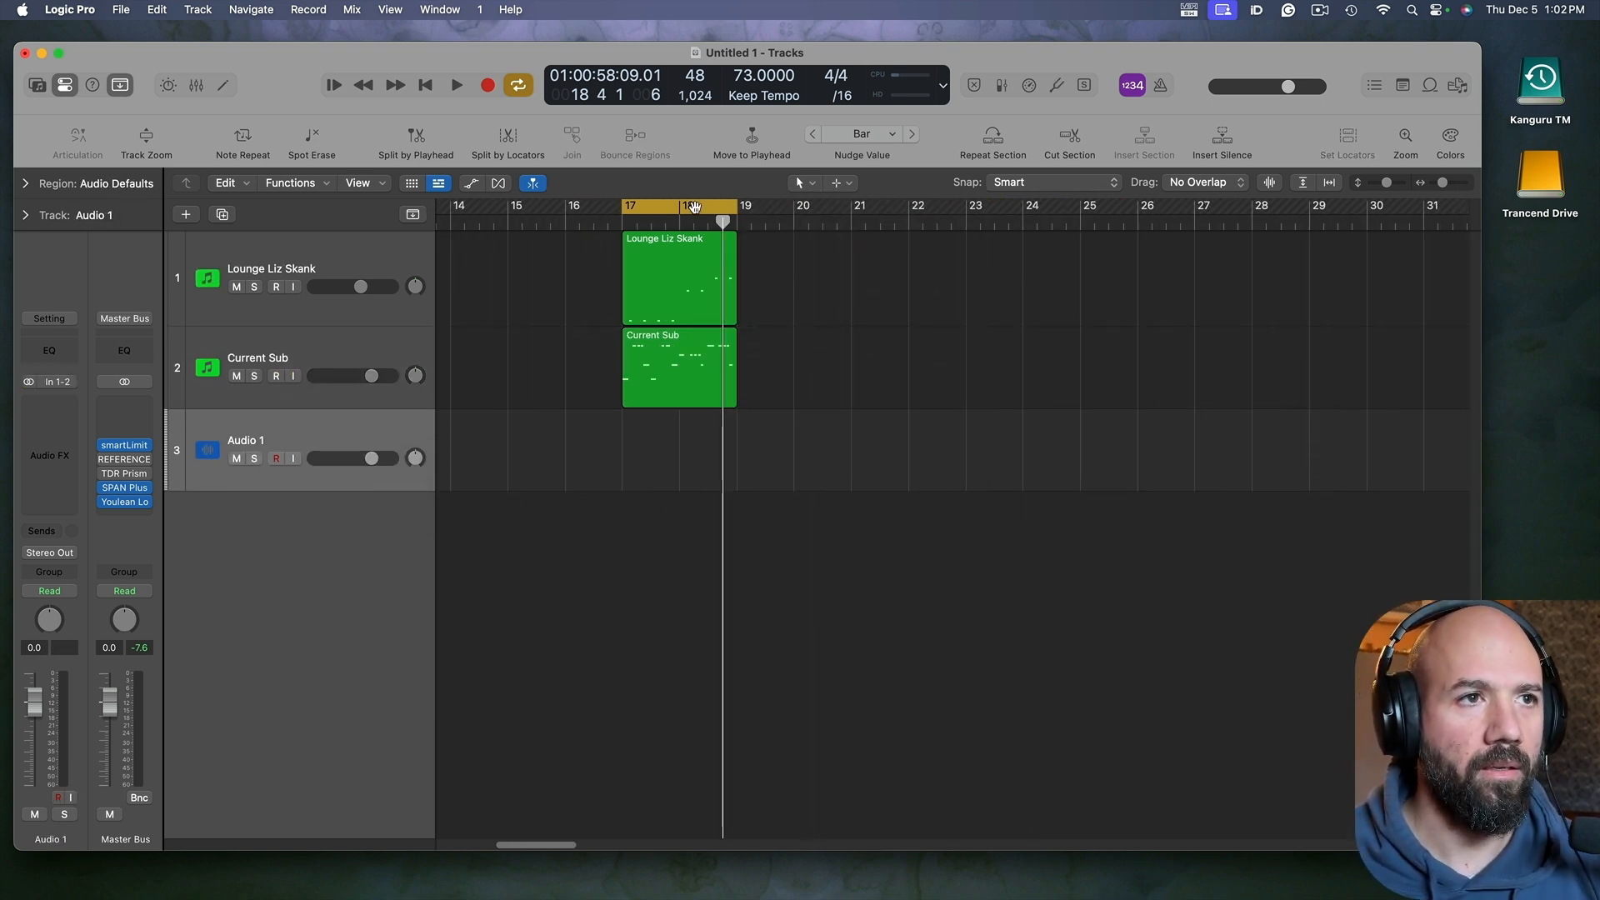
{"action": "left_click", "coordinate": [694, 207]}
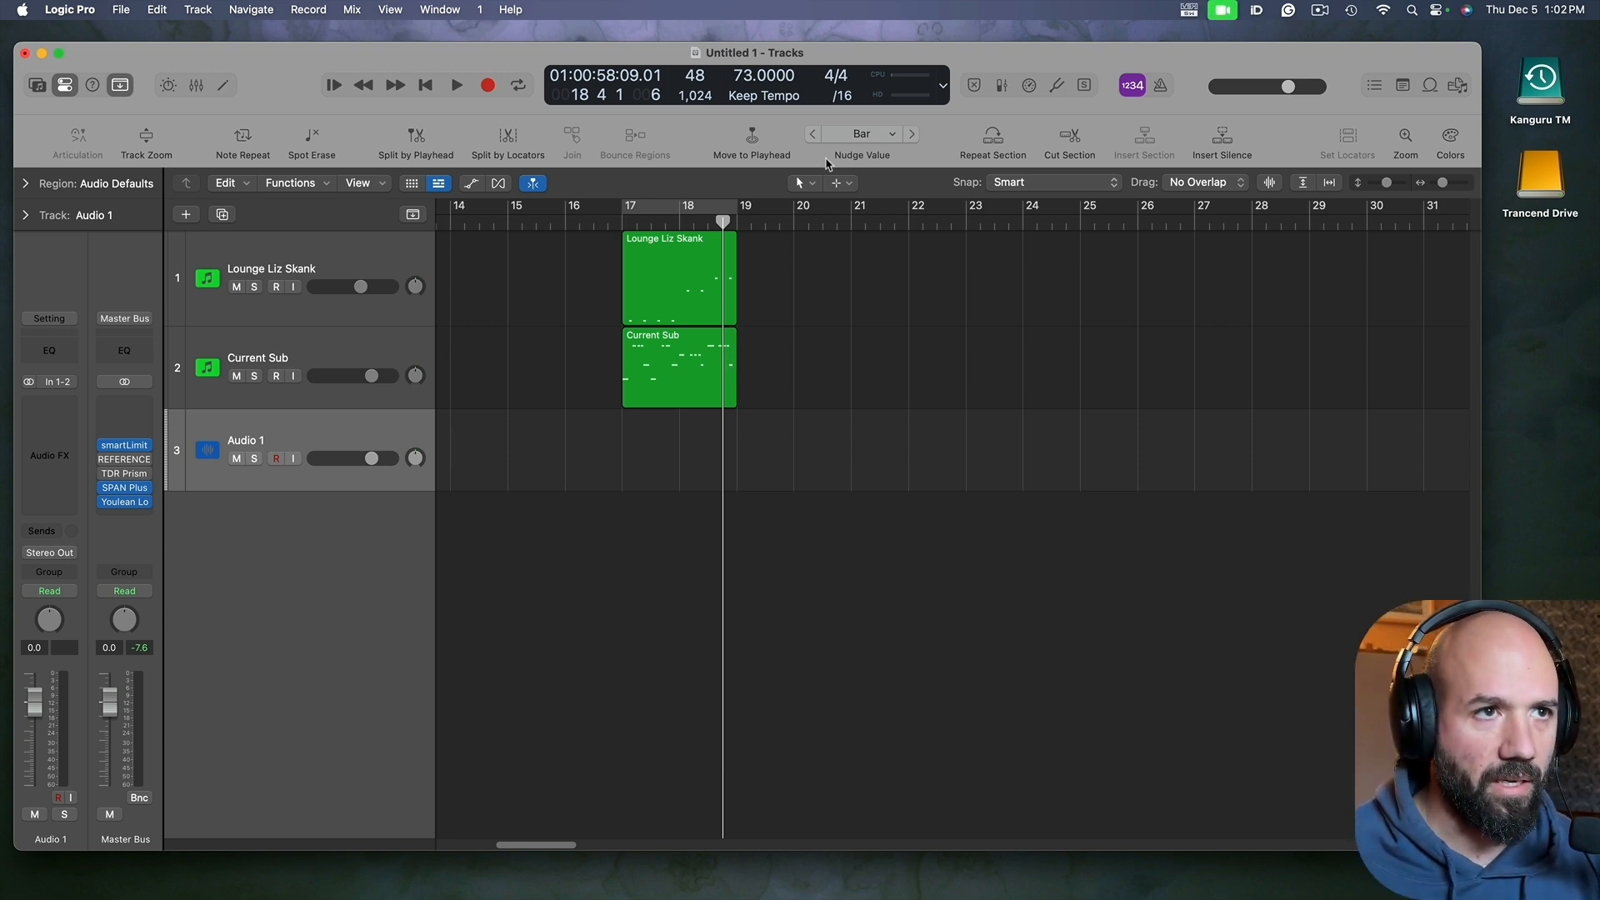
{"action": "left_click", "coordinate": [753, 225]}
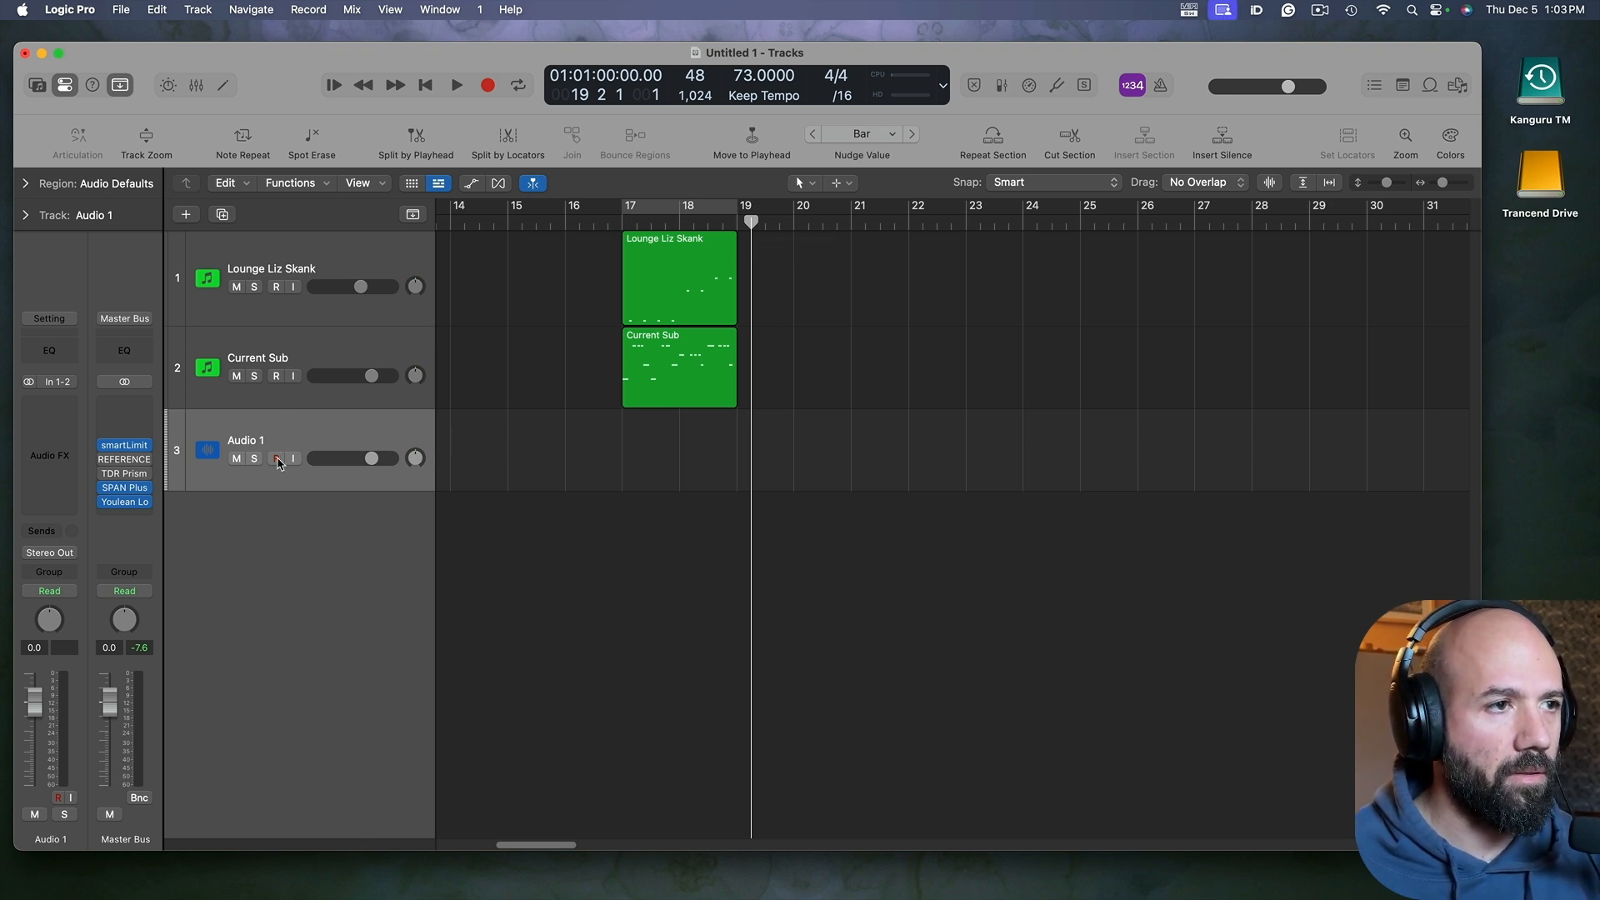
Step: Set the Audio 1 track's input to Input 1 and record a long take from 19 2 to about bar 55
{"action": "left_click", "coordinate": [53, 382]}
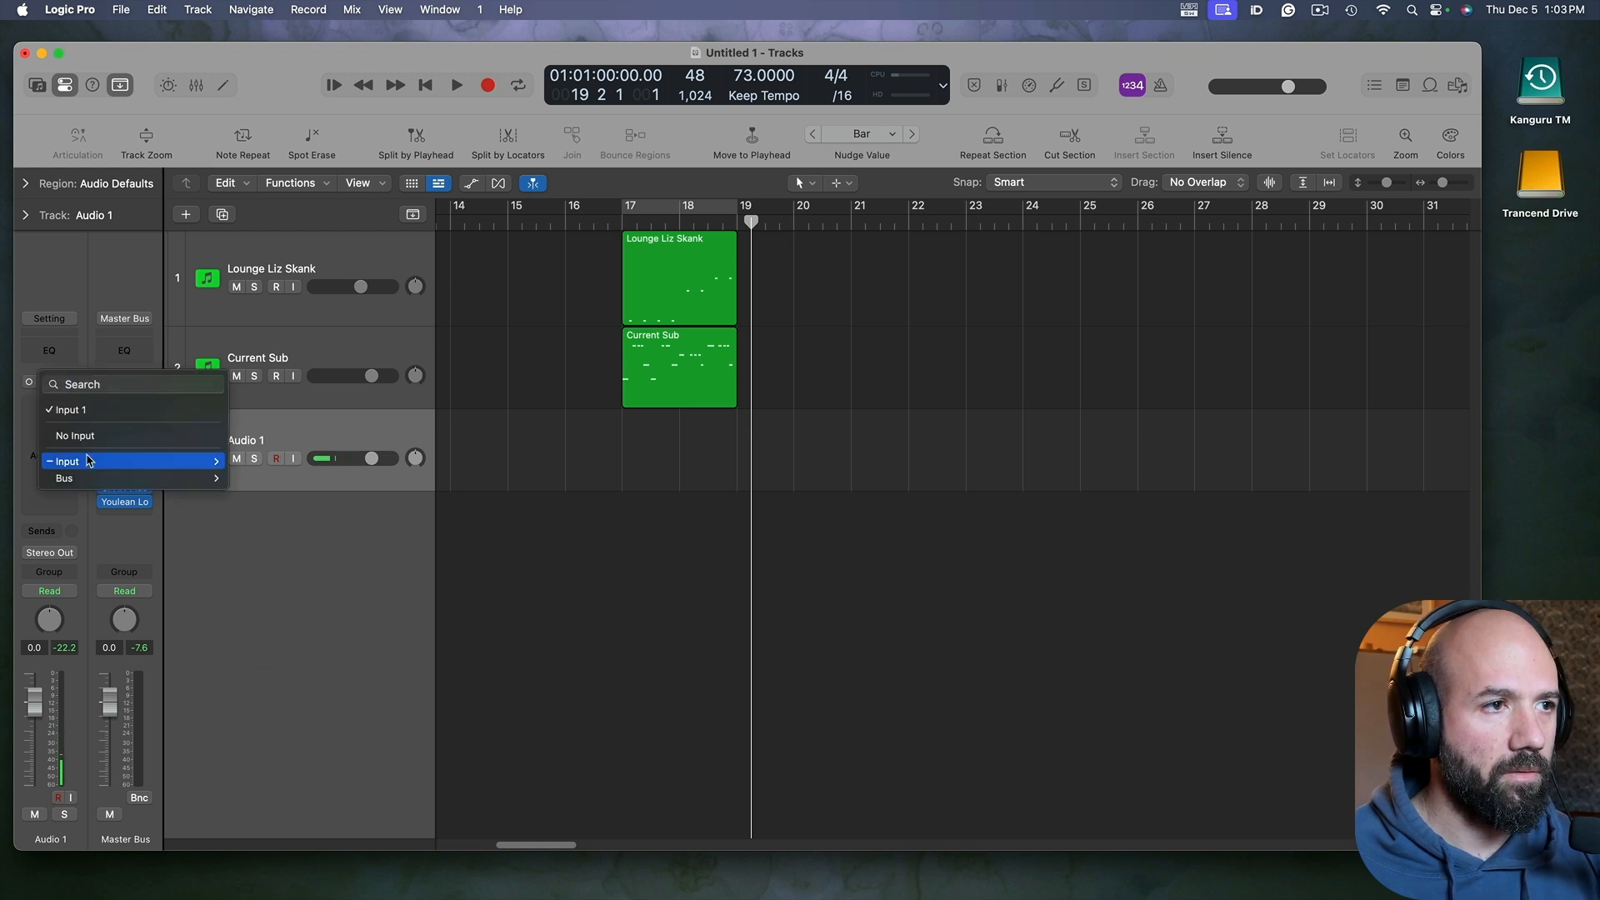
{"action": "mouse_move", "coordinate": [89, 460]}
{"action": "left_click", "coordinate": [309, 461]}
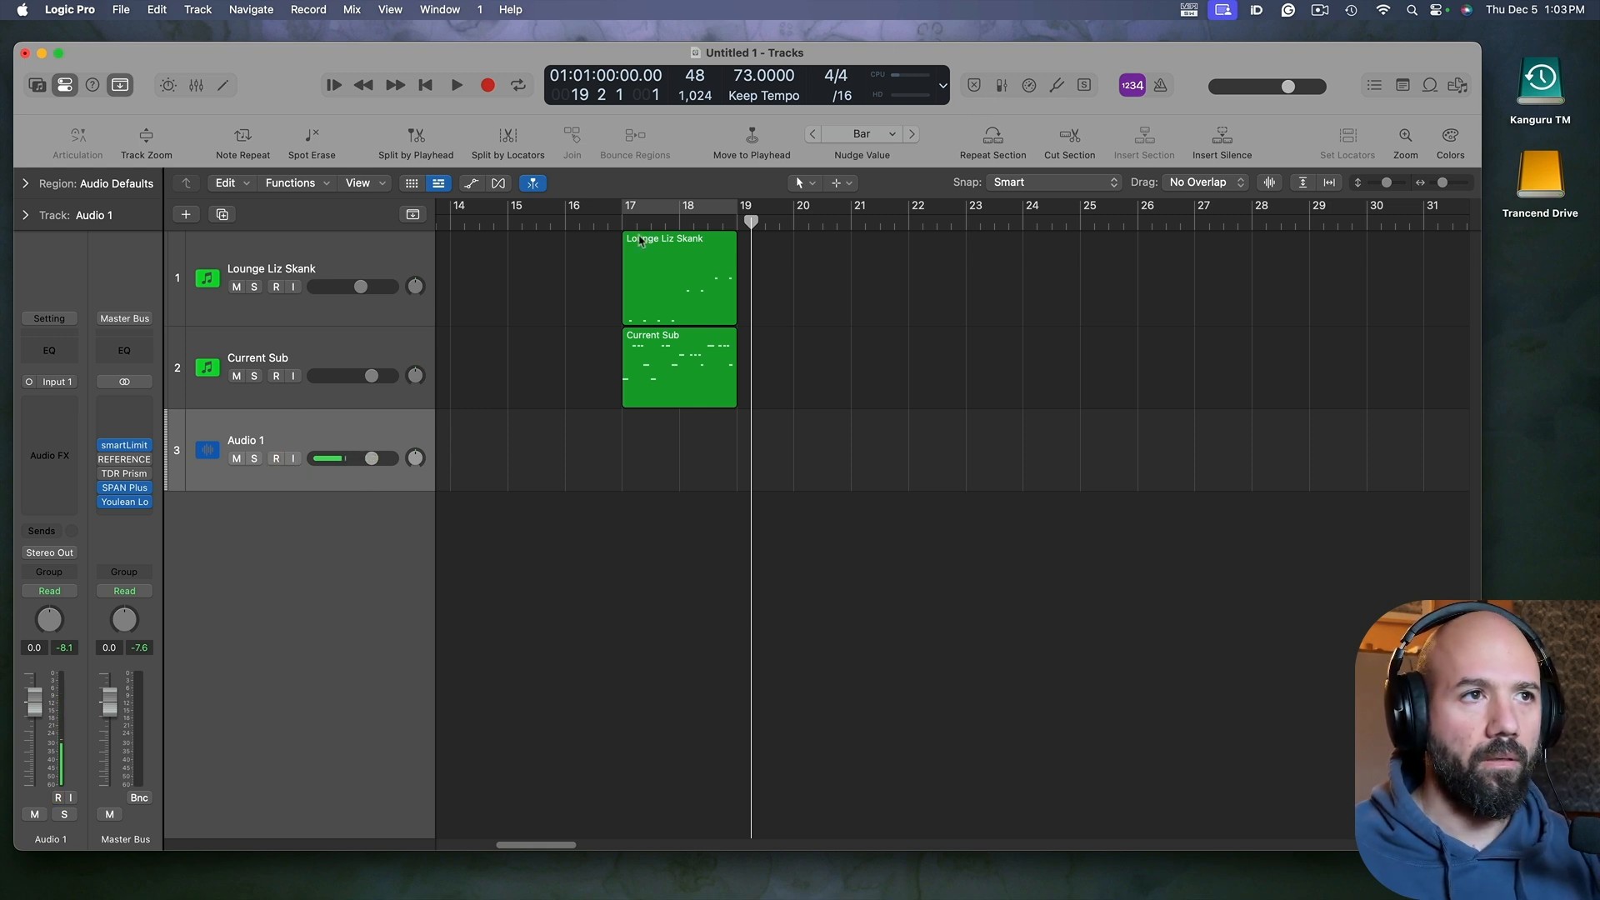
{"action": "left_click", "coordinate": [487, 88]}
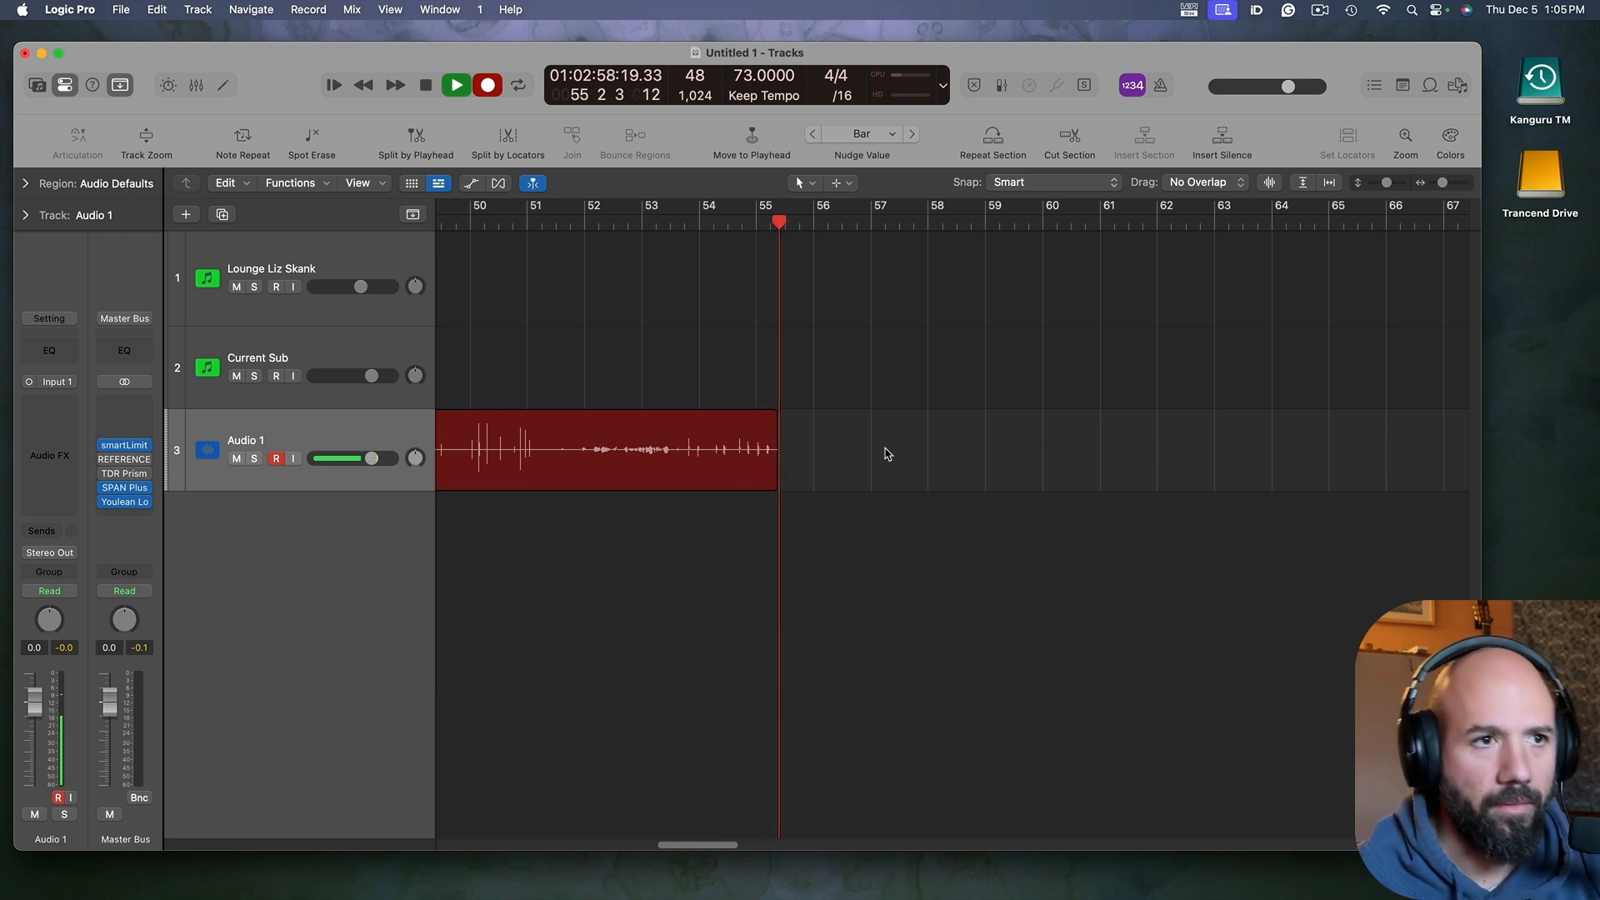
{"action": "key", "text": "space"}
Step: Audition the recorded take from its start to about 21 2 and examine its waveform for usable sounds
{"action": "scroll", "coordinate": [817, 548], "scroll_direction": "down", "scroll_amount": 3}
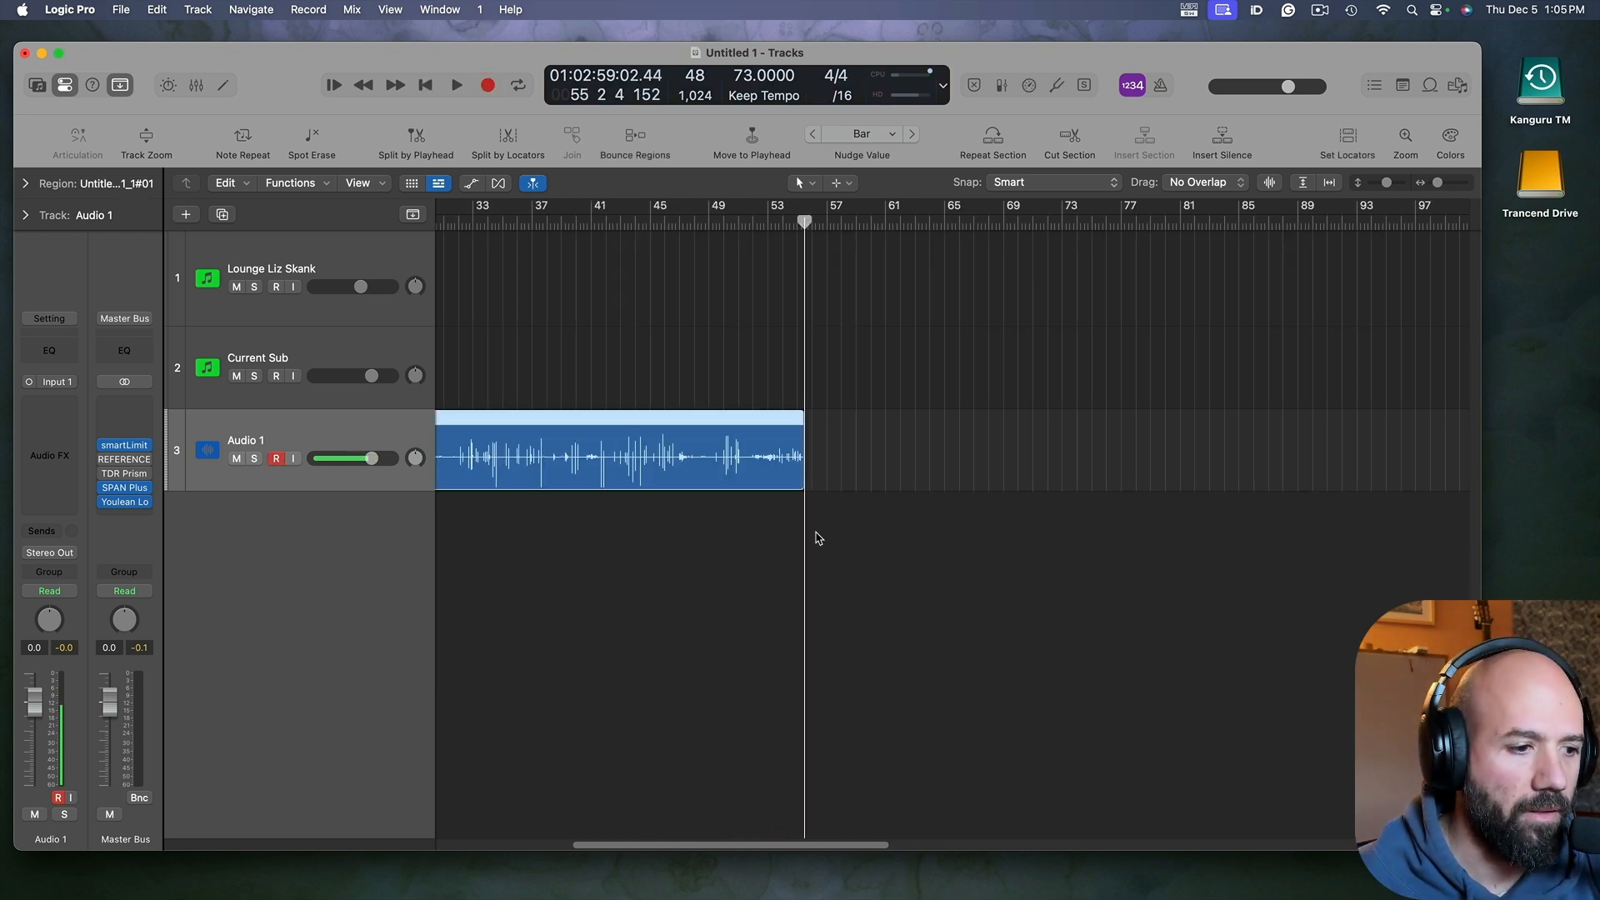
{"action": "scroll", "coordinate": [790, 535], "scroll_direction": "down", "scroll_amount": 5}
{"action": "scroll", "coordinate": [667, 483], "scroll_direction": "down", "scroll_amount": 2}
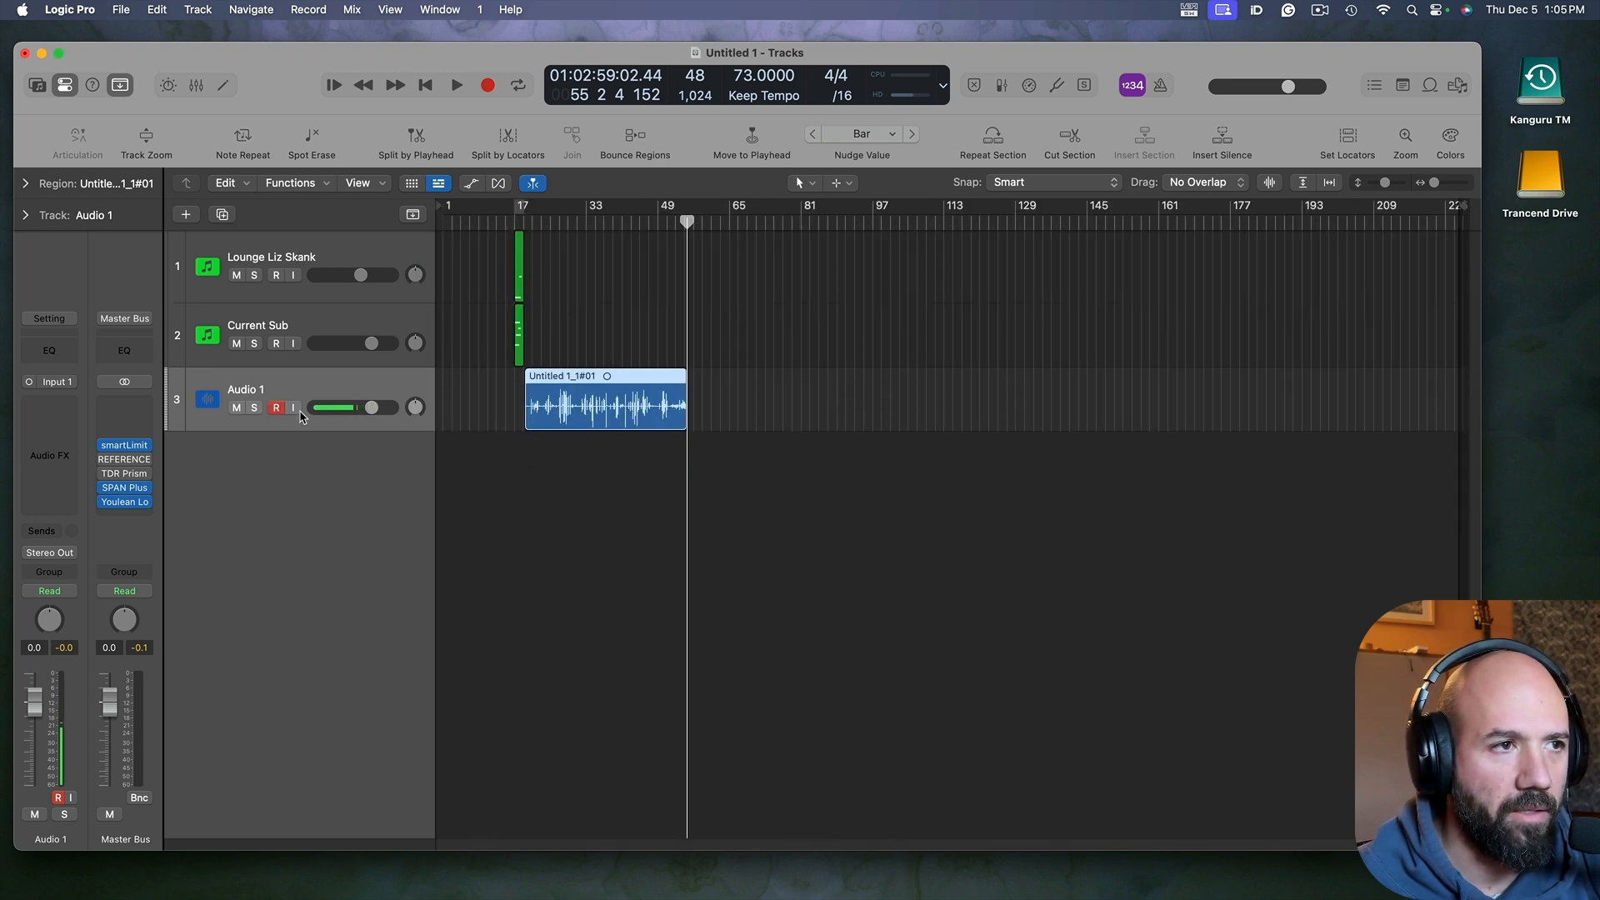
{"action": "scroll", "coordinate": [542, 448], "scroll_direction": "up", "scroll_amount": 5}
{"action": "scroll", "coordinate": [616, 455], "scroll_direction": "left", "scroll_amount": 5}
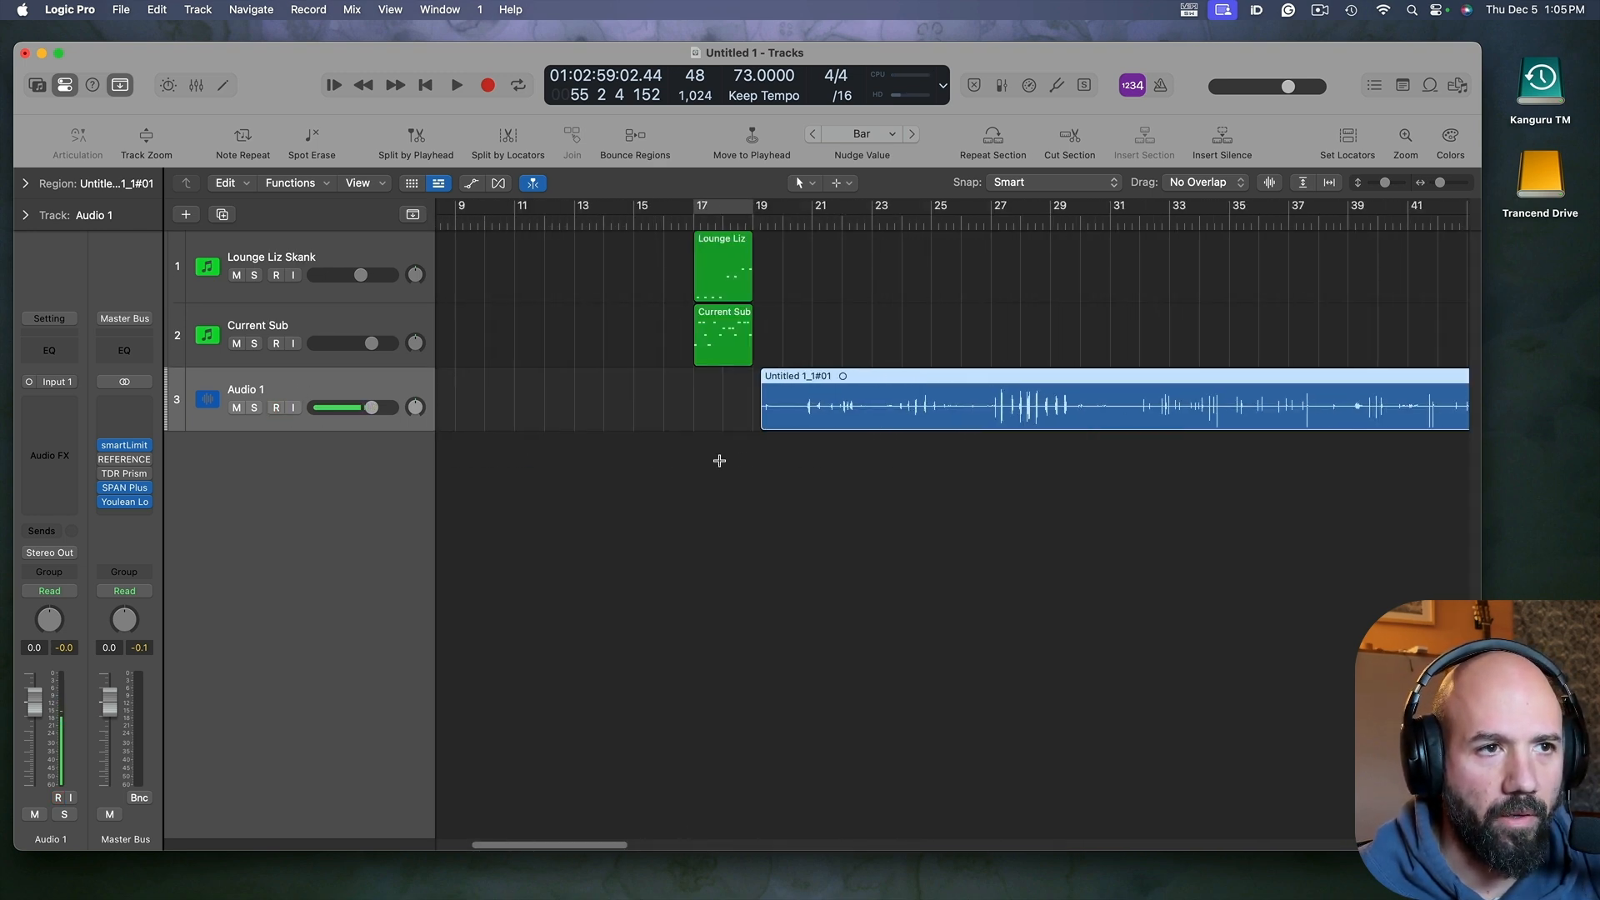
{"action": "scroll", "coordinate": [833, 483], "scroll_direction": "right", "scroll_amount": 2}
{"action": "scroll", "coordinate": [861, 488], "scroll_direction": "down", "scroll_amount": 1}
{"action": "key", "text": "shift+space"}
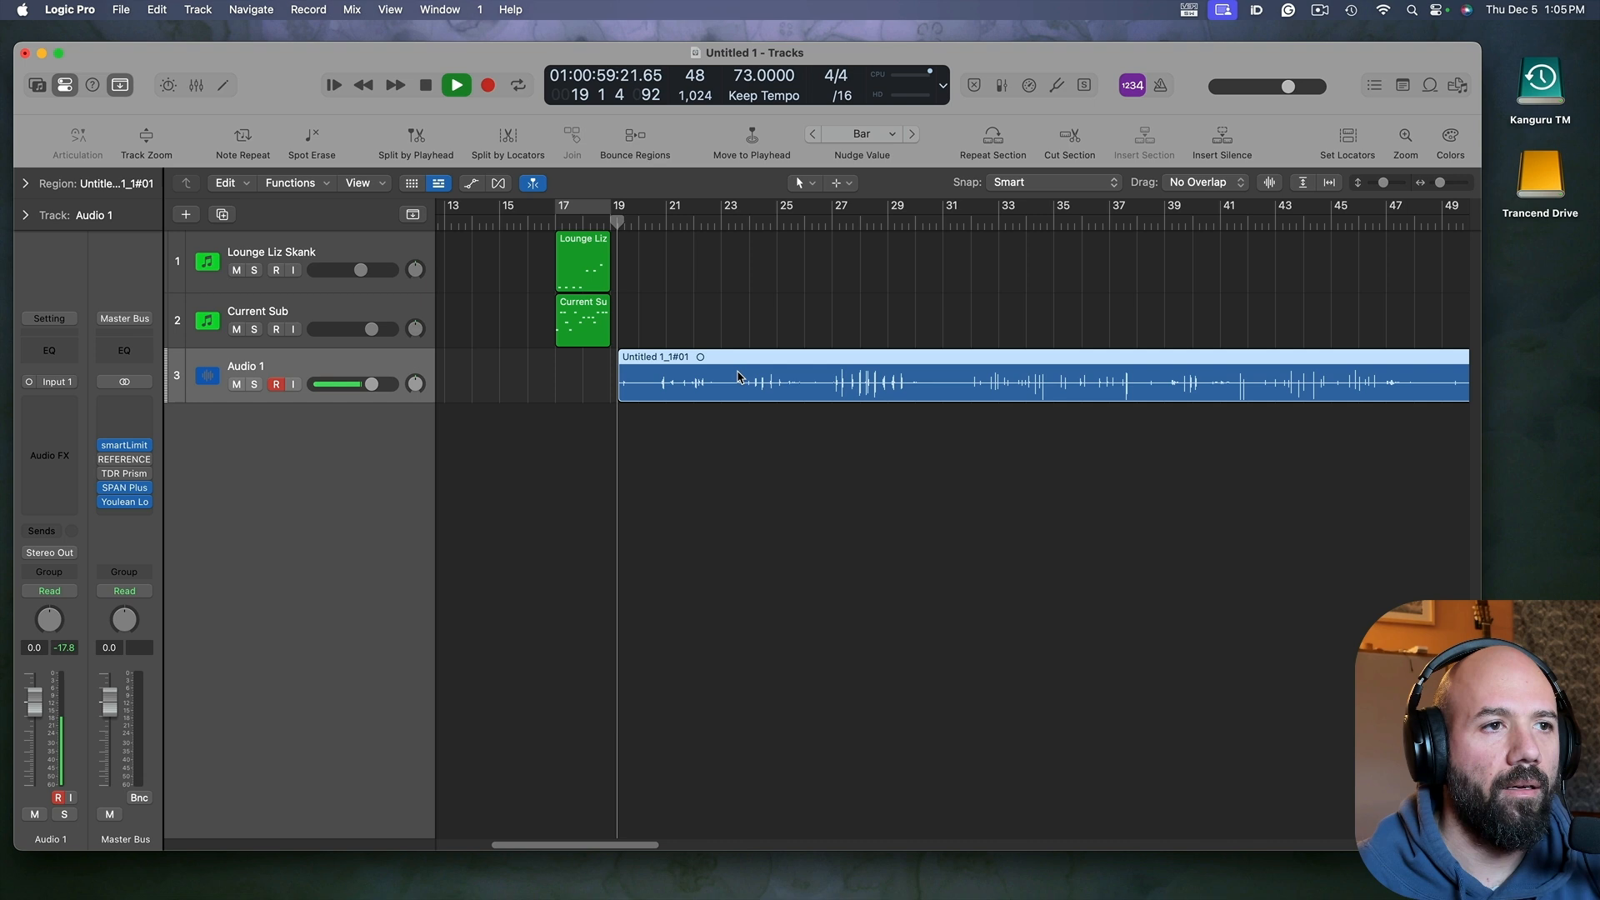
{"action": "key", "text": "space"}
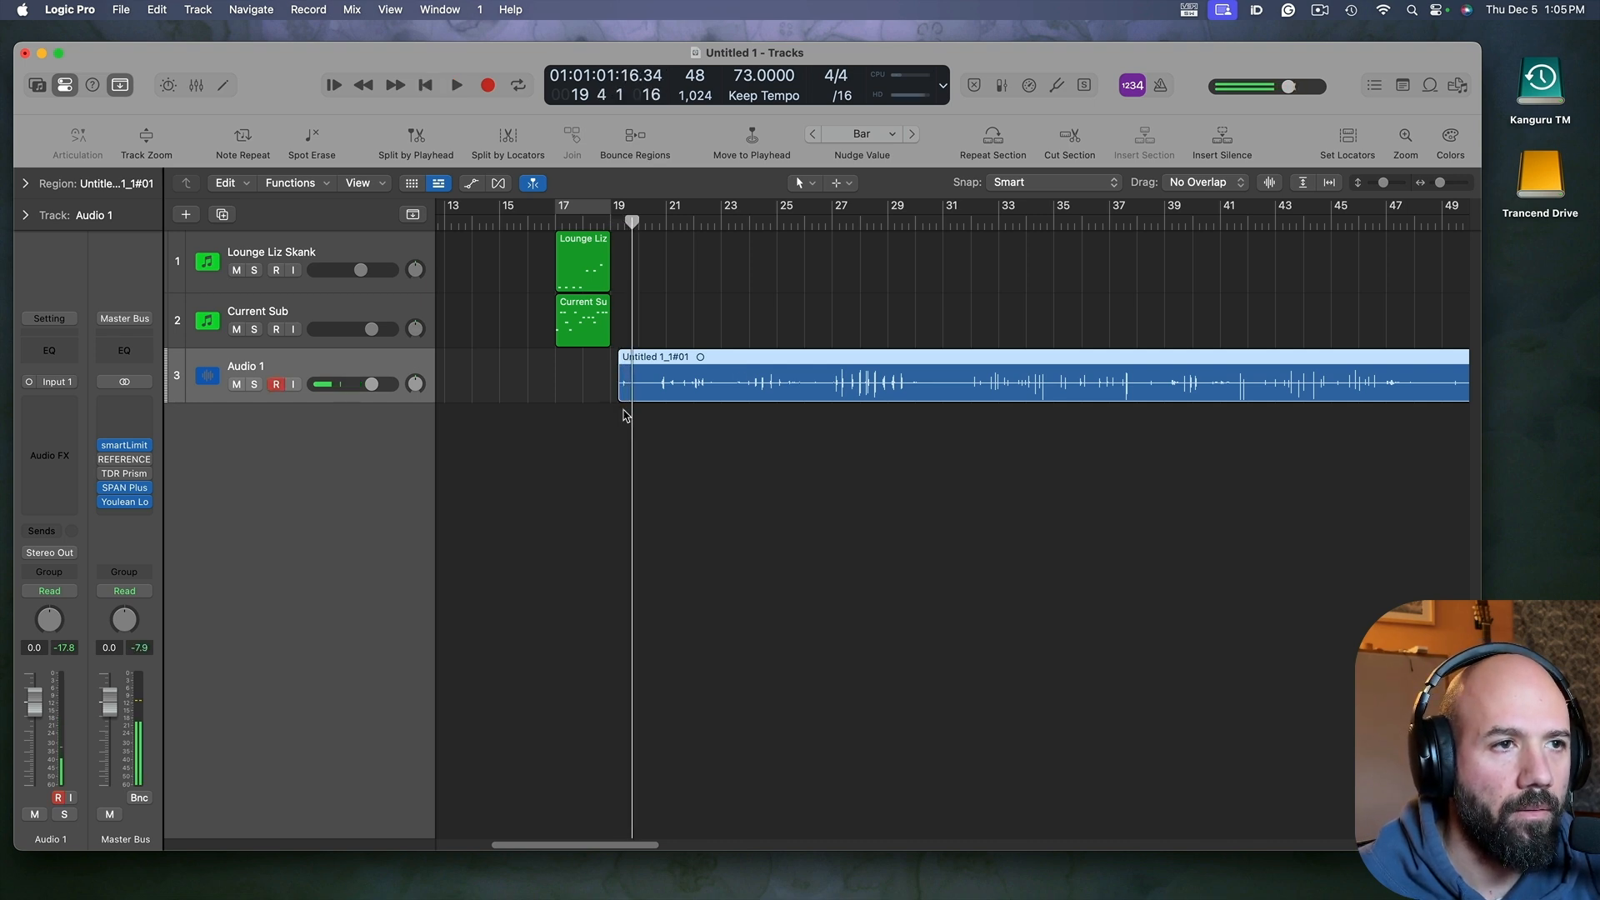
{"action": "scroll", "coordinate": [633, 416], "scroll_direction": "up", "scroll_amount": 3}
{"action": "scroll", "coordinate": [834, 633], "scroll_direction": "up", "scroll_amount": 3}
{"action": "key", "text": "shift+space"}
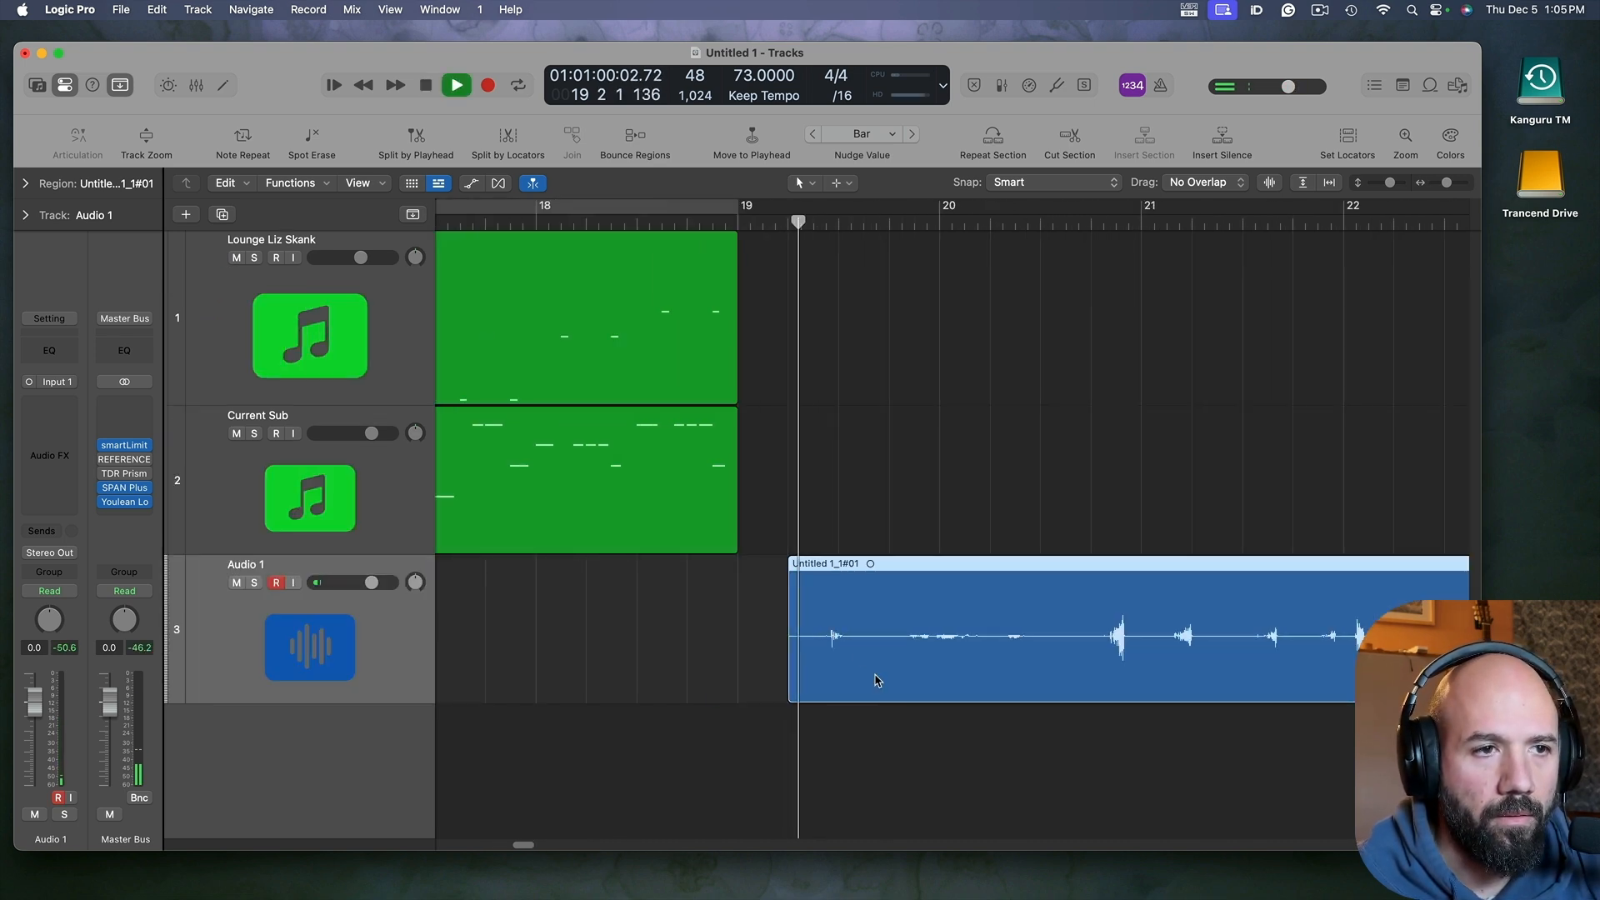
{"action": "scroll", "coordinate": [854, 658], "scroll_direction": "up", "scroll_amount": 3}
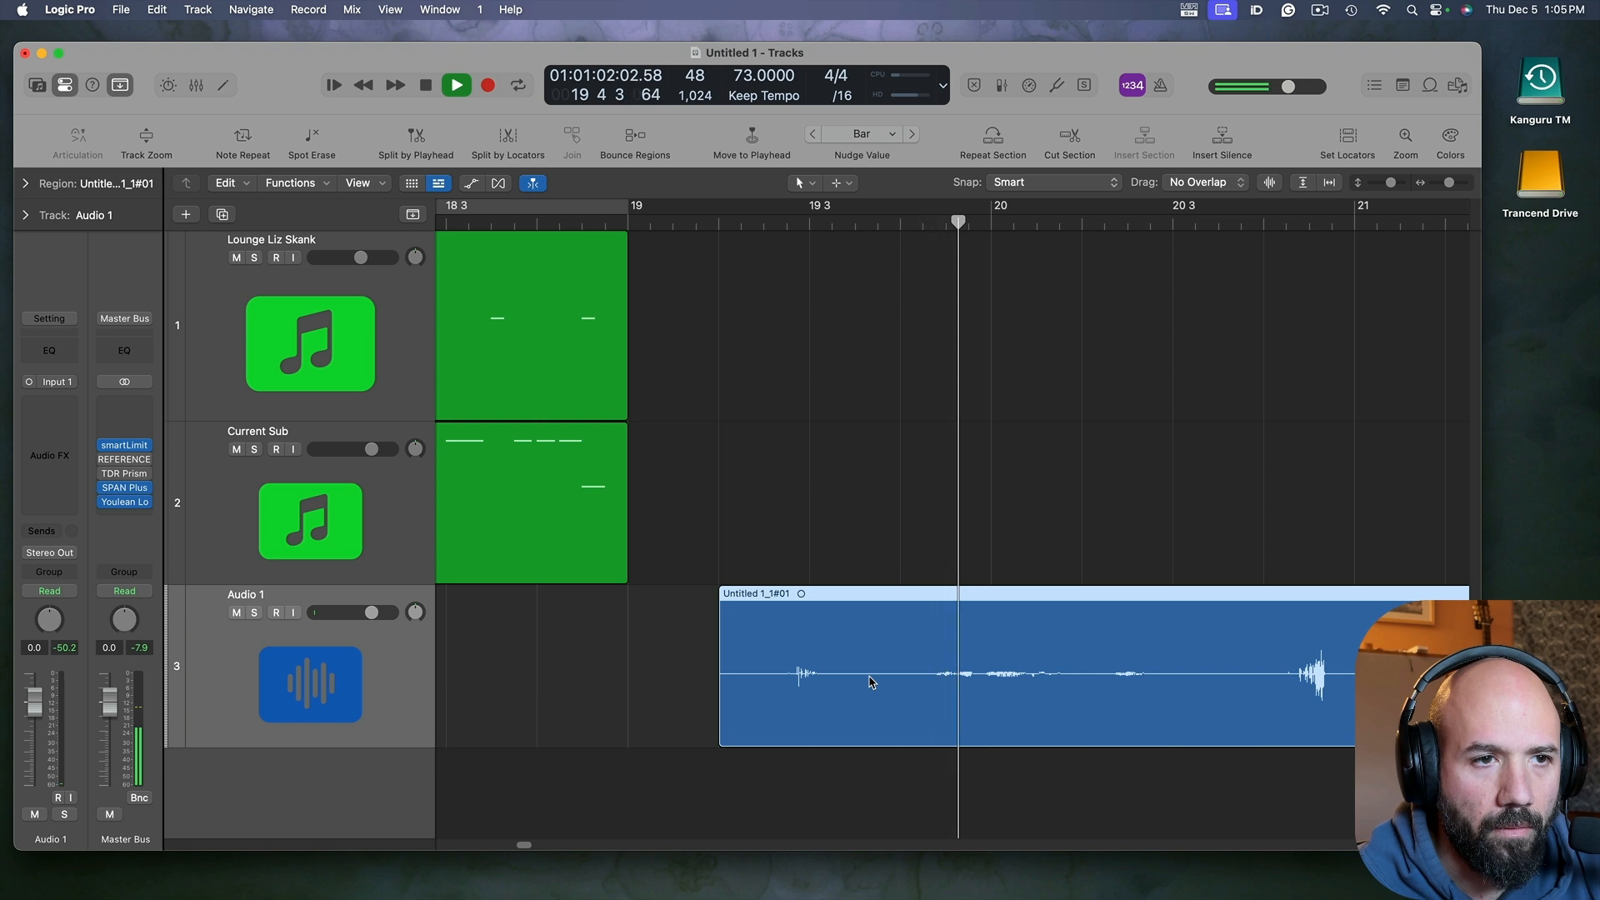
{"action": "scroll", "coordinate": [858, 683], "scroll_direction": "down", "scroll_amount": 2}
{"action": "scroll", "coordinate": [837, 686], "scroll_direction": "down", "scroll_amount": 1}
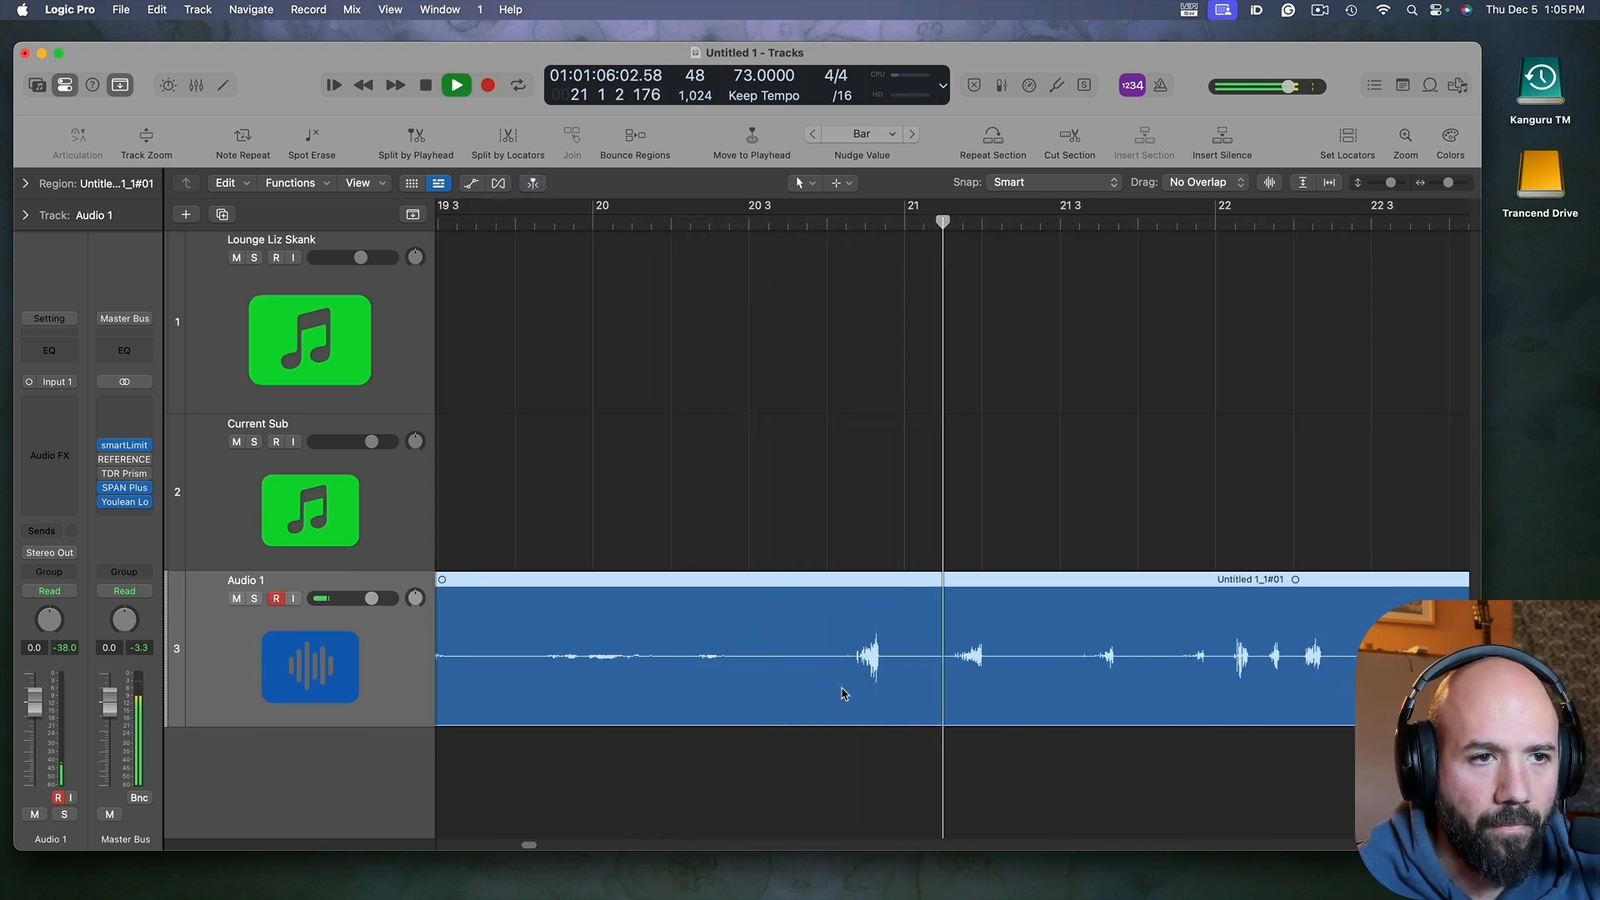
{"action": "key", "text": "space"}
Step: Isolate the sound between 21 1 3 57 and 21 2 3 81 and delete the part of the take before it
{"action": "left_click_drag", "start_coordinate": [830, 652], "coordinate": [913, 649]}
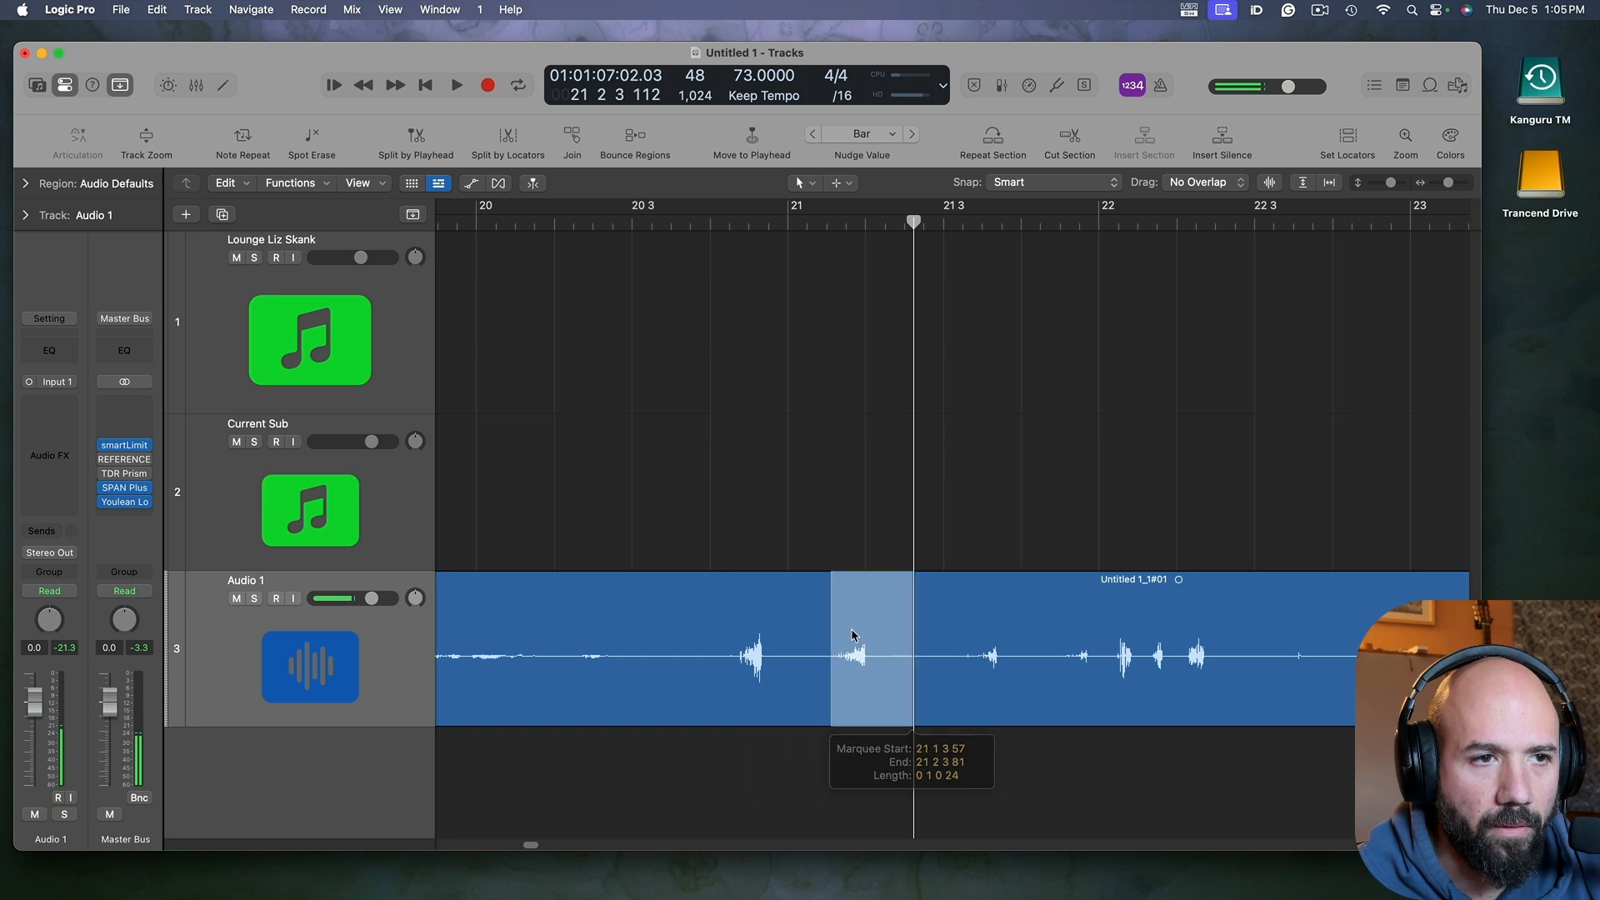
{"action": "left_click", "coordinate": [752, 642]}
{"action": "key", "text": "Delete"}
{"action": "left_click", "coordinate": [893, 700]}
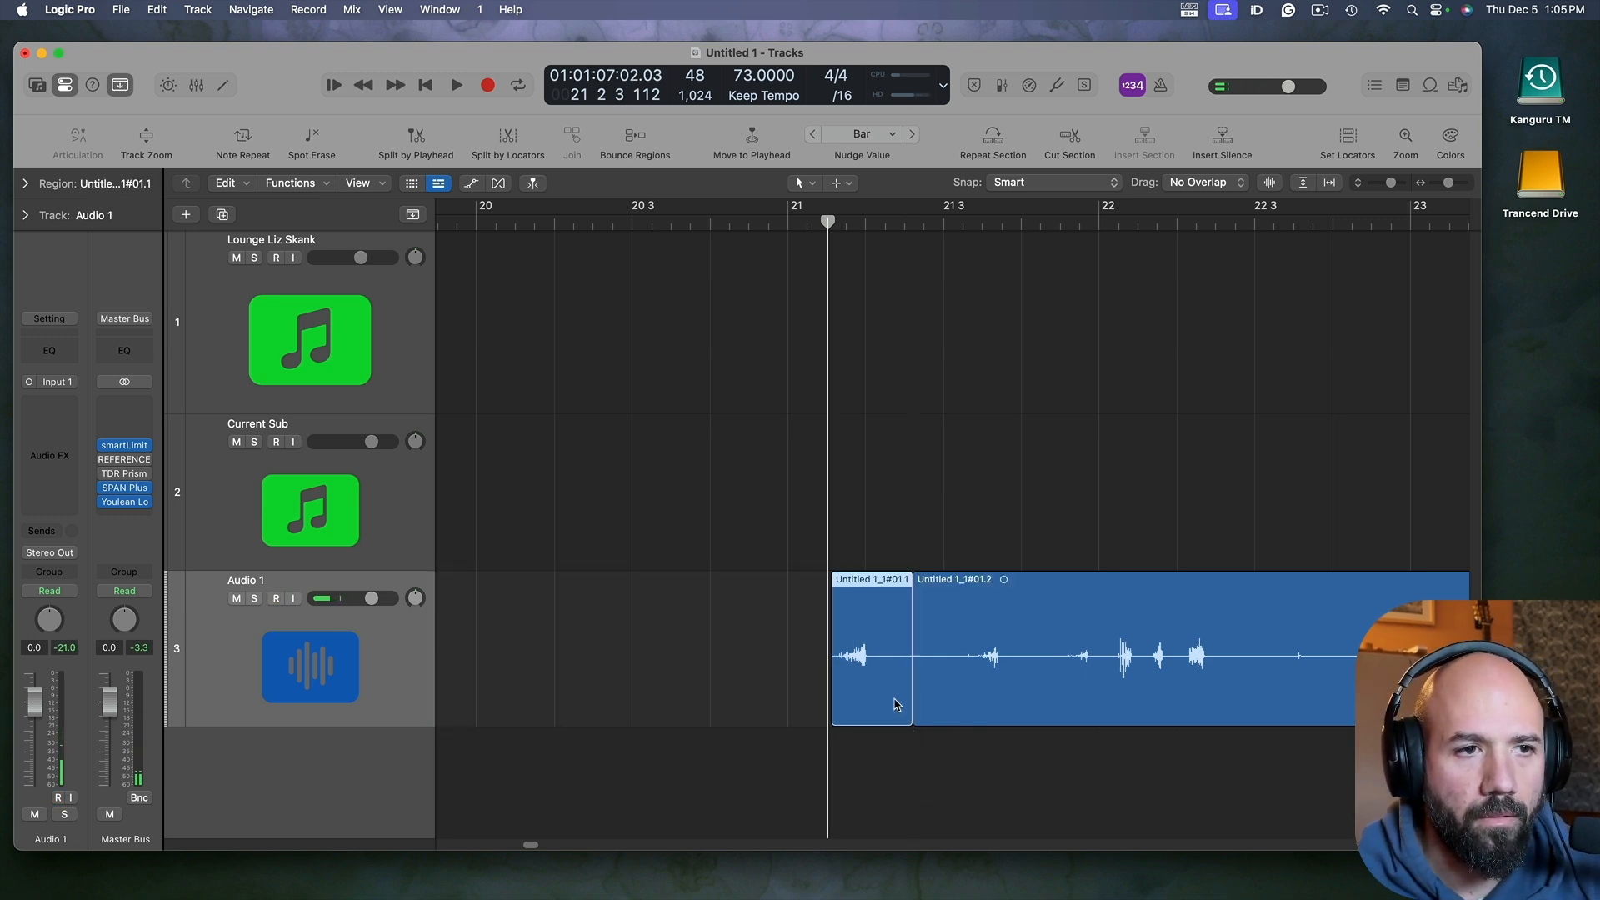
Step: Split out the next sound, from 21 3 2 93 to 21 4 1 81, and delete the silent piece before it
{"action": "key", "text": "space"}
{"action": "key", "text": "z"}
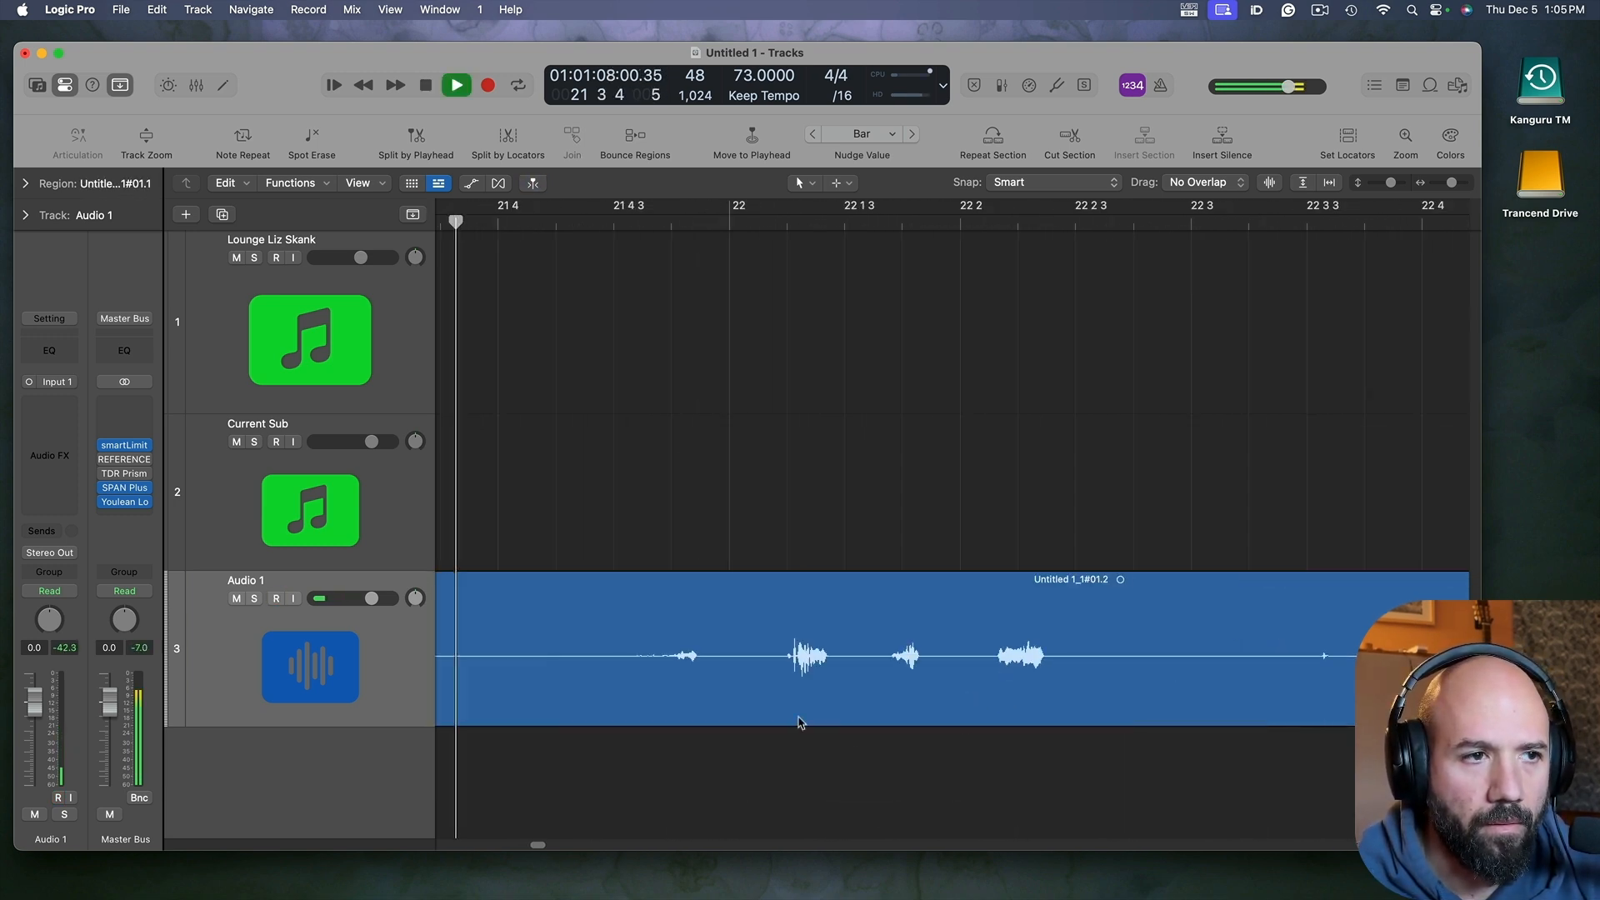
{"action": "key", "text": "space"}
{"action": "left_click_drag", "start_coordinate": [588, 640], "coordinate": [750, 700]}
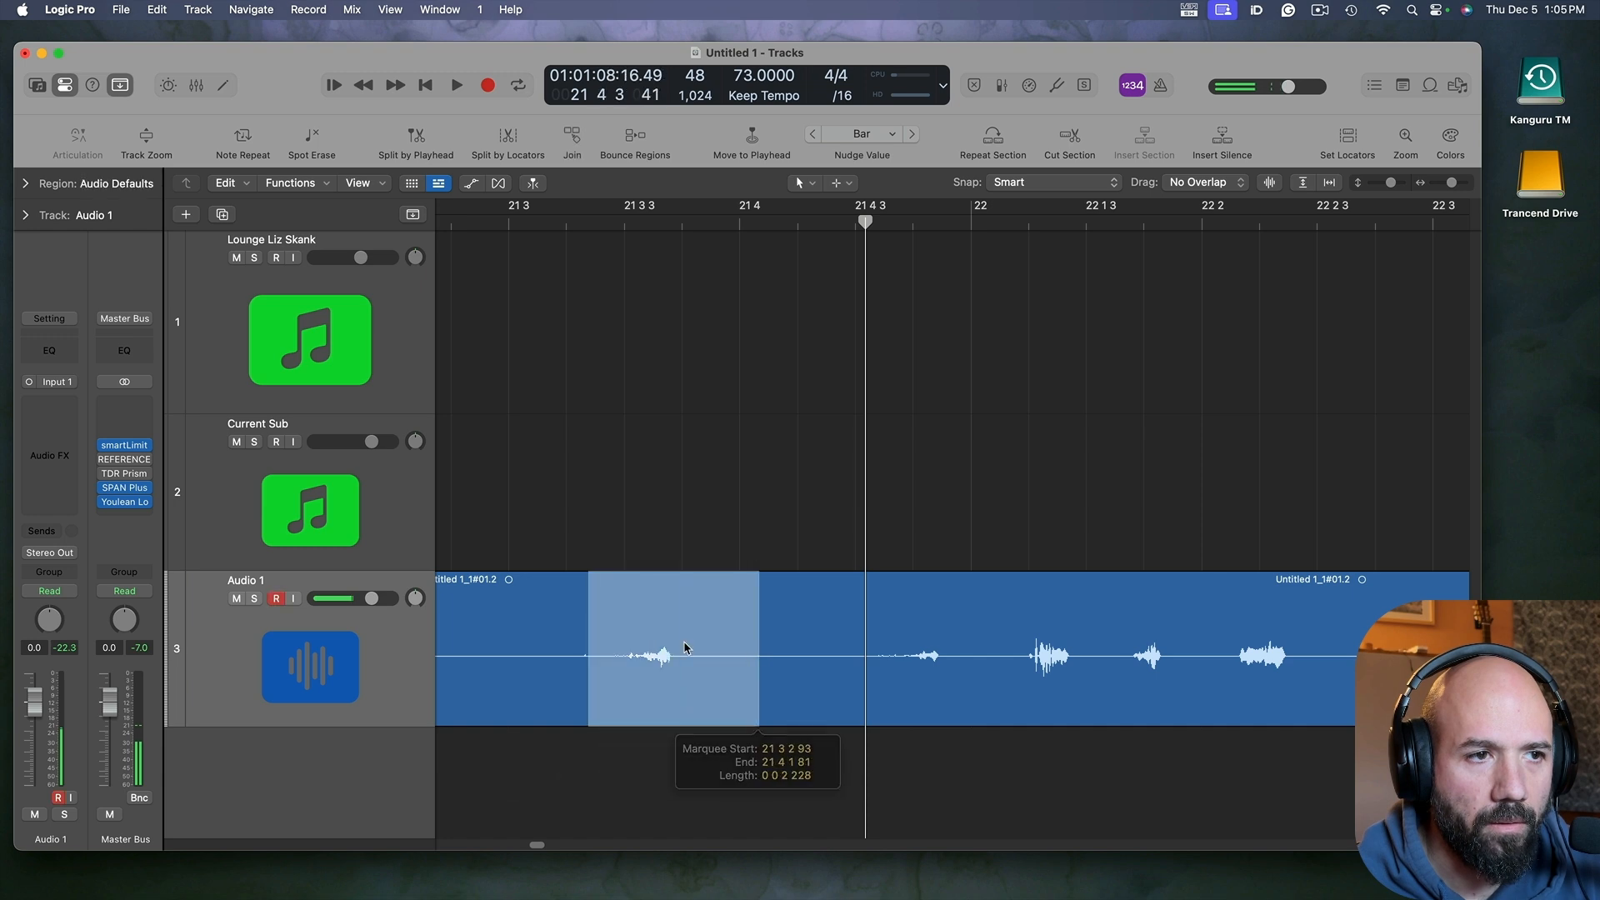
{"action": "left_click", "coordinate": [641, 696]}
{"action": "key", "text": "space"}
{"action": "left_click", "coordinate": [688, 709]}
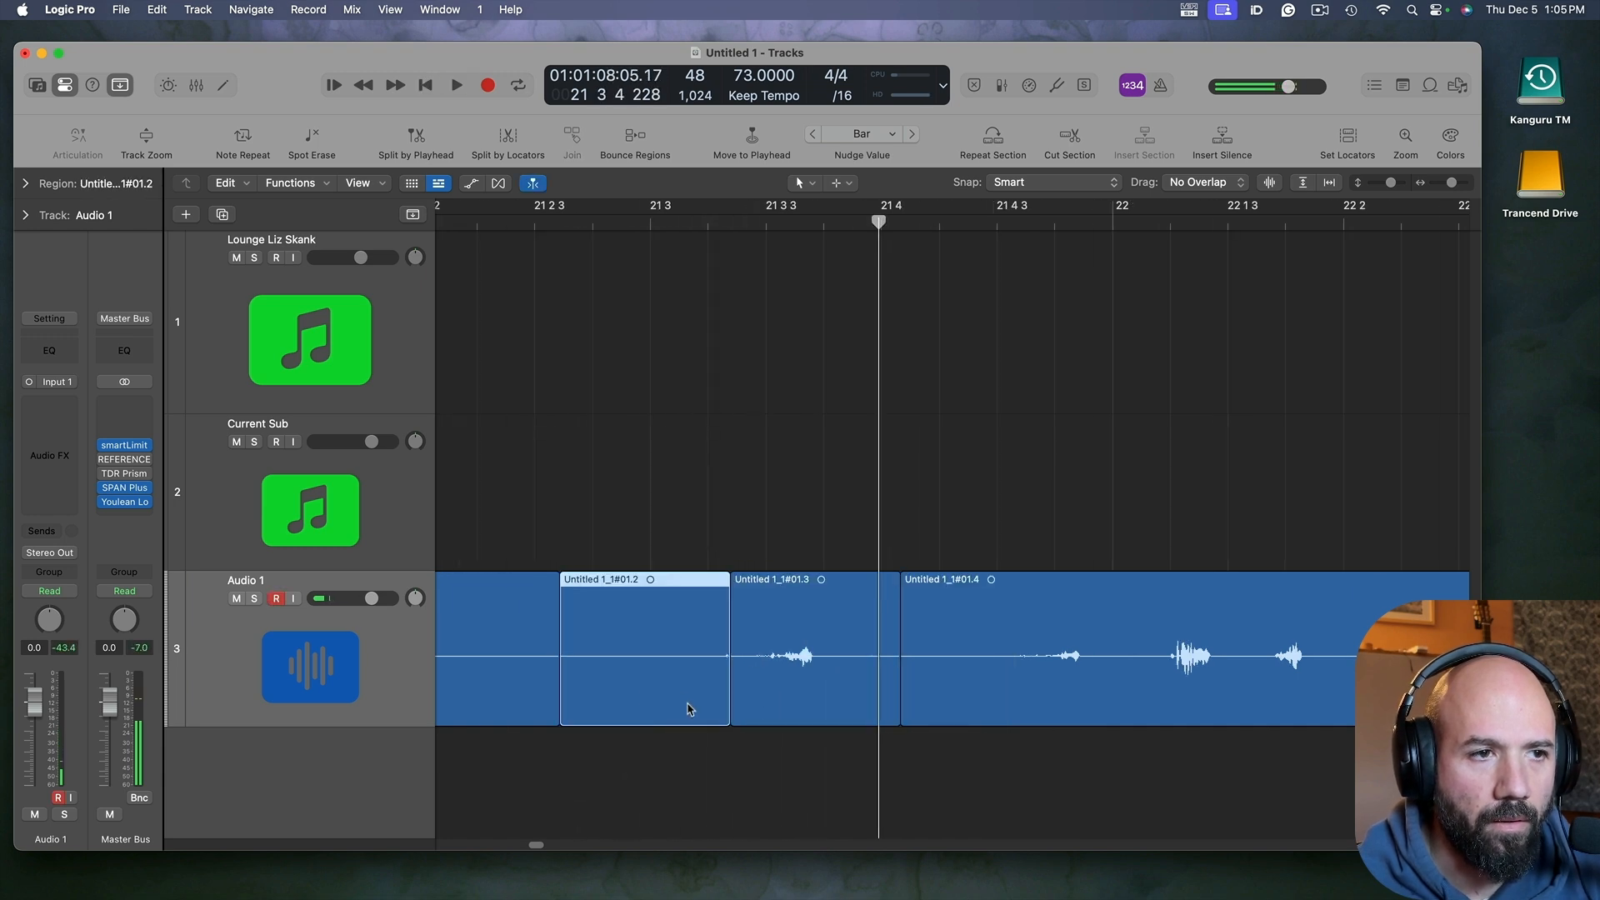
{"action": "key", "text": "Delete"}
Step: Extend the second clip's start slightly earlier and audition it together with the take that follows
{"action": "key", "text": "space"}
{"action": "left_click", "coordinate": [758, 700]}
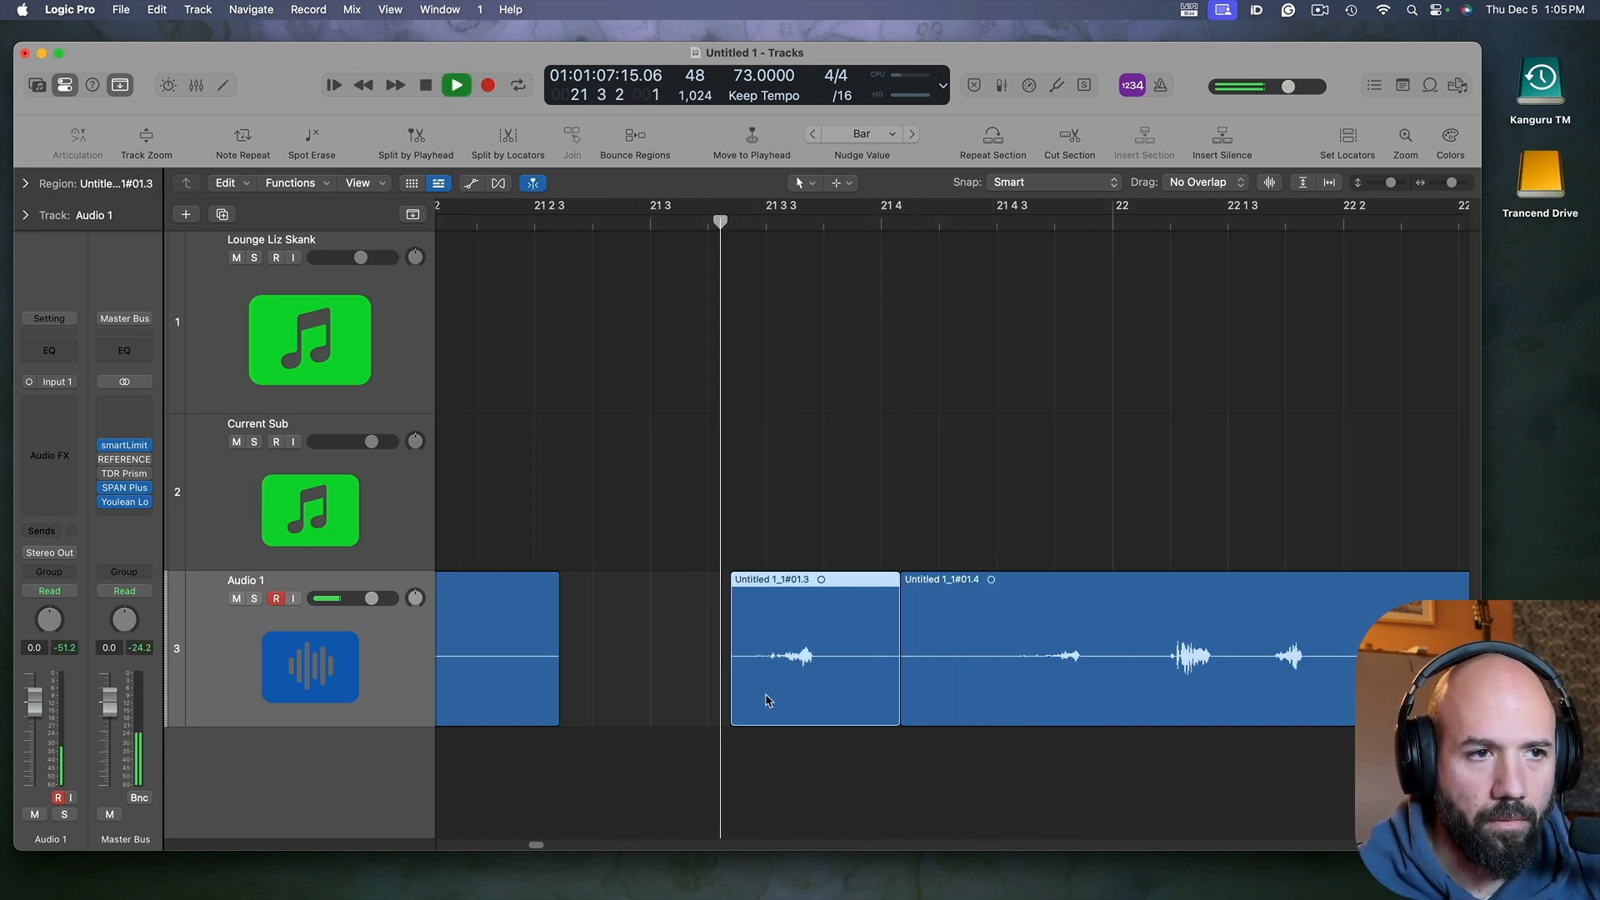
{"action": "mouse_move", "coordinate": [730, 723]}
{"action": "left_mouse_down"}
{"action": "mouse_move", "coordinate": [708, 714]}
{"action": "mouse_move", "coordinate": [725, 715]}
{"action": "left_mouse_up"}
{"action": "key", "text": "space"}
{"action": "left_click", "coordinate": [954, 704]}
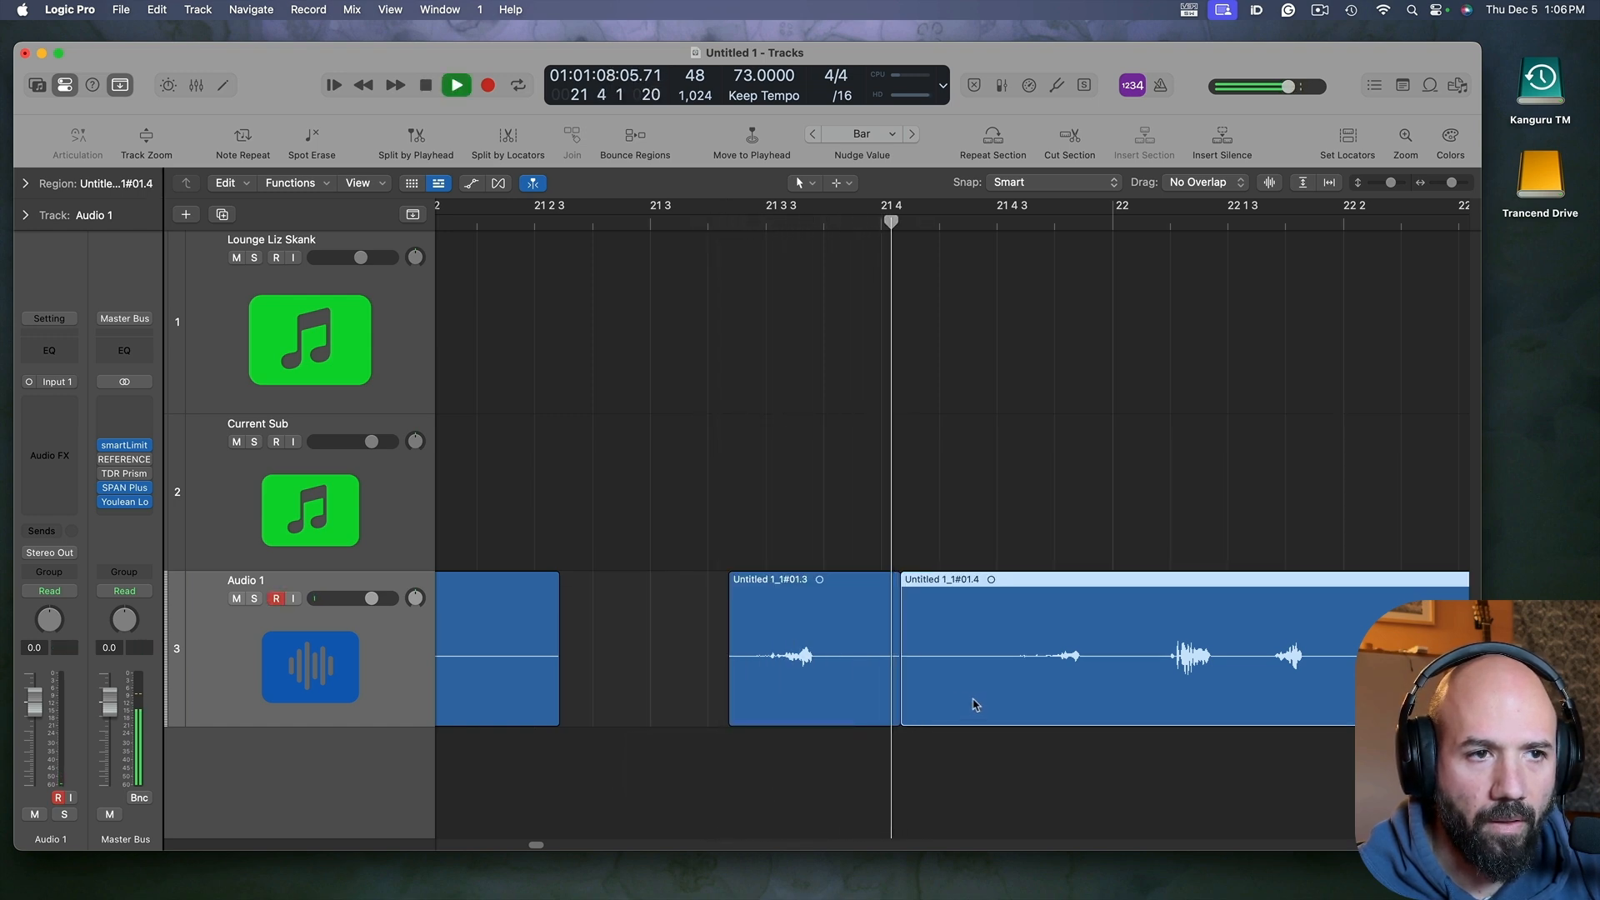
{"action": "key", "text": "space"}
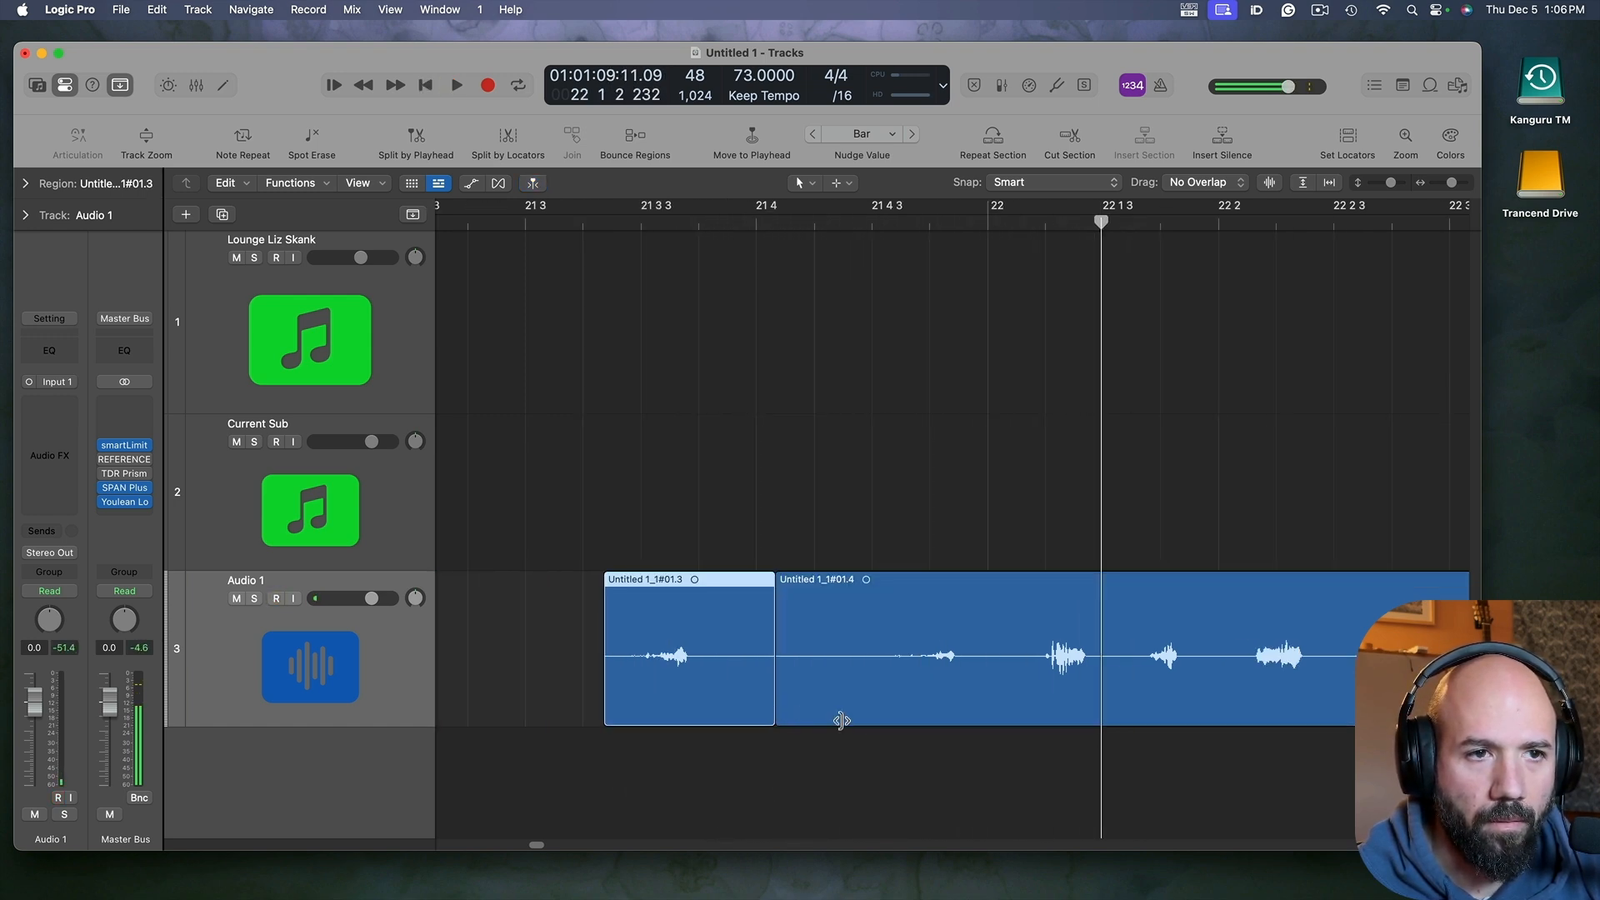
Step: Trim the remaining take to start just past bar 22 and shorten the second clip's end to just after 21 4
{"action": "left_click_drag", "start_coordinate": [773, 717], "coordinate": [1017, 742]}
{"action": "key", "text": "space"}
{"action": "key", "text": "z"}
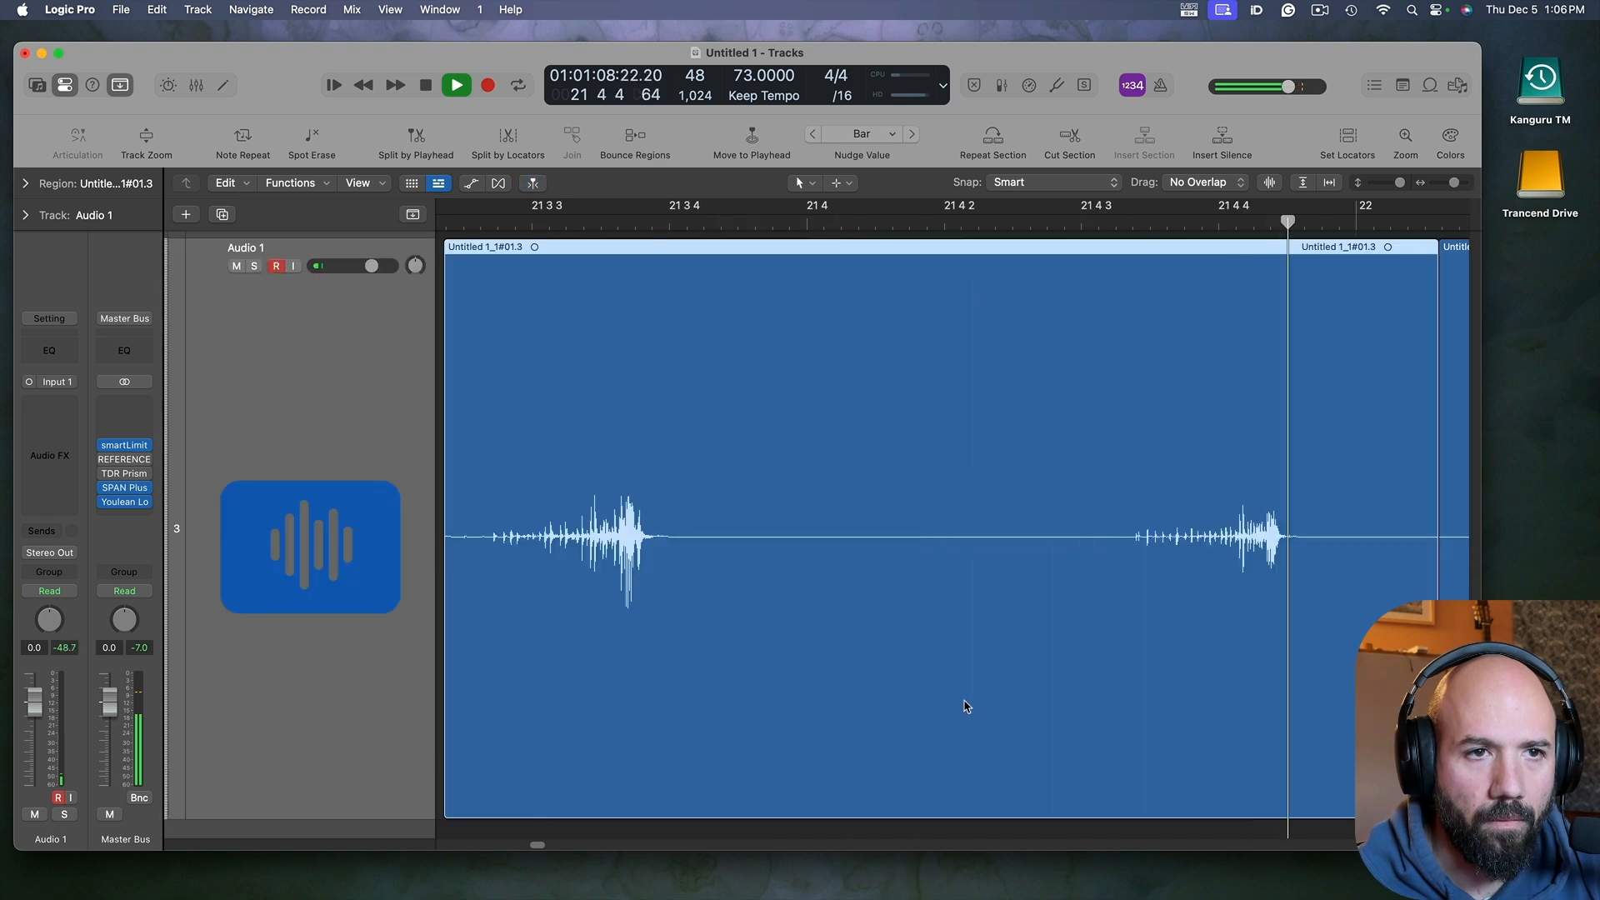
{"action": "key", "text": "space"}
{"action": "key", "text": "z"}
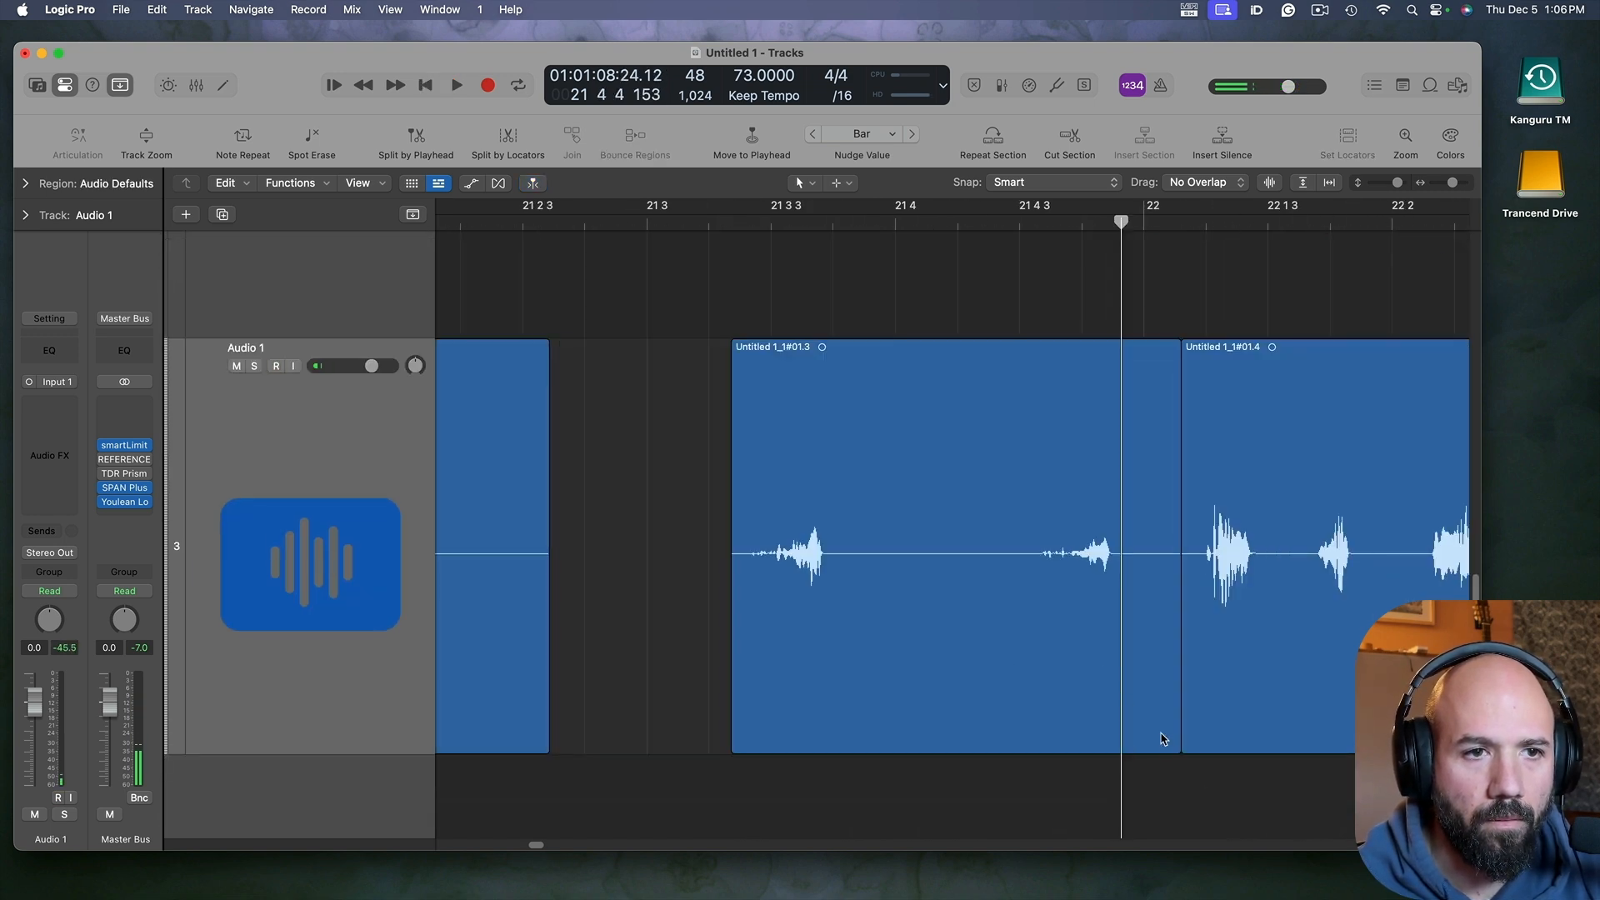
{"action": "left_click_drag", "start_coordinate": [1164, 738], "coordinate": [1066, 737]}
{"action": "left_click", "coordinate": [1267, 707]}
Step: Split out the short sound between about 22 1 3 and 22 2 and audition it
{"action": "key", "text": "space"}
{"action": "key", "text": "space"}
{"action": "left_click", "coordinate": [1034, 551]}
{"action": "key", "text": "space"}
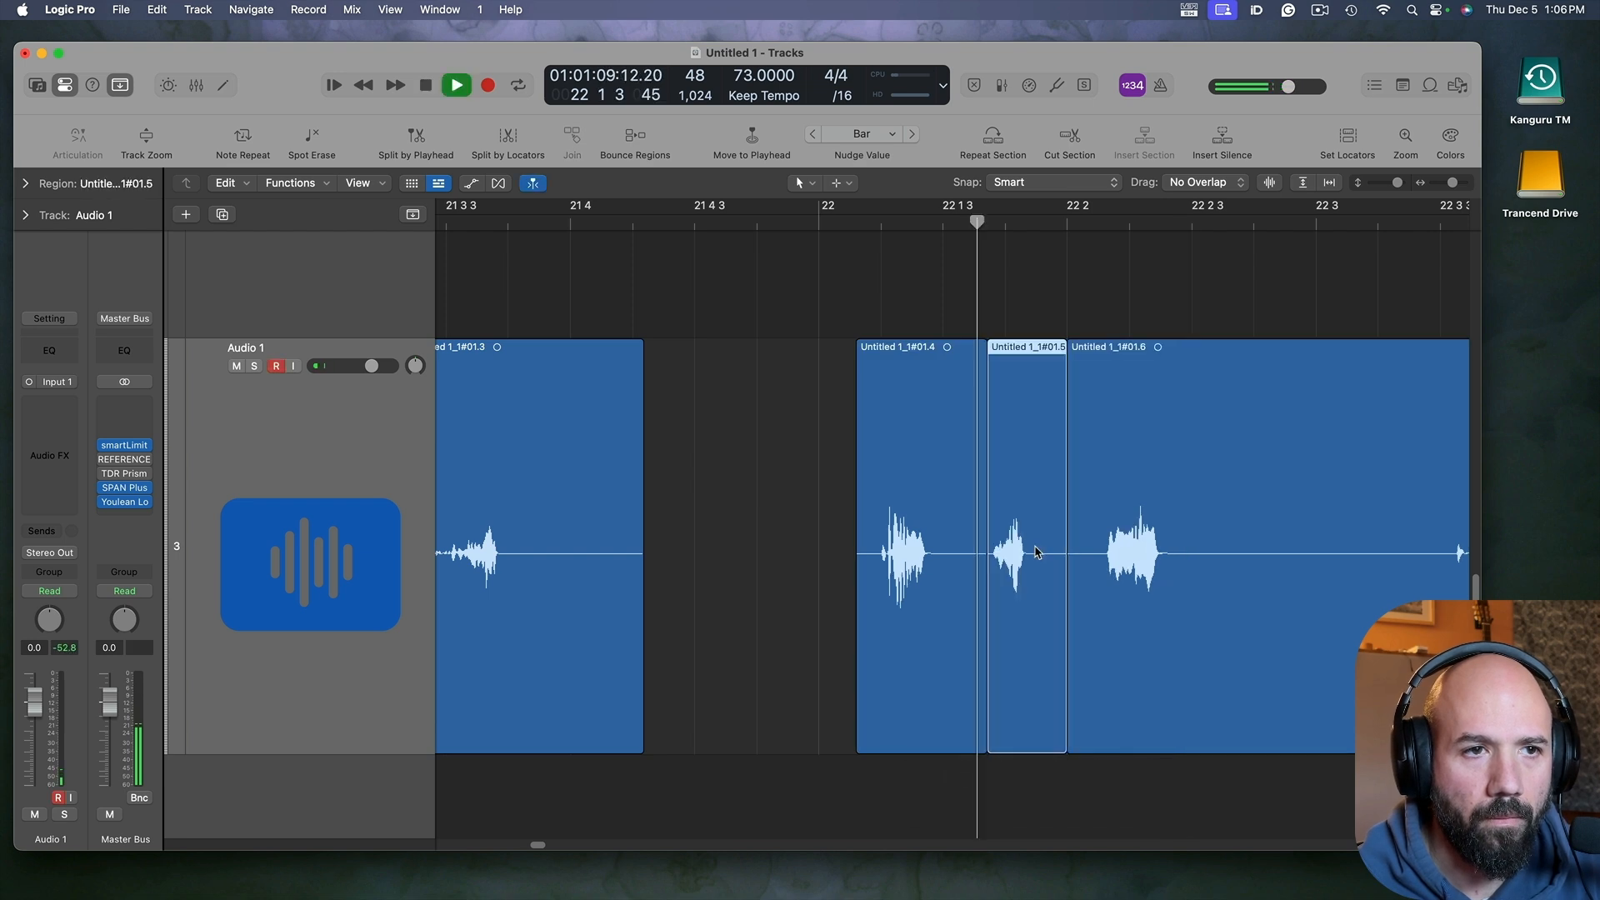
{"action": "key", "text": "space"}
Step: Delete the clip just before the isolated short sound and trim the remaining take's start to about 22 3
{"action": "left_click", "coordinate": [917, 570]}
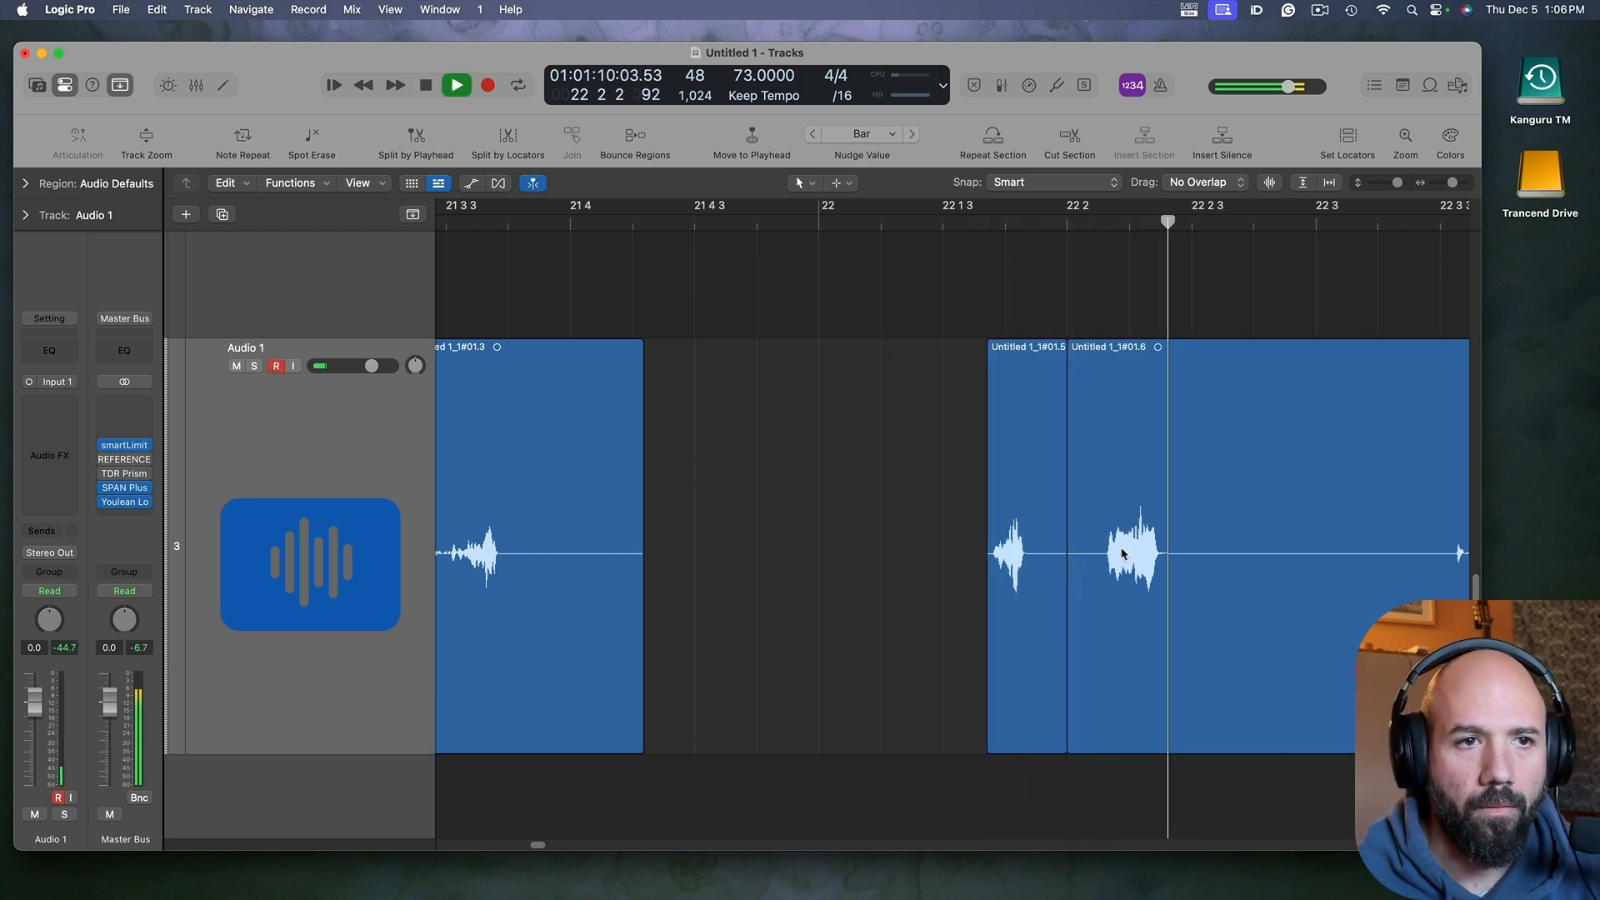
{"action": "left_click", "coordinate": [1107, 662]}
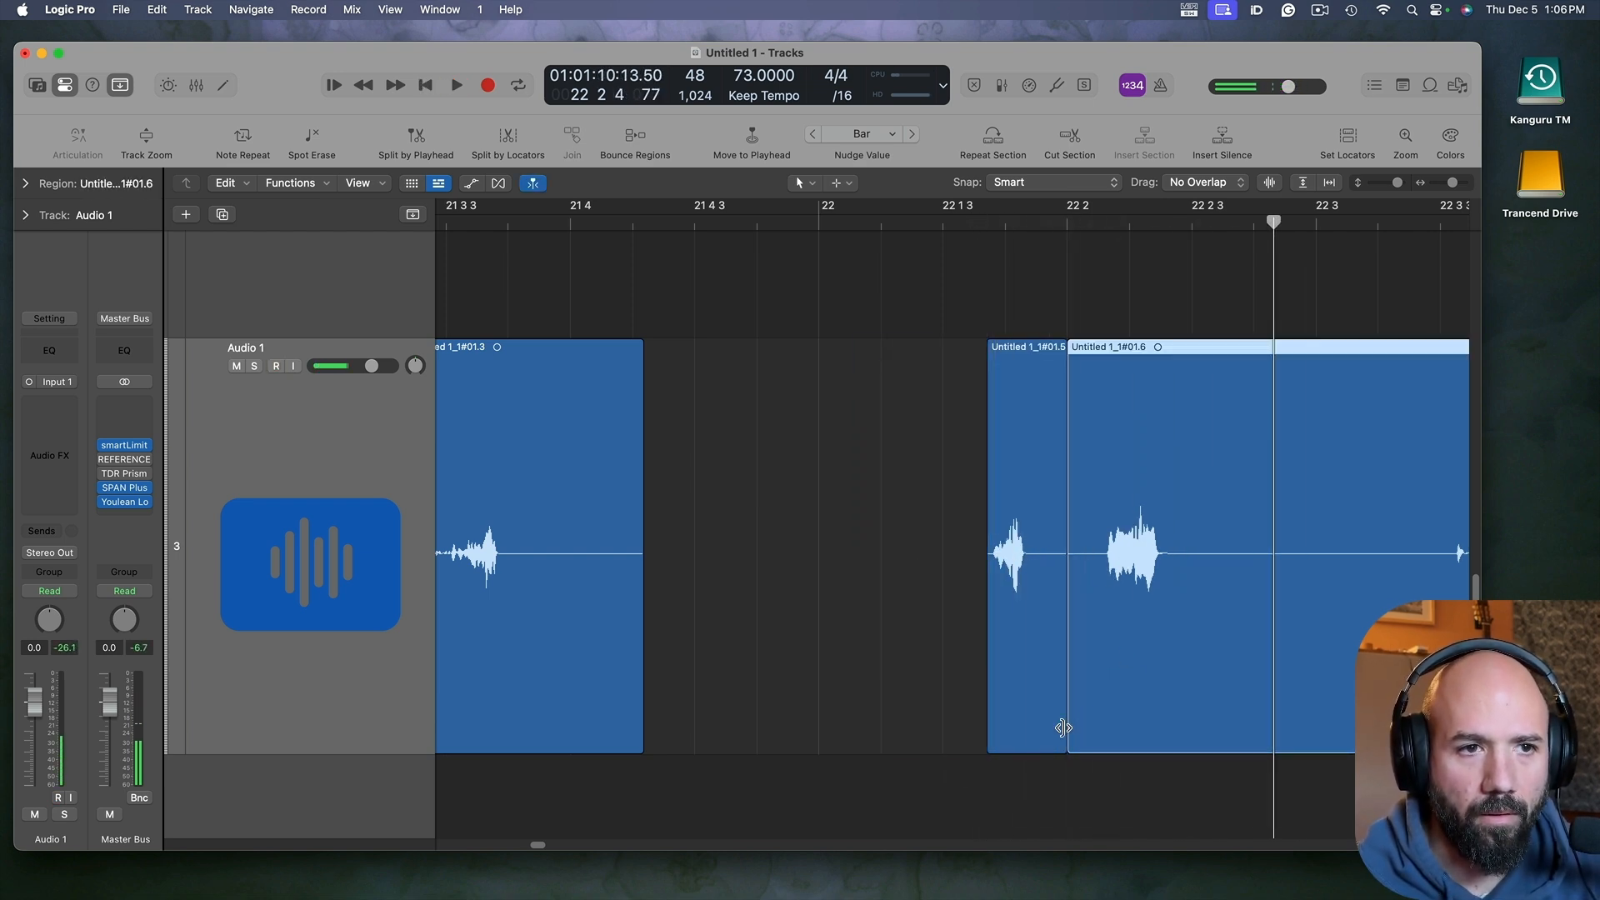
{"action": "left_click_drag", "start_coordinate": [1076, 727], "coordinate": [1325, 725]}
Step: Move the isolated short clip to 21 4 3 78 and the remaining take to about 22 1 2, and resume playback
{"action": "left_click_drag", "start_coordinate": [1017, 664], "coordinate": [767, 642]}
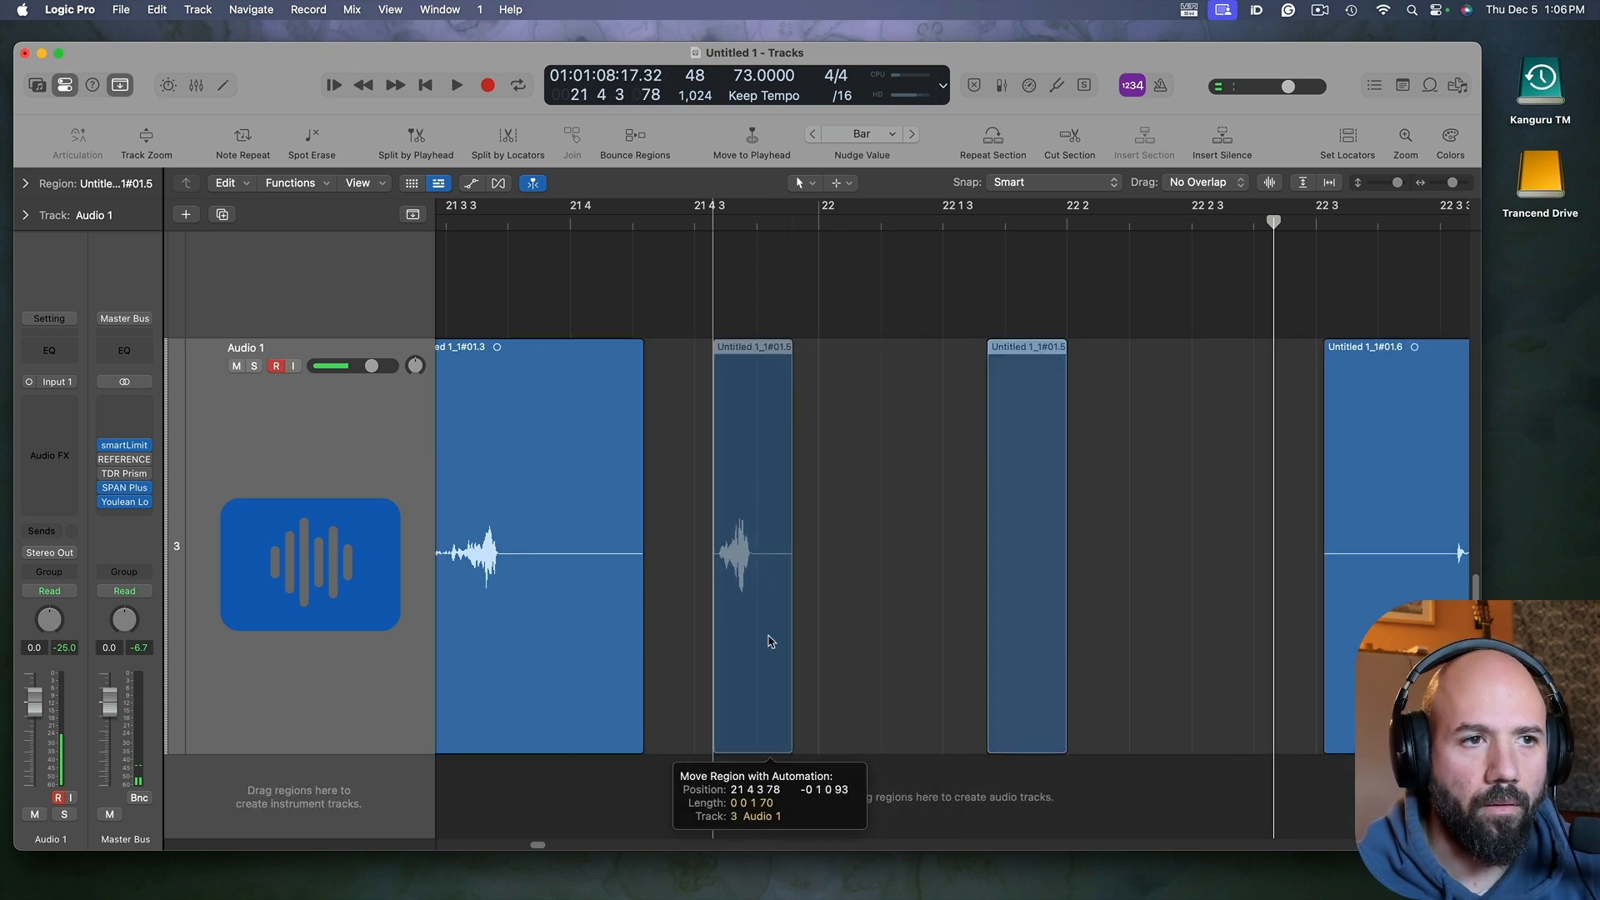
{"action": "left_click_drag", "start_coordinate": [1396, 633], "coordinate": [996, 639]}
{"action": "key", "text": "space"}
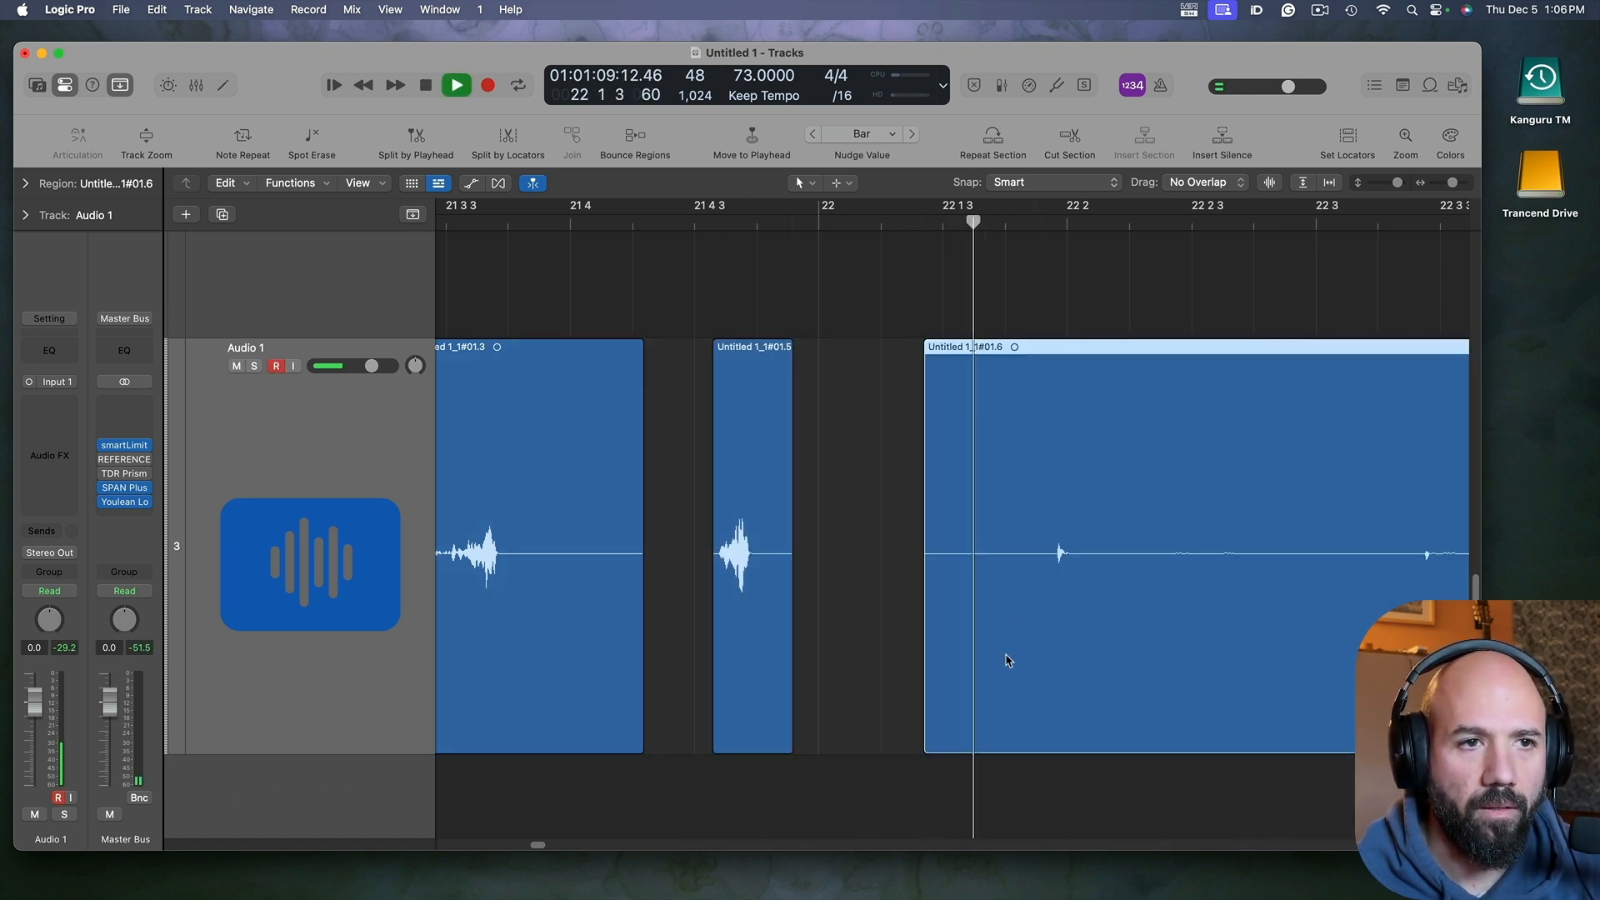
Step: Trim the remaining take's start to 22 4 4 215, just before its next sounds, while it plays
{"action": "scroll", "coordinate": [983, 683], "scroll_direction": "right", "scroll_amount": 3}
{"action": "scroll", "coordinate": [969, 685], "scroll_direction": "down", "scroll_amount": 4}
{"action": "scroll", "coordinate": [925, 684], "scroll_direction": "right", "scroll_amount": 3}
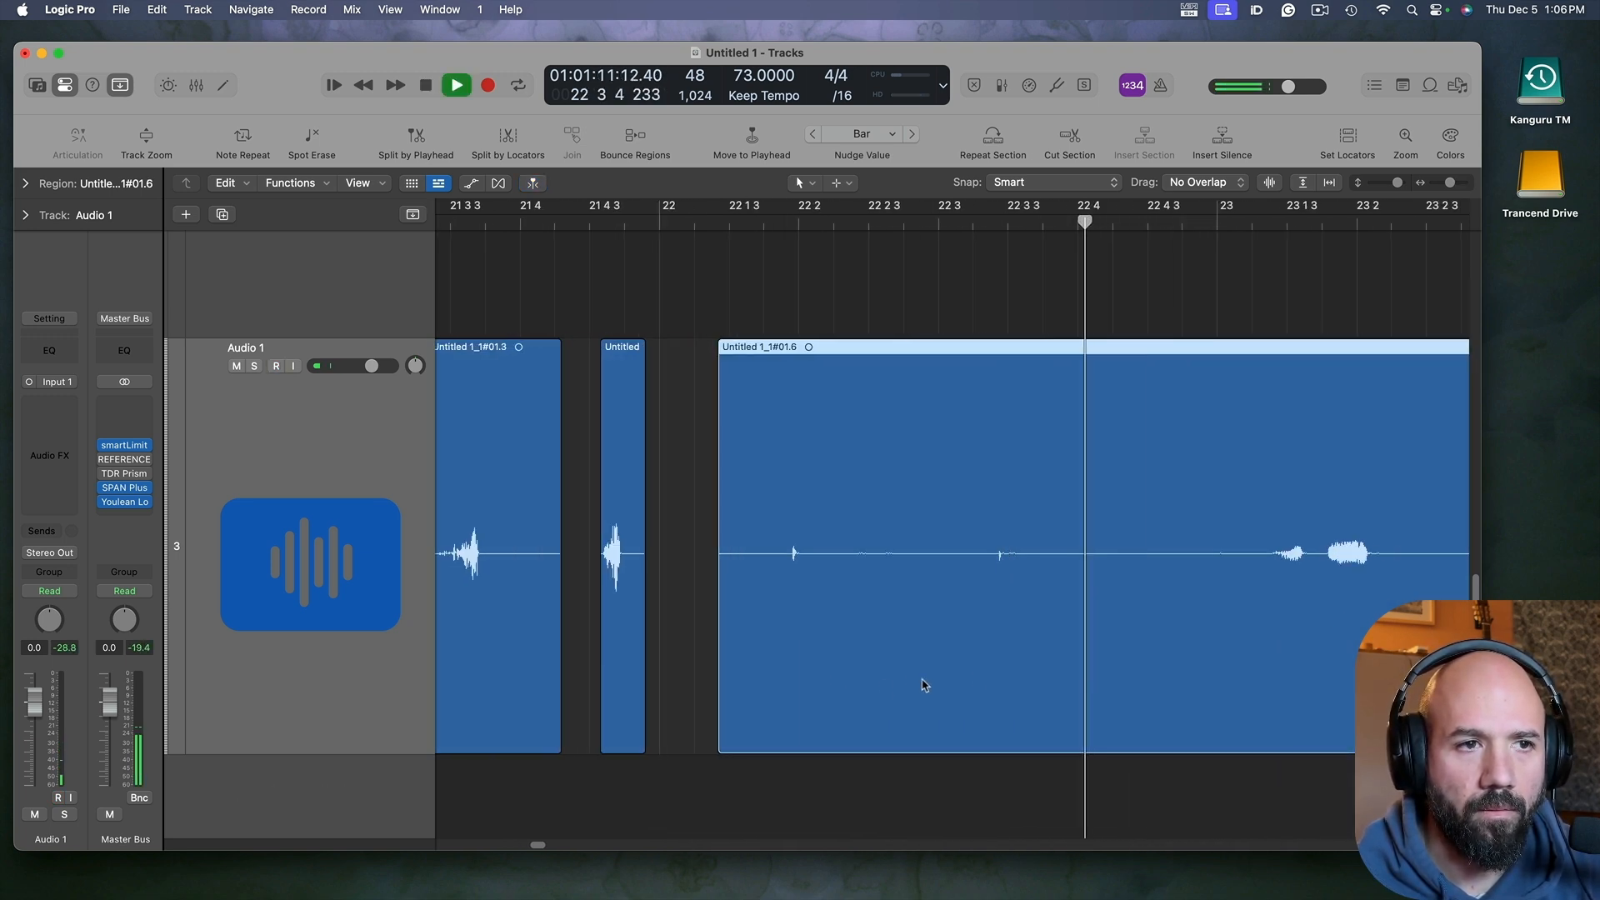
{"action": "left_click_drag", "start_coordinate": [725, 692], "coordinate": [1211, 683]}
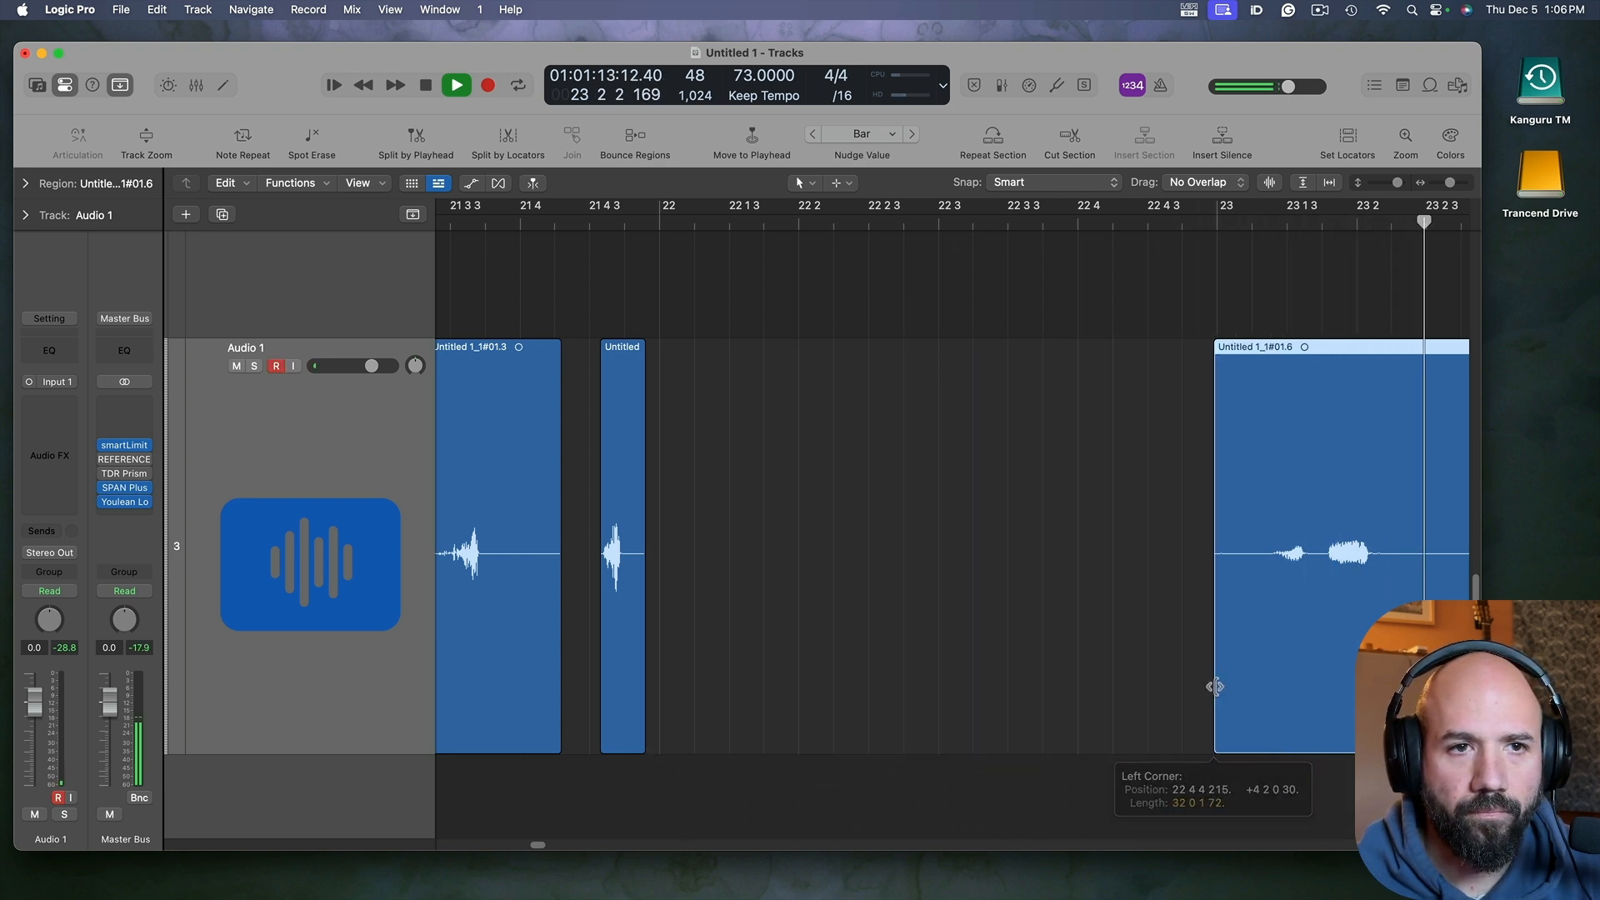
{"action": "scroll", "coordinate": [961, 704], "scroll_direction": "right", "scroll_amount": 3}
{"action": "scroll", "coordinate": [960, 704], "scroll_direction": "down", "scroll_amount": 1}
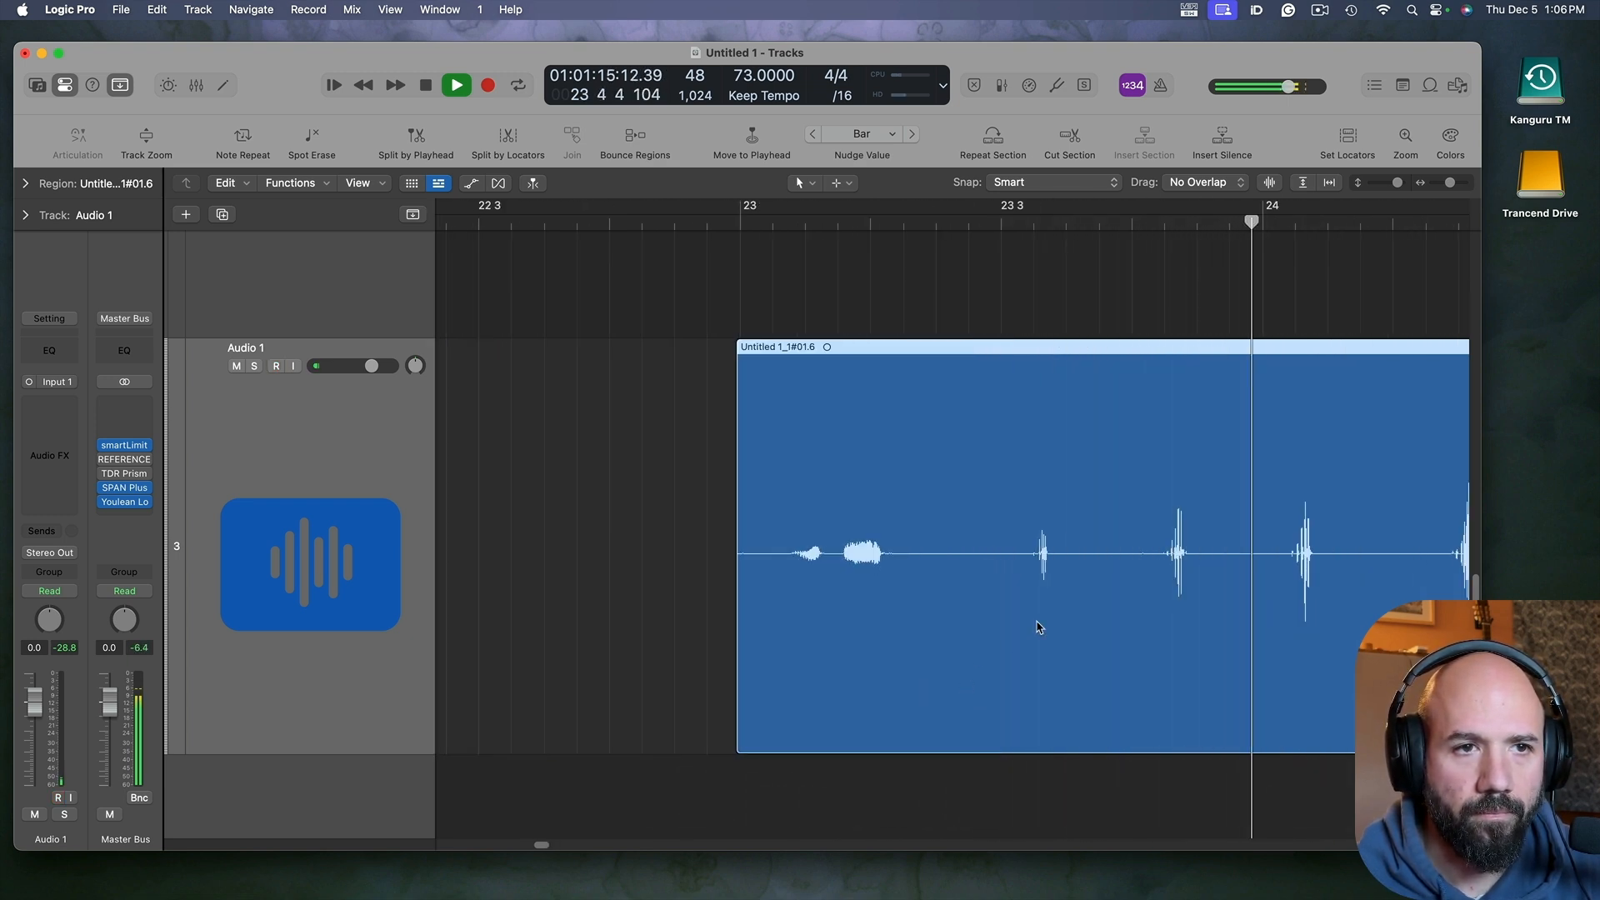
Step: Split out the short sound at about 23 4 and move it to the start of bar 22
{"action": "left_click_drag", "start_coordinate": [1160, 539], "coordinate": [568, 554]}
{"action": "key", "text": "space"}
{"action": "key", "text": "space"}
{"action": "scroll", "coordinate": [668, 554], "scroll_direction": "left", "scroll_amount": 5}
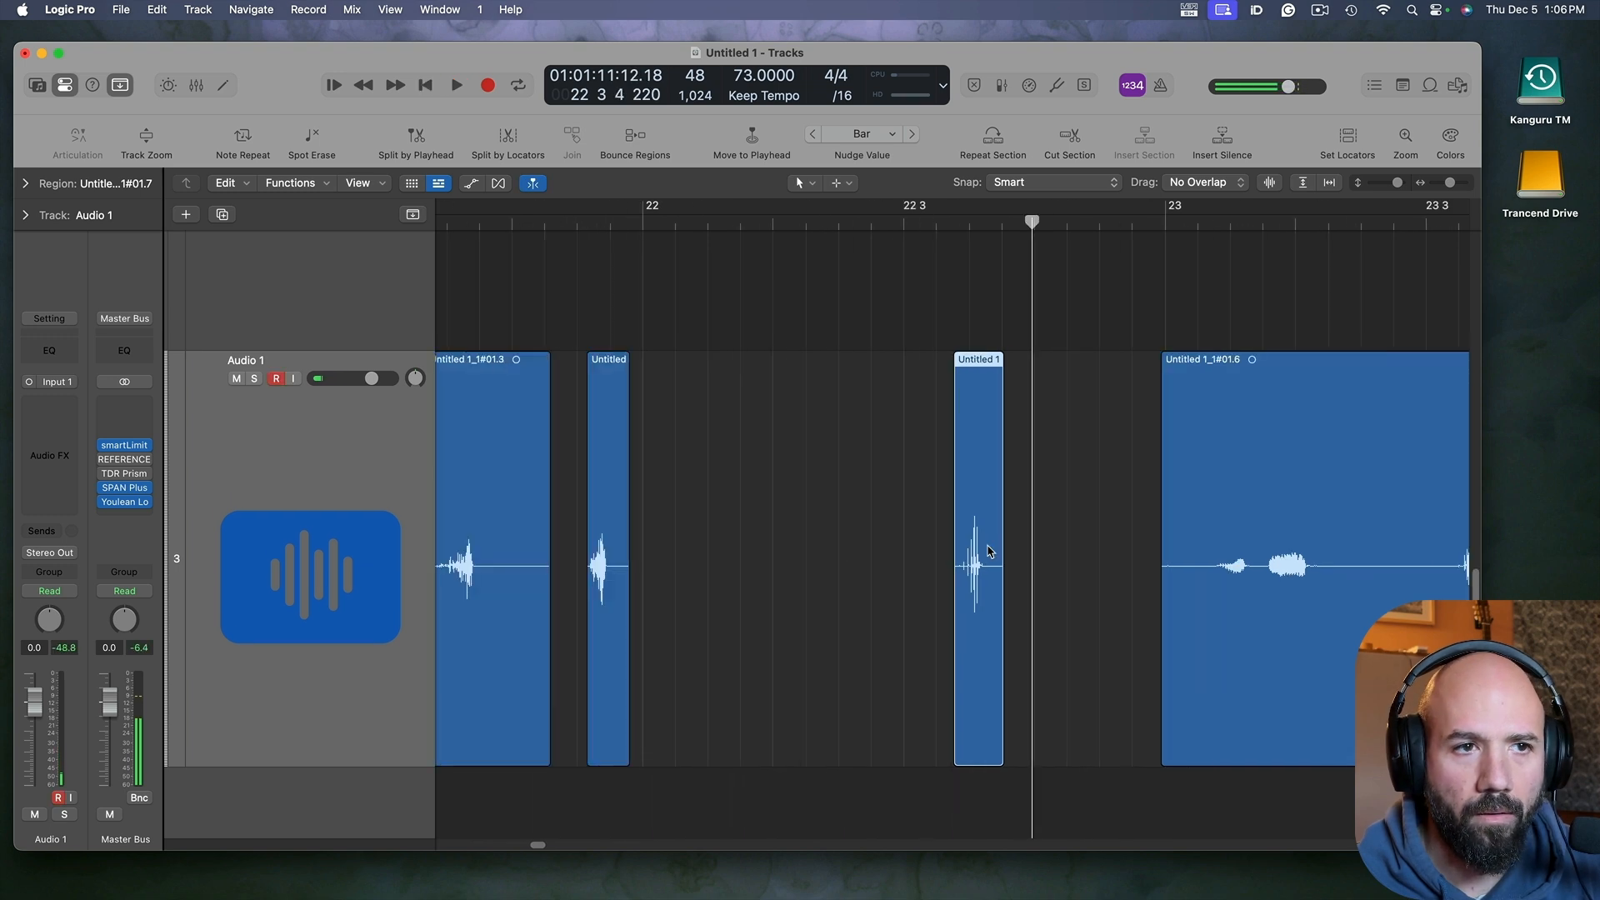
{"action": "left_click_drag", "start_coordinate": [983, 554], "coordinate": [667, 554]}
Step: Delete the clip just before the remaining take and move that take to about 22 3 4, playing it from there
{"action": "left_click", "coordinate": [1289, 560]}
{"action": "key", "text": "shift+Return"}
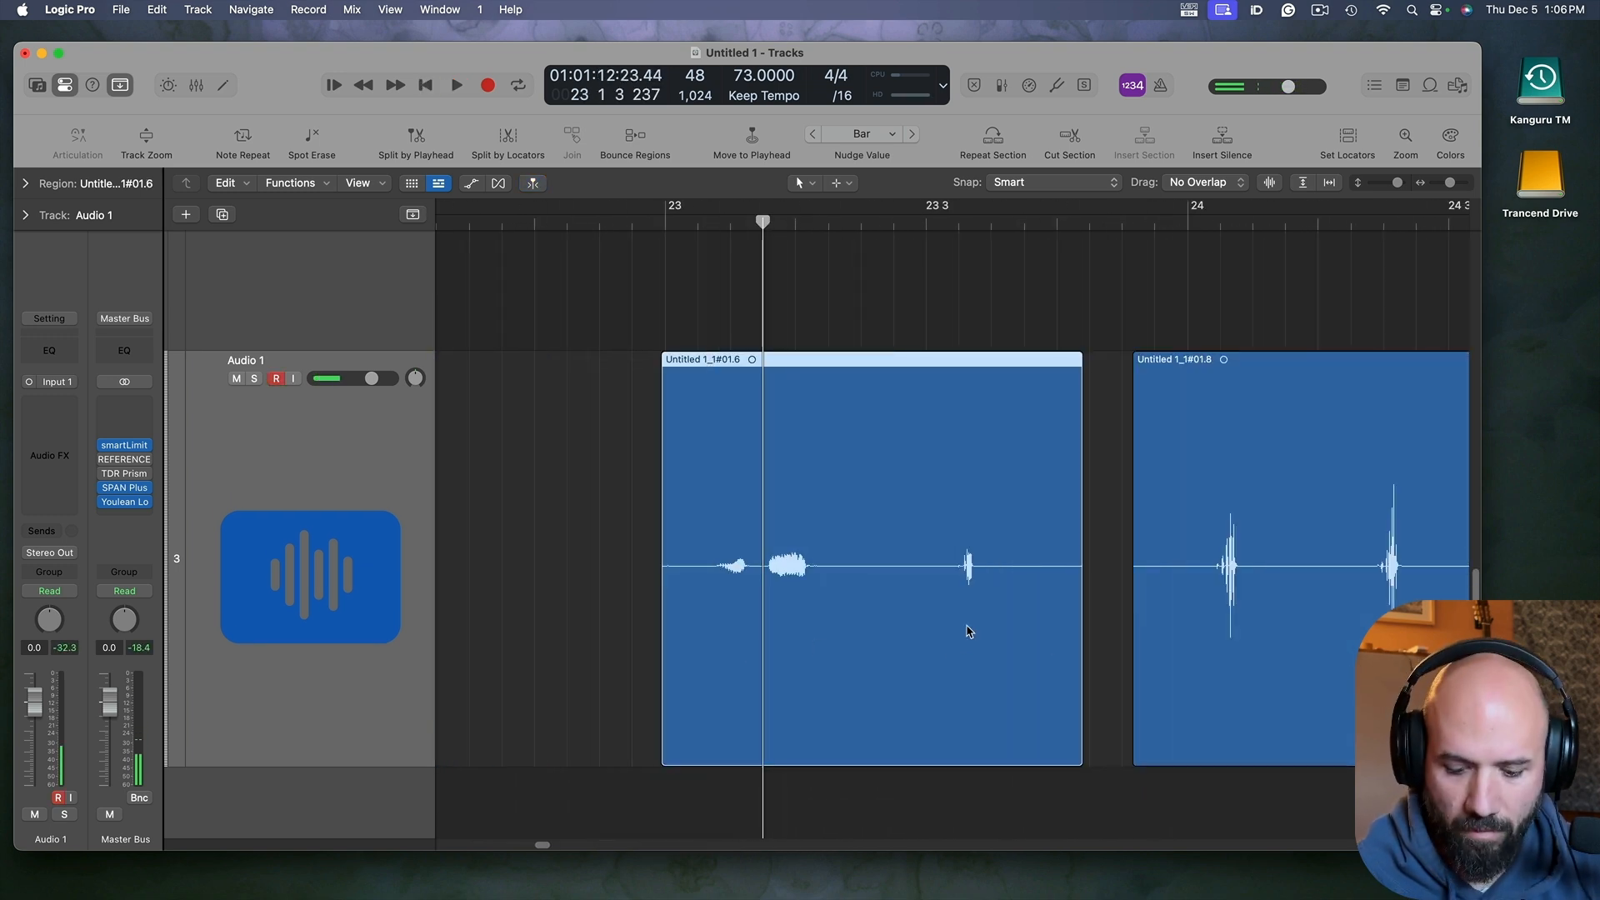
{"action": "key", "text": "Delete"}
{"action": "left_click", "coordinate": [1339, 679]}
{"action": "left_click_drag", "start_coordinate": [1339, 678], "coordinate": [712, 686]}
{"action": "key", "text": "shift+Return"}
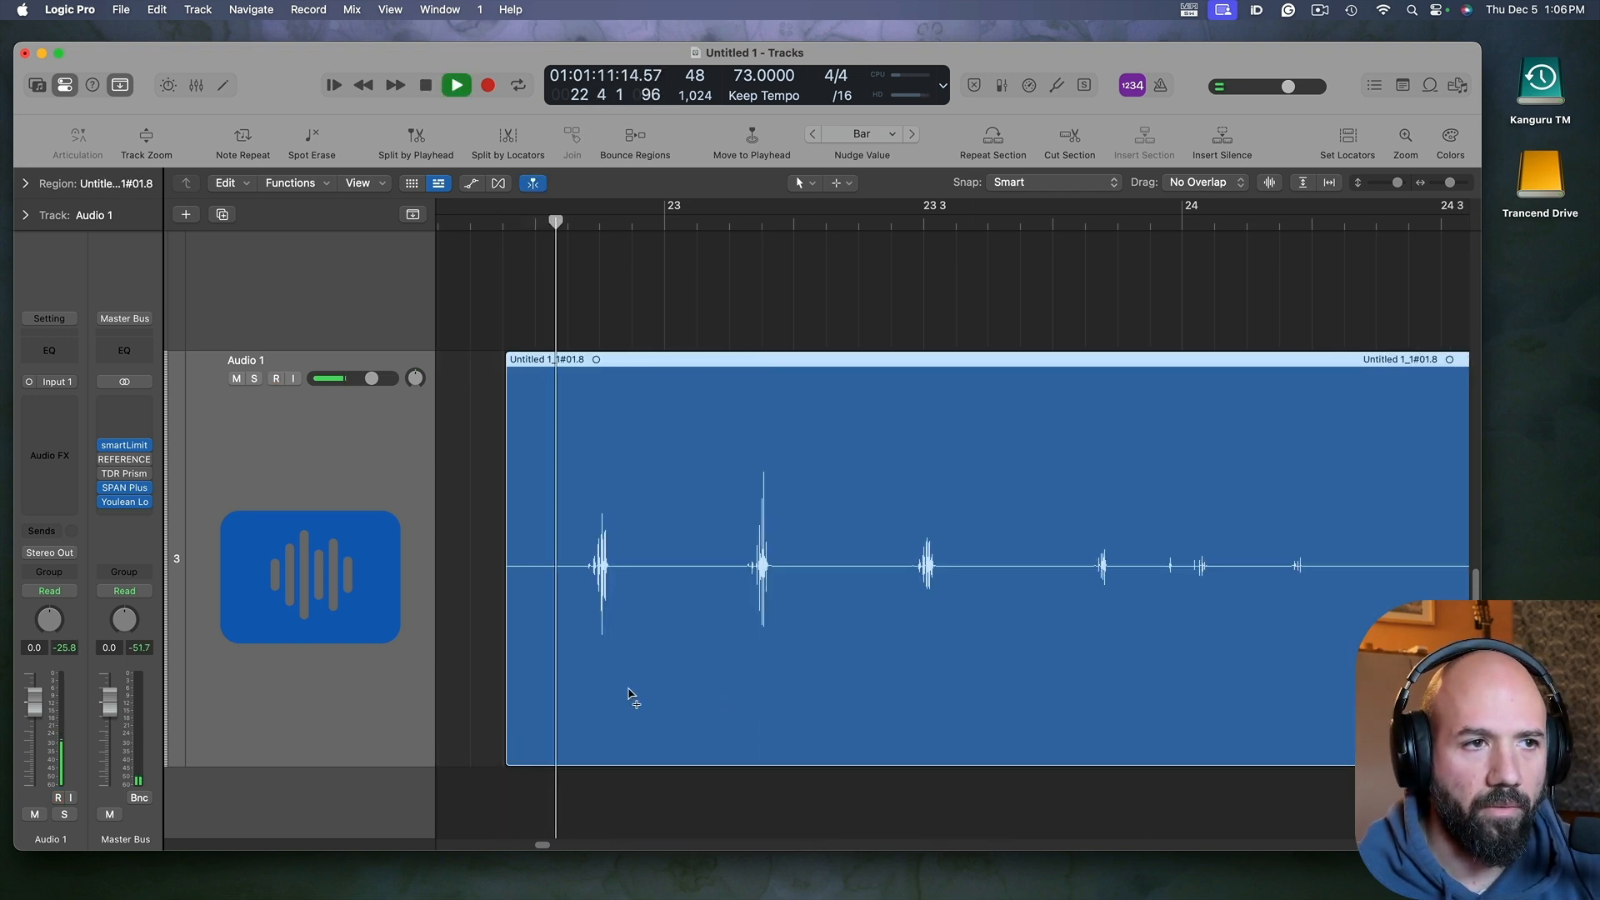
Step: Split out the third short sound of the remaining take and move it to about 22 2
{"action": "scroll", "coordinate": [638, 666], "scroll_direction": "down", "scroll_amount": 3}
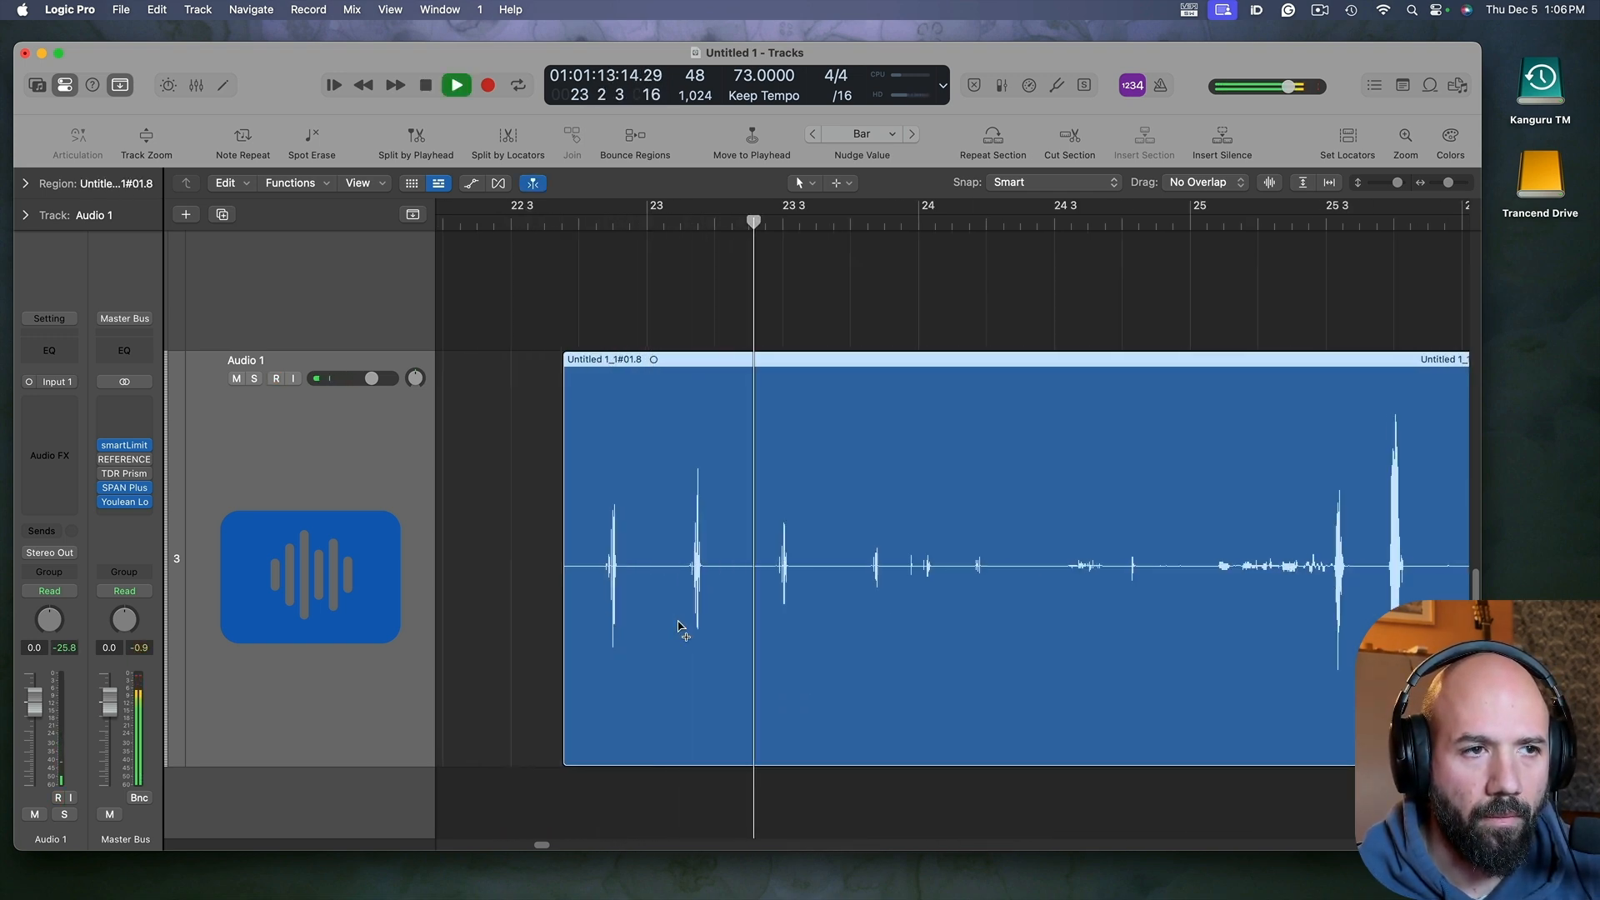
{"action": "scroll", "coordinate": [681, 621], "scroll_direction": "up", "scroll_amount": 2}
{"action": "key", "text": "space"}
{"action": "left_click_drag", "start_coordinate": [854, 574], "coordinate": [569, 562]}
Step: Delete the leftover two-sound clip and move the remaining take to about 22 3 2
{"action": "left_click", "coordinate": [900, 571]}
{"action": "left_click", "coordinate": [931, 566]}
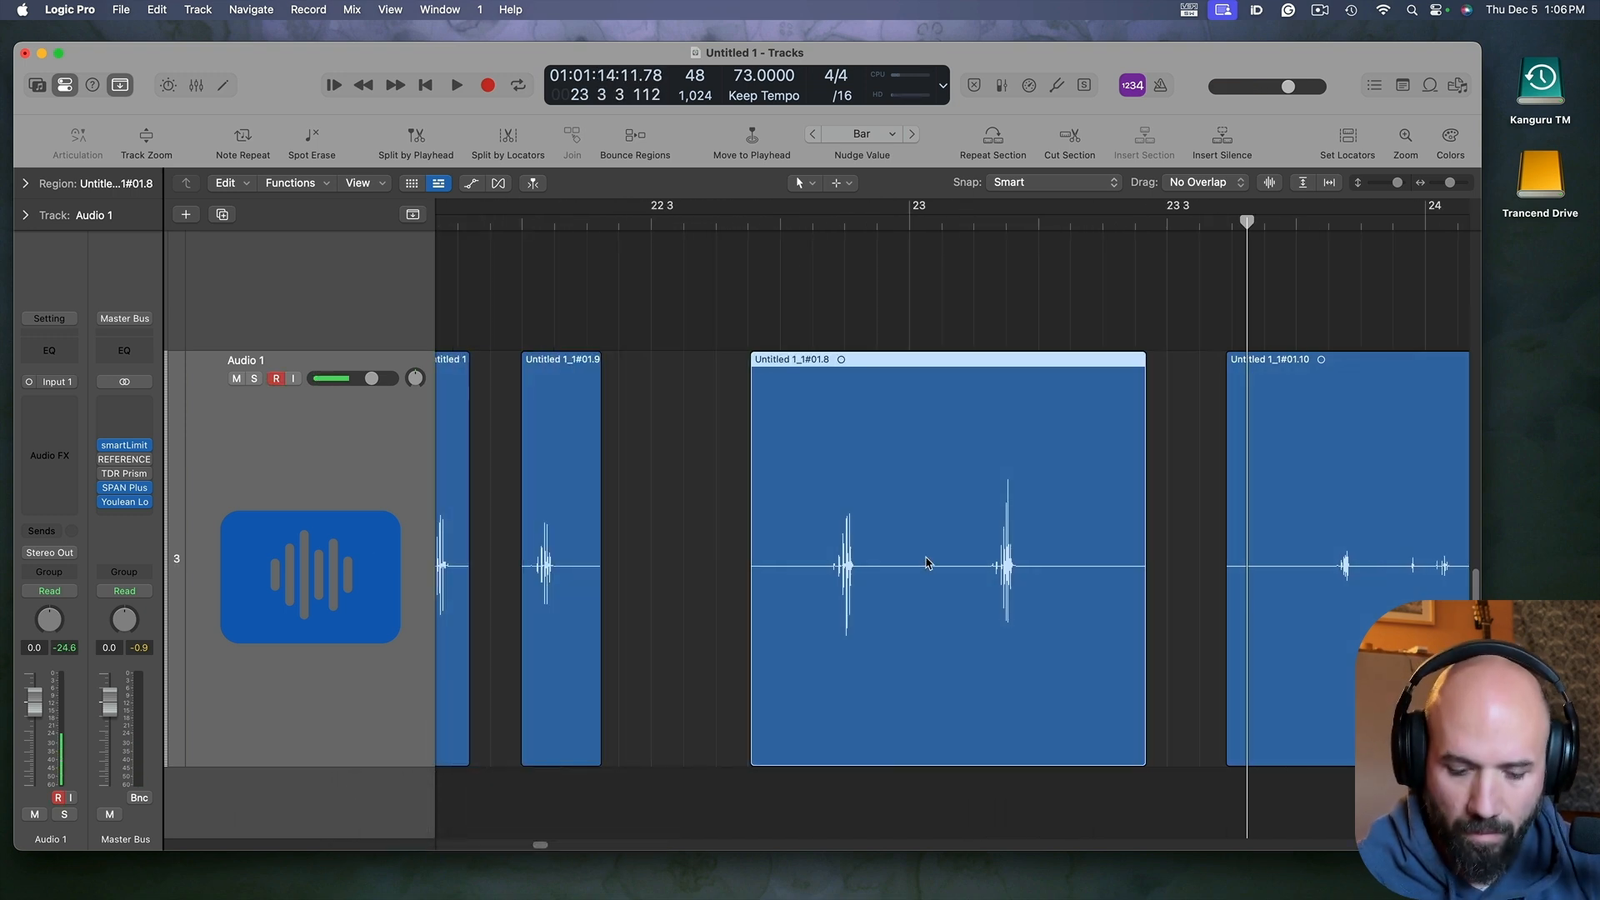
{"action": "key", "text": "Delete"}
{"action": "left_click_drag", "start_coordinate": [1272, 573], "coordinate": [735, 575]}
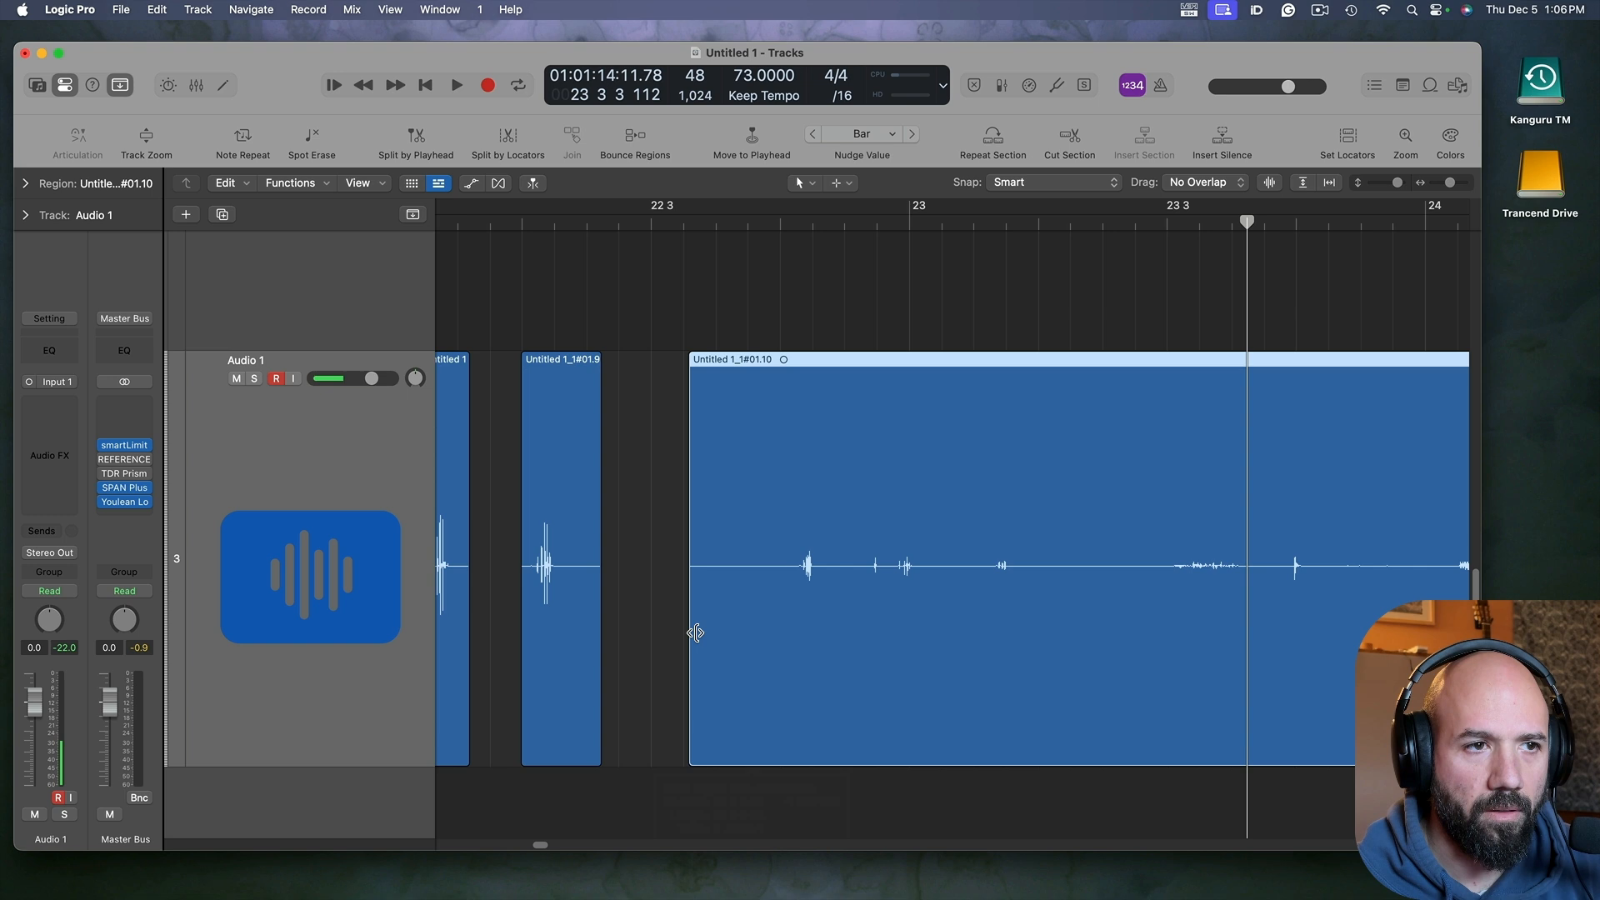
Step: Audition the remaining take and trim its start to about 23 4 2, just before its next strong sound
{"action": "left_click_drag", "start_coordinate": [695, 633], "coordinate": [796, 637]}
{"action": "key", "text": "space"}
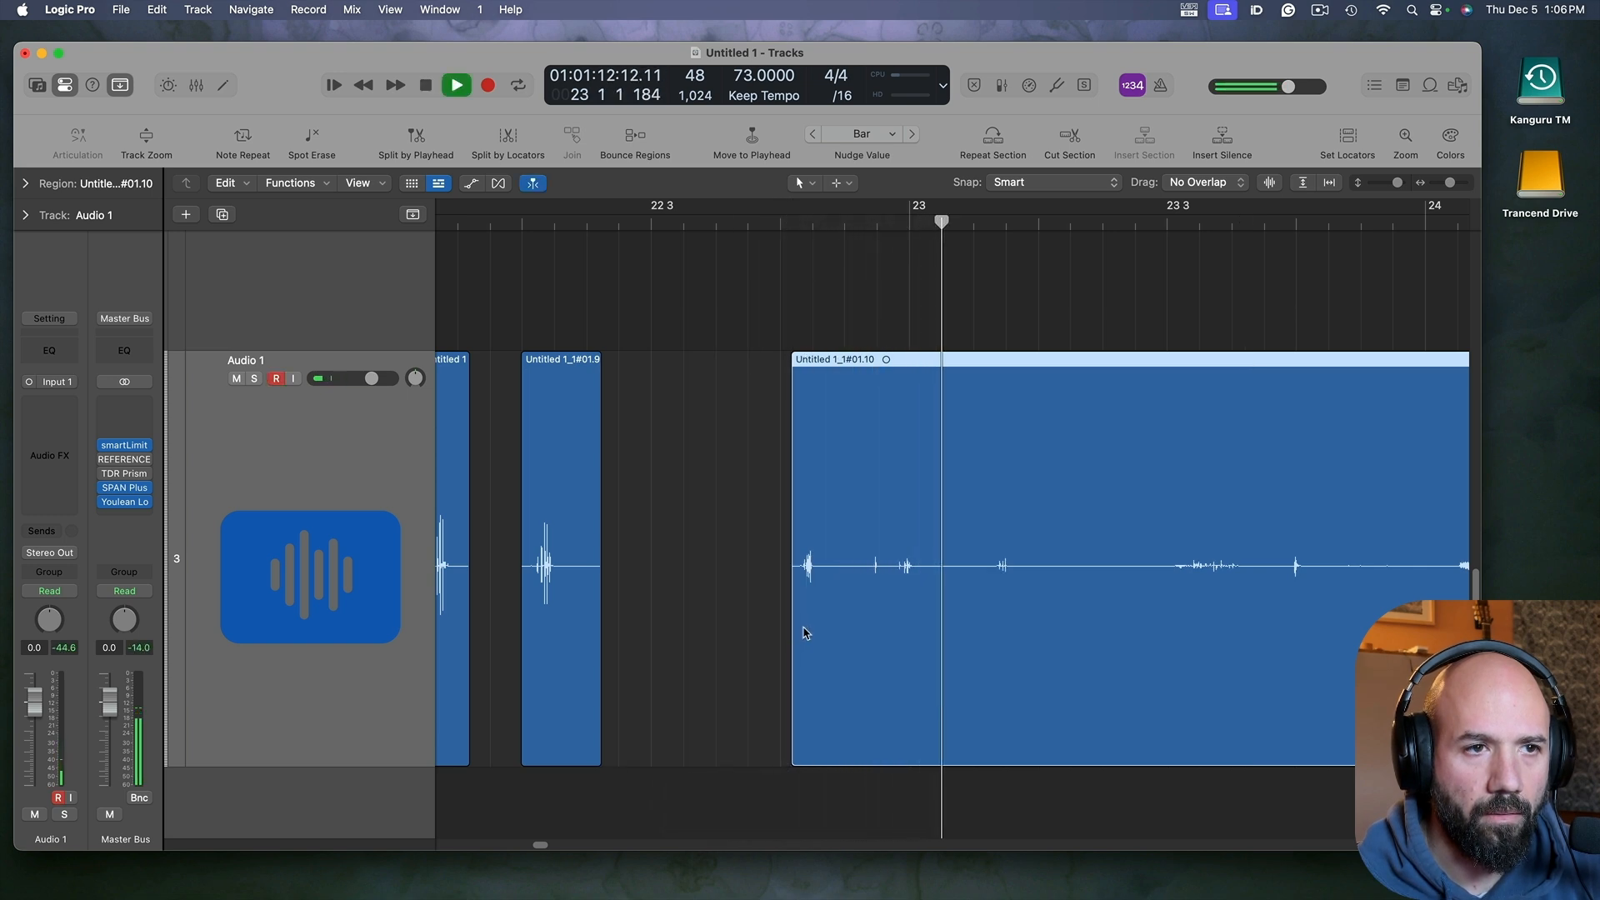
{"action": "scroll", "coordinate": [727, 670], "scroll_direction": "right", "scroll_amount": 2}
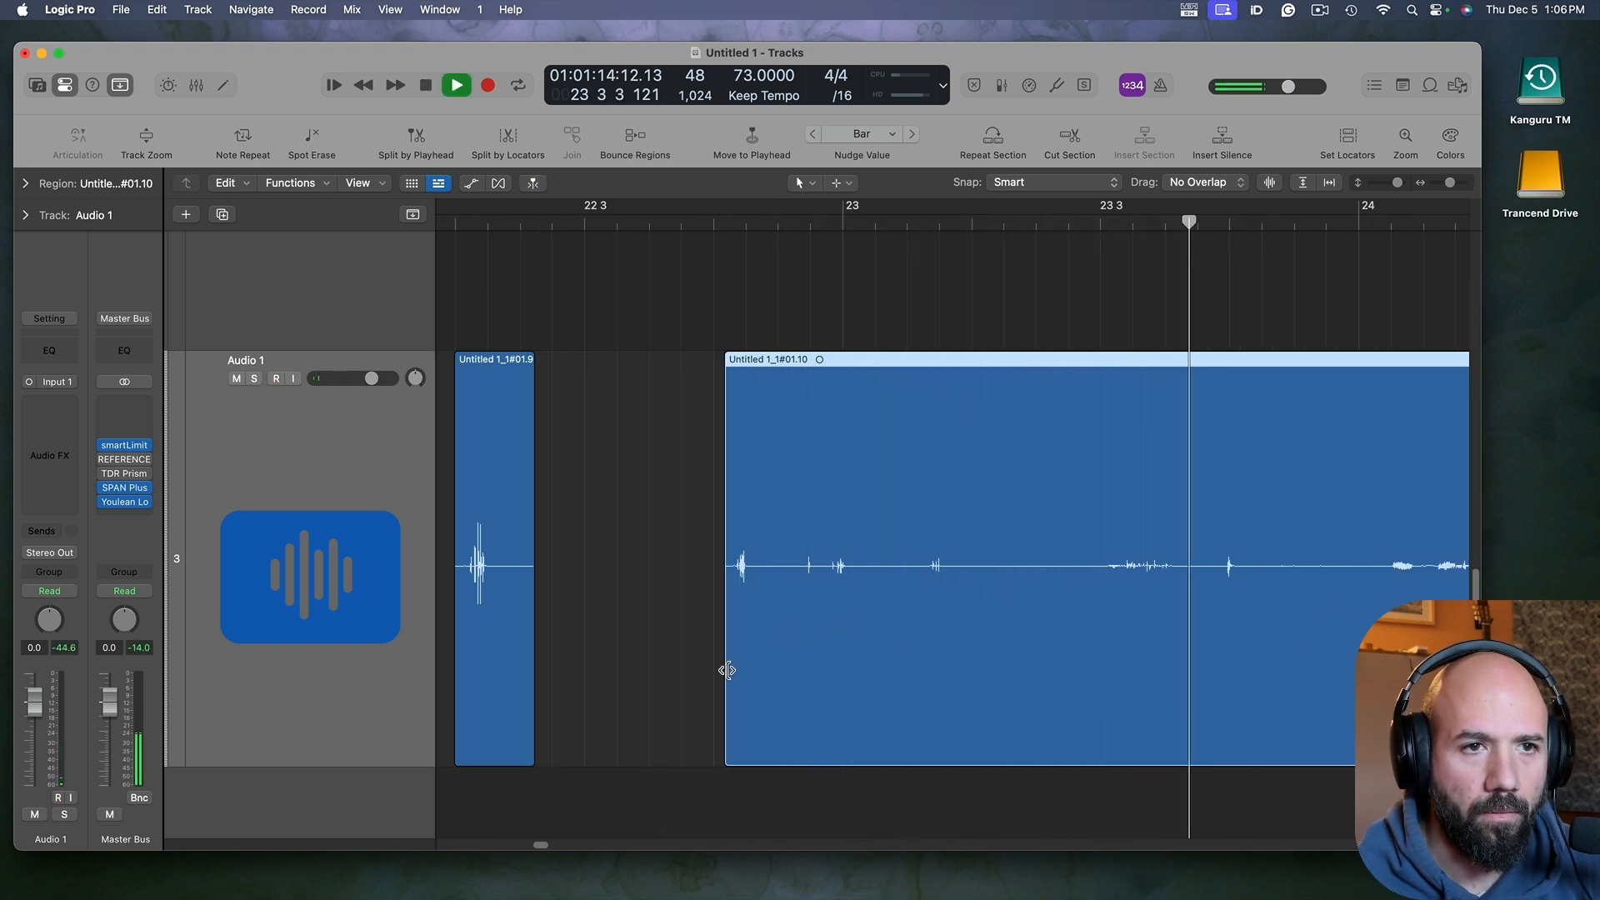
{"action": "left_click_drag", "start_coordinate": [727, 670], "coordinate": [840, 629]}
{"action": "scroll", "coordinate": [1094, 669], "scroll_direction": "right", "scroll_amount": 5}
{"action": "key", "text": "space"}
{"action": "left_click_drag", "start_coordinate": [591, 680], "coordinate": [958, 678]}
{"action": "key", "text": "shift+space"}
{"action": "key", "text": "space"}
Step: Split out the swelling sound at about 23 4 3 and delete the silent leftover clip before it
{"action": "scroll", "coordinate": [1003, 681], "scroll_direction": "up", "scroll_amount": 10}
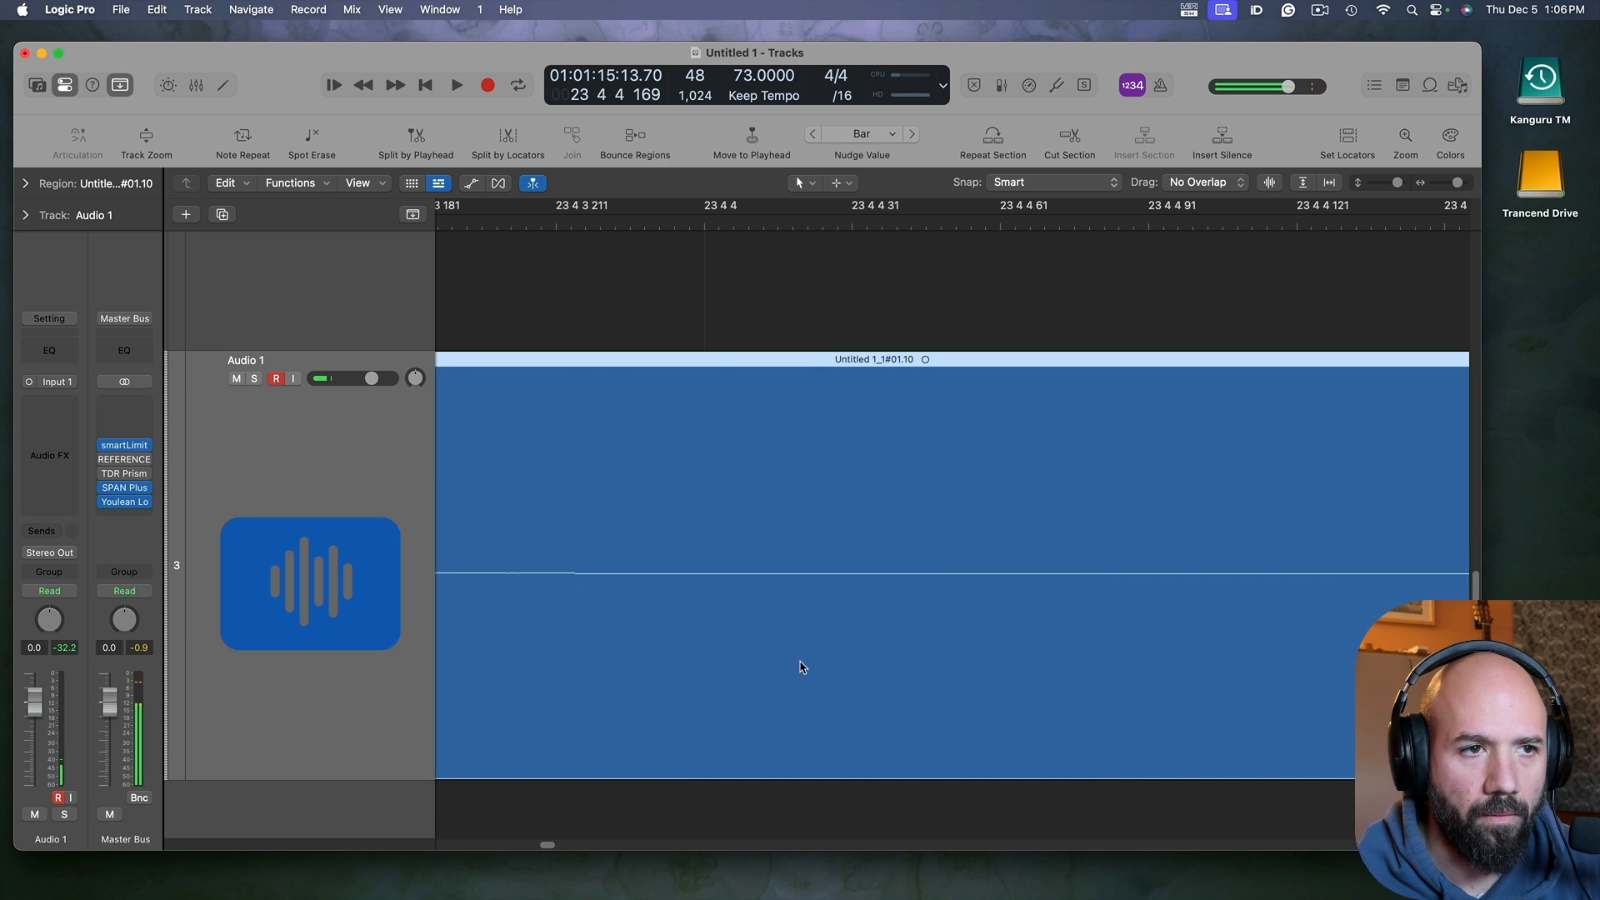
{"action": "scroll", "coordinate": [975, 669], "scroll_direction": "left", "scroll_amount": 10}
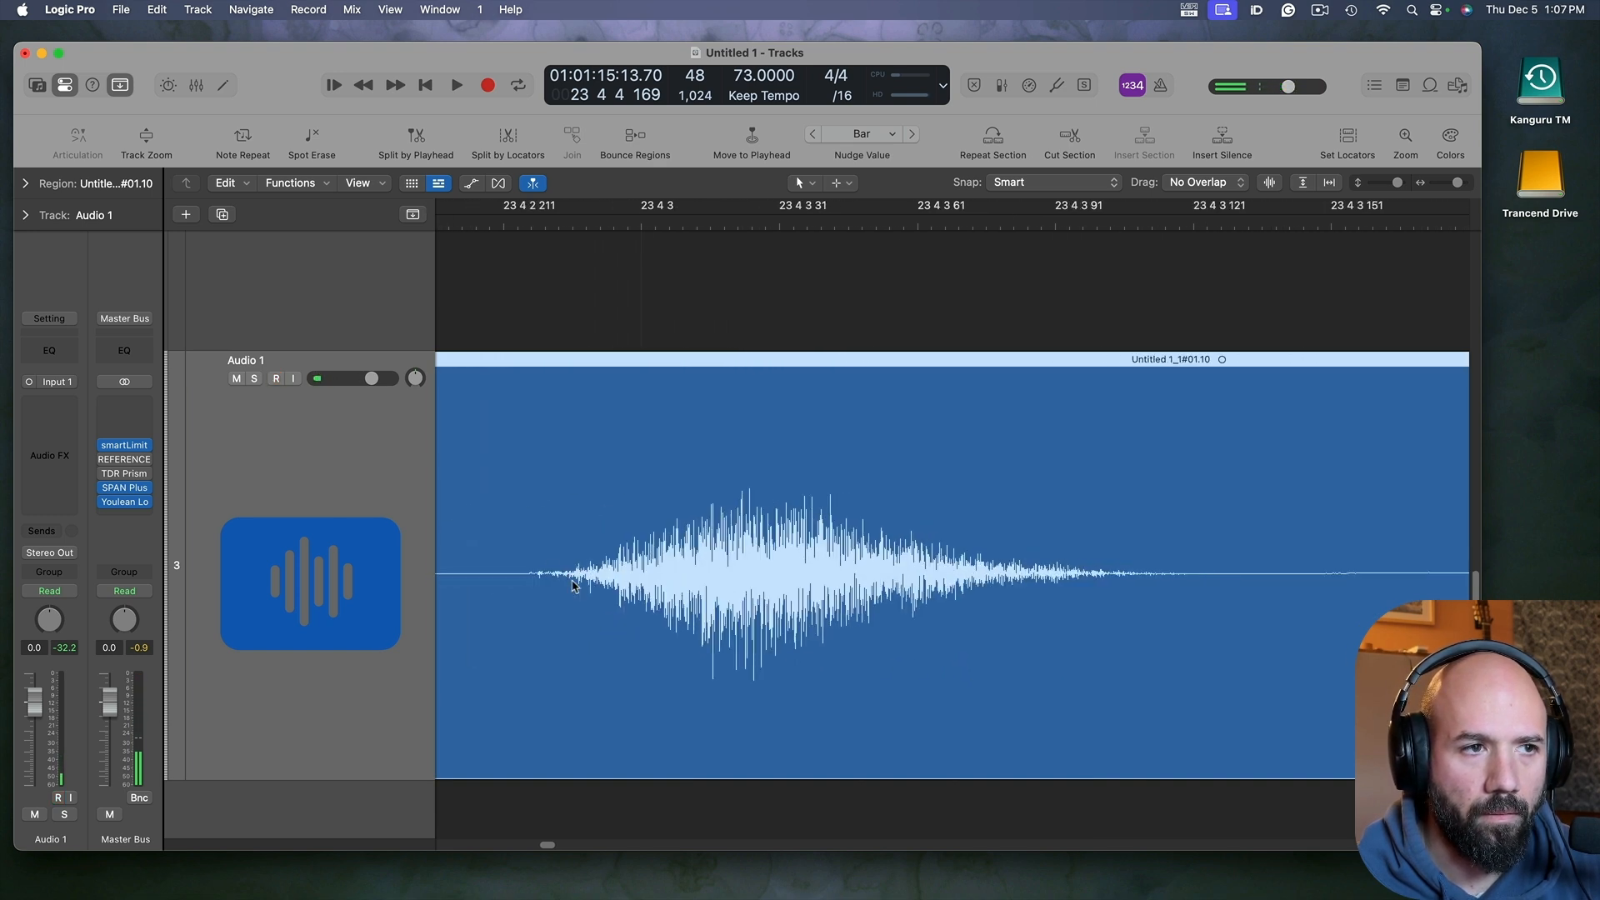
{"action": "left_click_drag", "start_coordinate": [525, 620], "coordinate": [1328, 610]}
{"action": "left_click", "coordinate": [1162, 595]}
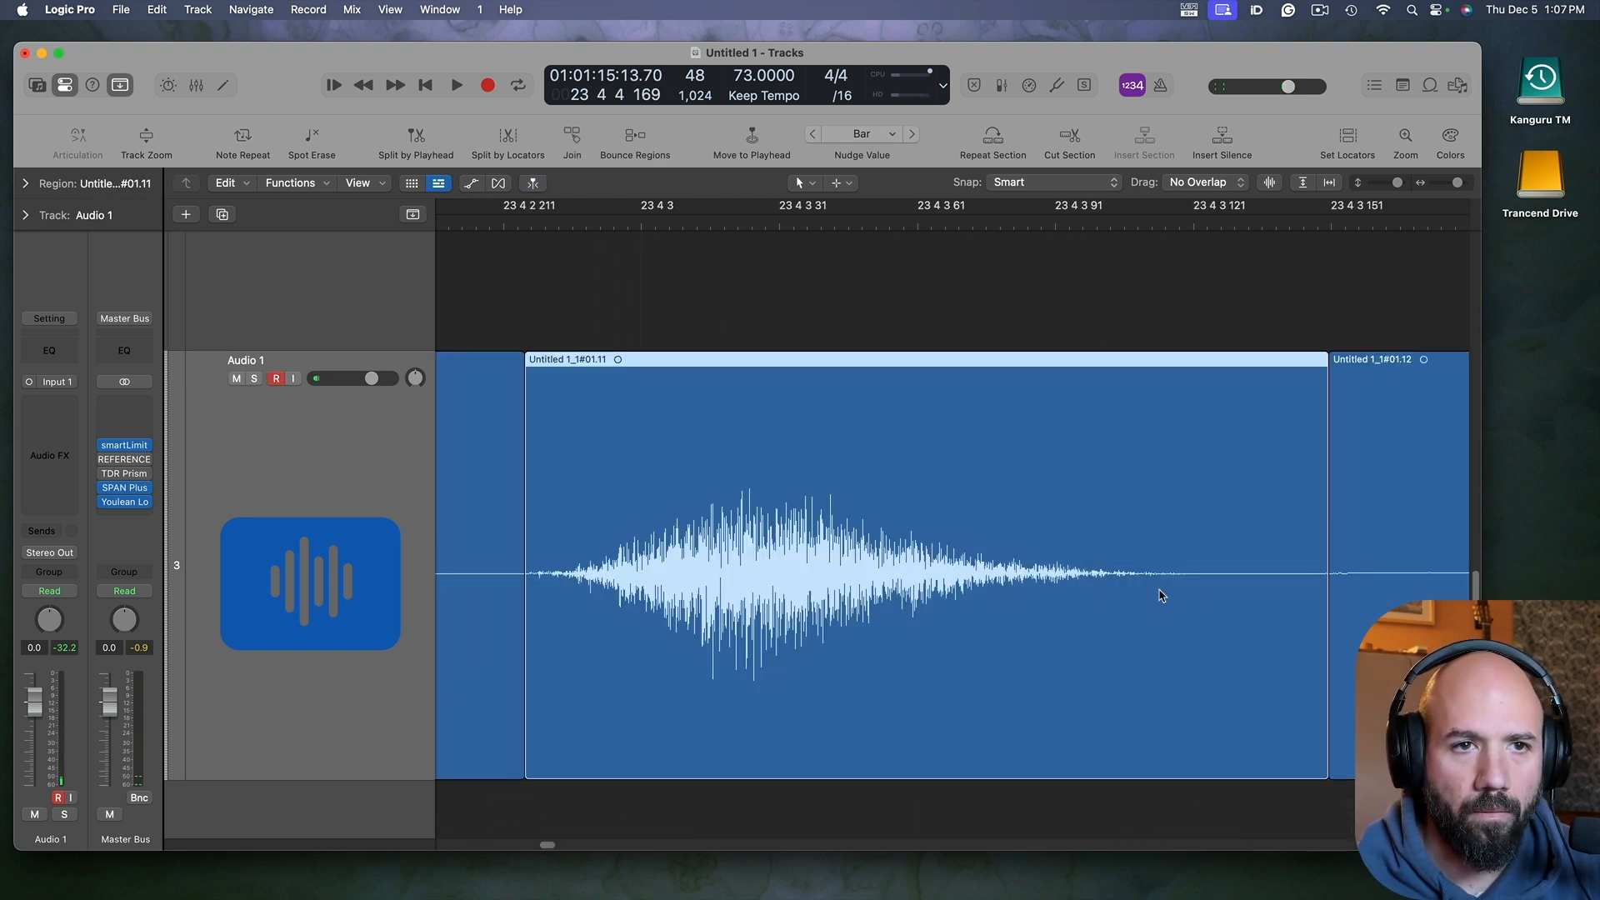
{"action": "scroll", "coordinate": [834, 592], "scroll_direction": "down", "scroll_amount": 5}
{"action": "left_click", "coordinate": [763, 564]}
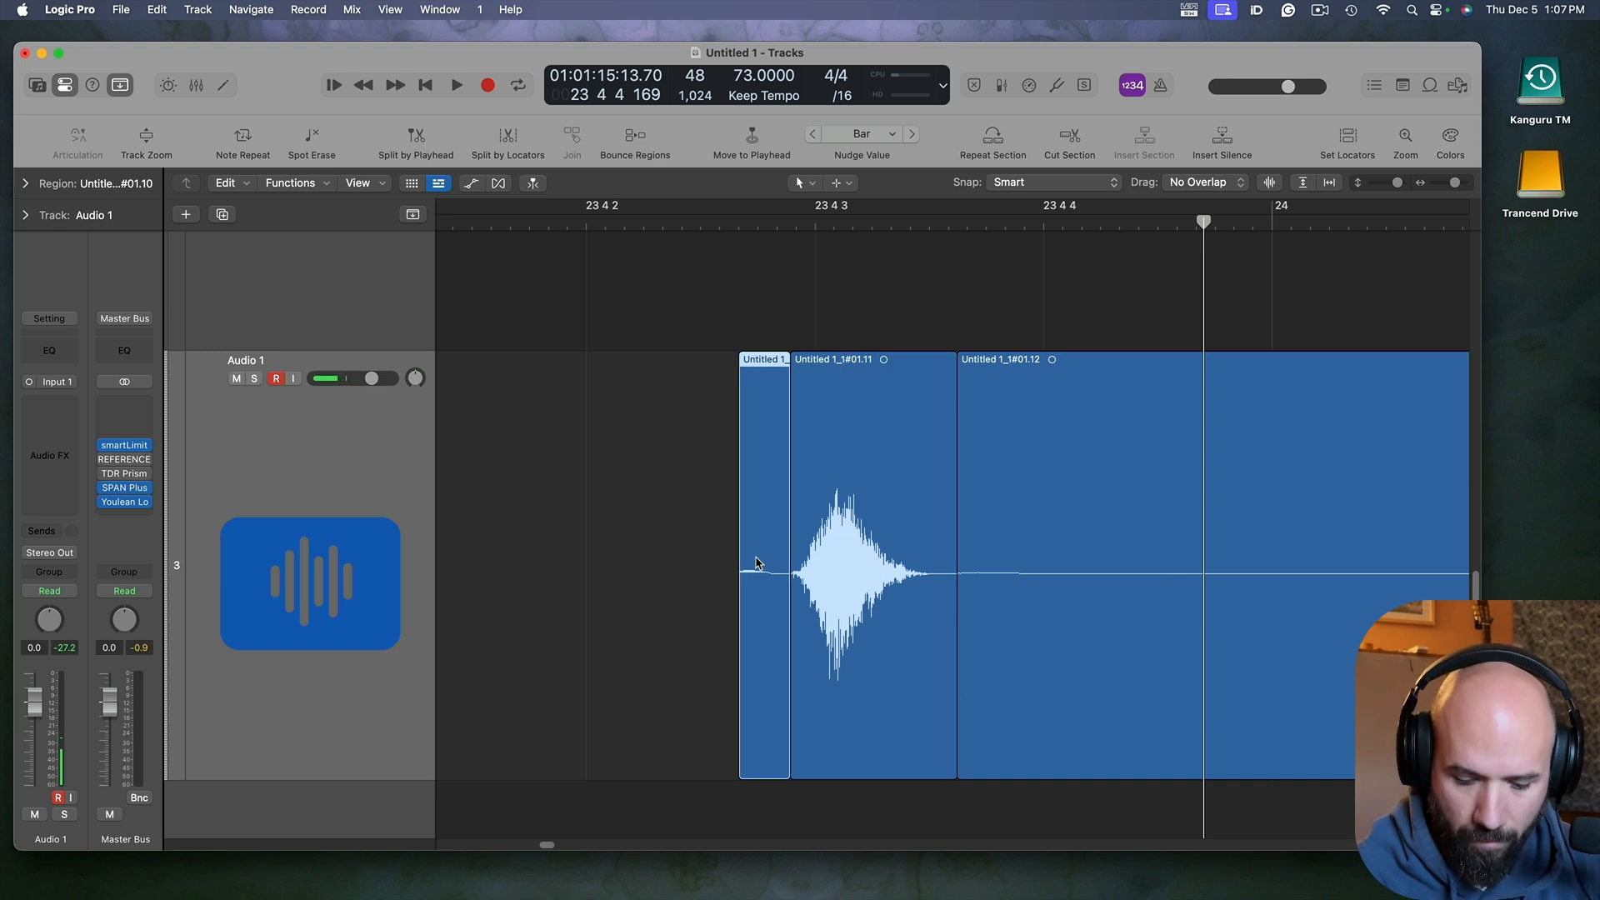
{"action": "key", "text": "Delete"}
Step: Move the isolated swelling sound to about 22 3 and lower its gain by about 2.8 dB
{"action": "left_click_drag", "start_coordinate": [892, 551], "coordinate": [614, 533]}
{"action": "scroll", "coordinate": [993, 575], "scroll_direction": "left", "scroll_amount": 3}
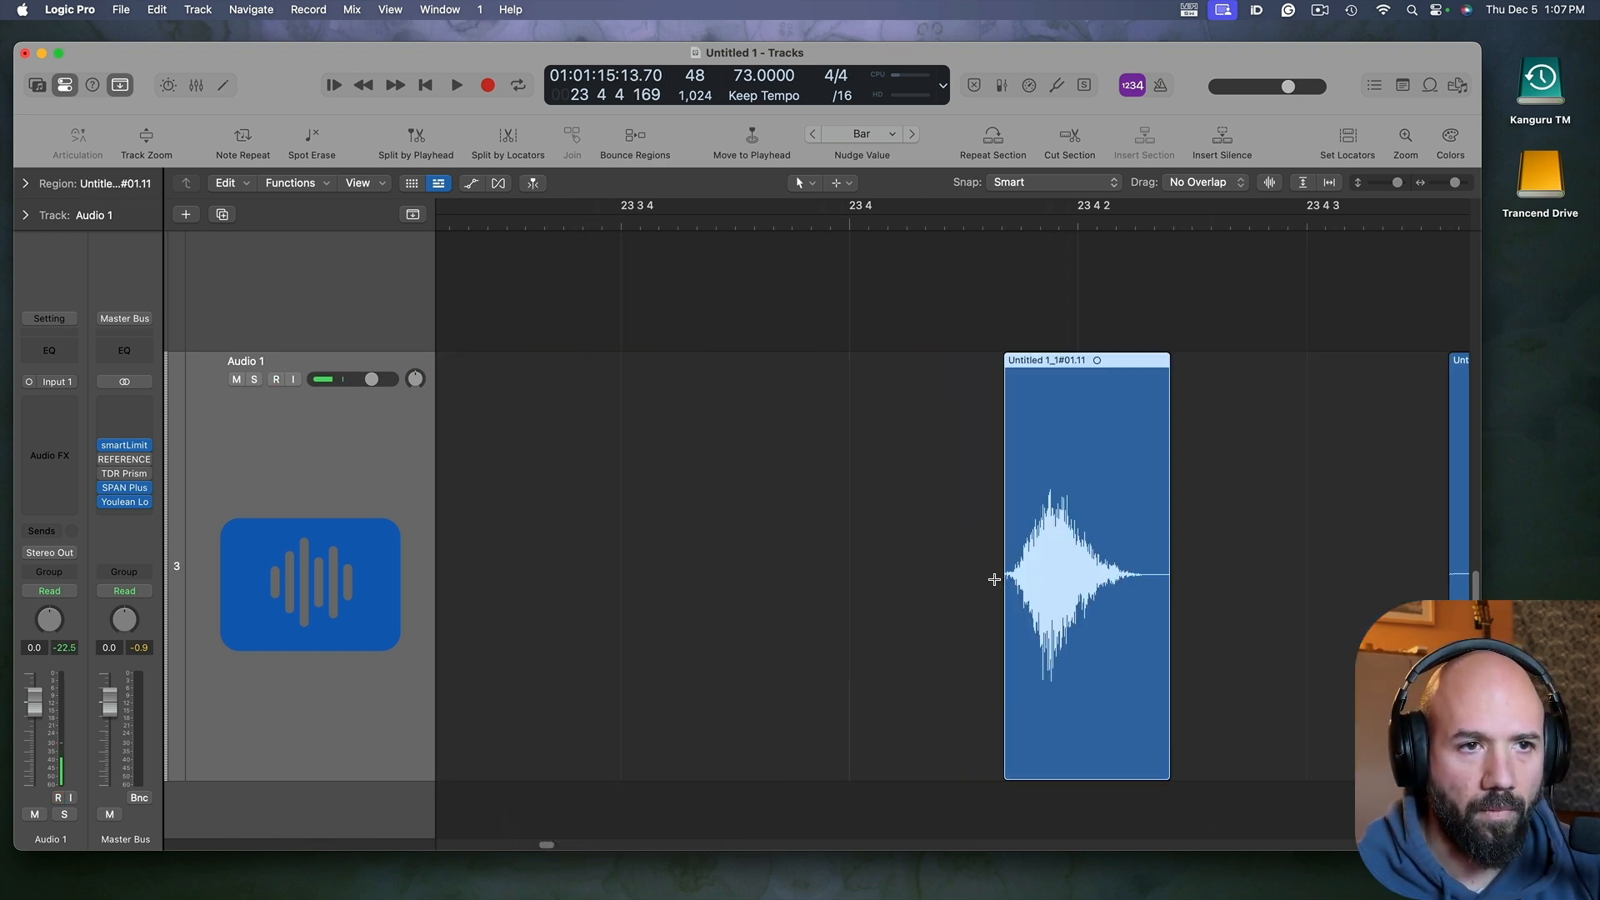
{"action": "scroll", "coordinate": [1000, 575], "scroll_direction": "down", "scroll_amount": 5}
{"action": "scroll", "coordinate": [1010, 581], "scroll_direction": "down", "scroll_amount": 5}
{"action": "scroll", "coordinate": [1030, 604], "scroll_direction": "left", "scroll_amount": 2}
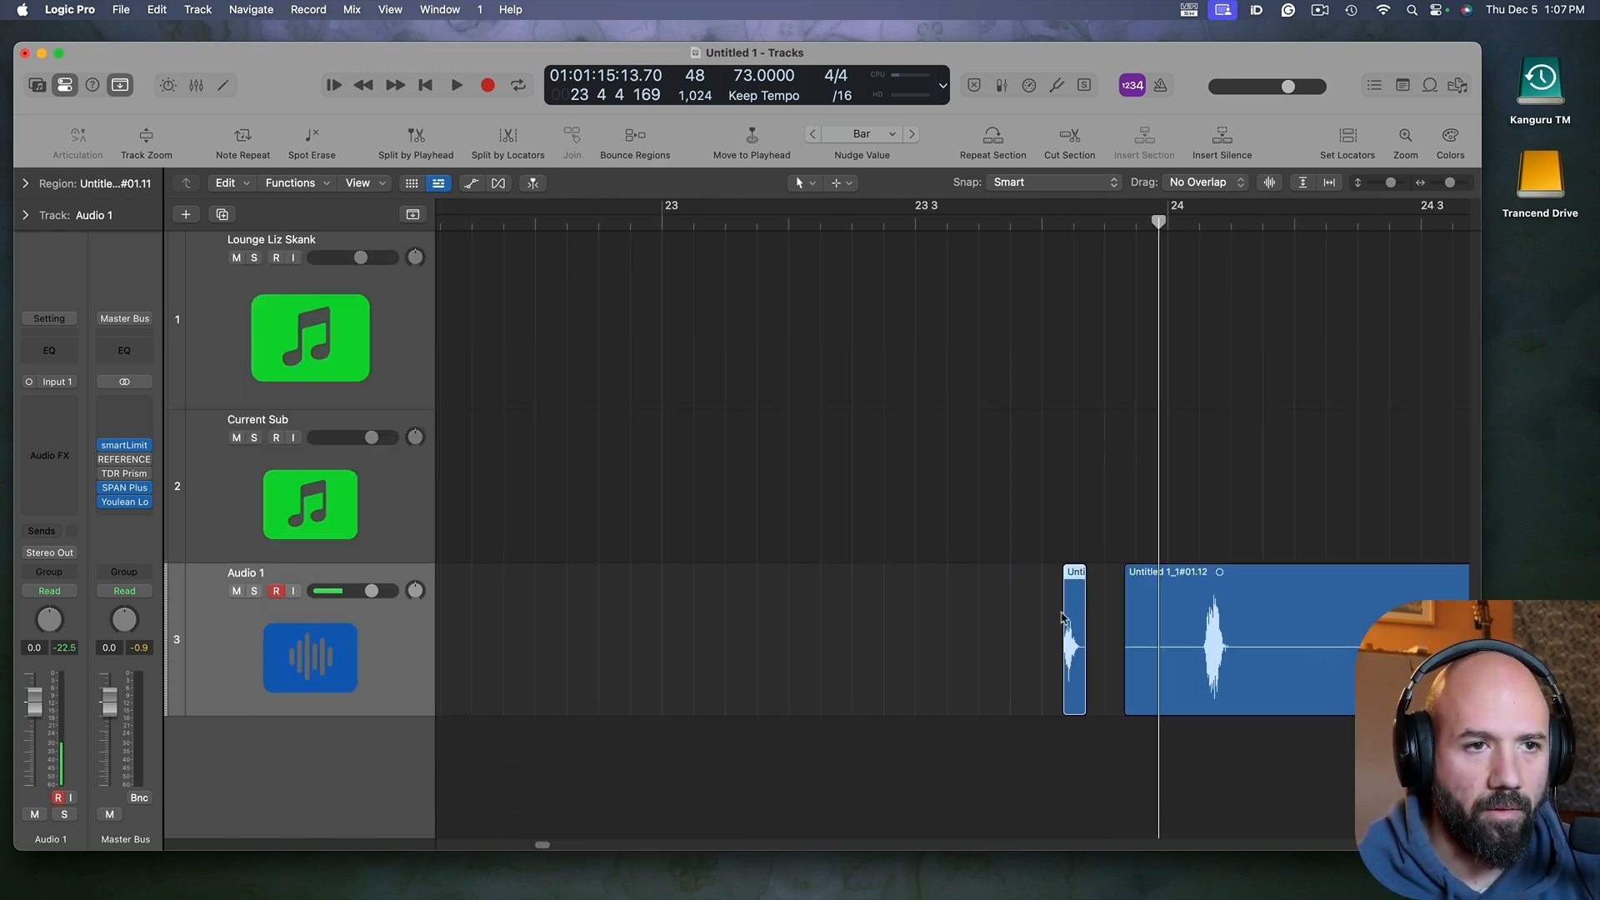
{"action": "left_click_drag", "start_coordinate": [1071, 619], "coordinate": [637, 648]}
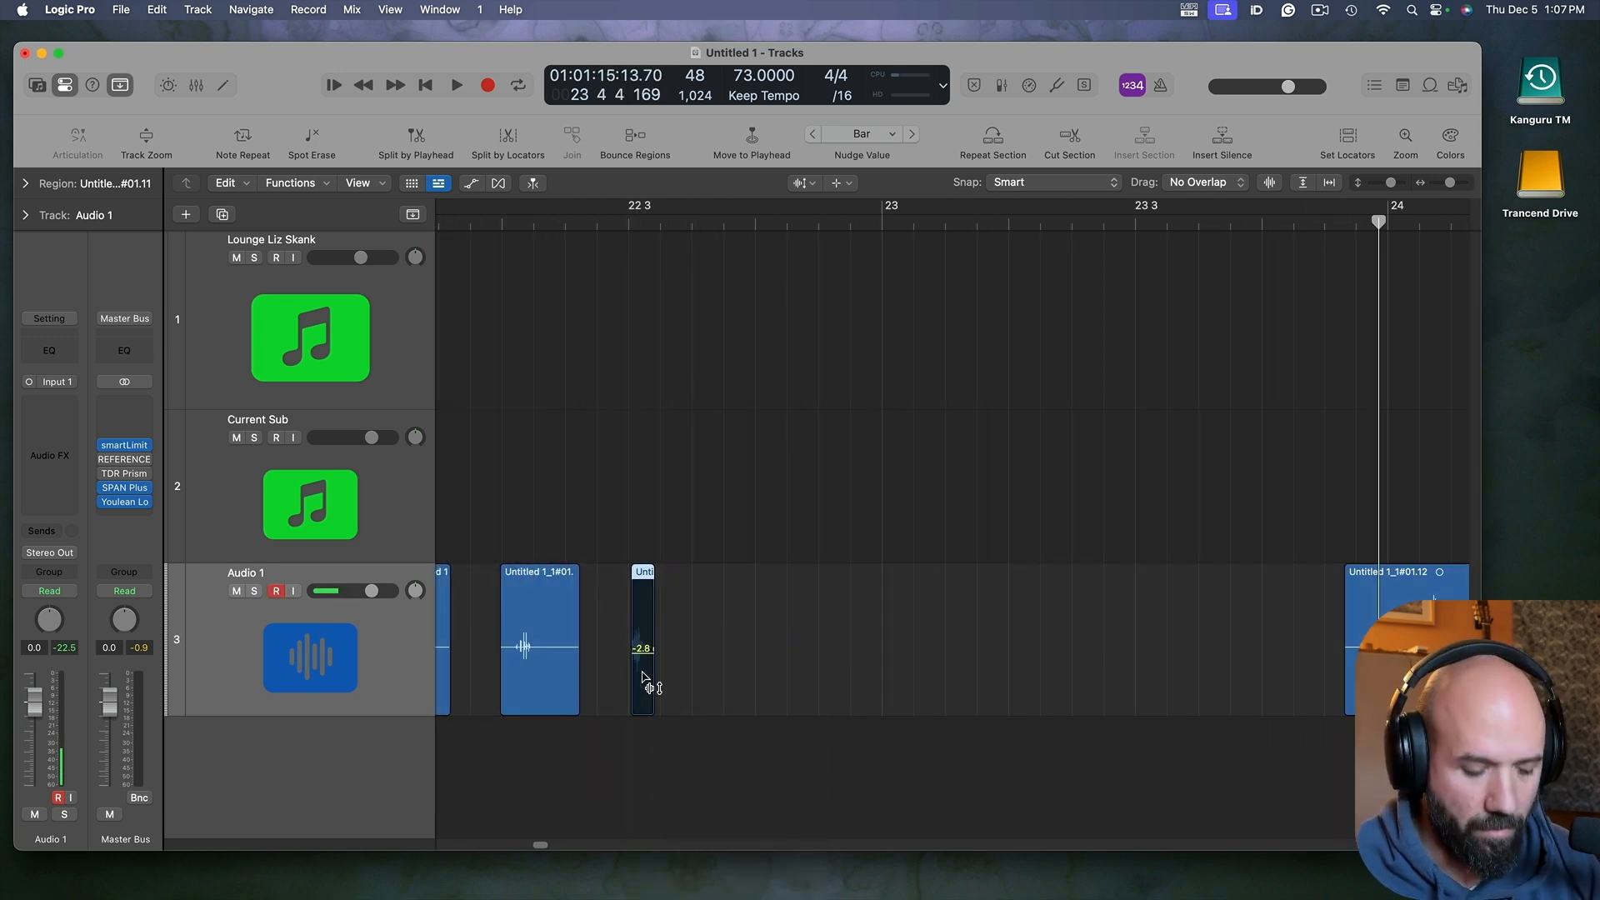
Step: Move the remaining take to about 22 3 3 and lower its gain by about 3.8 dB
{"action": "left_click_drag", "start_coordinate": [1433, 597], "coordinate": [779, 709]}
{"action": "key", "text": "space"}
{"action": "key", "text": "space"}
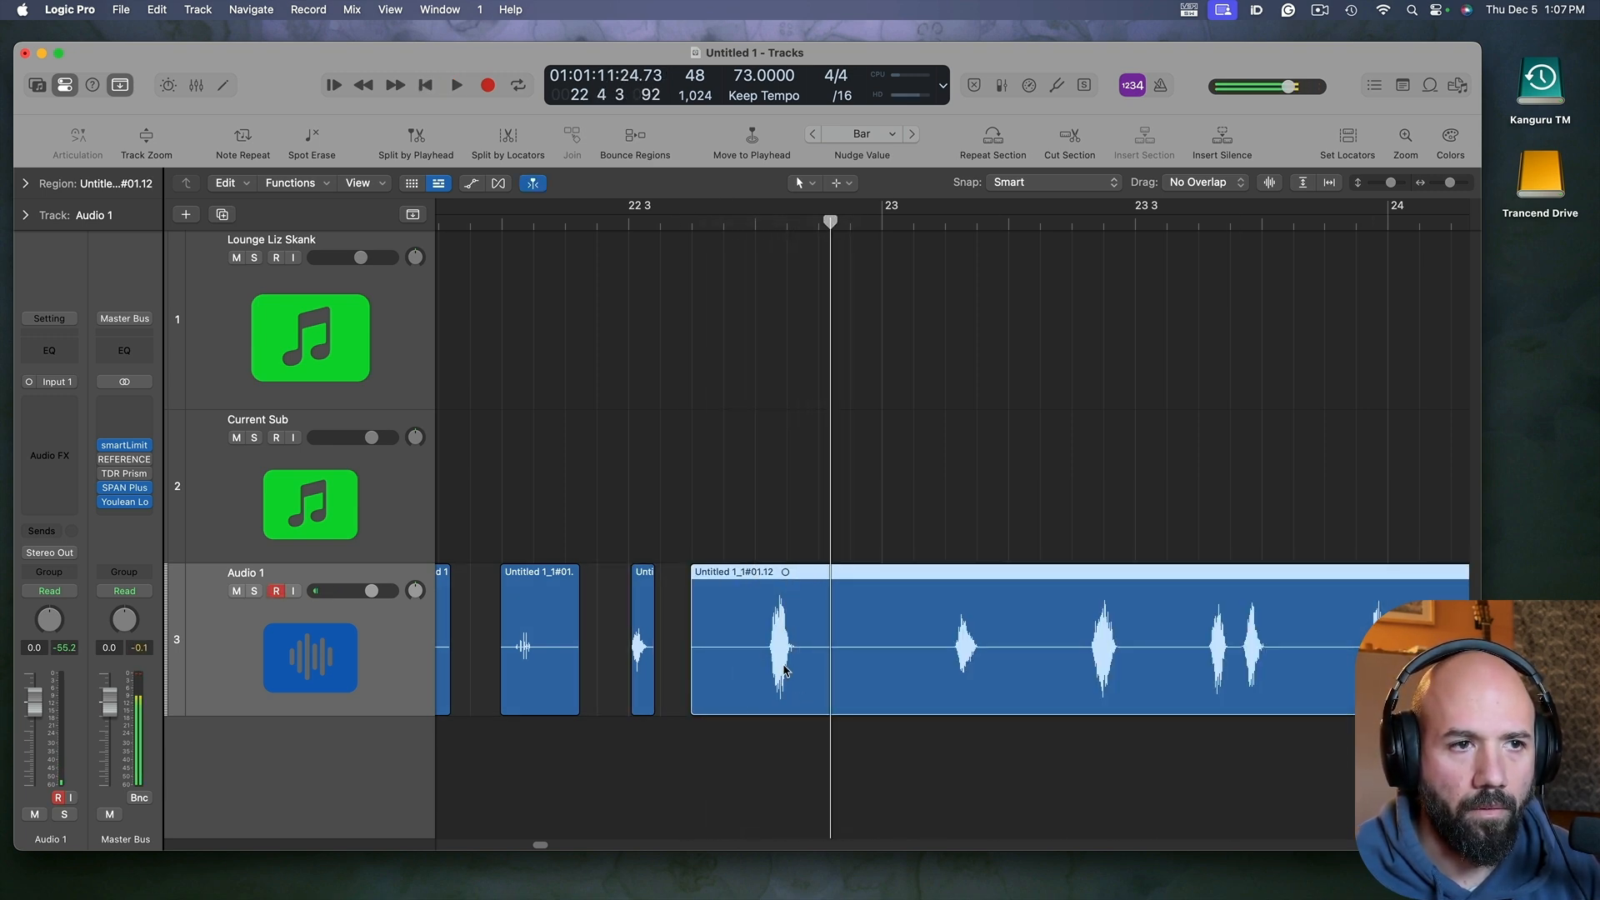
{"action": "key", "text": "t"}
{"action": "key", "text": "g"}
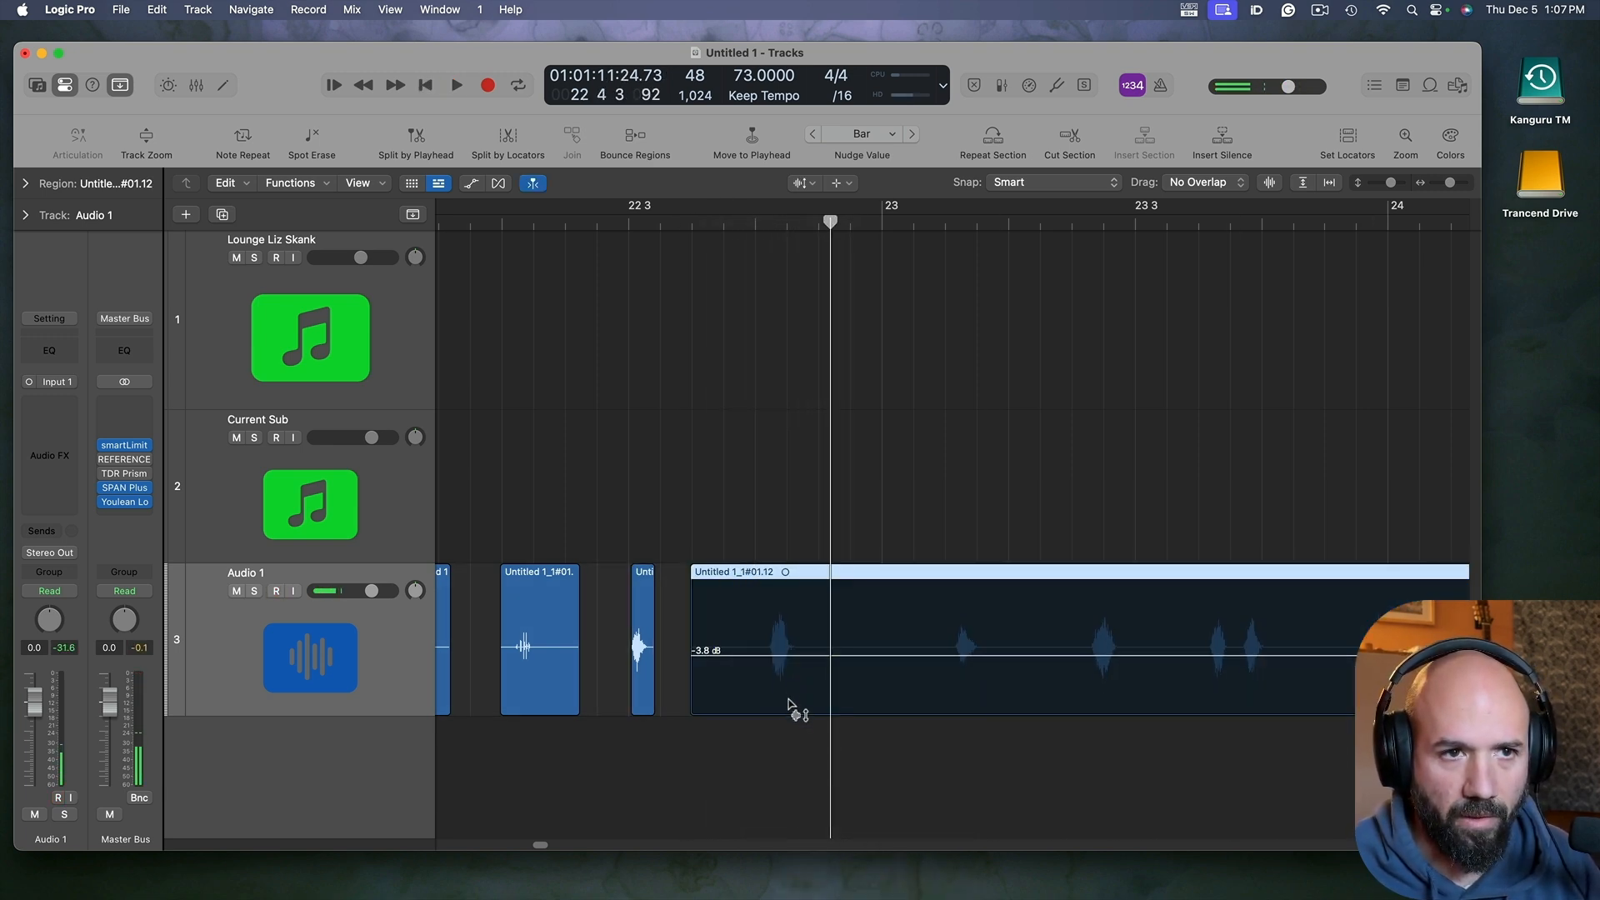
{"action": "key", "text": "t"}
{"action": "key", "text": "t"}
Step: Trim the remaining take's start to about 23 1 3, past its first sound, while it plays
{"action": "key", "text": "space"}
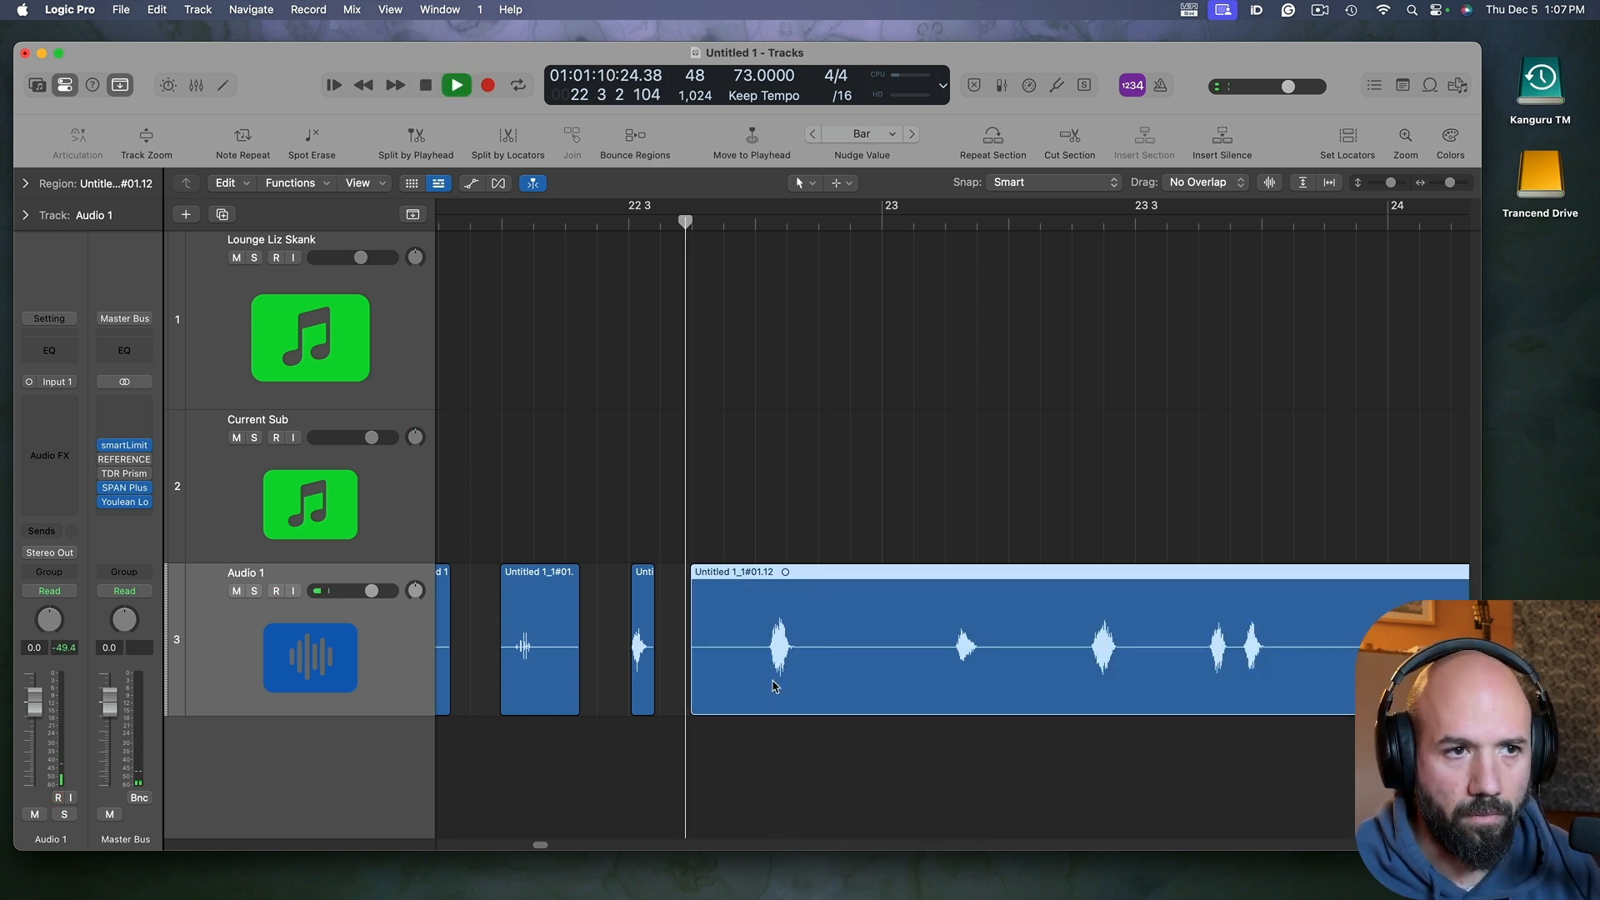
{"action": "left_click_drag", "start_coordinate": [749, 699], "coordinate": [1002, 691]}
{"action": "key", "text": "space"}
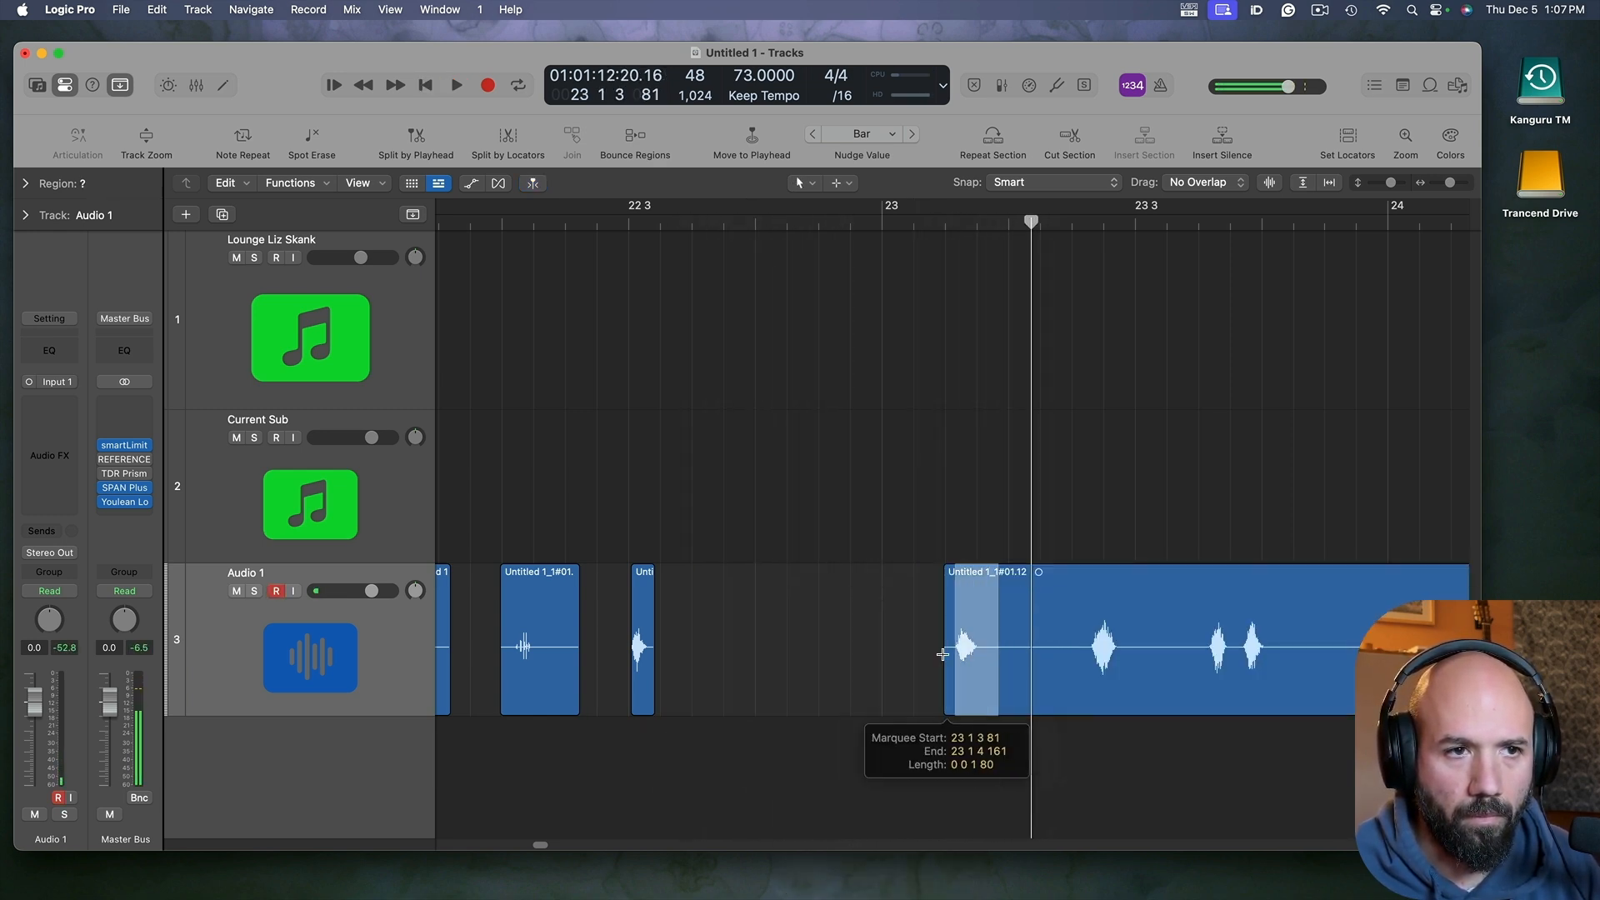
Step: Split out the sound at the start of the remaining take and move it to about 22 3 2
{"action": "key", "text": "e"}
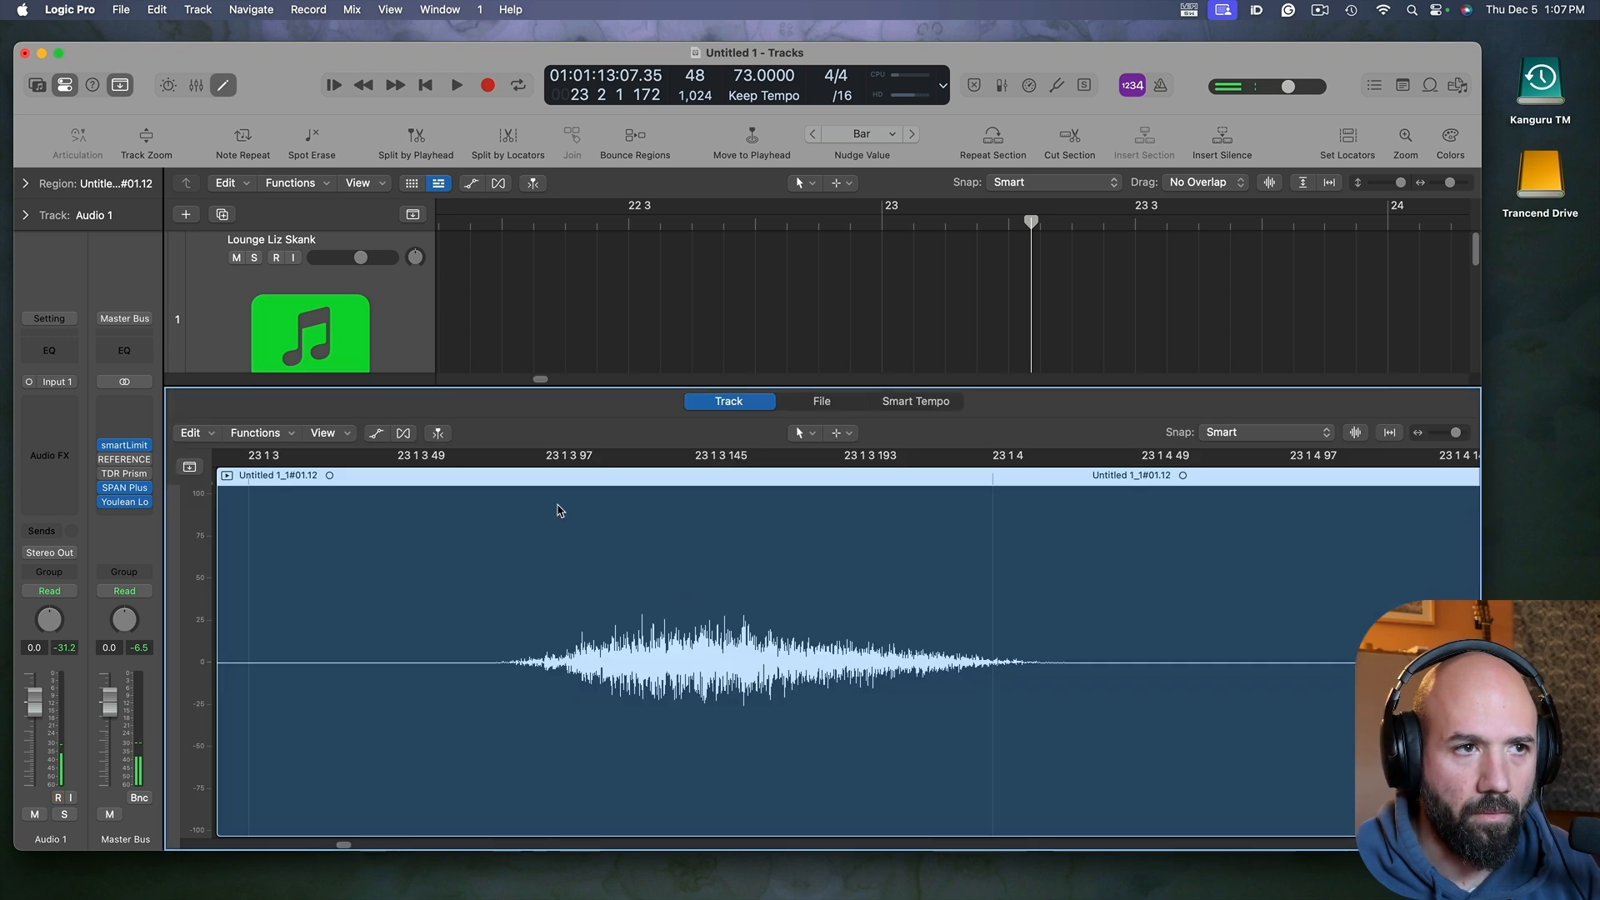
{"action": "key", "text": "e"}
{"action": "left_click_drag", "start_coordinate": [956, 650], "coordinate": [679, 650]}
Step: Play the remaining take and trim its start past the single sound ahead of the close pair
{"action": "left_click", "coordinate": [1001, 698]}
{"action": "key", "text": "space"}
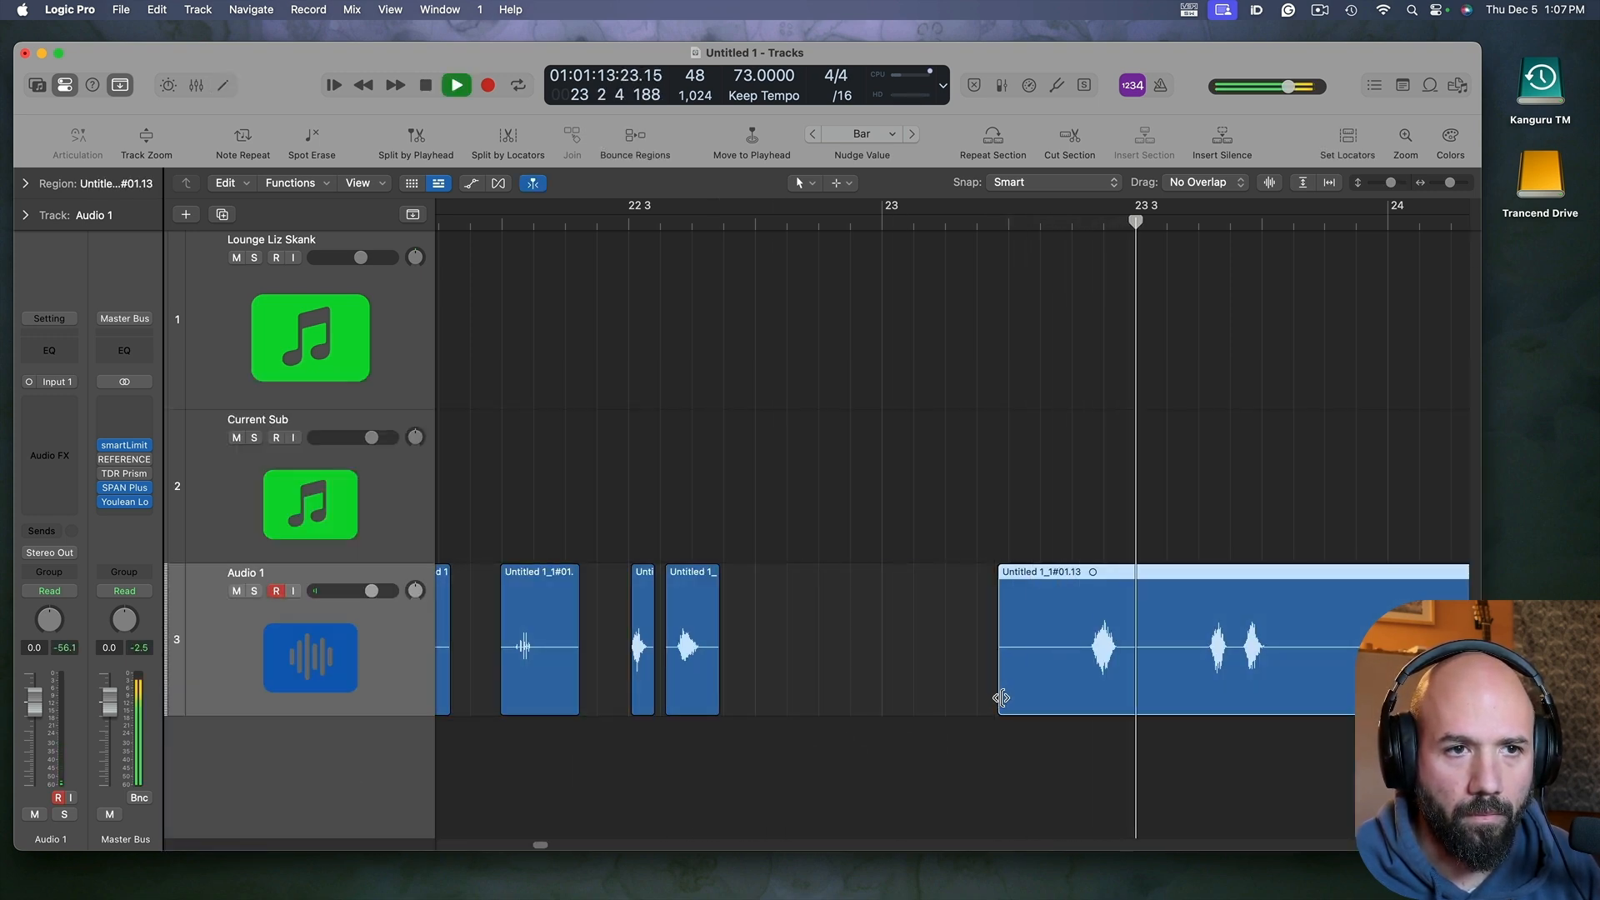
{"action": "mouse_move", "coordinate": [1002, 698]}
{"action": "left_mouse_down"}
{"action": "mouse_move", "coordinate": [1089, 698]}
{"action": "mouse_move", "coordinate": [912, 681]}
{"action": "mouse_move", "coordinate": [925, 703]}
{"action": "left_mouse_up"}
{"action": "key", "text": "space"}
Step: Split out the close pair of sounds as one clip and move it to about 22 4
{"action": "left_click_drag", "start_coordinate": [1032, 657], "coordinate": [763, 646]}
{"action": "left_click", "coordinate": [1136, 657]}
{"action": "scroll", "coordinate": [1135, 657], "scroll_direction": "right", "scroll_amount": 5}
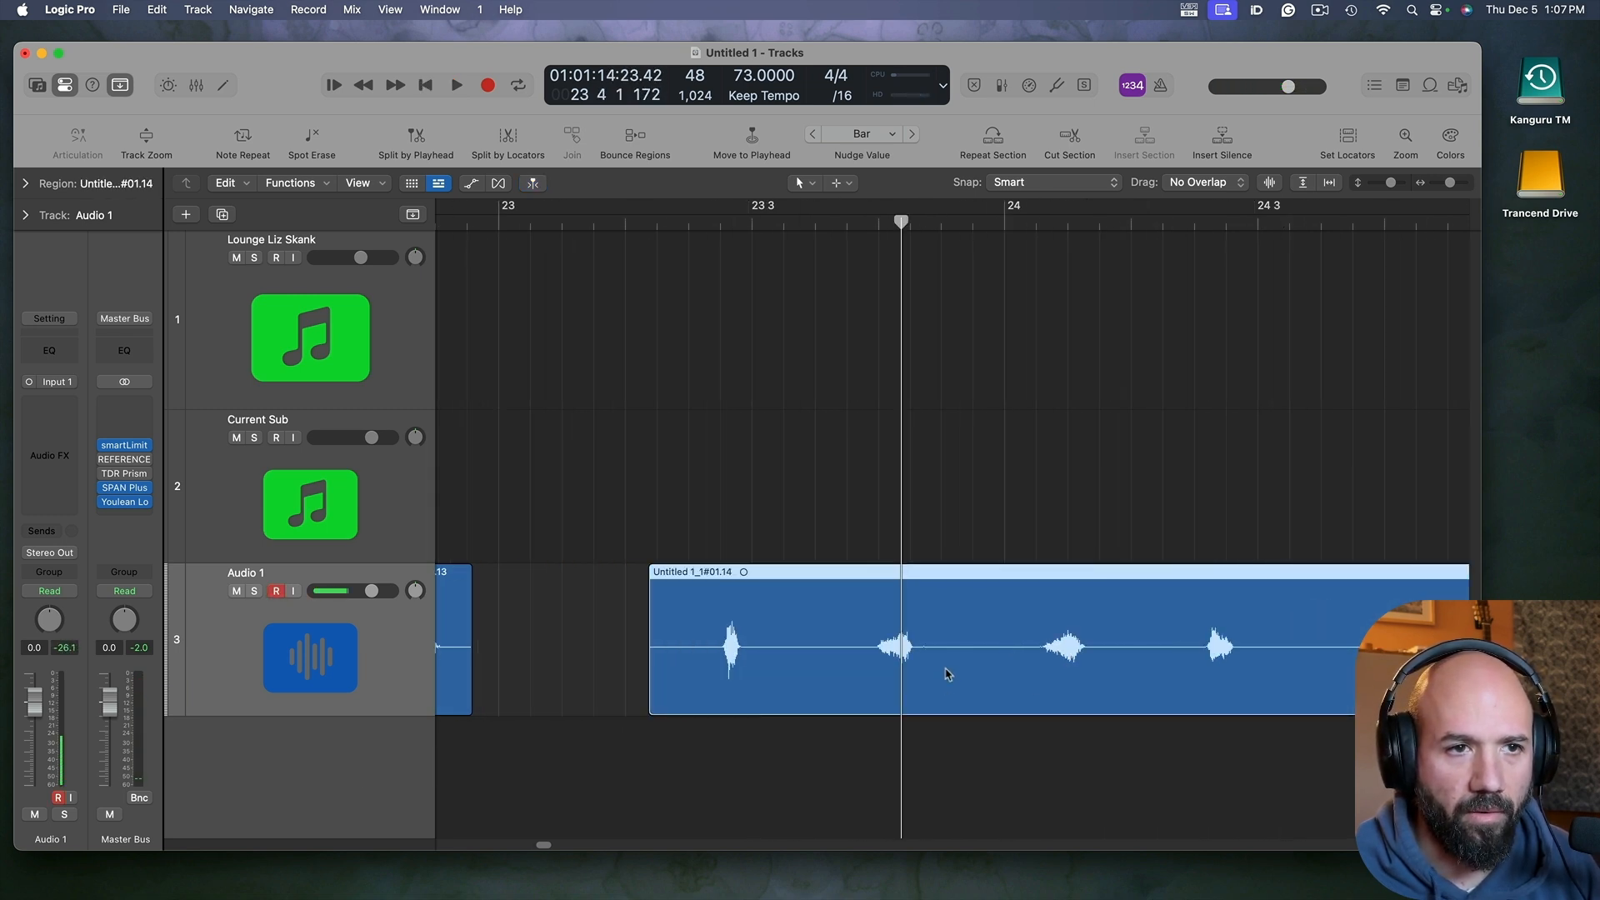
Step: Trim the remaining take's start to about 24 4, cutting off its first four sounds
{"action": "key", "text": "super+Left"}
{"action": "left_click", "coordinate": [791, 698]}
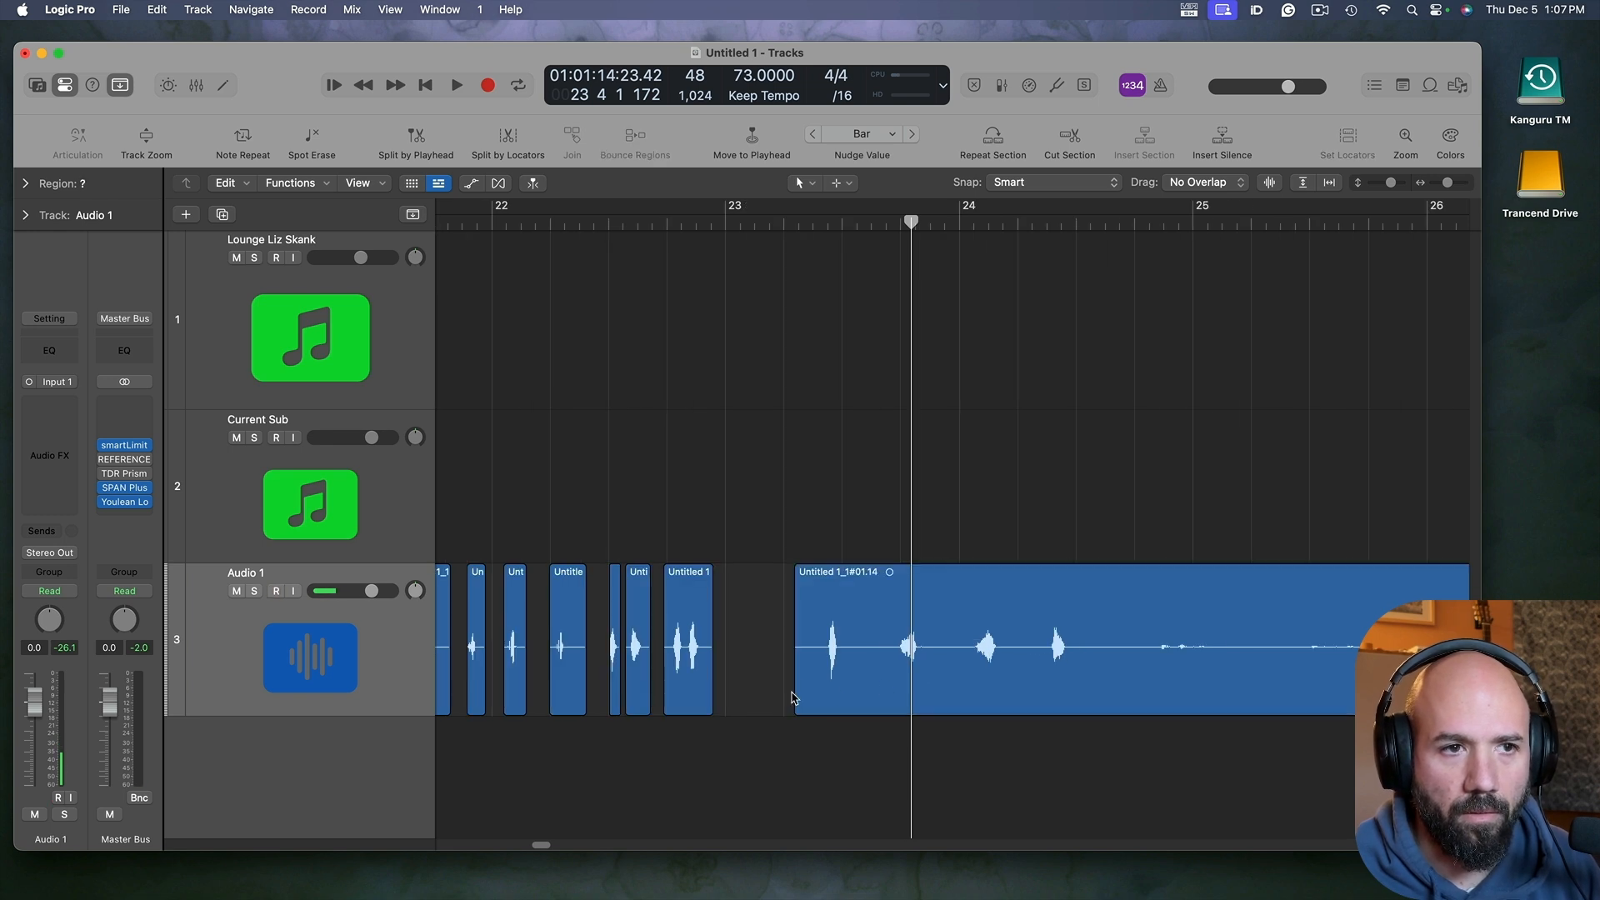
{"action": "left_click_drag", "start_coordinate": [801, 694], "coordinate": [1131, 694]}
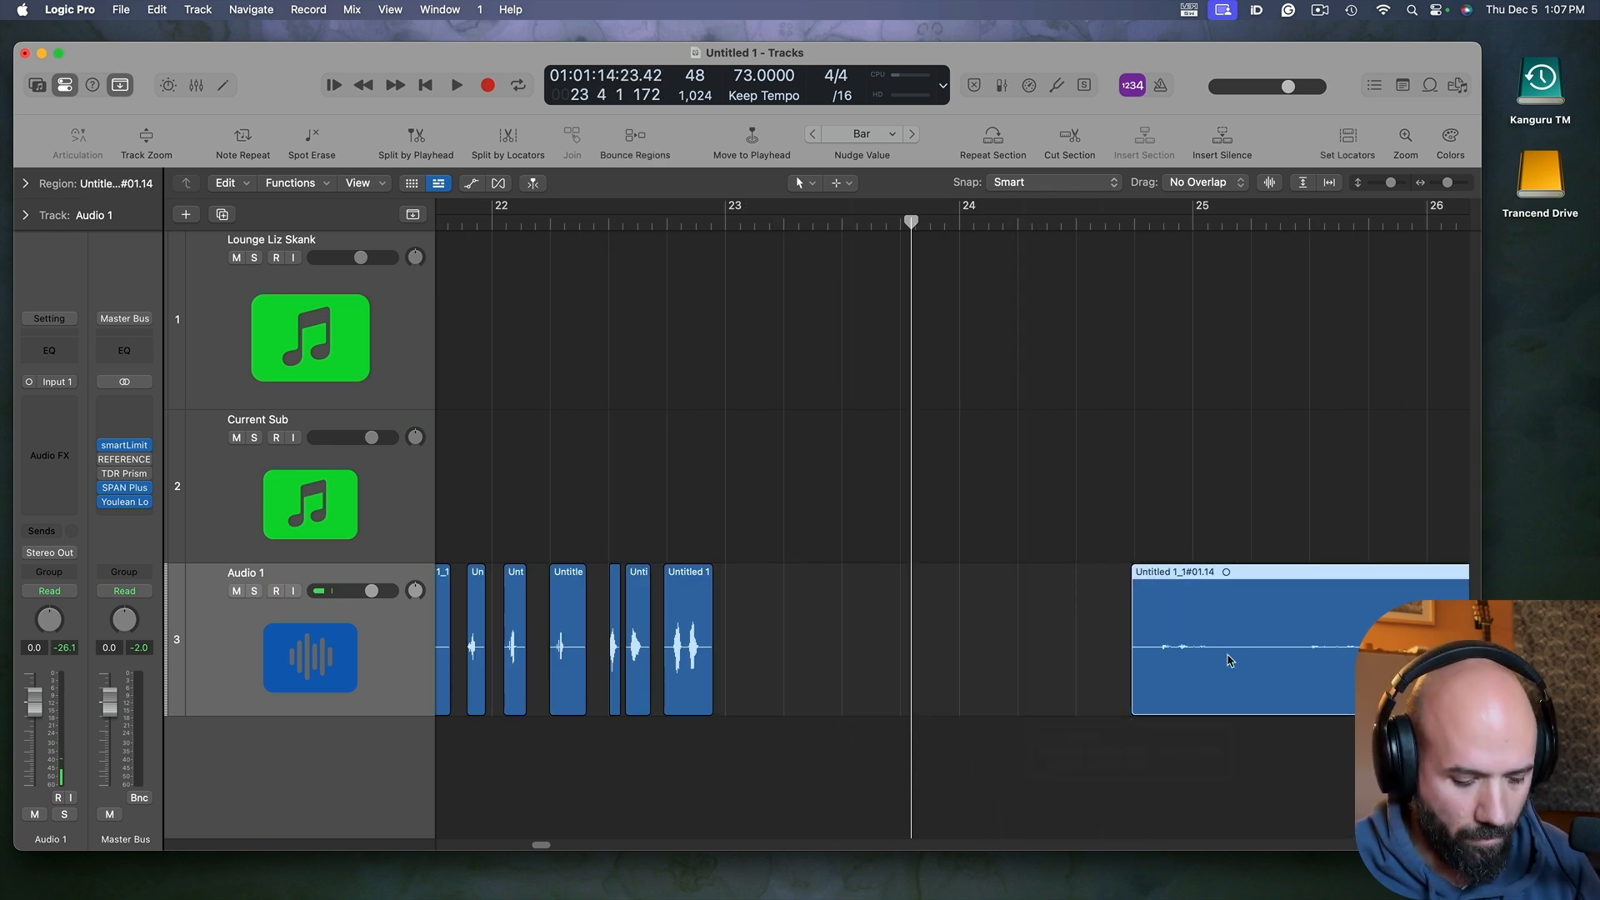
Step: Raise the remaining take's gain by about 6.7 dB and move it to 23 1 3 179
{"action": "key", "text": "a"}
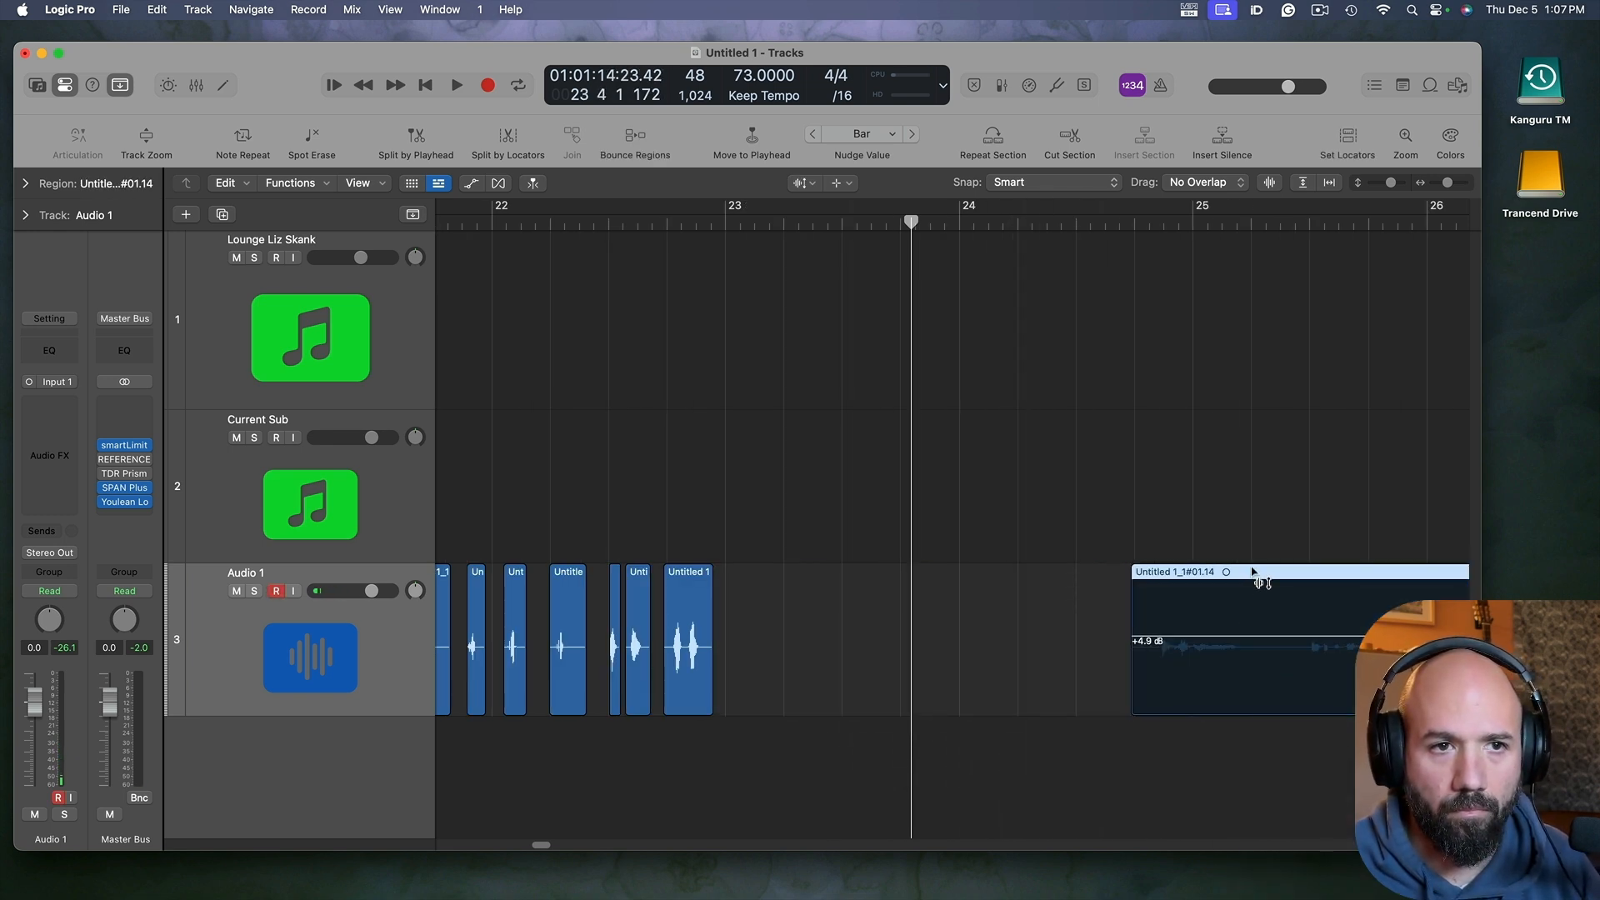
{"action": "left_click_drag", "start_coordinate": [1252, 572], "coordinate": [960, 585]}
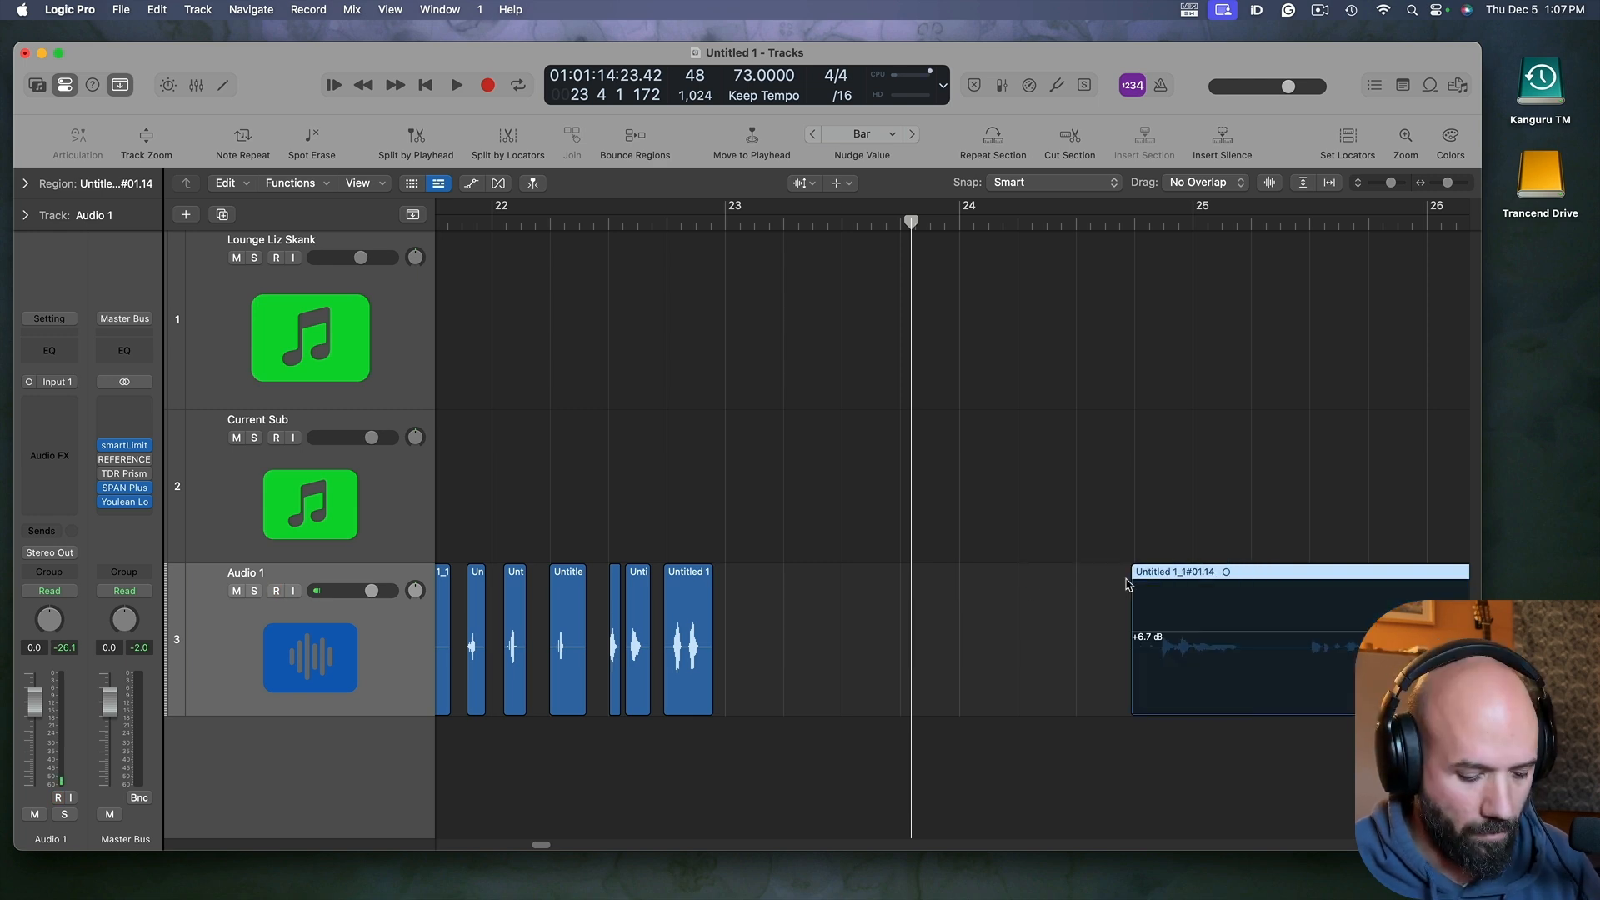
{"action": "key", "text": "t"}
{"action": "key", "text": "t"}
{"action": "left_click_drag", "start_coordinate": [1396, 577], "coordinate": [1021, 591]}
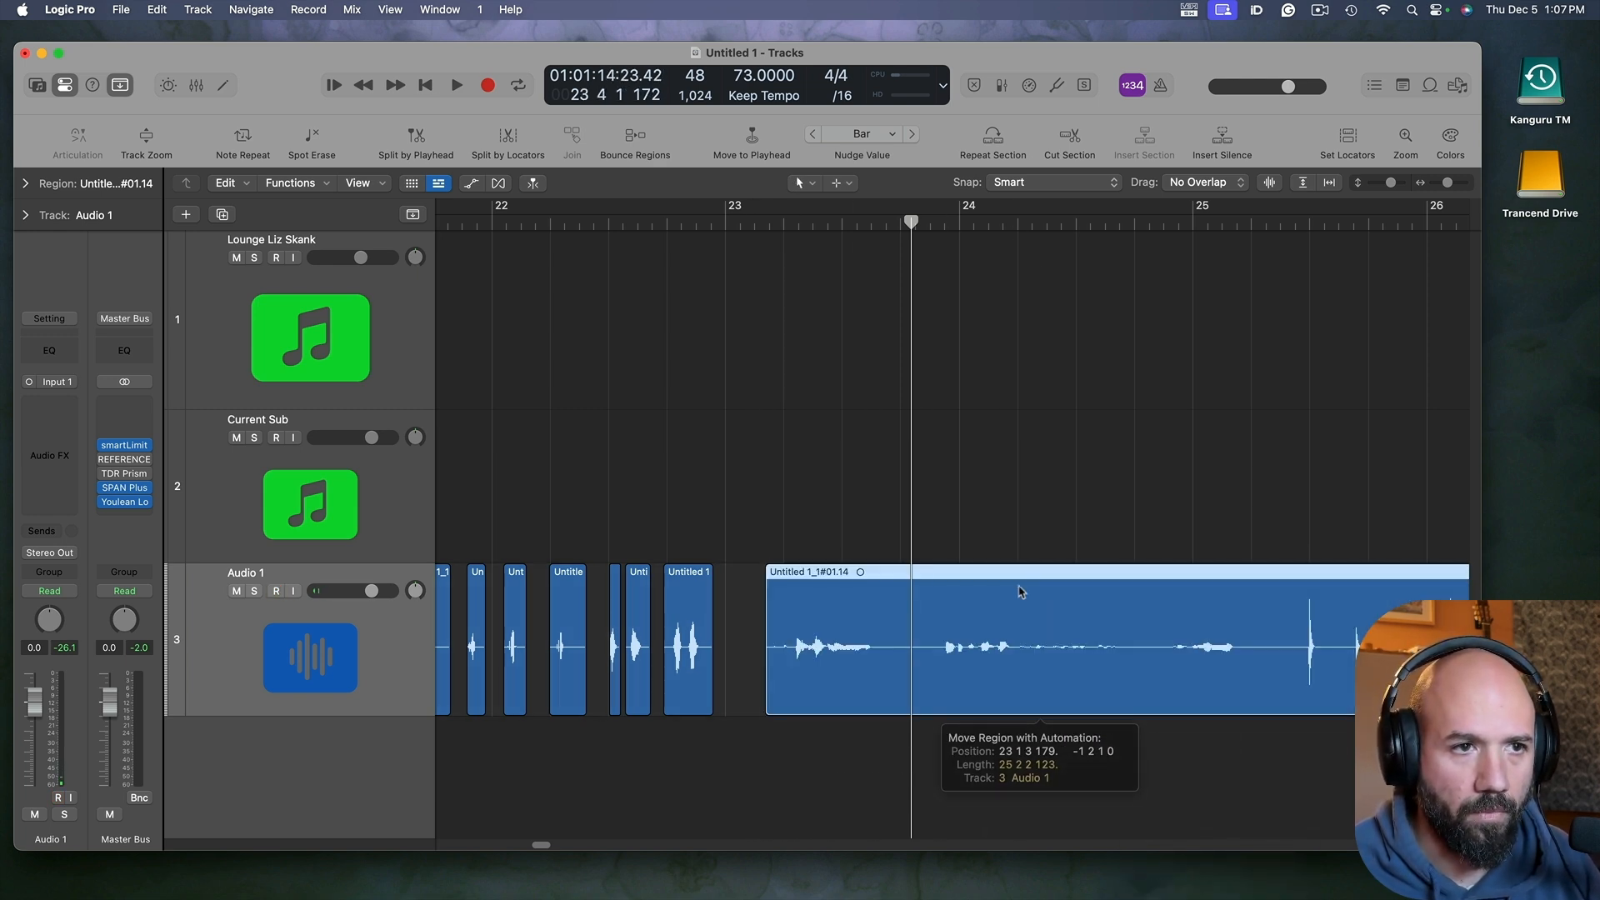
Step: Trim the remaining take's start to about 25 2 3, just before its first sharp hit, and play it
{"action": "key", "text": "shift+space"}
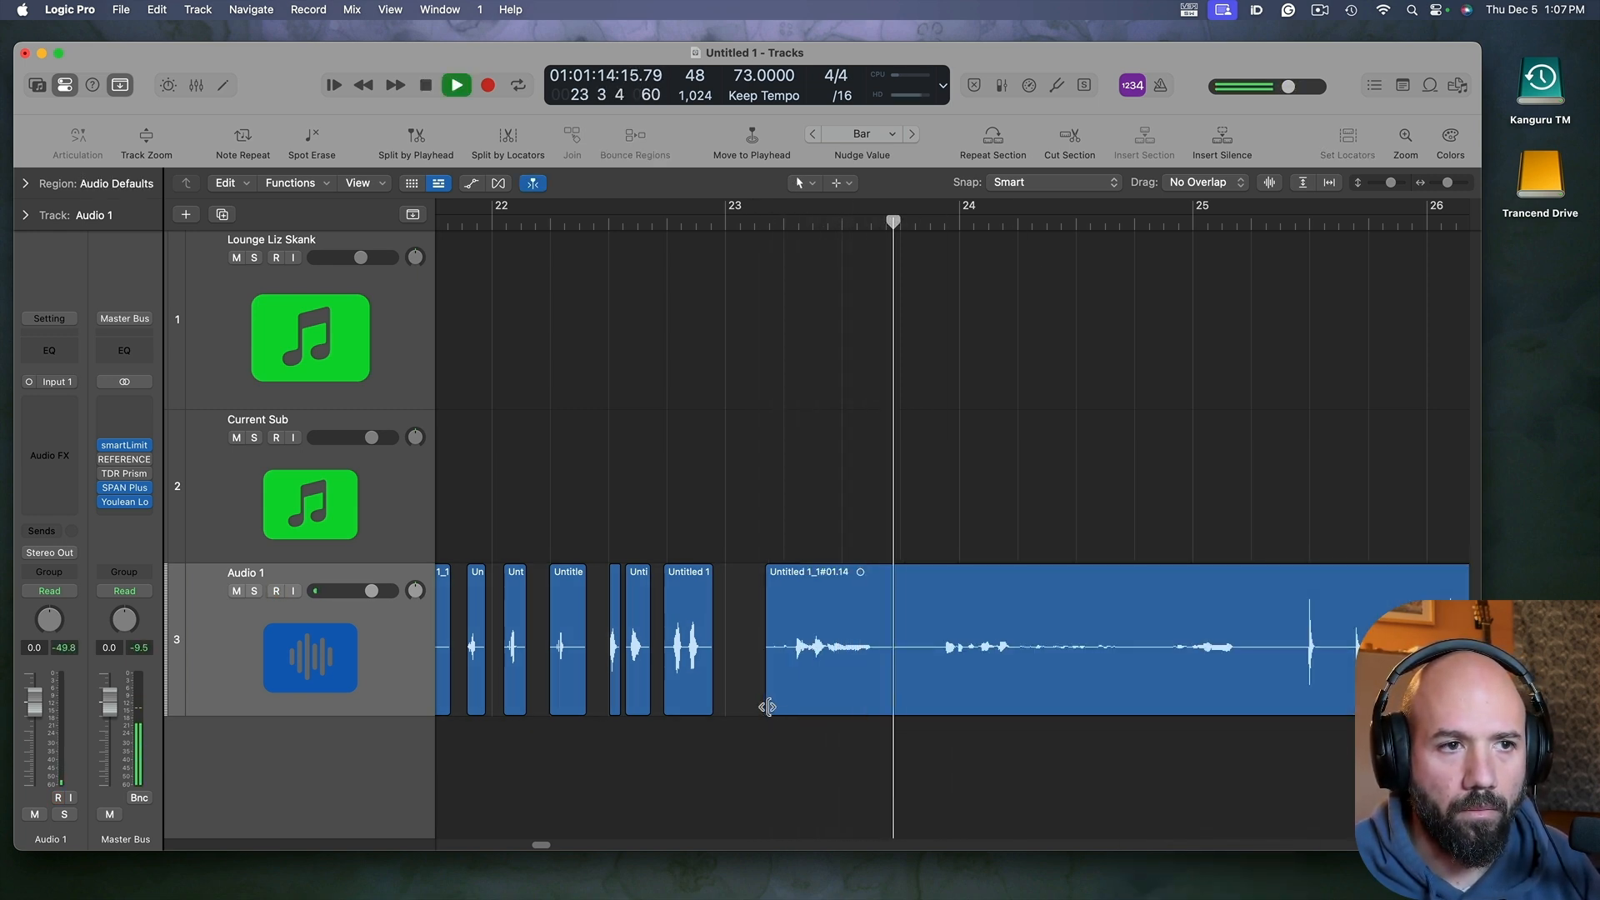
{"action": "key", "text": "space"}
{"action": "left_click_drag", "start_coordinate": [768, 708], "coordinate": [1300, 706]}
{"action": "key", "text": "shift+space"}
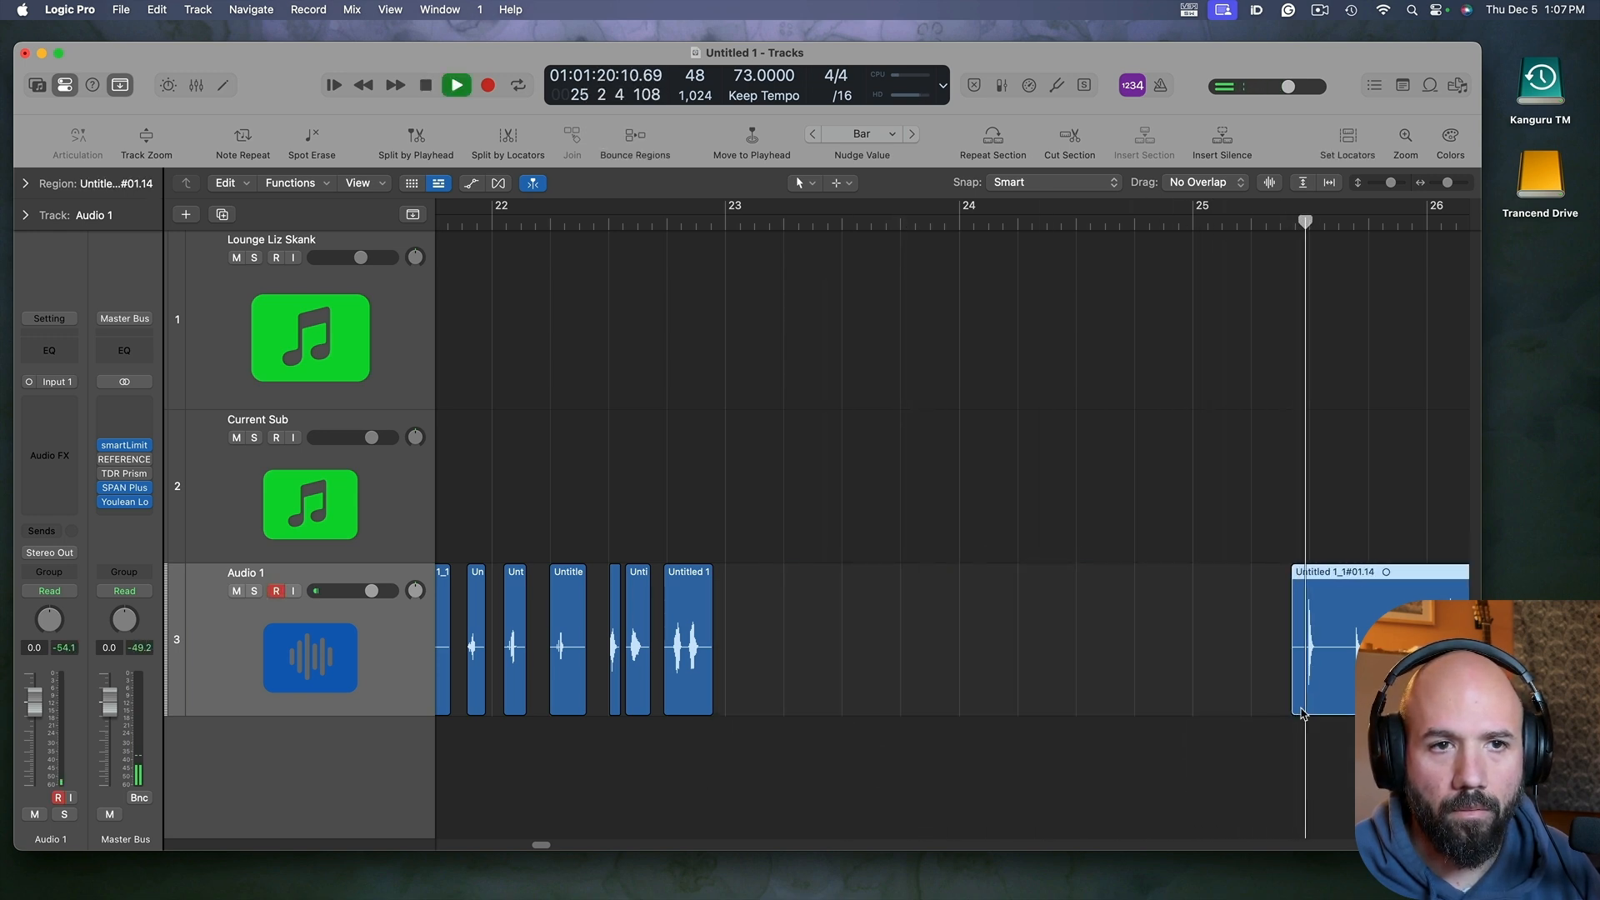
Step: Move the remaining take of sharp hits to about 23 4 and audition its opening hits
{"action": "scroll", "coordinate": [1239, 654], "scroll_direction": "right", "scroll_amount": 3}
{"action": "key", "text": "space"}
{"action": "left_click_drag", "start_coordinate": [1239, 654], "coordinate": [866, 660]}
{"action": "key", "text": "shift+space"}
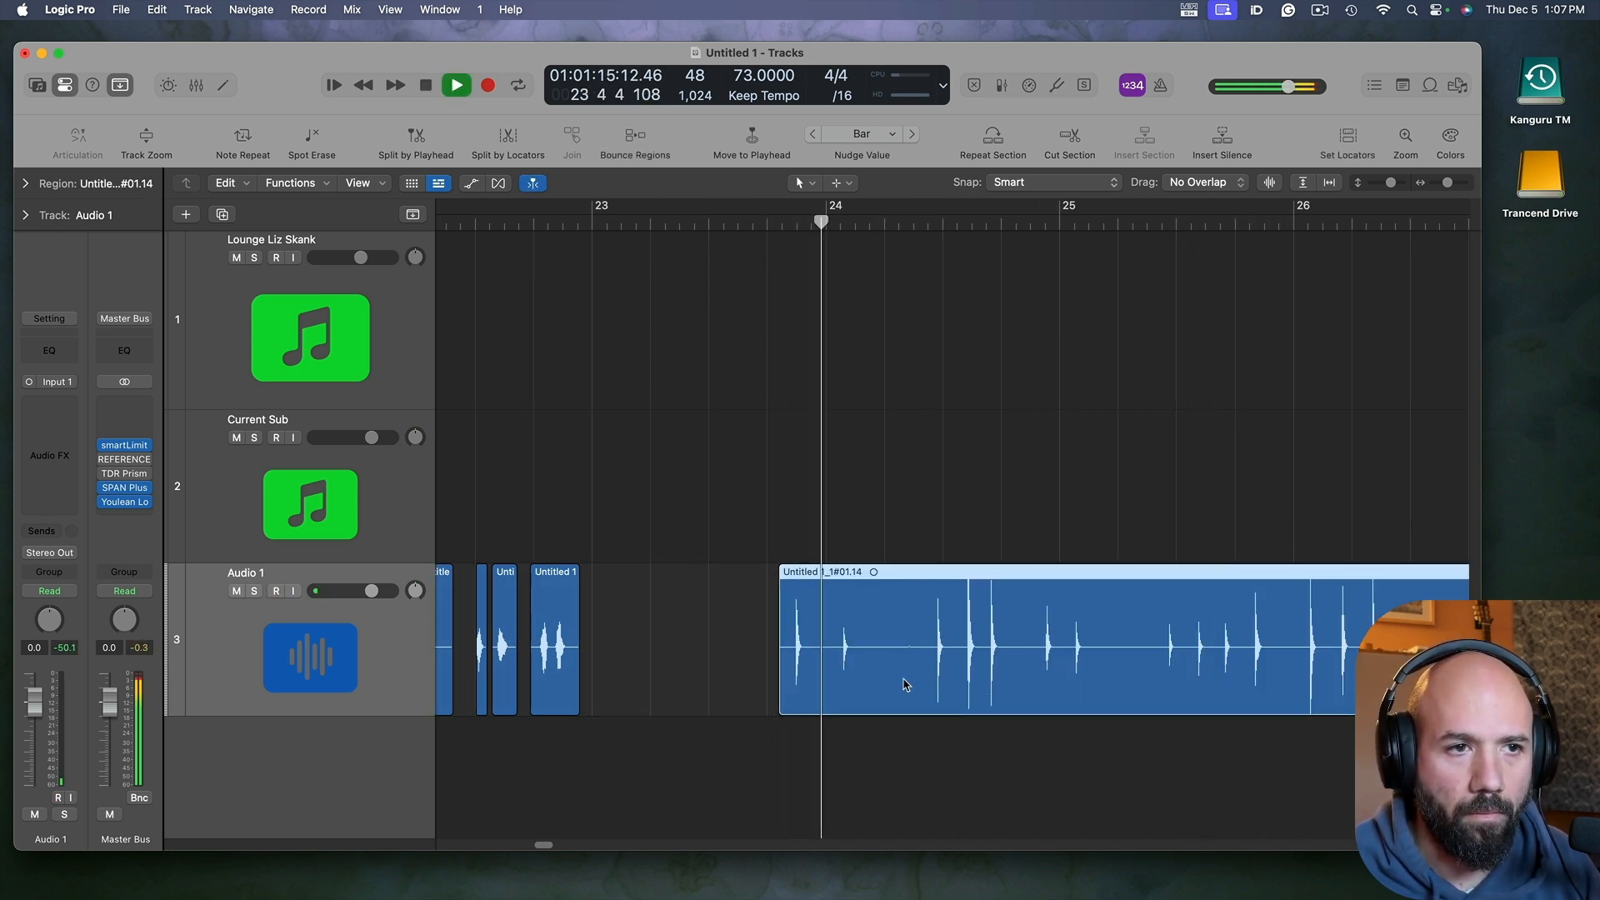
{"action": "scroll", "coordinate": [875, 662], "scroll_direction": "up", "scroll_amount": 3}
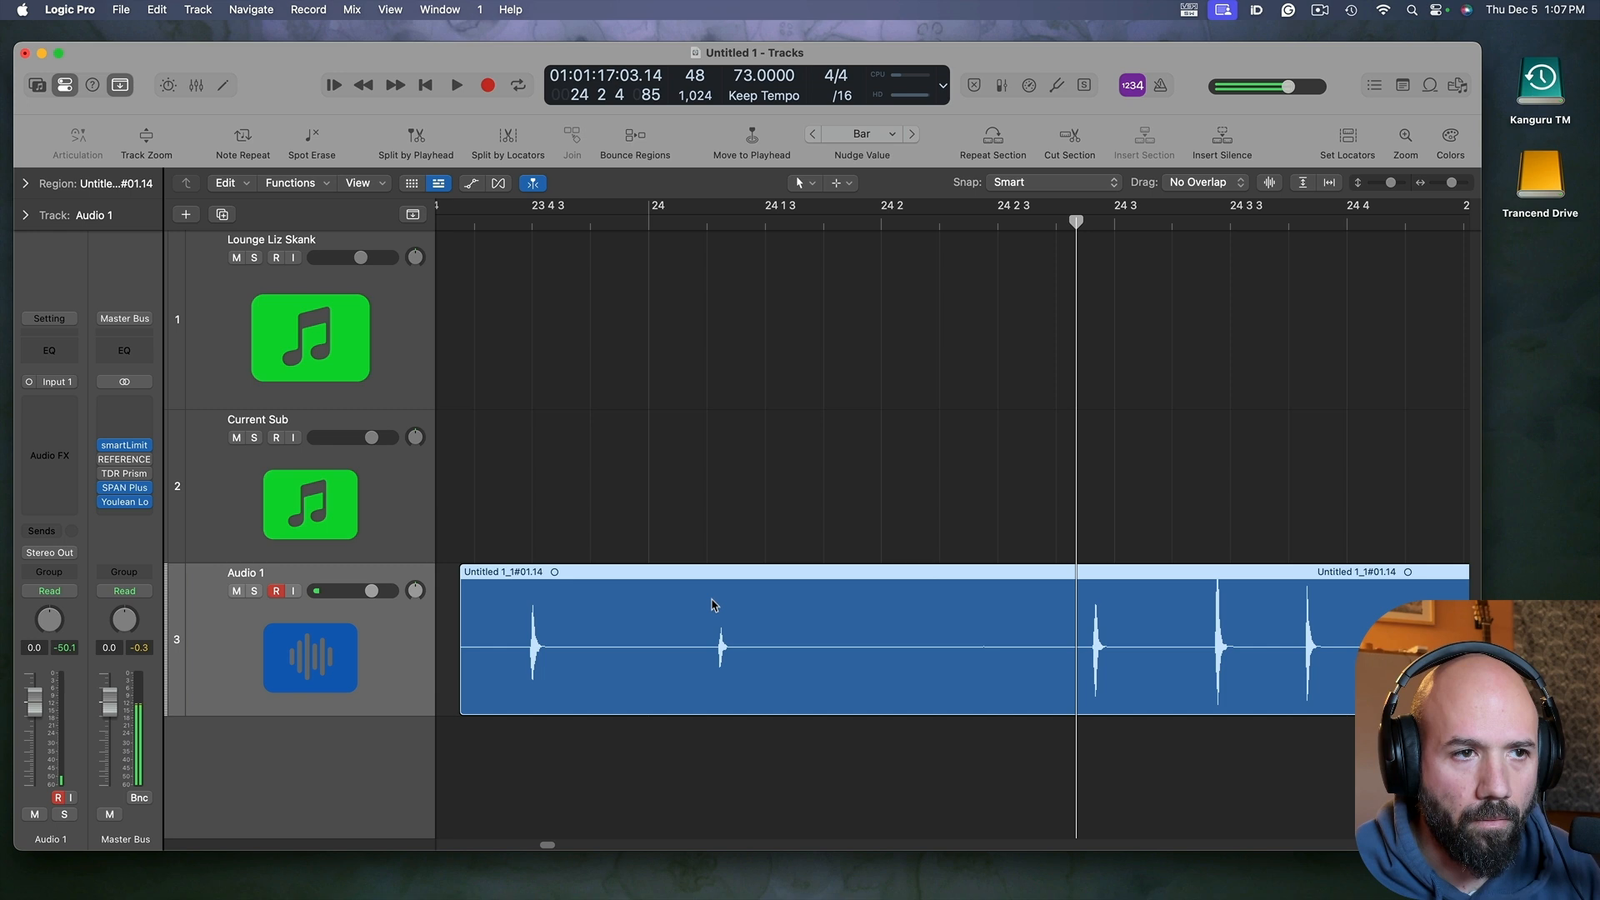
{"action": "left_click", "coordinate": [706, 518]}
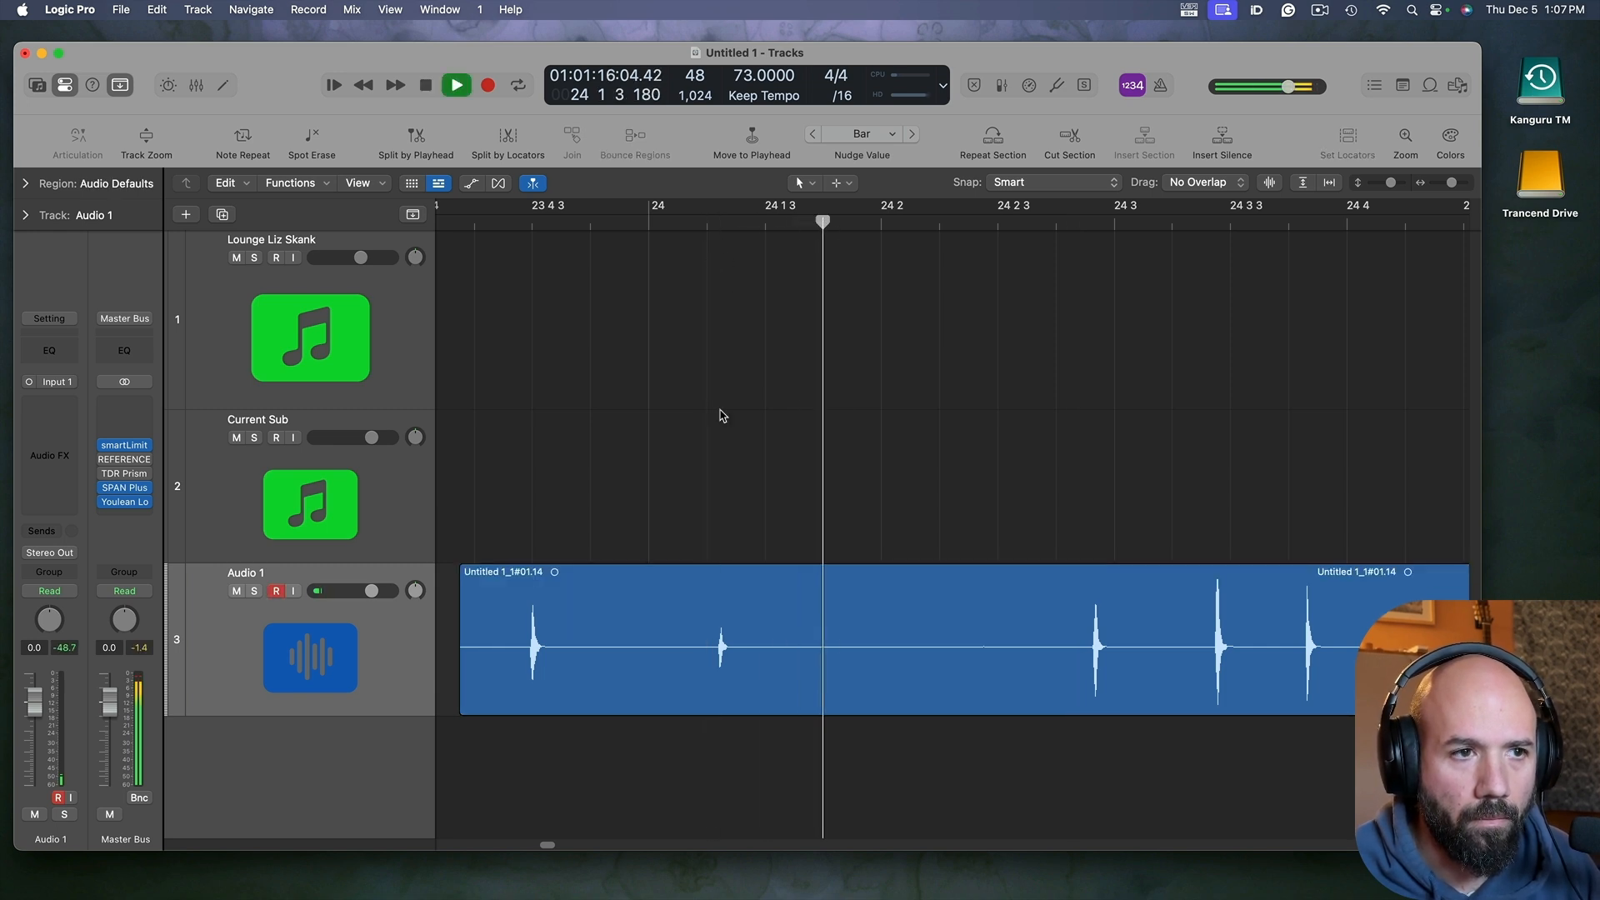
Step: Split out the short quiet hit at about 24 1 2 as its own clip
{"action": "left_click_drag", "start_coordinate": [714, 635], "coordinate": [804, 660]}
{"action": "left_click", "coordinate": [794, 663]}
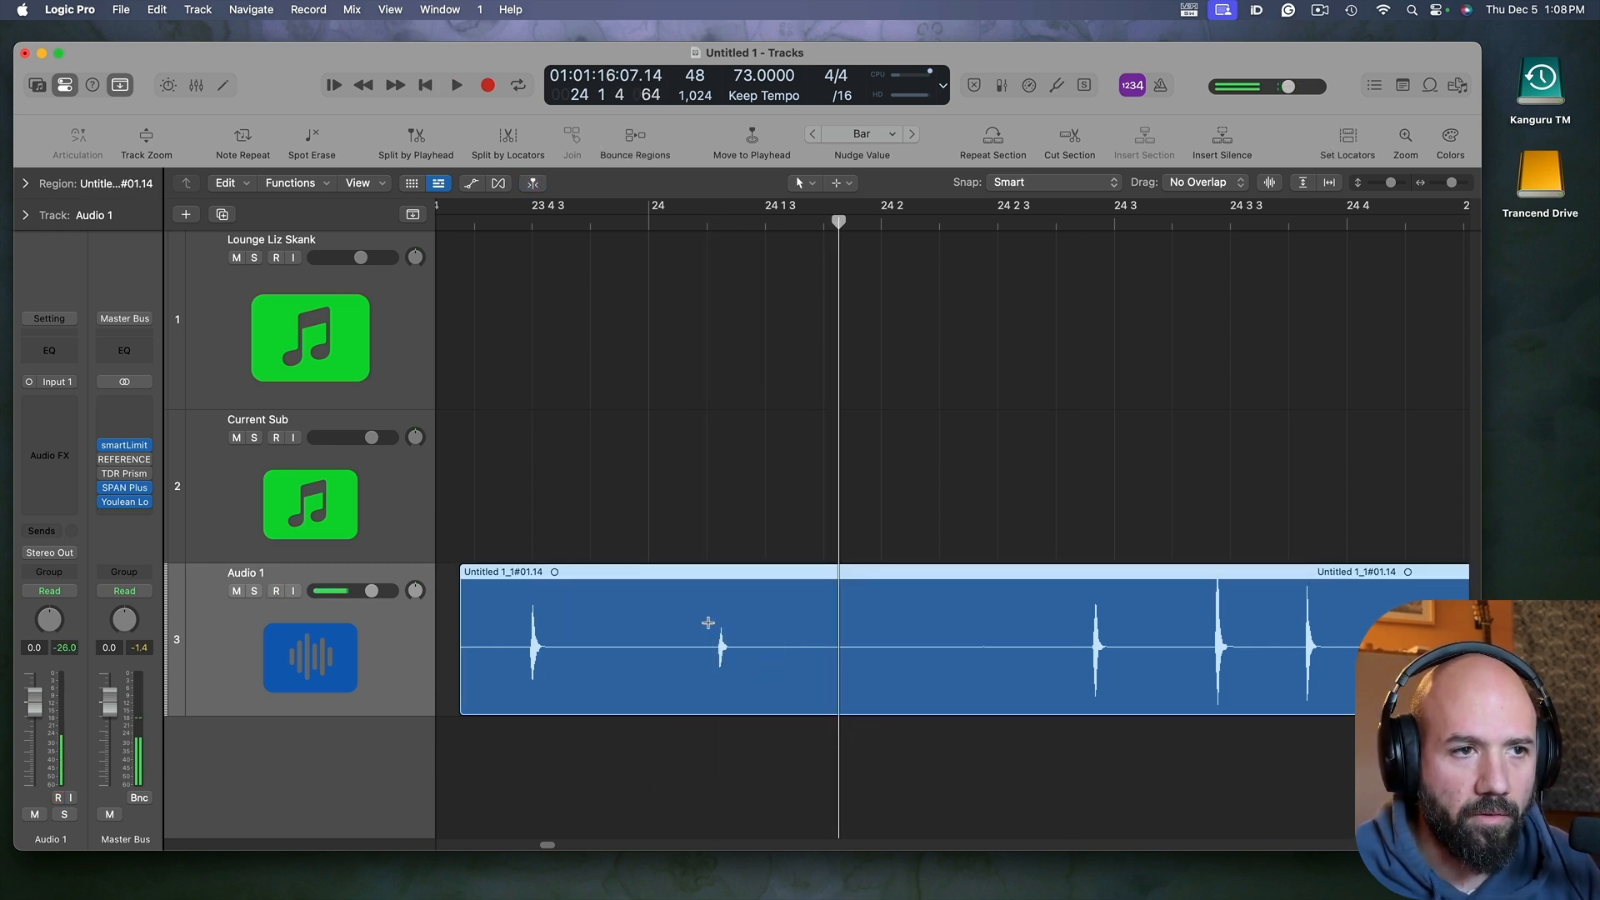
{"action": "left_click_drag", "start_coordinate": [709, 622], "coordinate": [786, 641]}
{"action": "left_click", "coordinate": [750, 643]}
Step: Move the isolated quiet hit to about 23 3 and delete the leftover single-hit clip before the remaining take
{"action": "scroll", "coordinate": [834, 650], "scroll_direction": "left", "scroll_amount": 5}
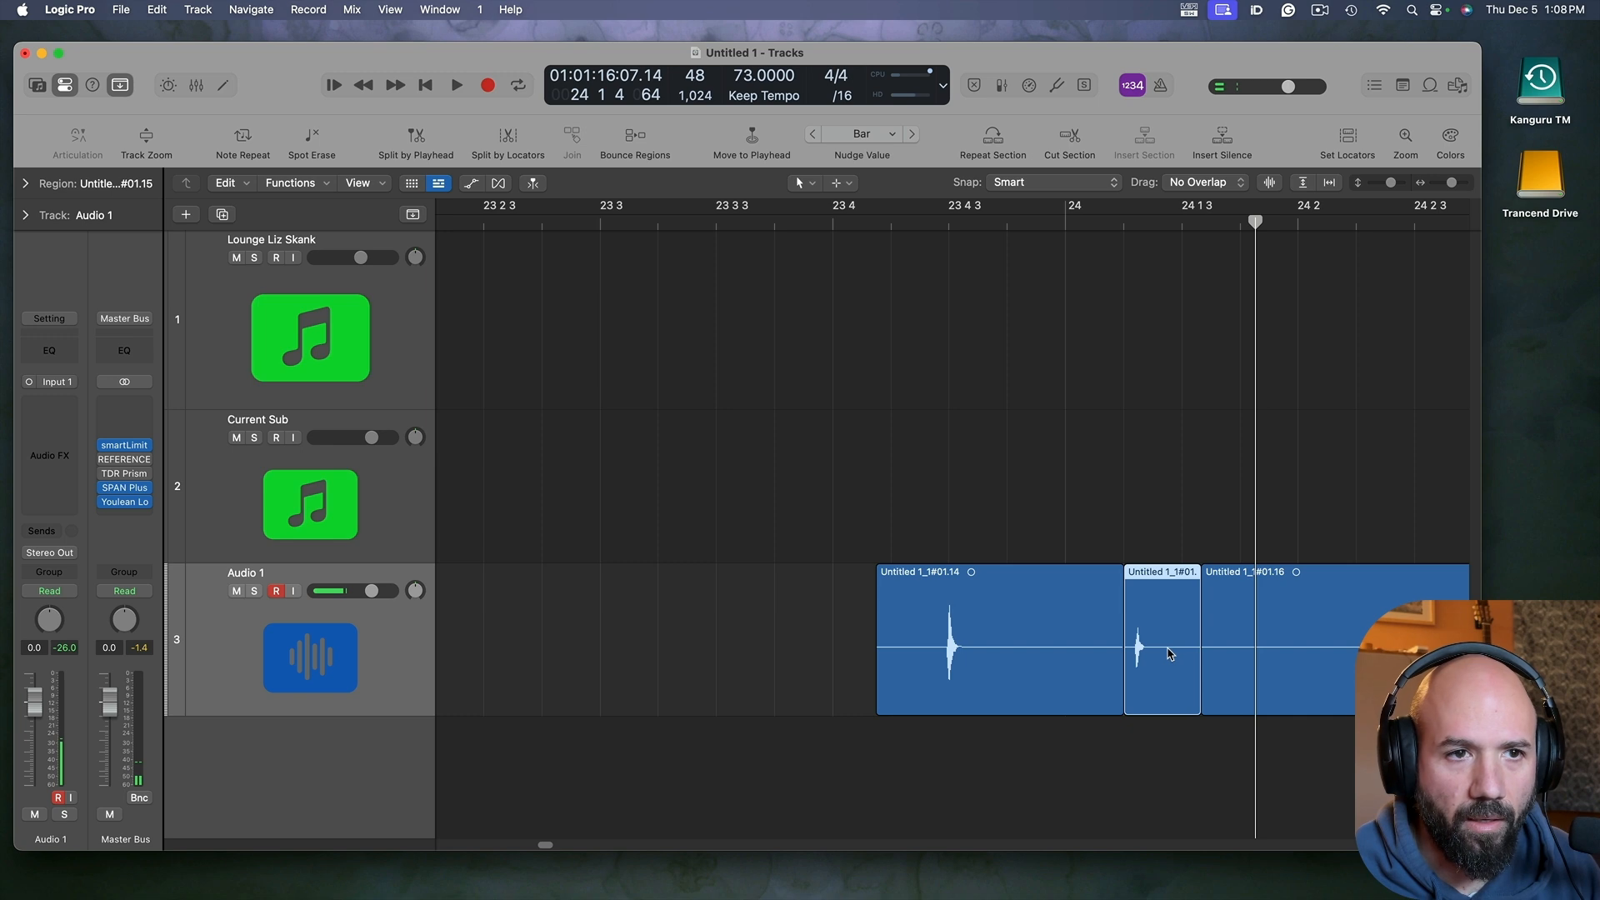
{"action": "left_click_drag", "start_coordinate": [1168, 654], "coordinate": [657, 650]}
{"action": "left_click", "coordinate": [1042, 652]}
{"action": "key", "text": "Delete"}
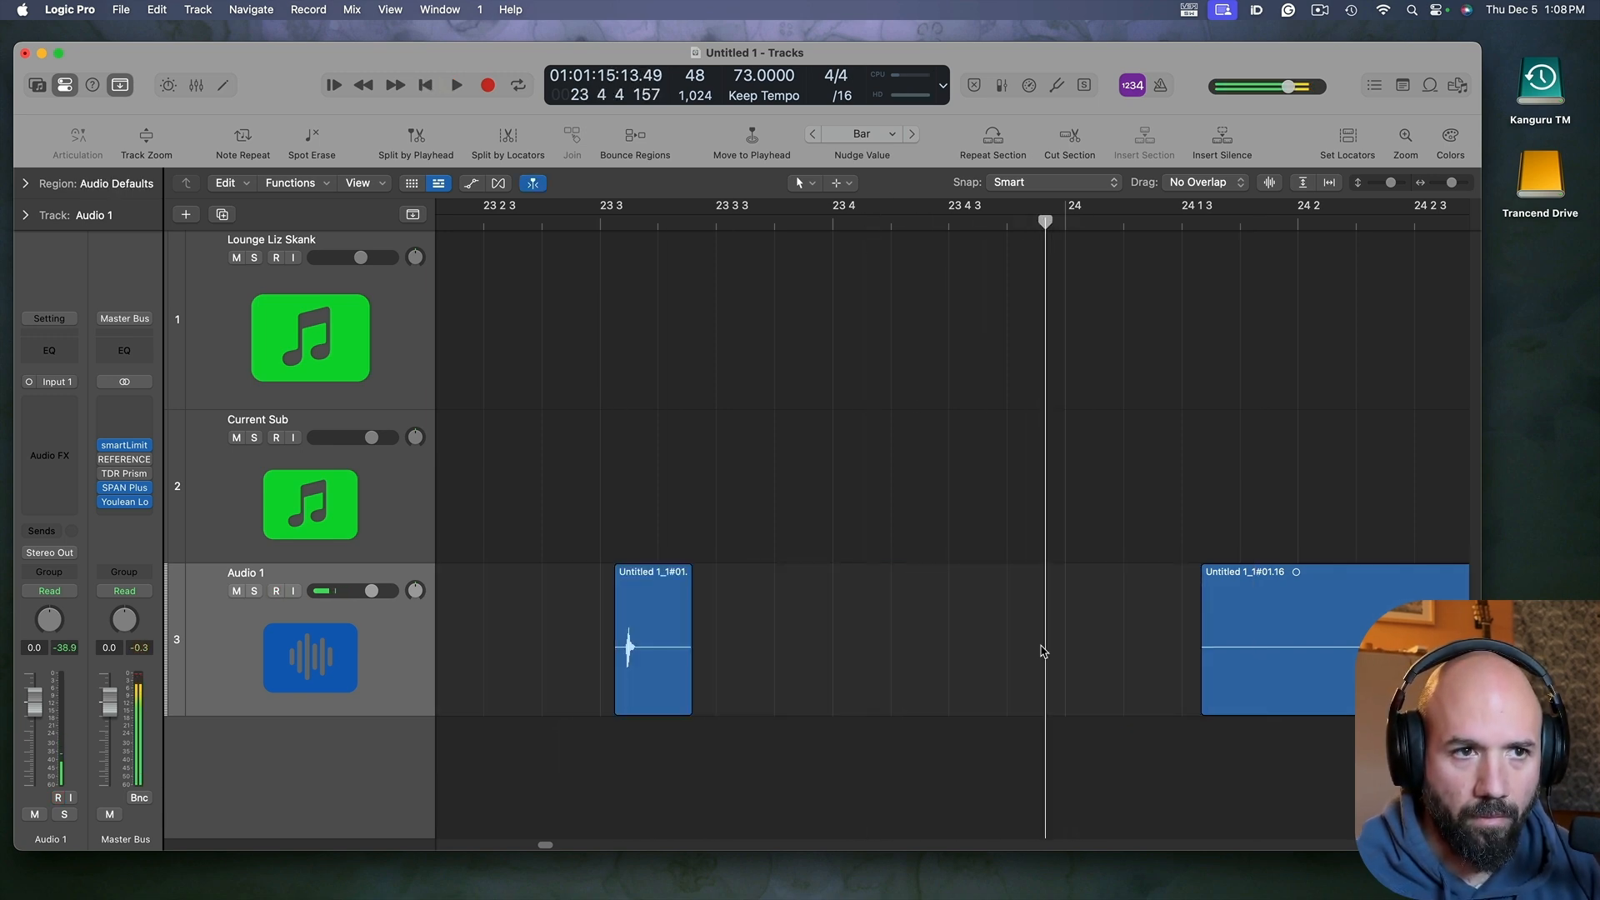
Step: Move the isolated quiet hit to just after bar 23, beside the other cut clips, and audition the remaining take's opening hits
{"action": "scroll", "coordinate": [1176, 685], "scroll_direction": "down", "scroll_amount": 5}
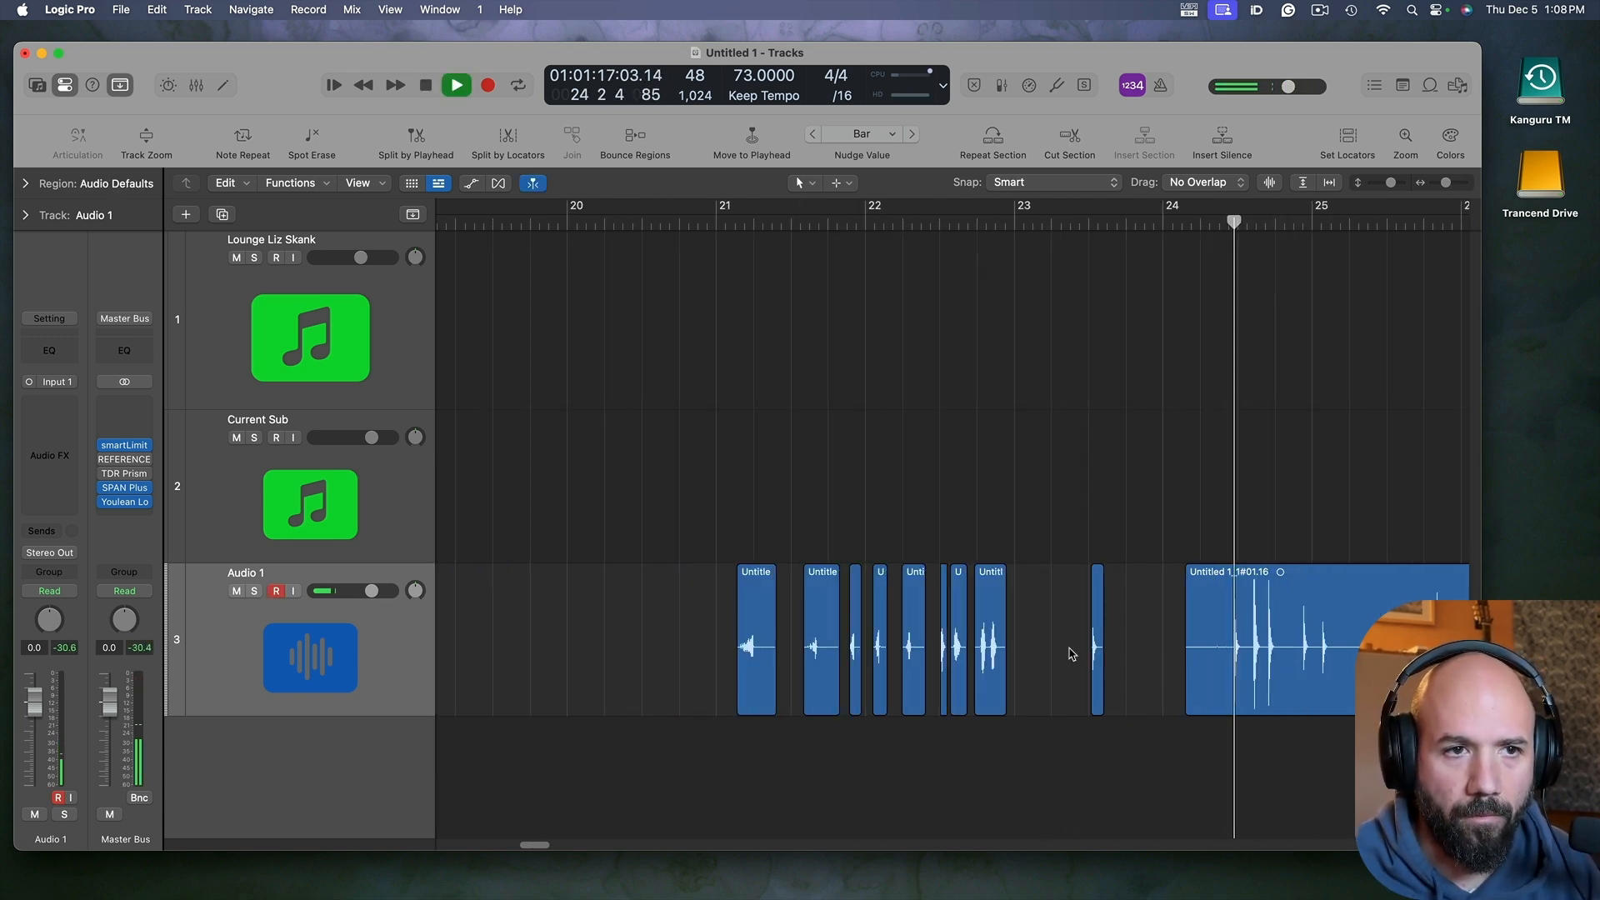
{"action": "left_click_drag", "start_coordinate": [1096, 652], "coordinate": [1027, 654]}
{"action": "left_click", "coordinate": [1277, 660]}
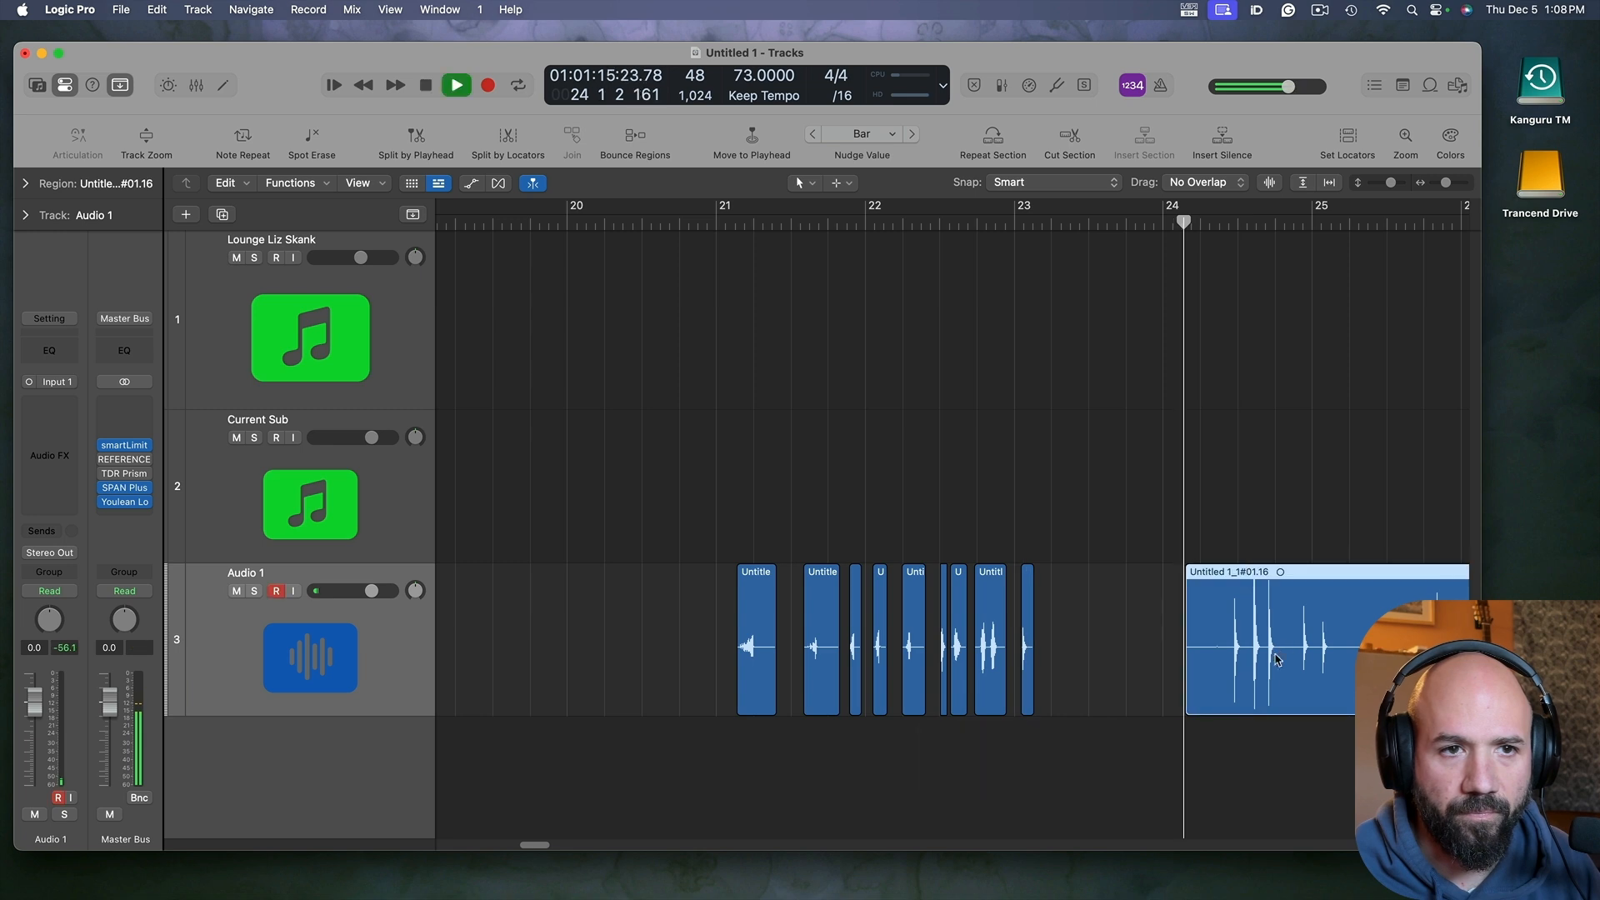
{"action": "scroll", "coordinate": [1271, 679], "scroll_direction": "up", "scroll_amount": 5}
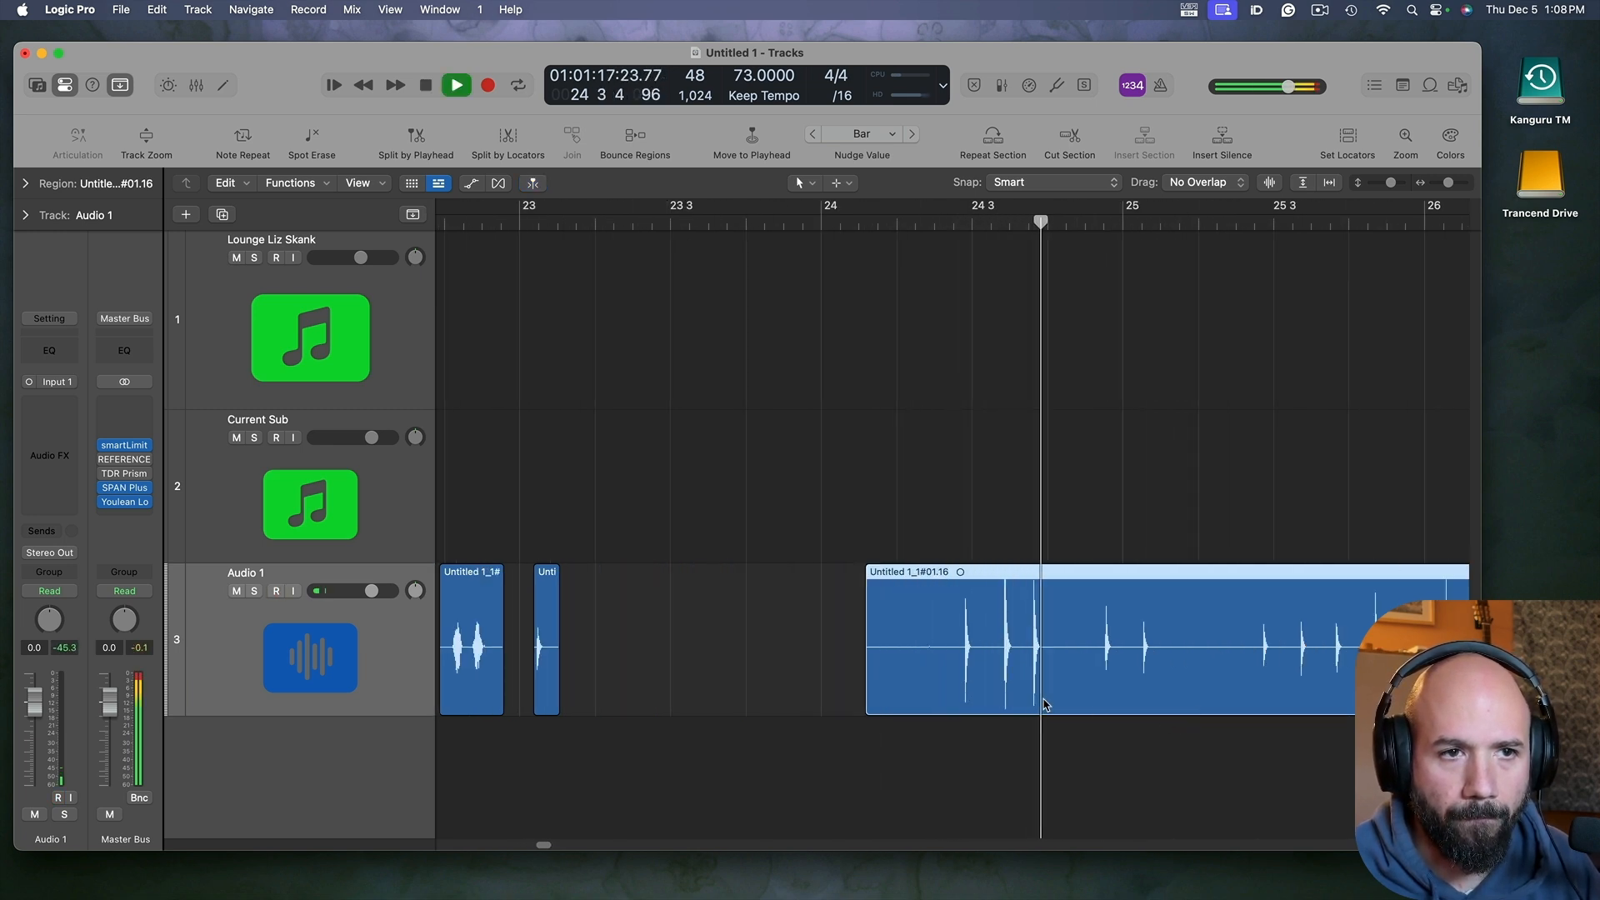
{"action": "key", "text": "space"}
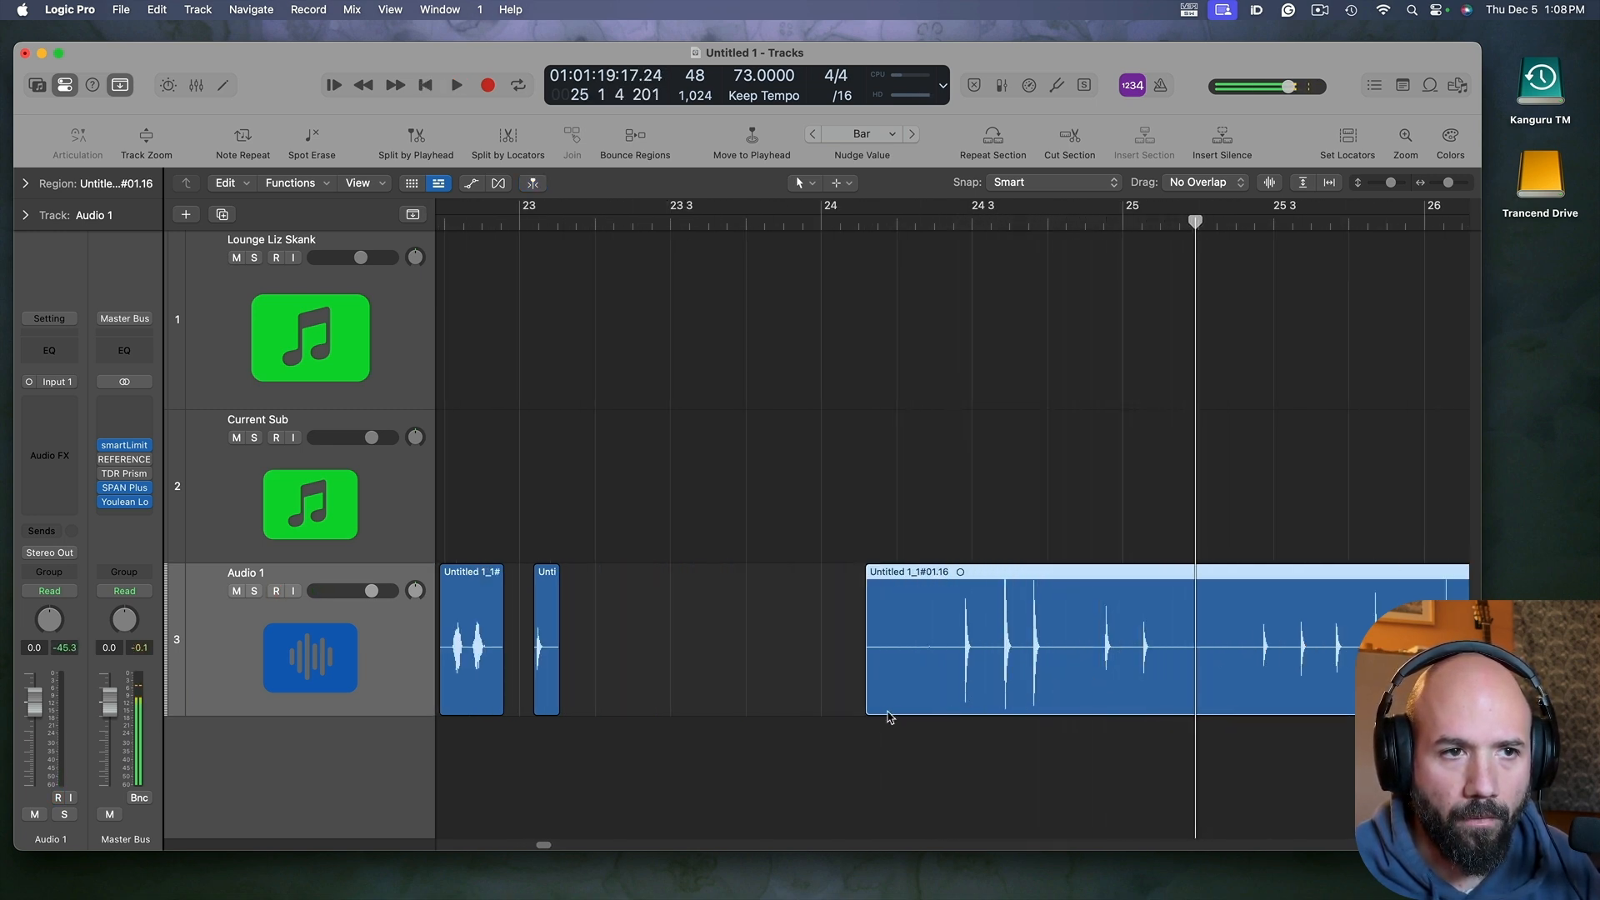
Step: Isolate the quiet hit at about 25 1 2 as its own clip, discarding the audio before it, and move it to about 23 1 4
{"action": "left_click_drag", "start_coordinate": [867, 705], "coordinate": [1096, 663]}
{"action": "left_click", "coordinate": [1149, 658]}
{"action": "key", "text": "e"}
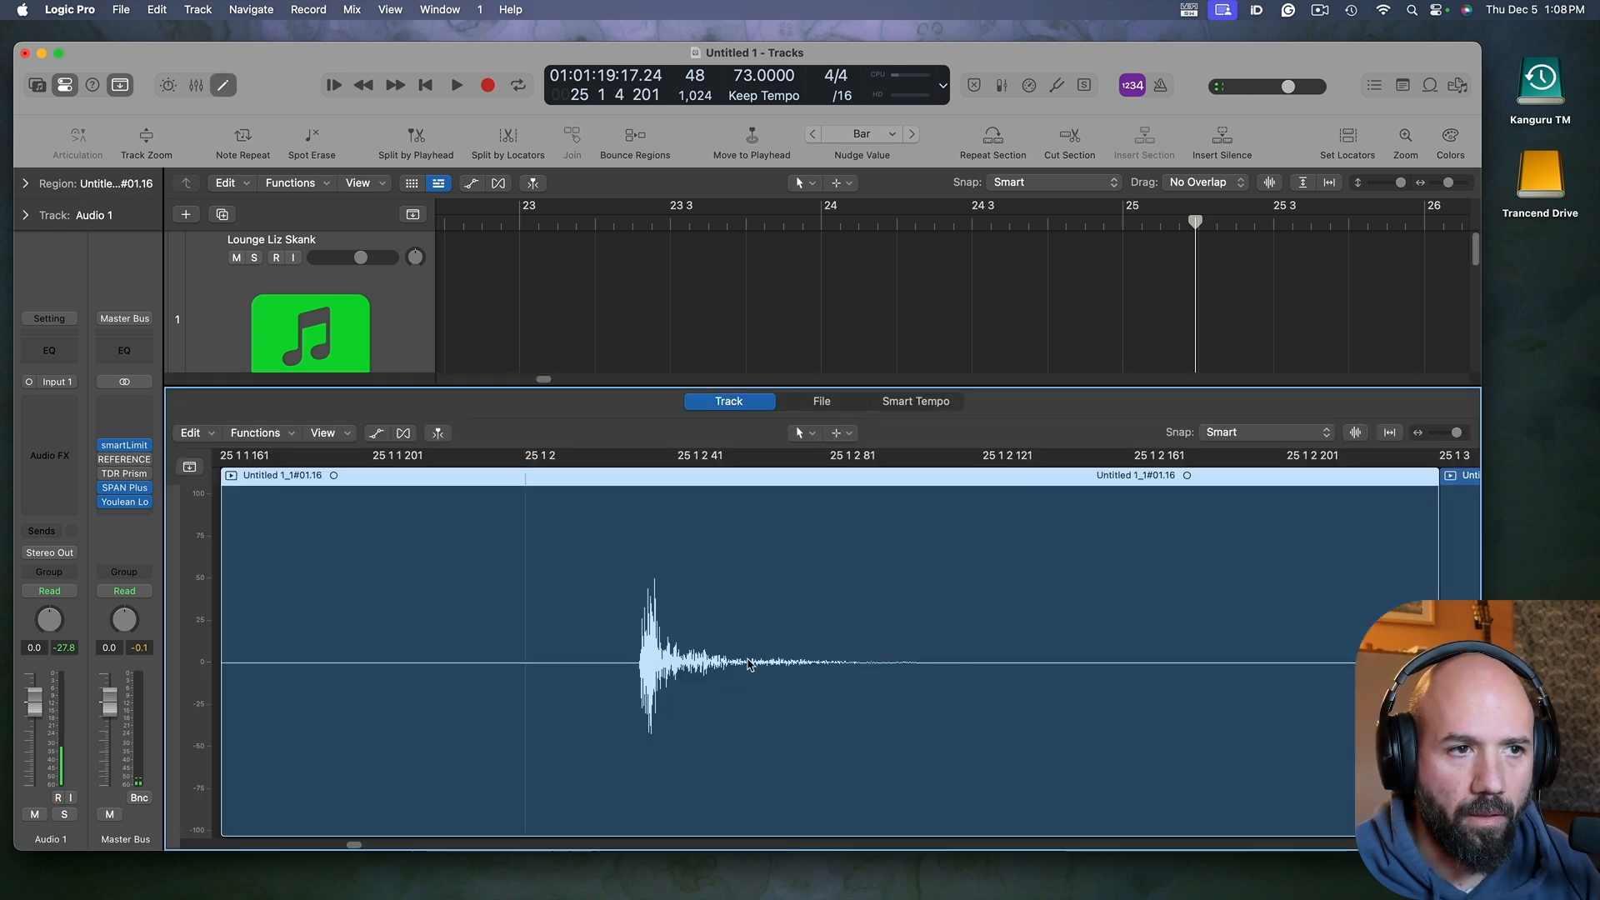
{"action": "key", "text": "e"}
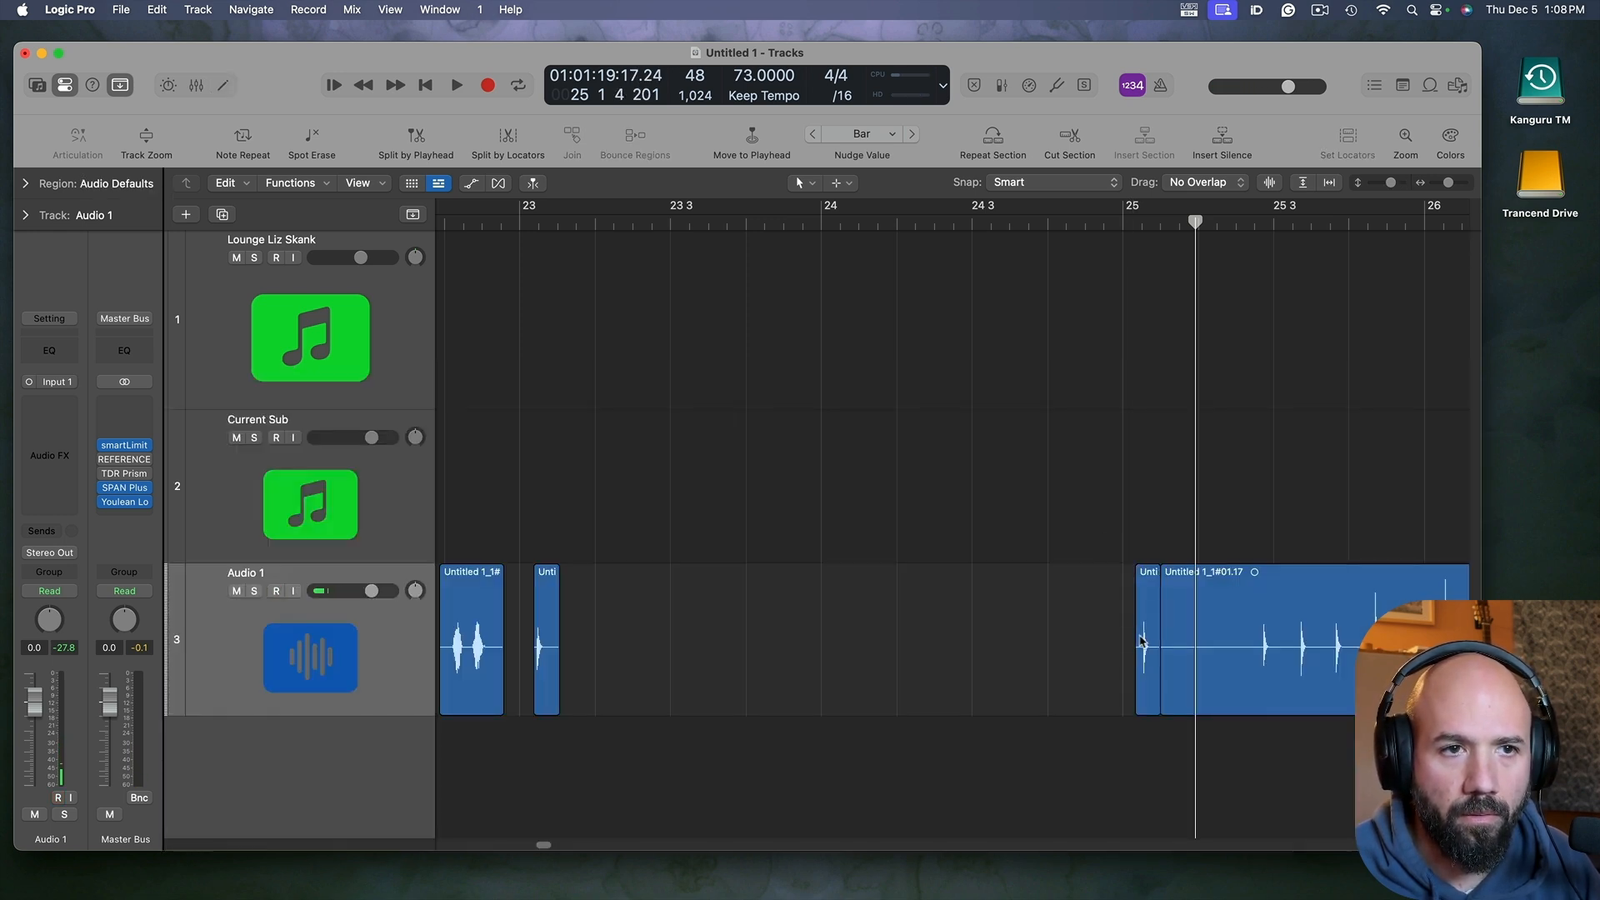
{"action": "left_click_drag", "start_coordinate": [1148, 641], "coordinate": [593, 642]}
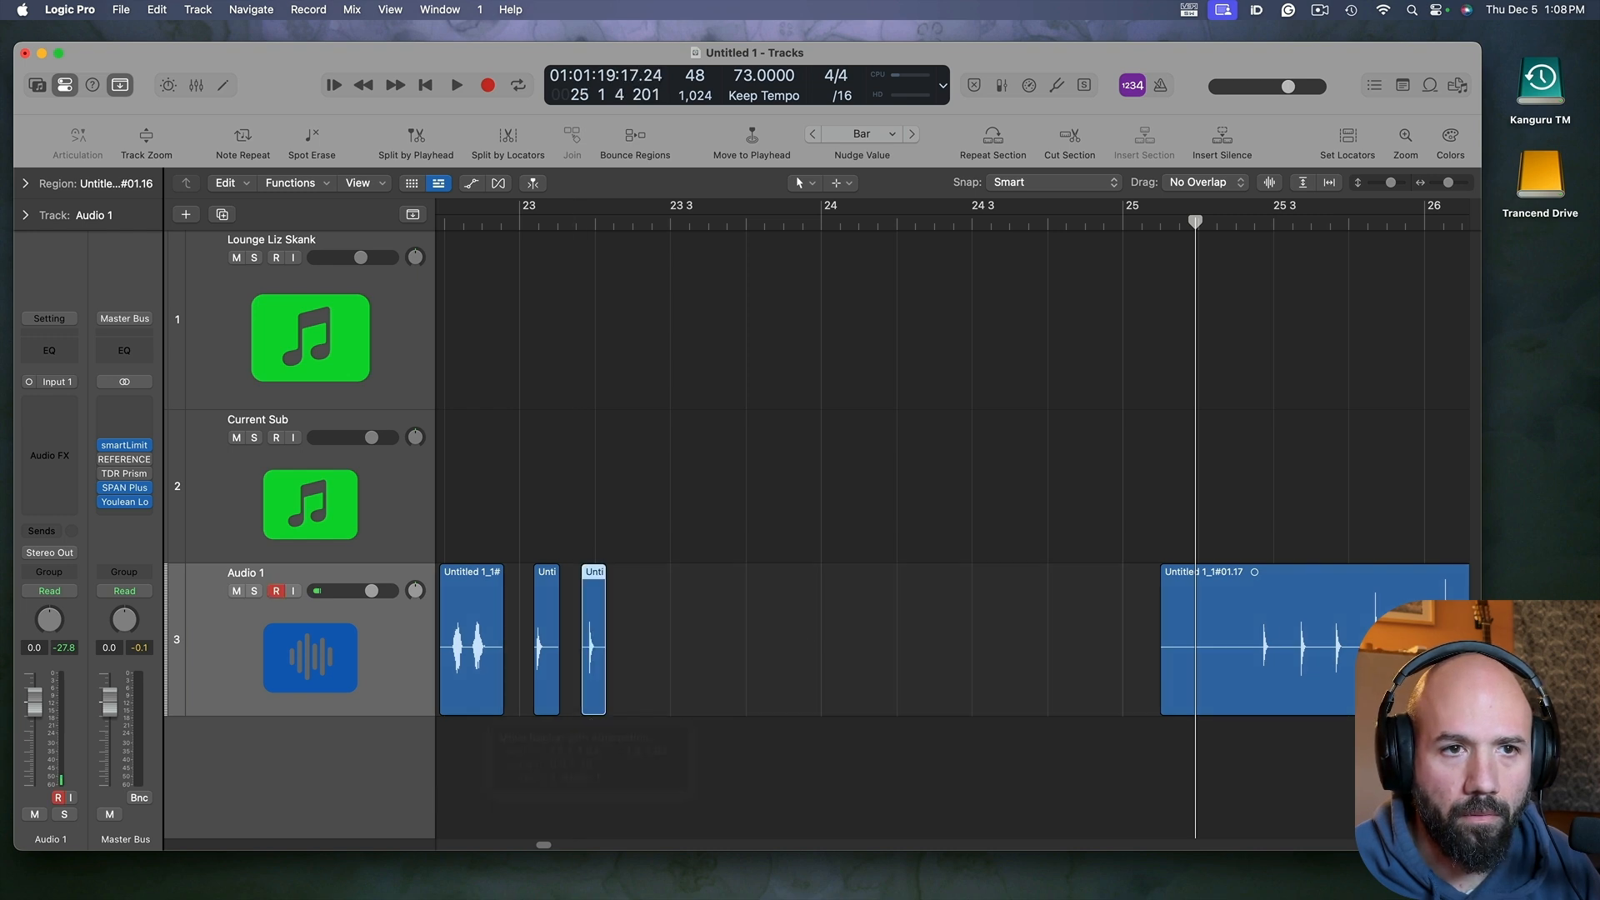
Step: Move the remaining take to about 23 2 and, while auditioning its hits, trim its start to about 27 2 2
{"action": "left_click_drag", "start_coordinate": [1358, 638], "coordinate": [810, 639]}
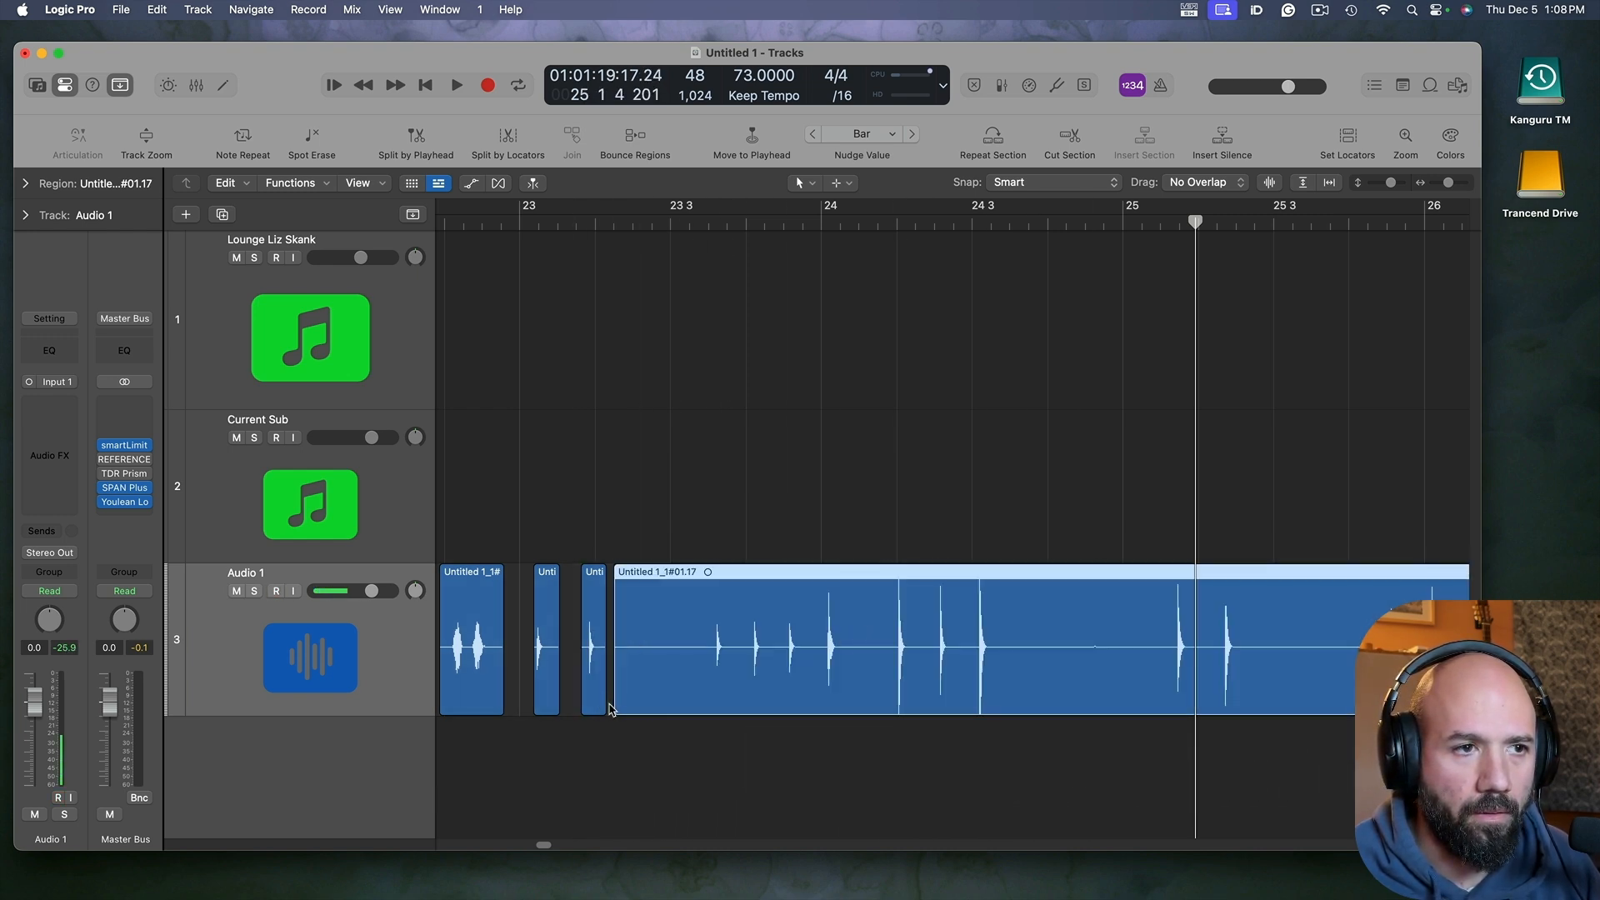
{"action": "left_click_drag", "start_coordinate": [616, 704], "coordinate": [710, 704]}
{"action": "key", "text": "shift+space"}
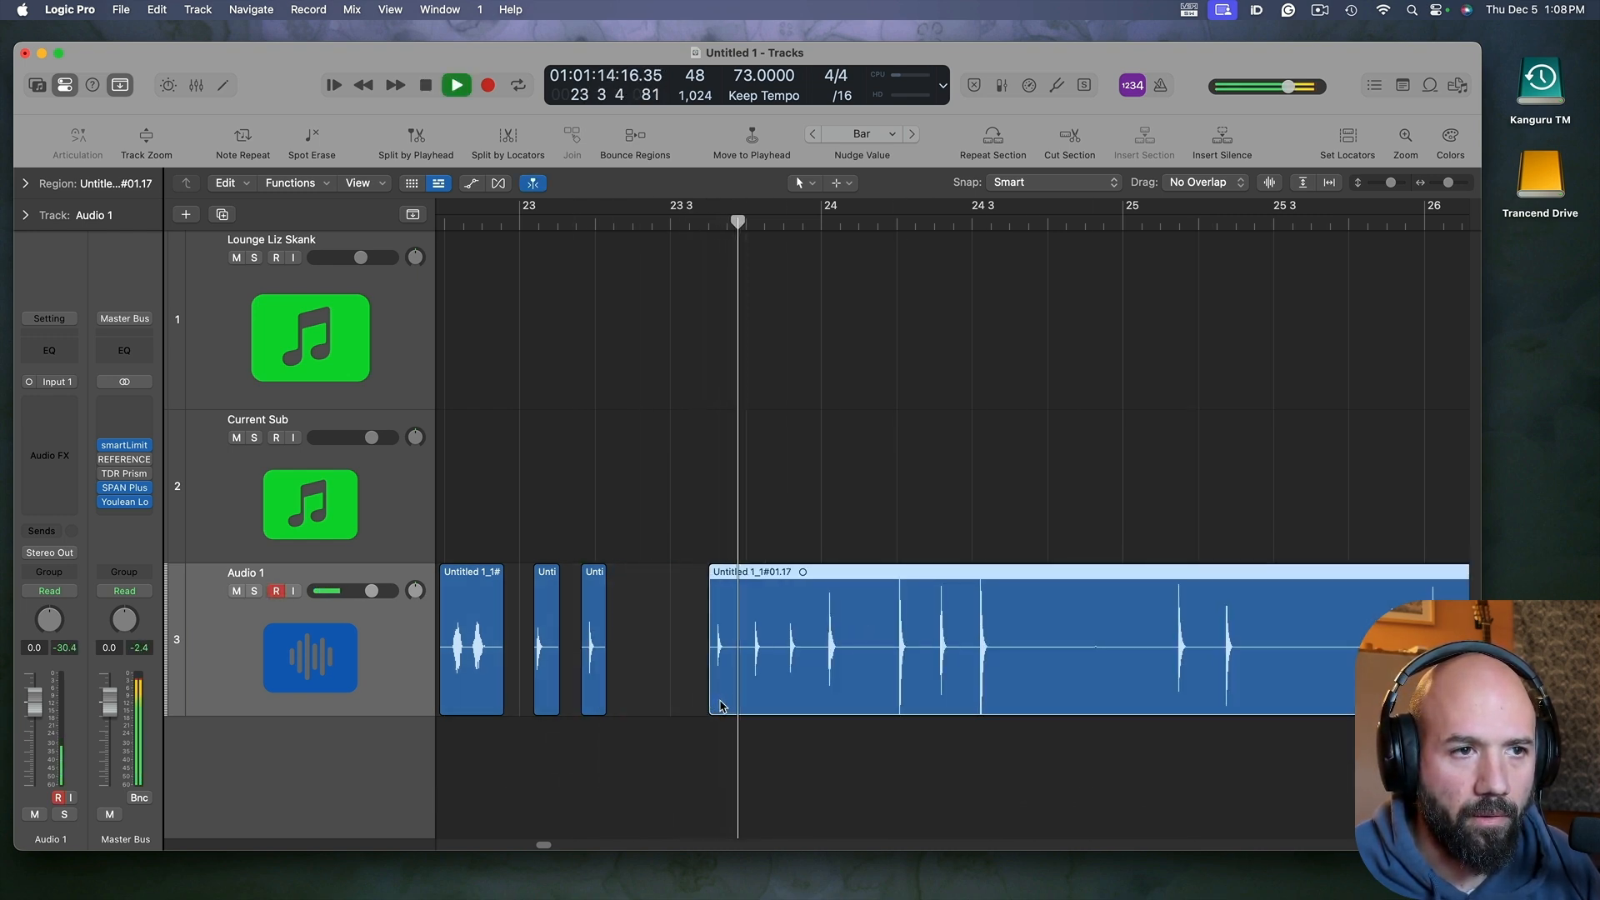
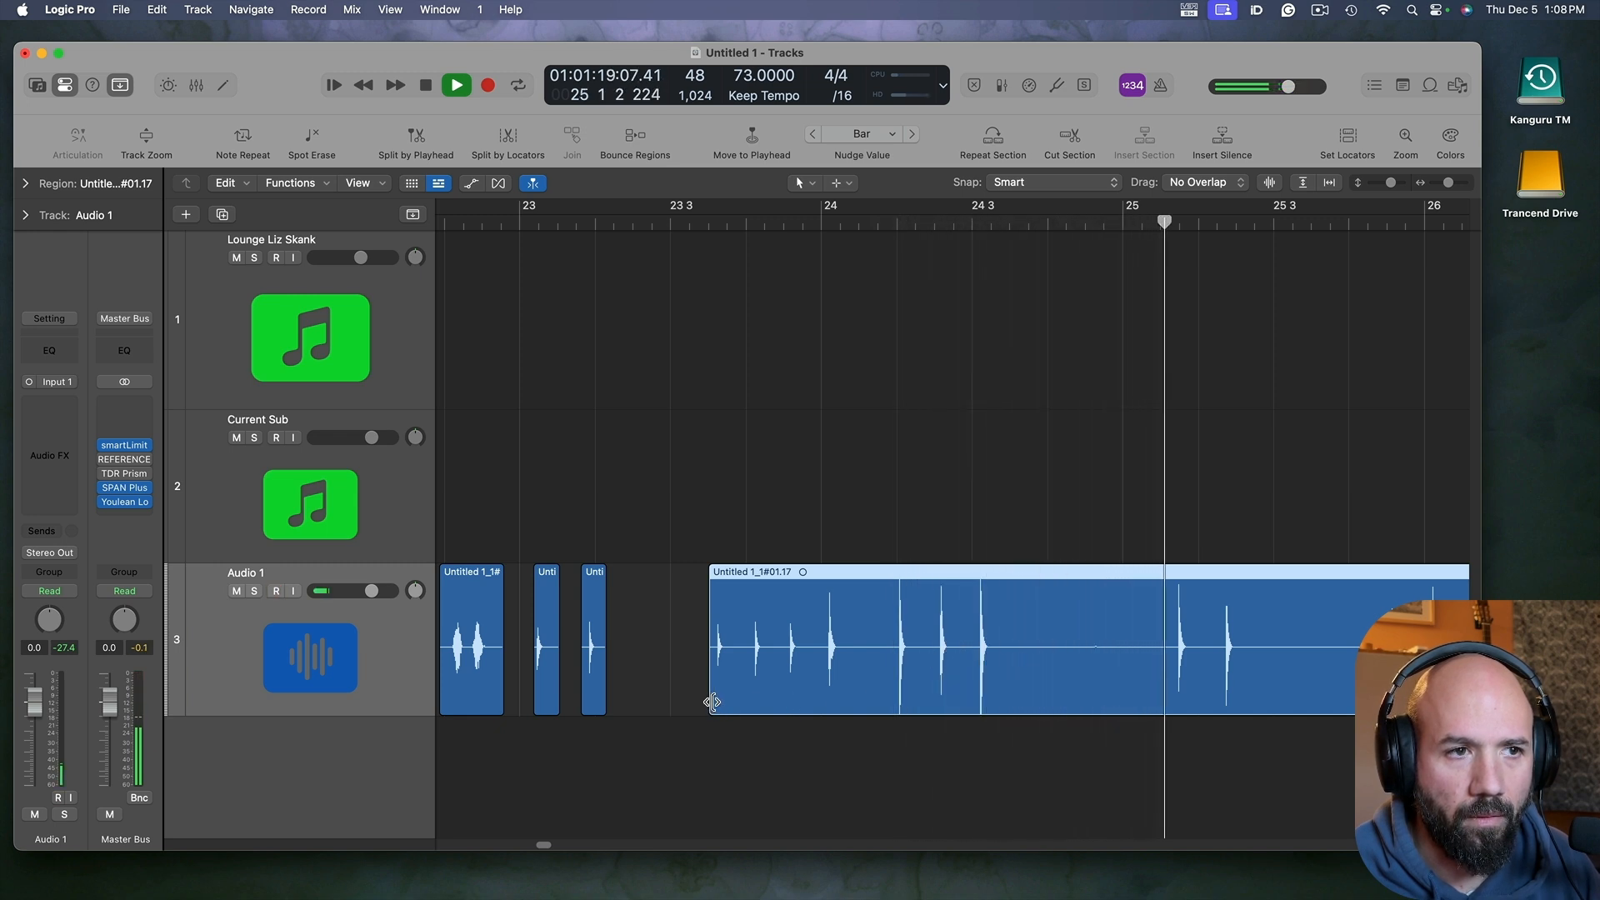
{"action": "left_click_drag", "start_coordinate": [713, 702], "coordinate": [1342, 714]}
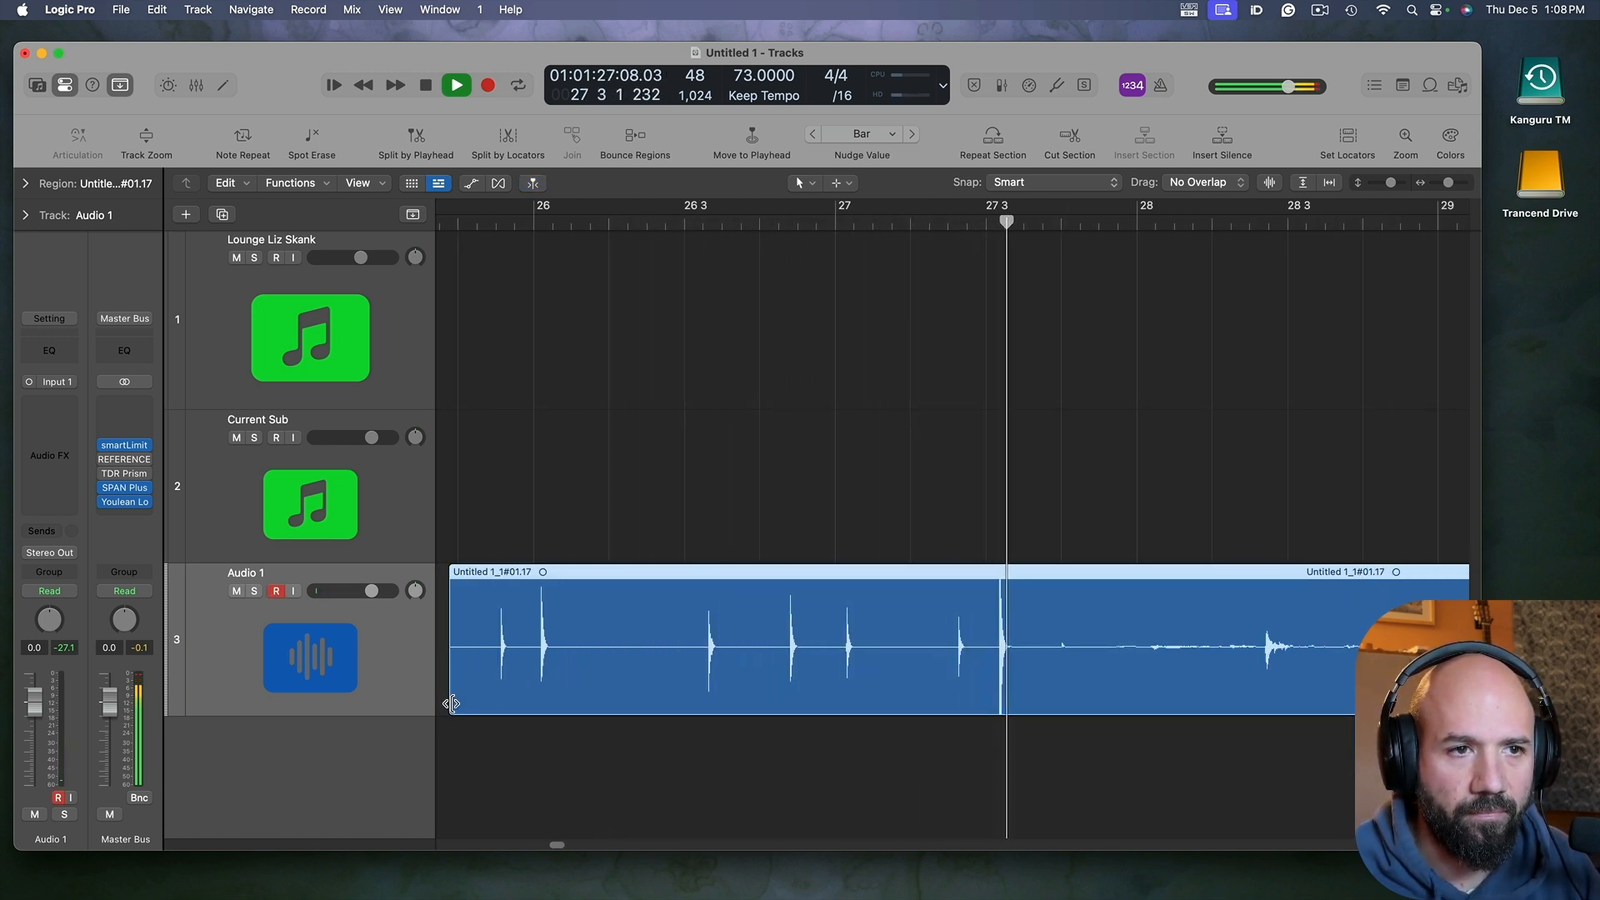
{"action": "left_click_drag", "start_coordinate": [451, 703], "coordinate": [950, 729]}
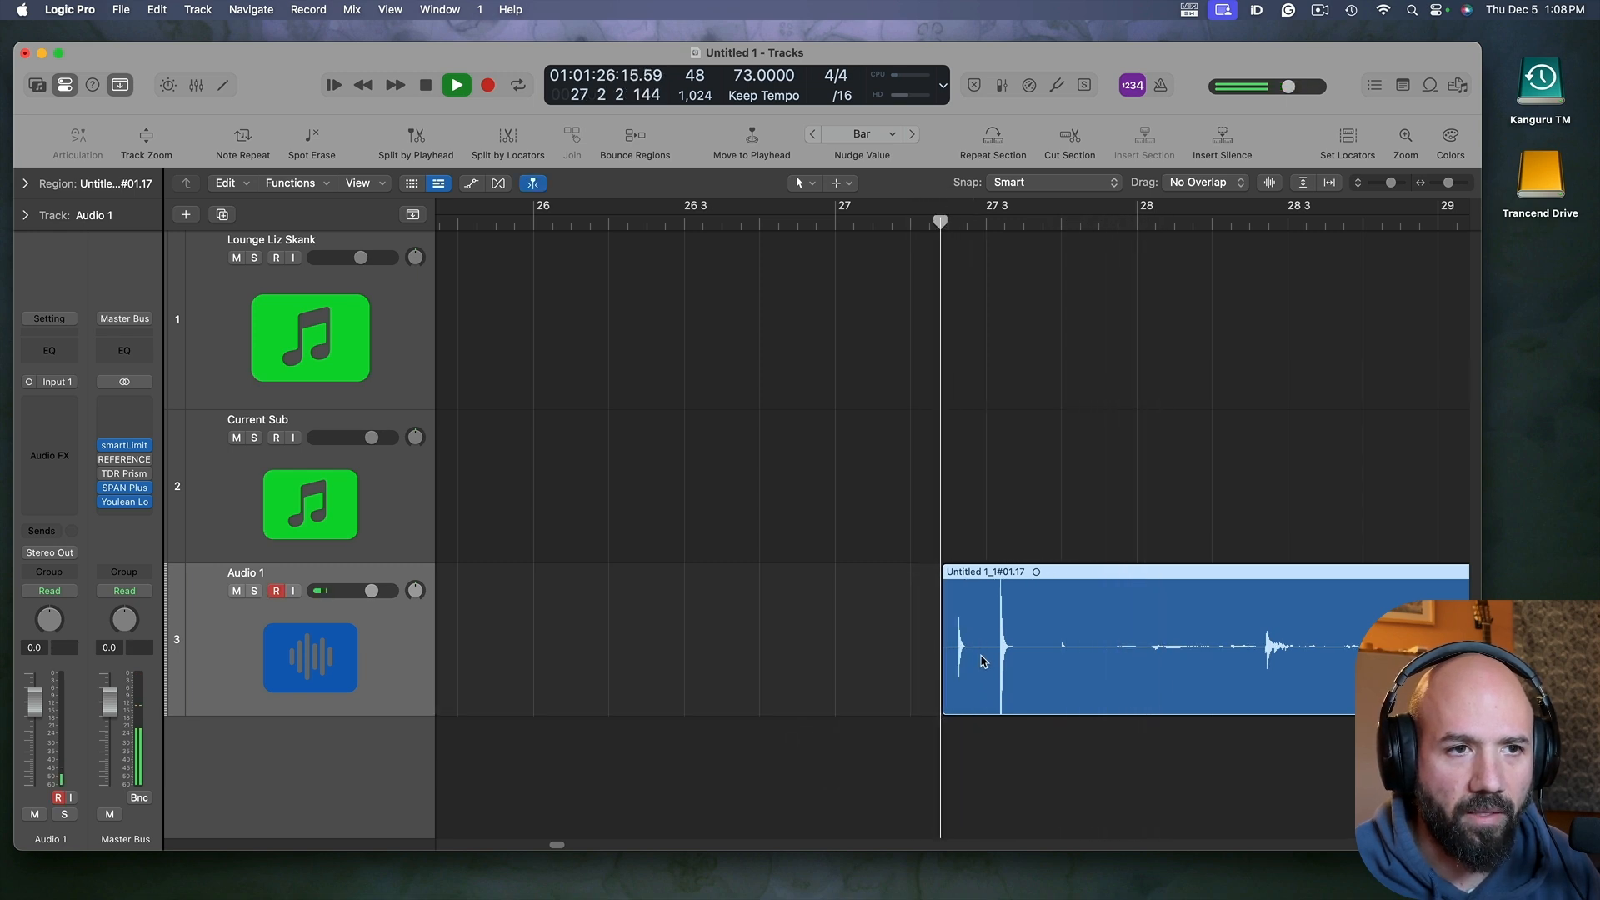
Step: Split out the quiet hit at the start of the remaining take as its own clip and move it to about 23 2 3
{"action": "left_click_drag", "start_coordinate": [984, 643], "coordinate": [784, 693]}
{"action": "key", "text": "space"}
{"action": "key", "text": "space"}
{"action": "key", "text": "space"}
{"action": "key", "text": "space"}
{"action": "key", "text": "super+Left"}
{"action": "key", "text": "super+Left"}
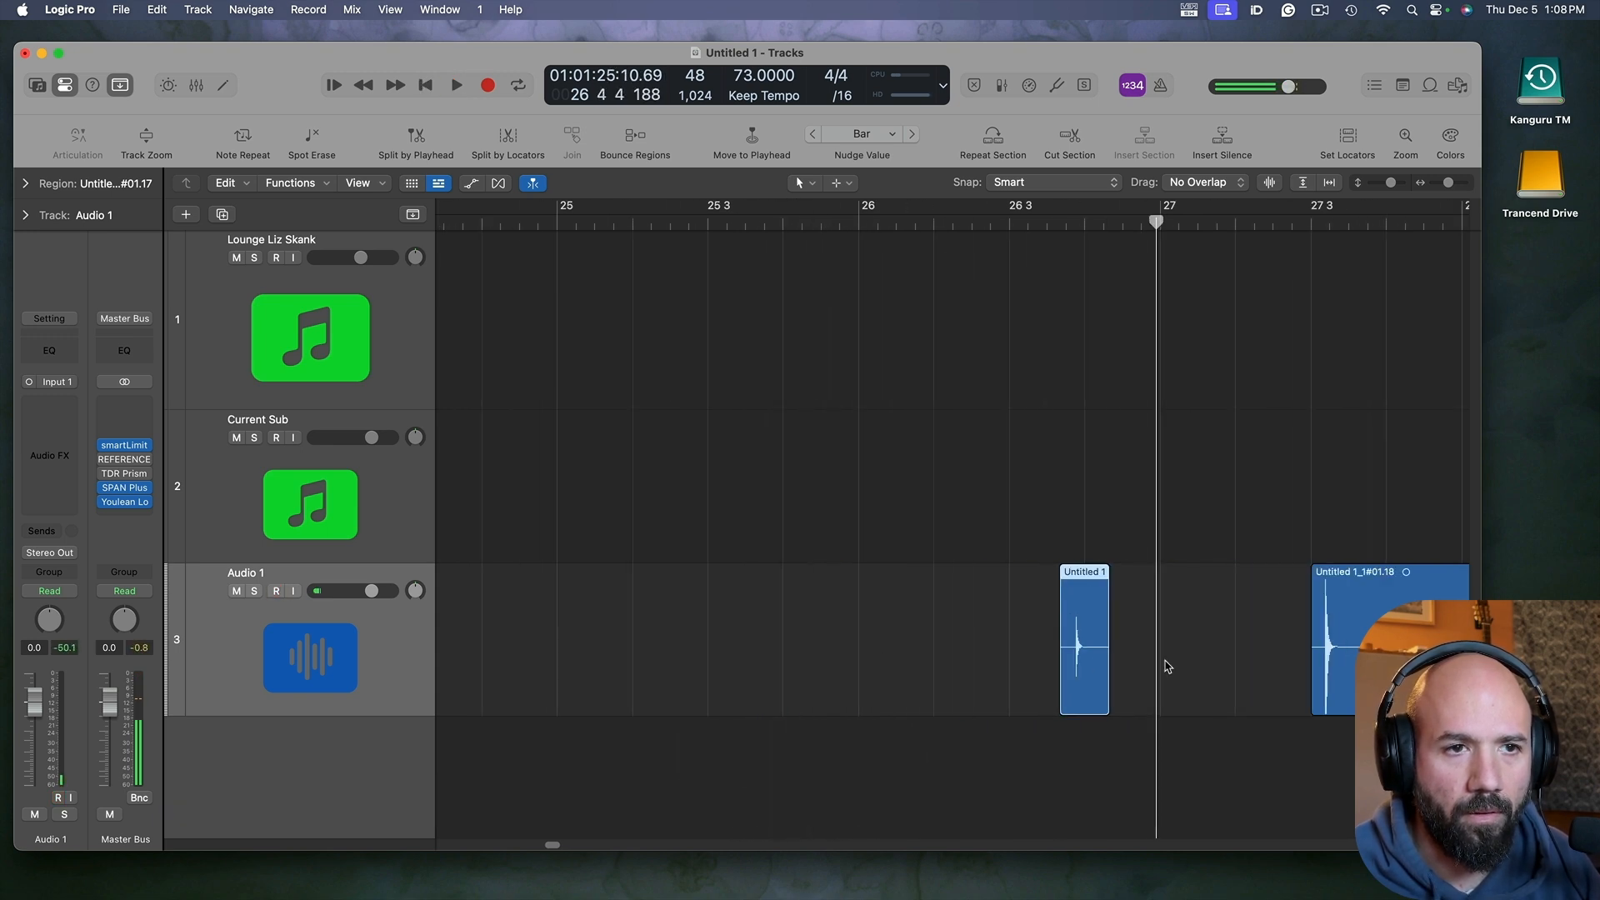
{"action": "left_click_drag", "start_coordinate": [1075, 666], "coordinate": [636, 667]}
Step: Play the remaining take and trim its start to just after bar 29, ahead of the noisy burst and three sharp hits
{"action": "left_click", "coordinate": [1264, 669]}
{"action": "key", "text": "shift+space"}
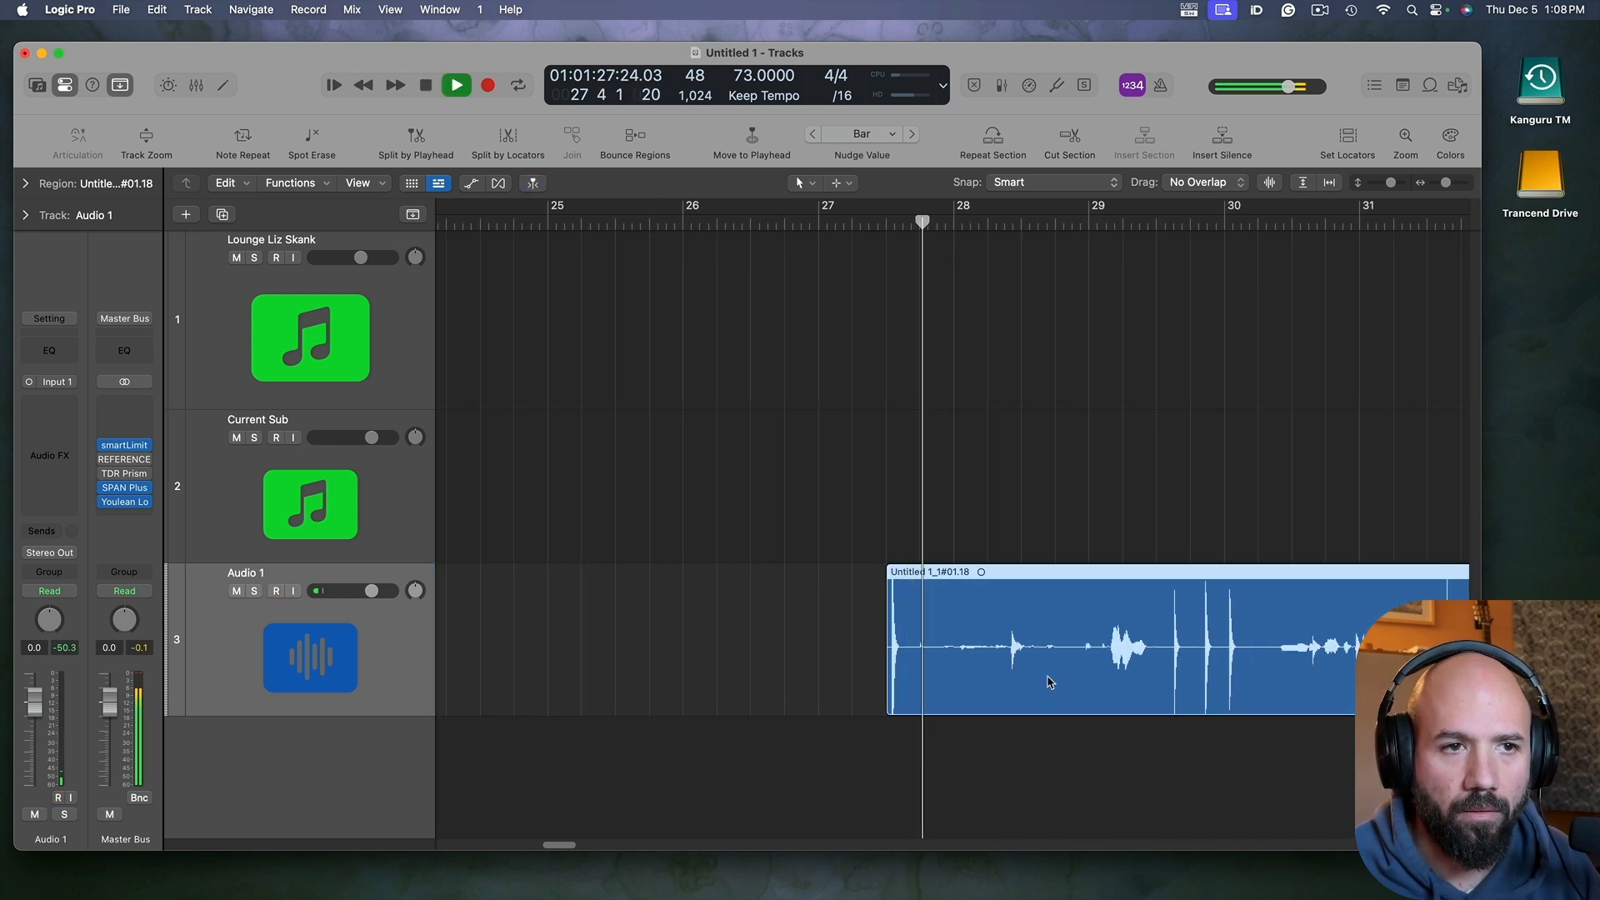
{"action": "left_click_drag", "start_coordinate": [889, 702], "coordinate": [980, 702]}
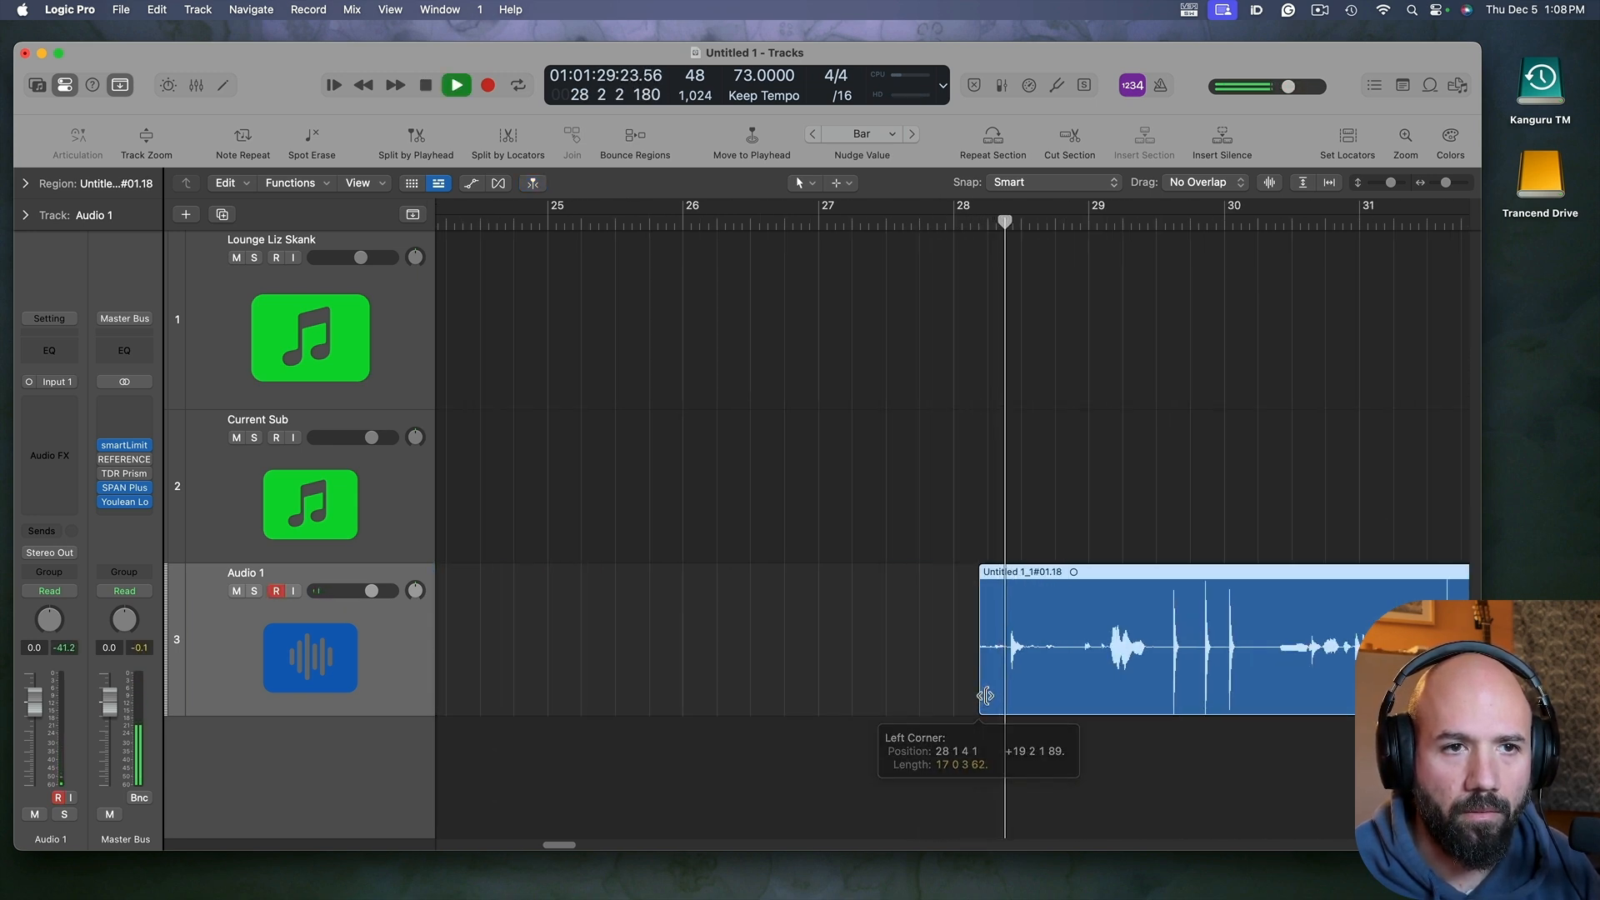
{"action": "key", "text": "super+Left"}
{"action": "key", "text": "super+Left"}
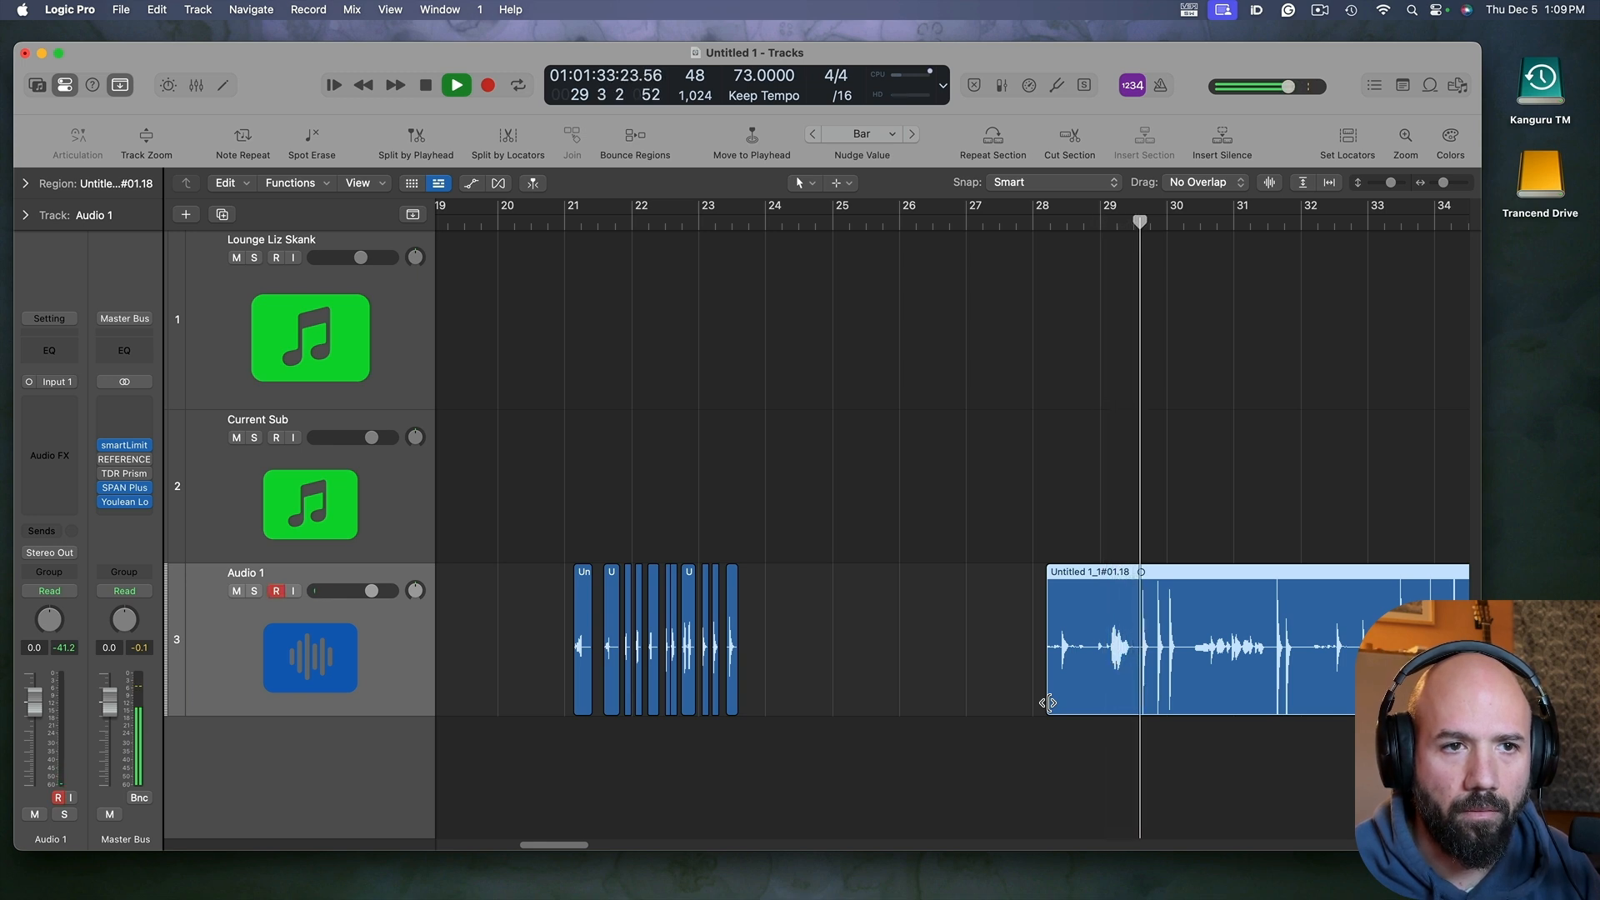
{"action": "left_click_drag", "start_coordinate": [1048, 702], "coordinate": [1108, 702]}
{"action": "key", "text": "z"}
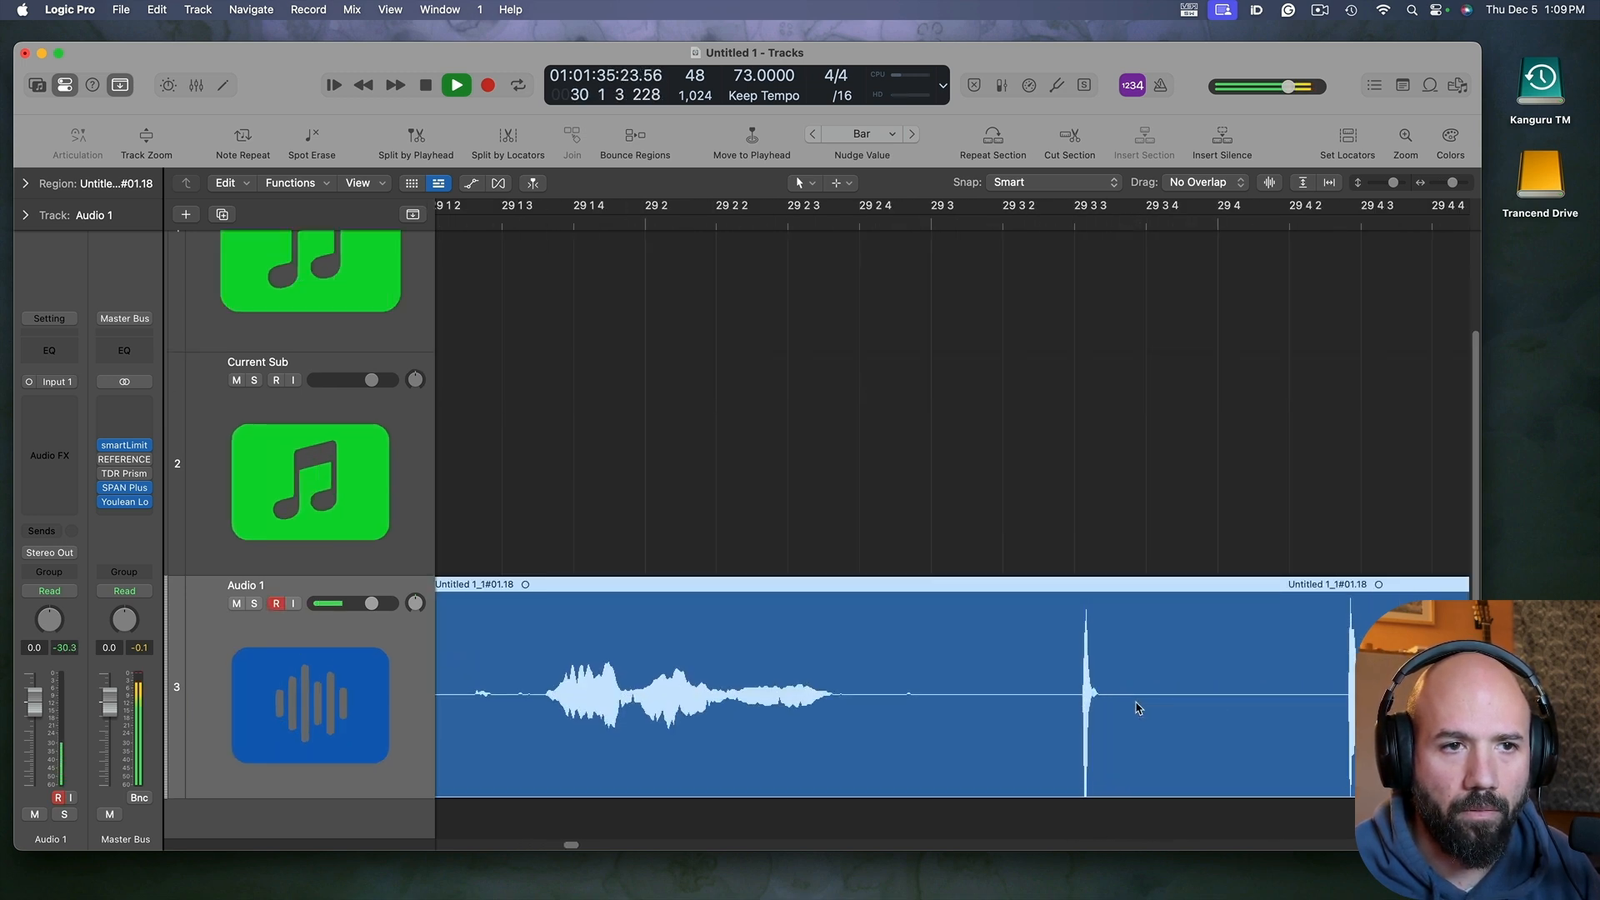
{"action": "key", "text": "z"}
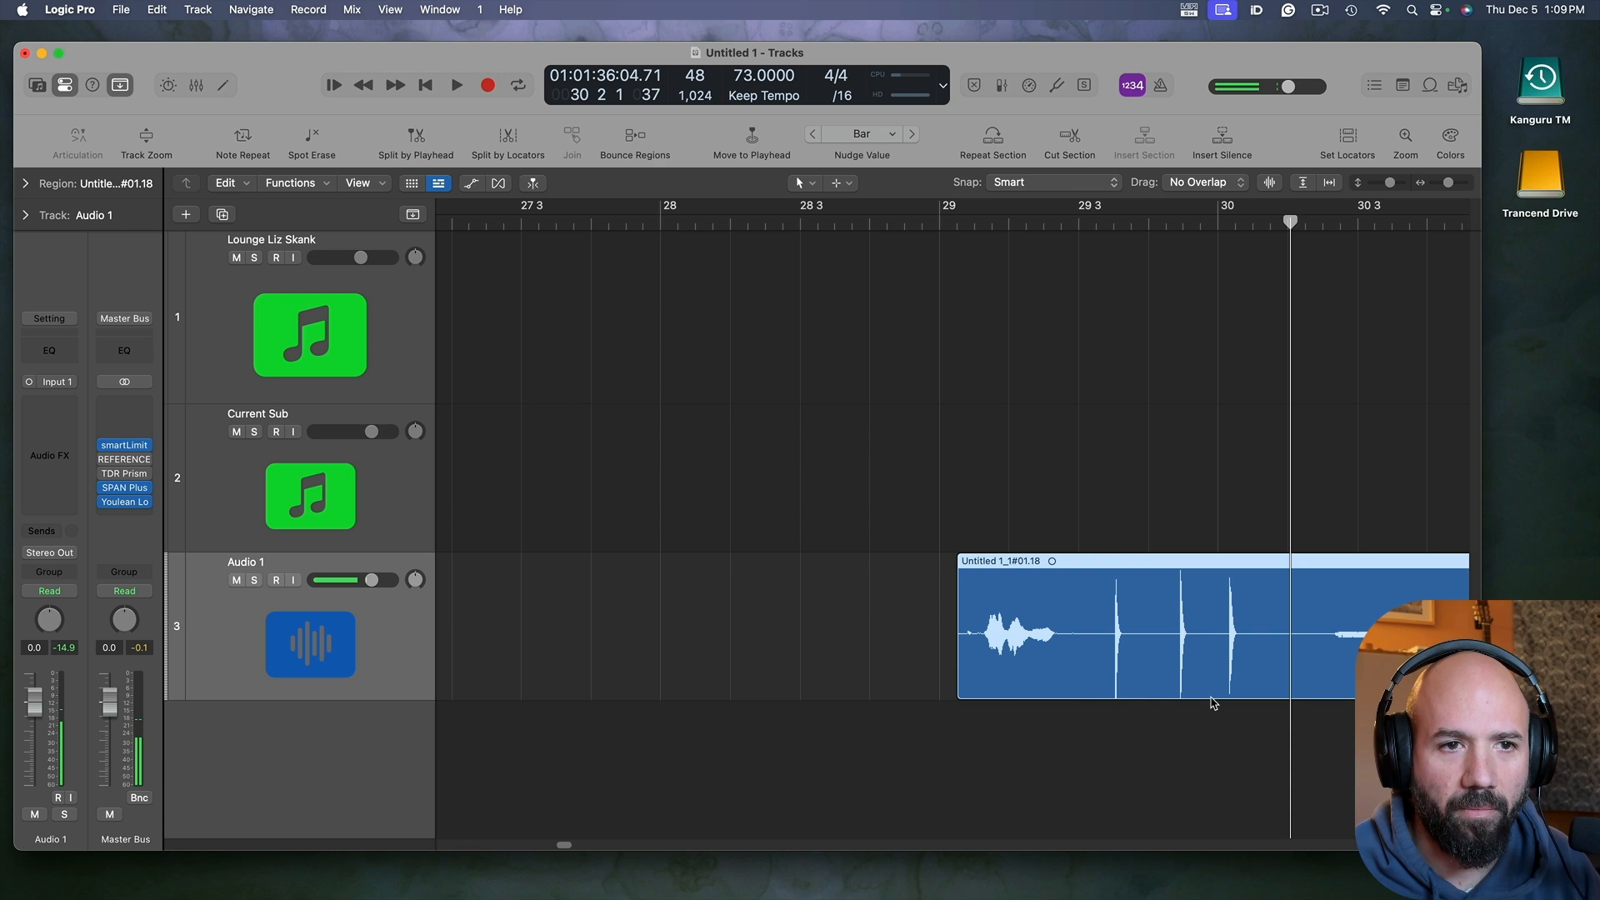
Step: Play from about bar 30, split out the sharp hit there as its own clip, and inspect its waveform up close
{"action": "double_click", "coordinate": [1094, 226]}
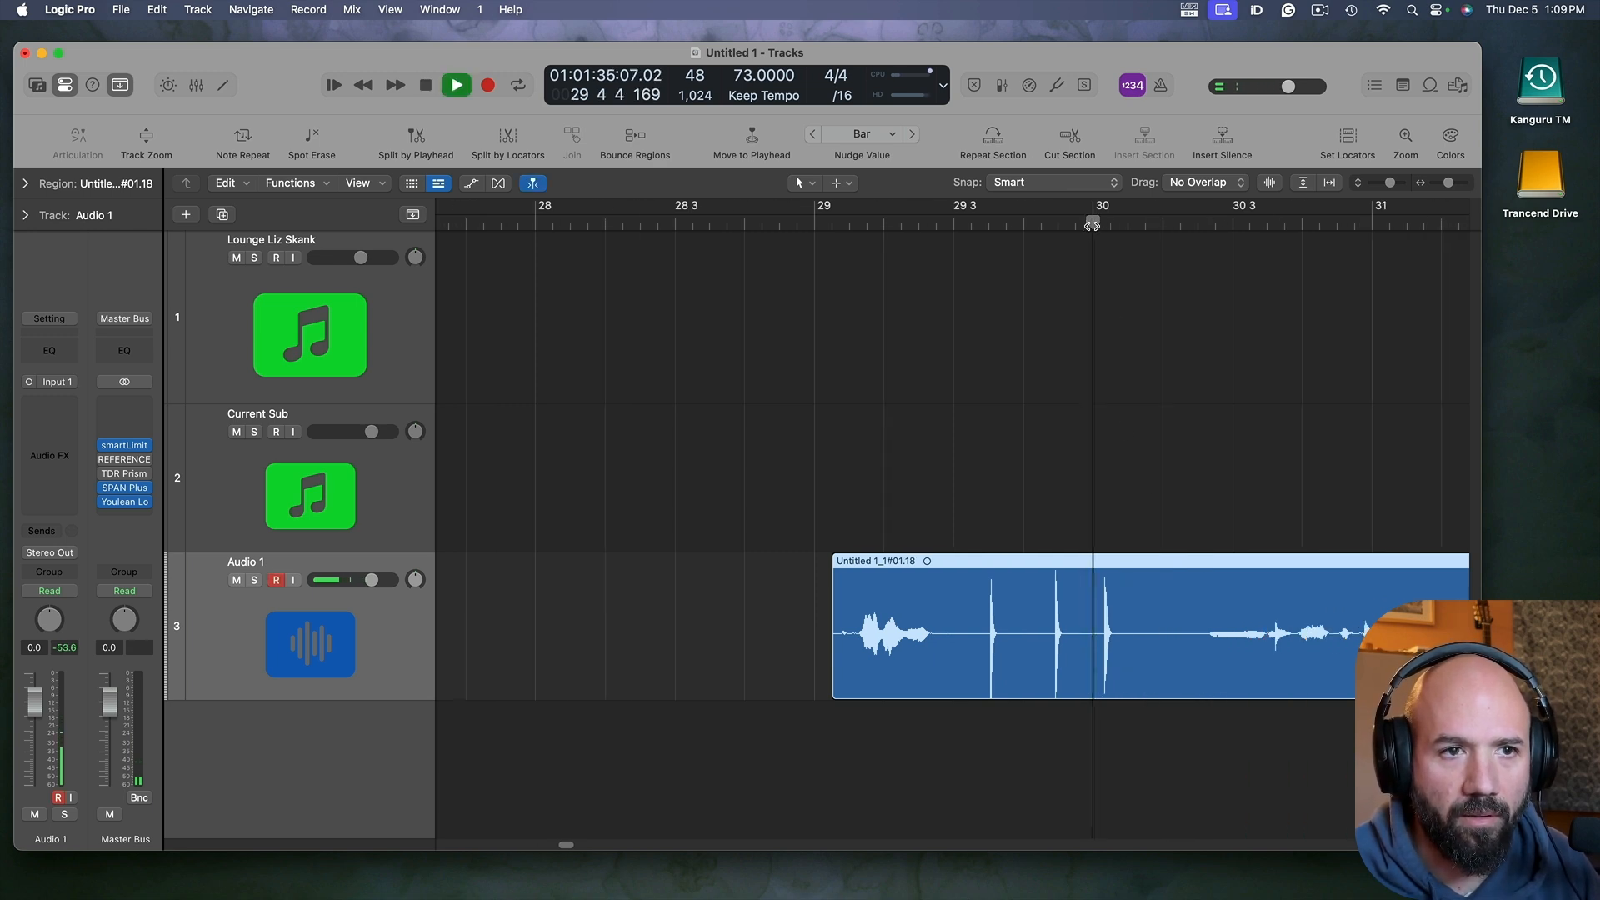
{"action": "left_click", "coordinate": [1099, 595]}
{"action": "left_click", "coordinate": [1099, 595]}
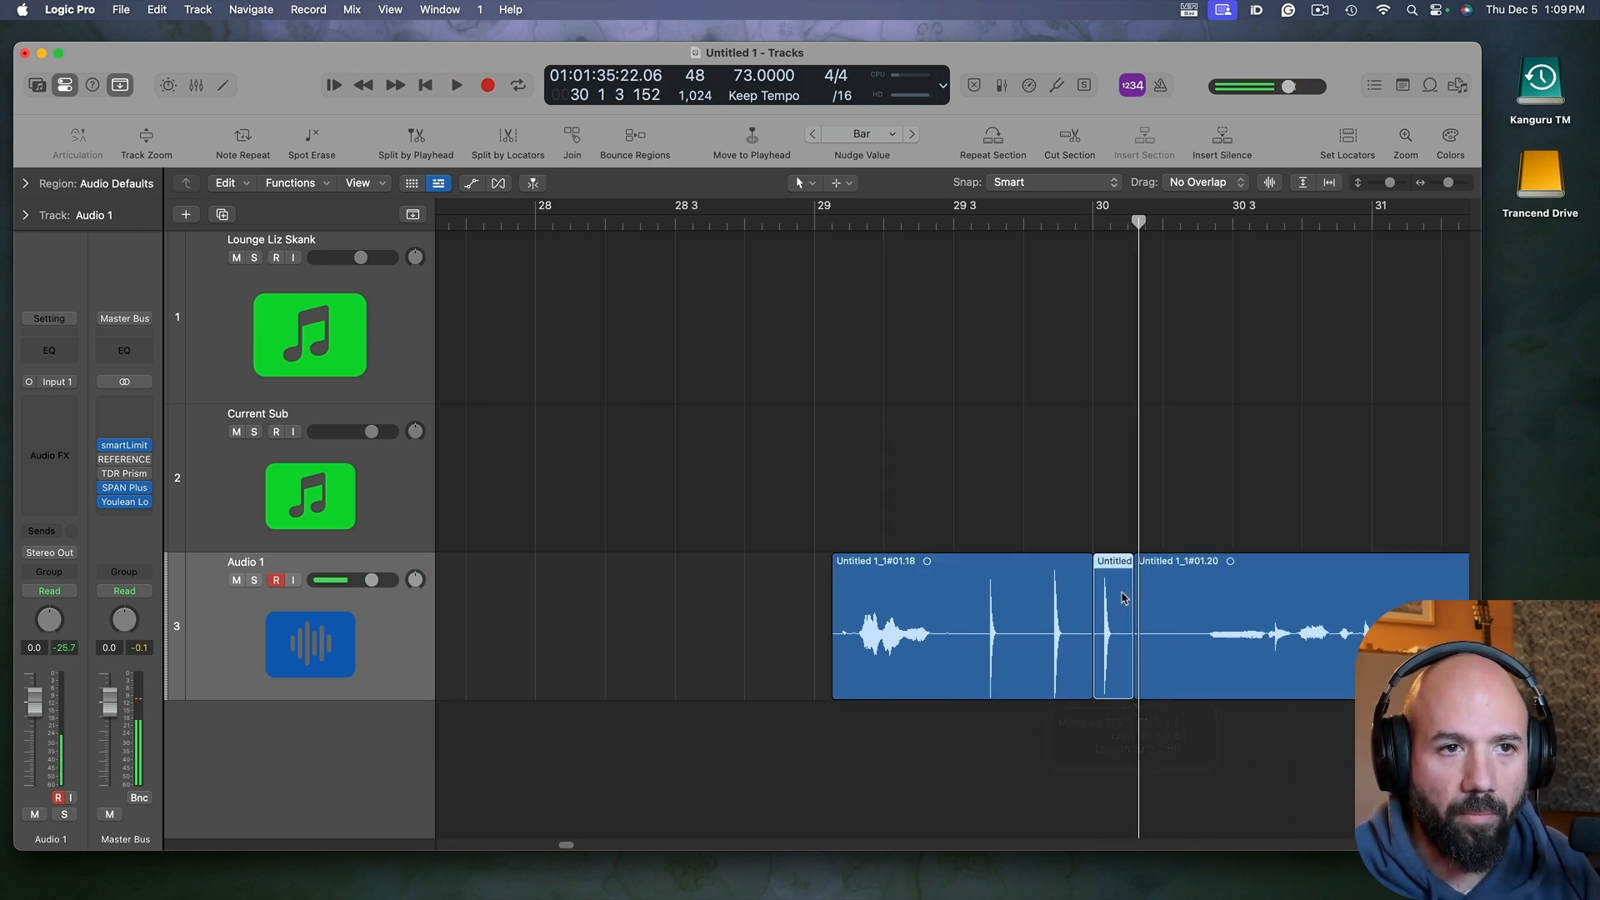
{"action": "key", "text": "e"}
{"action": "key", "text": "e"}
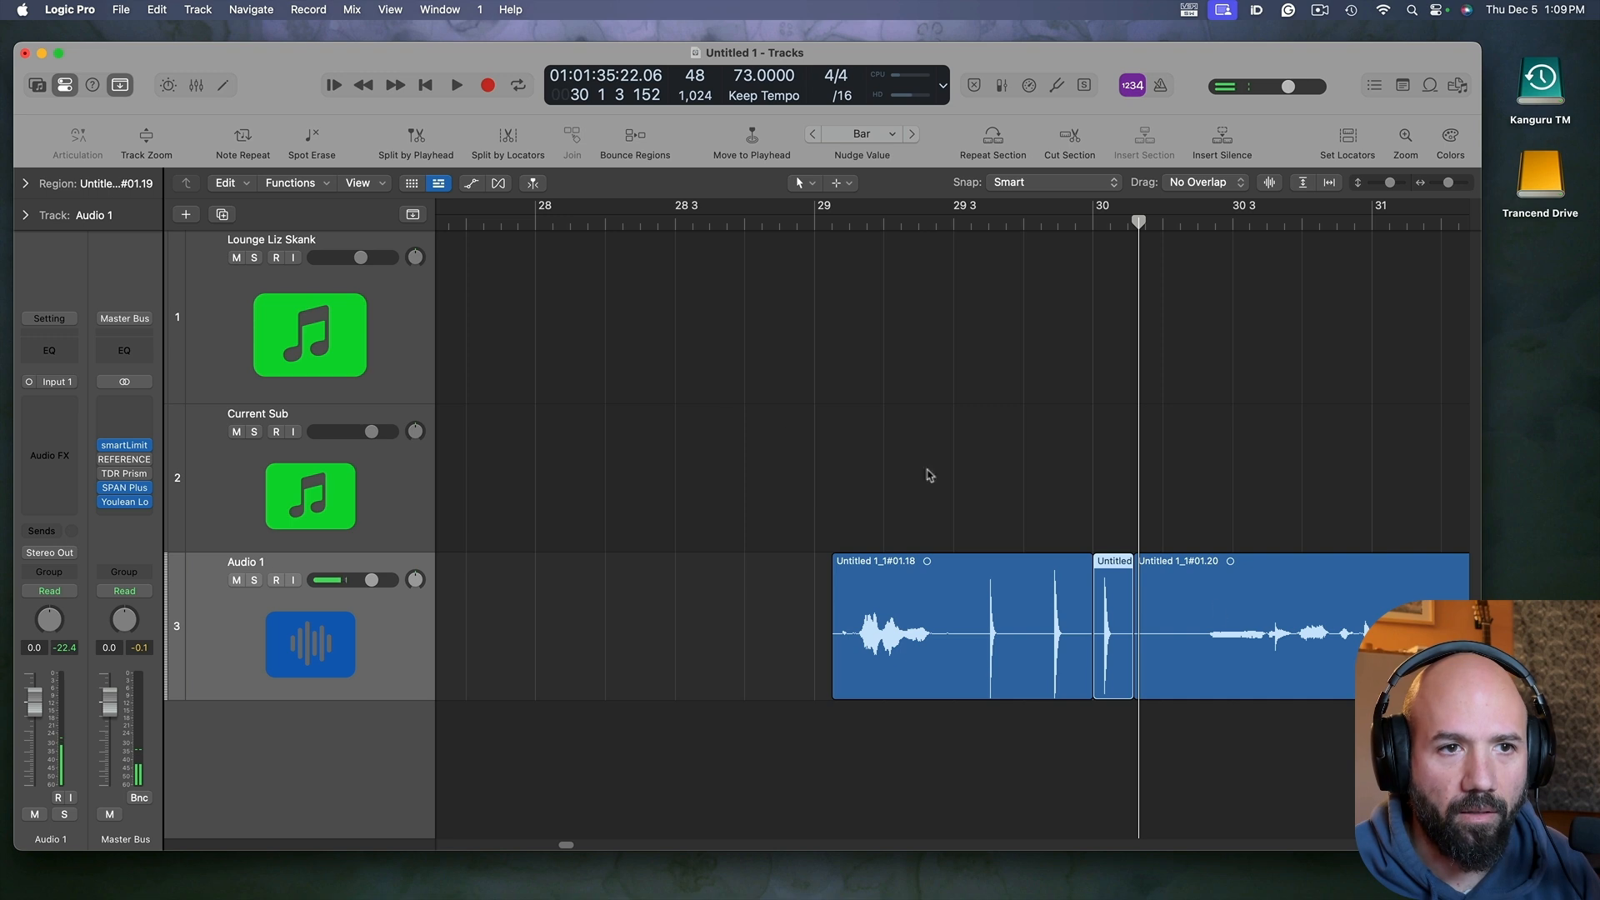
{"action": "key", "text": "e"}
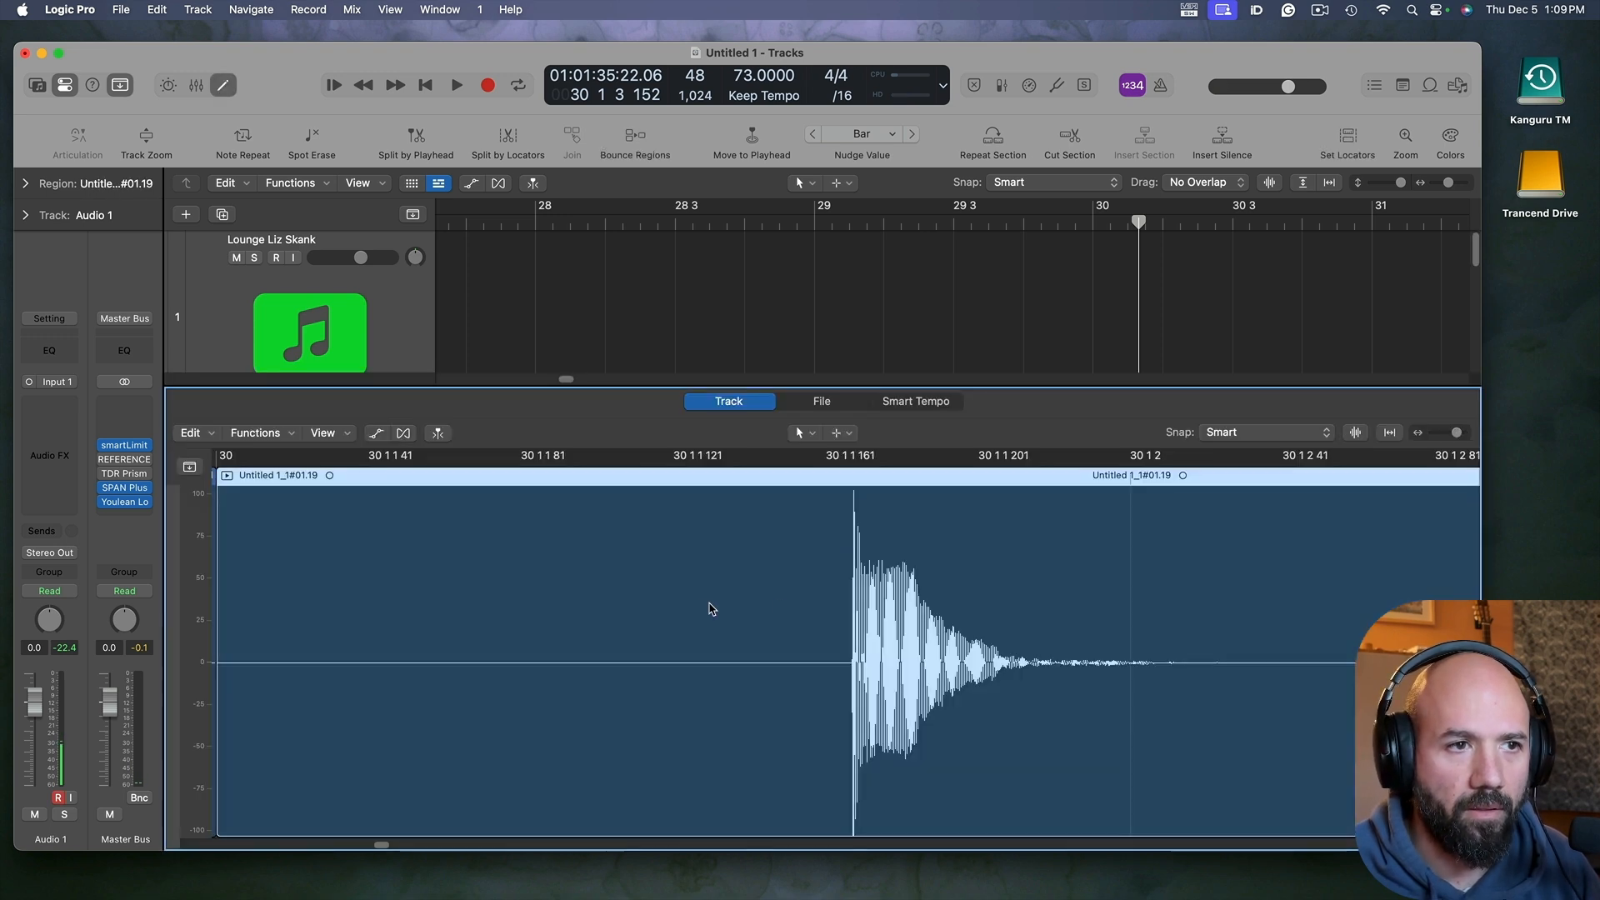
{"action": "key", "text": "e"}
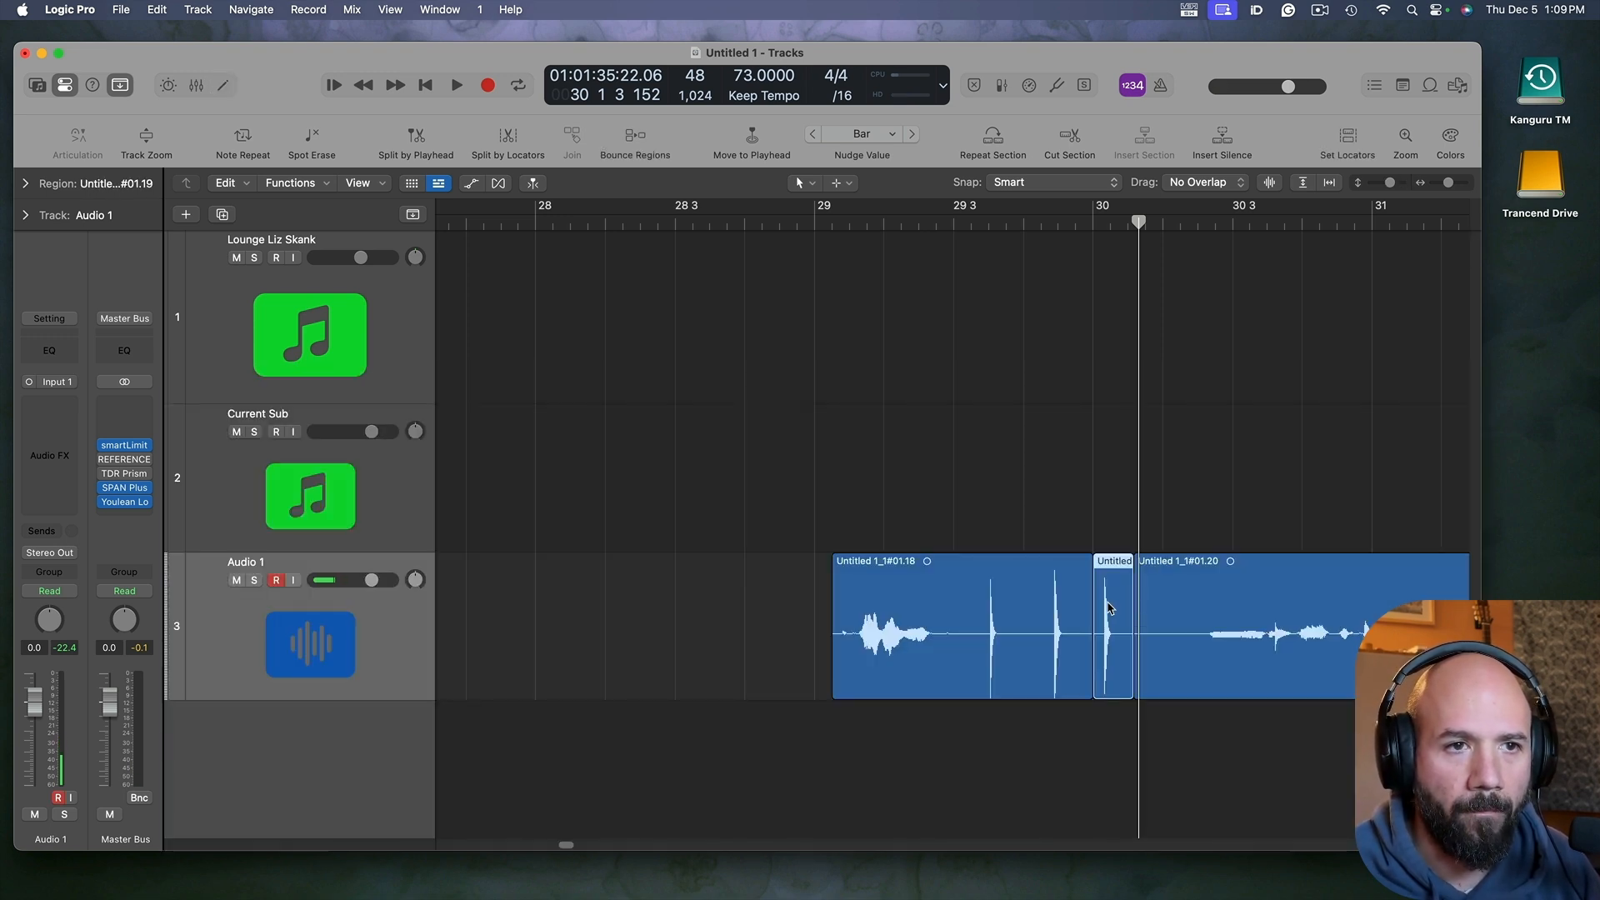
Step: Move the isolated sharp hit from bar 30 back to about bar 25, nearer to the other cut clips
{"action": "left_click_drag", "start_coordinate": [1109, 607], "coordinate": [600, 646]}
{"action": "scroll", "coordinate": [1136, 653], "scroll_direction": "left", "scroll_amount": 10}
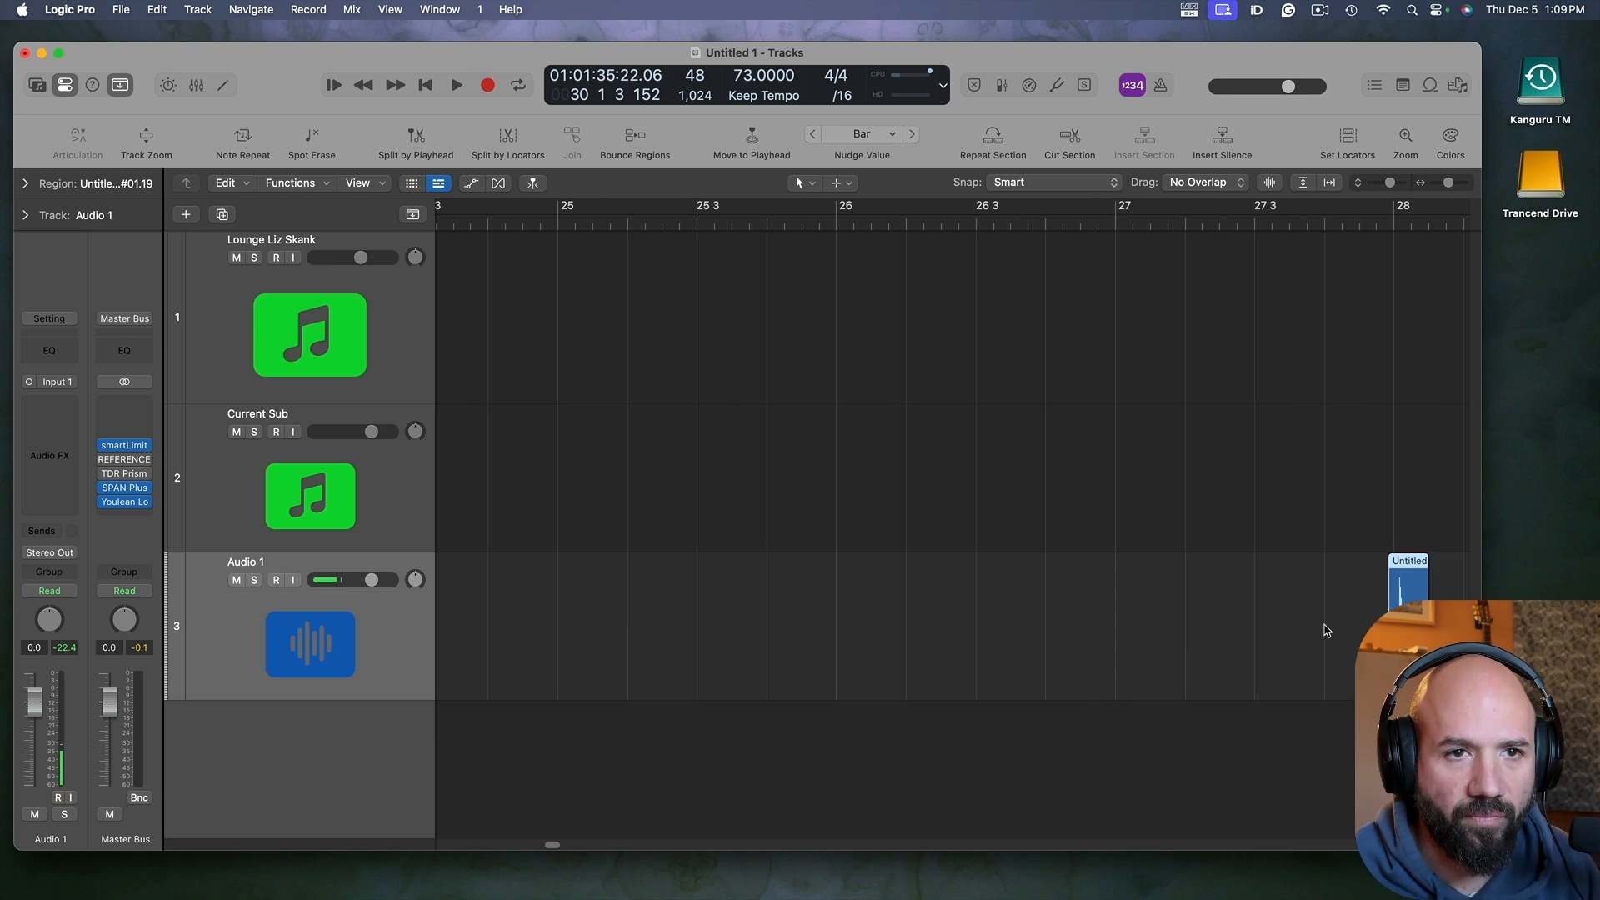
{"action": "left_click_drag", "start_coordinate": [1409, 606], "coordinate": [607, 636]}
{"action": "scroll", "coordinate": [607, 636], "scroll_direction": "up", "scroll_amount": 5}
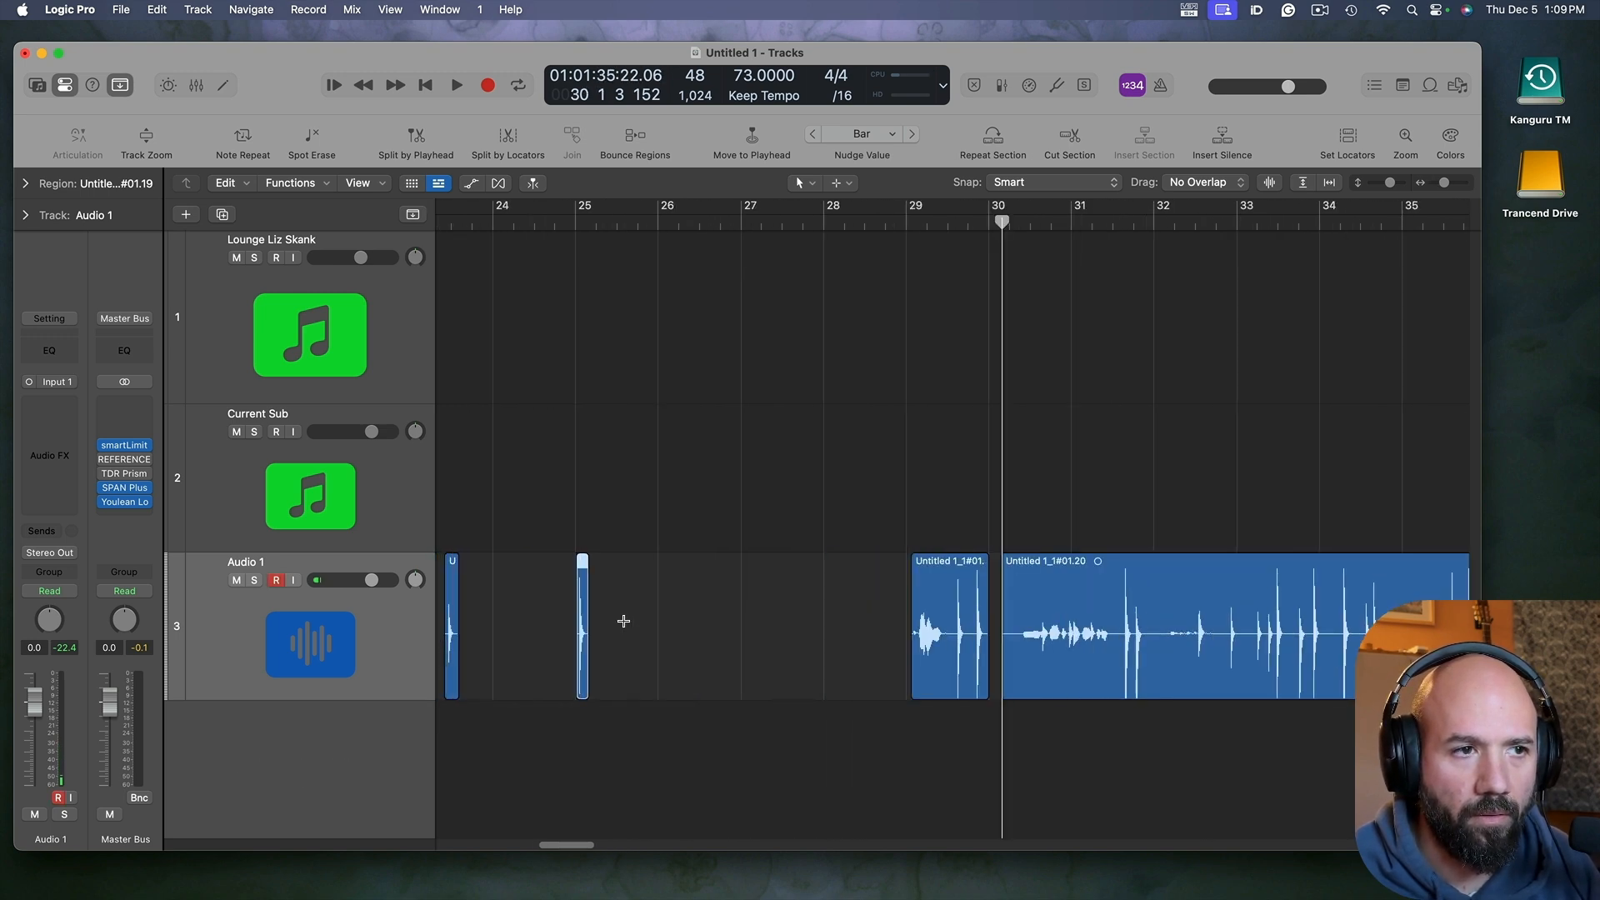
{"action": "scroll", "coordinate": [750, 662], "scroll_direction": "left", "scroll_amount": 6}
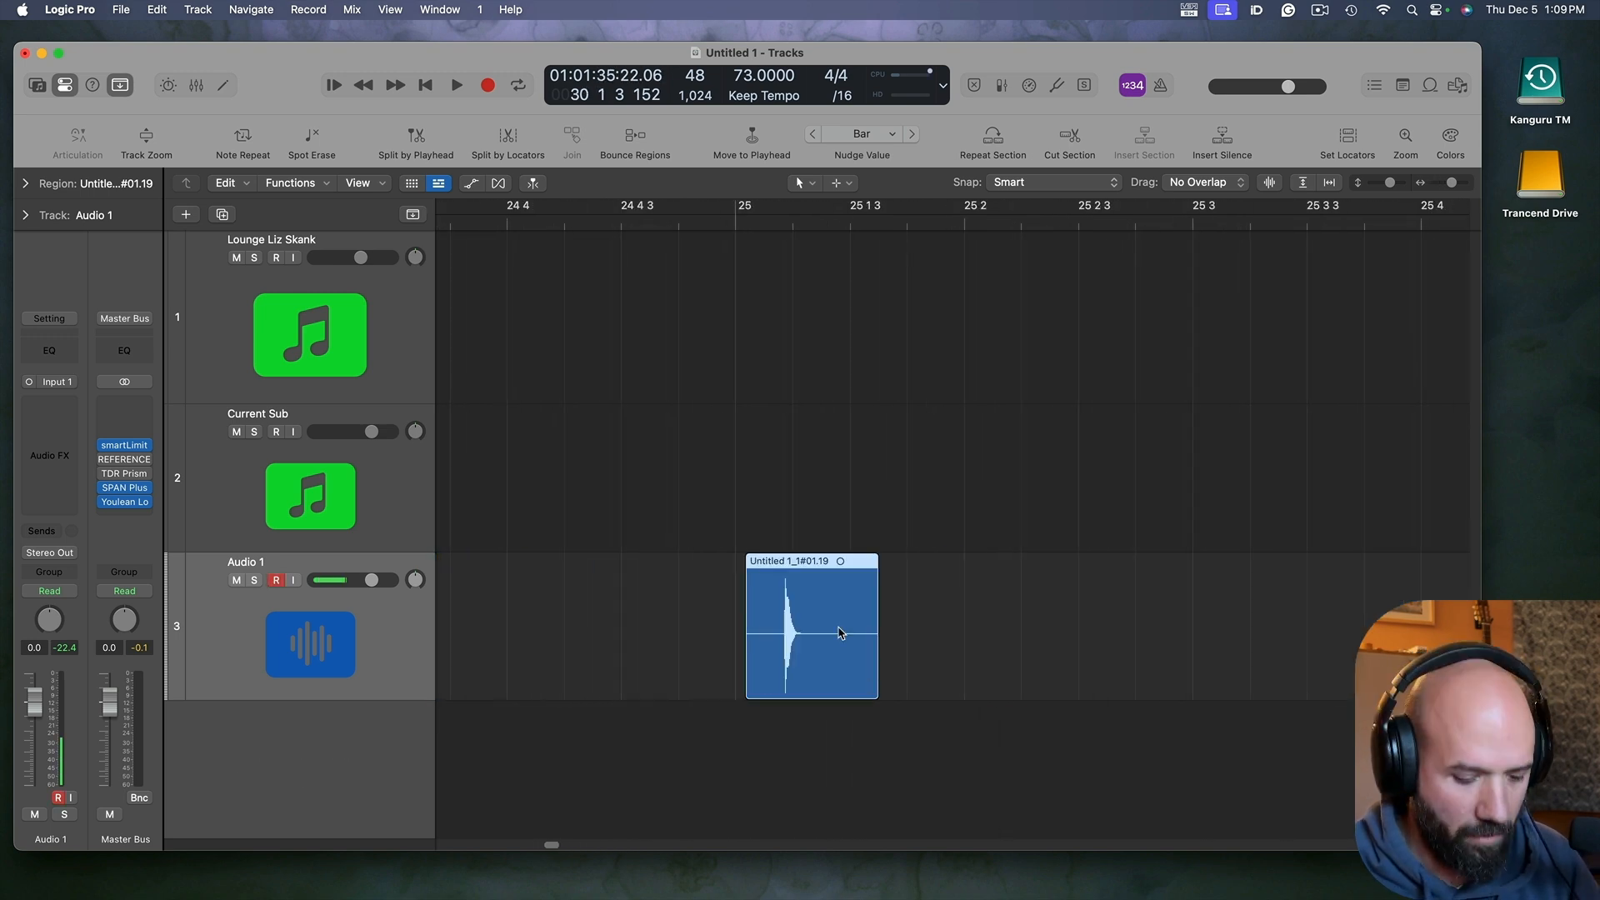
Step: Lower the isolated sharp hit's level with the Gain tool and move the clip to about 23 3 3
{"action": "key", "text": "t"}
{"action": "key", "text": "u"}
{"action": "left_click_drag", "start_coordinate": [819, 666], "coordinate": [821, 667]}
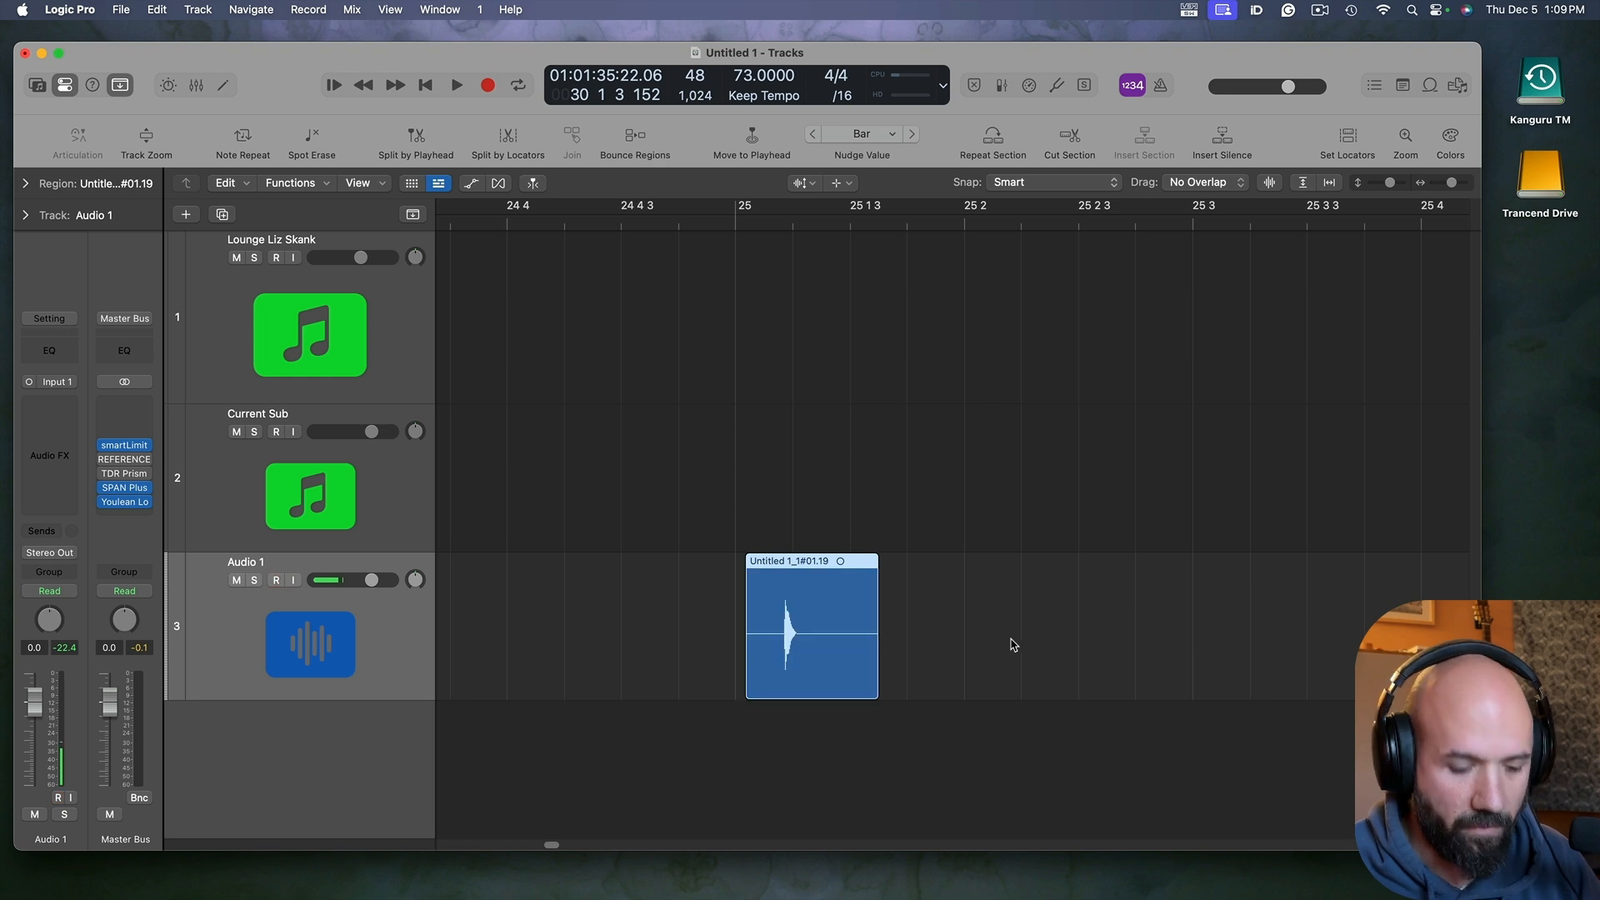
{"action": "key", "text": "t"}
{"action": "key", "text": "t"}
{"action": "scroll", "coordinate": [807, 614], "scroll_direction": "down", "scroll_amount": 5}
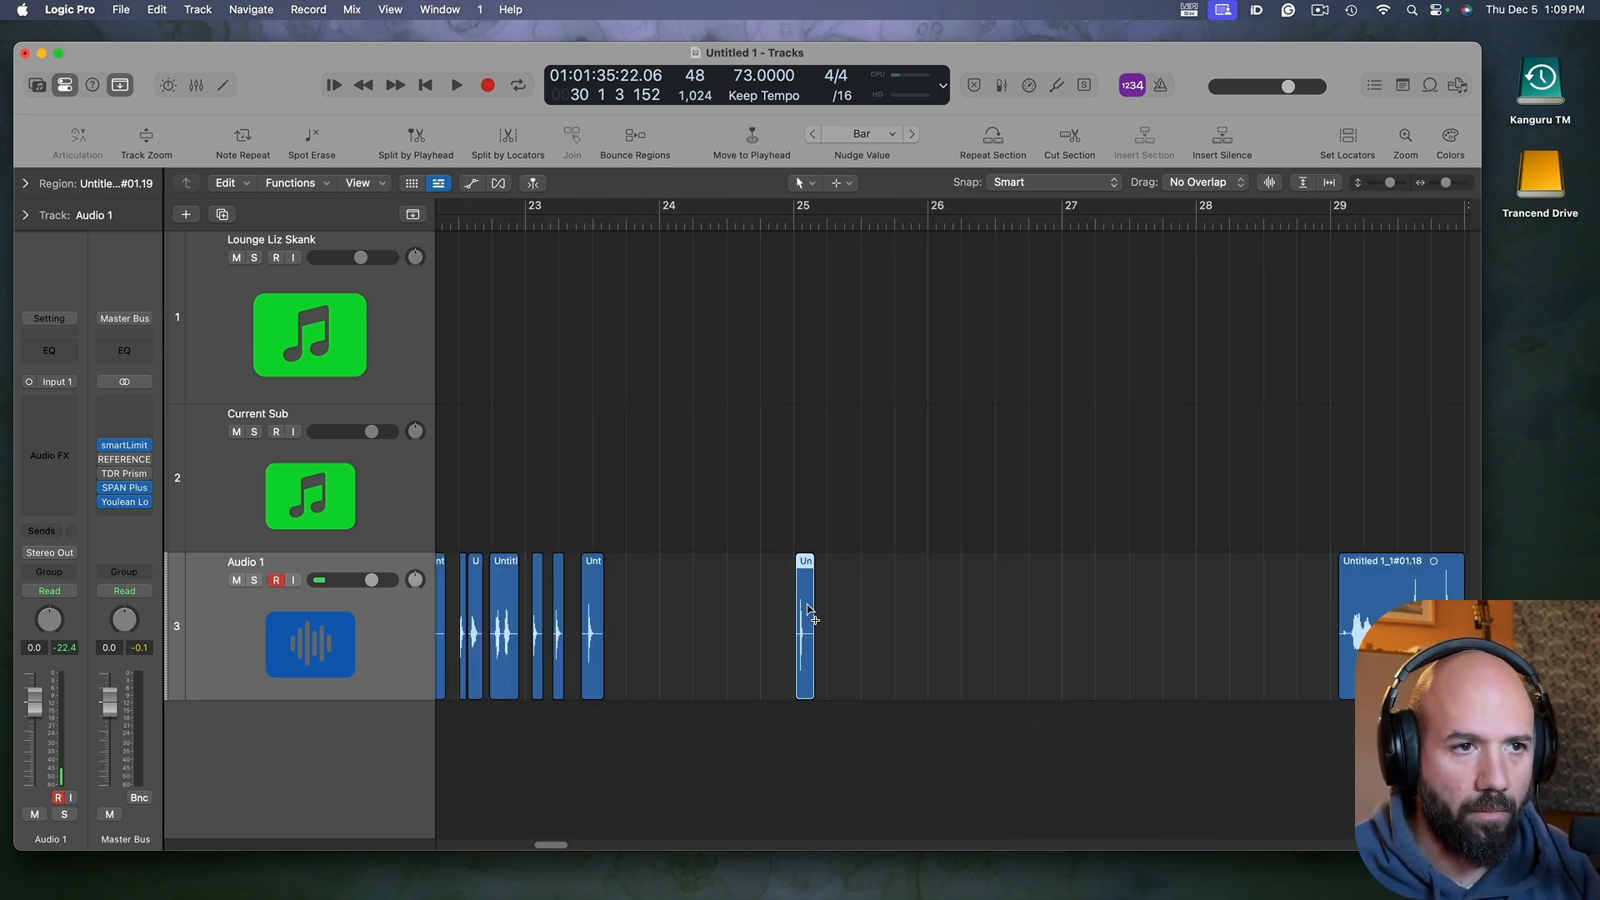
{"action": "left_click_drag", "start_coordinate": [805, 620], "coordinate": [625, 621]}
Step: Audition the short leftover clip between bars 29 and 30 and delete it
{"action": "key", "text": "space"}
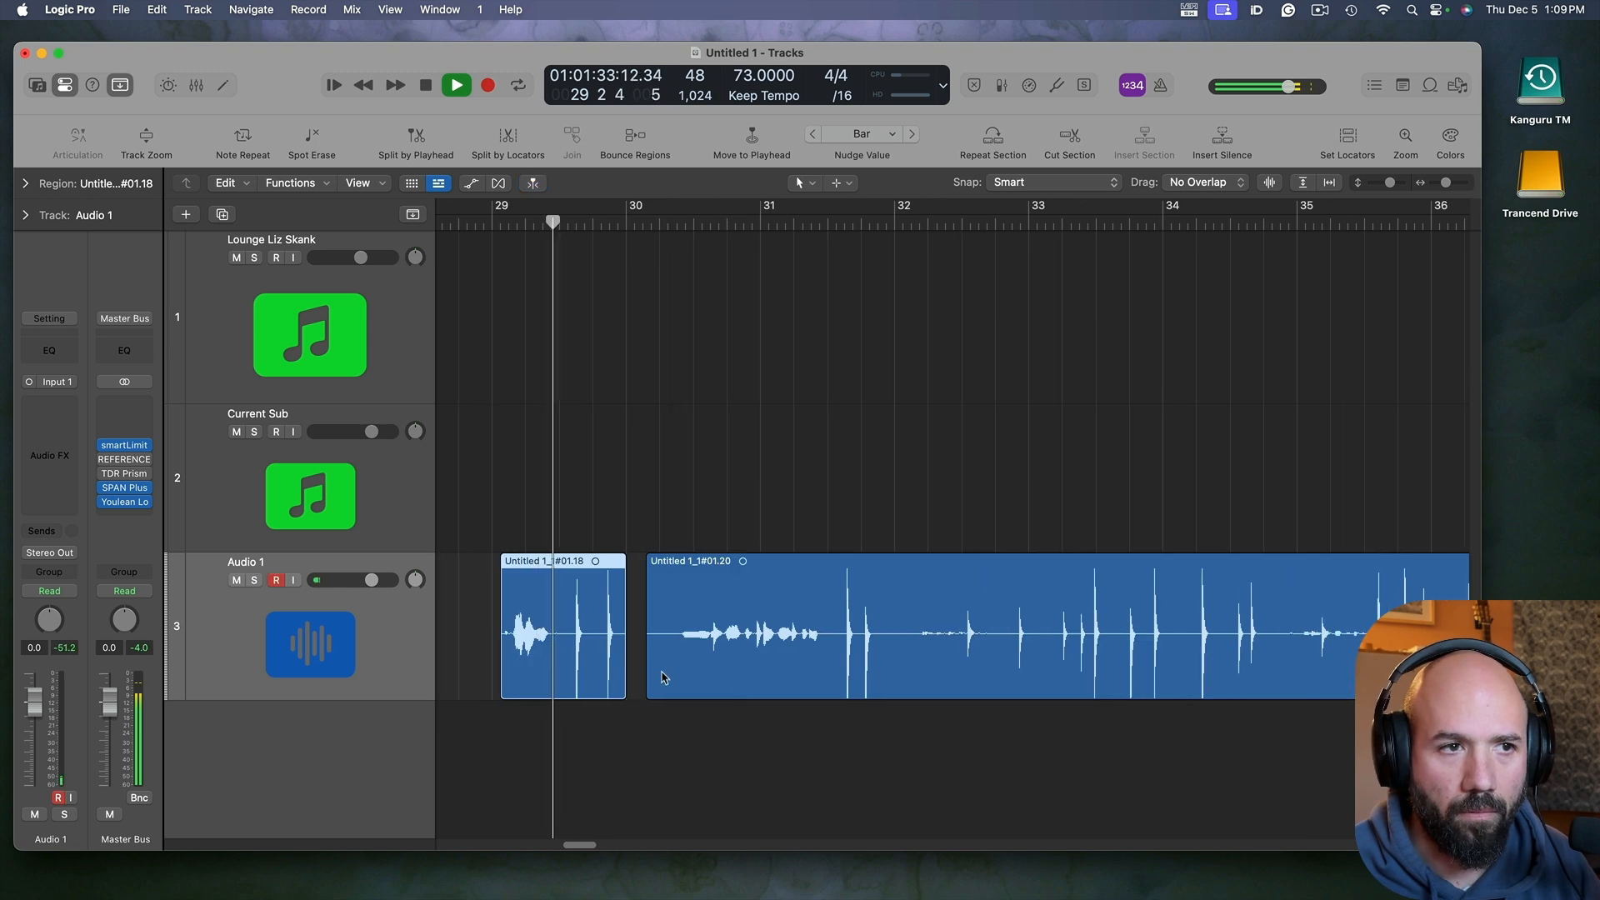
{"action": "key", "text": "space"}
{"action": "key", "text": "Delete"}
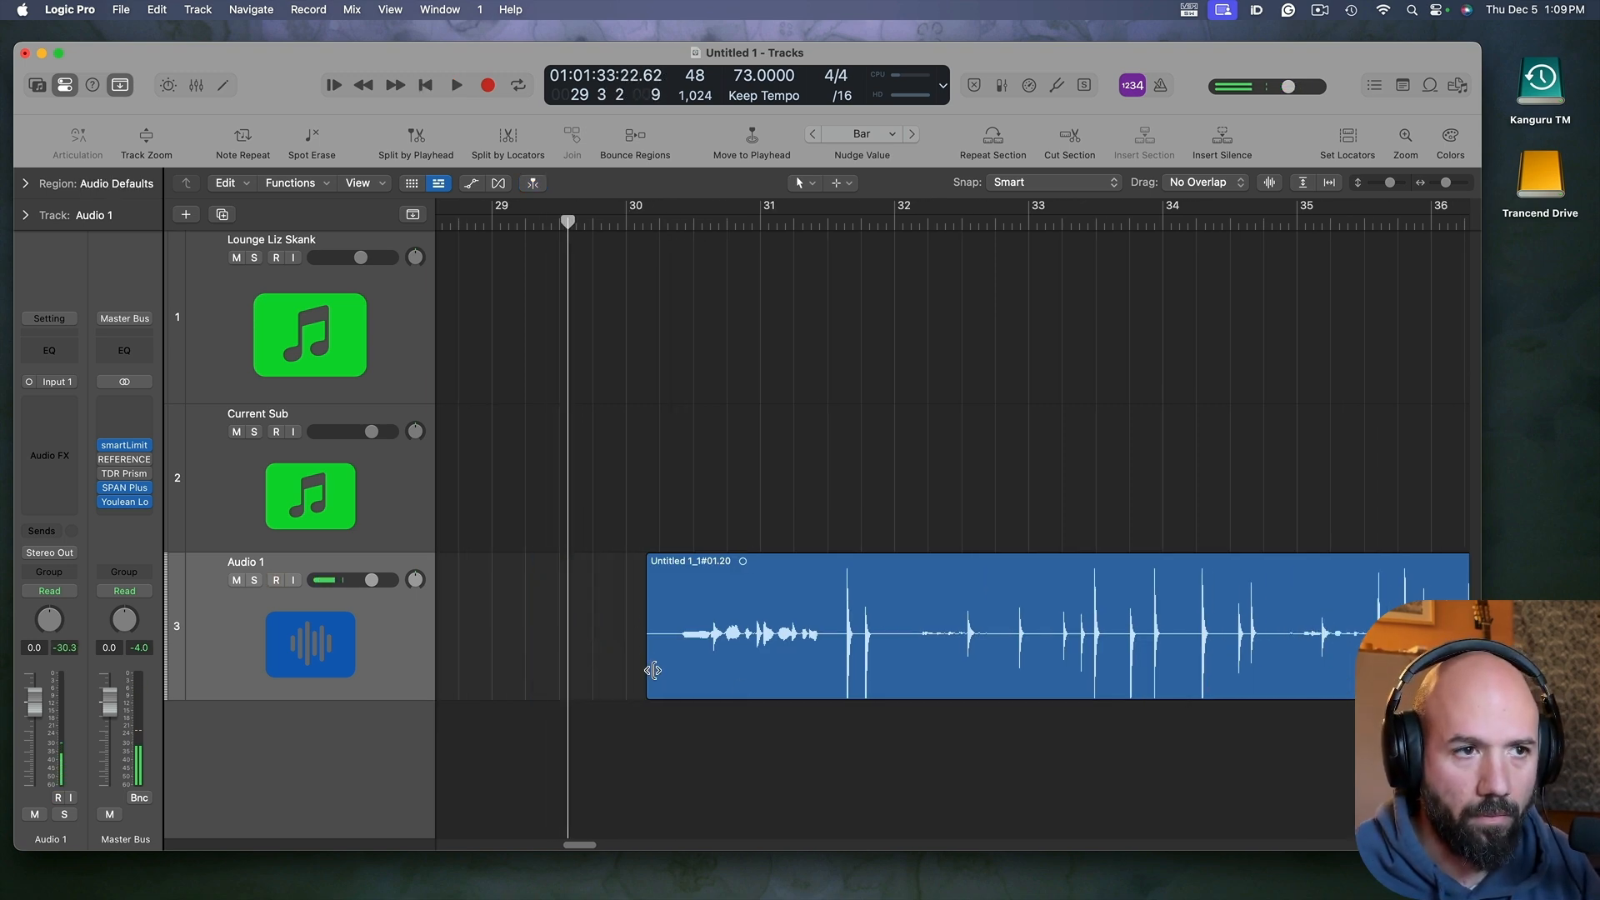
Step: Trim the remaining take's start to about 33 1 4 and audition the first three hits
{"action": "left_click", "coordinate": [698, 673]}
{"action": "left_click_drag", "start_coordinate": [731, 679], "coordinate": [958, 673]}
{"action": "key", "text": "shift+space"}
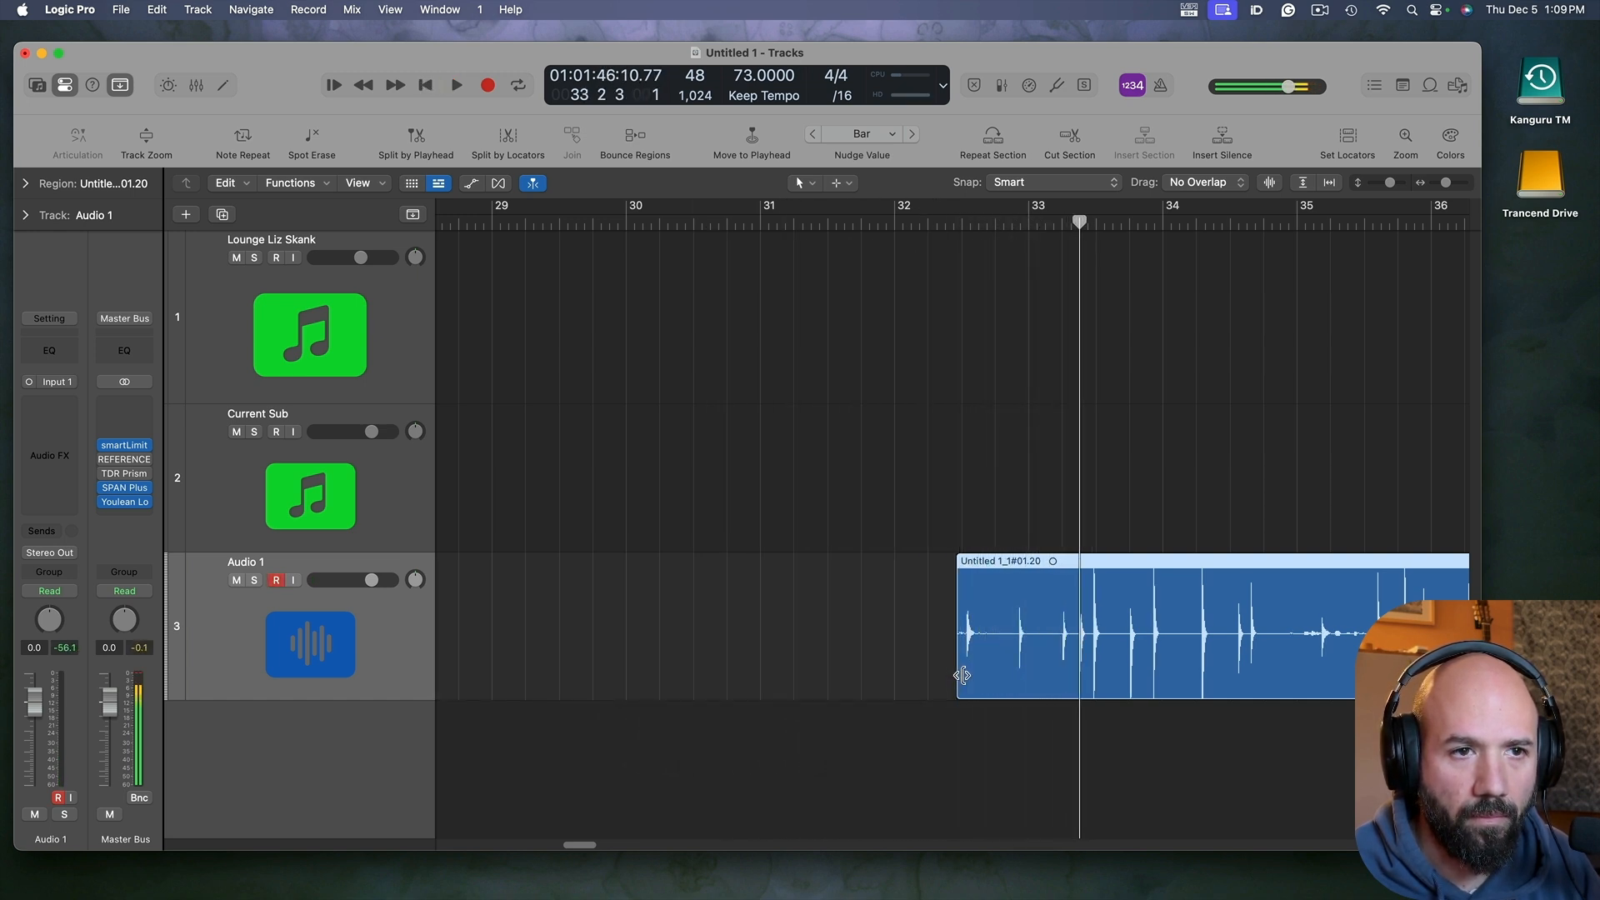
{"action": "left_click_drag", "start_coordinate": [962, 675], "coordinate": [1058, 675]}
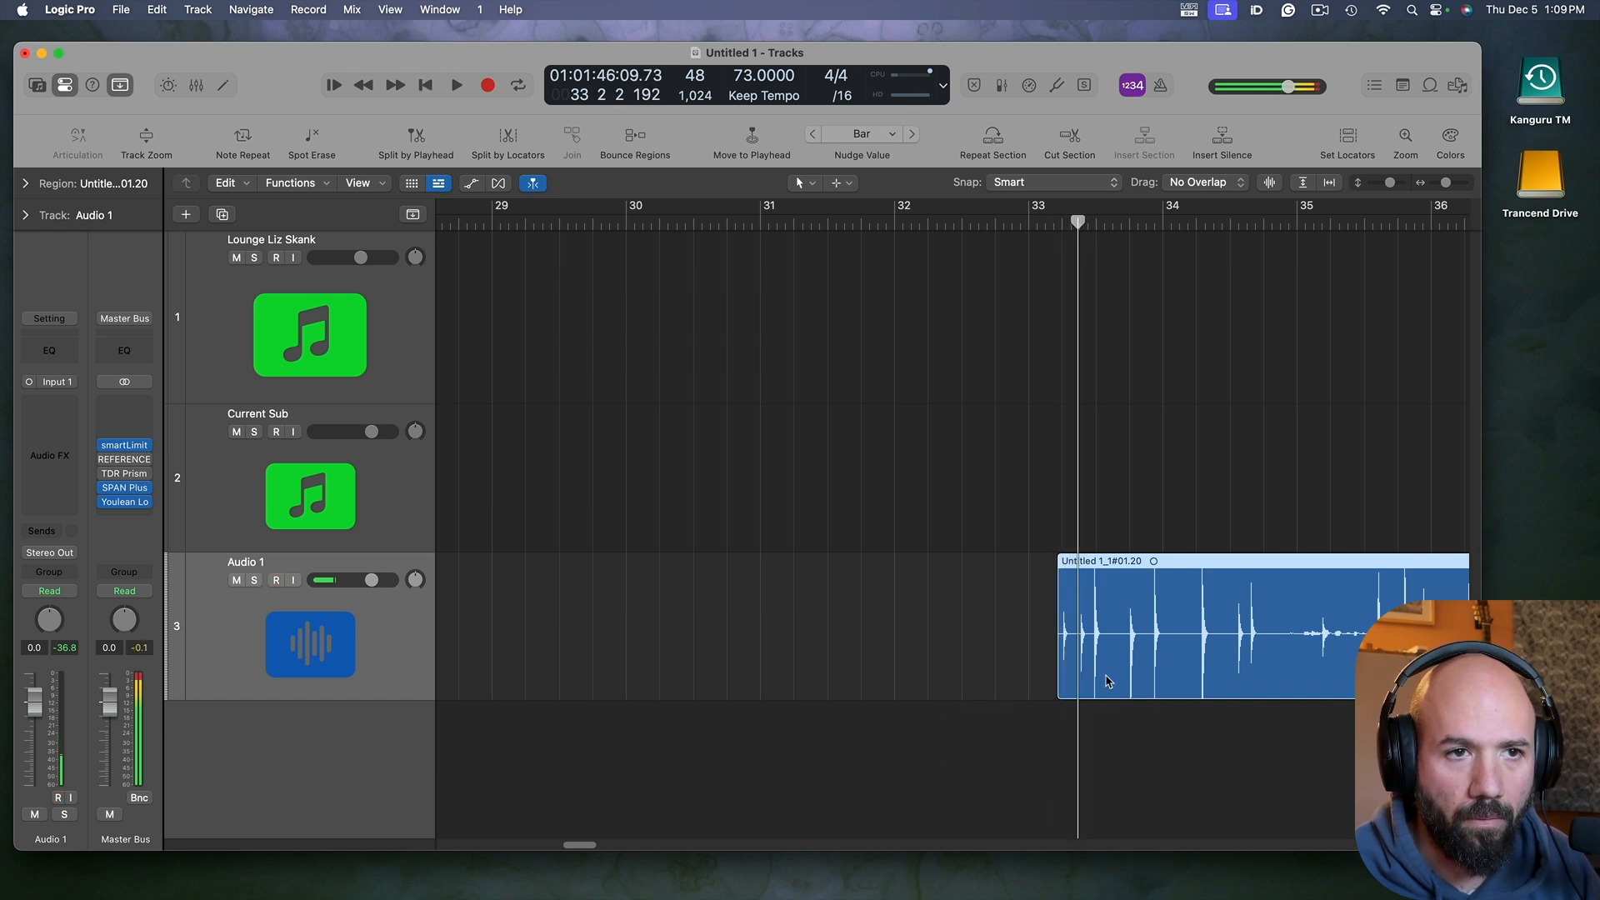
{"action": "scroll", "coordinate": [1106, 682], "scroll_direction": "up", "scroll_amount": 5}
{"action": "key", "text": "space"}
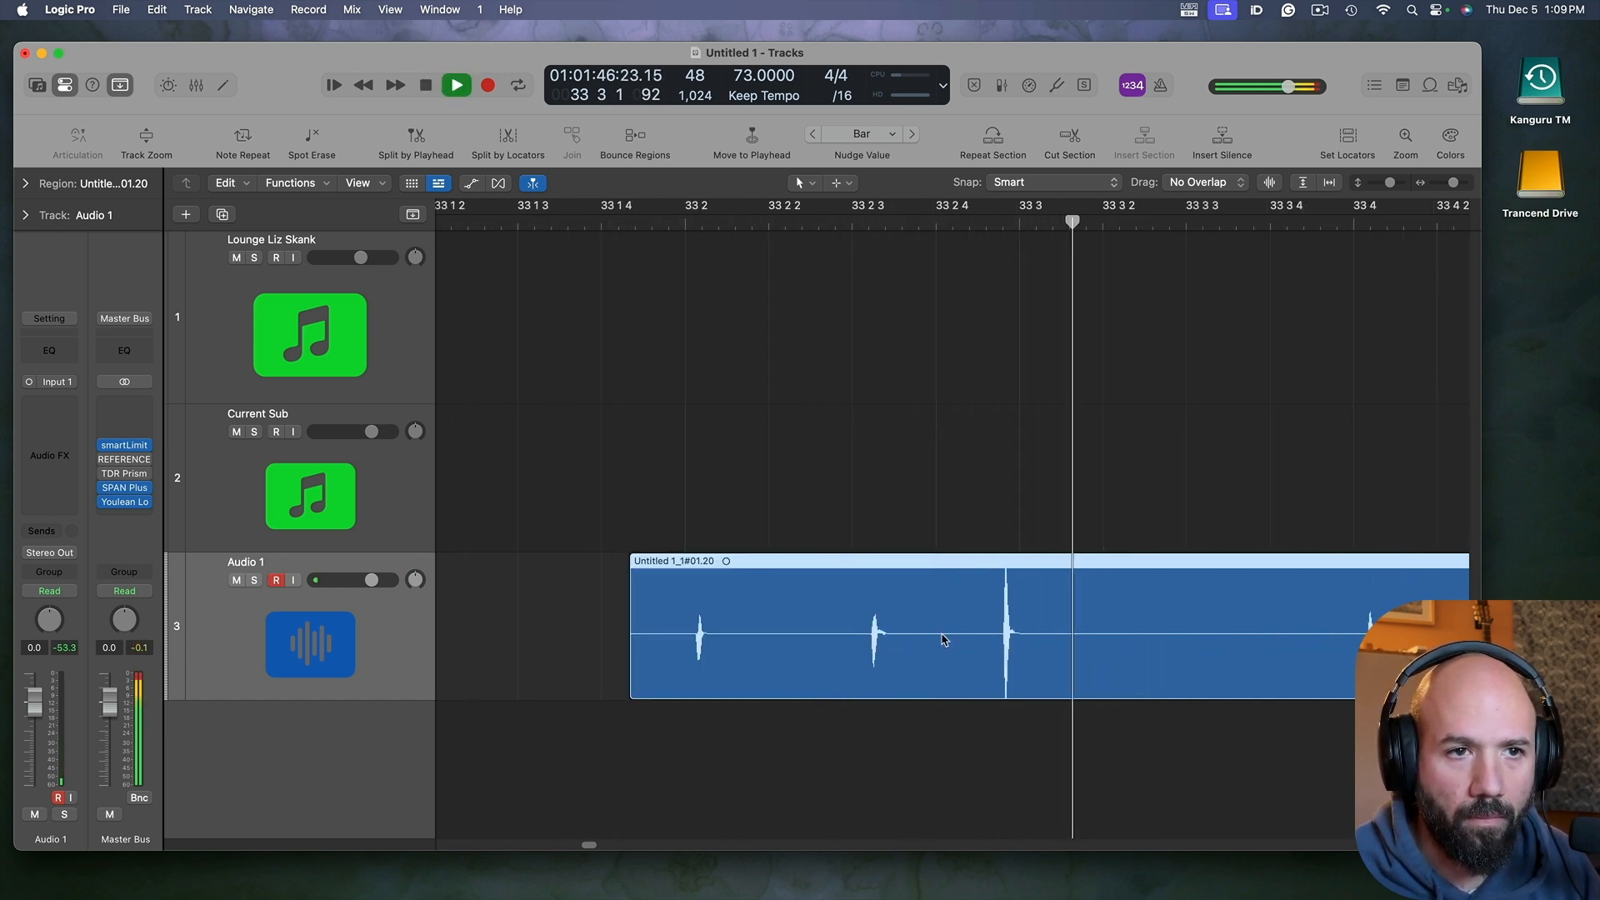
{"action": "key", "text": "space"}
Step: Cut the first hit off the remaining take at about 33 2 2 and raise its level about 11 dB with the Gain tool
{"action": "left_click_drag", "start_coordinate": [807, 625], "coordinate": [600, 622]}
{"action": "left_click", "coordinate": [670, 621]}
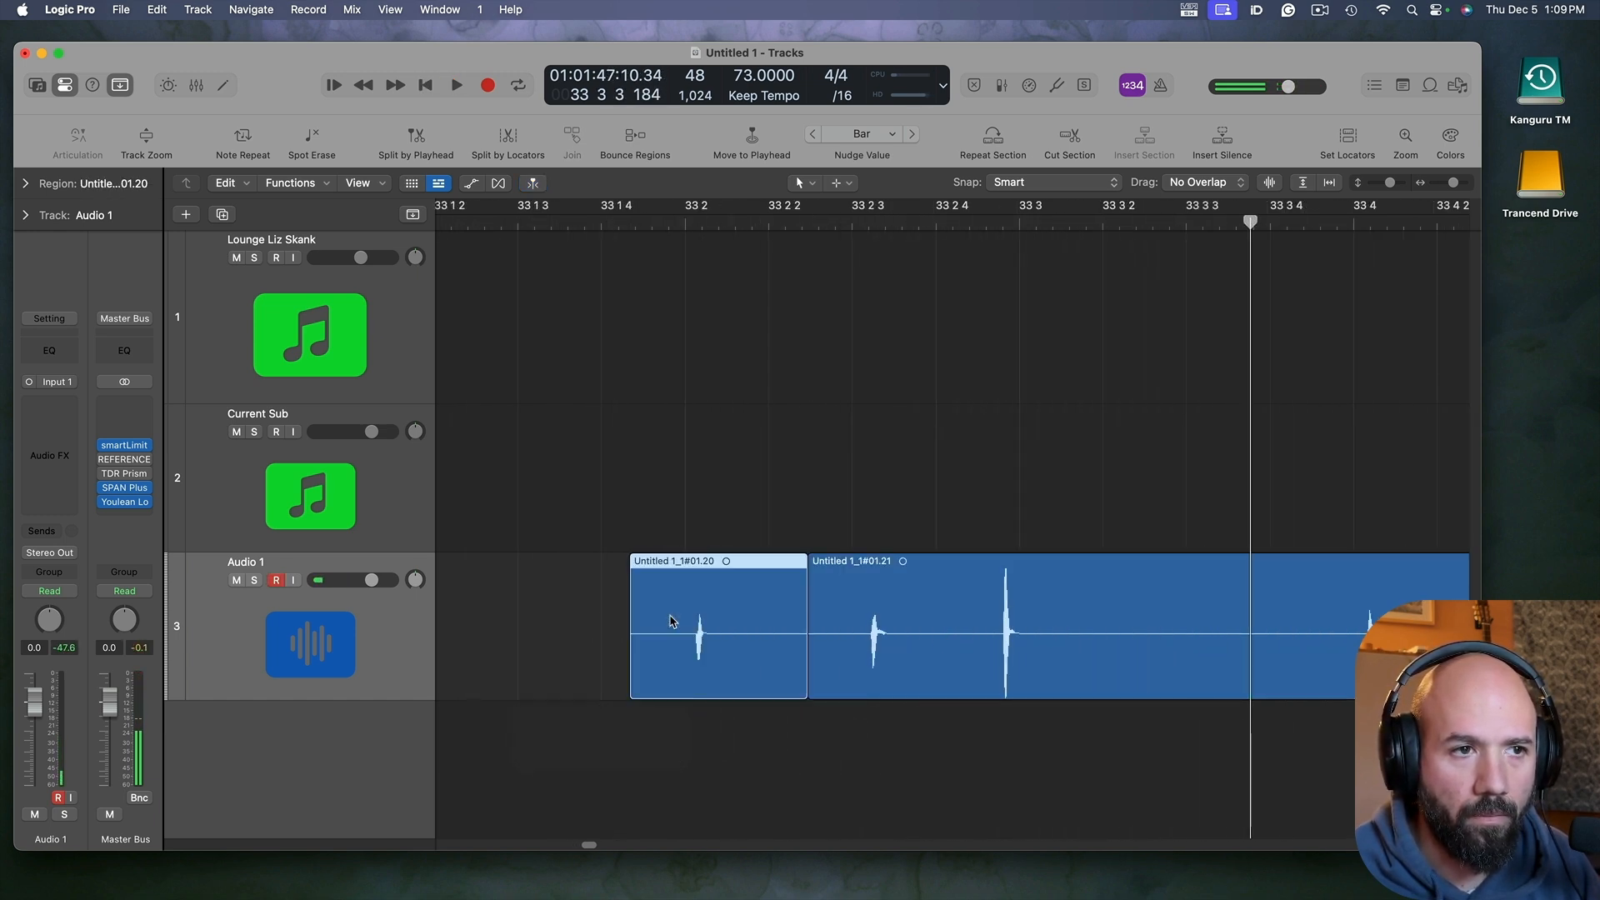
{"action": "scroll", "coordinate": [670, 621], "scroll_direction": "down", "scroll_amount": 5}
{"action": "scroll", "coordinate": [688, 618], "scroll_direction": "up", "scroll_amount": 6}
{"action": "key", "text": "t"}
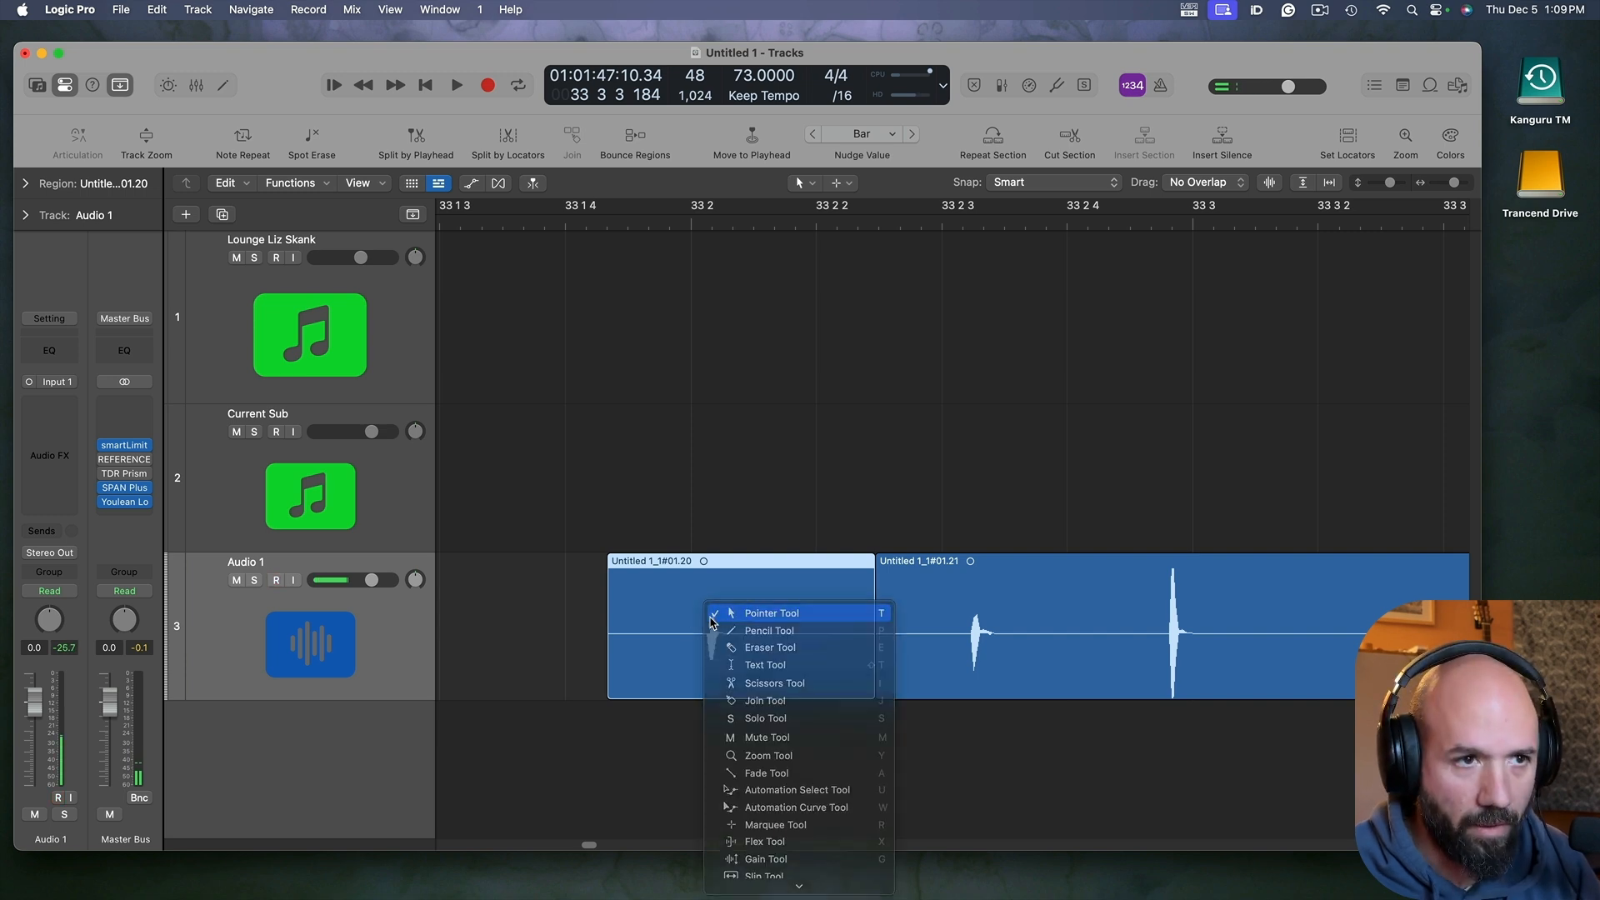
{"action": "key", "text": "v"}
{"action": "left_click_drag", "start_coordinate": [709, 614], "coordinate": [709, 588]}
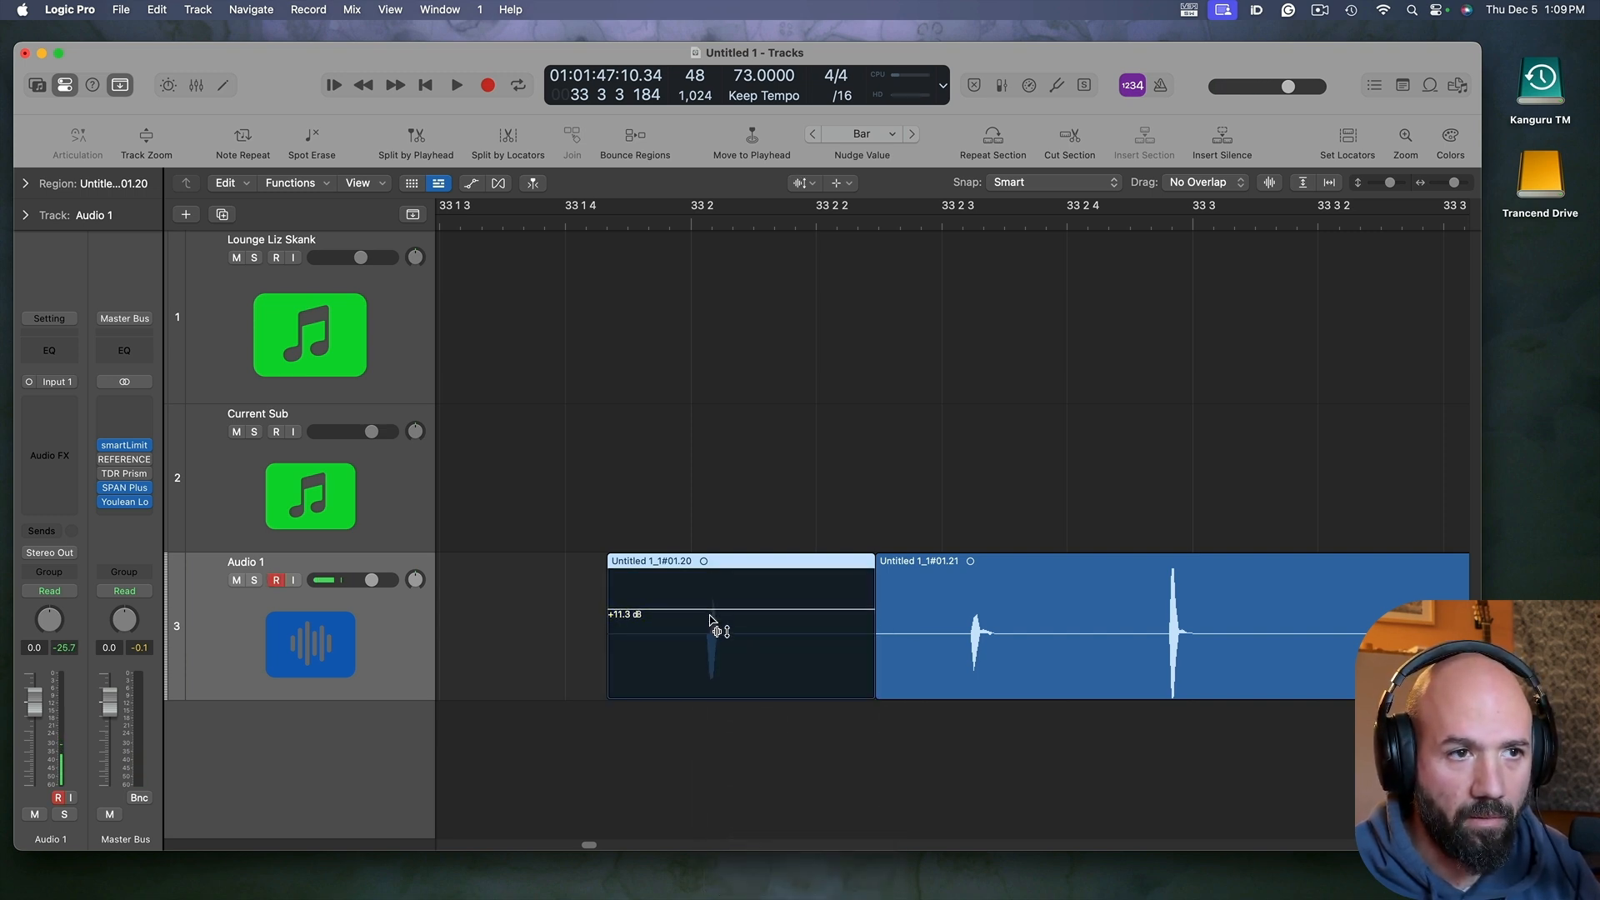
{"action": "key", "text": "t"}
{"action": "key", "text": "t"}
Step: Move the boosted hit back to about bar 24 beside the other cut clips, and the remaining take to start at about 24 3
{"action": "scroll", "coordinate": [708, 614], "scroll_direction": "down", "scroll_amount": 5}
{"action": "left_click_drag", "start_coordinate": [709, 615], "coordinate": [541, 608]}
{"action": "scroll", "coordinate": [648, 611], "scroll_direction": "down", "scroll_amount": 6}
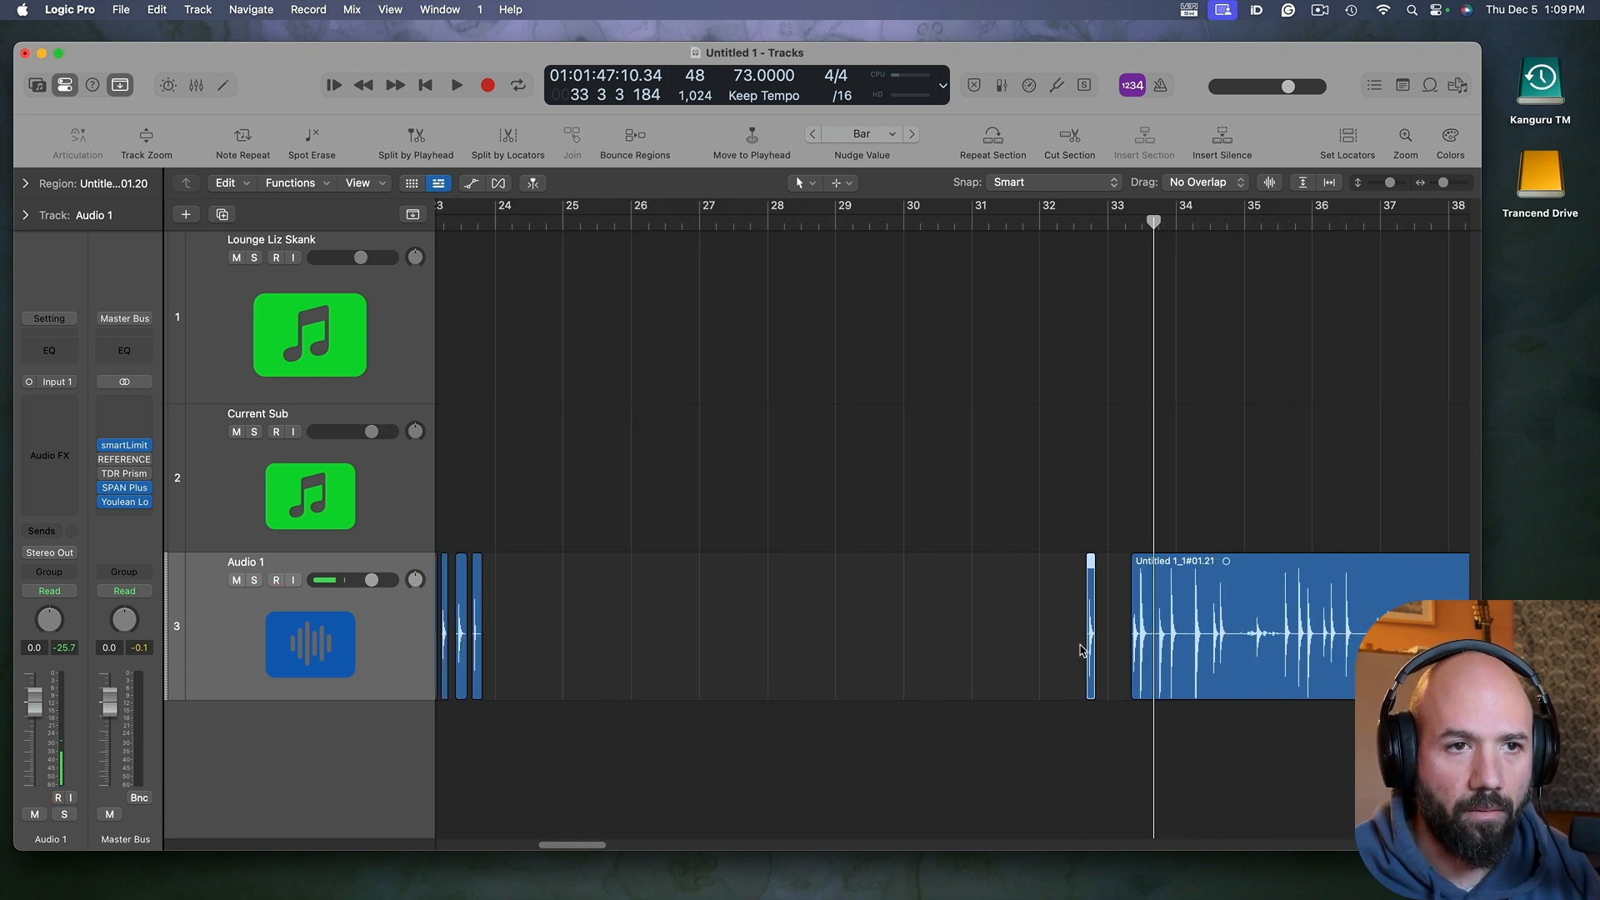
{"action": "left_click_drag", "start_coordinate": [1091, 651], "coordinate": [508, 647]}
{"action": "left_click", "coordinate": [1217, 642]}
{"action": "left_click_drag", "start_coordinate": [1216, 641], "coordinate": [614, 643]}
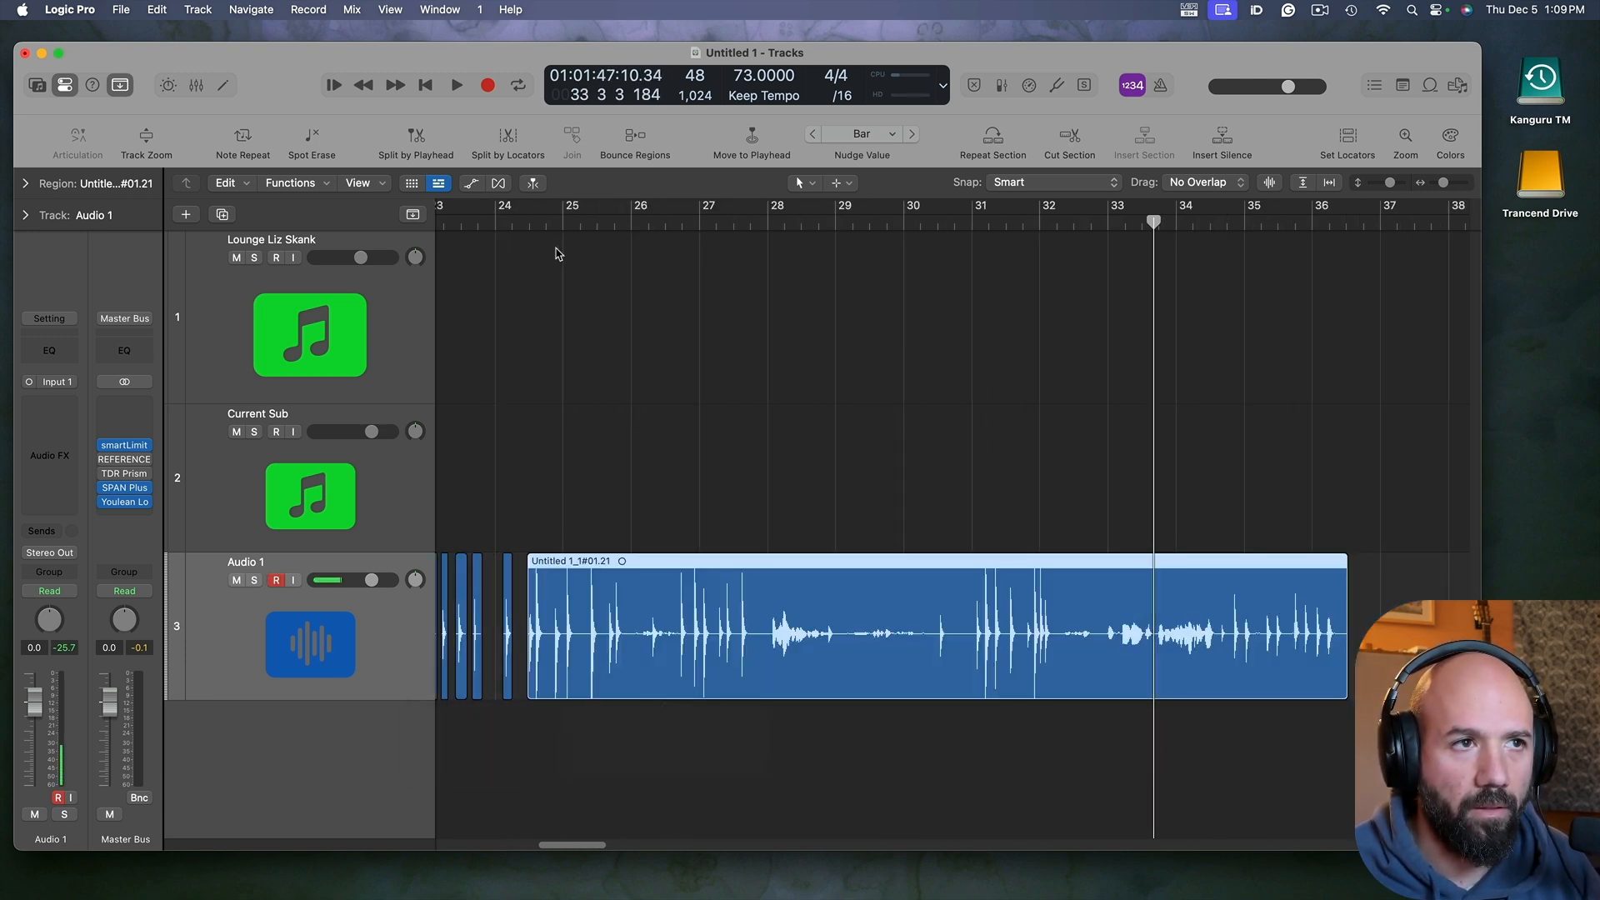
Step: Audition the remaining take and trim its start to about 27 2
{"action": "key", "text": "space"}
{"action": "scroll", "coordinate": [868, 694], "scroll_direction": "up", "scroll_amount": 3}
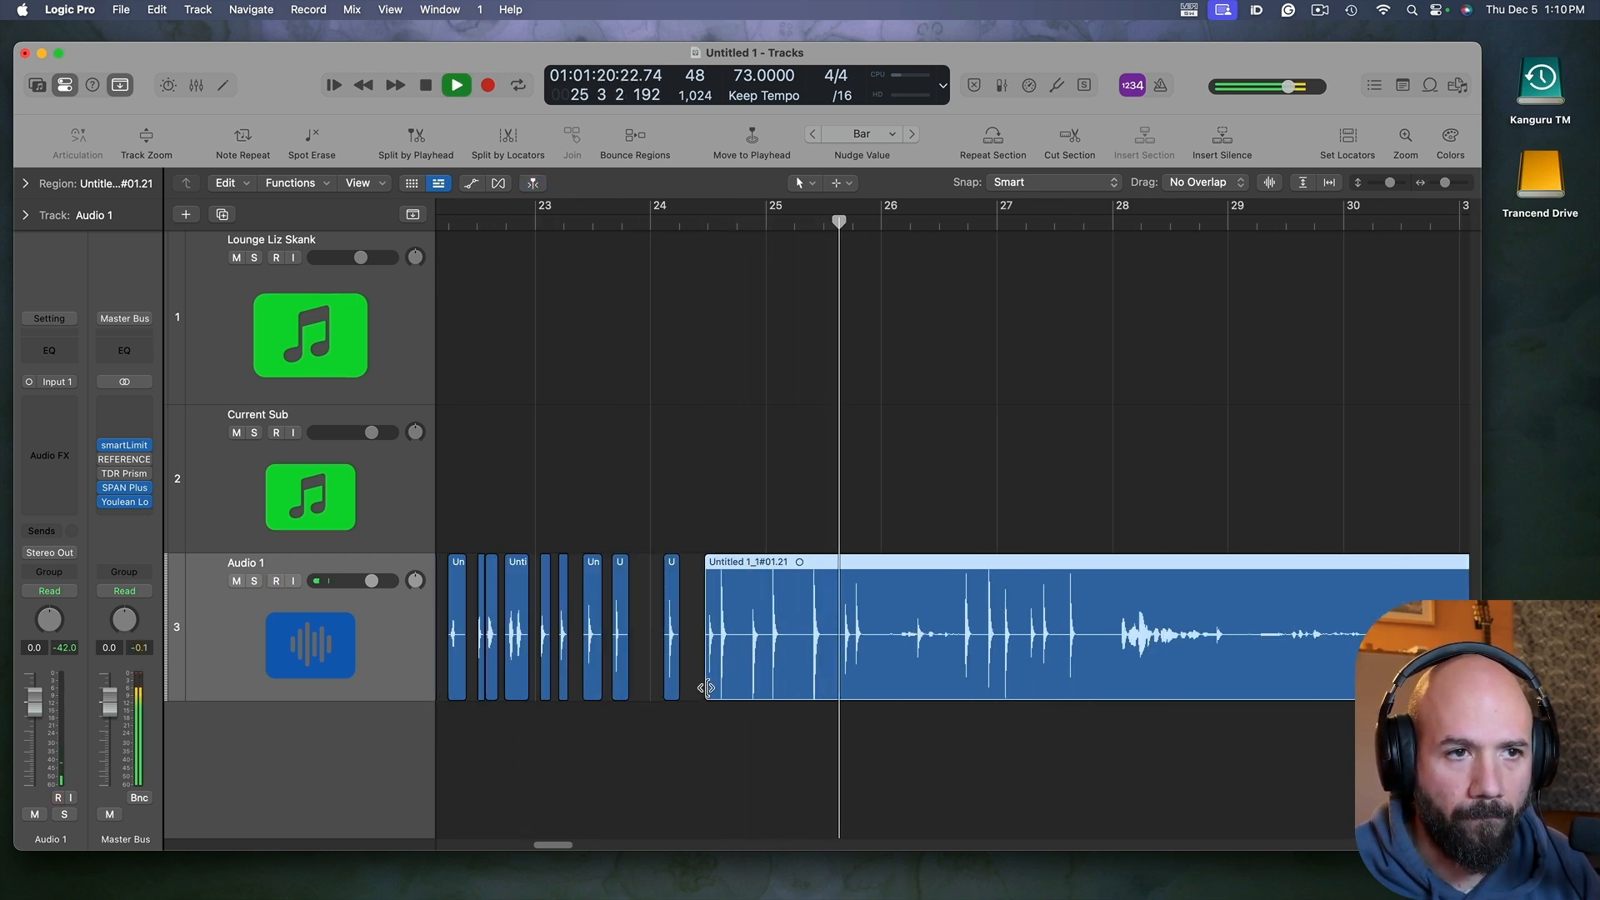
{"action": "left_click_drag", "start_coordinate": [706, 687], "coordinate": [1031, 705]}
{"action": "scroll", "coordinate": [1034, 700], "scroll_direction": "up", "scroll_amount": 5}
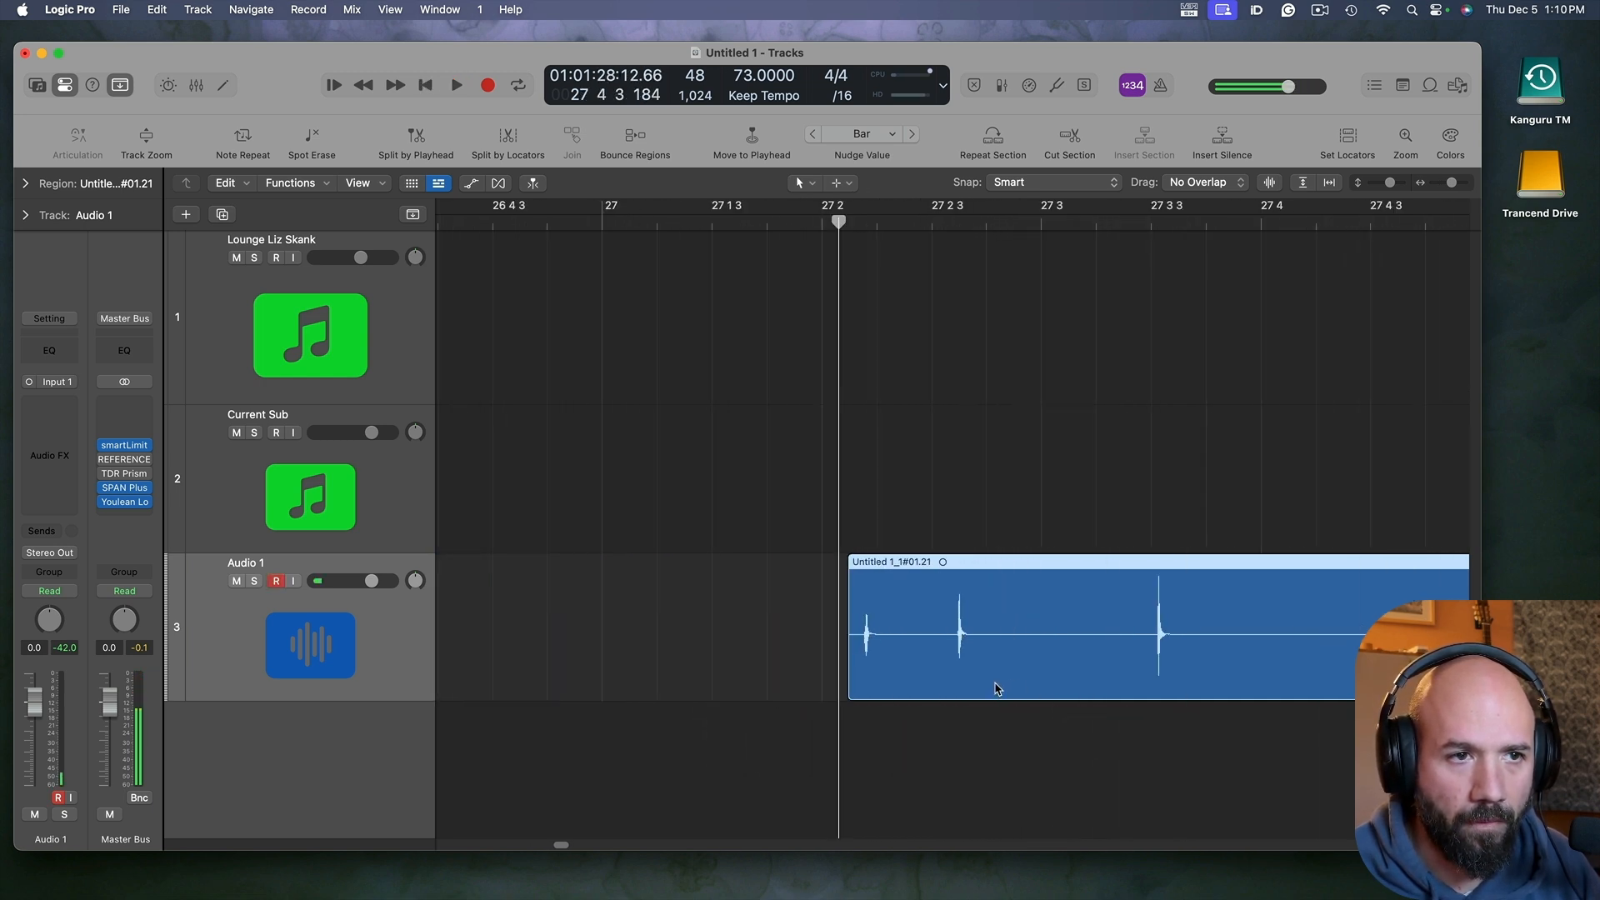
Step: Trim the take's start further to about 27 2 3, just before the next hit, and audition it
{"action": "left_click_drag", "start_coordinate": [850, 691], "coordinate": [949, 691]}
{"action": "left_click", "coordinate": [1018, 684]}
{"action": "key", "text": "space"}
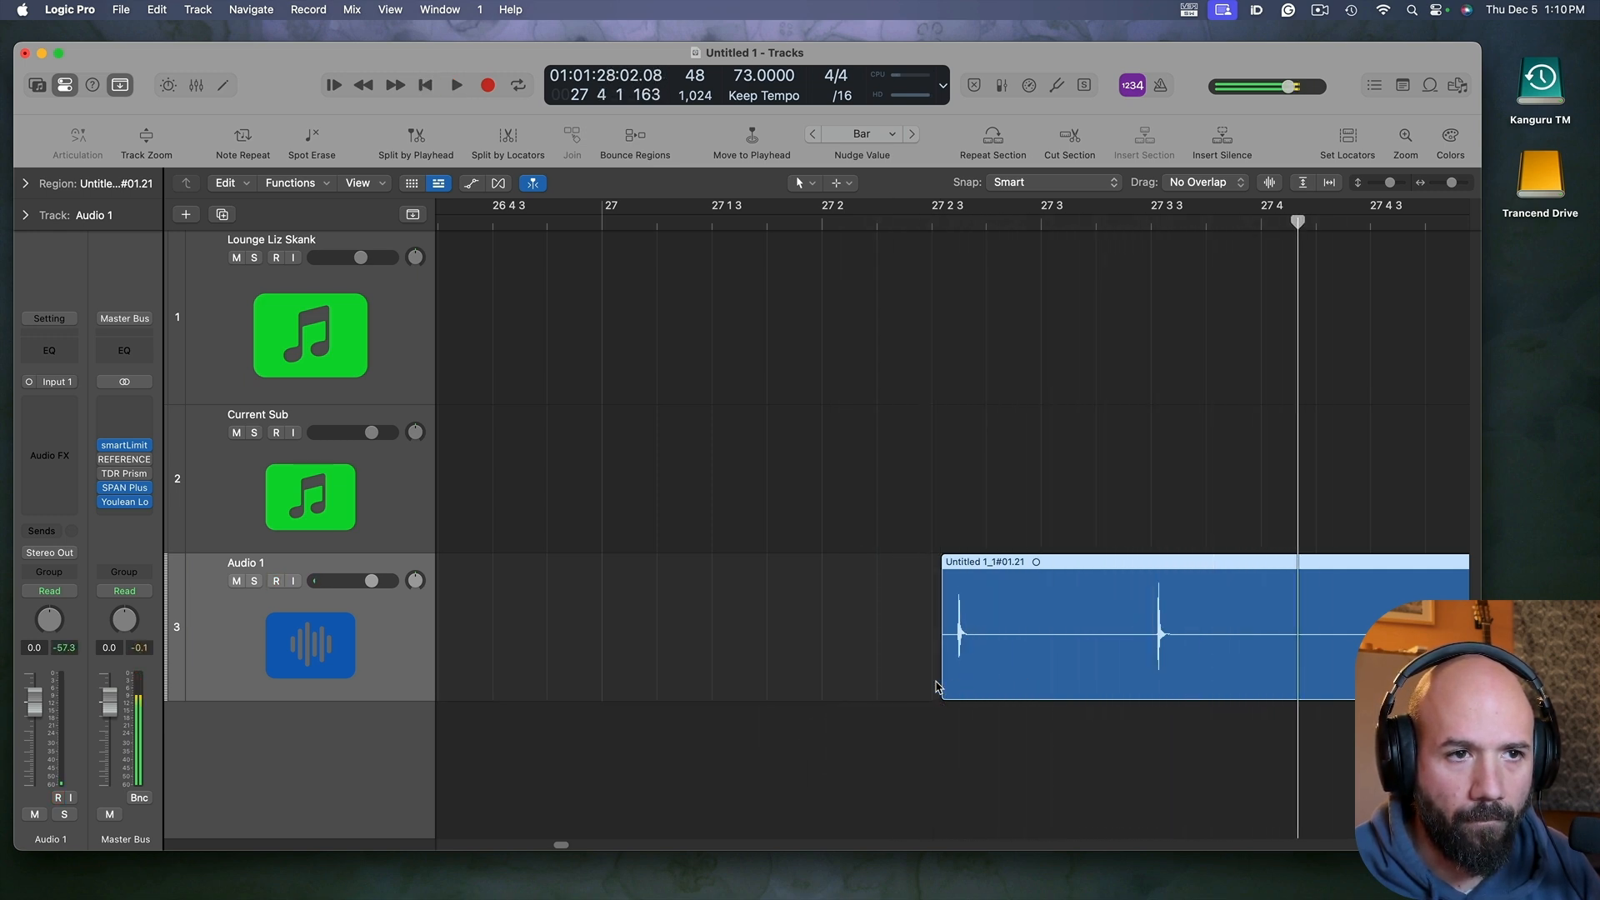
{"action": "key", "text": "shift+space"}
{"action": "key", "text": "space"}
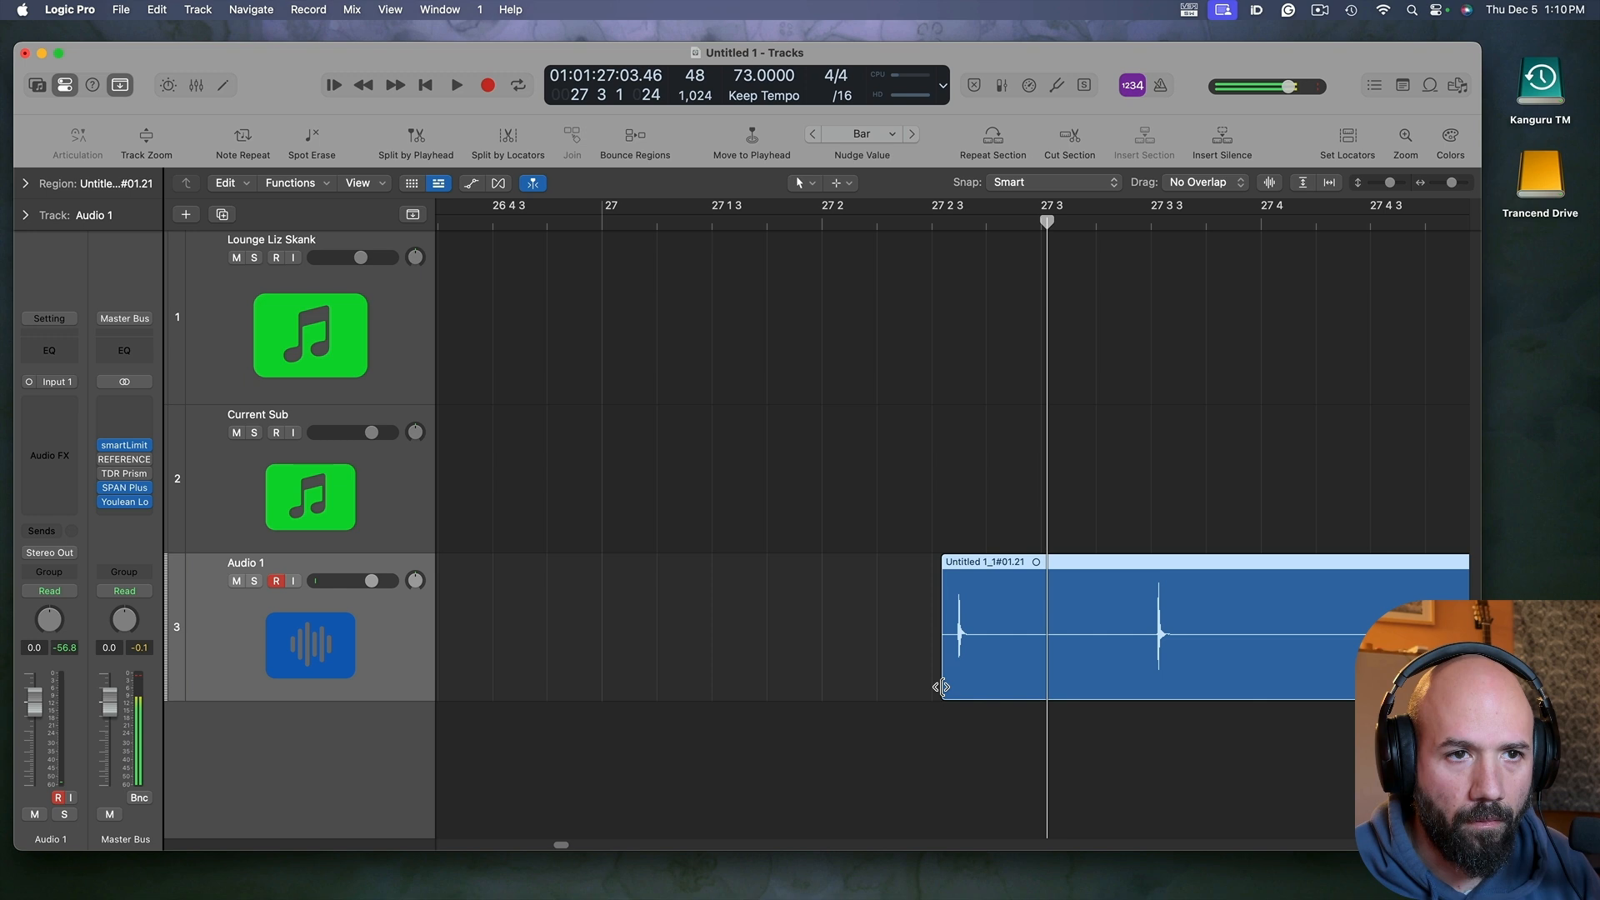
Step: Isolate the tall hit near 27 3 3 from the take and move it back to about bar 25
{"action": "left_click_drag", "start_coordinate": [942, 686], "coordinate": [1098, 693]}
{"action": "key", "text": "space"}
{"action": "left_click_drag", "start_coordinate": [1215, 642], "coordinate": [564, 632]}
{"action": "scroll", "coordinate": [1162, 650], "scroll_direction": "down", "scroll_amount": 3}
{"action": "scroll", "coordinate": [593, 636], "scroll_direction": "down", "scroll_amount": 5}
Step: Audition the leftover take and trim its start to about 30 2, just before the next single hit
{"action": "left_click", "coordinate": [678, 660]}
{"action": "key", "text": "space"}
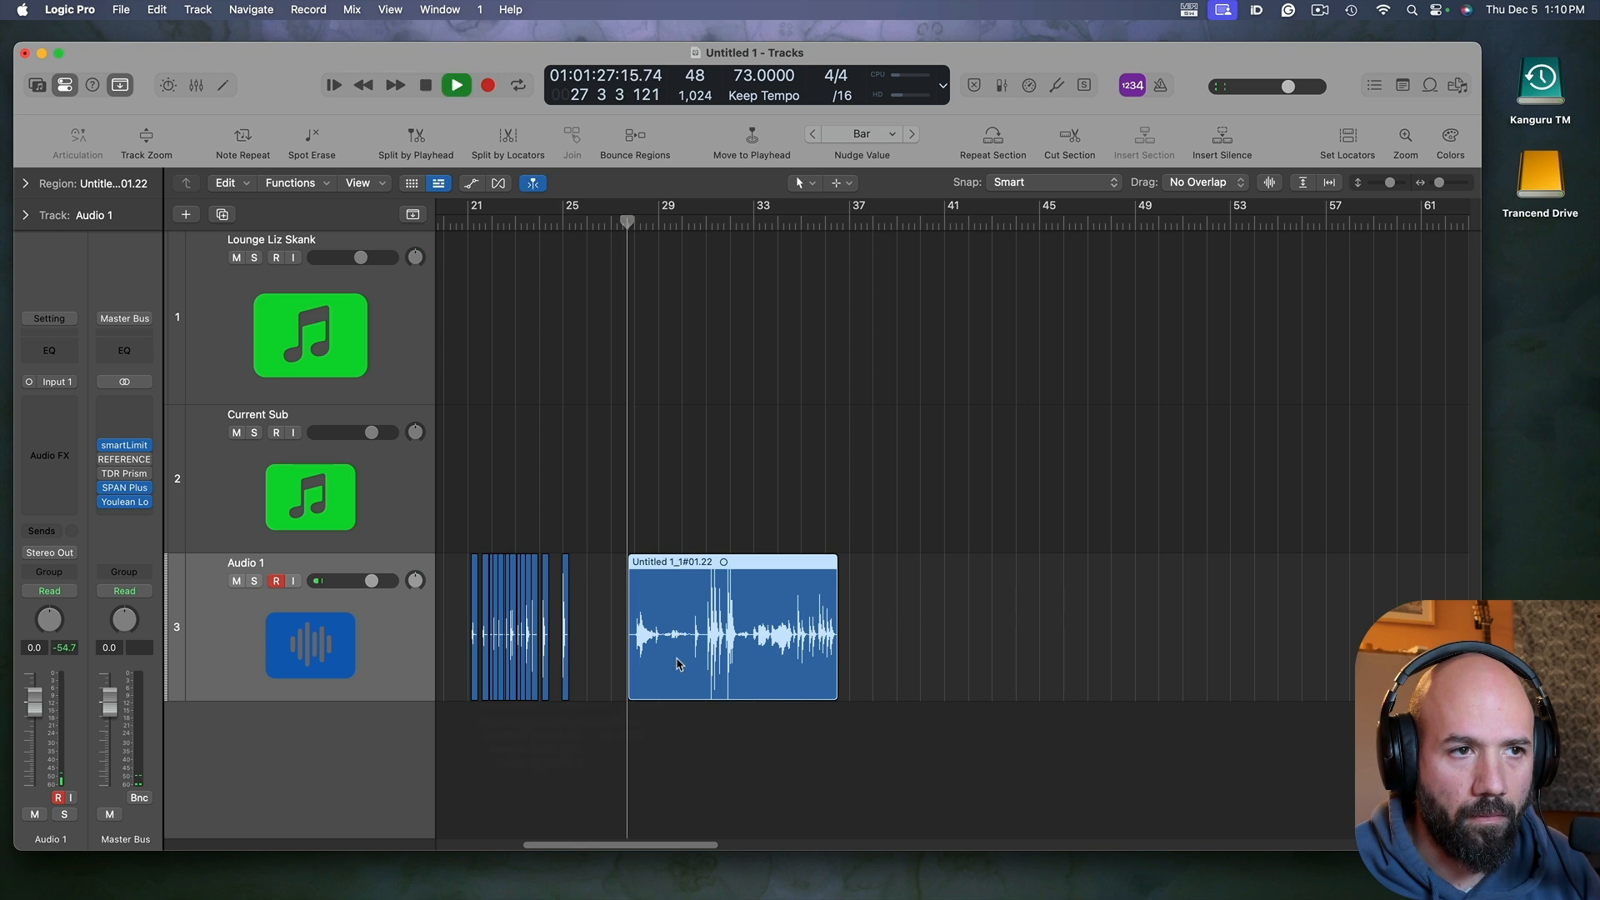
{"action": "scroll", "coordinate": [678, 689], "scroll_direction": "up", "scroll_amount": 5}
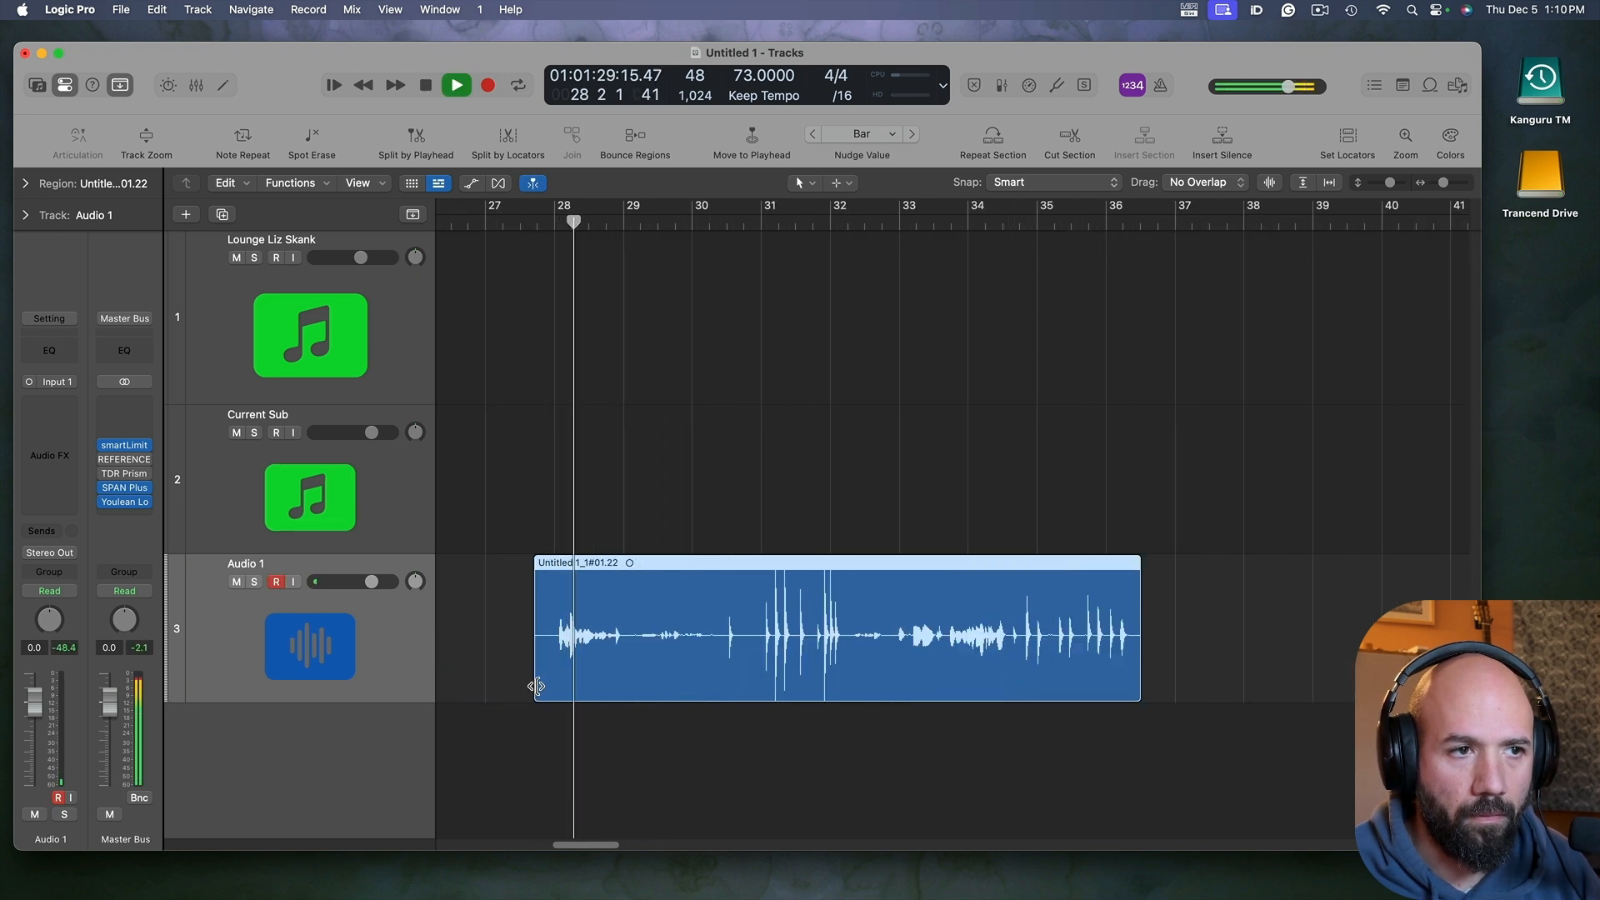
{"action": "left_click_drag", "start_coordinate": [536, 685], "coordinate": [717, 688]}
{"action": "key", "text": "space"}
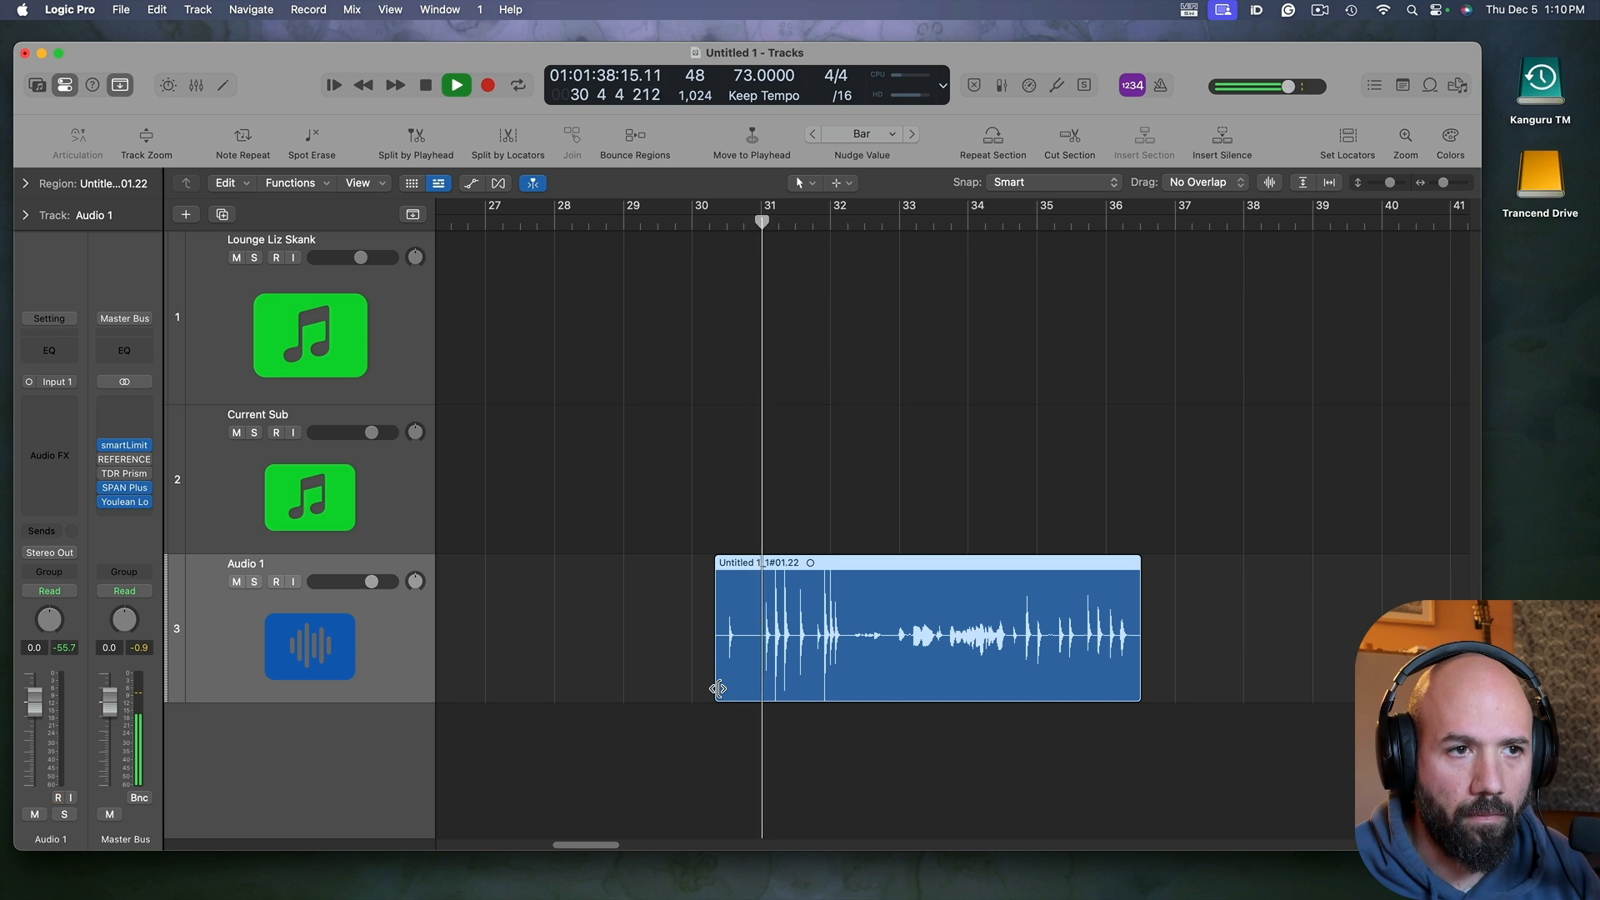
Step: Audition the cluster of sharp hits between bars 31 and 32 of the remaining take
{"action": "left_click", "coordinate": [1223, 9]}
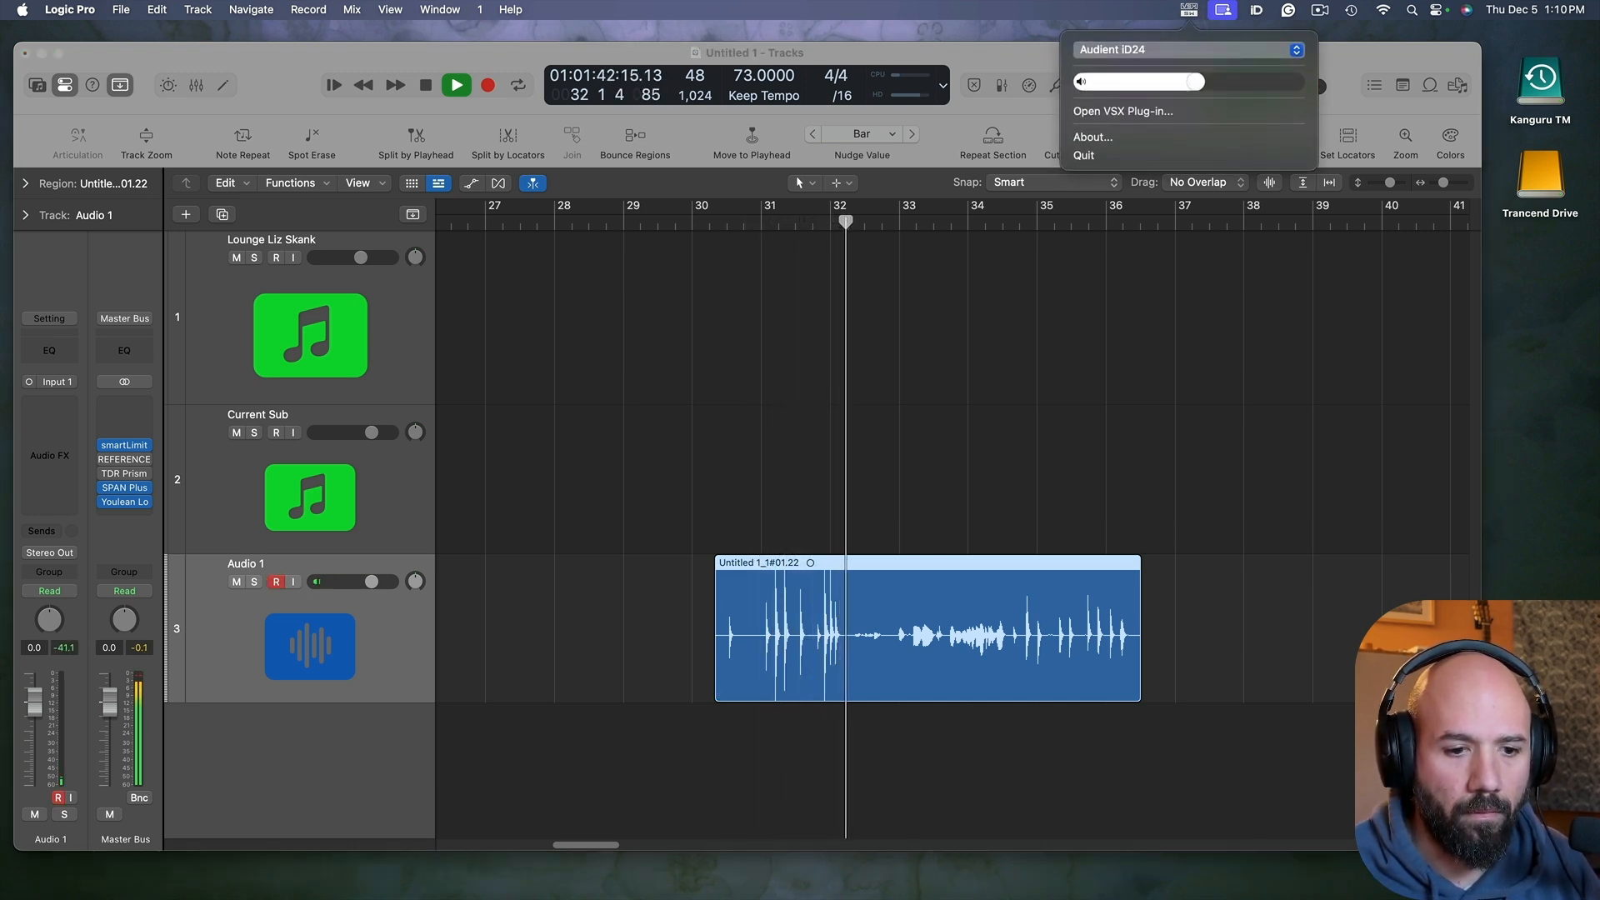
{"action": "key", "text": "Escape"}
{"action": "left_click", "coordinate": [787, 221]}
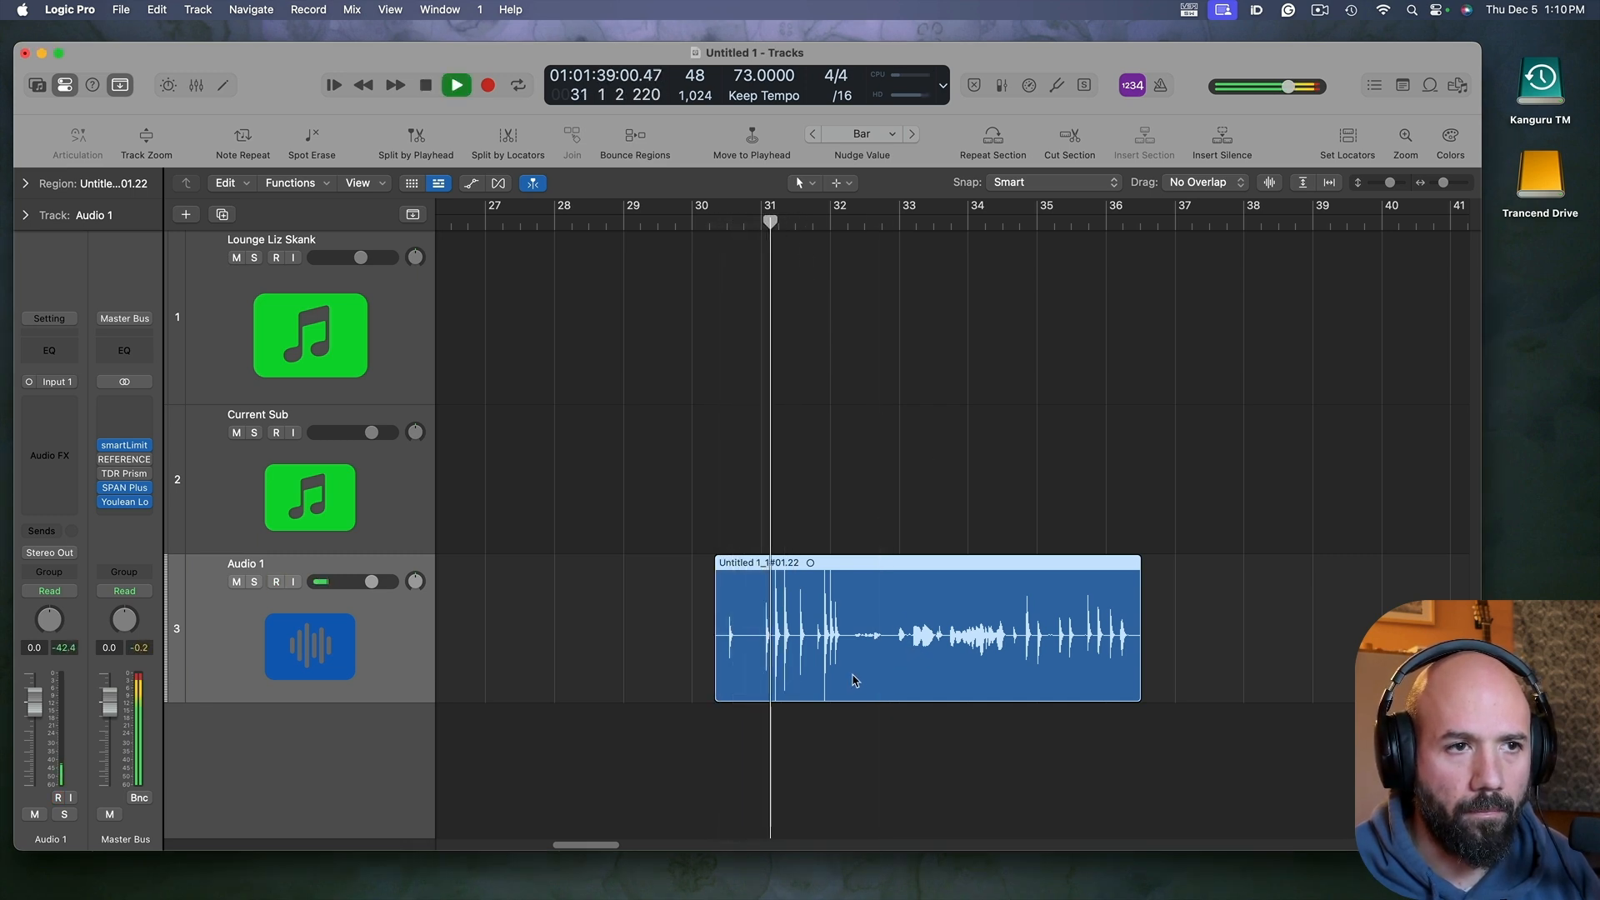
{"action": "scroll", "coordinate": [849, 683], "scroll_direction": "up", "scroll_amount": 5}
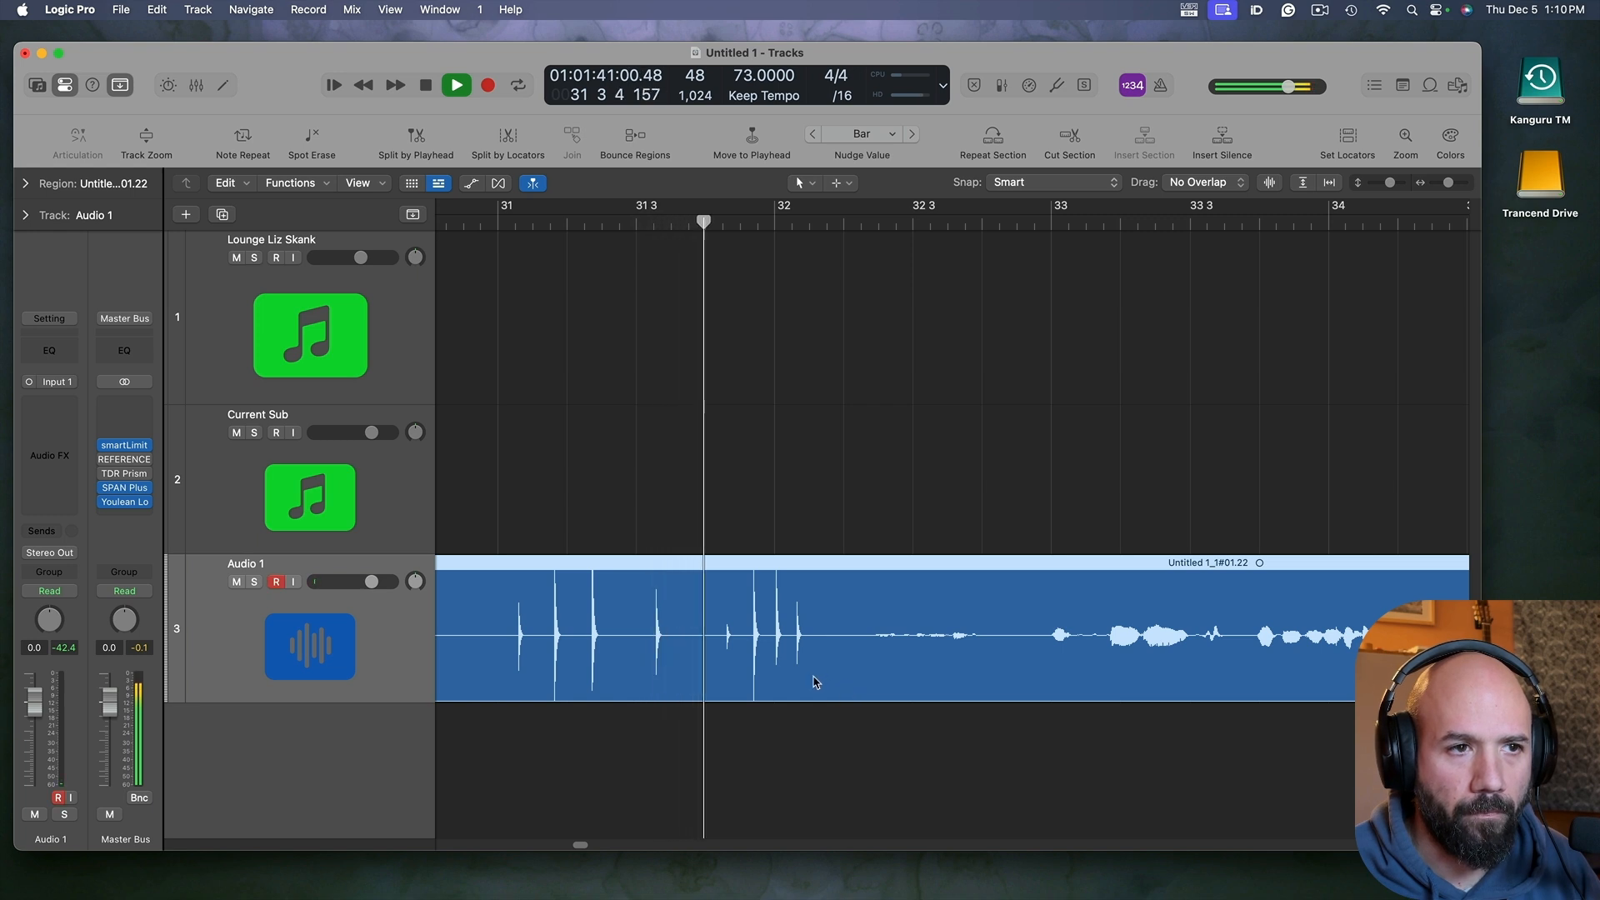
{"action": "key", "text": "space"}
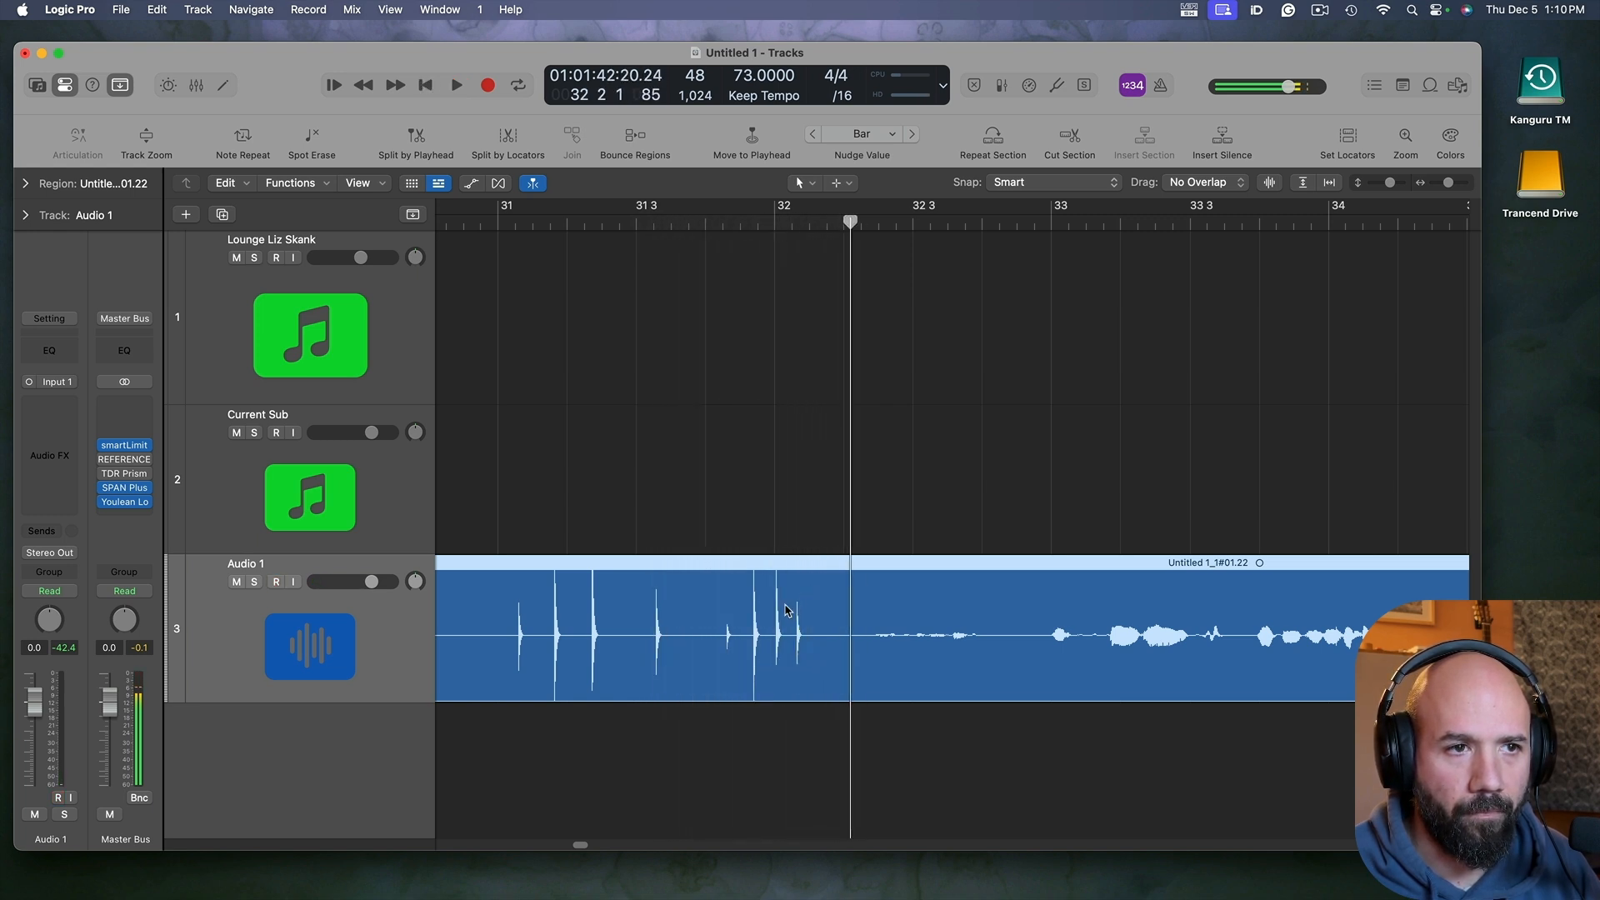
Step: Split out the single hit just after bar 32 on Audio 1 and delete the audio region before it
{"action": "left_click_drag", "start_coordinate": [786, 609], "coordinate": [820, 606]}
{"action": "left_click", "coordinate": [806, 607]}
{"action": "left_click", "coordinate": [697, 628]}
{"action": "key", "text": "Delete"}
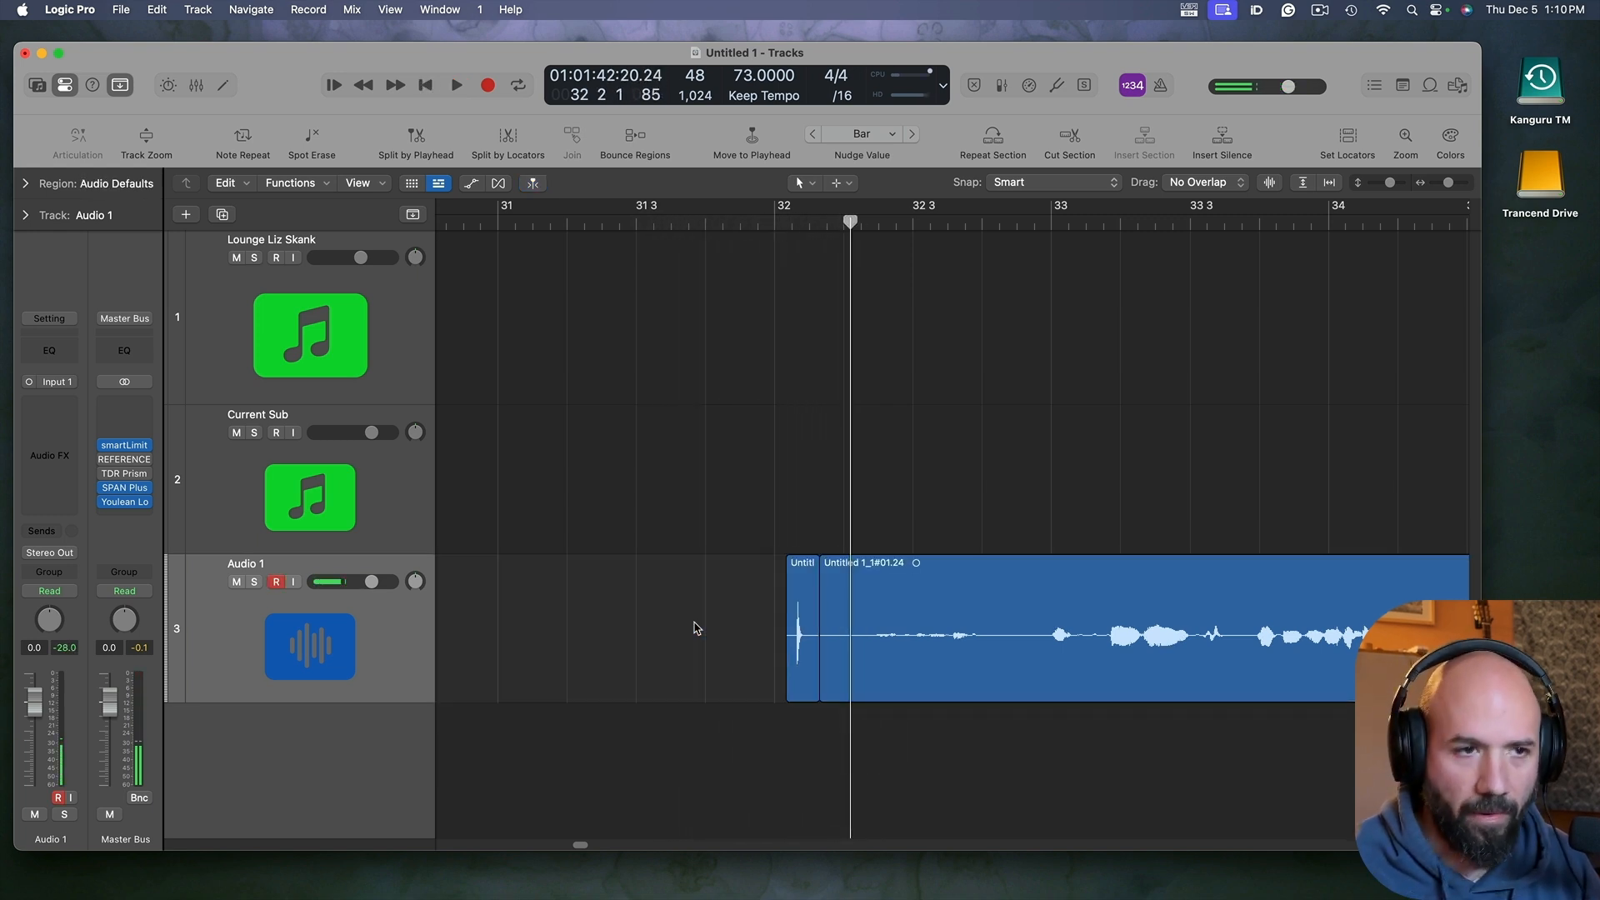
Step: Audition the isolated hit and move it back to just before bar 30
{"action": "key", "text": "space"}
{"action": "key", "text": "shift+space"}
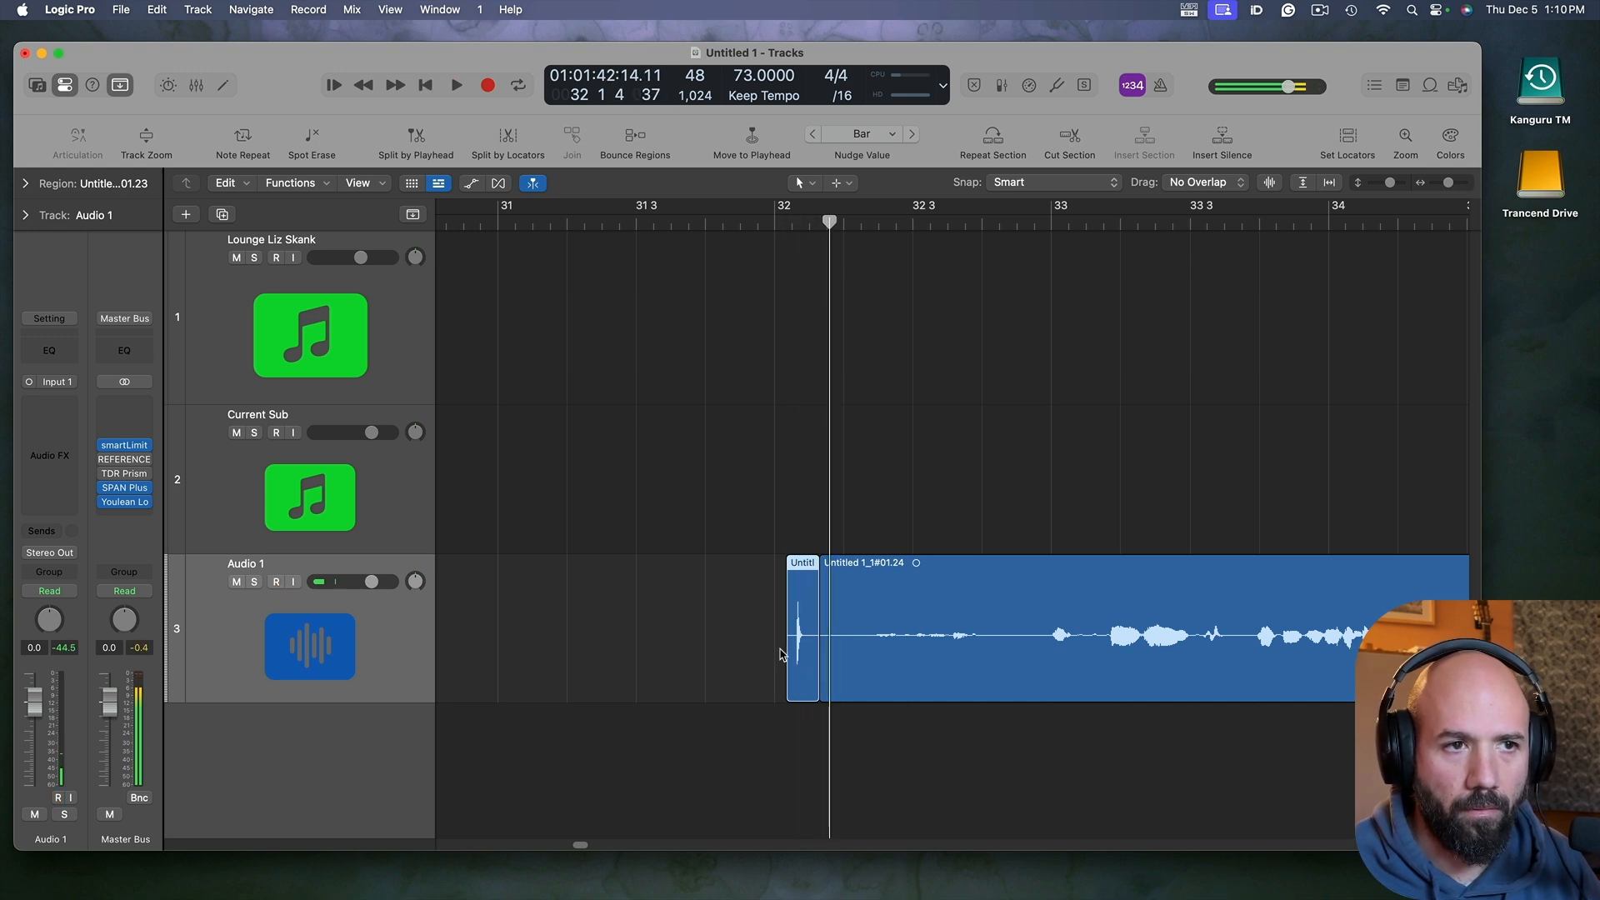
{"action": "scroll", "coordinate": [782, 649], "scroll_direction": "left", "scroll_amount": 5}
{"action": "key", "text": "space"}
{"action": "left_click_drag", "start_coordinate": [1234, 646], "coordinate": [641, 648]}
{"action": "scroll", "coordinate": [642, 648], "scroll_direction": "down", "scroll_amount": 3}
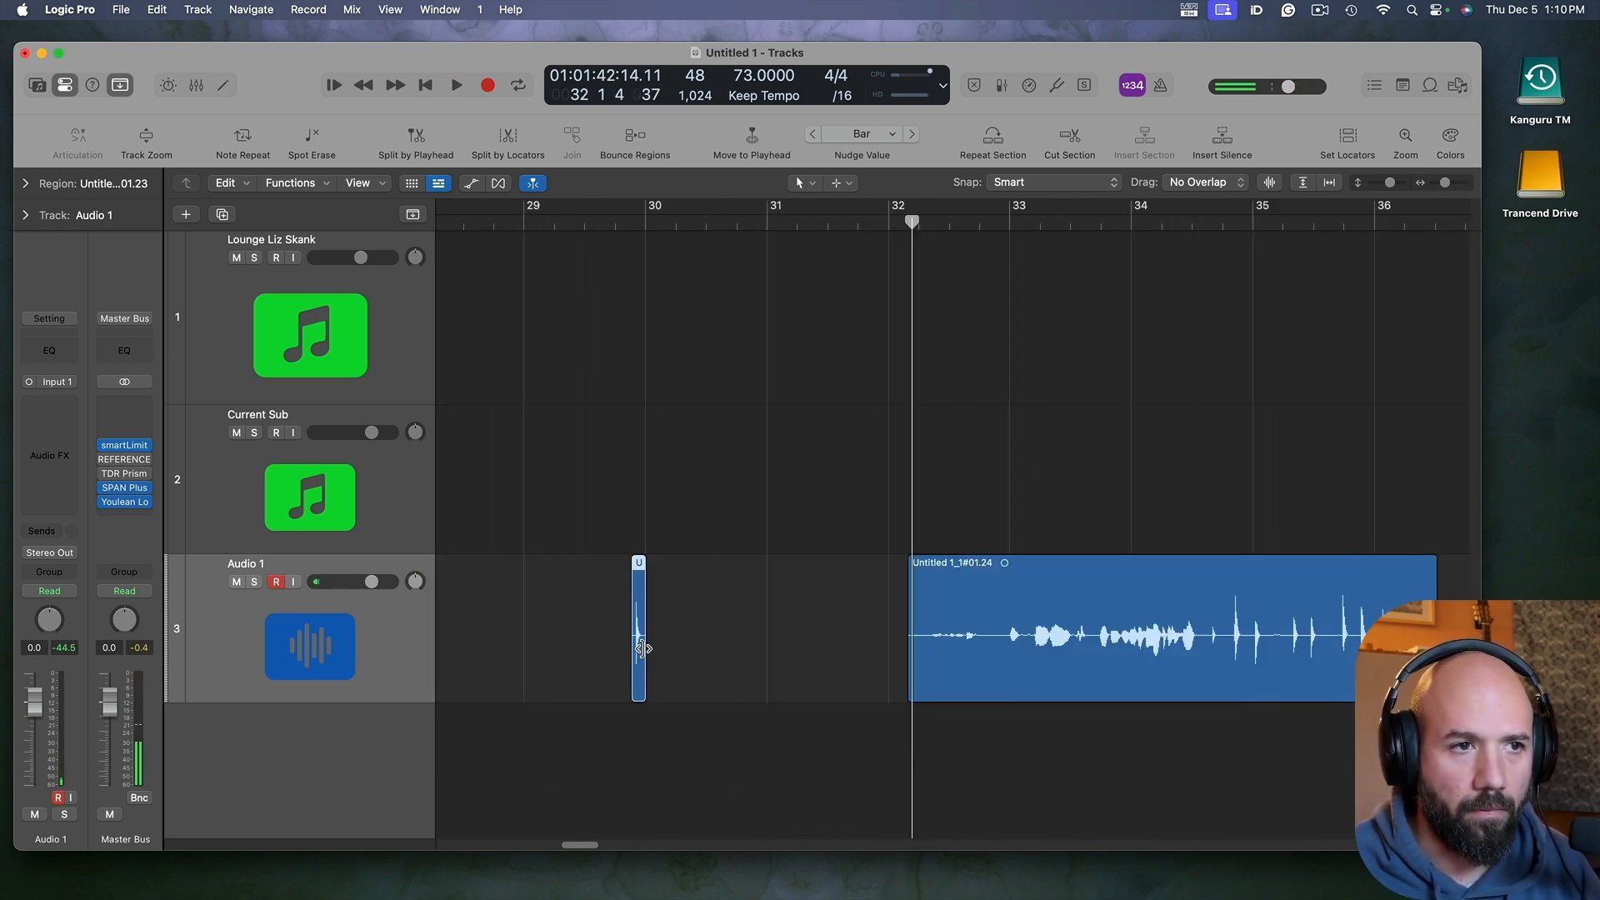
Step: Play the remaining recording and trim its start to about beat 4 of bar 34
{"action": "left_click", "coordinate": [1219, 641]}
{"action": "key", "text": "space"}
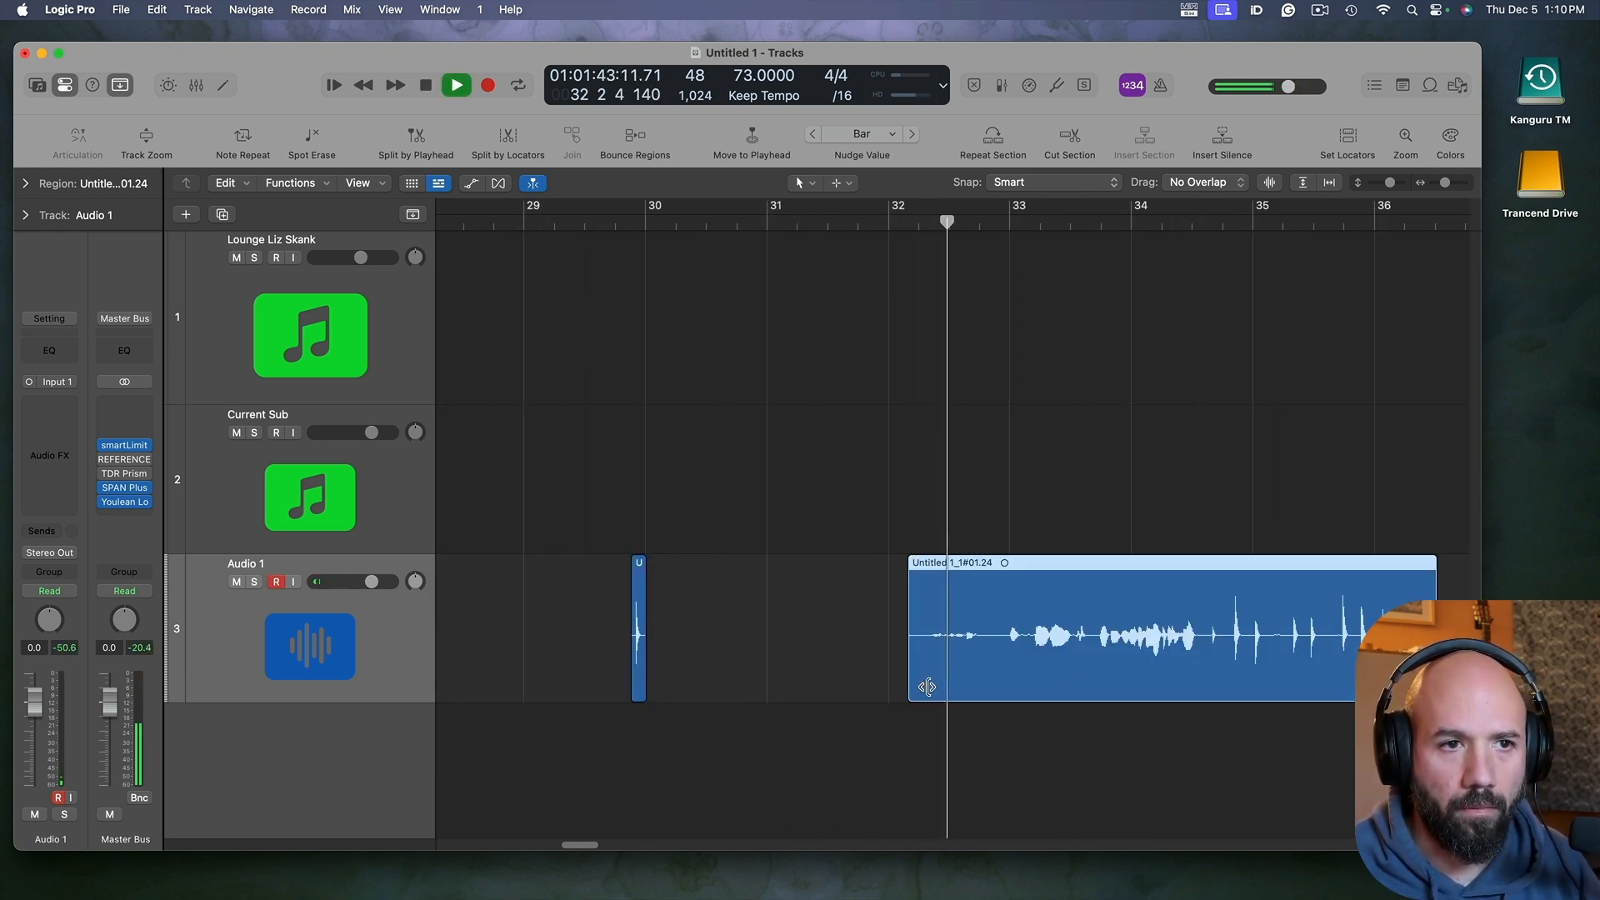
{"action": "left_click_drag", "start_coordinate": [928, 687], "coordinate": [1221, 678]}
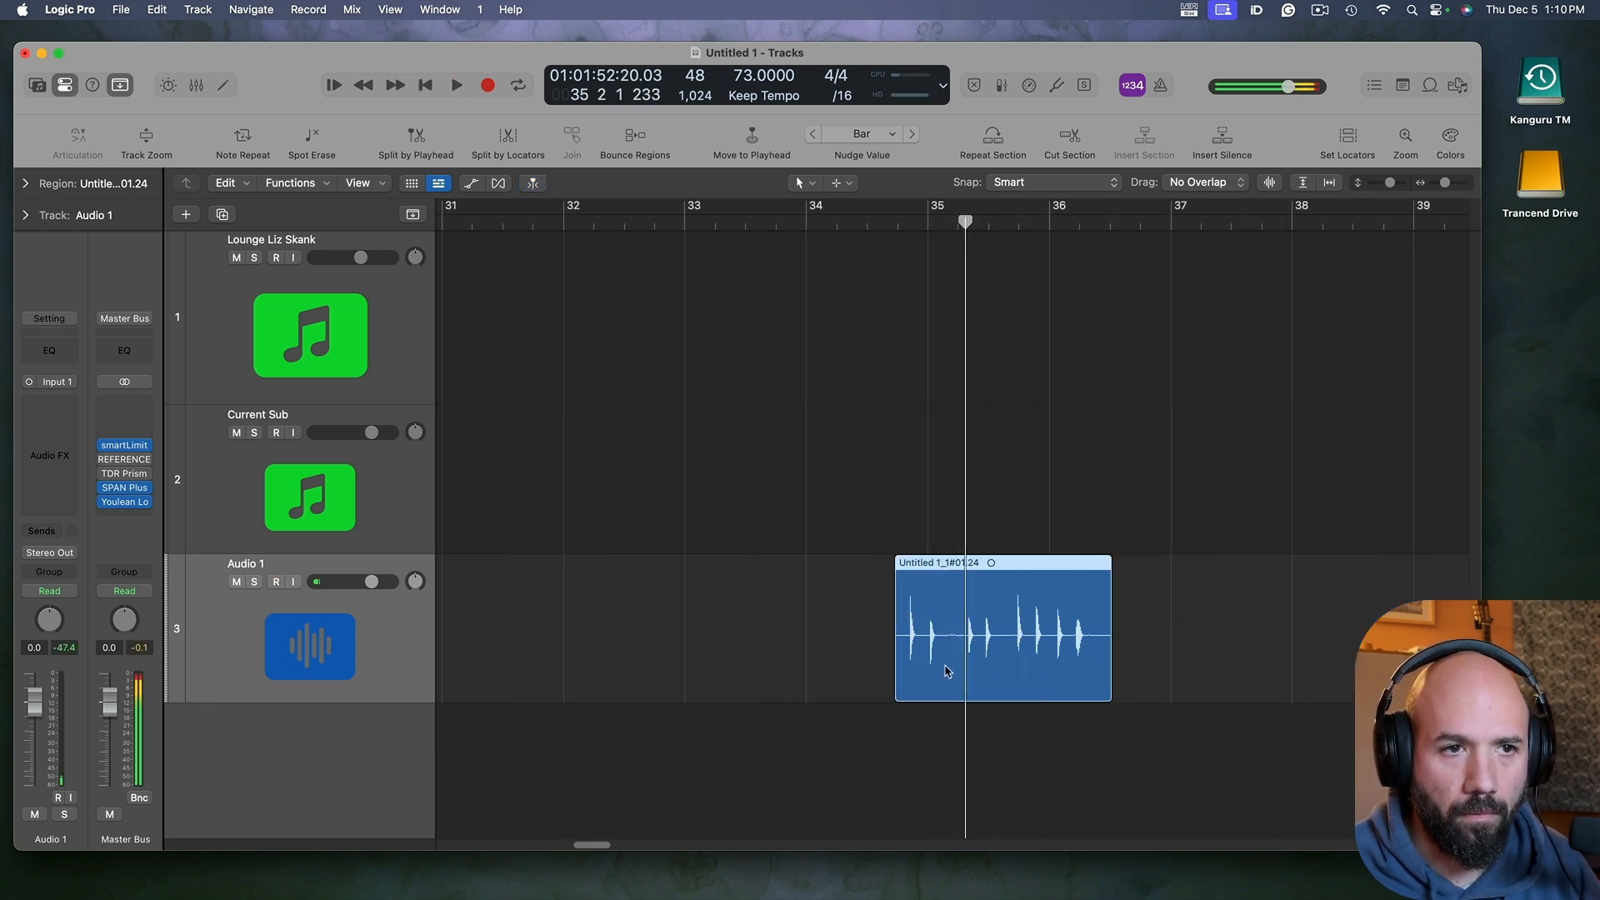
Step: Split out the first hit of the trimmed region, near 34 4 3, and audition it
{"action": "scroll", "coordinate": [946, 671], "scroll_direction": "up", "scroll_amount": 3}
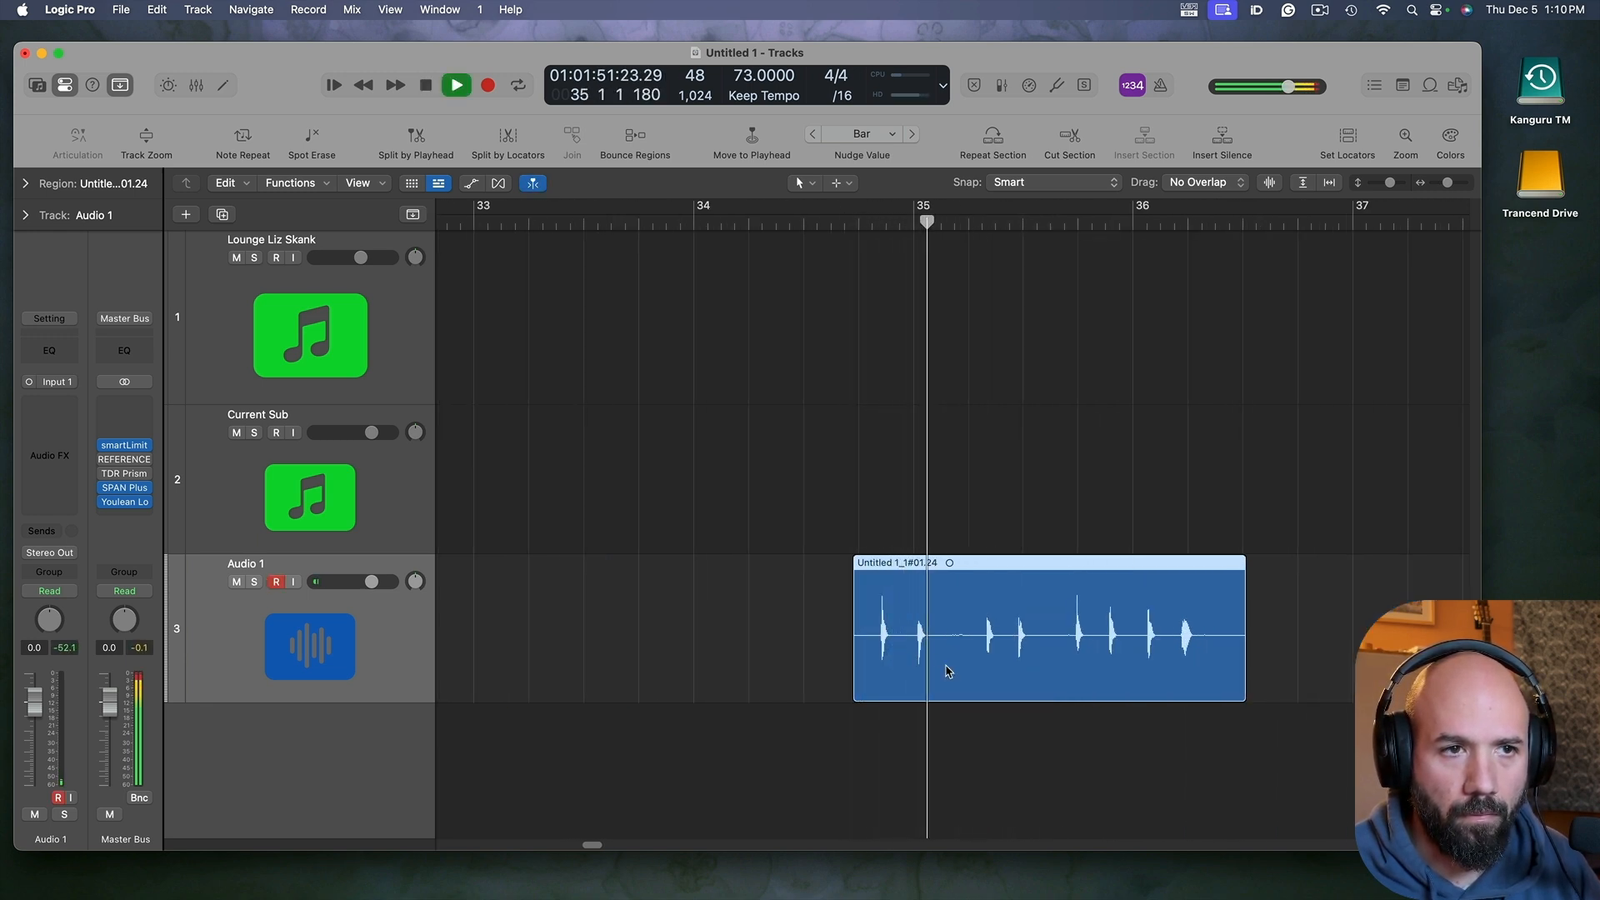
{"action": "scroll", "coordinate": [947, 671], "scroll_direction": "up", "scroll_amount": 3}
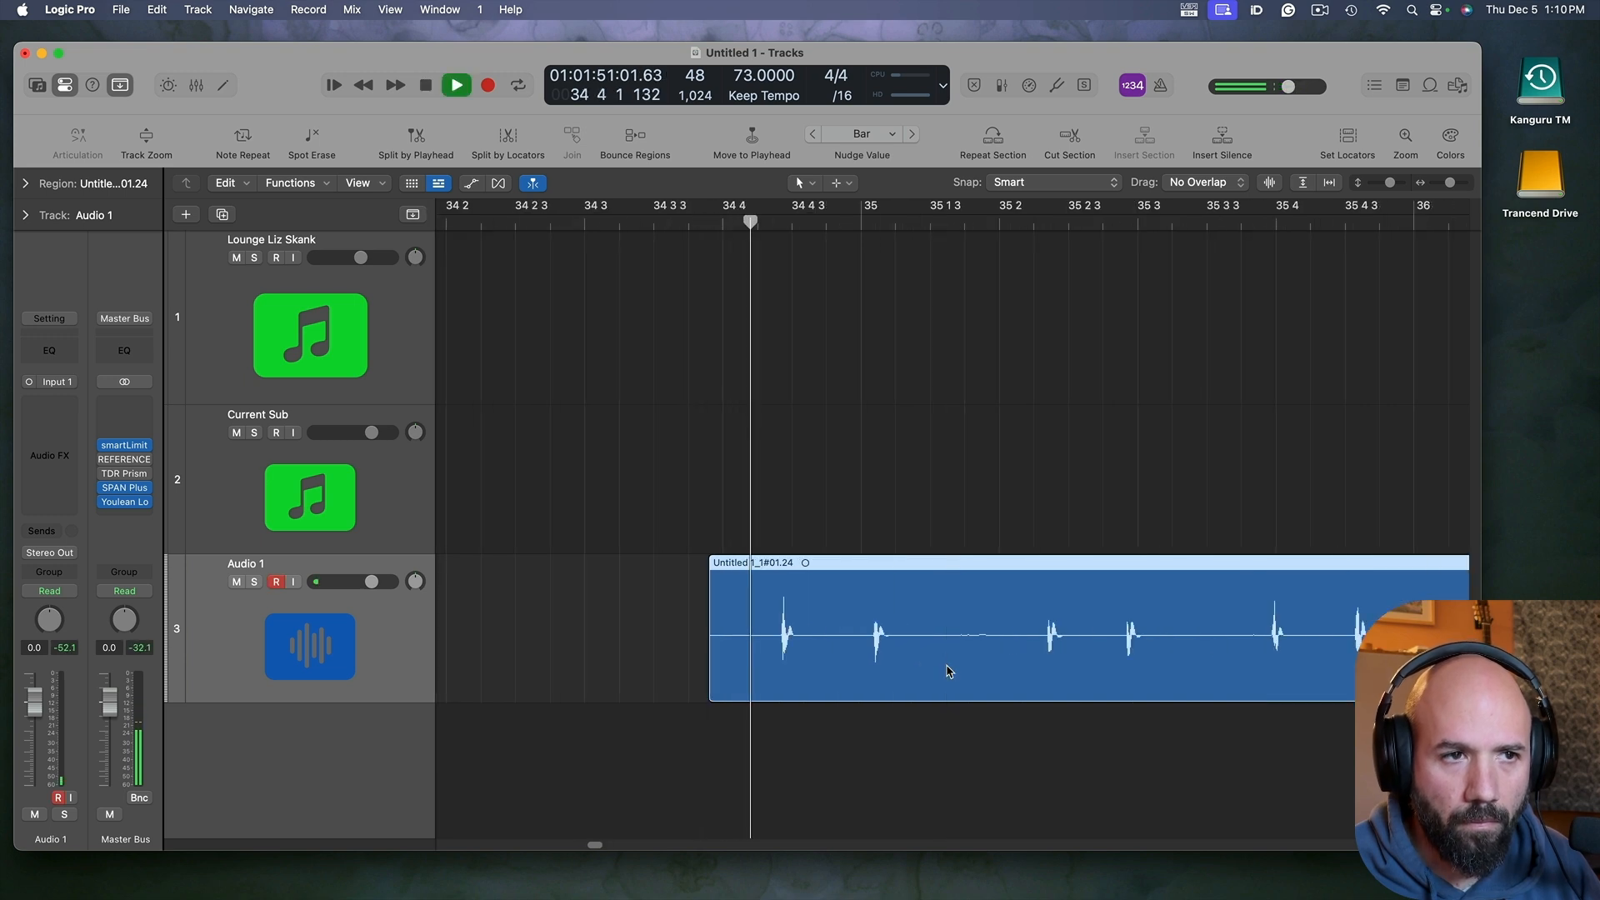
{"action": "left_click_drag", "start_coordinate": [803, 633], "coordinate": [860, 659]}
{"action": "left_click", "coordinate": [787, 635]}
{"action": "key", "text": "space"}
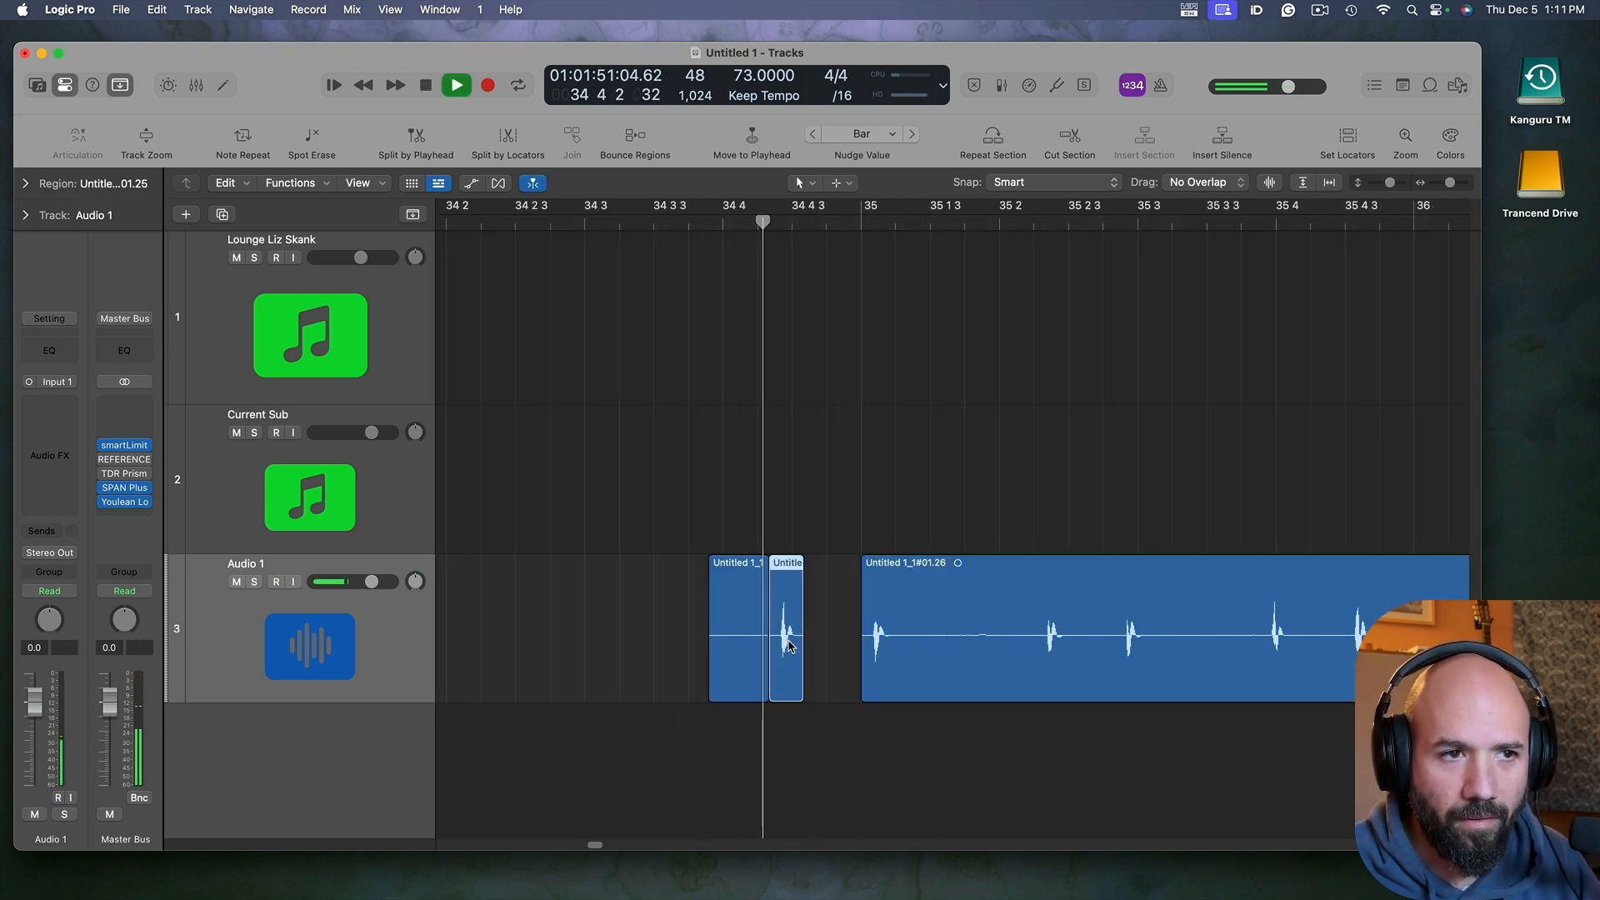
Step: Trim the start of the isolated hit to its transient, just before 34 4 3, and play it back
{"action": "key", "text": "space"}
{"action": "scroll", "coordinate": [792, 650], "scroll_direction": "up", "scroll_amount": 3}
{"action": "key", "text": "space"}
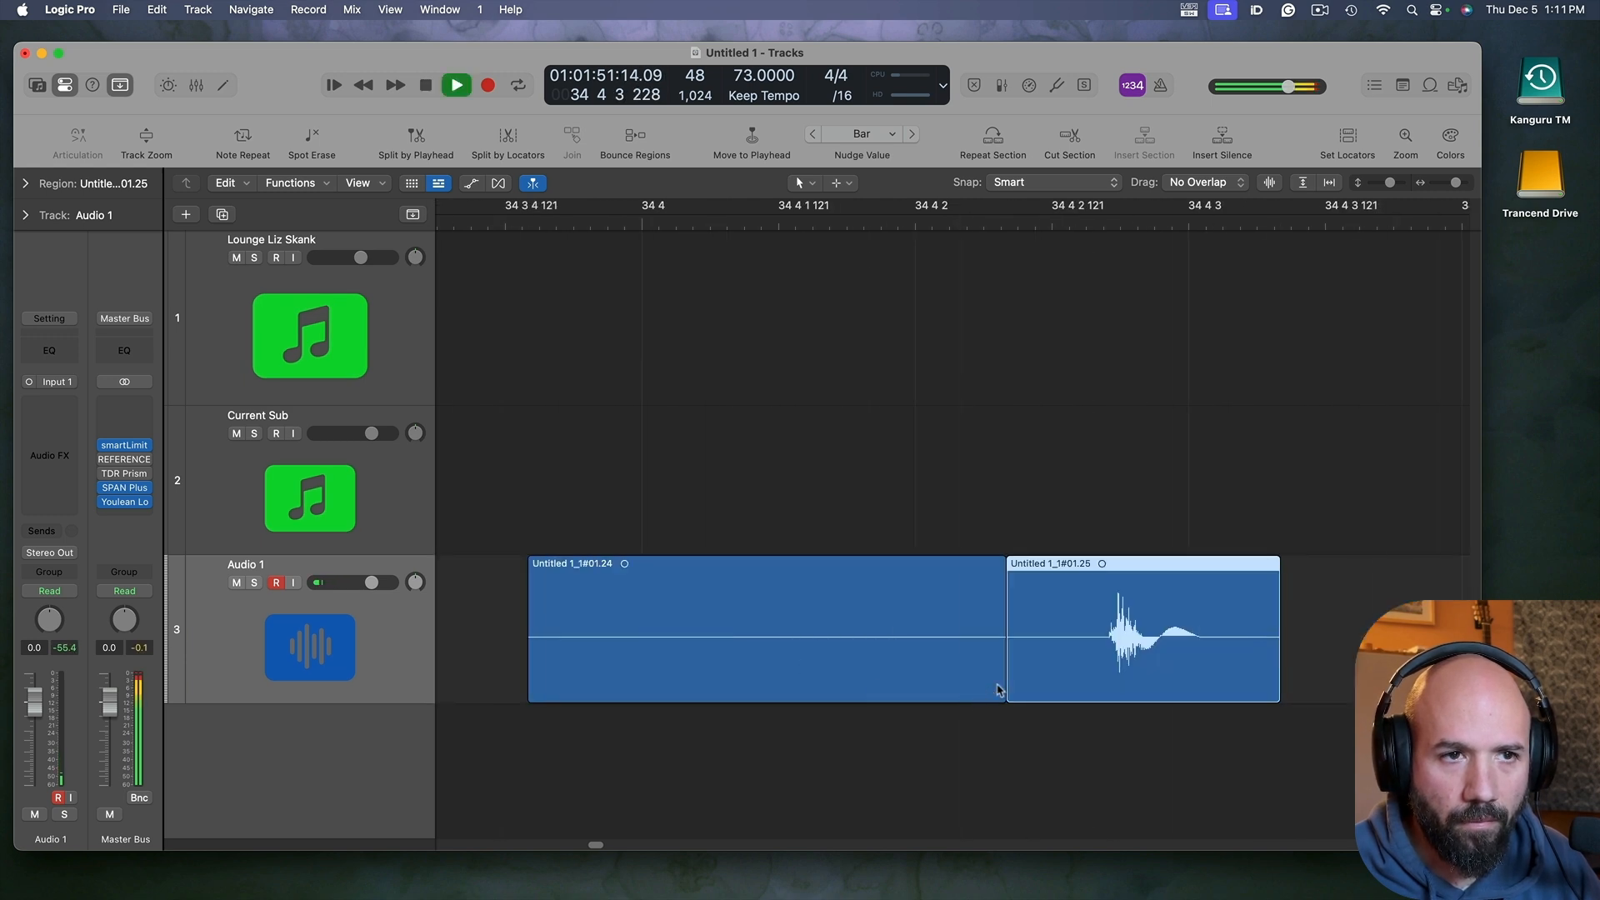
{"action": "key", "text": "space"}
{"action": "left_click_drag", "start_coordinate": [531, 680], "coordinate": [627, 678]}
{"action": "key", "text": "space"}
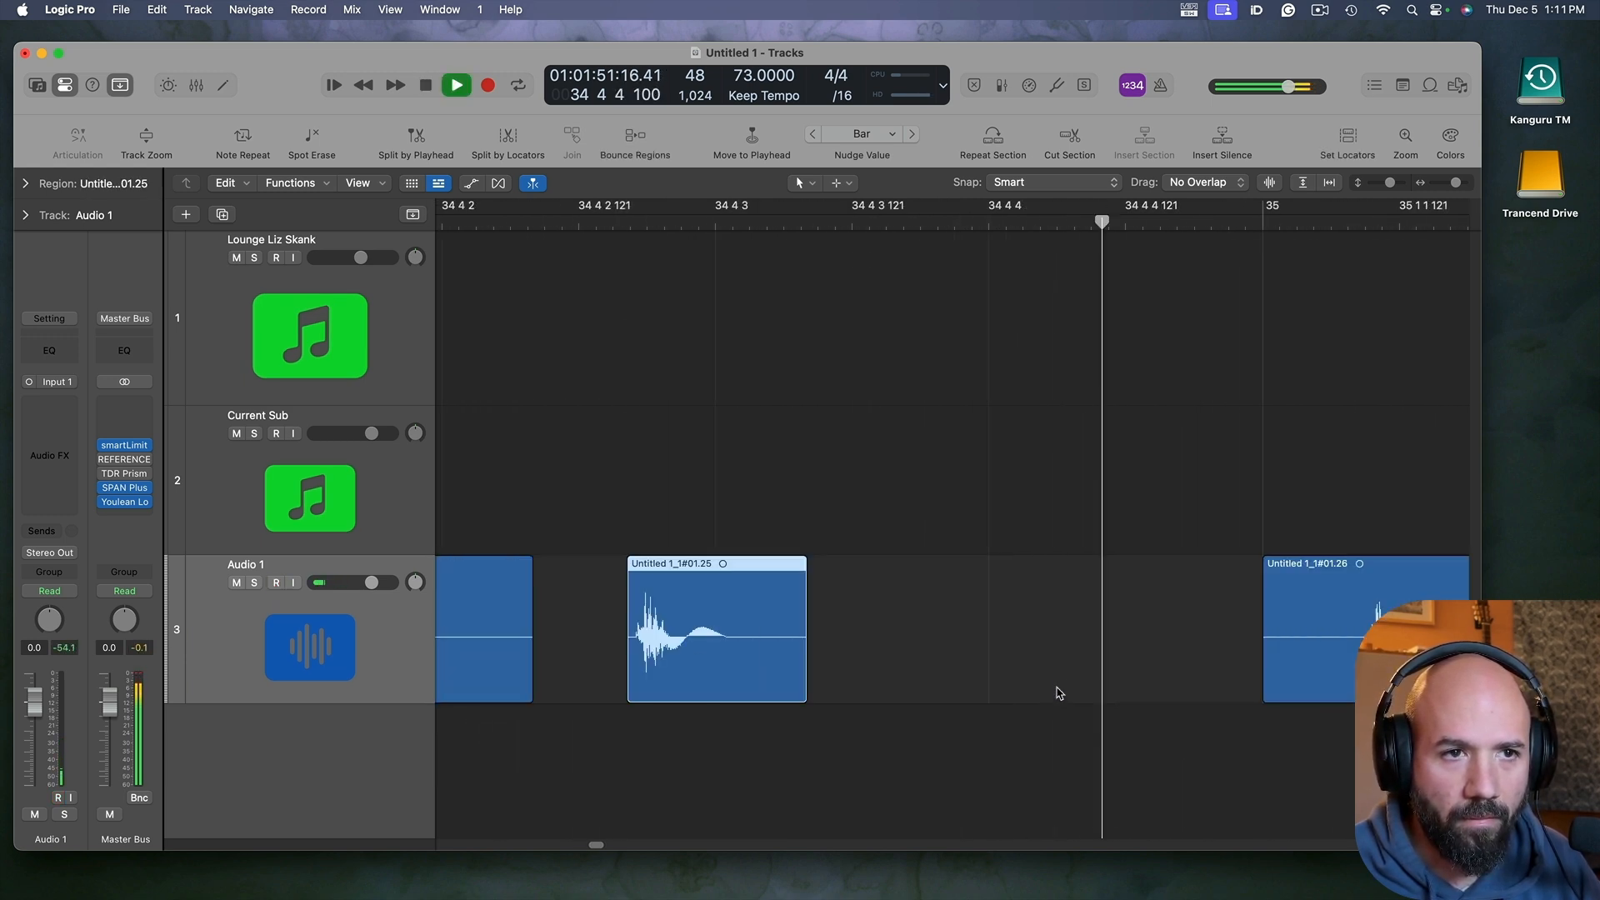
{"action": "key", "text": "space"}
Step: Add a short fade-out at the end of the trimmed hit with the Fade tool and audition it
{"action": "key", "text": "super+Left"}
{"action": "key", "text": "super+Left"}
{"action": "left_click_drag", "start_coordinate": [979, 679], "coordinate": [977, 677]}
{"action": "key", "text": "space"}
{"action": "key", "text": "super+Left"}
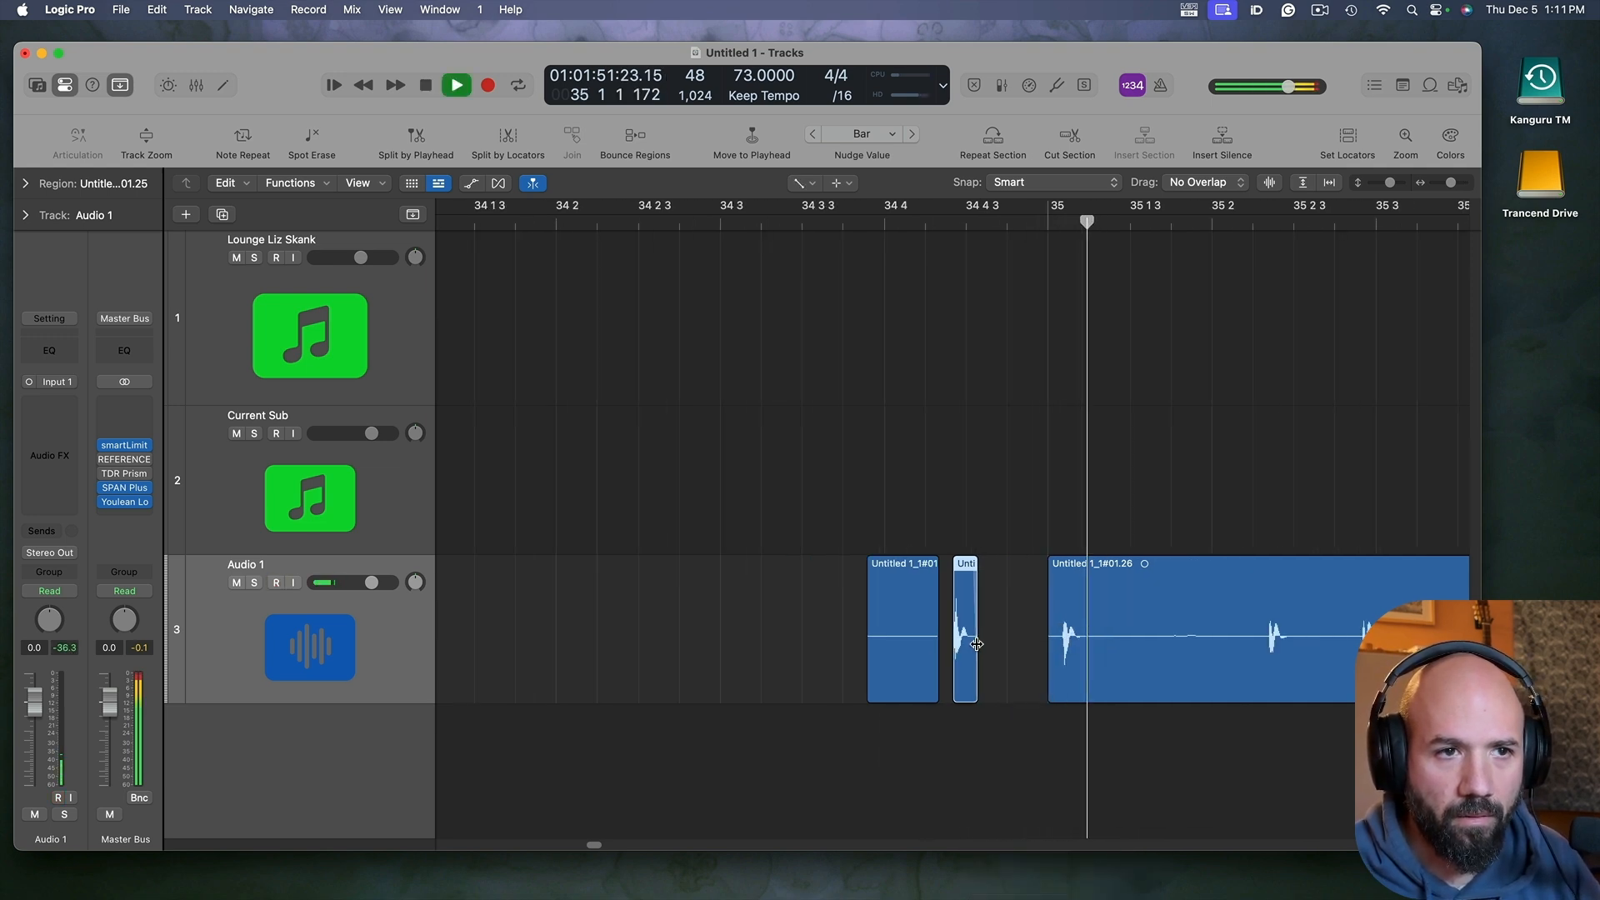
Step: Switch back to the Pointer tool and move the faded hit earlier, to about 34 1 3
{"action": "key", "text": "t"}
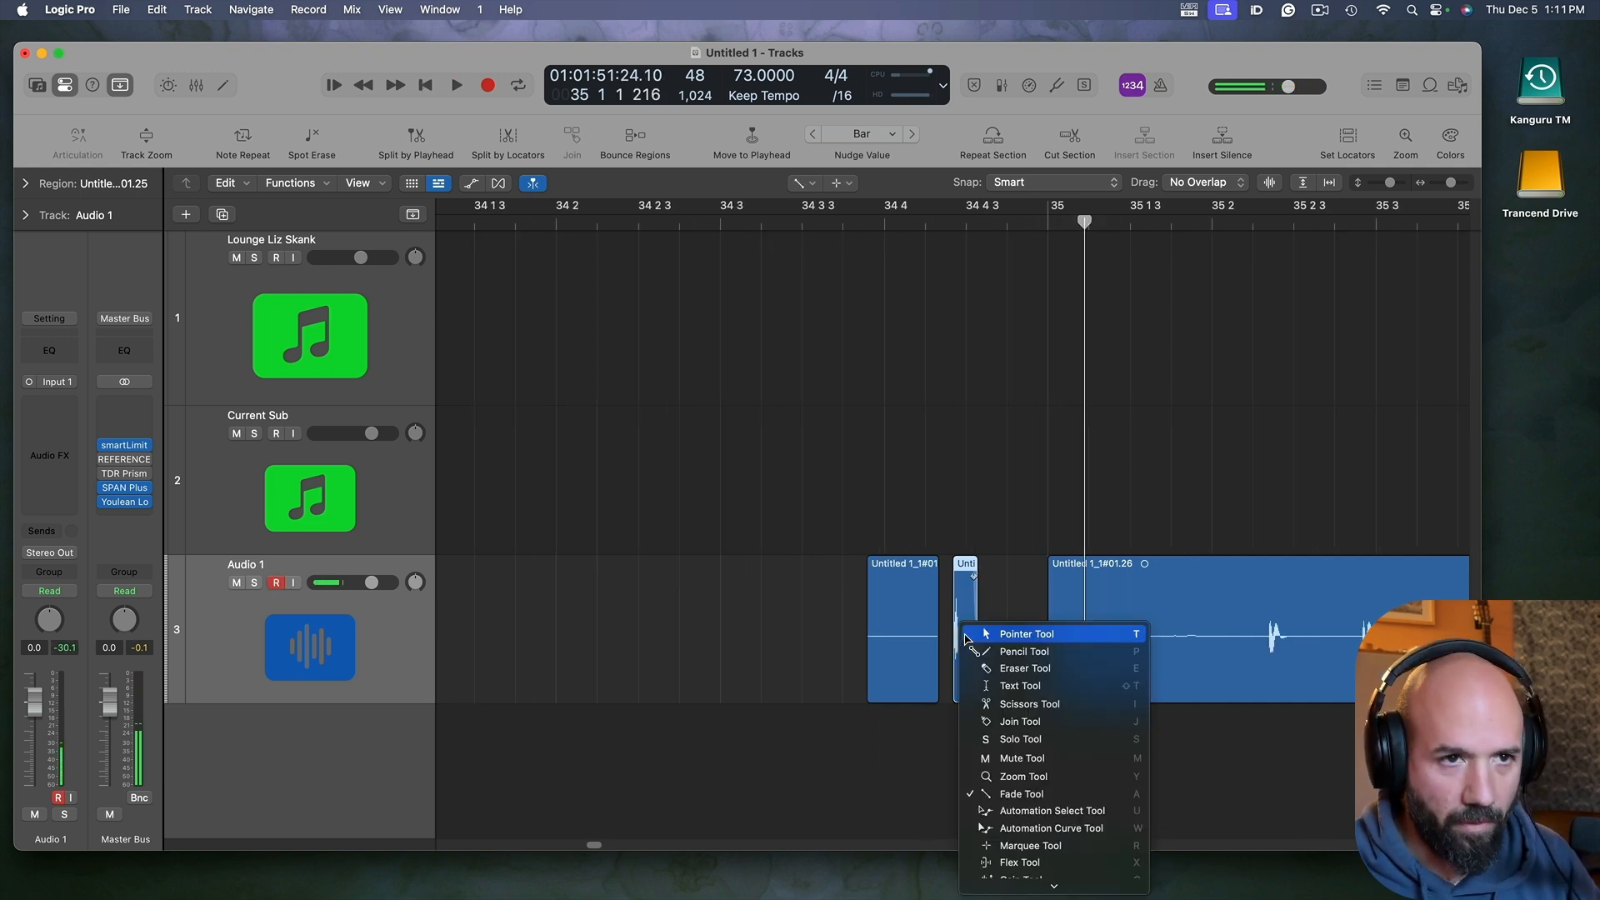
{"action": "key", "text": "t"}
{"action": "left_click_drag", "start_coordinate": [966, 642], "coordinate": [521, 642]}
Step: Trim the start of the remaining recording to about 35 2 and play from there
{"action": "left_click", "coordinate": [1325, 652]}
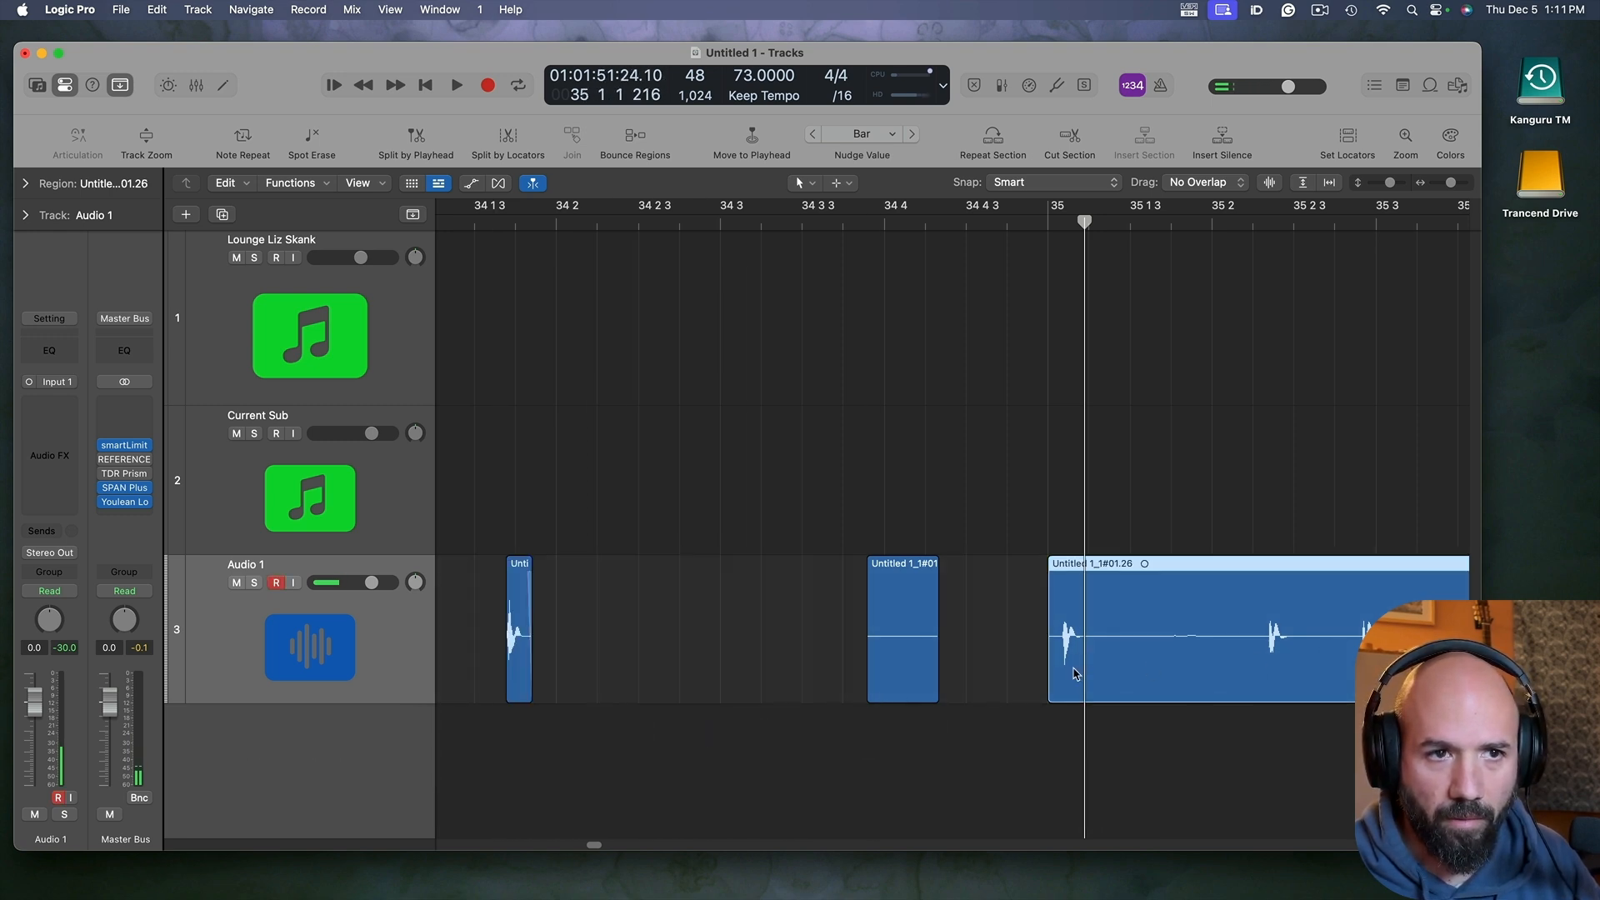
{"action": "left_click_drag", "start_coordinate": [1053, 686], "coordinate": [1216, 691]}
{"action": "key", "text": "space"}
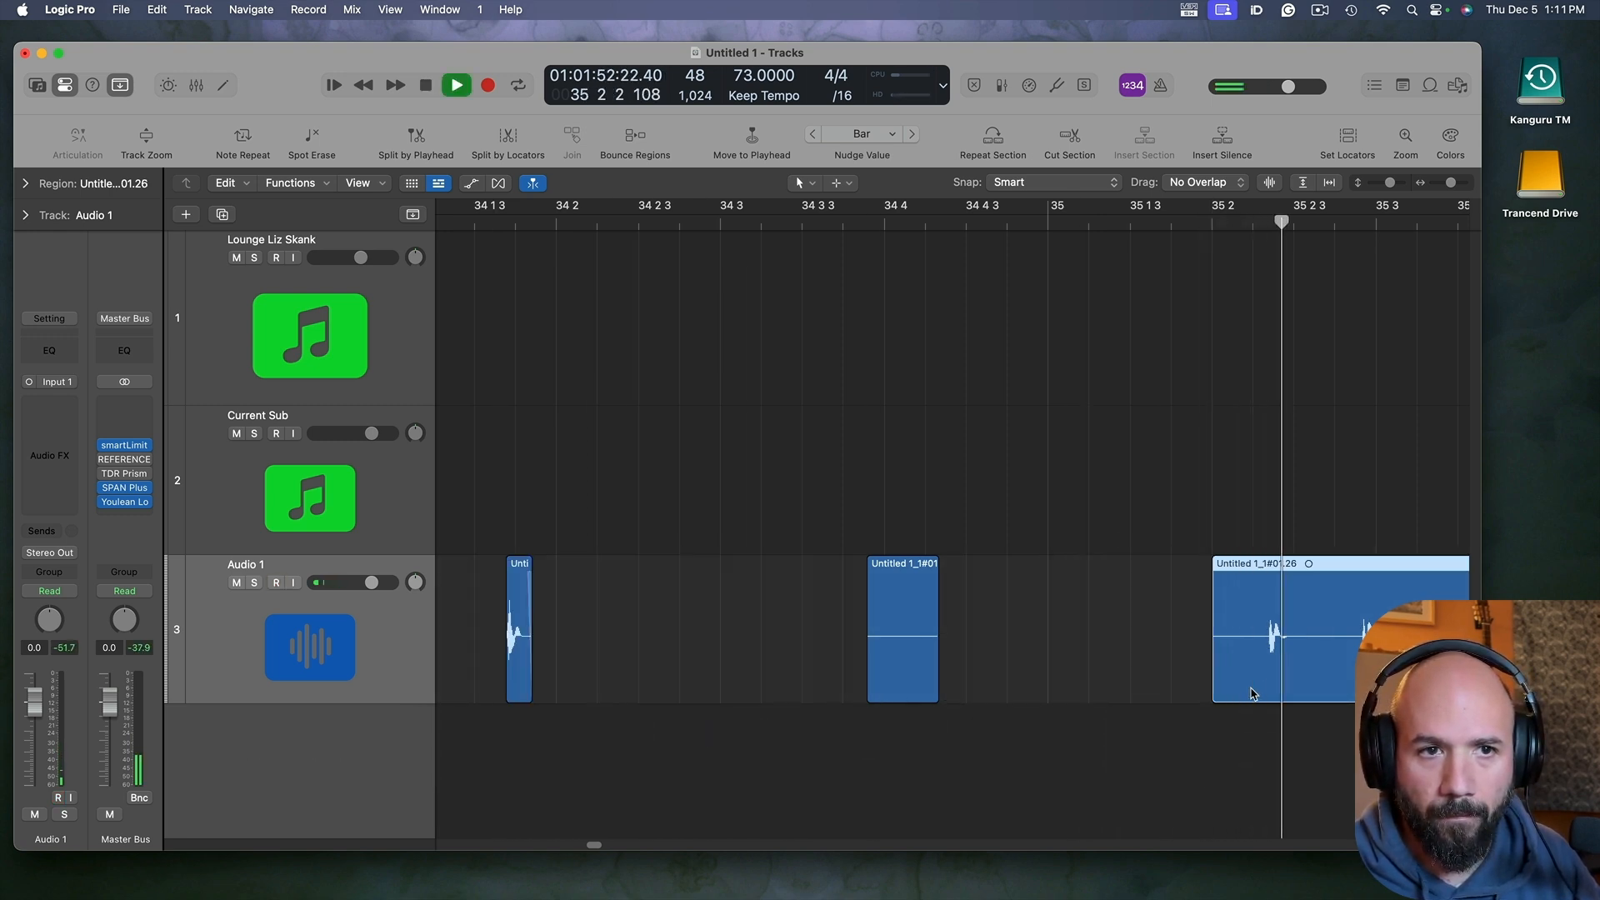
Step: Split out the hit between about 36 1 2 and 36 1 3 and audition it with the audio after it
{"action": "scroll", "coordinate": [1033, 667], "scroll_direction": "right", "scroll_amount": 3}
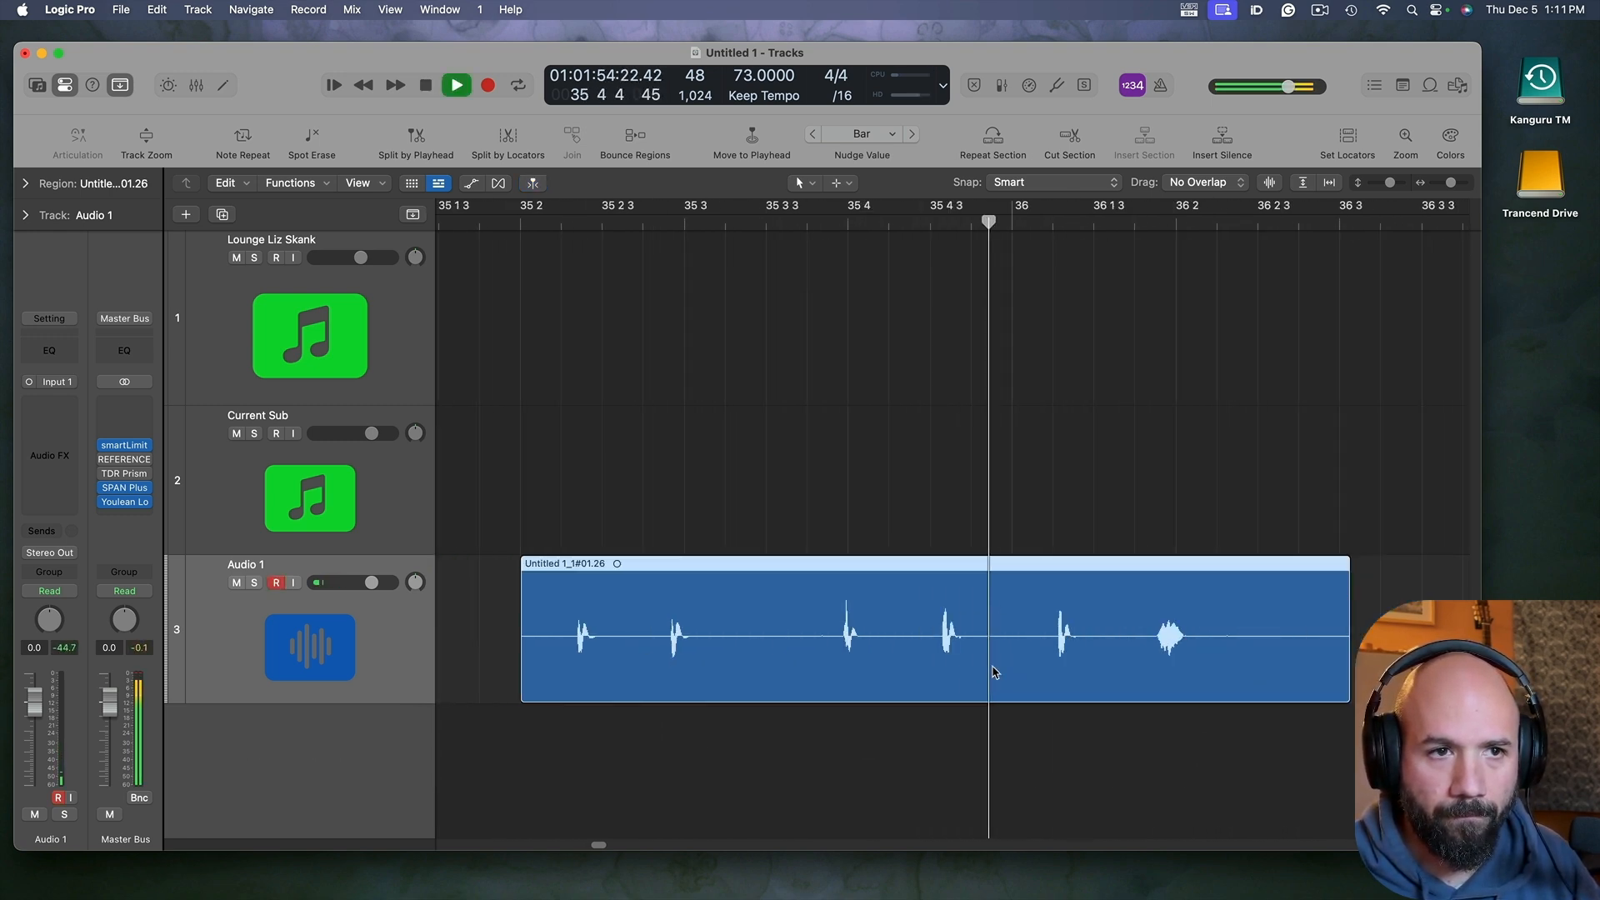
{"action": "key", "text": "space"}
{"action": "left_click_drag", "start_coordinate": [1051, 626], "coordinate": [1120, 633]}
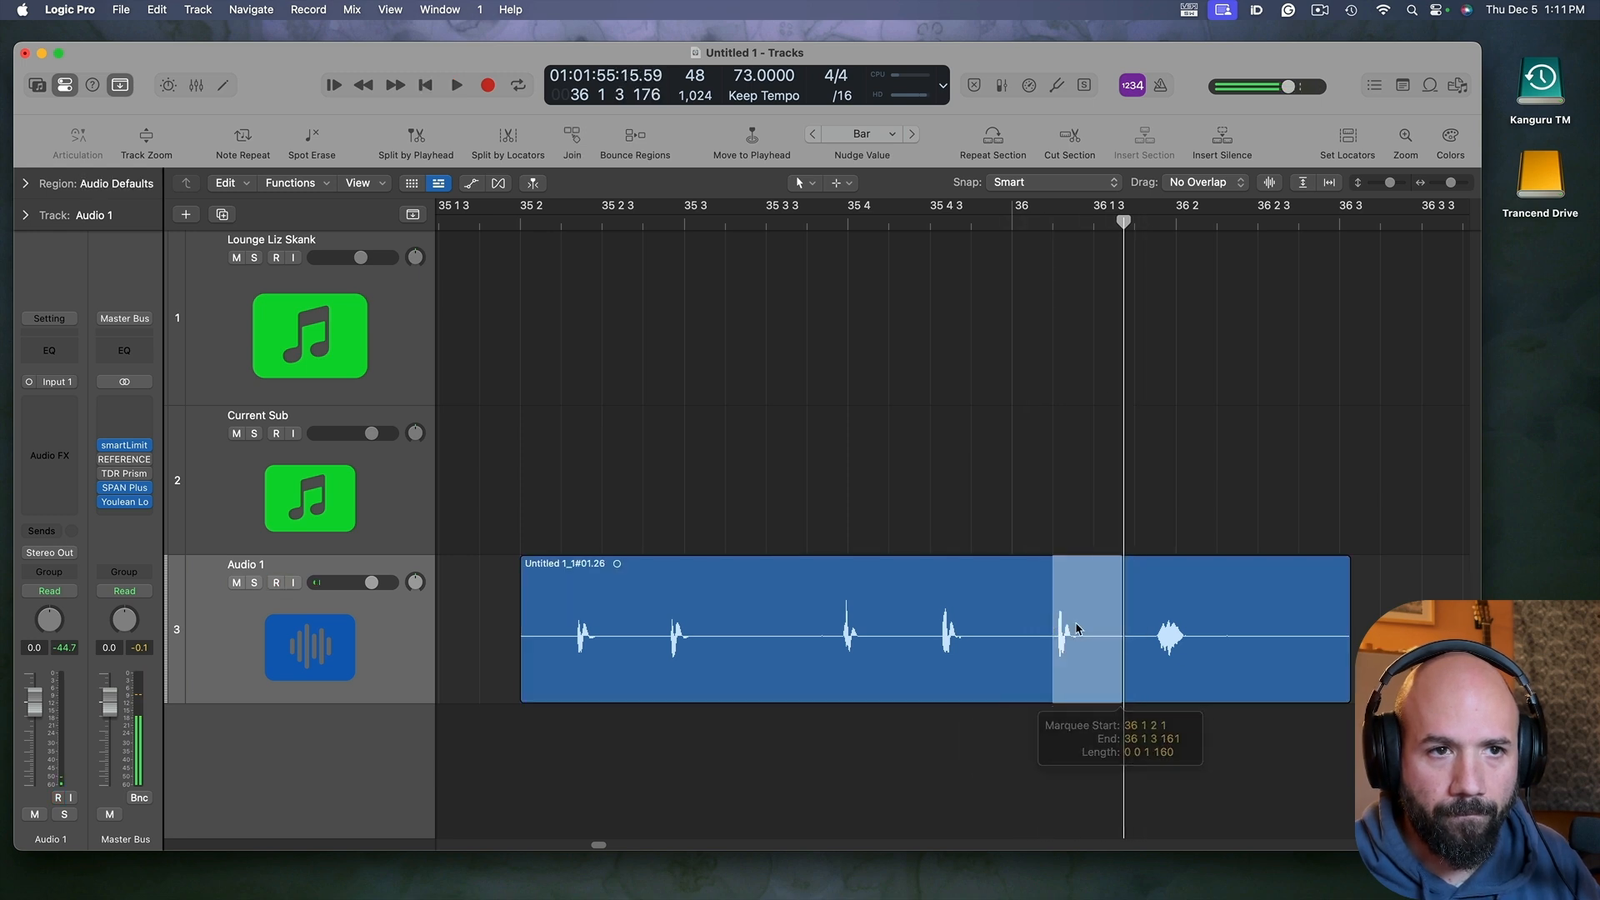
{"action": "left_click", "coordinate": [1088, 633]}
{"action": "key", "text": "space"}
{"action": "key", "text": "space"}
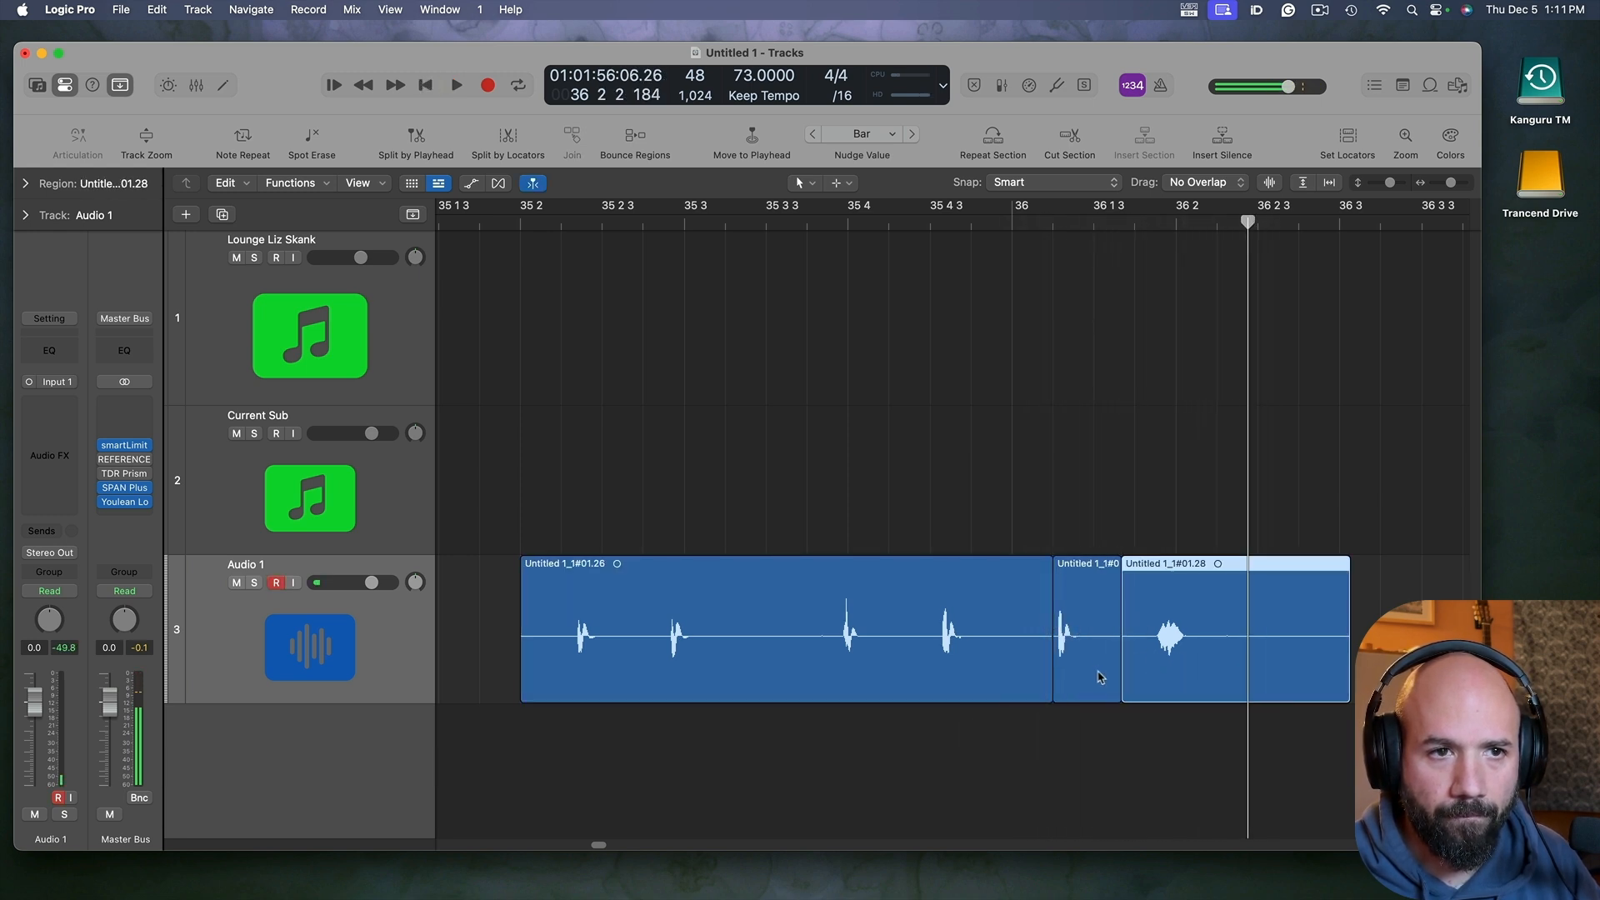
Step: Move the newly isolated hit back to about bar 34 2, then shift it further toward the kept hits
{"action": "left_click_drag", "start_coordinate": [1082, 661], "coordinate": [482, 641]}
{"action": "scroll", "coordinate": [750, 650], "scroll_direction": "left", "scroll_amount": 10}
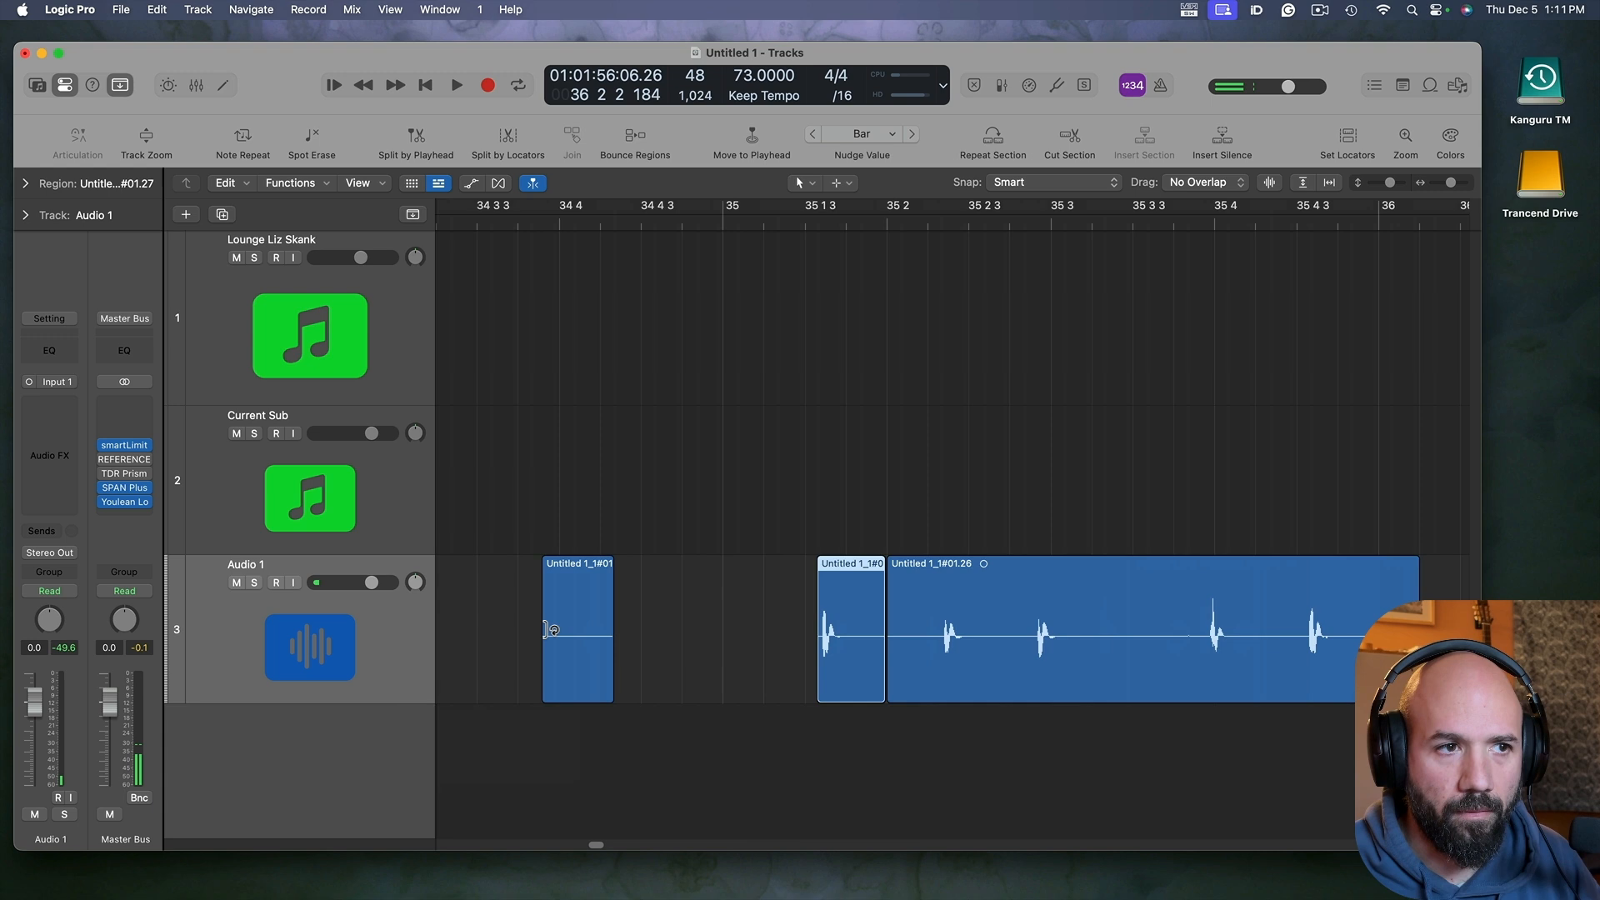
{"action": "left_click_drag", "start_coordinate": [1073, 643], "coordinate": [486, 643]}
{"action": "scroll", "coordinate": [693, 672], "scroll_direction": "left", "scroll_amount": 8}
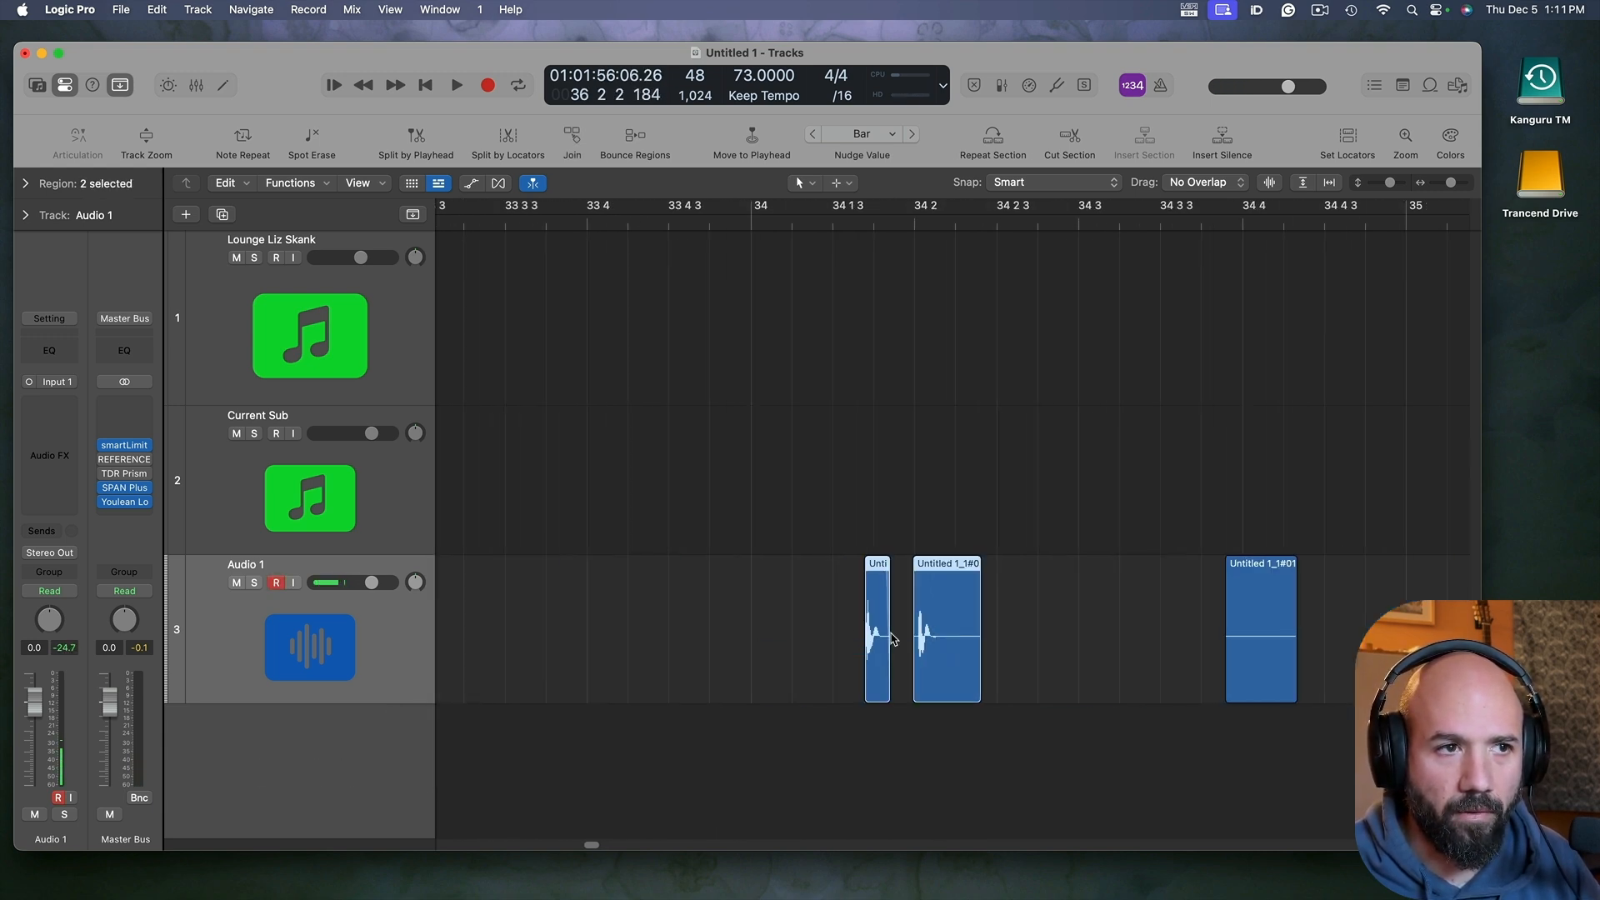
{"action": "left_click_drag", "start_coordinate": [893, 640], "coordinate": [767, 648]}
{"action": "scroll", "coordinate": [861, 653], "scroll_direction": "up", "scroll_amount": 3}
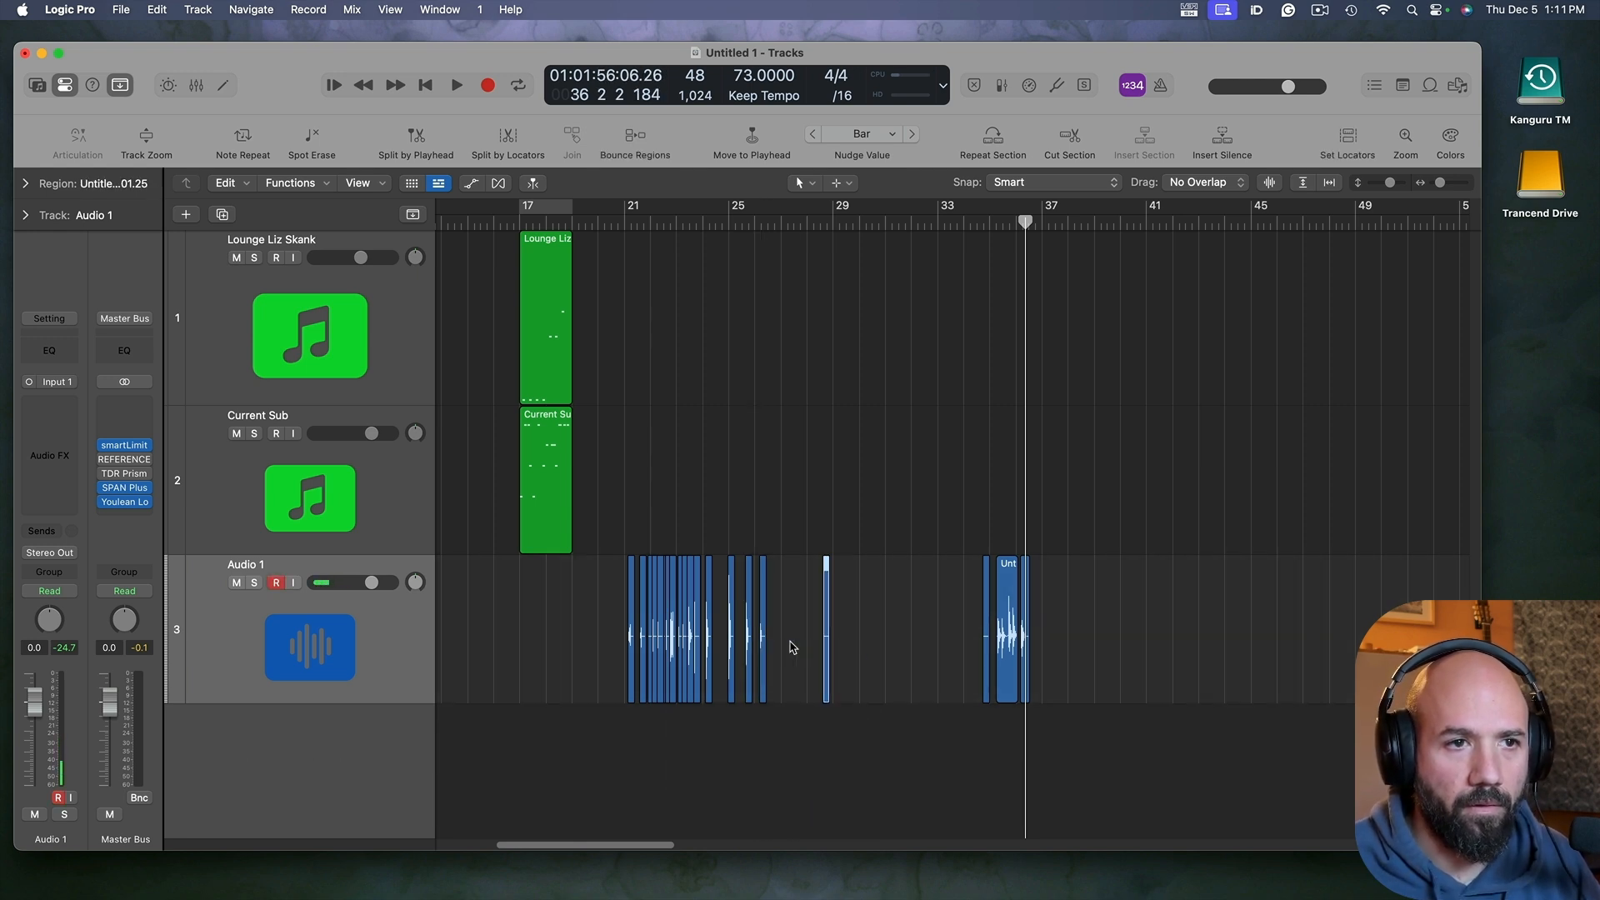
Step: Delete the leftover regions from about bar 28 onward, then select and play the remaining hits from bar 21
{"action": "key", "text": "Delete"}
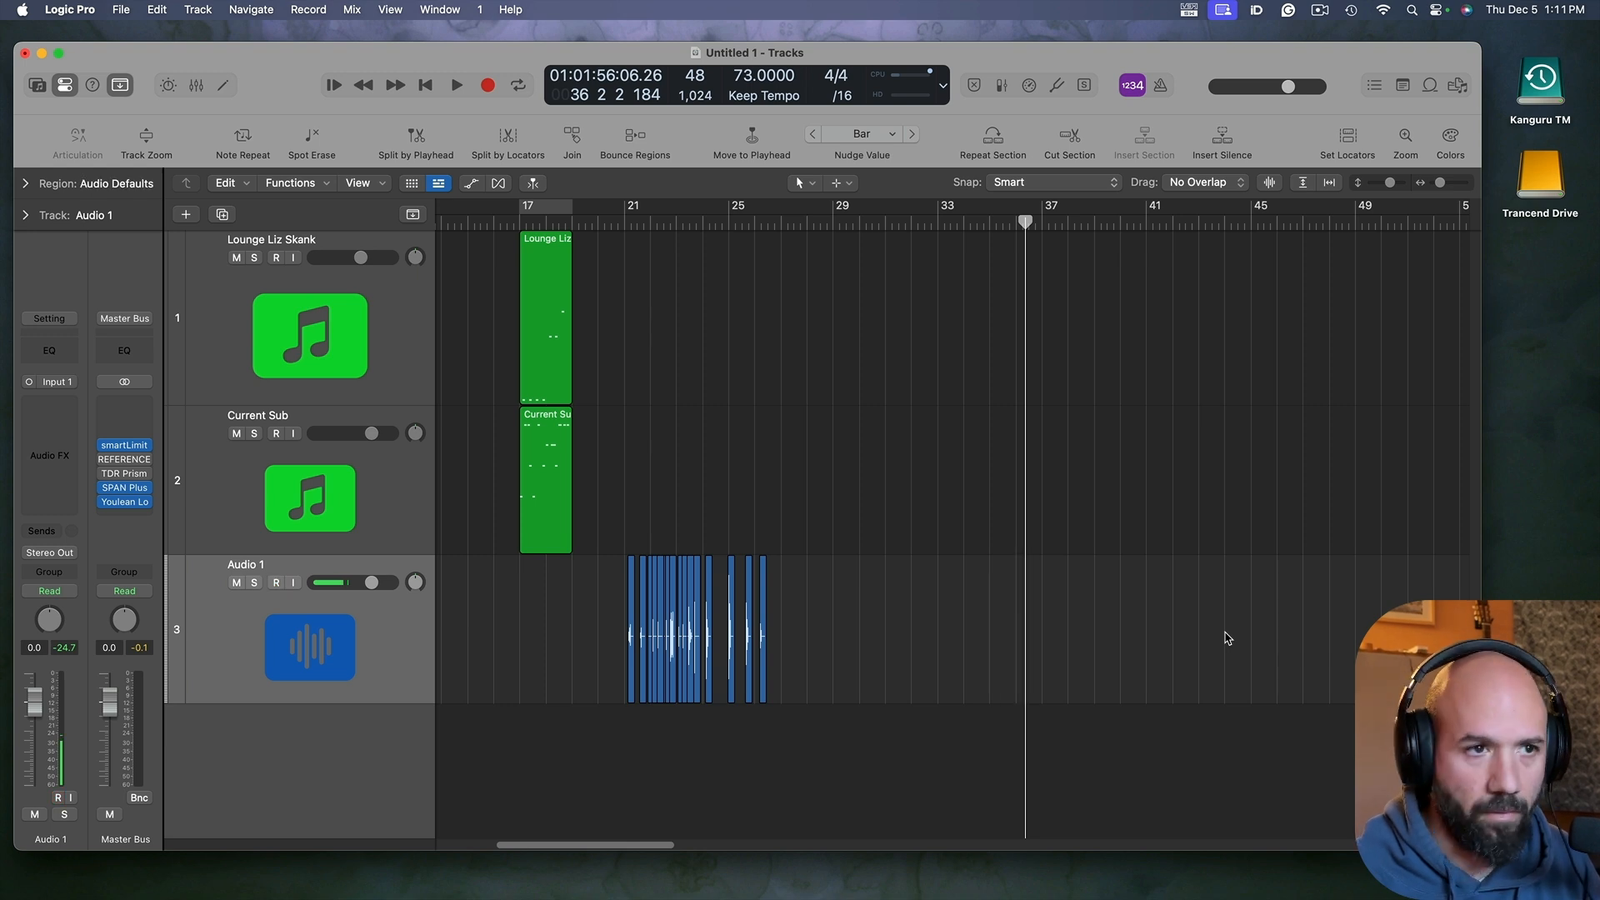
{"action": "left_click_drag", "start_coordinate": [889, 637], "coordinate": [621, 596]}
{"action": "key", "text": "z"}
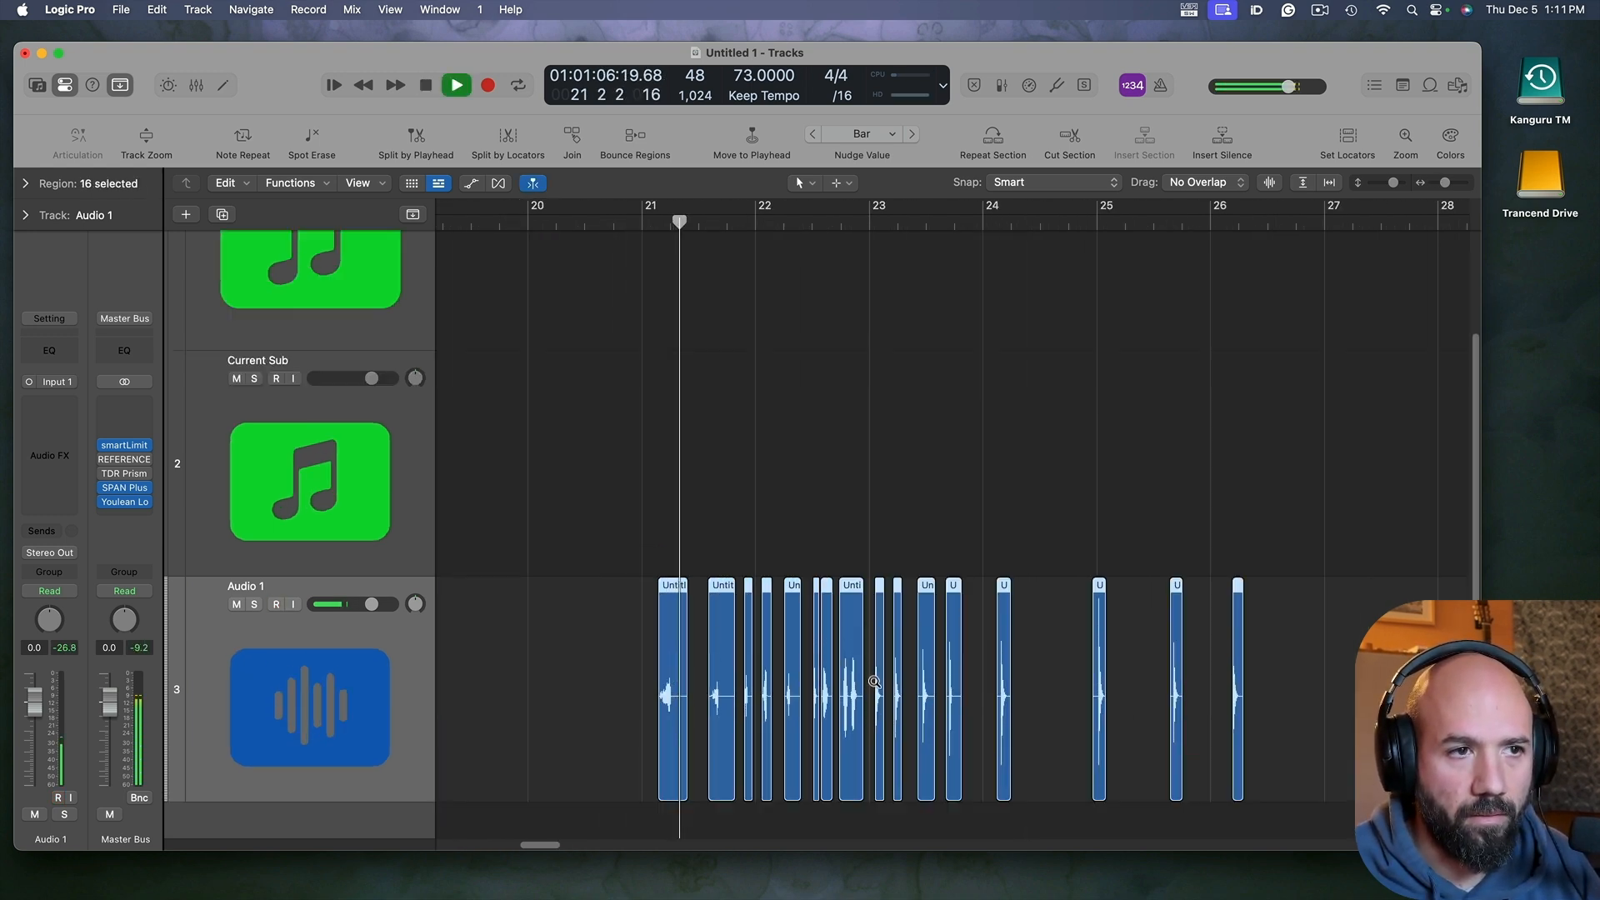
{"action": "scroll", "coordinate": [1121, 717], "scroll_direction": "up", "scroll_amount": 5}
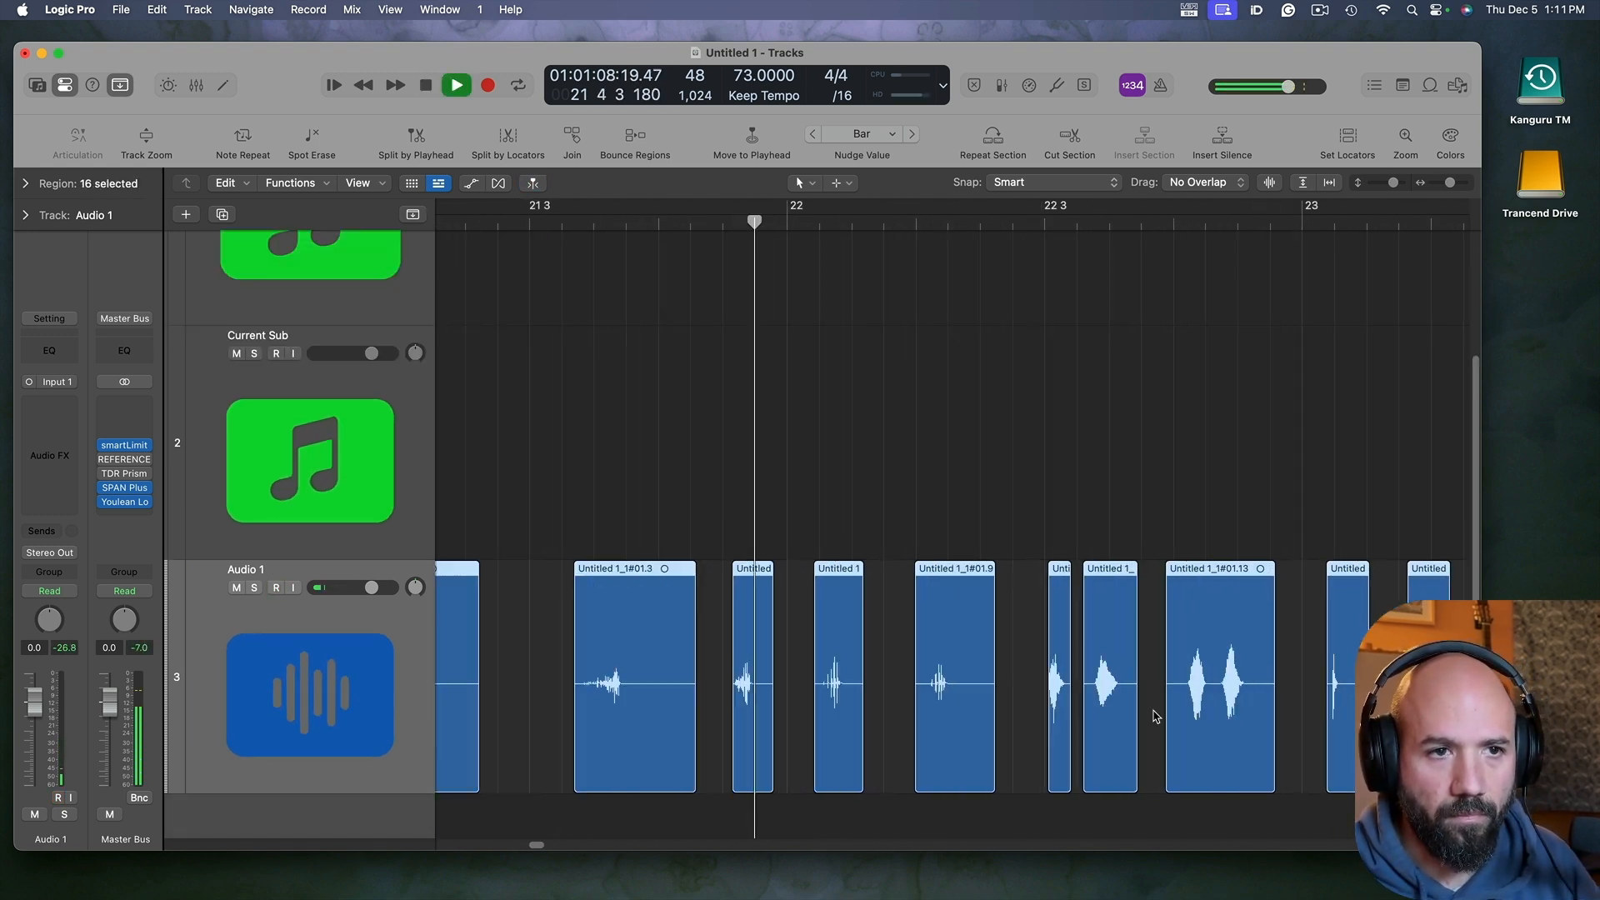
Step: Even out the gain of the hits around bar 24 with the Gain tool, setting the one after bar 24 to about +3.4 dB
{"action": "key", "text": "t"}
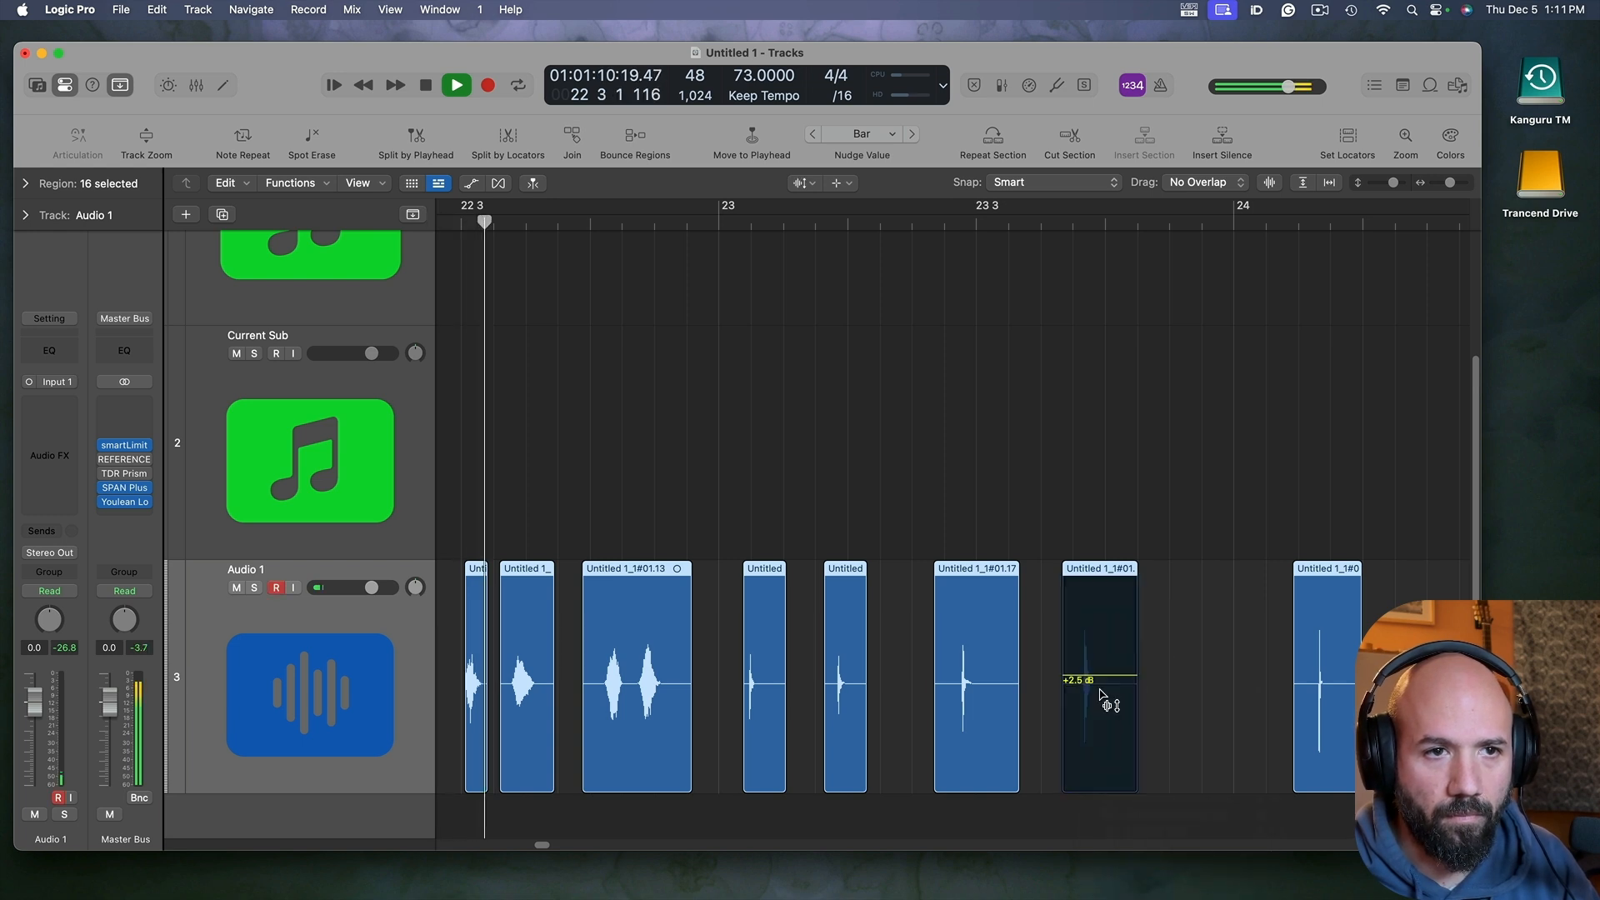
{"action": "mouse_move", "coordinate": [1109, 696]}
{"action": "left_mouse_down"}
{"action": "mouse_move", "coordinate": [1101, 714]}
{"action": "mouse_move", "coordinate": [1113, 688]}
{"action": "mouse_move", "coordinate": [1111, 702]}
{"action": "left_mouse_up"}
{"action": "left_click_drag", "start_coordinate": [1324, 733], "coordinate": [1324, 724]}
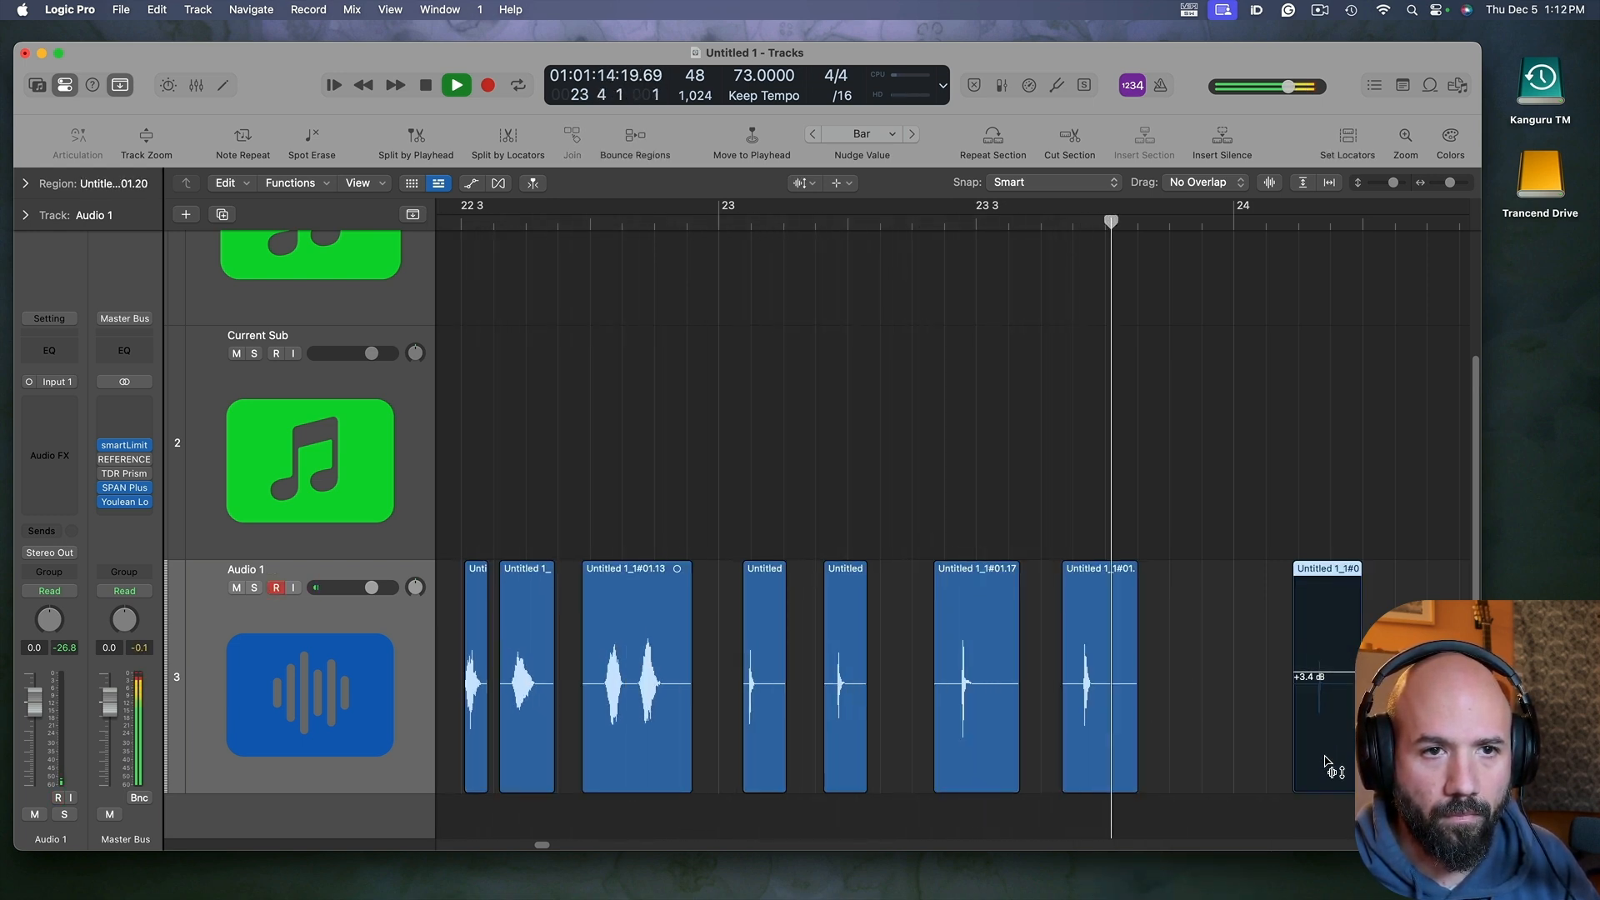
{"action": "left_click_drag", "start_coordinate": [1114, 710], "coordinate": [1100, 692]}
{"action": "left_click", "coordinate": [972, 692]}
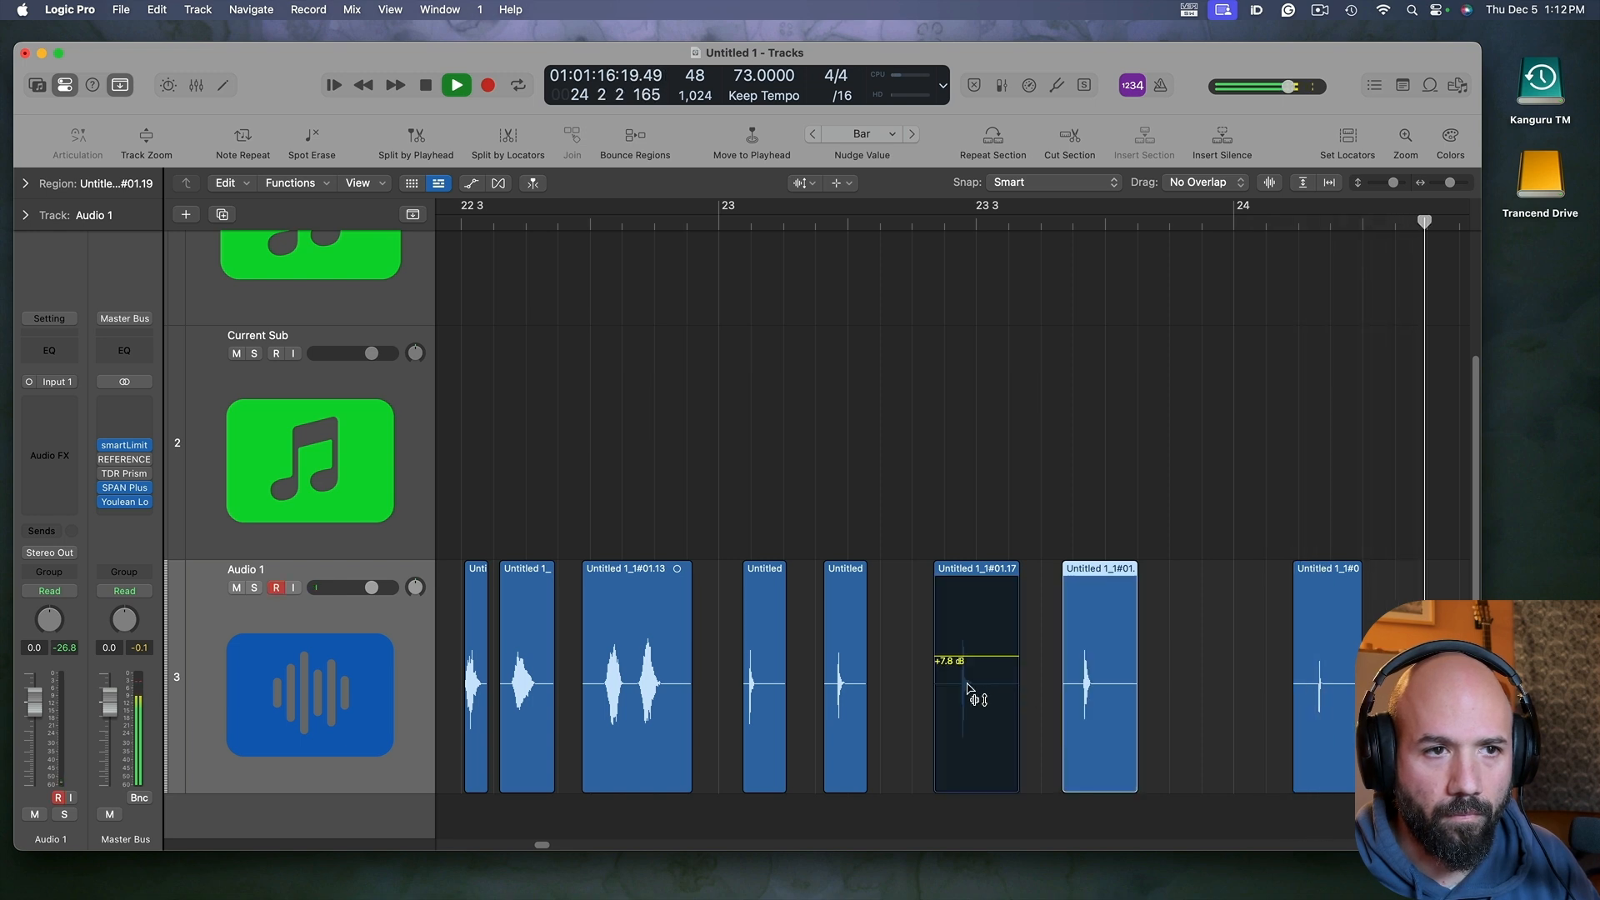
Step: Play back the hits between bars 24 and 26 to check how their levels compare
{"action": "key", "text": "super+Left"}
{"action": "key", "text": "super+Left"}
{"action": "key", "text": "super+Right"}
{"action": "key", "text": "super+Right"}
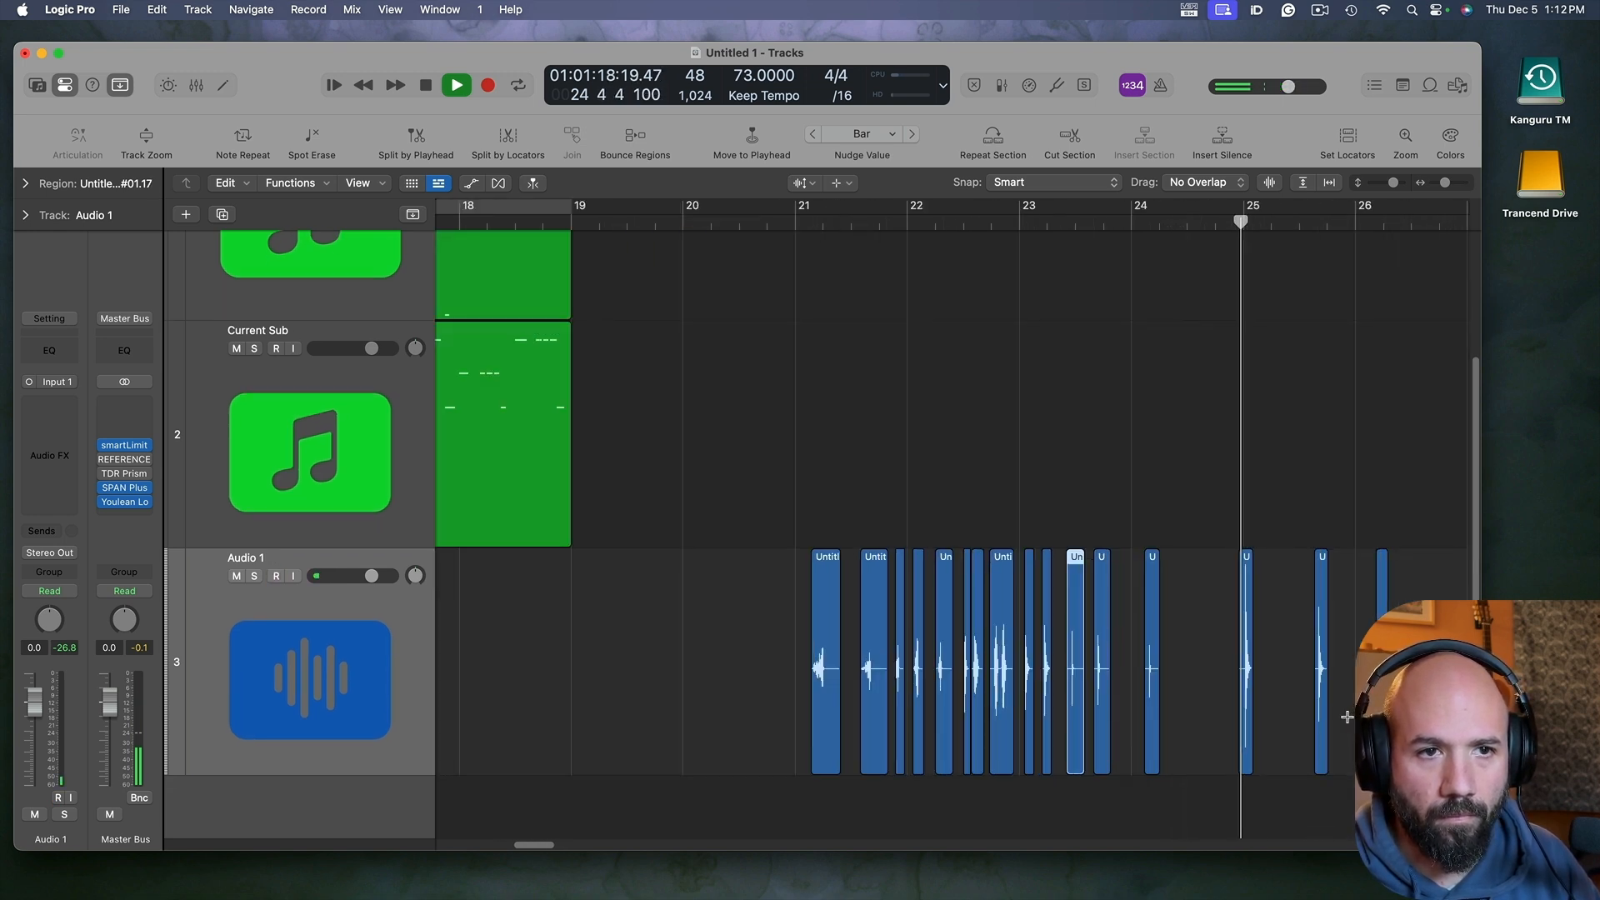
{"action": "key", "text": "space"}
{"action": "mouse_move", "coordinate": [1128, 658]}
{"action": "left_mouse_down"}
{"action": "mouse_move", "coordinate": [1115, 643]}
{"action": "mouse_move", "coordinate": [1113, 684]}
{"action": "mouse_move", "coordinate": [1111, 638]}
{"action": "left_mouse_up"}
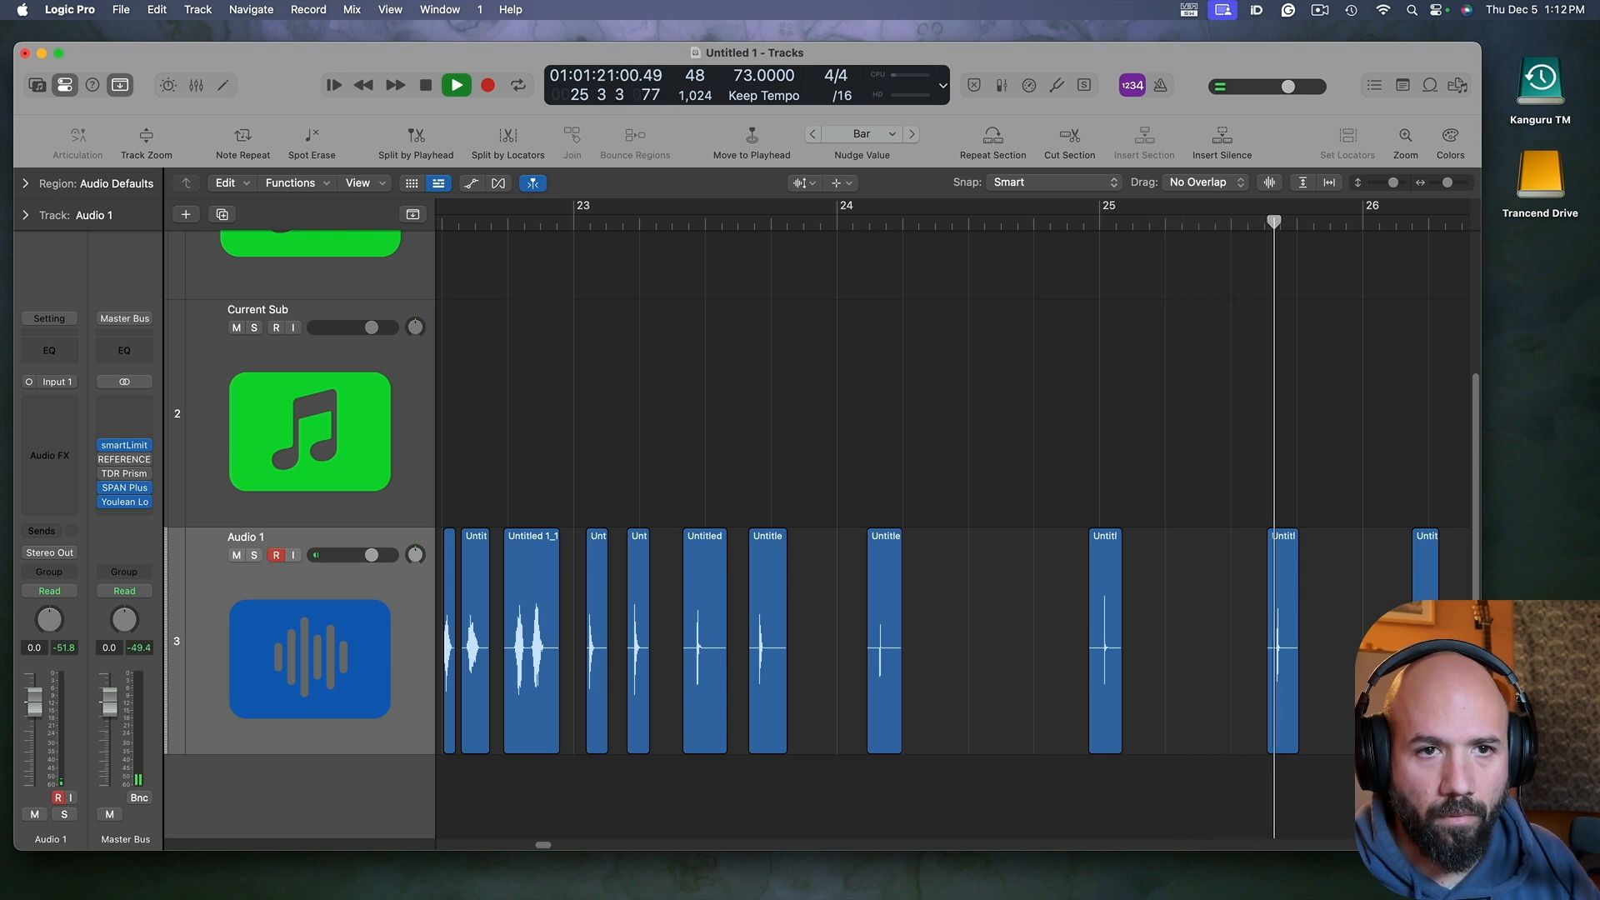
{"action": "key", "text": "space"}
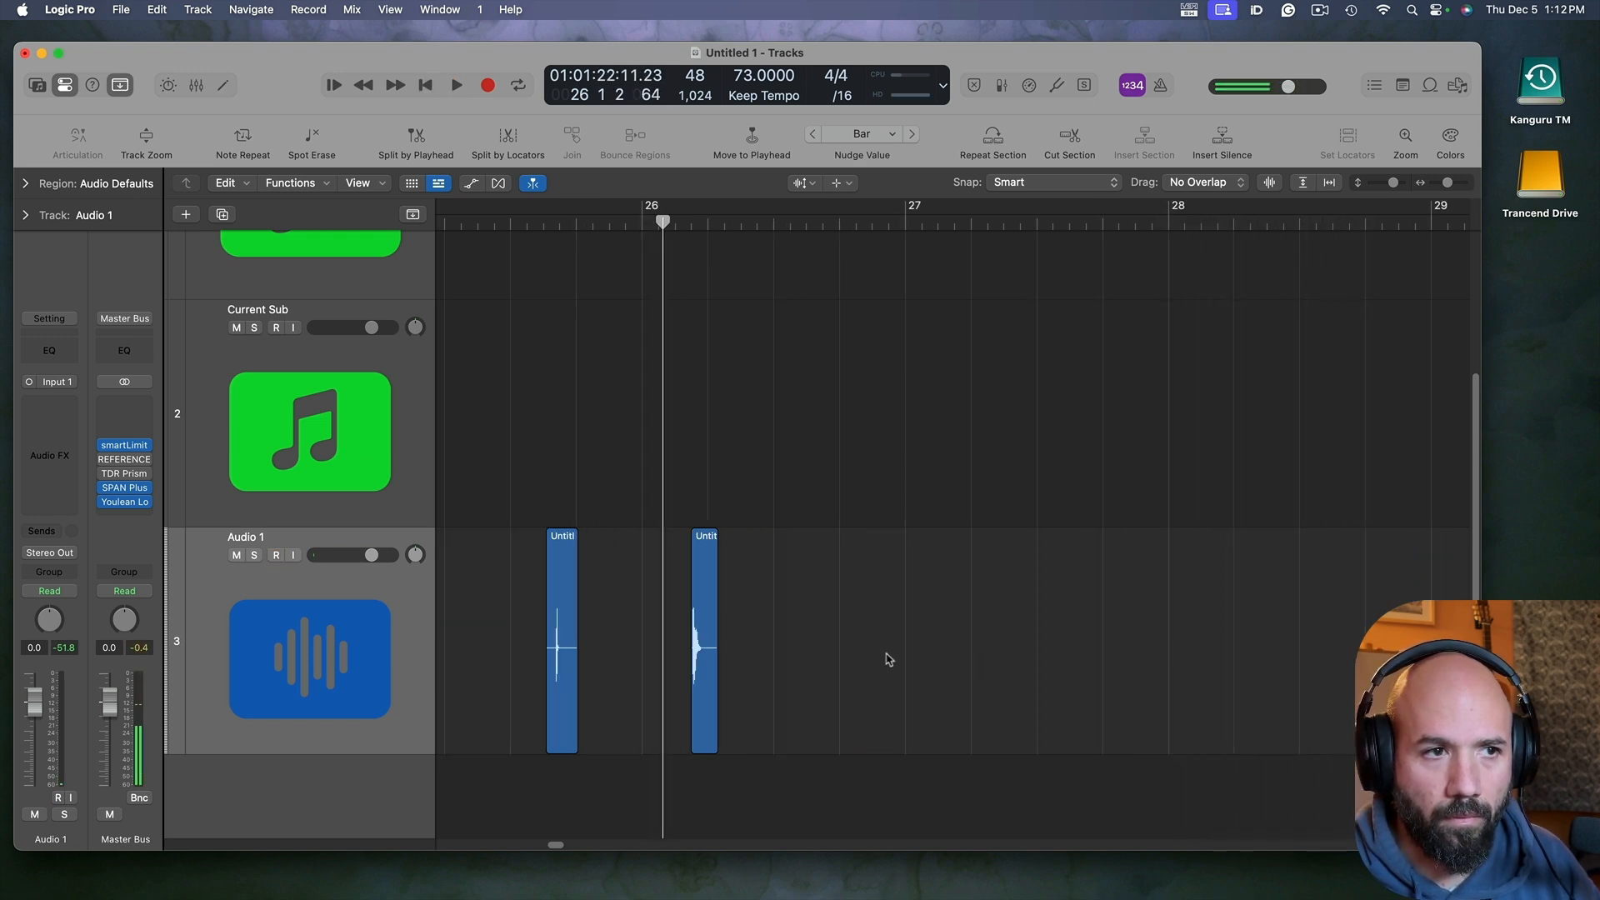
Step: Move the last three hits, from bar 25 onward, about half a bar earlier using the Pointer tool
{"action": "left_click_drag", "start_coordinate": [889, 657], "coordinate": [570, 656]}
{"action": "scroll", "coordinate": [779, 654], "scroll_direction": "left", "scroll_amount": 1}
{"action": "scroll", "coordinate": [778, 654], "scroll_direction": "left", "scroll_amount": 3}
{"action": "left_click_drag", "start_coordinate": [1275, 664], "coordinate": [593, 617]}
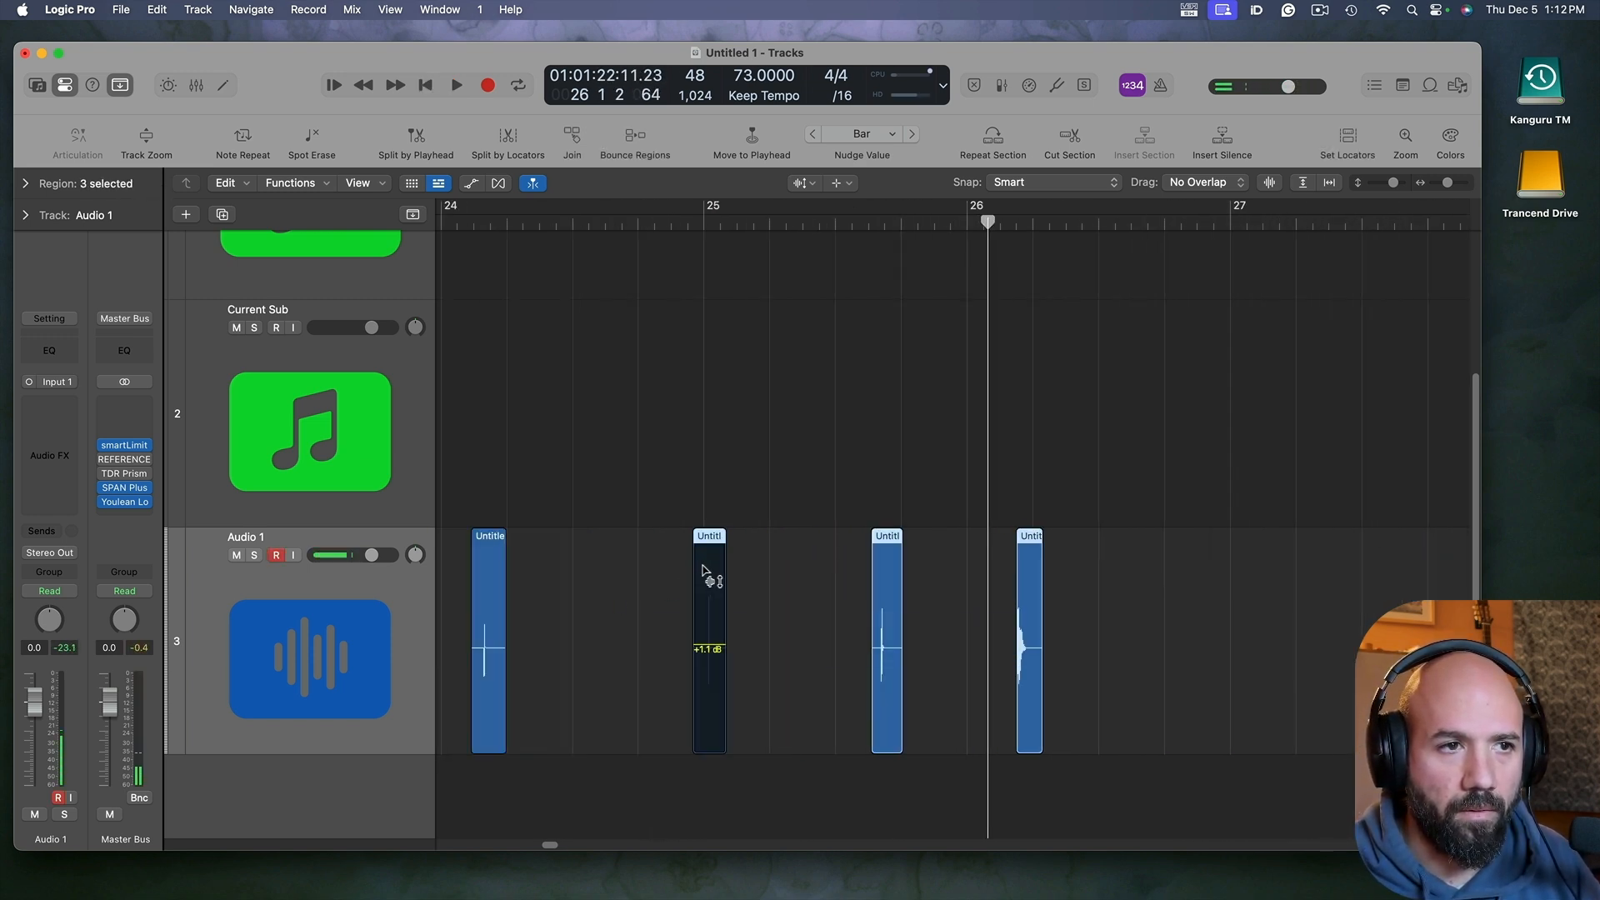
{"action": "left_click_drag", "start_coordinate": [679, 574], "coordinate": [677, 574]}
{"action": "key", "text": "t"}
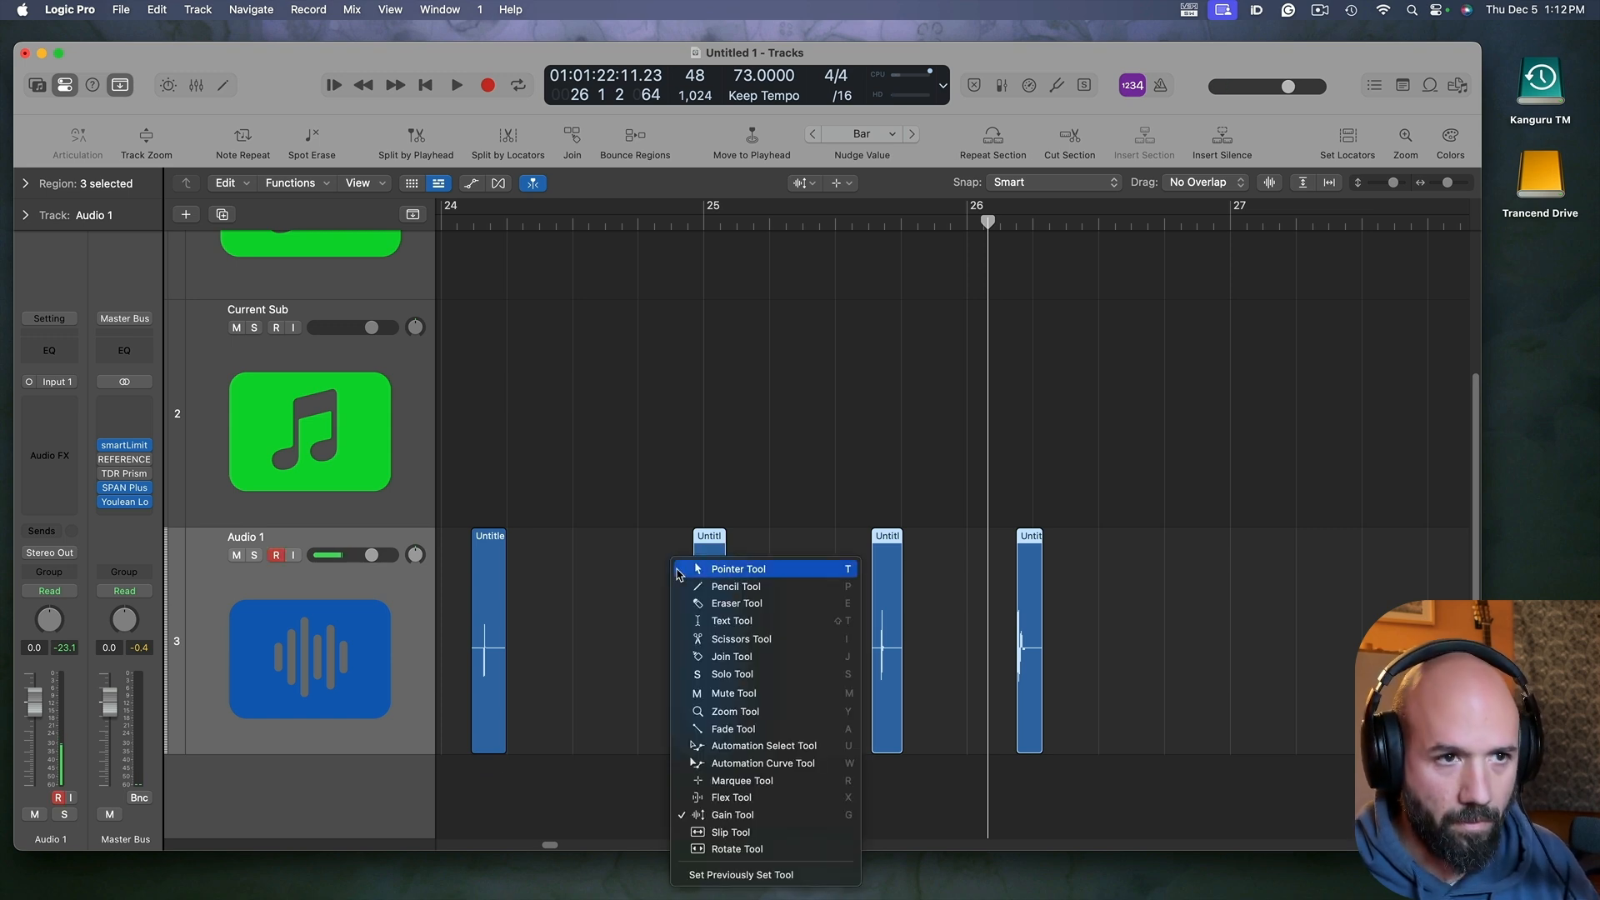
{"action": "left_click", "coordinate": [692, 561]}
{"action": "scroll", "coordinate": [1228, 615], "scroll_direction": "left", "scroll_amount": 3}
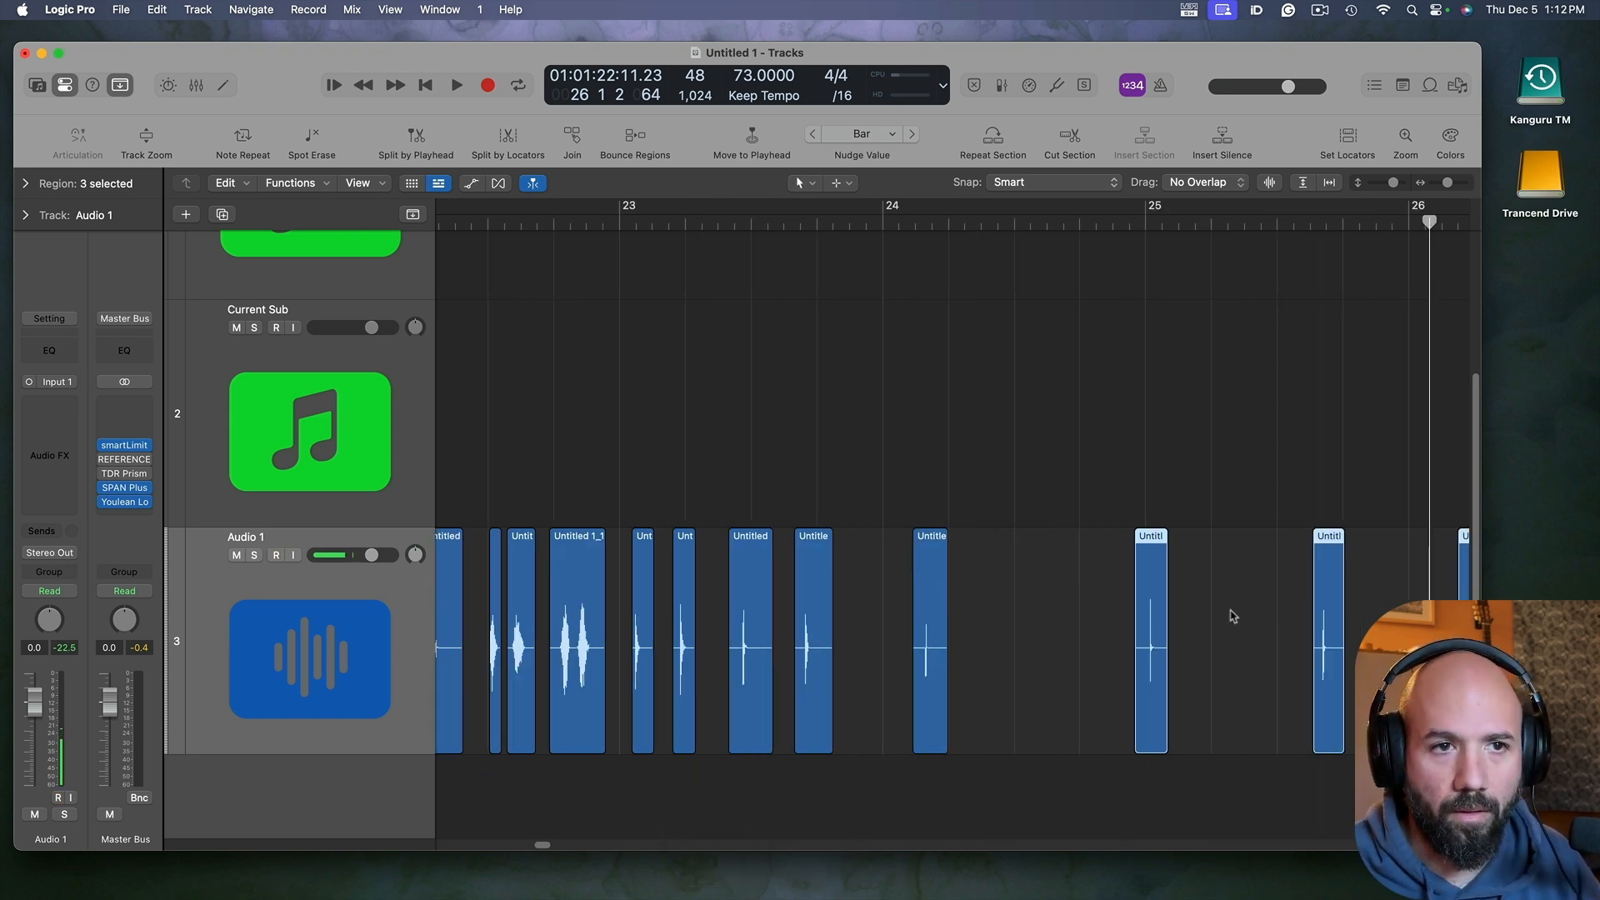
{"action": "left_click_drag", "start_coordinate": [982, 611], "coordinate": [833, 614]}
{"action": "scroll", "coordinate": [978, 625], "scroll_direction": "down", "scroll_amount": 5}
{"action": "scroll", "coordinate": [978, 626], "scroll_direction": "up", "scroll_amount": 5}
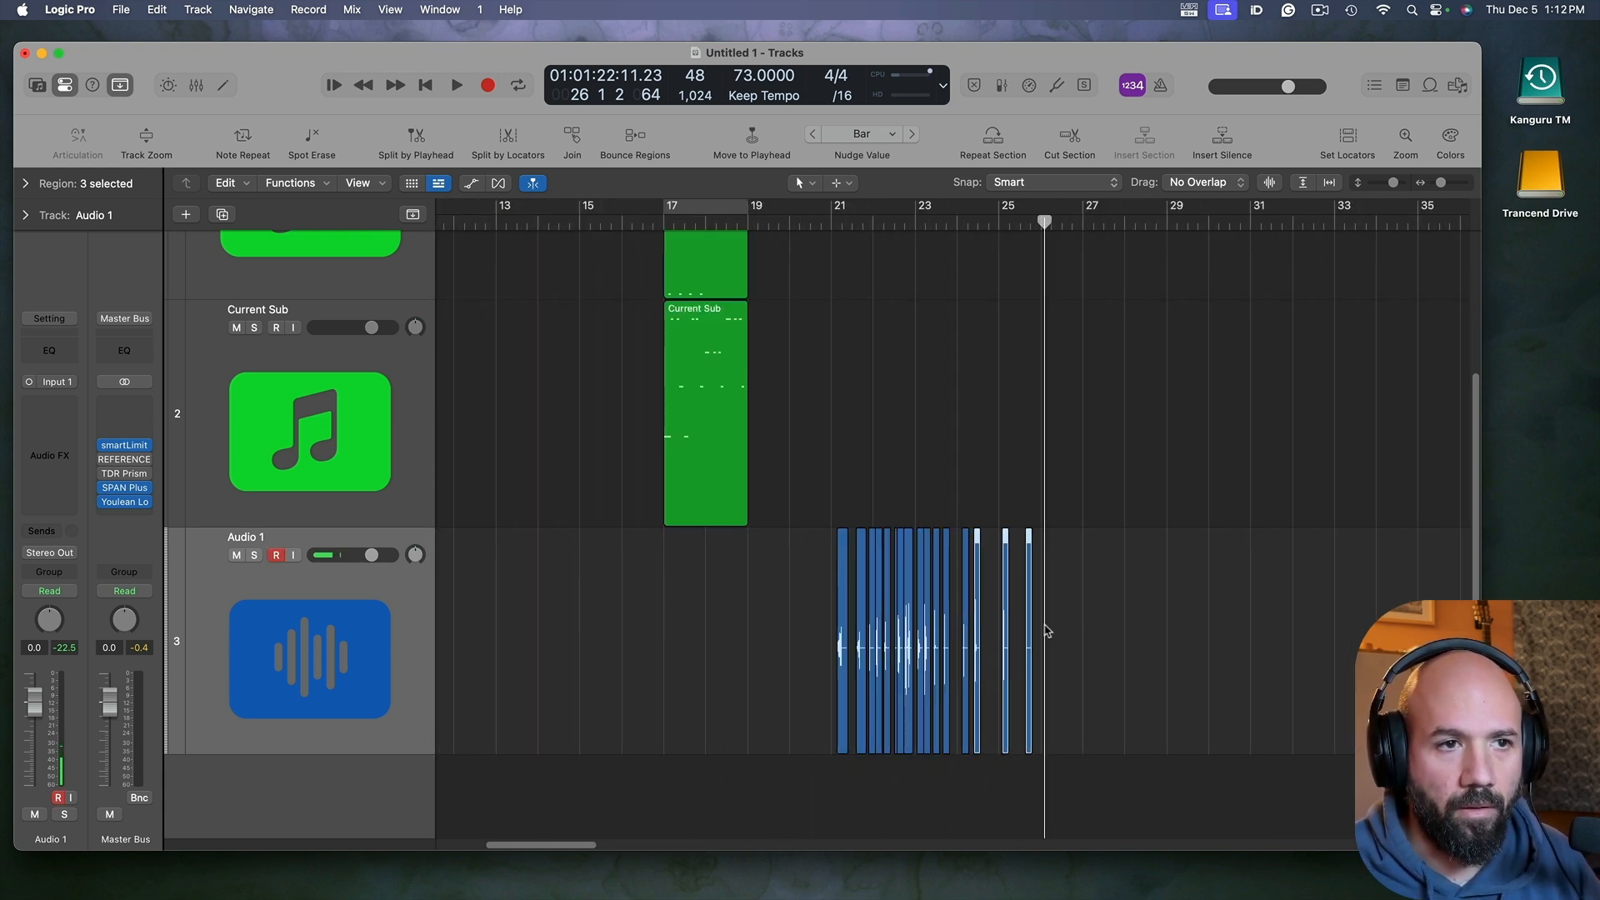
Step: Bounce all the hits in place to a new track named "Home Percs" and mute the Audio 1 track
{"action": "left_click_drag", "start_coordinate": [1265, 657], "coordinate": [667, 614]}
{"action": "key", "text": "z"}
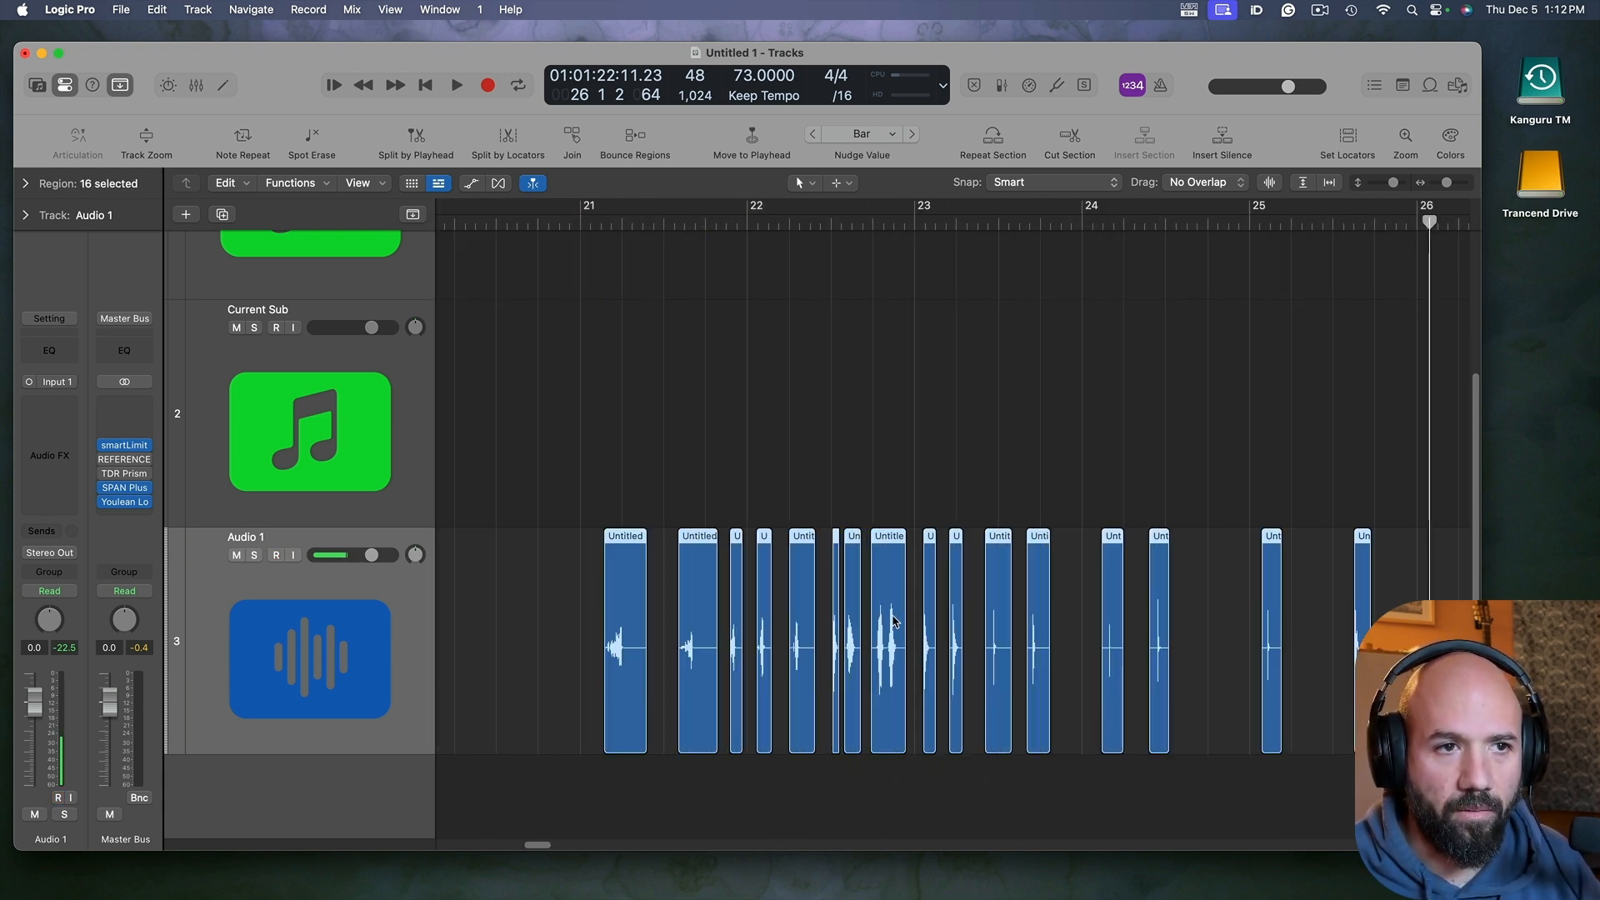
{"action": "right_click", "coordinate": [894, 620]}
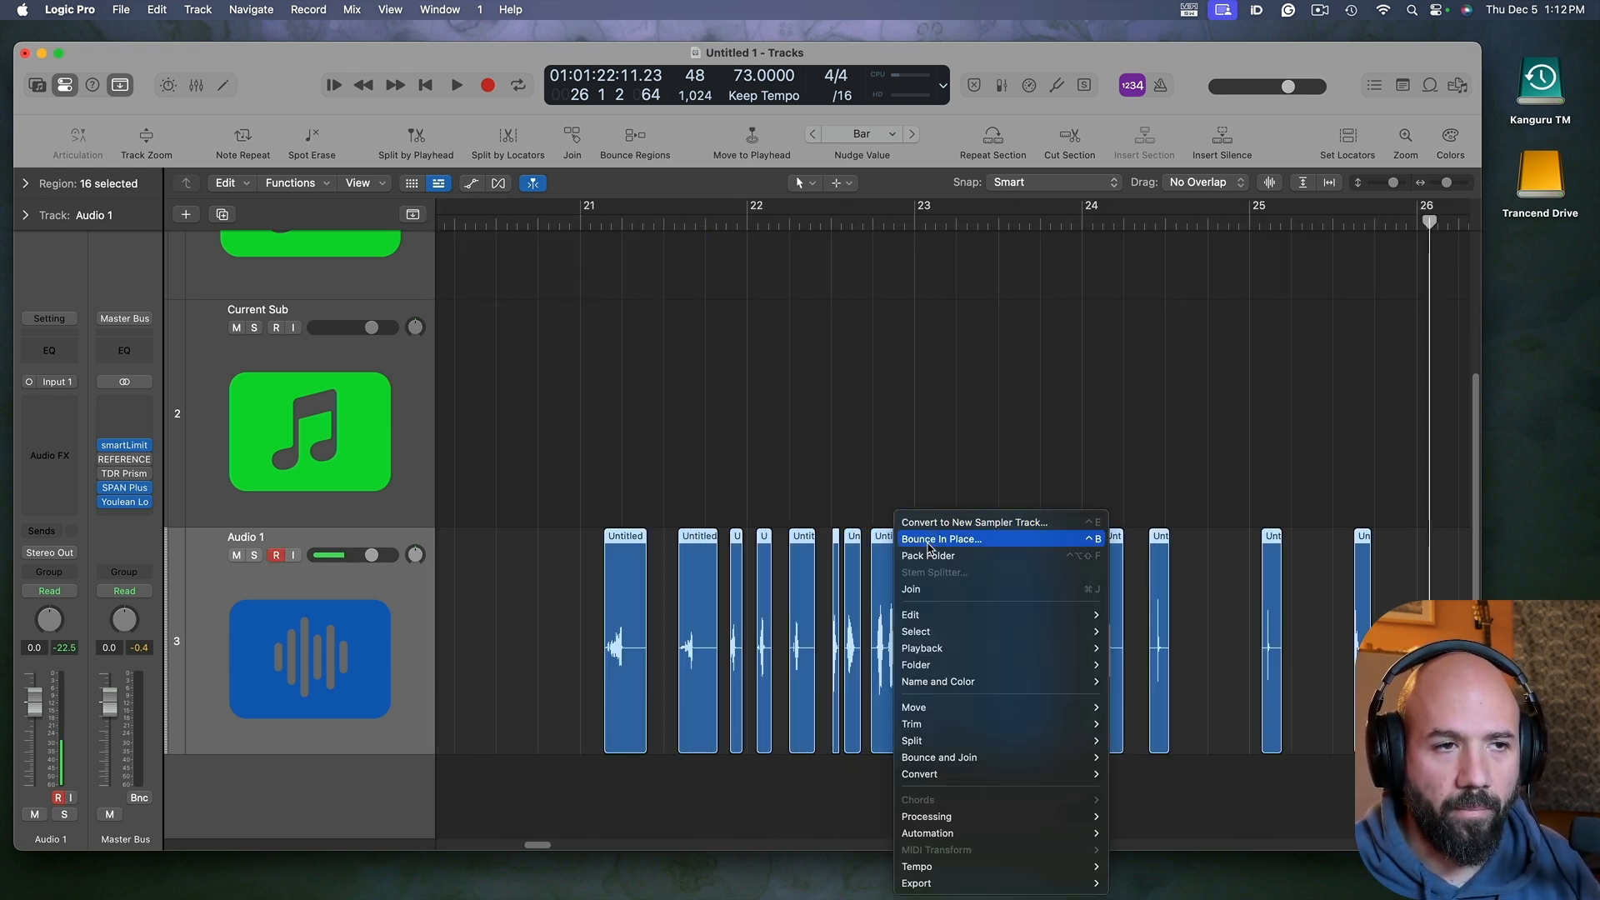
{"action": "left_click", "coordinate": [929, 546]}
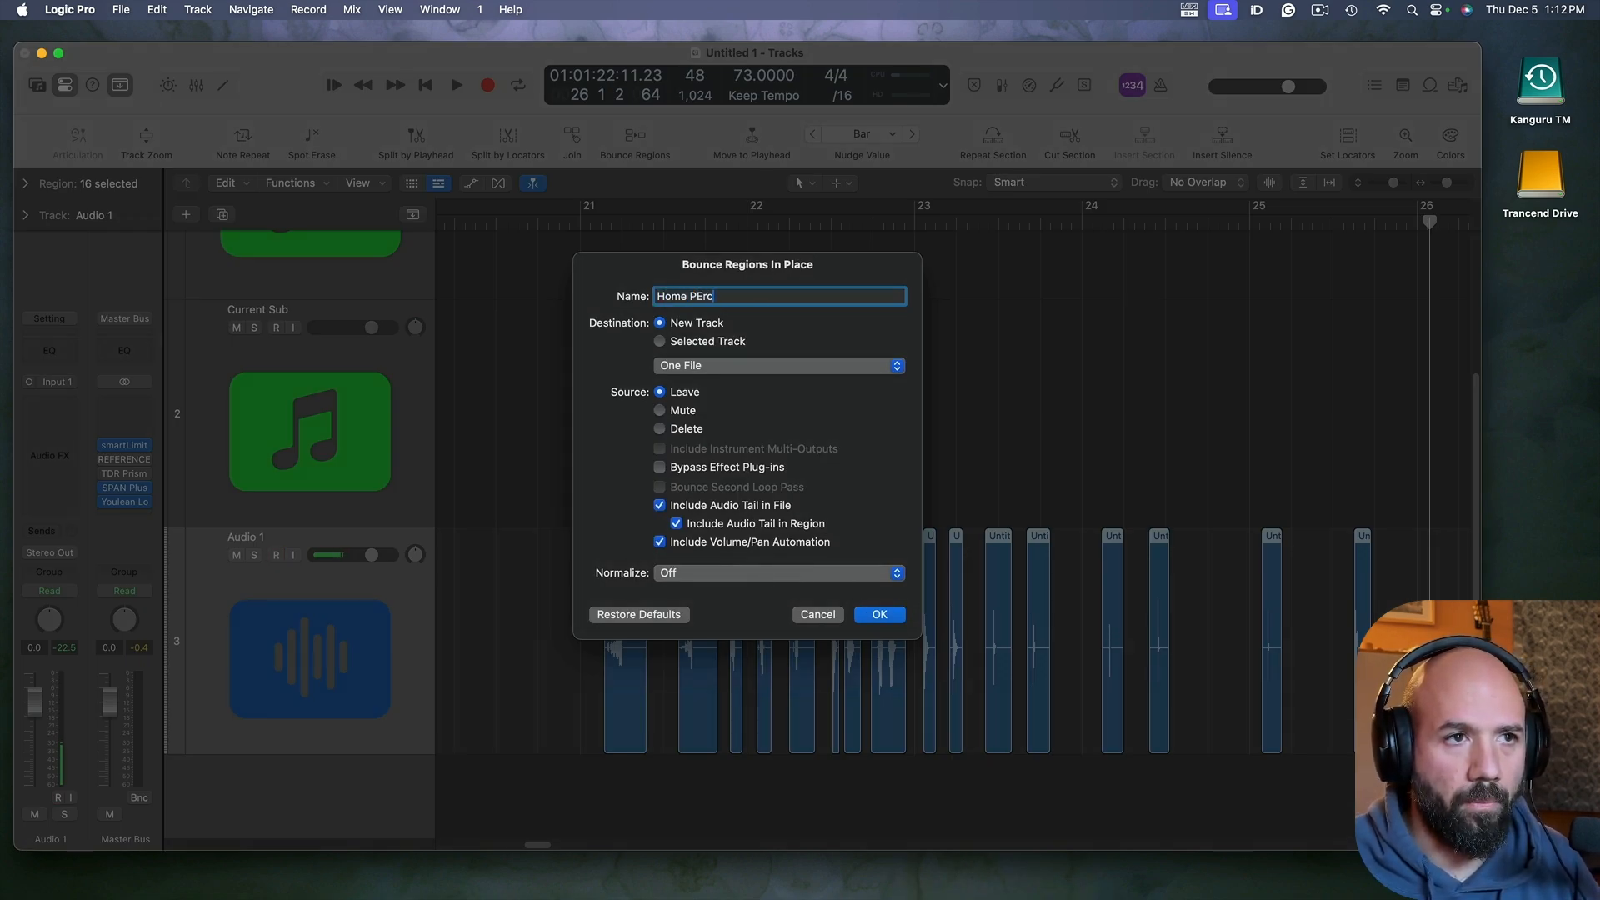
{"action": "type", "text": "Home Percs"}
{"action": "key", "text": "Return"}
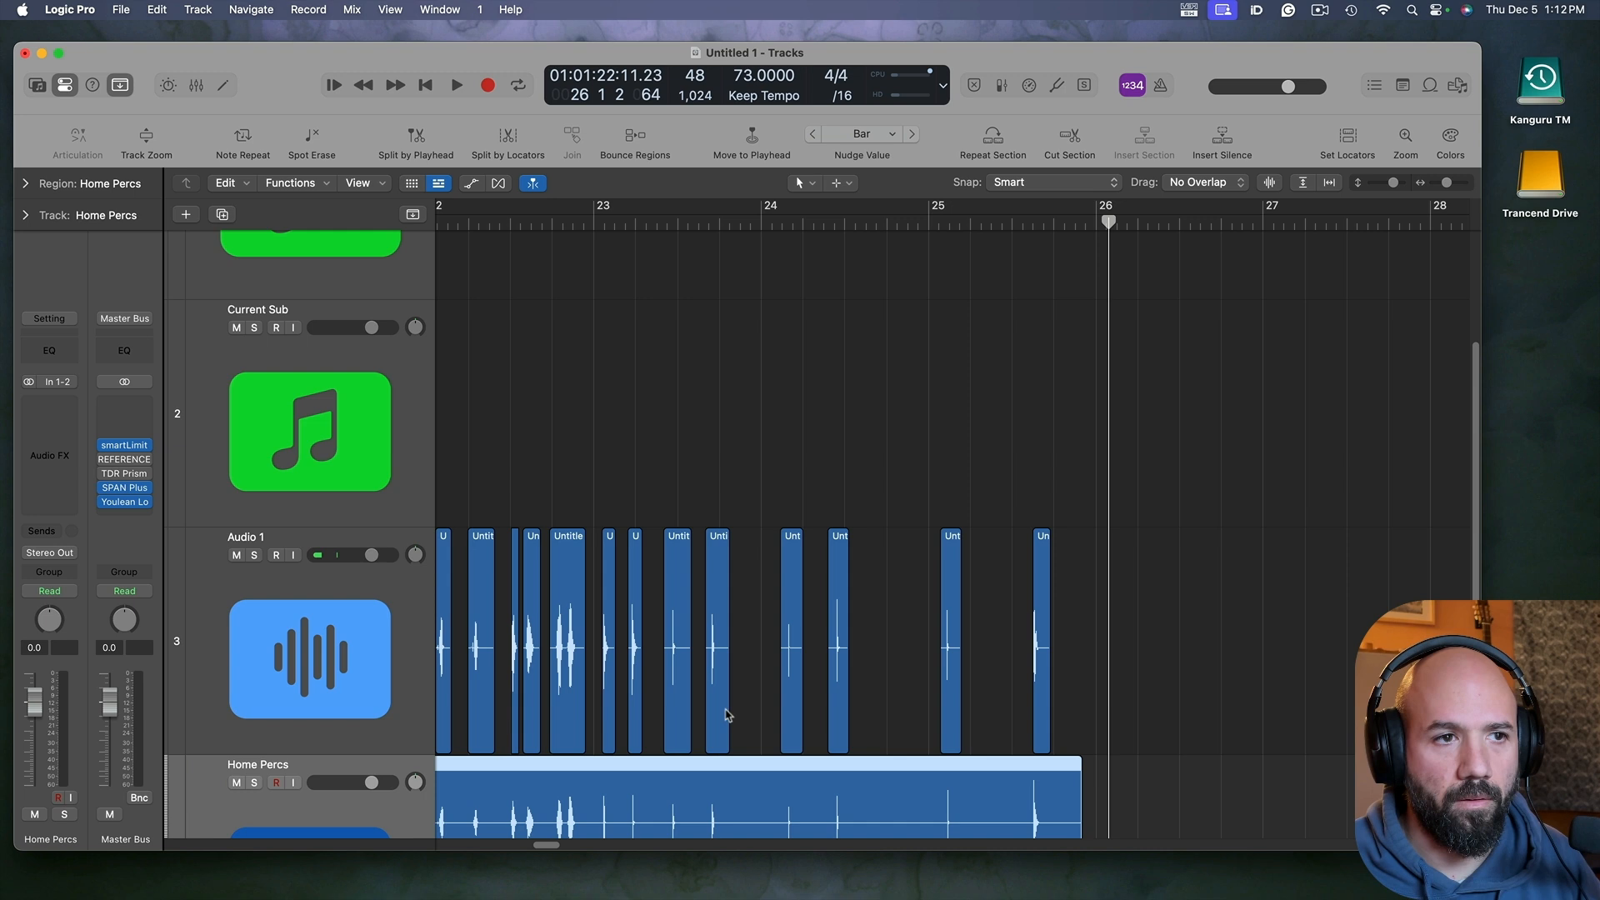
{"action": "scroll", "coordinate": [681, 542], "scroll_direction": "left", "scroll_amount": 3}
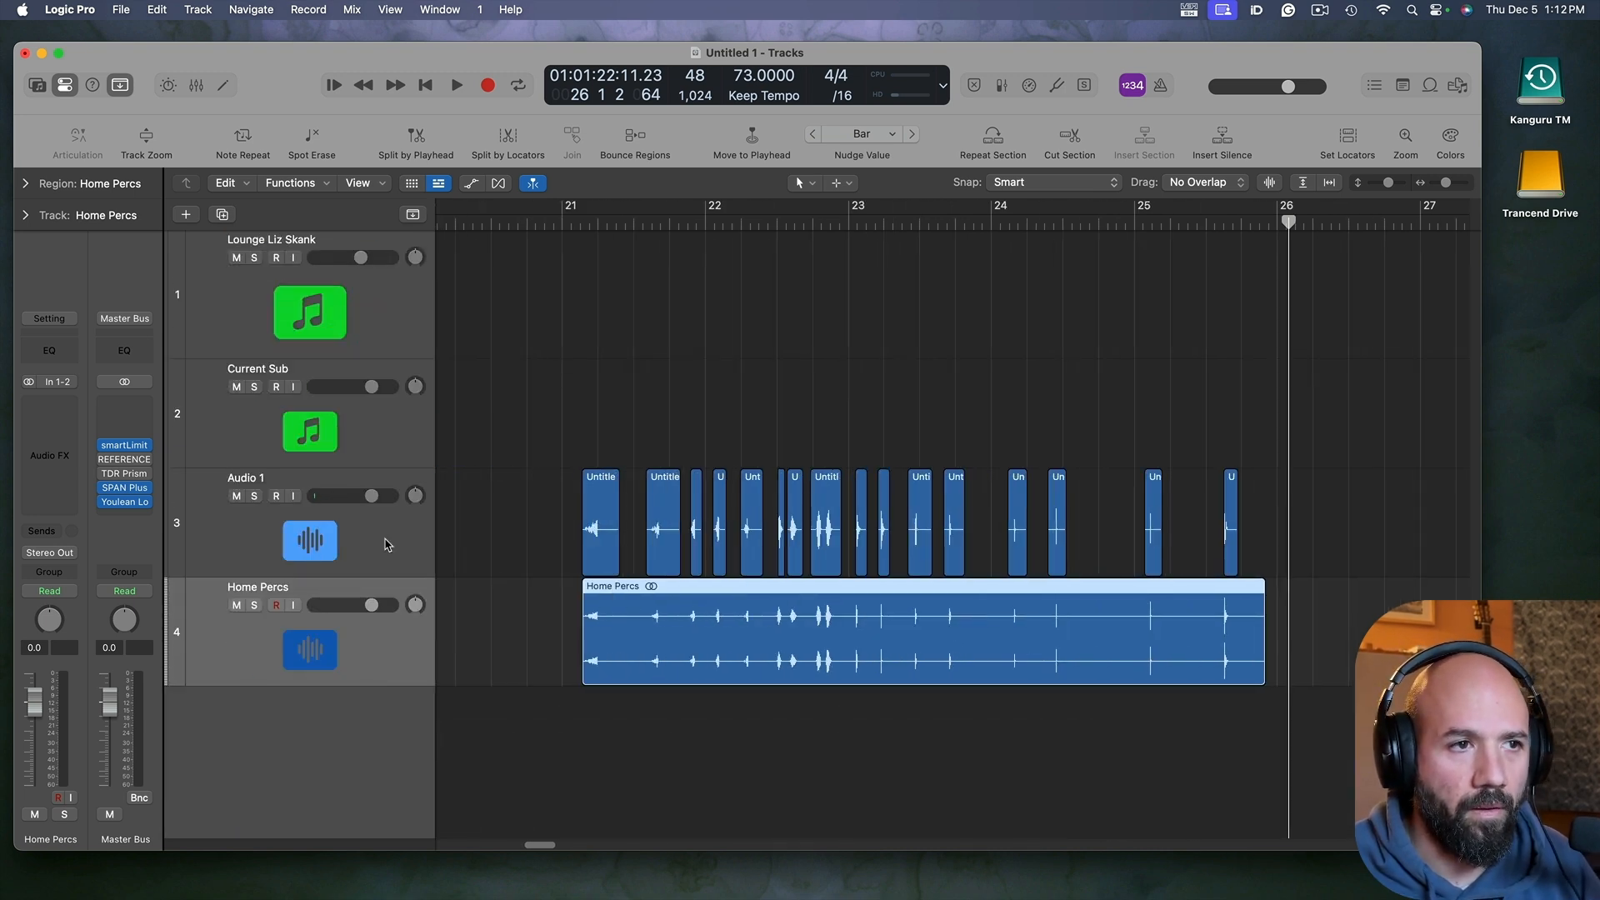
{"action": "left_click", "coordinate": [237, 497]}
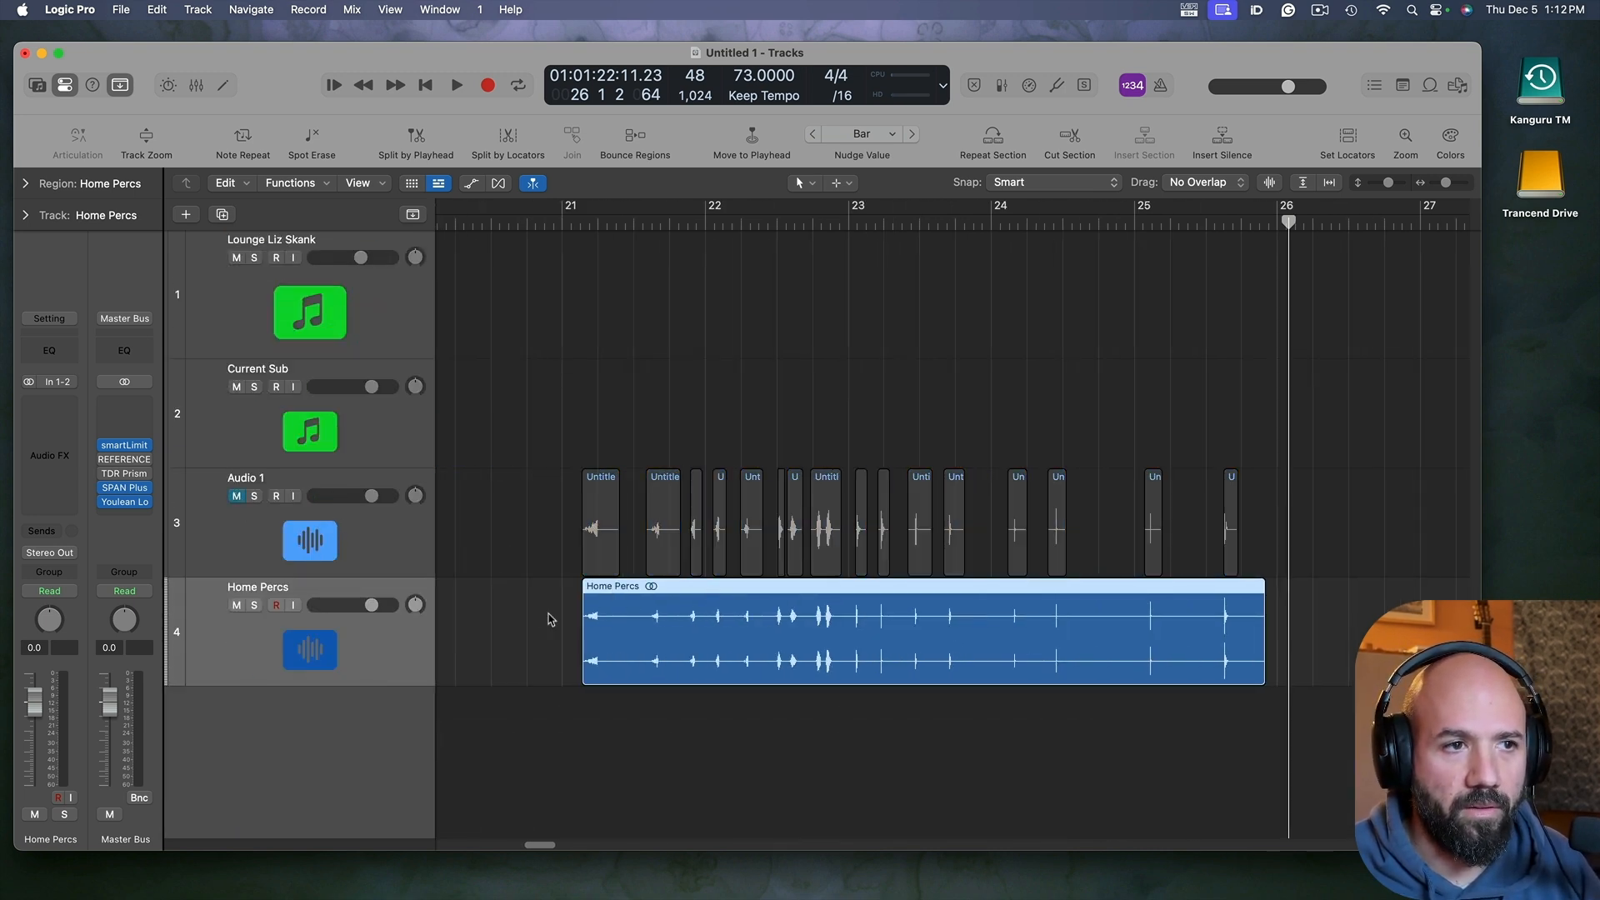
Step: Convert the Home Percs region to a new Drum Machine Designer sampler track from transient markers and mute the source audio track
{"action": "right_click", "coordinate": [658, 621]}
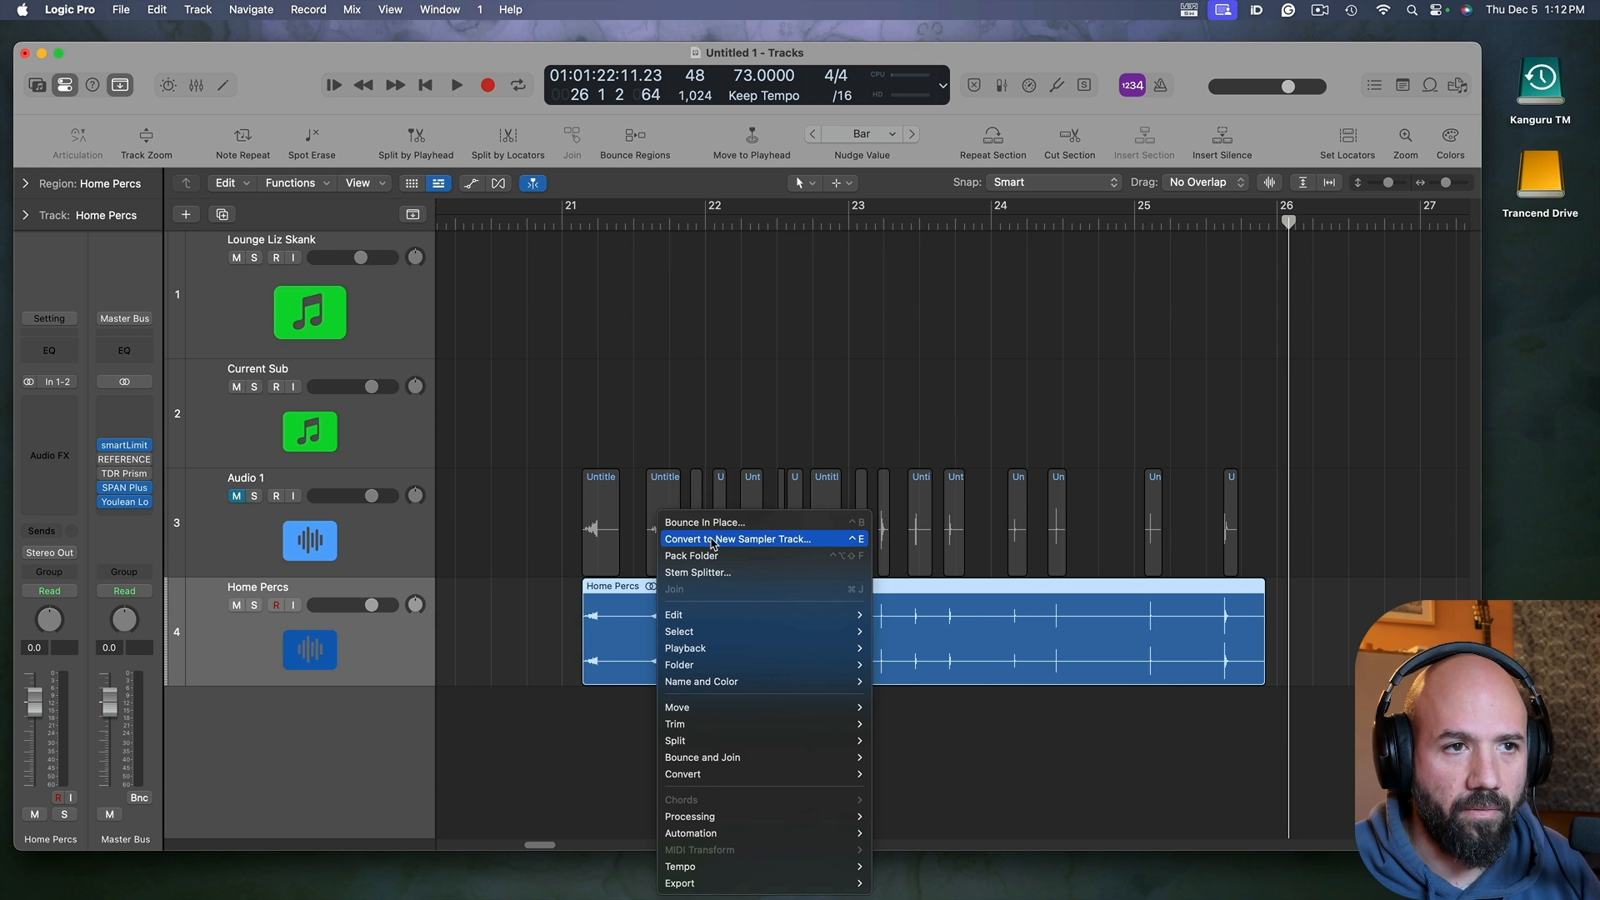
{"action": "left_click", "coordinate": [713, 539]}
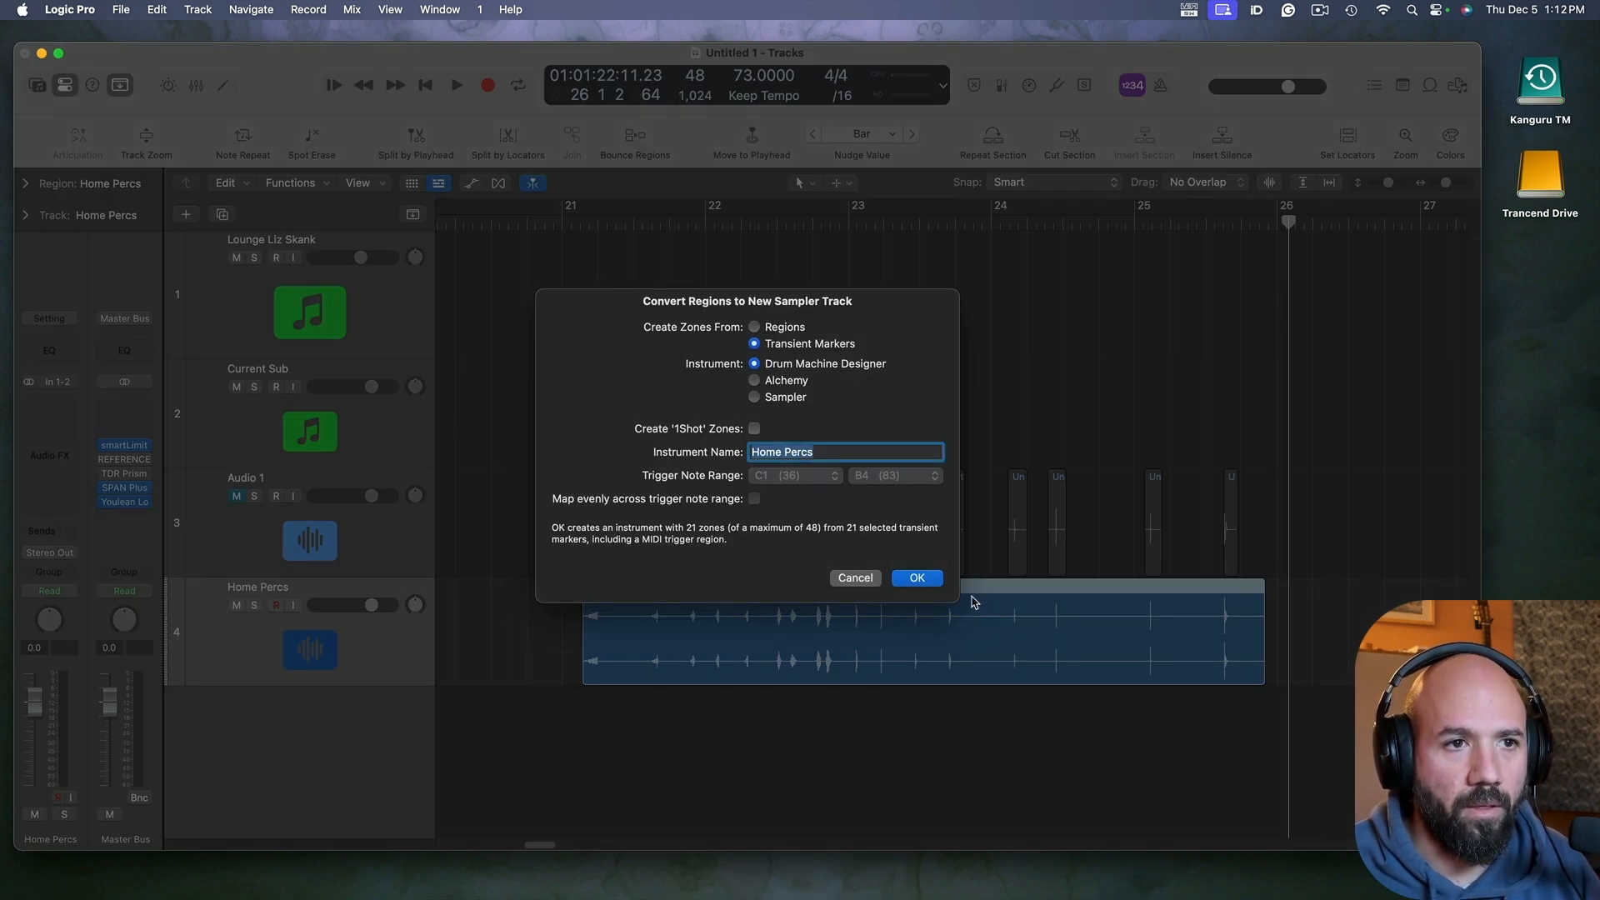
{"action": "left_click", "coordinate": [916, 578]}
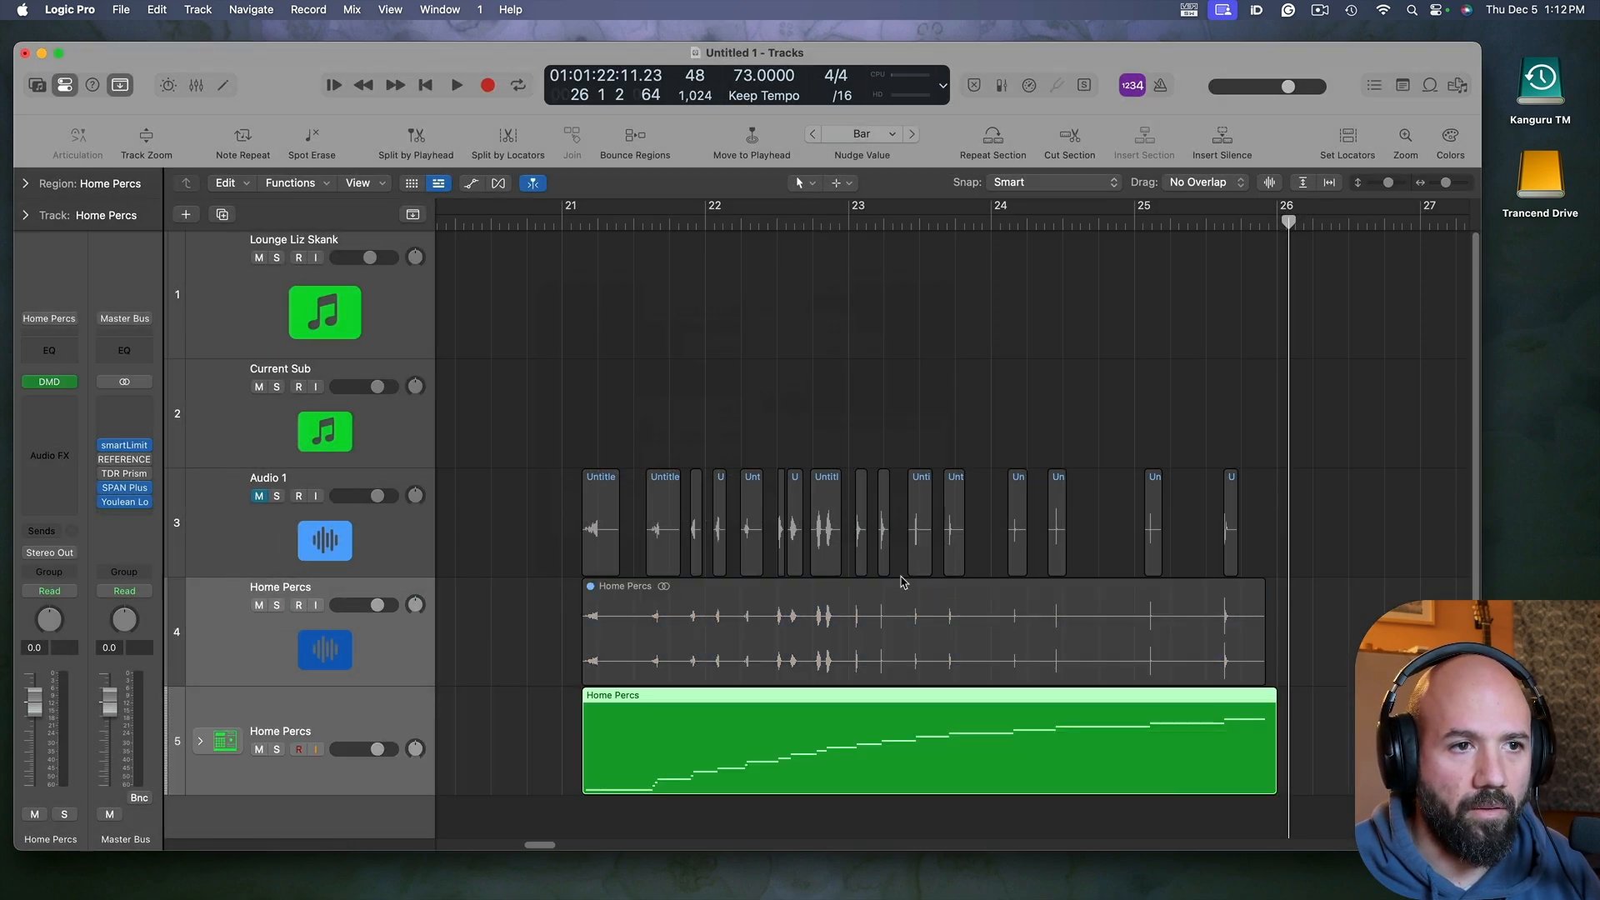
{"action": "left_click", "coordinate": [258, 708]}
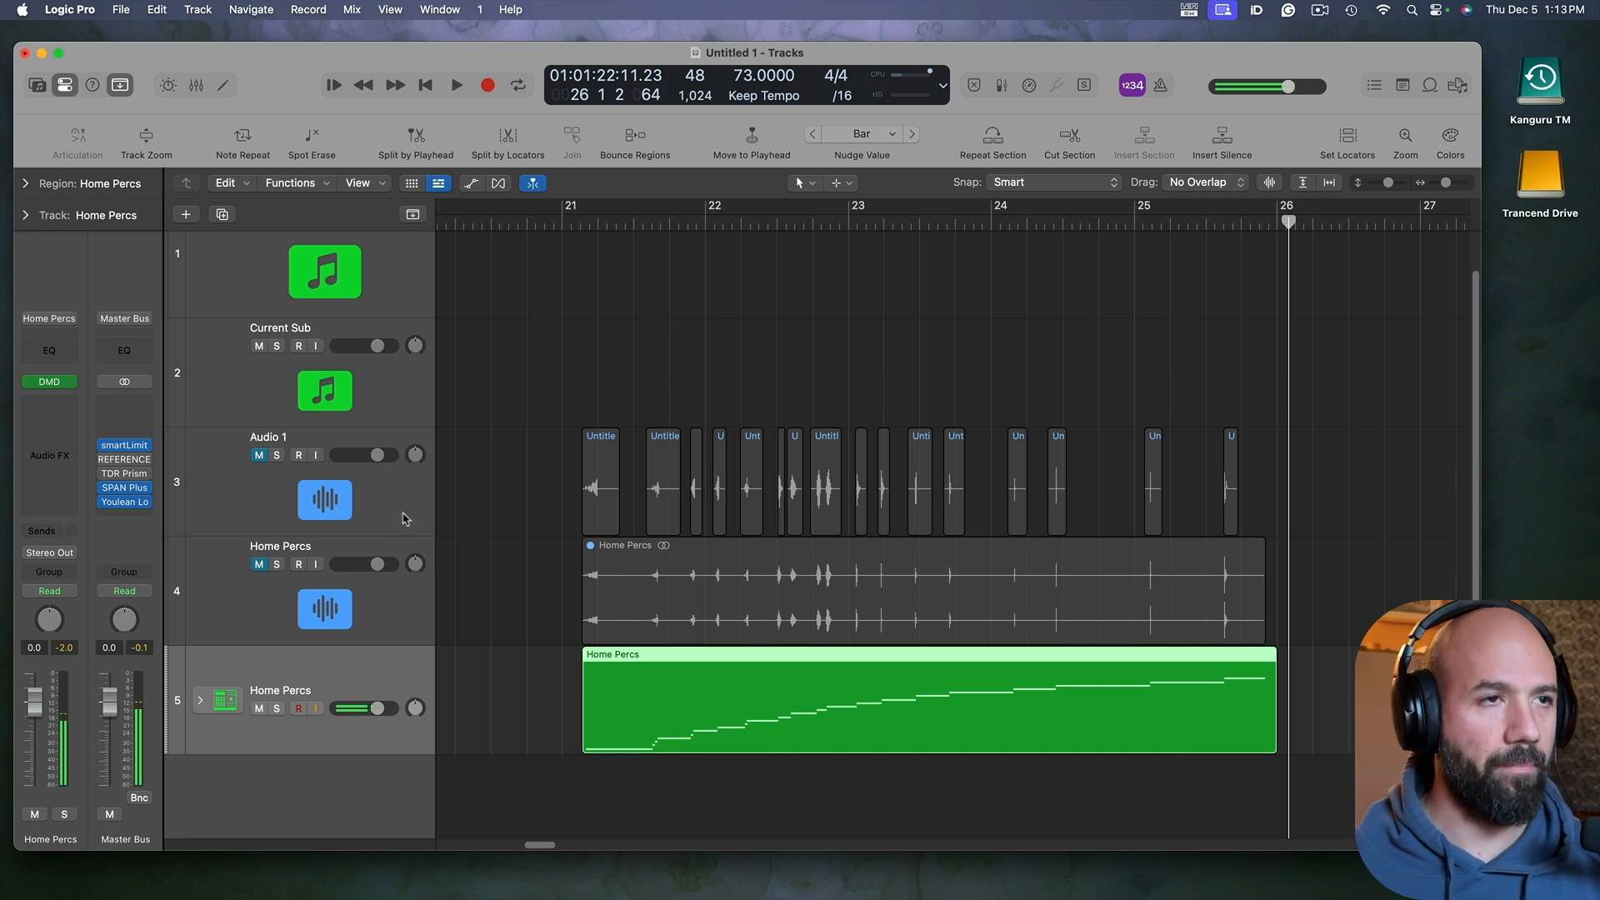
{"action": "left_click_drag", "start_coordinate": [1139, 46], "coordinate": [1143, 29]}
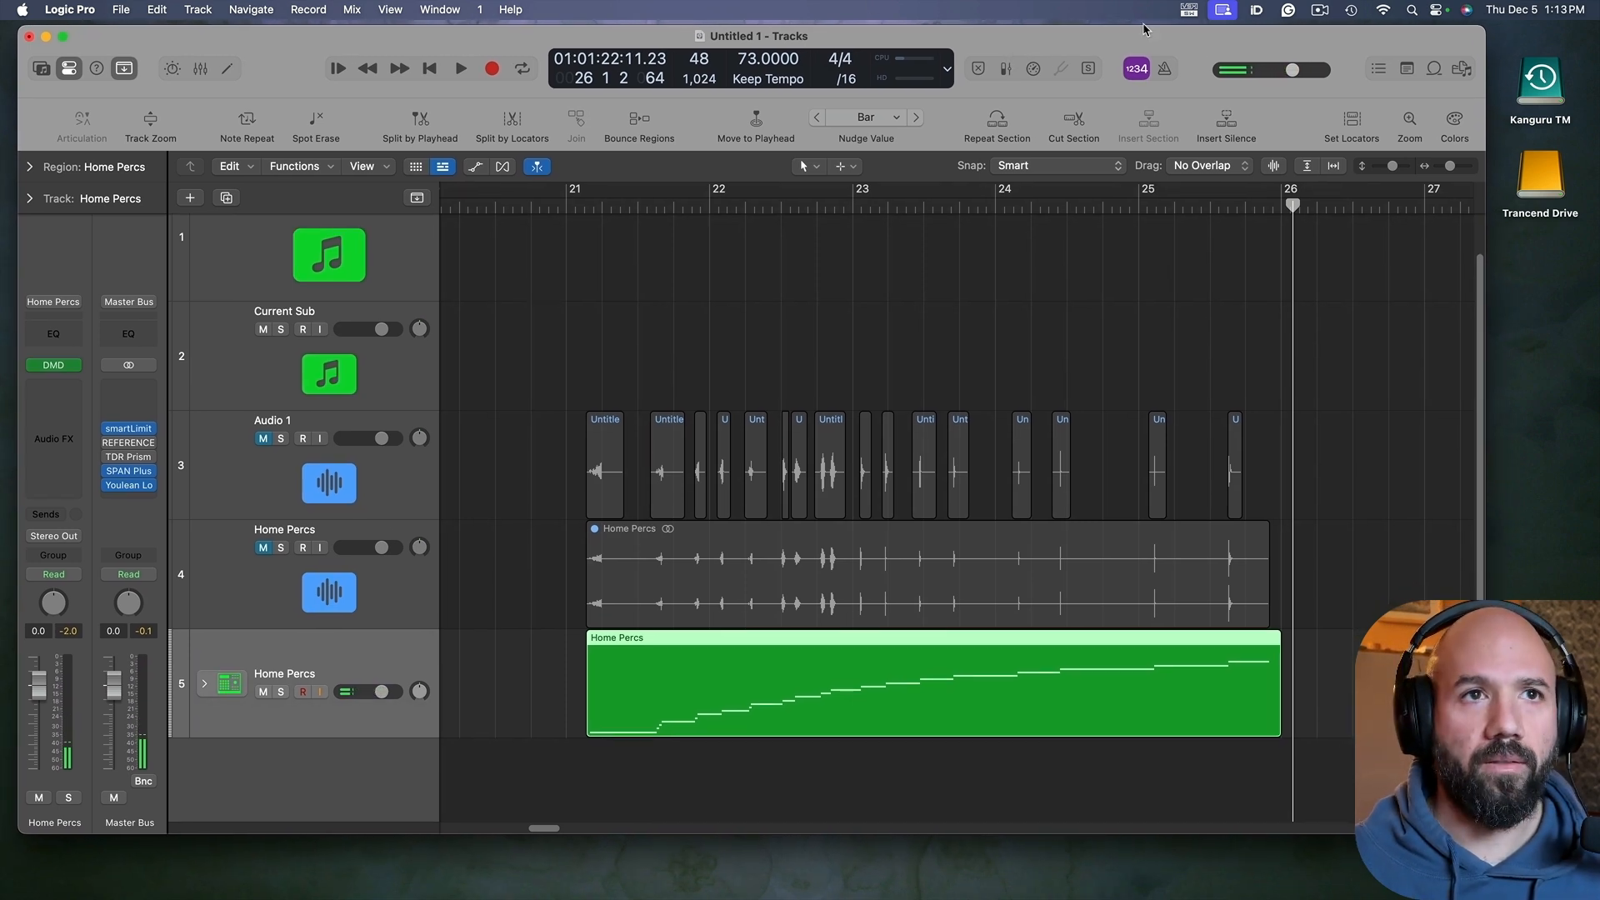
{"action": "left_click", "coordinate": [1324, 14]}
{"action": "left_click", "coordinate": [1354, 72]}
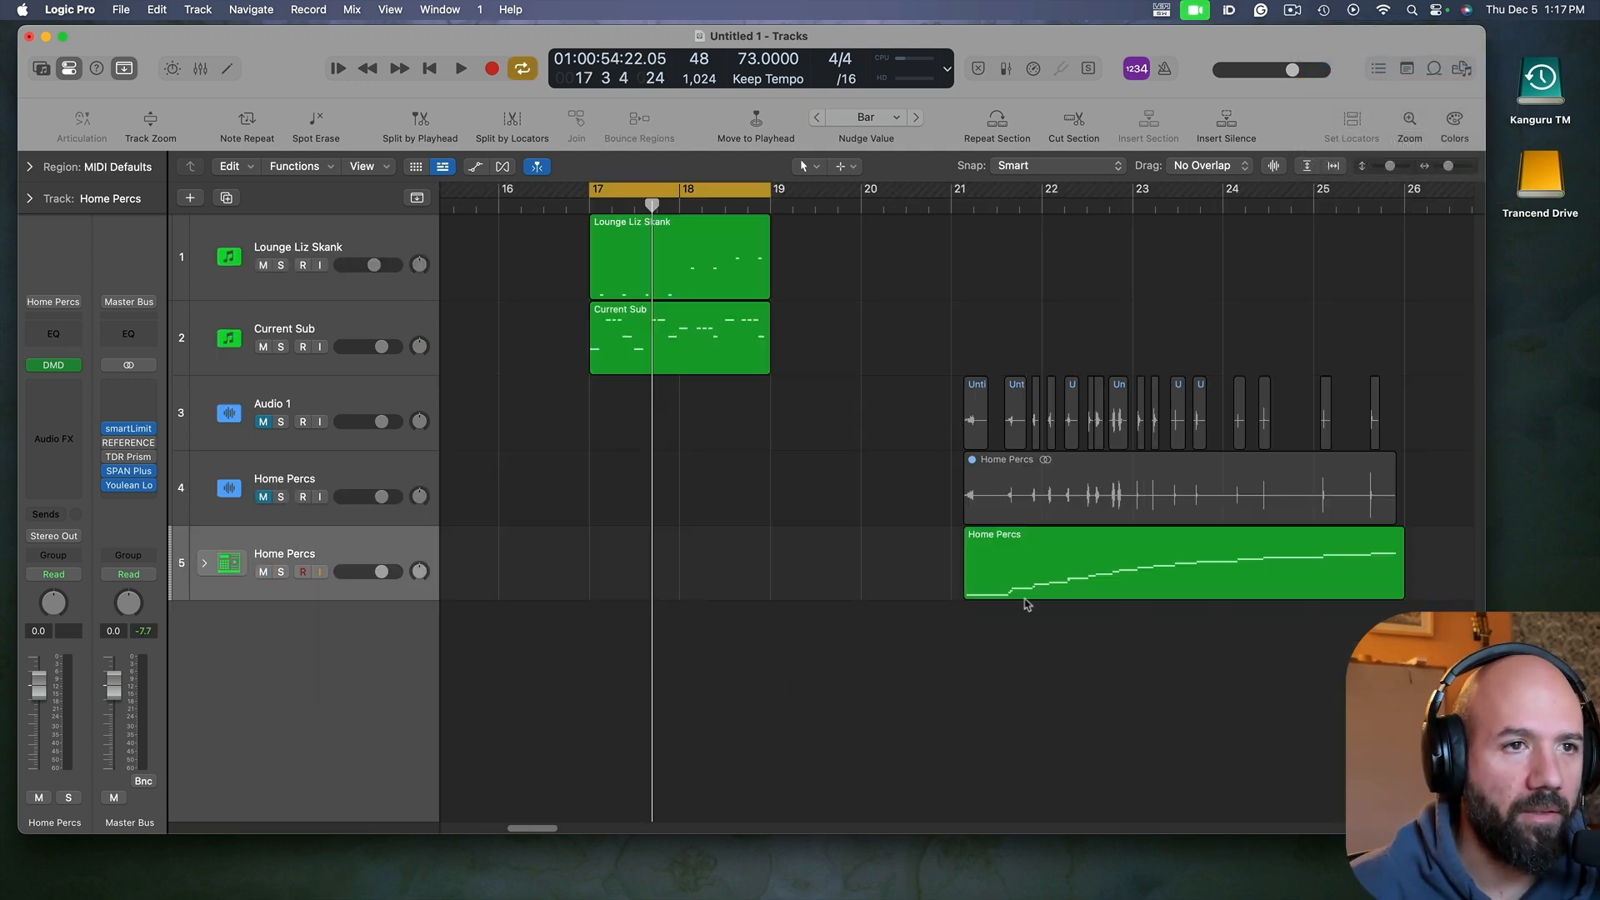
Step: Delete the MIDI trigger region on the Home Percs sampler track and the Audio 1 track with its regions
{"action": "left_click", "coordinate": [1027, 564]}
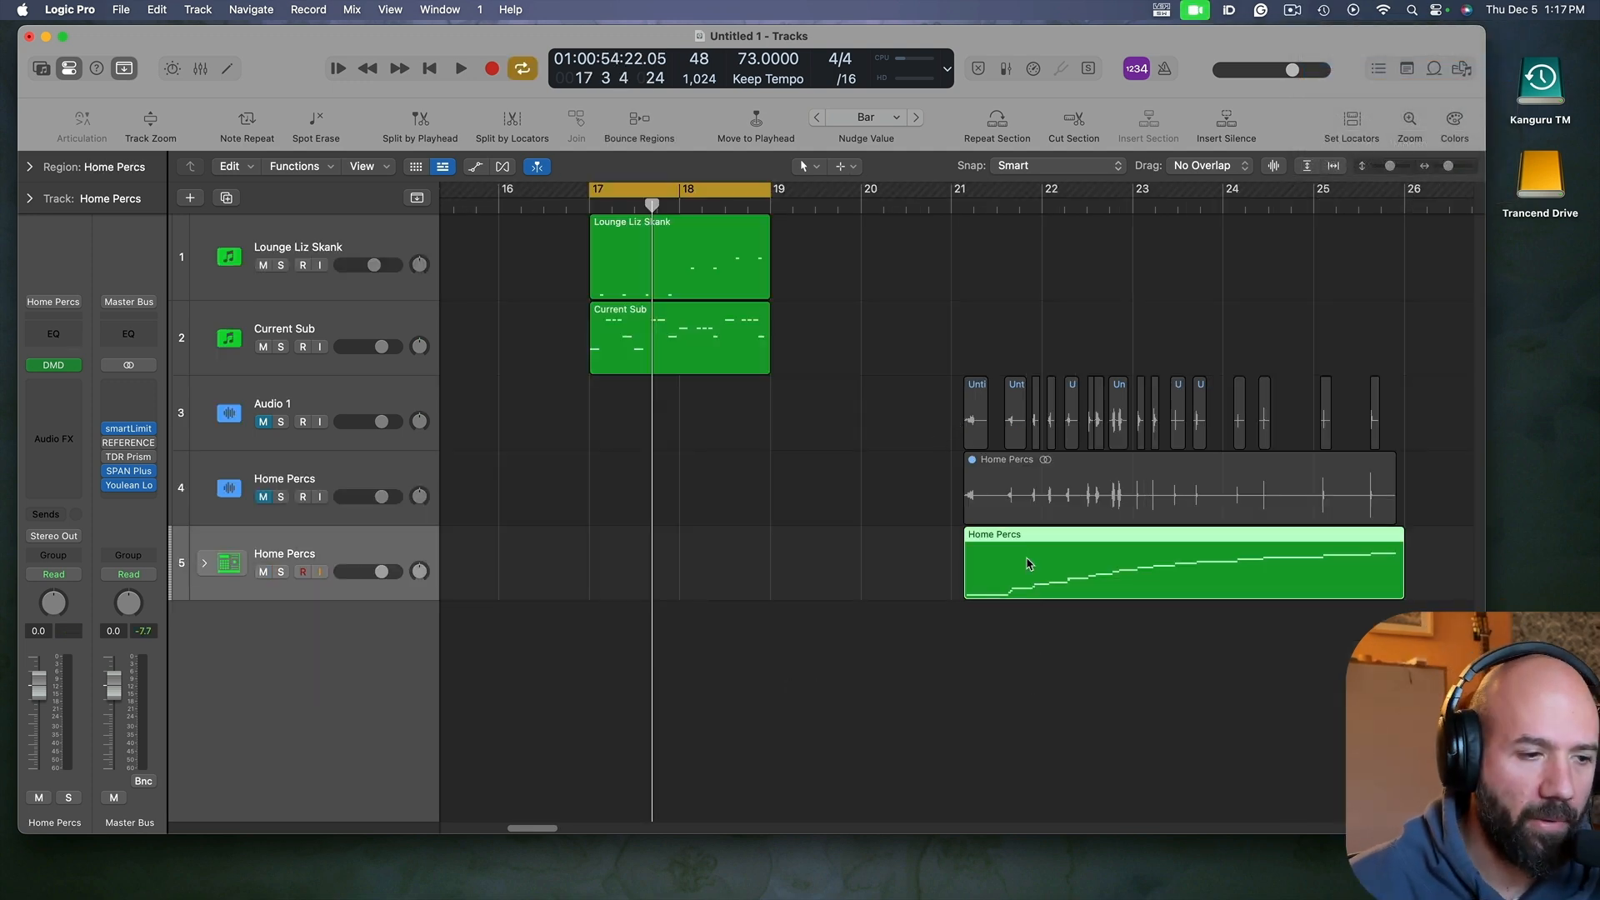
{"action": "key", "text": "Delete"}
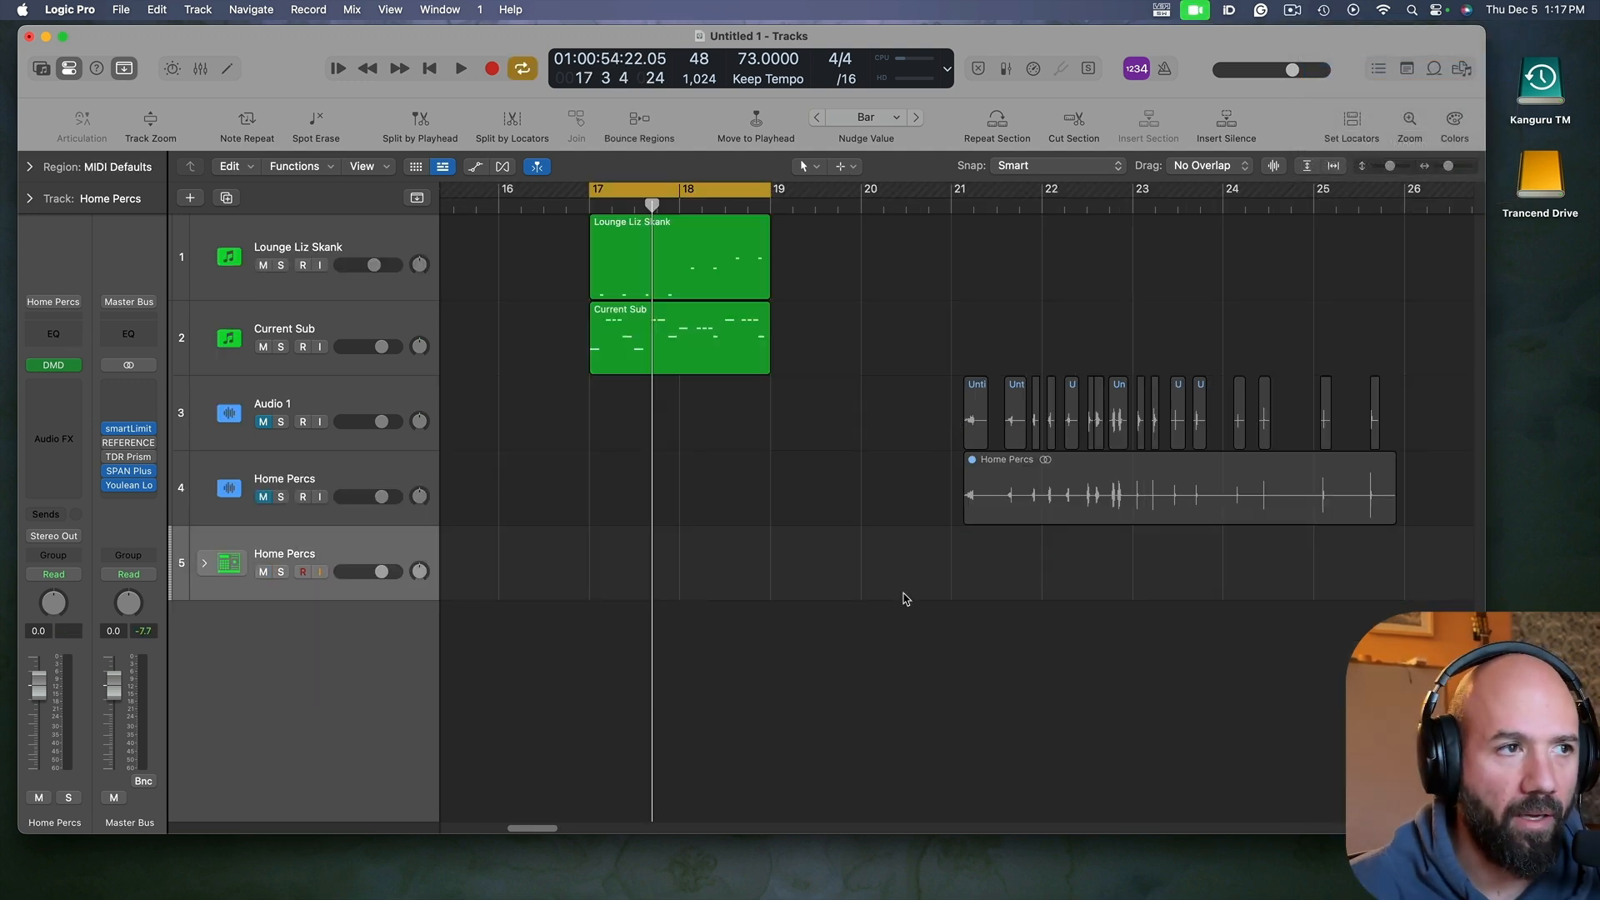
{"action": "left_click", "coordinate": [345, 466]}
{"action": "left_click", "coordinate": [377, 408]}
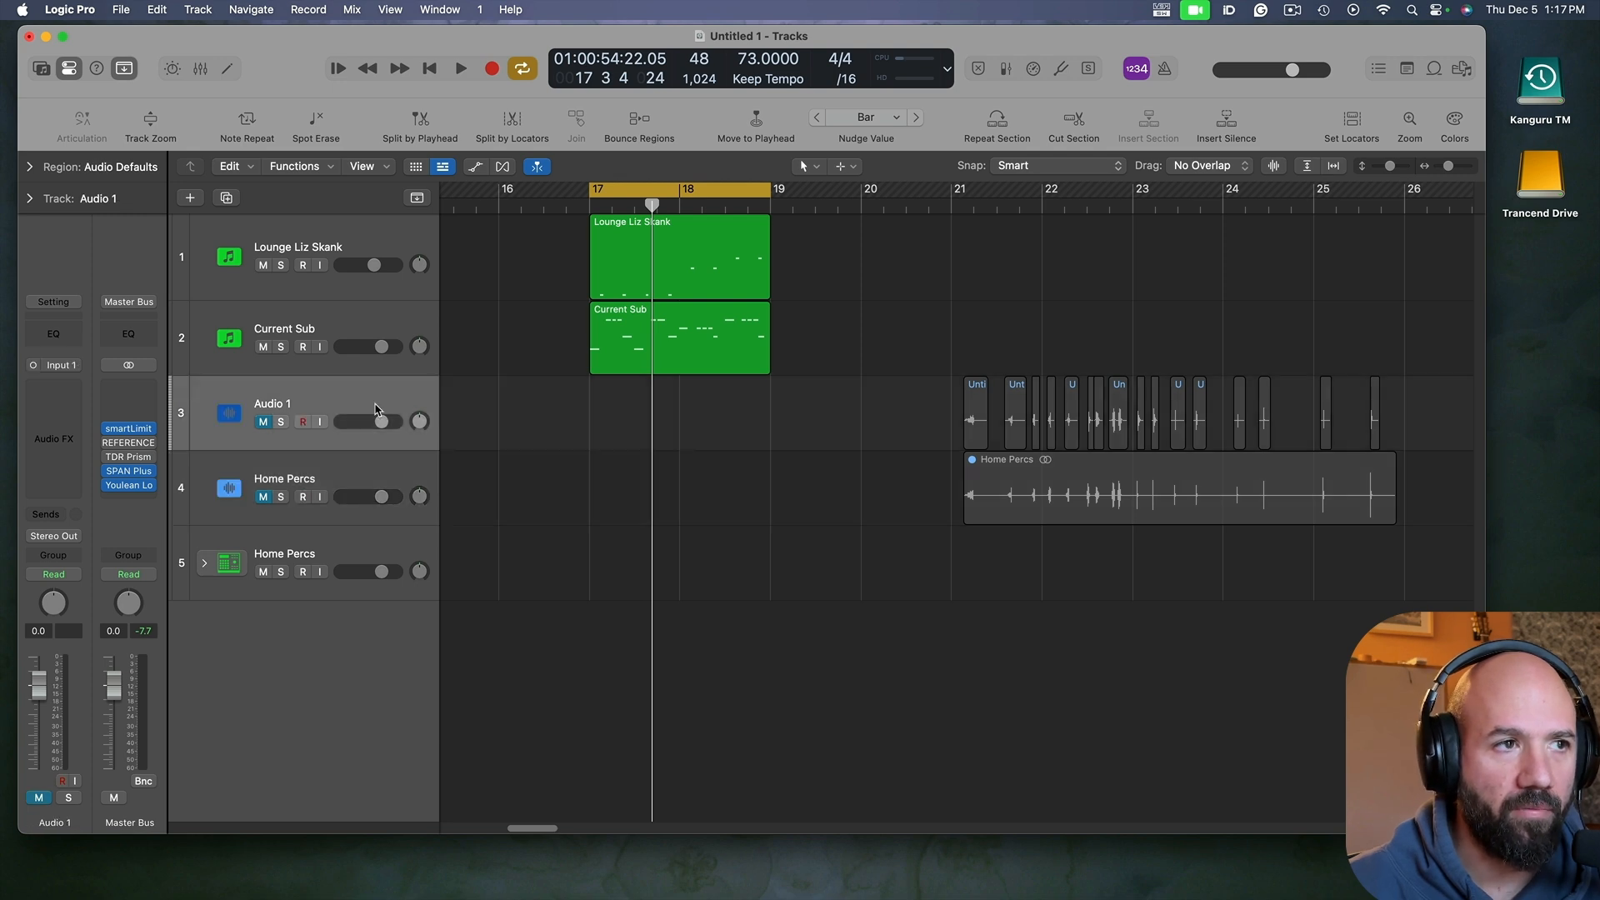
{"action": "key", "text": "super+BackSpace"}
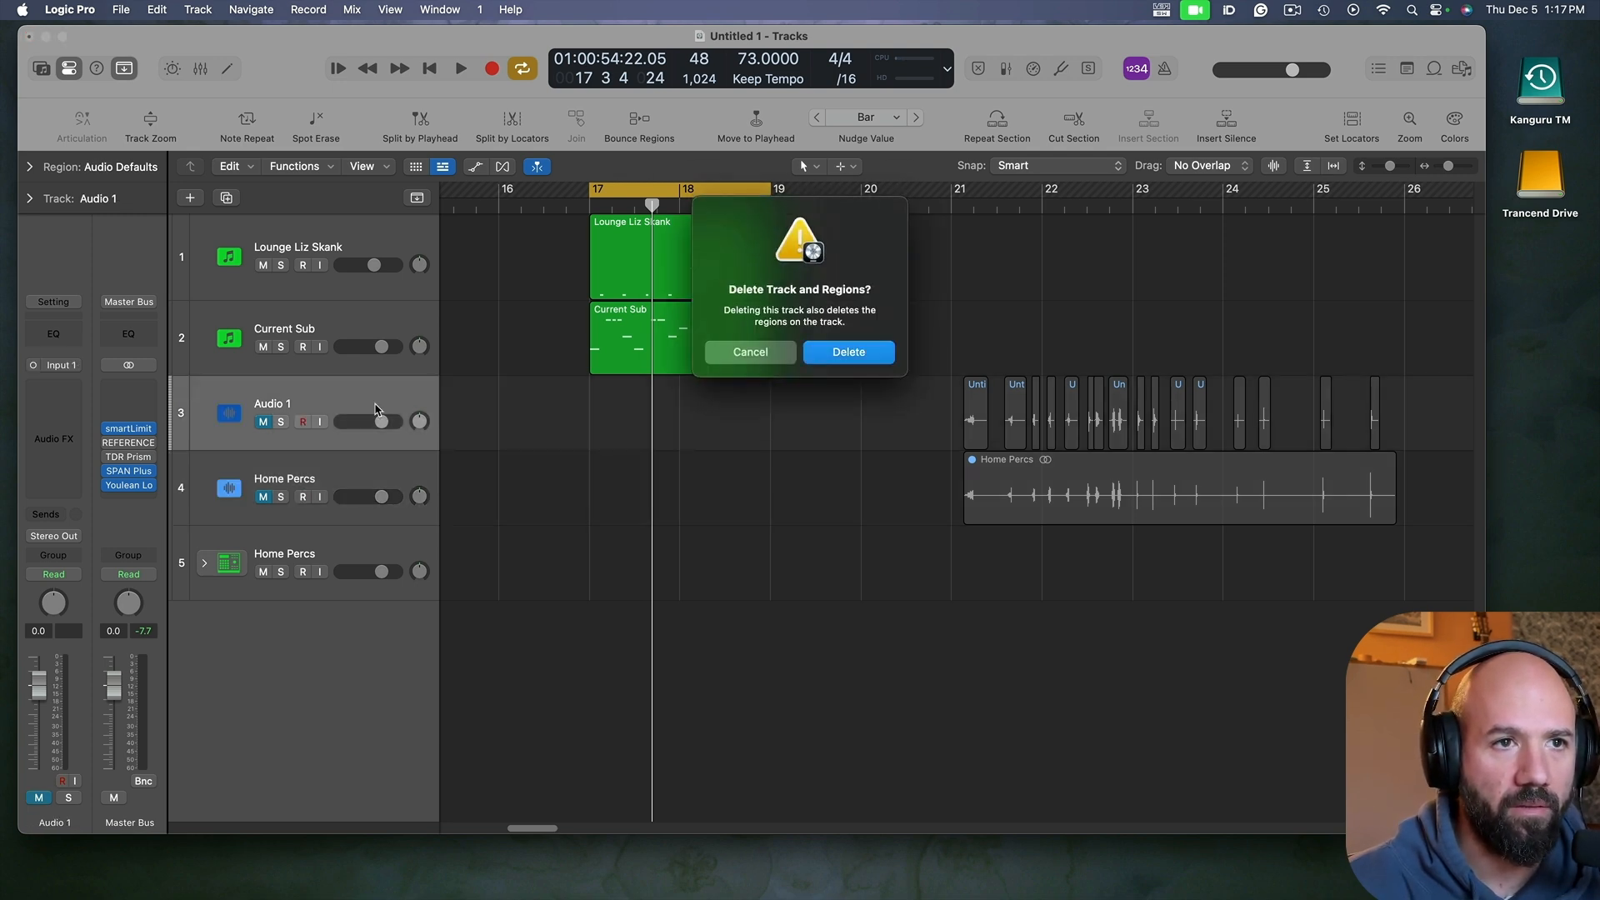
{"action": "key", "text": "Return"}
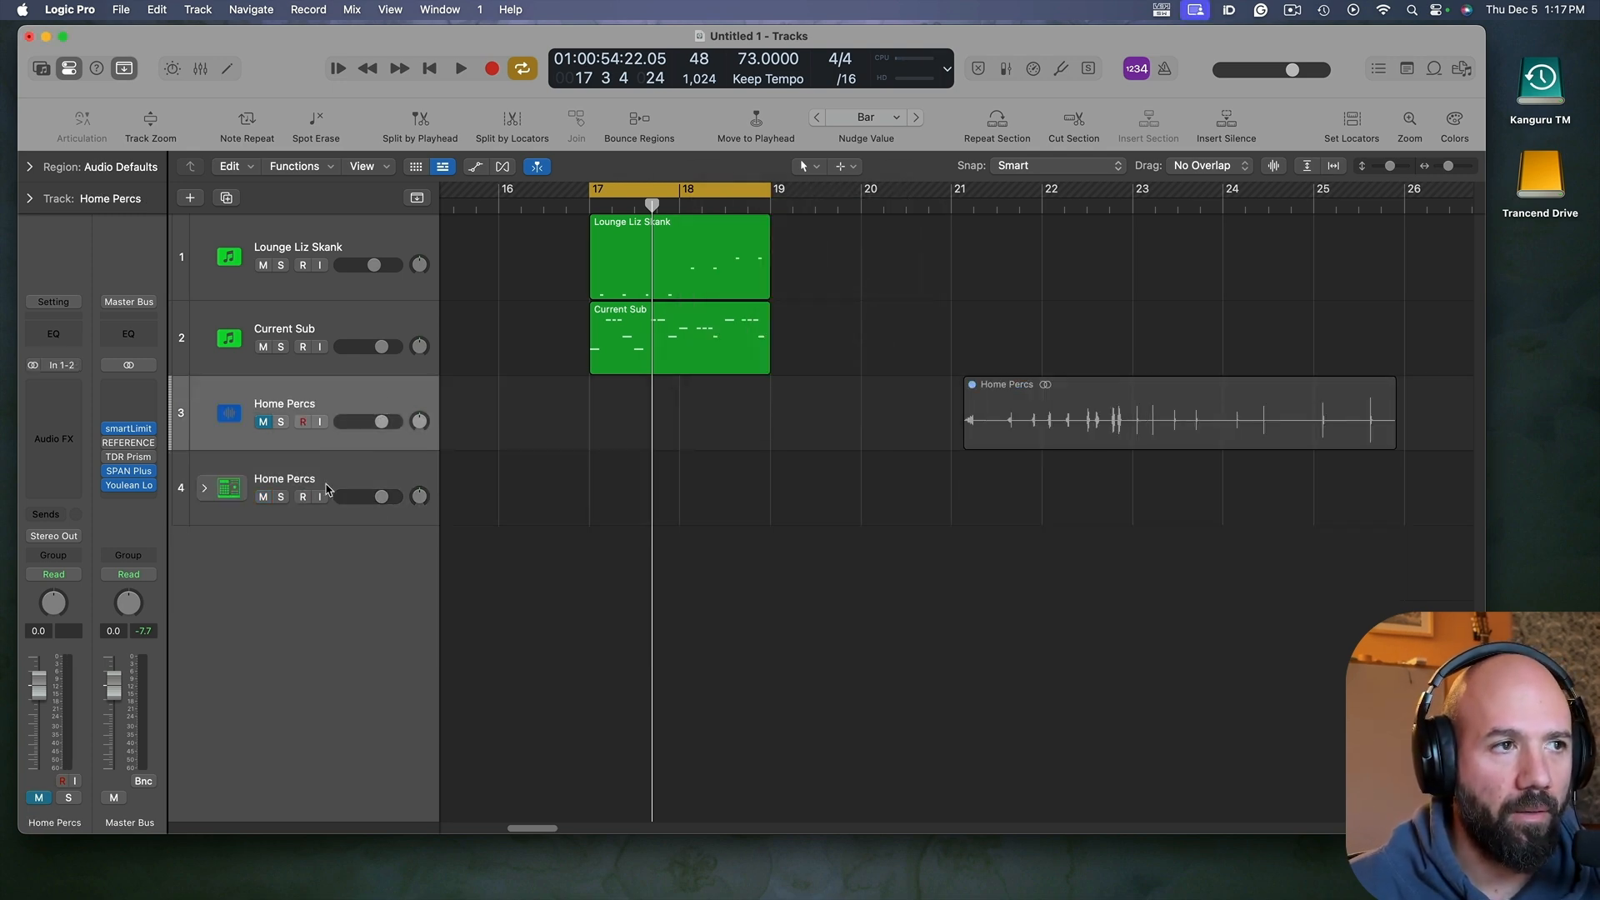
Step: Color the Current Sub track purple and apply the same color to its region
{"action": "left_click", "coordinate": [360, 321]}
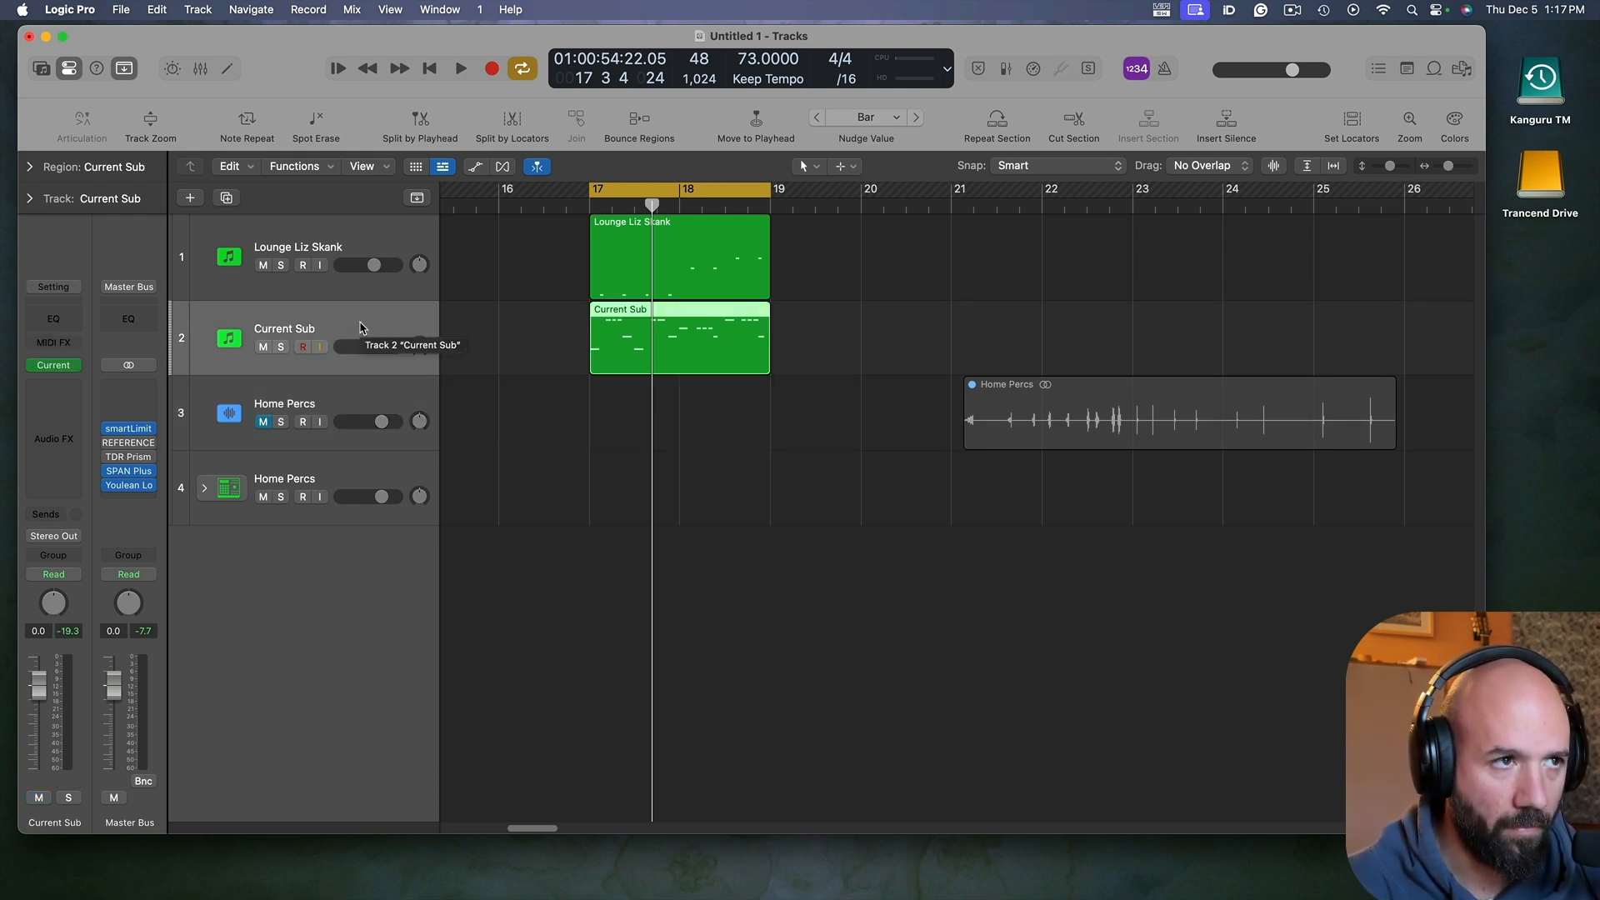
{"action": "key", "text": "alt+c"}
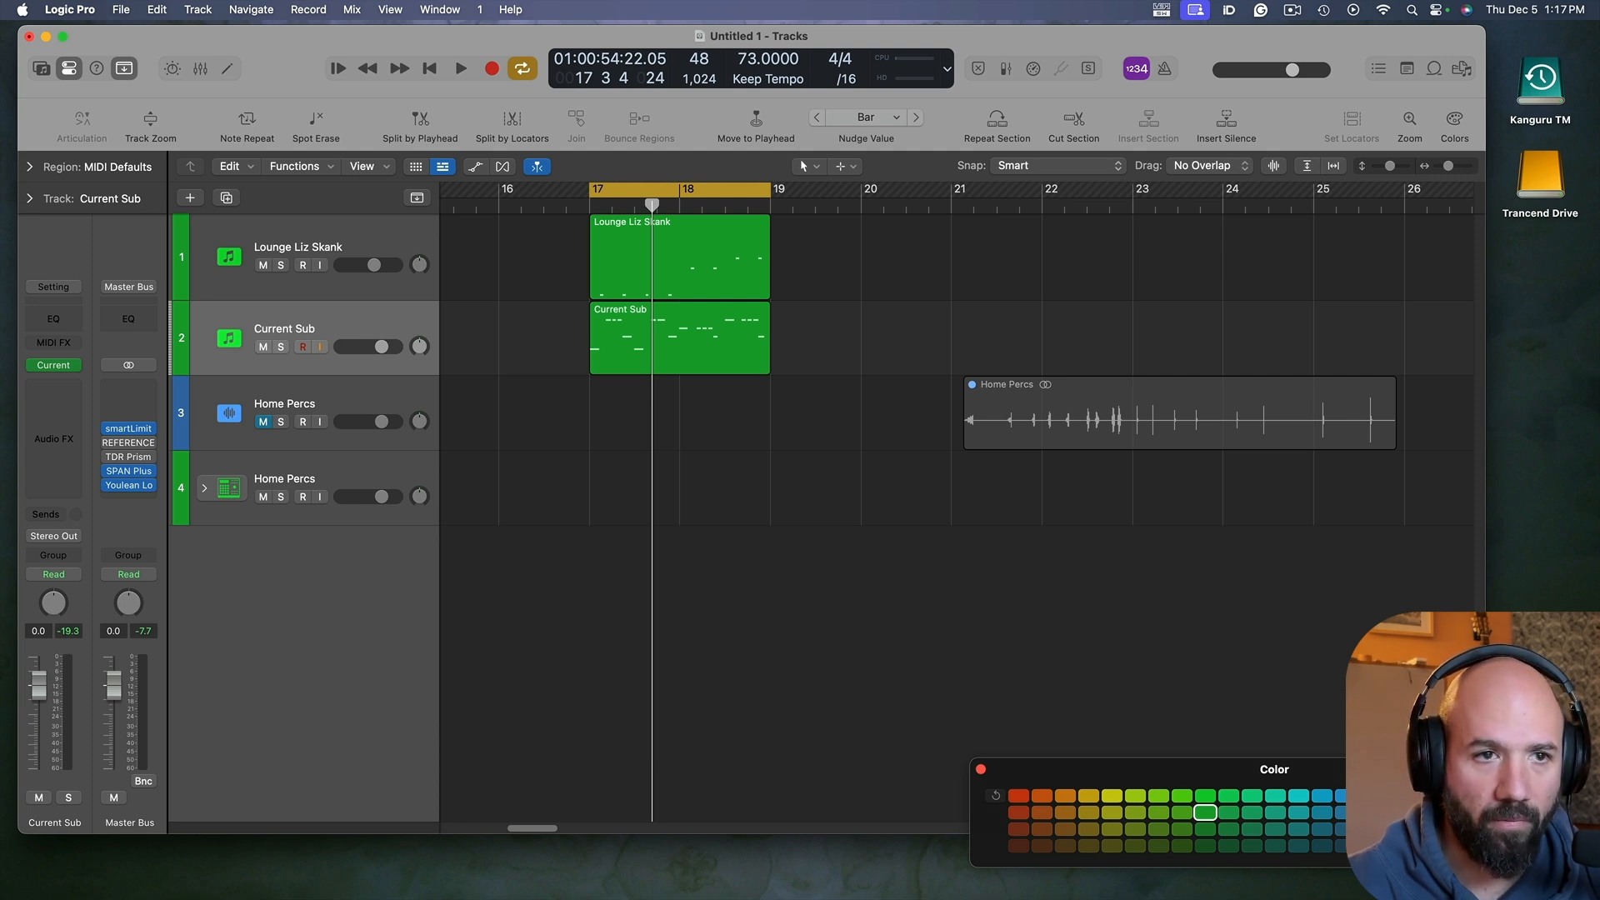
{"action": "left_click", "coordinate": [1387, 813]}
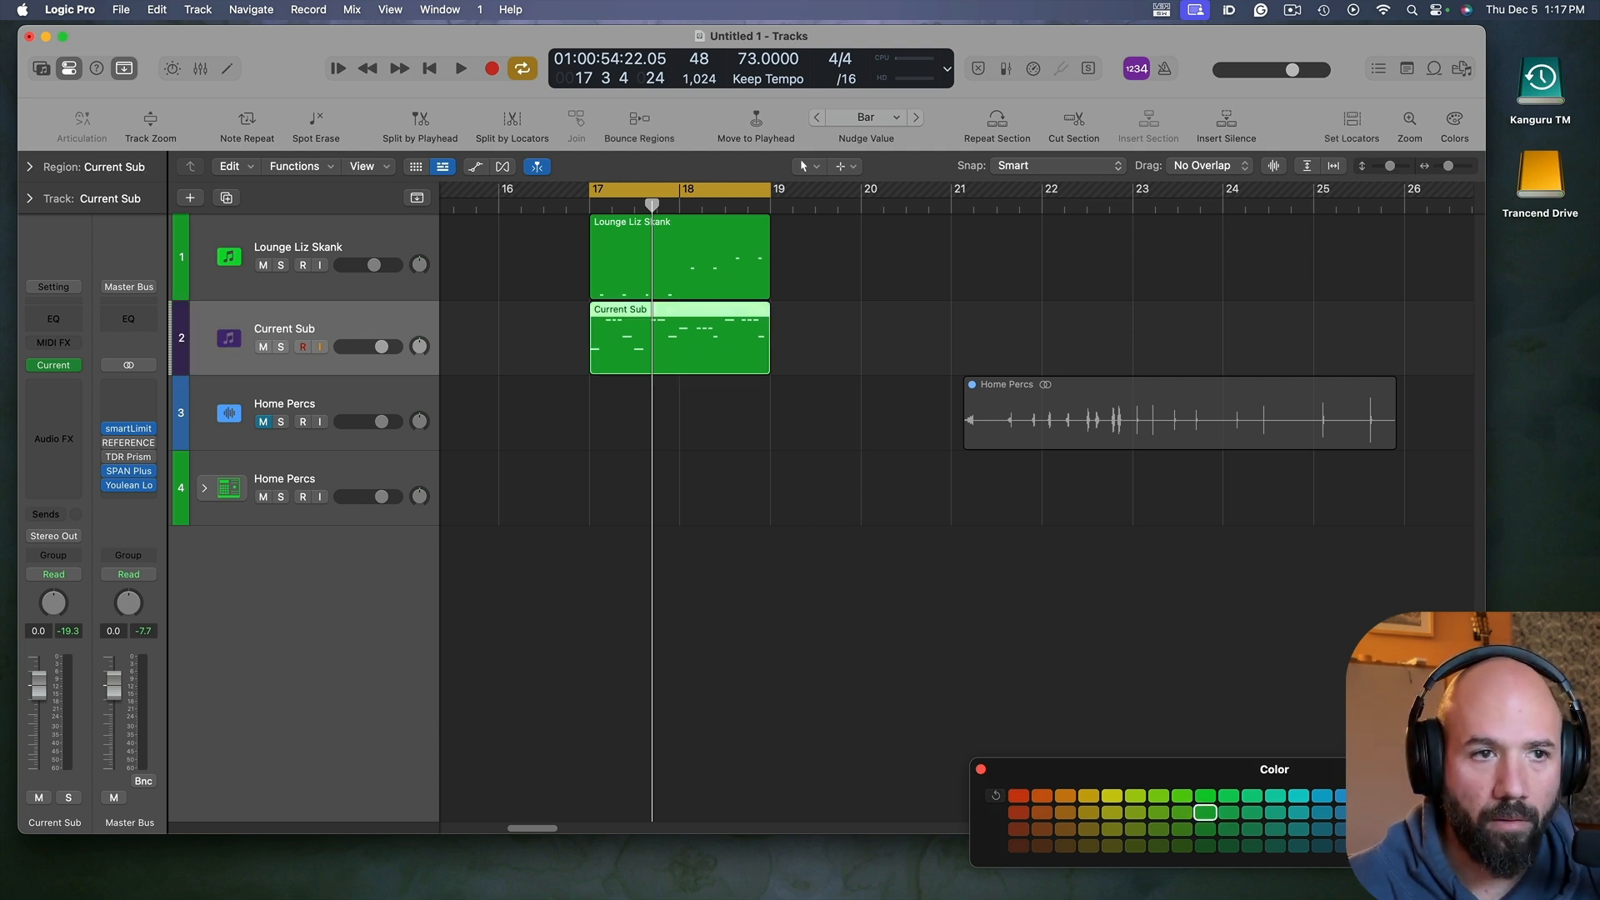
{"action": "key", "text": "alt+shift+c"}
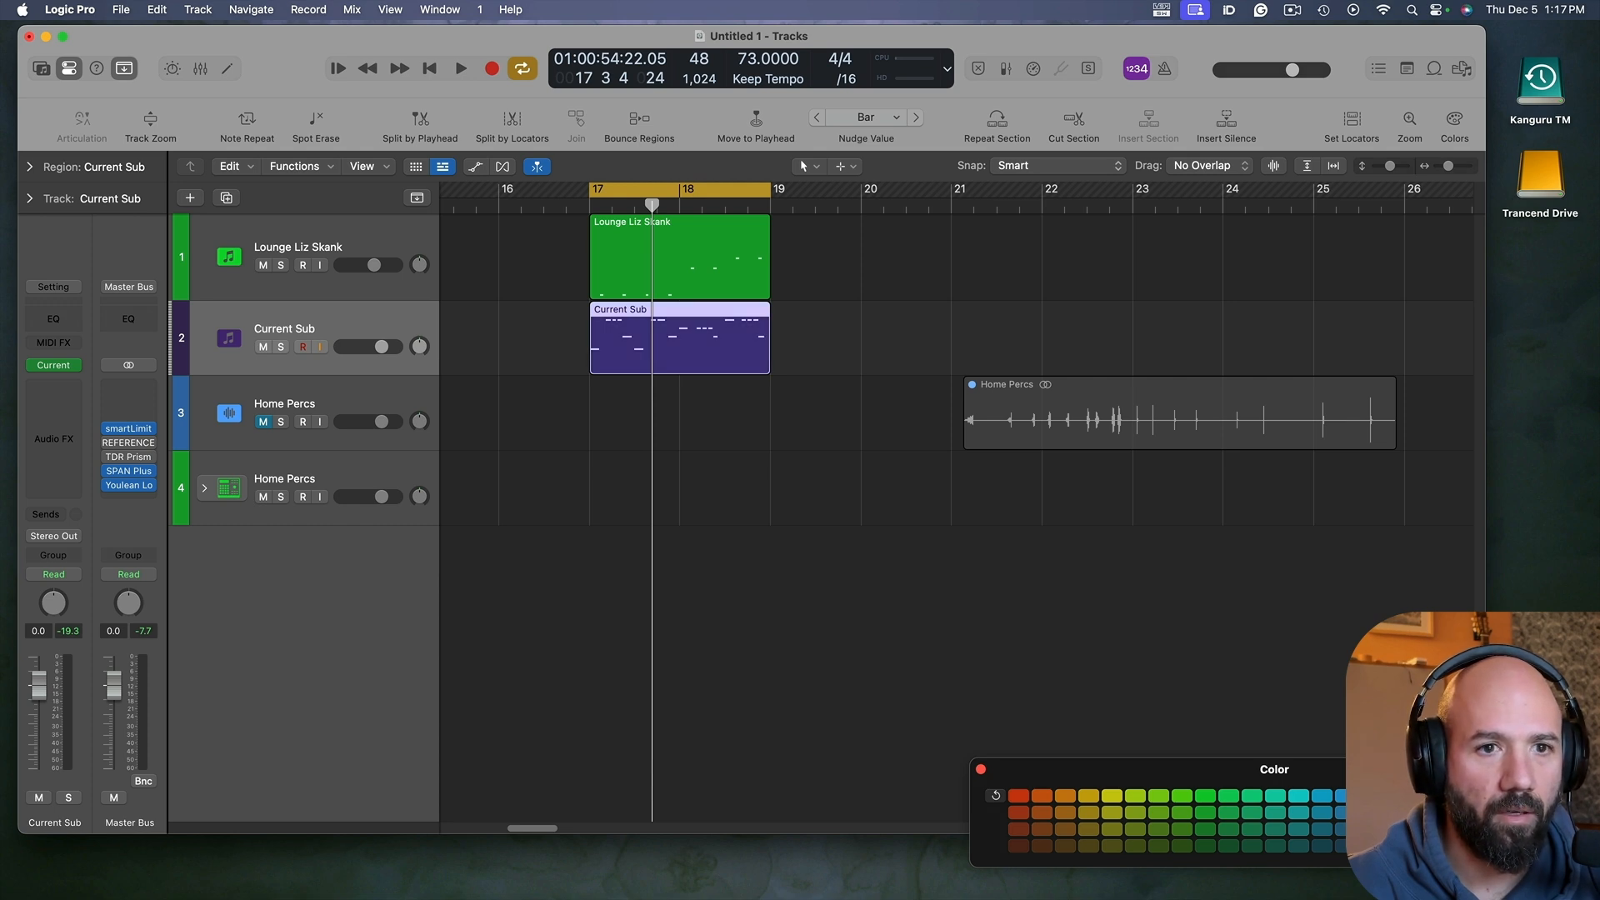
Step: Color the Home Percs sampler track orange
{"action": "left_click", "coordinate": [675, 253]}
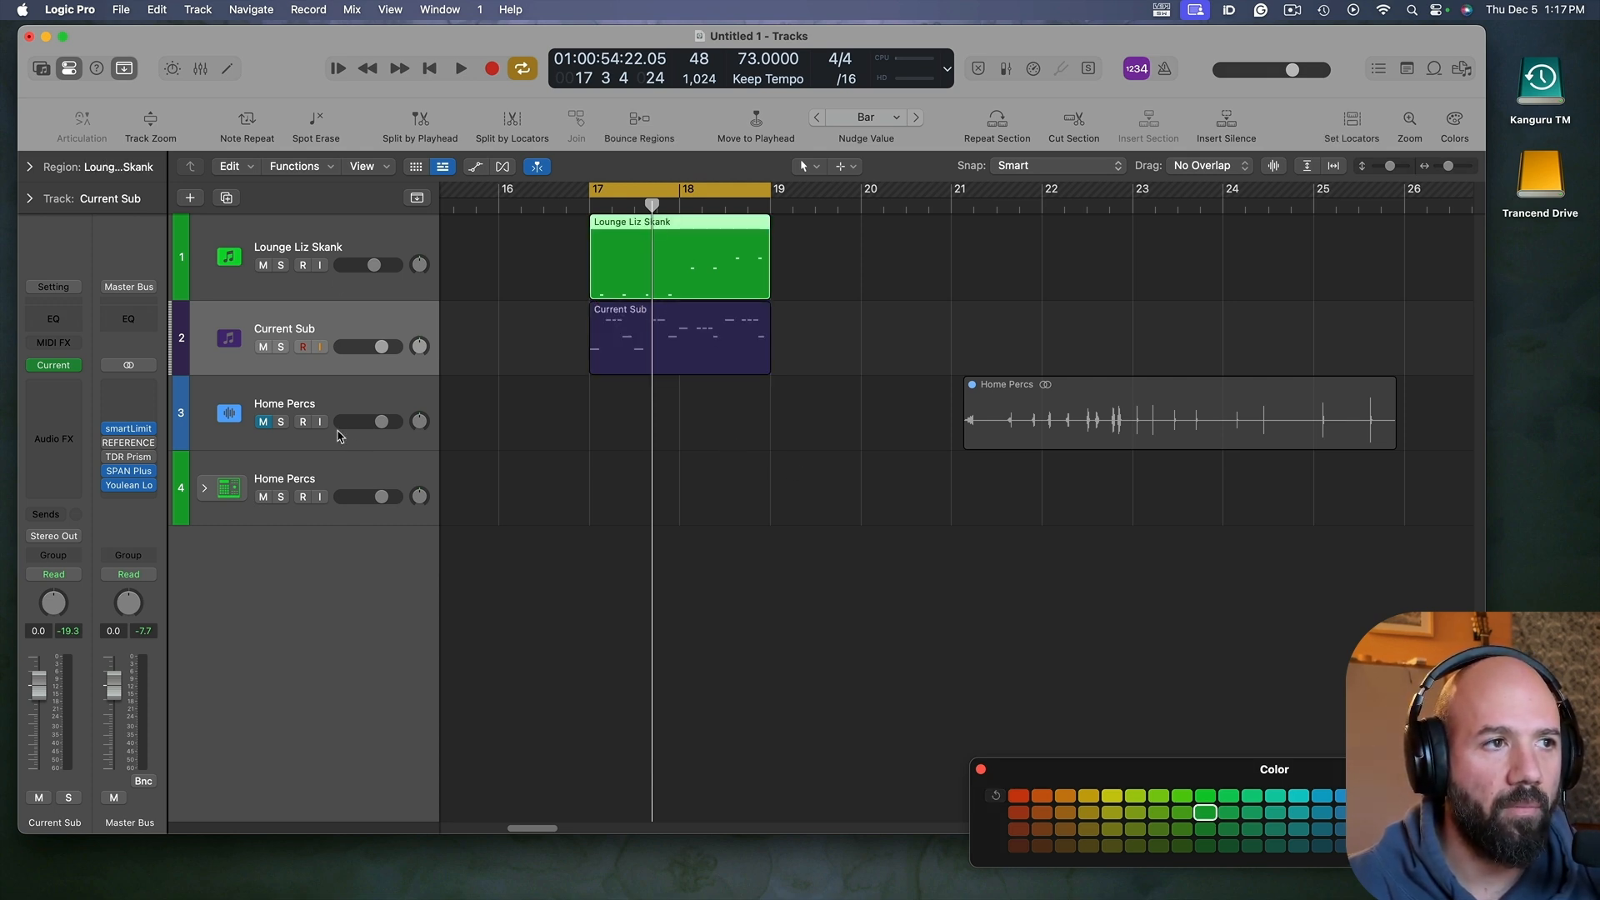
{"action": "left_click", "coordinate": [342, 468]}
{"action": "left_click", "coordinate": [1041, 829]}
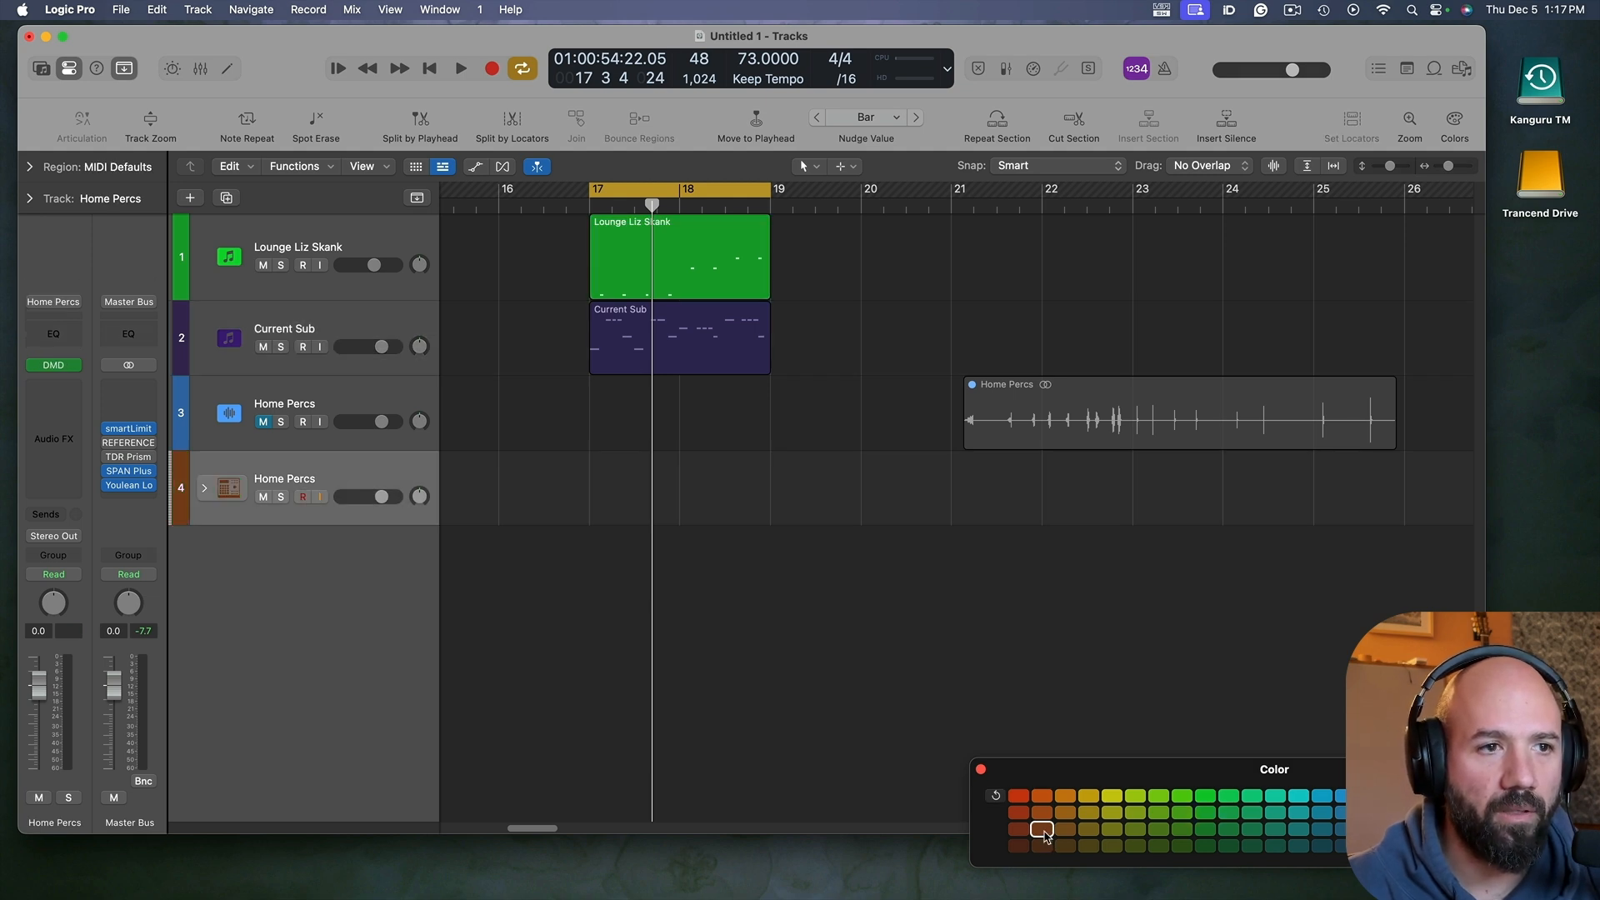
{"action": "left_click", "coordinate": [1065, 812]}
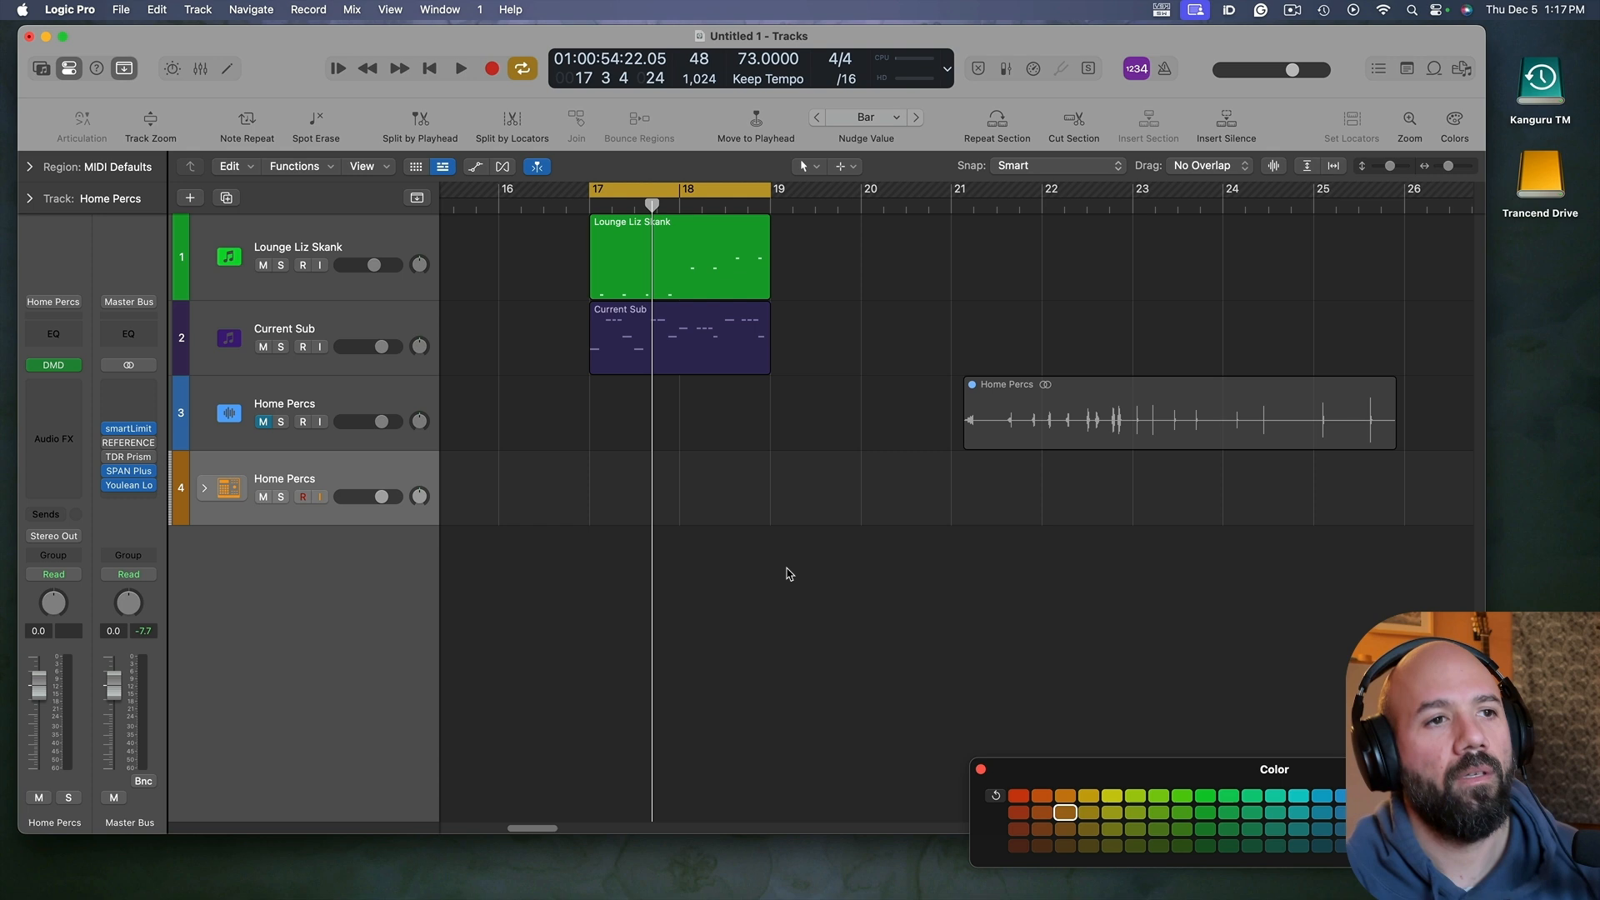
Step: Add a new software instrument track to the project
{"action": "scroll", "coordinate": [798, 527], "scroll_direction": "down", "scroll_amount": 3}
{"action": "scroll", "coordinate": [800, 522], "scroll_direction": "up", "scroll_amount": 5}
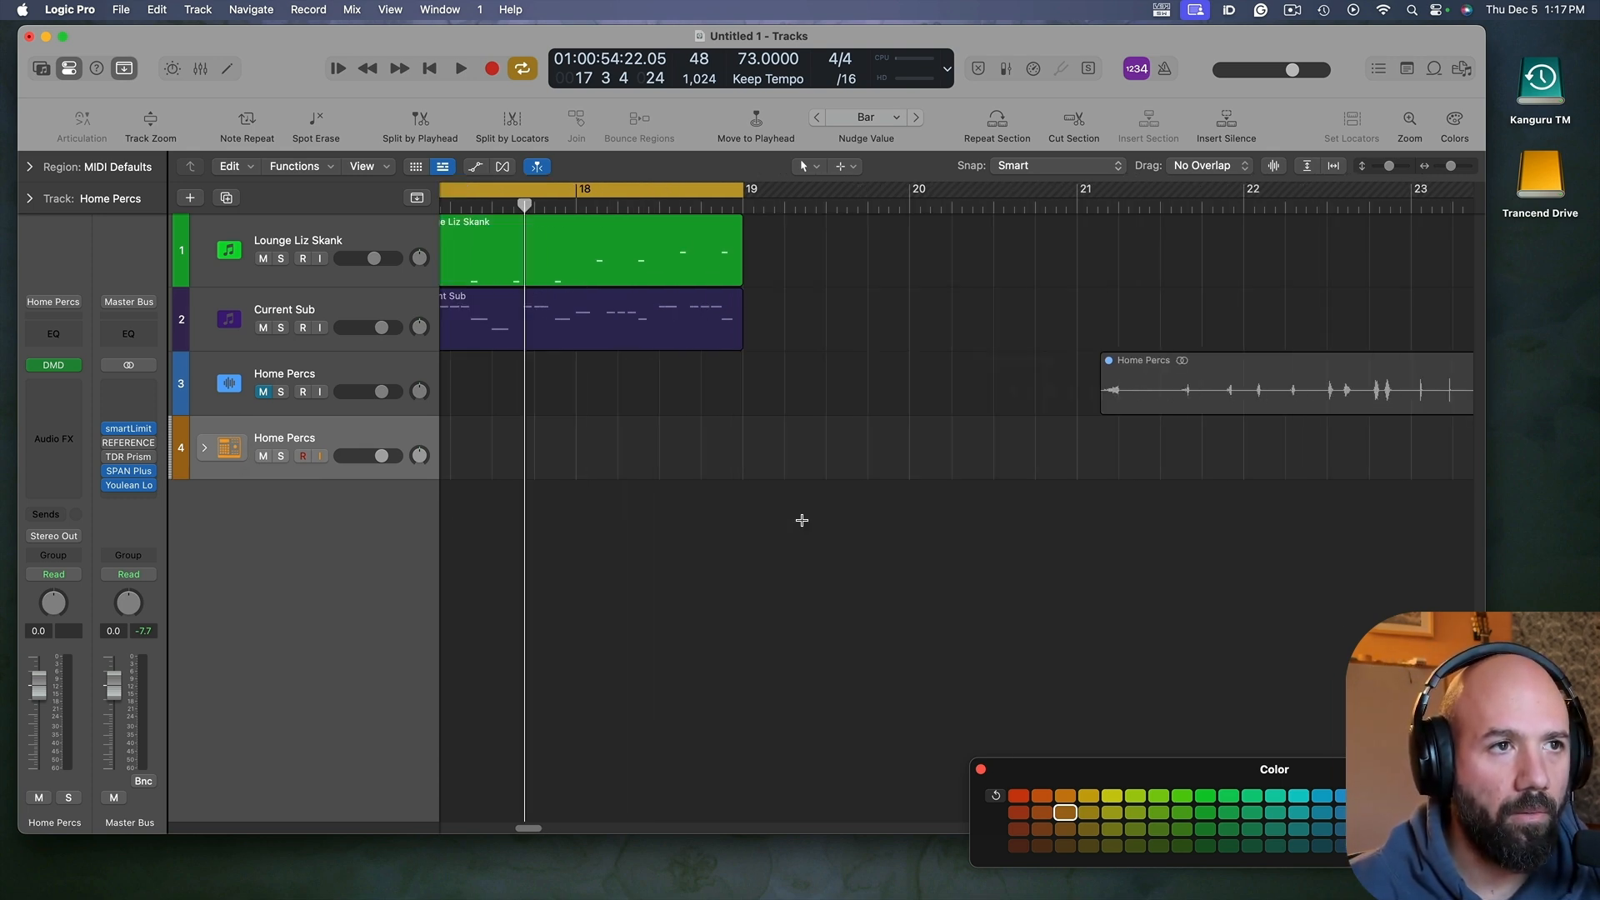
{"action": "scroll", "coordinate": [925, 540], "scroll_direction": "left", "scroll_amount": 5}
{"action": "scroll", "coordinate": [1038, 534], "scroll_direction": "up", "scroll_amount": 4}
{"action": "scroll", "coordinate": [1087, 525], "scroll_direction": "down", "scroll_amount": 2}
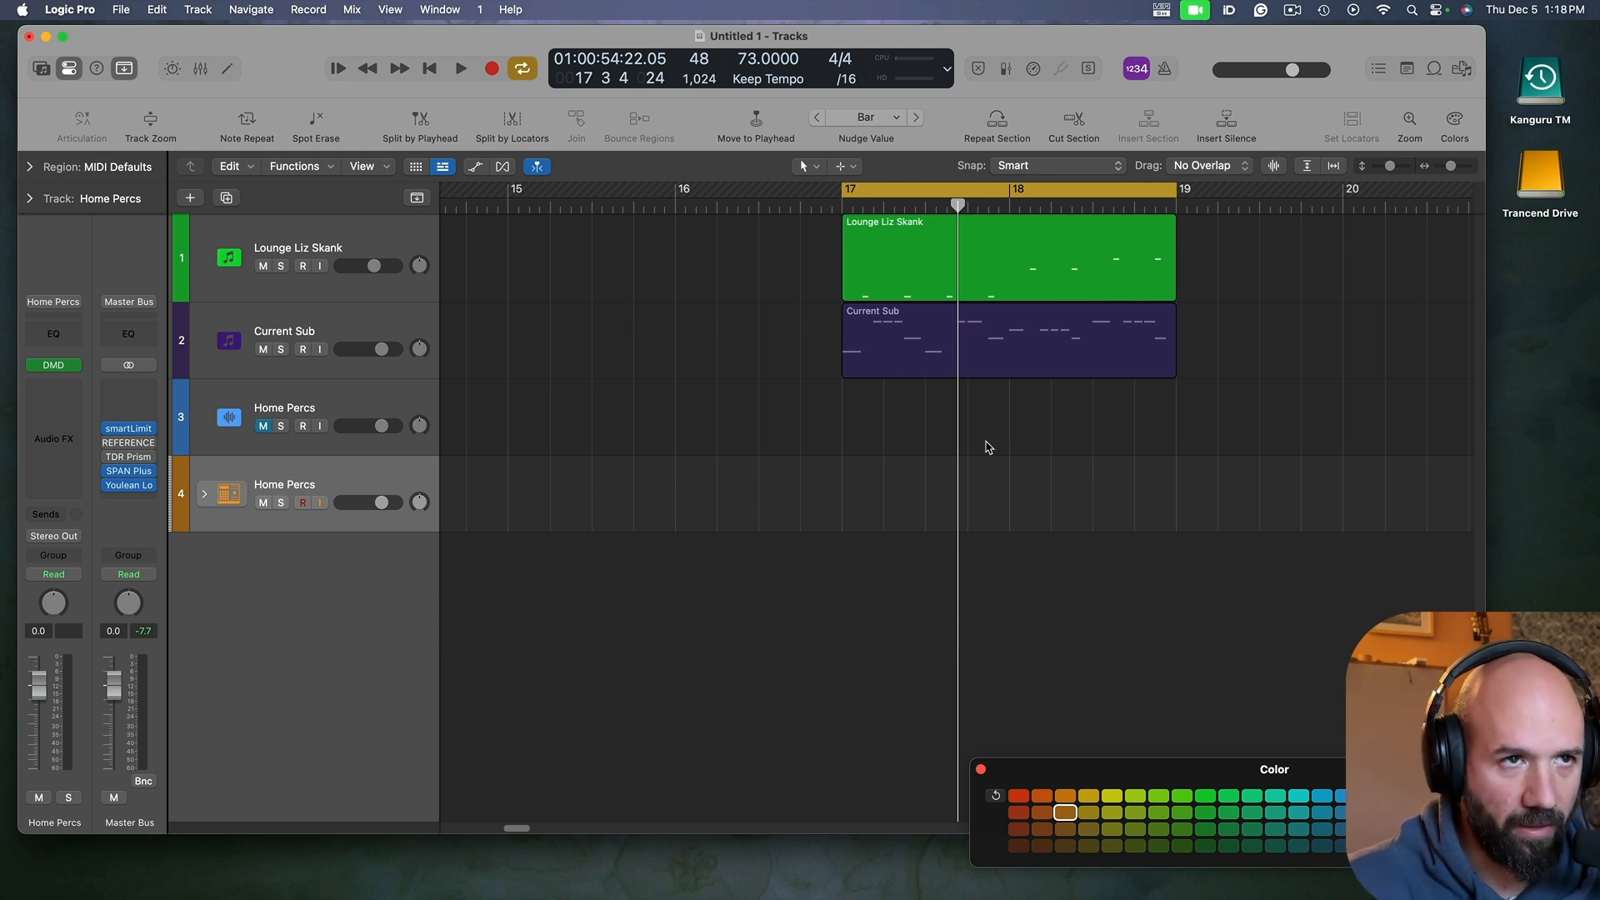
{"action": "scroll", "coordinate": [1231, 486], "scroll_direction": "up", "scroll_amount": 2}
{"action": "scroll", "coordinate": [1278, 486], "scroll_direction": "up", "scroll_amount": 2}
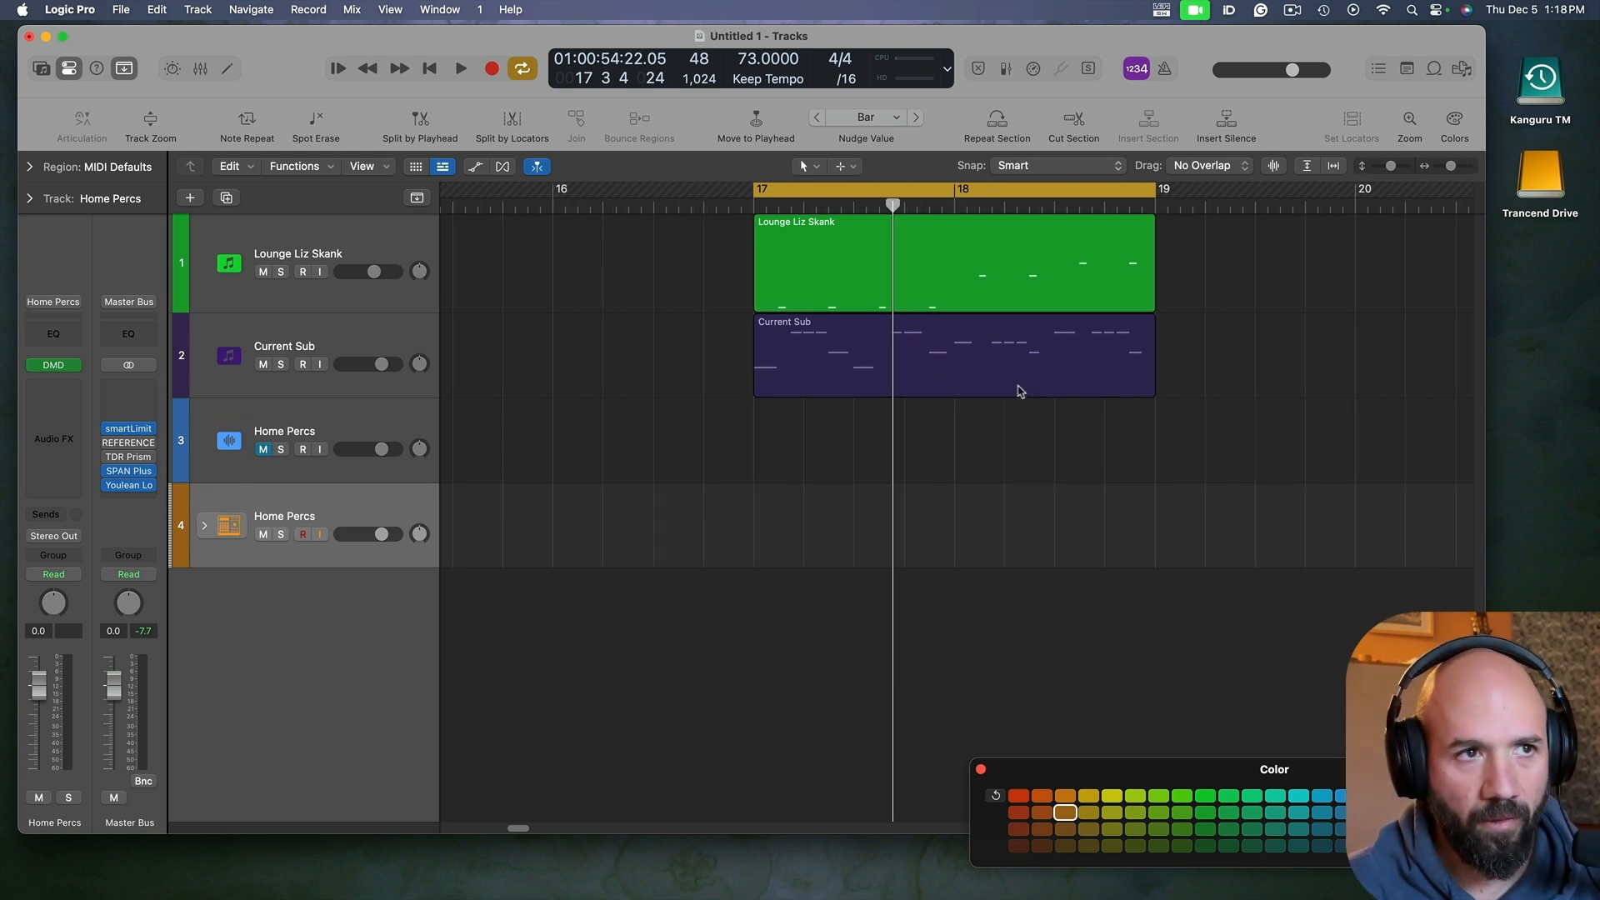
{"action": "right_click", "coordinate": [372, 608]}
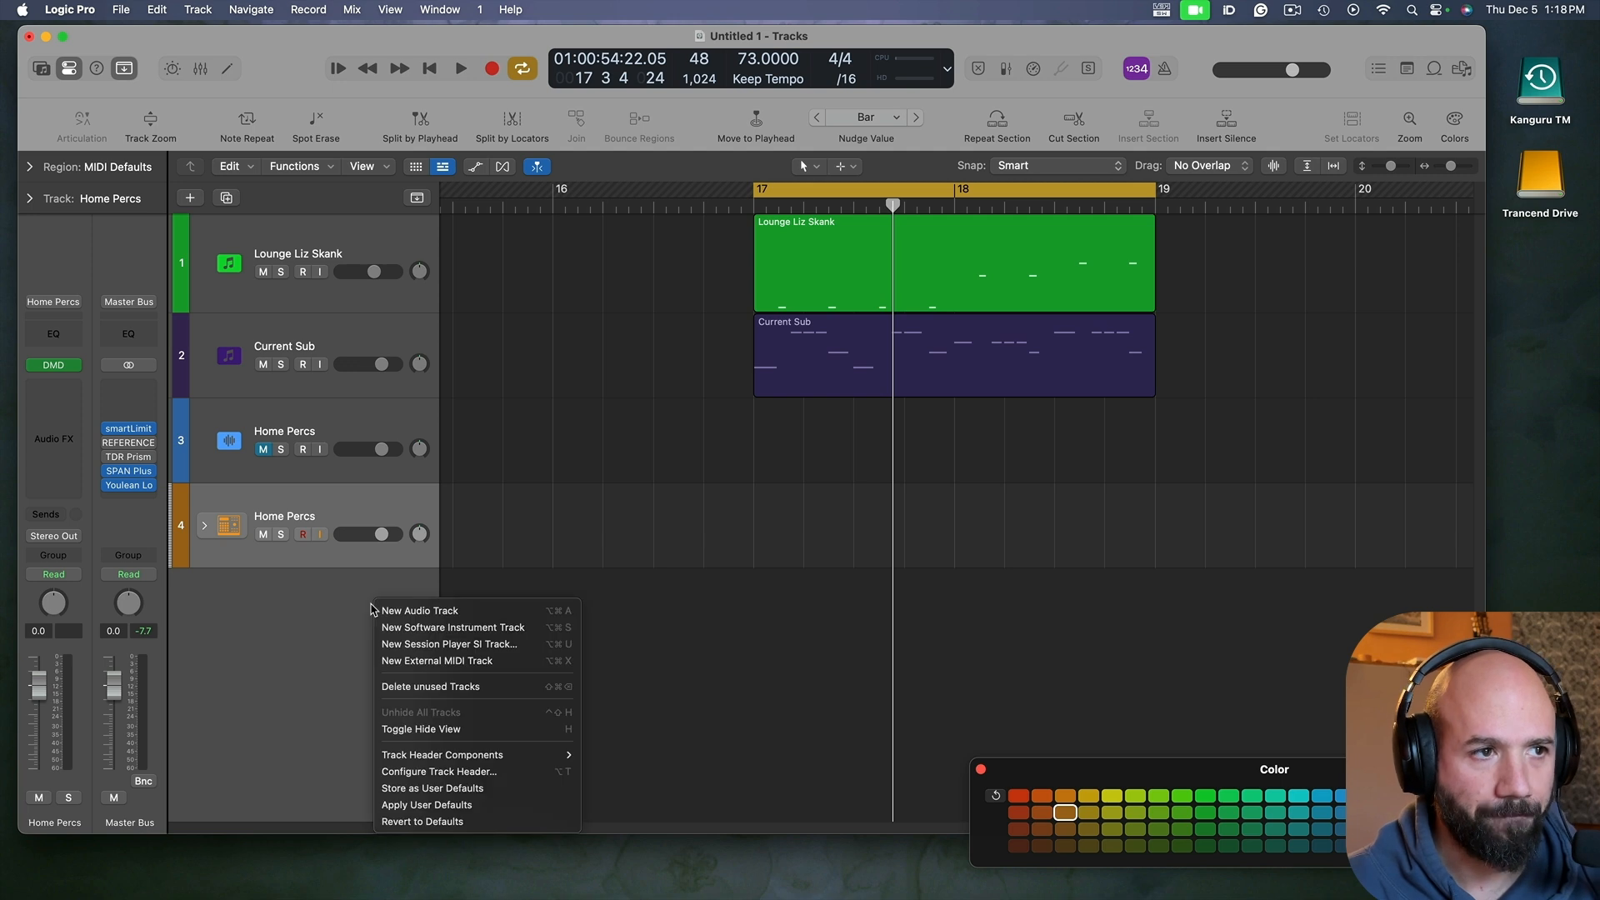
{"action": "left_click", "coordinate": [476, 629]}
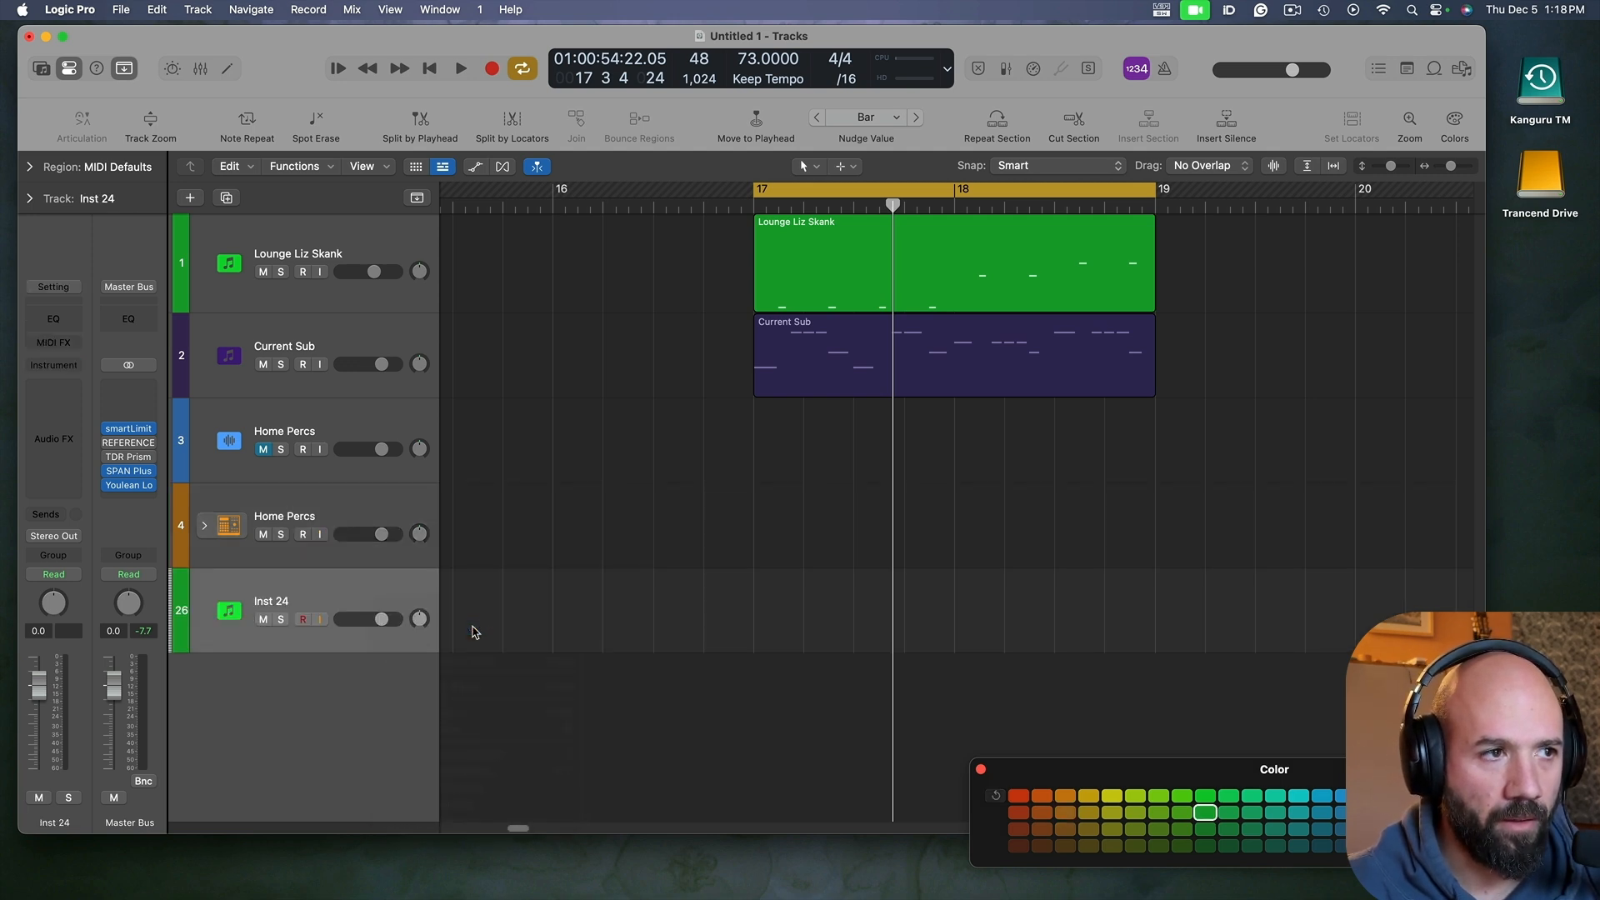
Step: Reorder the tracks so the new instrument track is first and Lounge Liz Skank sits below Current Sub
{"action": "left_click_drag", "start_coordinate": [359, 594], "coordinate": [332, 321]}
{"action": "left_click_drag", "start_coordinate": [279, 246], "coordinate": [322, 465]}
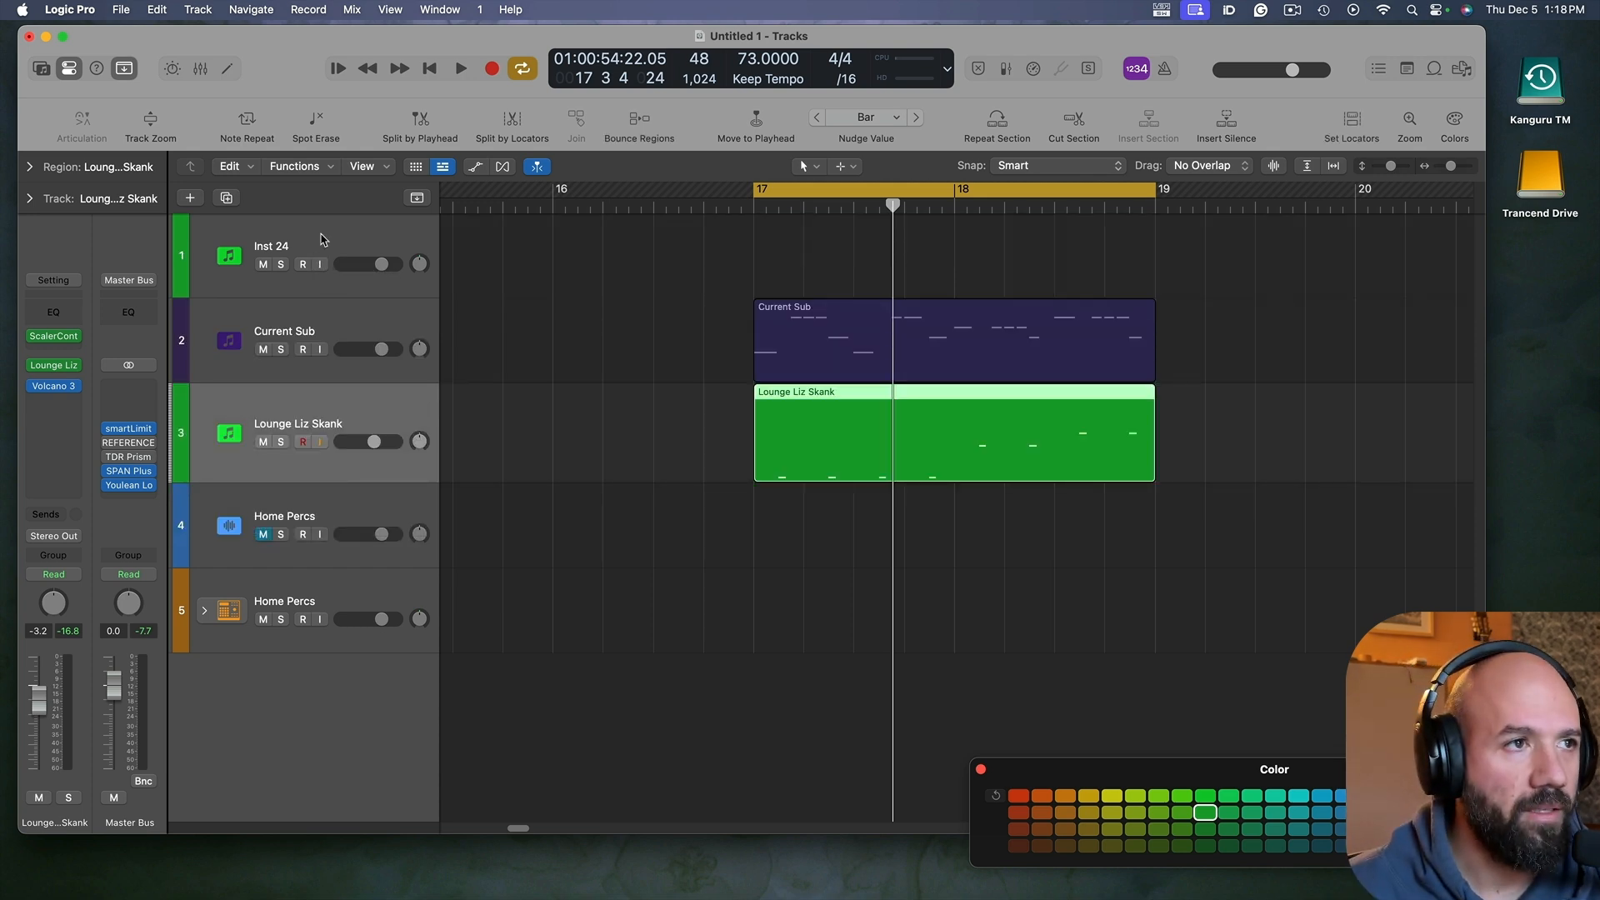
Step: Load the Kick 3 instrument on the new first track and move its window and the color palette out of the way
{"action": "left_click", "coordinate": [323, 241]}
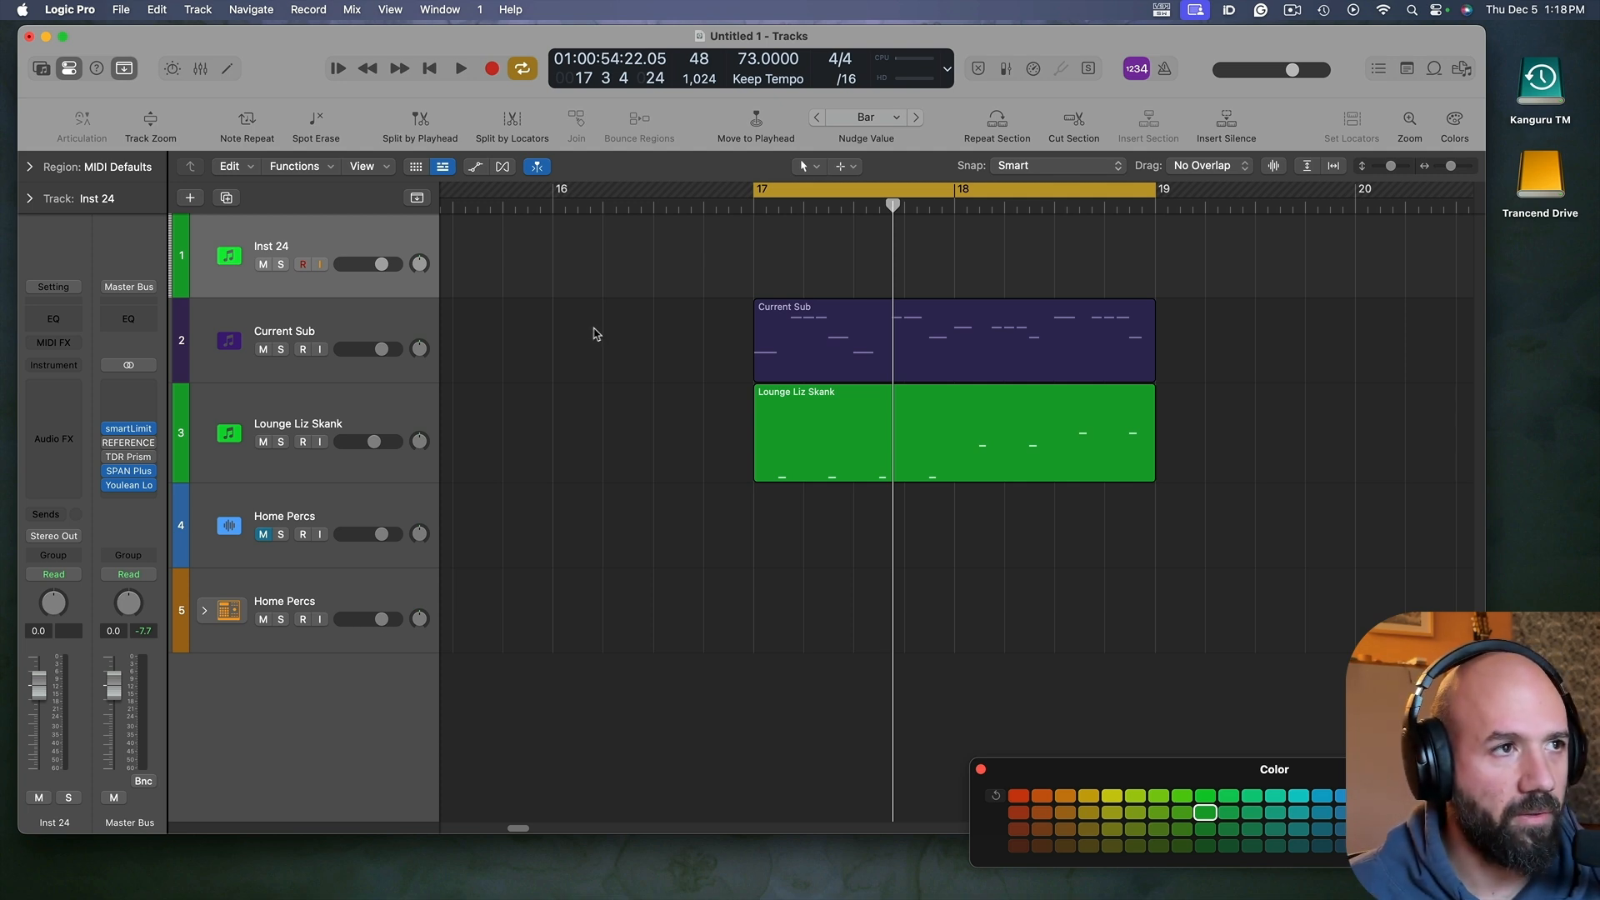
{"action": "left_click", "coordinate": [68, 368]}
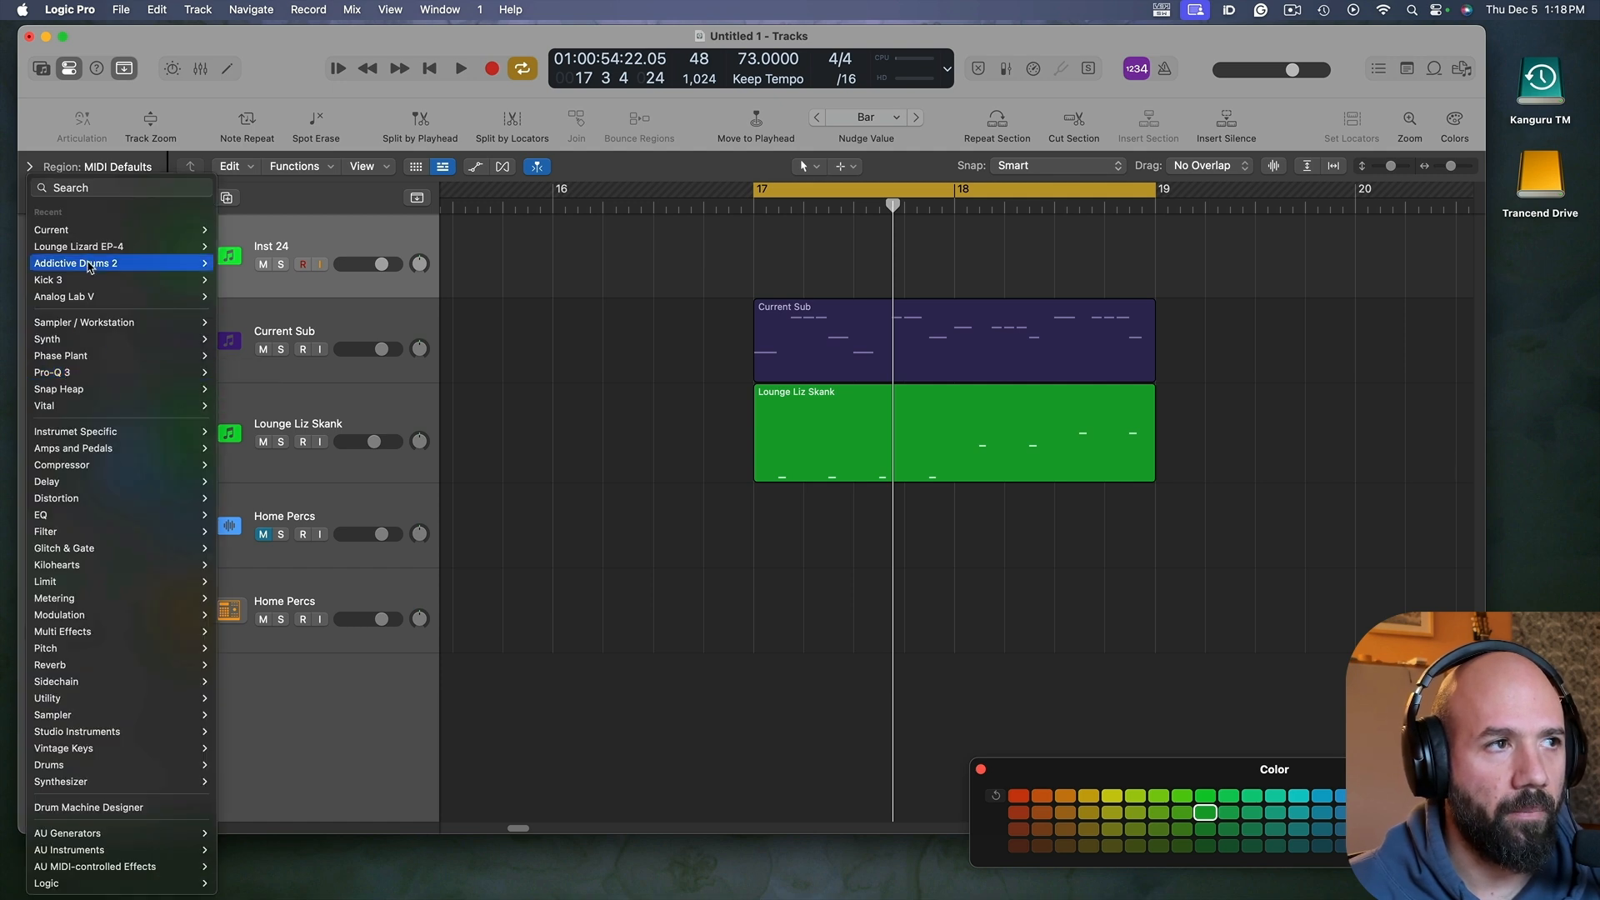
{"action": "left_click", "coordinate": [235, 280]}
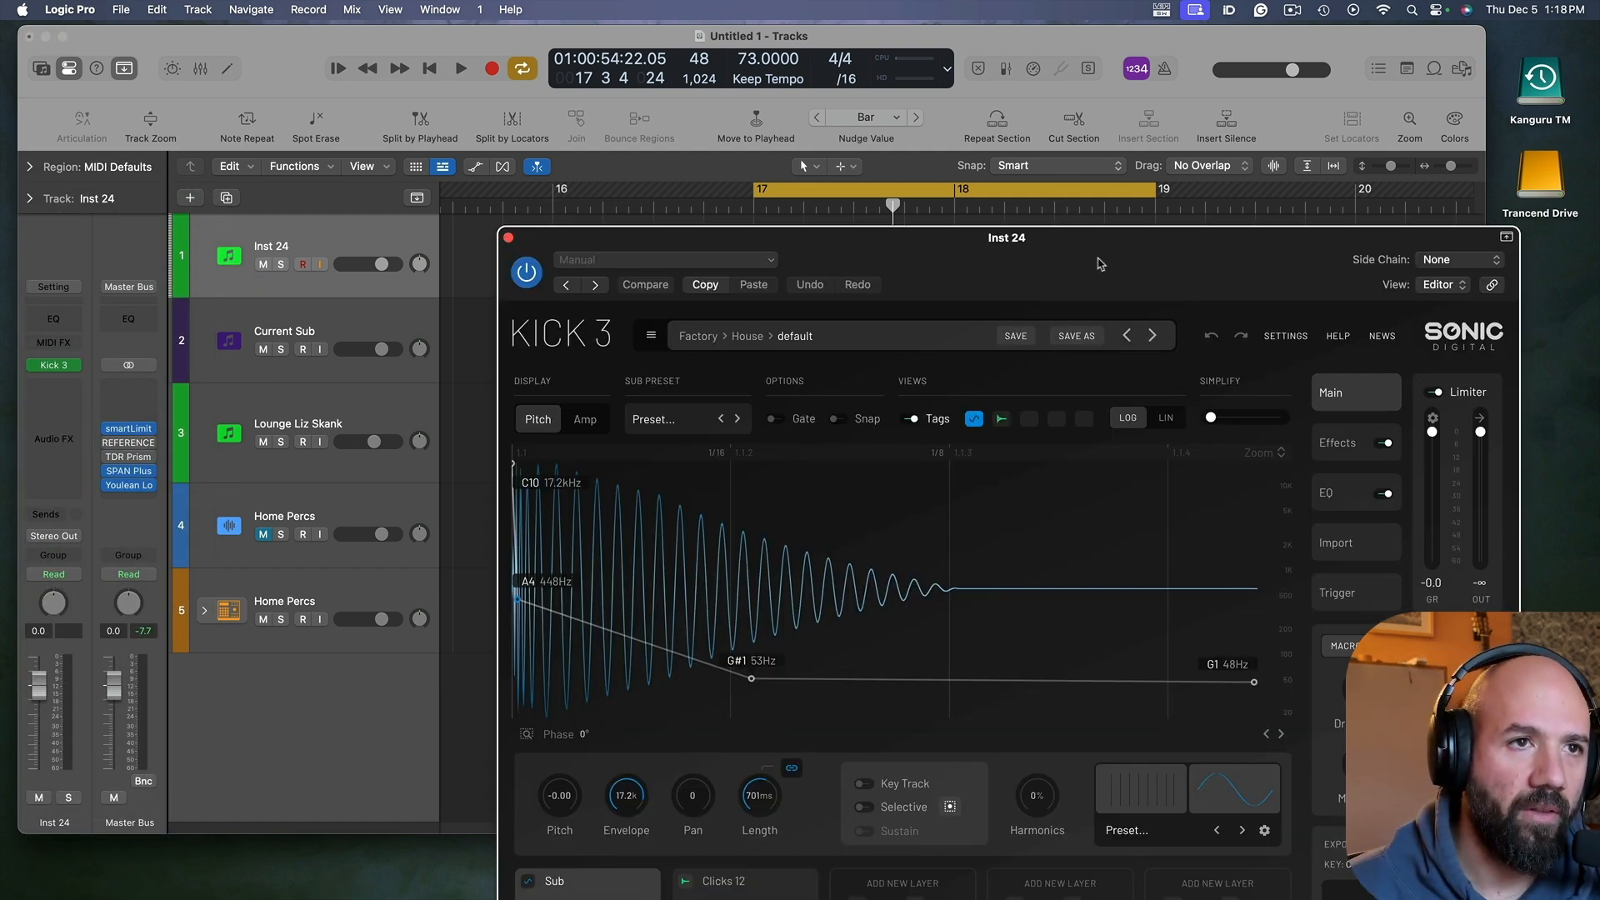
{"action": "left_click_drag", "start_coordinate": [1097, 265], "coordinate": [775, 104]}
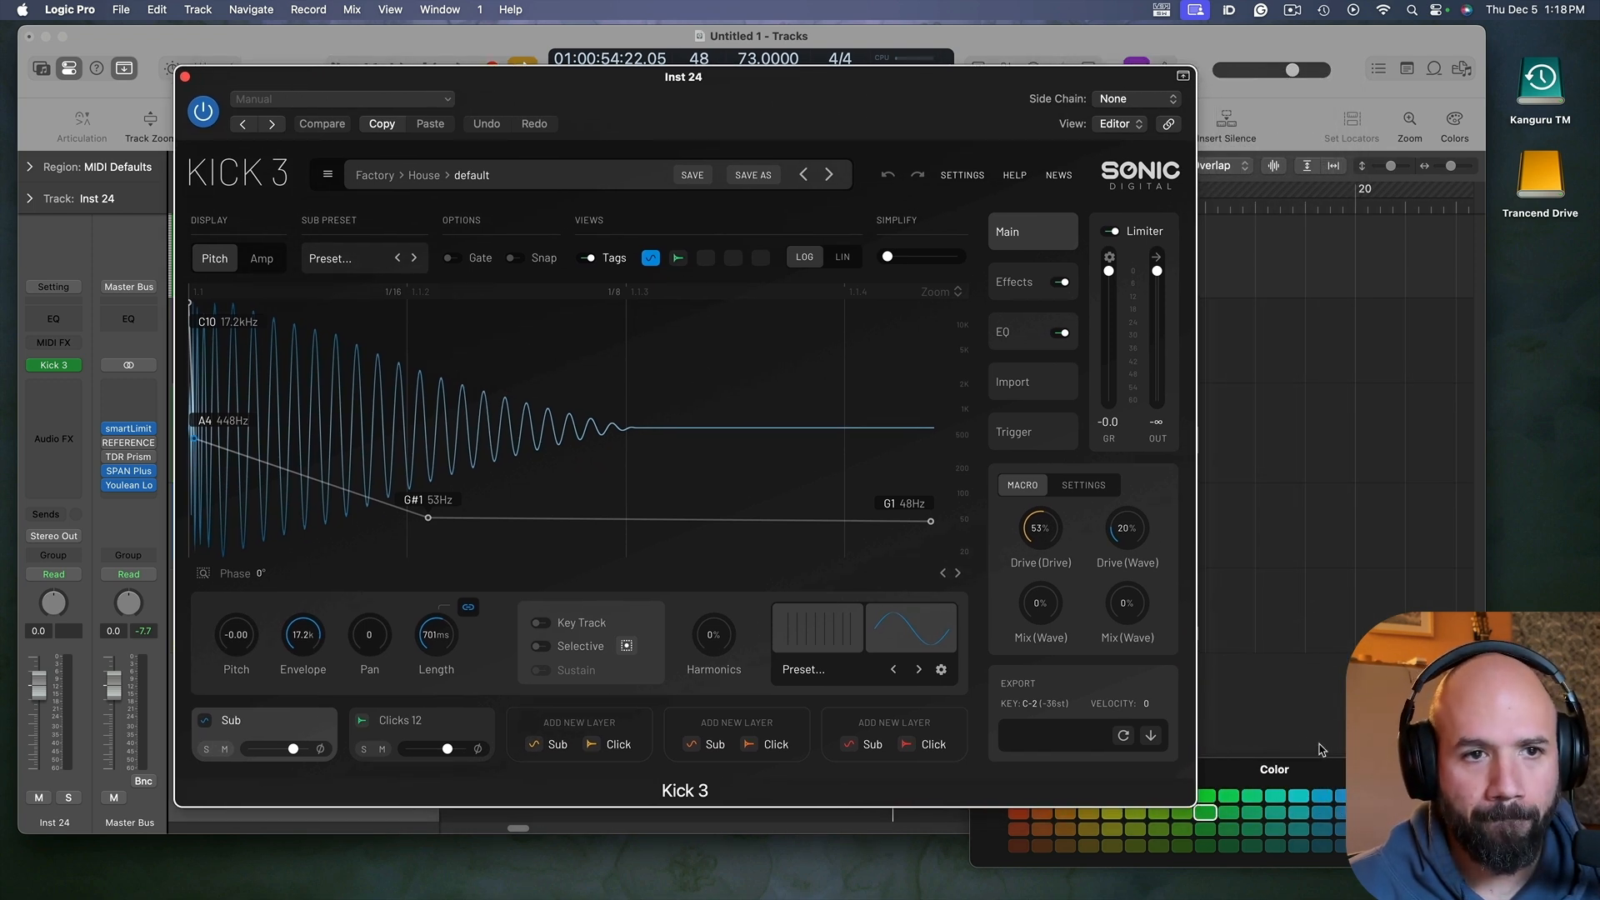
{"action": "left_click_drag", "start_coordinate": [1351, 768], "coordinate": [1361, 773]}
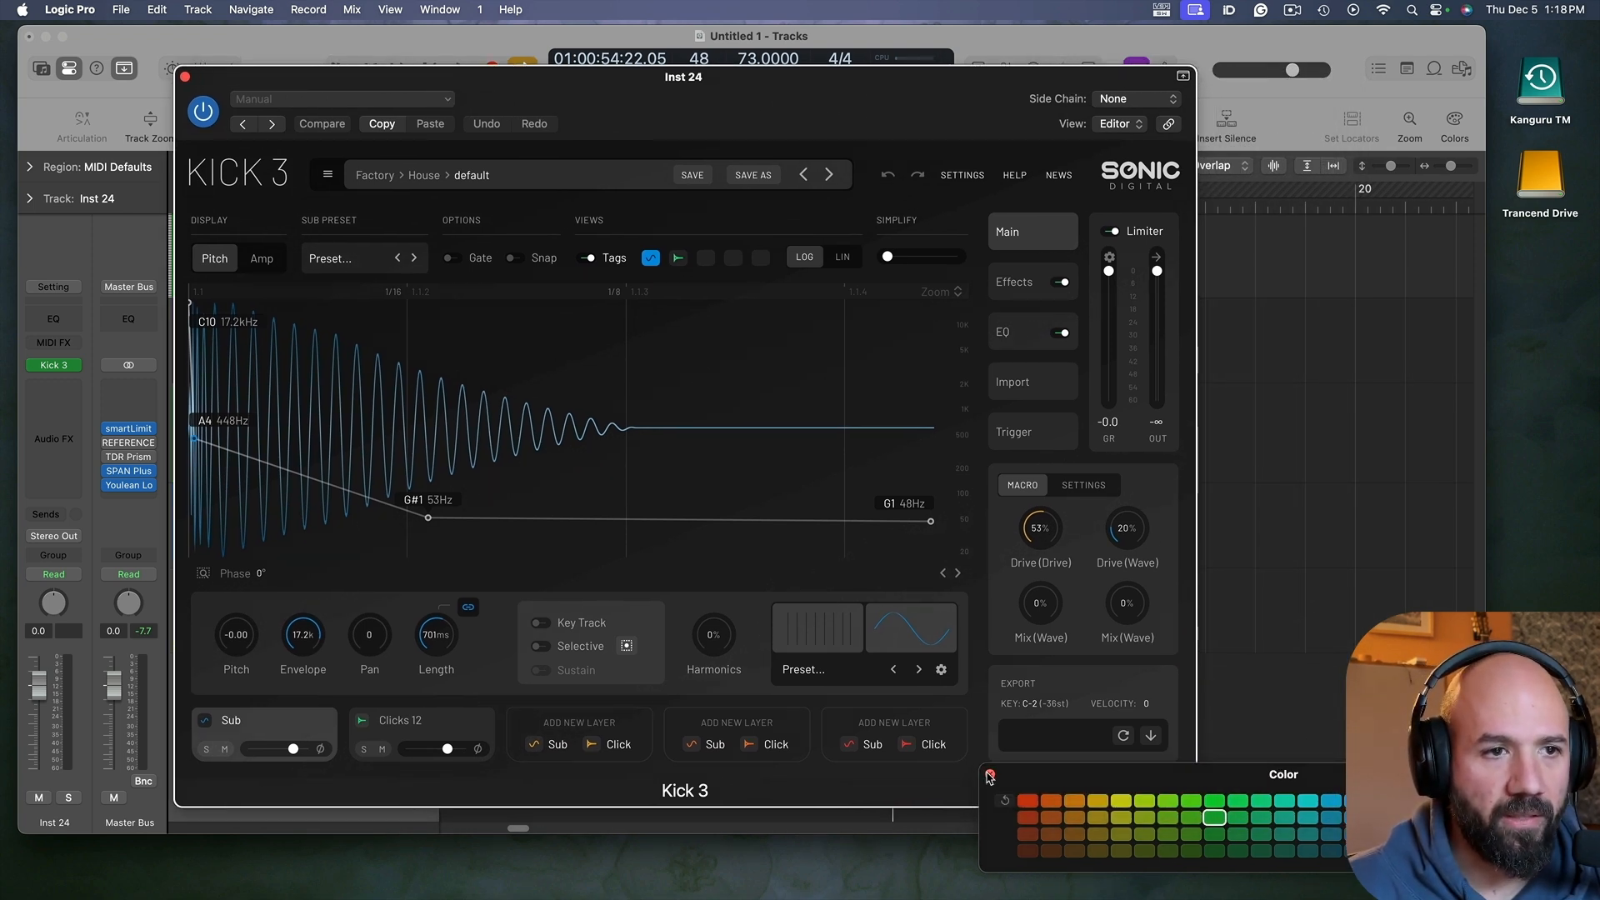
Step: Shorten the Sub layer's length to 289 ms and lower its final pitch point to F1, about 43 Hz
{"action": "left_click", "coordinate": [989, 777]}
{"action": "left_click_drag", "start_coordinate": [567, 79], "coordinate": [581, 100]}
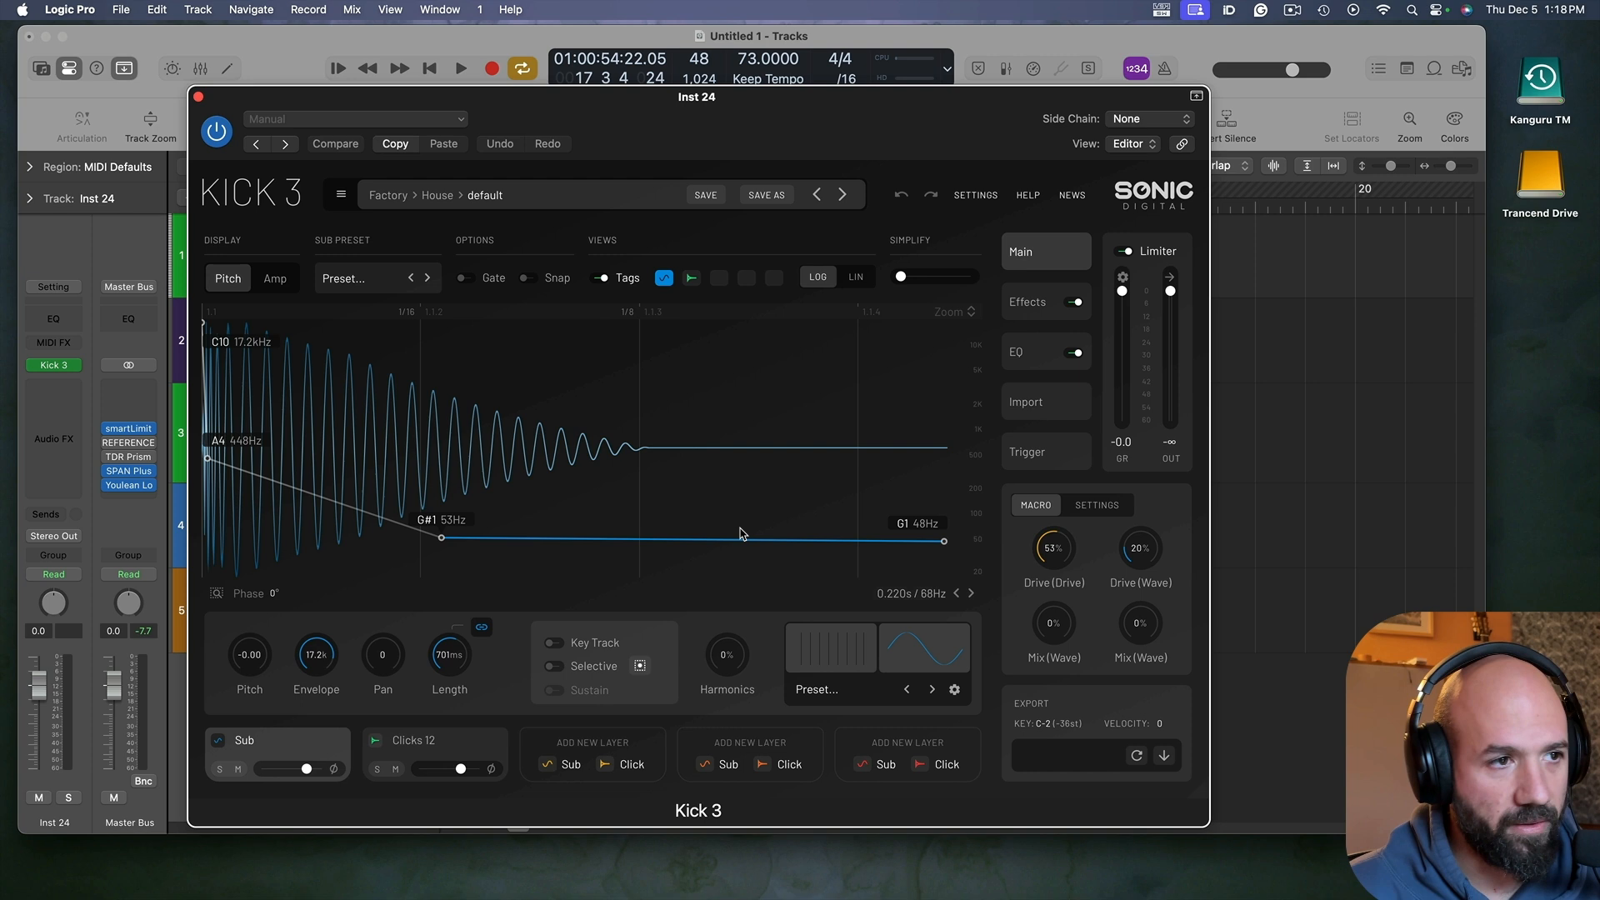
{"action": "left_click_drag", "start_coordinate": [450, 657], "coordinate": [454, 702]}
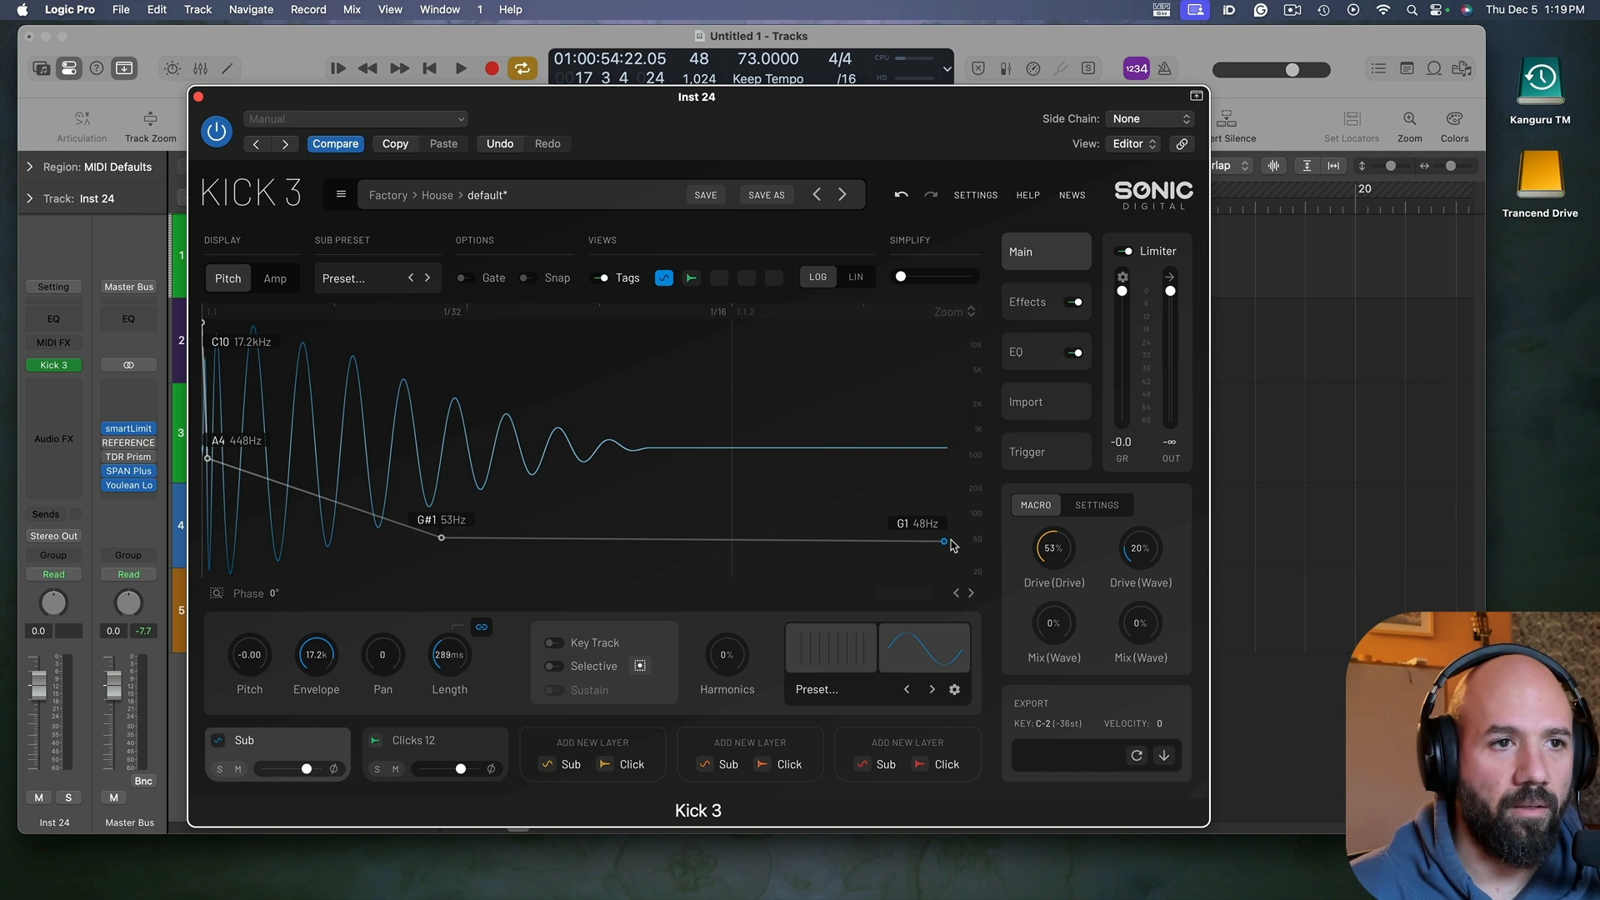
{"action": "left_click_drag", "start_coordinate": [944, 542], "coordinate": [944, 546]}
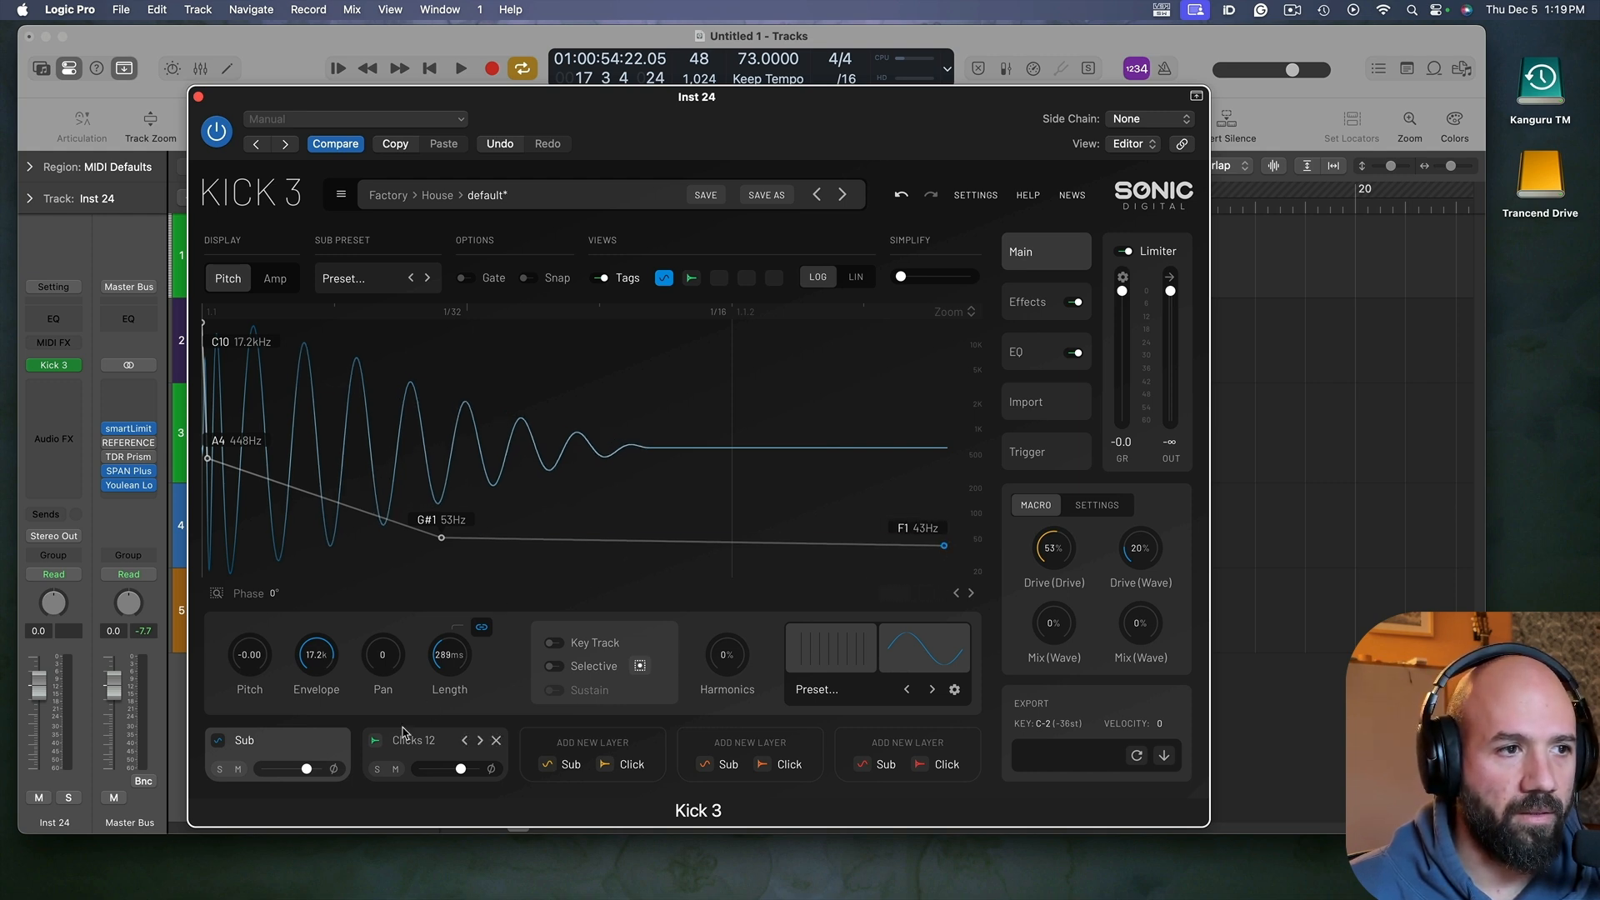
Step: Remove the Clicks 12 layer and lower the Sub's starting pitch point to D#9, about 10.1 kHz
{"action": "left_click", "coordinate": [496, 740]}
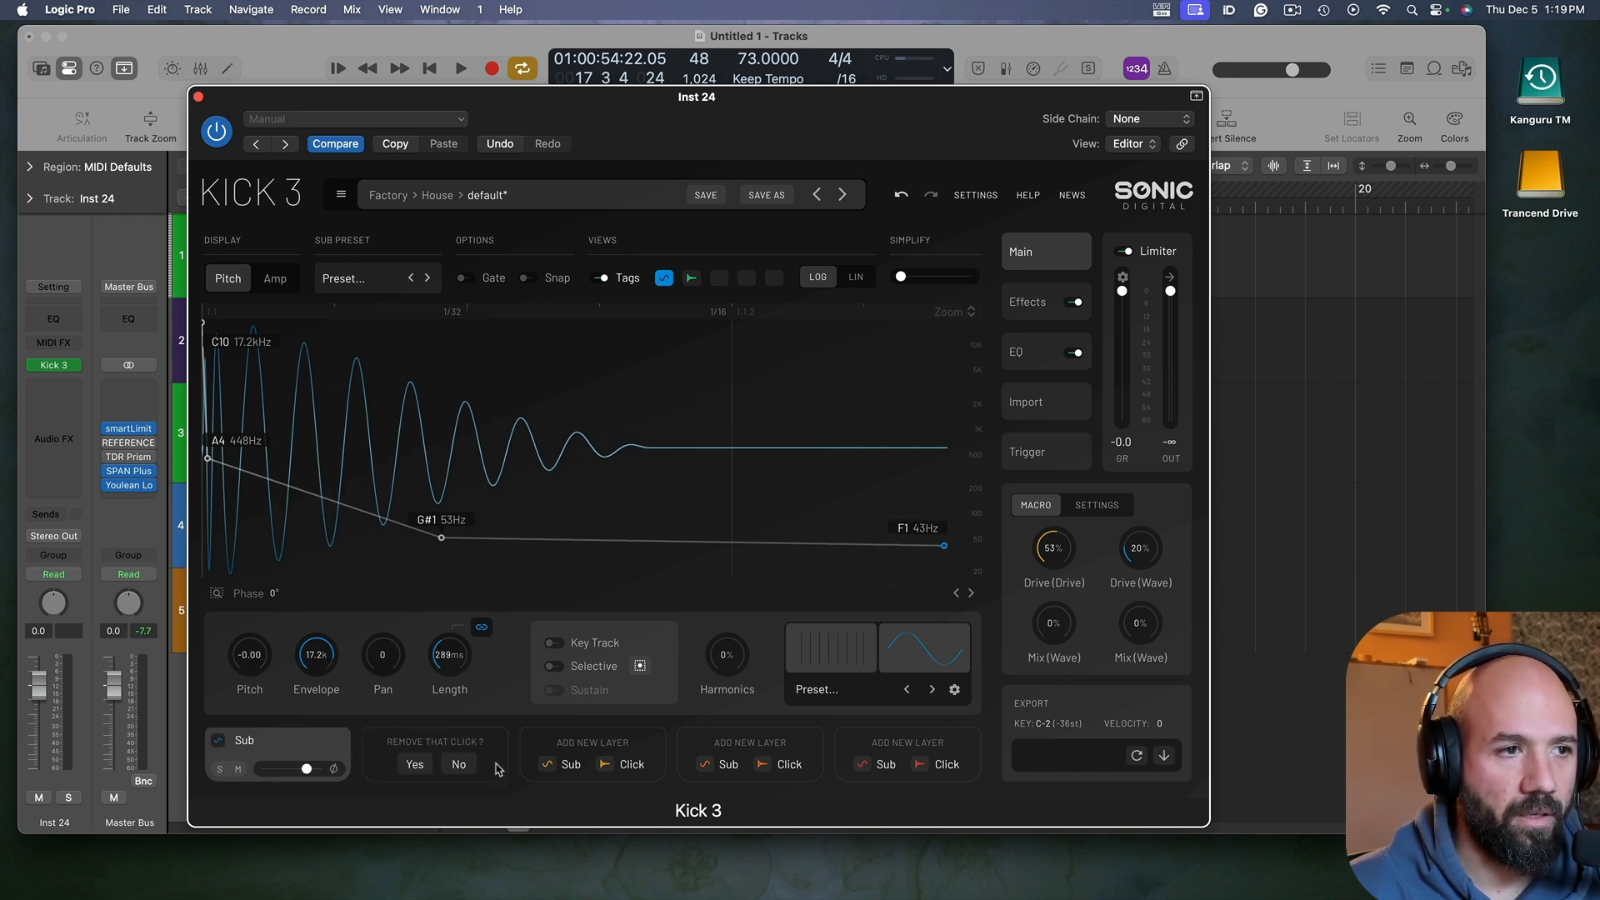
{"action": "left_click", "coordinate": [415, 764]}
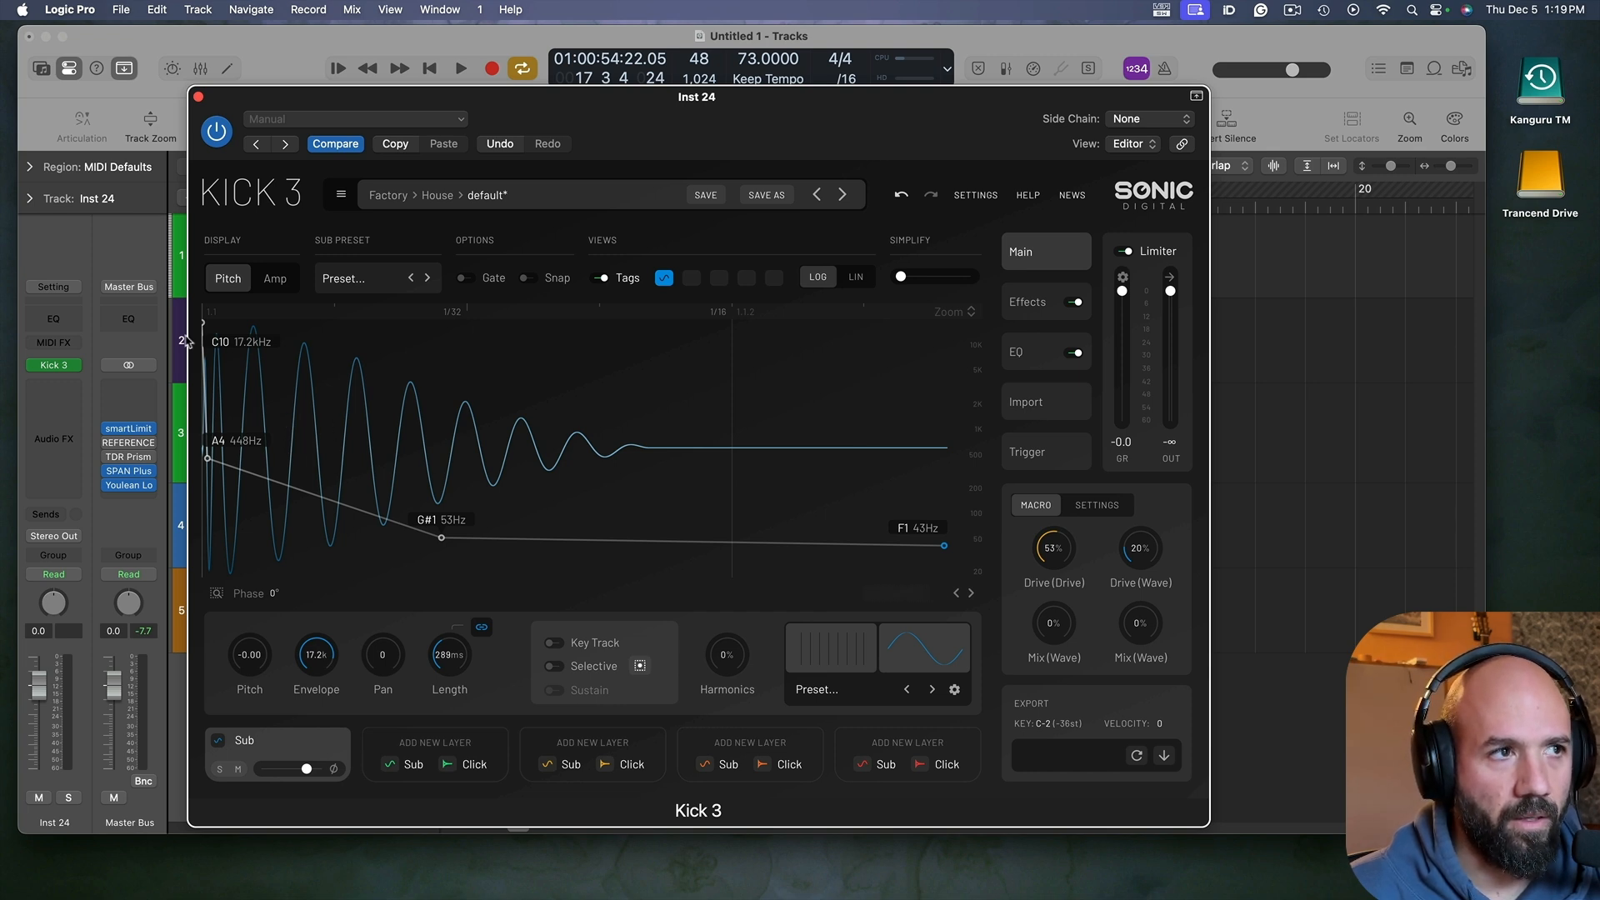
{"action": "left_click_drag", "start_coordinate": [201, 334], "coordinate": [201, 348]}
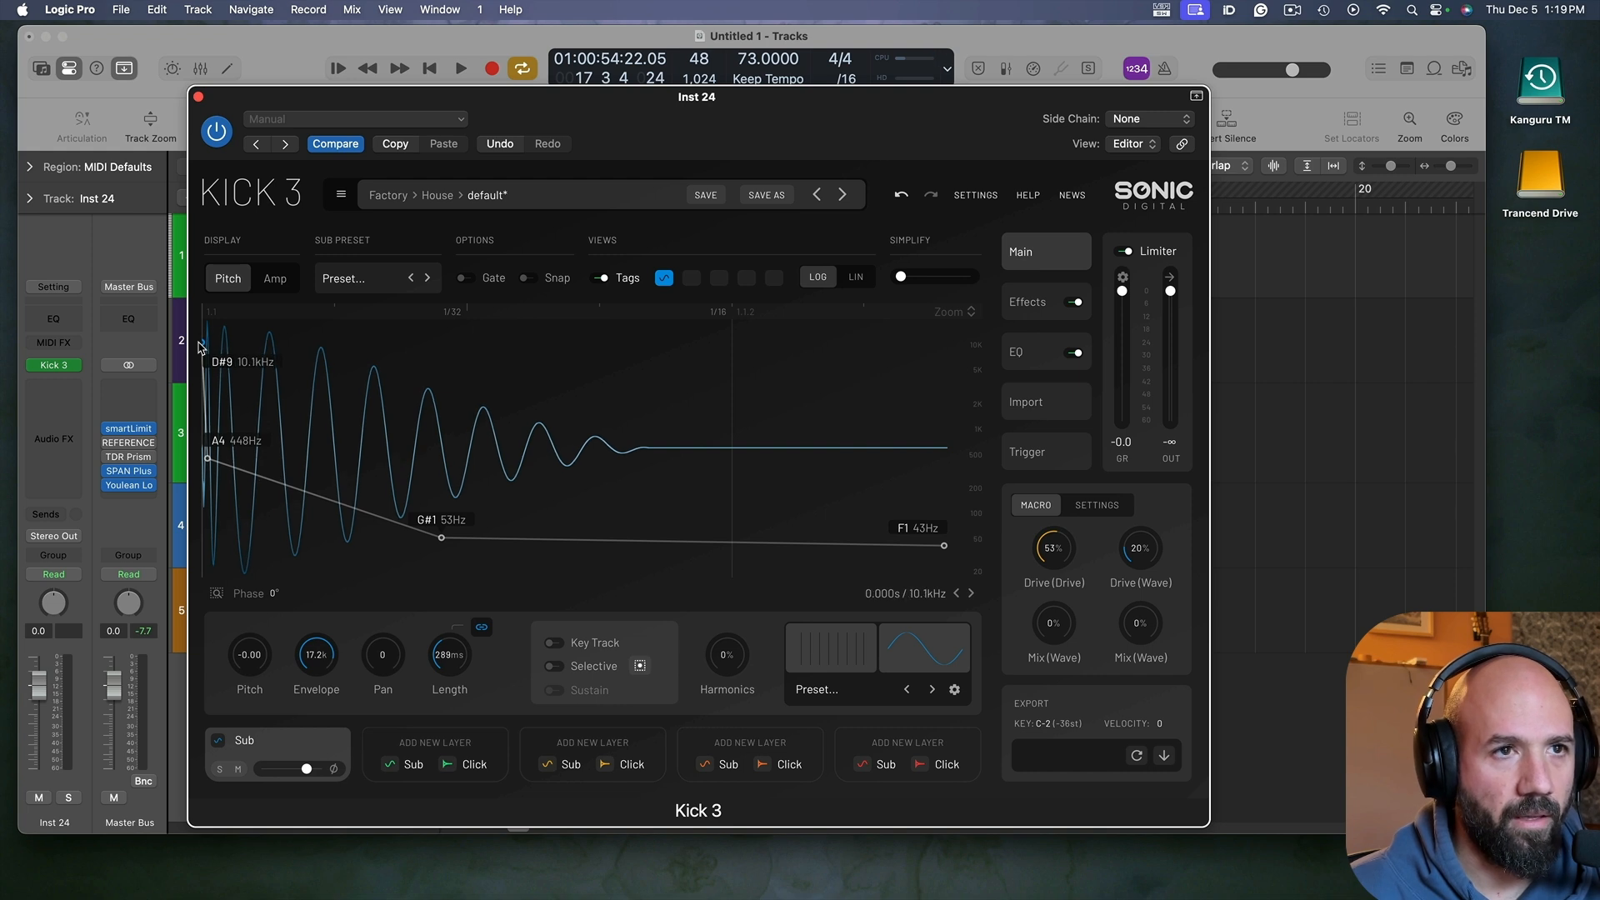
Step: Lower the limiter's output level and reshape the Sub's pitch curve with points at about 7.35 kHz, 370 Hz and 71 Hz
{"action": "left_click_drag", "start_coordinate": [1170, 293], "coordinate": [1172, 323]}
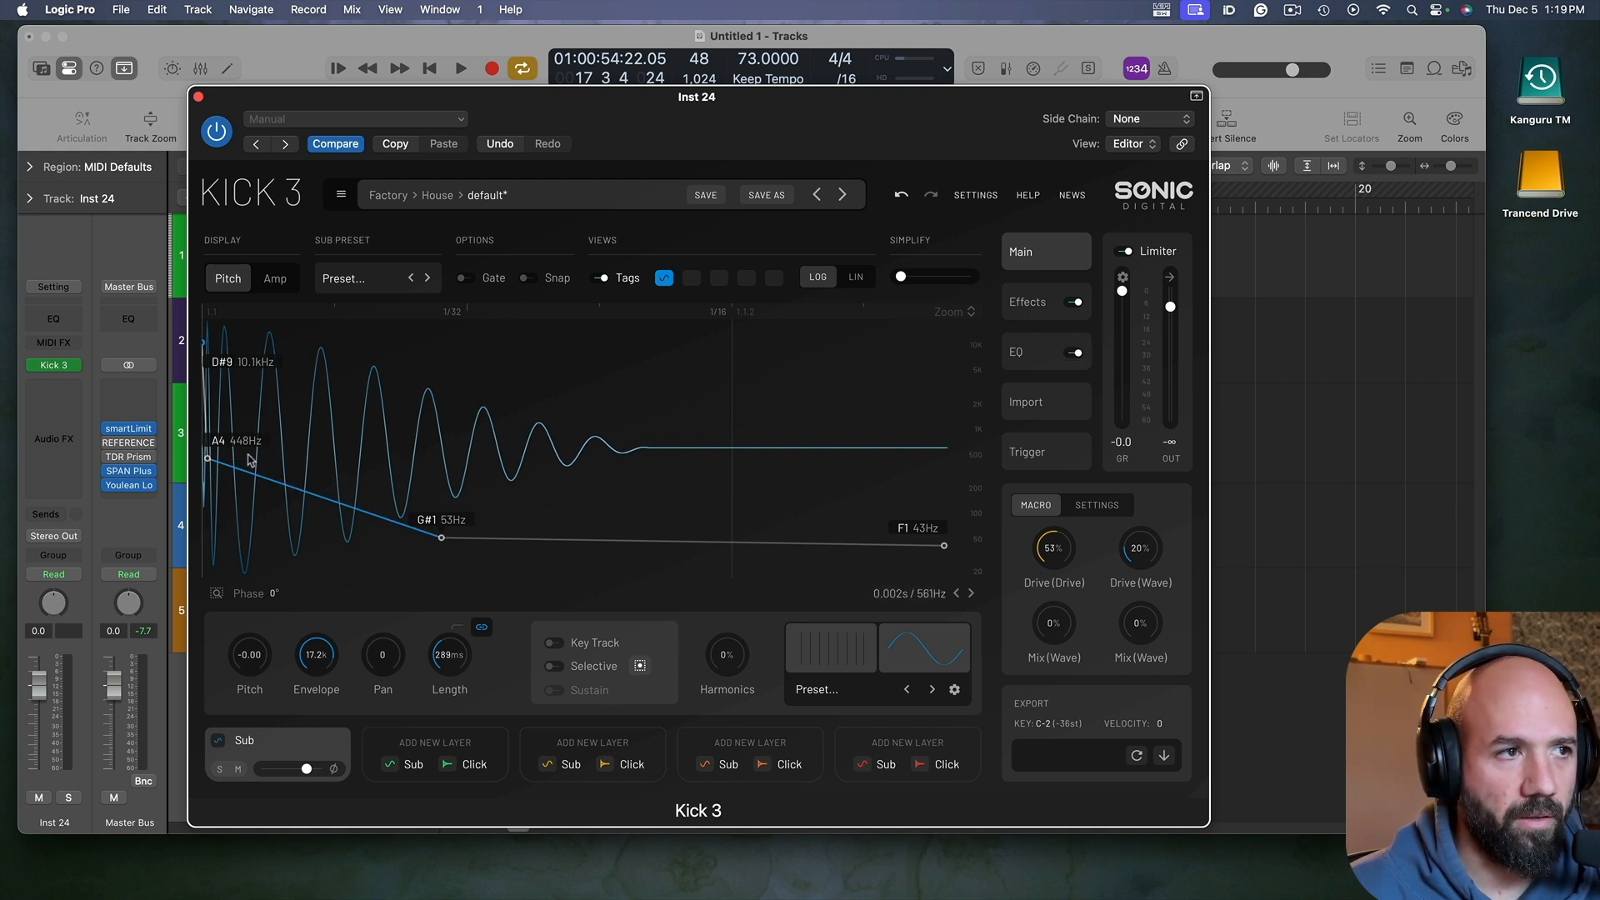
{"action": "left_click_drag", "start_coordinate": [210, 467], "coordinate": [220, 369]}
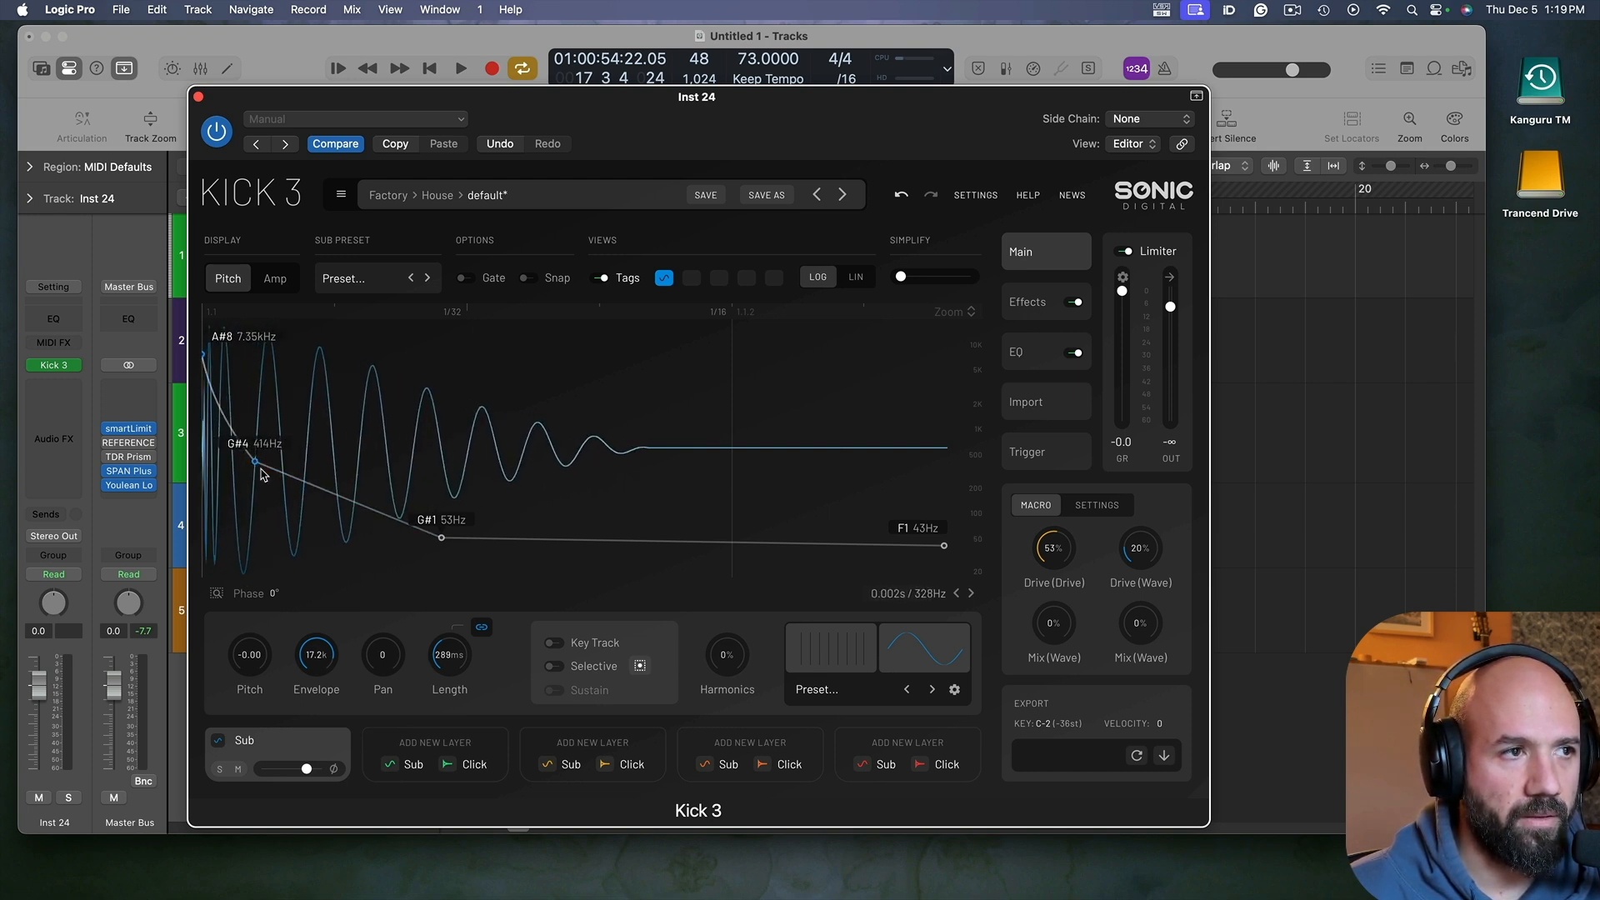
{"action": "mouse_move", "coordinate": [255, 460]}
{"action": "left_mouse_down"}
{"action": "mouse_move", "coordinate": [278, 475]}
{"action": "mouse_move", "coordinate": [262, 478]}
{"action": "left_mouse_up"}
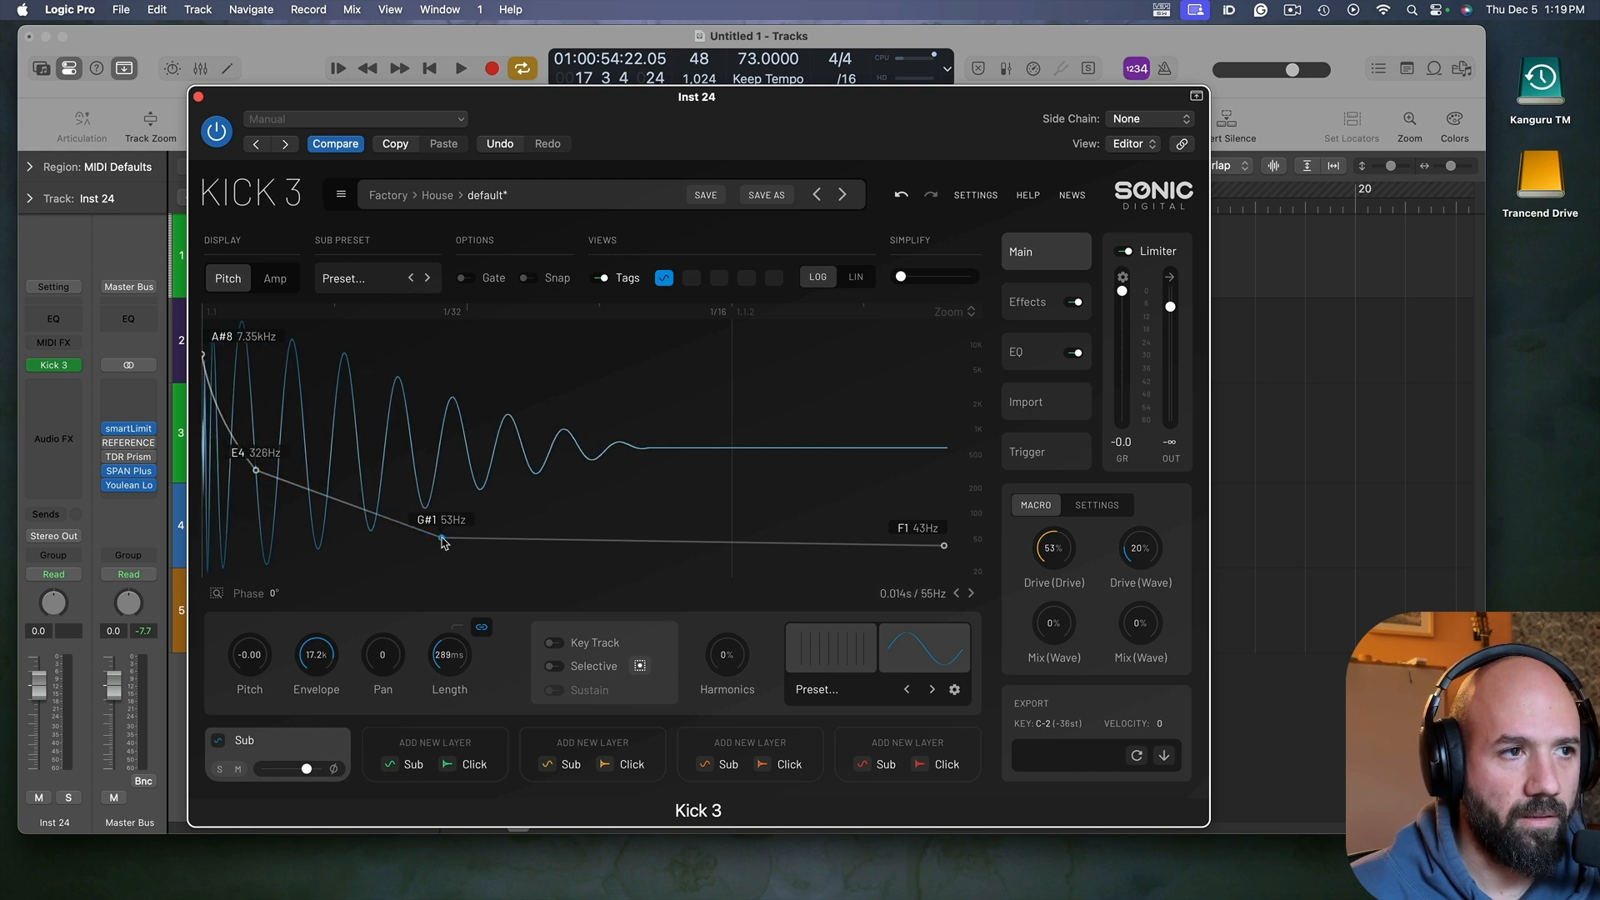
{"action": "left_click_drag", "start_coordinate": [441, 536], "coordinate": [299, 522]}
{"action": "left_click_drag", "start_coordinate": [255, 470], "coordinate": [242, 451]}
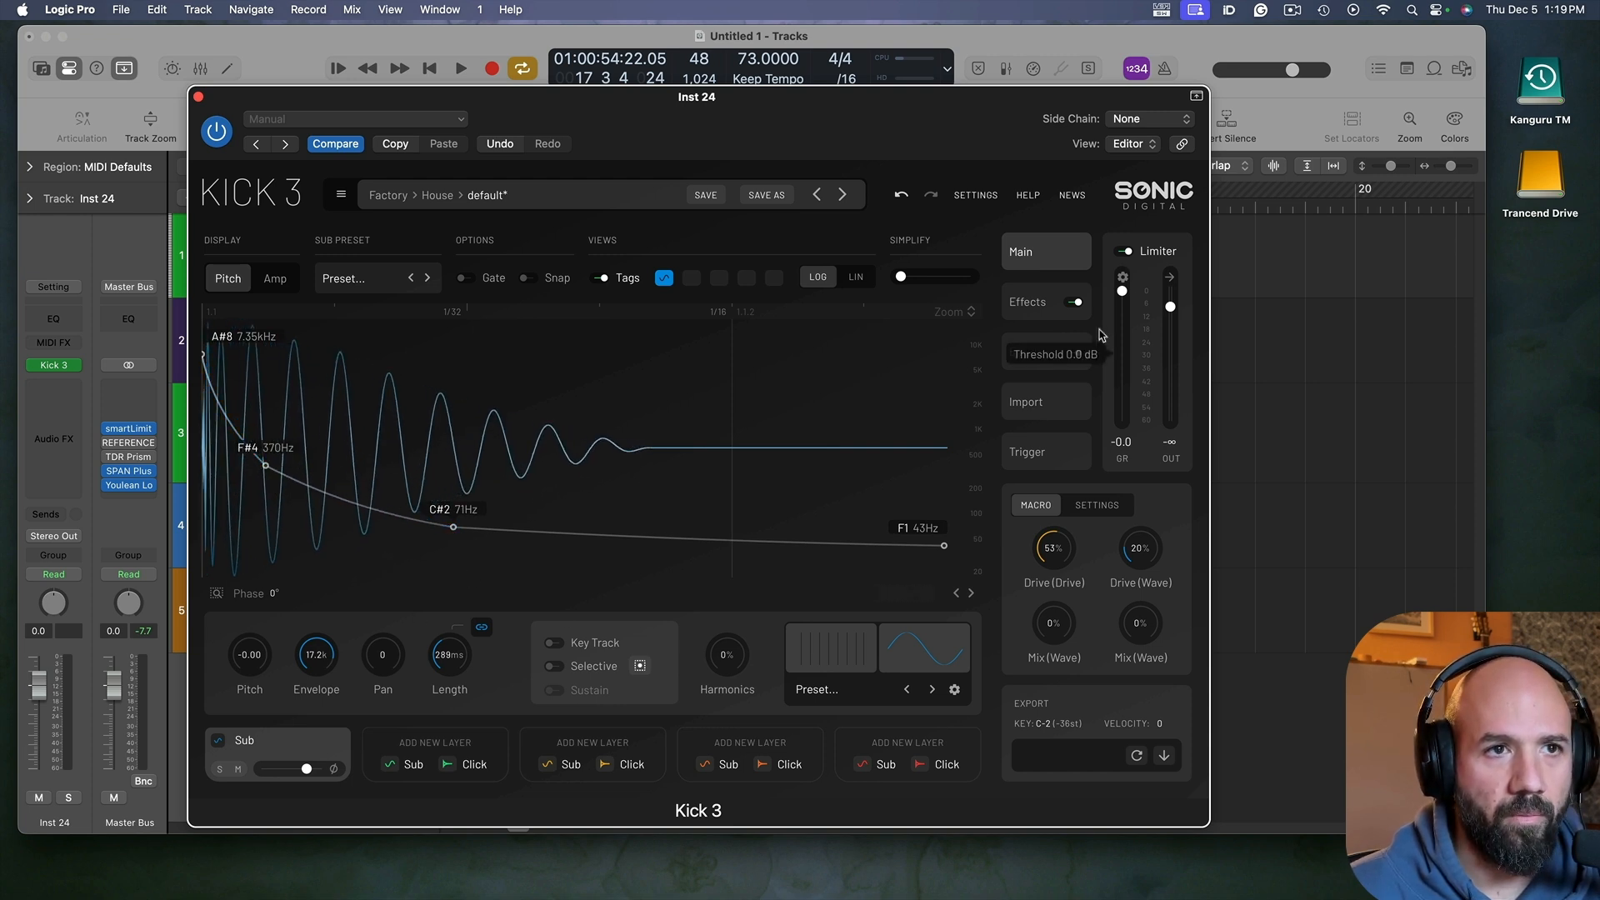
Step: Turn off EQ and Effects, and refine the pitch curve with a 5.91 kHz start, a 647 Hz point and an added 167 Hz point
{"action": "left_click", "coordinate": [1074, 354]}
{"action": "left_click", "coordinate": [1078, 303]}
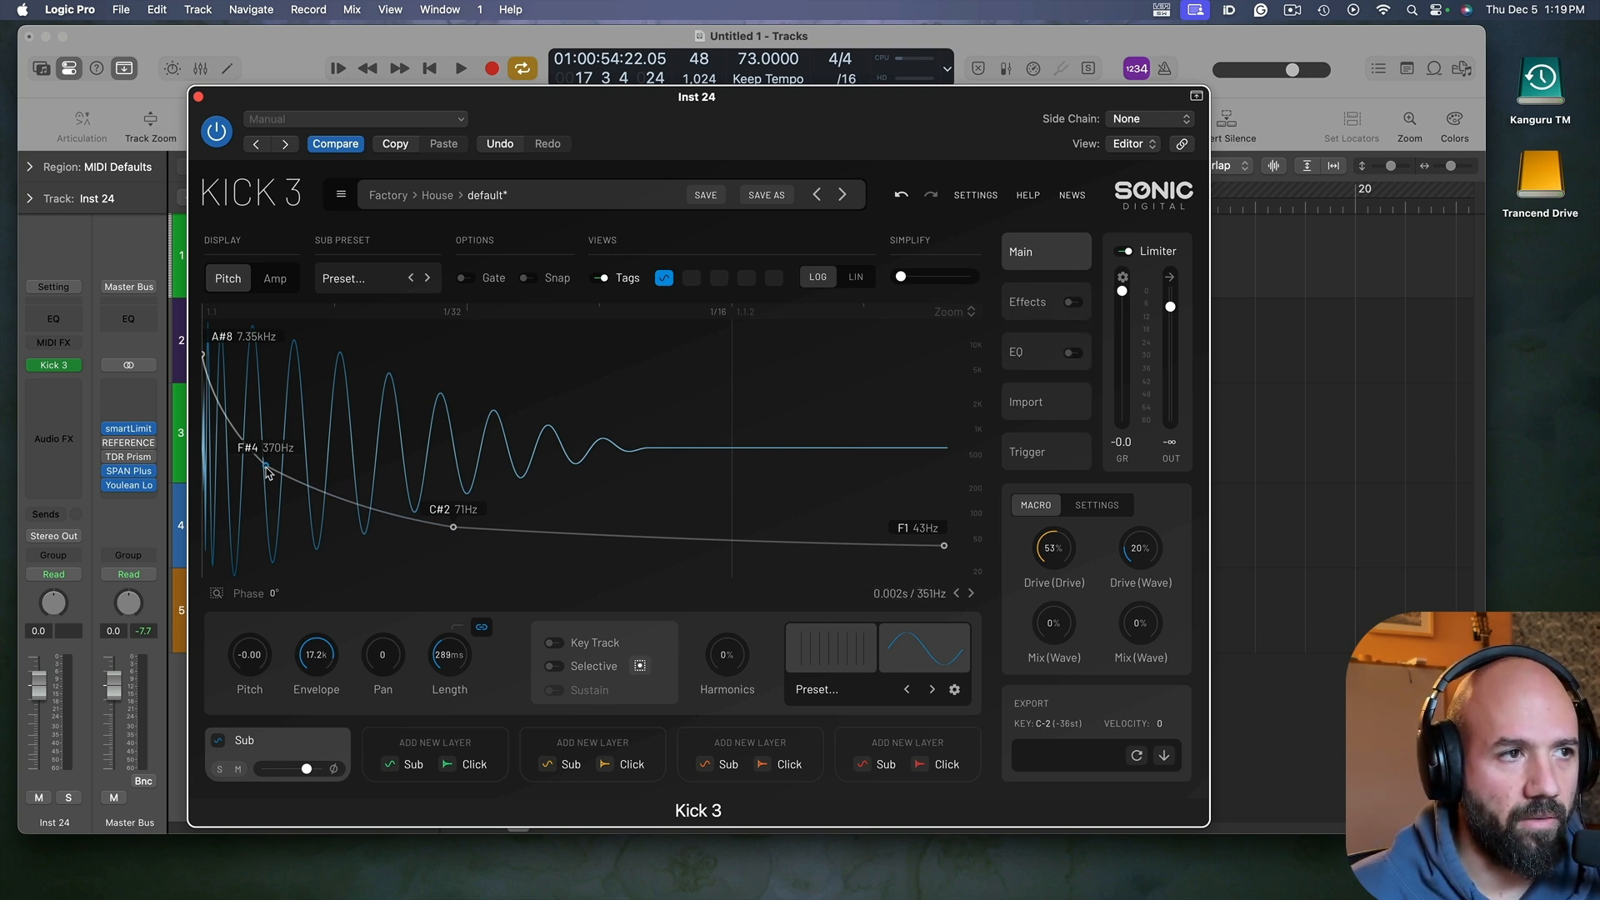
{"action": "left_click_drag", "start_coordinate": [267, 470], "coordinate": [236, 445]}
{"action": "double_click", "coordinate": [307, 485]}
{"action": "left_click_drag", "start_coordinate": [310, 498], "coordinate": [314, 495]}
{"action": "mouse_move", "coordinate": [202, 360]}
{"action": "left_mouse_down"}
{"action": "mouse_move", "coordinate": [214, 407]}
{"action": "mouse_move", "coordinate": [205, 367]}
{"action": "left_mouse_up"}
Step: In the amplitude envelope, delete the 0.88 point, lower the second 1.00 point to 0.96 and raise the 0.72 point to 0.83 on a linear scale
{"action": "left_click", "coordinate": [277, 280]}
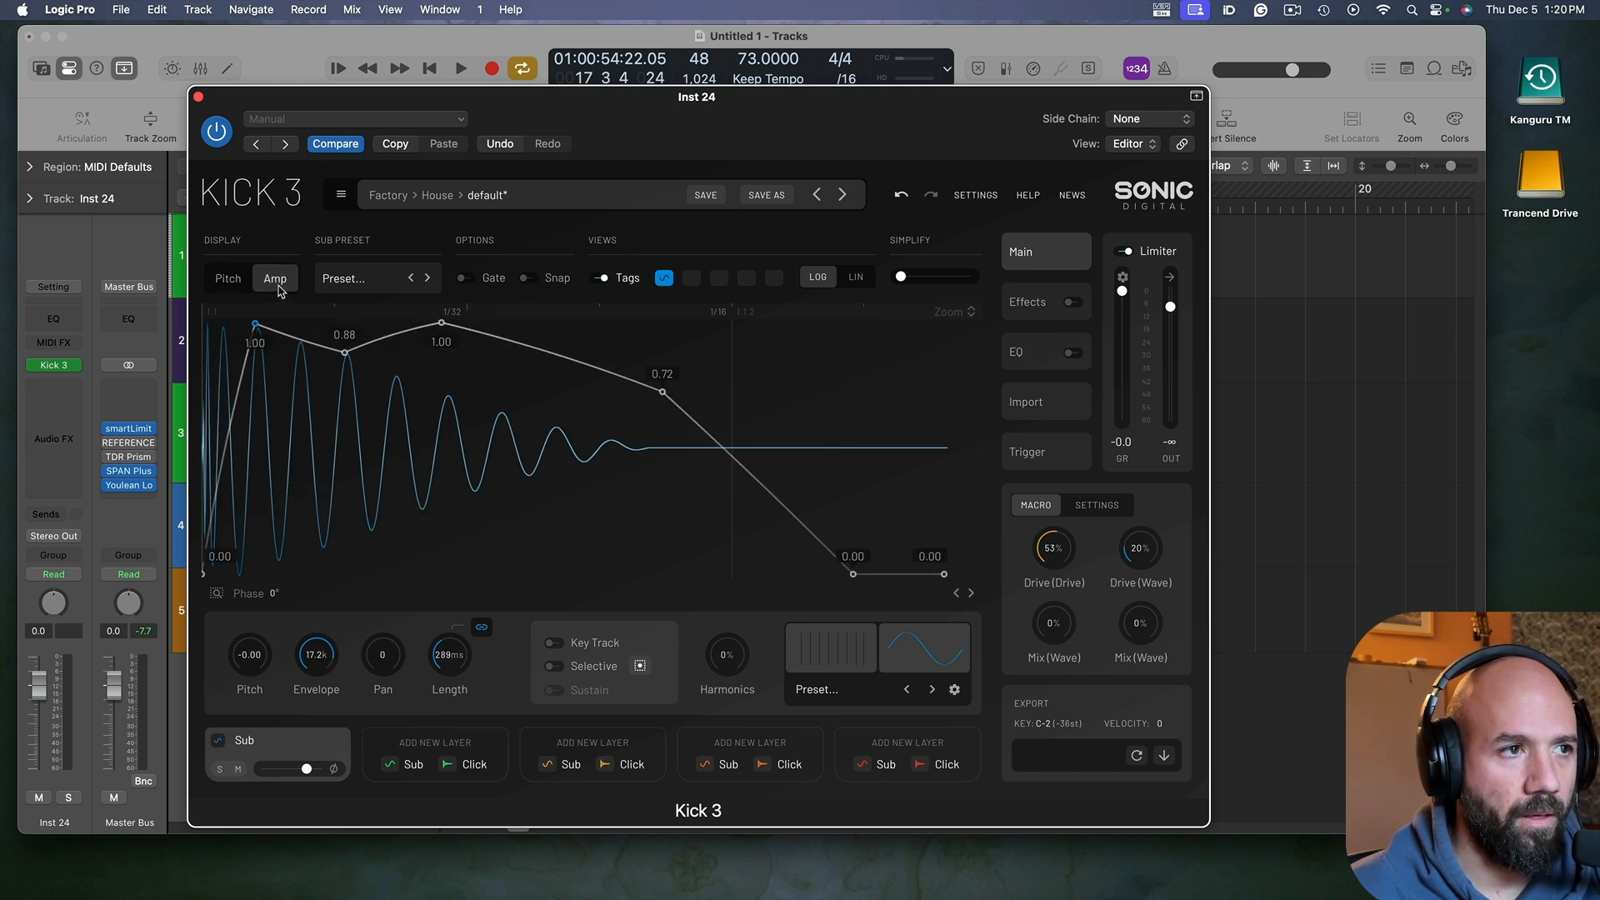
{"action": "double_click", "coordinate": [345, 352]}
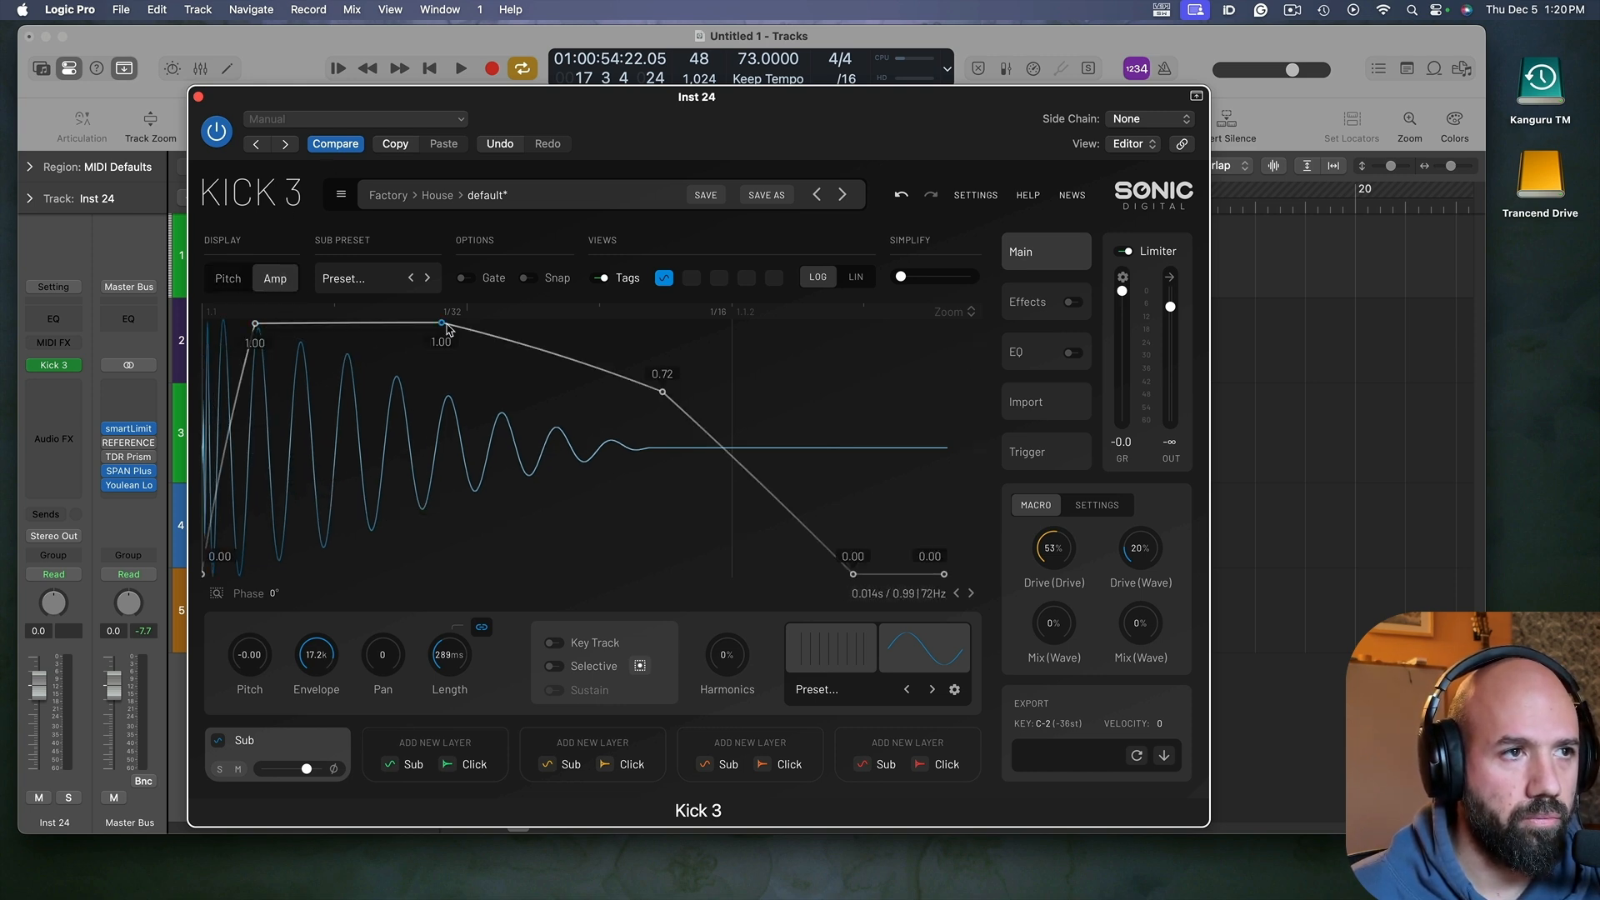
{"action": "left_click_drag", "start_coordinate": [442, 324], "coordinate": [449, 337]}
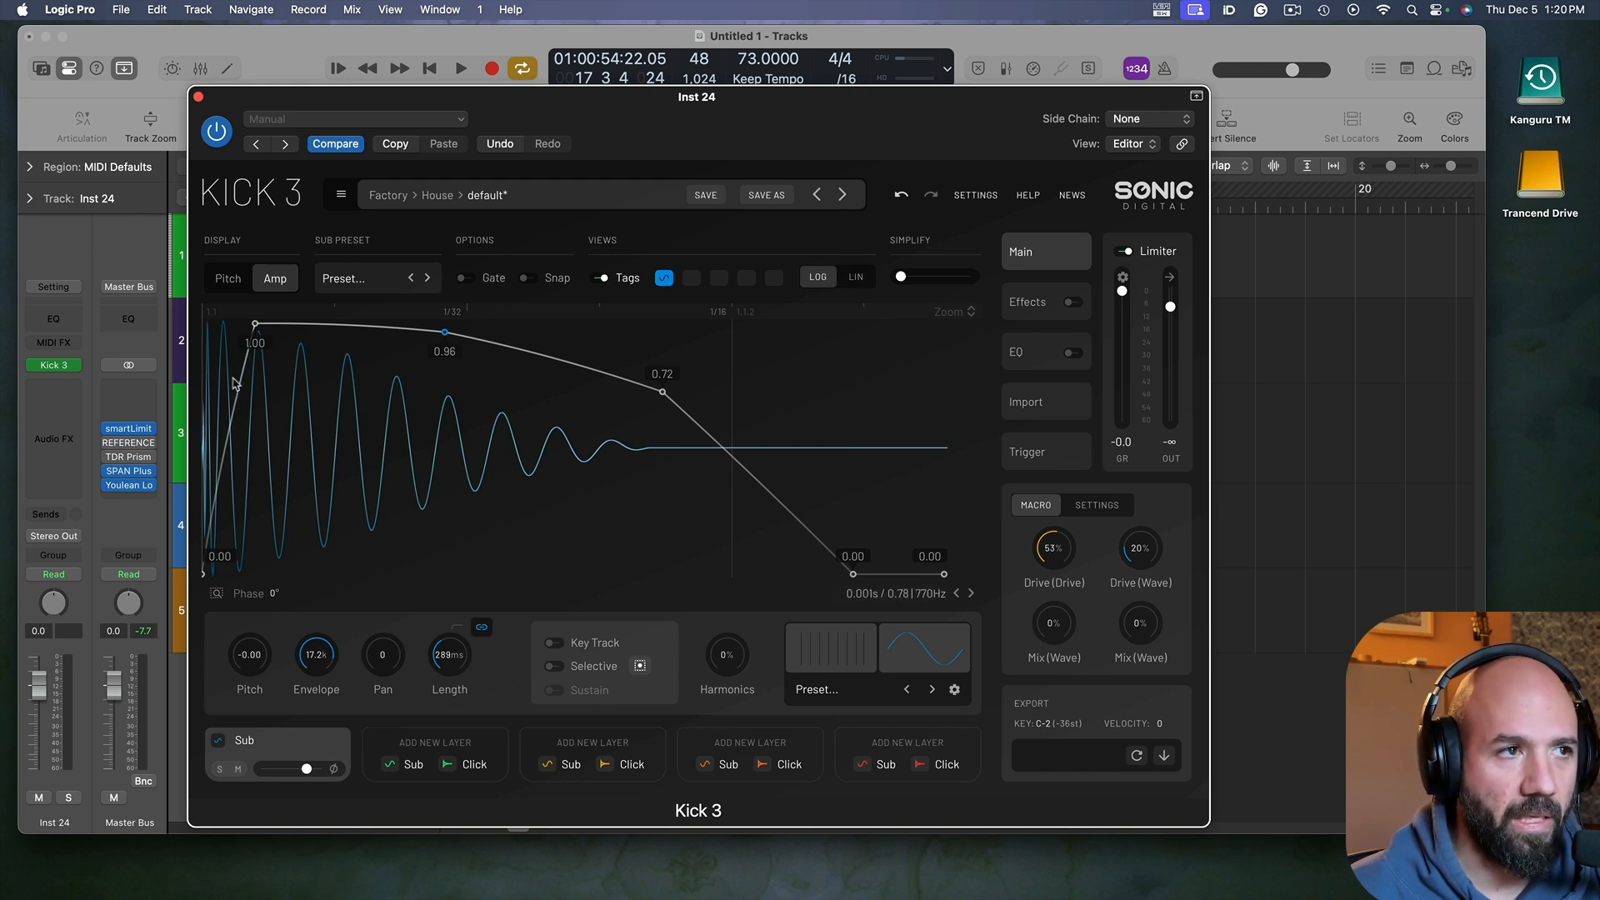
{"action": "left_click", "coordinate": [856, 276]}
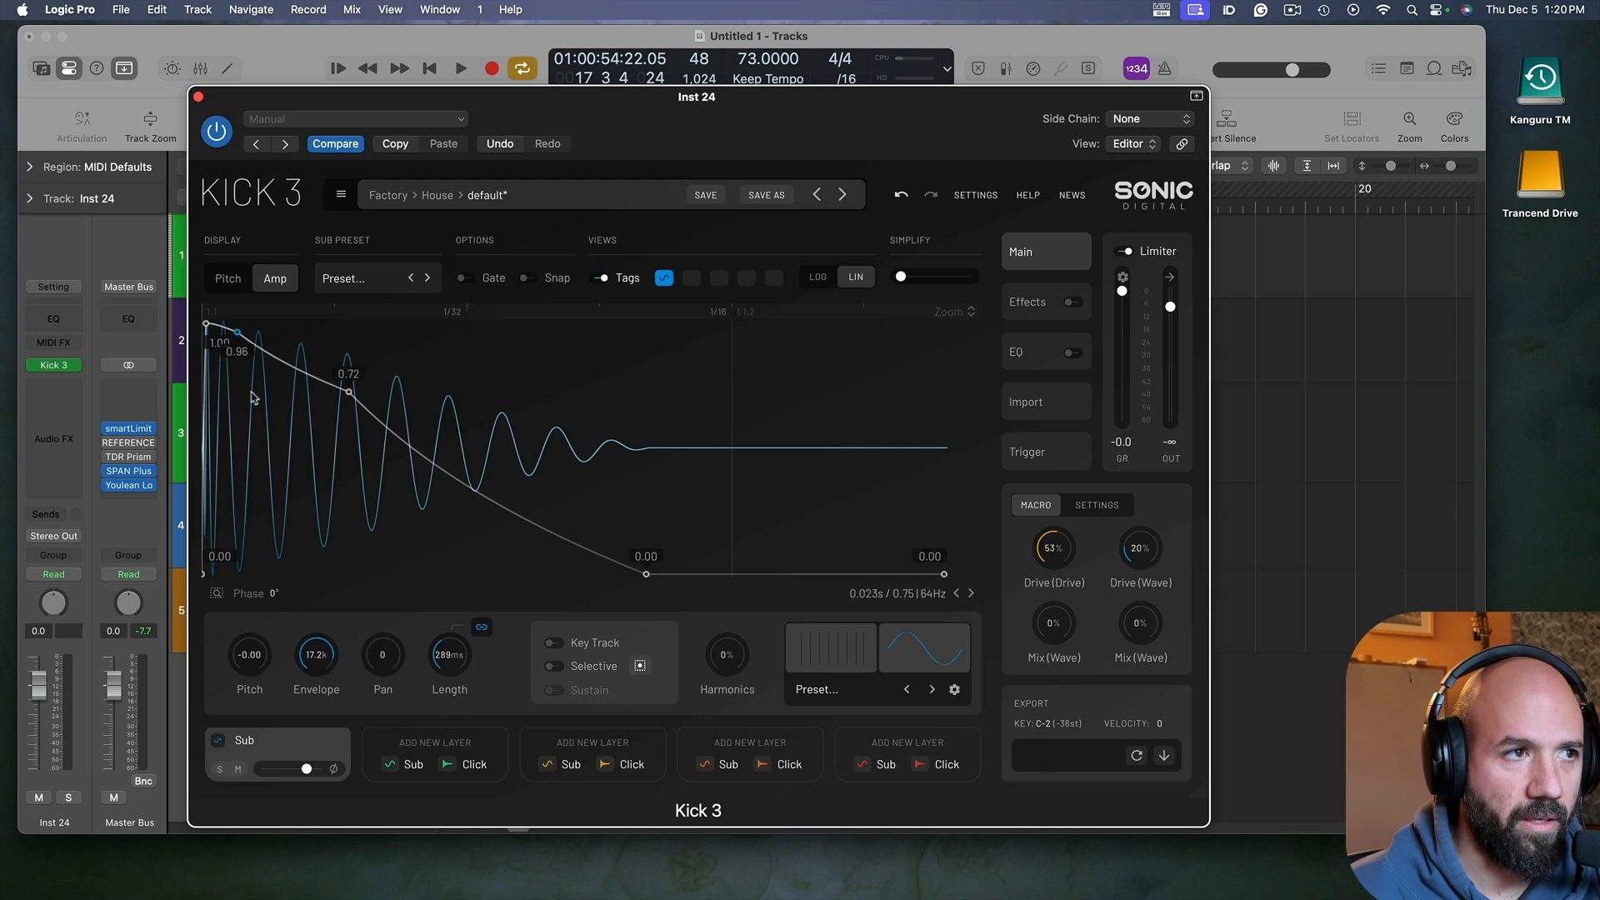
{"action": "left_click_drag", "start_coordinate": [352, 397], "coordinate": [419, 364]}
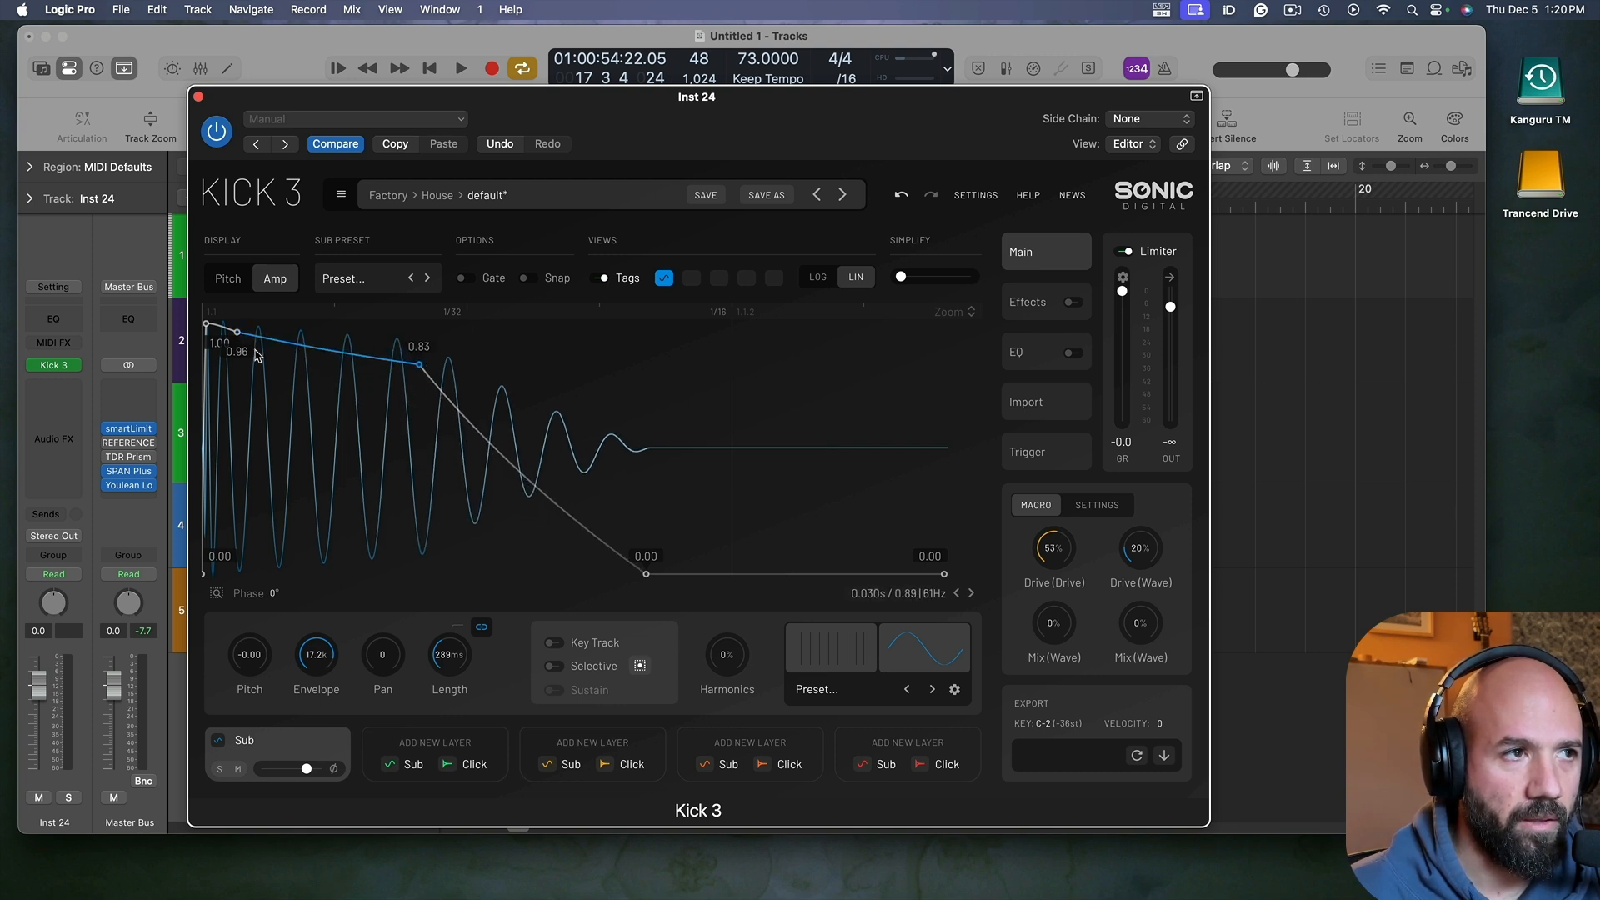
Step: Simplify the amplitude attack to a single peak at 0.97 and raise the start of the decay to 0.85
{"action": "scroll", "coordinate": [229, 360], "scroll_direction": "up", "scroll_amount": 3}
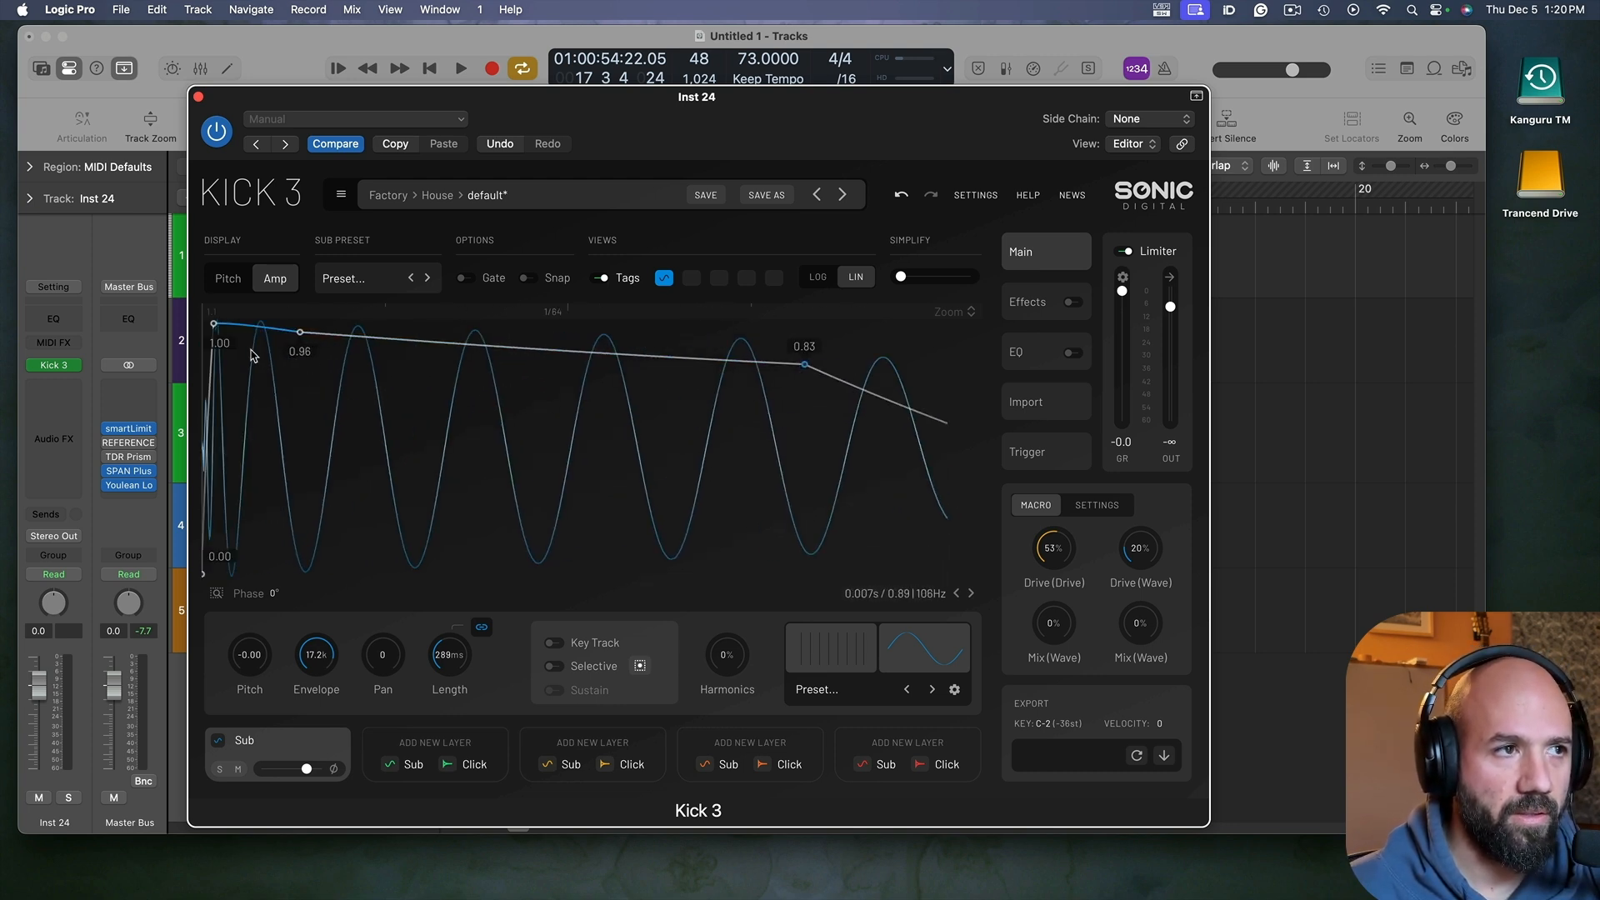
{"action": "left_click_drag", "start_coordinate": [309, 342], "coordinate": [223, 337]}
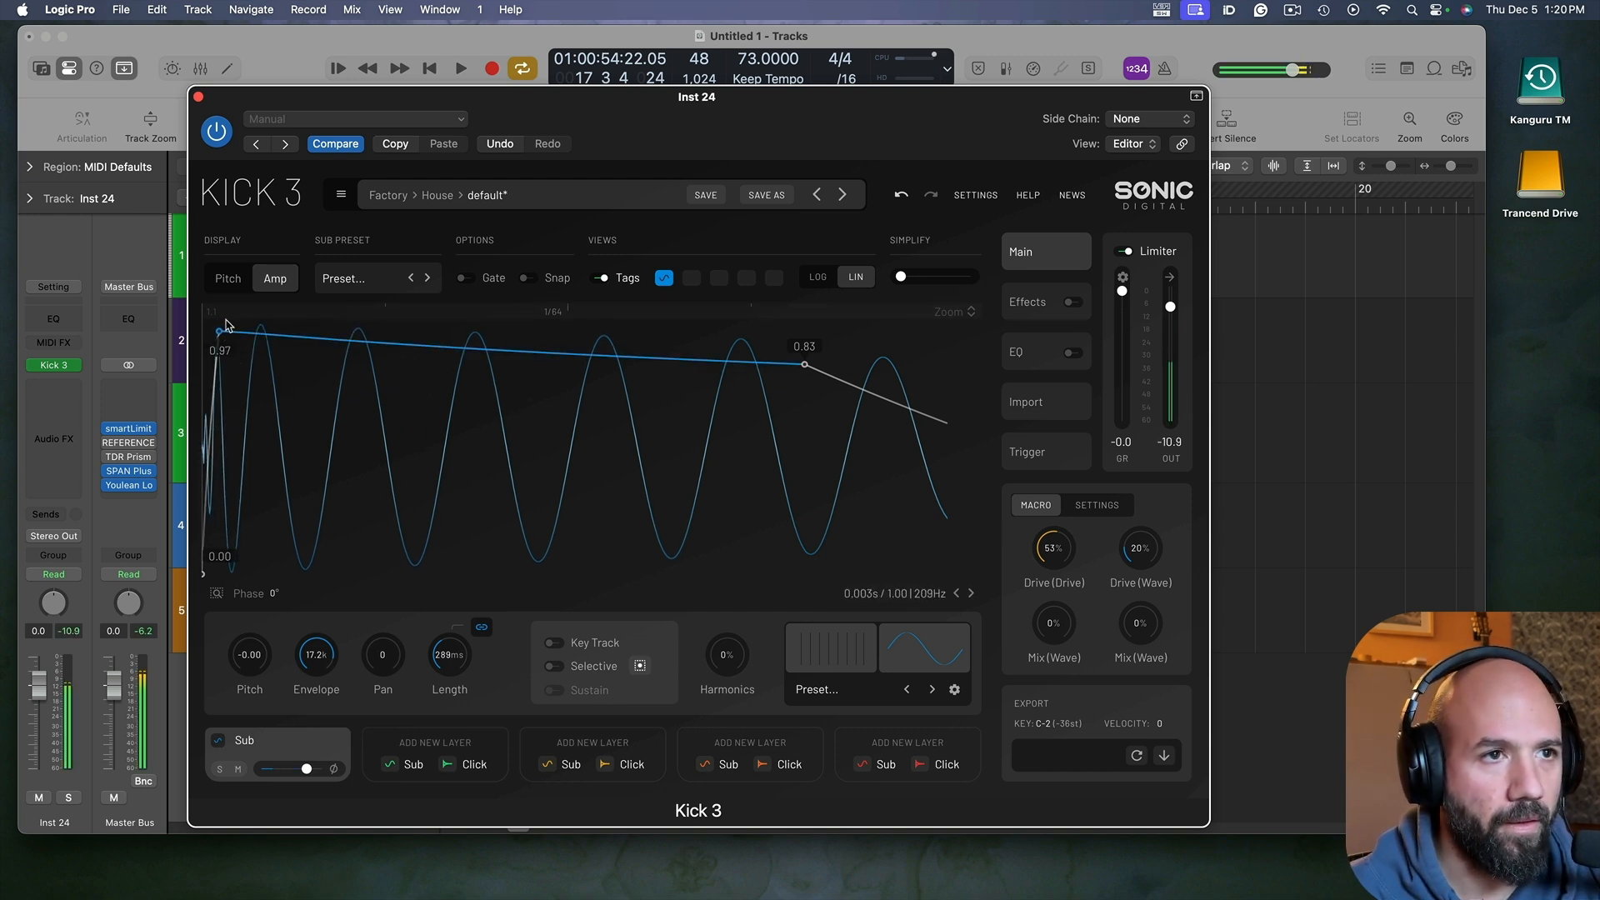
{"action": "scroll", "coordinate": [609, 522], "scroll_direction": "down", "scroll_amount": 1}
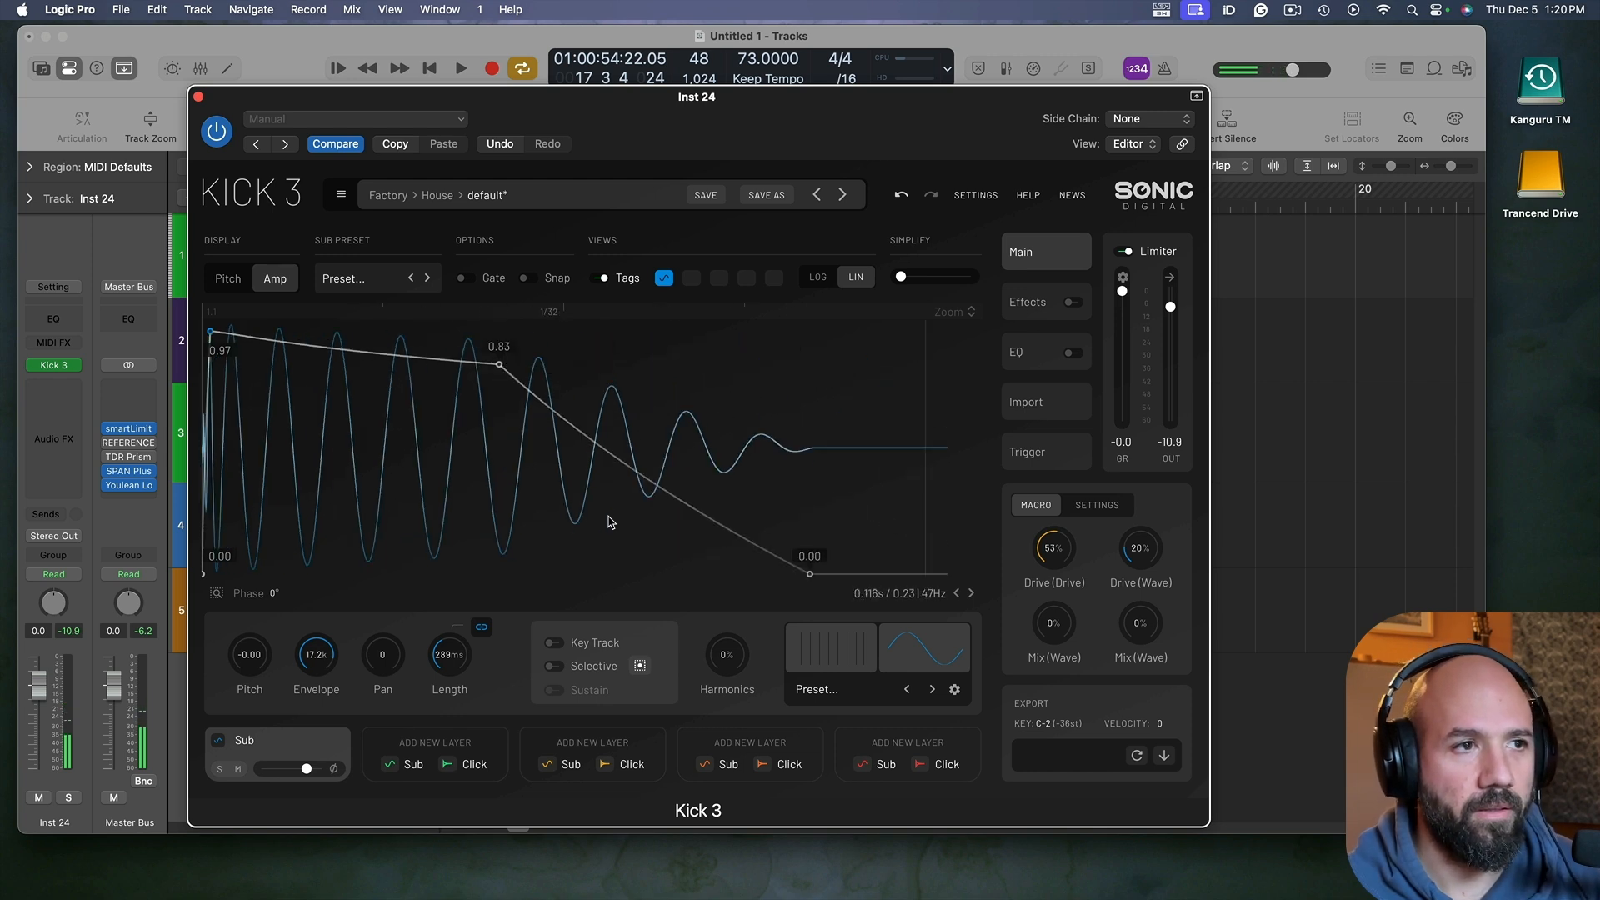
{"action": "left_click_drag", "start_coordinate": [502, 367], "coordinate": [503, 363]}
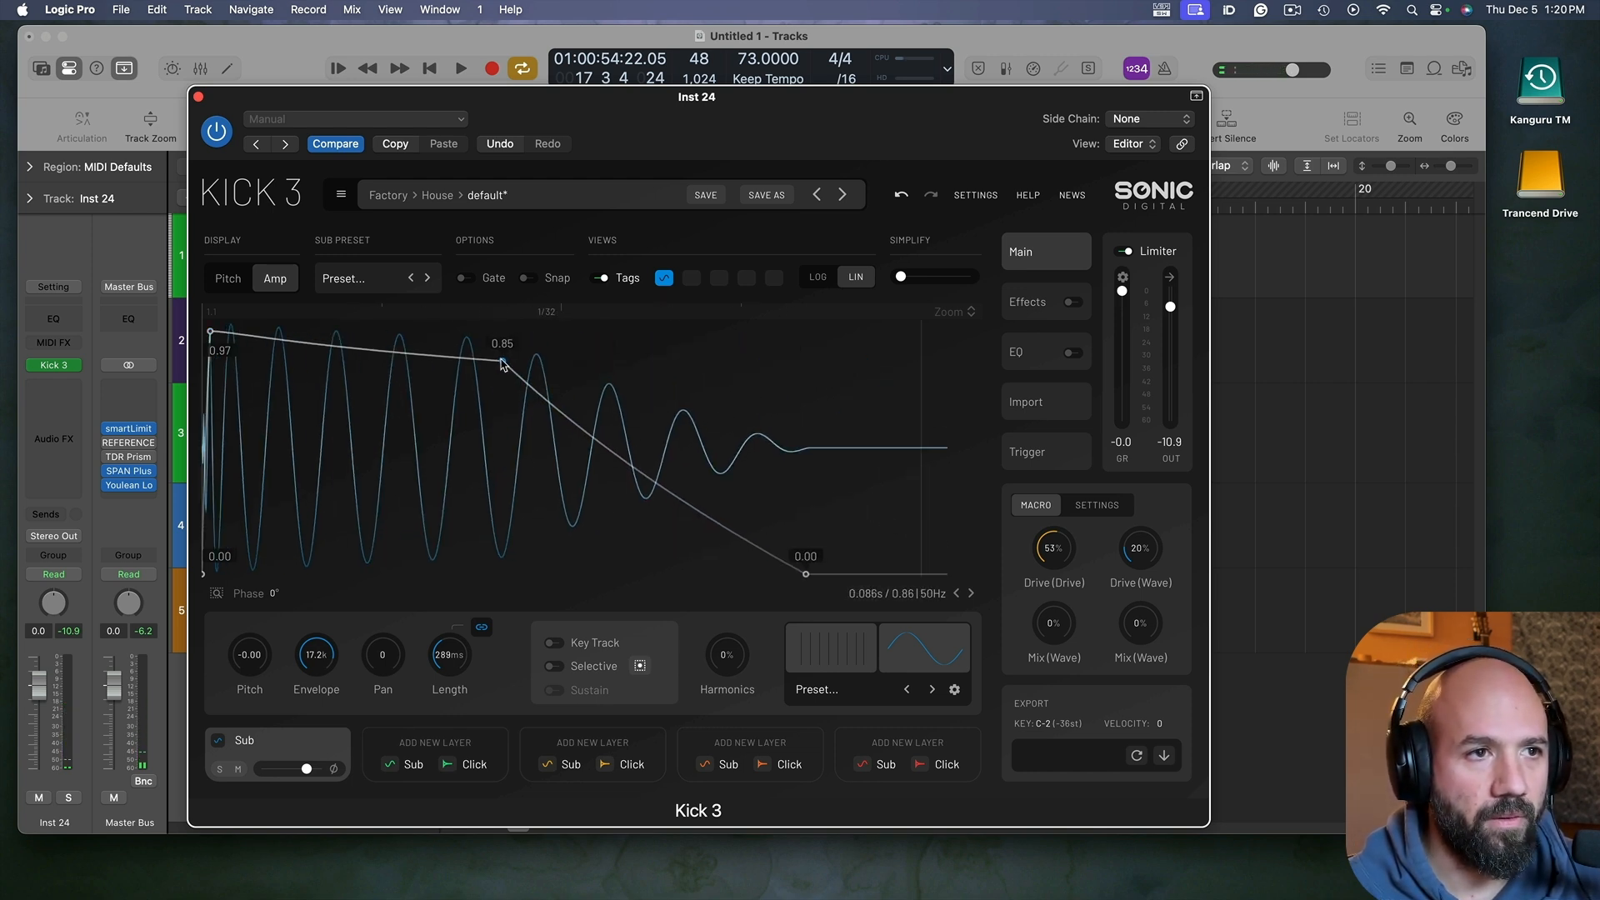
{"action": "mouse_move", "coordinate": [614, 474]}
{"action": "left_mouse_down"}
{"action": "mouse_move", "coordinate": [625, 428]}
{"action": "mouse_move", "coordinate": [614, 464]}
{"action": "left_mouse_up"}
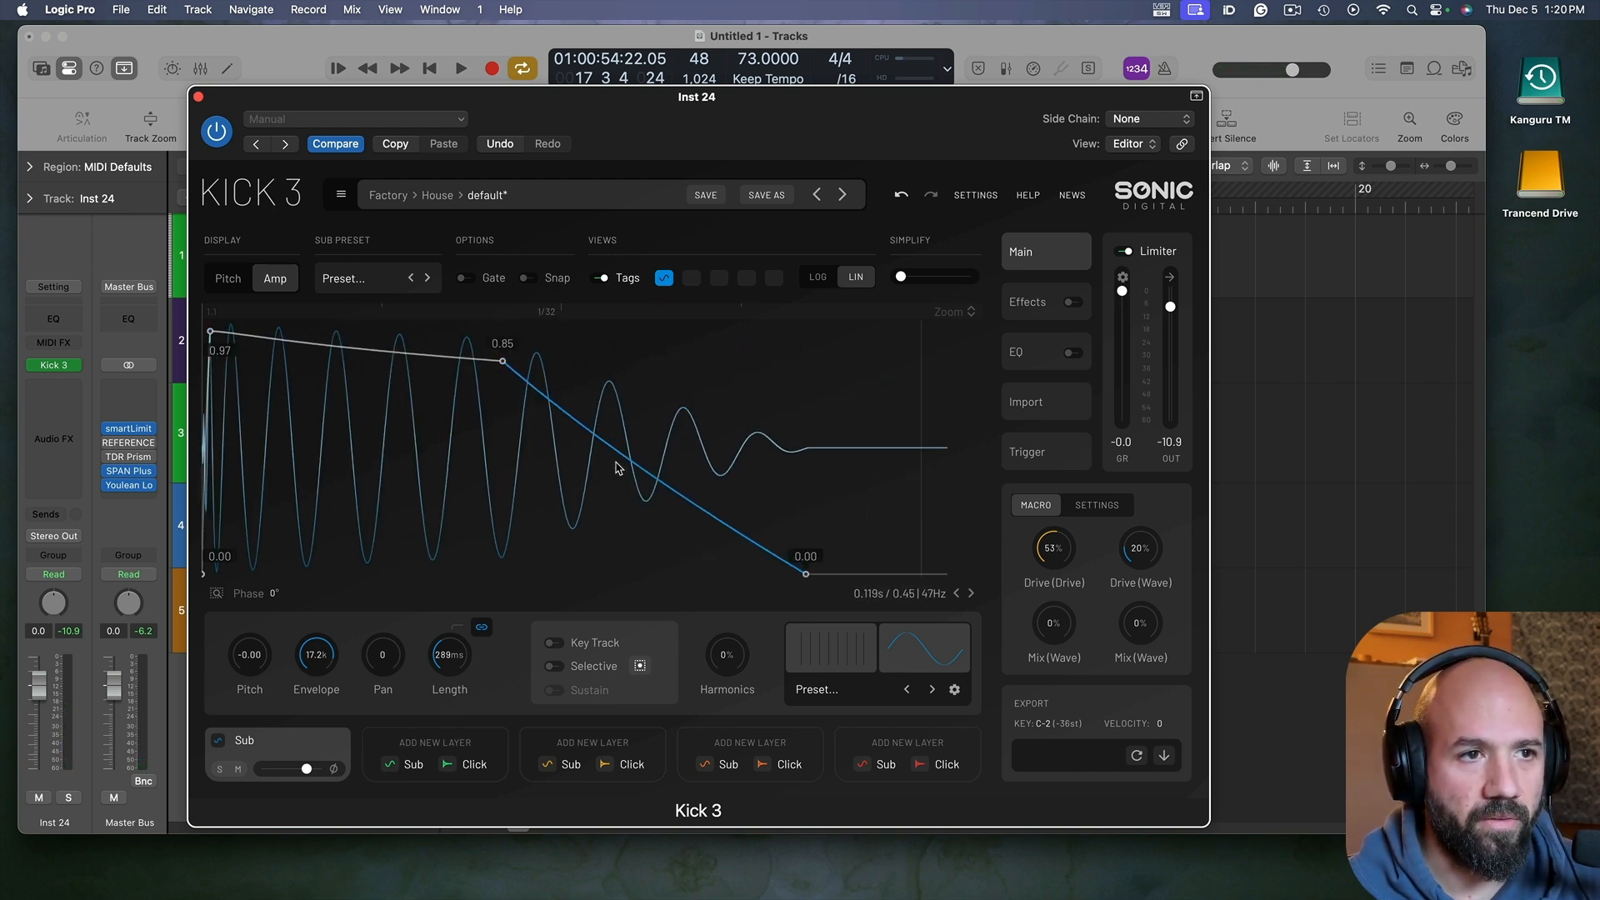
Step: Extend the end of the amplitude decay and add a tail point at 0.18 before it
{"action": "left_click_drag", "start_coordinate": [807, 579], "coordinate": [894, 575]}
{"action": "left_click", "coordinate": [871, 554]}
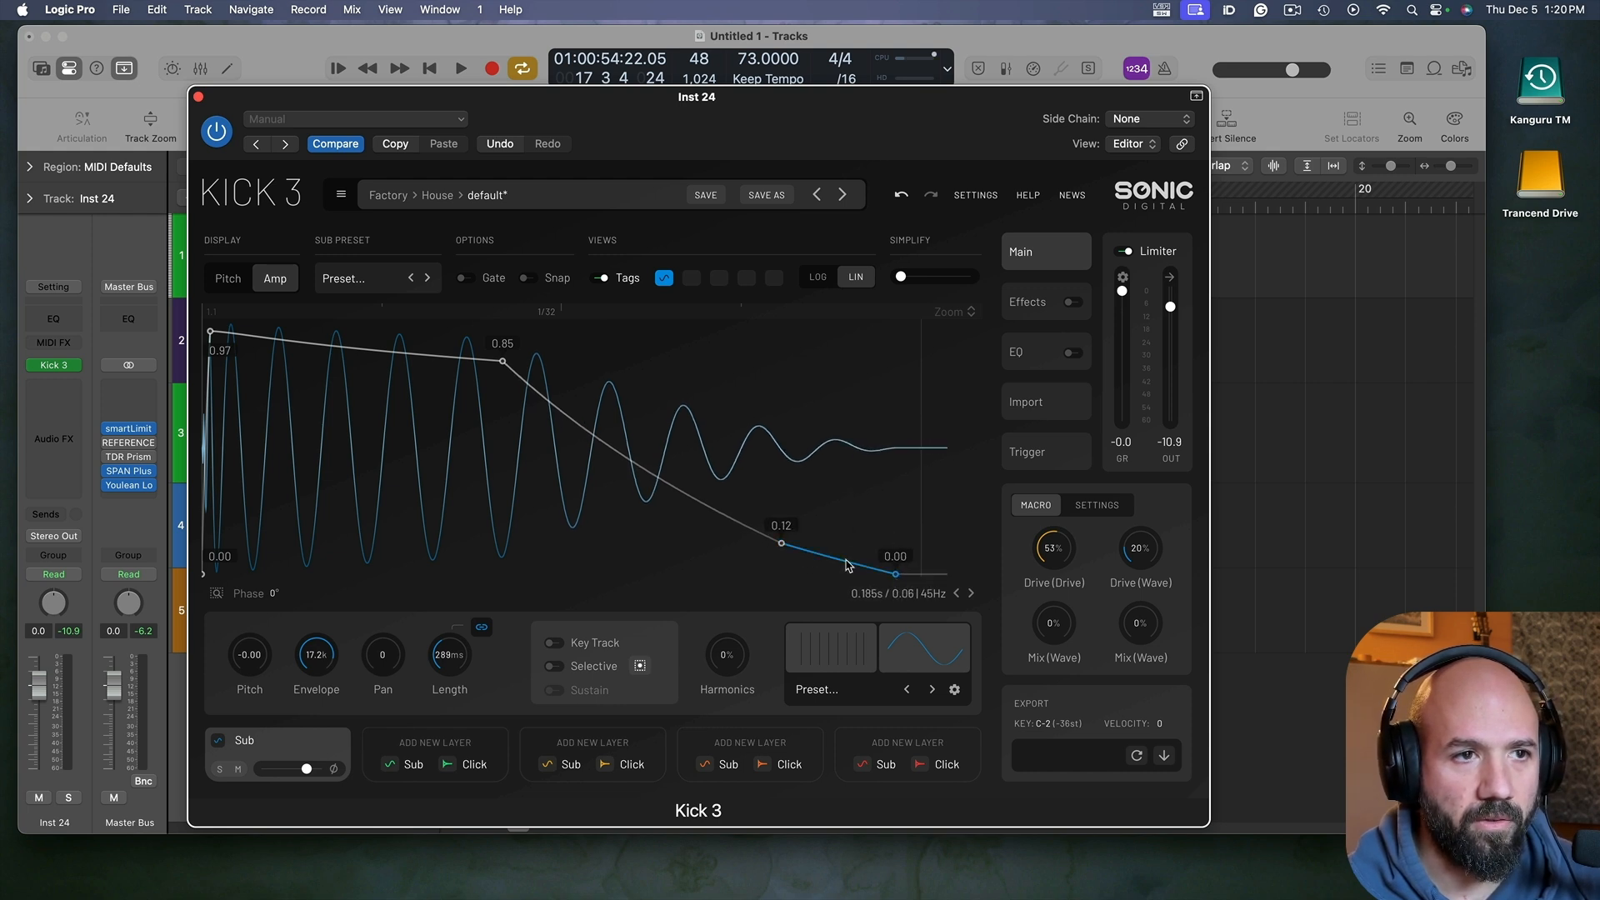
{"action": "left_click_drag", "start_coordinate": [784, 546], "coordinate": [772, 530]}
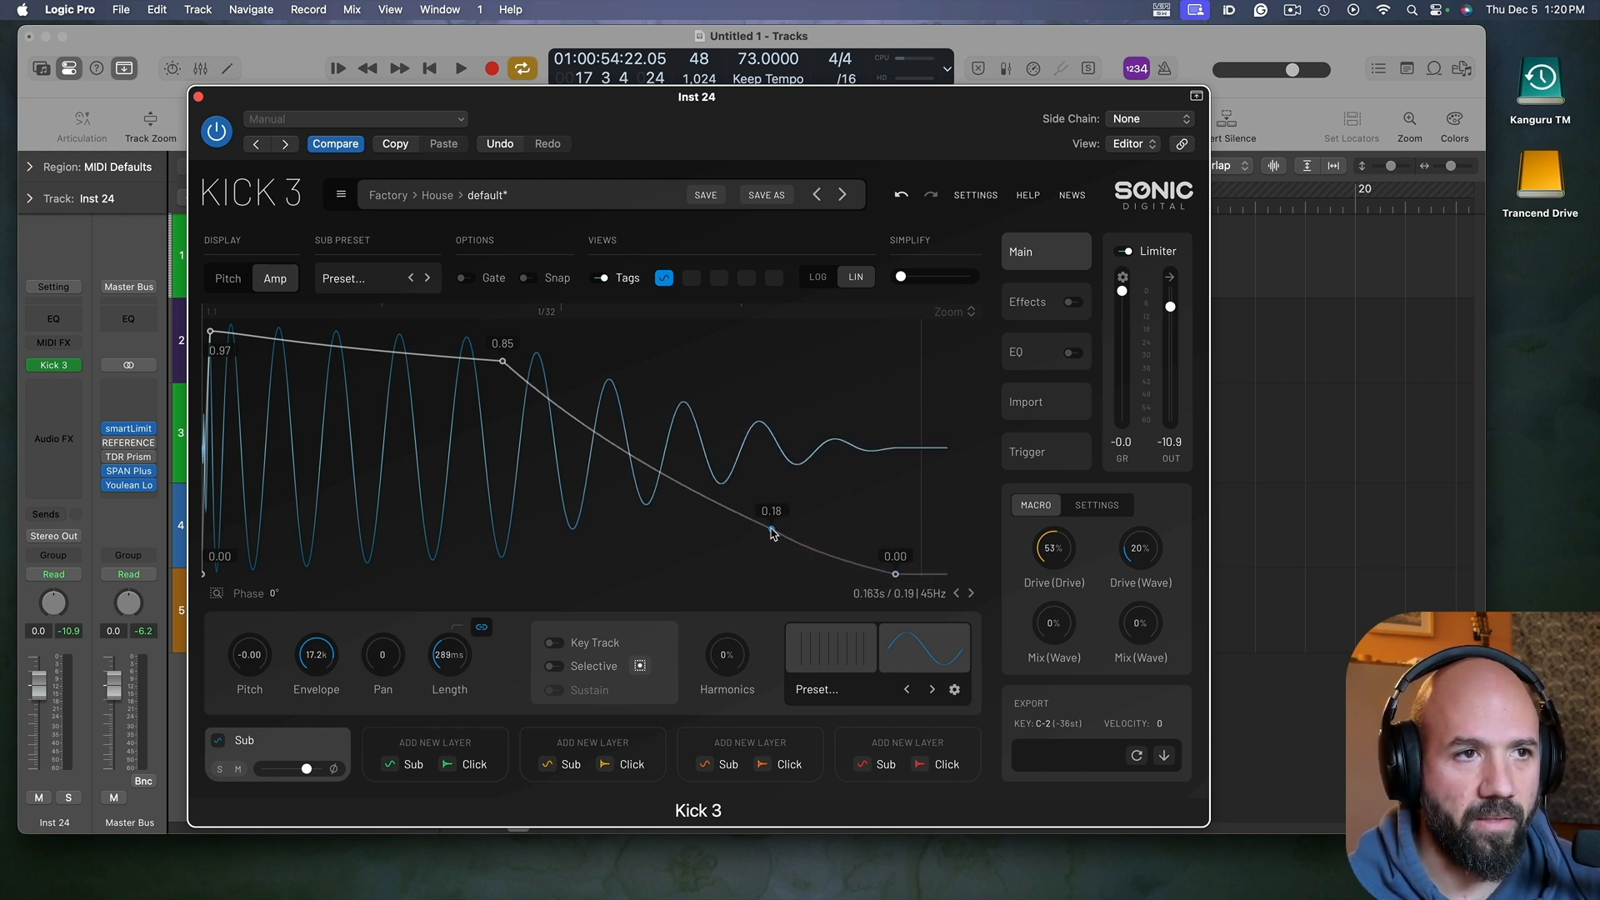
Step: Lower the amplitude attack peak to 0.91 and add a point at 0.57 on its rising slope
{"action": "left_click_drag", "start_coordinate": [664, 473], "coordinate": [398, 359]}
{"action": "left_click_drag", "start_coordinate": [520, 407], "coordinate": [455, 381]}
{"action": "scroll", "coordinate": [275, 371], "scroll_direction": "up", "scroll_amount": 5}
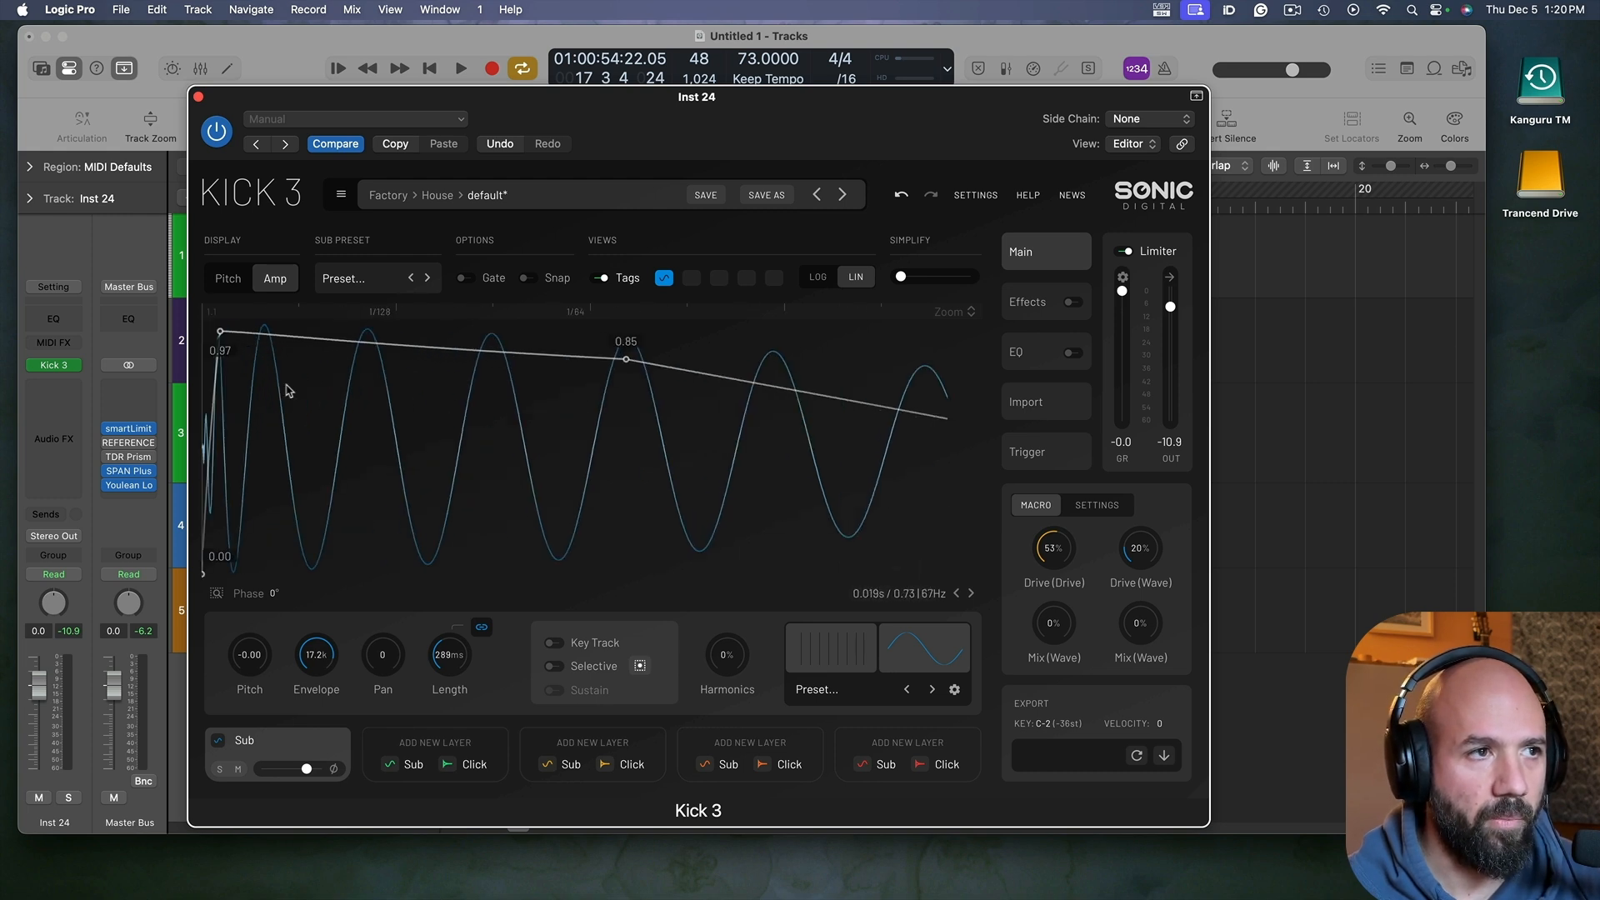
{"action": "left_click_drag", "start_coordinate": [221, 333], "coordinate": [239, 357]}
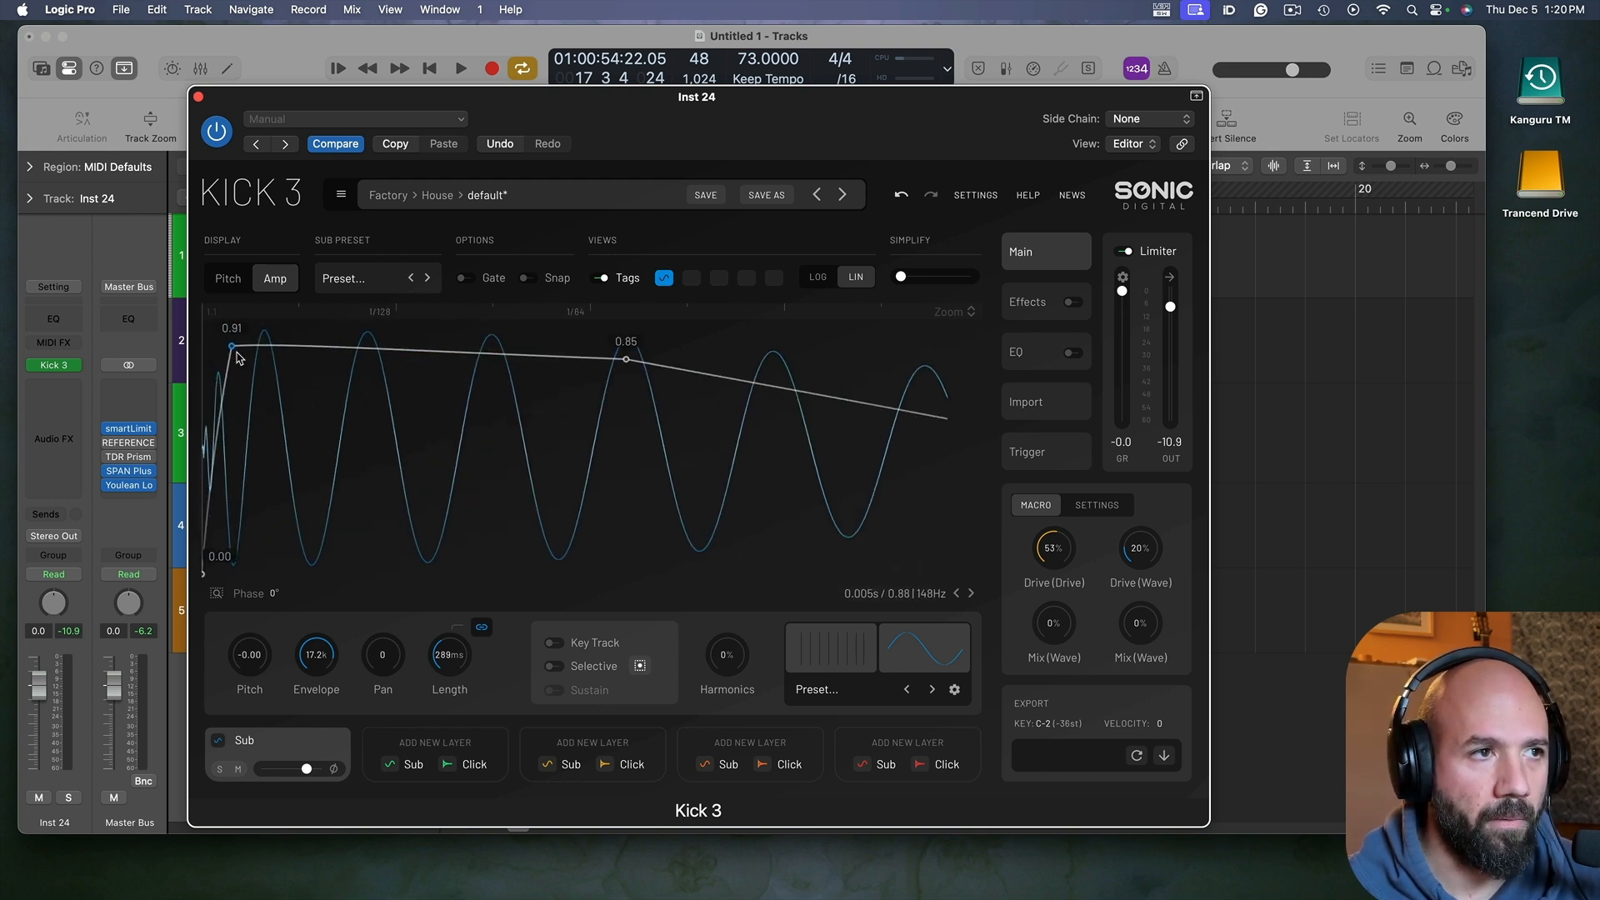
{"action": "scroll", "coordinate": [218, 444], "scroll_direction": "up", "scroll_amount": 3}
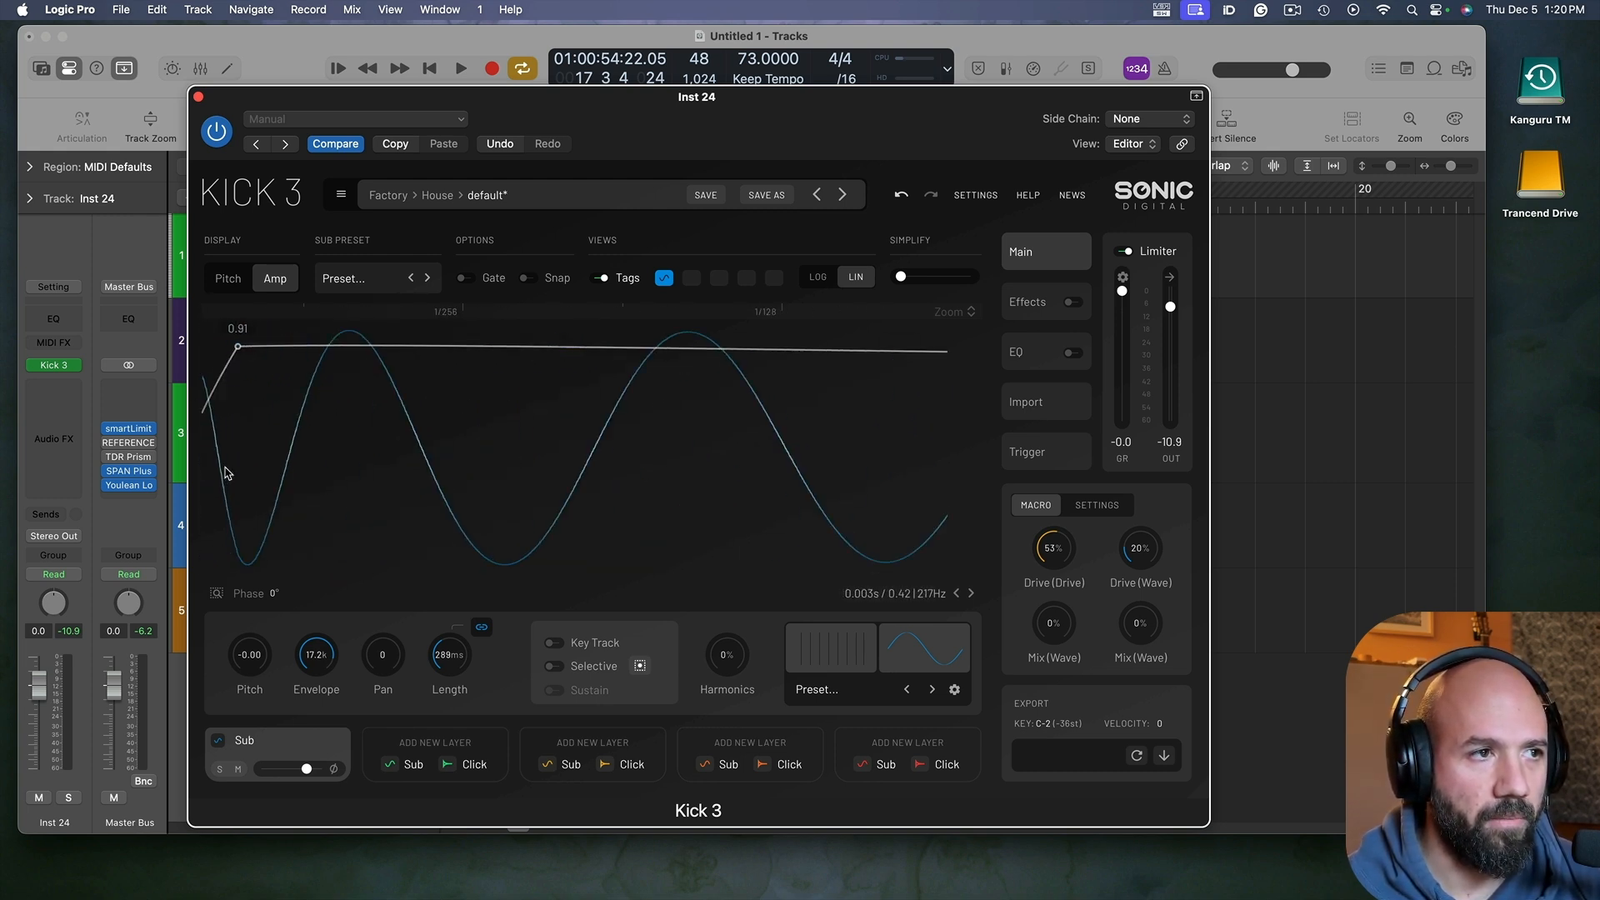
{"action": "left_click_drag", "start_coordinate": [246, 456], "coordinate": [237, 432]}
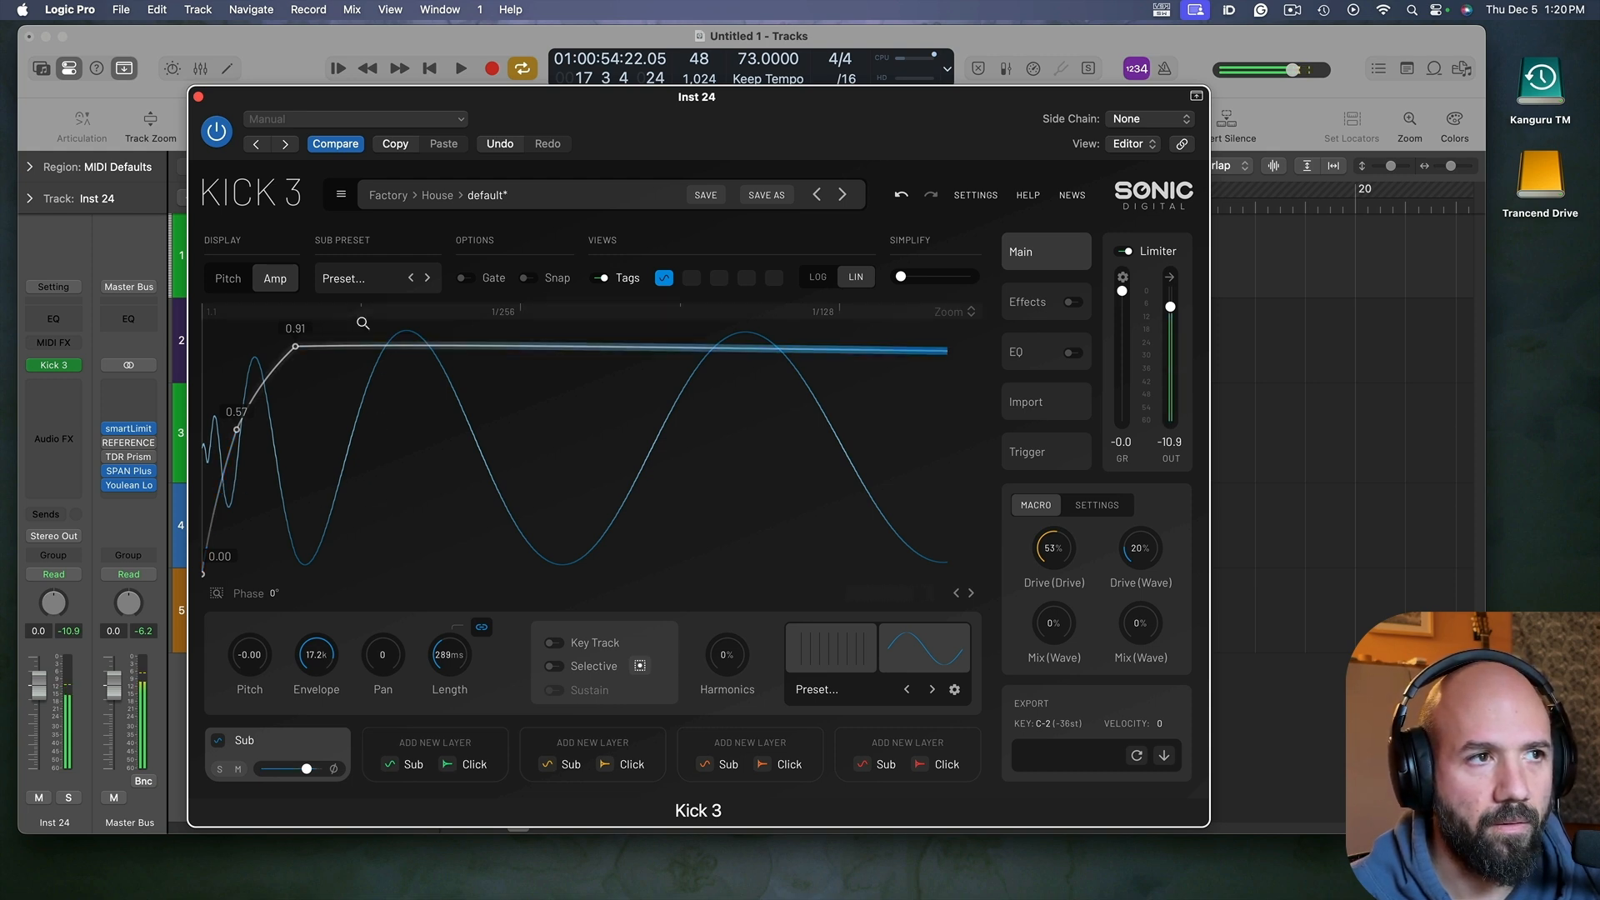
Step: In the pitch envelope, set the second point to F5, 708 Hz, and the third point to D#3, 160 Hz
{"action": "left_click", "coordinate": [228, 278]}
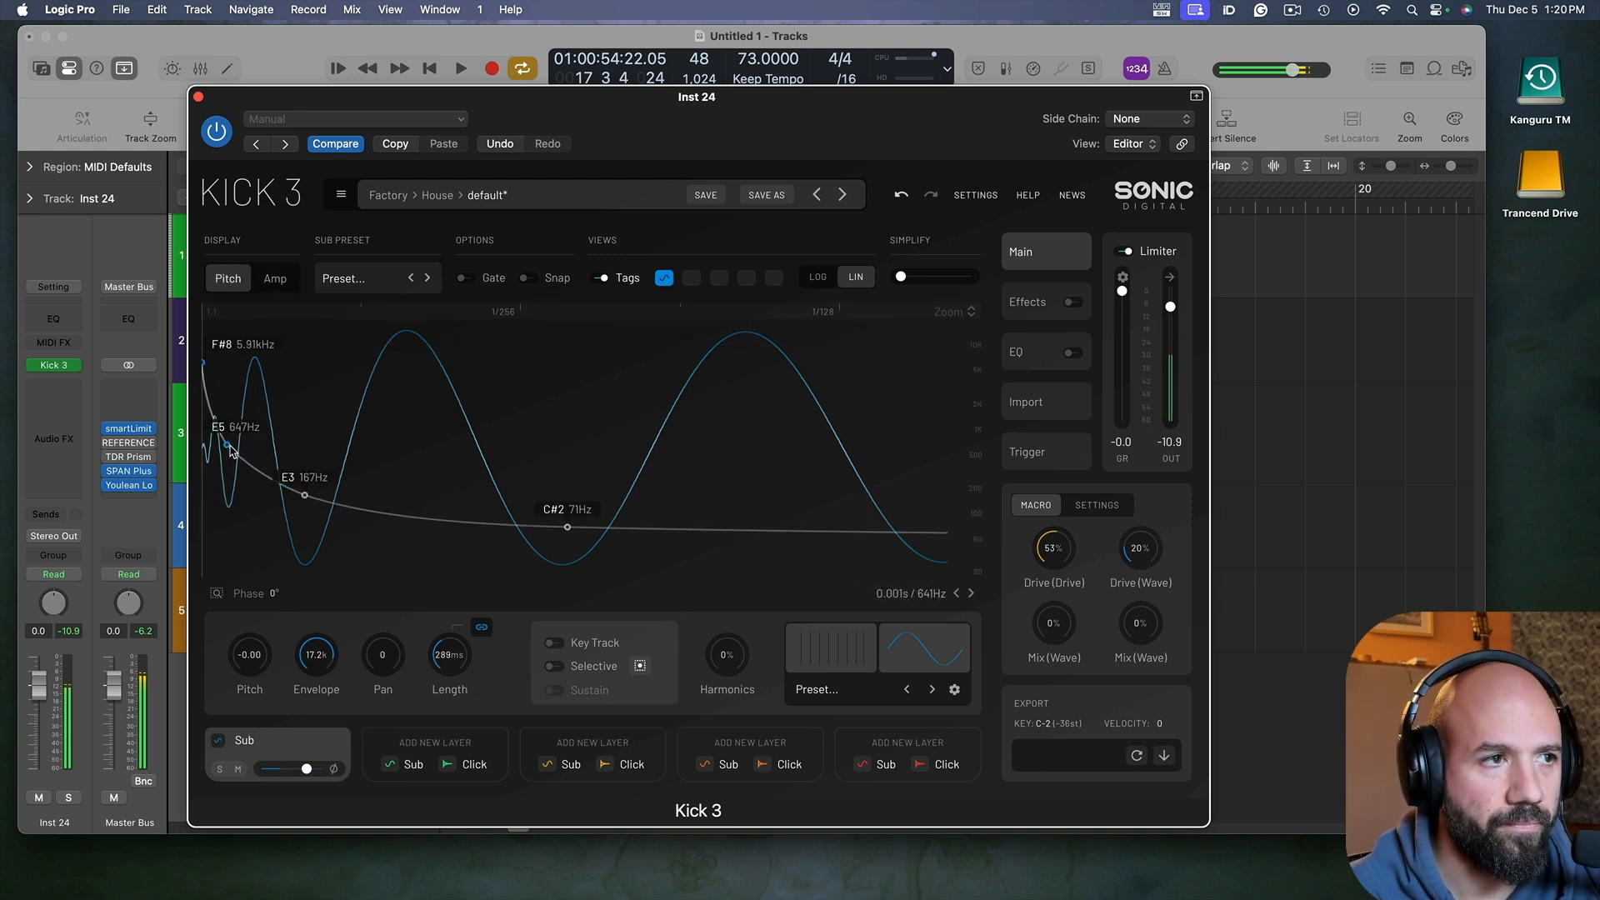
{"action": "left_click_drag", "start_coordinate": [232, 451], "coordinate": [240, 448]}
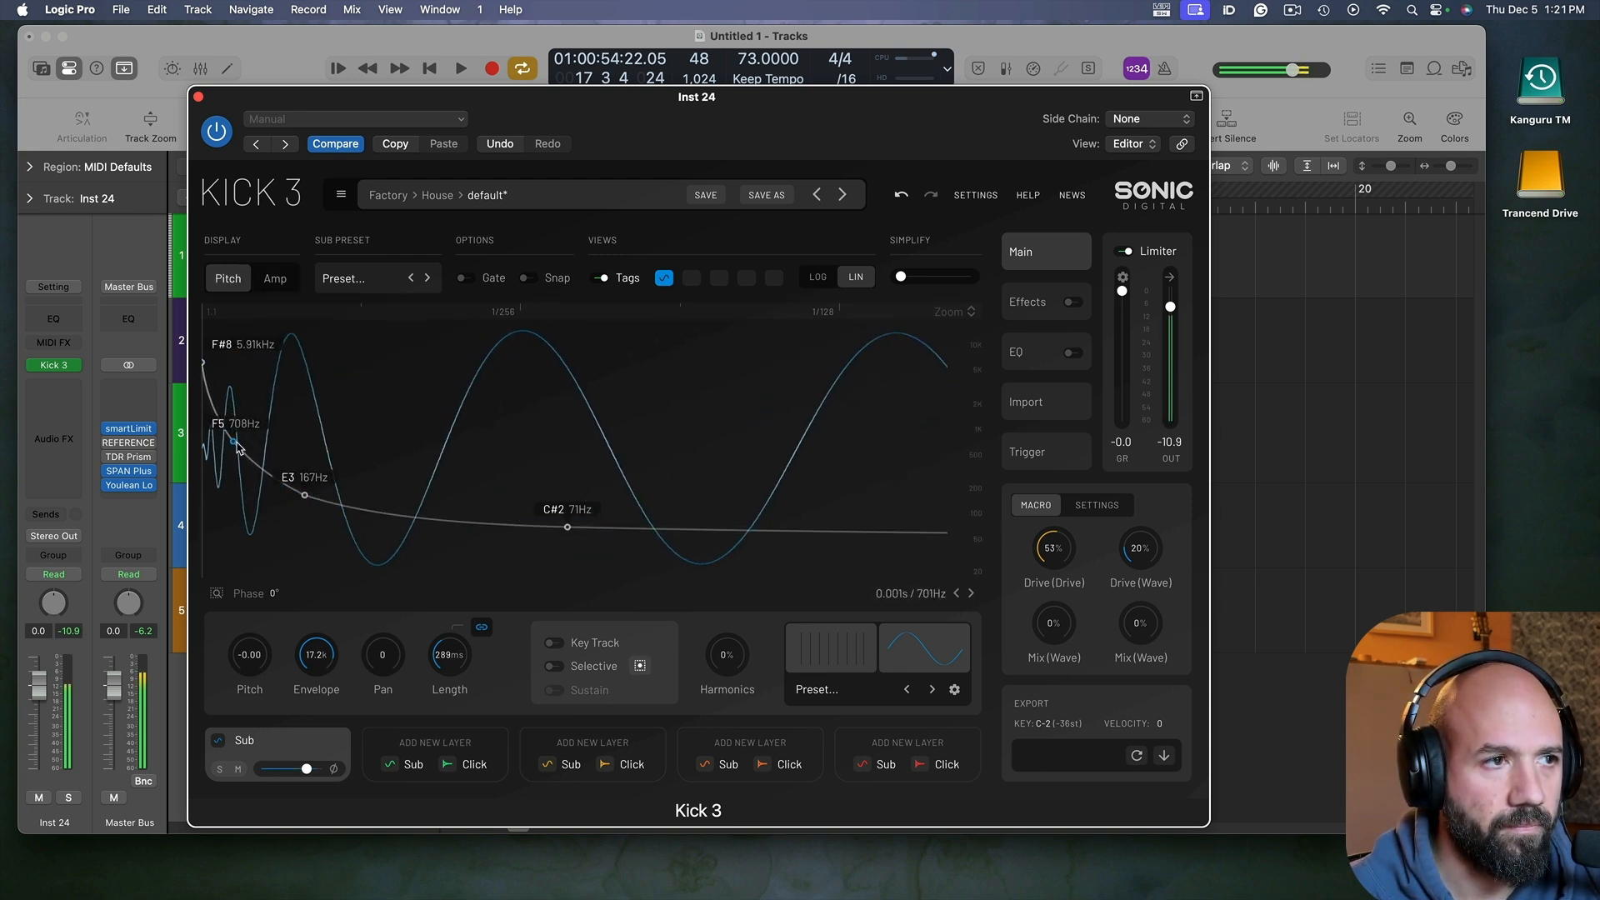
{"action": "left_click_drag", "start_coordinate": [302, 498], "coordinate": [337, 496]}
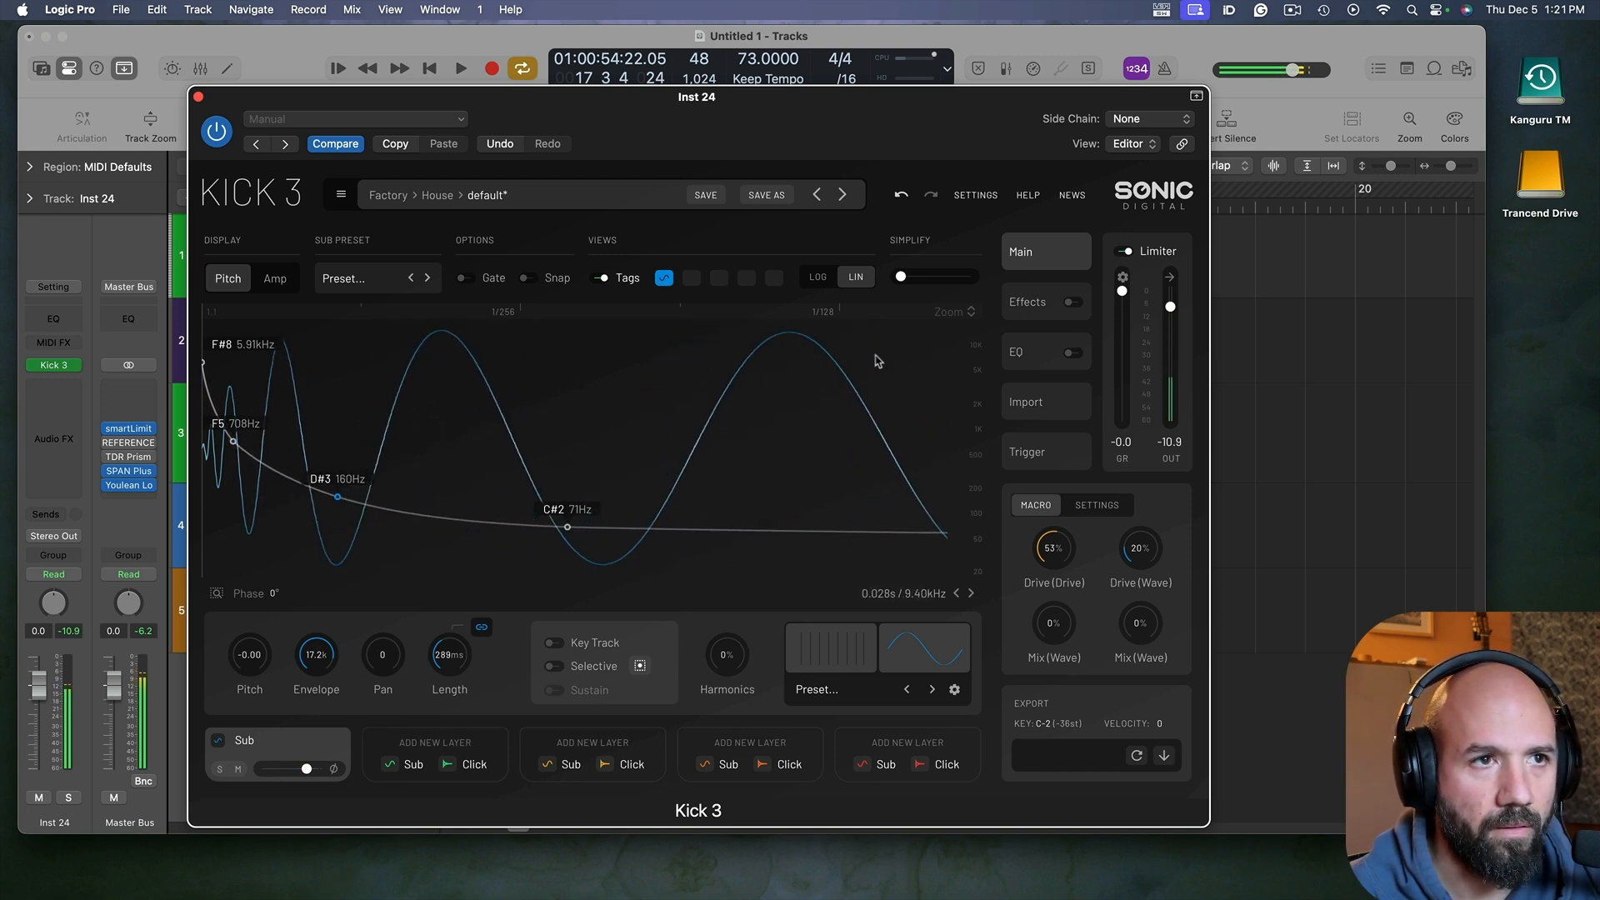
{"action": "scroll", "coordinate": [383, 535], "scroll_direction": "down", "scroll_amount": 5}
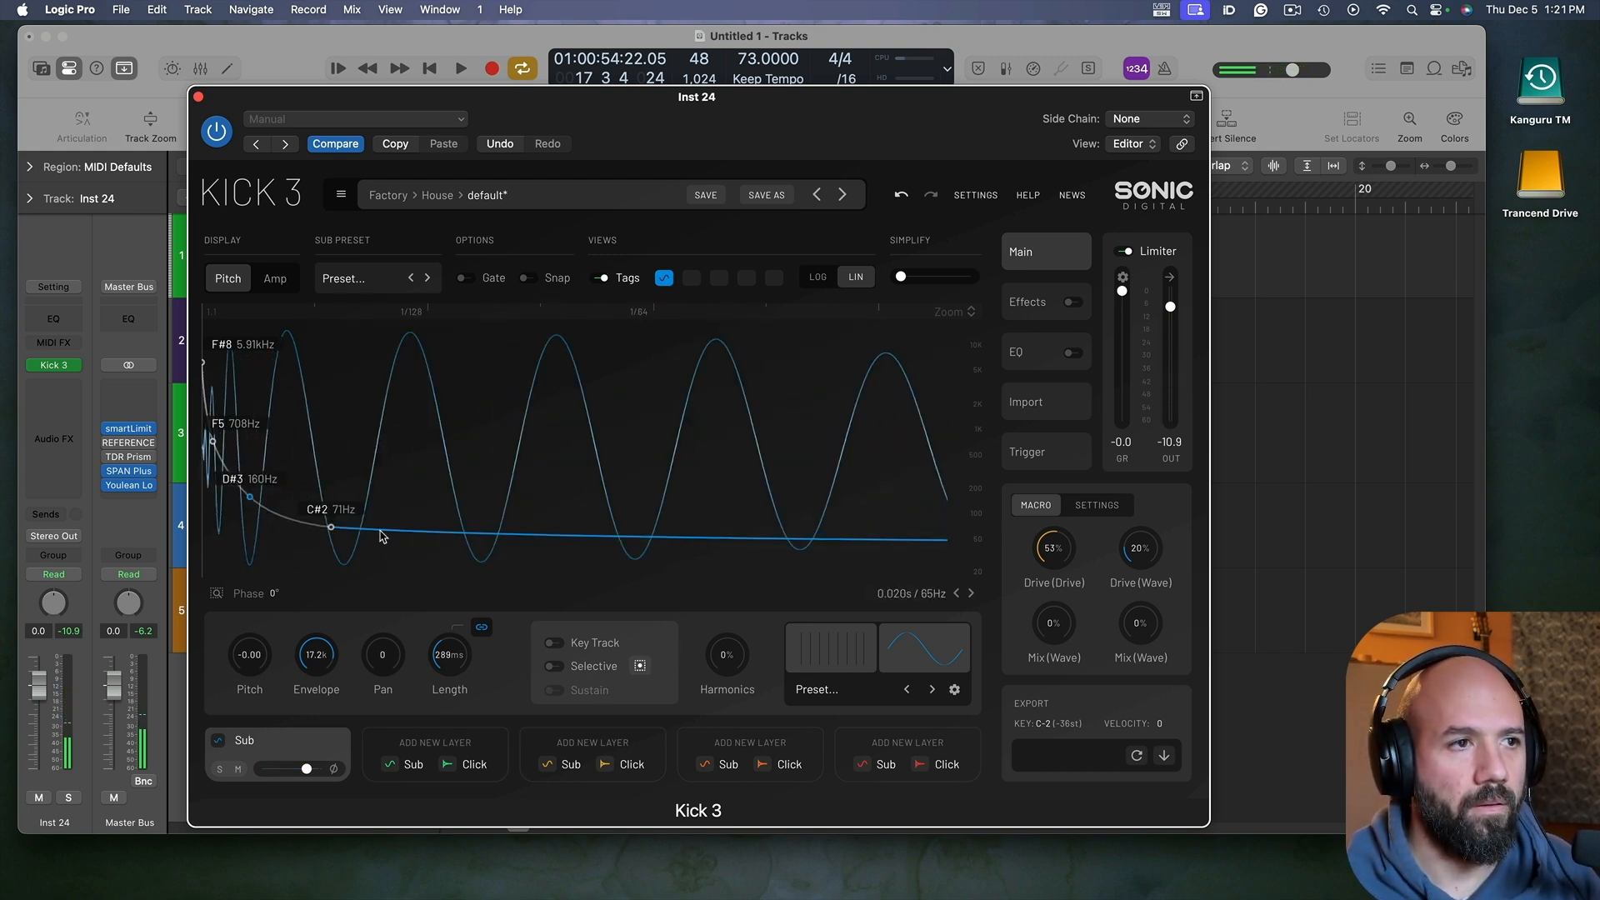
Step: On a logarithmic scale, undo a trial change to the C#2 pitch point and raise the earlier points to 228 Hz, 793 Hz and 8.37 kHz
{"action": "left_click", "coordinate": [817, 277]}
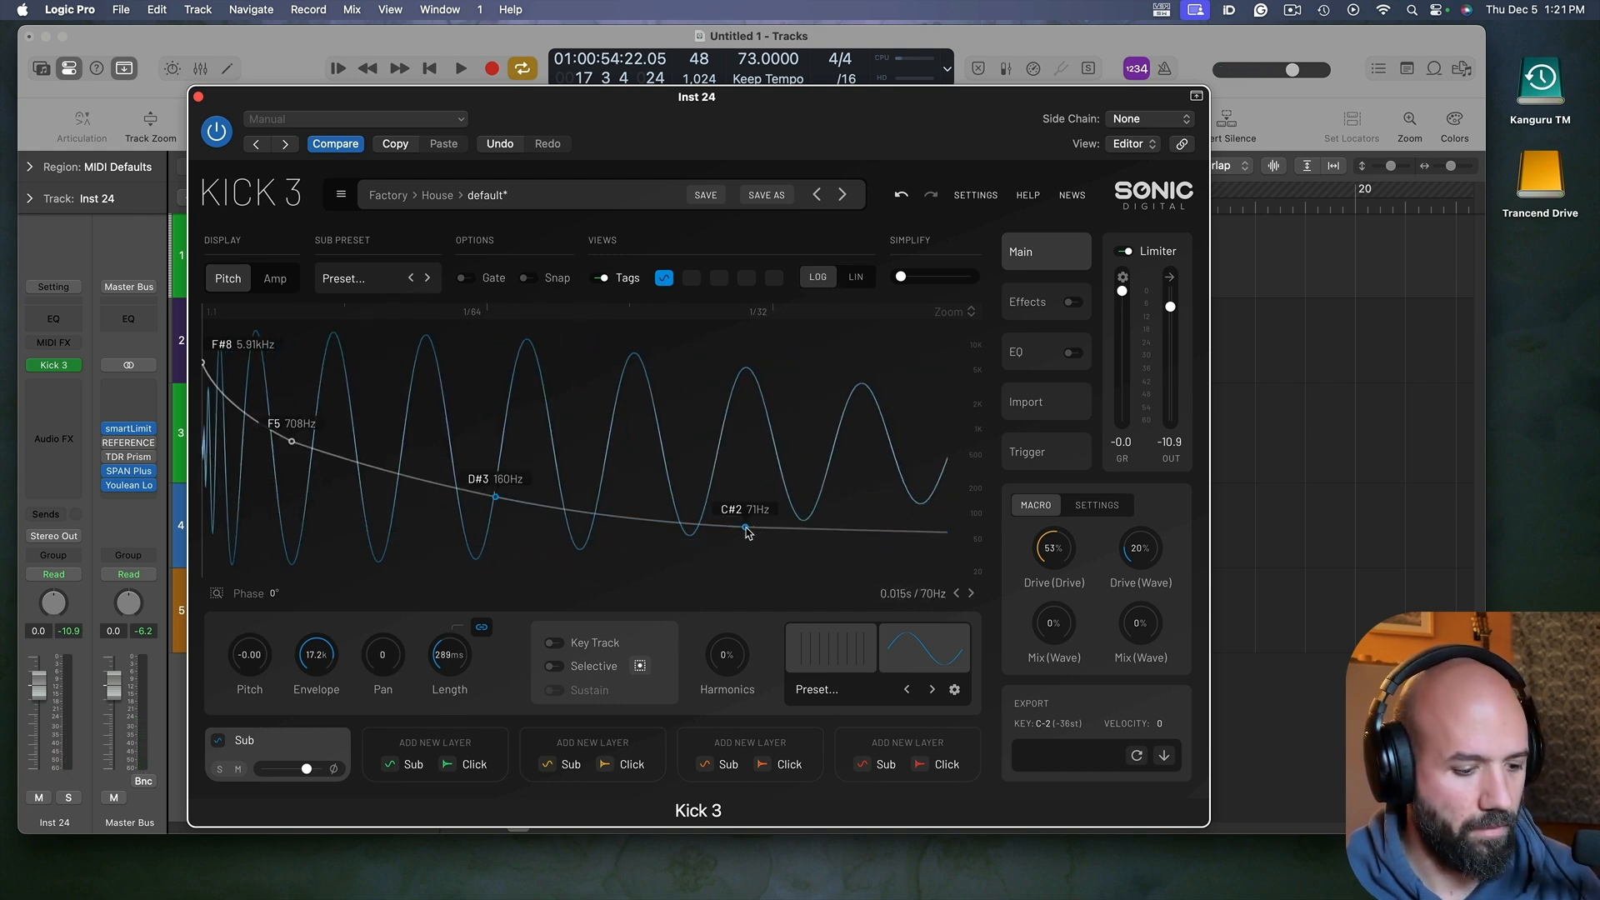
{"action": "left_click_drag", "start_coordinate": [747, 530], "coordinate": [746, 530]}
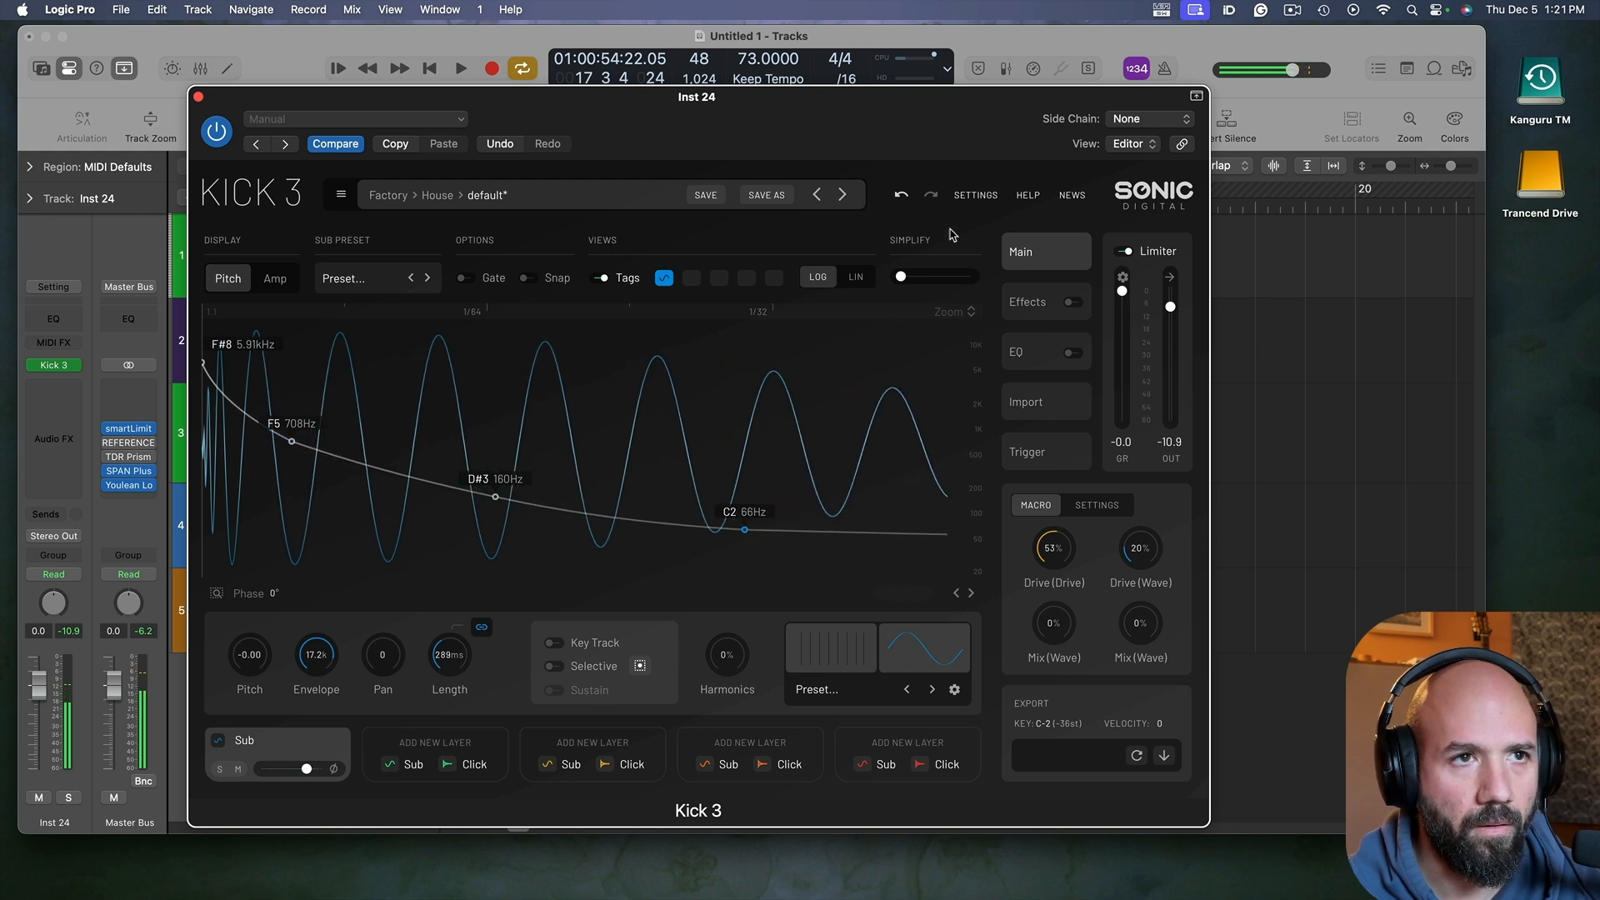
{"action": "left_click", "coordinate": [900, 197]}
{"action": "left_click_drag", "start_coordinate": [495, 502], "coordinate": [435, 483]}
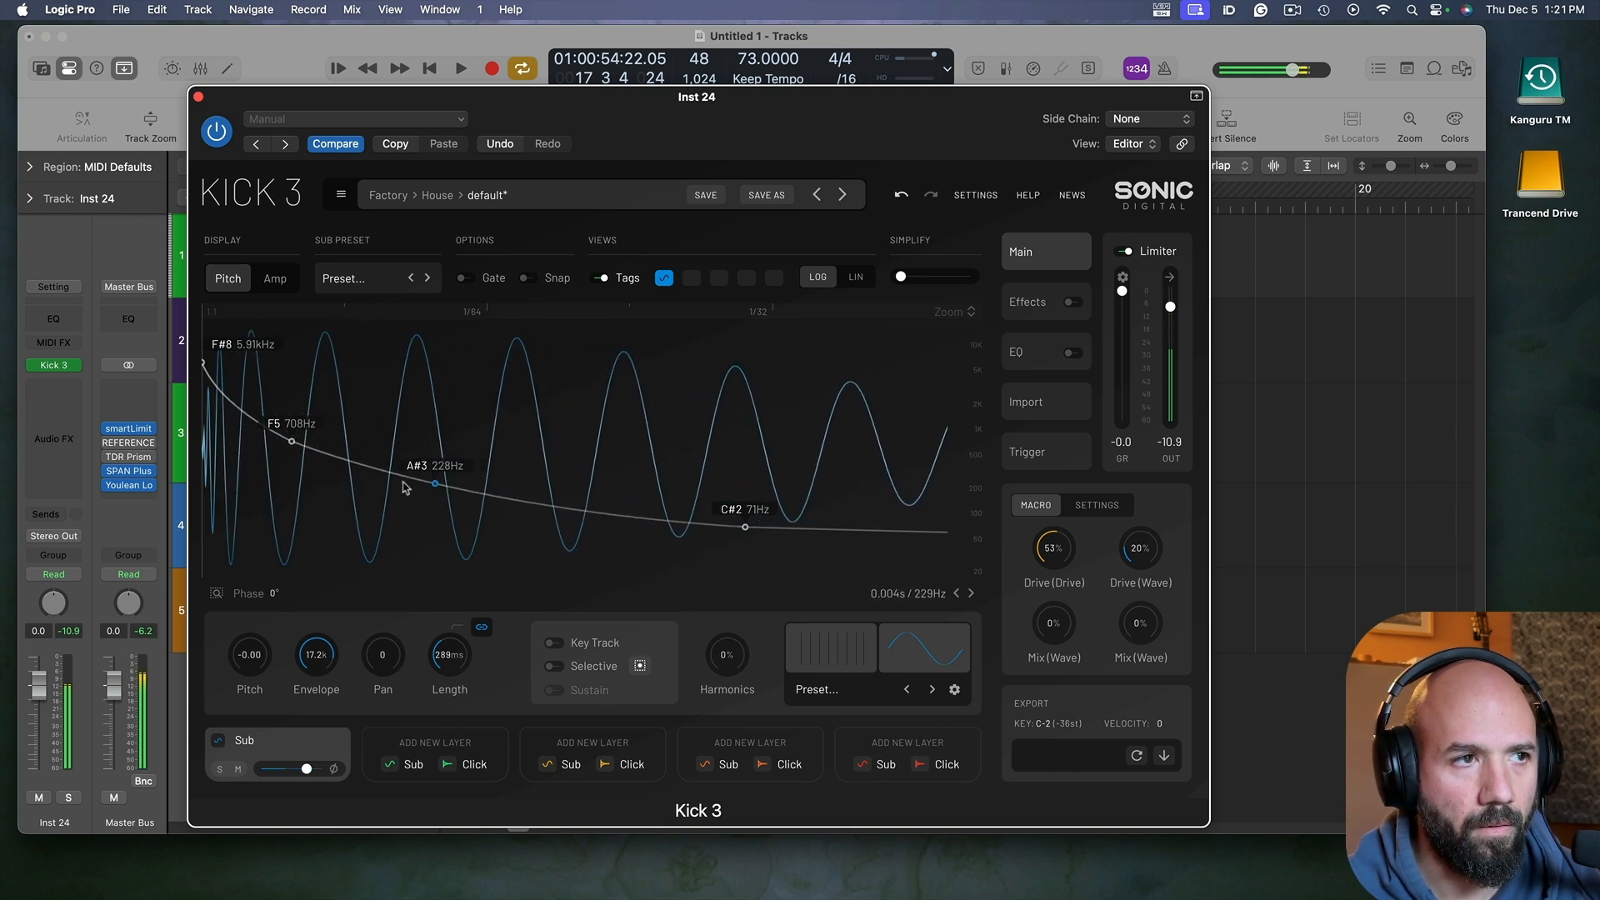
{"action": "left_click_drag", "start_coordinate": [292, 442], "coordinate": [290, 437]}
{"action": "left_click_drag", "start_coordinate": [209, 369], "coordinate": [199, 354]}
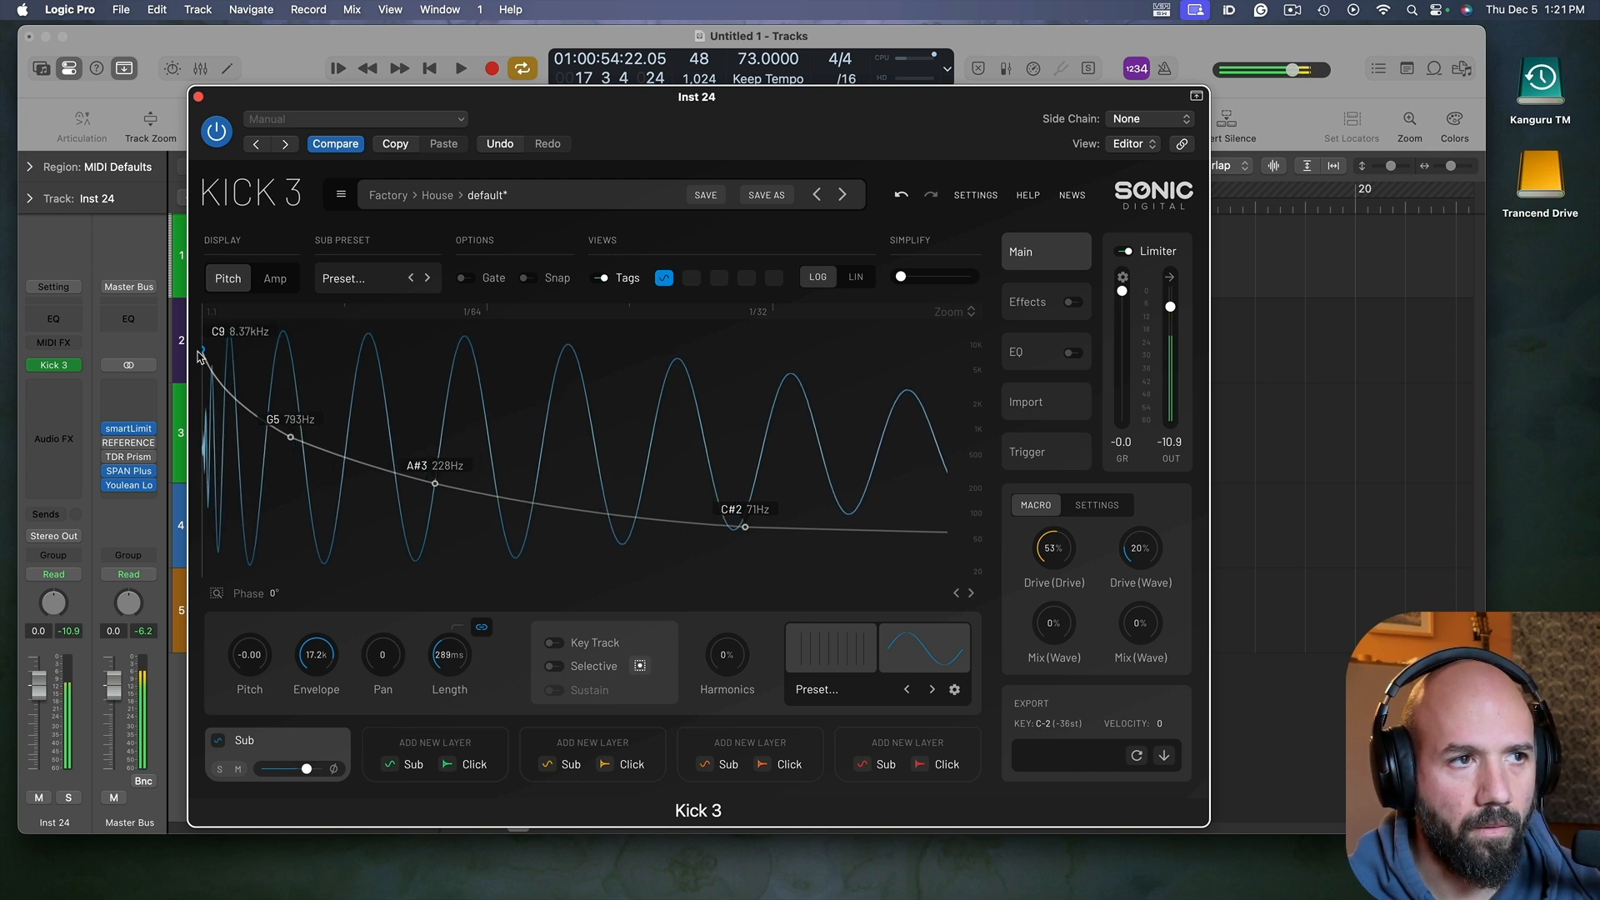
Step: In the amplitude envelope, add points at 0.16 and 0.21 at the start of the attack slope
{"action": "scroll", "coordinate": [450, 438], "scroll_direction": "down", "scroll_amount": 3}
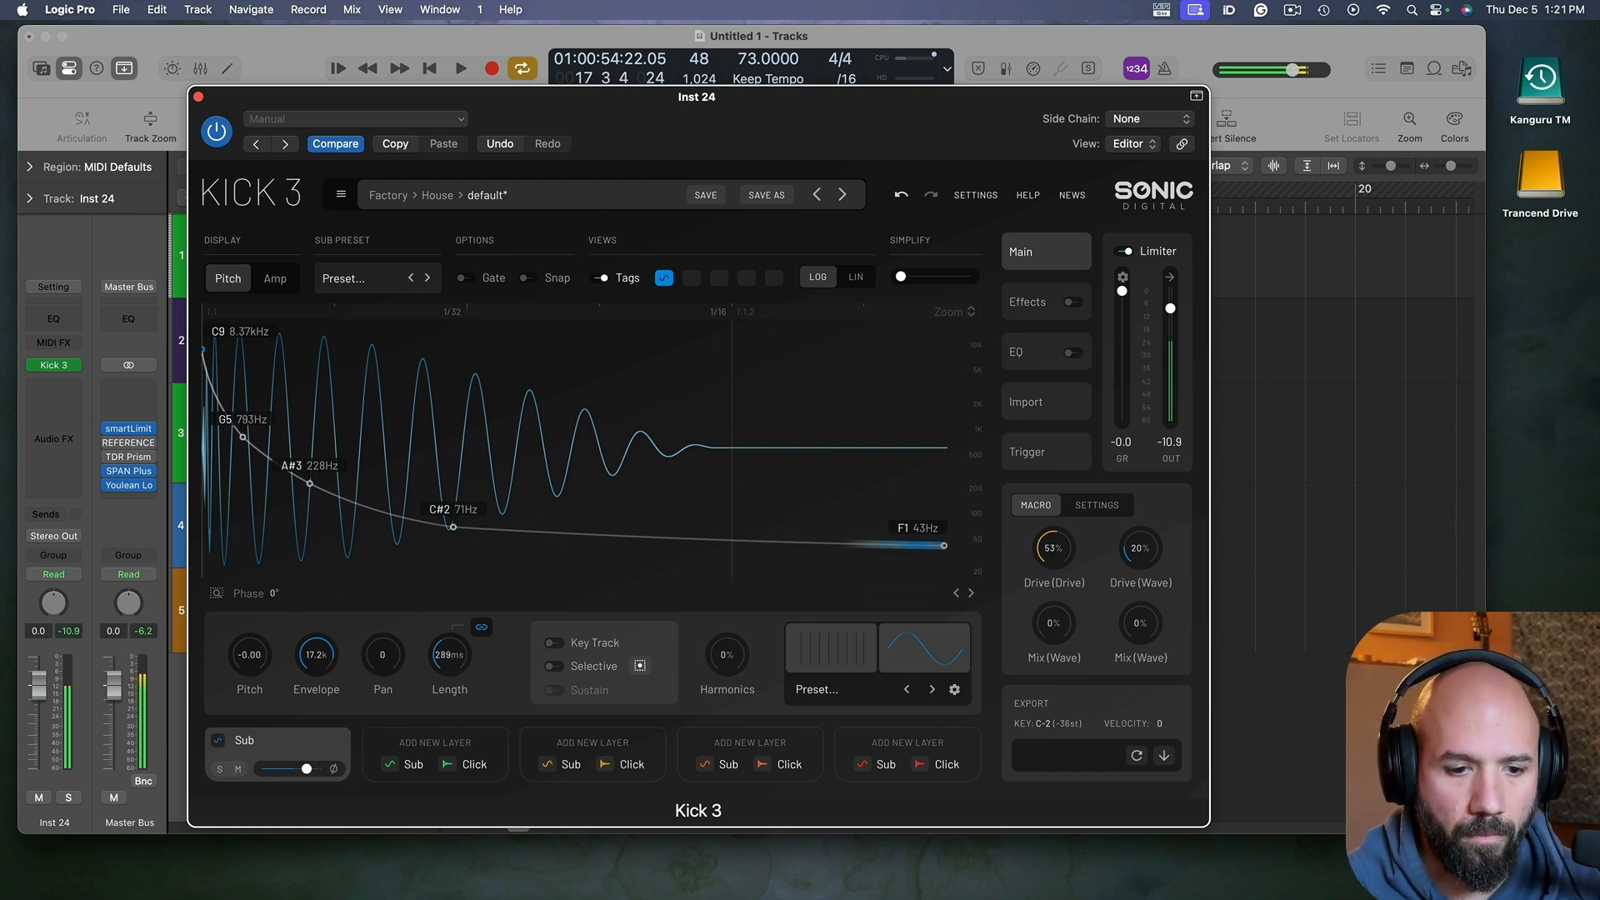
{"action": "left_click", "coordinate": [544, 831]}
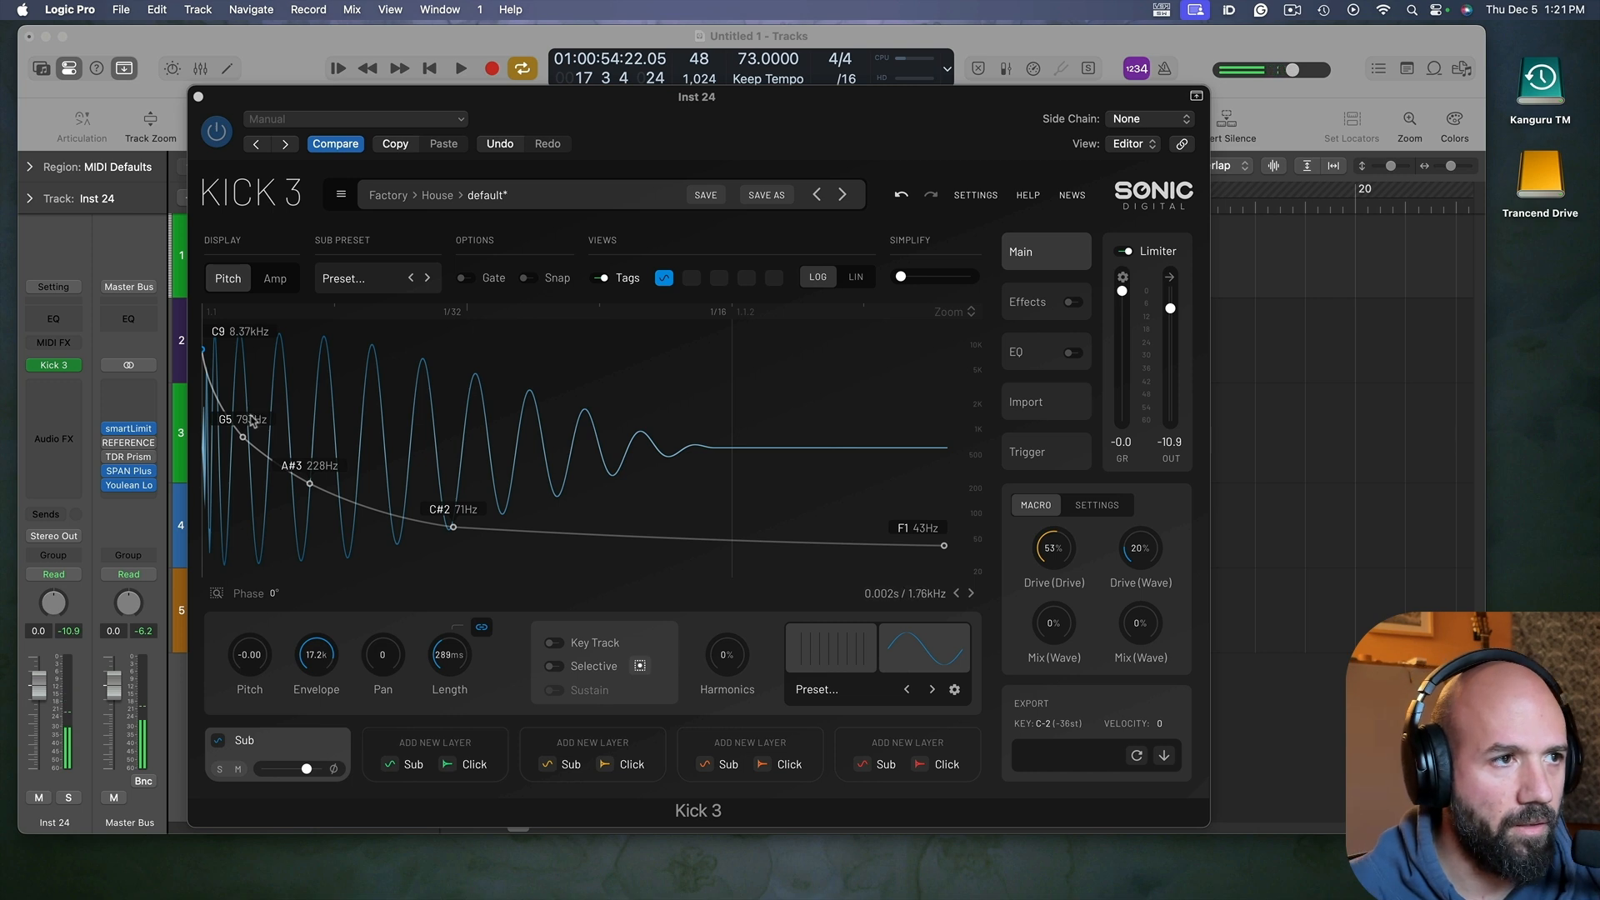
{"action": "left_click", "coordinate": [271, 278]}
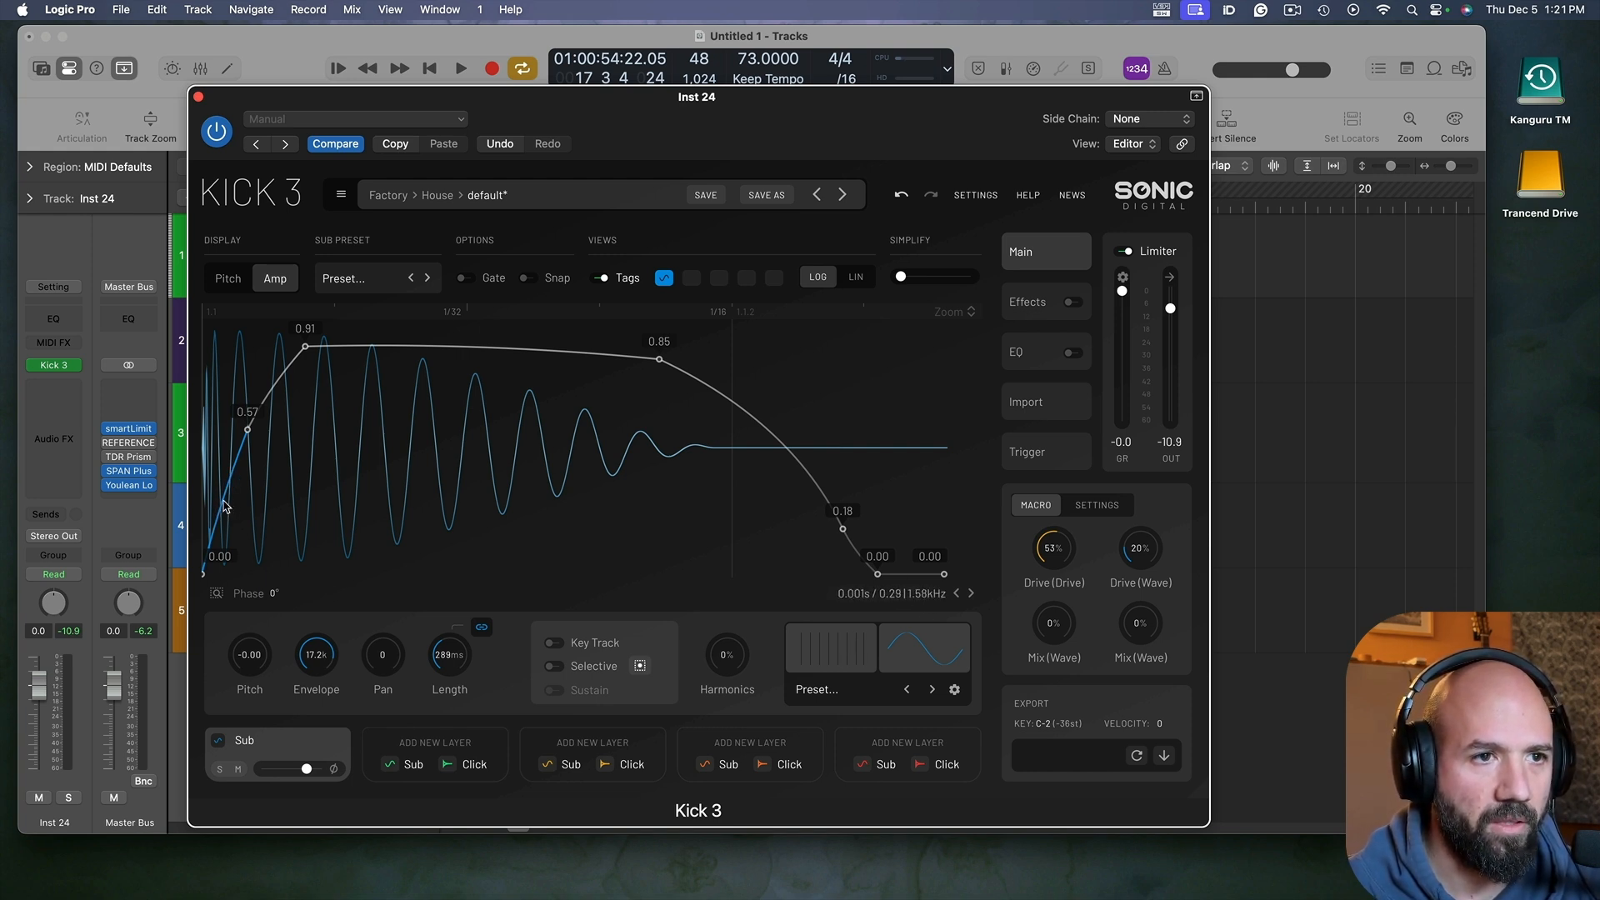
{"action": "scroll", "coordinate": [225, 508], "scroll_direction": "up", "scroll_amount": 5}
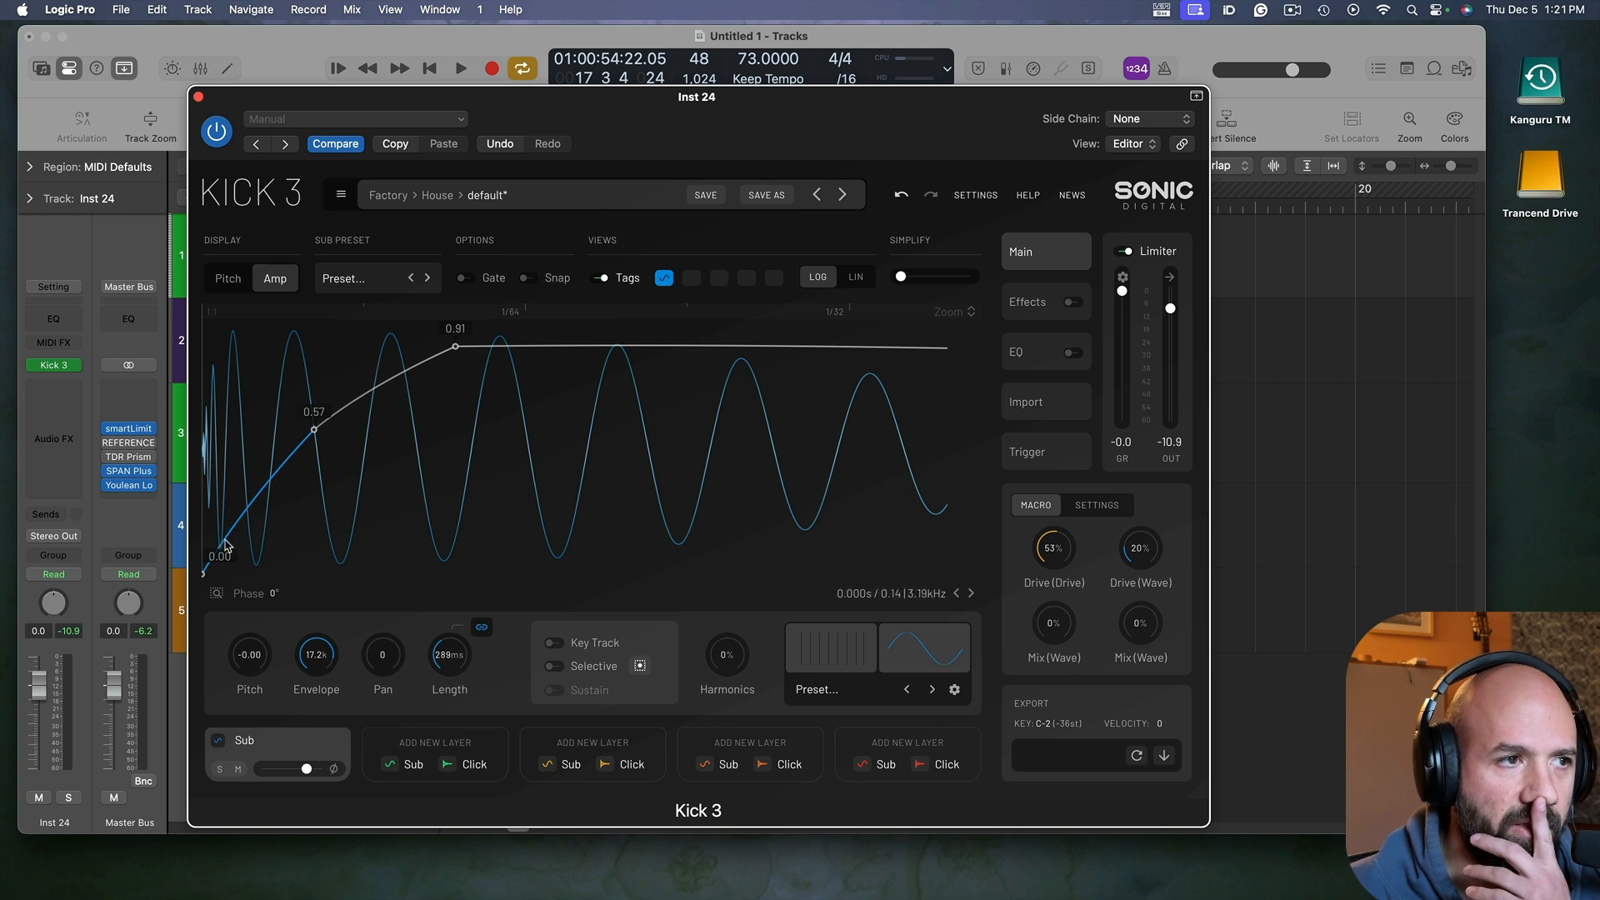
{"action": "double_click", "coordinate": [225, 536]}
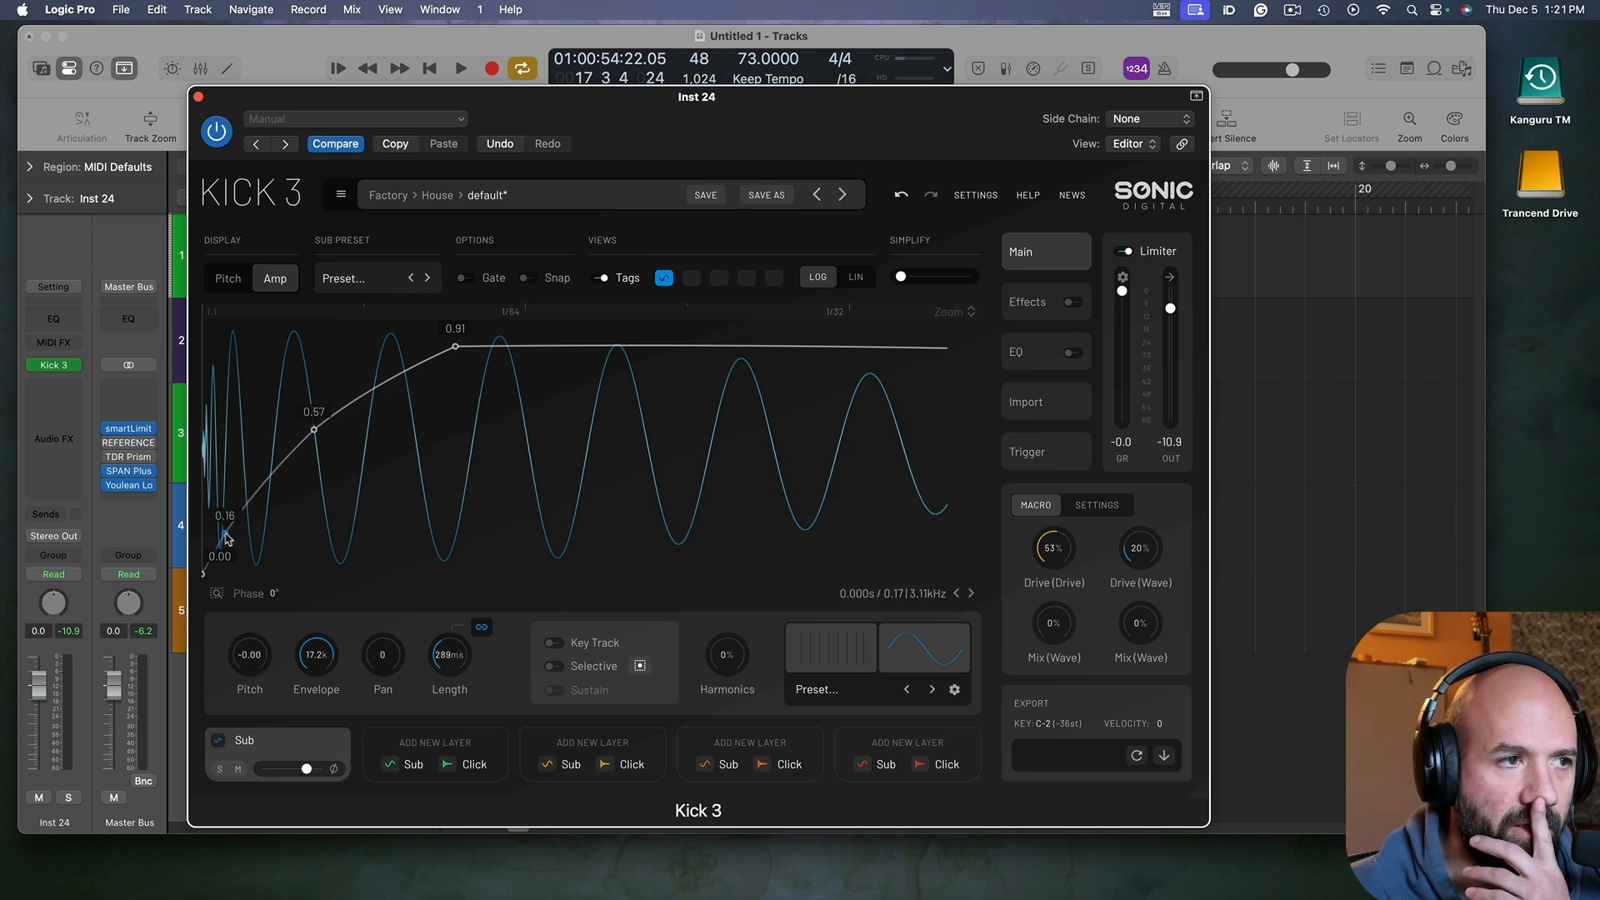
{"action": "left_click_drag", "start_coordinate": [225, 535], "coordinate": [263, 527]}
{"action": "double_click", "coordinate": [252, 514]}
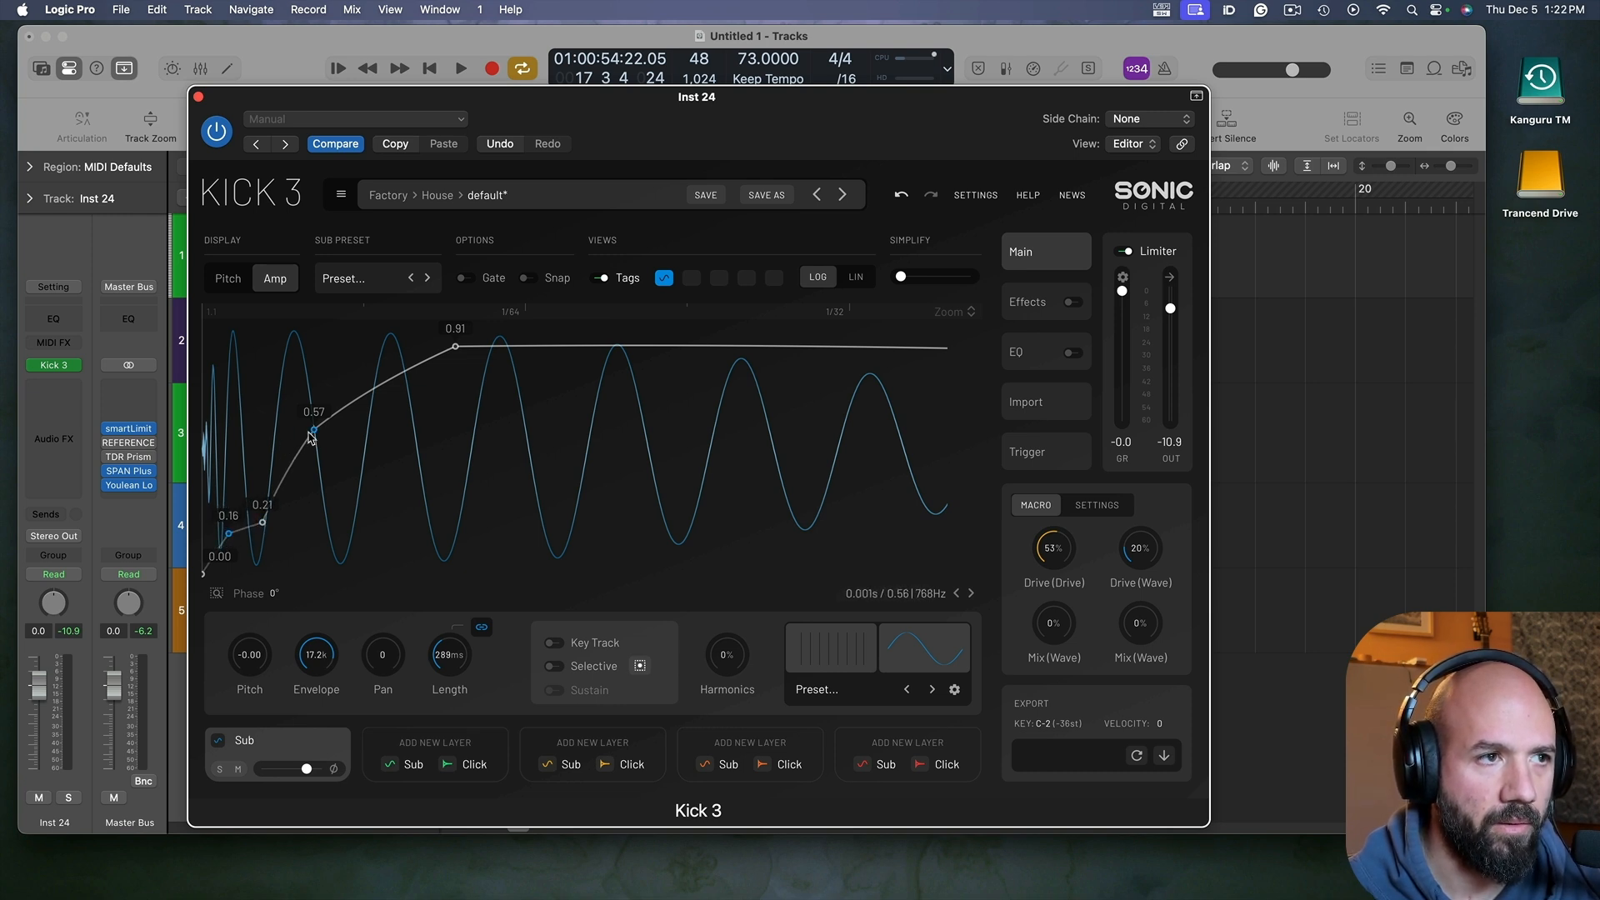
Step: Reshape the amplitude attack, setting its early points to 0.15, 0.18 and 0.54 and shifting the latter two later in time
{"action": "left_click_drag", "start_coordinate": [309, 437], "coordinate": [322, 440]}
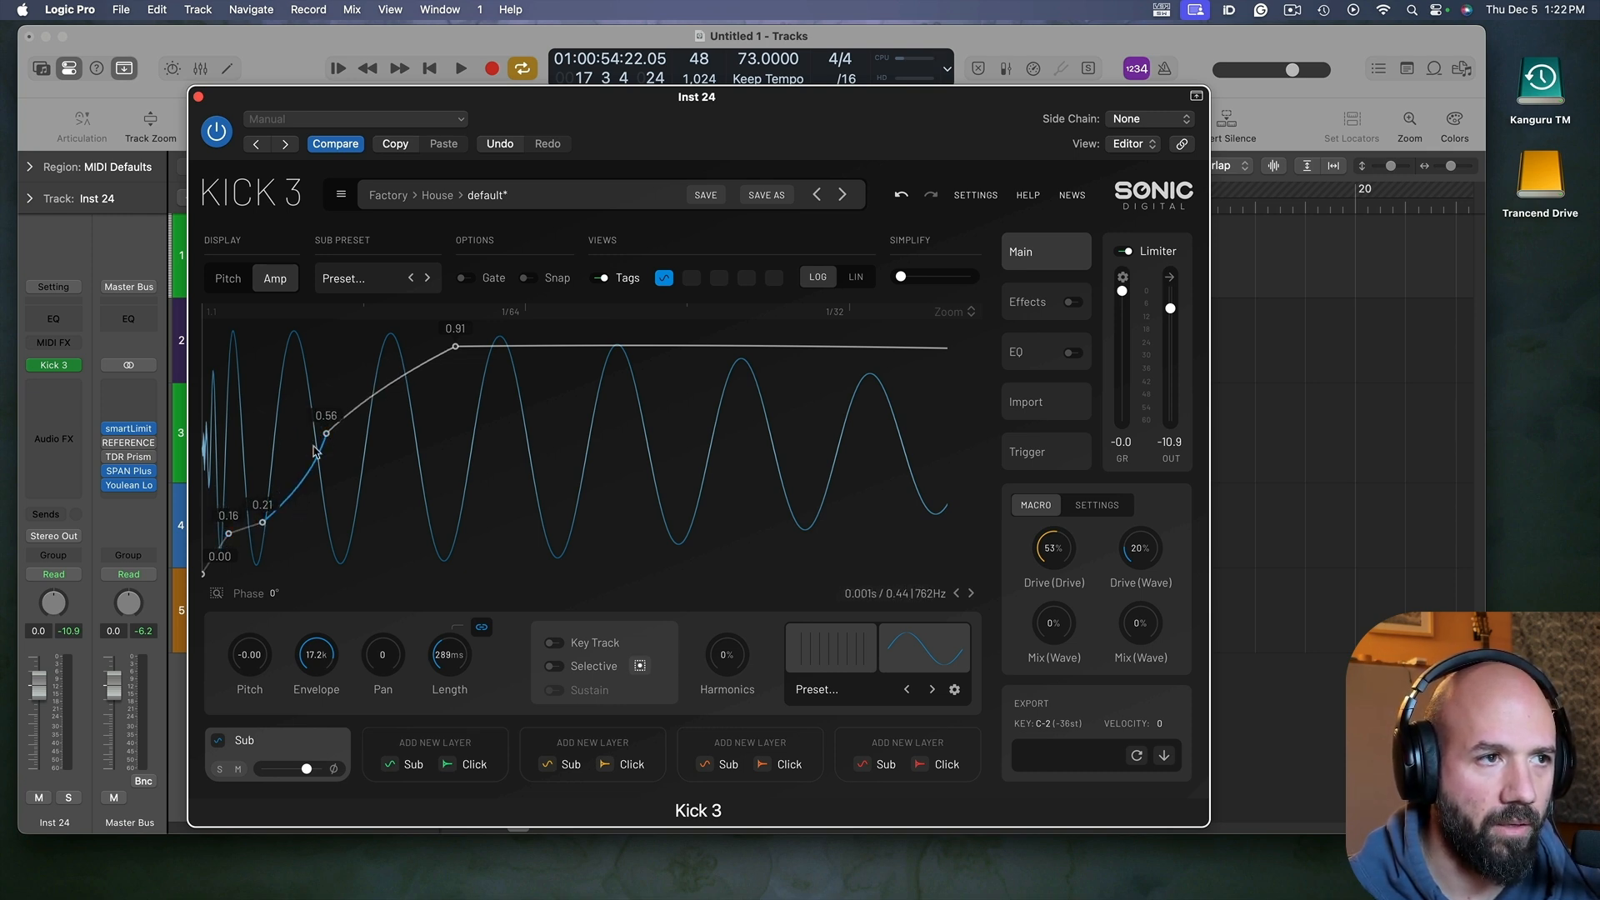
{"action": "left_click_drag", "start_coordinate": [329, 437], "coordinate": [337, 437]}
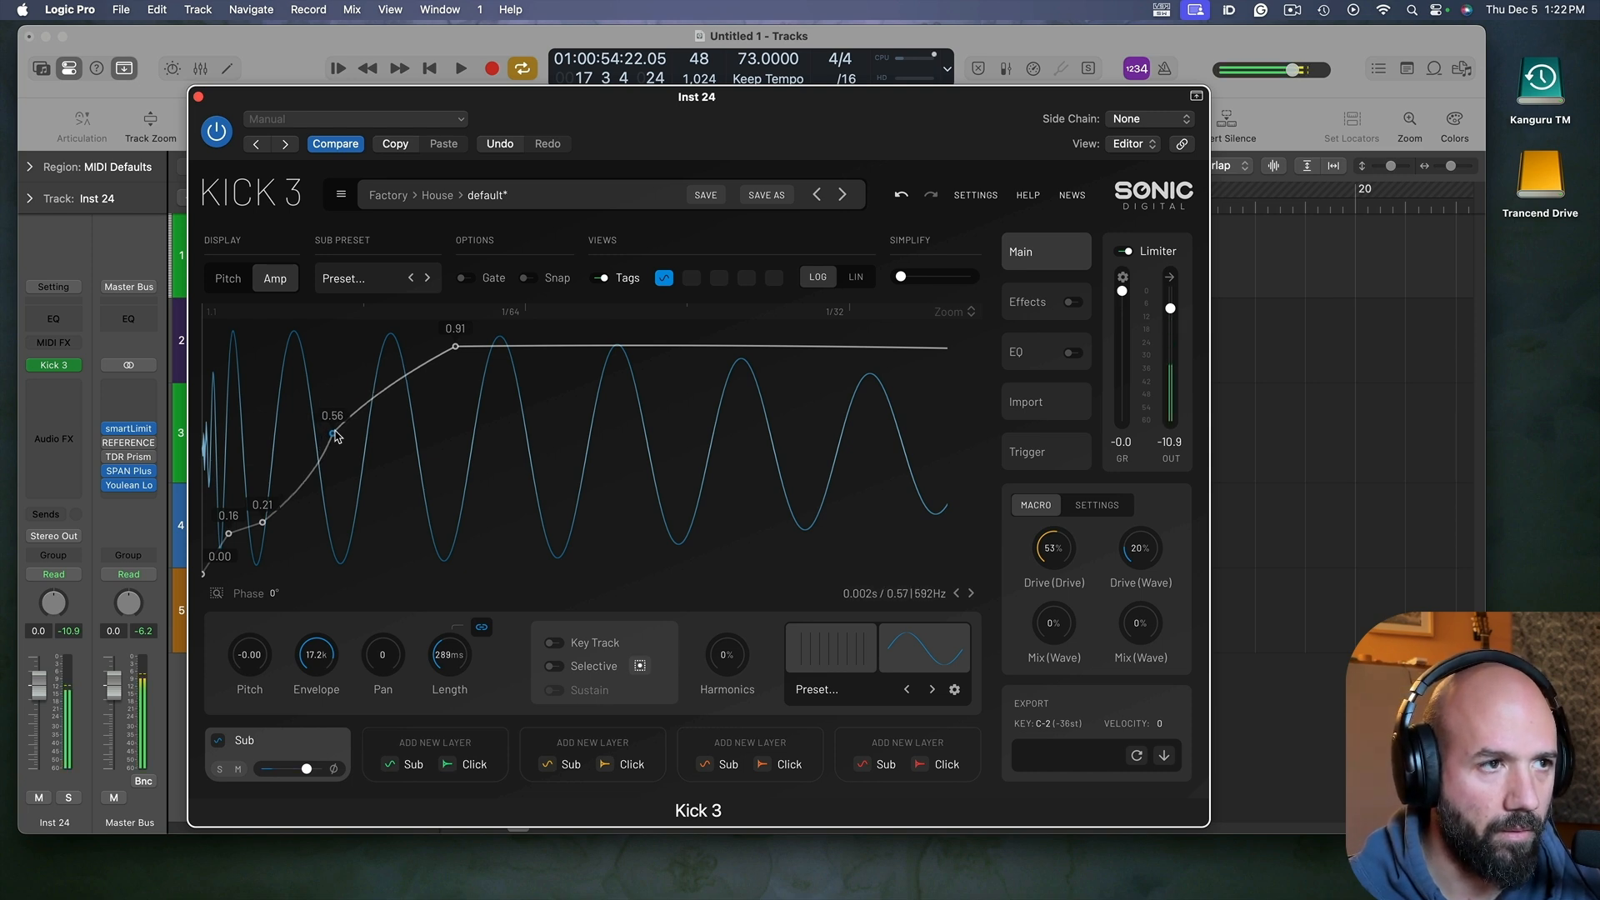
{"action": "mouse_move", "coordinate": [264, 527]}
{"action": "left_mouse_down"}
{"action": "mouse_move", "coordinate": [260, 547]}
{"action": "mouse_move", "coordinate": [267, 525]}
{"action": "mouse_move", "coordinate": [221, 548]}
{"action": "mouse_move", "coordinate": [280, 532]}
{"action": "left_mouse_up"}
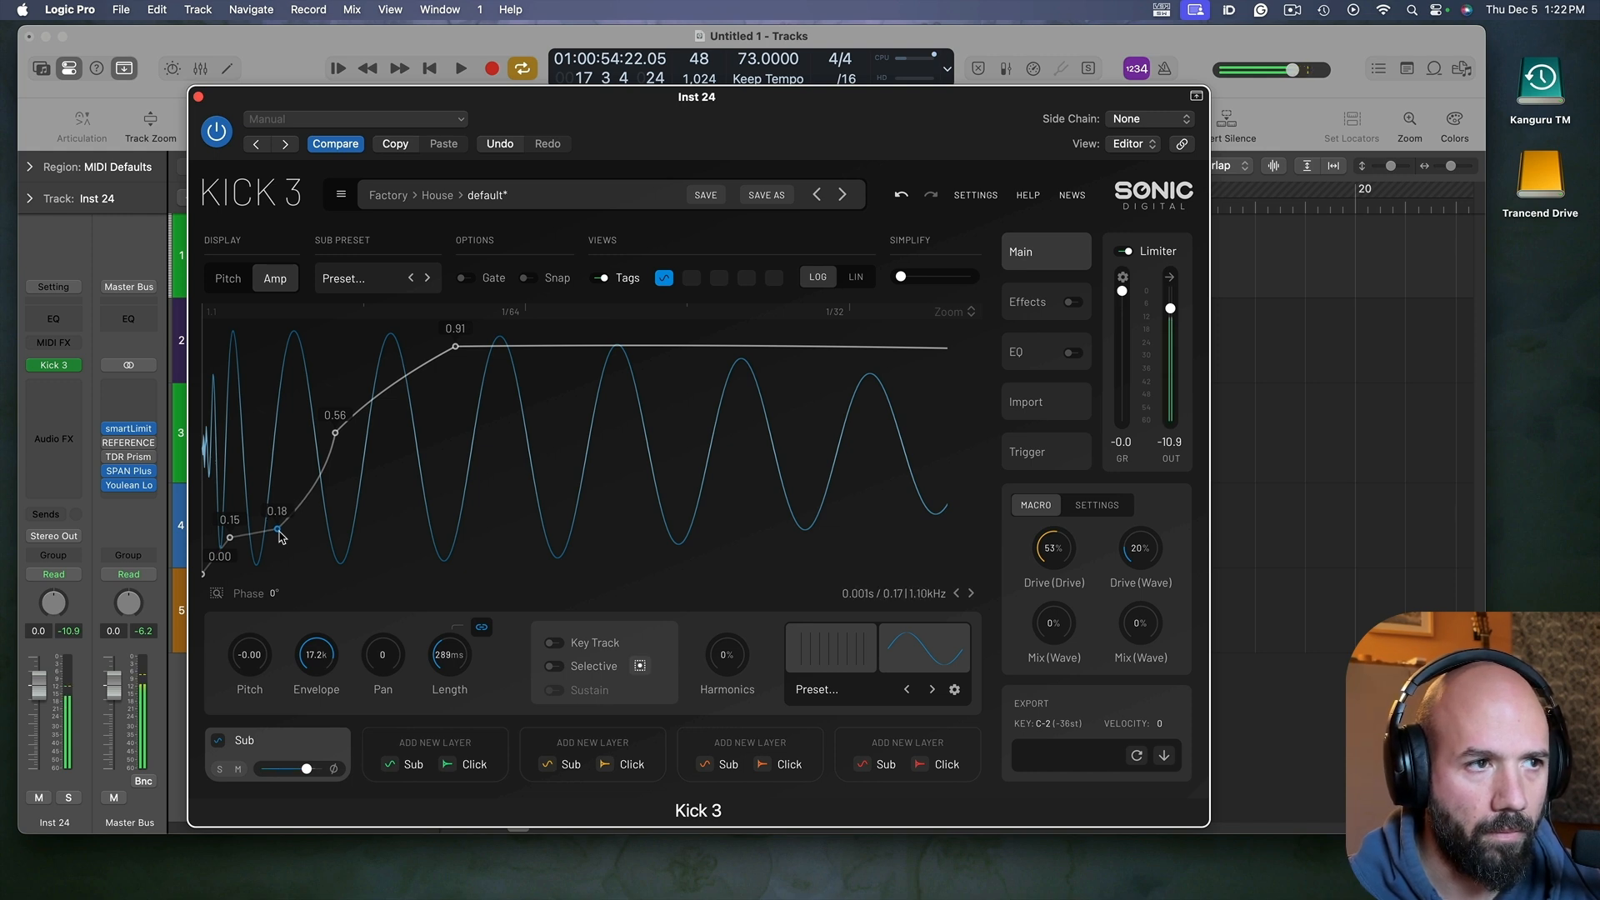
{"action": "left_click_drag", "start_coordinate": [339, 434], "coordinate": [343, 439]}
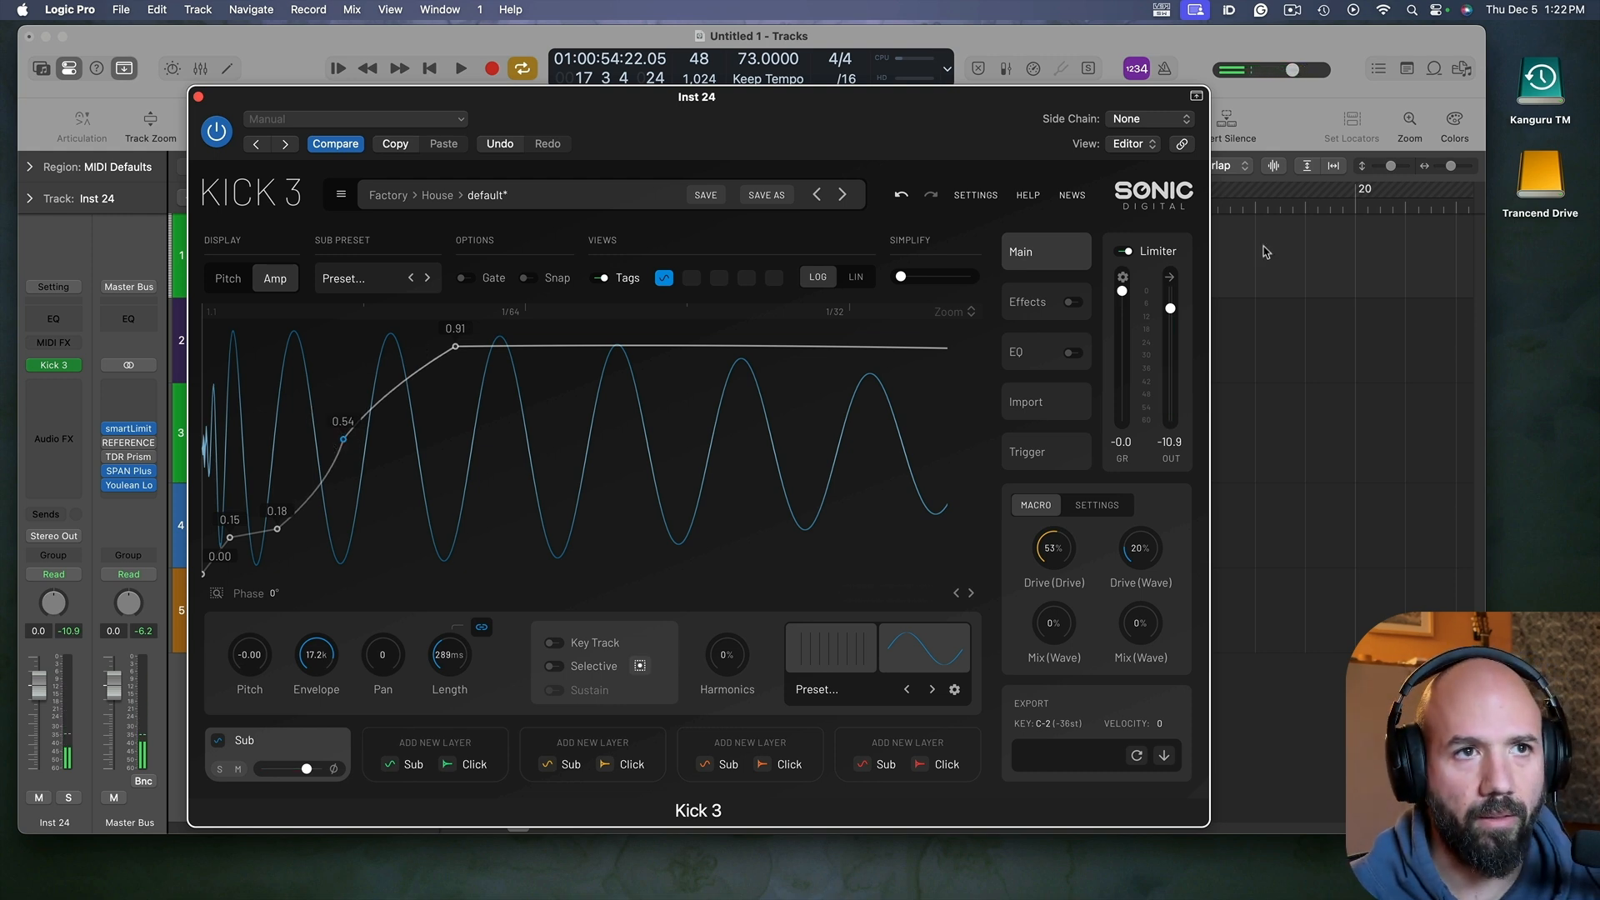
Step: In the pitch envelope, move the 228 Hz point slightly later and shift the C#2 point later to D2, 75 Hz
{"action": "left_click", "coordinate": [227, 280]}
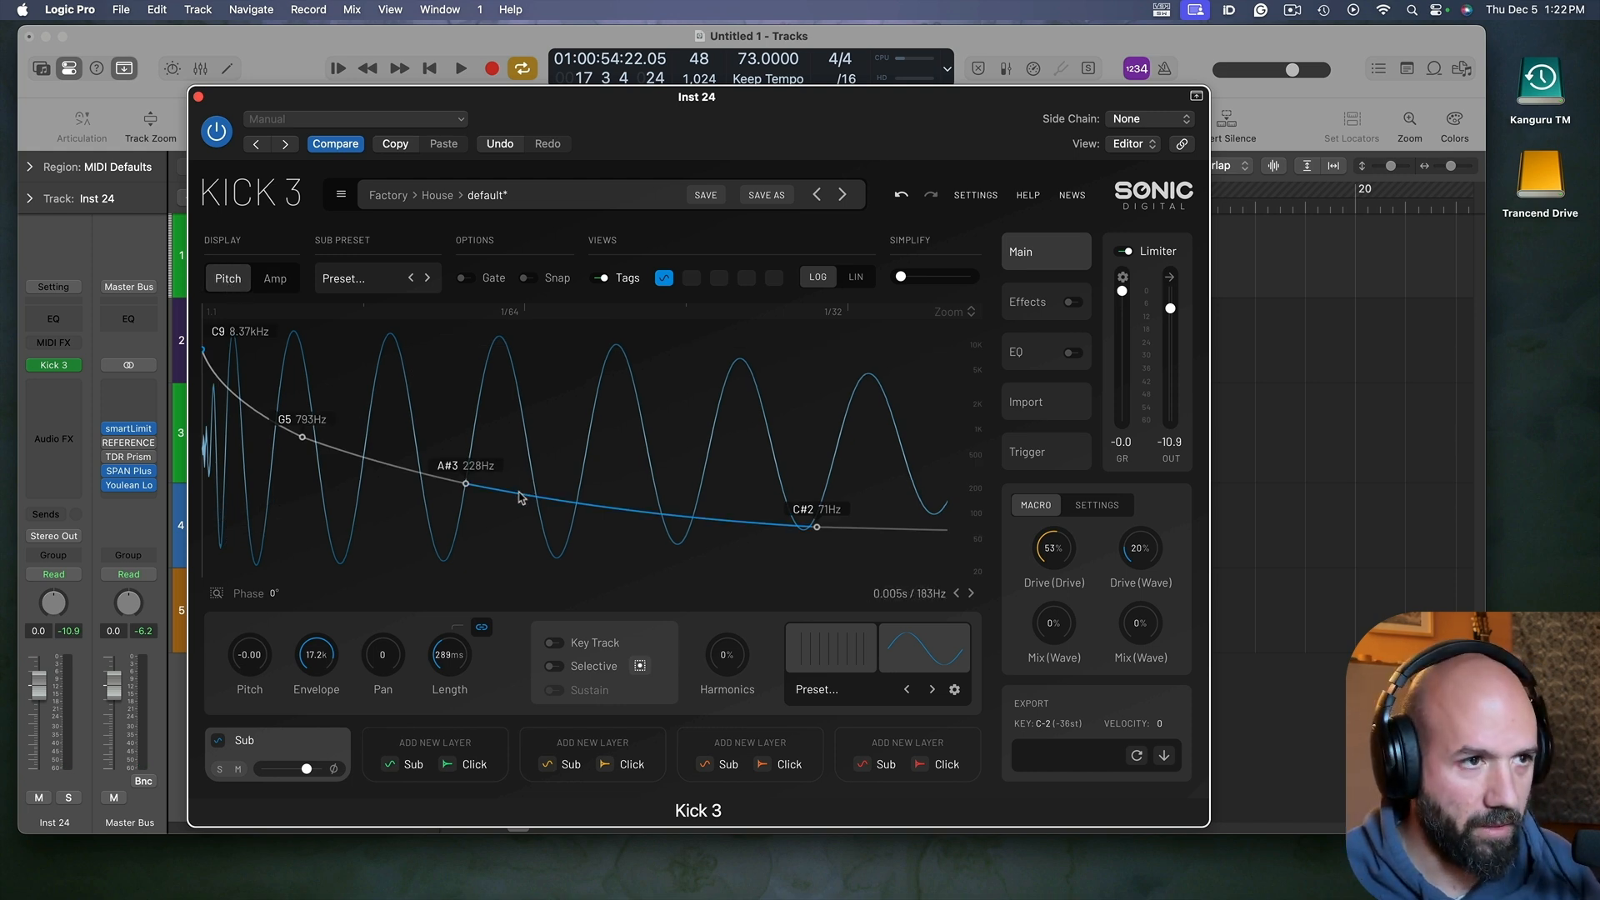
{"action": "scroll", "coordinate": [515, 497], "scroll_direction": "down", "scroll_amount": 3}
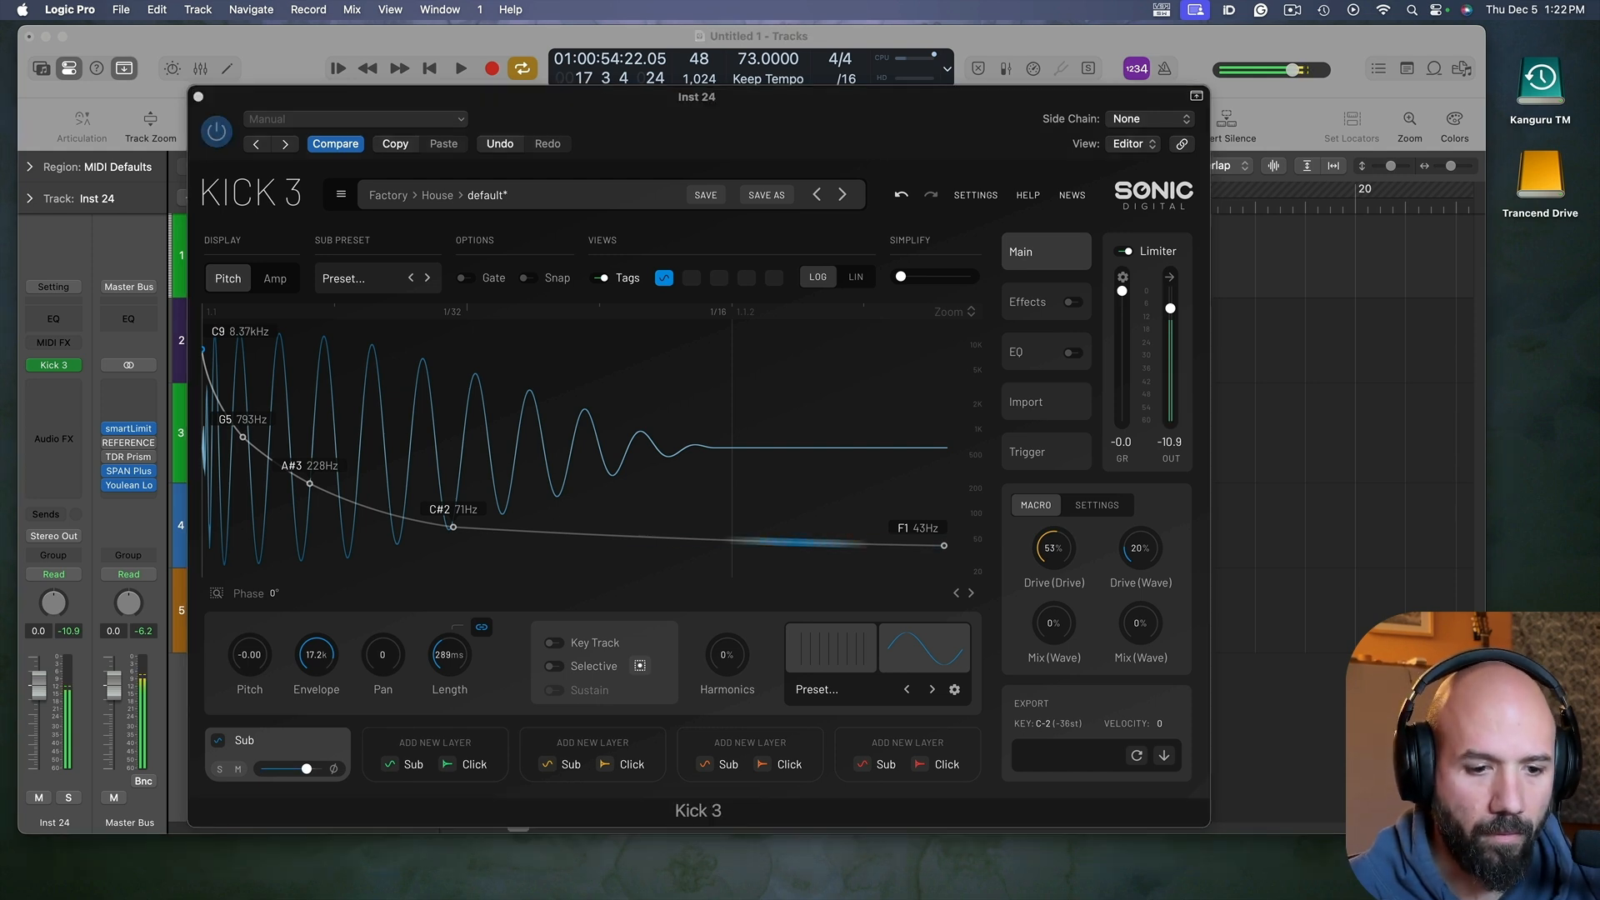
{"action": "left_click", "coordinate": [243, 441]}
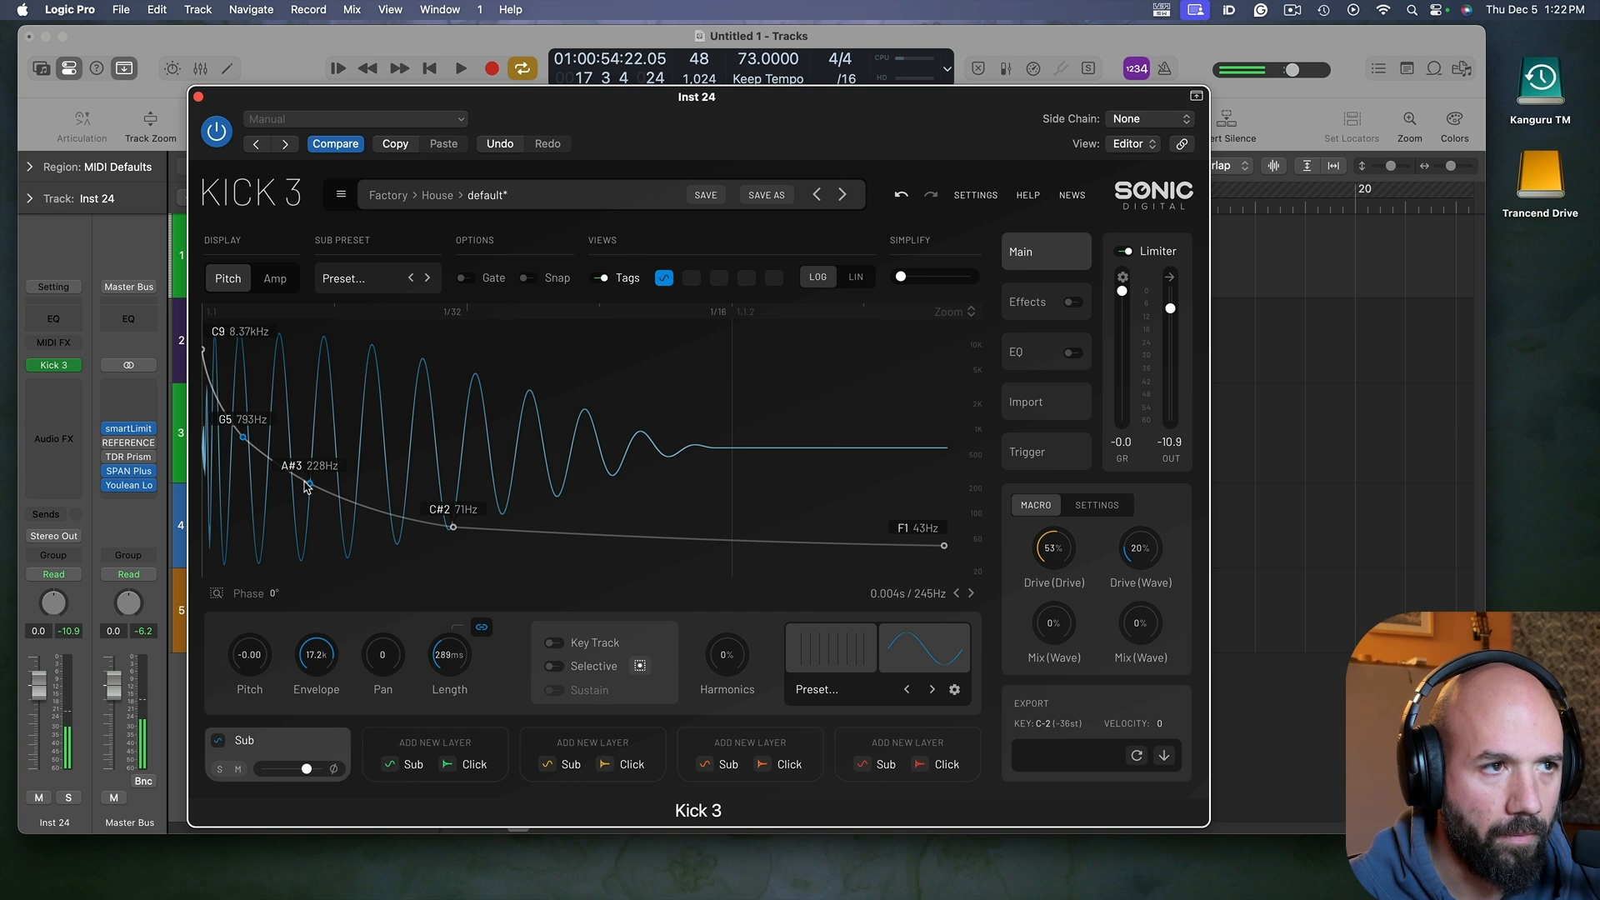
{"action": "left_click_drag", "start_coordinate": [310, 487], "coordinate": [314, 484]}
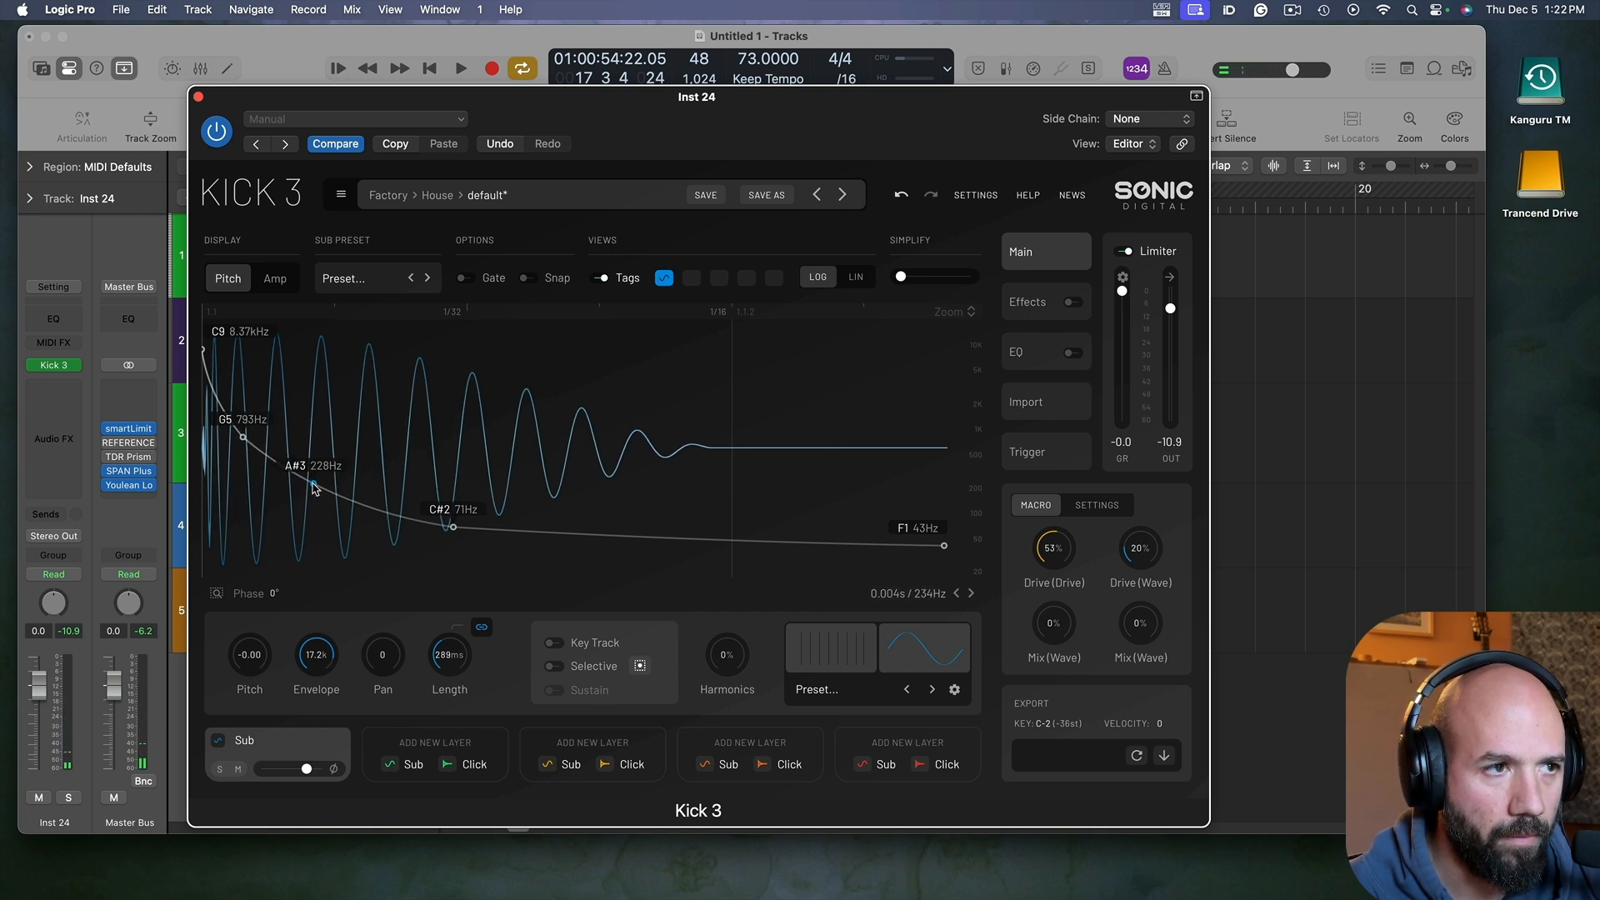
{"action": "left_click_drag", "start_coordinate": [452, 527], "coordinate": [480, 526]}
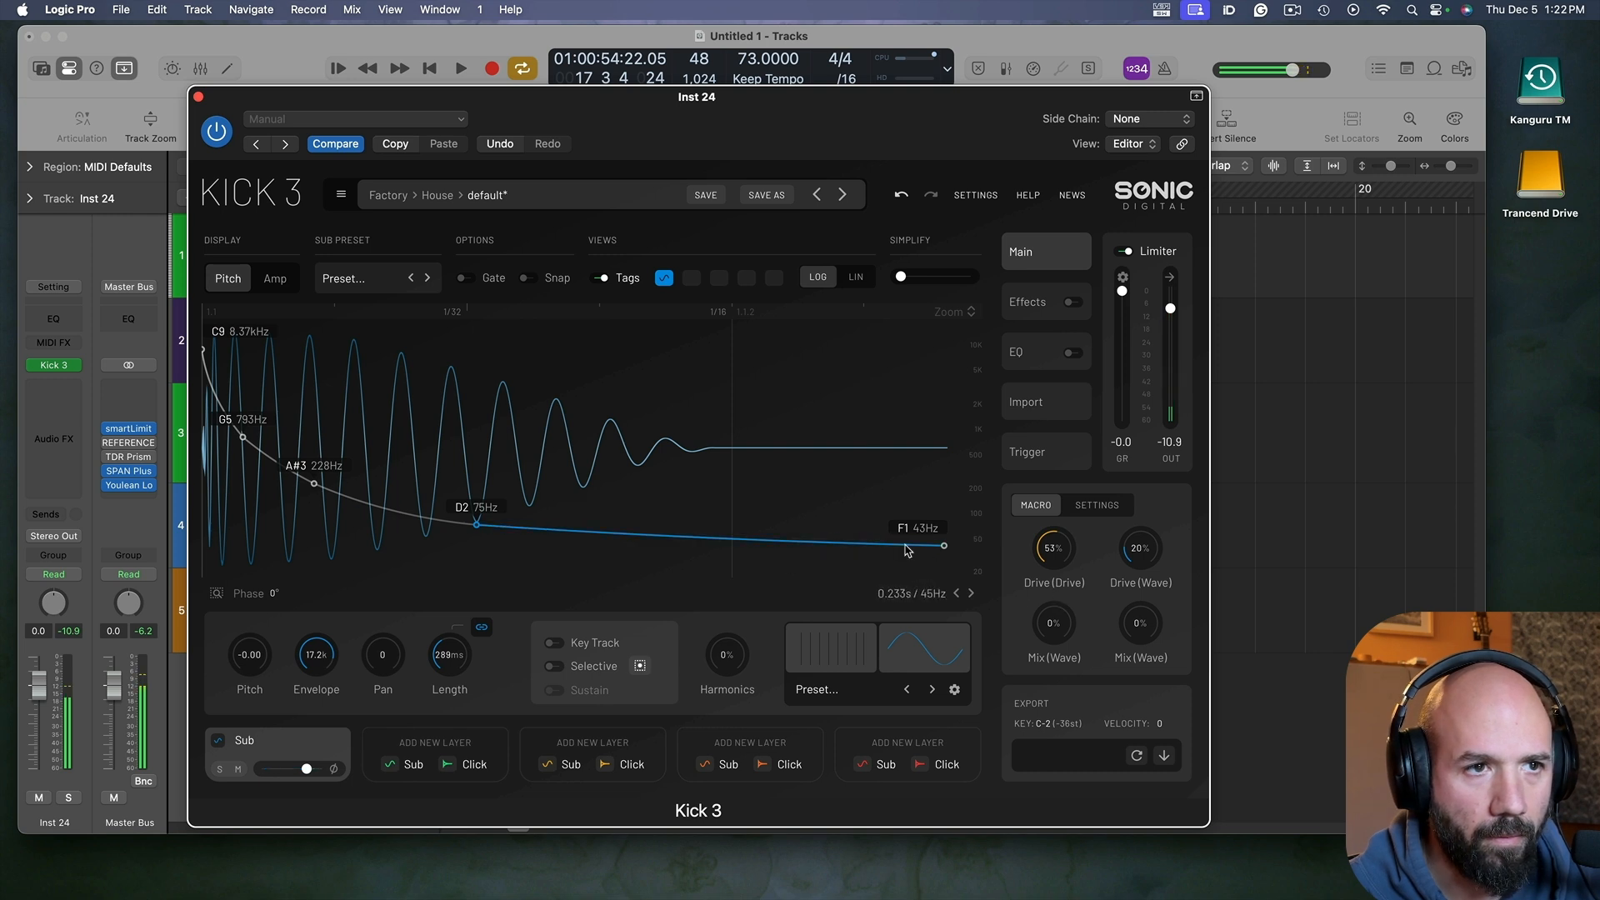
Step: Add a pitch point at F1, 44 Hz before the envelope's end and curve the segment leading down to it
{"action": "double_click", "coordinate": [844, 548]}
{"action": "left_click_drag", "start_coordinate": [843, 550], "coordinate": [817, 552]}
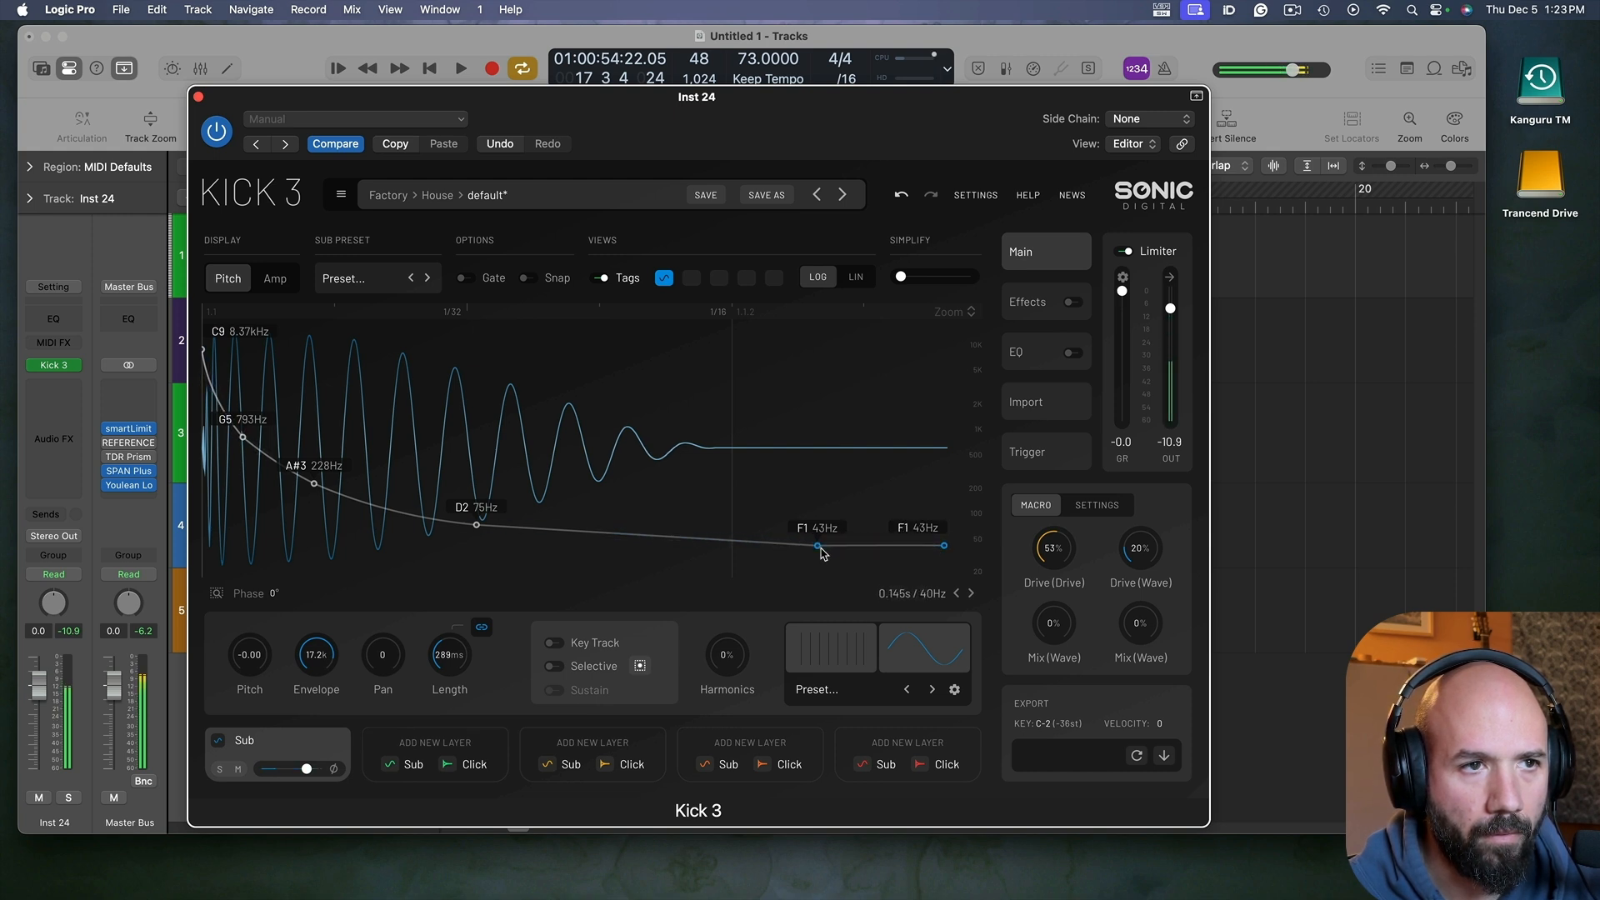
{"action": "left_click_drag", "start_coordinate": [818, 546], "coordinate": [769, 552]}
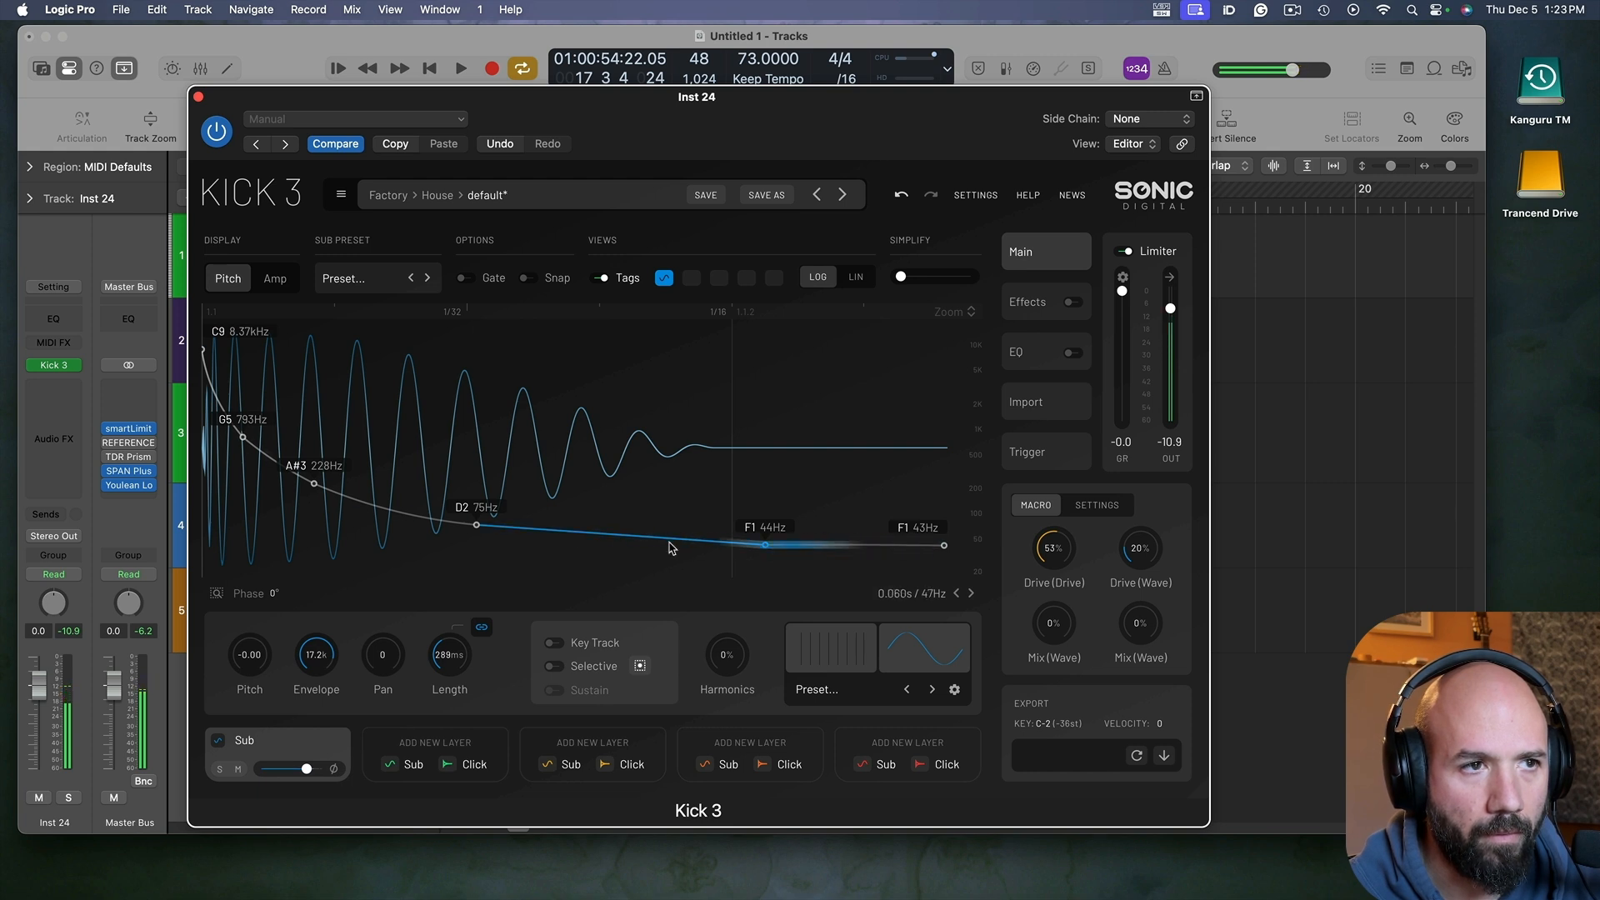
{"action": "mouse_move", "coordinate": [667, 539]}
{"action": "left_mouse_down"}
{"action": "mouse_move", "coordinate": [667, 562]}
{"action": "mouse_move", "coordinate": [674, 544]}
{"action": "left_mouse_up"}
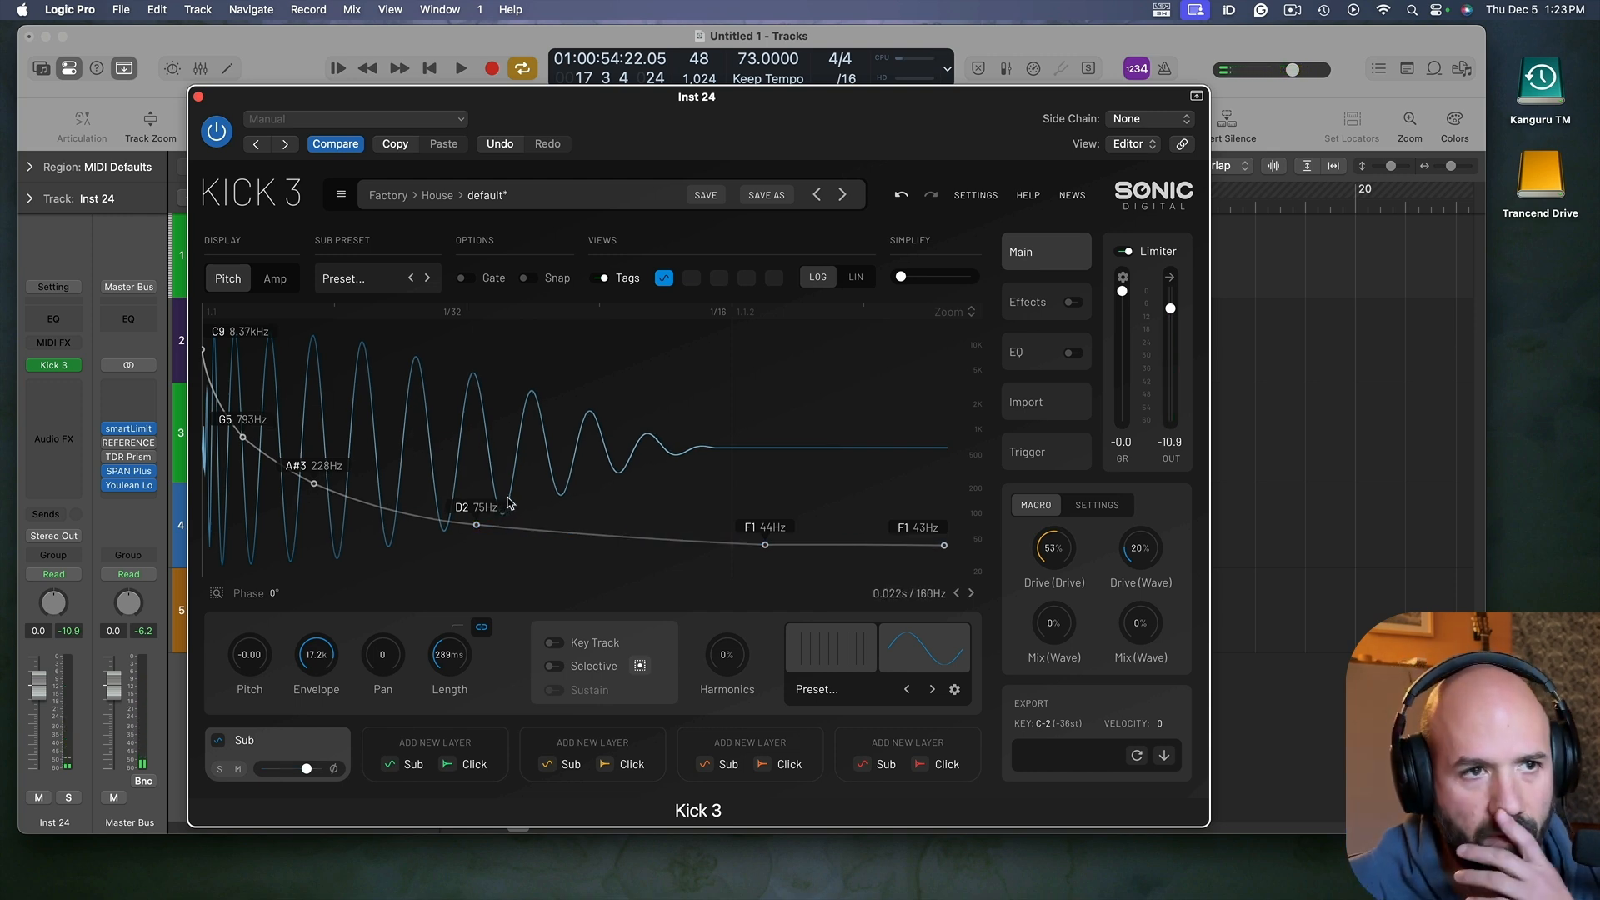
Step: Audition the loop with the kick, hide the plugin window and rename the Inst 24 track to Kick3
{"action": "key", "text": "space"}
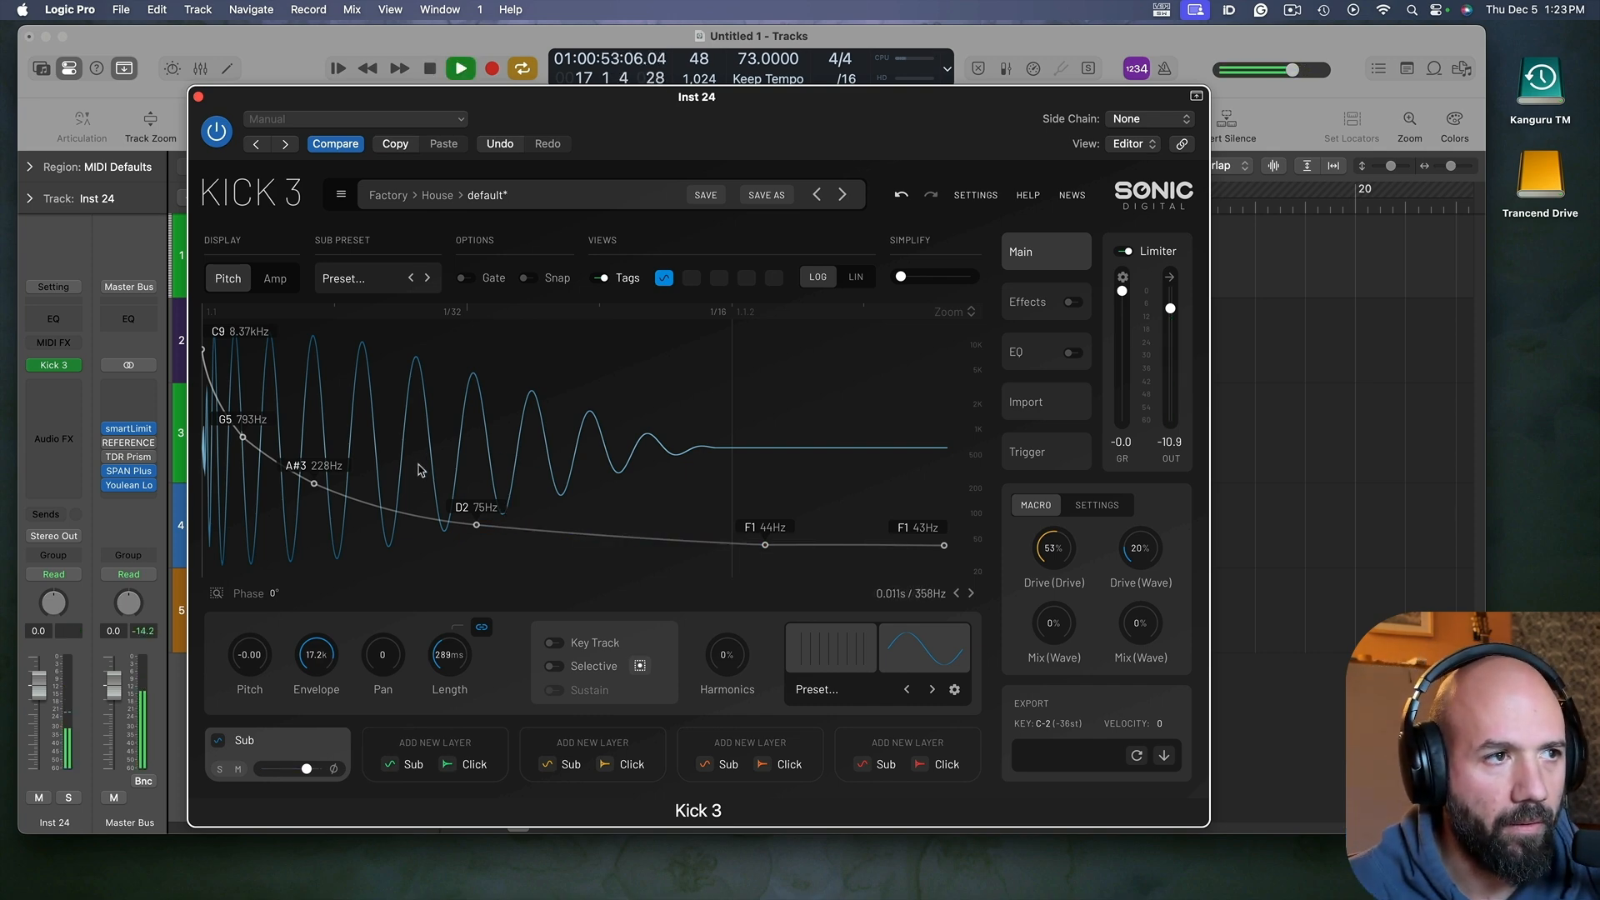
{"action": "key", "text": "space"}
{"action": "key", "text": "v"}
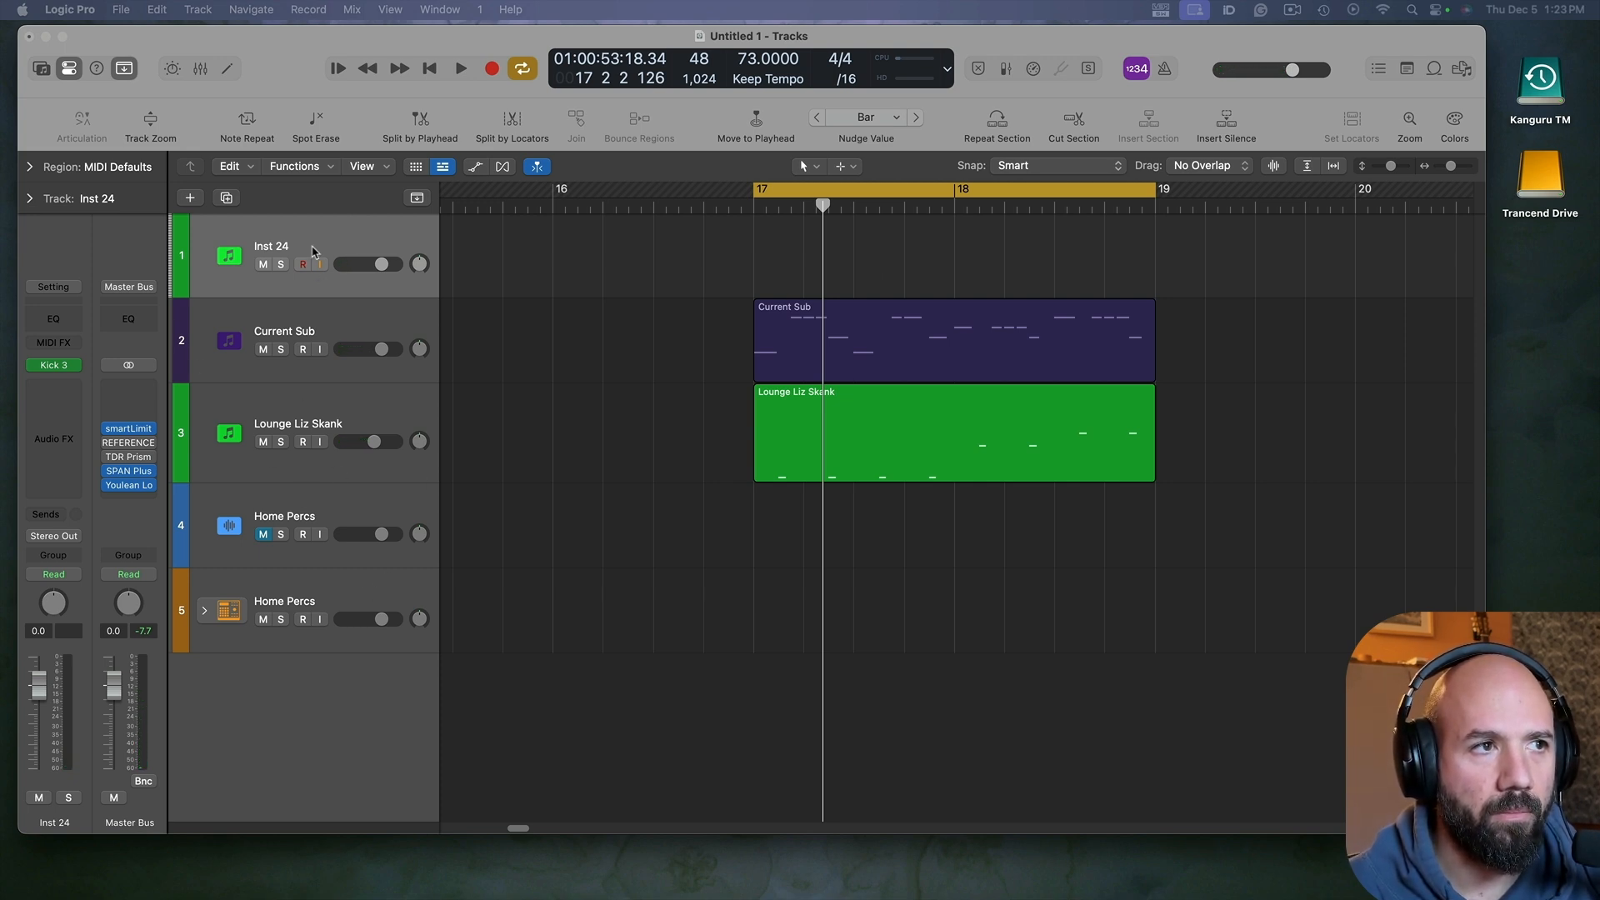
{"action": "double_click", "coordinate": [304, 245]}
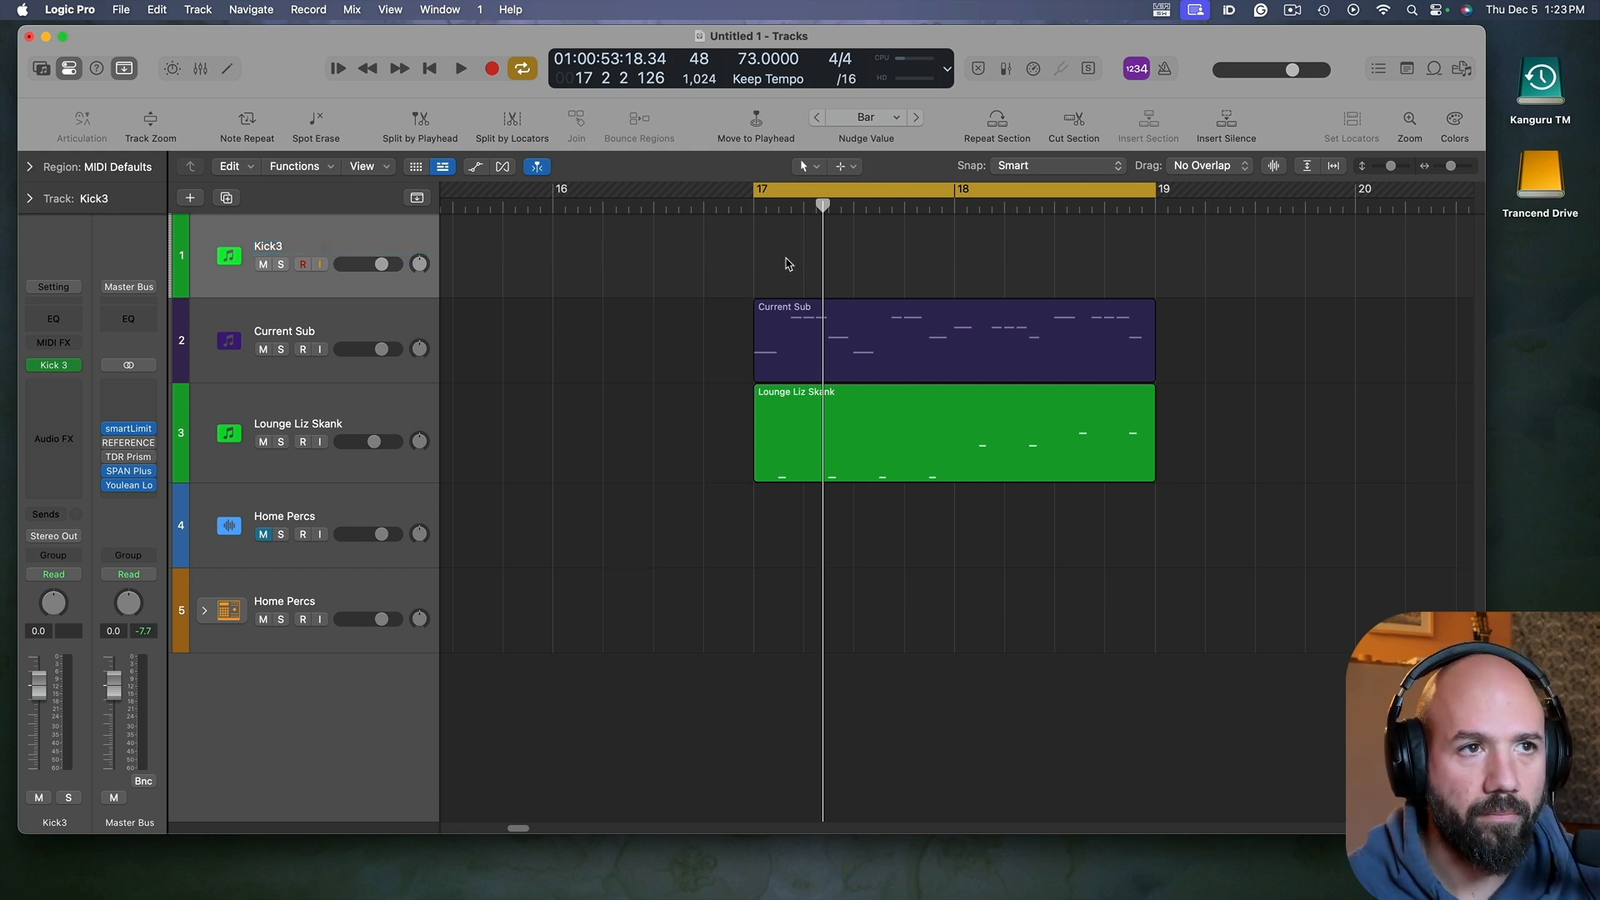
Step: Create a one-bar MIDI region at bar 17 on the Kick3 track and add a C2 note at 17 1 3
{"action": "right_click", "coordinate": [785, 264]}
{"action": "left_click", "coordinate": [833, 263]}
{"action": "double_click", "coordinate": [843, 287]}
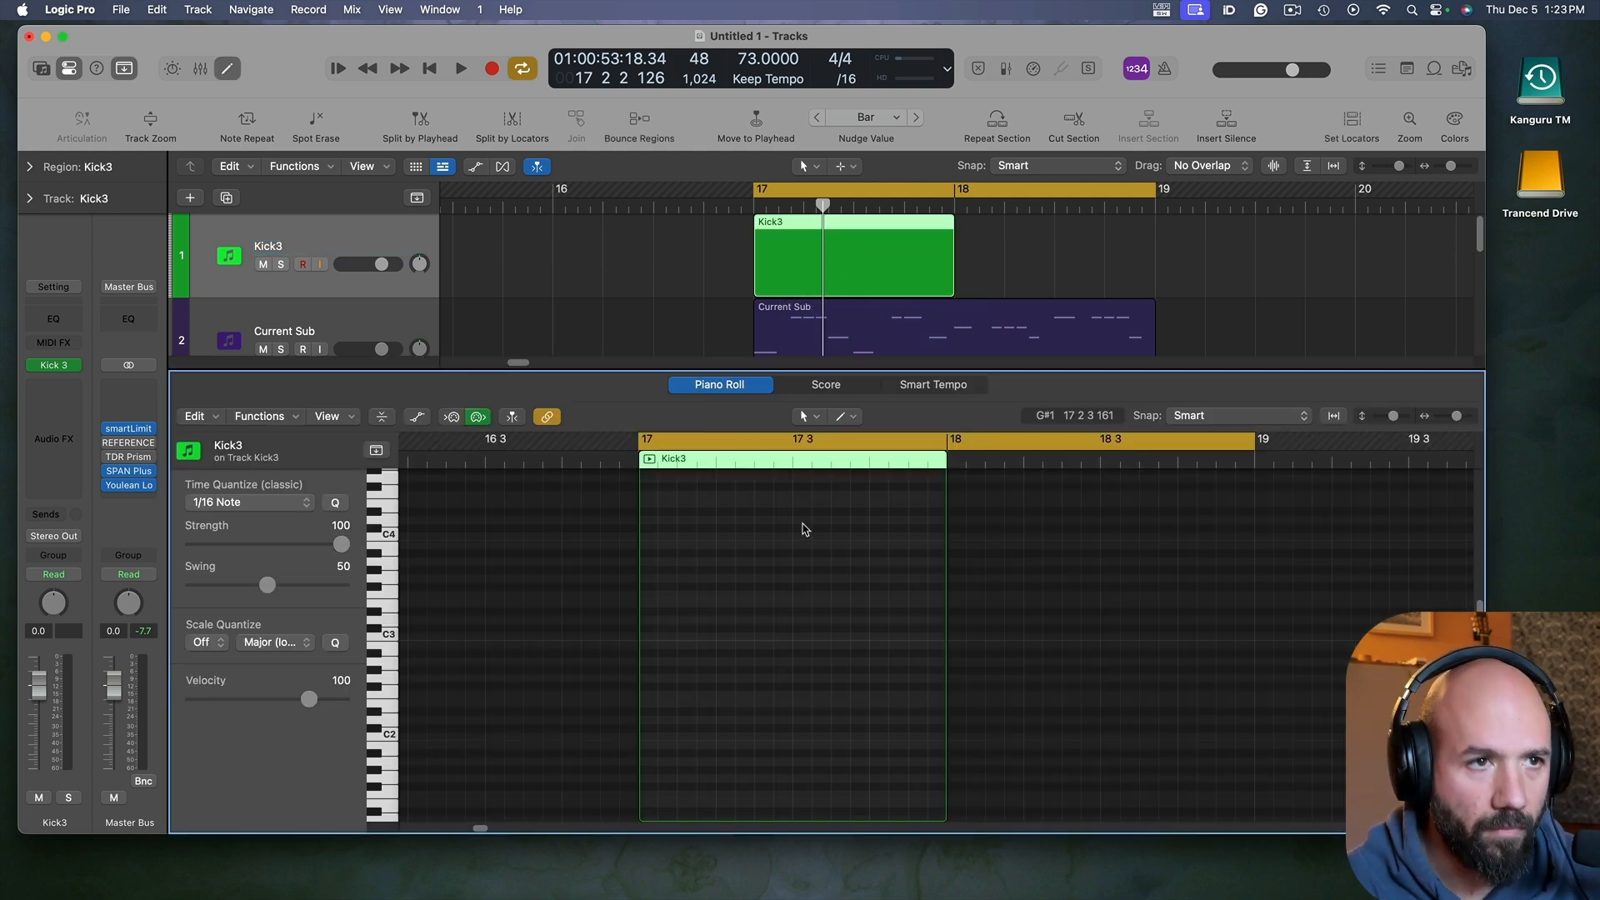
{"action": "left_click_drag", "start_coordinate": [696, 655], "coordinate": [696, 736]}
Step: Play the loop several times with a closer note view to check the kick note's timing
{"action": "key", "text": "space"}
{"action": "key", "text": "space"}
{"action": "key", "text": "space"}
{"action": "key", "text": "space"}
{"action": "scroll", "coordinate": [708, 745], "scroll_direction": "up", "scroll_amount": 3}
{"action": "key", "text": "space"}
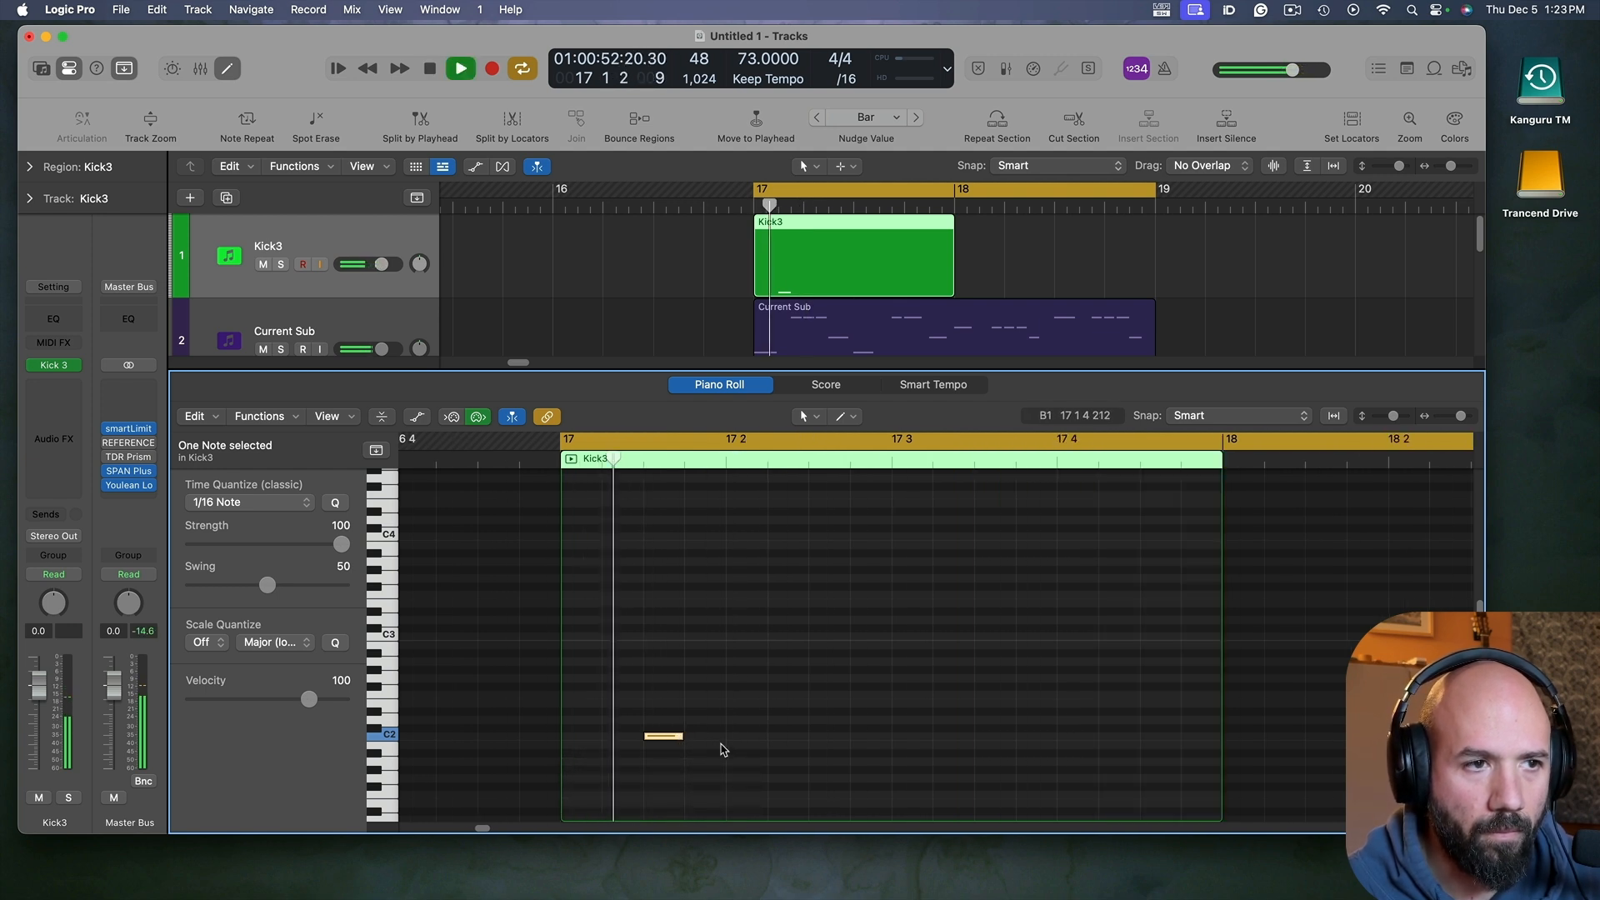
{"action": "key", "text": "space"}
{"action": "key", "text": "space"}
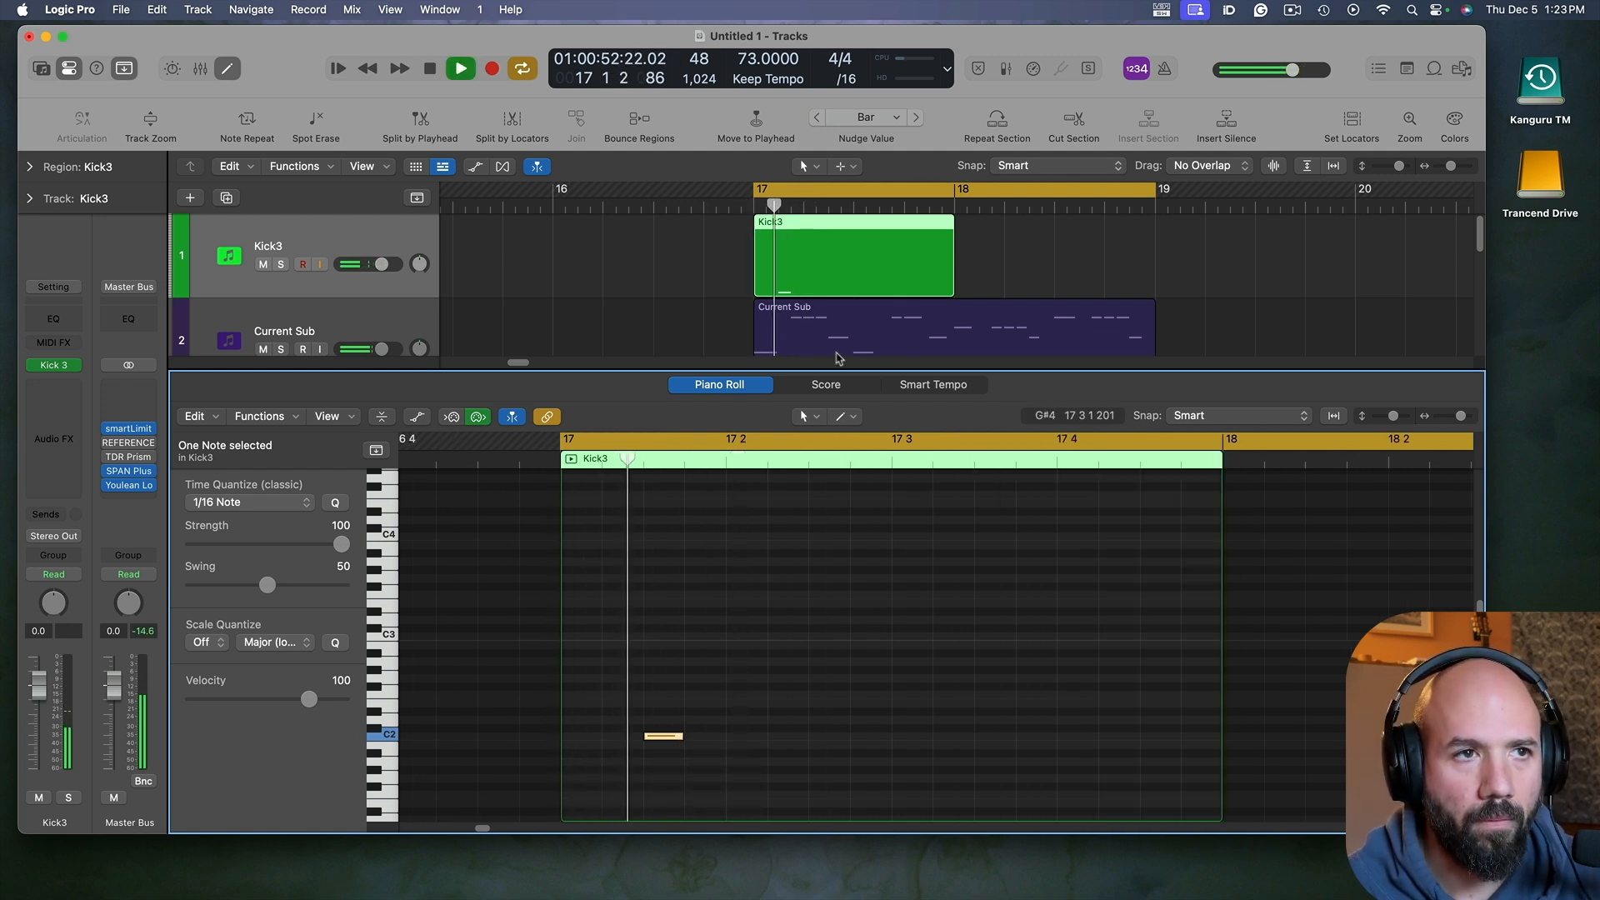
{"action": "key", "text": "space"}
Step: Slightly shorten the first note of the Current Sub region at bar 17 and audition it against the kick
{"action": "left_click", "coordinate": [821, 344]}
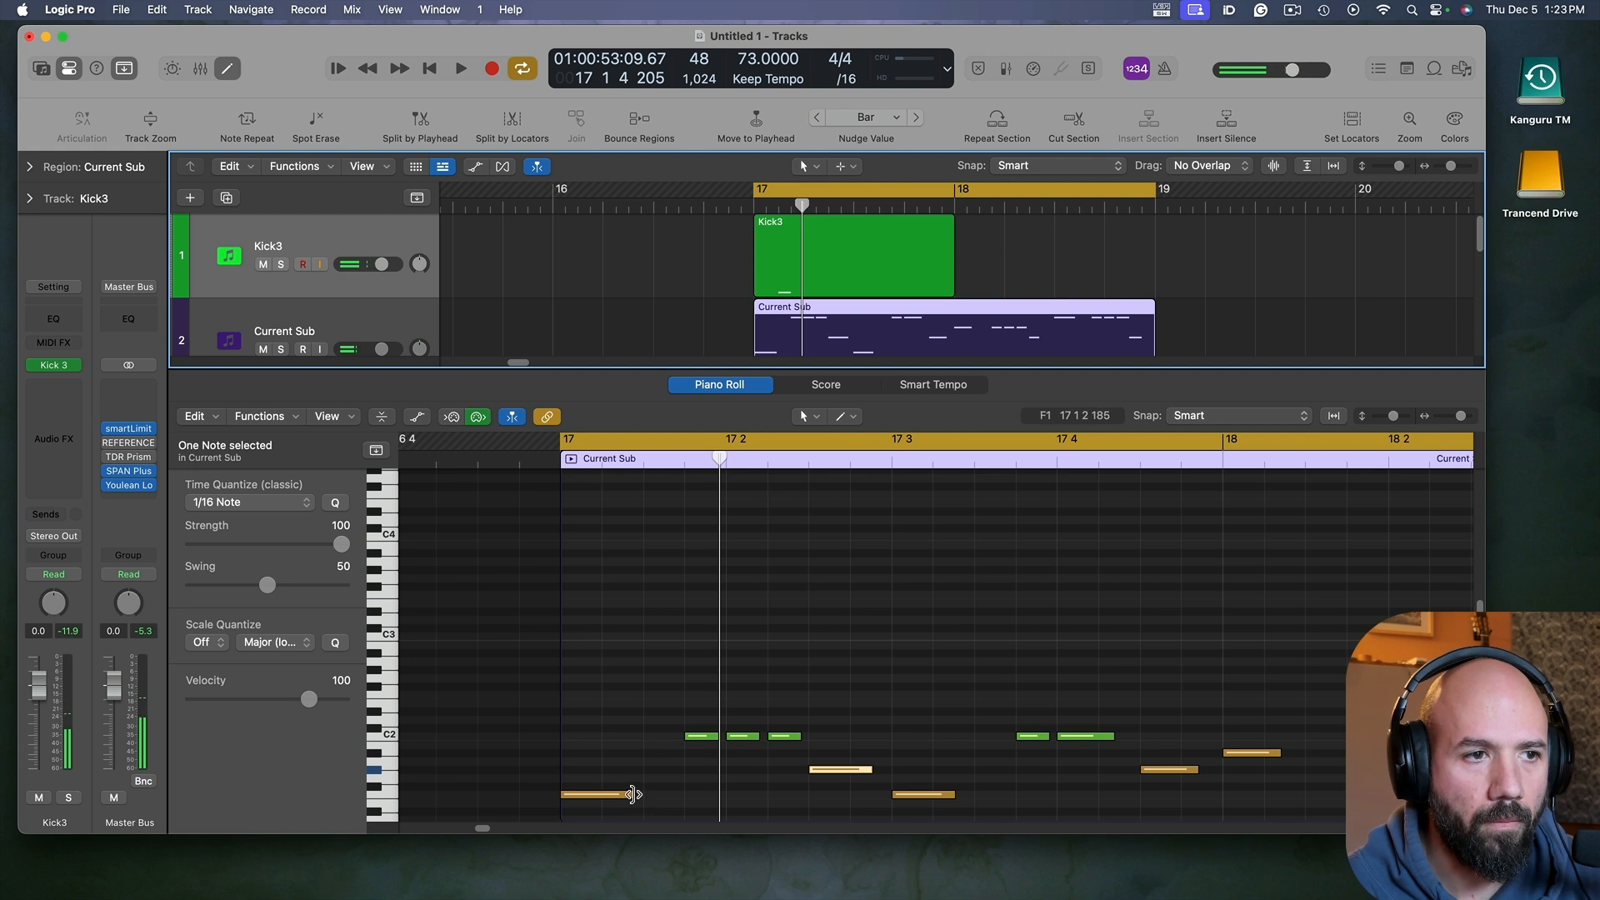
{"action": "left_click_drag", "start_coordinate": [633, 795], "coordinate": [630, 794]}
{"action": "key", "text": "space"}
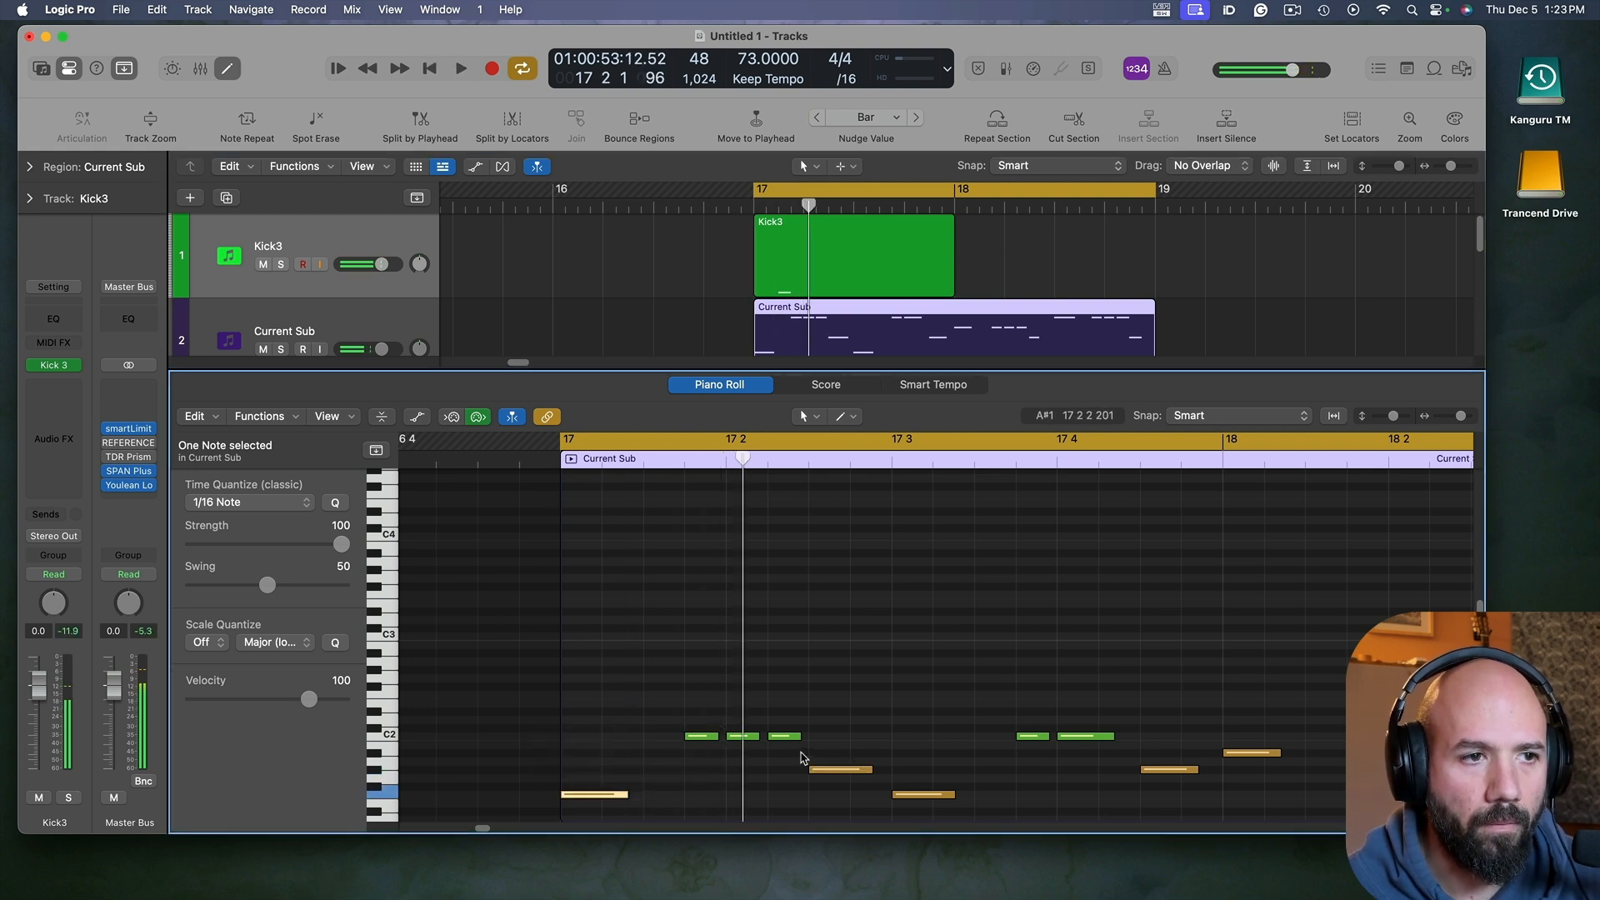
{"action": "key", "text": "space"}
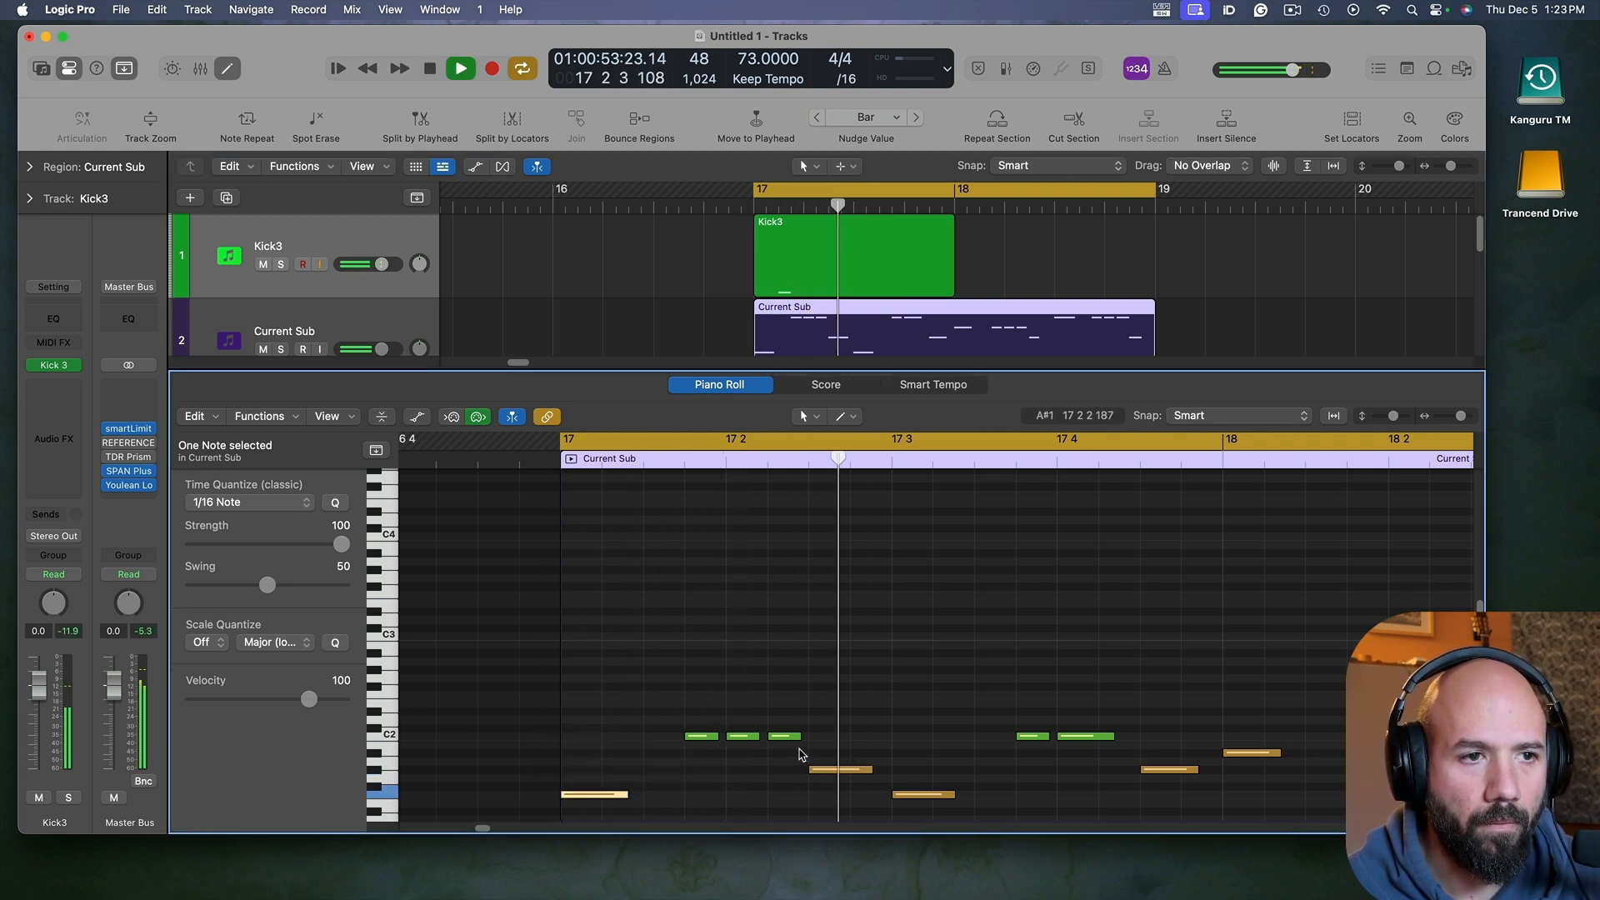
Step: Add two short C2 kick notes to the Kick3 region at 17 2 4 and 17 3
{"action": "left_click", "coordinate": [878, 252]}
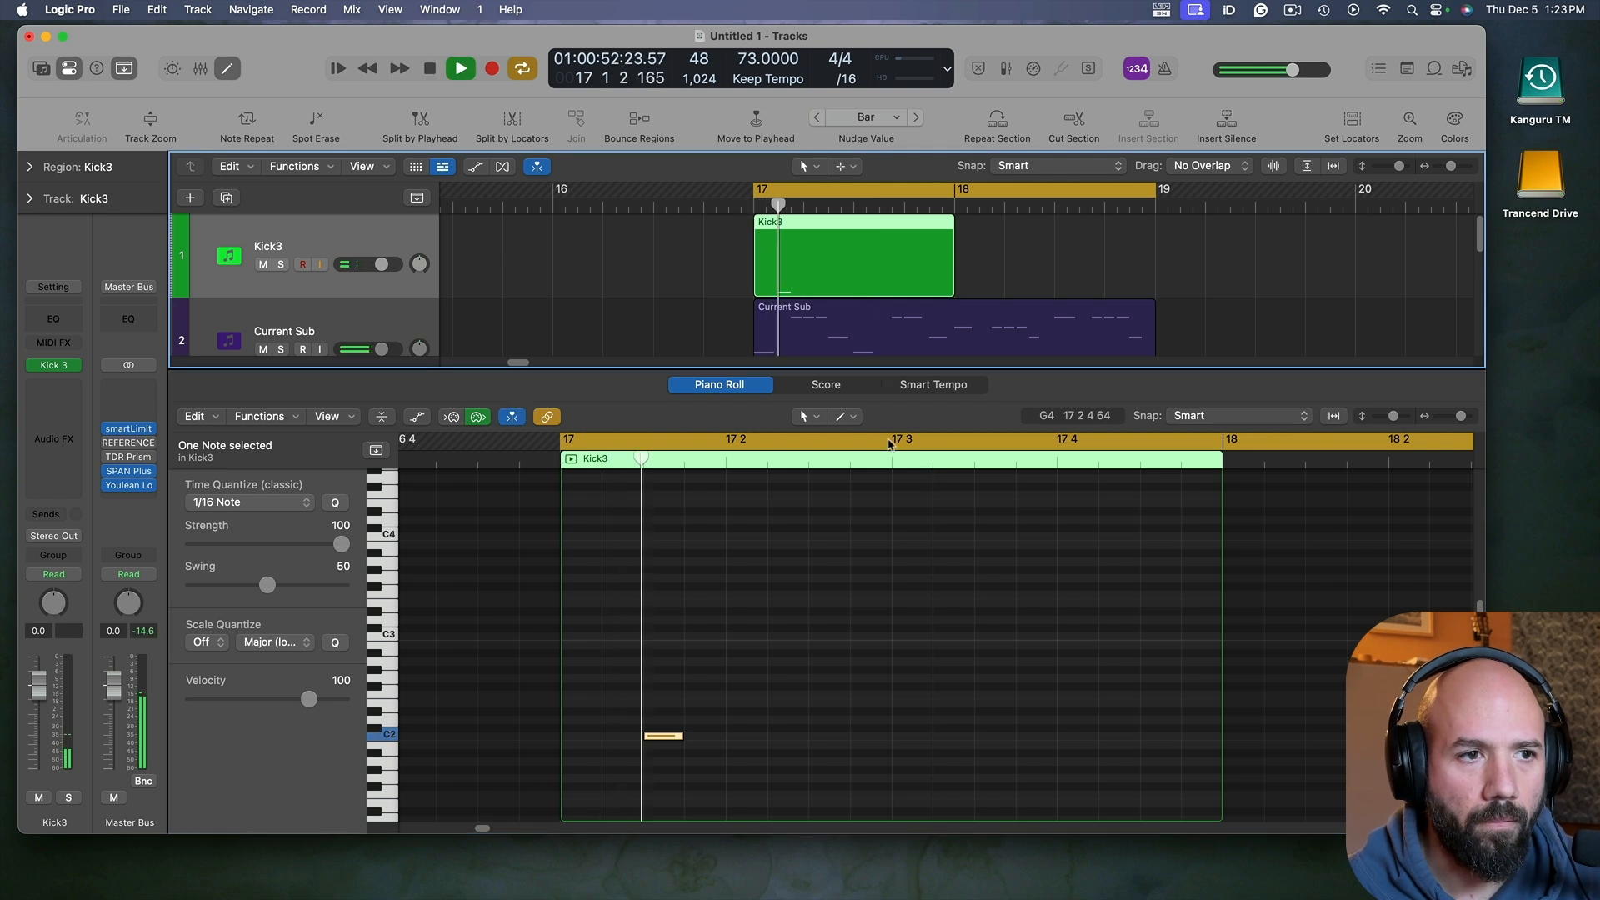
{"action": "key", "text": "space"}
{"action": "mouse_move", "coordinate": [850, 738]}
{"action": "left_mouse_down"}
{"action": "mouse_move", "coordinate": [915, 740]}
{"action": "mouse_move", "coordinate": [877, 746]}
{"action": "left_mouse_up"}
{"action": "left_click", "coordinate": [895, 739], "text": "super"}
Step: Audition the kick pattern and check the Kick 3 plugin settings during playback
{"action": "key", "text": "space"}
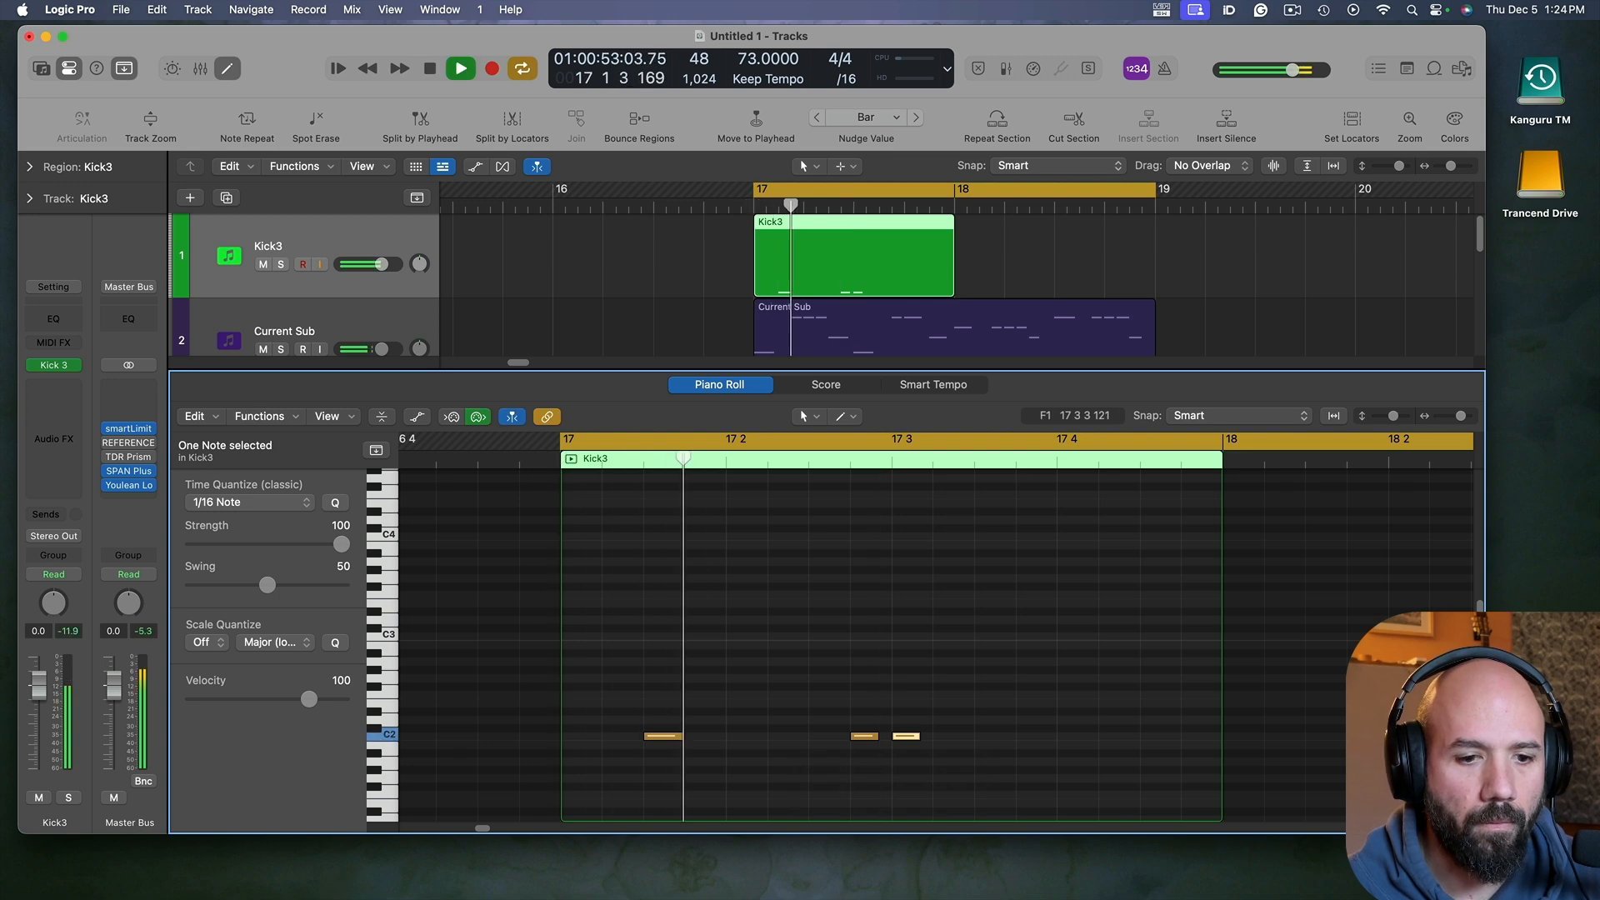
{"action": "key", "text": "space"}
{"action": "key", "text": "v"}
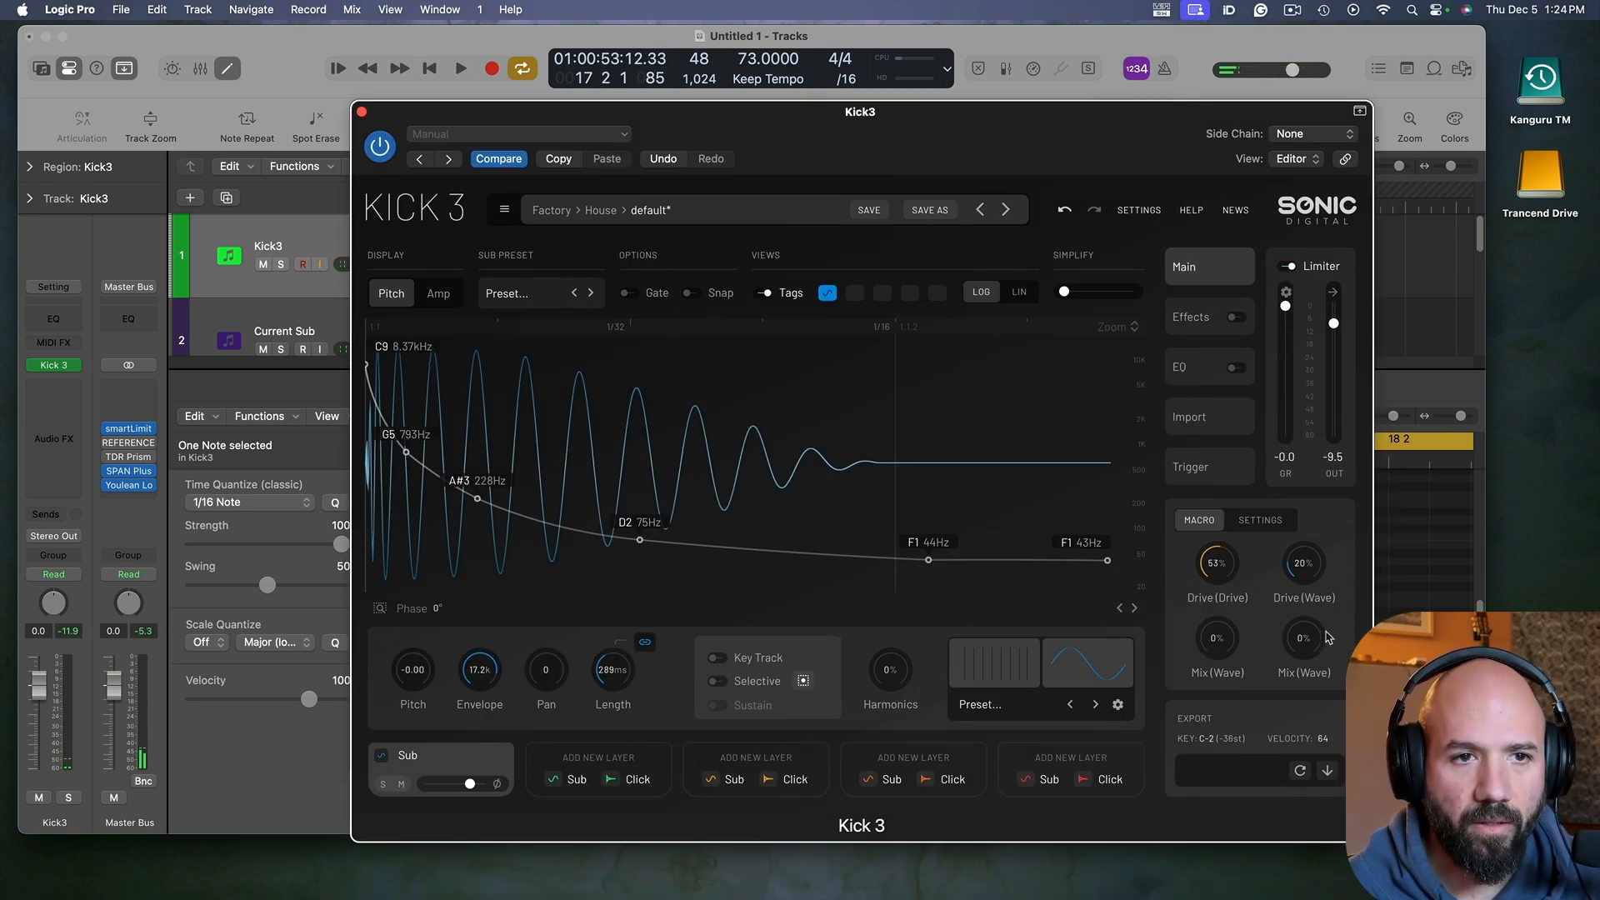
{"action": "key", "text": "space"}
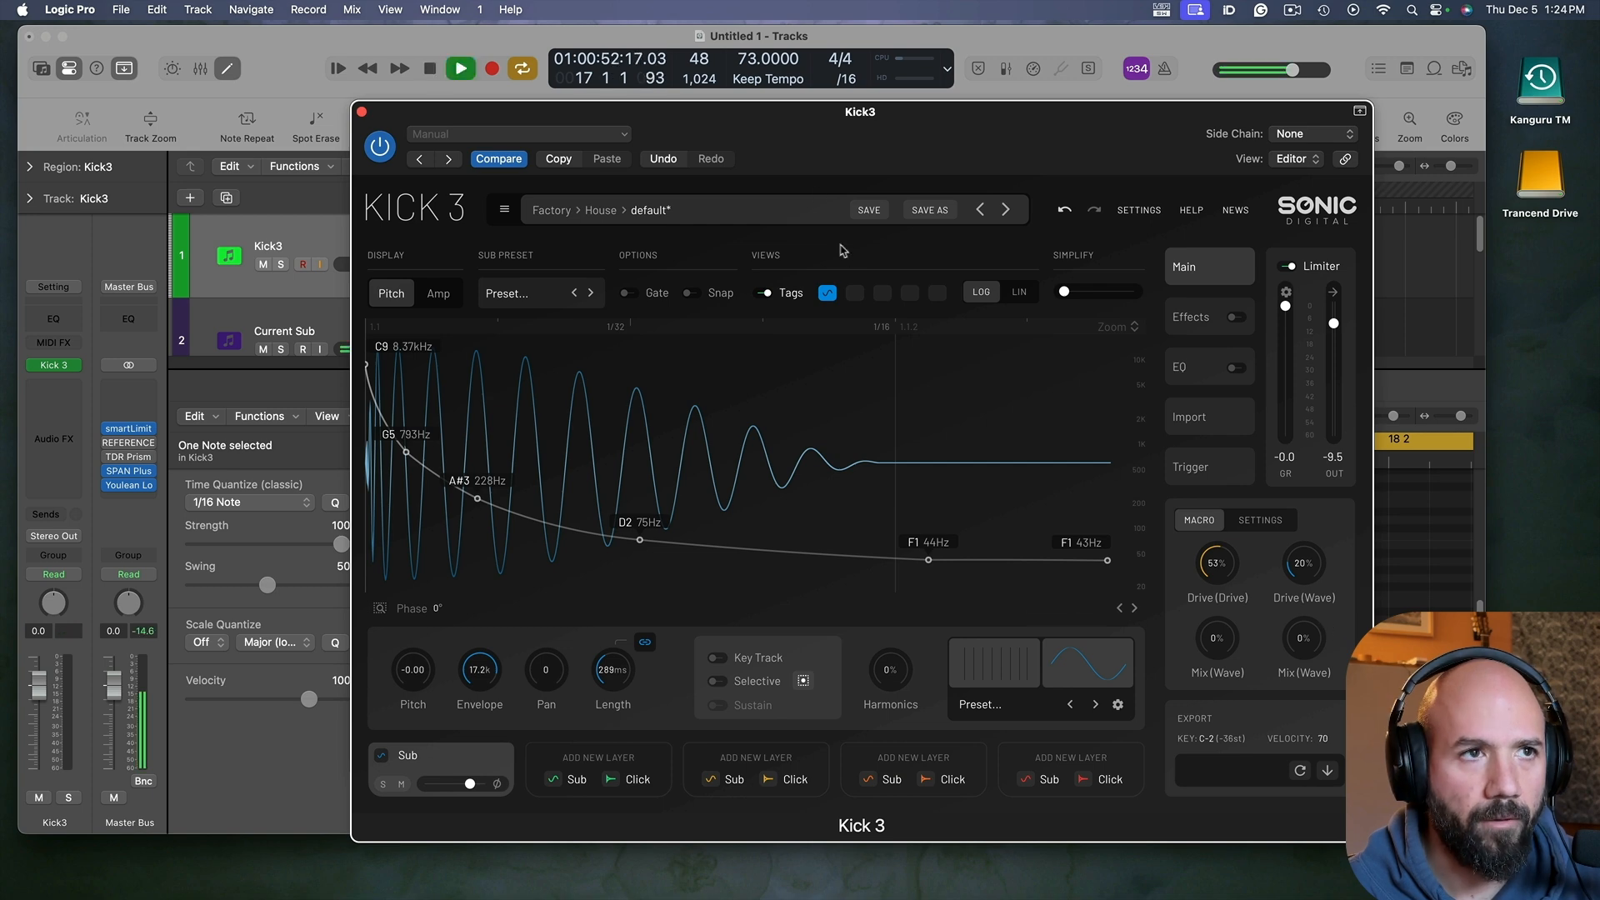
{"action": "key", "text": "v"}
{"action": "key", "text": "space"}
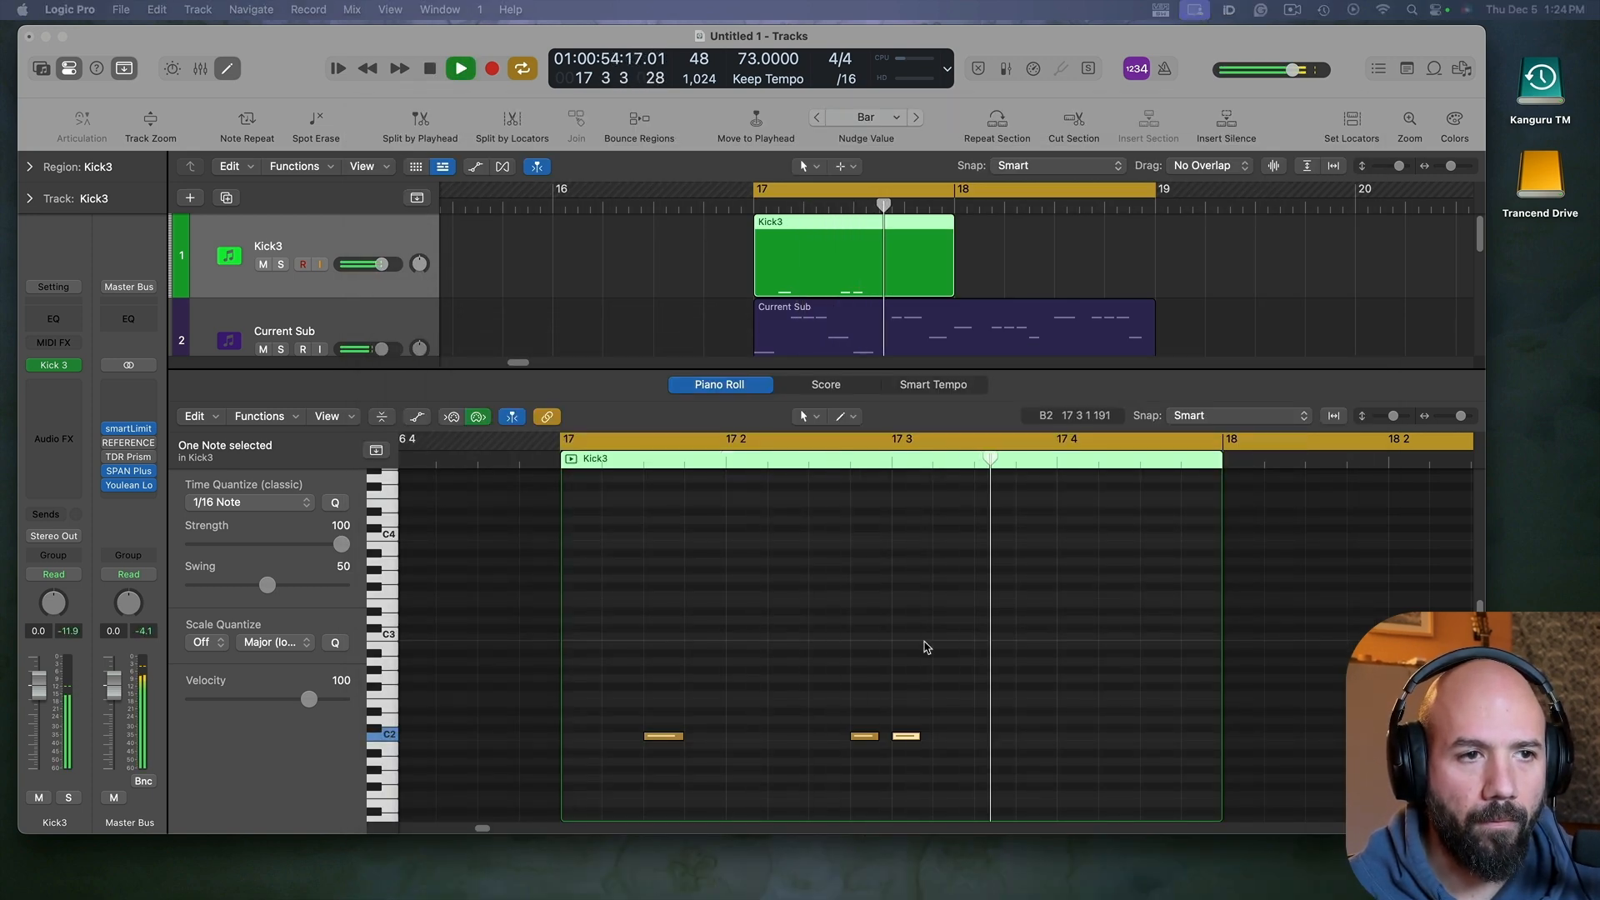
Step: Set the velocity of the kick note just before beat 3 to 87 and play the loop
{"action": "left_click", "coordinate": [854, 744]}
{"action": "left_click_drag", "start_coordinate": [862, 739], "coordinate": [863, 771]}
{"action": "scroll", "coordinate": [854, 725], "scroll_direction": "down", "scroll_amount": 1}
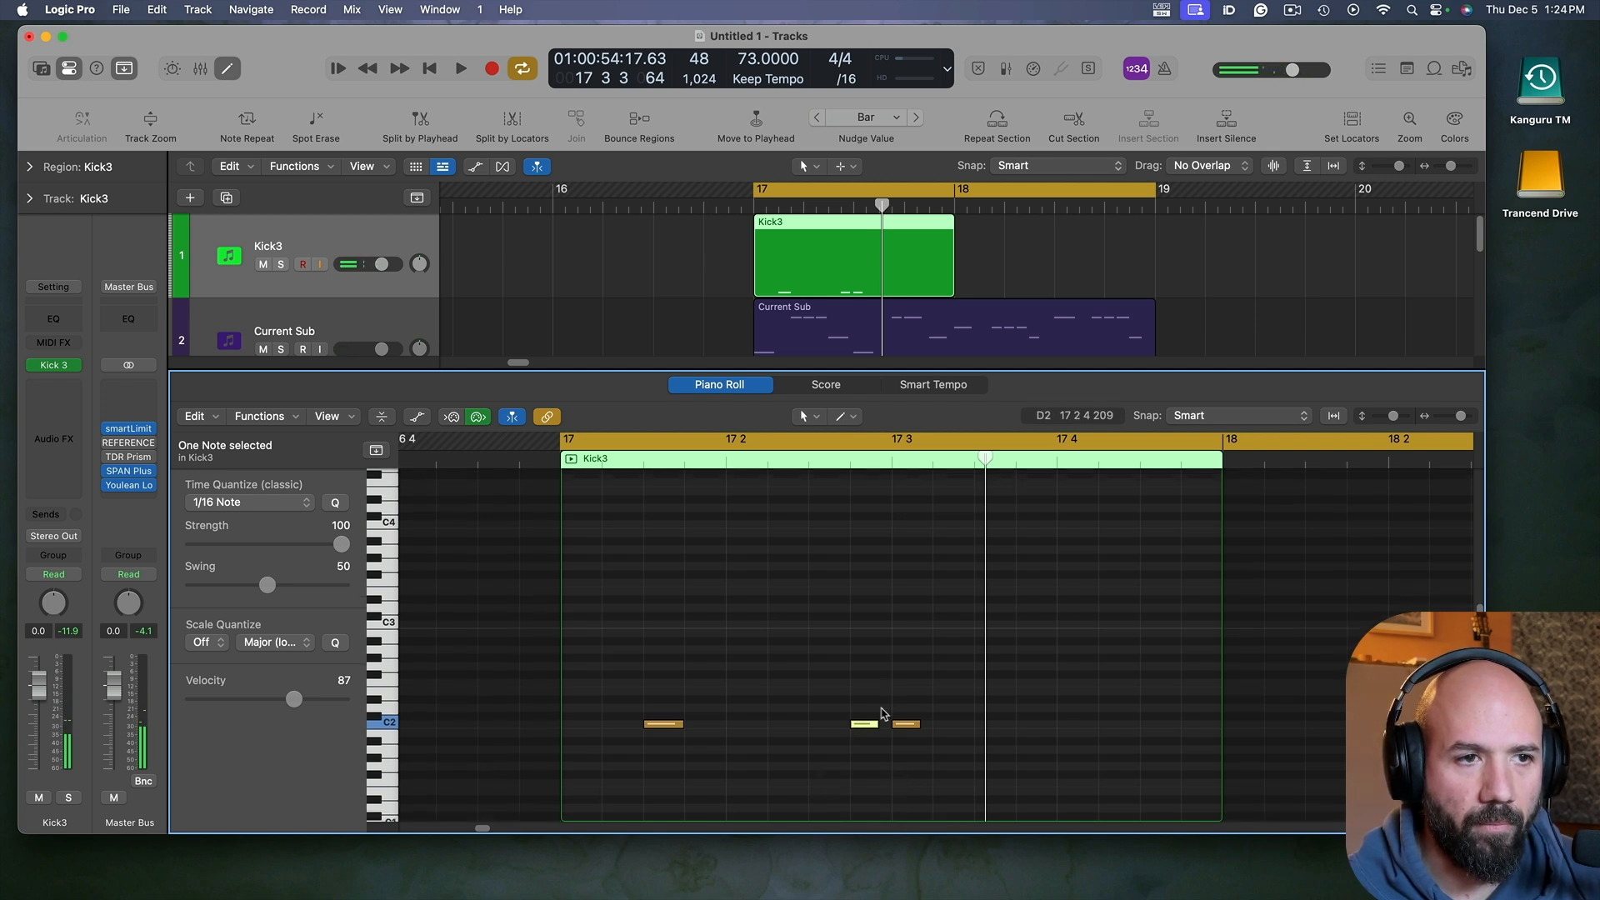
{"action": "key", "text": "space"}
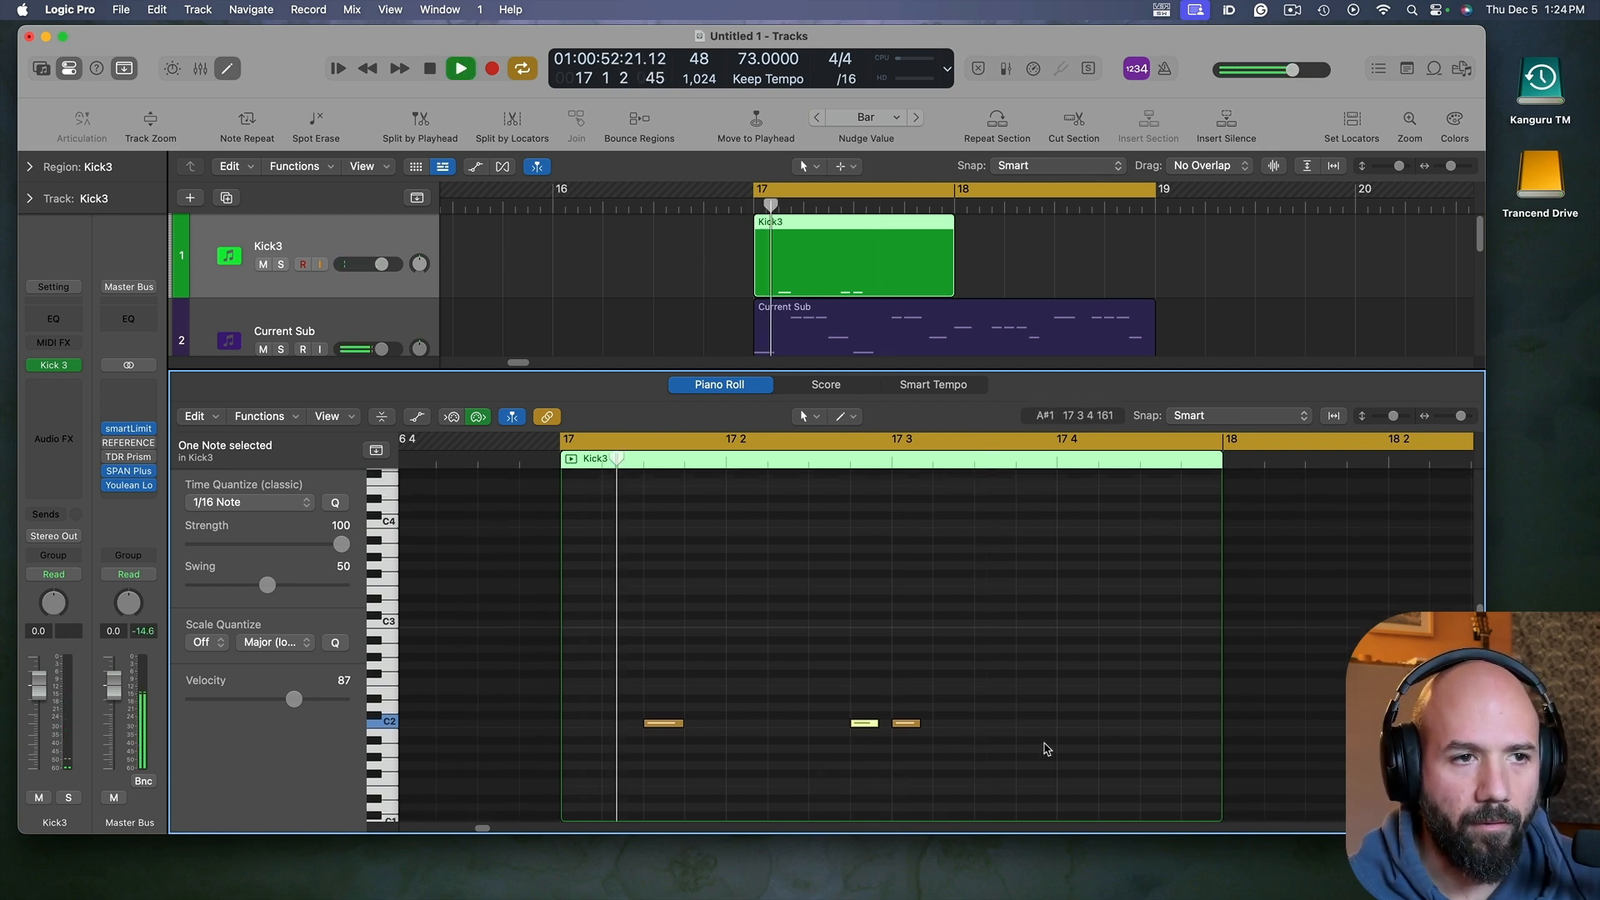
{"action": "left_click", "coordinate": [1047, 749]}
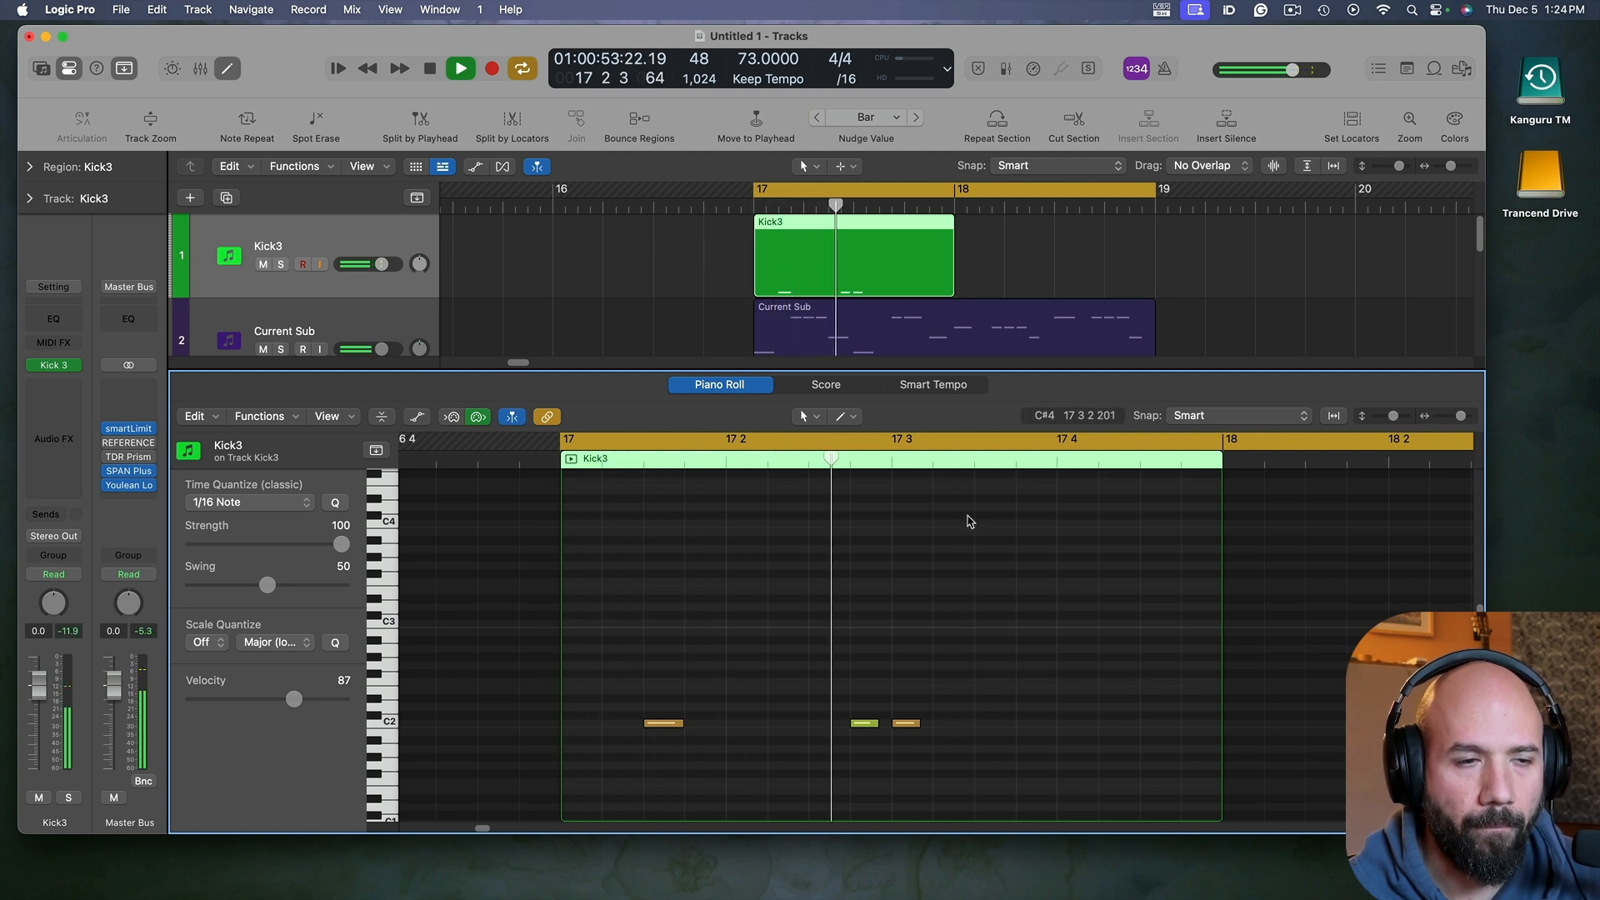
Step: Try the last C2 kick note at 17 3 3, audition it, and return it to 17 3
{"action": "key", "text": "space"}
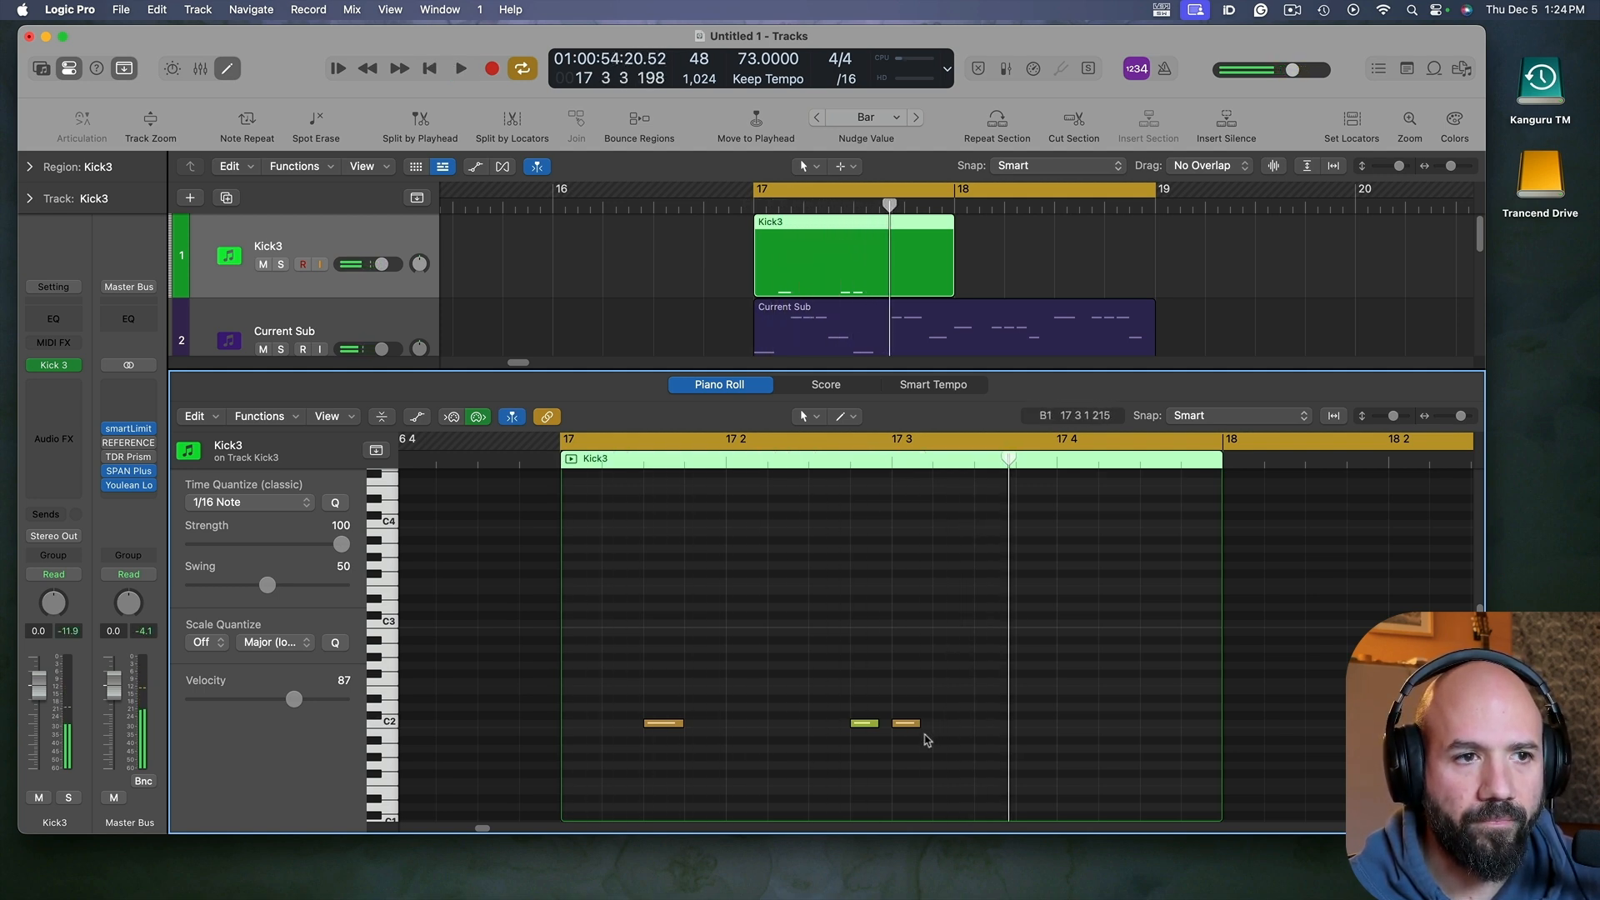
{"action": "key", "text": "space"}
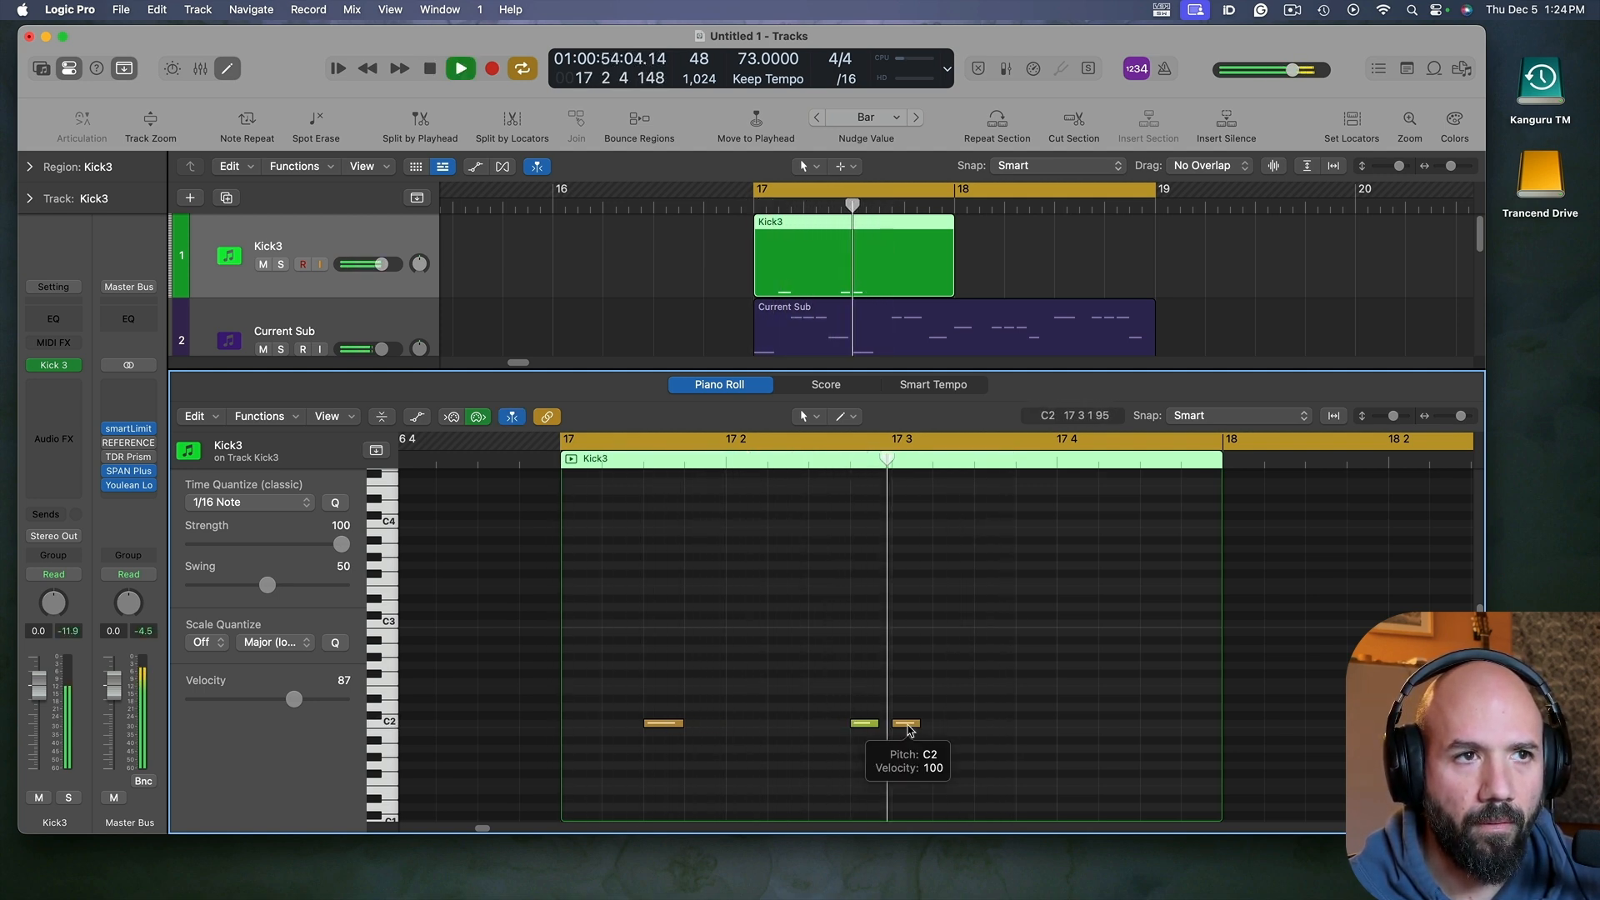
{"action": "left_click_drag", "start_coordinate": [908, 729], "coordinate": [994, 734]}
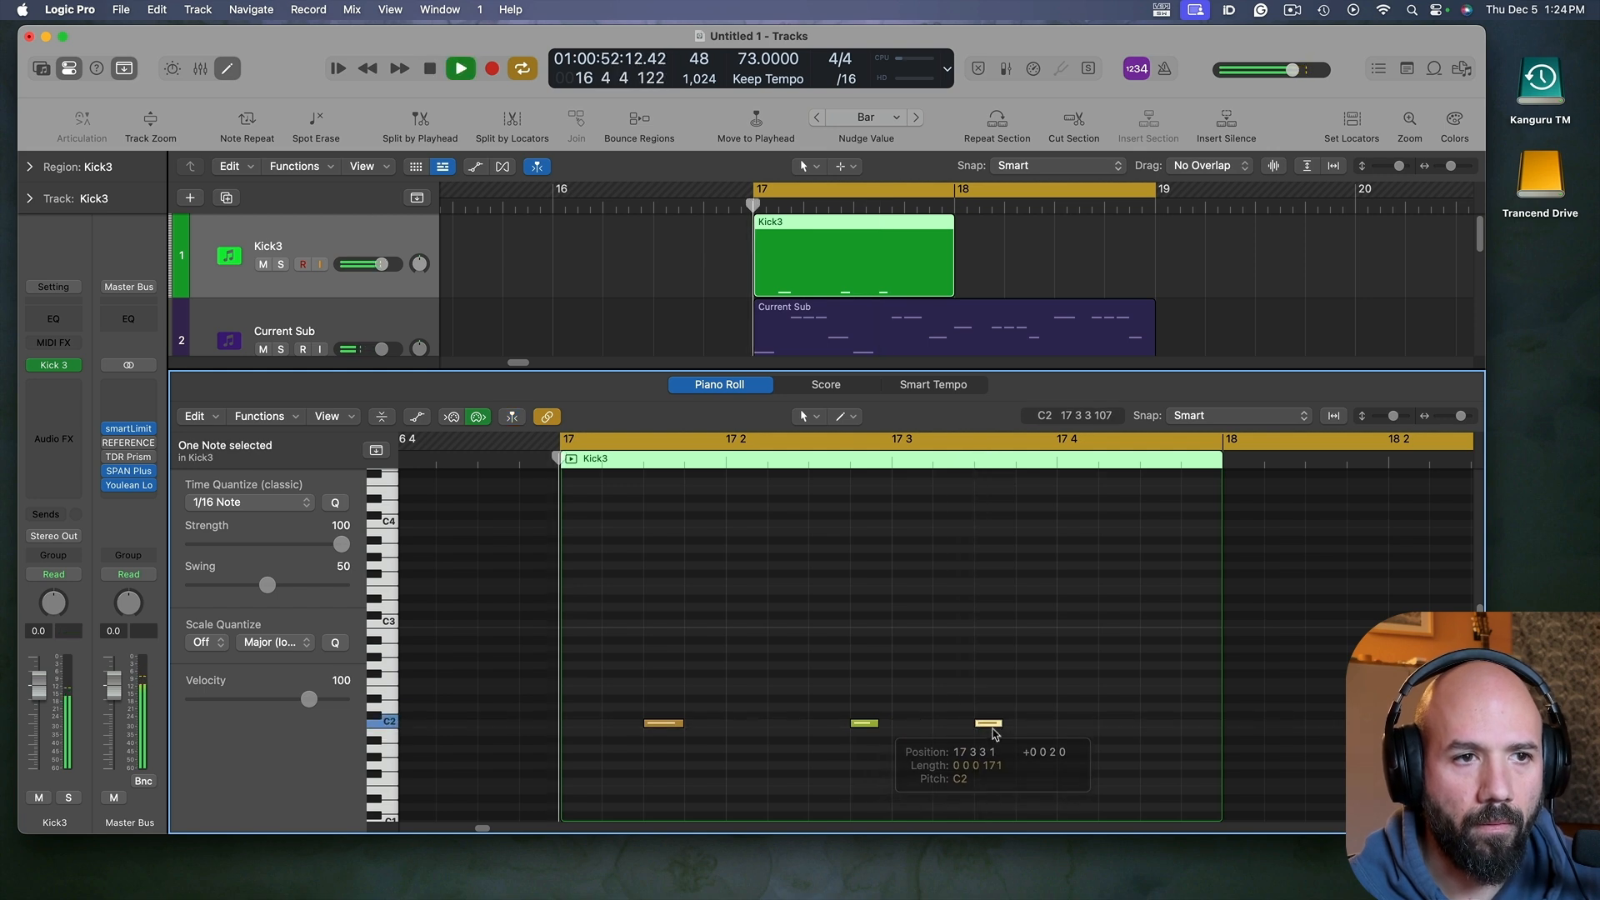
{"action": "left_click", "coordinate": [1007, 757]}
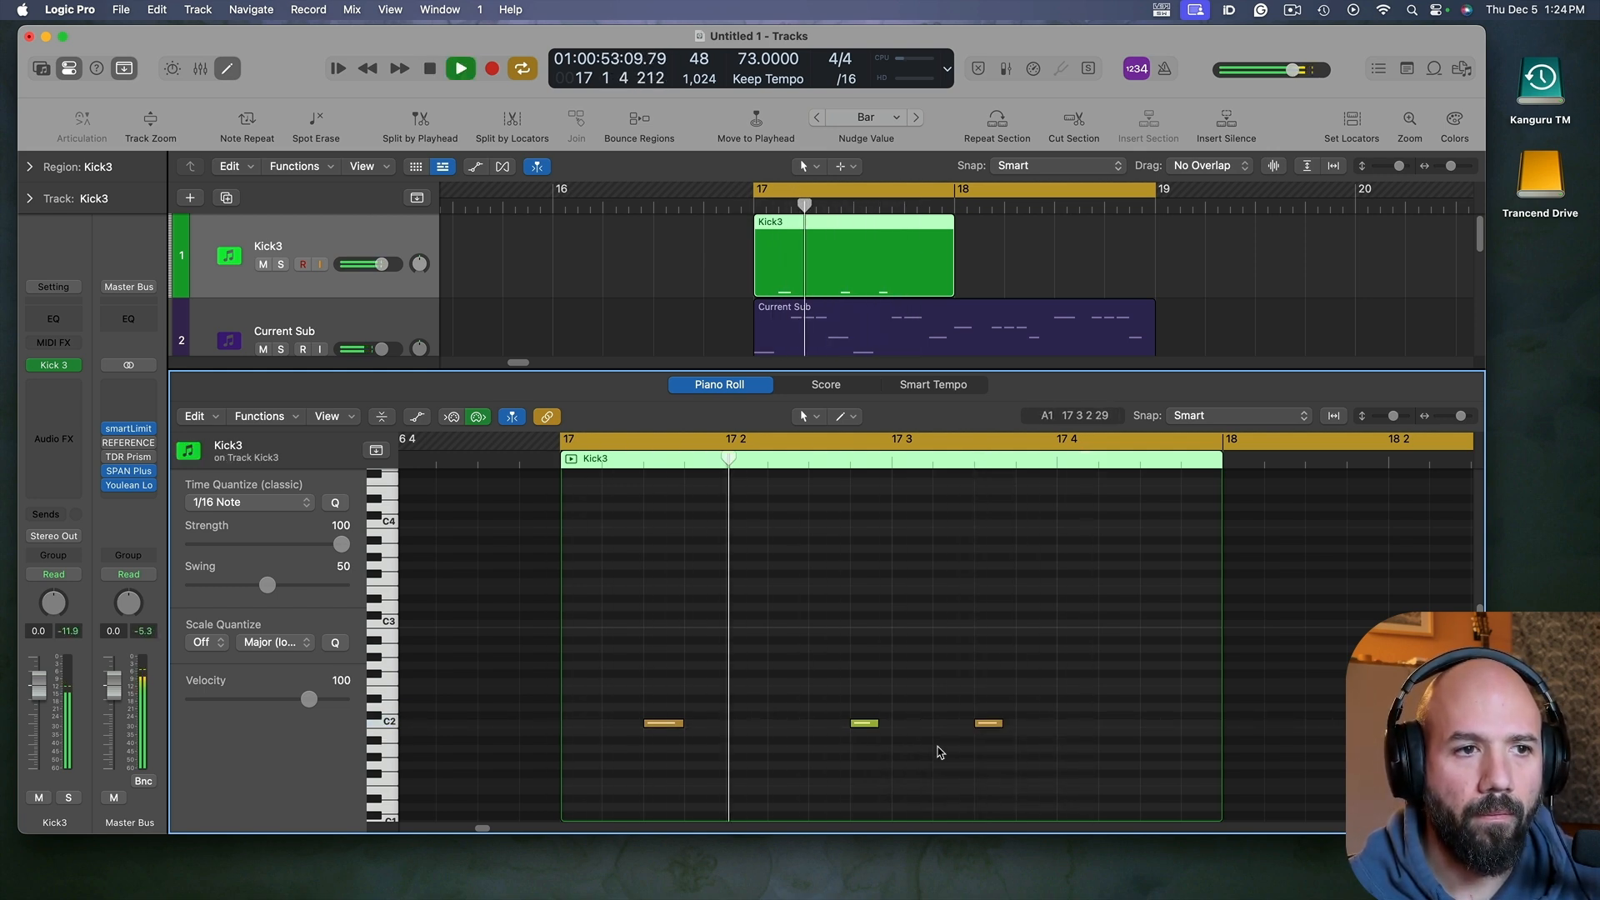
{"action": "key", "text": "space"}
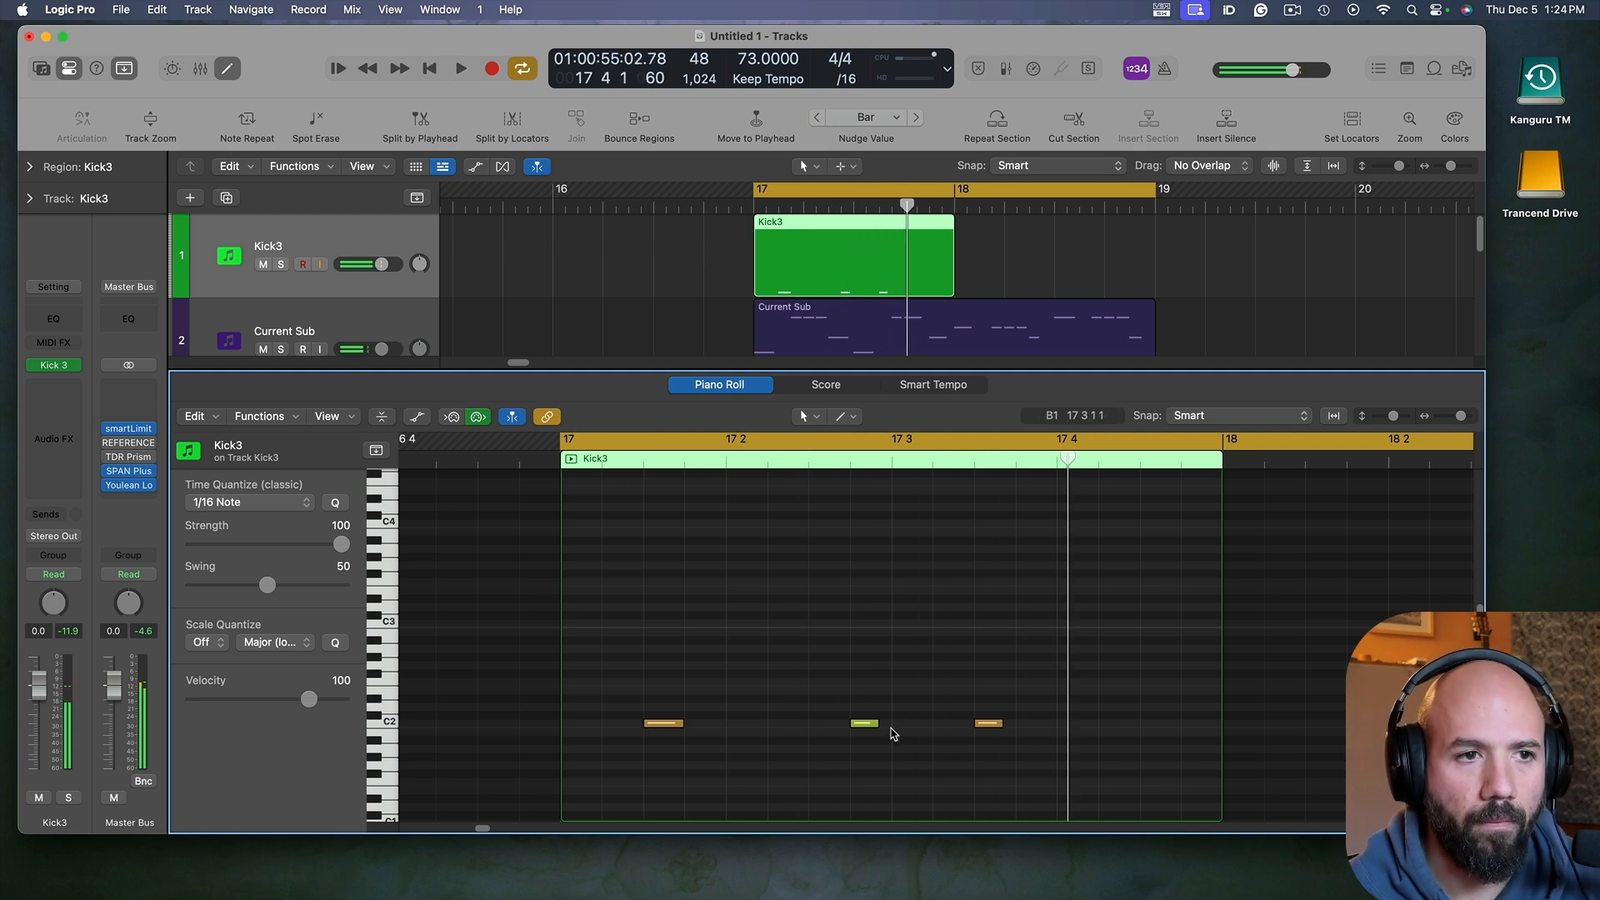
{"action": "key", "text": "space"}
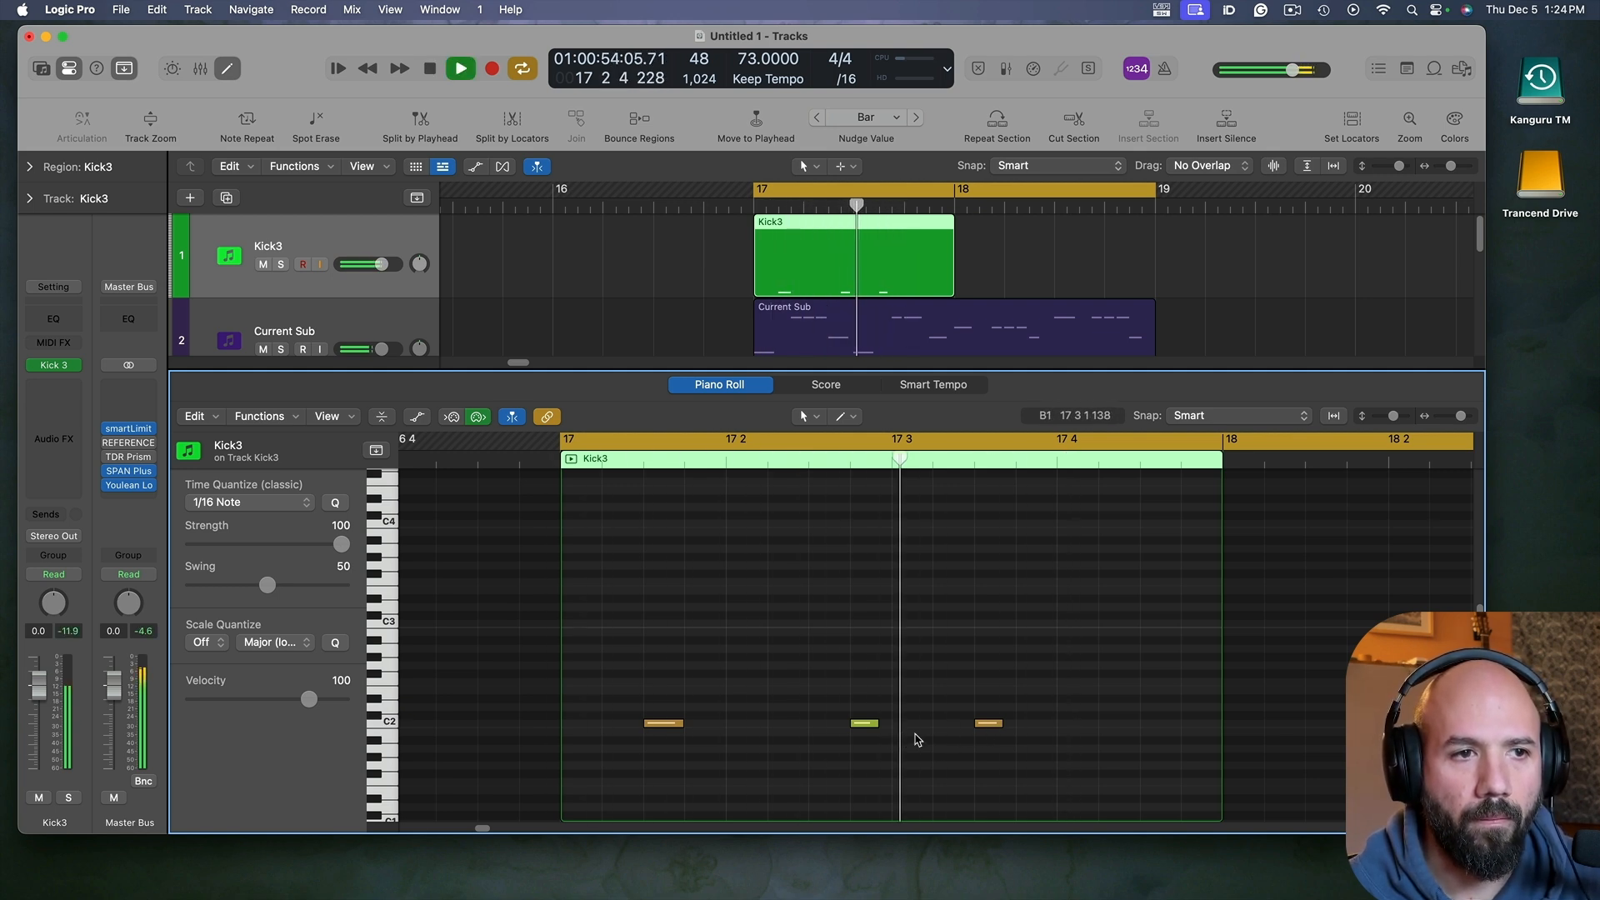
{"action": "left_click_drag", "start_coordinate": [988, 723], "coordinate": [908, 723]}
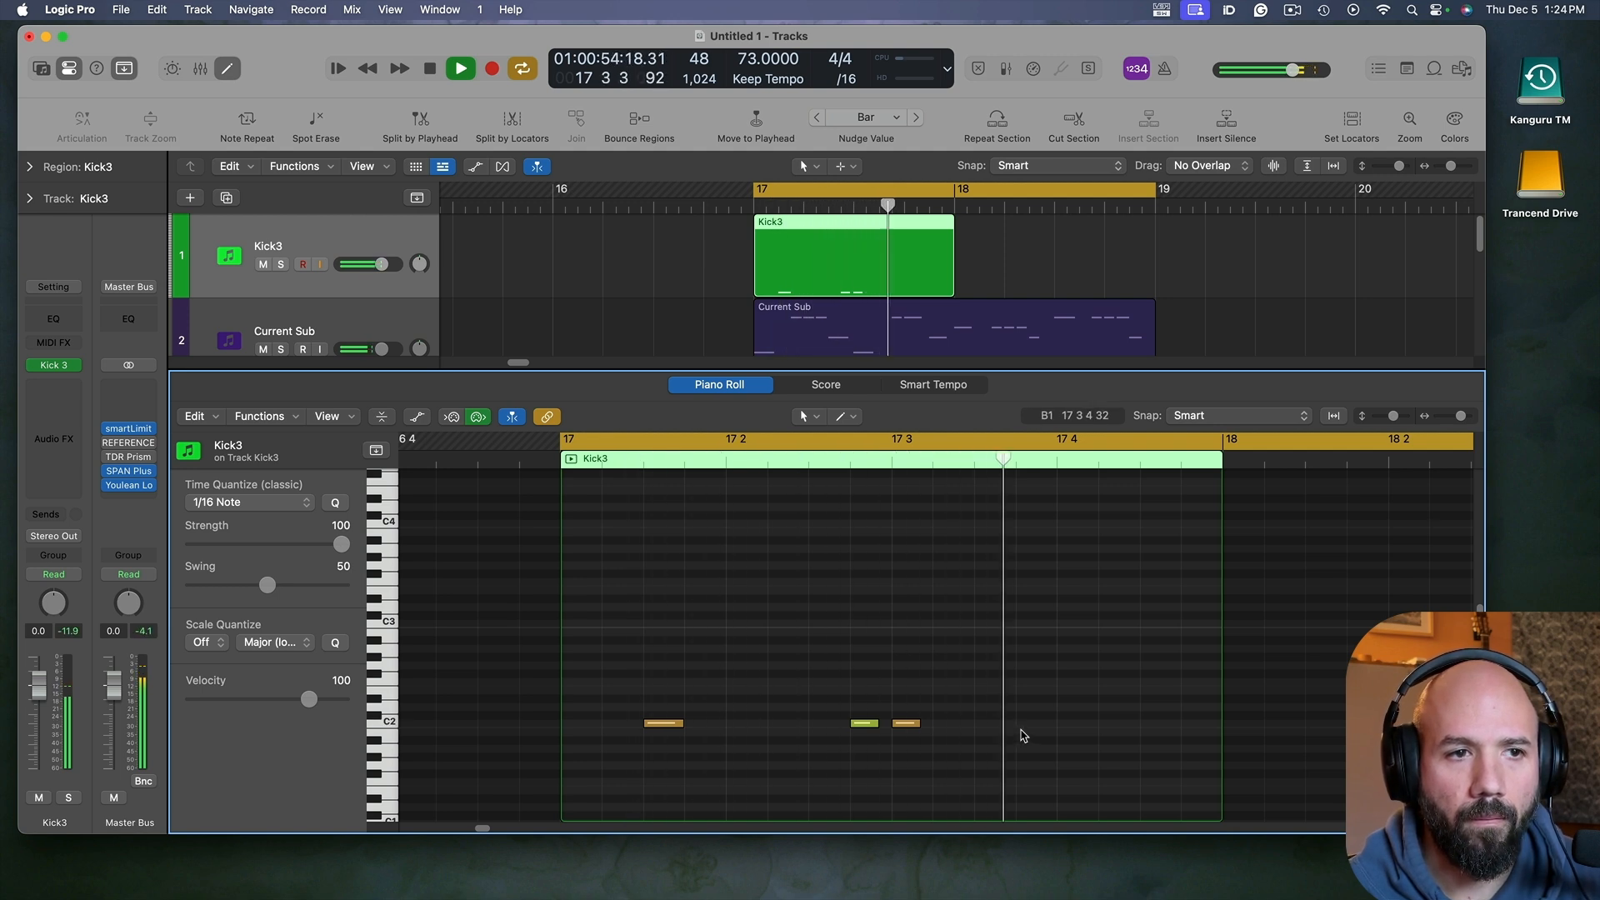
Step: Add a short C2 kick note at 17 4 2 in the Kick3 region and audition the pattern
{"action": "key", "text": "space"}
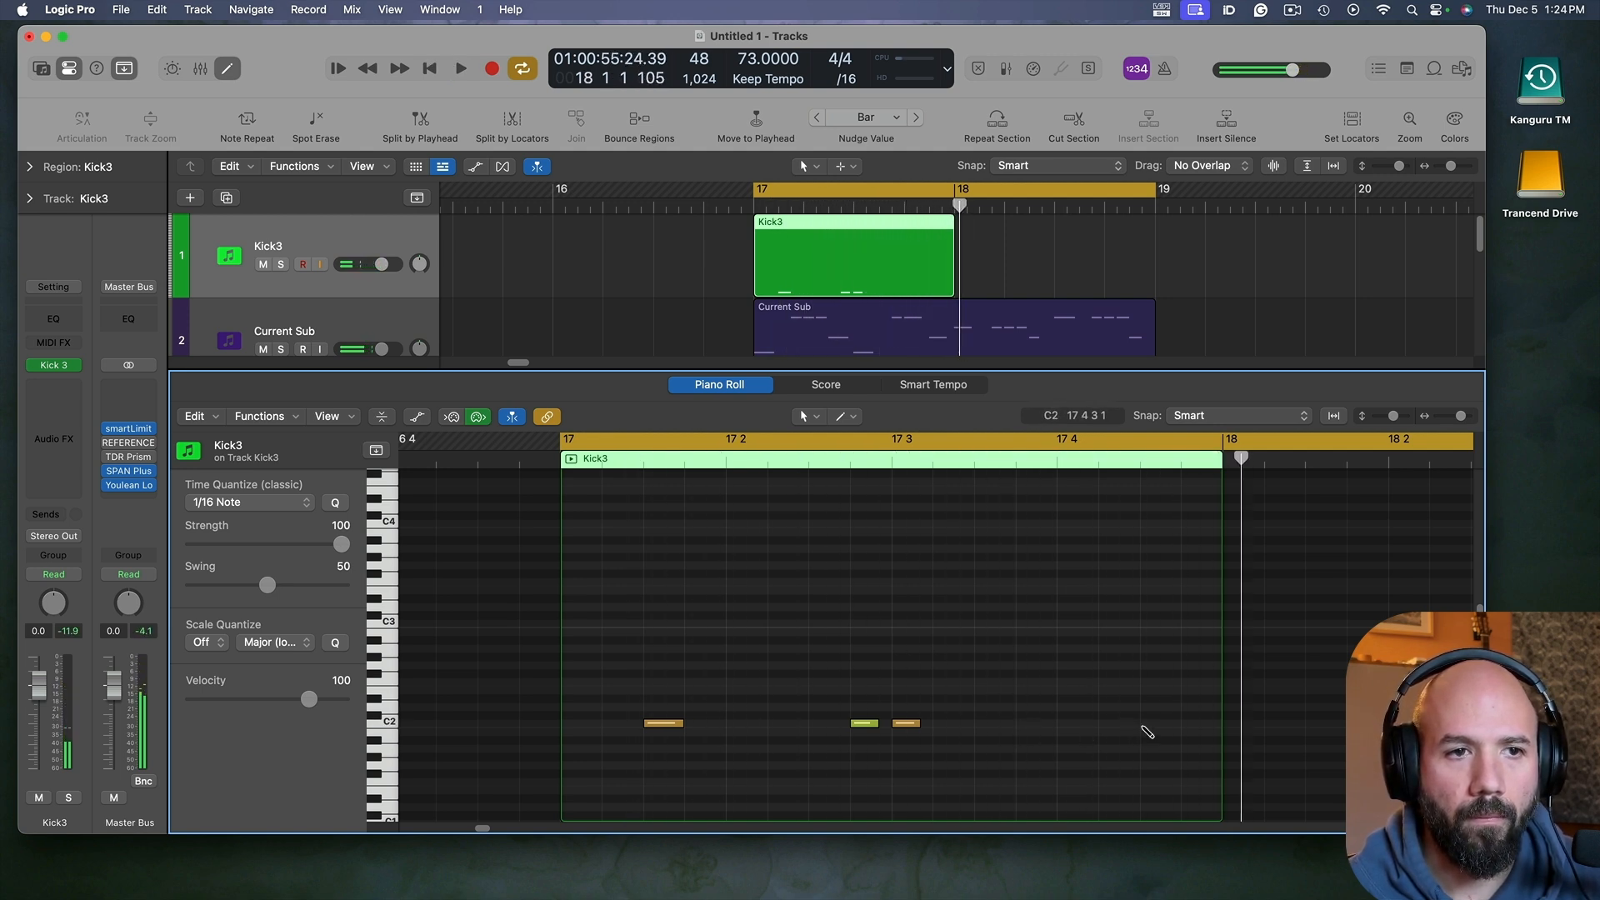
{"action": "left_click", "coordinate": [1143, 725]}
{"action": "key", "text": "space"}
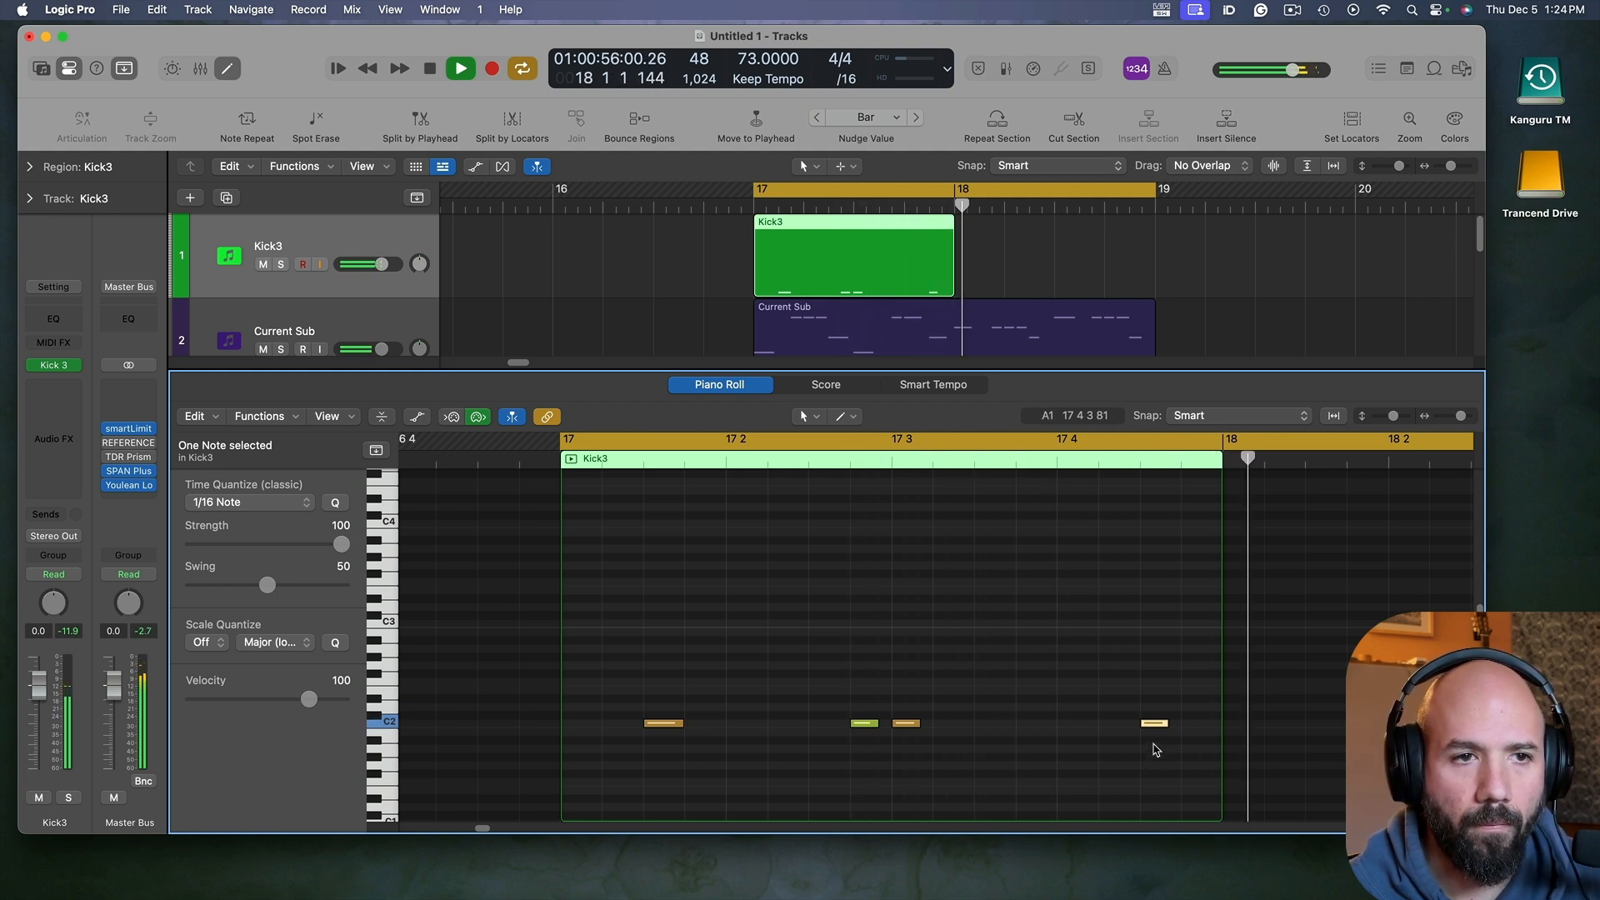
{"action": "left_click_drag", "start_coordinate": [1156, 725], "coordinate": [1114, 725]}
{"action": "left_click", "coordinate": [1119, 782]}
{"action": "key", "text": "space"}
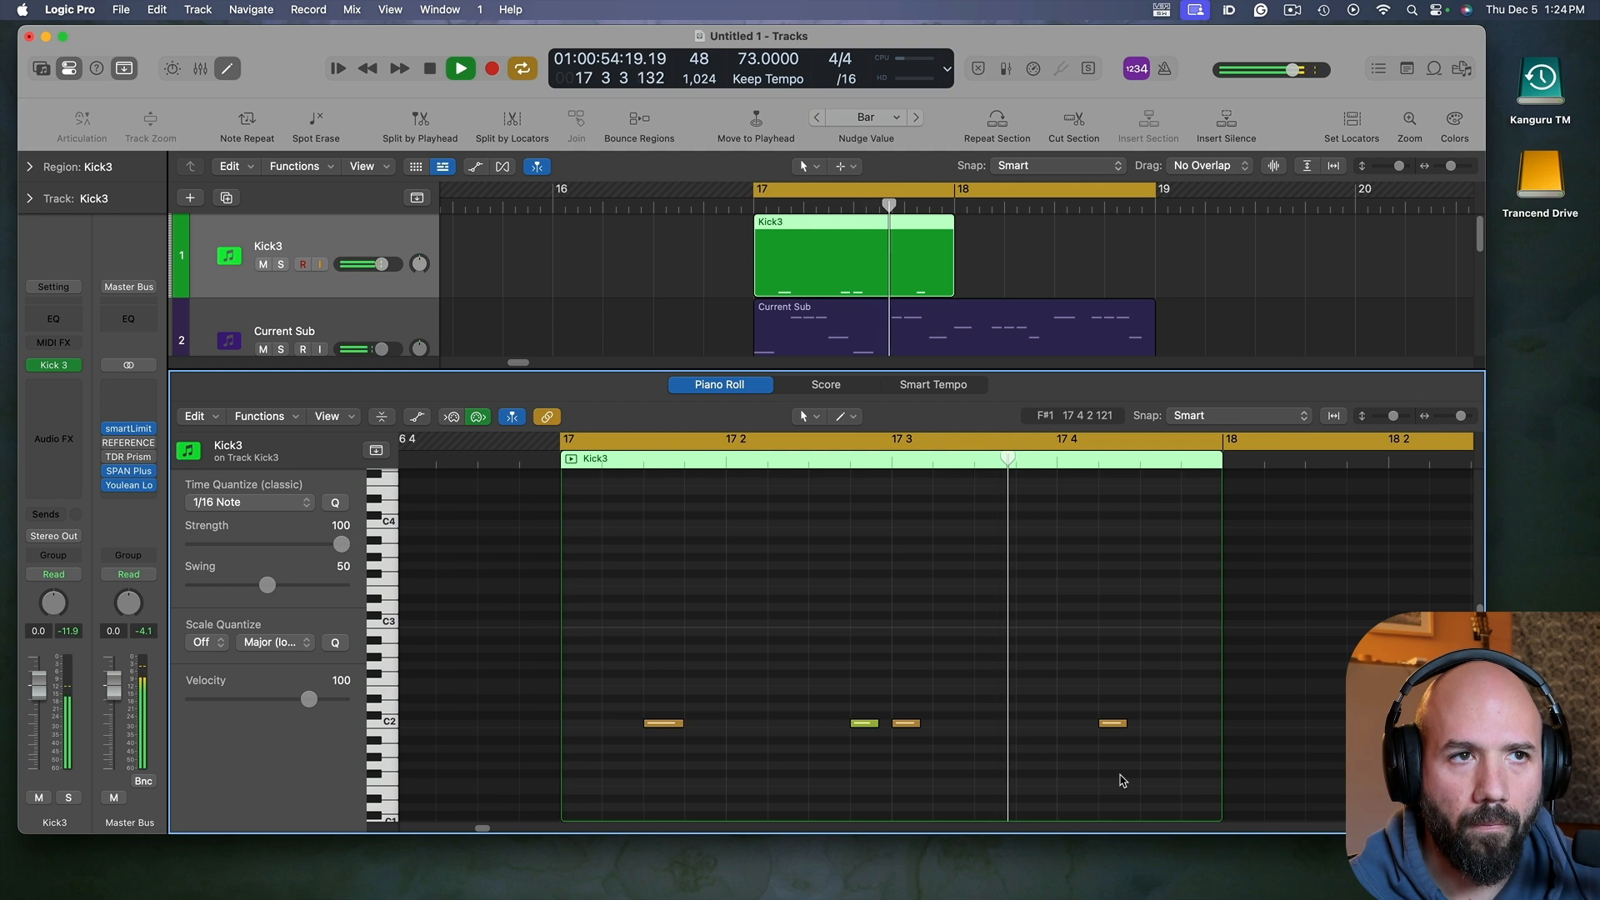
{"action": "key", "text": "space"}
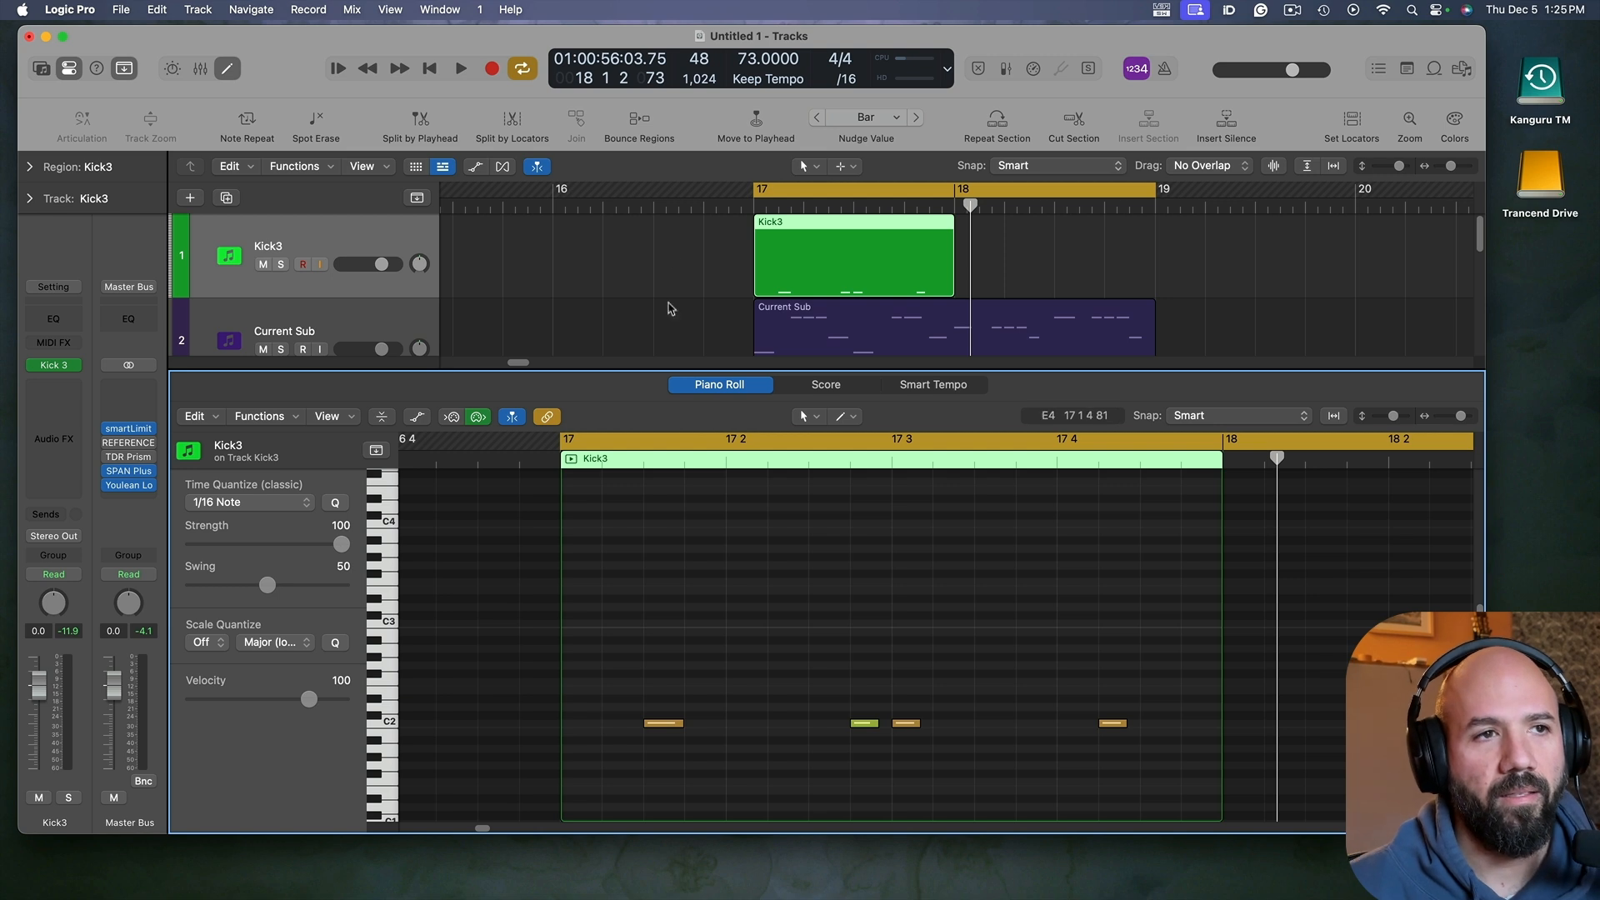
Step: Insert the stereo Duck sidechain plugin as an audio effect on the Current Sub track
{"action": "left_click_drag", "start_coordinate": [725, 369], "coordinate": [725, 457]}
{"action": "key", "text": "z"}
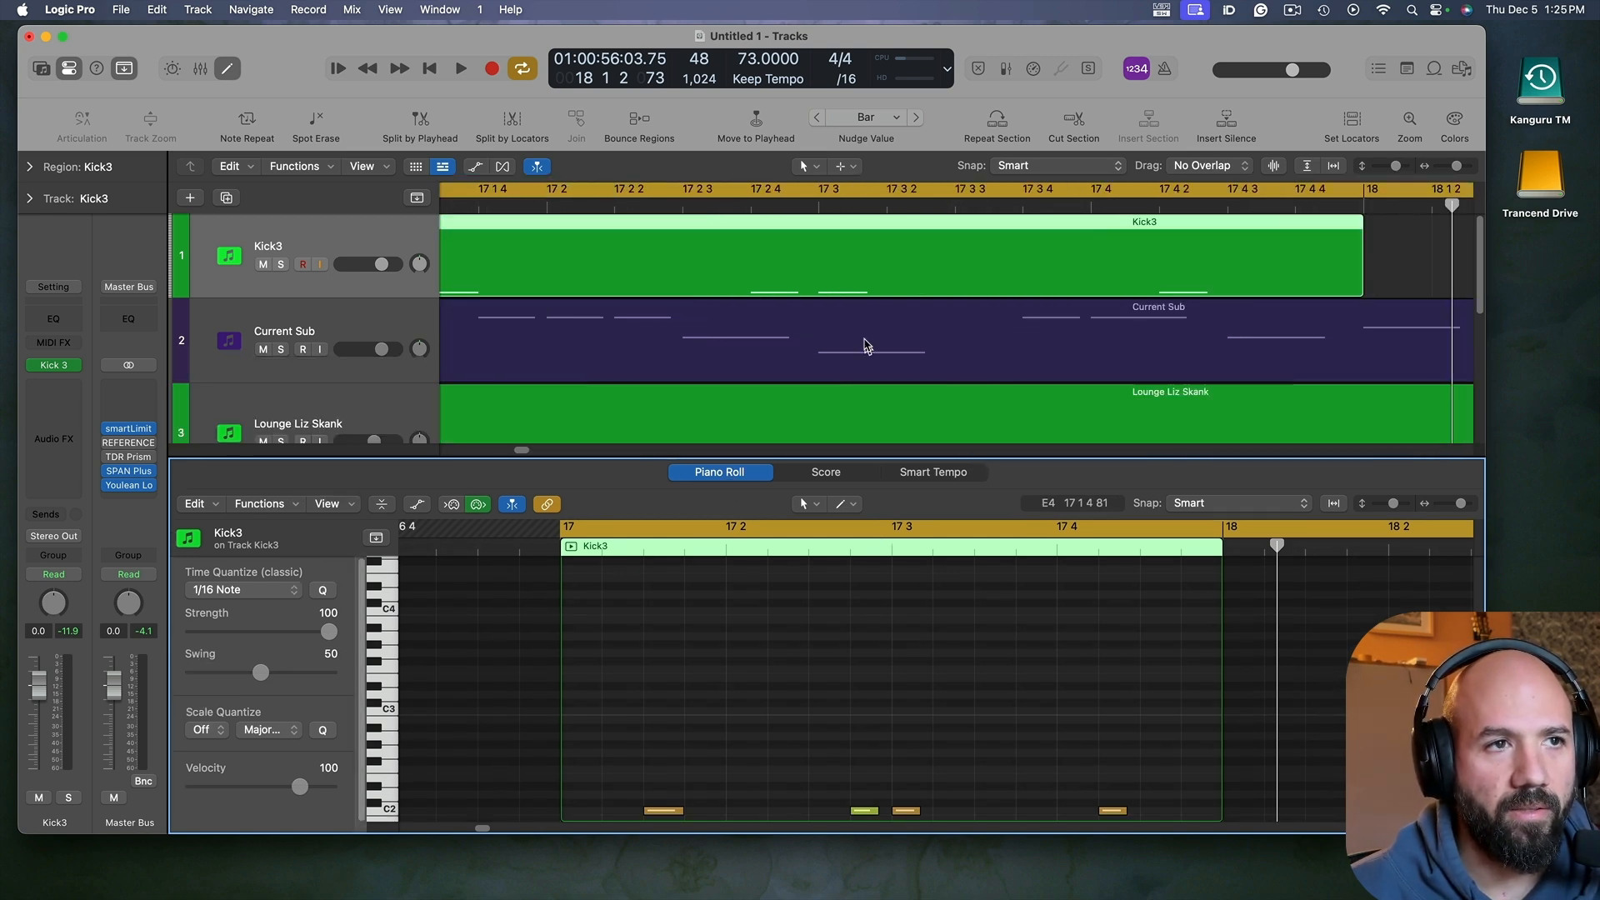
{"action": "key", "text": "z"}
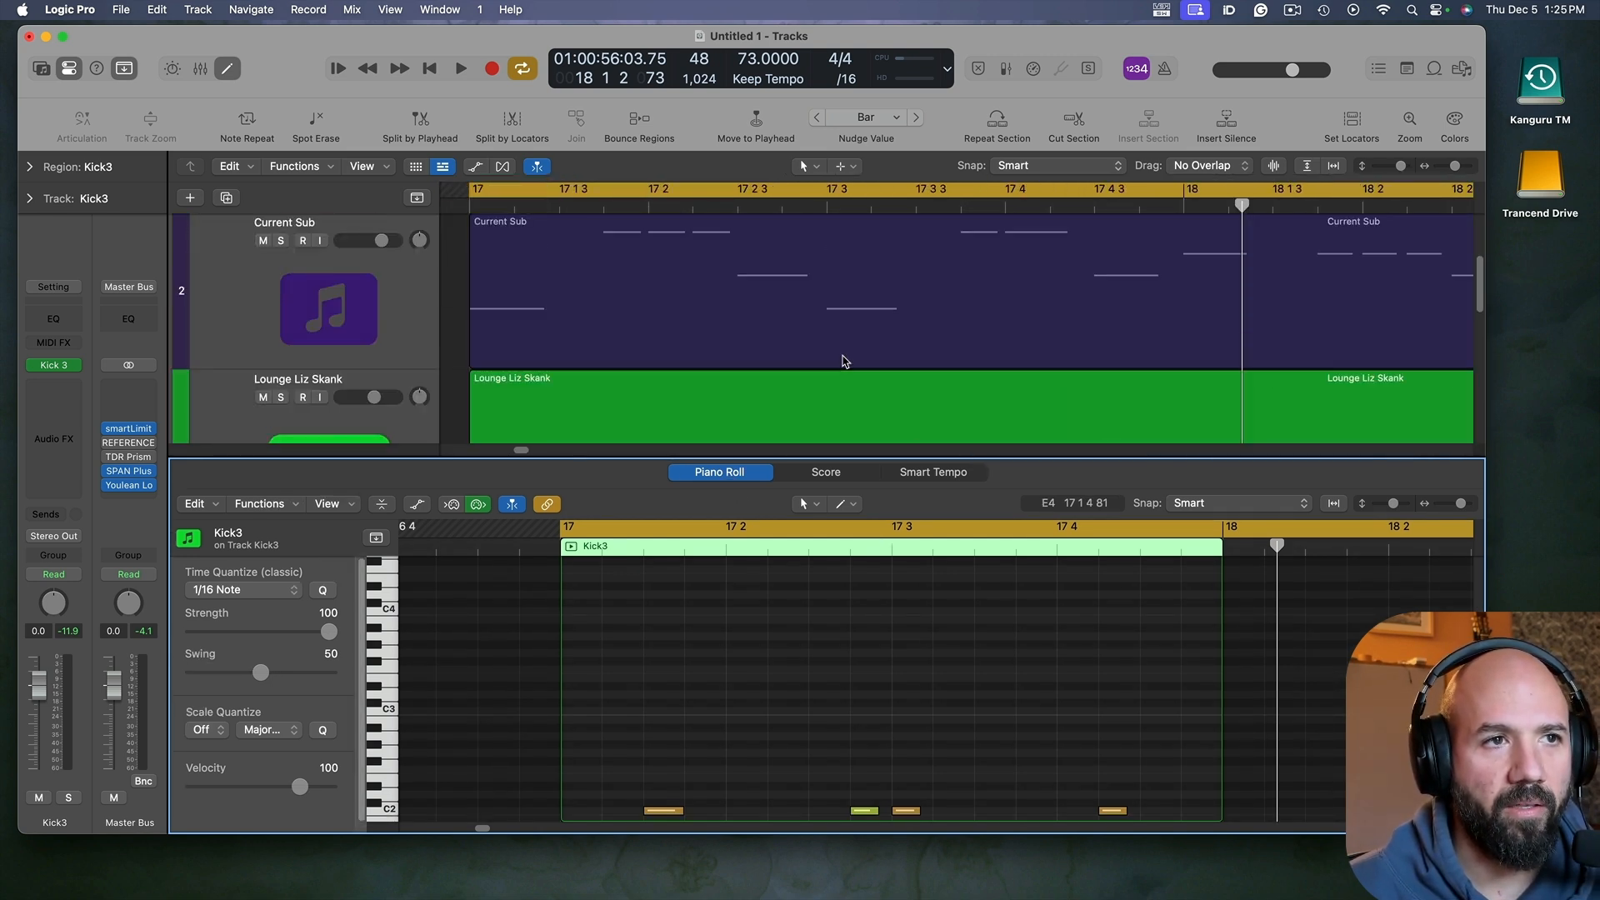
{"action": "scroll", "coordinate": [868, 386], "scroll_direction": "down", "scroll_amount": 2}
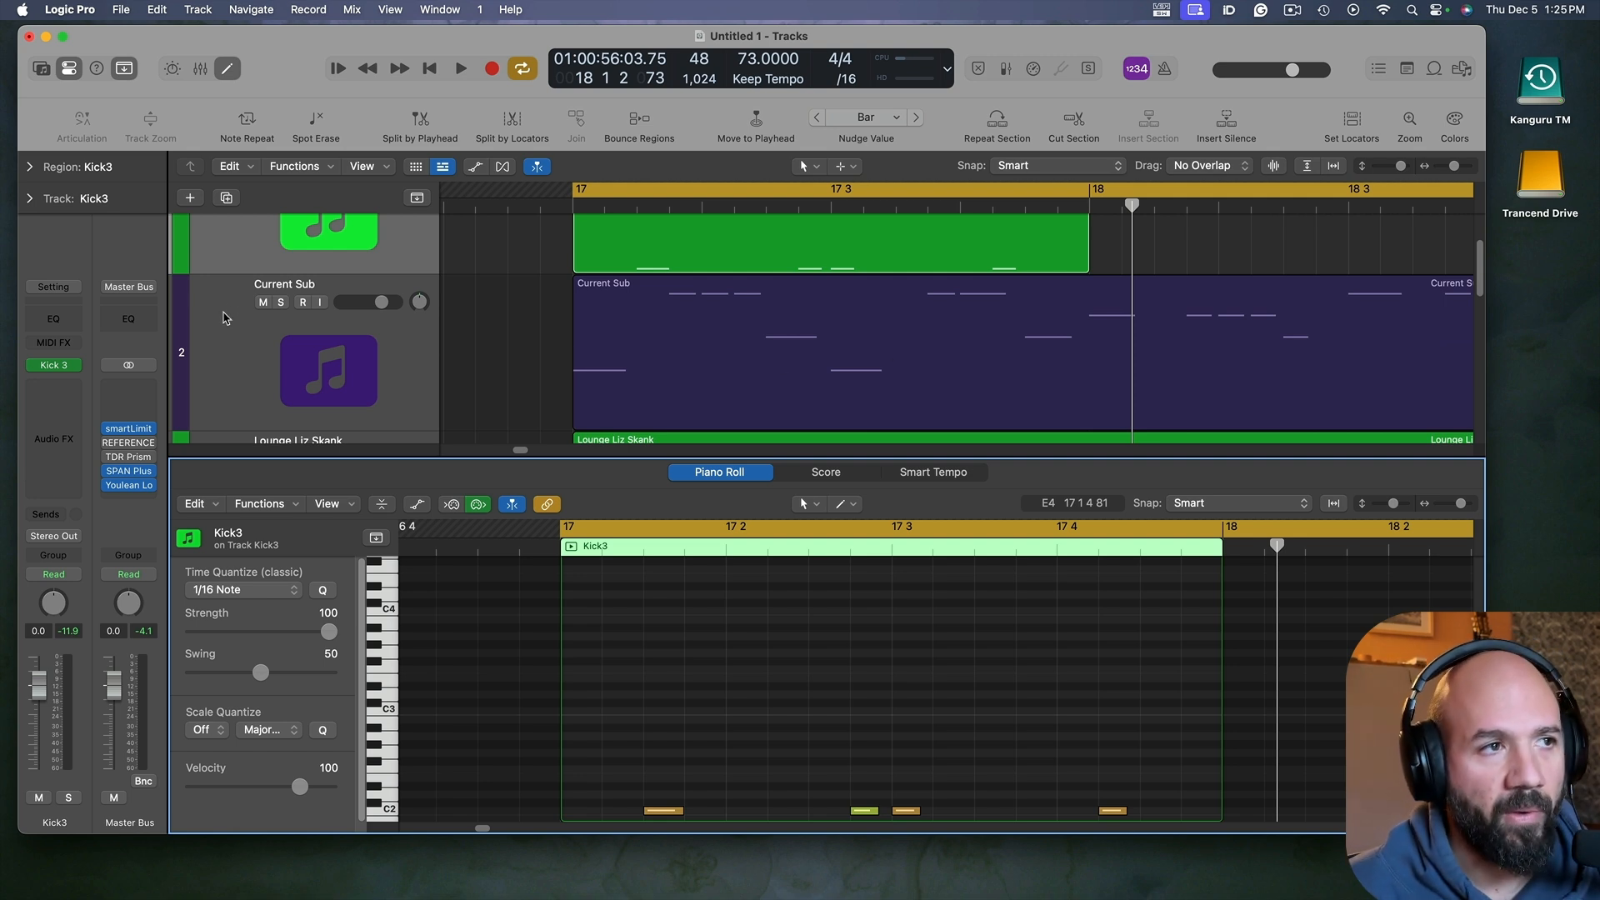
{"action": "left_click", "coordinate": [229, 342]}
{"action": "left_click", "coordinate": [76, 400]}
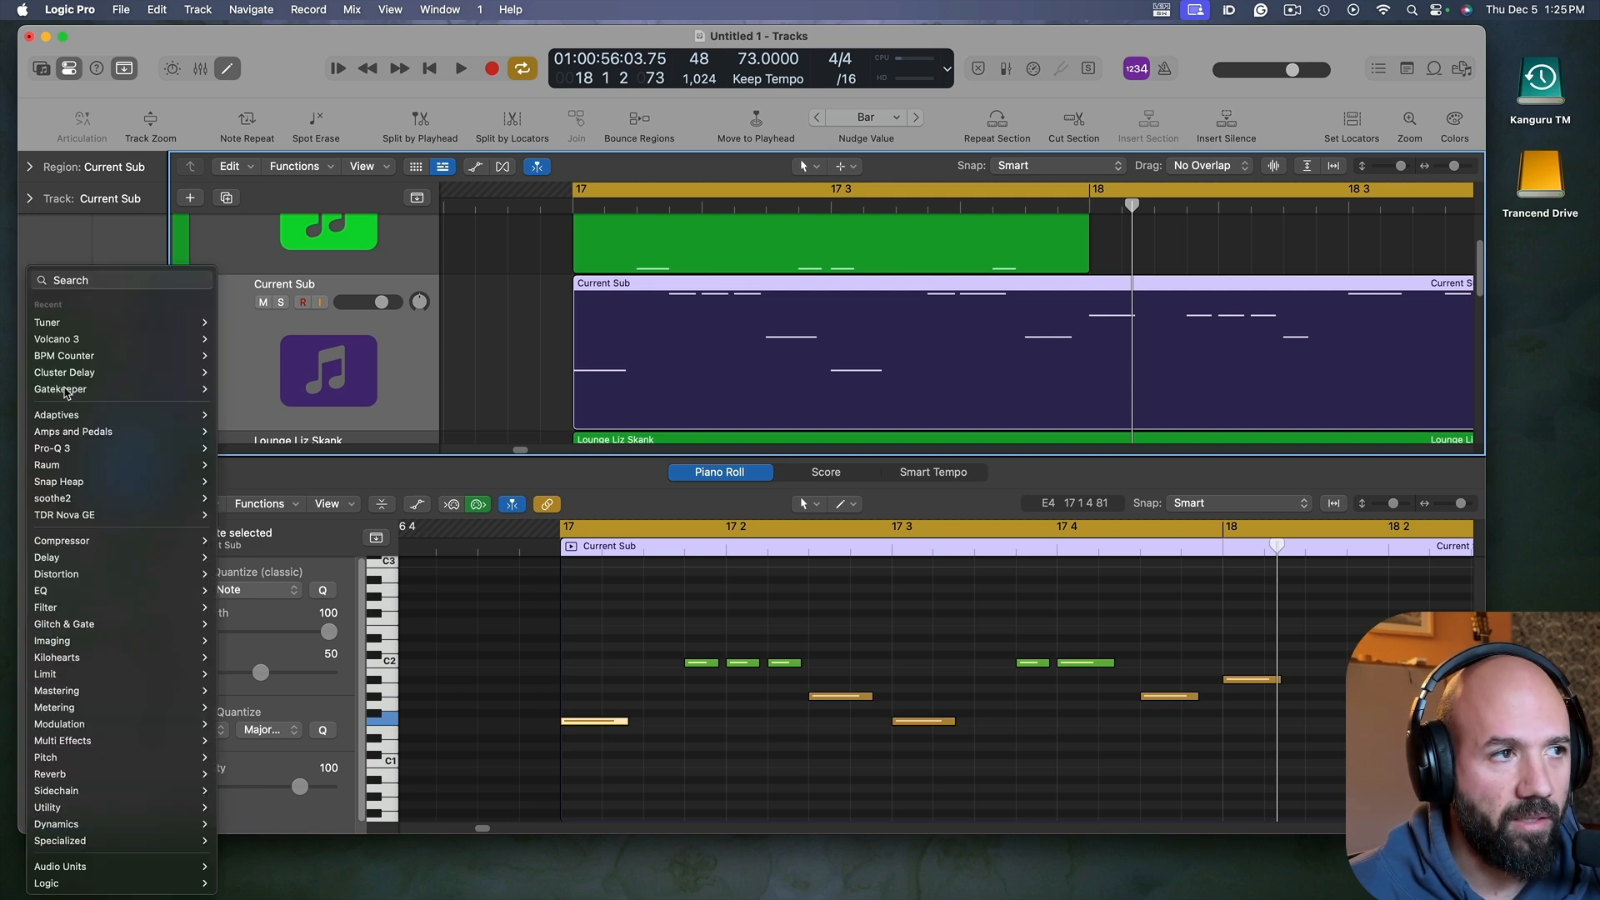
{"action": "mouse_move", "coordinate": [60, 391]}
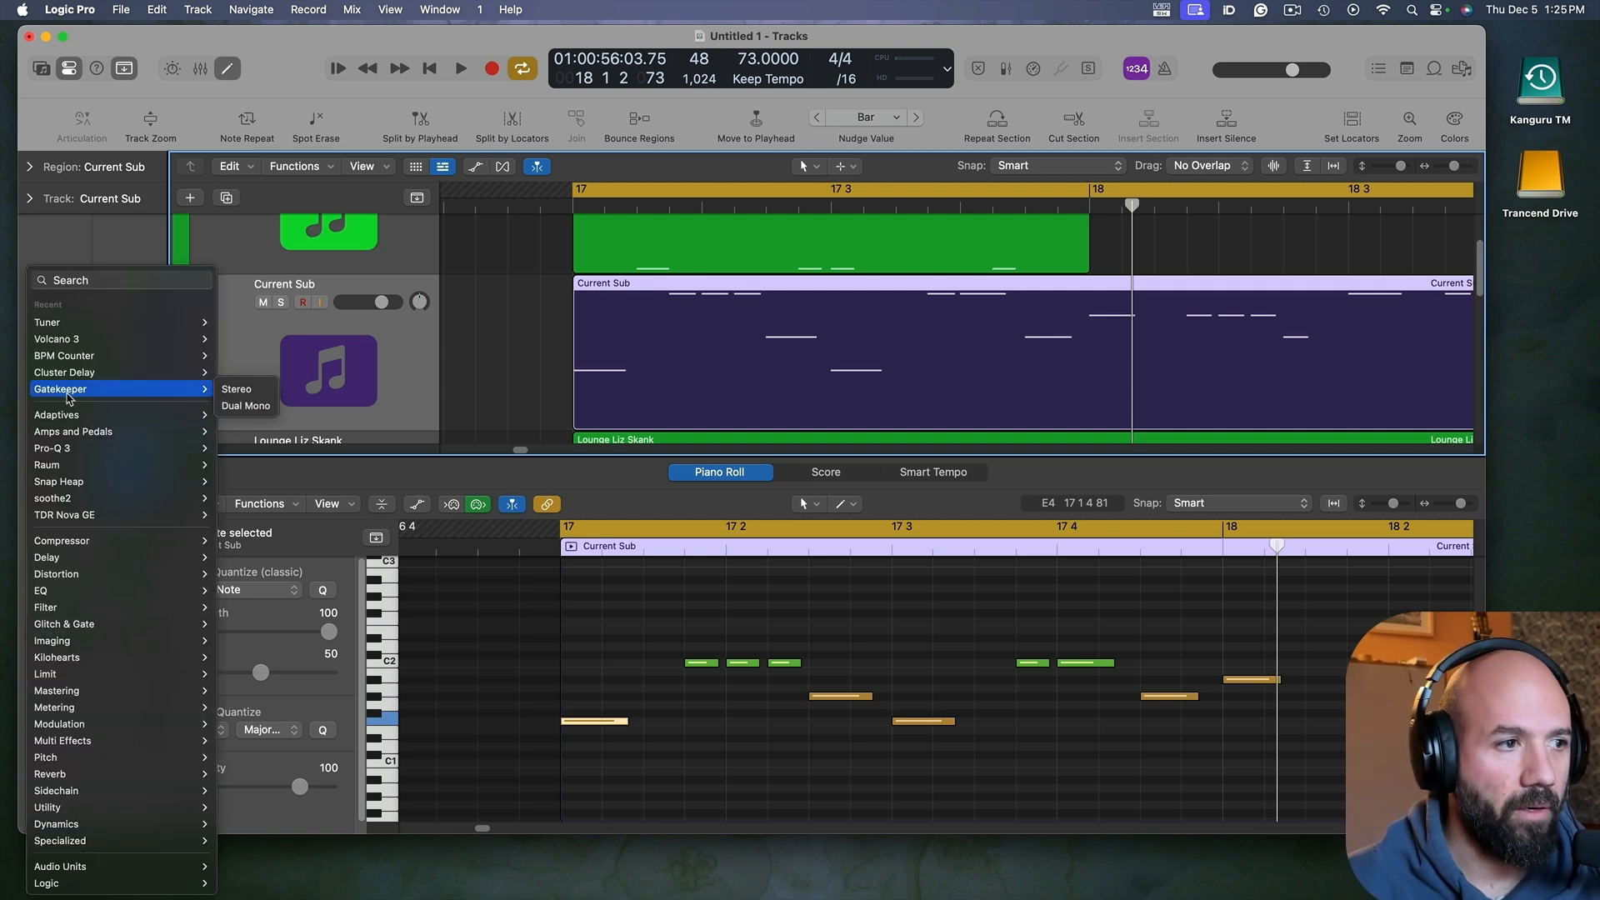
{"action": "mouse_move", "coordinate": [166, 790]}
{"action": "mouse_move", "coordinate": [260, 792]}
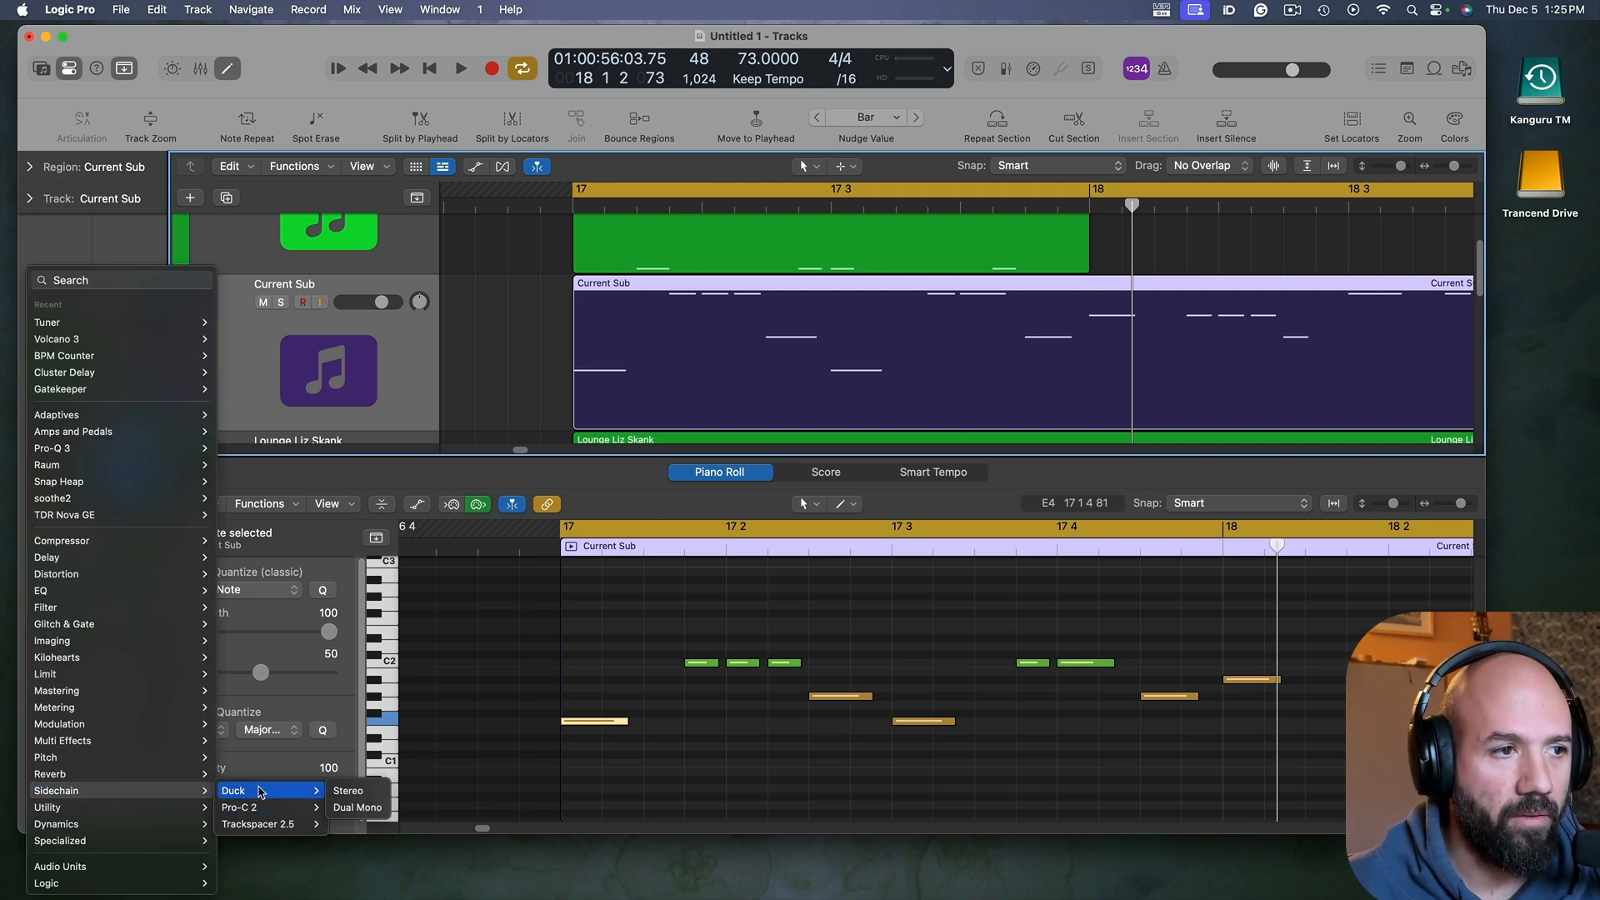
{"action": "left_click", "coordinate": [348, 791]}
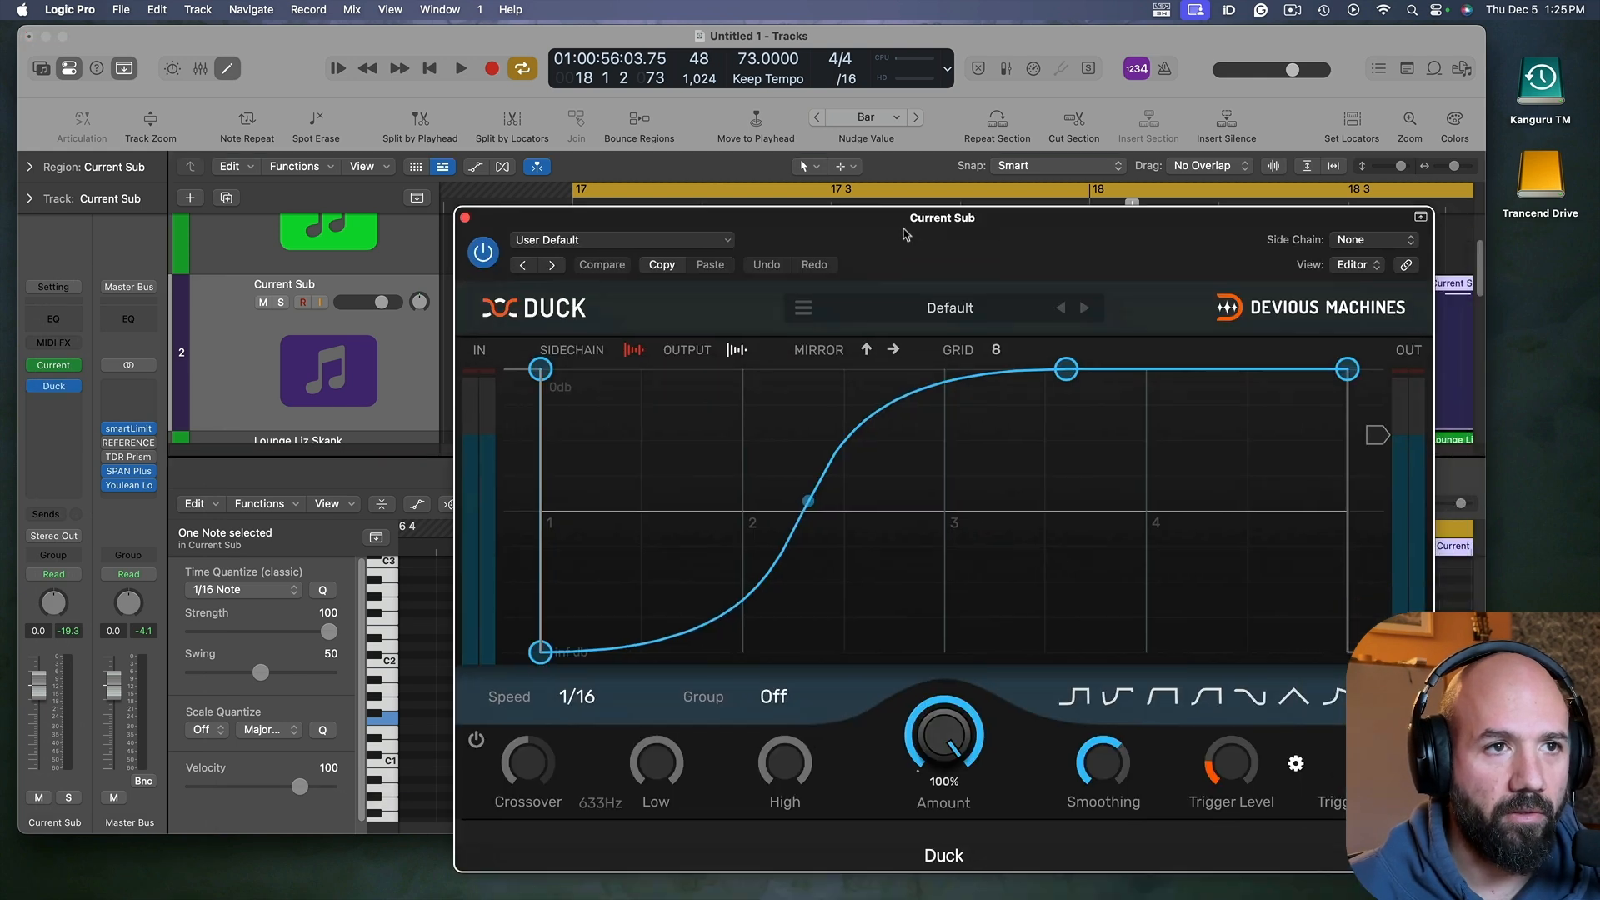
Step: Shorten the recovery of Duck's envelope curve to before division 2 and set its side chain to Kick3 (Inst 24)
{"action": "left_click_drag", "start_coordinate": [905, 234], "coordinate": [844, 197]}
{"action": "left_click_drag", "start_coordinate": [1004, 331], "coordinate": [629, 332]}
{"action": "key", "text": "space"}
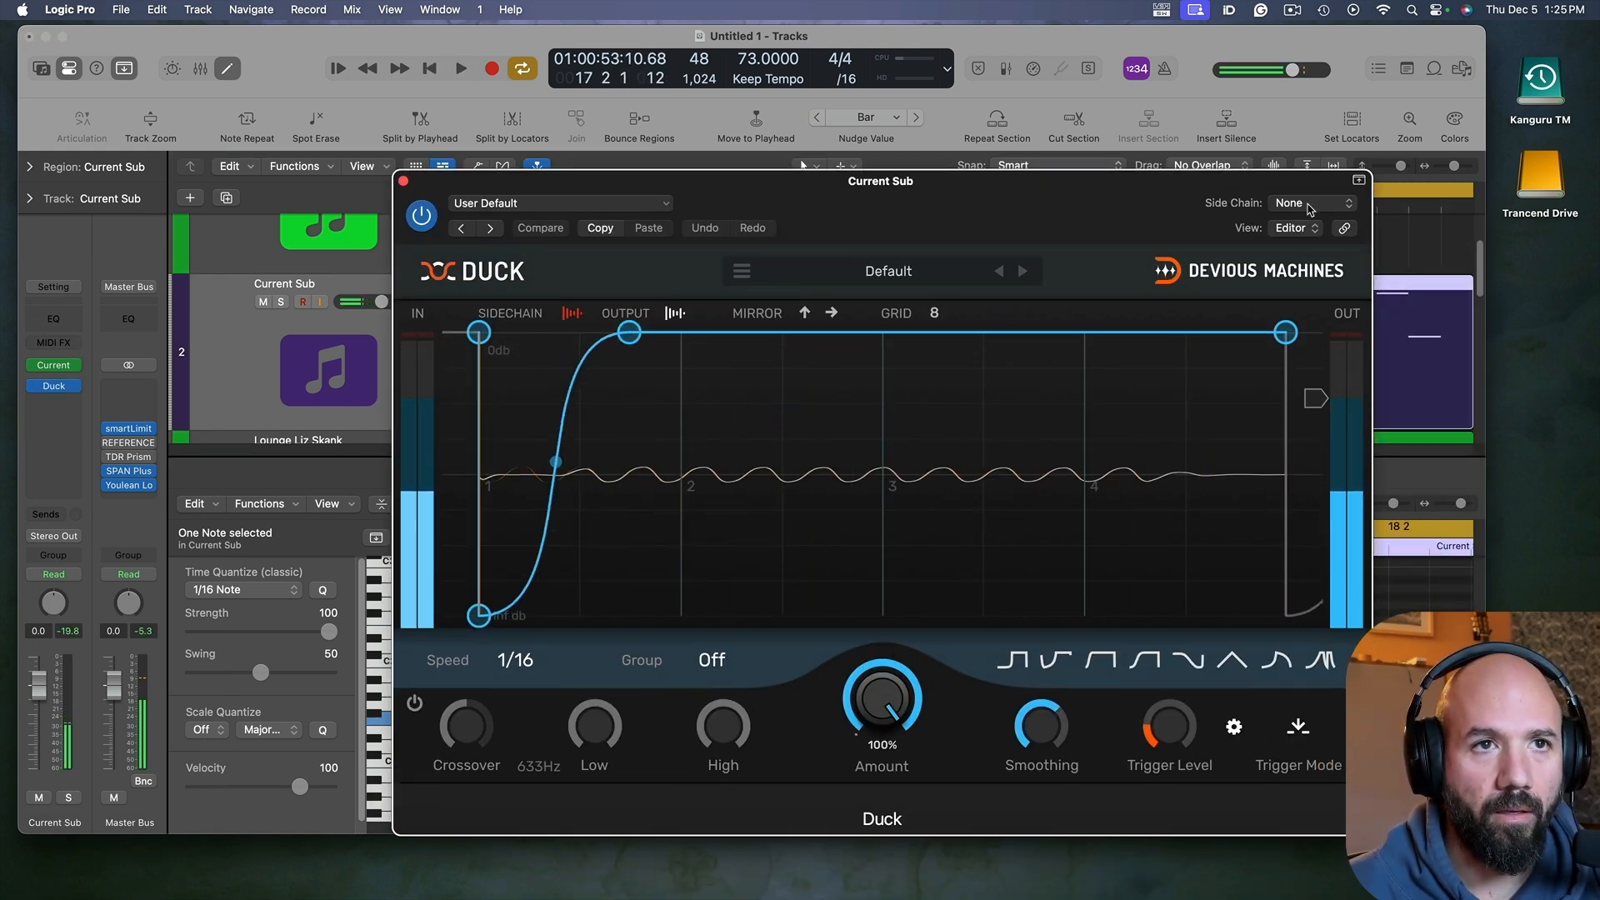
{"action": "left_click", "coordinate": [1310, 209]}
{"action": "mouse_move", "coordinate": [1310, 280]}
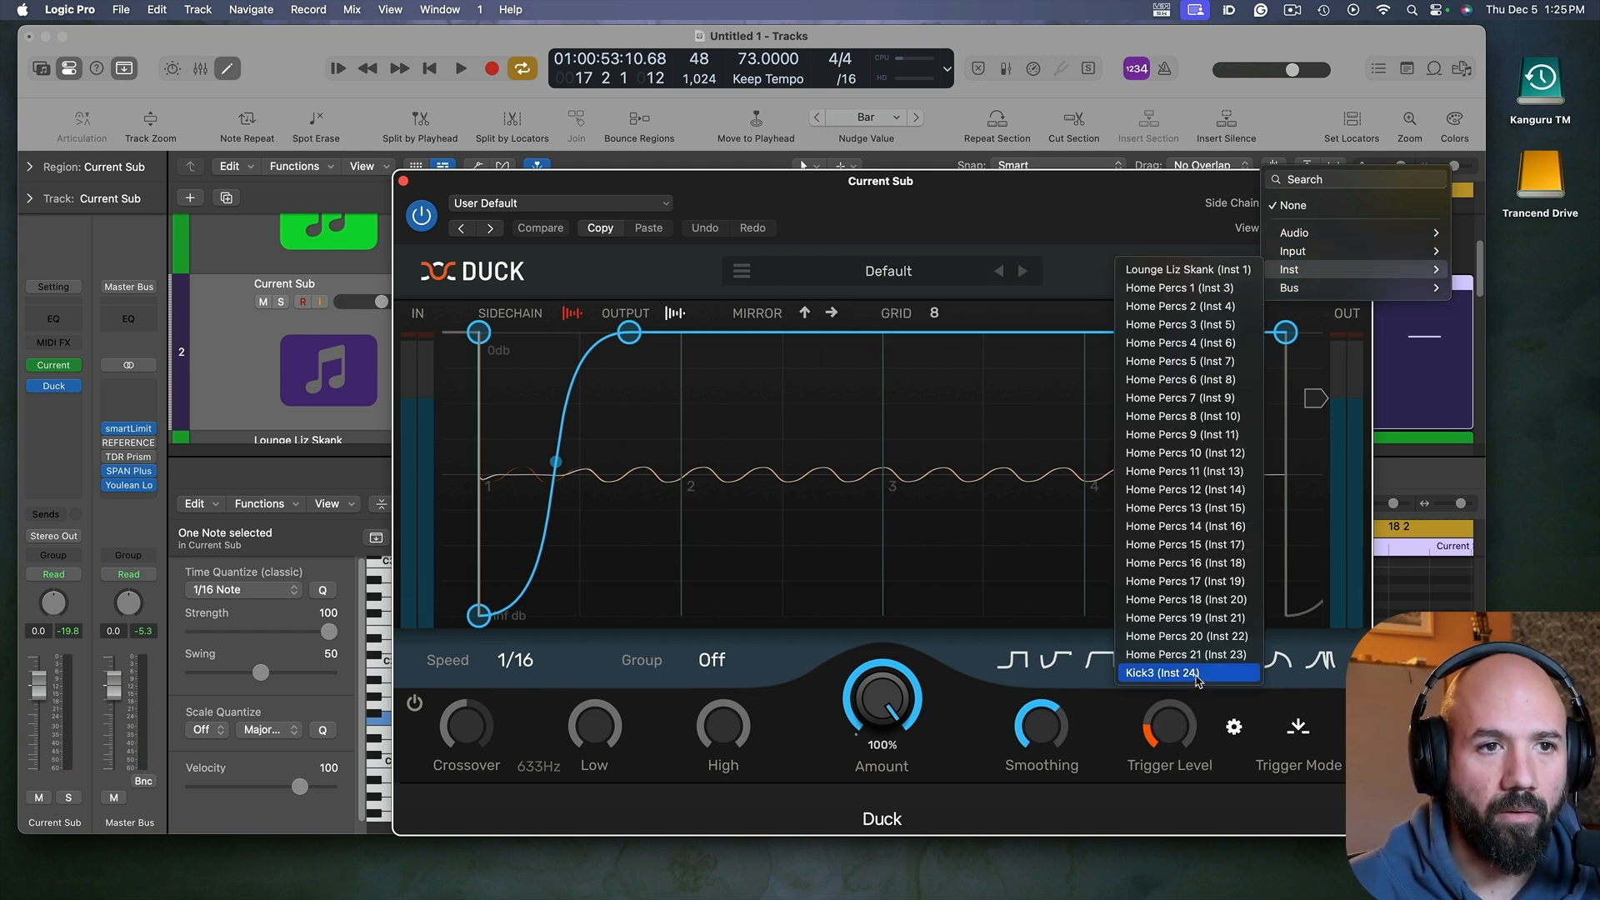
{"action": "left_click", "coordinate": [1197, 681]}
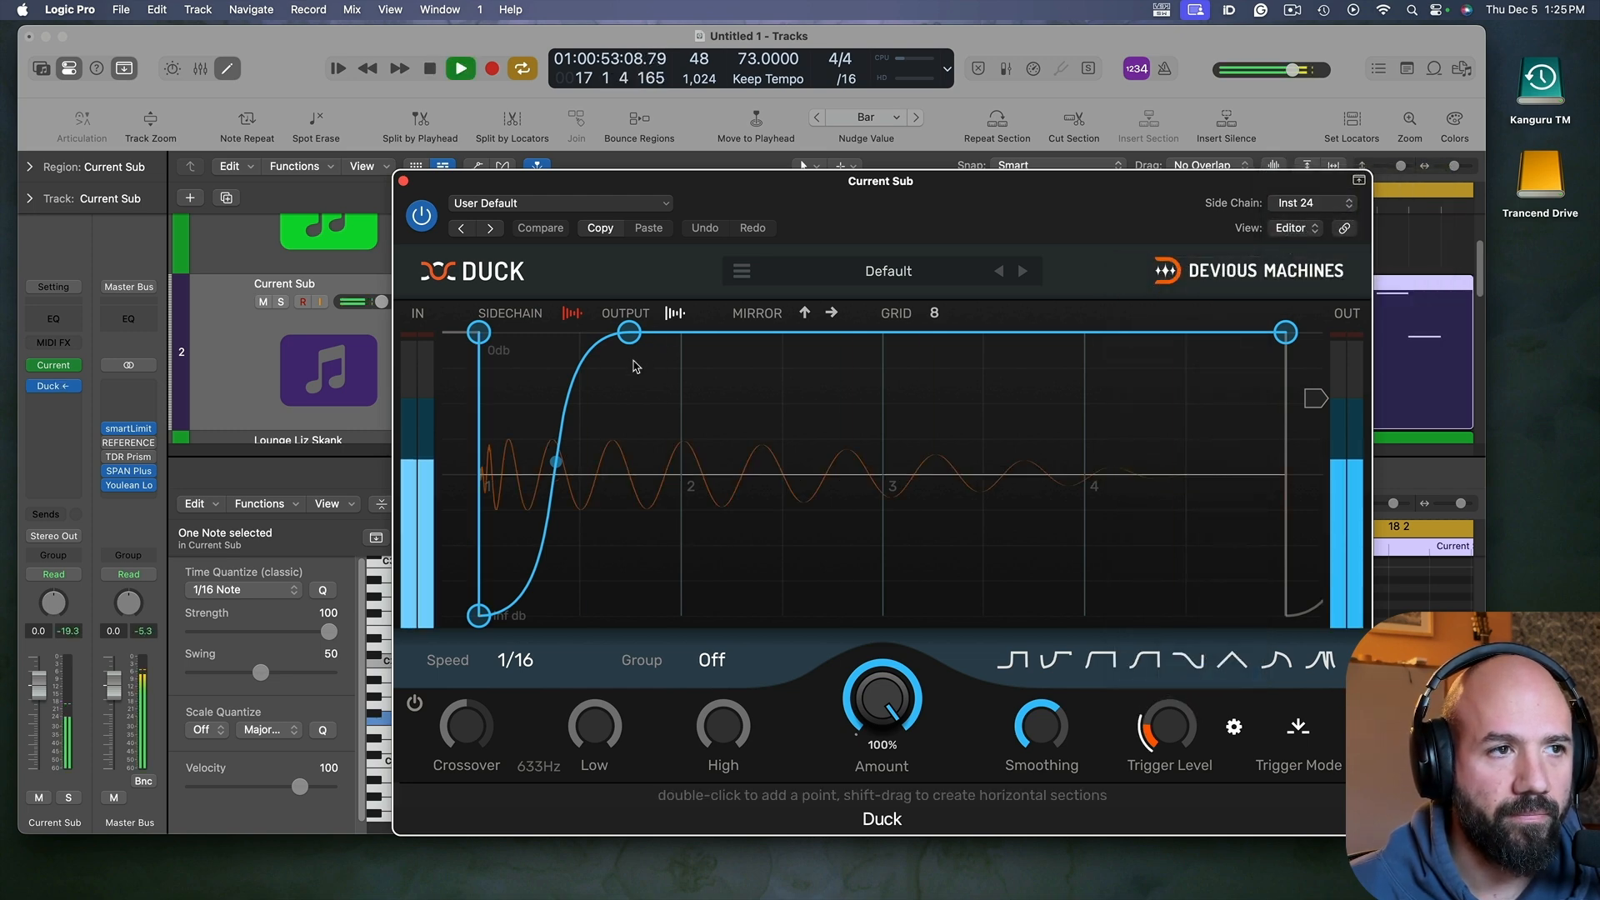
Step: Tighten Duck's envelope so it recovers to full level halfway between divisions 1 and 2
{"action": "left_click_drag", "start_coordinate": [627, 338], "coordinate": [600, 333]}
{"action": "left_click", "coordinate": [515, 660]}
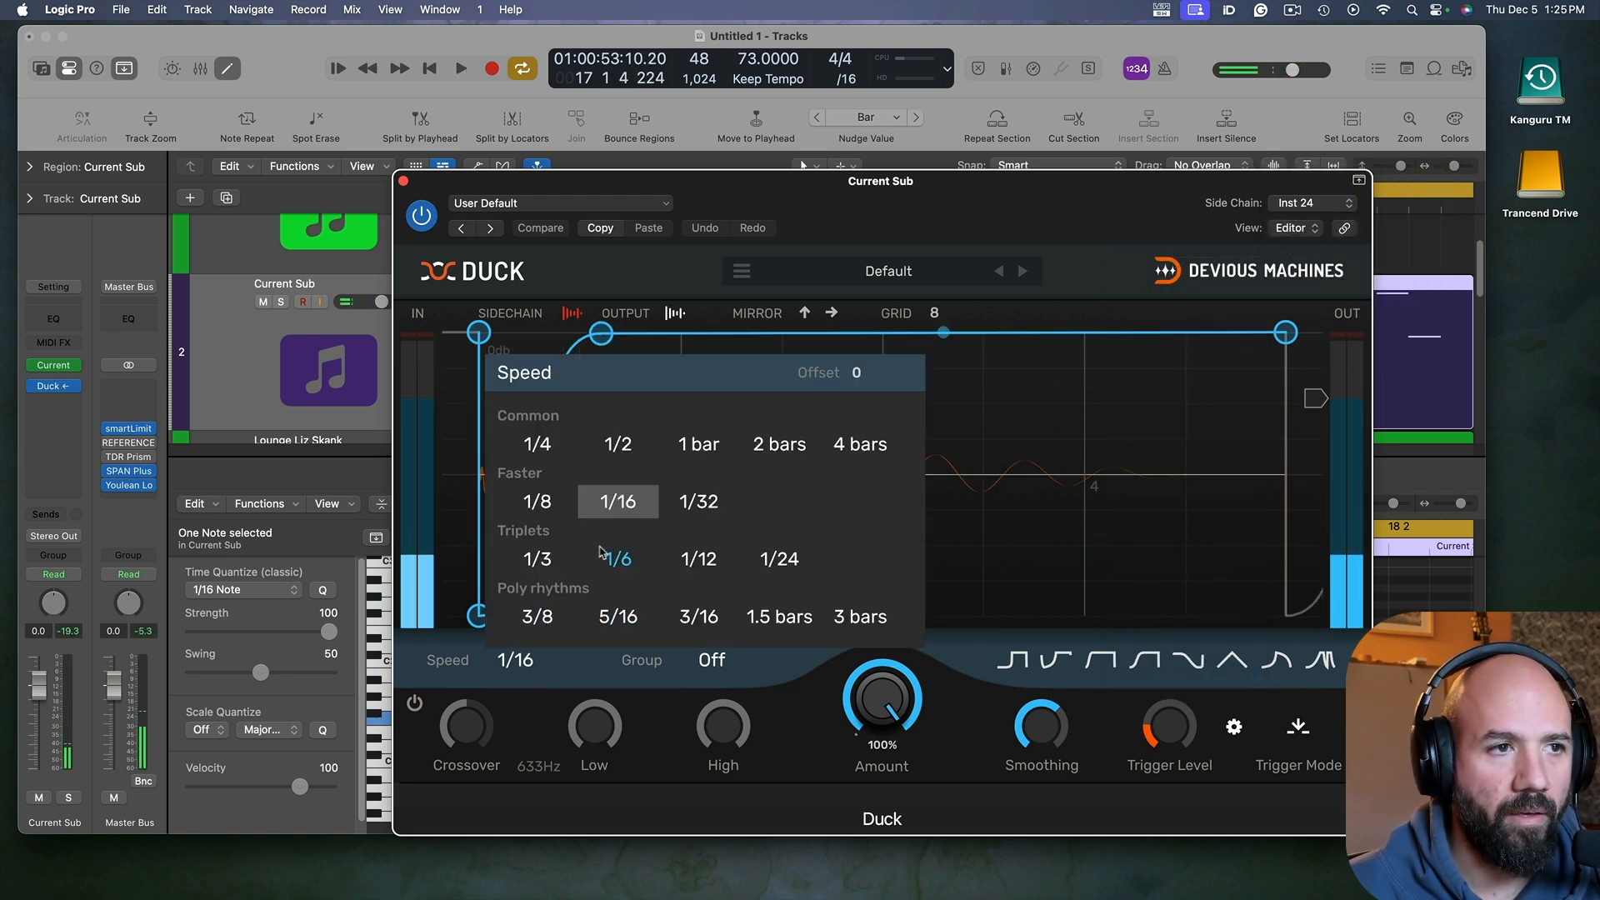
{"action": "left_click", "coordinate": [578, 271]}
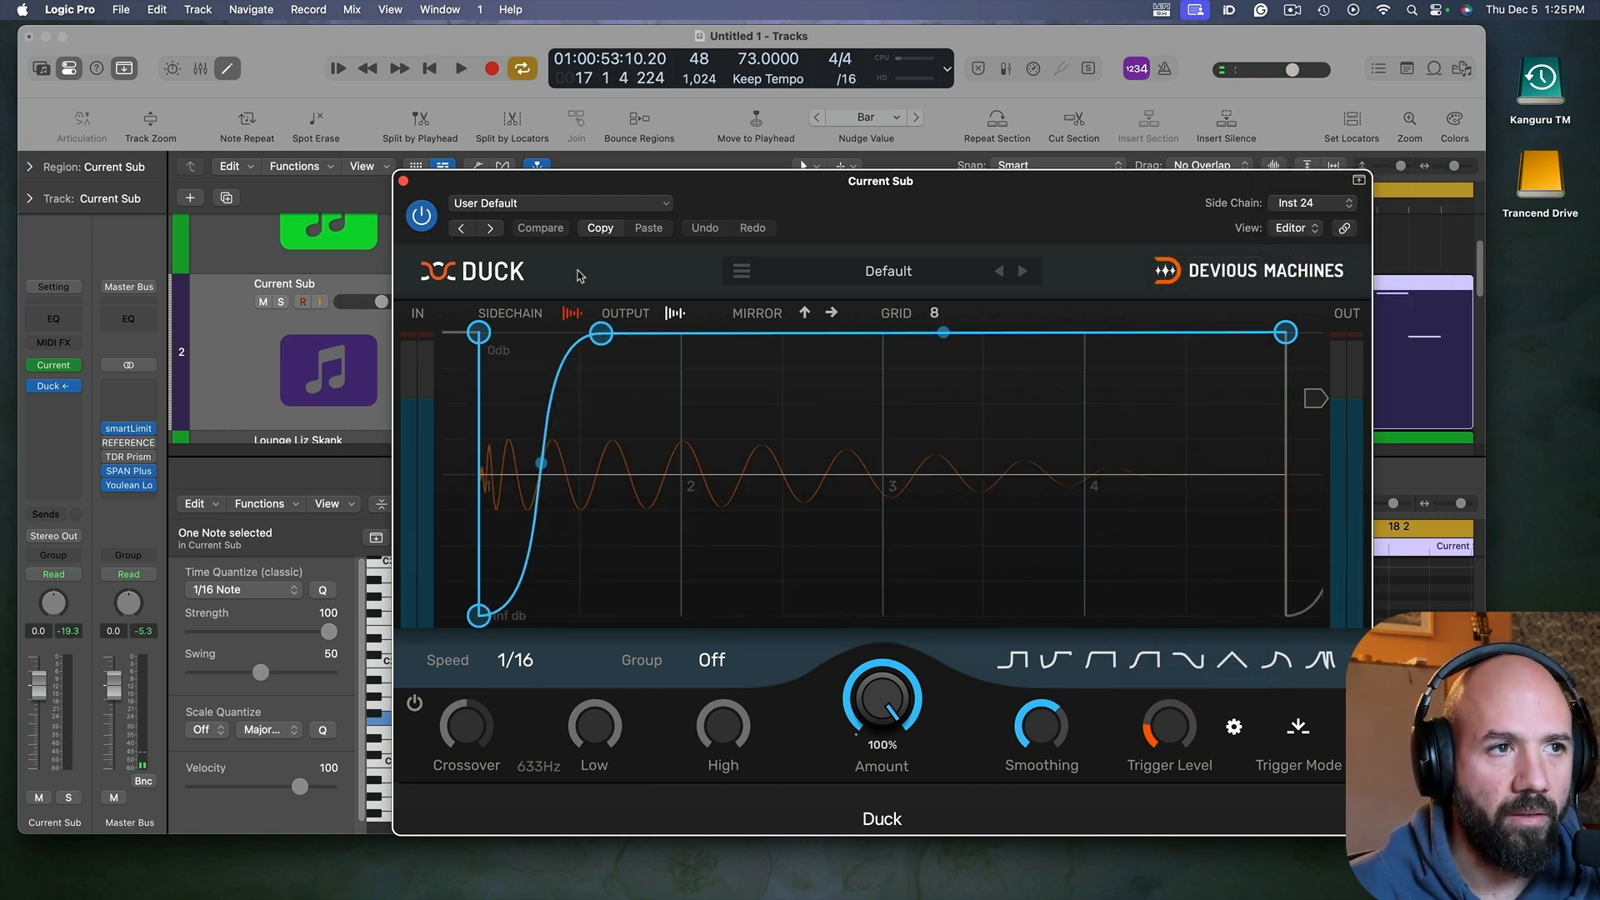
{"action": "left_click_drag", "start_coordinate": [600, 334], "coordinate": [574, 334]}
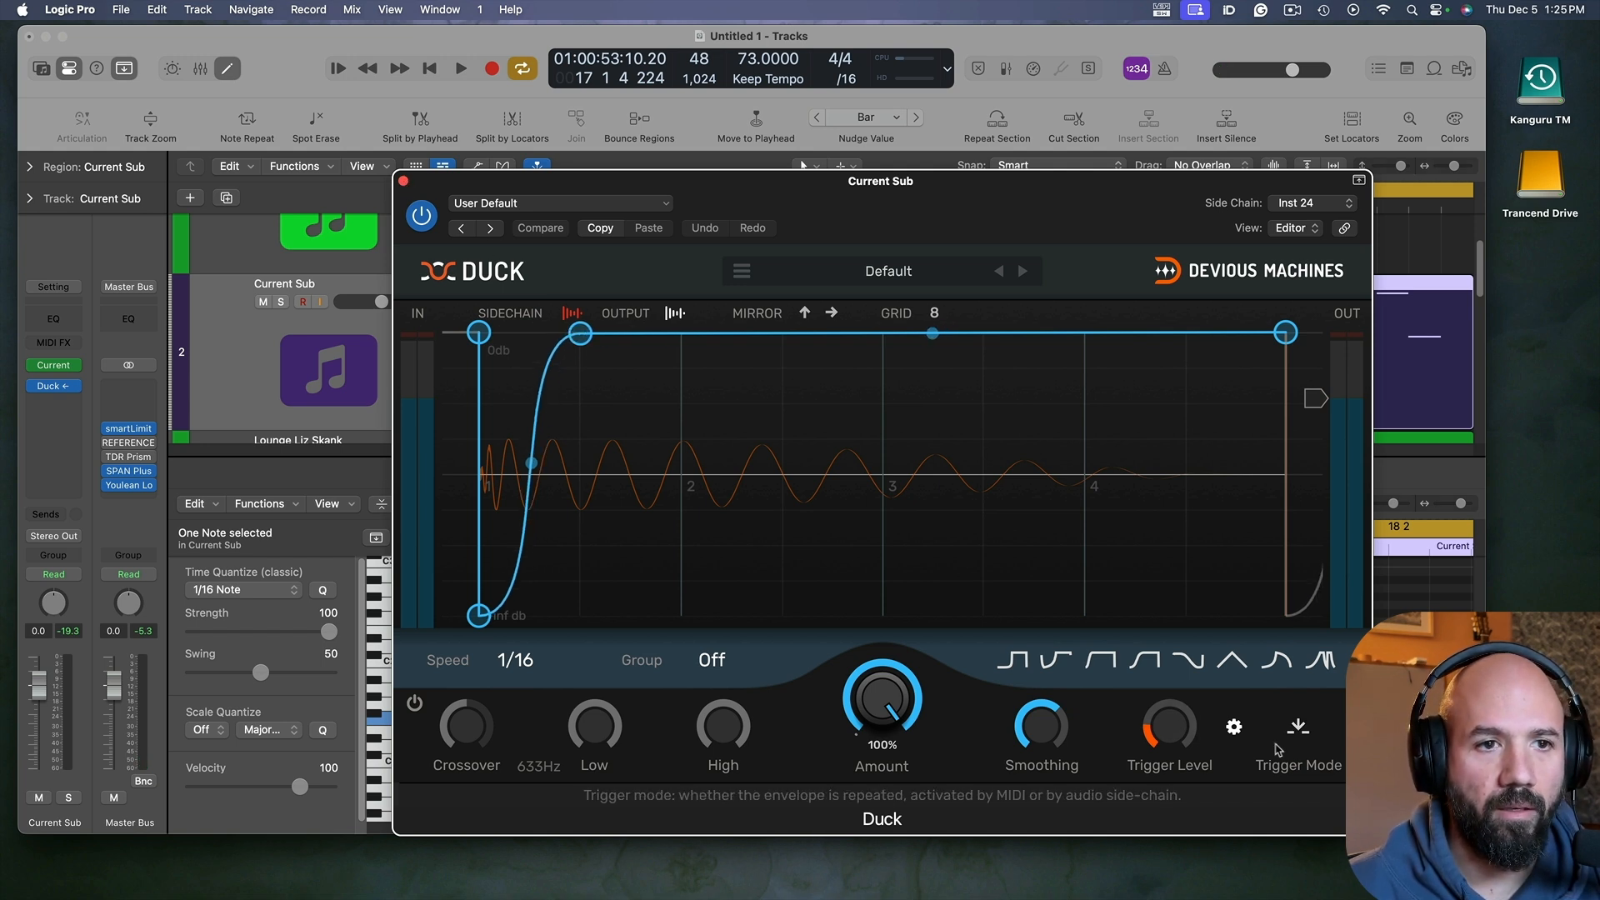
Step: Raise Duck's Trigger Level to about the middle of its range and play the loop
{"action": "left_click_drag", "start_coordinate": [1176, 724], "coordinate": [1176, 691]}
{"action": "key", "text": "space"}
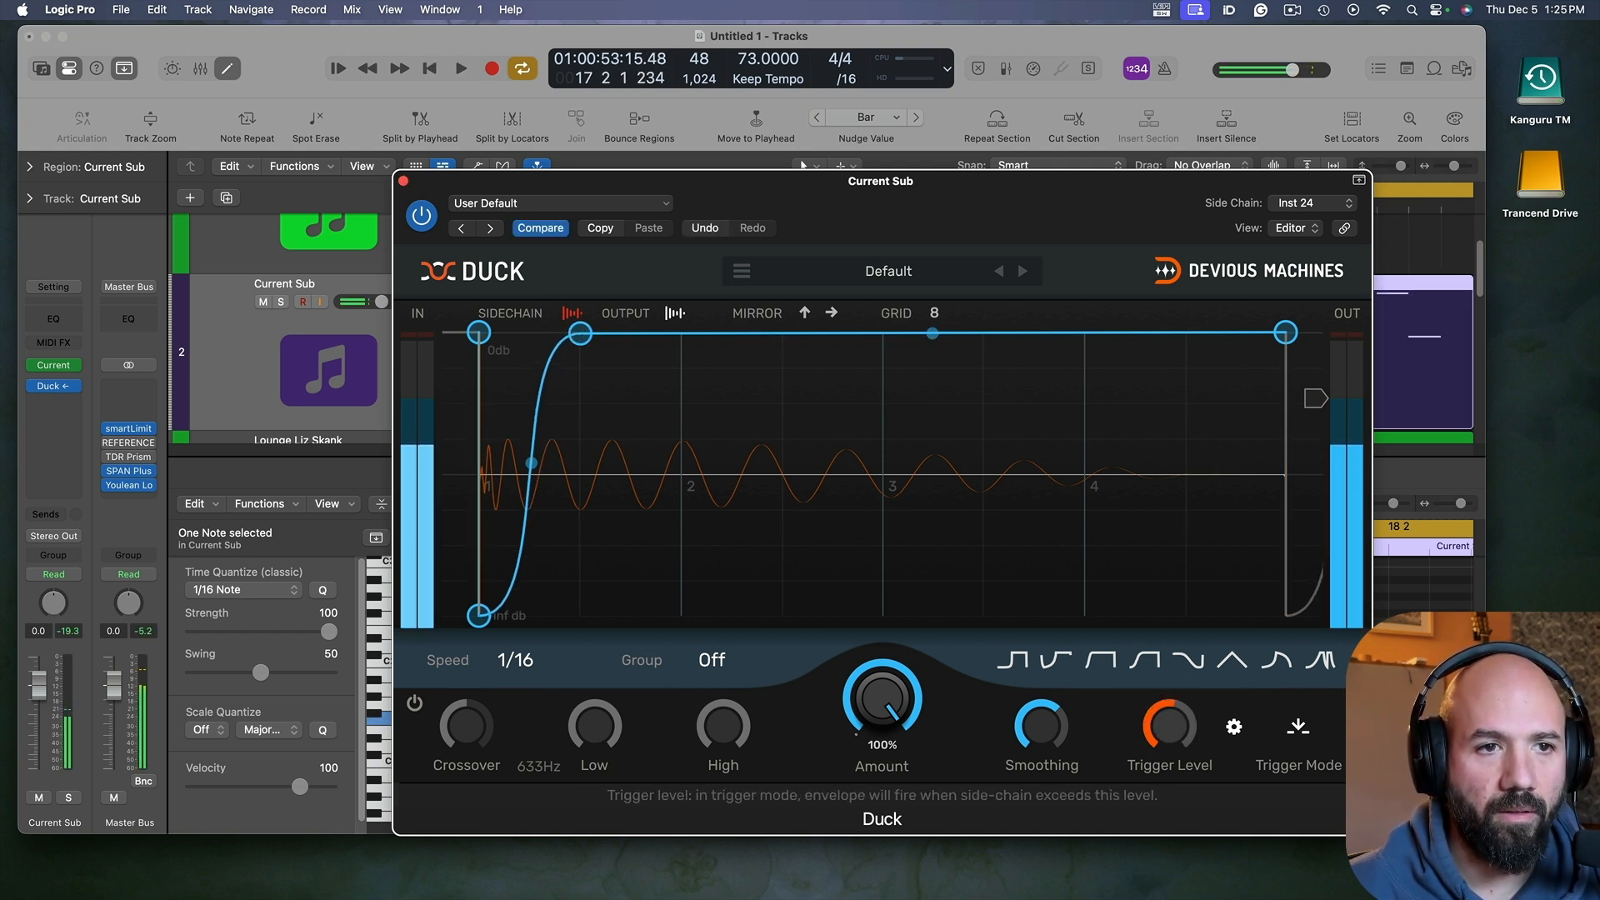
{"action": "key", "text": "space"}
Step: Check the Lookahead control in Duck's trigger settings and audition the ducked sub against the kick
{"action": "left_click", "coordinate": [1236, 727]}
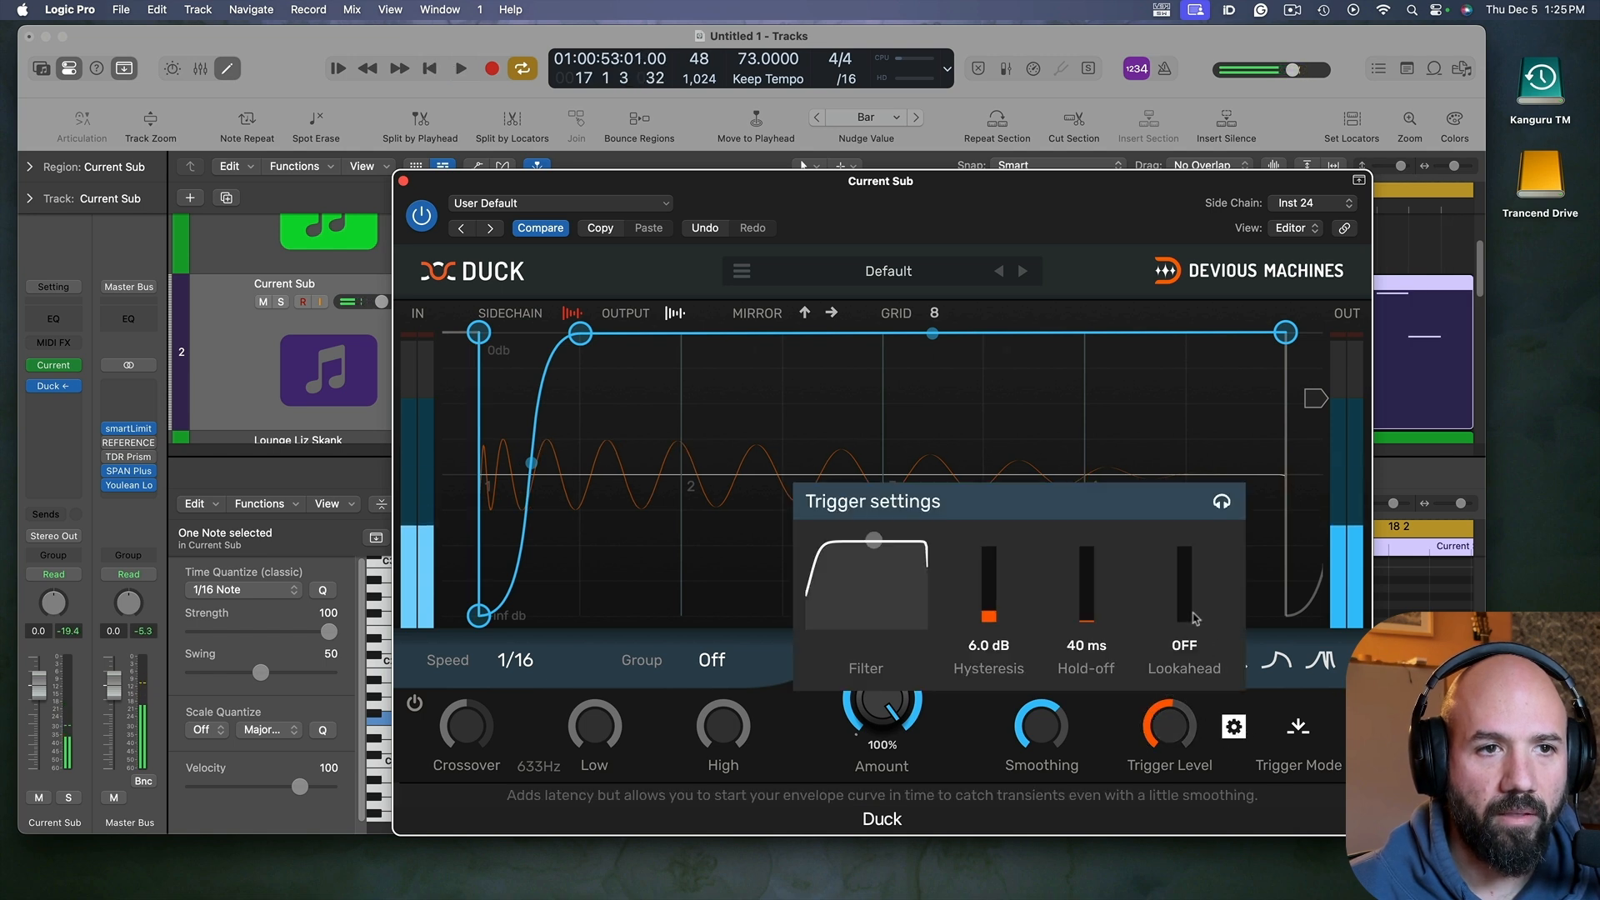
{"action": "left_click", "coordinate": [1184, 614]}
{"action": "left_click", "coordinate": [814, 452]}
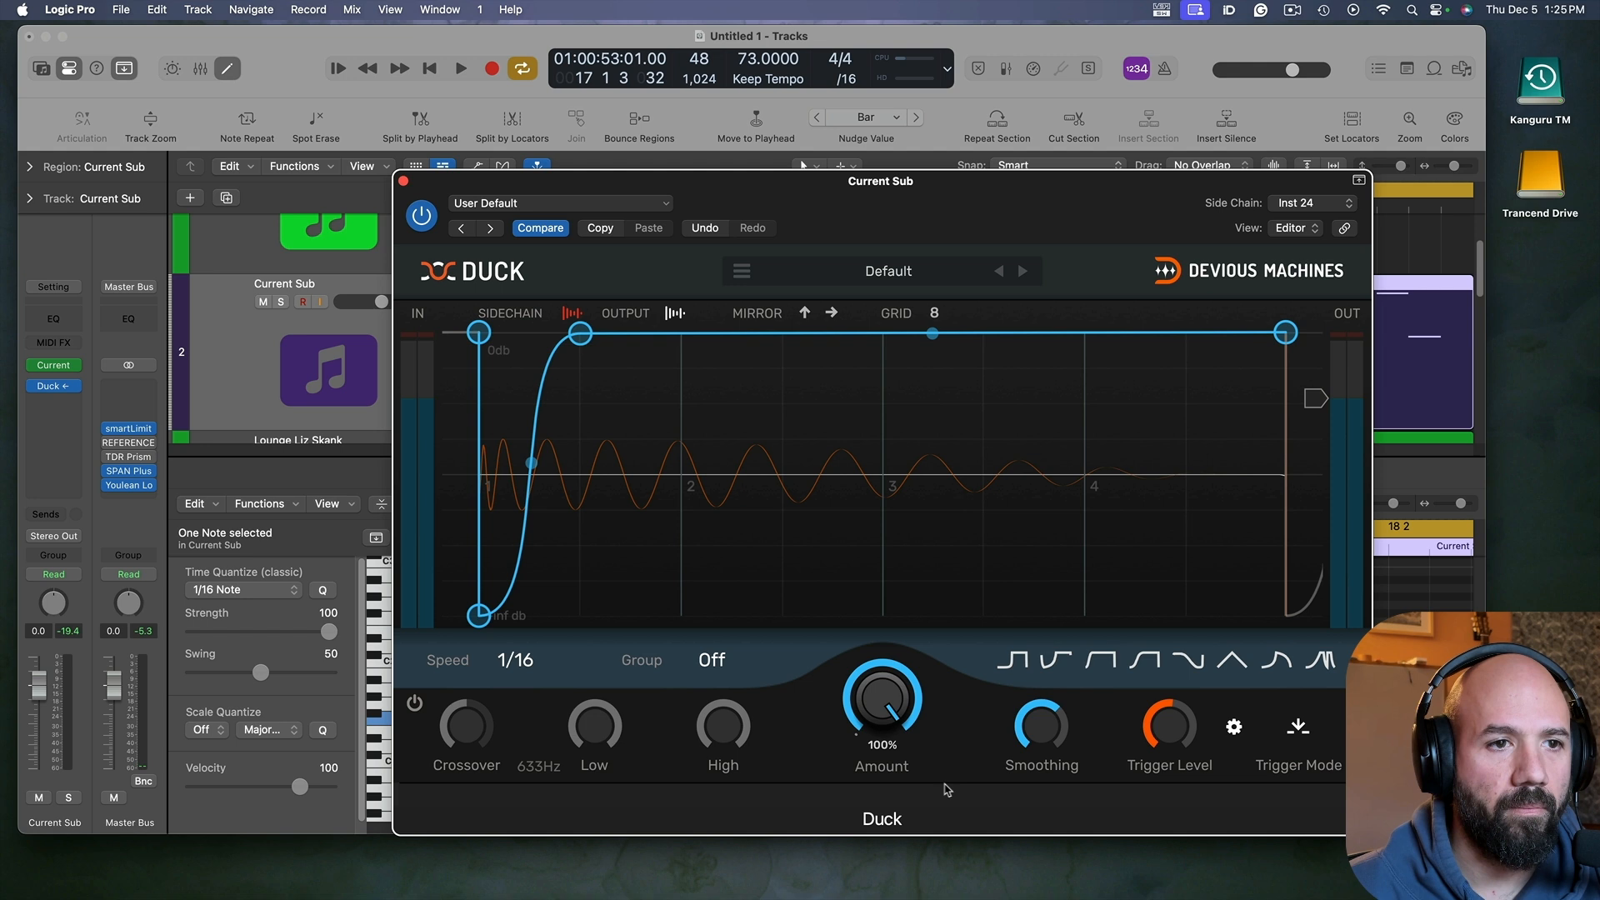
{"action": "key", "text": "space"}
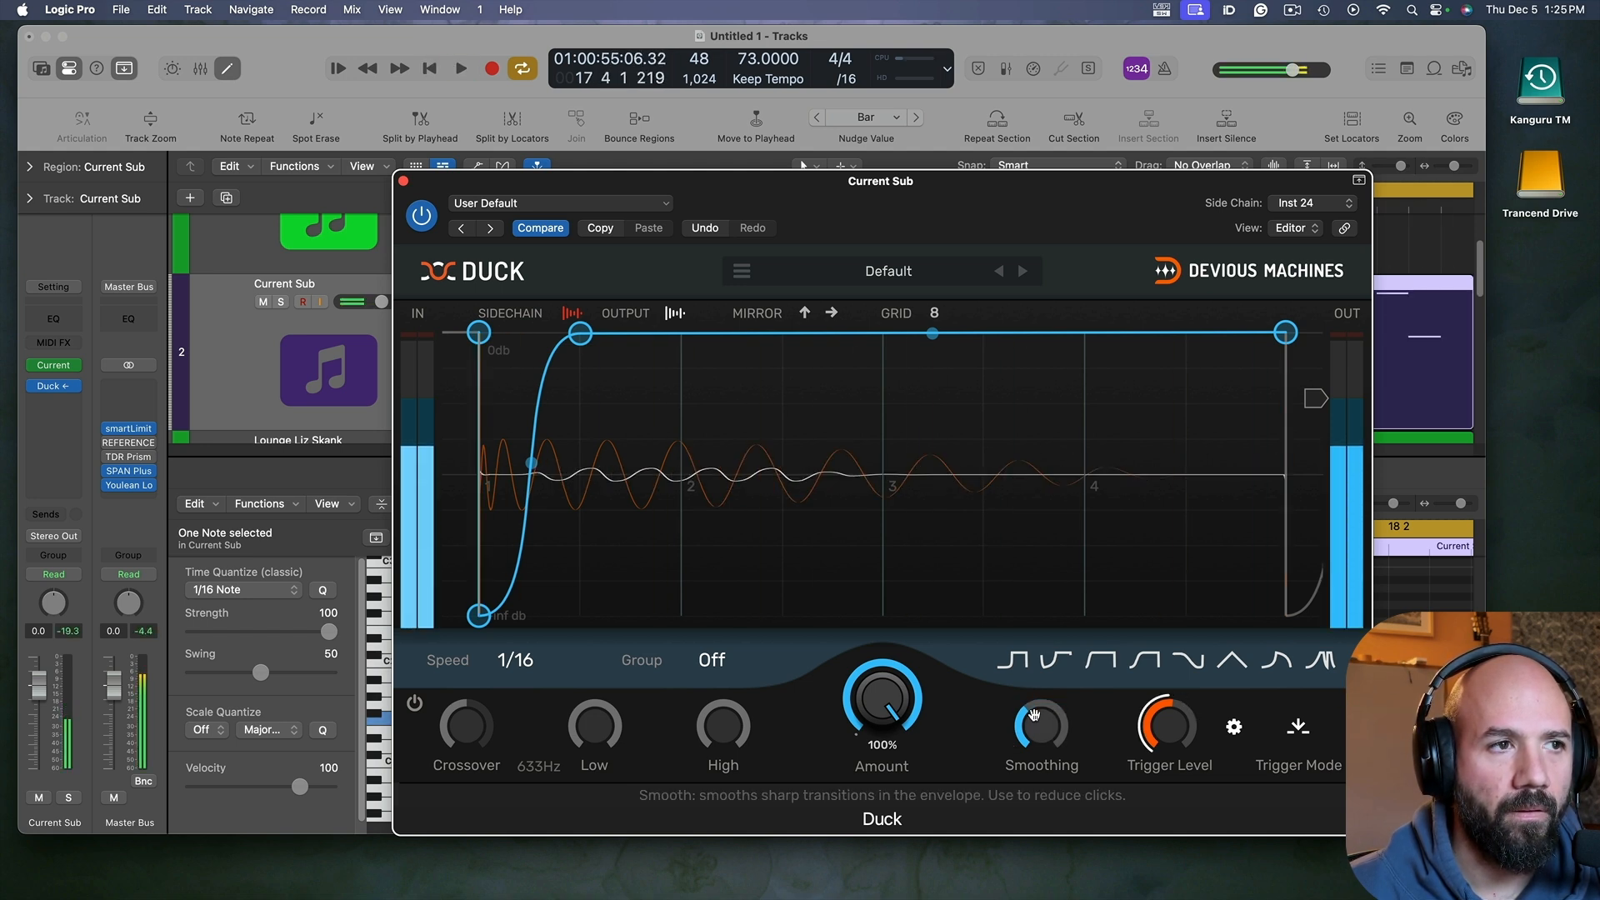
{"action": "key", "text": "space"}
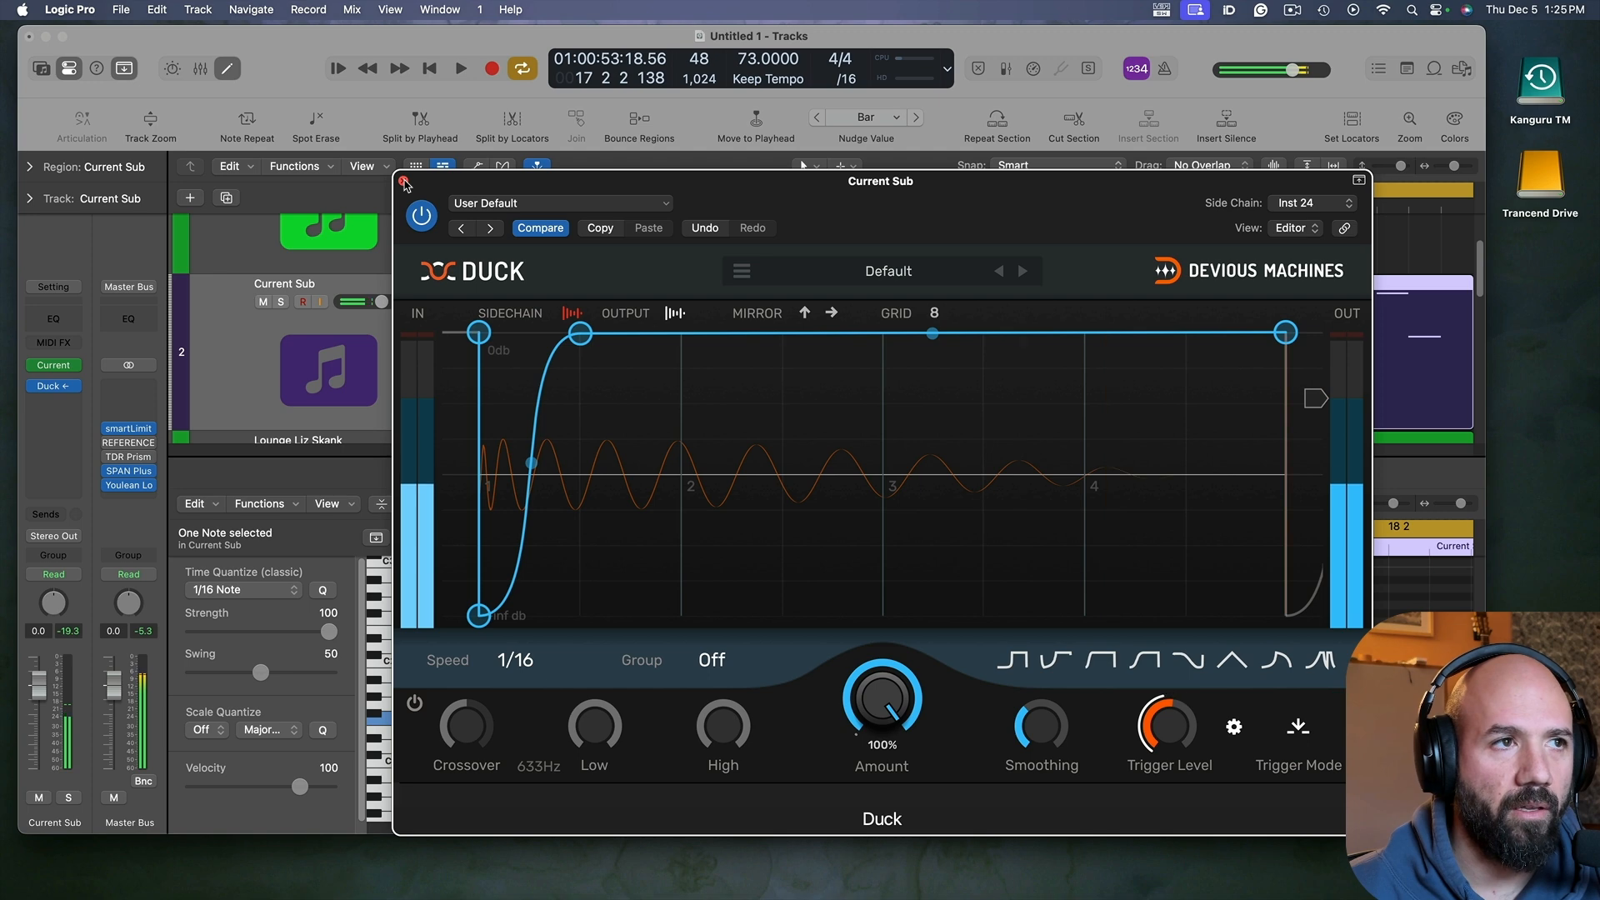
{"action": "left_click", "coordinate": [405, 185]}
Step: Insert Trackspacer 2.5 after Duck on the Current Sub track and set its side chain to Kick3 (Inst 24)
{"action": "left_click", "coordinate": [53, 404]}
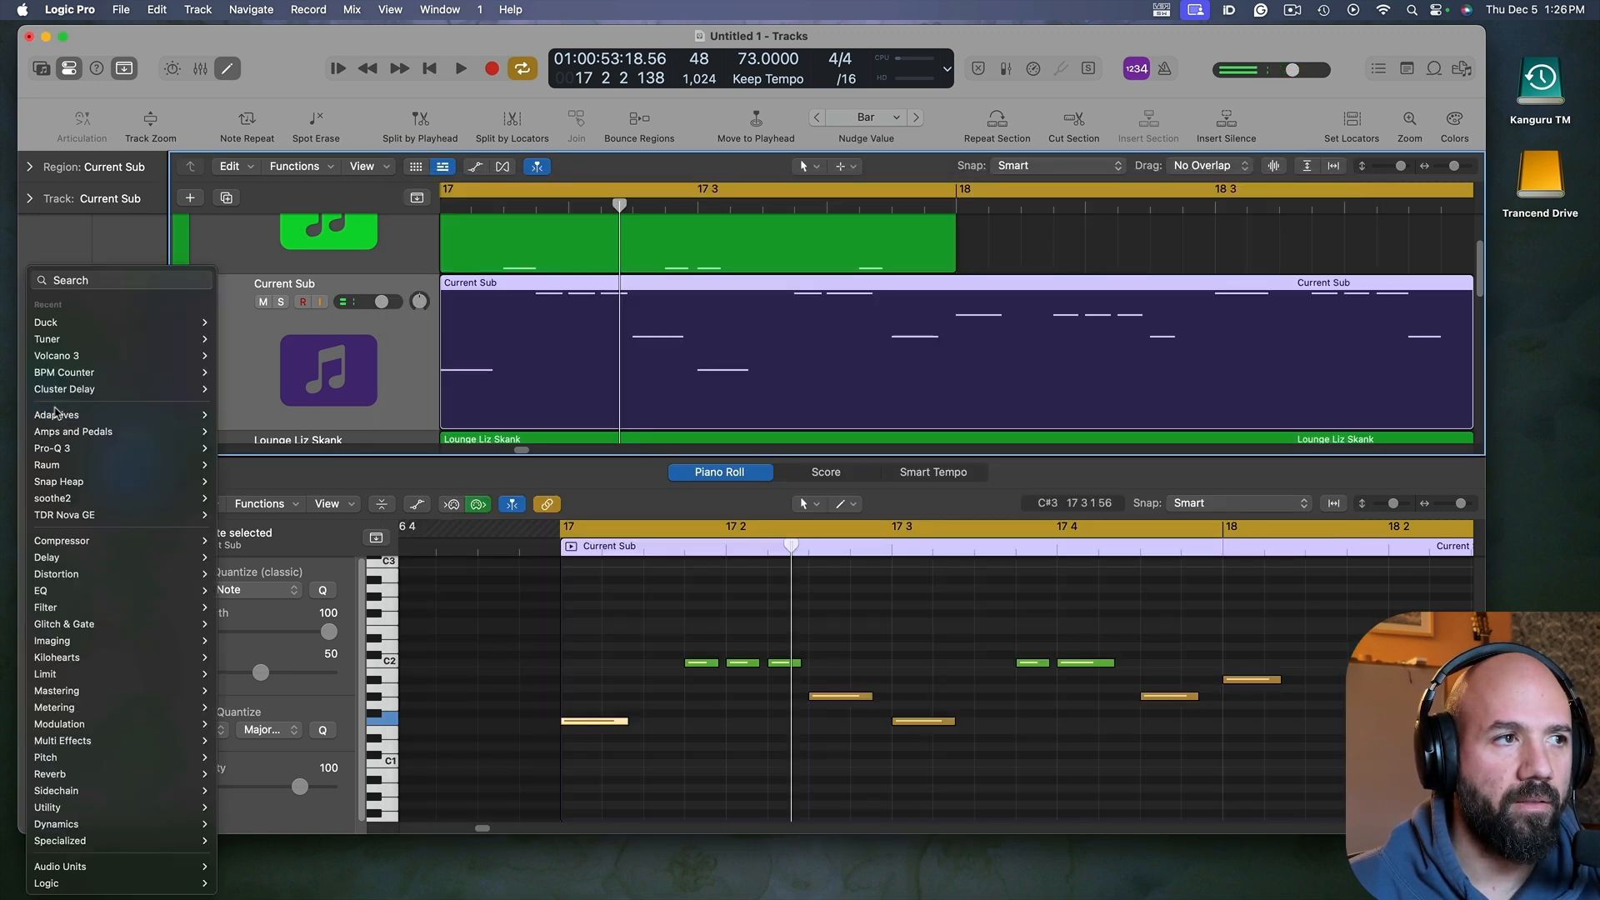
{"action": "mouse_move", "coordinate": [100, 792]}
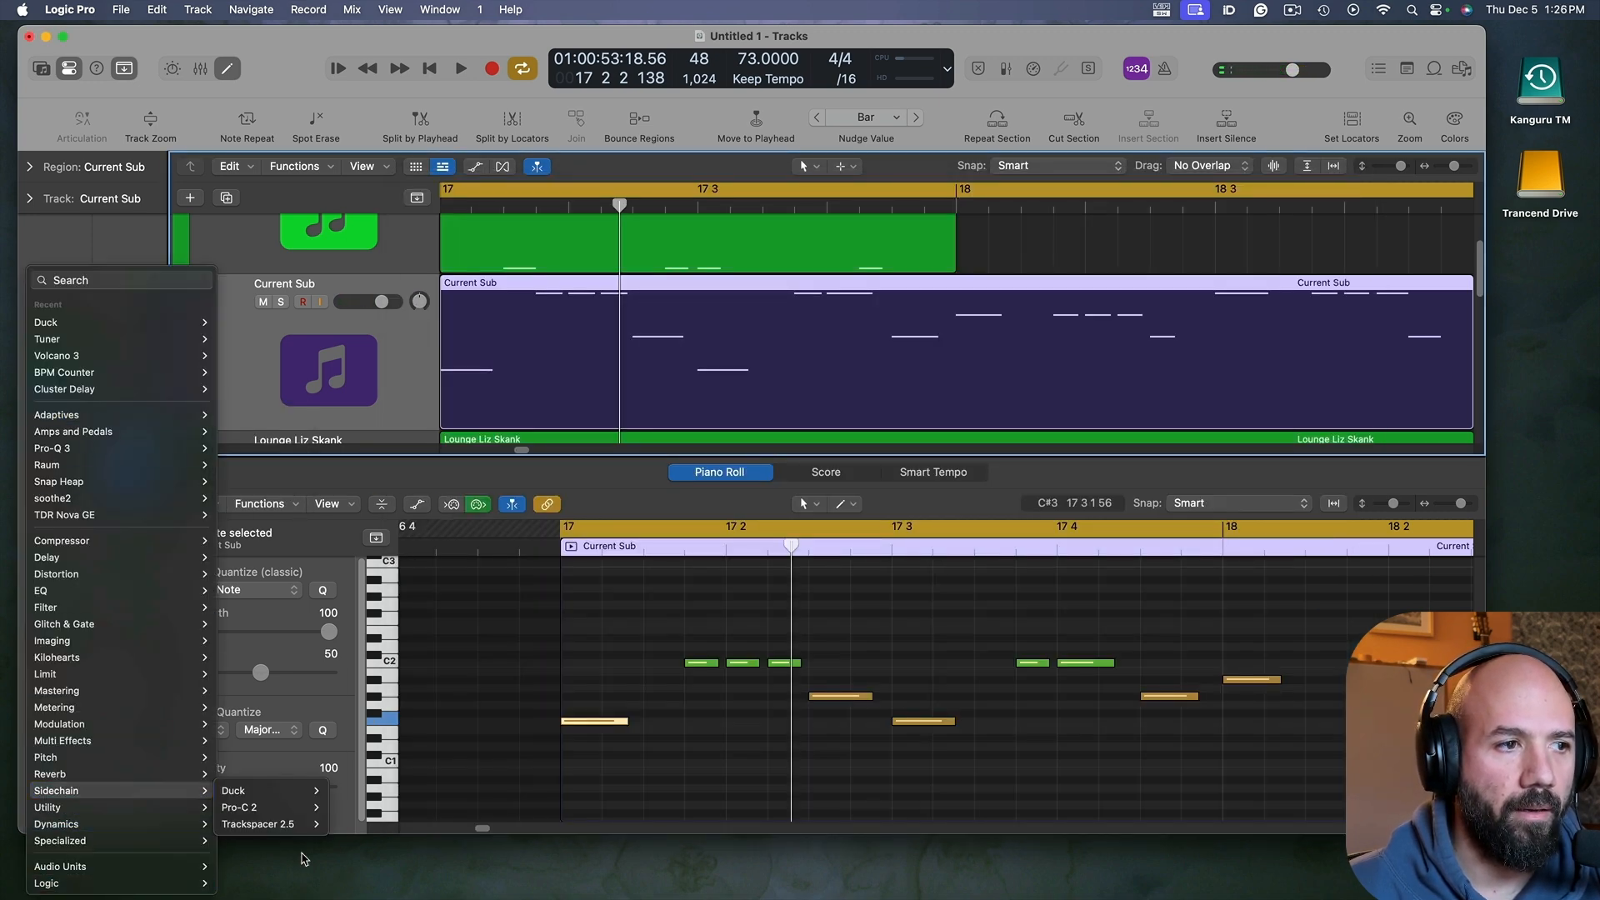
{"action": "left_click", "coordinate": [367, 817]}
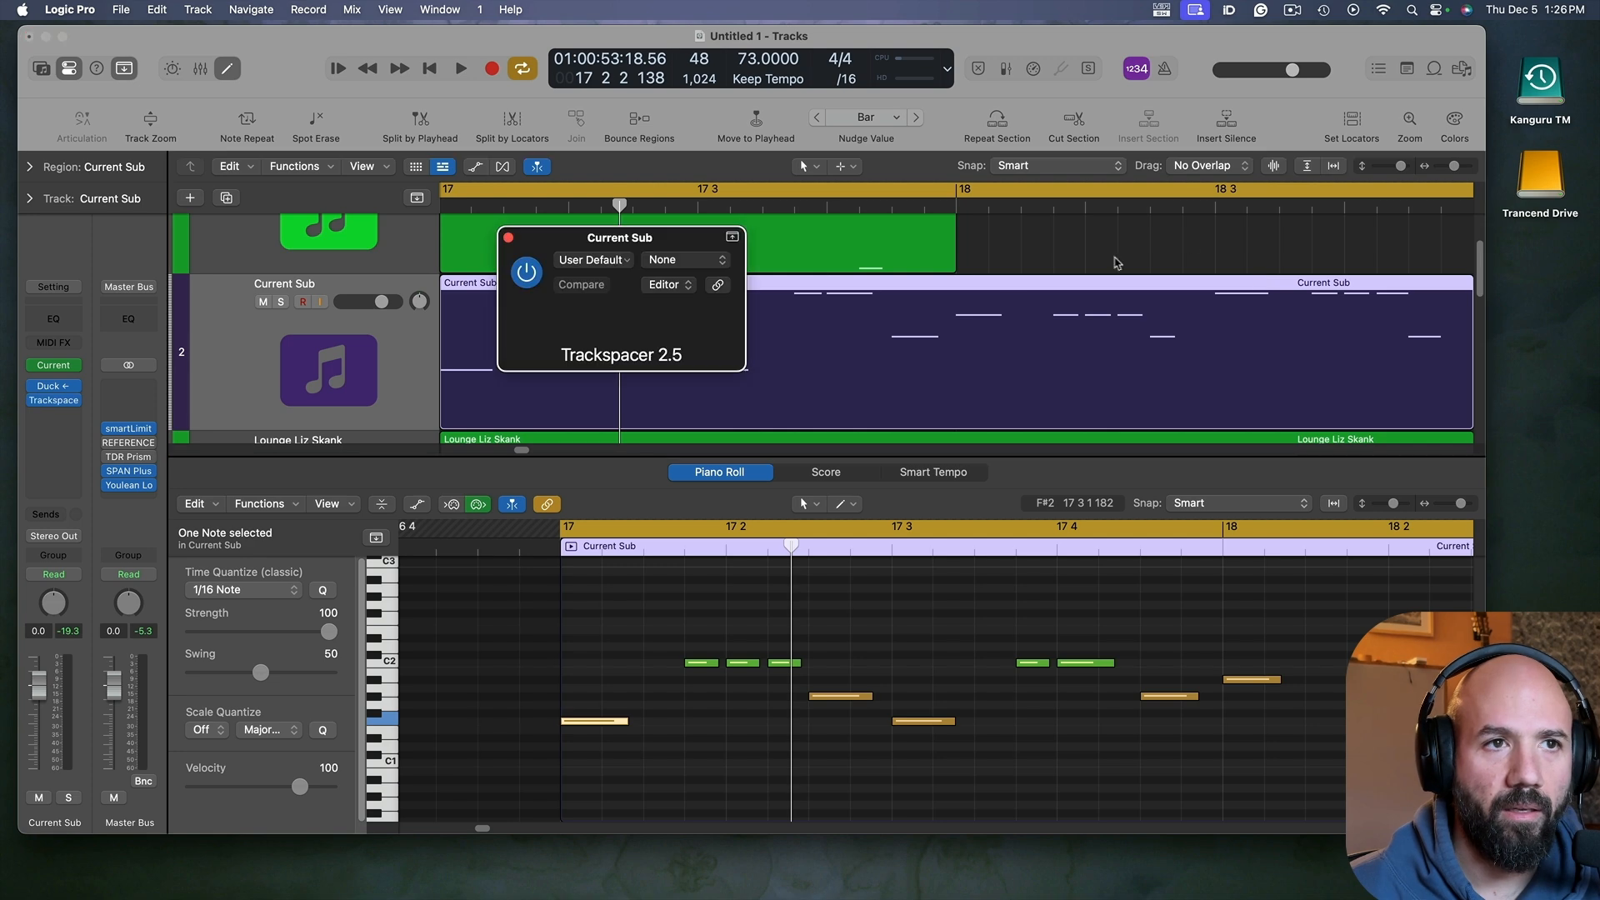
{"action": "left_click", "coordinate": [1004, 260]}
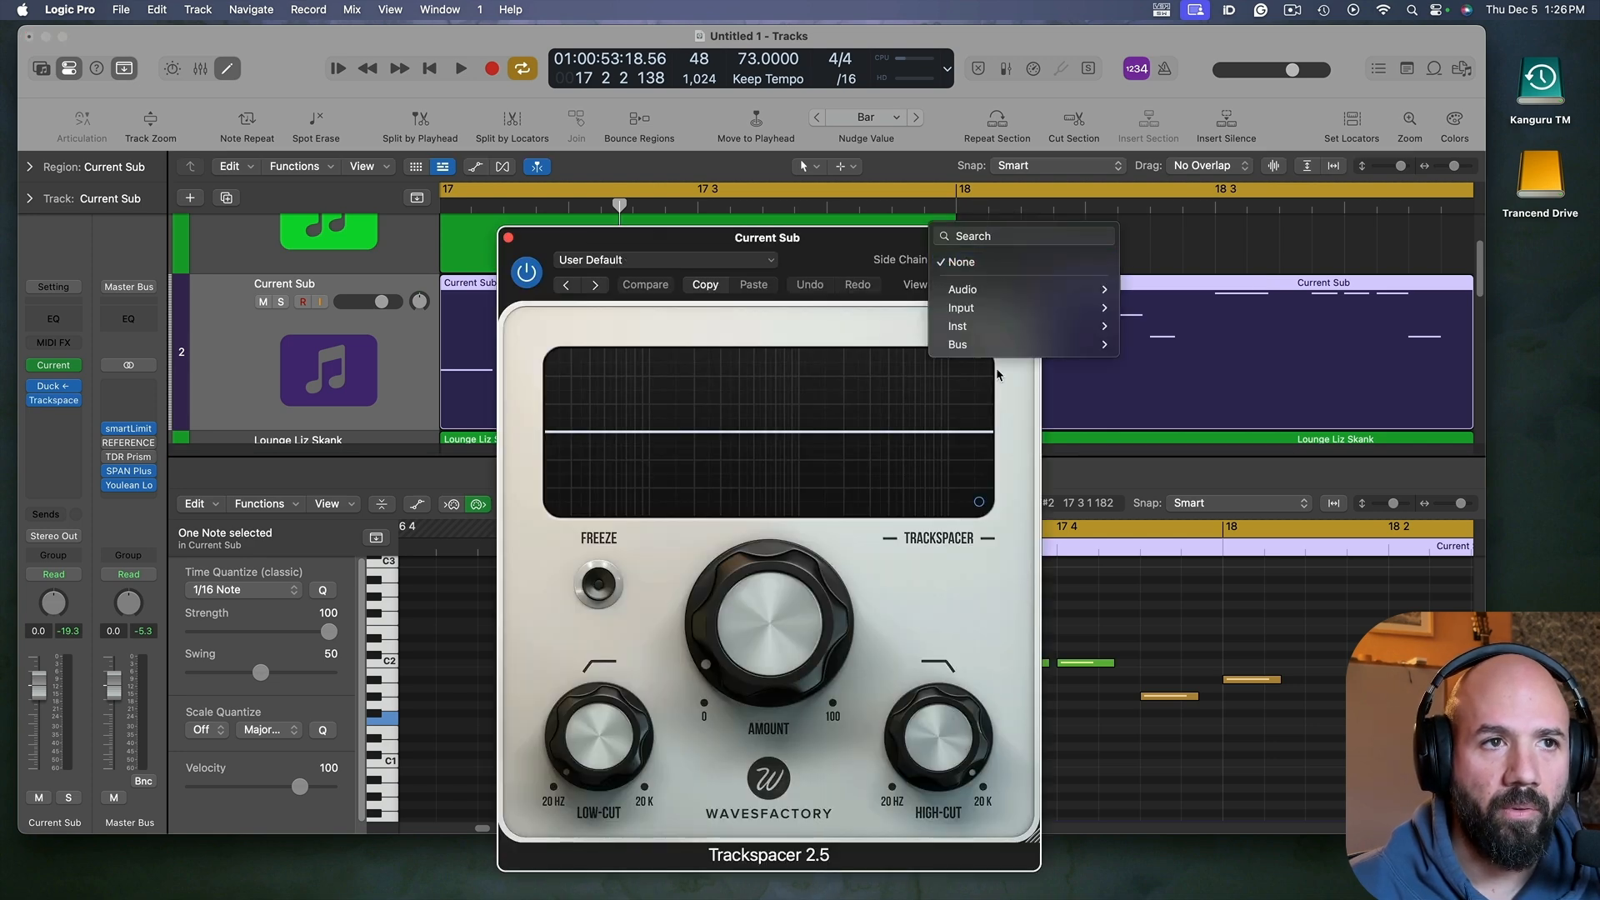
{"action": "mouse_move", "coordinate": [1002, 327]}
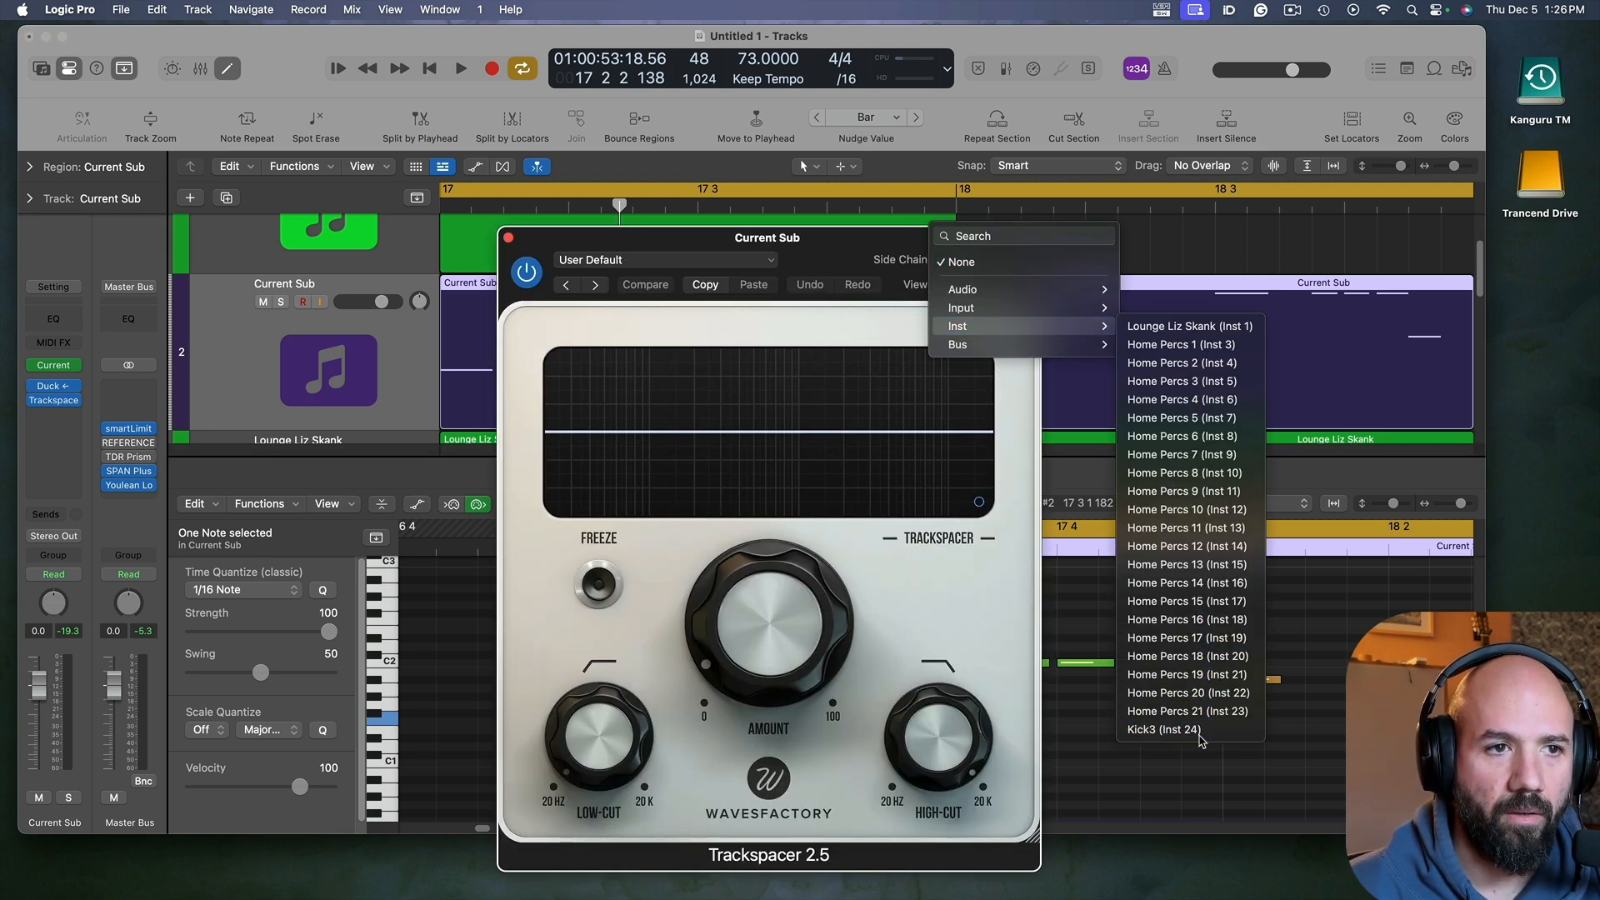
{"action": "left_click", "coordinate": [1166, 729]}
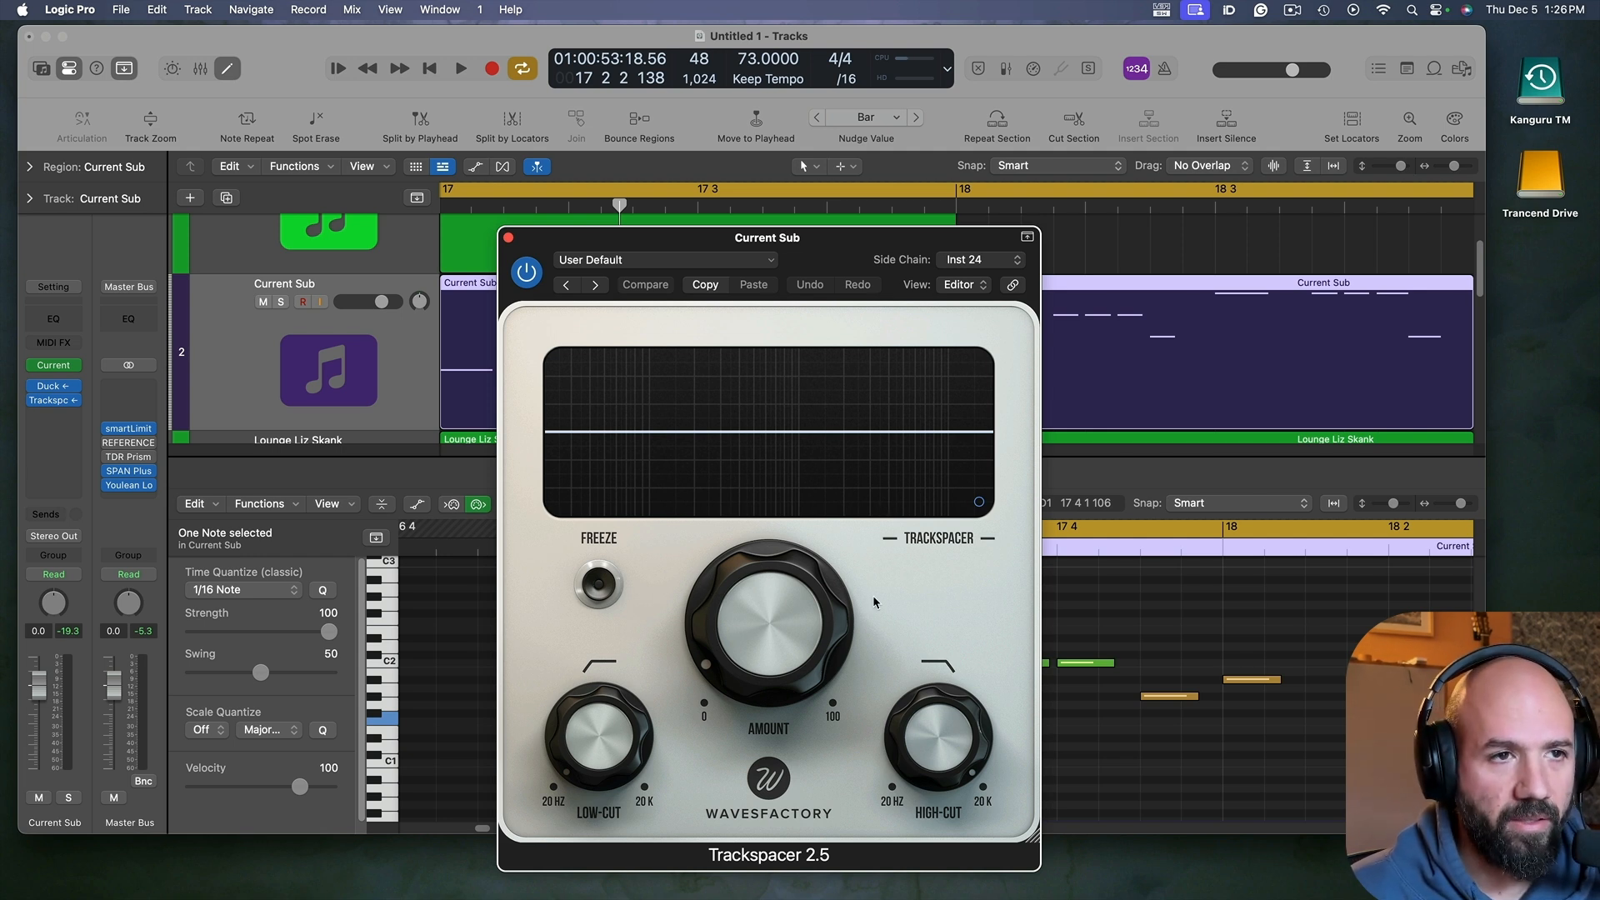
Step: Raise Trackspacer's release to 4.25 ms in its advanced settings while auditioning the loop
{"action": "left_click", "coordinate": [765, 625]}
{"action": "key", "text": "space"}
{"action": "key", "text": "space"}
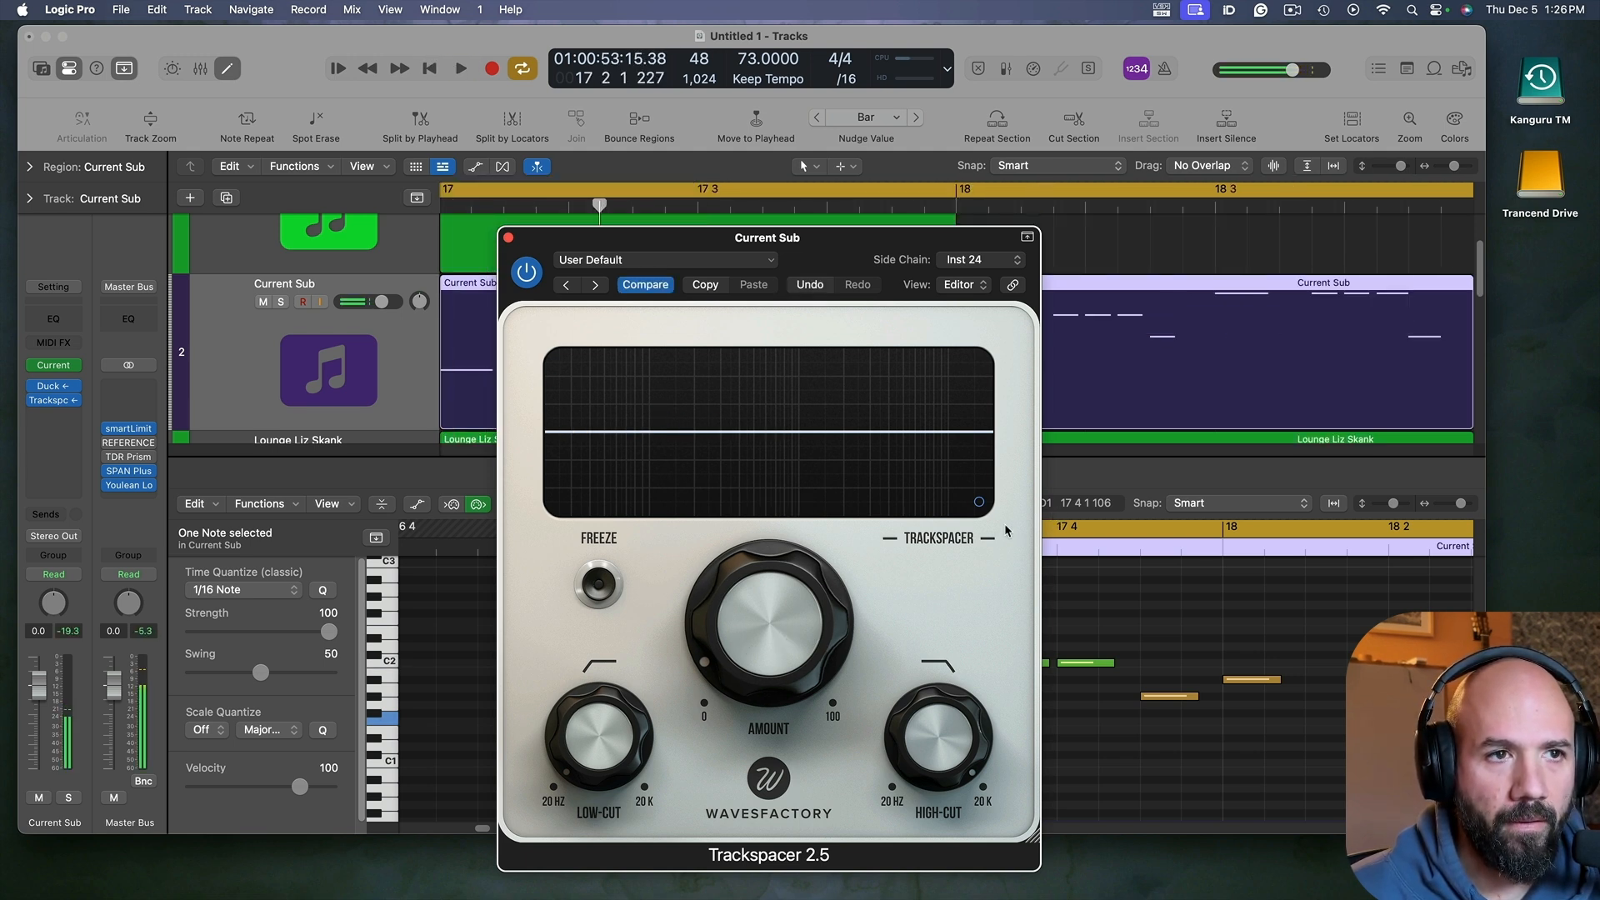
{"action": "left_click", "coordinate": [979, 503]}
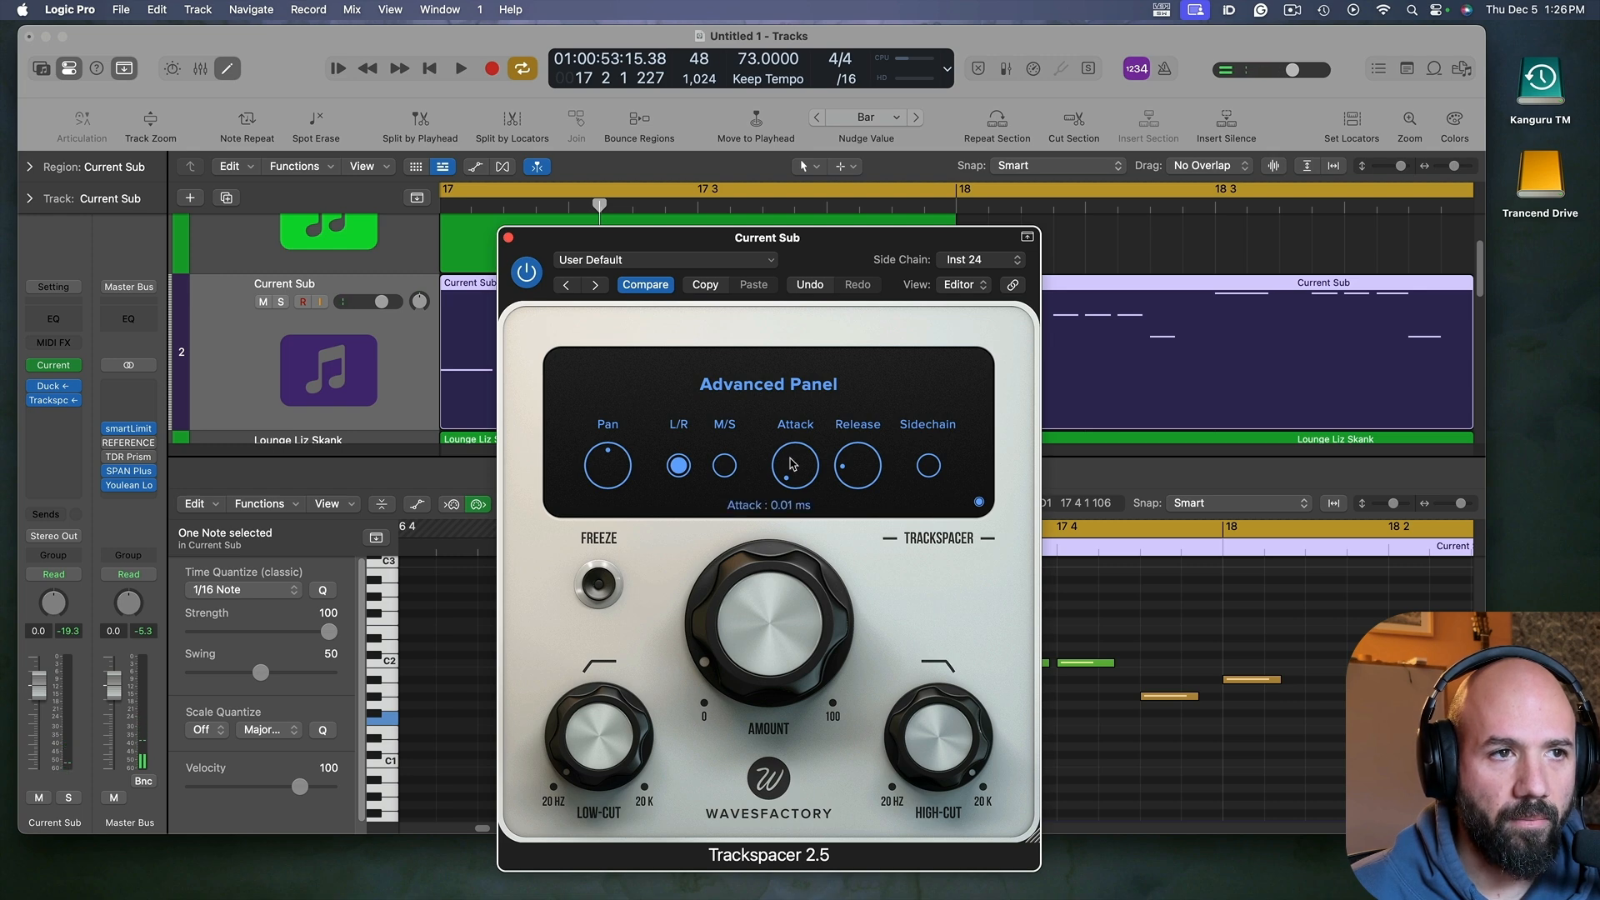
{"action": "key", "text": "space"}
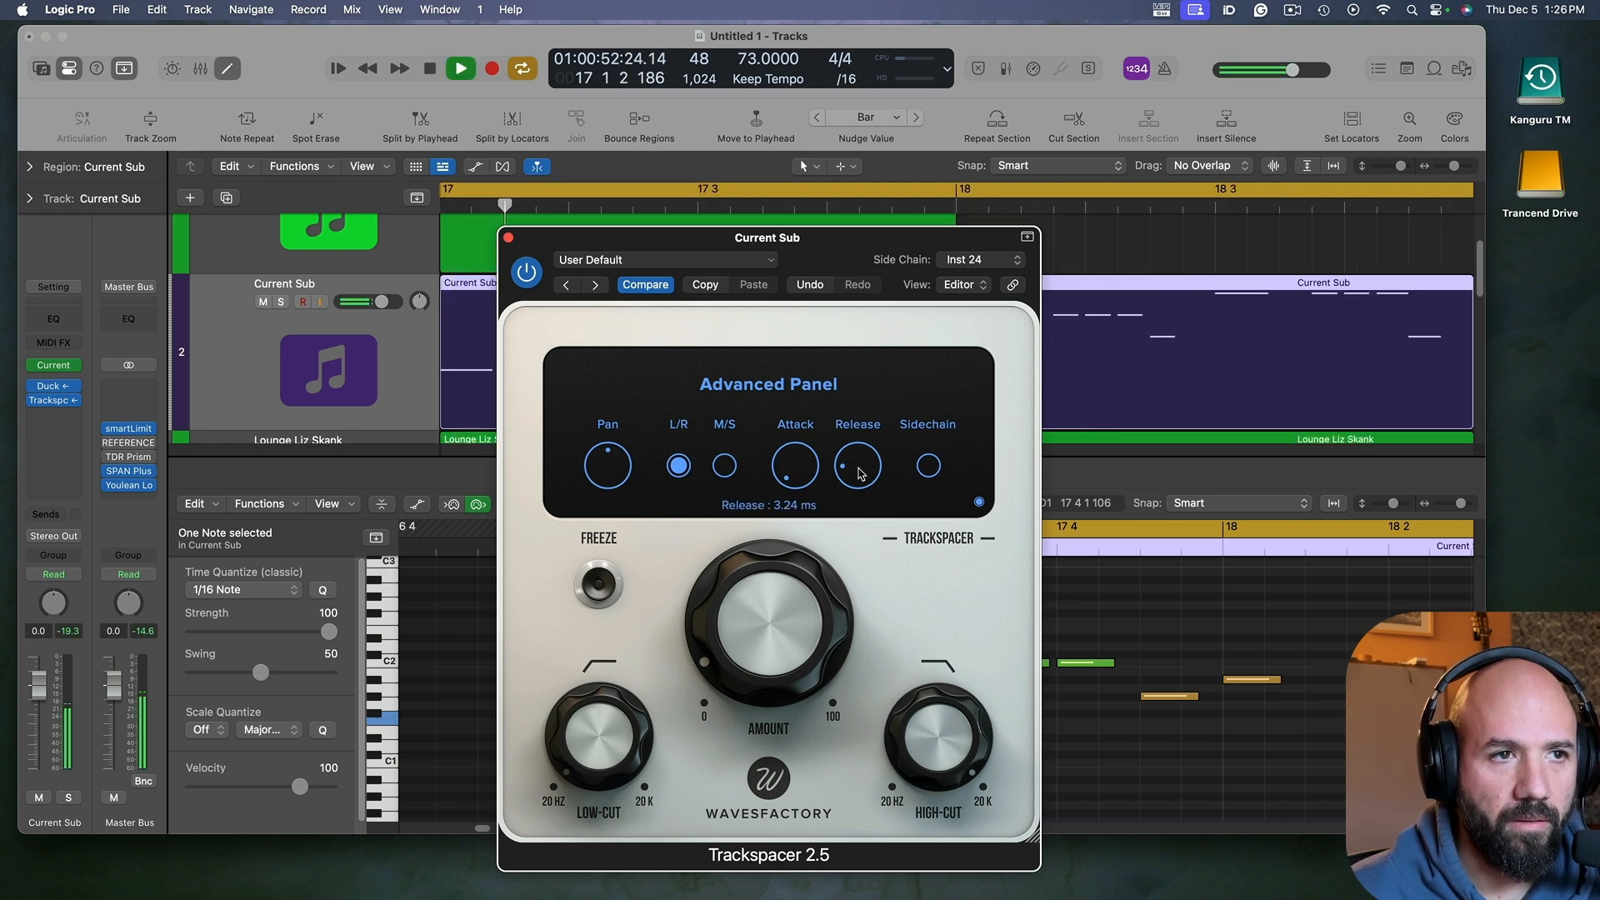
{"action": "left_click_drag", "start_coordinate": [861, 473], "coordinate": [863, 464]}
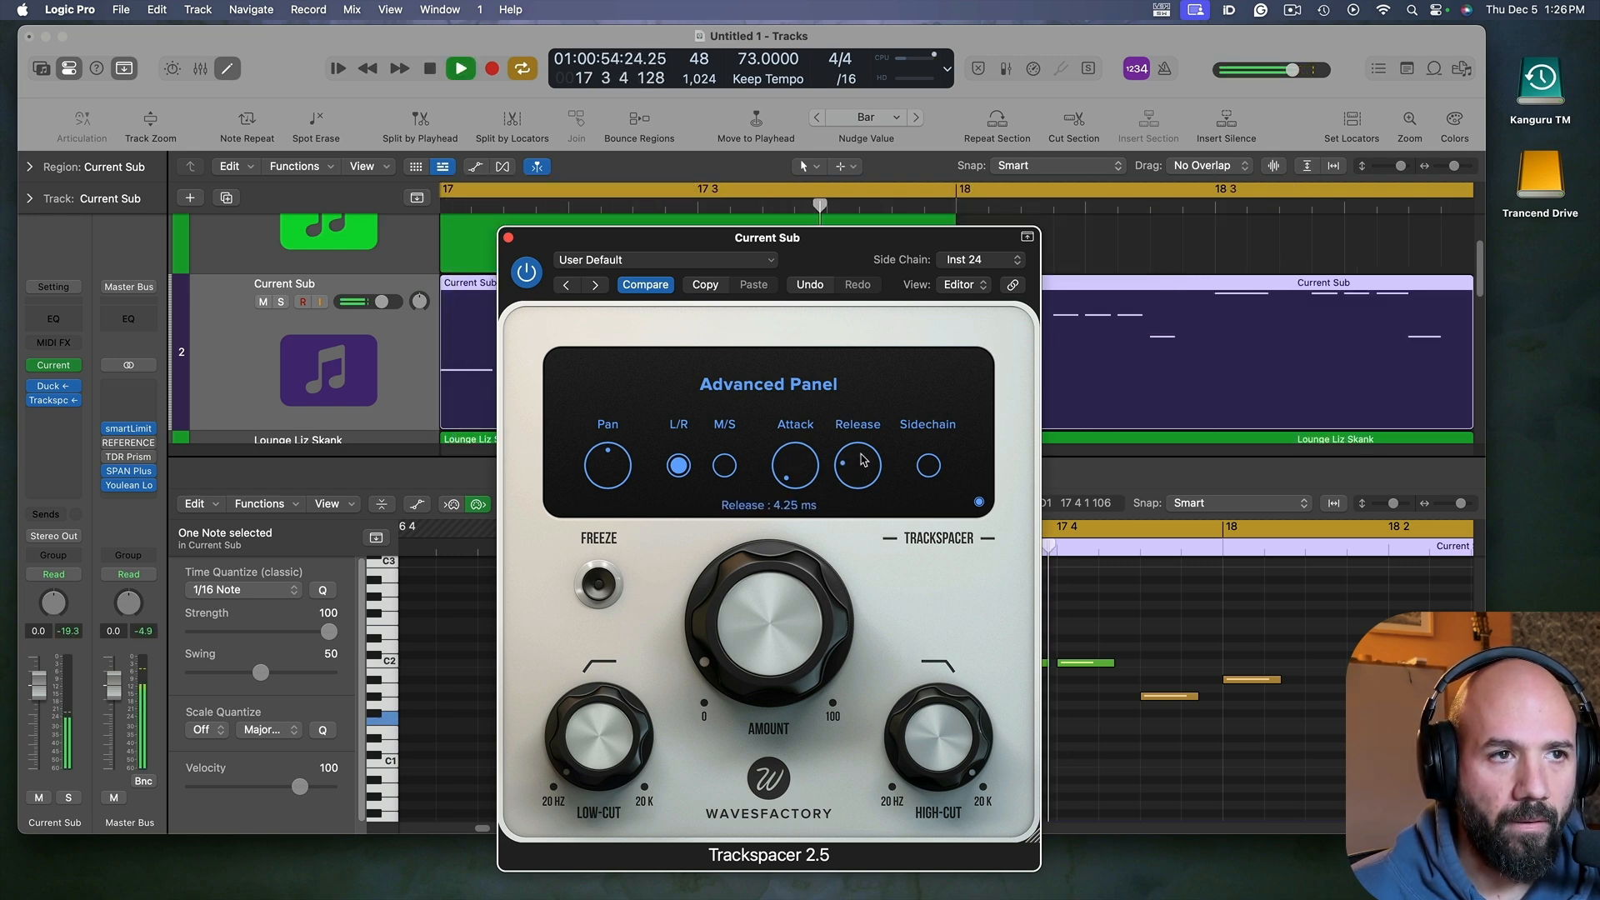
{"action": "key", "text": "space"}
{"action": "left_click", "coordinate": [977, 503]}
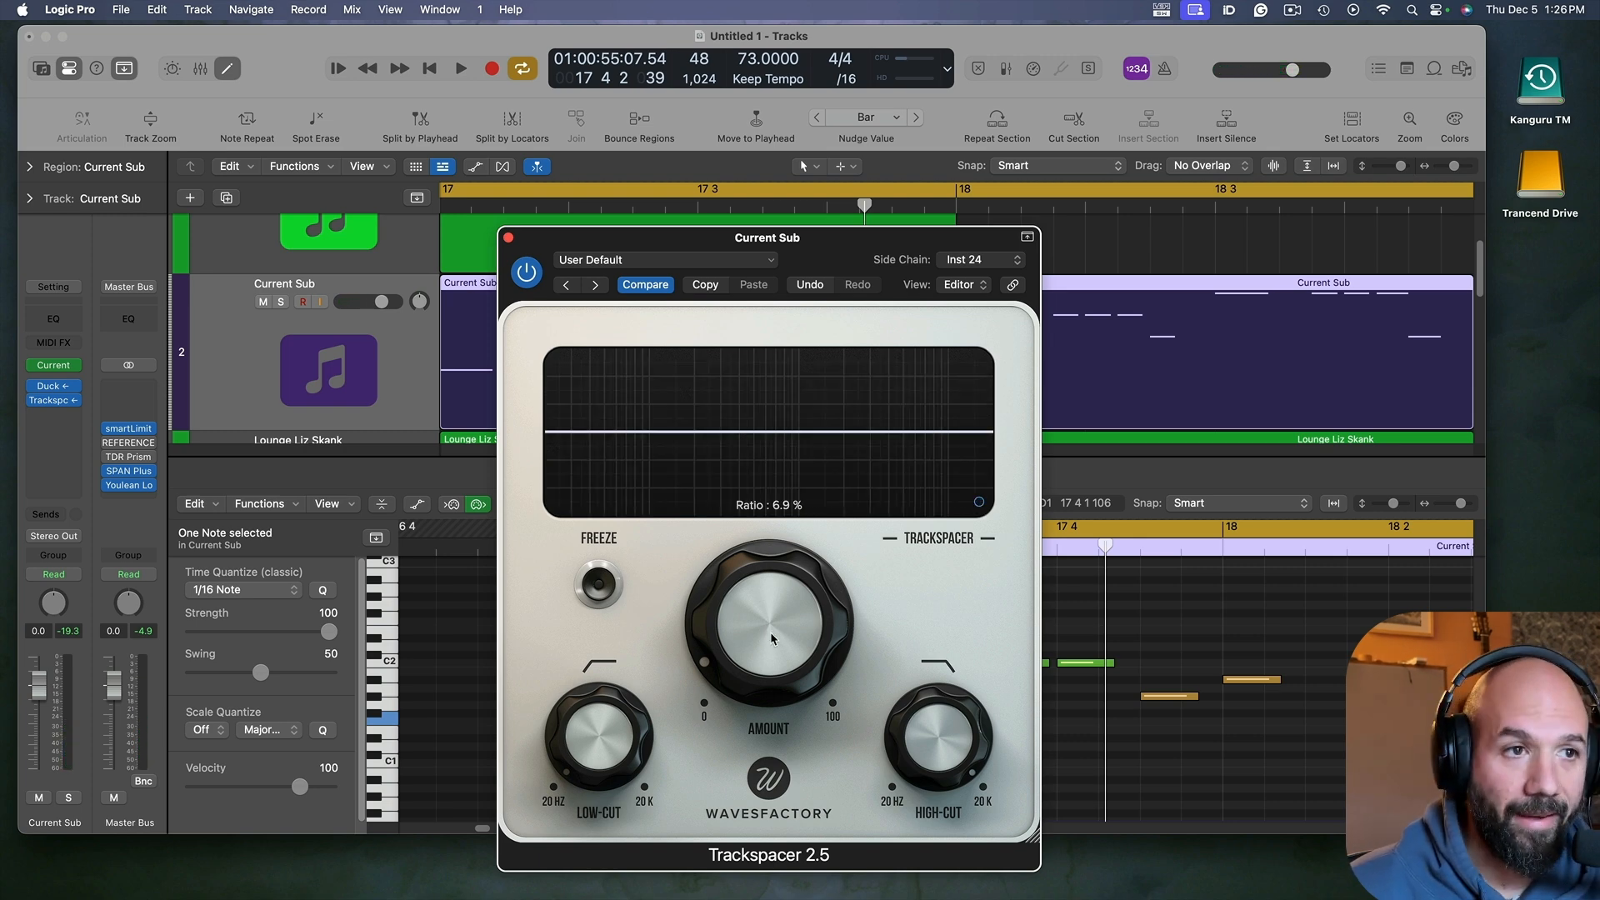
Step: Lower Trackspacer's Amount to a ratio of 2.3% and play the loop to audition the ducking
{"action": "left_click_drag", "start_coordinate": [765, 632], "coordinate": [765, 654]}
{"action": "key", "text": "space"}
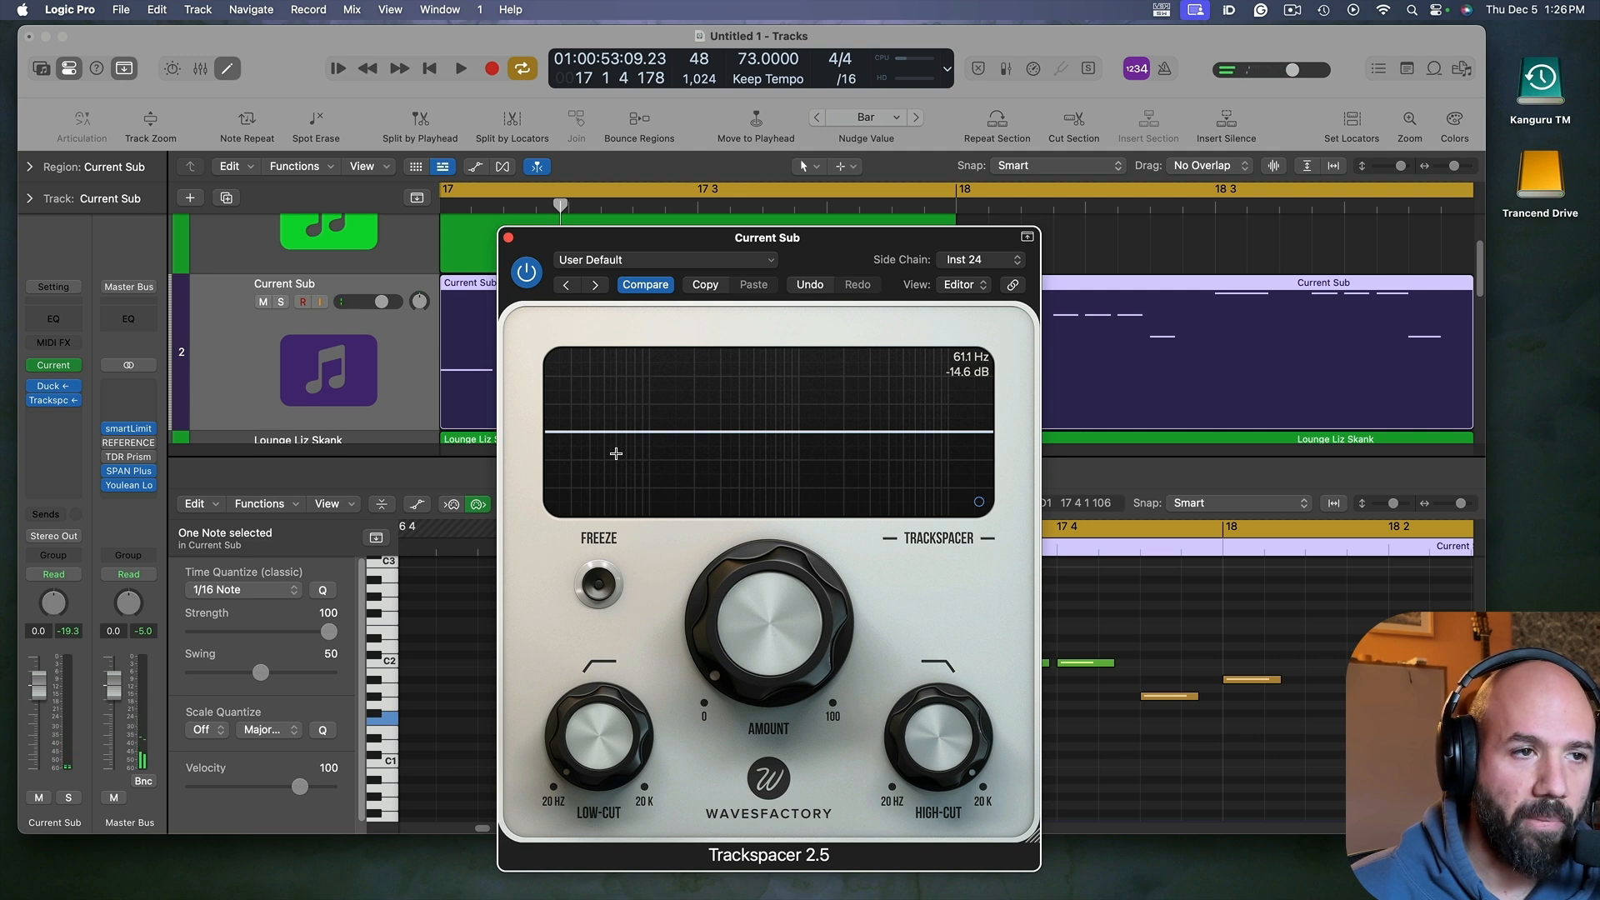
{"action": "key", "text": "space"}
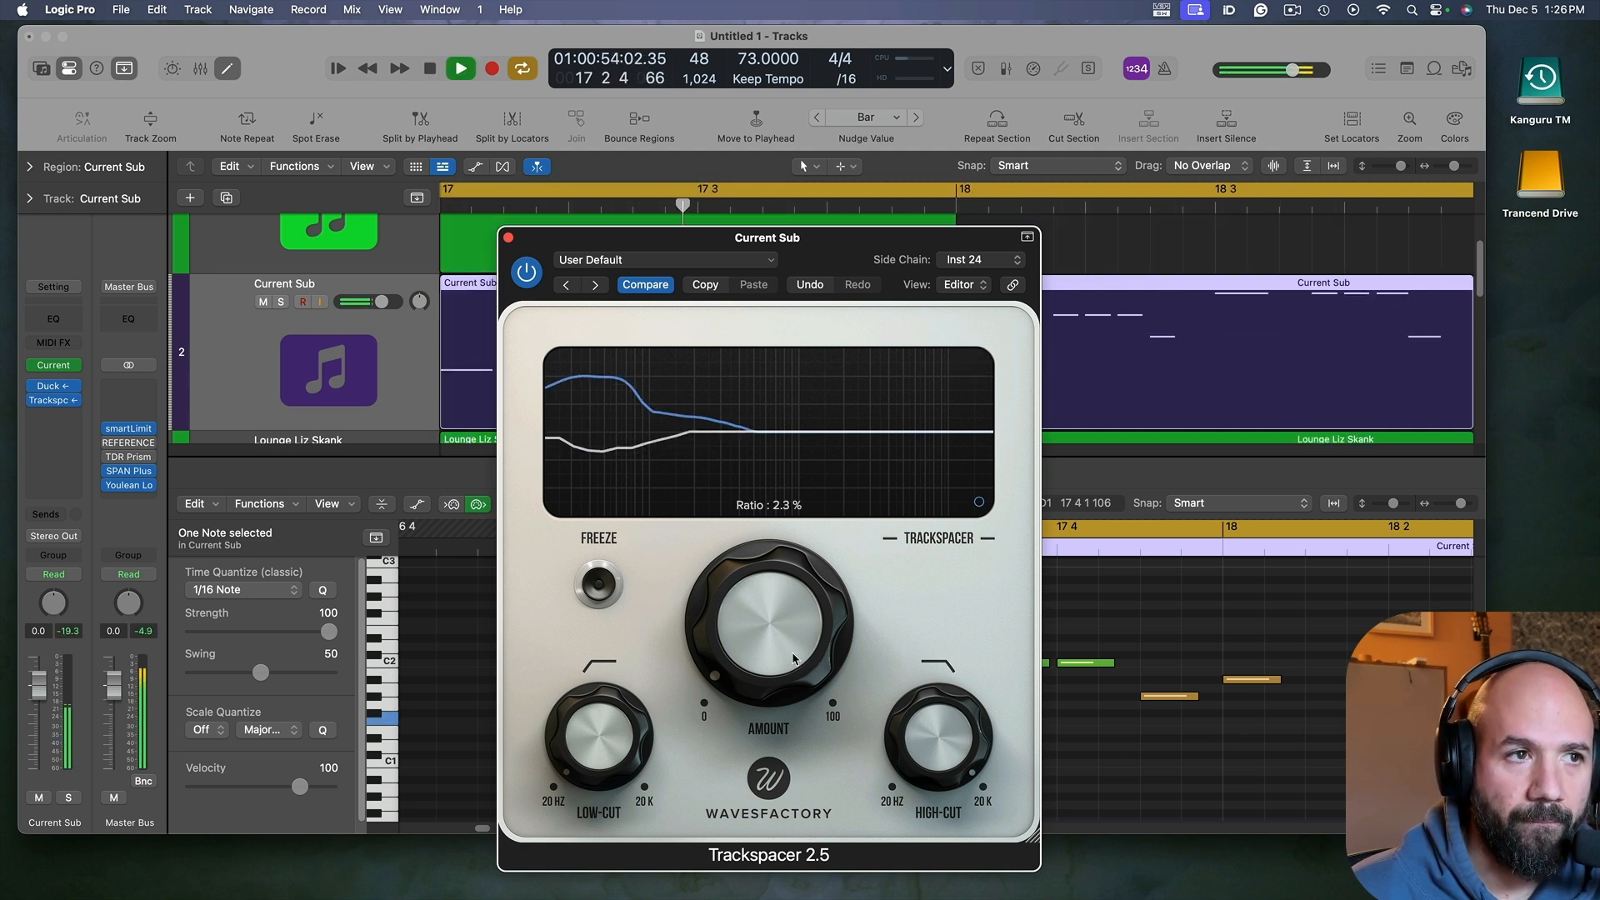
{"action": "key", "text": "space"}
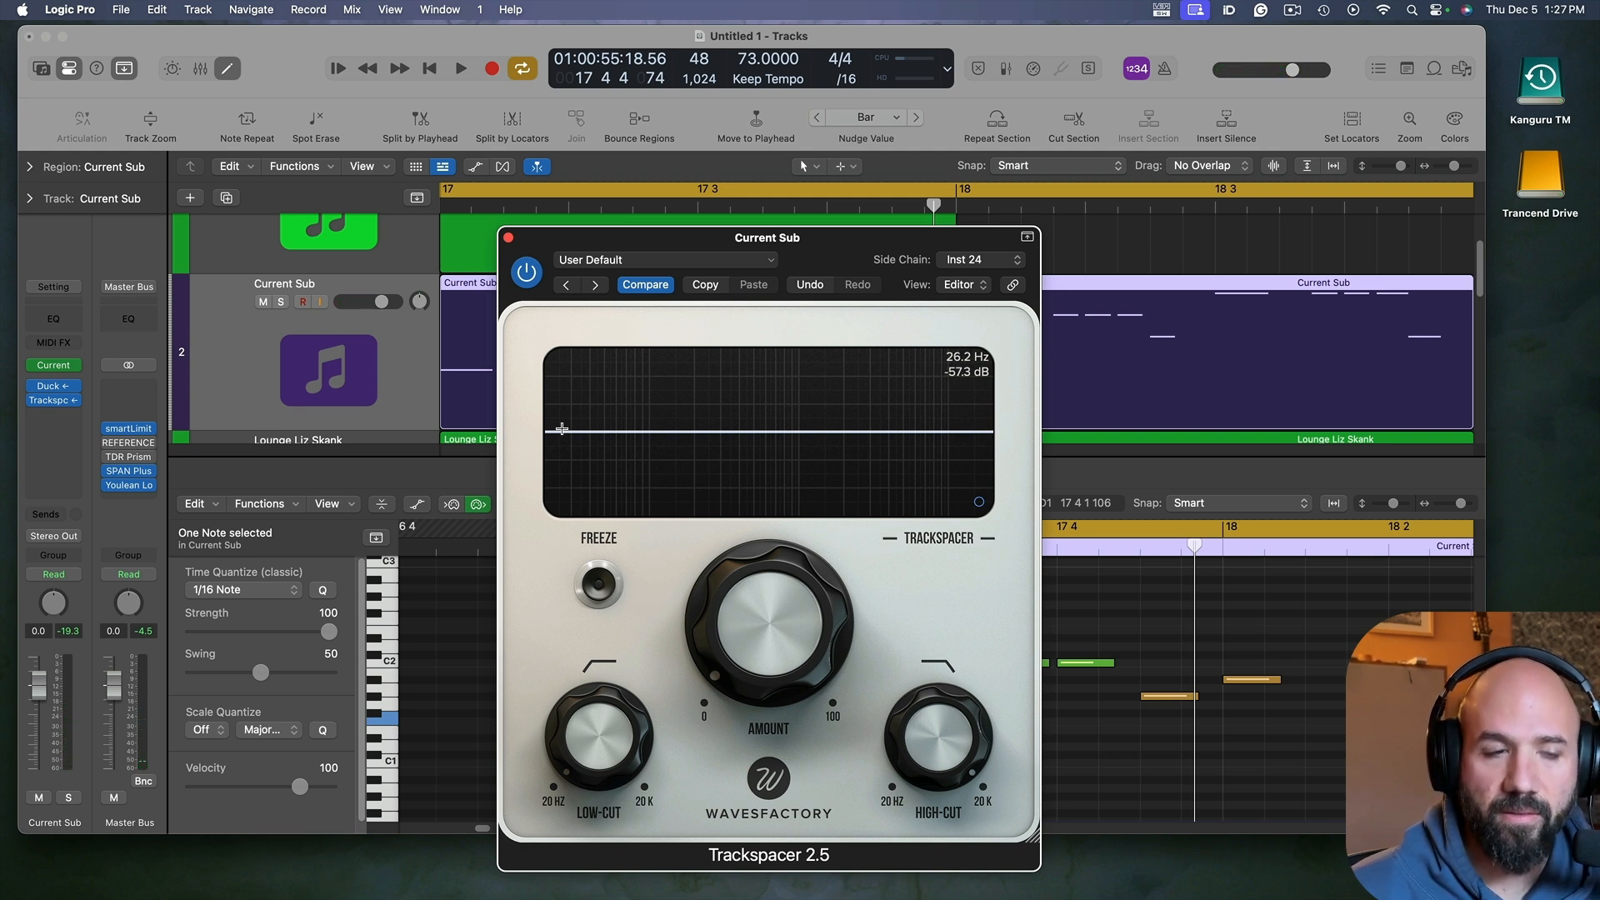
{"action": "key", "text": "space"}
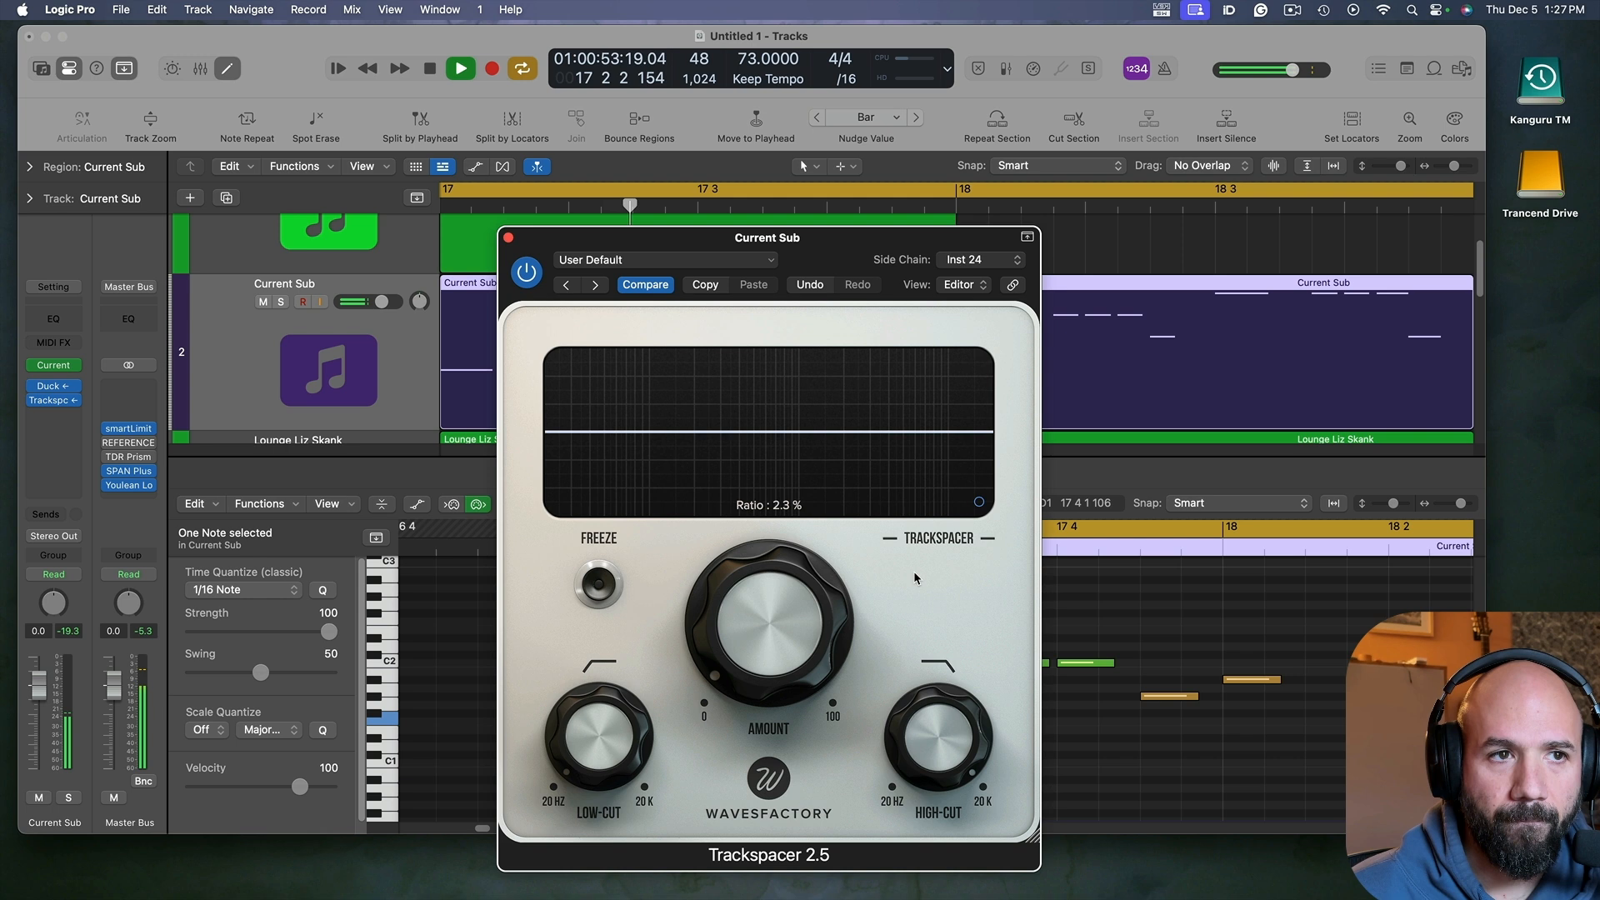
Step: Set Trackspacer's release to 5.19 ms during playback, stop the loop and close the plug-in
{"action": "left_click", "coordinate": [979, 502]}
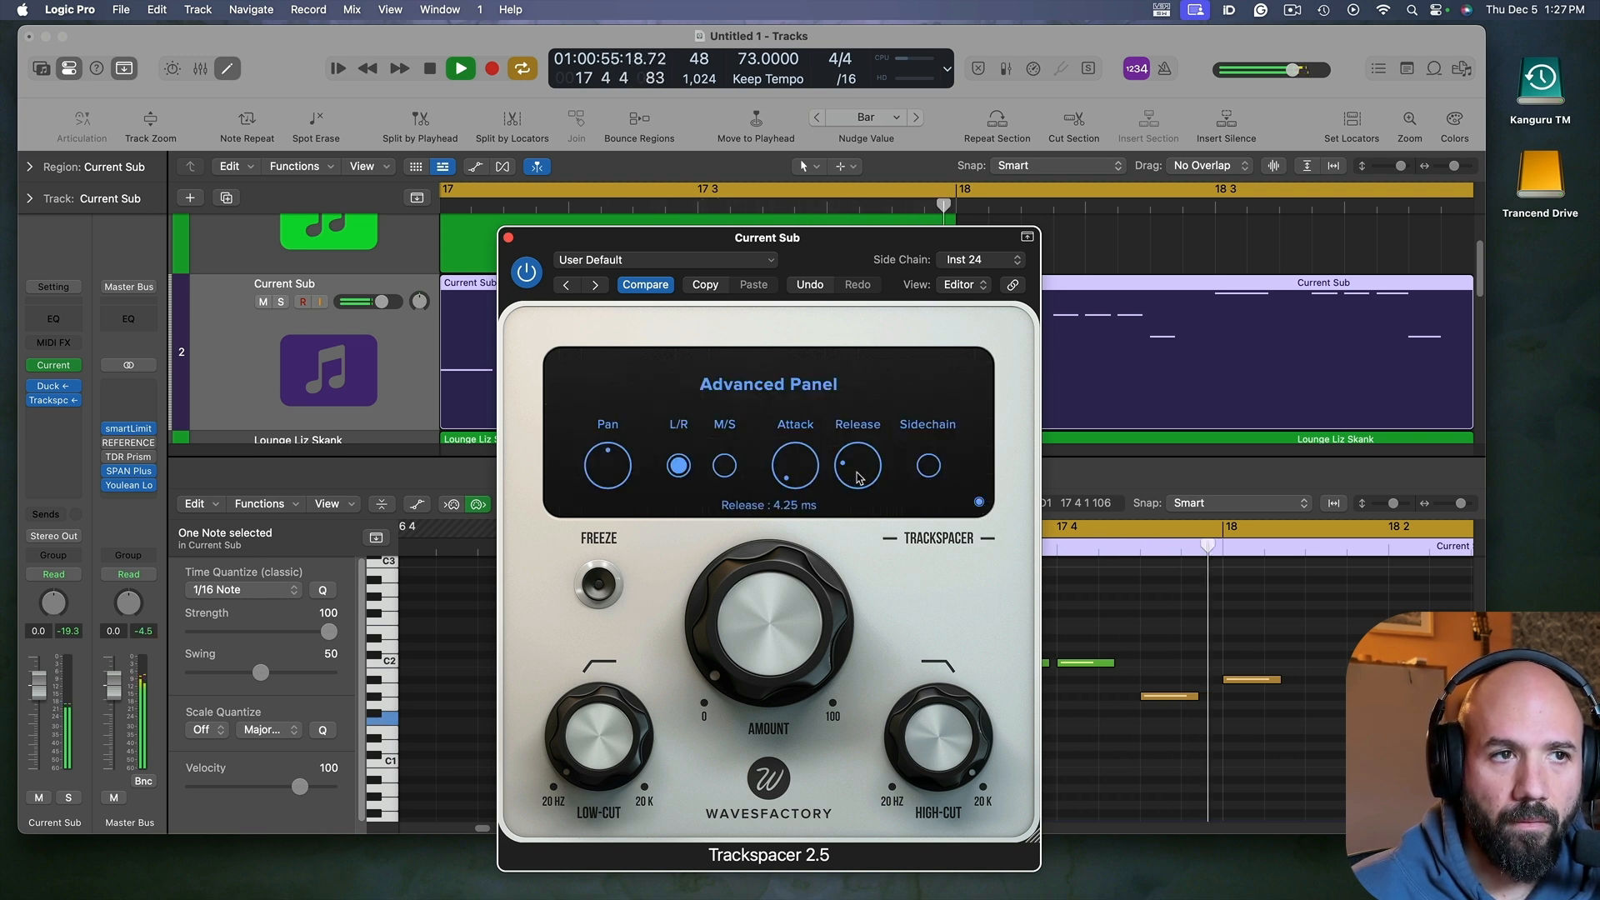
{"action": "left_click_drag", "start_coordinate": [859, 478], "coordinate": [863, 469]}
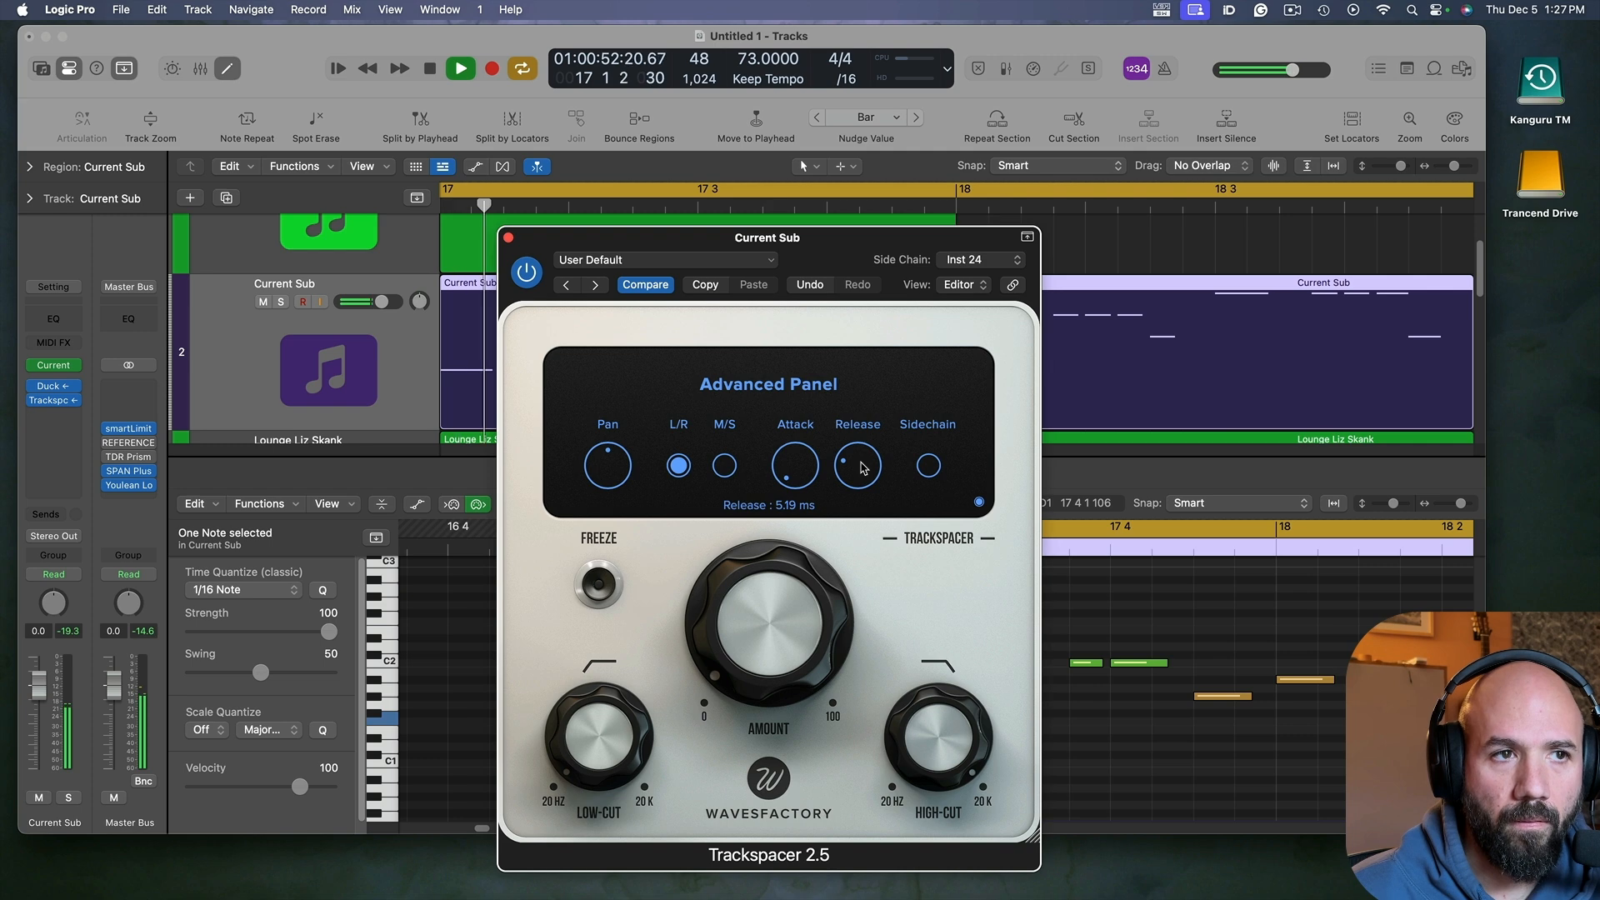
{"action": "key", "text": "space"}
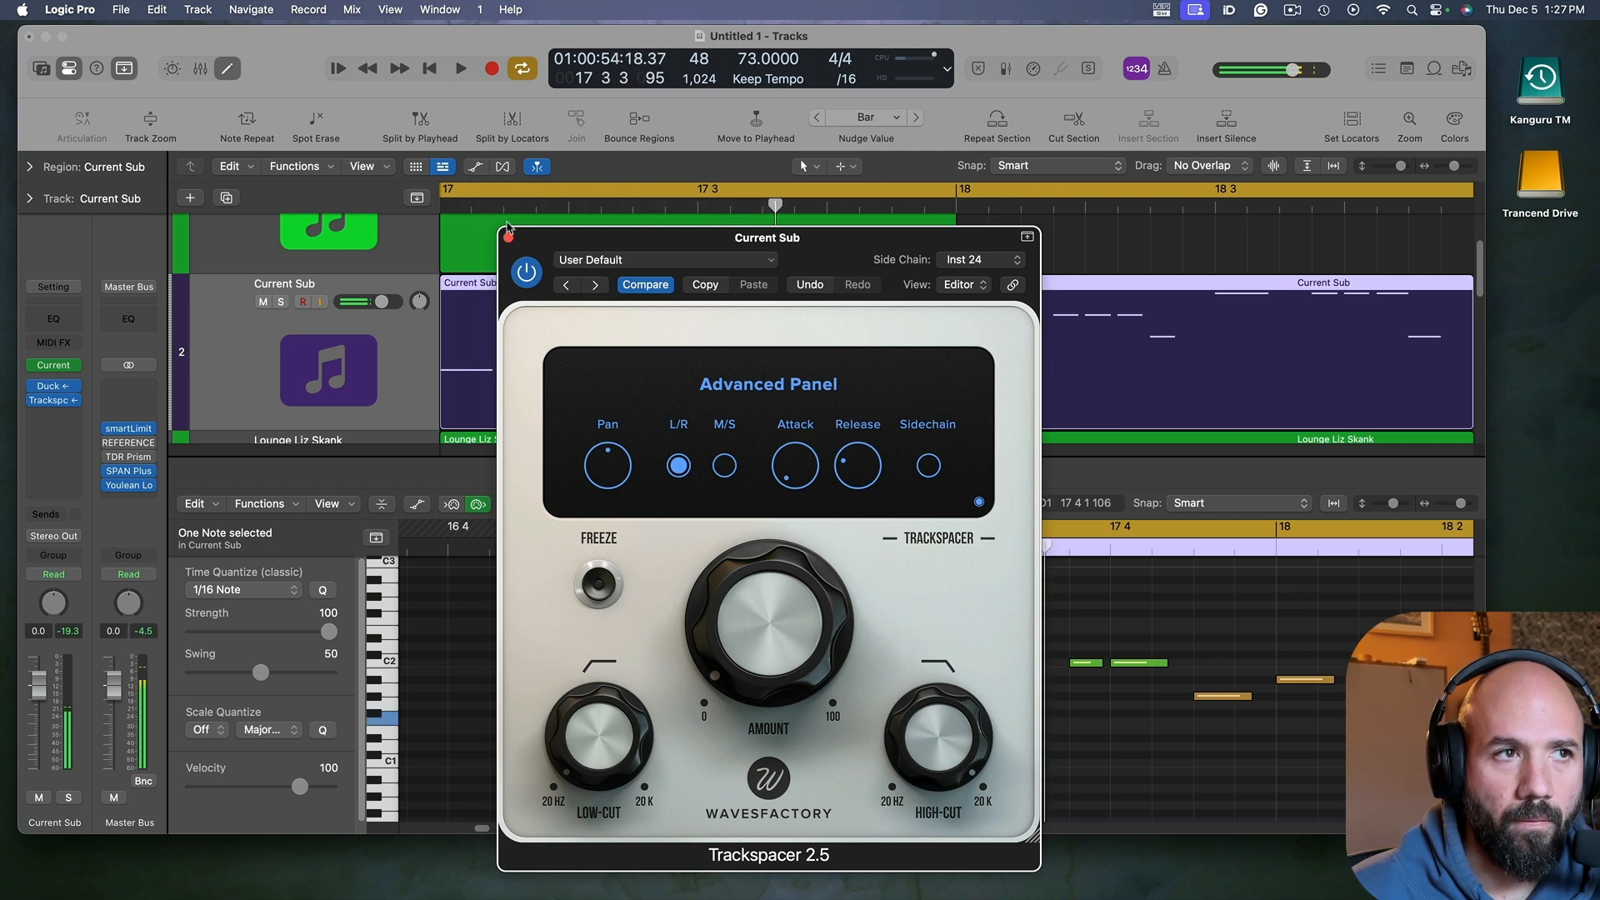
{"action": "left_click", "coordinate": [507, 238]}
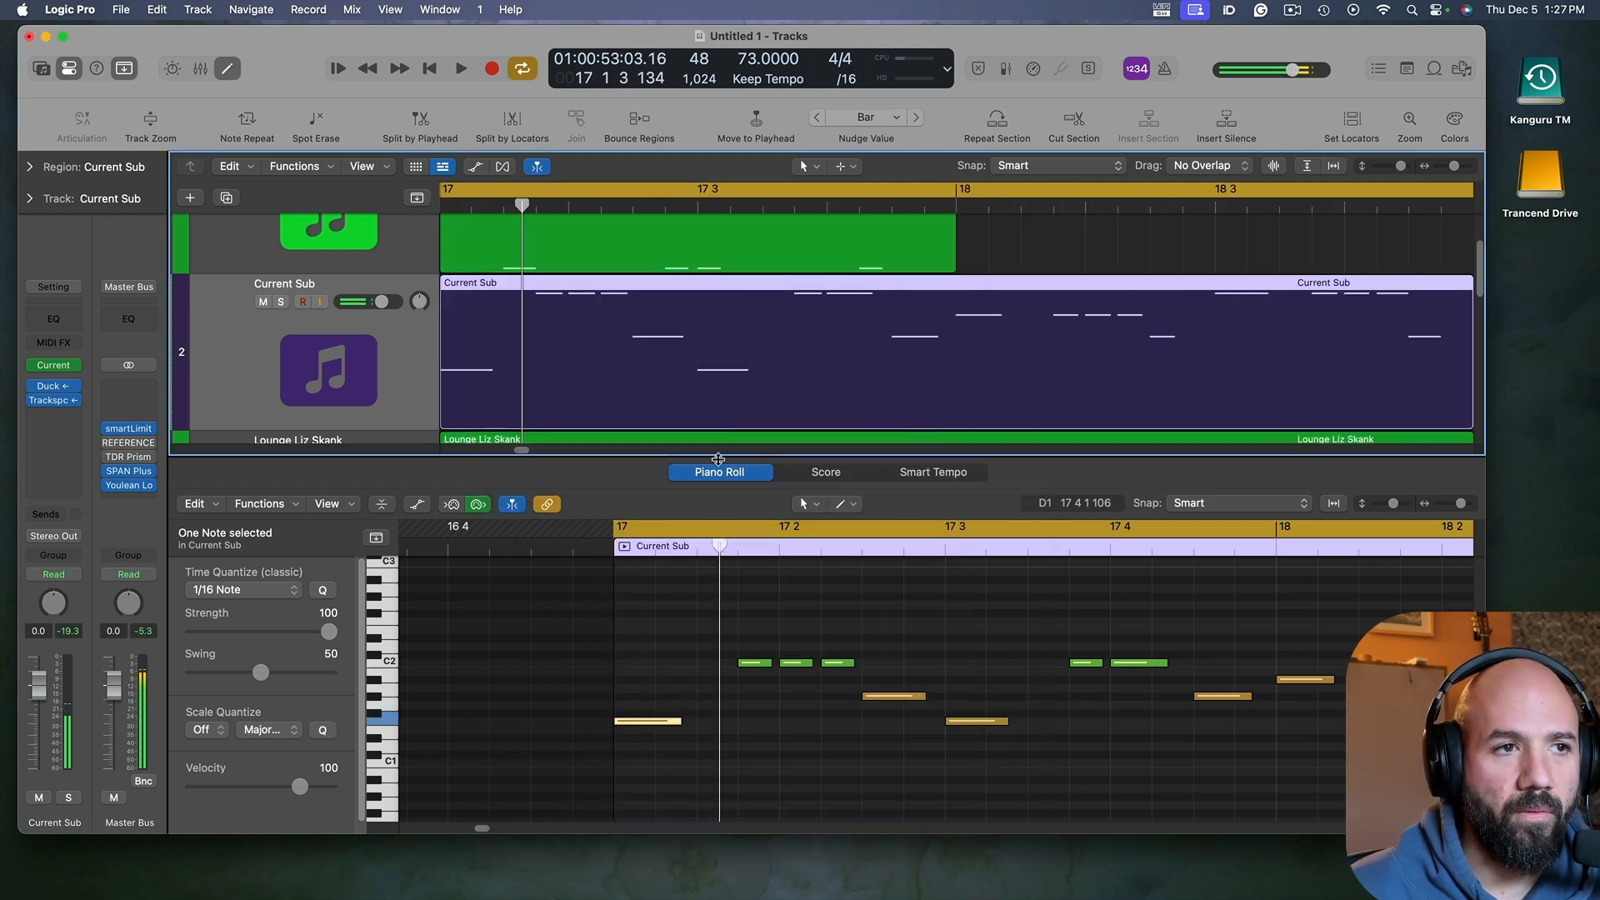
Step: Hide the piano roll, fit the full arrangement in view and play all the tracks together
{"action": "left_click", "coordinate": [717, 473]}
{"action": "key", "text": "z"}
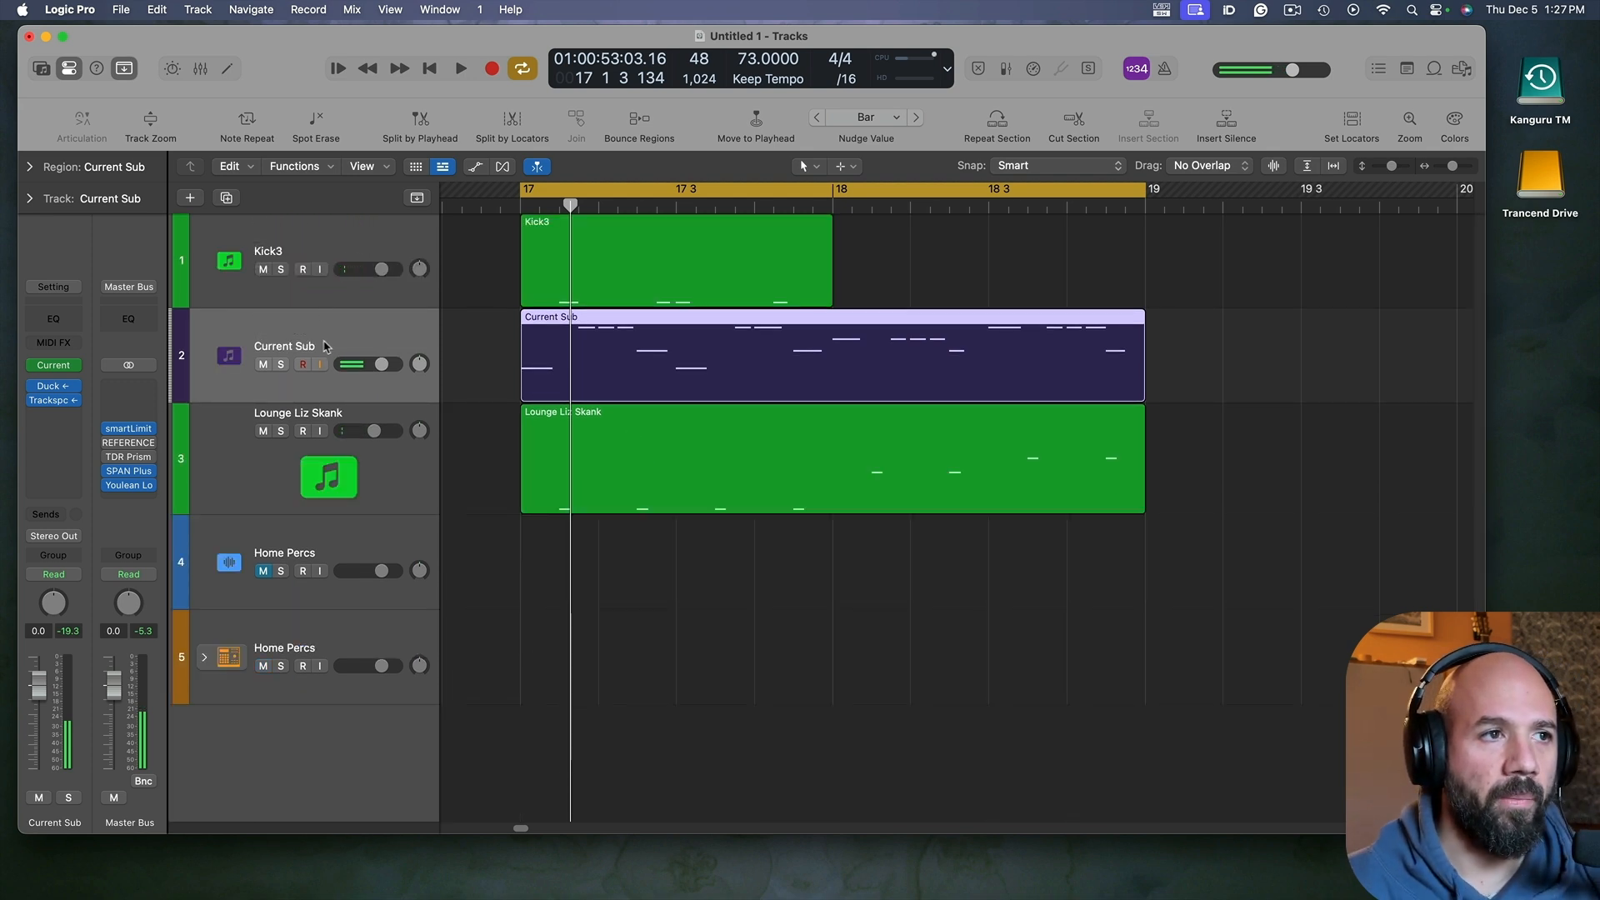
{"action": "left_click", "coordinate": [742, 650]}
{"action": "key", "text": "space"}
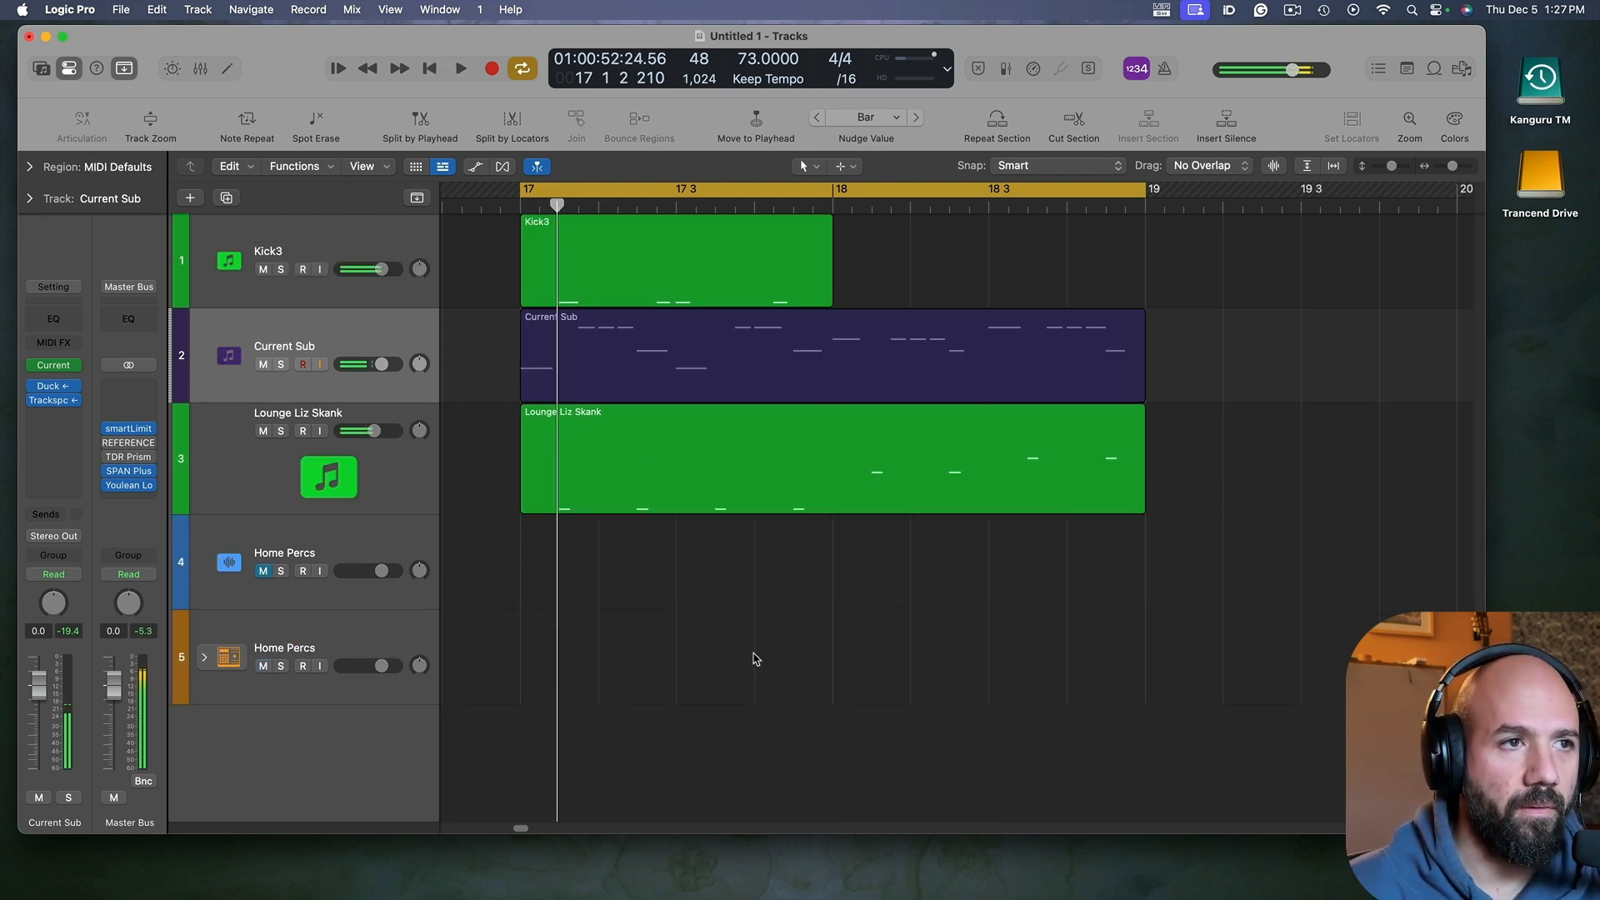
Step: Group the Kick3 and Current Sub tracks into a summing stack and name it KnB
{"action": "left_click", "coordinate": [320, 236]}
{"action": "left_click", "coordinate": [346, 336], "text": "shift"}
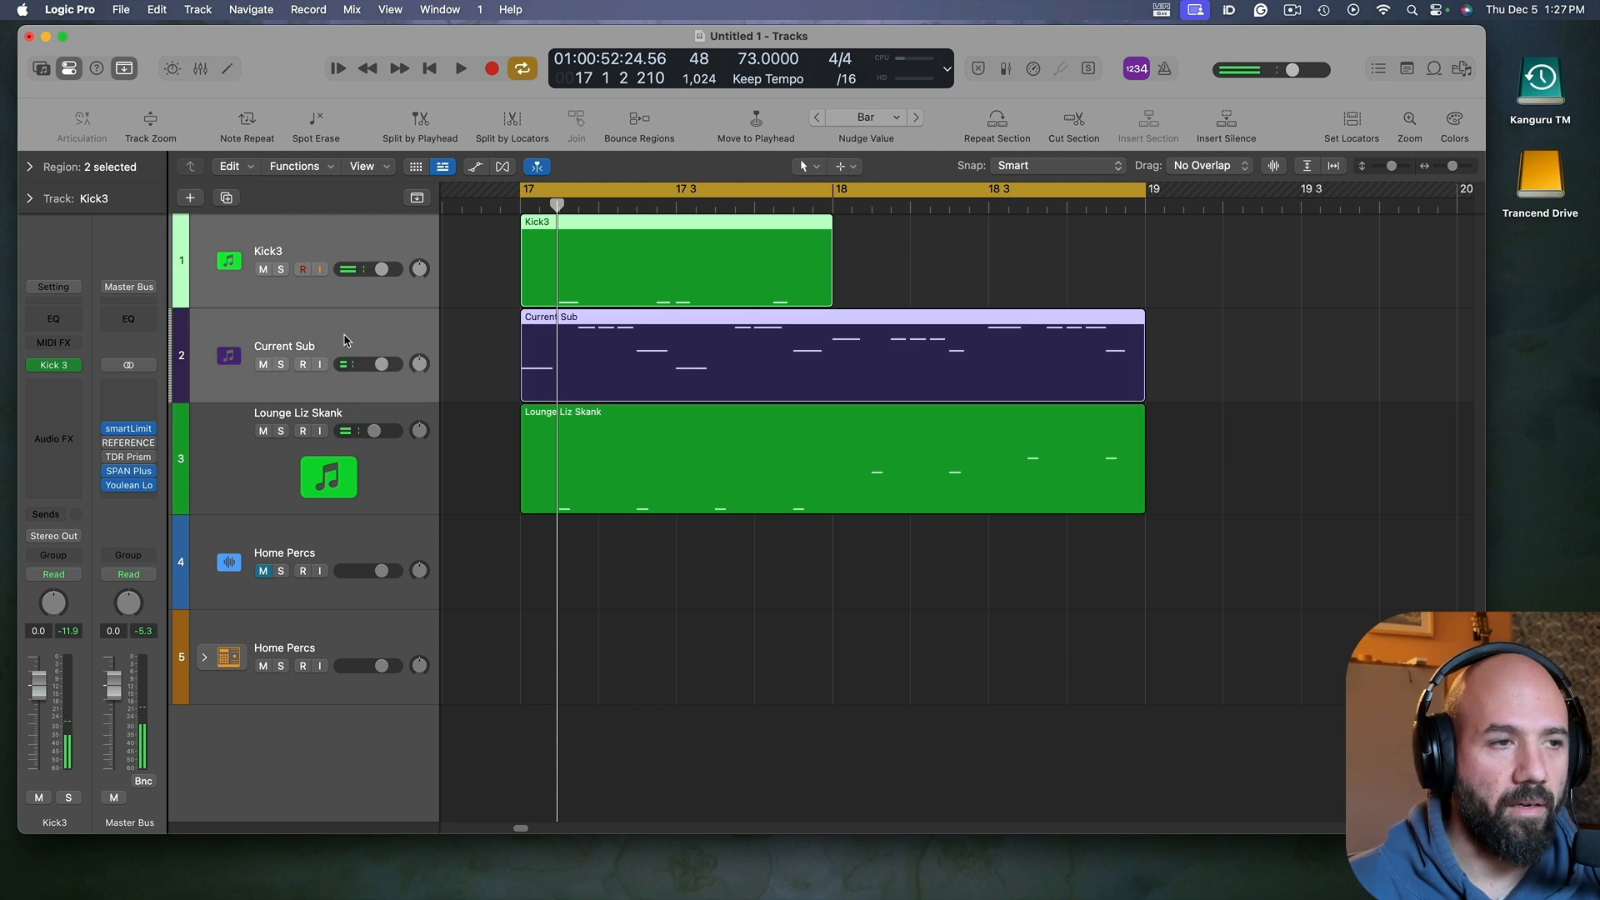
{"action": "right_click", "coordinate": [346, 335]}
{"action": "left_click", "coordinate": [456, 520]}
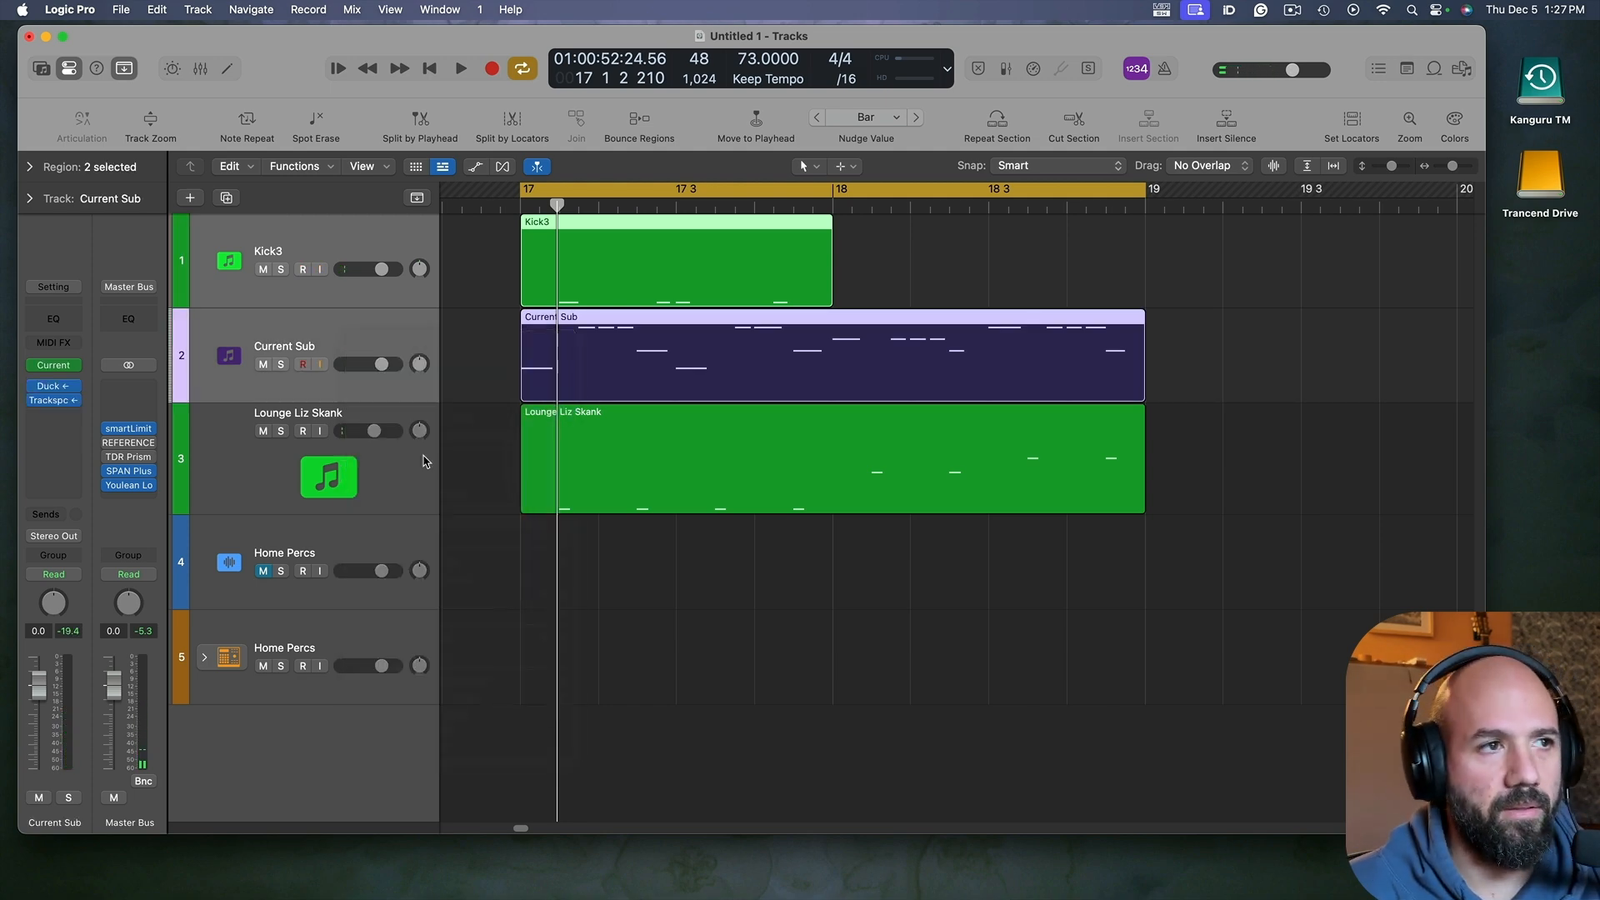
{"action": "left_click", "coordinate": [884, 506]}
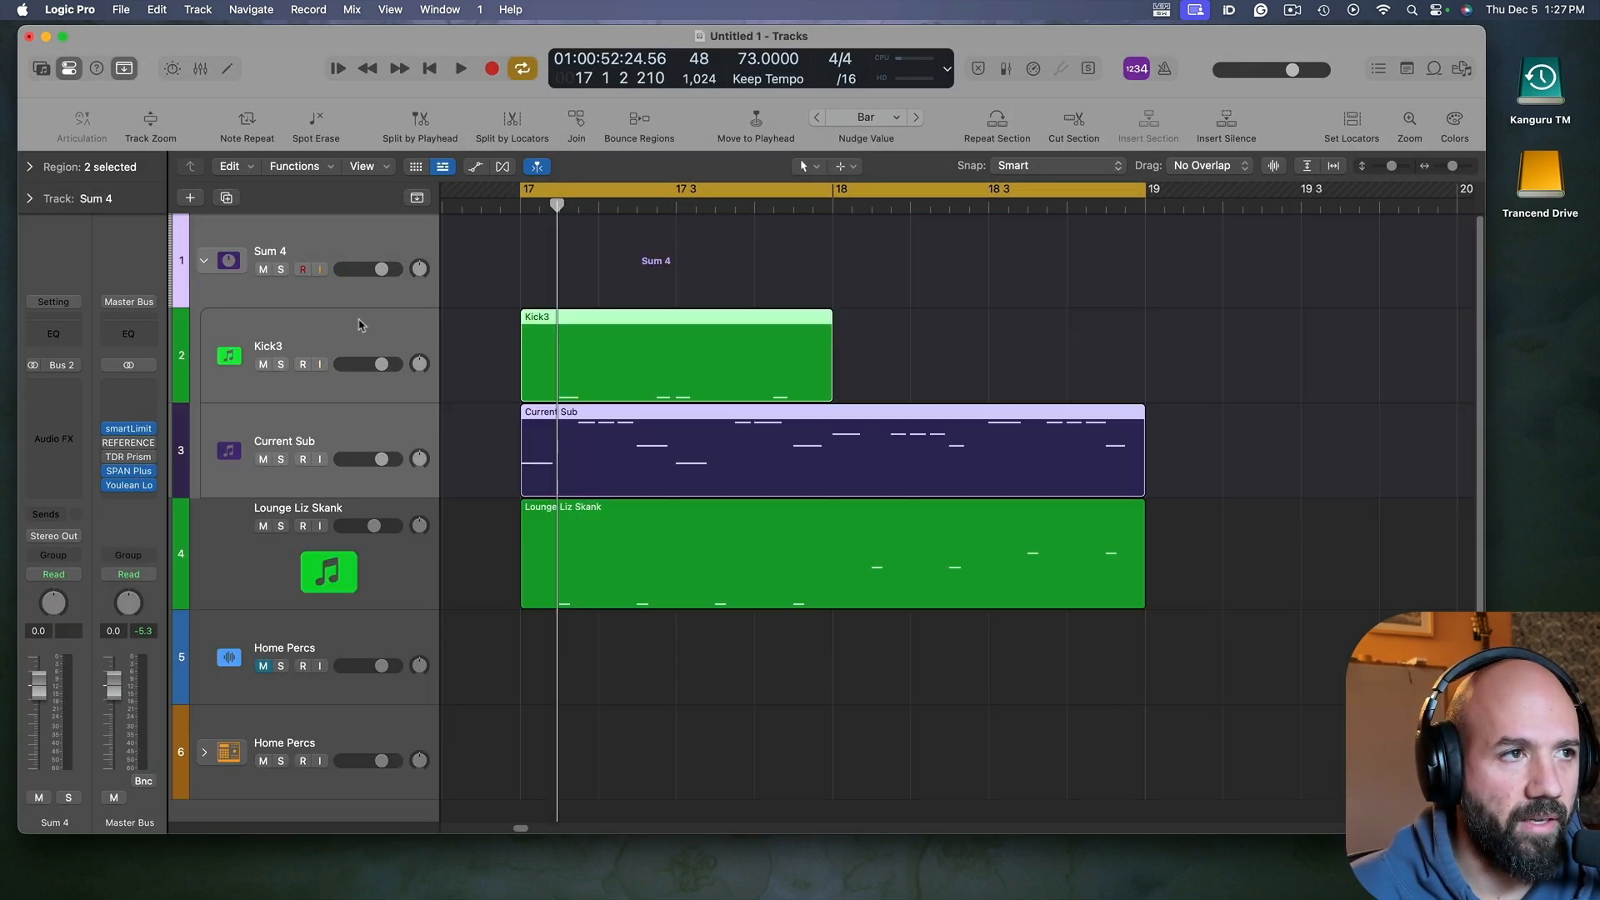
{"action": "left_click", "coordinate": [295, 248]}
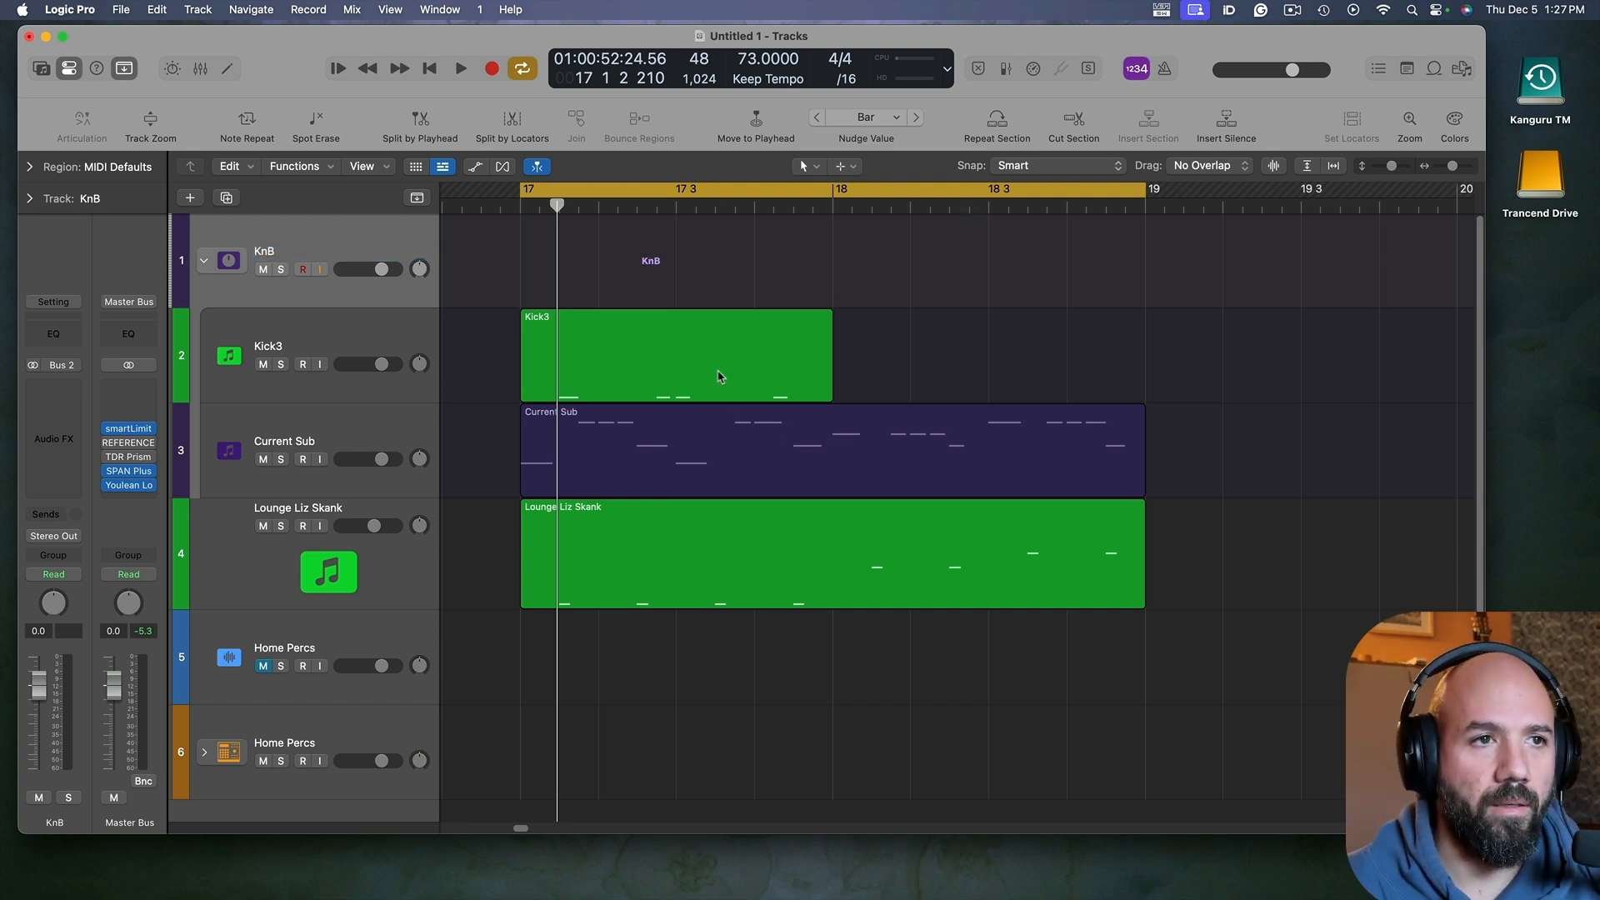
Step: Copy the Kick3 region to bar 18 and solo the Kick3 track to audition it
{"action": "left_click_drag", "start_coordinate": [718, 377], "coordinate": [1037, 352]}
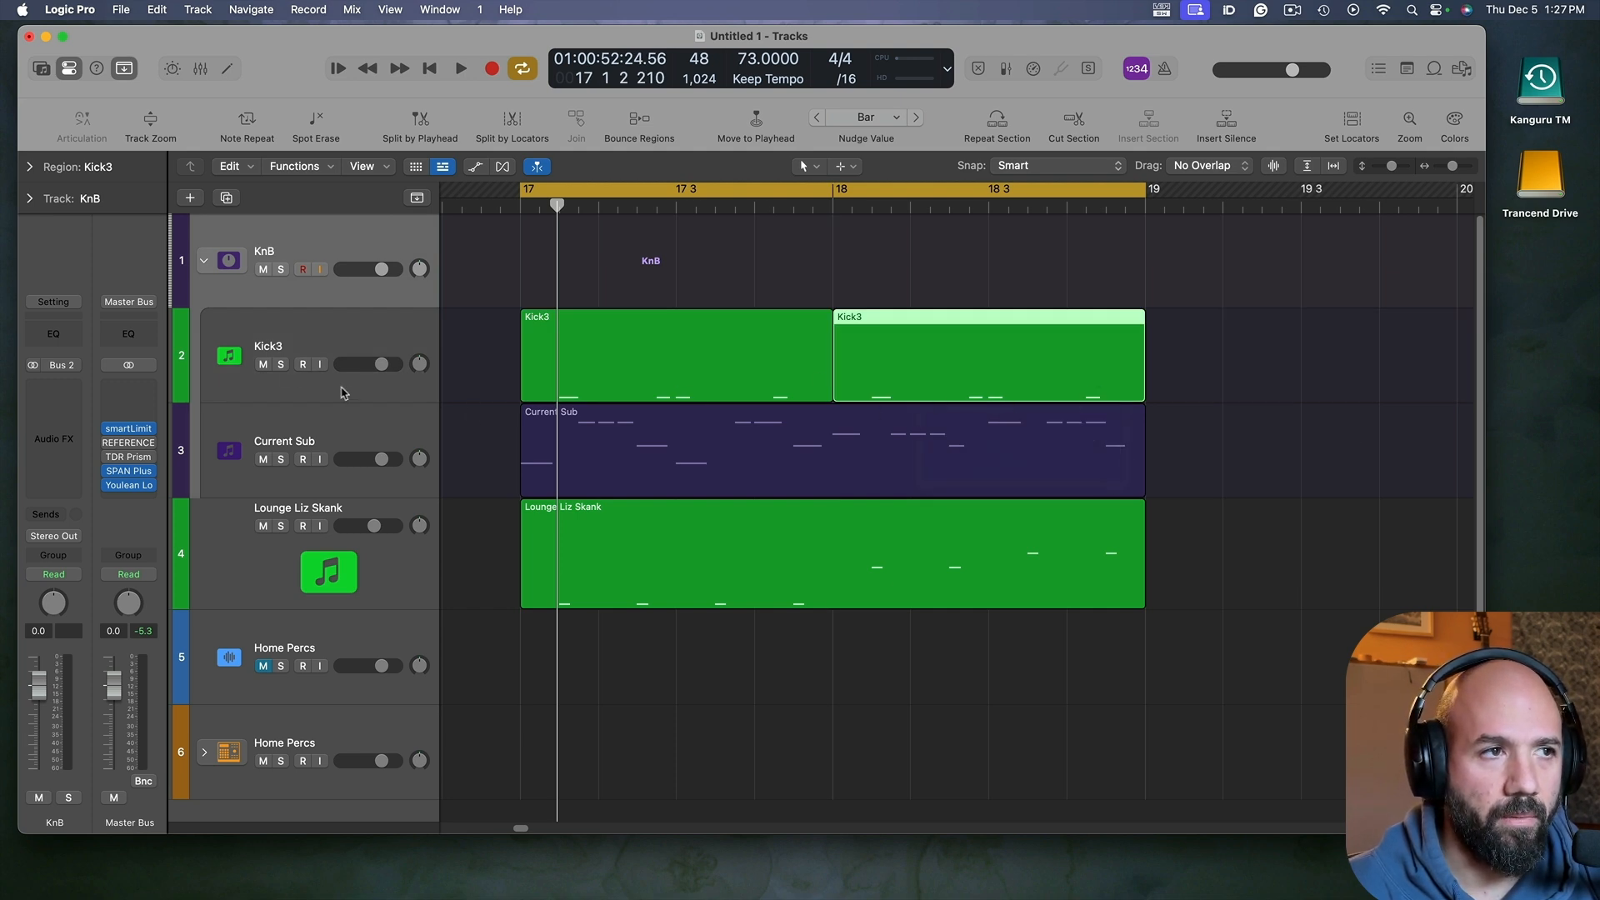
{"action": "left_click", "coordinate": [293, 330]}
{"action": "left_click", "coordinate": [282, 364]}
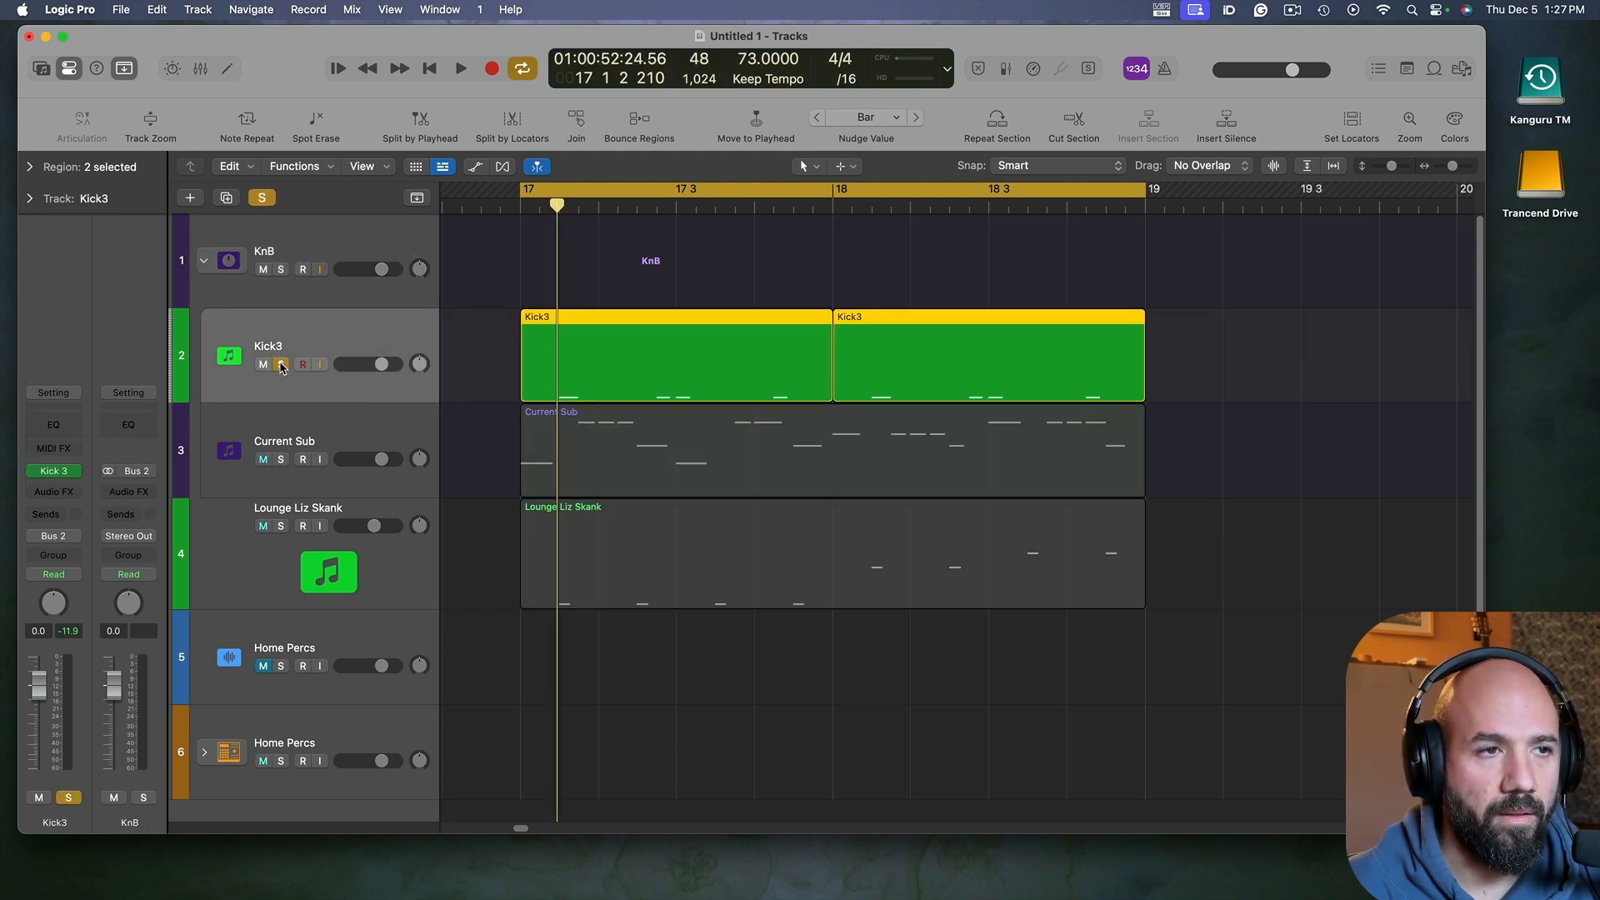
{"action": "key", "text": "space"}
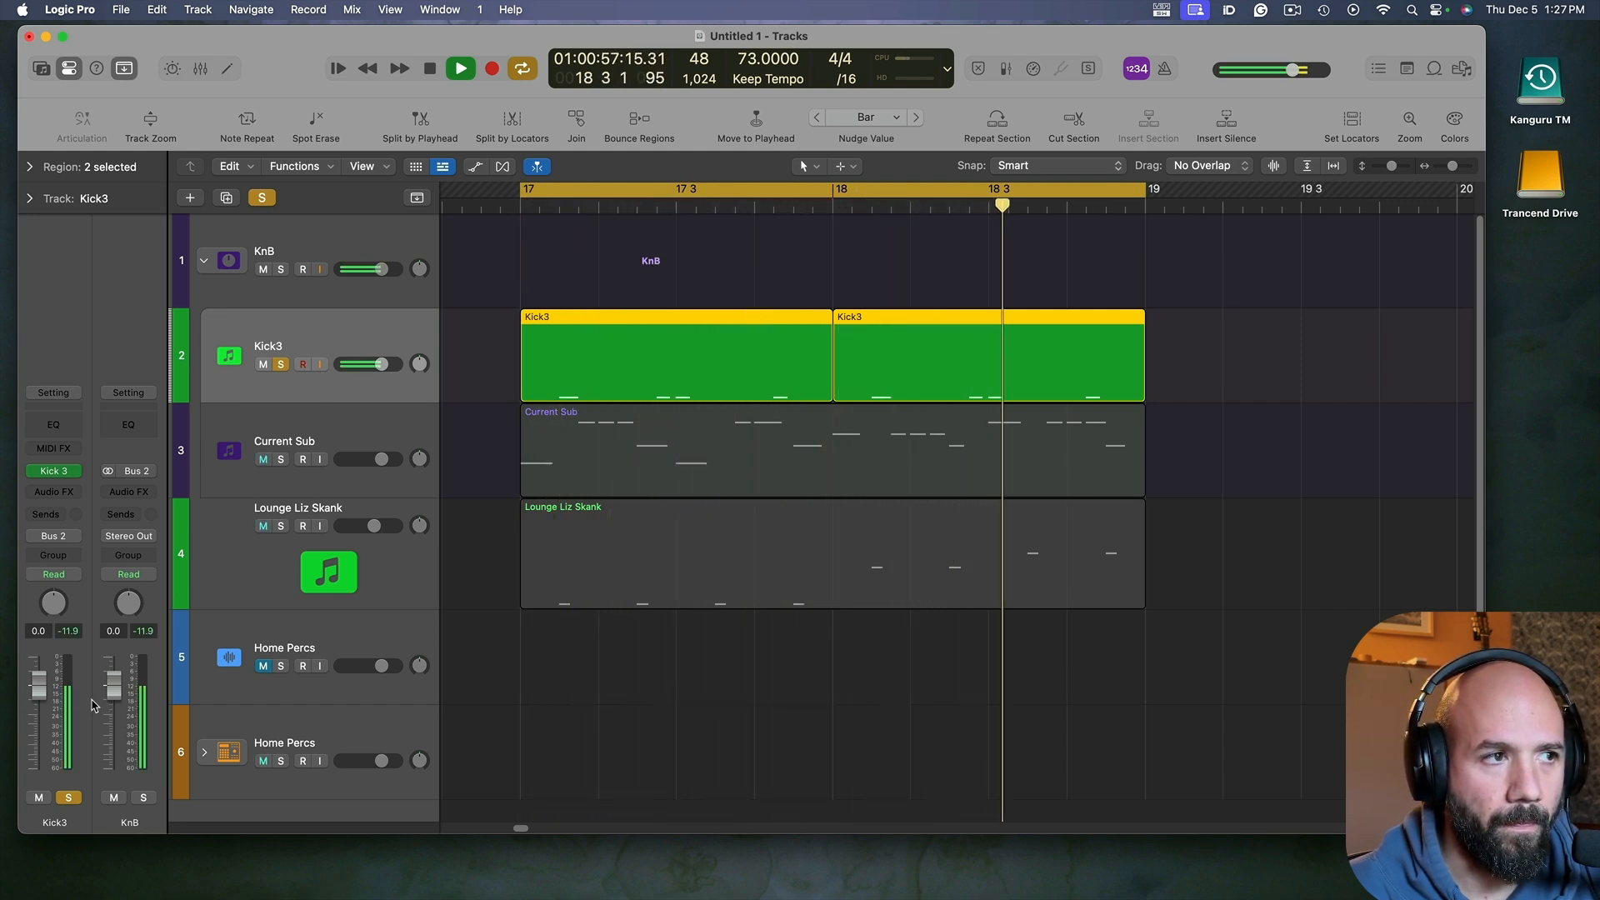
{"action": "key", "text": "space"}
Step: Shape the upper part of Kick 3's amplitude envelope with points at 0.88 and 0.77, and start playback
{"action": "left_click", "coordinate": [55, 472]}
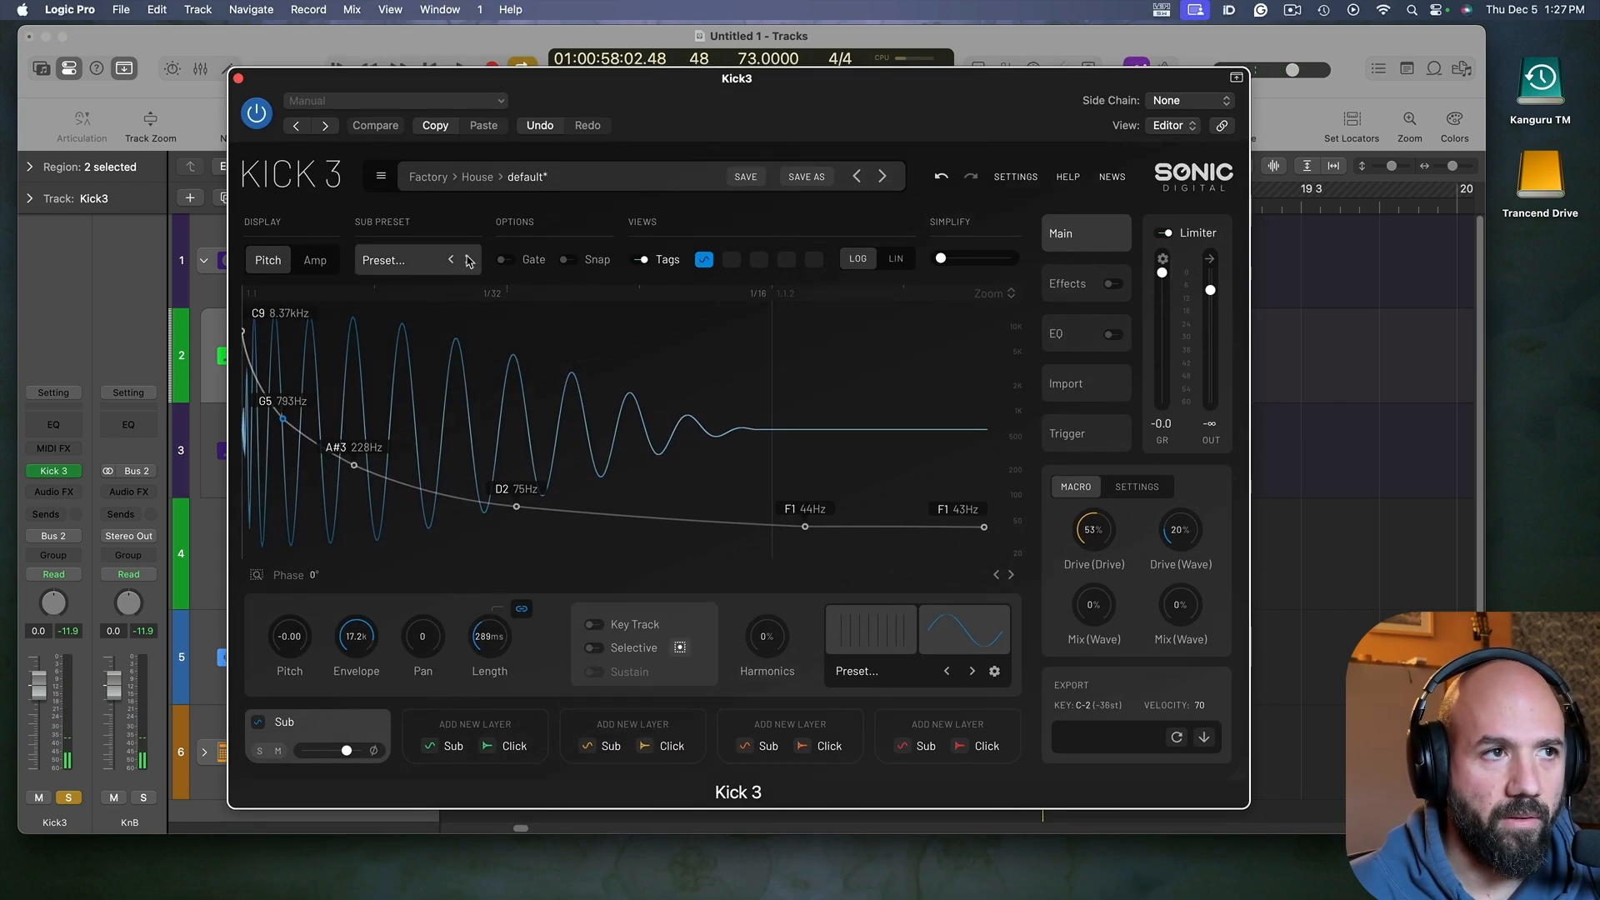
{"action": "left_click", "coordinate": [301, 266]}
{"action": "left_click_drag", "start_coordinate": [707, 342], "coordinate": [664, 368]}
{"action": "double_click", "coordinate": [531, 335]}
{"action": "key", "text": "space"}
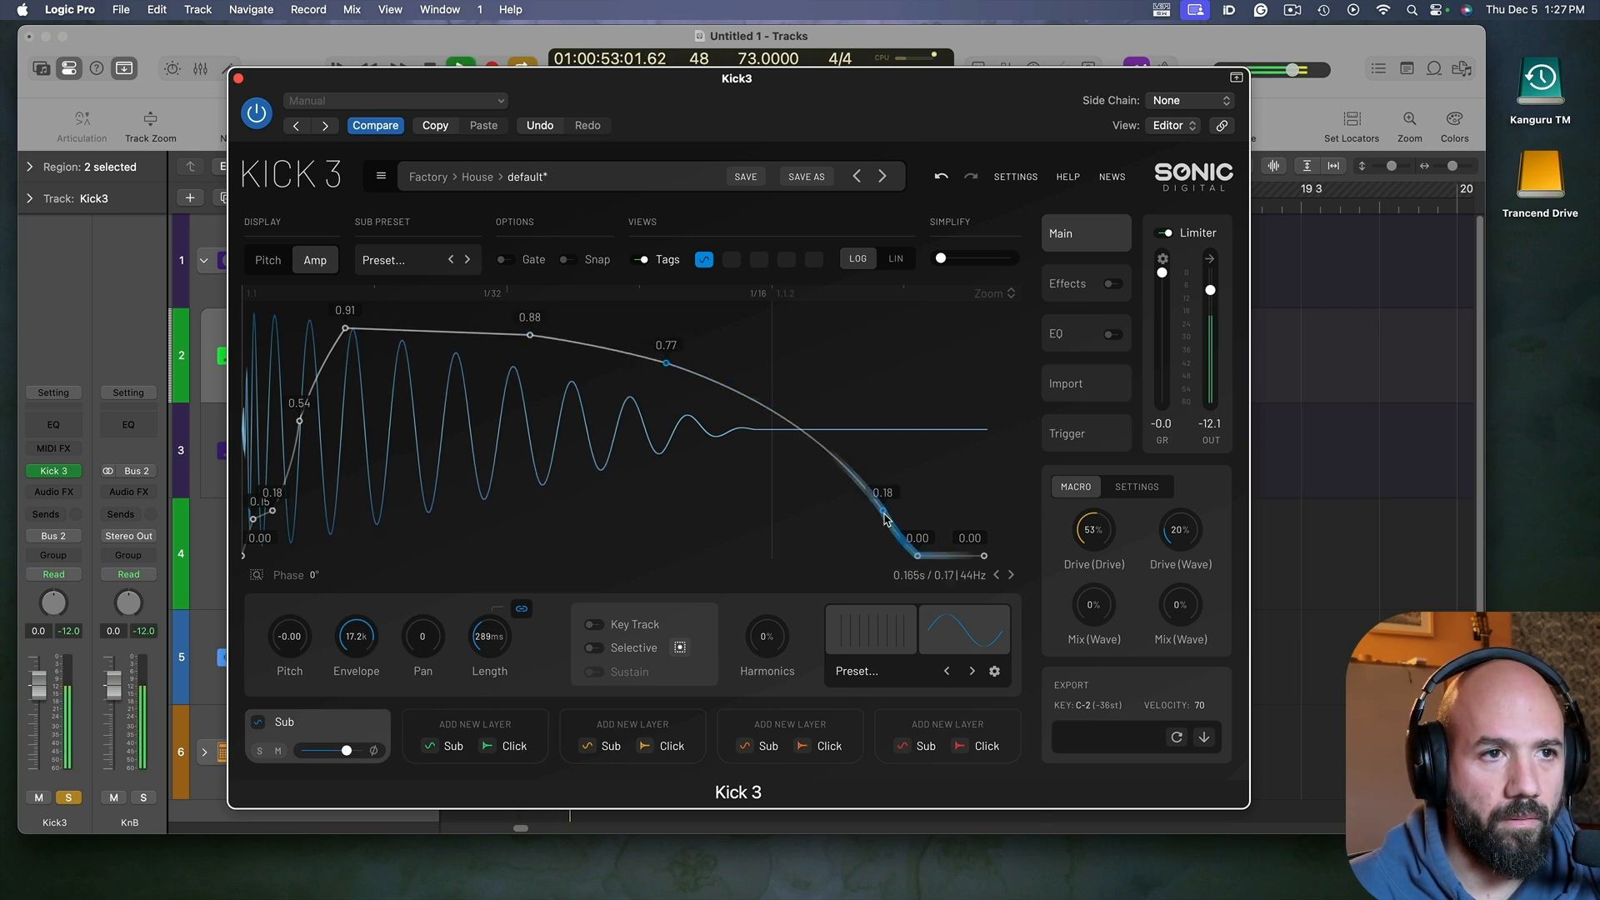
Step: Refine Kick 3's amplitude envelope by moving the tail point earlier at 0.19, the mid point to 0.90 and the attack point to 0.55
{"action": "left_click_drag", "start_coordinate": [884, 515], "coordinate": [860, 516]}
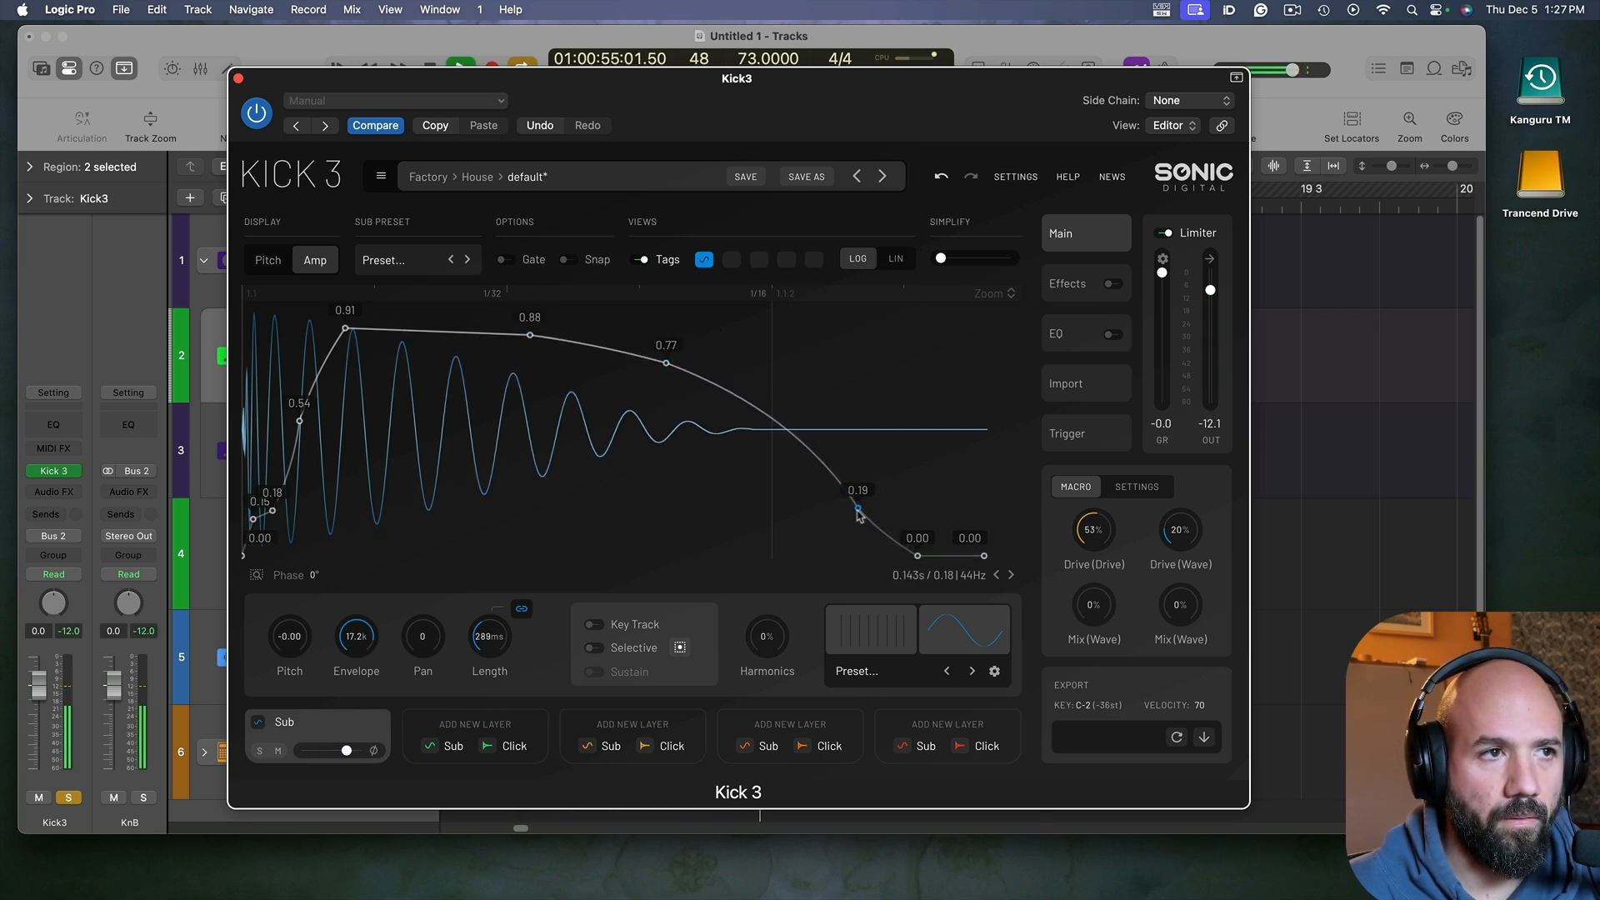
{"action": "left_click_drag", "start_coordinate": [530, 337], "coordinate": [531, 332]}
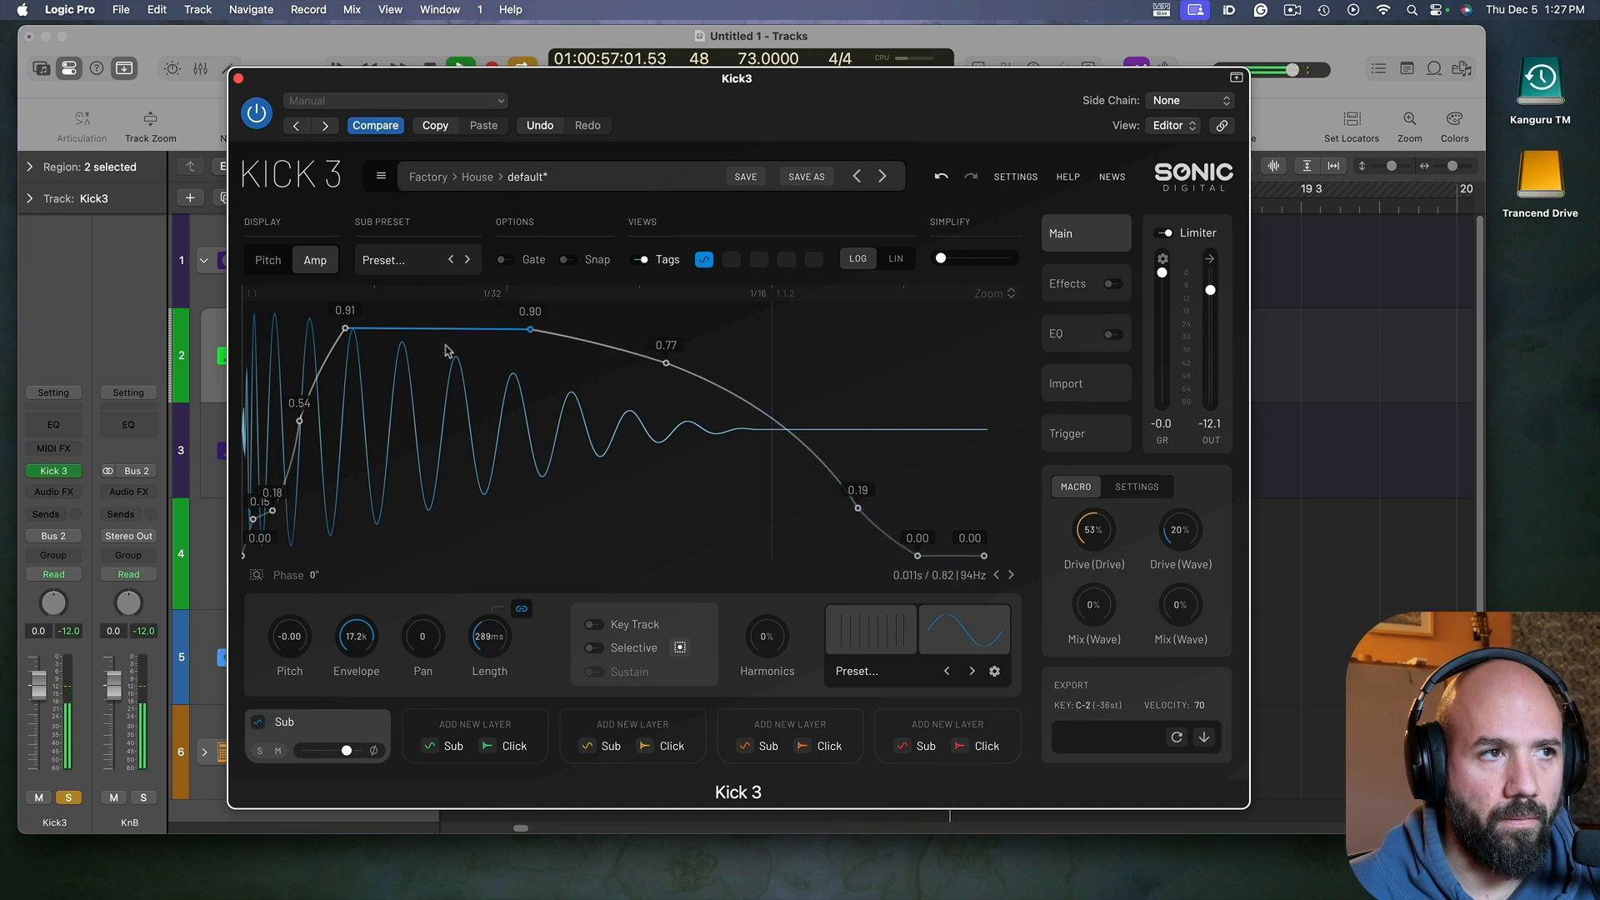
{"action": "left_click_drag", "start_coordinate": [298, 421], "coordinate": [293, 422]}
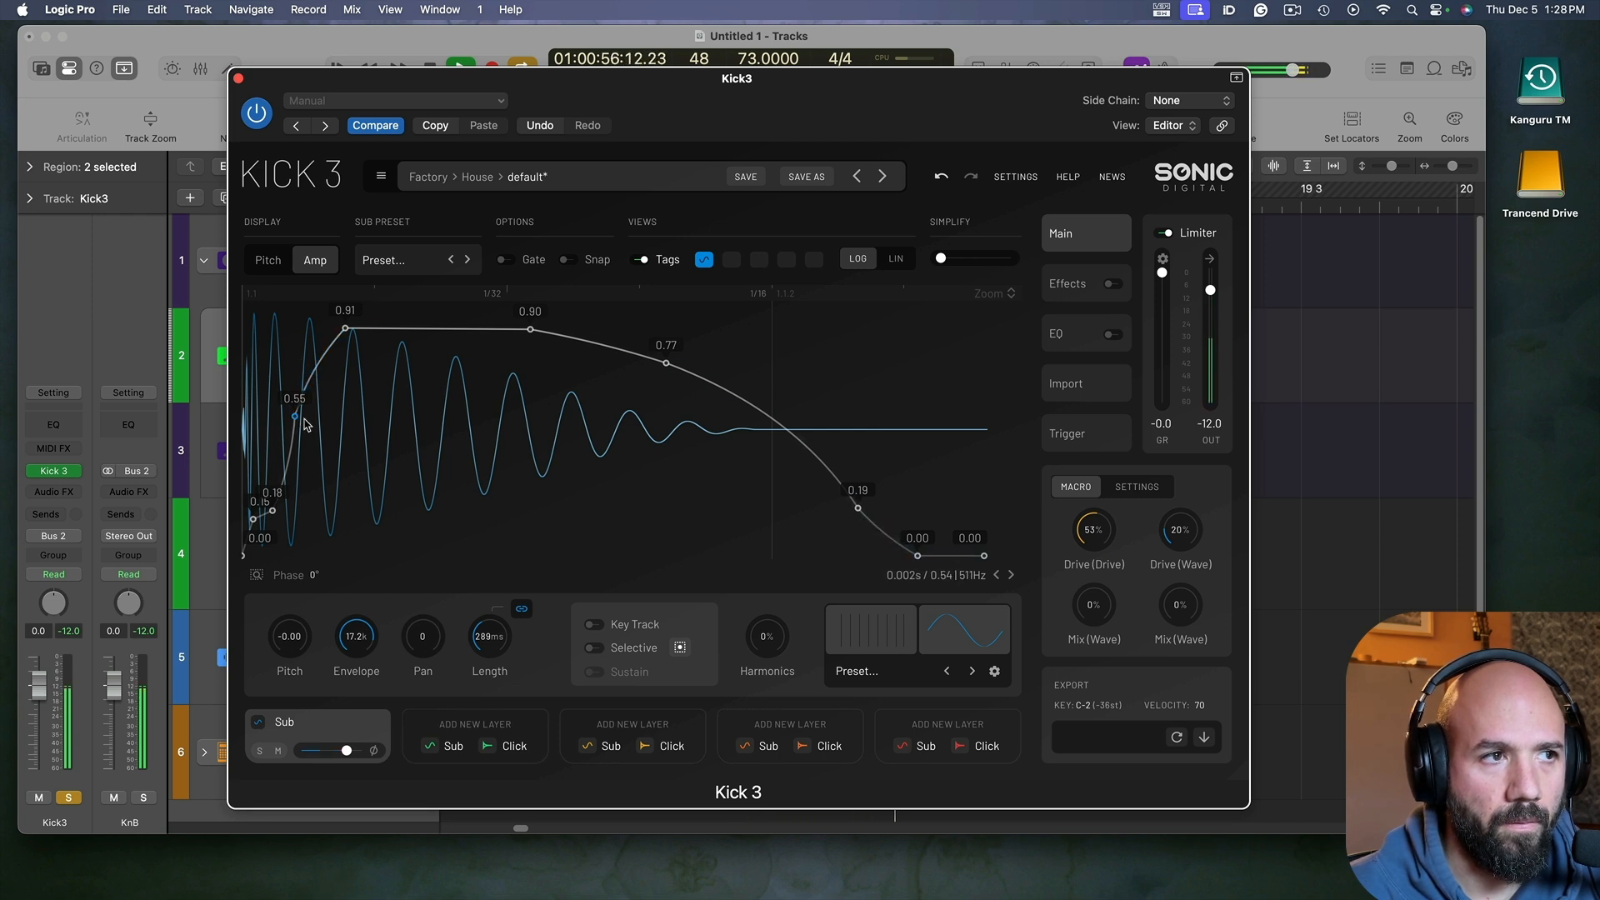
Step: Shorten the amplitude envelope's tail by moving its zero point earlier and raising the preceding point to 0.25
{"action": "left_click", "coordinate": [269, 265]}
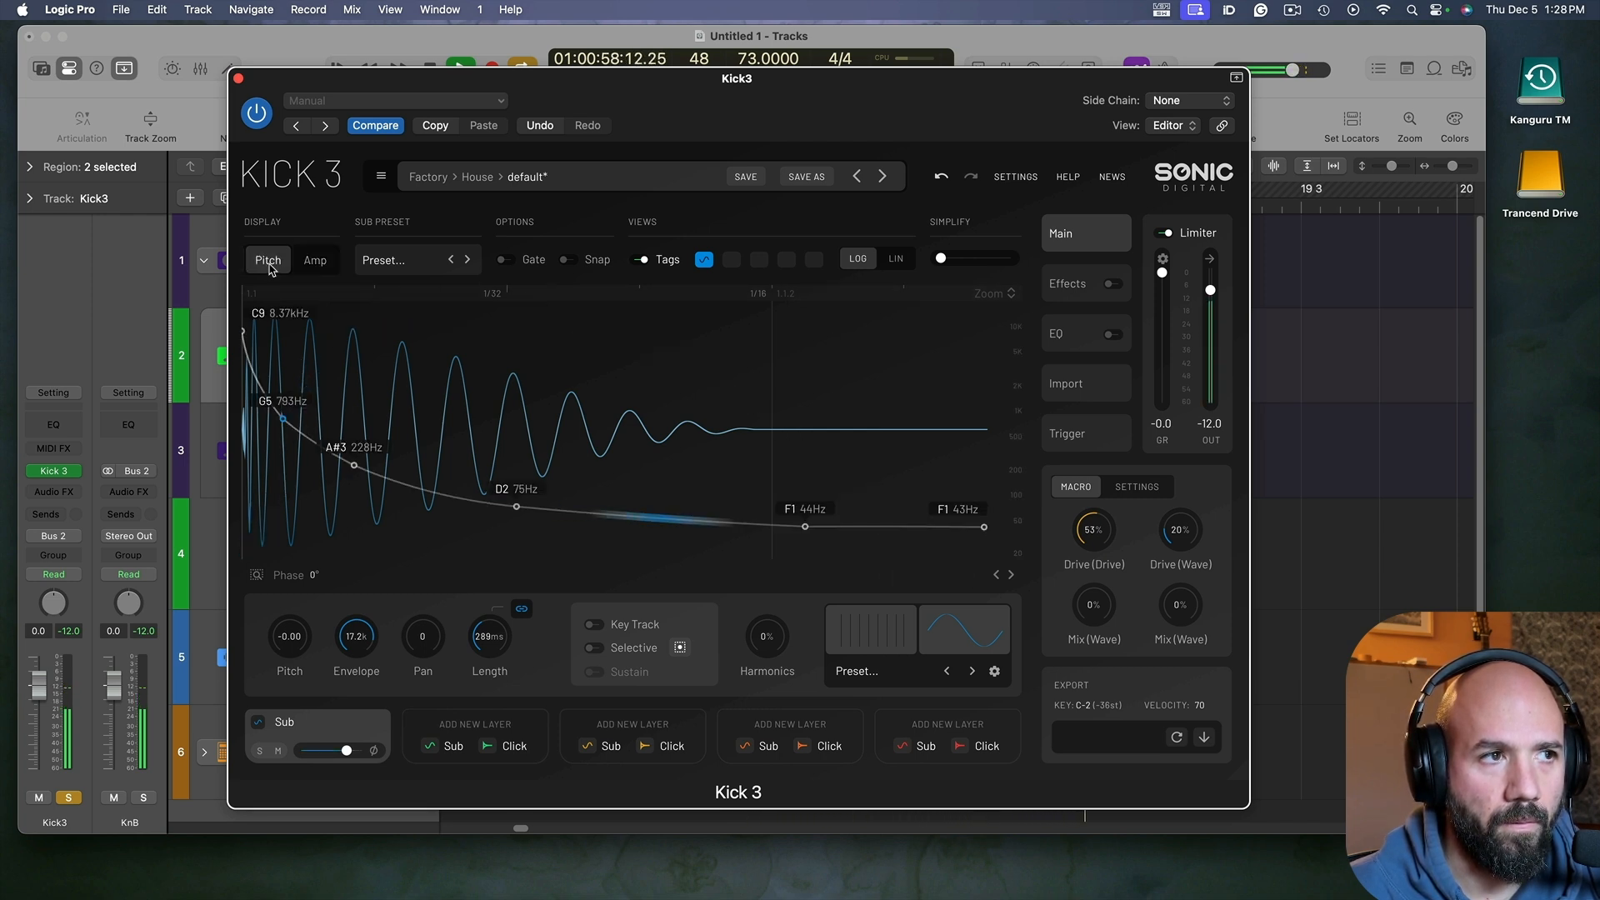
{"action": "left_click", "coordinate": [315, 260]}
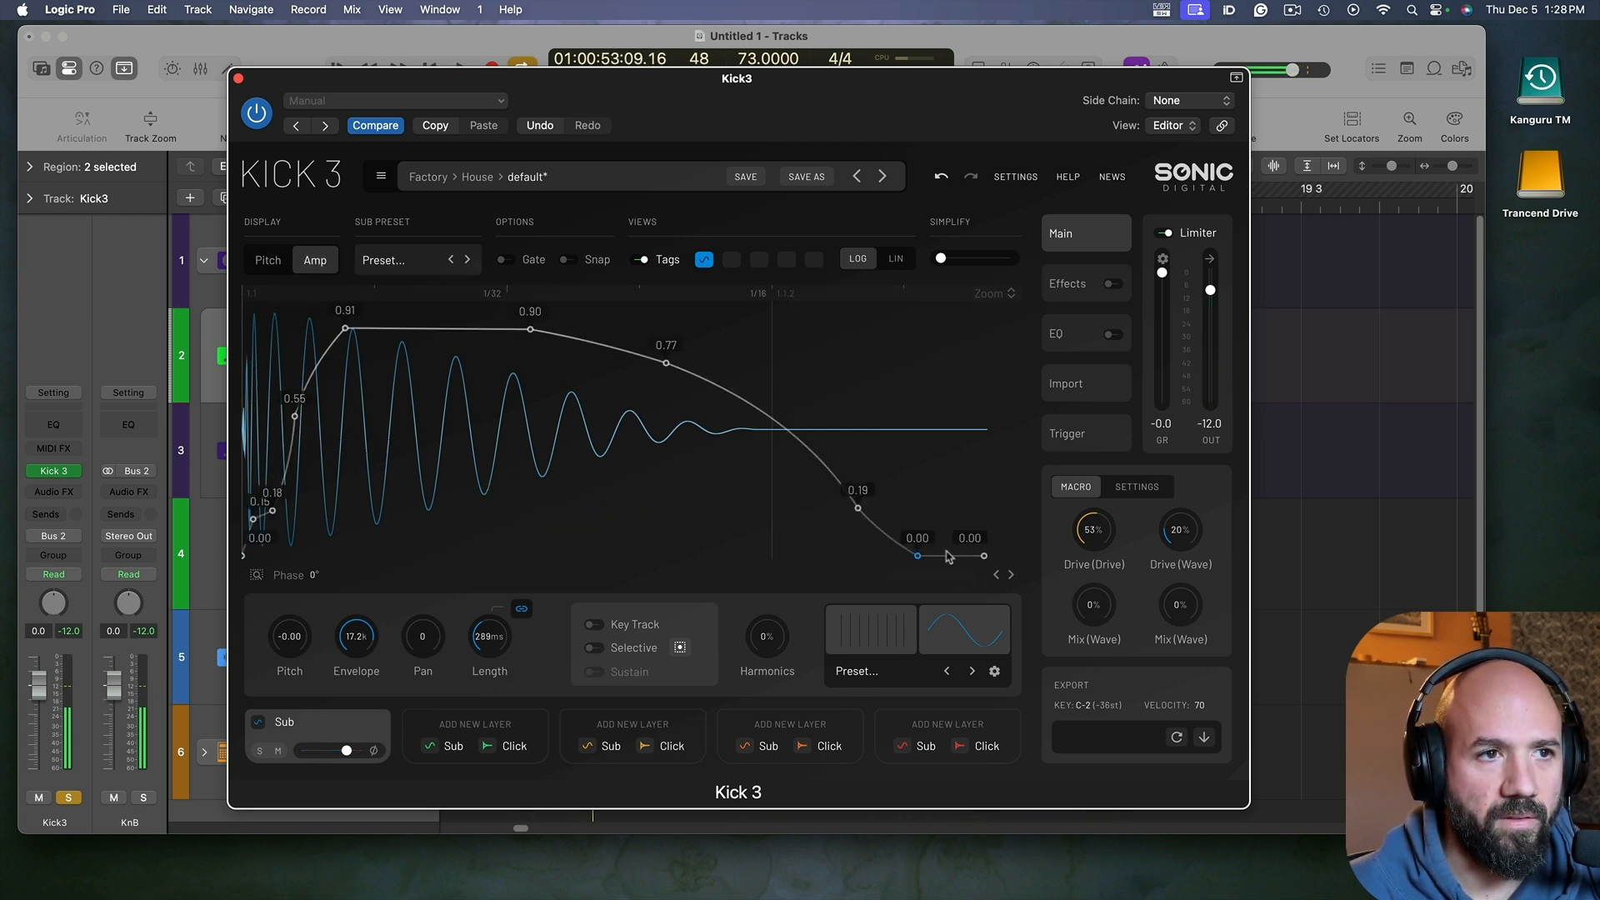
{"action": "left_click_drag", "start_coordinate": [854, 512], "coordinate": [850, 513]}
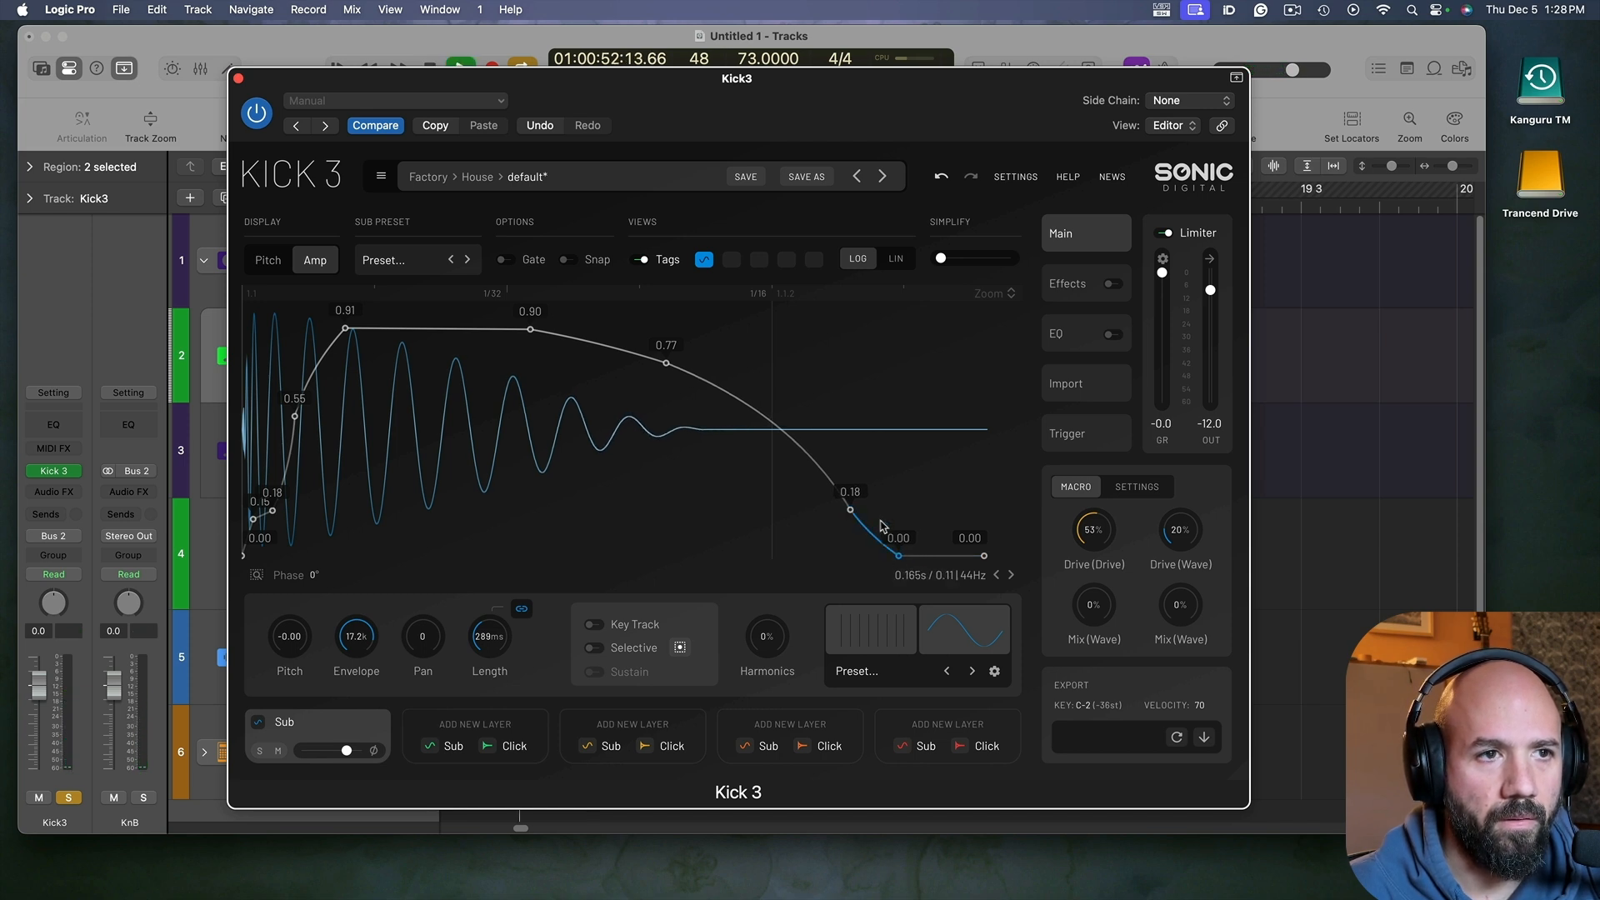
{"action": "left_click_drag", "start_coordinate": [850, 509], "coordinate": [836, 498]}
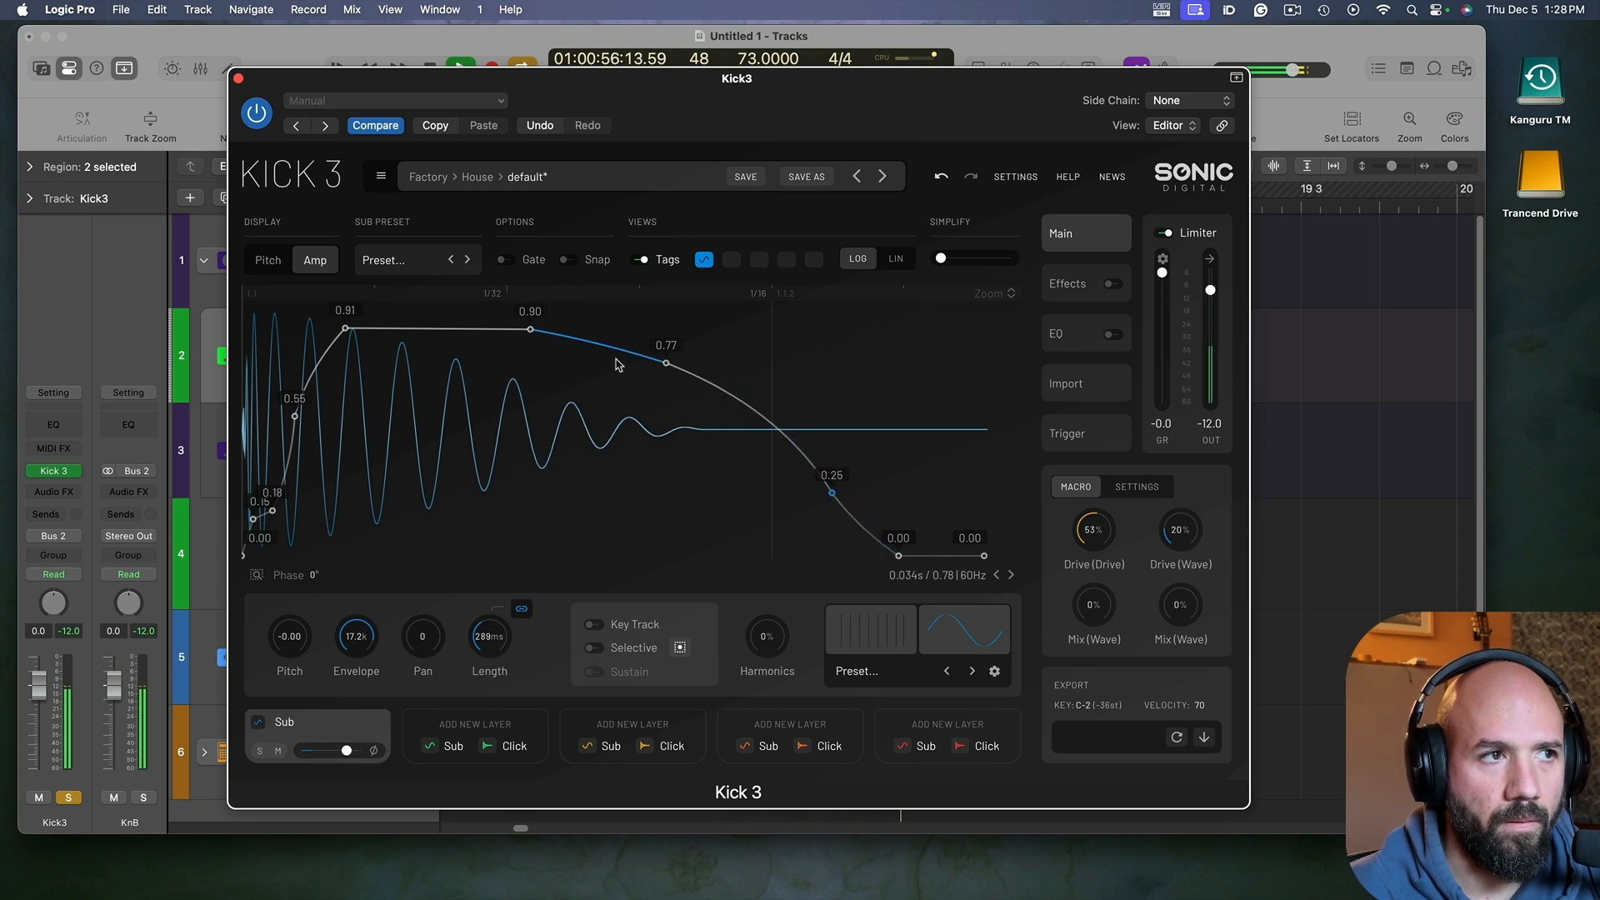
Step: Check Kick 3's pitch envelope, close the plug-in and play the soloed kick to check its level
{"action": "left_click", "coordinate": [274, 263]}
{"action": "key", "text": "space"}
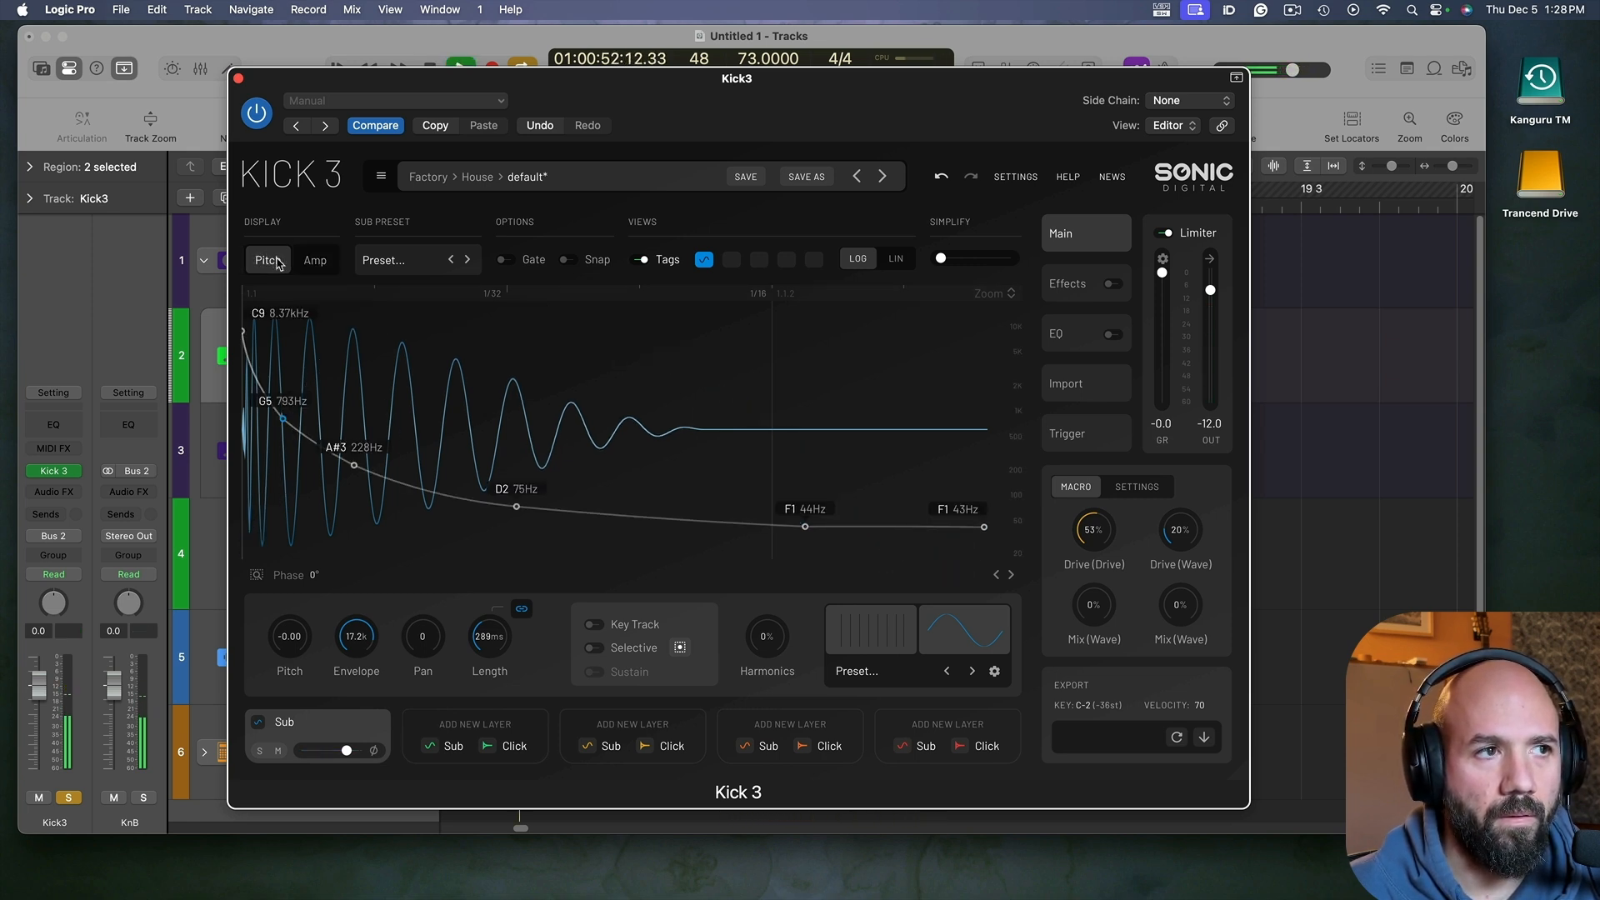
{"action": "key", "text": "space"}
{"action": "left_click", "coordinate": [238, 78]}
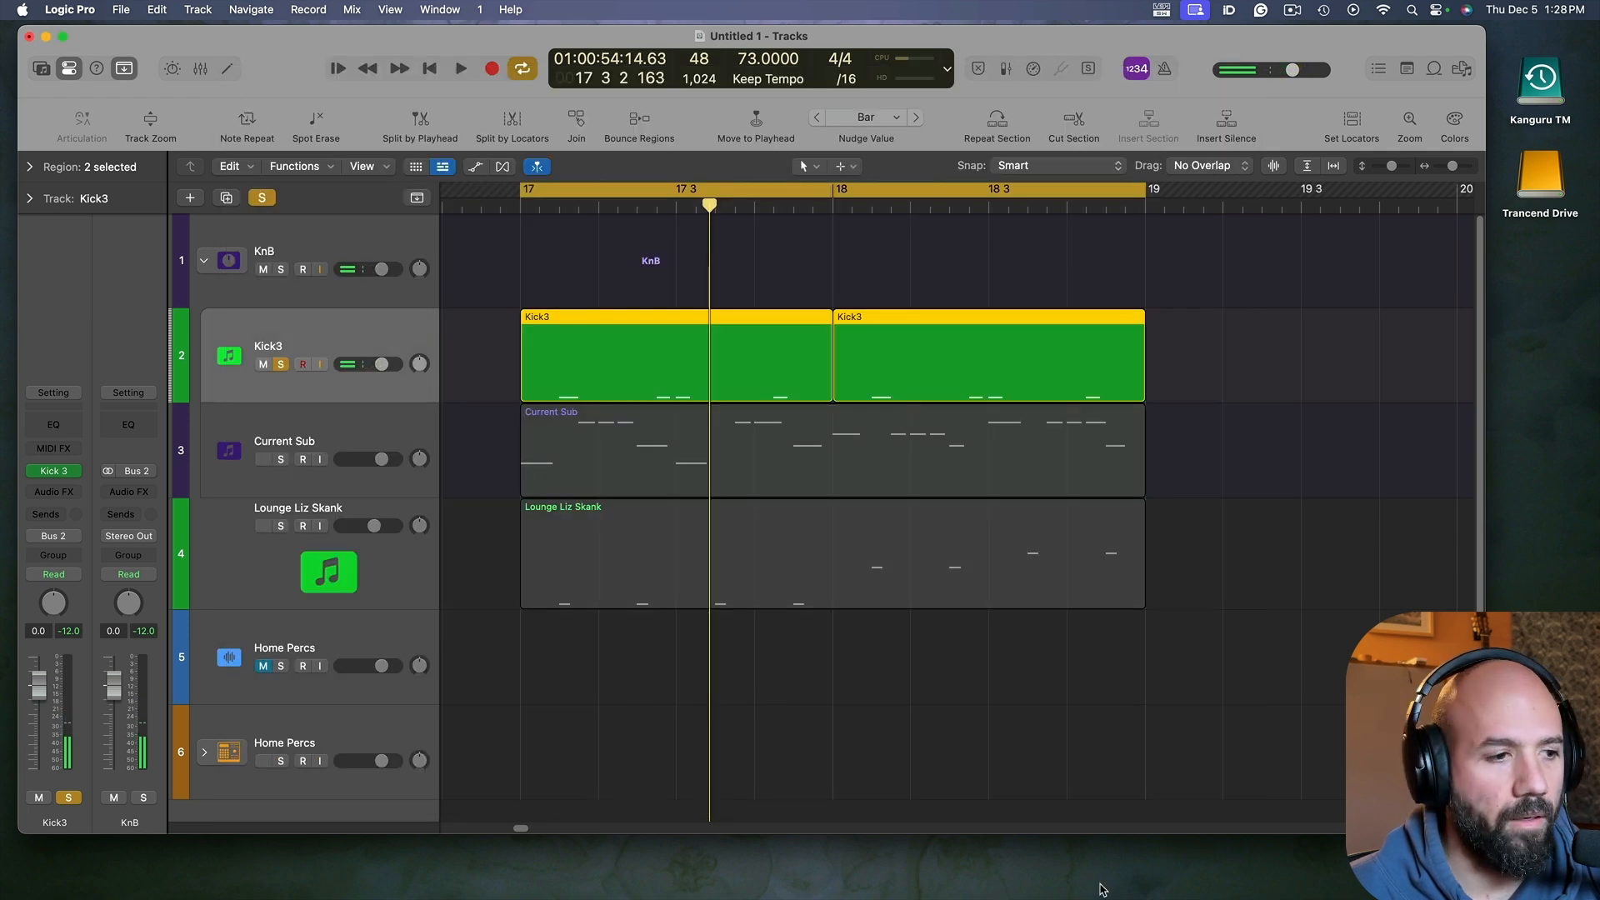
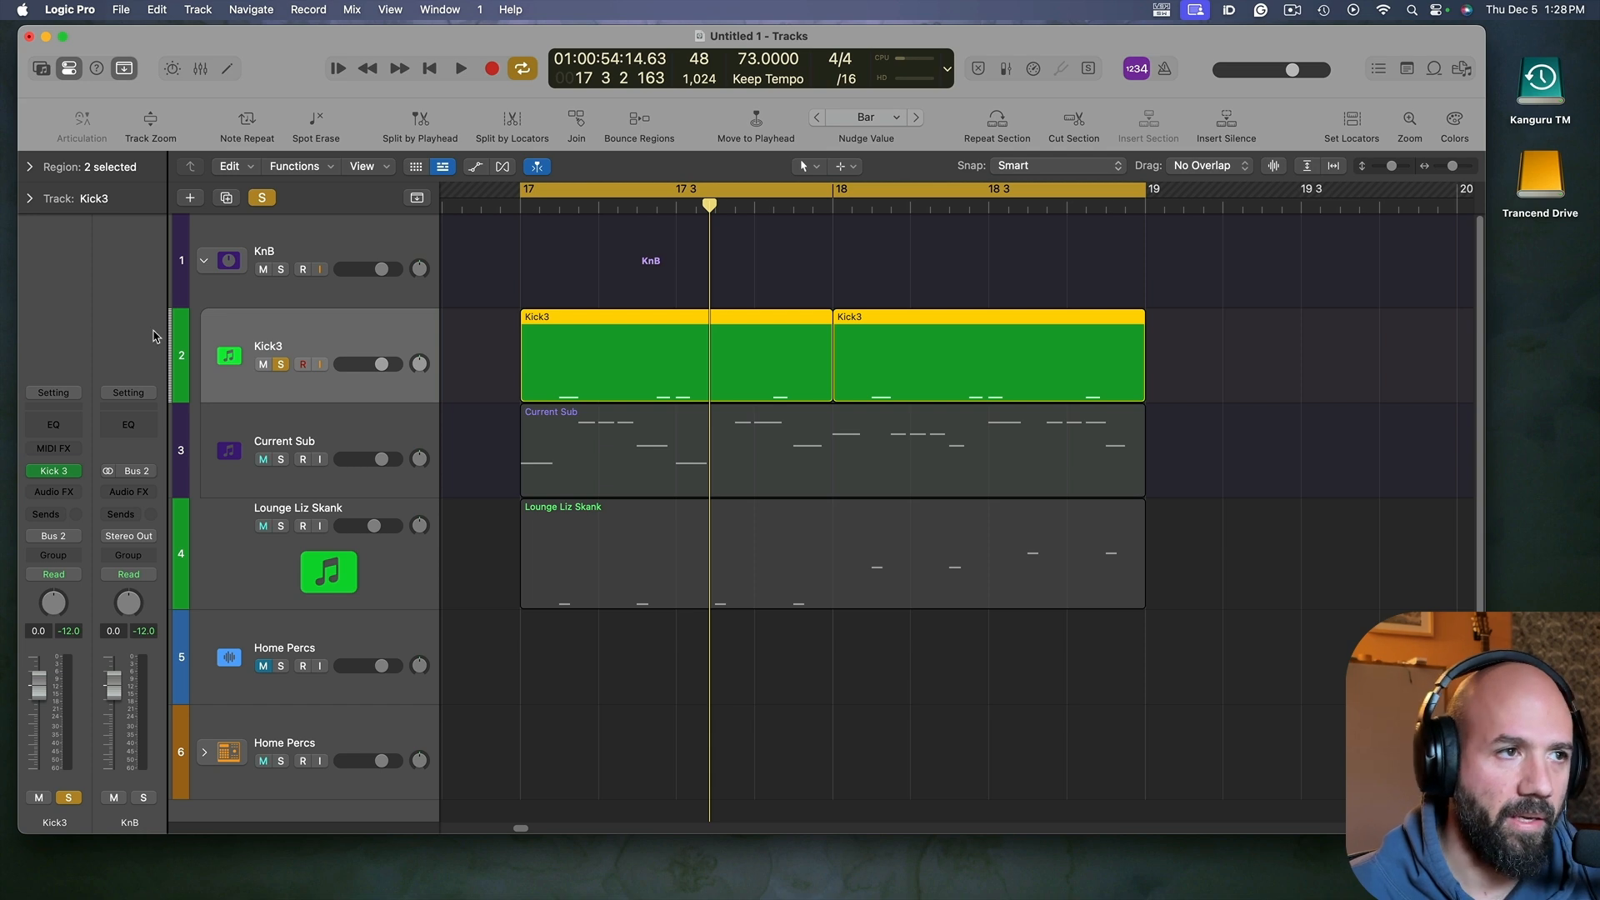
{"action": "key", "text": "space"}
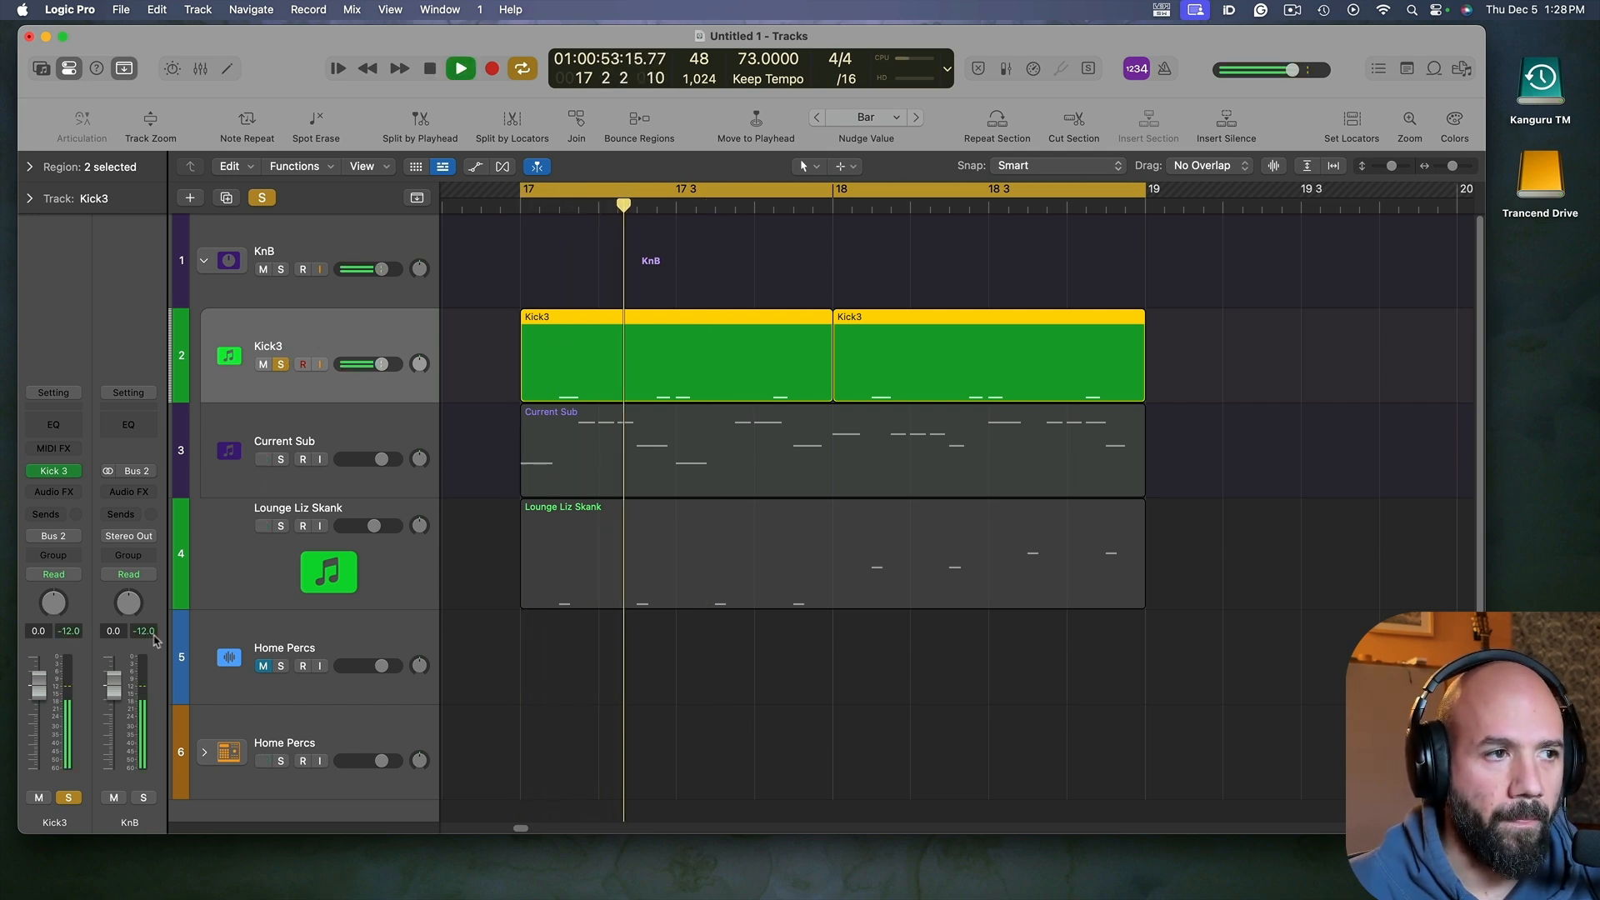
Step: Switch the solo from Kick3 to Current Sub, audition the sub and select its track
{"action": "key", "text": "space"}
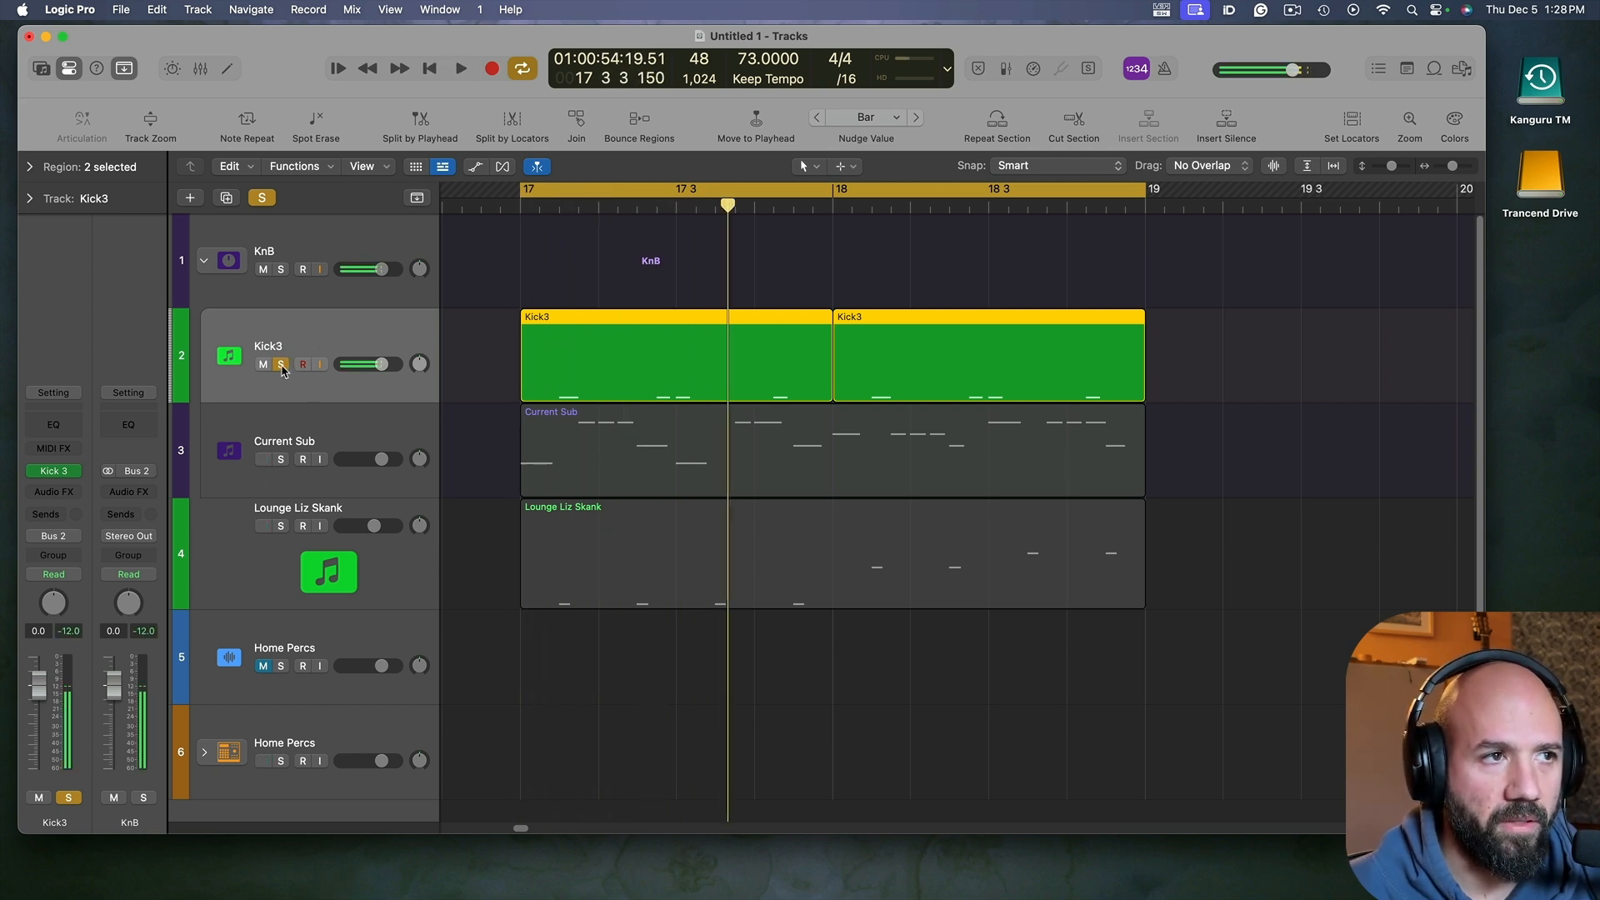
{"action": "left_click", "coordinate": [281, 364]}
{"action": "left_click", "coordinate": [282, 459]}
{"action": "key", "text": "space"}
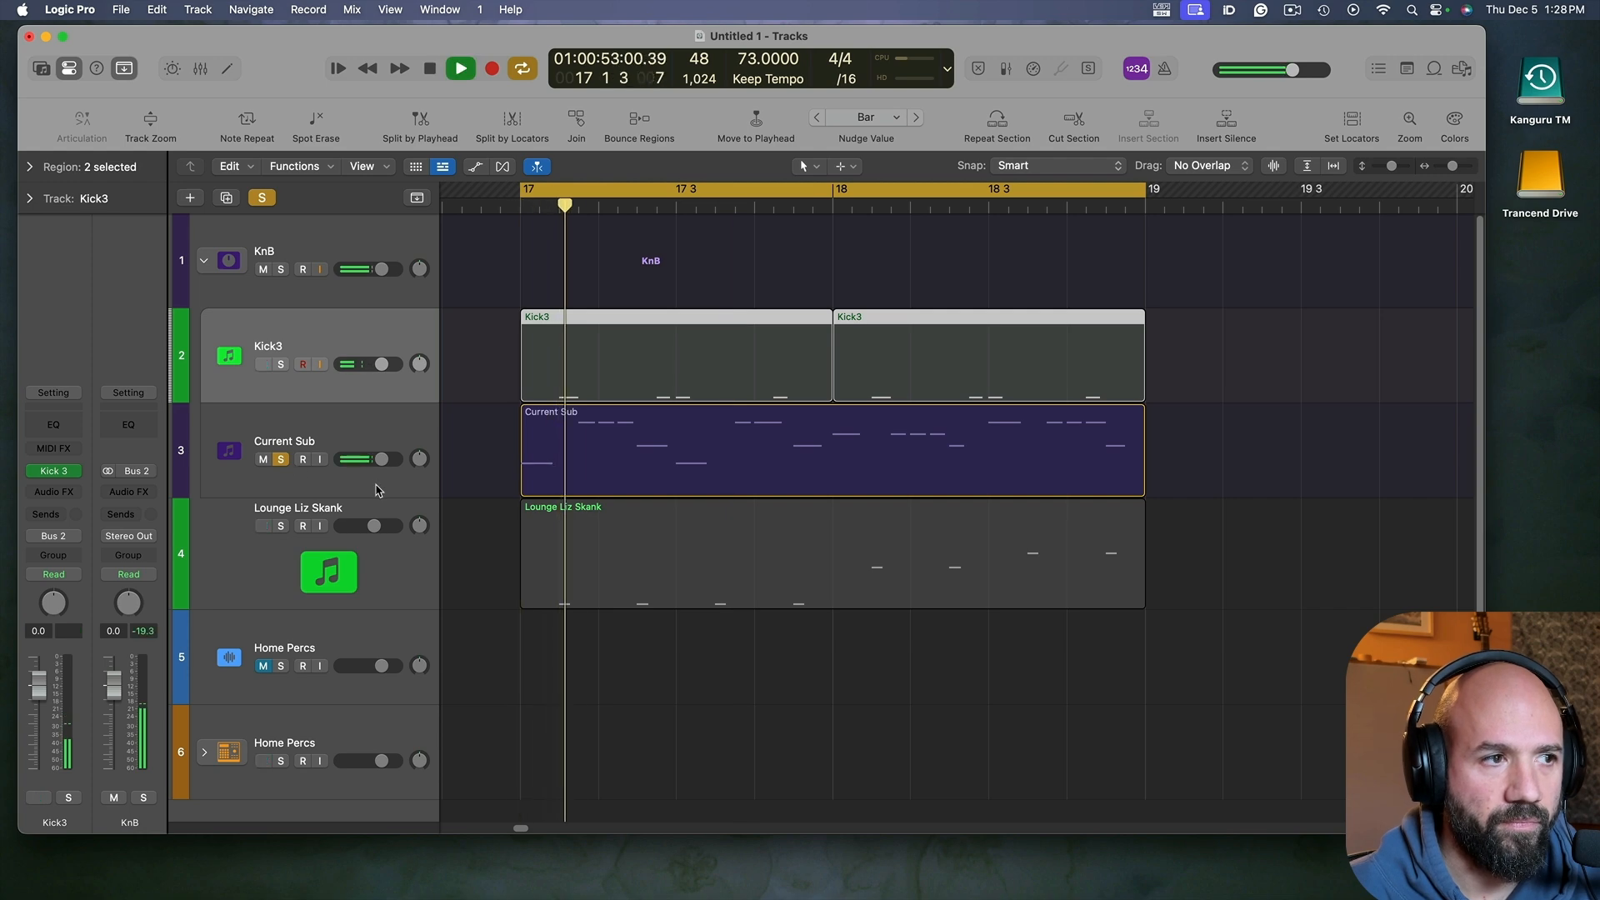
{"action": "key", "text": "space"}
{"action": "left_click", "coordinate": [360, 431]}
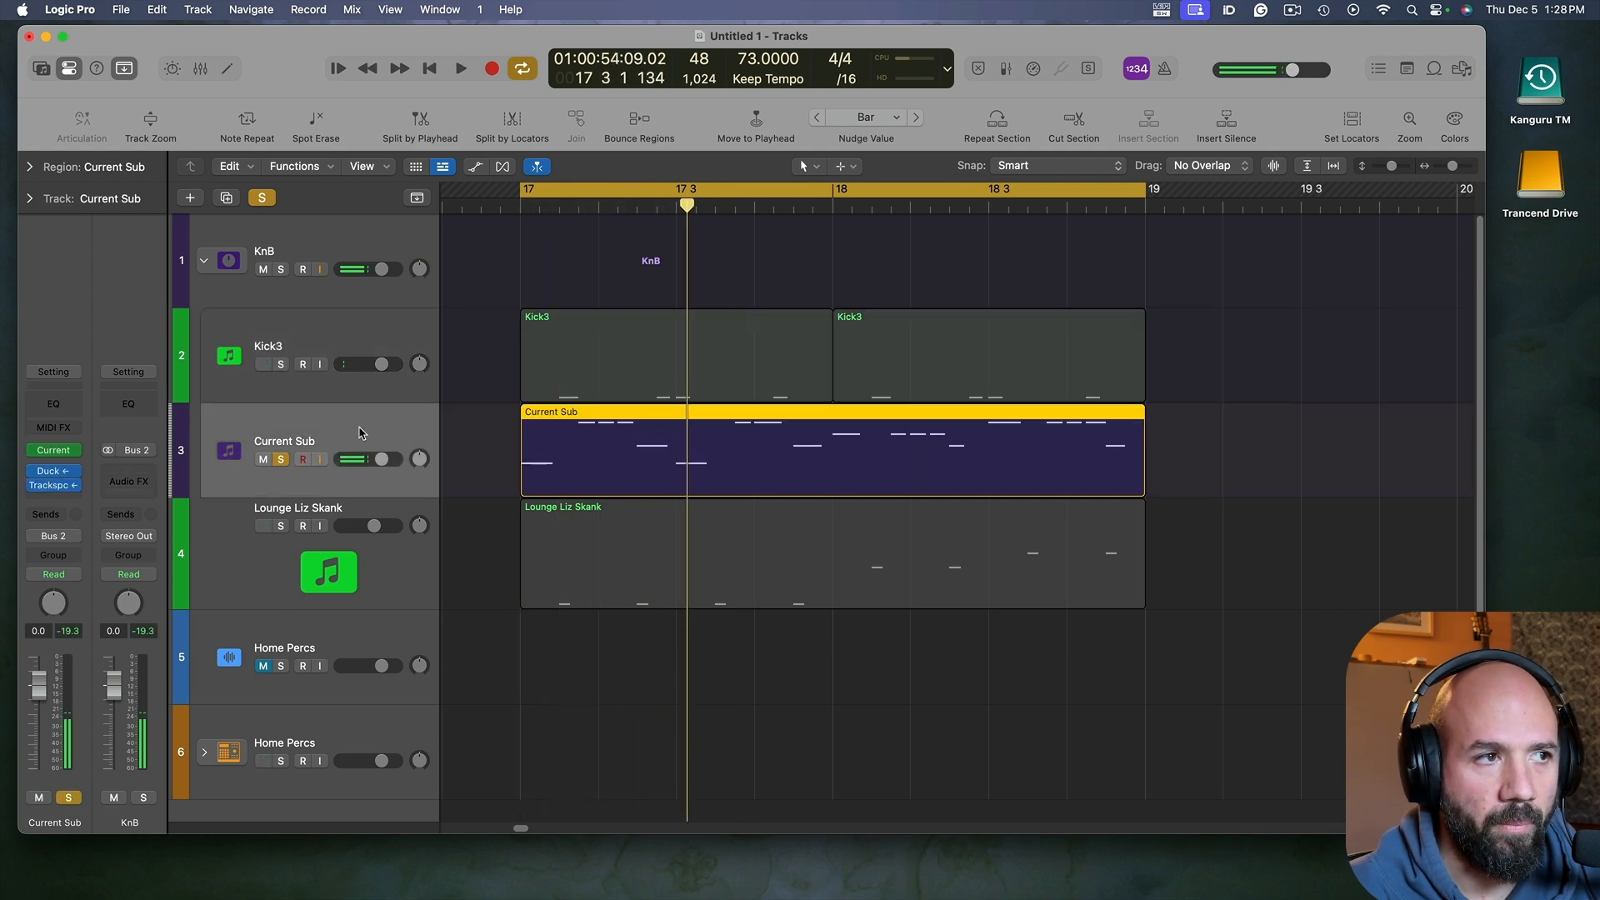
Step: Raise the output level of Current Sub's synth slightly and recheck the channel's peak level during playback
{"action": "left_click", "coordinate": [55, 450]}
{"action": "key", "text": "space"}
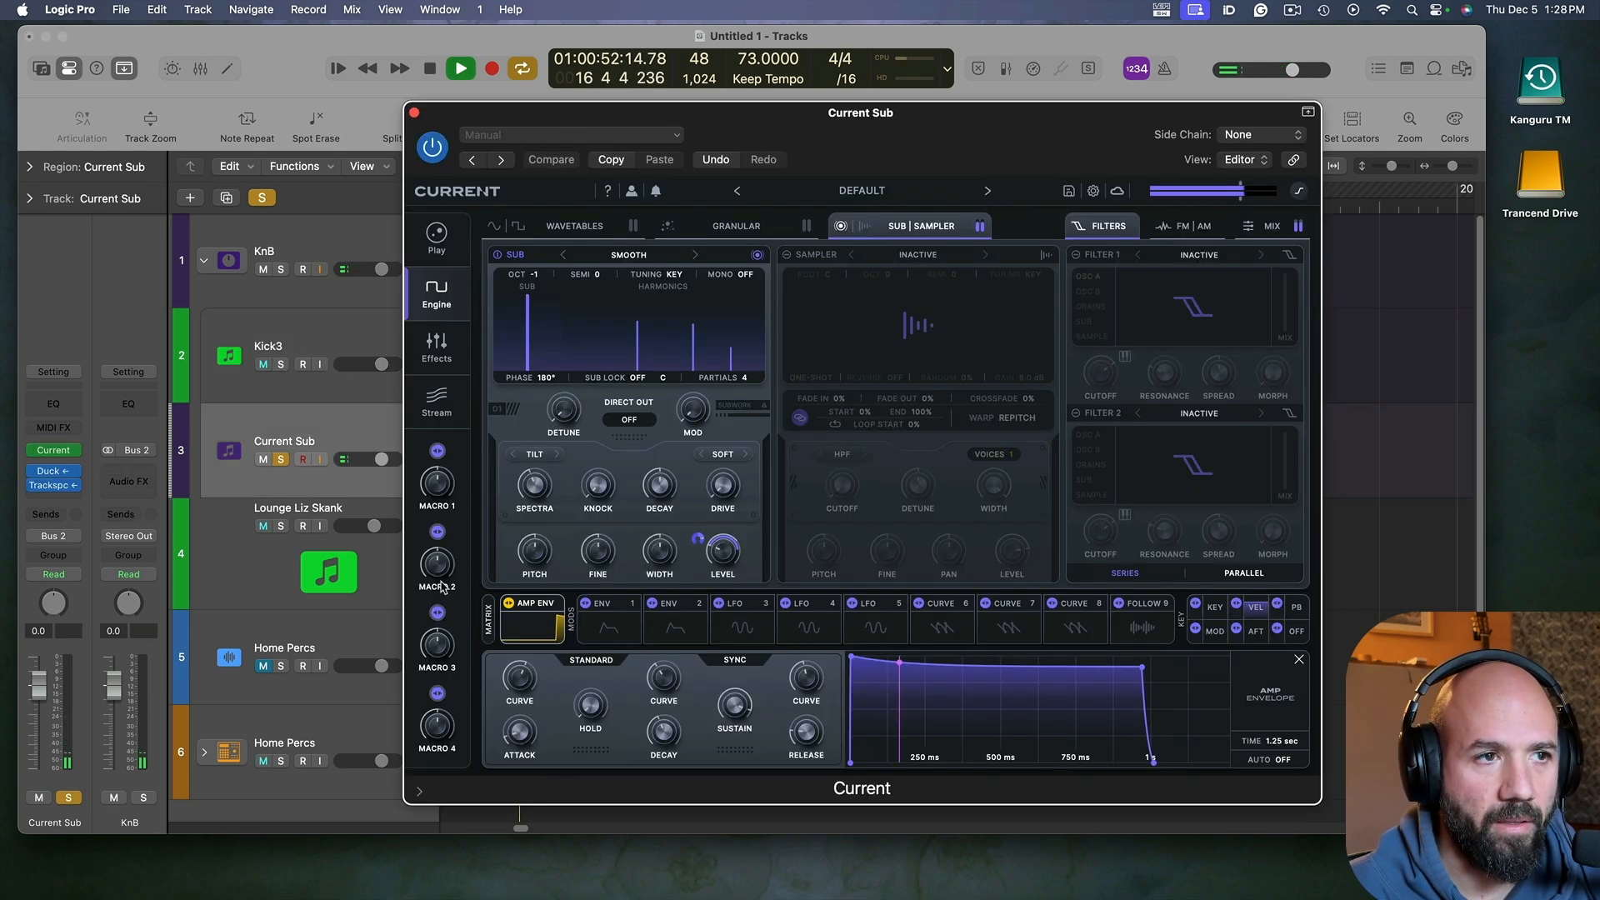
{"action": "left_click_drag", "start_coordinate": [870, 145], "coordinate": [1015, 131]}
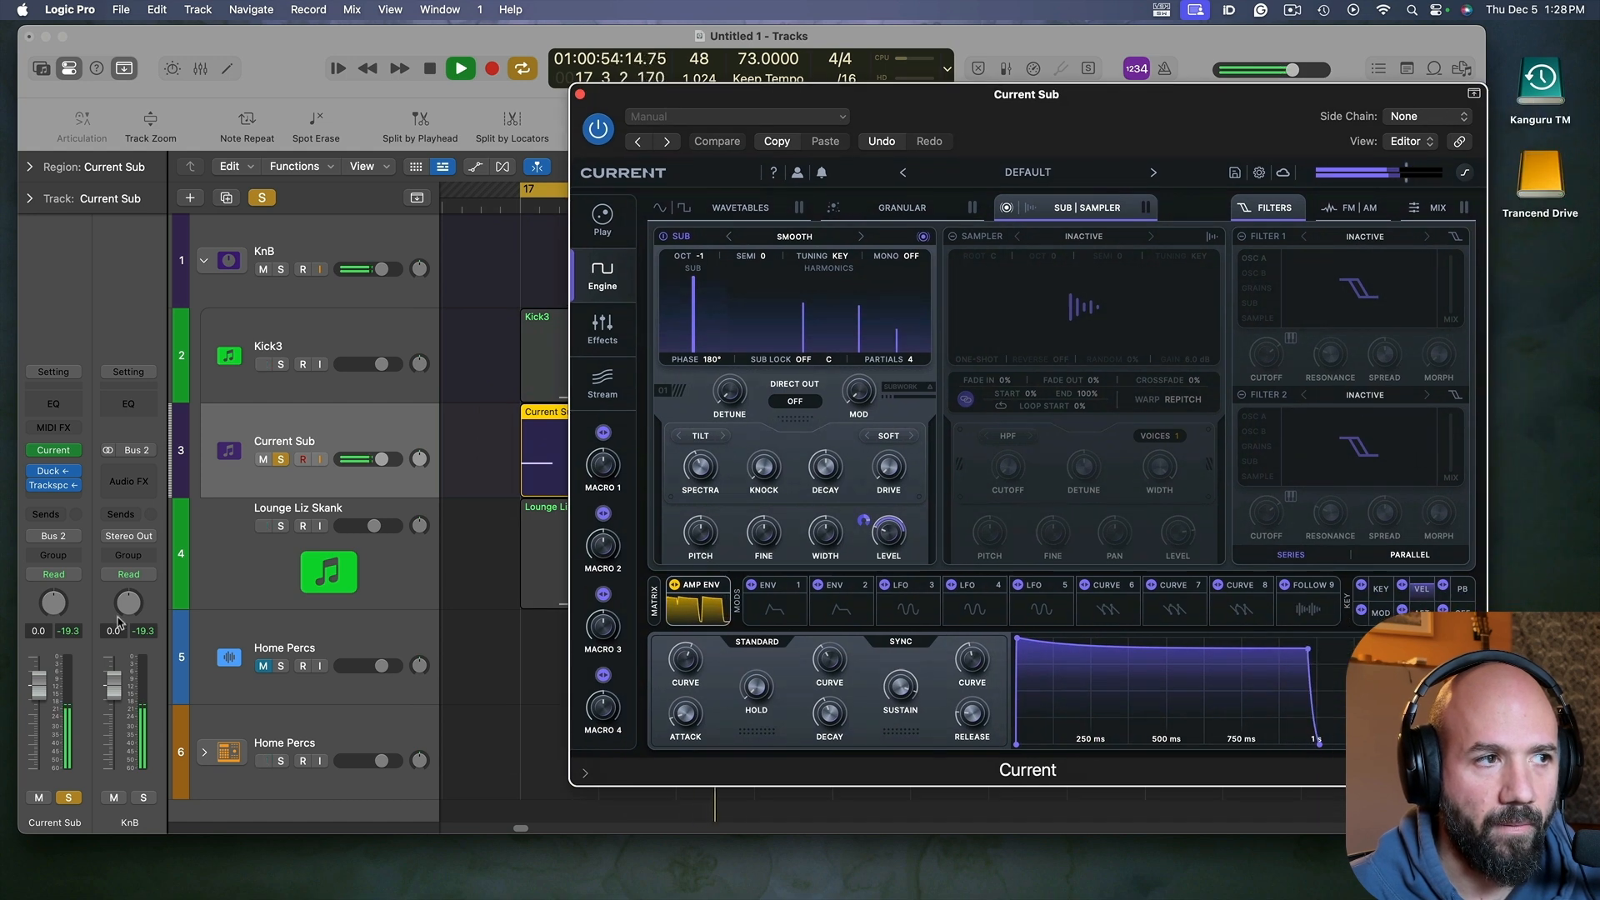
{"action": "key", "text": "space"}
{"action": "left_click", "coordinate": [371, 446]}
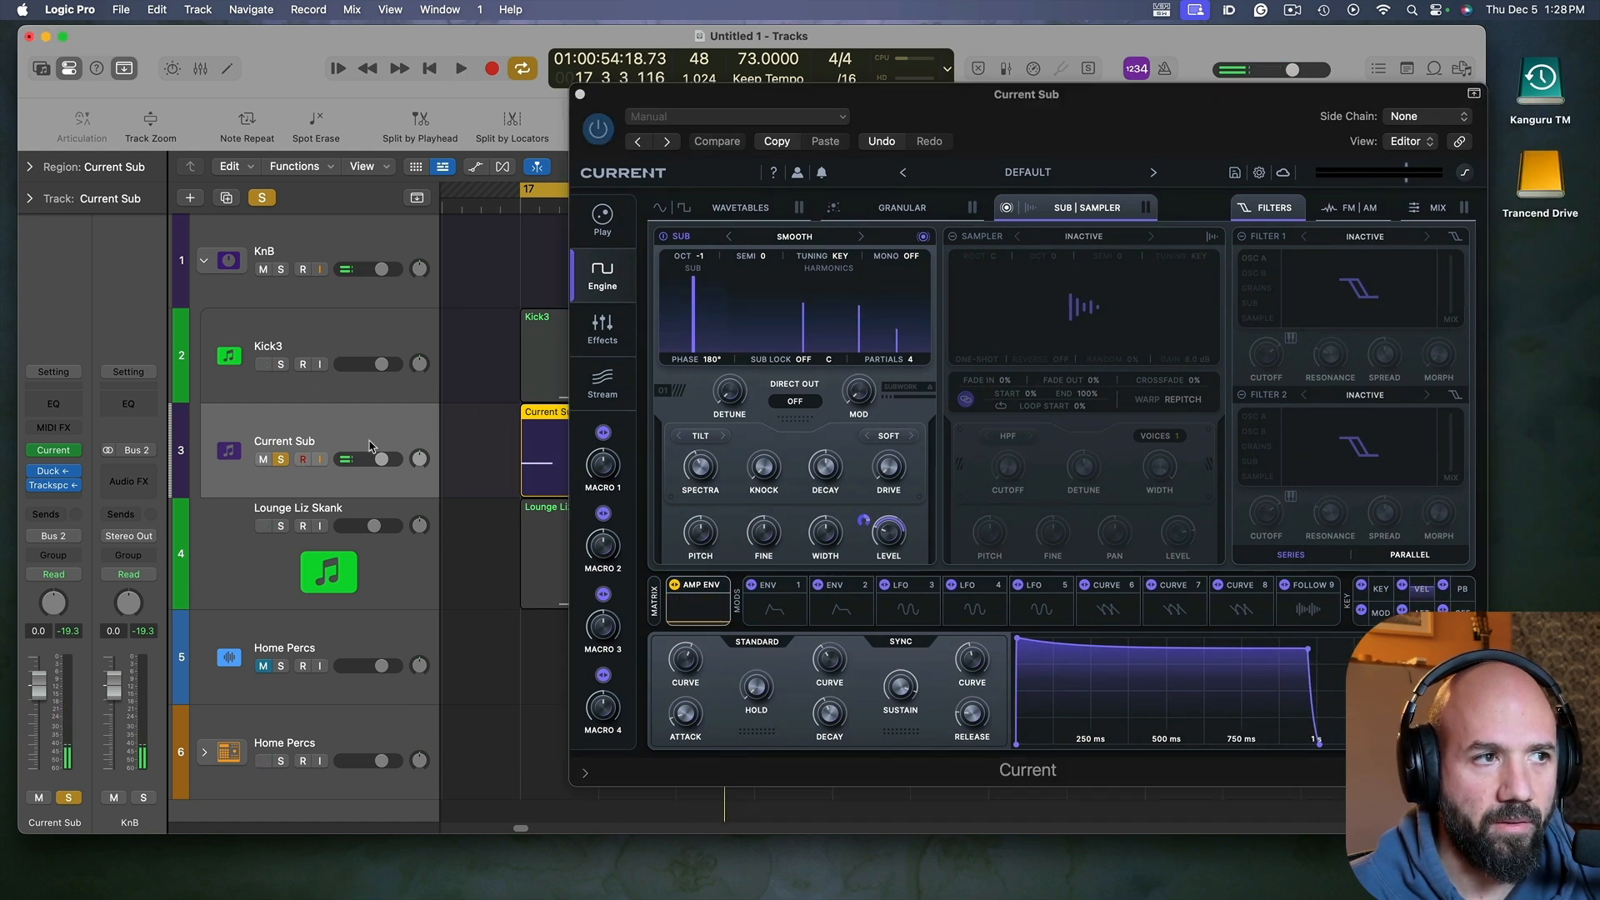
{"action": "key", "text": "space"}
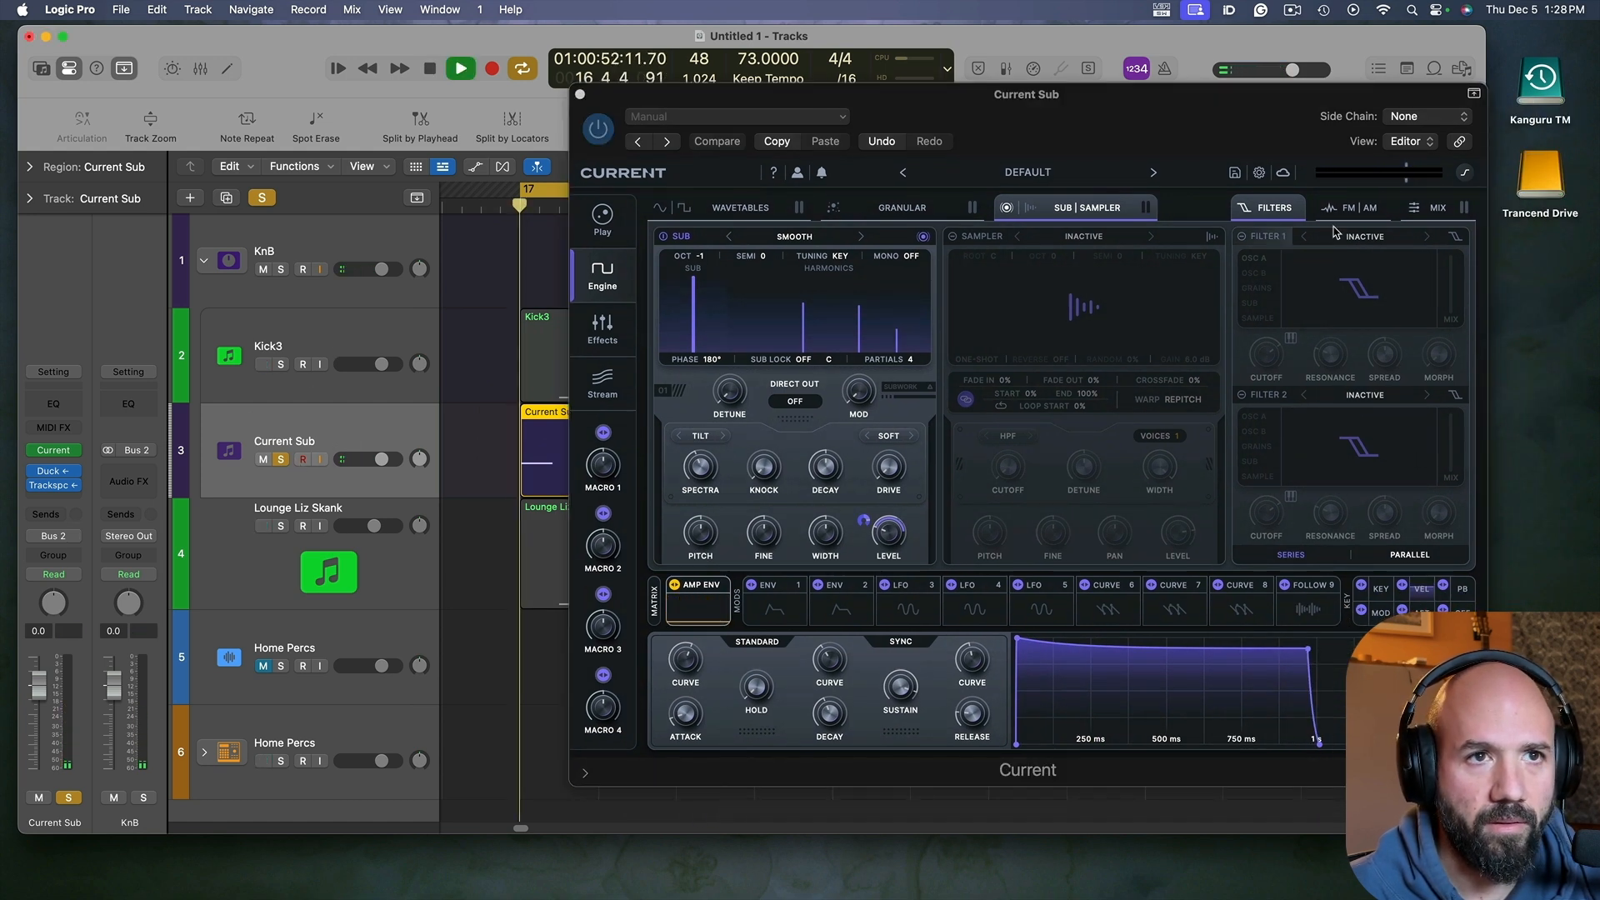
{"action": "left_click", "coordinate": [1414, 186]}
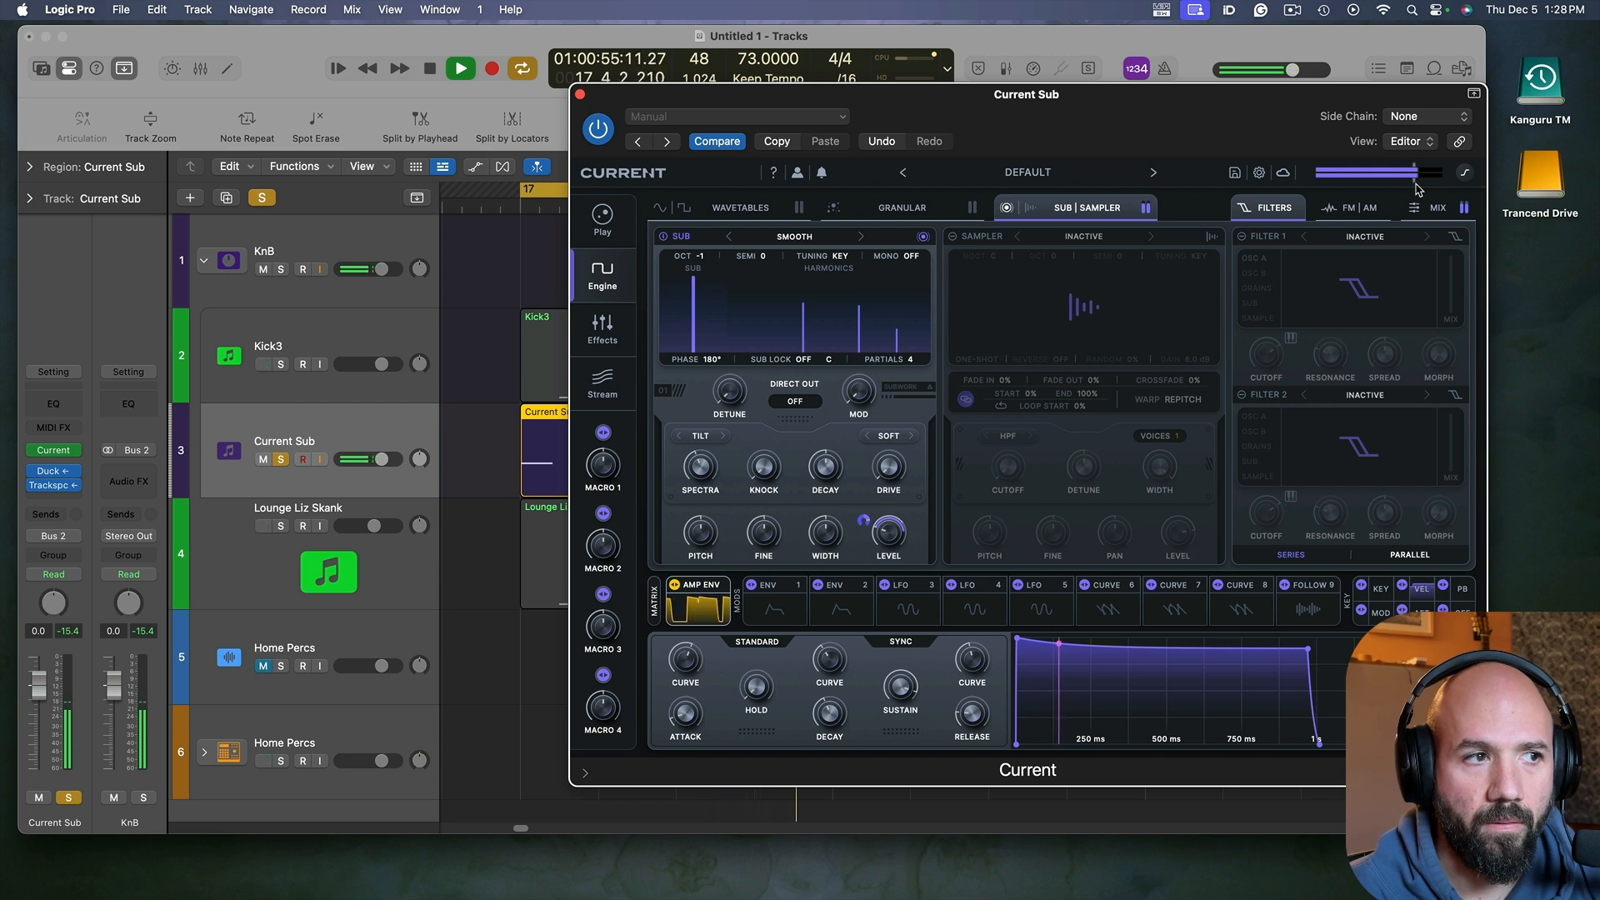
{"action": "left_click", "coordinate": [146, 634]}
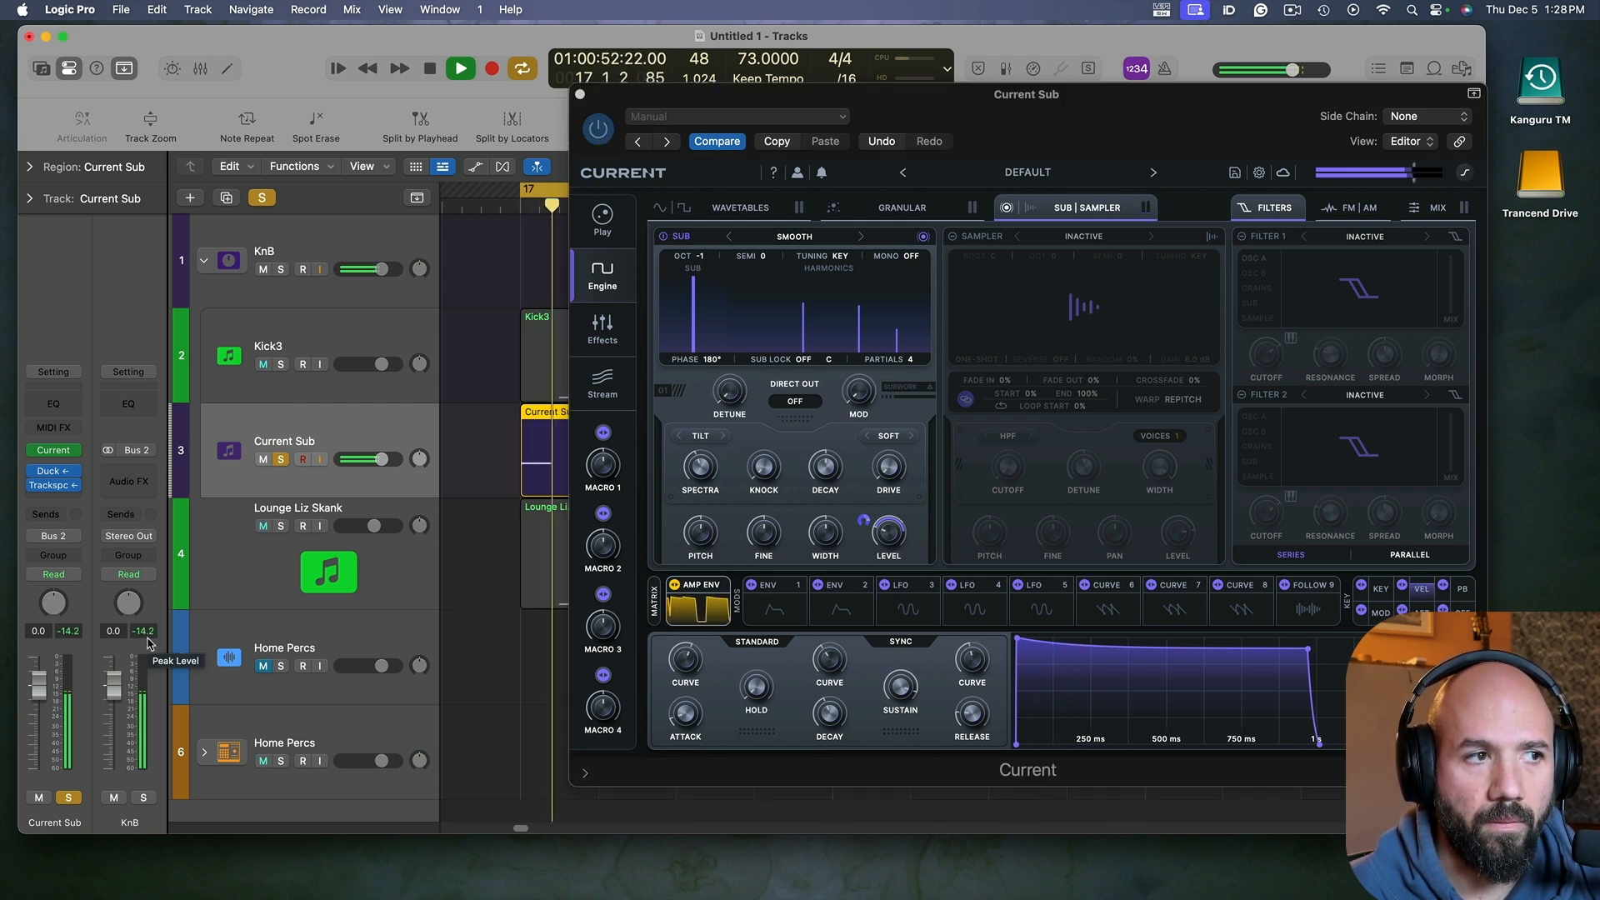
{"action": "key", "text": "space"}
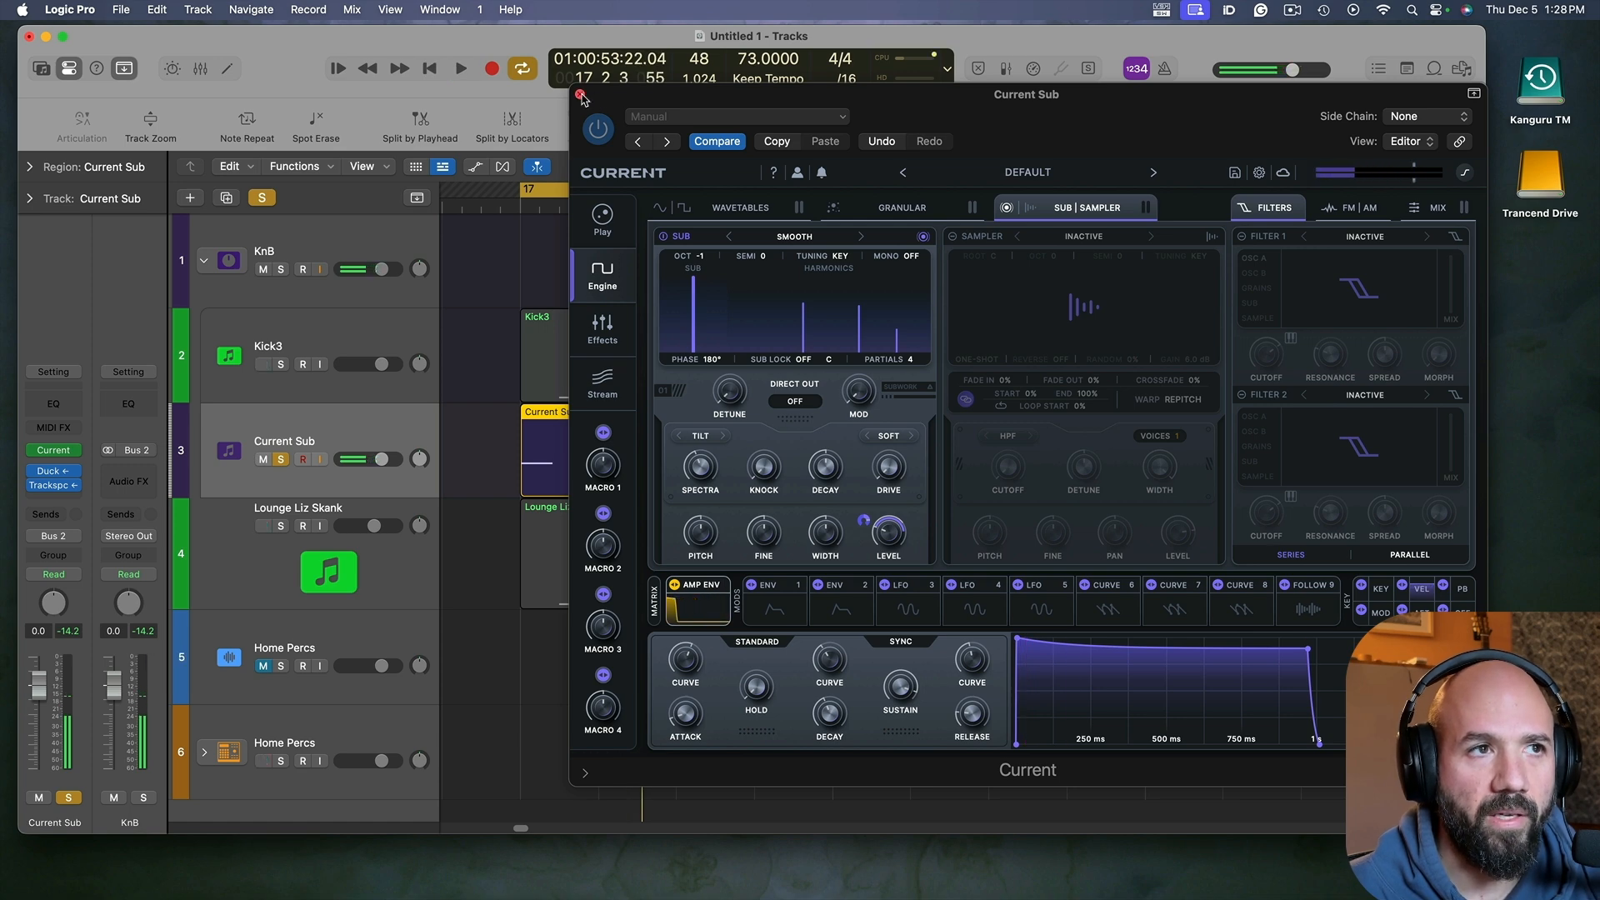
{"action": "left_click", "coordinate": [580, 96]}
Step: Open the Current Sub region in the Piano Roll and look over its notes from bar 17 to 19
{"action": "double_click", "coordinate": [807, 475]}
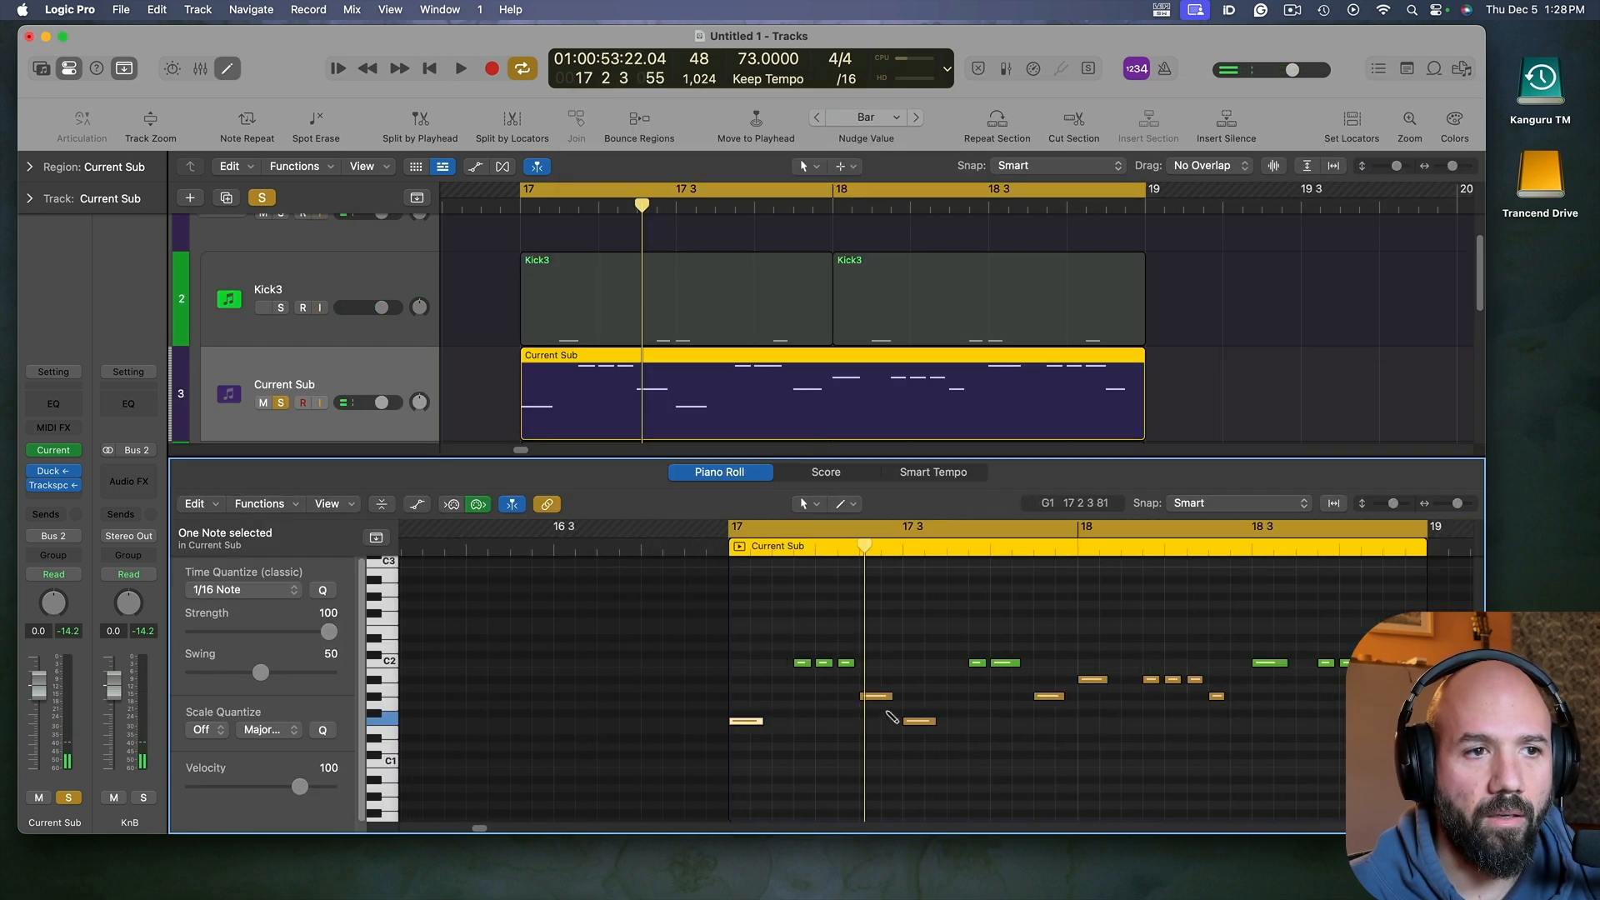
{"action": "scroll", "coordinate": [1150, 776], "scroll_direction": "right", "scroll_amount": 5}
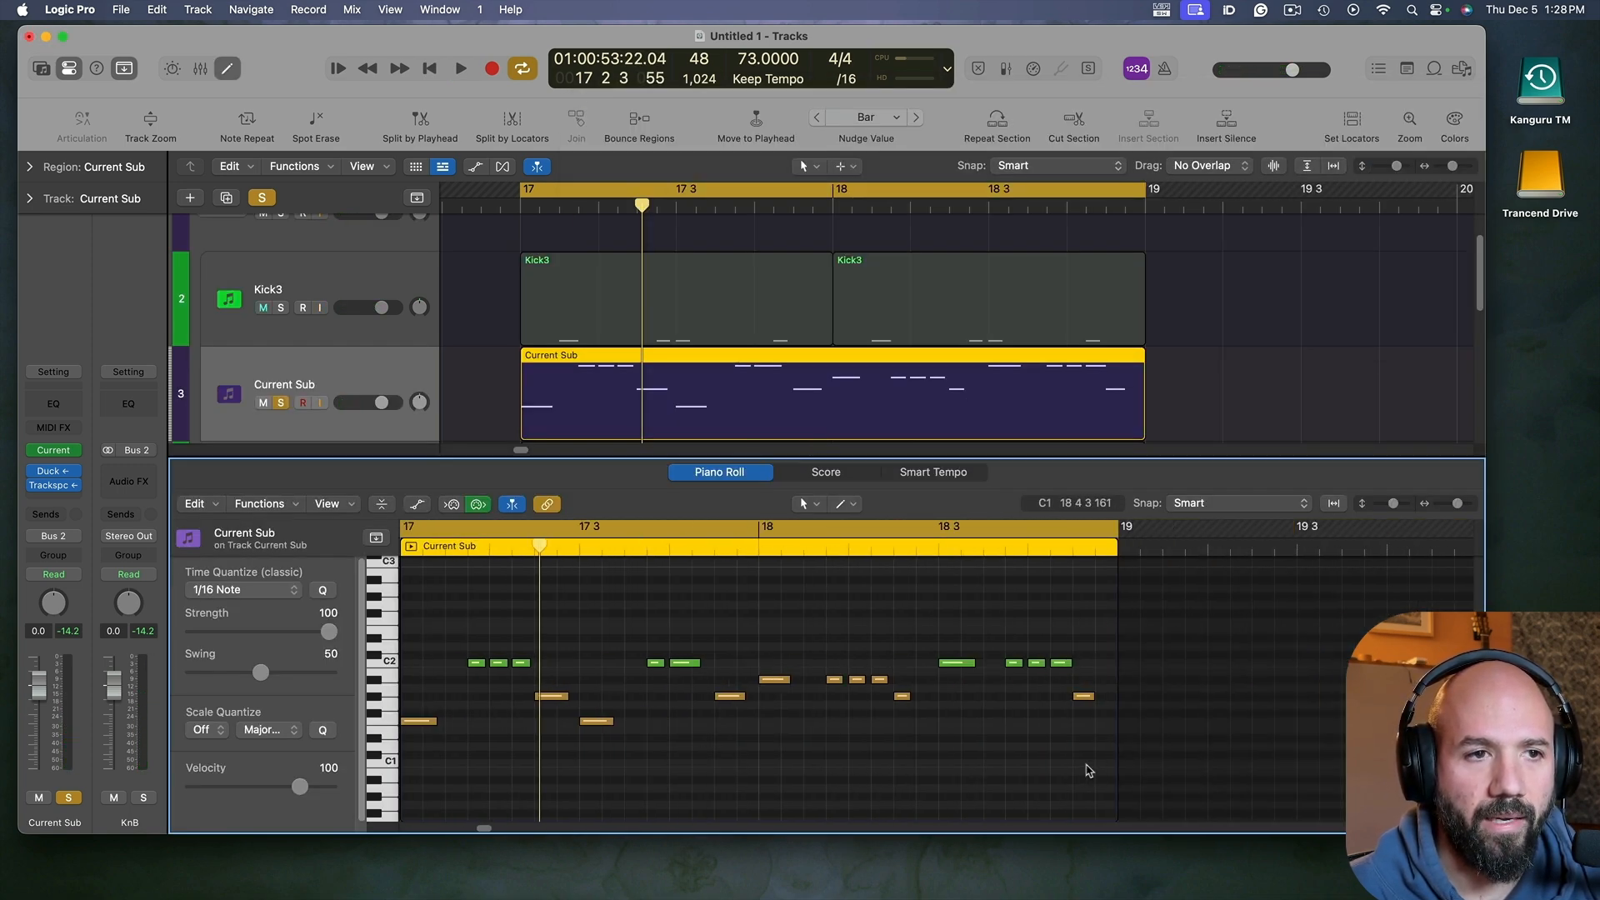
{"action": "scroll", "coordinate": [1087, 771], "scroll_direction": "left", "scroll_amount": 2}
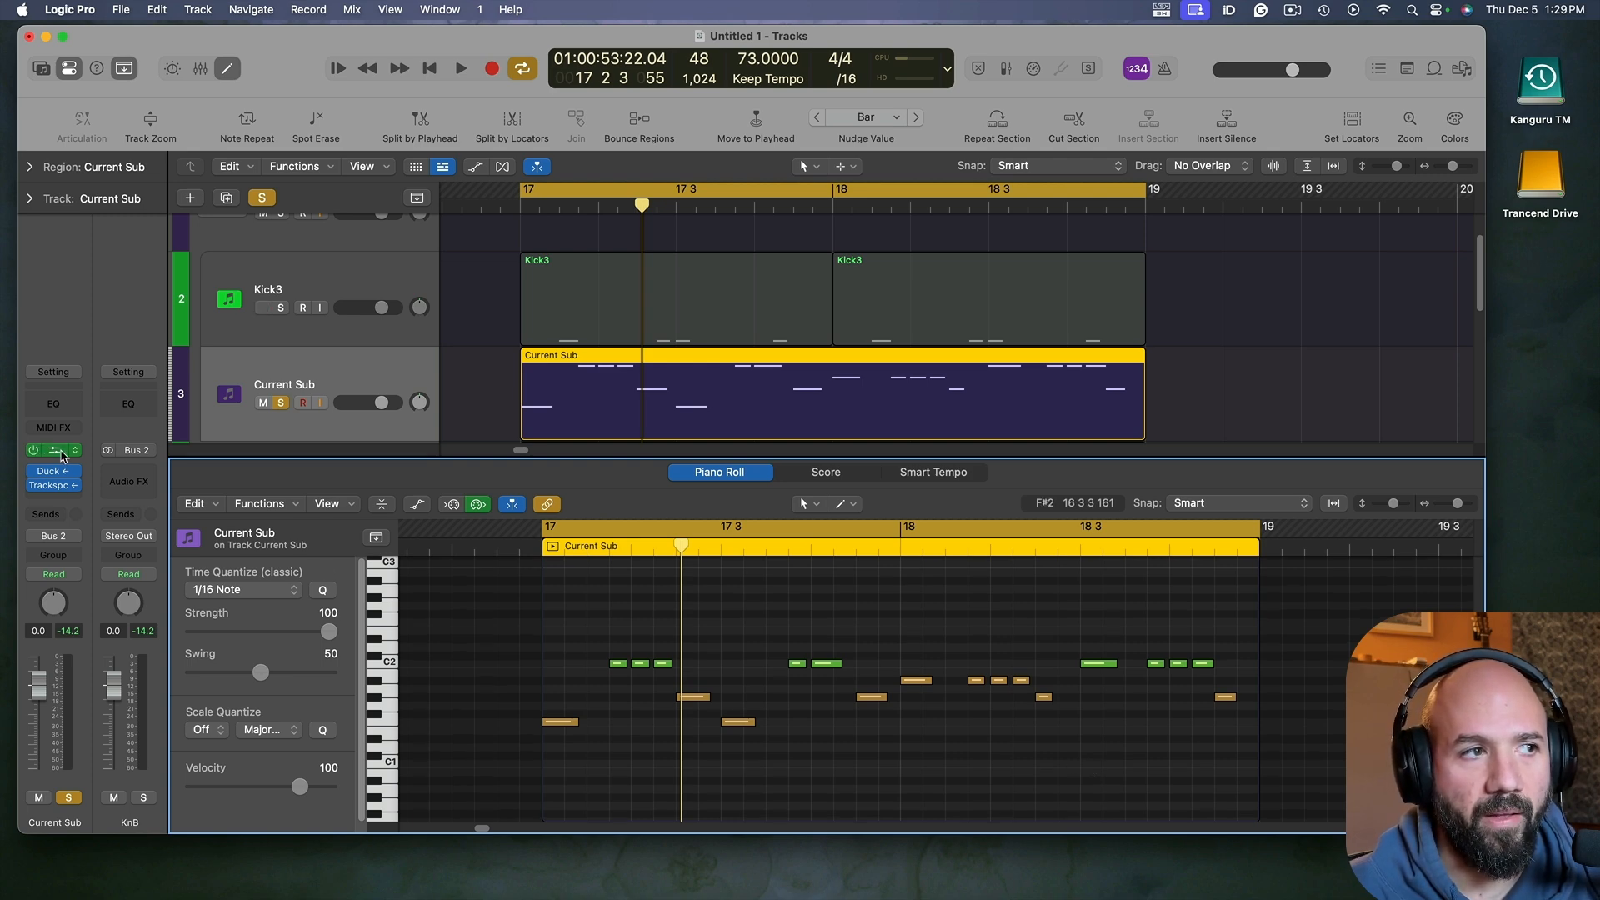
Step: Add a Morph EQ to the sub synth's effects with a high-pass band at about 40.9 Hz and audition it
{"action": "left_click", "coordinate": [61, 451]}
{"action": "left_click_drag", "start_coordinate": [1132, 120], "coordinate": [951, 120]}
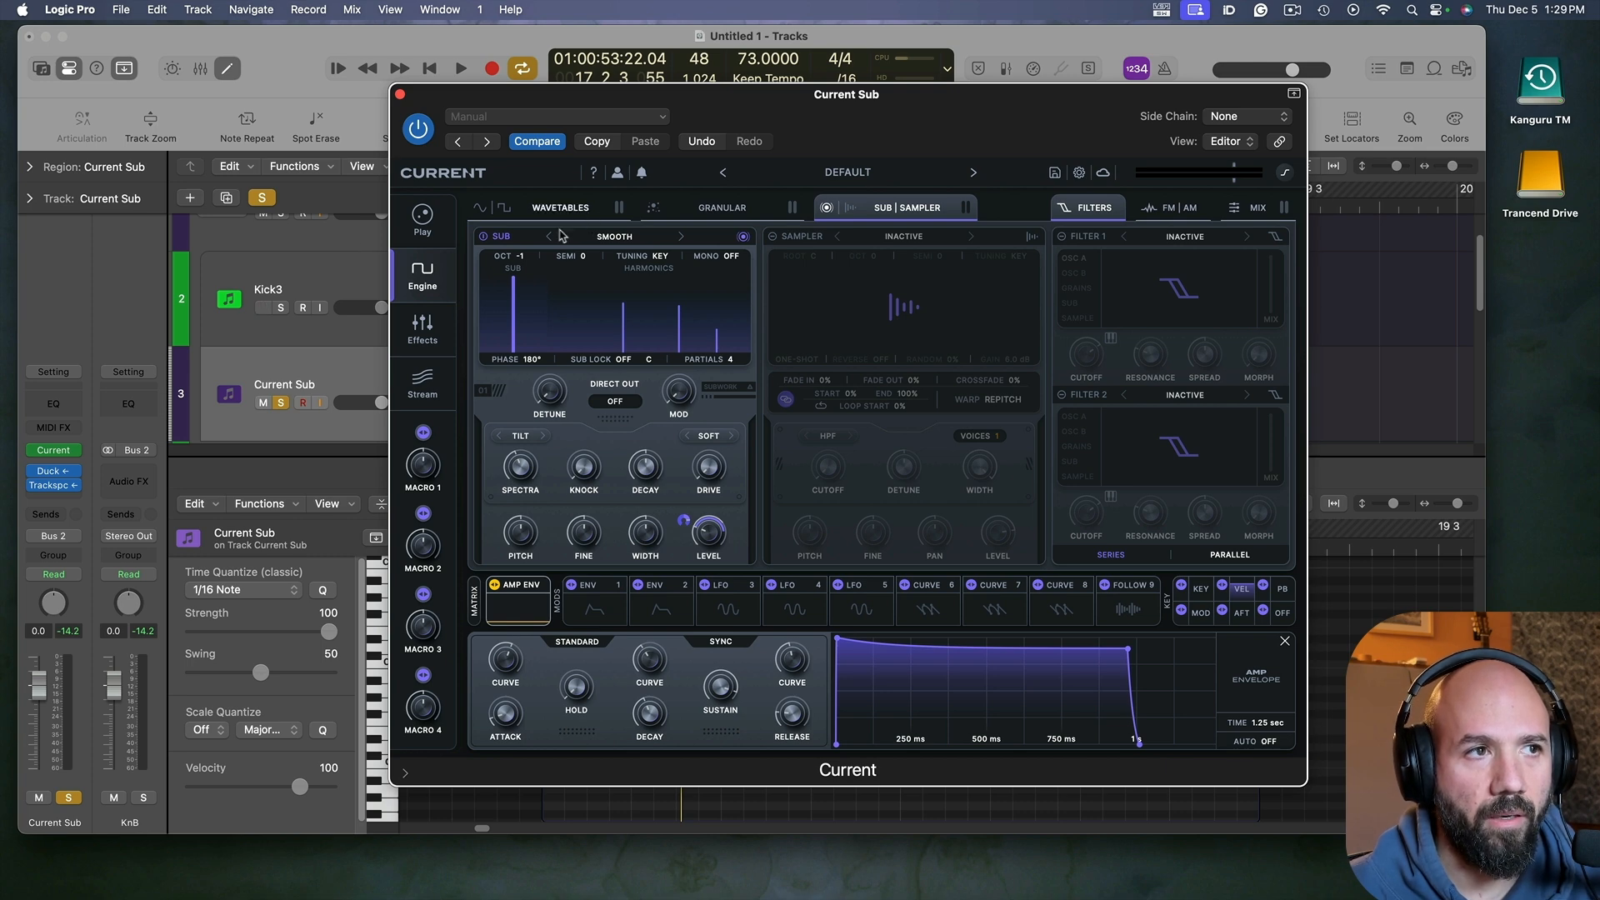
{"action": "left_click", "coordinate": [441, 328]}
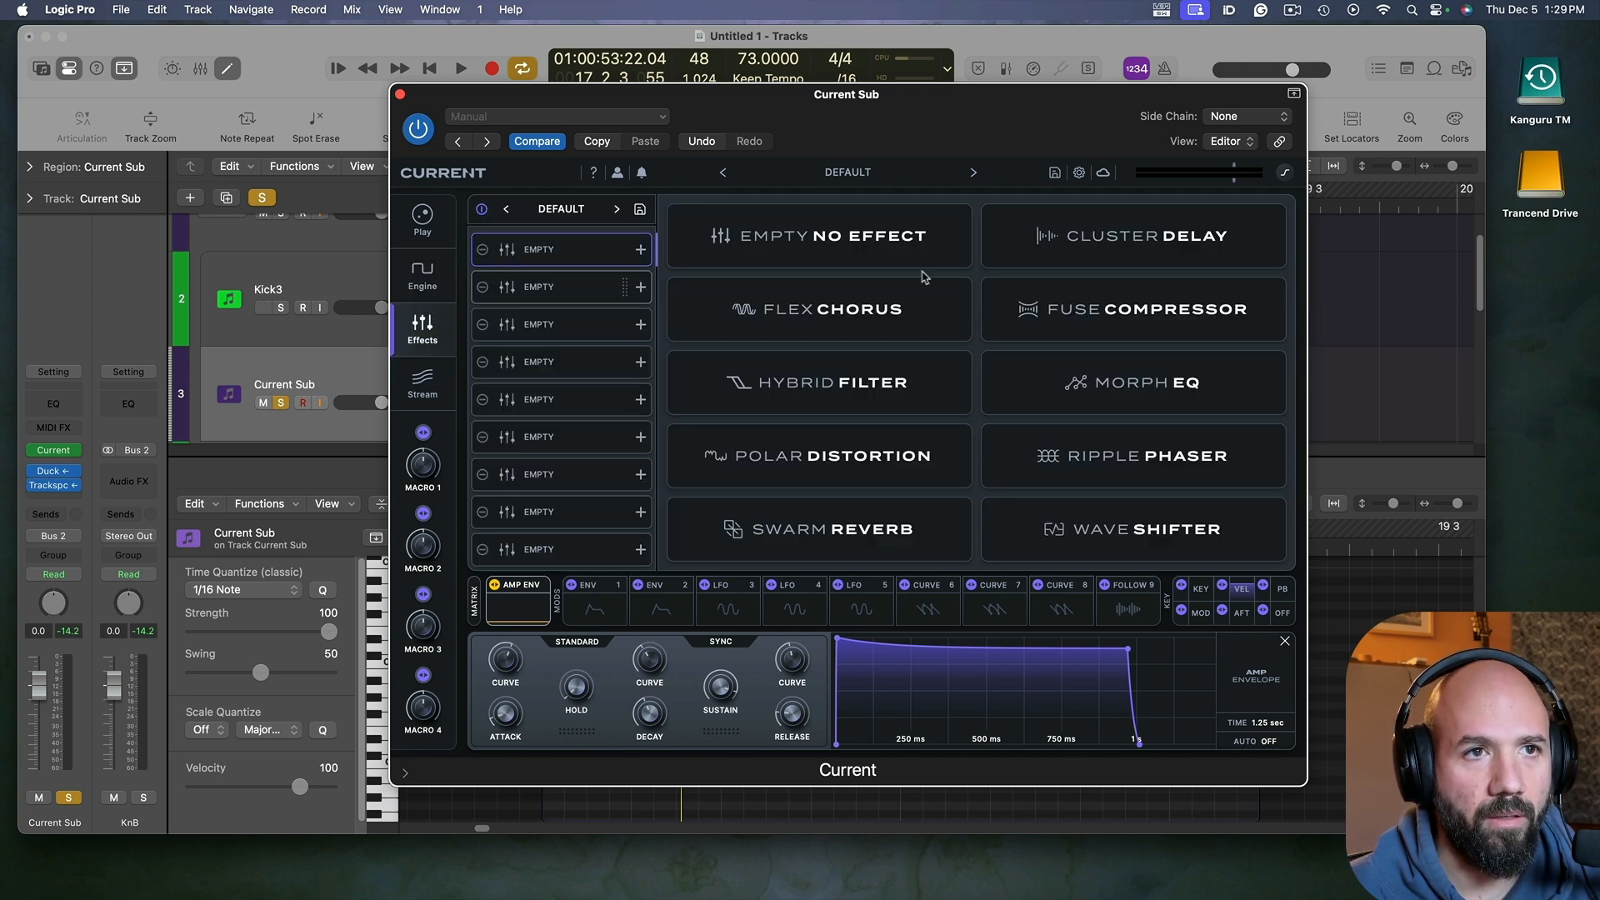
{"action": "left_click", "coordinate": [1211, 384]}
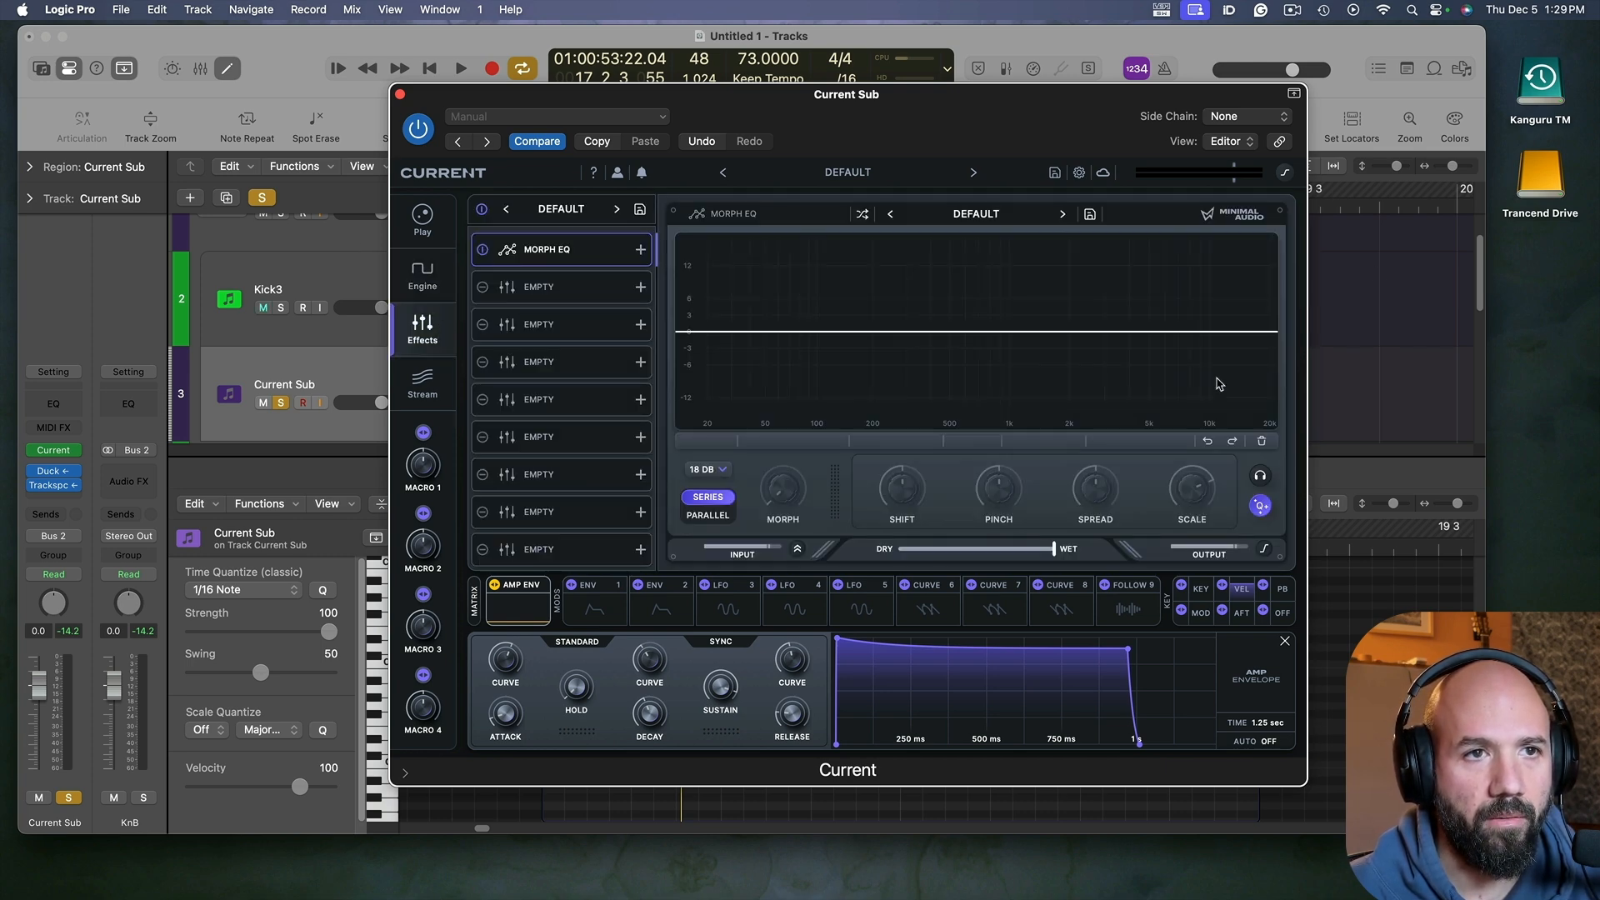
{"action": "left_click_drag", "start_coordinate": [727, 334], "coordinate": [750, 348]}
{"action": "key", "text": "space"}
{"action": "key", "text": "space"}
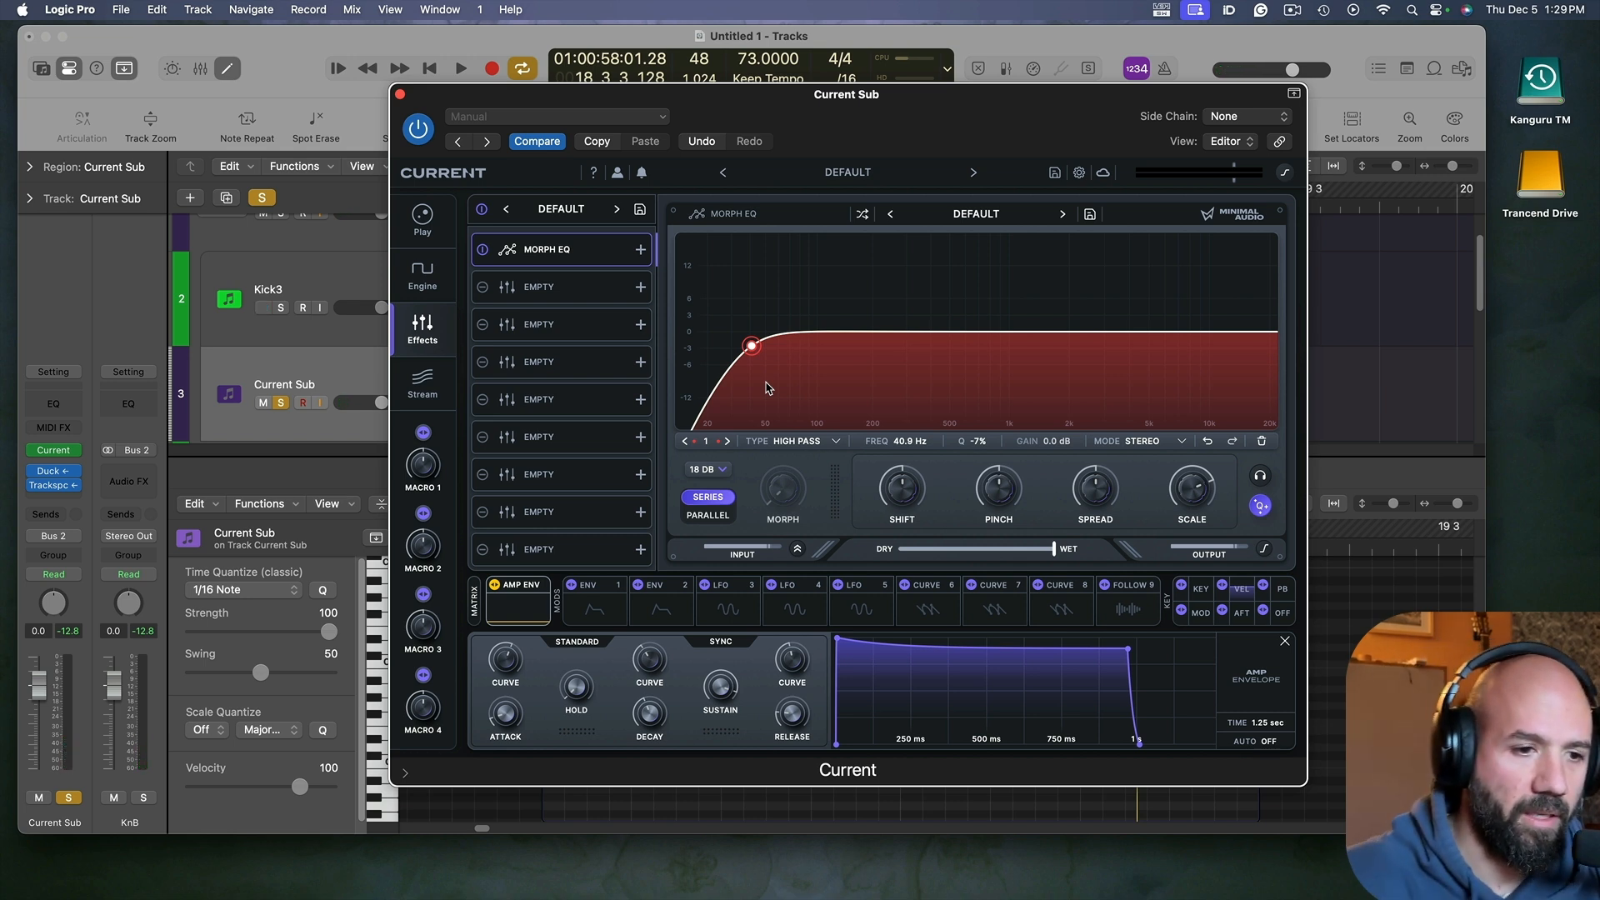
Step: Raise the Morph EQ's high-pass frequency to 42.5 Hz during playback and hide the plug-in window
{"action": "key", "text": "space"}
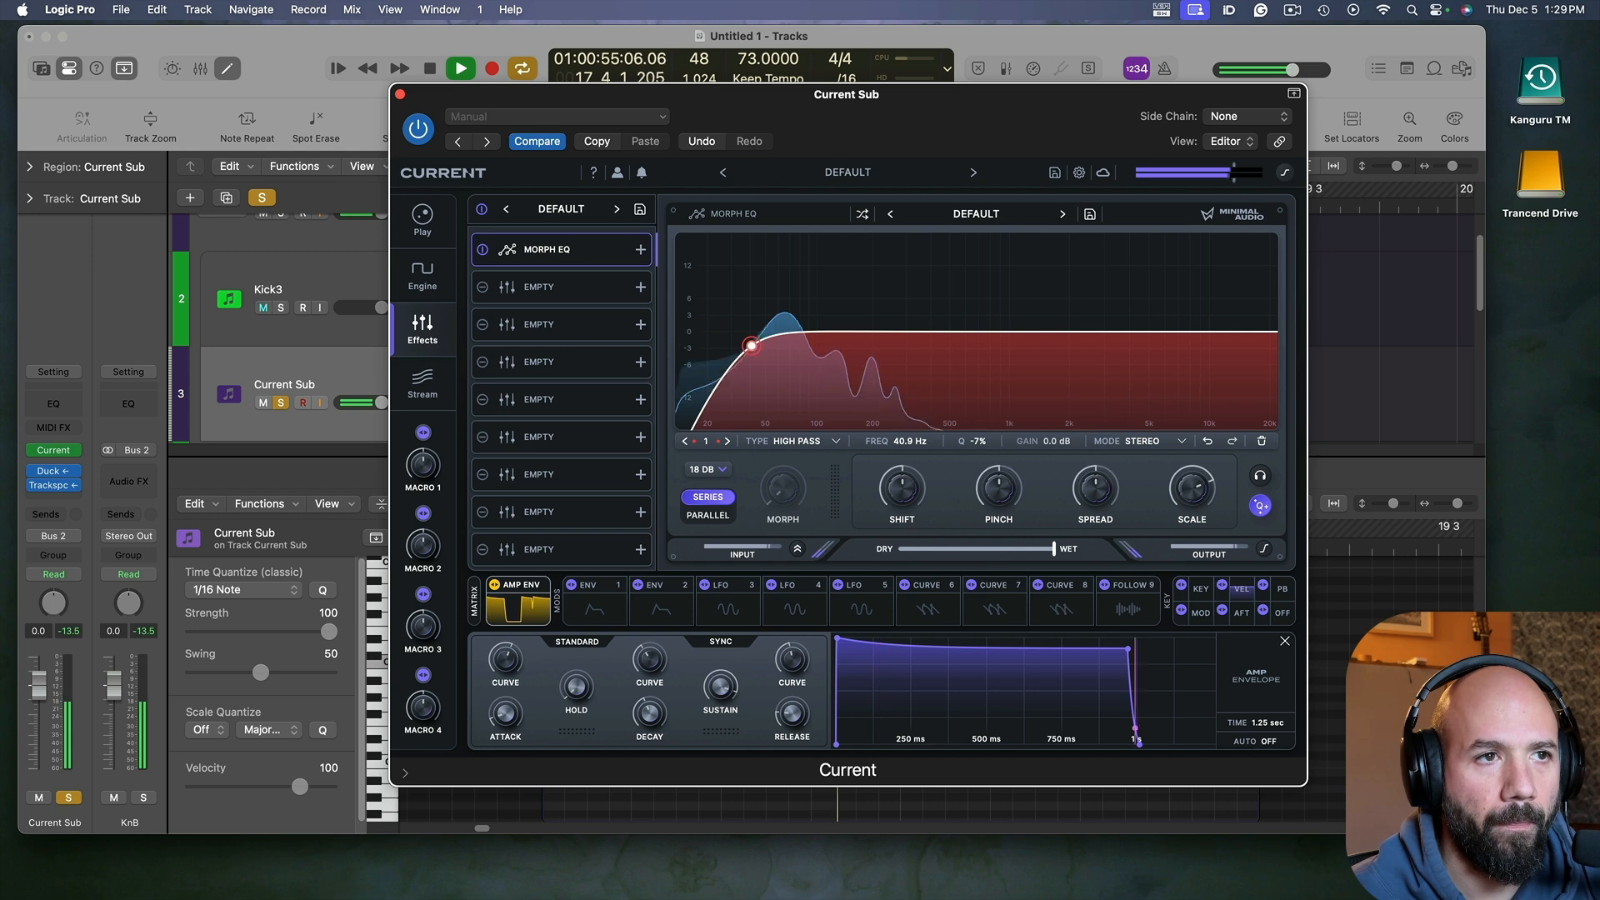
{"action": "left_click_drag", "start_coordinate": [751, 346], "coordinate": [755, 346]}
{"action": "key", "text": "space"}
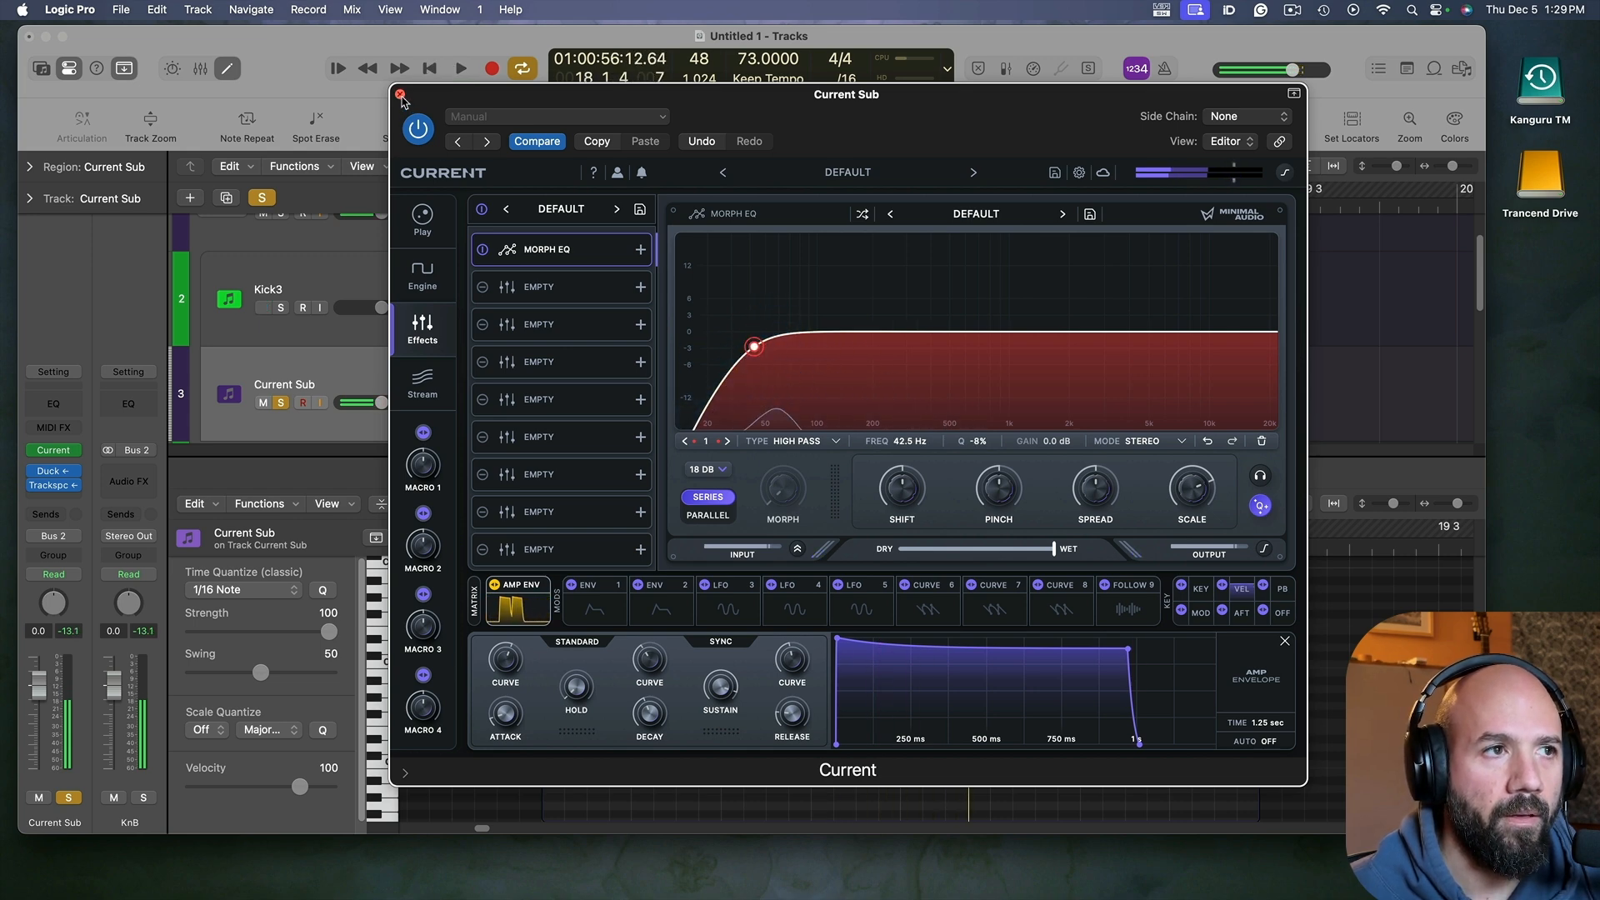
{"action": "key", "text": "v"}
Step: Unsolo the sub to hear it with the other tracks, solo it again and stop playback
{"action": "left_click", "coordinate": [280, 404]}
{"action": "key", "text": "space"}
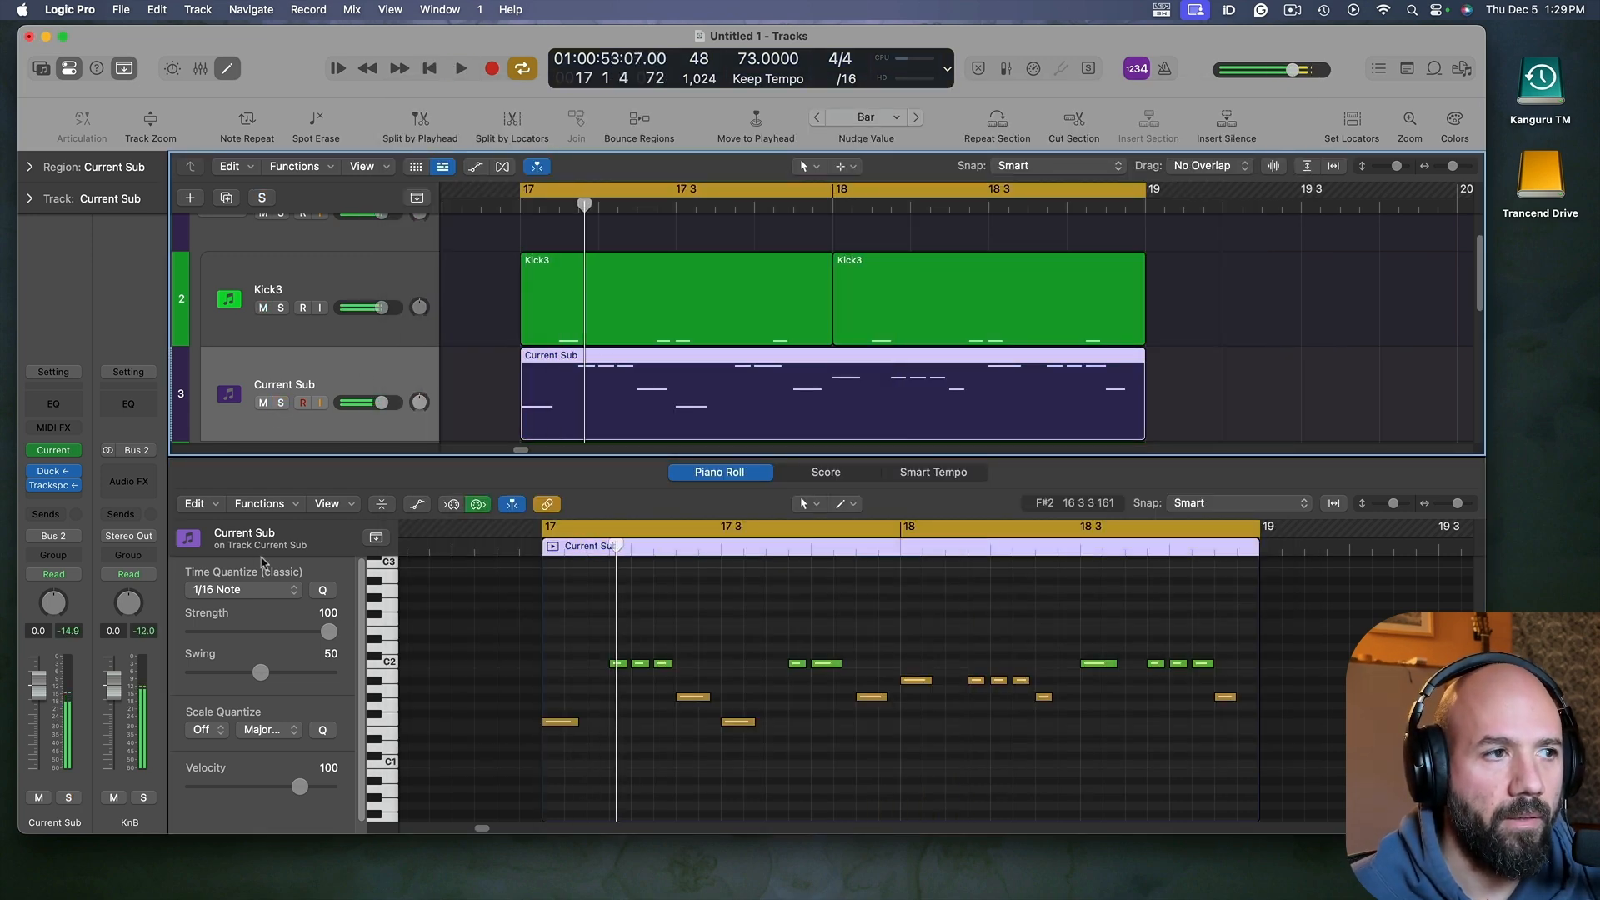
{"action": "left_click", "coordinate": [282, 403]}
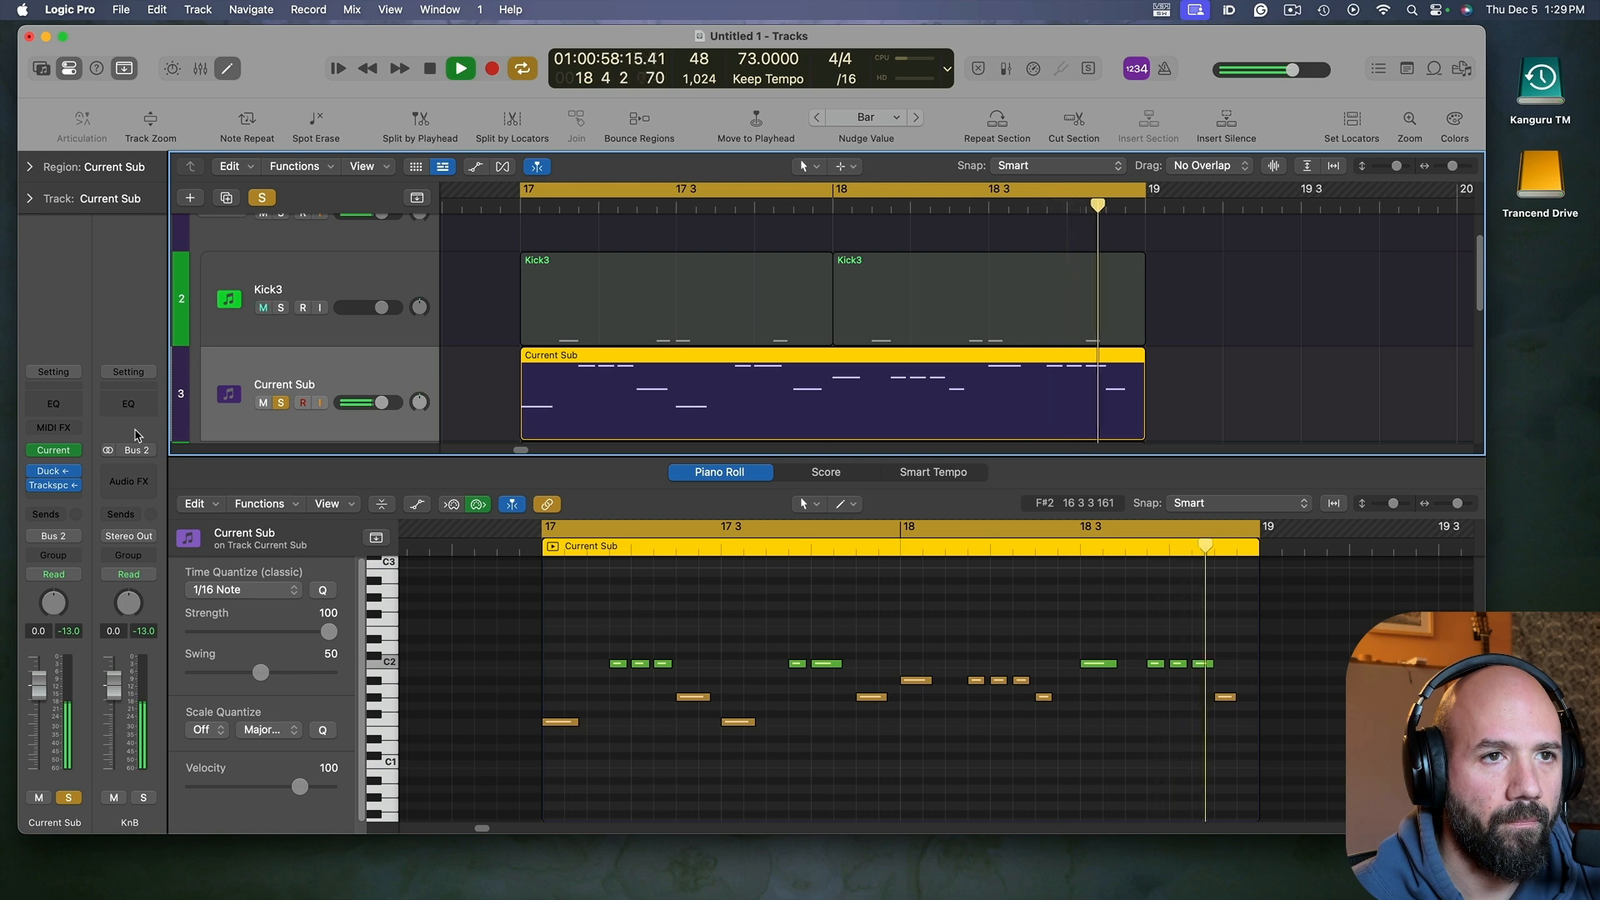
{"action": "key", "text": "space"}
Step: Shorten the release of the sub's amplitude envelope to 24.1 ms while it plays, and close the plug-in
{"action": "left_click", "coordinate": [55, 451]}
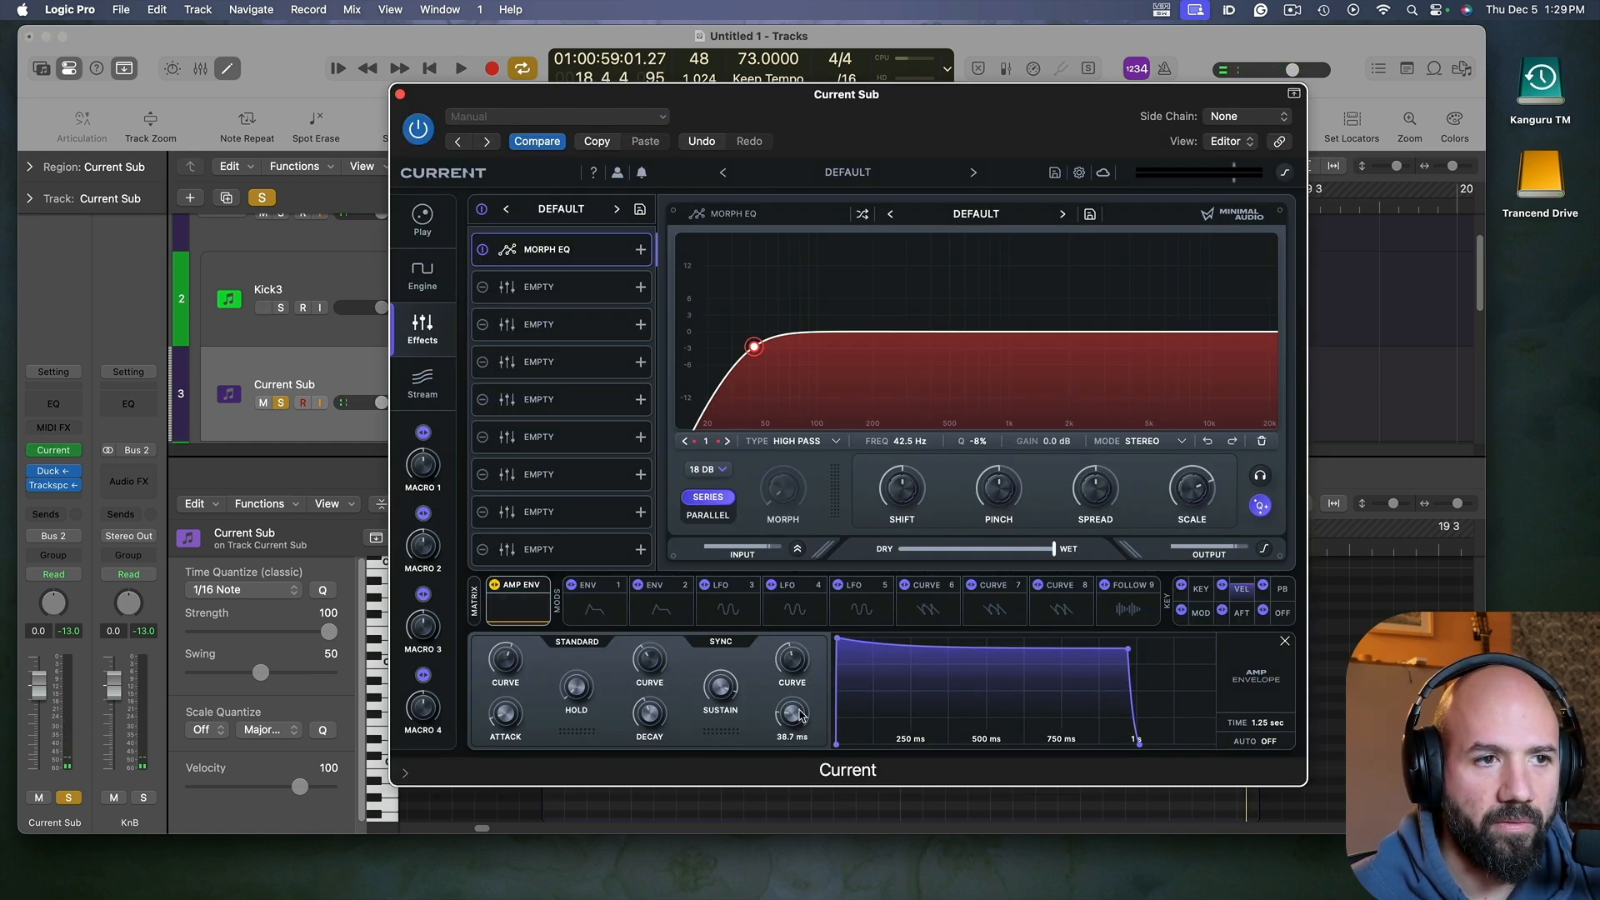
{"action": "key", "text": "space"}
{"action": "scroll", "coordinate": [798, 717], "scroll_direction": "down", "scroll_amount": 2}
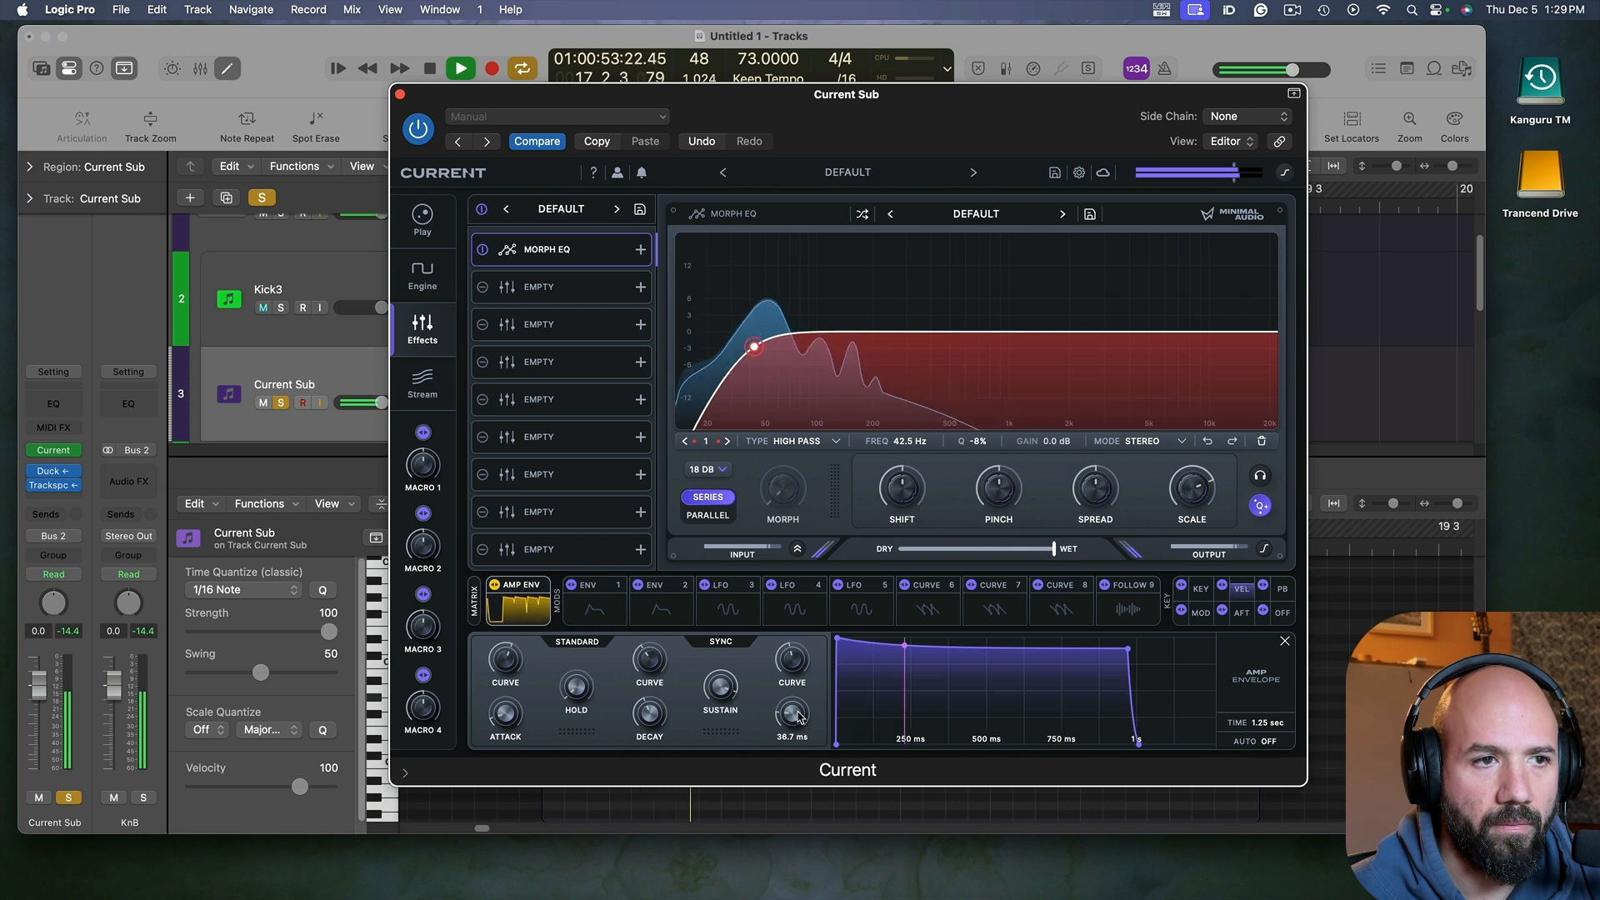
{"action": "scroll", "coordinate": [799, 717], "scroll_direction": "down", "scroll_amount": 2}
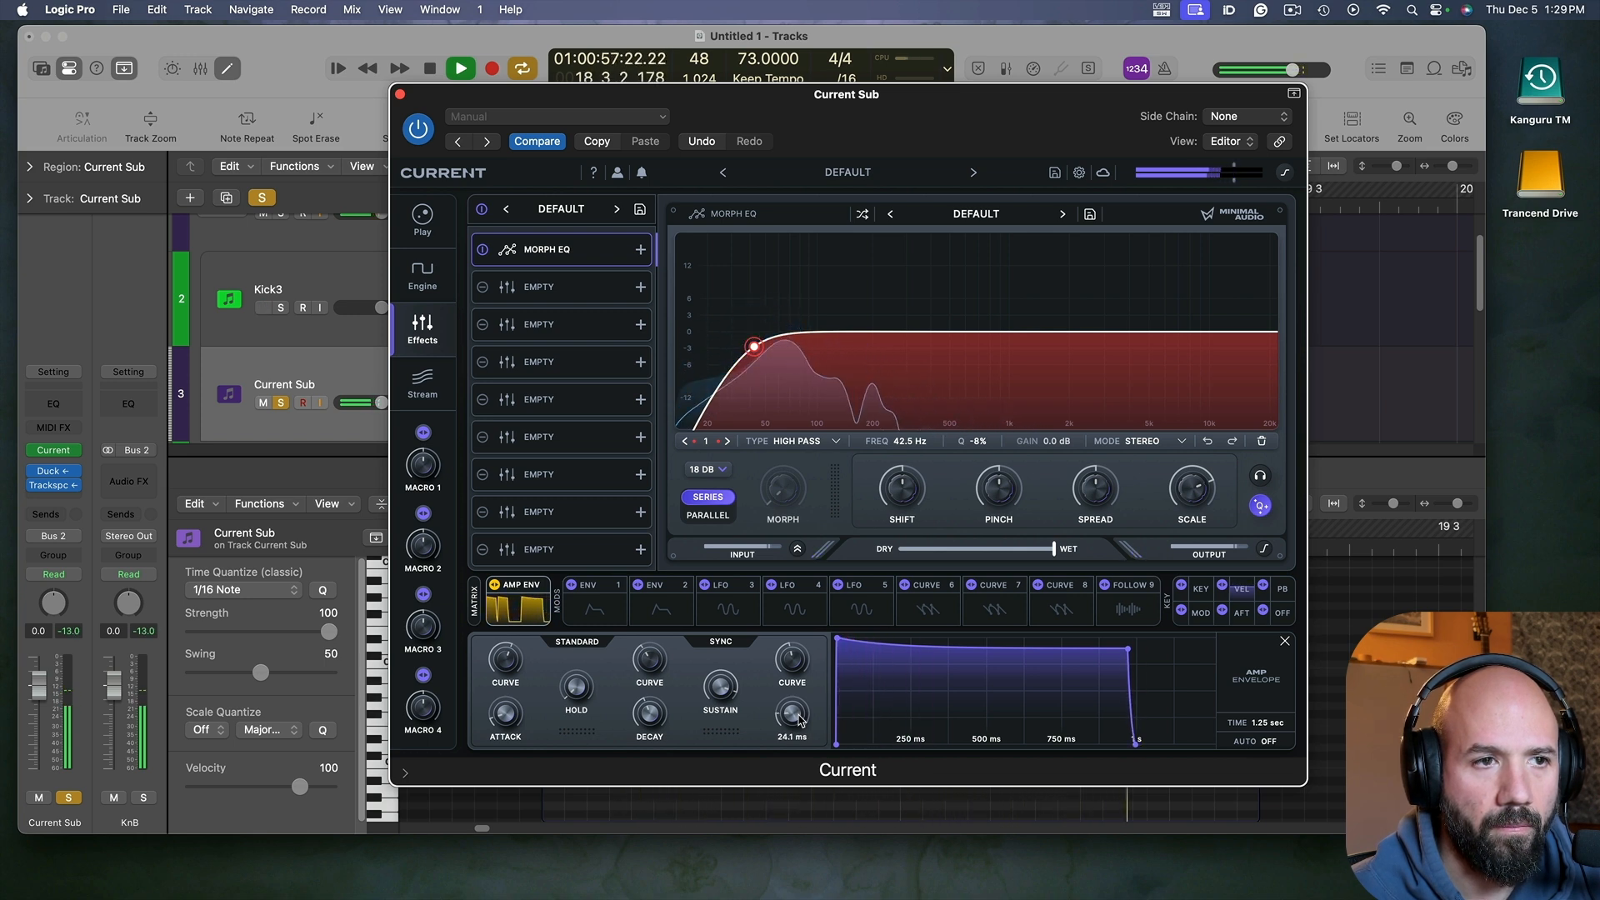
{"action": "key", "text": "space"}
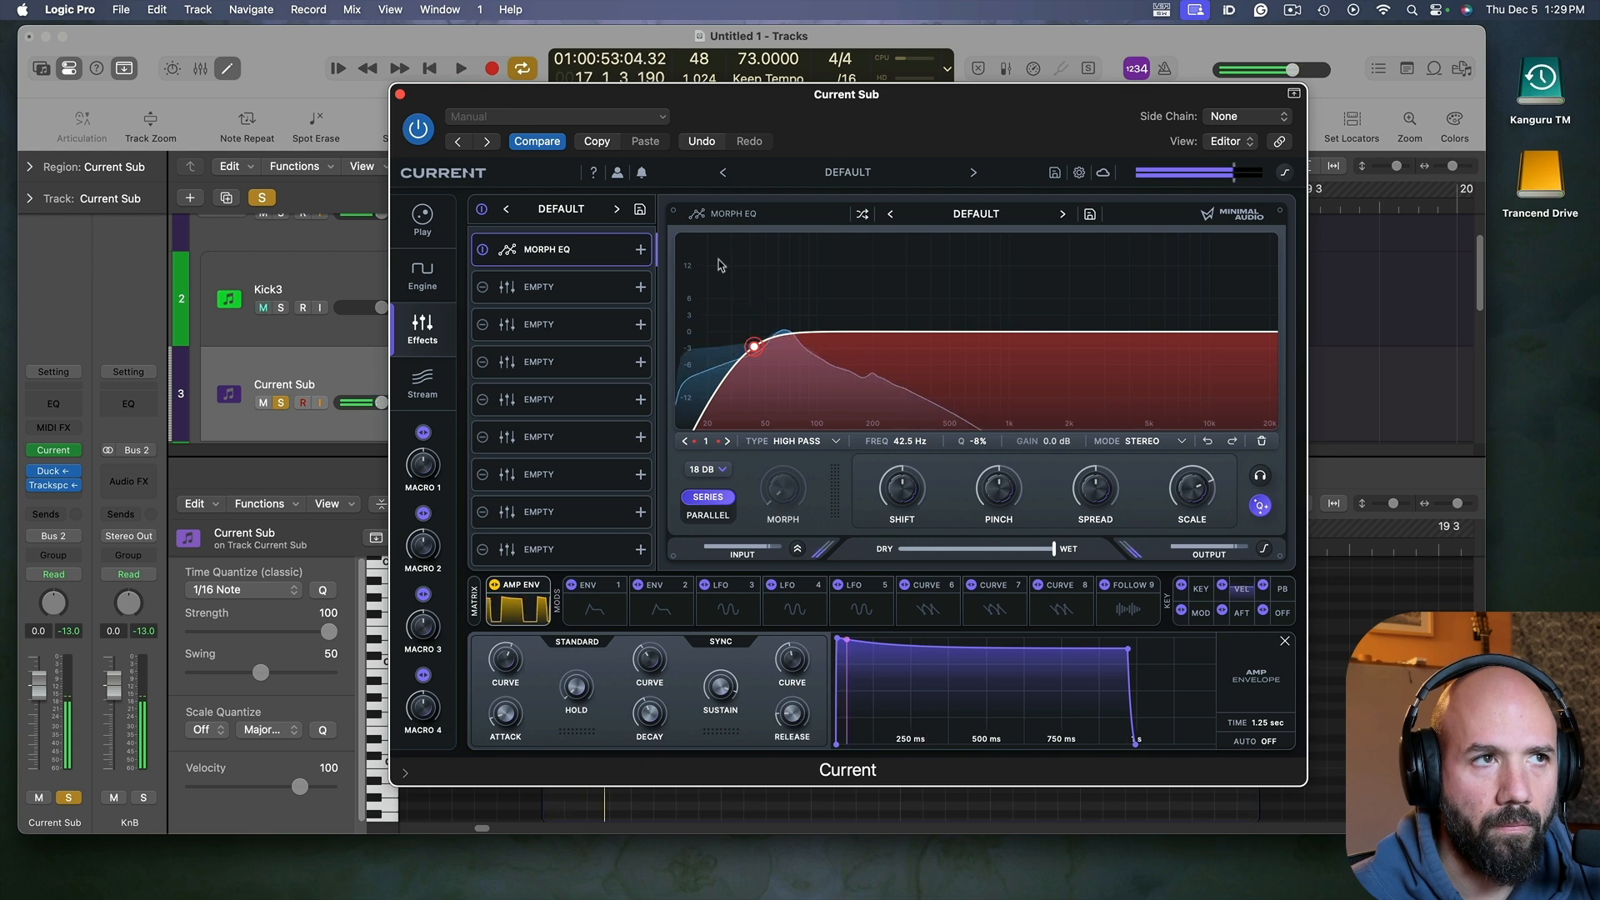
{"action": "left_click", "coordinate": [401, 95]}
Step: Solo Kick3 together with the sub, play both and select the first Kick3 region
{"action": "key", "text": "space"}
{"action": "key", "text": "space"}
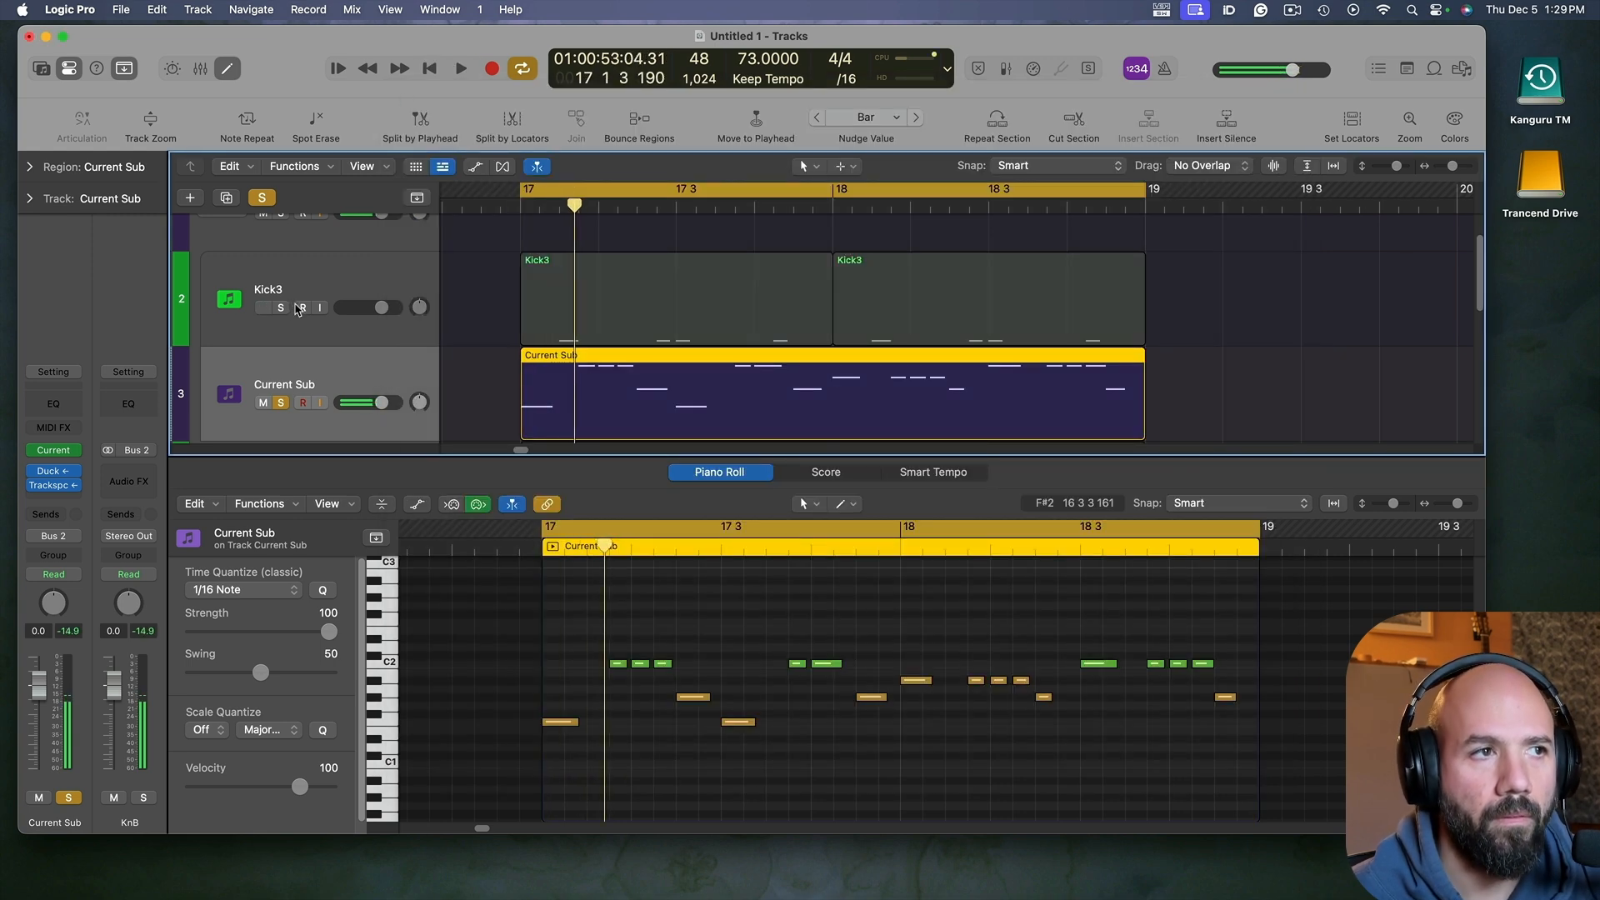
{"action": "left_click", "coordinate": [281, 308]}
{"action": "key", "text": "space"}
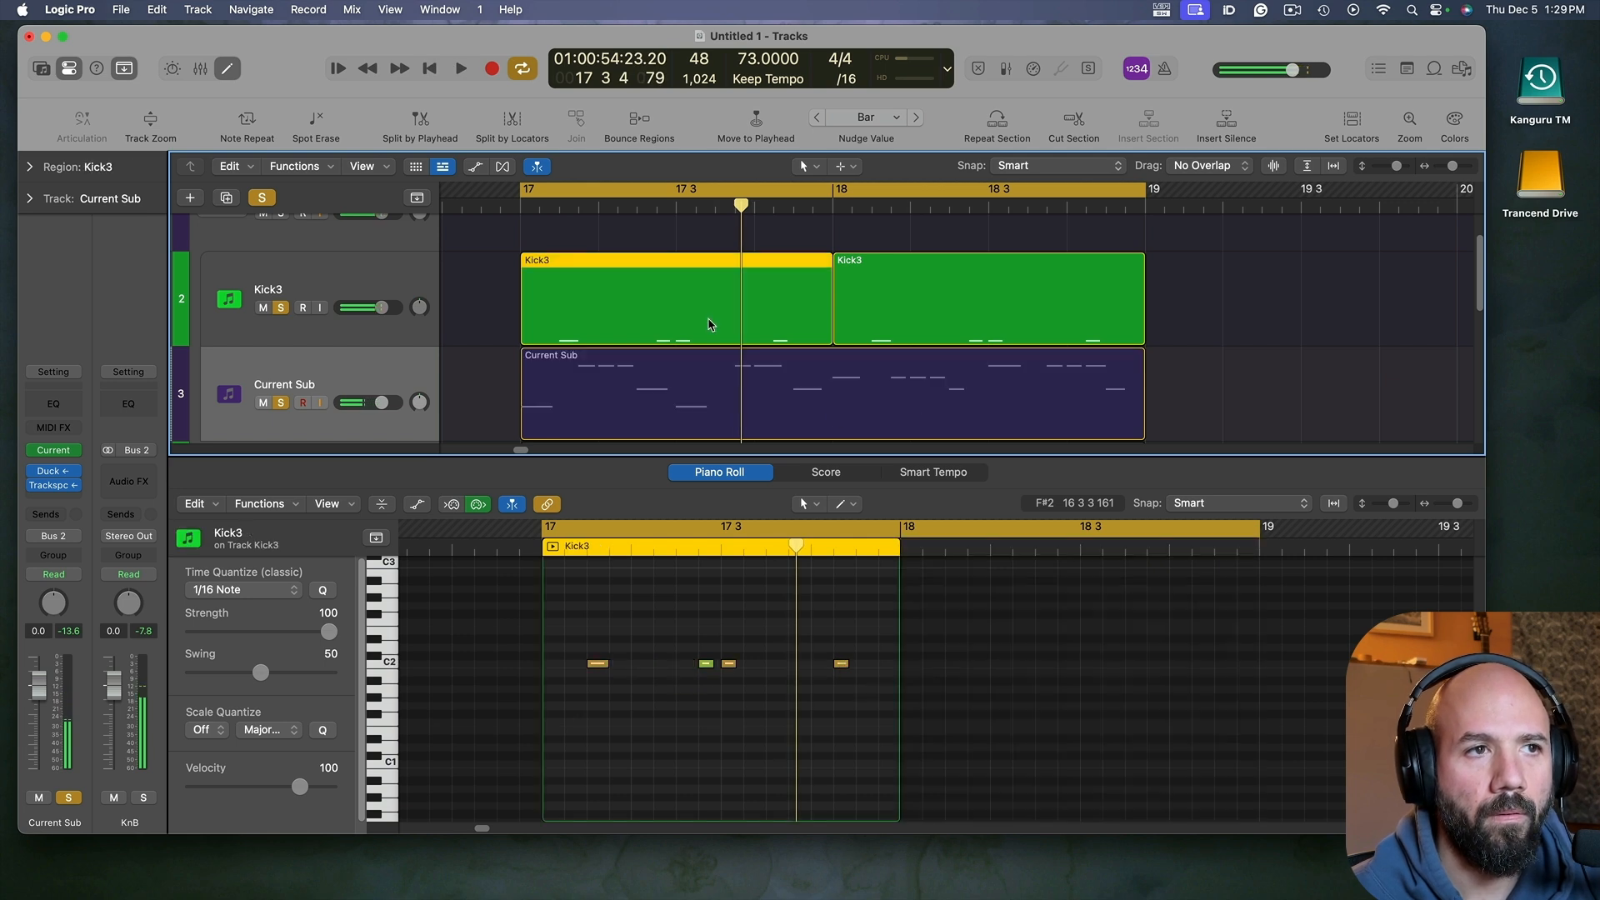
{"action": "left_click", "coordinate": [713, 329]}
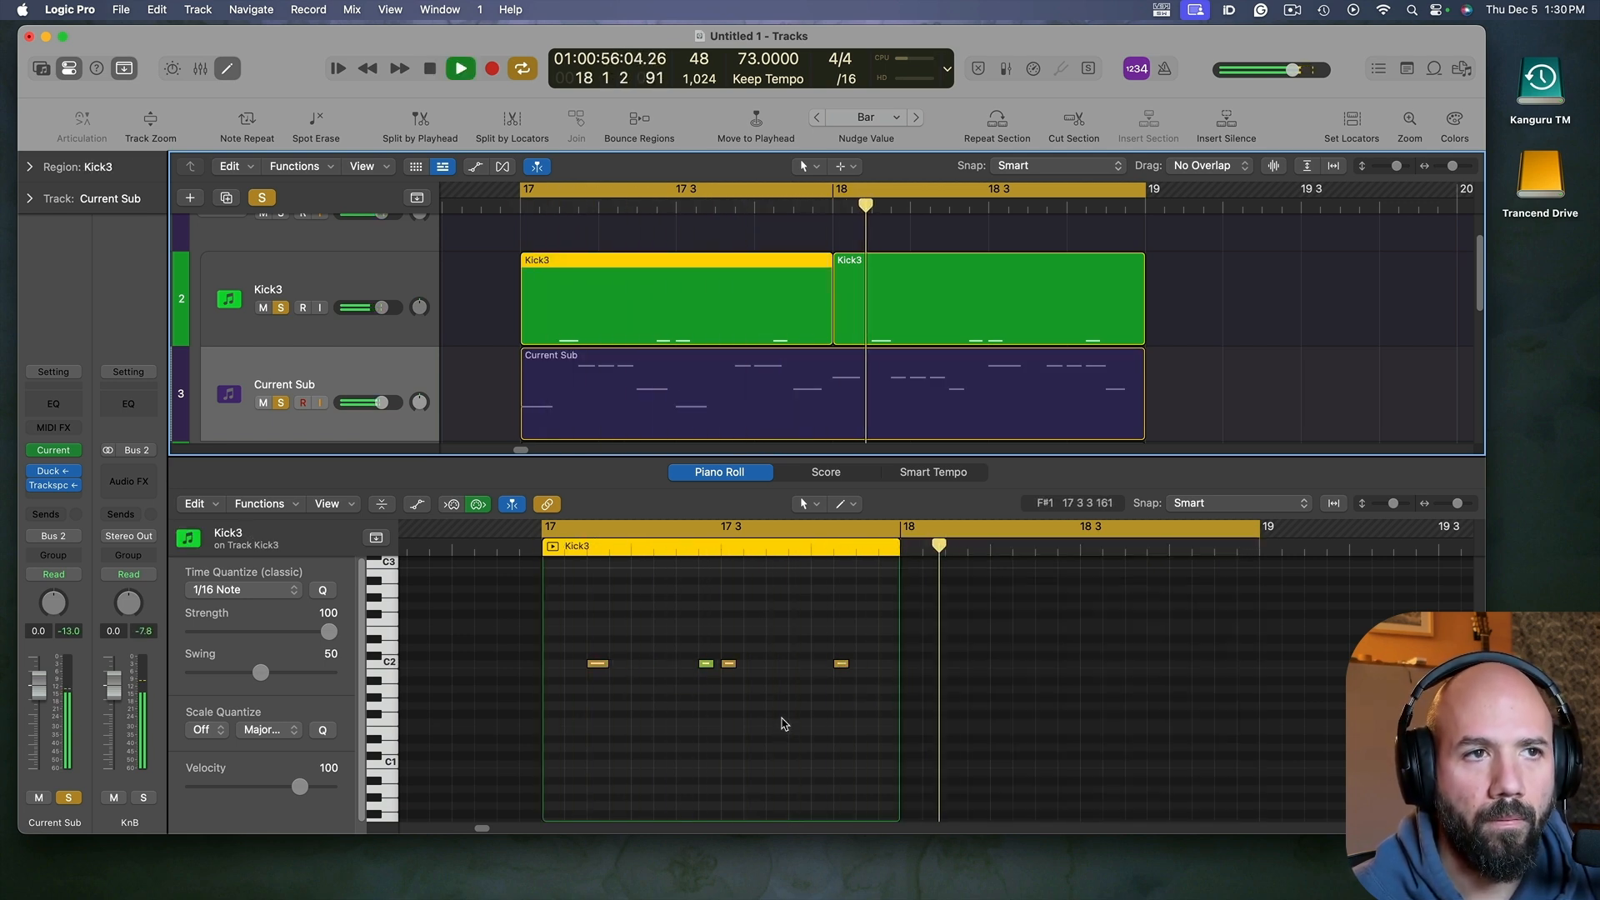
{"action": "key", "text": "space"}
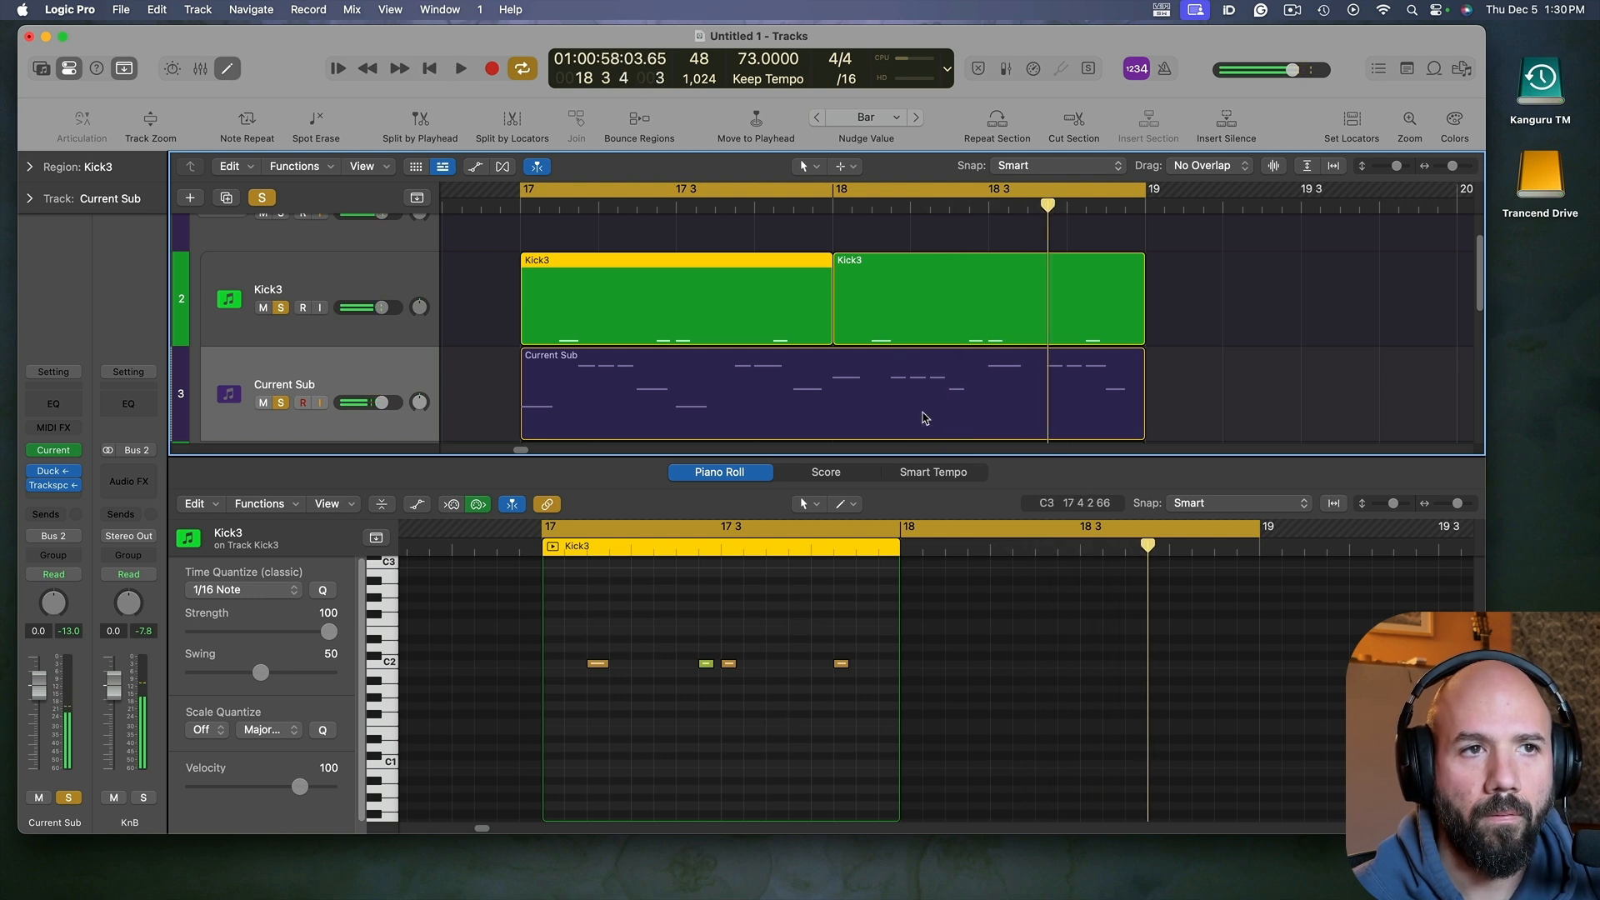
Step: Mute the velocity 87 kick note just before beat 3 in the second Kick3 region and start playback
{"action": "left_click", "coordinate": [979, 336]}
{"action": "left_click_drag", "start_coordinate": [1051, 744], "coordinate": [1075, 619]}
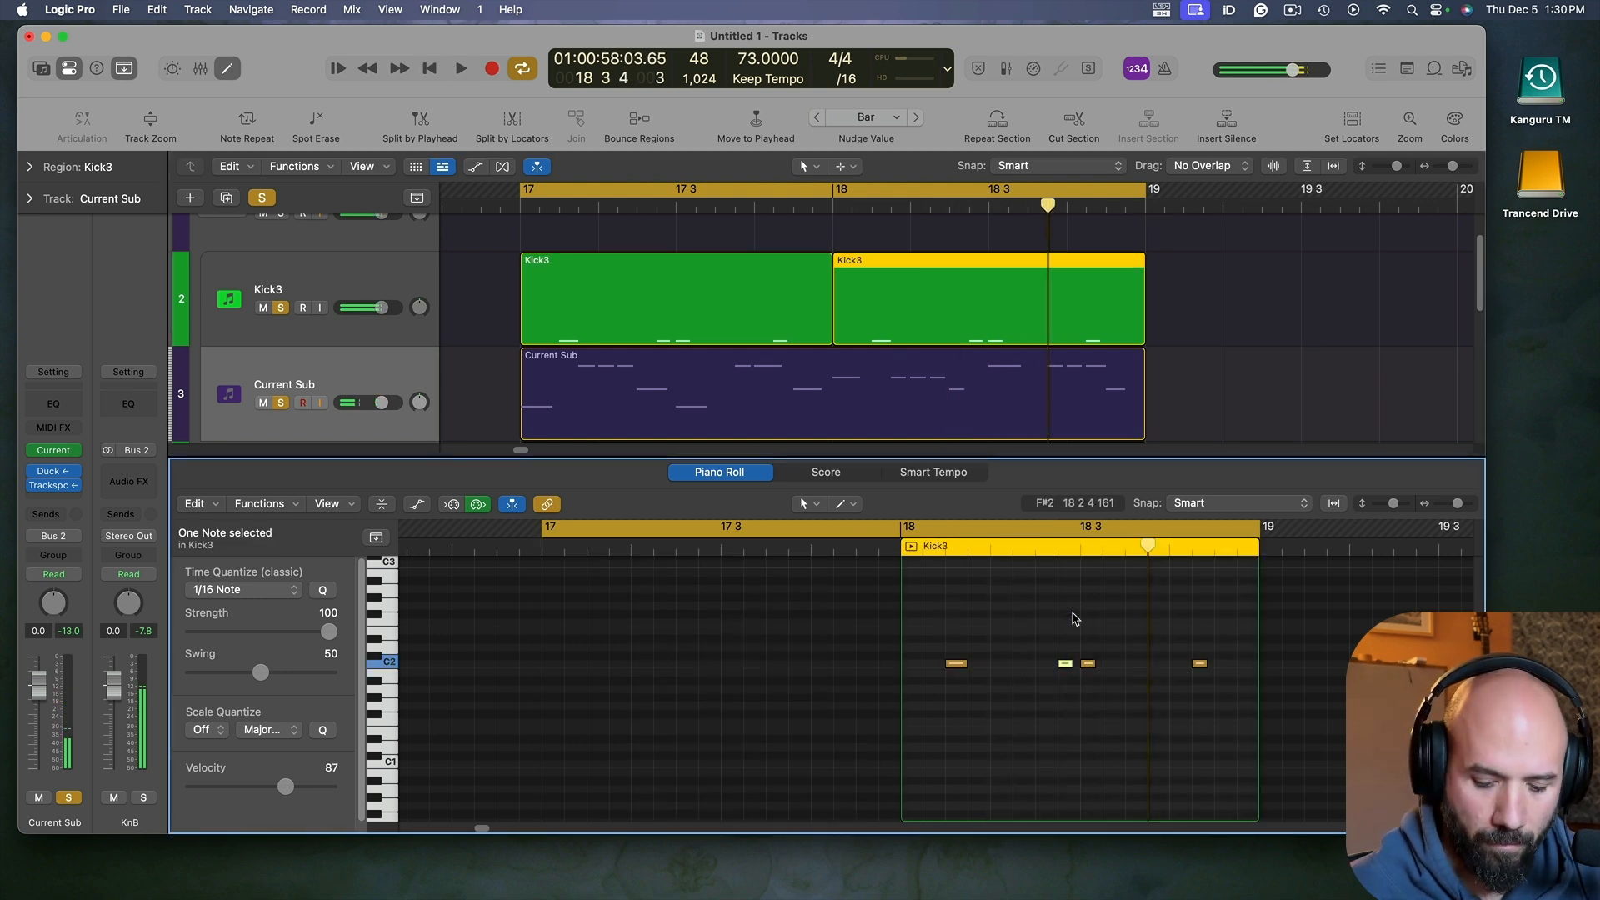
{"action": "key", "text": "space"}
Step: Join the two Kick3 regions into a single region from bar 17 to 19 and stop playback
{"action": "left_click", "coordinate": [660, 292], "text": "shift"}
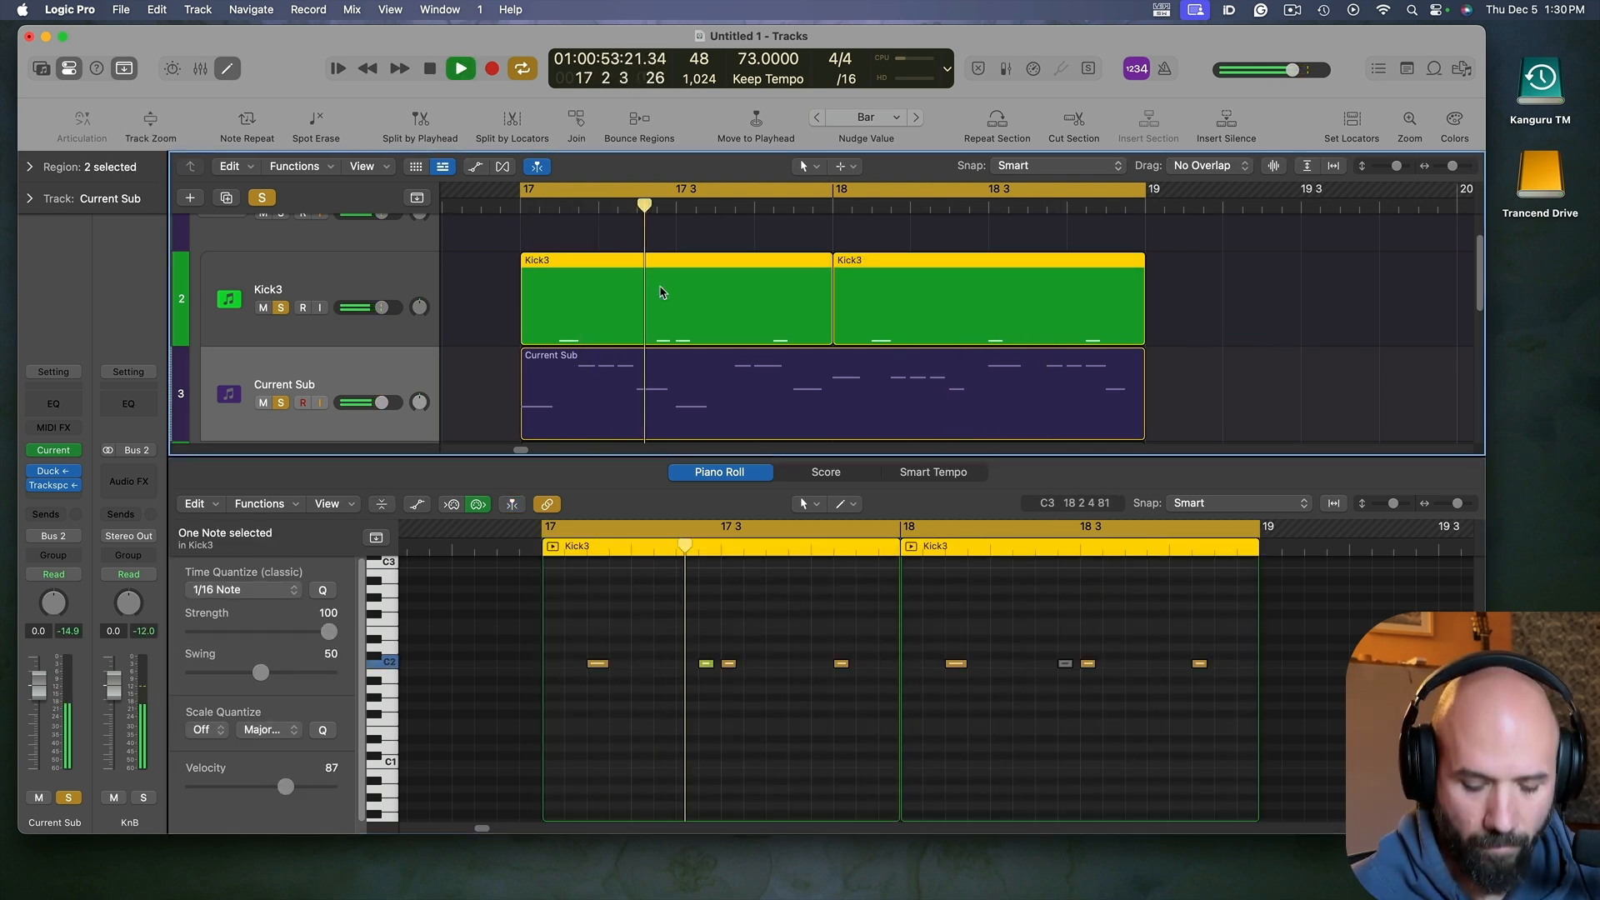
{"action": "key", "text": "super+j"}
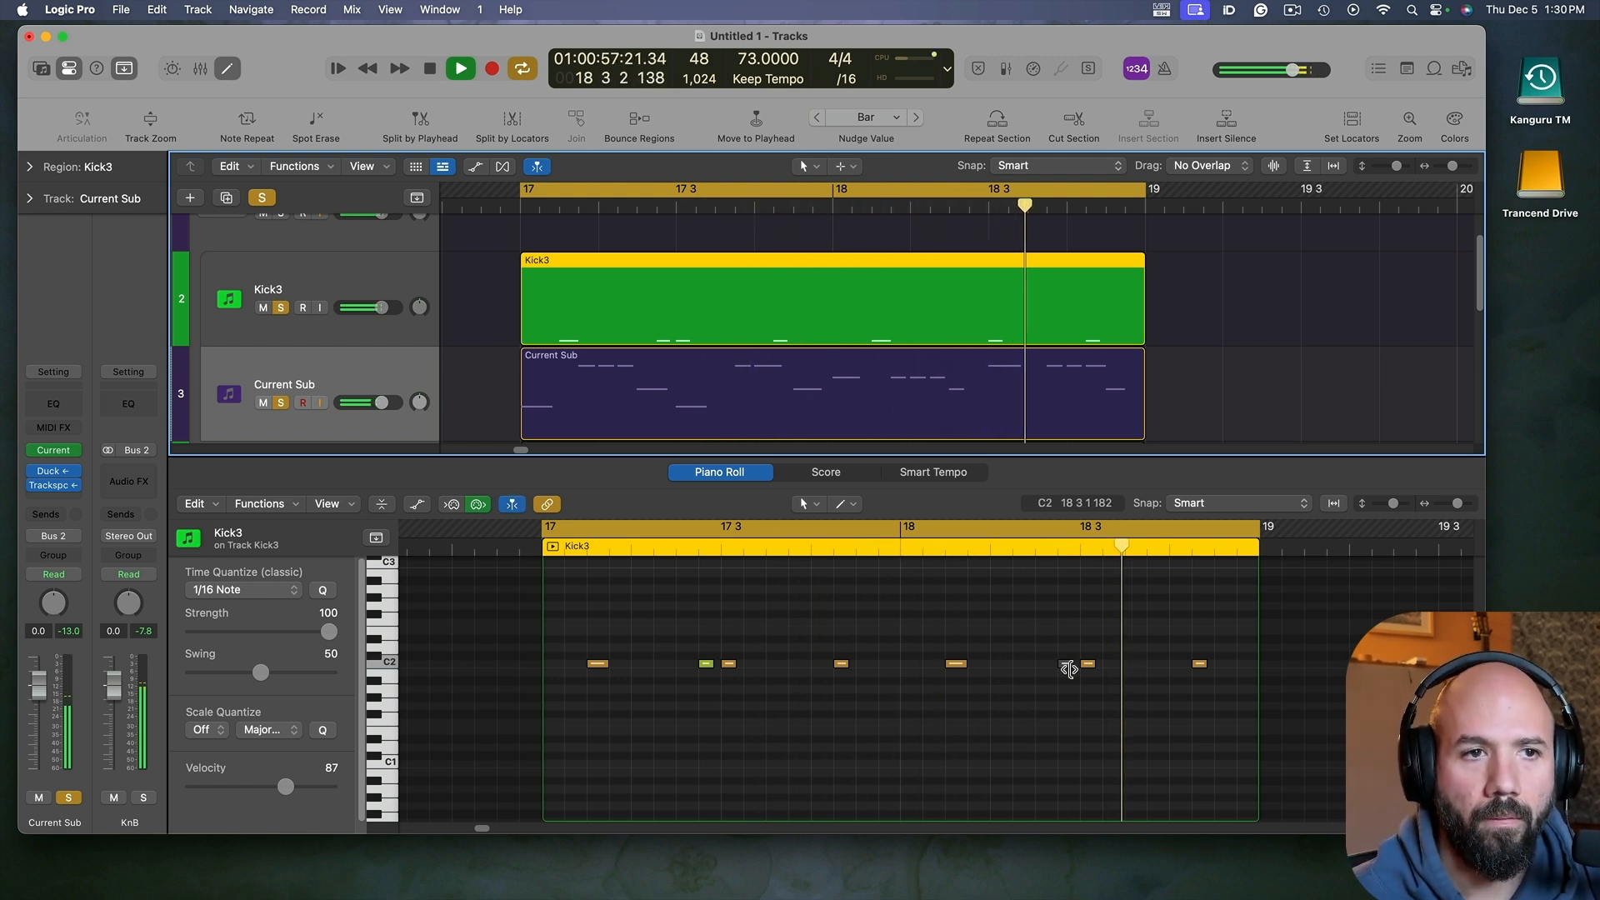
{"action": "key", "text": "space"}
Step: Move the kick note at 18 3 1 a sixteenth later, to 18 3 2, and audition the second bar
{"action": "left_click_drag", "start_coordinate": [1088, 664], "coordinate": [1112, 667]}
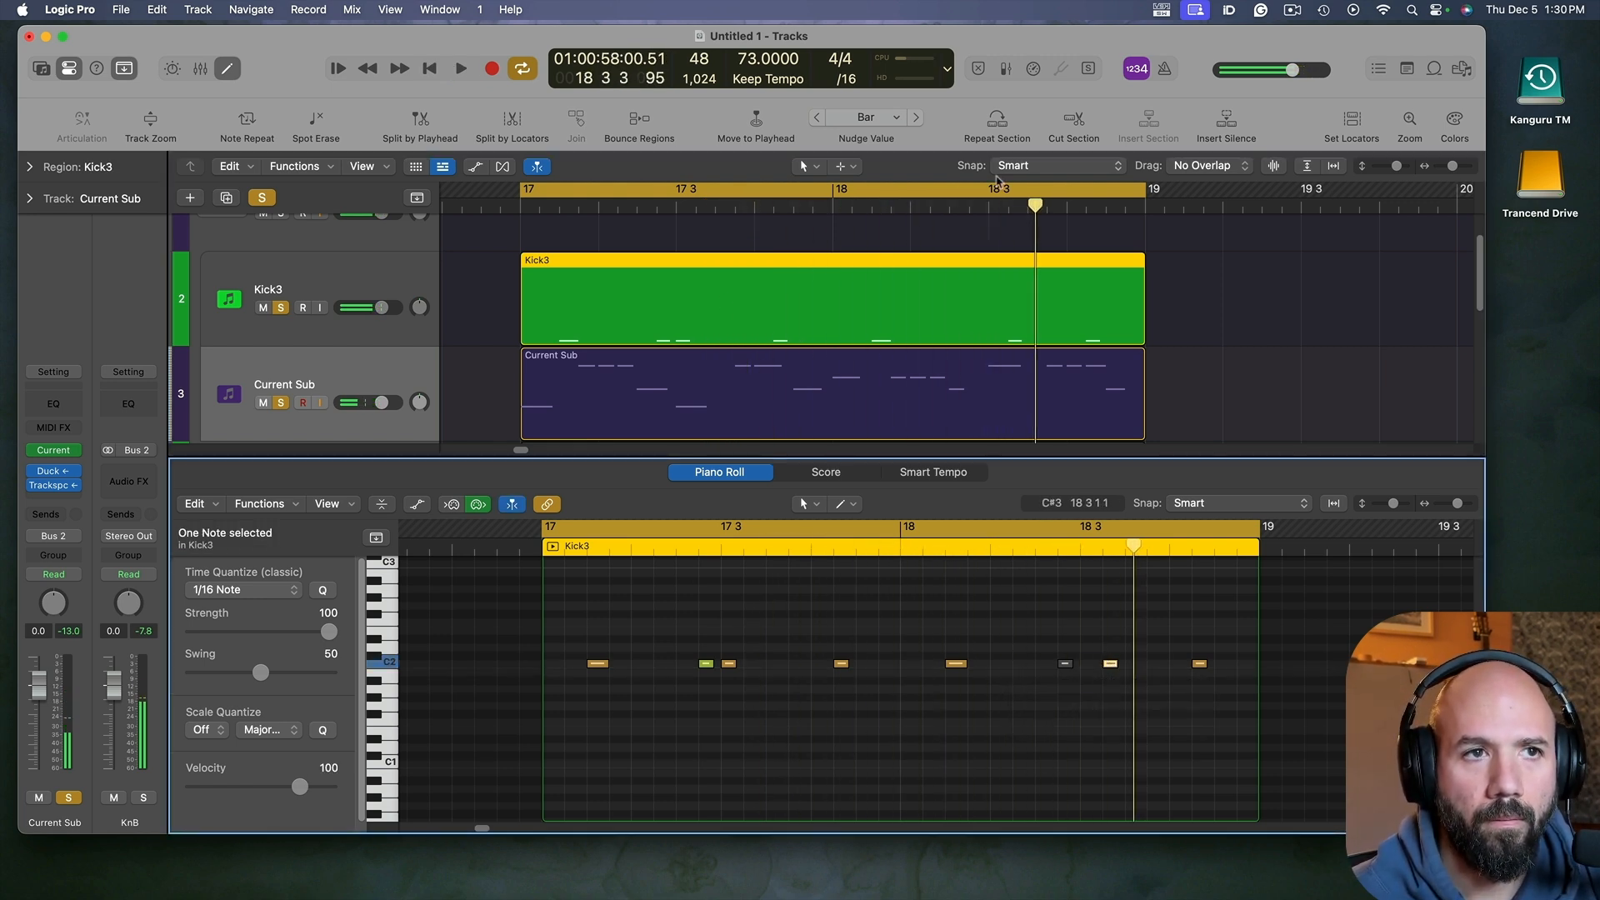
{"action": "left_click", "coordinate": [964, 206]}
{"action": "key", "text": "space"}
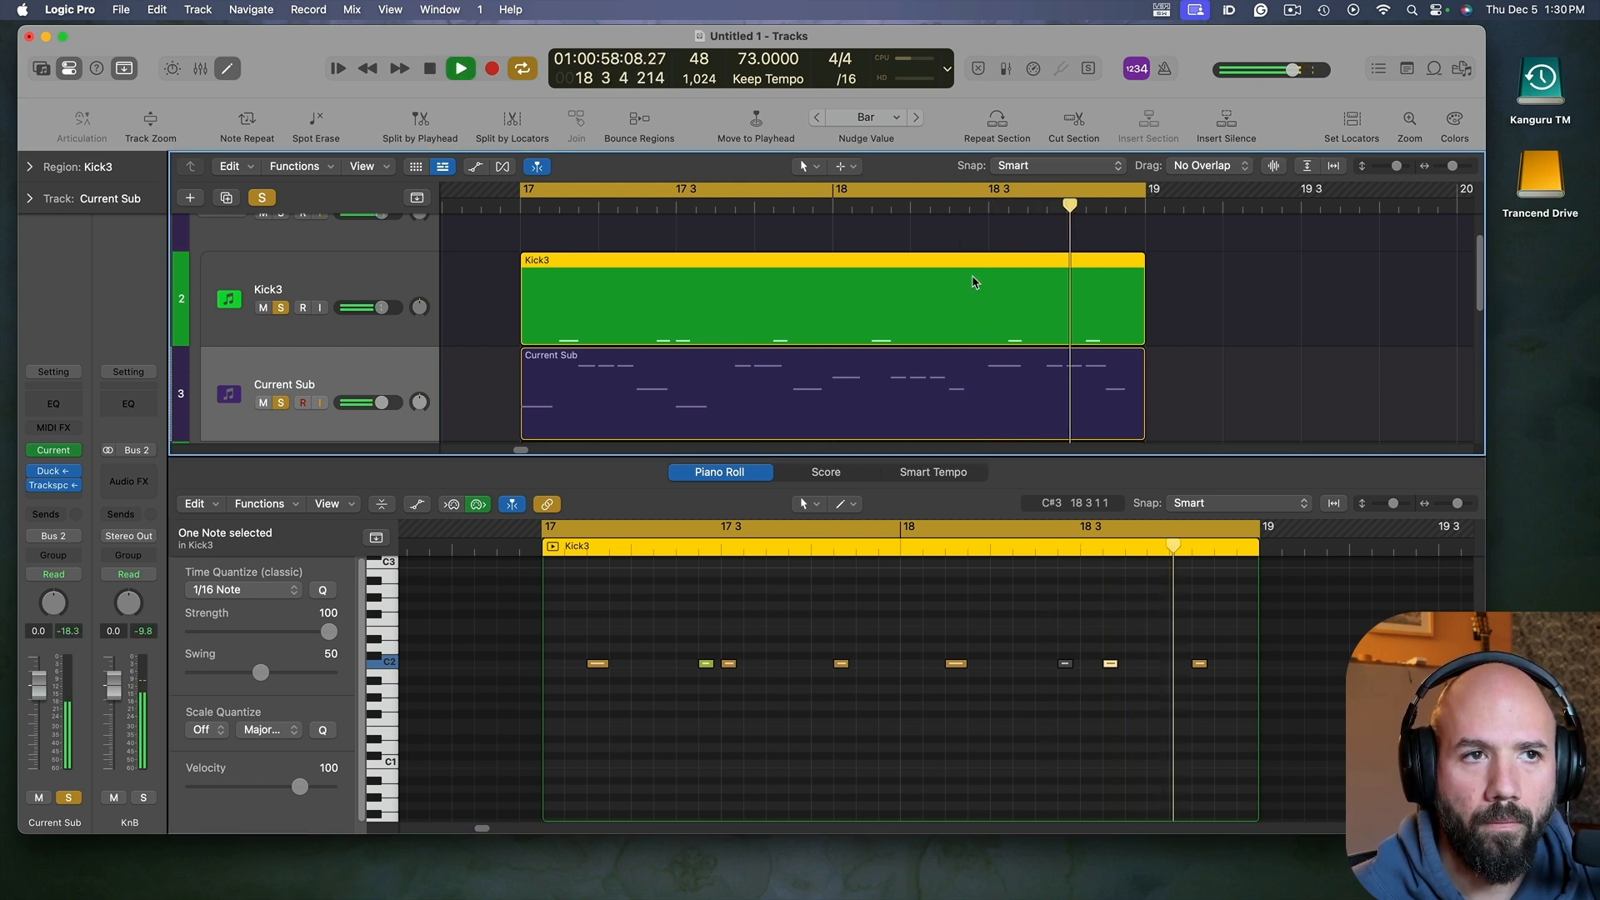
{"action": "key", "text": "space"}
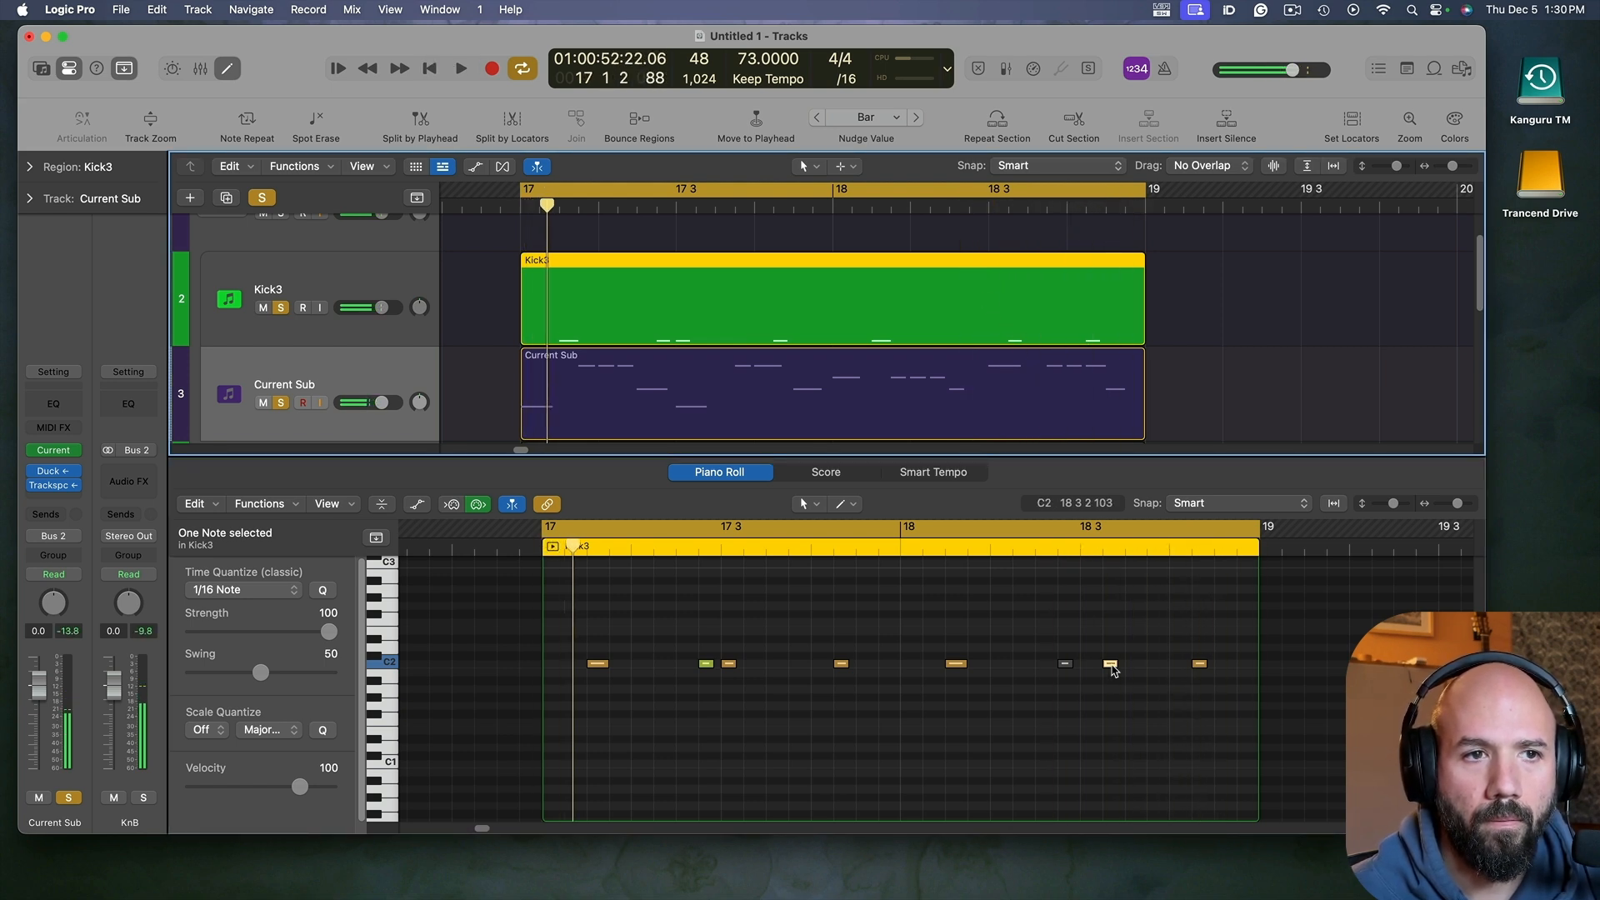
Step: Move the kick note at 18 3 2 a sixteenth later, to 18 3 3, and audition the change
{"action": "left_click_drag", "start_coordinate": [1113, 669], "coordinate": [1134, 669]}
{"action": "key", "text": "space"}
{"action": "left_click", "coordinate": [1135, 704]}
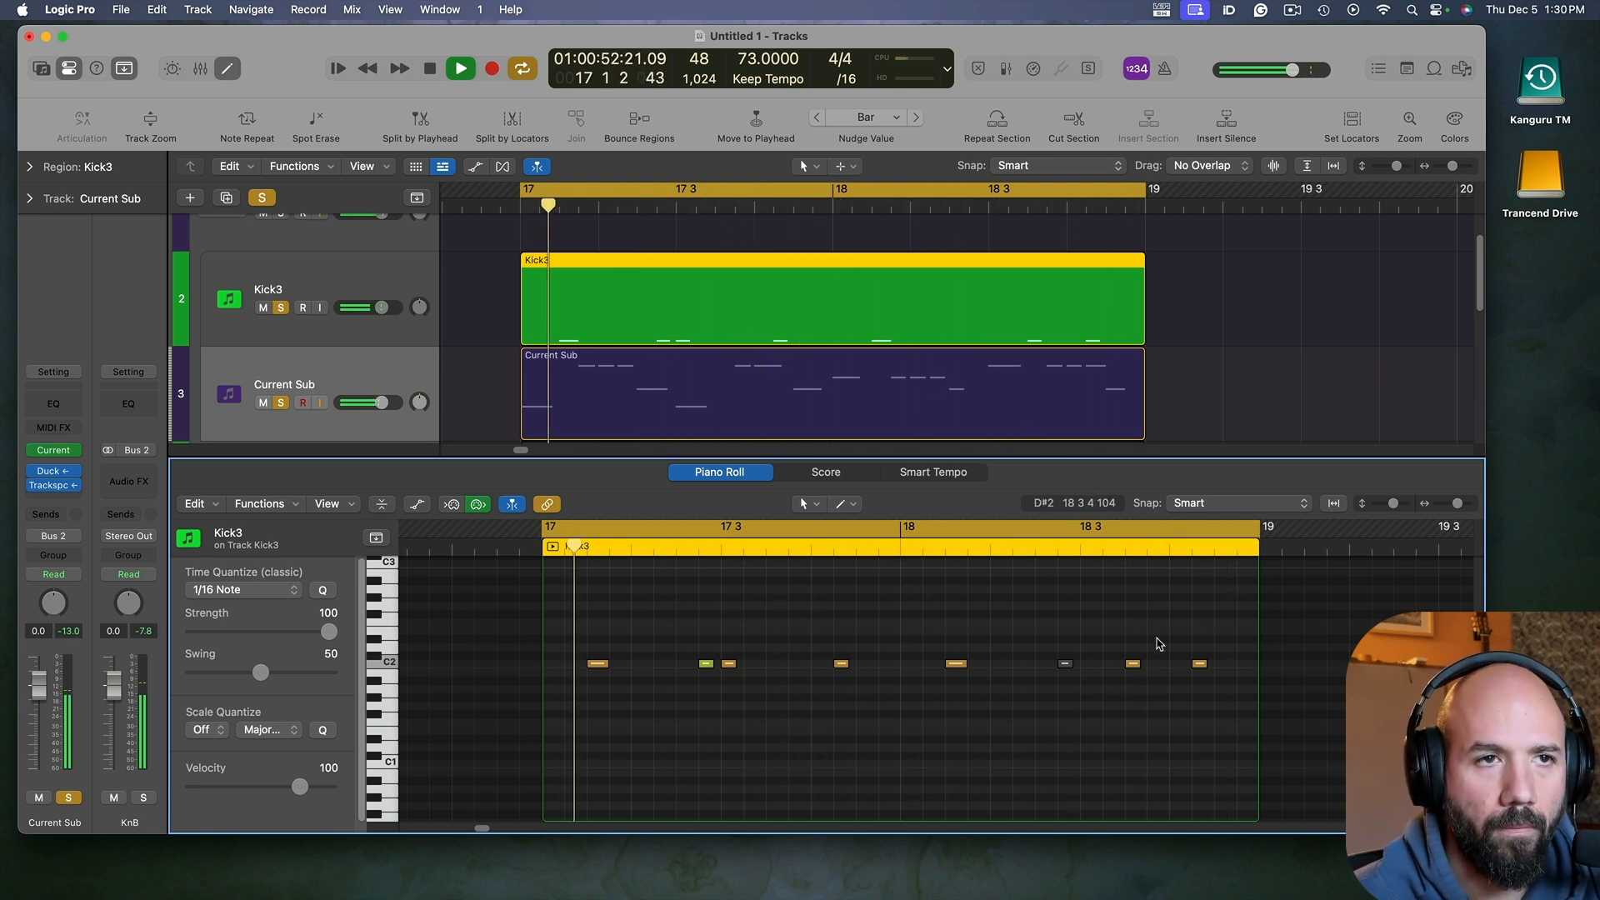
{"action": "key", "text": "space"}
Step: Move the last kick note of the second bar two sixteenths later, to 18 4 4, auditioning after each move
{"action": "left_click_drag", "start_coordinate": [1202, 671], "coordinate": [1222, 670]}
{"action": "key", "text": "space"}
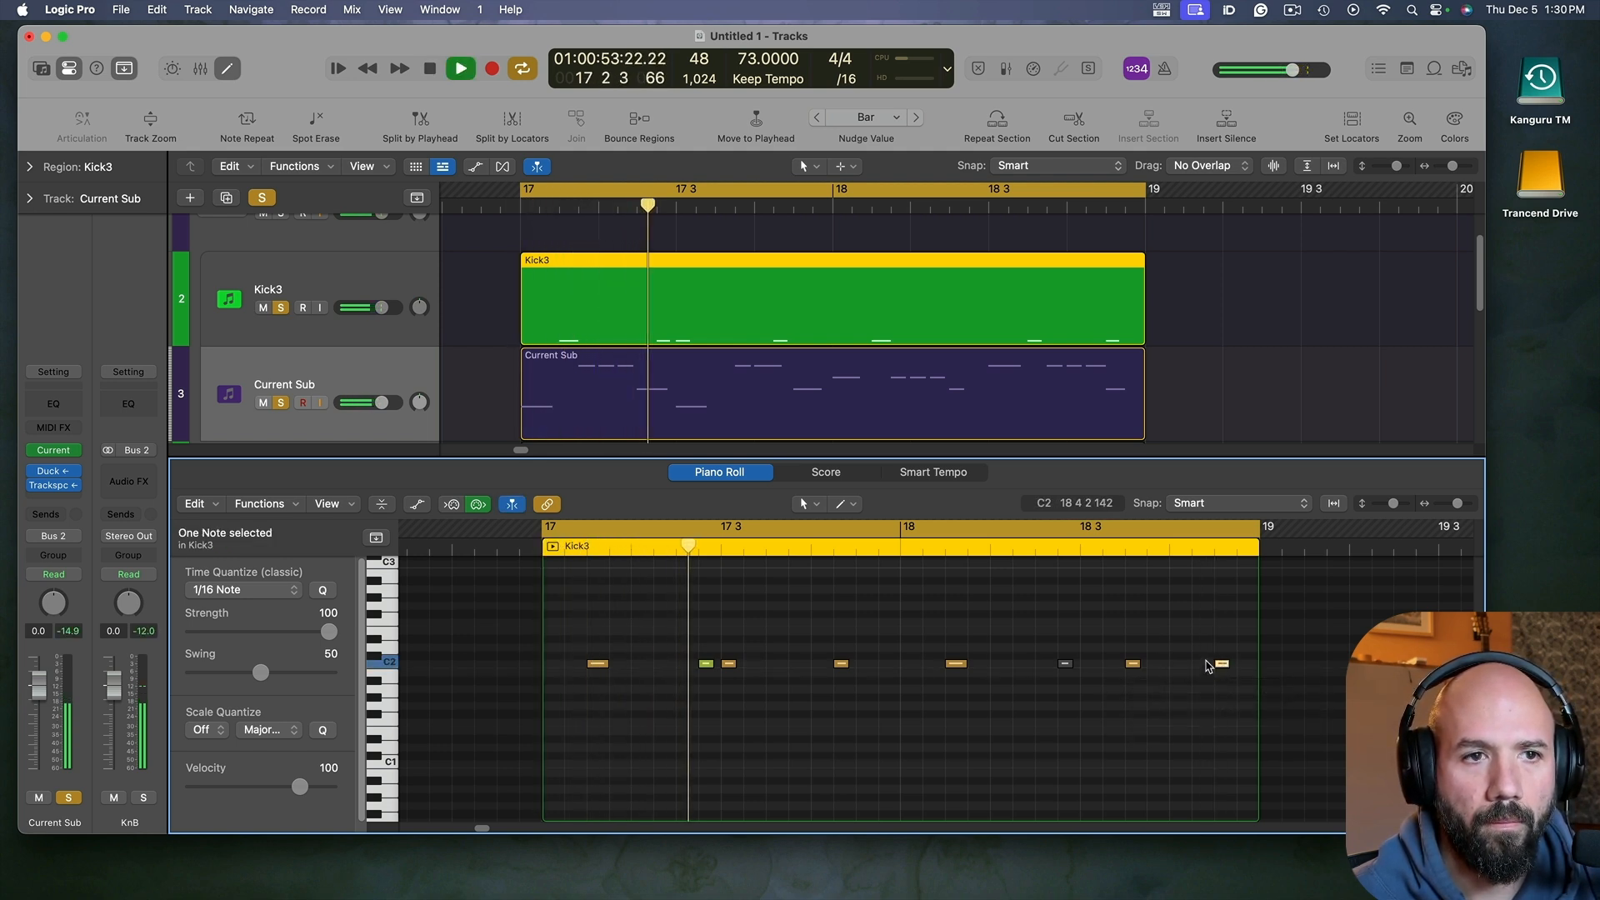
{"action": "left_click", "coordinate": [1189, 718]}
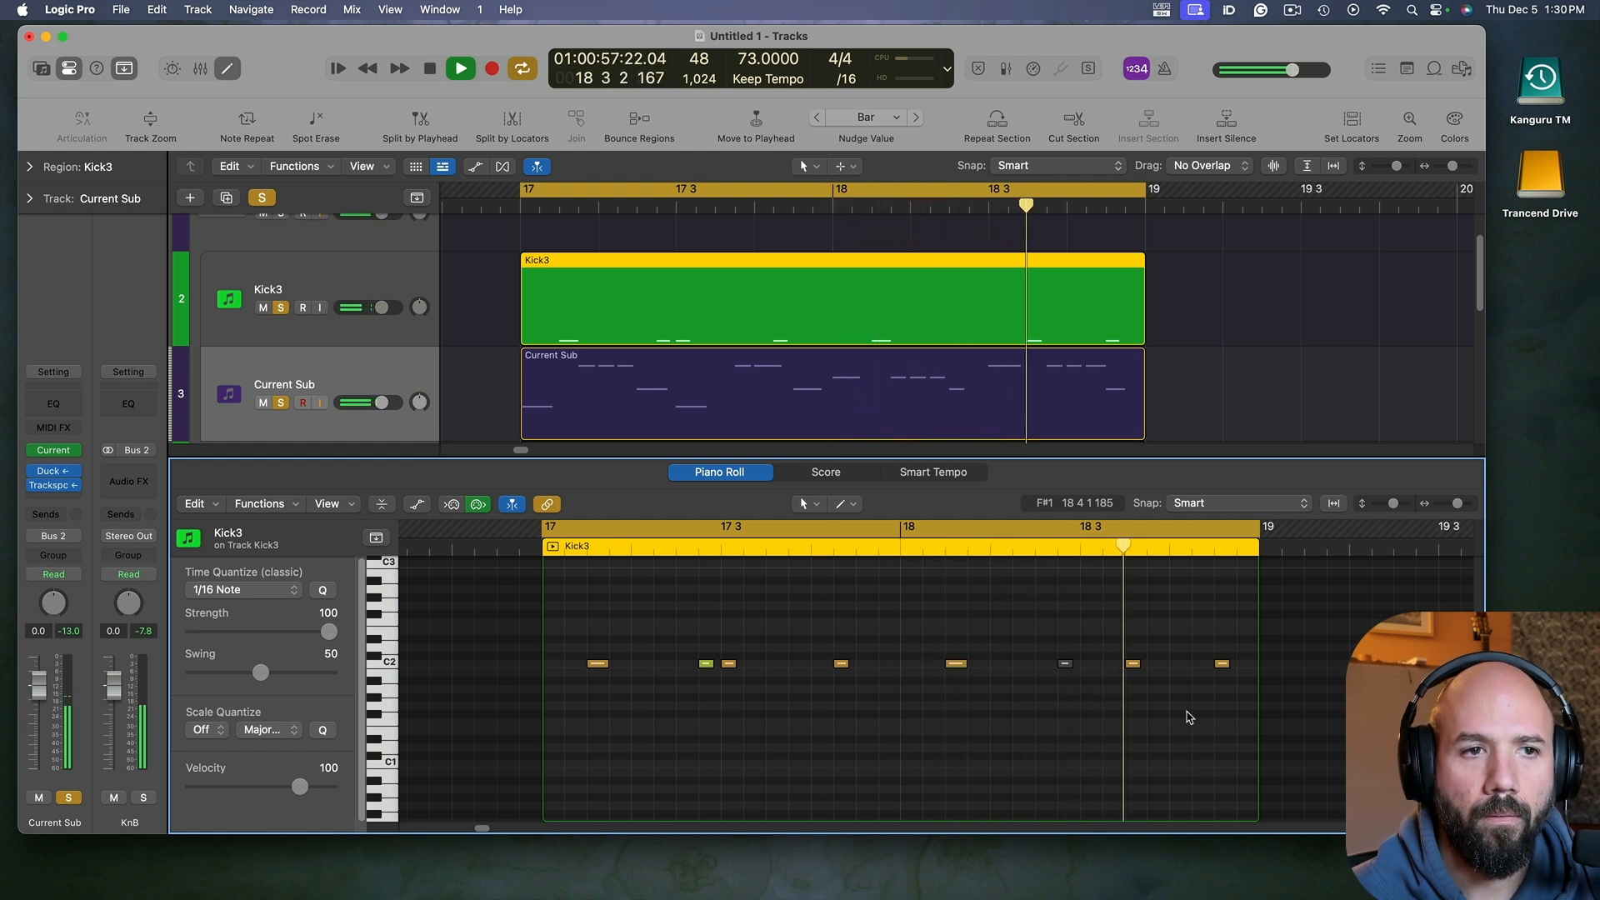
{"action": "key", "text": "space"}
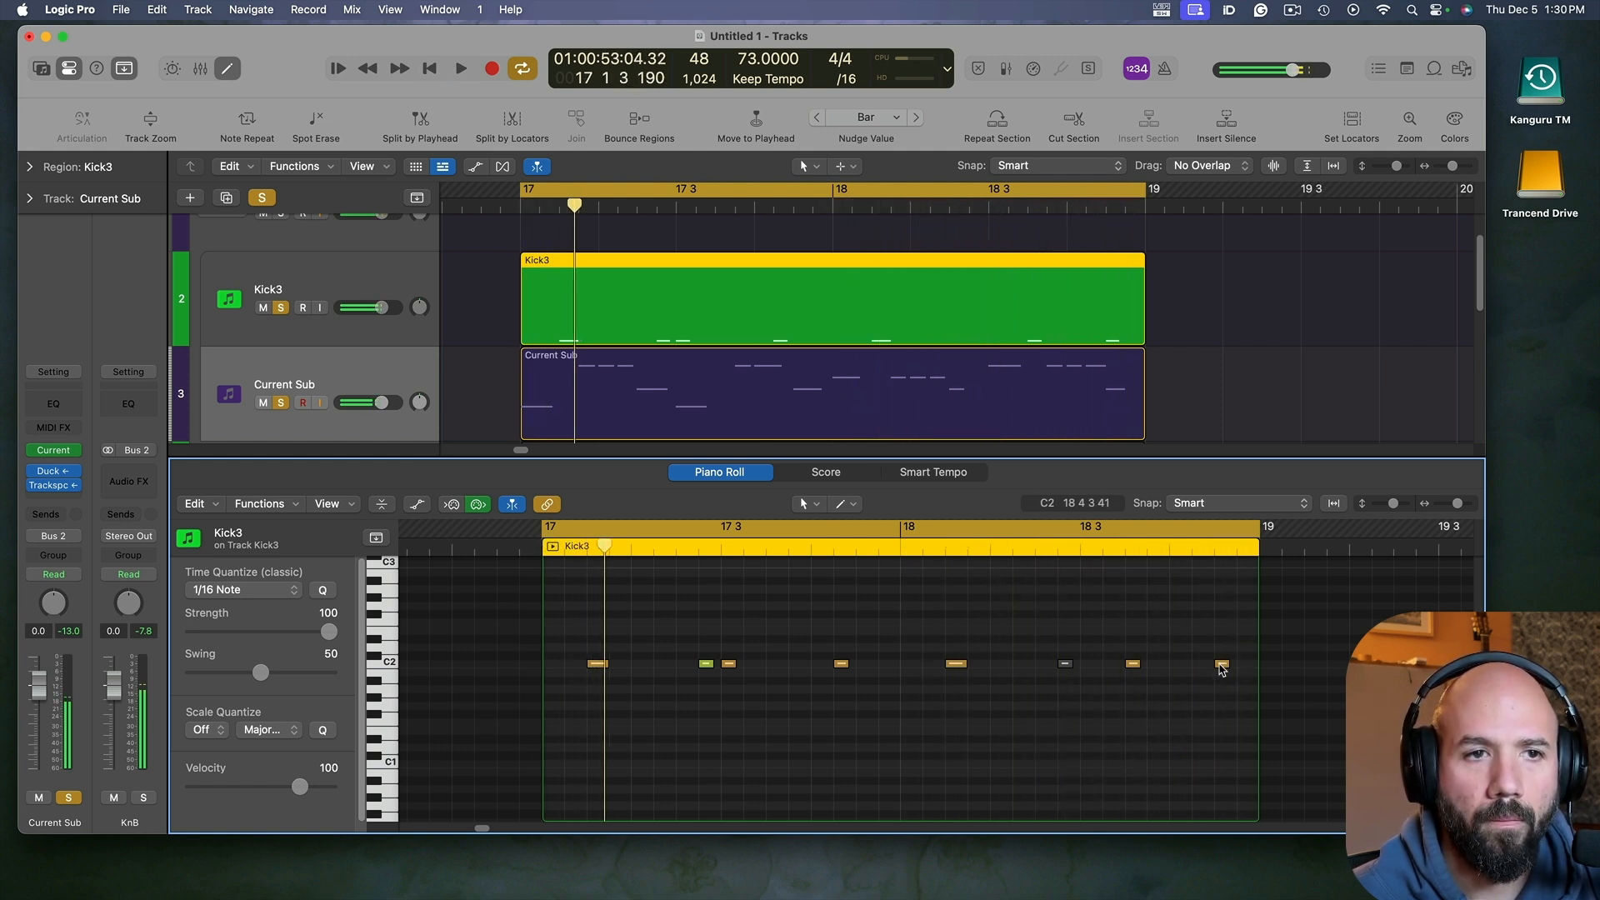
{"action": "left_click_drag", "start_coordinate": [1222, 667], "coordinate": [1244, 665]}
{"action": "key", "text": "space"}
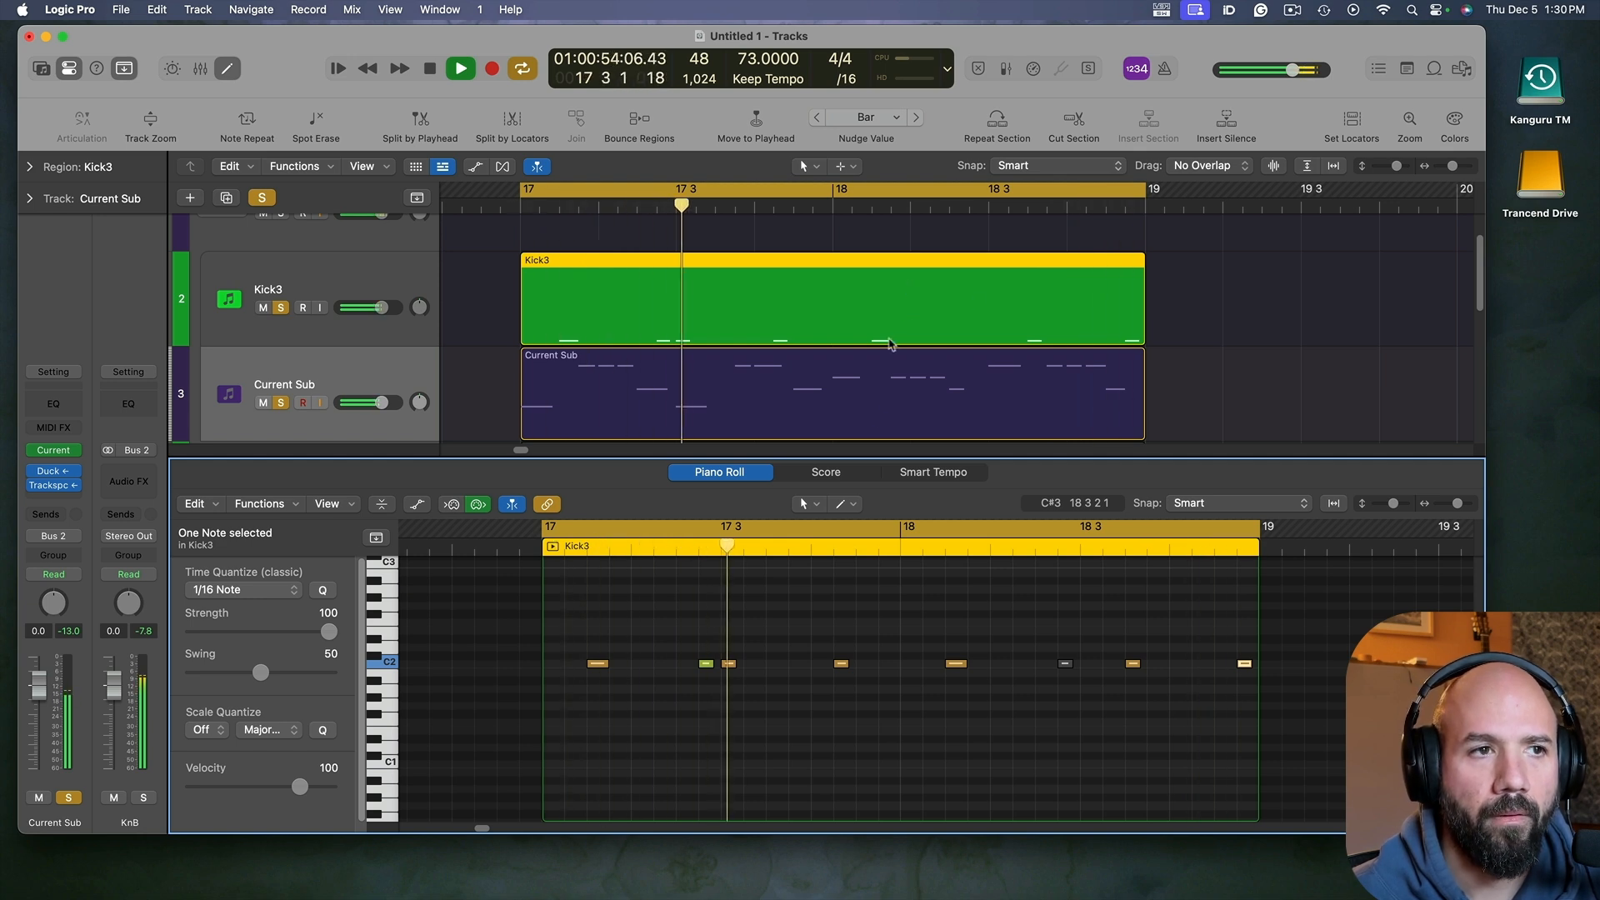
{"action": "key", "text": "space"}
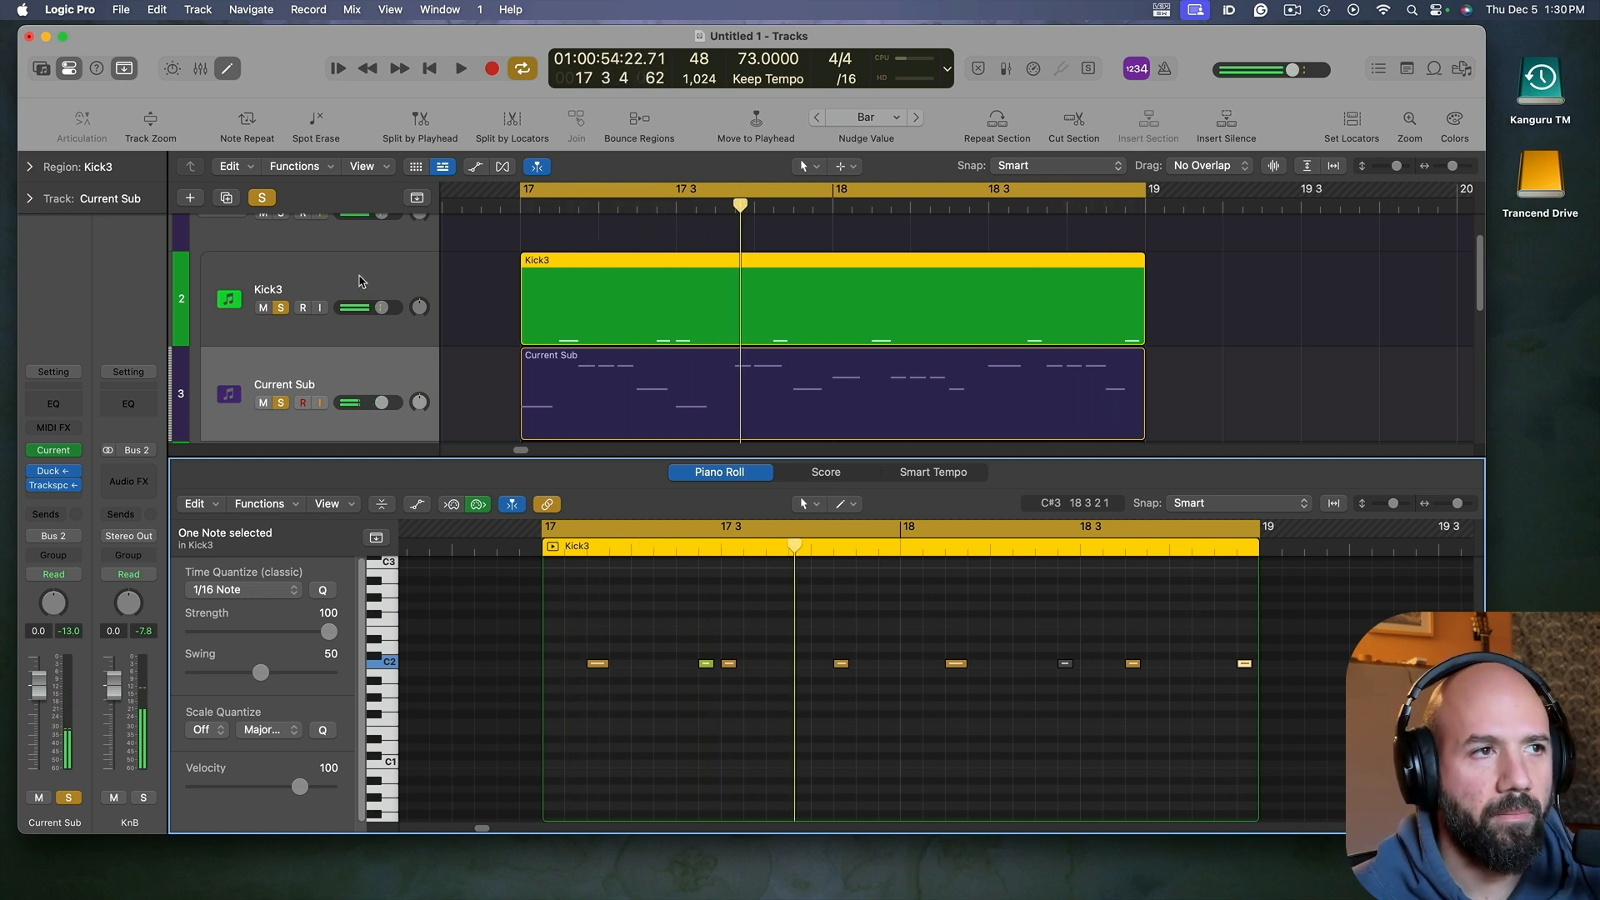
Step: Fine-tune the Kick3 track's pitch envelope in the Kick 3 plug-in, setting the second point to about 791 Hz and the third to 230 Hz
{"action": "left_click", "coordinate": [360, 280]}
{"action": "left_click", "coordinate": [68, 472]}
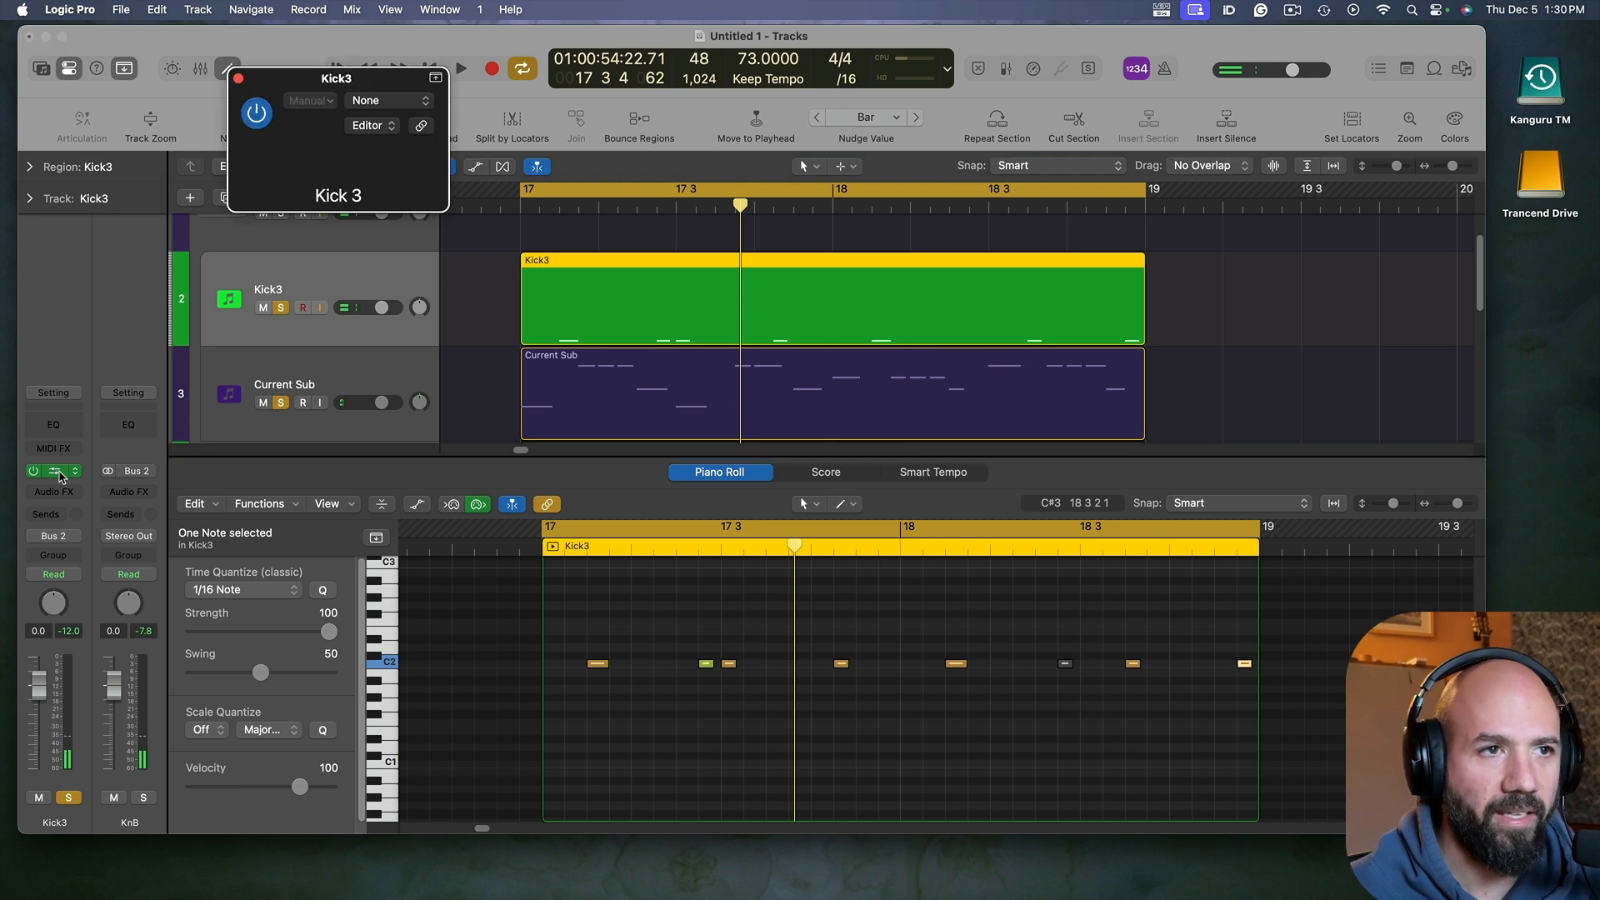
{"action": "left_click_drag", "start_coordinate": [715, 110], "coordinate": [752, 106]}
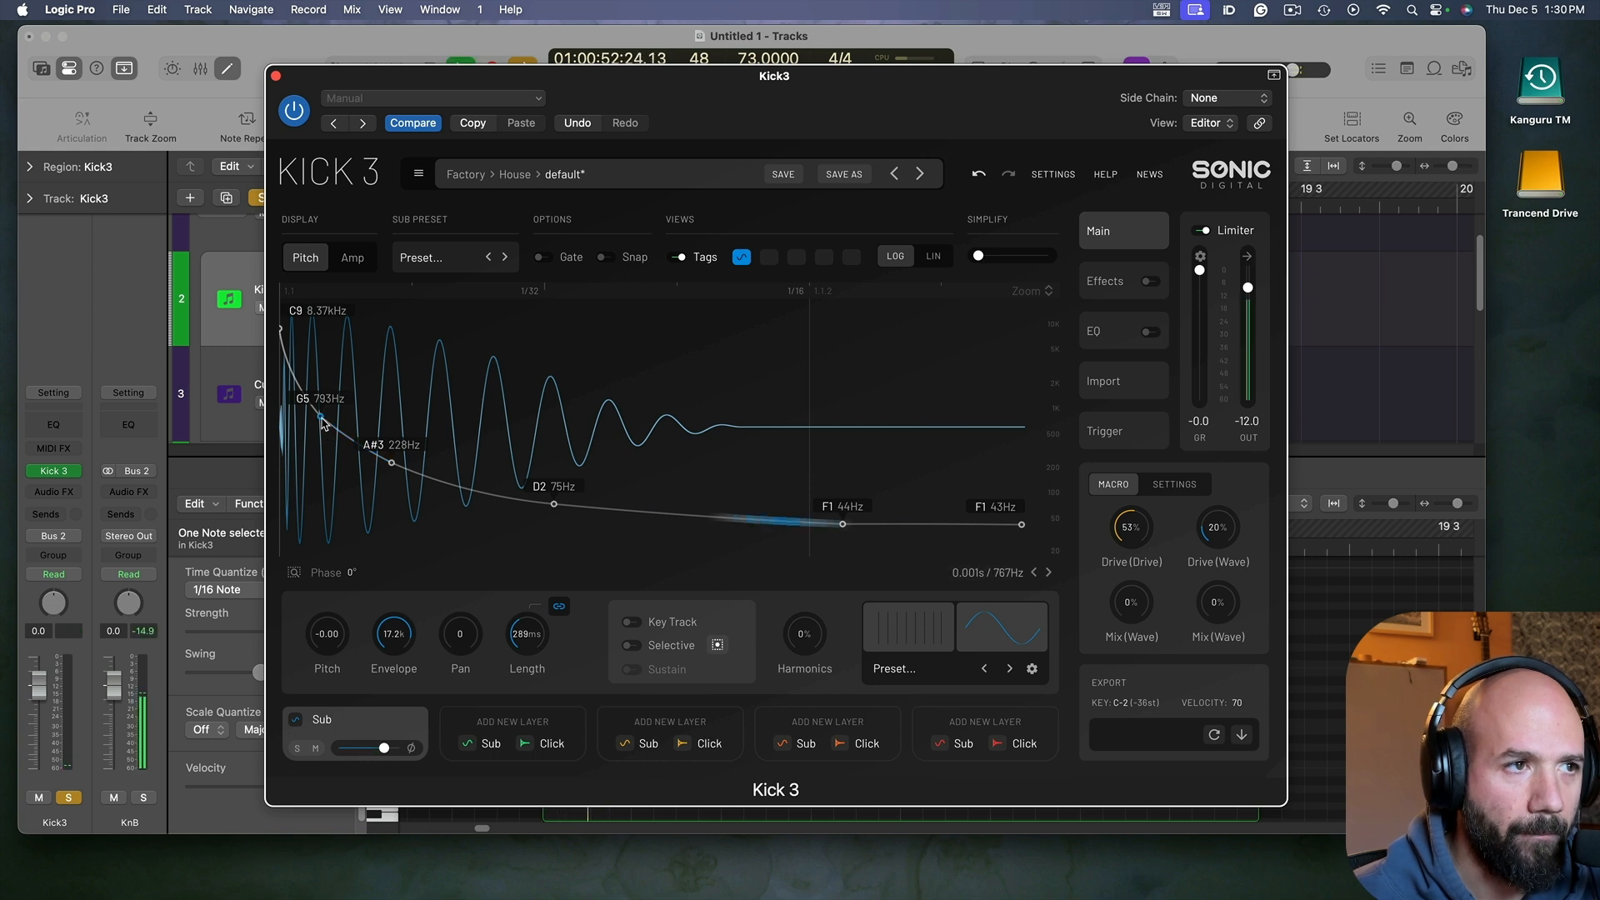
{"action": "left_click_drag", "start_coordinate": [324, 424], "coordinate": [325, 426]}
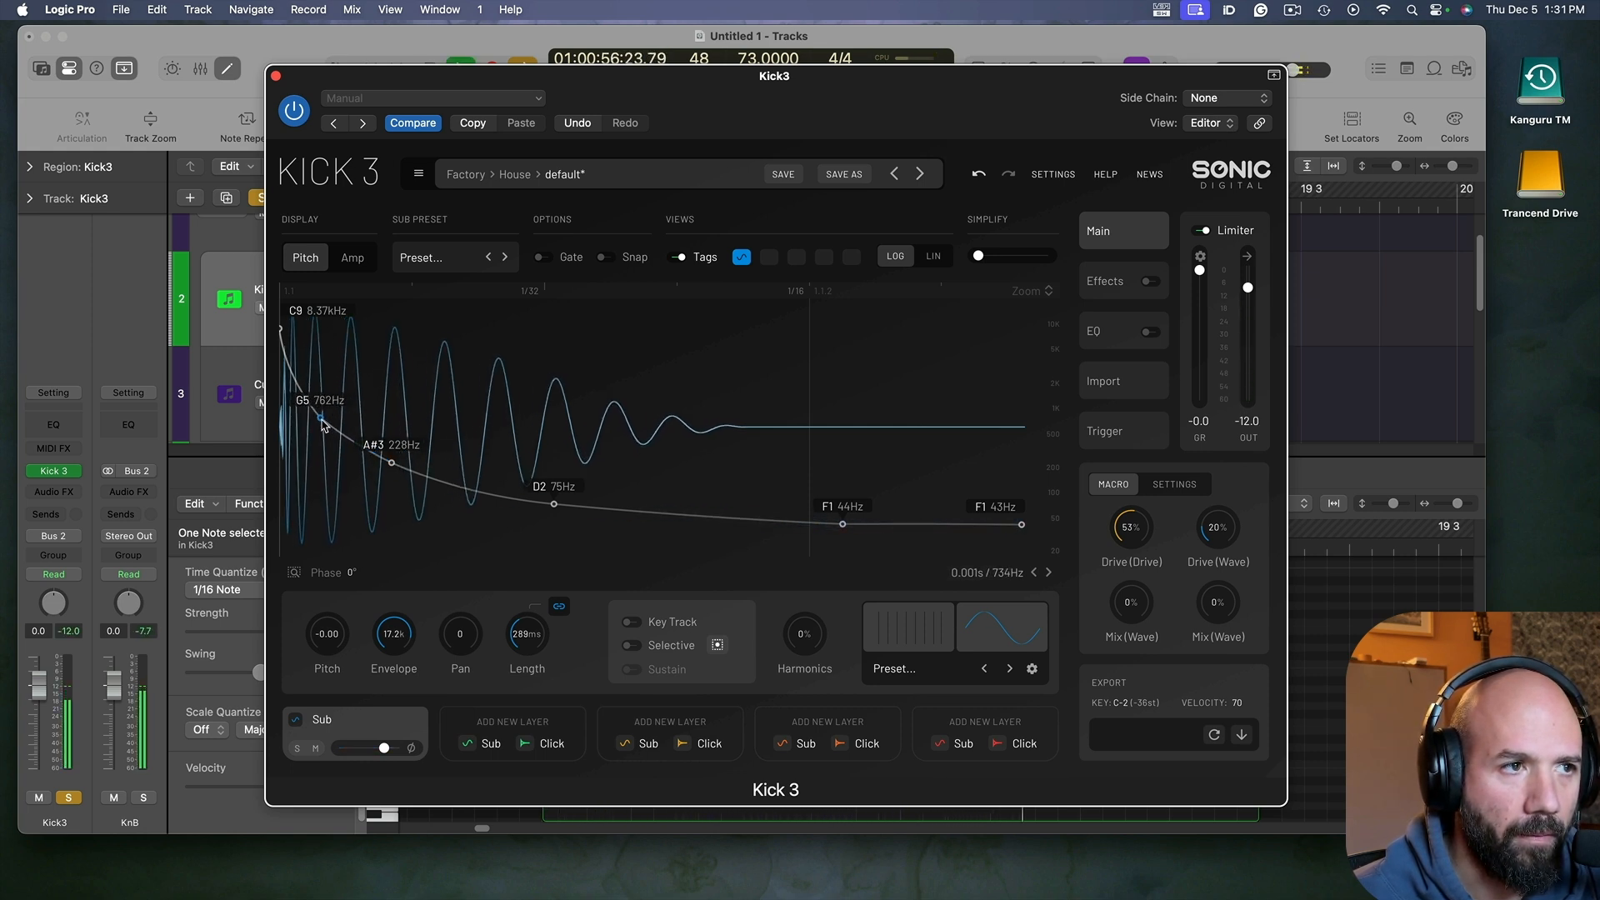
{"action": "left_click_drag", "start_coordinate": [395, 472], "coordinate": [399, 471]}
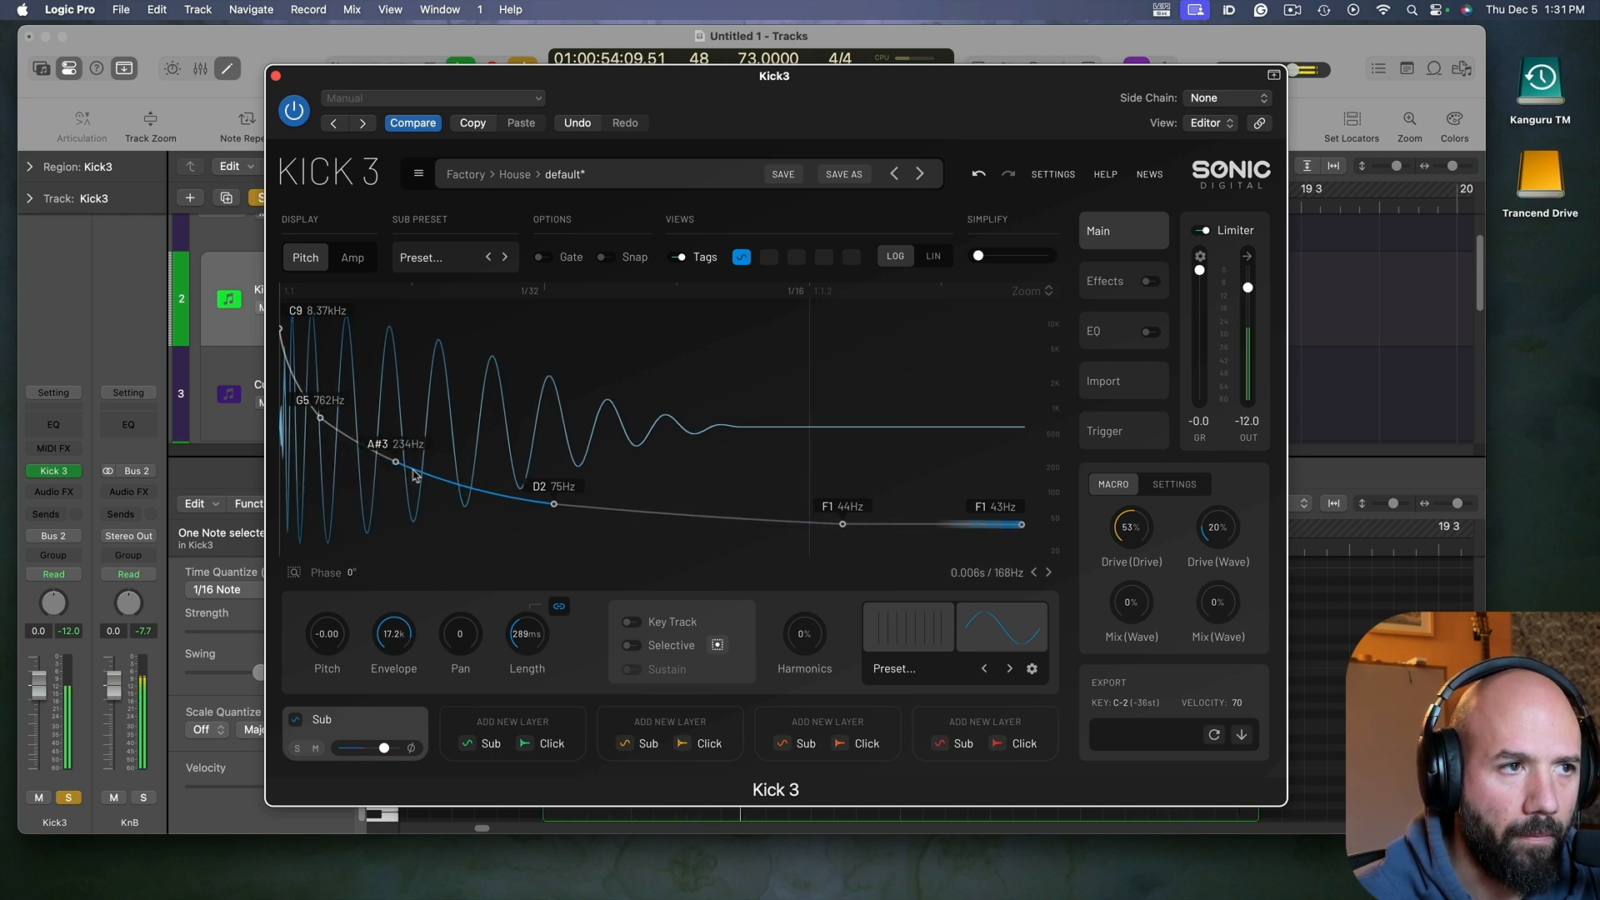
{"action": "left_click_drag", "start_coordinate": [398, 471], "coordinate": [397, 473]}
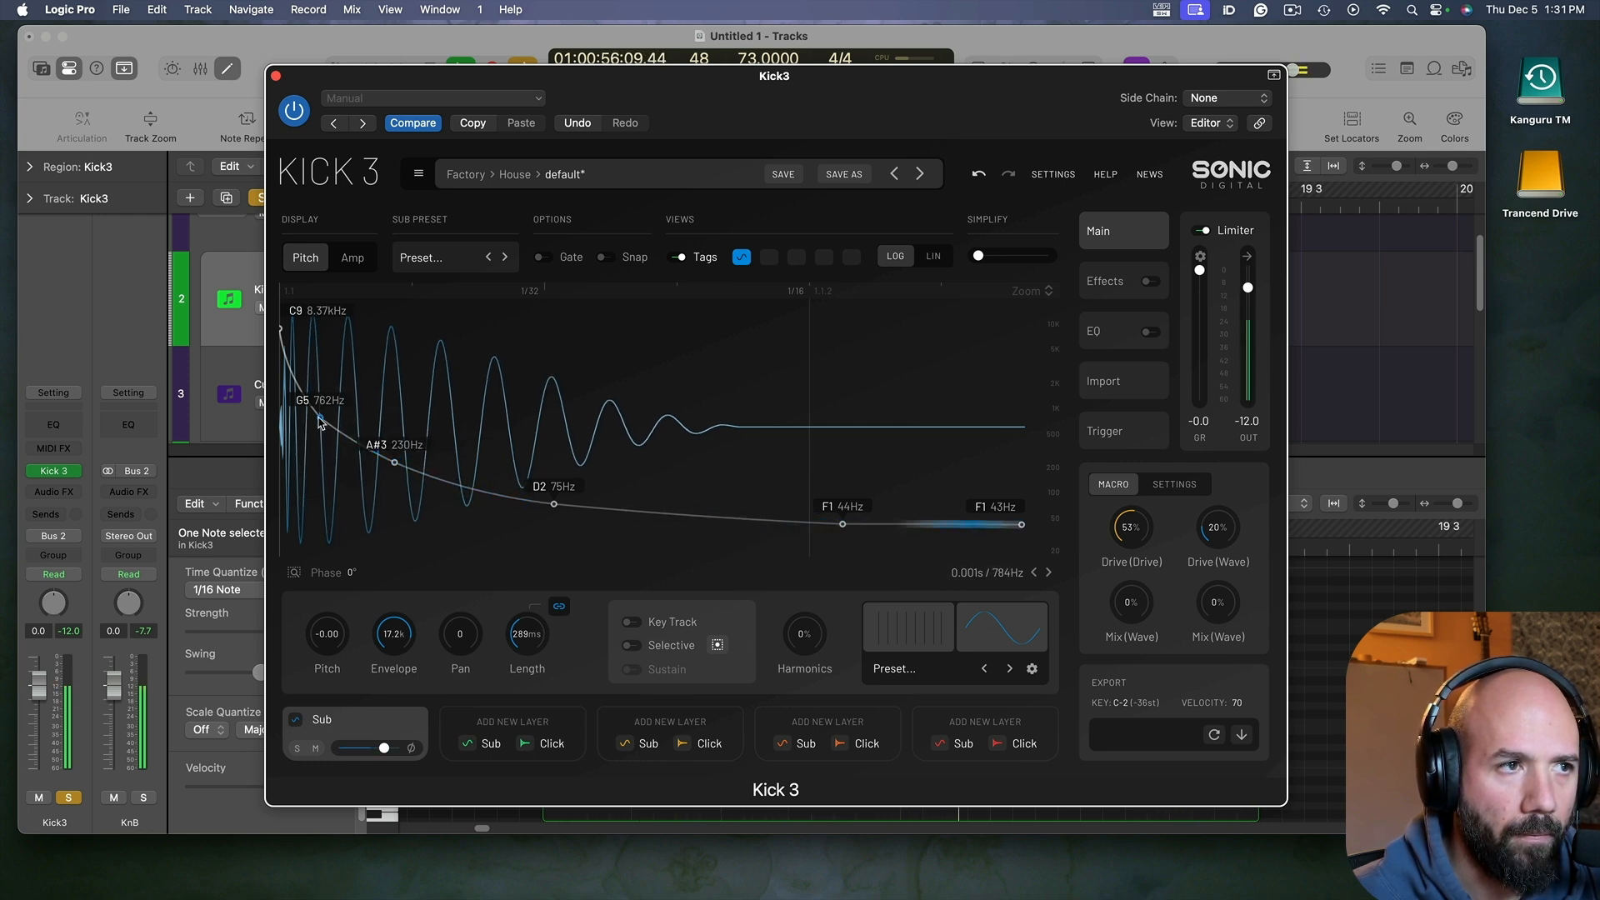
{"action": "left_click_drag", "start_coordinate": [321, 422], "coordinate": [320, 416]}
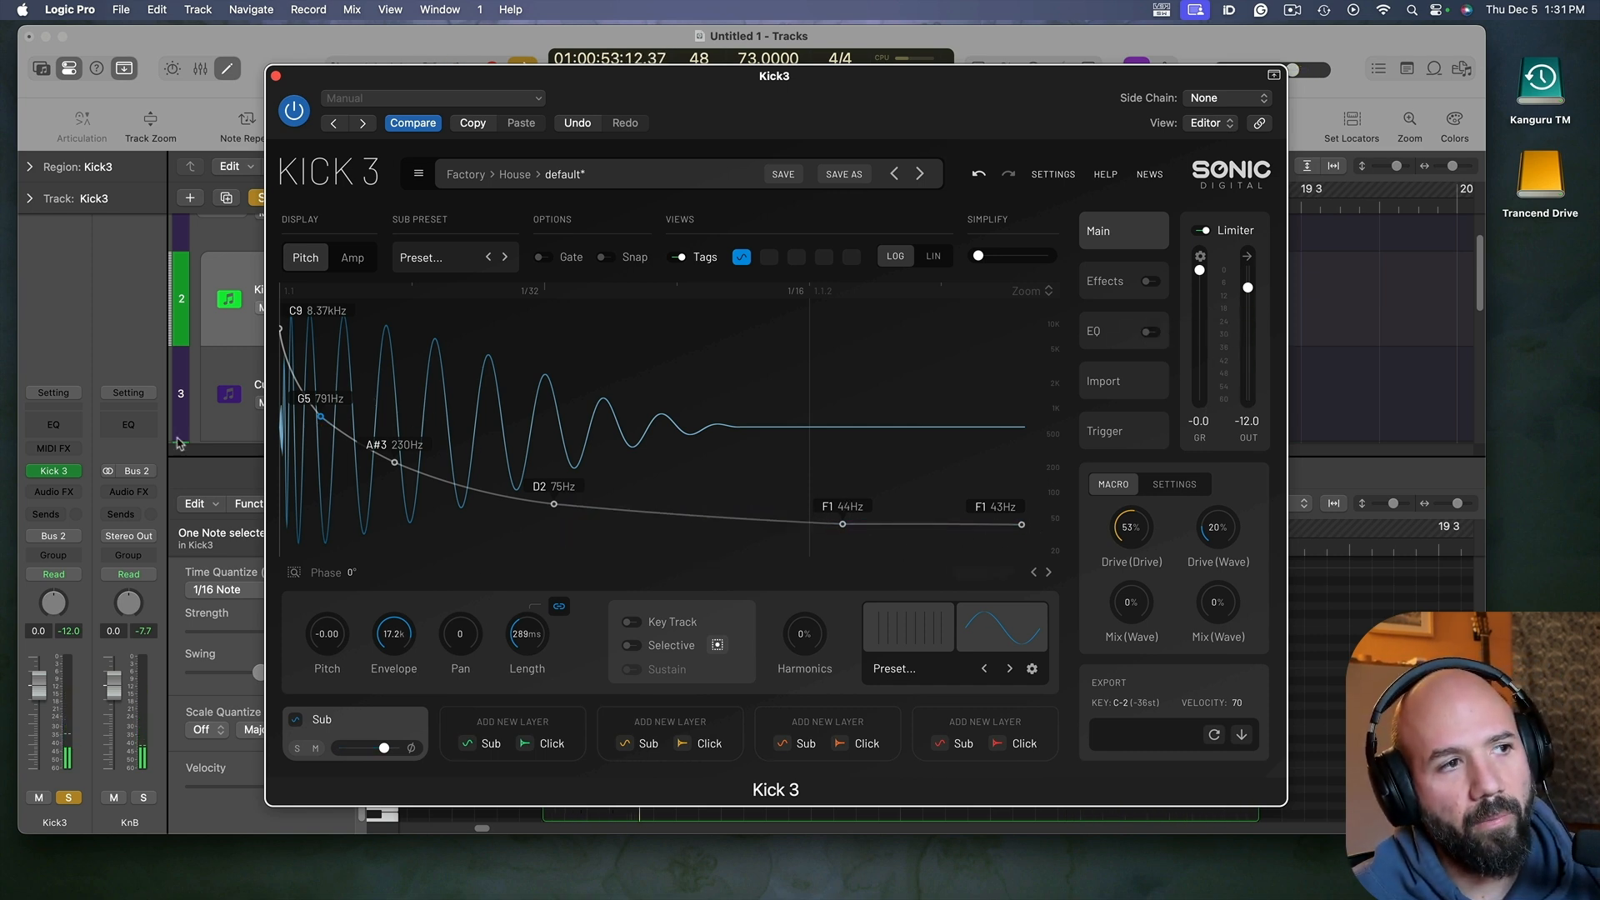
{"action": "left_click", "coordinate": [276, 77]}
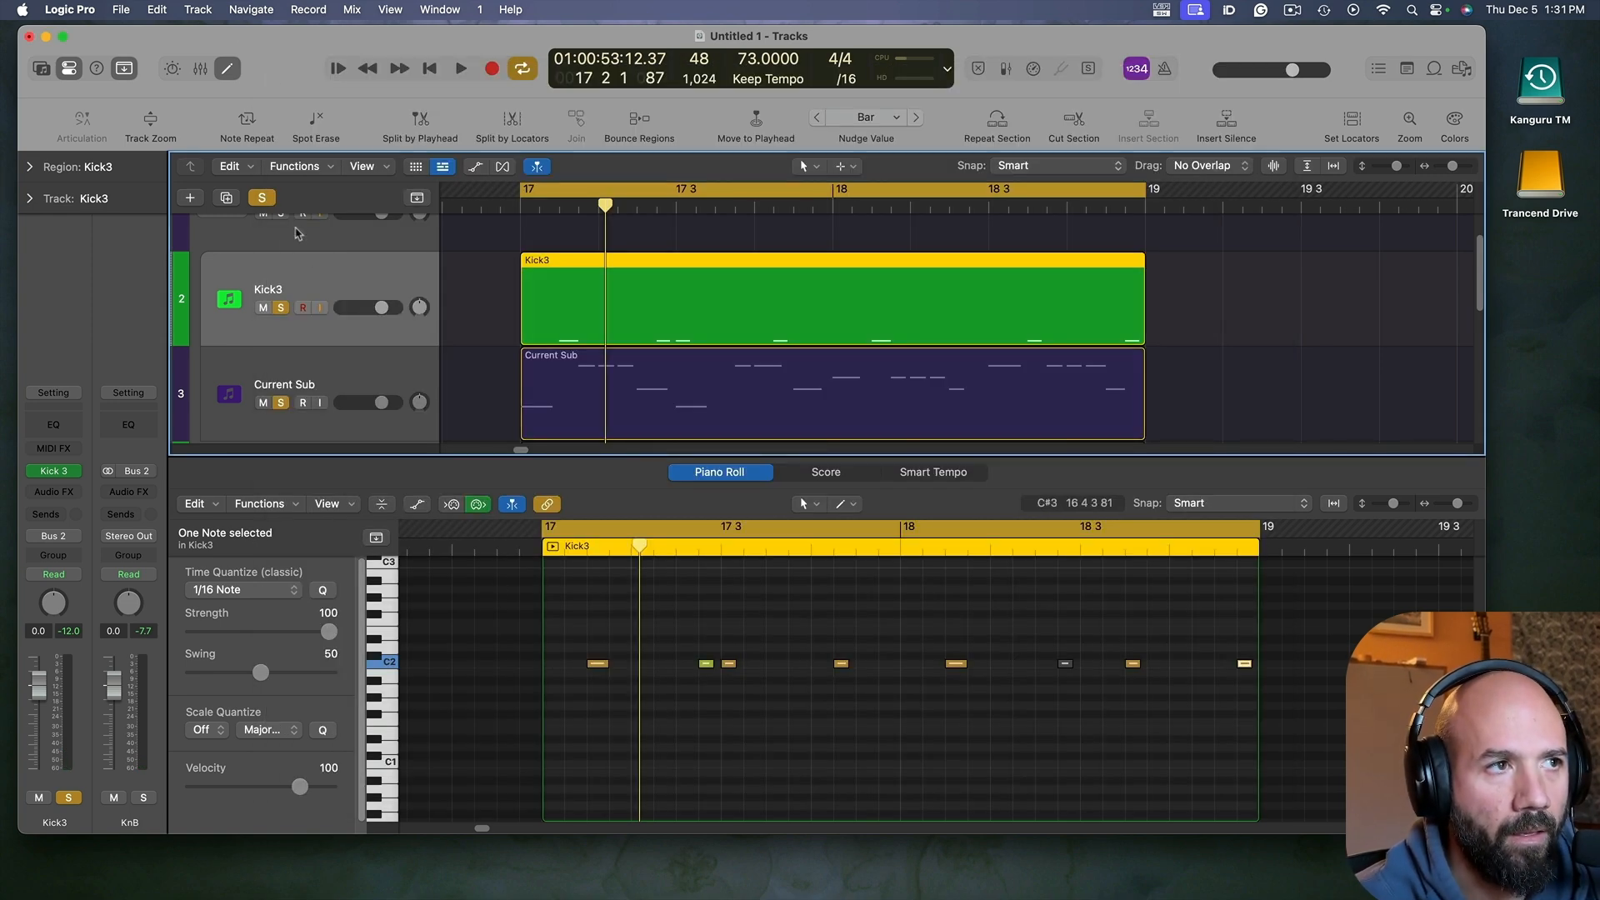
Step: Clear the track solos, hide the Piano Roll and play the full loop with all tracks visible
{"action": "left_click", "coordinate": [261, 199]}
{"action": "scroll", "coordinate": [601, 310], "scroll_direction": "down", "scroll_amount": 5}
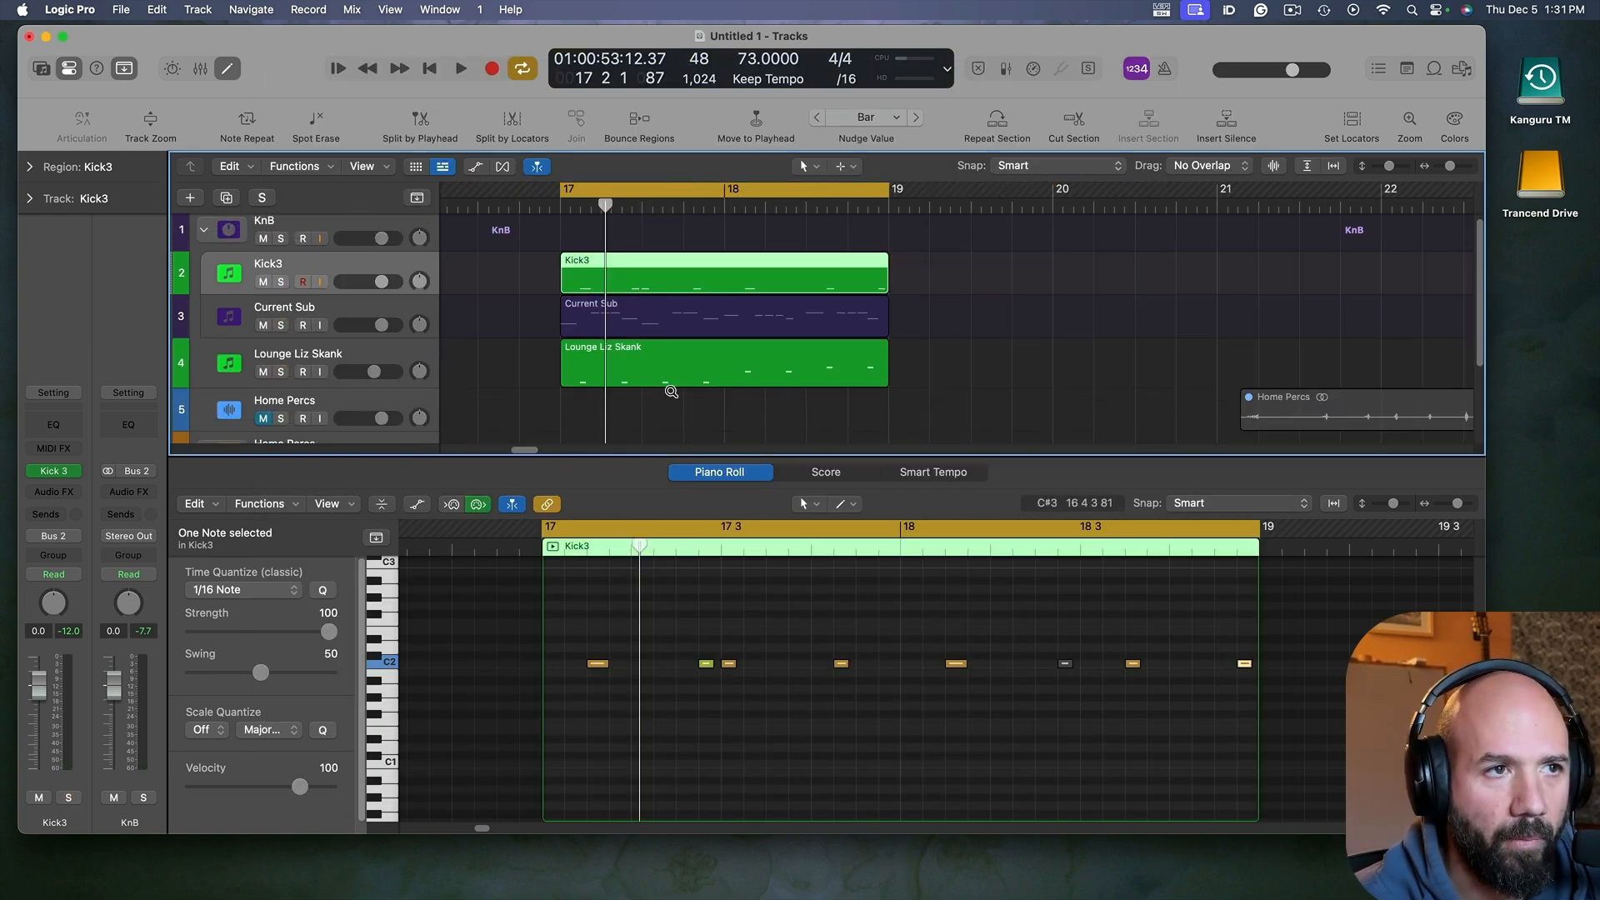
{"action": "scroll", "coordinate": [671, 392], "scroll_direction": "down", "scroll_amount": 3}
{"action": "key", "text": "p"}
{"action": "key", "text": "space"}
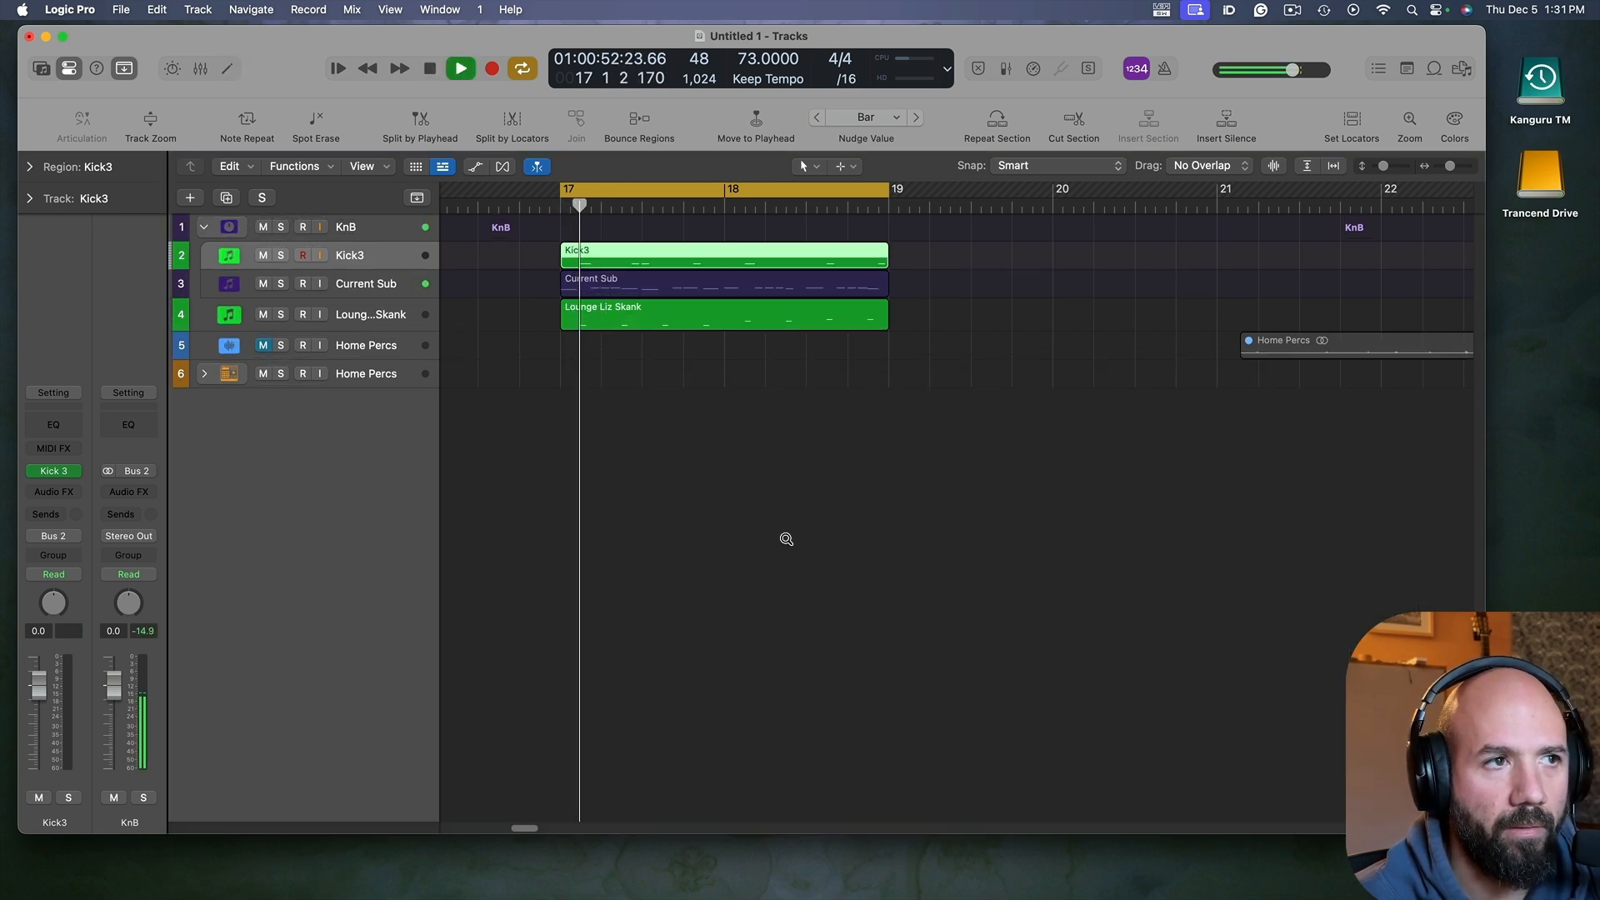
{"action": "scroll", "coordinate": [786, 538], "scroll_direction": "down", "scroll_amount": 5}
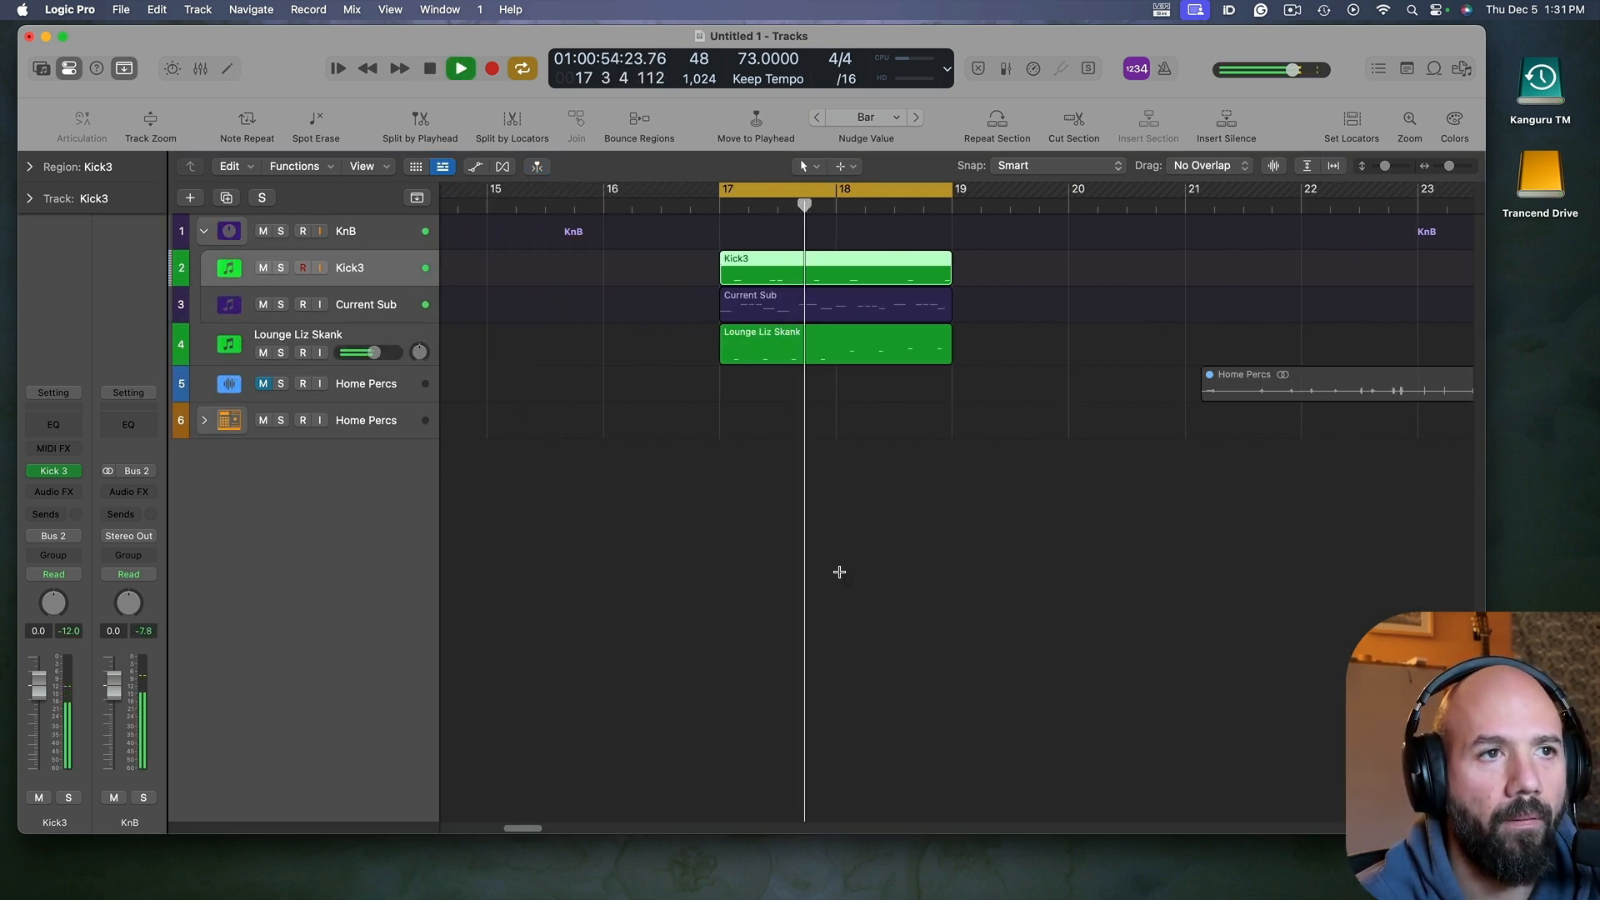
{"action": "scroll", "coordinate": [839, 572], "scroll_direction": "up", "scroll_amount": 3}
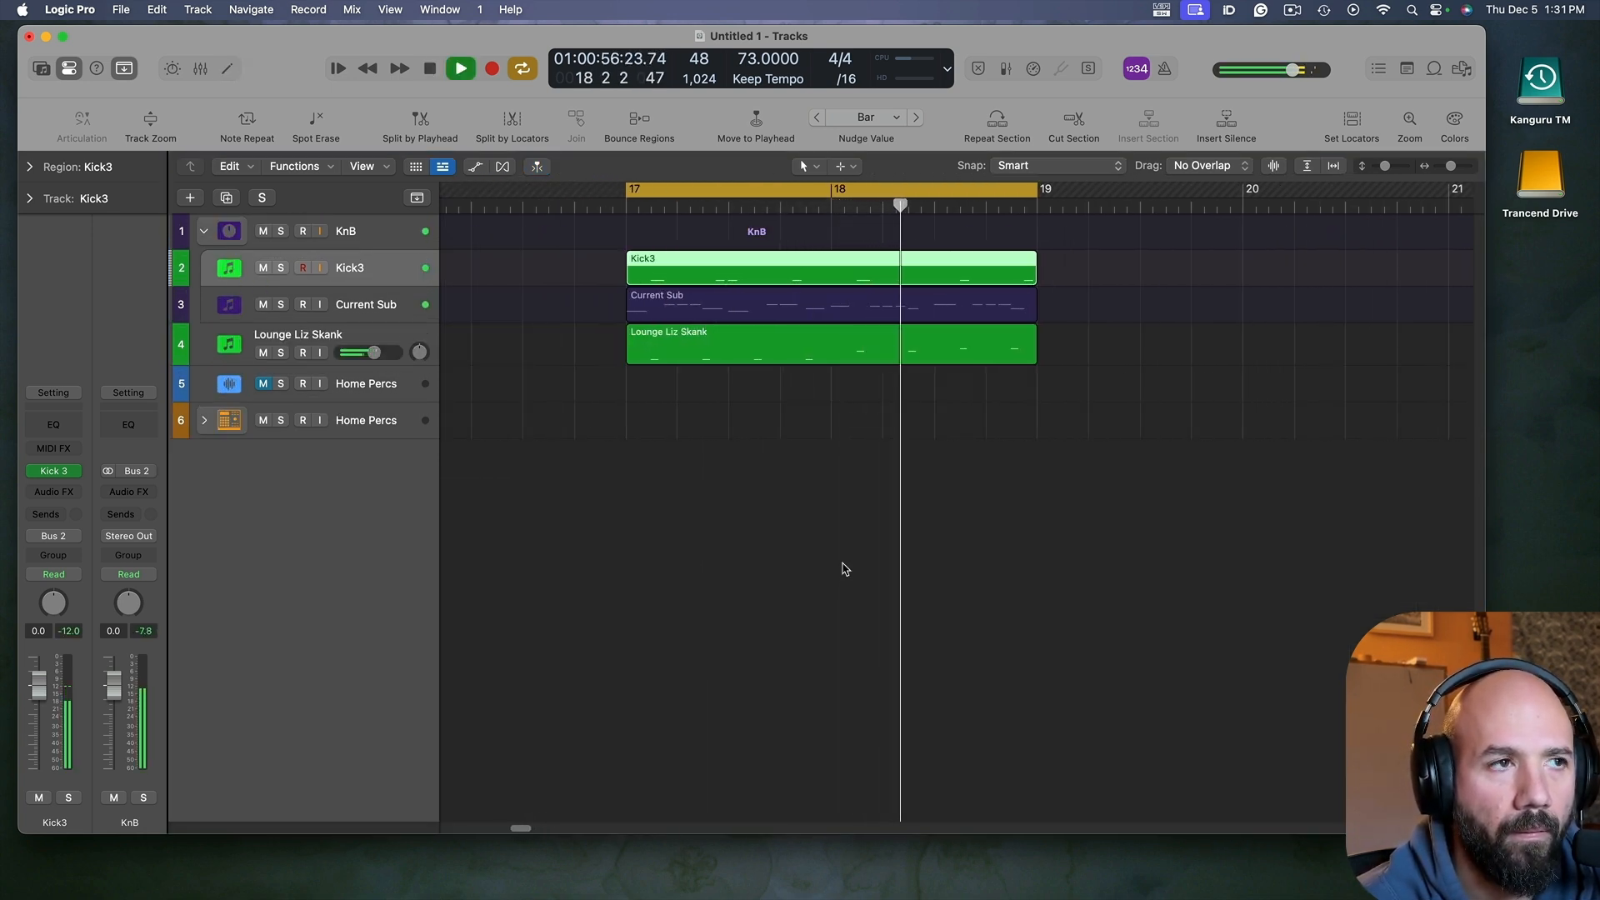
Step: Enable the Kick 3 plug-in's EQ, disable its 195 Hz cut and boost the third band about 4.9 dB at 6.3 kHz with Q 0.60
{"action": "left_click", "coordinate": [53, 471]}
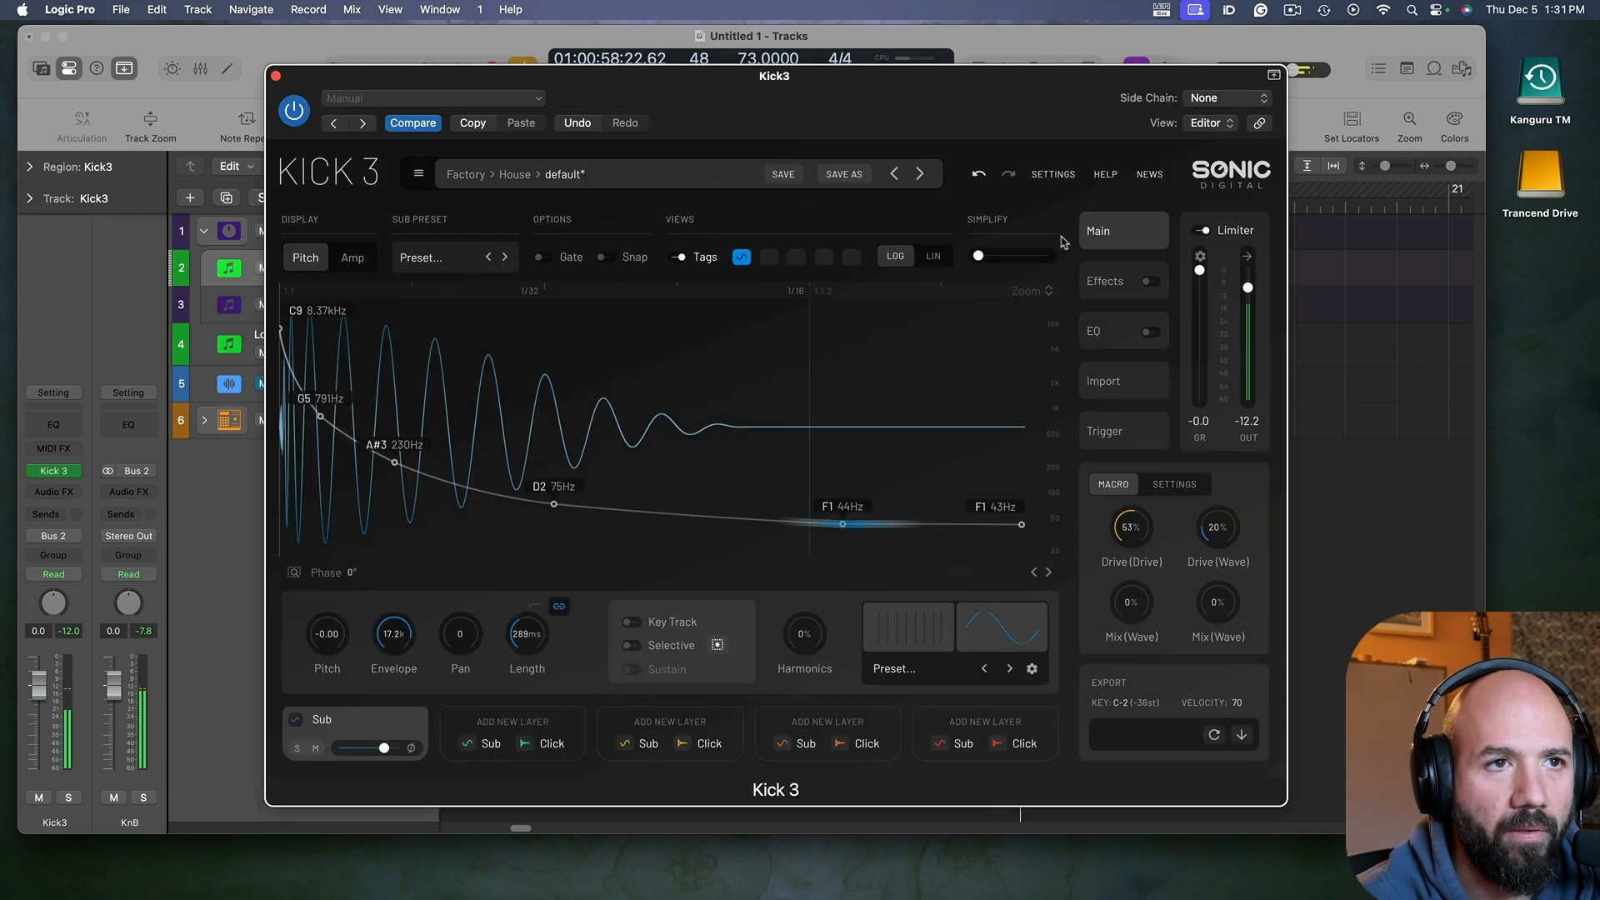
{"action": "left_click", "coordinate": [1115, 332]}
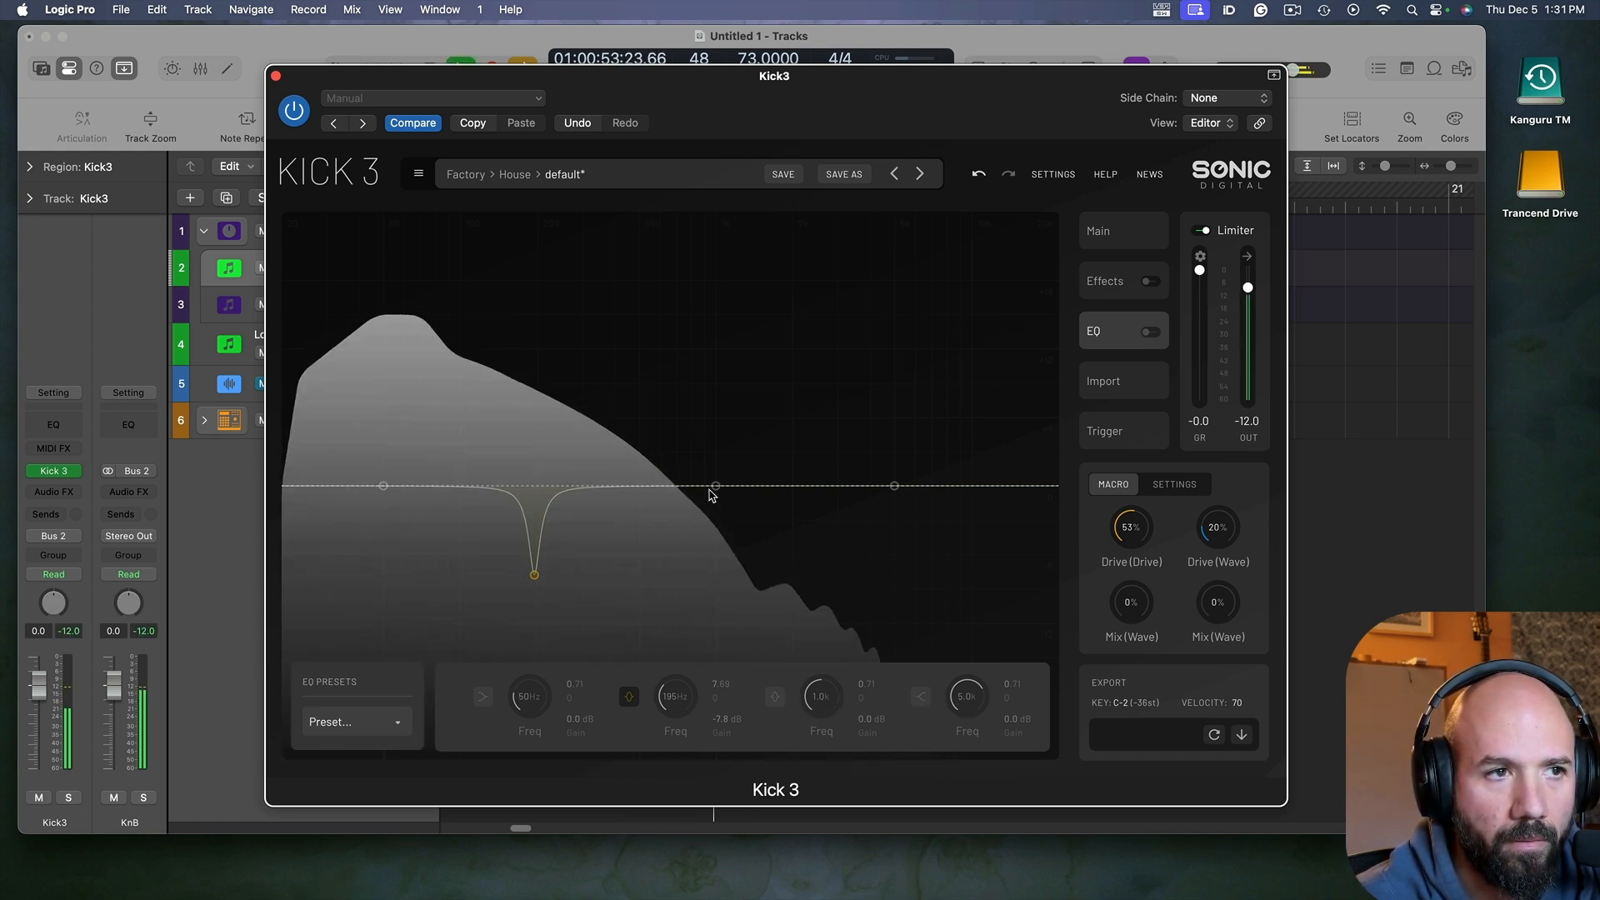
{"action": "left_click", "coordinate": [1151, 332]}
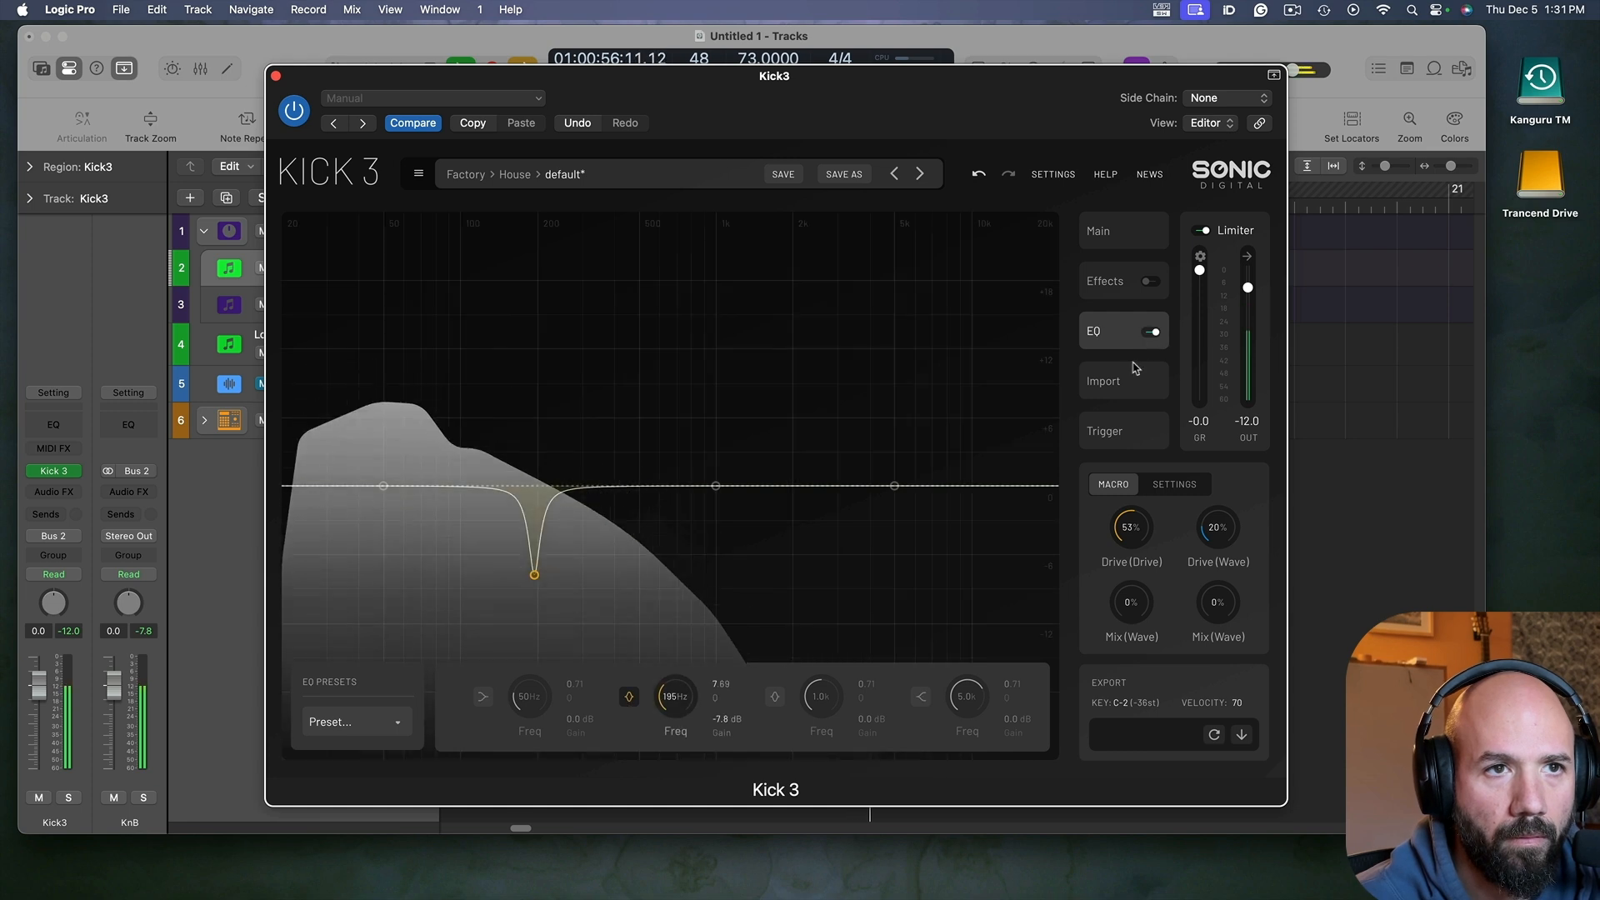
{"action": "left_click", "coordinate": [630, 697]}
{"action": "left_click", "coordinate": [775, 697]}
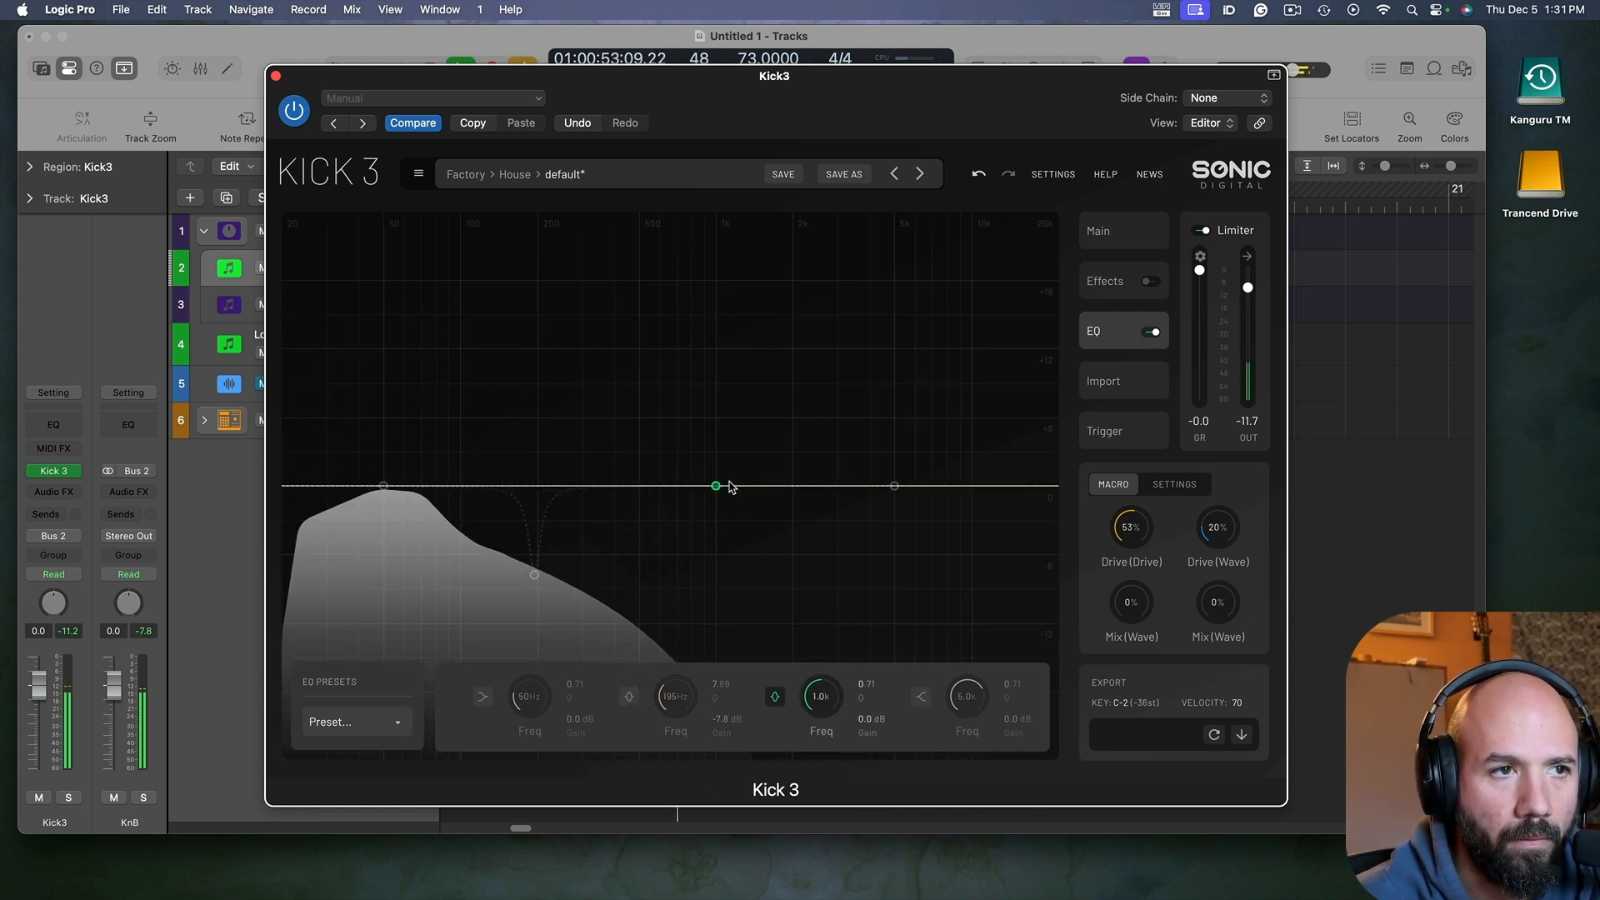
{"action": "left_click_drag", "start_coordinate": [716, 486], "coordinate": [919, 429]}
{"action": "scroll", "coordinate": [932, 438], "scroll_direction": "down", "scroll_amount": 3}
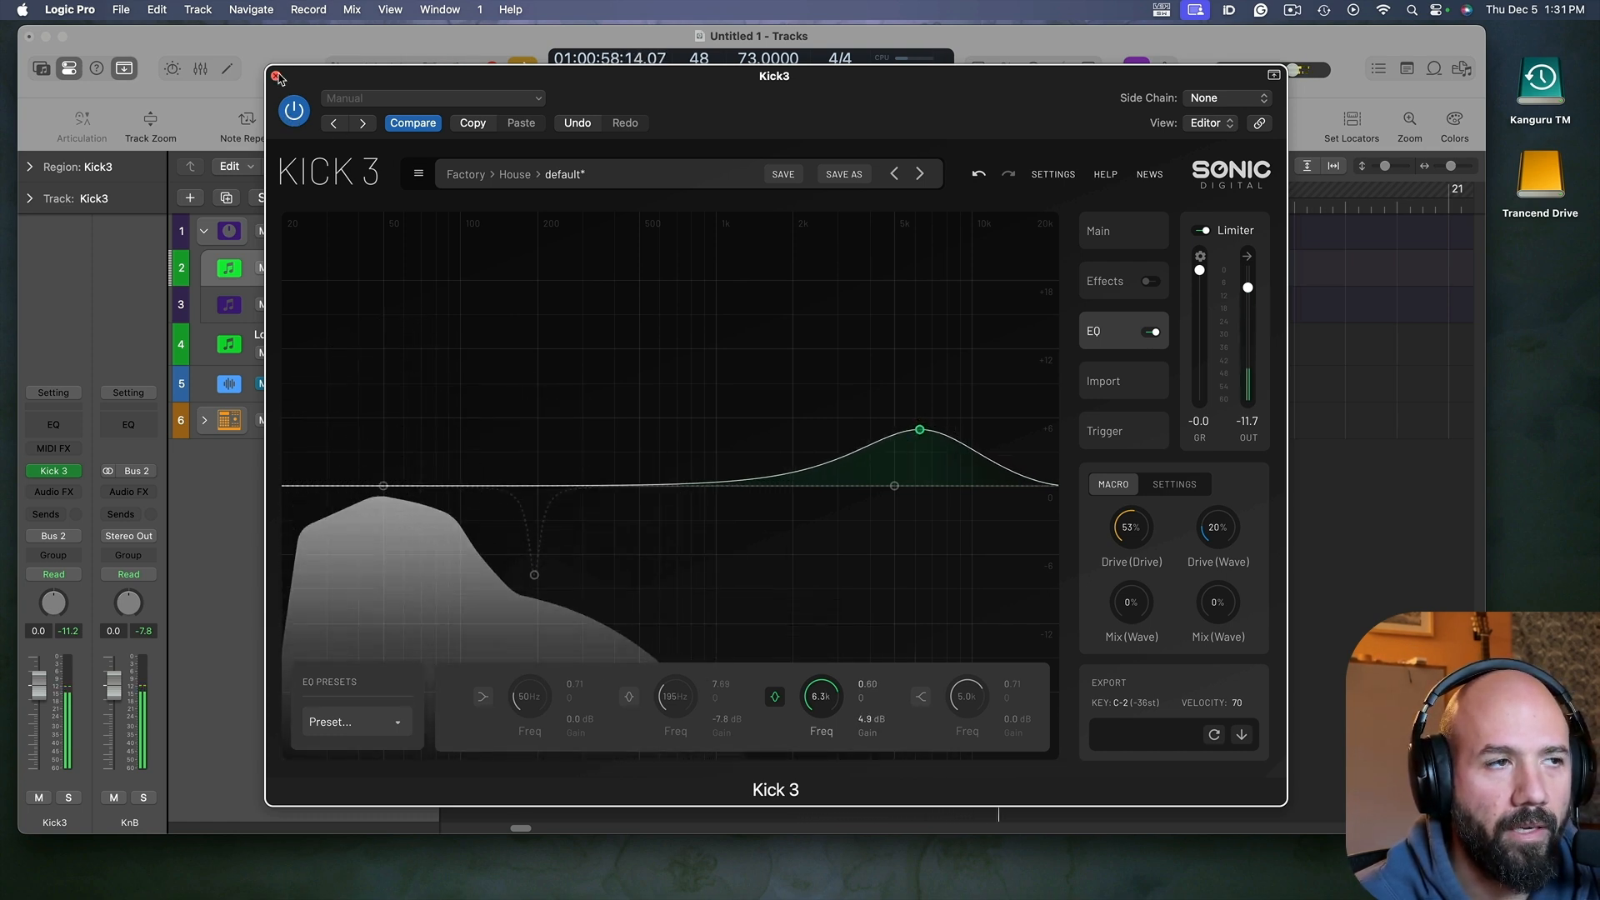
{"action": "left_click", "coordinate": [276, 76]}
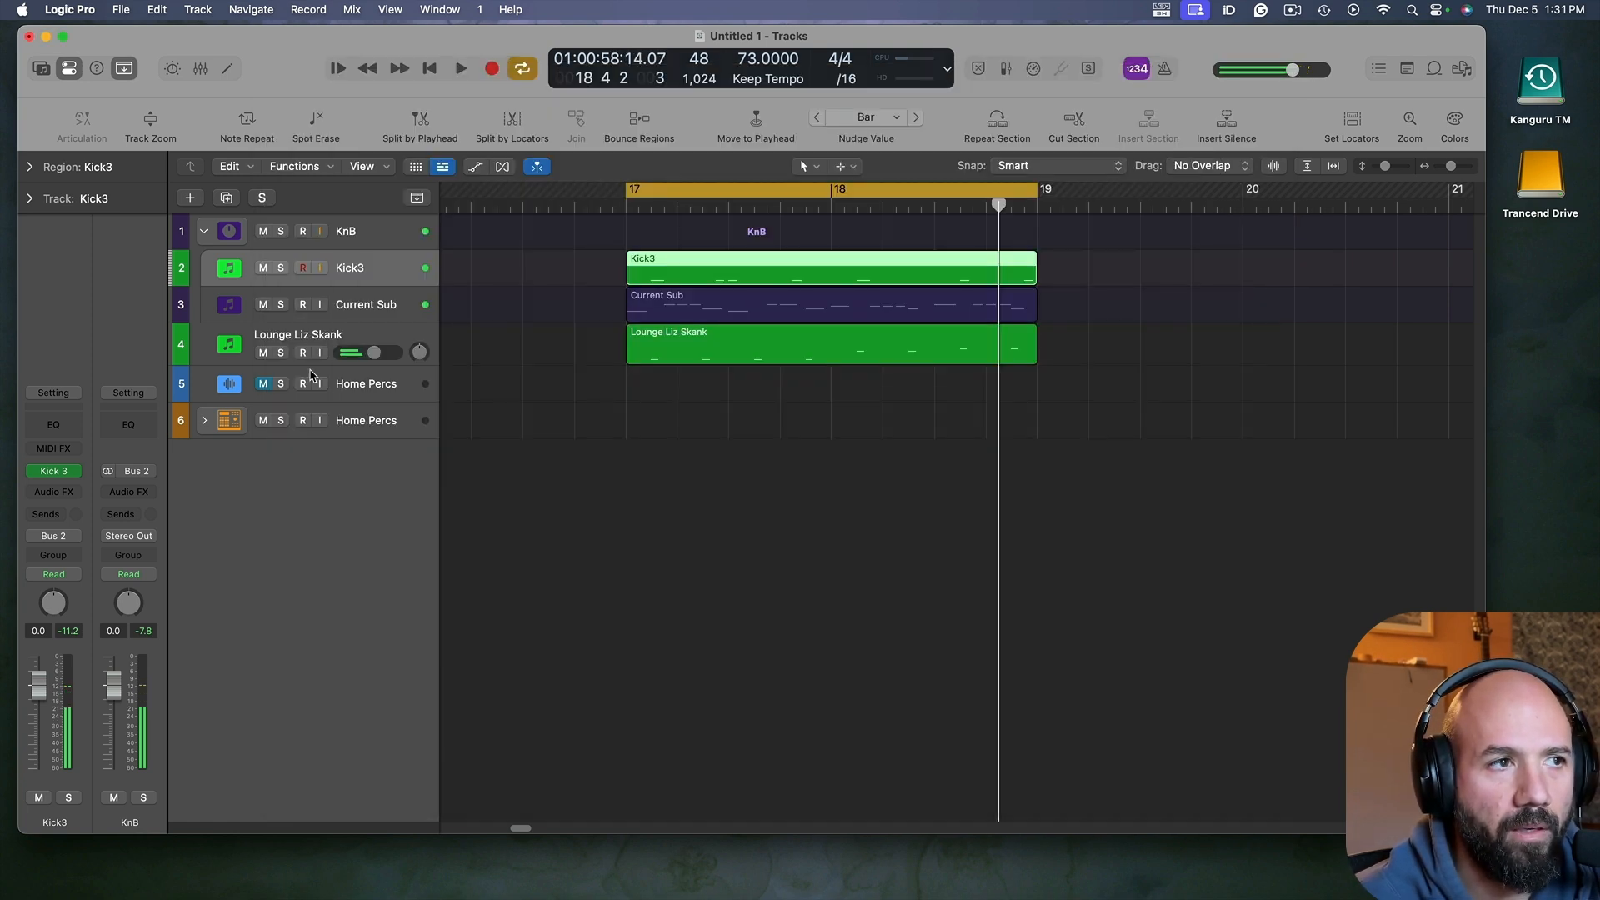
Step: Reduce the Kick 3 EQ boost to about 0.4 dB at 4.6 kHz and return to the plug-in's main view
{"action": "left_click", "coordinate": [60, 472]}
{"action": "left_click_drag", "start_coordinate": [917, 439], "coordinate": [891, 482]}
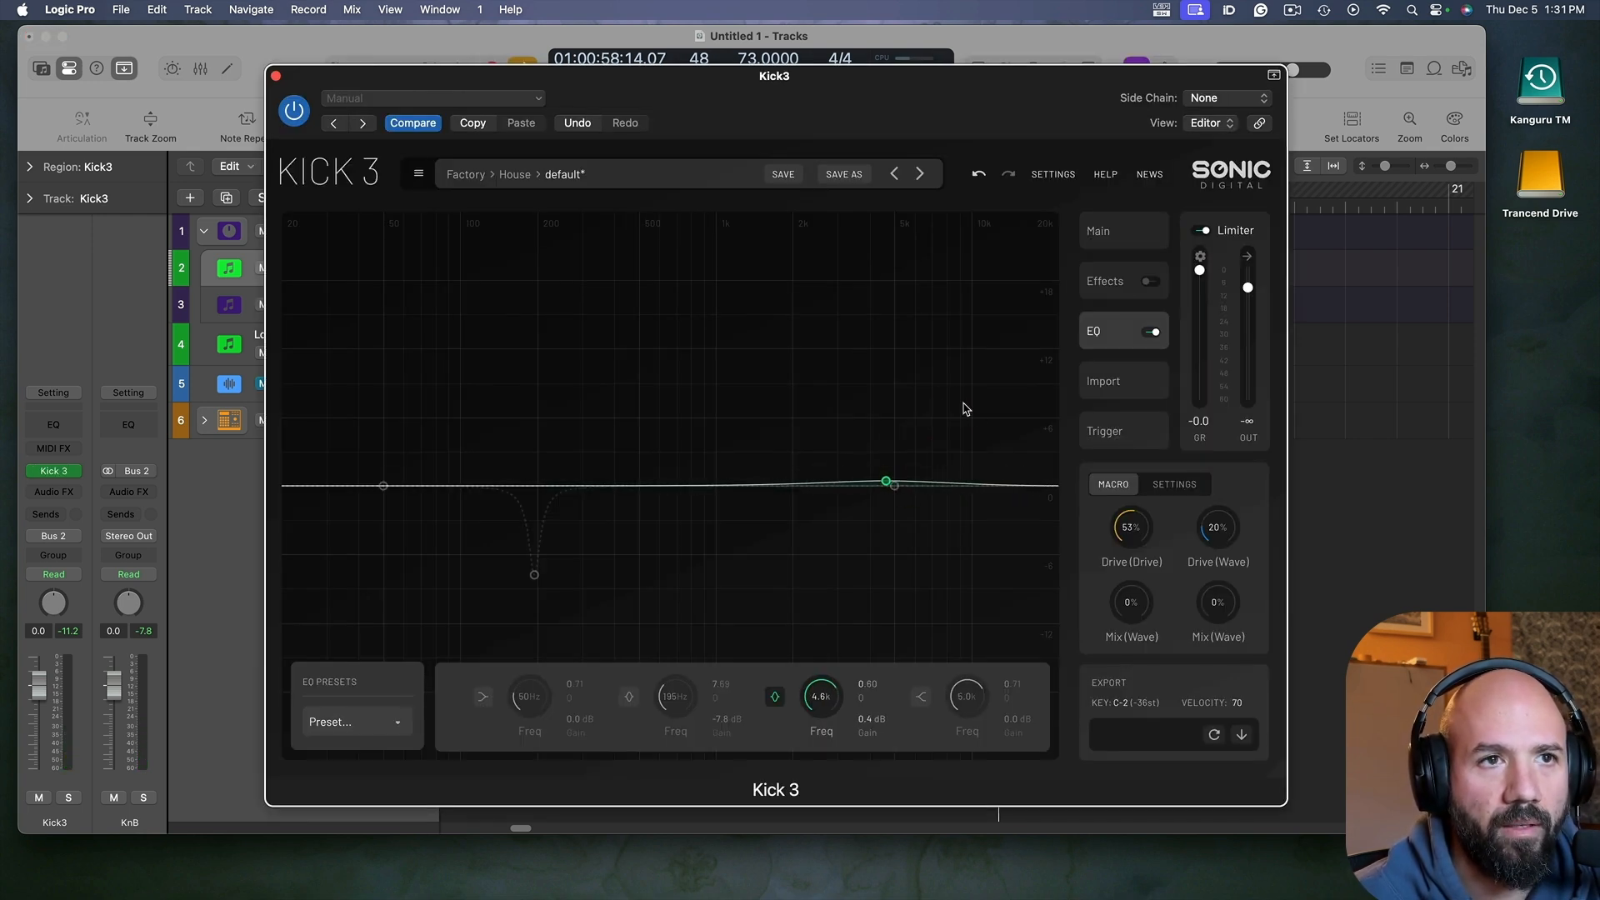
{"action": "left_click", "coordinate": [1117, 237]}
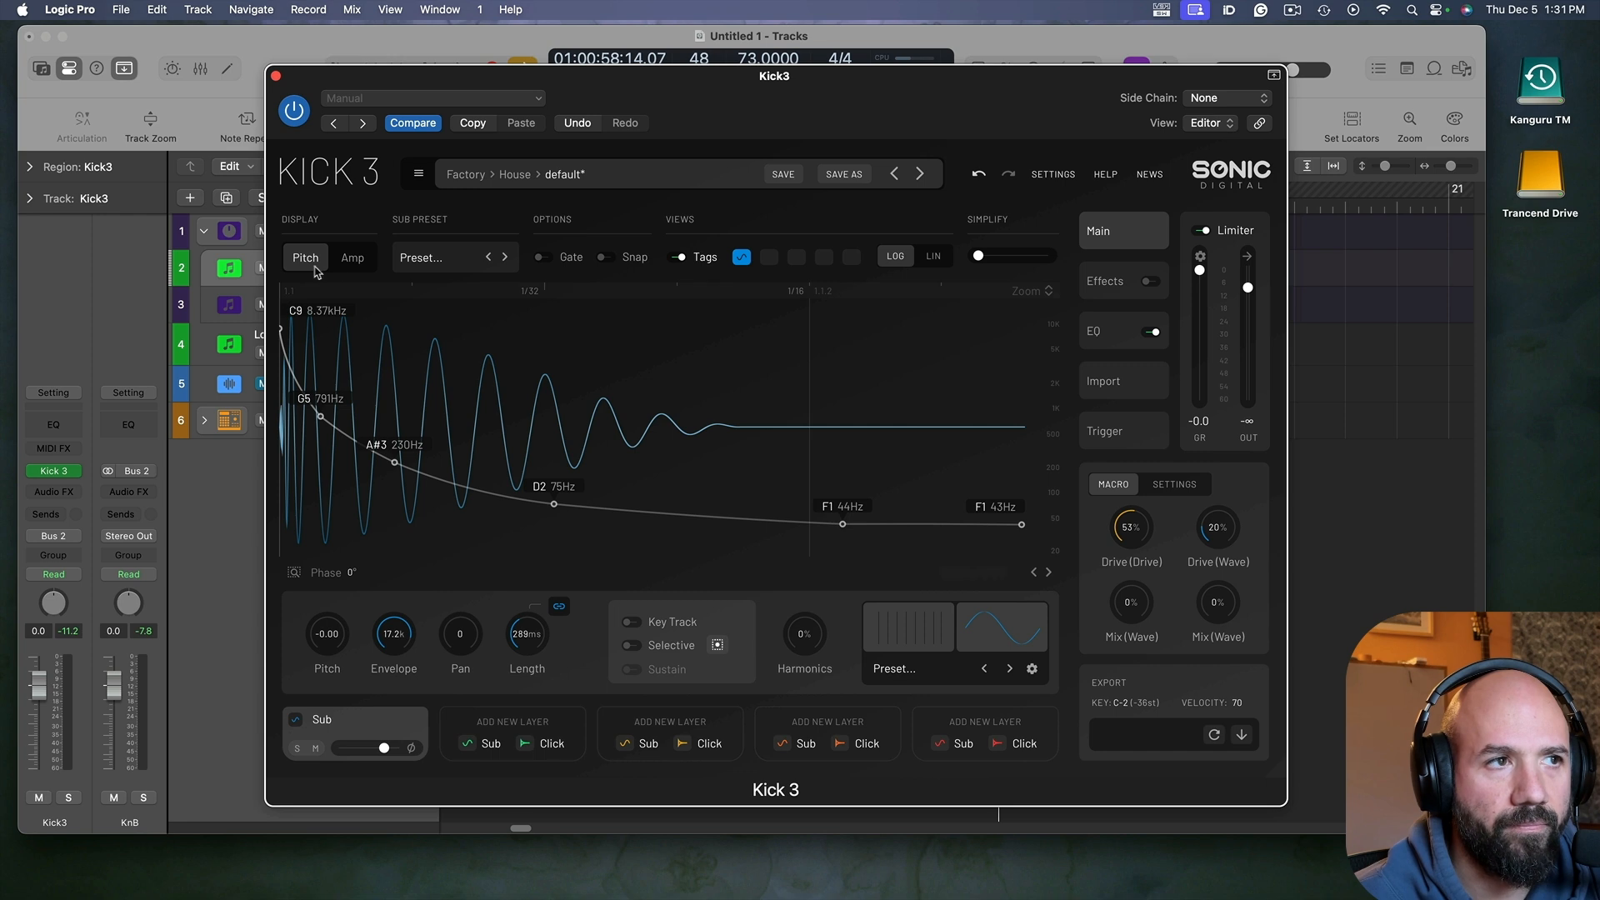
Step: Shift the two early points of Kick 3's amp envelope slightly earlier, to levels of about 0.19 and 0.22, and close the plug-in
{"action": "left_click", "coordinate": [351, 259]}
{"action": "scroll", "coordinate": [291, 520], "scroll_direction": "up", "scroll_amount": 5}
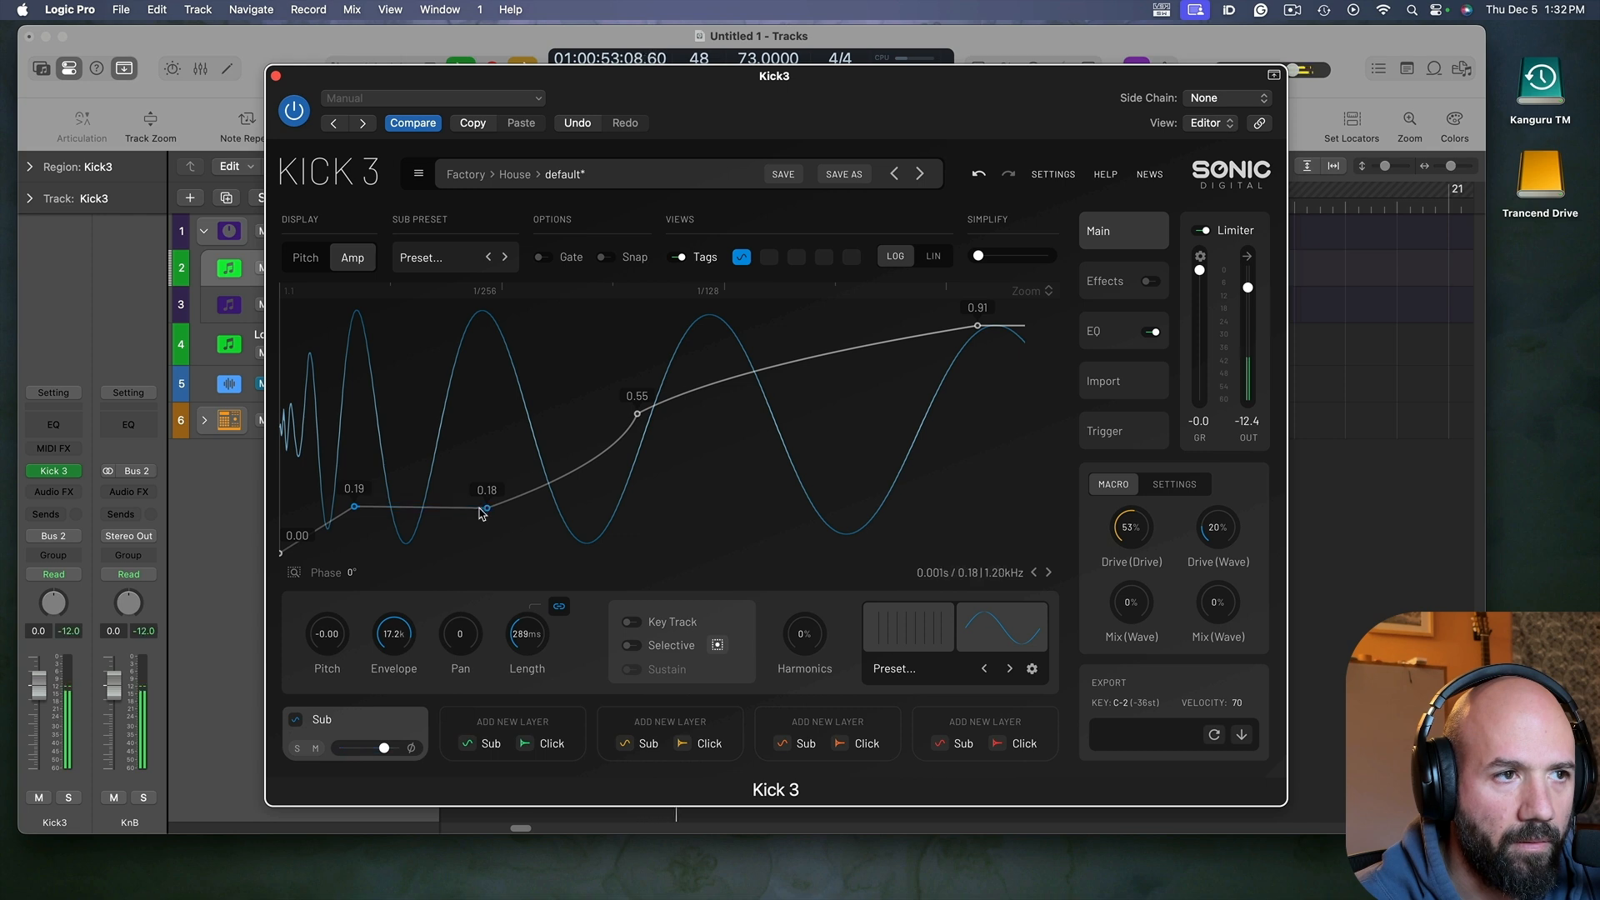
{"action": "left_click_drag", "start_coordinate": [480, 513], "coordinate": [455, 503]}
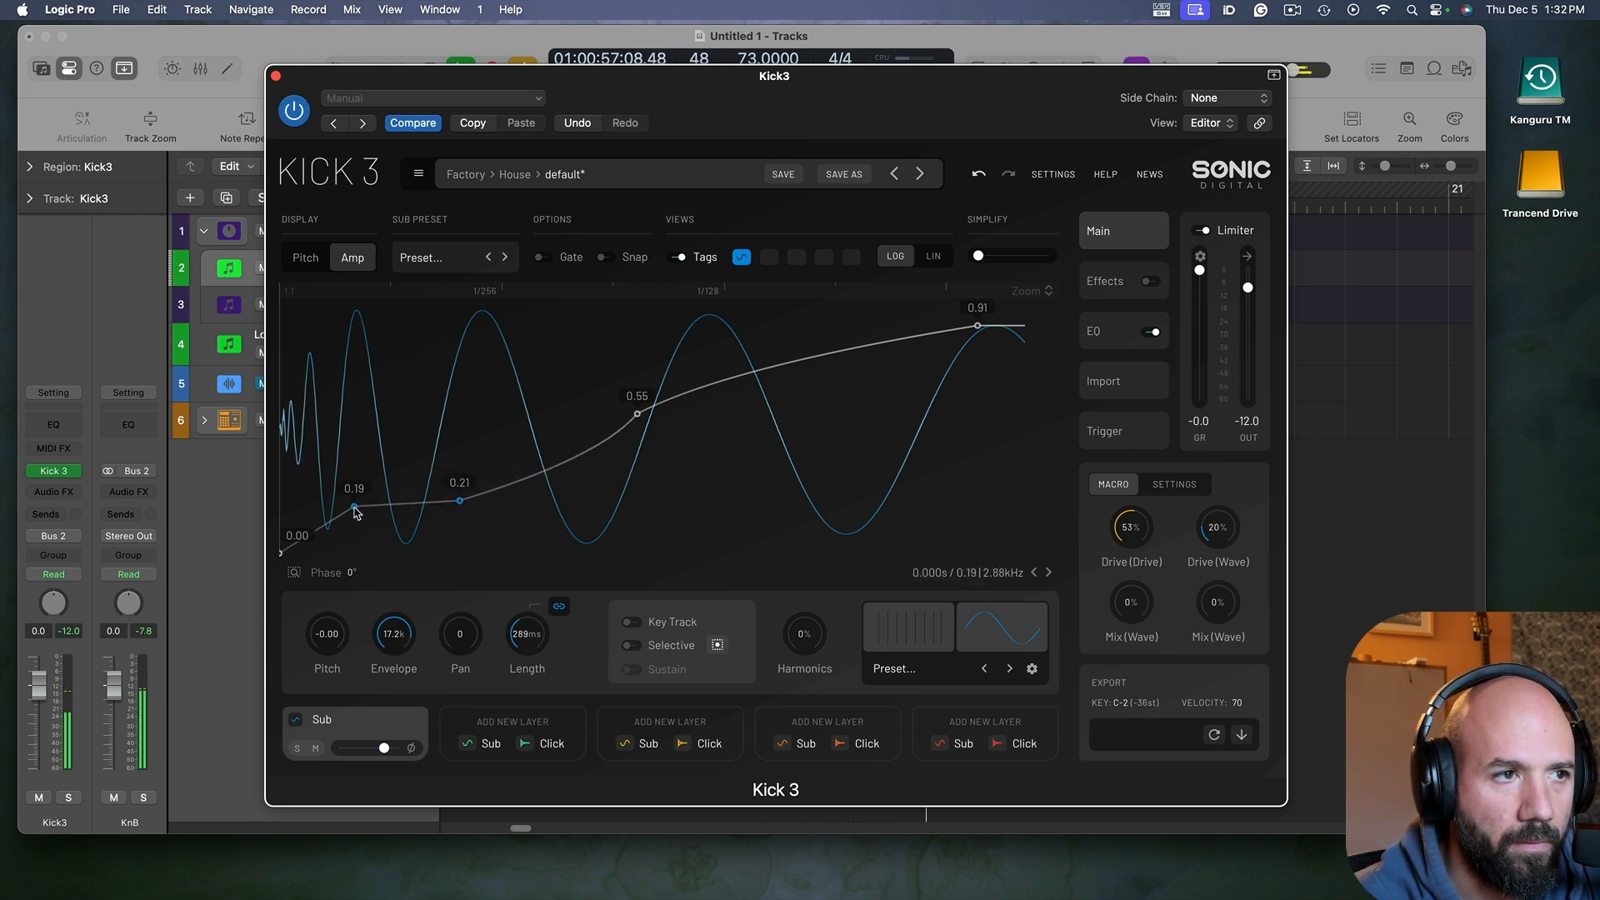
{"action": "left_click_drag", "start_coordinate": [333, 493], "coordinate": [341, 501]}
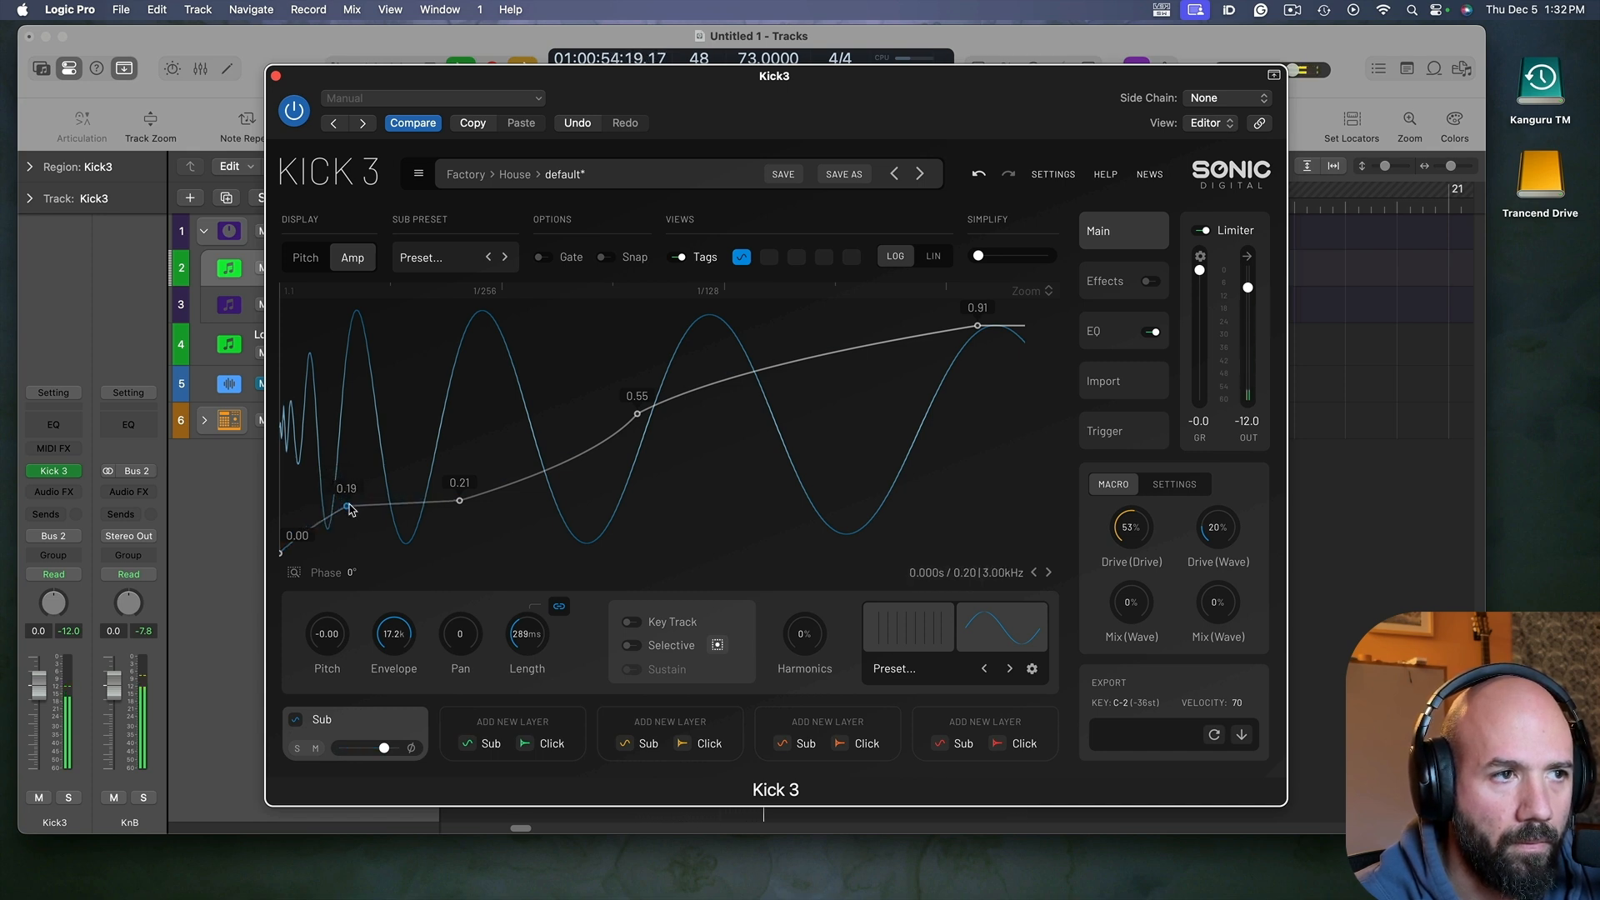
{"action": "left_click_drag", "start_coordinate": [462, 509], "coordinate": [450, 504]}
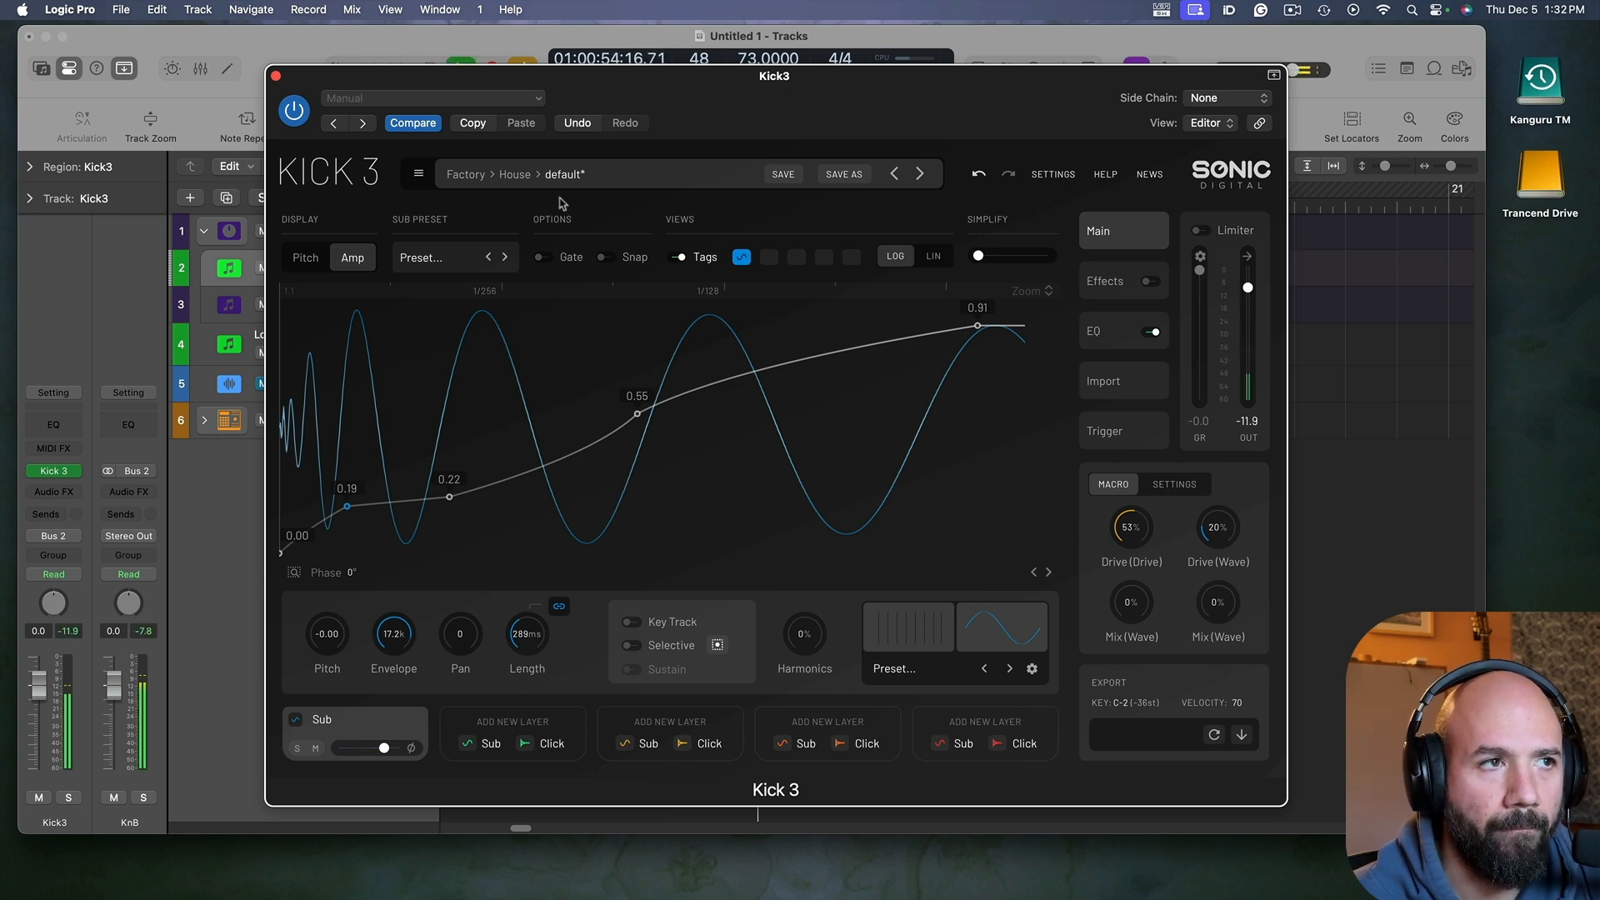
{"action": "left_click", "coordinate": [276, 77]}
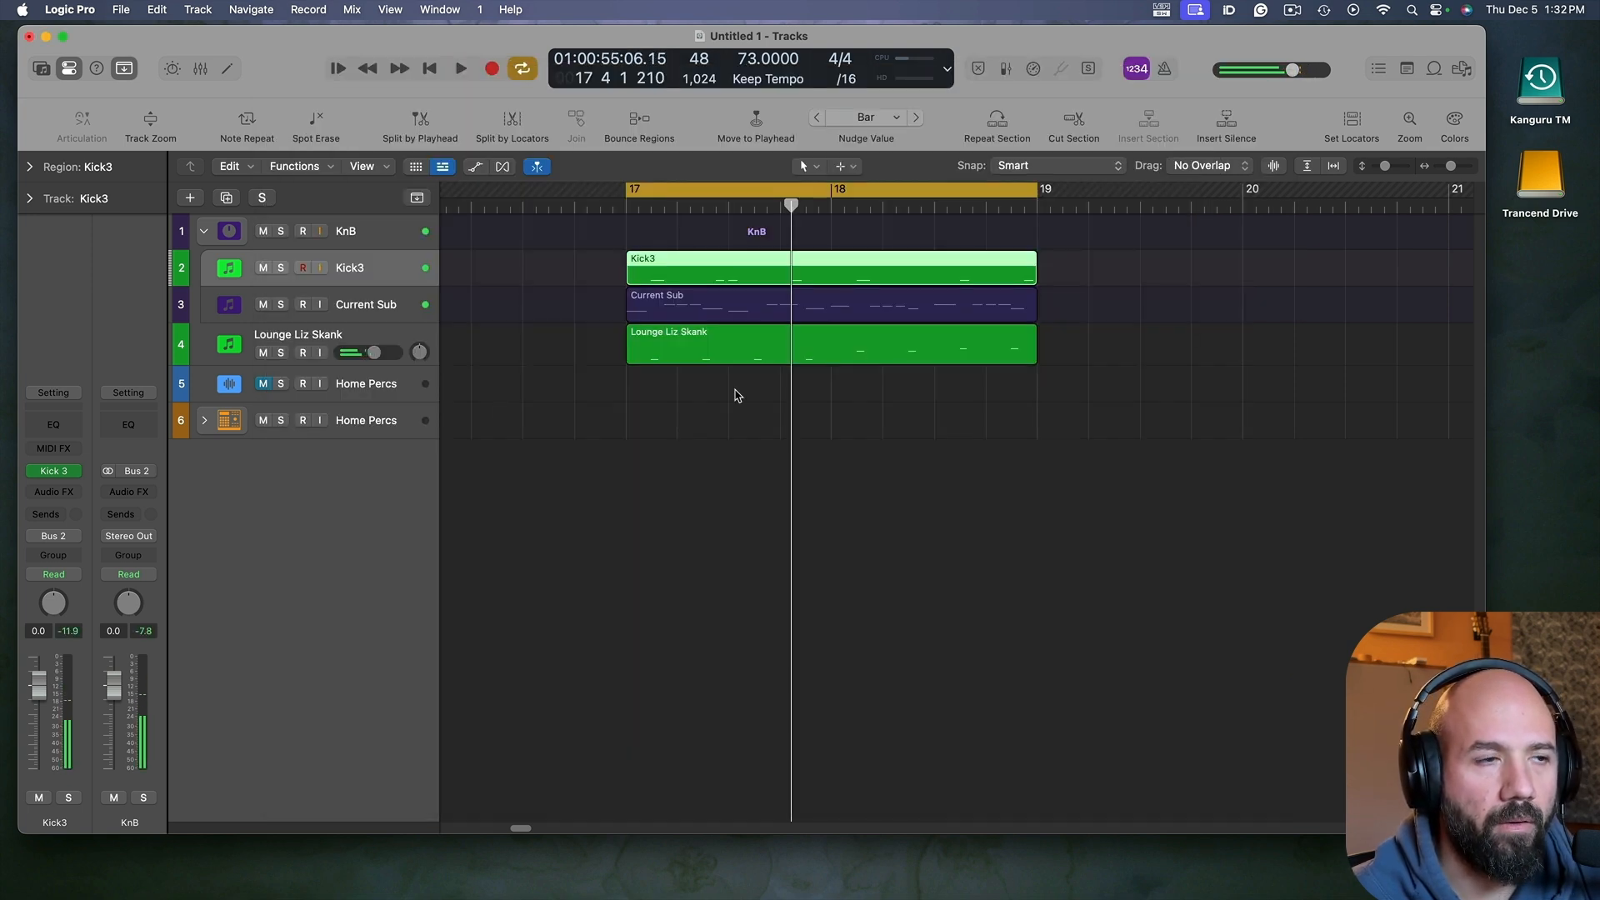
Step: Create a one-bar MIDI region at bar 17 on the Home Percs drum machine track and open it for note editing
{"action": "left_click", "coordinate": [399, 429]}
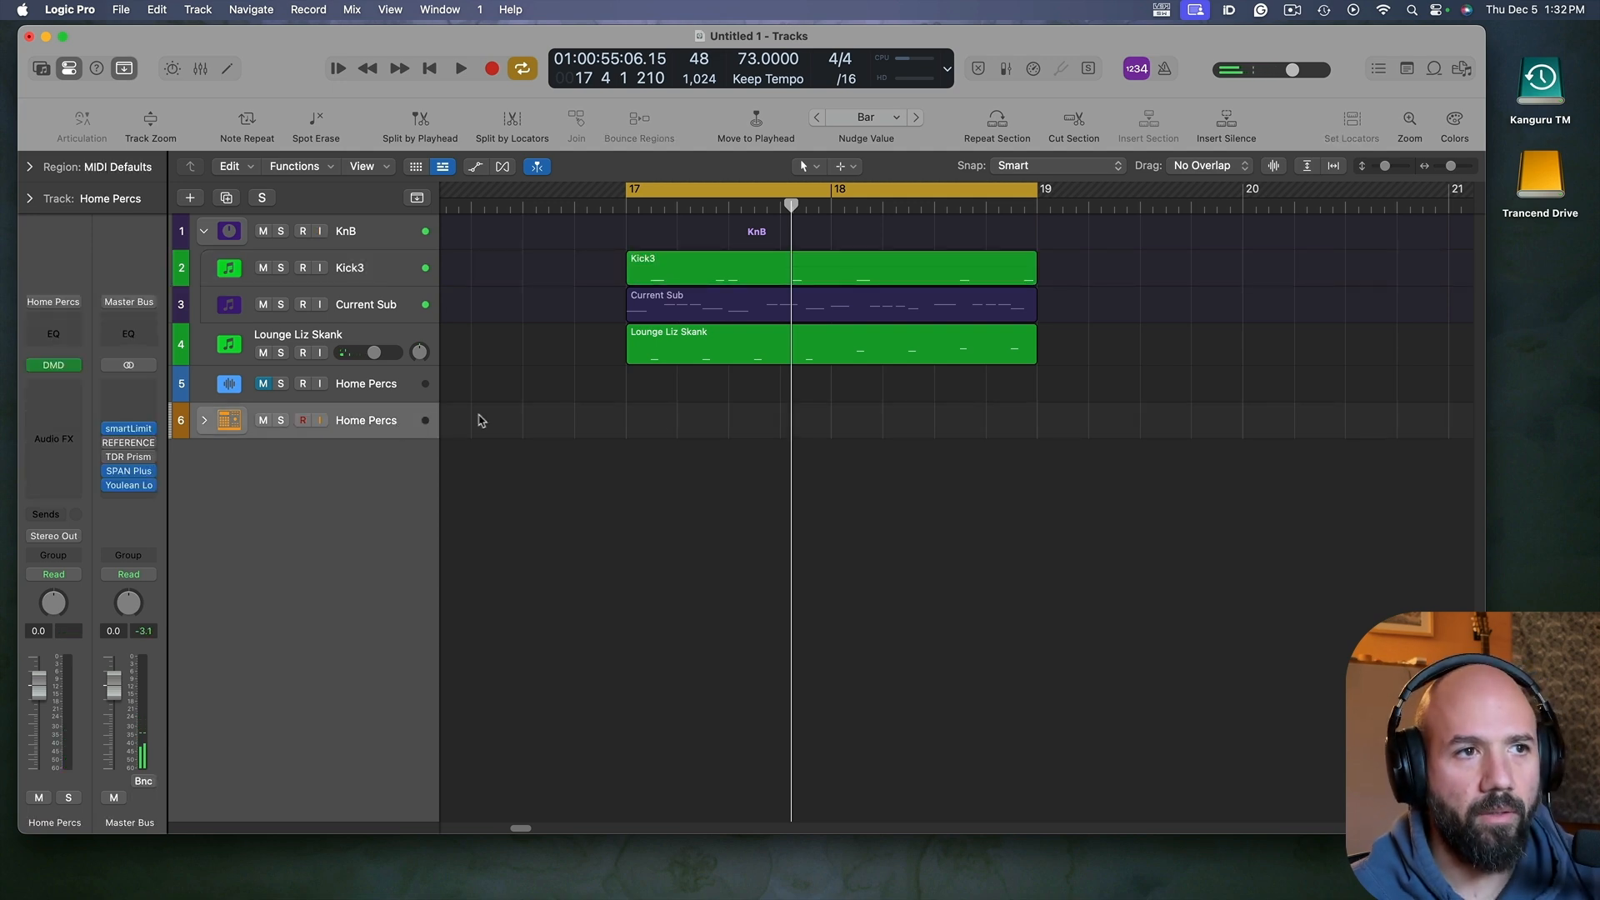
{"action": "right_click", "coordinate": [661, 430]}
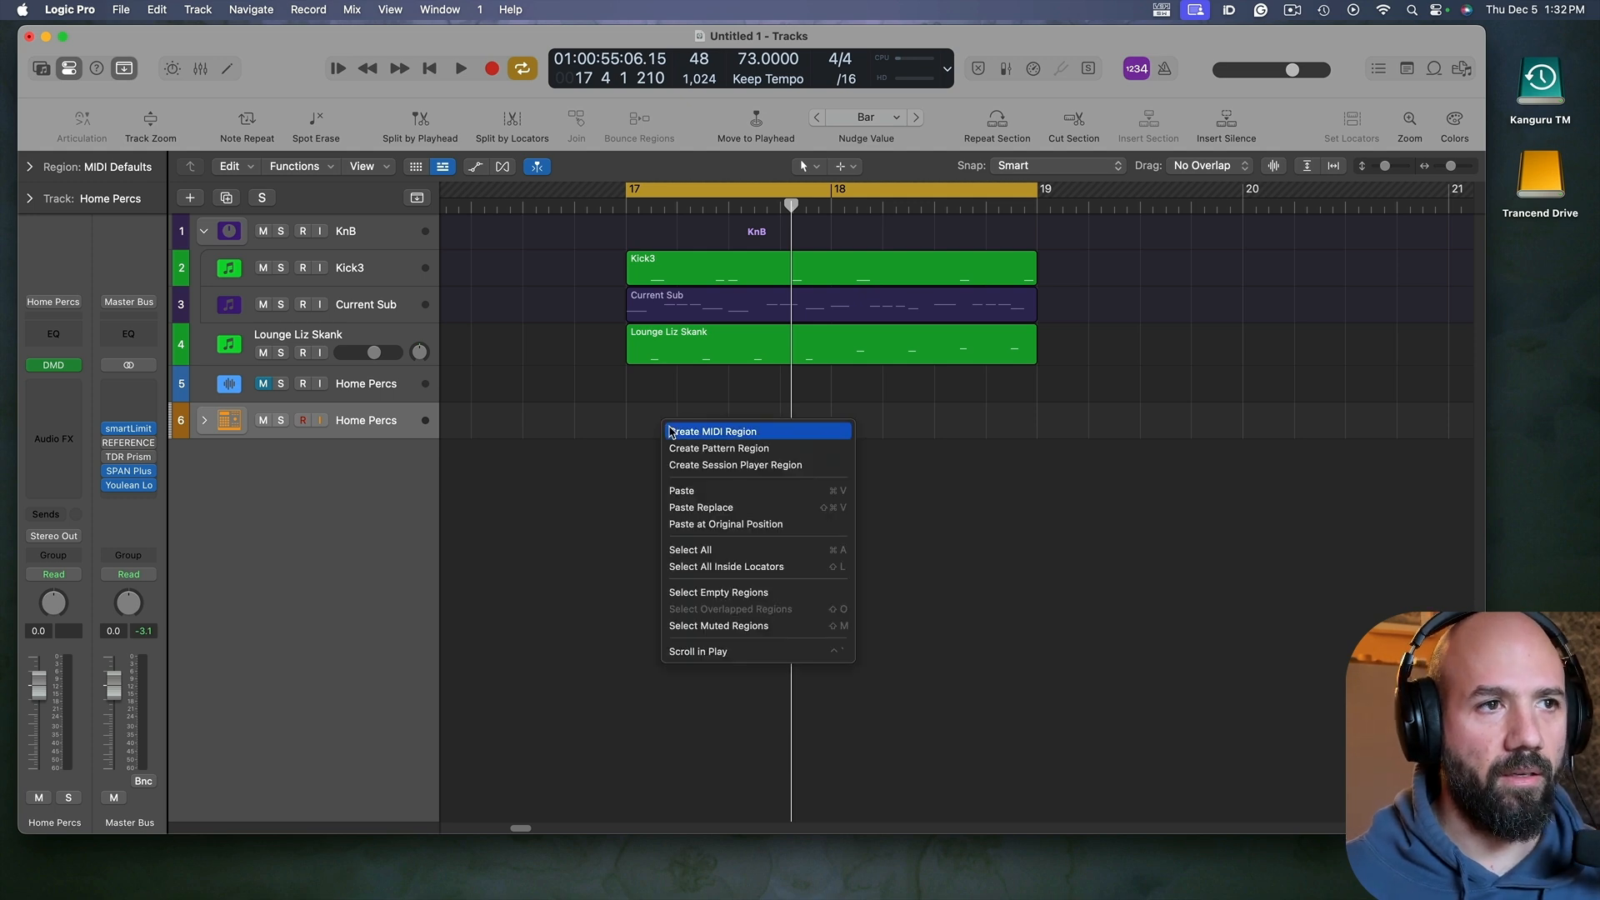
{"action": "left_click", "coordinate": [668, 428]}
{"action": "double_click", "coordinate": [723, 420]}
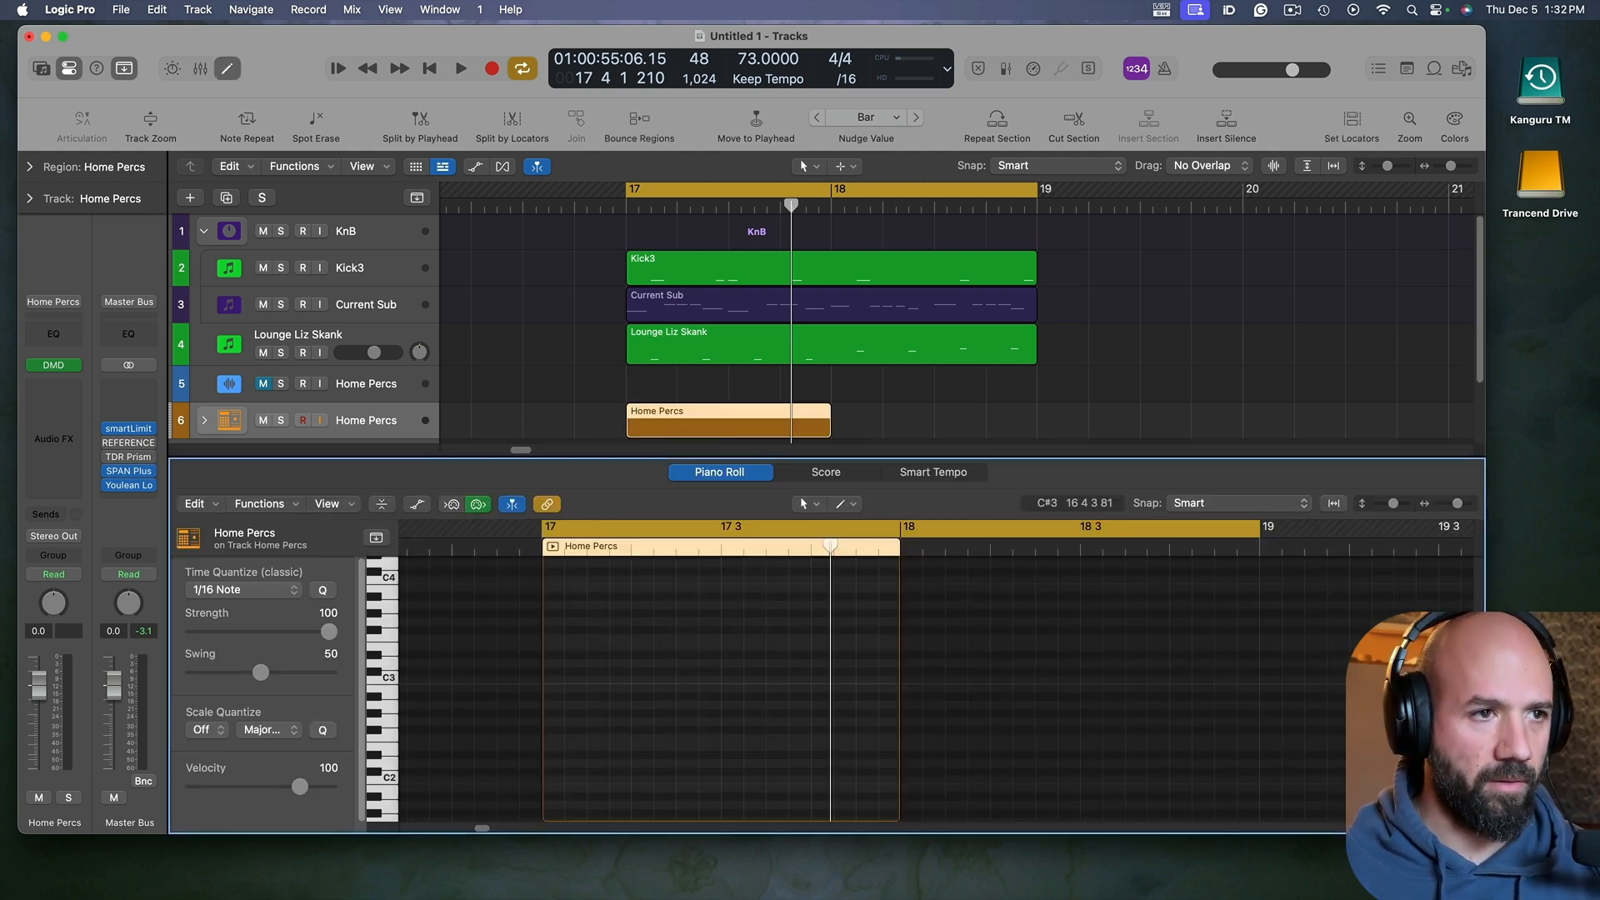
Step: Add a short C#2 note at the start of the Home Percs region and audition it with the beat
{"action": "left_click_drag", "start_coordinate": [550, 731], "coordinate": [552, 784]}
{"action": "key", "text": "space"}
{"action": "scroll", "coordinate": [594, 767], "scroll_direction": "down", "scroll_amount": 2}
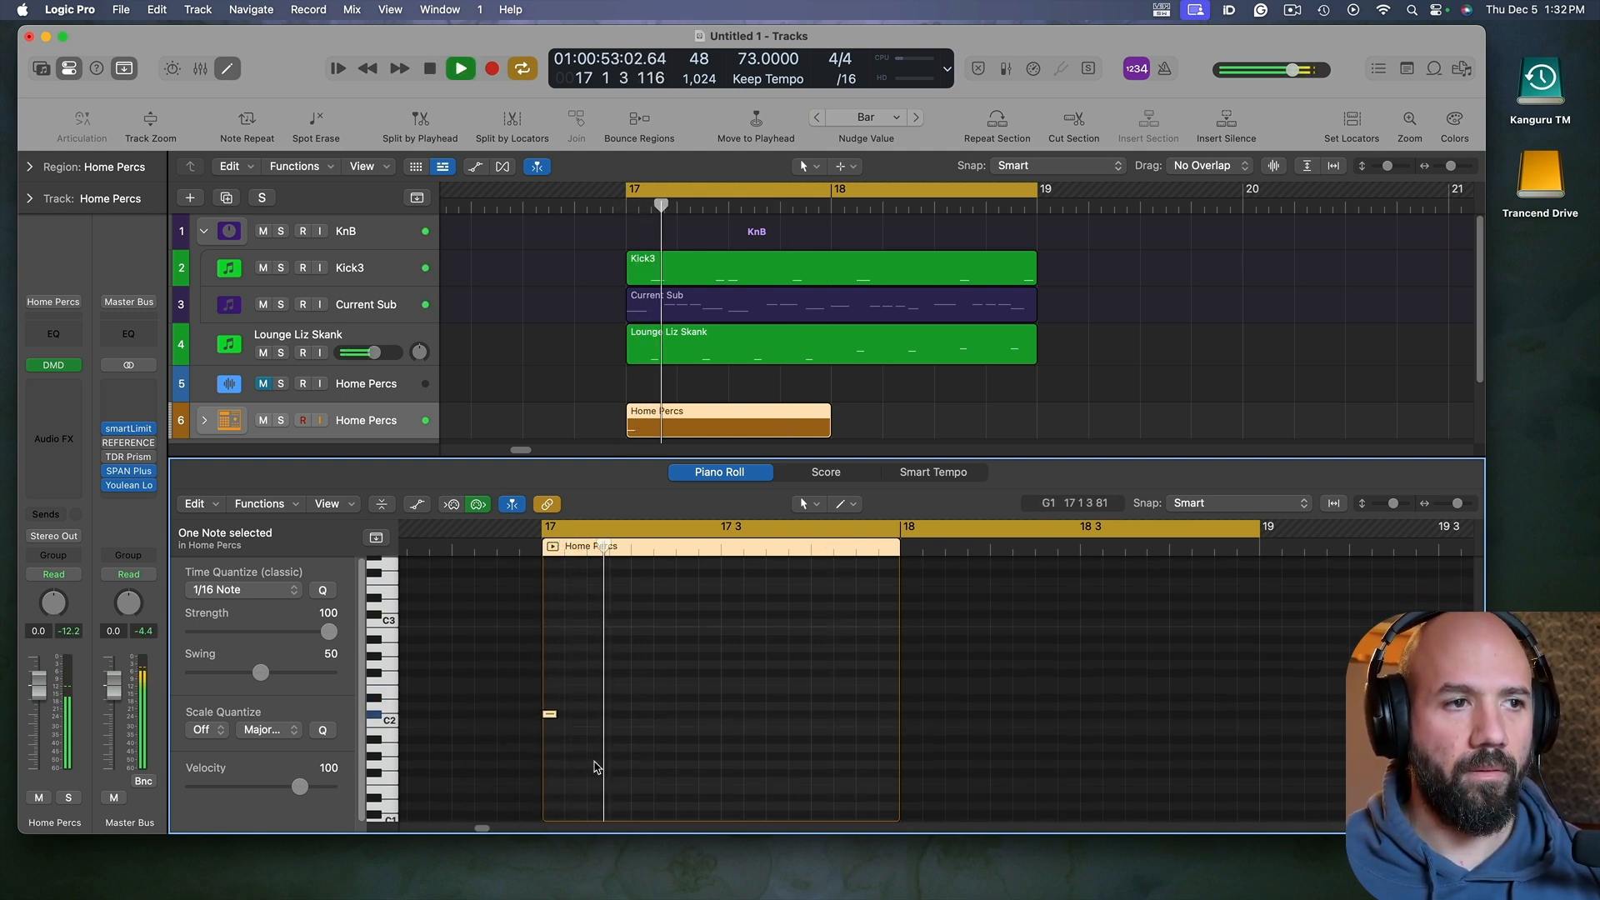
{"action": "key", "text": "space"}
Step: Set the velocity of the first Home Percs note to 85 and fit the bar in the editor
{"action": "left_click_drag", "start_coordinate": [552, 724], "coordinate": [552, 736]}
{"action": "left_click", "coordinate": [534, 720]}
{"action": "left_click", "coordinate": [547, 714]}
{"action": "scroll", "coordinate": [608, 743], "scroll_direction": "up", "scroll_amount": 3}
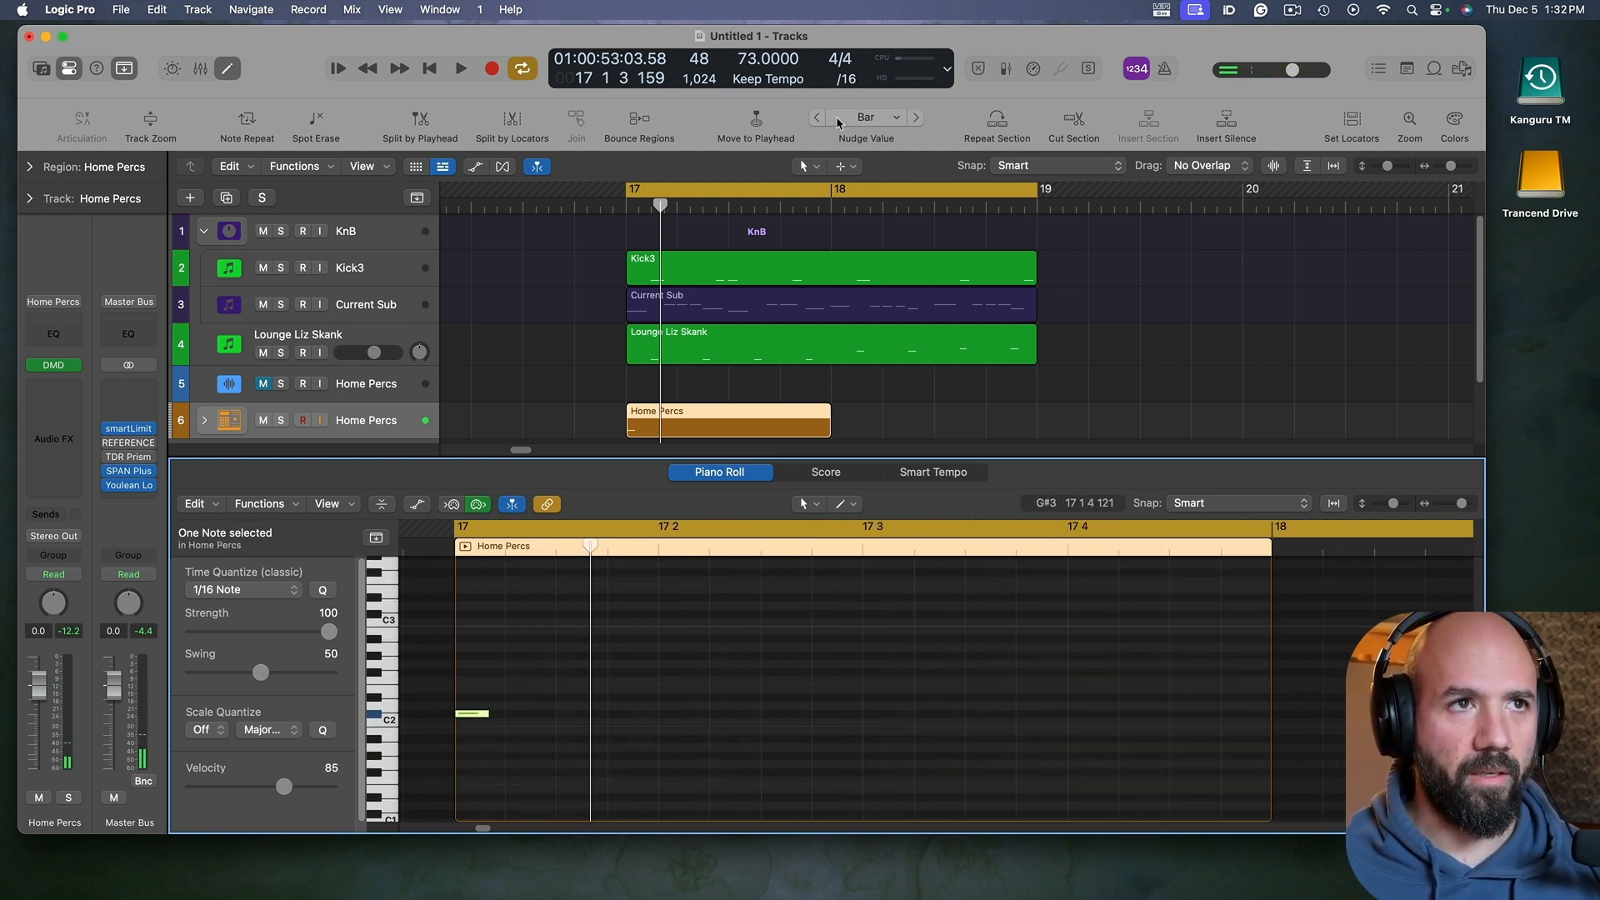
Step: Set the grid division to /8 and fill the one-bar Home Percs region with short C#2 notes on every eighth
{"action": "left_click", "coordinate": [853, 83]}
{"action": "left_click", "coordinate": [865, 50]}
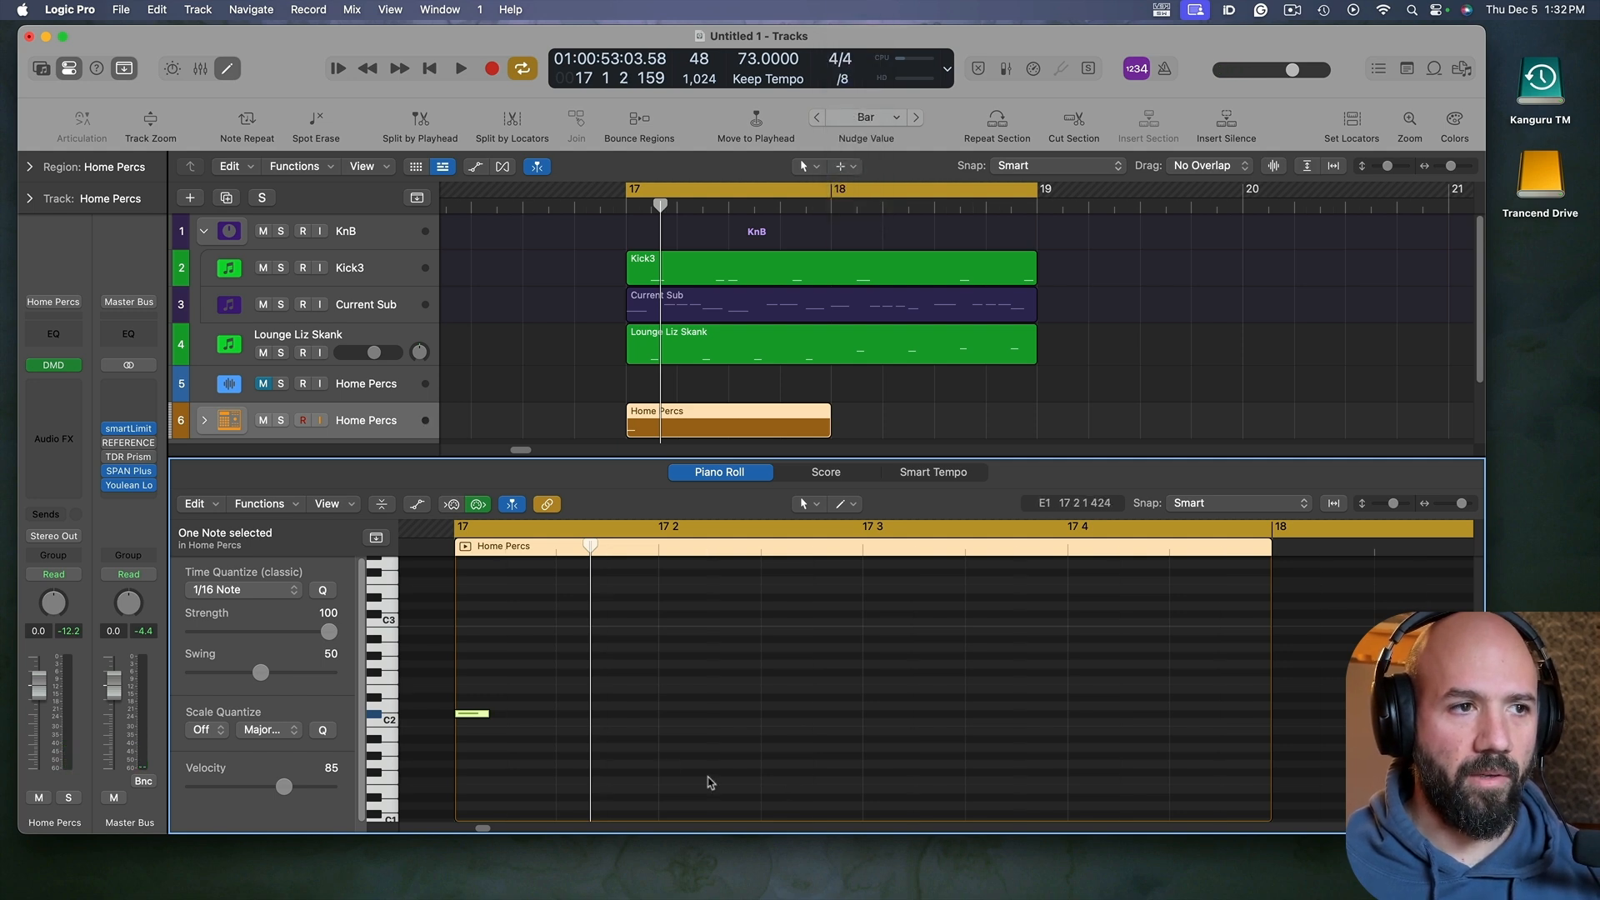
{"action": "left_click", "coordinate": [669, 716]}
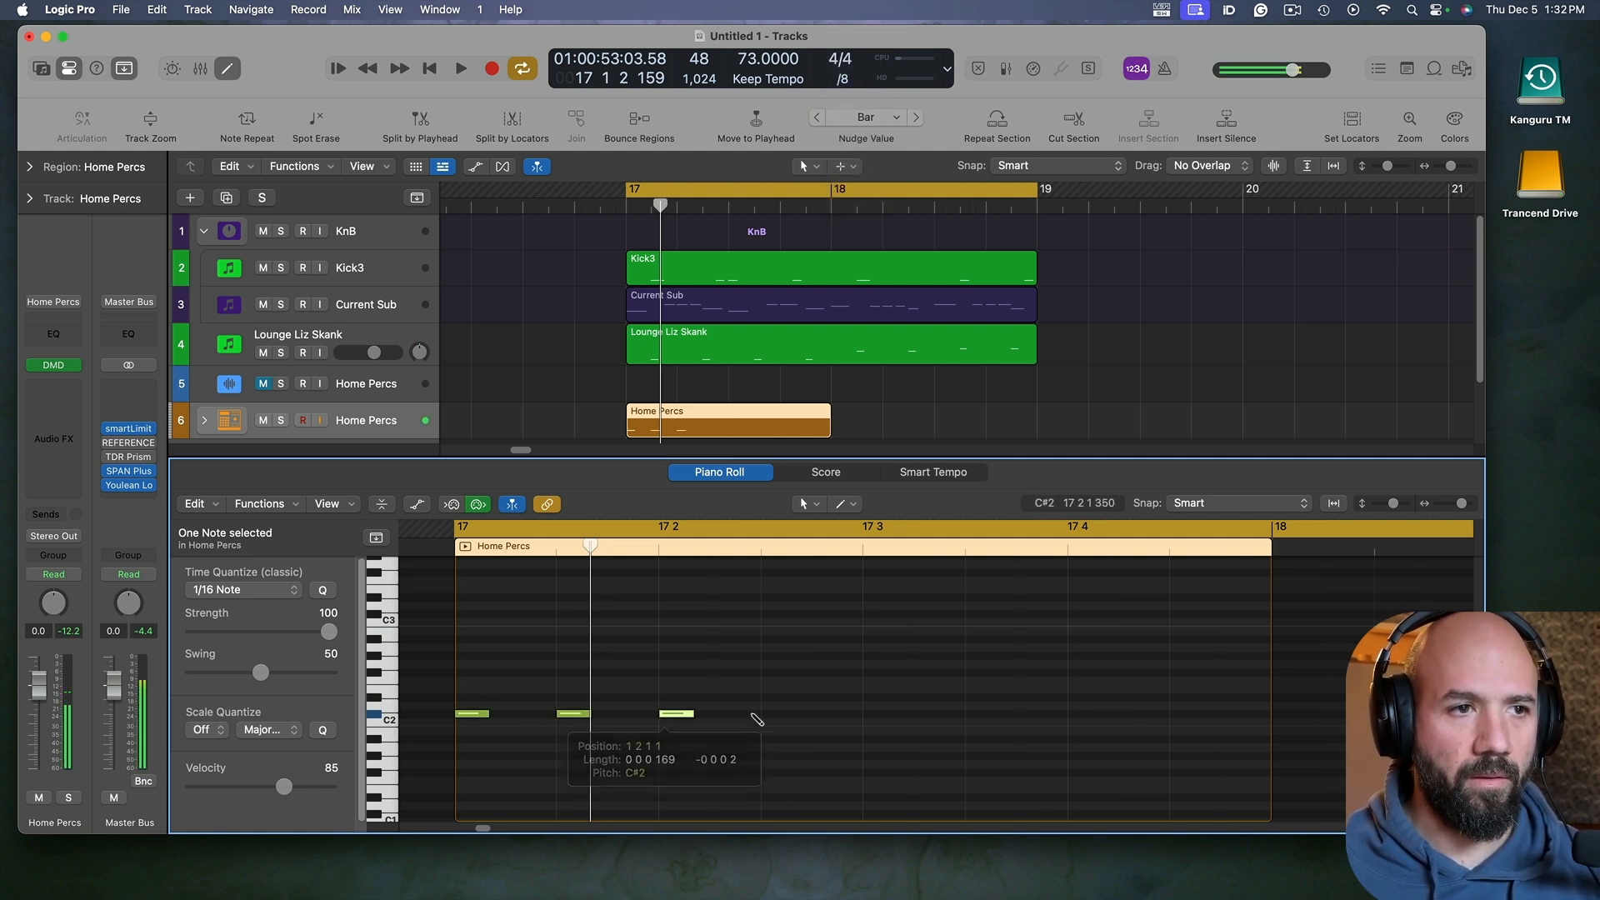
{"action": "key", "text": "space"}
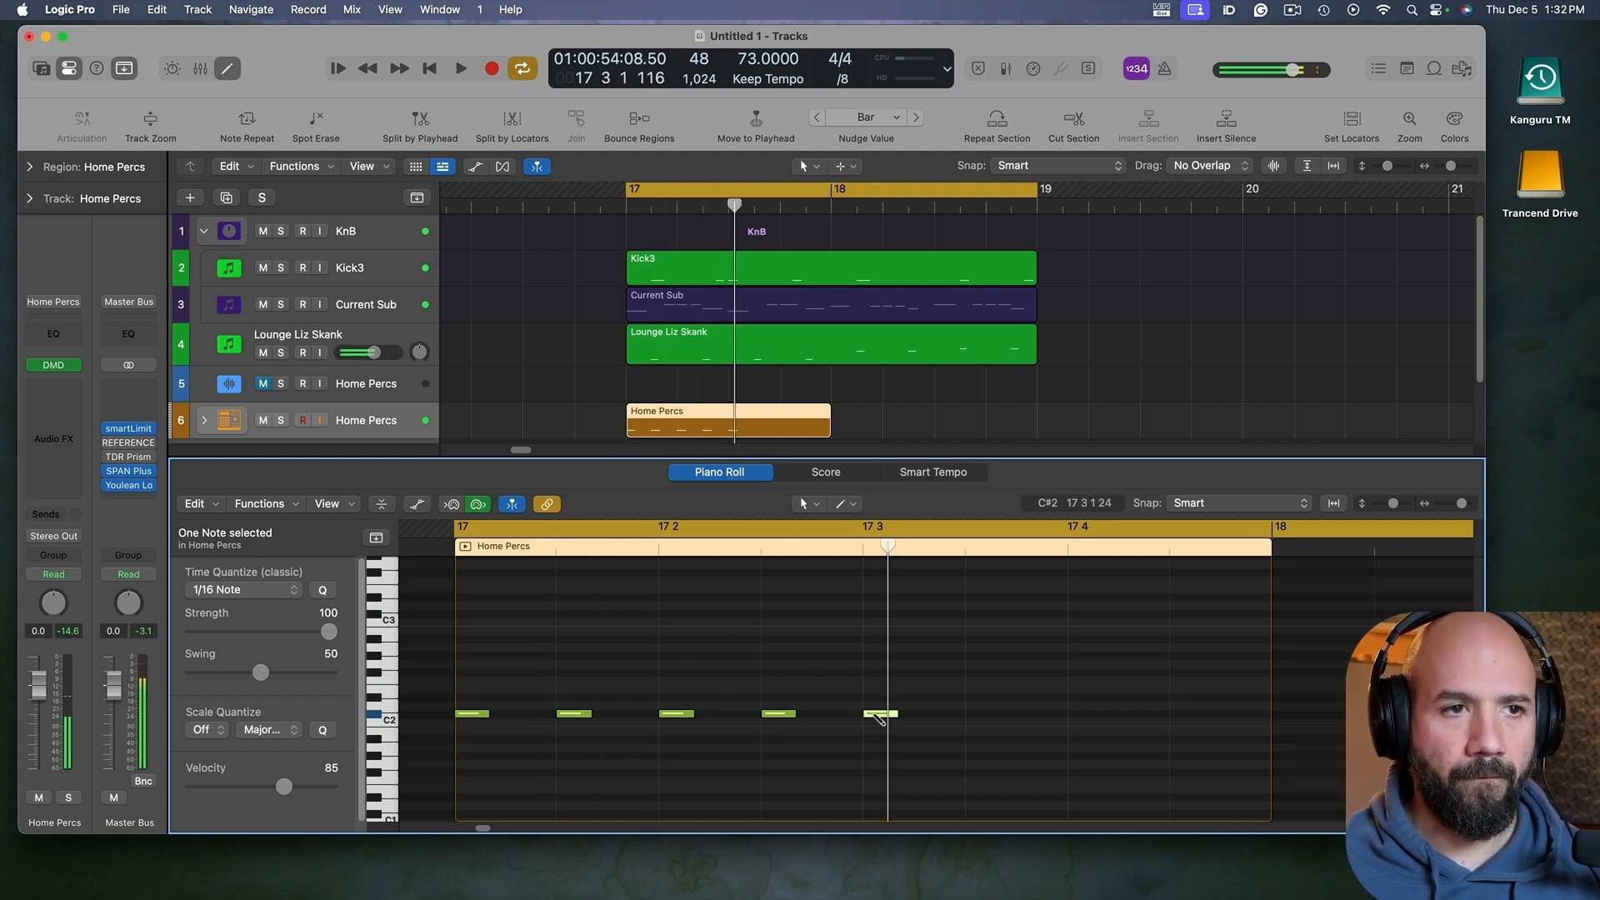
{"action": "left_click", "coordinate": [1071, 714]}
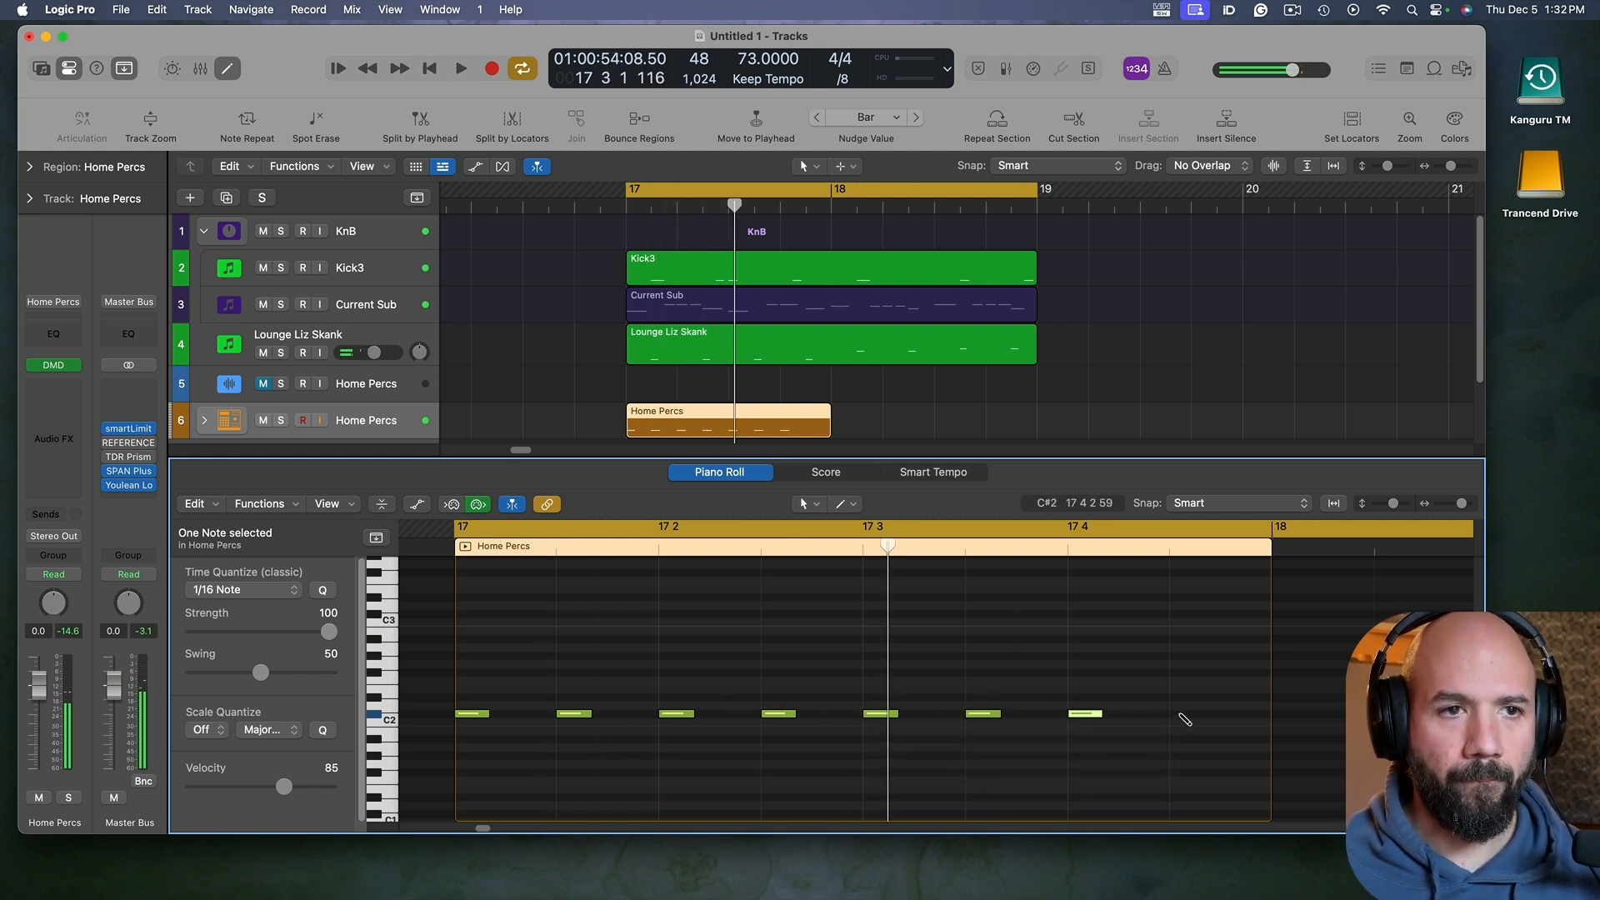
Step: Copy the Home Percs region to bar 18, join both copies into one two-bar region, and audition it with the beat
{"action": "left_click_drag", "start_coordinate": [765, 428], "coordinate": [971, 429]}
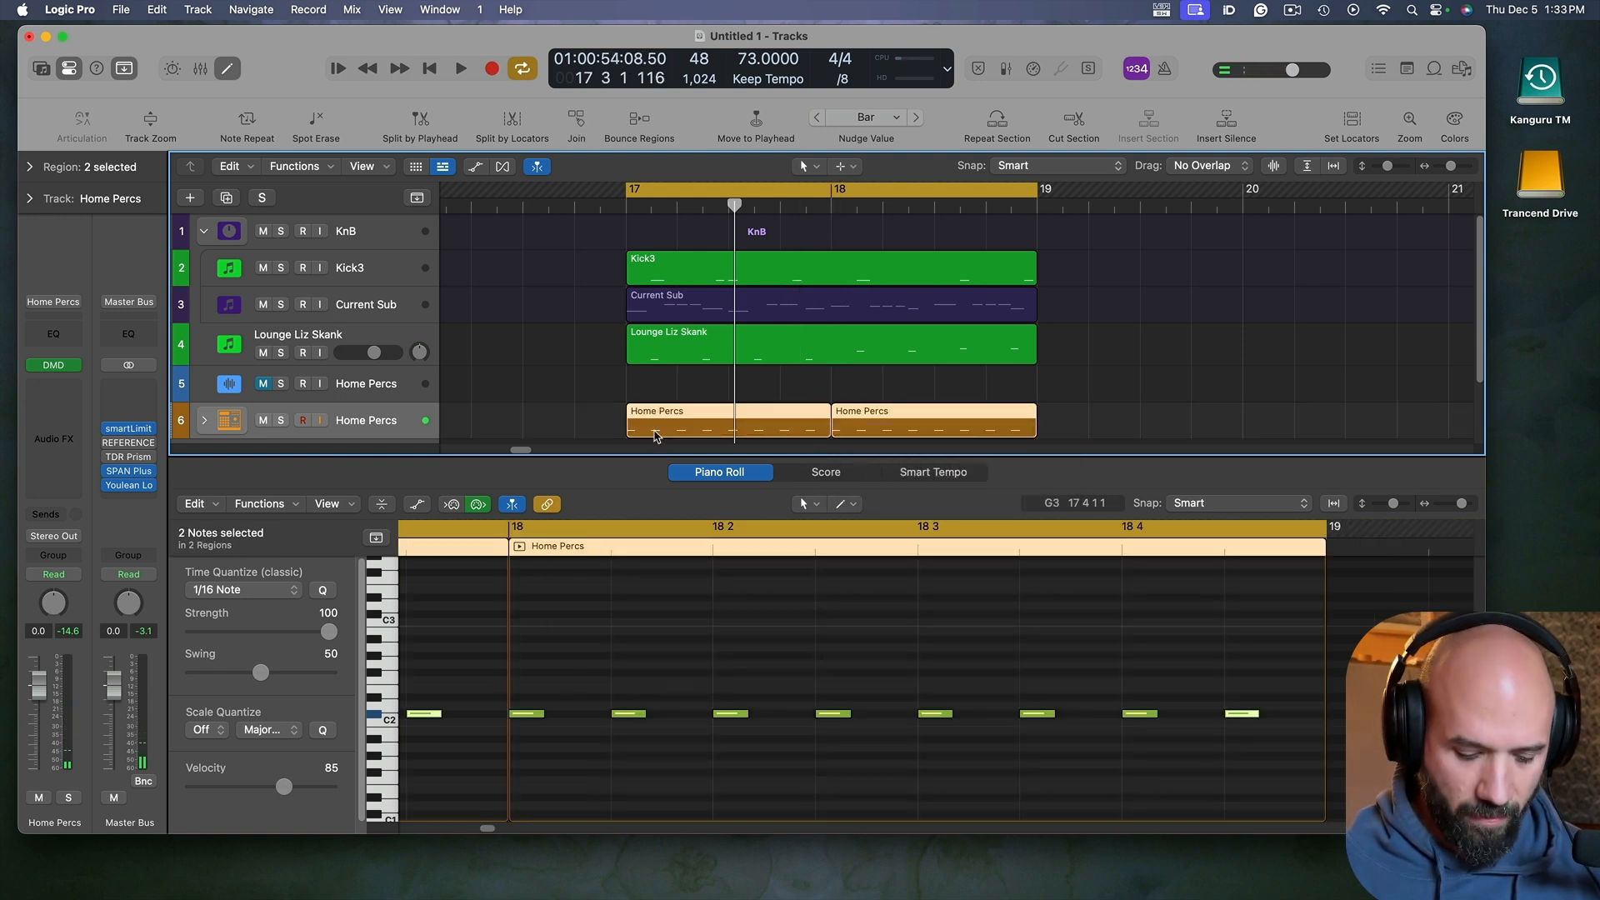
{"action": "key", "text": "super+j"}
{"action": "key", "text": "space"}
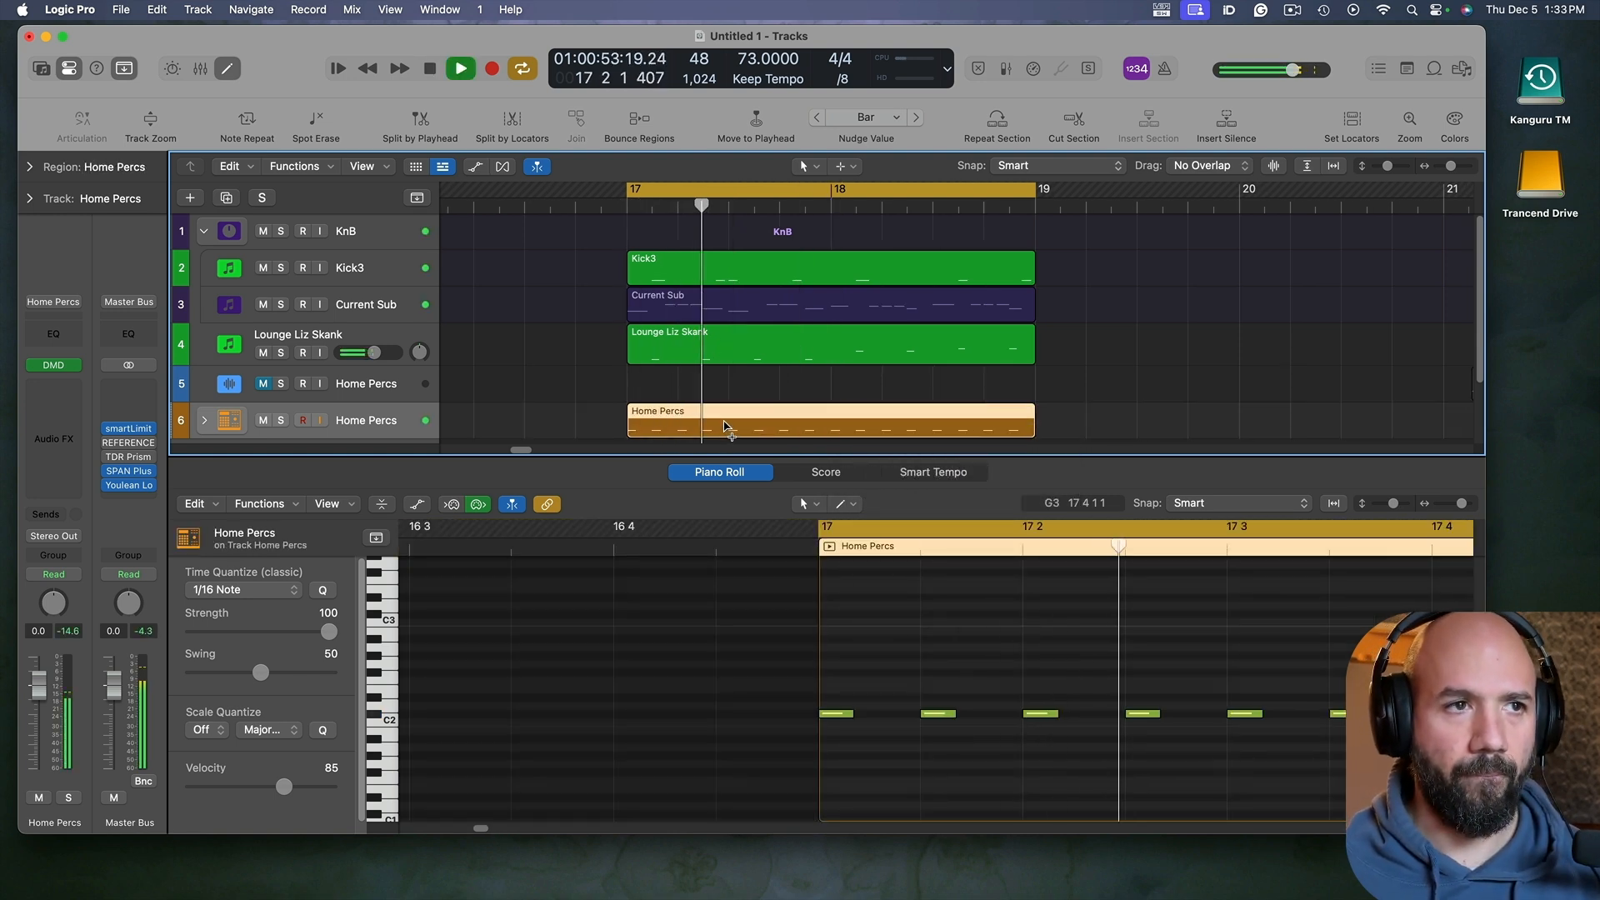
{"action": "scroll", "coordinate": [863, 450], "scroll_direction": "right", "scroll_amount": 3}
{"action": "scroll", "coordinate": [998, 766], "scroll_direction": "right", "scroll_amount": 5}
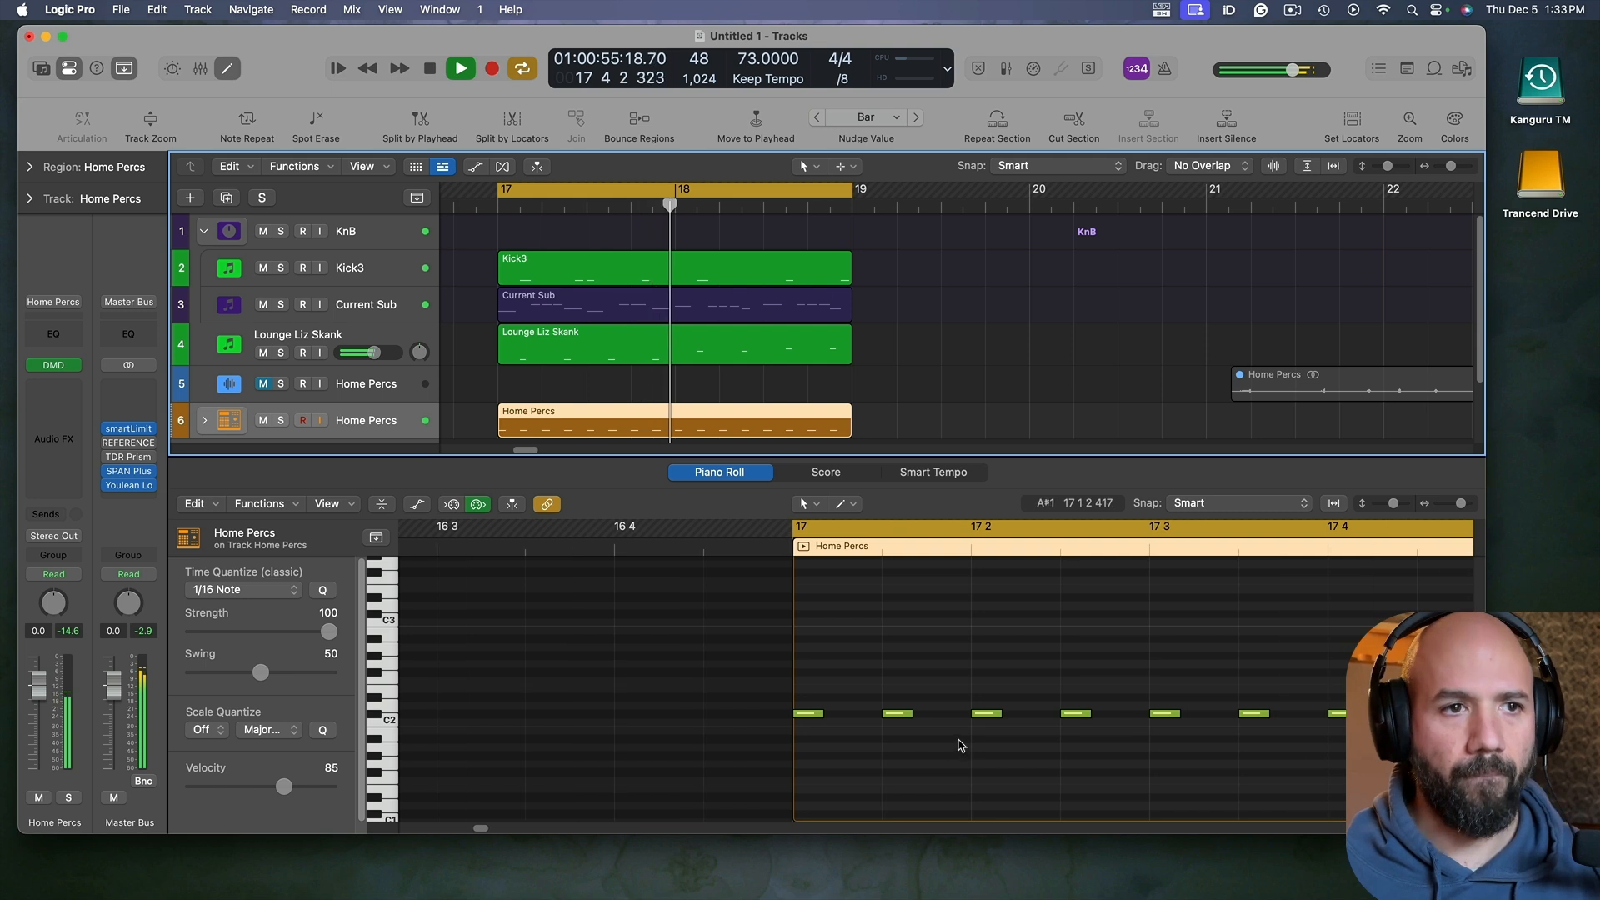
{"action": "key", "text": "space"}
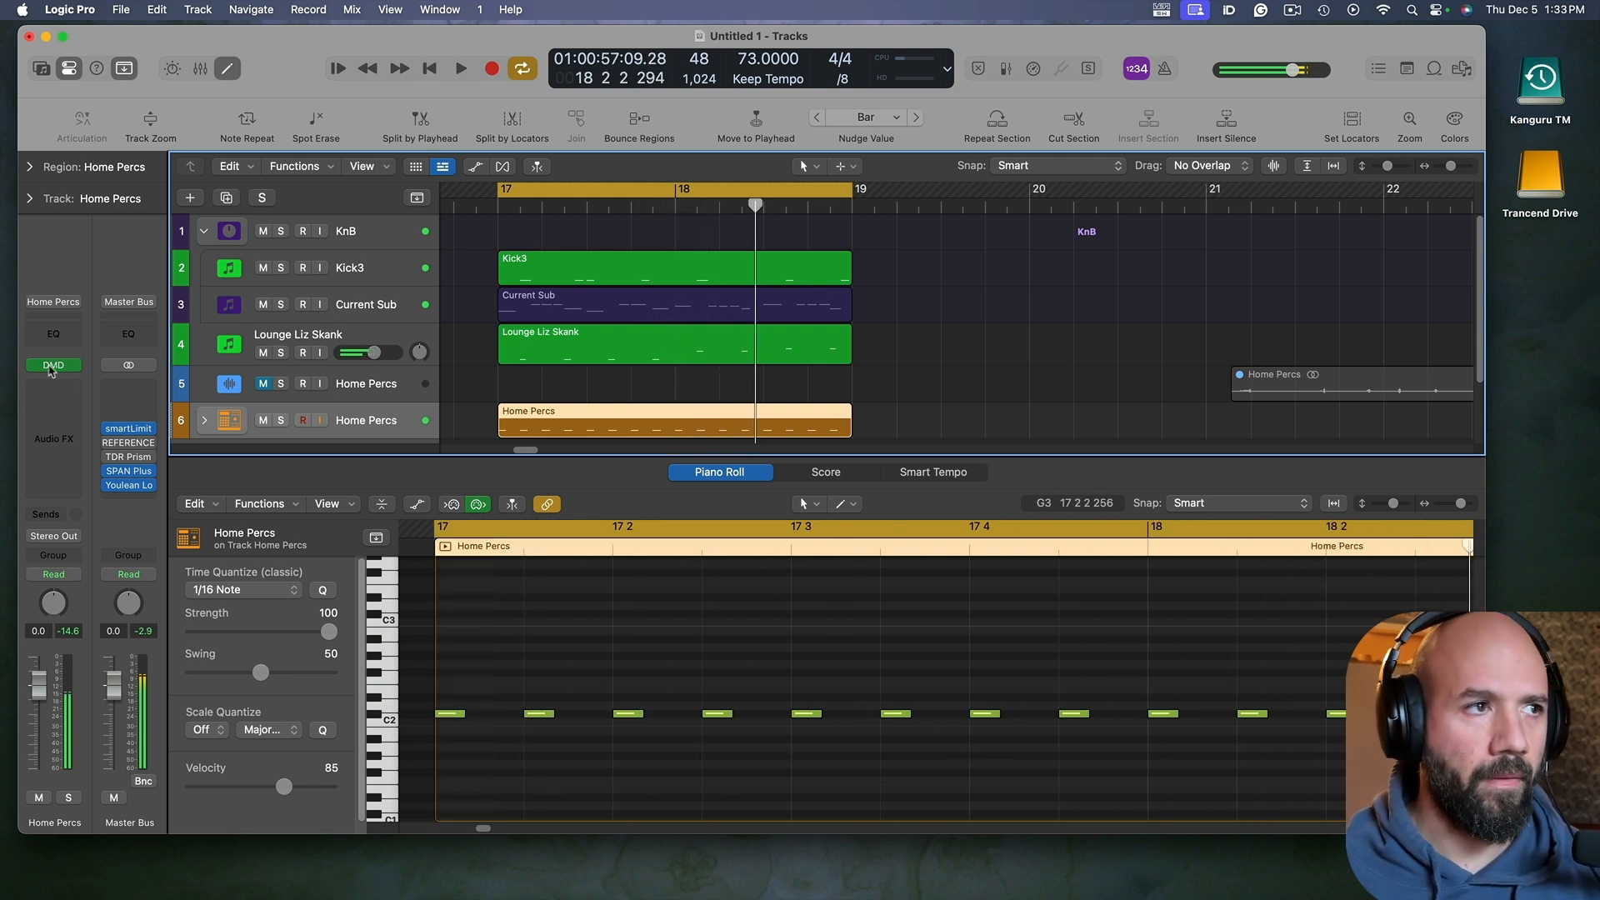
Step: Open the Home Percs drum machine, briefly audition the loop, and show the sample of the Home Percs 14 pad
{"action": "left_click", "coordinate": [53, 365]}
{"action": "key", "text": "space"}
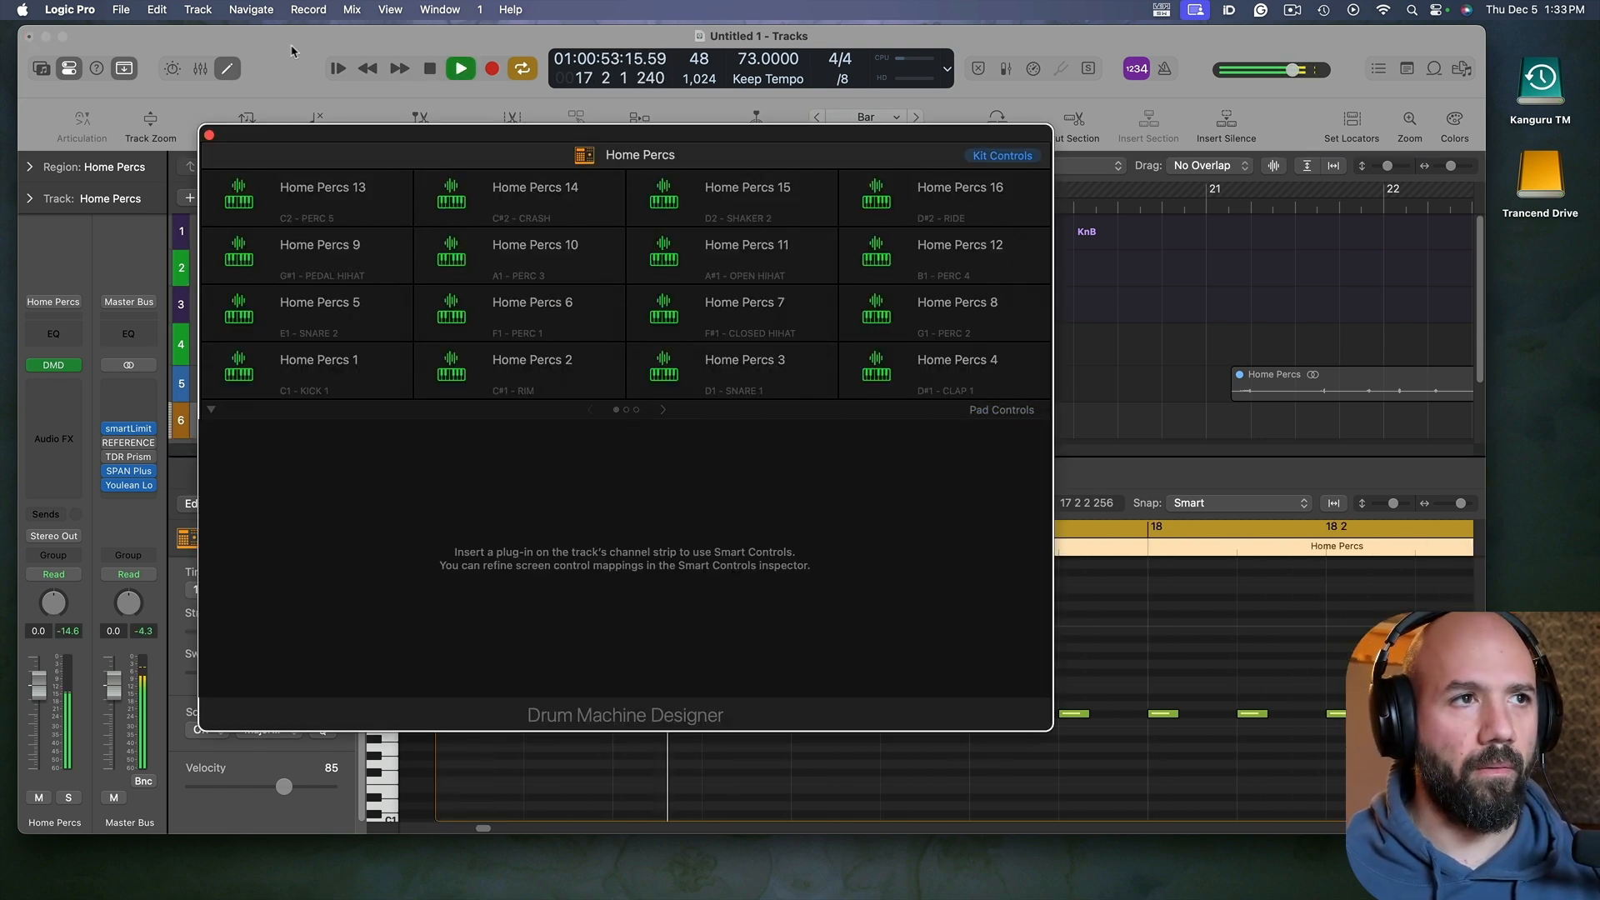
{"action": "key", "text": "space"}
{"action": "left_click", "coordinate": [500, 188]}
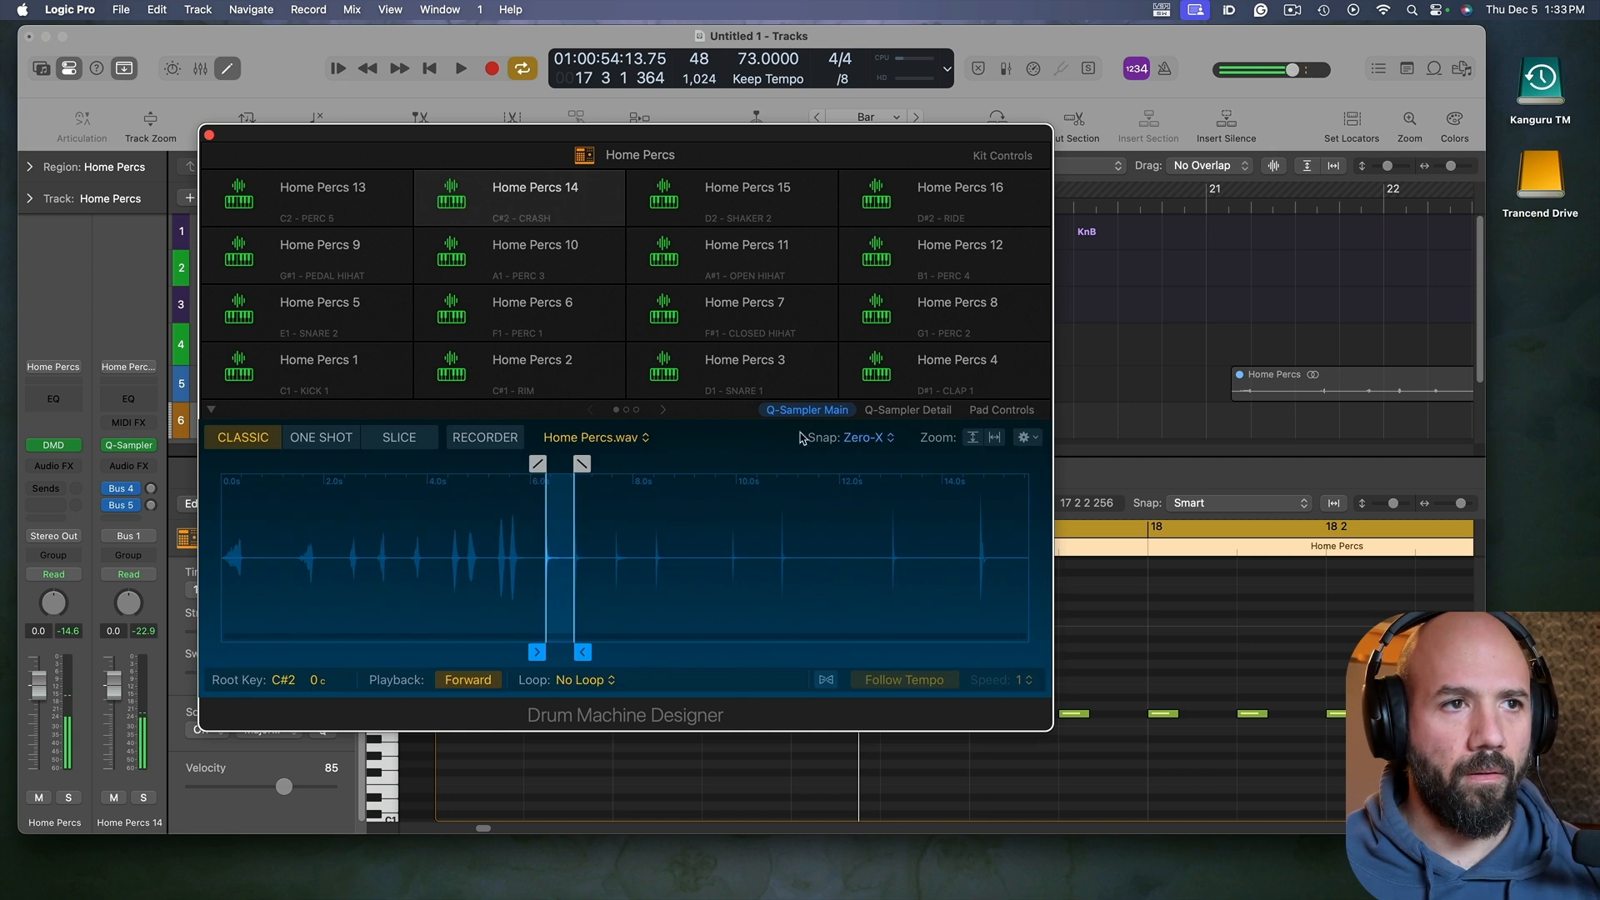
Step: Move the Home Percs 14 sample start just ahead of the transient, to 6.315 s, and shorten its fade-in to 0 s
{"action": "scroll", "coordinate": [580, 618], "scroll_direction": "up", "scroll_amount": 10}
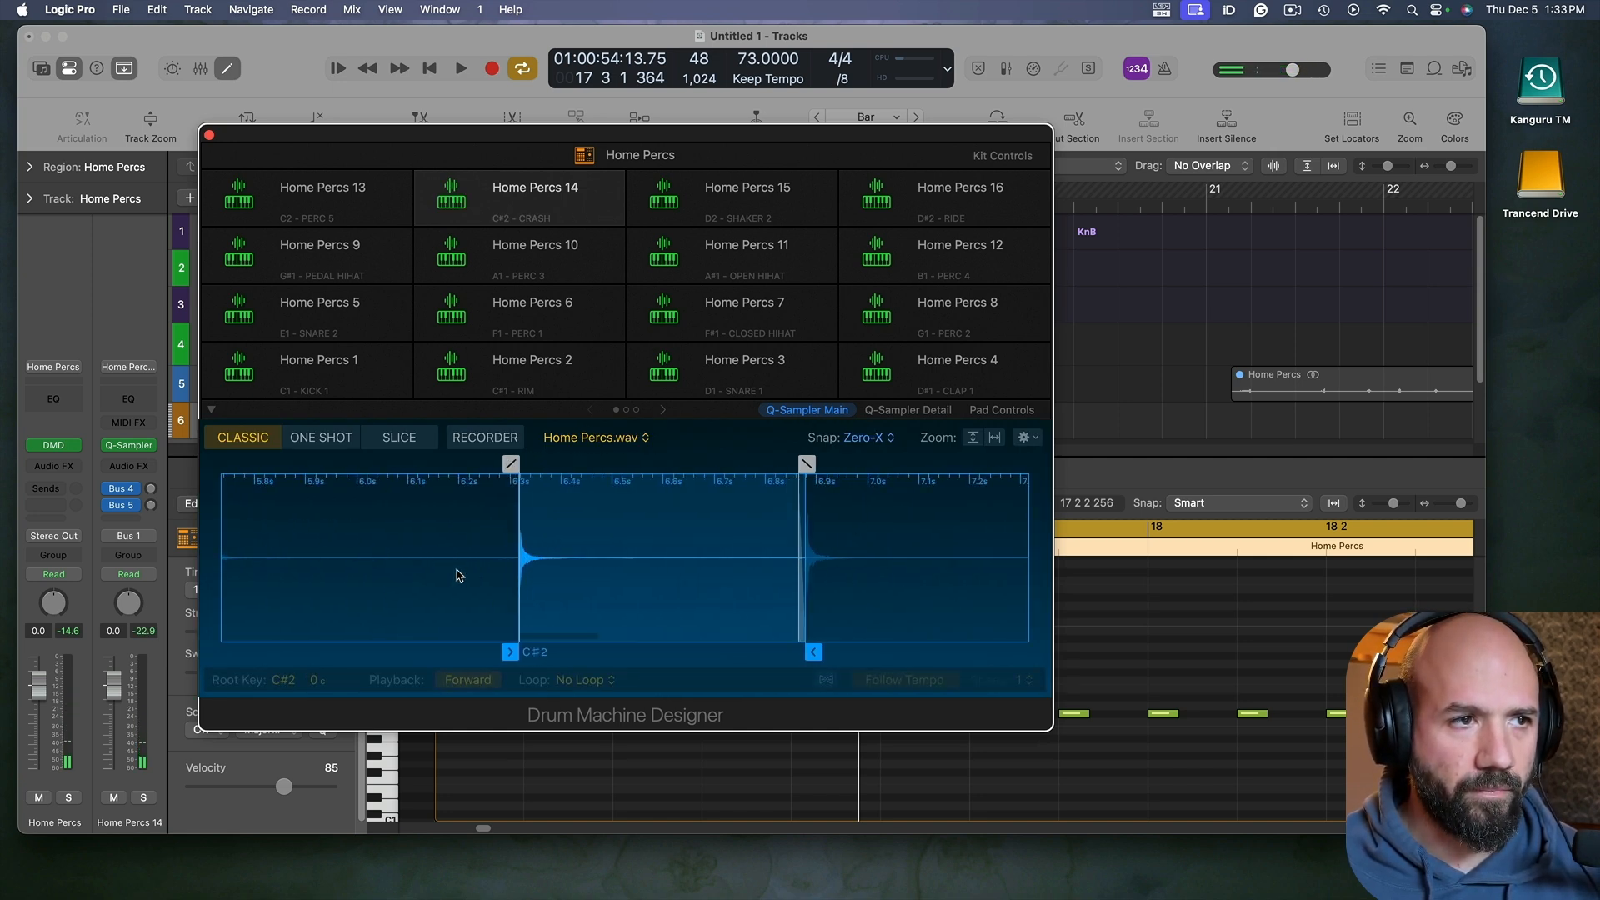
{"action": "scroll", "coordinate": [494, 582], "scroll_direction": "up", "scroll_amount": 10}
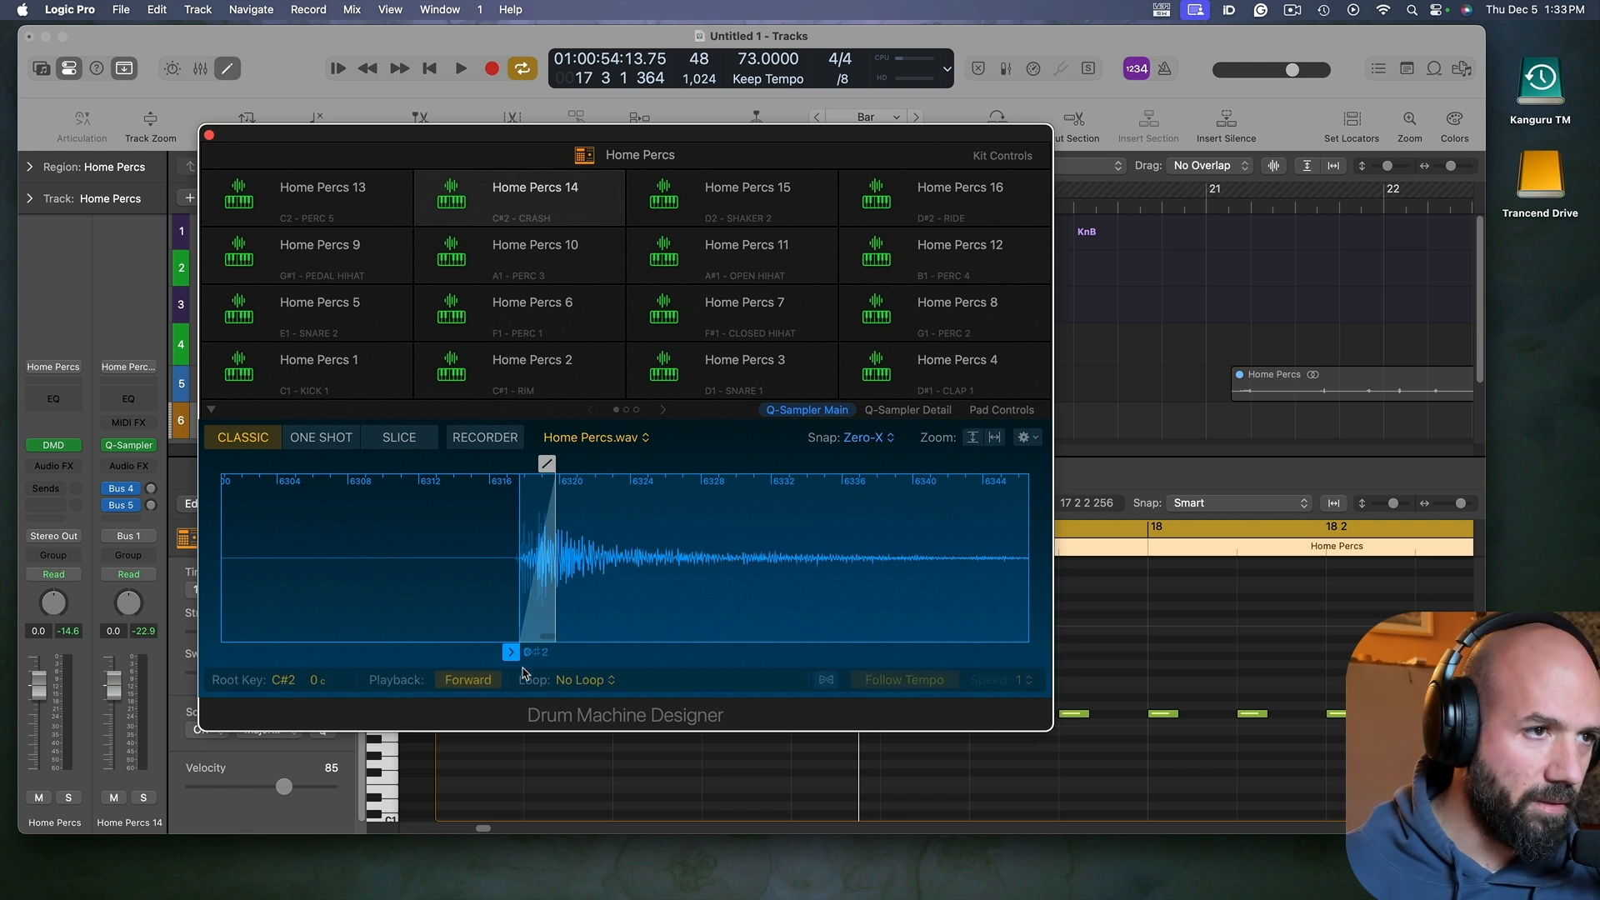
{"action": "mouse_move", "coordinate": [511, 651]}
{"action": "left_mouse_down"}
{"action": "mouse_move", "coordinate": [453, 653]}
{"action": "mouse_move", "coordinate": [472, 652]}
{"action": "left_mouse_up"}
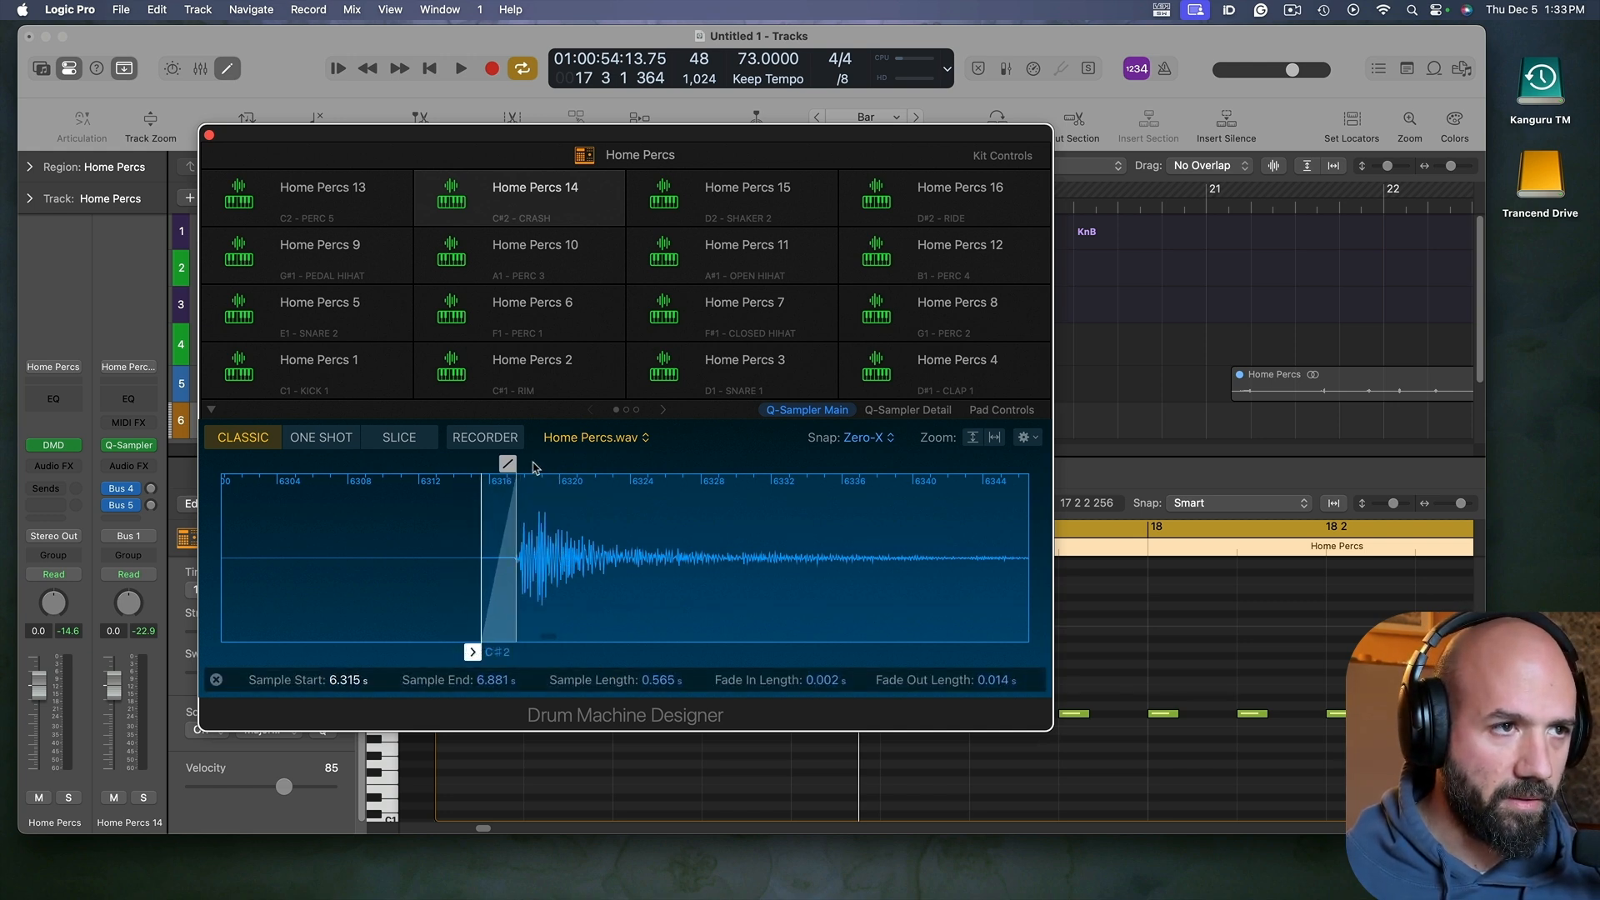
{"action": "left_click_drag", "start_coordinate": [507, 464], "coordinate": [470, 468]}
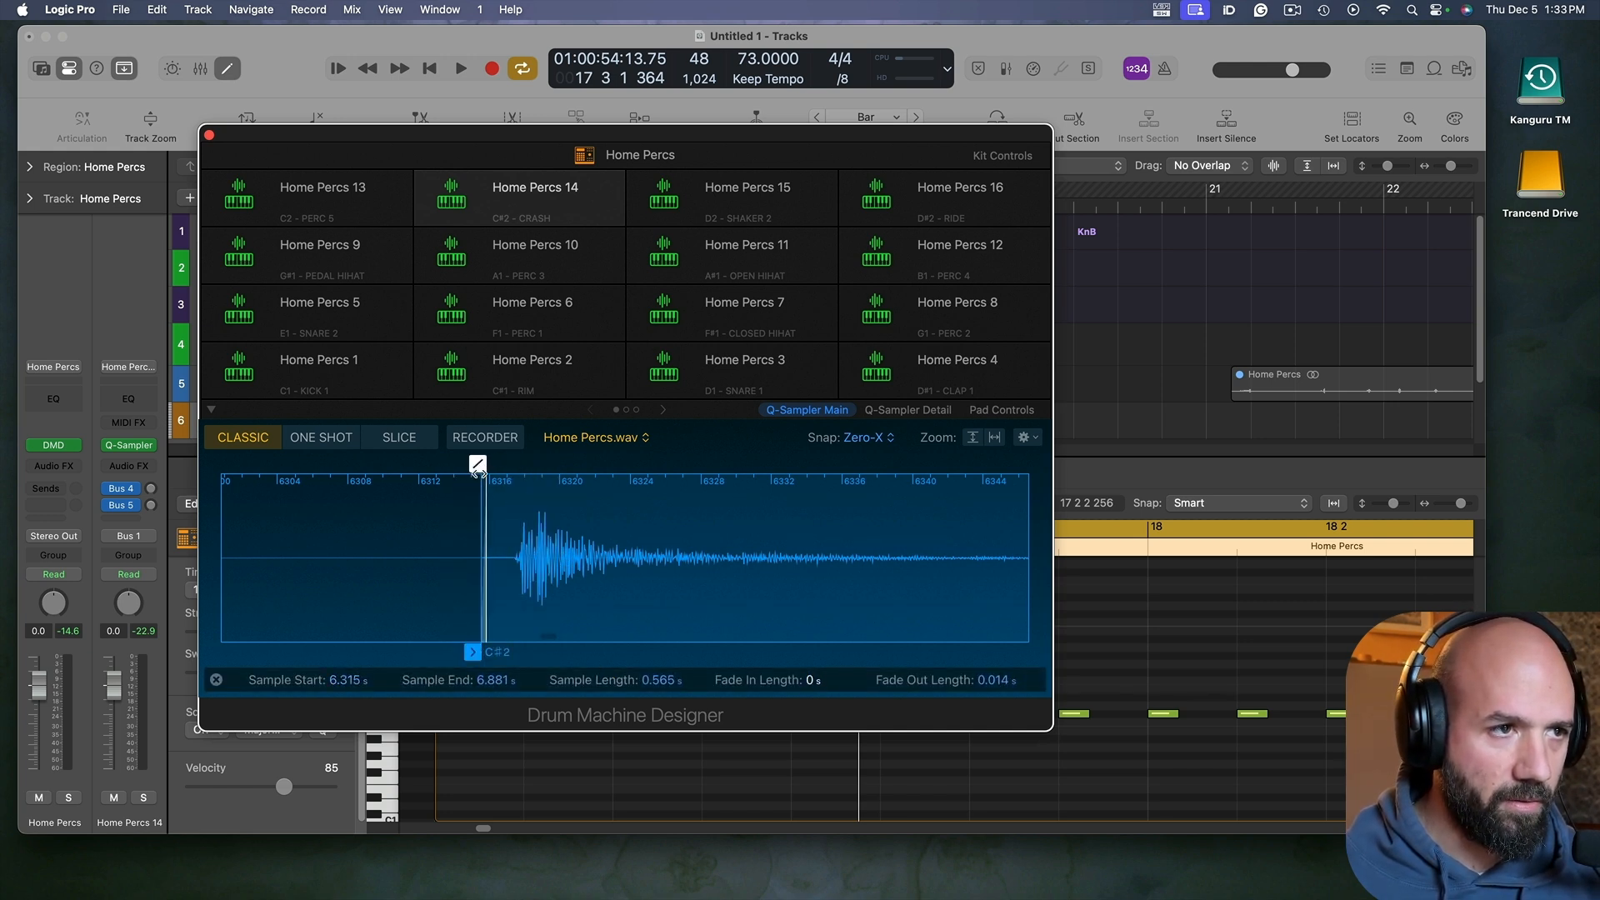
{"action": "mouse_move", "coordinate": [480, 655]}
{"action": "left_mouse_down"}
{"action": "mouse_move", "coordinate": [513, 654]}
{"action": "mouse_move", "coordinate": [486, 653]}
{"action": "left_mouse_up"}
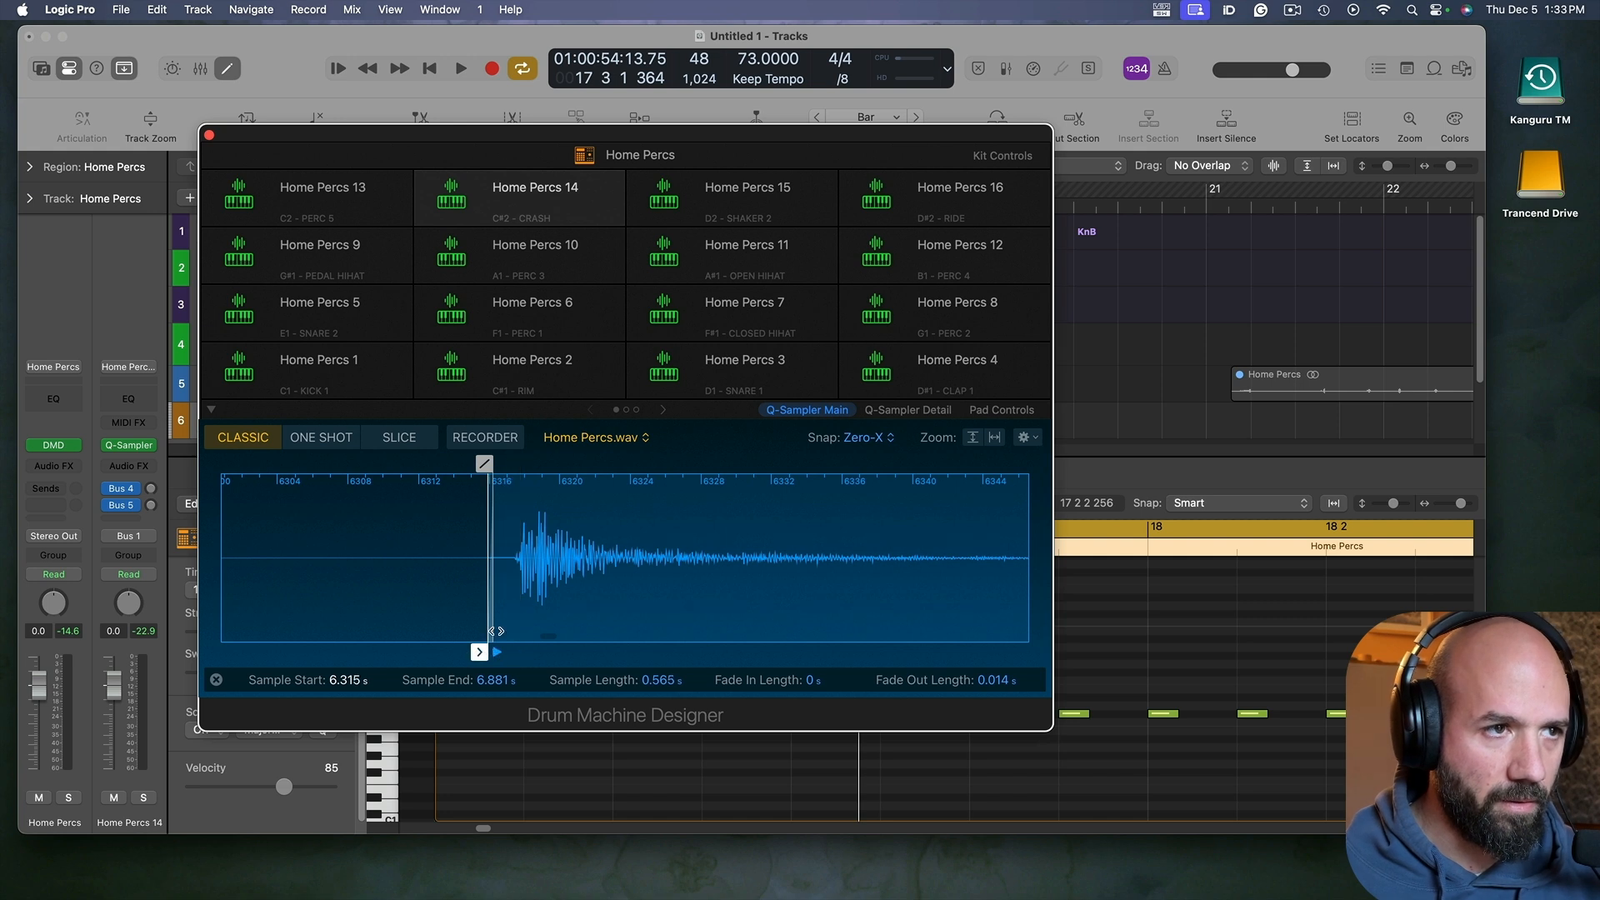
Step: Turn off waveform snapping for Home Percs 14 and move its sample start to 6.317 s, auditioning the hit in the loop
{"action": "left_click", "coordinate": [873, 446]}
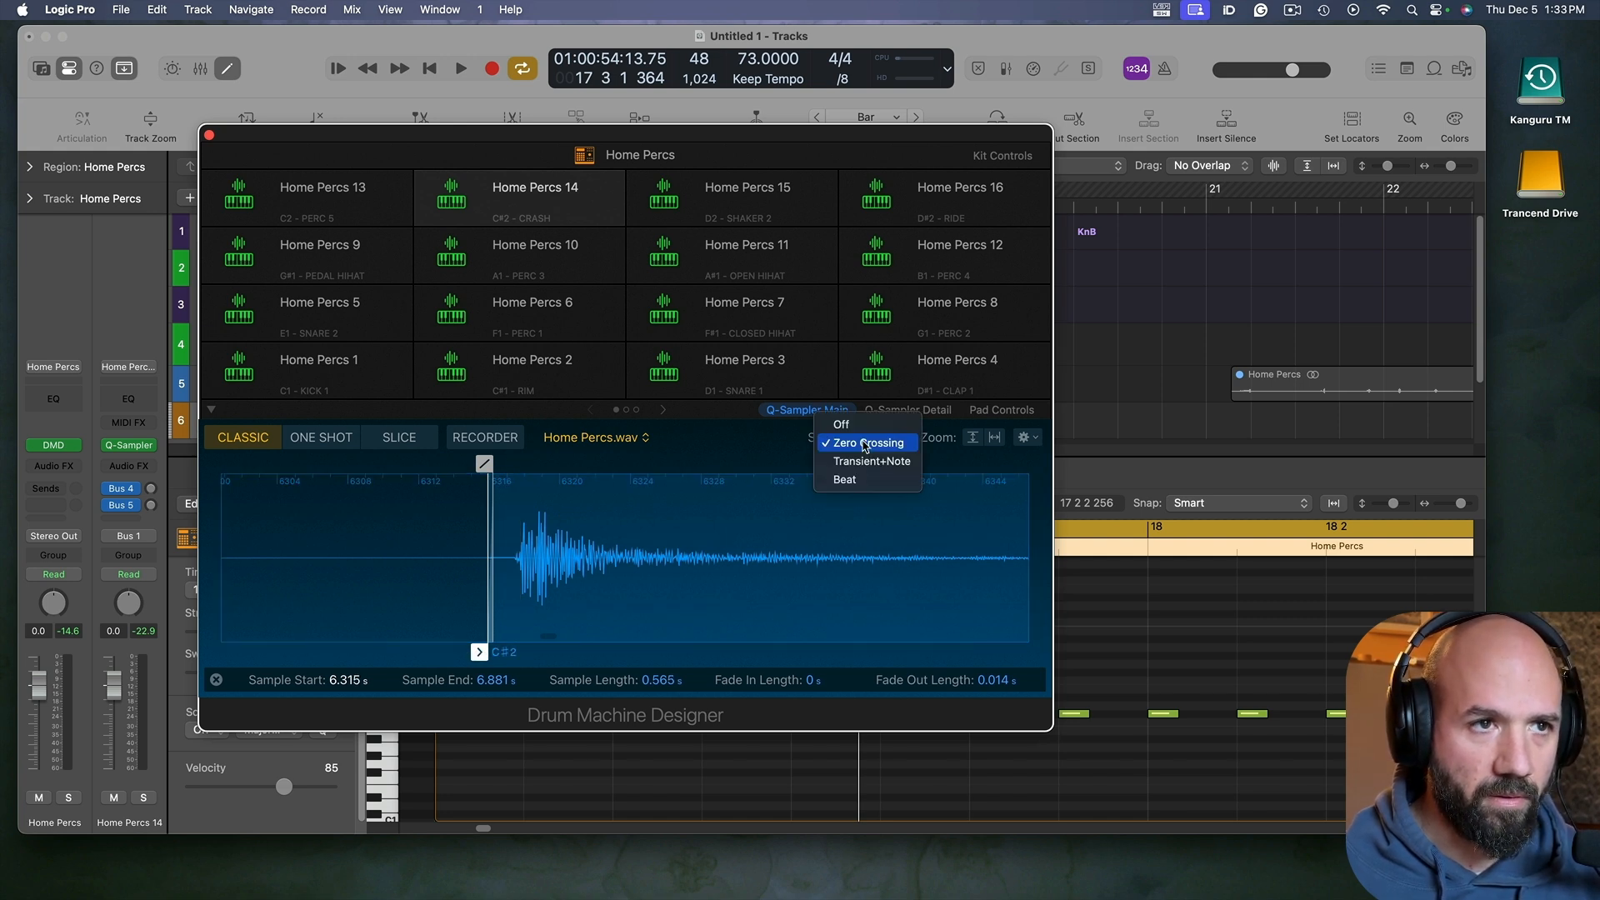
{"action": "left_click", "coordinate": [844, 417]}
{"action": "left_click_drag", "start_coordinate": [477, 652], "coordinate": [487, 652]}
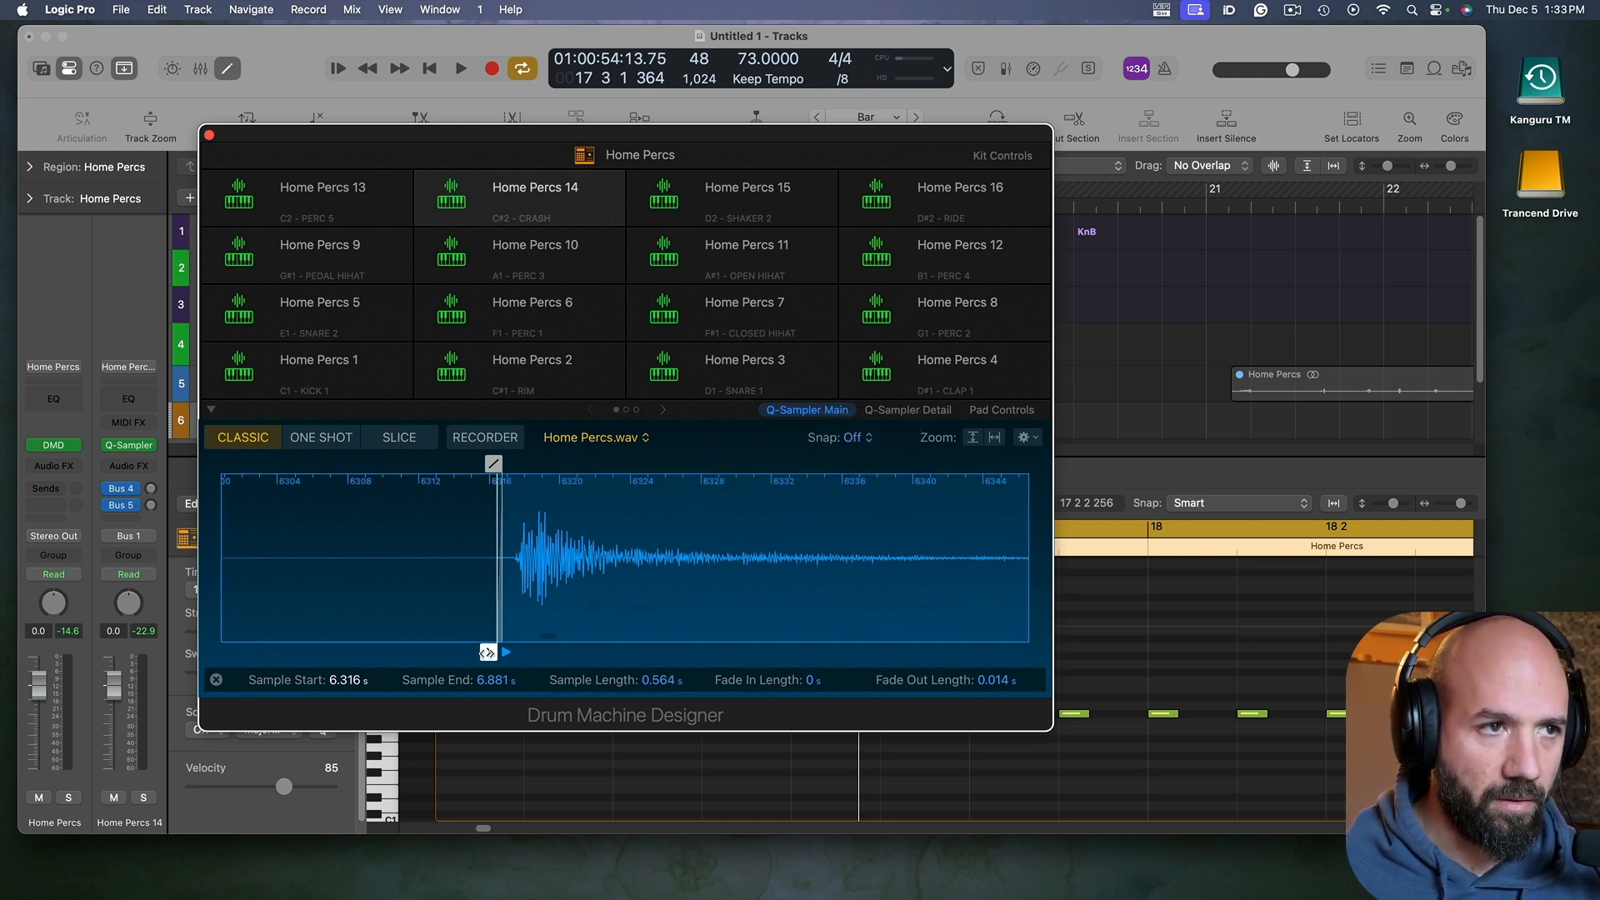
{"action": "key", "text": "space"}
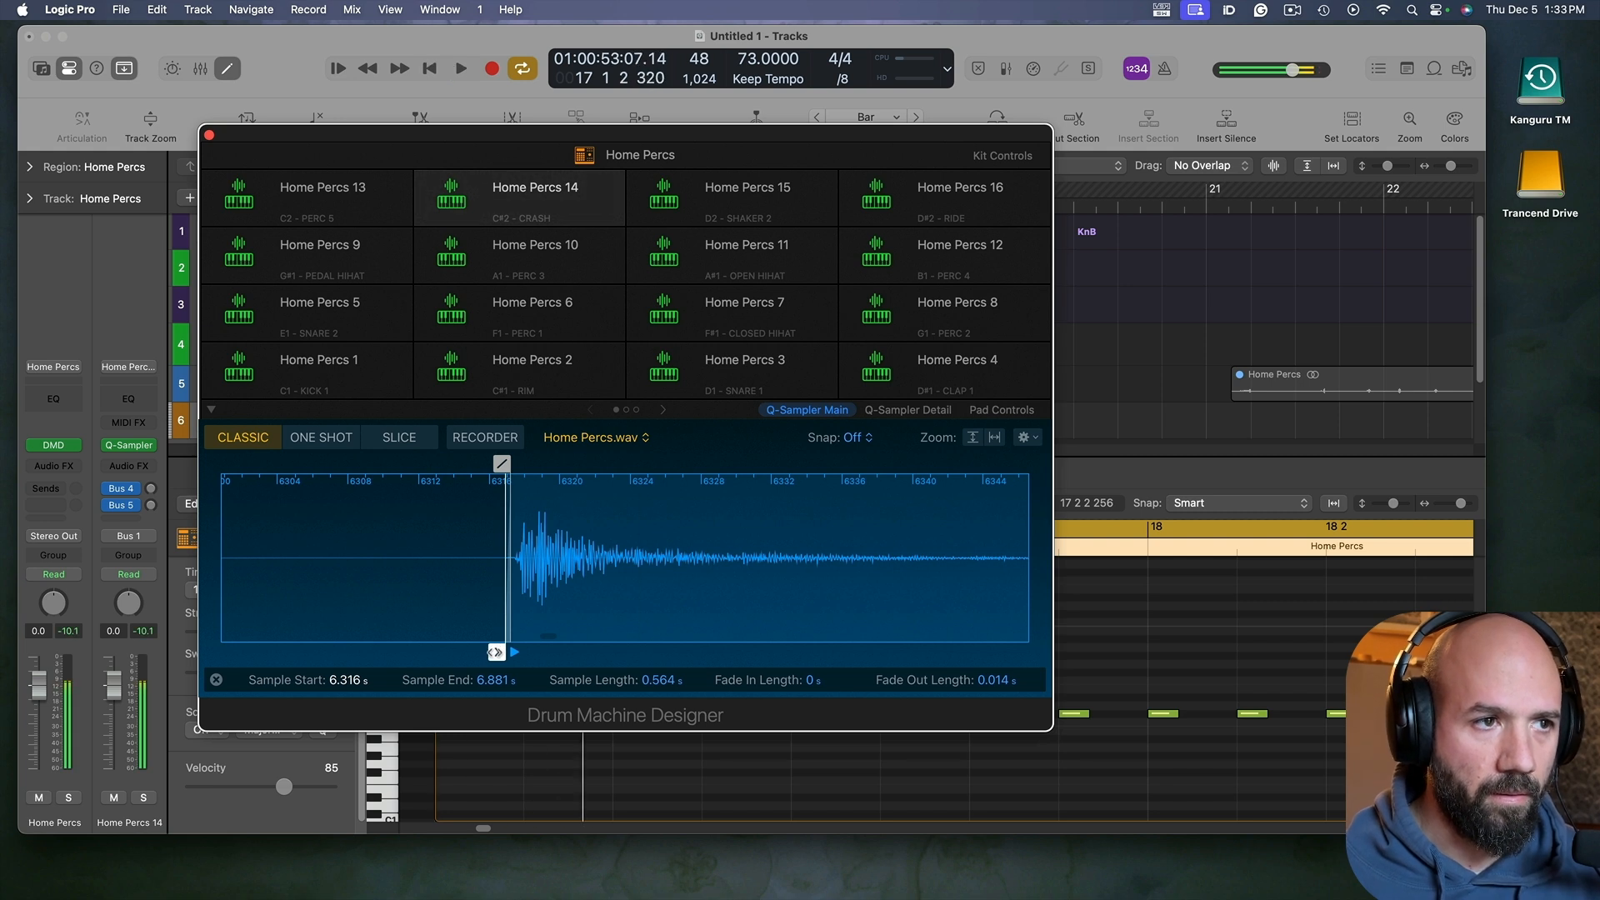
{"action": "key", "text": "space"}
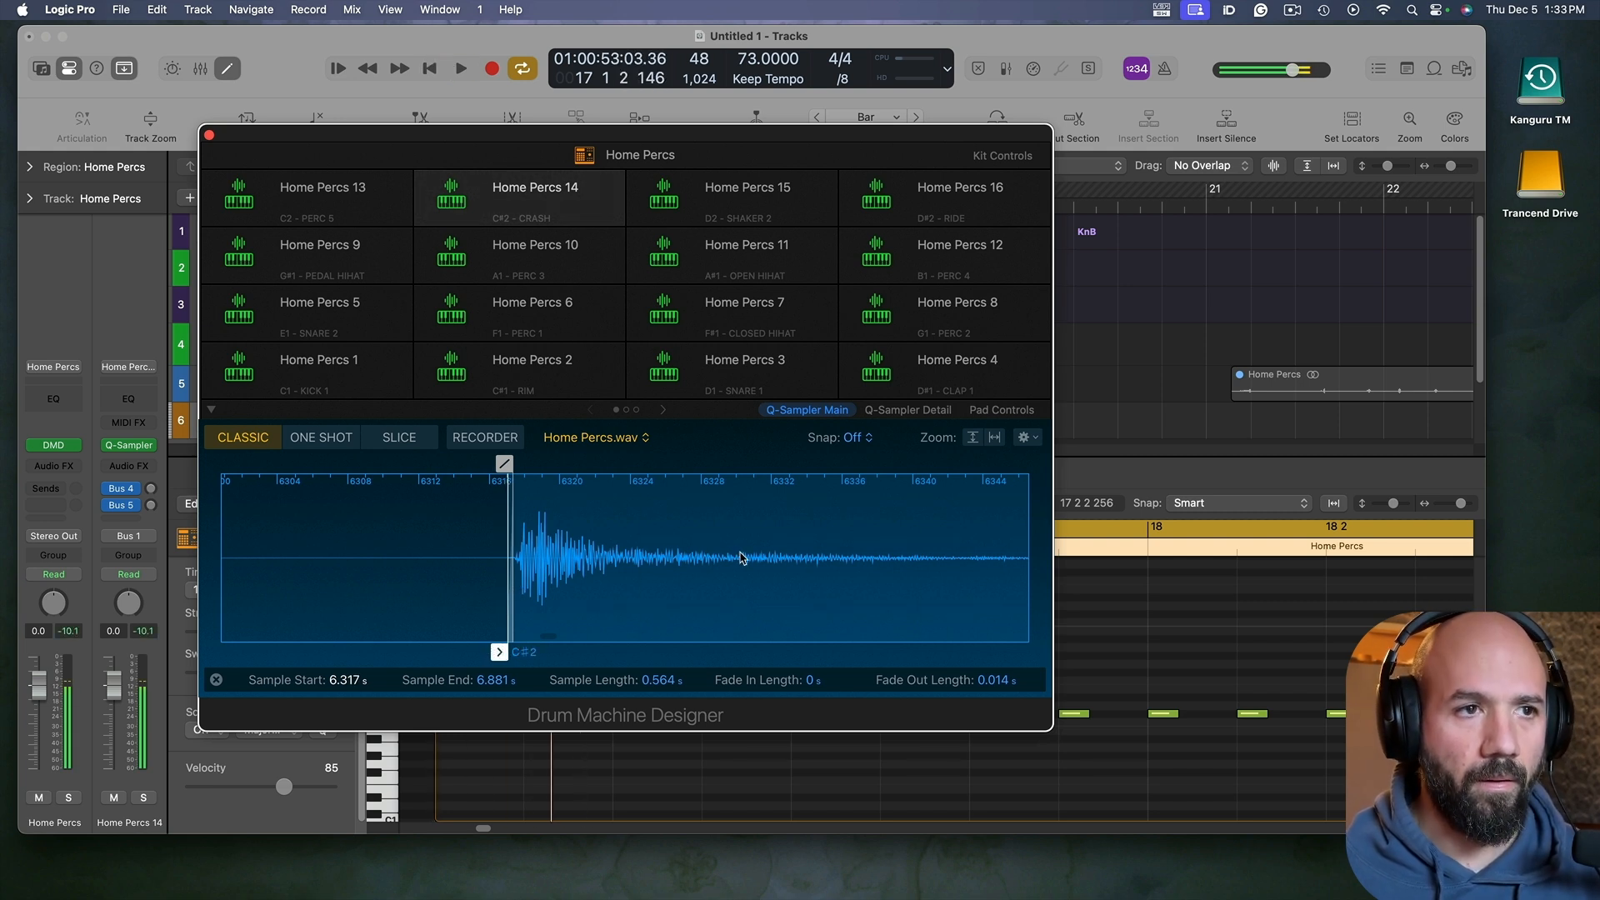
Step: Trim the Home Percs 14 sample end to 6.414 s with a 0.032 s fade-out and close the drum designer
{"action": "scroll", "coordinate": [742, 558], "scroll_direction": "down", "scroll_amount": 10}
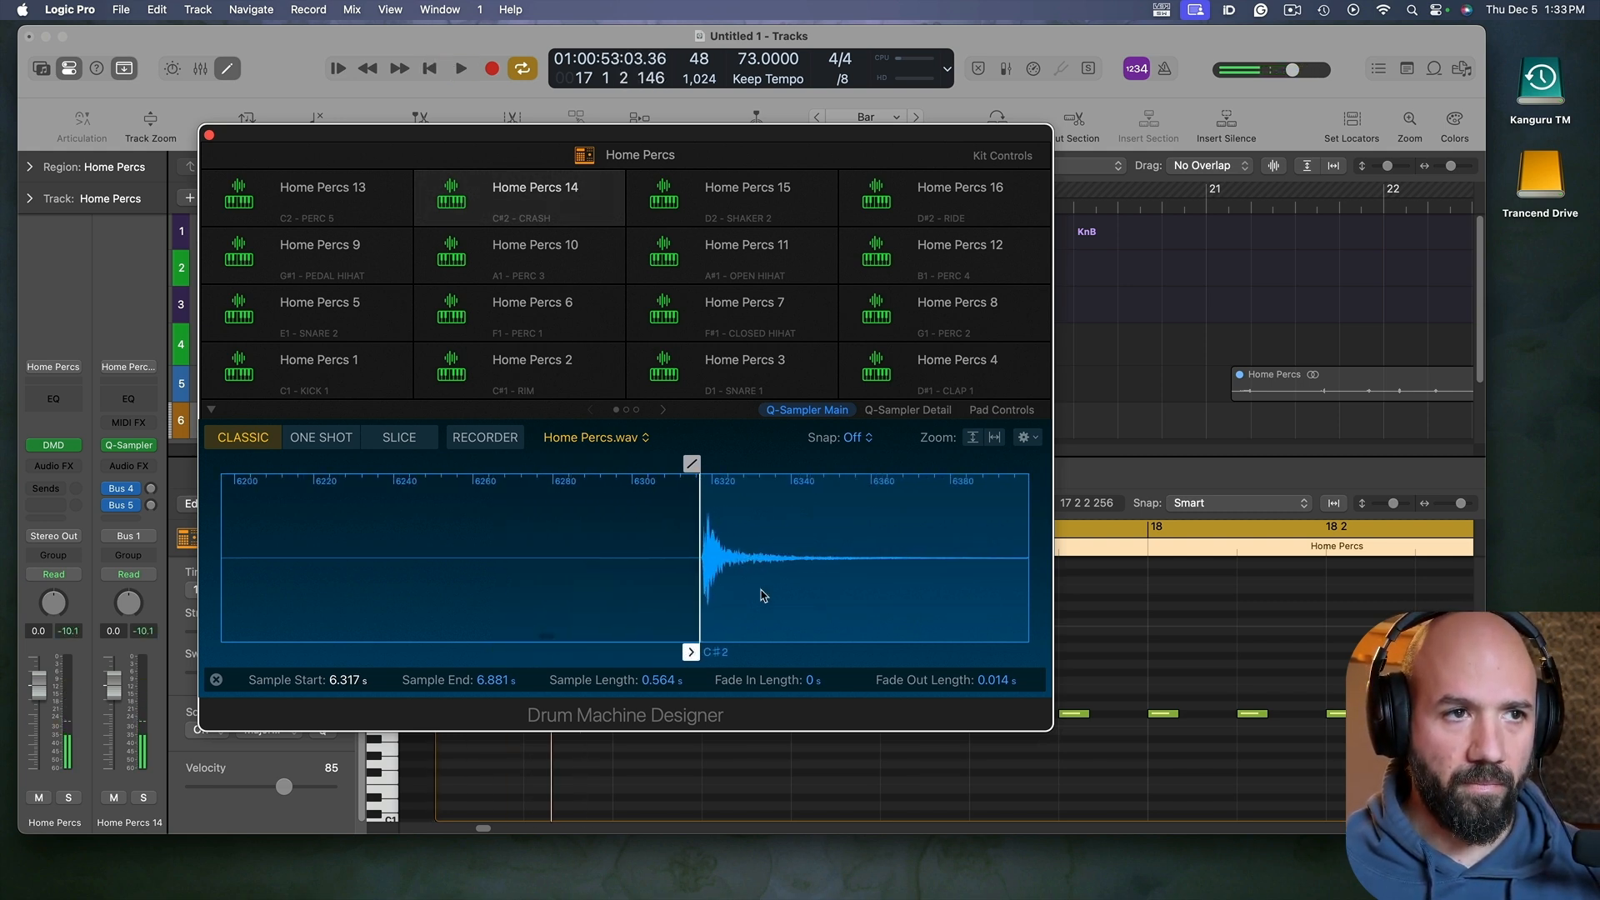
{"action": "scroll", "coordinate": [764, 595], "scroll_direction": "down", "scroll_amount": 8}
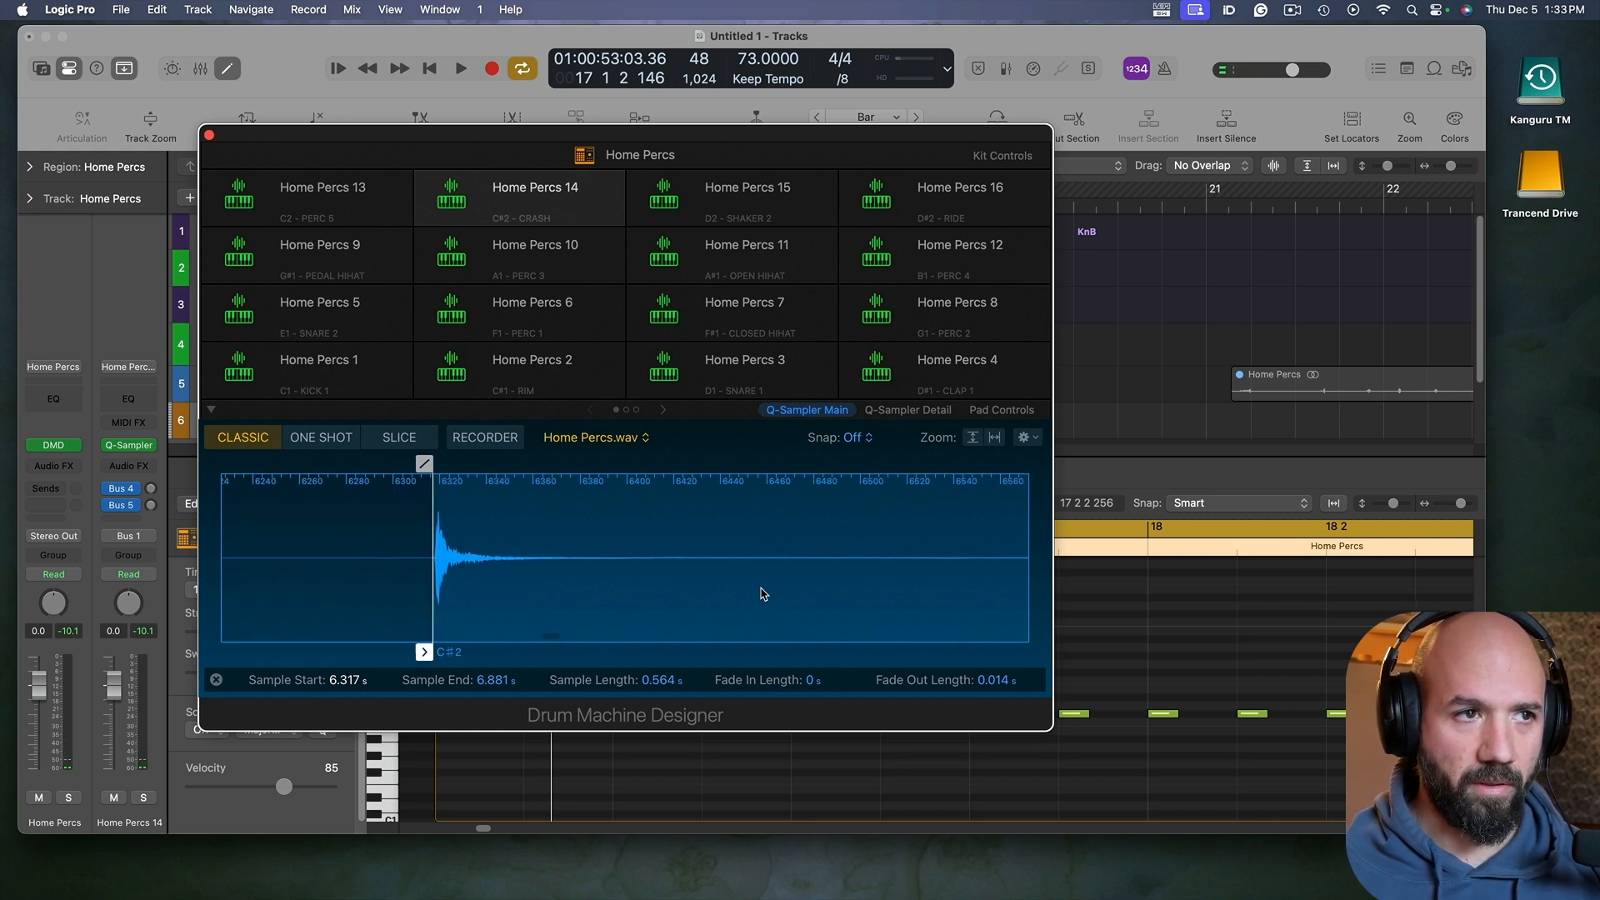
{"action": "scroll", "coordinate": [764, 595], "scroll_direction": "down", "scroll_amount": 10}
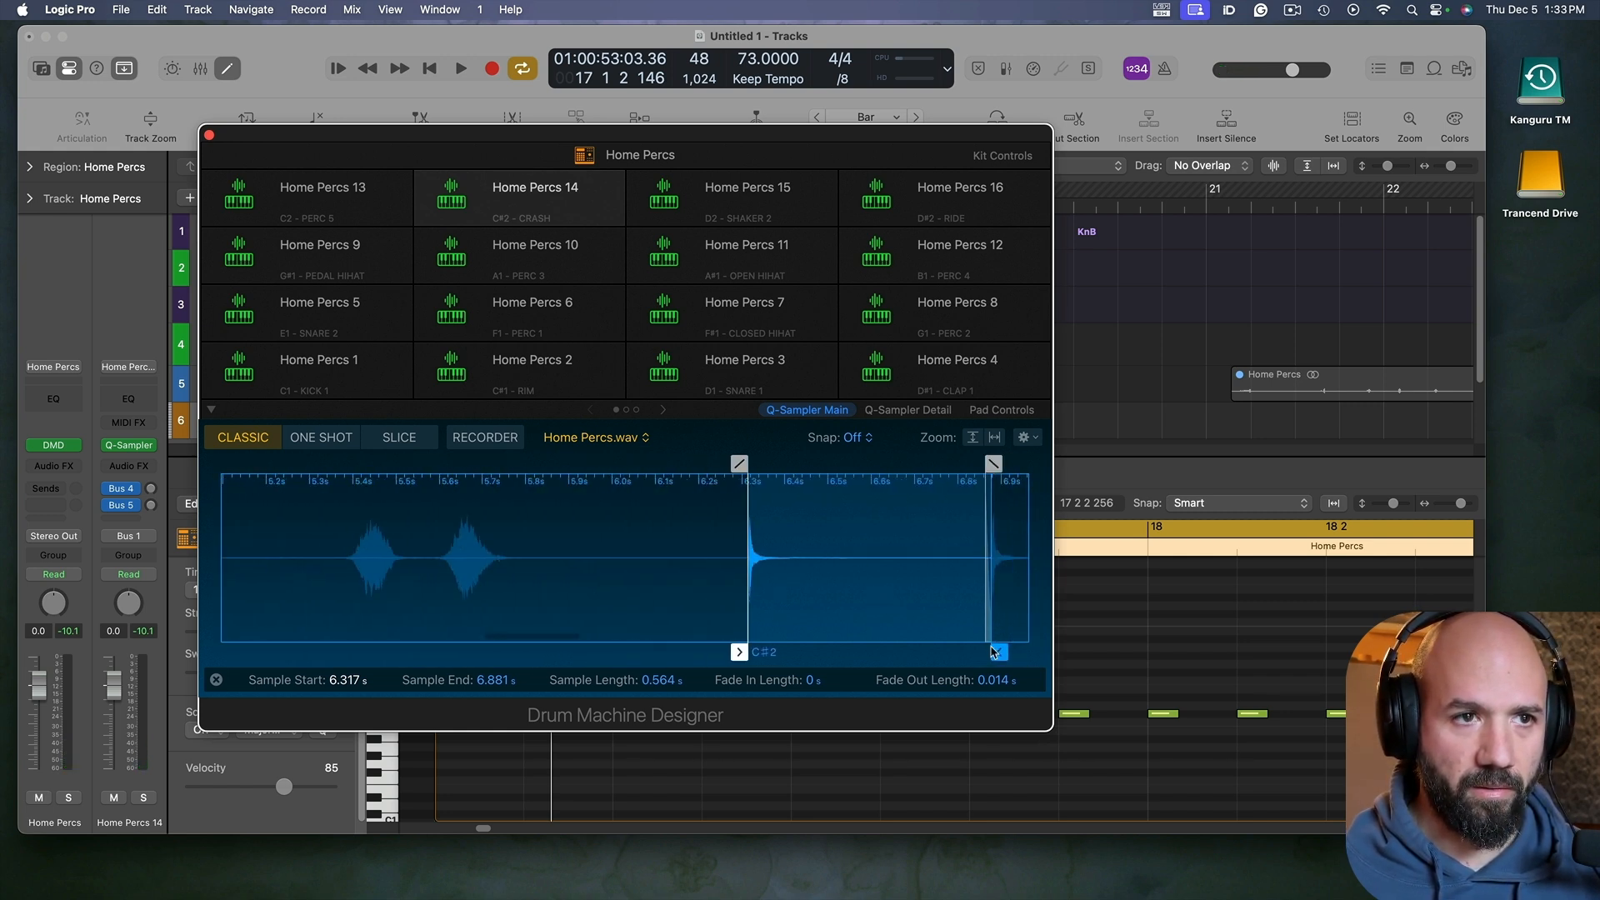
{"action": "left_click_drag", "start_coordinate": [994, 654], "coordinate": [684, 652]}
{"action": "scroll", "coordinate": [808, 642], "scroll_direction": "up", "scroll_amount": 8}
{"action": "scroll", "coordinate": [815, 631], "scroll_direction": "up", "scroll_amount": 5}
{"action": "left_click_drag", "start_coordinate": [656, 487], "coordinate": [615, 492]}
{"action": "key", "text": "space"}
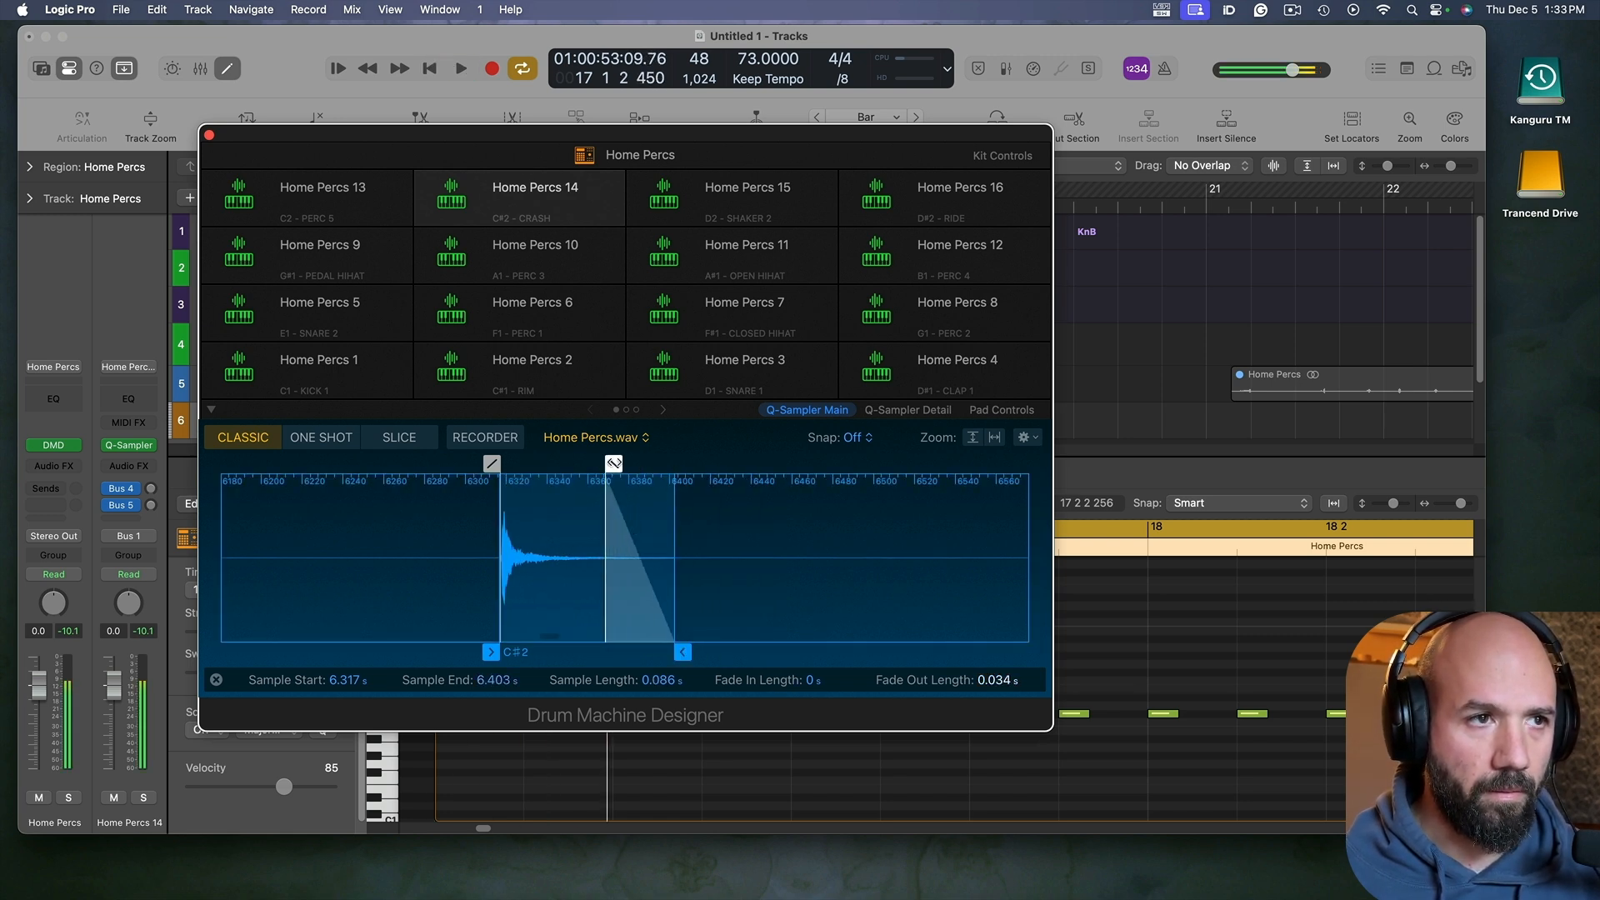
{"action": "left_click_drag", "start_coordinate": [651, 623], "coordinate": [676, 626]}
{"action": "key", "text": "space"}
{"action": "left_click", "coordinate": [208, 136]}
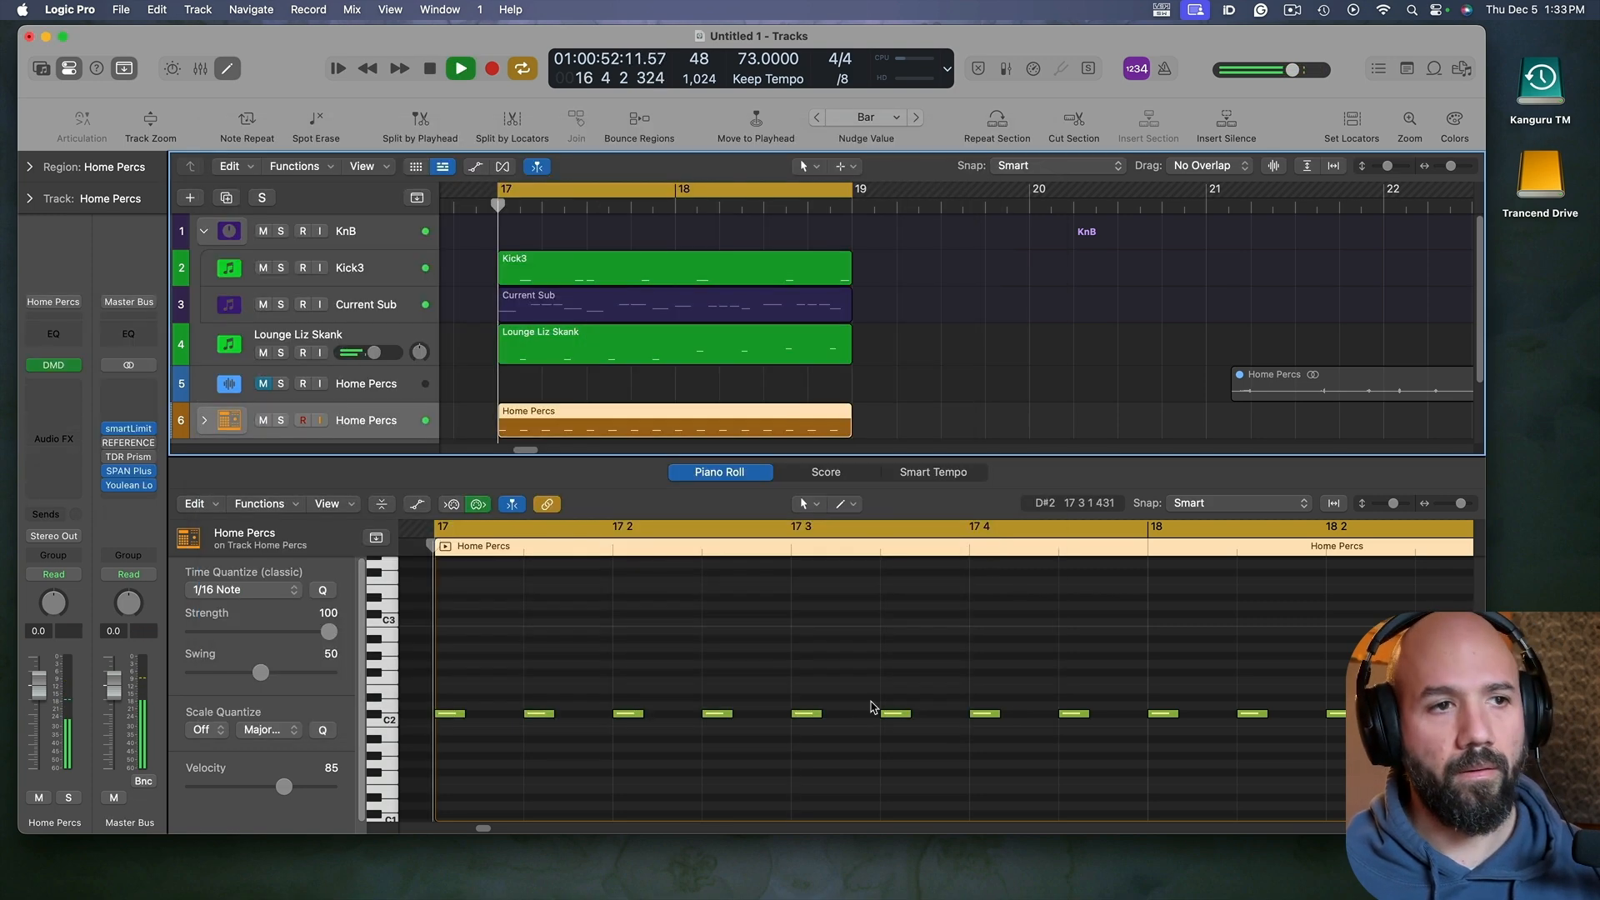
Step: Play the two-bar loop and examine how the trimmed Home Percs 14 notes sit against the other tracks
{"action": "key", "text": "space"}
{"action": "key", "text": "space"}
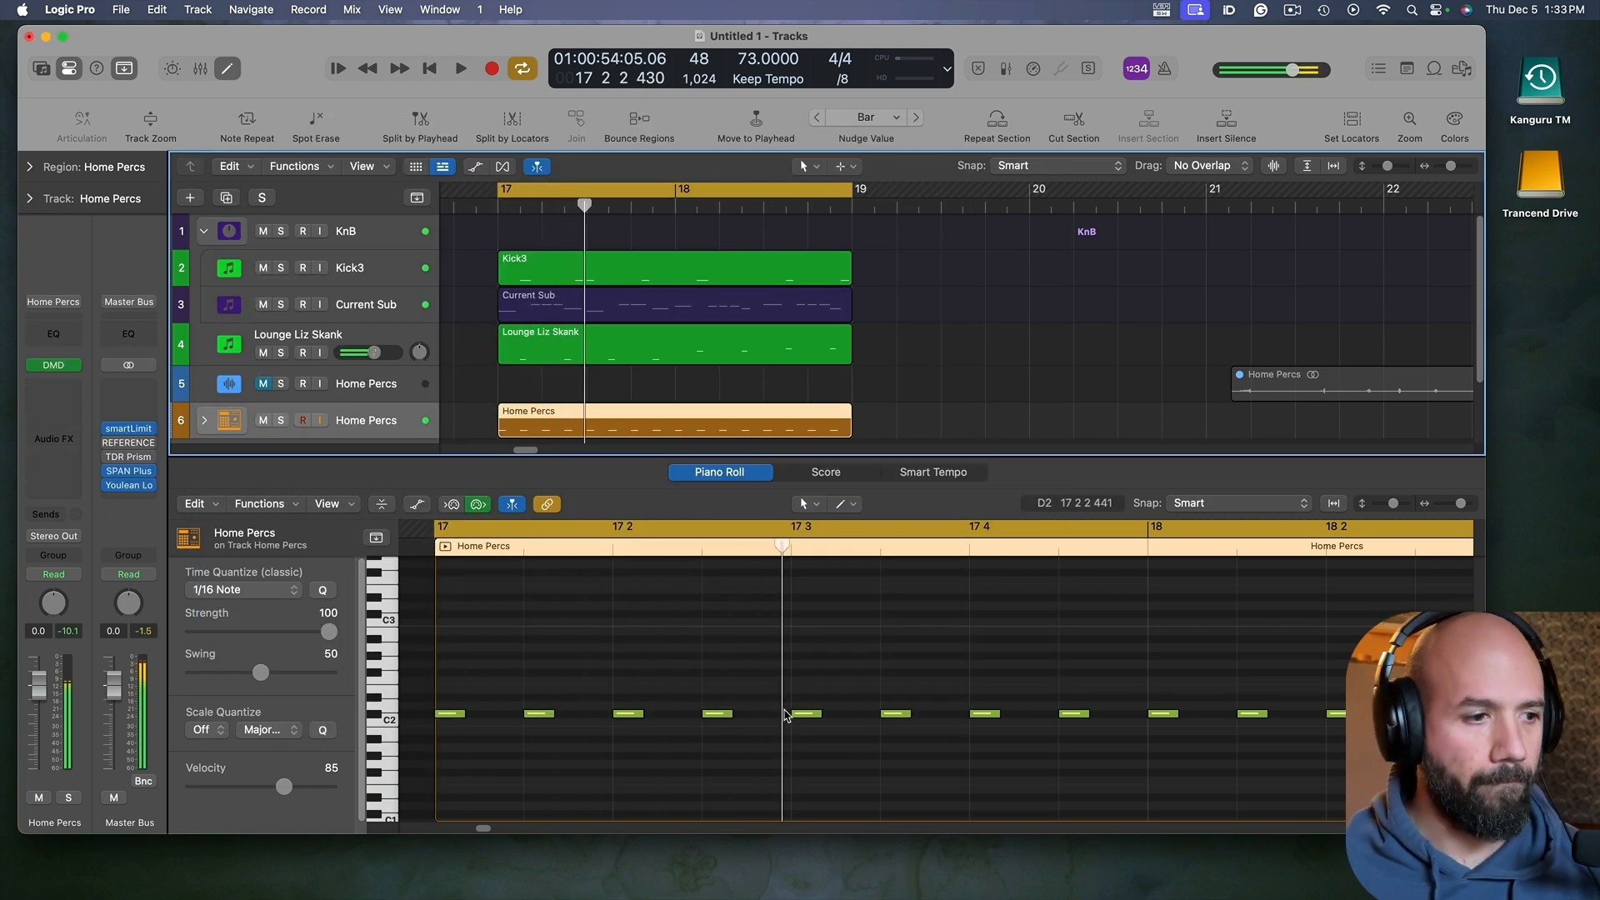
{"action": "key", "text": "super+Left"}
{"action": "key", "text": "super+Left"}
{"action": "key", "text": "super+Up"}
{"action": "key", "text": "super+Right"}
{"action": "key", "text": "super+Right"}
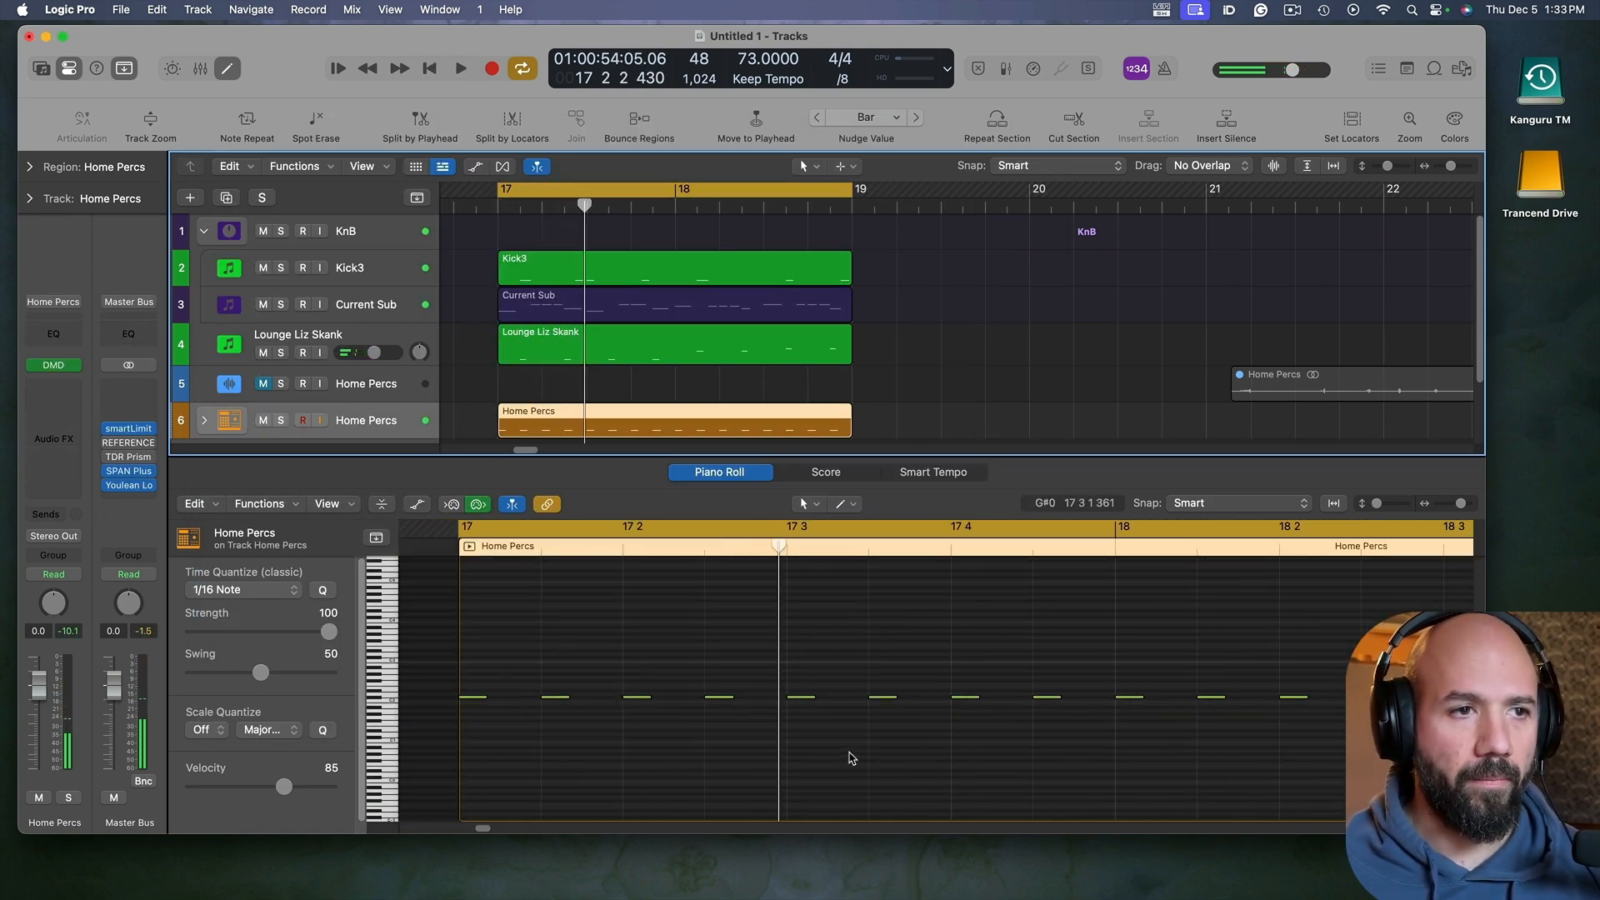
{"action": "key", "text": "super+Down"}
{"action": "key", "text": "super+Down"}
{"action": "key", "text": "super+Down"}
{"action": "scroll", "coordinate": [856, 754], "scroll_direction": "left", "scroll_amount": 2}
{"action": "key", "text": "space"}
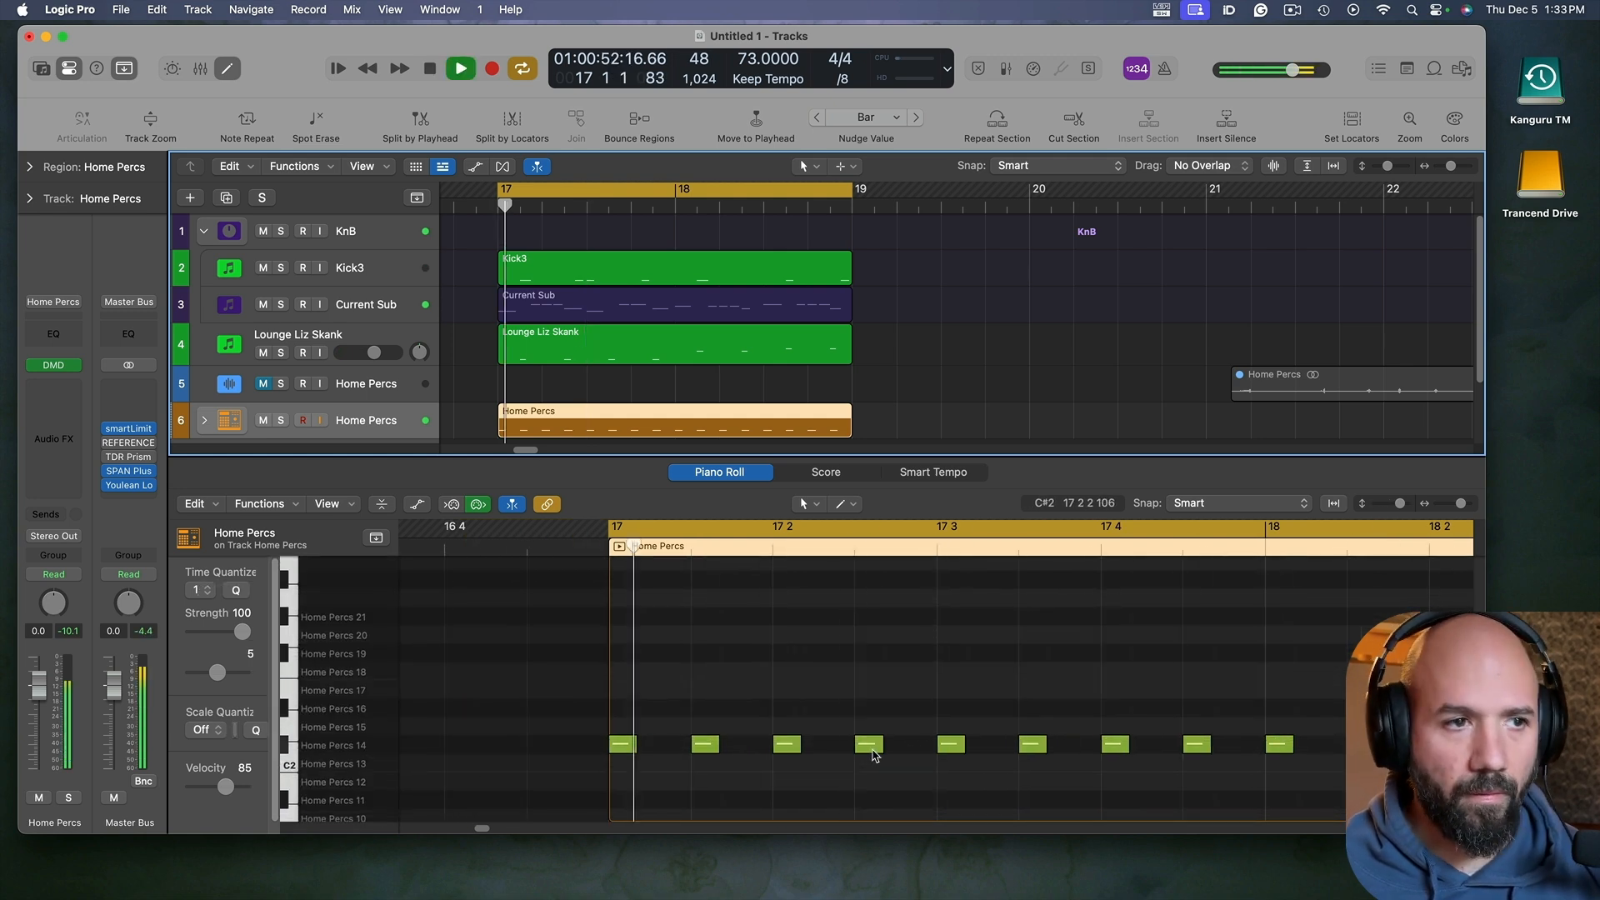
{"action": "key", "text": "space"}
{"action": "scroll", "coordinate": [871, 752], "scroll_direction": "down", "scroll_amount": 5}
{"action": "key", "text": "space"}
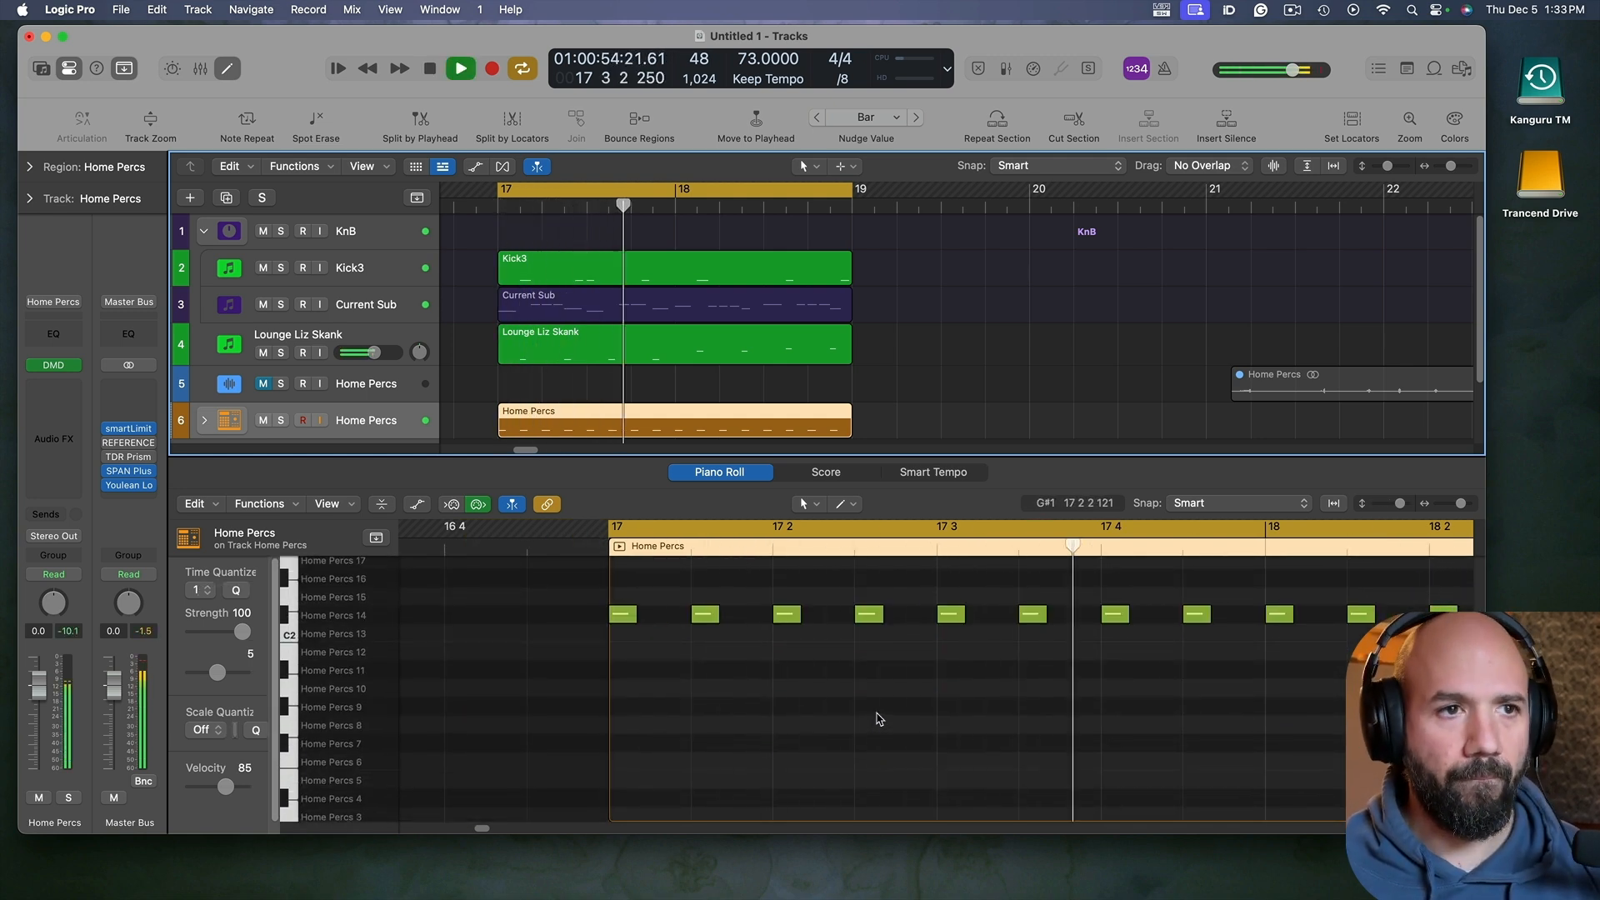
{"action": "key", "text": "space"}
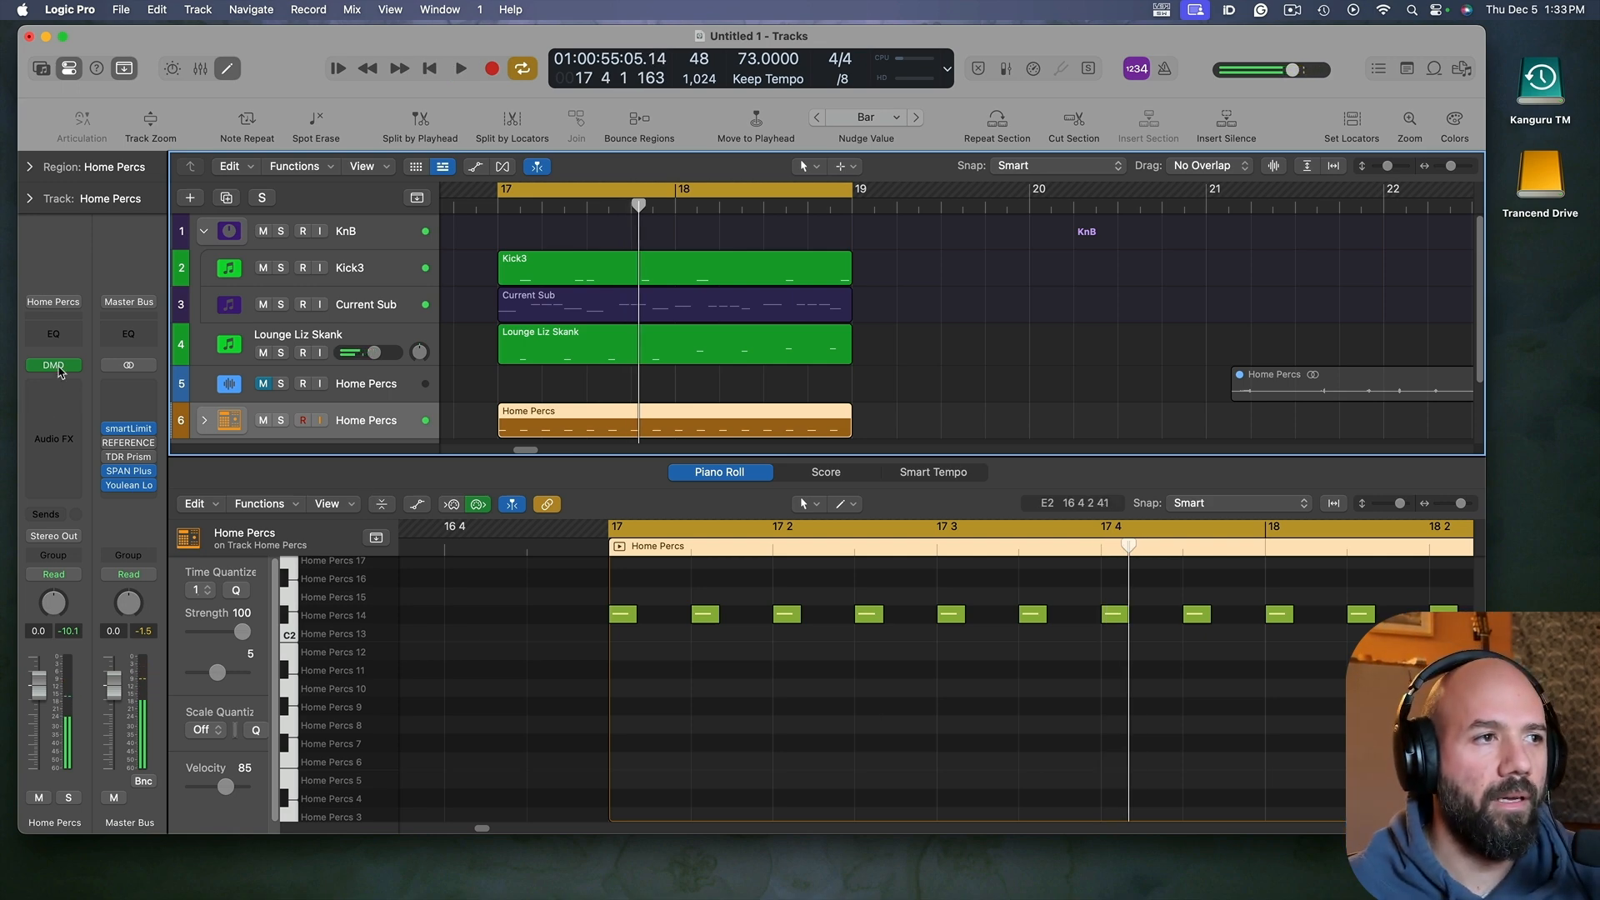
Step: Reopen the Home Percs 14 sampler details, set the filter type to HP 12dB Creamy and lower the cutoff to 42.3%
{"action": "left_click", "coordinate": [54, 366]}
{"action": "key", "text": "space"}
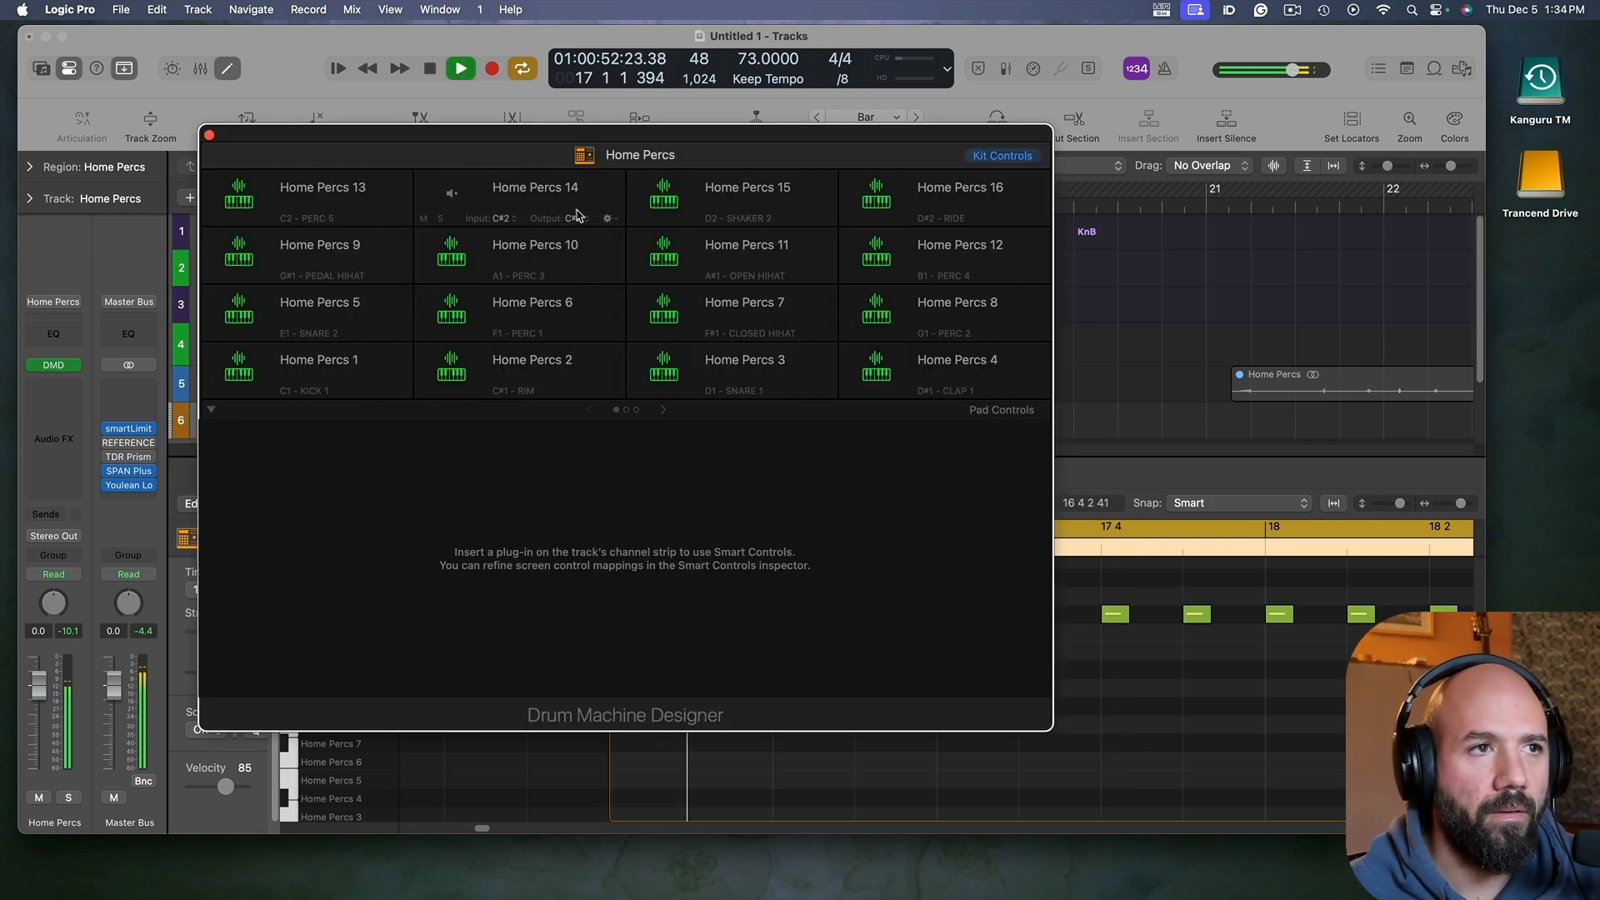
{"action": "key", "text": "space"}
{"action": "left_click", "coordinate": [566, 210]}
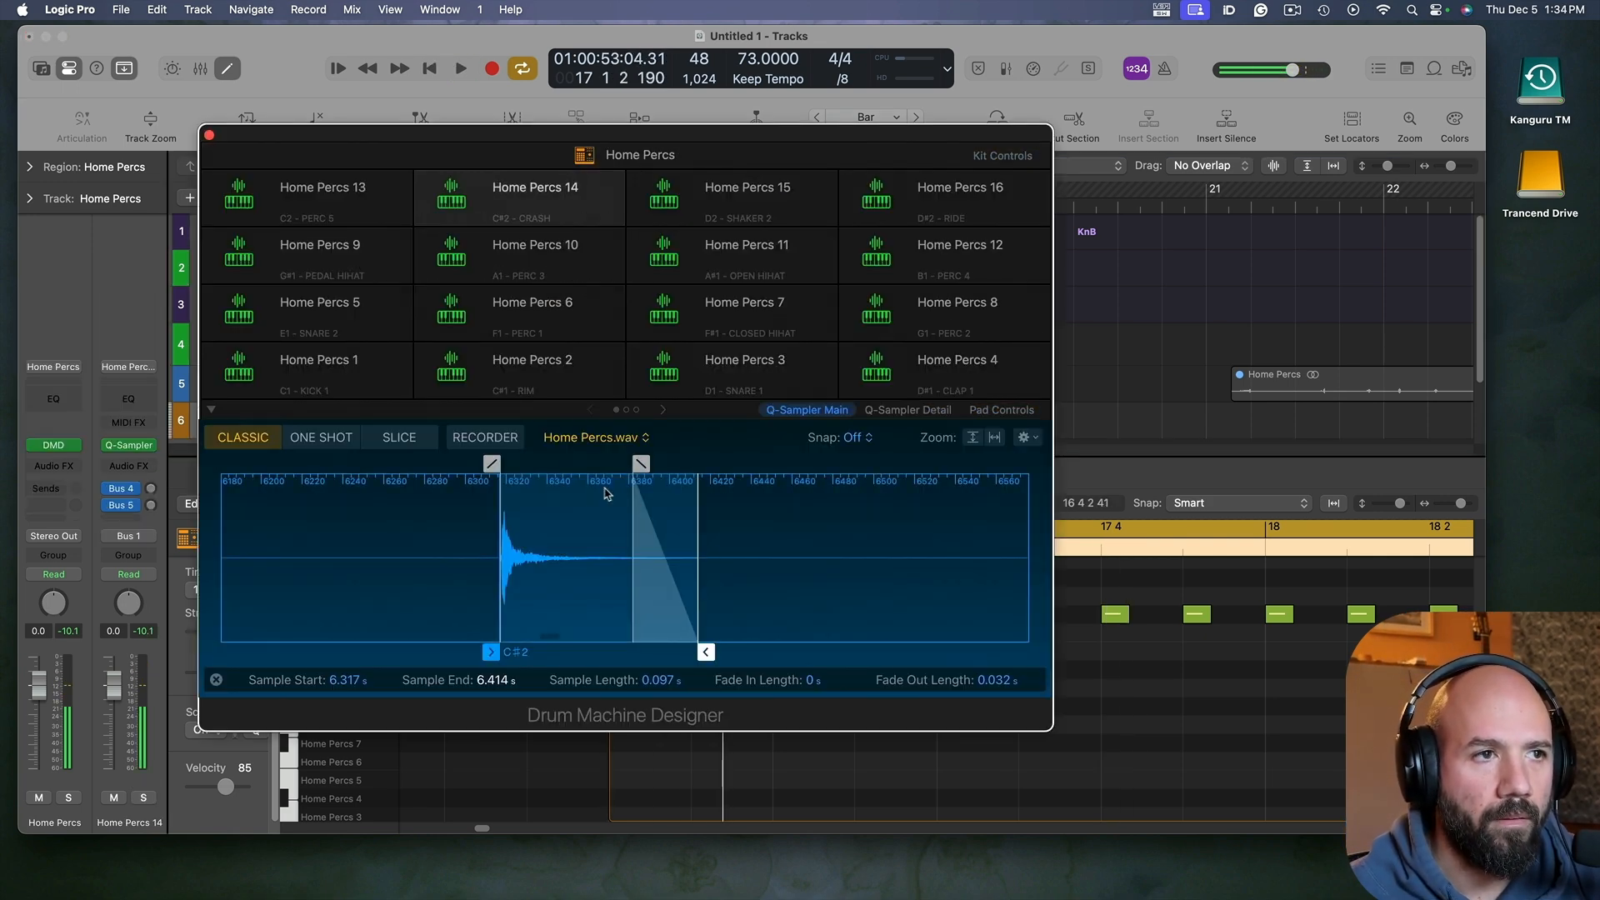
{"action": "left_click", "coordinate": [897, 419]}
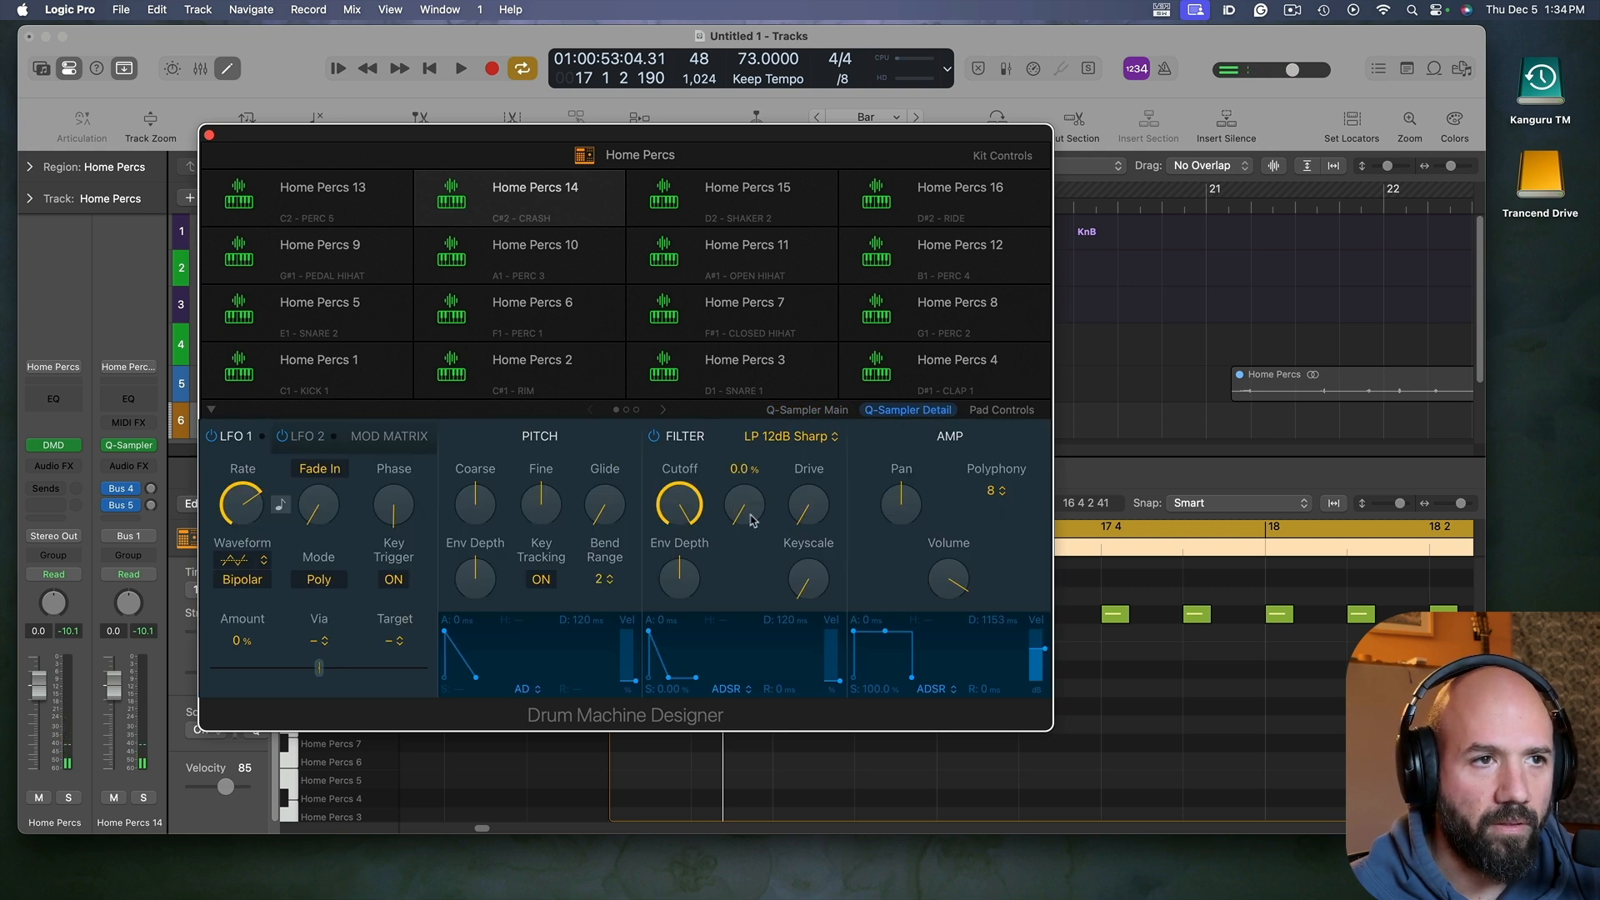
{"action": "left_click", "coordinate": [802, 436]}
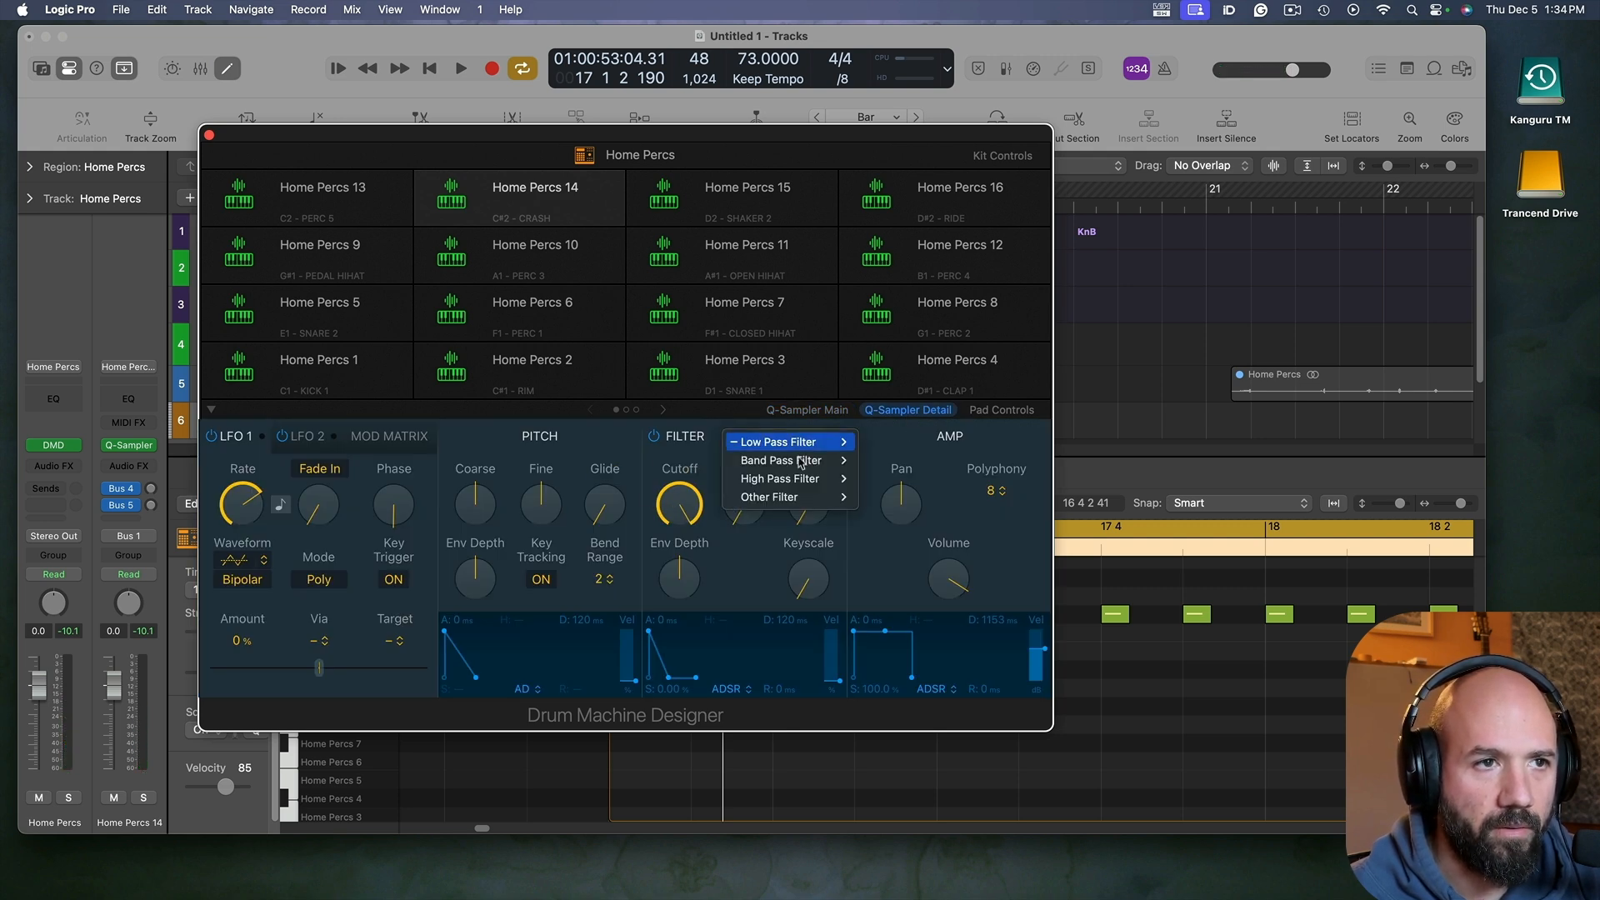
{"action": "mouse_move", "coordinate": [802, 464]}
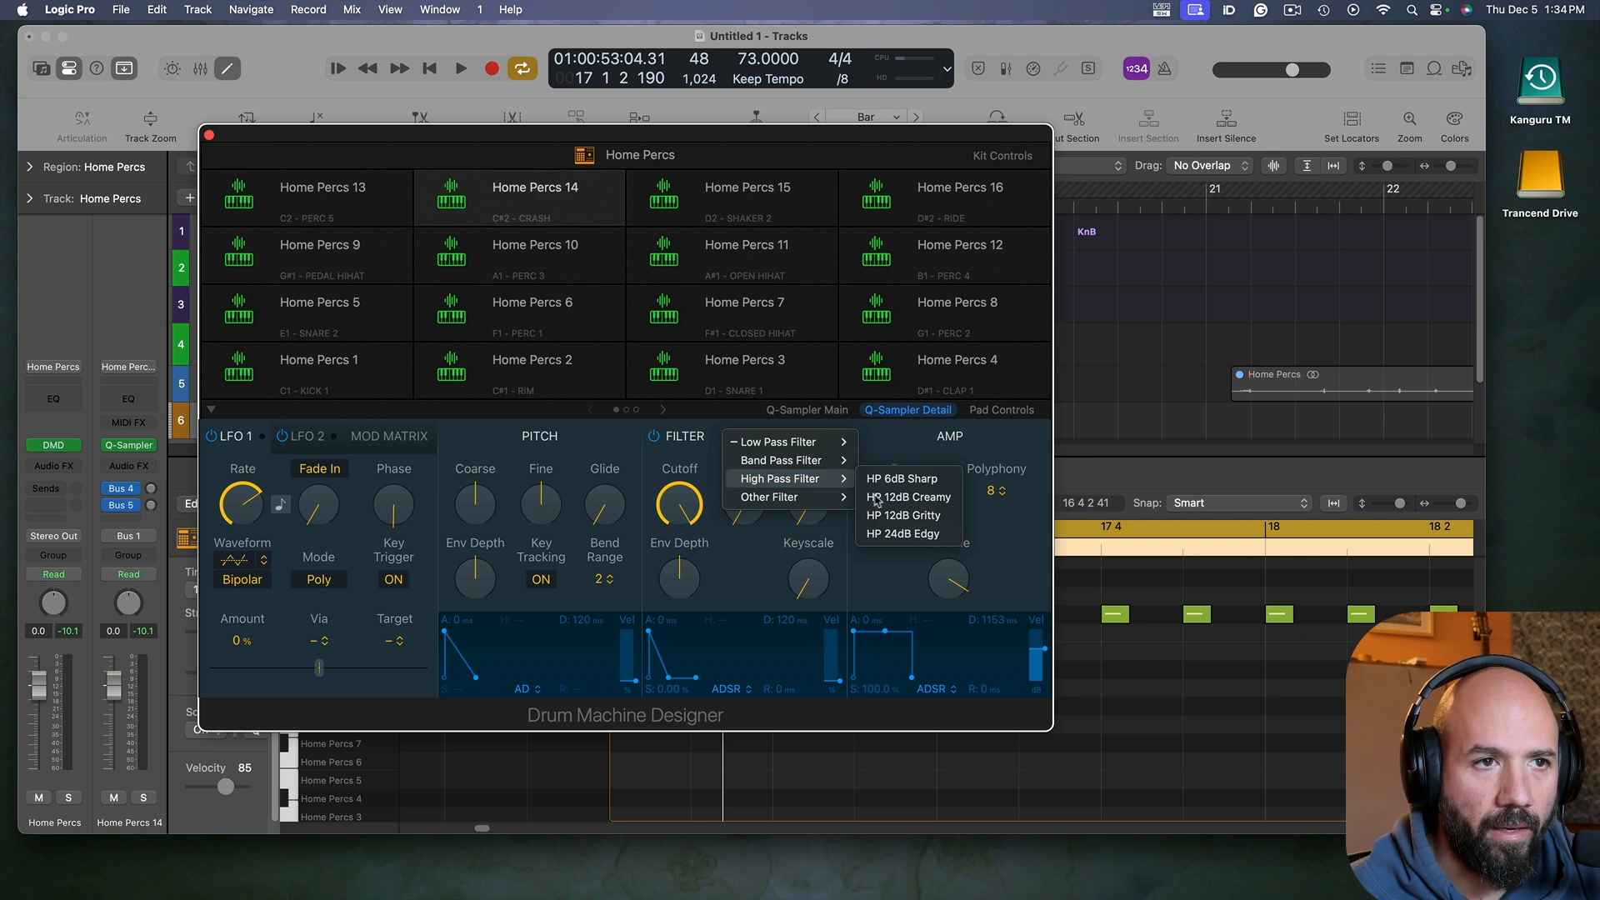
{"action": "left_click", "coordinate": [729, 575]}
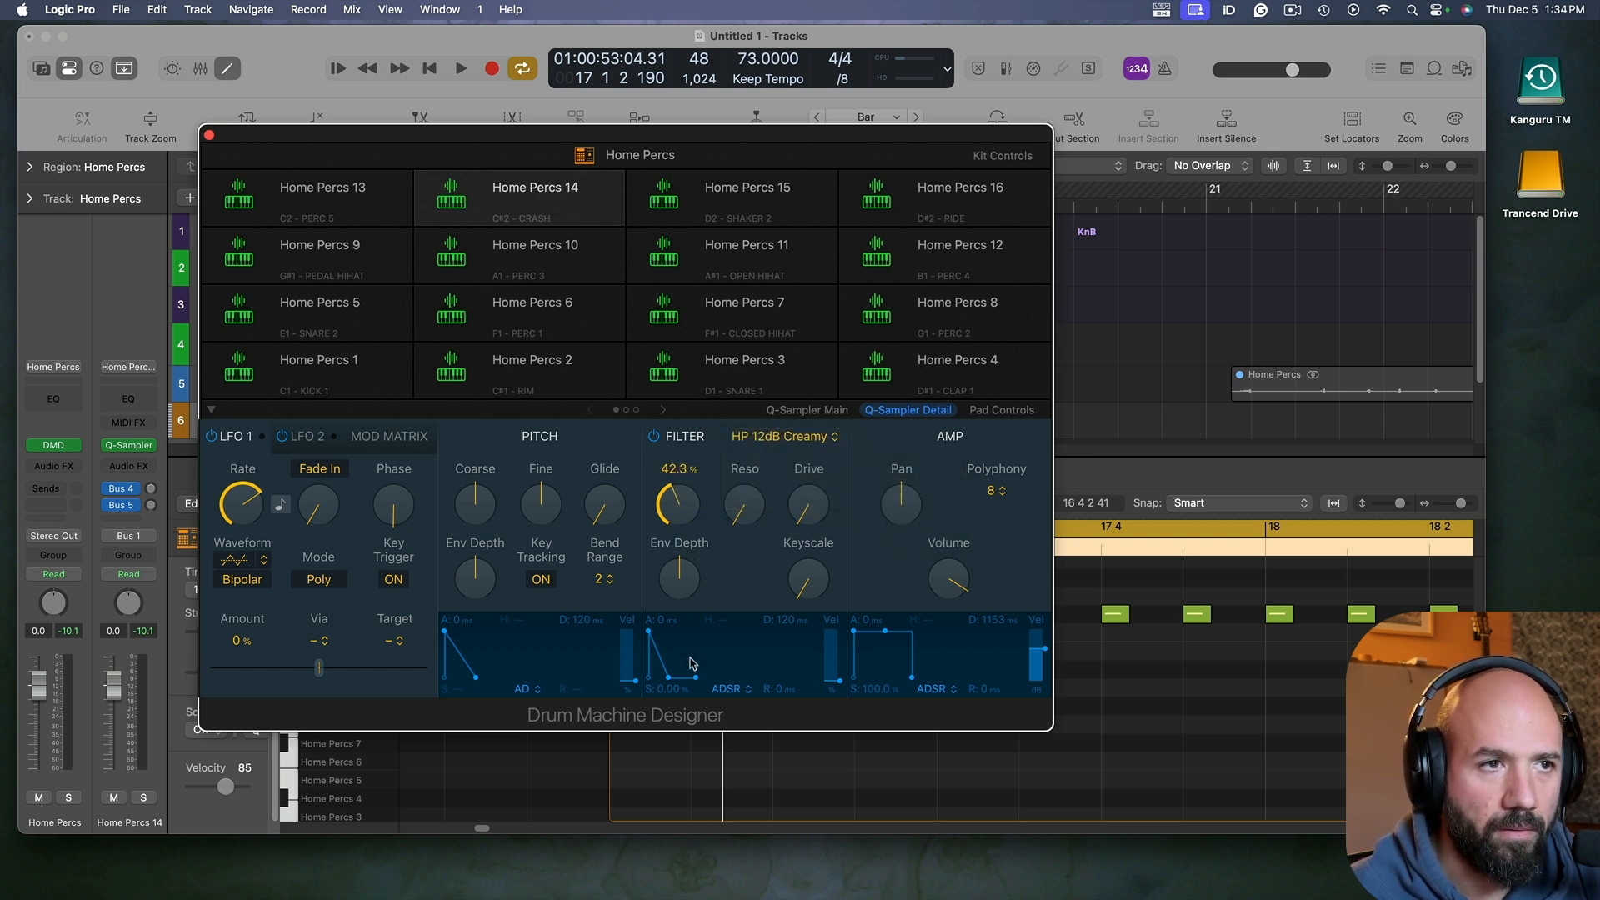
Step: Raise the filter cutoff and drive by ear, set the amp volume to -5 dB, and play the loop with the designer closed
{"action": "key", "text": "space"}
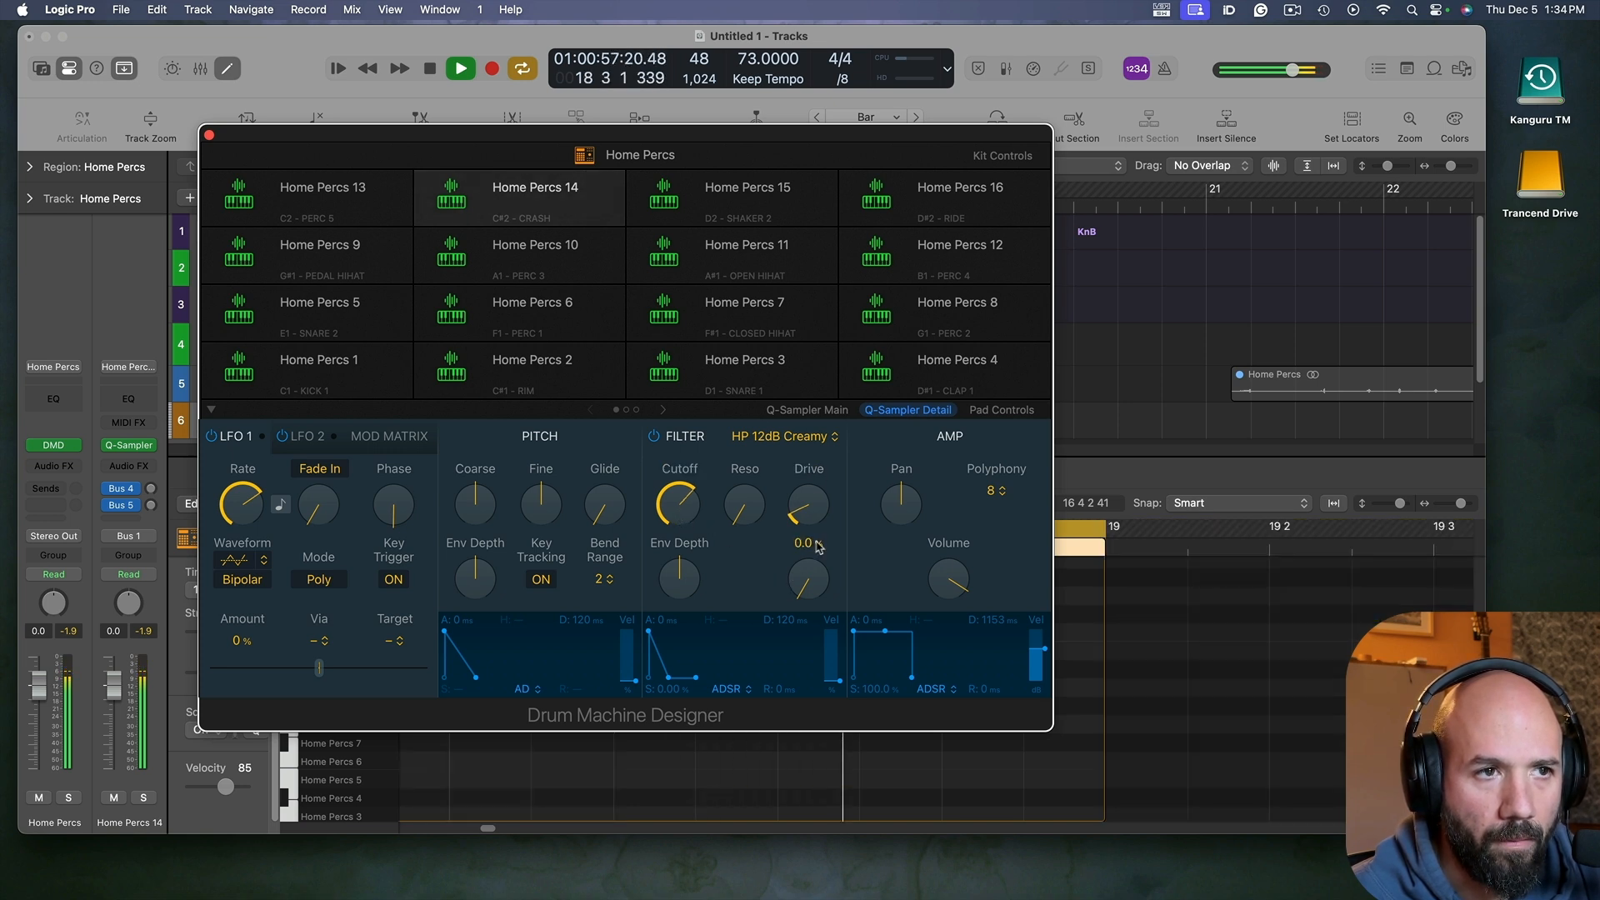
{"action": "left_click_drag", "start_coordinate": [952, 589], "coordinate": [951, 606]}
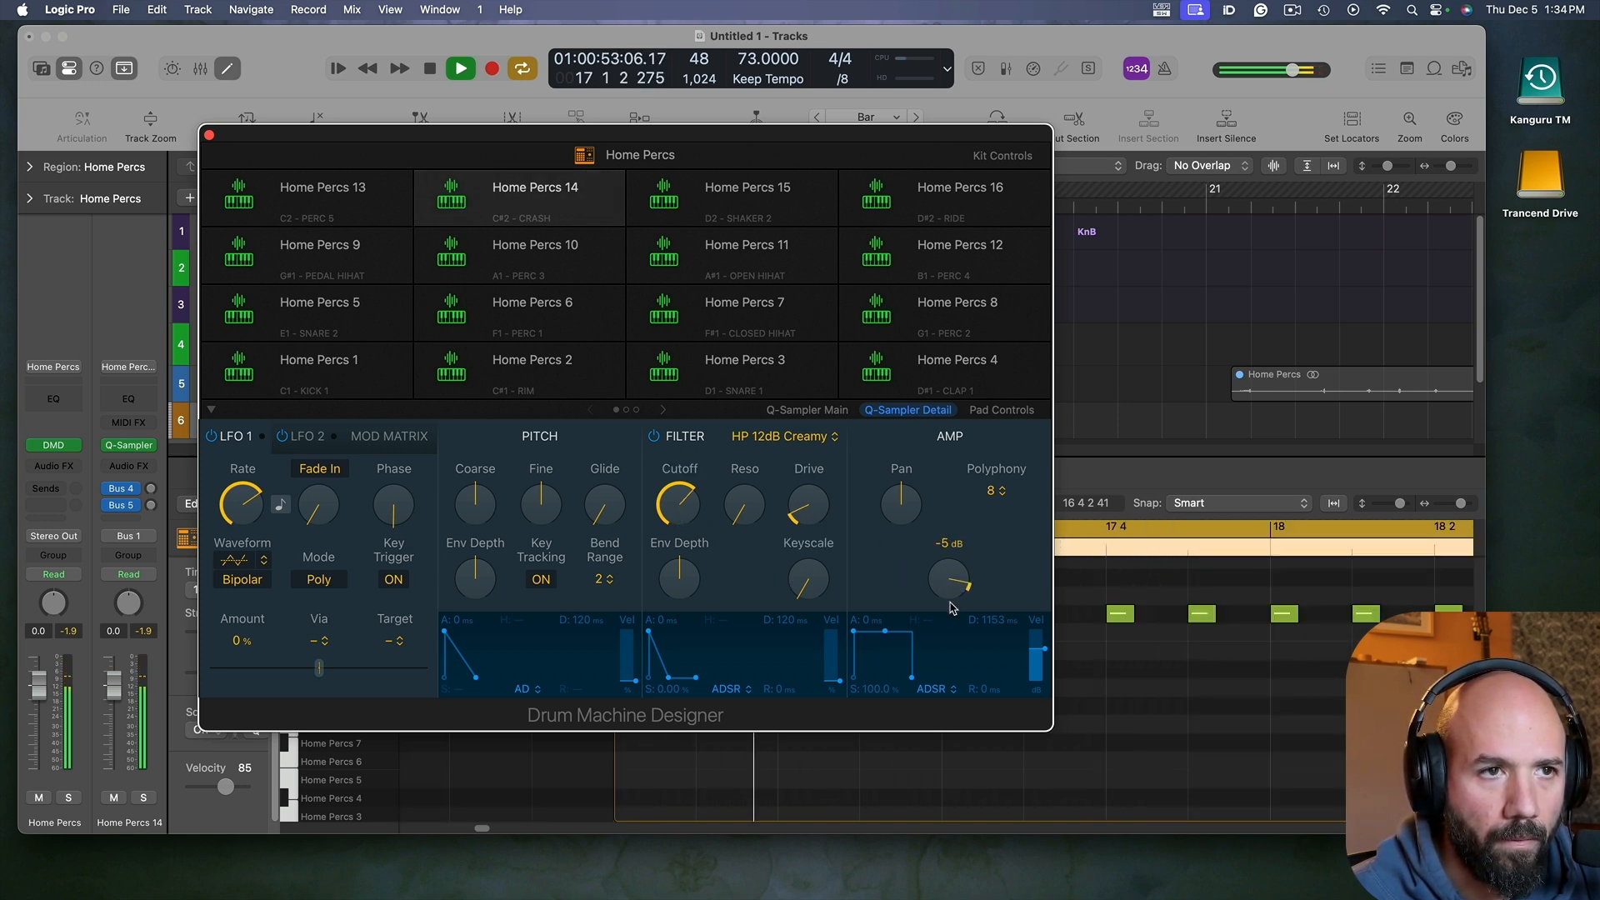
{"action": "key", "text": "space"}
{"action": "key", "text": "super+w"}
{"action": "key", "text": "space"}
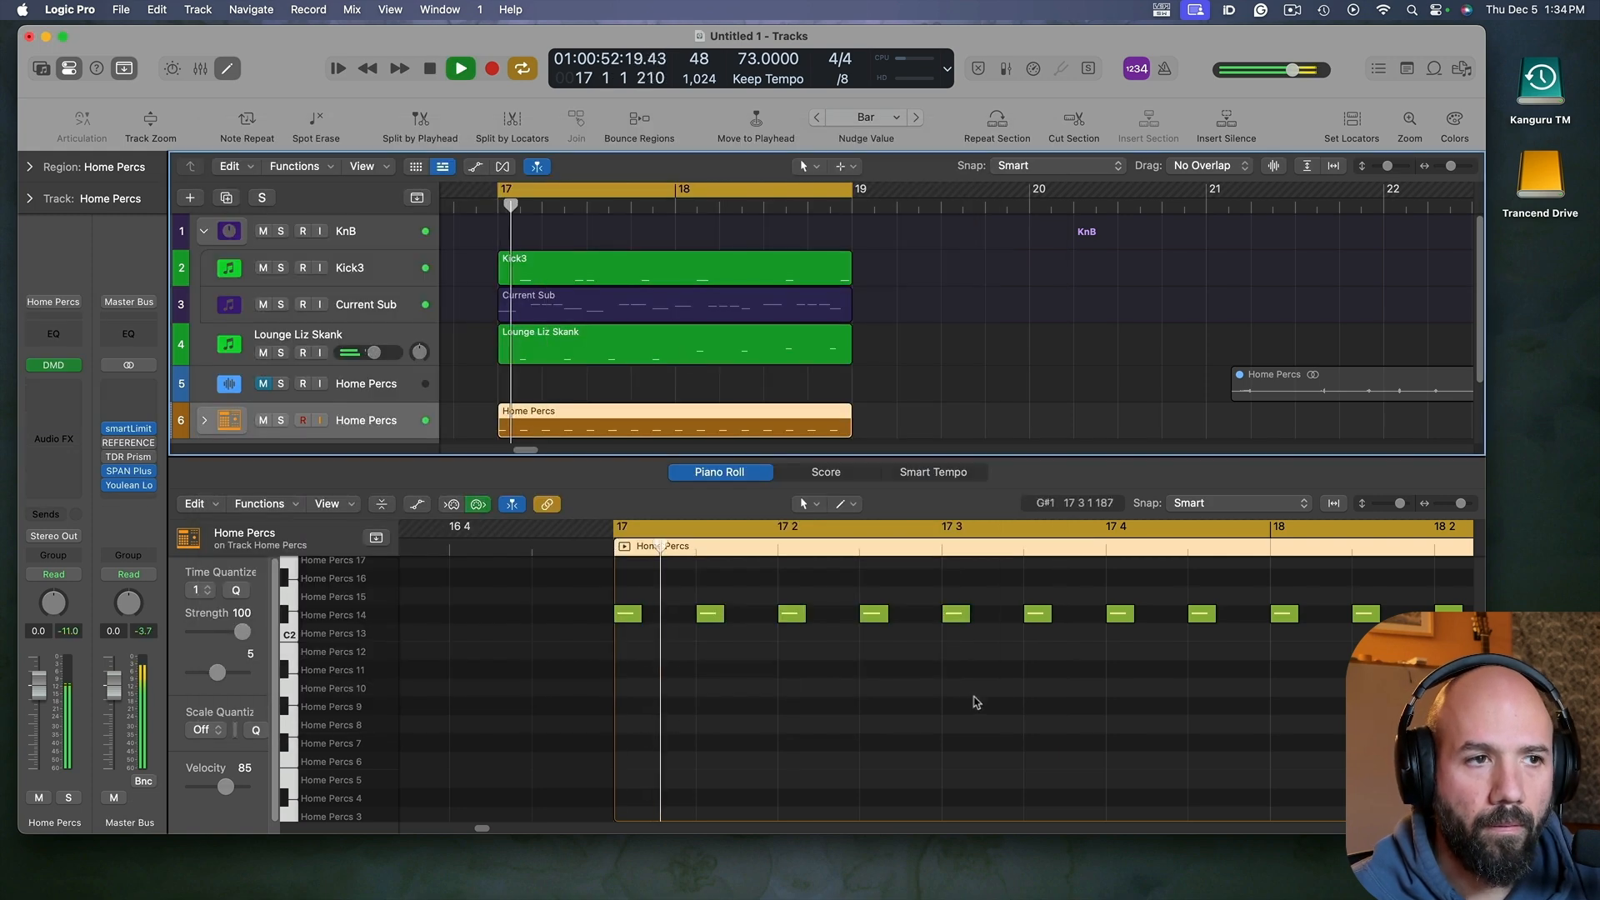
Step: Set the grid division to /32, shorten all 16 Home Percs 14 notes together, and close the piano roll after a listen
{"action": "left_click", "coordinate": [842, 81]}
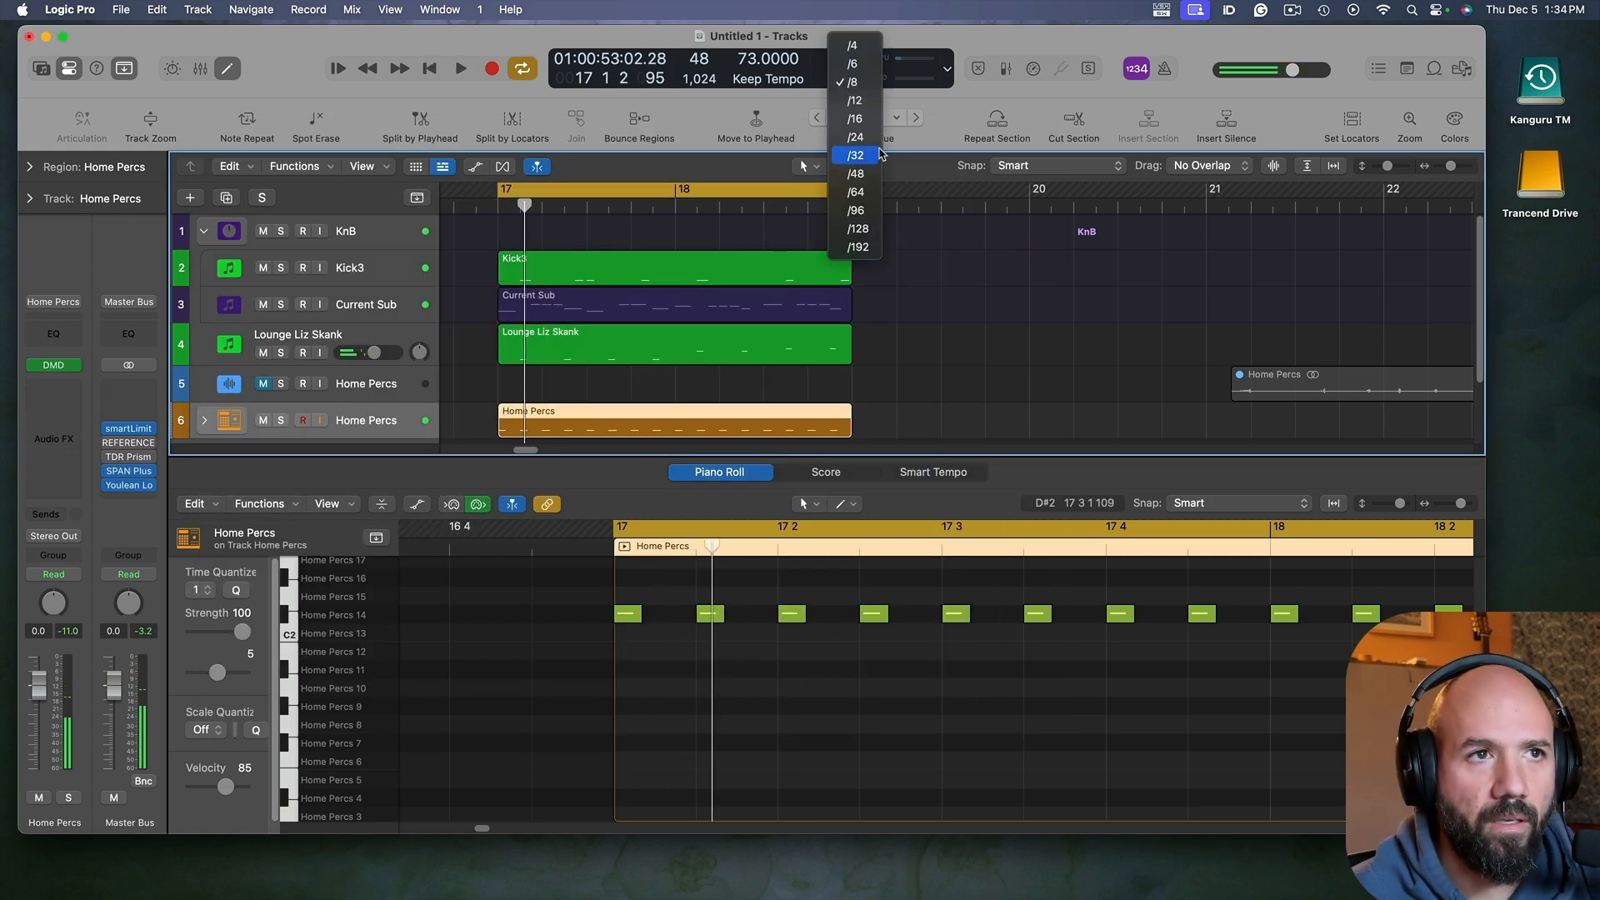
{"action": "left_click", "coordinate": [856, 156]}
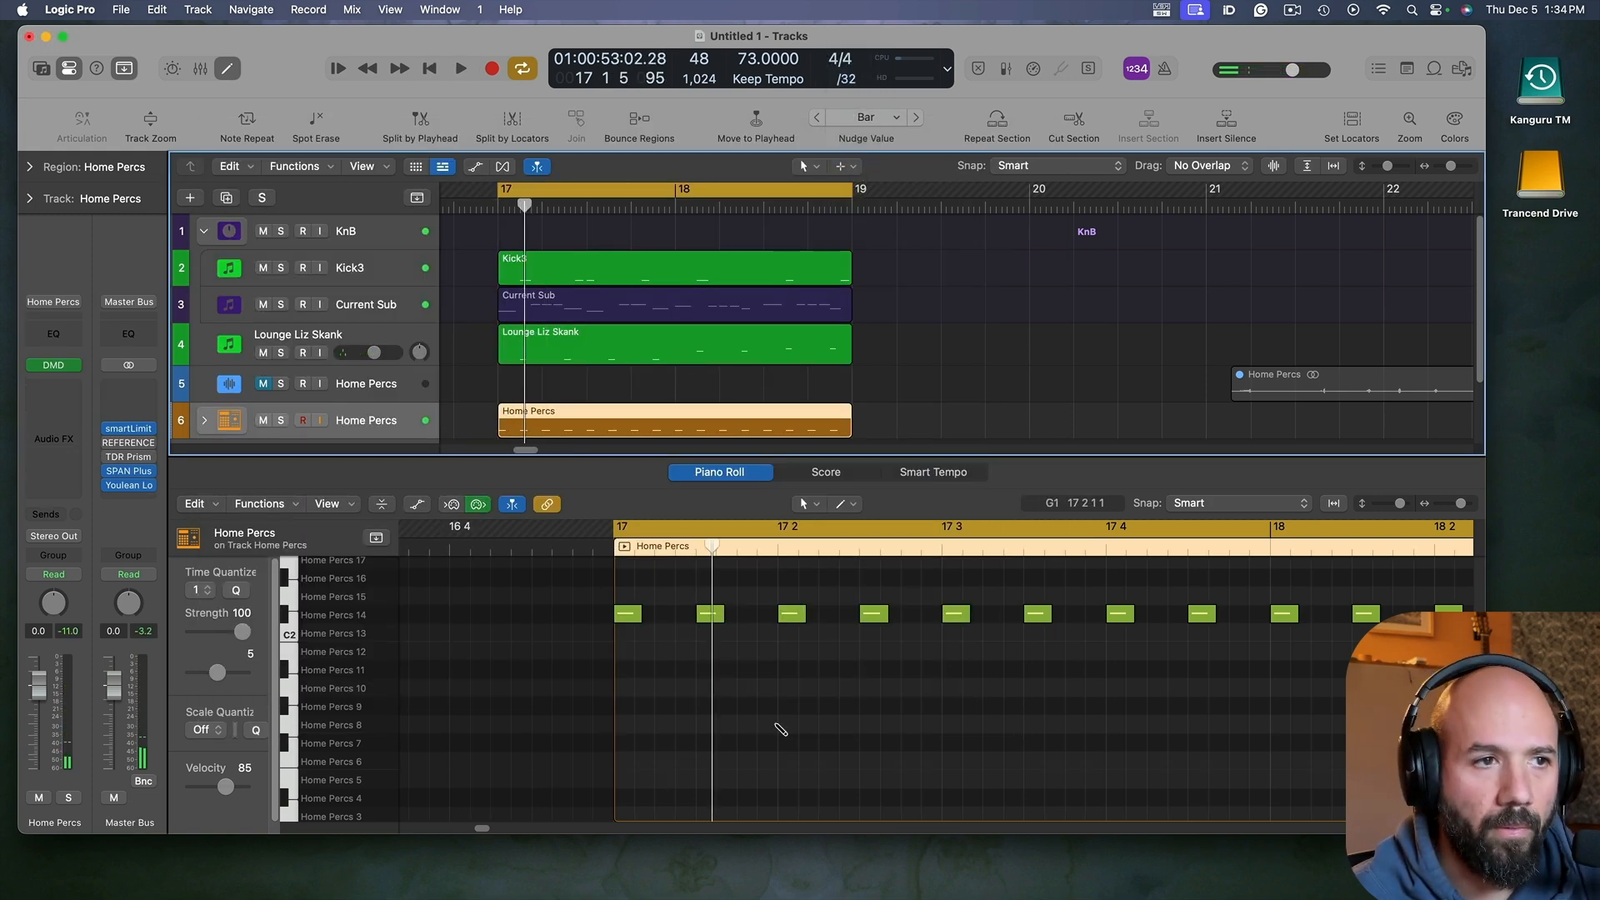
{"action": "scroll", "coordinate": [781, 730], "scroll_direction": "up", "scroll_amount": 3}
{"action": "scroll", "coordinate": [644, 684], "scroll_direction": "down", "scroll_amount": 10}
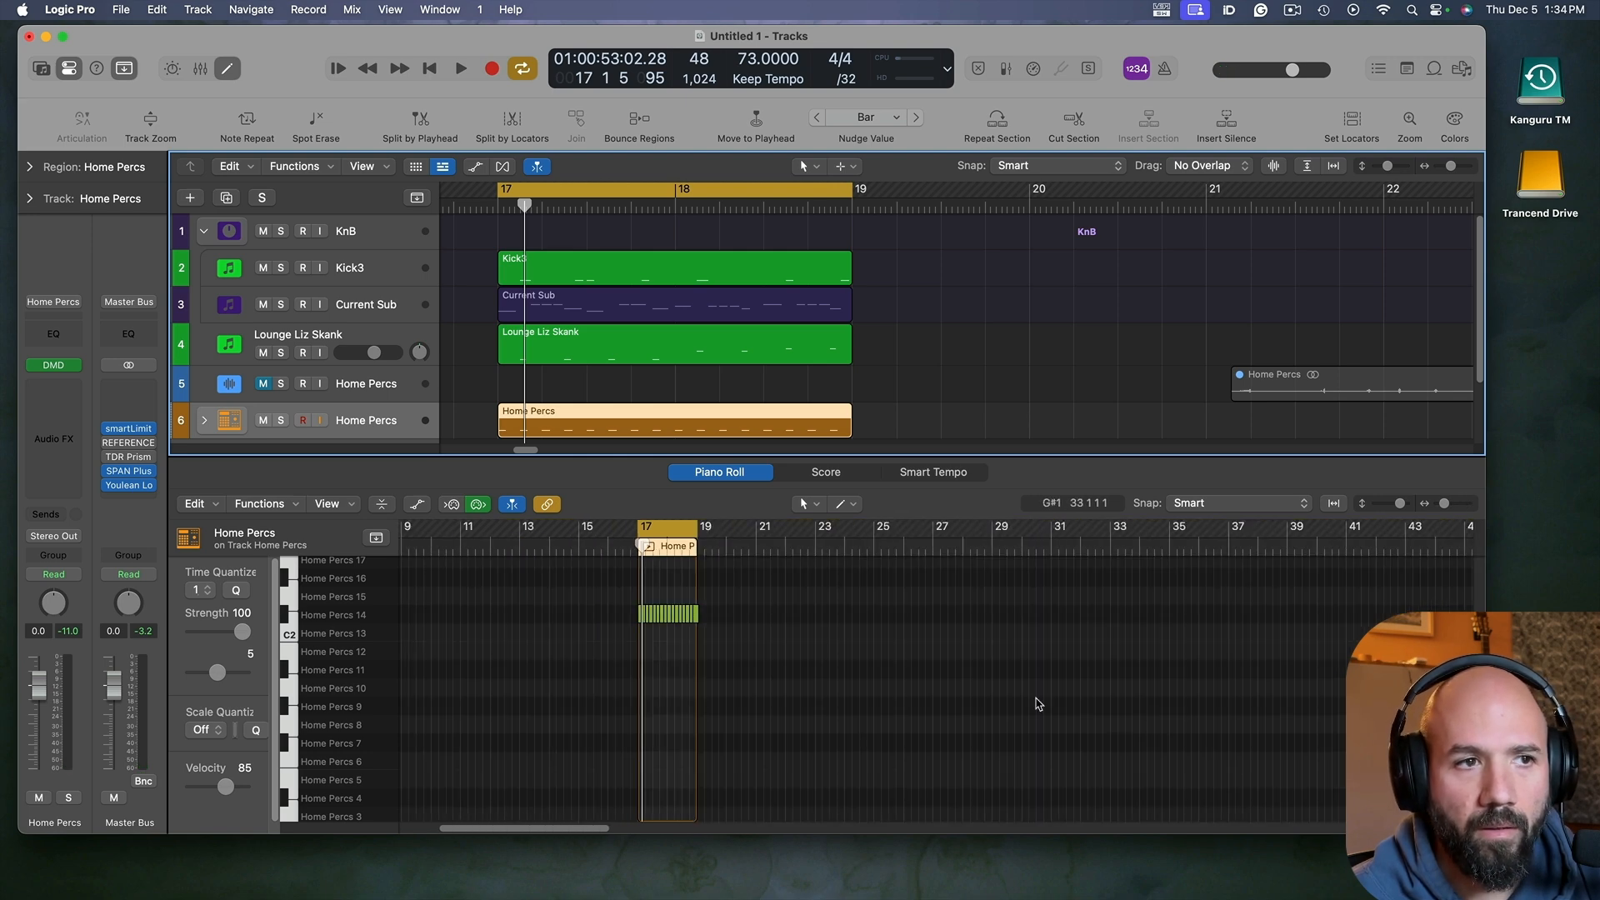
{"action": "left_click_drag", "start_coordinate": [861, 667], "coordinate": [577, 595]}
{"action": "scroll", "coordinate": [614, 640], "scroll_direction": "up", "scroll_amount": 5}
{"action": "scroll", "coordinate": [1128, 679], "scroll_direction": "up", "scroll_amount": 5}
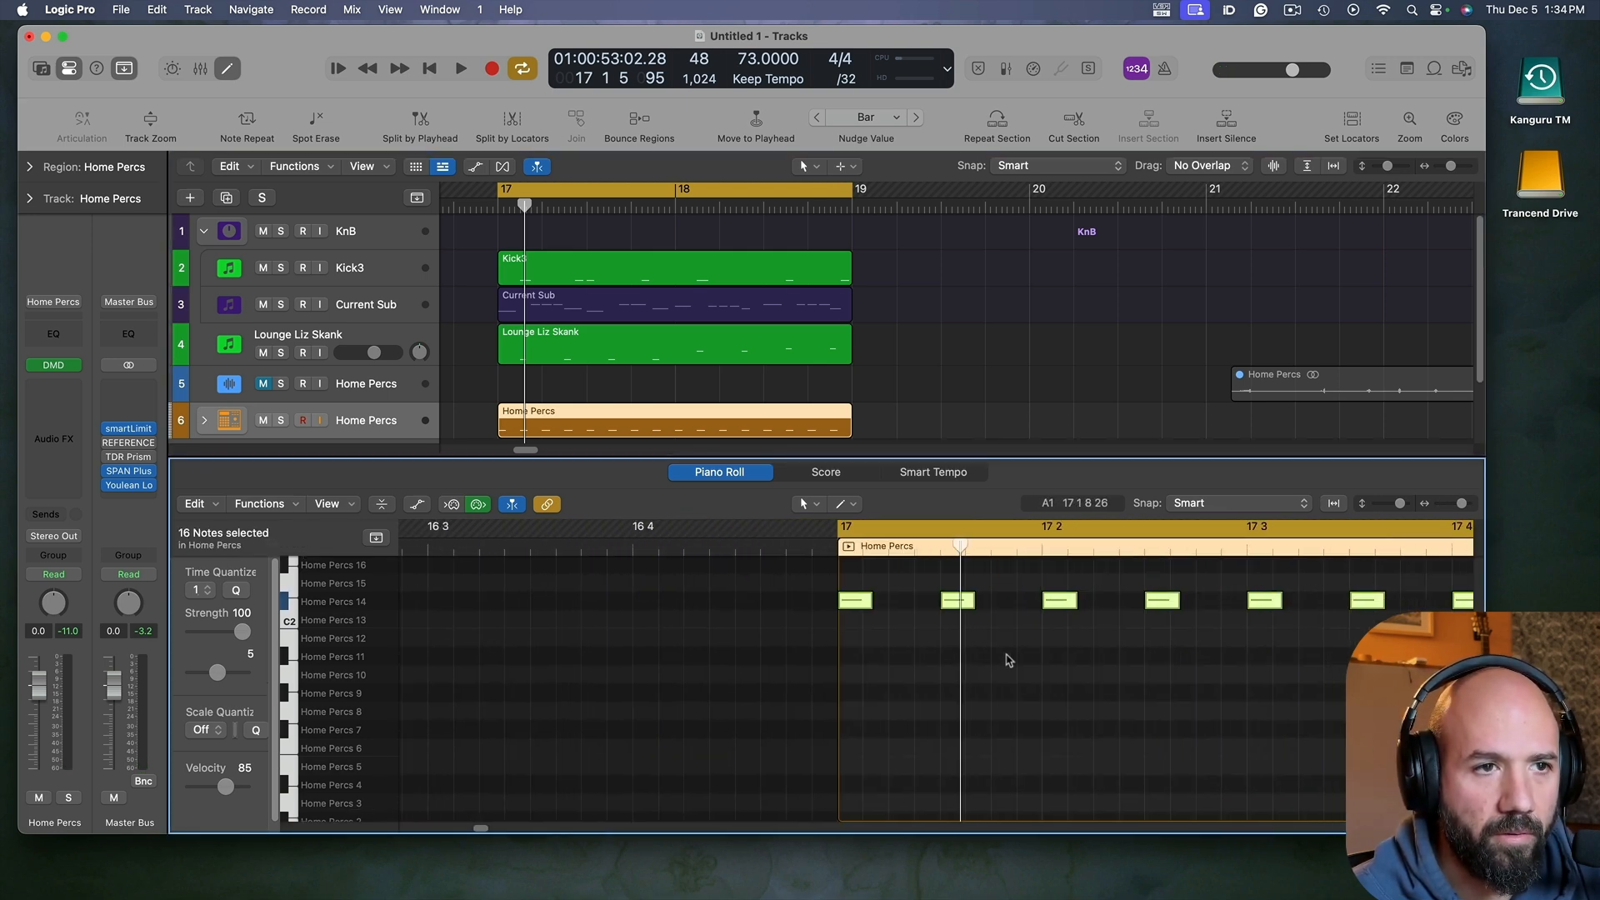
{"action": "left_click_drag", "start_coordinate": [870, 602], "coordinate": [861, 614]}
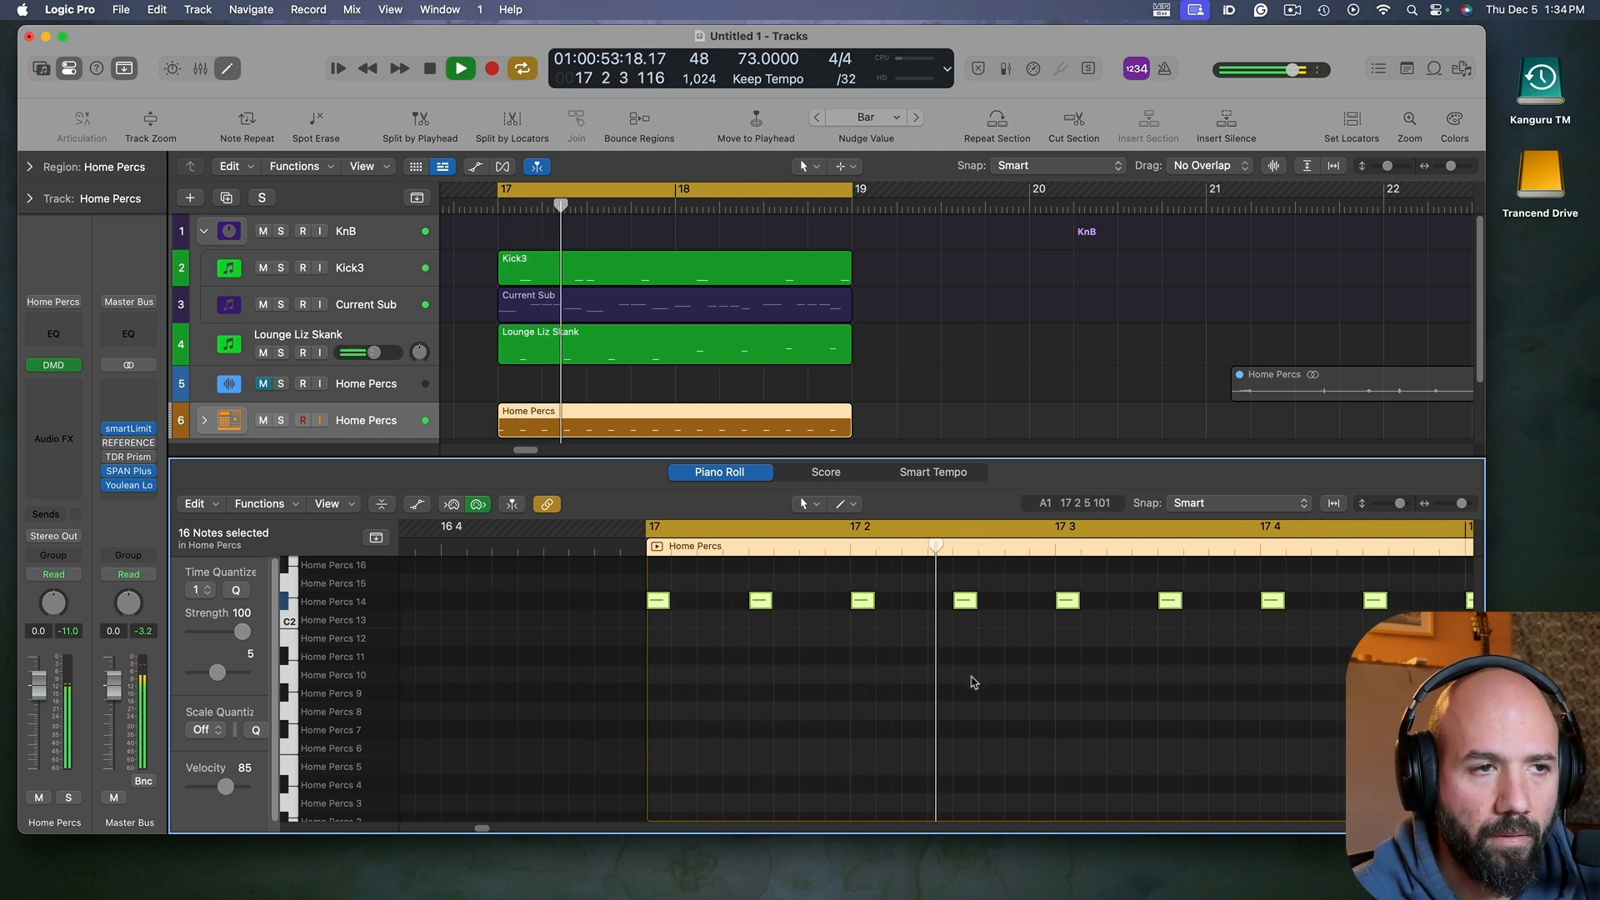
{"action": "scroll", "coordinate": [909, 725], "scroll_direction": "right", "scroll_amount": 2}
{"action": "left_click", "coordinate": [719, 473]}
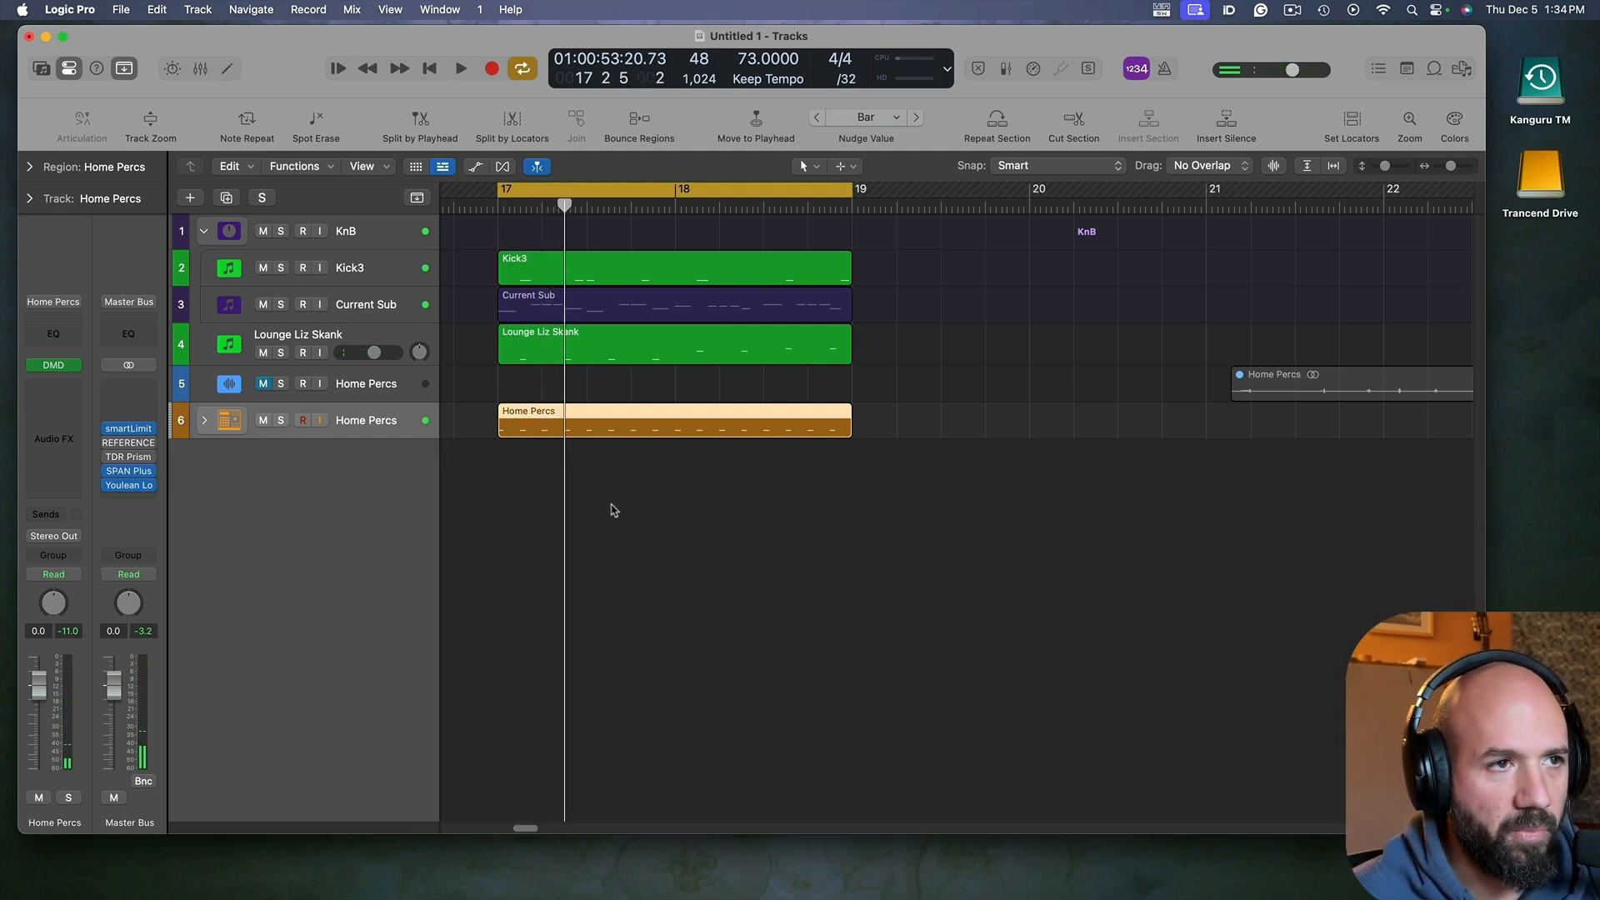
Step: Add a software instrument track below the Home Percs drum track and load Addictive Drums 2 on it
{"action": "key", "text": "super+Down"}
{"action": "key", "text": "super+Right"}
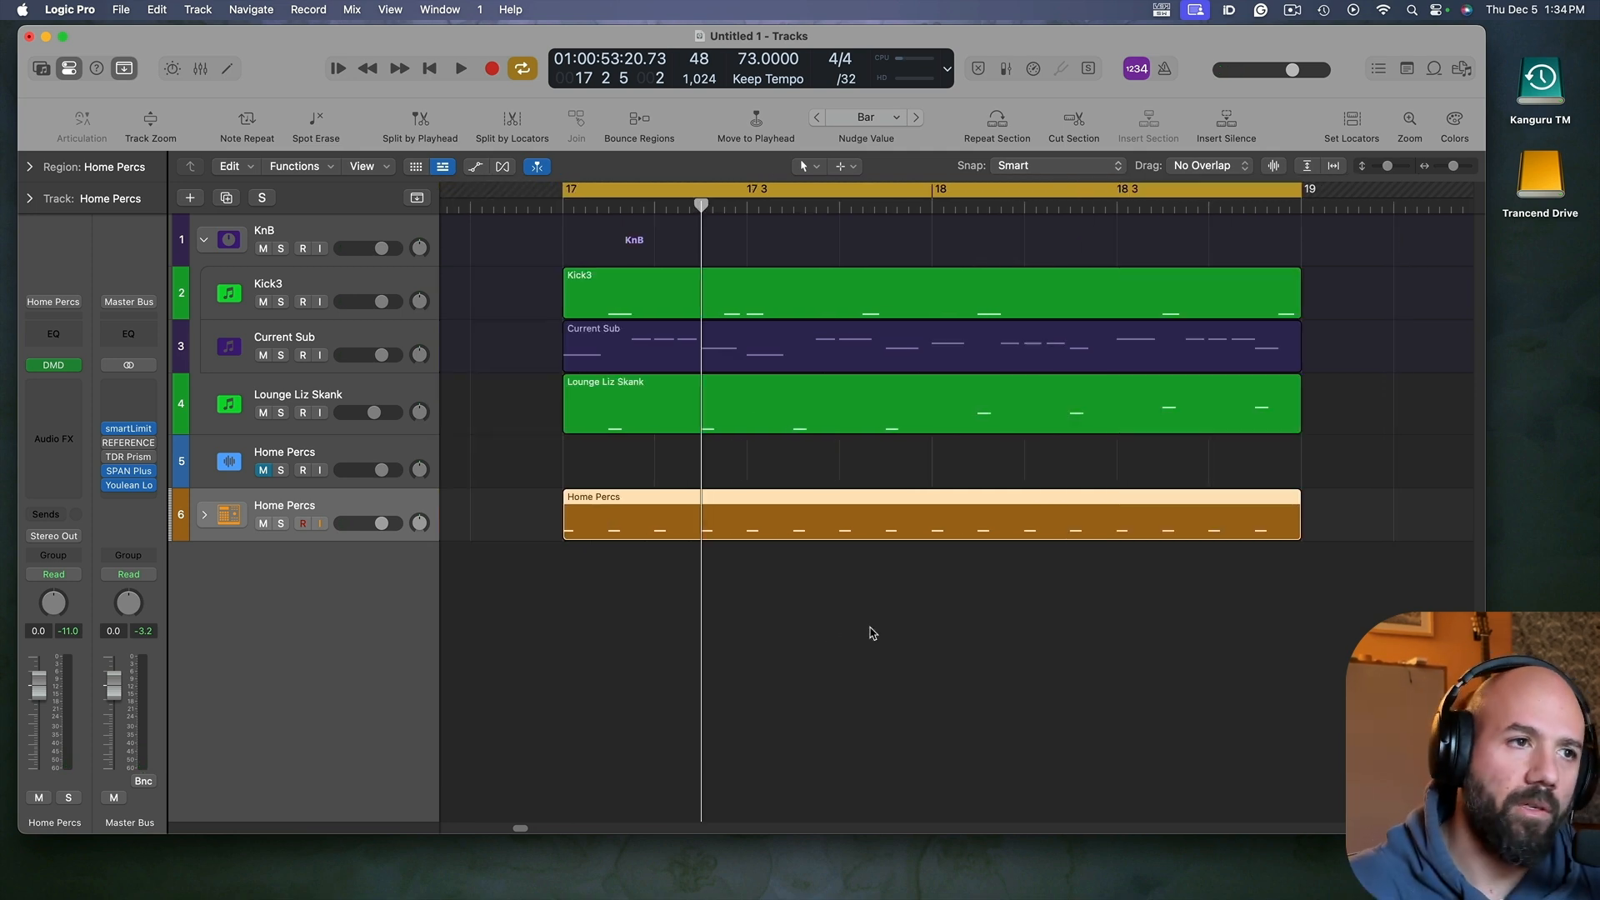
{"action": "right_click", "coordinate": [327, 565]}
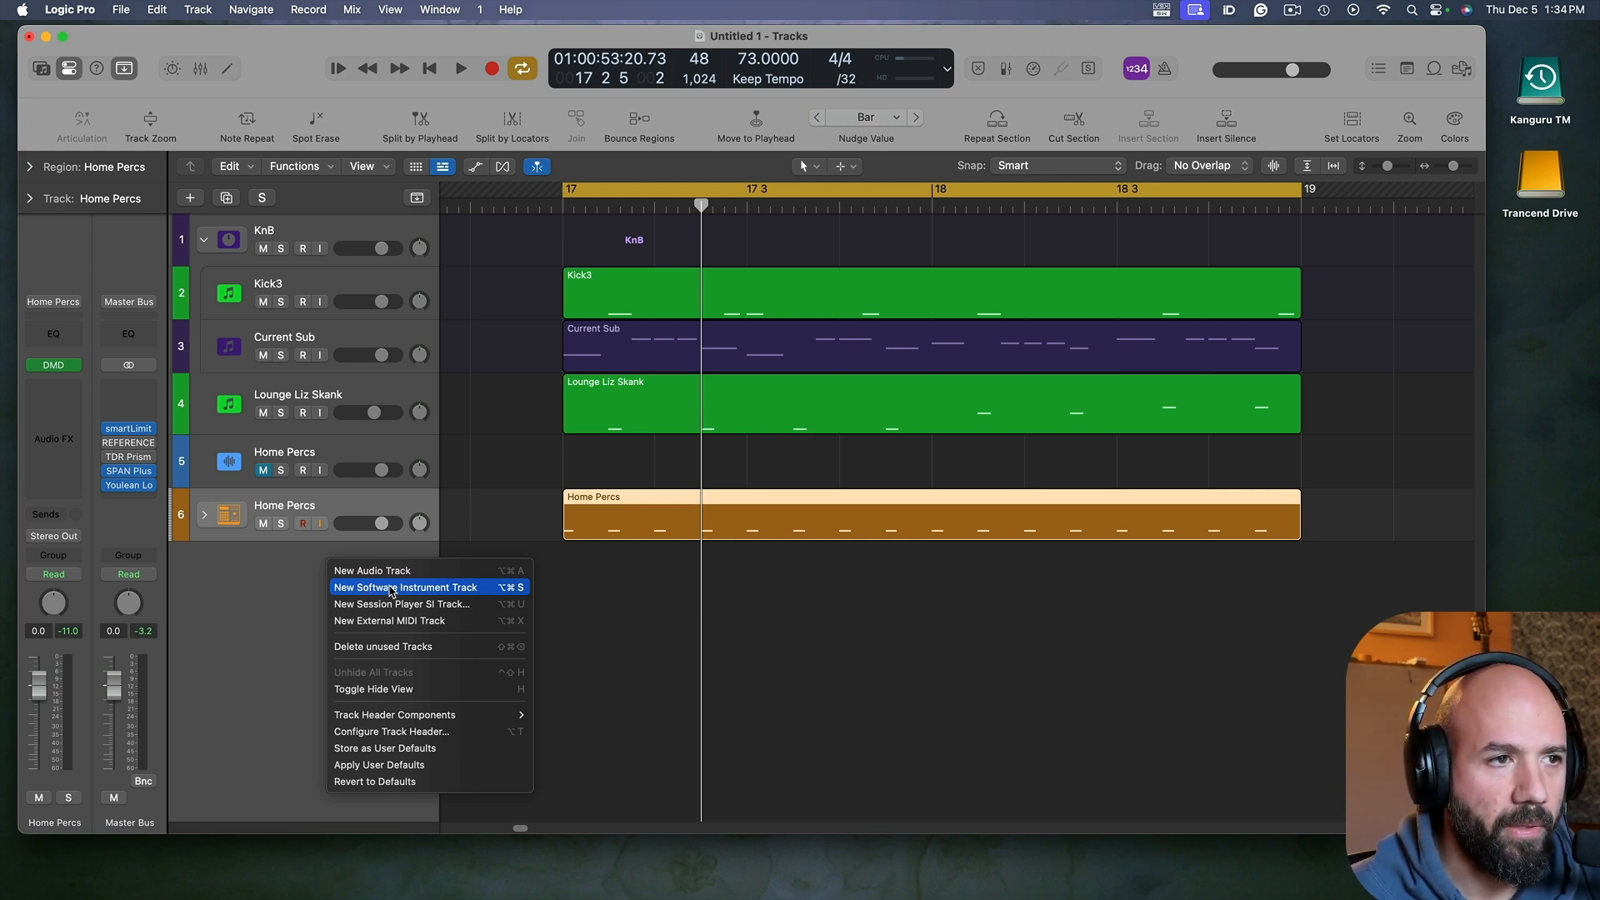
{"action": "left_click", "coordinate": [415, 589]}
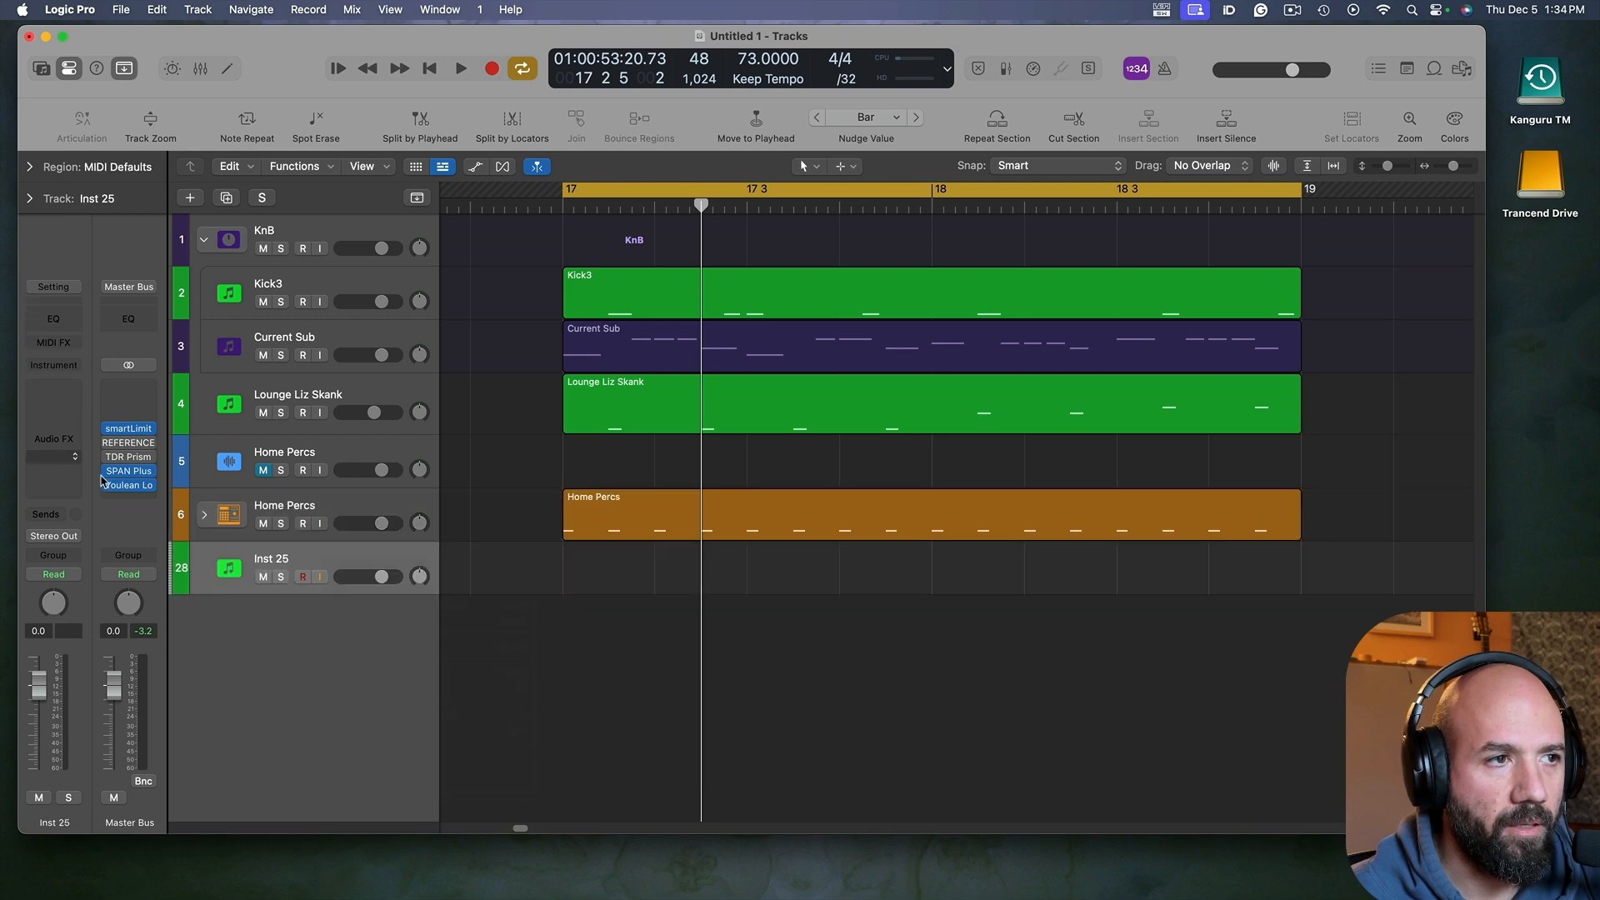
{"action": "left_click", "coordinate": [70, 367]}
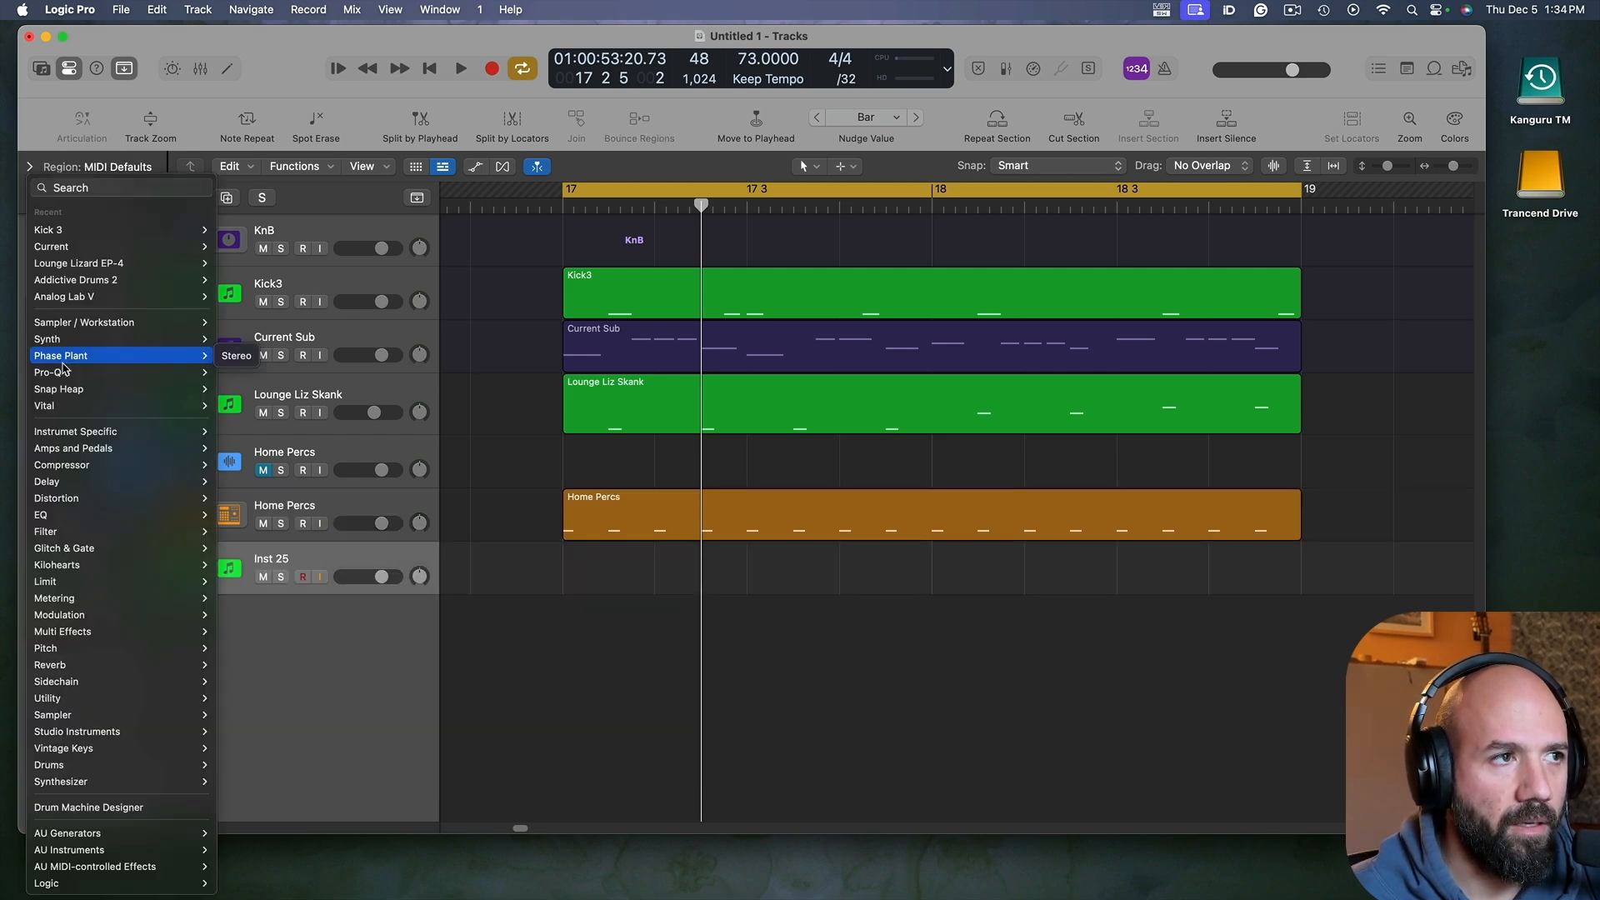
{"action": "left_click", "coordinate": [250, 282]}
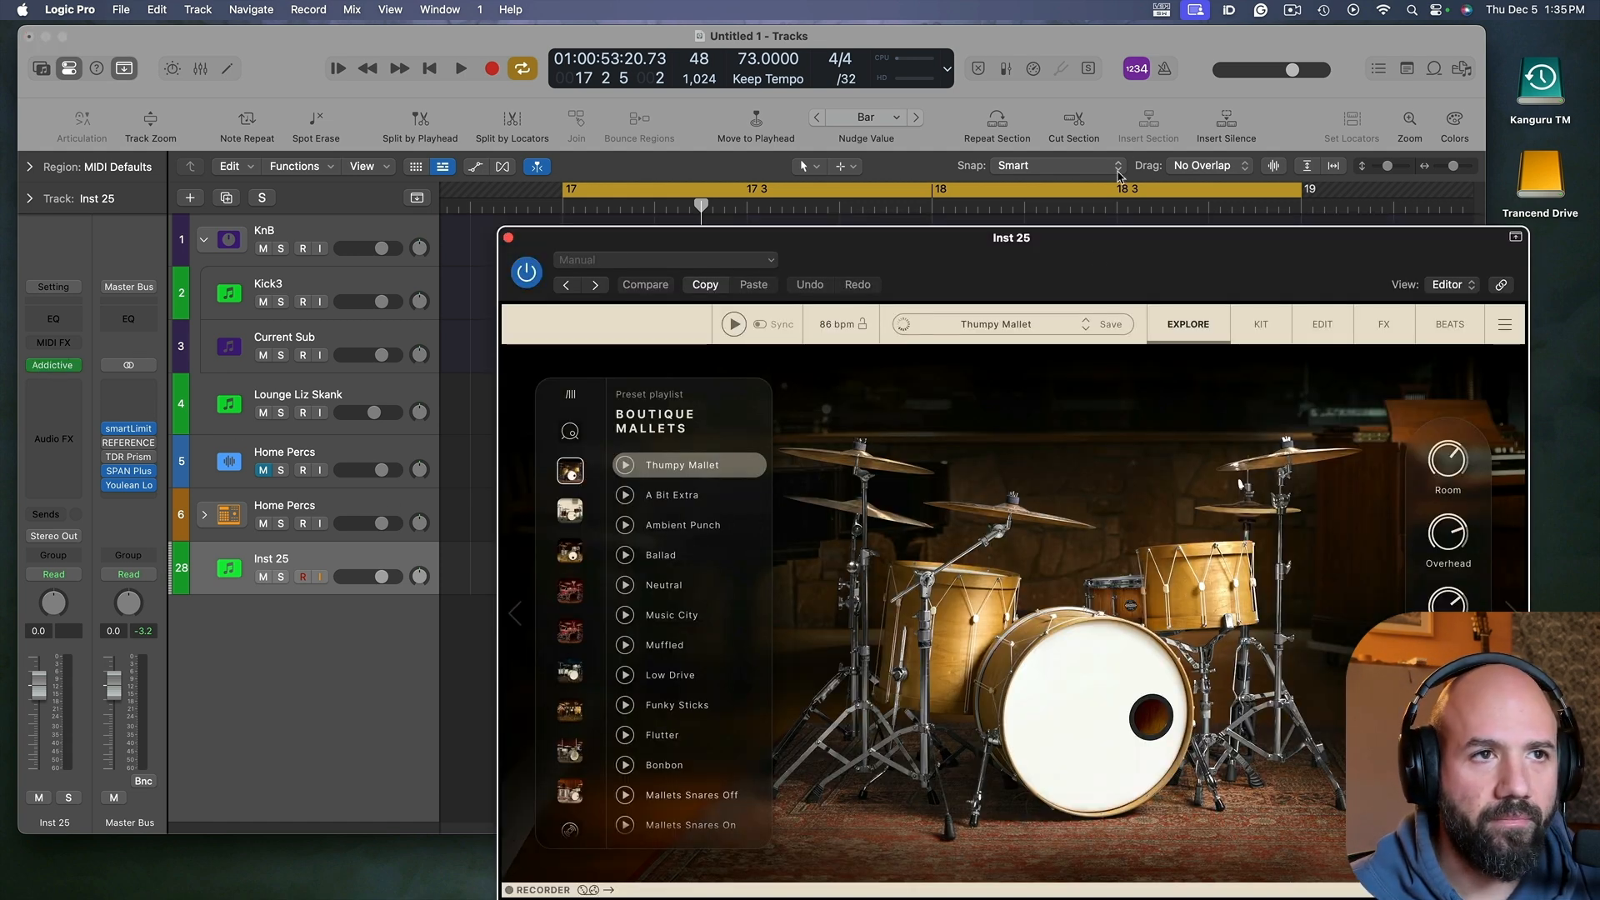
{"action": "left_click_drag", "start_coordinate": [1101, 292], "coordinate": [915, 210]}
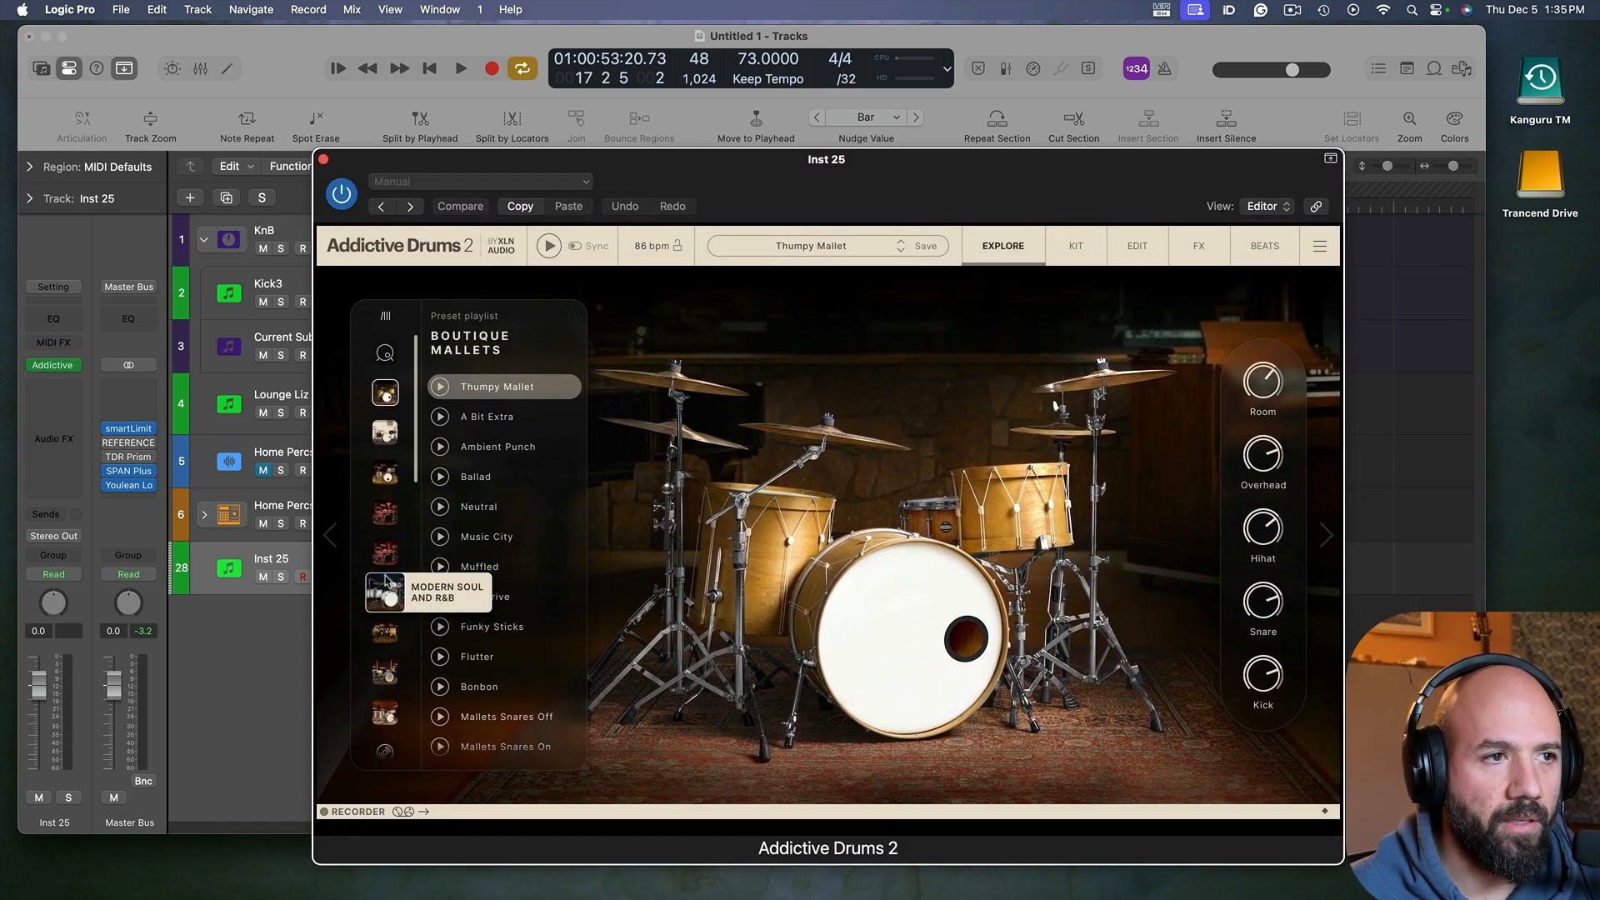
Step: Lower the Inst 25 volume to -6.2 dB and audition the Vintage Dry presets from Hi-Fi through Neue Schlagzeug
{"action": "left_click", "coordinate": [383, 713]}
{"action": "scroll", "coordinate": [447, 560], "scroll_direction": "down", "scroll_amount": 2}
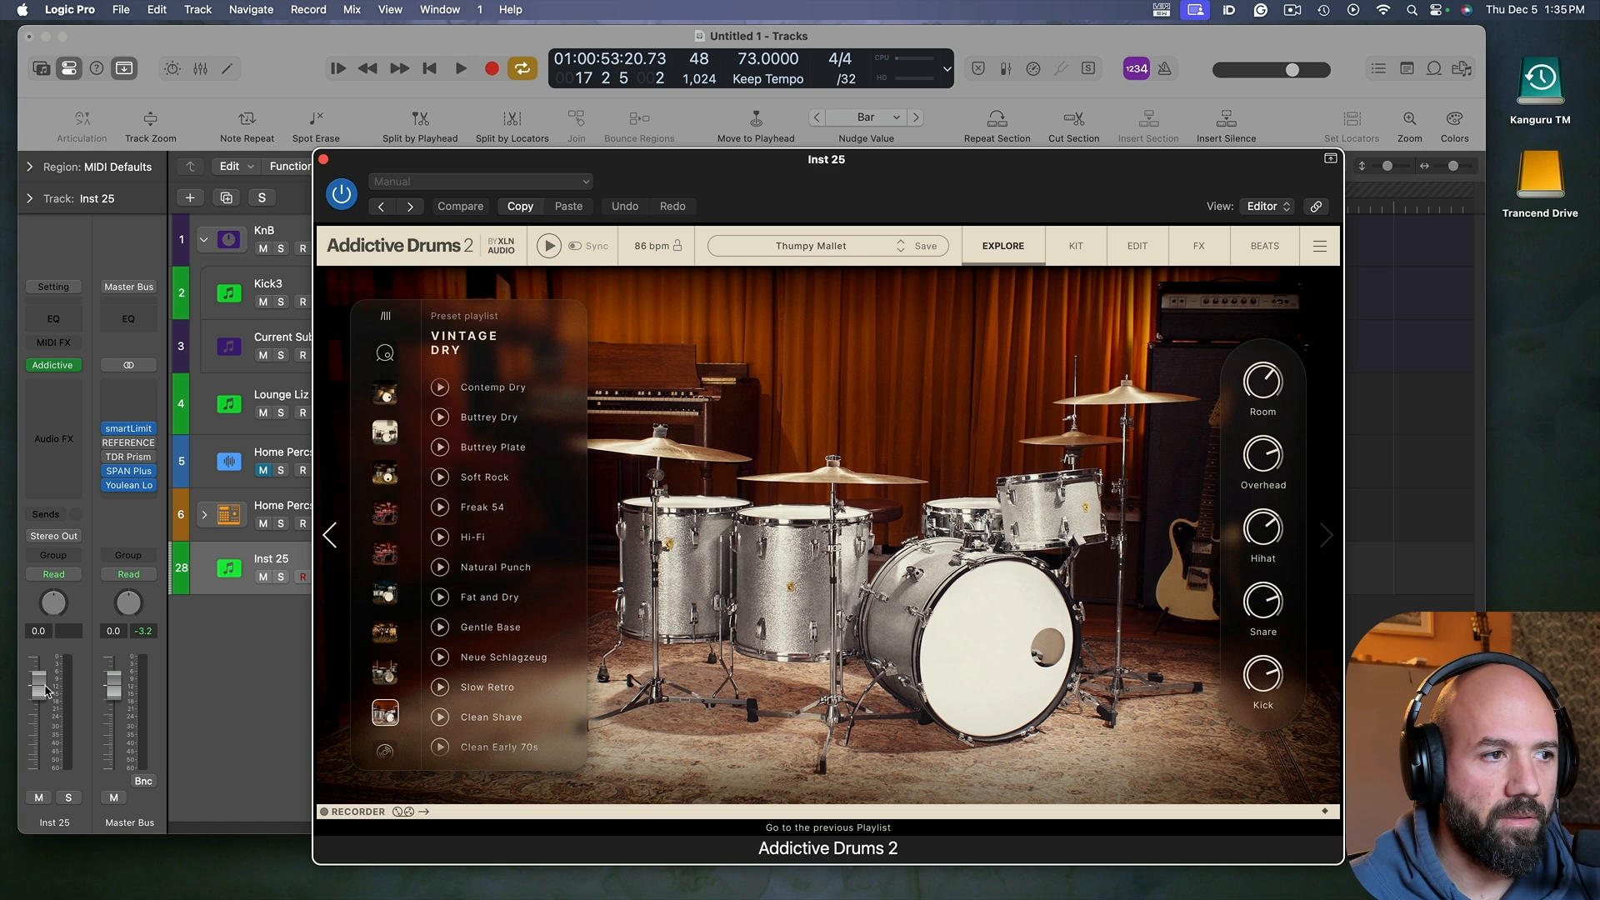
{"action": "left_click", "coordinate": [440, 539]}
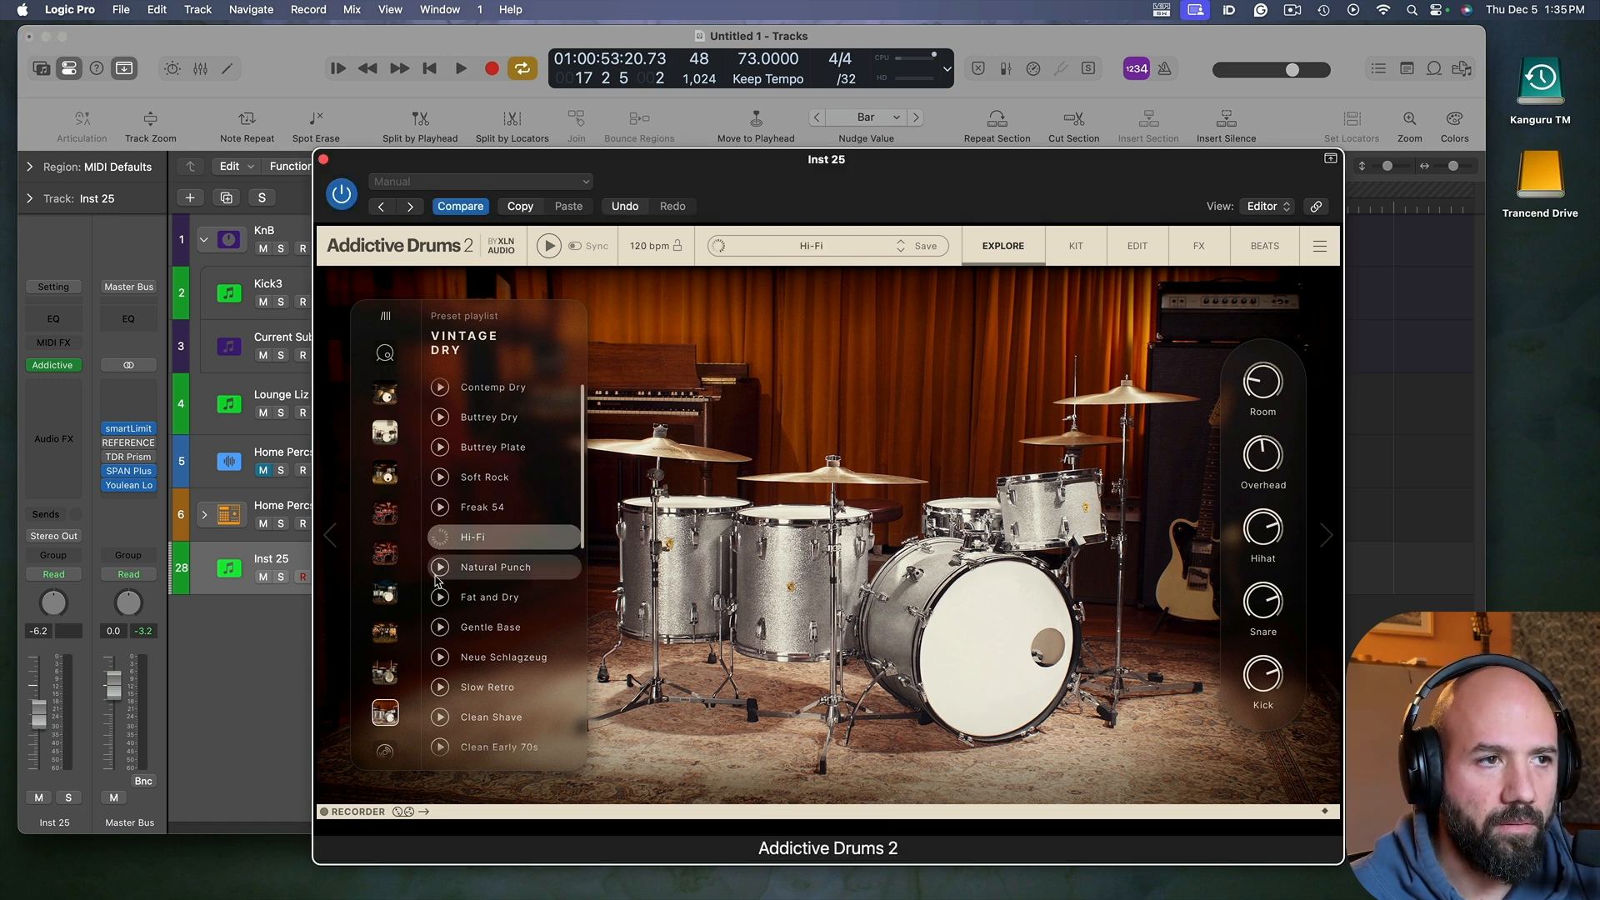
{"action": "left_click", "coordinate": [440, 569]}
{"action": "left_click", "coordinate": [439, 597]}
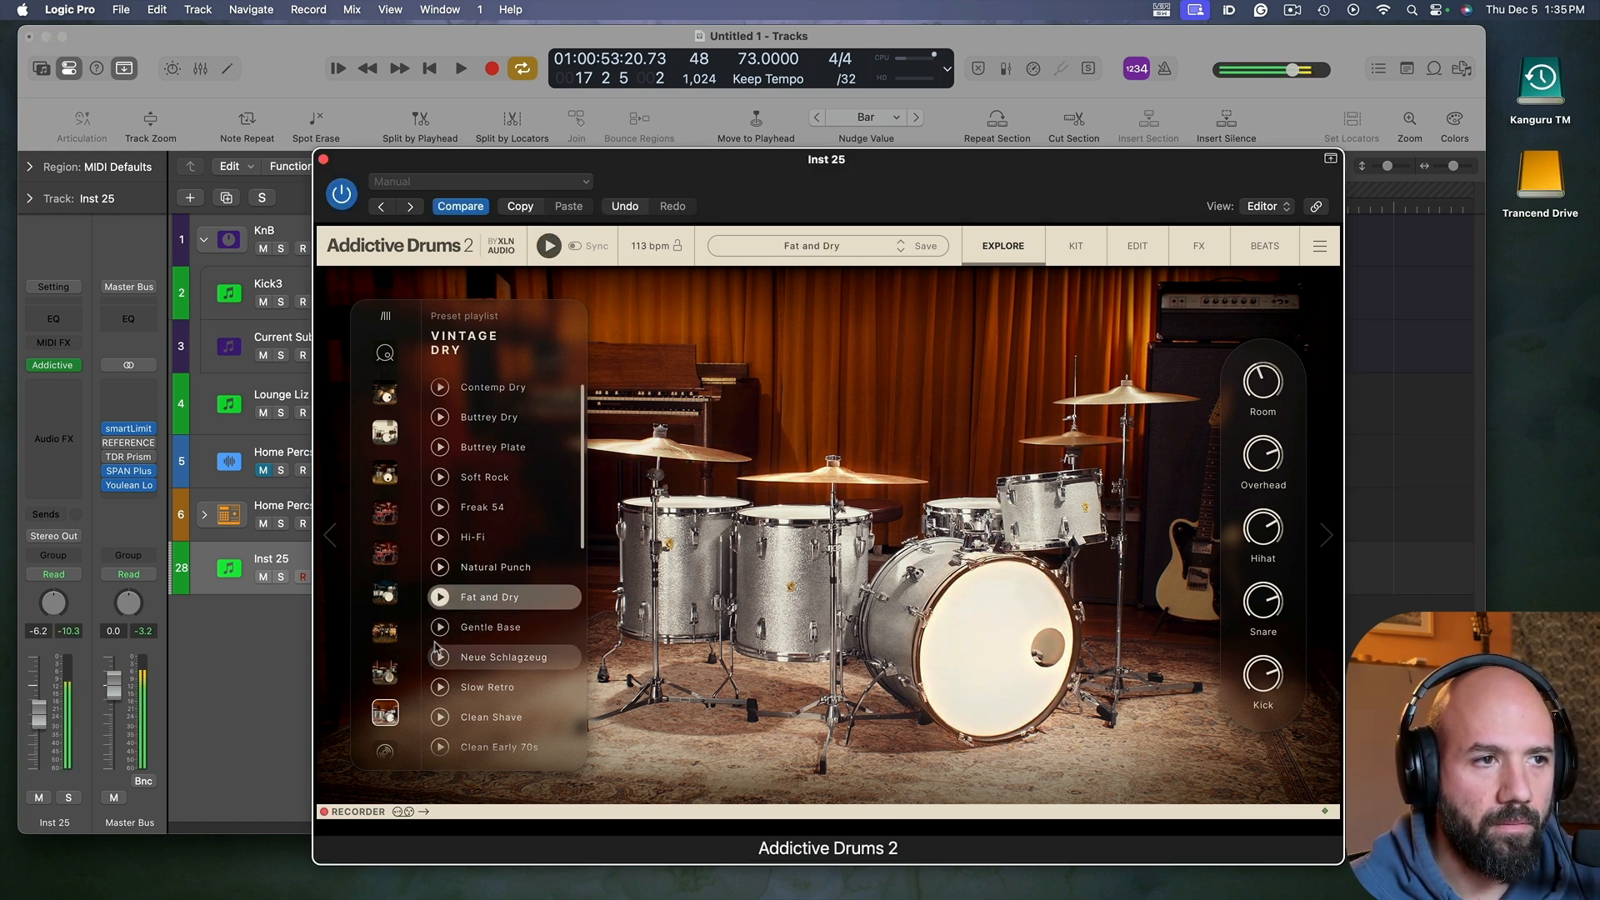
{"action": "left_click", "coordinate": [440, 628]}
{"action": "left_click", "coordinate": [440, 656]}
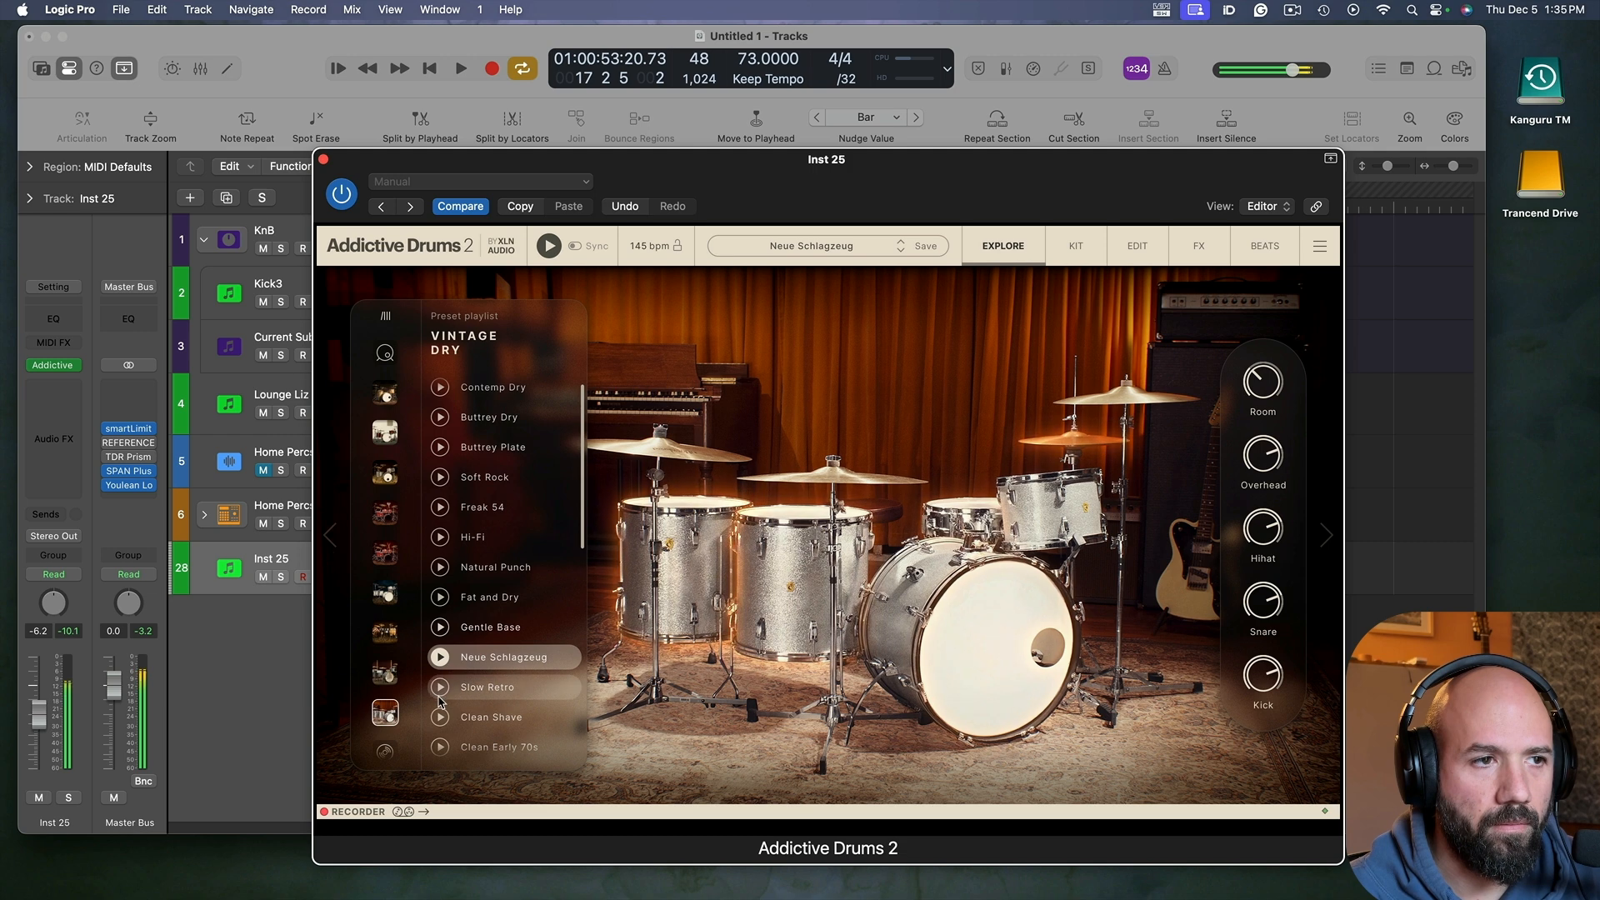
Step: Audition the Clean Shave, Old School Beat and Track On Red presets further down the Vintage Dry playlist
{"action": "scroll", "coordinate": [439, 695], "scroll_direction": "down", "scroll_amount": 2}
{"action": "scroll", "coordinate": [439, 702], "scroll_direction": "down", "scroll_amount": 1}
{"action": "left_click", "coordinate": [440, 617]}
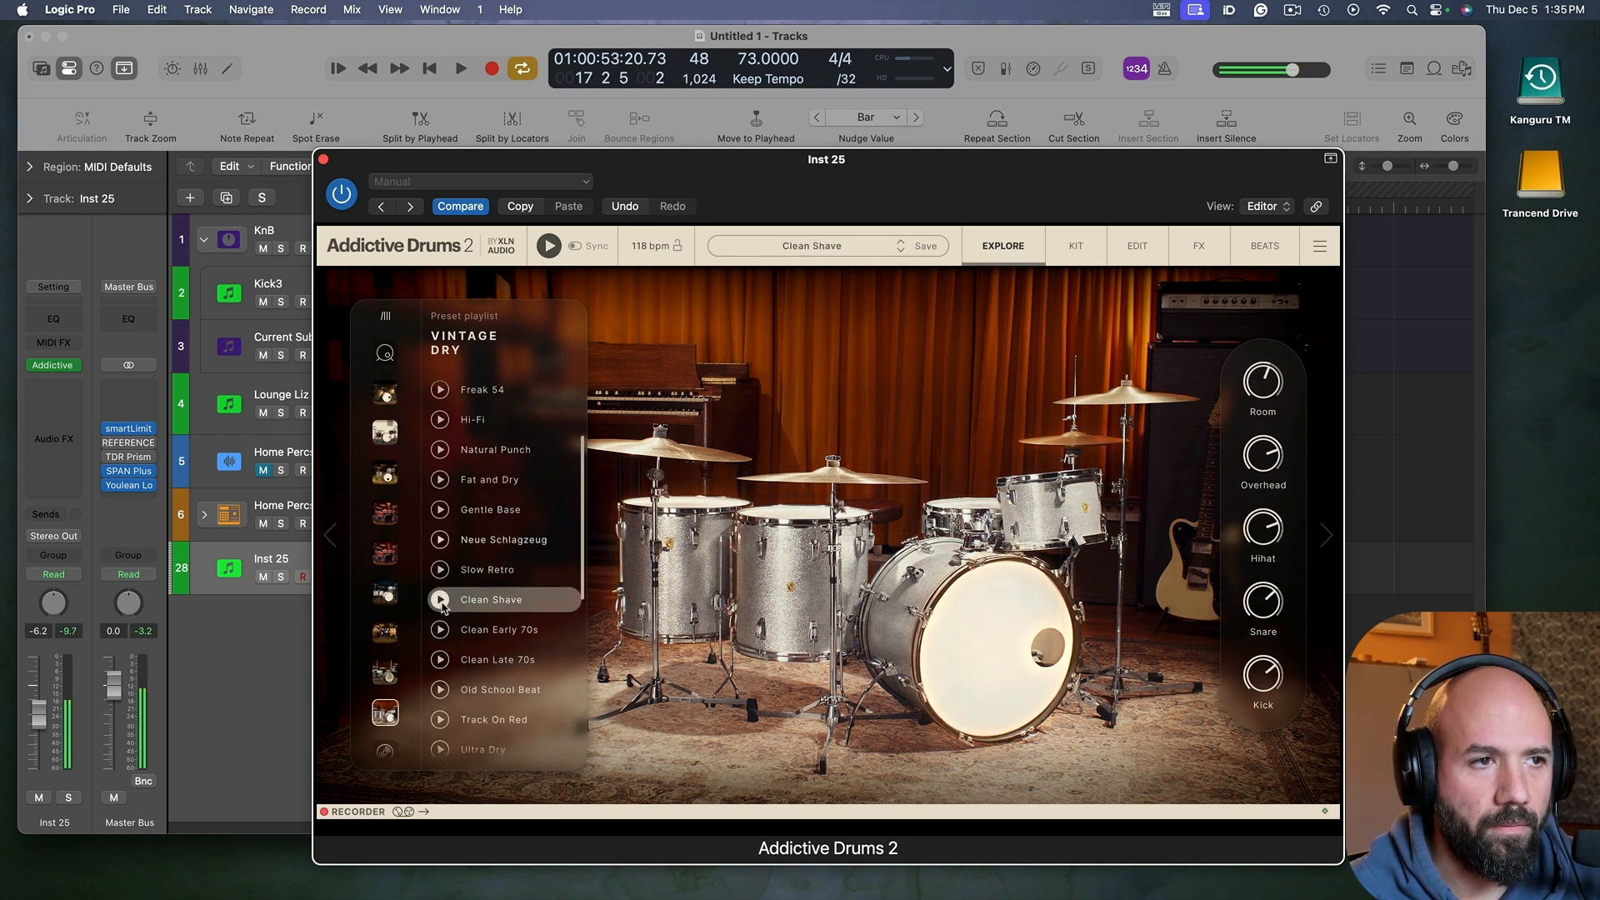
{"action": "scroll", "coordinate": [439, 633], "scroll_direction": "down", "scroll_amount": 1}
{"action": "scroll", "coordinate": [440, 641], "scroll_direction": "down", "scroll_amount": 1}
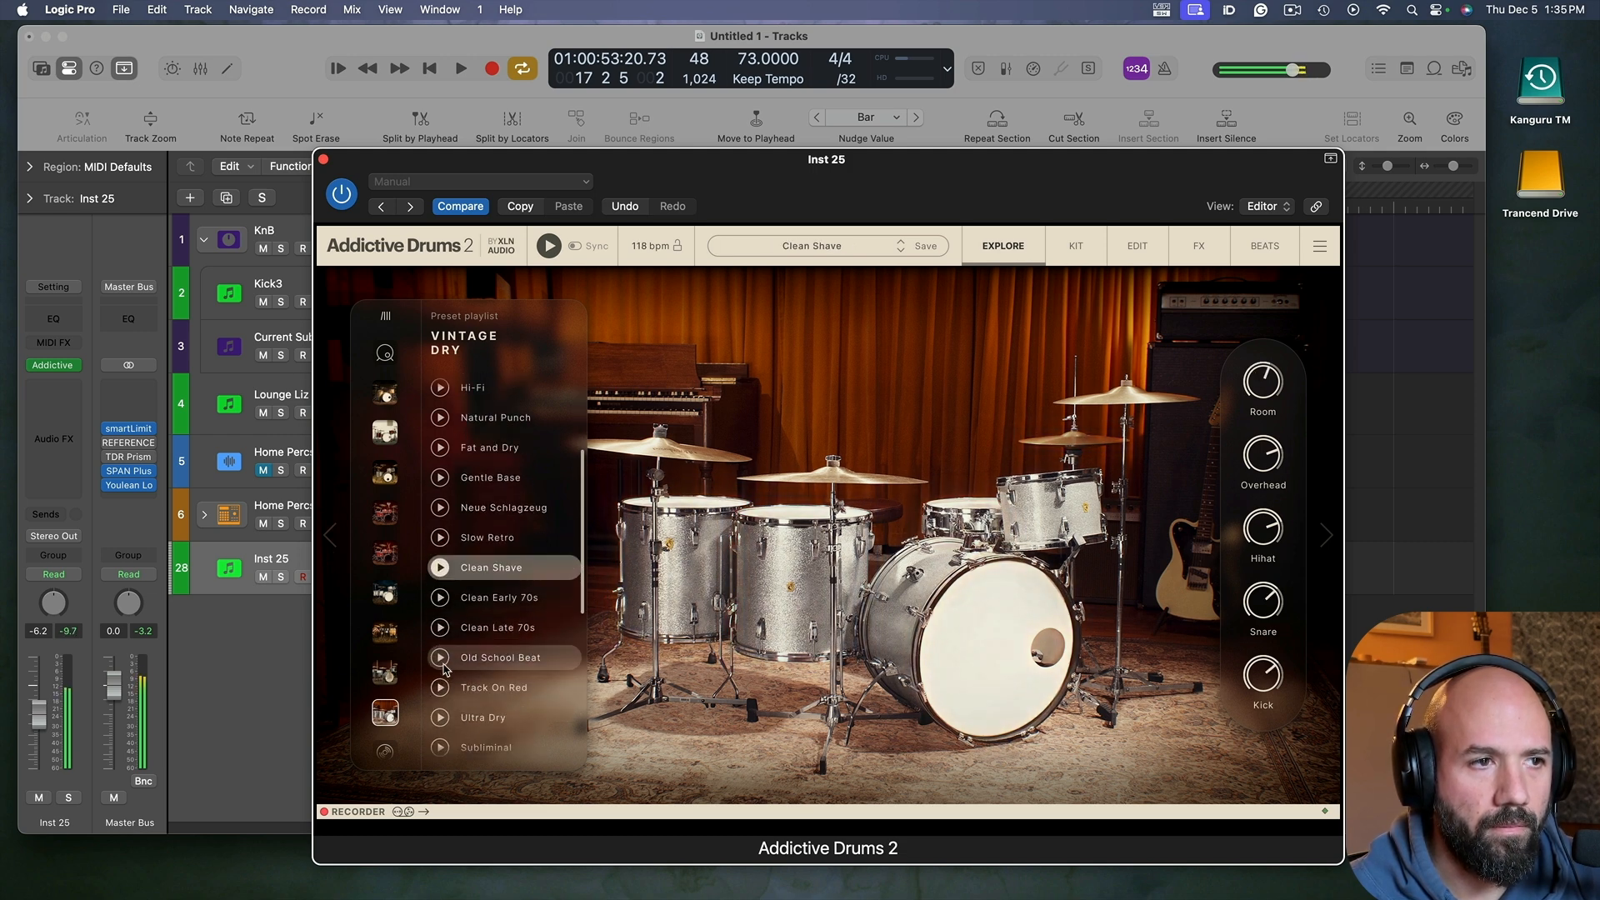
{"action": "left_click", "coordinate": [440, 658]}
{"action": "scroll", "coordinate": [441, 689], "scroll_direction": "down", "scroll_amount": 1}
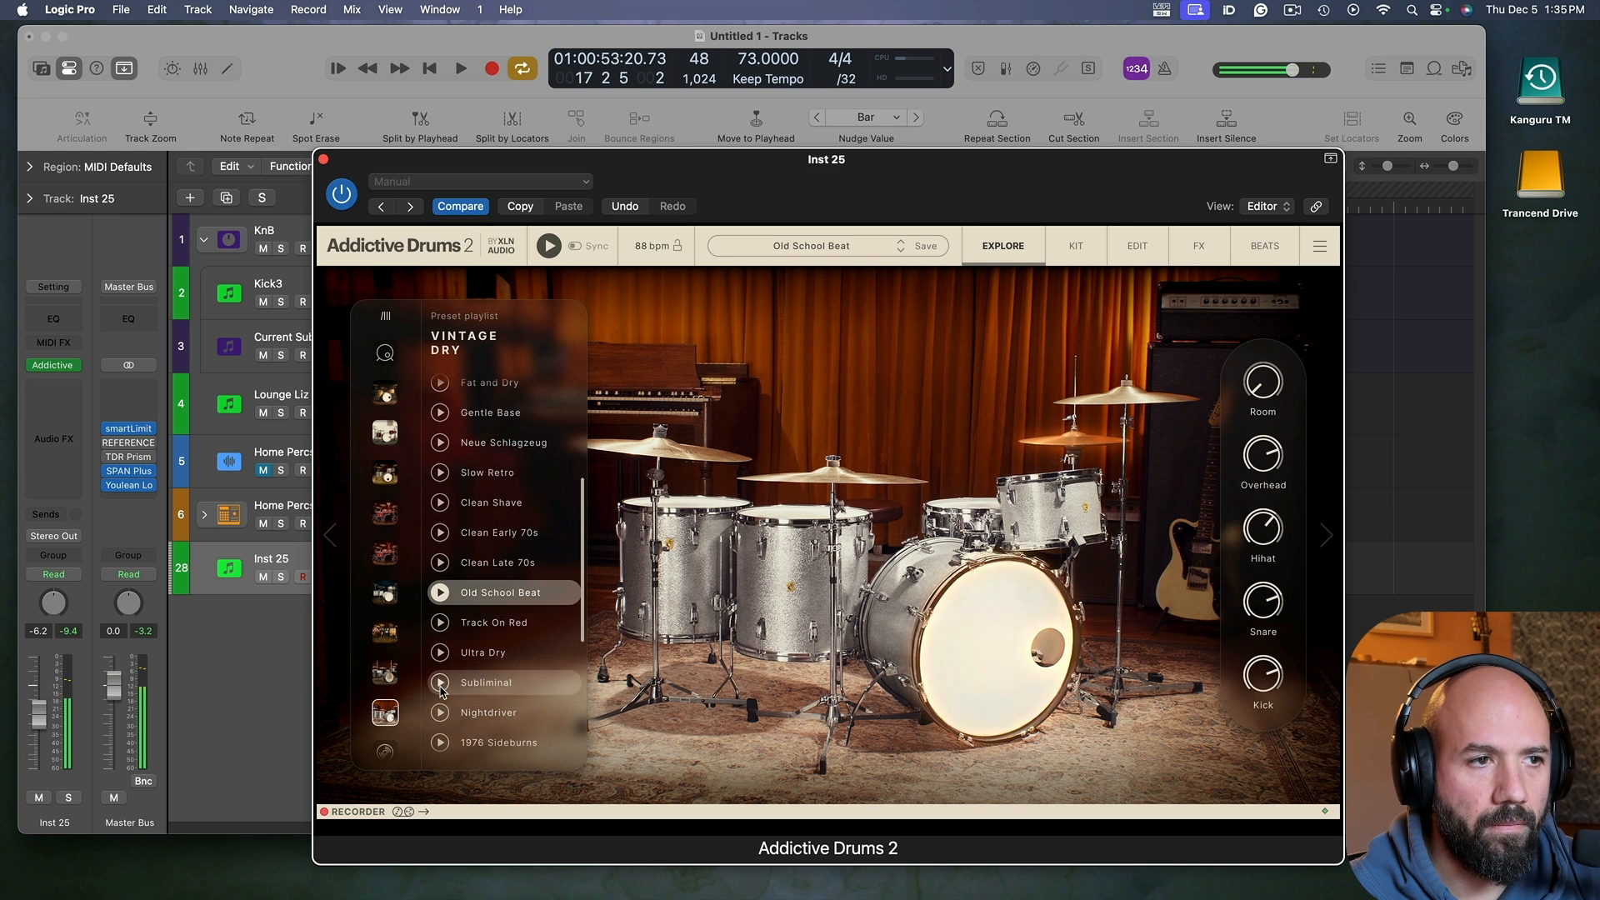
{"action": "left_click", "coordinate": [440, 631]}
{"action": "scroll", "coordinate": [440, 667], "scroll_direction": "down", "scroll_amount": 1}
{"action": "scroll", "coordinate": [440, 666], "scroll_direction": "down", "scroll_amount": 4}
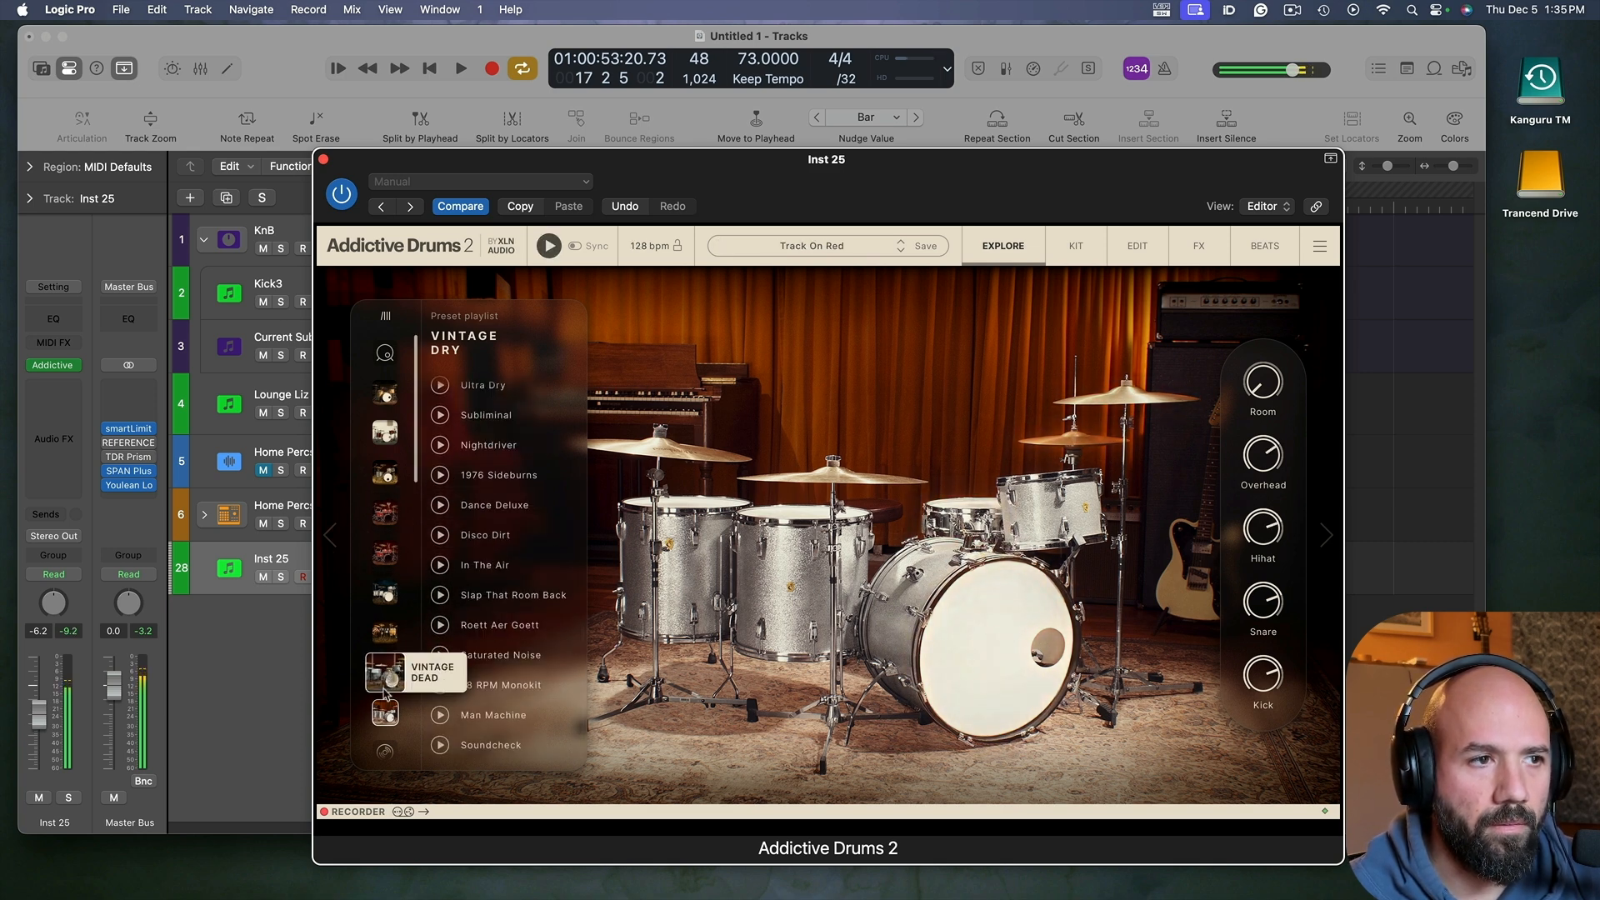
Step: Switch to the Vintage Dead playlist and audition its Beautiful Trash and Deader Than Dead presets
{"action": "scroll", "coordinate": [388, 683], "scroll_direction": "down", "scroll_amount": 3}
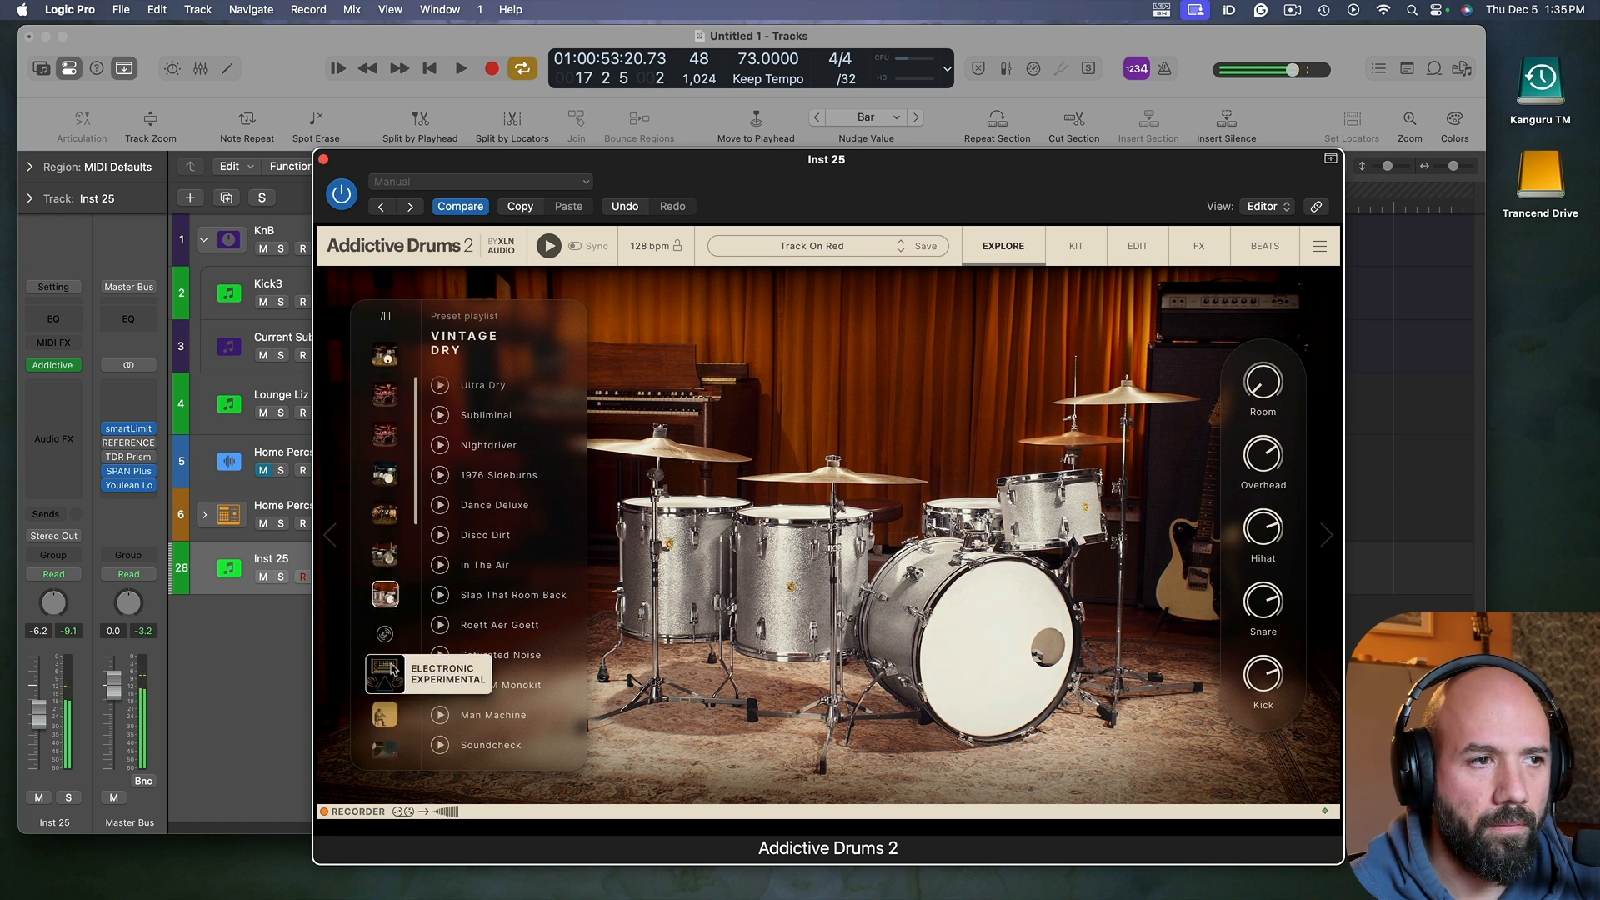
{"action": "left_click", "coordinate": [392, 571]}
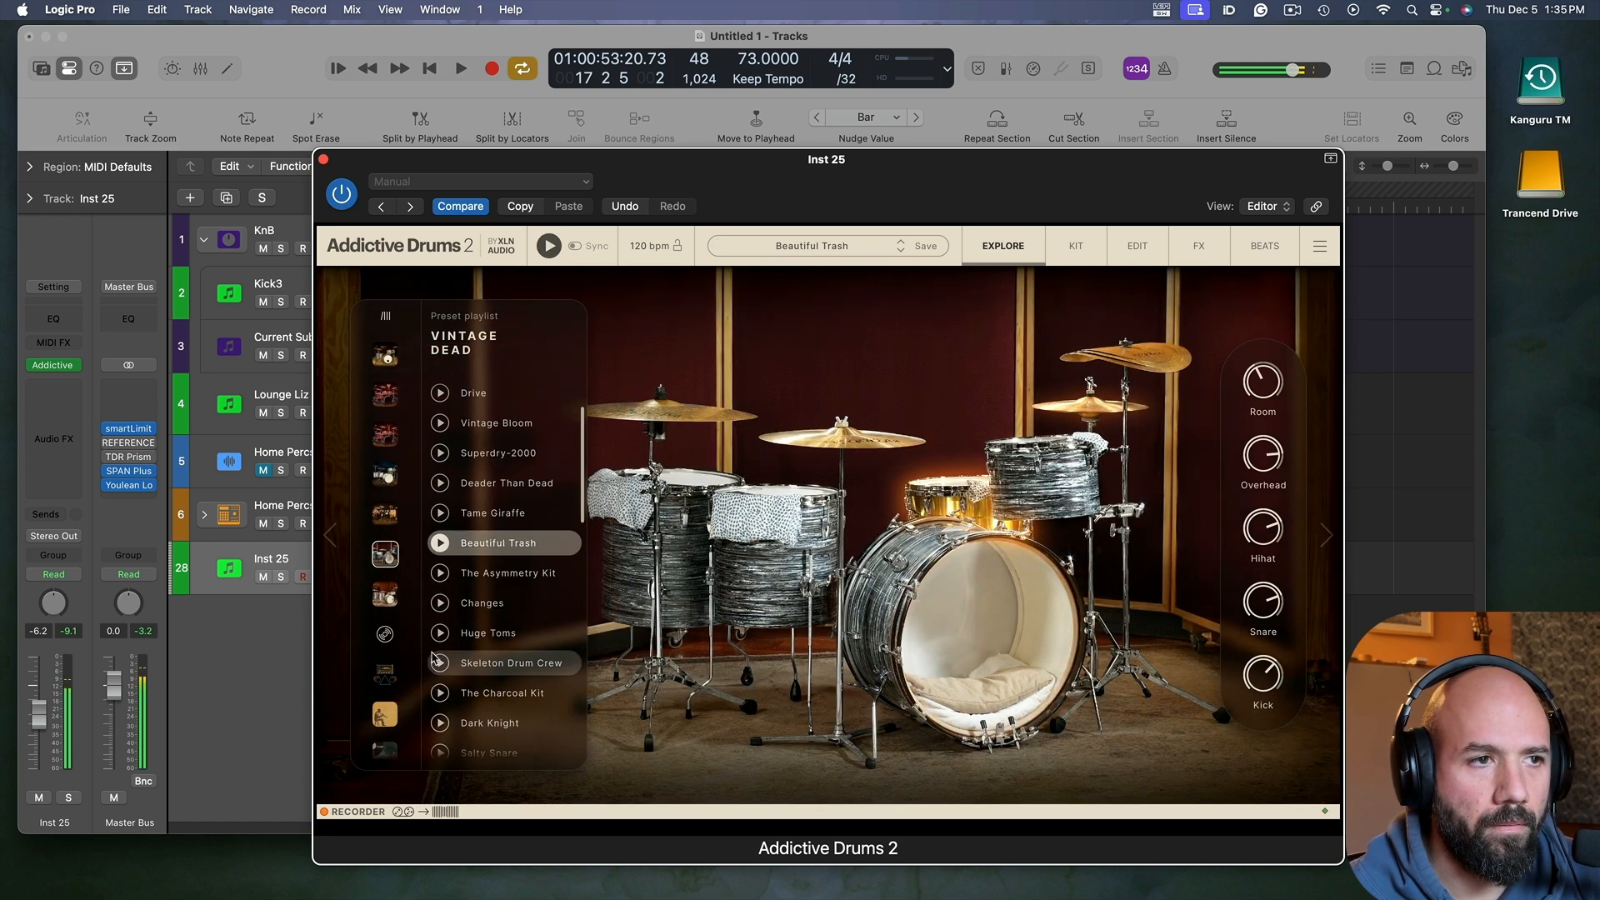
{"action": "scroll", "coordinate": [440, 529], "scroll_direction": "down", "scroll_amount": 2}
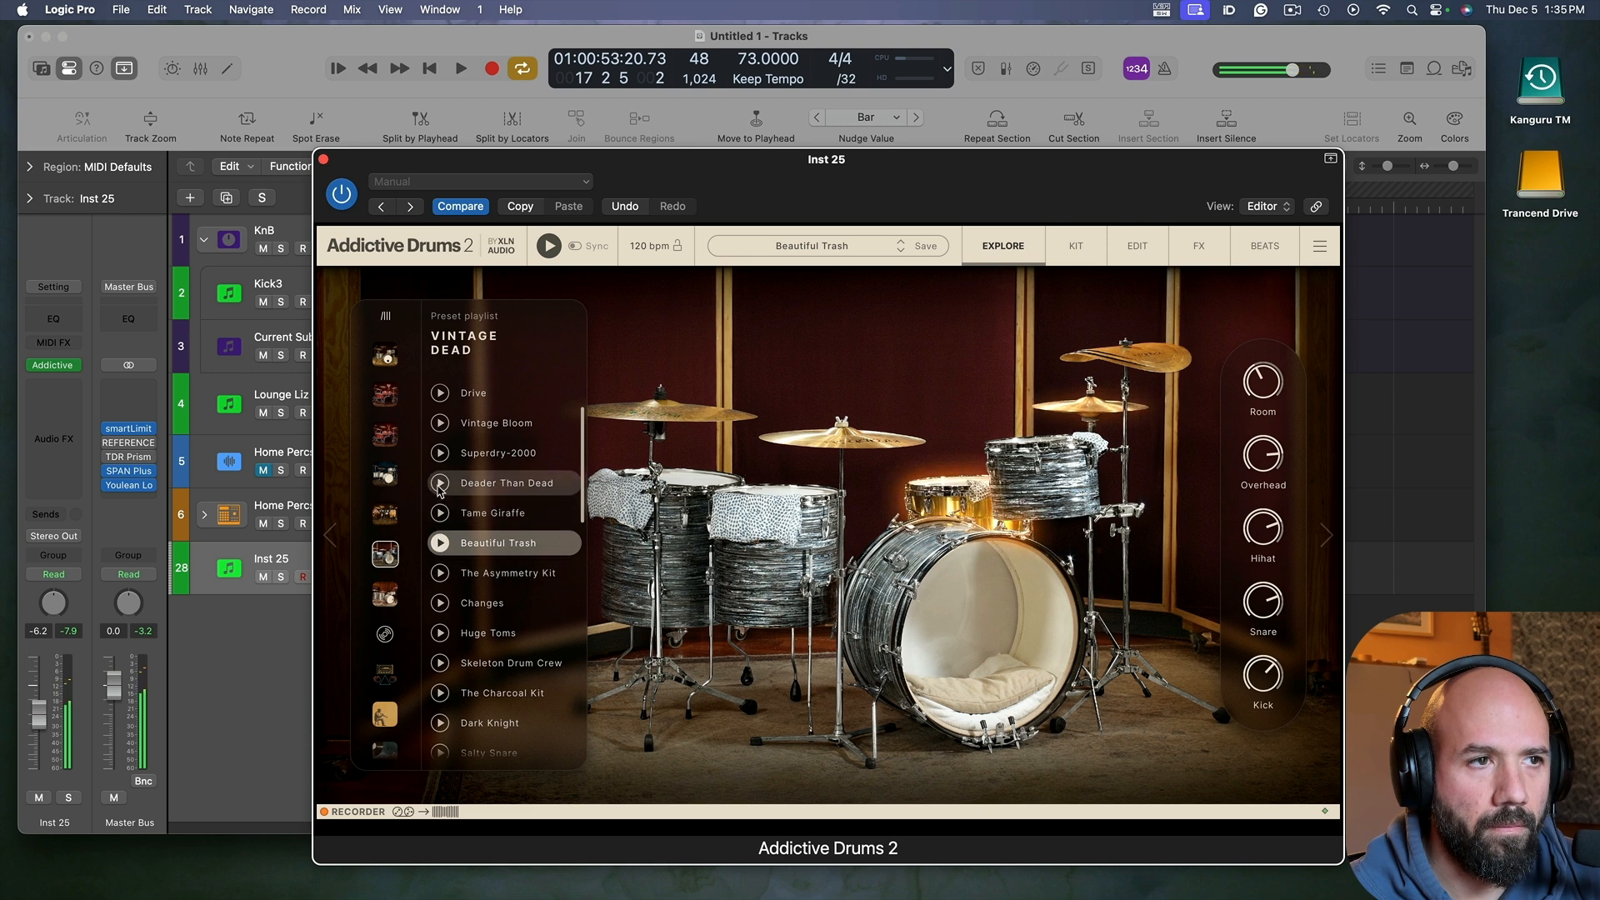
{"action": "left_click", "coordinate": [440, 483]}
{"action": "scroll", "coordinate": [448, 583], "scroll_direction": "down", "scroll_amount": 1}
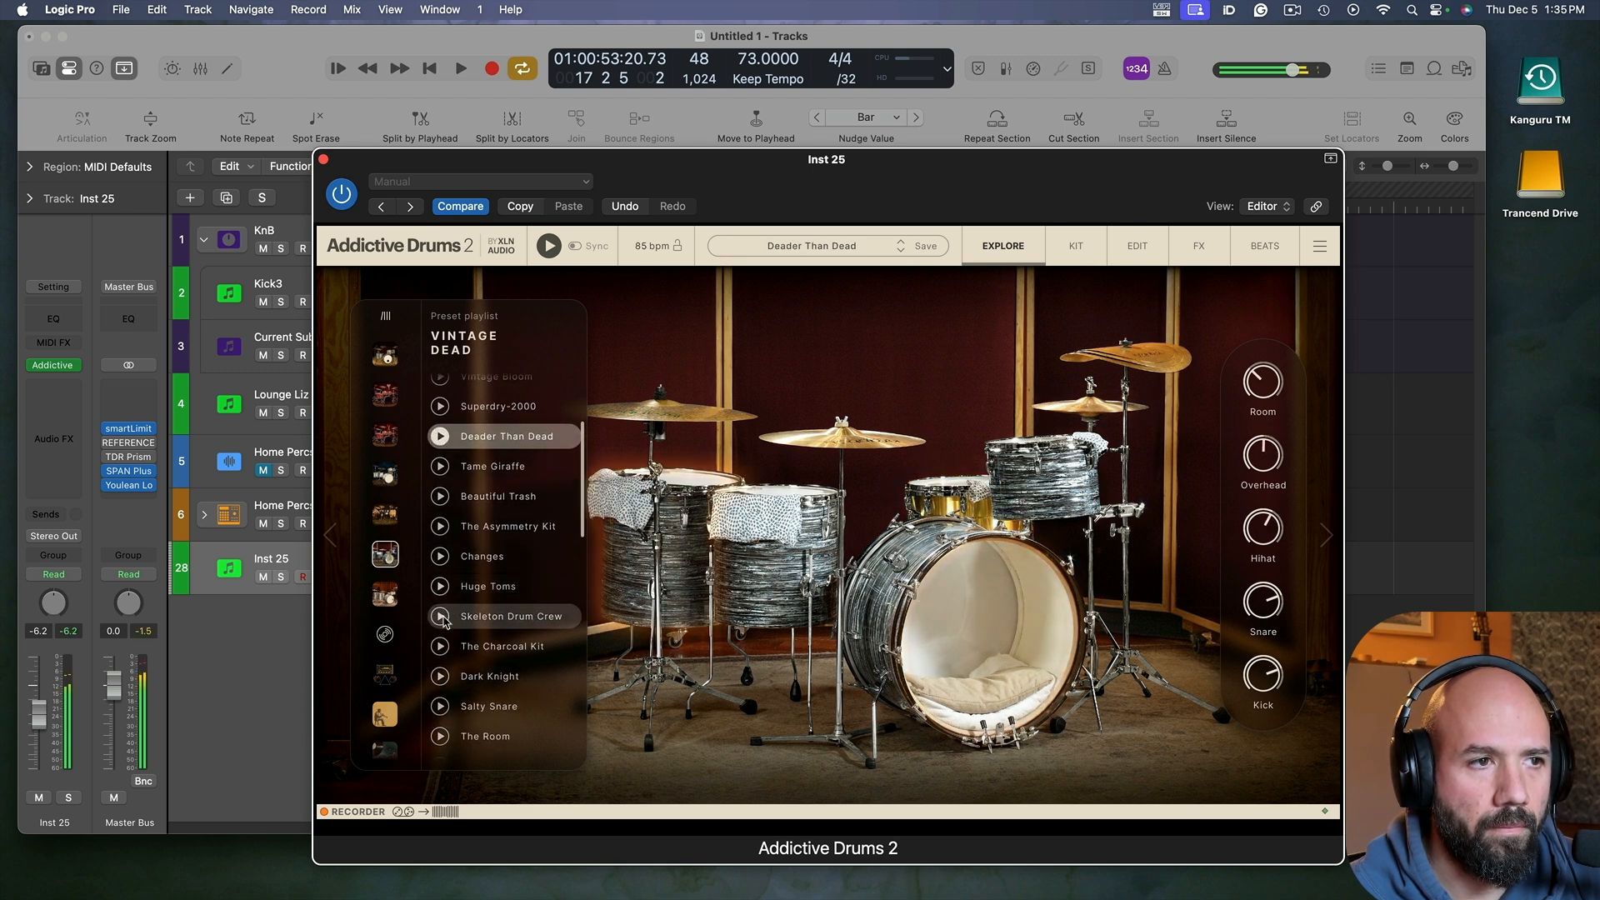
Step: Compare the Skeleton Drum Crew and Salty Snare presets and keep Skeleton Drum Crew loaded
{"action": "scroll", "coordinate": [450, 604], "scroll_direction": "down", "scroll_amount": 1}
{"action": "left_click", "coordinate": [446, 594]}
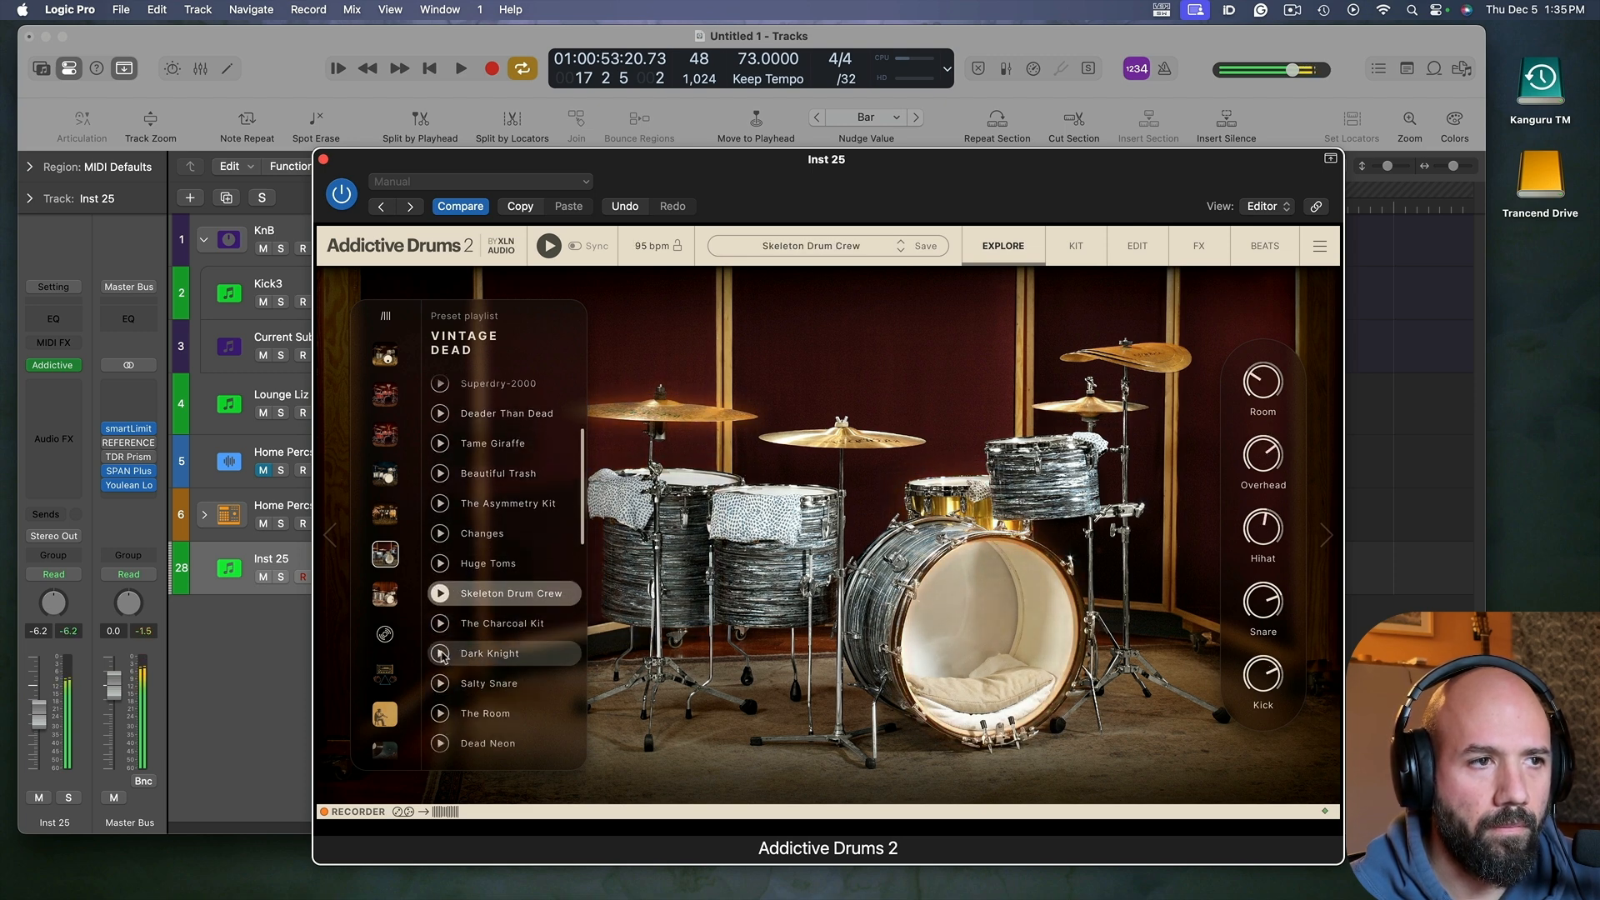
{"action": "left_click", "coordinate": [442, 594]}
{"action": "left_click", "coordinate": [448, 598]}
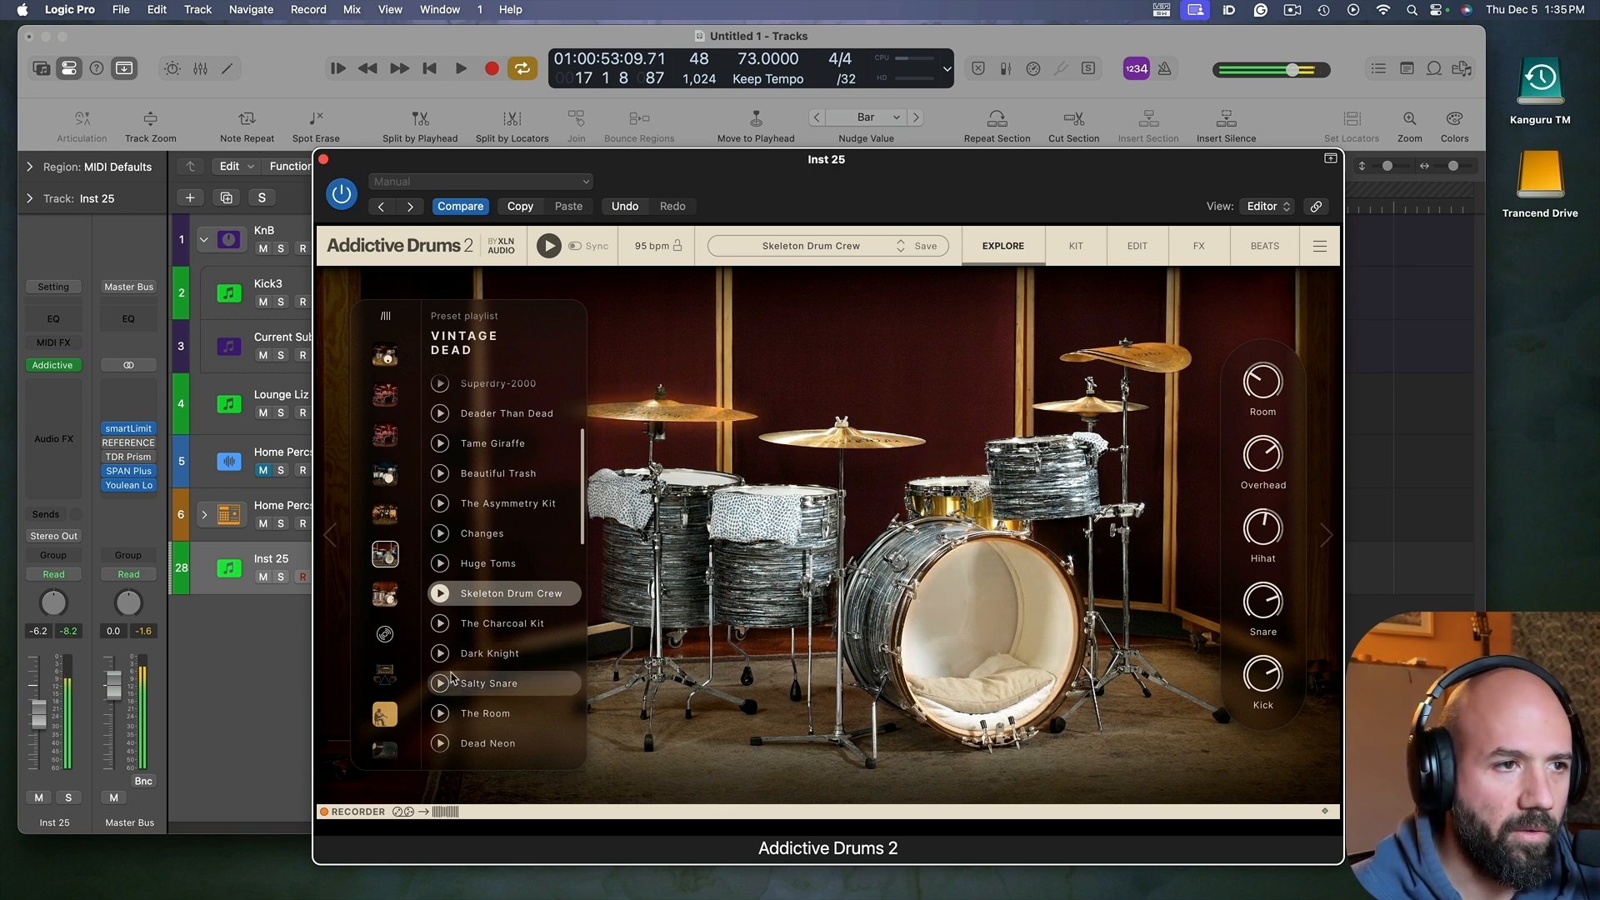
{"action": "left_click", "coordinate": [445, 685]}
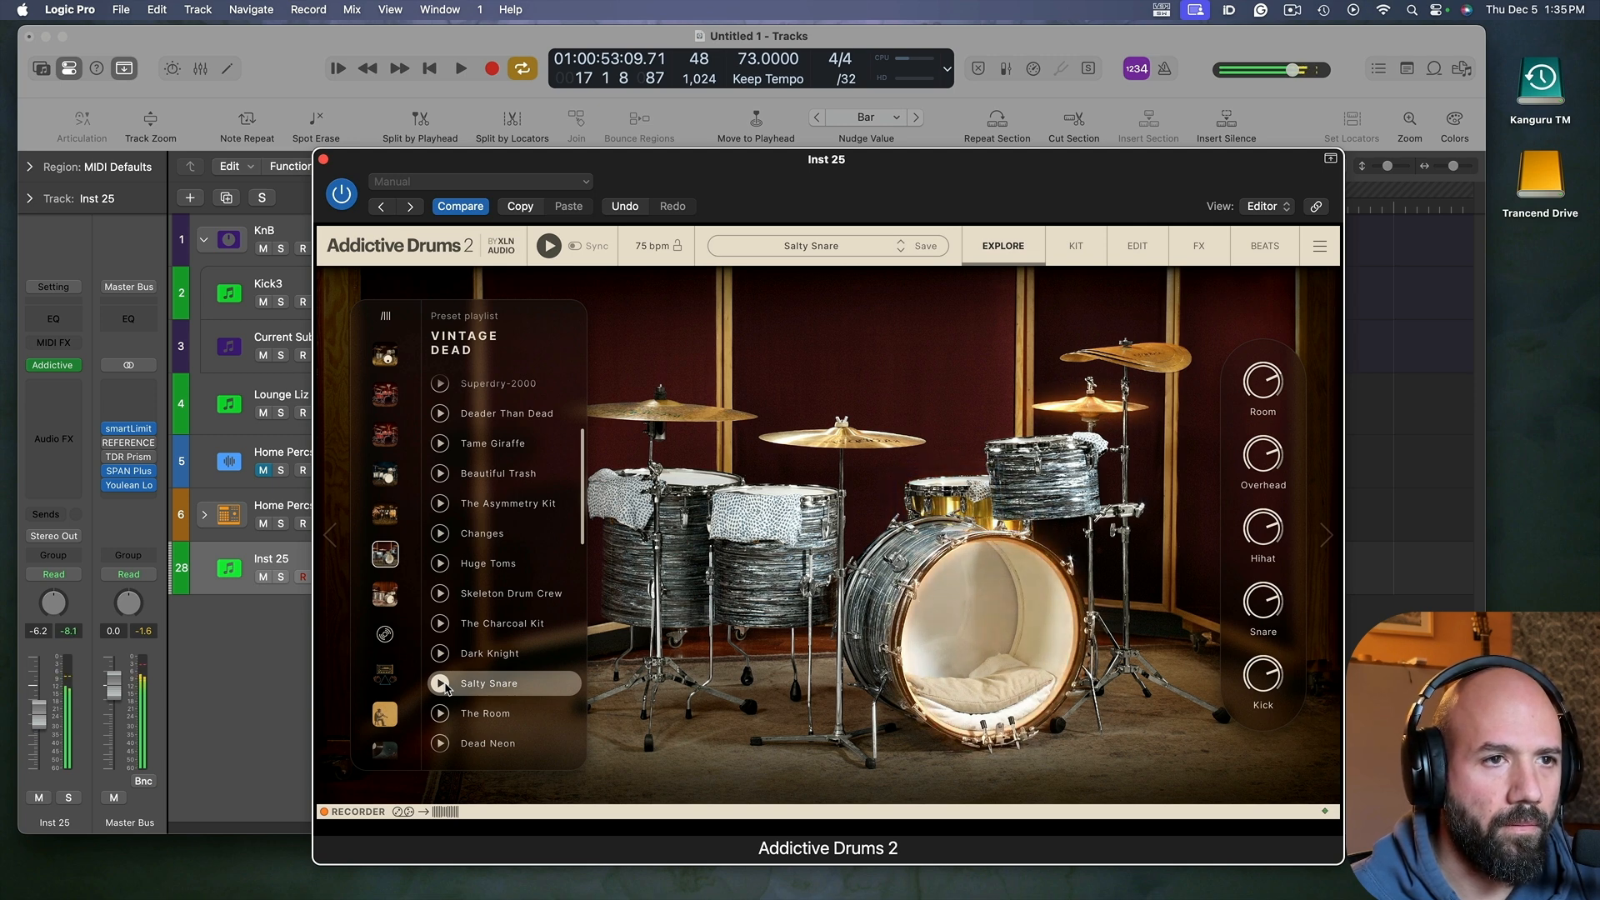
{"action": "left_click", "coordinate": [436, 600]}
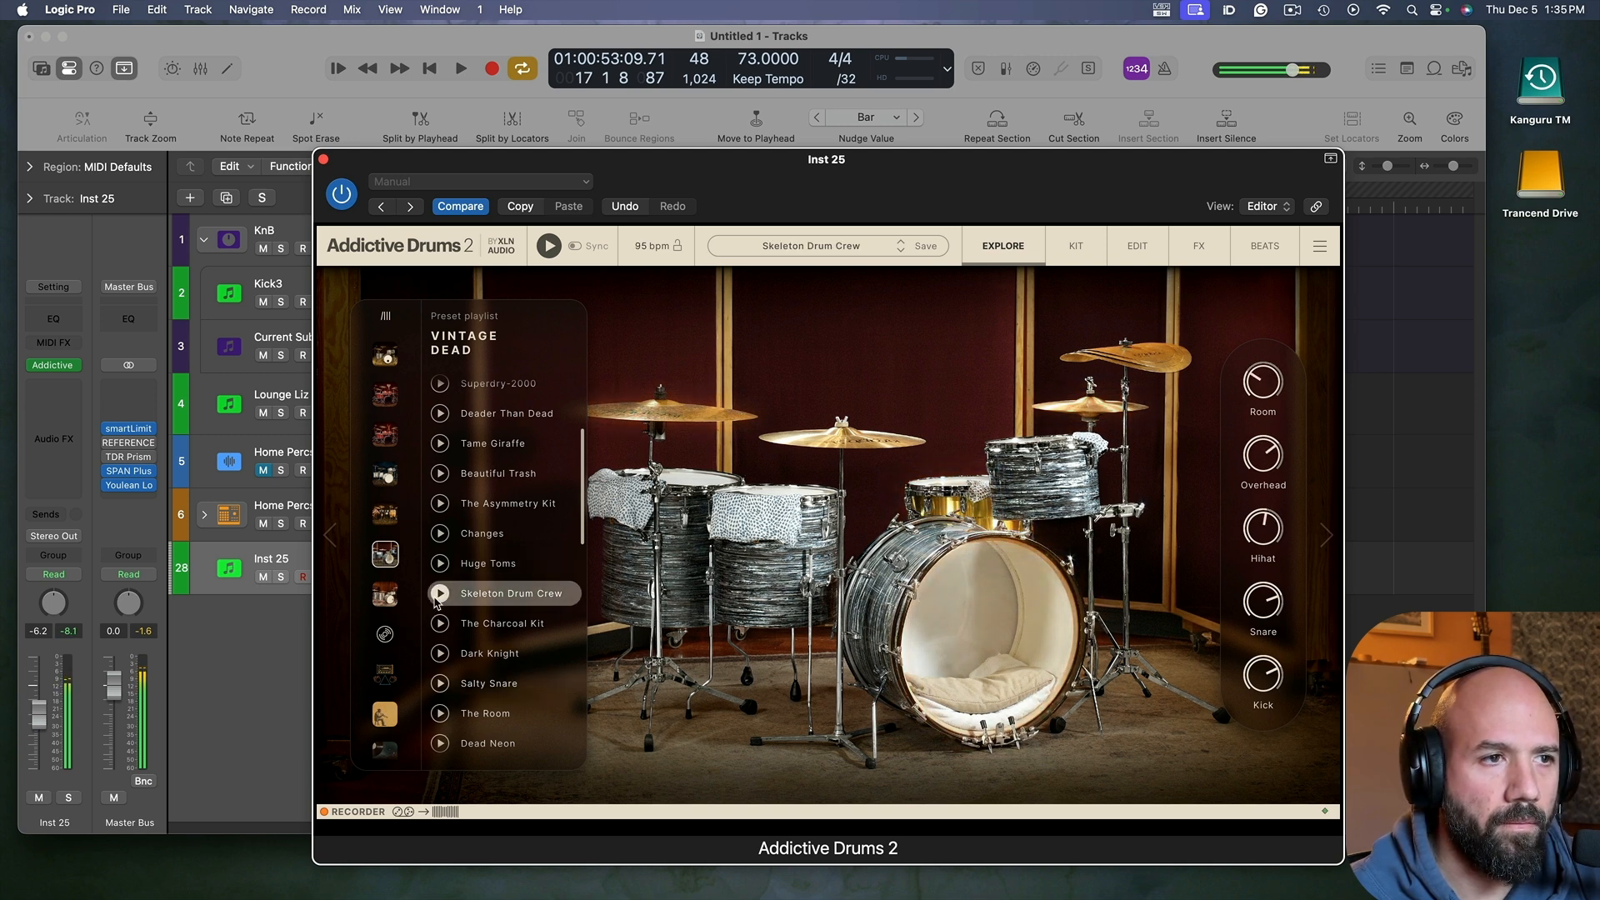
{"action": "key", "text": "space"}
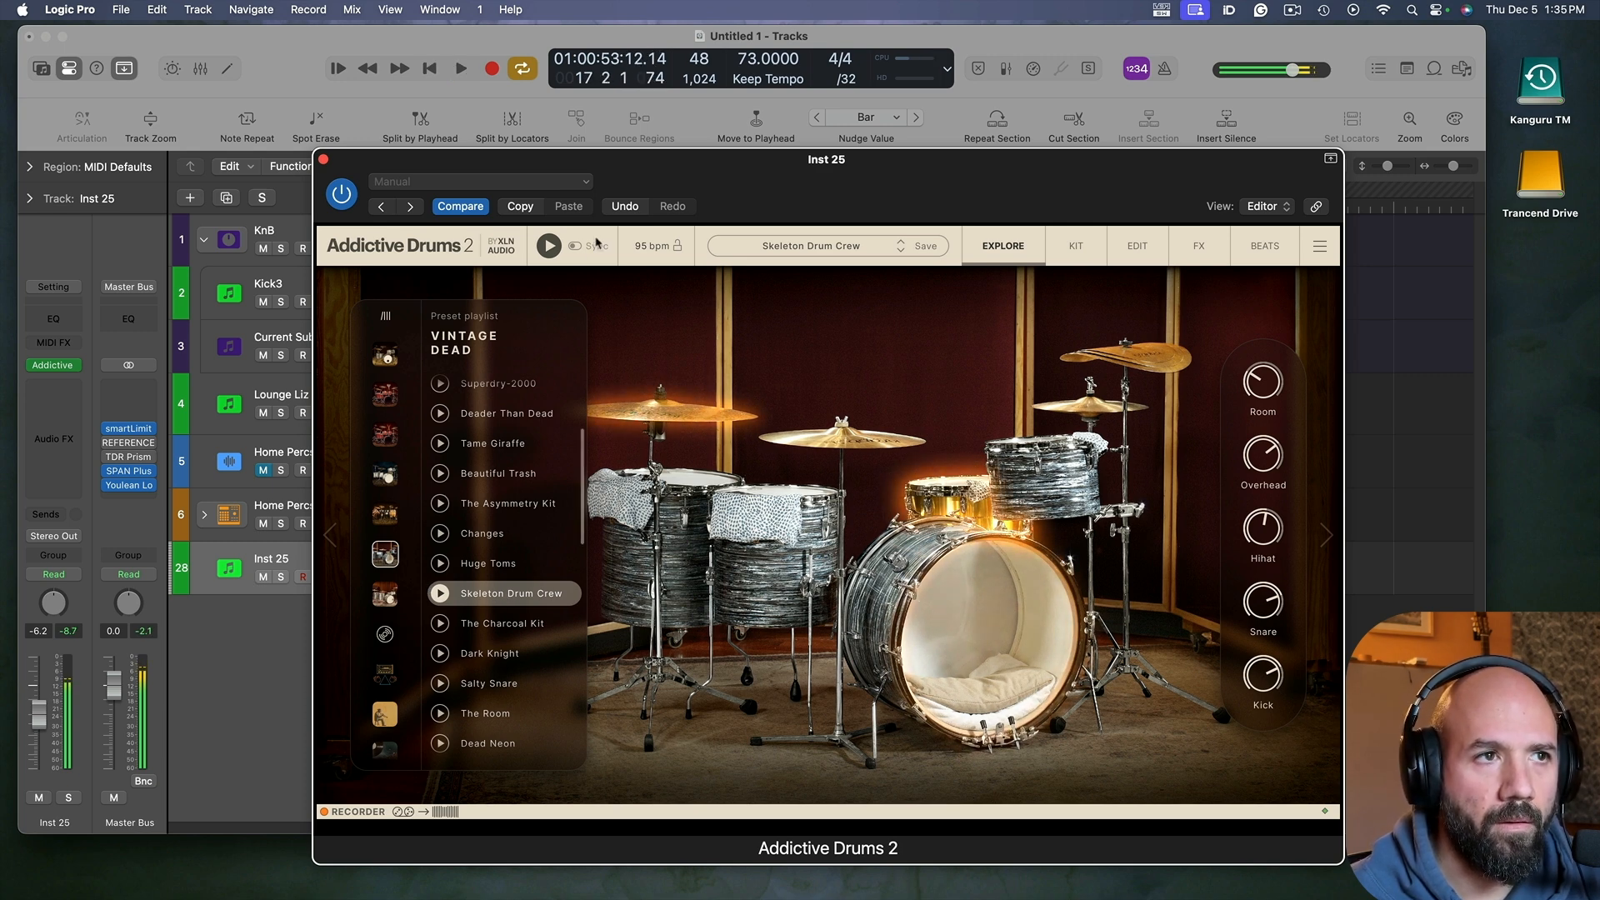
Step: Audition the snare in the kit view, look at its edit settings, and close the drum plug-in window
{"action": "left_click", "coordinate": [1076, 246]}
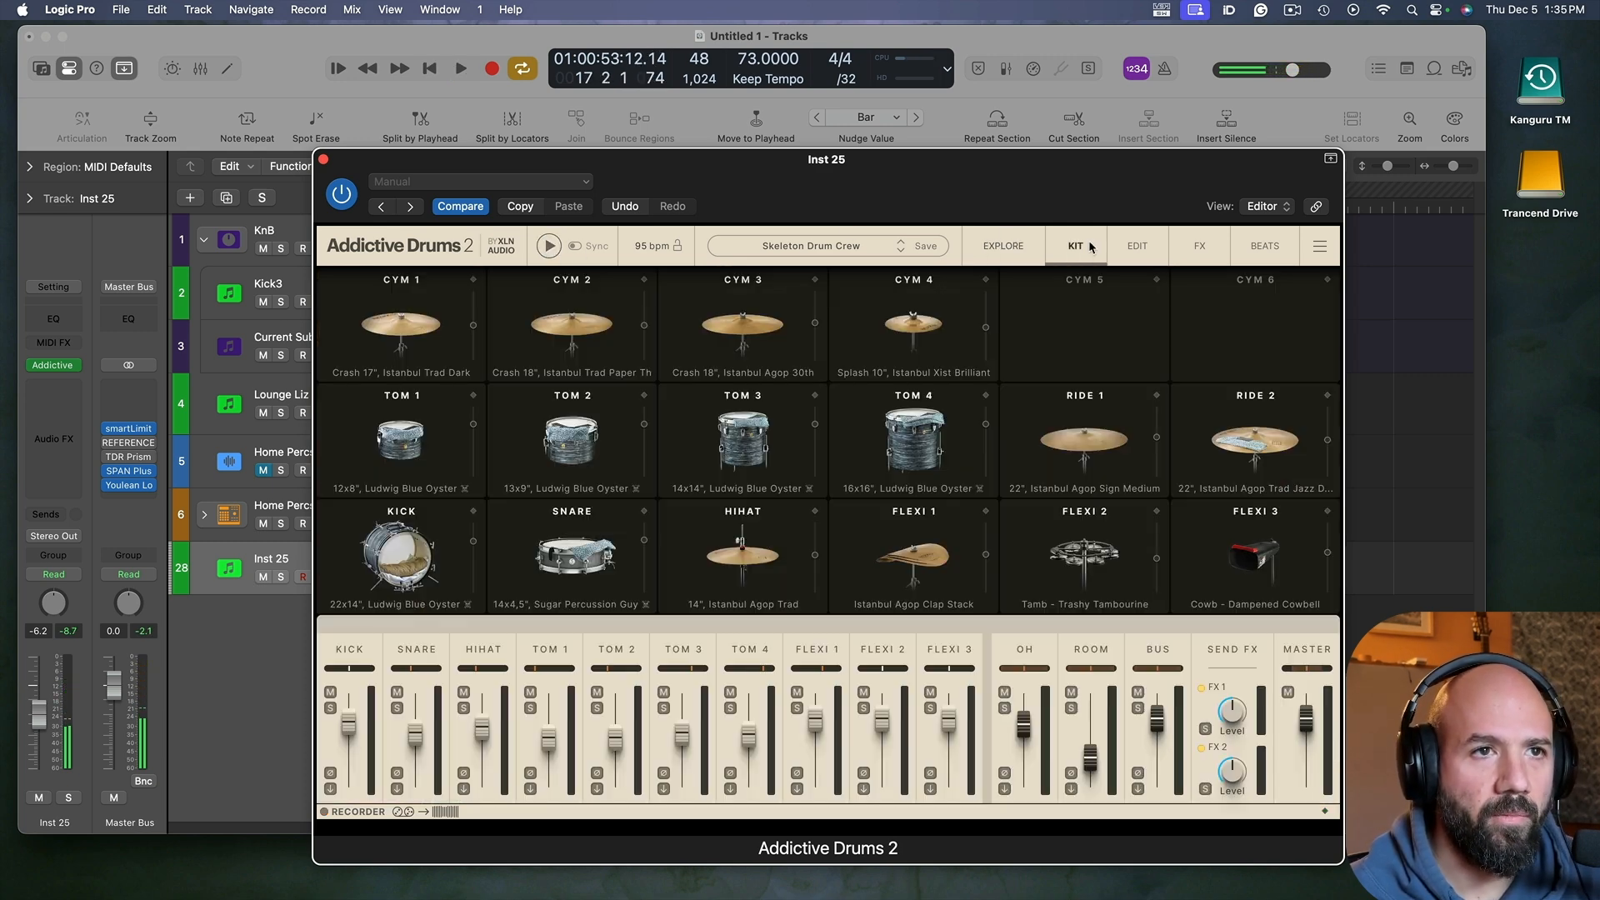
{"action": "left_click", "coordinate": [560, 554]}
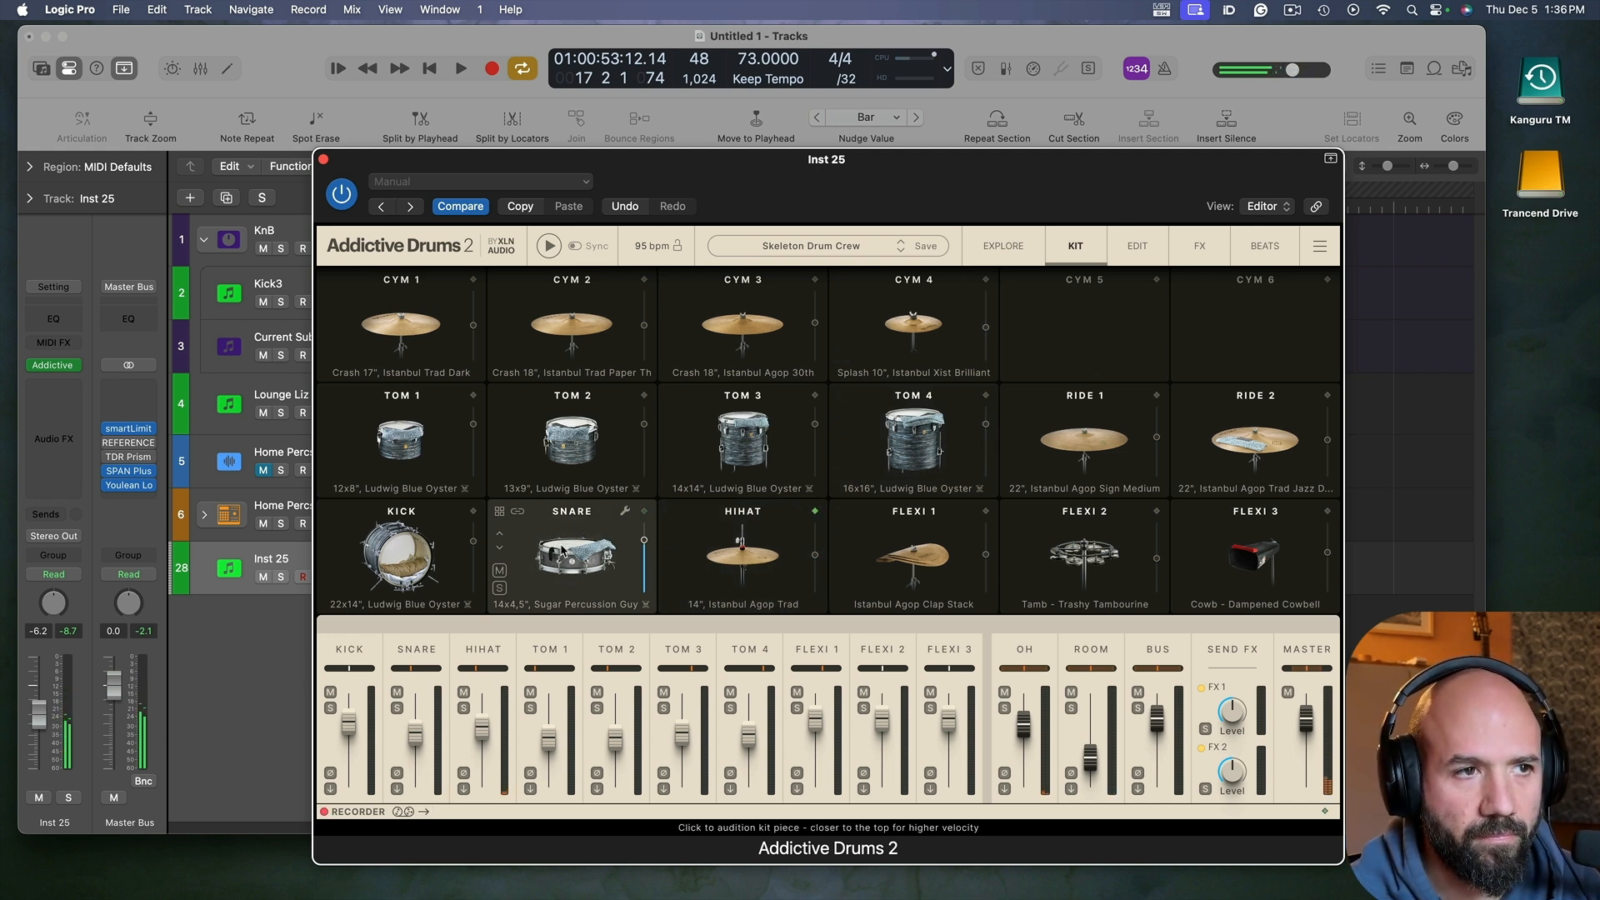
{"action": "left_click", "coordinate": [624, 510]}
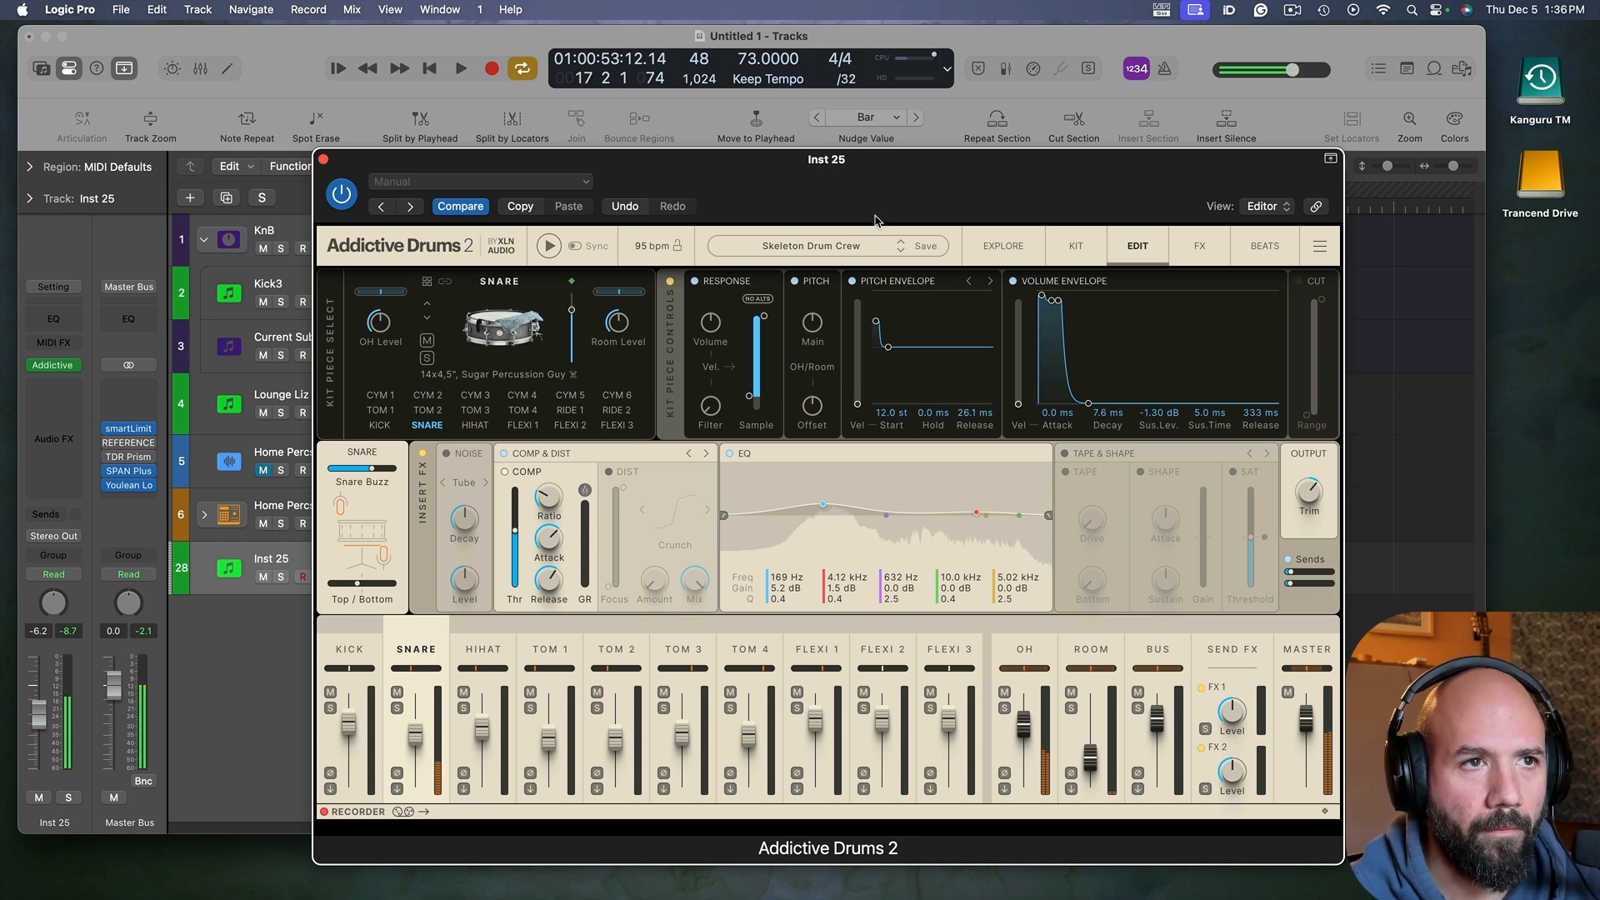
{"action": "key", "text": "super+w"}
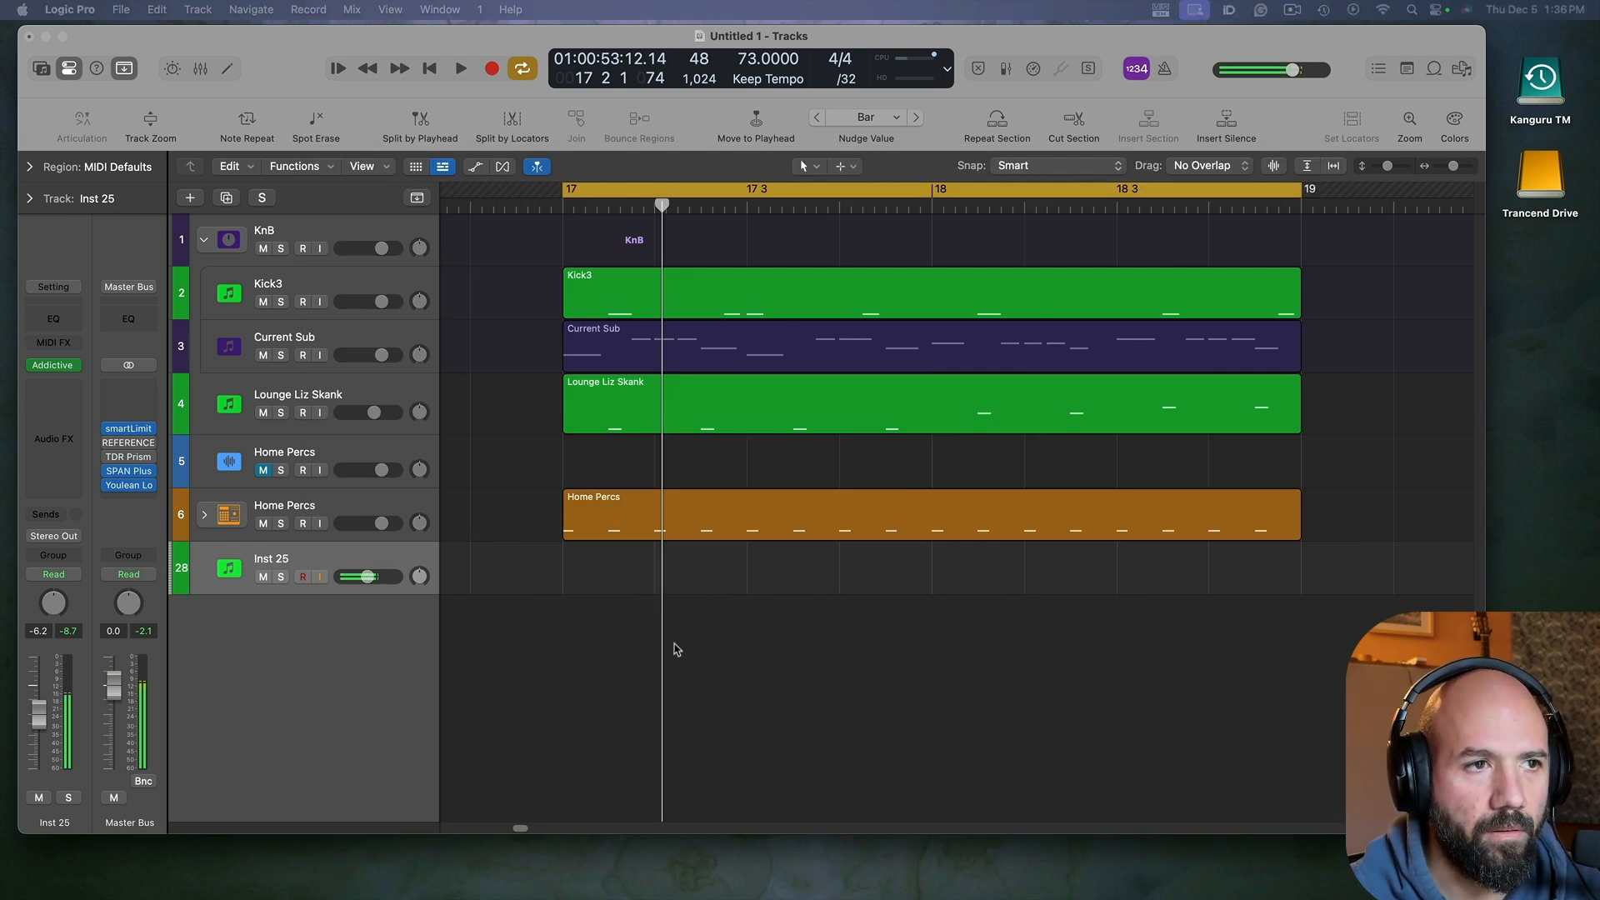
Step: Create an empty one-bar MIDI region at bar 17 on the Inst 25 track and open it in the piano roll
{"action": "right_click", "coordinate": [617, 568]}
{"action": "left_click", "coordinate": [633, 574]}
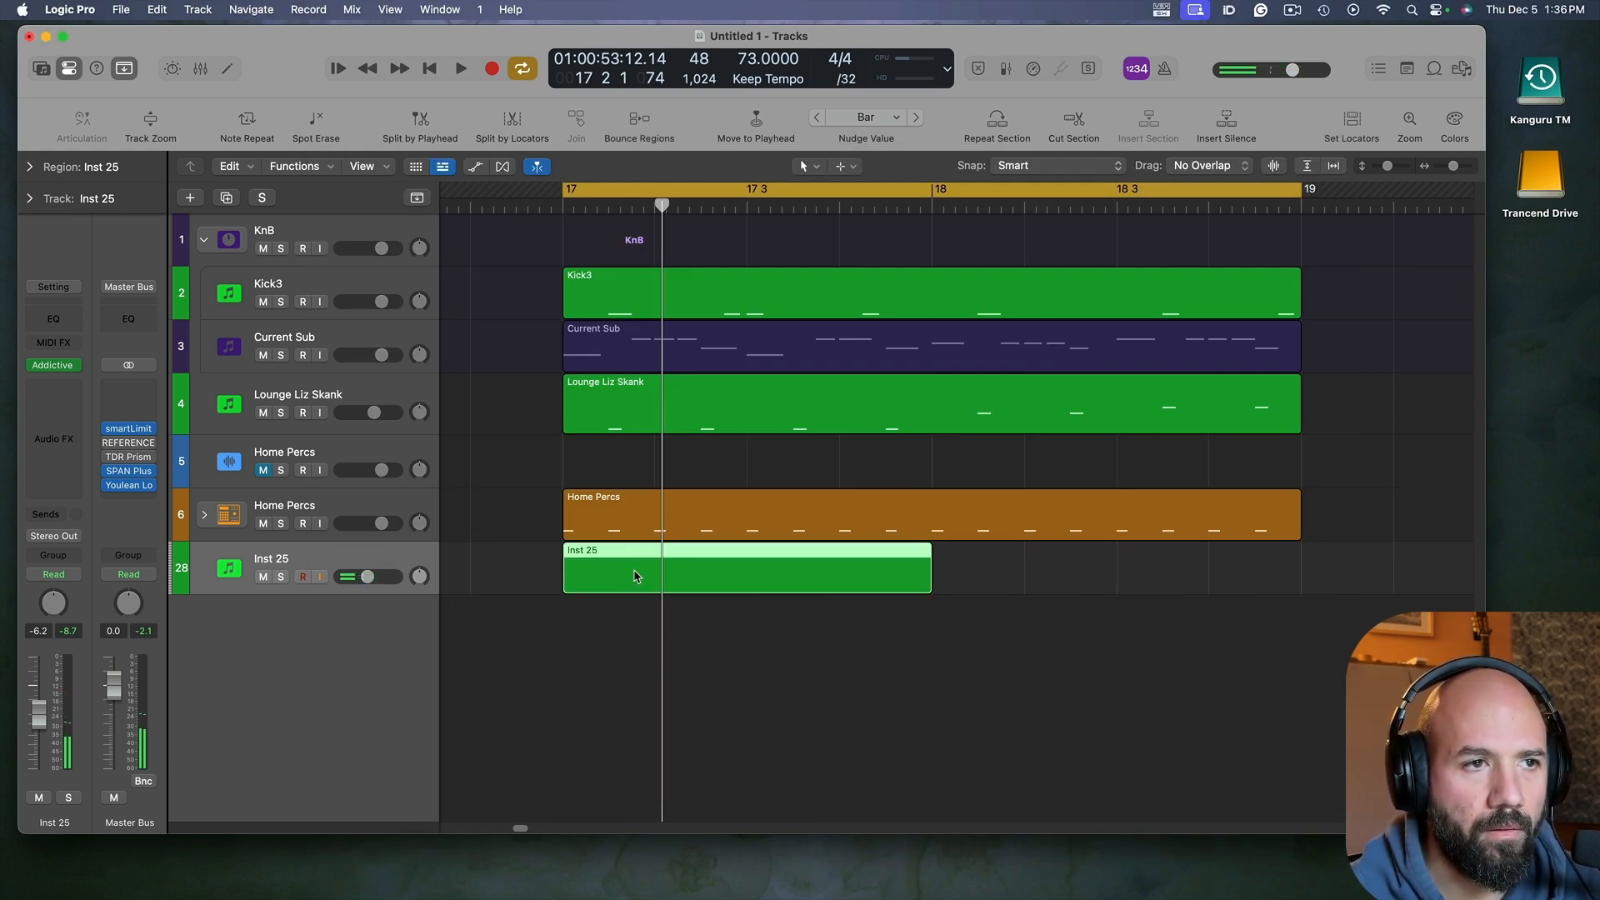
{"action": "double_click", "coordinate": [635, 575]}
{"action": "scroll", "coordinate": [542, 712], "scroll_direction": "down", "scroll_amount": 10}
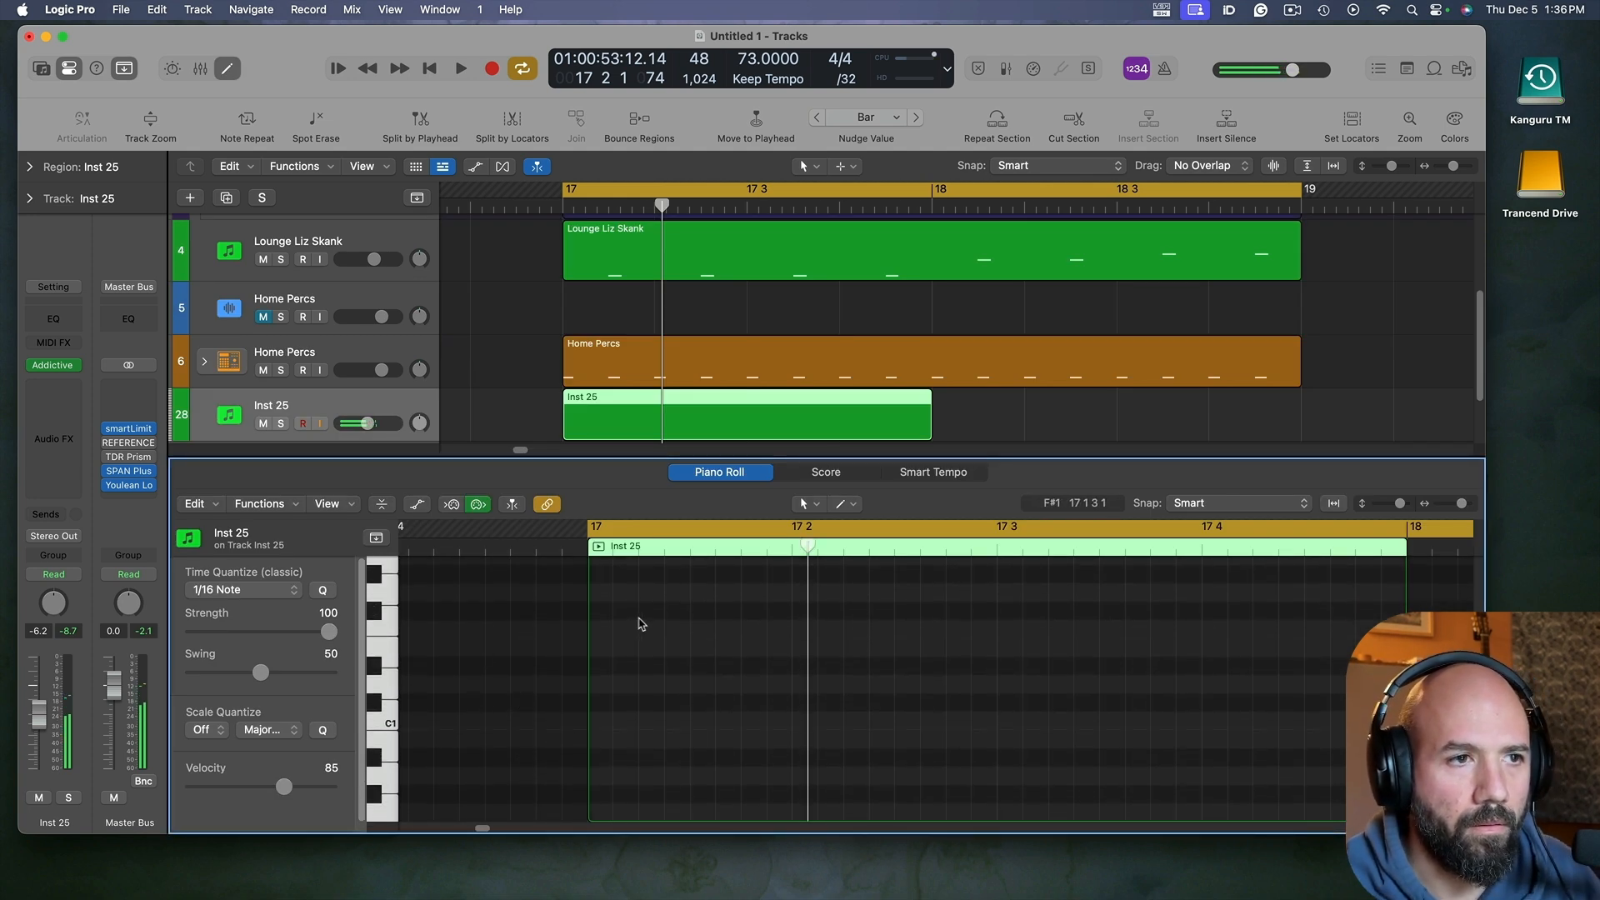
Step: Place F#1 notes on beats 2 and 4 of bar 17 in the Inst 25 region, checking them with playback
{"action": "left_click", "coordinate": [667, 615]}
{"action": "left_click_drag", "start_coordinate": [677, 612], "coordinate": [815, 617]}
{"action": "key", "text": "space"}
{"action": "key", "text": "space"}
{"action": "key", "text": "space"}
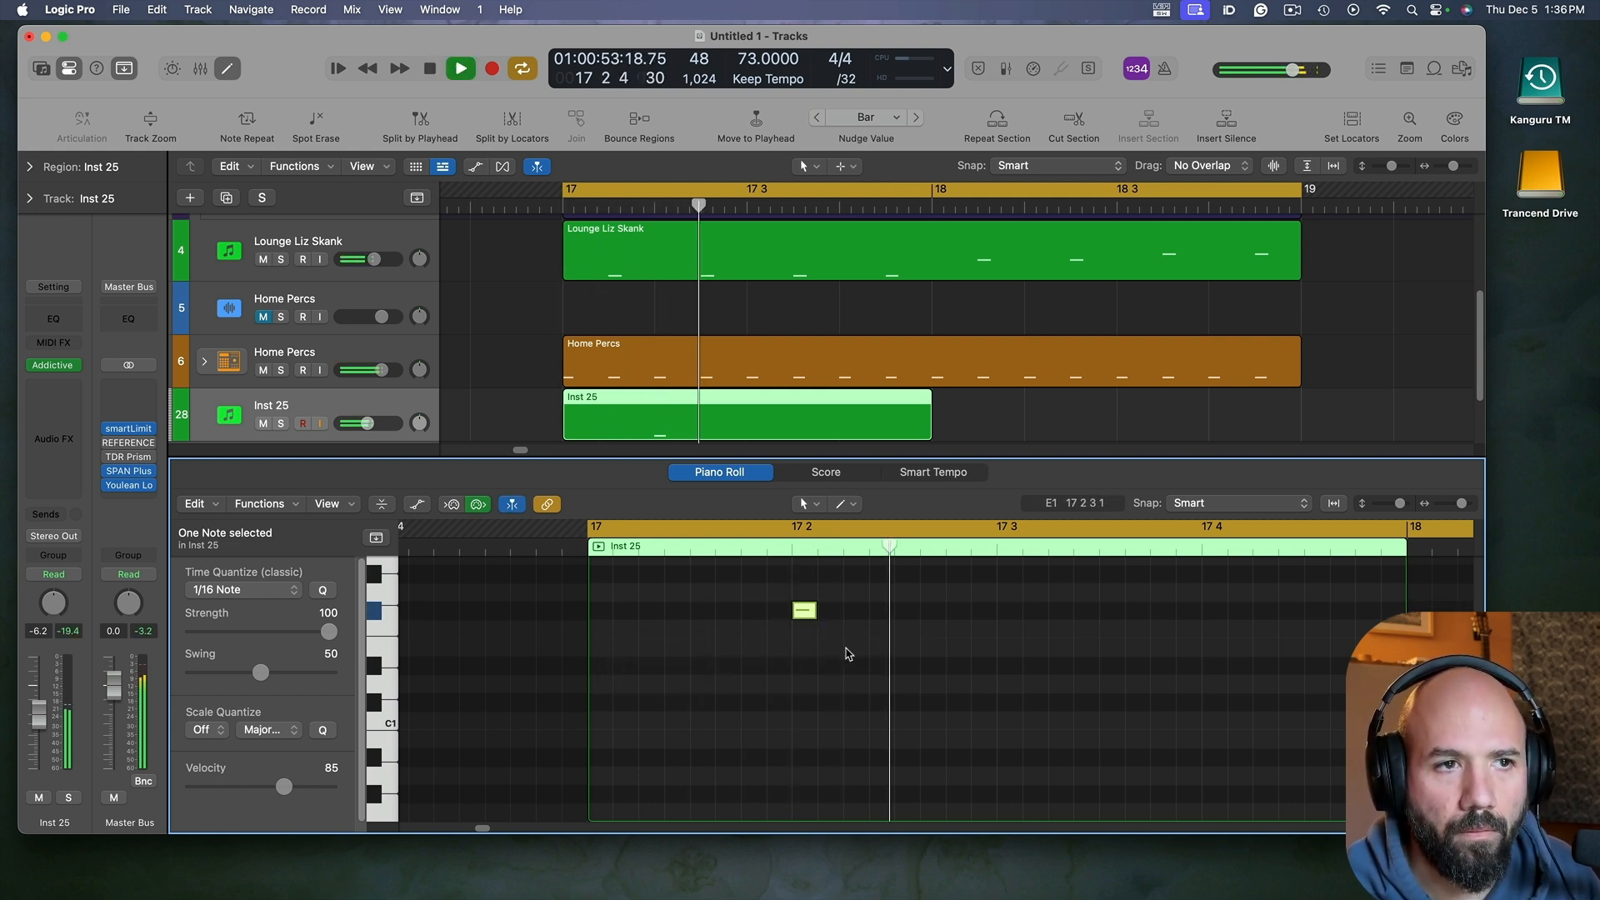
{"action": "key", "text": "space"}
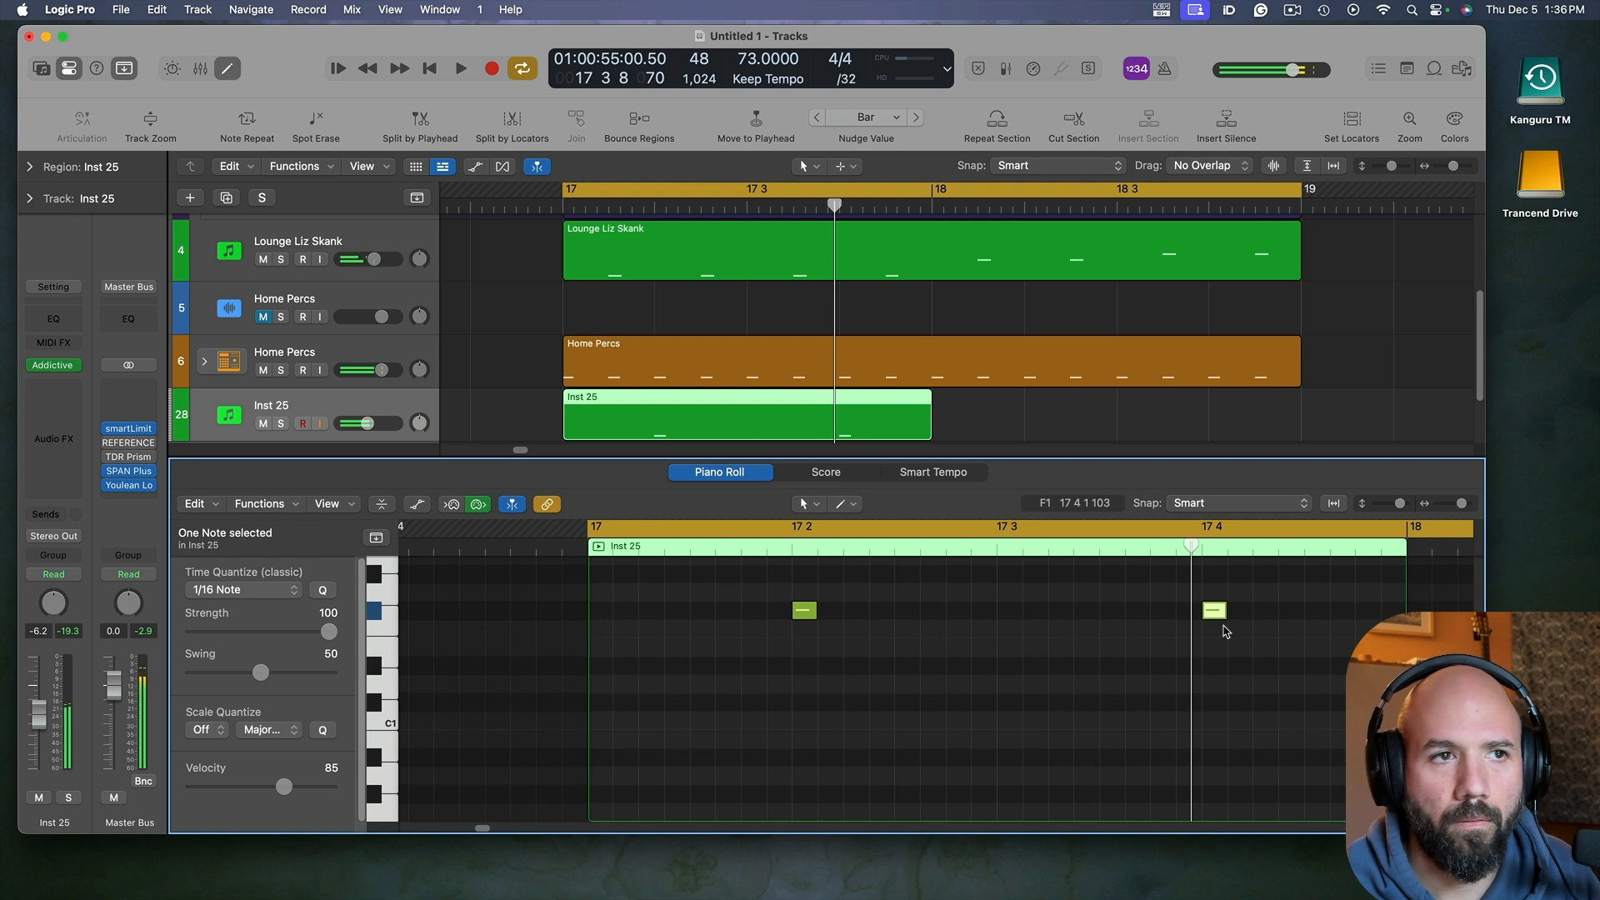
Step: Close the piano roll and loop the Inst 25 region to bar 19 so it fills the two-bar cycle
{"action": "key", "text": "space"}
{"action": "key", "text": "e"}
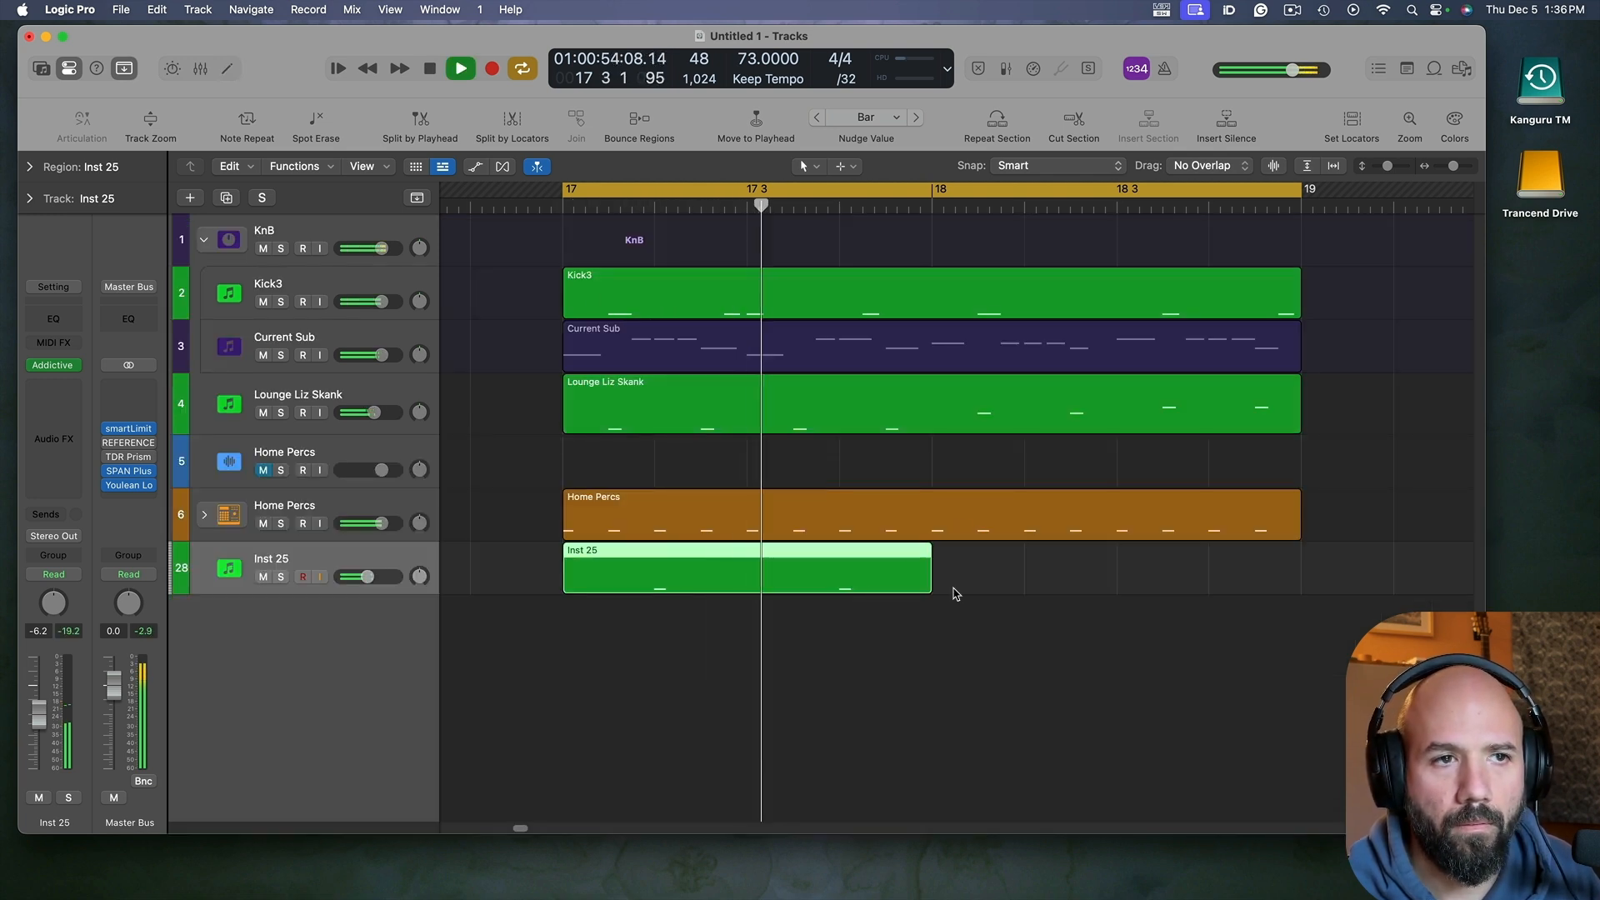
{"action": "key", "text": "space"}
{"action": "left_click_drag", "start_coordinate": [930, 575], "coordinate": [1301, 616]}
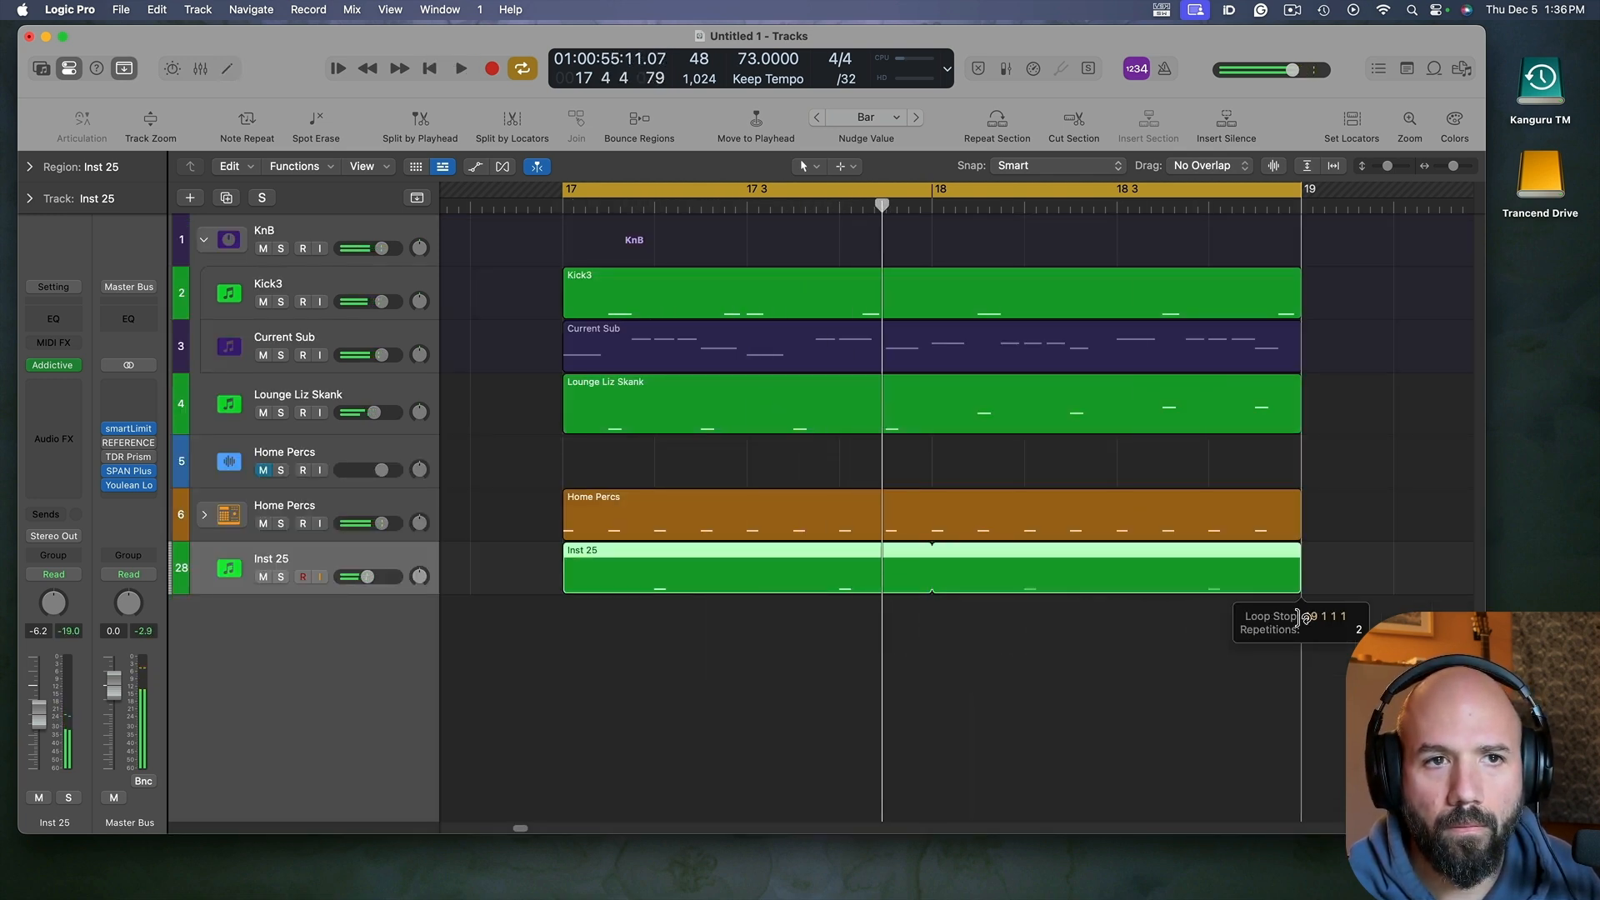
Step: Set the velocity of all 16 Home Percs 14 notes to 56, then listen to the loop with the piano roll closed
{"action": "left_click", "coordinate": [709, 515]}
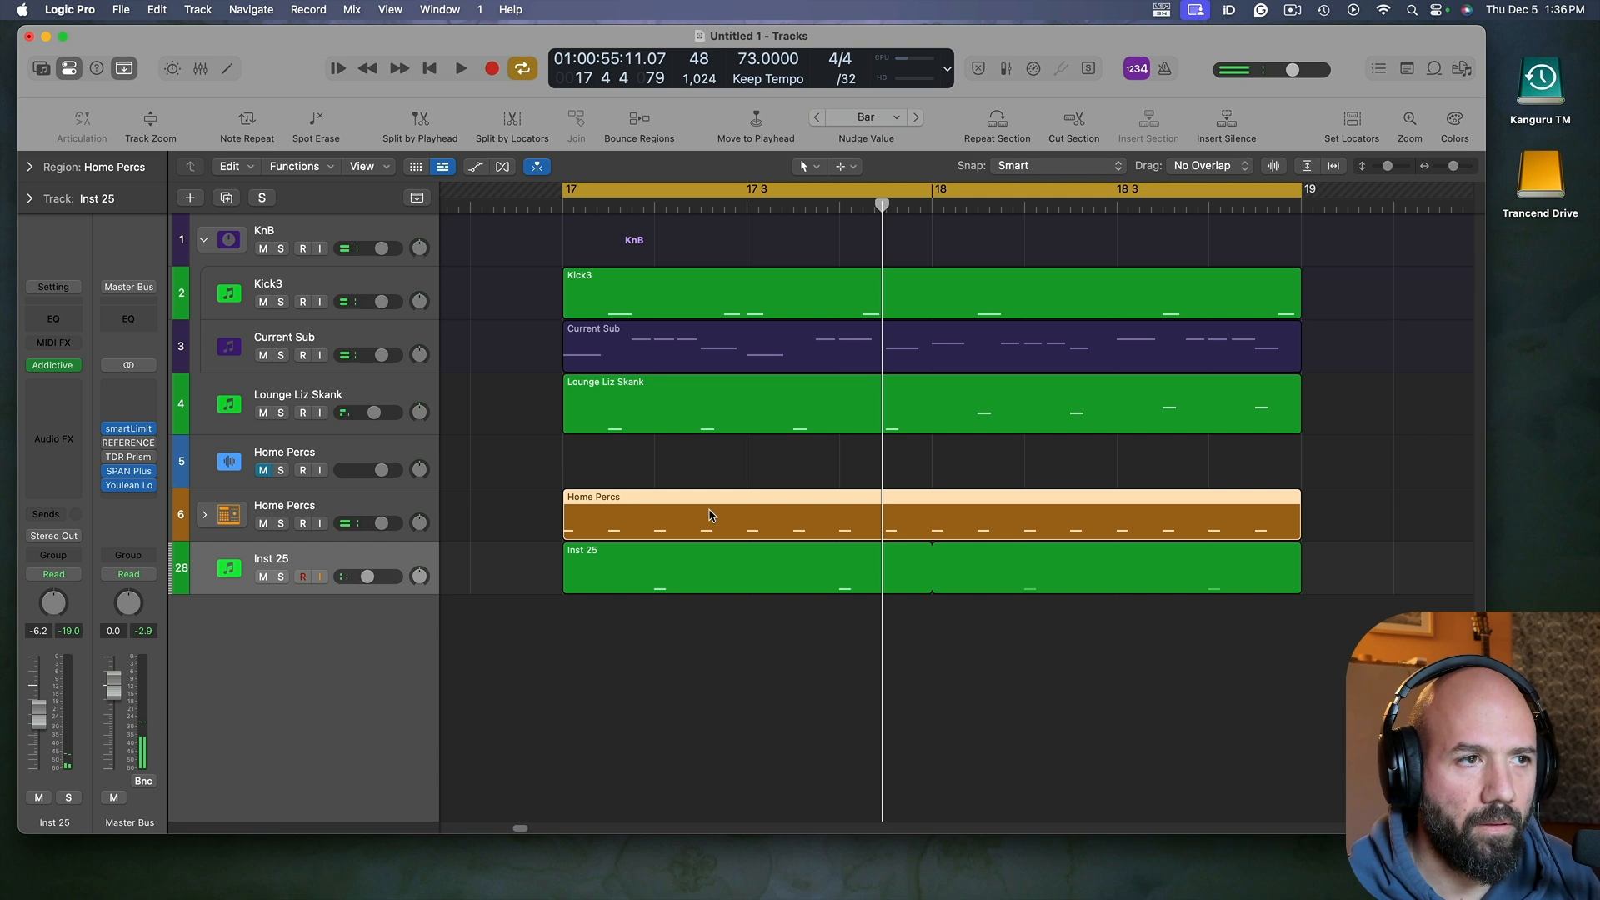
{"action": "key", "text": "e"}
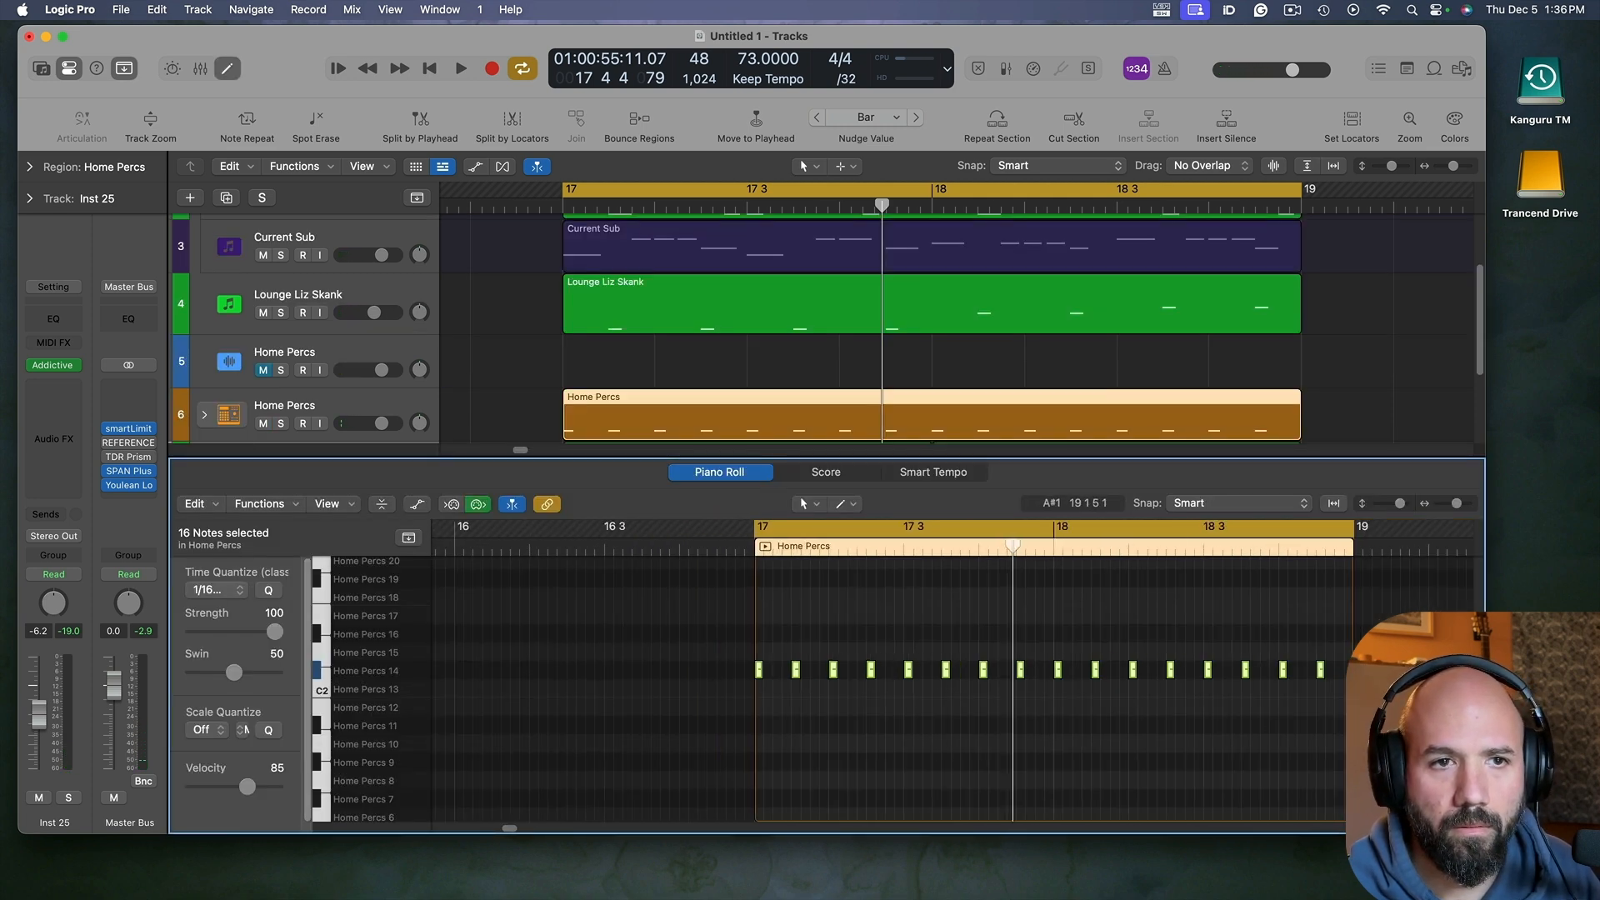
{"action": "left_click_drag", "start_coordinate": [1395, 730], "coordinate": [721, 597]}
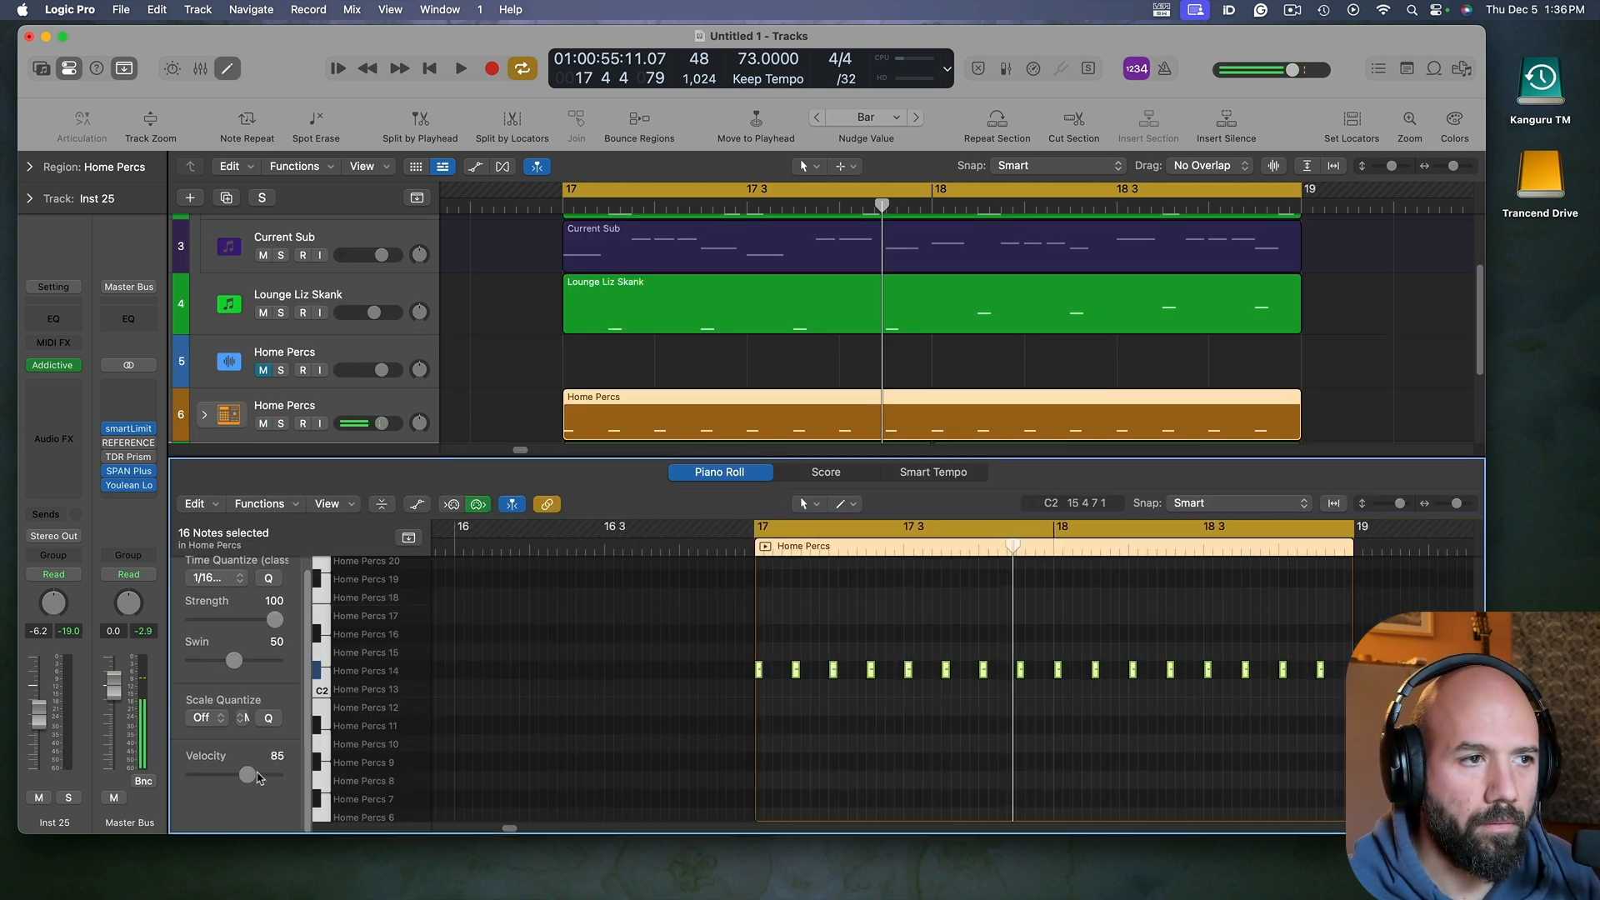
{"action": "left_click_drag", "start_coordinate": [231, 781], "coordinate": [228, 781]}
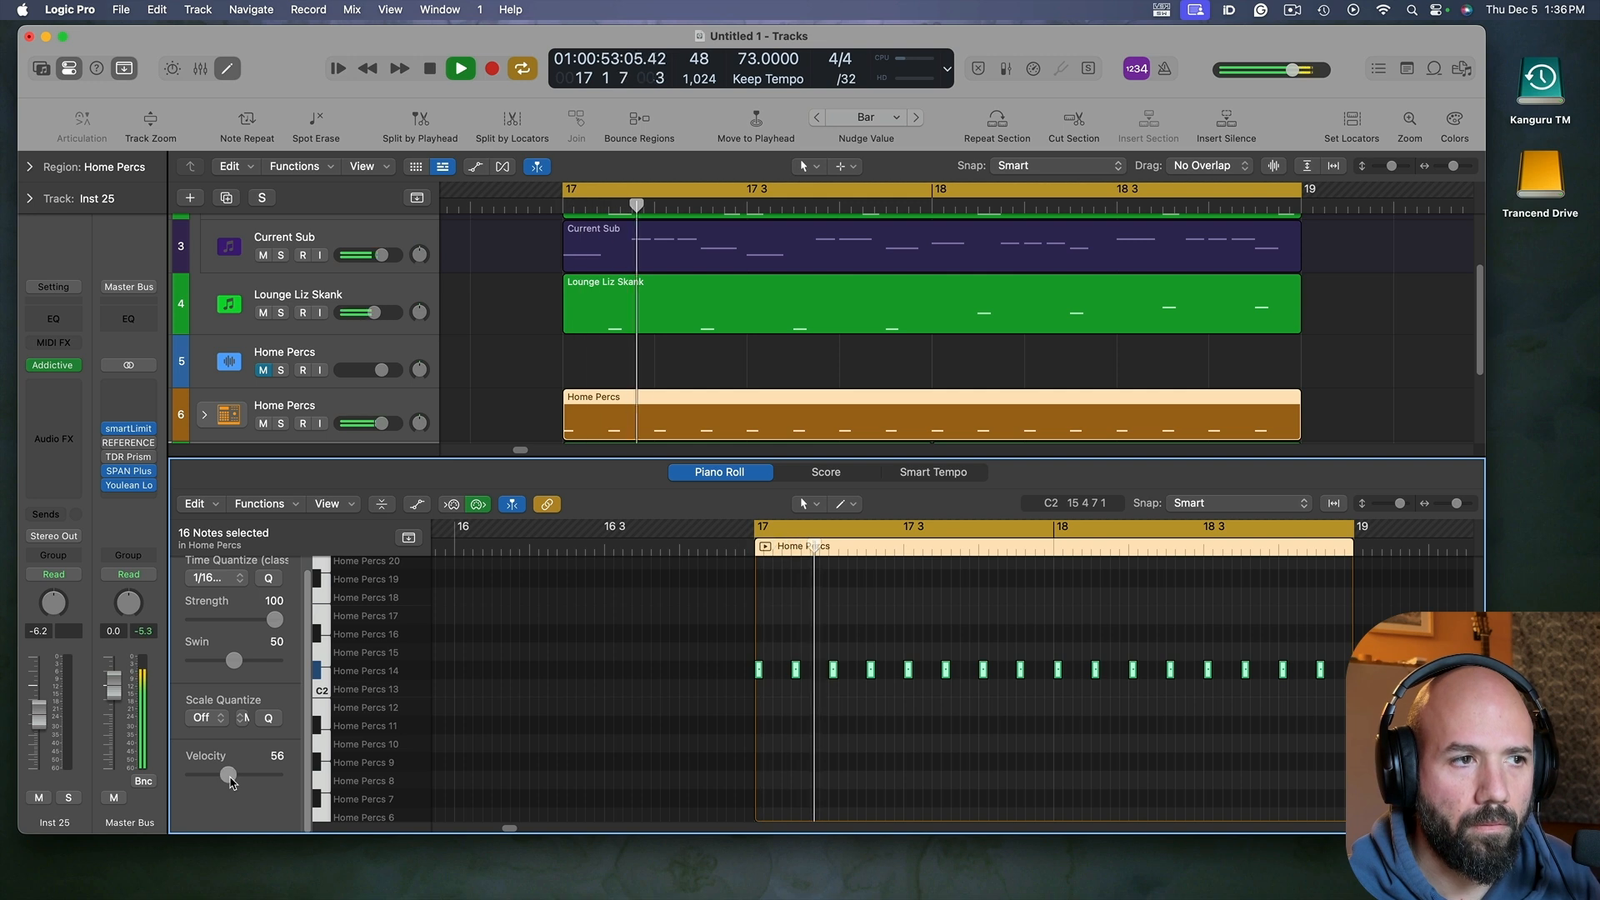
{"action": "key", "text": "e"}
{"action": "key", "text": "space"}
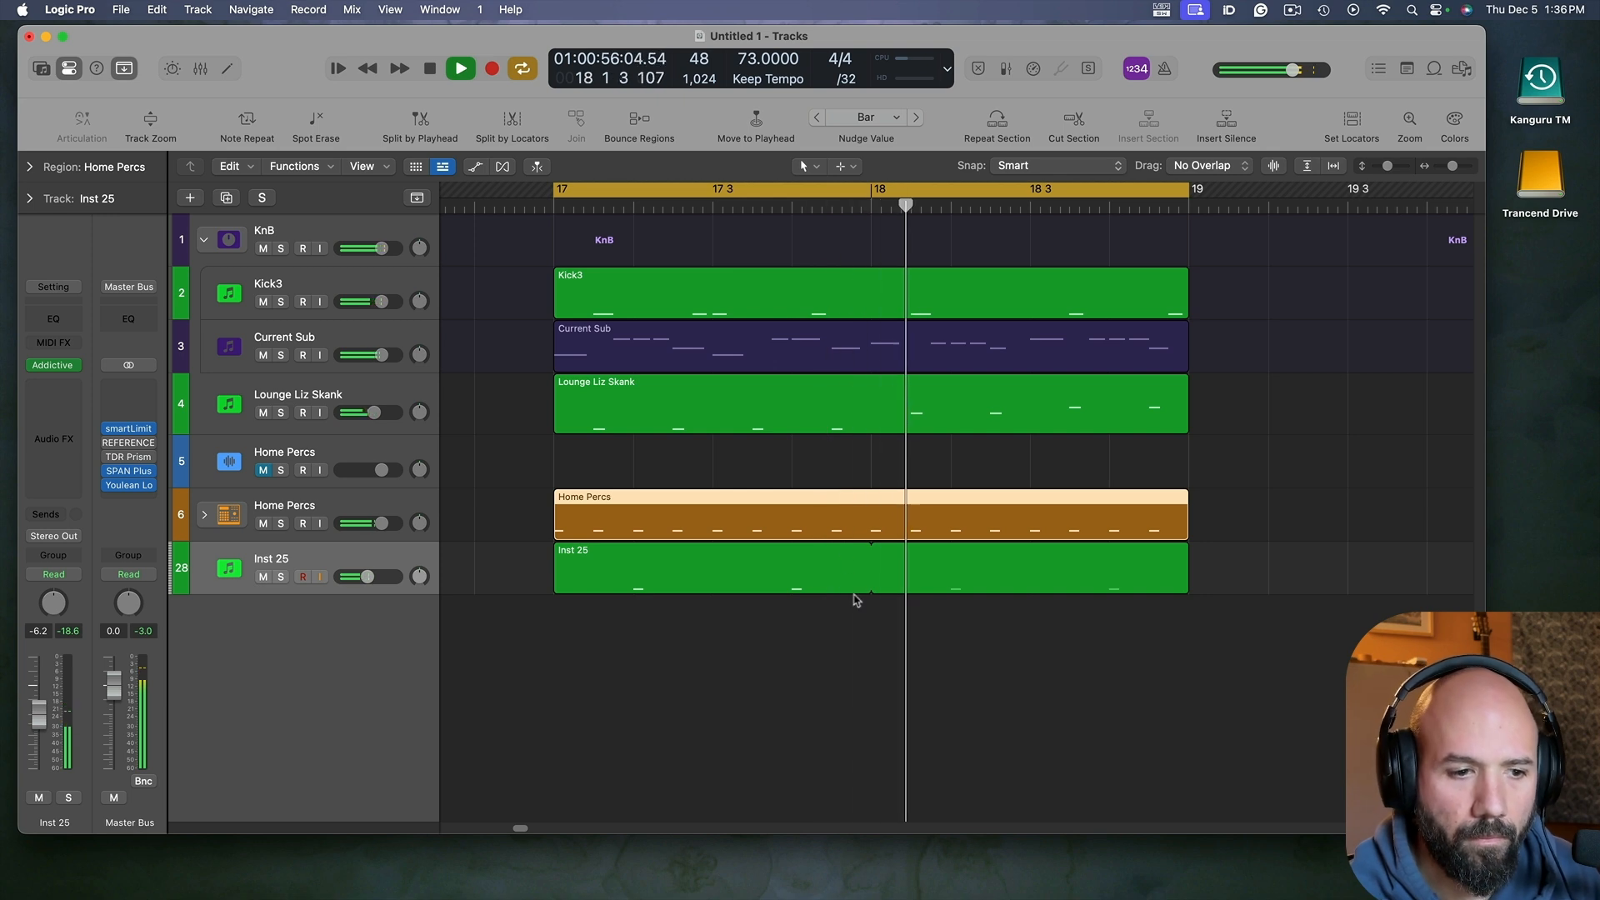
{"action": "key", "text": "space"}
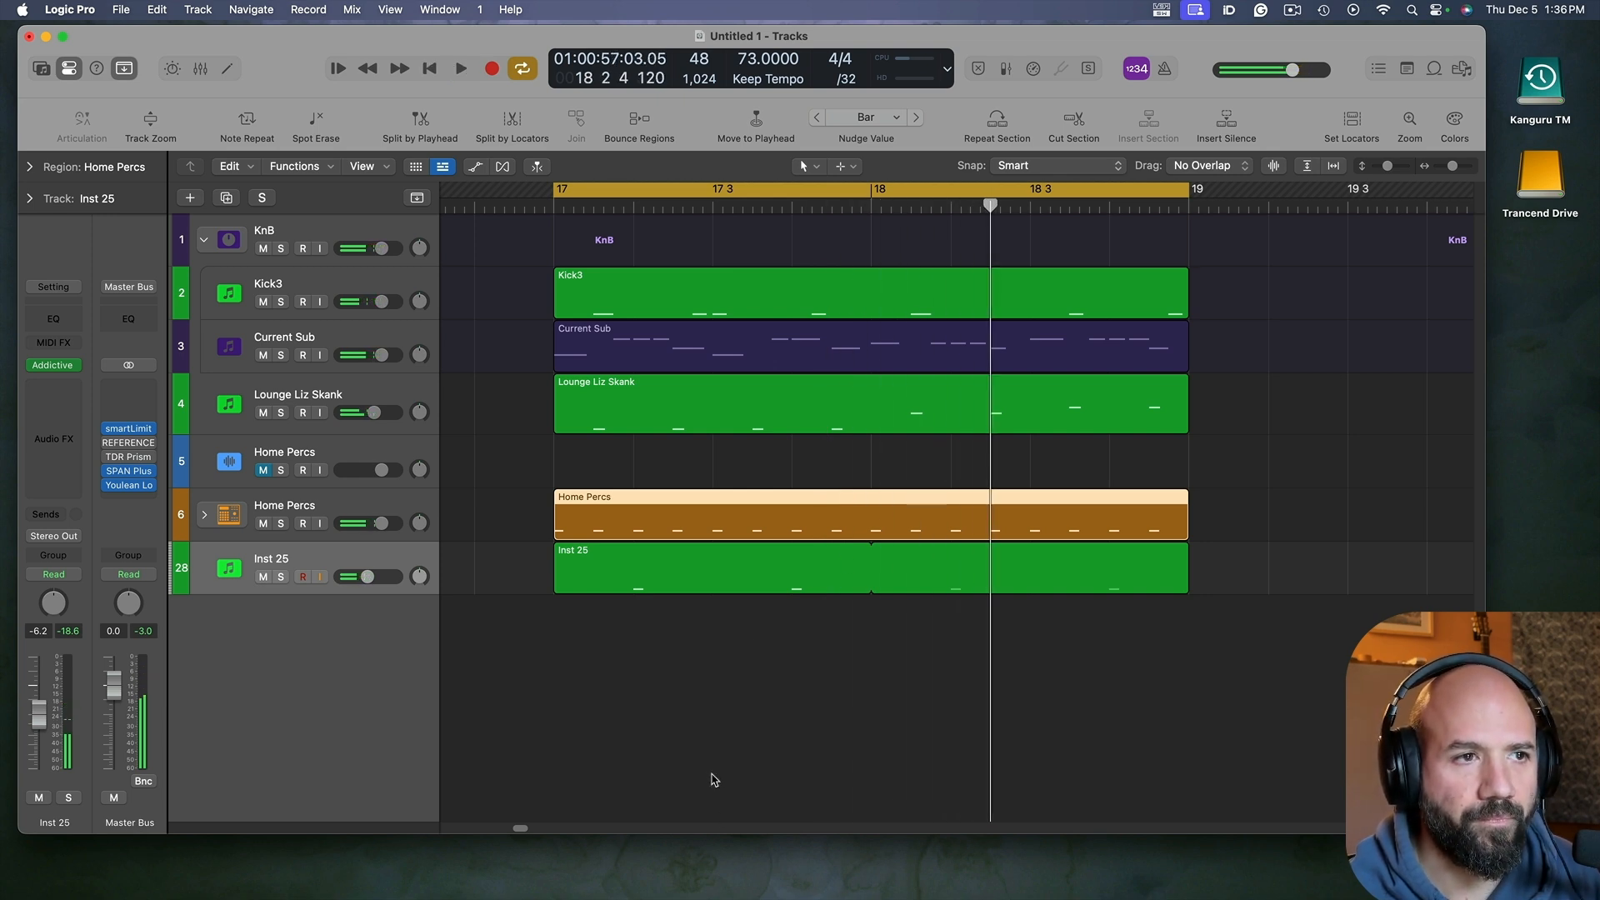
Step: Move both notes in the Inst 25 region down a semitone to F1 and play the loop
{"action": "double_click", "coordinate": [763, 589]}
{"action": "left_click_drag", "start_coordinate": [798, 667], "coordinate": [1045, 692]}
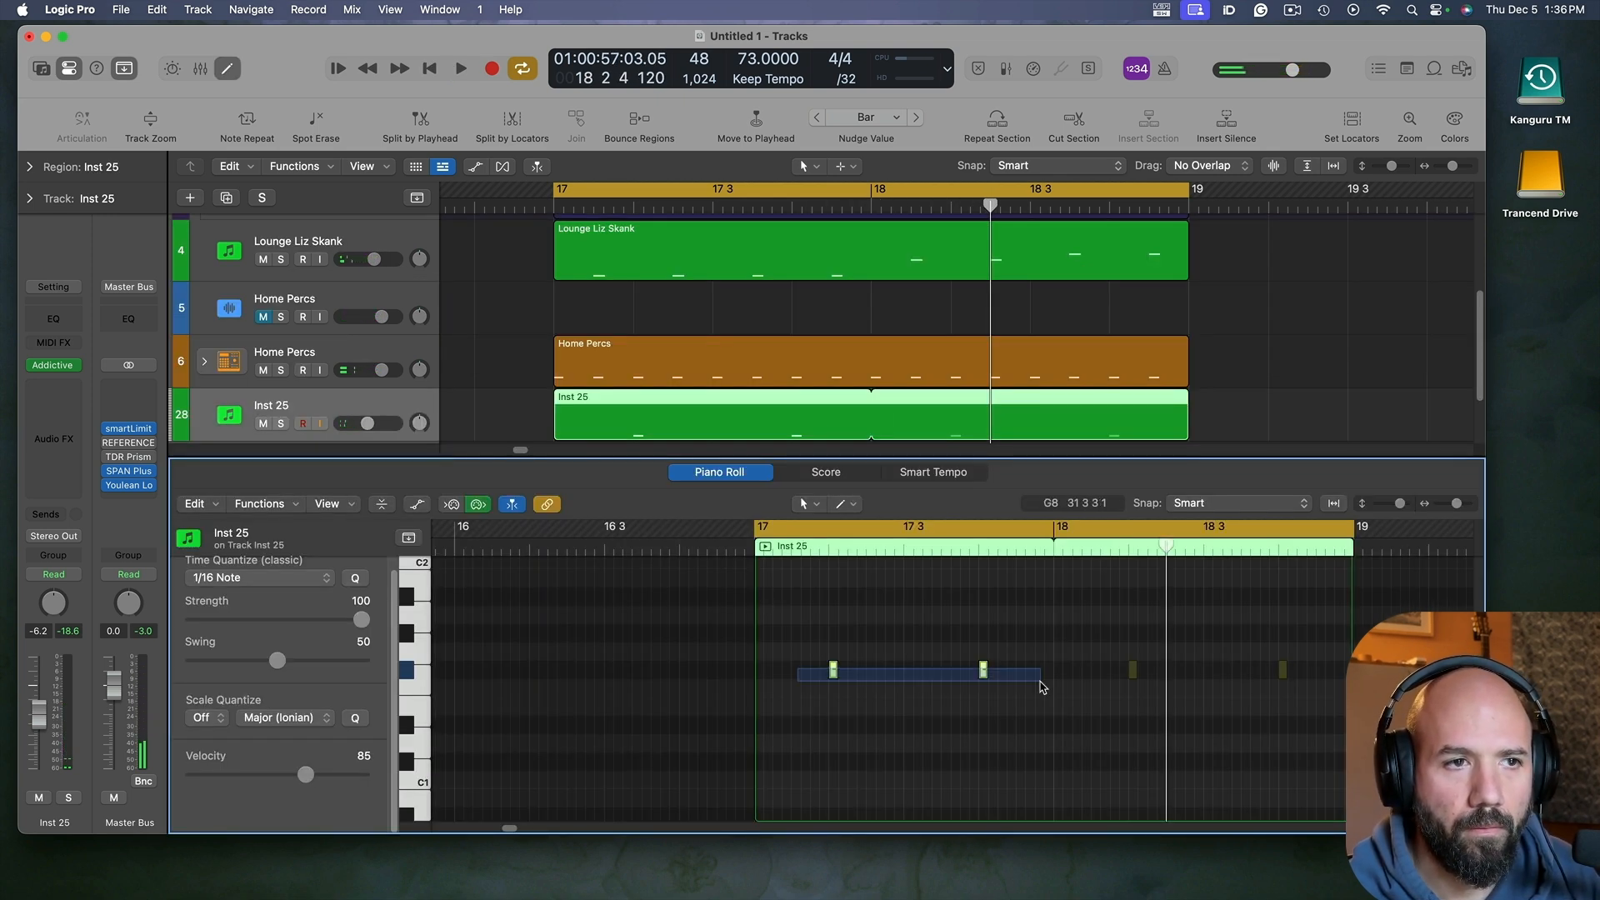
{"action": "left_click_drag", "start_coordinate": [833, 673], "coordinate": [833, 693]}
{"action": "key", "text": "space"}
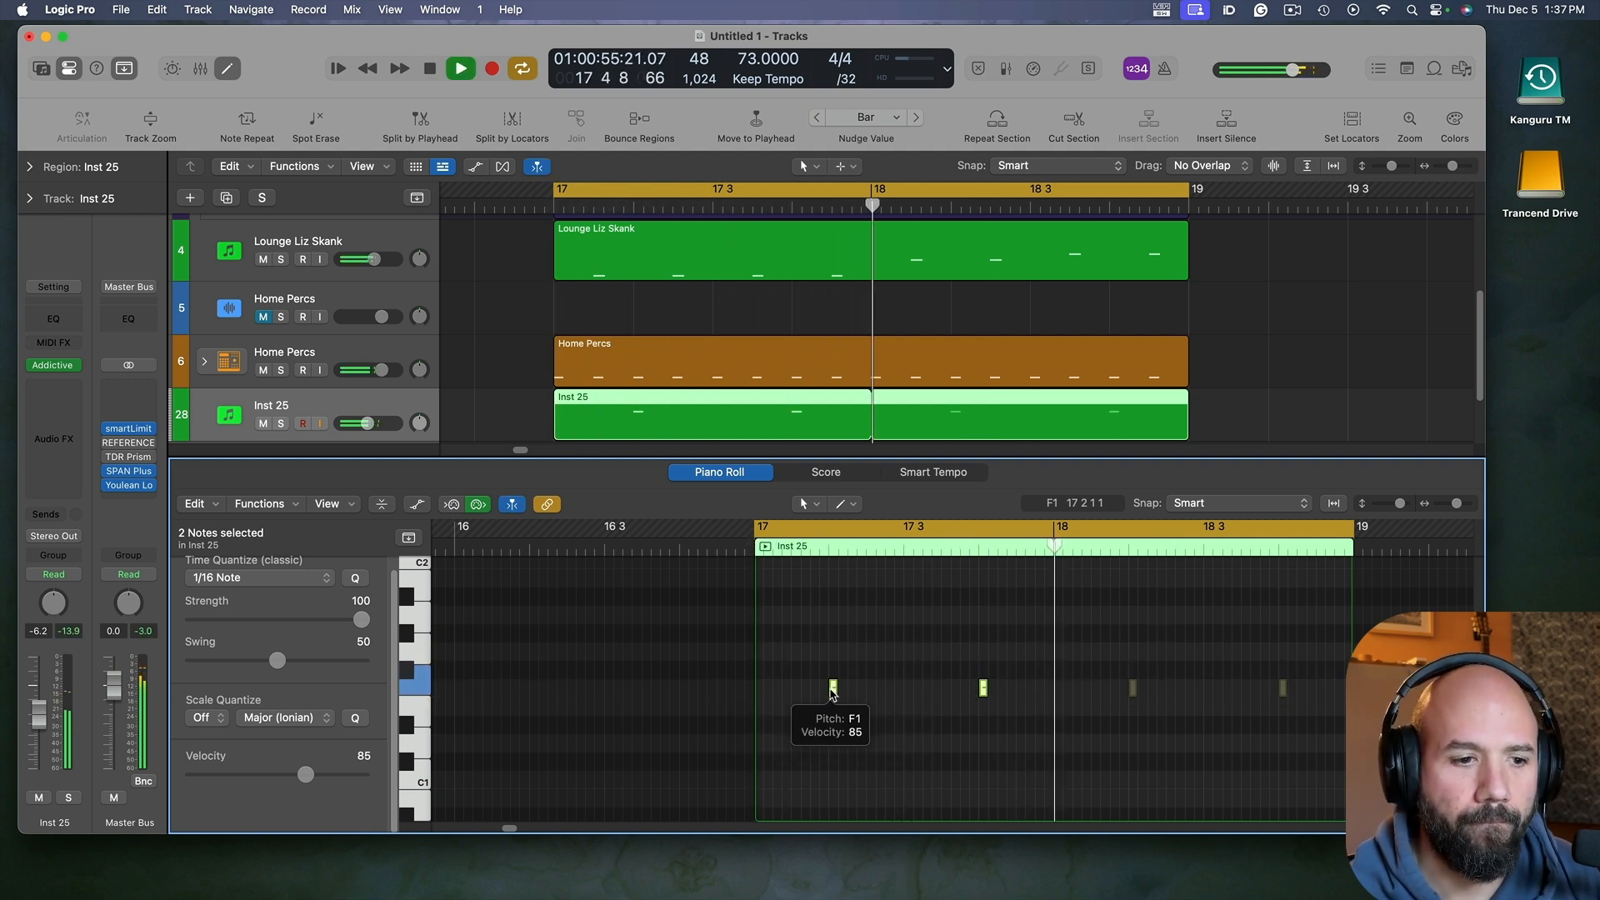
Step: Play the two-bar loop to judge the sound of the snare backbeat on Inst 25
{"action": "key", "text": "space"}
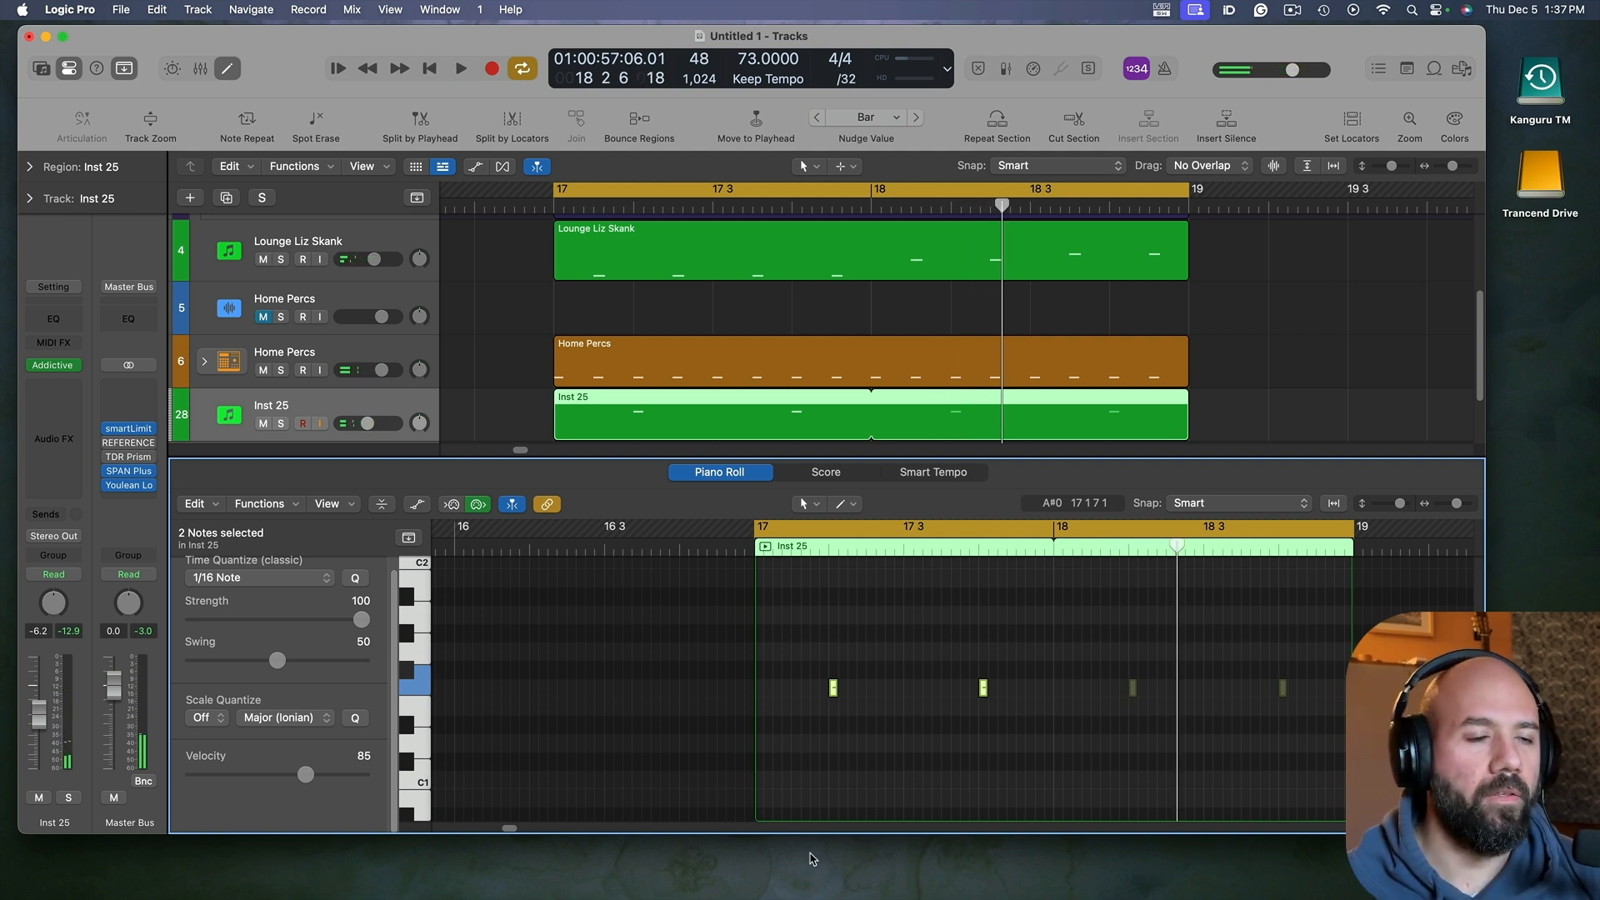
{"action": "double_click", "coordinate": [833, 690]}
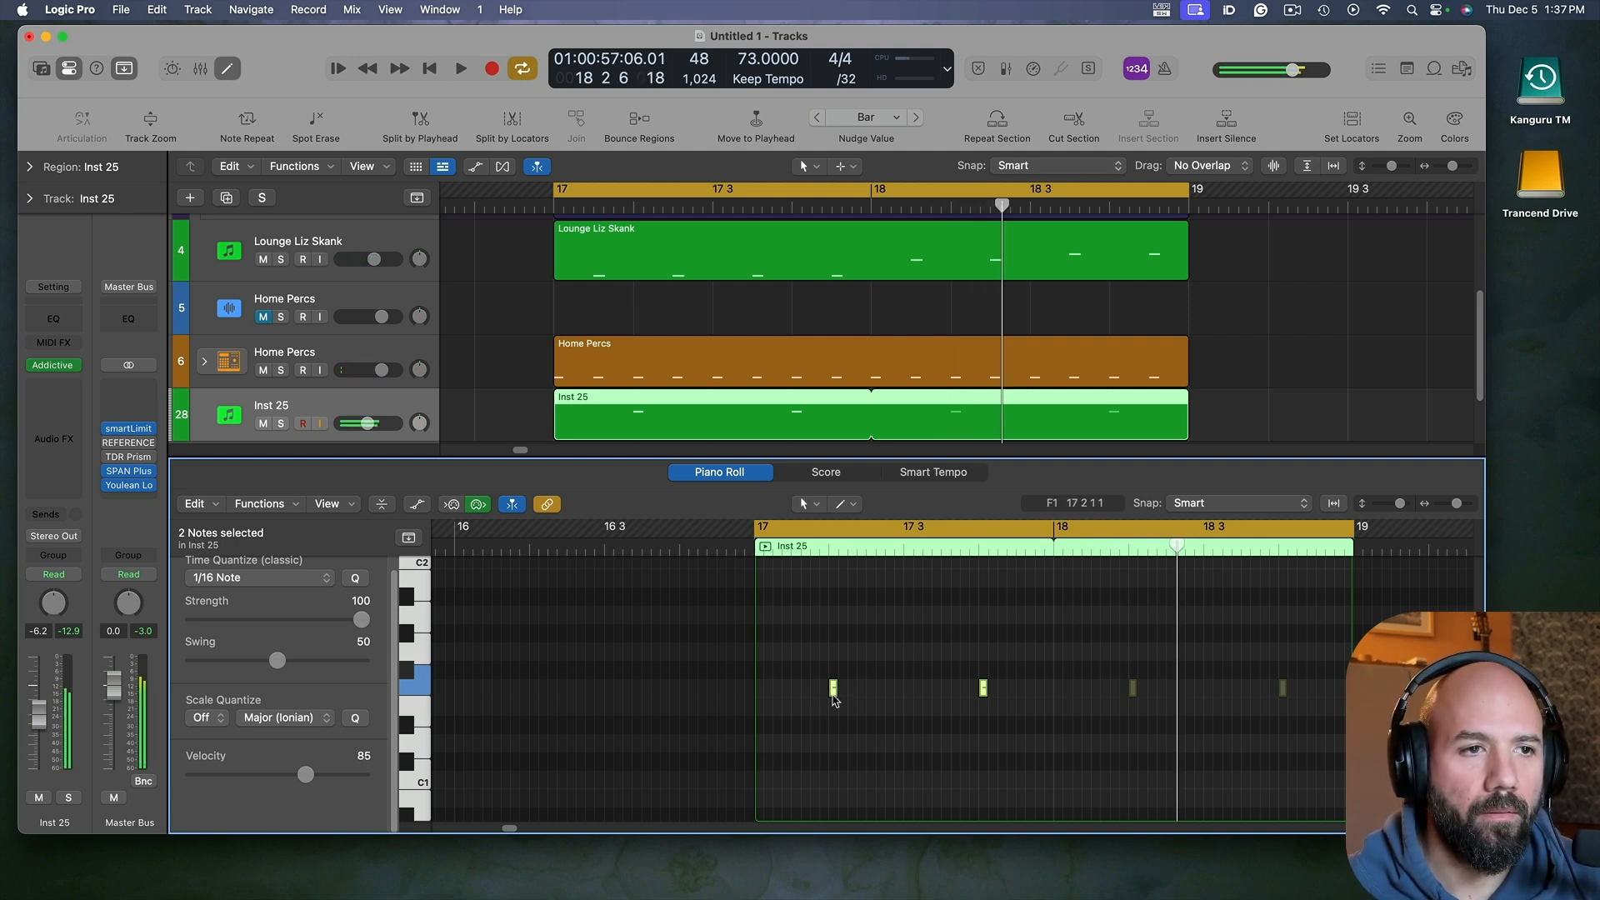
{"action": "key", "text": "space"}
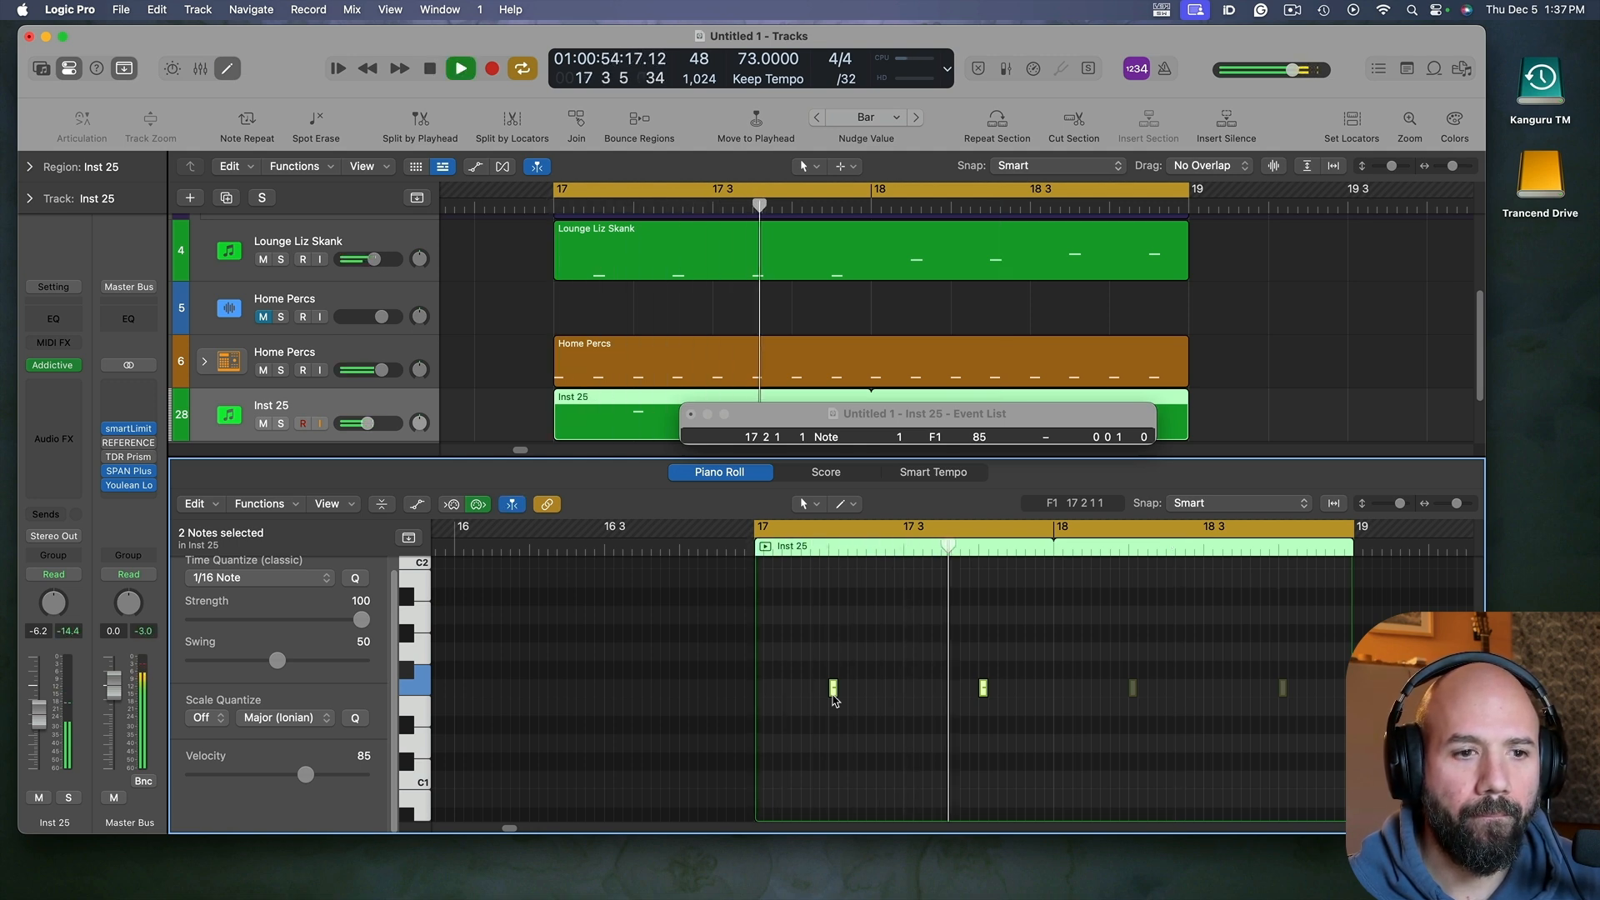
{"action": "key", "text": "space"}
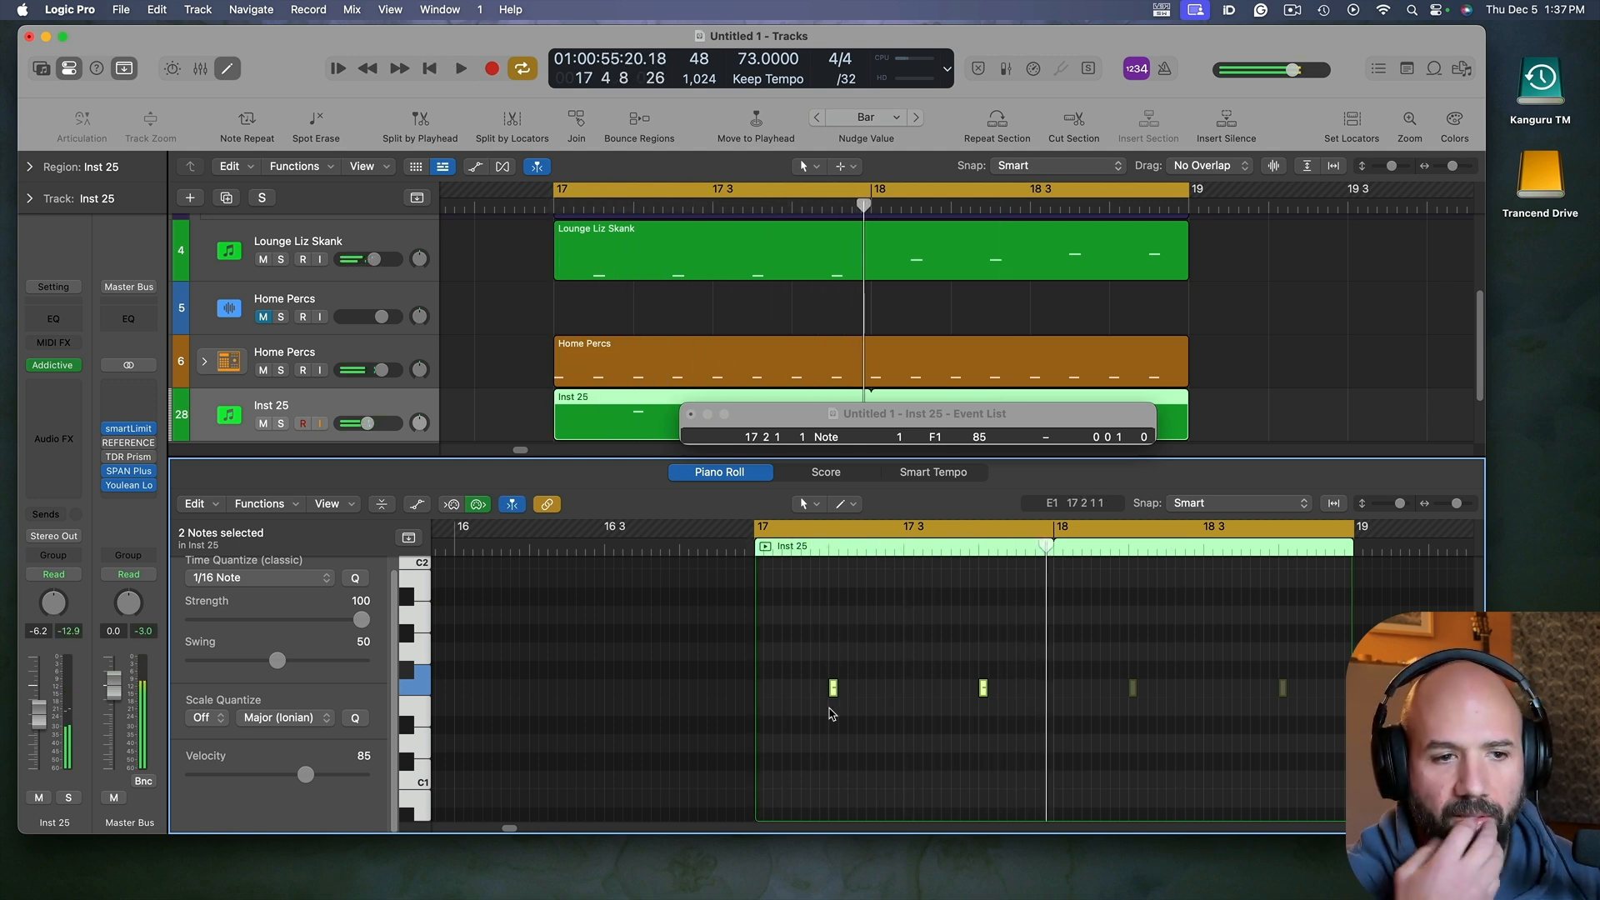
{"action": "key", "text": "space"}
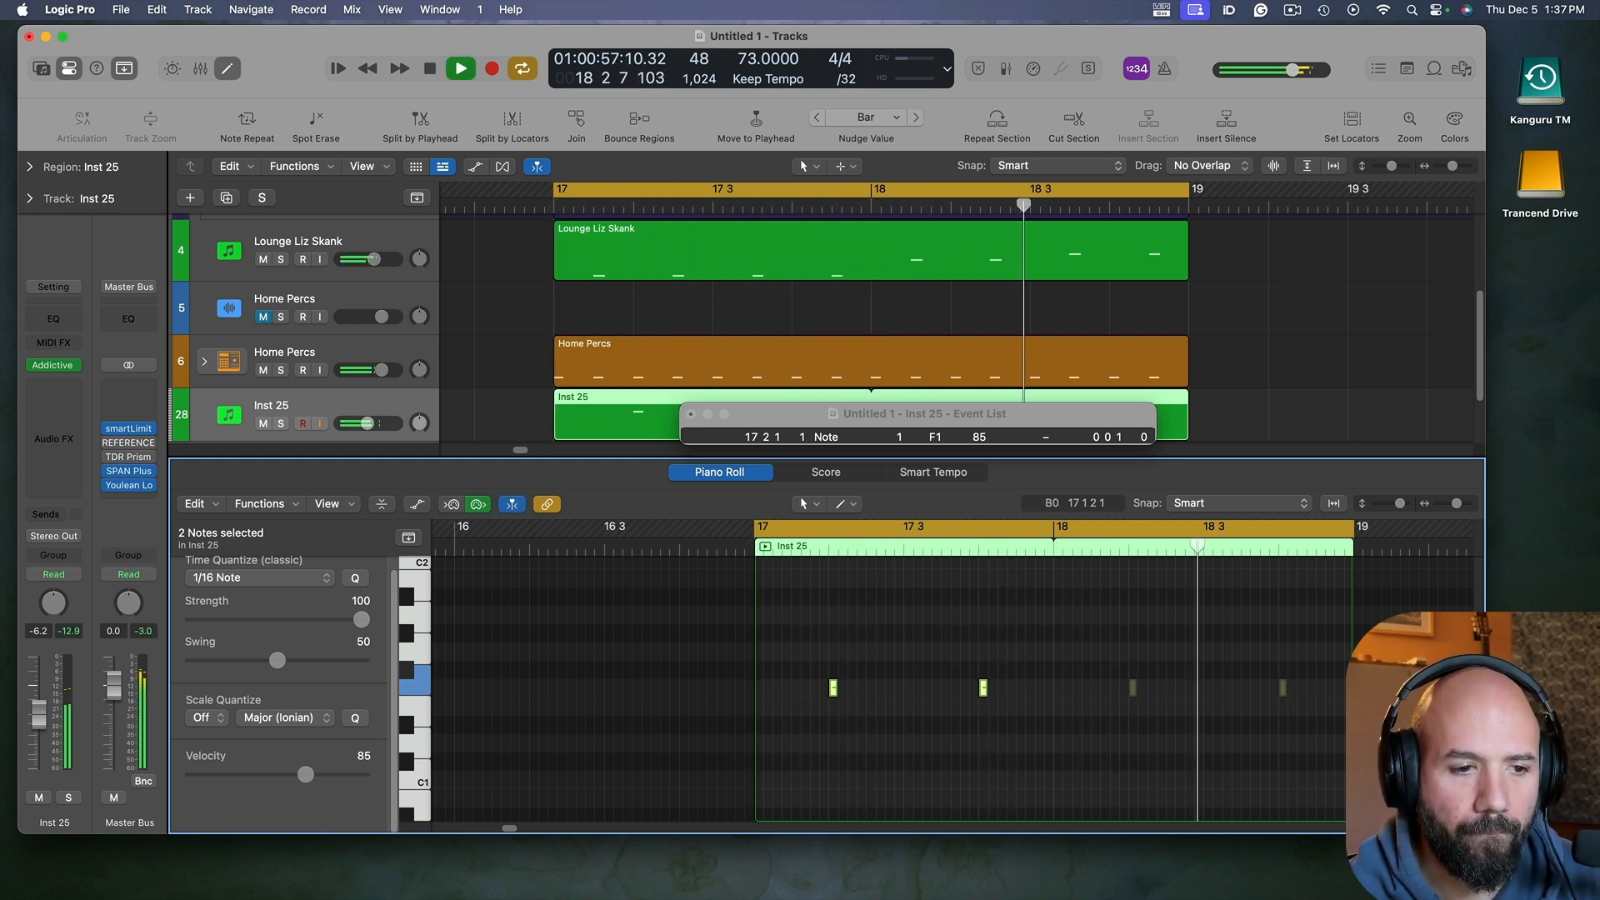
{"action": "key", "text": "space"}
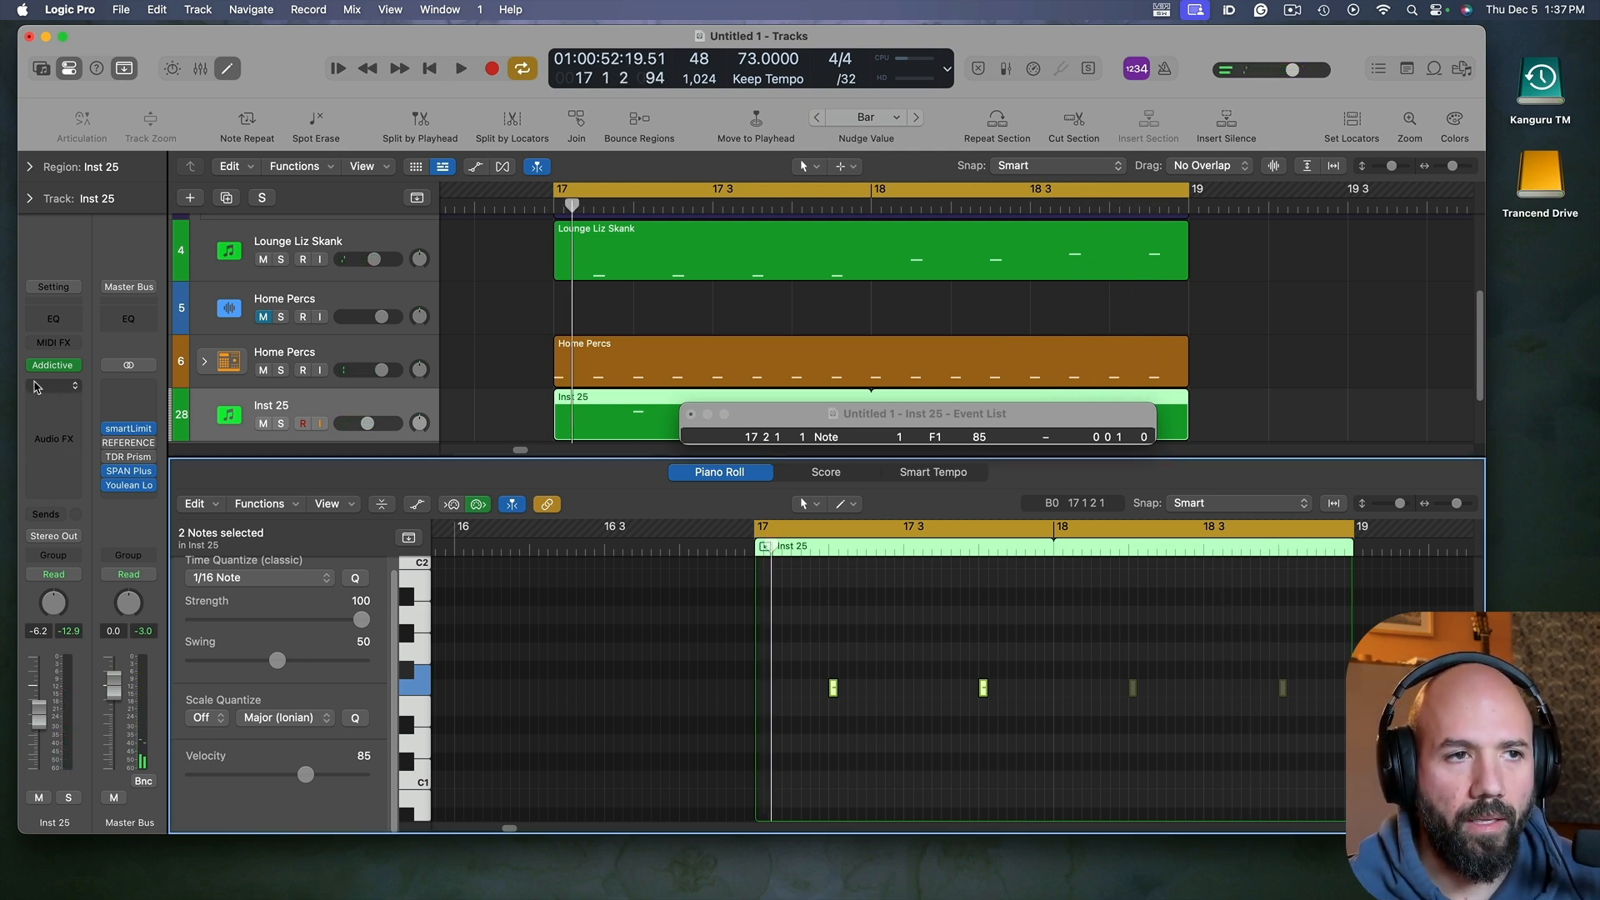
Step: Insert the stereo Springs reverb on Inst 25 and open its plug-in window
{"action": "left_click", "coordinate": [35, 387]}
{"action": "mouse_move", "coordinate": [35, 389]}
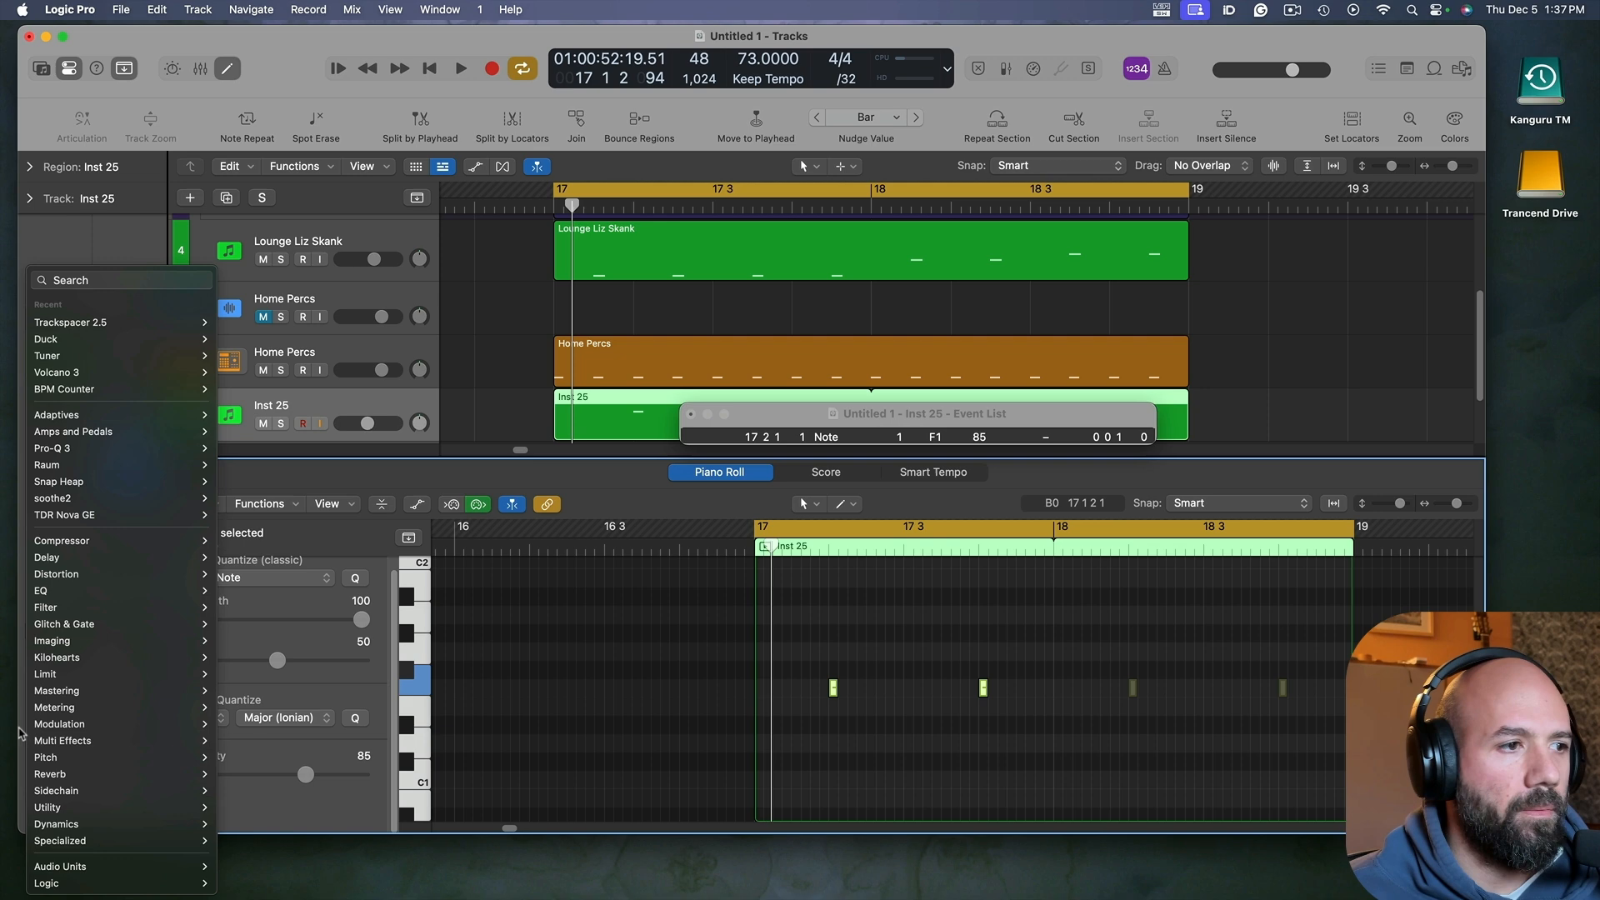
{"action": "mouse_move", "coordinate": [83, 774]}
{"action": "mouse_move", "coordinate": [279, 833]}
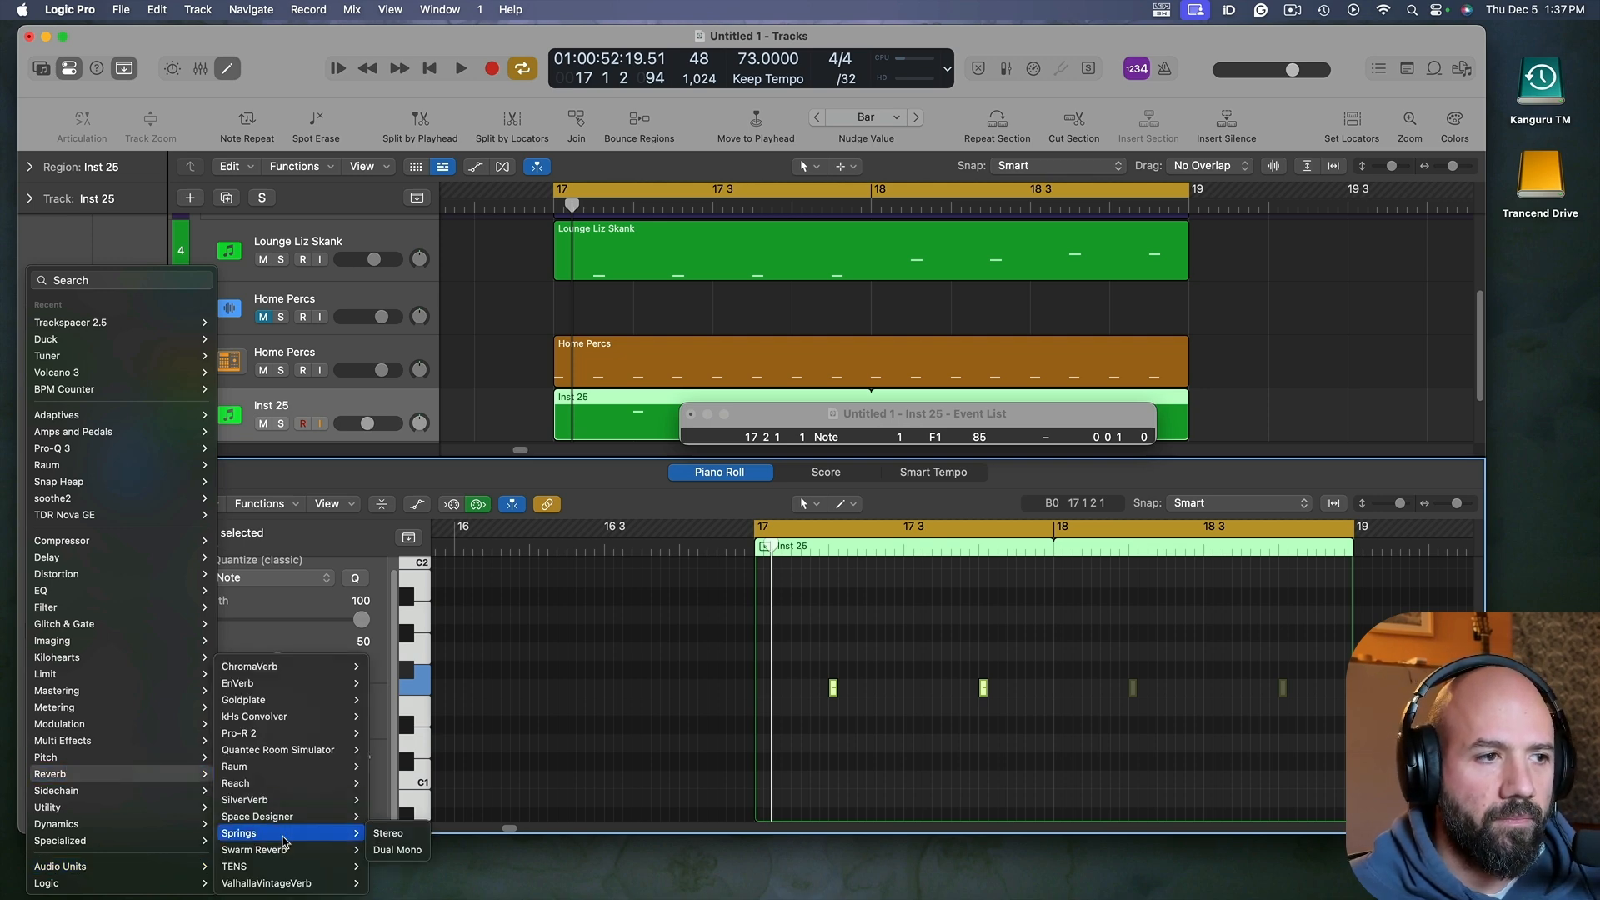
{"action": "left_click", "coordinate": [392, 833]}
{"action": "key", "text": "space"}
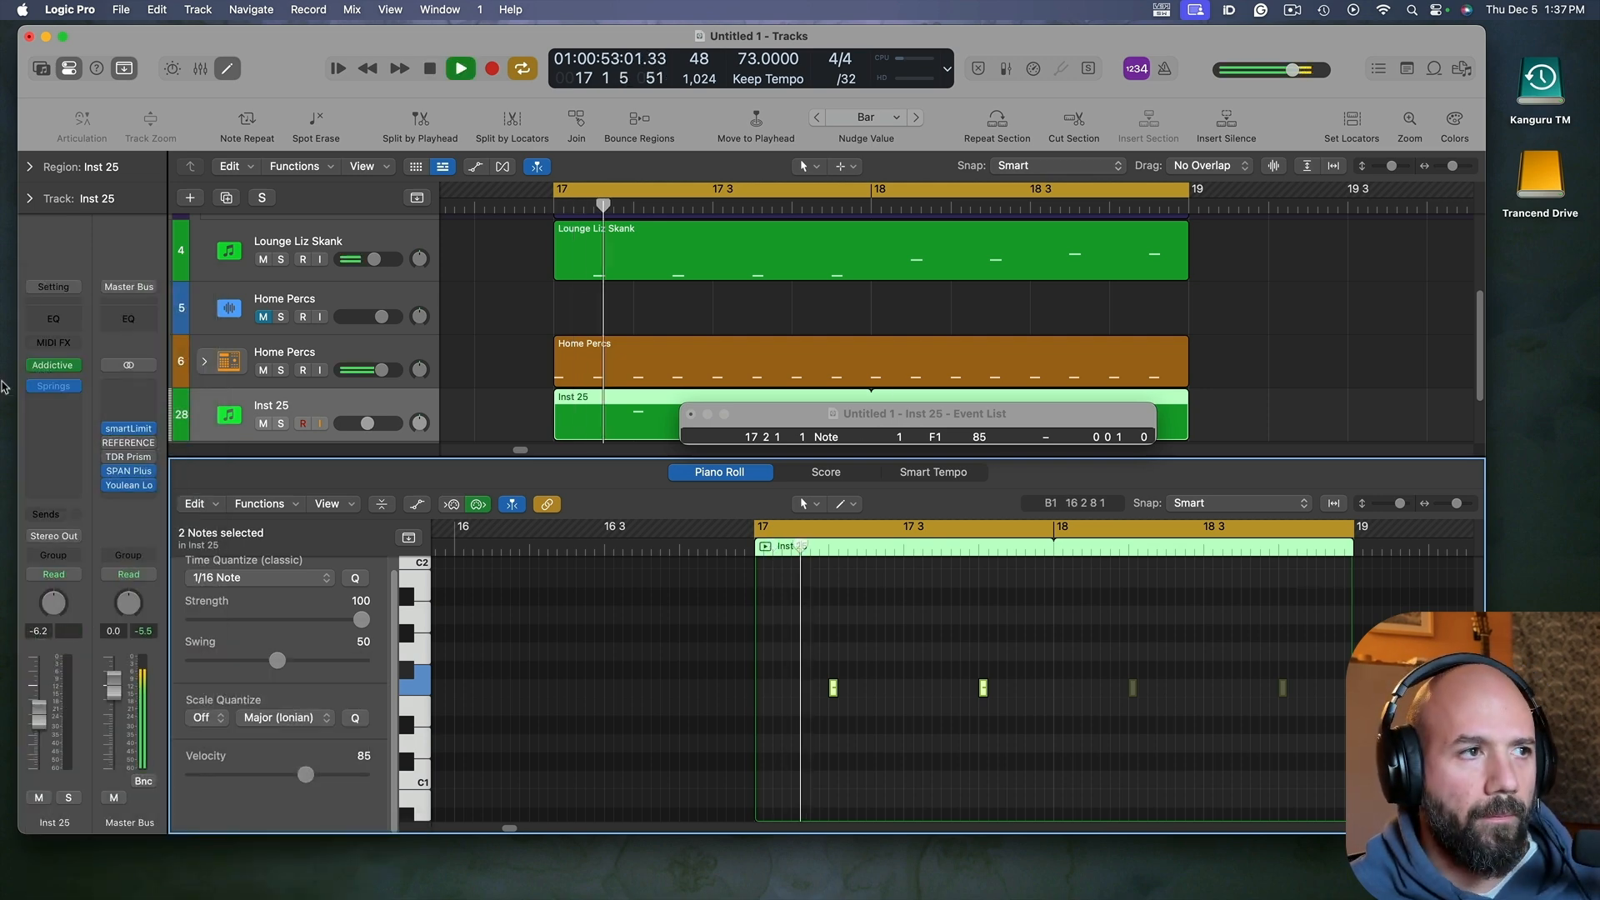
{"action": "key", "text": "space"}
{"action": "left_click", "coordinate": [56, 389]}
{"action": "left_click", "coordinate": [56, 389]}
{"action": "left_click", "coordinate": [57, 389]}
Step: Configure Springs with short decay, wet at about -11.9 dB and the GR-1 (stereo mod) model while playing the loop
{"action": "key", "text": "space"}
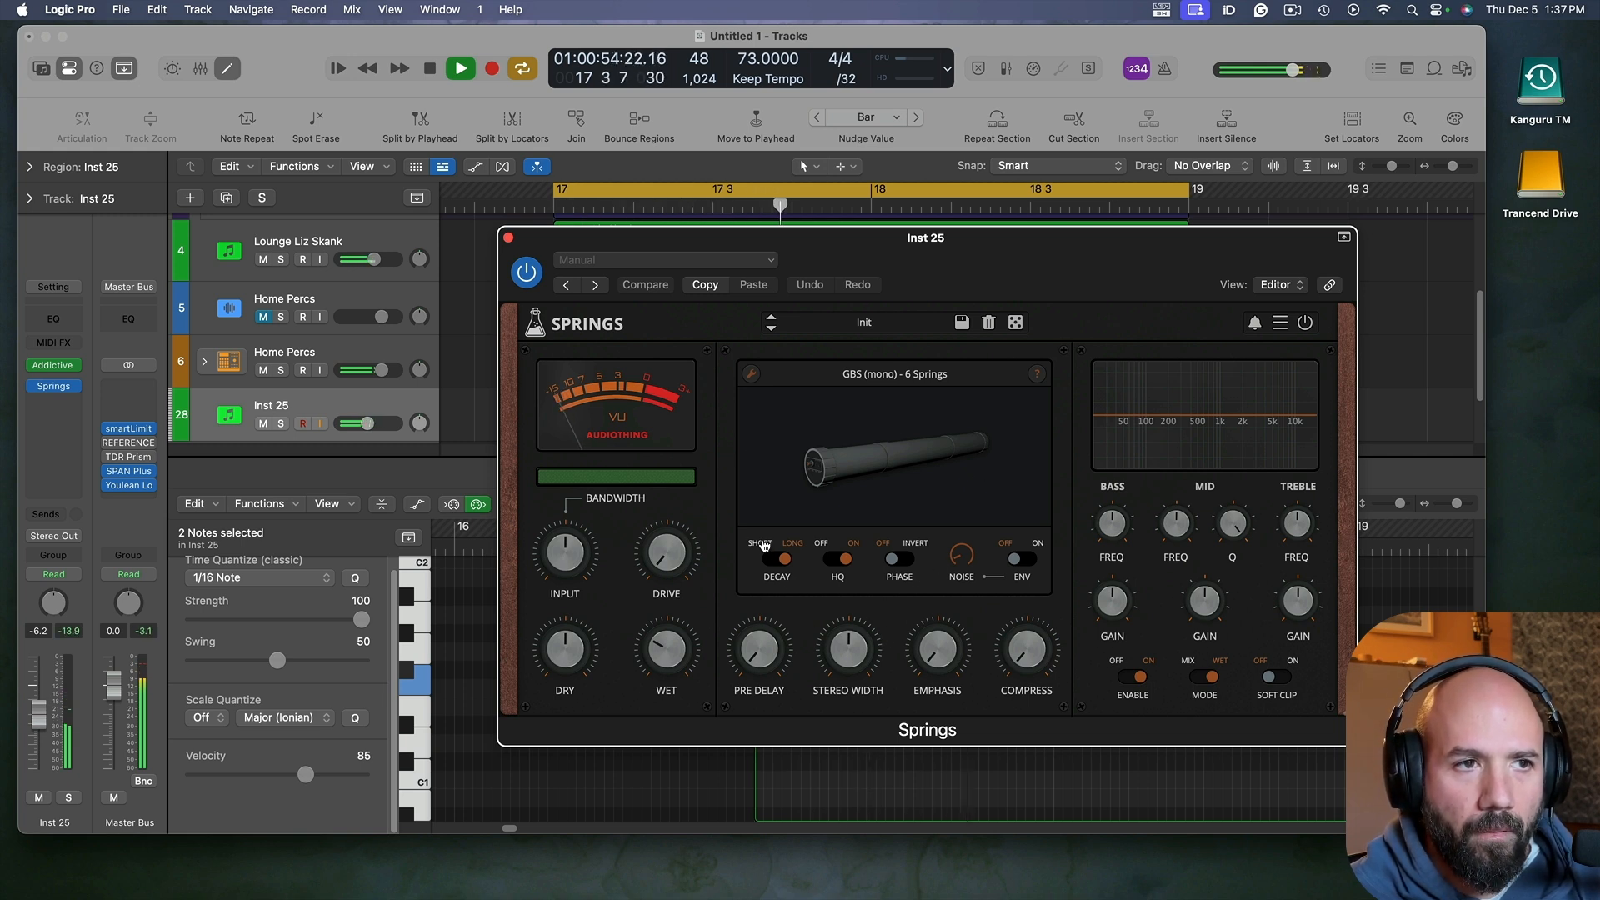
{"action": "left_click", "coordinate": [776, 559]}
{"action": "mouse_move", "coordinate": [660, 658]}
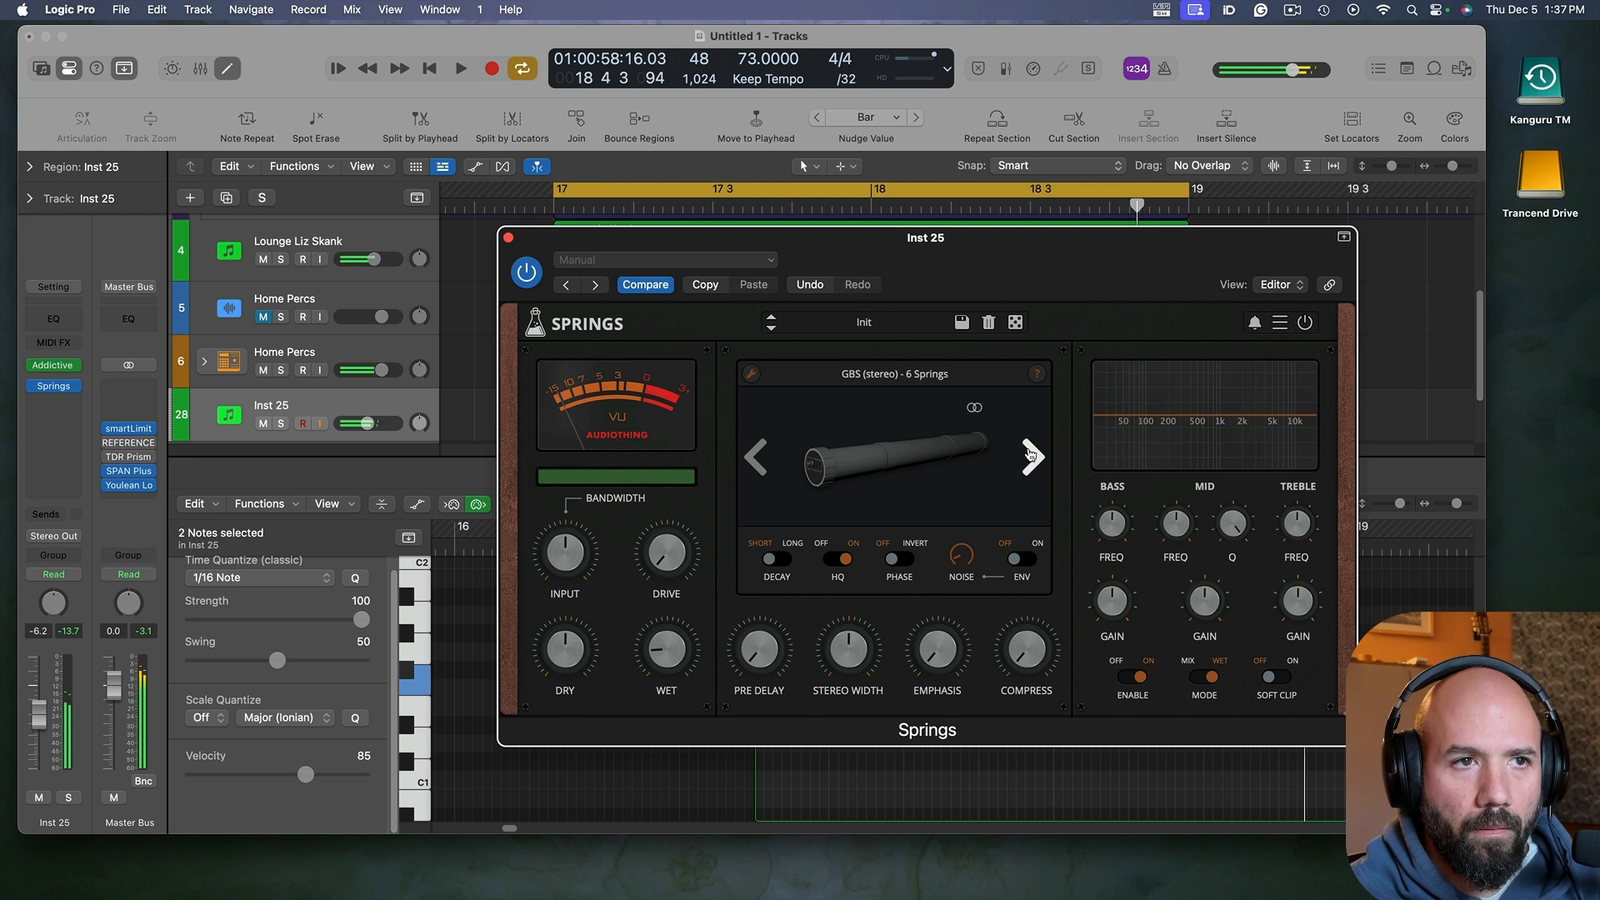
{"action": "left_click", "coordinate": [1032, 459]}
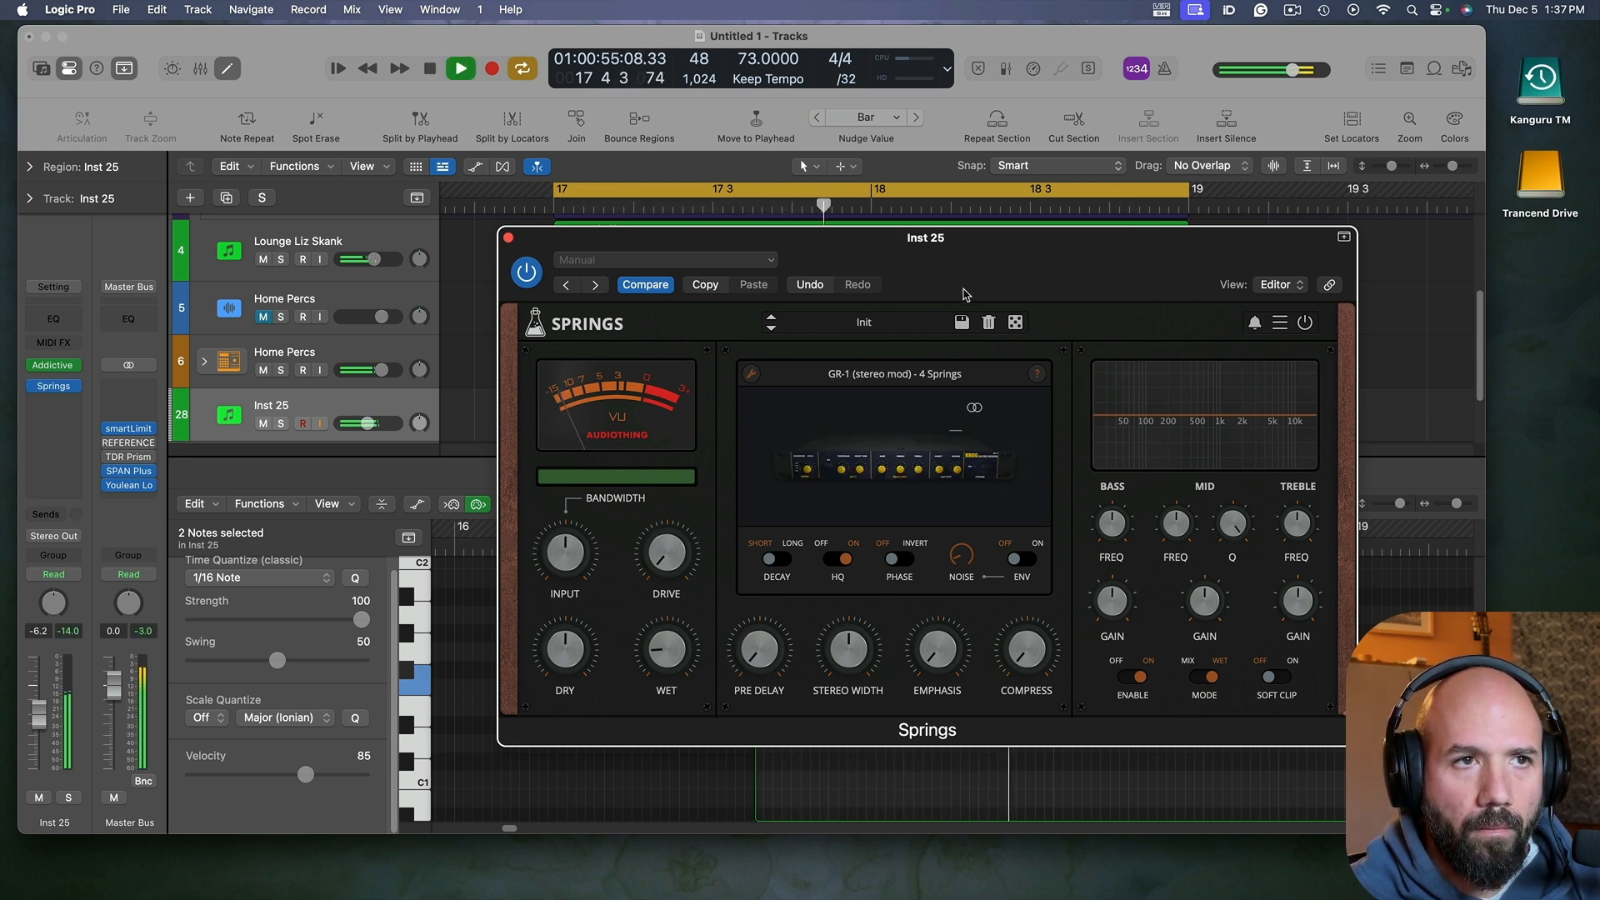
{"action": "key", "text": "space"}
{"action": "left_click_drag", "start_coordinate": [959, 278], "coordinate": [983, 263]}
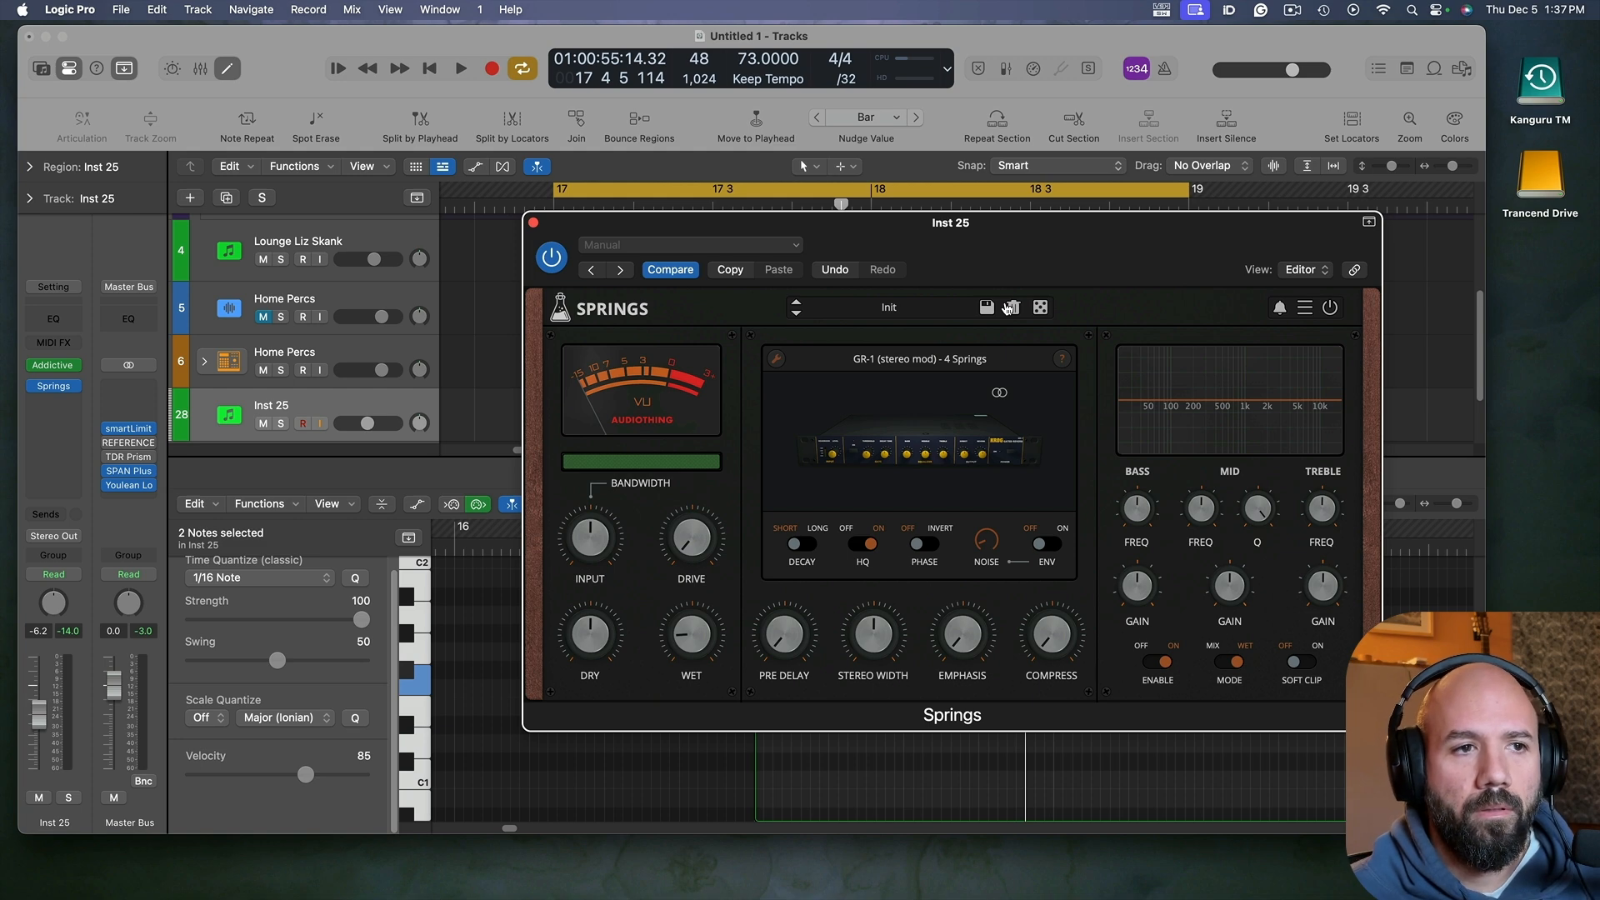
Step: Send Inst 25 to Bus 3 at about -0.4 dB and move the Springs reverb onto the Aux 5 channel
{"action": "left_click", "coordinate": [56, 515]}
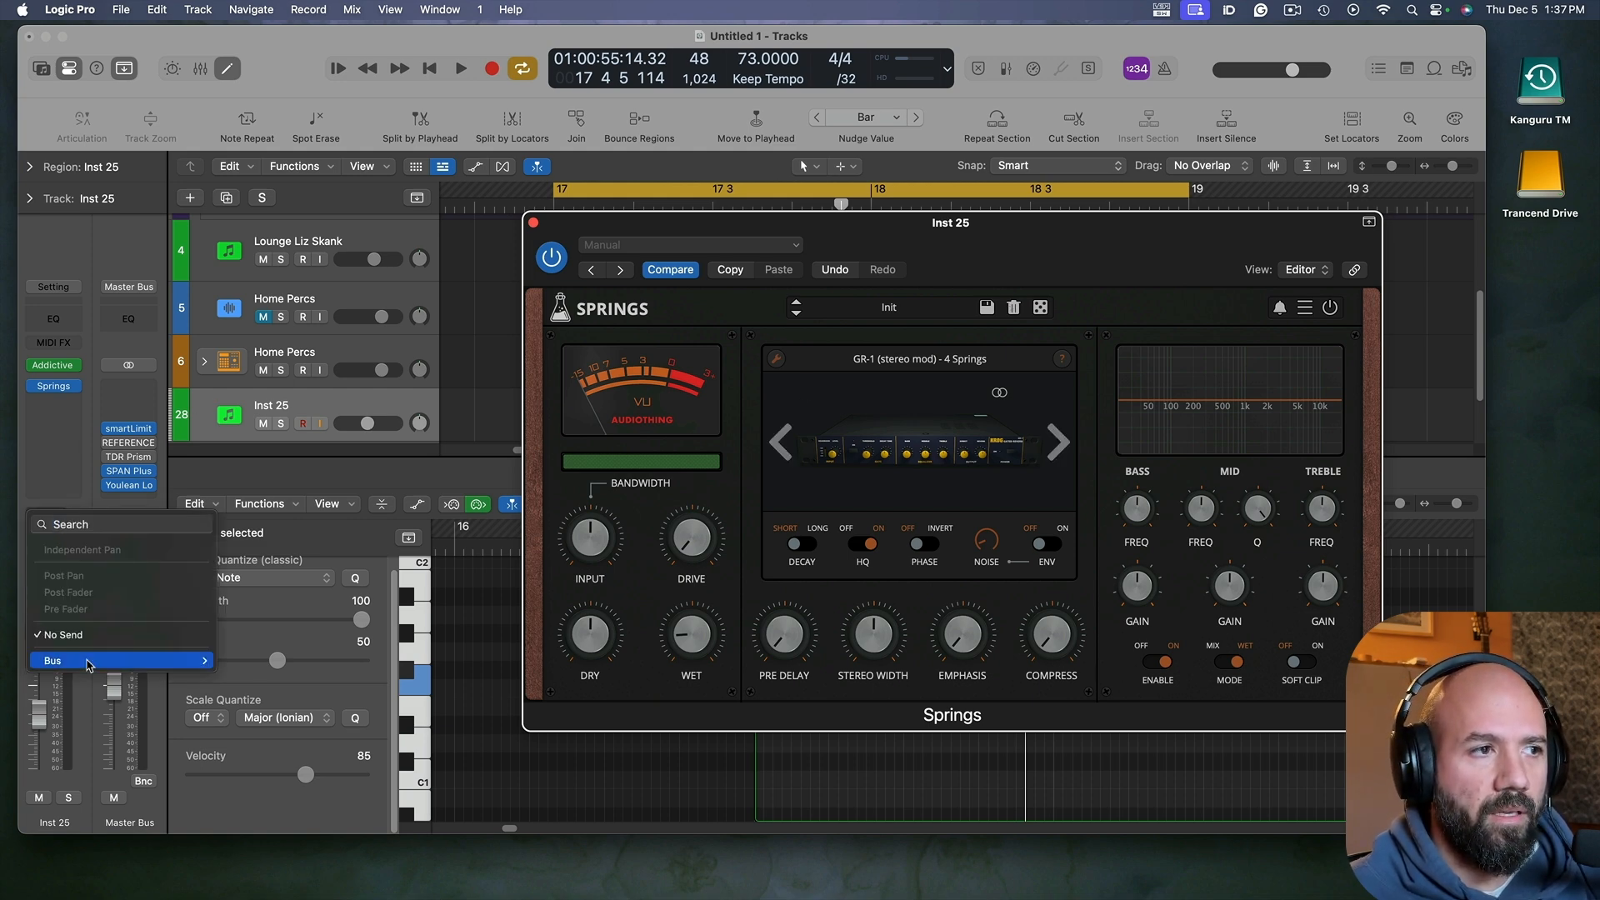
{"action": "mouse_move", "coordinate": [97, 658]}
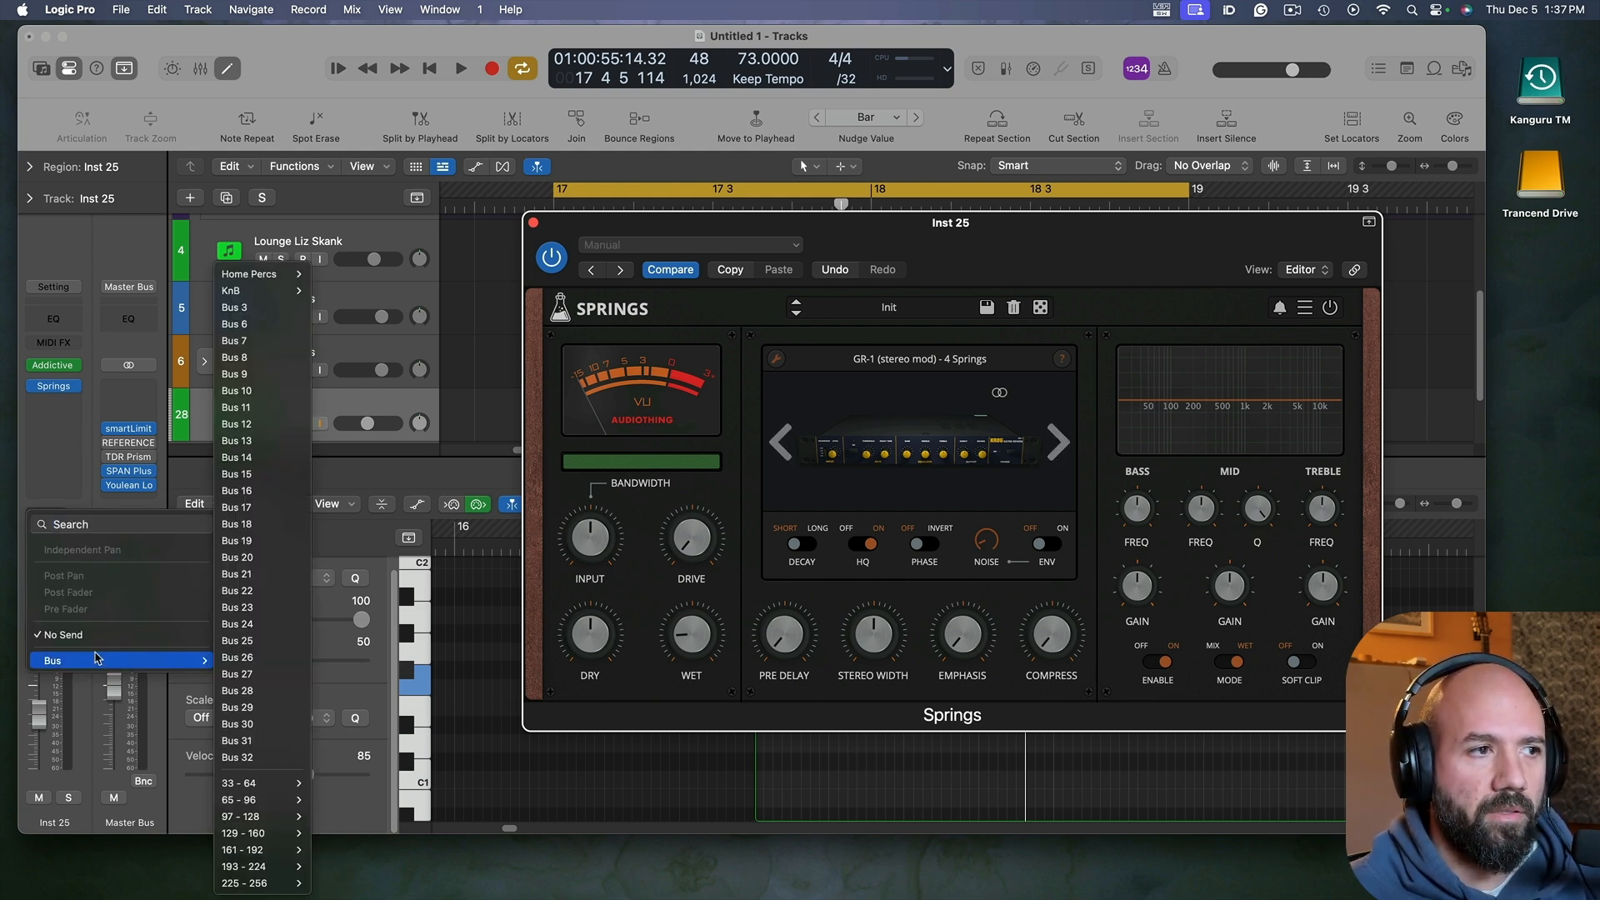
{"action": "left_click", "coordinate": [237, 307]}
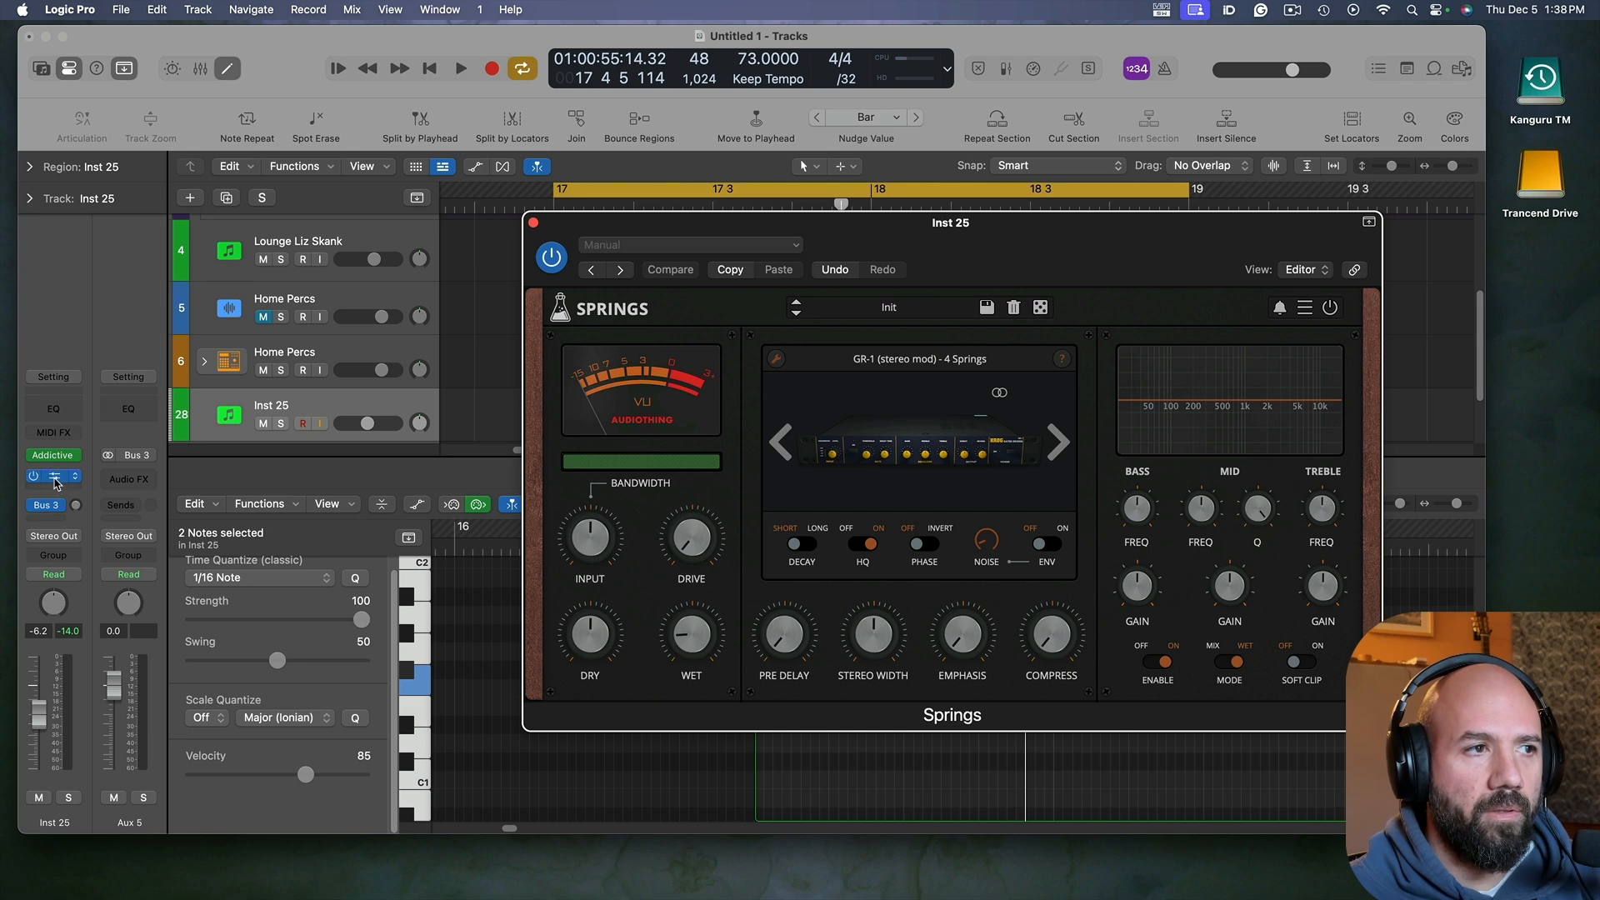
{"action": "left_click_drag", "start_coordinate": [55, 477], "coordinate": [129, 476]}
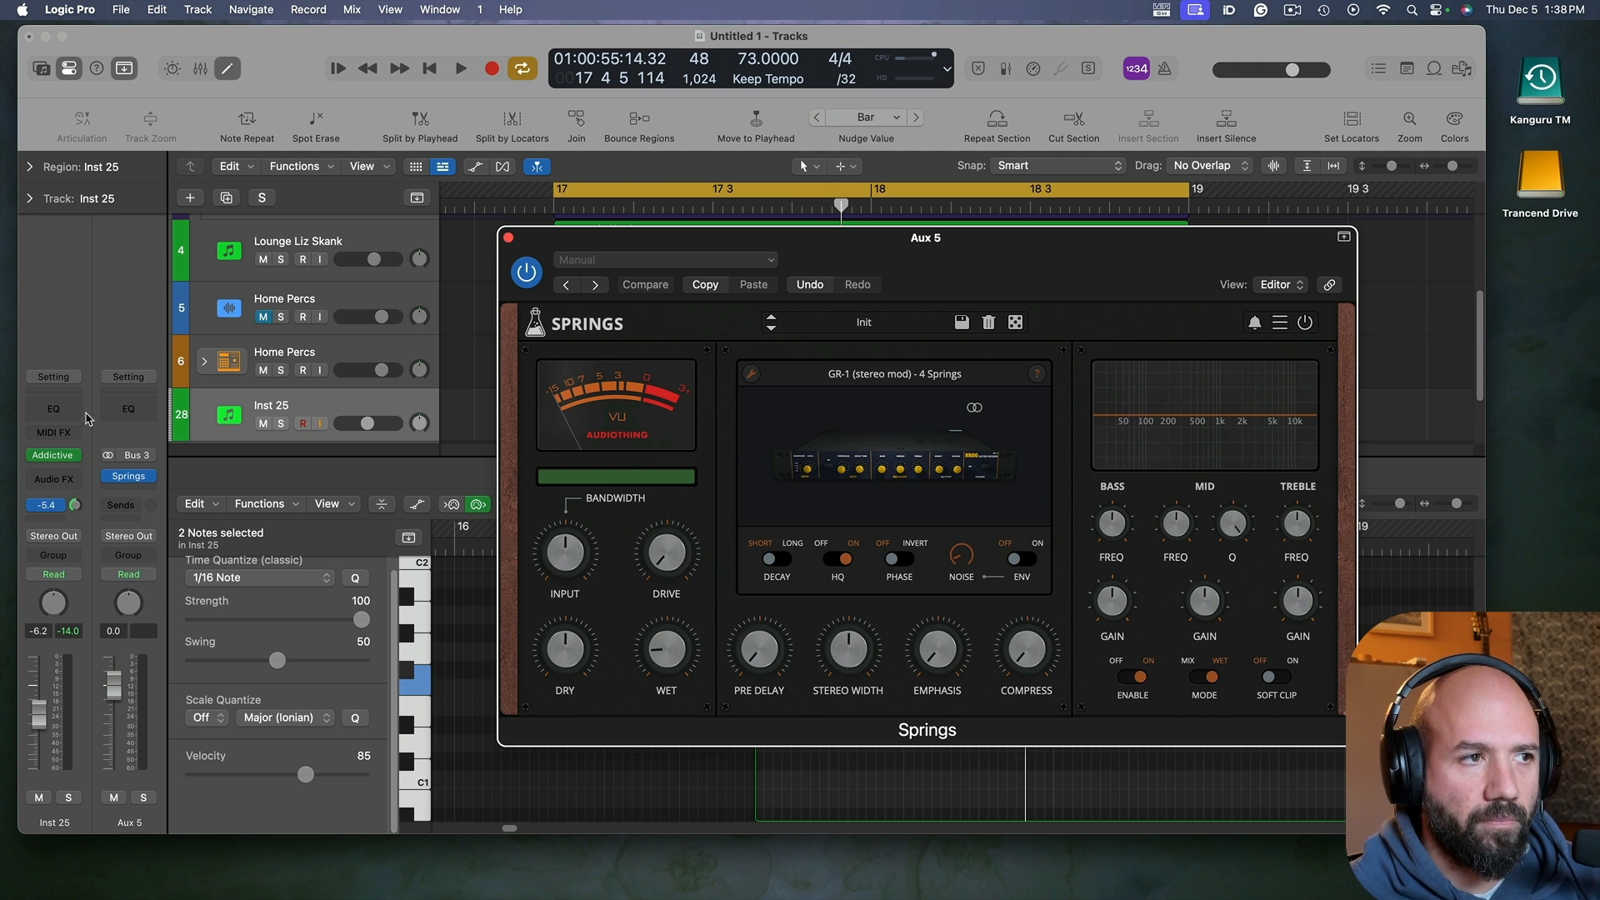
{"action": "left_click", "coordinate": [72, 501]}
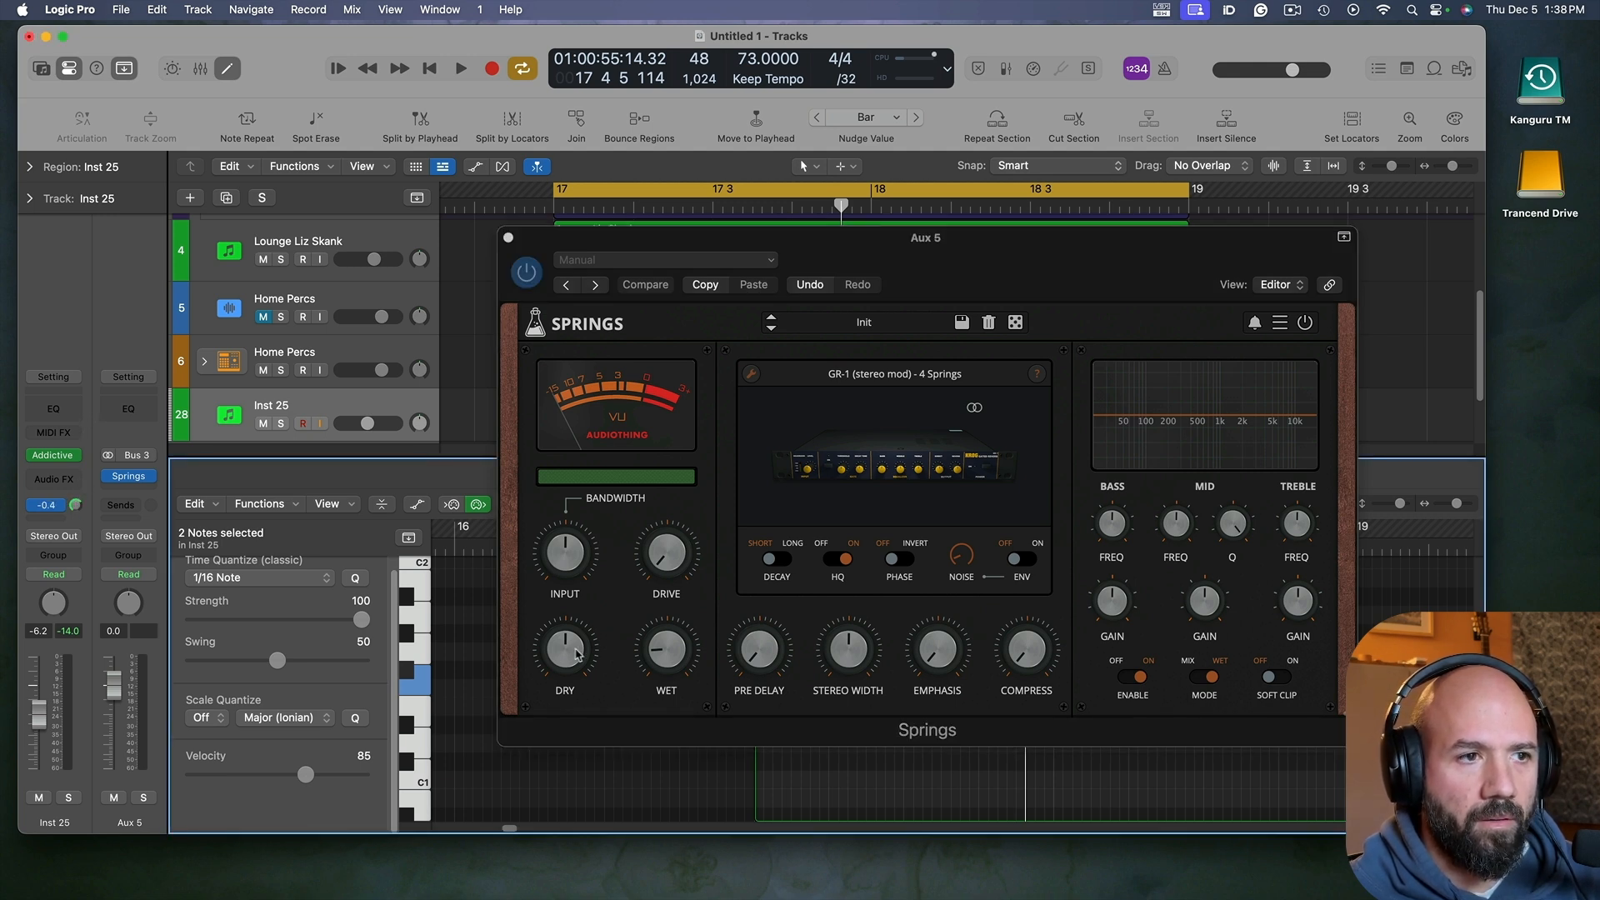
Step: Turn the dry level of the Springs reverb on Aux 5 all the way down
{"action": "left_click_drag", "start_coordinate": [577, 654], "coordinate": [581, 895]}
{"action": "mouse_move", "coordinate": [676, 663]}
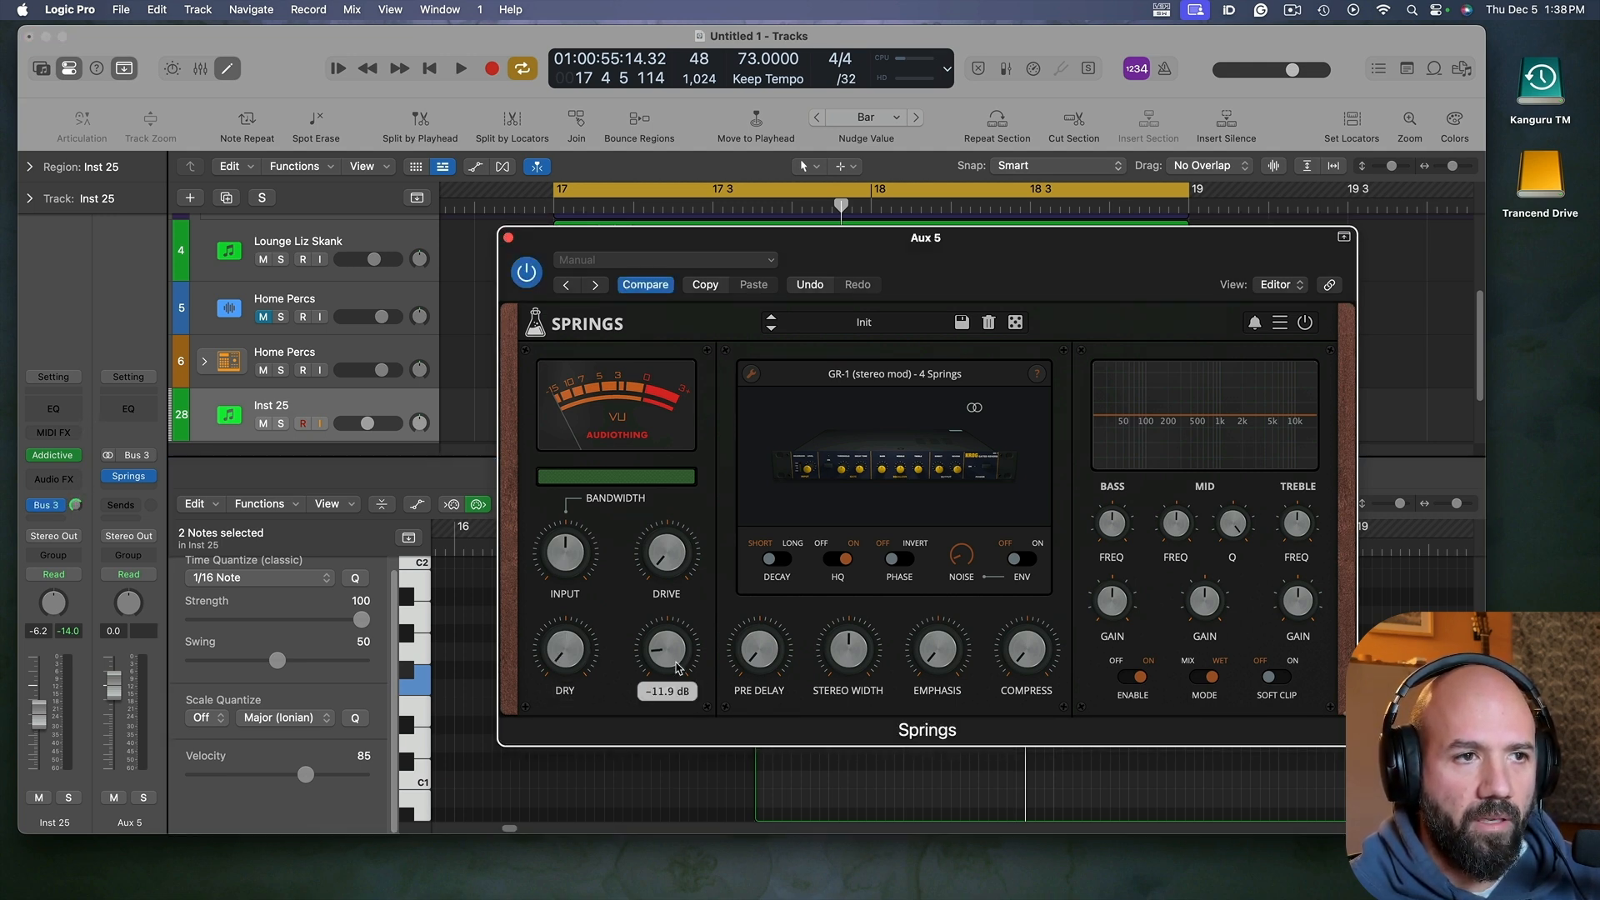
{"action": "left_click", "coordinate": [132, 478]}
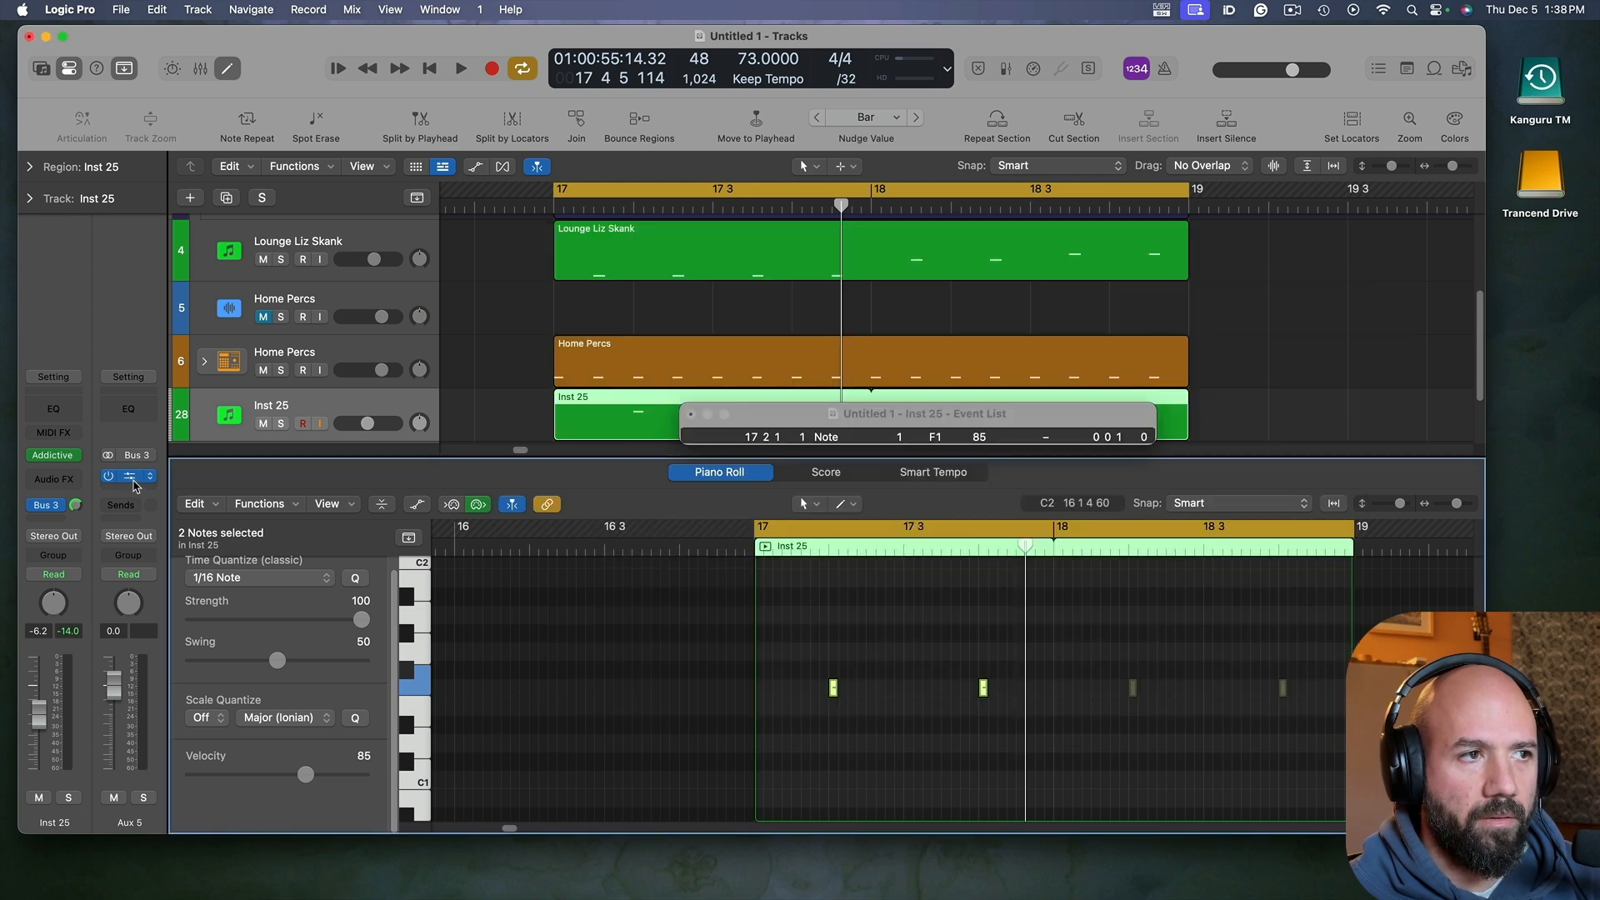
{"action": "left_click", "coordinate": [132, 479]}
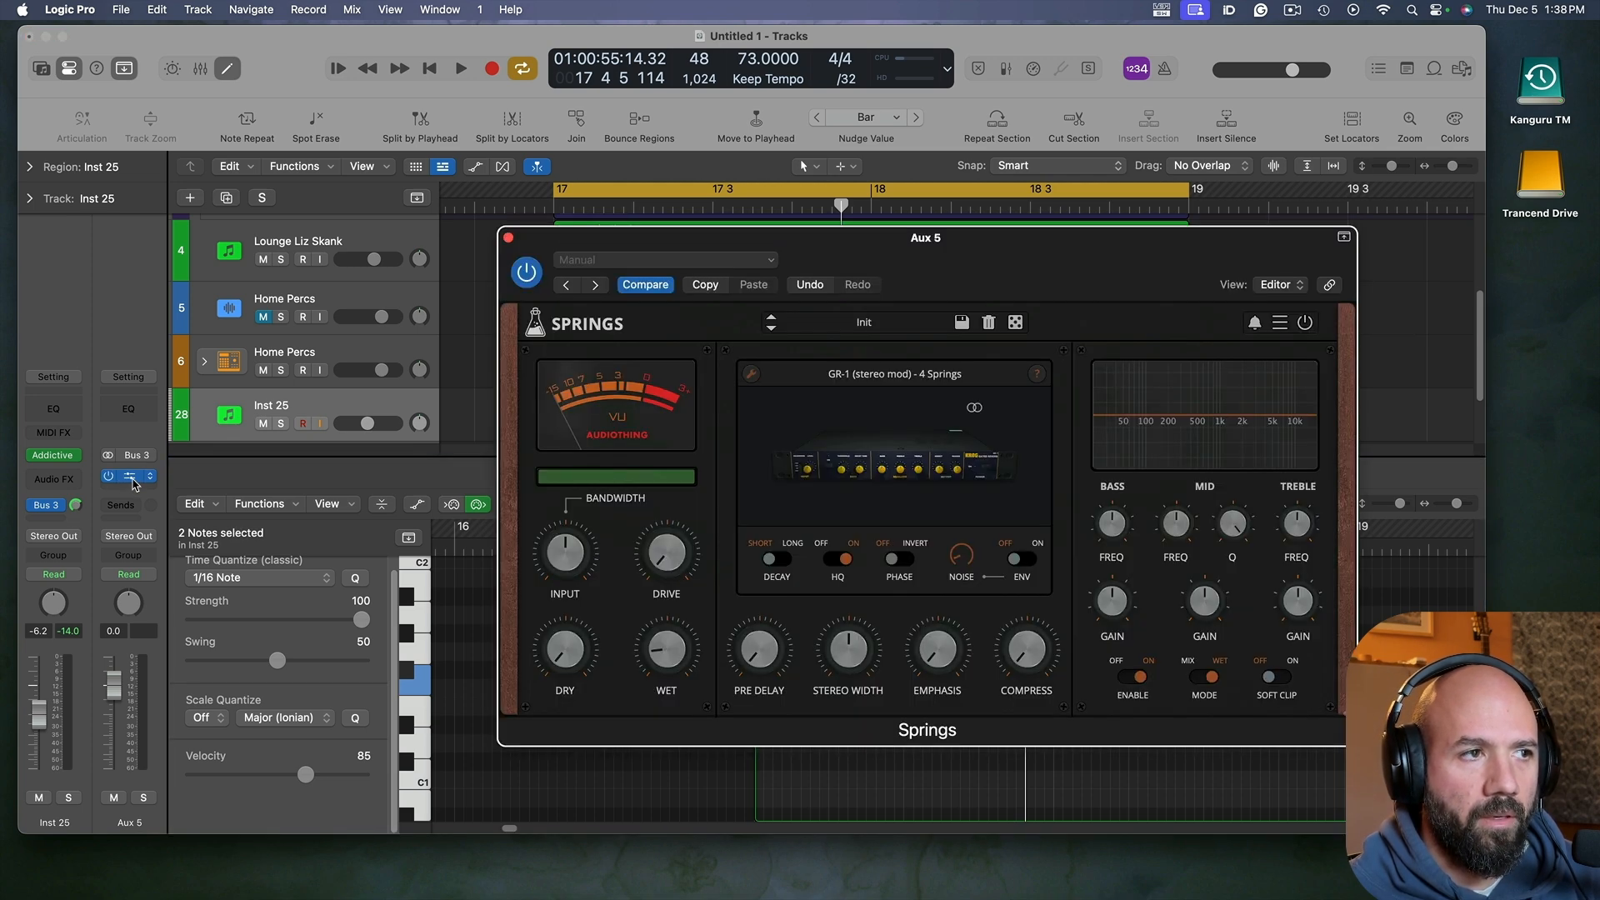
Step: Insert Snap Heap ahead of Springs on Aux 5 and open it
{"action": "left_click", "coordinate": [139, 476]}
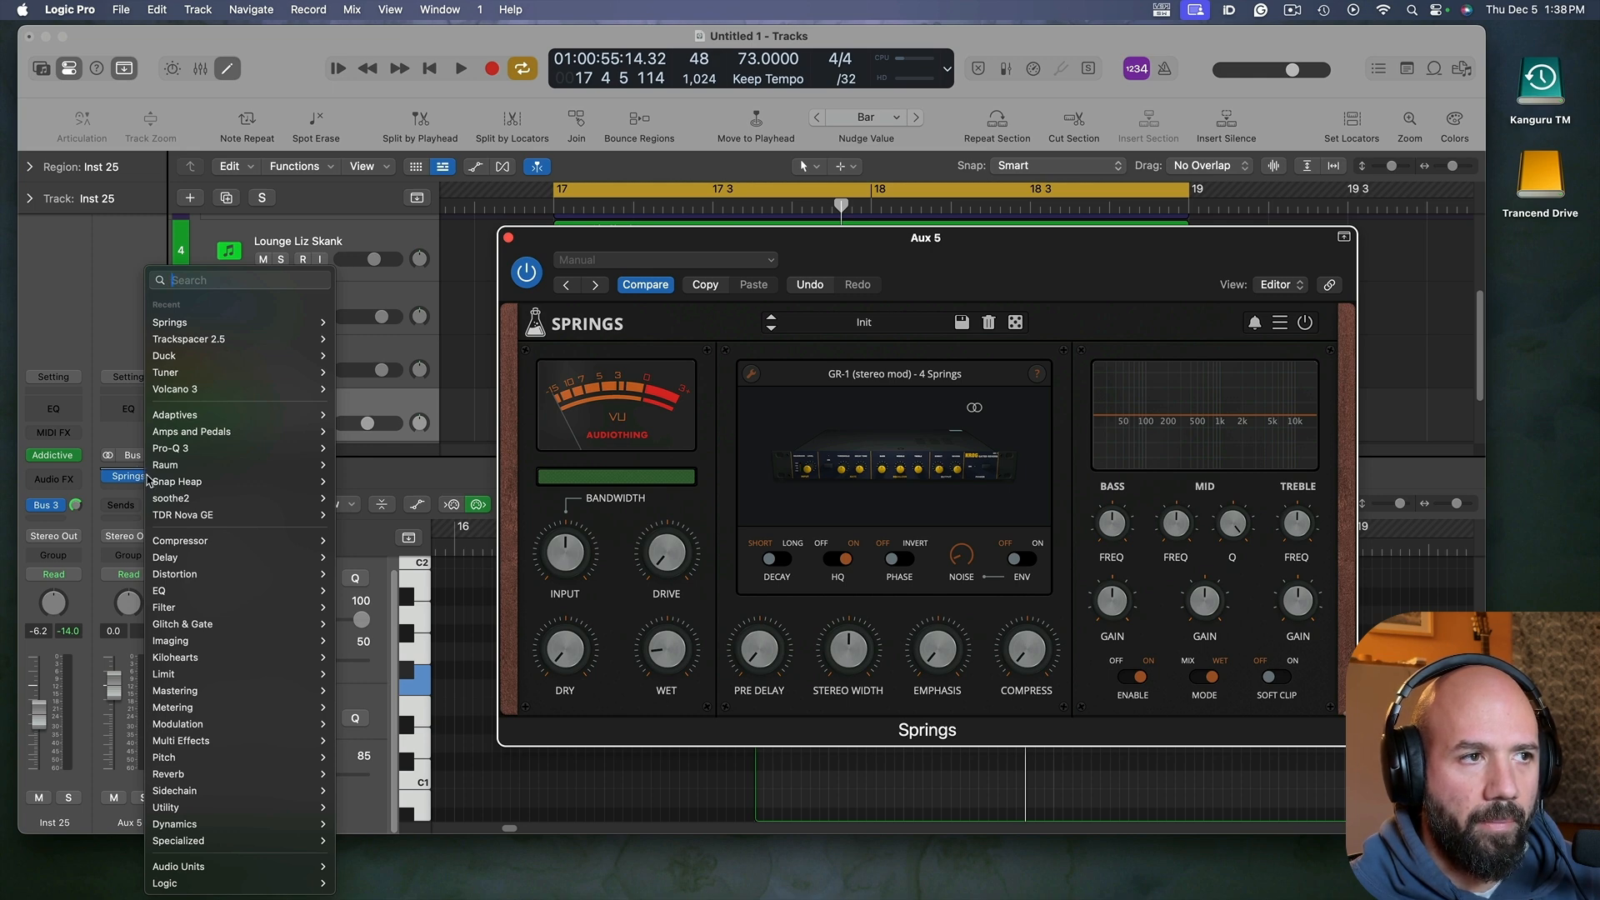
{"action": "left_click", "coordinate": [360, 488]}
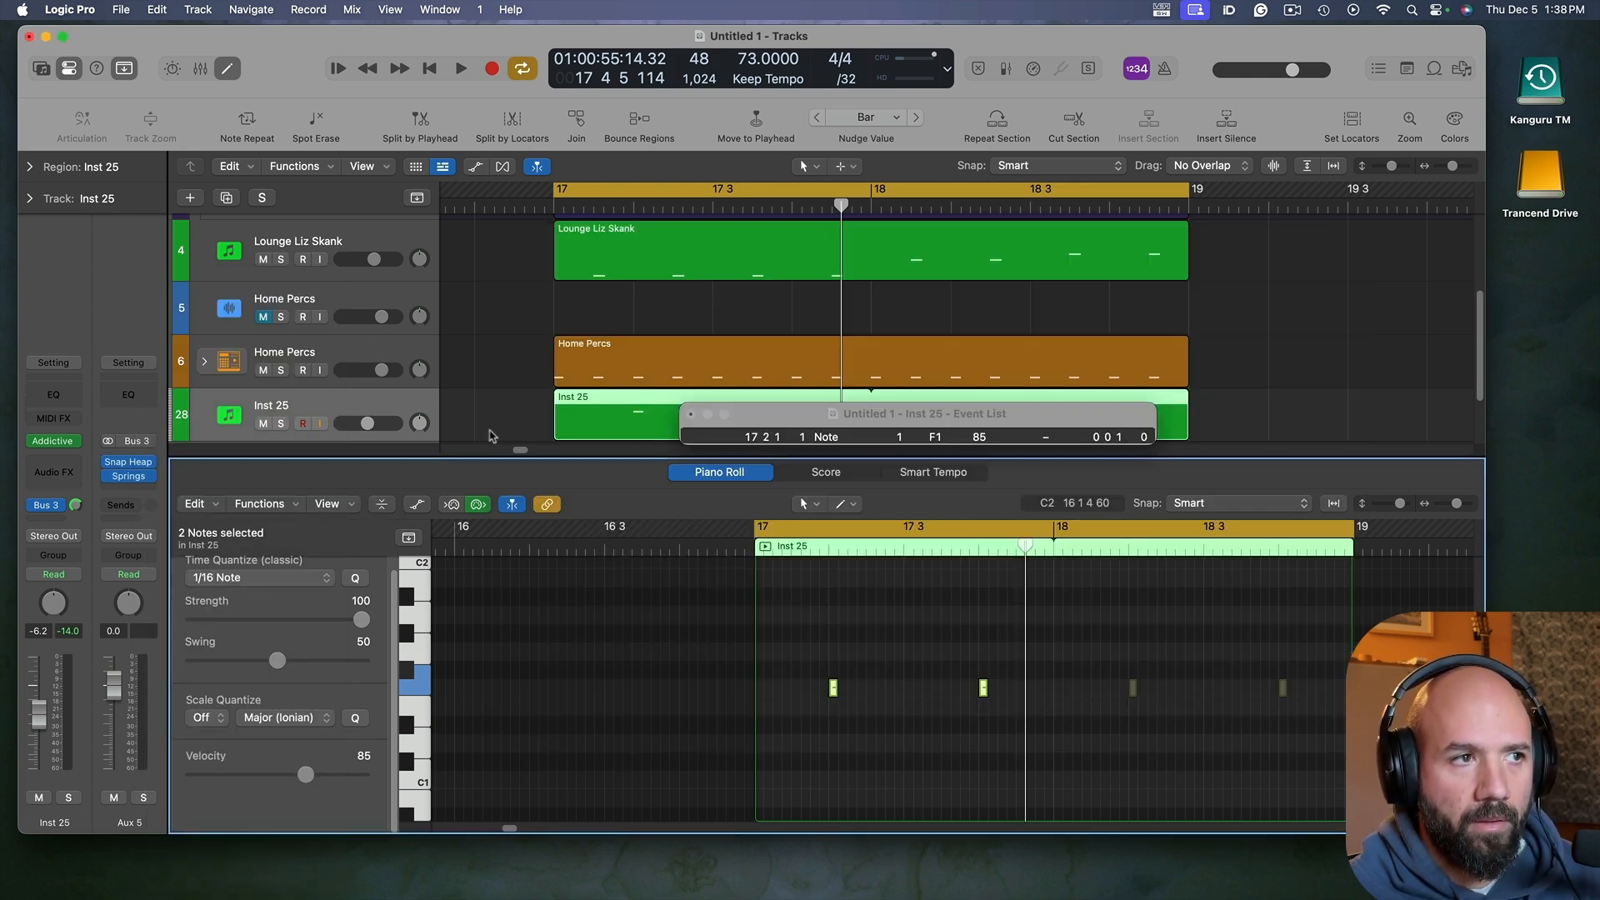
{"action": "left_click", "coordinate": [132, 463]}
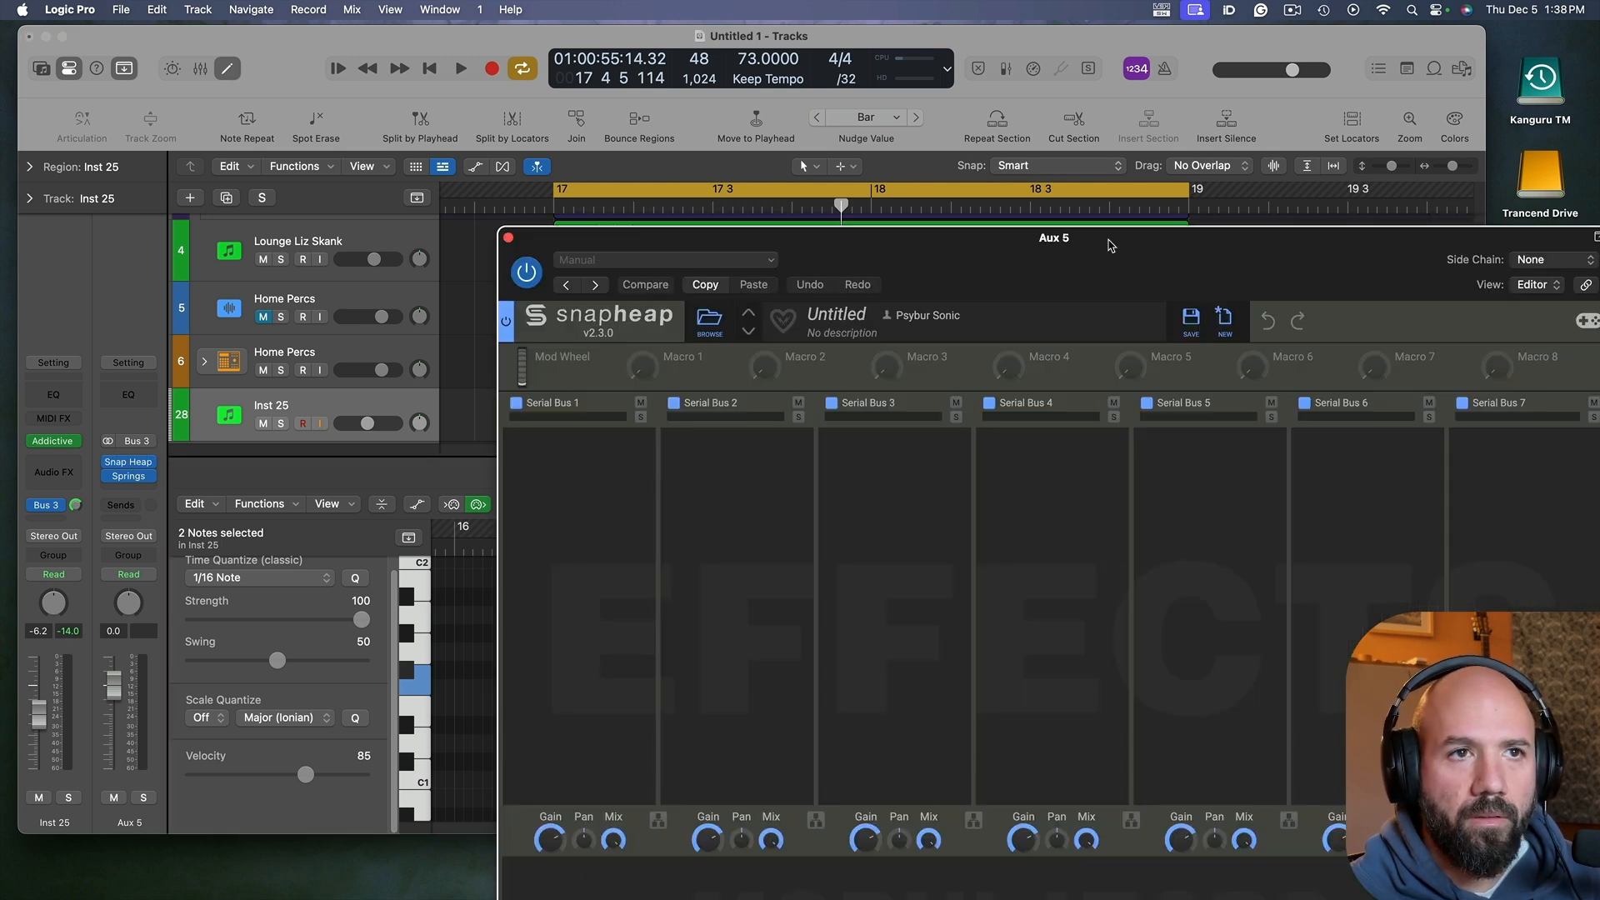
{"action": "left_click_drag", "start_coordinate": [1109, 245], "coordinate": [881, 133]}
Step: Add a Frequency Shifter to Serial Bus 1 in Snap Heap and a Random modulator synced to note values
{"action": "left_click", "coordinate": [348, 359]}
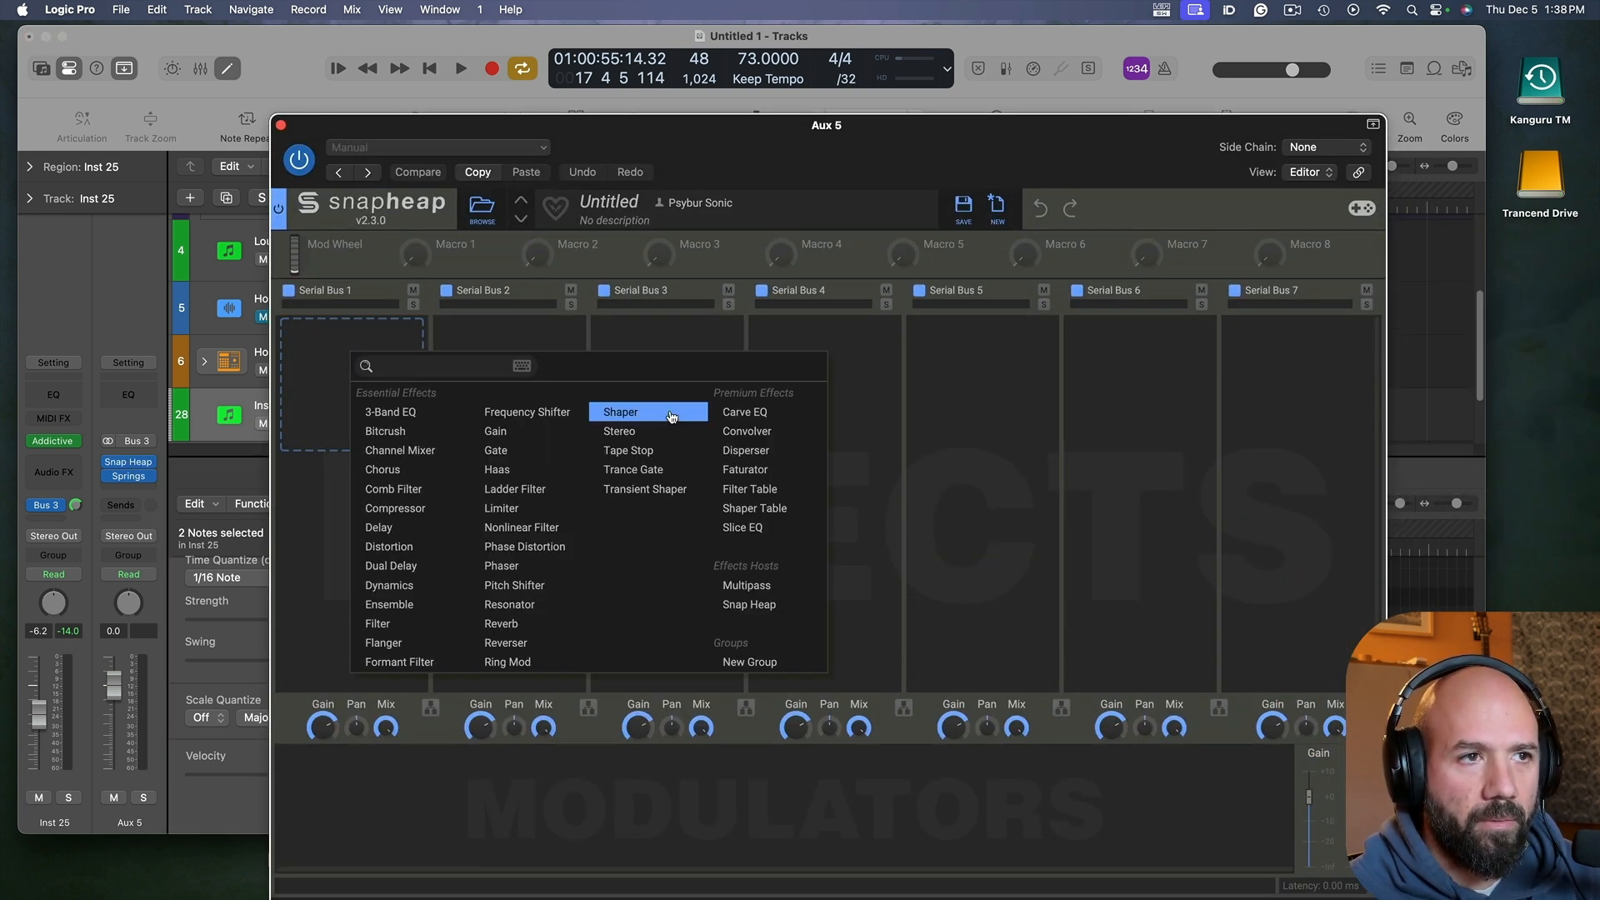
{"action": "left_click", "coordinate": [557, 412]}
{"action": "left_click", "coordinate": [323, 792]}
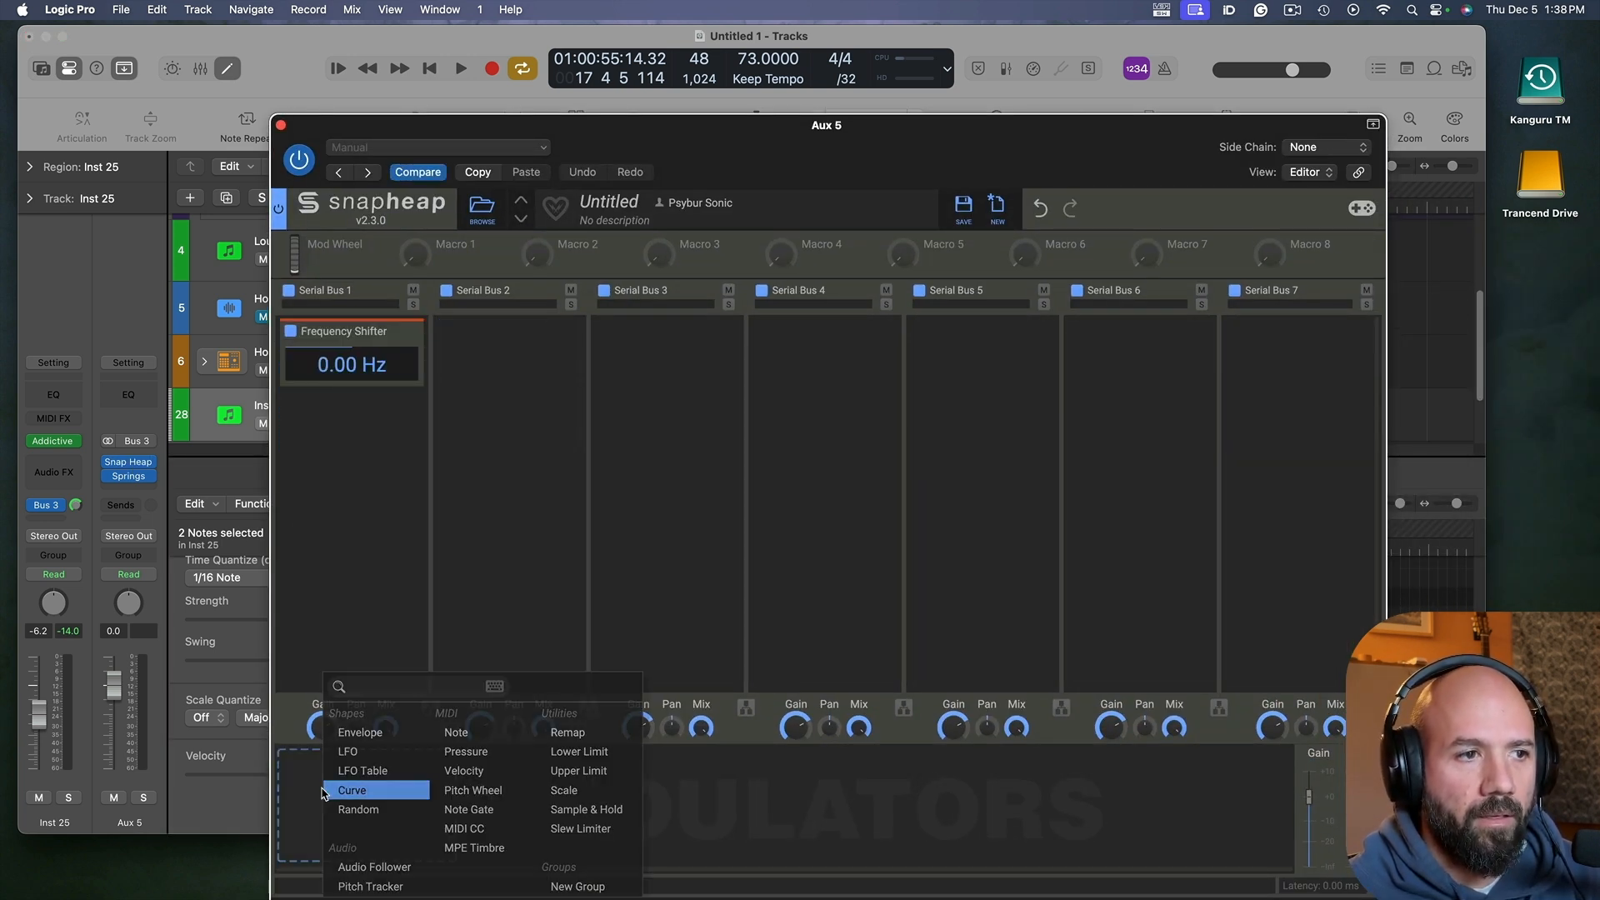
{"action": "left_click", "coordinate": [391, 809]}
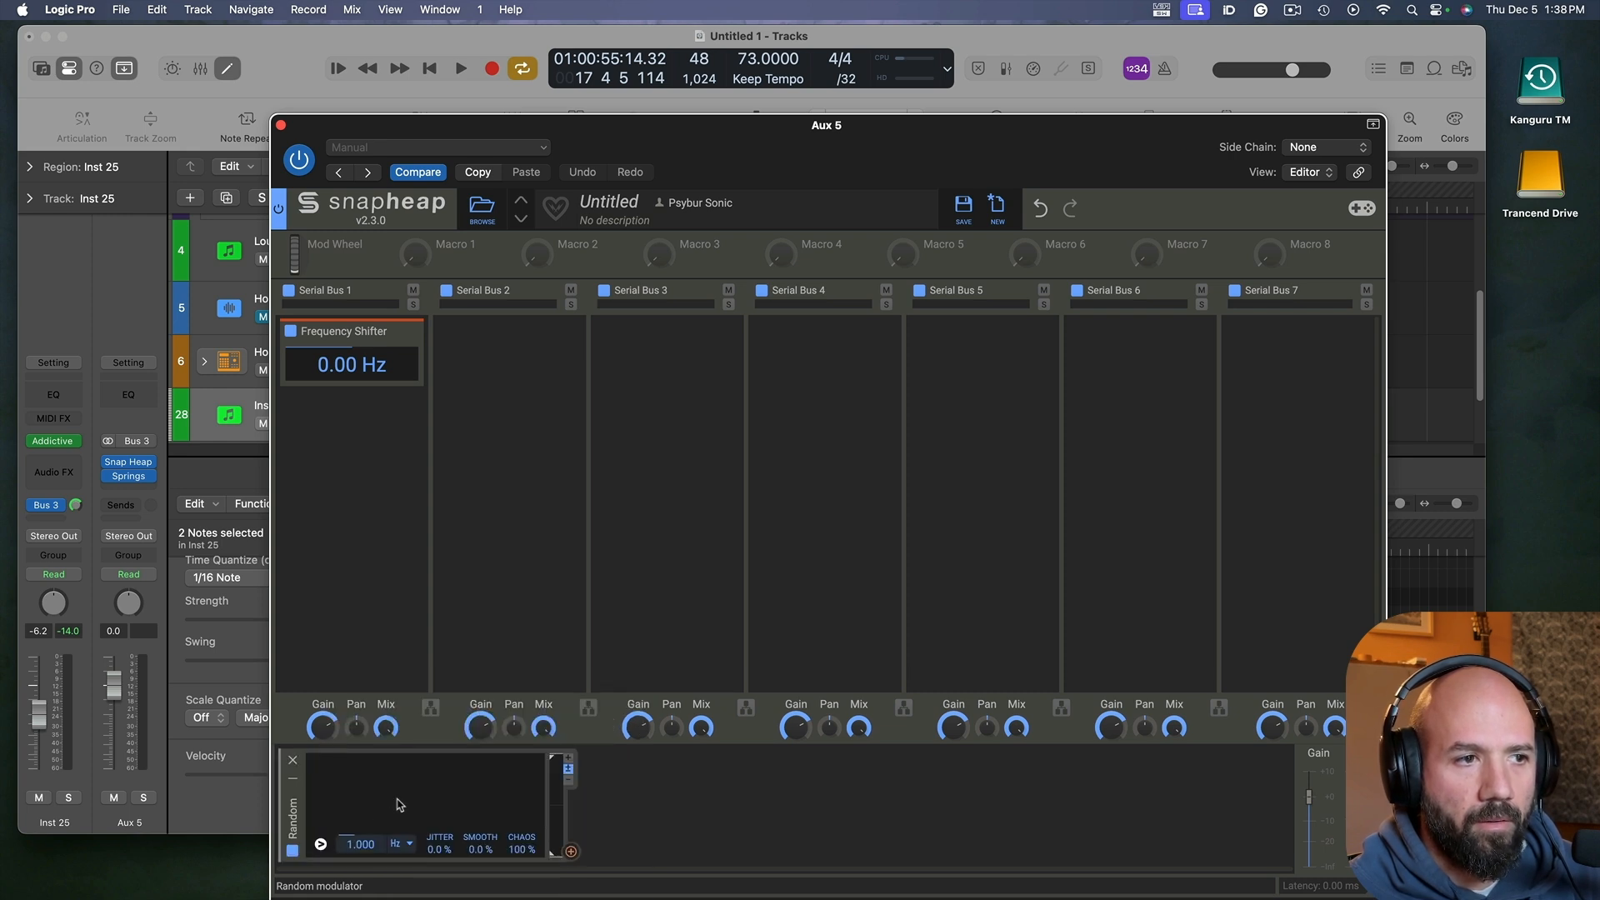
{"action": "left_click", "coordinate": [409, 843]}
{"action": "left_click", "coordinate": [379, 865]}
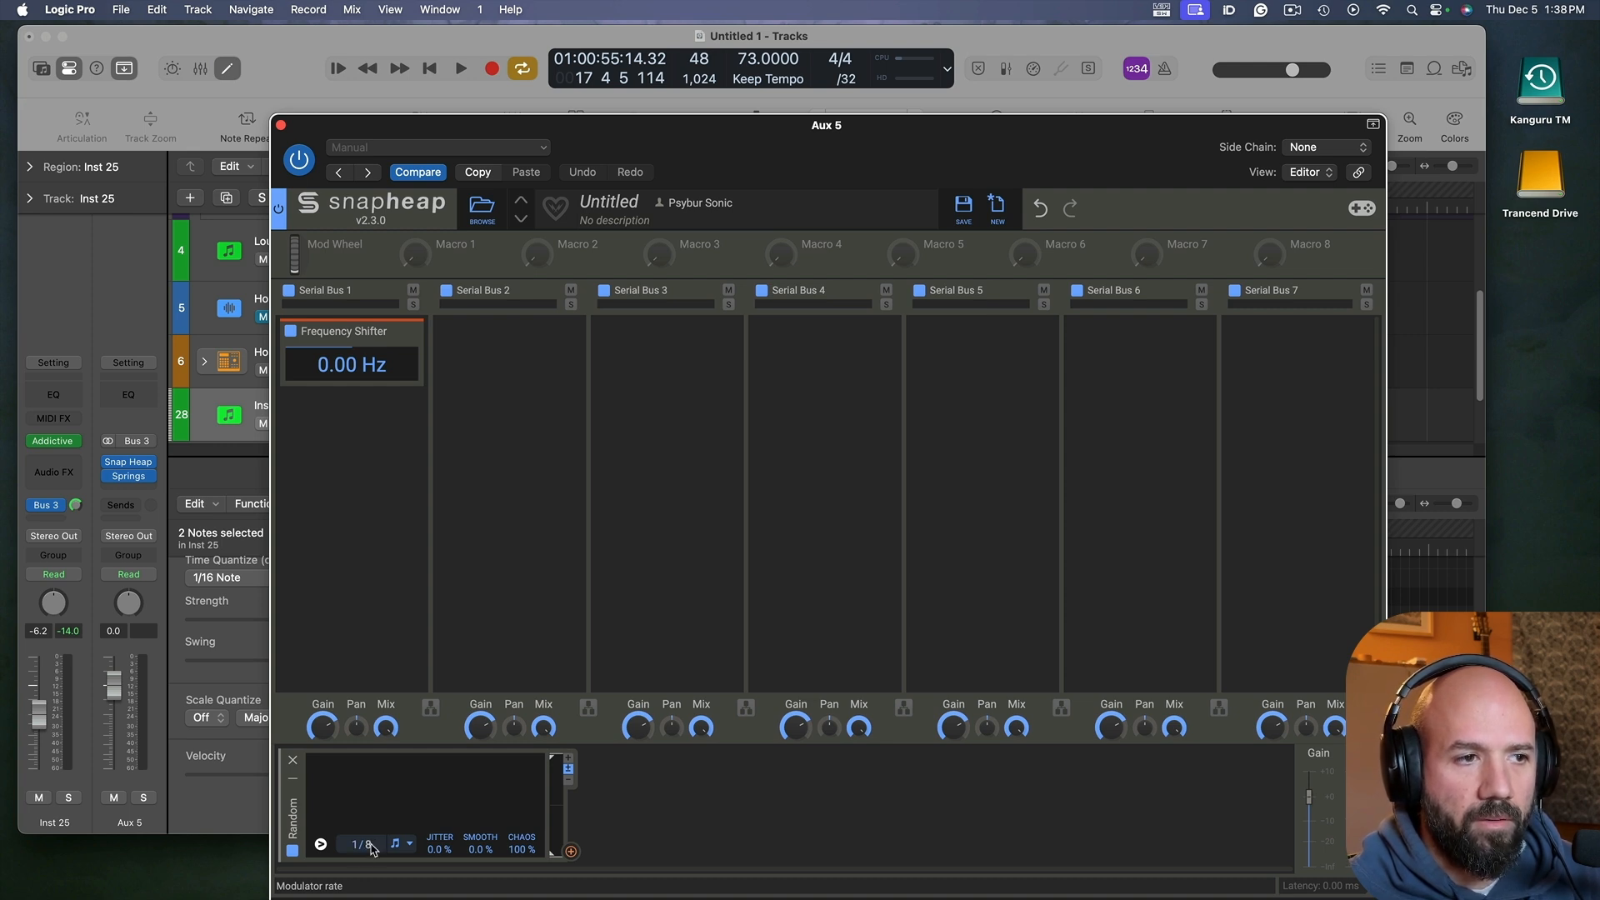
Step: Set the Random modulator's rate to 1/4, checking its movement with playback
{"action": "key", "text": "space"}
{"action": "key", "text": "space"}
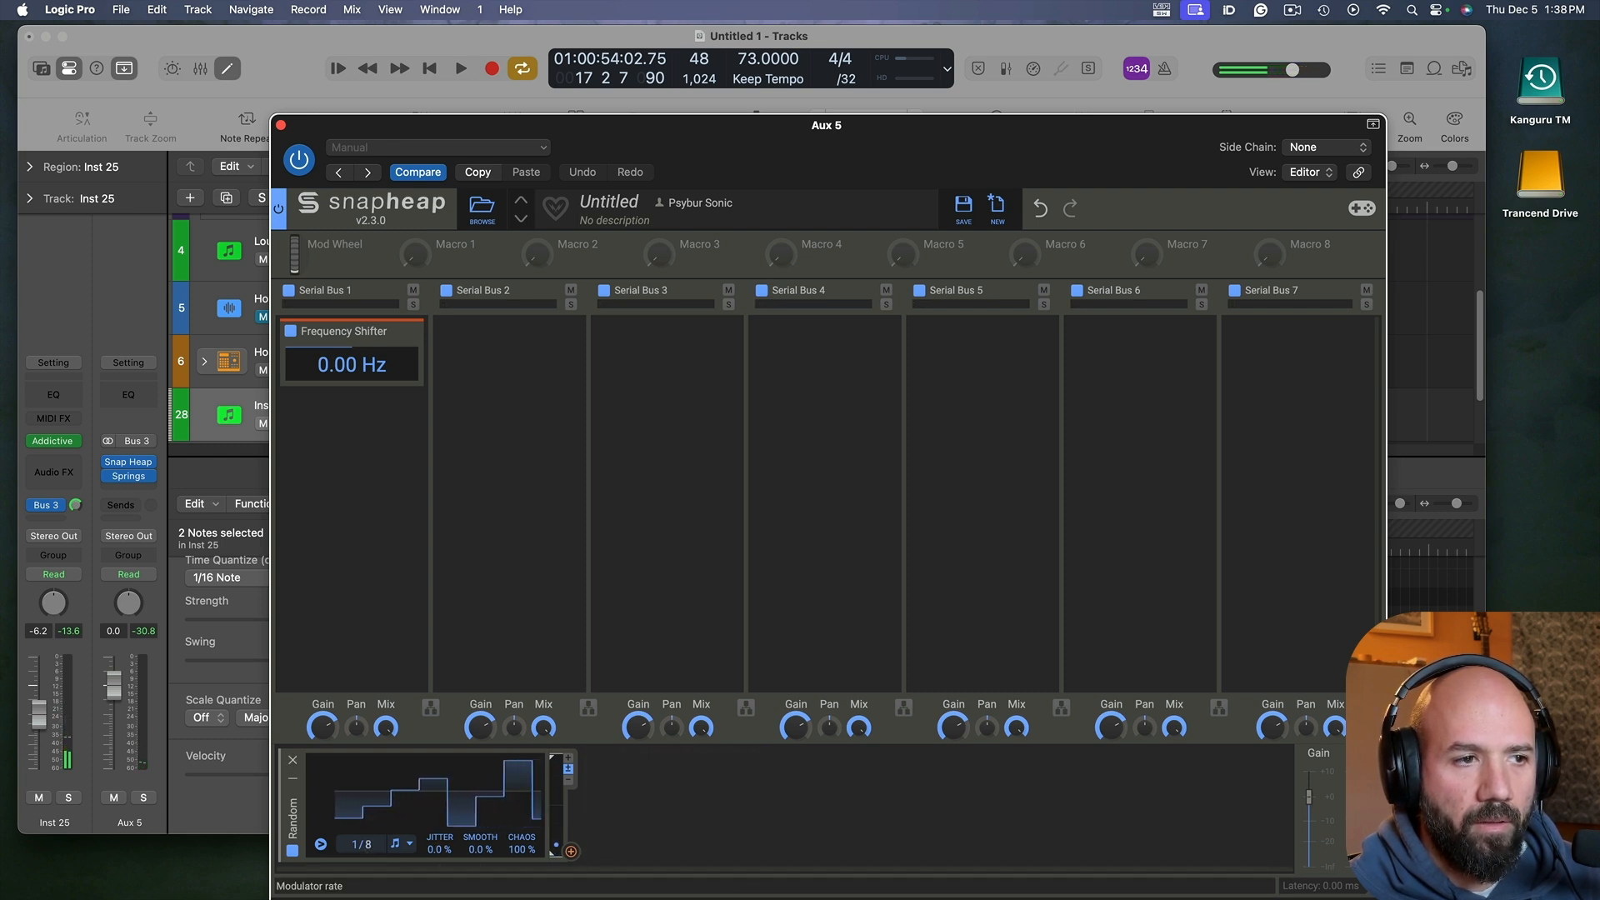
{"action": "left_click_drag", "start_coordinate": [361, 844], "coordinate": [381, 822]}
{"action": "key", "text": "space"}
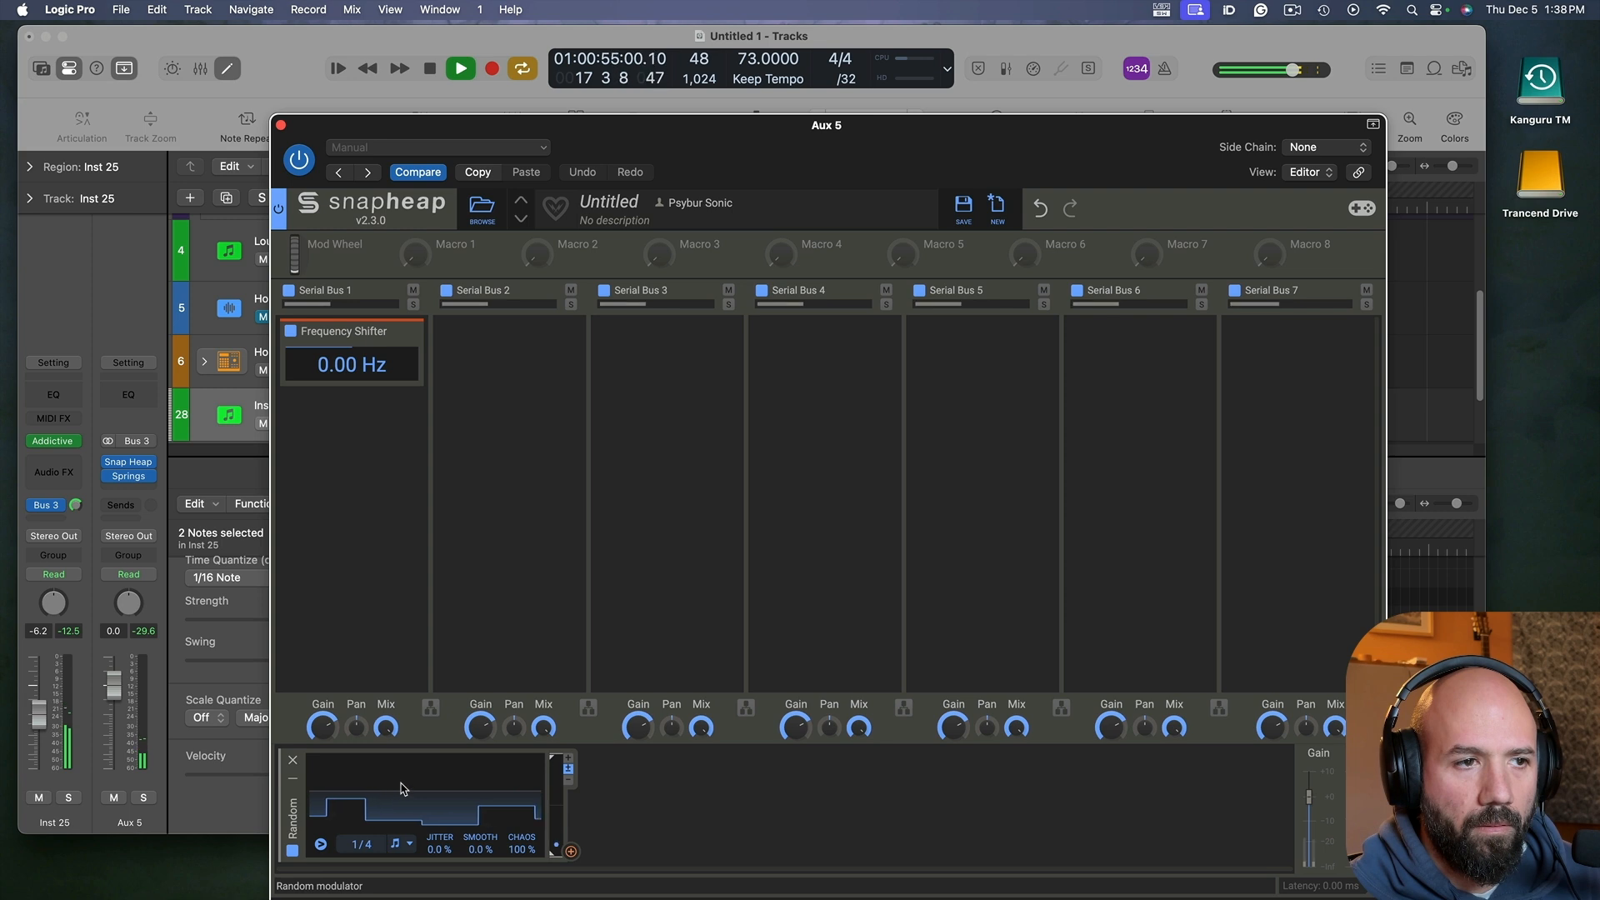
{"action": "key", "text": "space"}
Step: Route the Random modulator to the Frequency Shifter's shift at about +11.7% influence and play the loop
{"action": "left_click_drag", "start_coordinate": [571, 850], "coordinate": [354, 394]}
{"action": "key", "text": "space"}
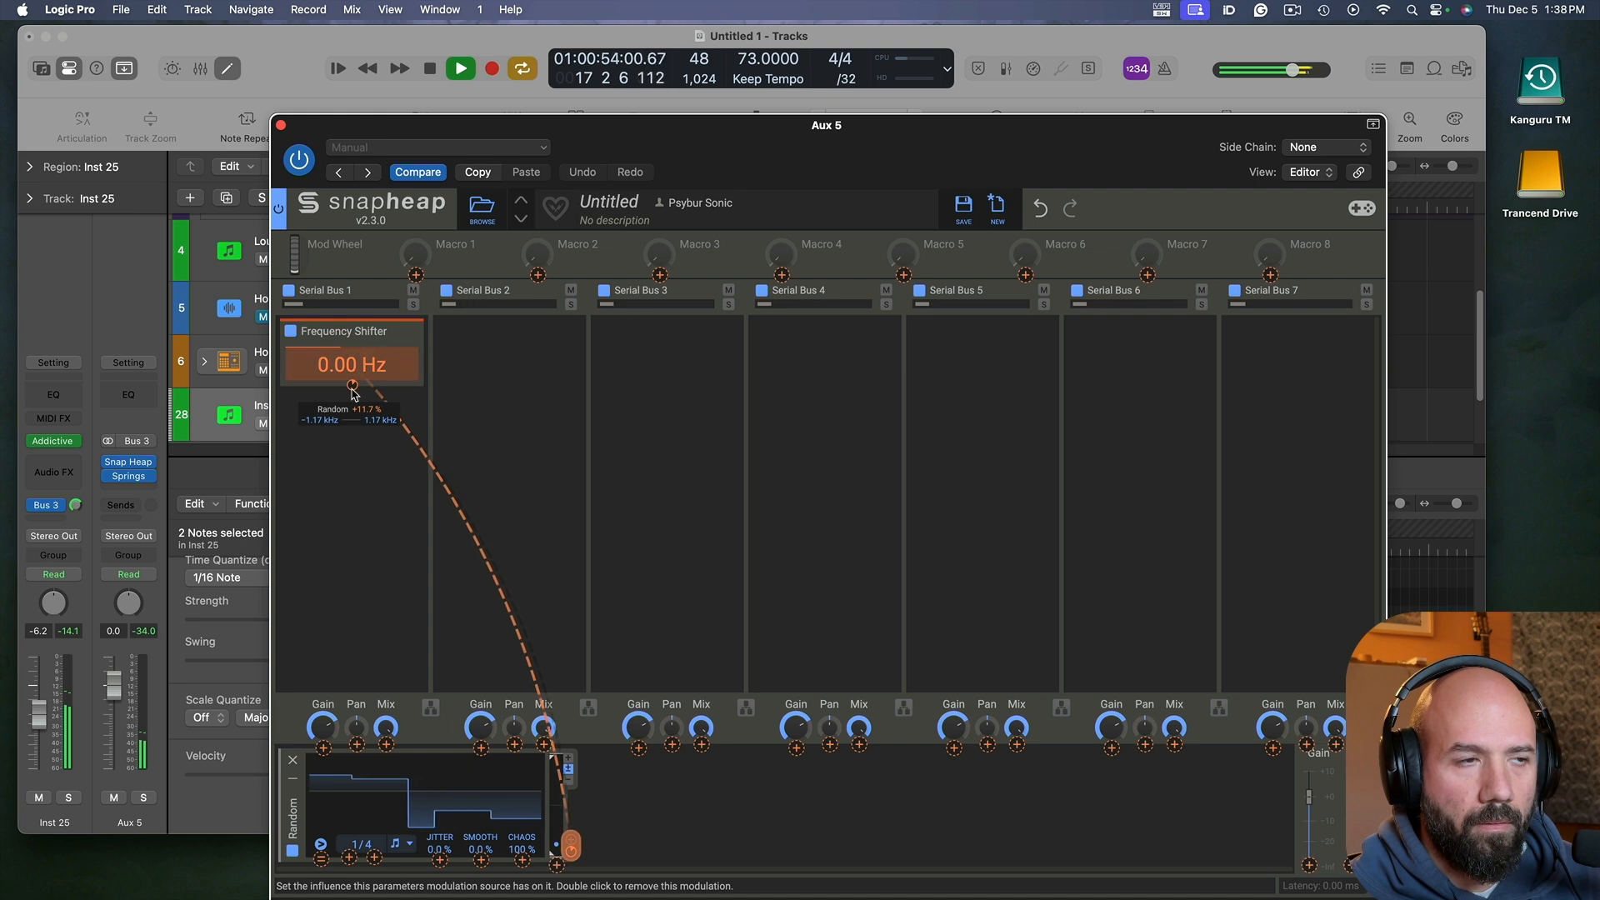
{"action": "left_click_drag", "start_coordinate": [729, 125], "coordinate": [760, 33]}
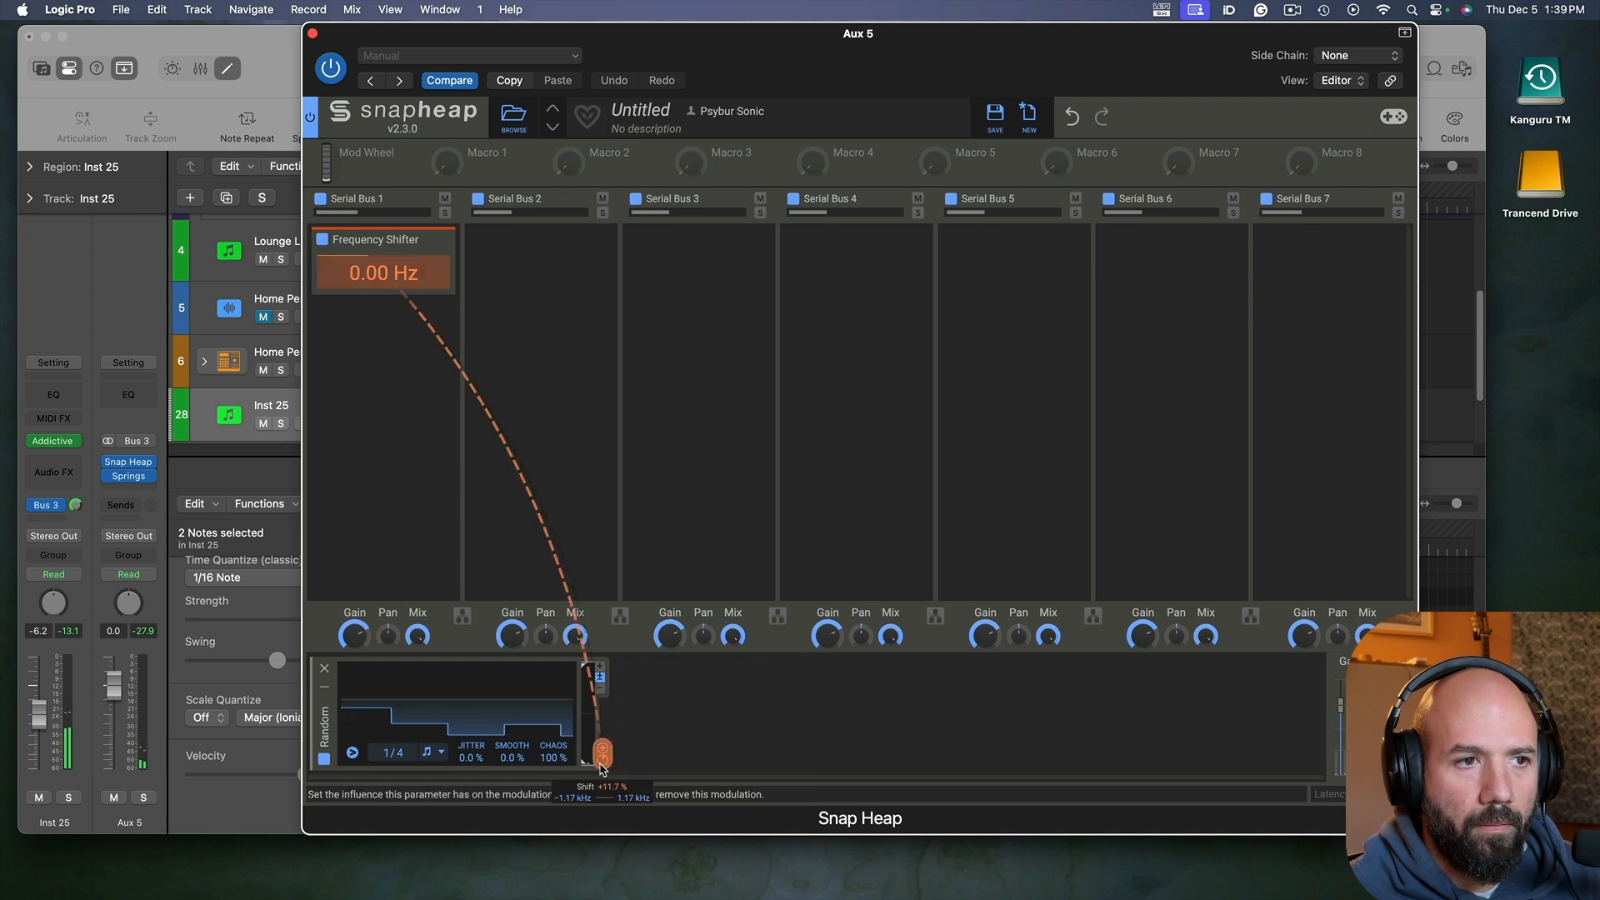
Step: Adjust the Random modulator's influence on the frequency shift, soloing Aux 5 to hear the reverb alone
{"action": "left_click_drag", "start_coordinate": [602, 759], "coordinate": [602, 763]}
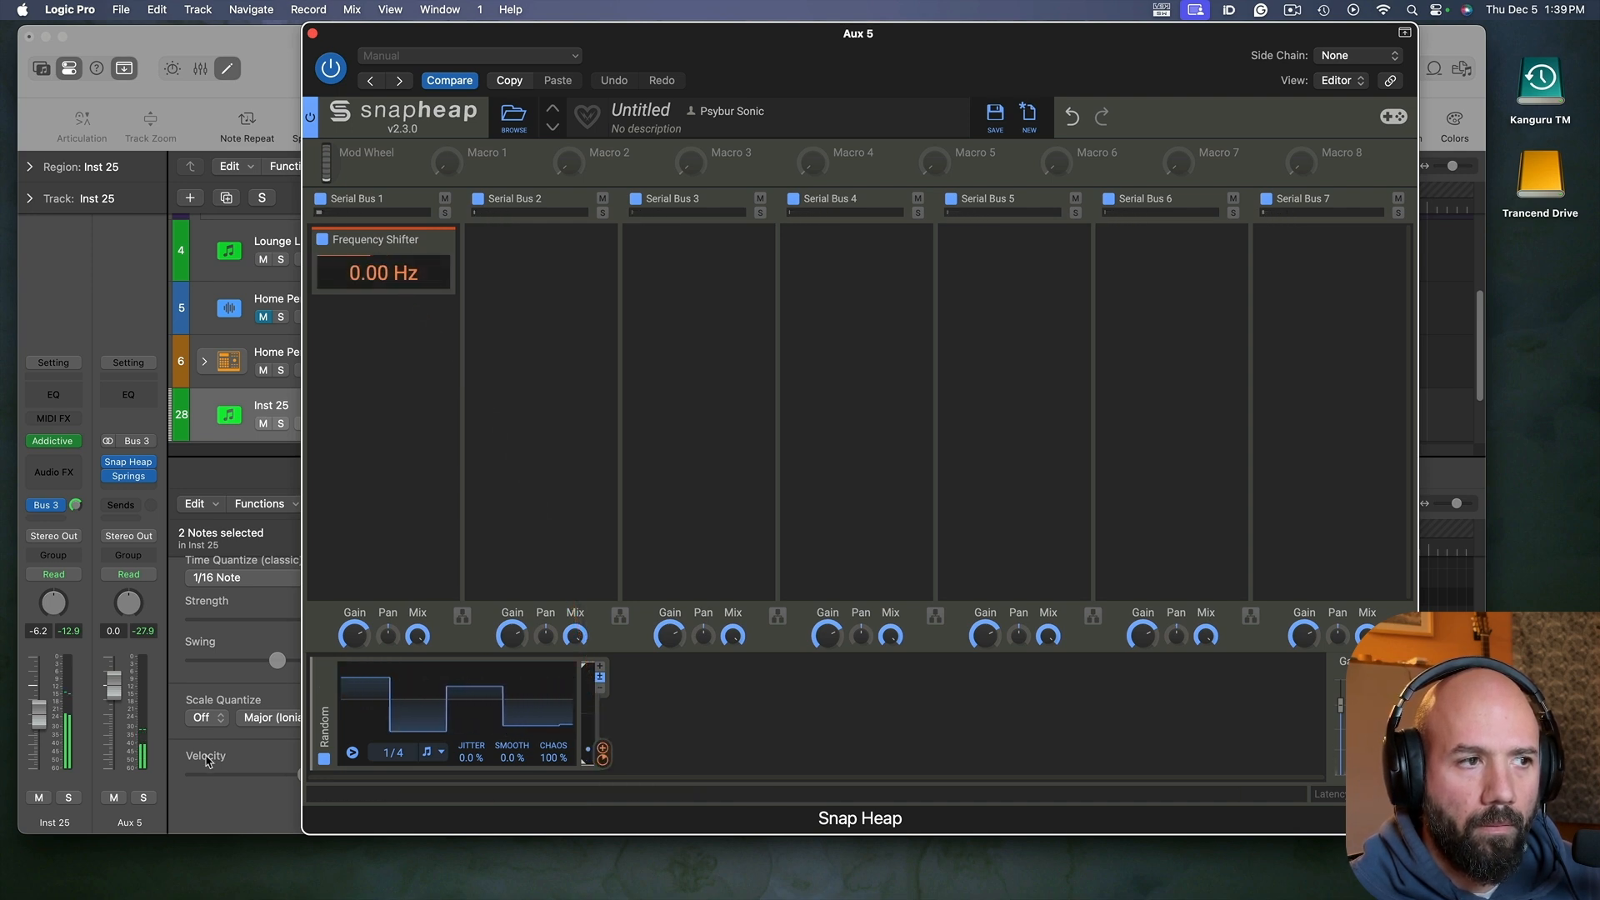
{"action": "left_click", "coordinate": [144, 800]}
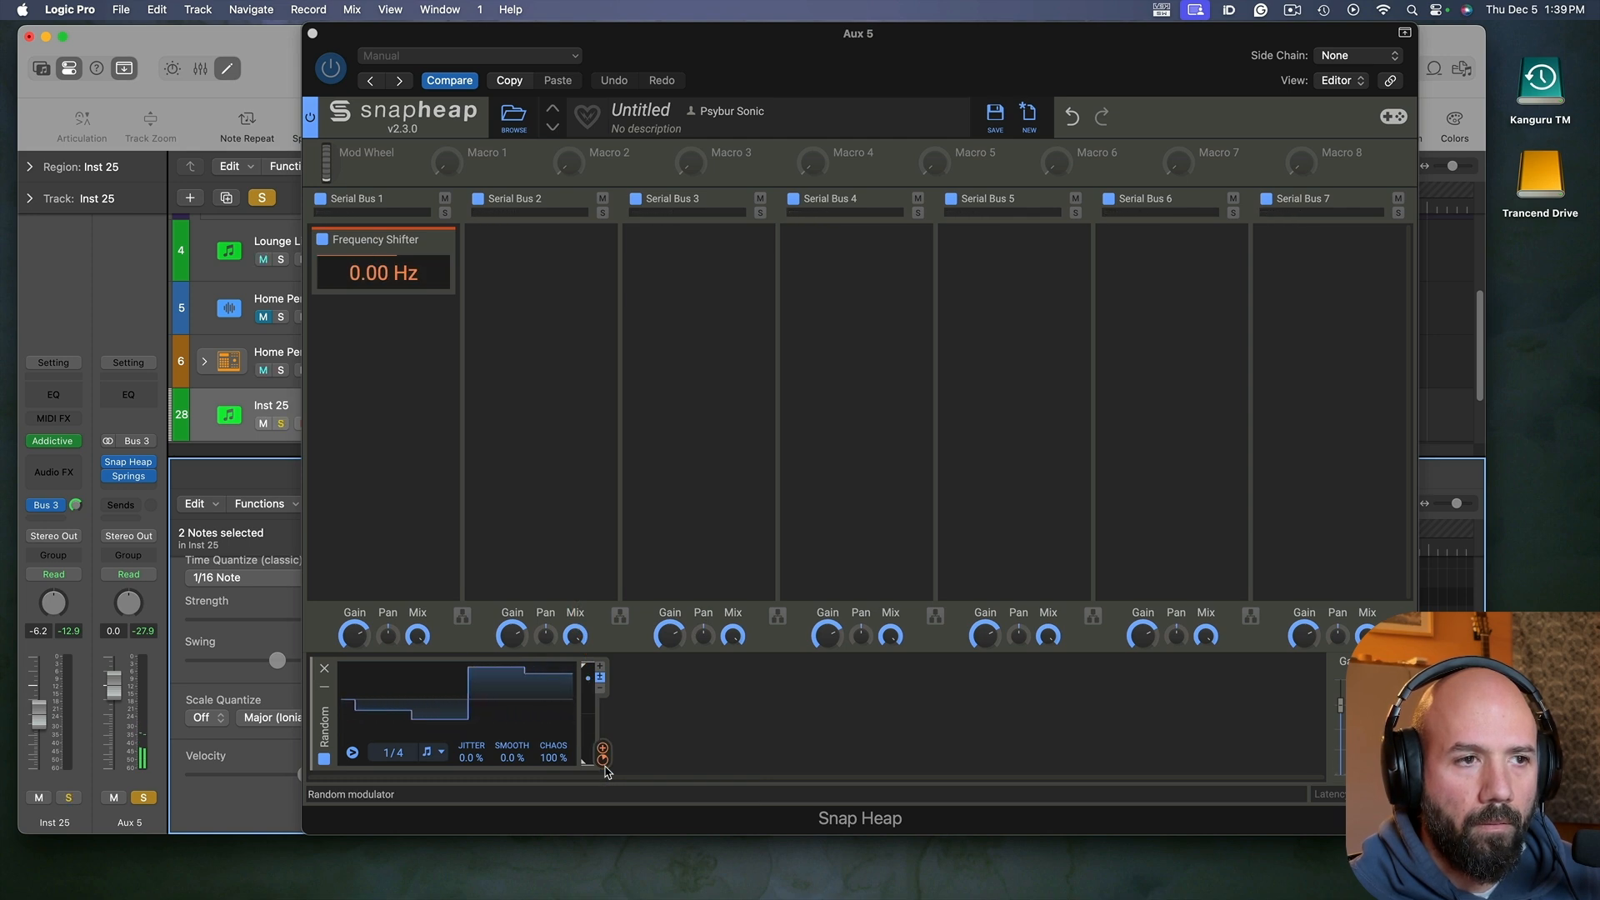
{"action": "left_click_drag", "start_coordinate": [605, 771], "coordinate": [391, 275]}
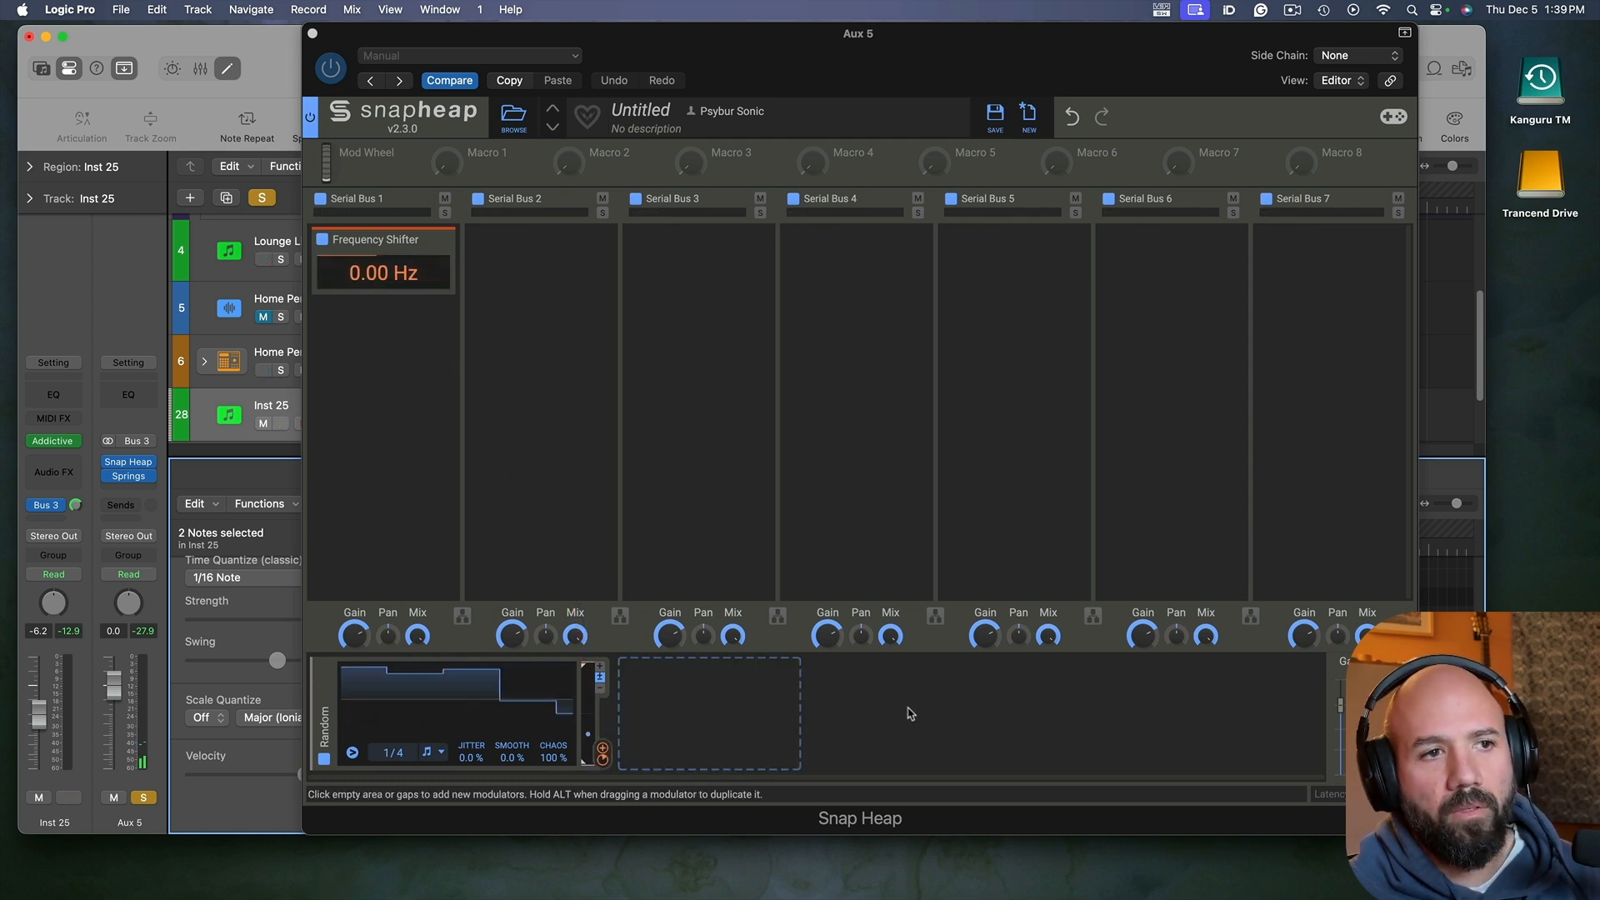
{"action": "left_click_drag", "start_coordinate": [602, 752], "coordinate": [400, 275]}
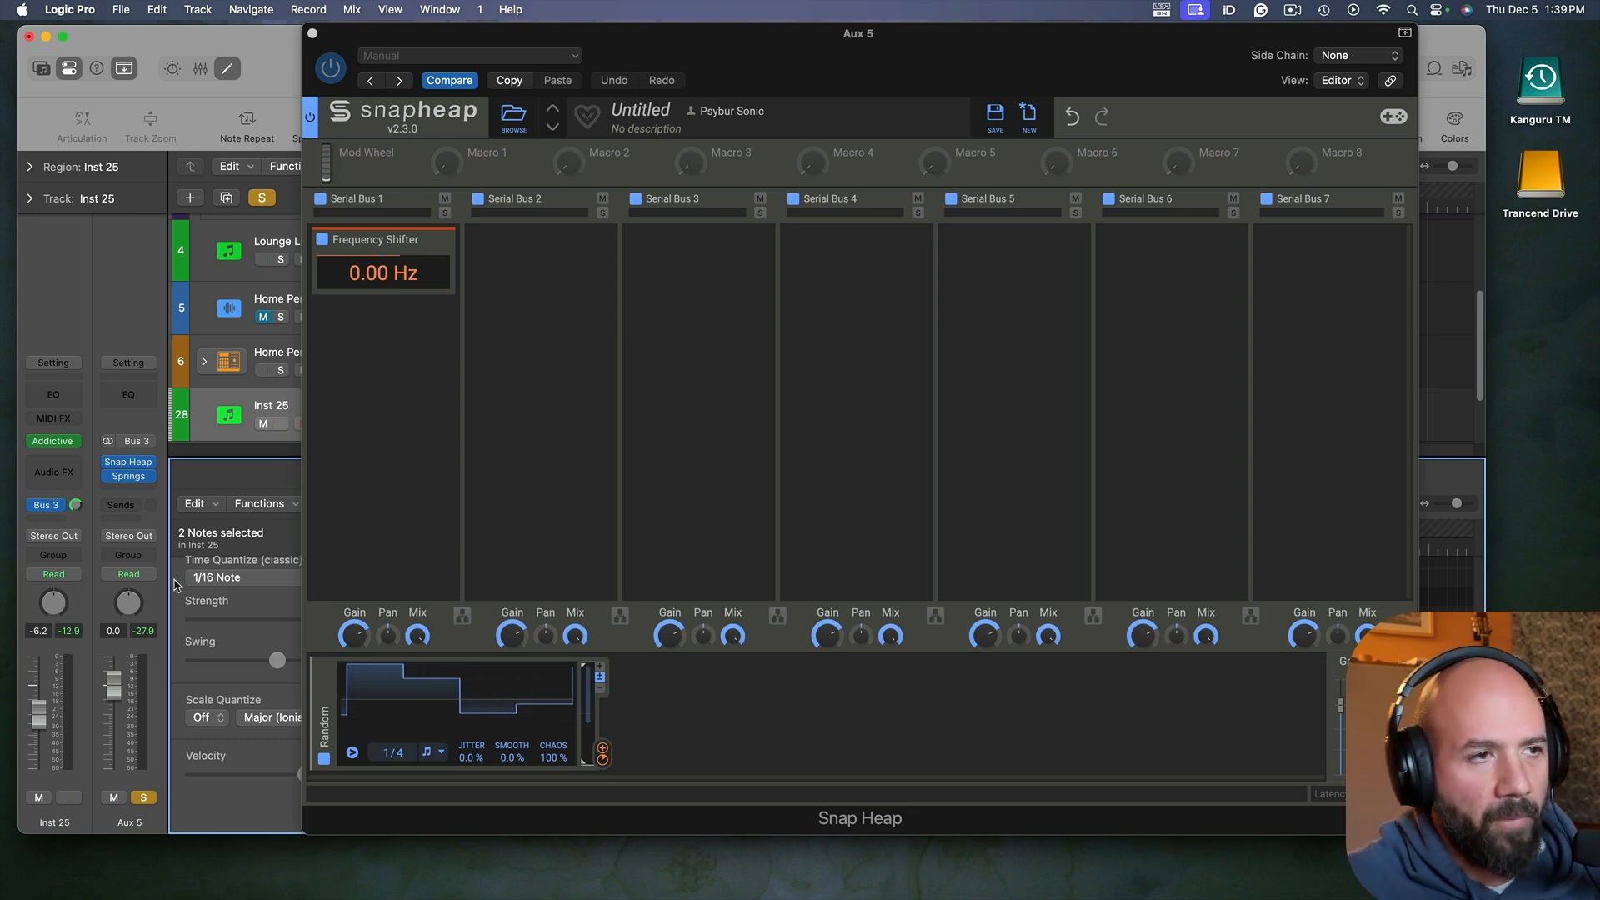
{"action": "left_click", "coordinate": [668, 708]}
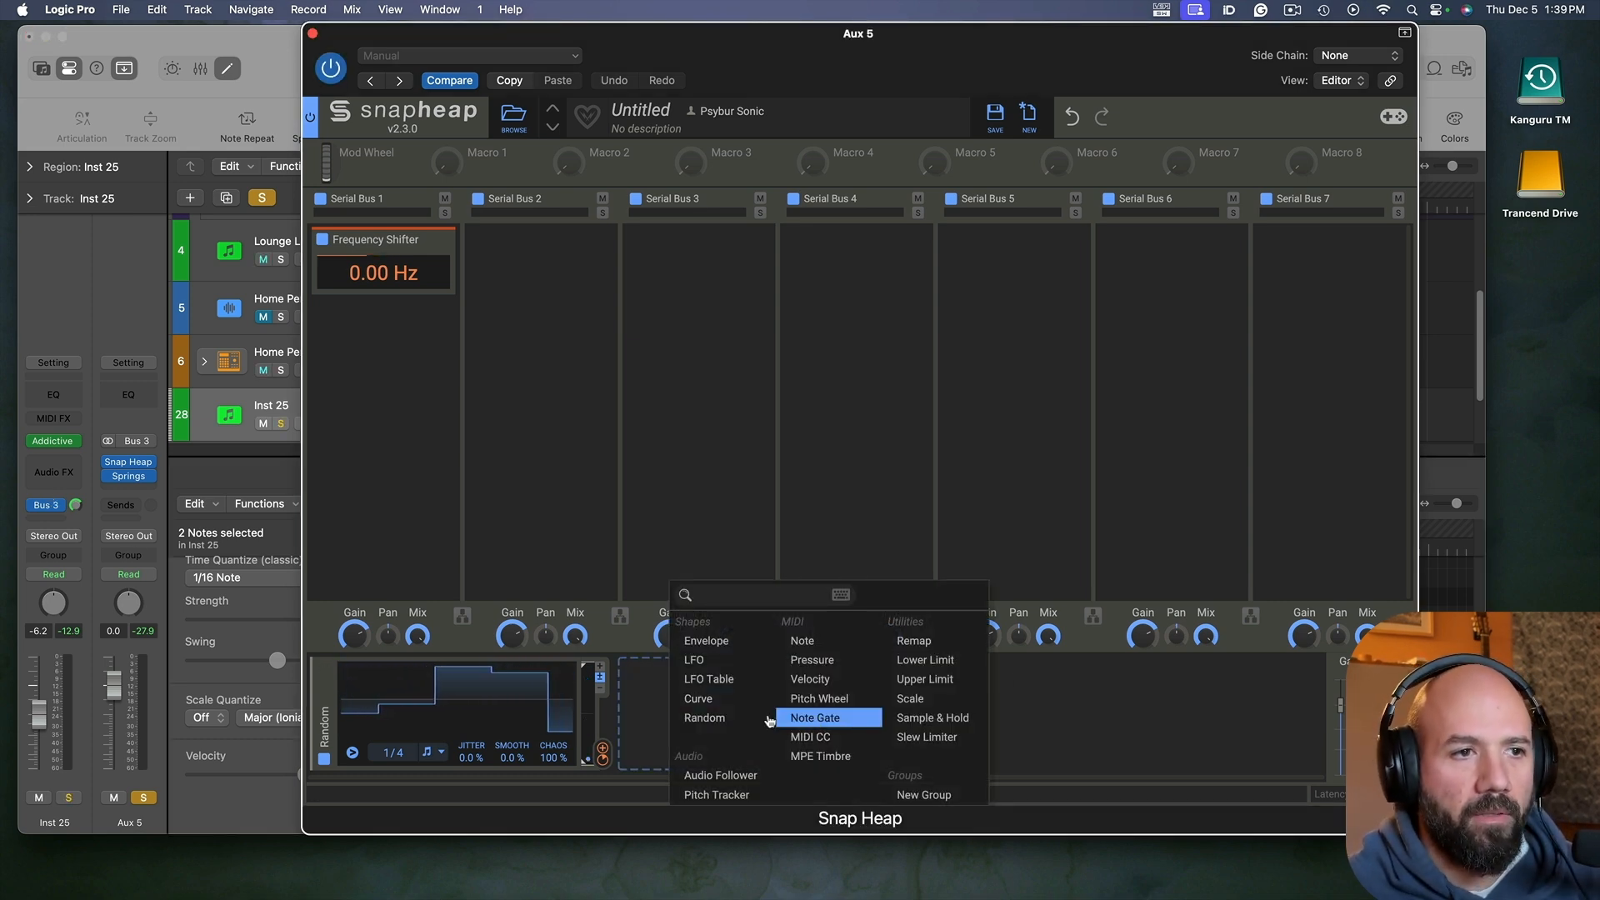
{"action": "key", "text": "Escape"}
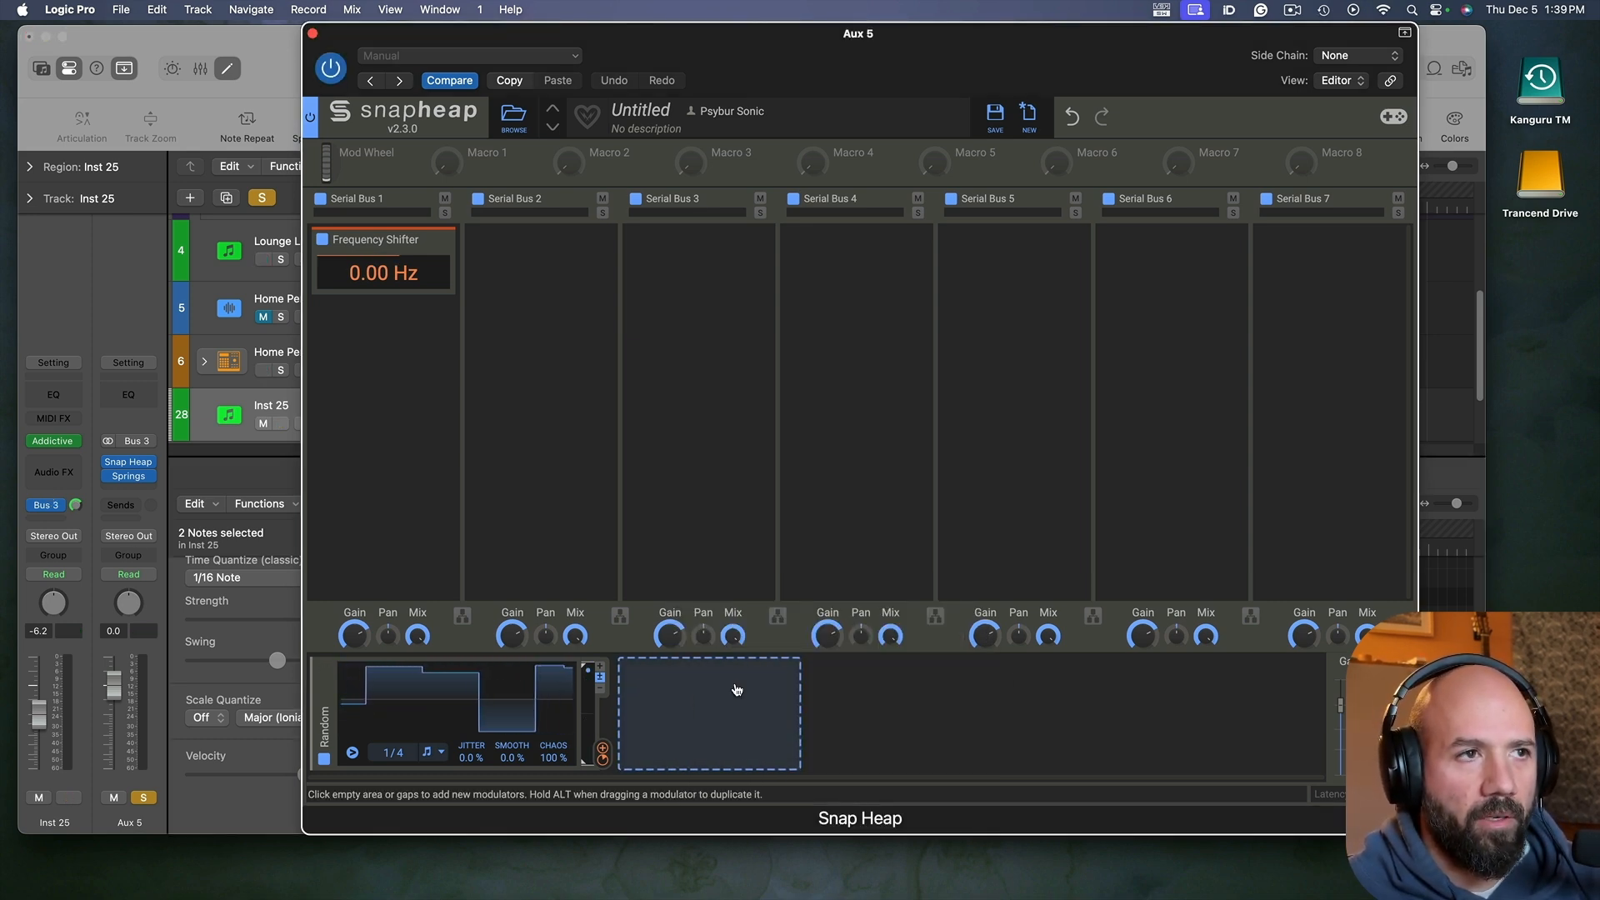
Step: Unsolo the Aux 5 reverb channel and rename it "Freq Spring"
{"action": "left_click", "coordinate": [144, 798]}
{"action": "double_click", "coordinate": [129, 822]}
{"action": "key", "text": "BackSpace"}
{"action": "type", "text": "F"}
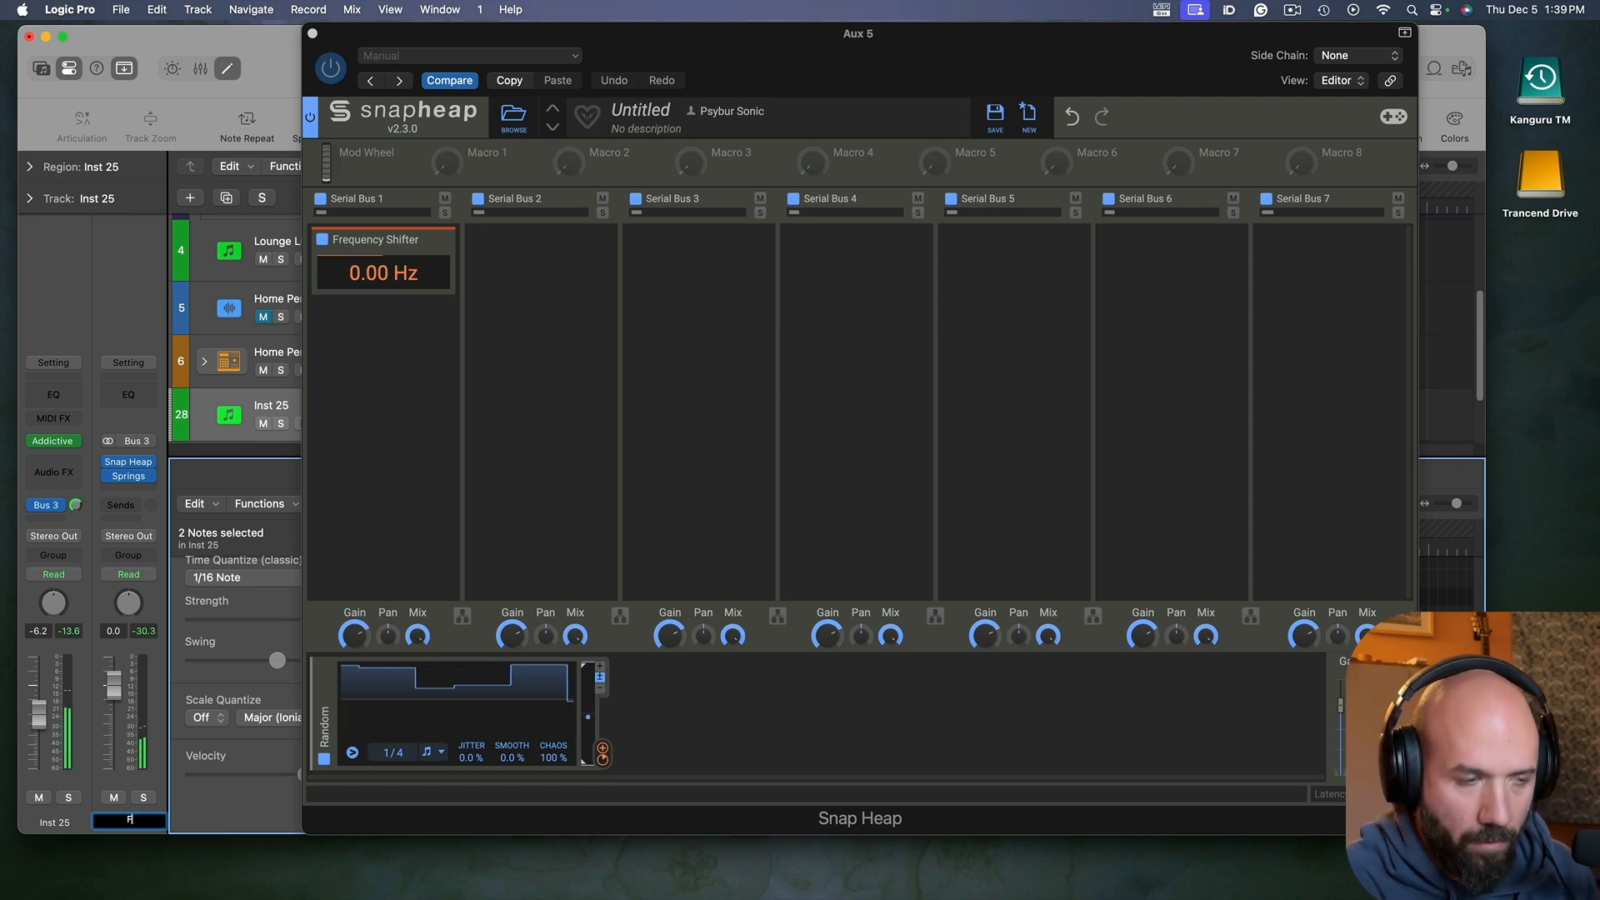
{"action": "type", "text": "req Spring"}
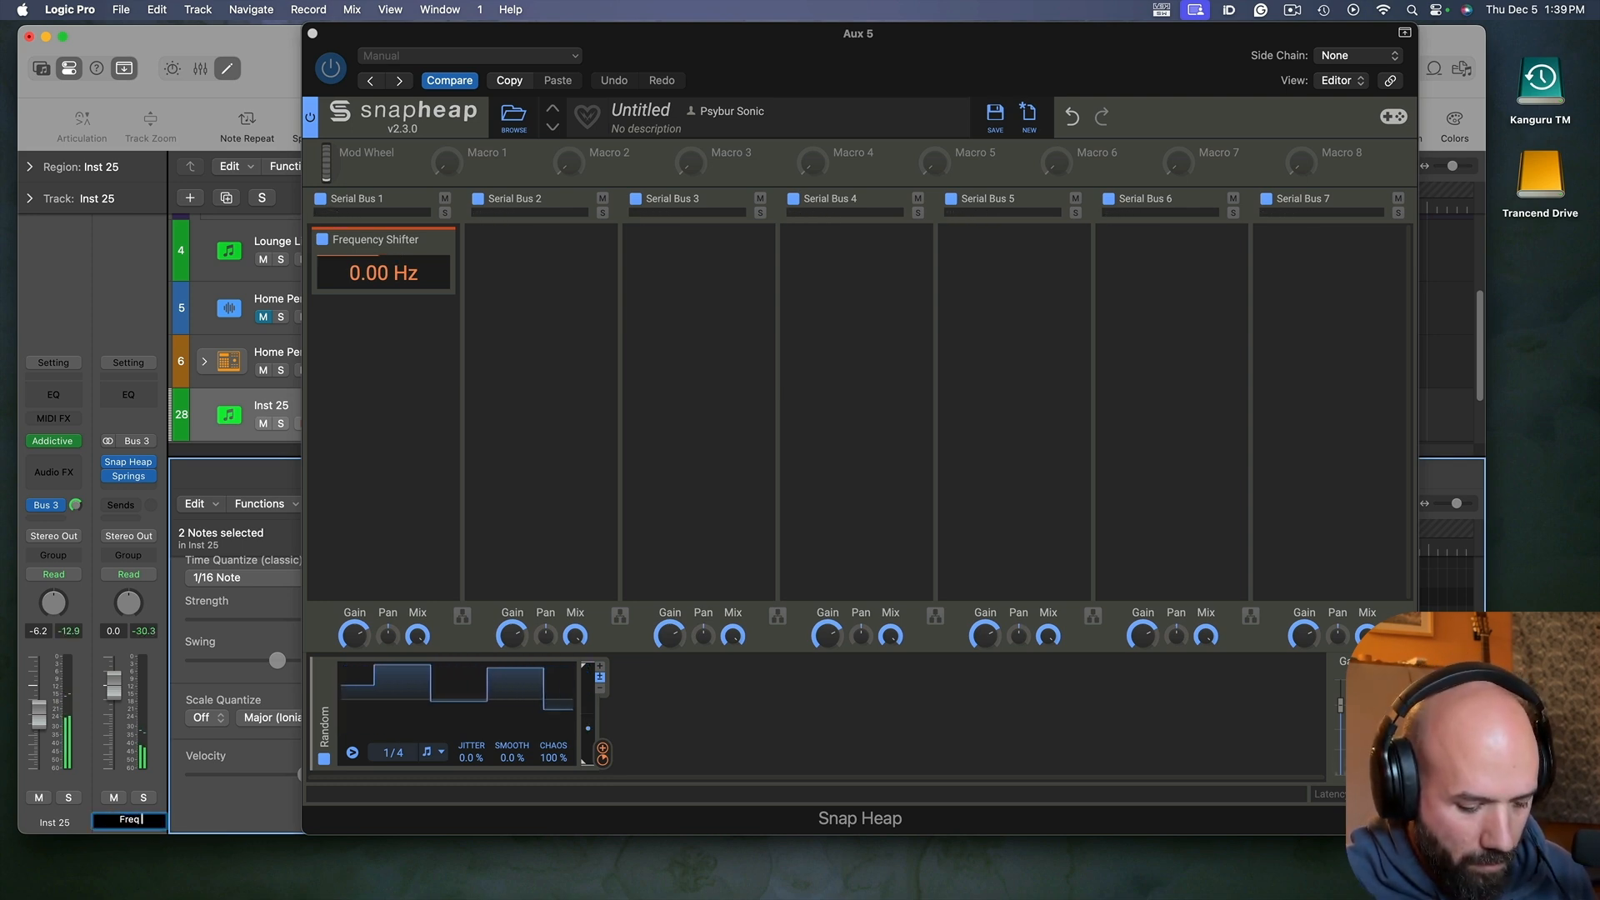
{"action": "key", "text": "Return"}
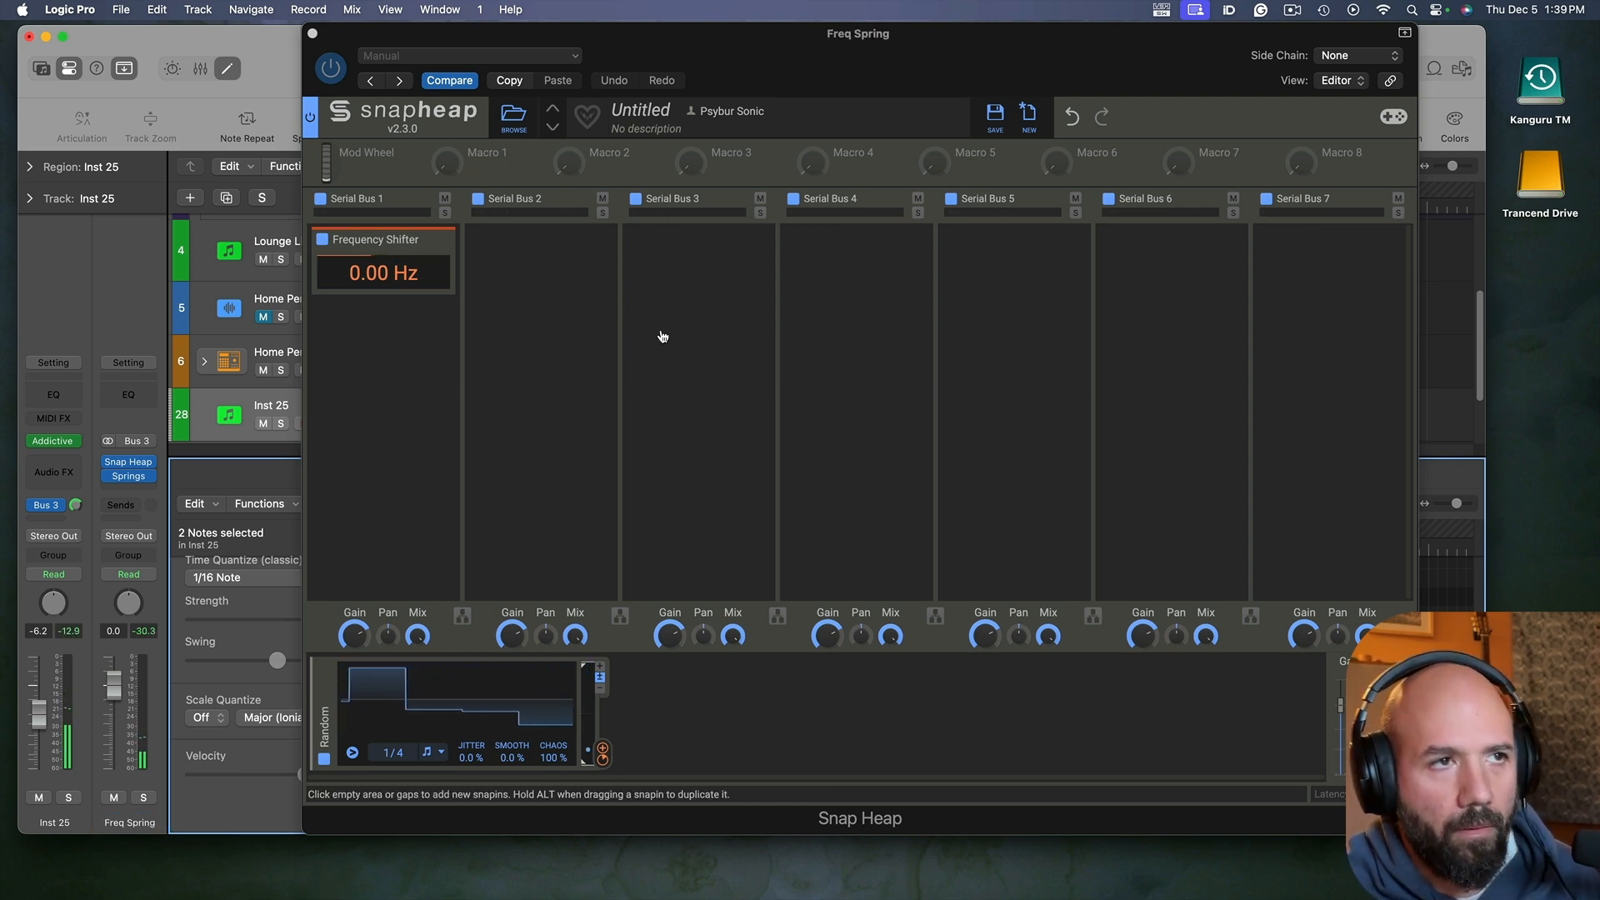
Step: Widen the stereo width of the Springs reverb on the Freq Spring channel and play the loop
{"action": "left_click", "coordinate": [312, 35]}
{"action": "left_click", "coordinate": [129, 477]}
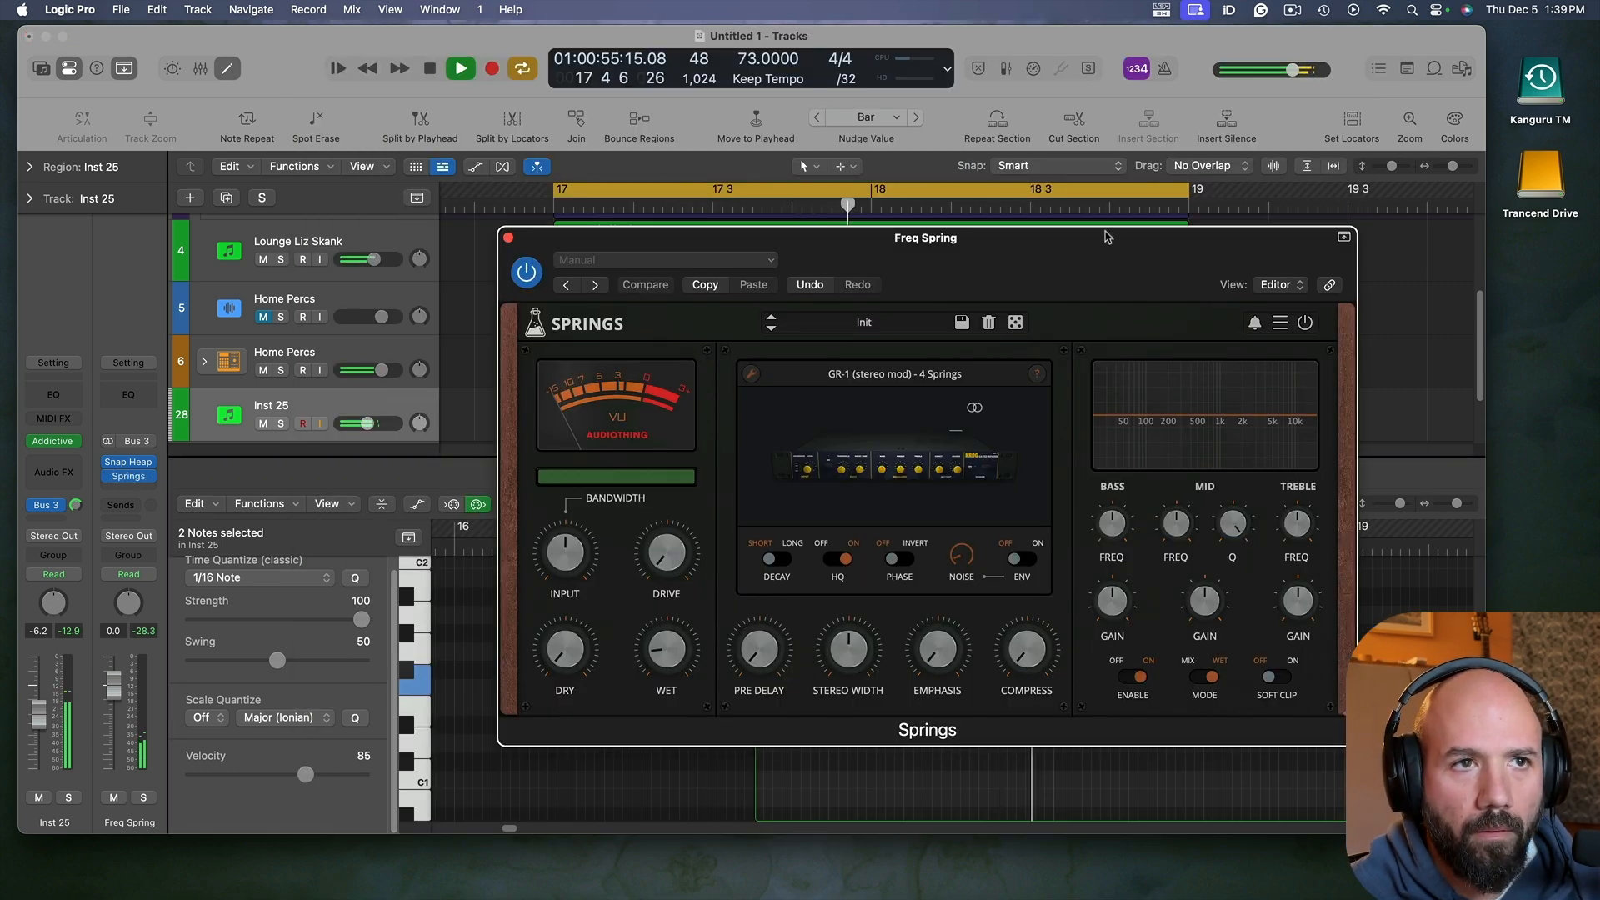
{"action": "left_click_drag", "start_coordinate": [1000, 237], "coordinate": [840, 171]}
{"action": "key", "text": "space"}
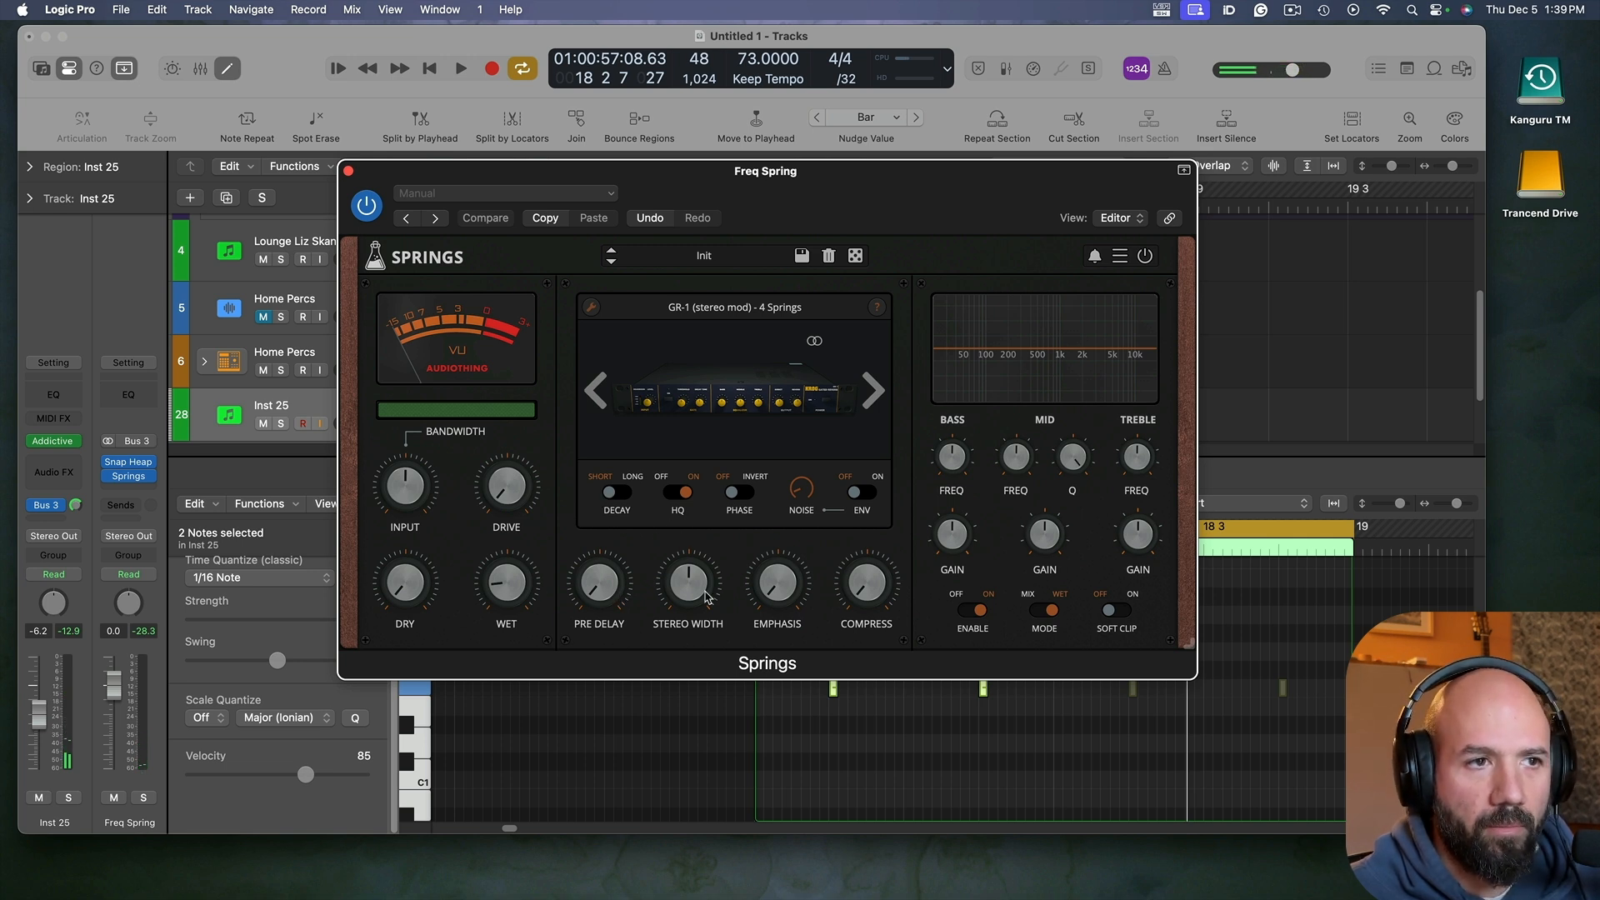
{"action": "left_click_drag", "start_coordinate": [706, 597], "coordinate": [698, 597]}
{"action": "key", "text": "space"}
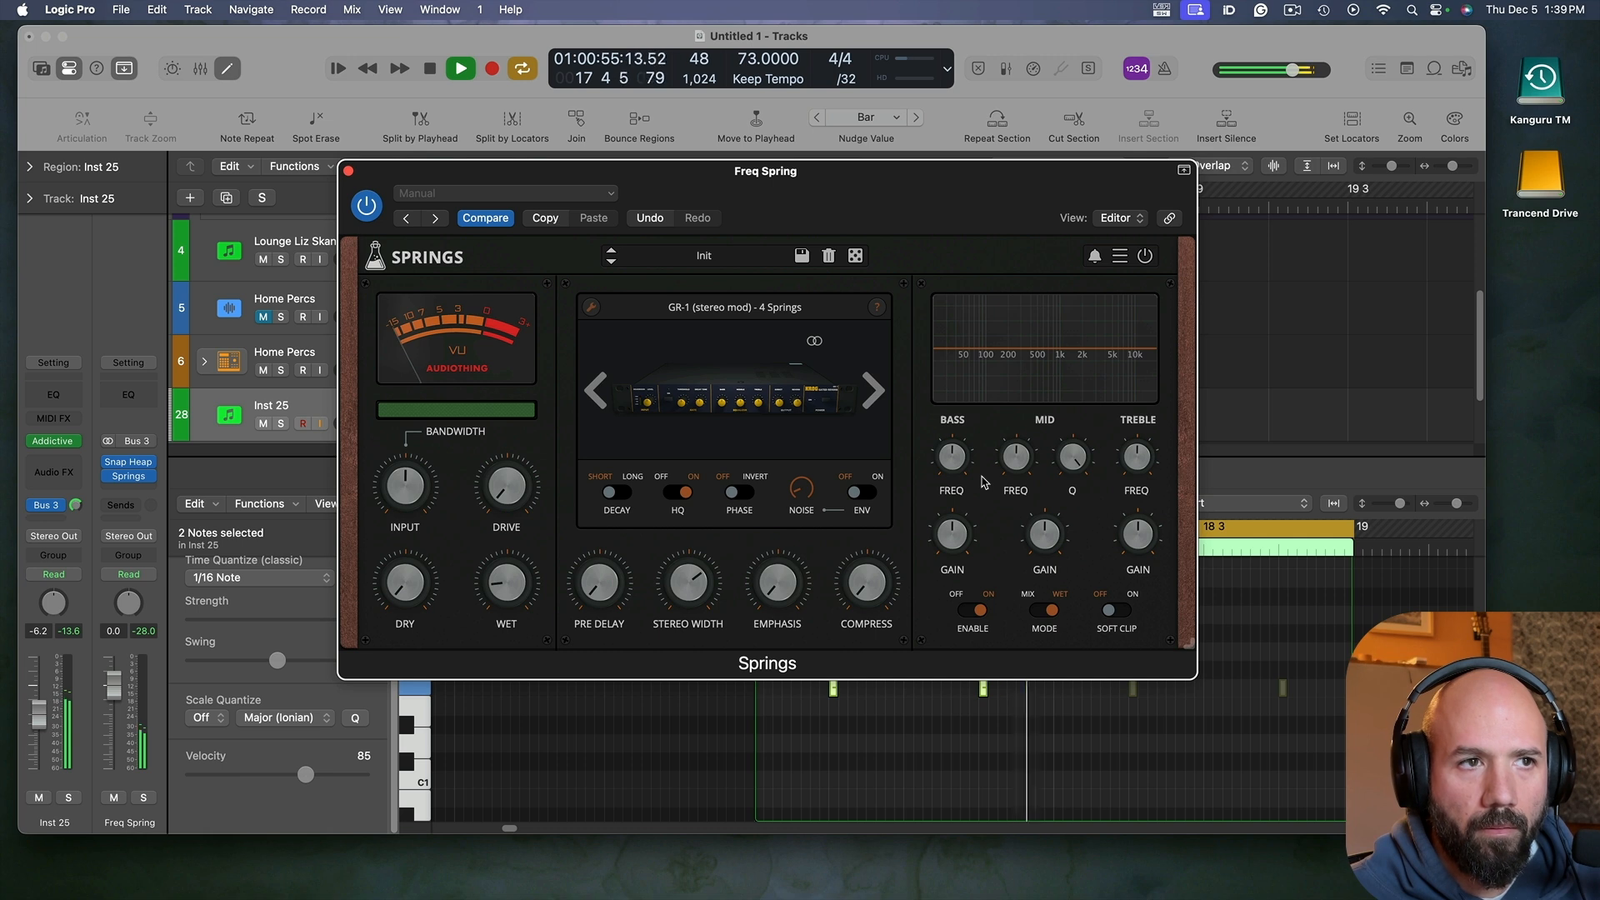
Step: Audition other spring models in Springs with the loop, settling on RE-201 (dark) - 3 Springs
{"action": "key", "text": "space"}
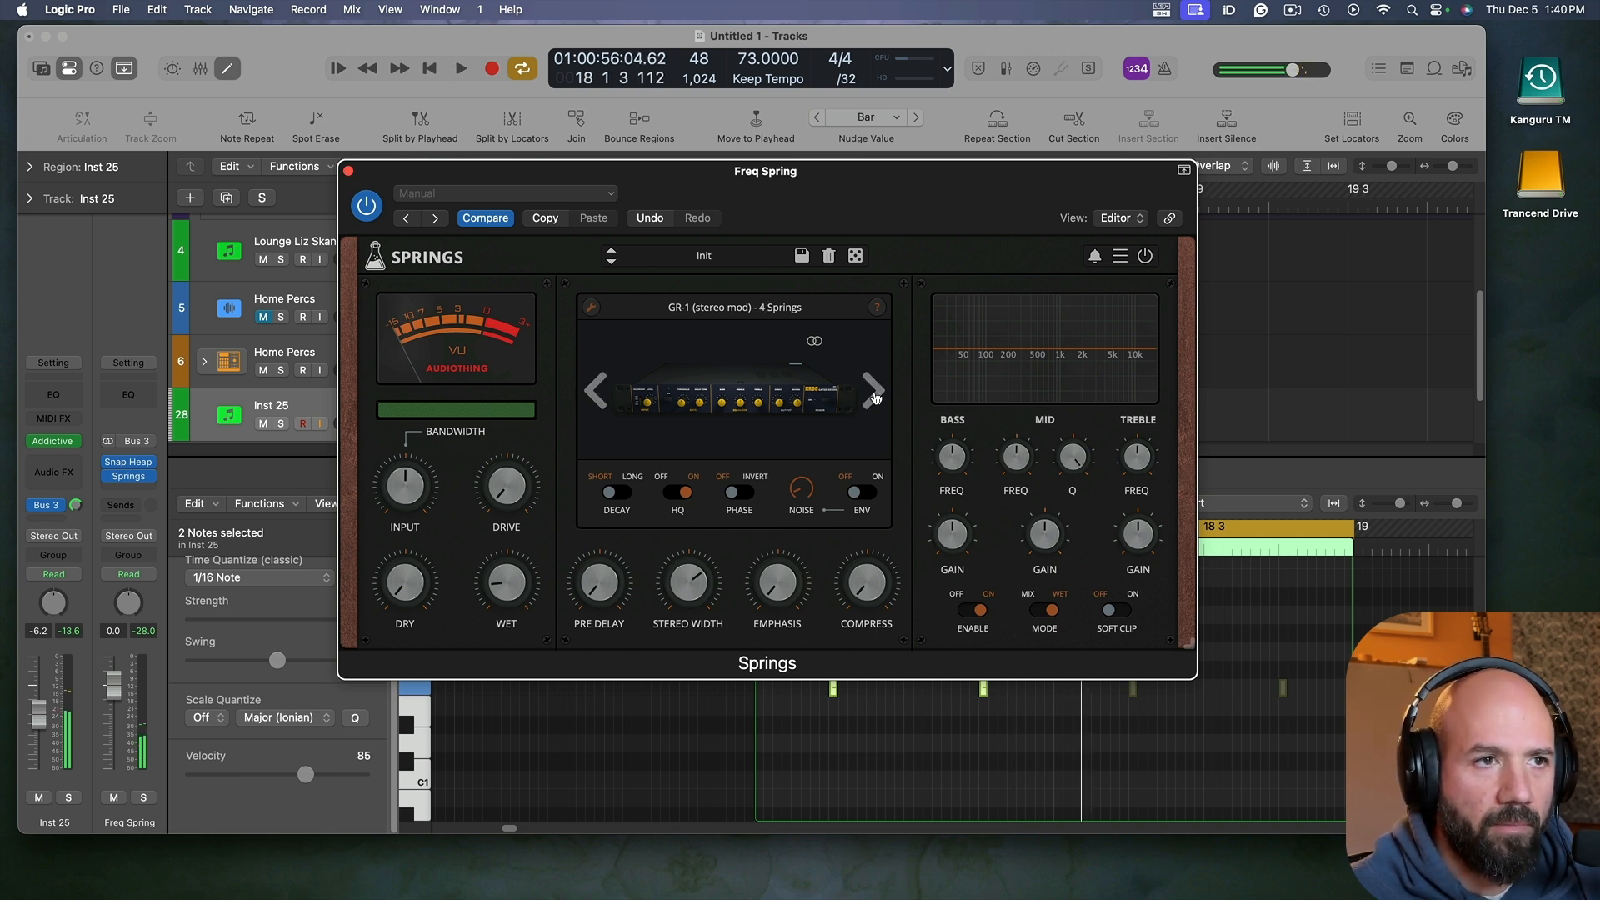
{"action": "left_click", "coordinate": [872, 392]}
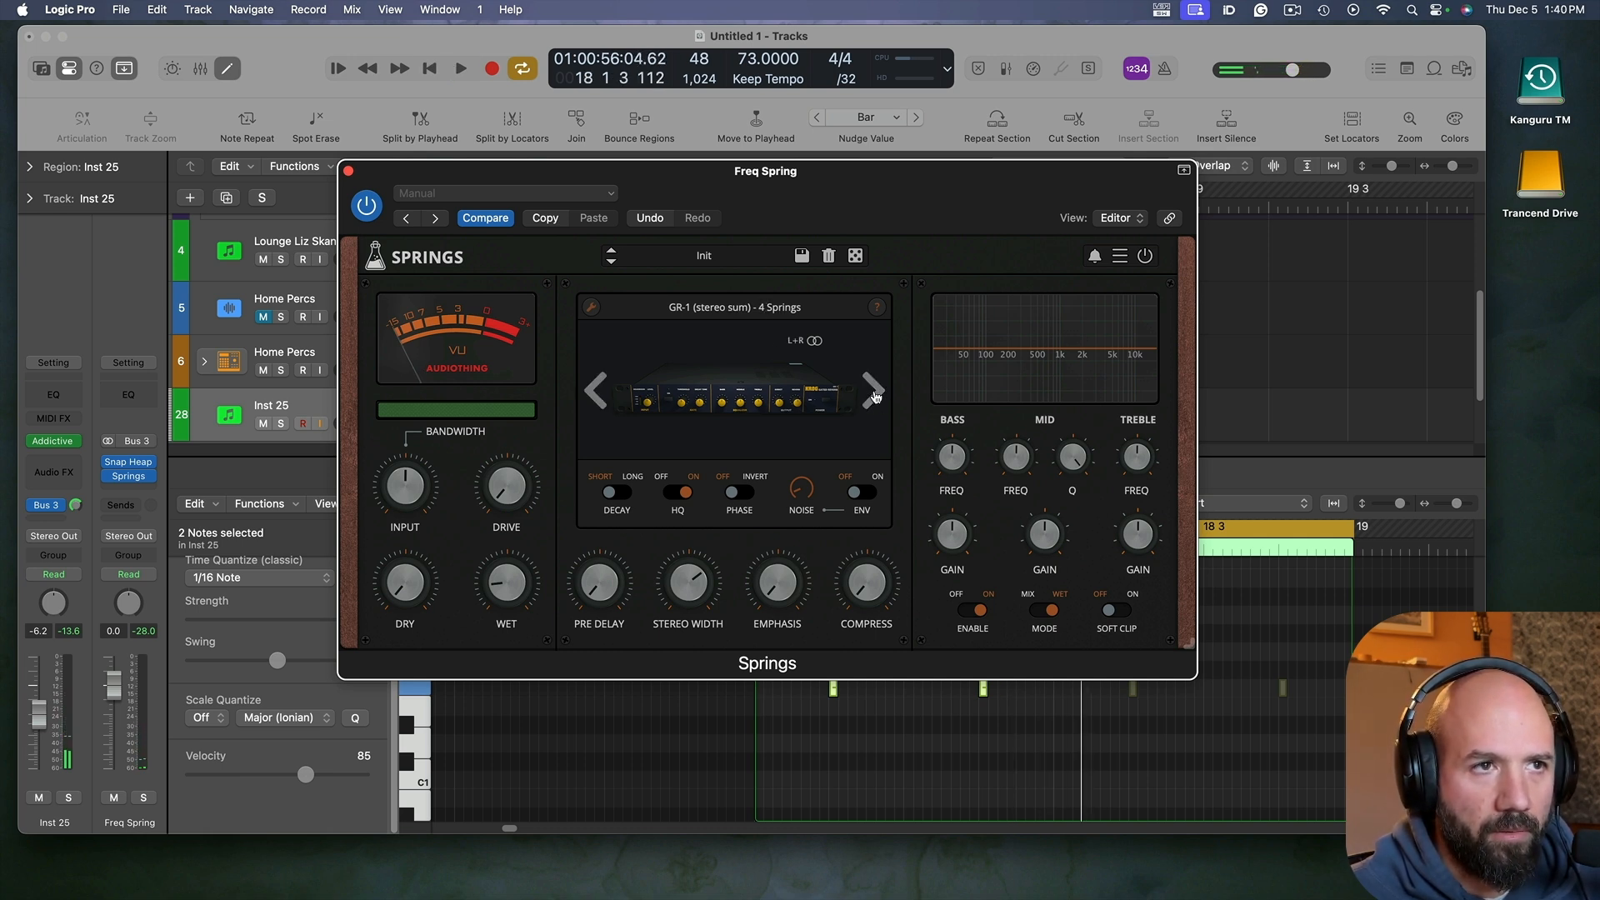
{"action": "key", "text": "space"}
{"action": "left_click", "coordinate": [872, 392]}
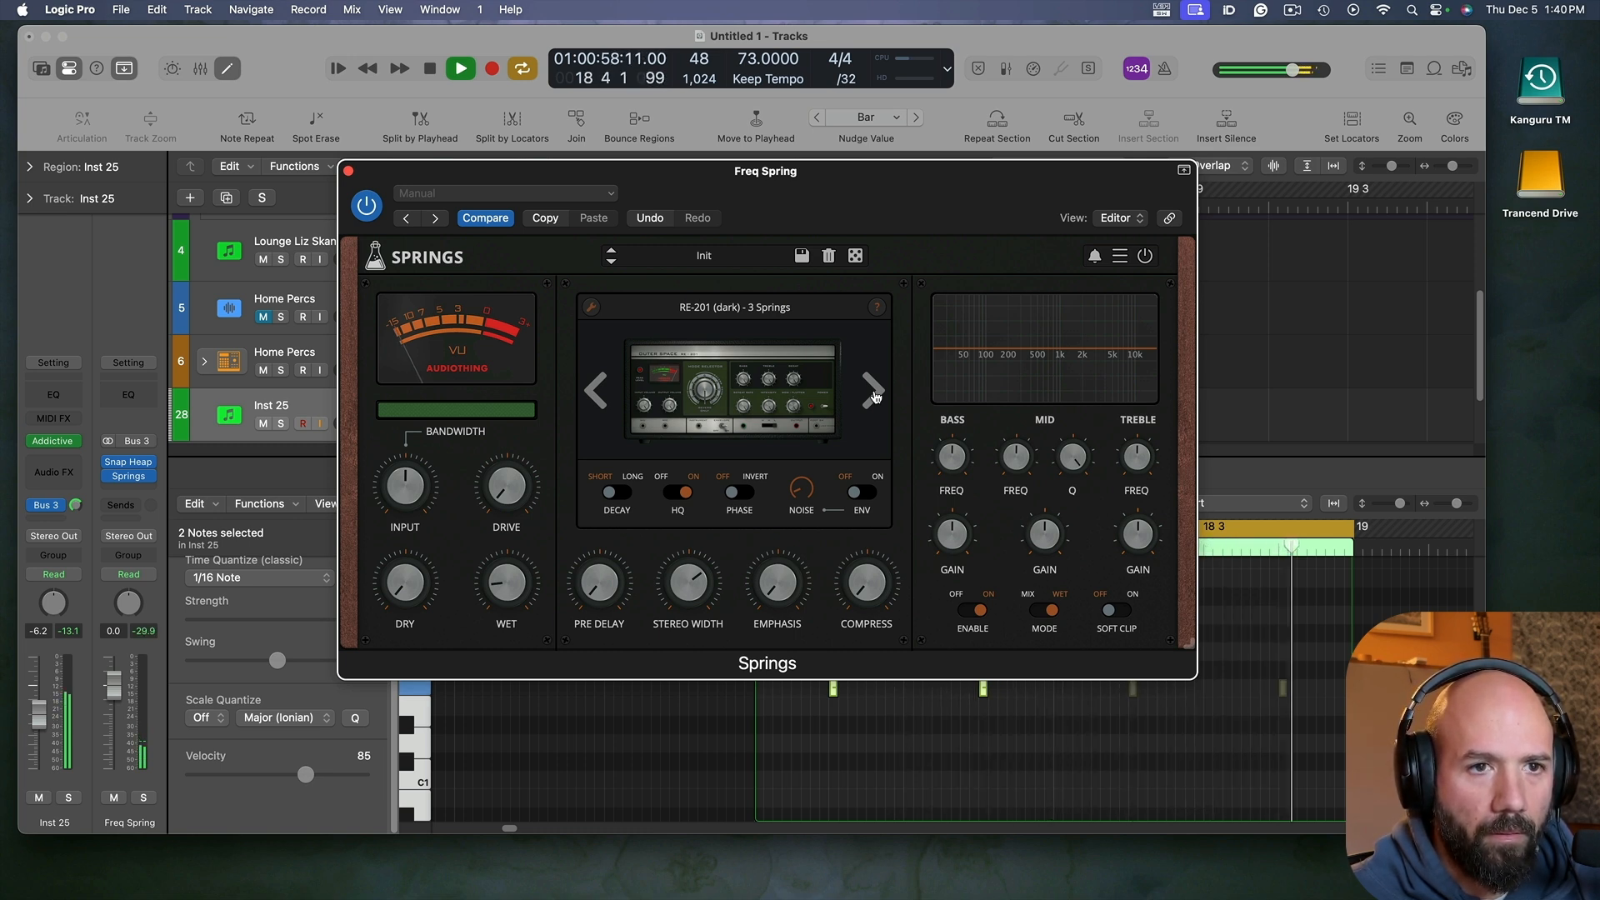
Step: Make Snap Heap's Random modulator unipolar and readjust its influence on the frequency shift while the loop plays
{"action": "left_click", "coordinate": [121, 477]}
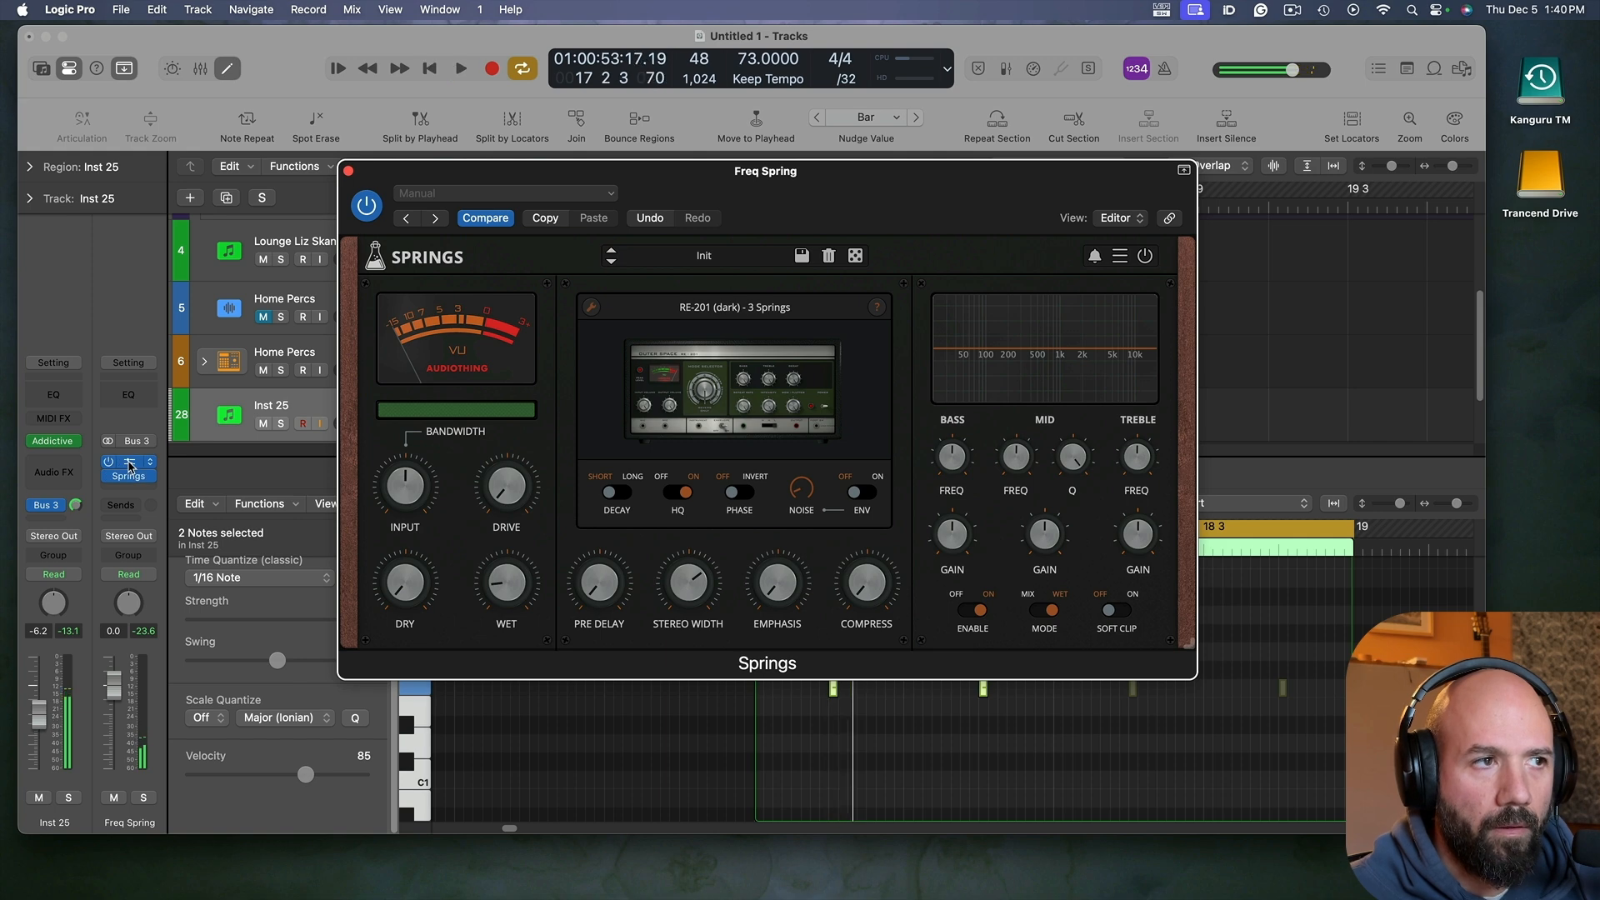
{"action": "mouse_move", "coordinate": [606, 768]}
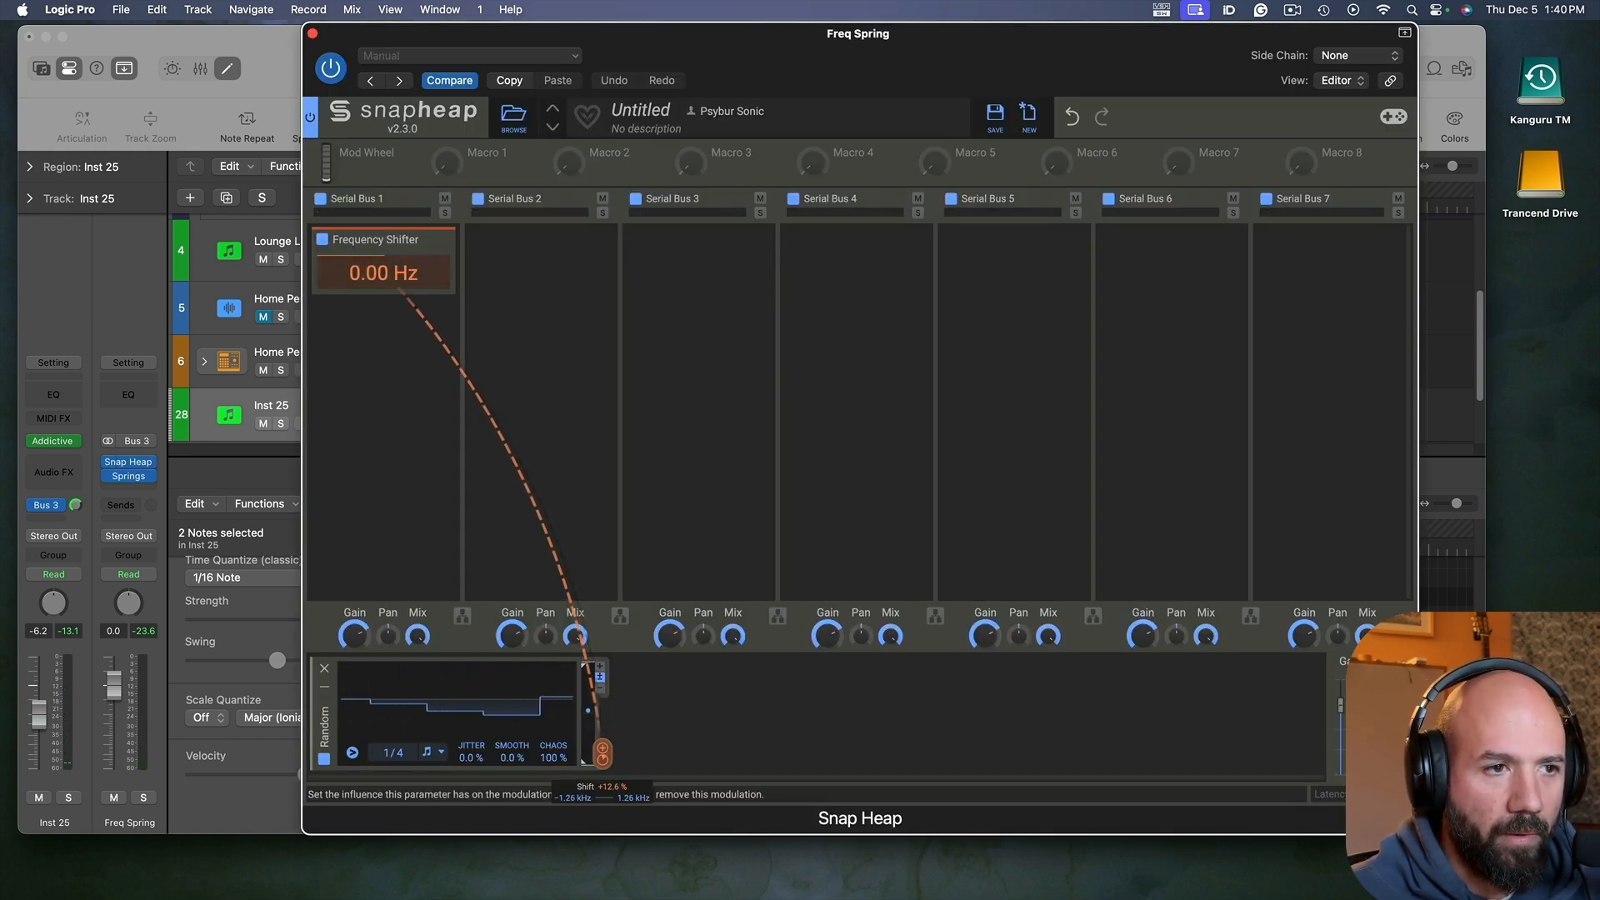
{"action": "left_click_drag", "start_coordinate": [602, 754], "coordinate": [602, 761]}
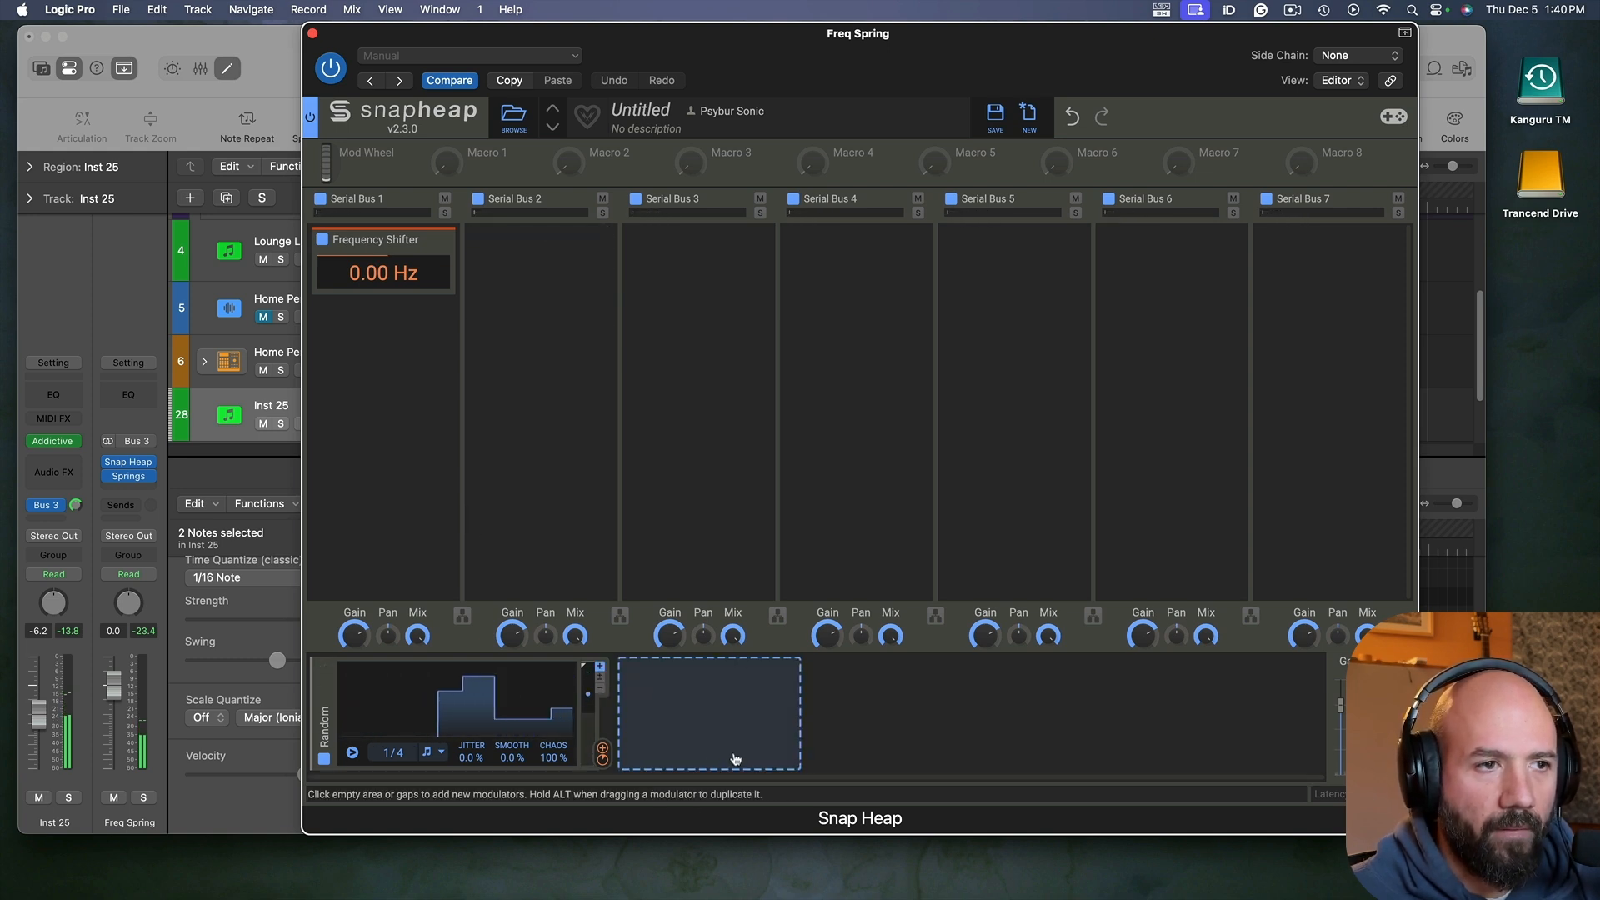
{"action": "mouse_move", "coordinate": [602, 754]}
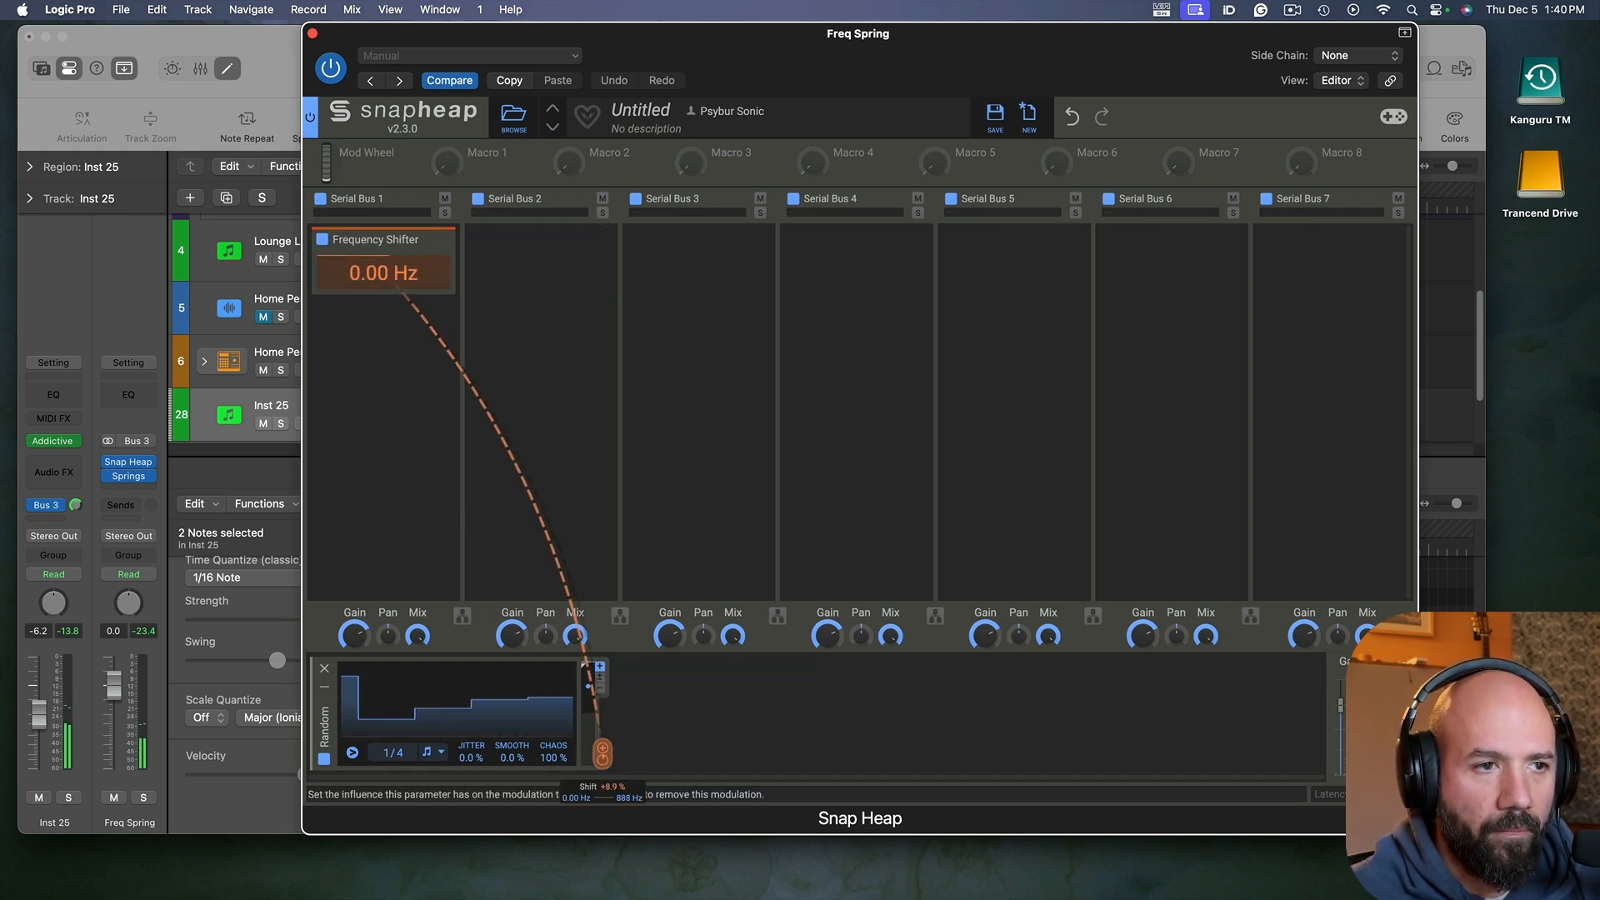
{"action": "left_click_drag", "start_coordinate": [601, 754], "coordinate": [604, 767]}
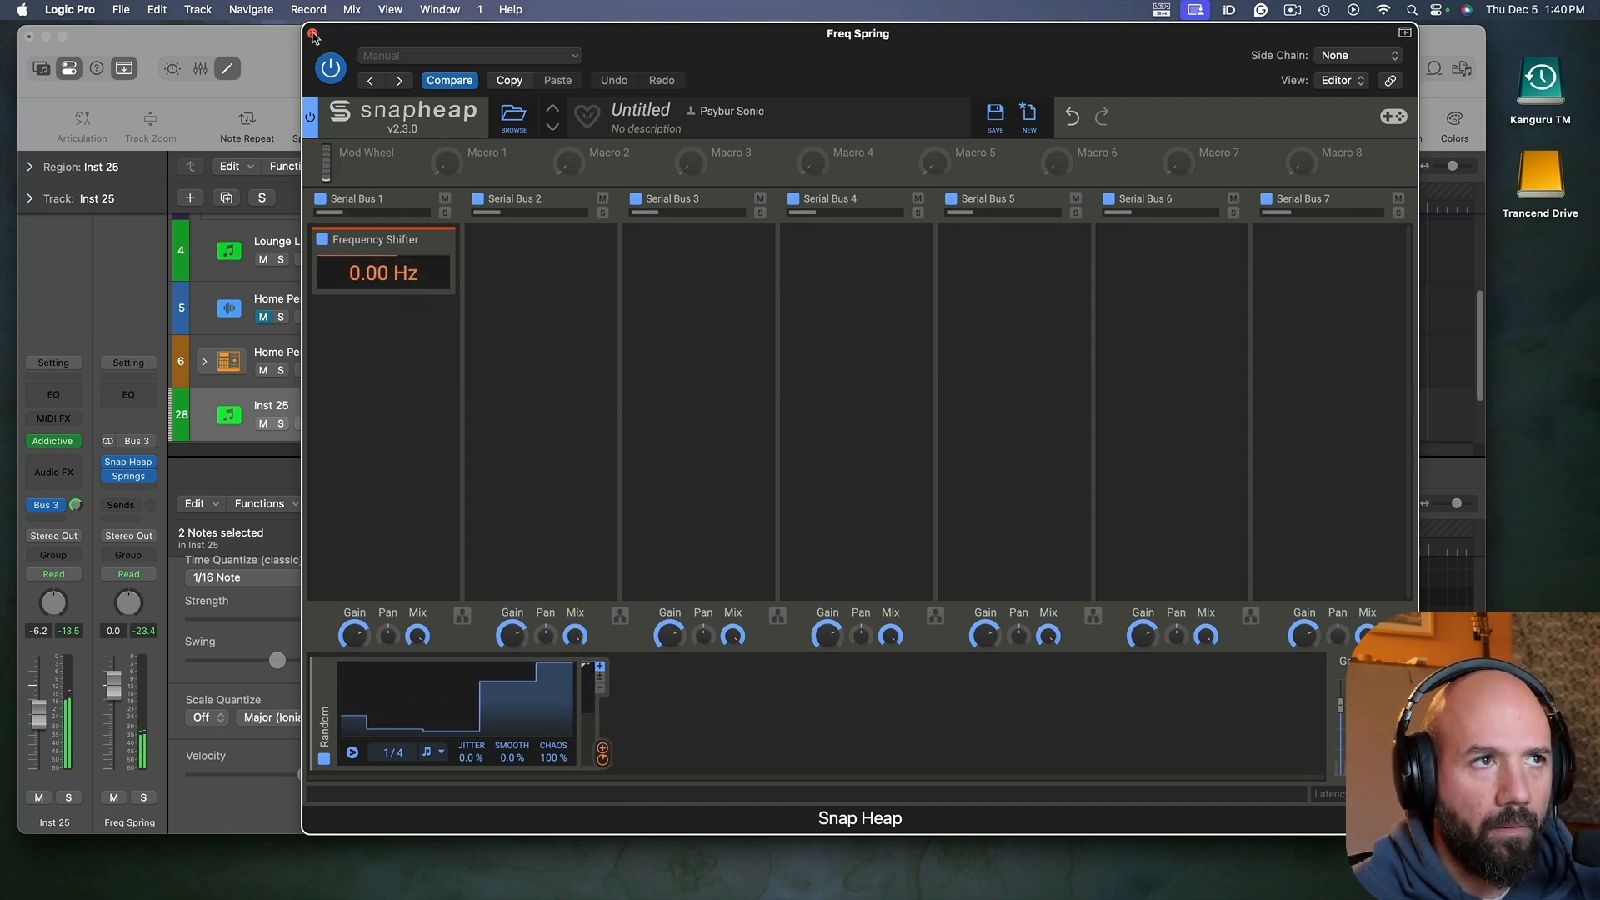
{"action": "key", "text": "super+w"}
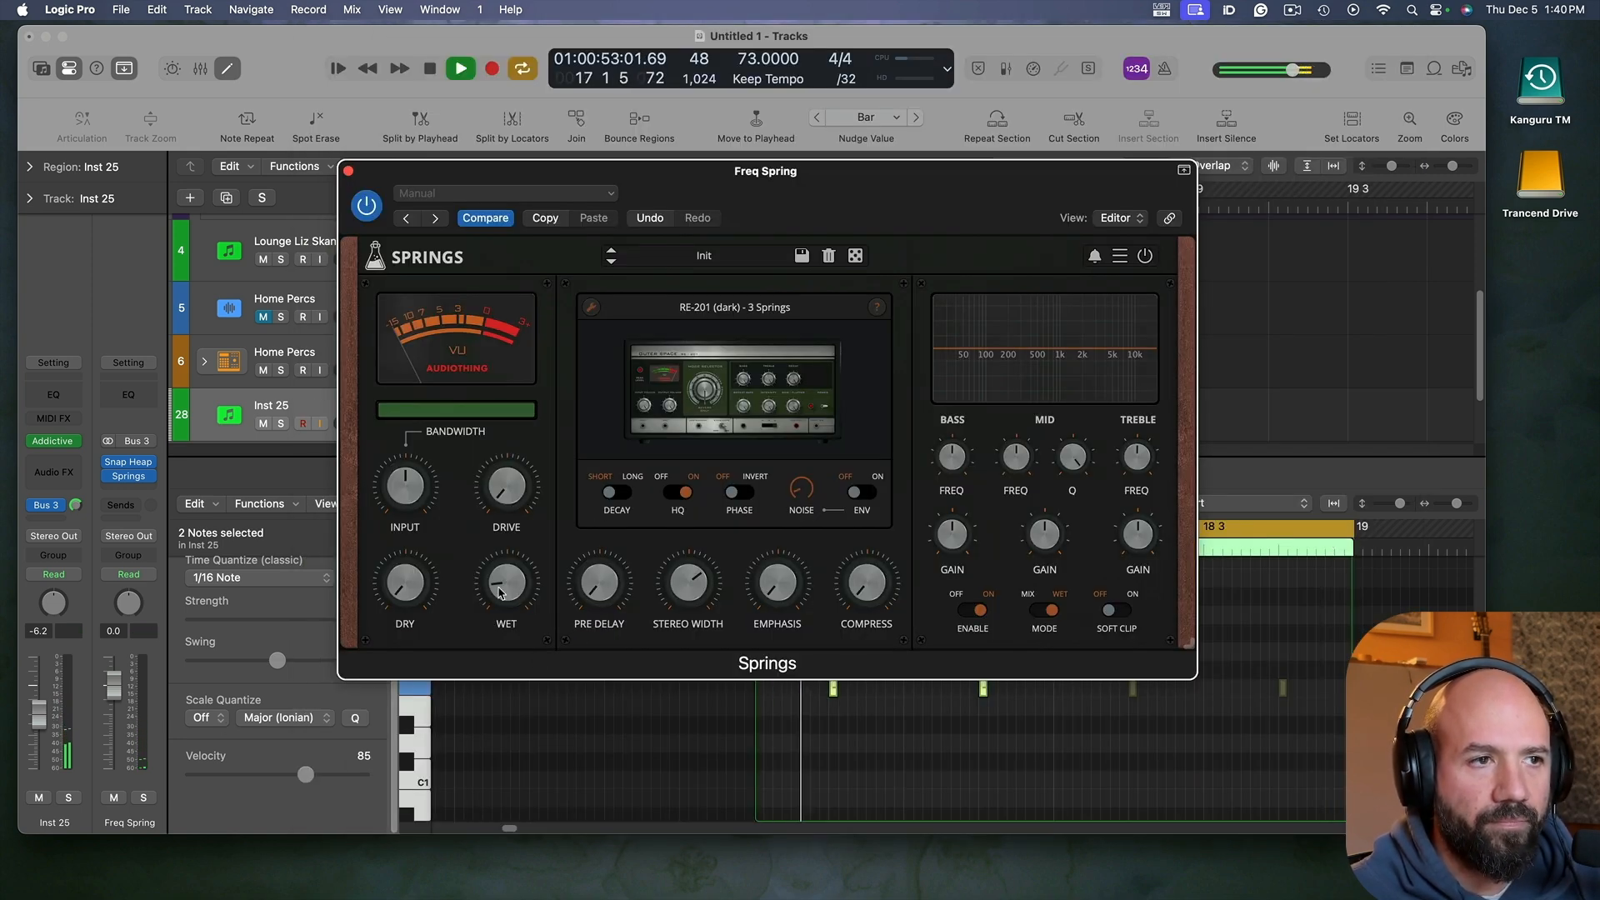
Step: Raise the Wet level in Springs to about -9.5 dB and switch the model to RE-201 (bright) - 3 Springs
{"action": "mouse_move", "coordinate": [512, 589]}
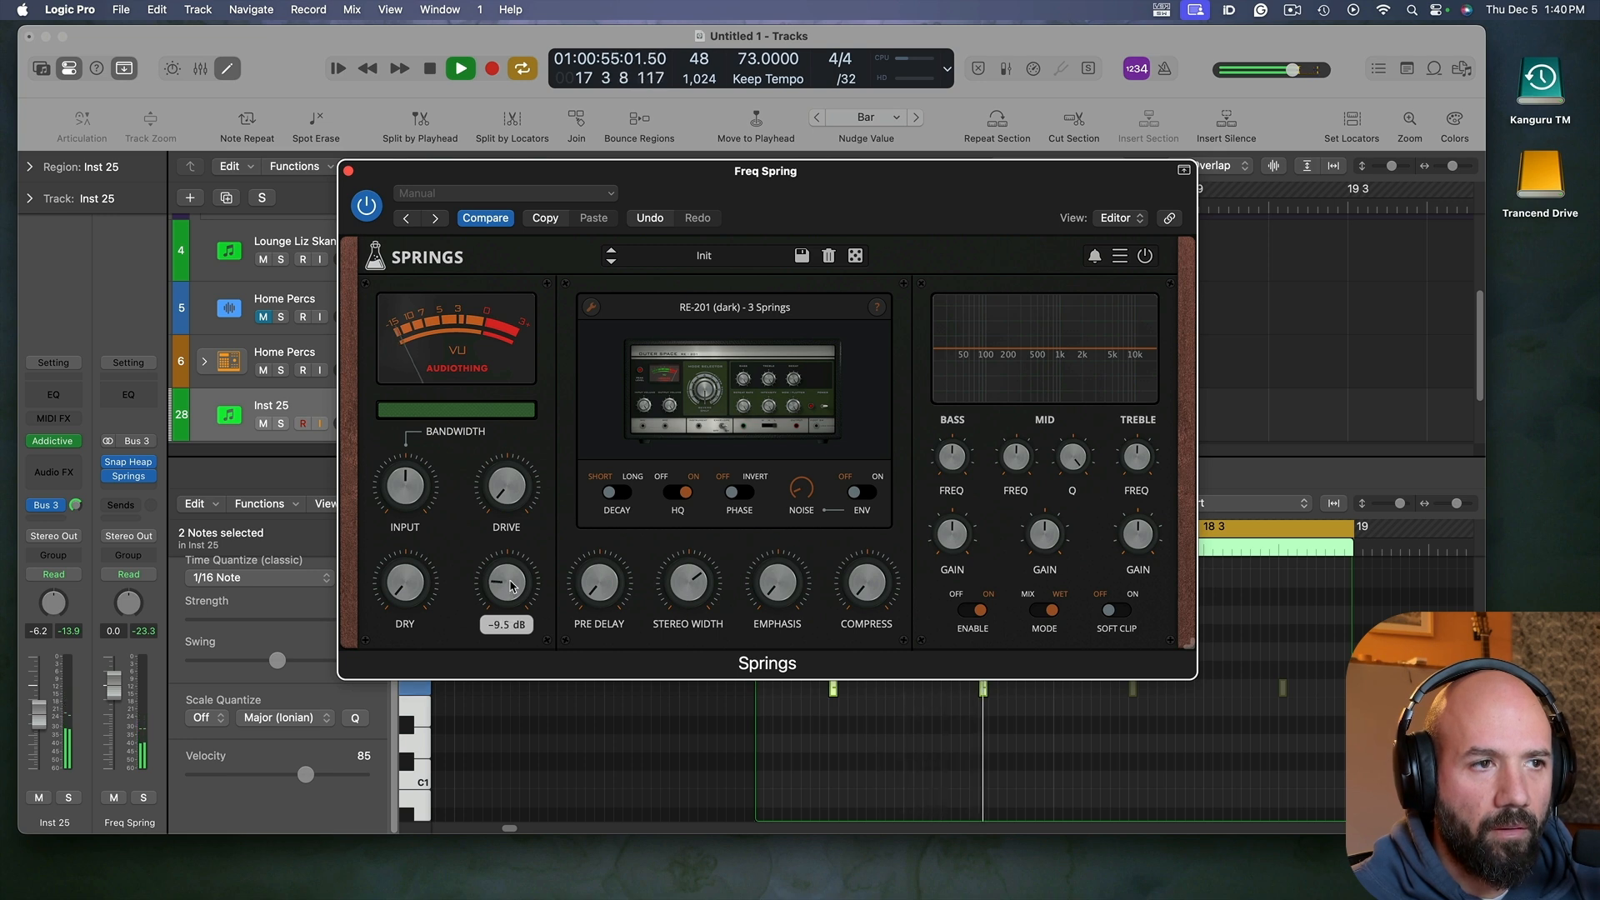
{"action": "key", "text": "space"}
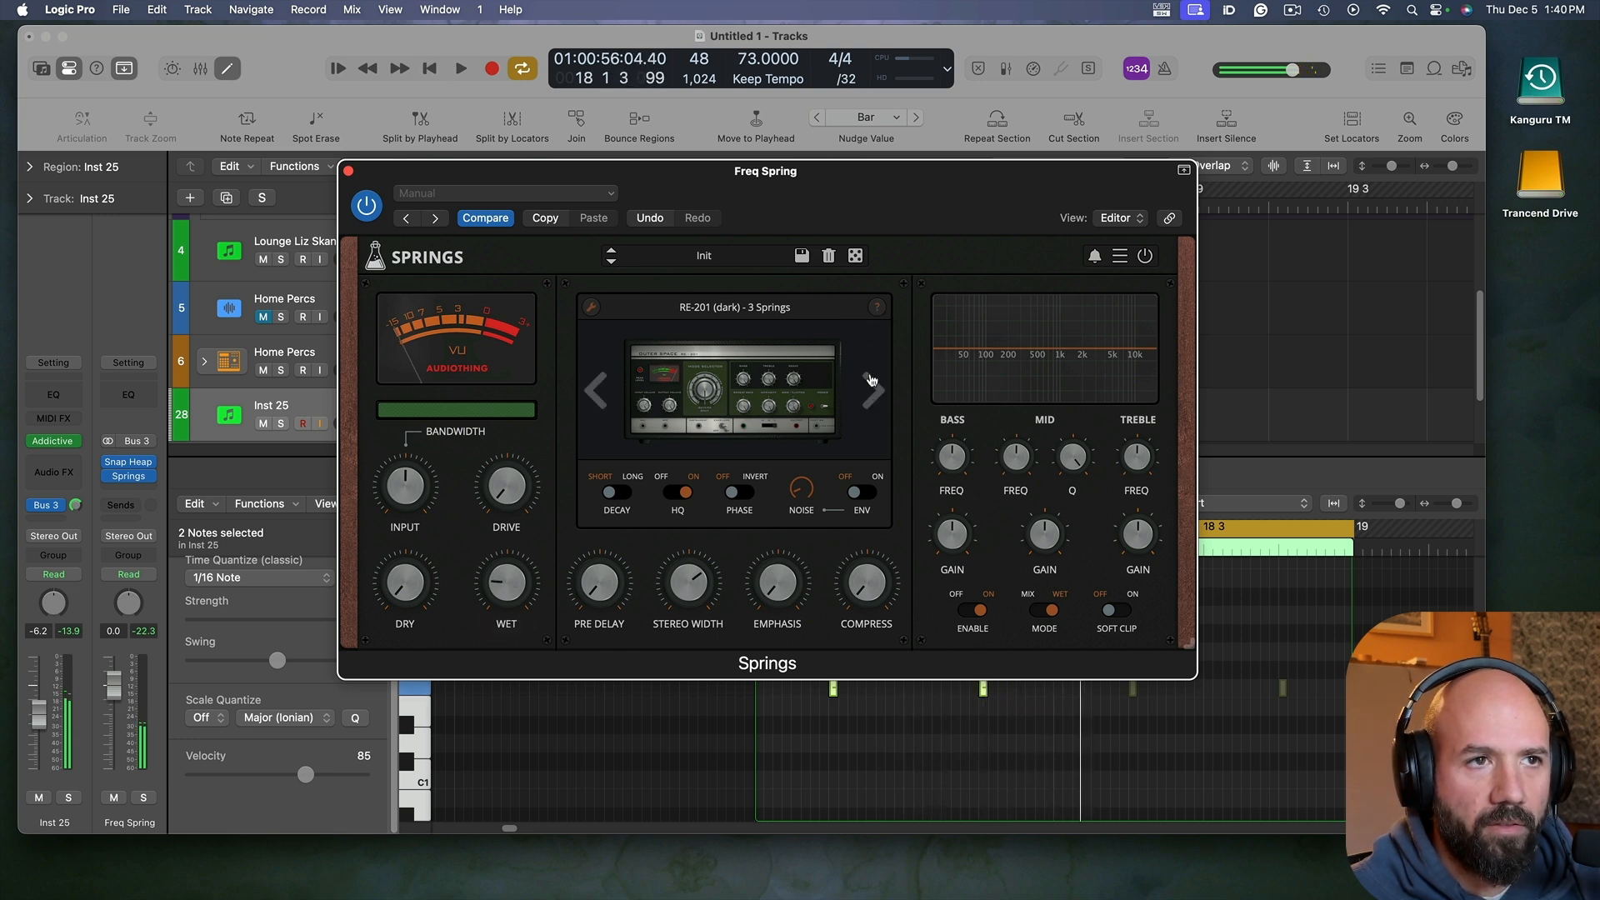
{"action": "key", "text": "space"}
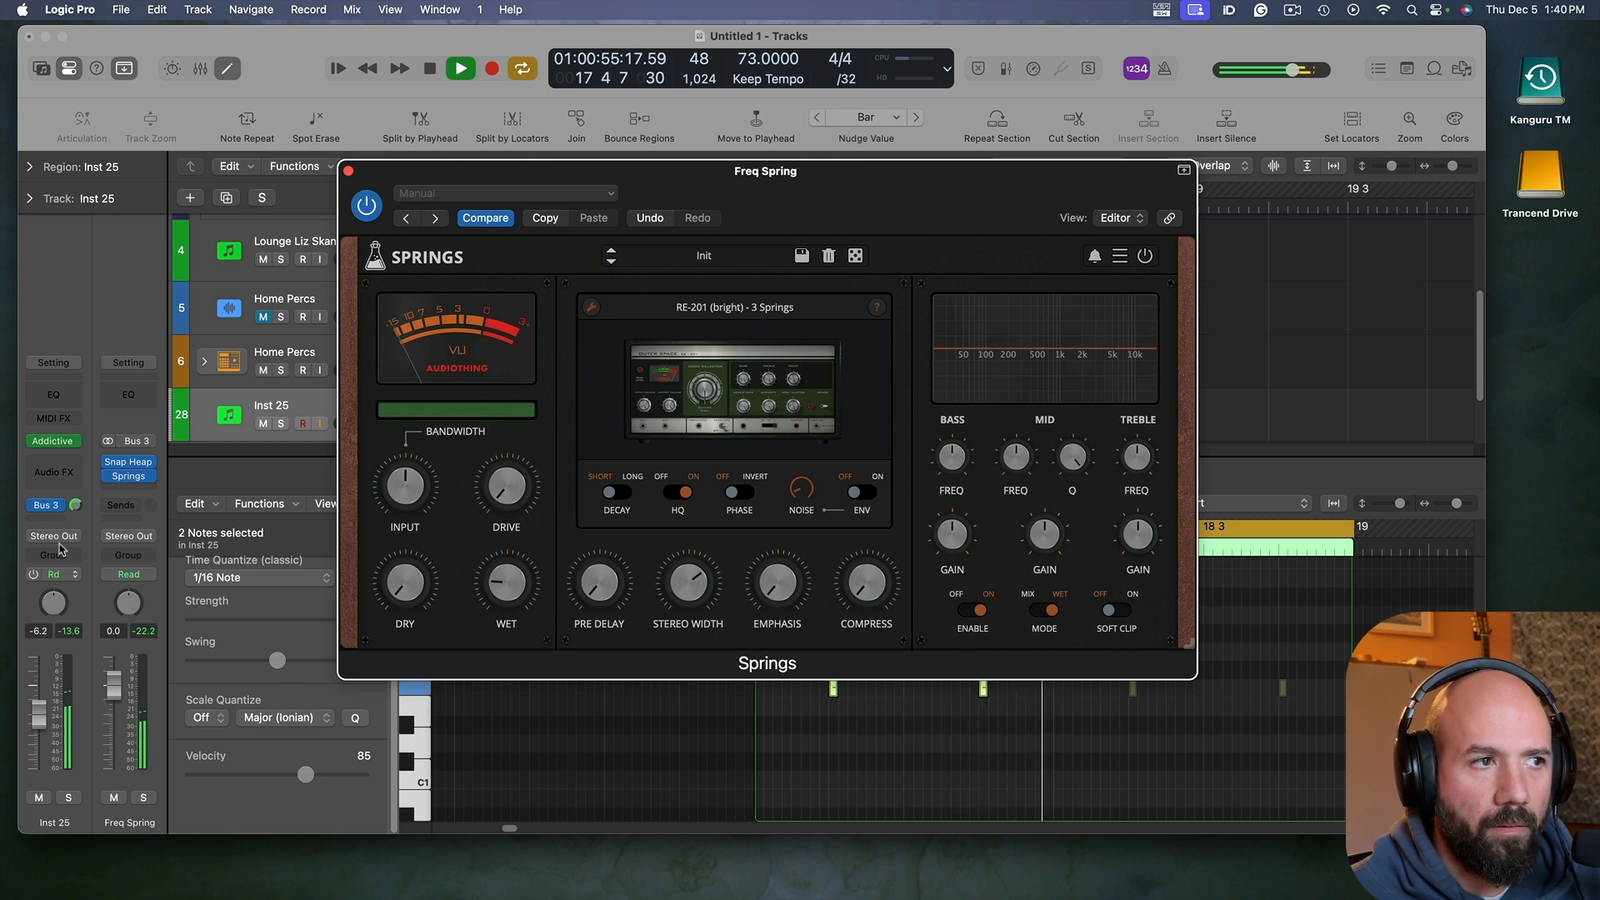
Step: Lower the Bus 3 send level on Inst 25 while listening to the loop
{"action": "left_click_drag", "start_coordinate": [75, 508], "coordinate": [102, 611]}
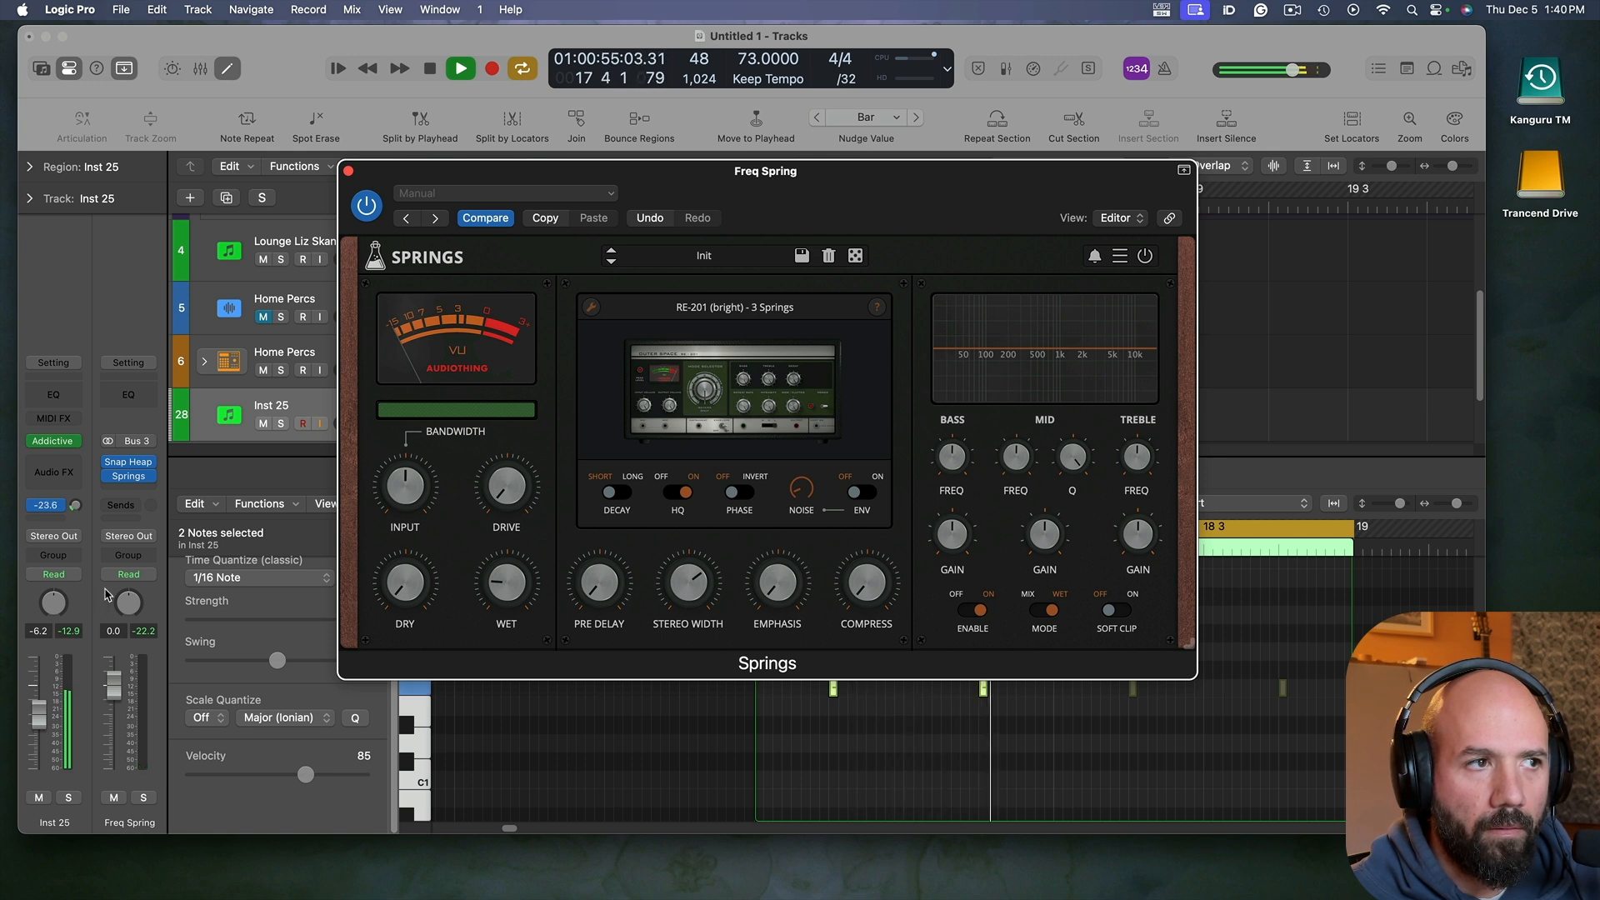
{"action": "left_click_drag", "start_coordinate": [107, 579], "coordinate": [107, 577]}
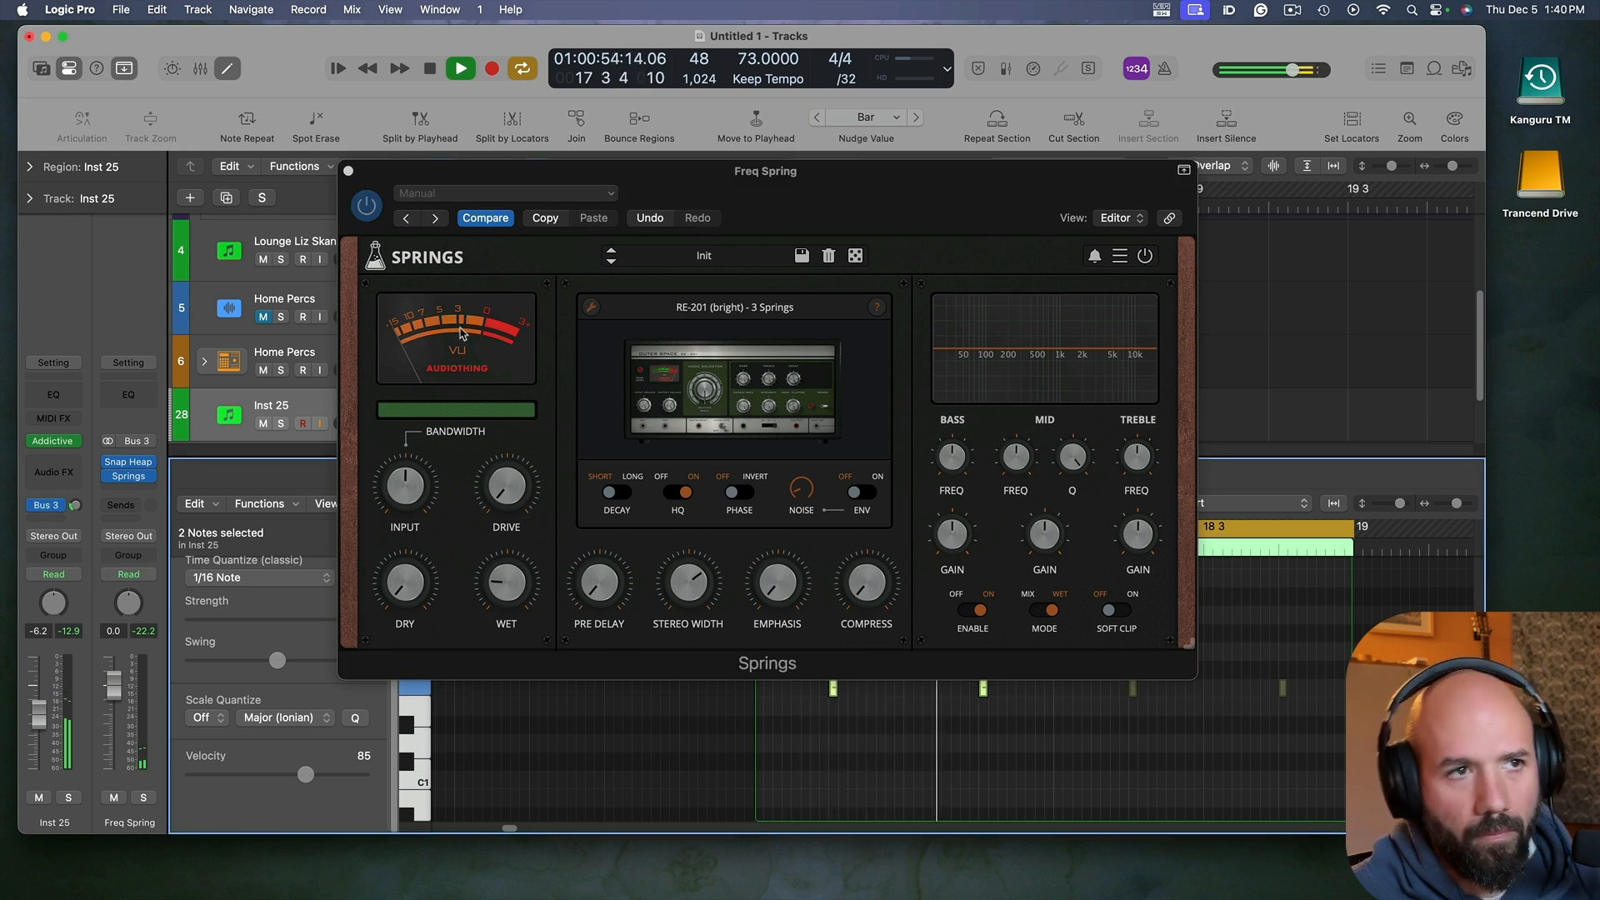
{"action": "mouse_move", "coordinate": [706, 364]}
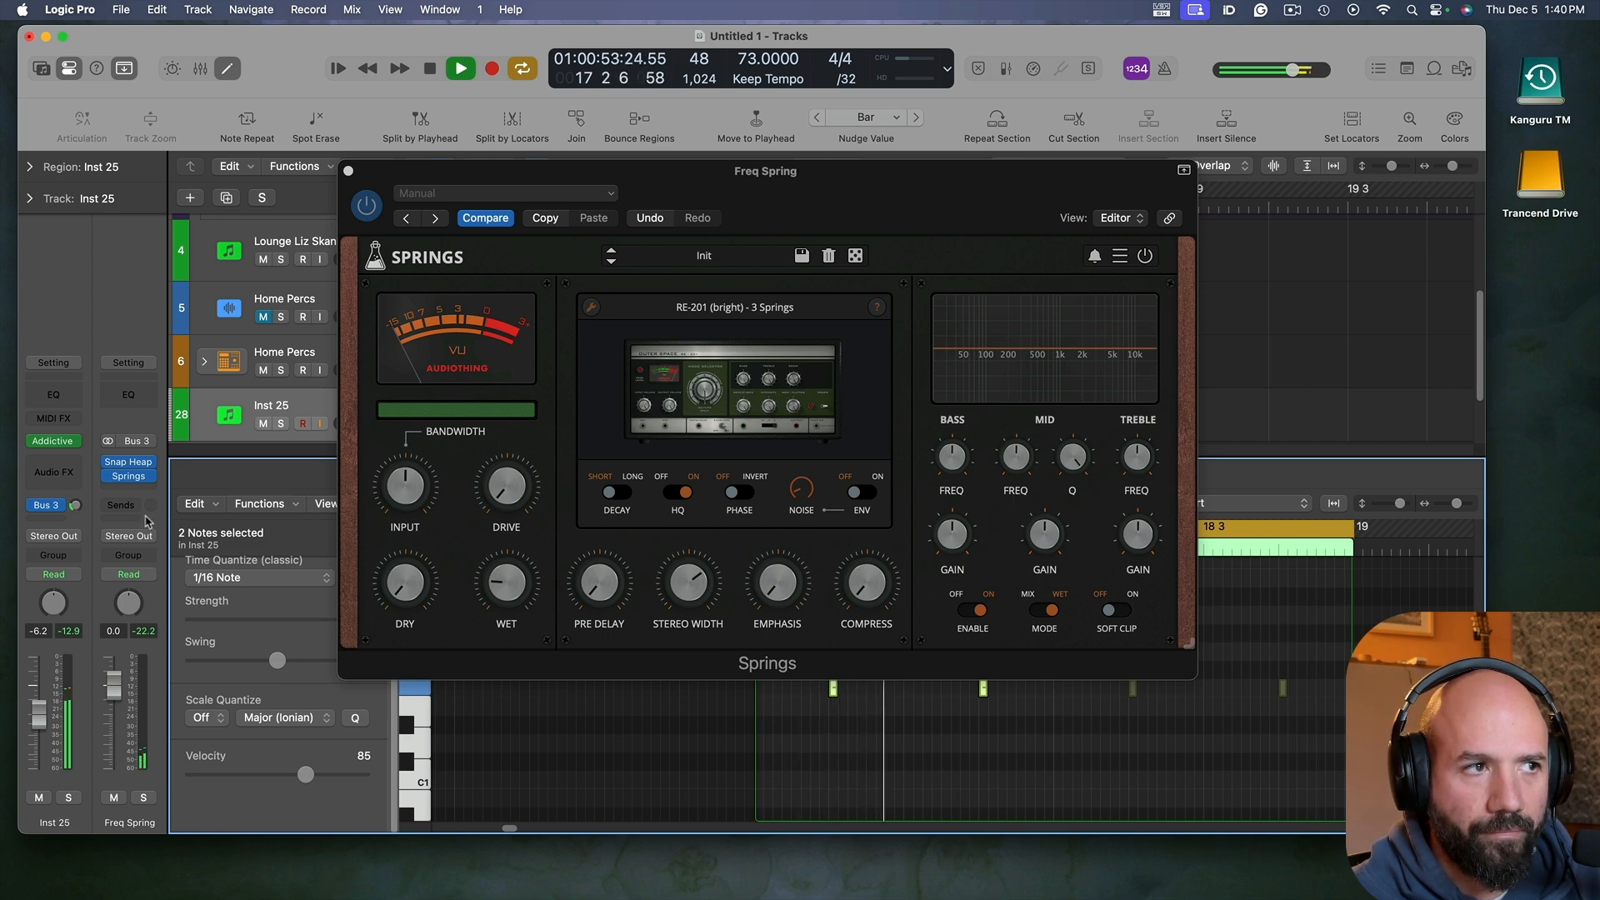
Step: Set Snap Heap's Random modulator to a 1/16 rate with 100% smooth and about +16.6% influence on the shift
{"action": "key", "text": "space"}
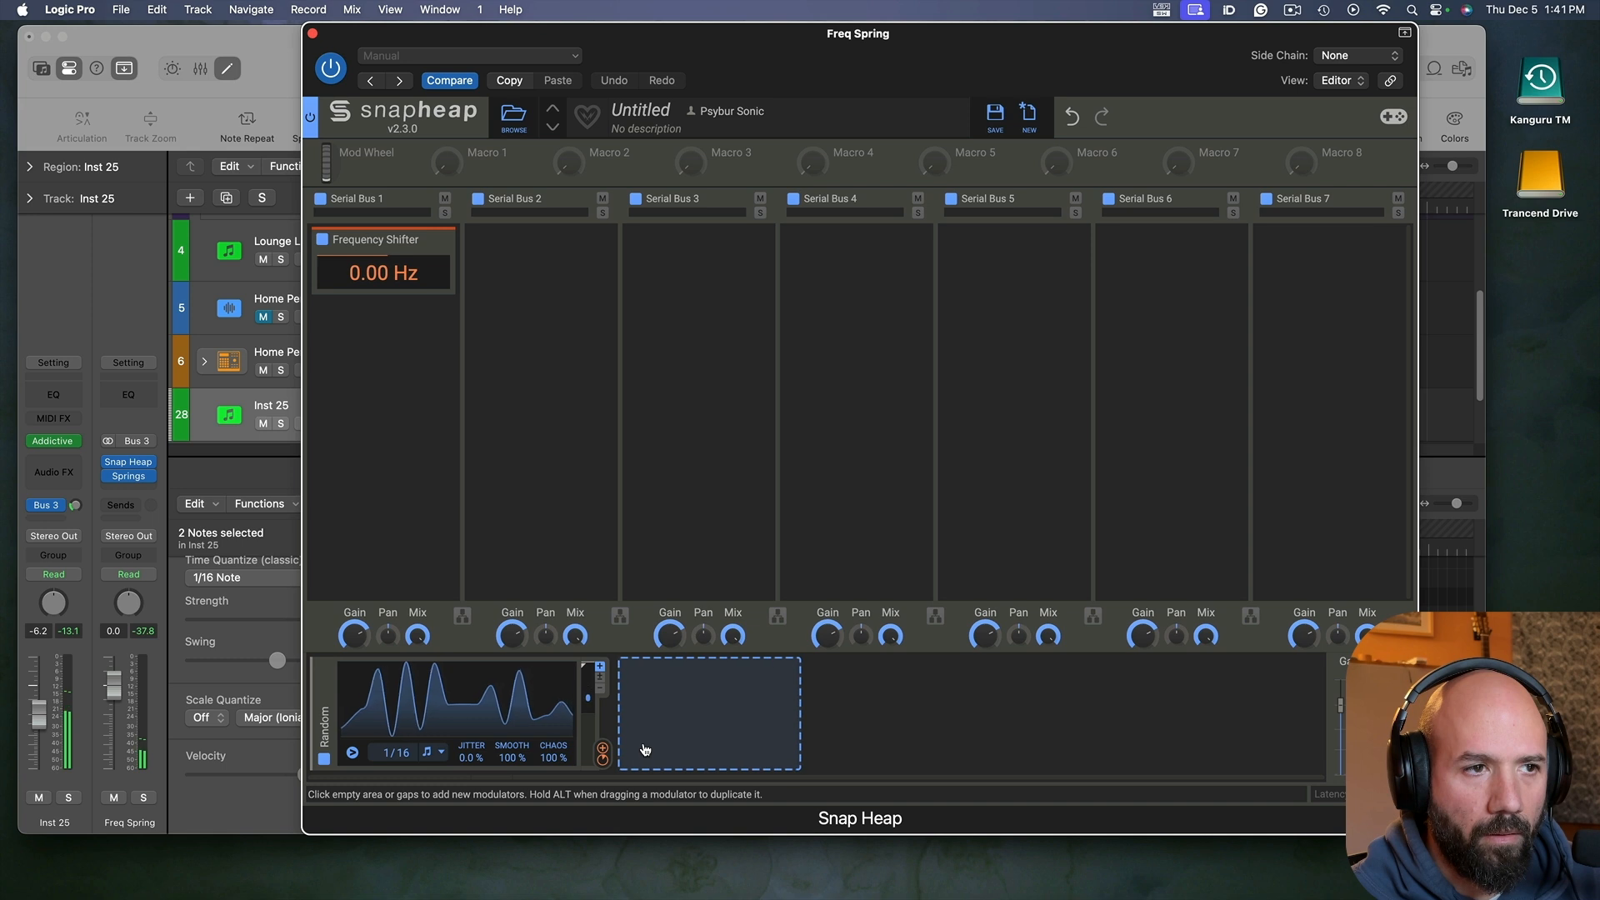
{"action": "left_click", "coordinate": [602, 748]}
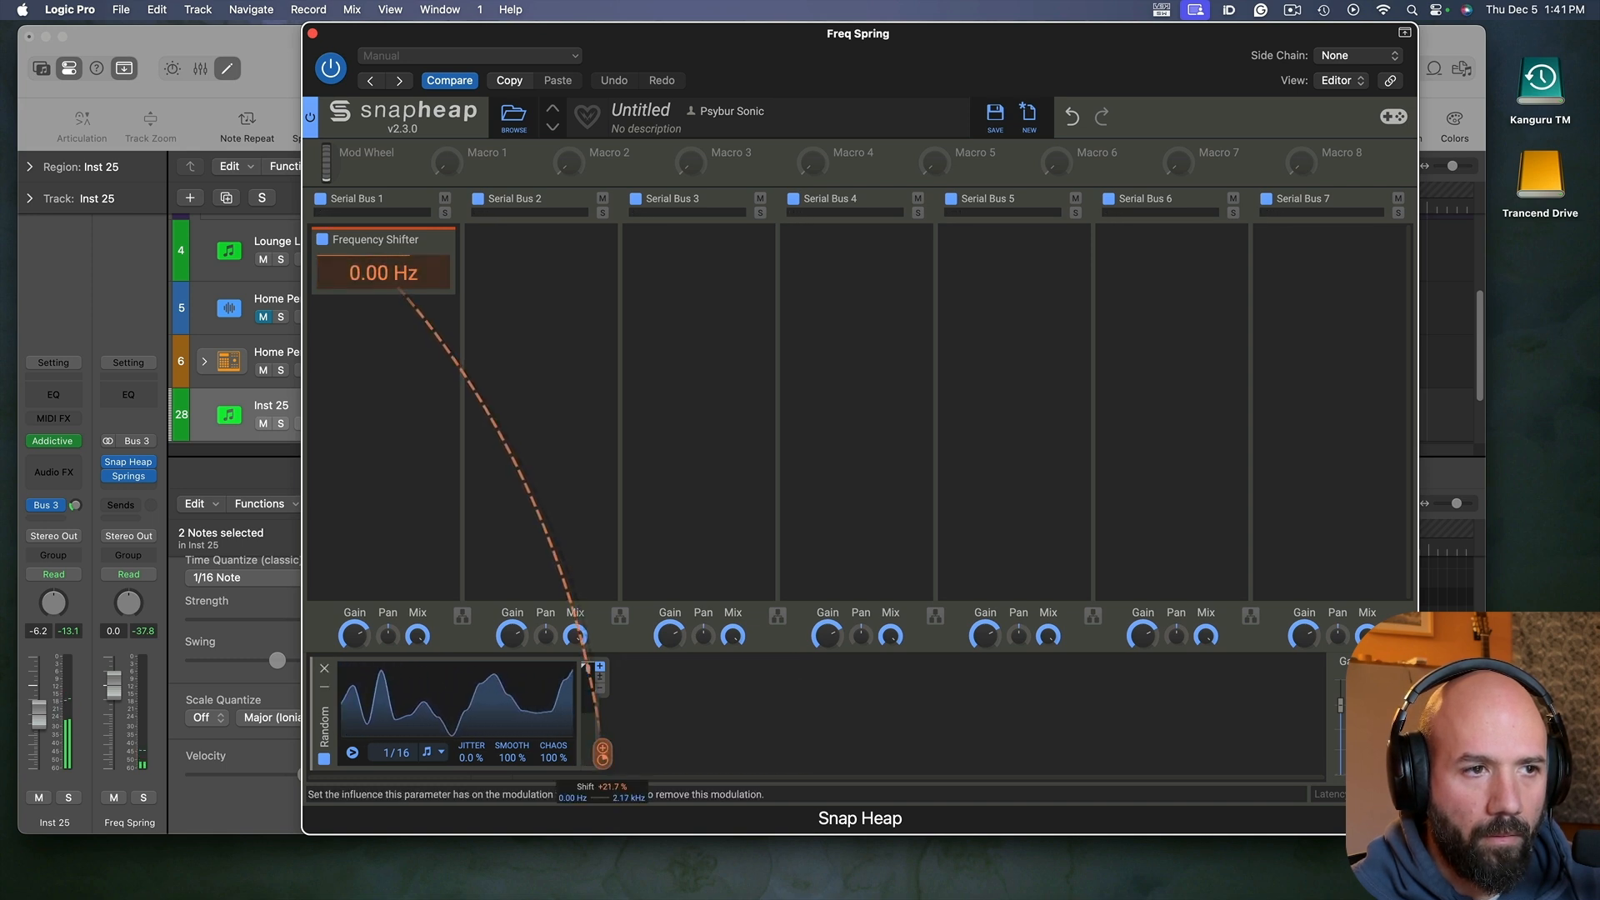
{"action": "left_click_drag", "start_coordinate": [601, 748], "coordinate": [606, 765]}
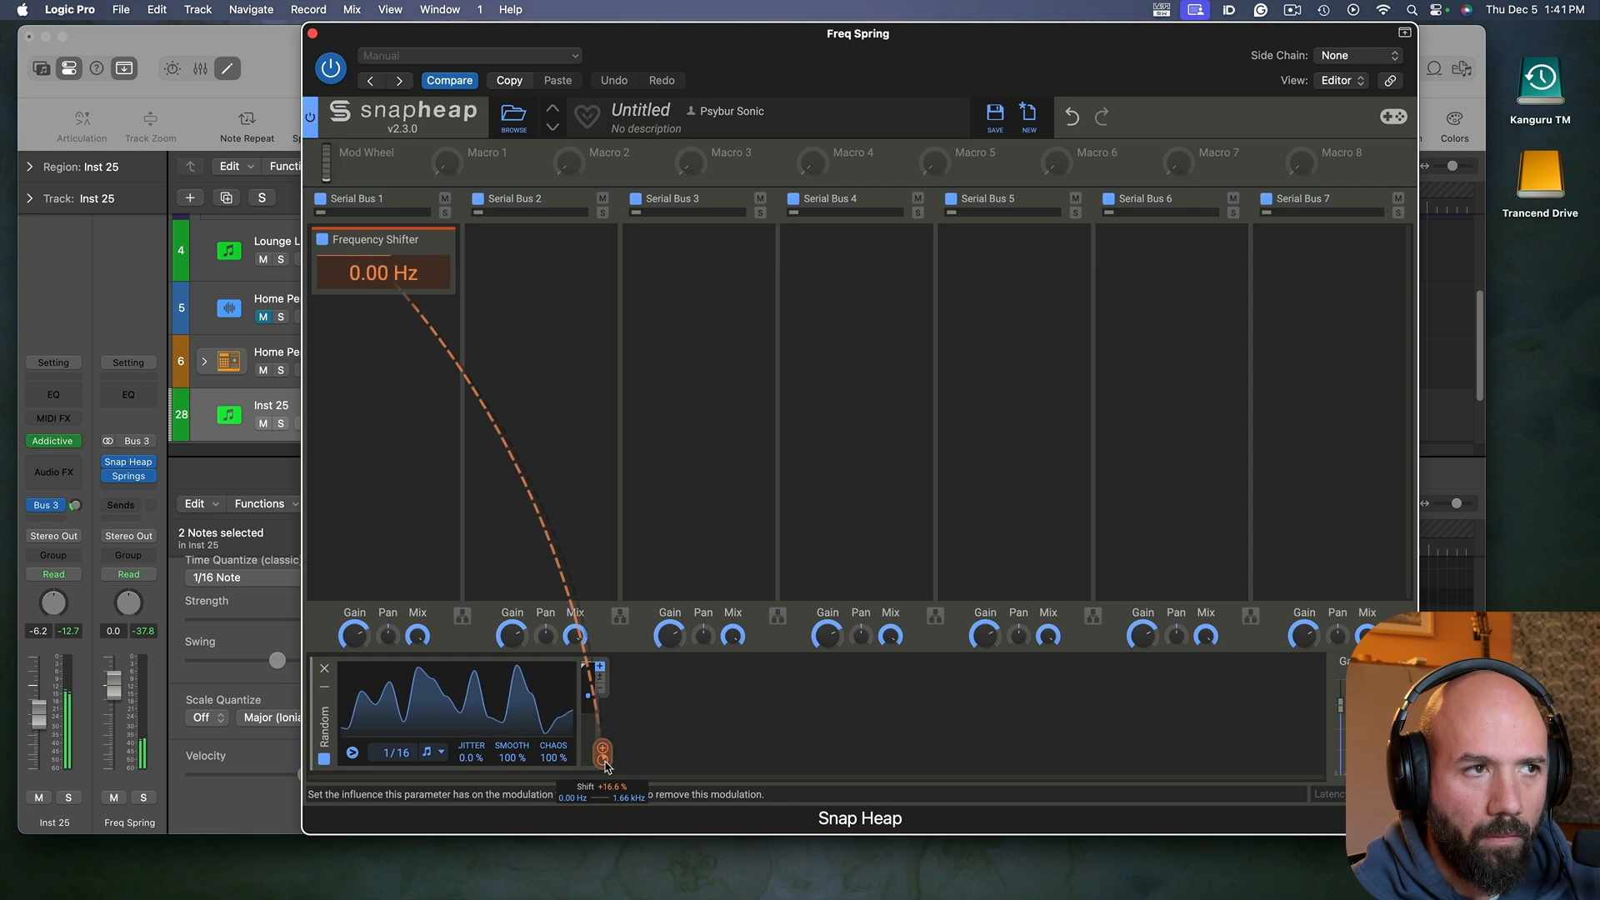
Step: Boost the treble gain and adjust the treble frequency in the Springs EQ, and switch the model to RV-1 - 3 Springs
{"action": "left_click", "coordinate": [128, 484]}
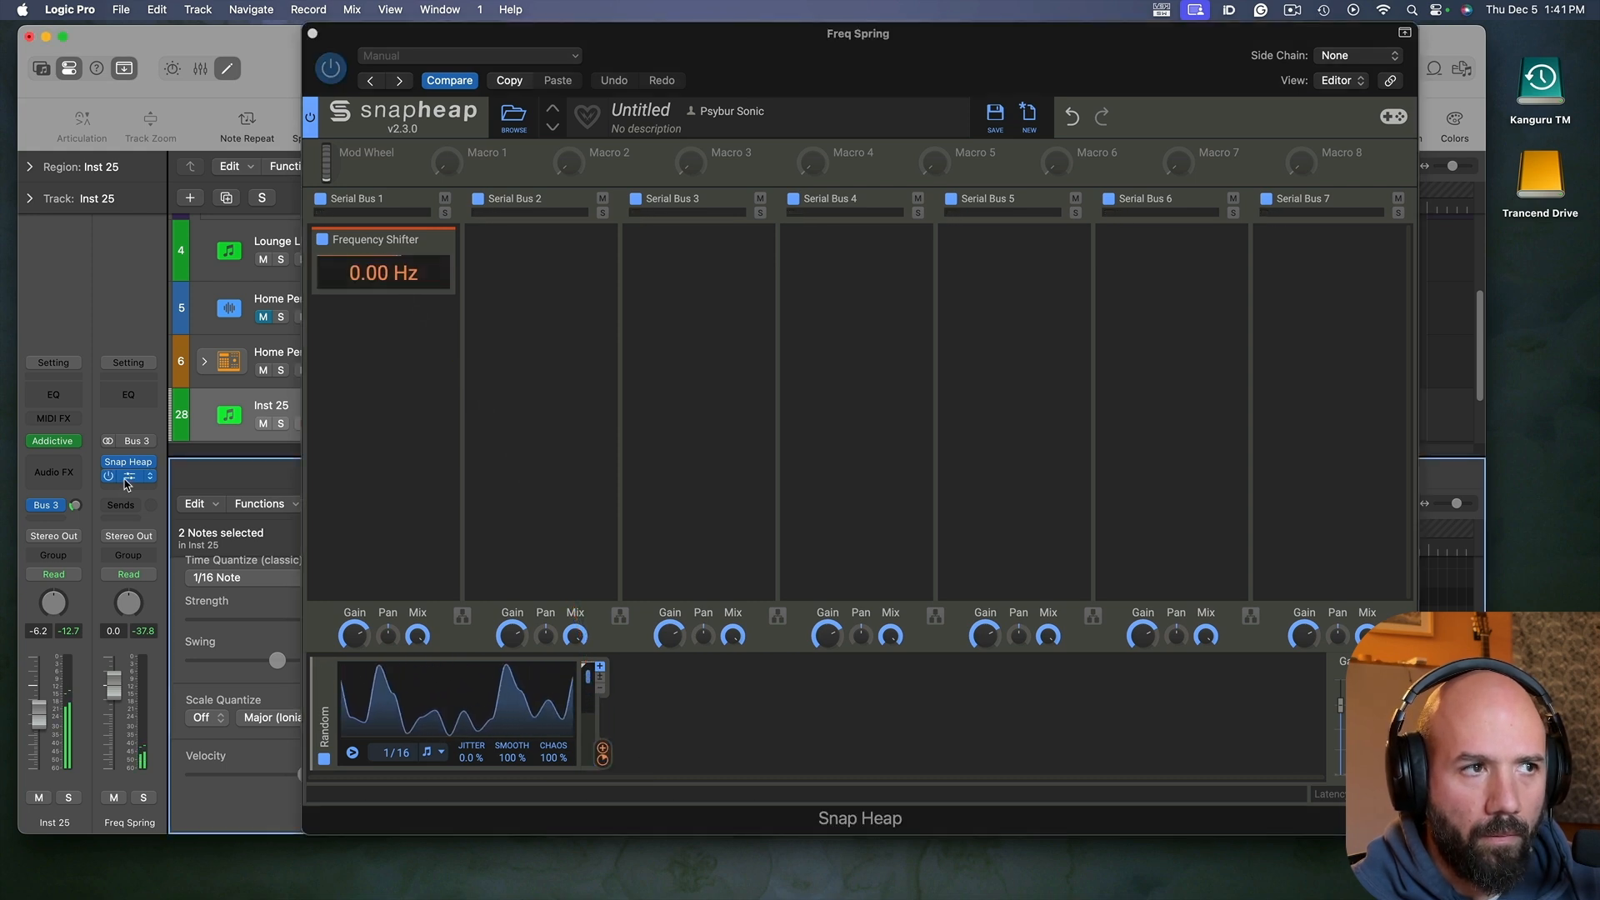
{"action": "left_click", "coordinate": [116, 478]}
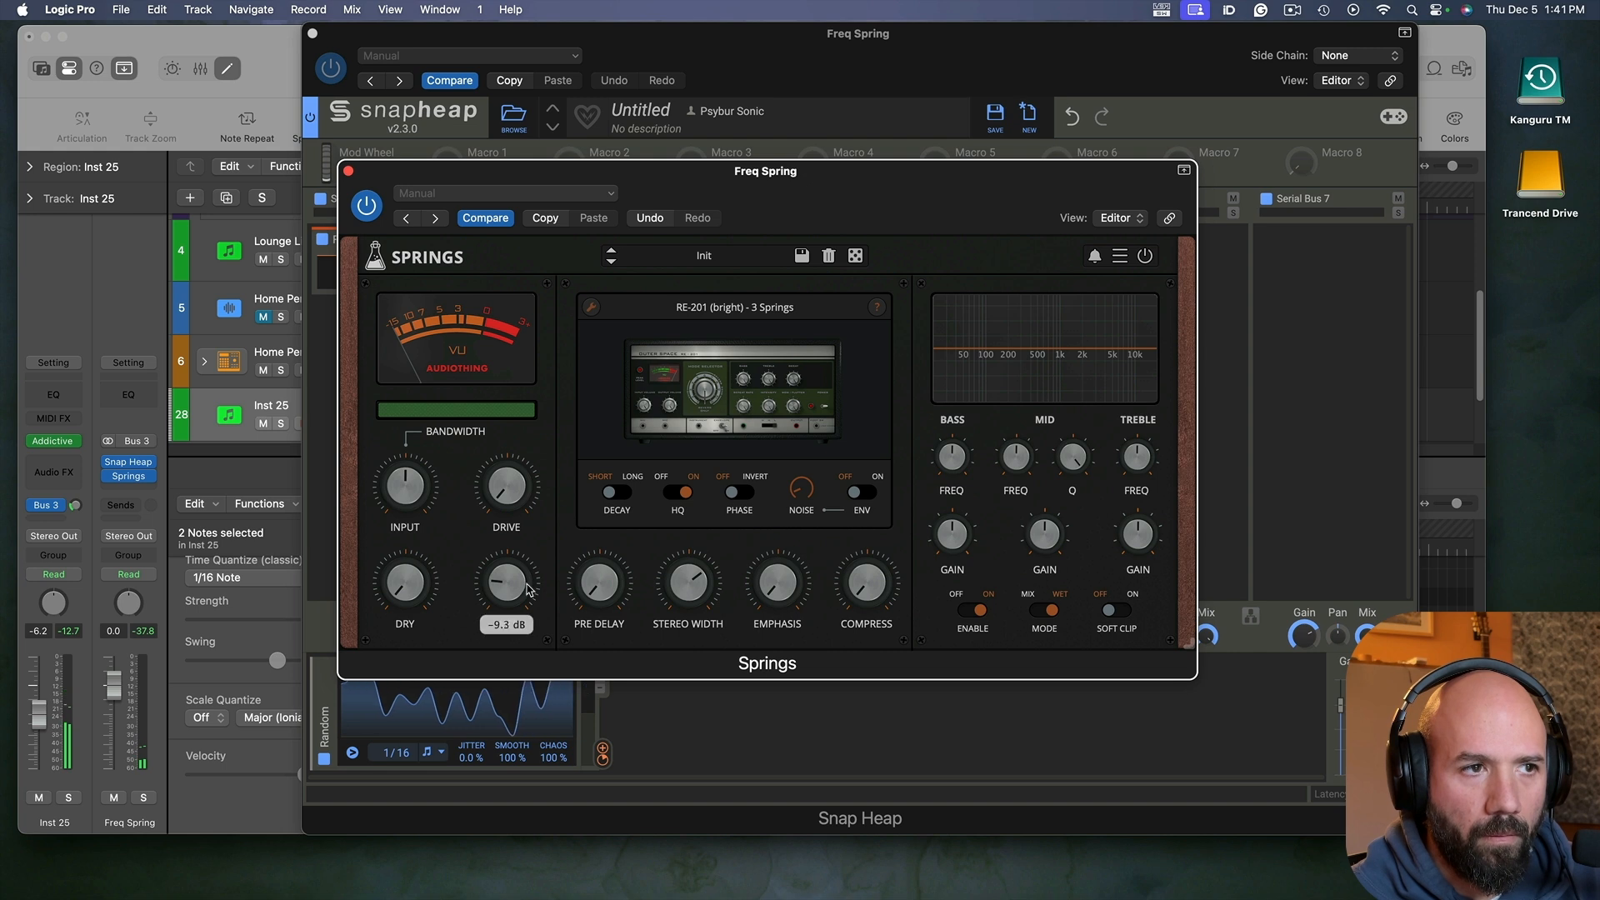
{"action": "left_click_drag", "start_coordinate": [1140, 539], "coordinate": [1143, 526]}
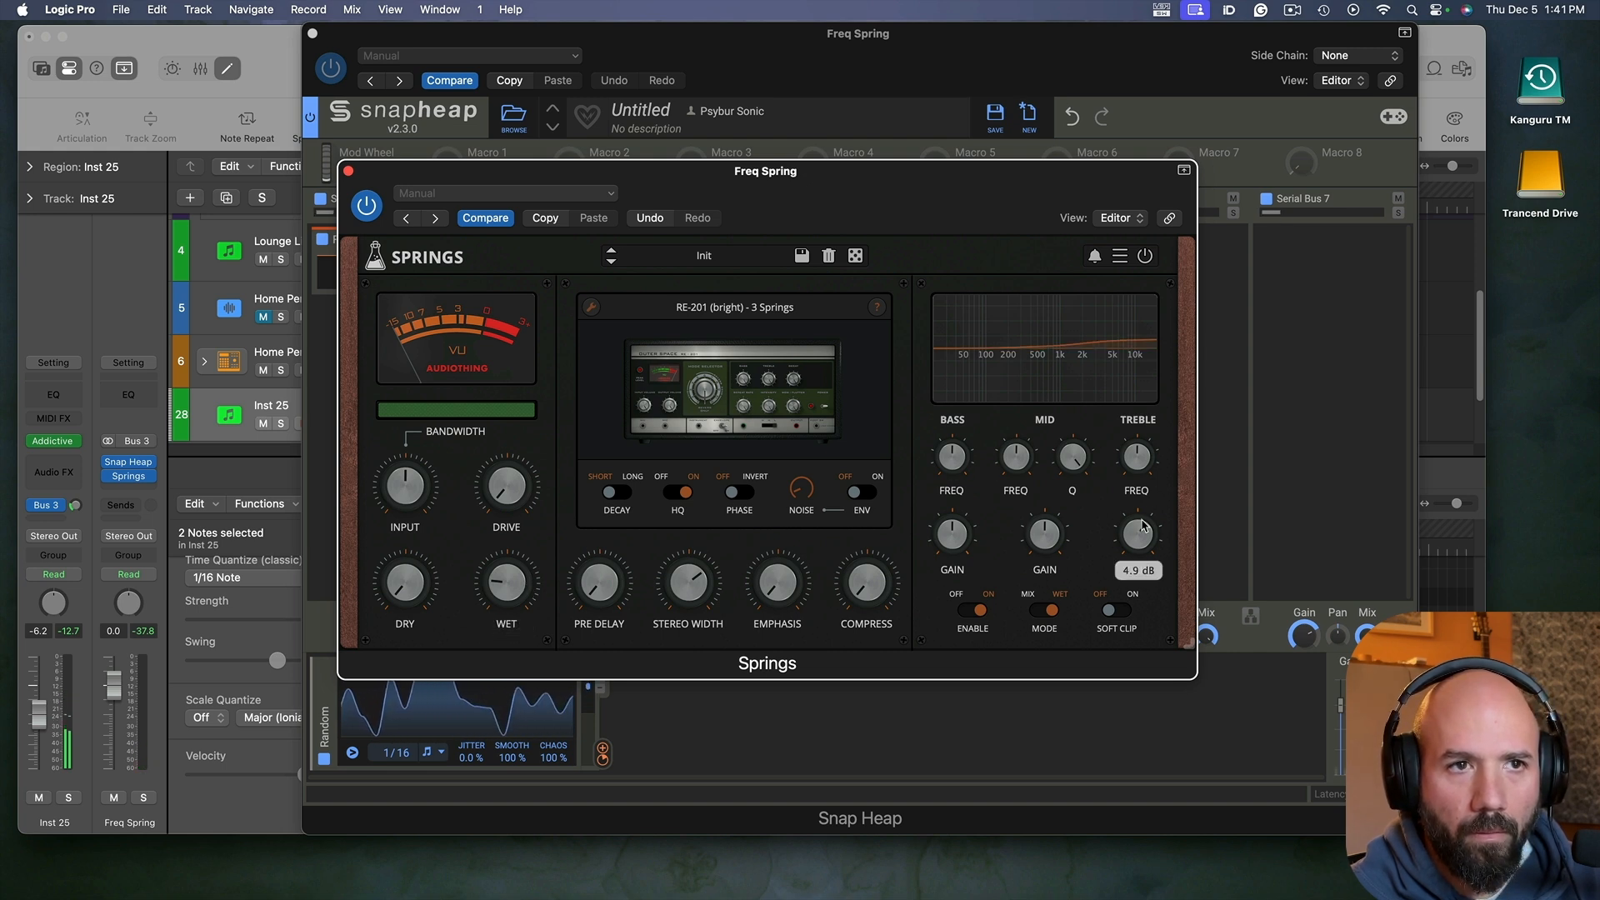
{"action": "mouse_move", "coordinate": [1143, 446]}
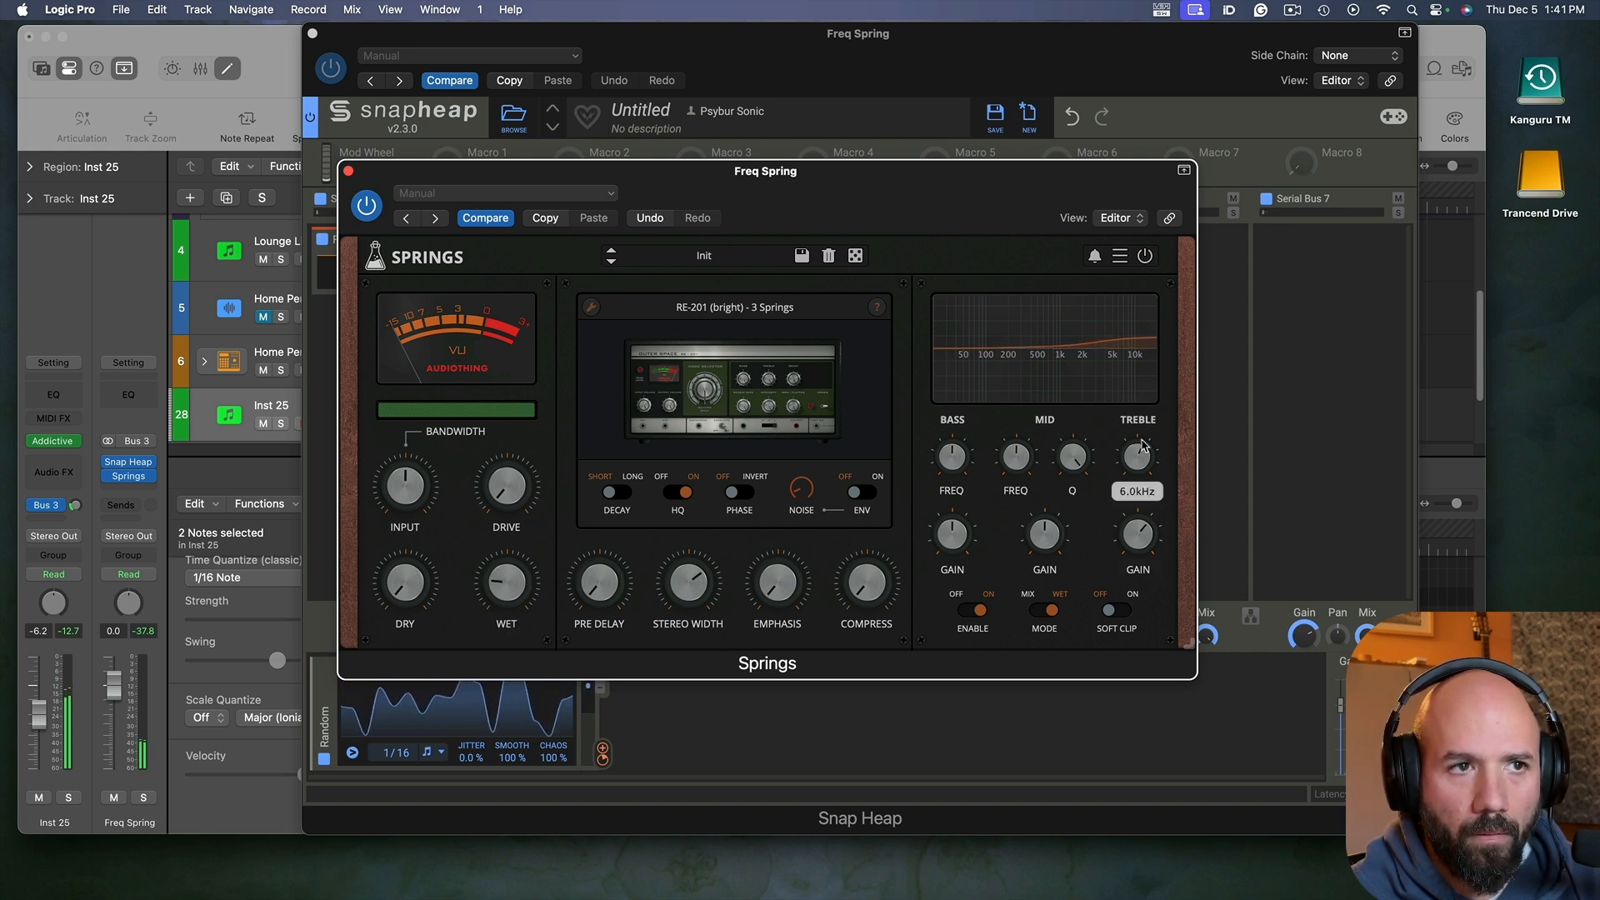
{"action": "left_click", "coordinate": [872, 392]}
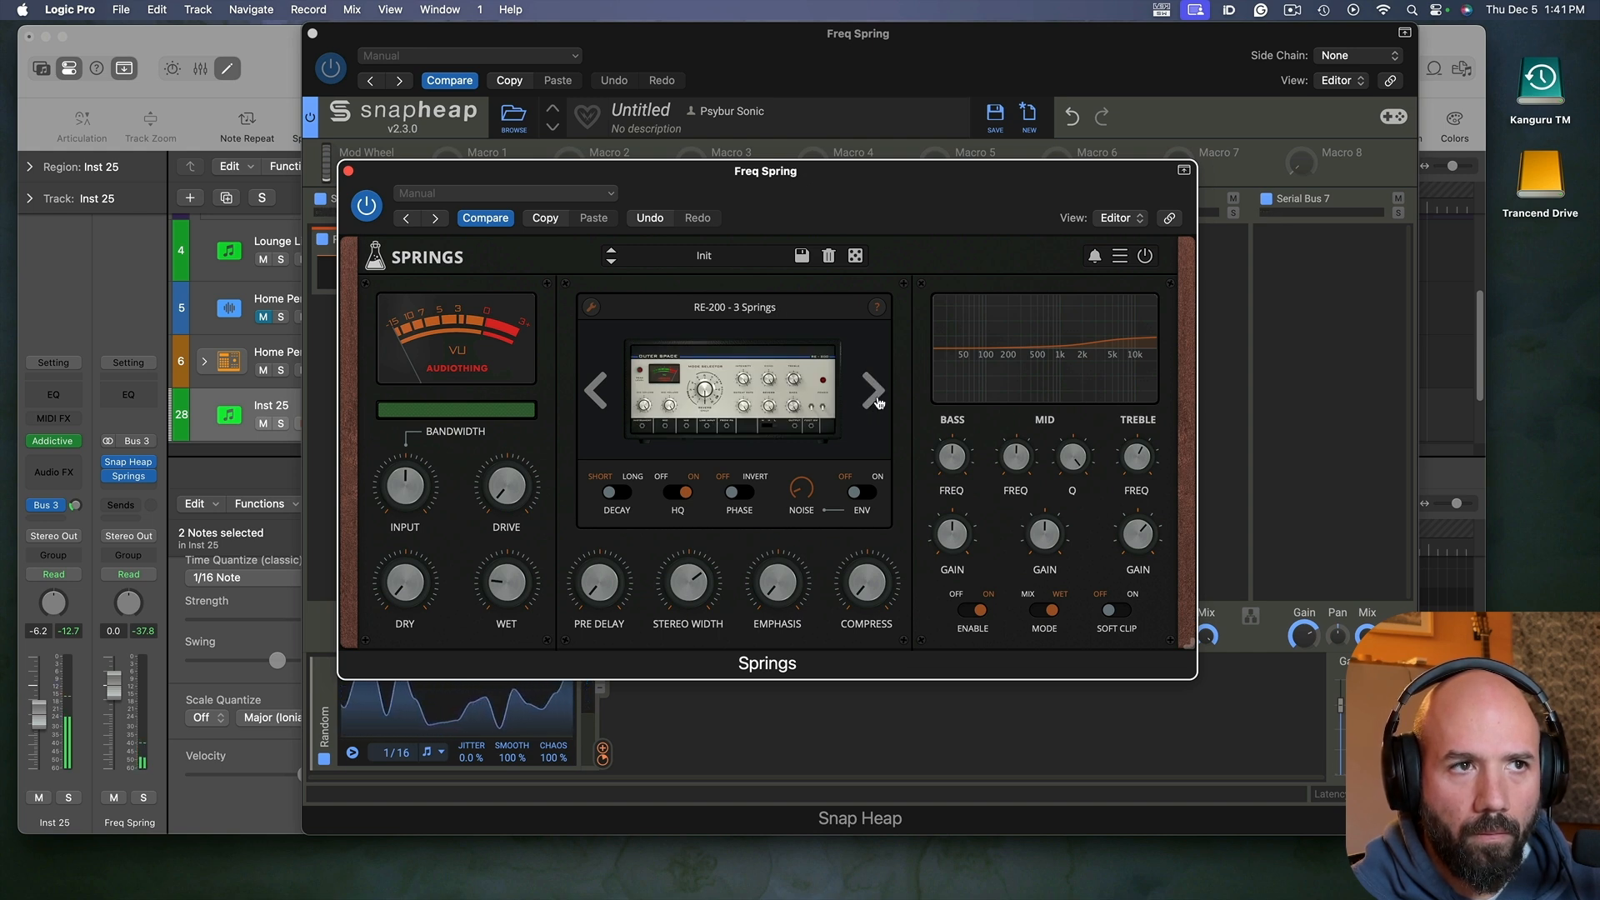
{"action": "left_click", "coordinate": [875, 393]}
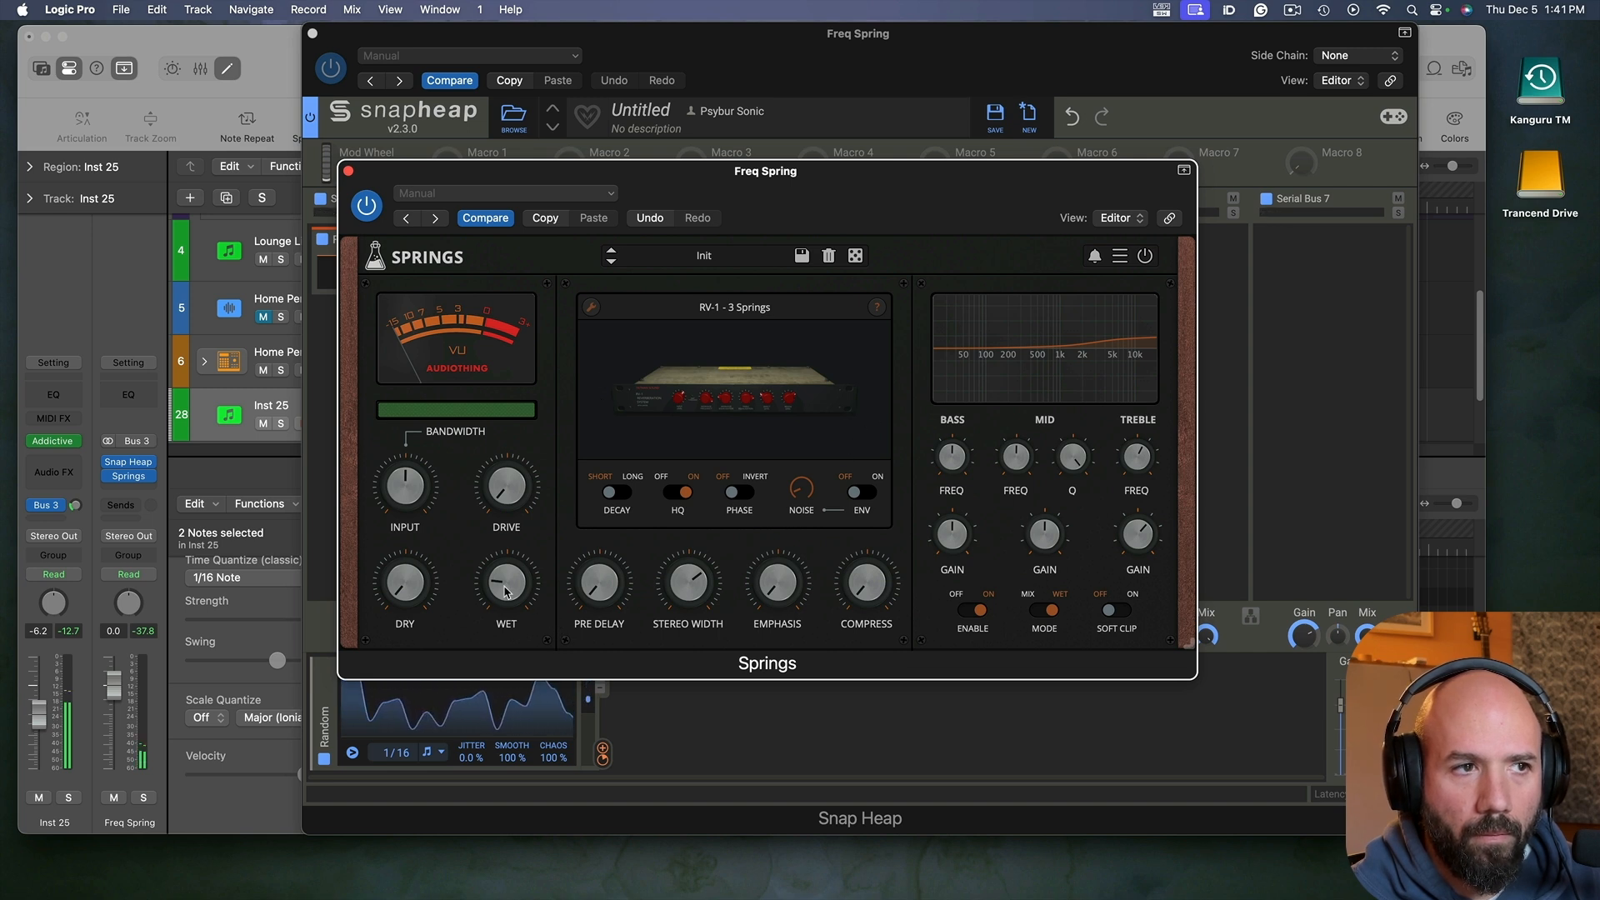
Step: Set the Random modulator's rate in Snap Heap to 1/8
{"action": "left_click", "coordinate": [600, 752]}
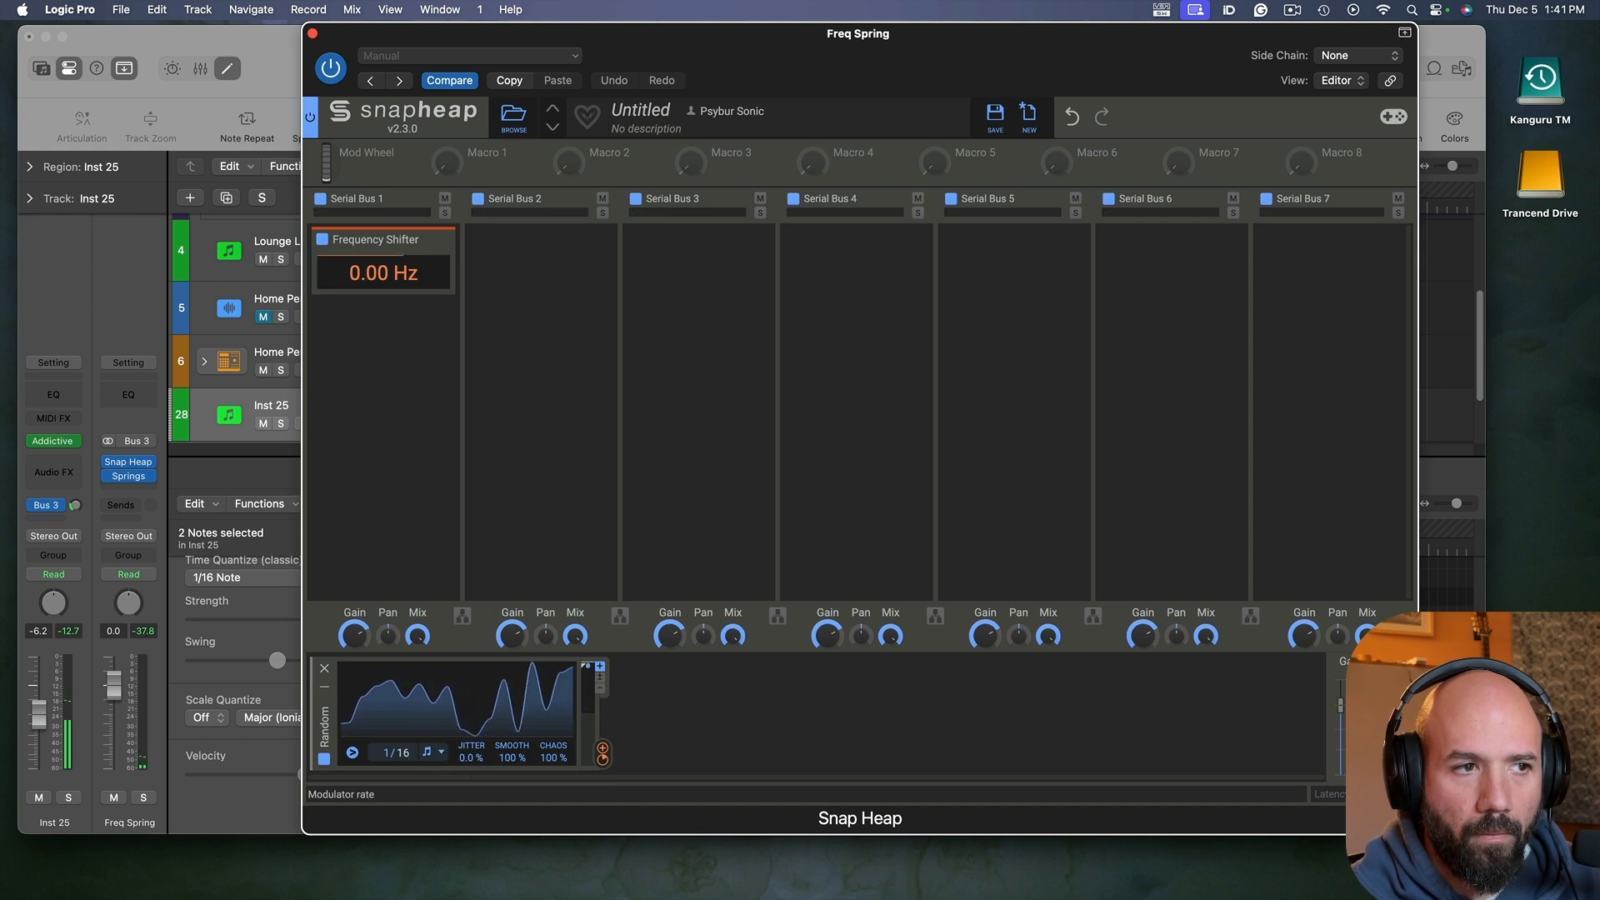
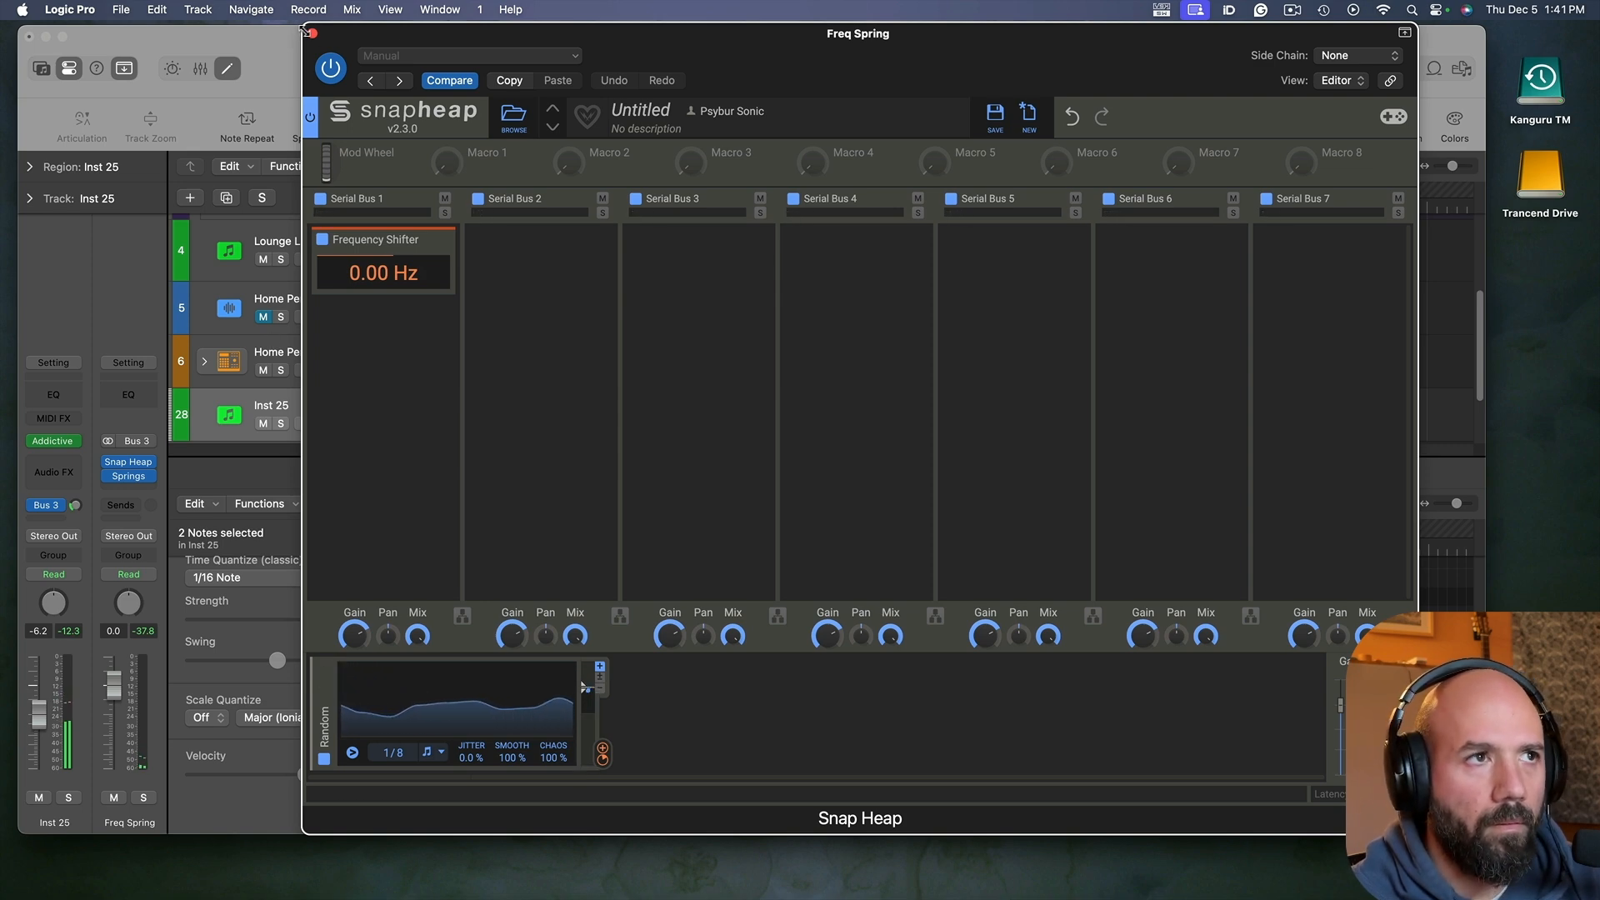
Step: Close the Snap Heap and Springs windows and stop playback
{"action": "left_click", "coordinate": [311, 33]}
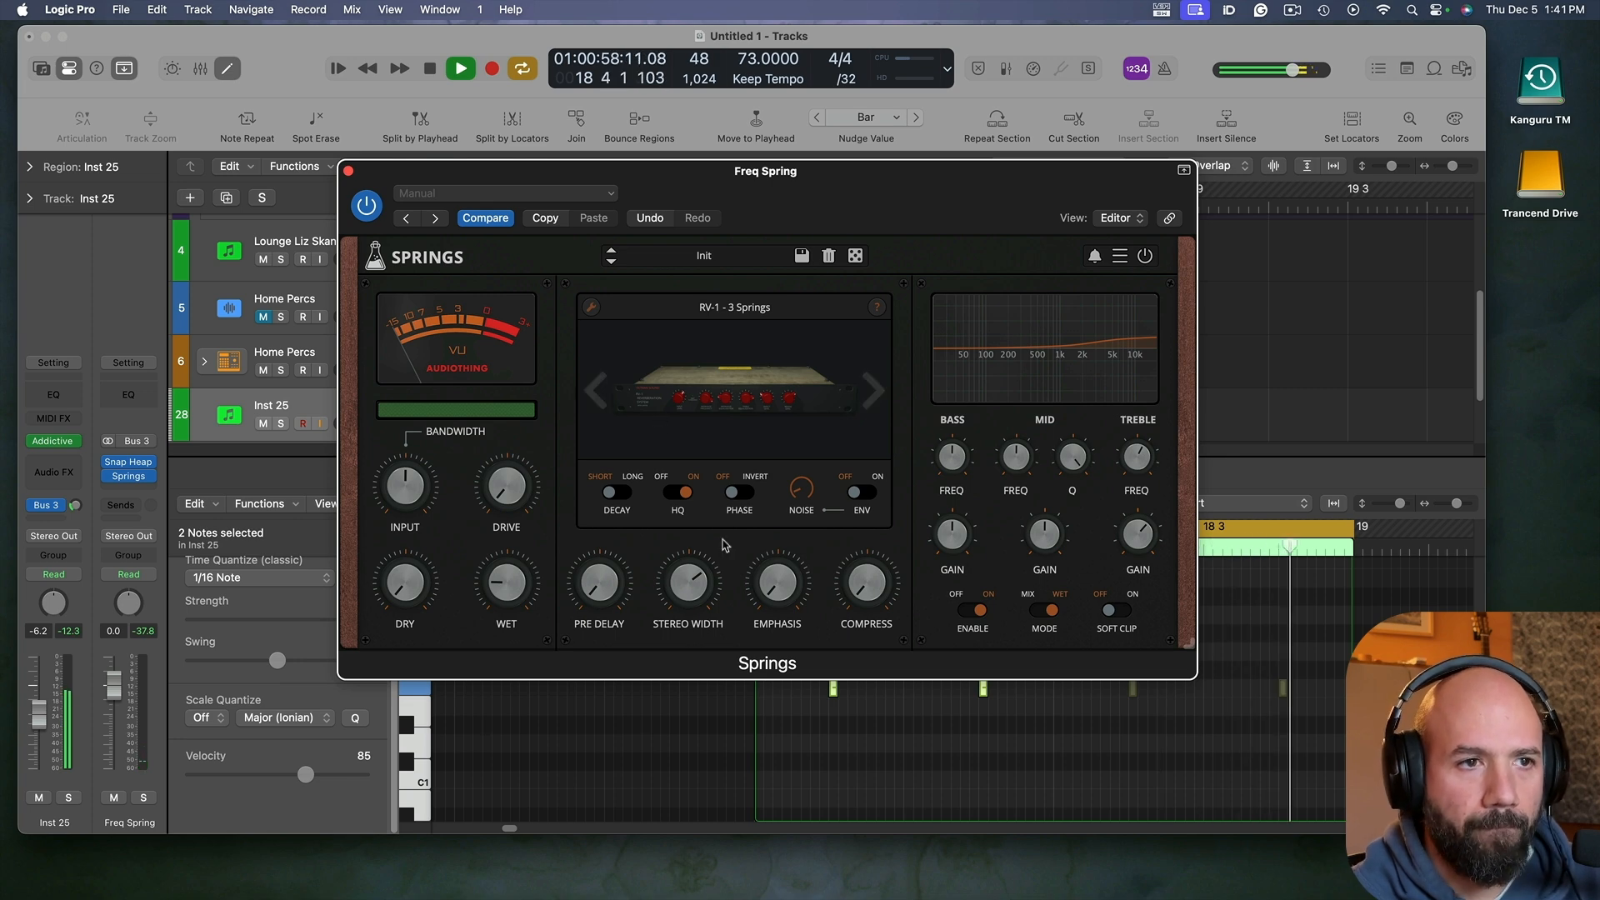
{"action": "key", "text": "space"}
{"action": "left_click", "coordinate": [348, 171]}
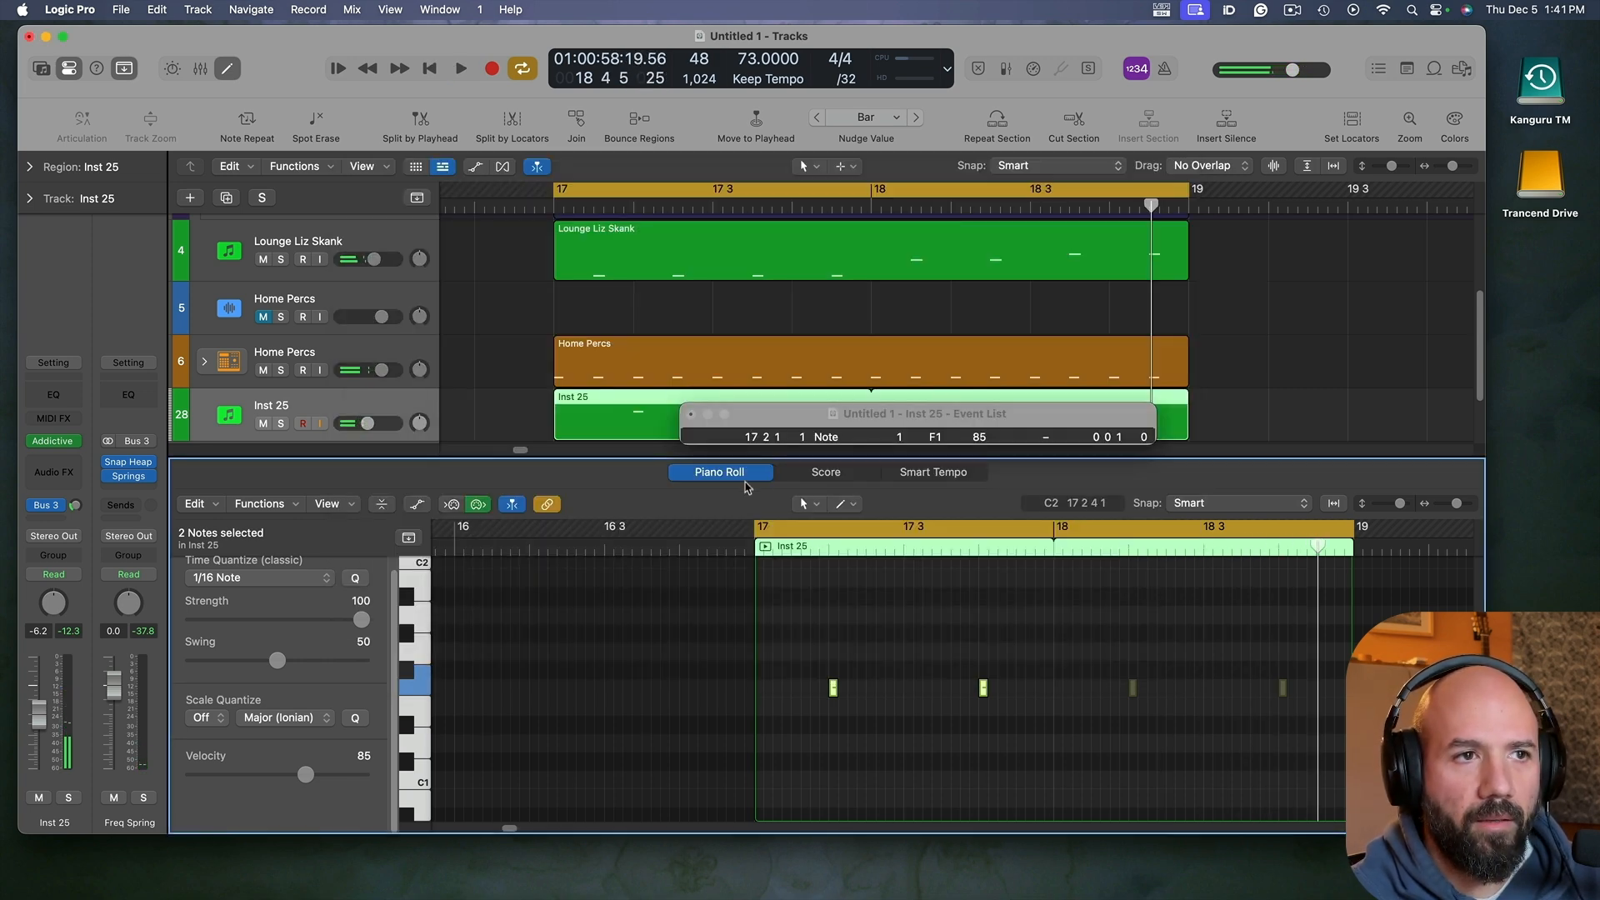
Step: Show the Home Percs MIDI region in the Piano Roll, starting around bar 17
{"action": "key", "text": "e"}
{"action": "key", "text": "alt+e"}
{"action": "double_click", "coordinate": [695, 423]}
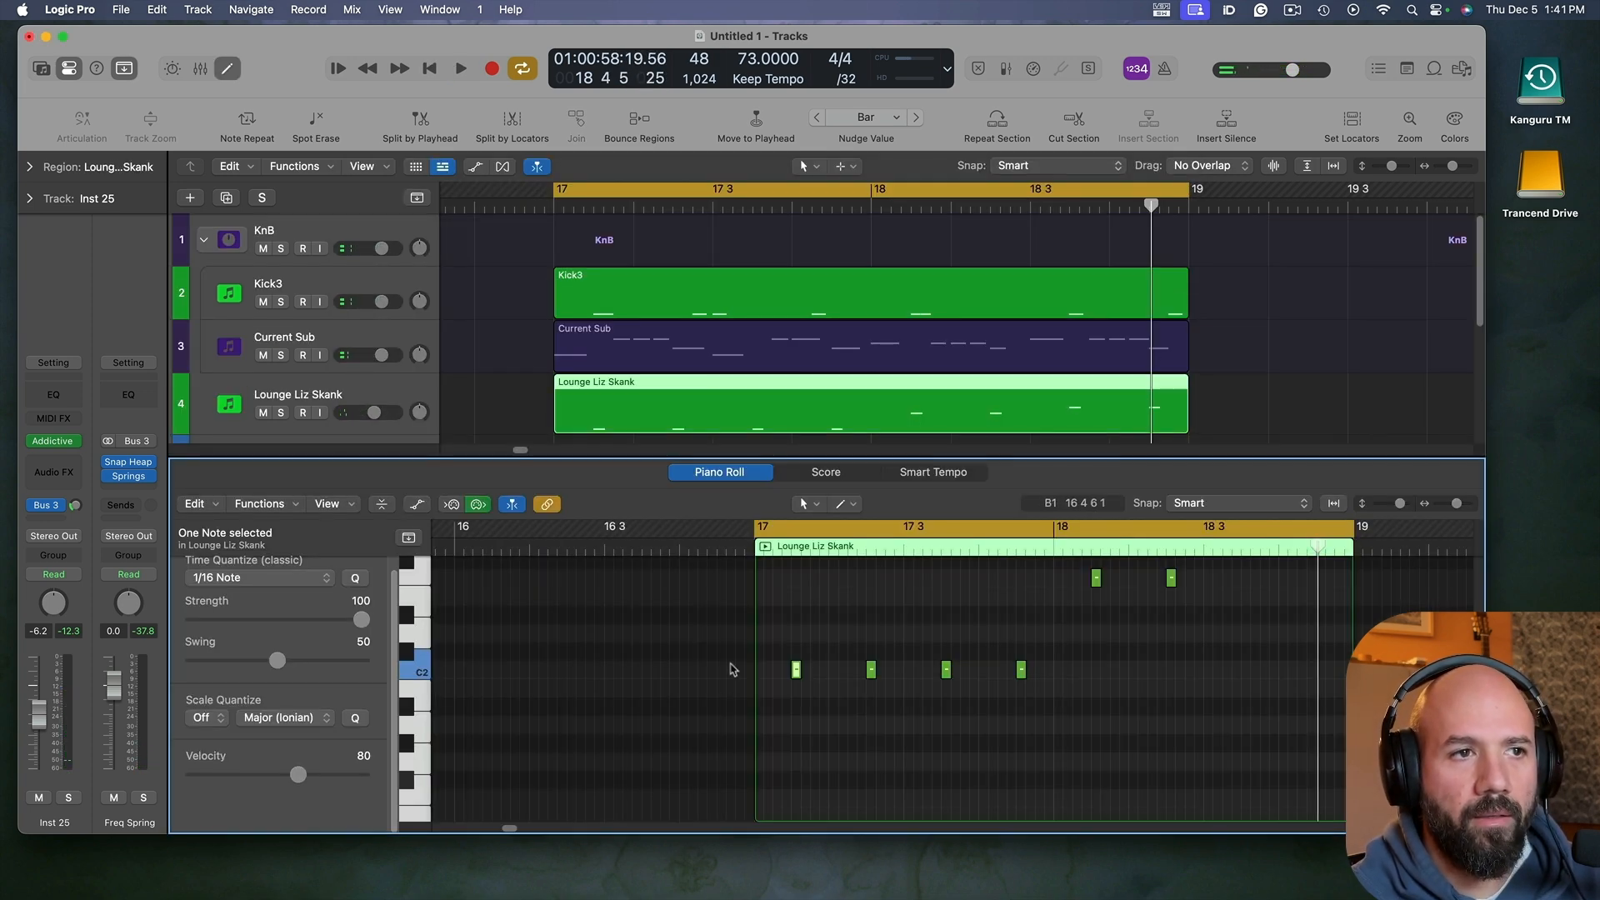
{"action": "key", "text": "e"}
{"action": "left_click", "coordinate": [614, 517]}
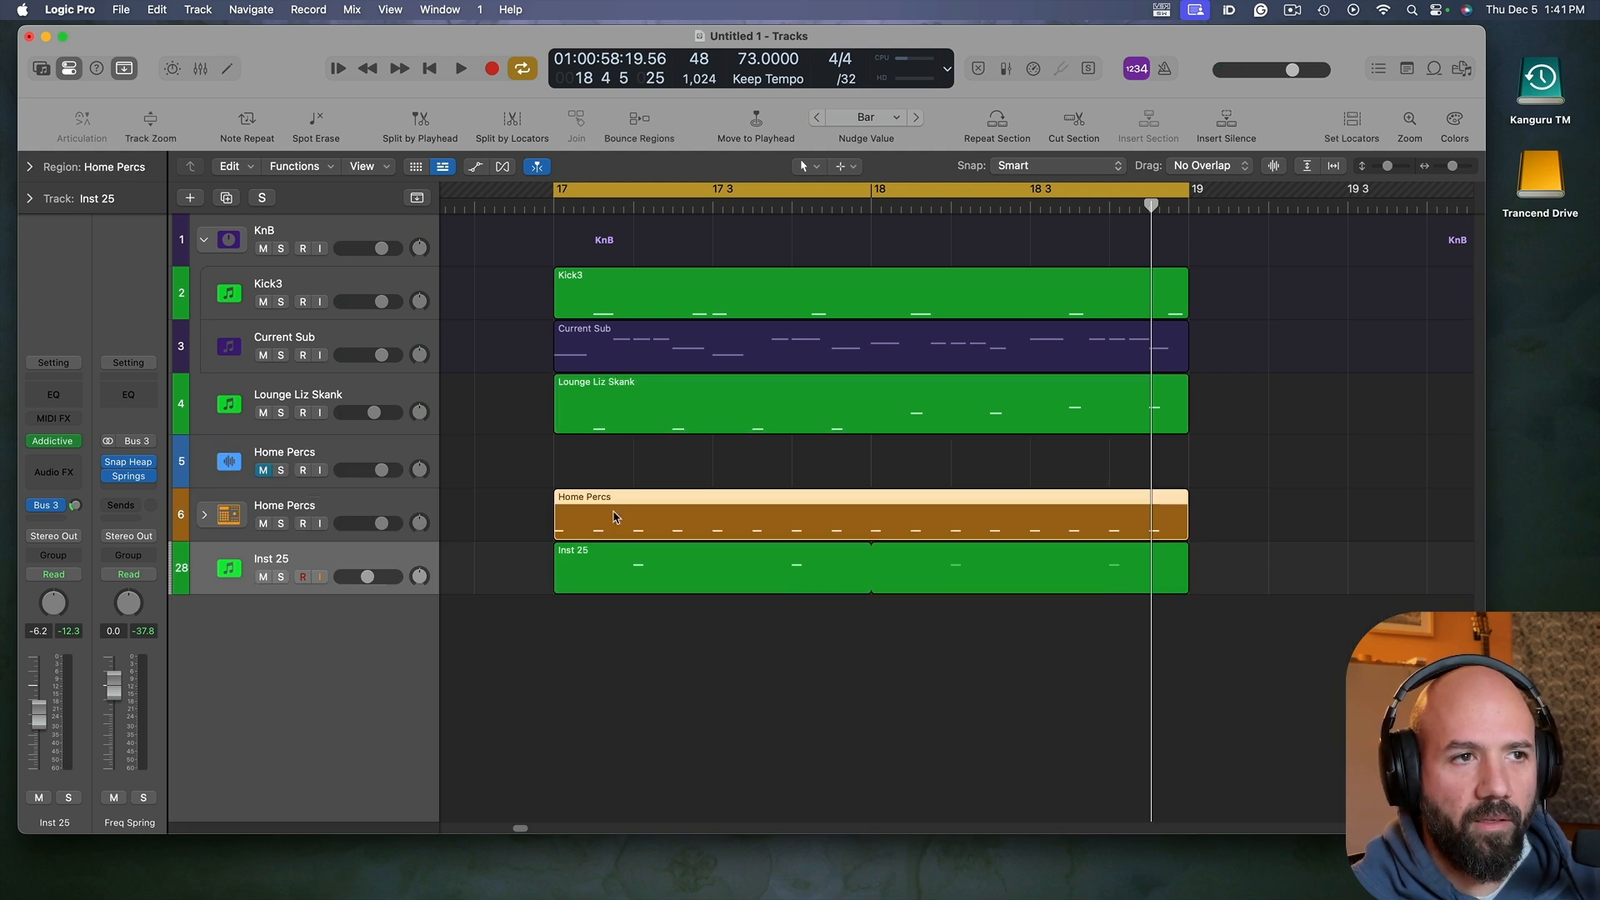
{"action": "double_click", "coordinate": [614, 516]}
{"action": "key", "text": "space"}
{"action": "key", "text": "super+Right"}
{"action": "key", "text": "super+Right"}
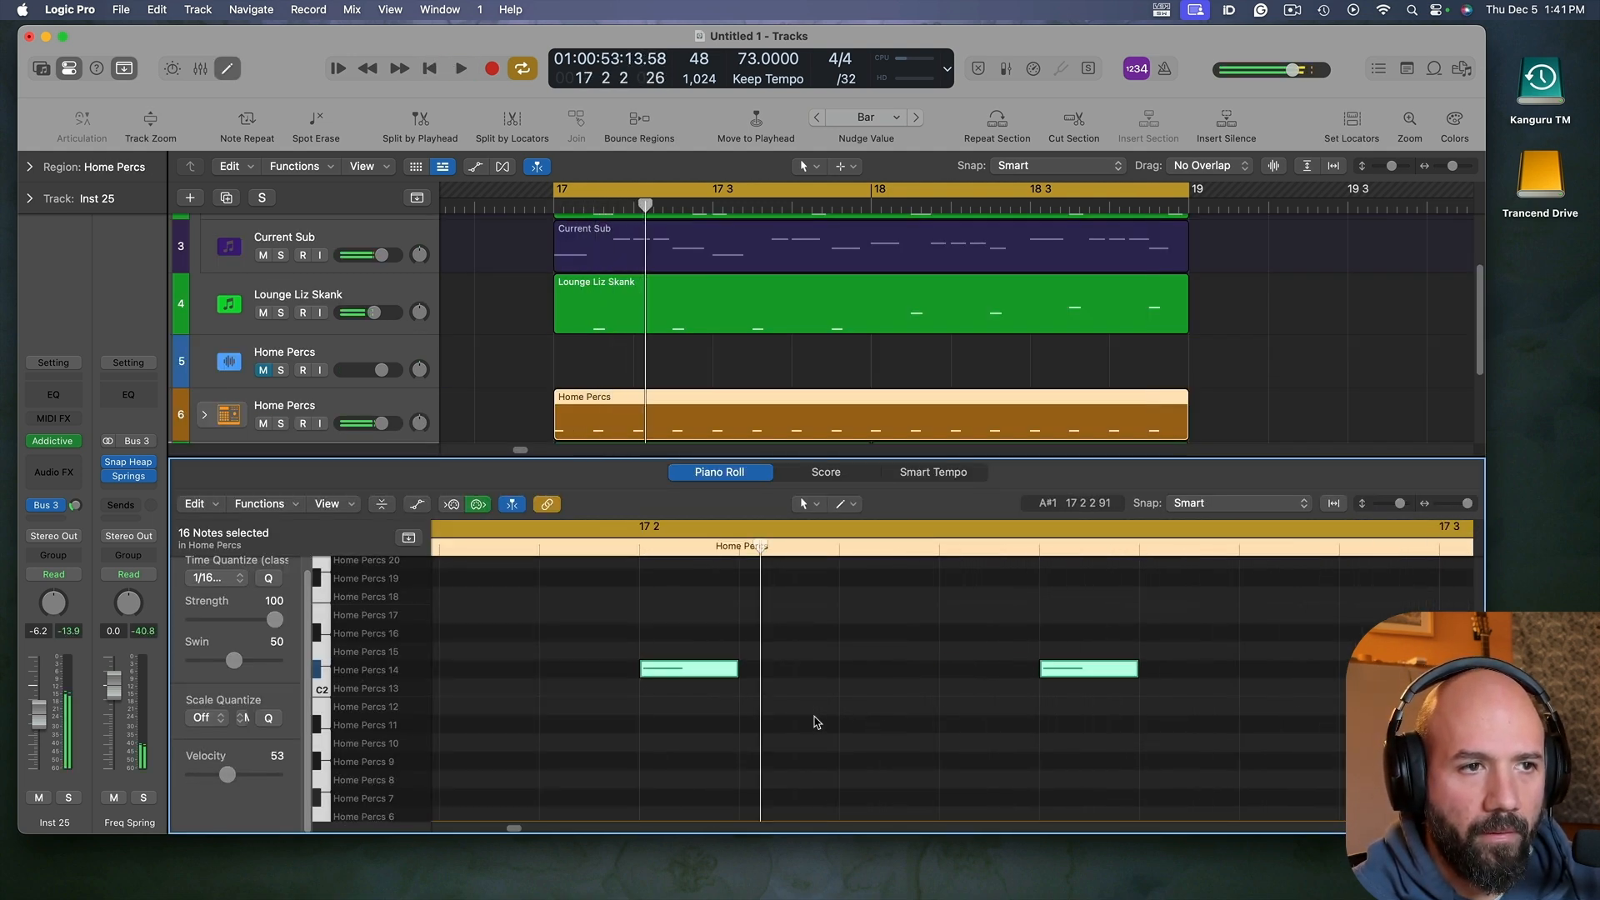
{"action": "key", "text": "super+Left"}
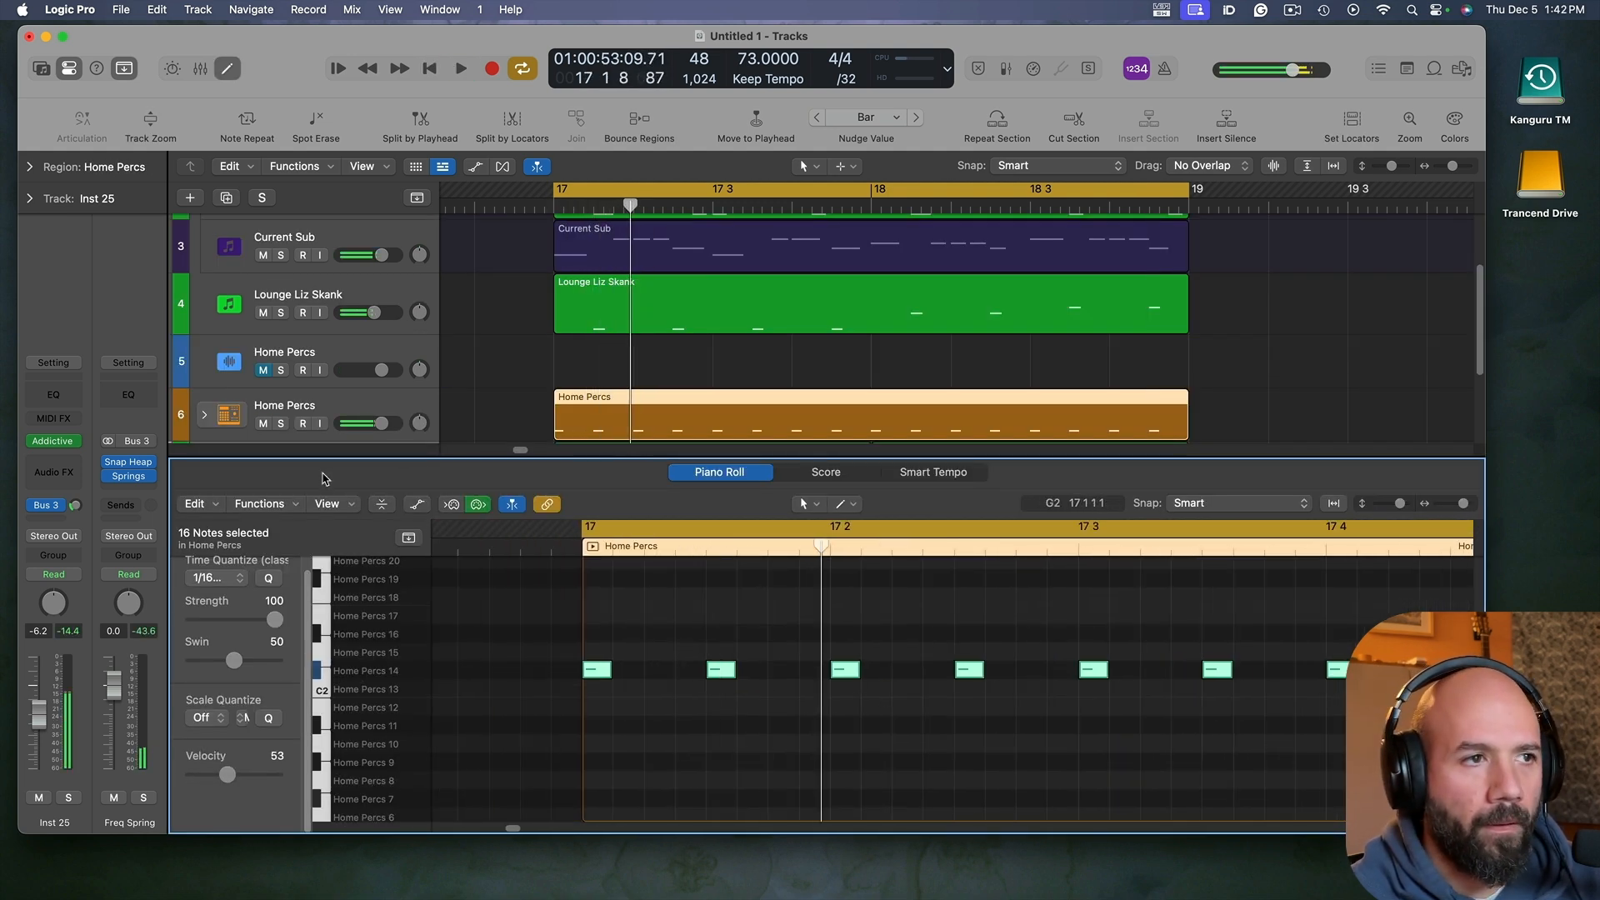
Step: Show the Ch. 1: Note Velocity lane in an enlarged Piano Roll and play the loop
{"action": "left_click", "coordinate": [418, 504]}
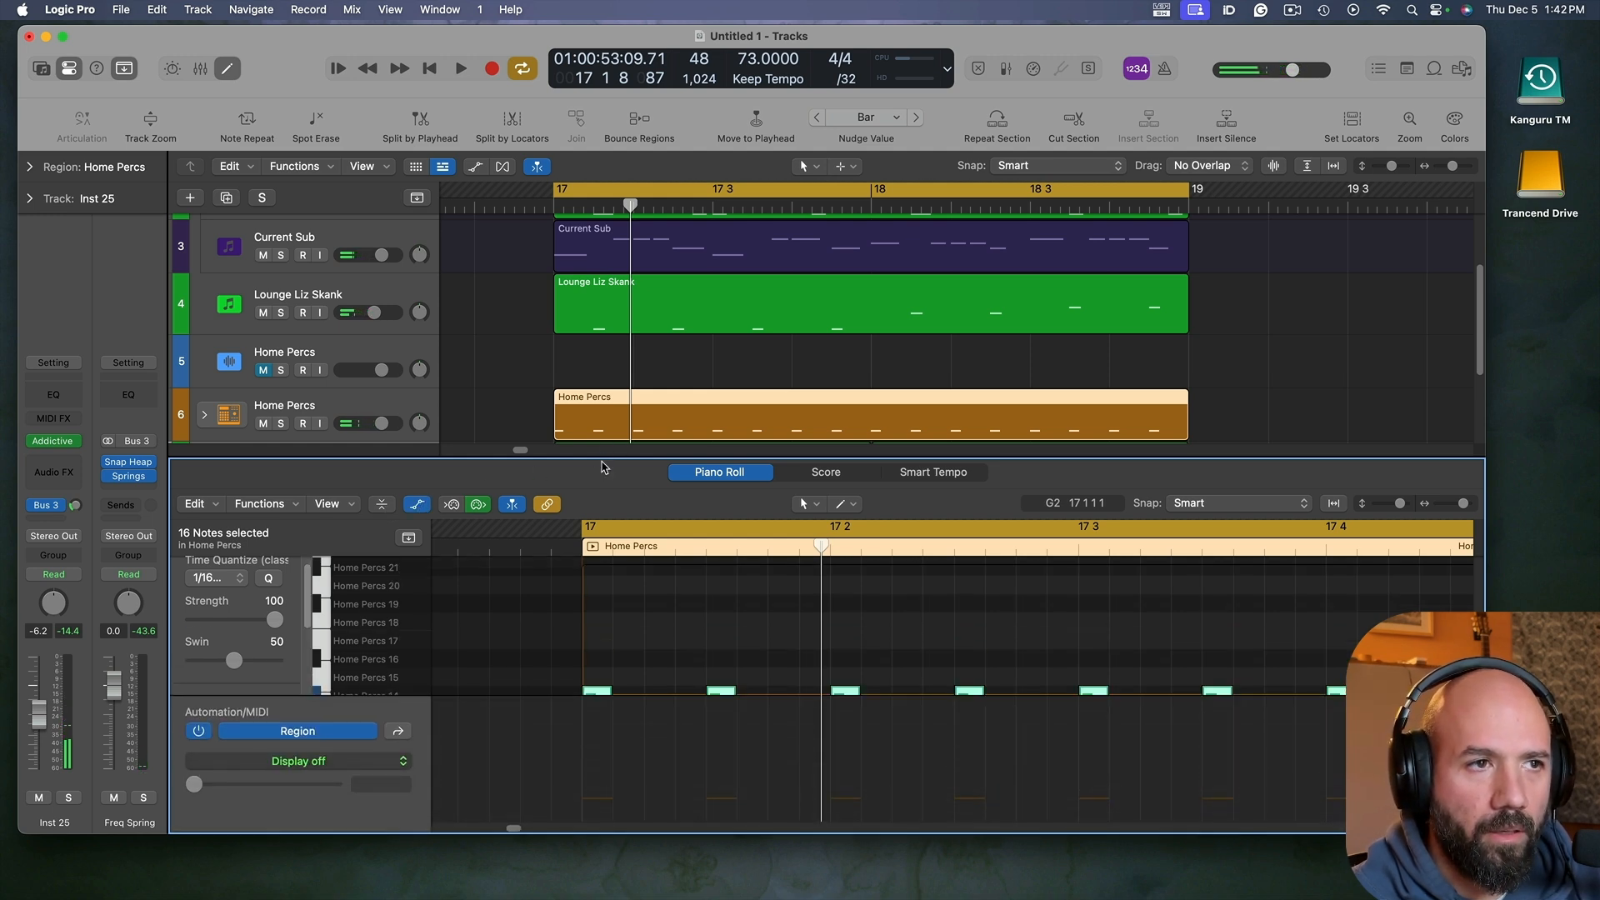
{"action": "left_click_drag", "start_coordinate": [604, 457], "coordinate": [612, 268]}
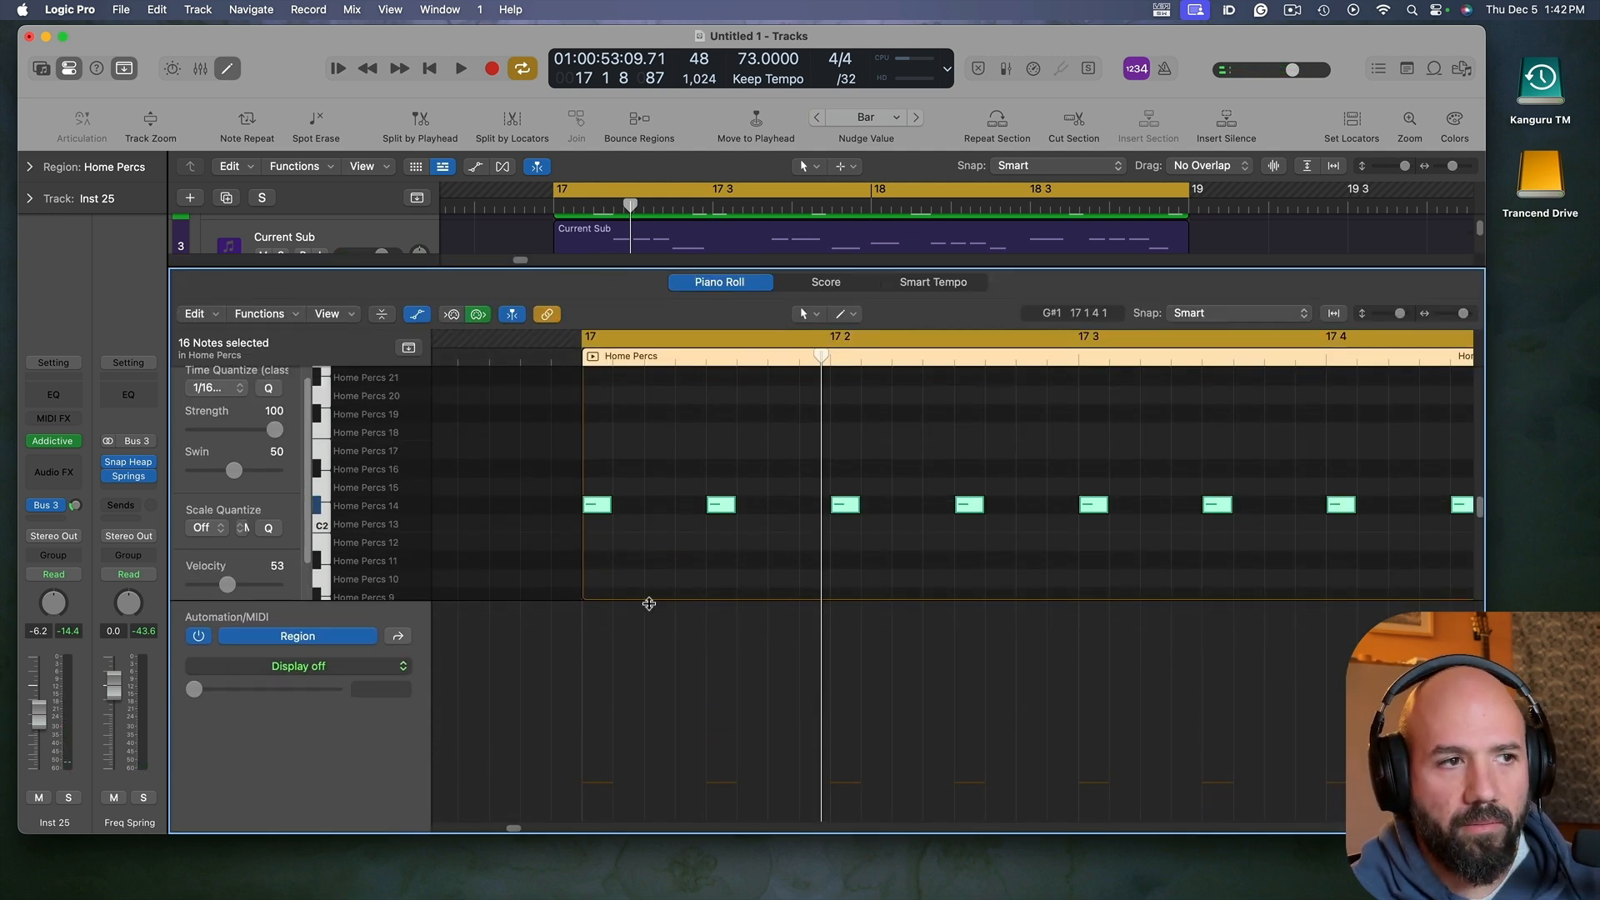
{"action": "left_click", "coordinate": [351, 664]}
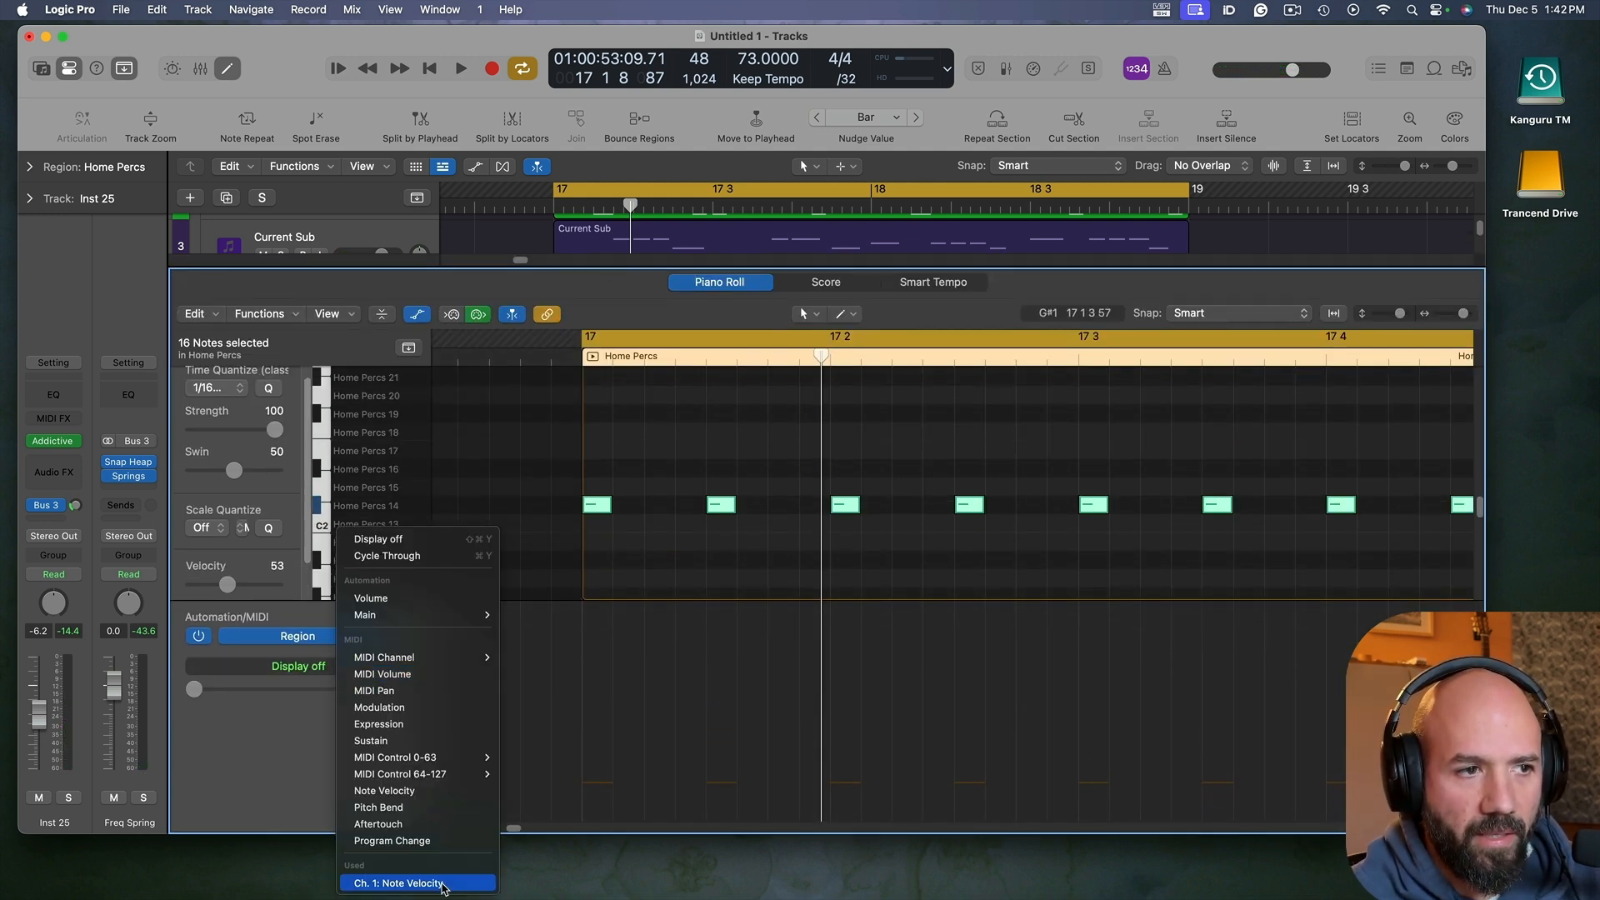
{"action": "left_click", "coordinate": [408, 883]}
{"action": "key", "text": "space"}
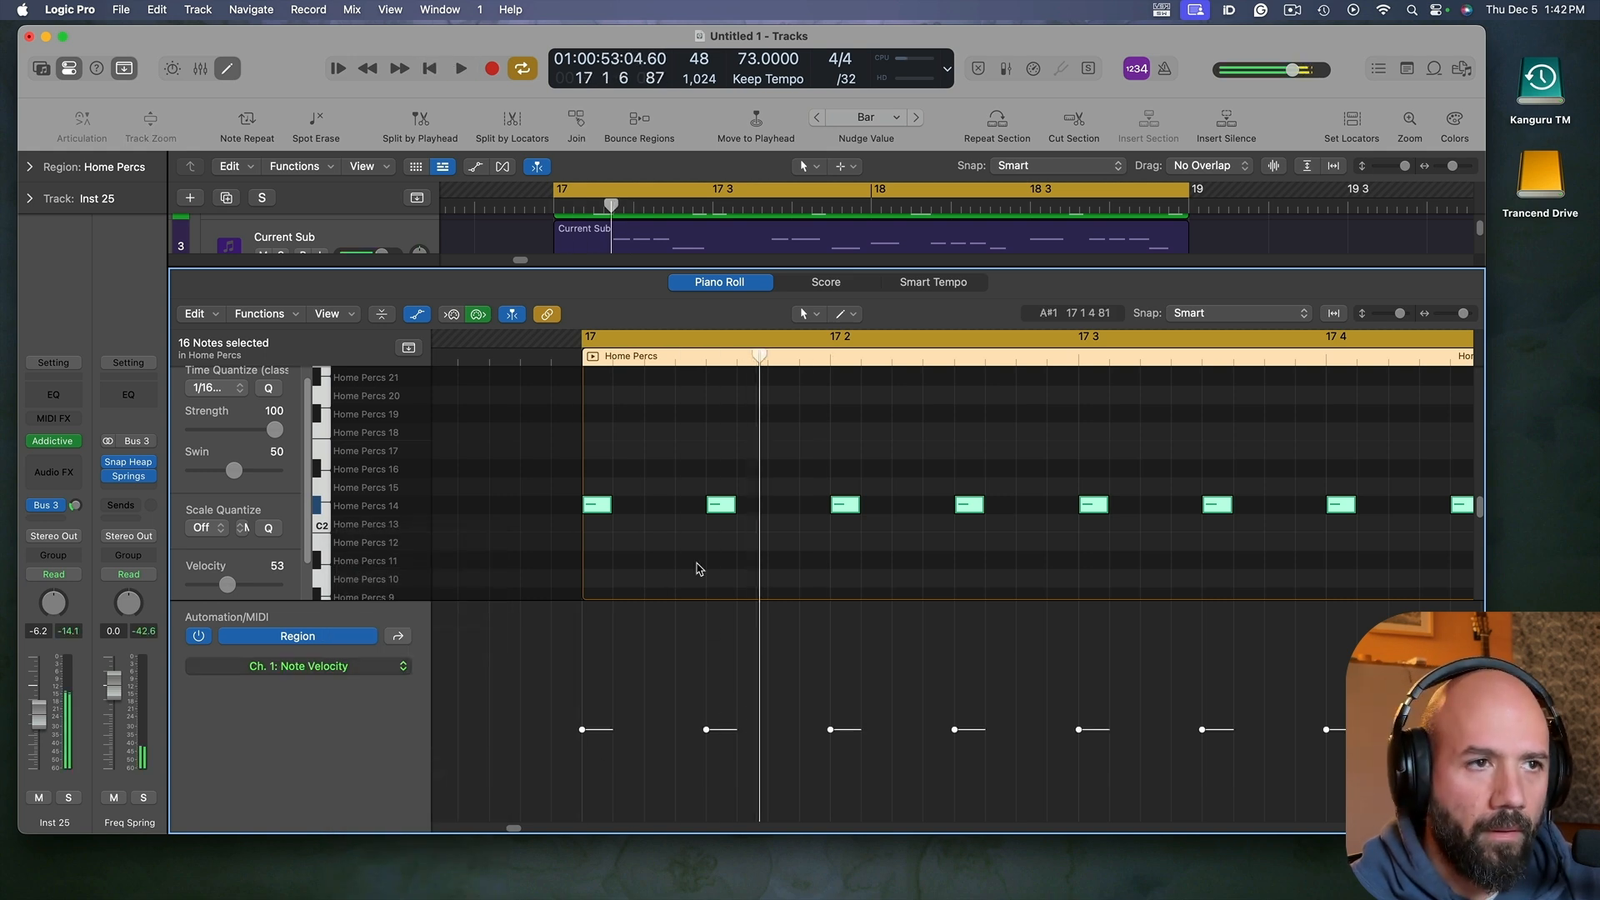
Step: Add a short ghost note on Home Percs 14 at 17 1 3 with velocity 26
{"action": "key", "text": "space"}
{"action": "scroll", "coordinate": [703, 572], "scroll_direction": "up", "scroll_amount": 1}
{"action": "scroll", "coordinate": [703, 571], "scroll_direction": "up", "scroll_amount": 1}
{"action": "left_click", "coordinate": [649, 505]}
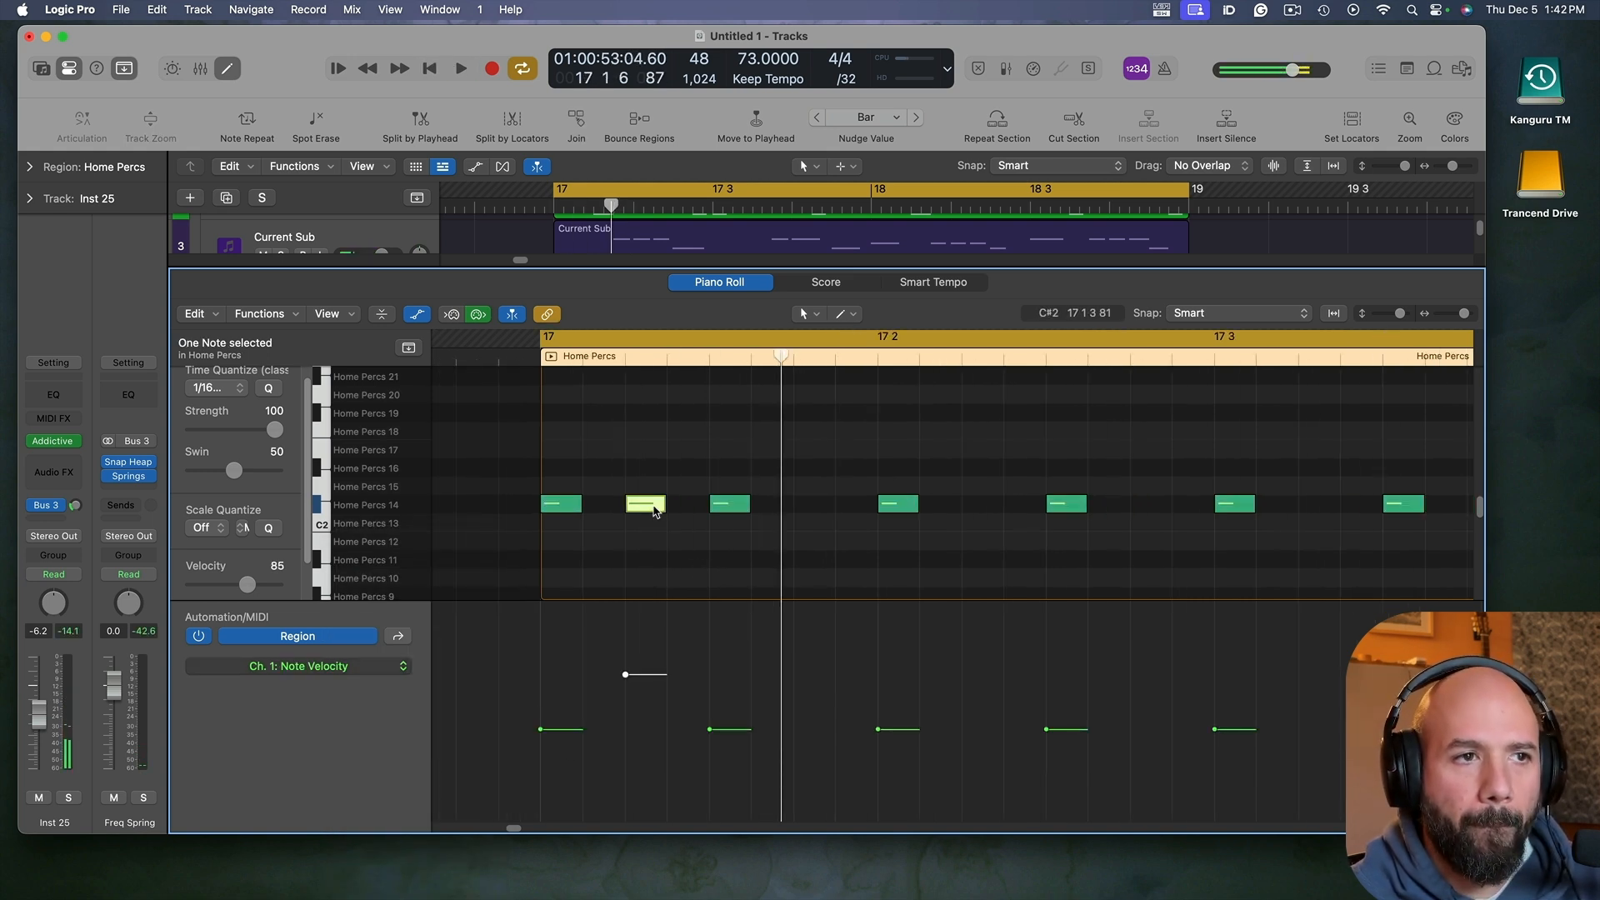
{"action": "left_click_drag", "start_coordinate": [654, 511], "coordinate": [641, 659]}
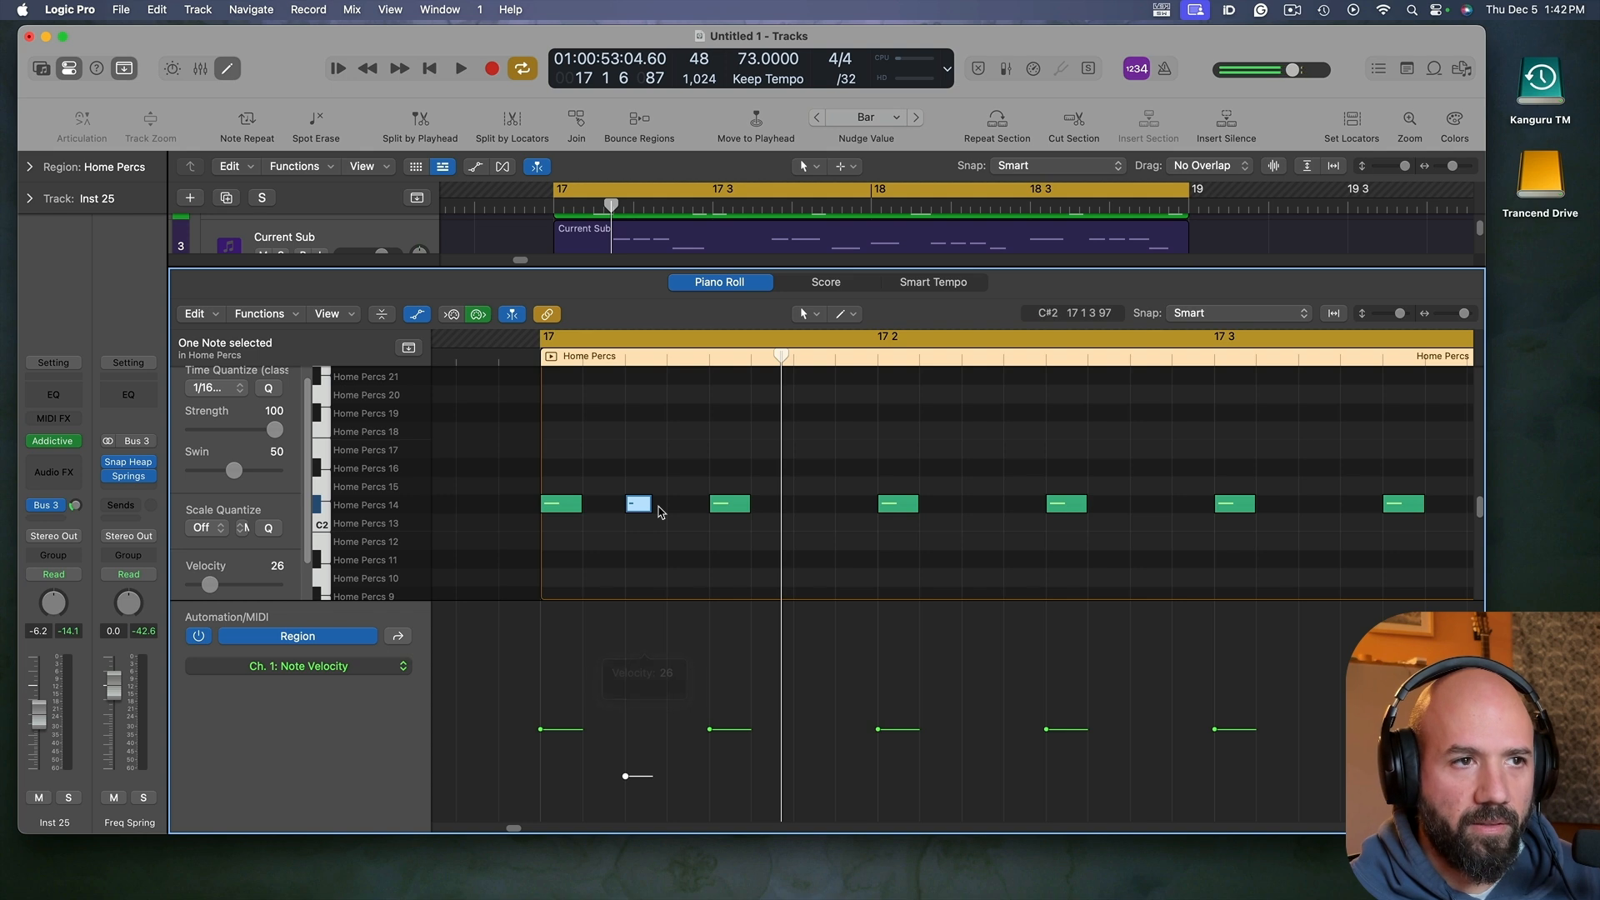
Step: Add a second ghost note on Home Percs 14 at 17 1 4, set its velocity to 33 and audition the loop
{"action": "key", "text": "space"}
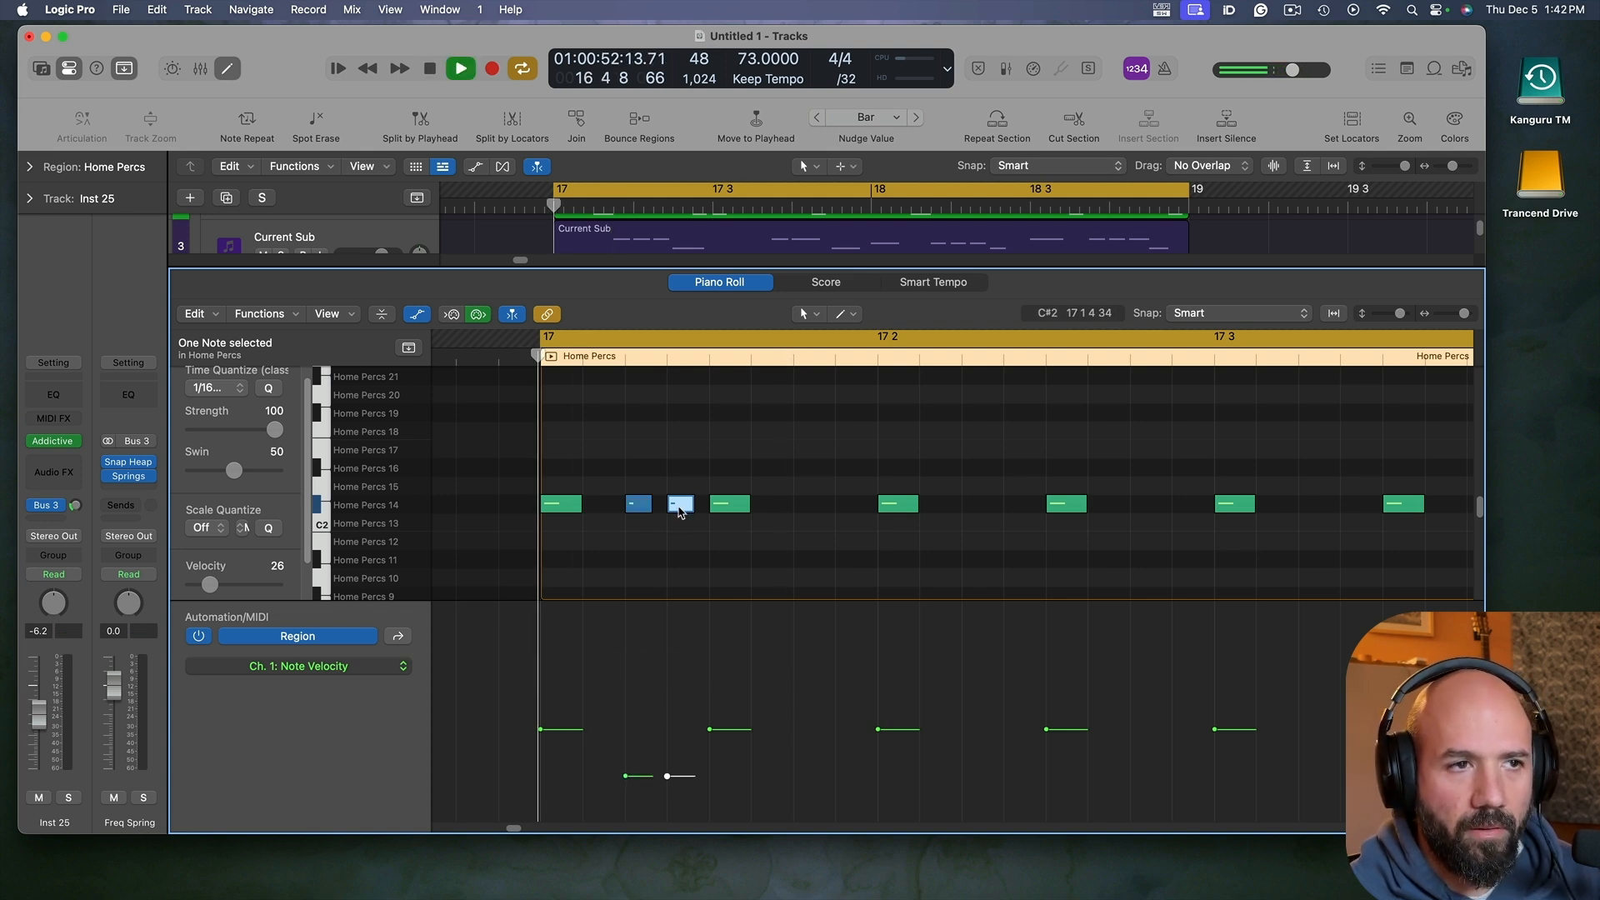
{"action": "key", "text": "space"}
{"action": "left_click", "coordinate": [681, 492]}
{"action": "key", "text": "space"}
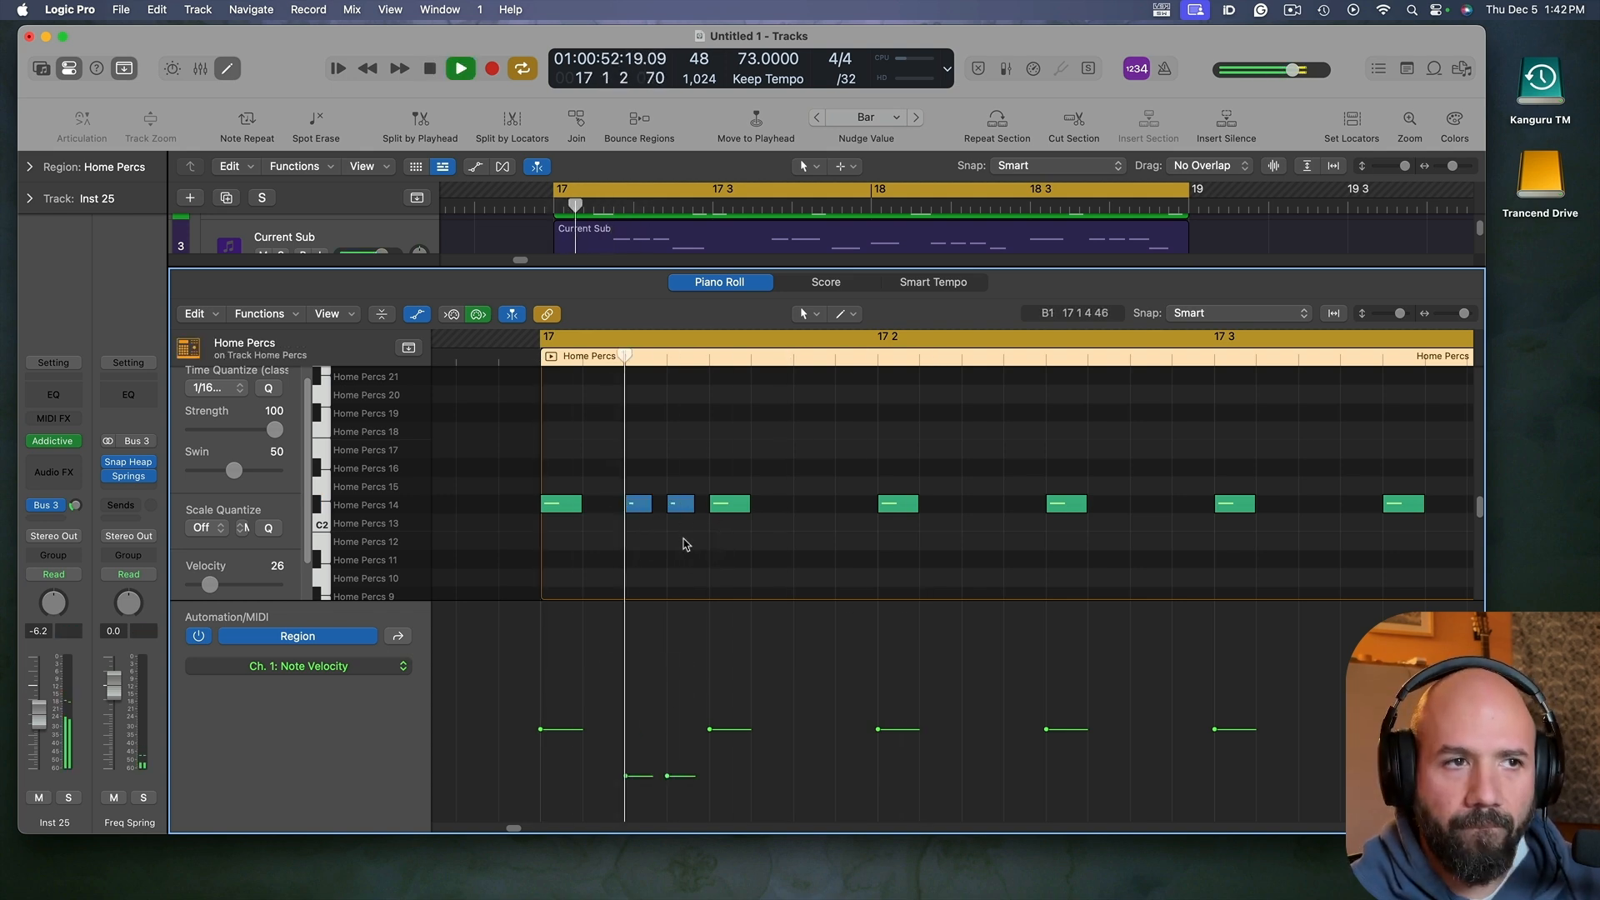
{"action": "key", "text": "space"}
{"action": "left_click", "coordinate": [681, 503]}
{"action": "left_click_drag", "start_coordinate": [684, 513], "coordinate": [681, 490]}
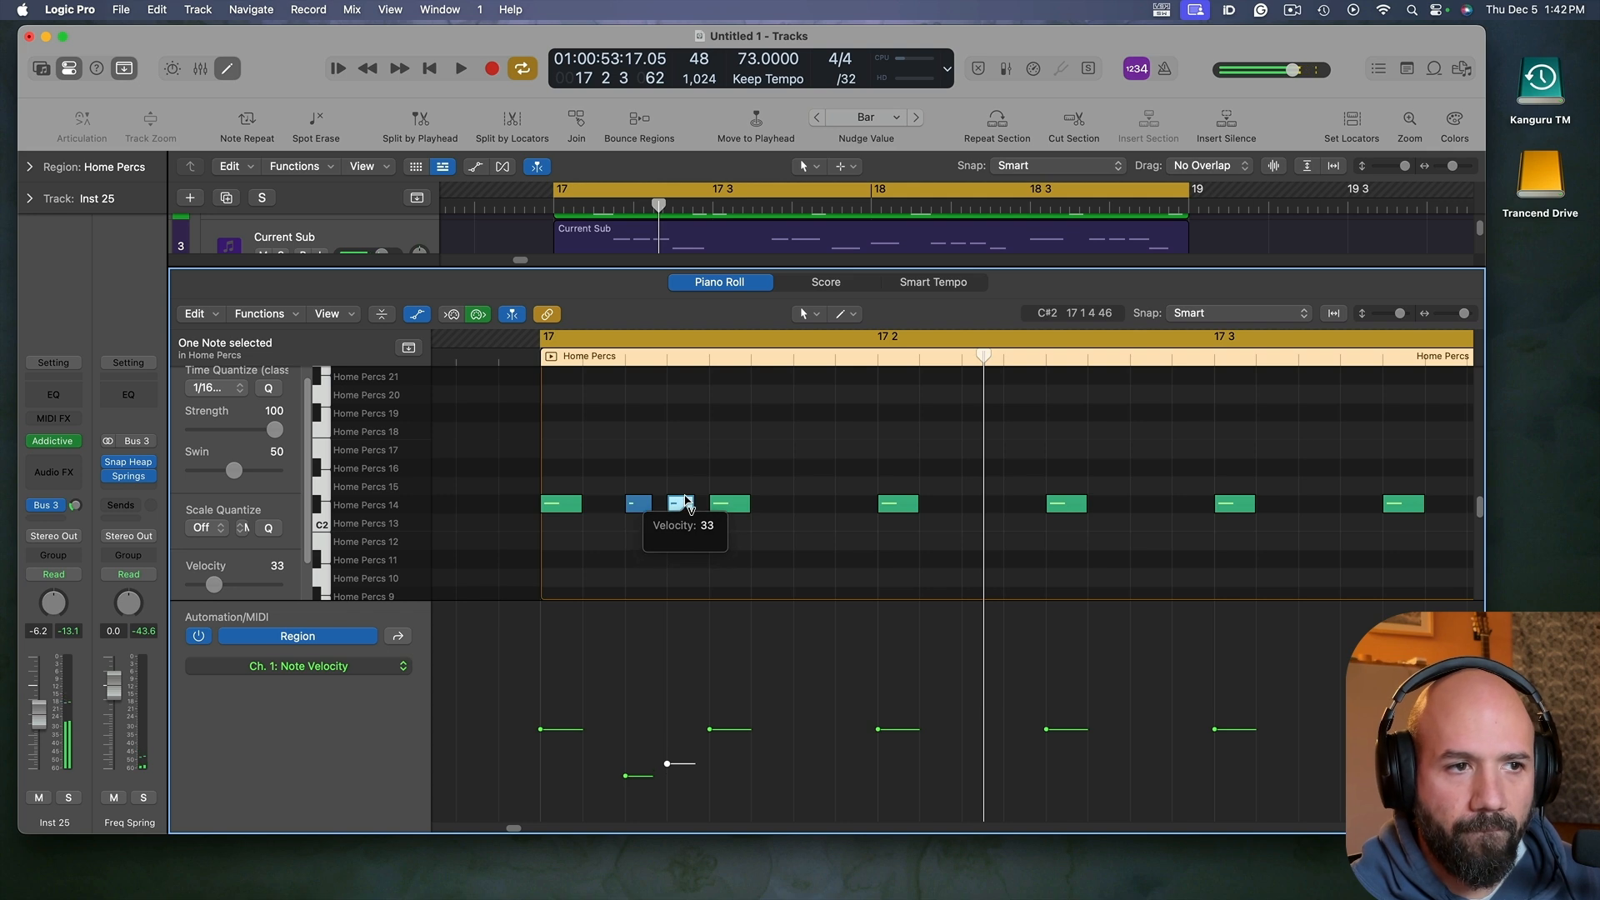
{"action": "key", "text": "space"}
{"action": "key", "text": "space"}
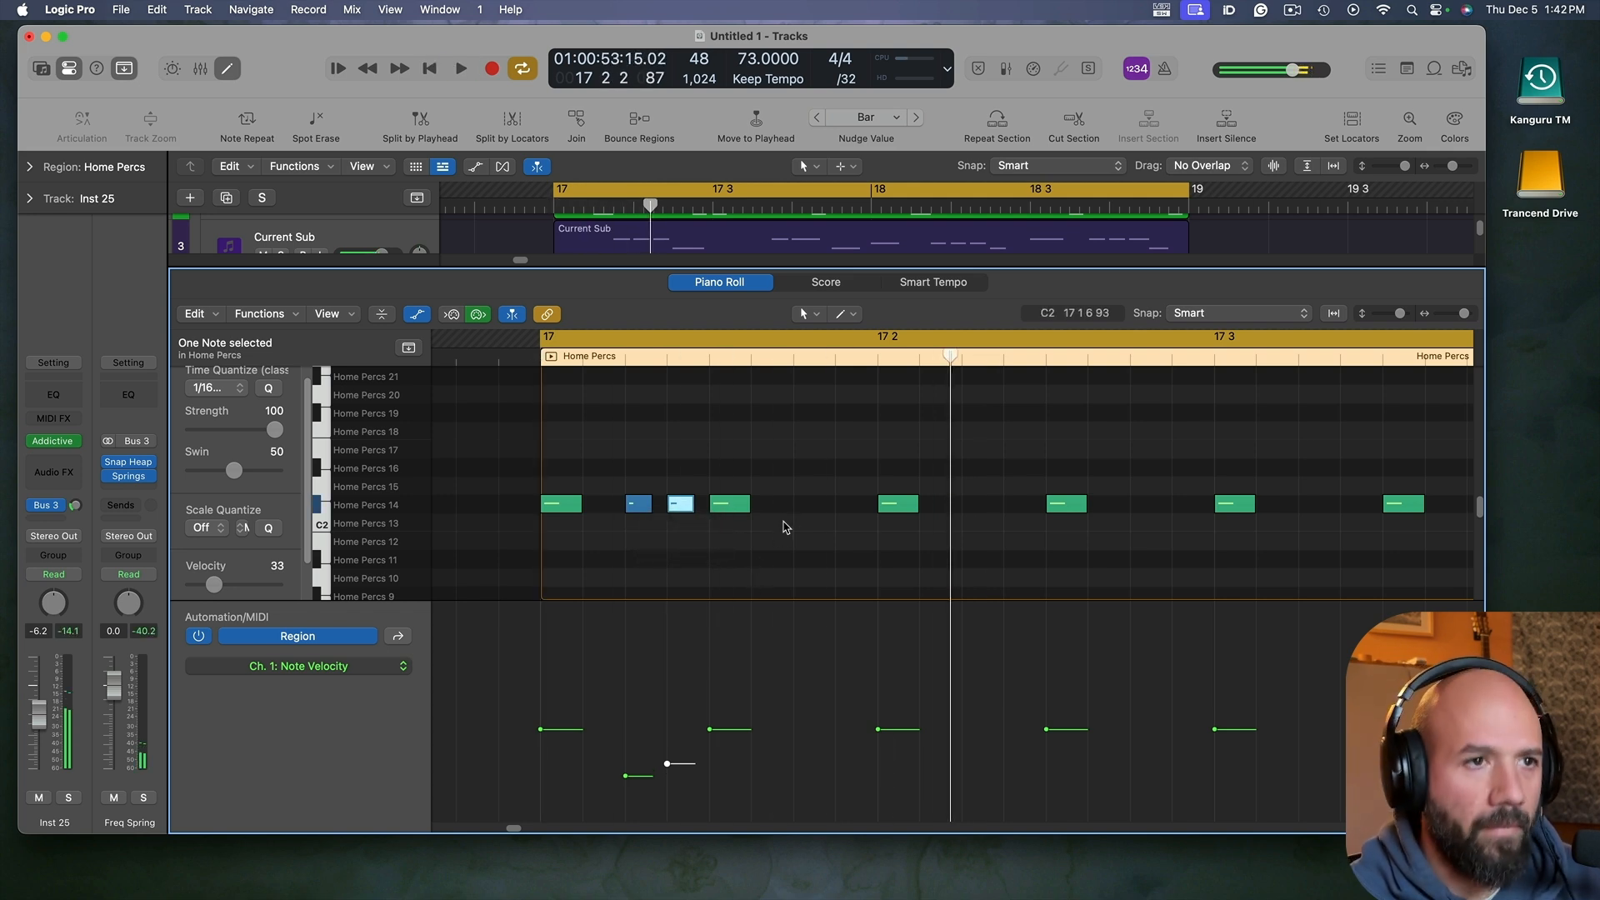
Step: Try a ghost note on Home Percs 16 at 17 1 6 and delete it
{"action": "key", "text": "space"}
{"action": "key", "text": "space"}
{"action": "left_click", "coordinate": [773, 470], "text": "super"}
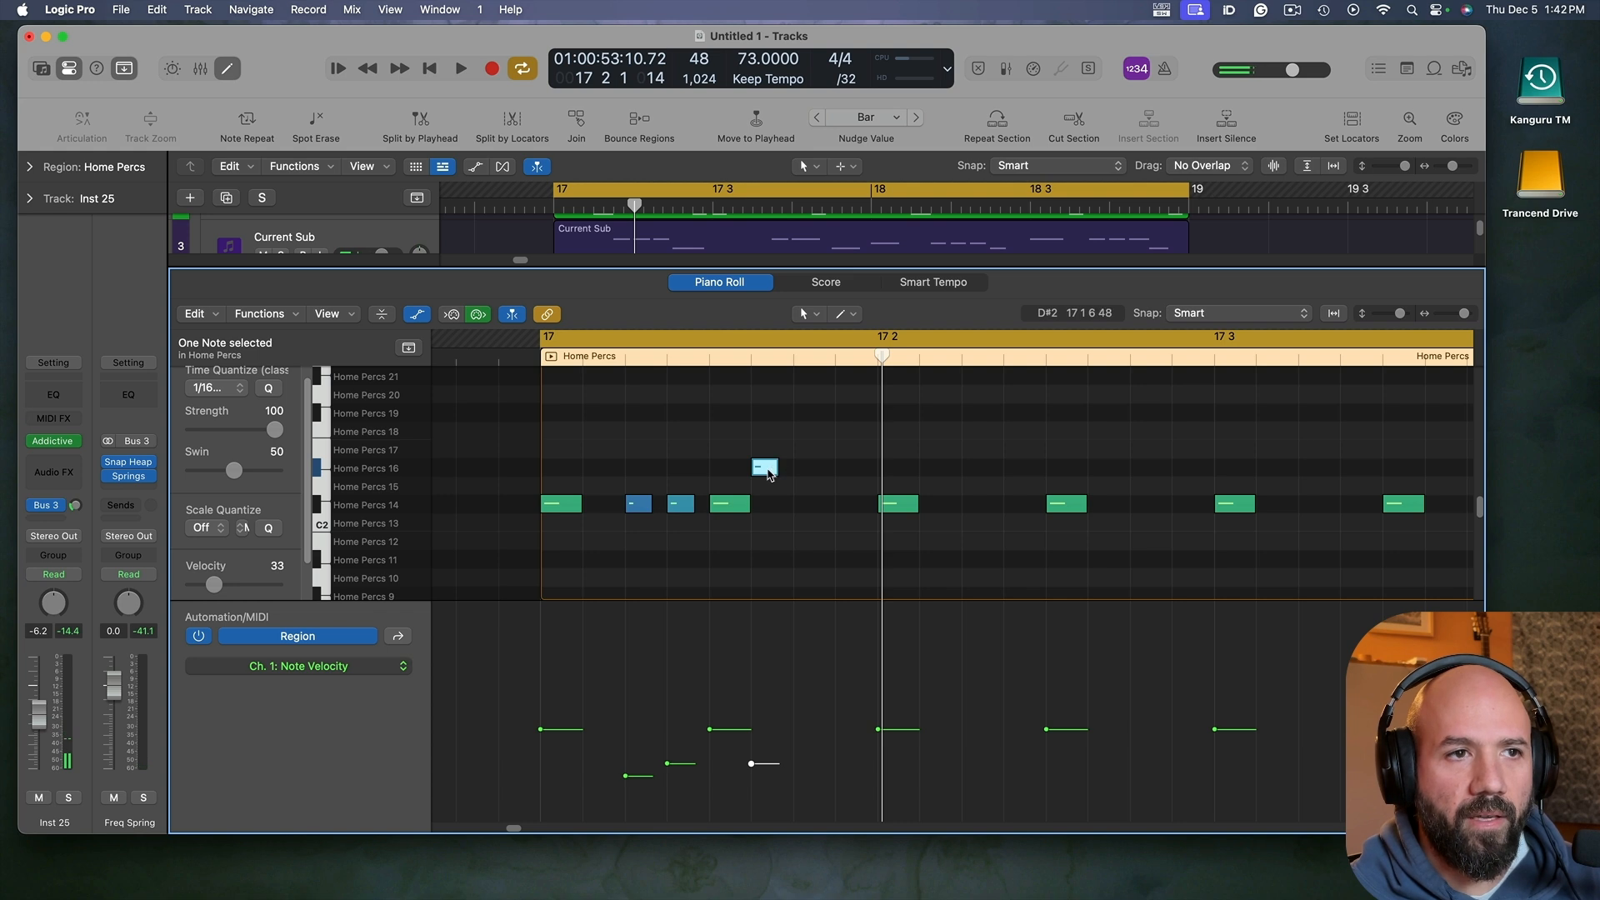
{"action": "left_click", "coordinate": [766, 470]}
{"action": "key", "text": "Delete"}
Step: Add a ghost note on Home Percs 12 at 17 1 7 and set its velocity to 25
{"action": "key", "text": "space"}
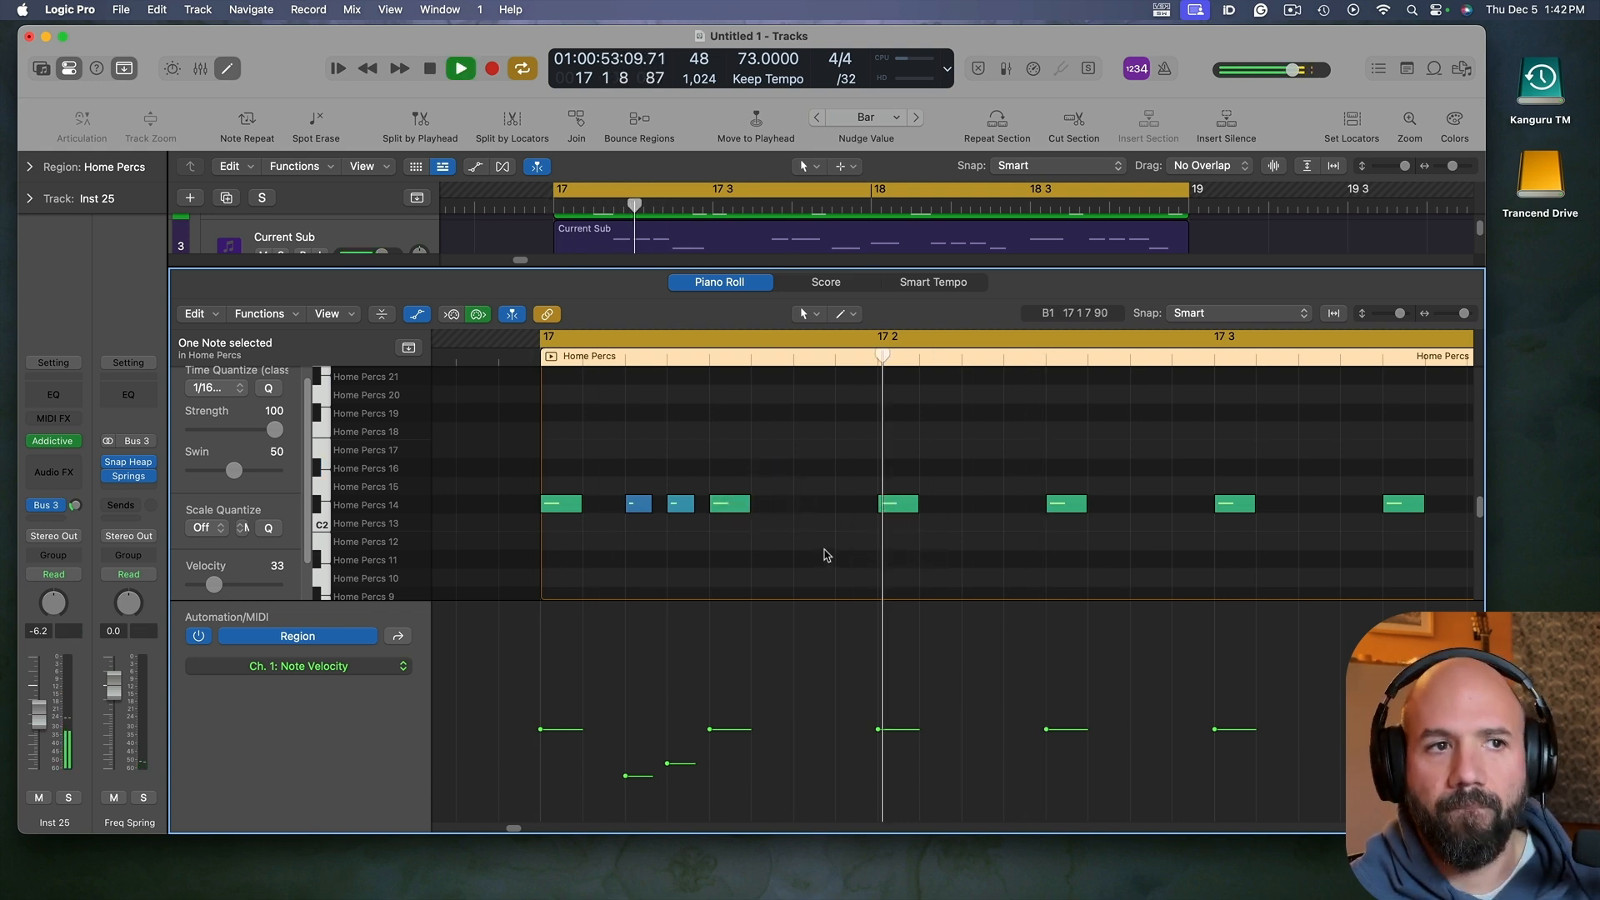
{"action": "key", "text": "space"}
{"action": "double_click", "coordinate": [807, 543]}
{"action": "key", "text": "space"}
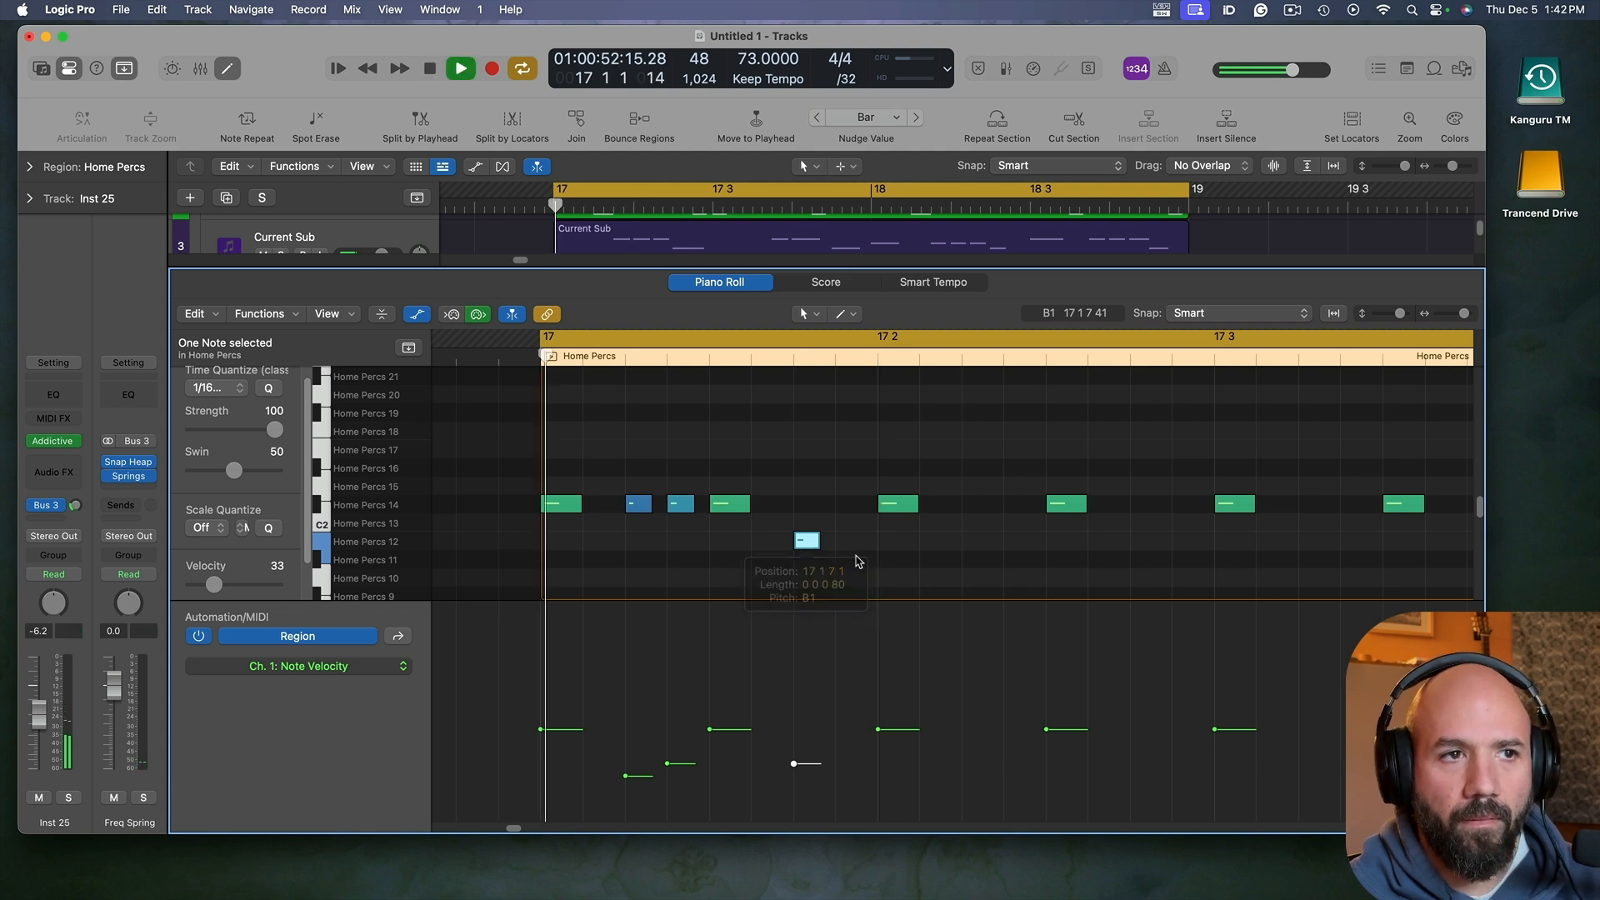
{"action": "left_click", "coordinate": [859, 560]}
{"action": "key", "text": "space"}
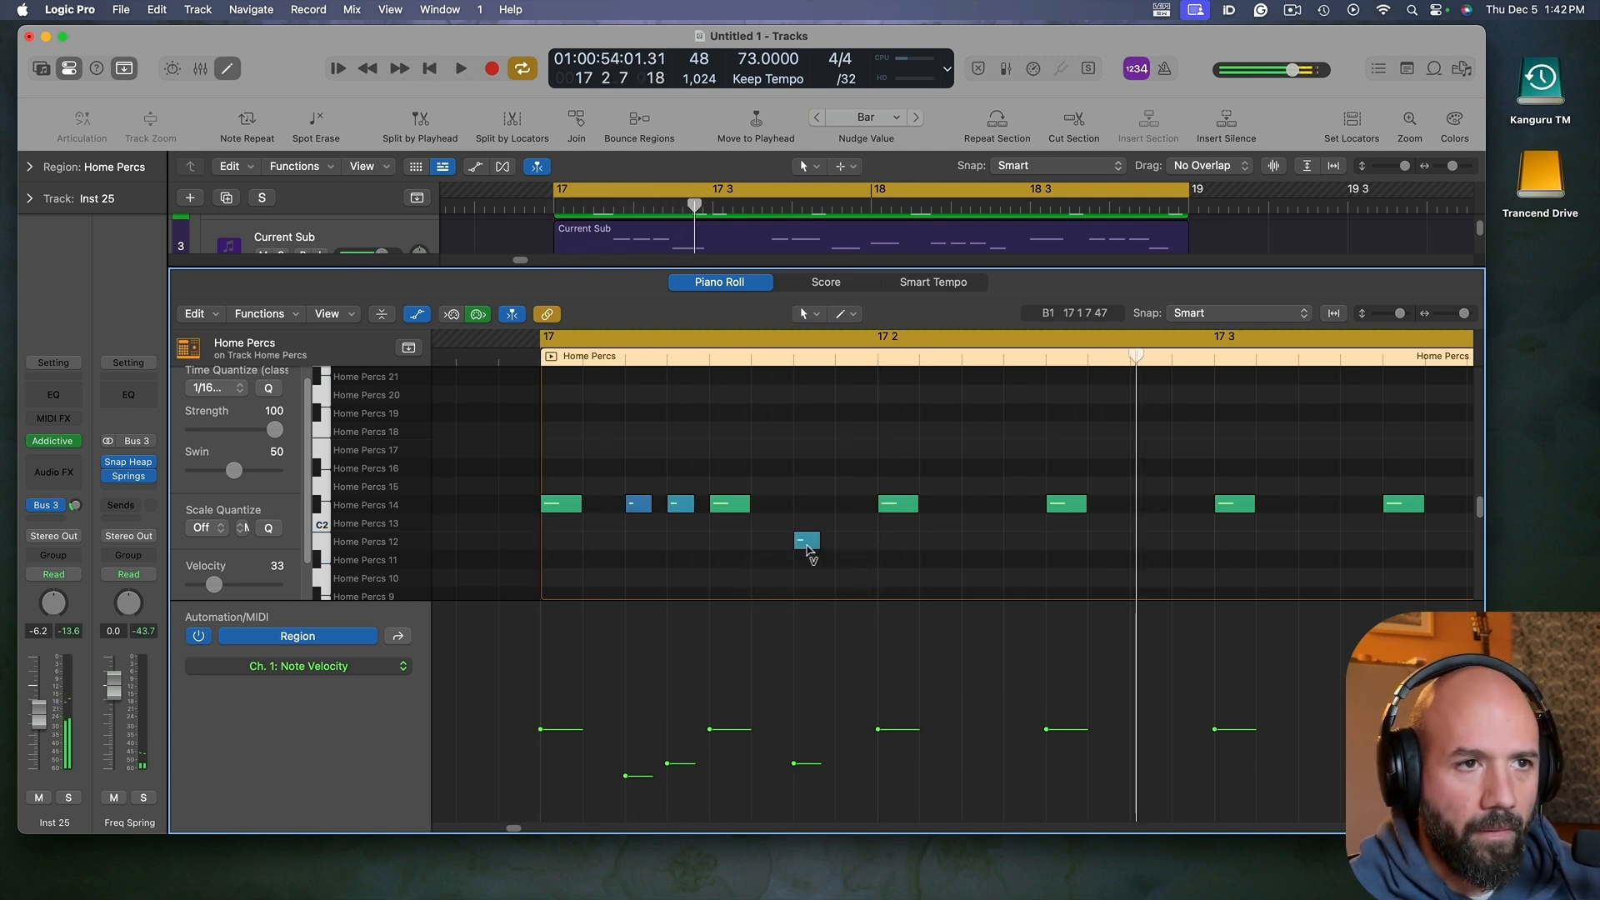
{"action": "left_click_drag", "start_coordinate": [807, 552], "coordinate": [813, 572]}
{"action": "key", "text": "space"}
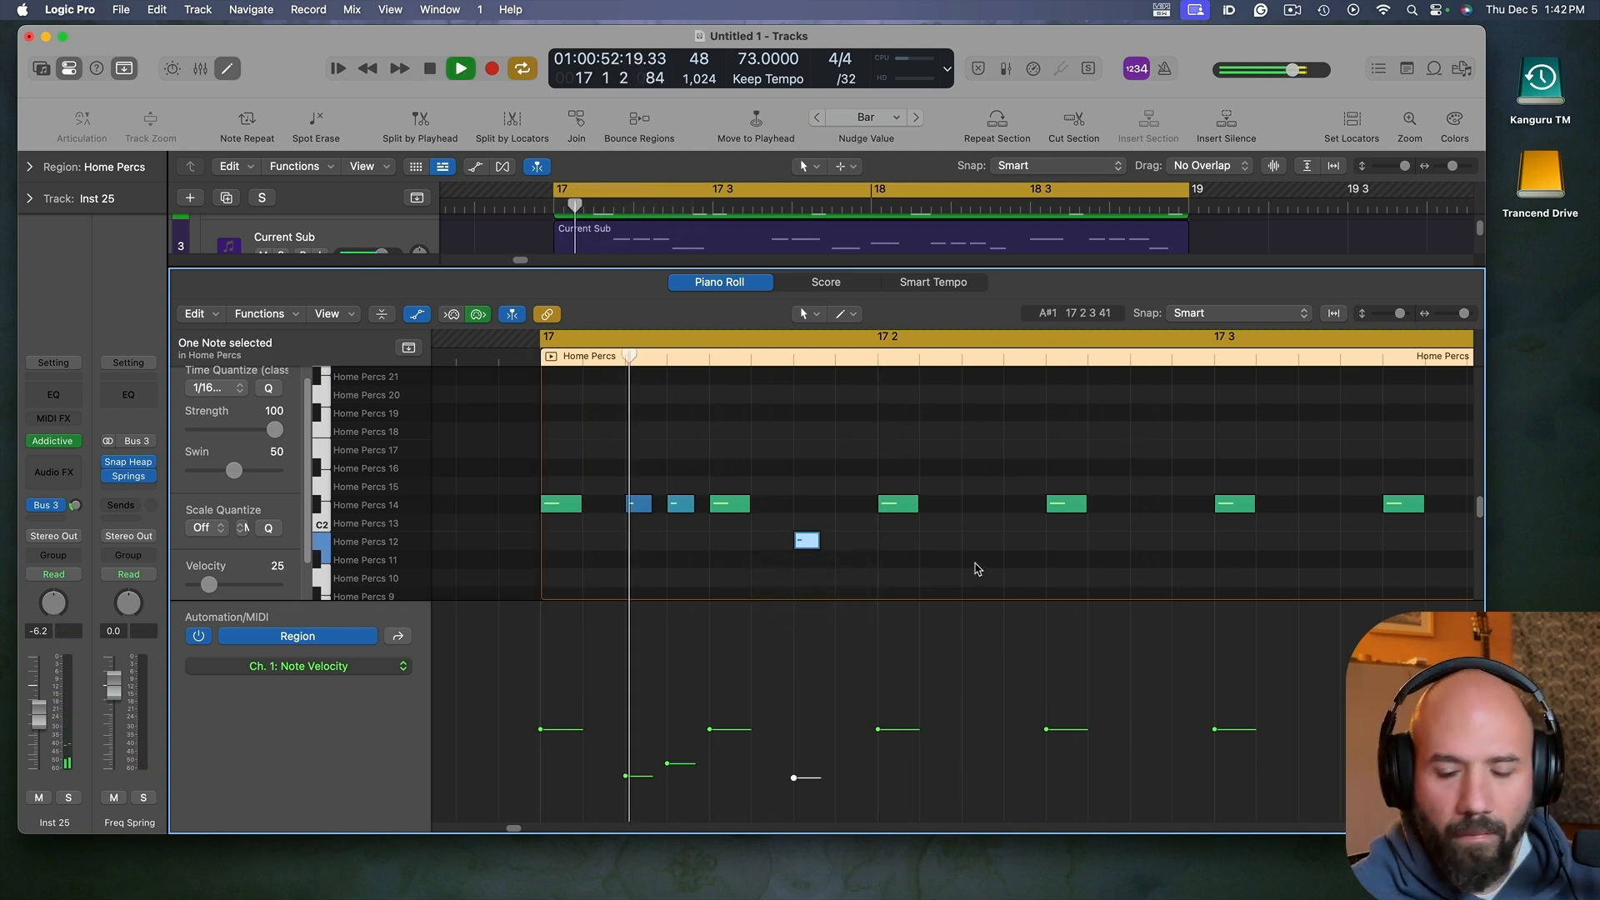
Step: Add a ghost note with velocity 25 on Home Percs 14 at 17 2 7 while auditioning the loop
{"action": "key", "text": "space"}
{"action": "key", "text": "space"}
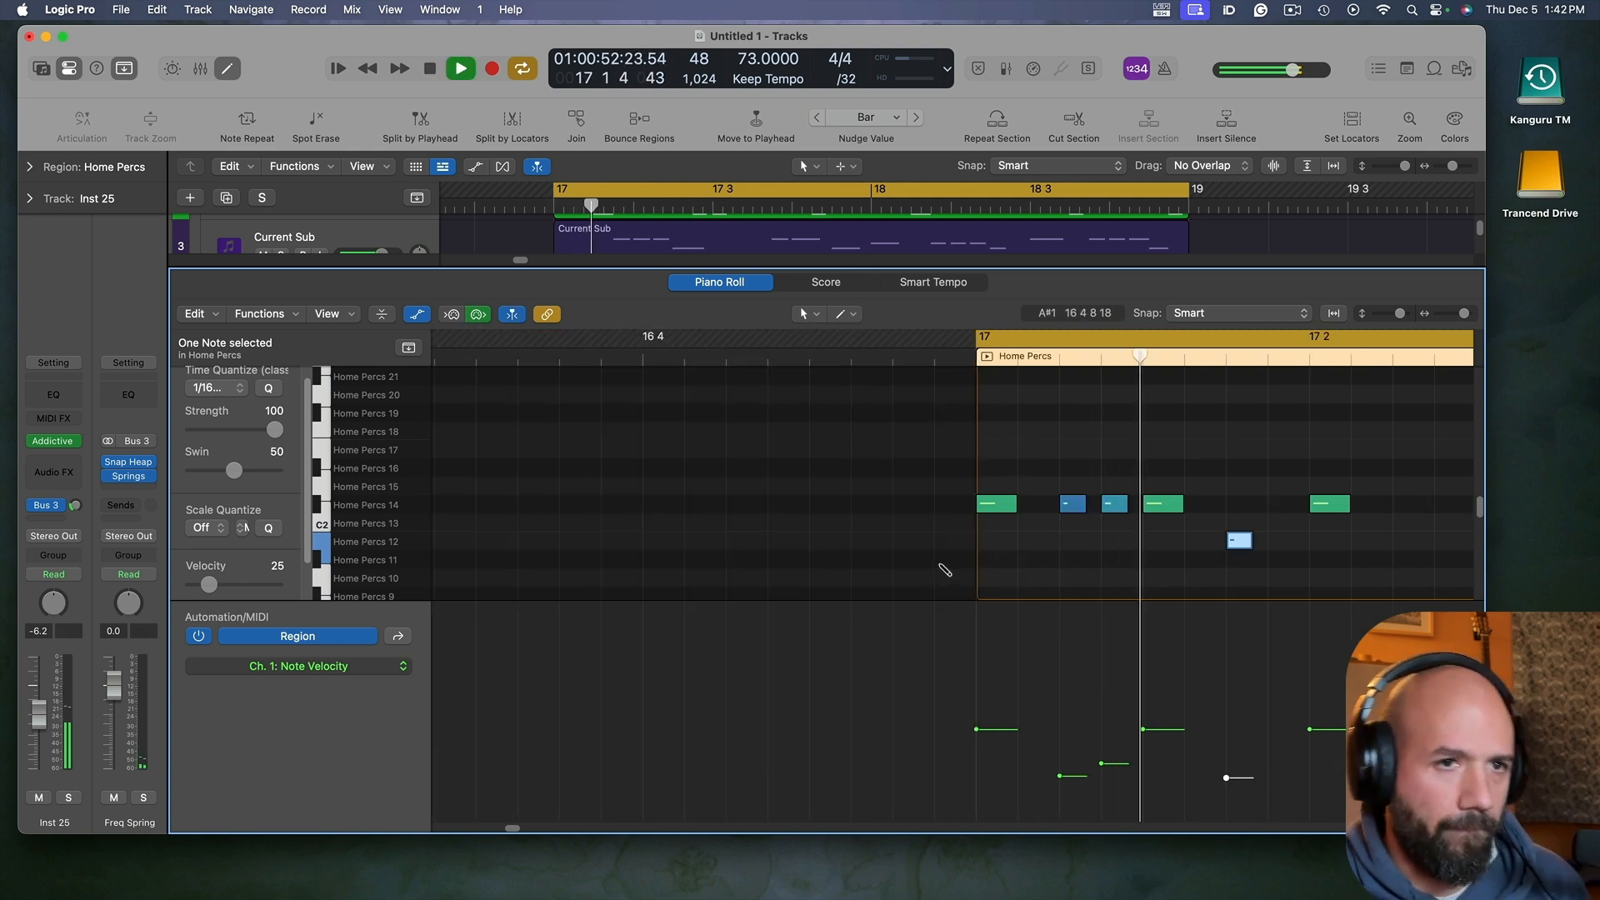
{"action": "key", "text": "space"}
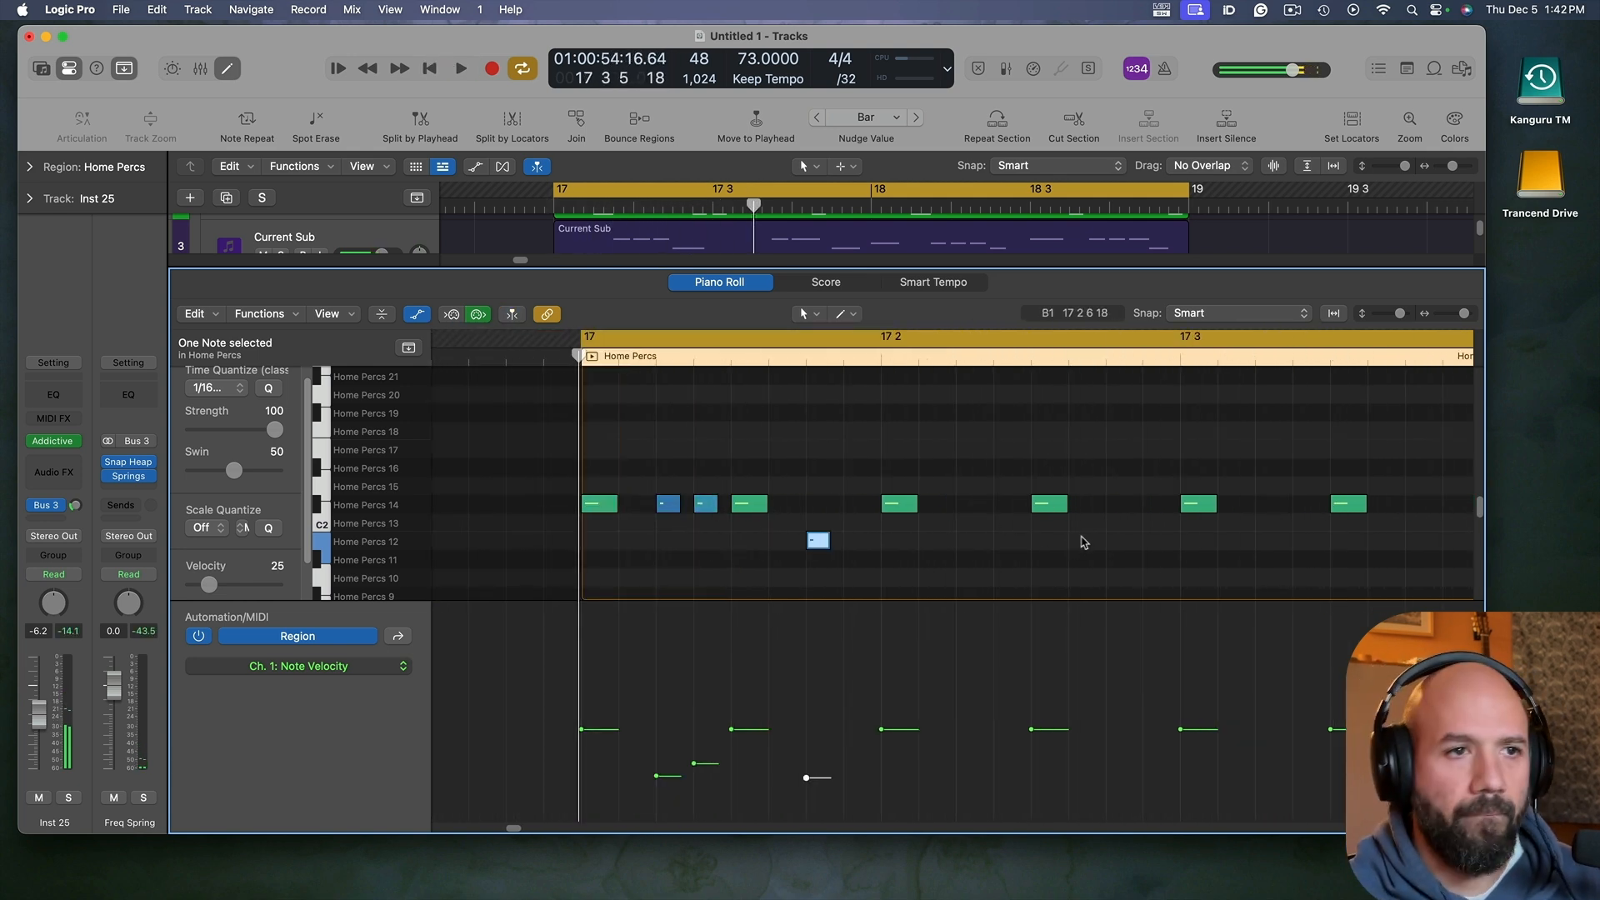
{"action": "key", "text": "space"}
{"action": "key", "text": "space"}
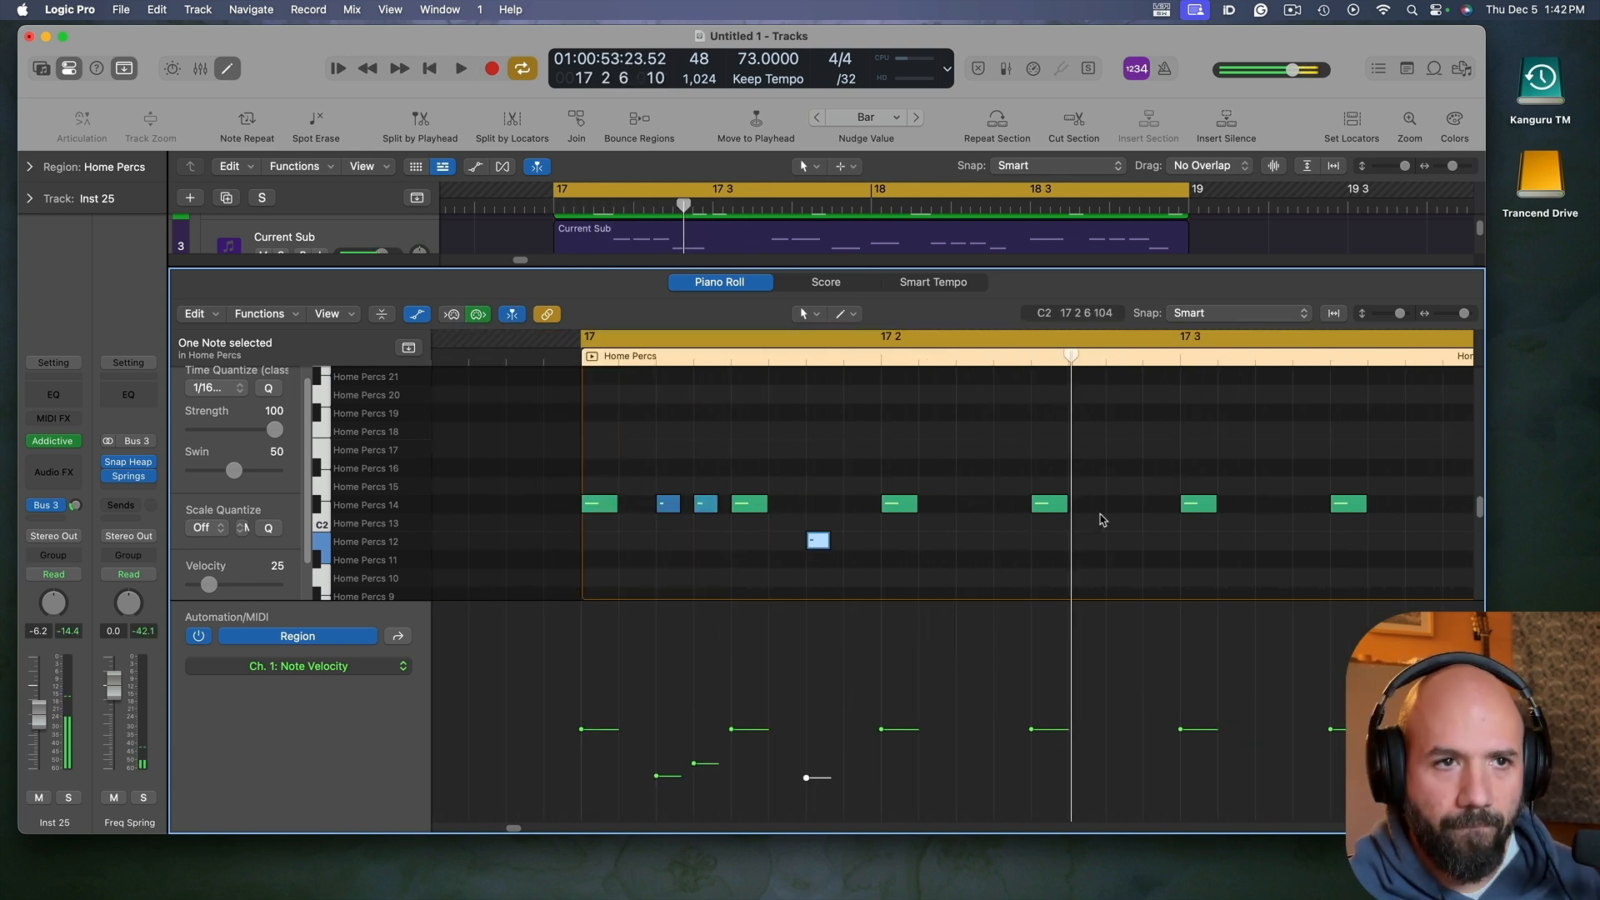
{"action": "left_click", "coordinate": [1113, 505]}
{"action": "key", "text": "space"}
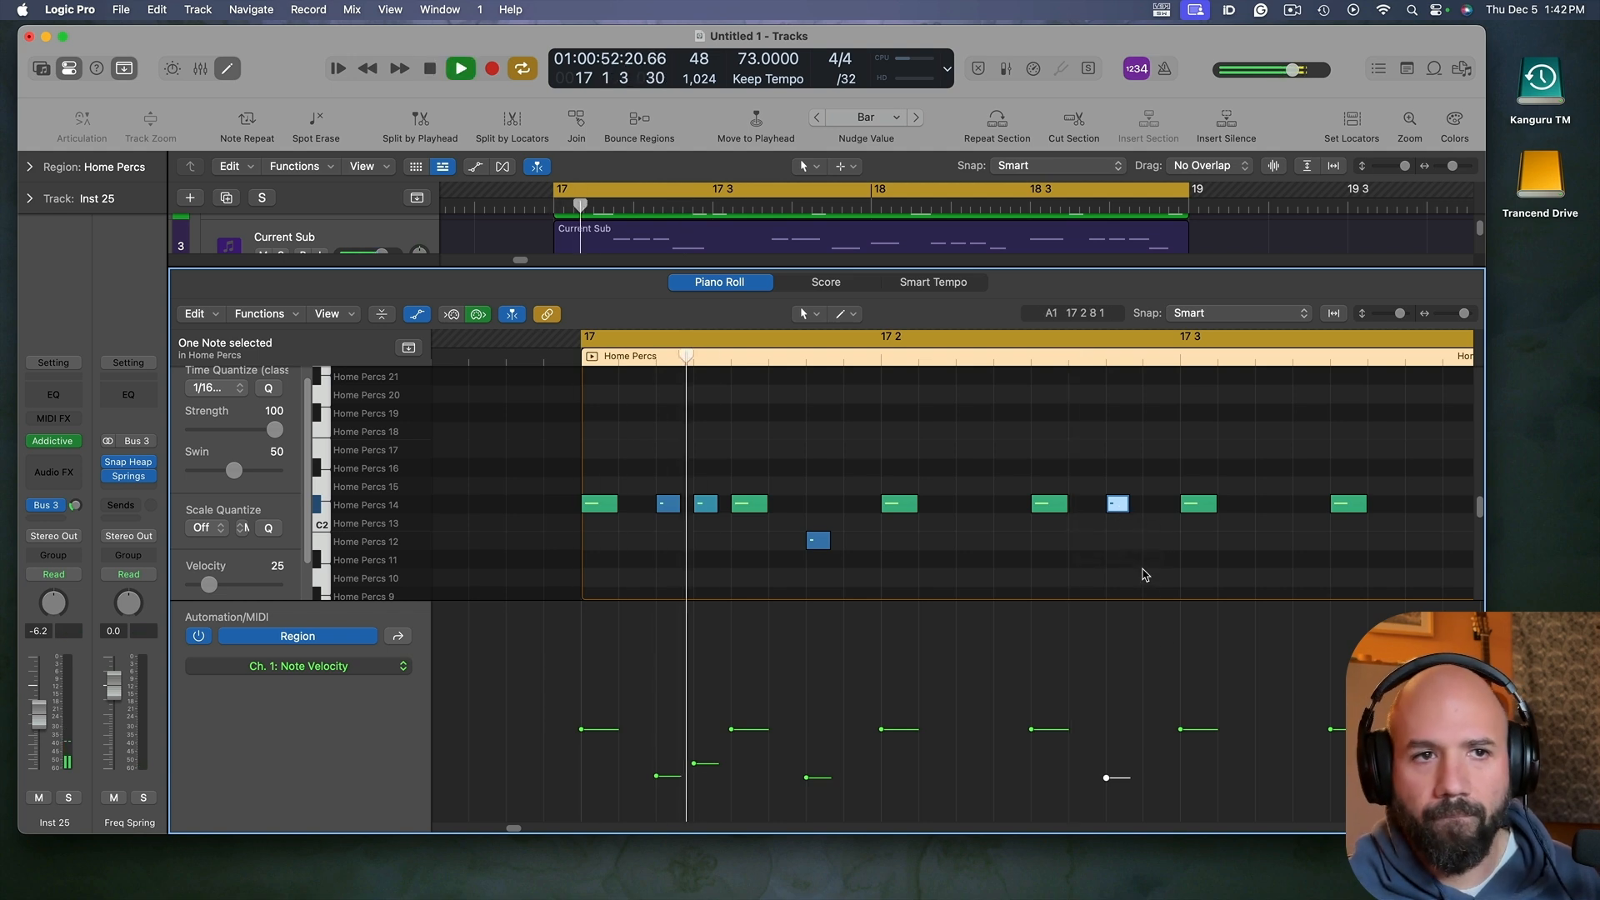
Step: Try the 17 2 7 ghost note at 17 2 8, audition it, and move it back to 17 2 7
{"action": "key", "text": "space"}
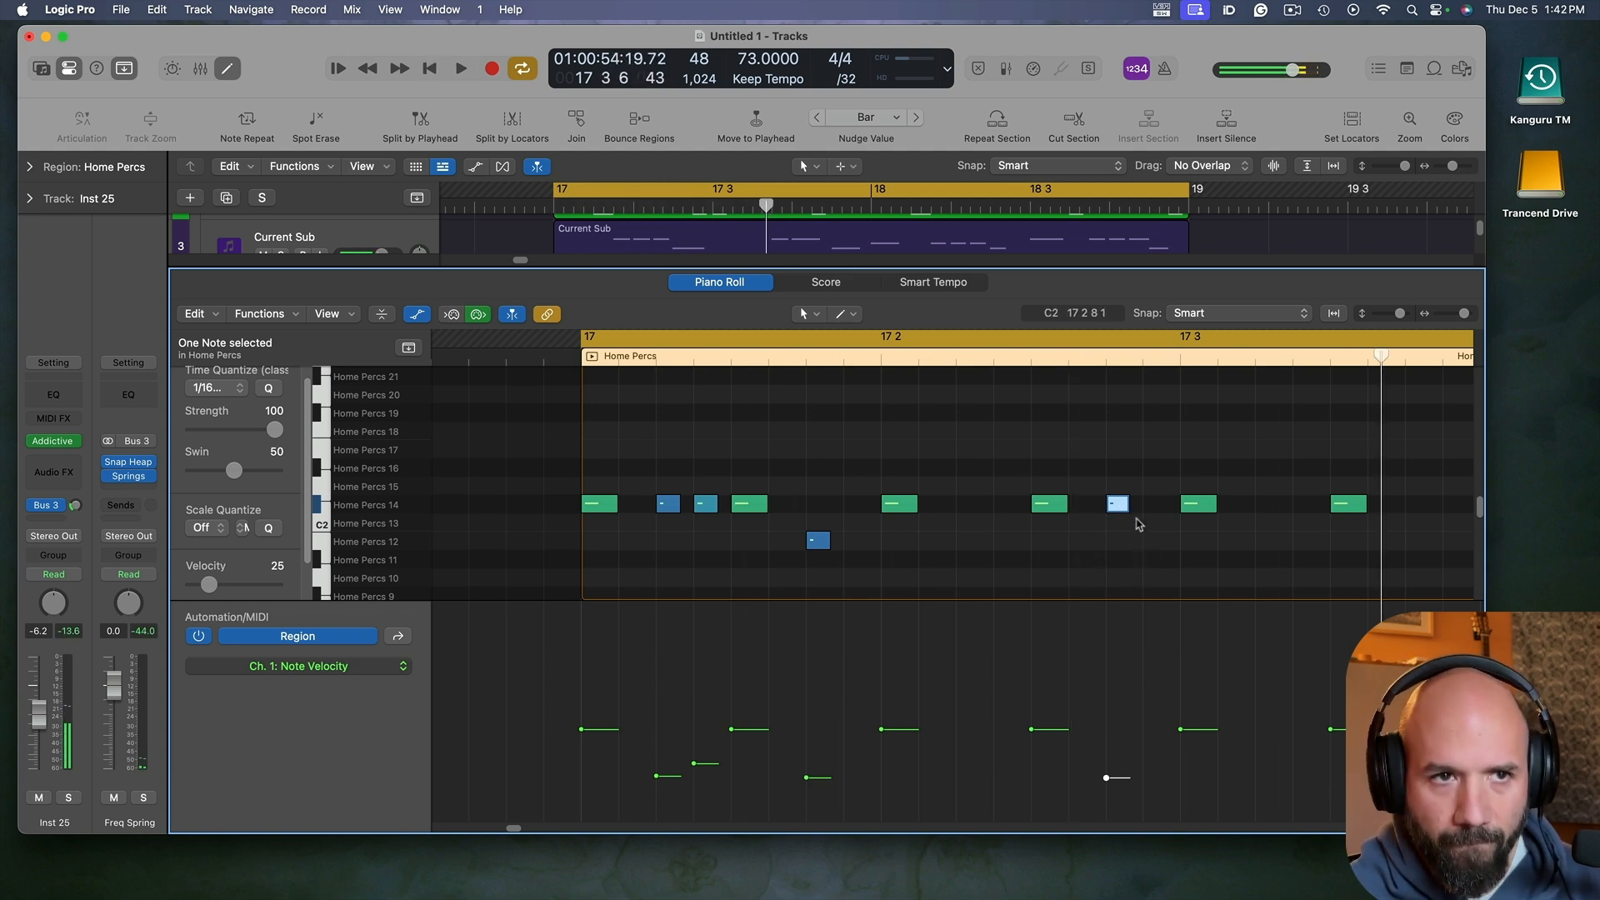
{"action": "left_click_drag", "start_coordinate": [1118, 506], "coordinate": [1155, 504]}
{"action": "key", "text": "space"}
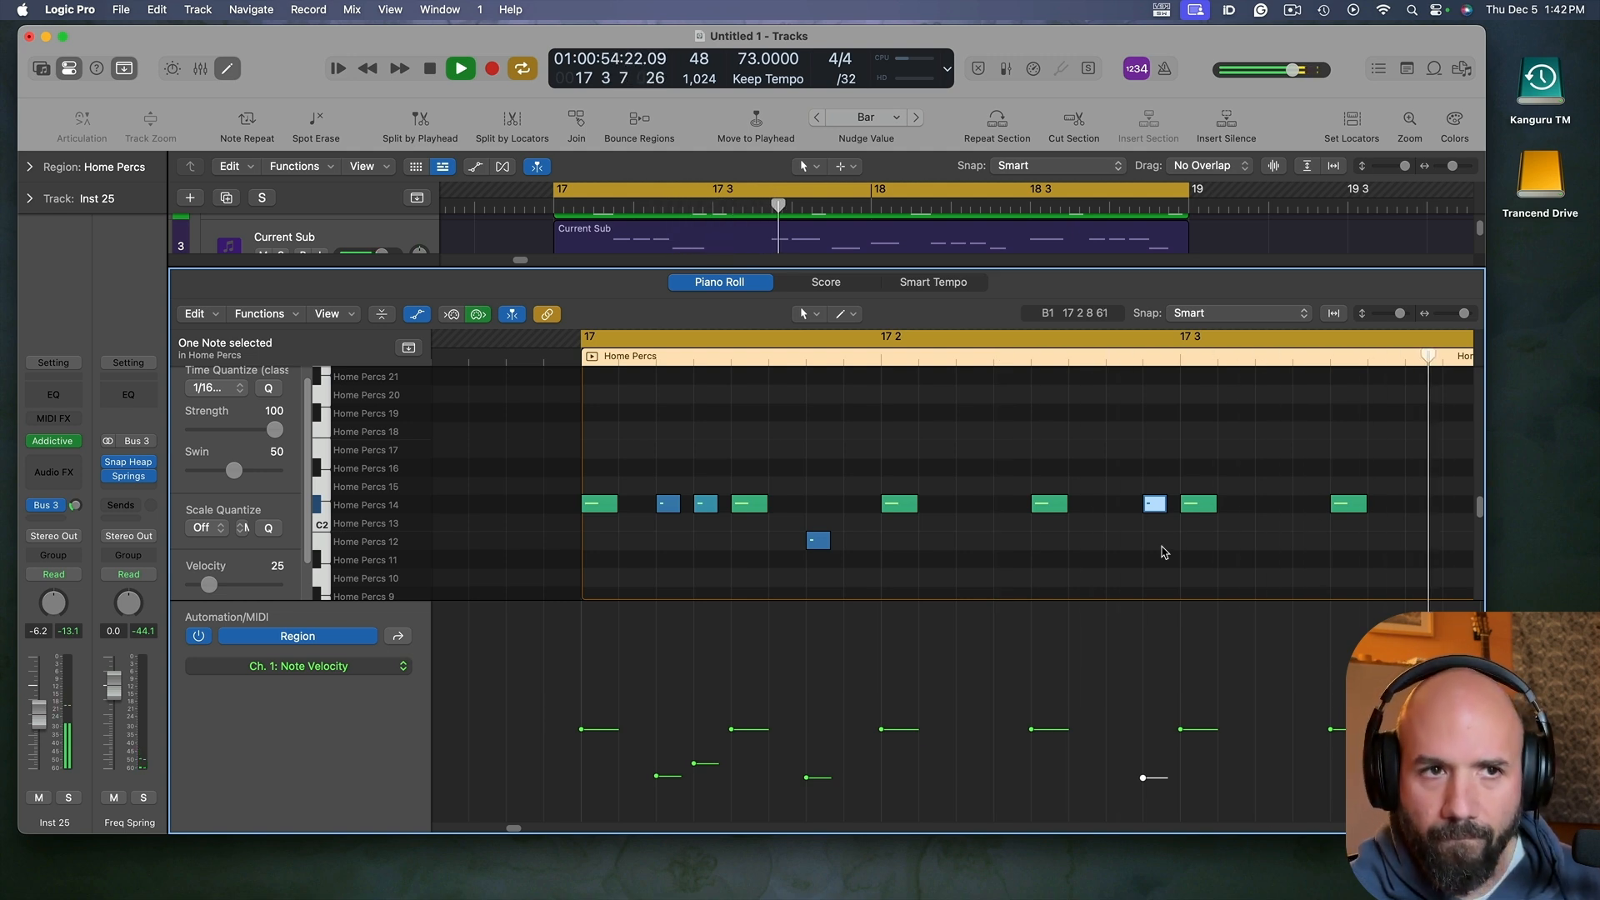
{"action": "key", "text": "space"}
{"action": "left_click_drag", "start_coordinate": [1157, 506], "coordinate": [1119, 506]}
Step: Add another ghost note on Home Percs 14 at 17 2 8 and set its velocity to 35
{"action": "key", "text": "space"}
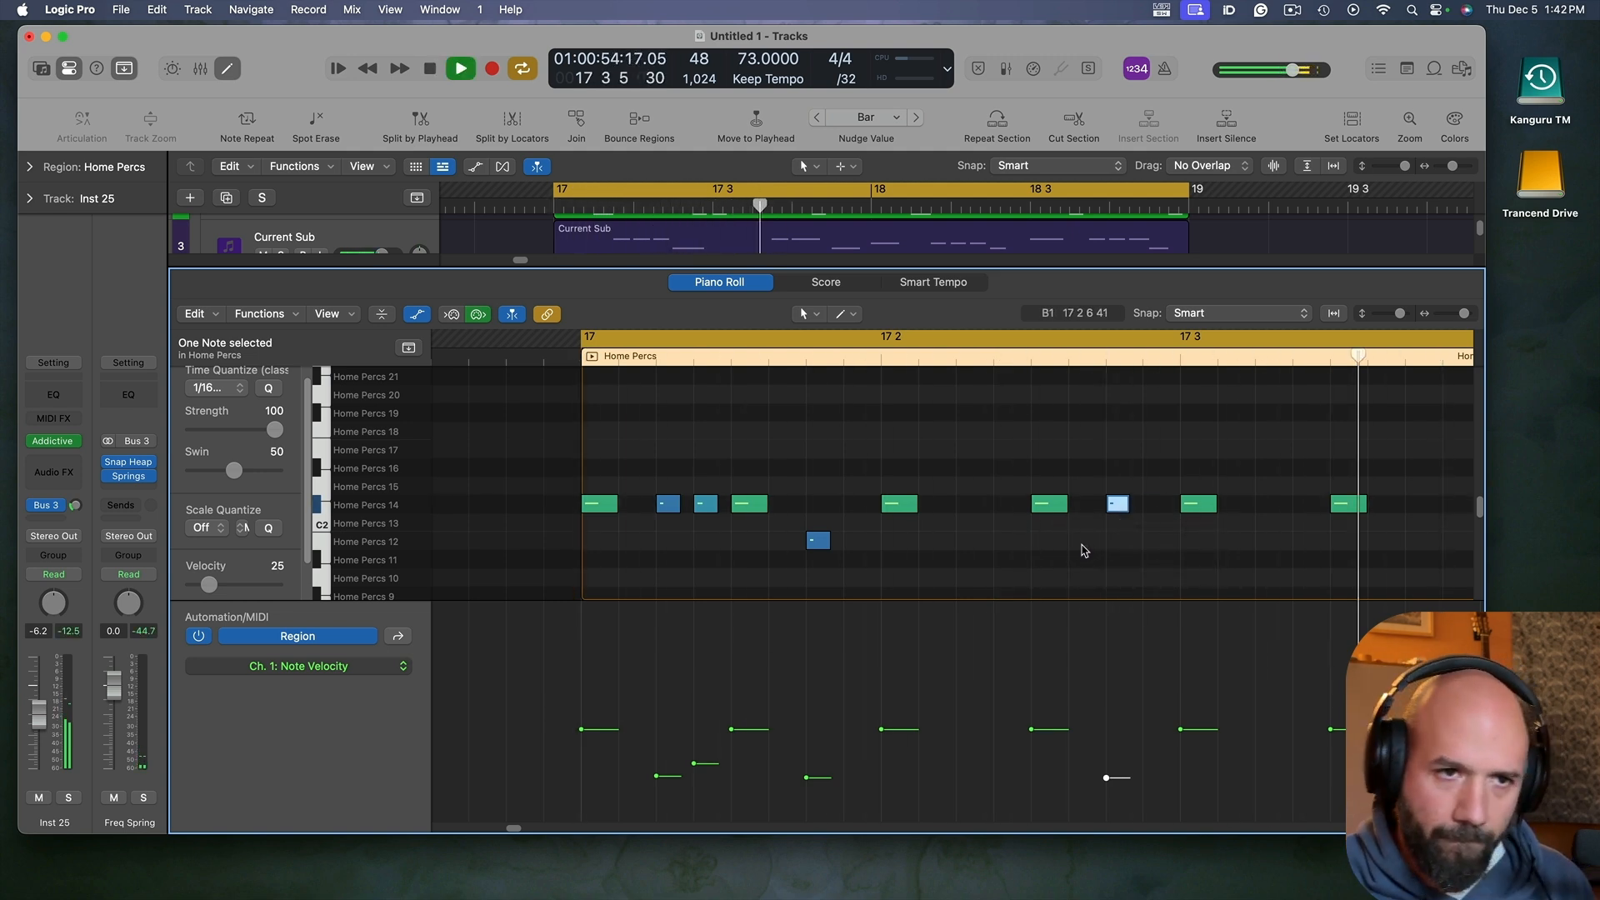
{"action": "key", "text": "space"}
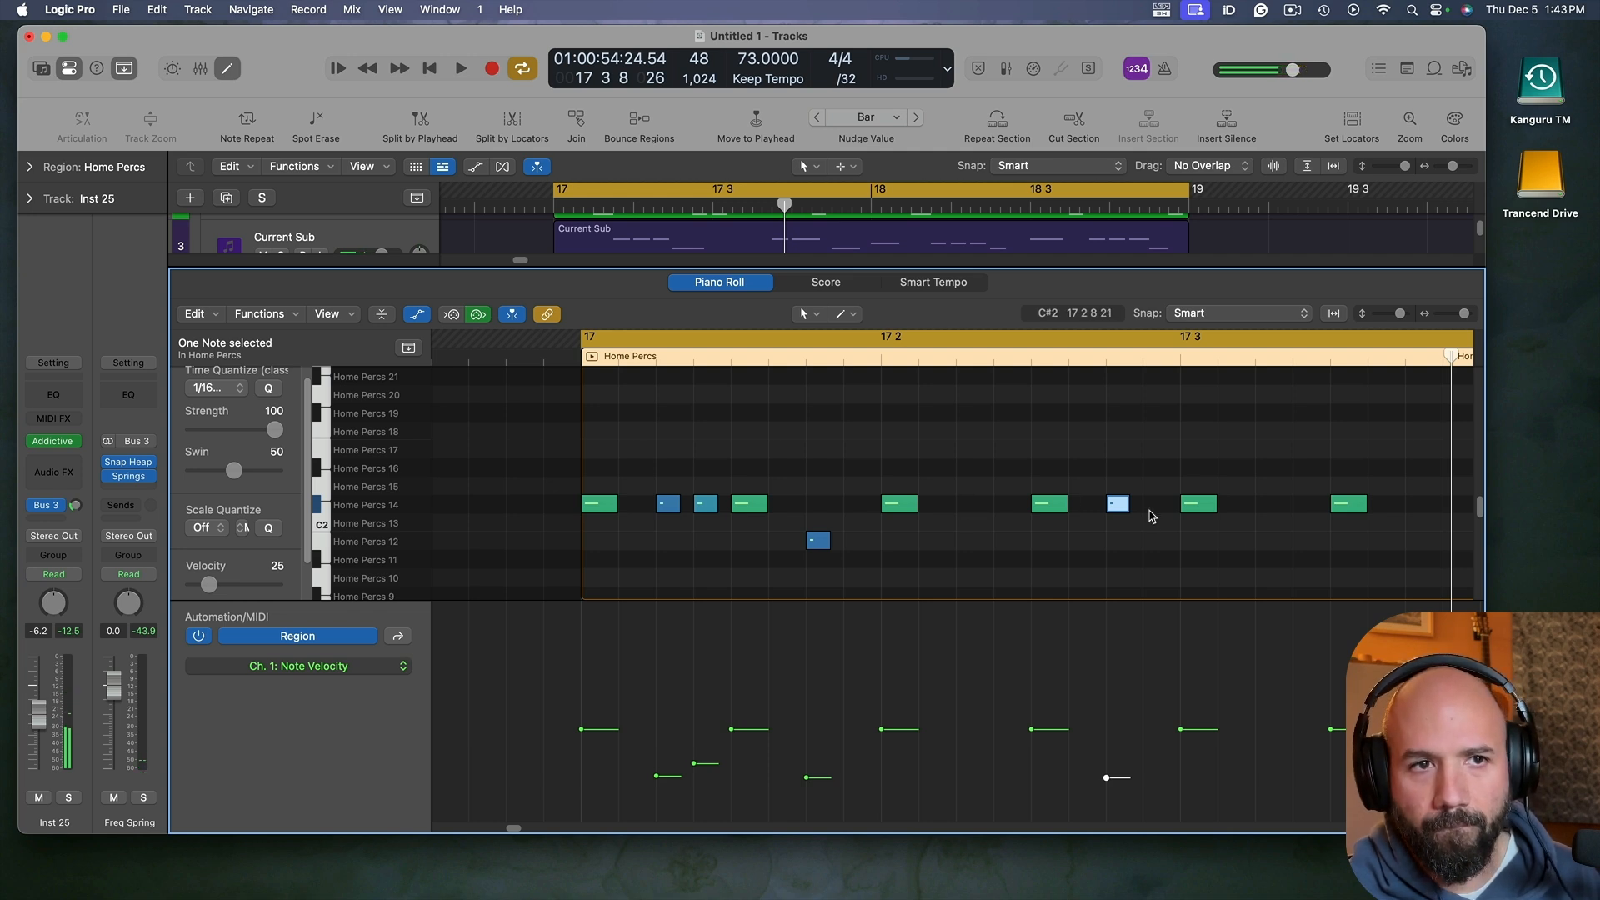
{"action": "left_click_drag", "start_coordinate": [1150, 511], "coordinate": [1151, 502]}
{"action": "key", "text": "space"}
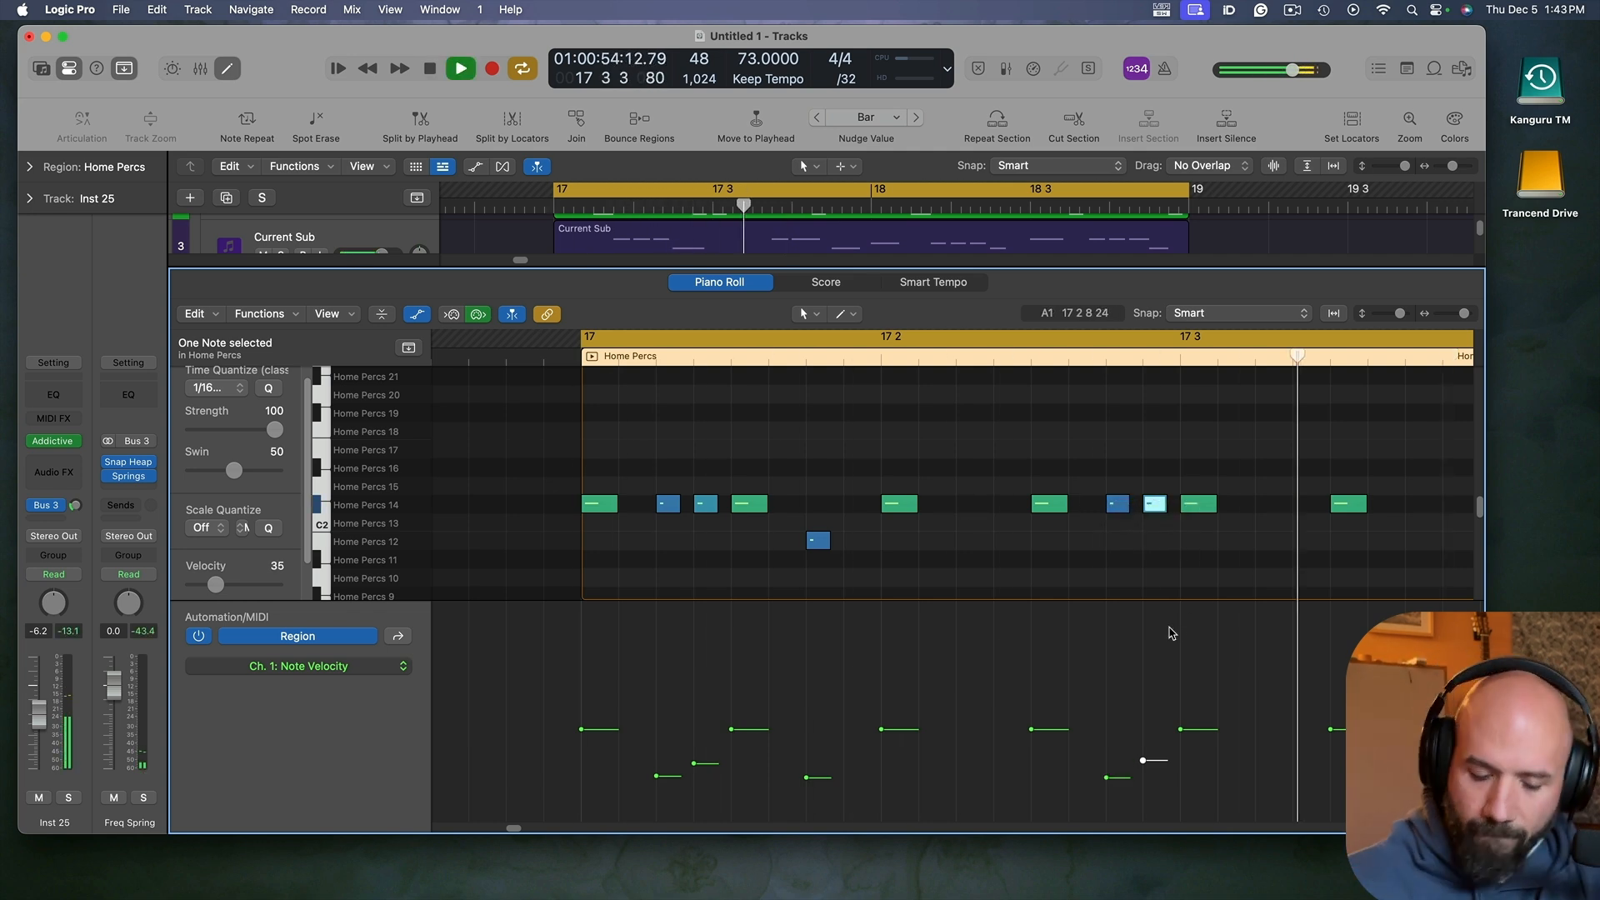
Step: Add a ghost note with velocity 35 on Home Percs 14 after beat 17 3 and shift it to 17 3 3
{"action": "left_click", "coordinate": [1212, 532]}
{"action": "left_click", "coordinate": [1233, 503]}
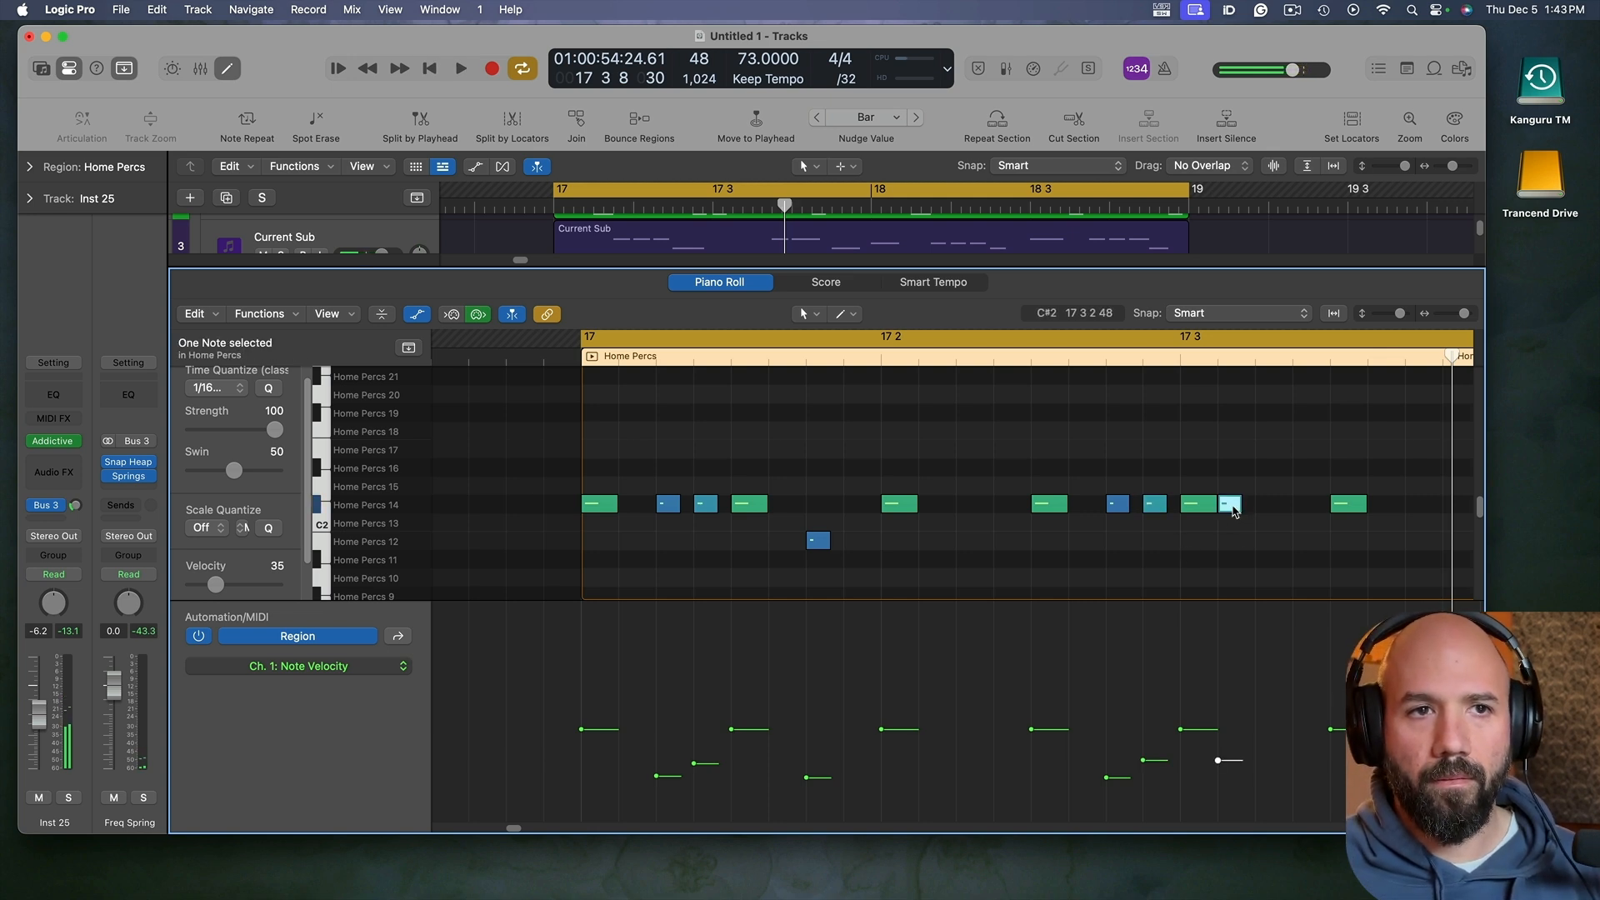
{"action": "key", "text": "space"}
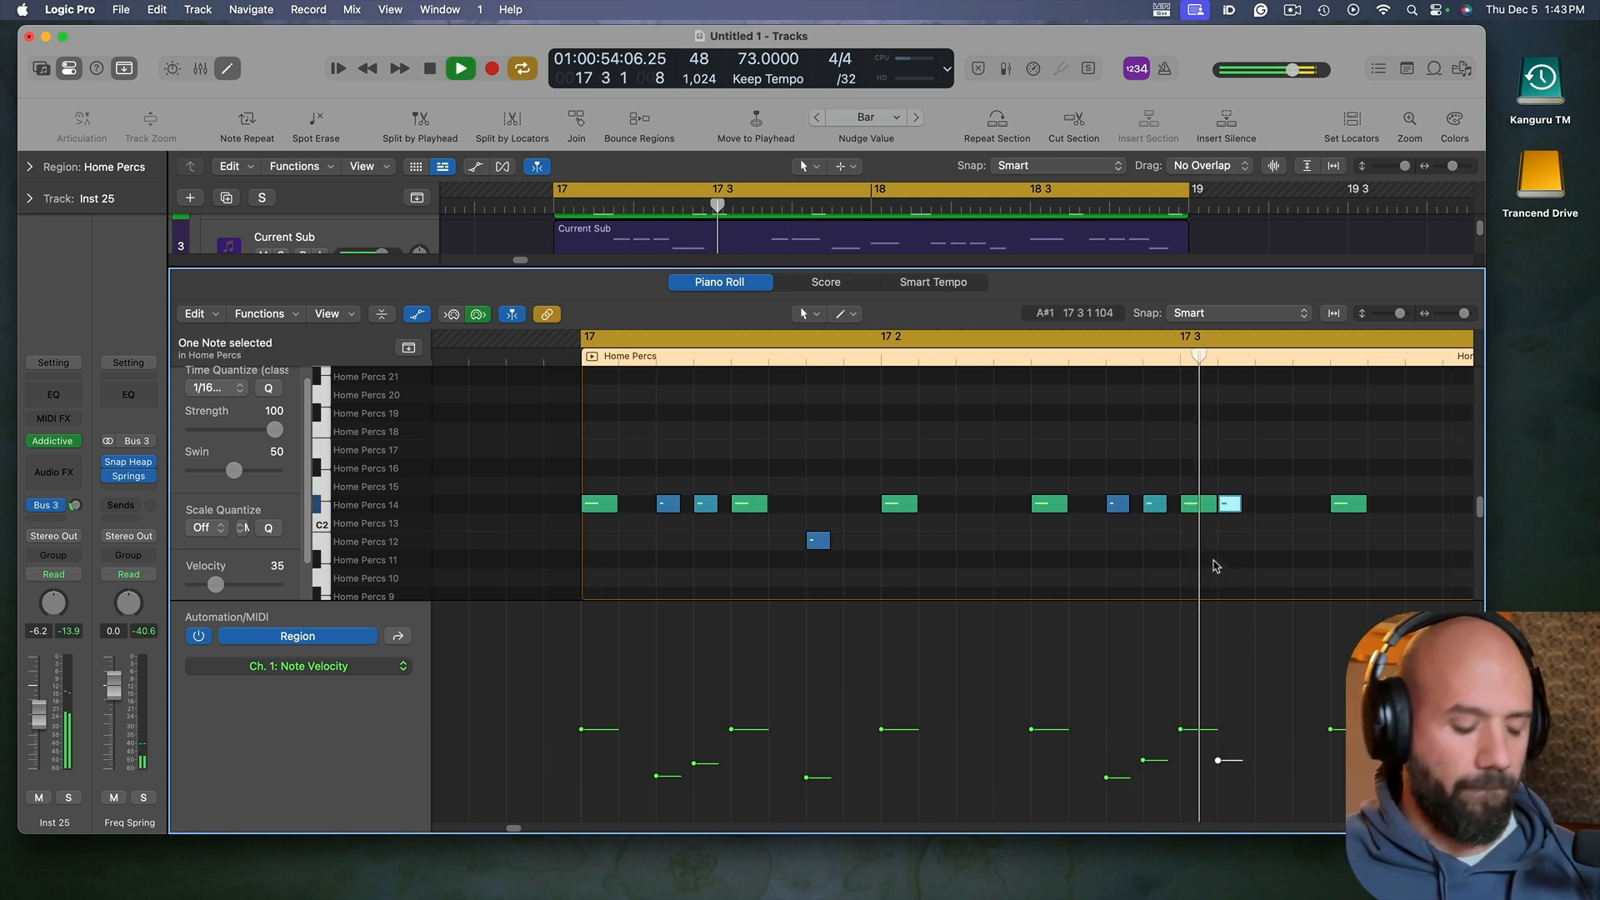
{"action": "key", "text": "space"}
{"action": "left_click_drag", "start_coordinate": [1229, 504], "coordinate": [1267, 503]}
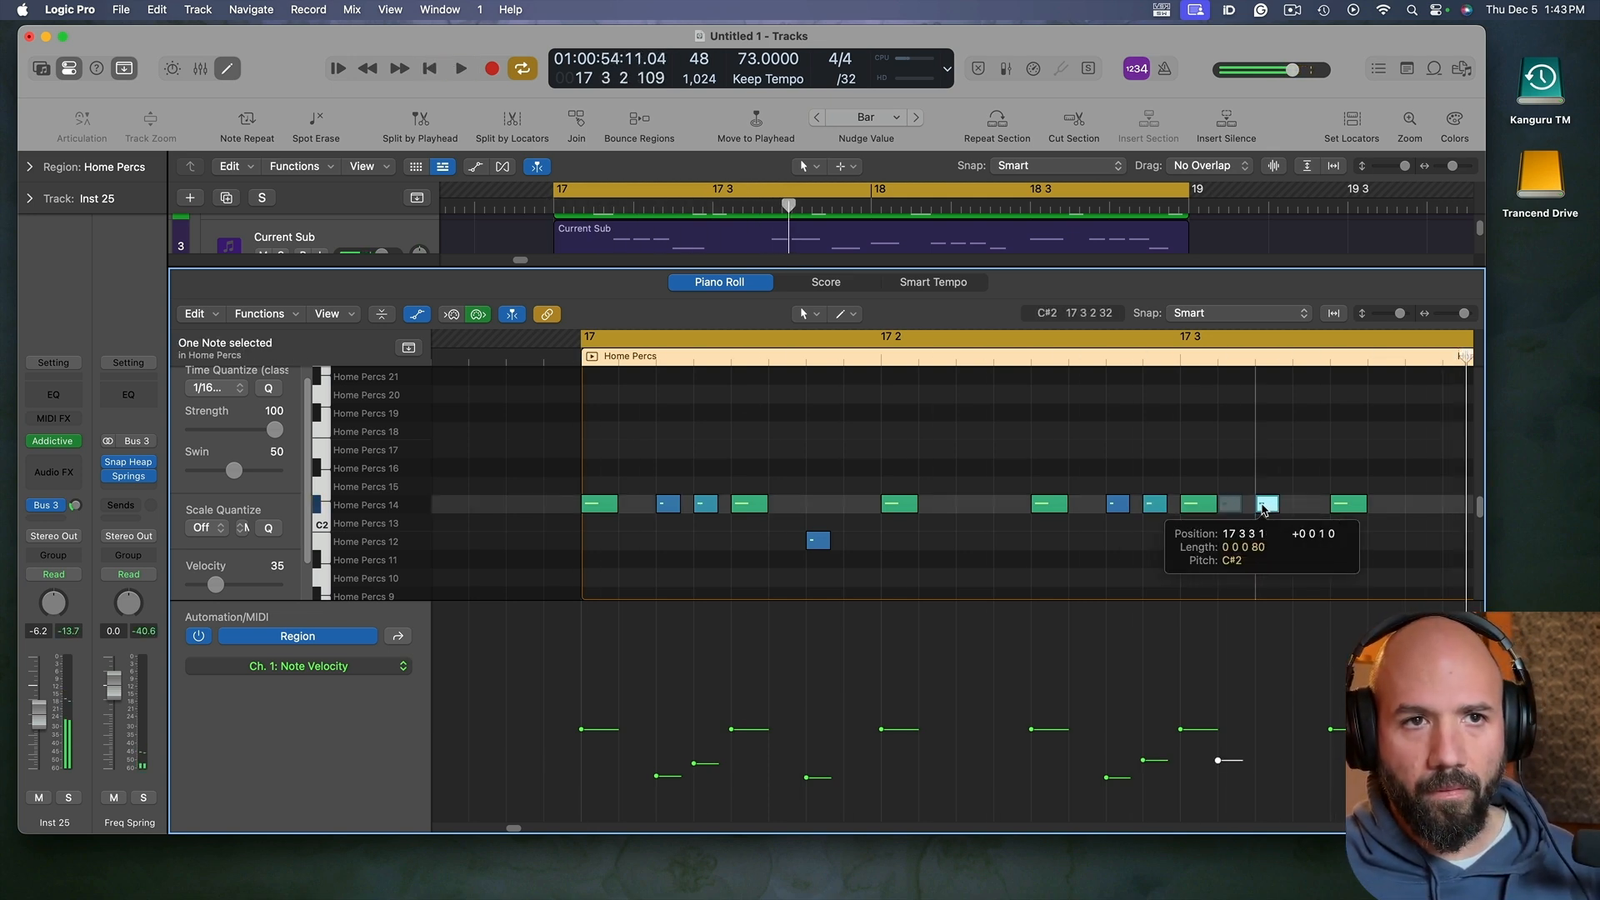
{"action": "key", "text": "space"}
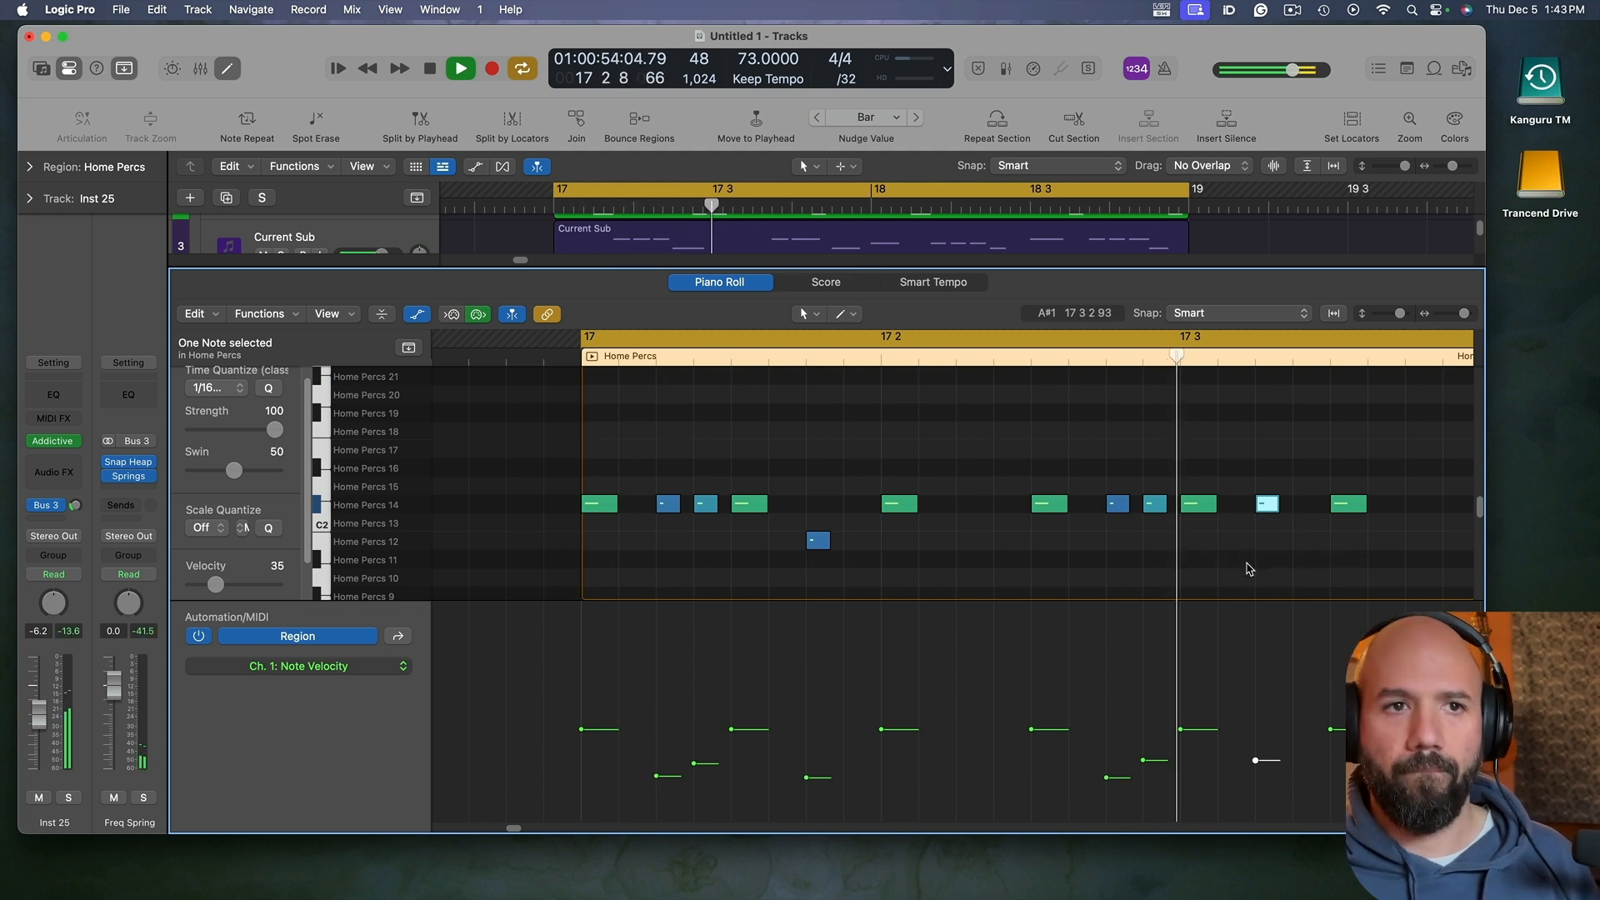
{"action": "scroll", "coordinate": [1216, 554], "scroll_direction": "left", "scroll_amount": 5}
{"action": "scroll", "coordinate": [1056, 553], "scroll_direction": "right", "scroll_amount": 5}
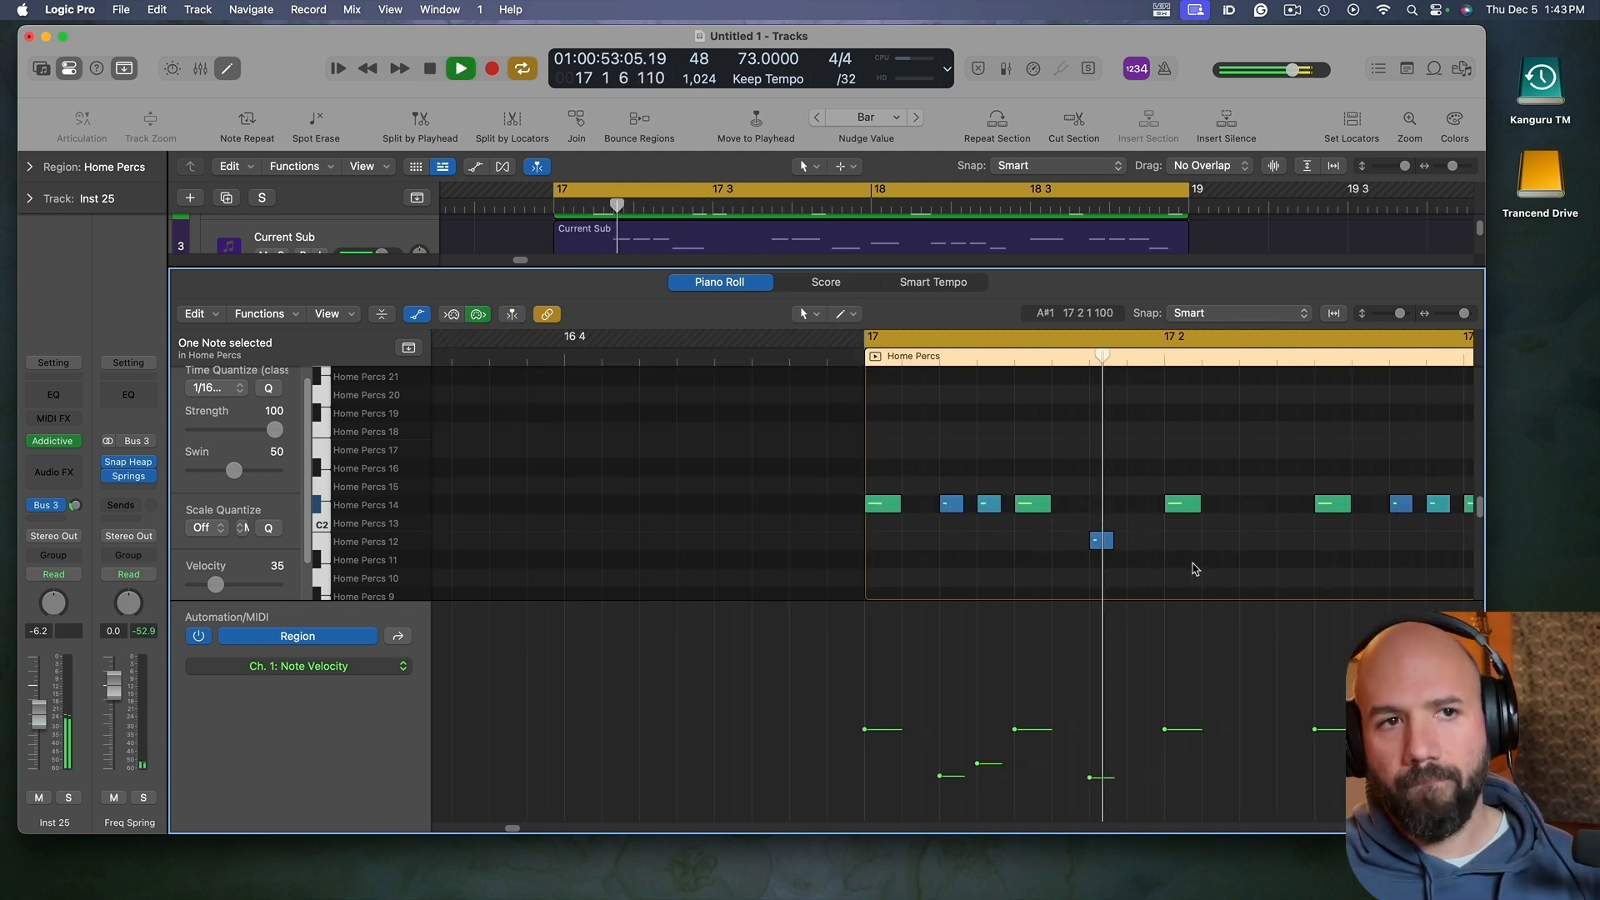
Step: Delete the velocity-25 ghost note at 17 2 7 on Home Percs 14 and audition the loop without it
{"action": "key", "text": "space"}
{"action": "left_click", "coordinate": [1129, 519]}
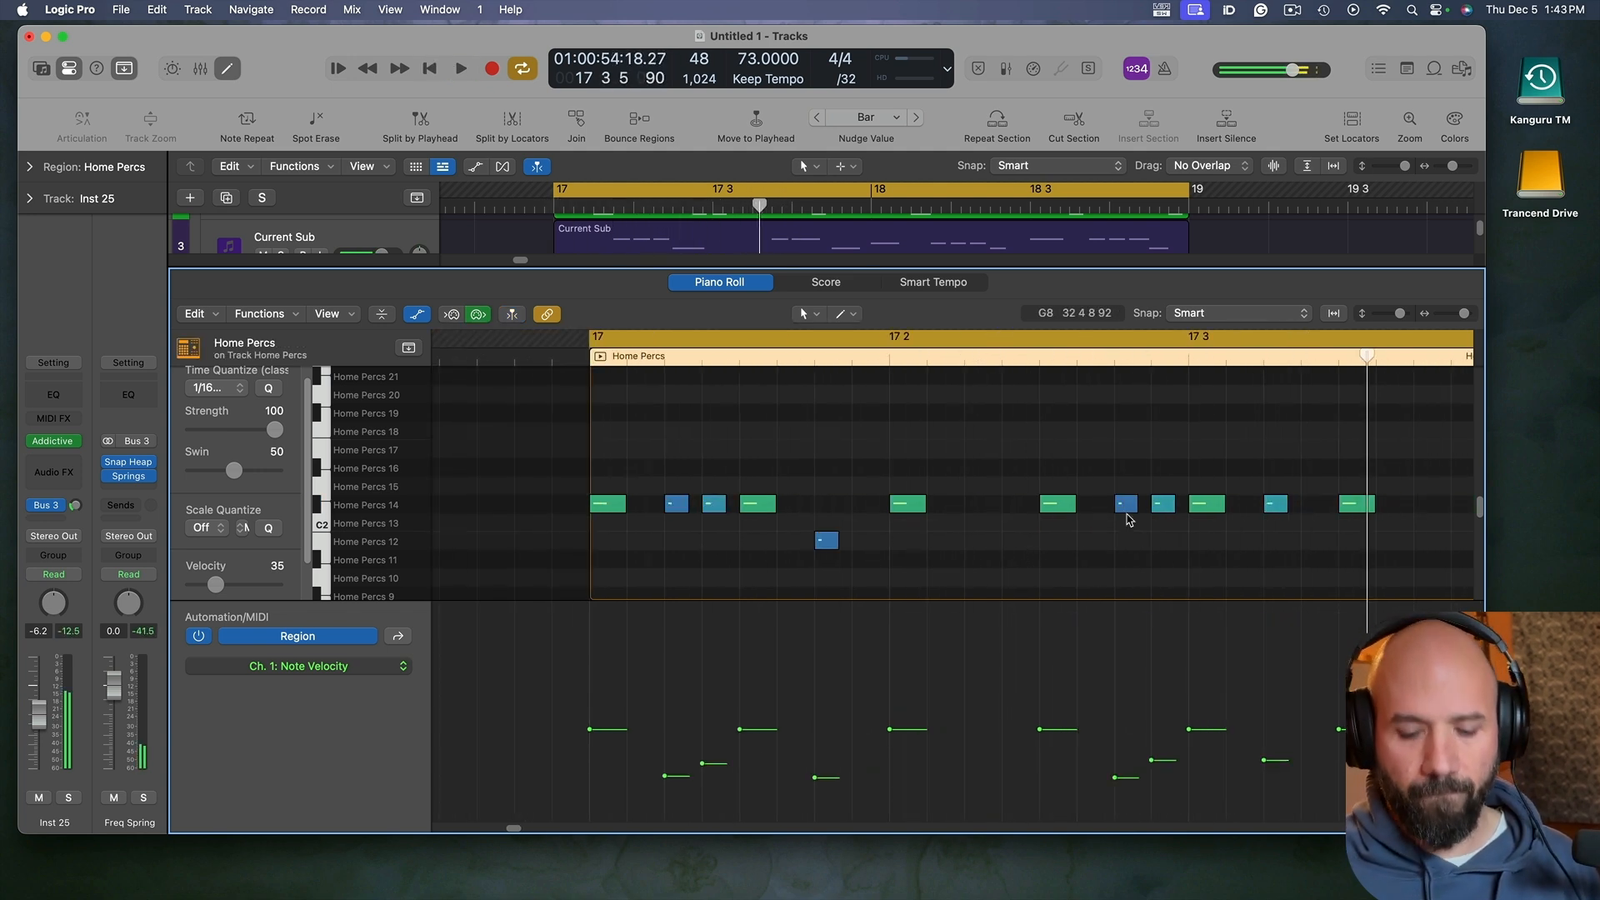
{"action": "key", "text": "space"}
{"action": "left_click", "coordinate": [1127, 507]}
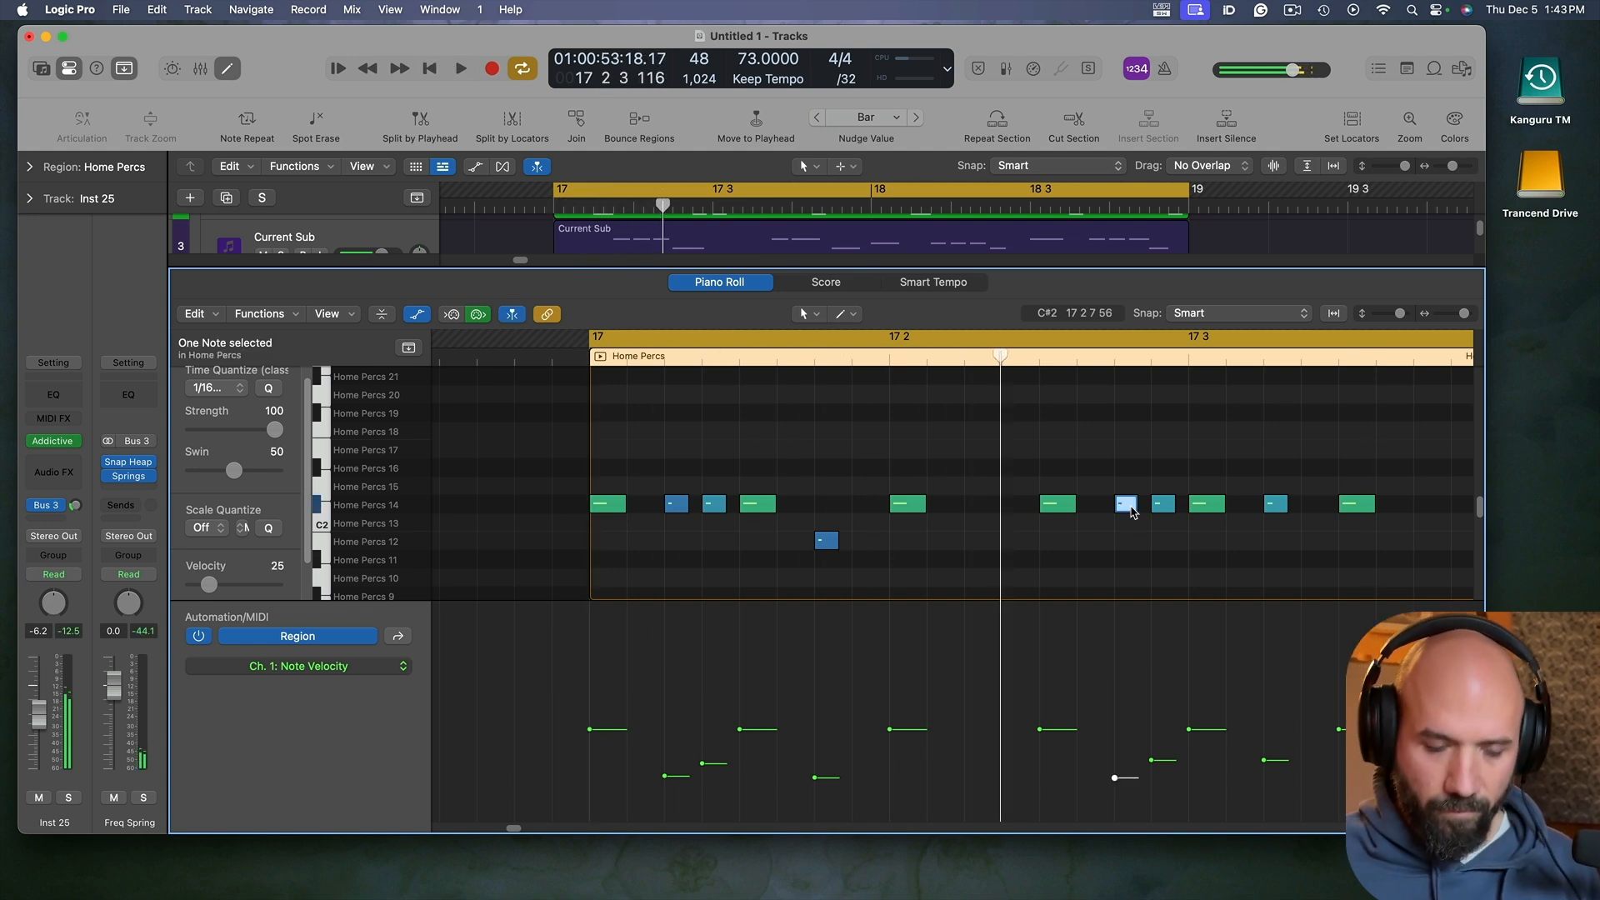
{"action": "key", "text": "Delete"}
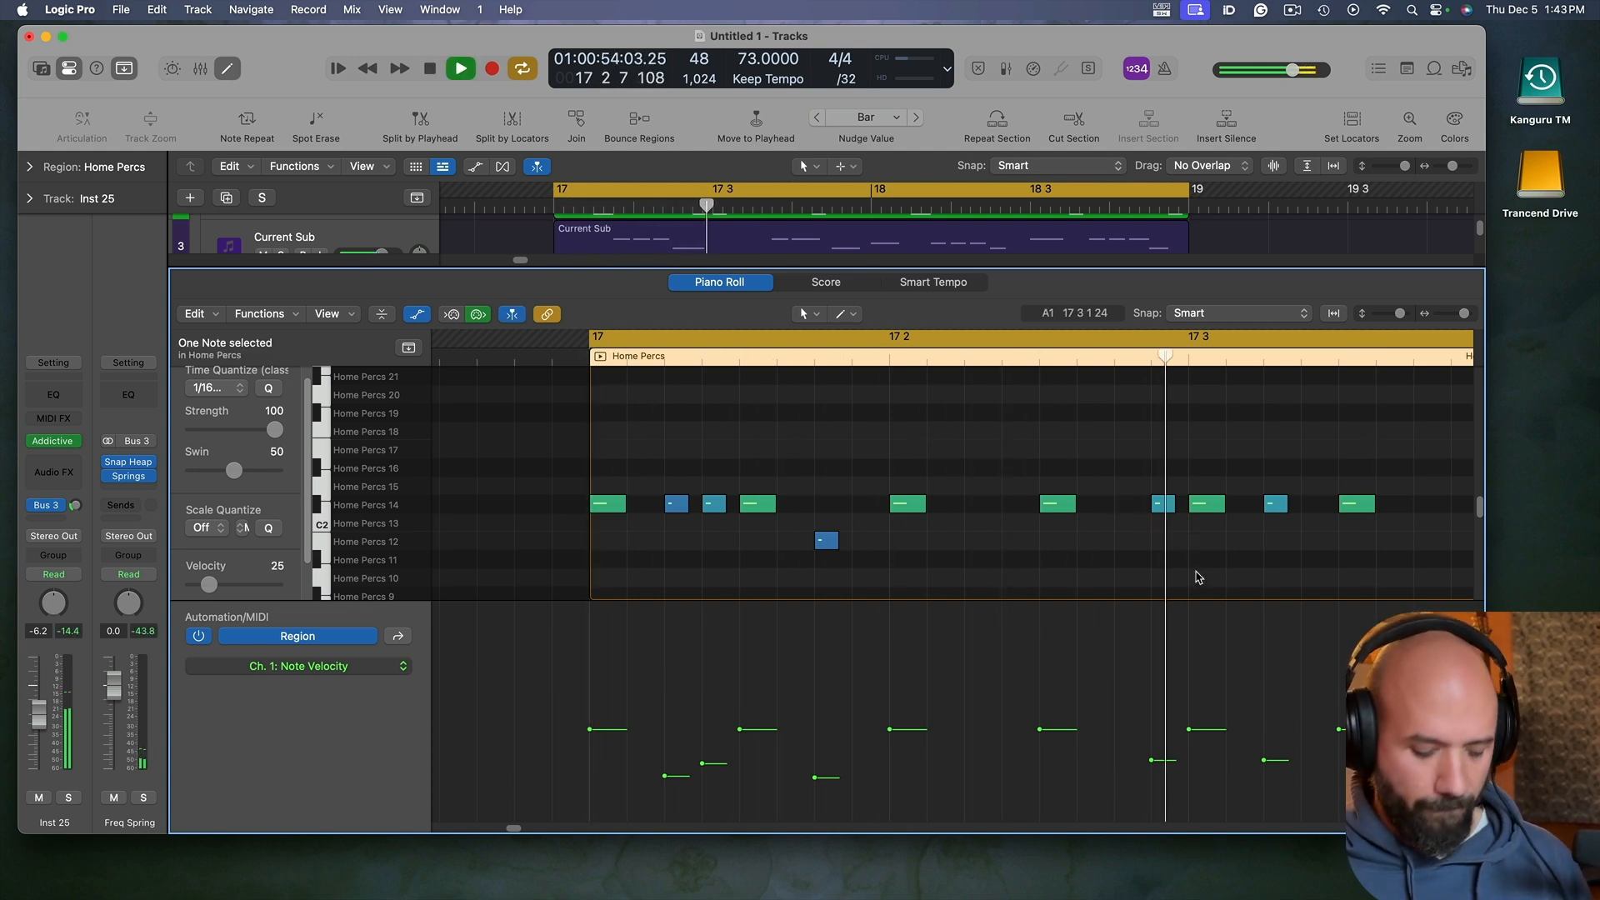
{"action": "key", "text": "super+Left"}
{"action": "key", "text": "space"}
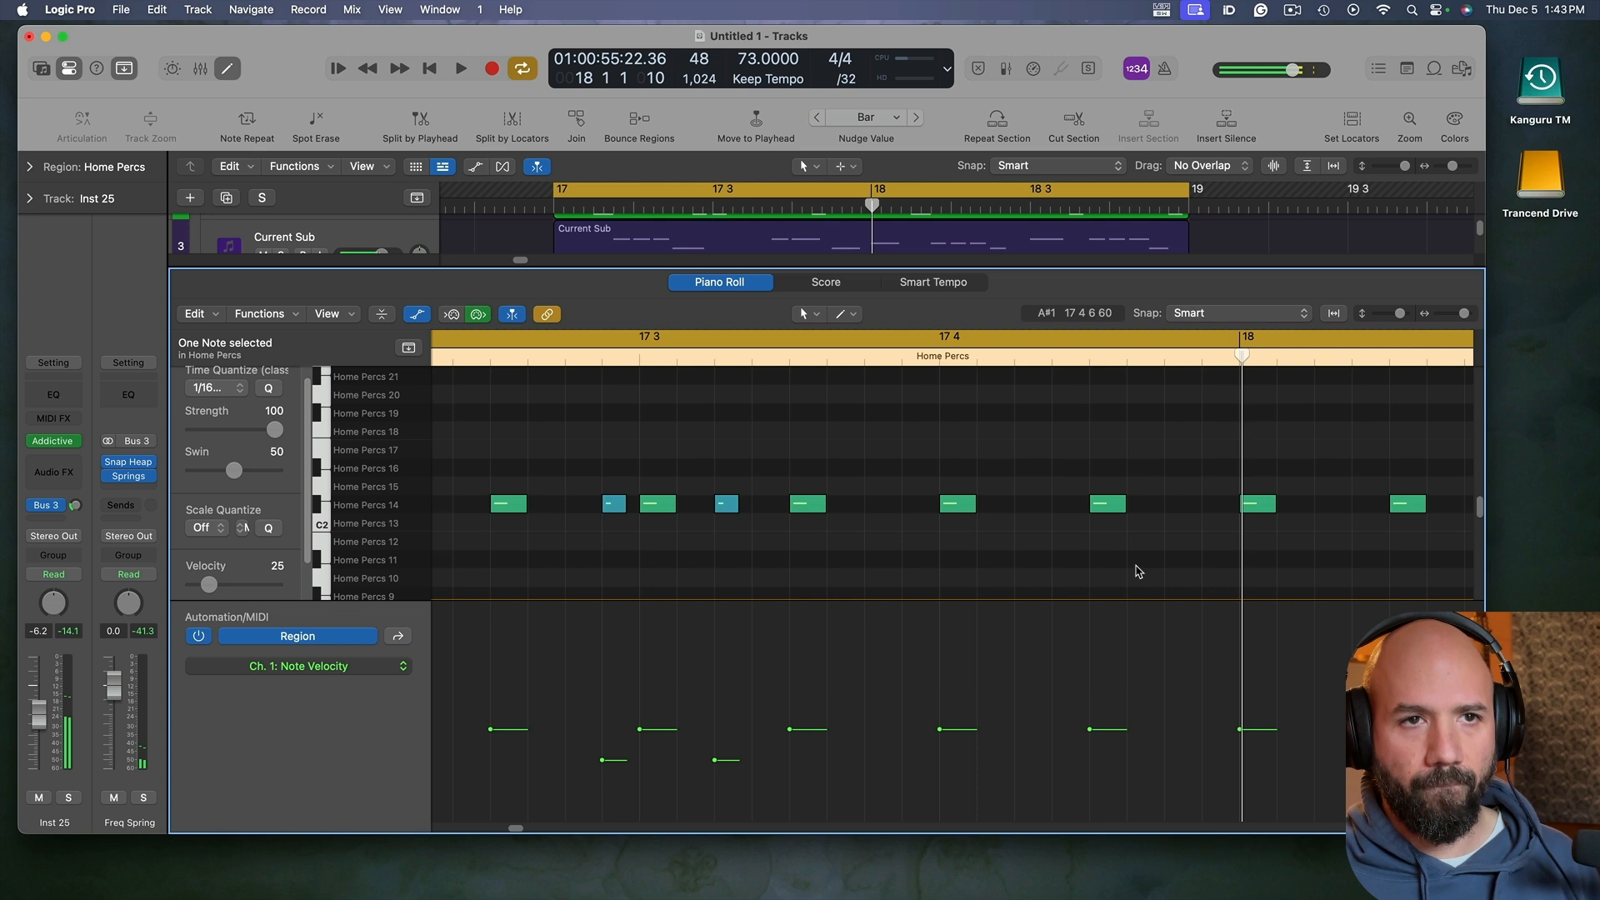
{"action": "key", "text": "super+Left"}
{"action": "key", "text": "space"}
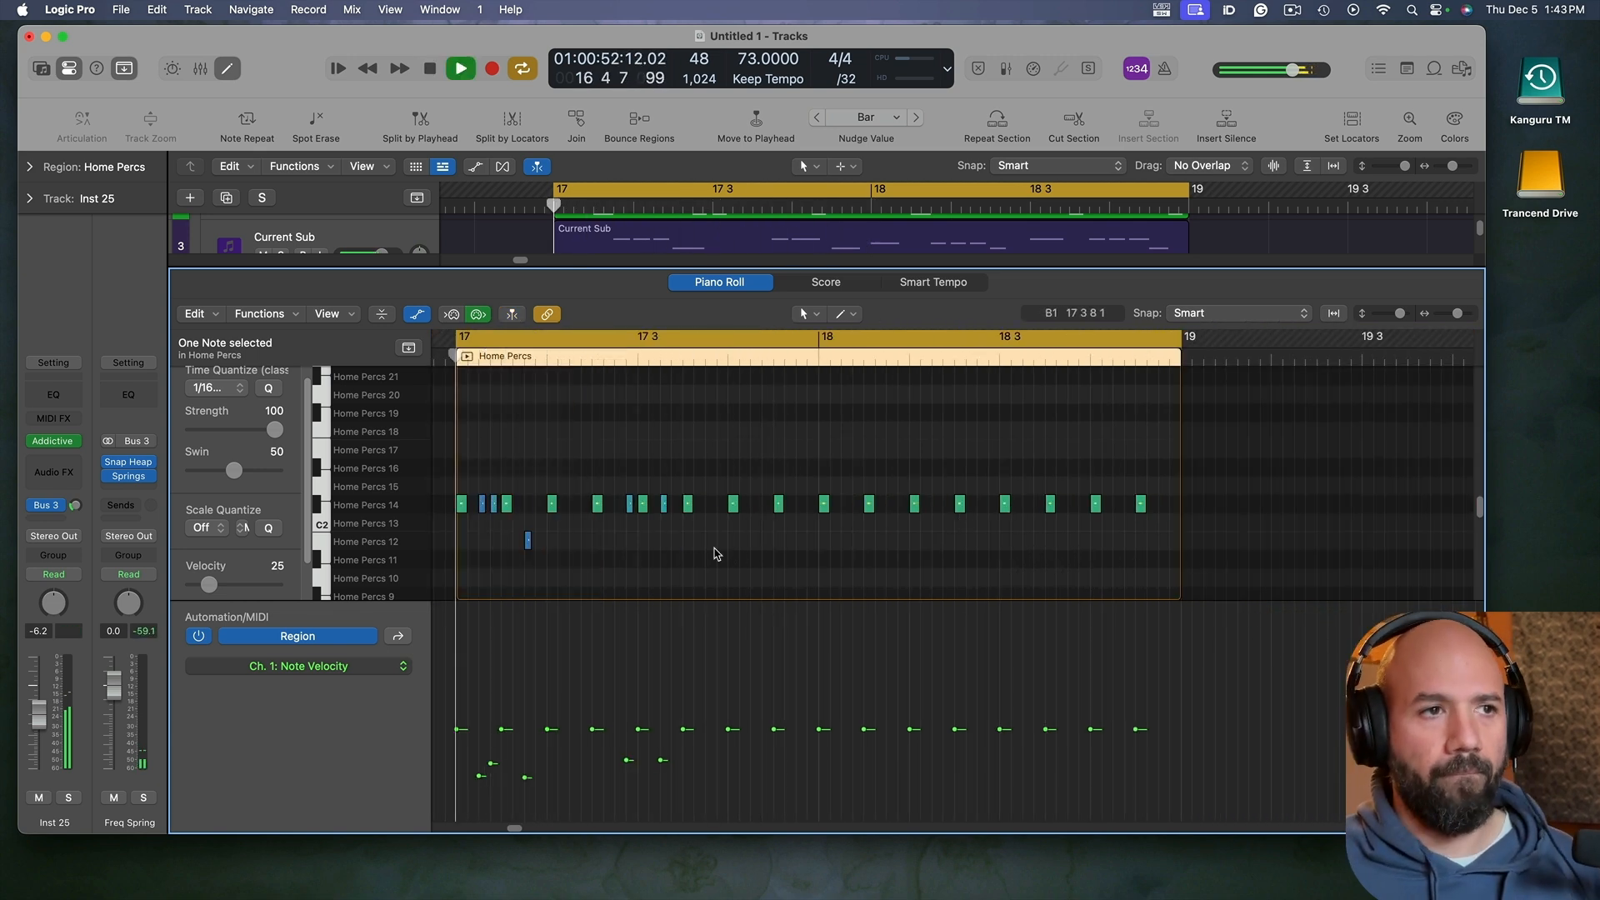
Step: Replace the Home Percs 14 ghost note at 17 3 3 with a velocity-25 copy of the Home Percs 12 note, and audition it
{"action": "key", "text": "super+Right"}
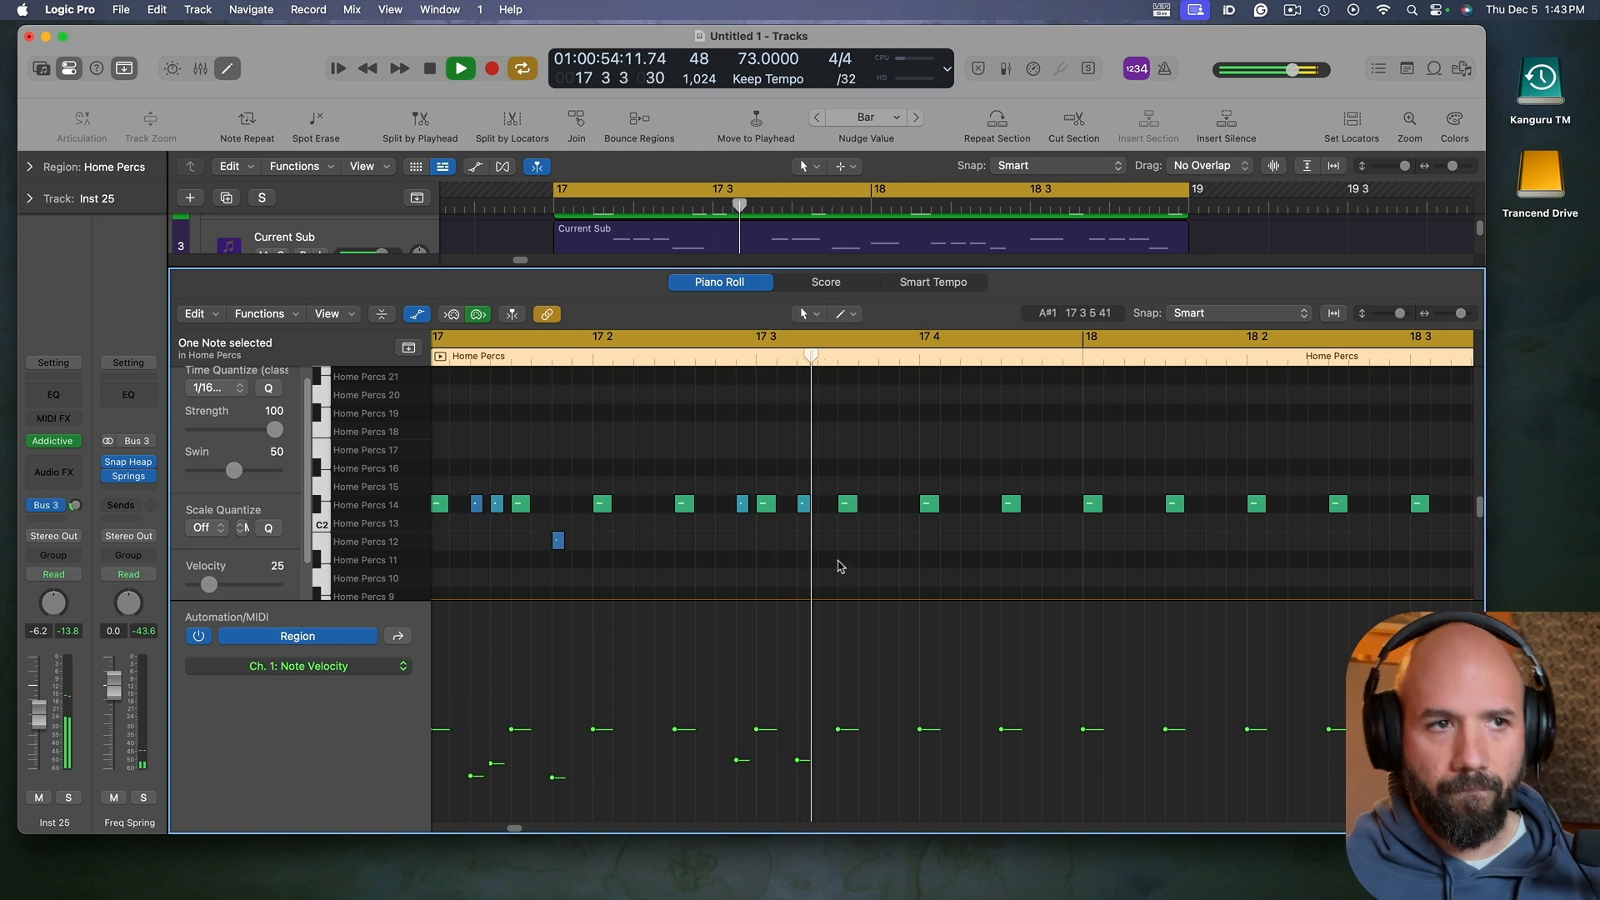
{"action": "key", "text": "space"}
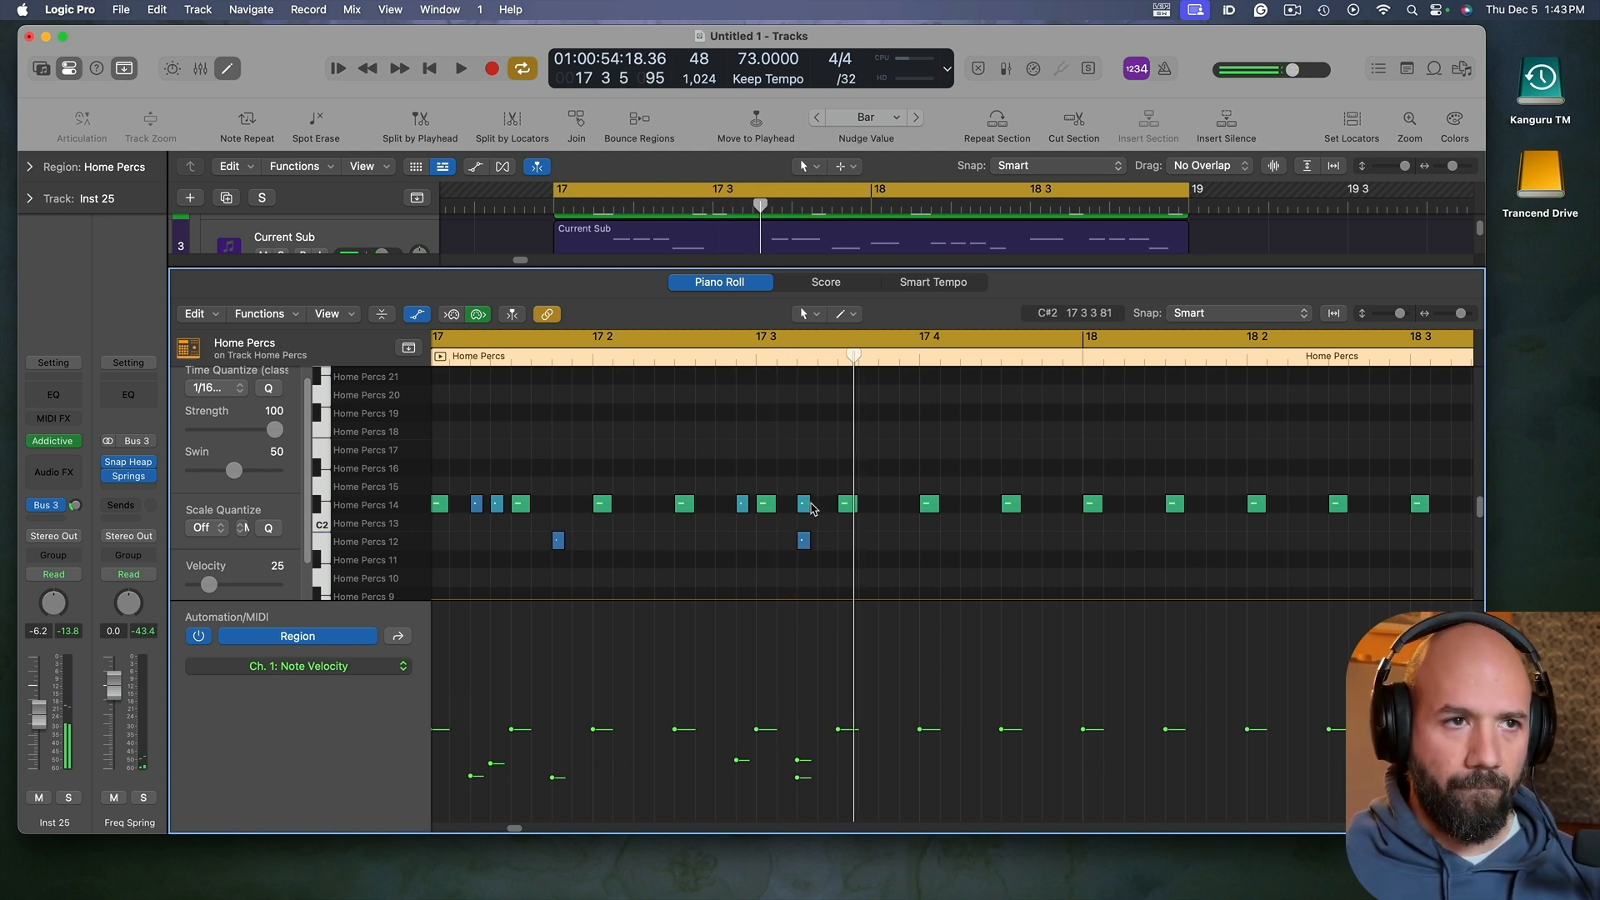
{"action": "key", "text": "space"}
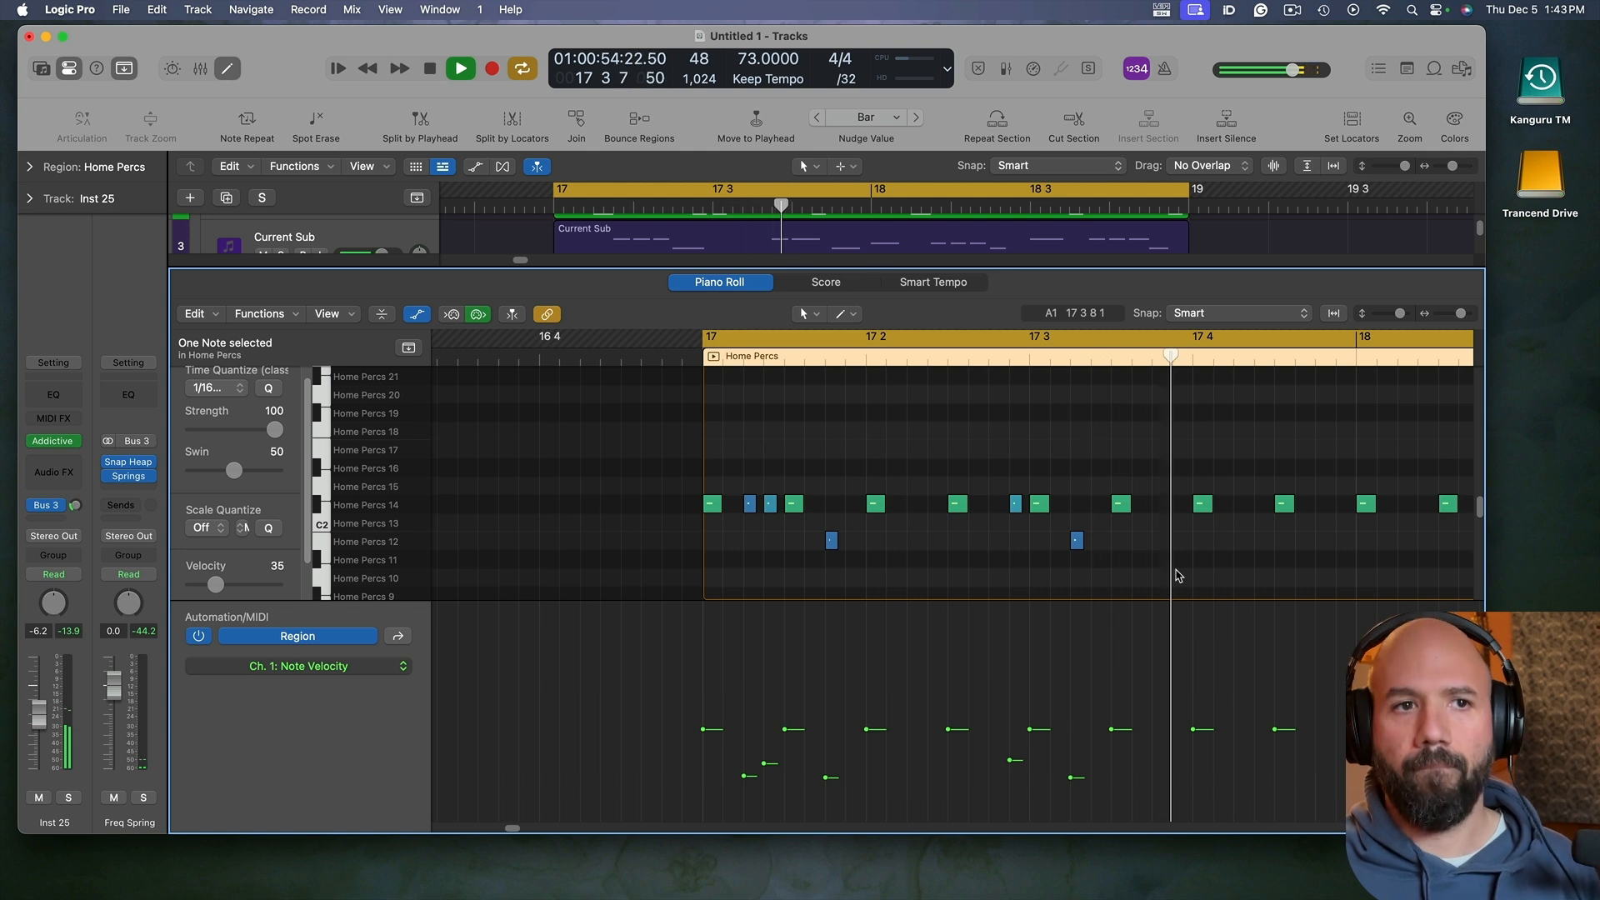
{"action": "key", "text": "space"}
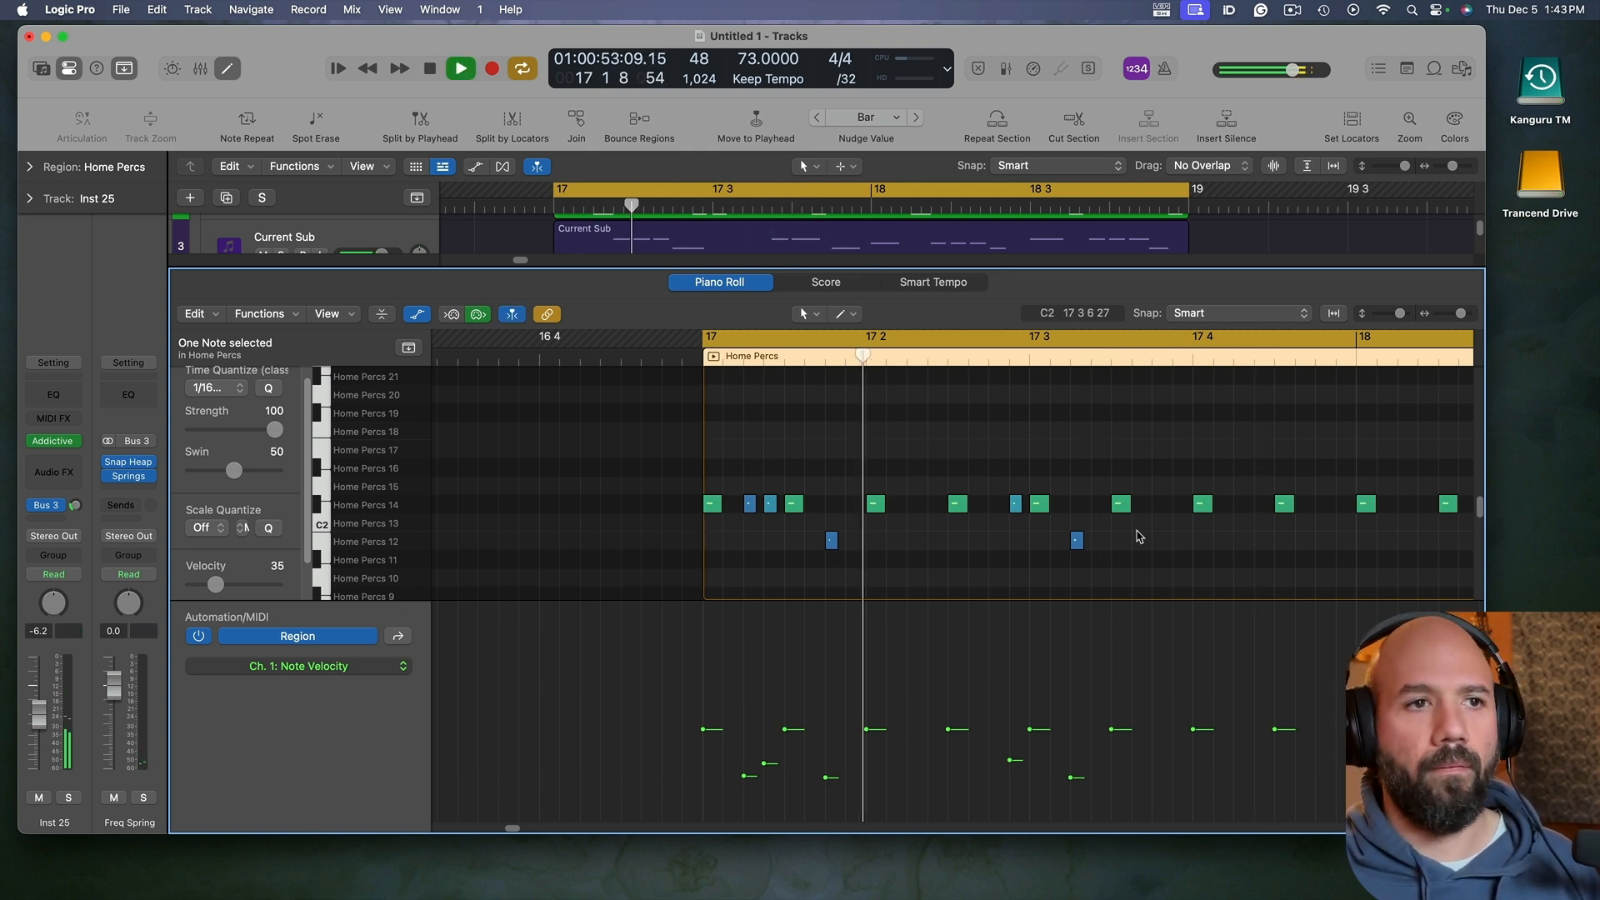
{"action": "key", "text": "space"}
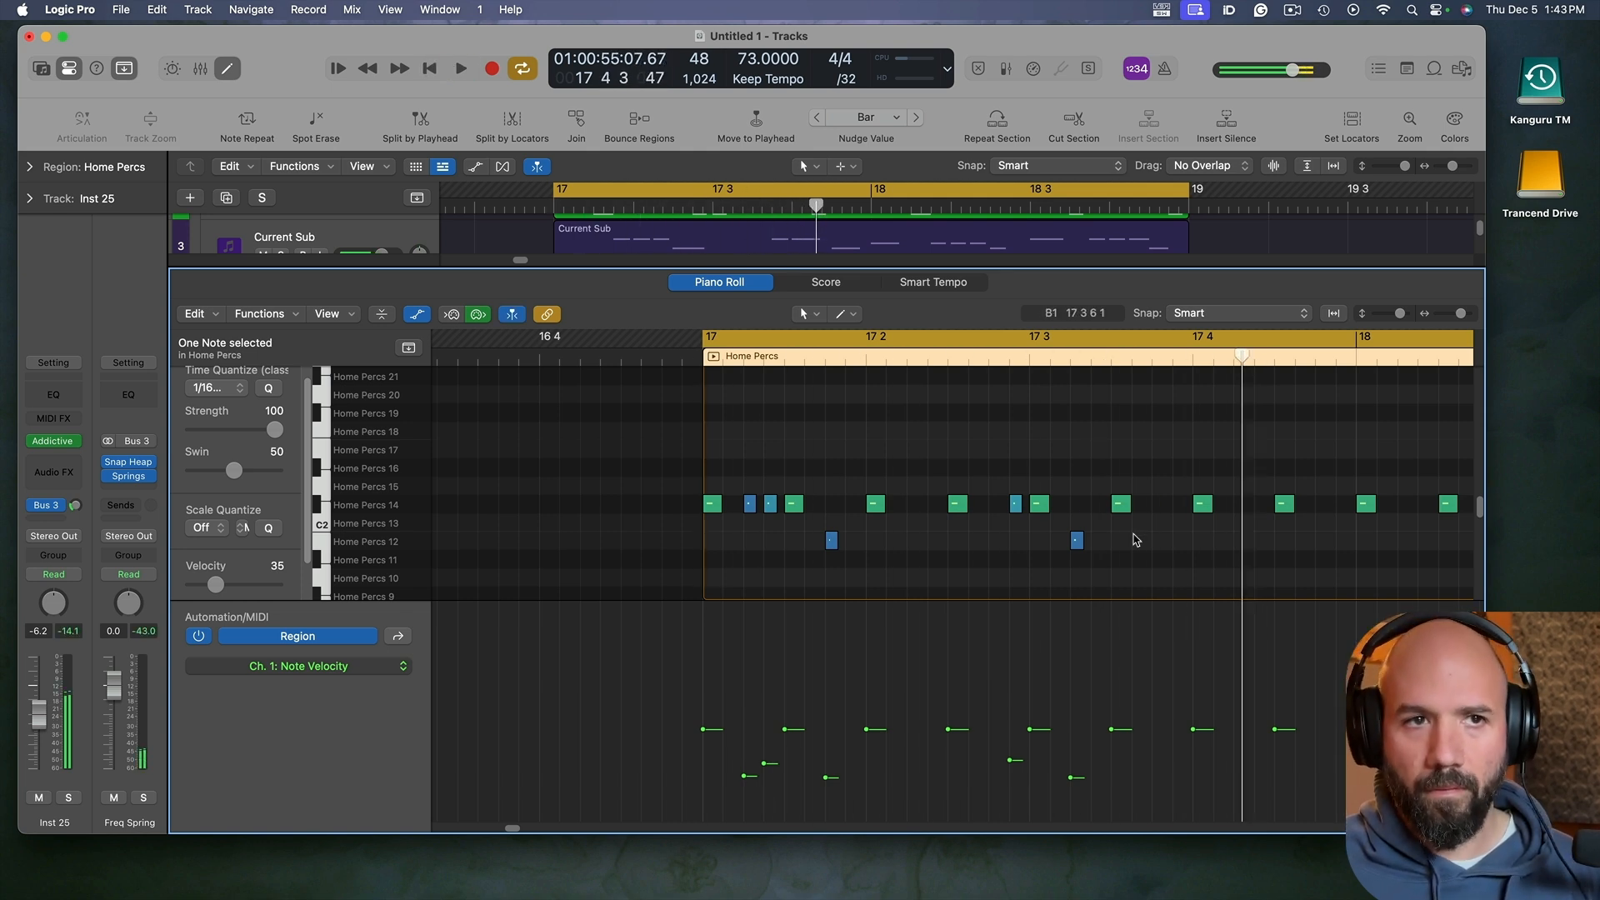
{"action": "key", "text": "space"}
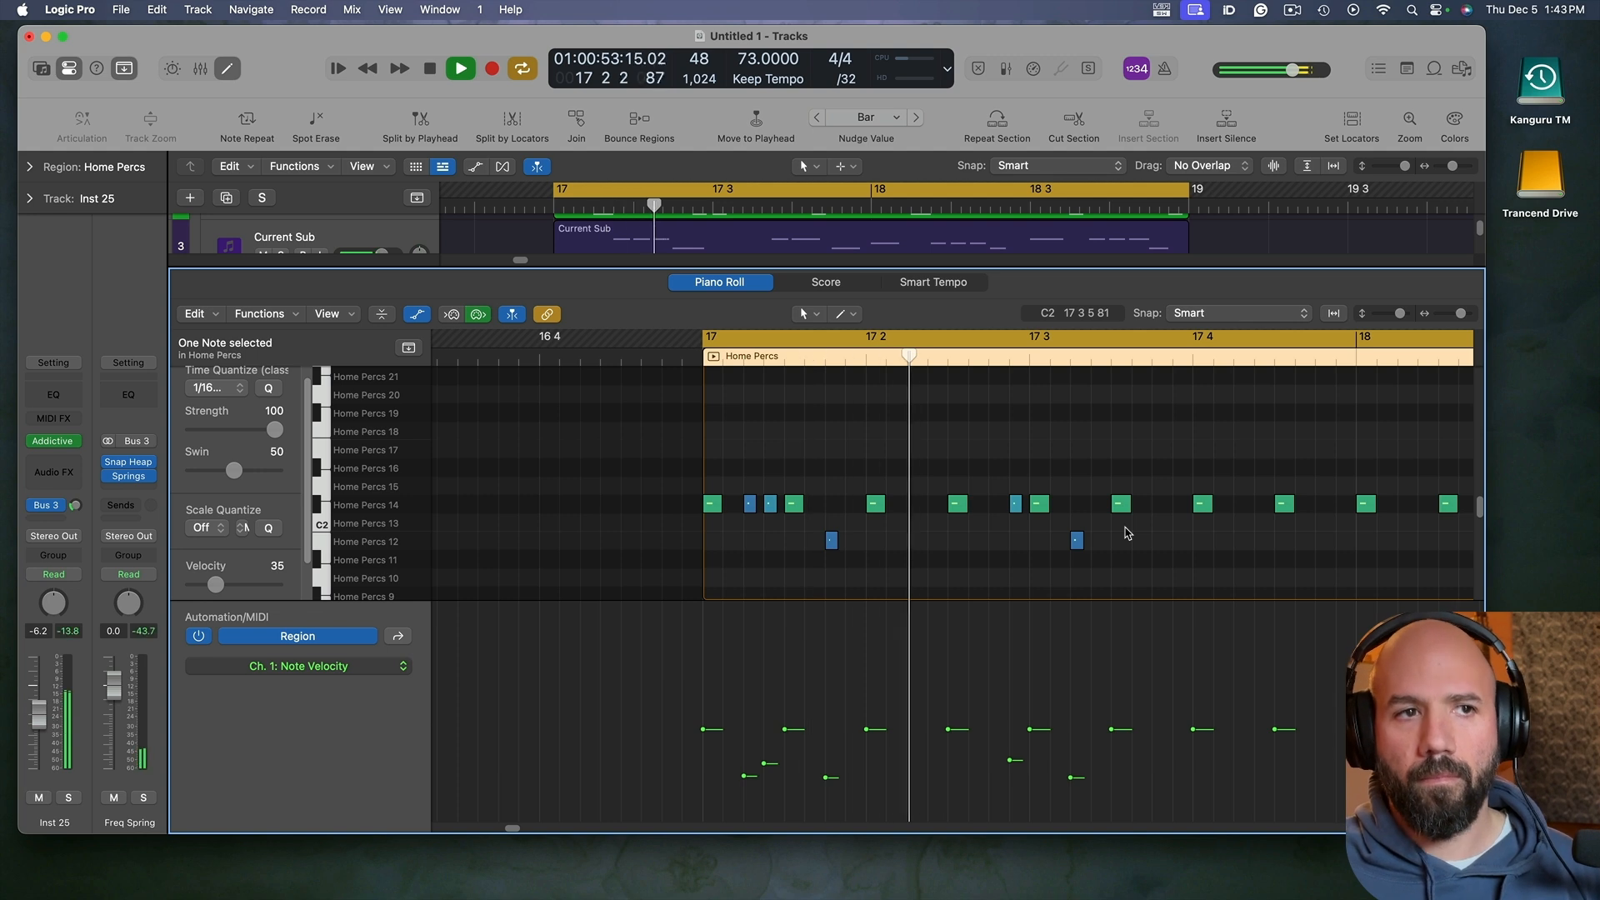
{"action": "key", "text": "space"}
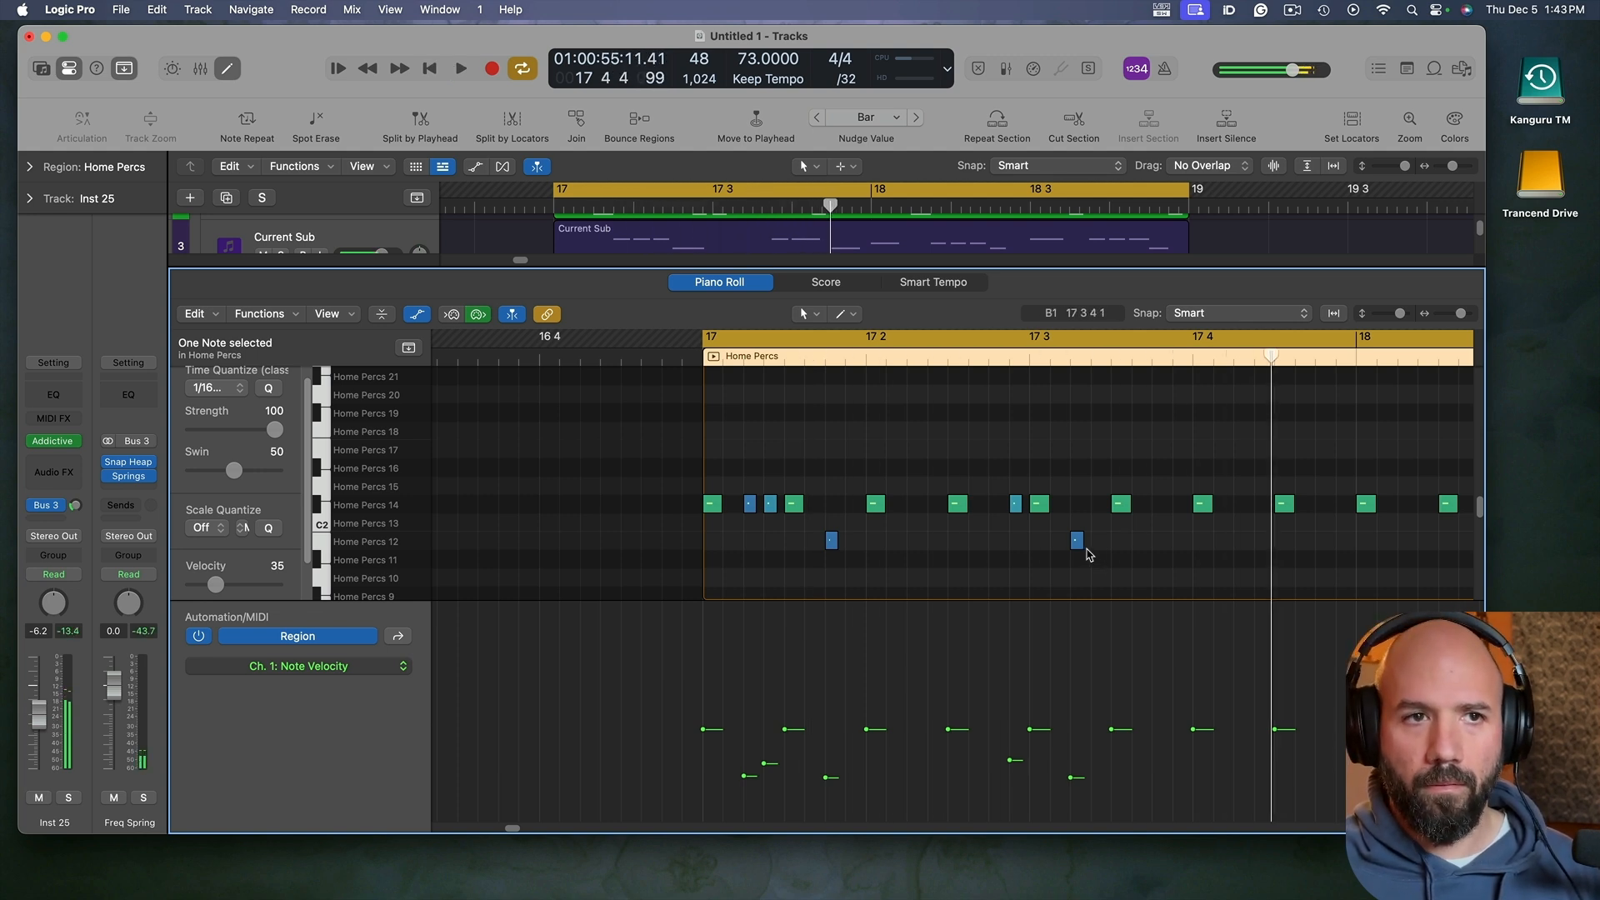
Step: Move the Home Percs 12 ghost note from 17 3 3 to 17 3 7 and add a velocity-25 note on Home Percs 14 at 17 3 3
{"action": "left_click_drag", "start_coordinate": [1079, 546], "coordinate": [1160, 547]}
{"action": "key", "text": "space"}
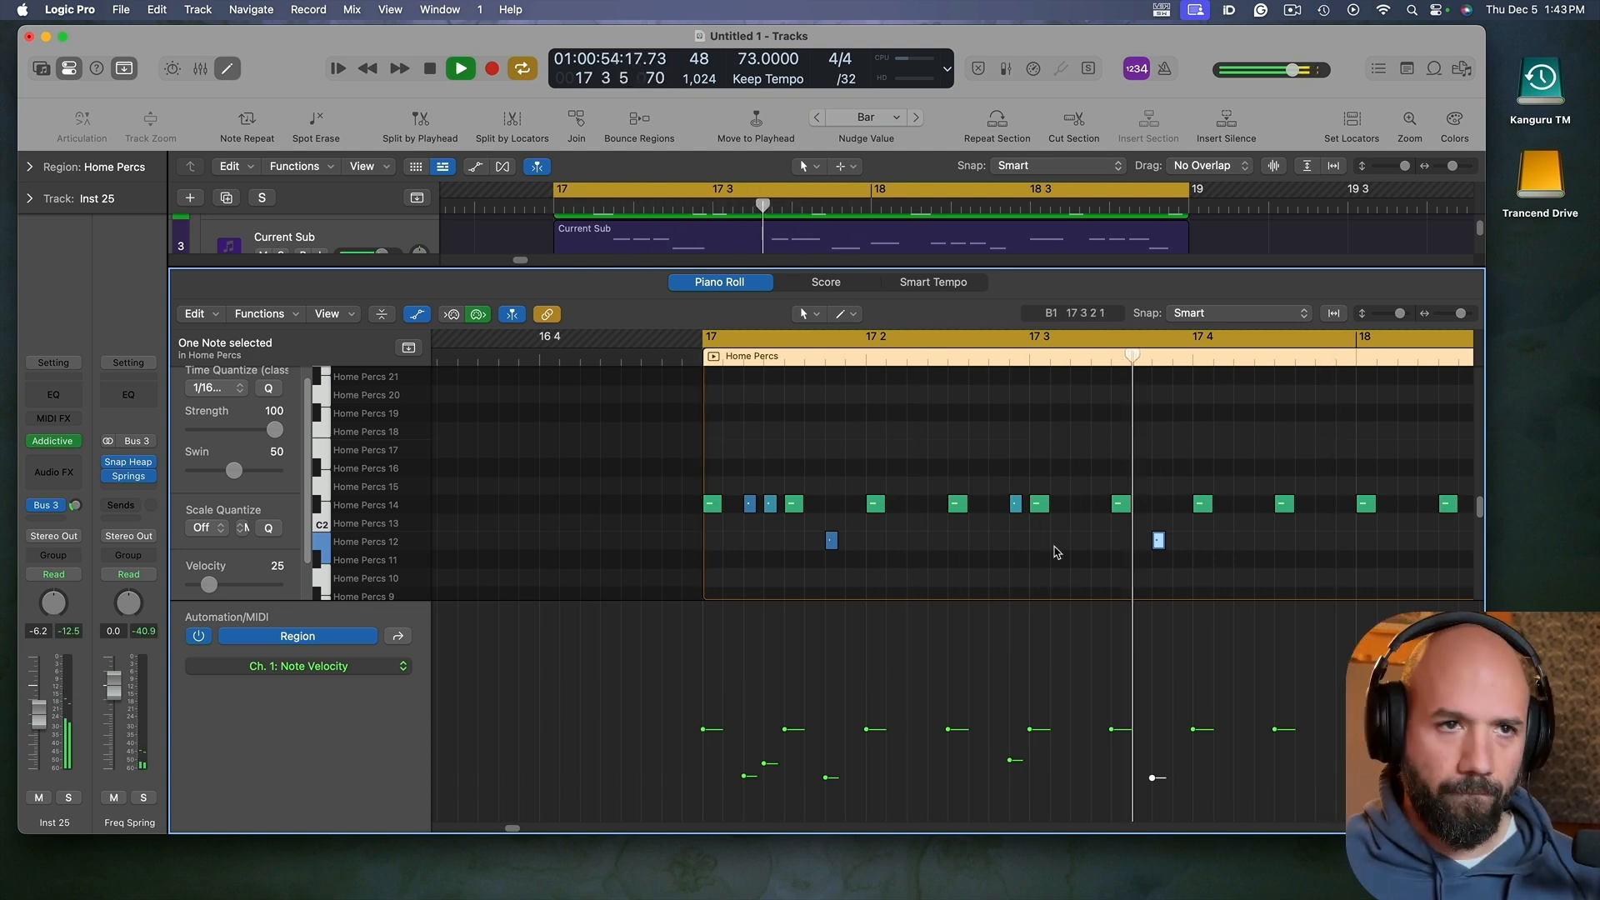
{"action": "key", "text": "space"}
{"action": "key", "text": "space"}
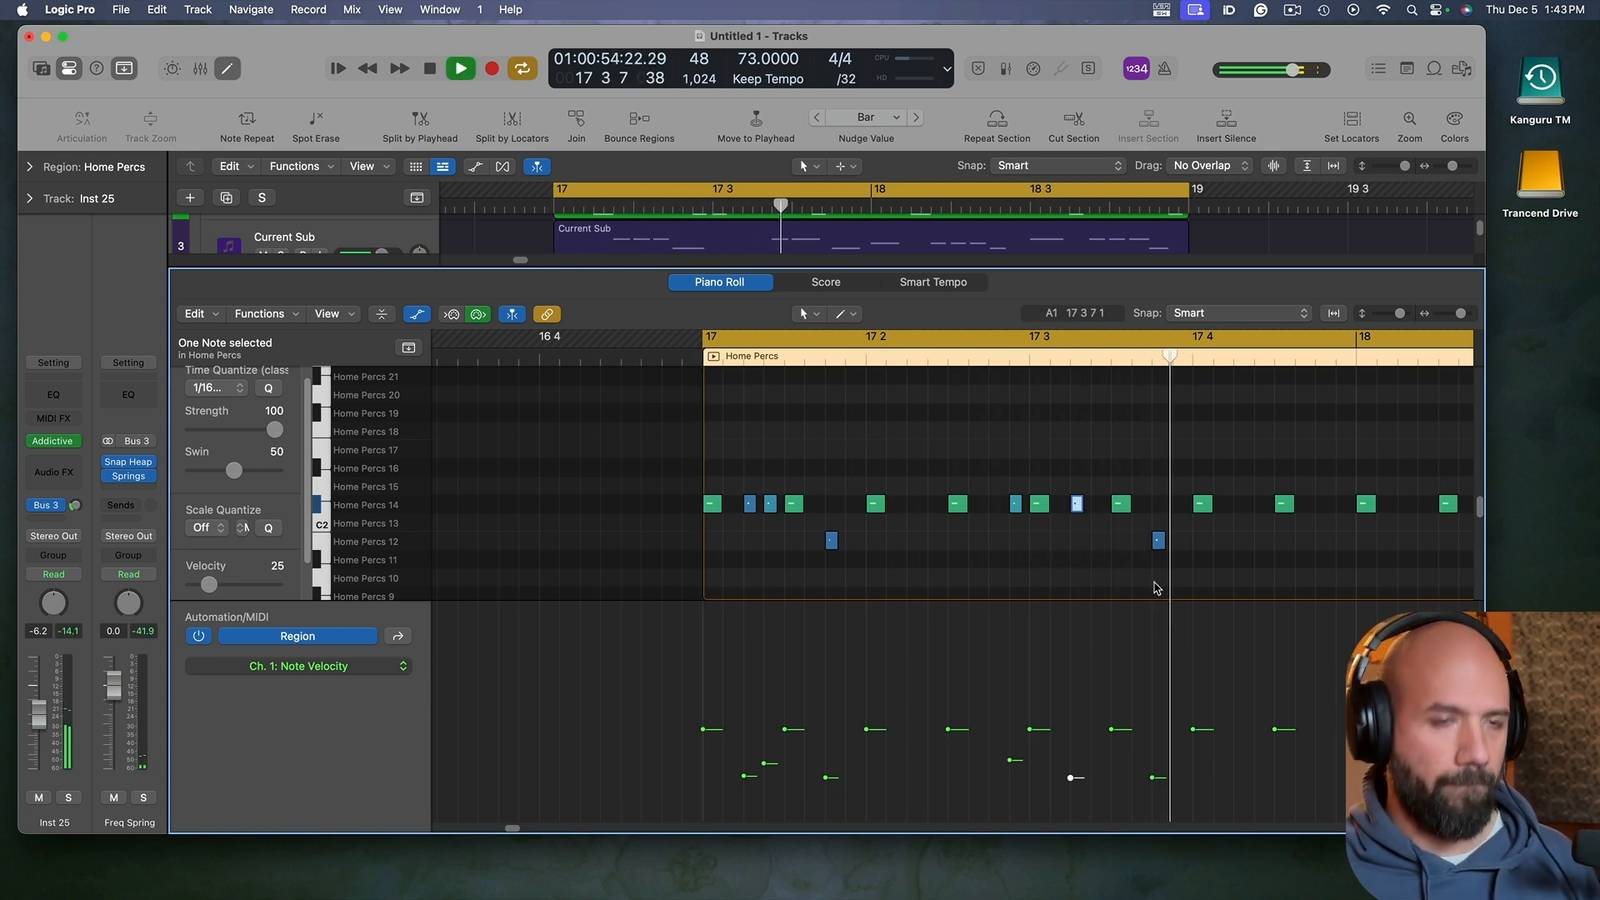
{"action": "key", "text": "space"}
{"action": "key", "text": "space"}
Step: Copy the Home Percs 12 ghost note at 17 3 7 to 17 4 7, keeping velocity 25
{"action": "scroll", "coordinate": [1087, 521], "scroll_direction": "up", "scroll_amount": 2, "text": "alt"}
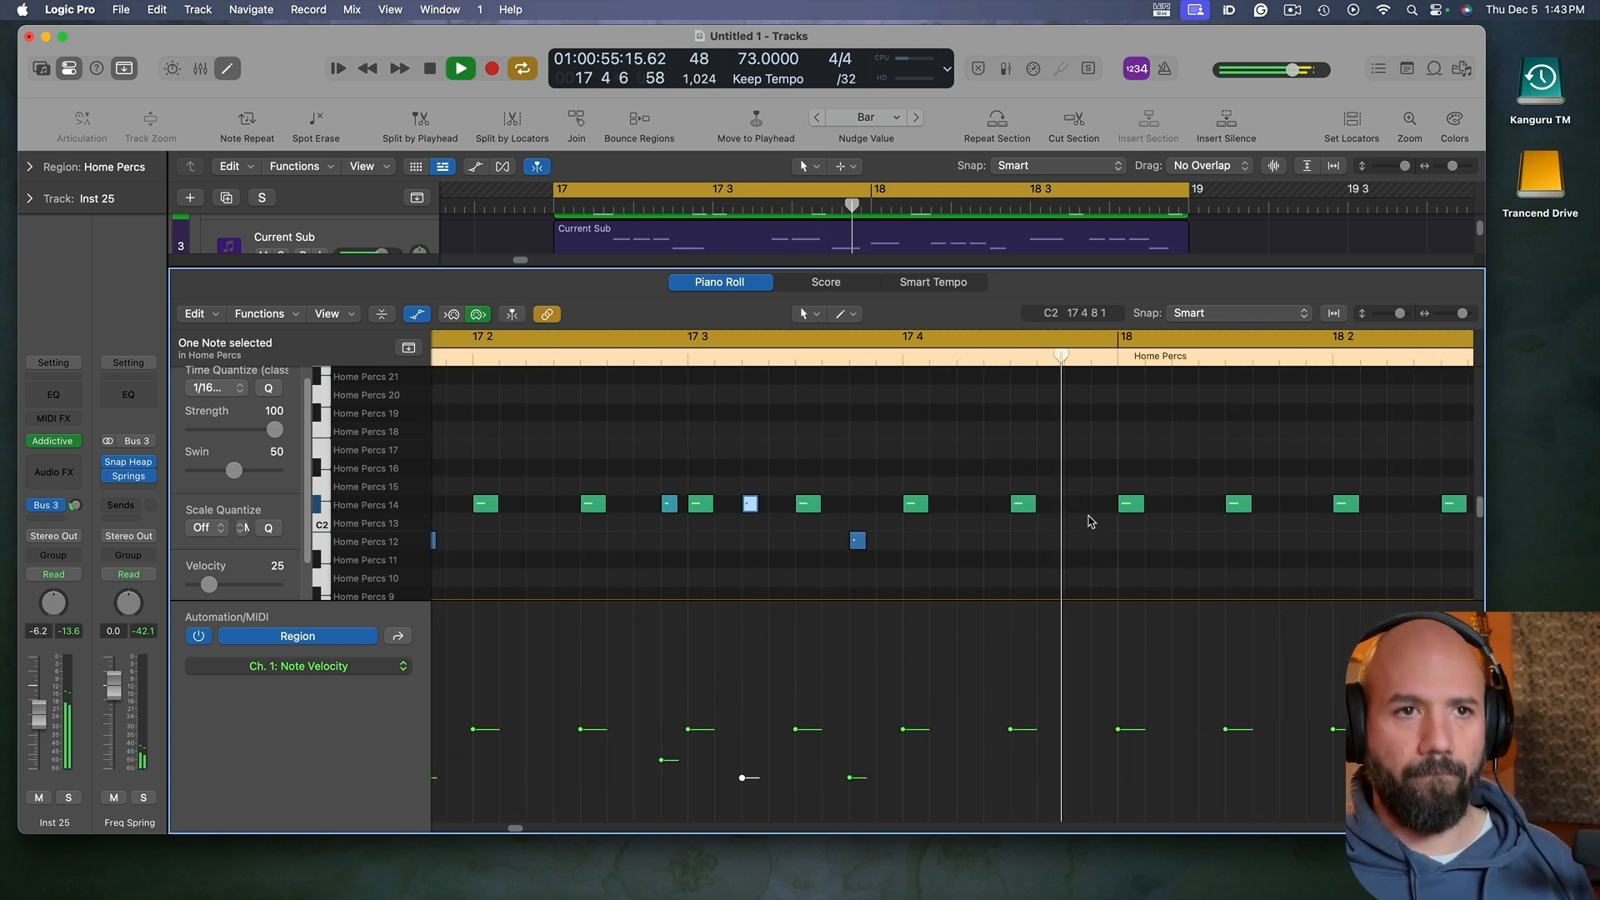
{"action": "scroll", "coordinate": [1096, 533], "scroll_direction": "down", "scroll_amount": 3, "text": "alt"}
{"action": "key", "text": "space"}
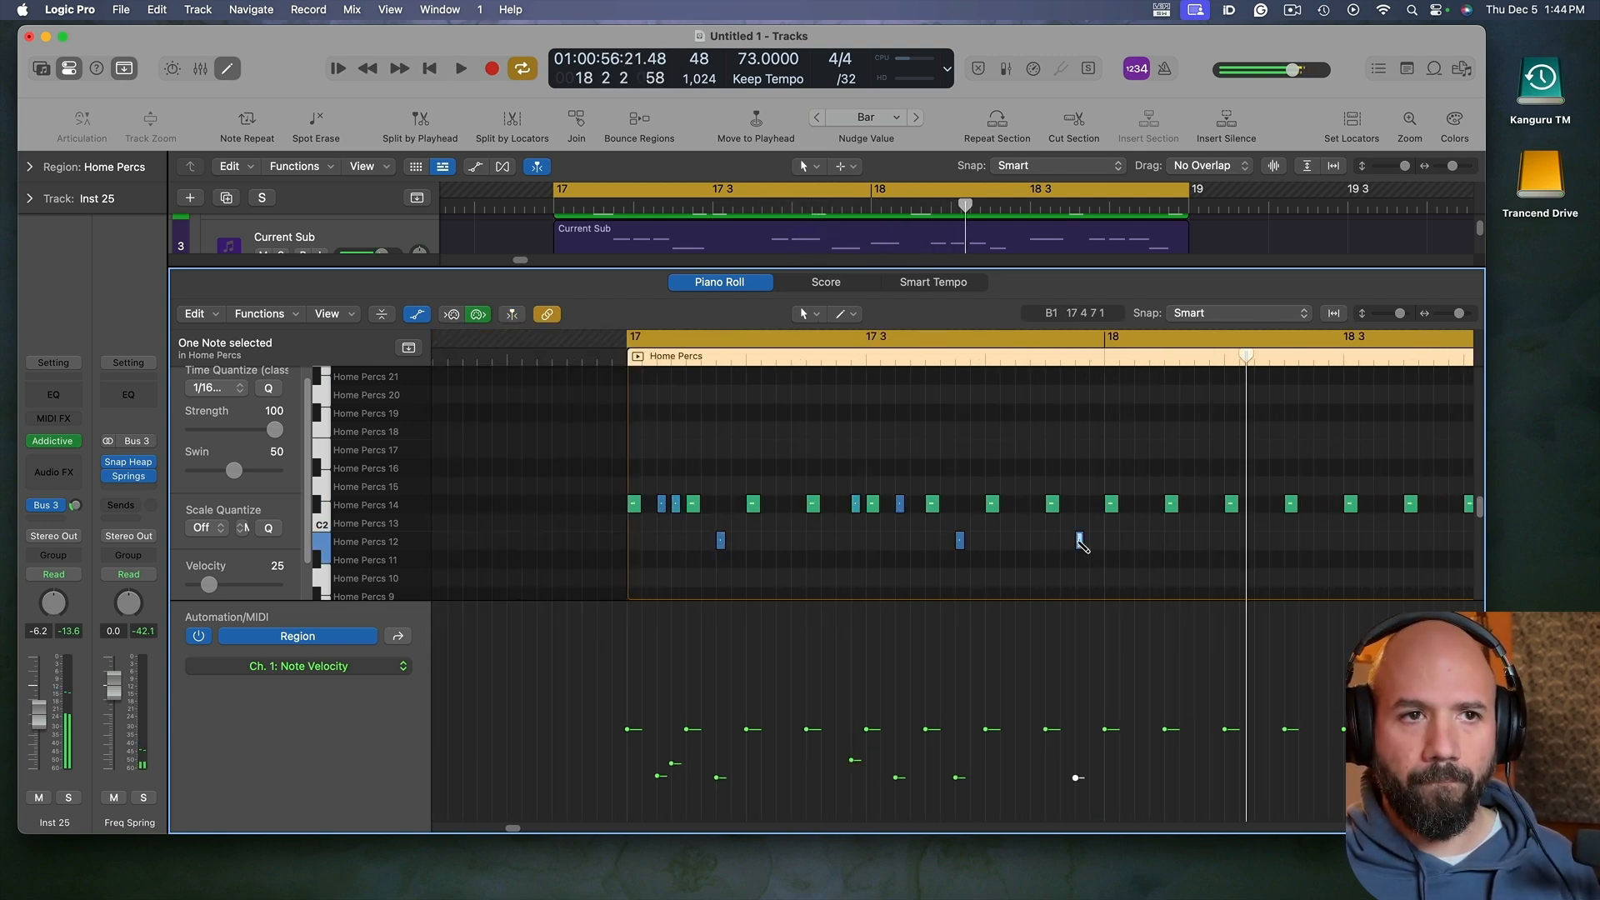
{"action": "key", "text": "space"}
Step: Move the Home Percs 12 ghost notes at 17 4 7 and 17 3 7 up to Home Percs 13 and audition them
{"action": "scroll", "coordinate": [1090, 554], "scroll_direction": "up", "scroll_amount": 4, "text": "alt"}
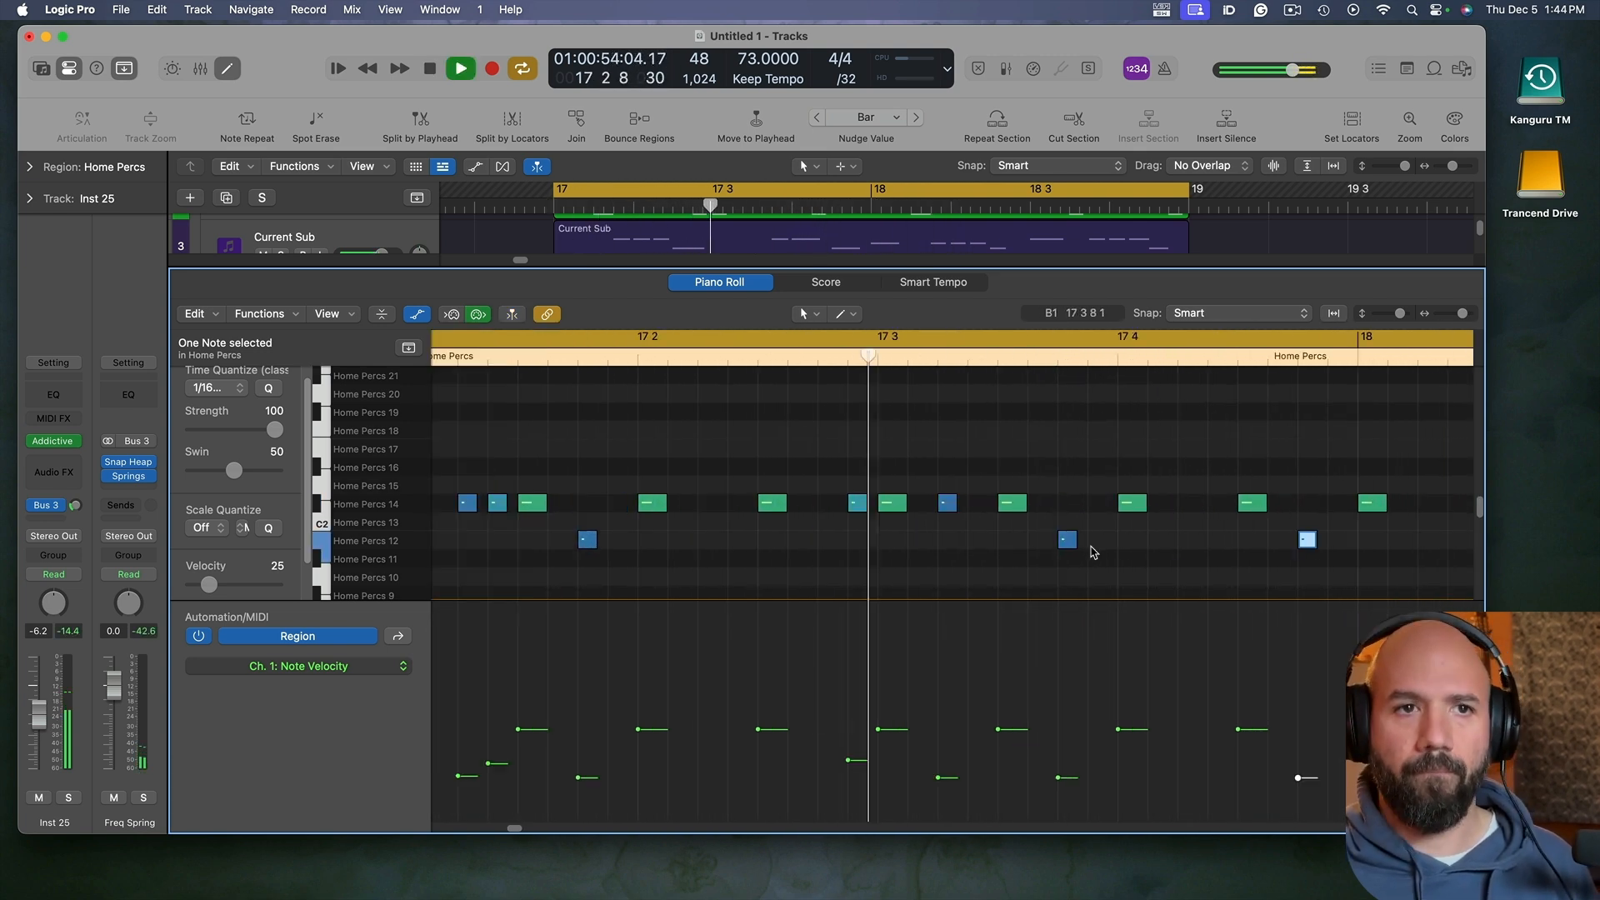
{"action": "scroll", "coordinate": [1093, 551], "scroll_direction": "right", "scroll_amount": 4}
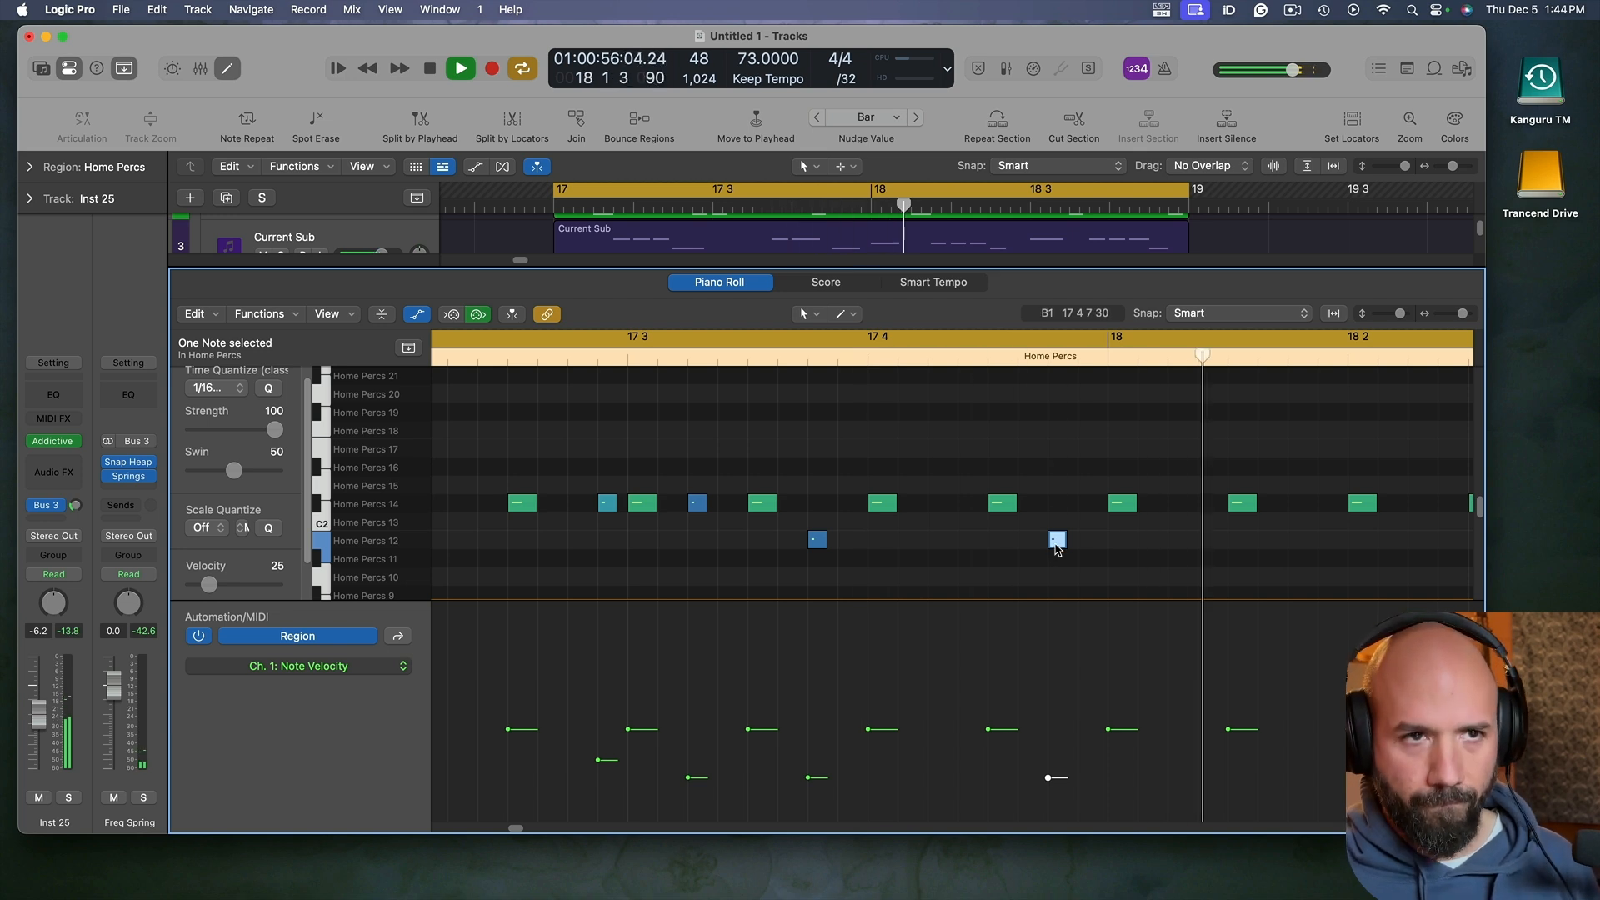
{"action": "key", "text": "space"}
{"action": "left_click_drag", "start_coordinate": [1056, 548], "coordinate": [1059, 525]}
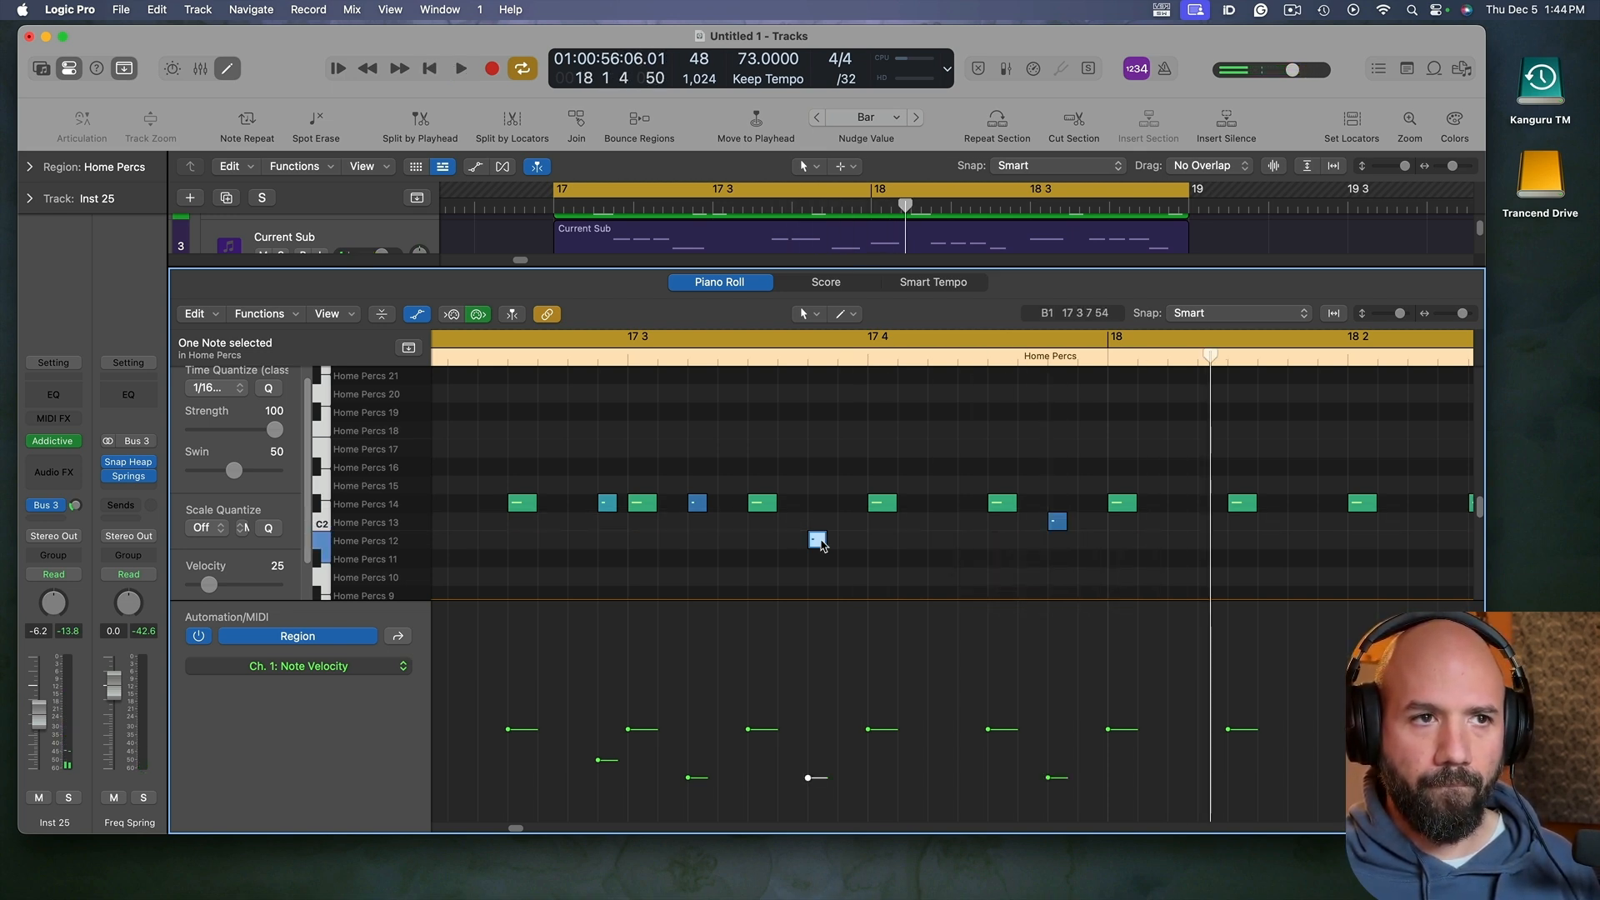
{"action": "left_click", "coordinate": [818, 541]}
{"action": "key", "text": "space"}
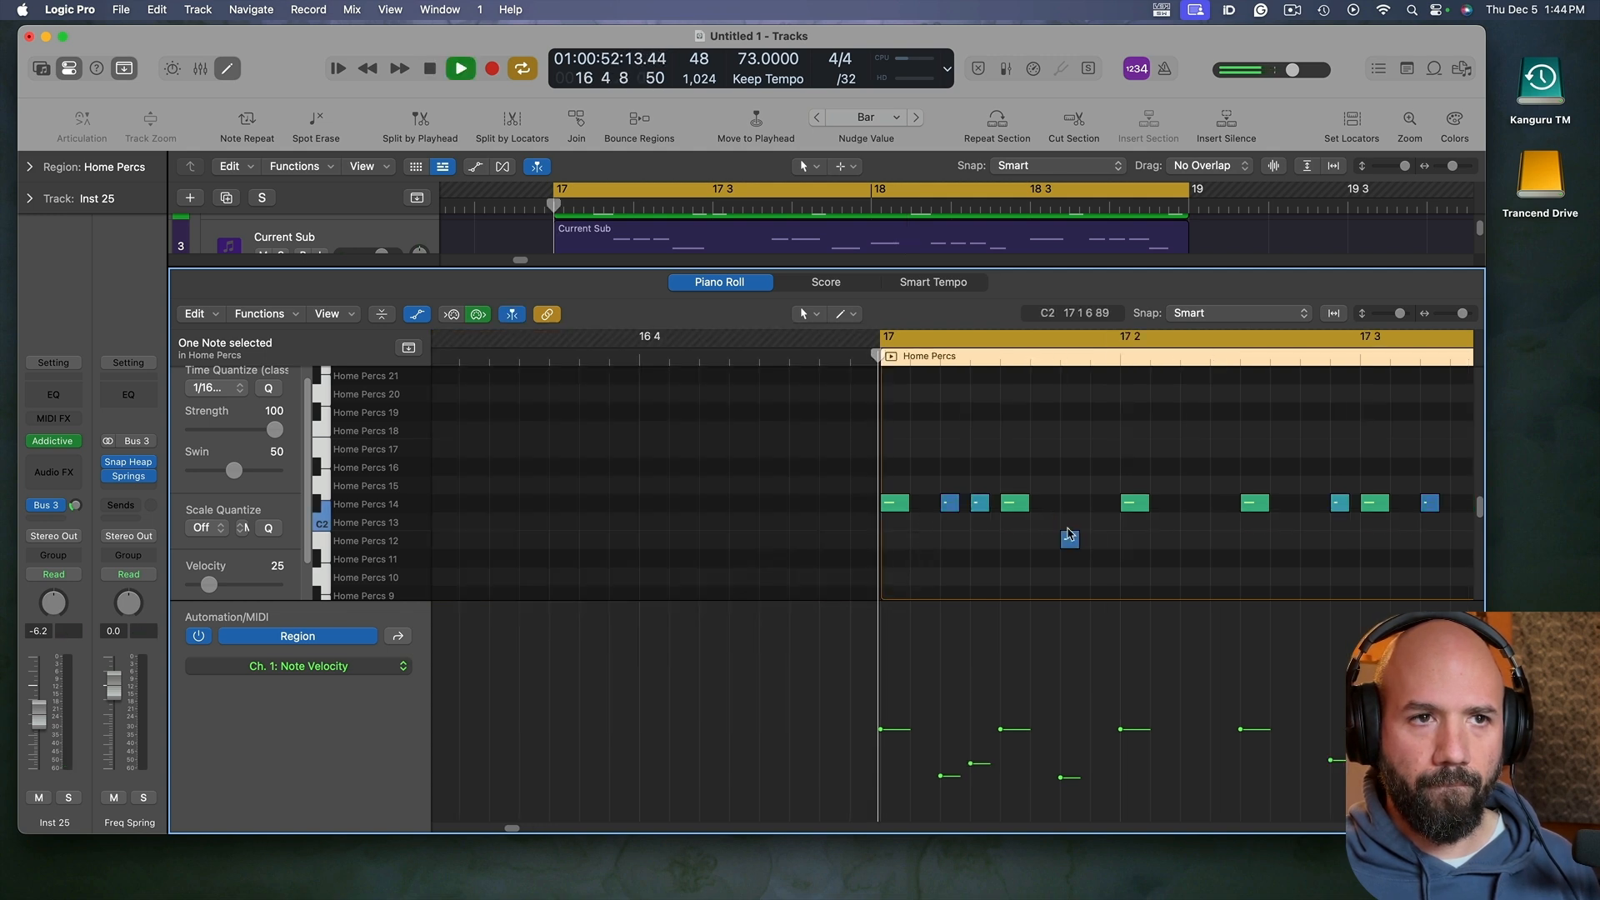
{"action": "left_click", "coordinate": [1189, 550]}
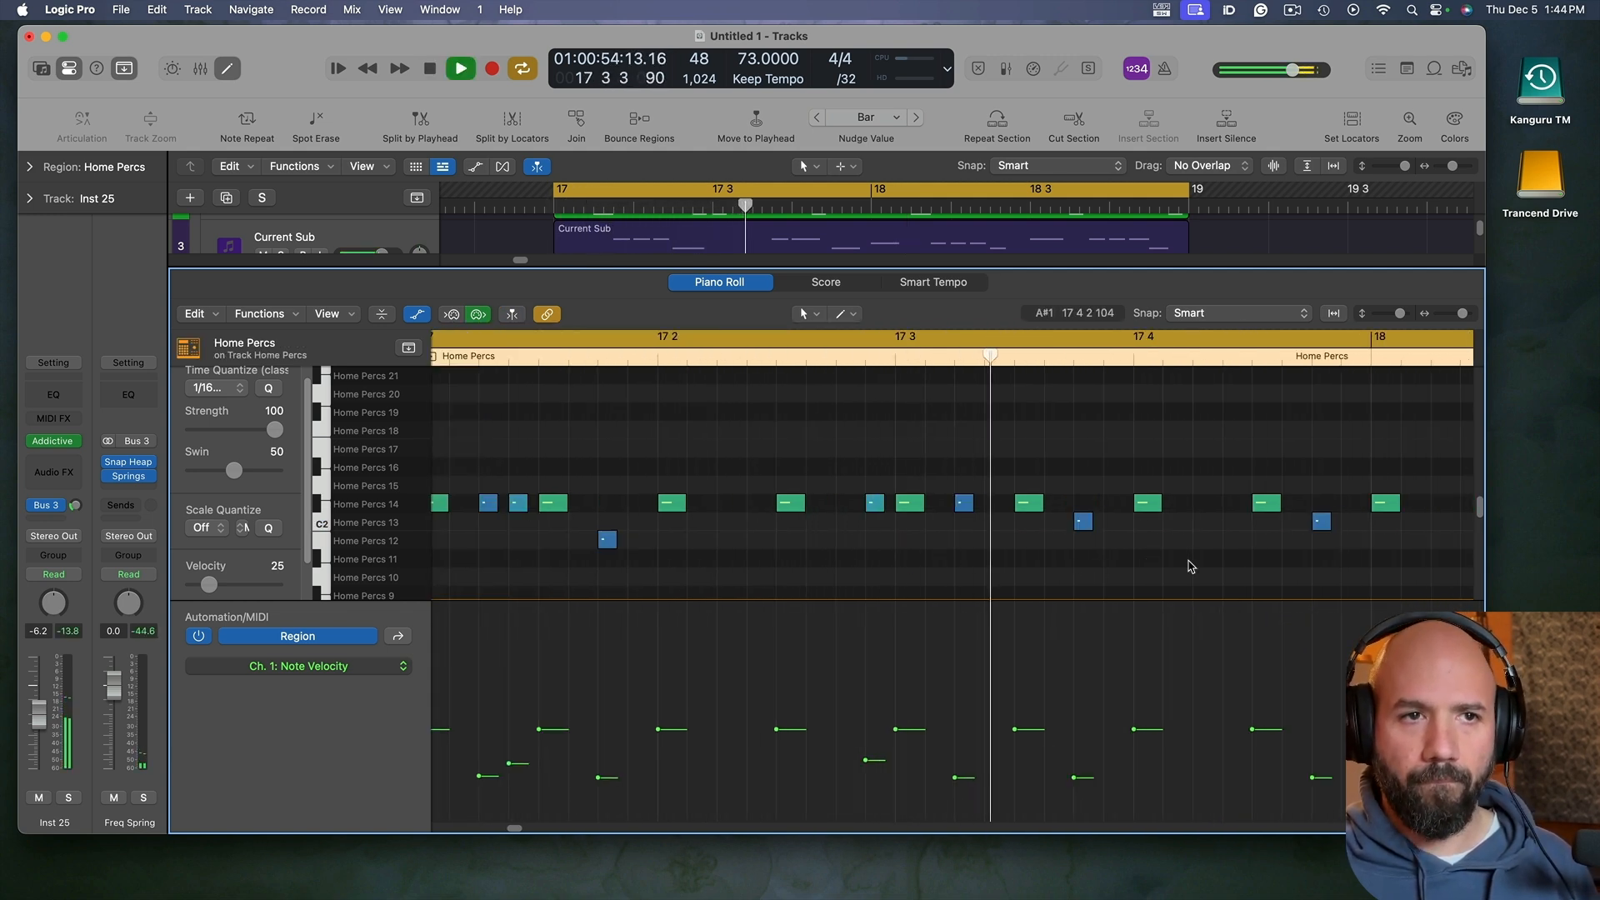
Step: Move the Home Percs 13 ghost note at 17 4 7 to Home Percs 15 at 17 2 7
{"action": "key", "text": "space"}
{"action": "left_click_drag", "start_coordinate": [1097, 509], "coordinate": [626, 482]}
{"action": "key", "text": "space"}
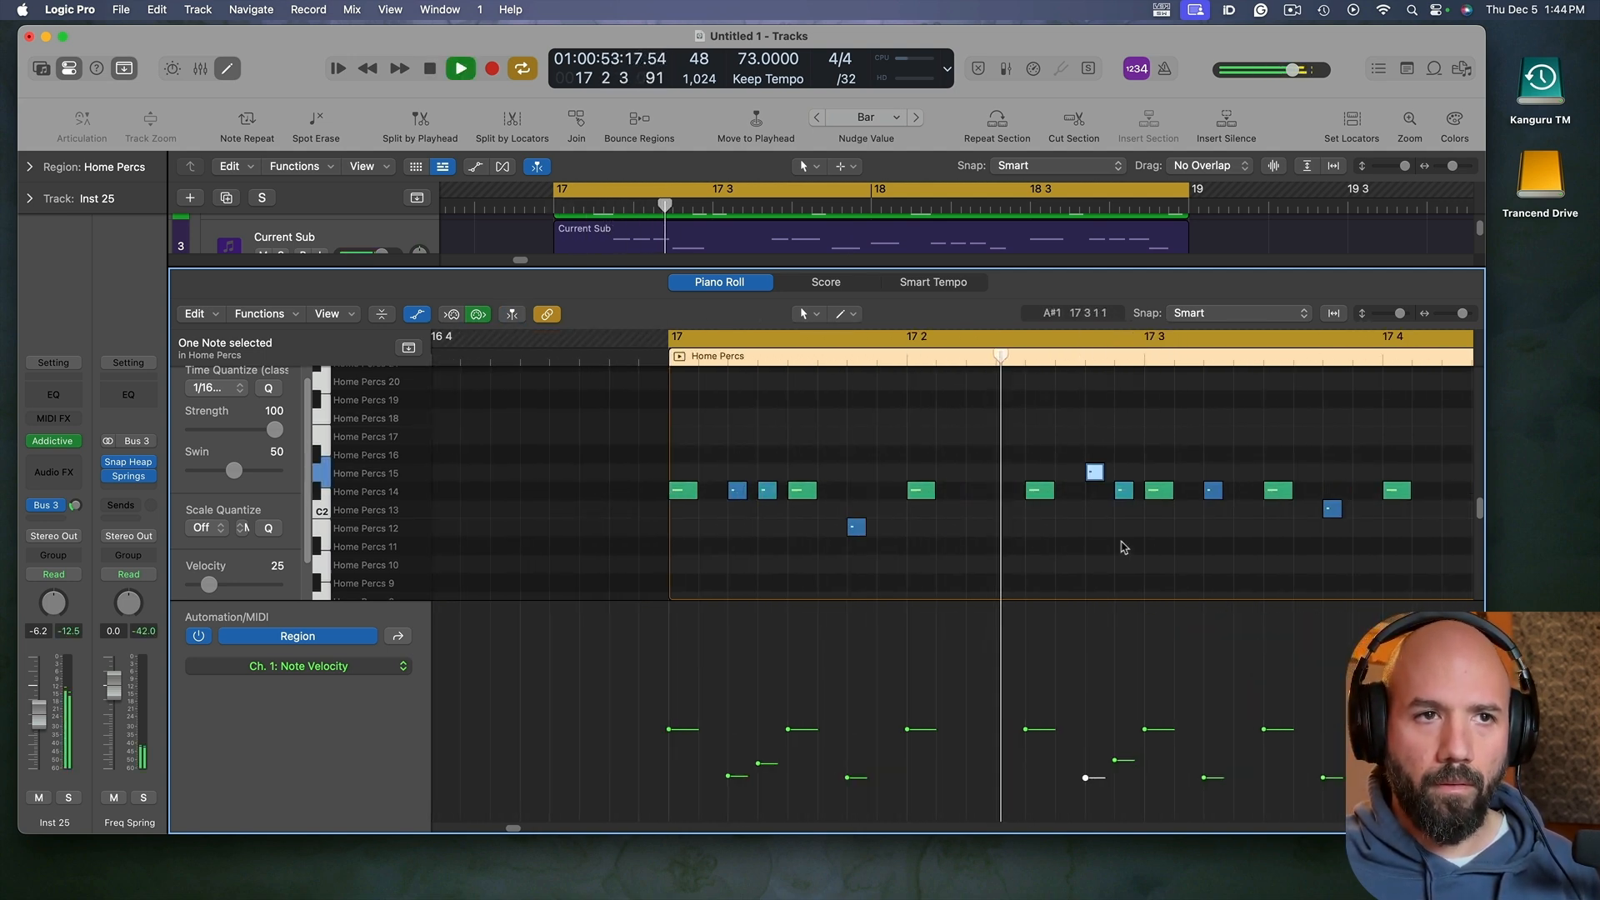
Step: Try the Home Percs 15 ghost note at 17 2 4 and audition the loop repeatedly
{"action": "key", "text": "space"}
{"action": "left_click_drag", "start_coordinate": [1093, 470], "coordinate": [1009, 475]}
{"action": "key", "text": "space"}
{"action": "key", "text": "space"}
{"action": "key", "text": "space"}
{"action": "key", "text": "space"}
{"action": "key", "text": "space"}
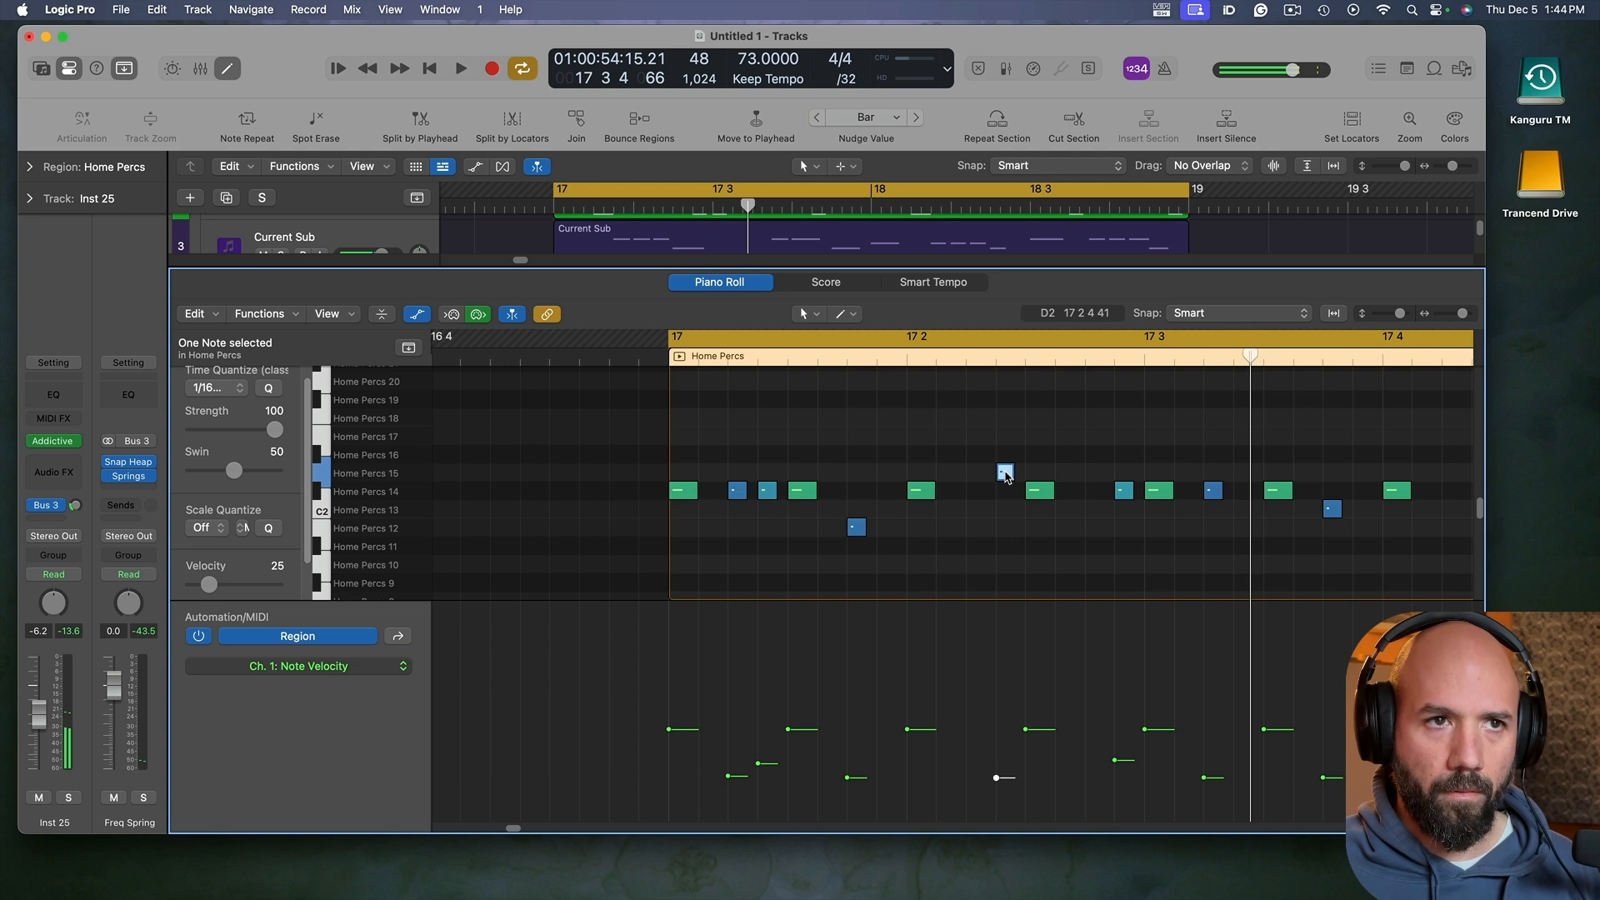
Step: Shift the Home Percs 15 ghost note to 17 2 5 and play the loop
{"action": "left_click_drag", "start_coordinate": [1005, 475], "coordinate": [1034, 475]}
{"action": "key", "text": "space"}
{"action": "left_click", "coordinate": [1068, 529]}
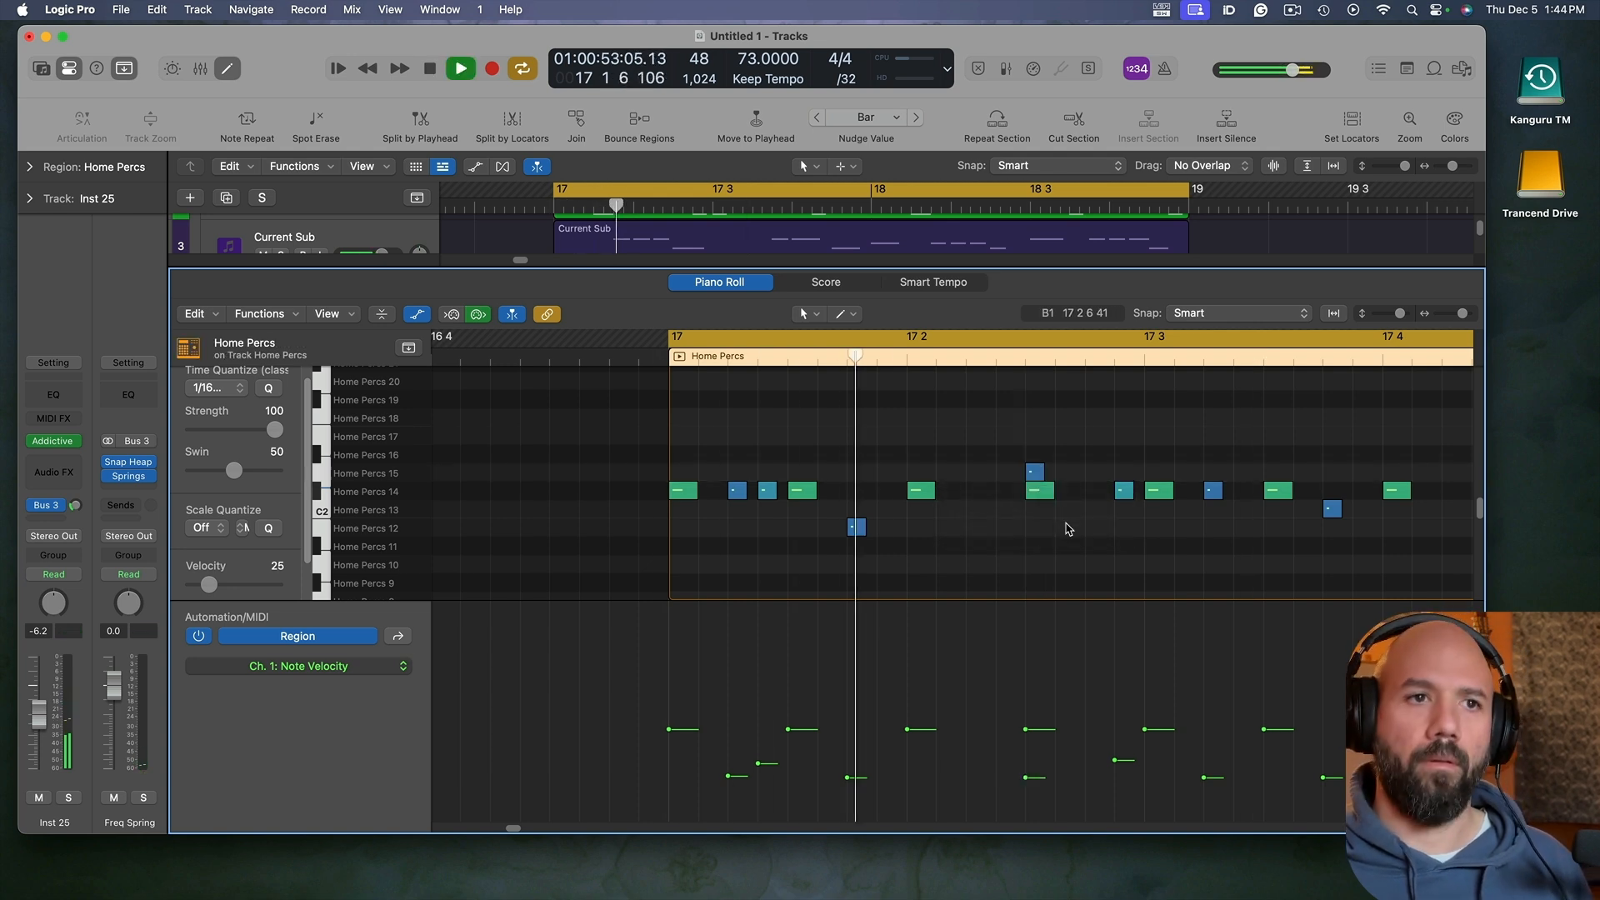
Step: Mute the Home Percs 14 note at 17 2 5, set the Home Percs 15 note above it to velocity 40, and audition the loop
{"action": "key", "text": "space"}
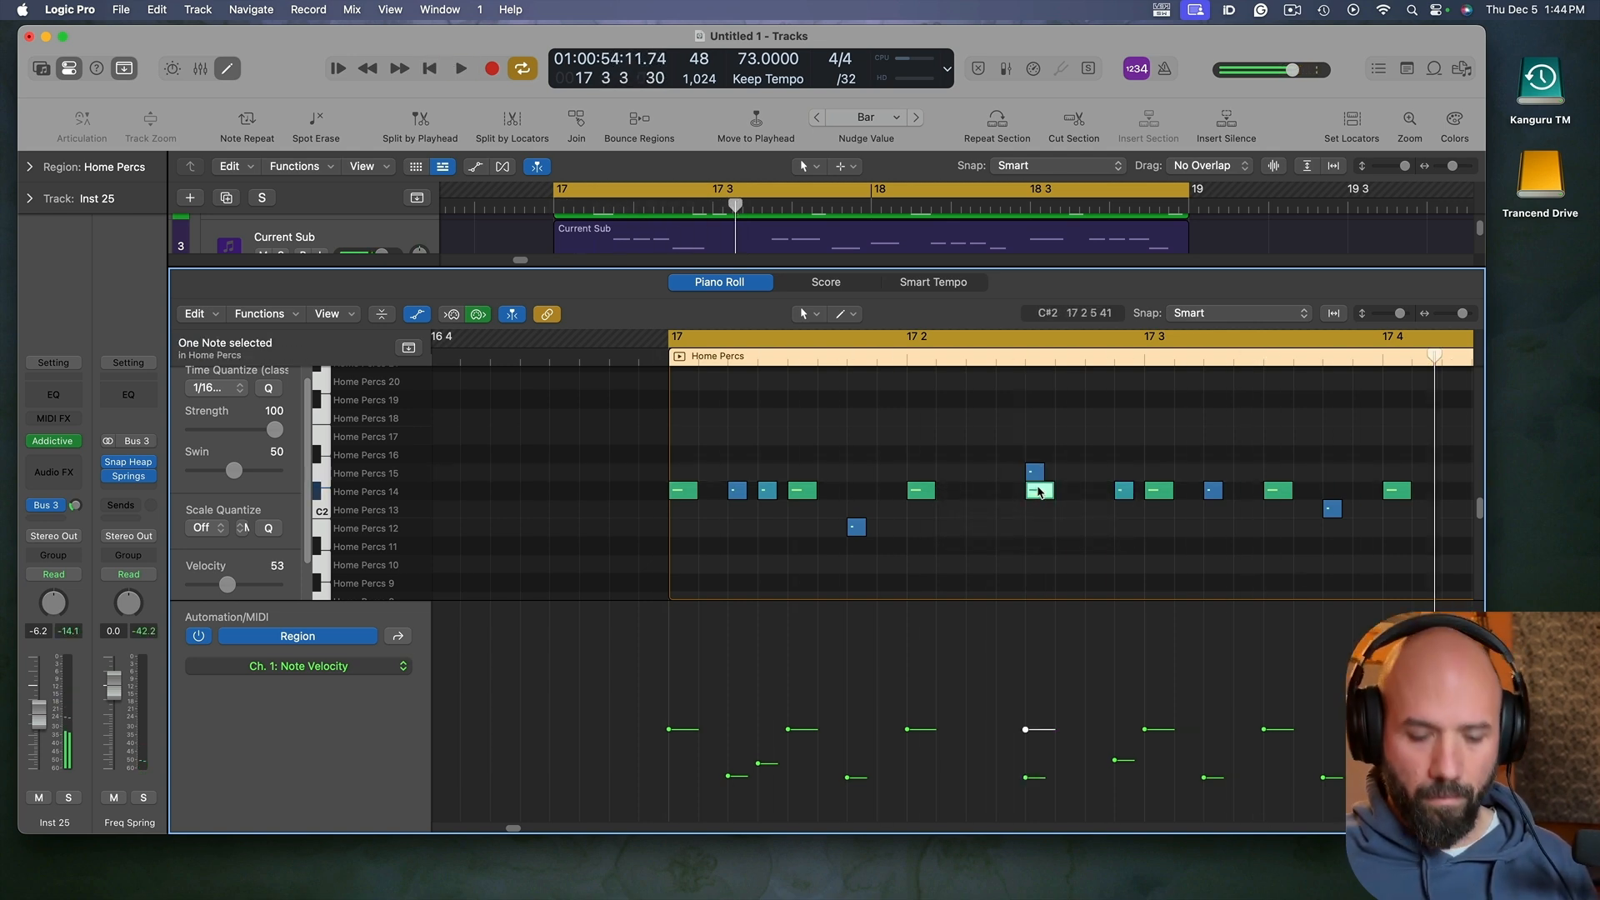
{"action": "left_click", "coordinate": [1067, 551]}
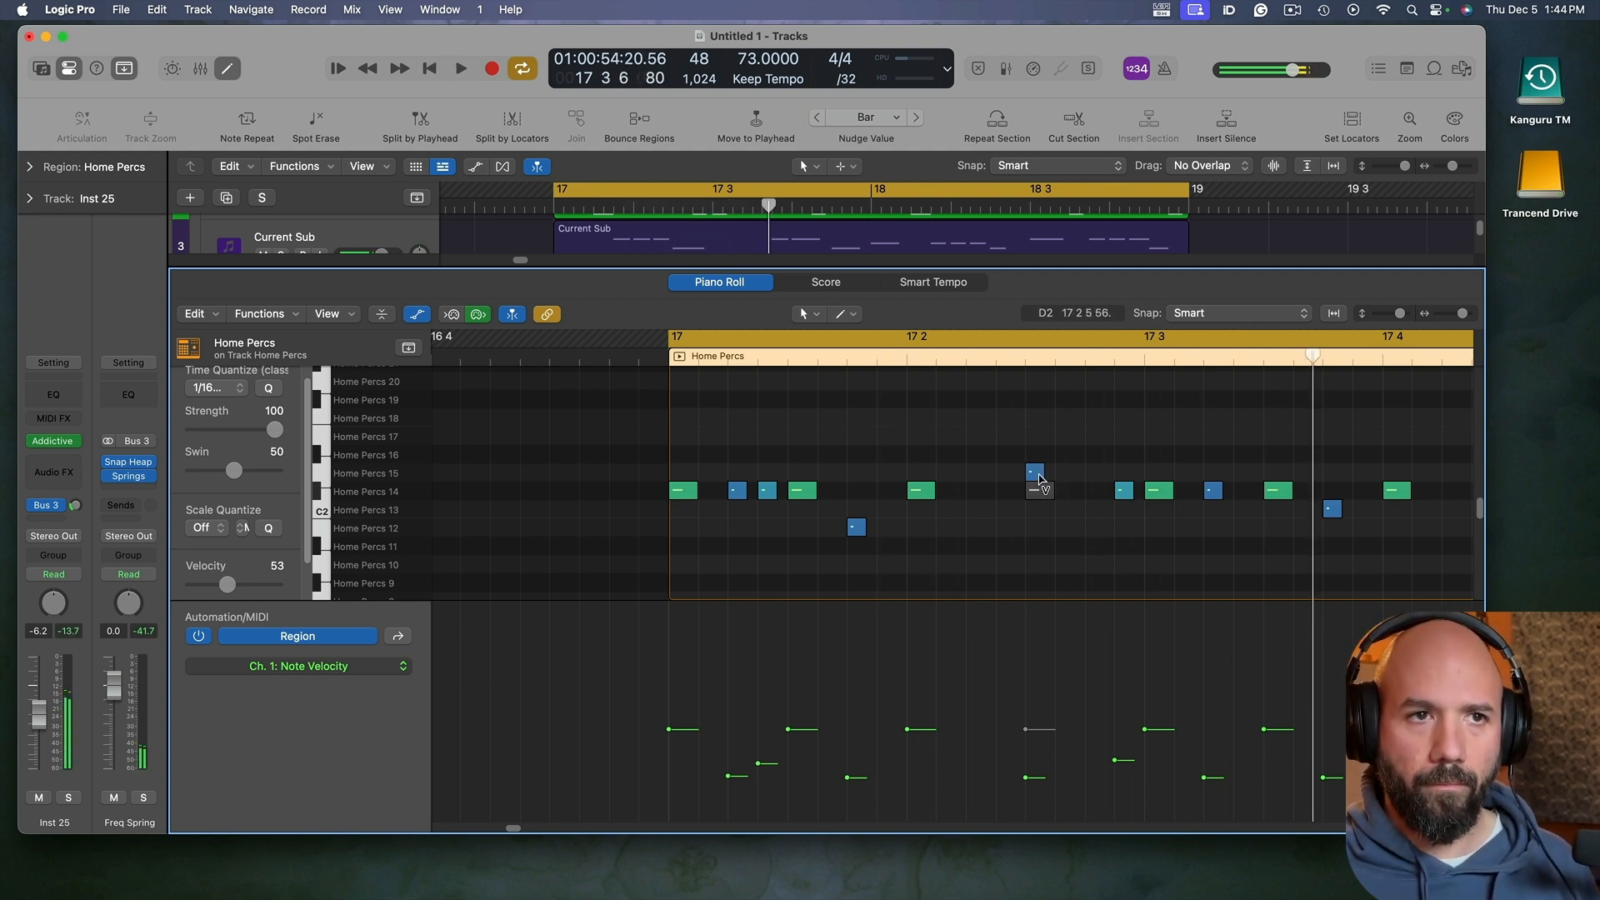
{"action": "left_click_drag", "start_coordinate": [1041, 480], "coordinate": [1043, 463]}
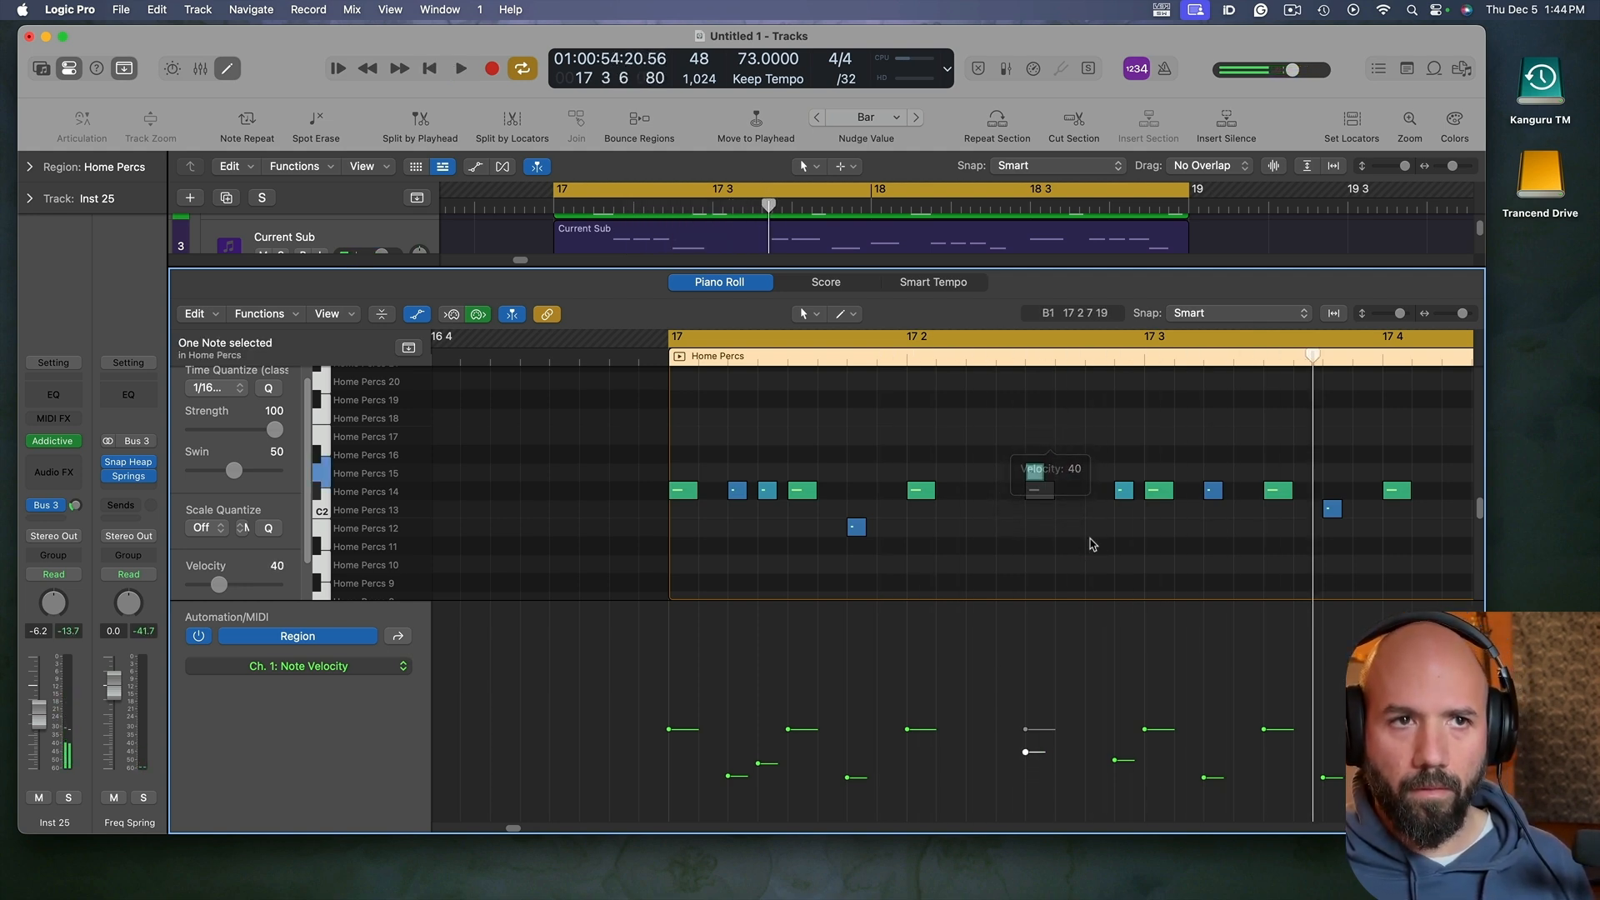
{"action": "key", "text": "space"}
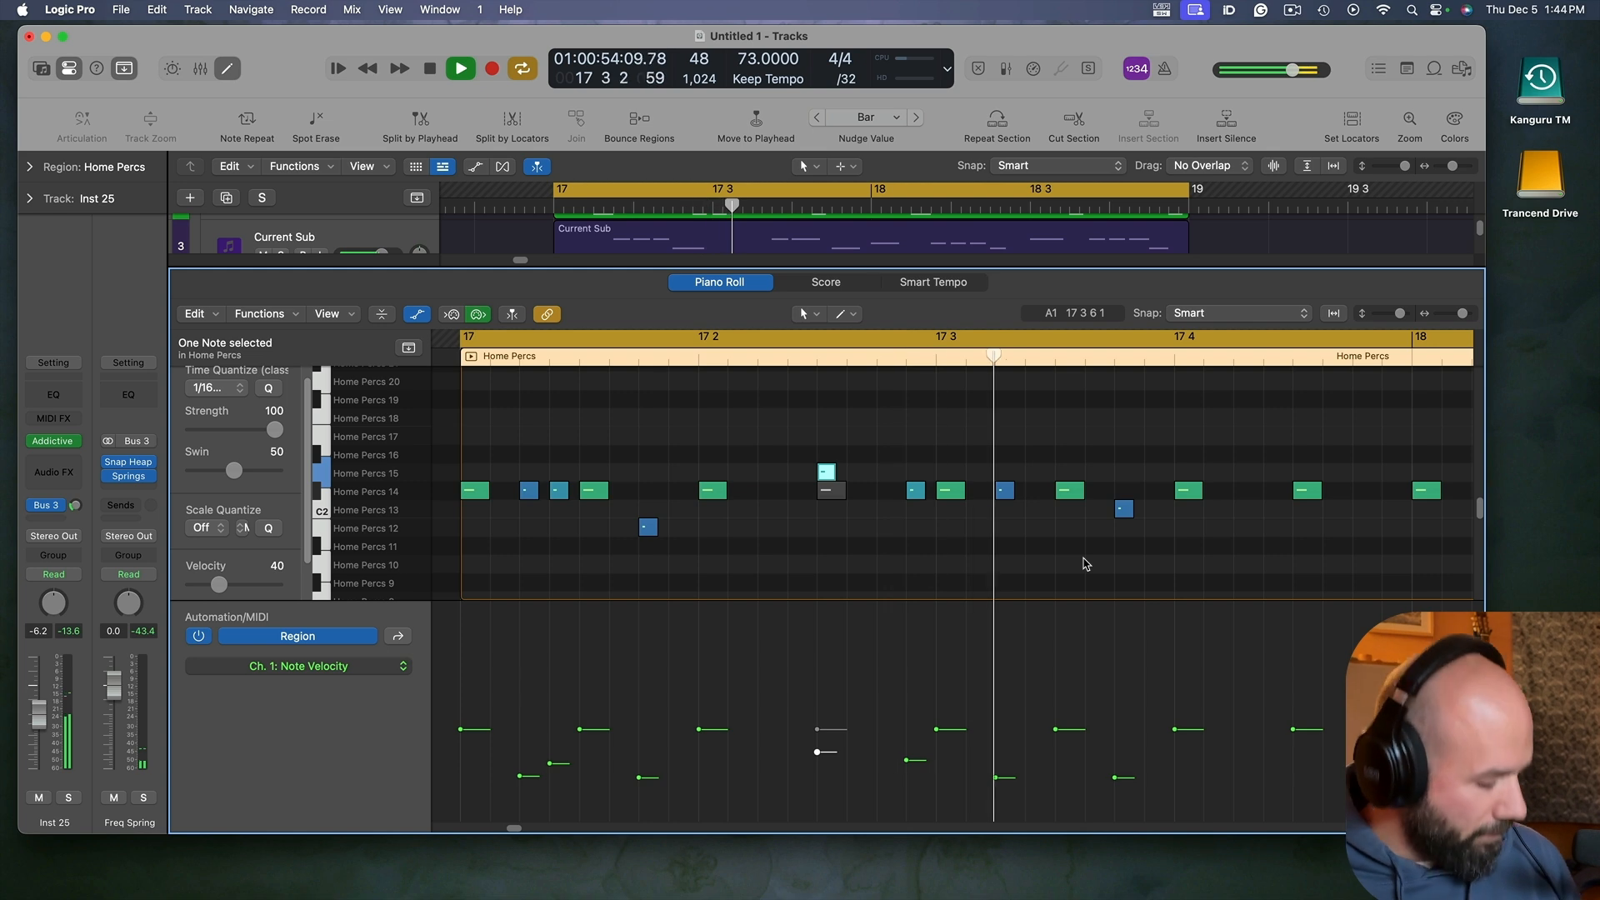
{"action": "key", "text": "super+Right"}
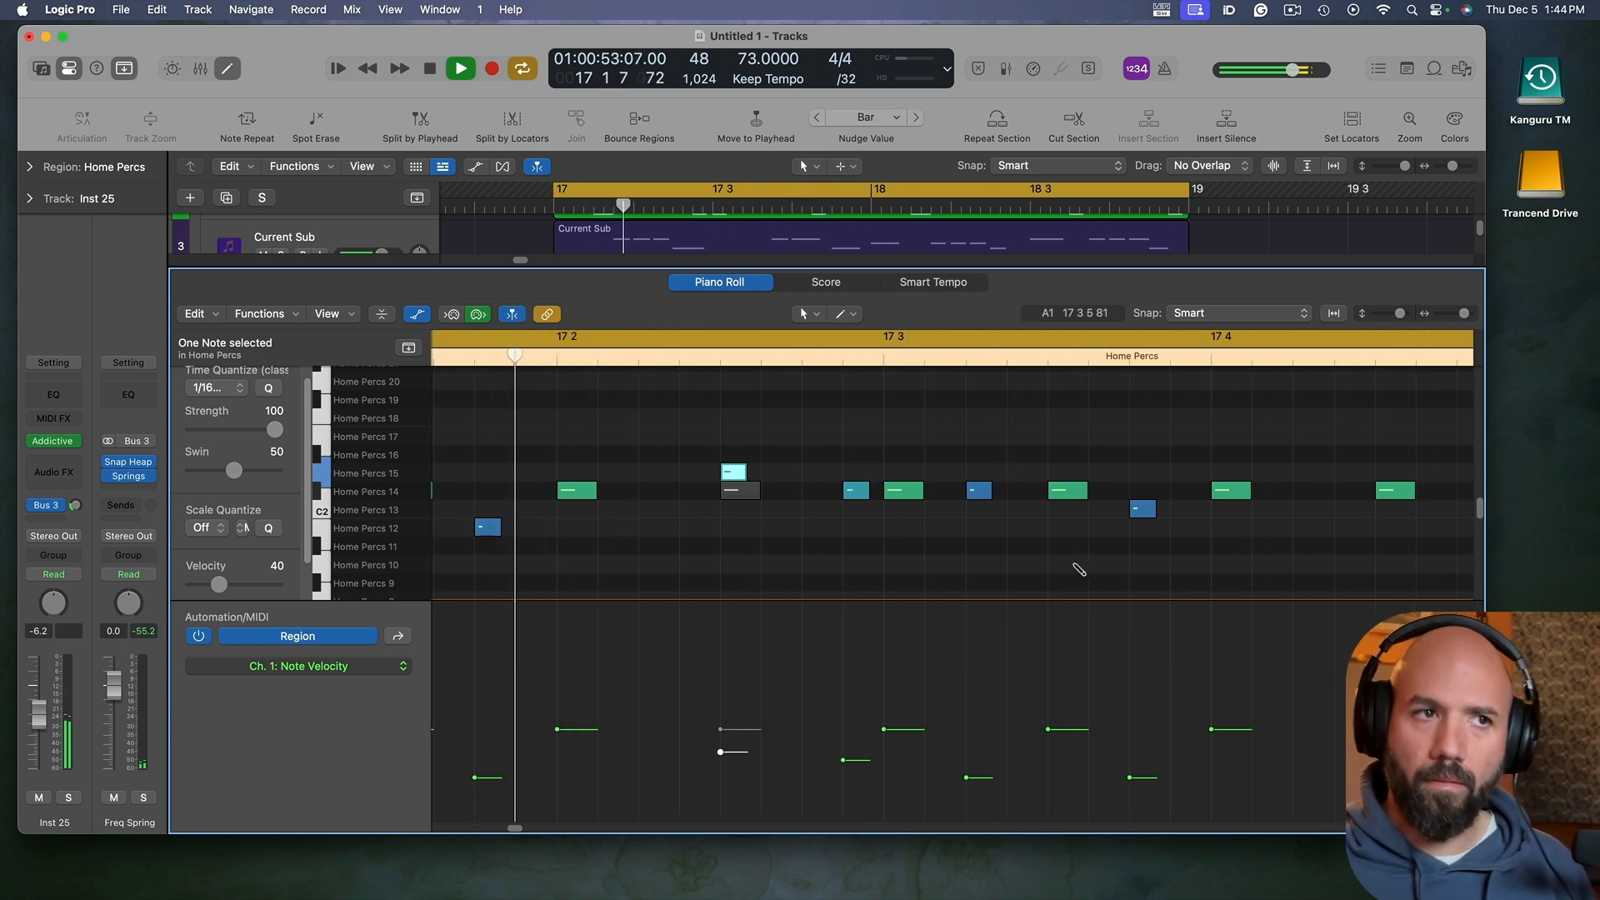
{"action": "key", "text": "super+Left"}
{"action": "key", "text": "super+Left"}
{"action": "key", "text": "super+Left"}
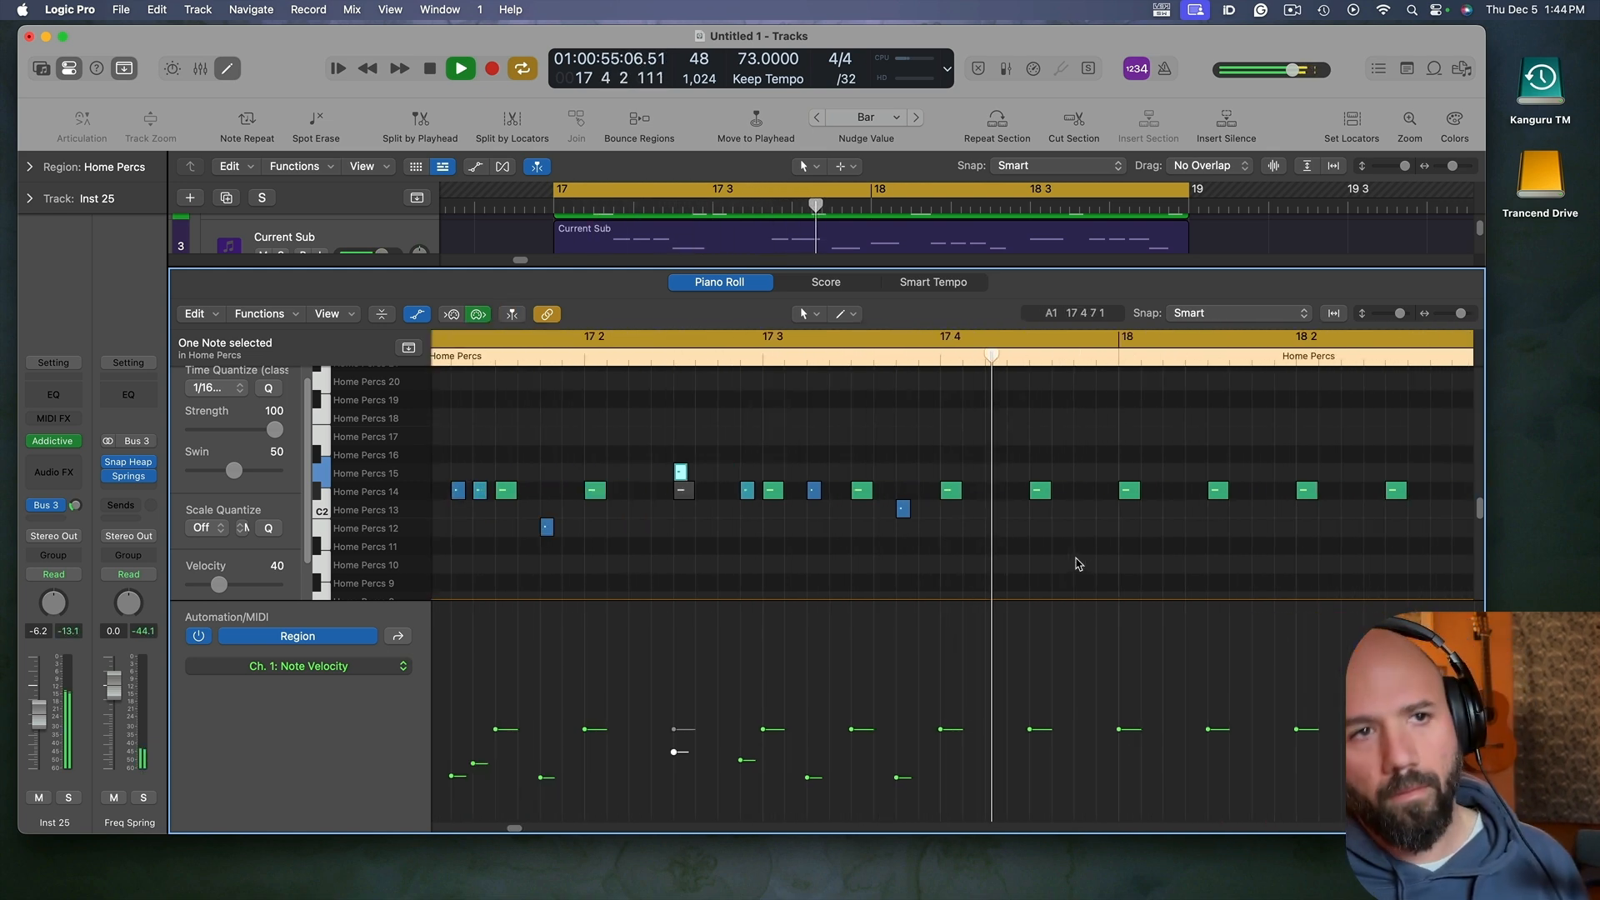
{"action": "key", "text": "space"}
Step: Trim the end of the Home Percs region back to bar 18 so it covers only bar 17
{"action": "key", "text": "super+Left"}
{"action": "key", "text": "super+Left"}
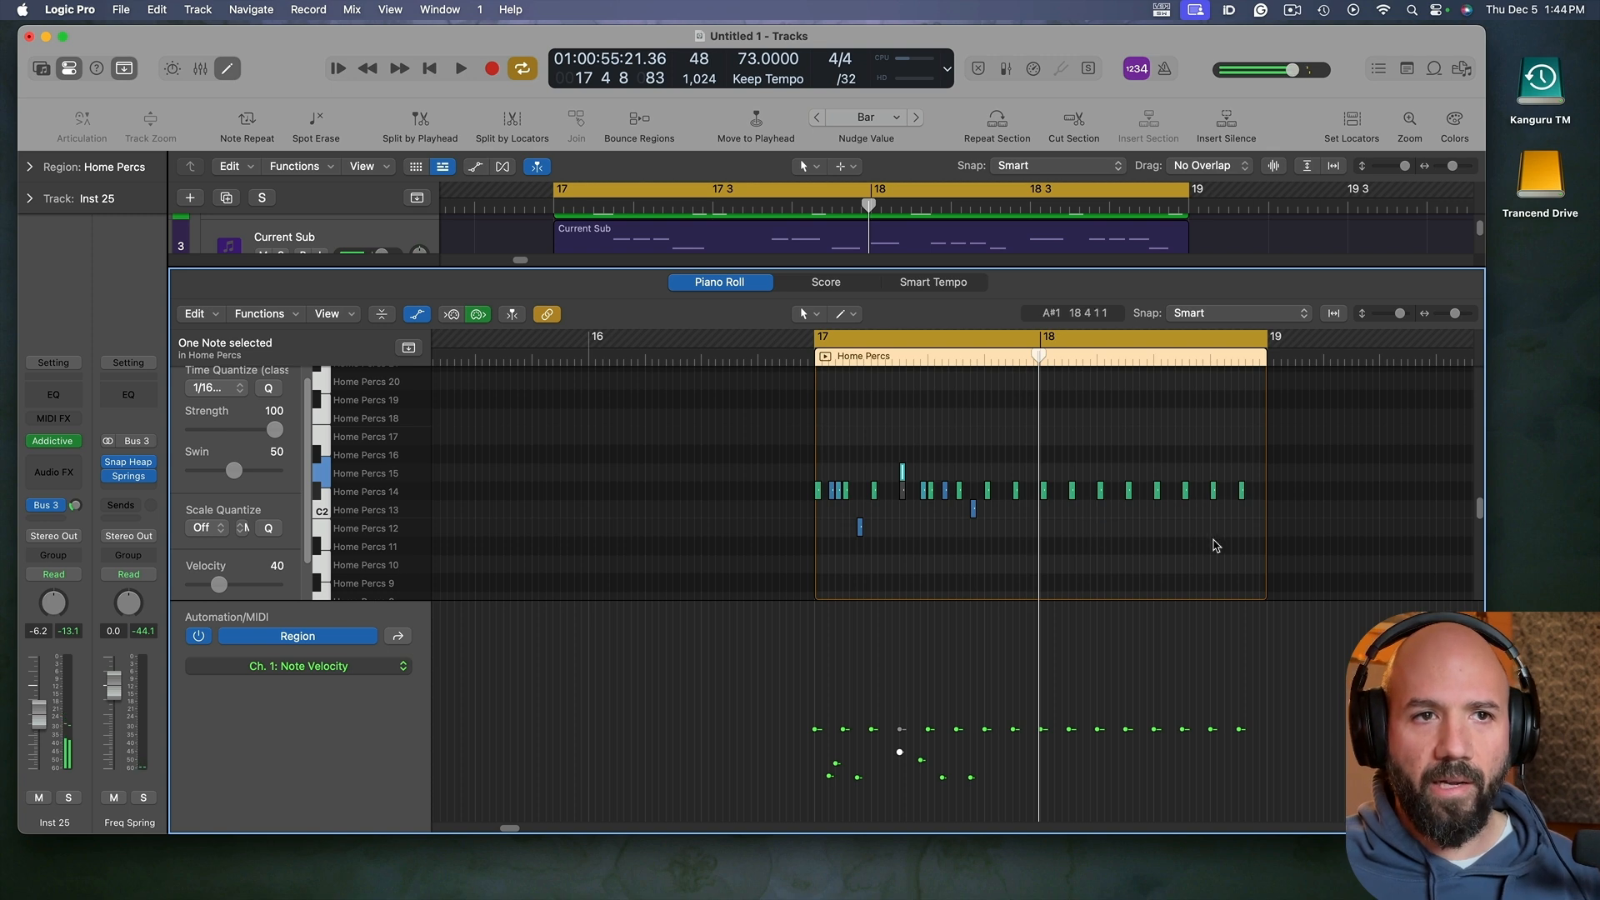
{"action": "left_click_drag", "start_coordinate": [1264, 508], "coordinate": [1041, 514]}
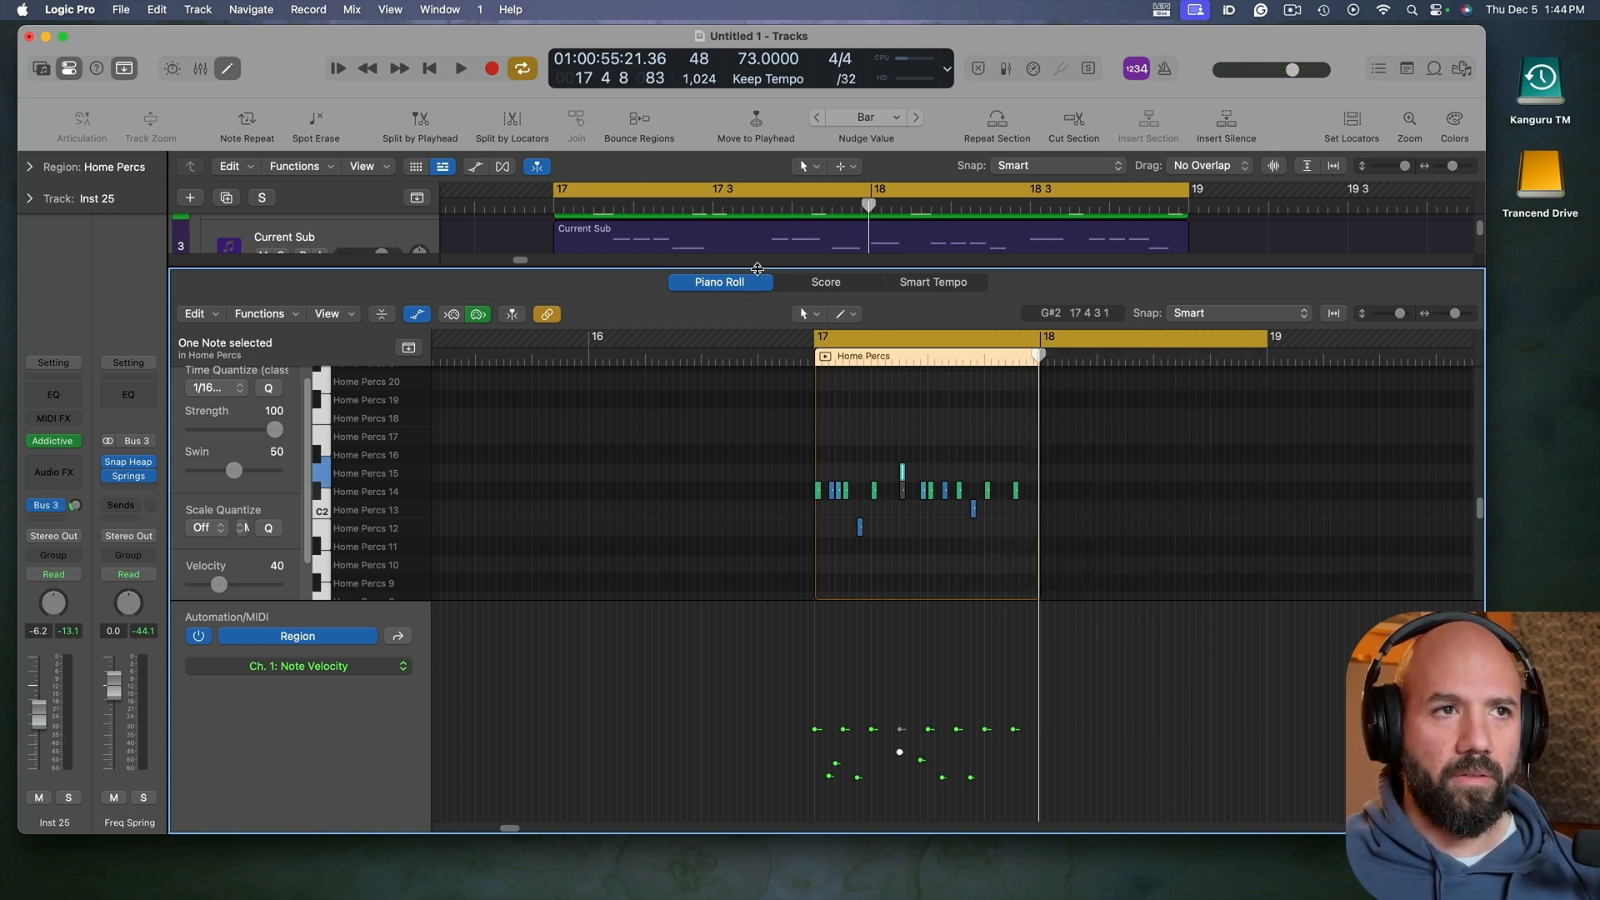
Step: Duplicate the one-bar Home Percs region to bar 18, join both regions into one, and play the result
{"action": "left_click_drag", "start_coordinate": [756, 268], "coordinate": [769, 477]}
{"action": "scroll", "coordinate": [870, 333], "scroll_direction": "down", "scroll_amount": 3}
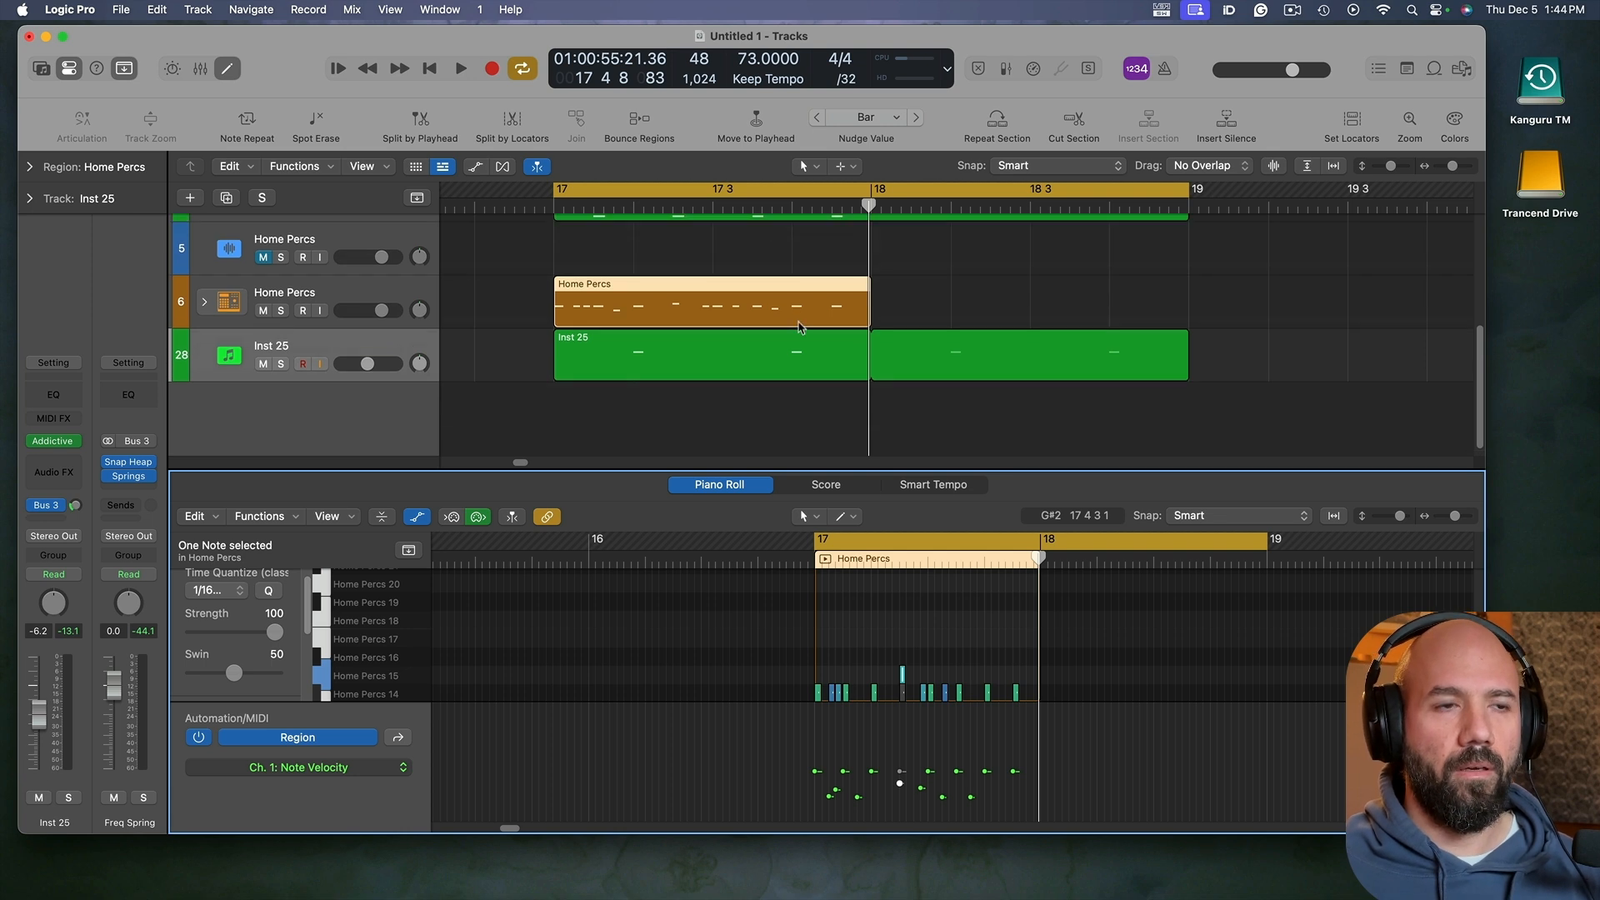
{"action": "left_click_drag", "start_coordinate": [689, 312], "coordinate": [1017, 314]}
{"action": "left_click", "coordinate": [797, 303], "text": "shift"}
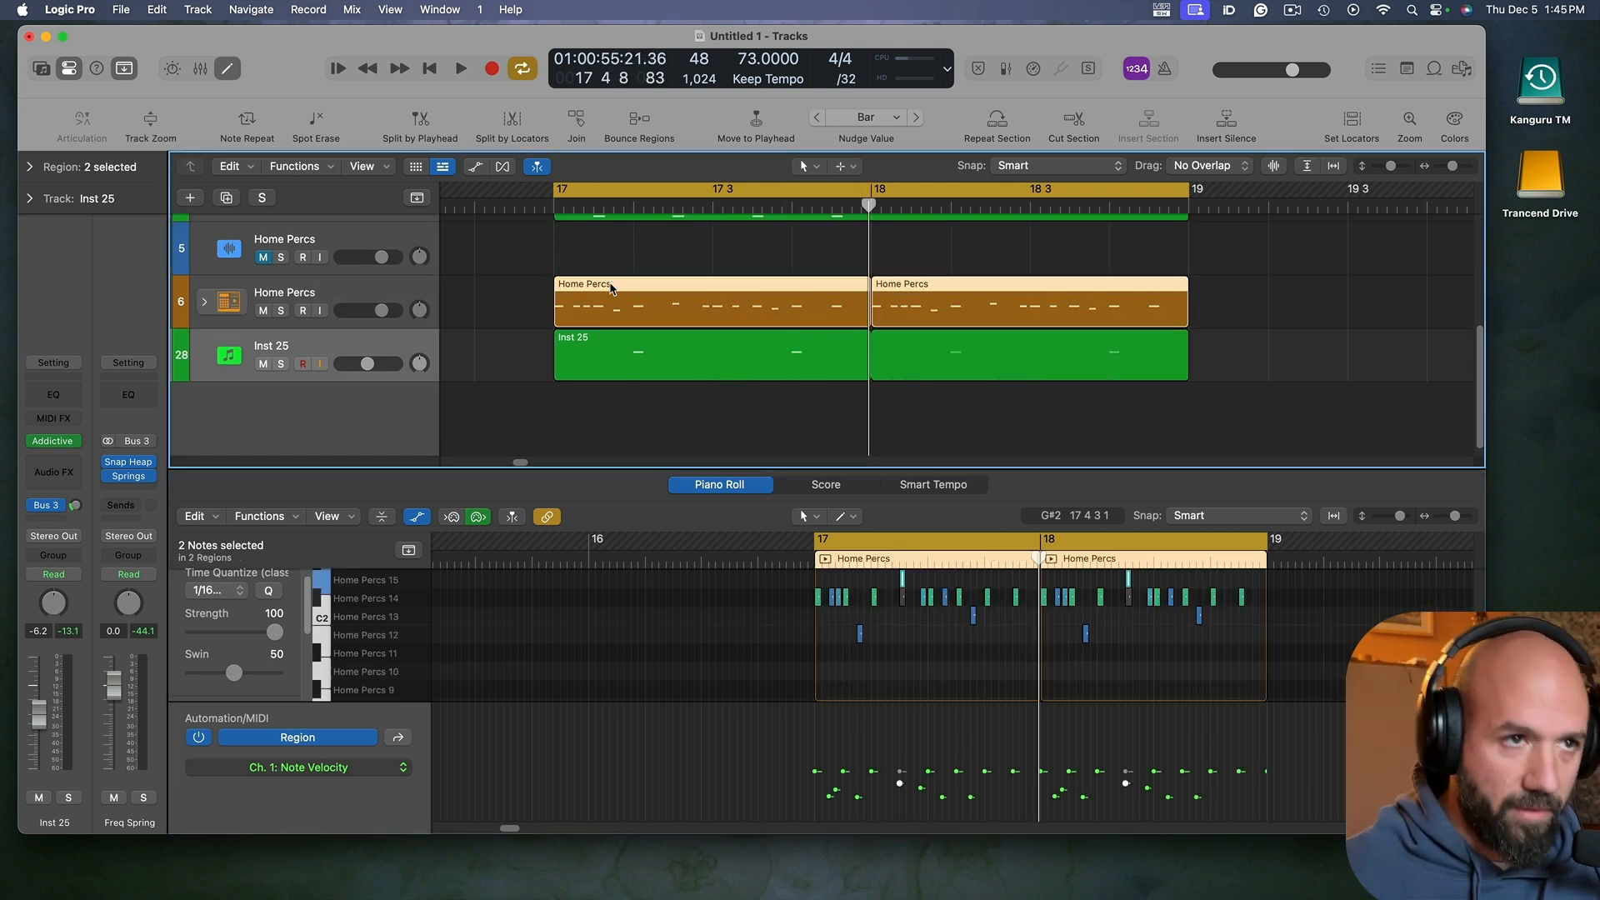
{"action": "key", "text": "super+j"}
{"action": "key", "text": "space"}
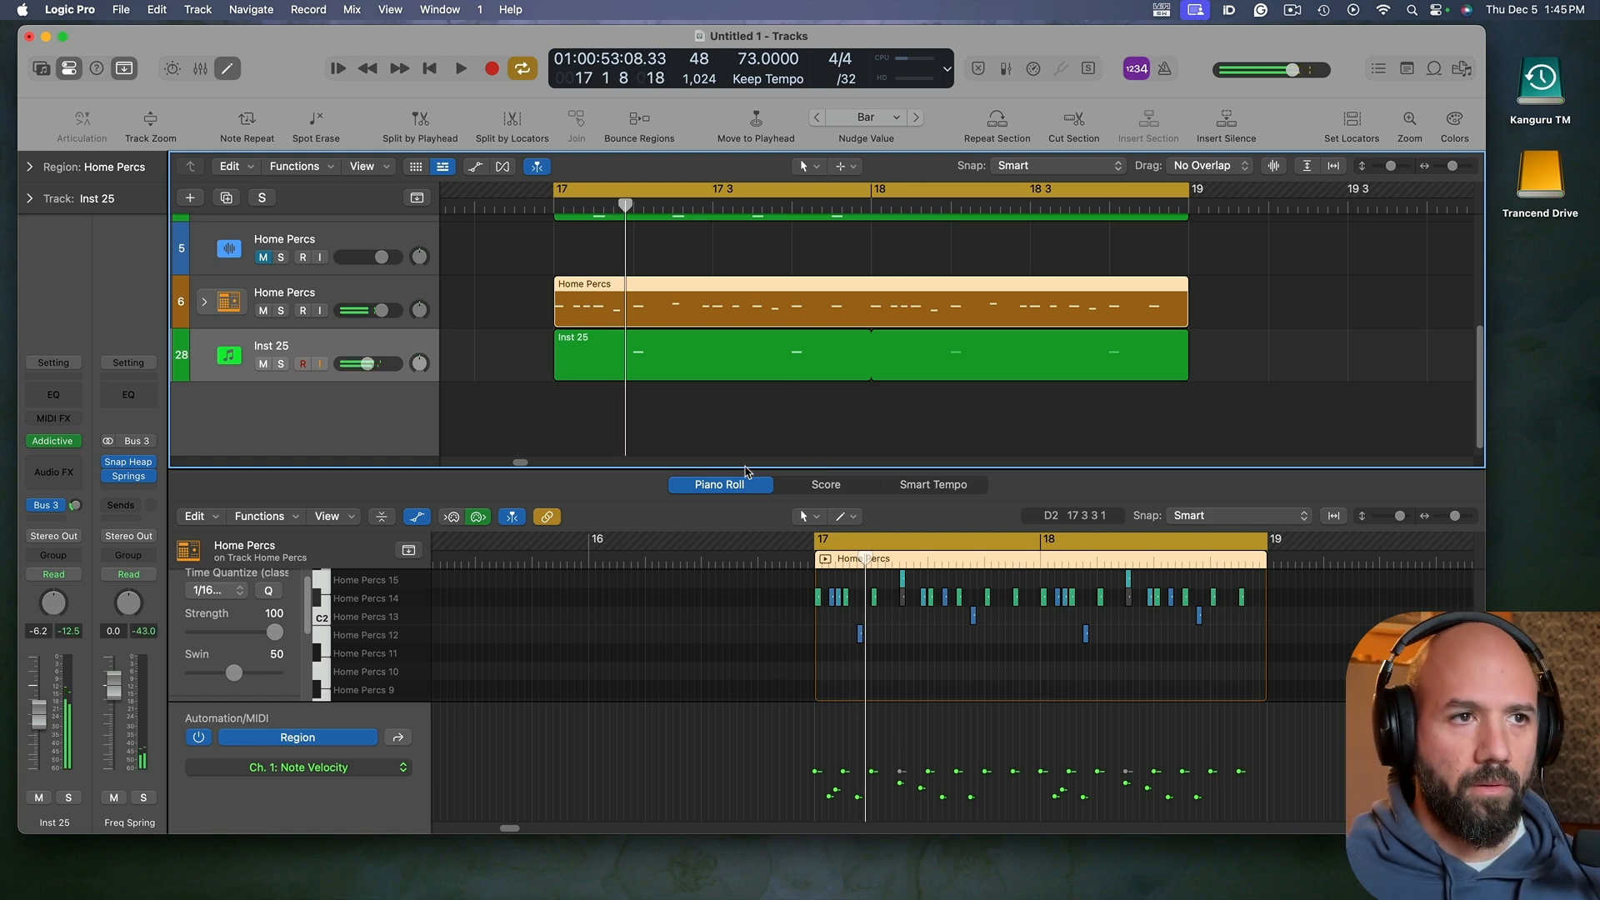
Step: Enlarge the piano roll, add a Home Percs 15 note at 18 2 6 just after the existing ghost note, and audition it
{"action": "left_click_drag", "start_coordinate": [744, 468], "coordinate": [744, 340]}
{"action": "scroll", "coordinate": [1033, 572], "scroll_direction": "up", "scroll_amount": 5}
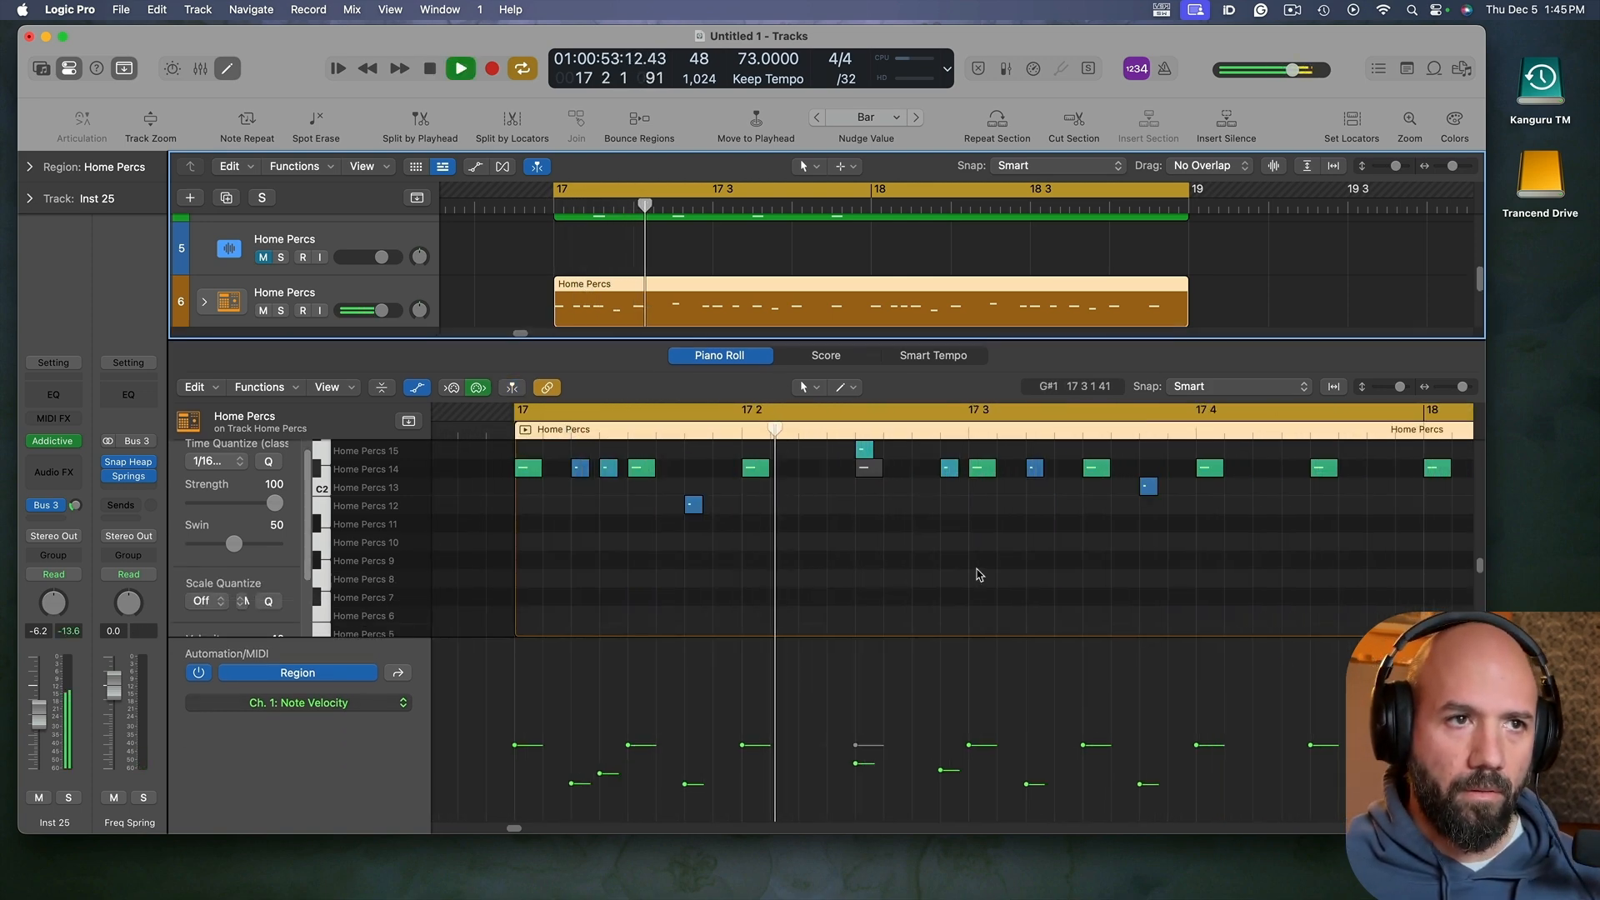
{"action": "scroll", "coordinate": [969, 577], "scroll_direction": "down", "scroll_amount": 3}
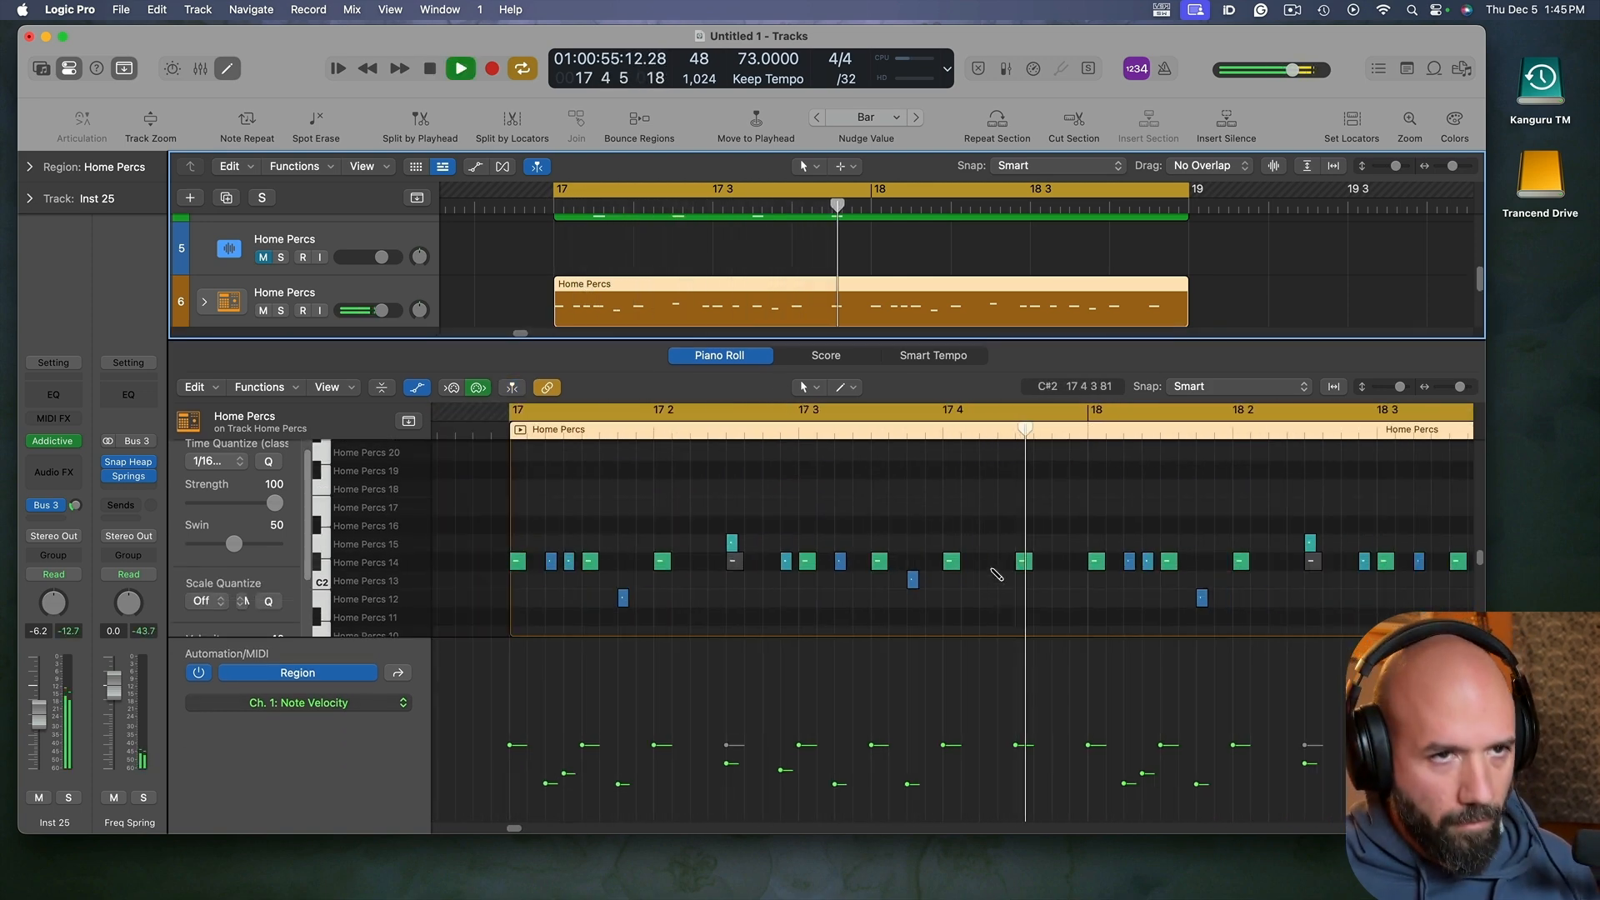
{"action": "scroll", "coordinate": [1003, 560], "scroll_direction": "down", "scroll_amount": 2}
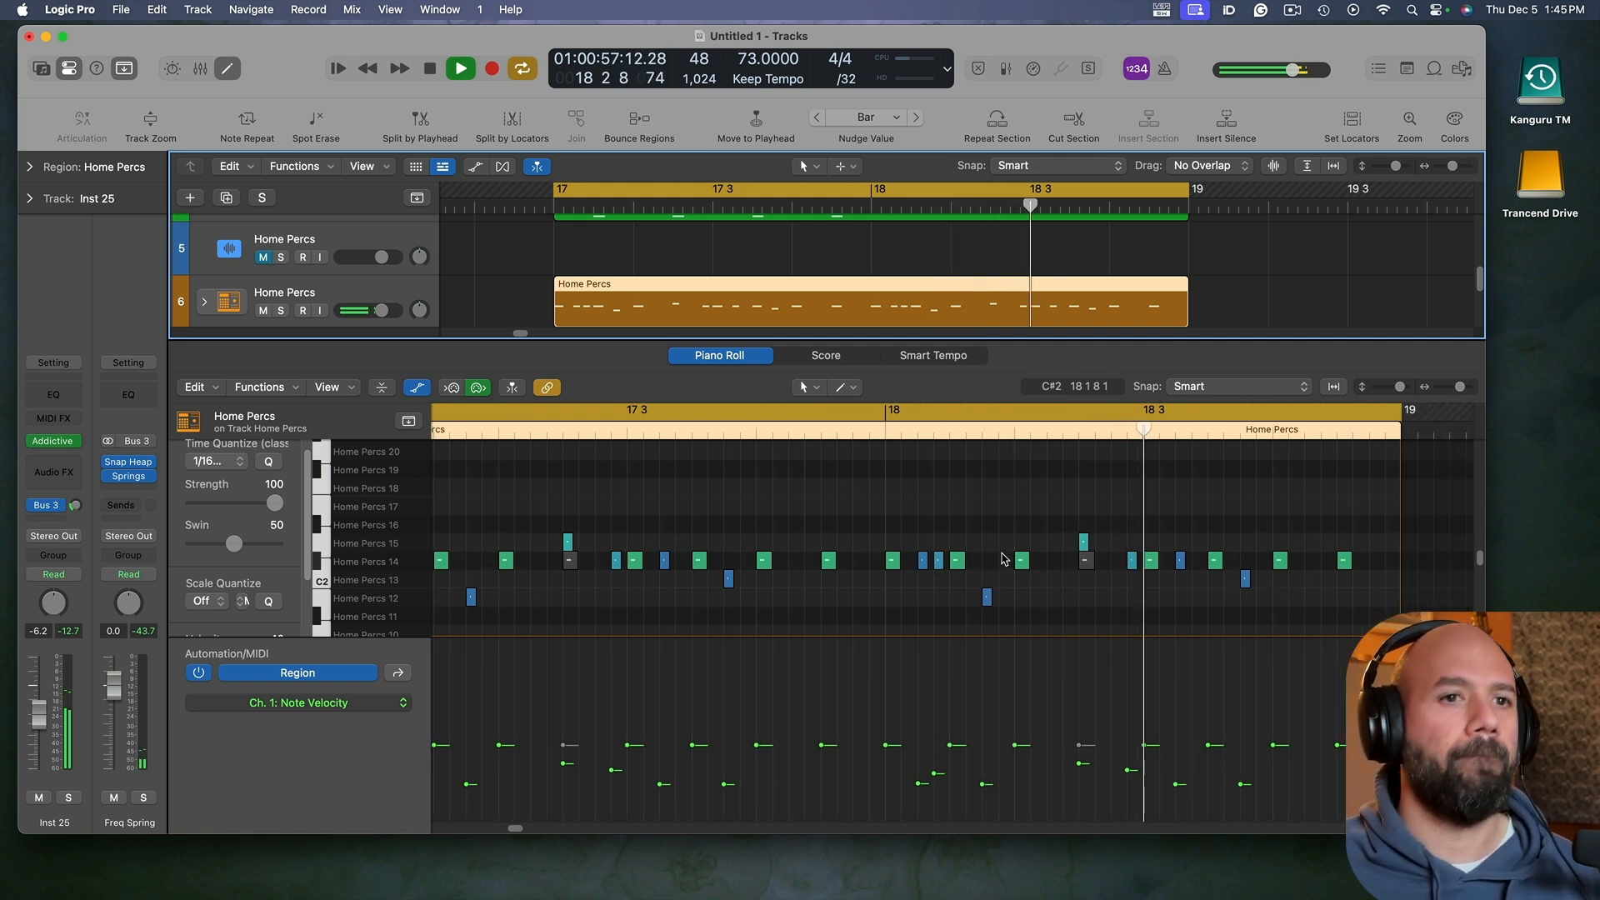
{"action": "key", "text": "space"}
{"action": "left_click", "coordinate": [1011, 543]}
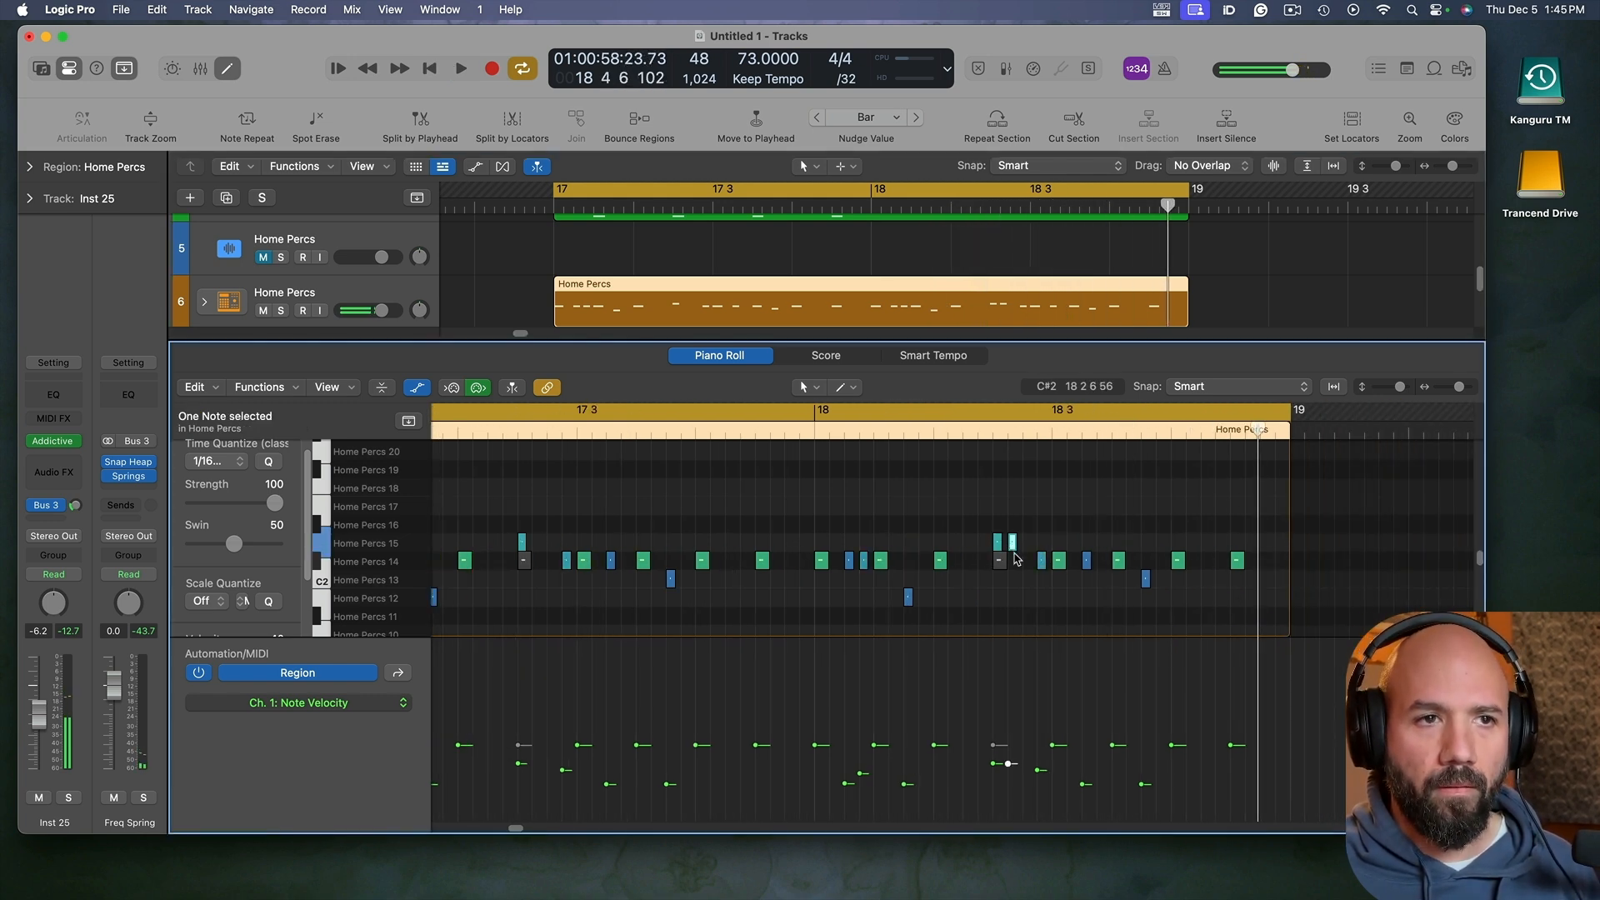
{"action": "key", "text": "space"}
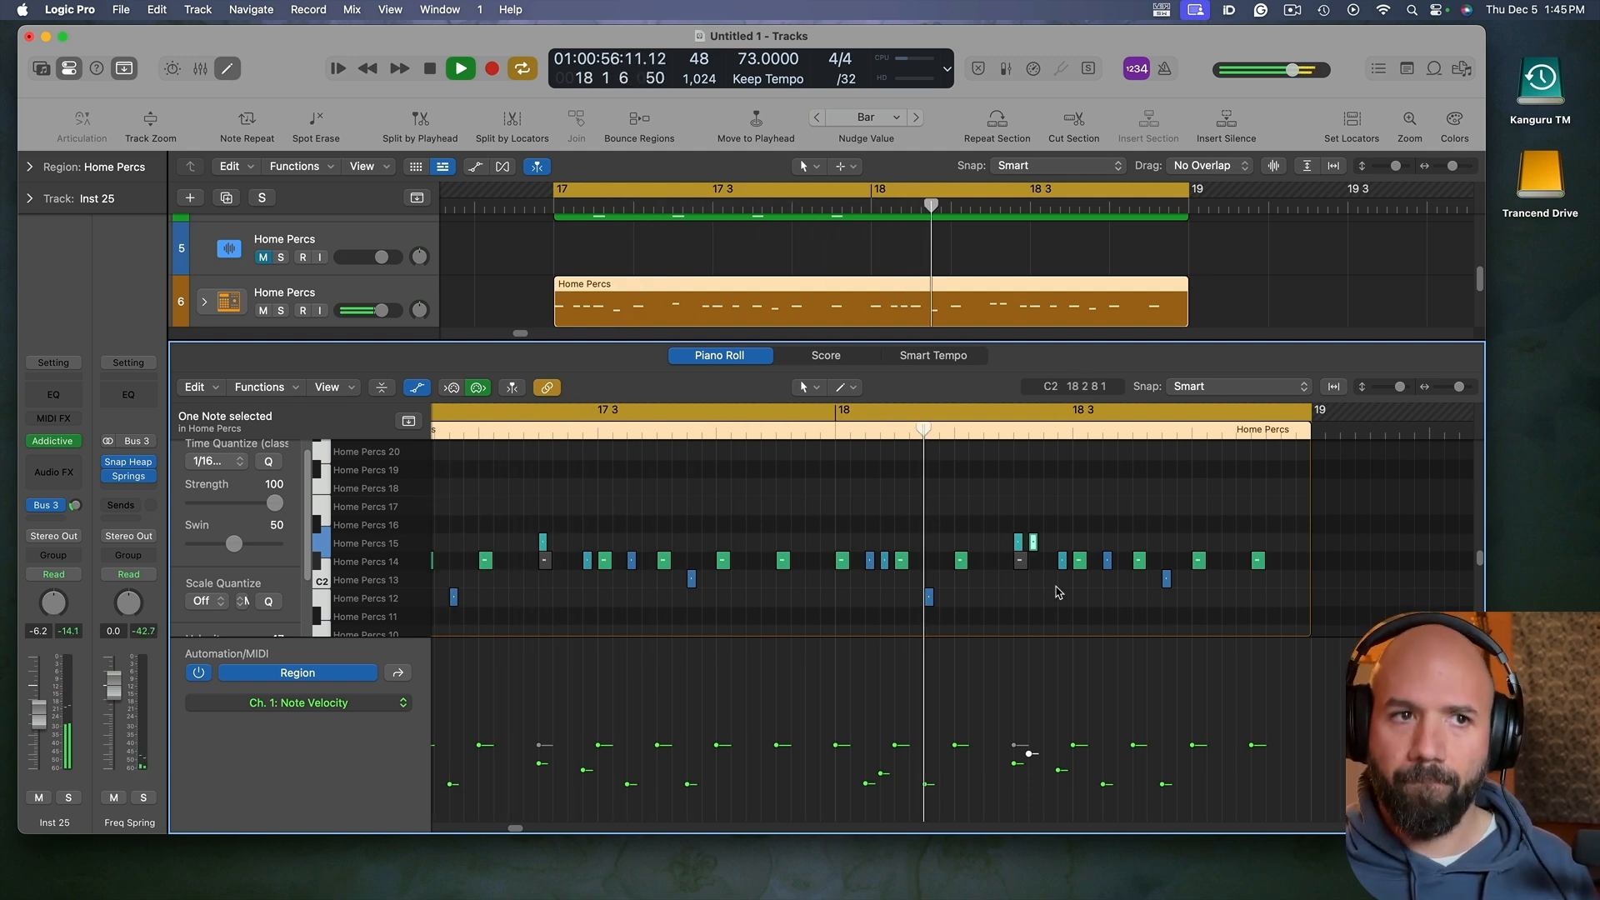
{"action": "key", "text": "space"}
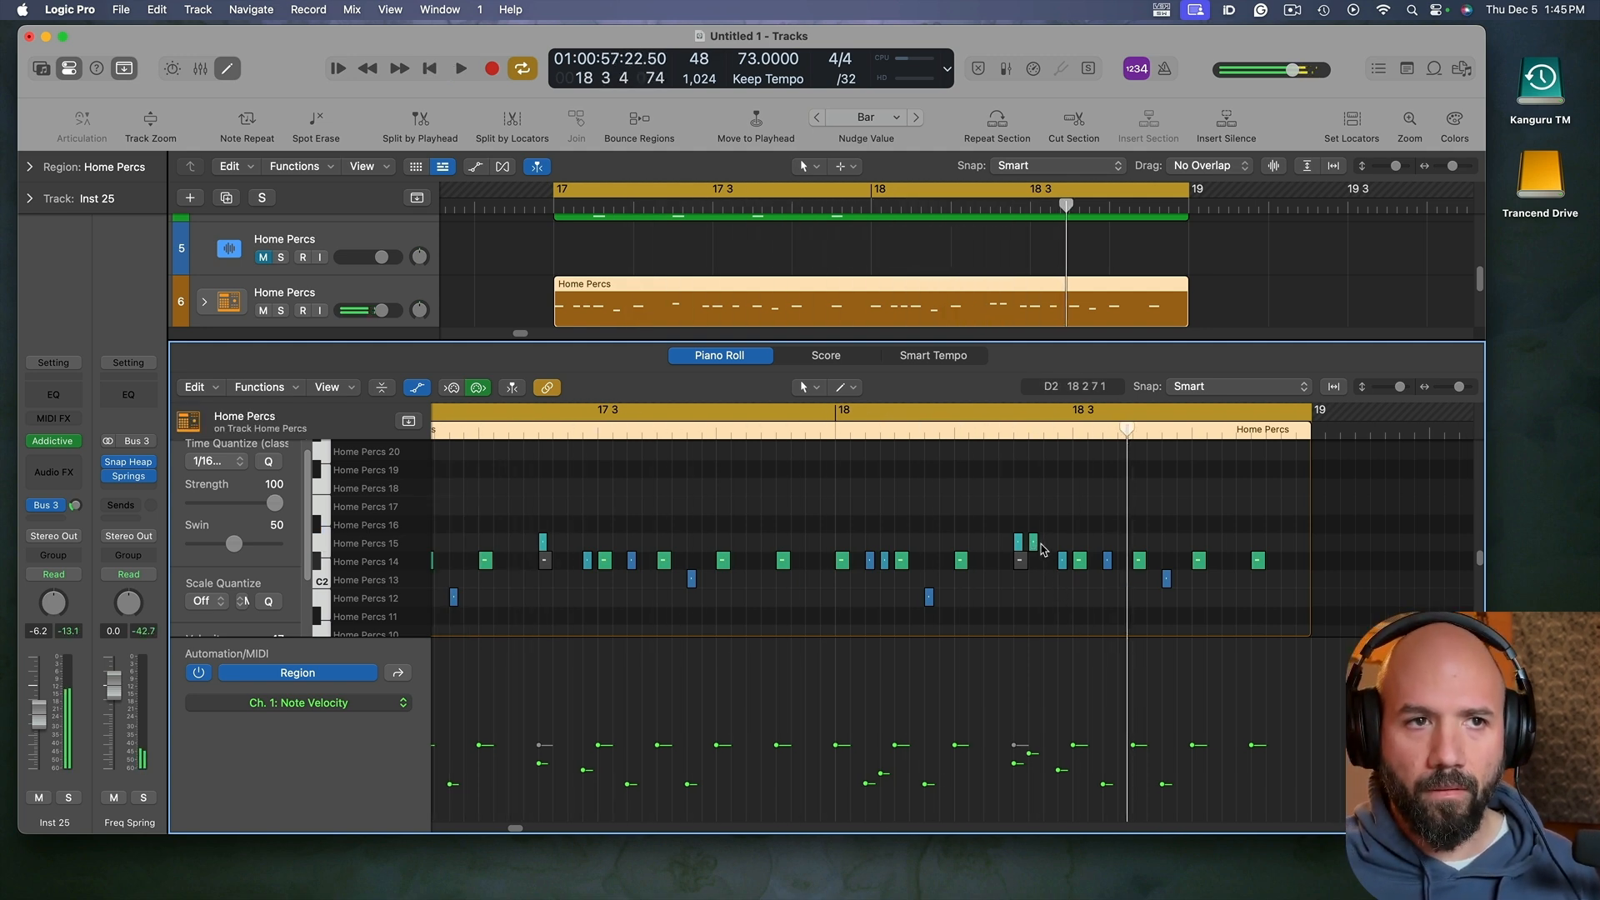
Step: Loop only bar 18 and try the added Home Percs 15 note at 18 2 7 and at 18 2 8, muting the Home Percs 14 note below
{"action": "left_click_drag", "start_coordinate": [1035, 547], "coordinate": [1049, 546]}
{"action": "left_click", "coordinate": [833, 419]}
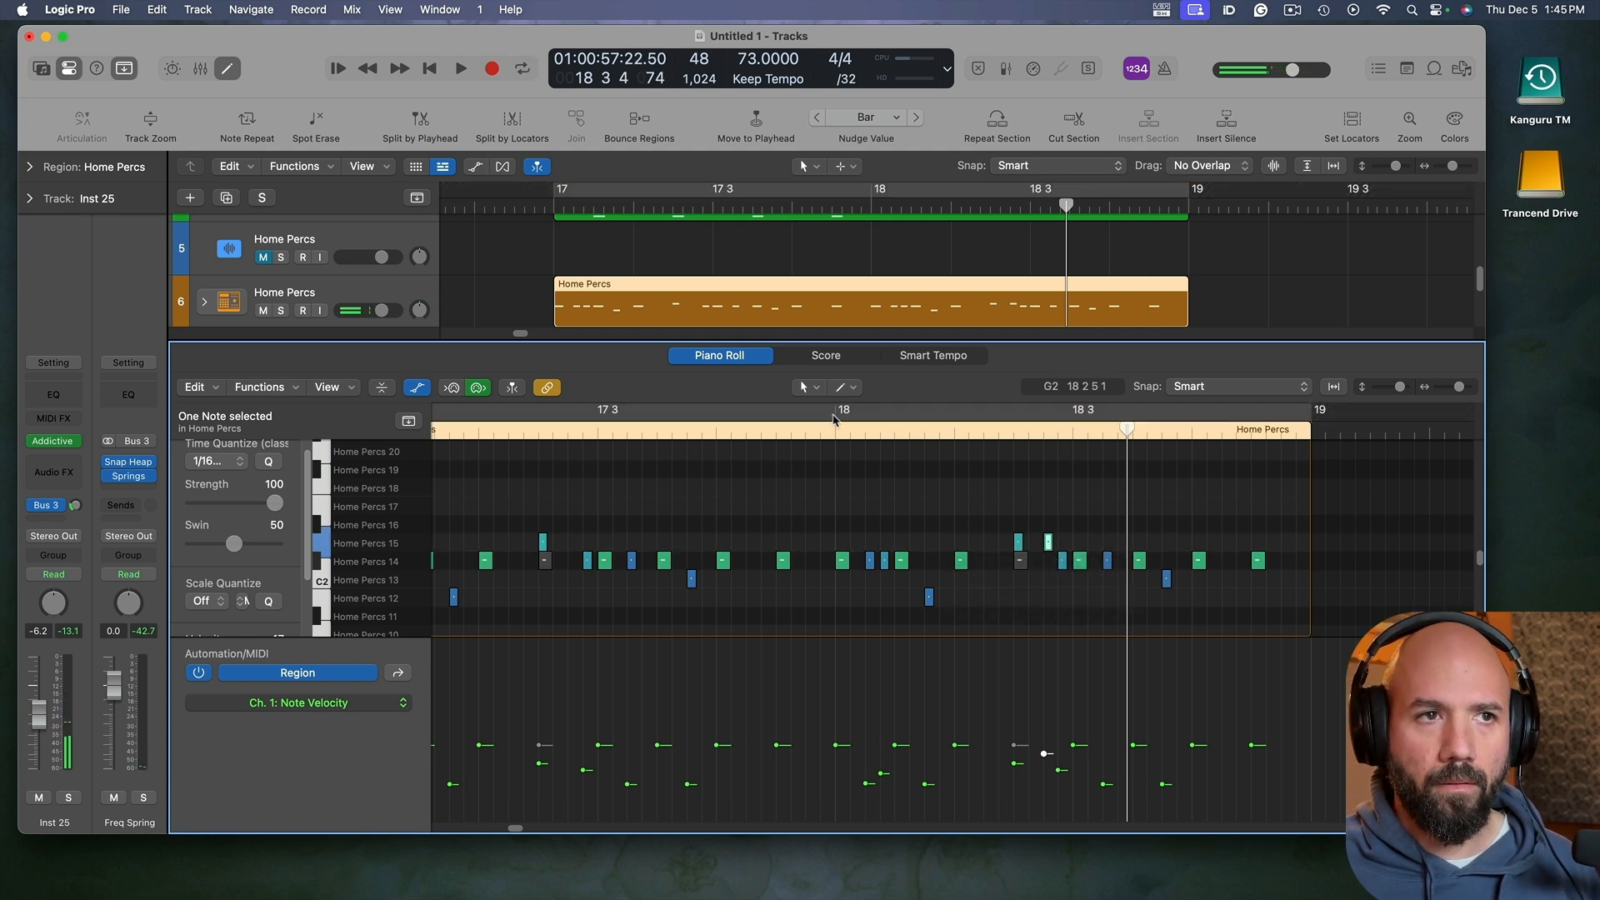
{"action": "left_click_drag", "start_coordinate": [837, 419], "coordinate": [1314, 498]}
{"action": "key", "text": "space"}
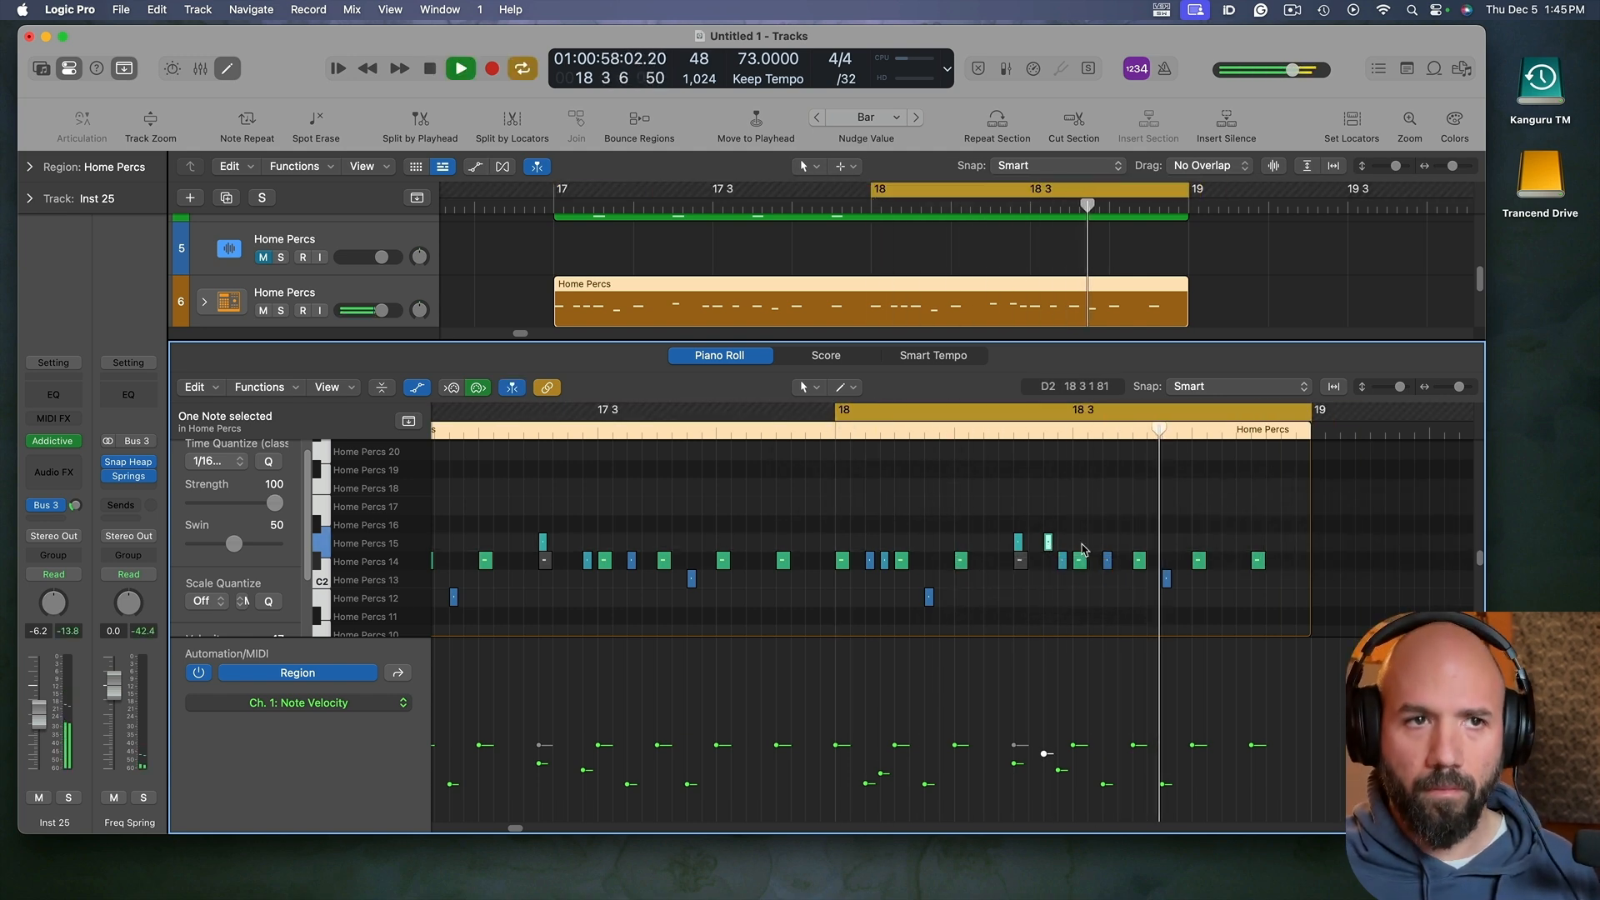
{"action": "key", "text": "space"}
{"action": "left_click_drag", "start_coordinate": [1048, 544], "coordinate": [1062, 563]}
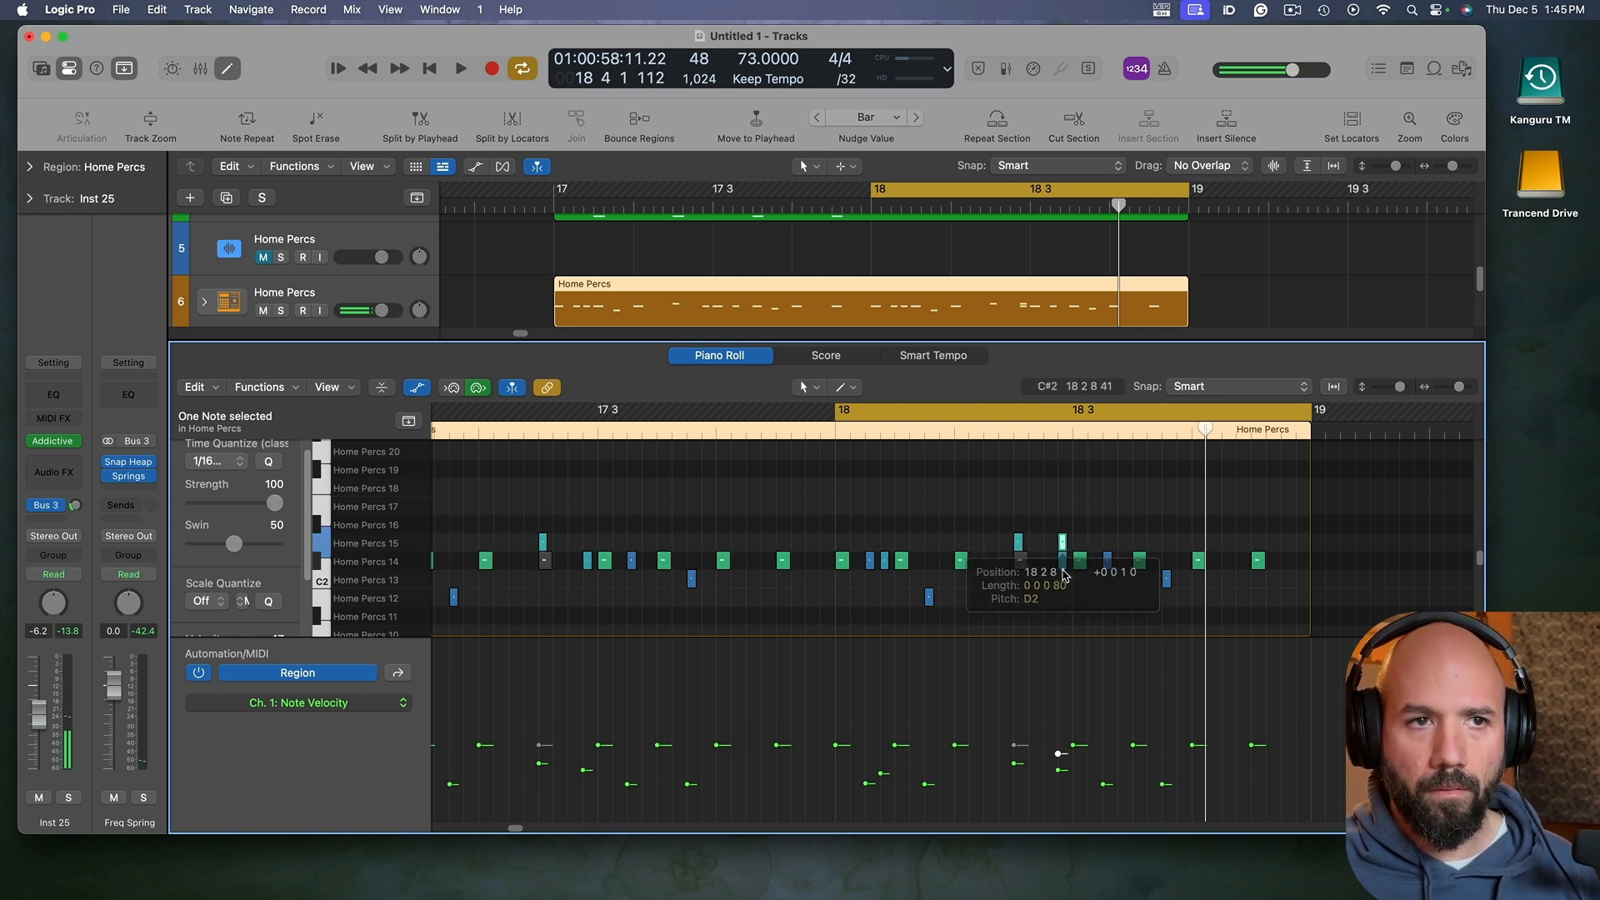
{"action": "key", "text": "space"}
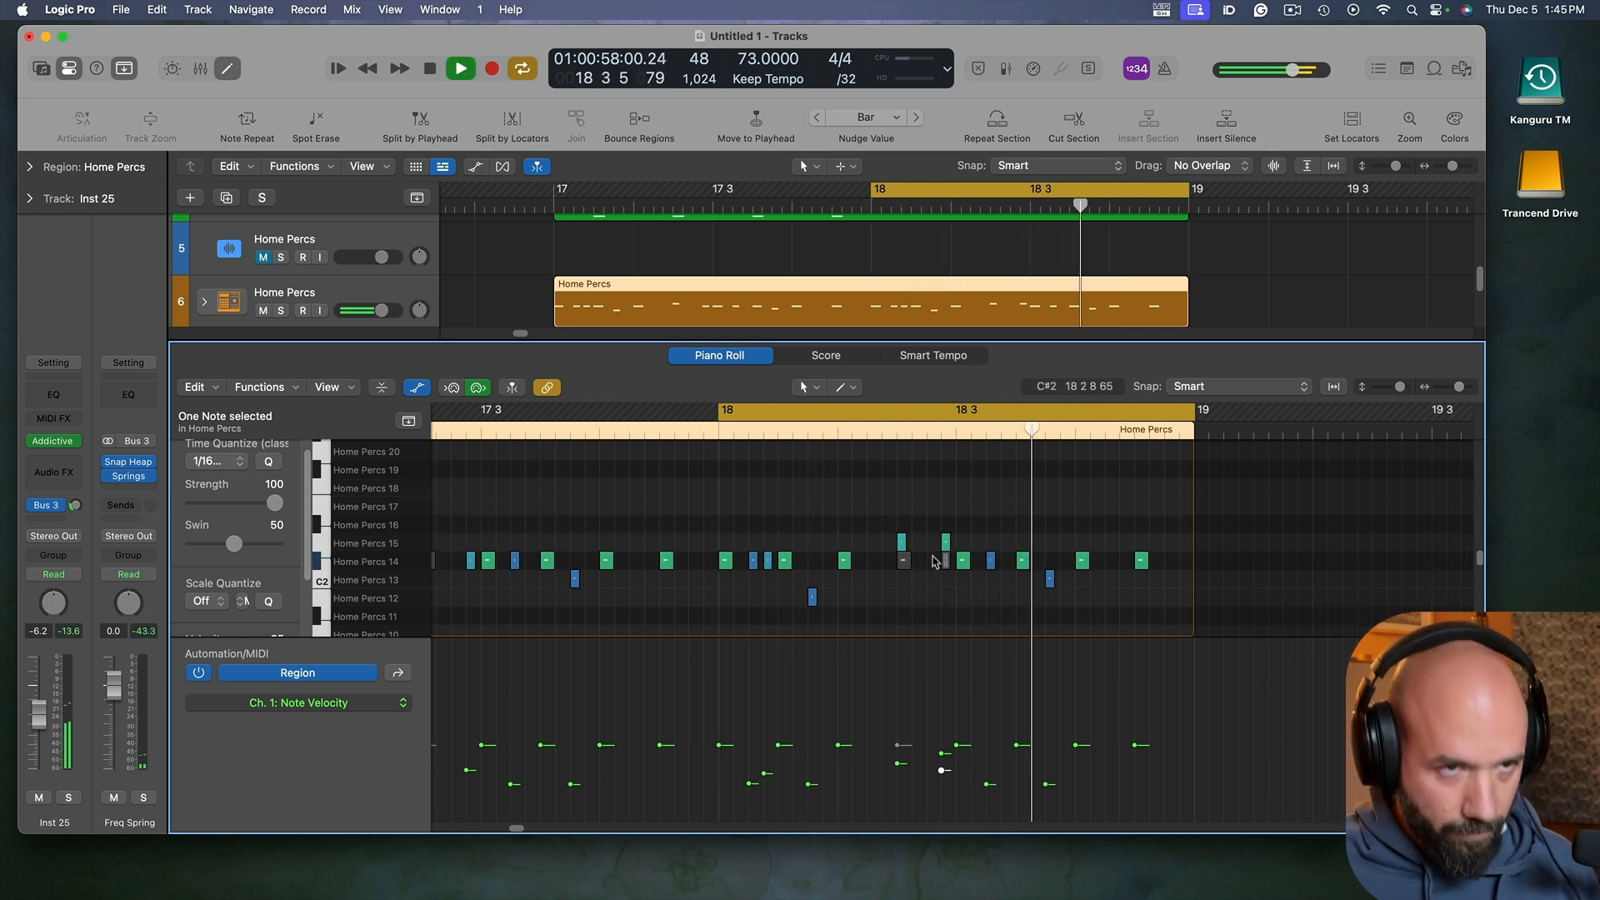
{"action": "key", "text": "space"}
Step: Move the added Home Percs 15 note to 18 3 3, mute the Home Percs 14 note there instead, and play the loop
{"action": "left_click_drag", "start_coordinate": [947, 559], "coordinate": [991, 567]}
{"action": "key", "text": "space"}
{"action": "key", "text": "space"}
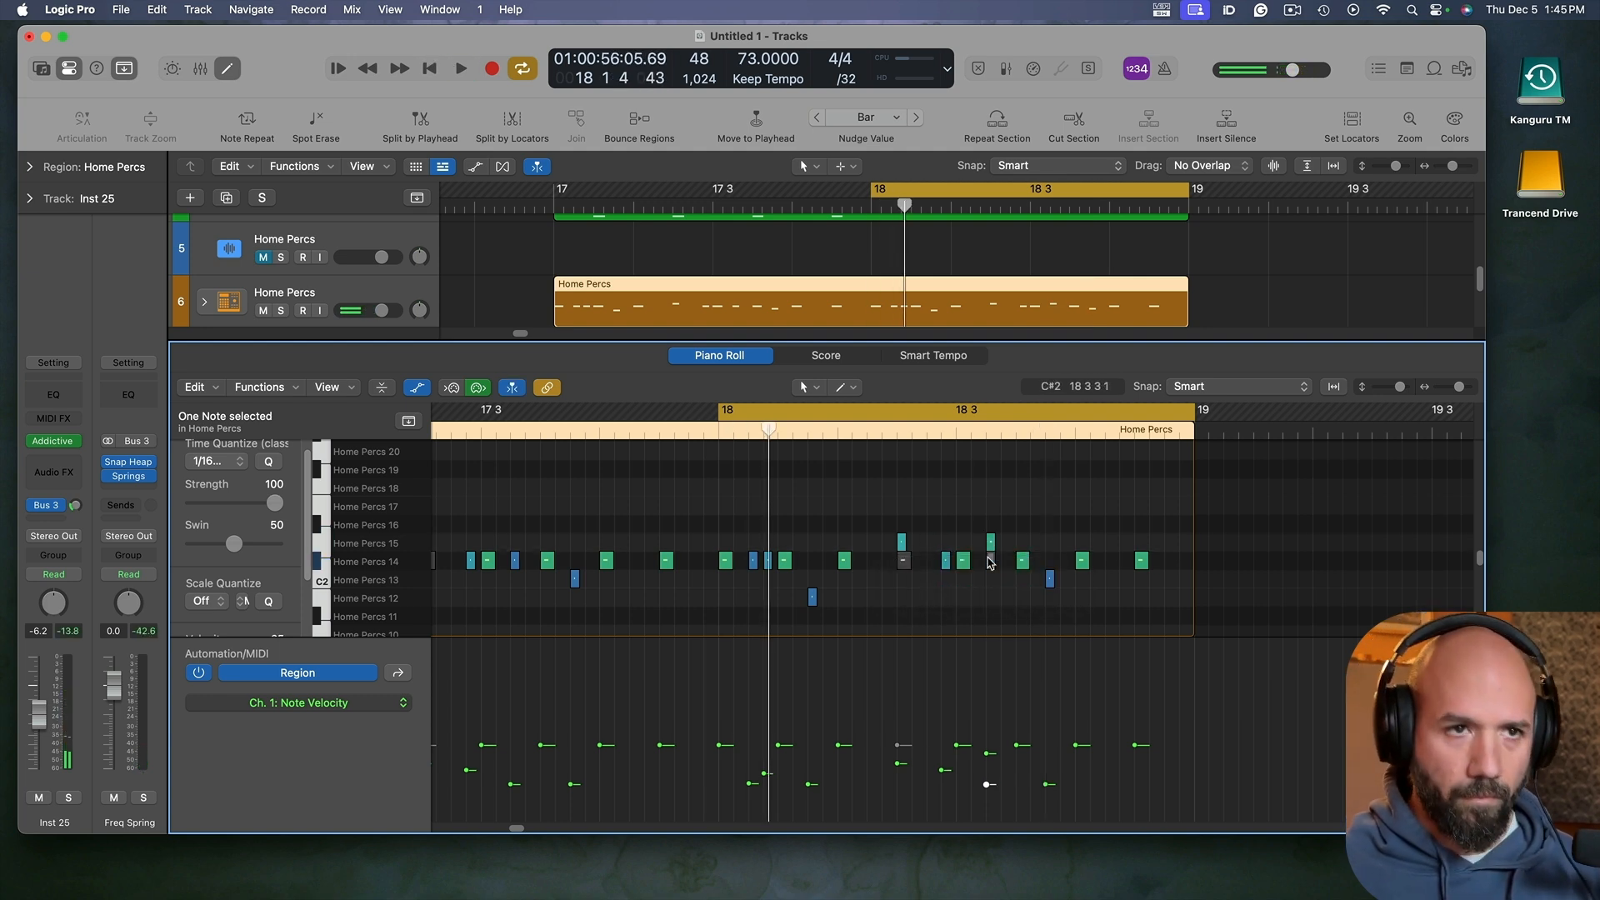
{"action": "key", "text": "space"}
{"action": "left_click", "coordinate": [991, 546]}
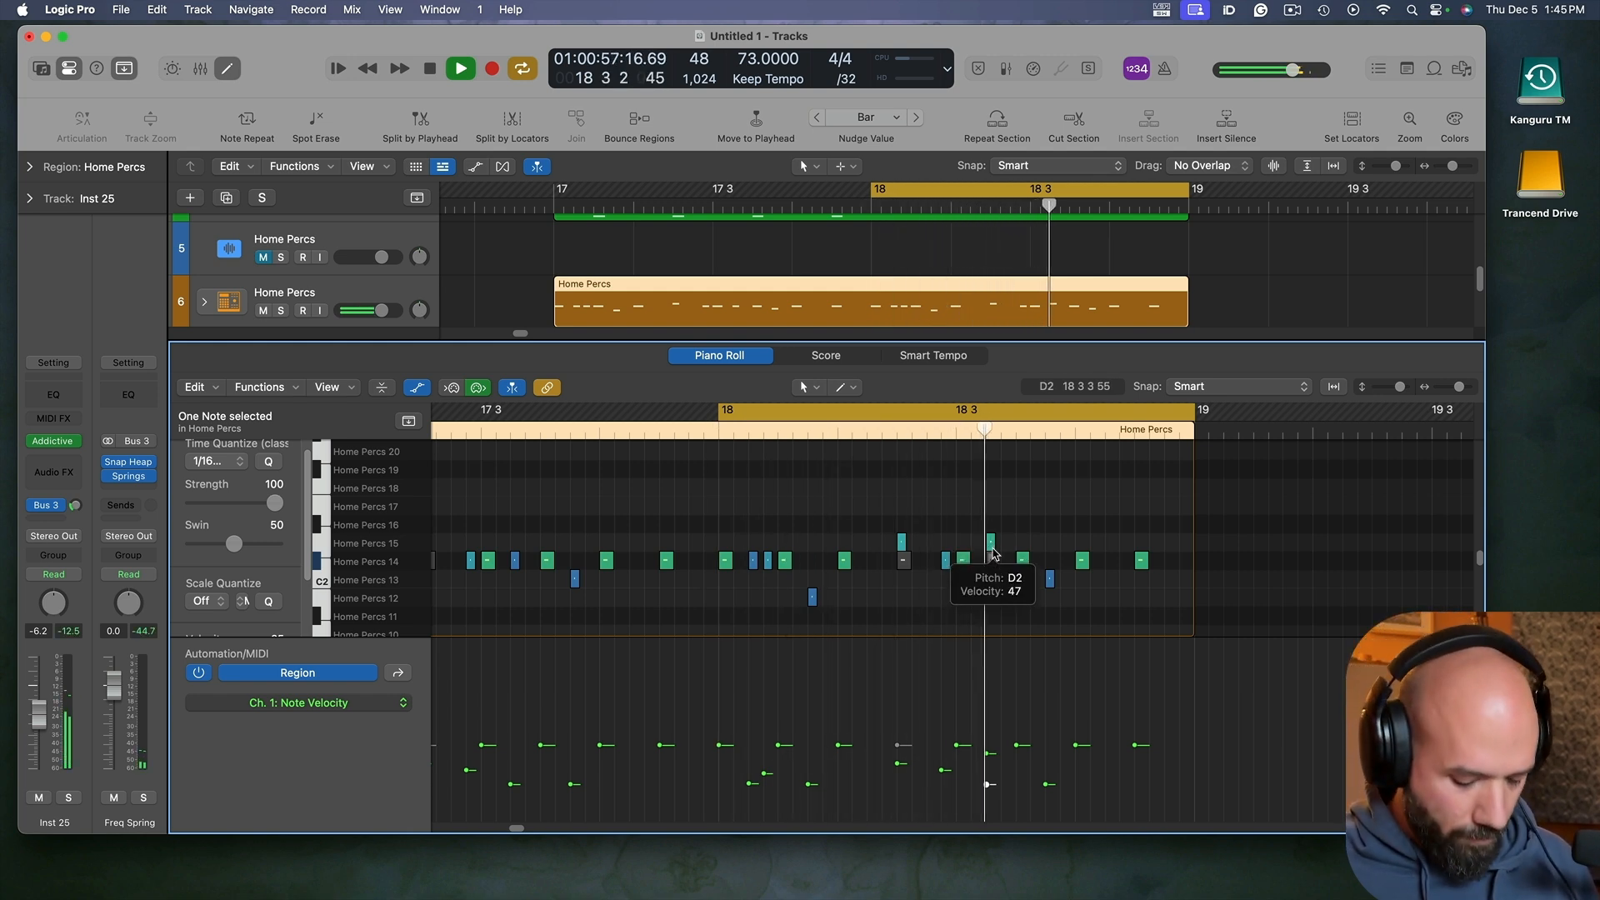
{"action": "left_click_drag", "start_coordinate": [993, 553], "coordinate": [1002, 550]}
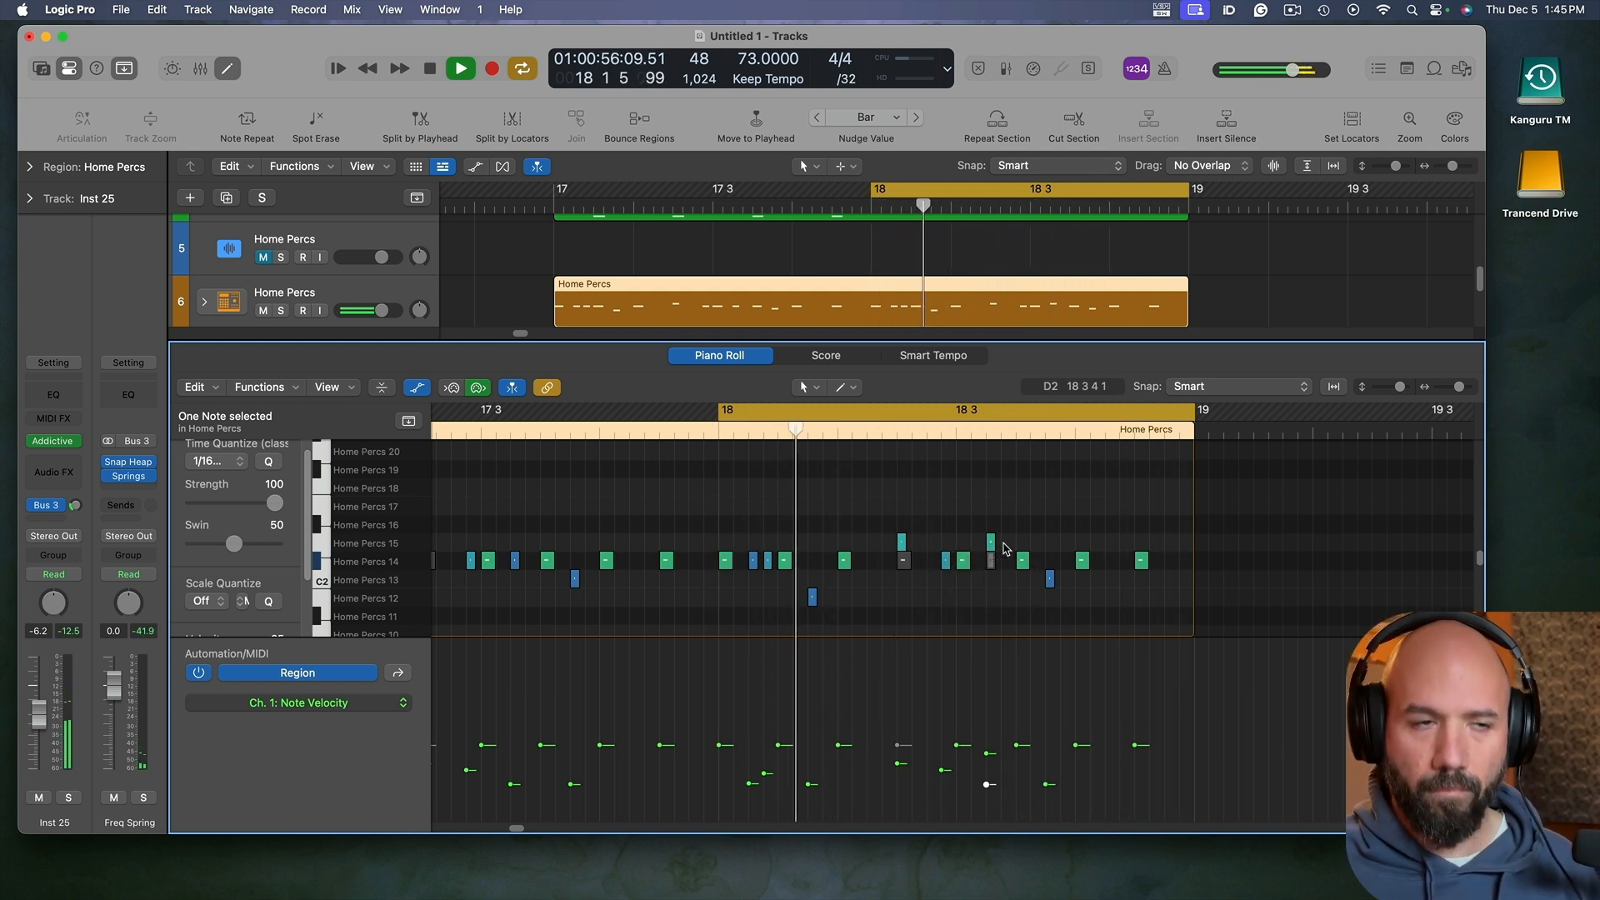
{"action": "key", "text": "space"}
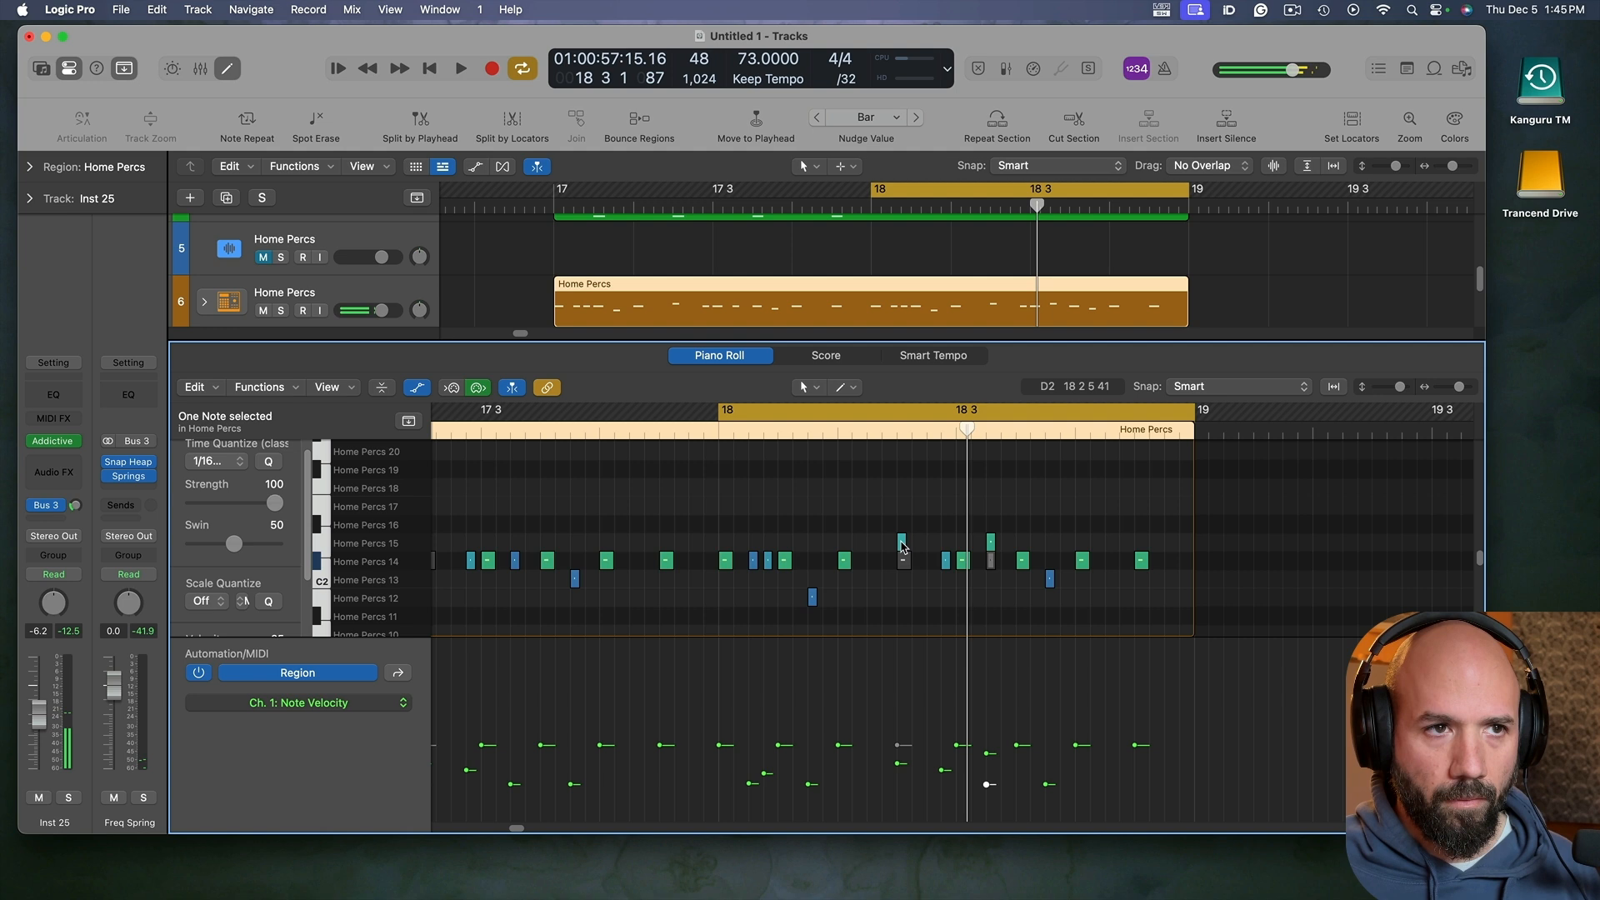
Step: Shift the Home Percs 15 ghost note at 18 2 5 earlier to 18 2 3 and unmute the Home Percs 14 note at 18 2 5
{"action": "left_click_drag", "start_coordinate": [903, 547], "coordinate": [886, 548]}
{"action": "key", "text": "space"}
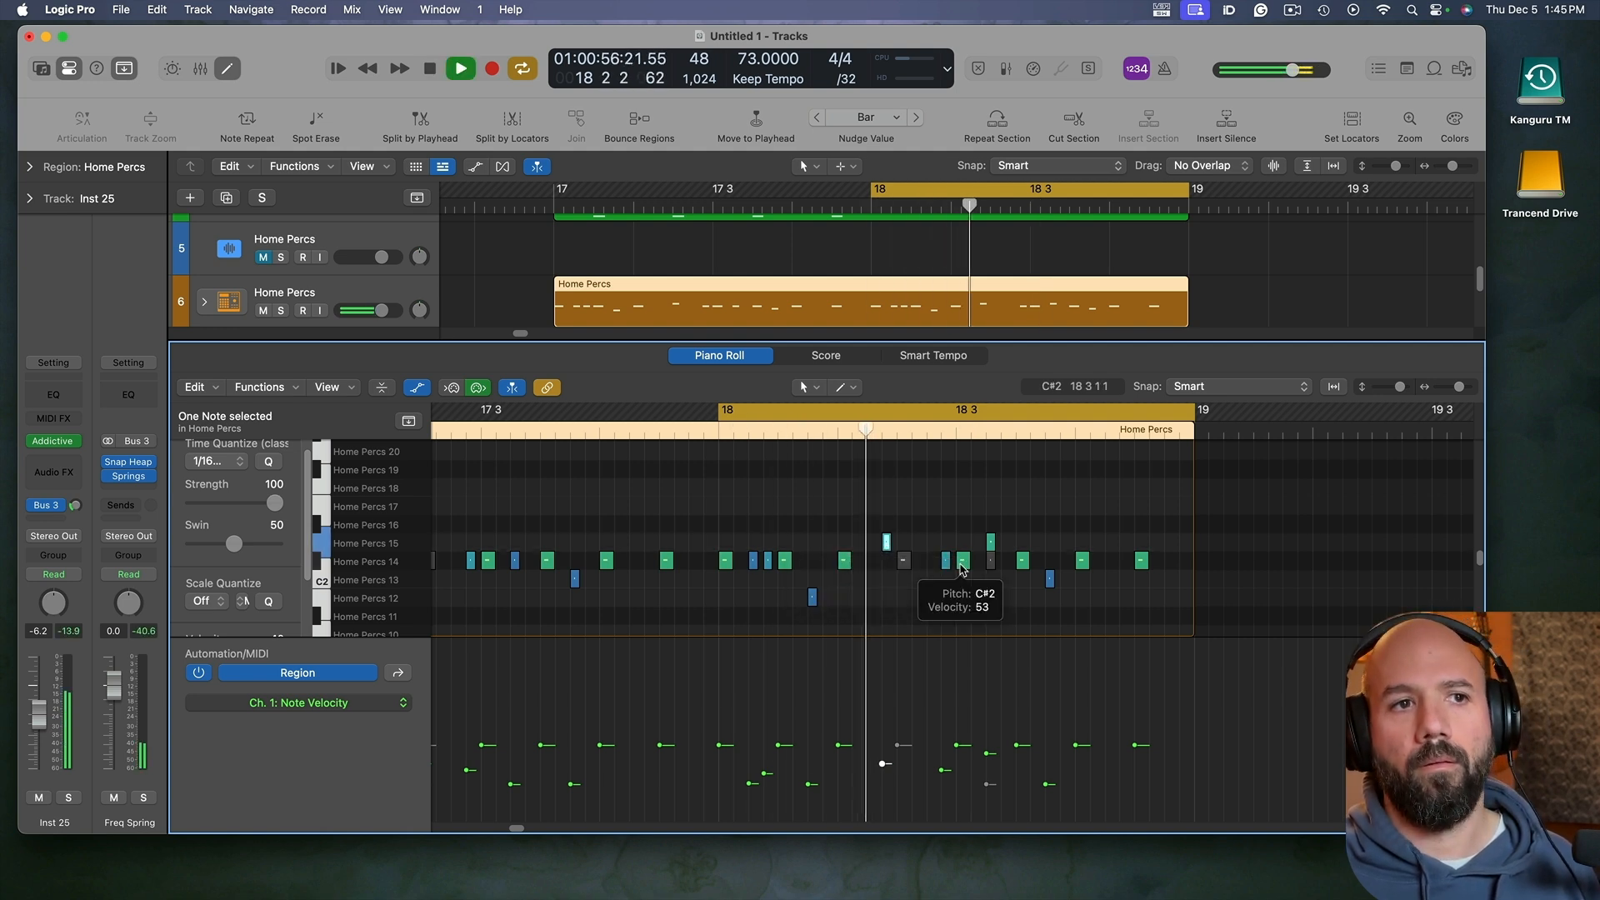
{"action": "key", "text": "space"}
{"action": "left_click_drag", "start_coordinate": [885, 543], "coordinate": [872, 544]}
{"action": "key", "text": "space"}
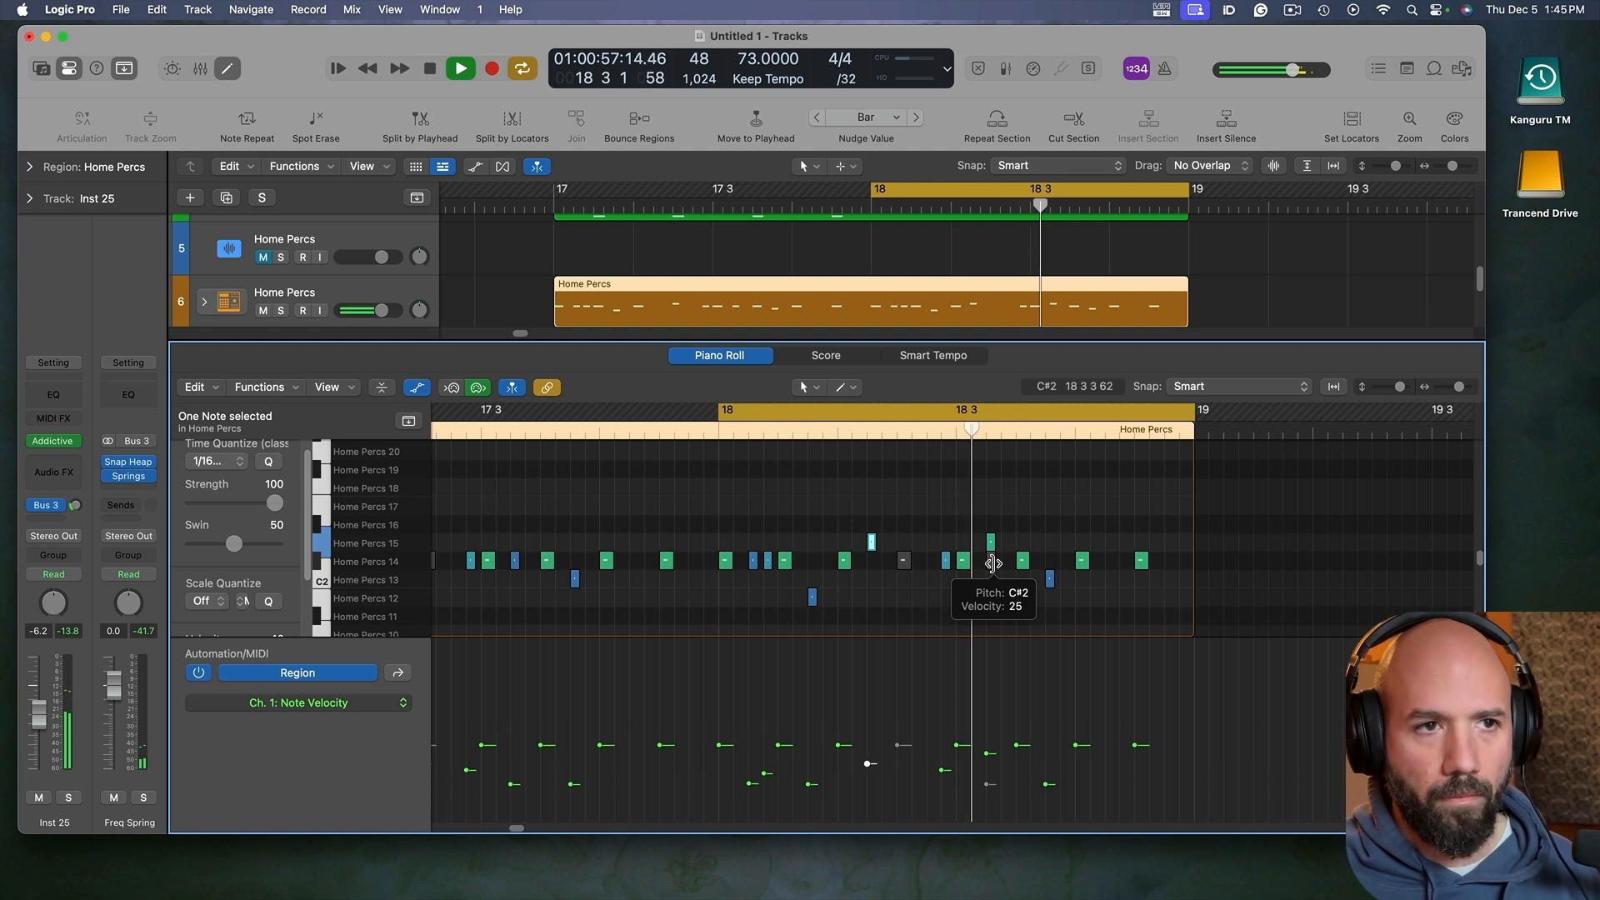
{"action": "key", "text": "space"}
{"action": "left_click", "coordinate": [906, 546]}
{"action": "key", "text": "space"}
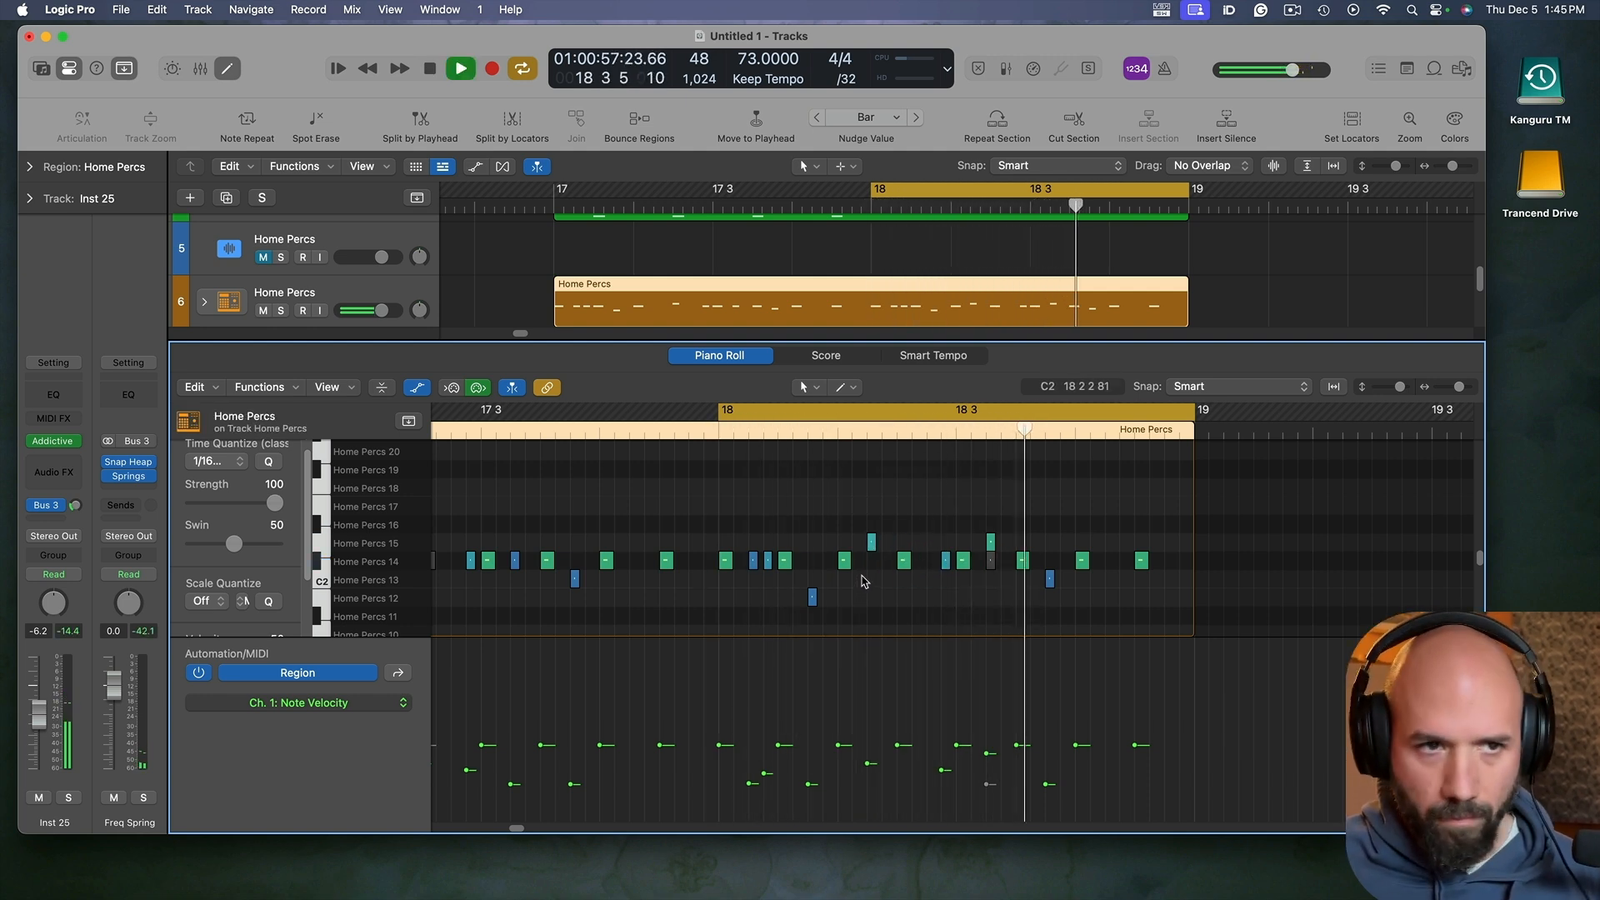
{"action": "key", "text": "space"}
Step: Extend the cycle range back to bar 17 so it covers both bars, and play the full Home Percs pattern
{"action": "key", "text": "super+Left"}
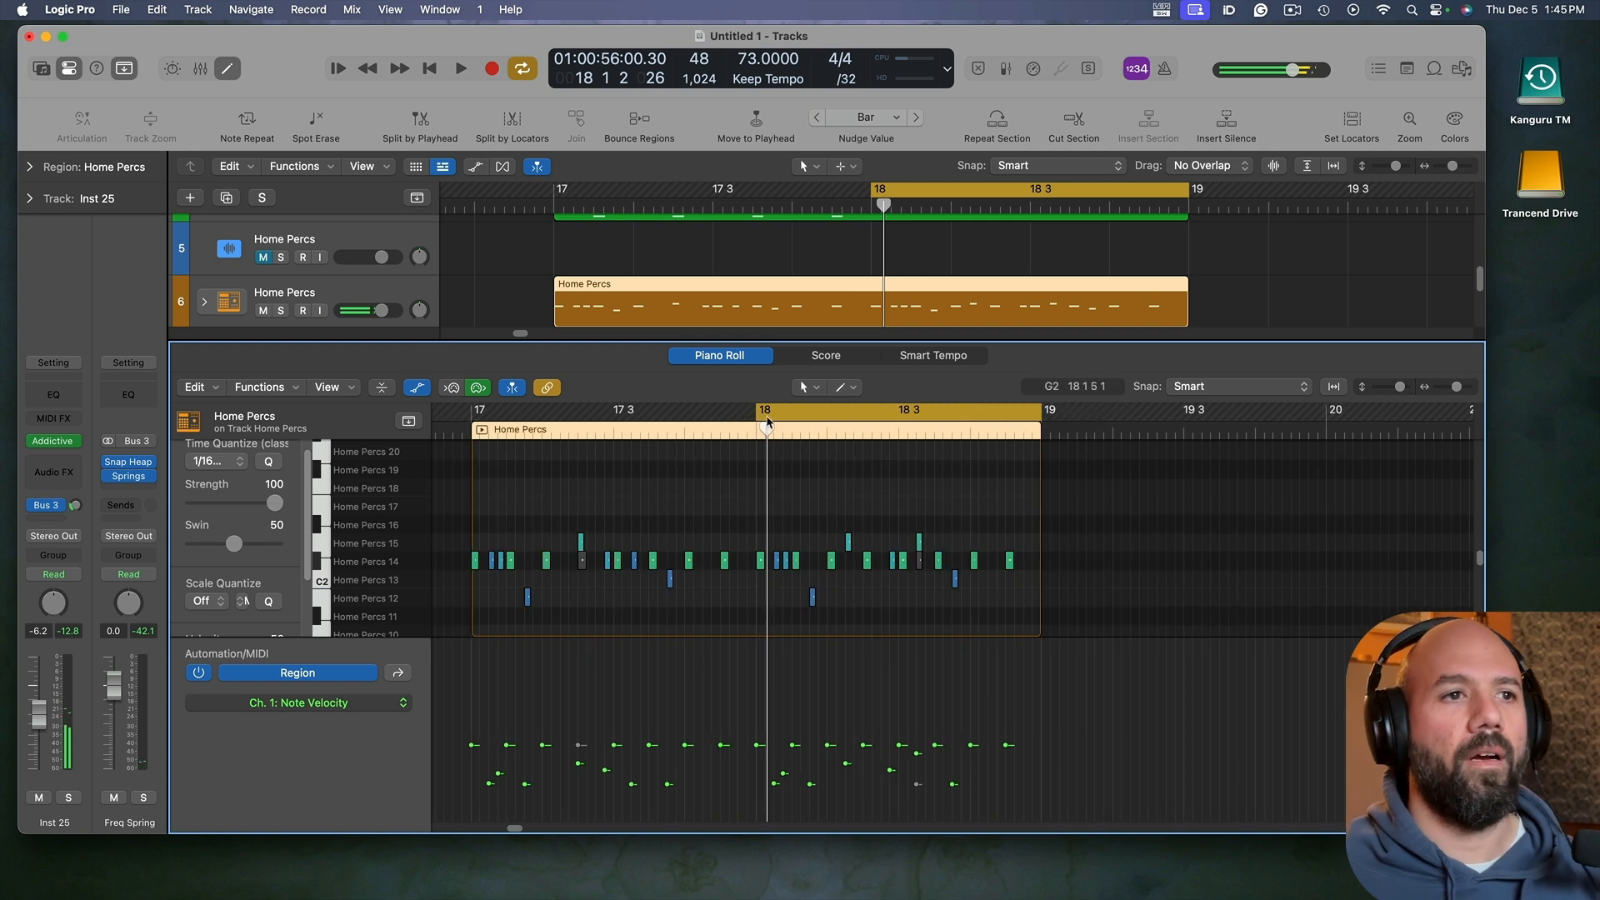
{"action": "left_click_drag", "start_coordinate": [756, 408], "coordinate": [481, 413]}
{"action": "key", "text": "space"}
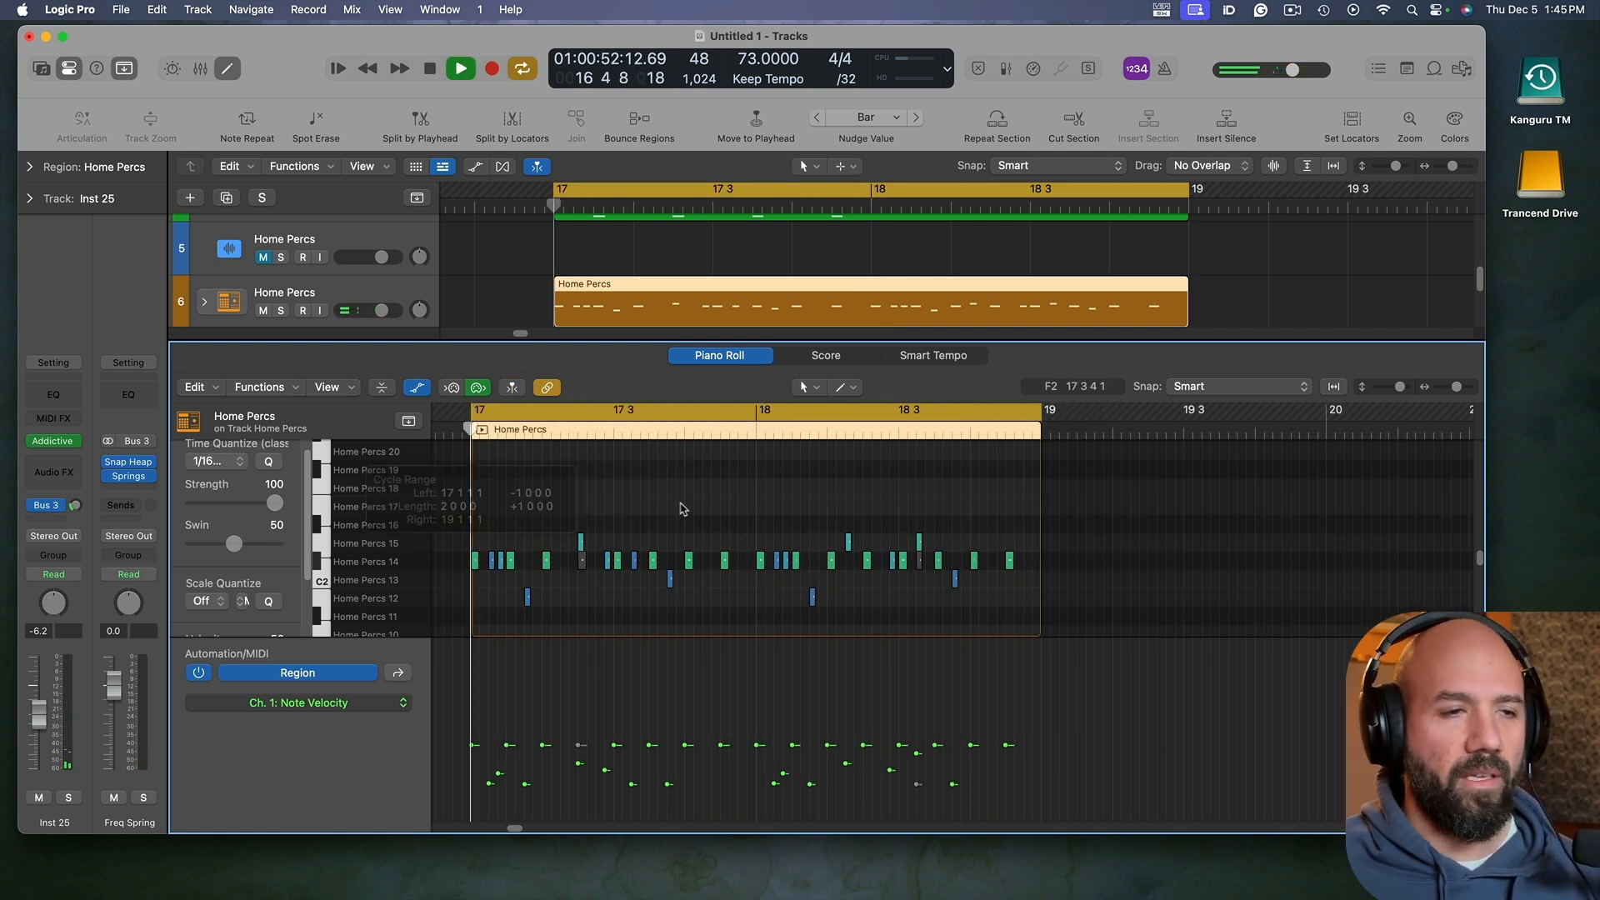
{"action": "scroll", "coordinate": [864, 578], "scroll_direction": "left", "scroll_amount": 5}
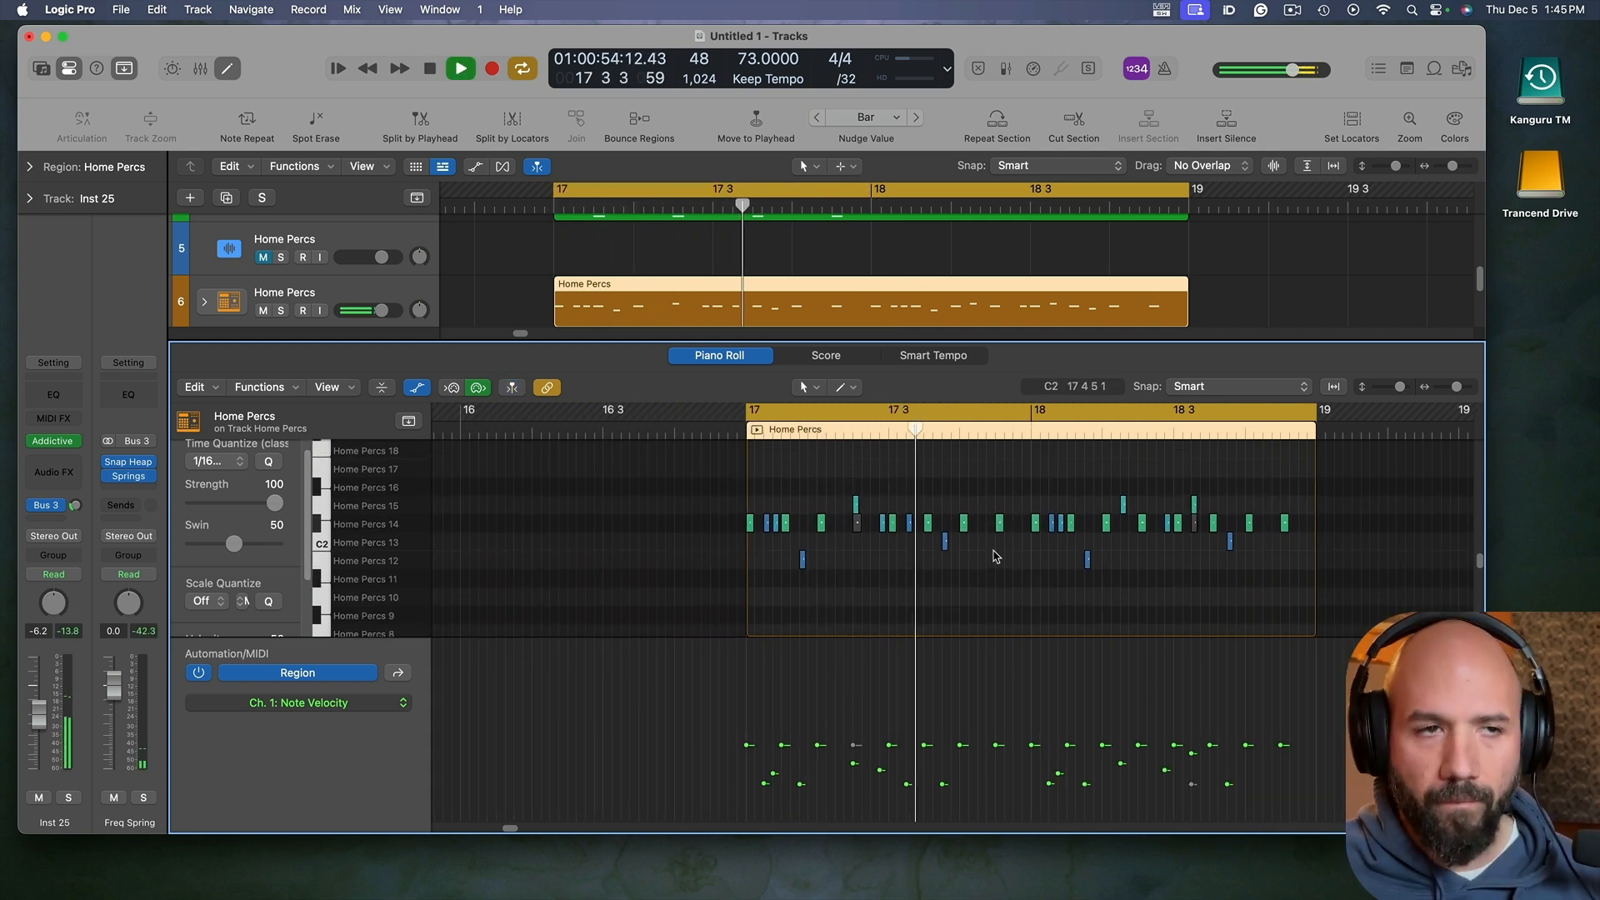
{"action": "scroll", "coordinate": [996, 557], "scroll_direction": "right", "scroll_amount": 2}
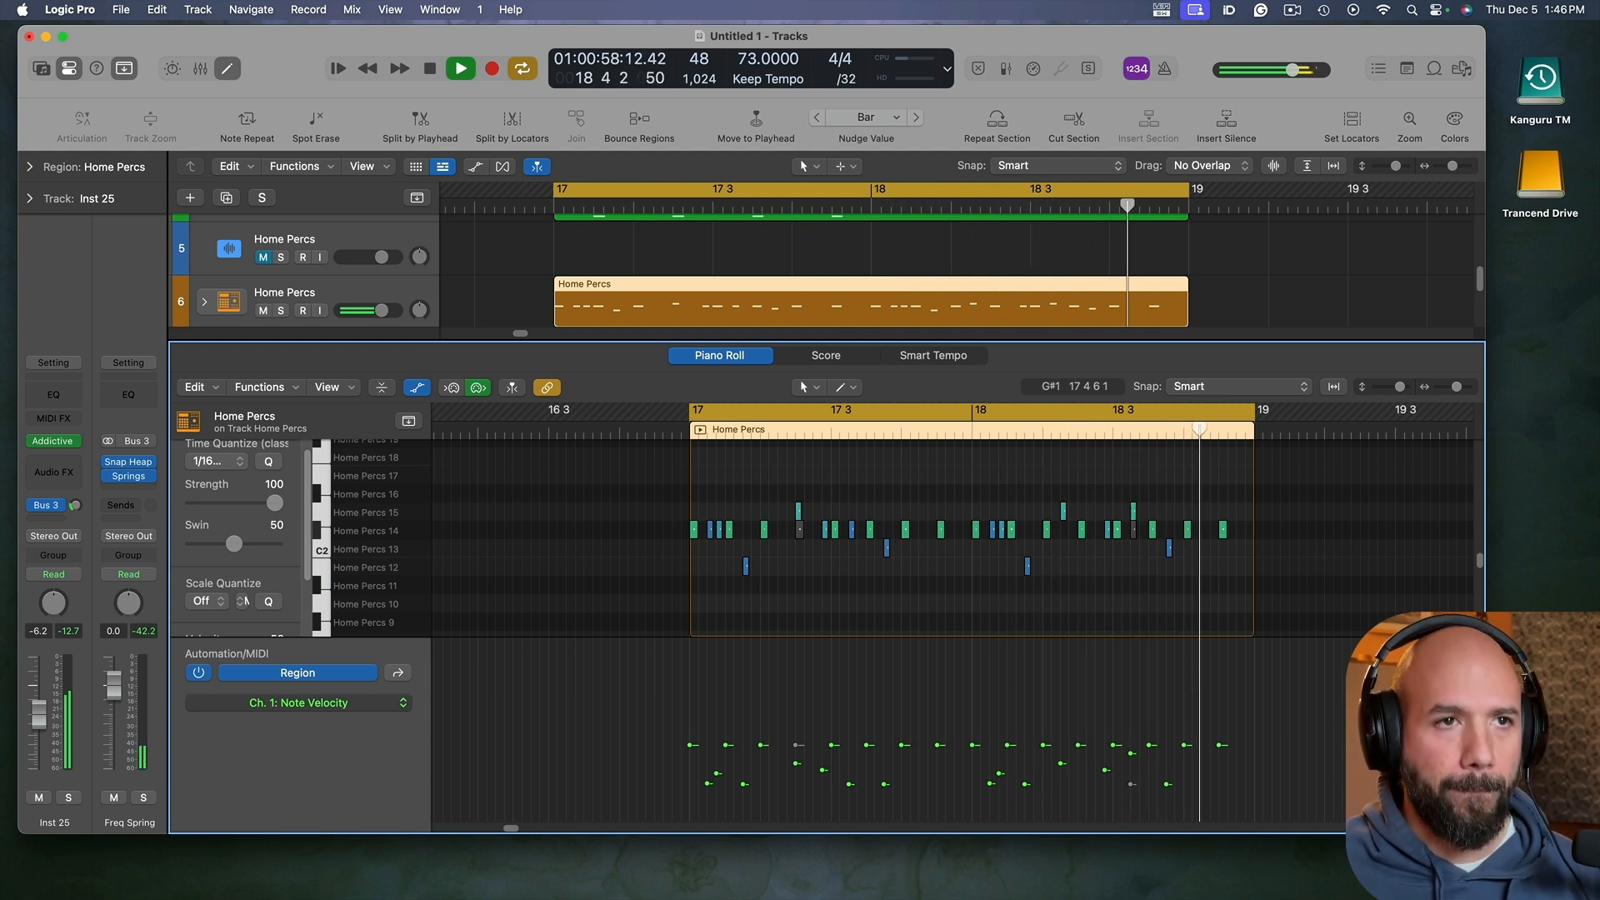
{"action": "key", "text": "space"}
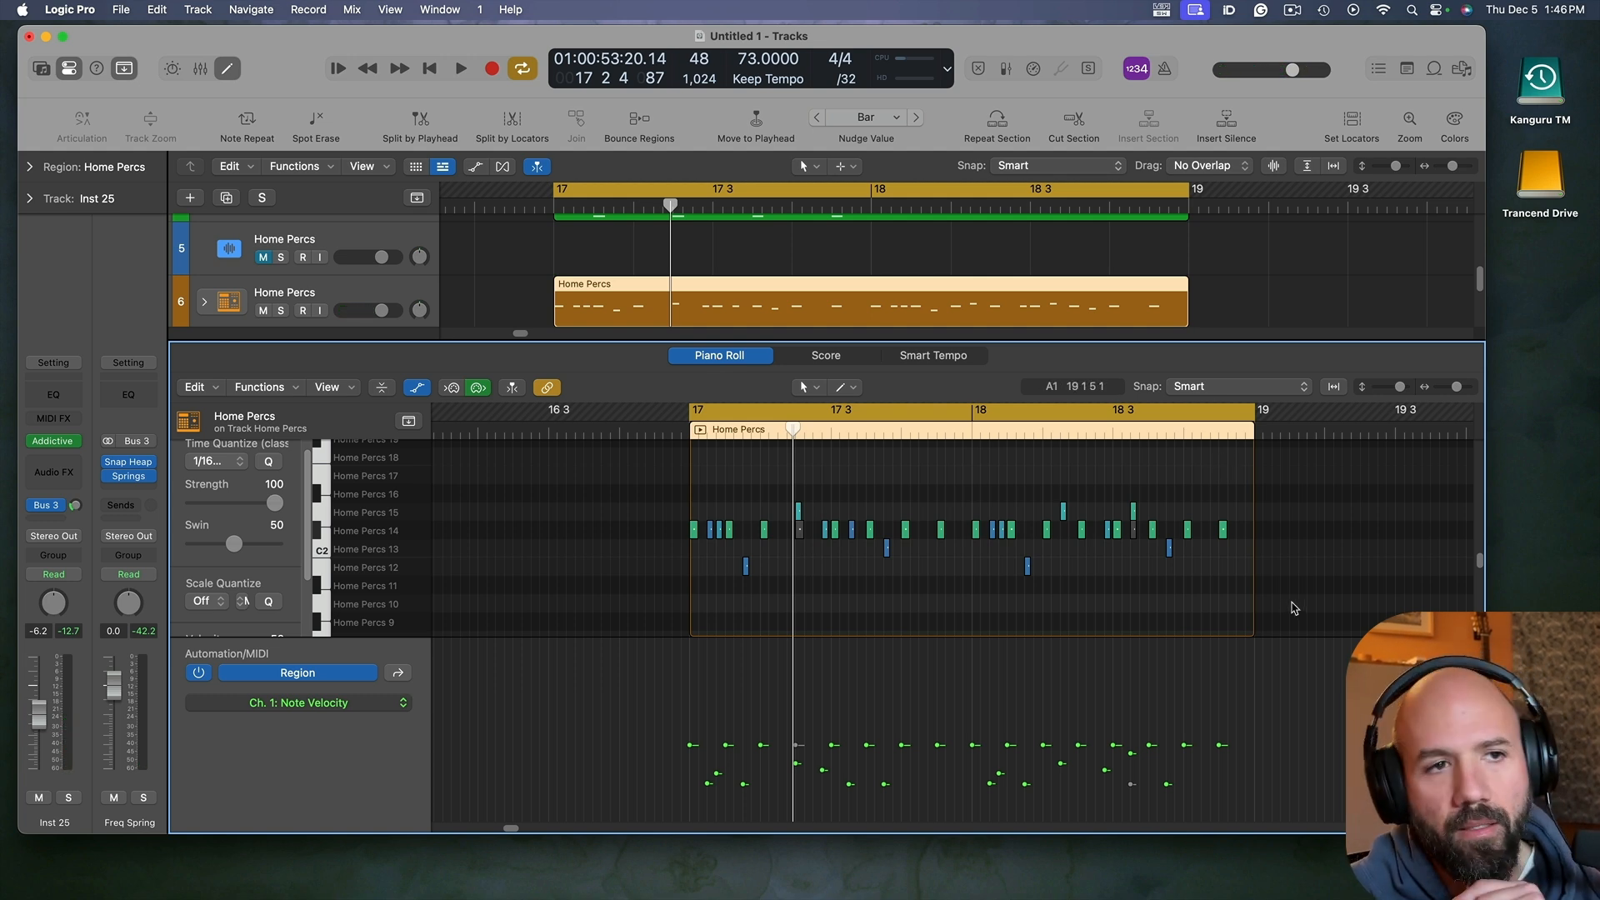
Step: Apply the Humanize MIDI transform to all Home Percs notes, randomizing position, velocity and length by 10
{"action": "left_click_drag", "start_coordinate": [1308, 599], "coordinate": [661, 477]}
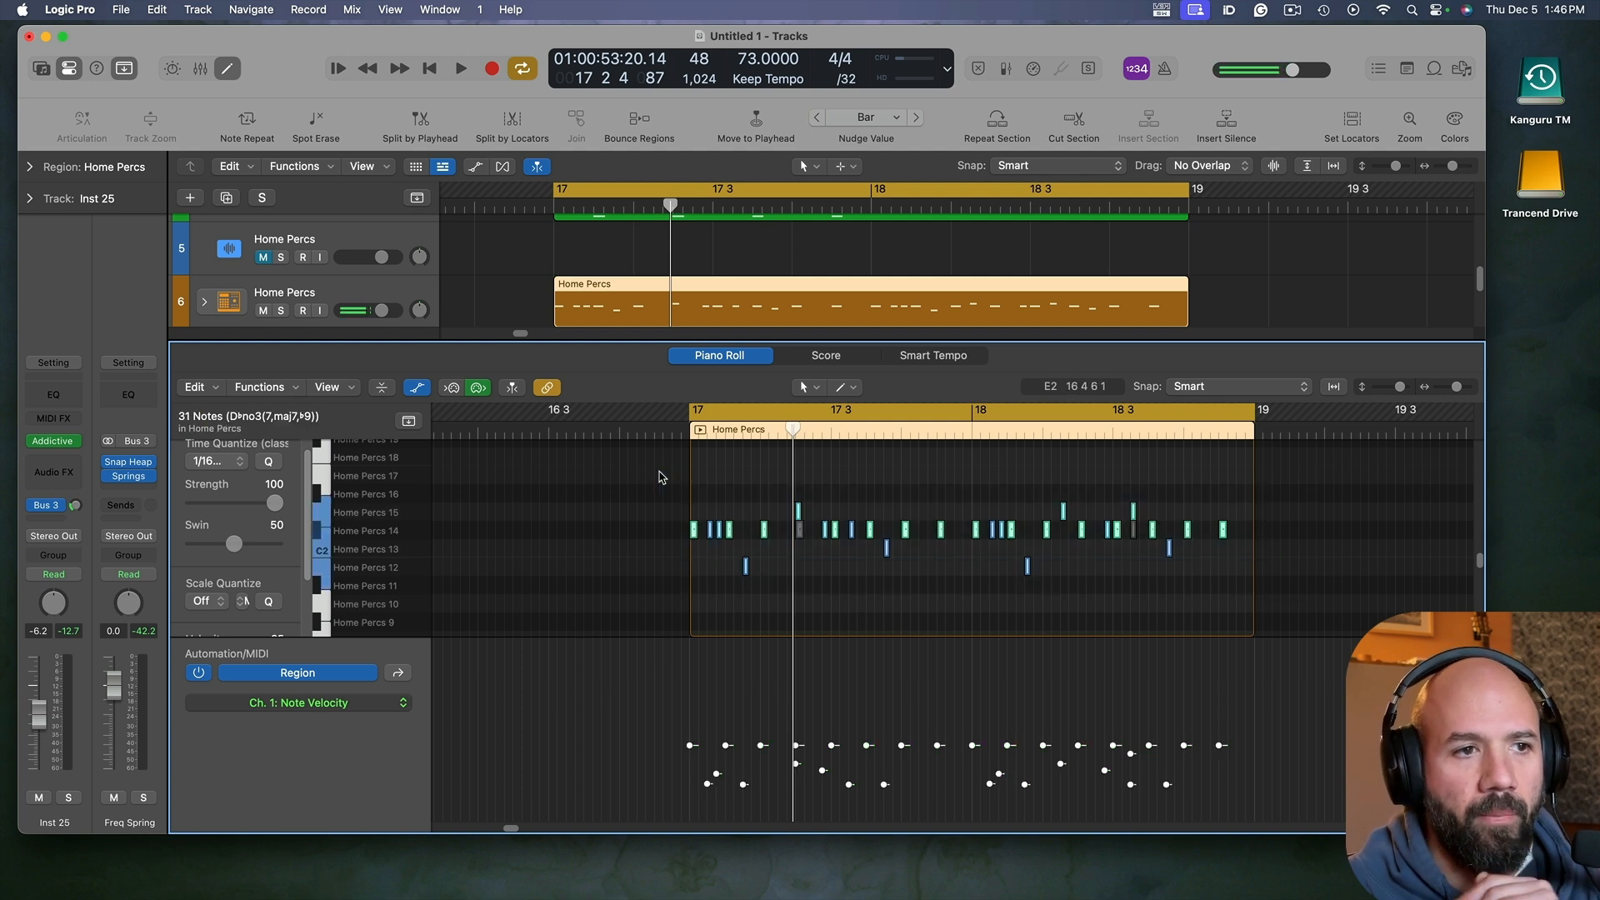
{"action": "left_click", "coordinate": [354, 390]}
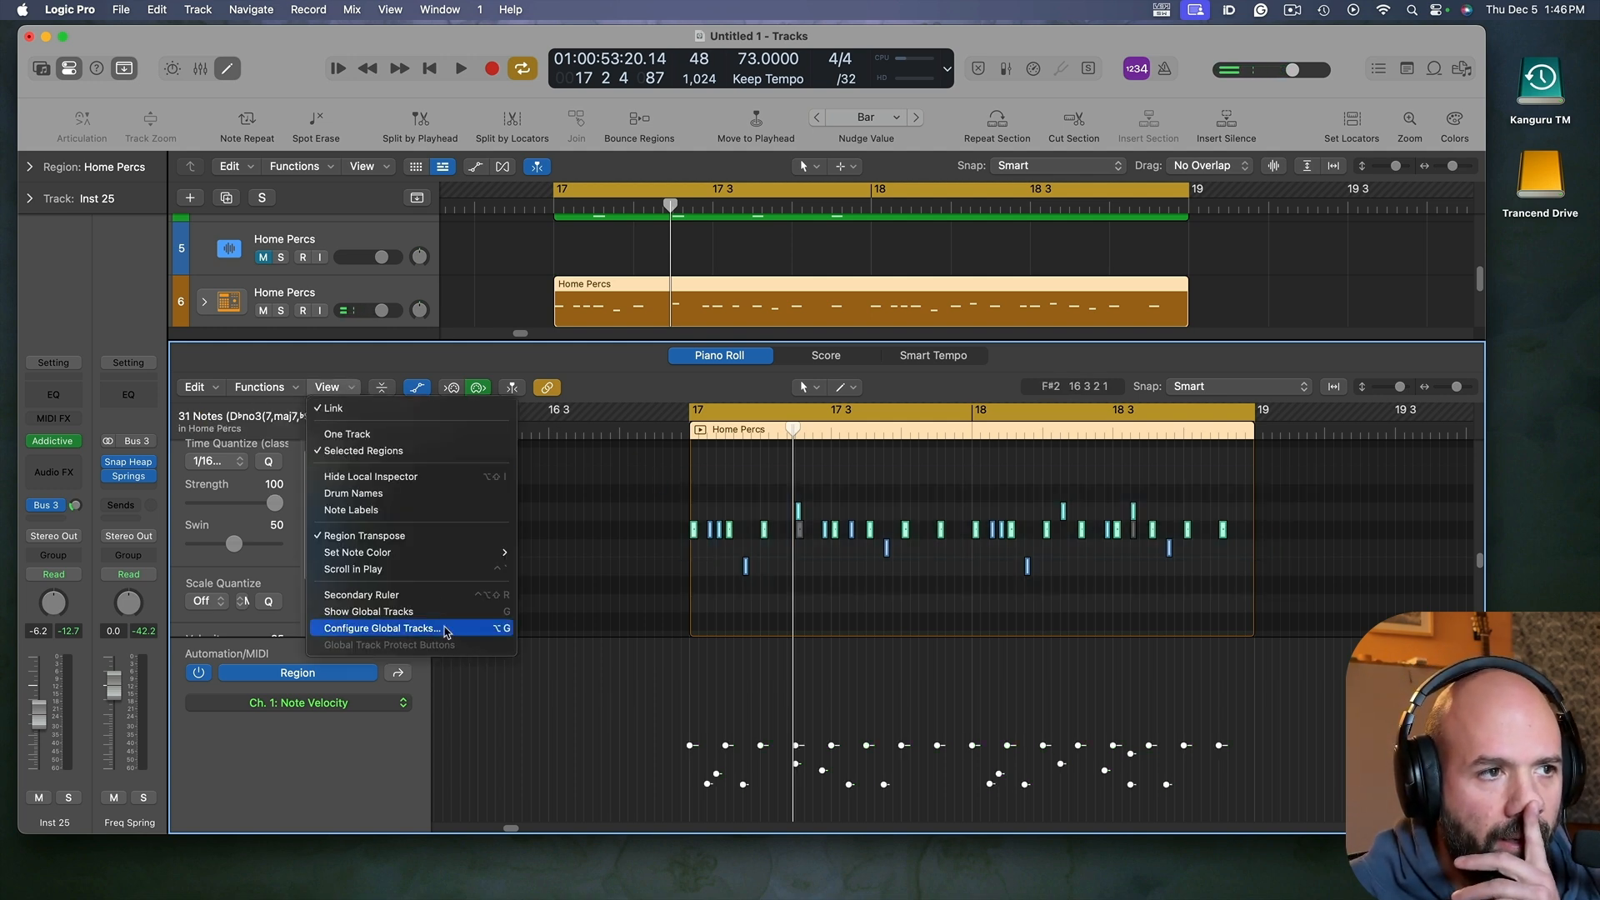
{"action": "left_click", "coordinate": [242, 392]}
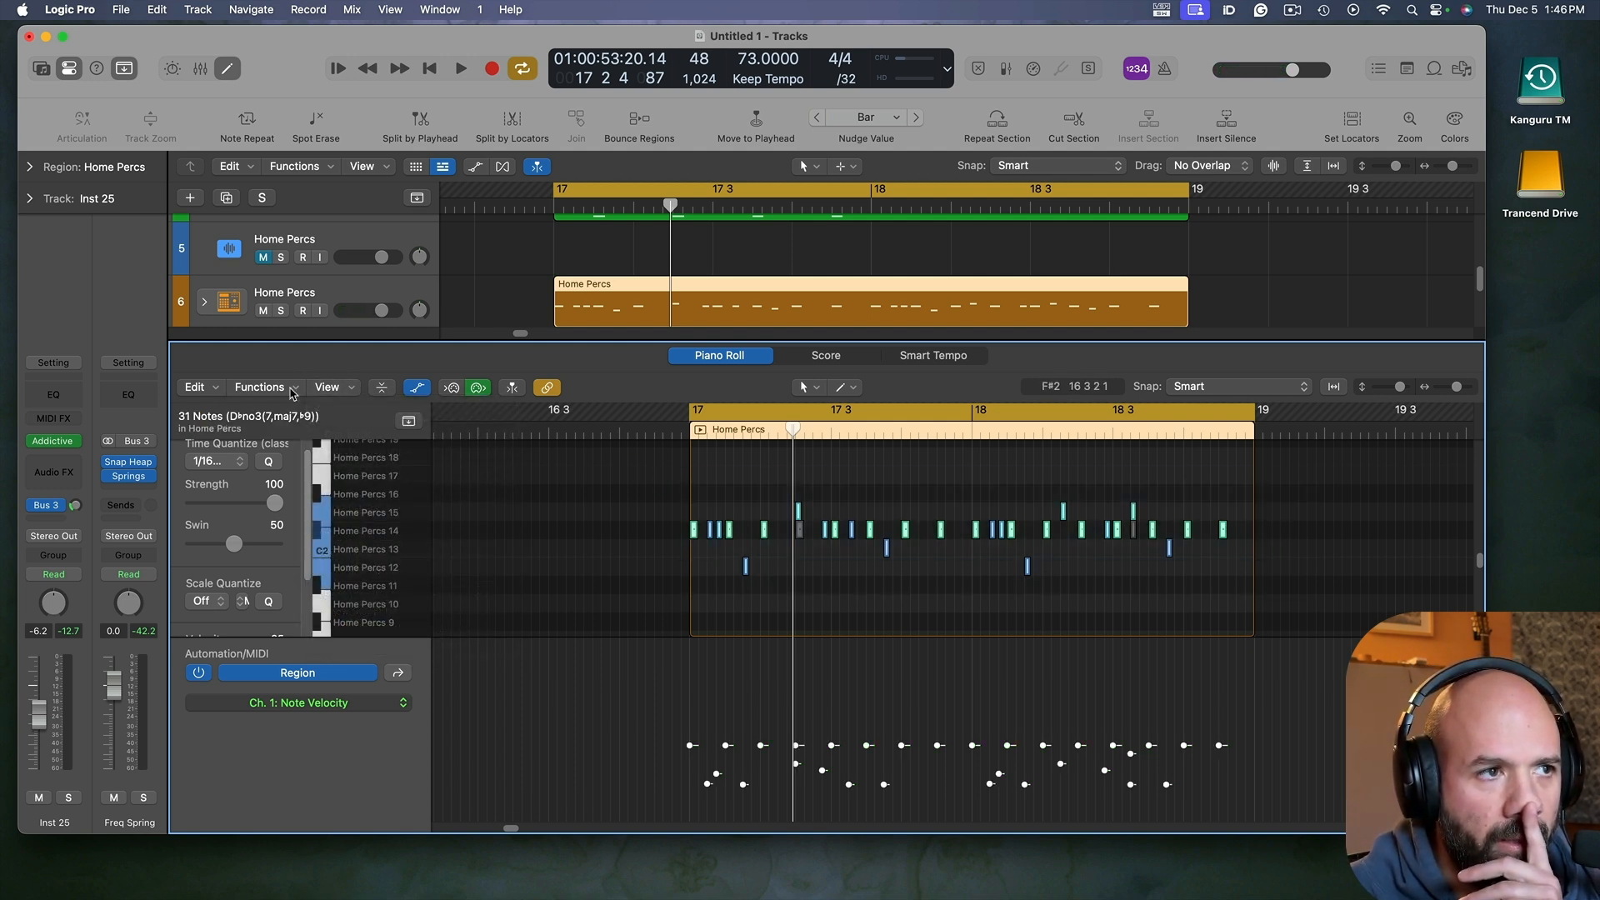
{"action": "left_click", "coordinate": [292, 389]}
{"action": "mouse_move", "coordinate": [339, 571]}
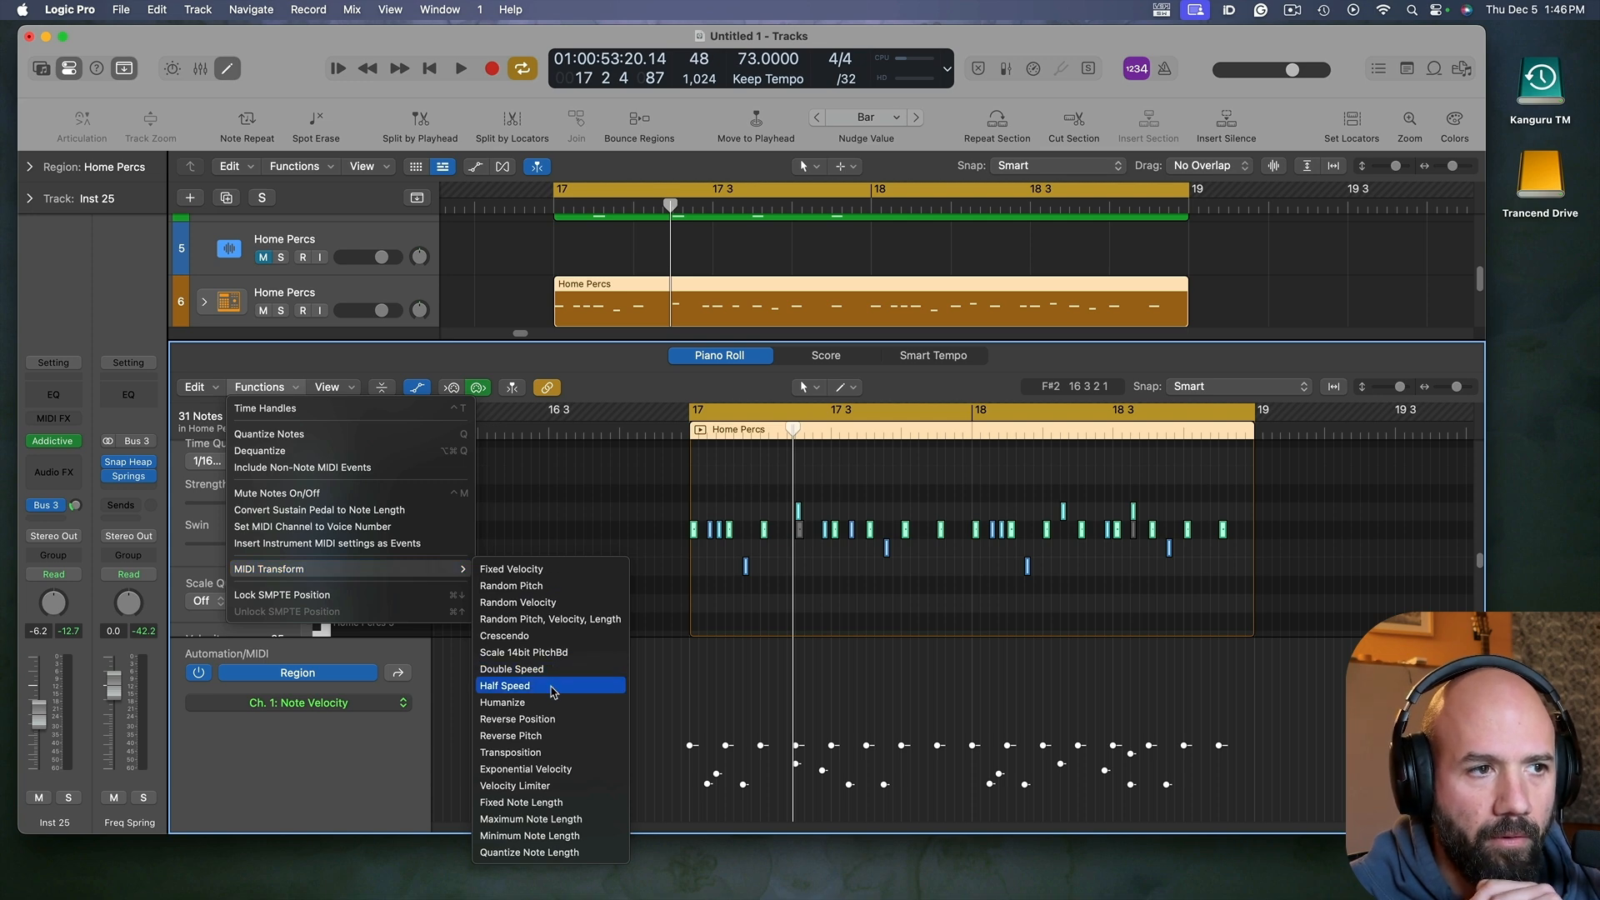
{"action": "left_click", "coordinate": [890, 586]}
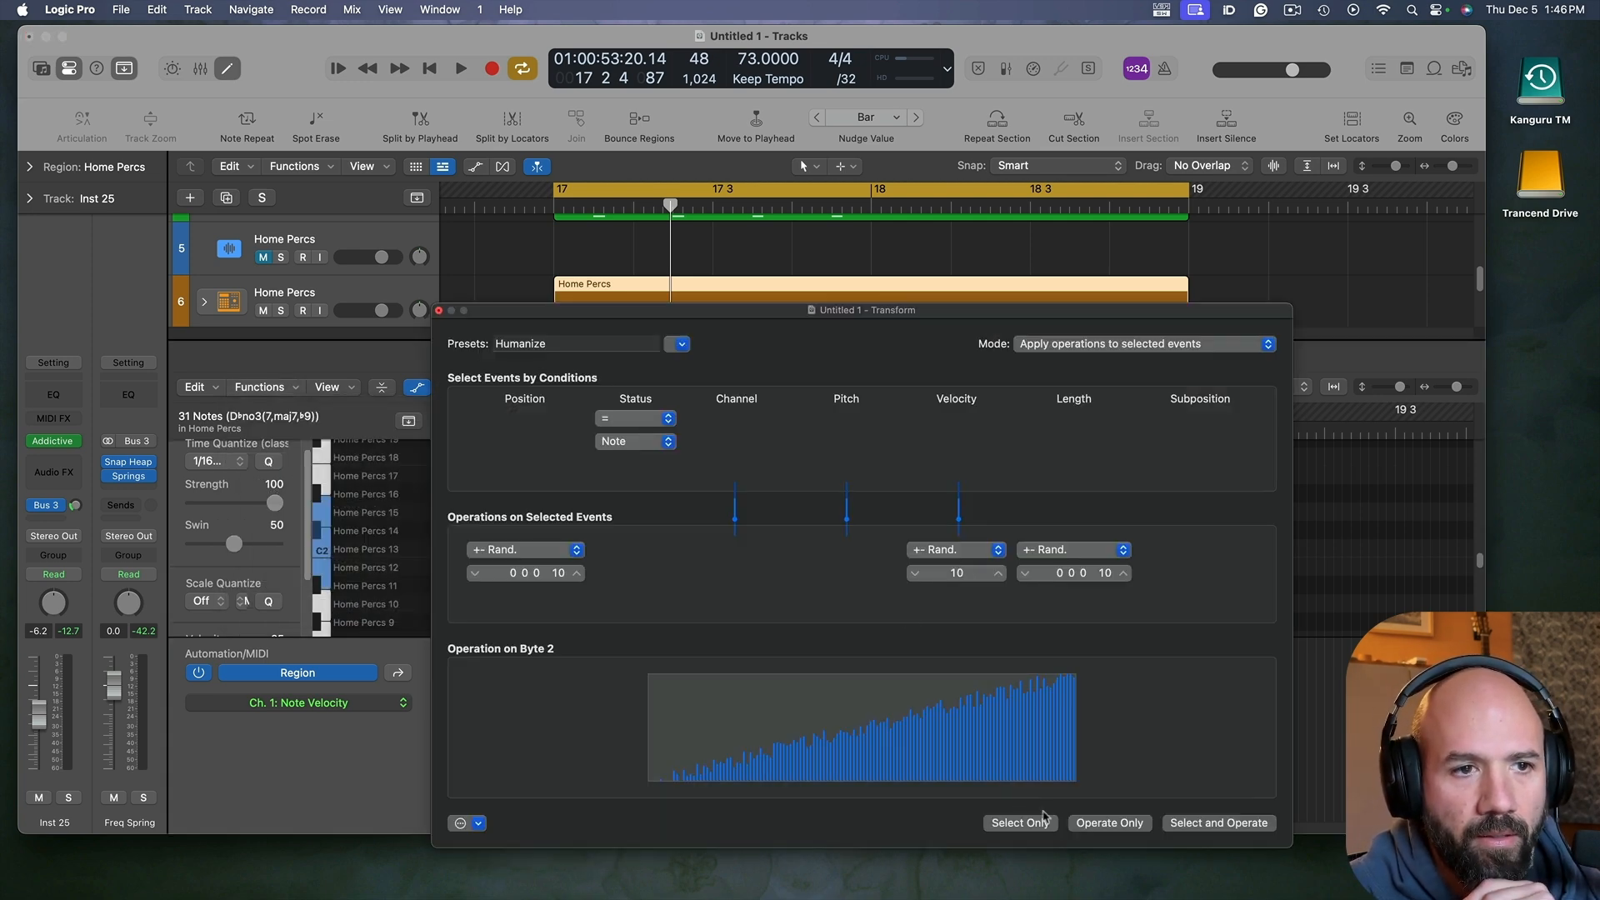
{"action": "left_click", "coordinate": [437, 311]}
Step: Play the humanized two-bar loop and inspect the note positions and velocities across both bars
{"action": "key", "text": "space"}
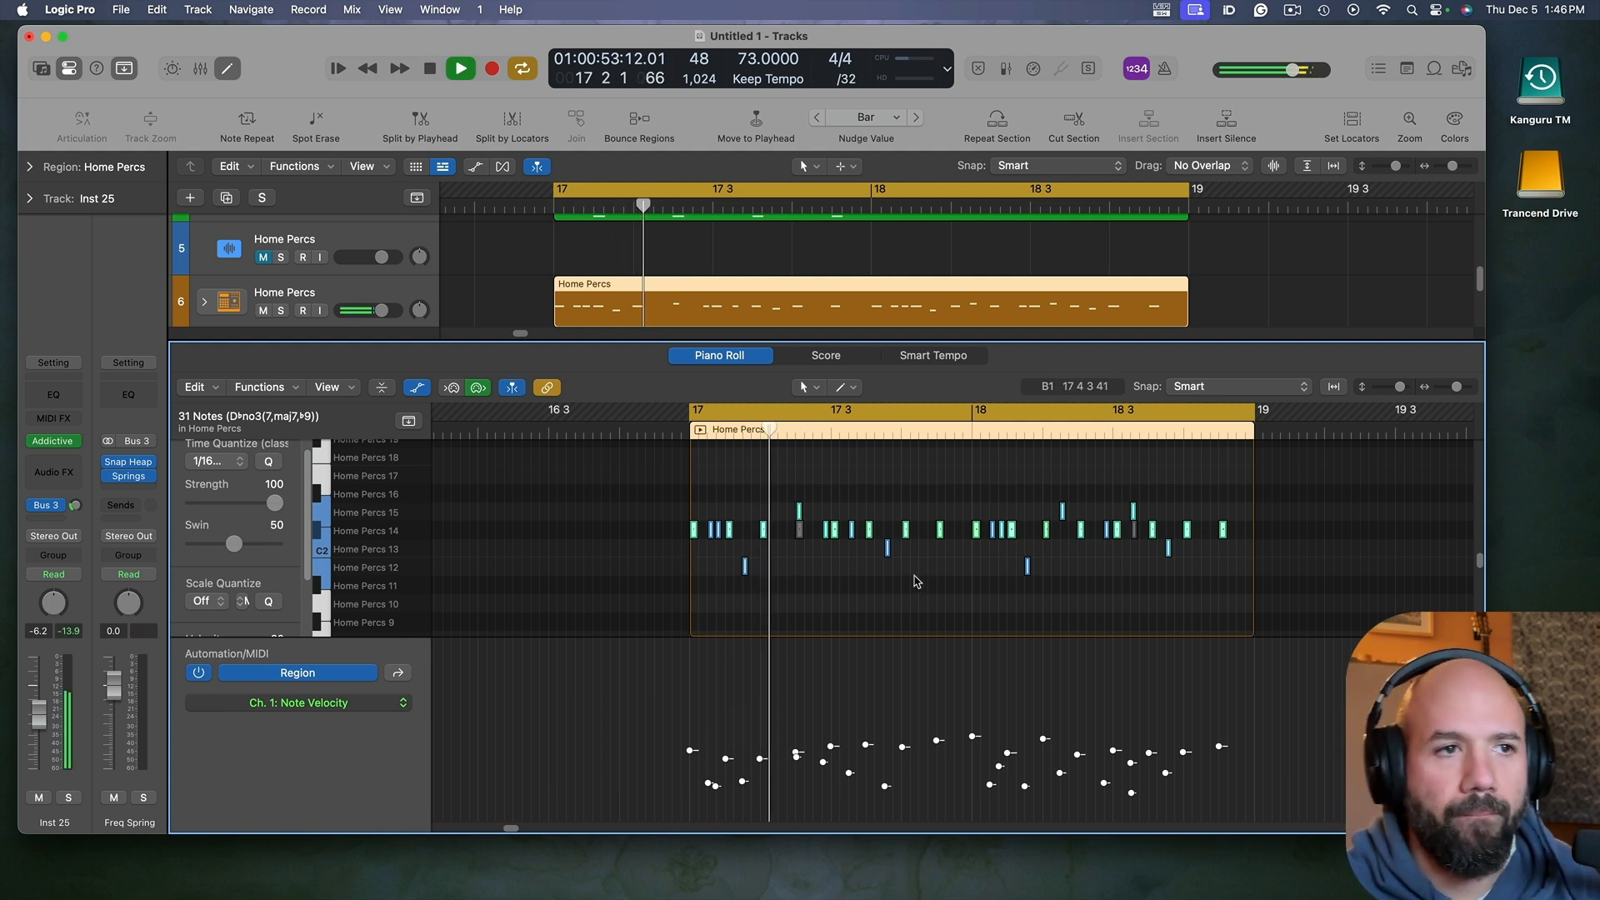
{"action": "left_click", "coordinate": [916, 582]}
{"action": "key", "text": "super+Right"}
{"action": "key", "text": "super+Right"}
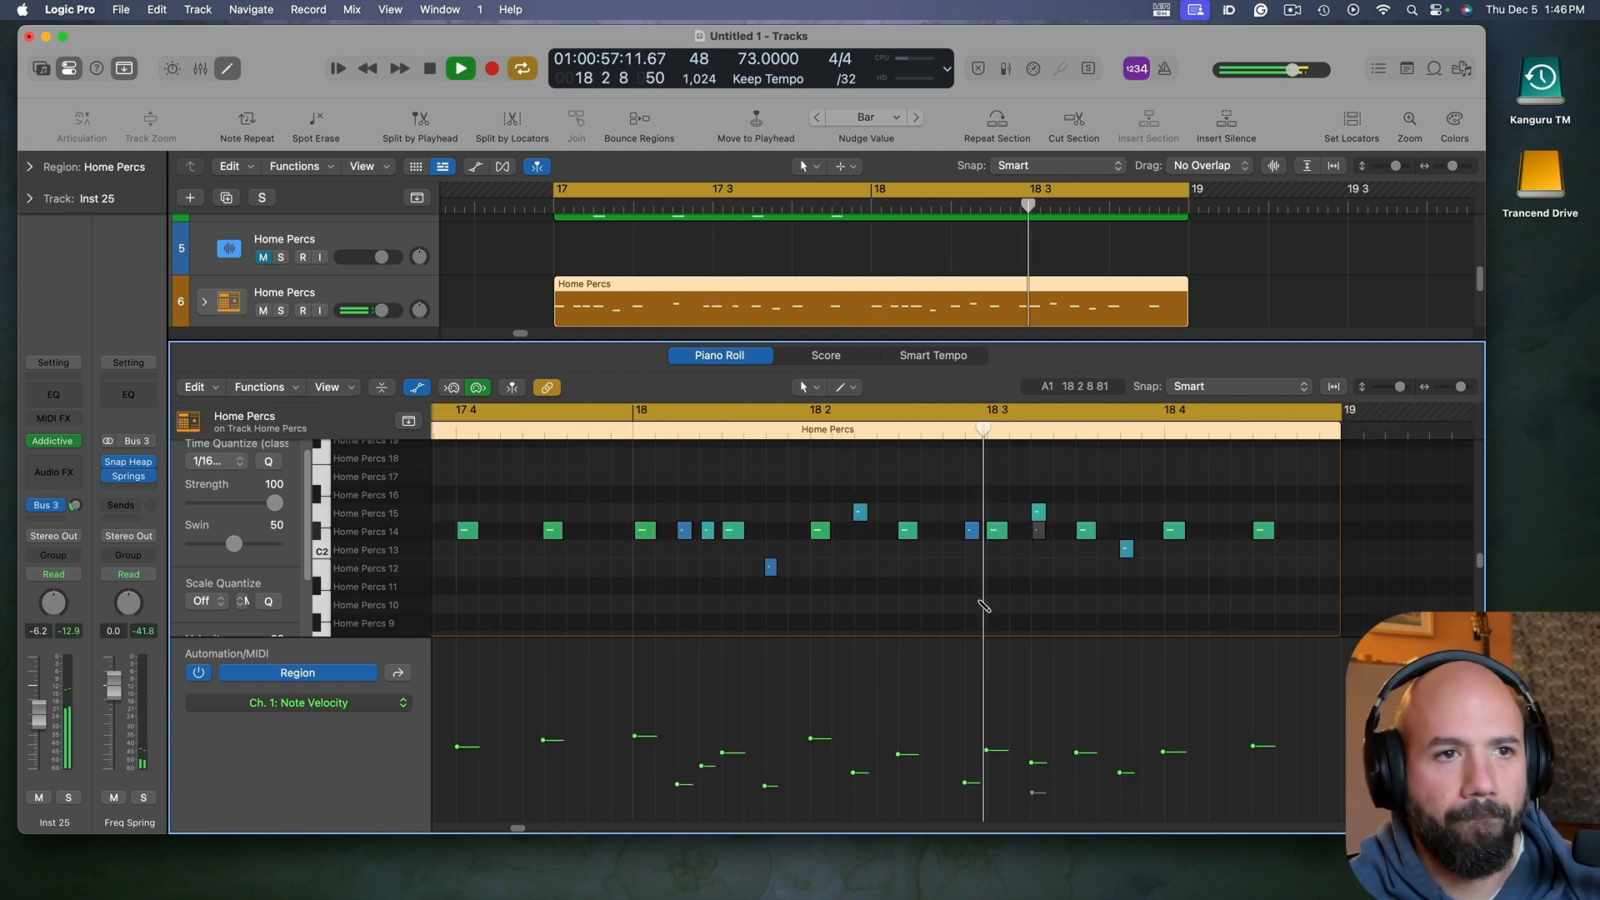
{"action": "key", "text": "super+Left"}
{"action": "key", "text": "super+Left"}
{"action": "key", "text": "super+Left"}
{"action": "key", "text": "space"}
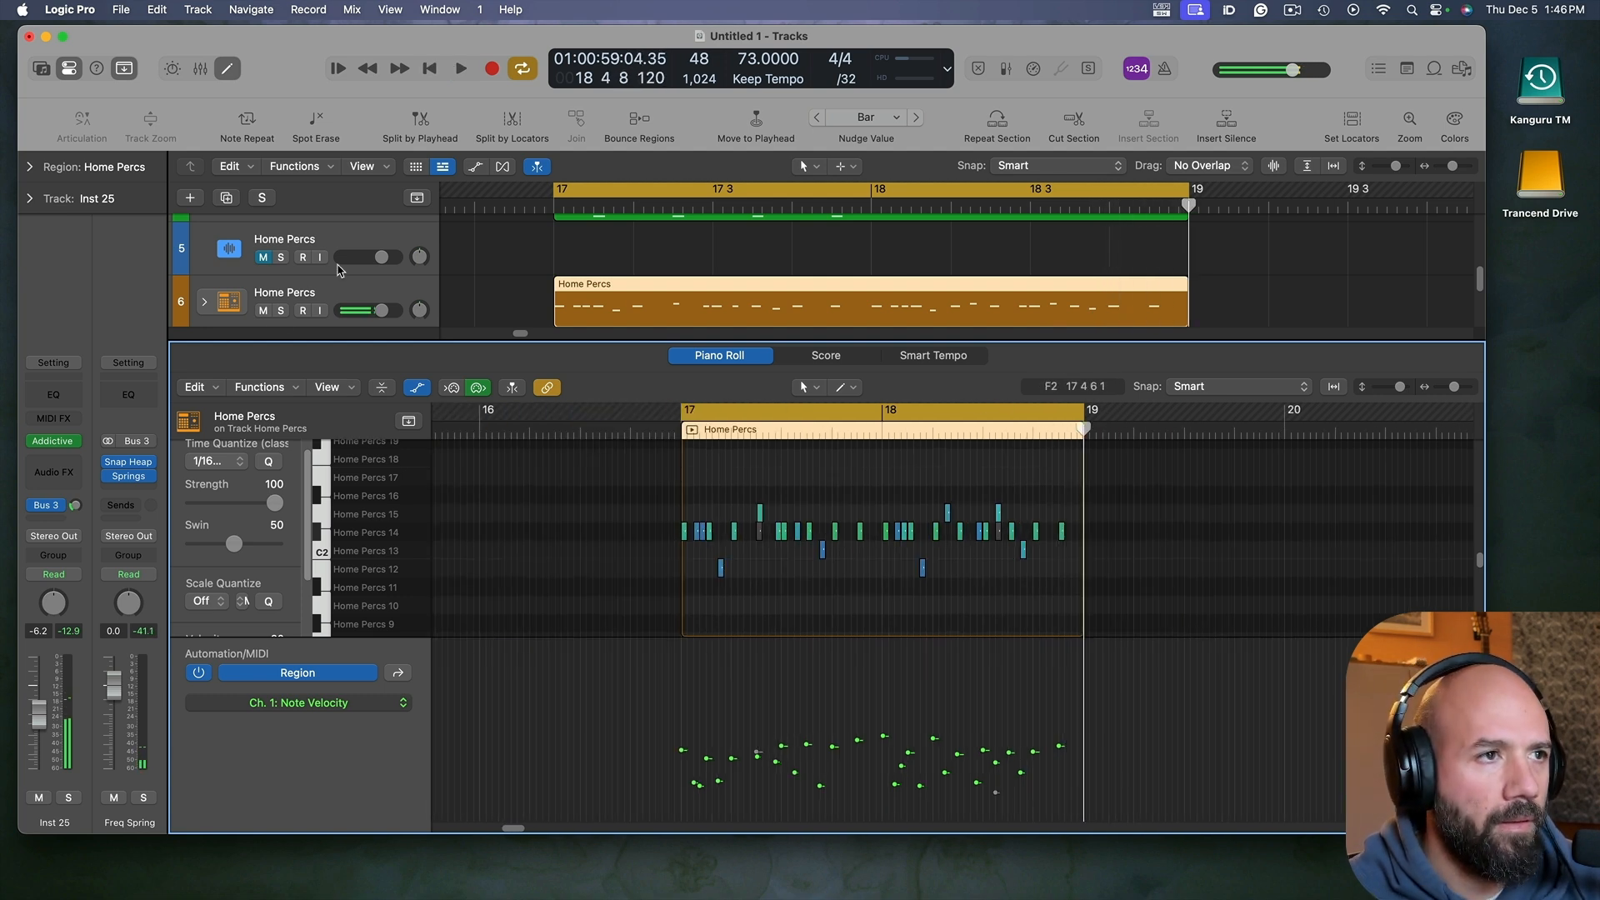
Step: Insert the Pro-R 2 reverb on the Inst 25 track and reposition its plug-in window
{"action": "left_click", "coordinate": [53, 472]}
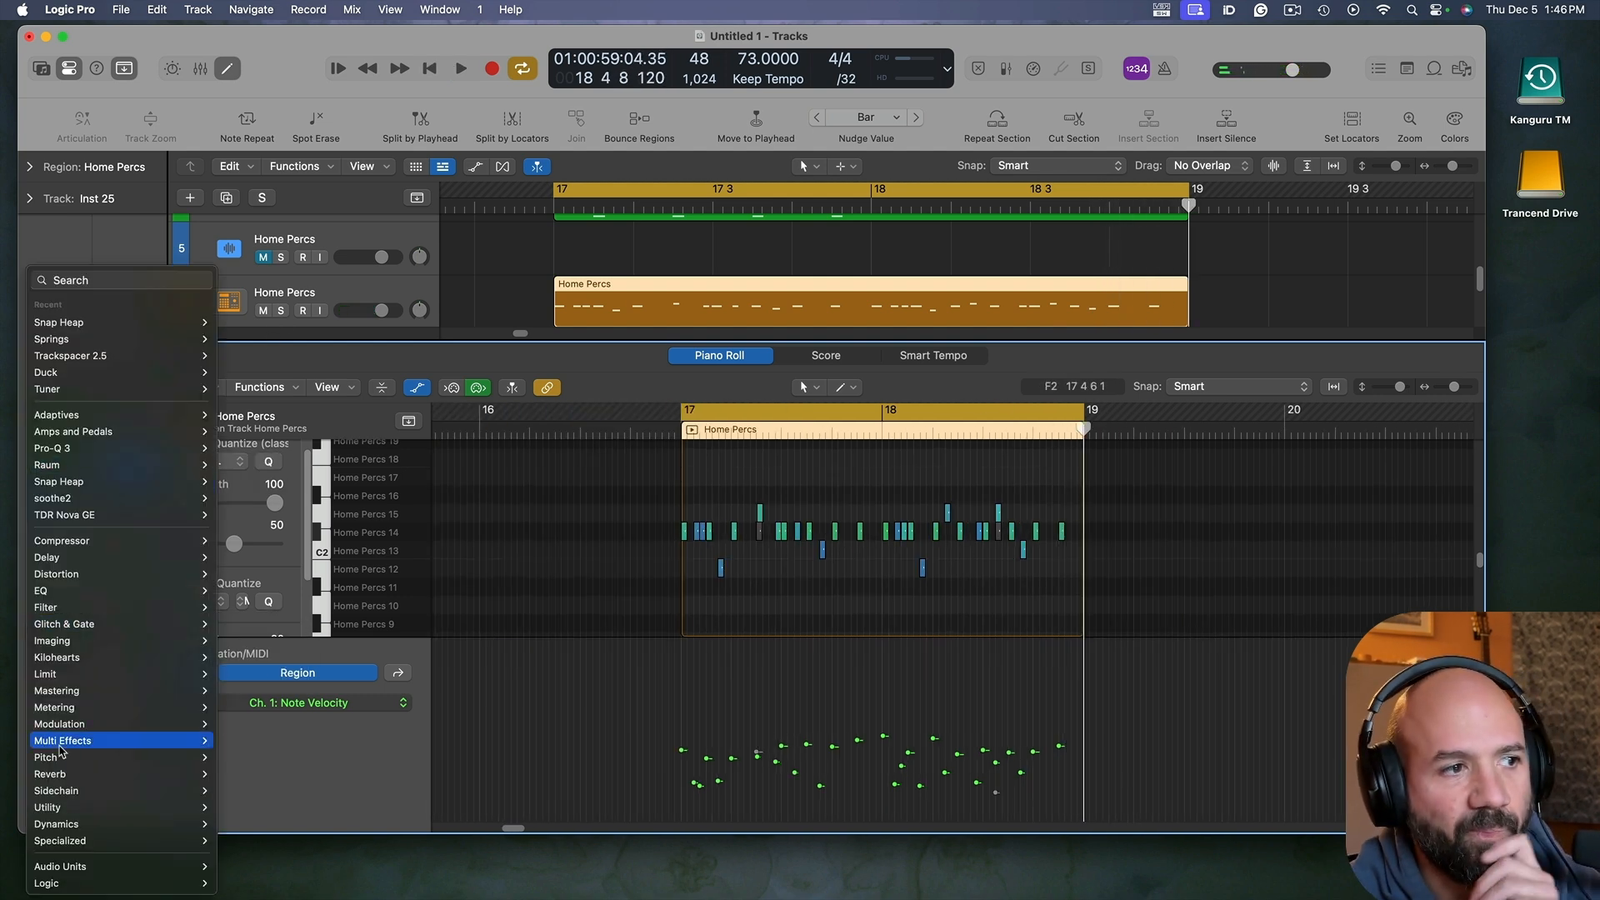
{"action": "mouse_move", "coordinate": [66, 773]}
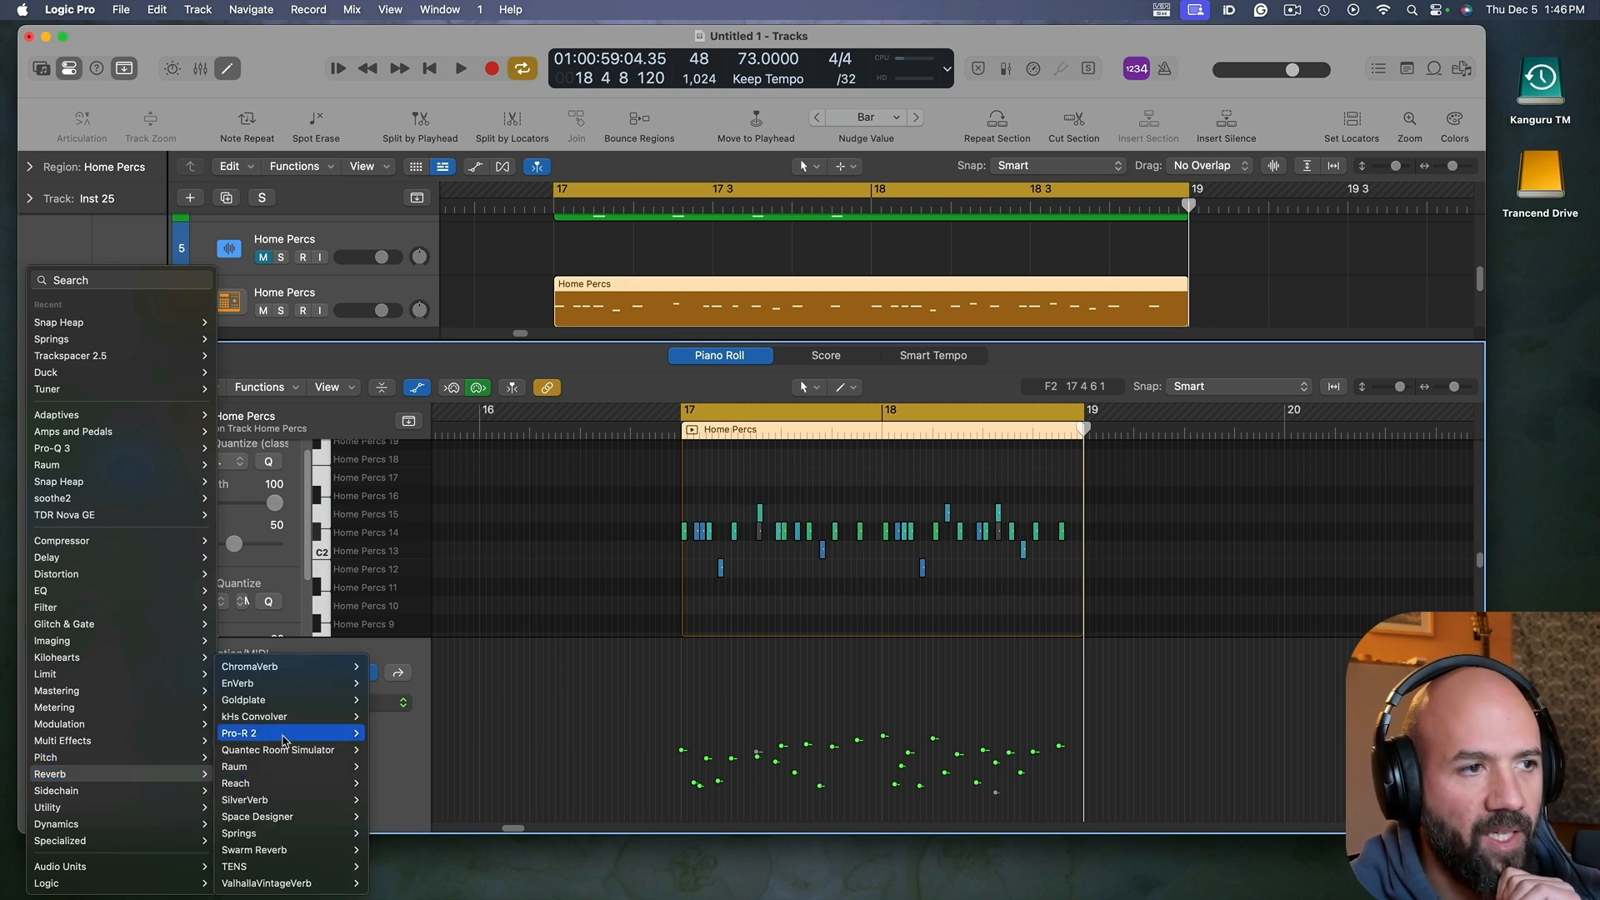
{"action": "left_click", "coordinate": [388, 733]}
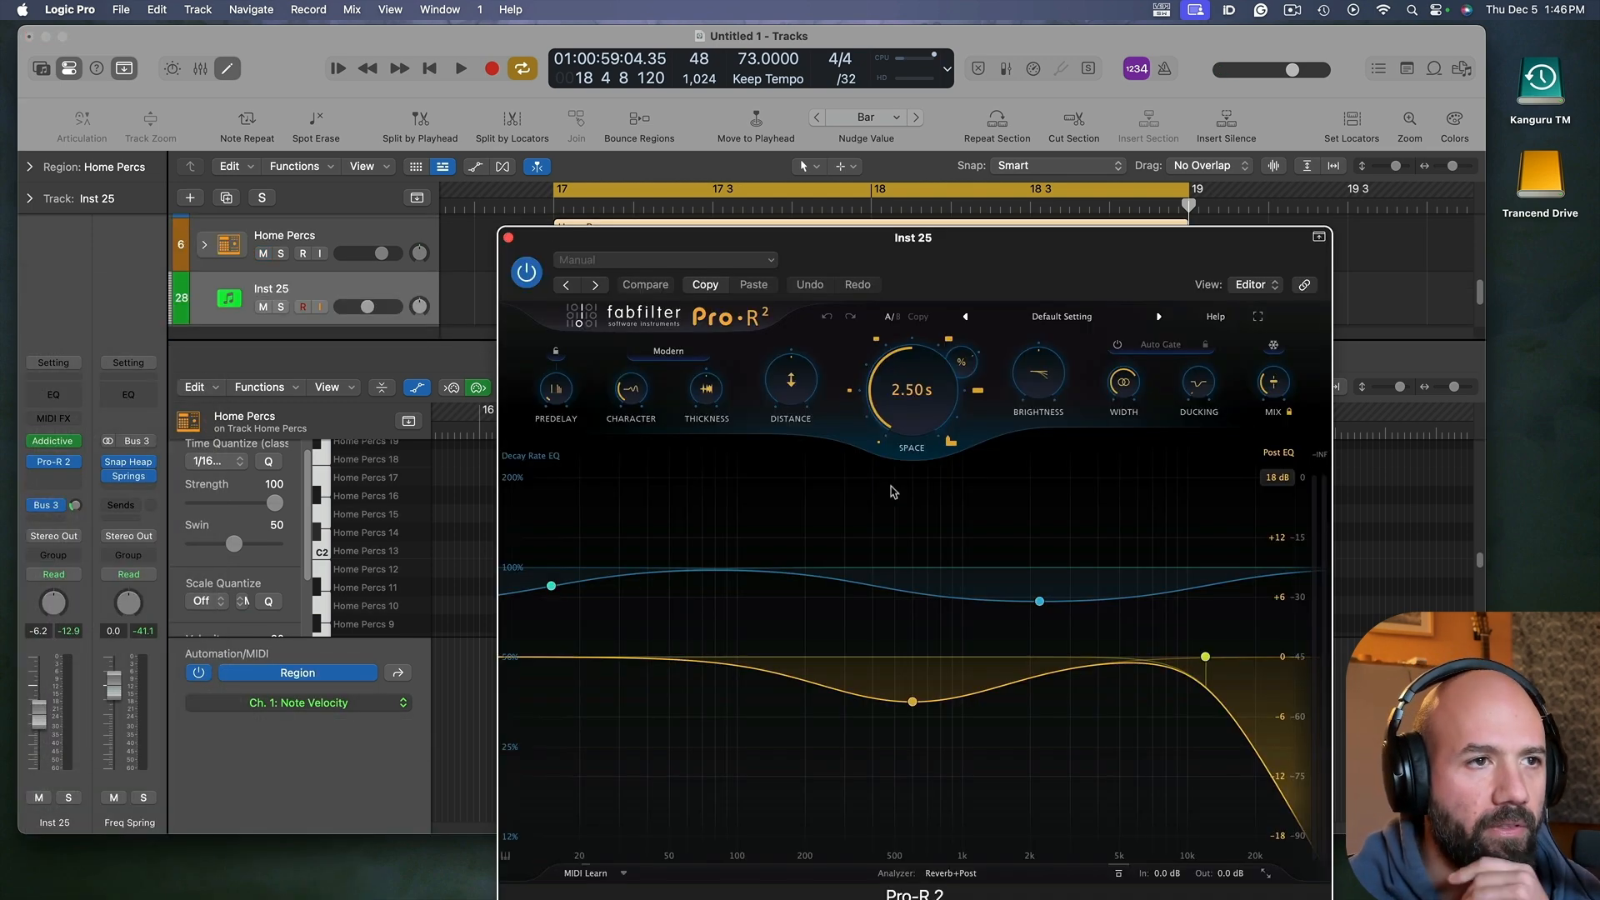
{"action": "left_click_drag", "start_coordinate": [890, 247], "coordinate": [735, 136]}
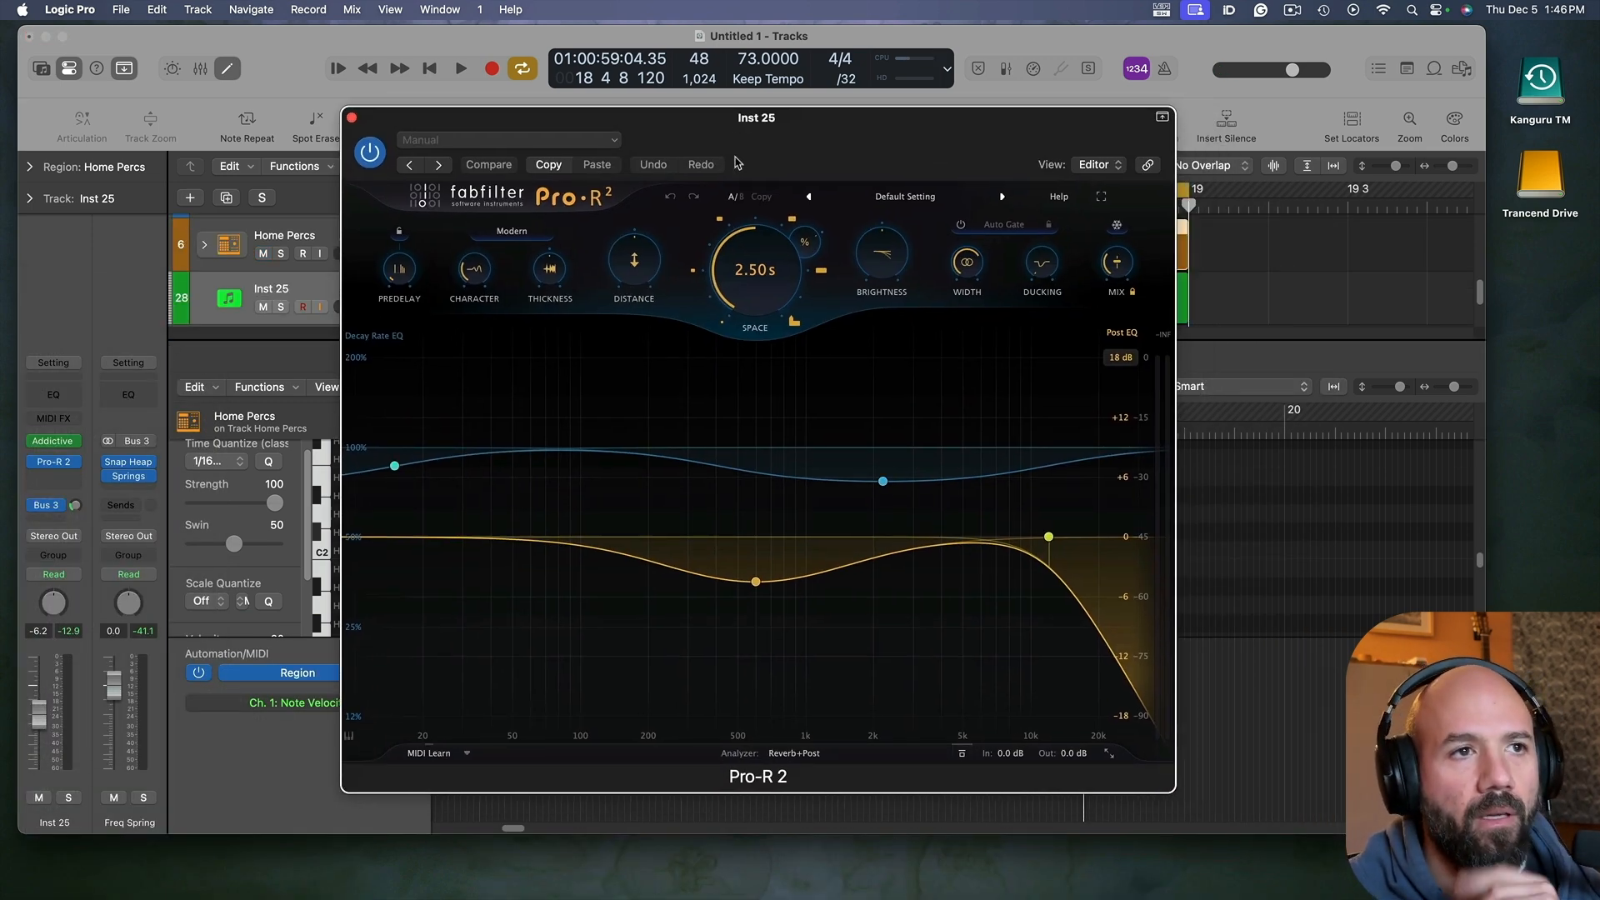
Step: Load the Clear Plate preset from the Small category in Pro-R 2, audition it in the loop, and close the plug-in
{"action": "left_click", "coordinate": [887, 198]}
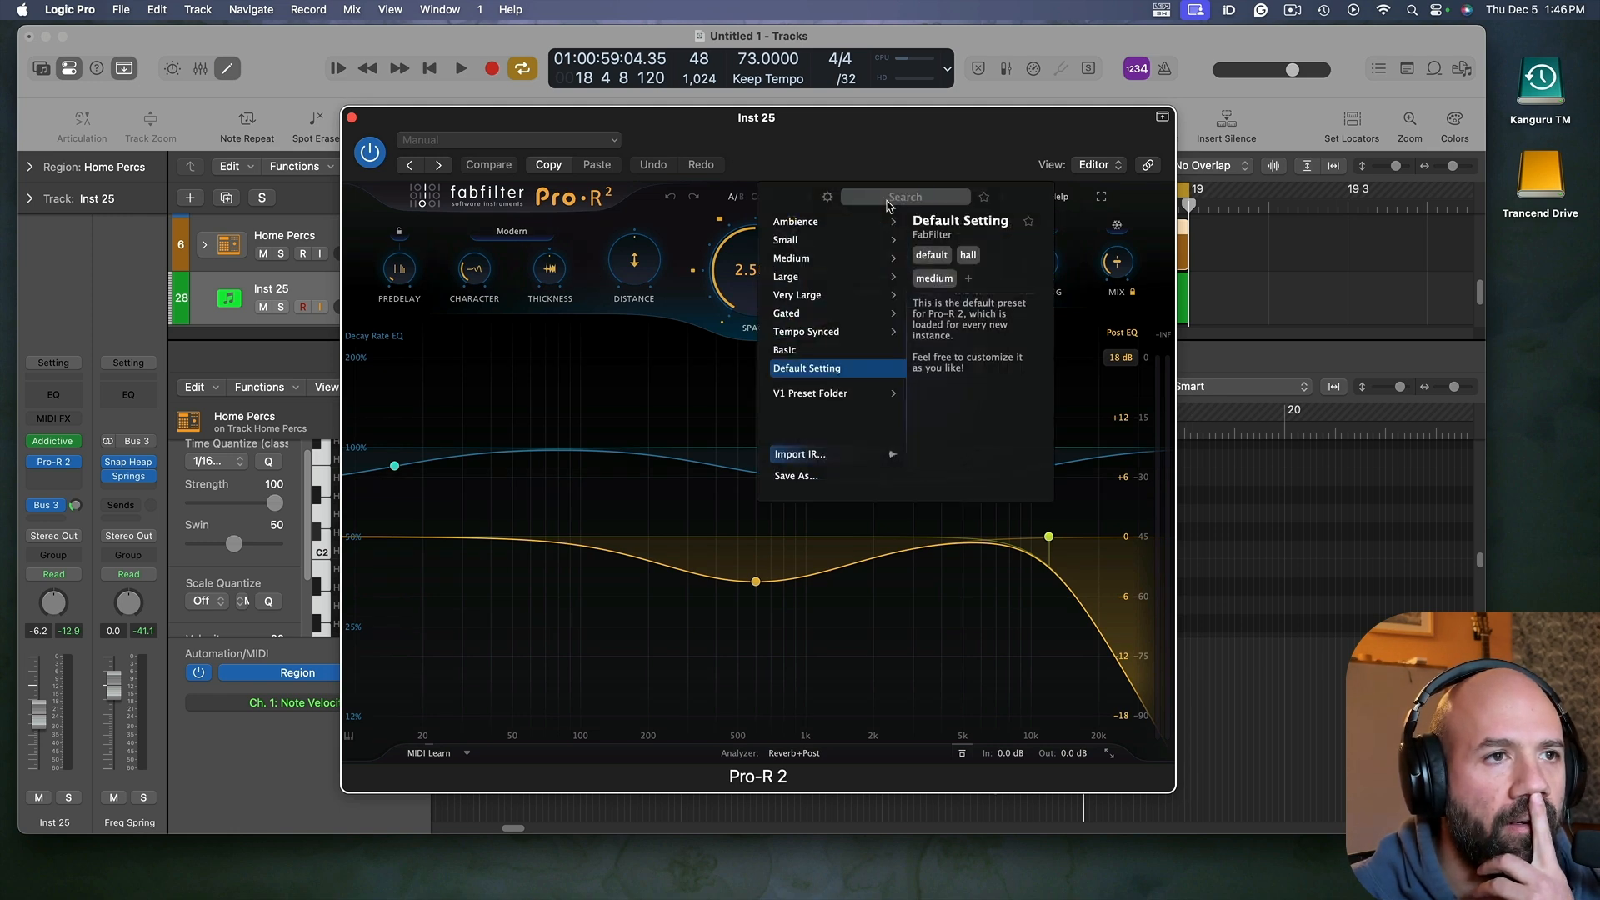
{"action": "mouse_move", "coordinate": [828, 247]}
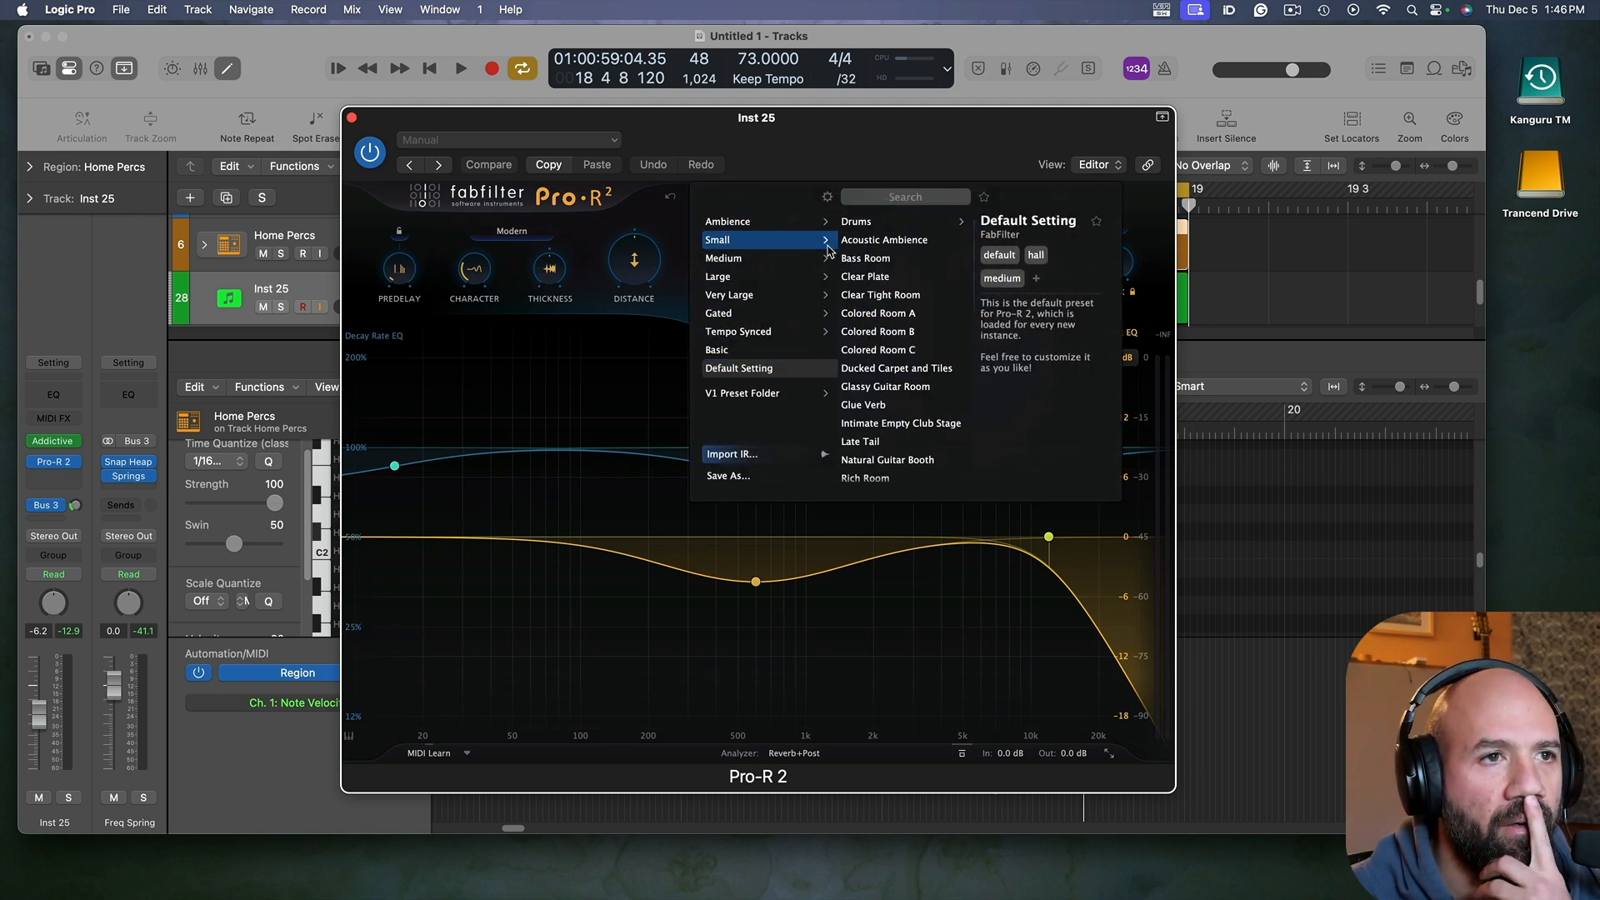
{"action": "left_click", "coordinate": [906, 283]}
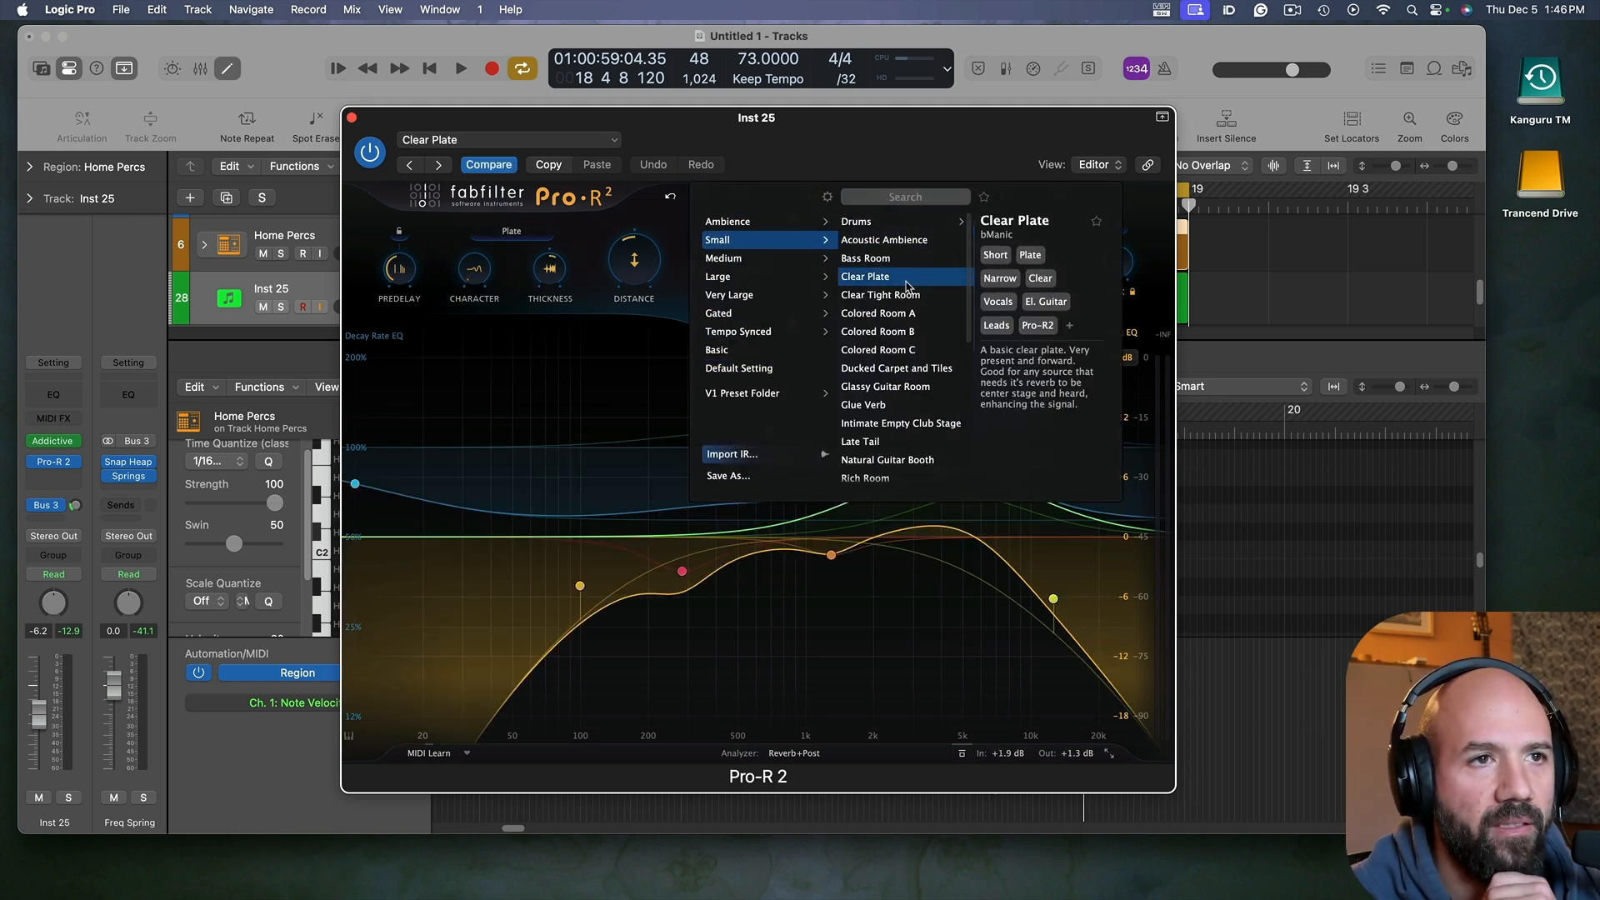
{"action": "left_click", "coordinate": [1025, 176]}
{"action": "key", "text": "space"}
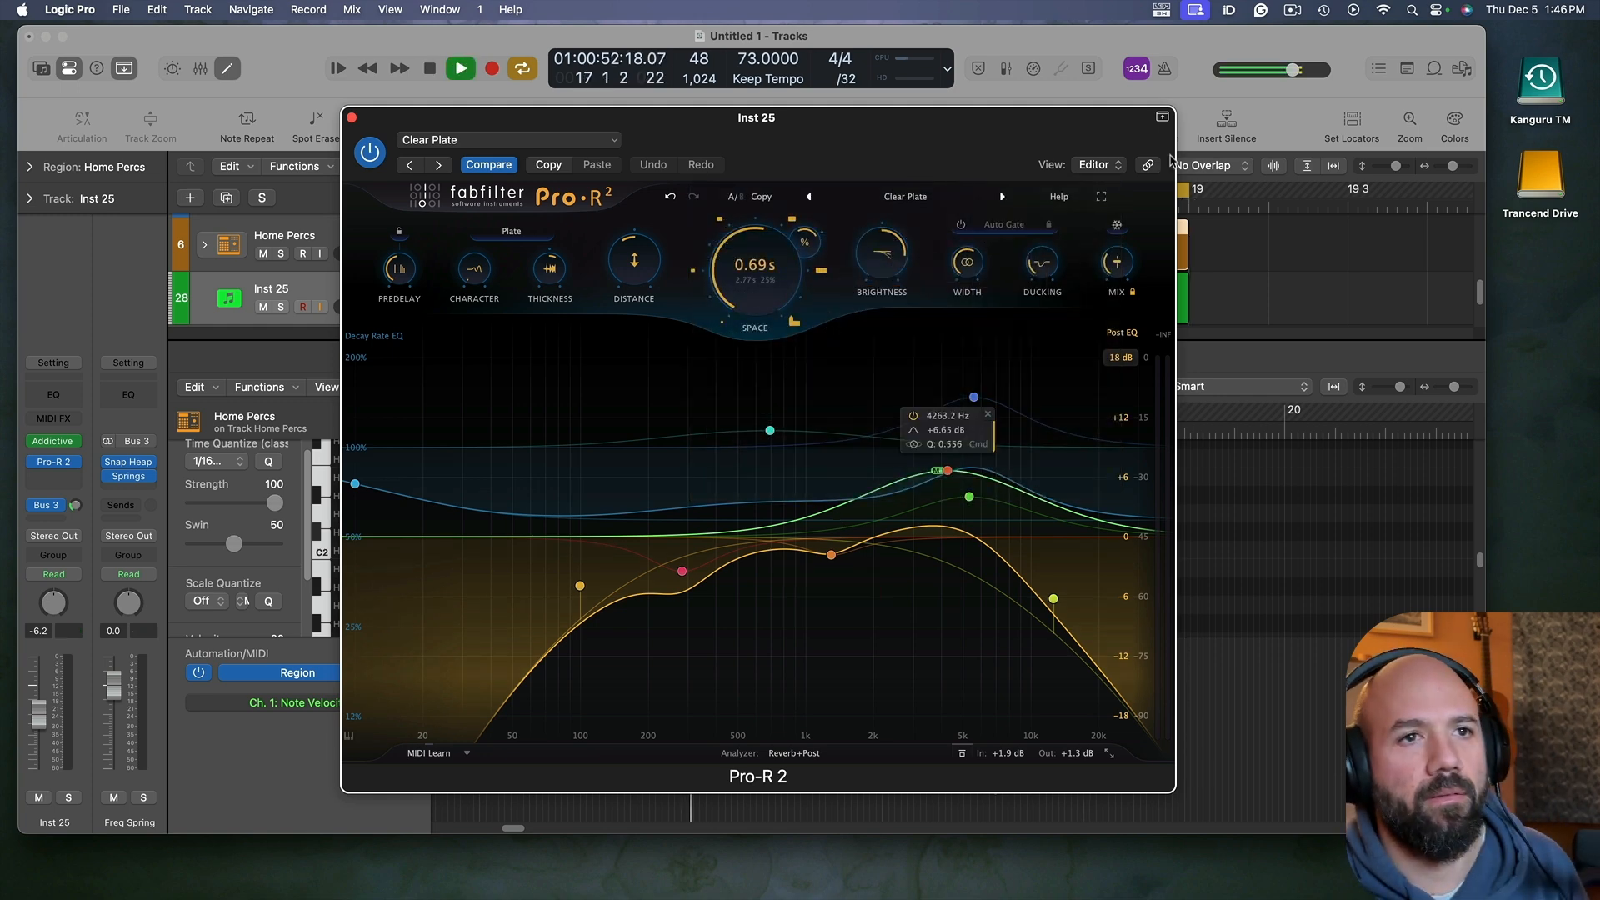
{"action": "mouse_move", "coordinate": [1121, 265]}
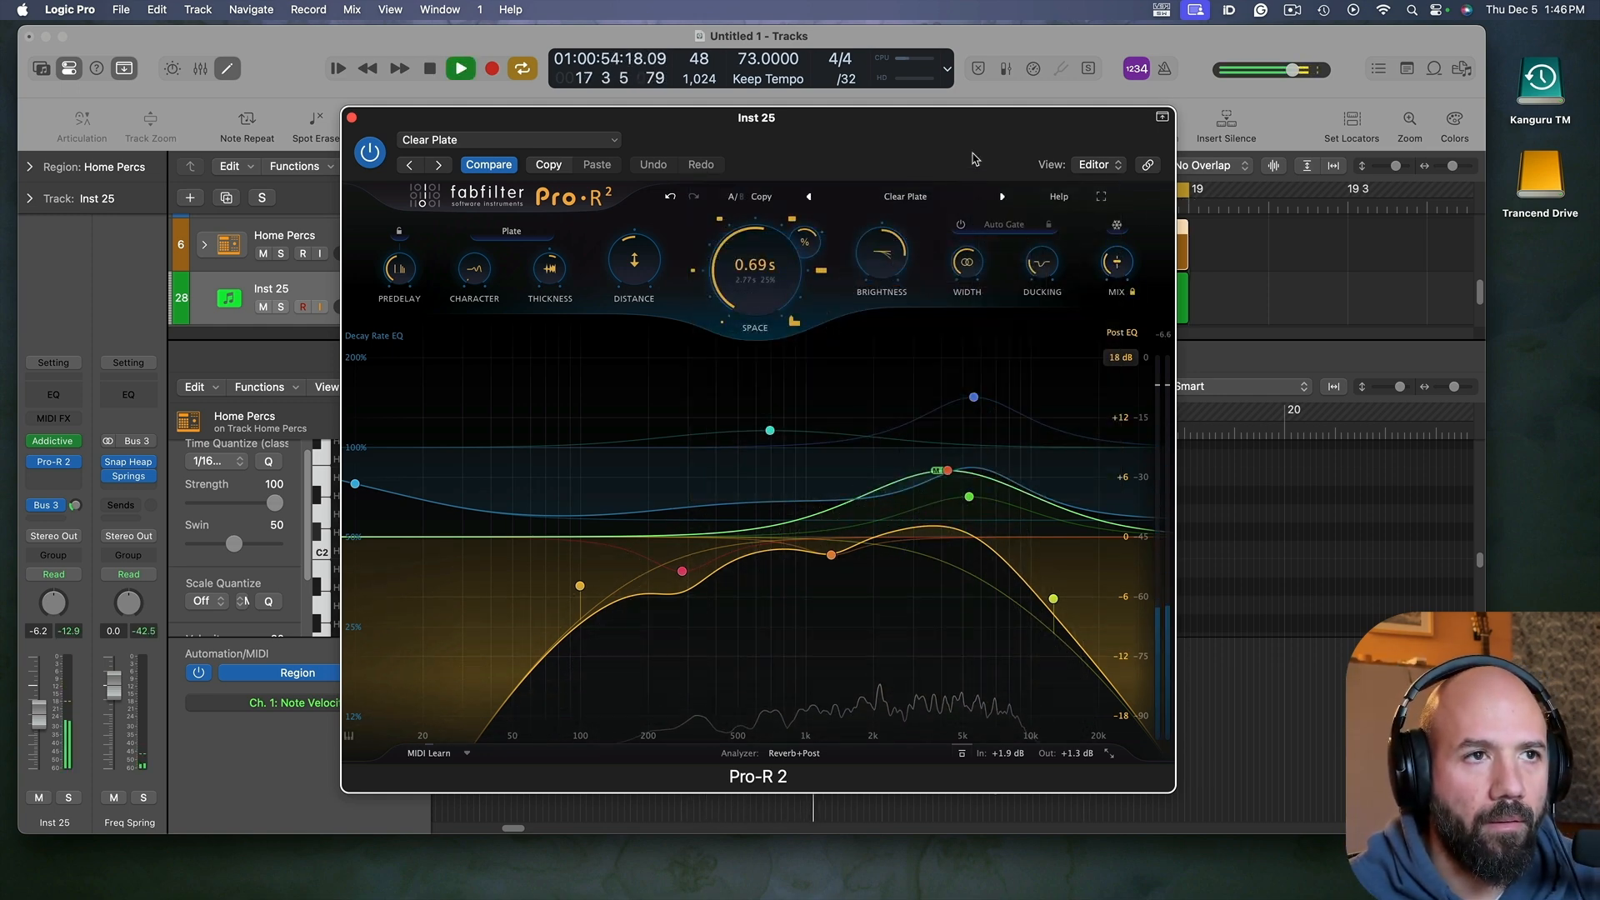
{"action": "key", "text": "super+w"}
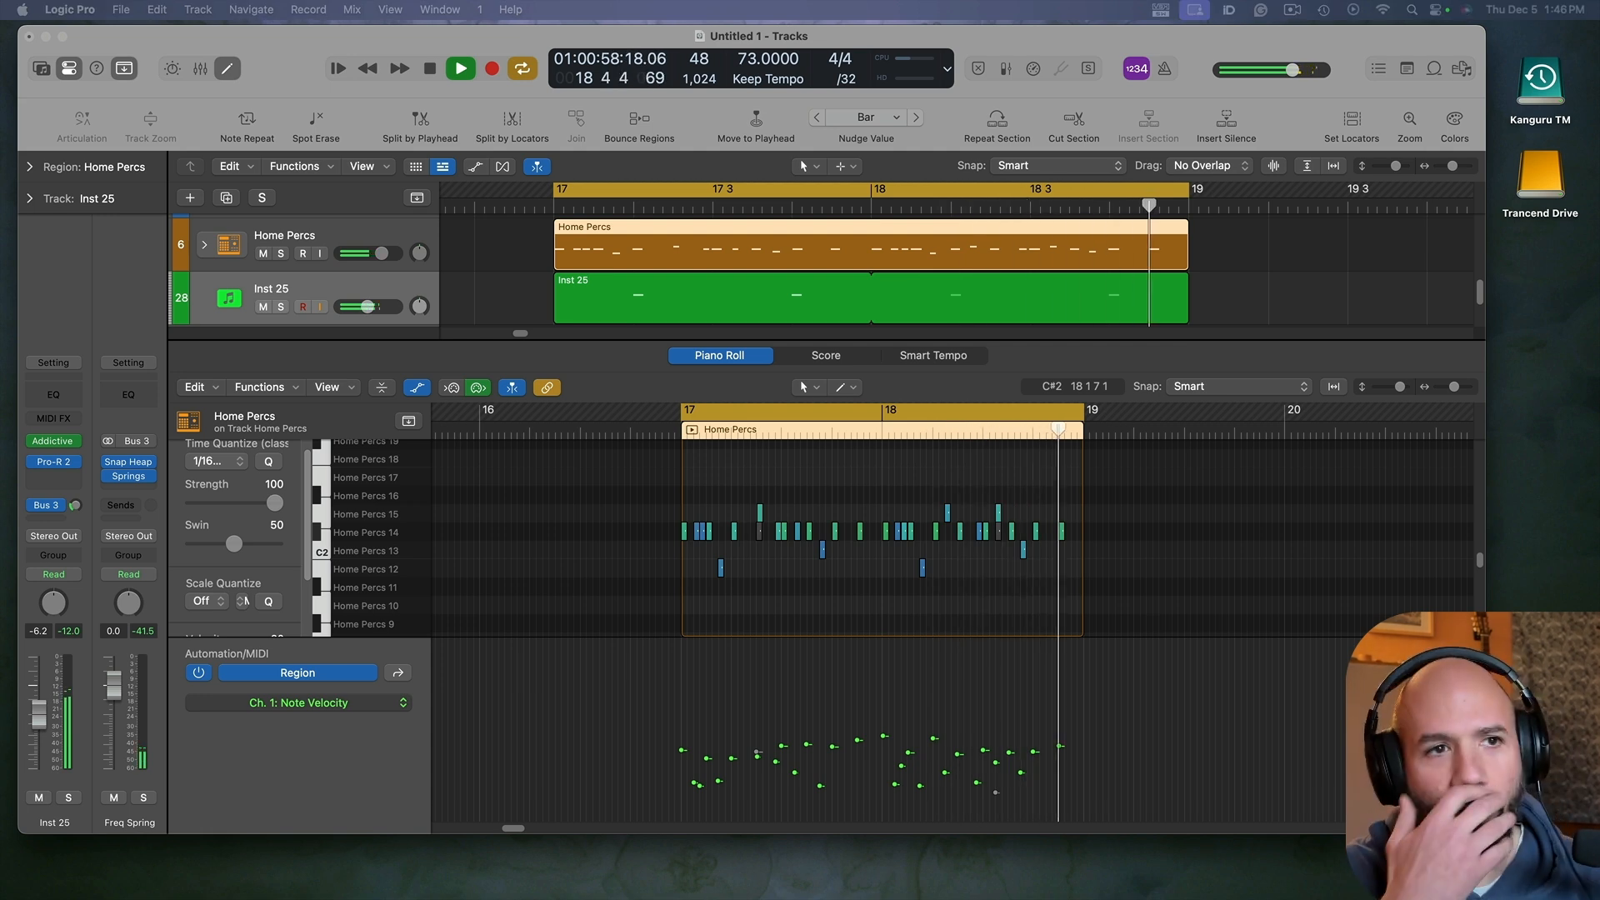
{"action": "left_click", "coordinate": [426, 69]}
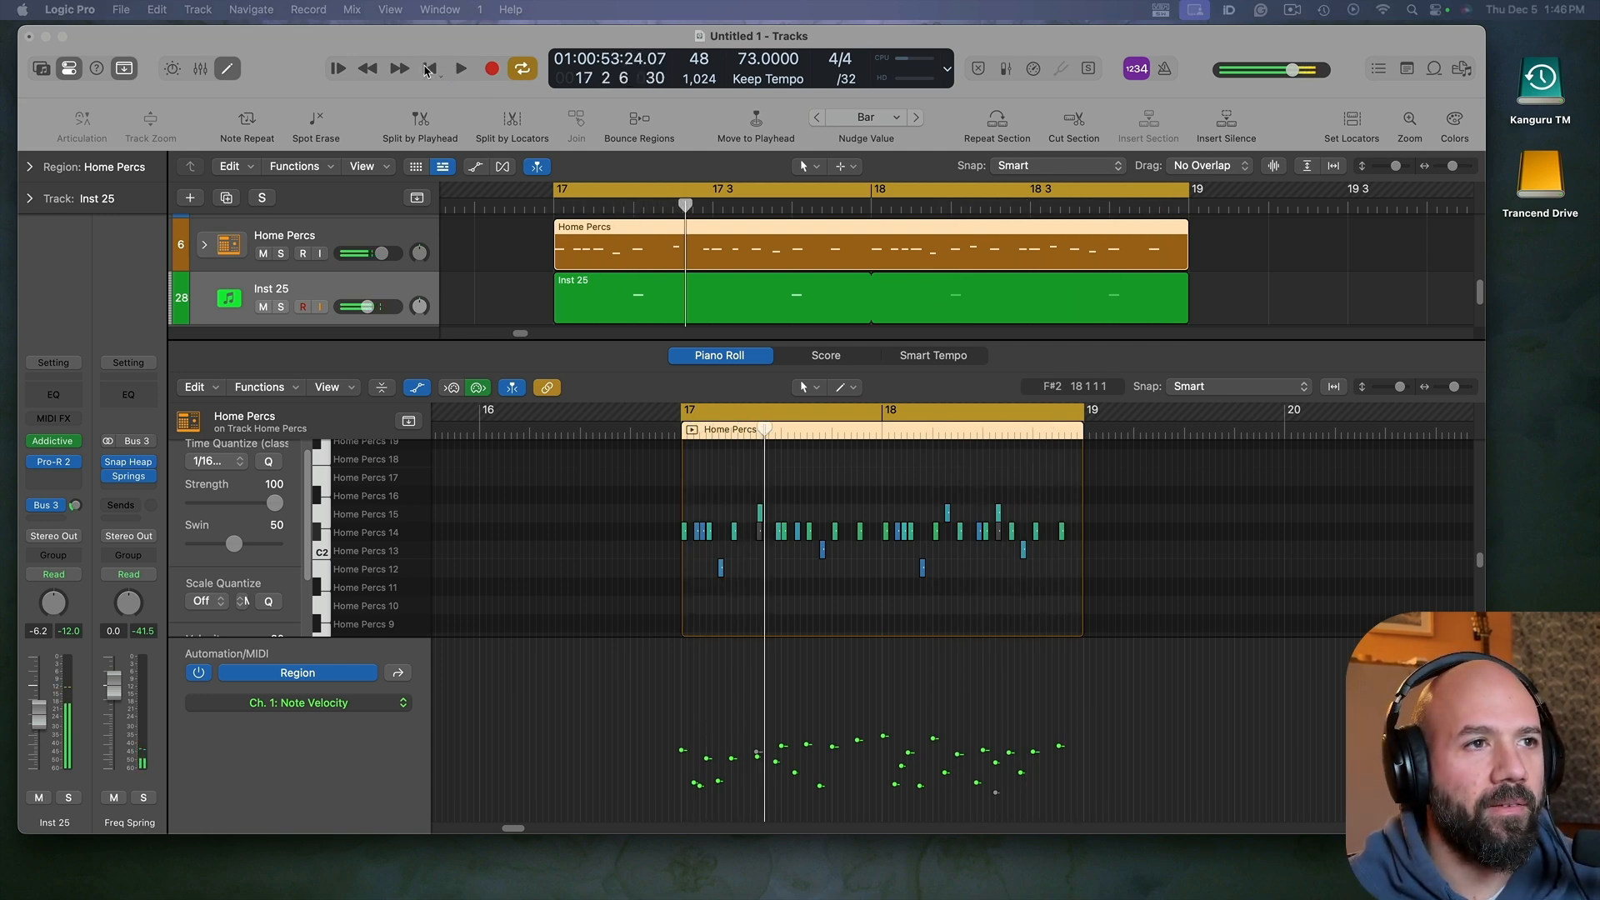
Step: Rename the Inst 25 track to Snare
{"action": "double_click", "coordinate": [329, 289]}
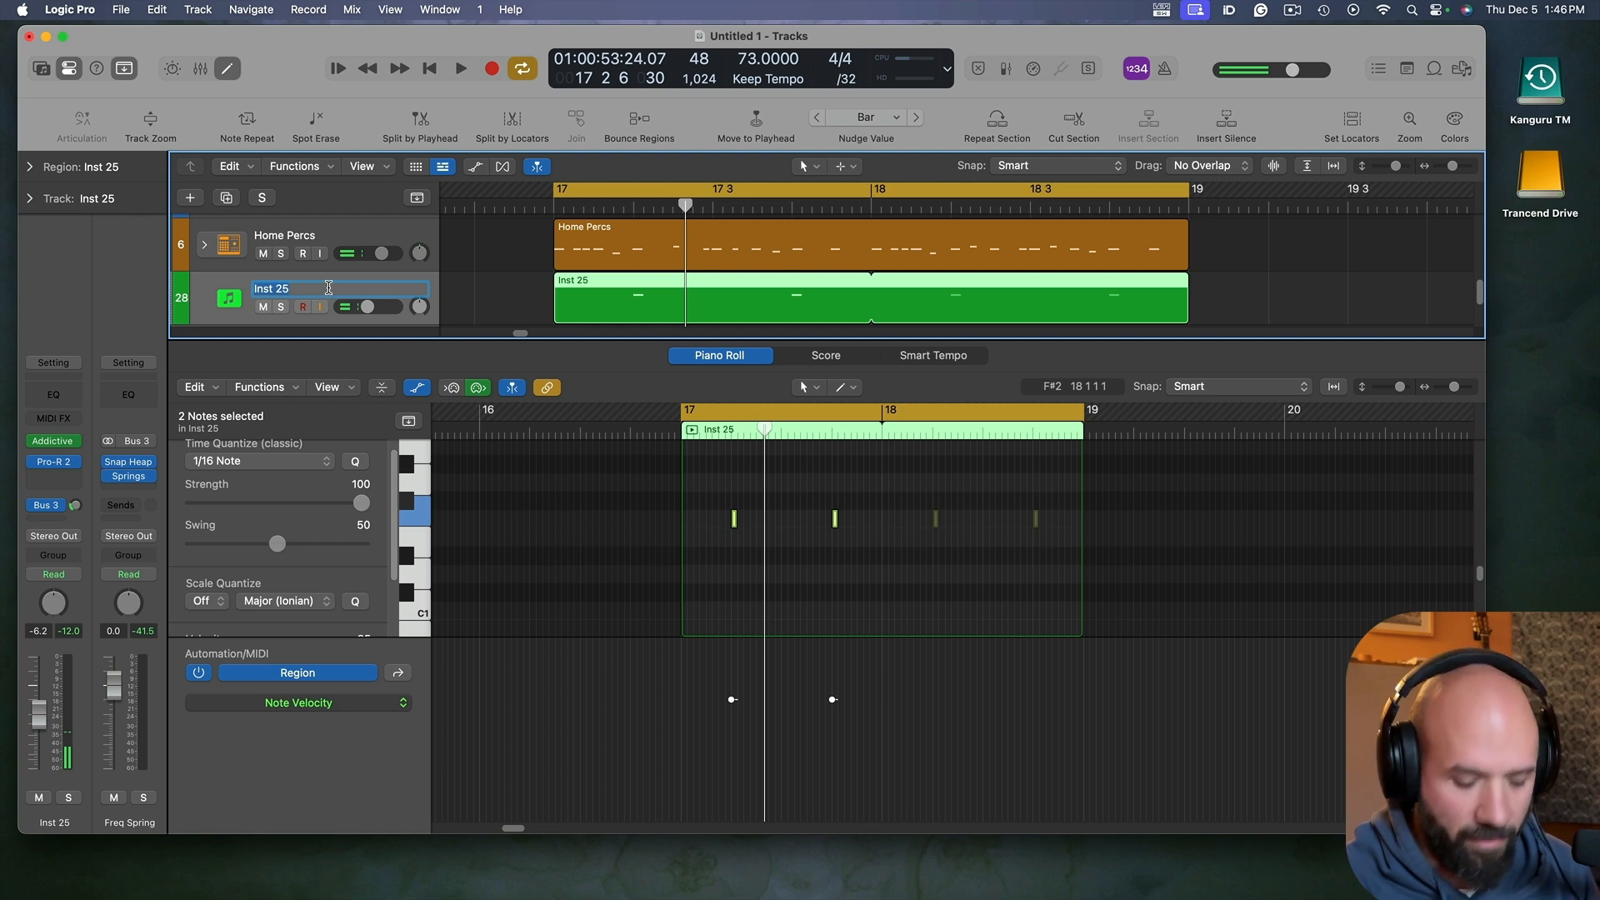
{"action": "type", "text": "Snare"}
{"action": "key", "text": "Return"}
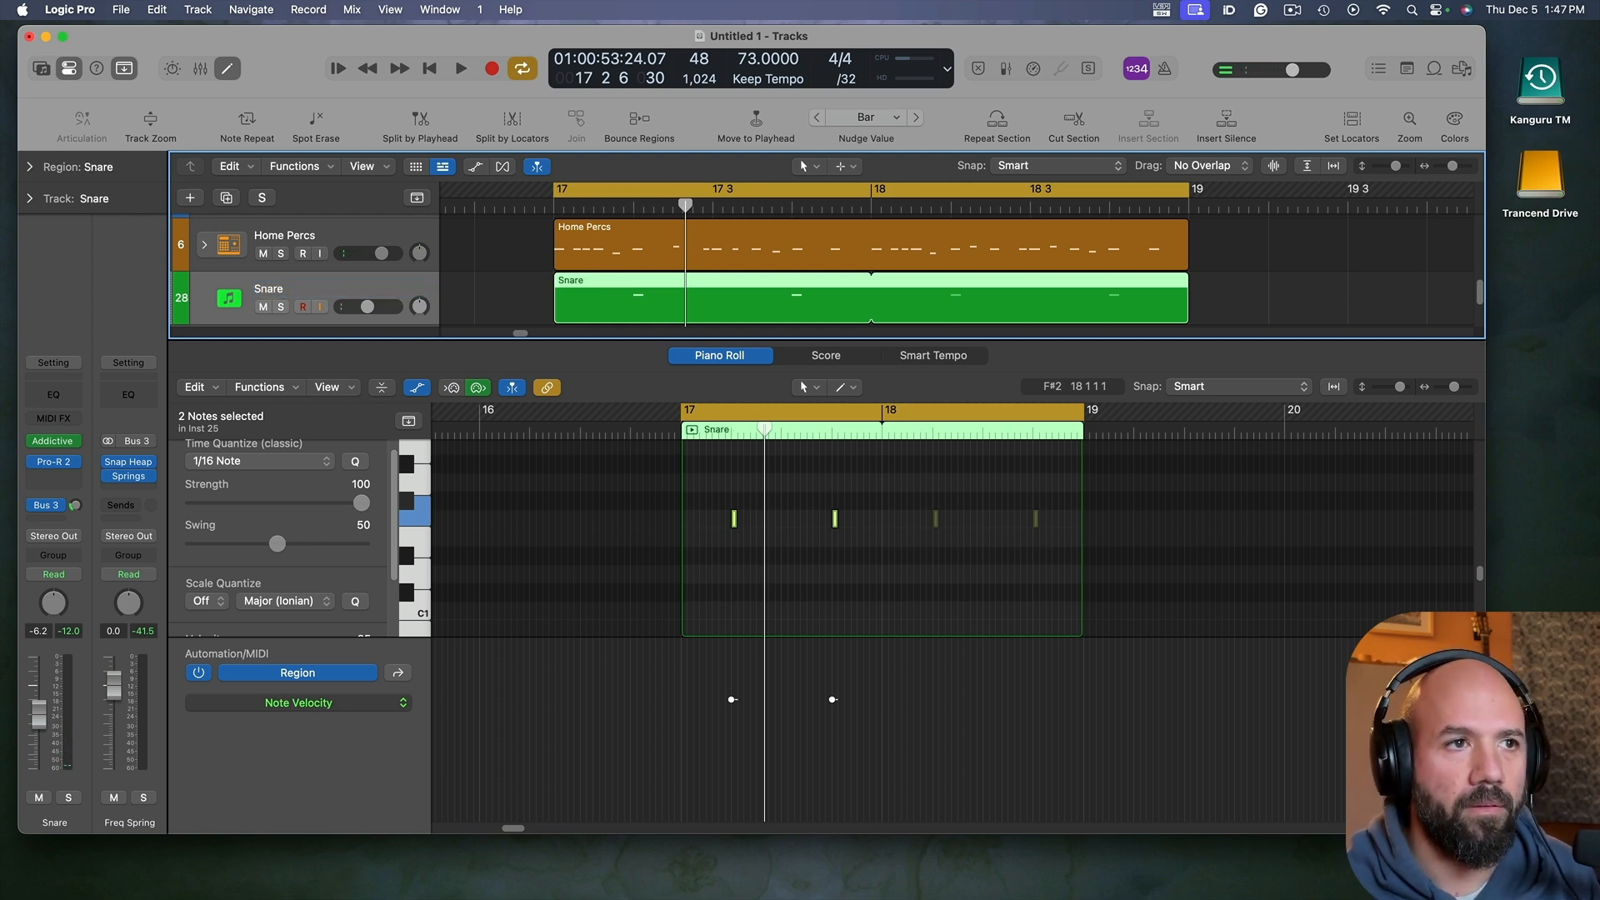
Step: Enable Auto Gate in the Snare track's Pro-R 2, sync it to 1/16 Note, and play the loop
{"action": "key", "text": "space"}
{"action": "left_click", "coordinate": [53, 461]}
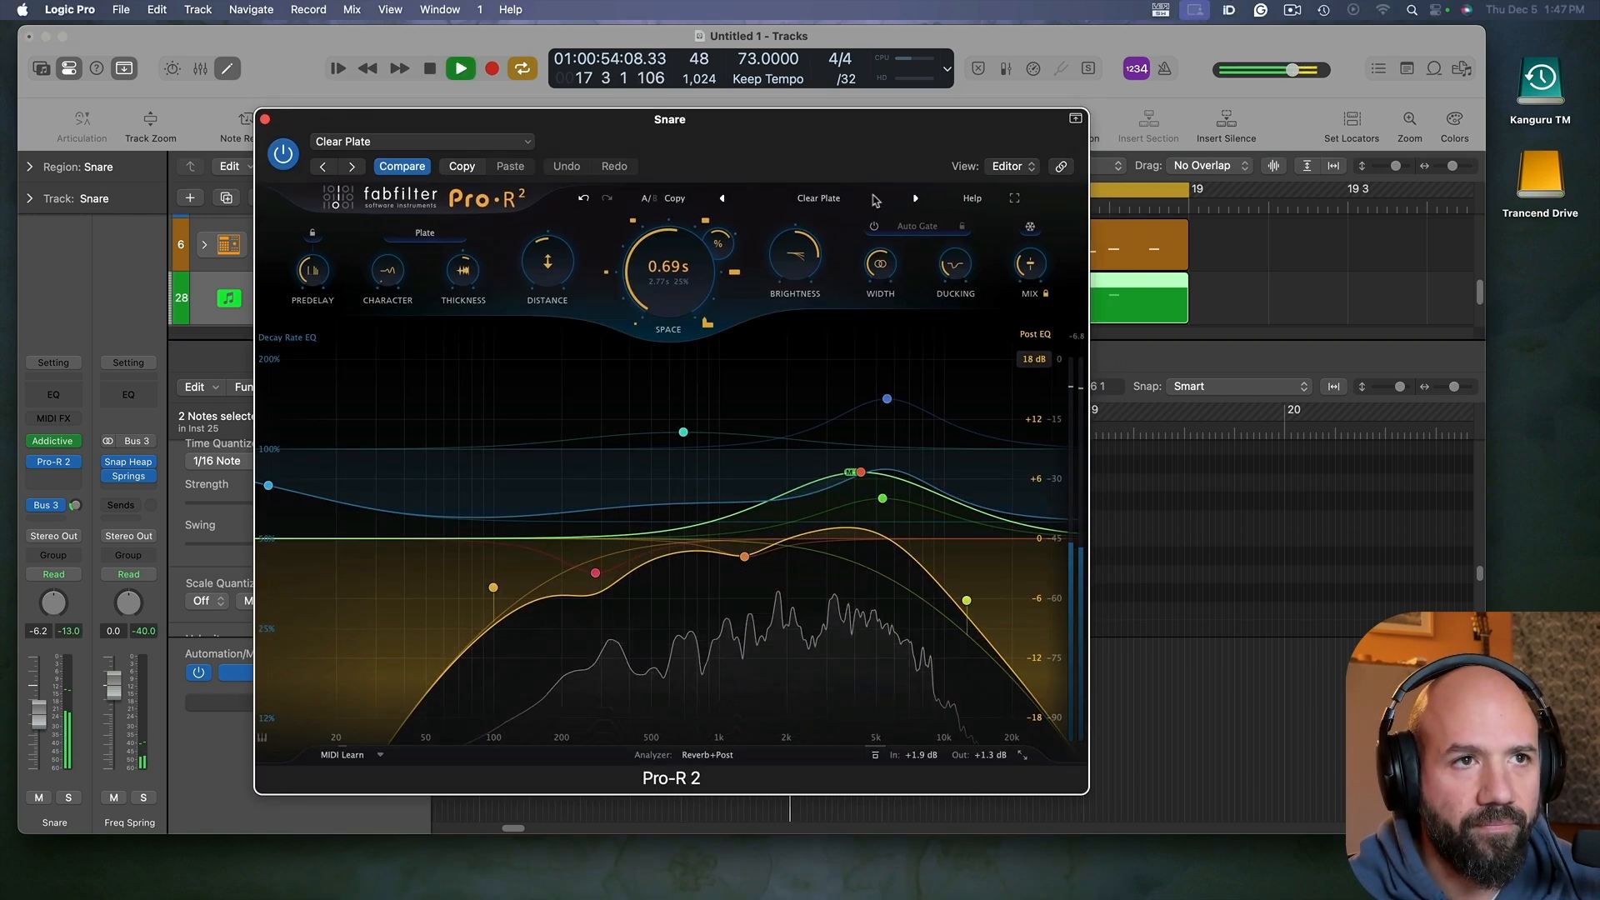
{"action": "key", "text": "space"}
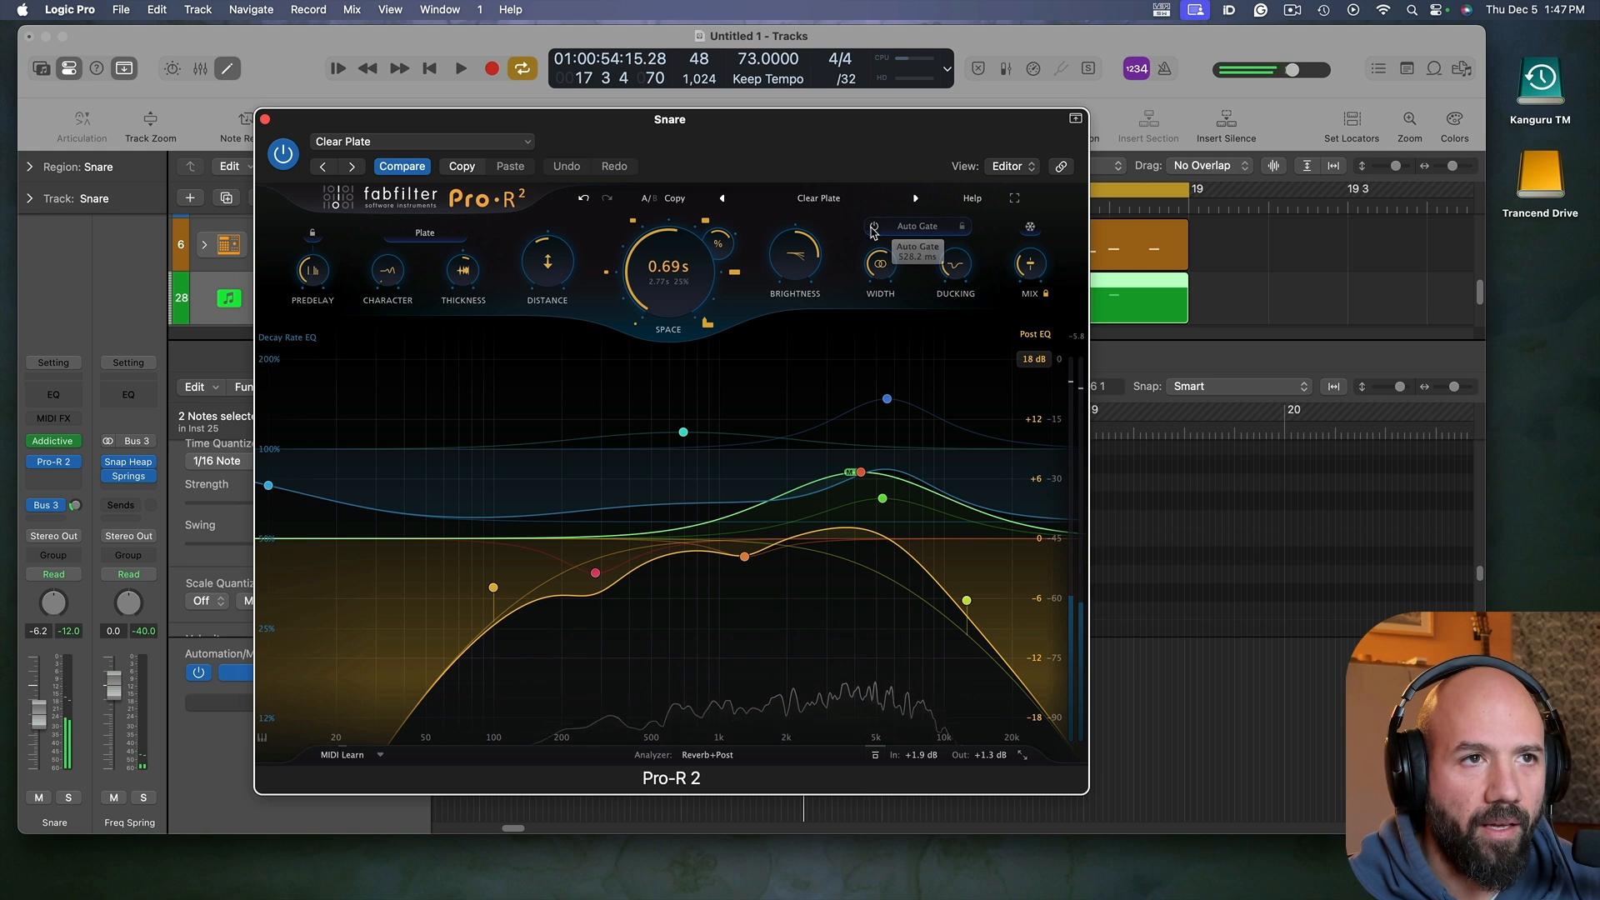
{"action": "left_click", "coordinate": [871, 226]}
{"action": "left_click", "coordinate": [962, 227]}
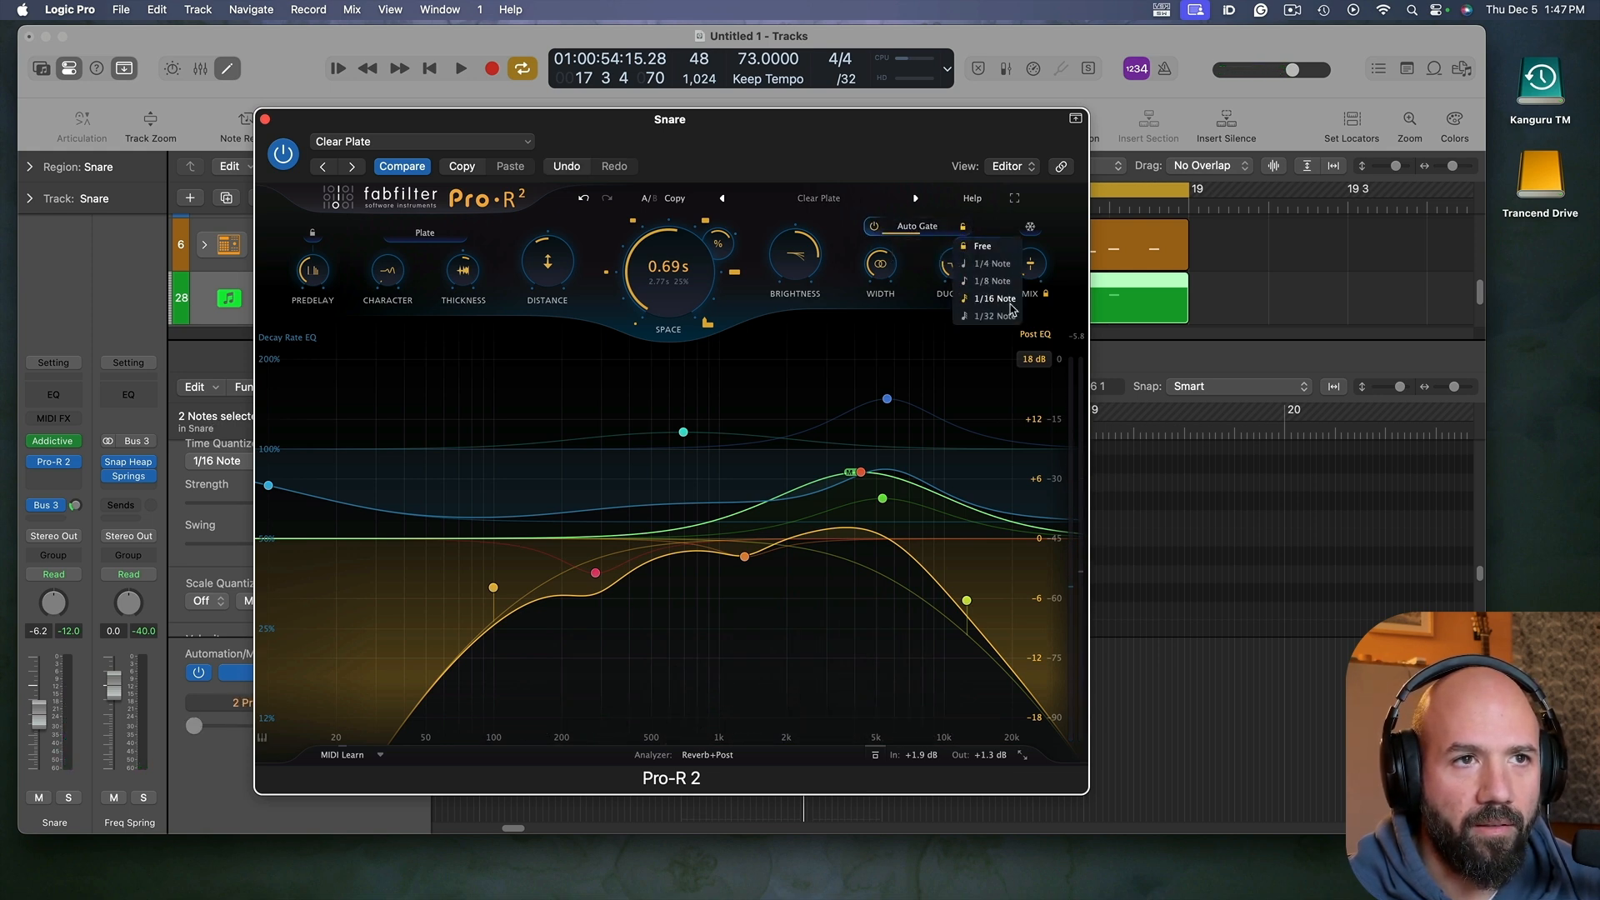
{"action": "left_click", "coordinate": [996, 299]}
{"action": "key", "text": "space"}
{"action": "mouse_move", "coordinate": [1037, 274]}
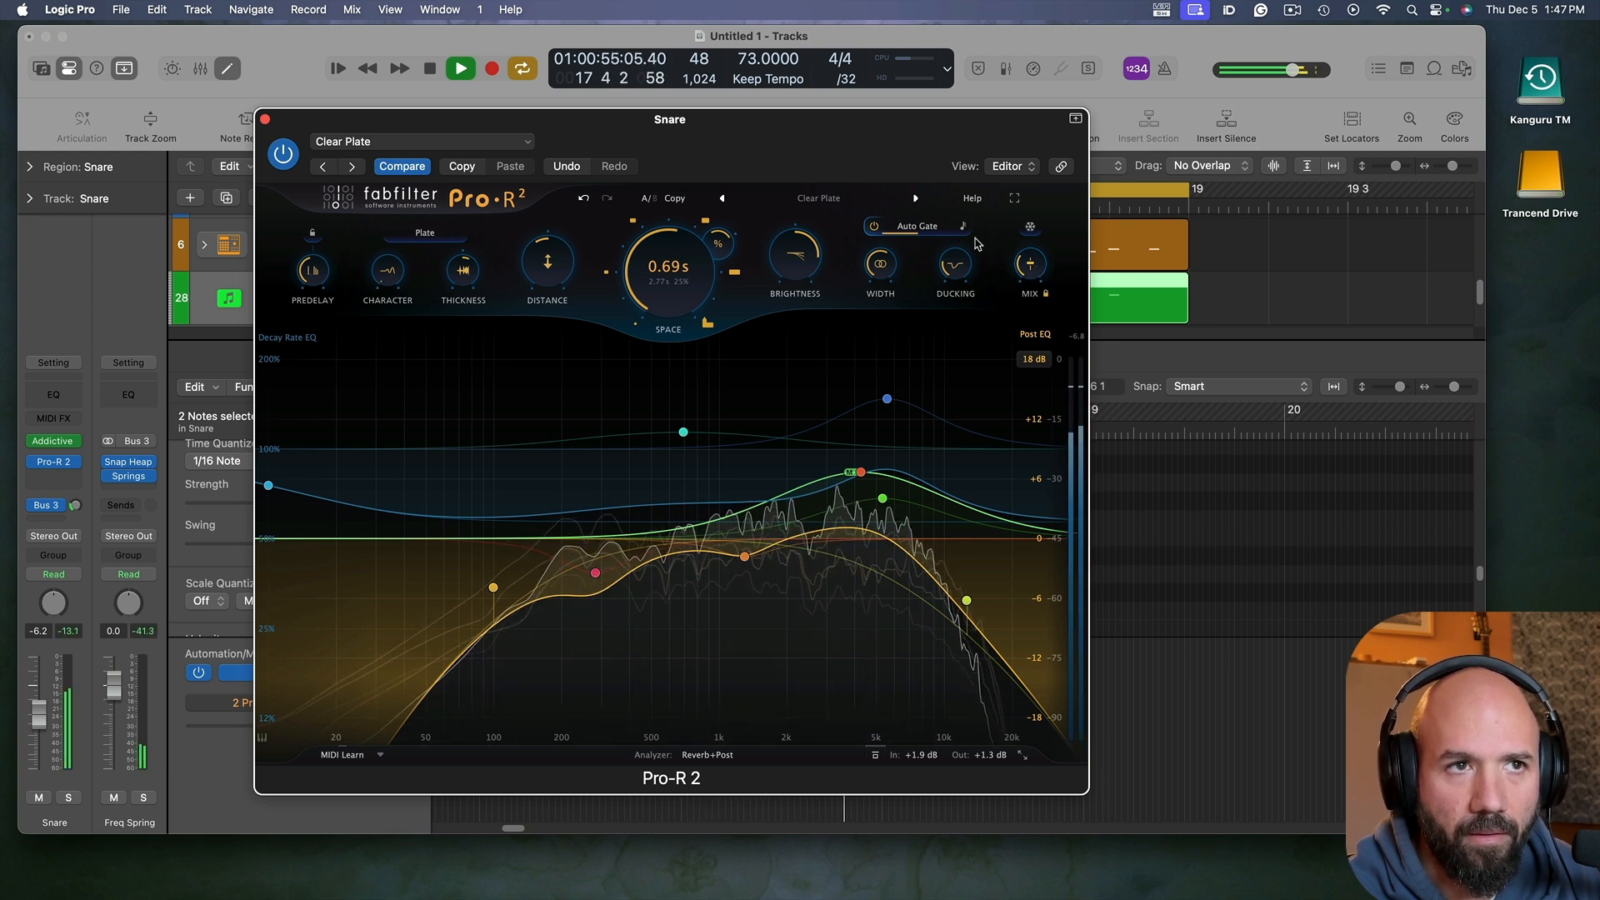
Step: Change the Snare reverb's Auto Gate sync to 1/8 Note and replay the loop
{"action": "key", "text": "space"}
{"action": "left_click", "coordinate": [964, 228]}
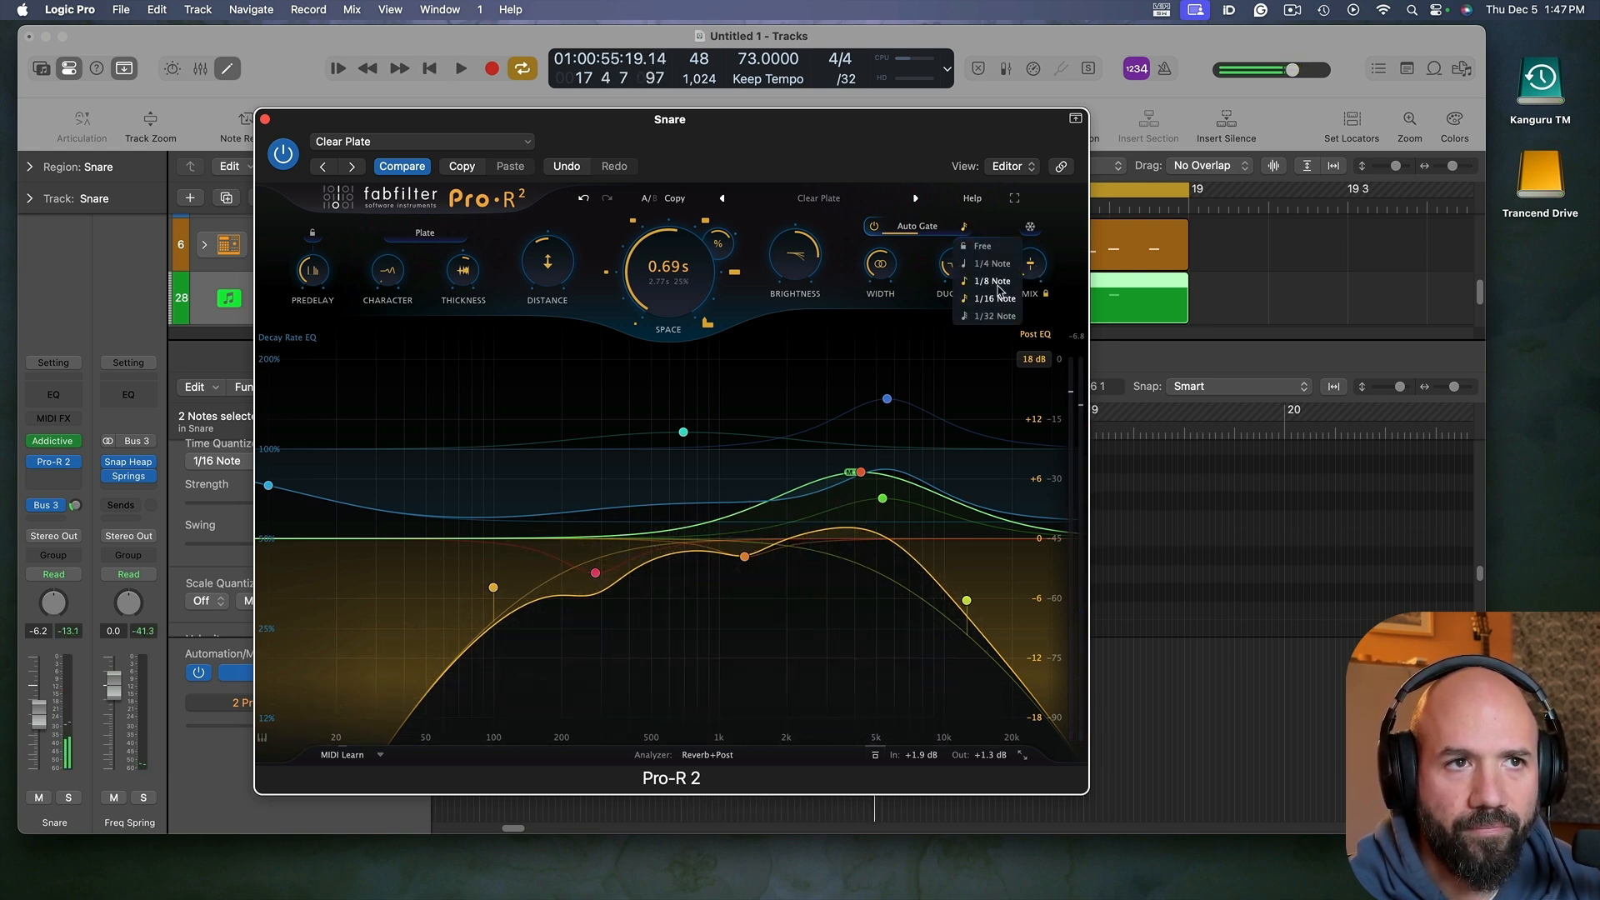
{"action": "left_click", "coordinate": [998, 288]}
{"action": "key", "text": "space"}
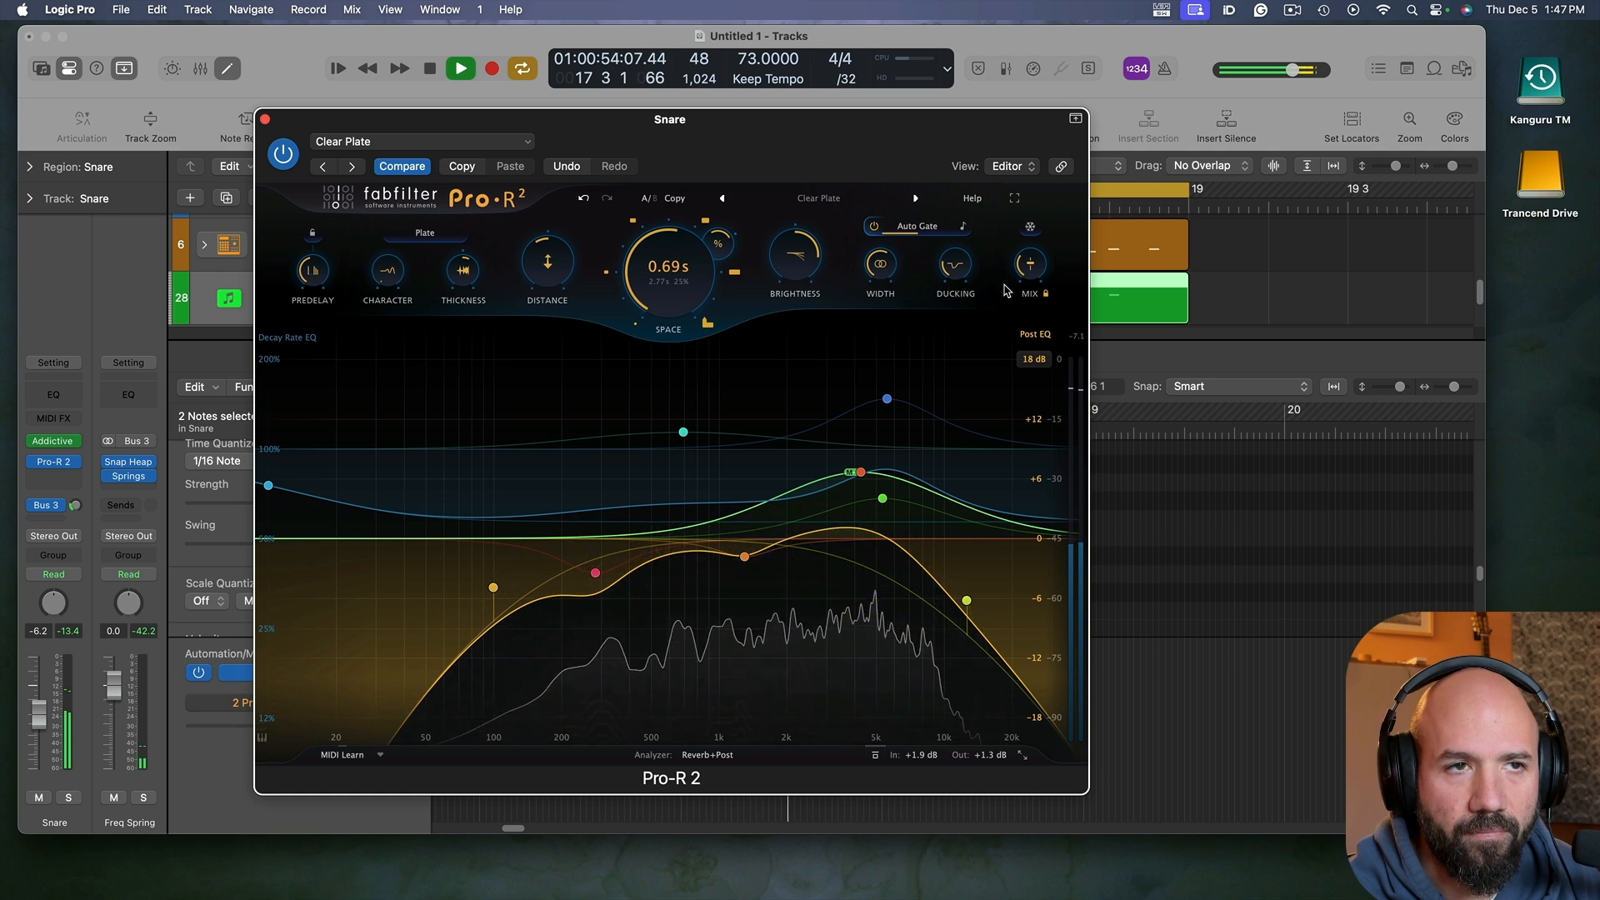
Step: Set the Snare reverb's Space to 0.68 s and lower its Mix to about 2% while auditioning the loop
{"action": "mouse_move", "coordinate": [1031, 310]}
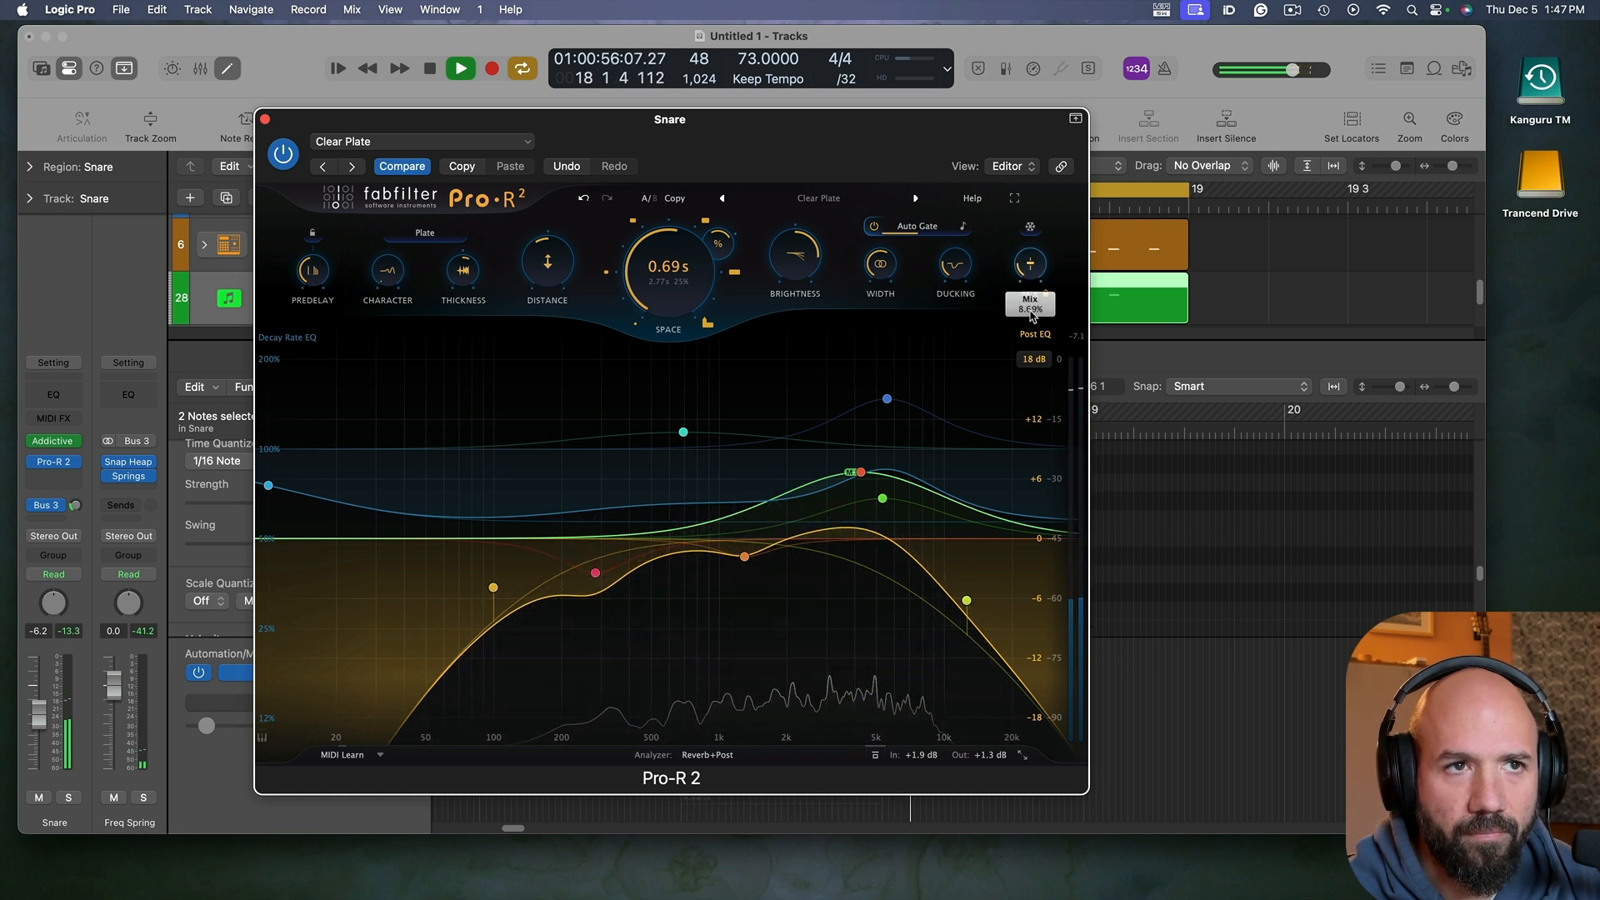
{"action": "left_click_drag", "start_coordinate": [1030, 312], "coordinate": [1031, 312]}
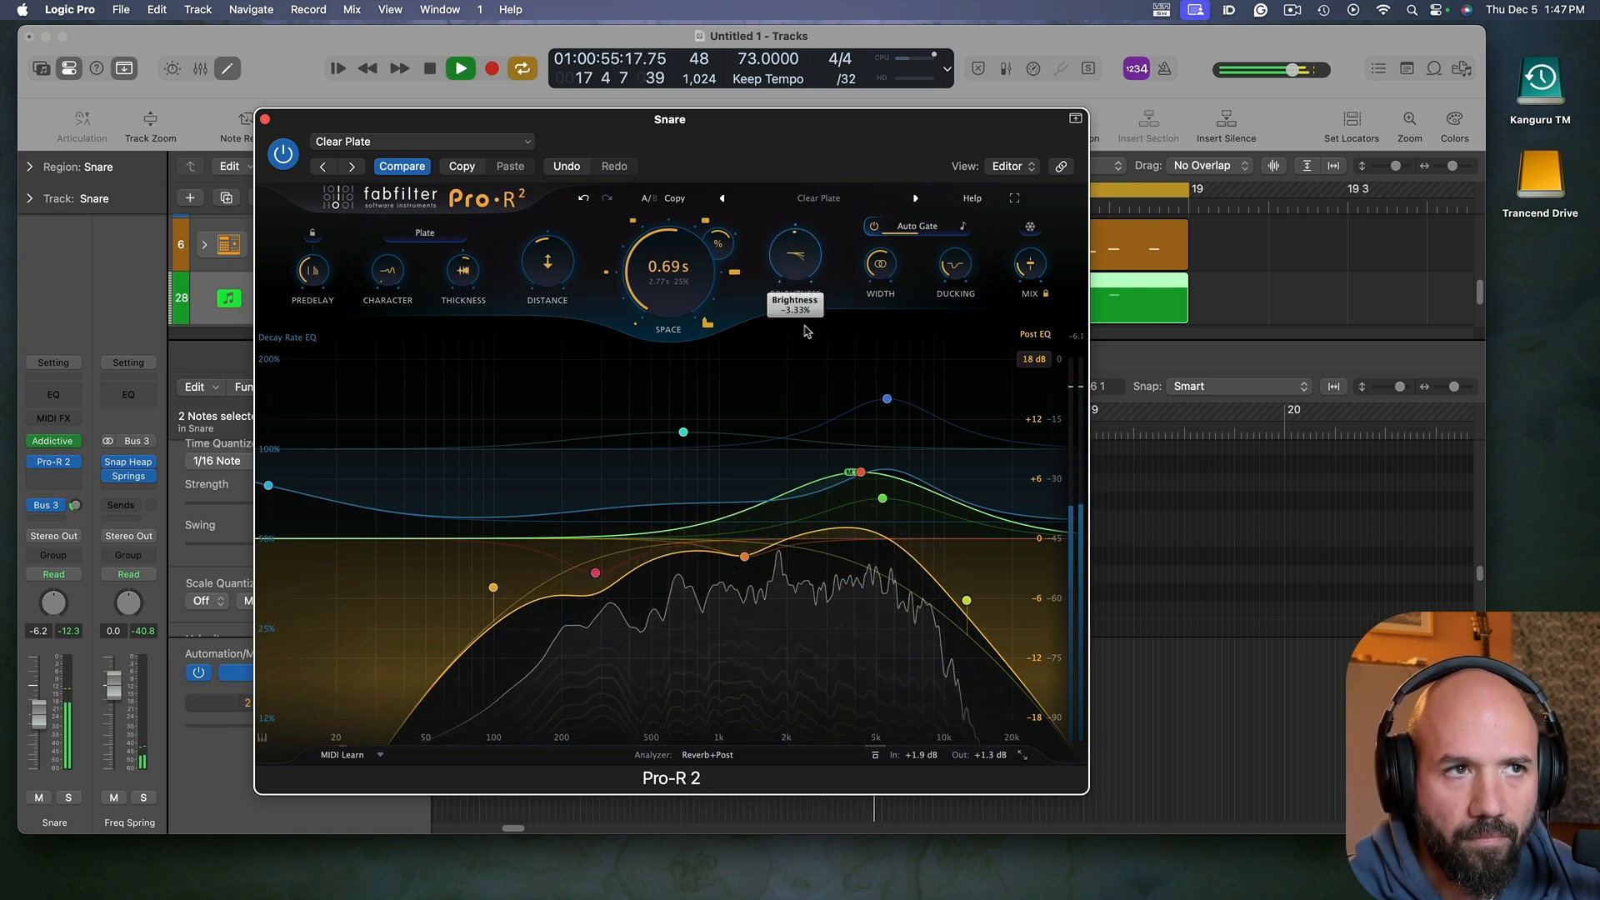
{"action": "left_click_drag", "start_coordinate": [688, 288], "coordinate": [689, 292]}
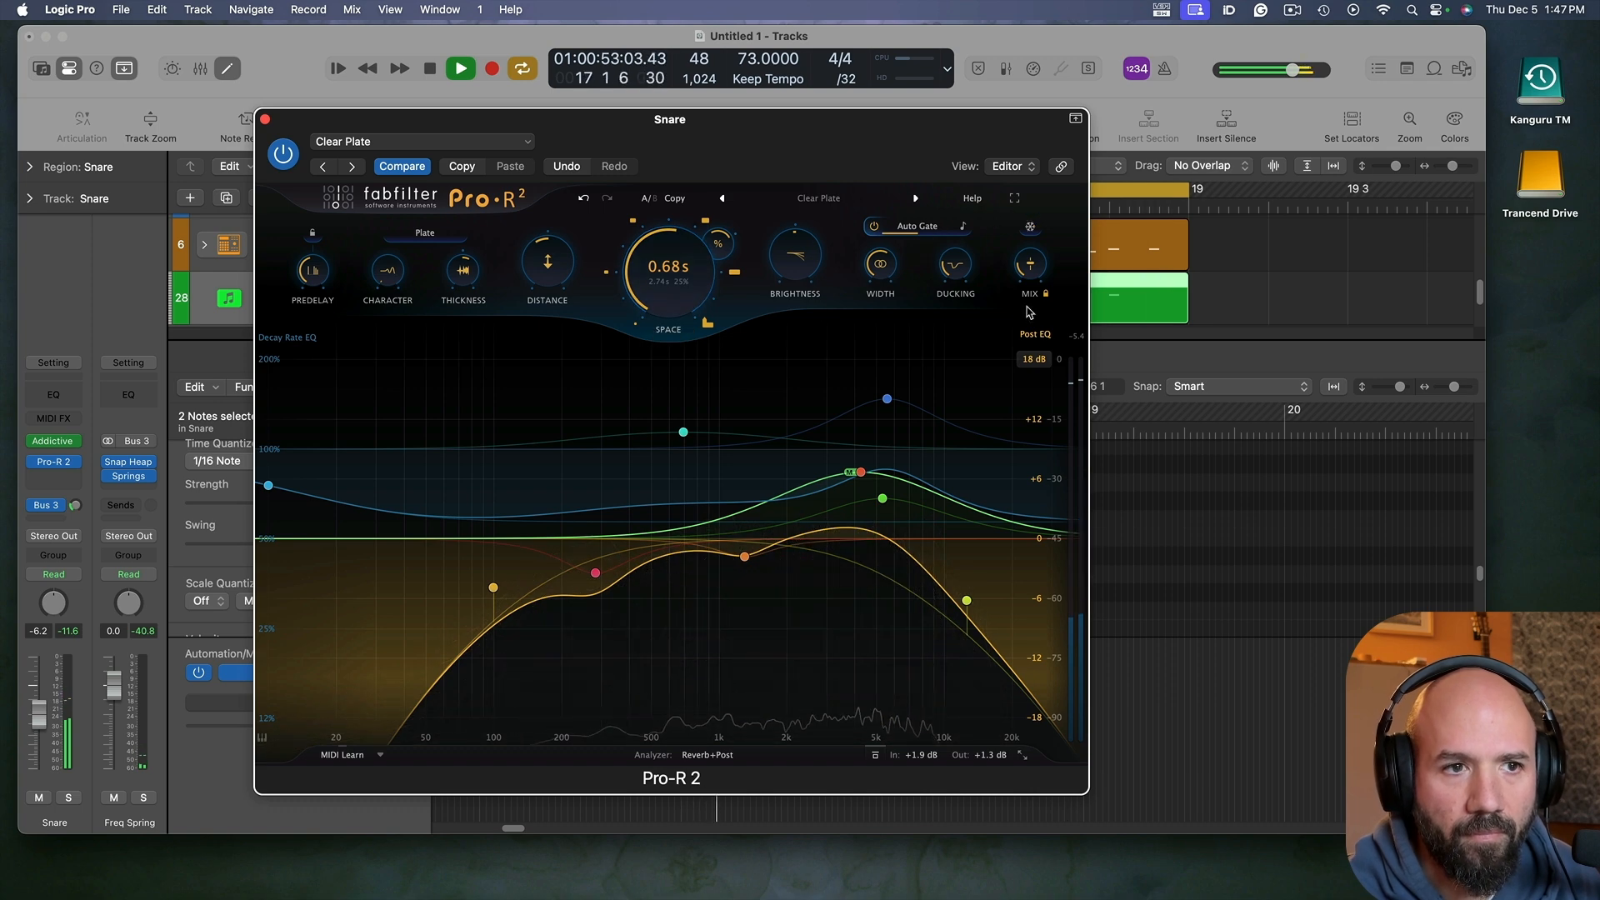
{"action": "mouse_move", "coordinate": [963, 662]}
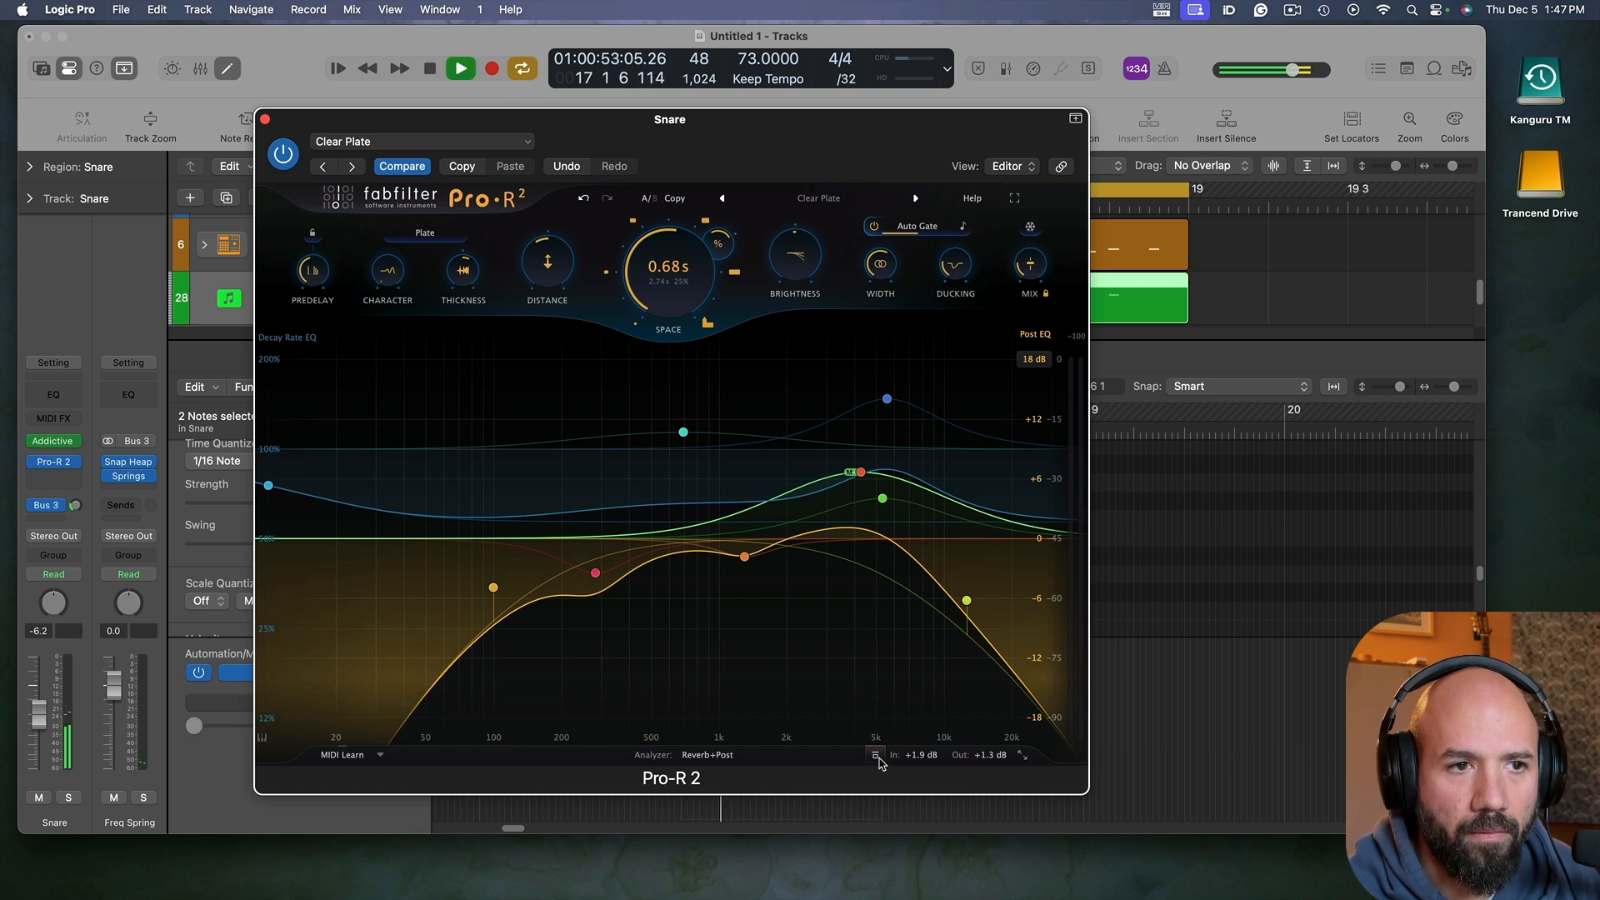
{"action": "key", "text": "space"}
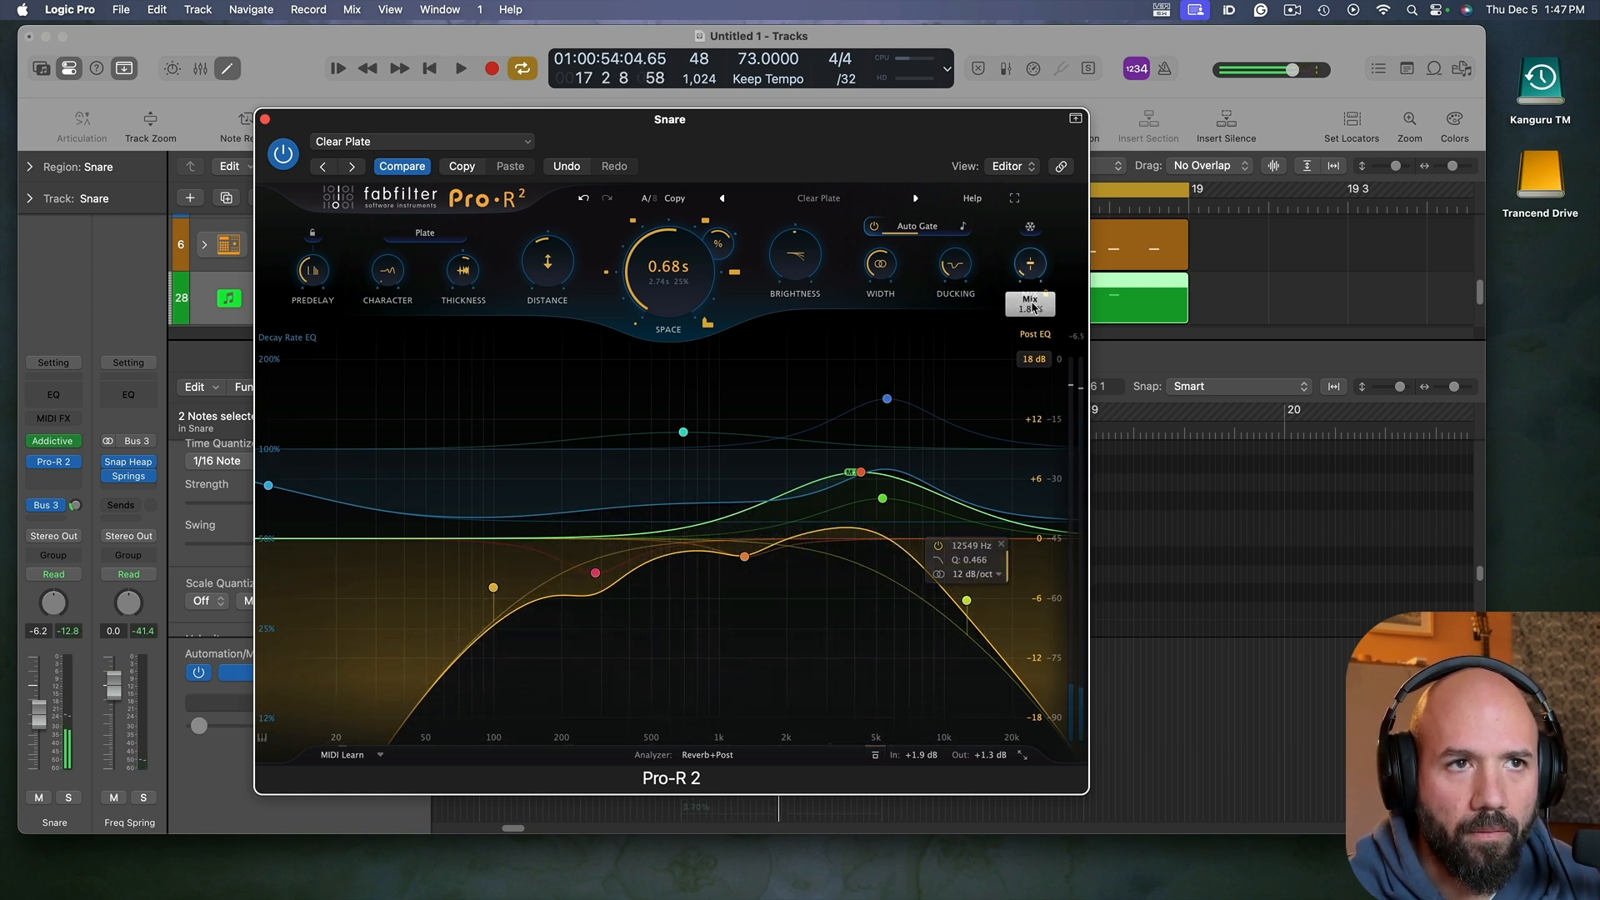
{"action": "key", "text": "space"}
{"action": "key", "text": "space"}
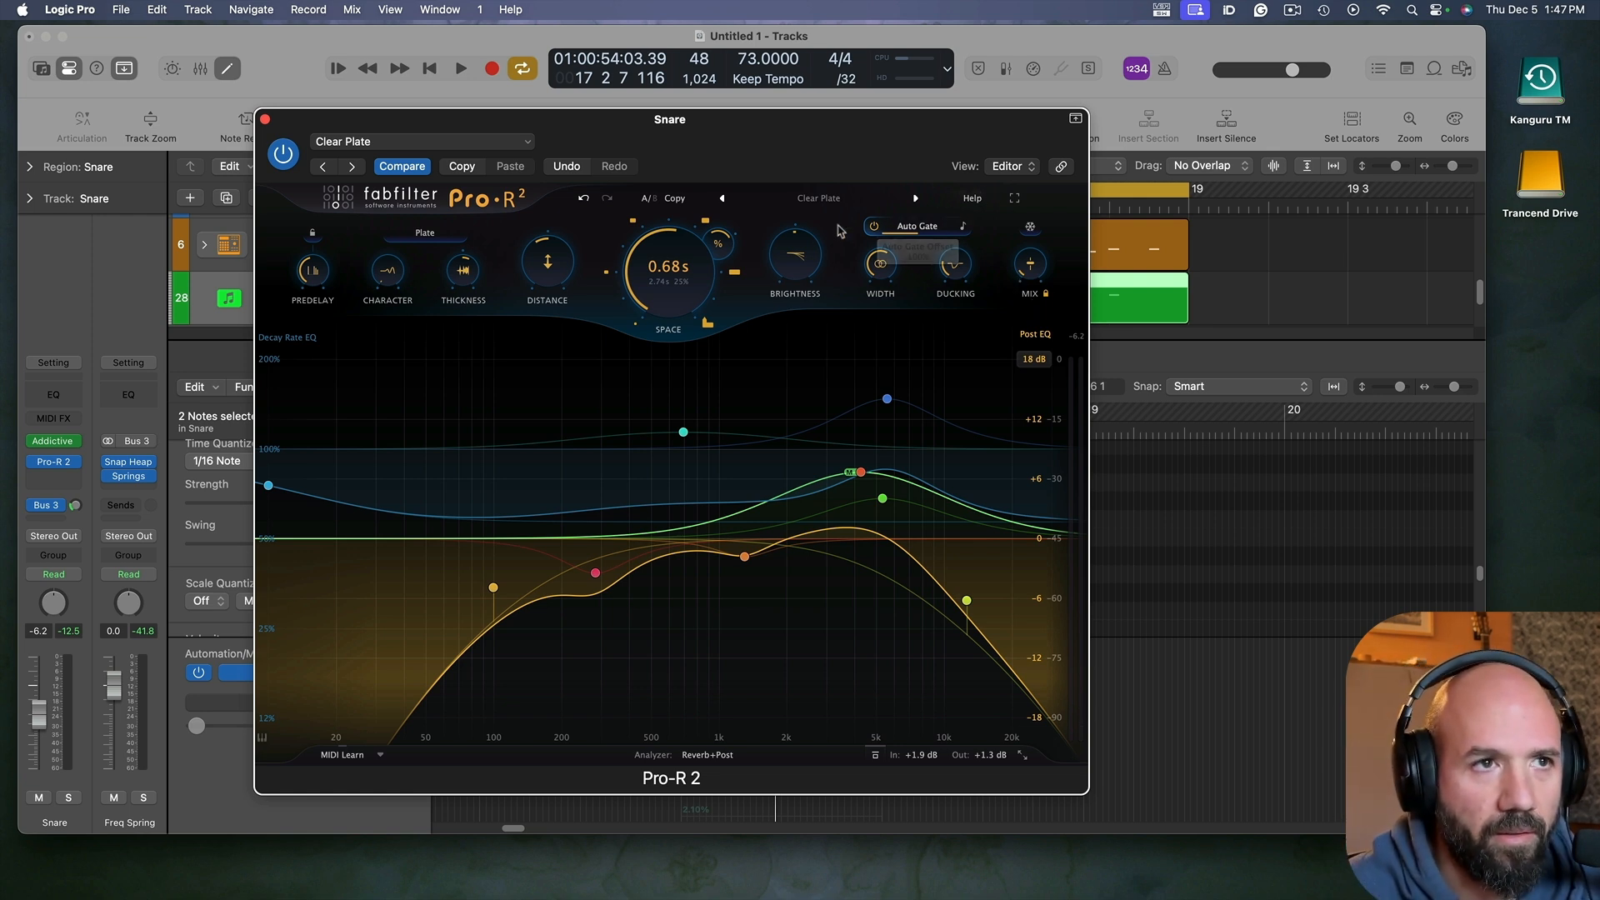
Step: Turn off Auto Gate, audition the result, and bypass Pro-R 2 on the Snare track before closing it
{"action": "left_click", "coordinate": [874, 226]}
{"action": "key", "text": "space"}
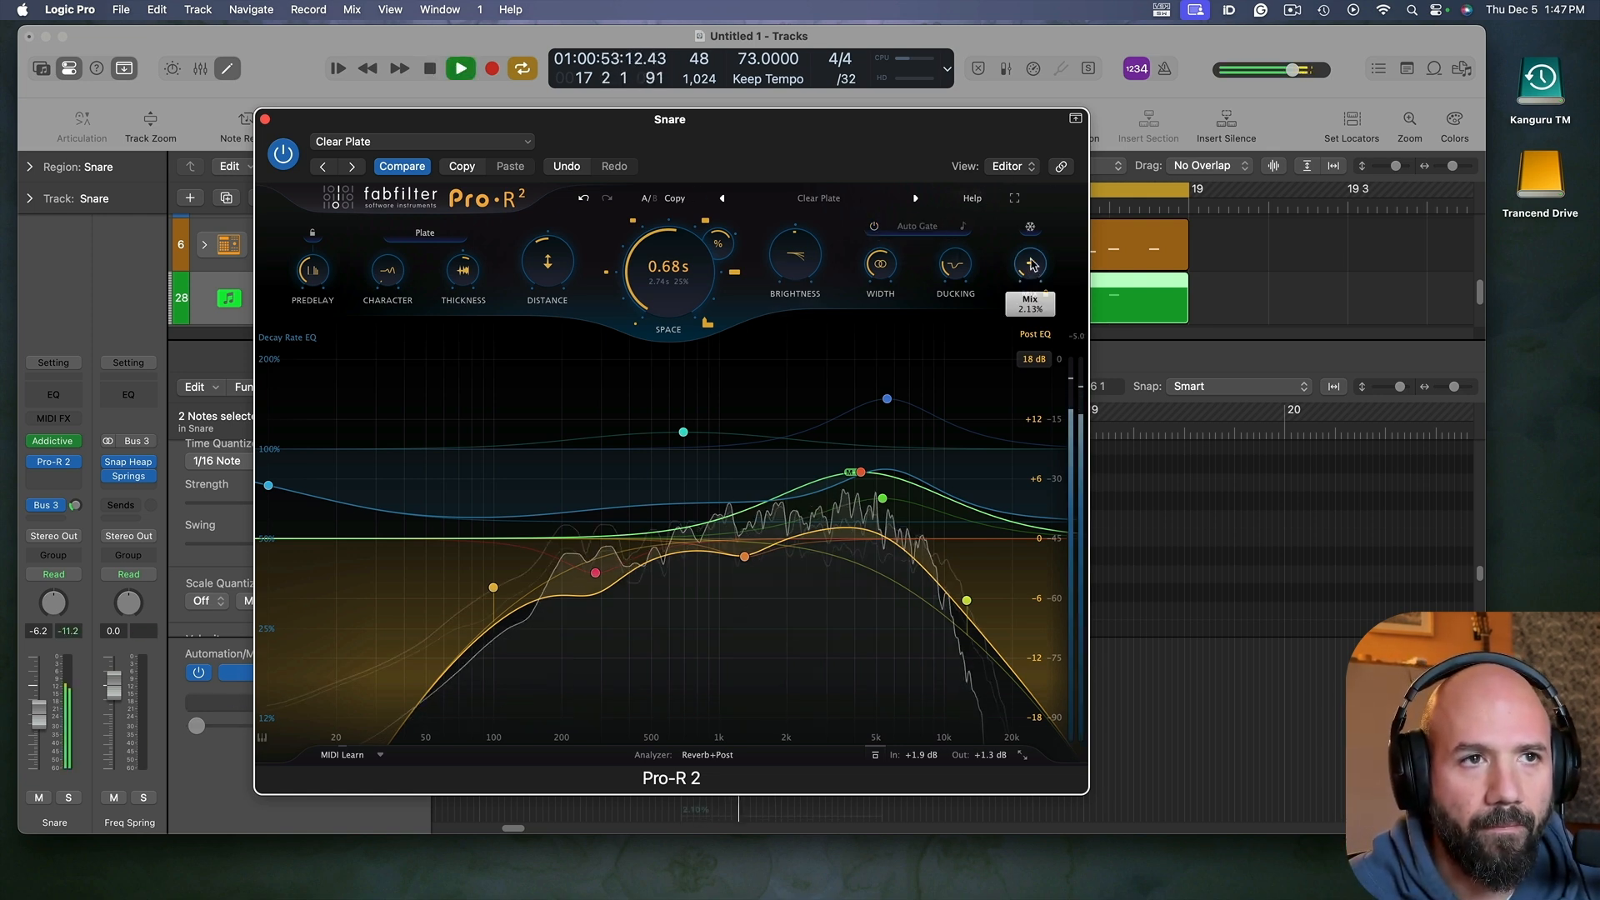
{"action": "key", "text": "space"}
{"action": "left_click", "coordinate": [283, 153]}
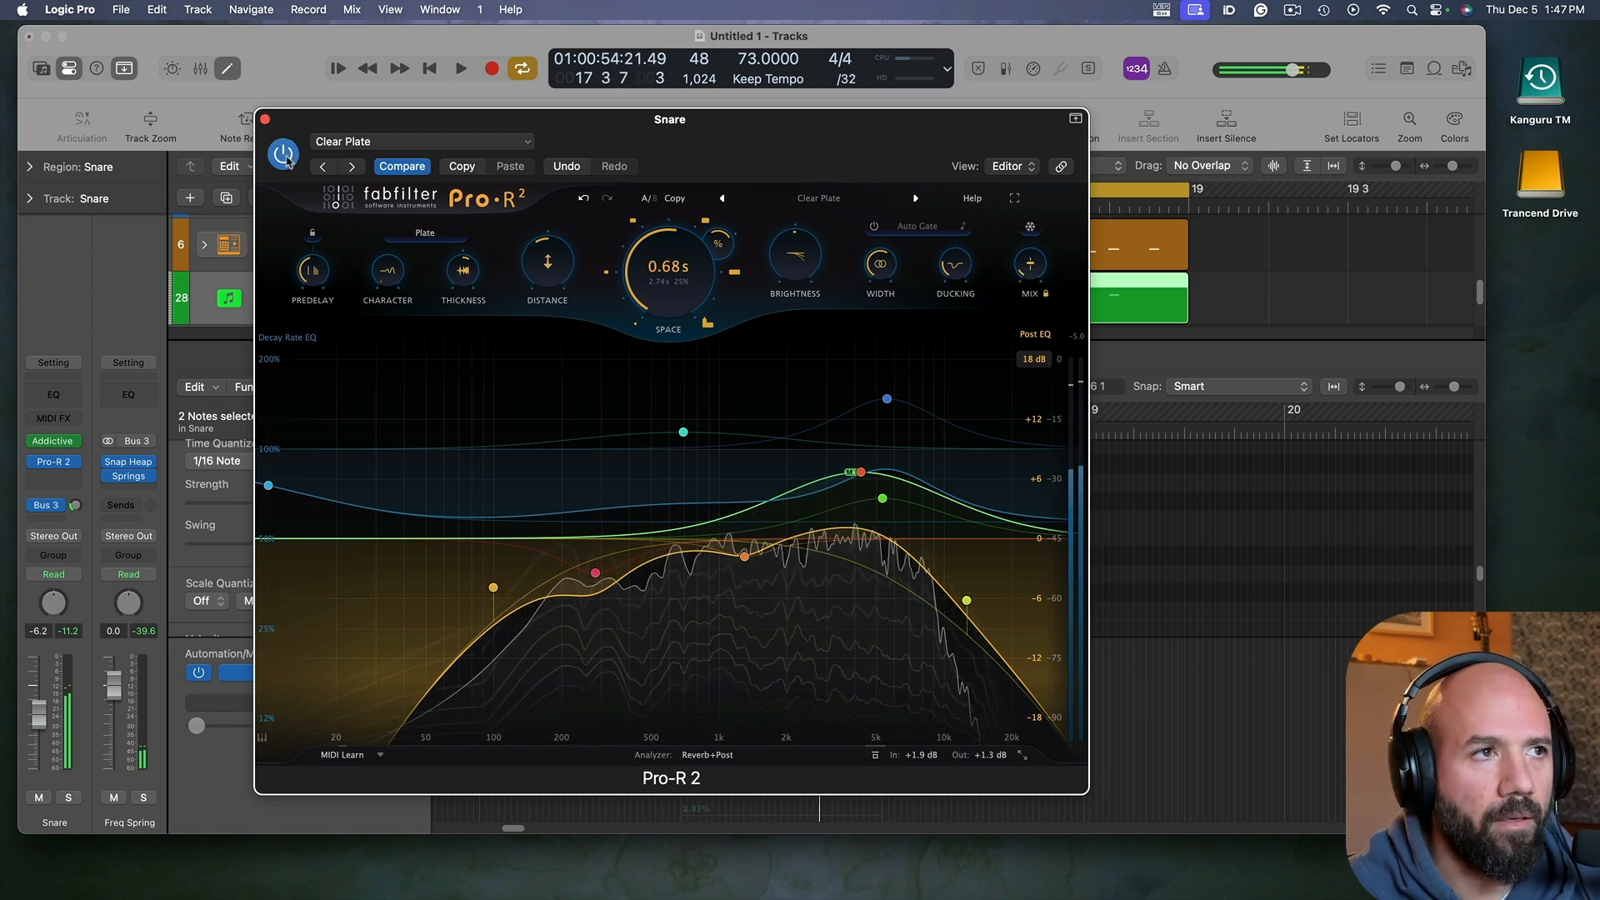
{"action": "left_click", "coordinate": [265, 119]}
Step: Insert the Pro-R 2 reverb on the Home Percs track
{"action": "left_click", "coordinate": [374, 237]}
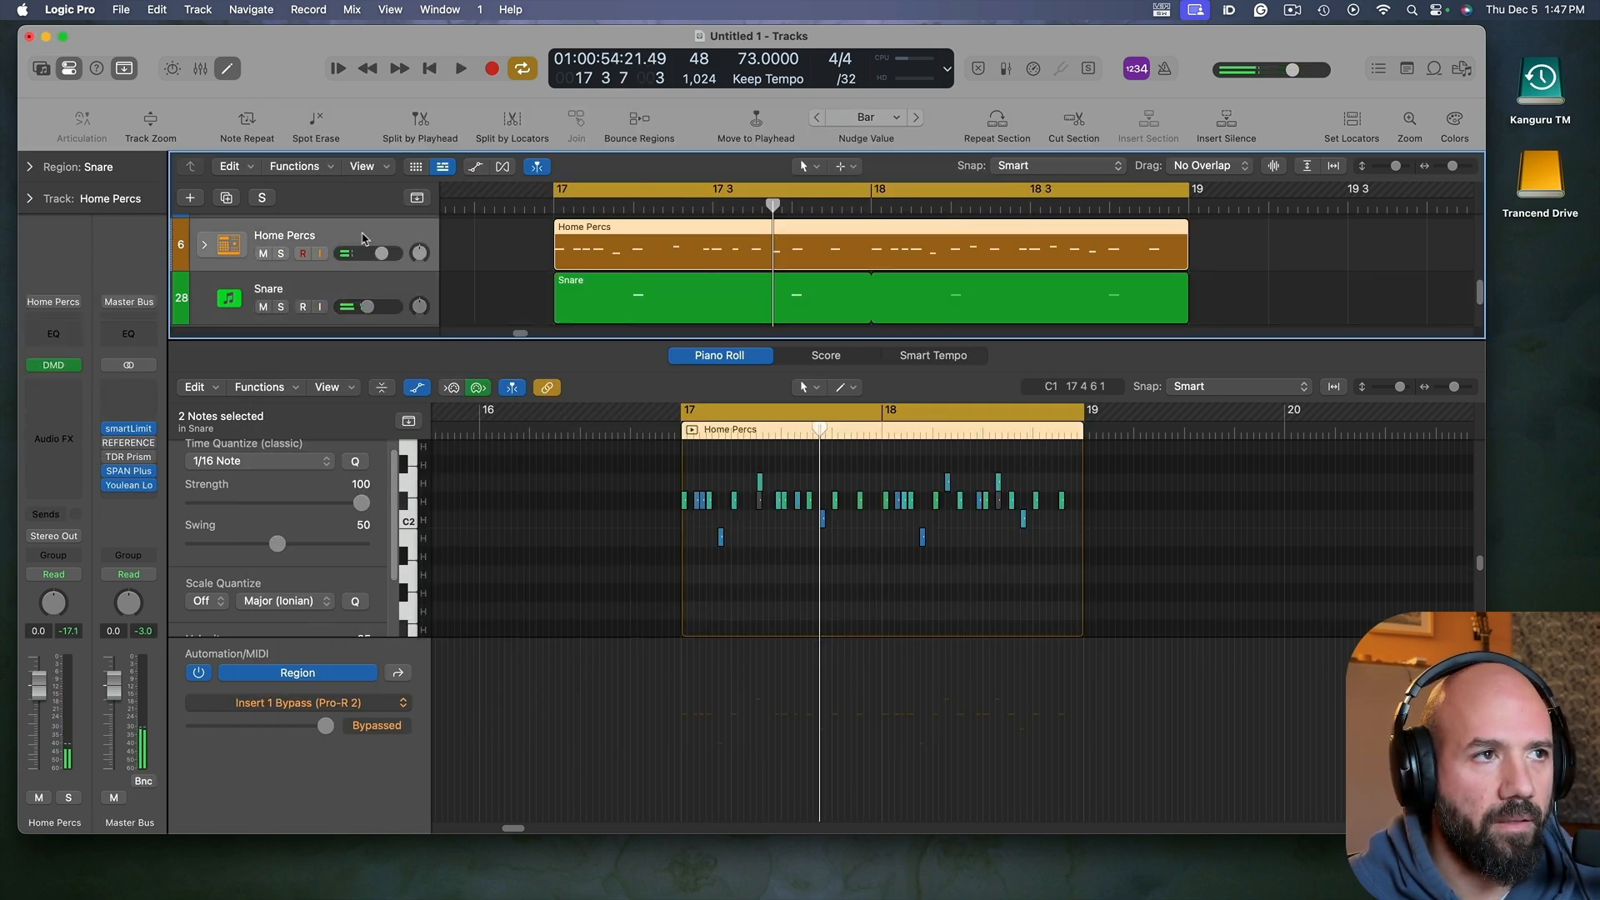
{"action": "left_click", "coordinate": [54, 395]}
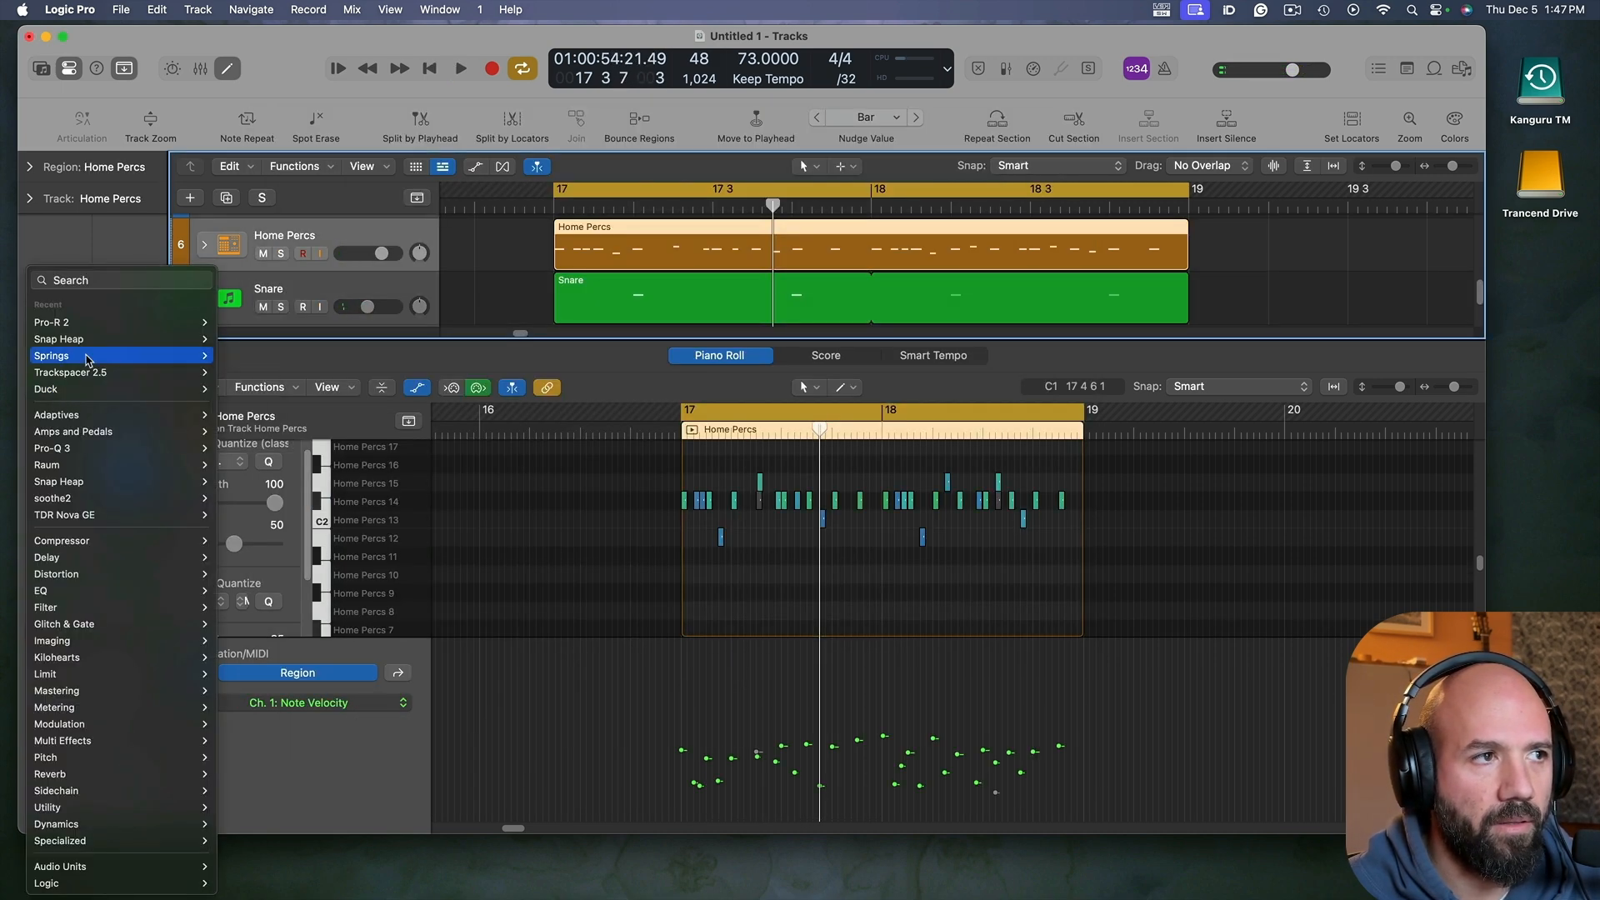
{"action": "left_click", "coordinate": [525, 313]}
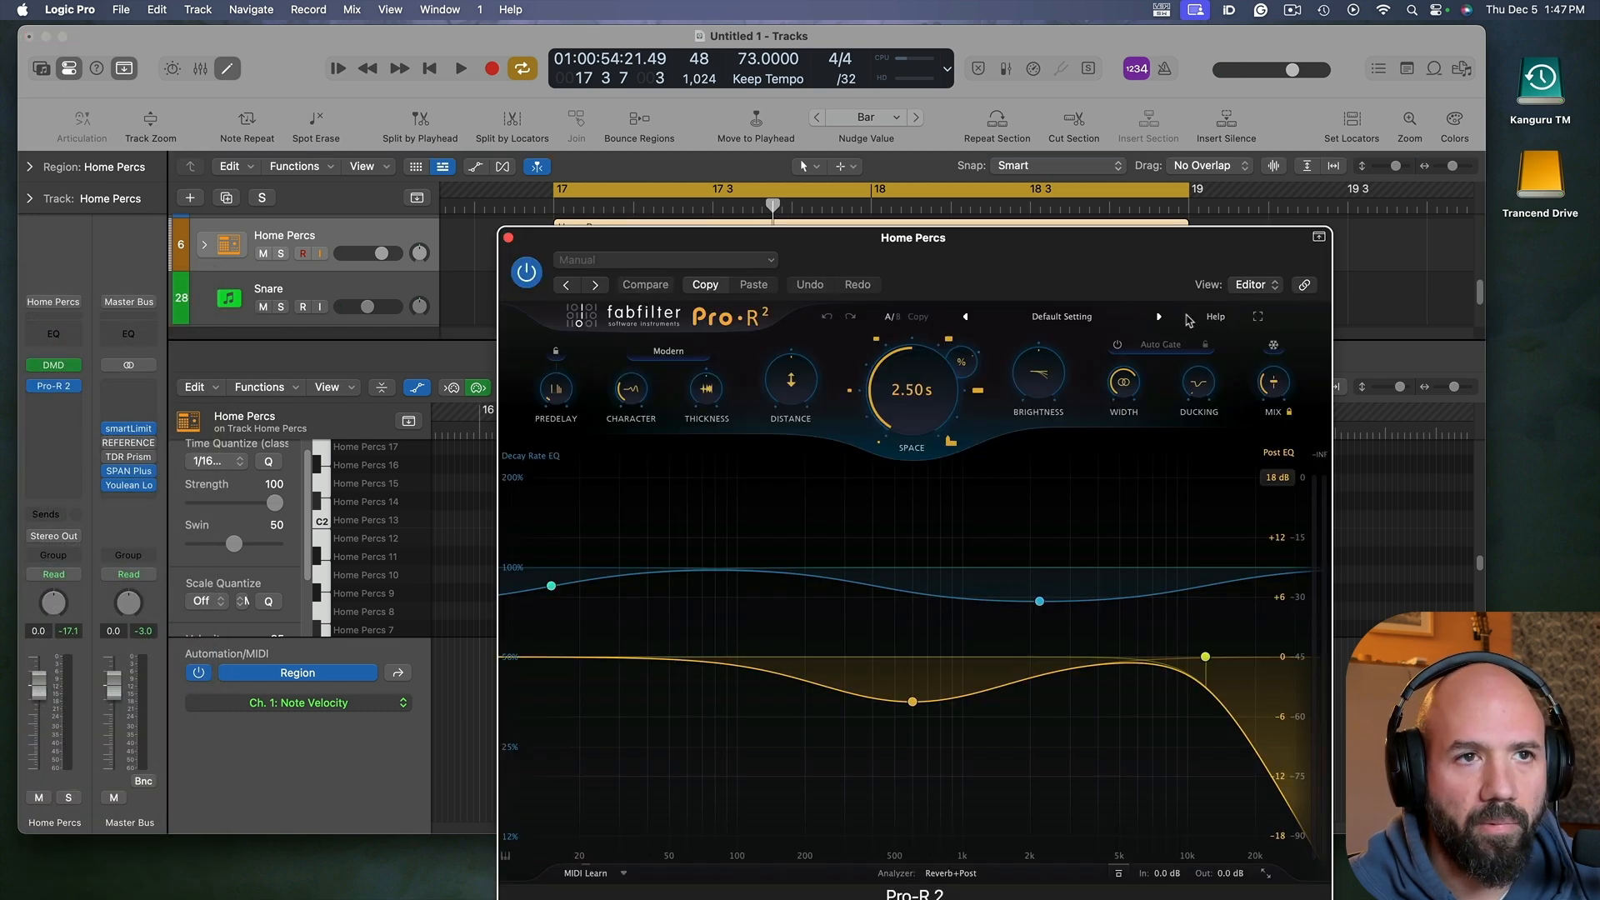
Step: Load the Clear Tight Room preset from the Small category in the Home Percs reverb and set its style to Plate
{"action": "left_click", "coordinate": [1190, 318]}
{"action": "mouse_move", "coordinate": [983, 364]}
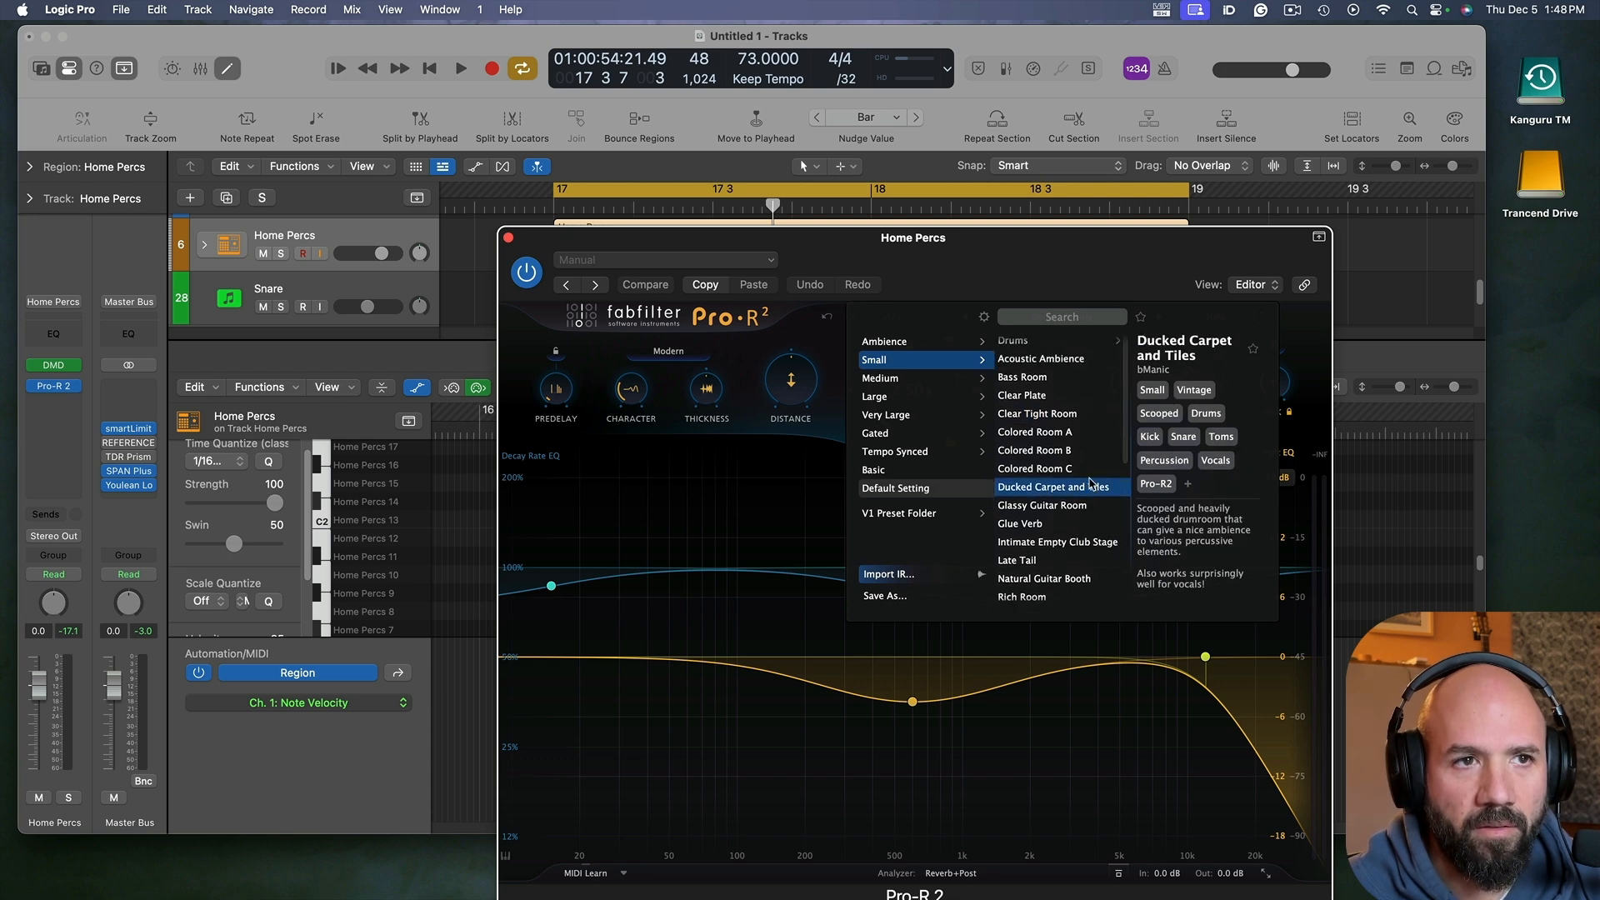
{"action": "left_click", "coordinate": [1062, 417]}
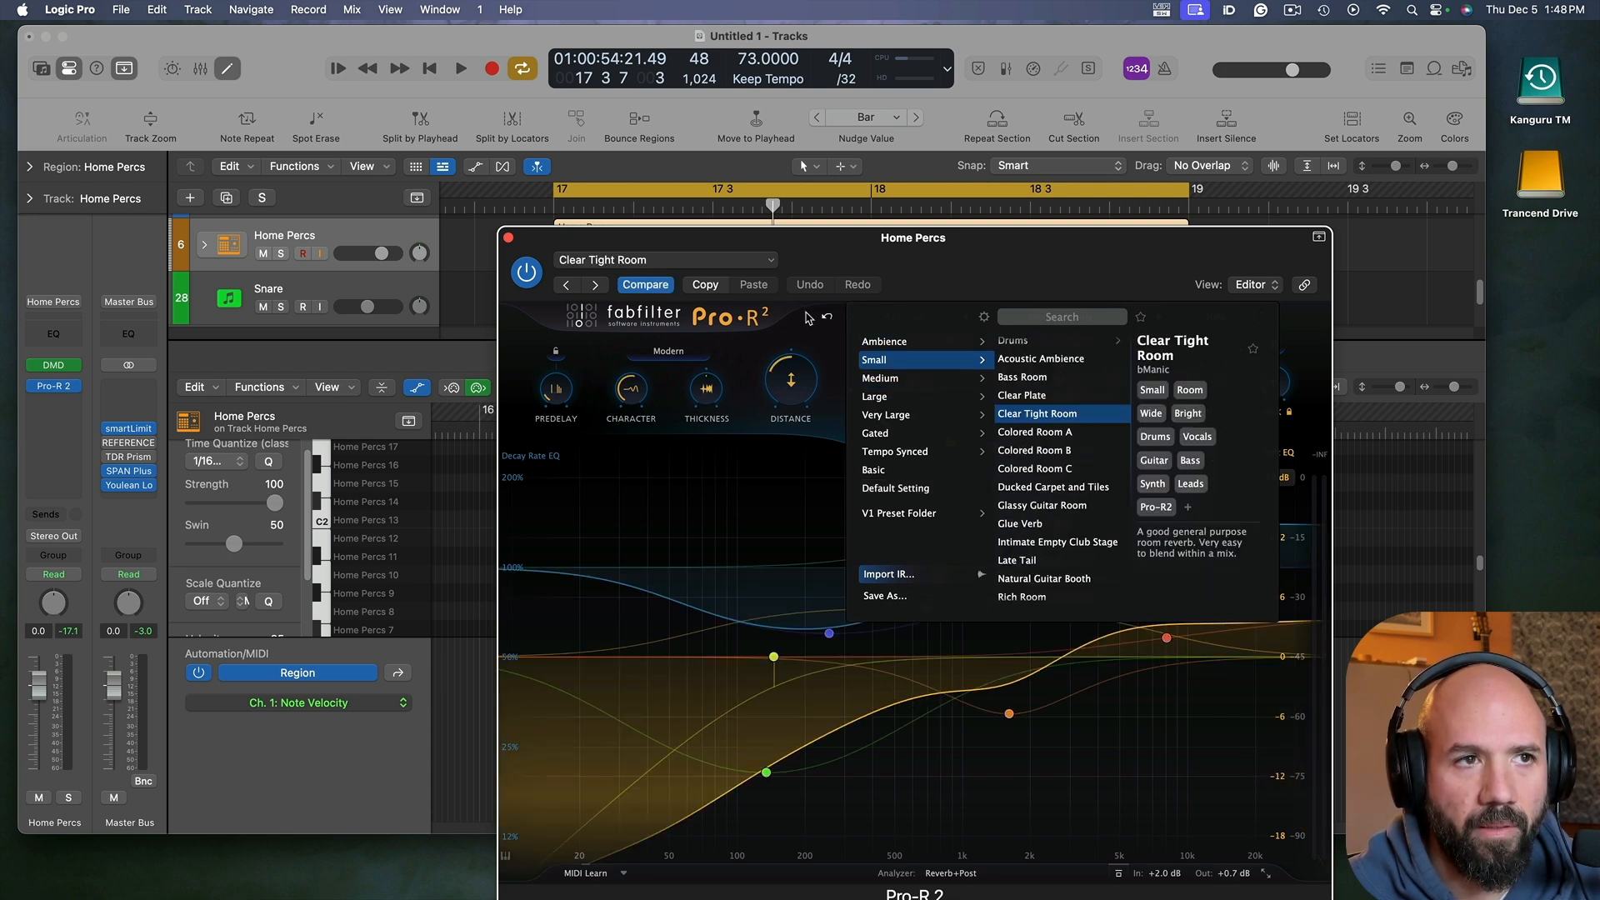
{"action": "left_click", "coordinate": [808, 318]}
{"action": "left_click", "coordinate": [668, 351]}
{"action": "left_click", "coordinate": [673, 421]}
Step: Set the Home Percs reverb's Space to about 1.45 s and its Mix to about 14% while the loop plays
{"action": "key", "text": "space"}
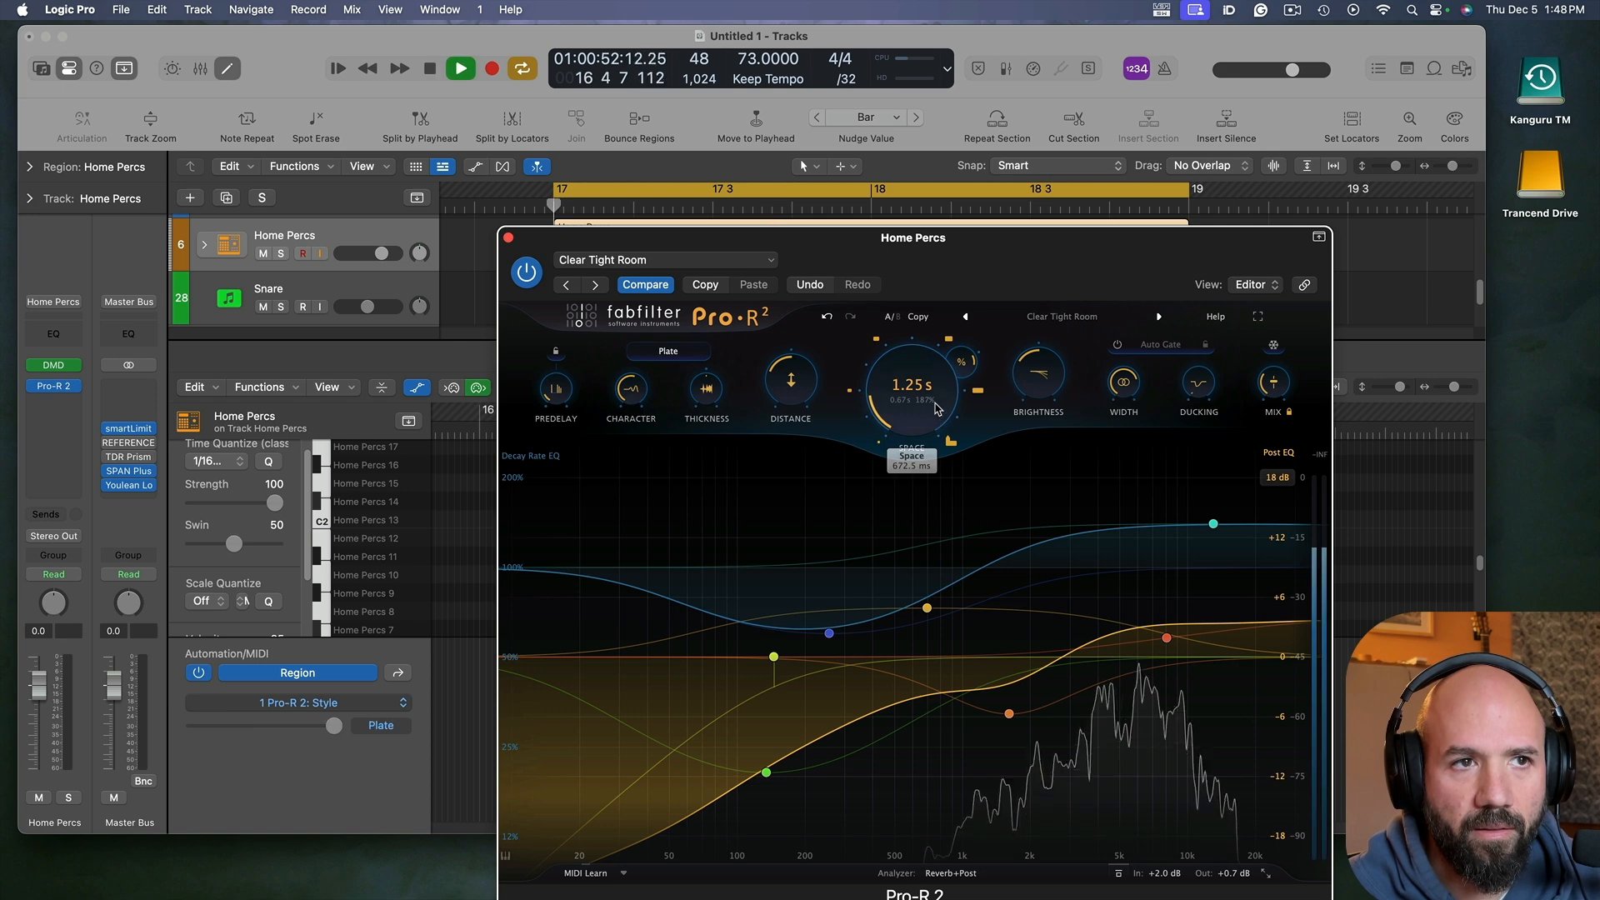
{"action": "left_click_drag", "start_coordinate": [935, 408], "coordinate": [935, 391]}
{"action": "left_click_drag", "start_coordinate": [976, 288], "coordinate": [866, 188]}
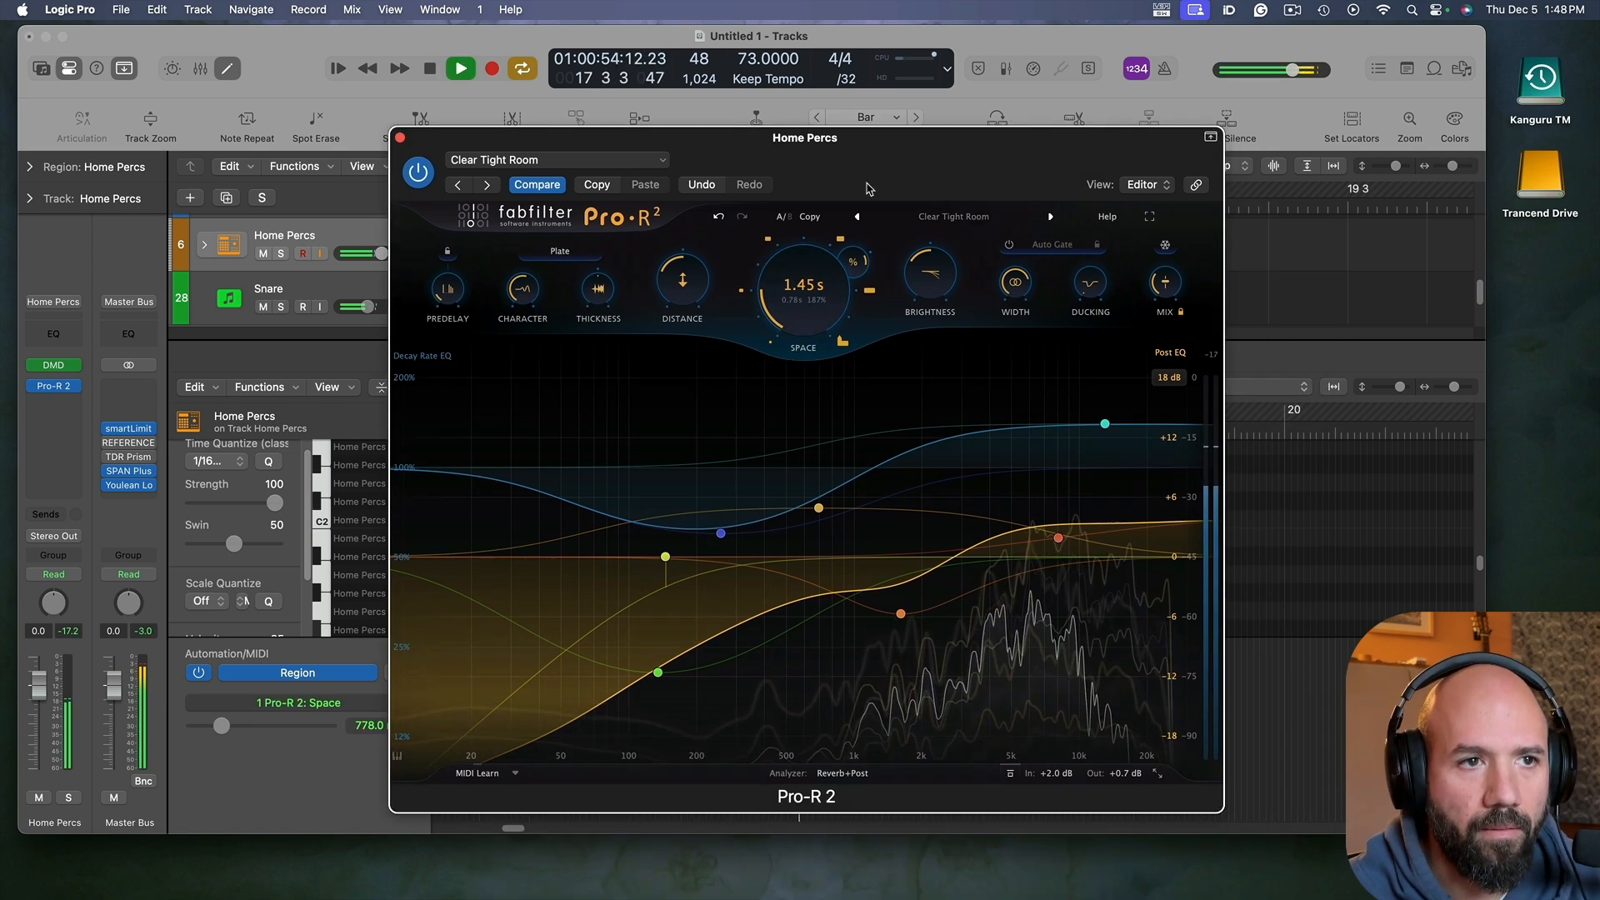
{"action": "left_click_drag", "start_coordinate": [1165, 284], "coordinate": [1195, 303]}
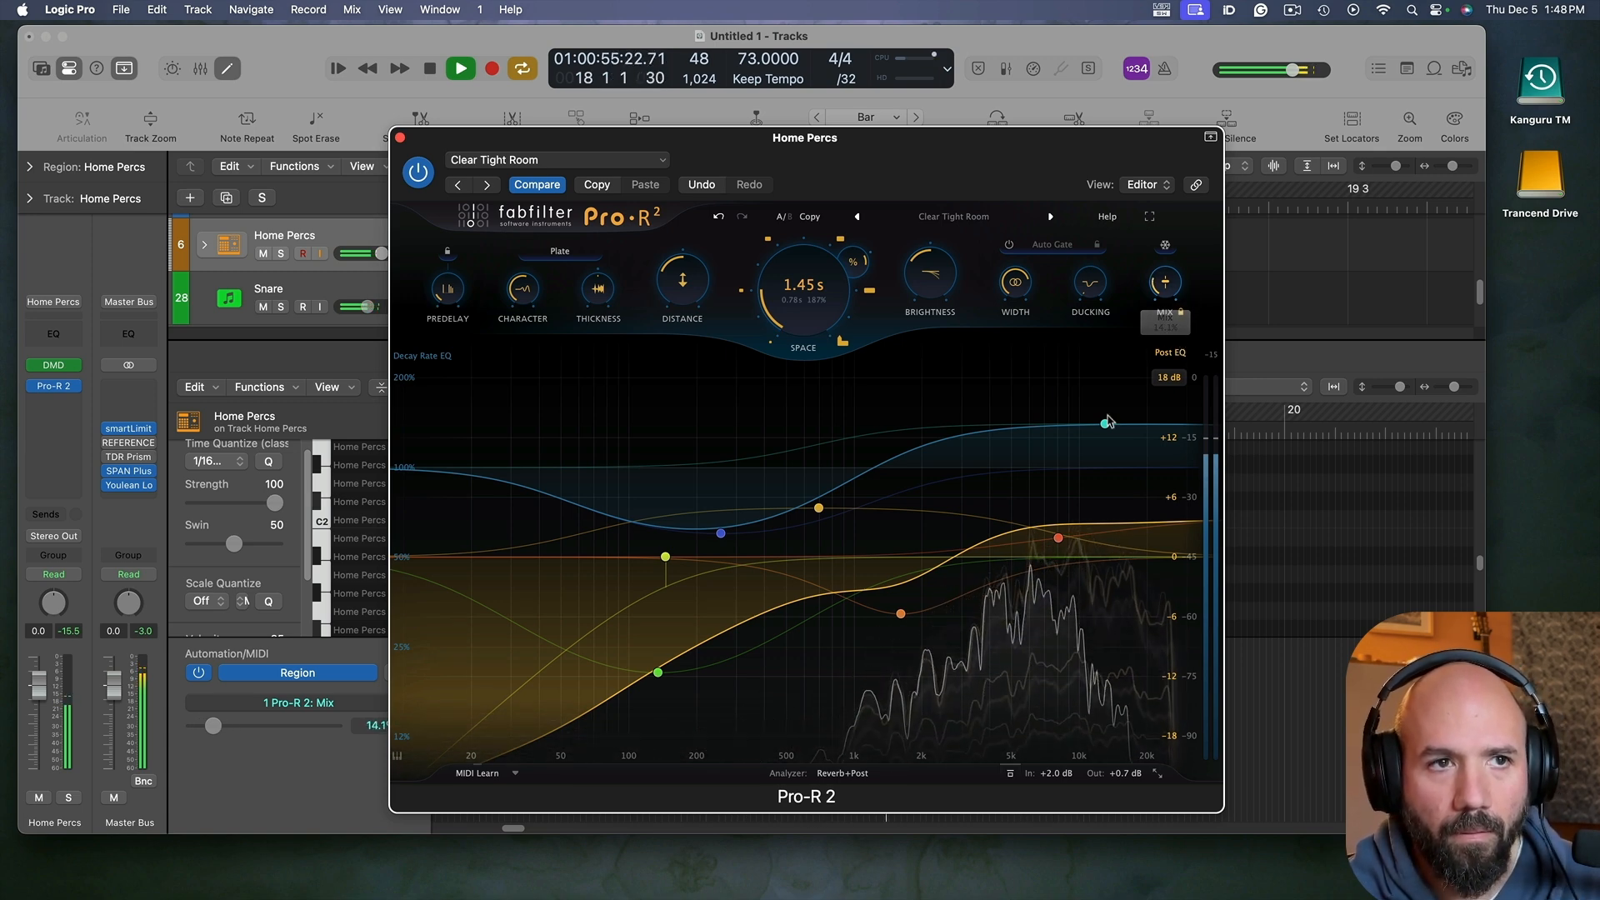
Step: Raise the highest-frequency Decay Rate EQ band on the Home Percs reverb and lengthen its Space to about 2.09 s at a decay rate of about 181%
{"action": "left_click_drag", "start_coordinate": [1105, 425], "coordinate": [1106, 425]}
{"action": "key", "text": "space"}
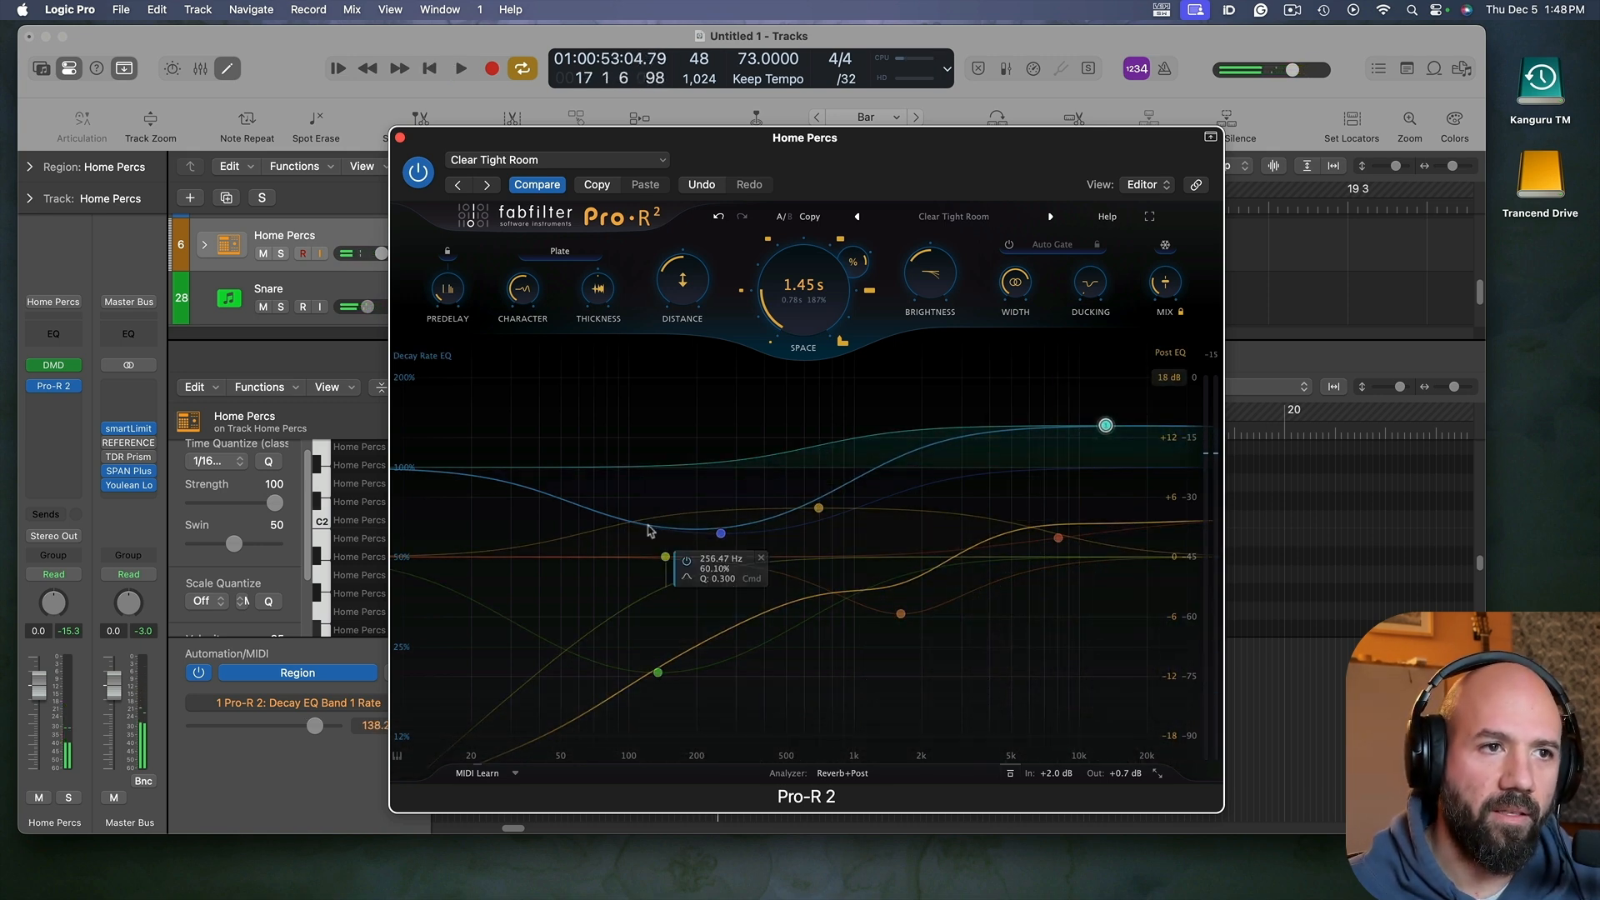
{"action": "mouse_move", "coordinate": [1106, 426]}
{"action": "left_mouse_down"}
{"action": "mouse_move", "coordinate": [1131, 335]}
{"action": "mouse_move", "coordinate": [1120, 404]}
{"action": "left_mouse_up"}
{"action": "key", "text": "space"}
{"action": "mouse_move", "coordinate": [813, 307]}
{"action": "left_mouse_down"}
{"action": "mouse_move", "coordinate": [822, 271]}
{"action": "mouse_move", "coordinate": [829, 293]}
{"action": "left_mouse_up"}
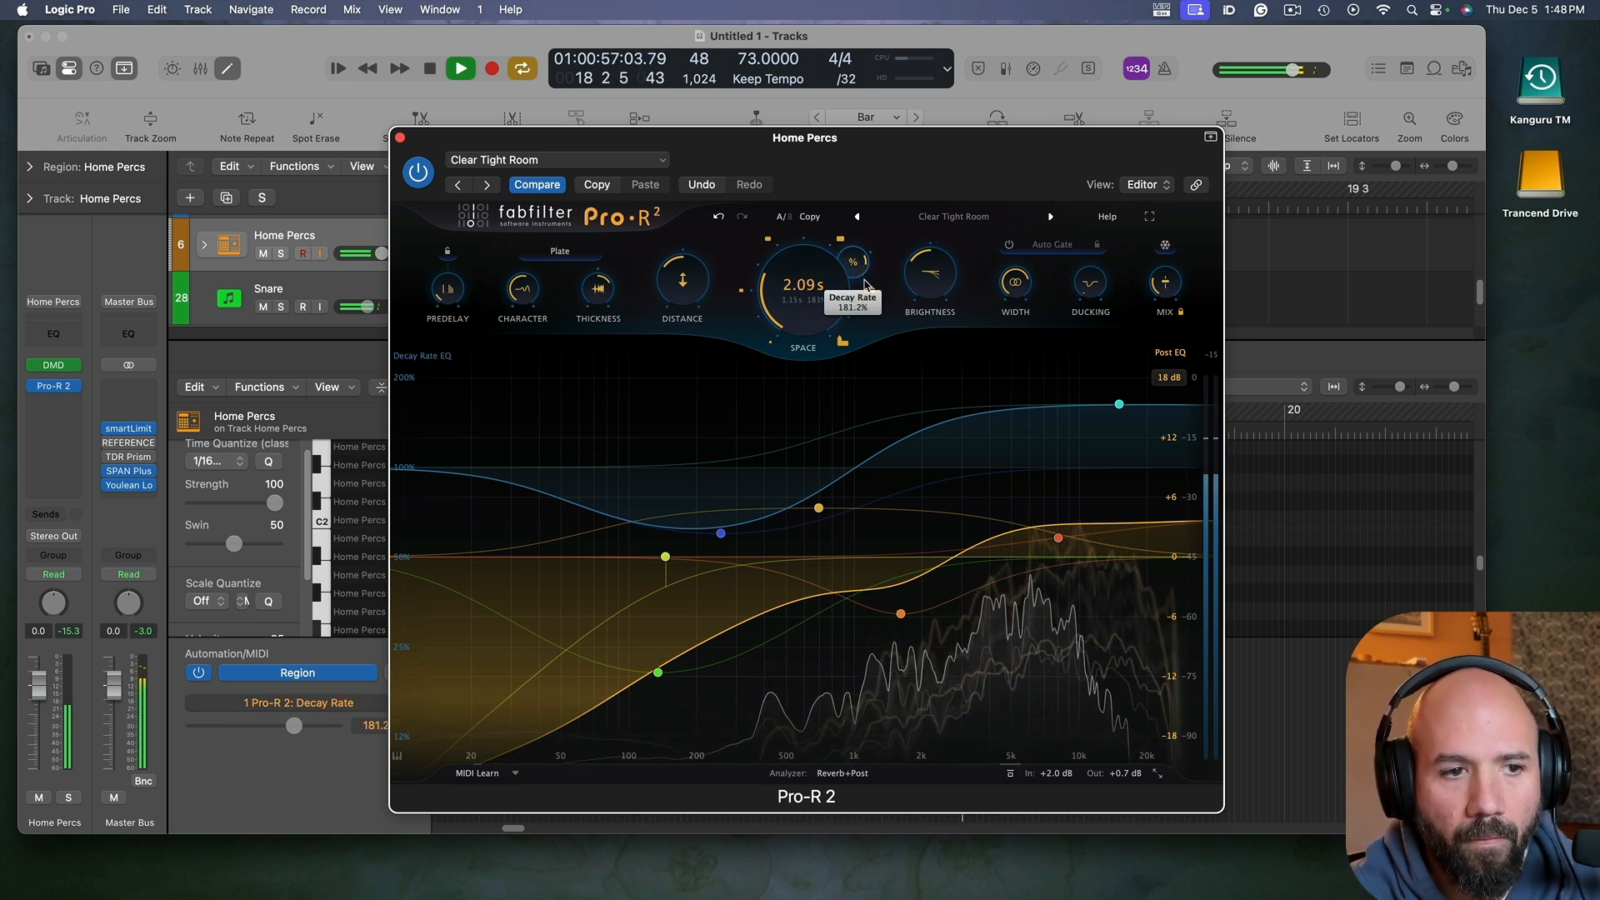
Step: Compare the Home Percs reverb bypassed and active during playback, and lower its Mix to about 10%
{"action": "left_click", "coordinate": [1009, 774]}
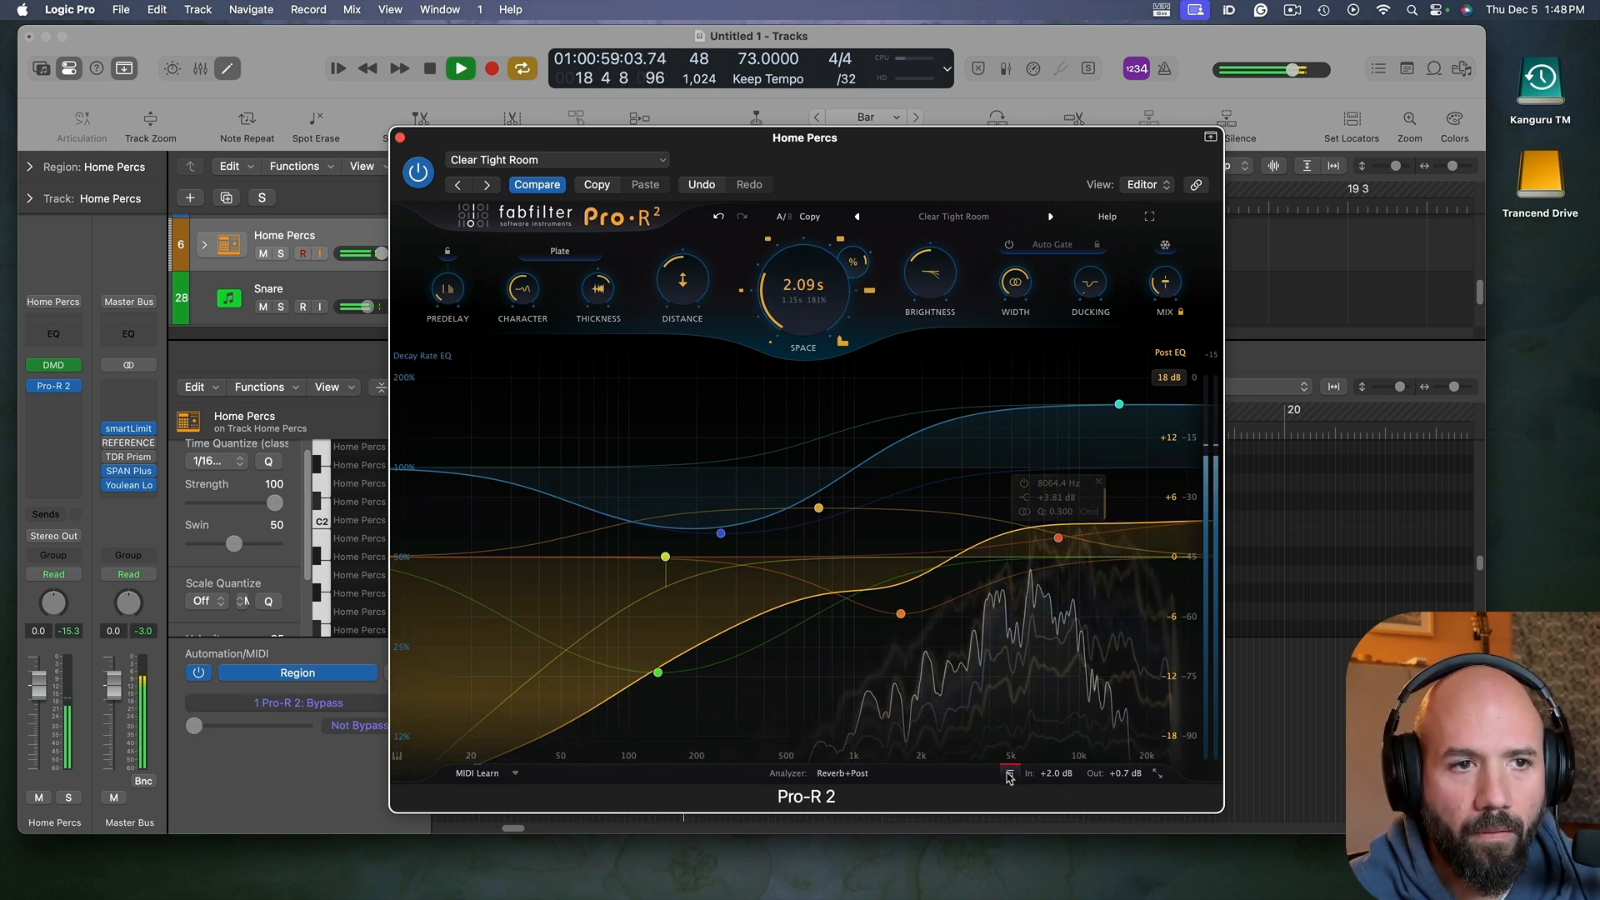
{"action": "left_click", "coordinate": [1009, 774]}
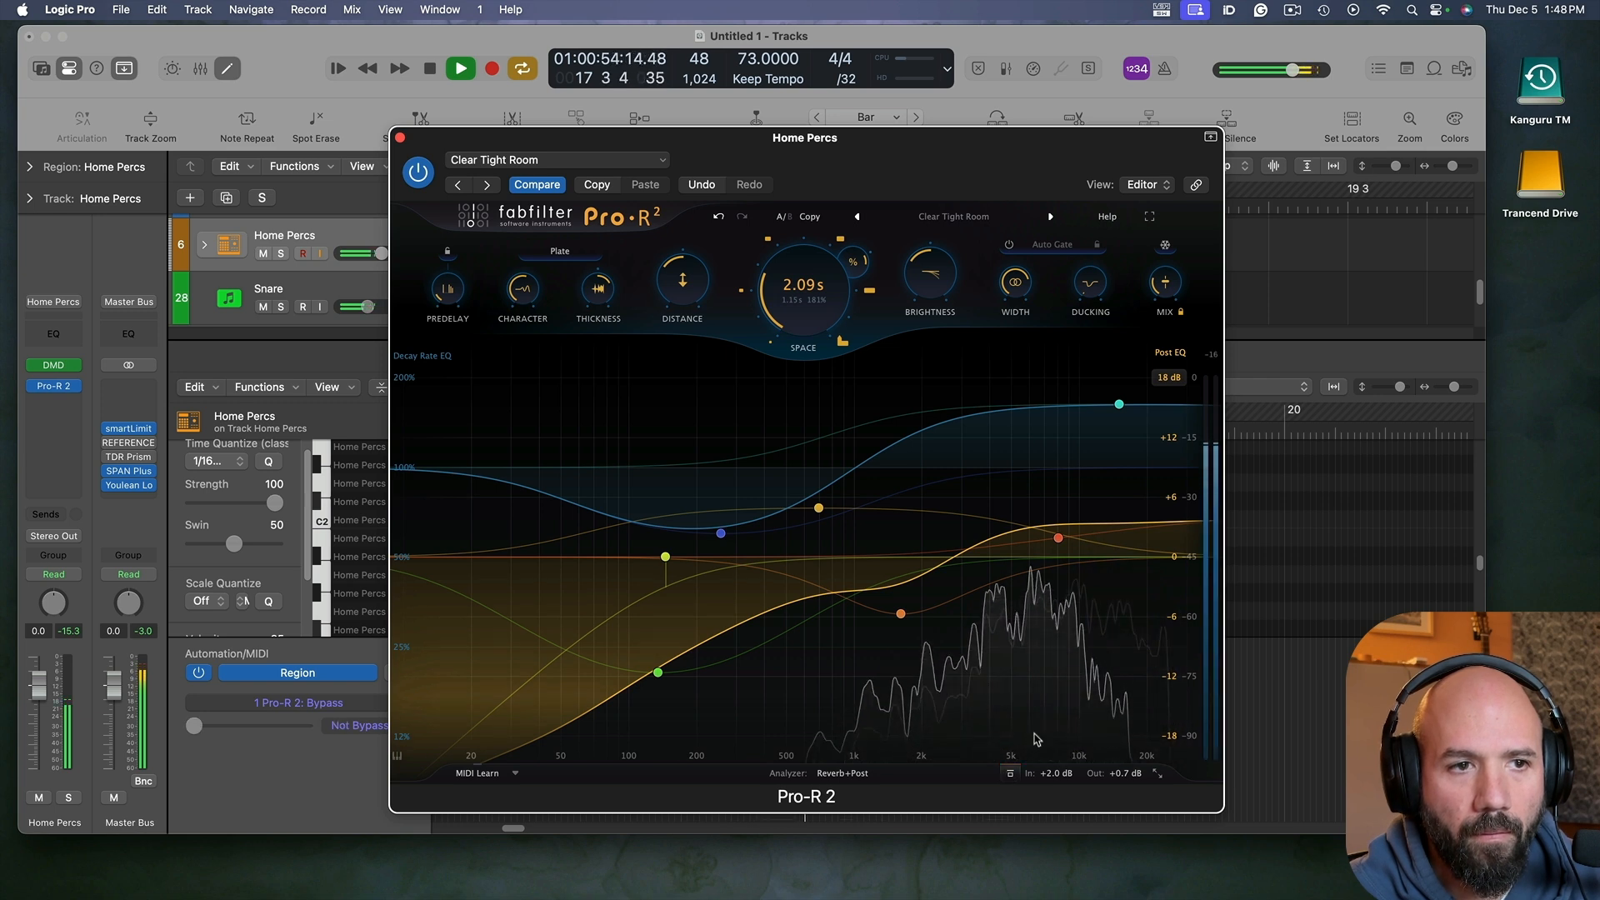
{"action": "left_click", "coordinate": [1173, 296]}
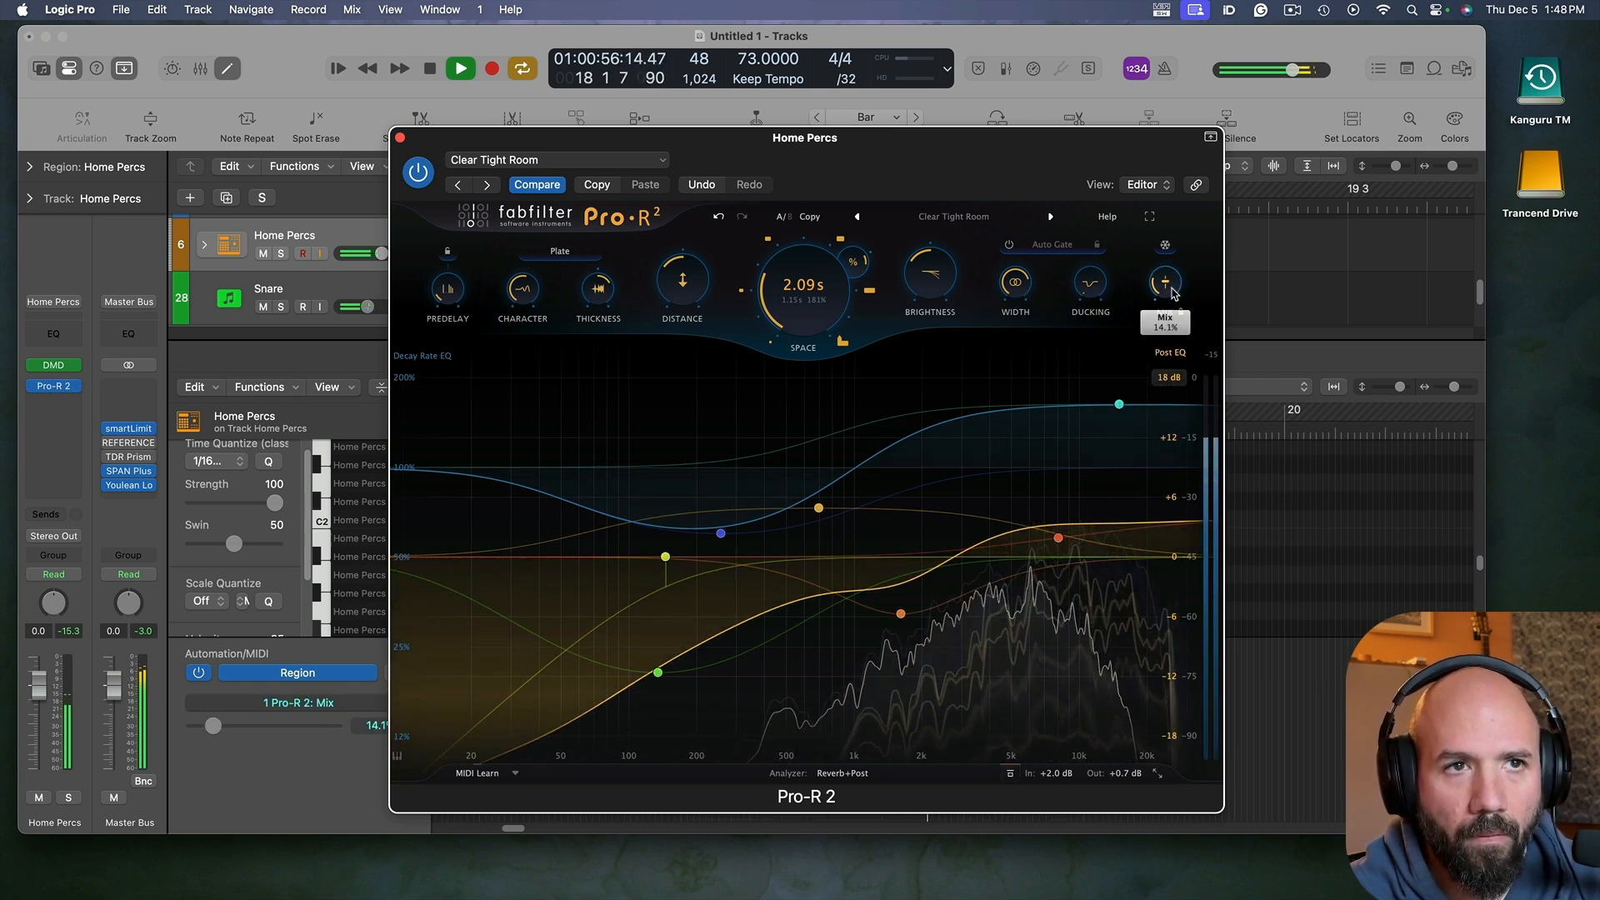
{"action": "left_click_drag", "start_coordinate": [1173, 296], "coordinate": [1179, 317]}
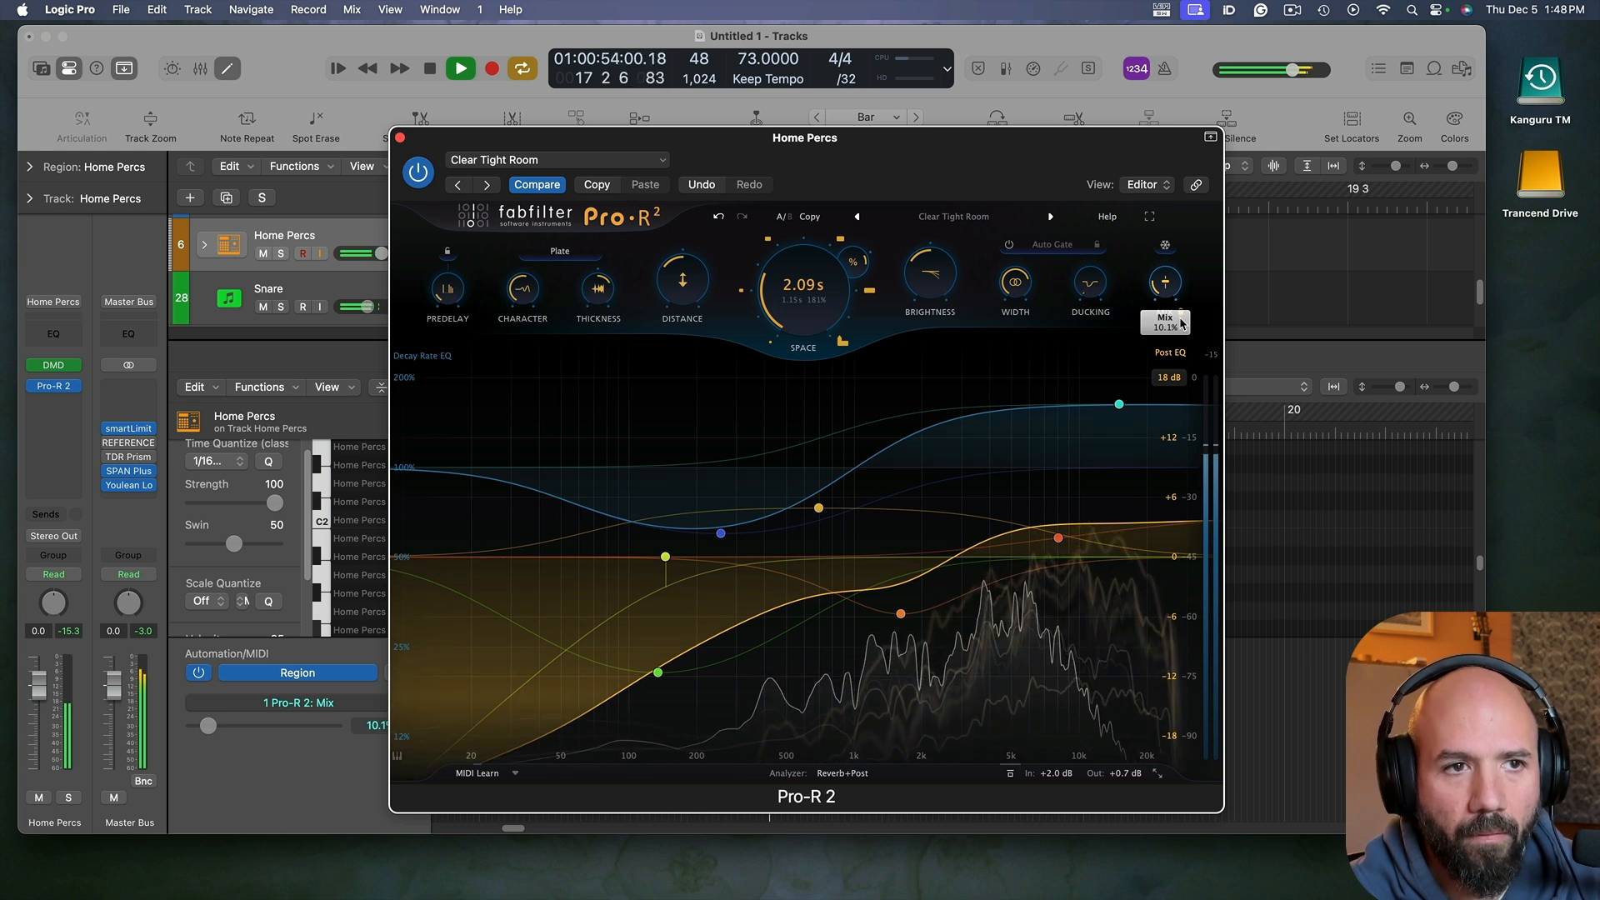
{"action": "key", "text": "space"}
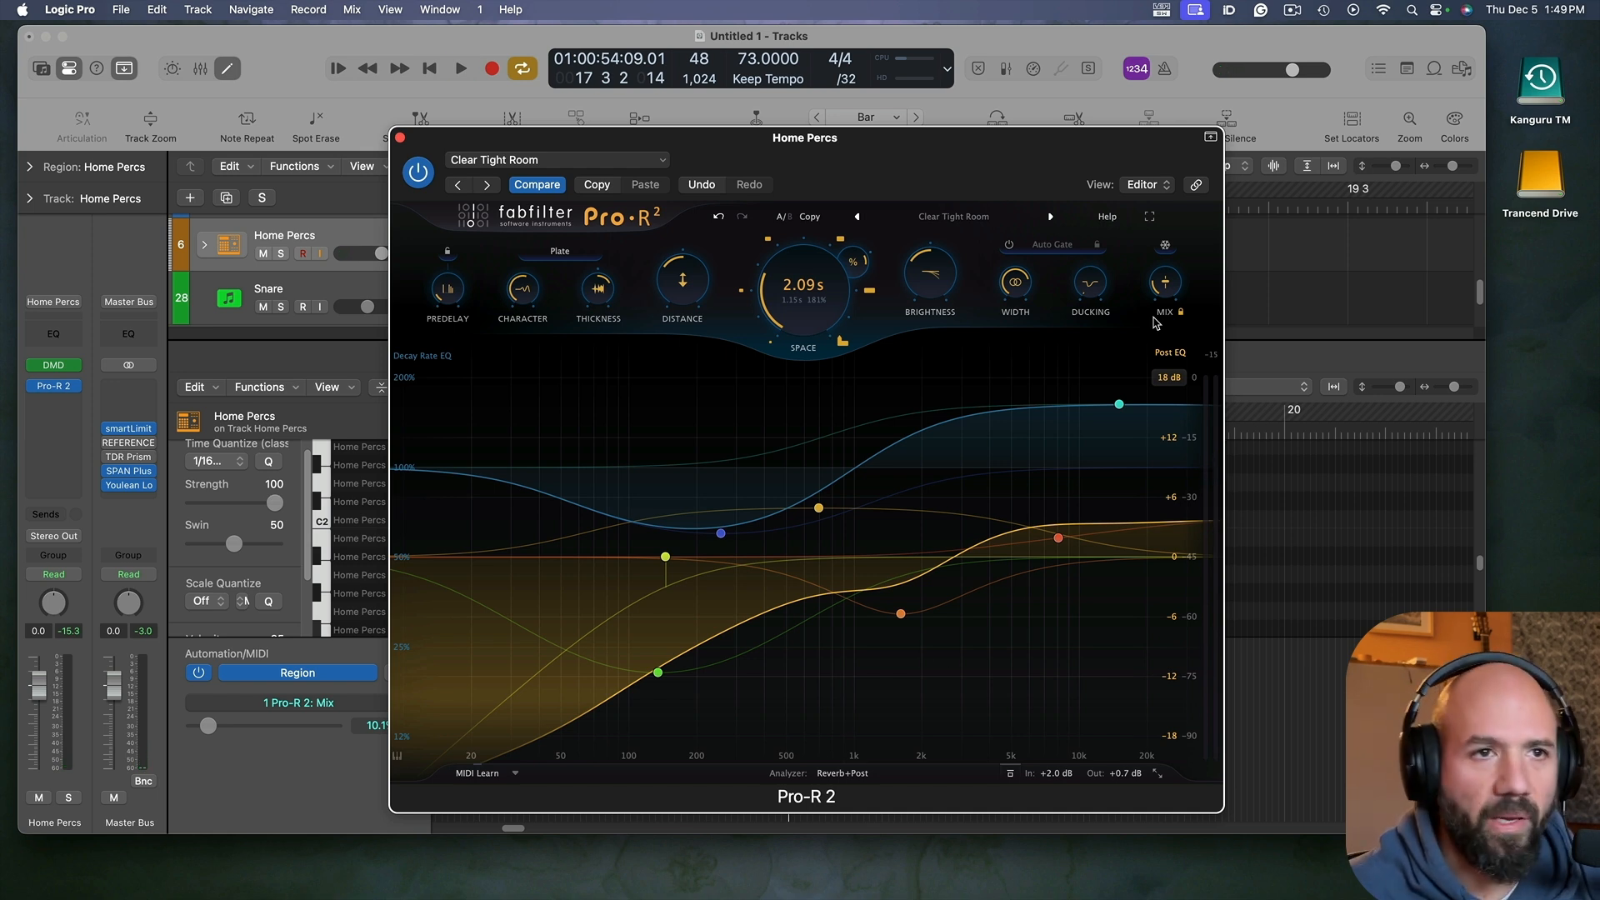
Step: Audition the loop with the Home Percs reverb, and close the Pro-R 2 window and the Piano Roll editor
{"action": "key", "text": "space"}
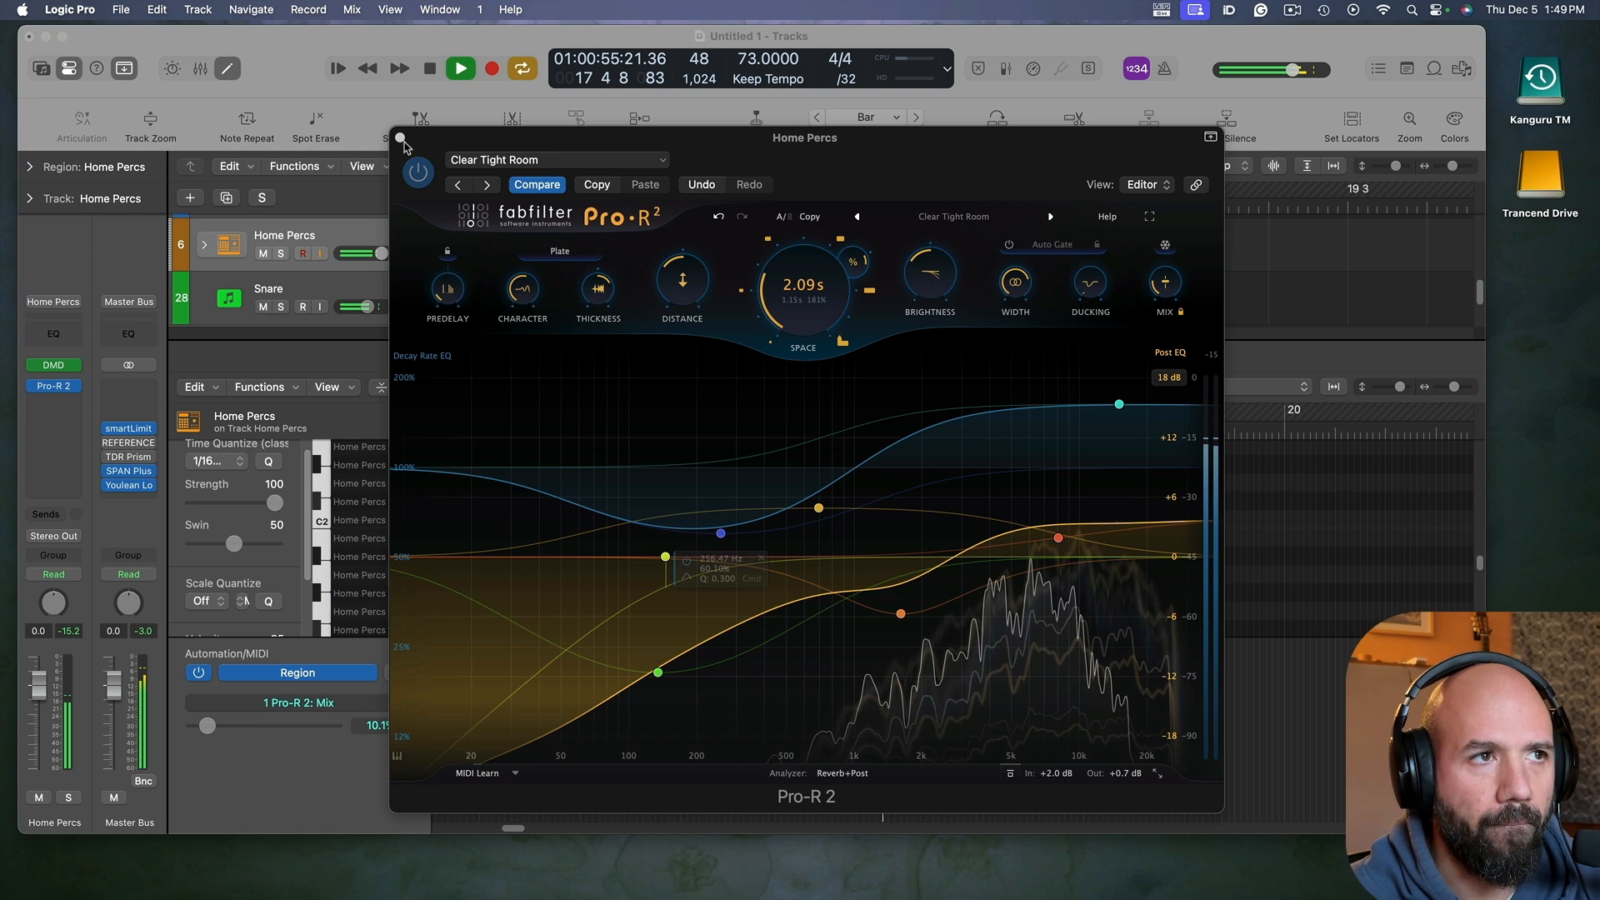
{"action": "left_click", "coordinate": [401, 139]}
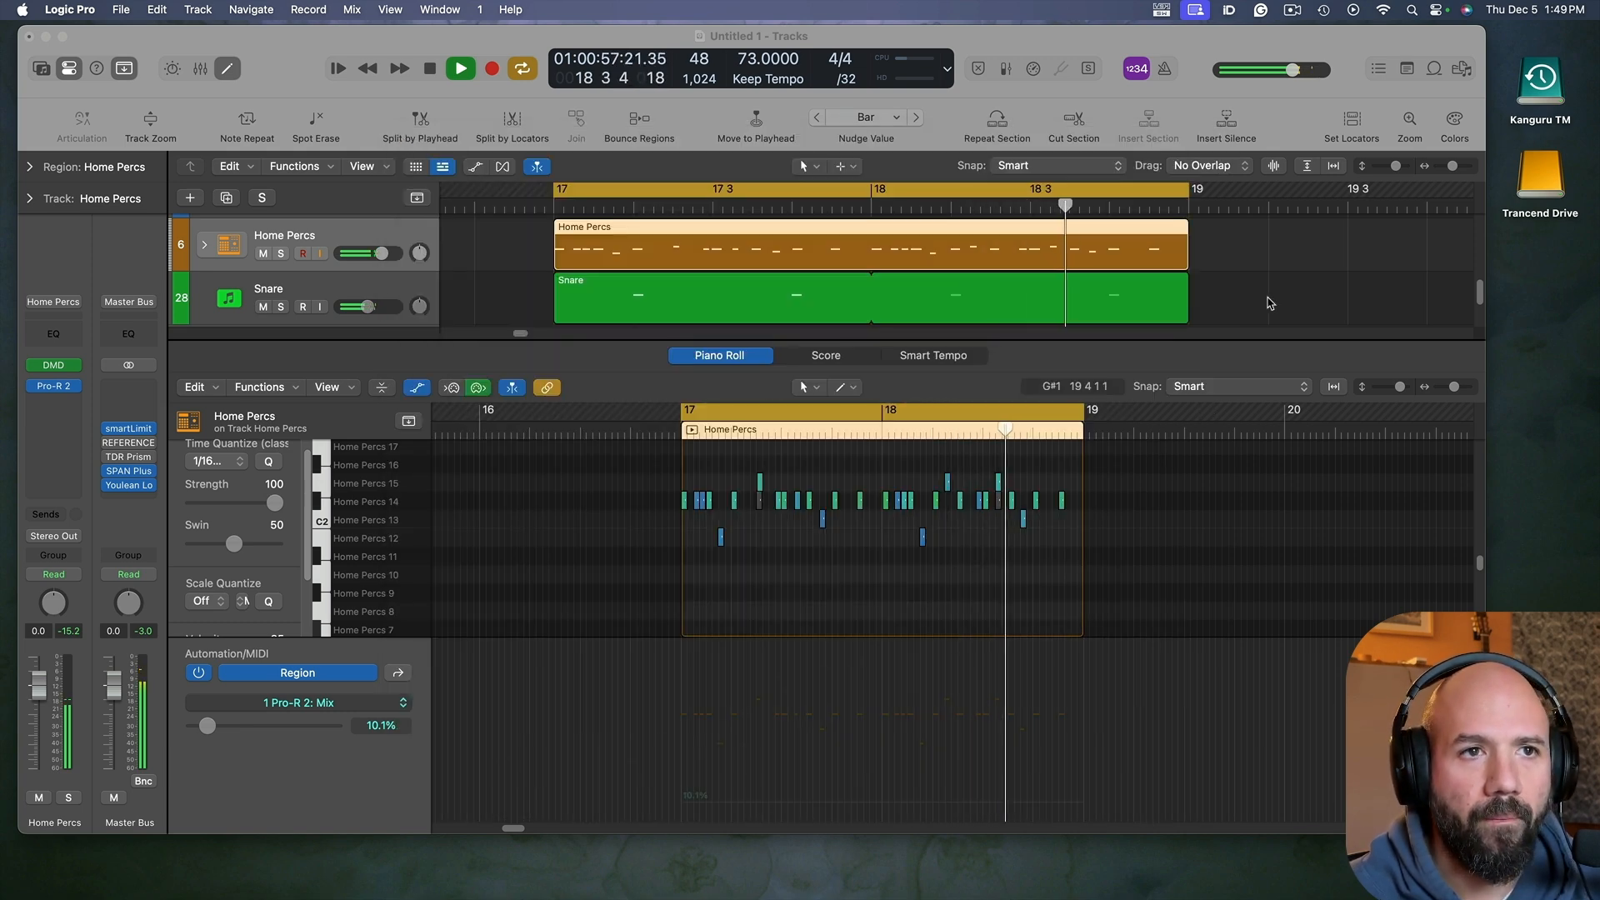
{"action": "key", "text": "e"}
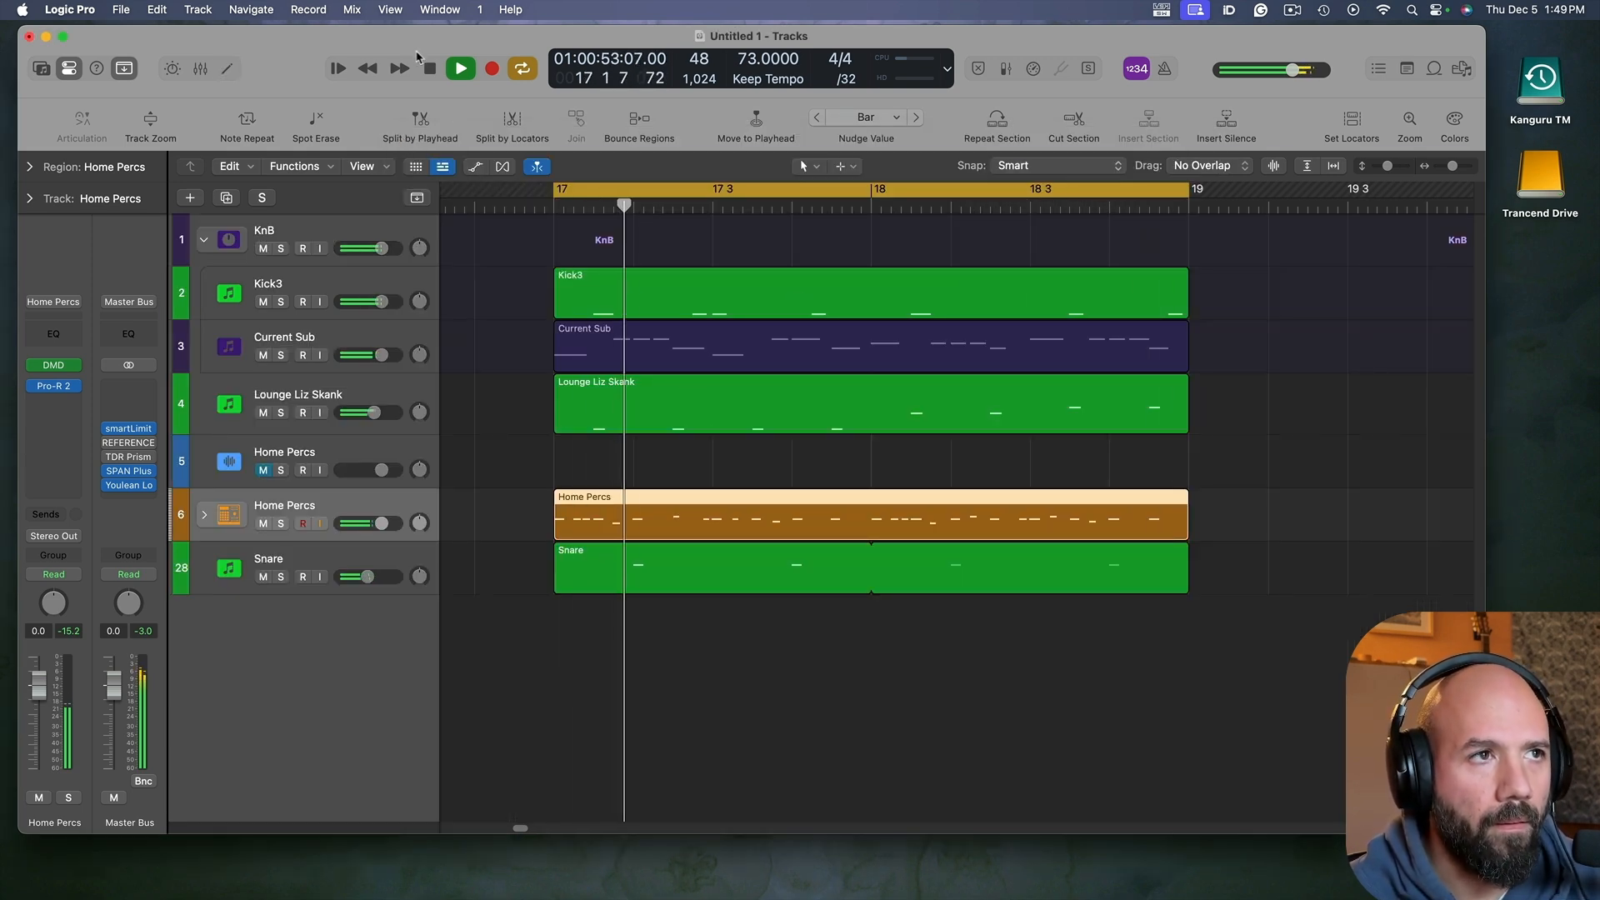
{"action": "key", "text": "space"}
Step: Color the Kick3 track and its region red
{"action": "scroll", "coordinate": [901, 639], "scroll_direction": "down", "scroll_amount": 2}
{"action": "left_click", "coordinate": [1032, 625]}
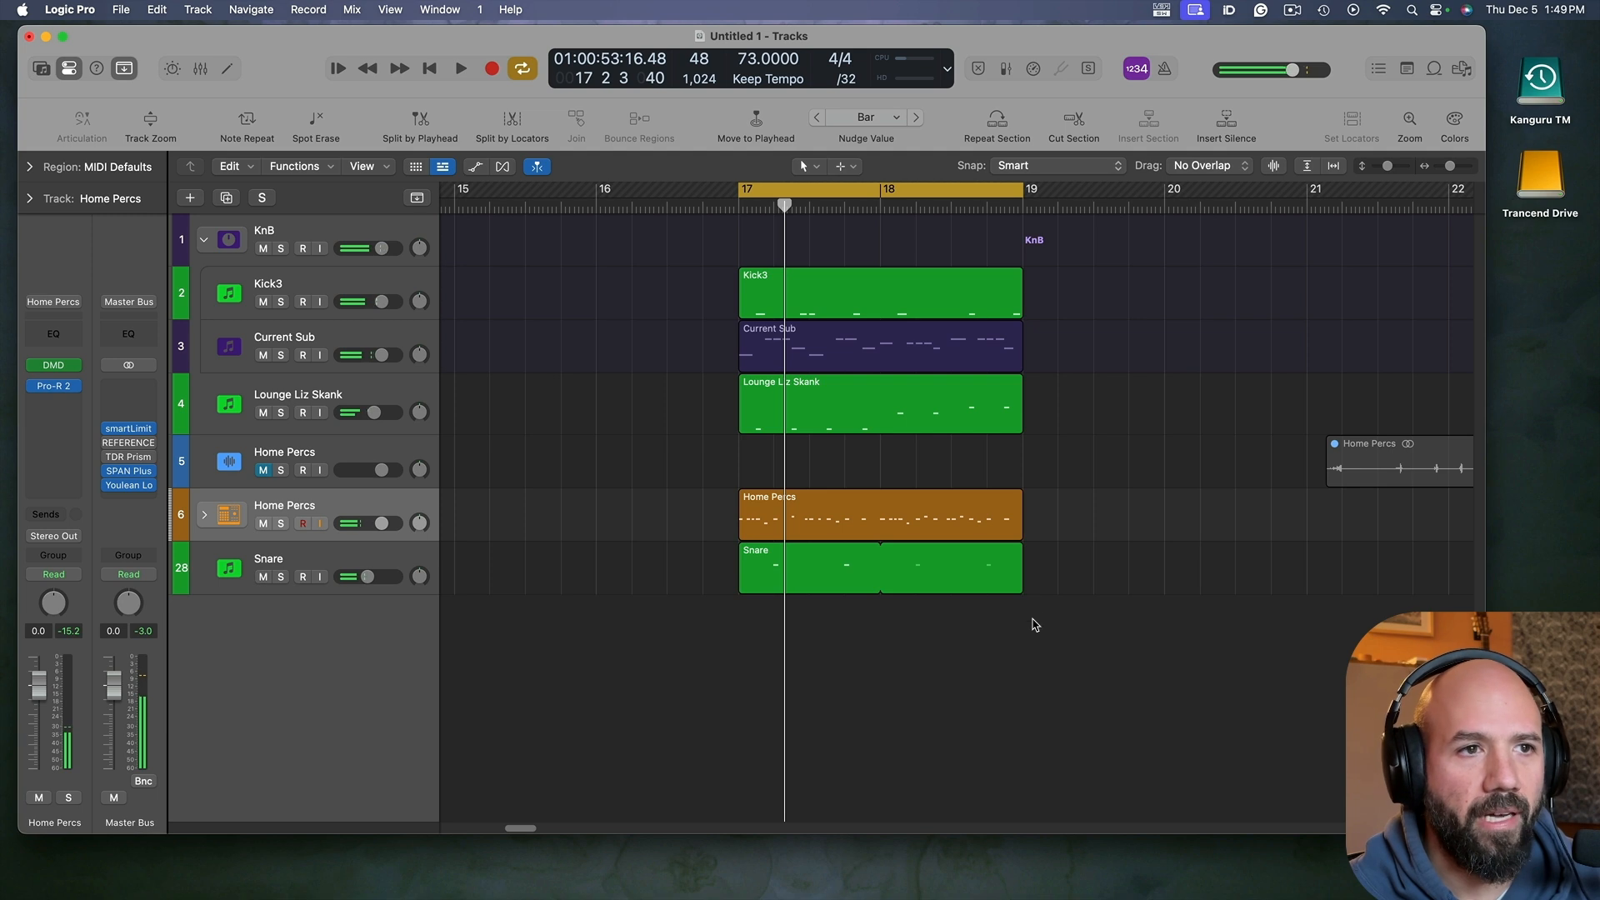
{"action": "key", "text": "super+Up"}
{"action": "scroll", "coordinate": [1149, 566], "scroll_direction": "right", "scroll_amount": 5}
{"action": "key", "text": "super+Down"}
{"action": "scroll", "coordinate": [1048, 572], "scroll_direction": "down", "scroll_amount": 2}
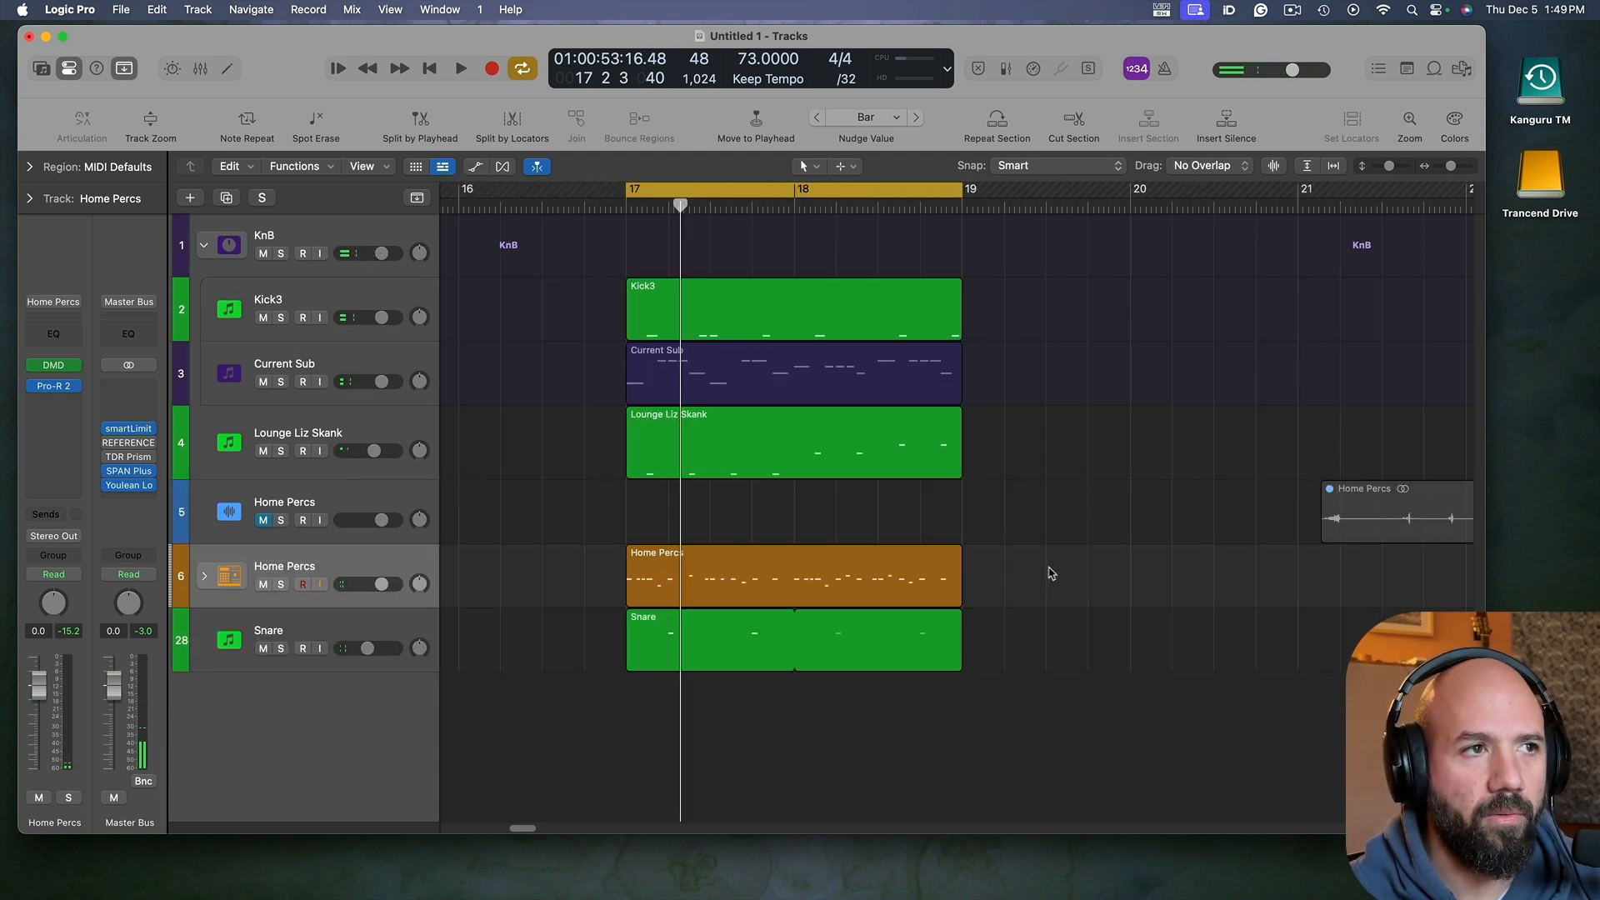
{"action": "scroll", "coordinate": [499, 308], "scroll_direction": "left", "scroll_amount": 3}
{"action": "left_click", "coordinate": [375, 300]}
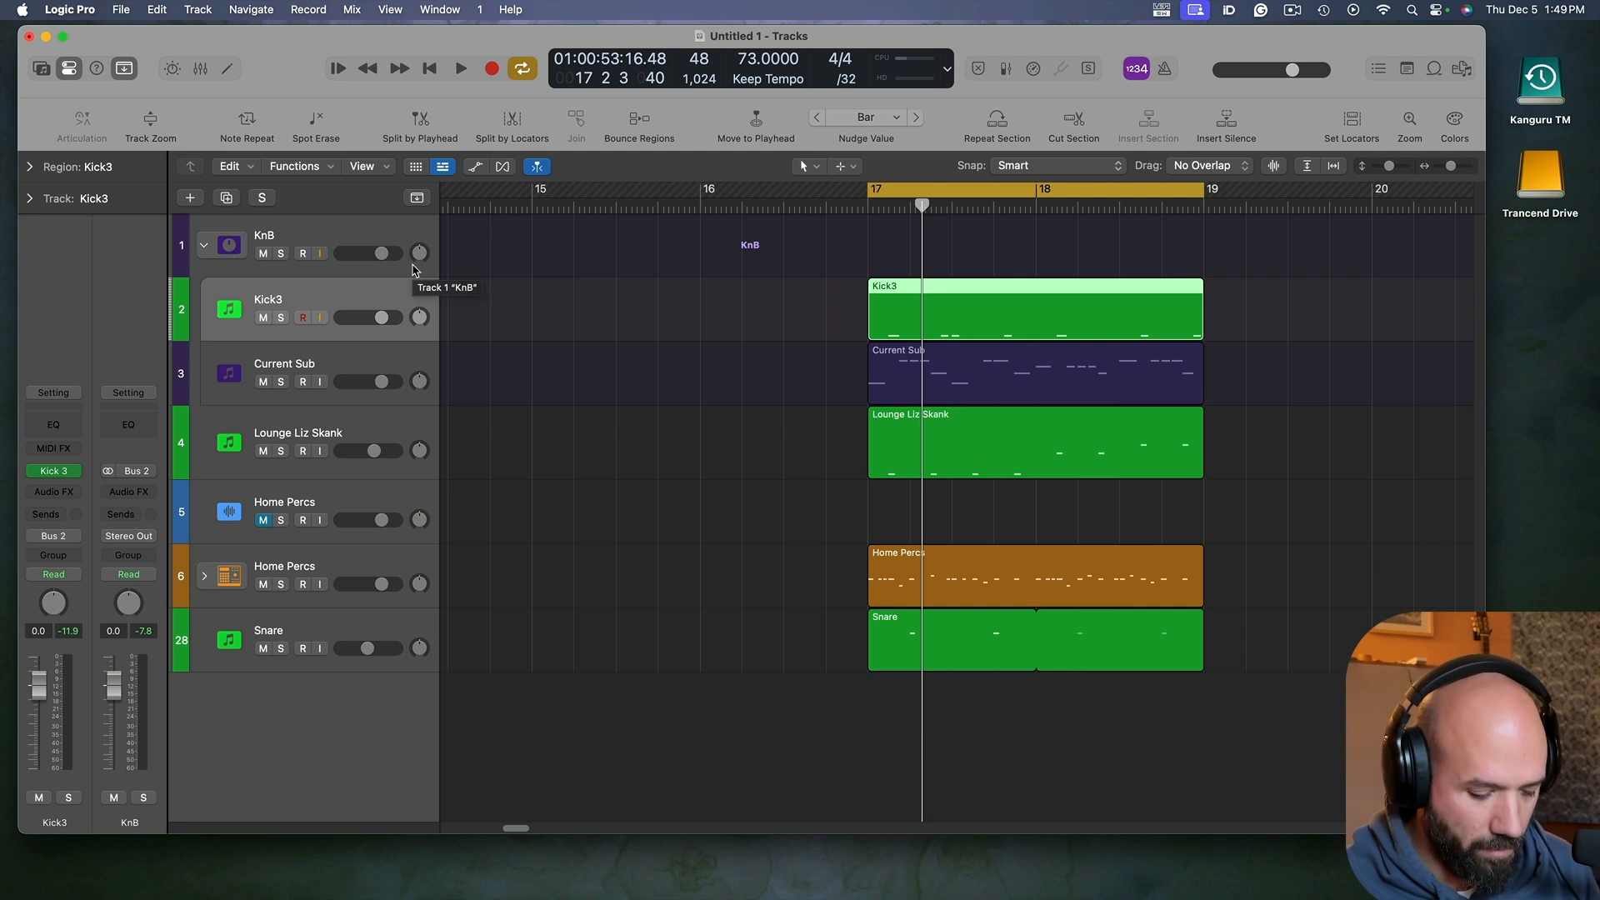
{"action": "left_click", "coordinate": [1265, 473]}
{"action": "key", "text": "alt+c"}
{"action": "left_click", "coordinate": [1027, 801]}
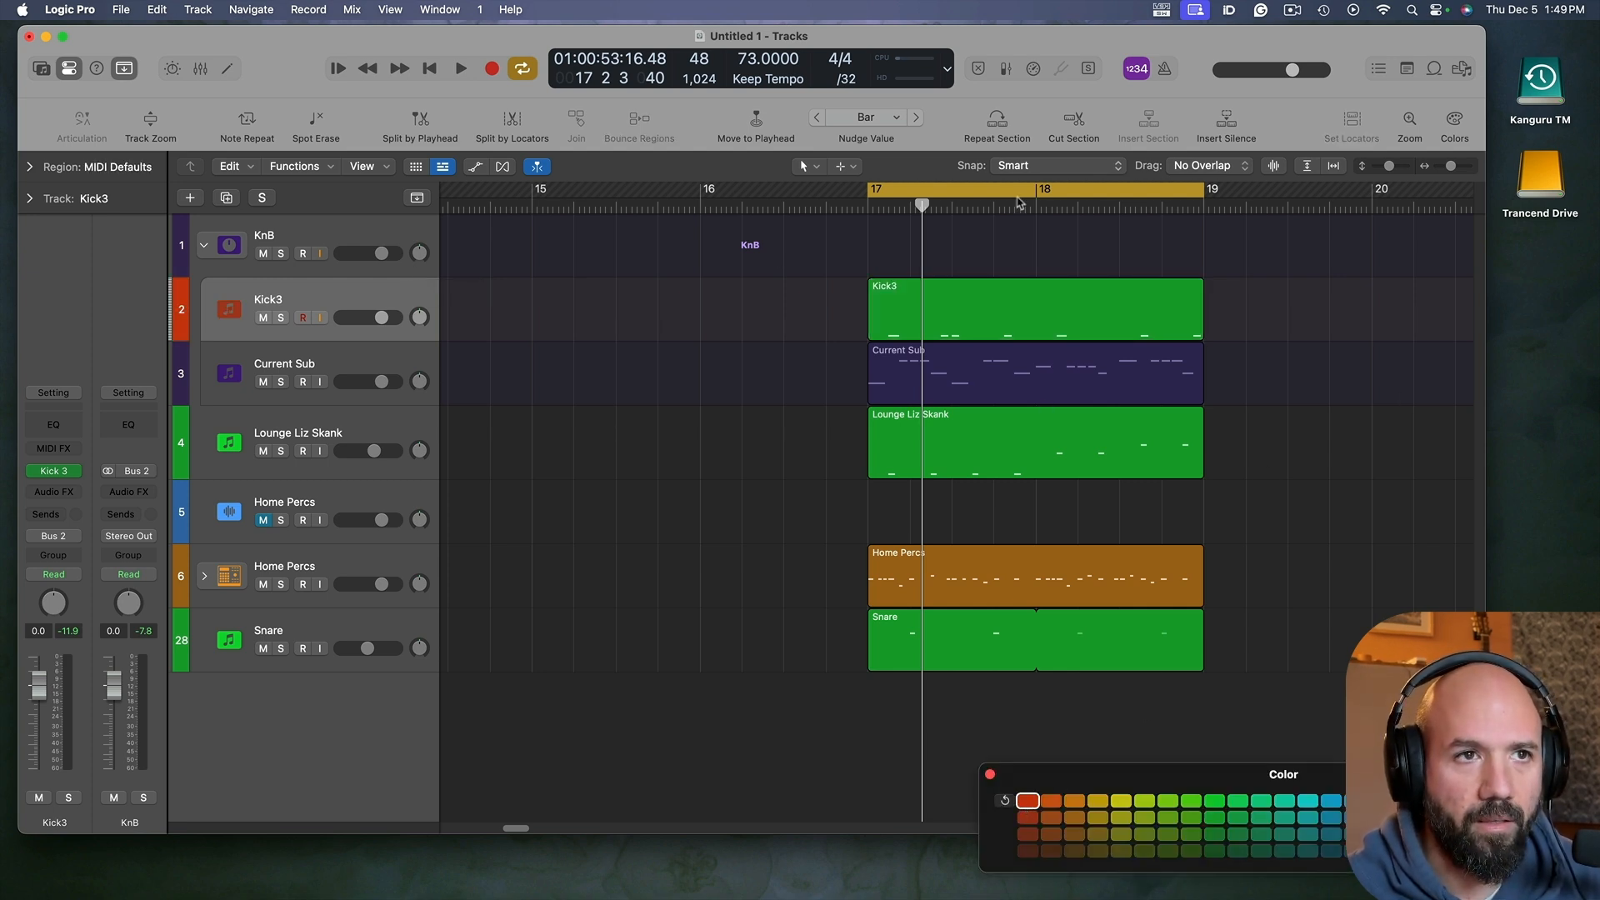
{"action": "left_click", "coordinate": [981, 321]}
{"action": "left_click", "coordinate": [1026, 802]}
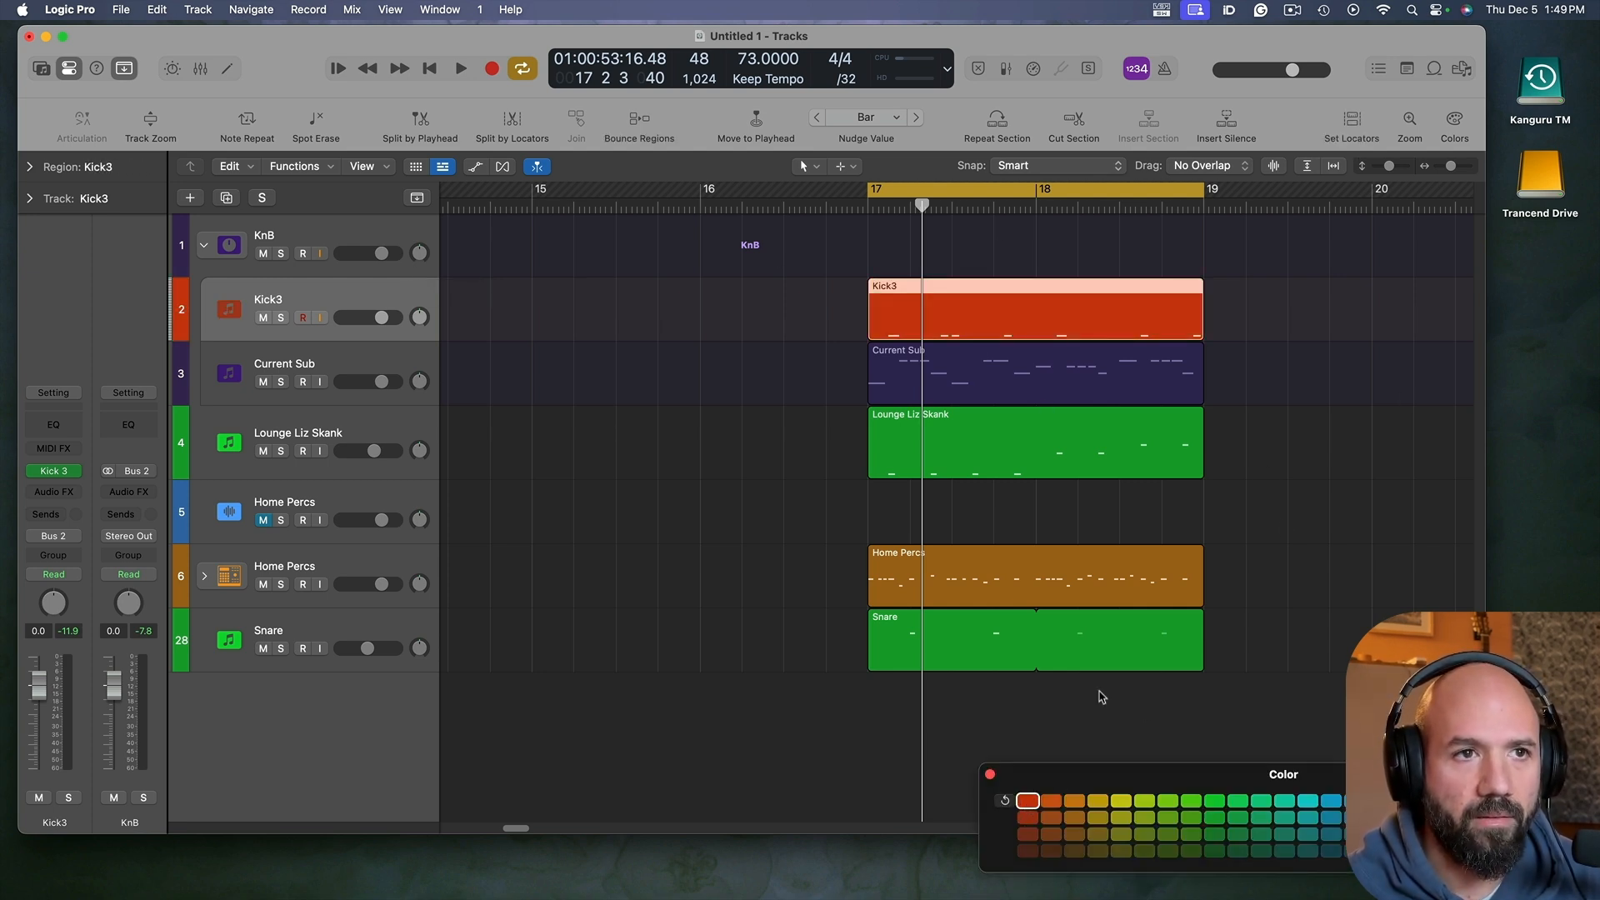
{"action": "left_click", "coordinate": [1290, 448]}
{"action": "key", "text": "z"}
{"action": "key", "text": "z"}
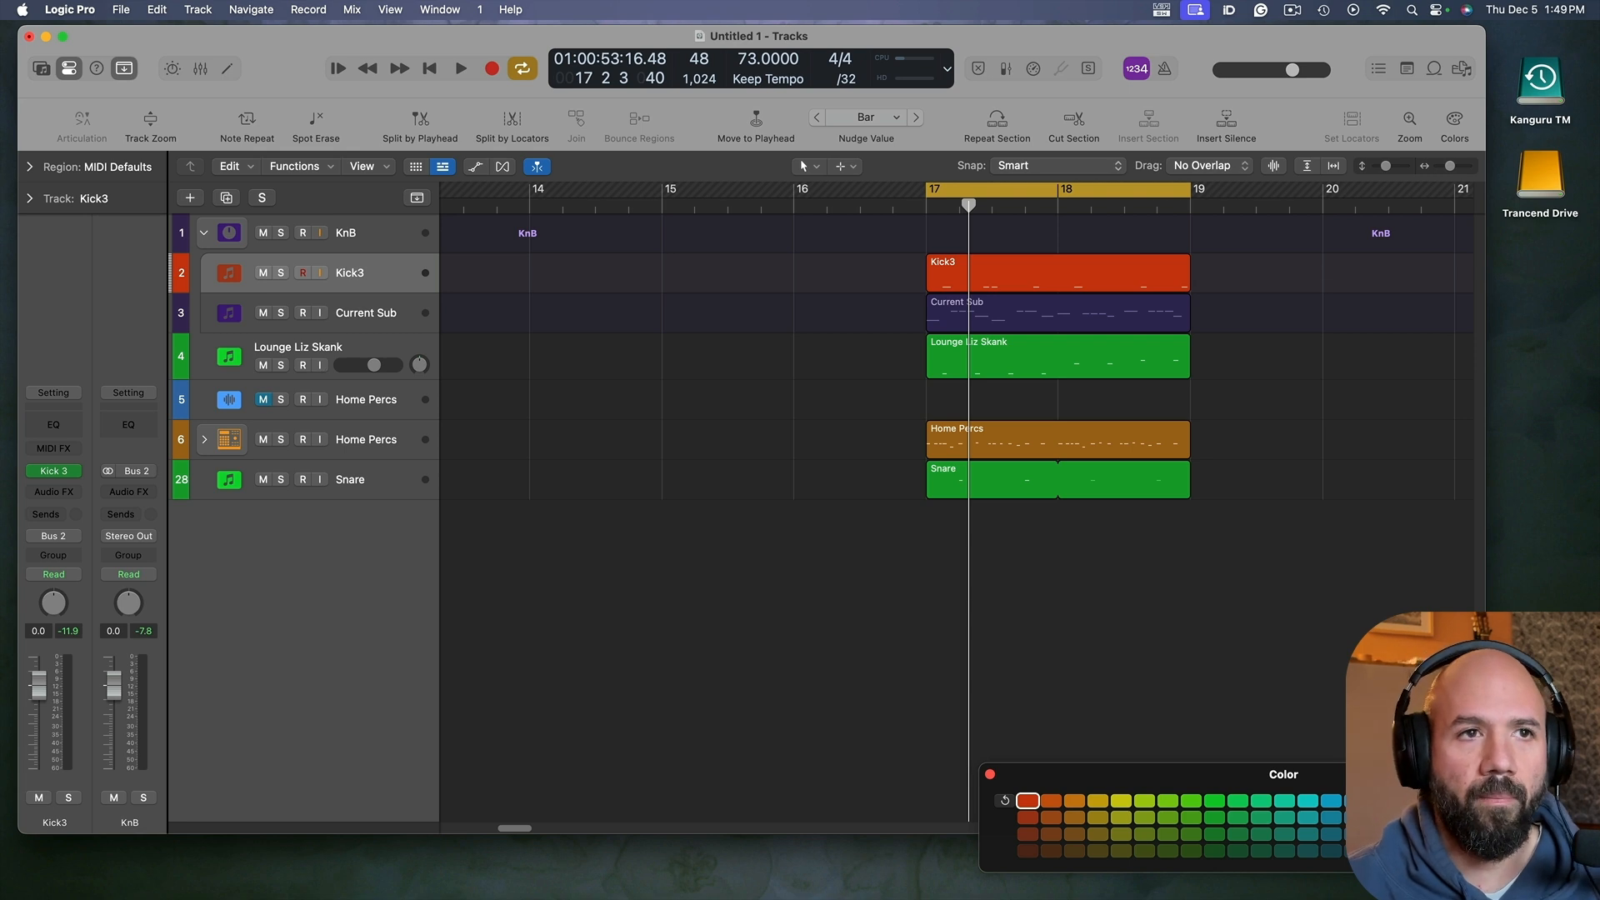
{"action": "scroll", "coordinate": [1219, 604], "scroll_direction": "right", "scroll_amount": 5}
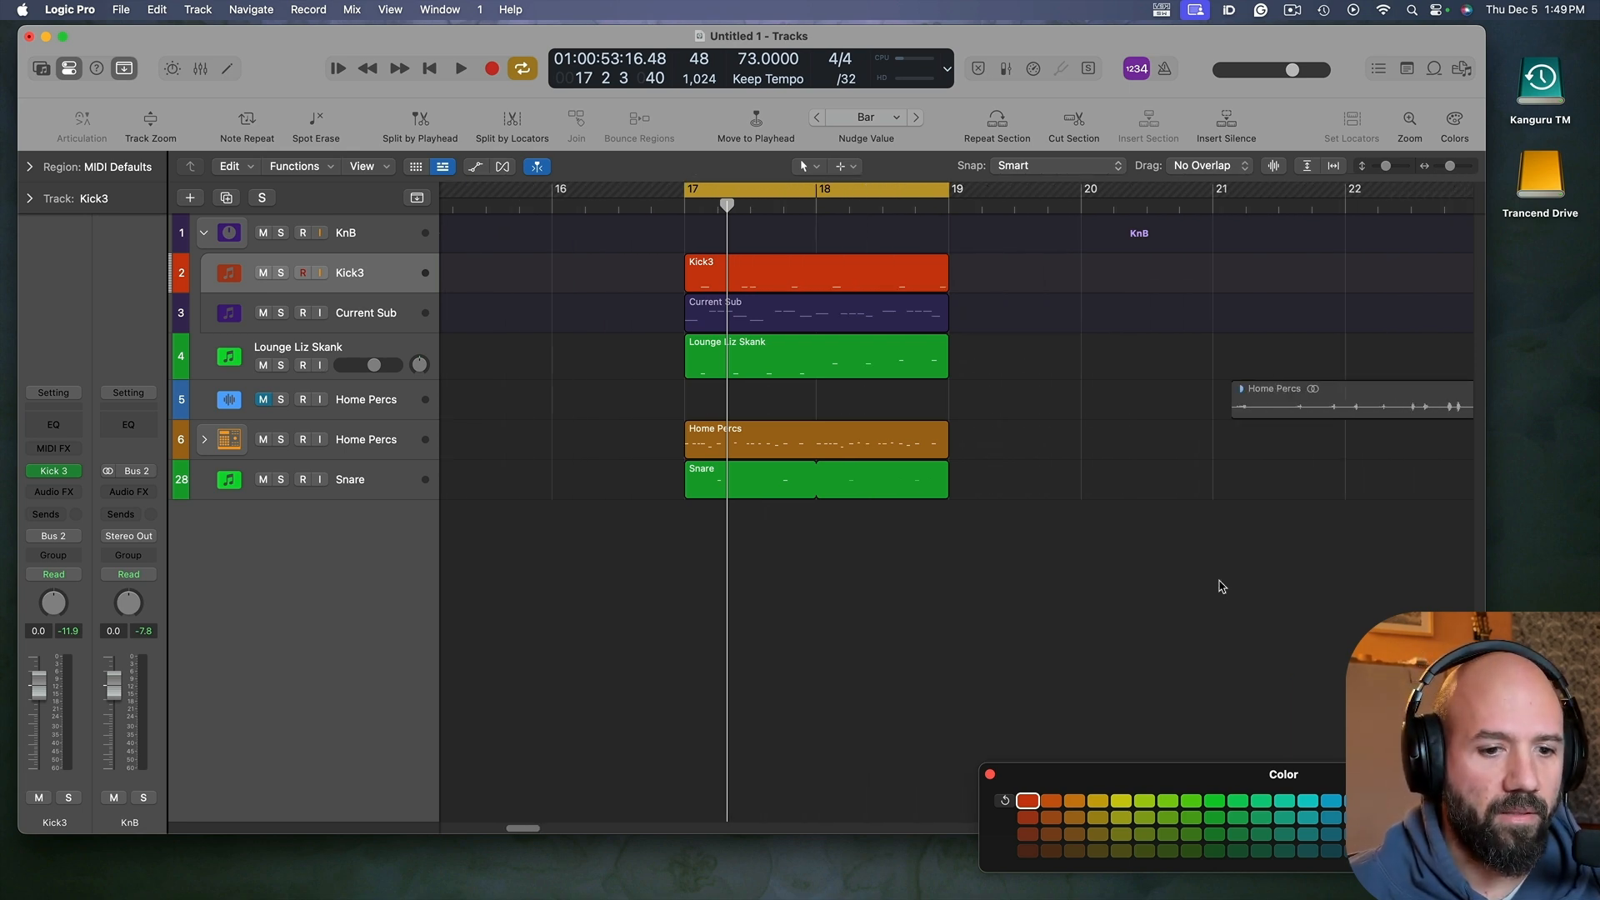
{"action": "left_click", "coordinate": [1291, 11]}
{"action": "left_click", "coordinate": [1293, 11]}
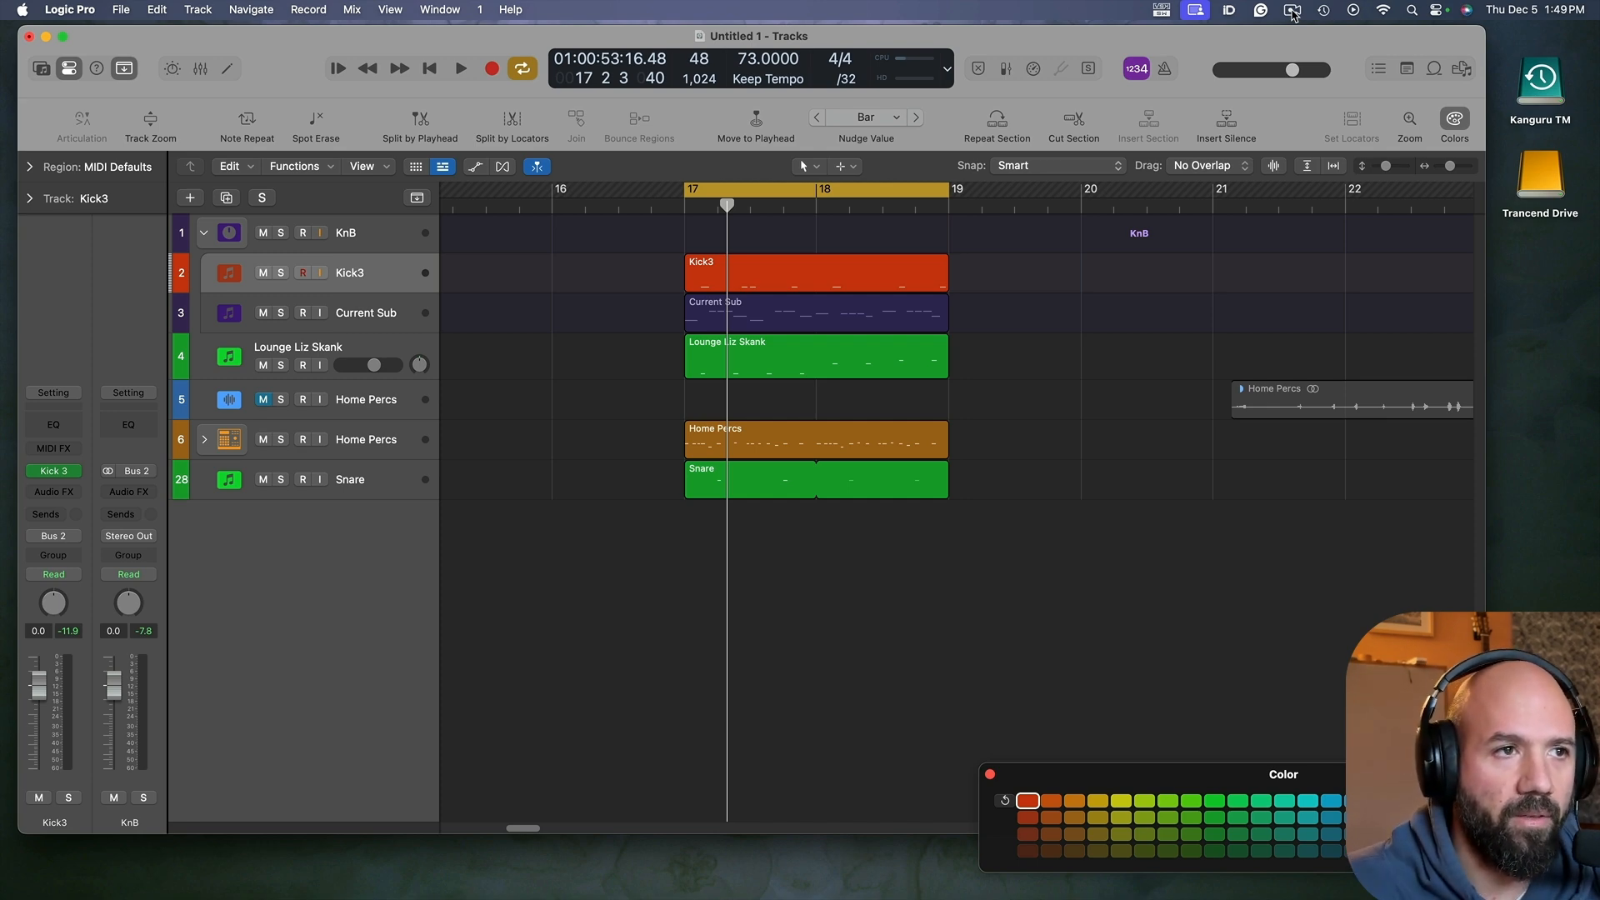
{"action": "left_click", "coordinate": [1293, 11]}
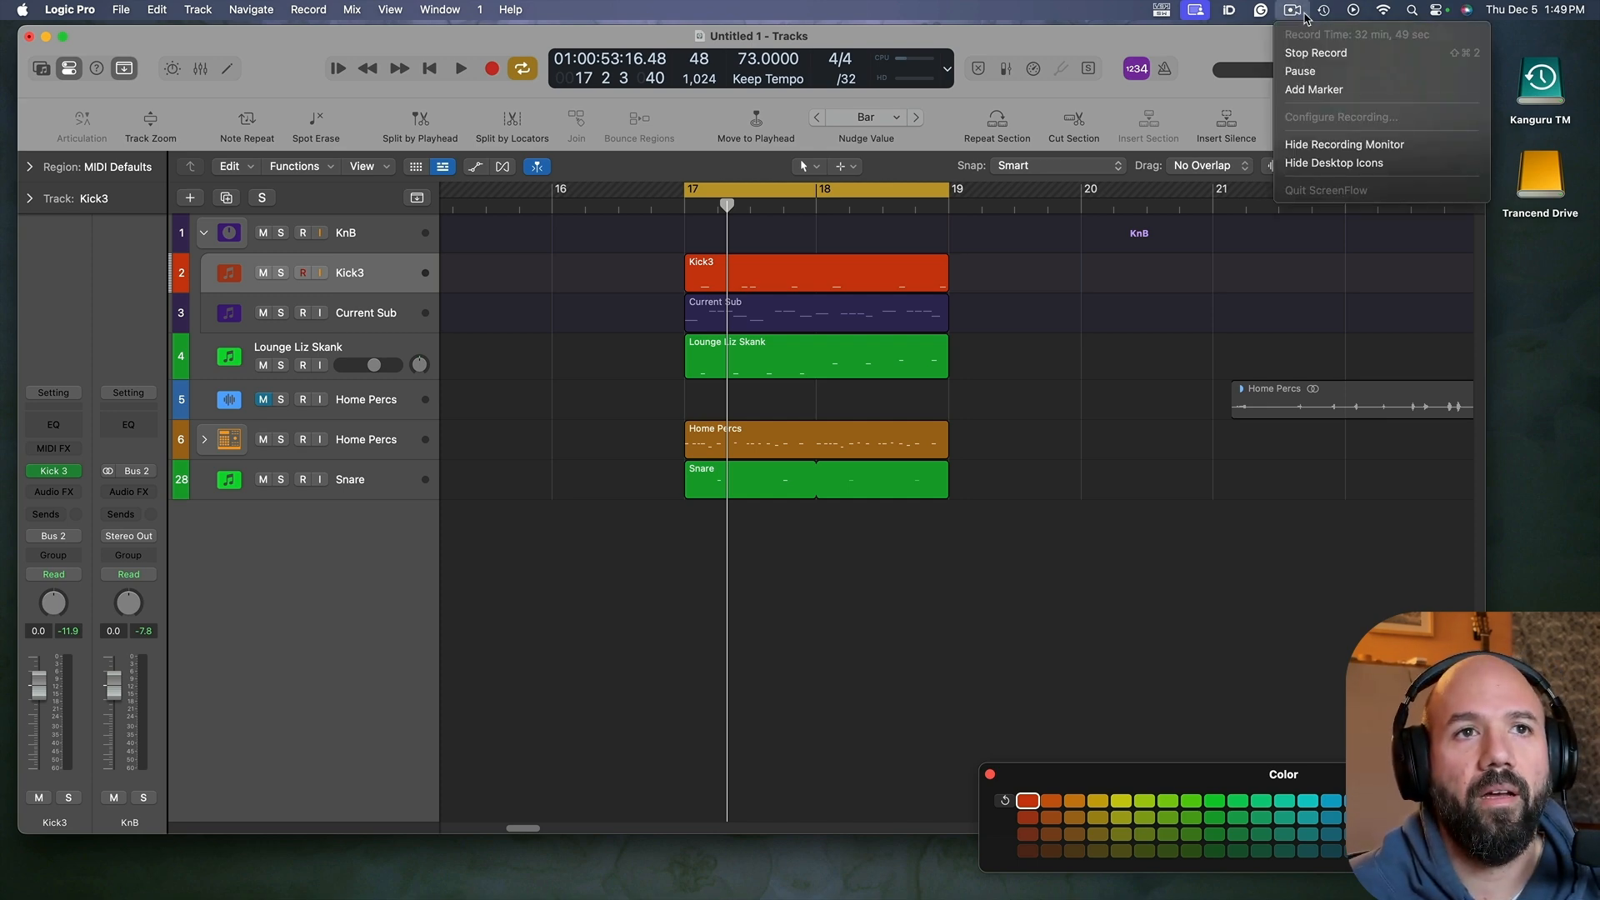